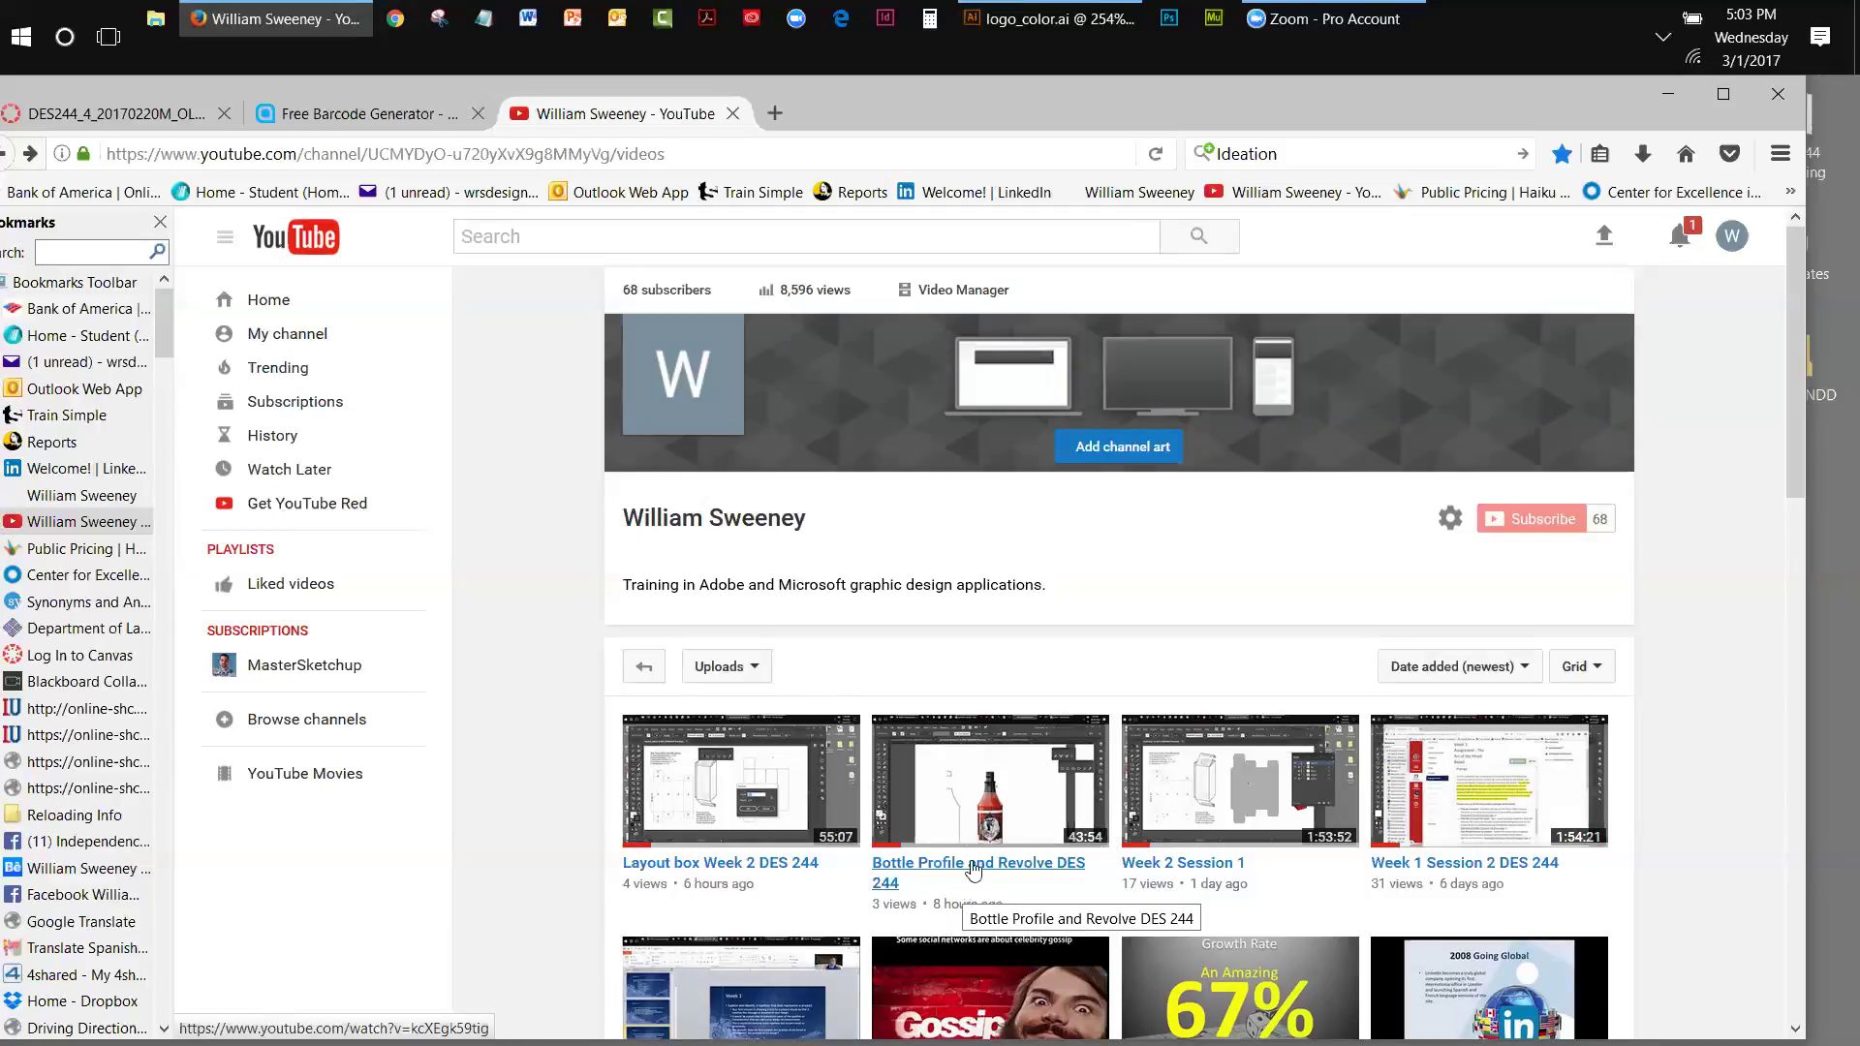
- Close the YouTube channel page and read the Week 2 Teaching Assistant info announcement in the DES244 course
{"action": "left_click", "coordinate": [732, 113]}
{"action": "left_click", "coordinate": [86, 129]}
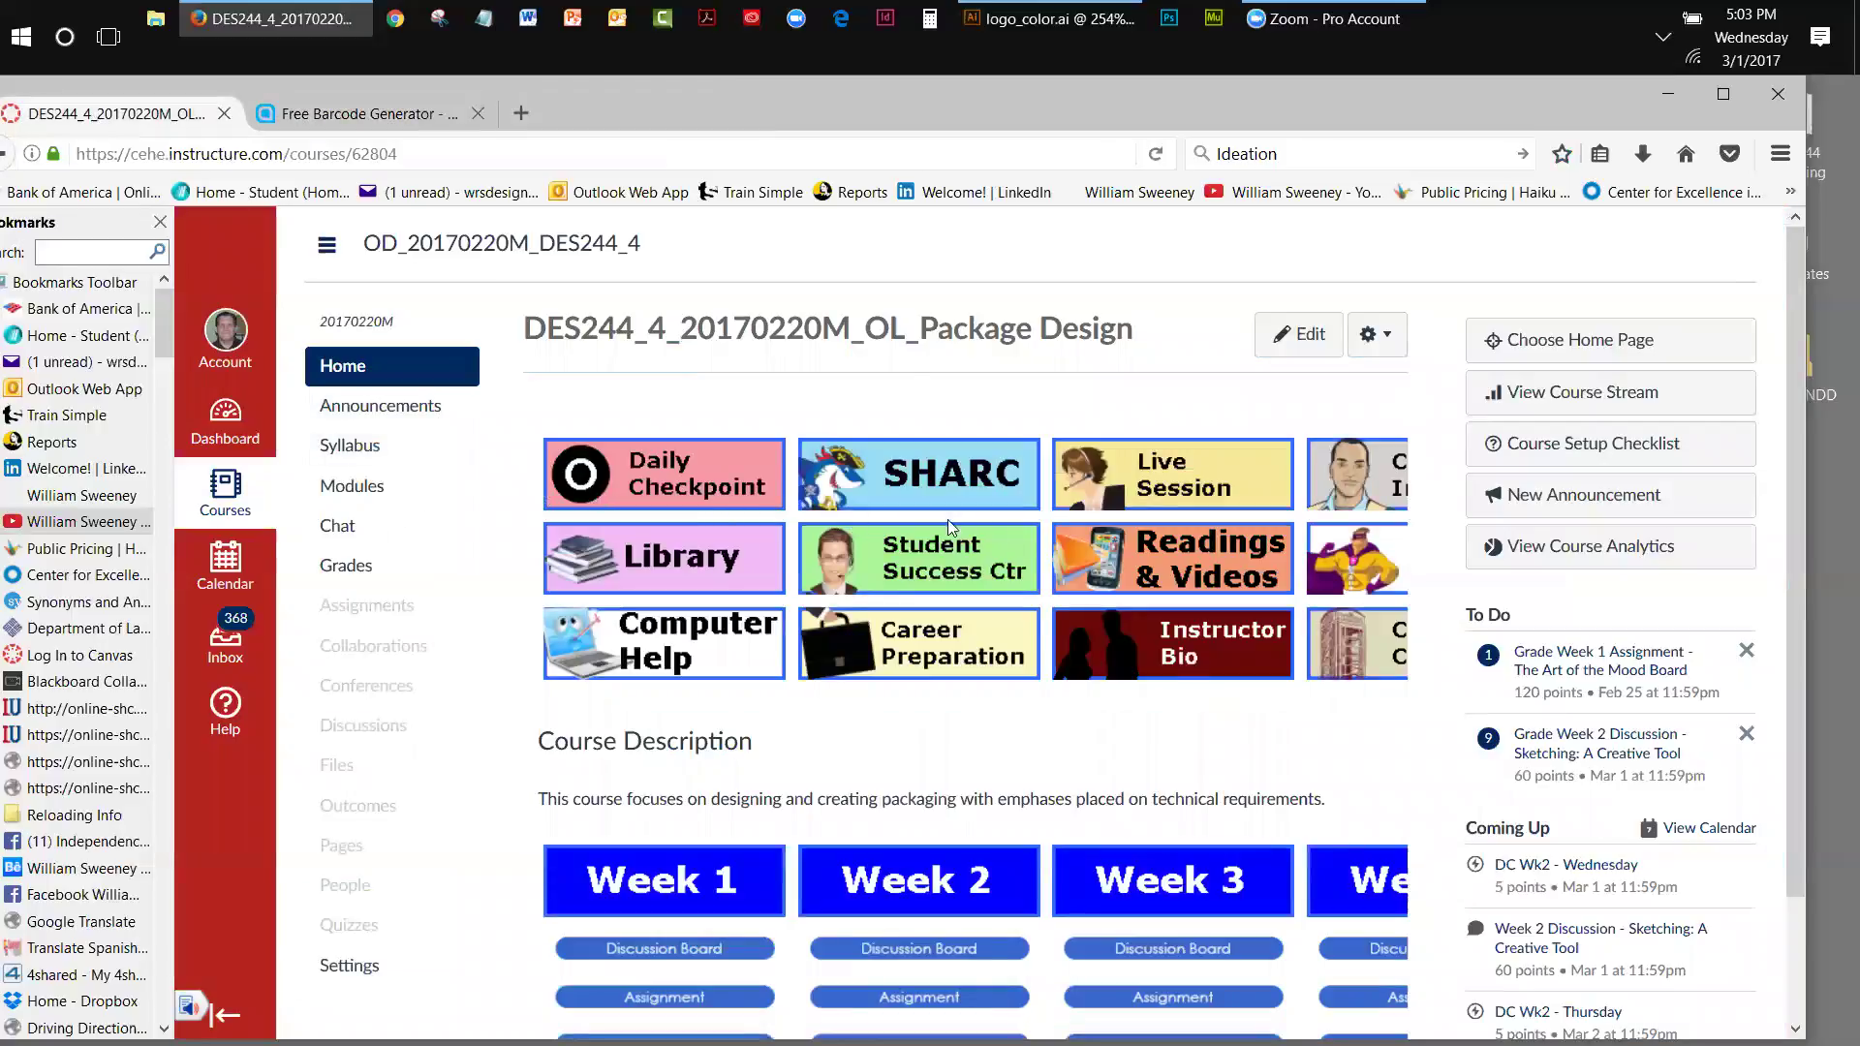
{"action": "left_click", "coordinate": [413, 415]}
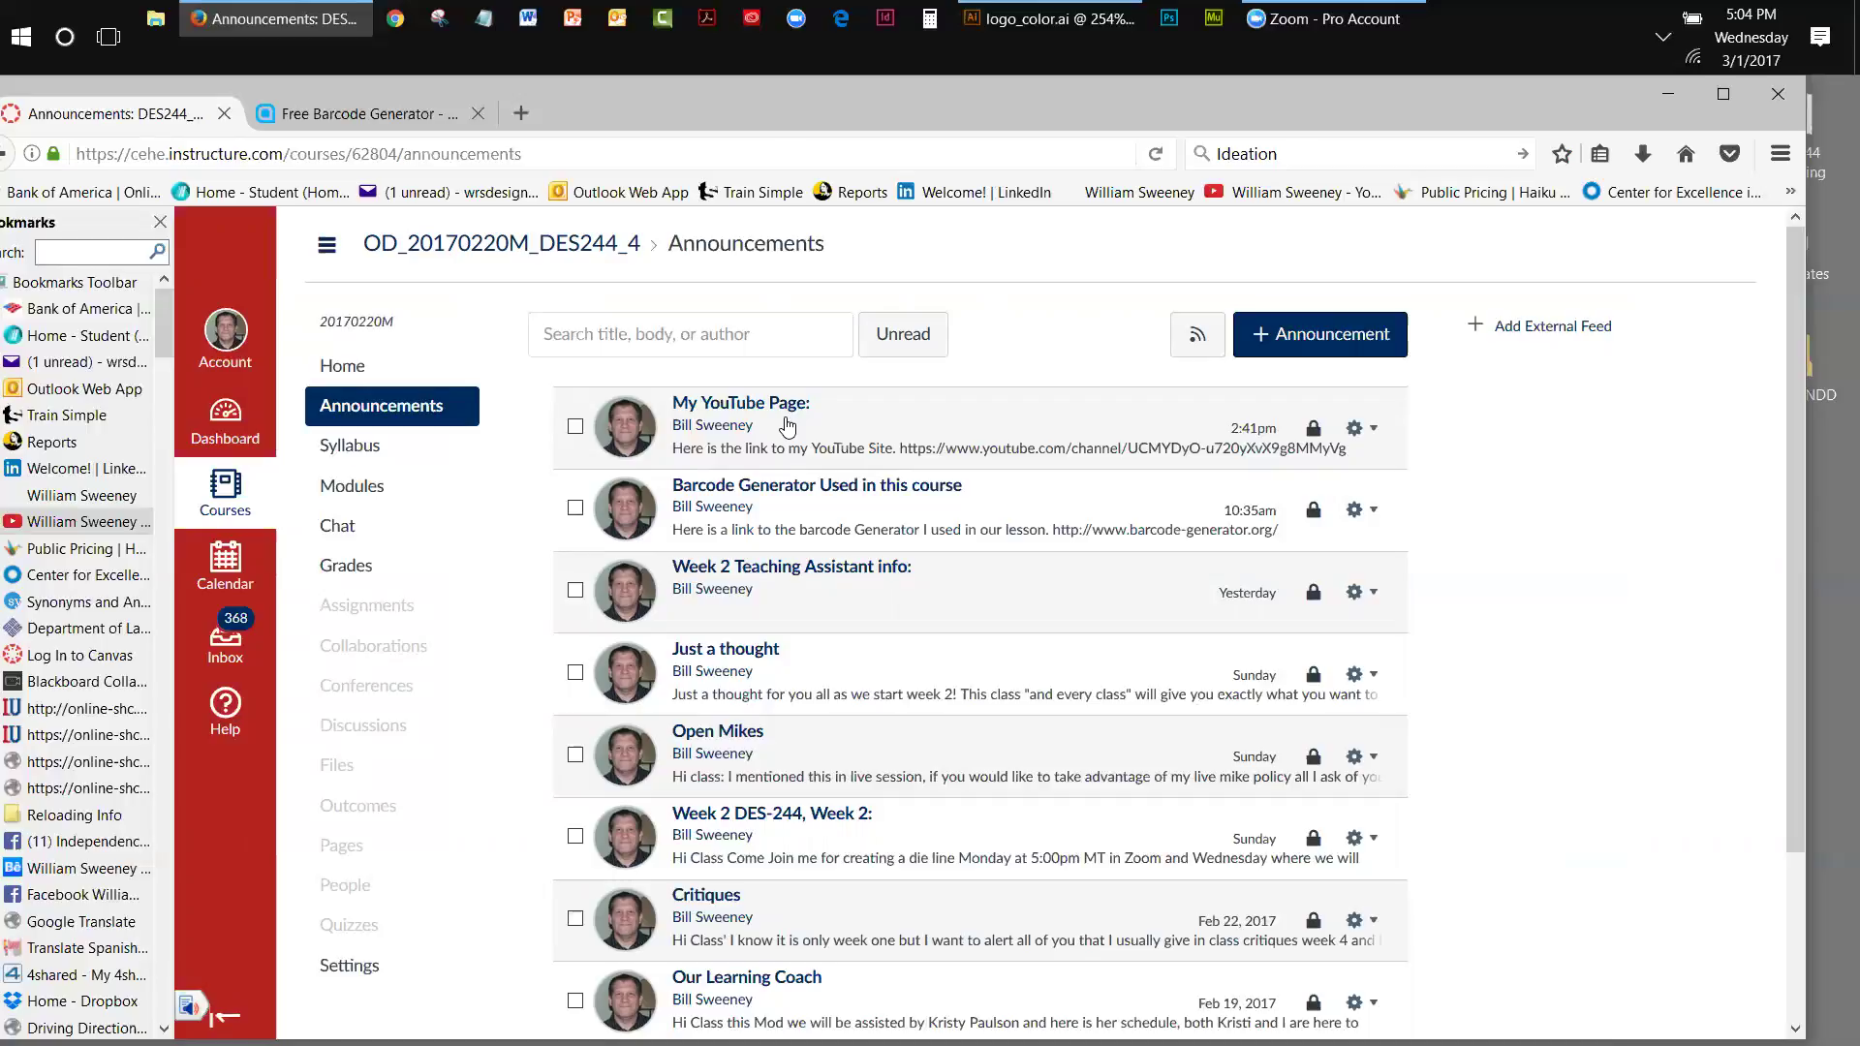
{"action": "left_click", "coordinate": [851, 571]}
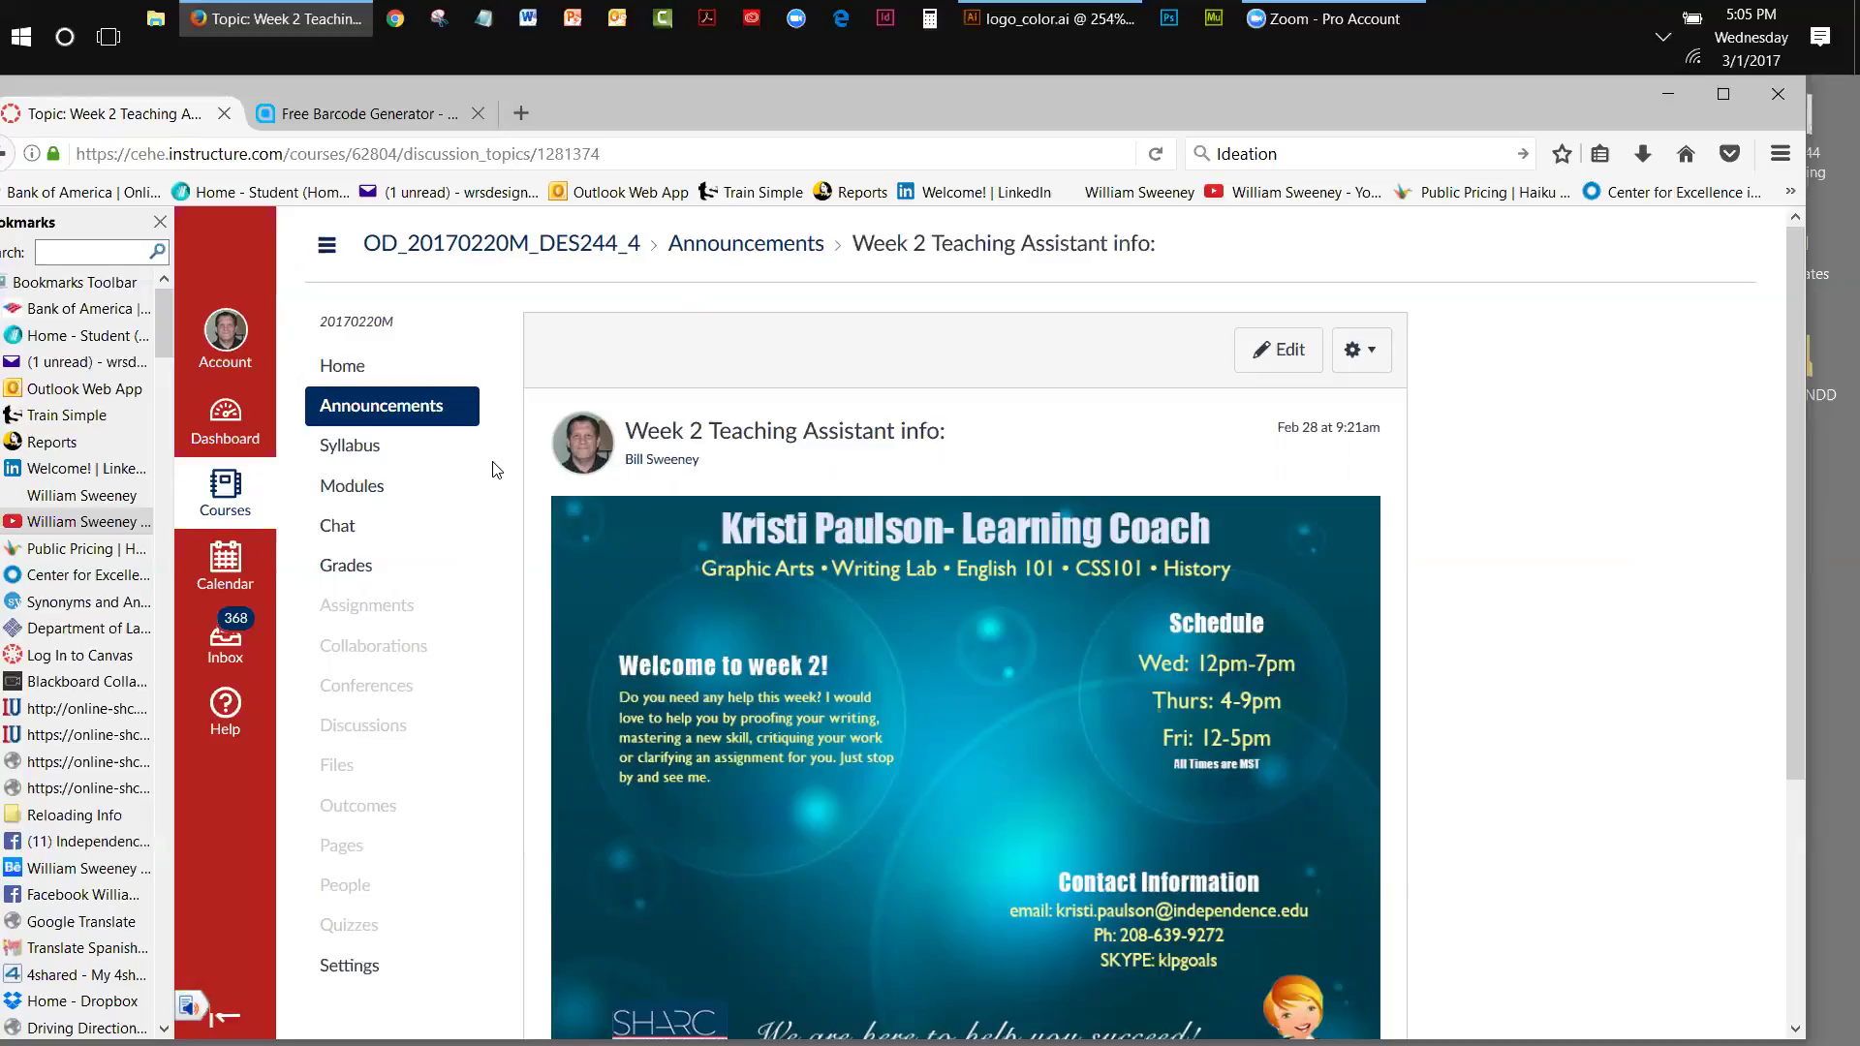
{"action": "left_click", "coordinate": [395, 415]}
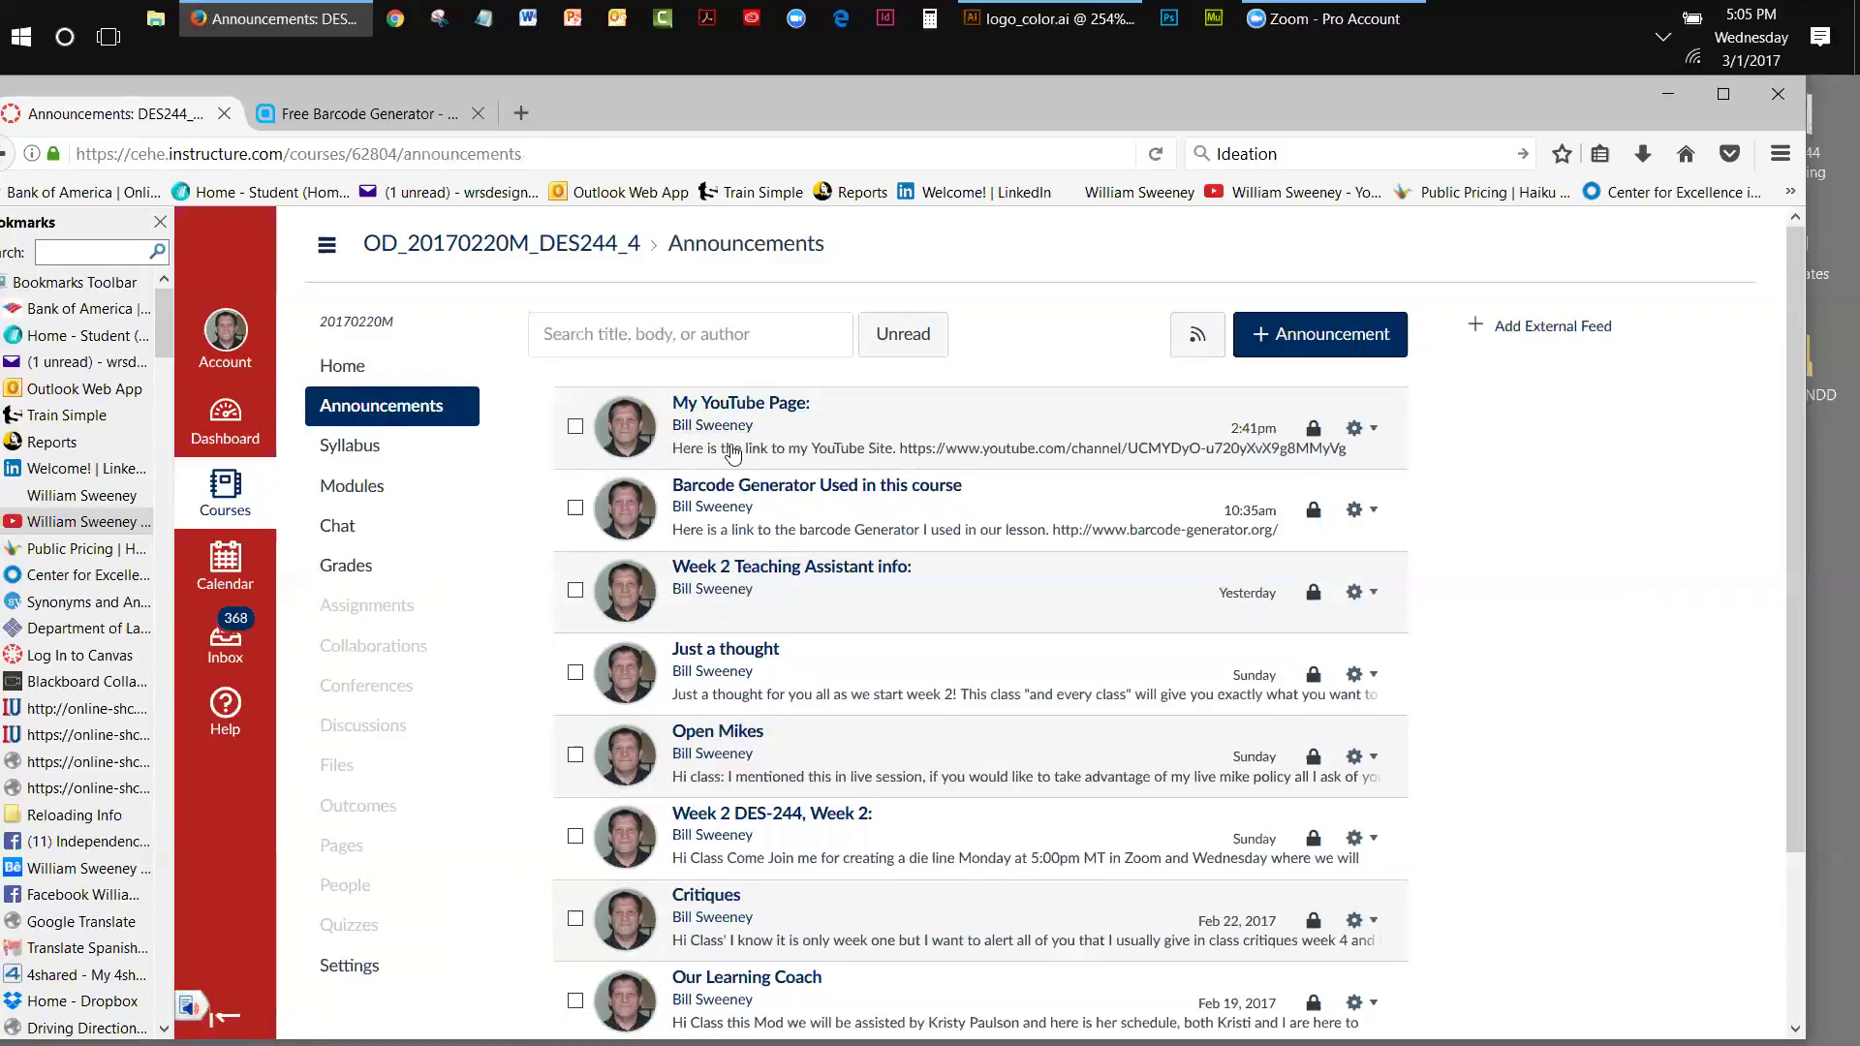
- Open the Live Sessions and Recordings page from the course home and view its lecture recording links
{"action": "left_click", "coordinate": [344, 366]}
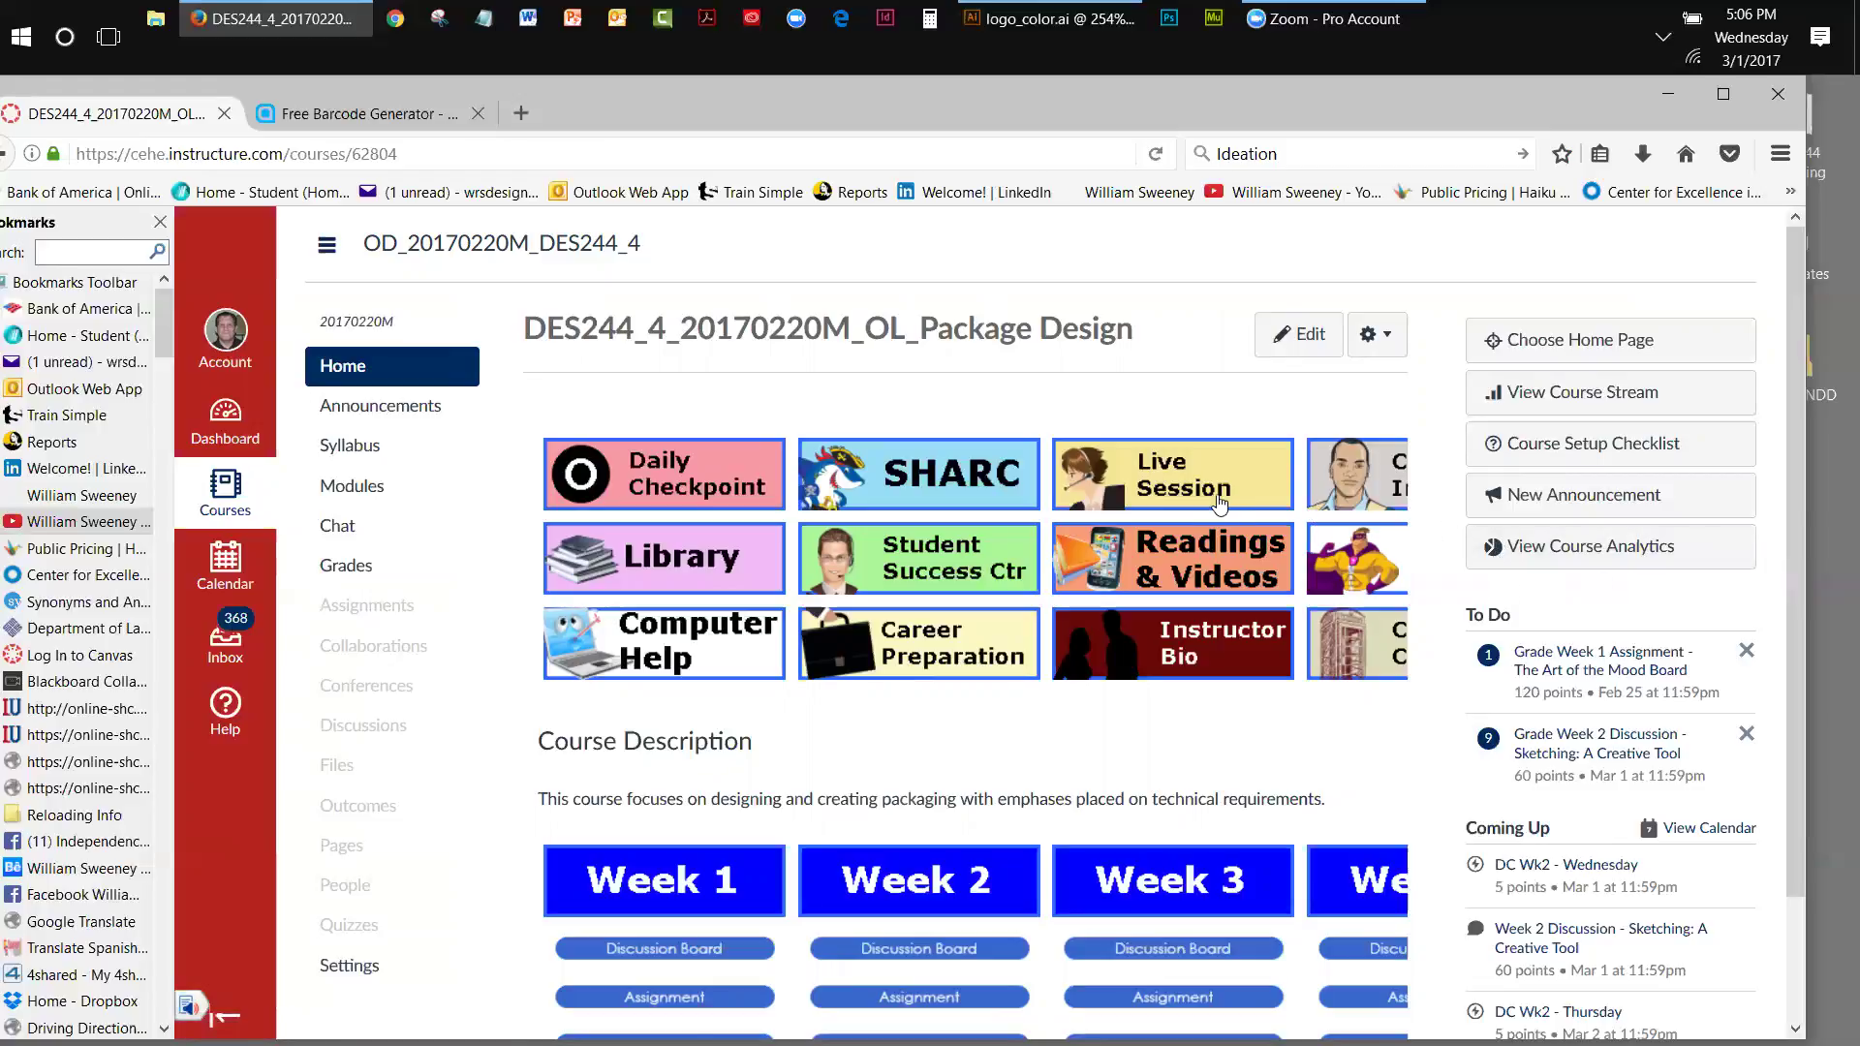
{"action": "left_click", "coordinate": [1153, 474]}
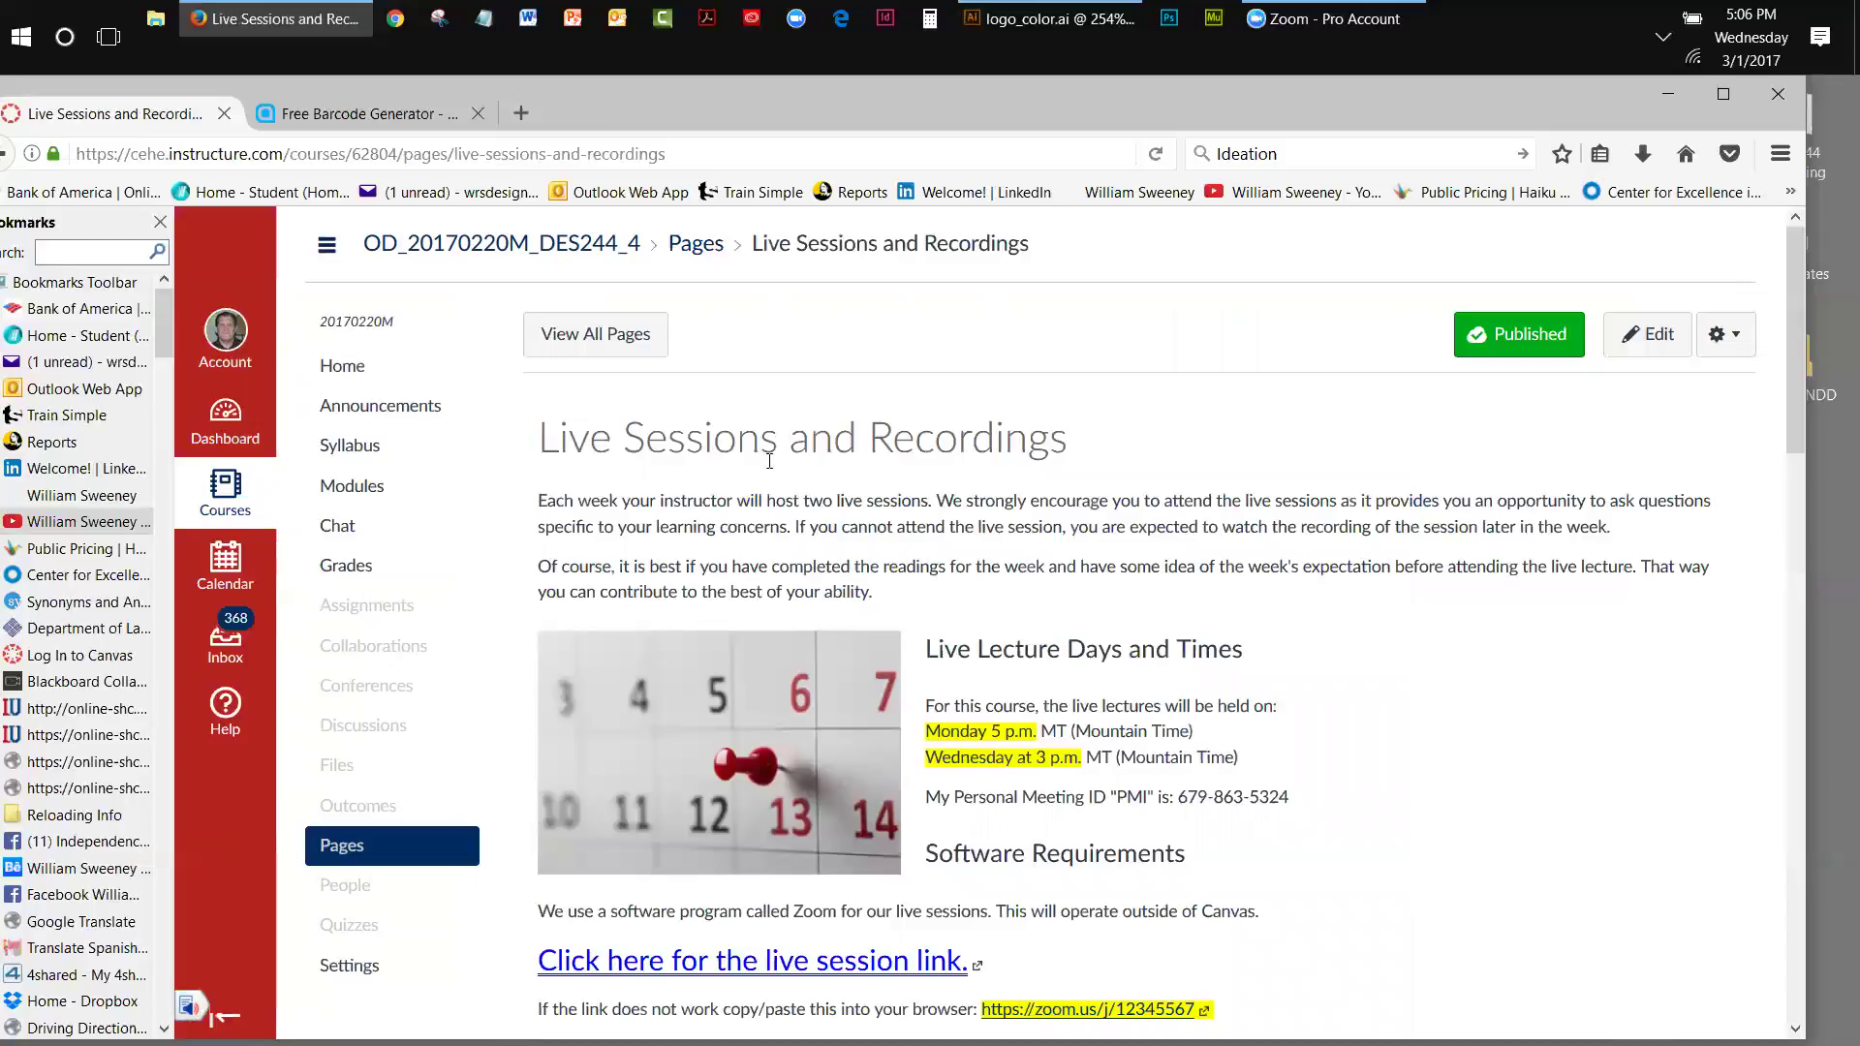
{"action": "left_click_drag", "start_coordinate": [1791, 356], "coordinate": [949, 649]}
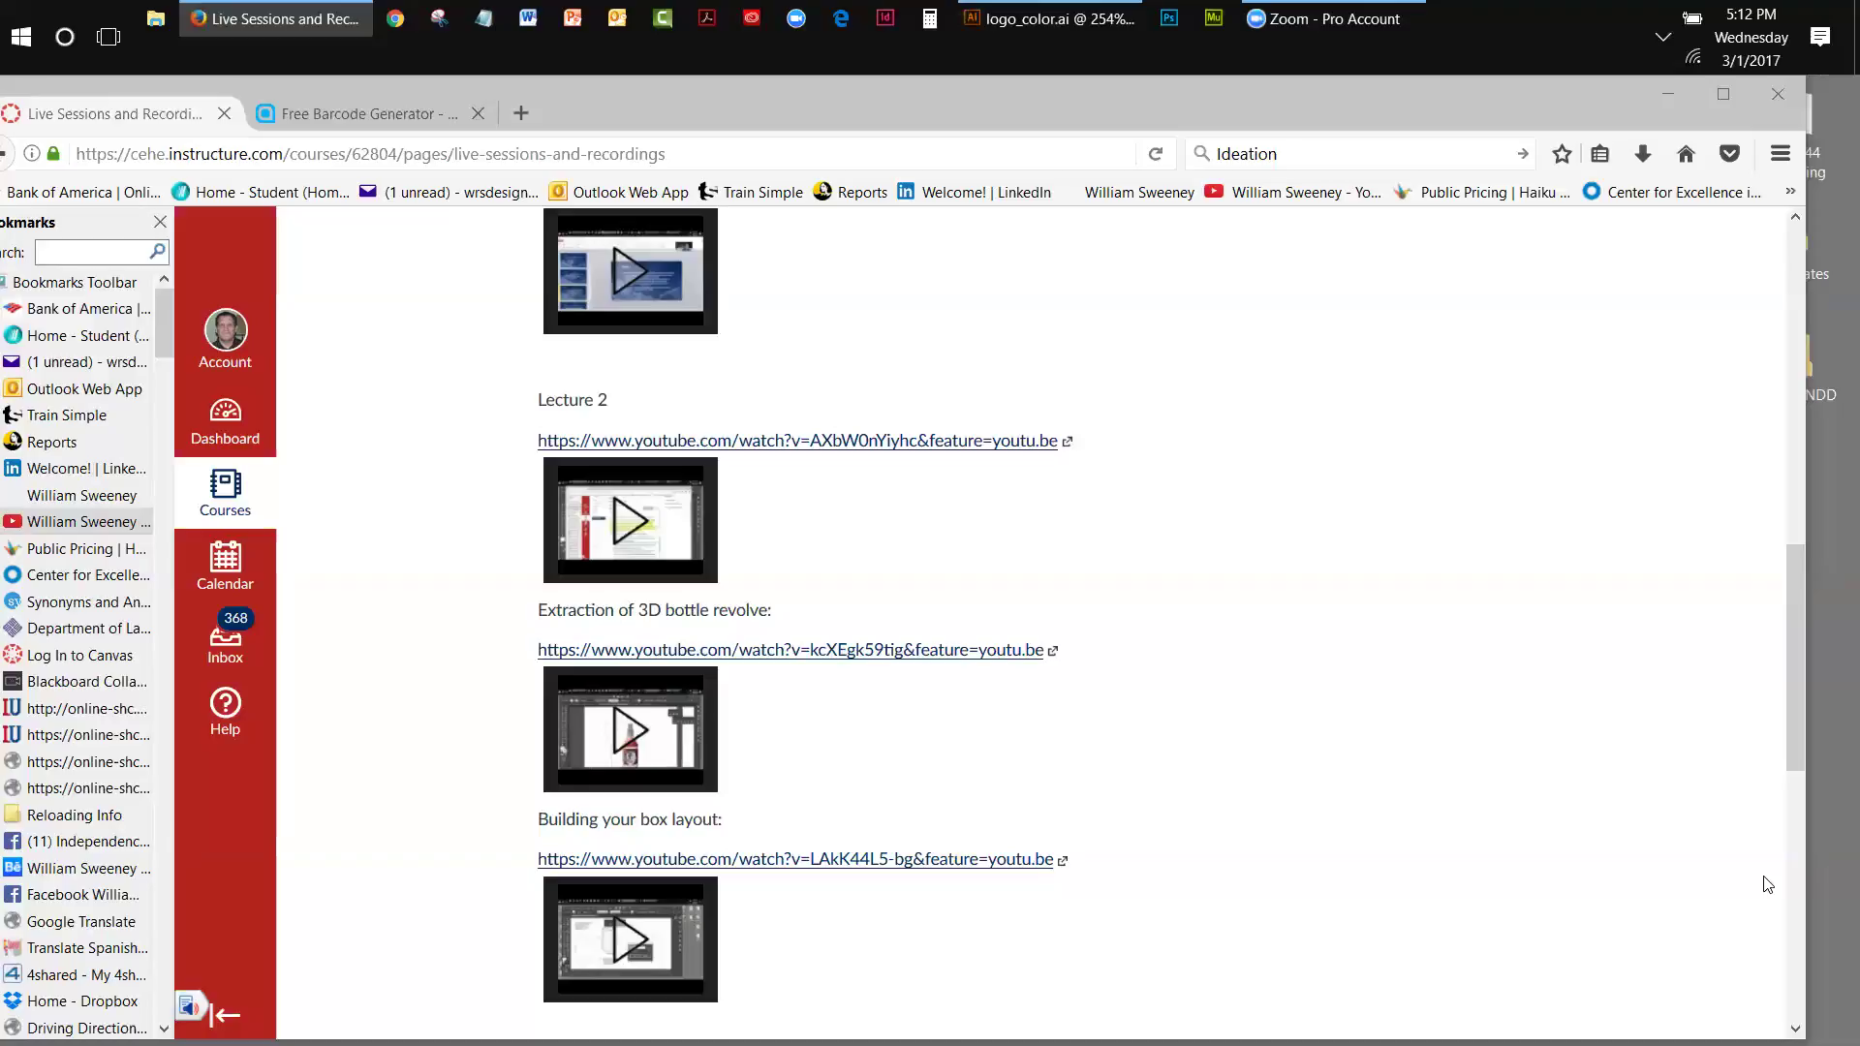
- Switch to the free barcode generator site and choose UPC-A as the code type
{"action": "left_click", "coordinate": [399, 120]}
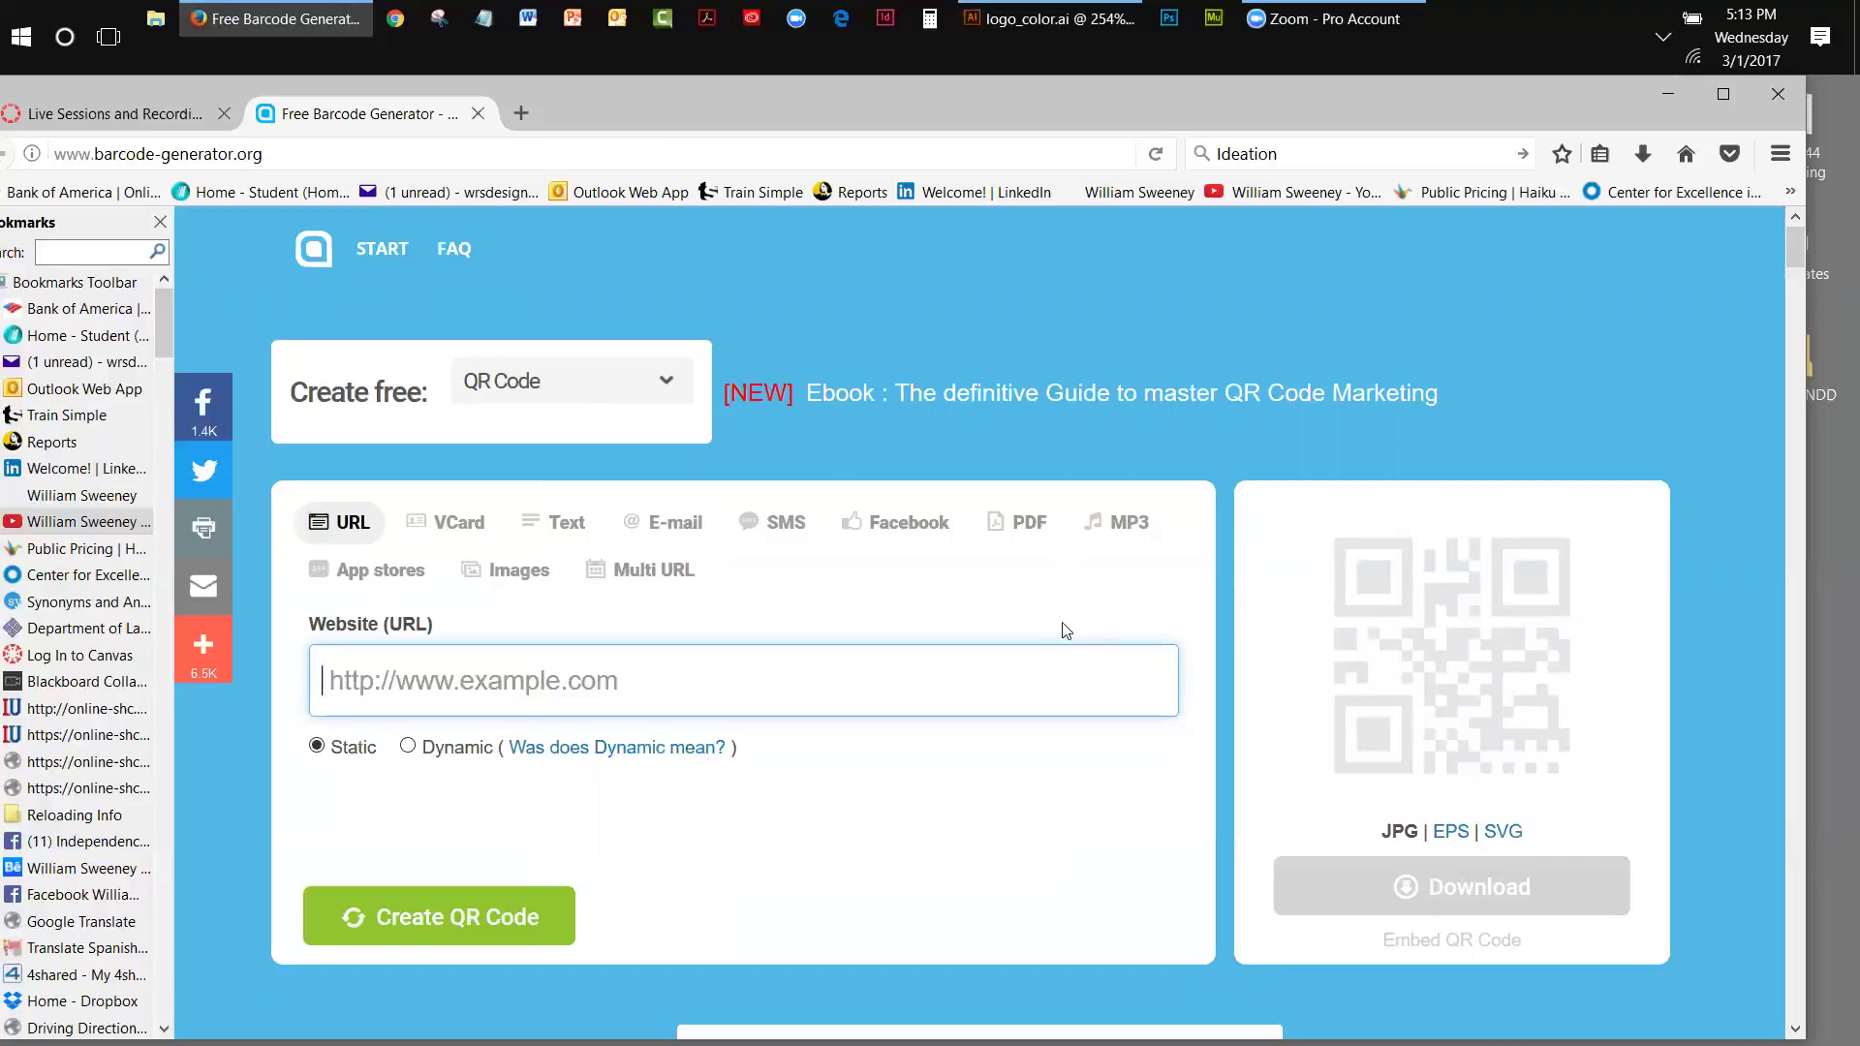
{"action": "left_click", "coordinate": [499, 381]}
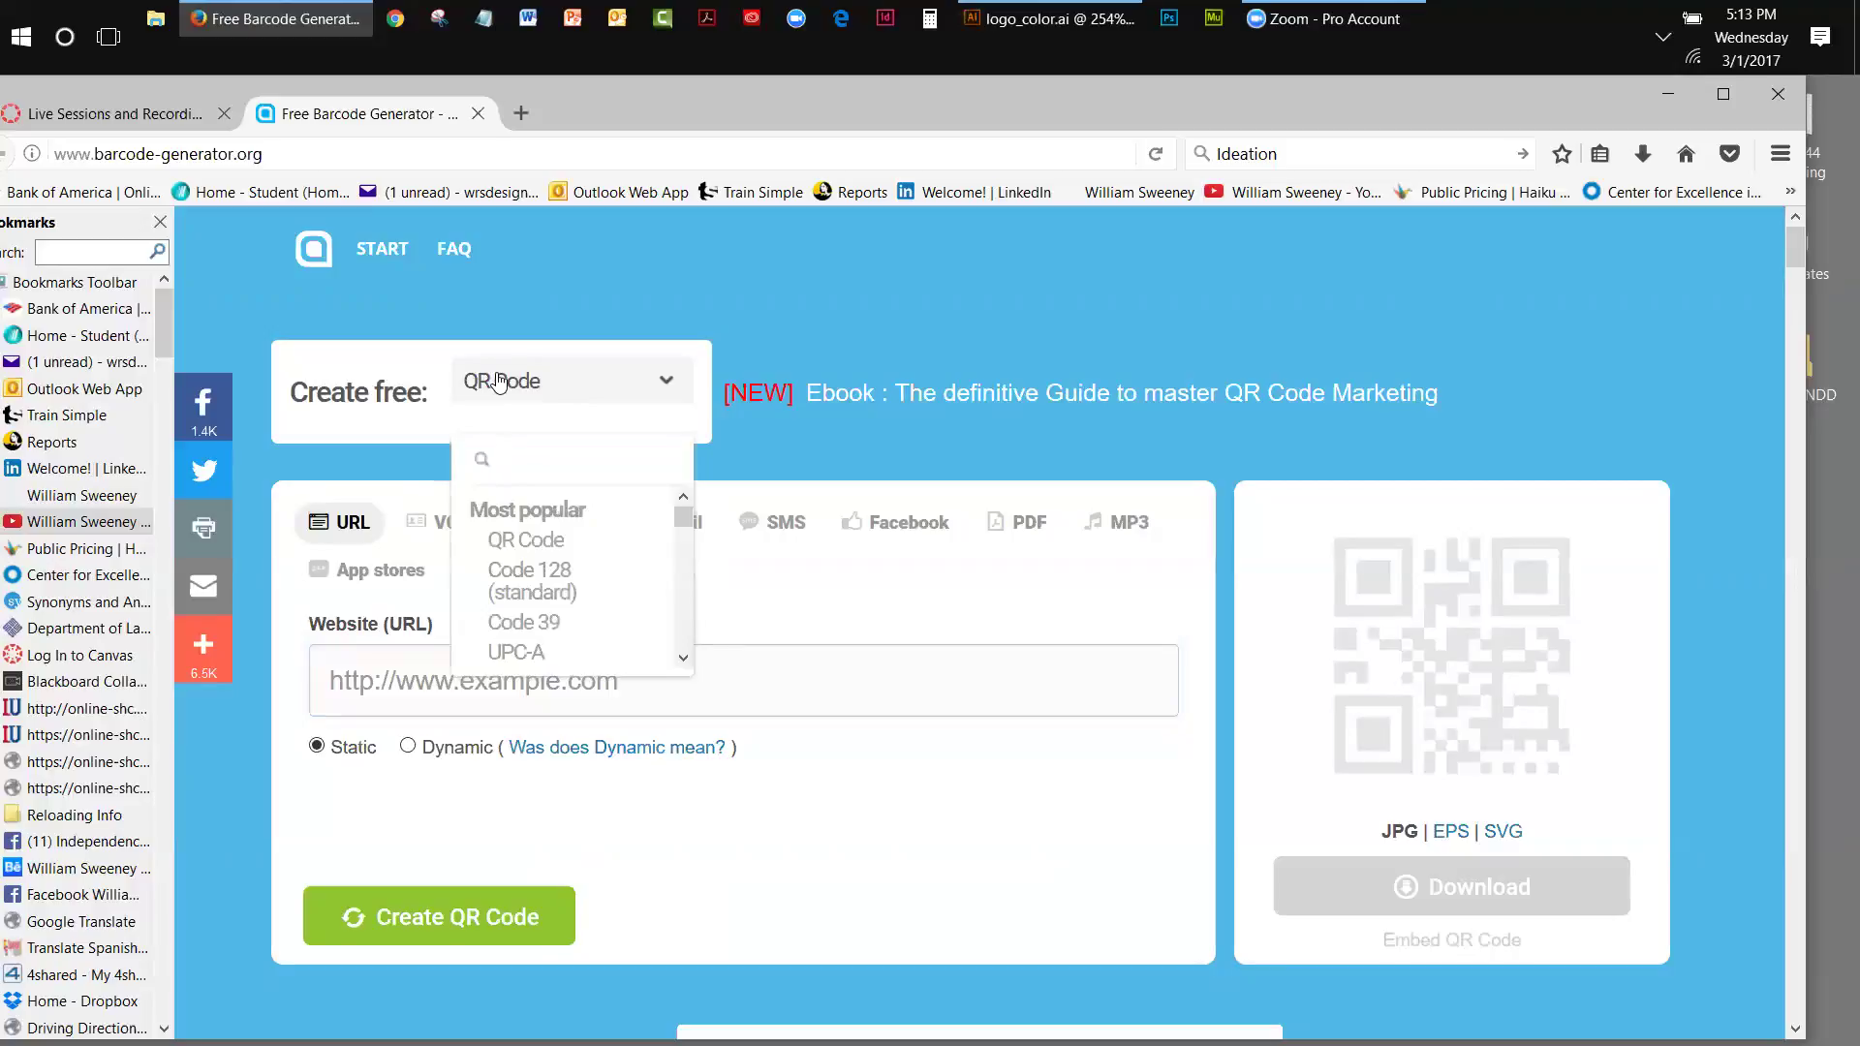
{"action": "left_click", "coordinate": [523, 653]}
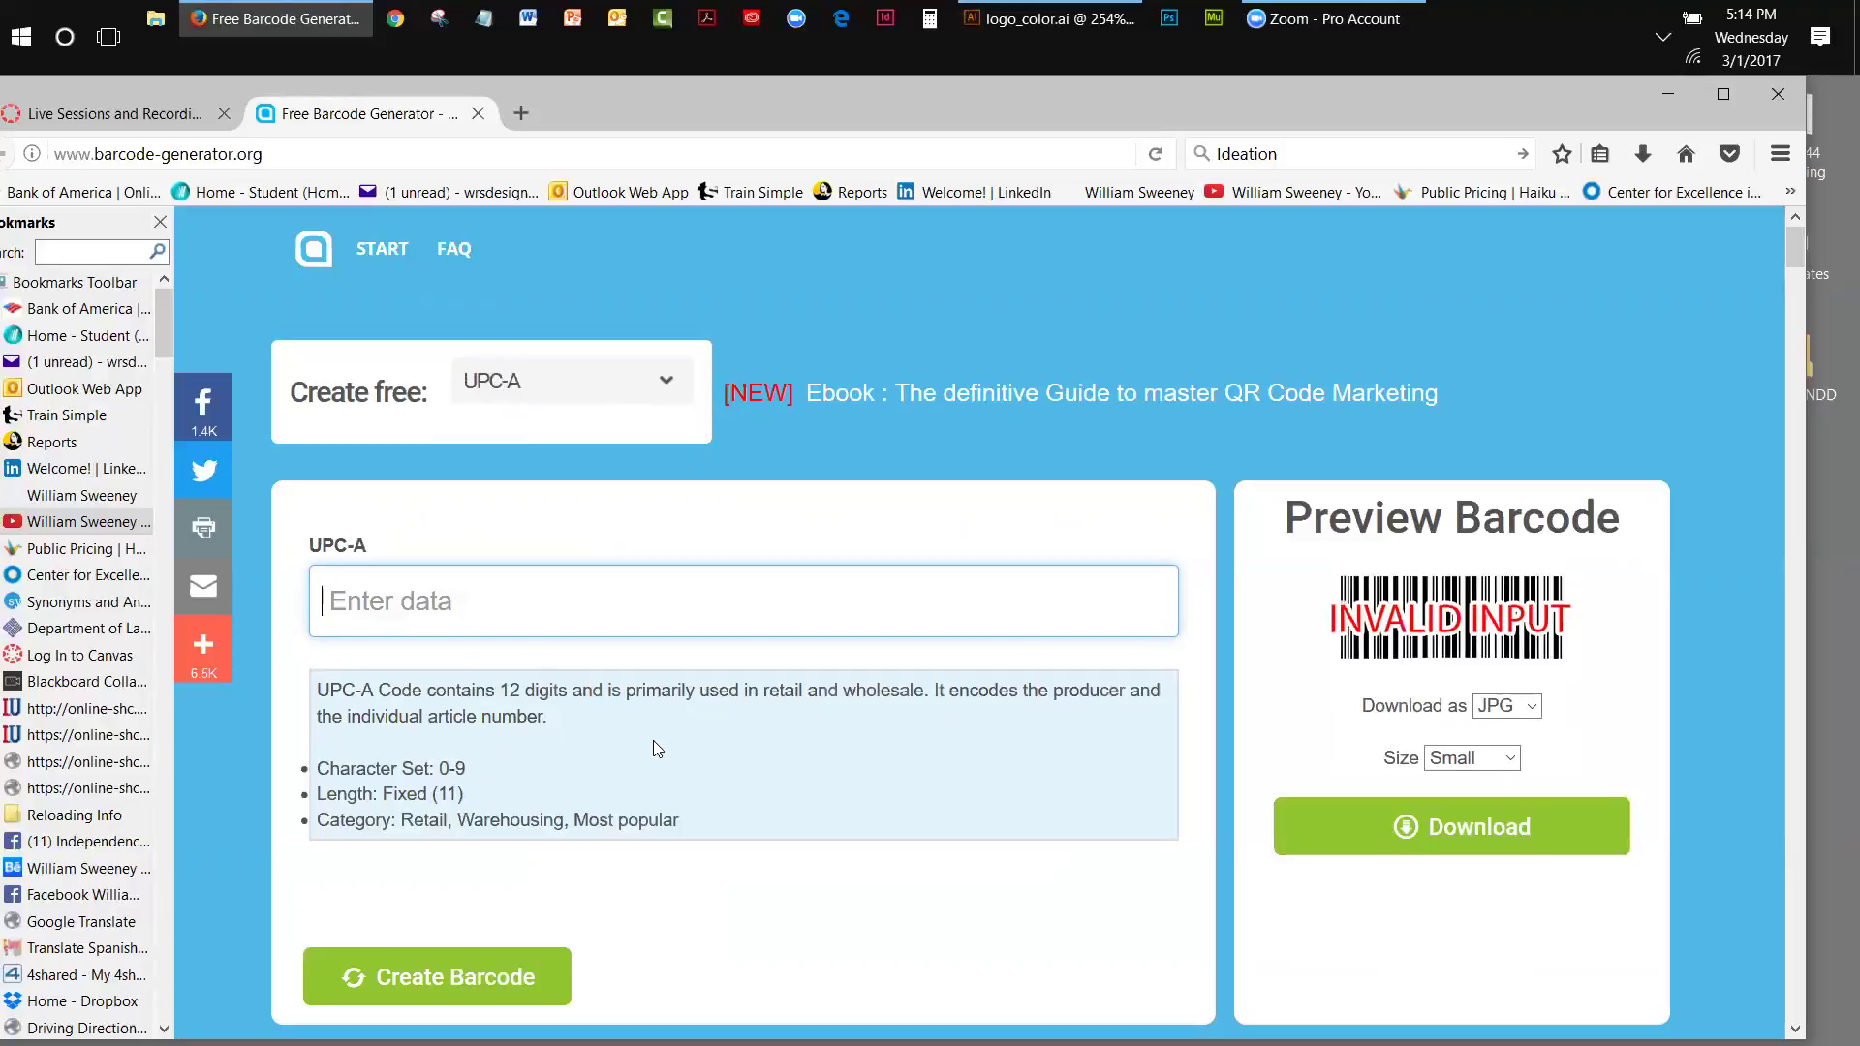
{"action": "type", "text": "45206"}
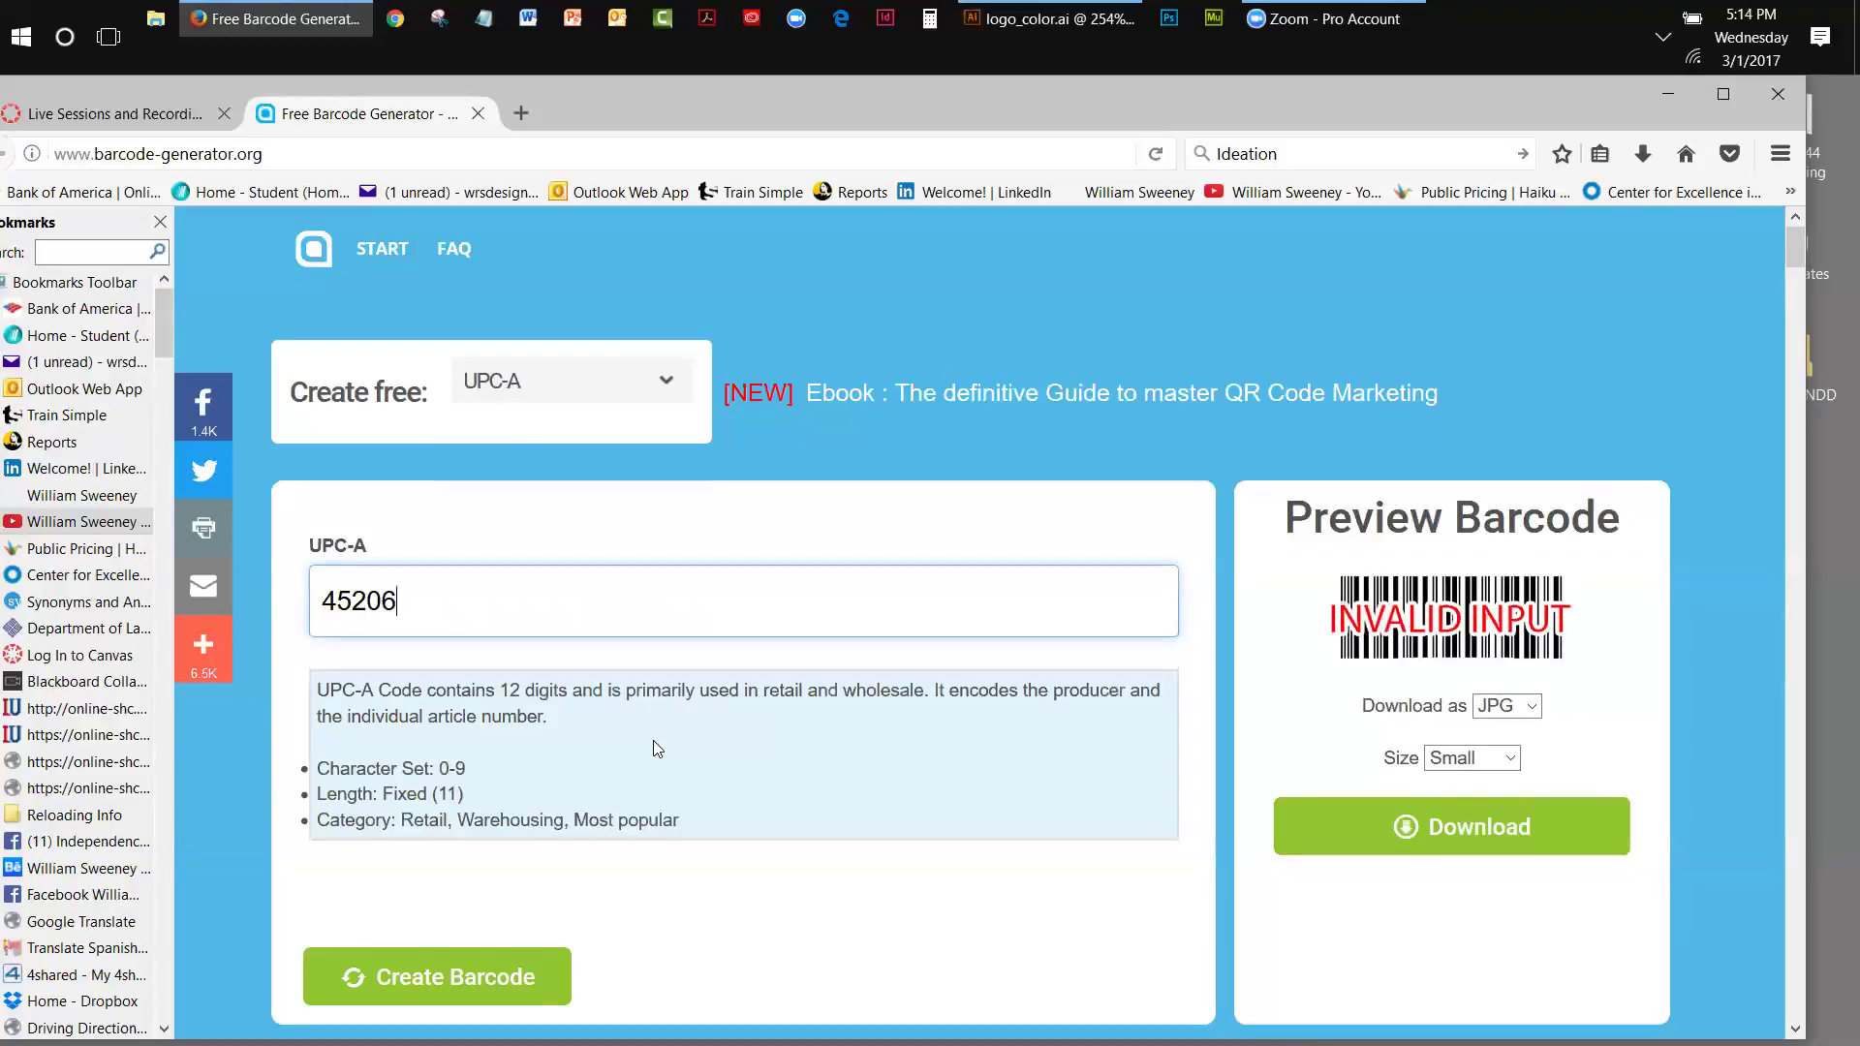
{"action": "type", "text": "3297512"}
{"action": "left_click", "coordinate": [549, 972]}
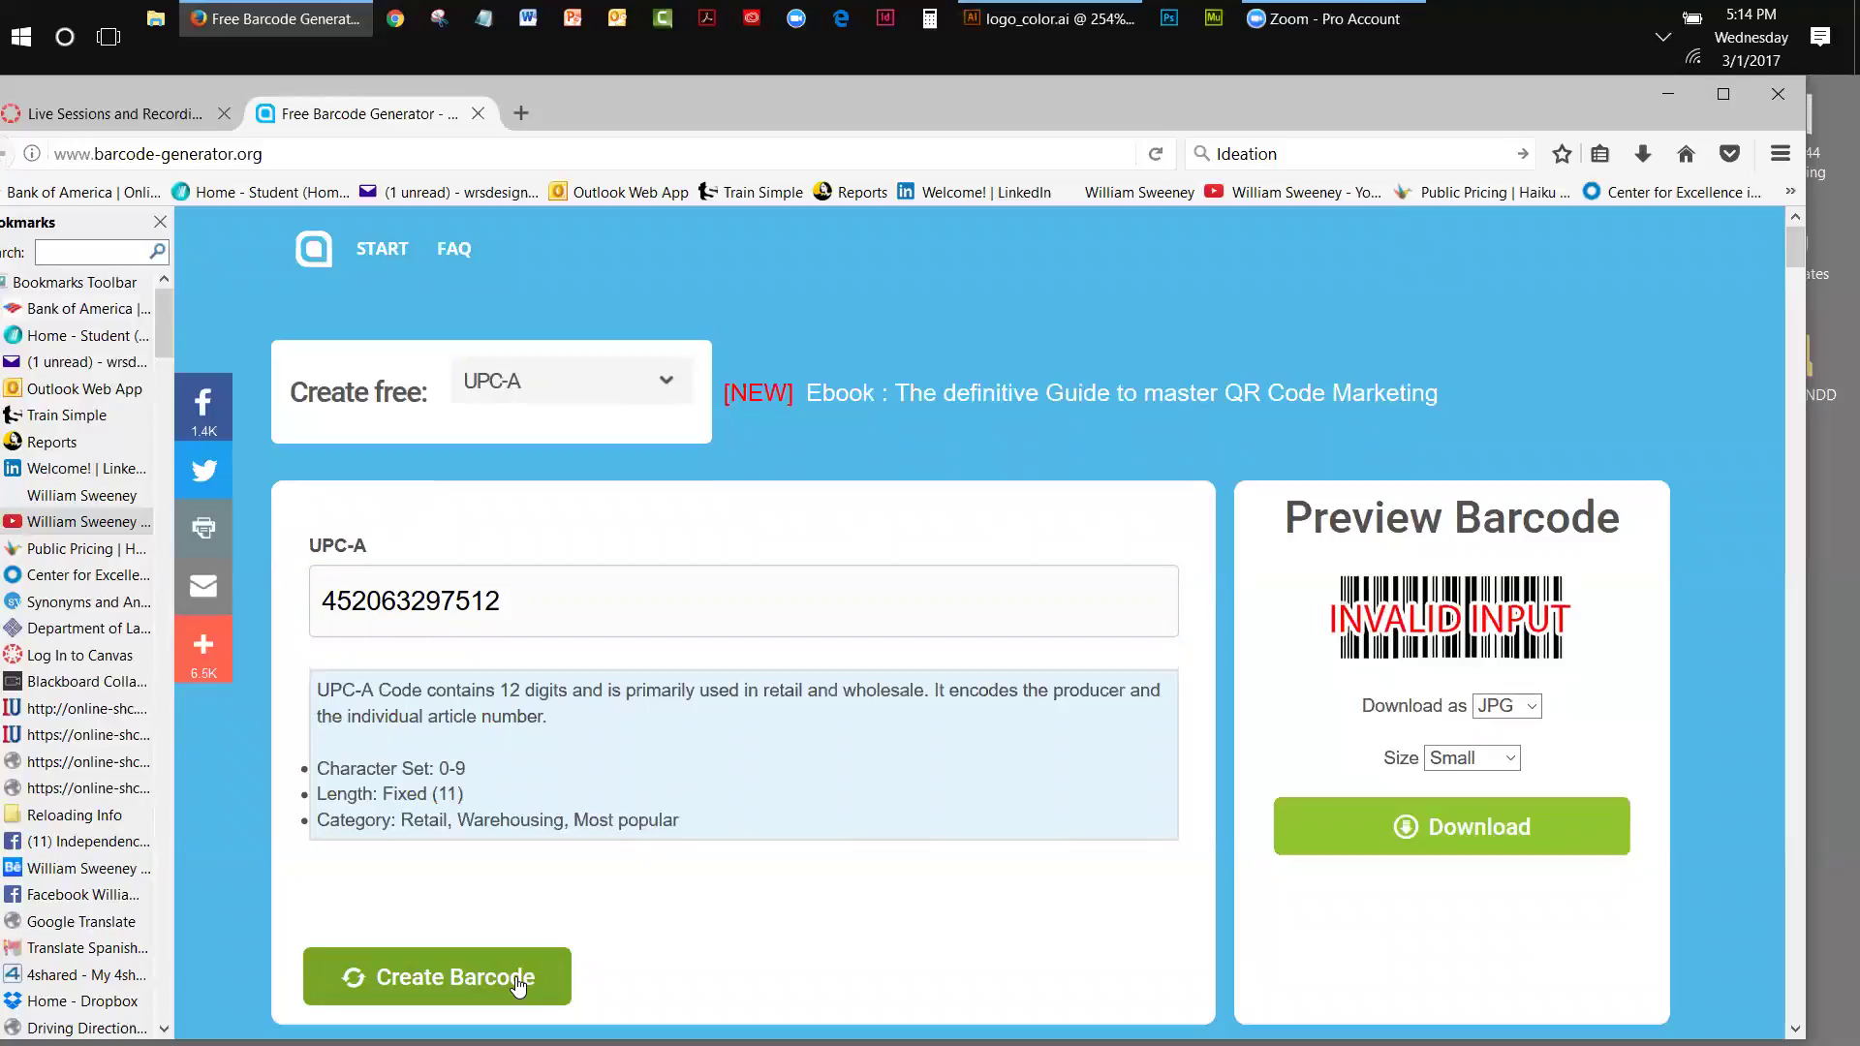
{"action": "left_click", "coordinate": [508, 978]}
{"action": "left_click", "coordinate": [489, 982]}
{"action": "left_click", "coordinate": [490, 981]}
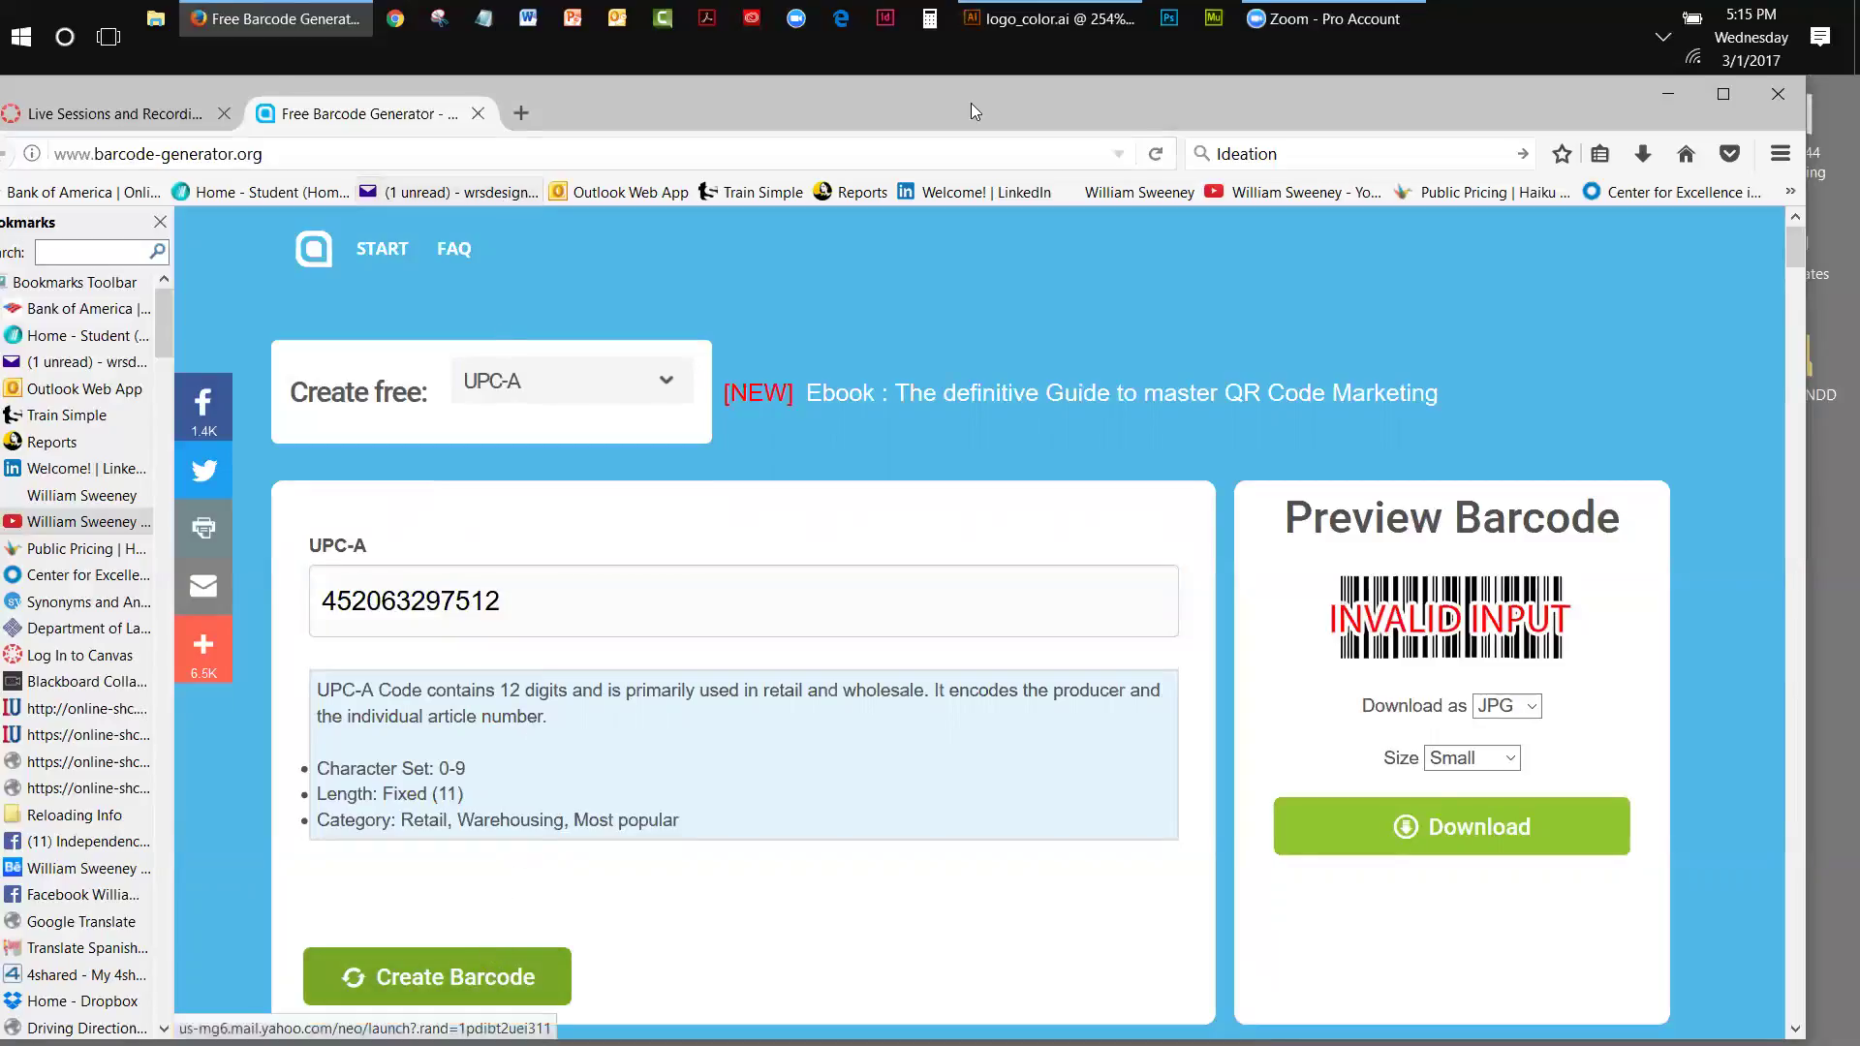
- Reload the barcode generator page and try again to create the barcode
{"action": "left_click", "coordinate": [1156, 155]}
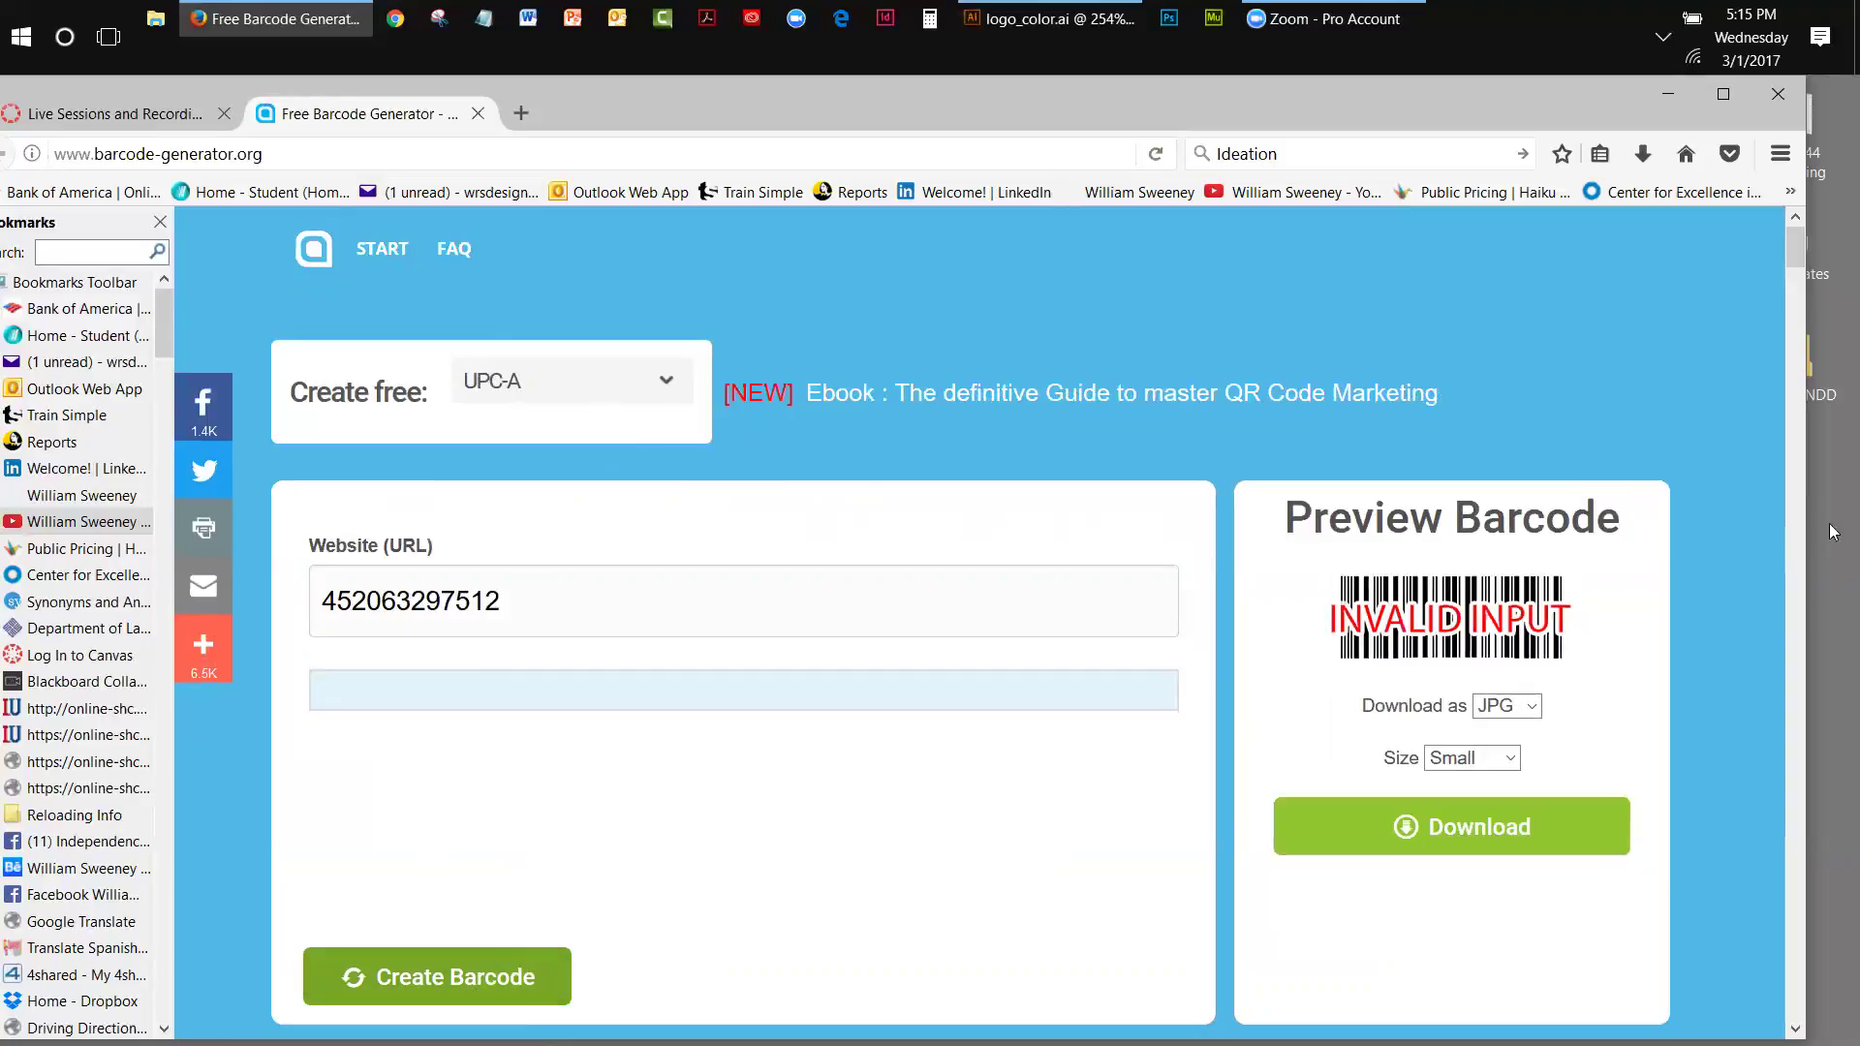
{"action": "left_click_drag", "start_coordinate": [1788, 254], "coordinate": [1798, 266]}
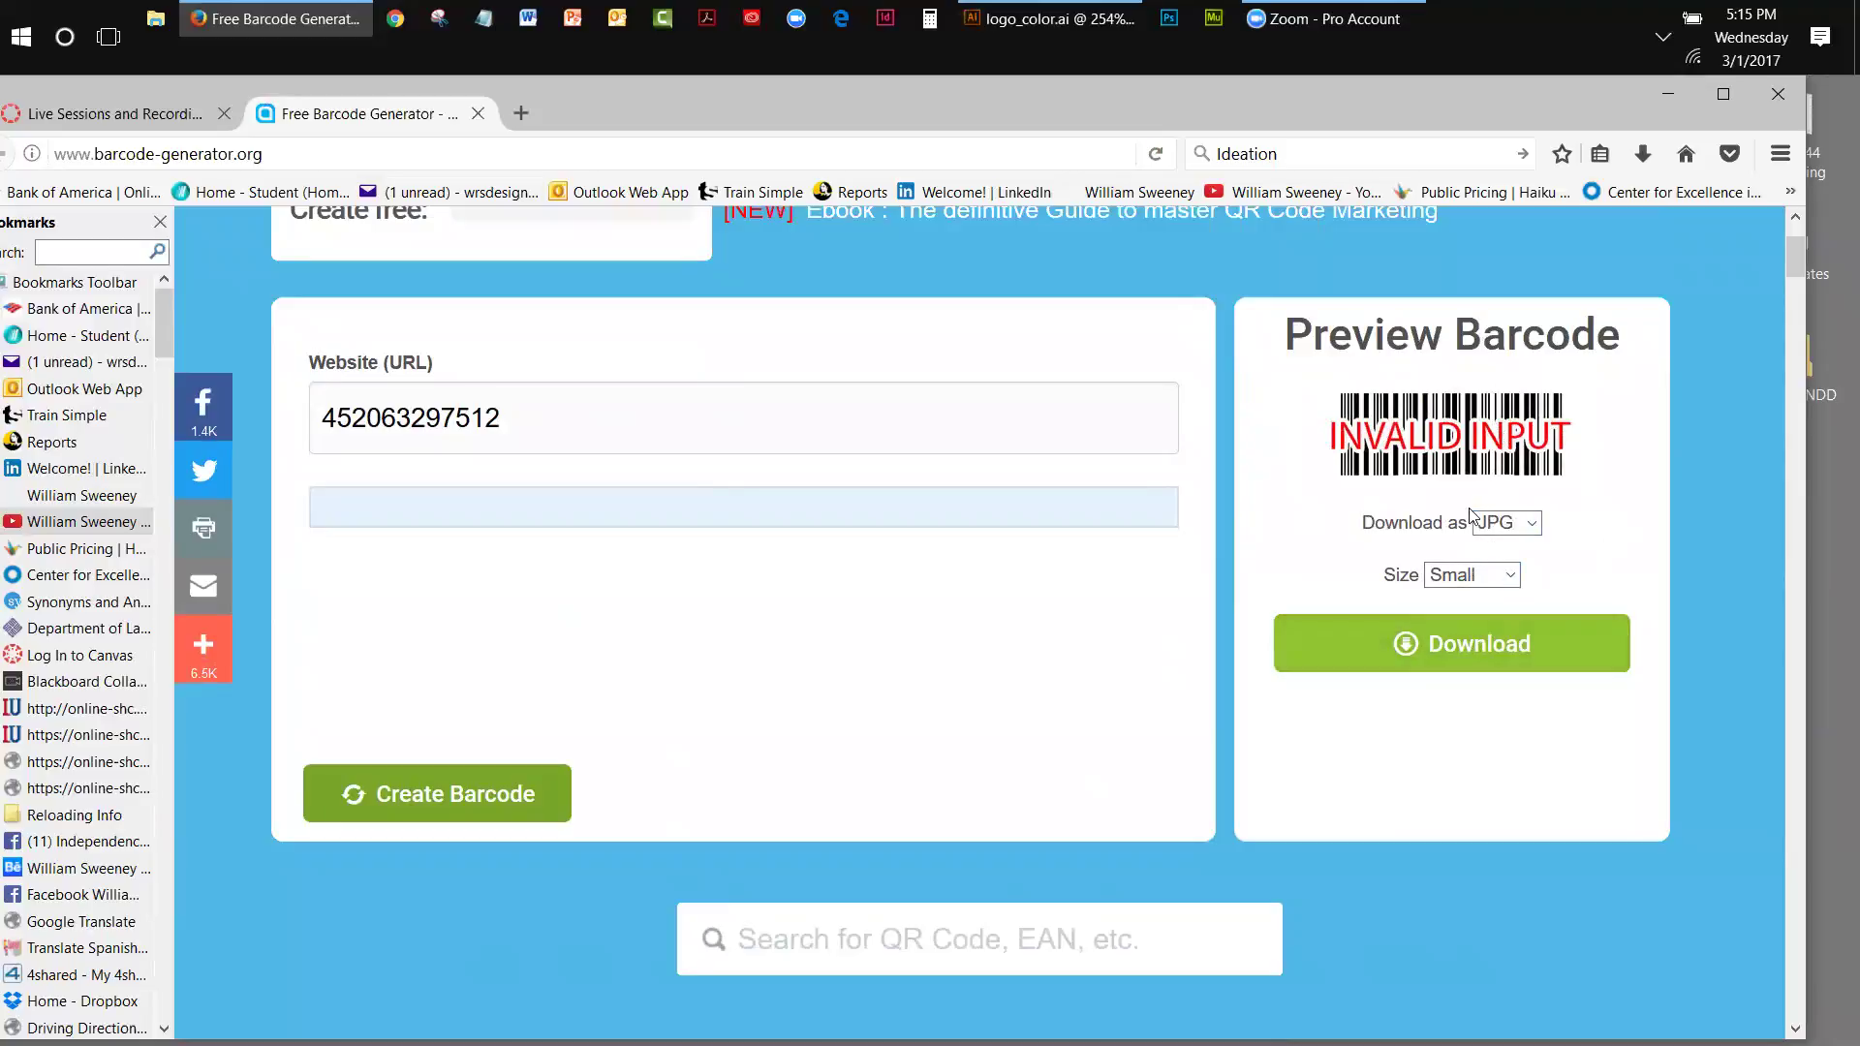
{"action": "left_click", "coordinate": [448, 796]}
{"action": "left_click", "coordinate": [378, 513]}
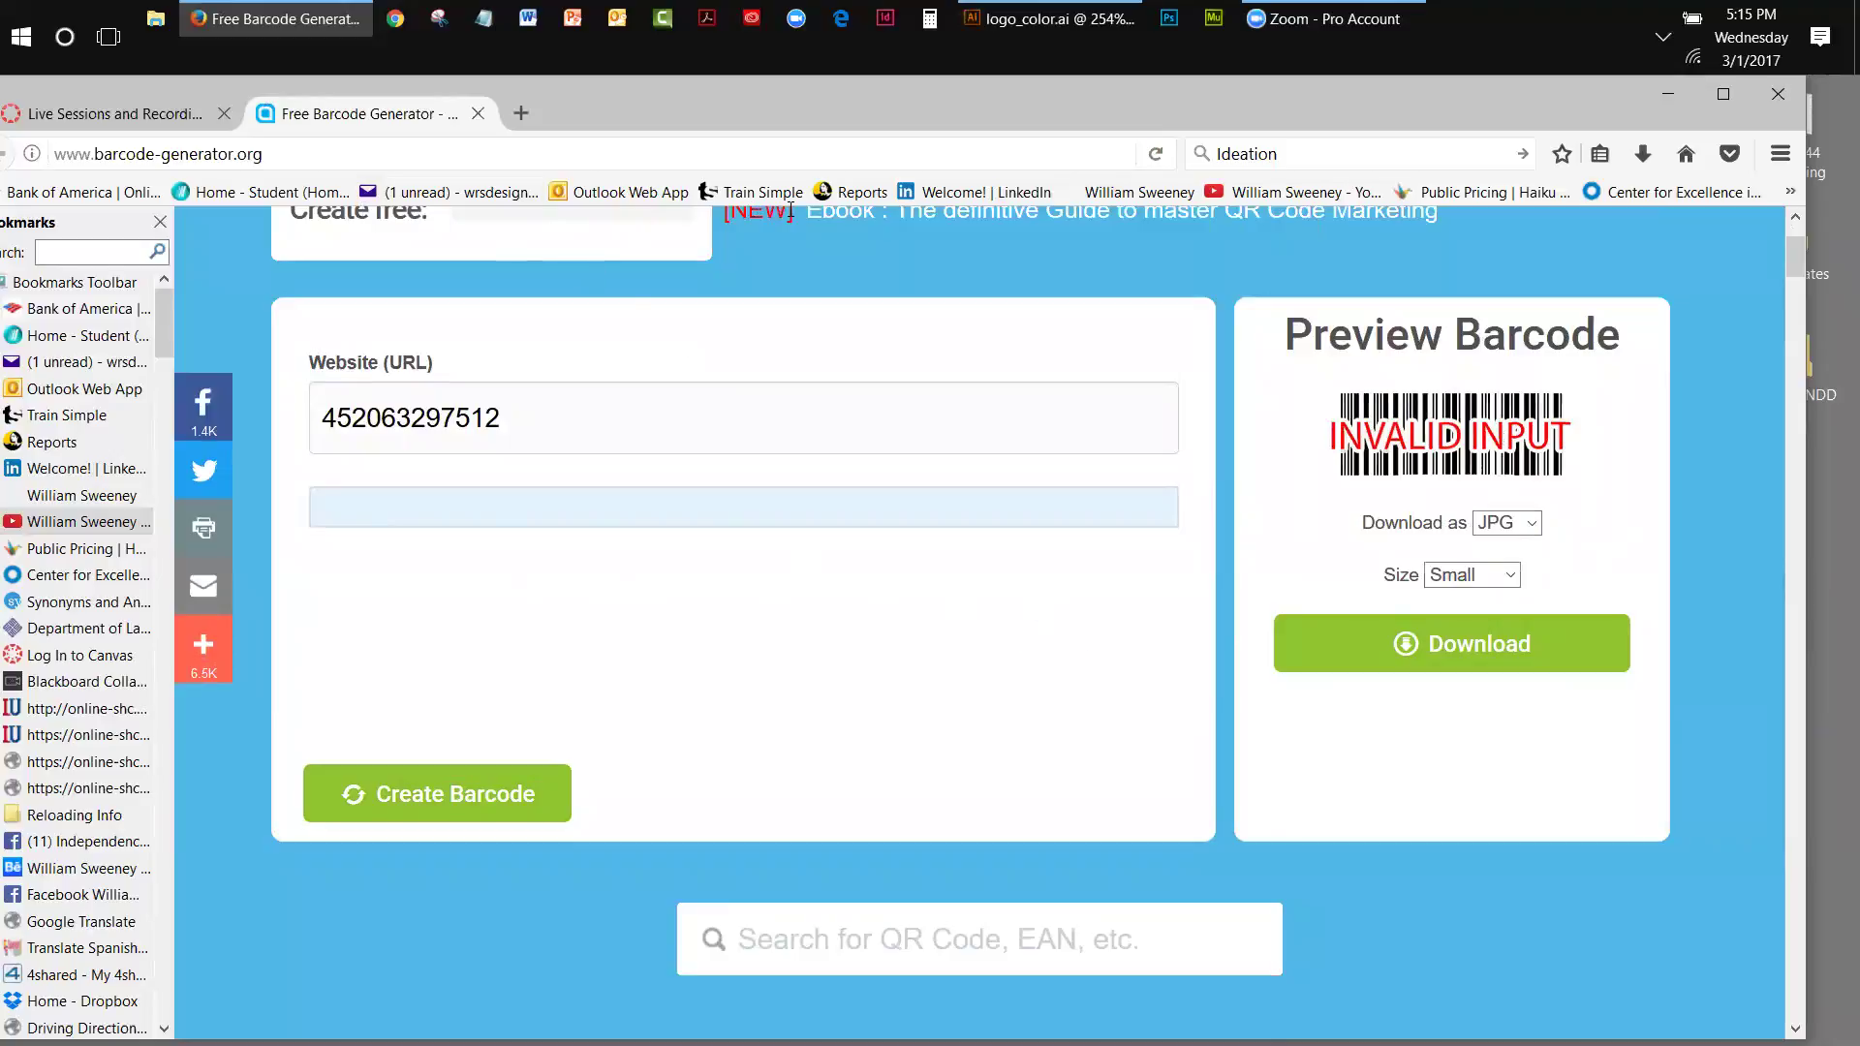
- Search the web for "Google" and open the Google home page from the results
{"action": "left_click", "coordinate": [1218, 155]}
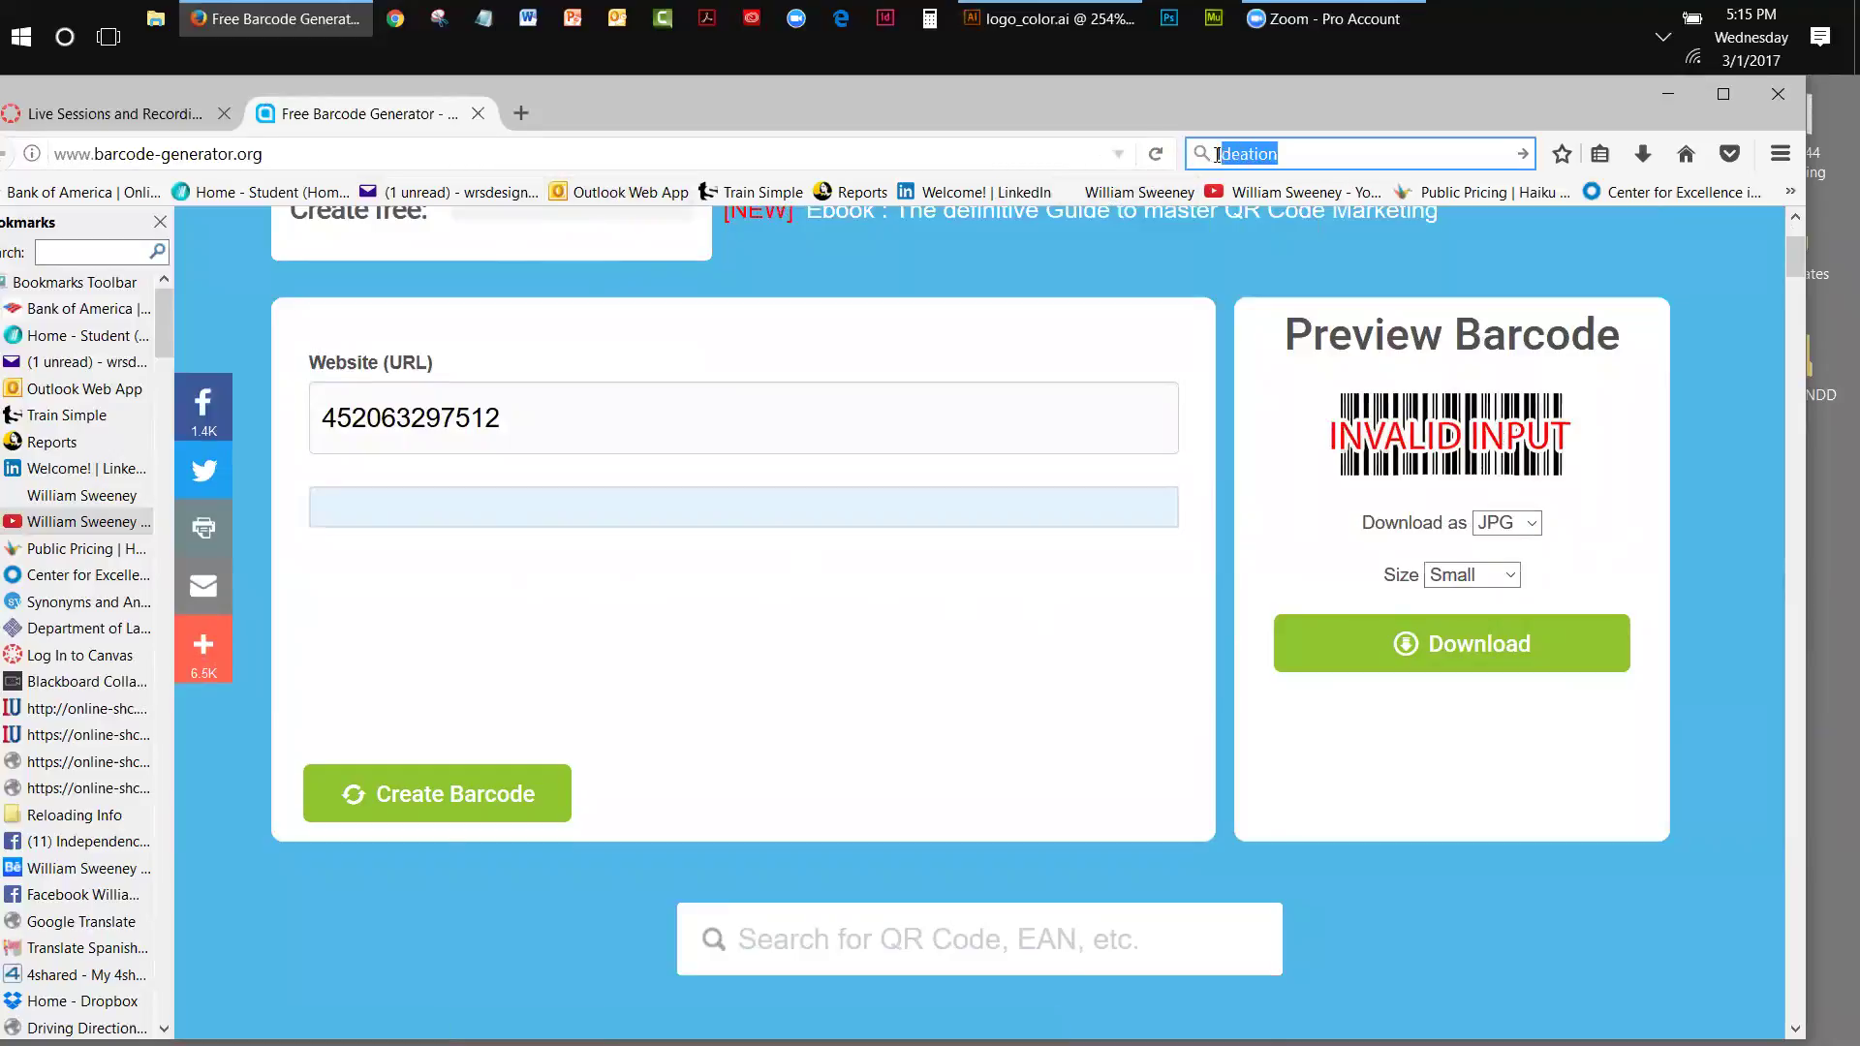
{"action": "left_click", "coordinate": [1211, 153]}
{"action": "type", "text": "Go"}
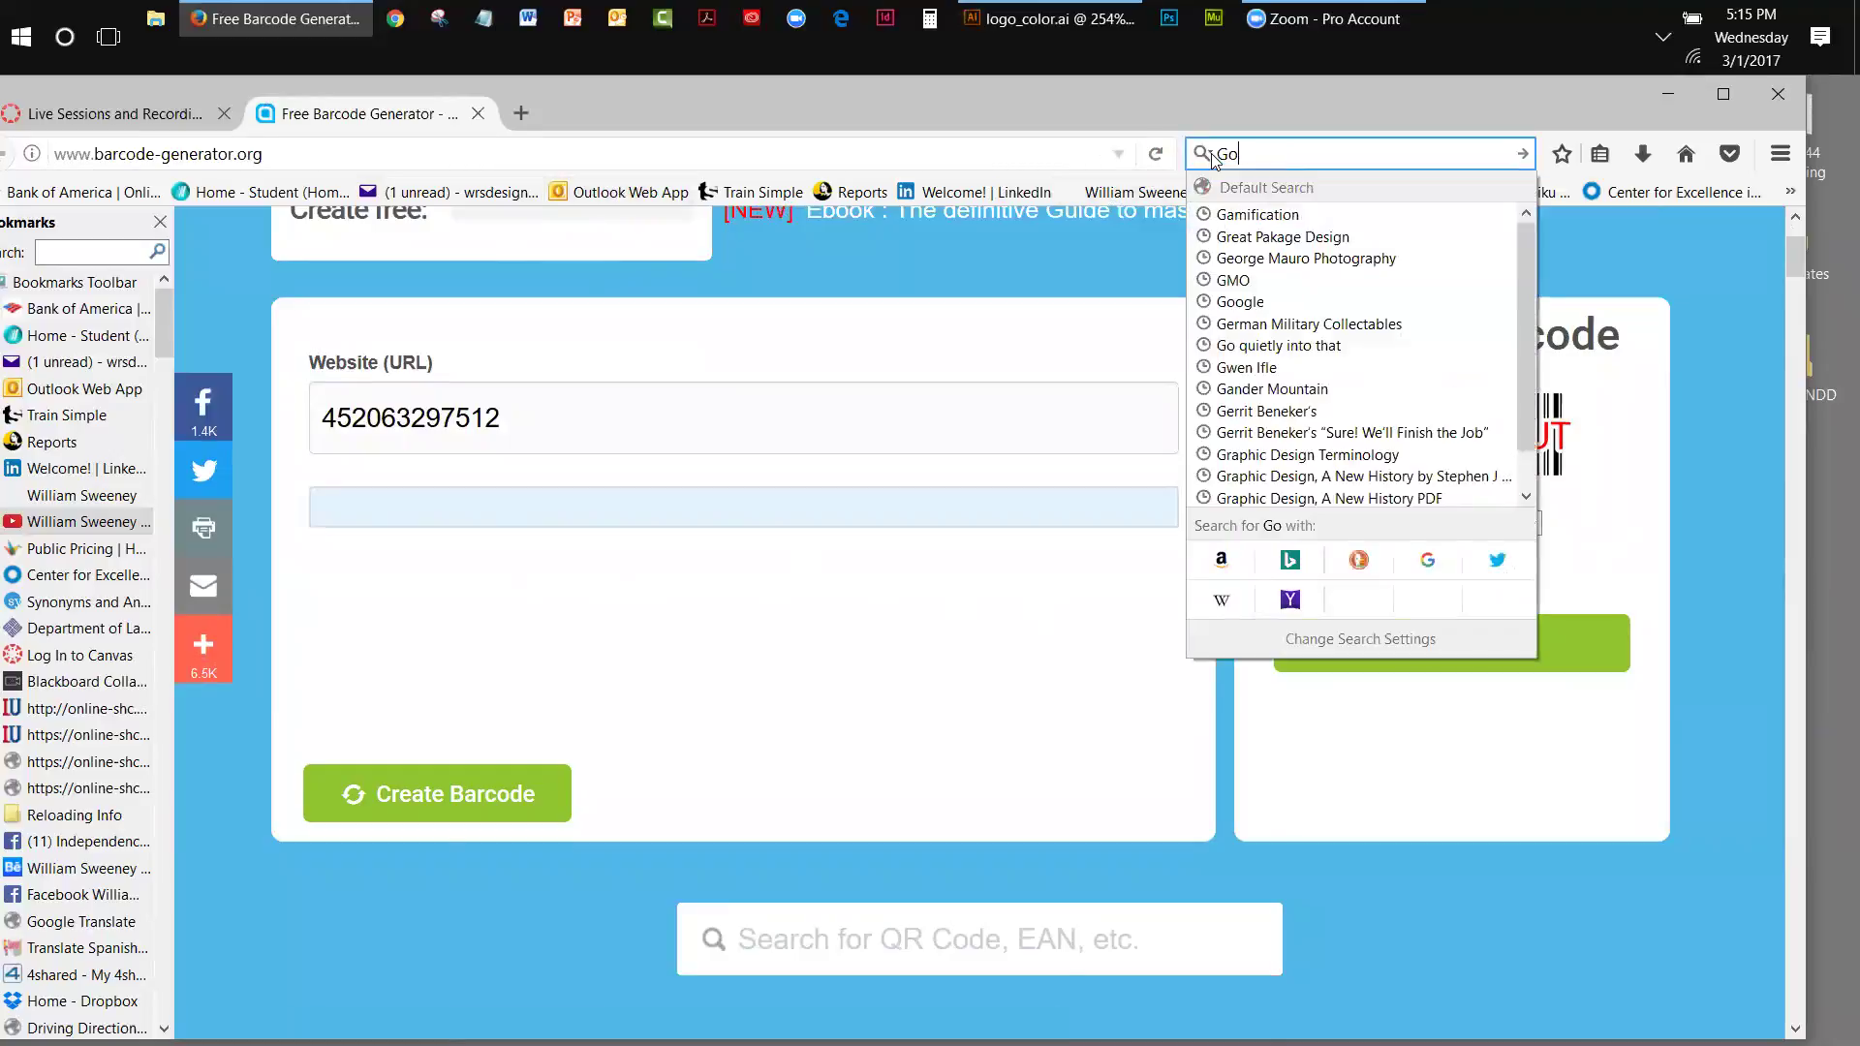
{"action": "type", "text": "ogle"}
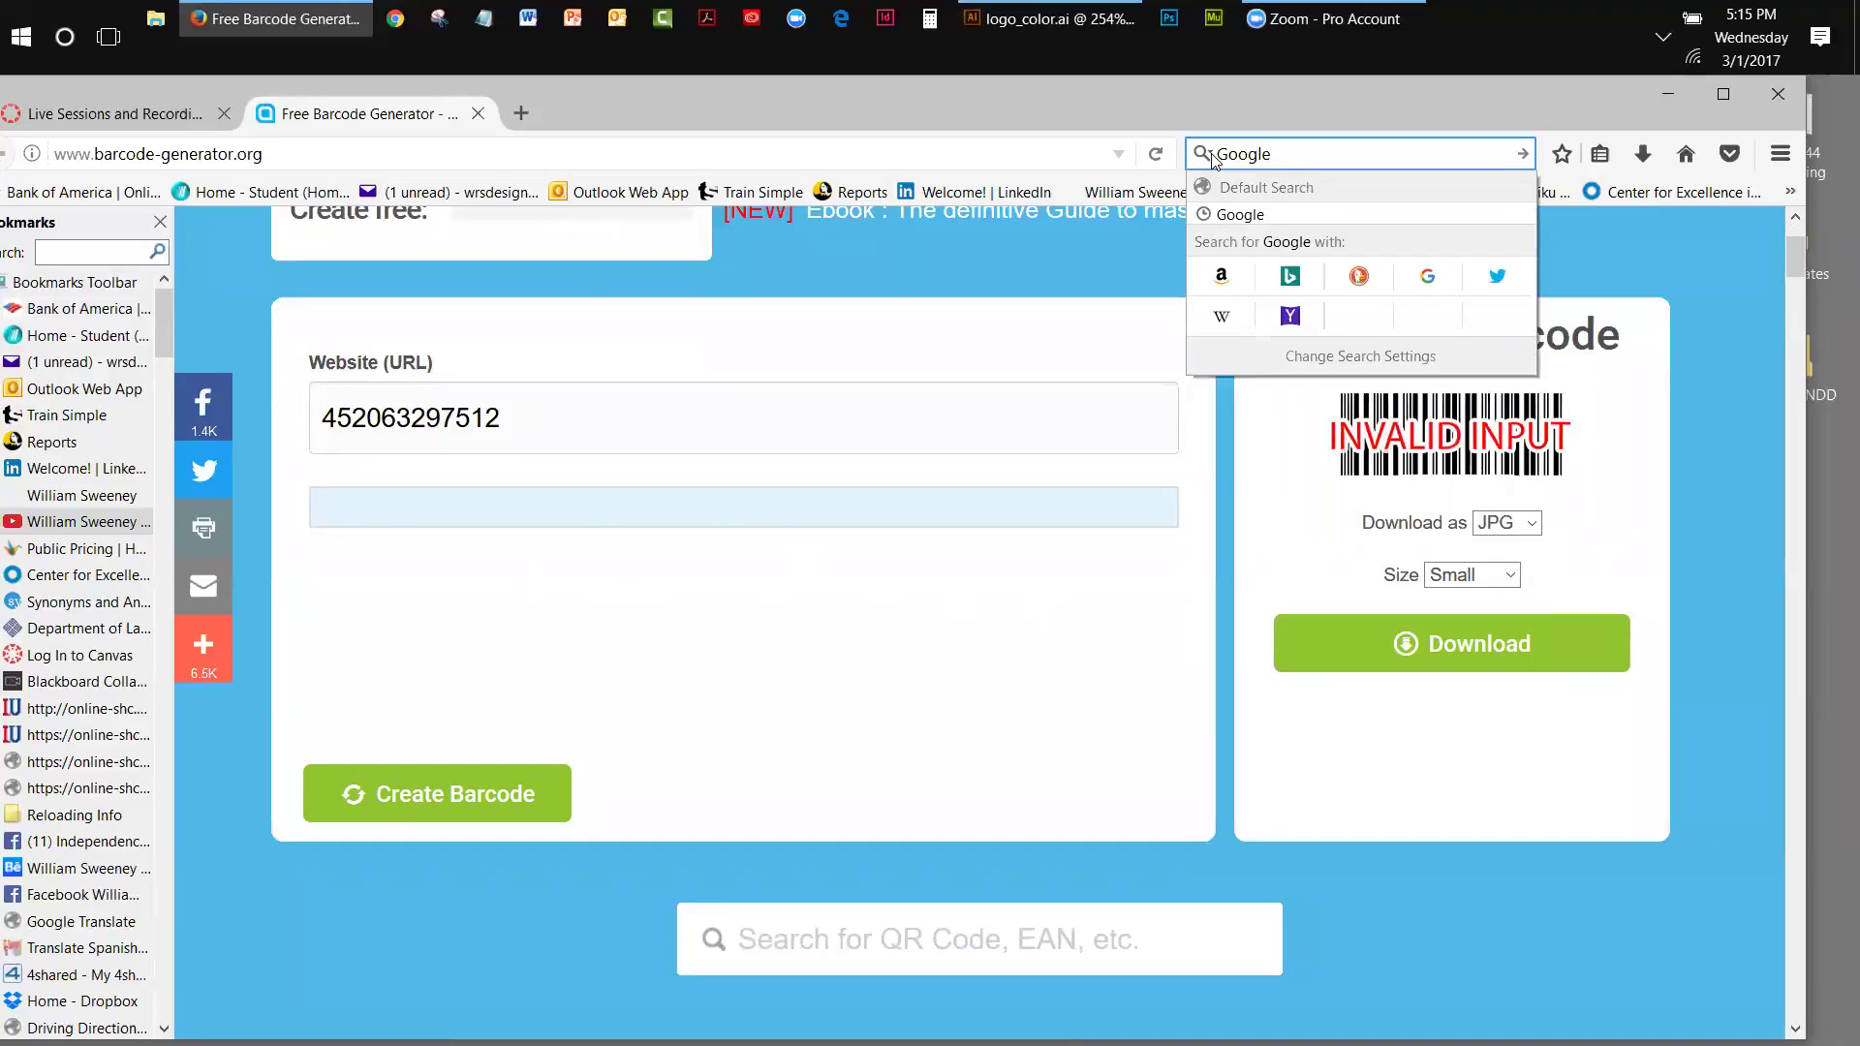
{"action": "key", "text": "Return"}
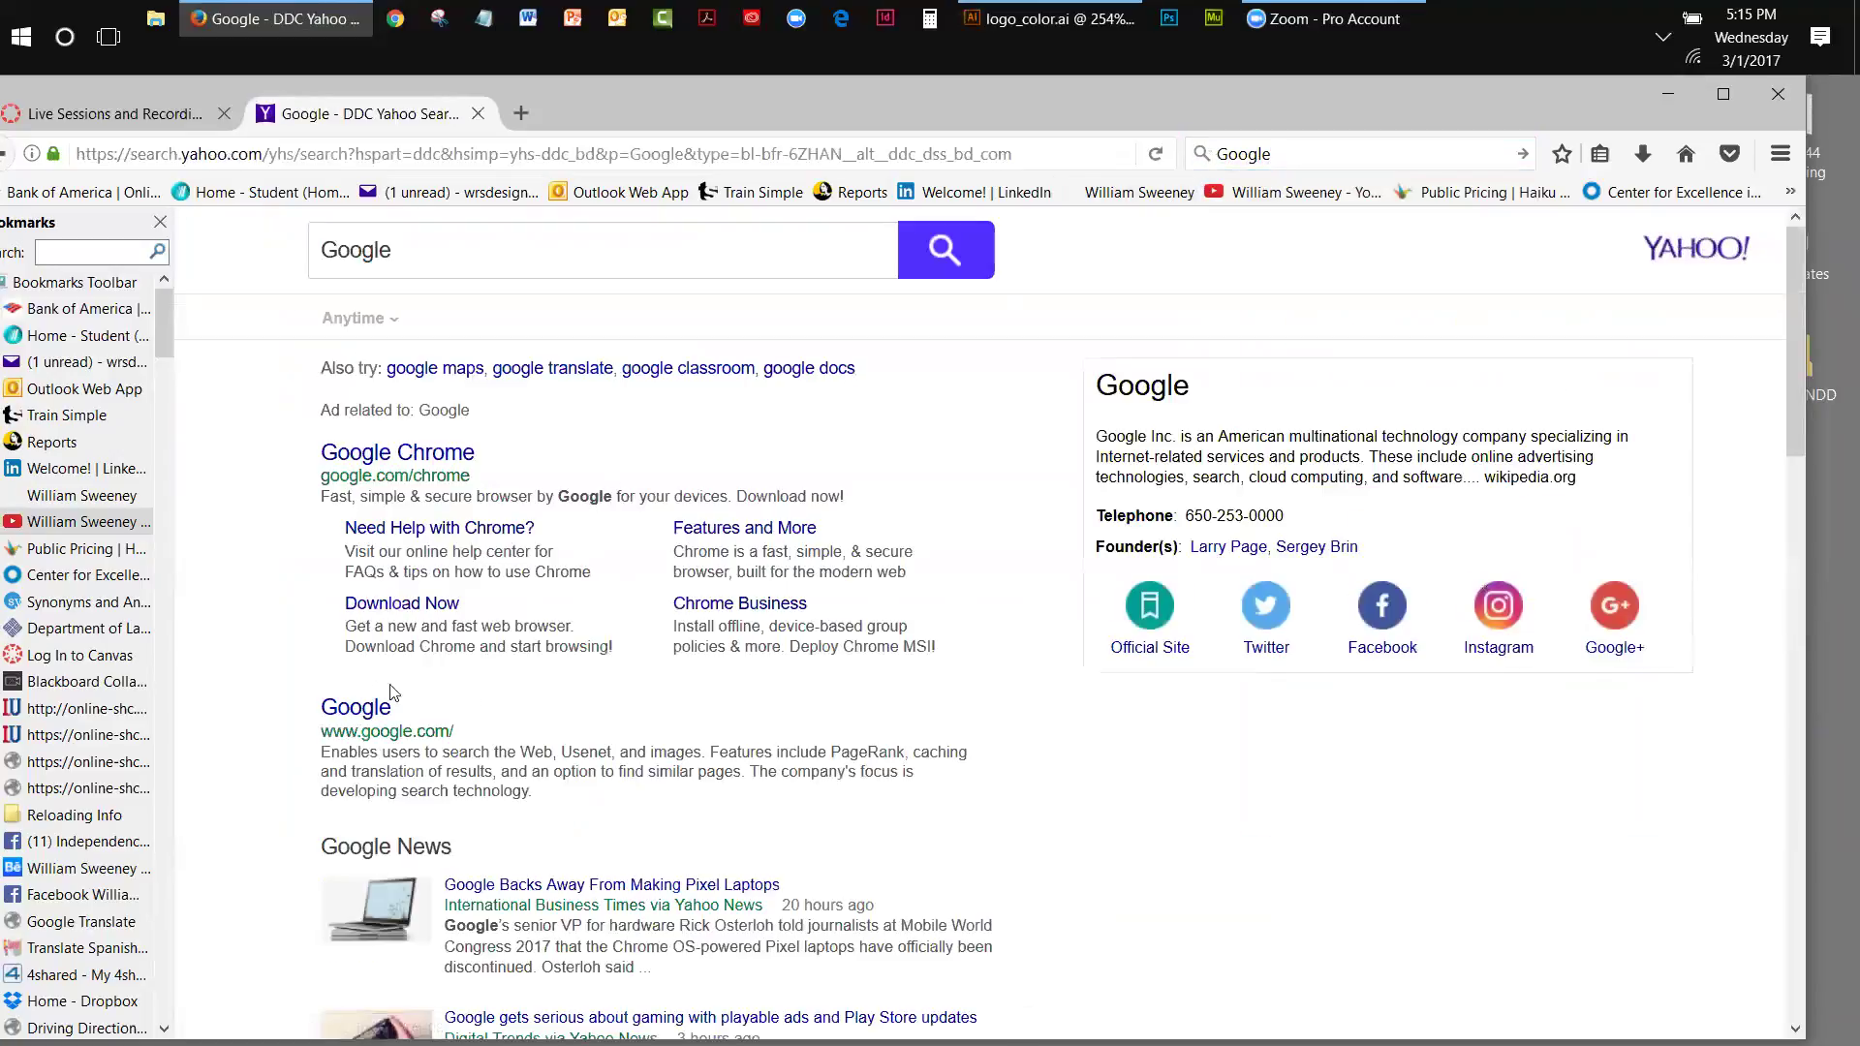
{"action": "left_click", "coordinate": [386, 705]}
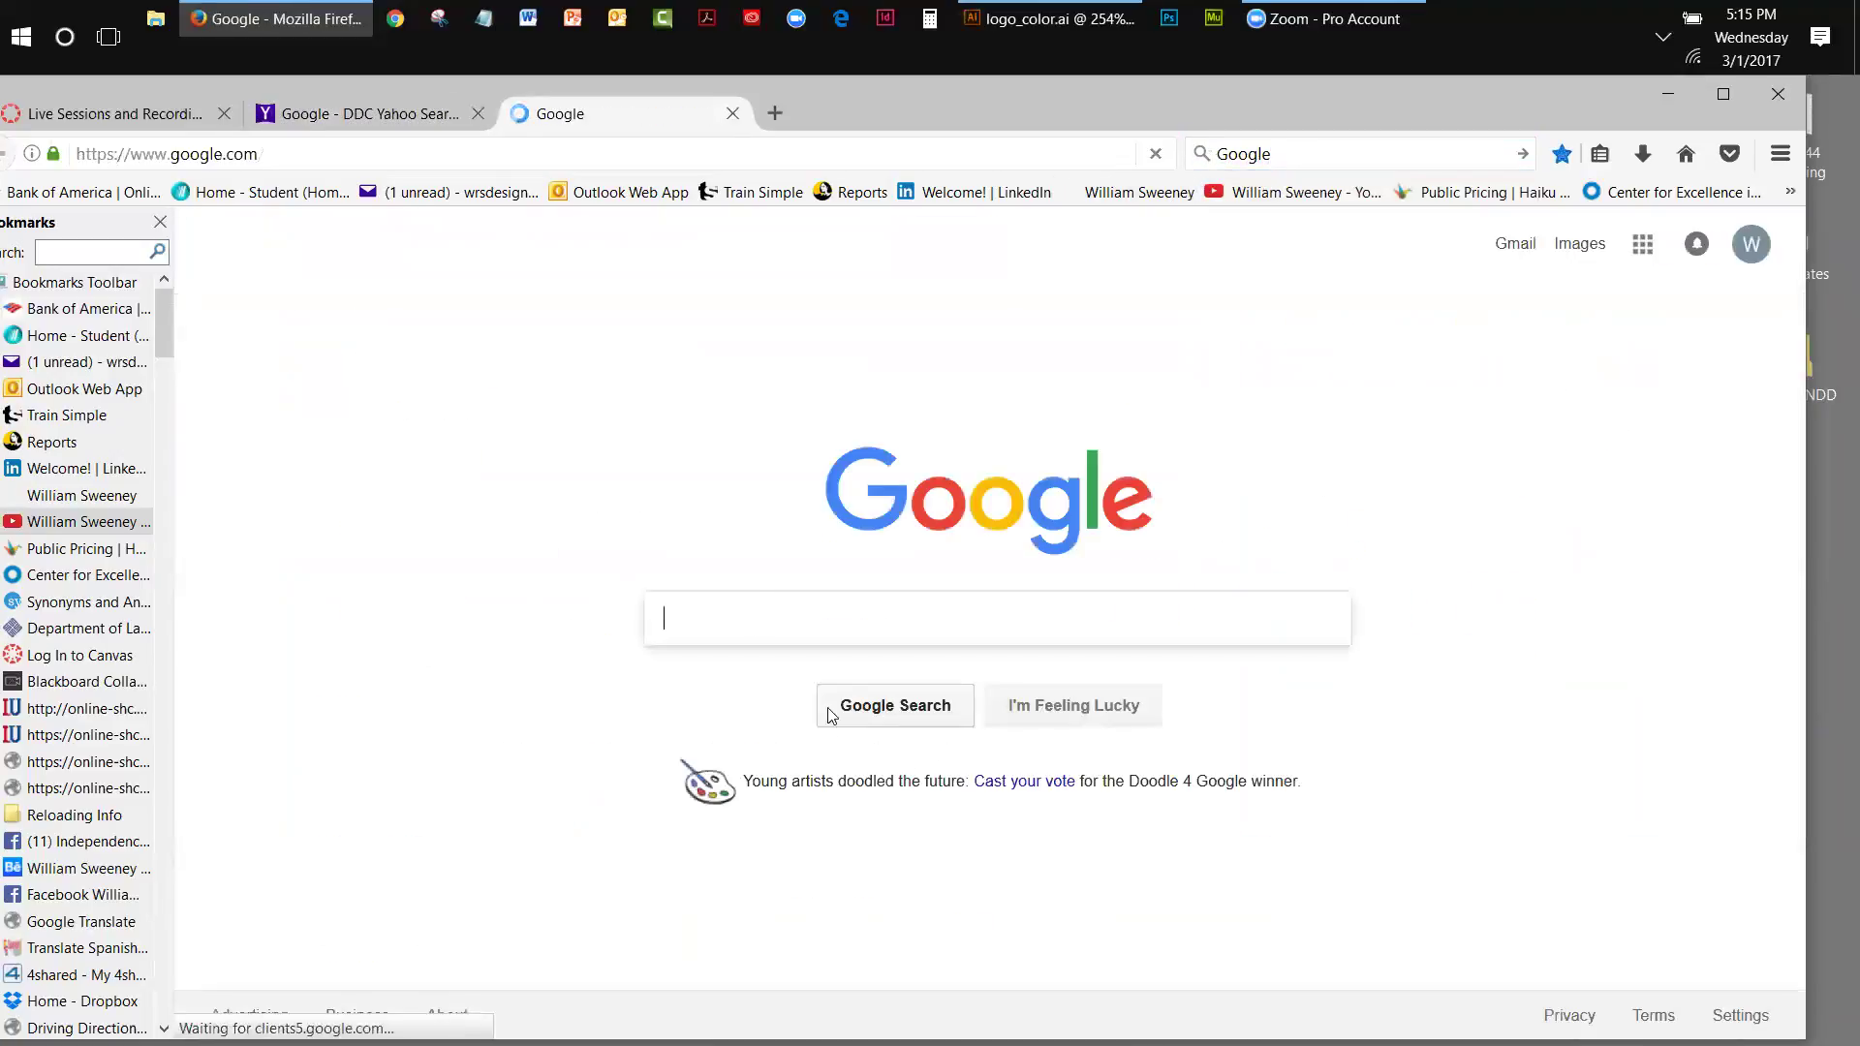
- Search Google for "Barcode" and show the image results
{"action": "type", "text": "B"}
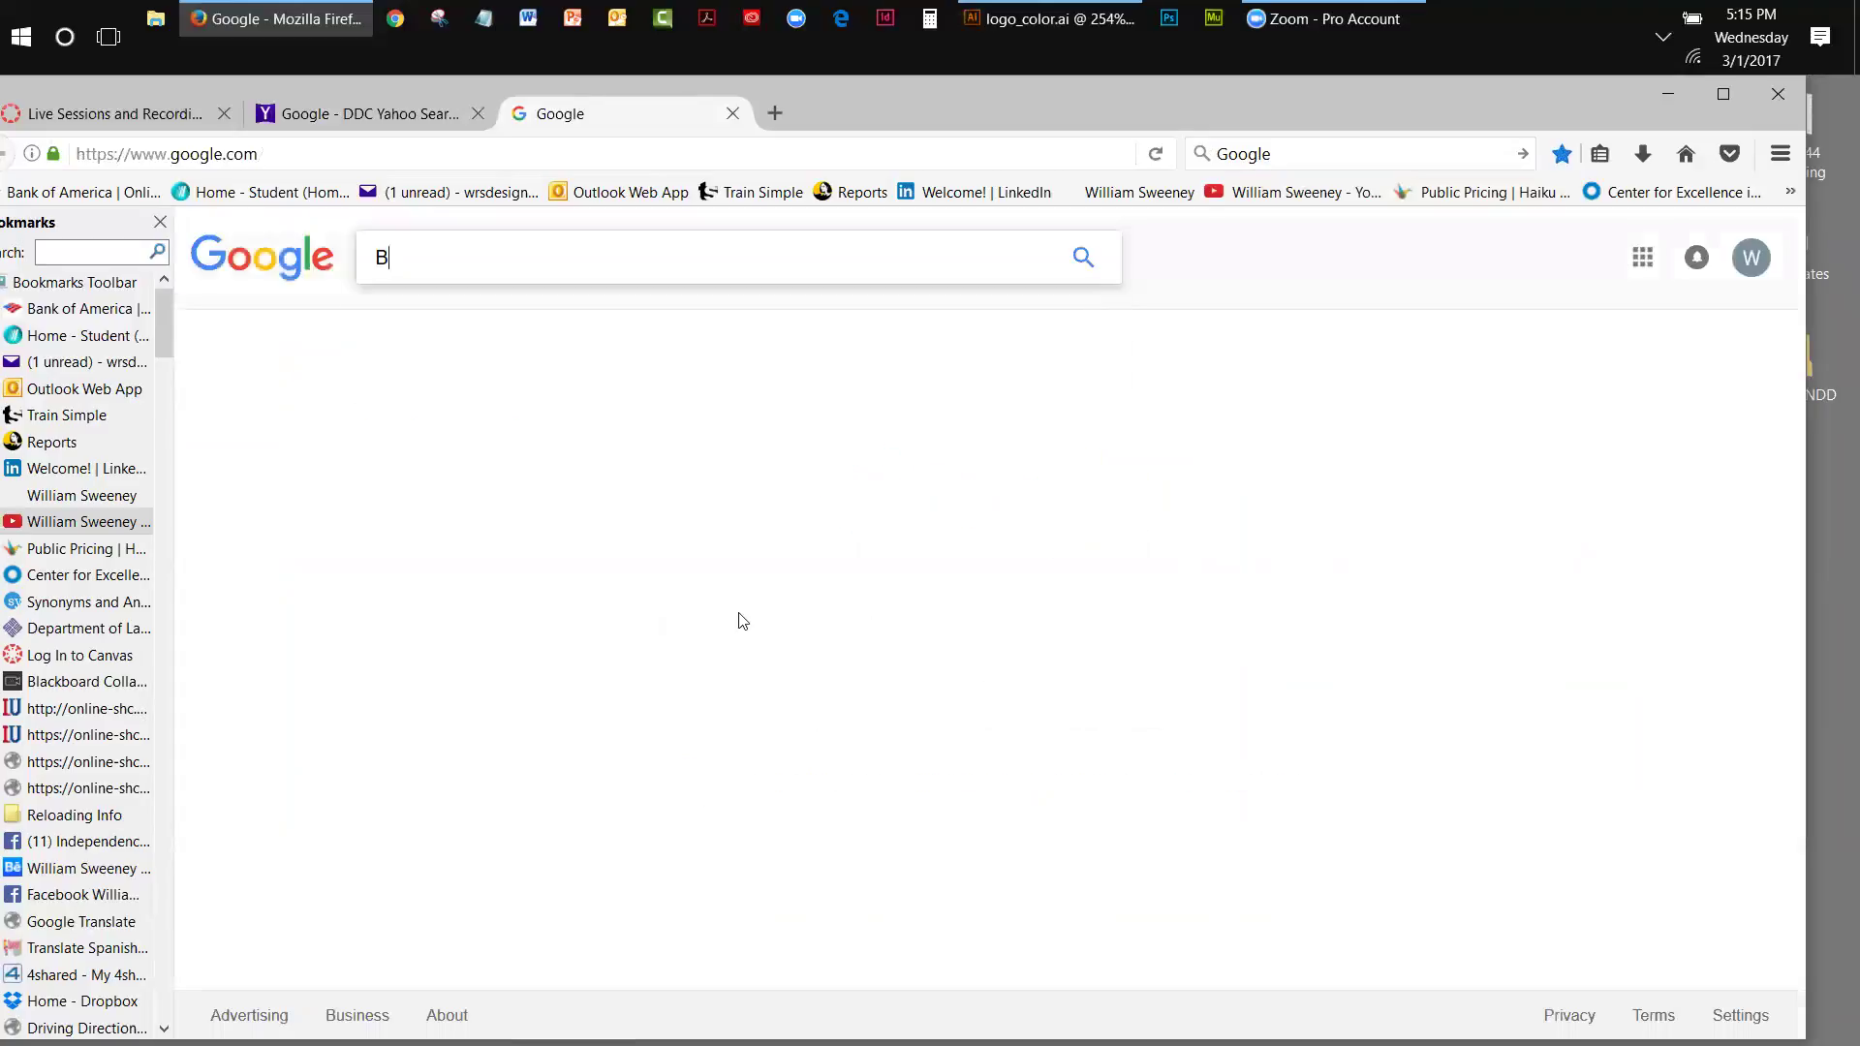
{"action": "type", "text": "arcode"}
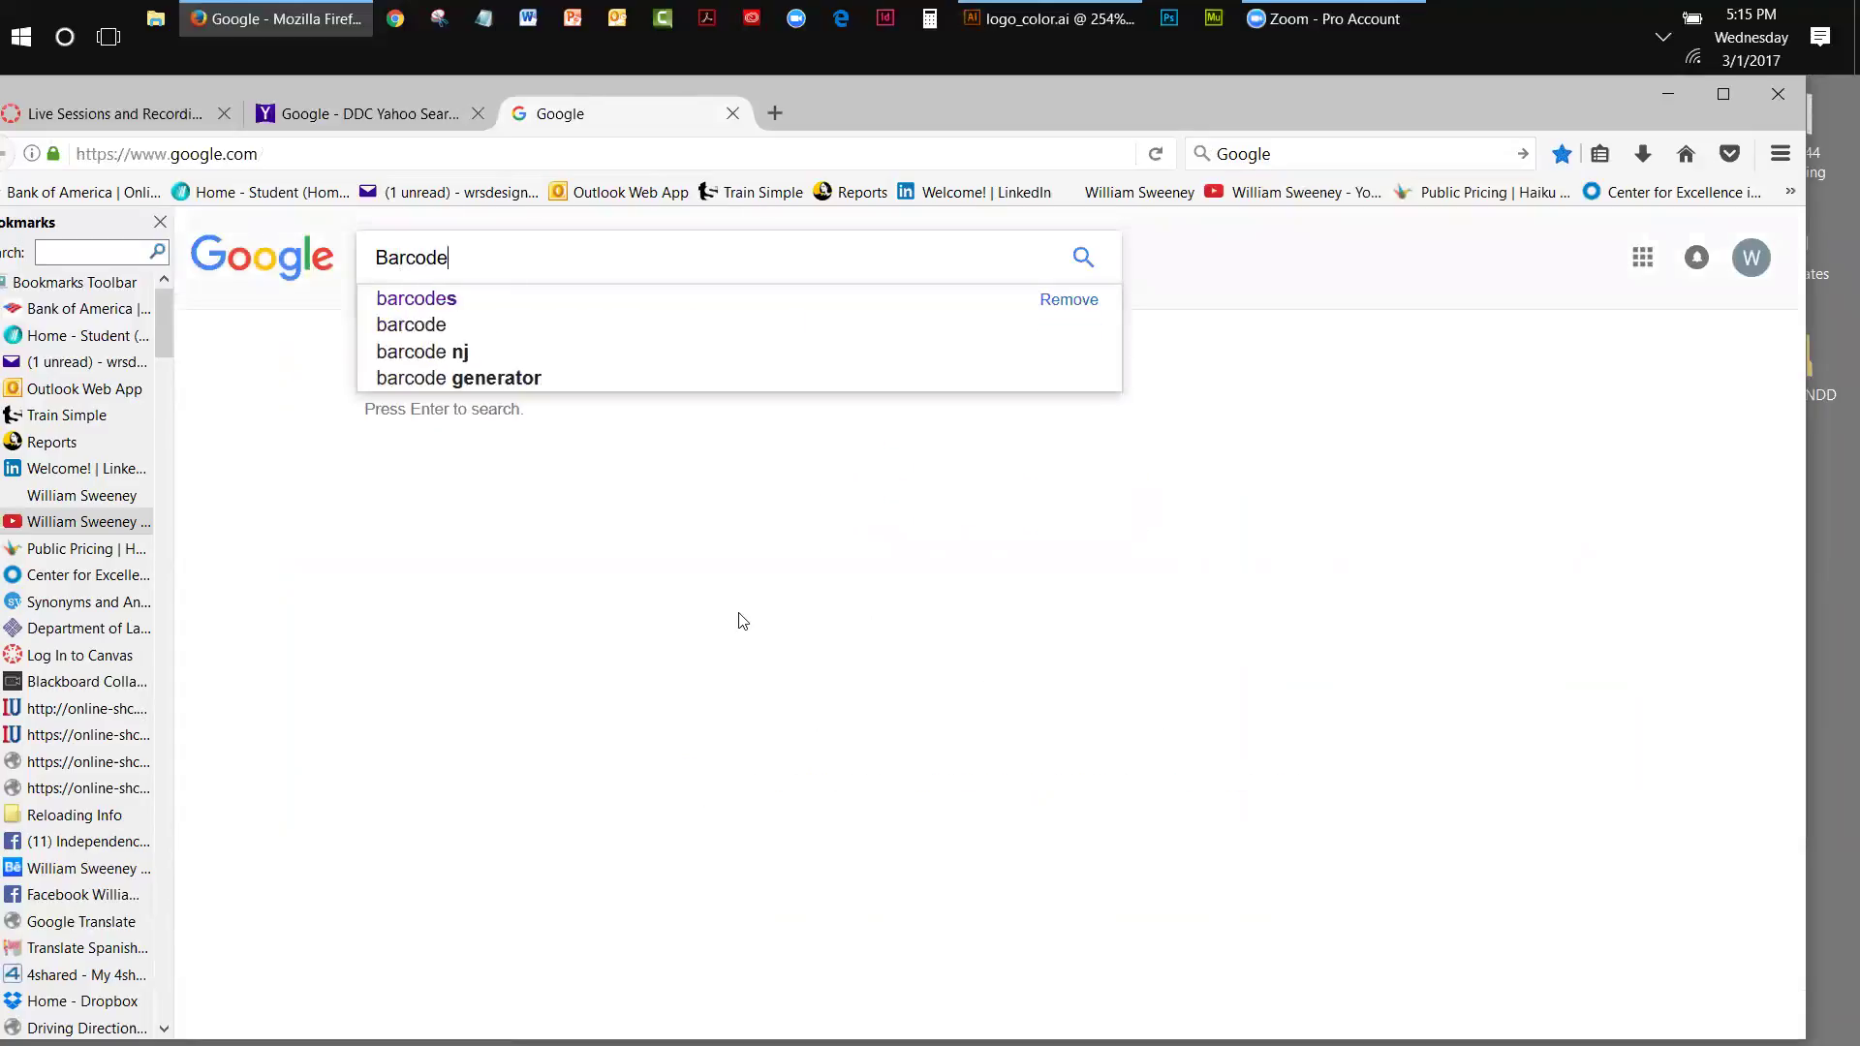
{"action": "key", "text": "Return"}
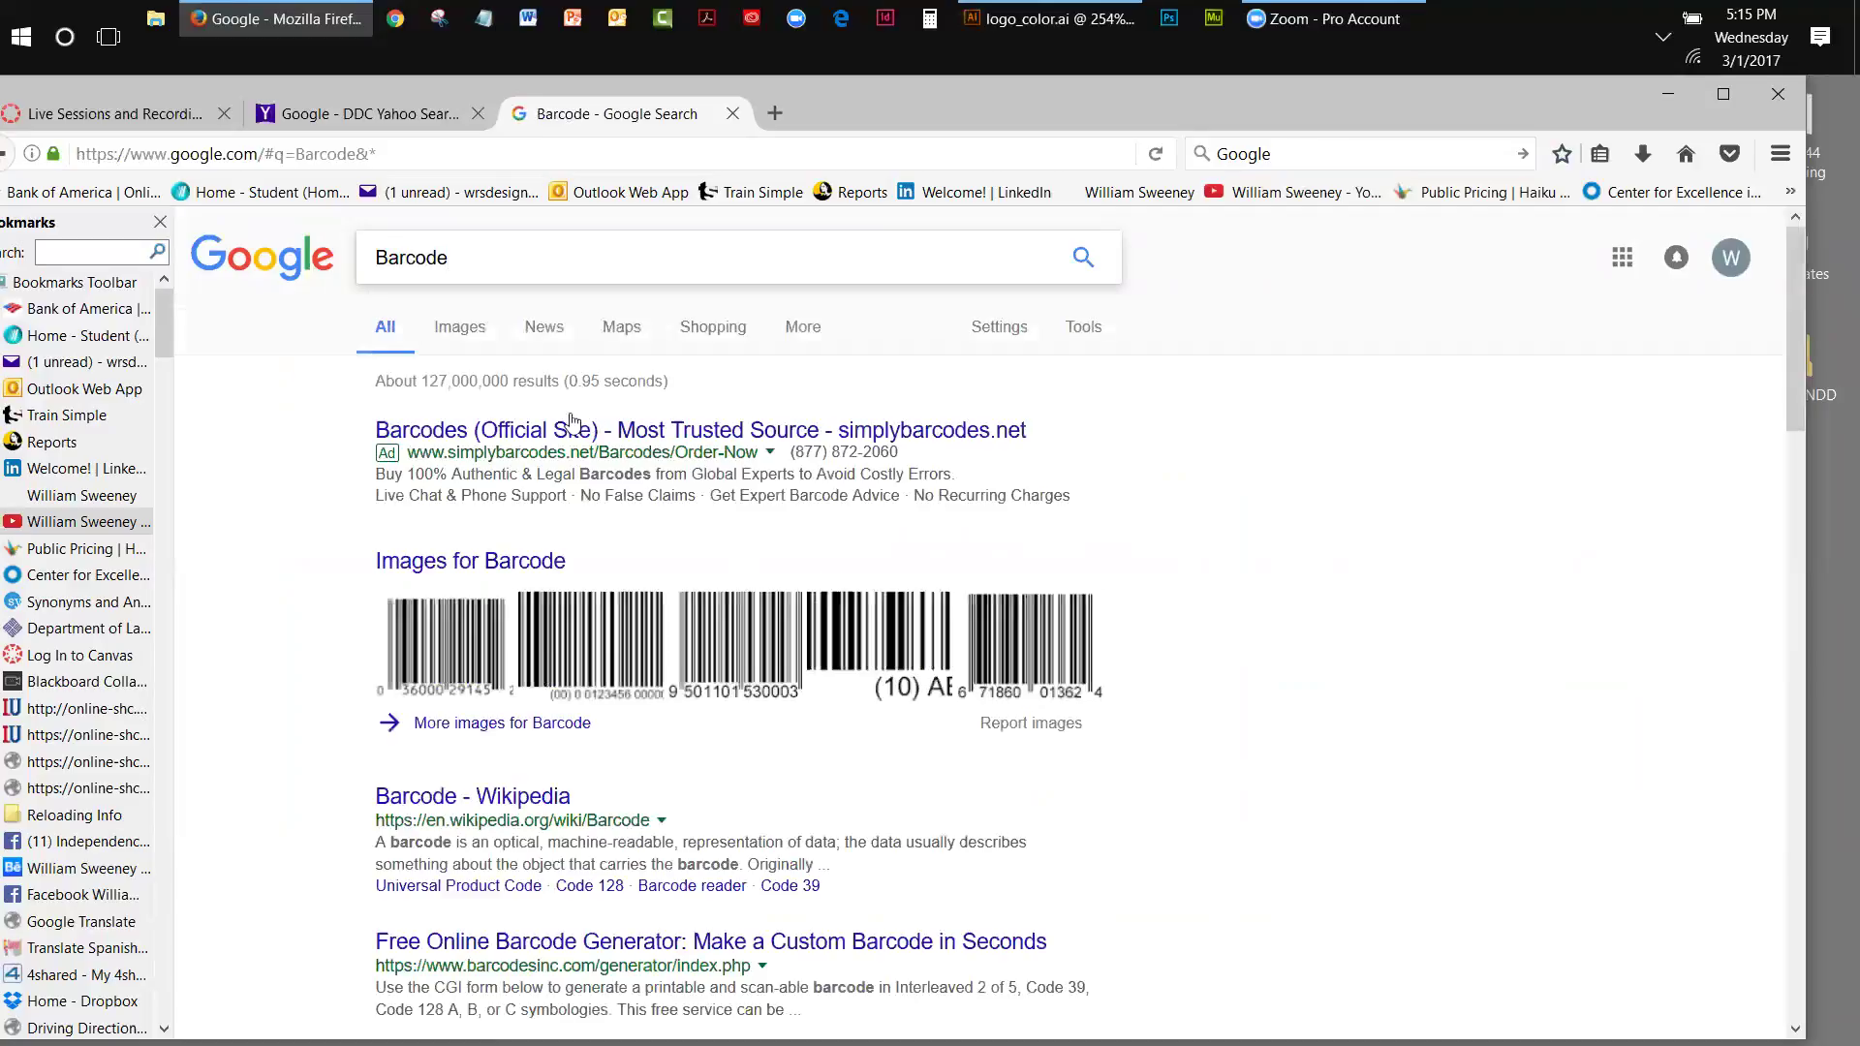
{"action": "left_click", "coordinate": [465, 332]}
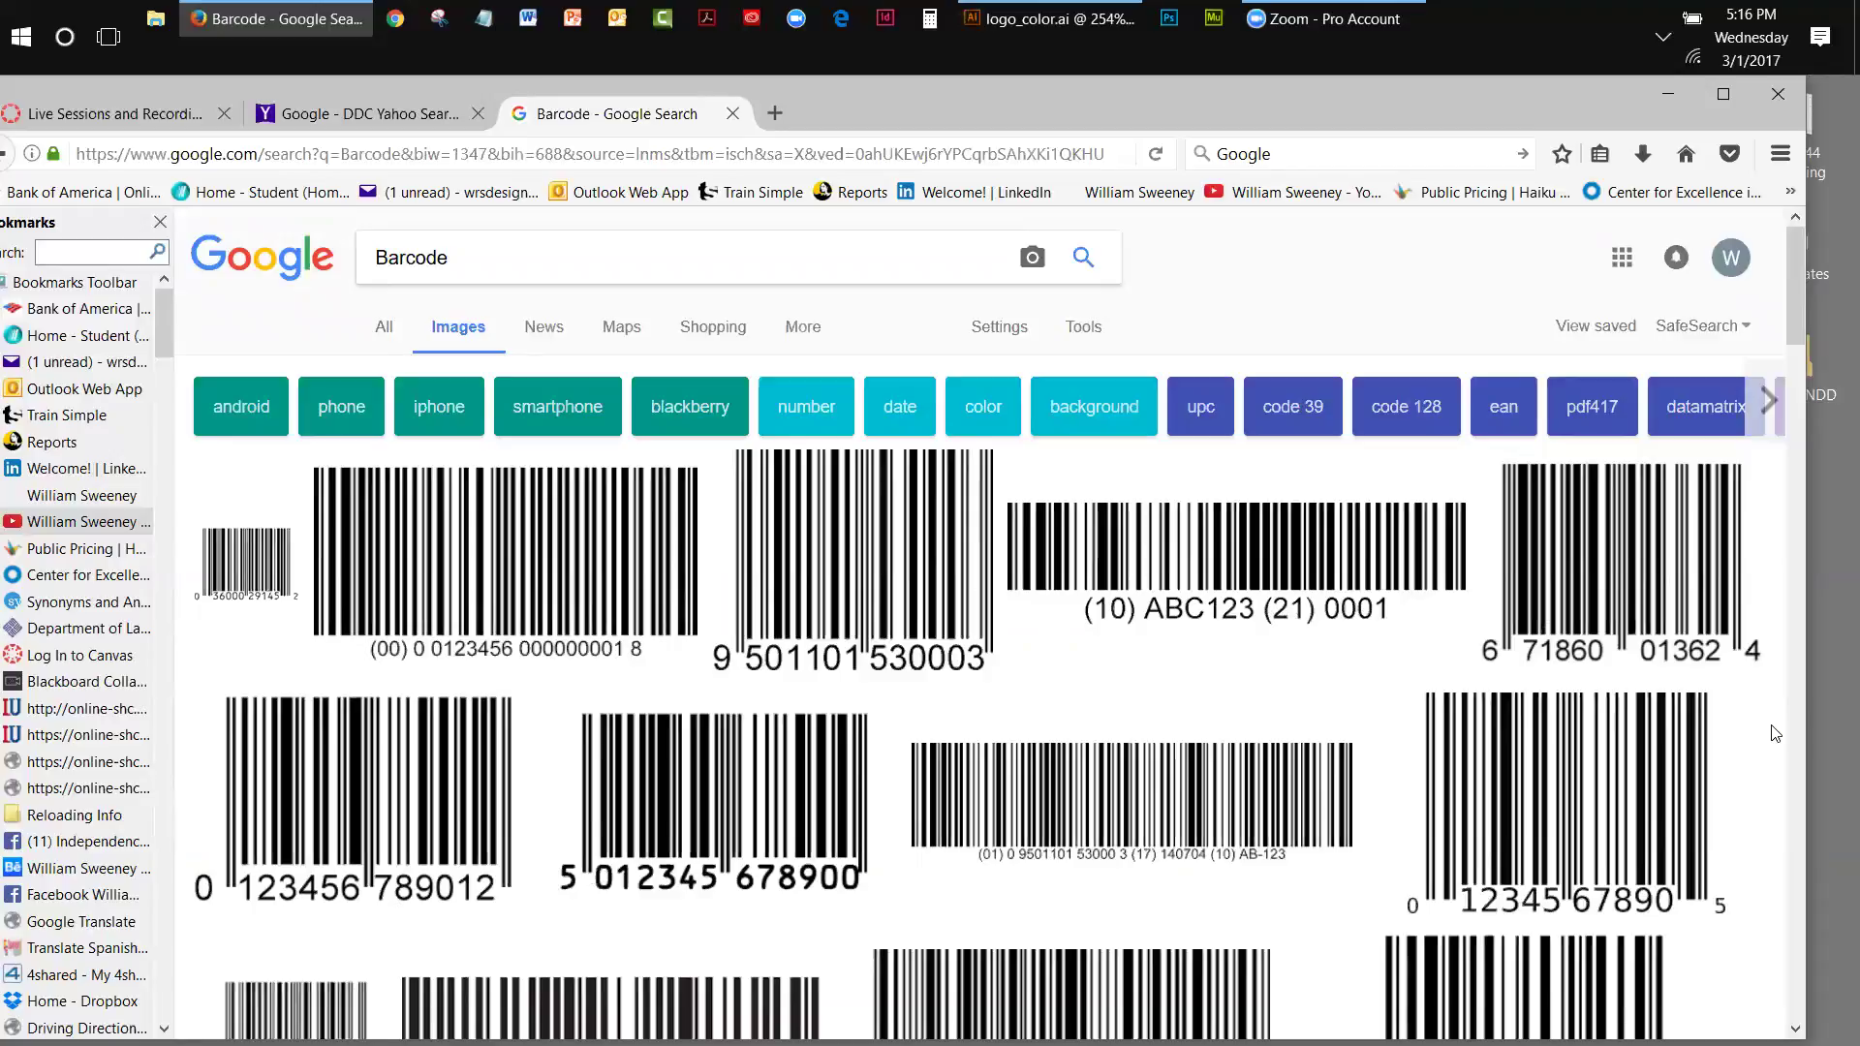
- Replace the image search term with "Nutritional data" to find nutrition facts labels
{"action": "left_click", "coordinate": [490, 258]}
{"action": "double_click", "coordinate": [412, 258]}
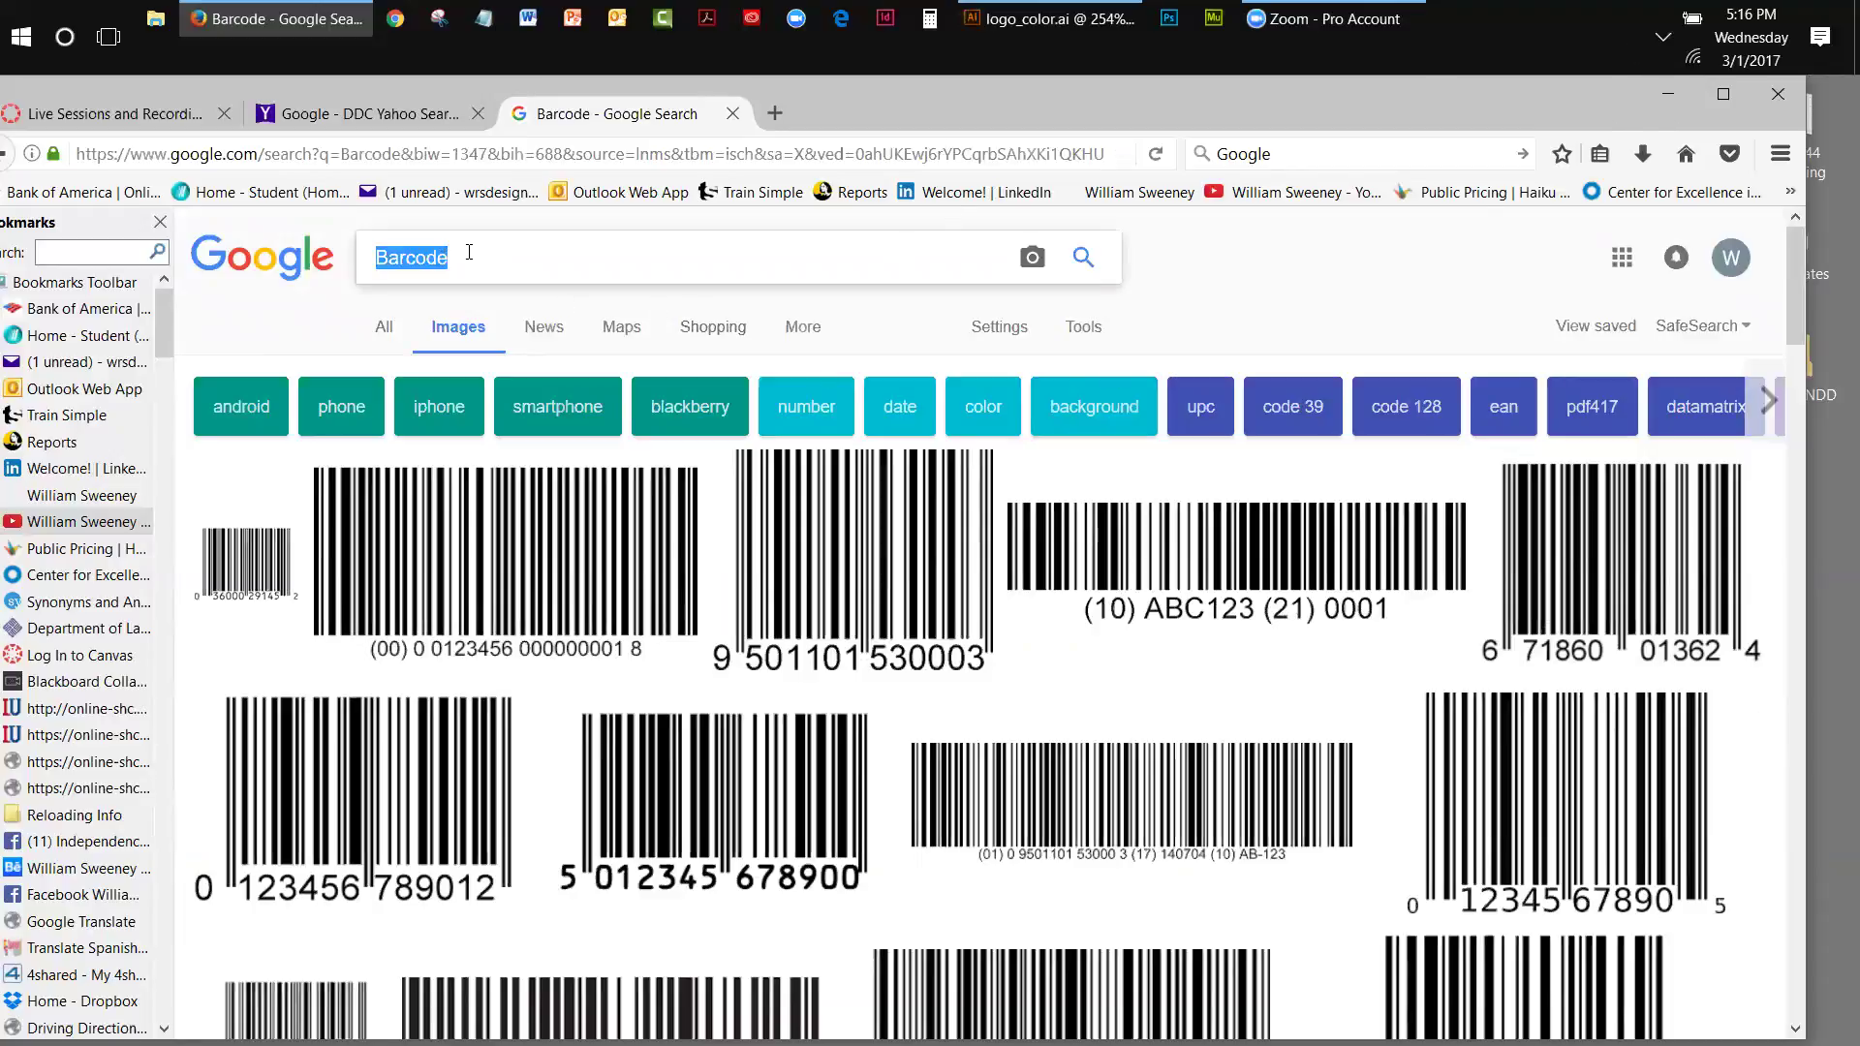
{"action": "type", "text": "Nut"}
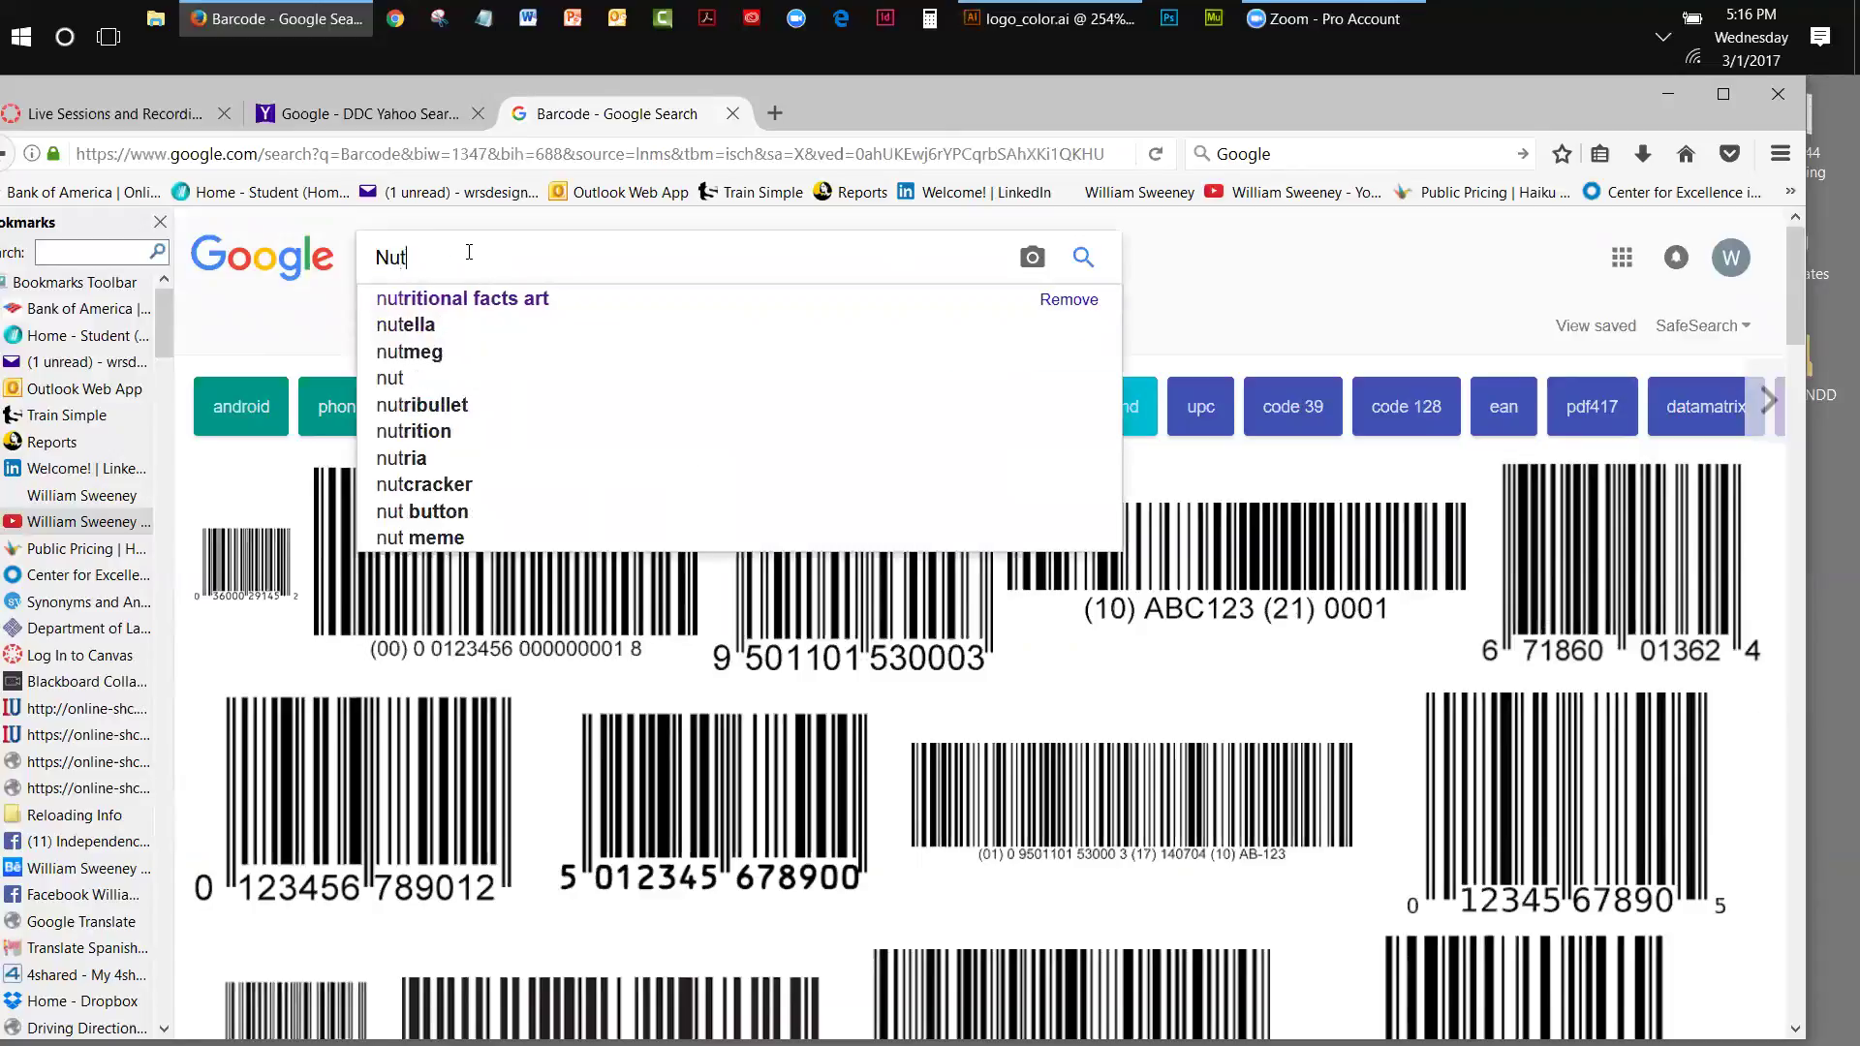
{"action": "type", "text": "ritiona"}
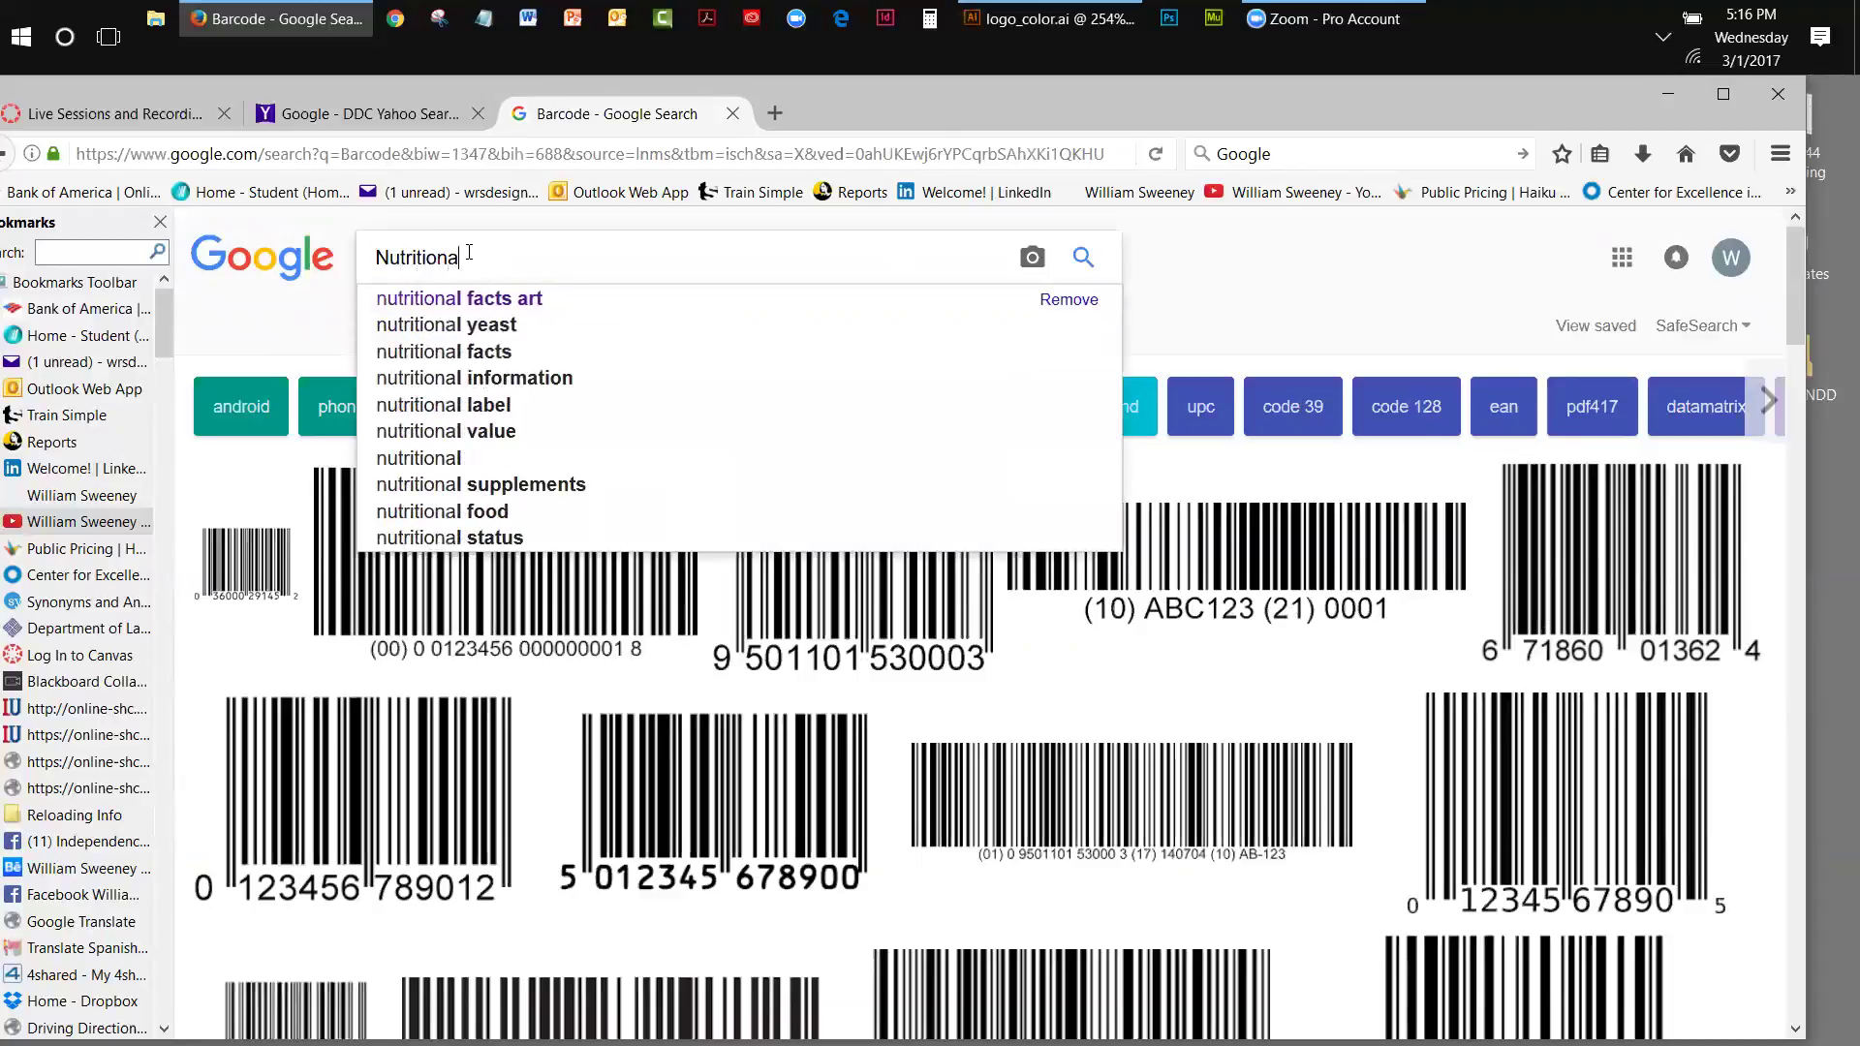
{"action": "type", "text": "l data"}
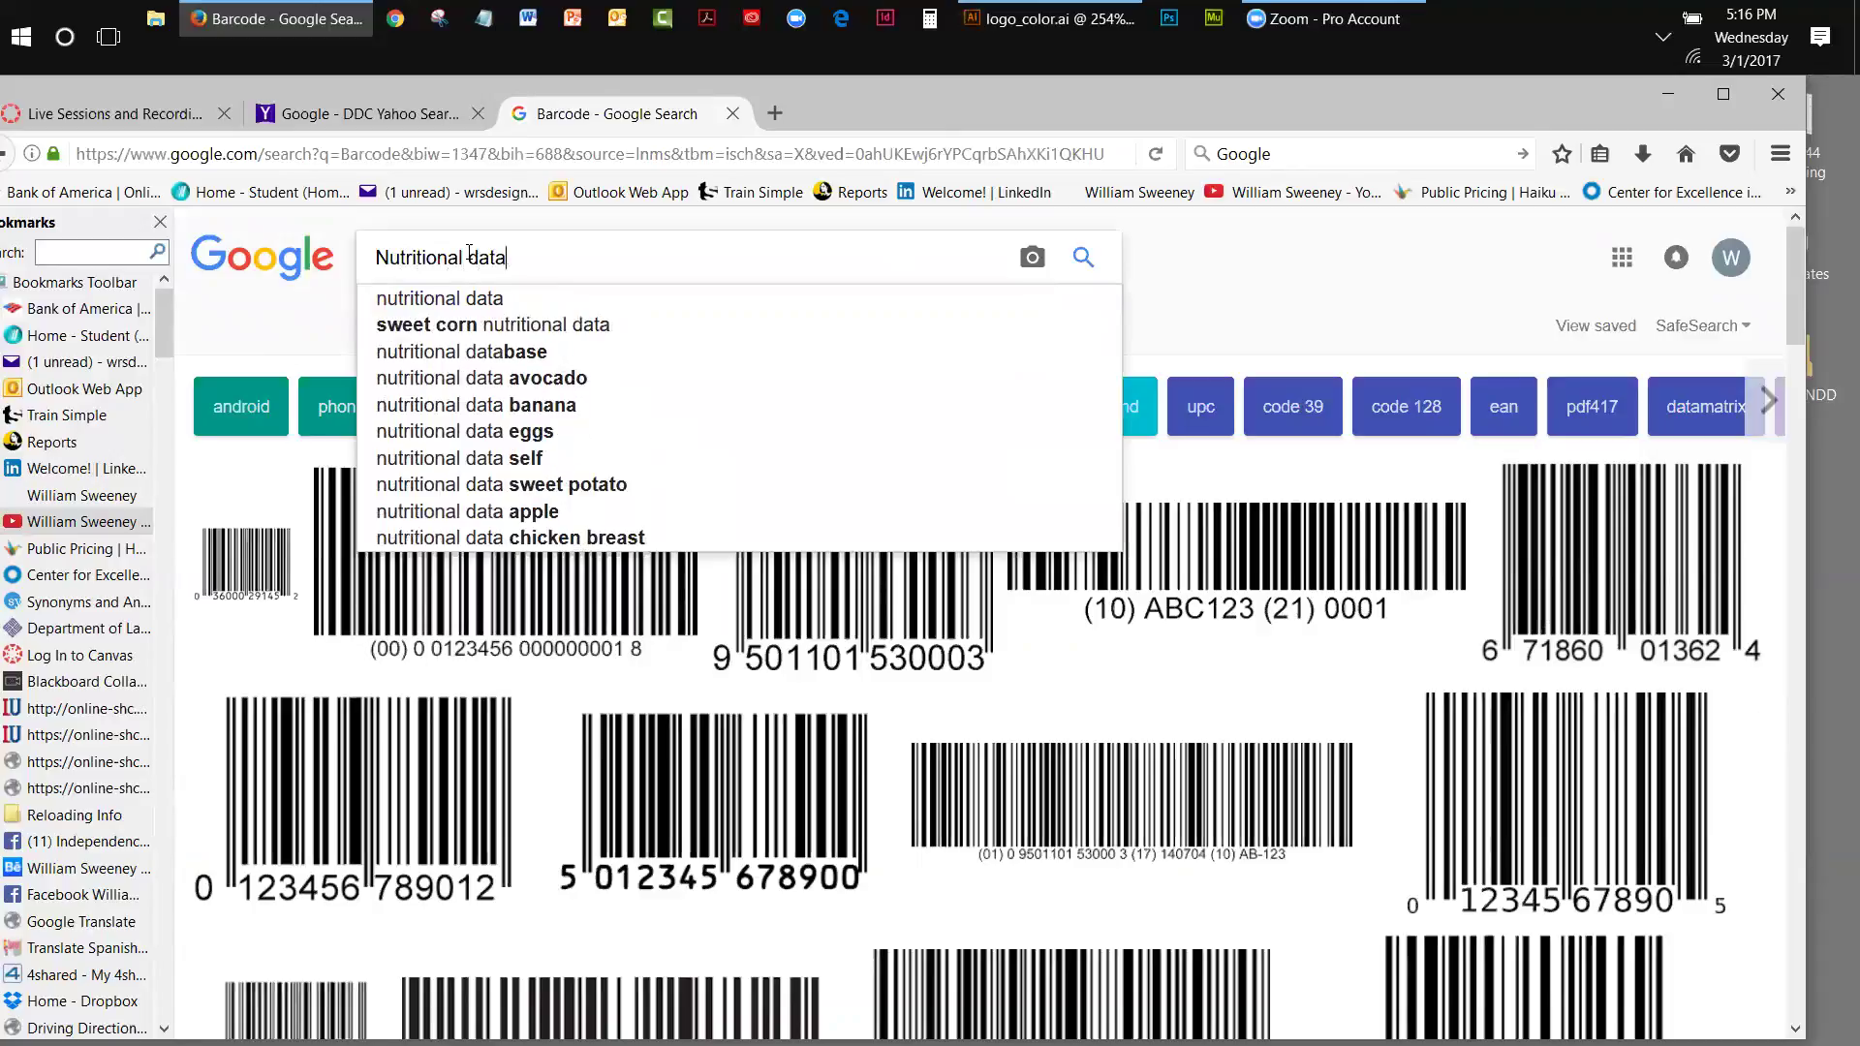
{"action": "key", "text": "Escape"}
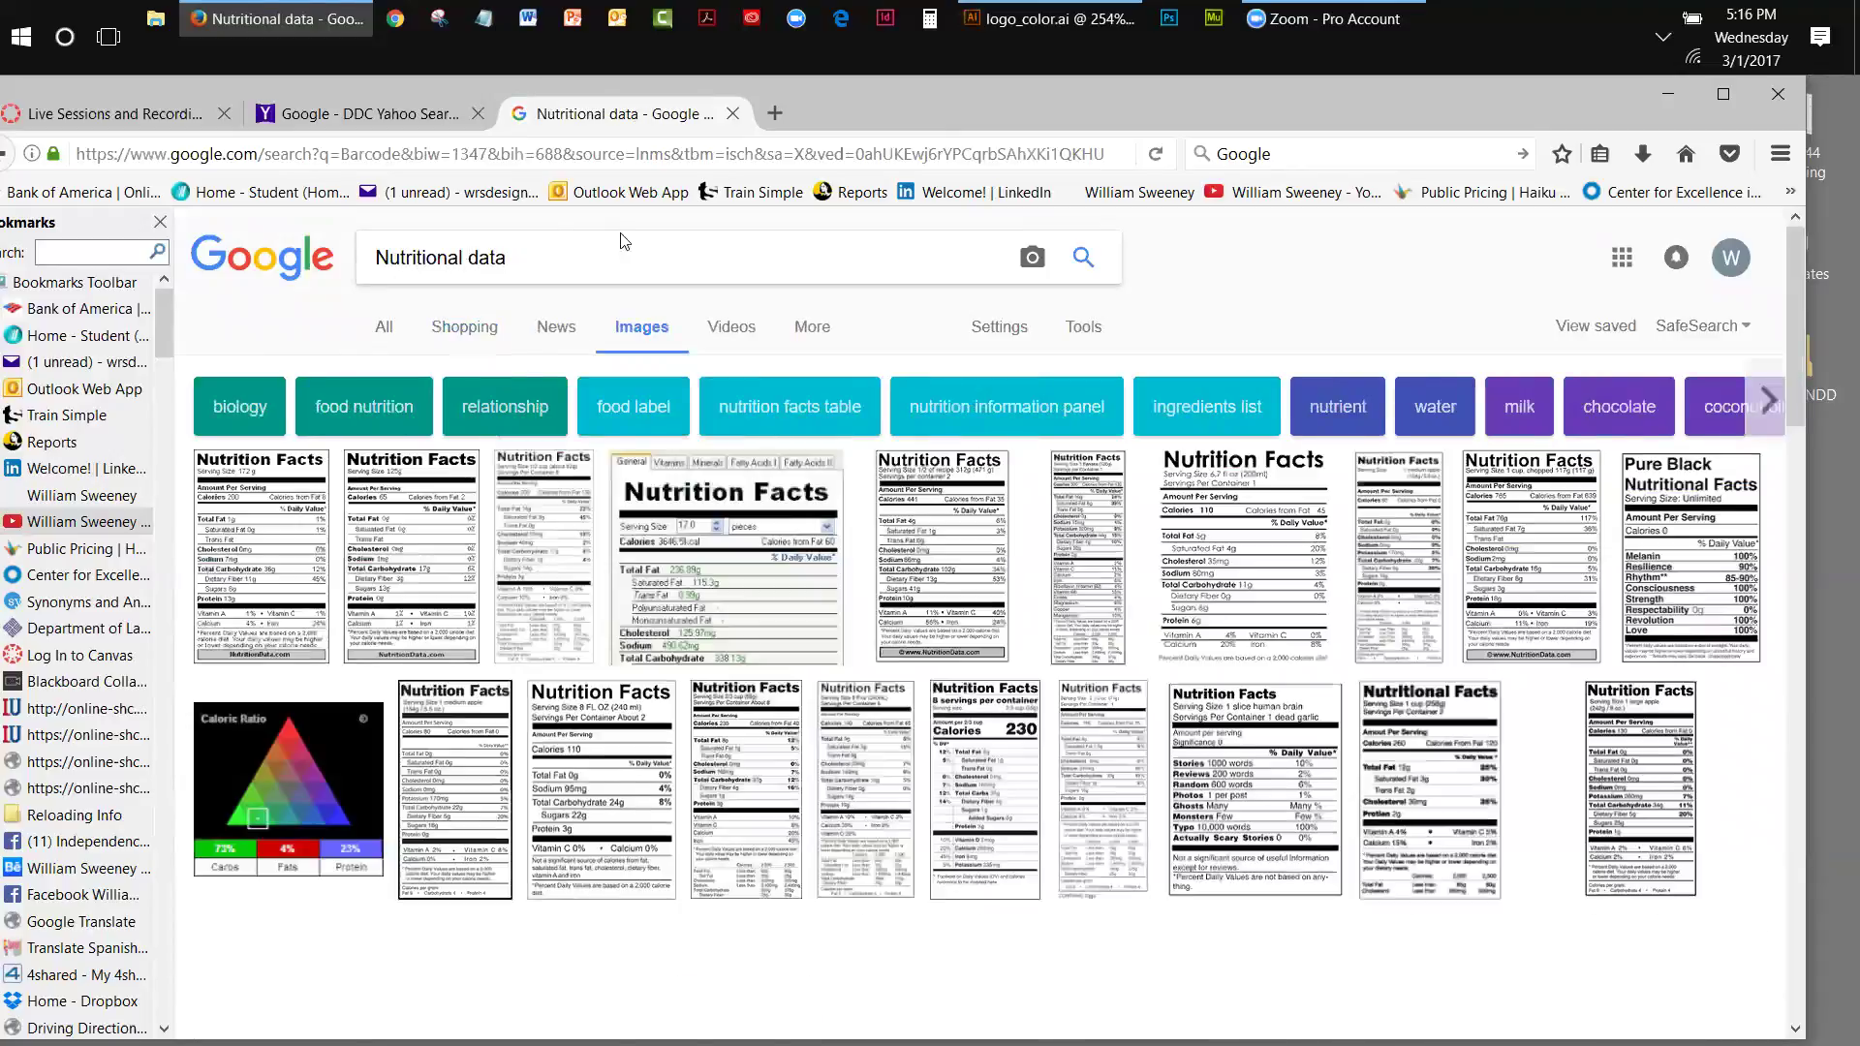
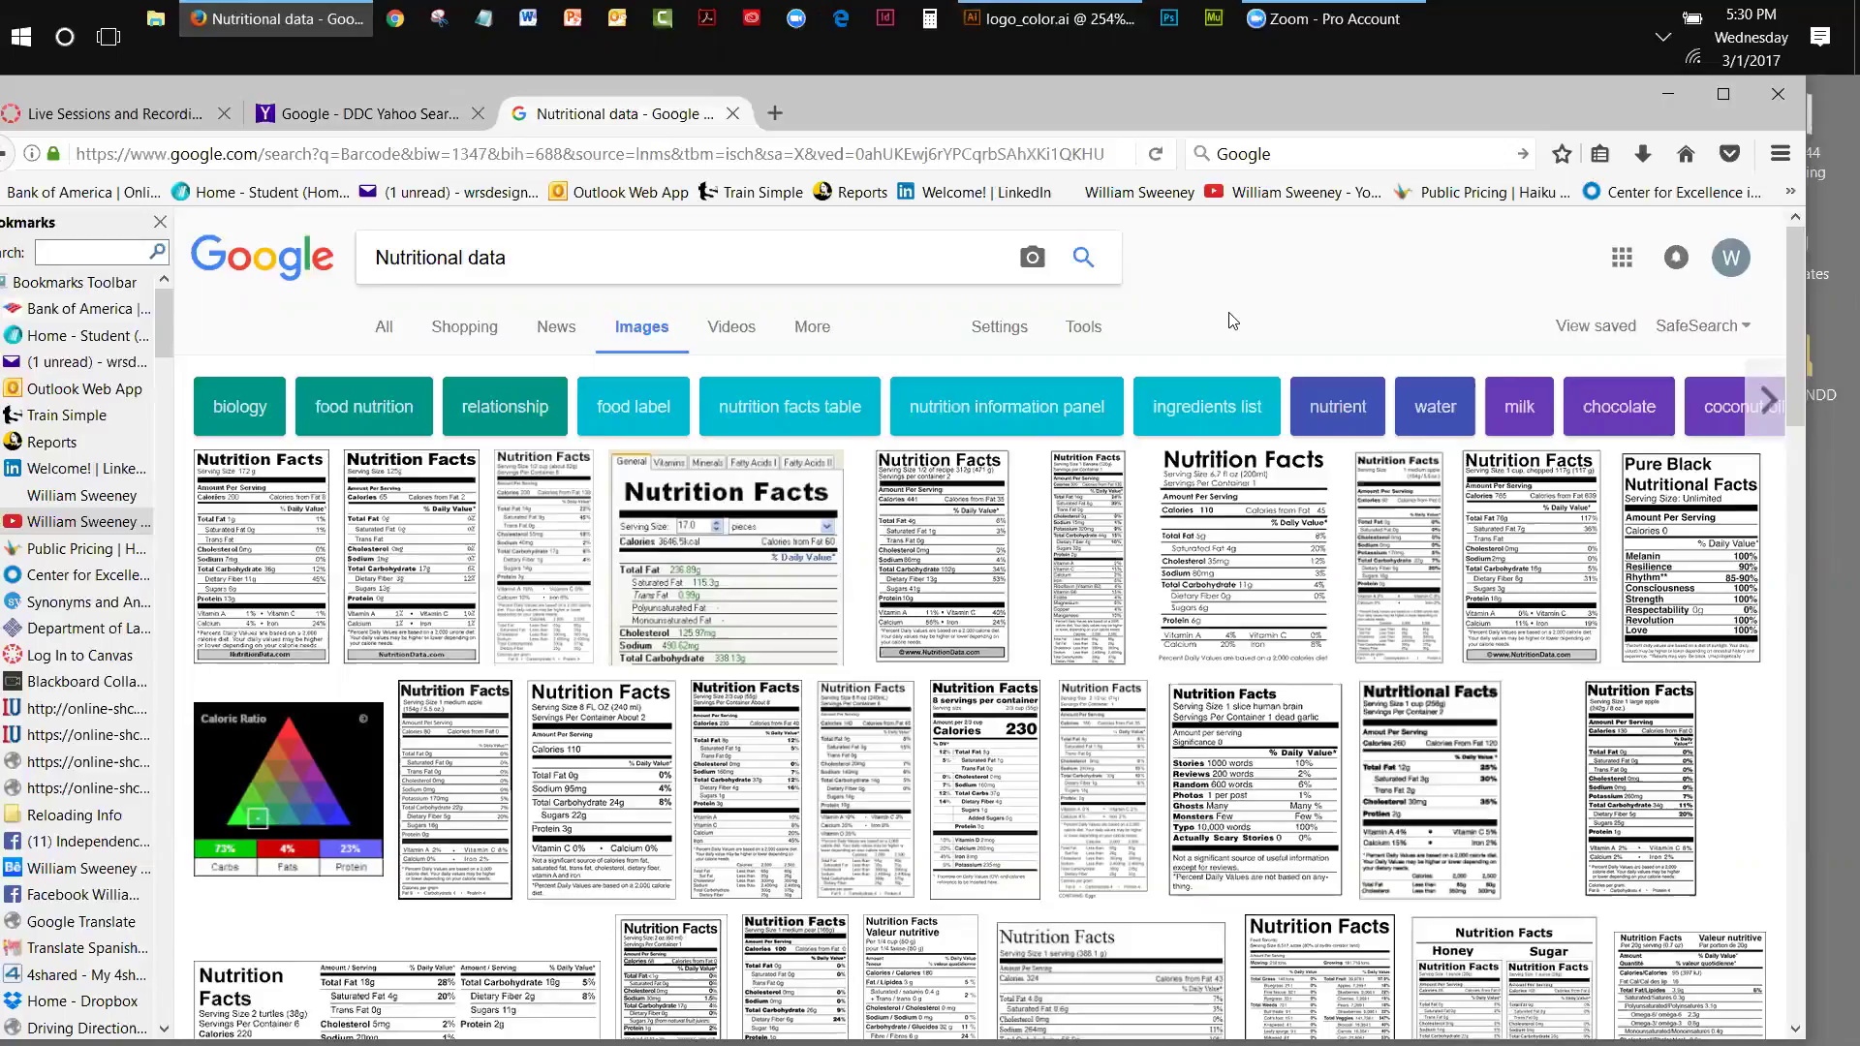
- Switch to logo_color.ai in Illustrator and select the black shading of the Wild Bill's banner, then the yellow color swatch square
{"action": "mouse_move", "coordinate": [1230, 32]}
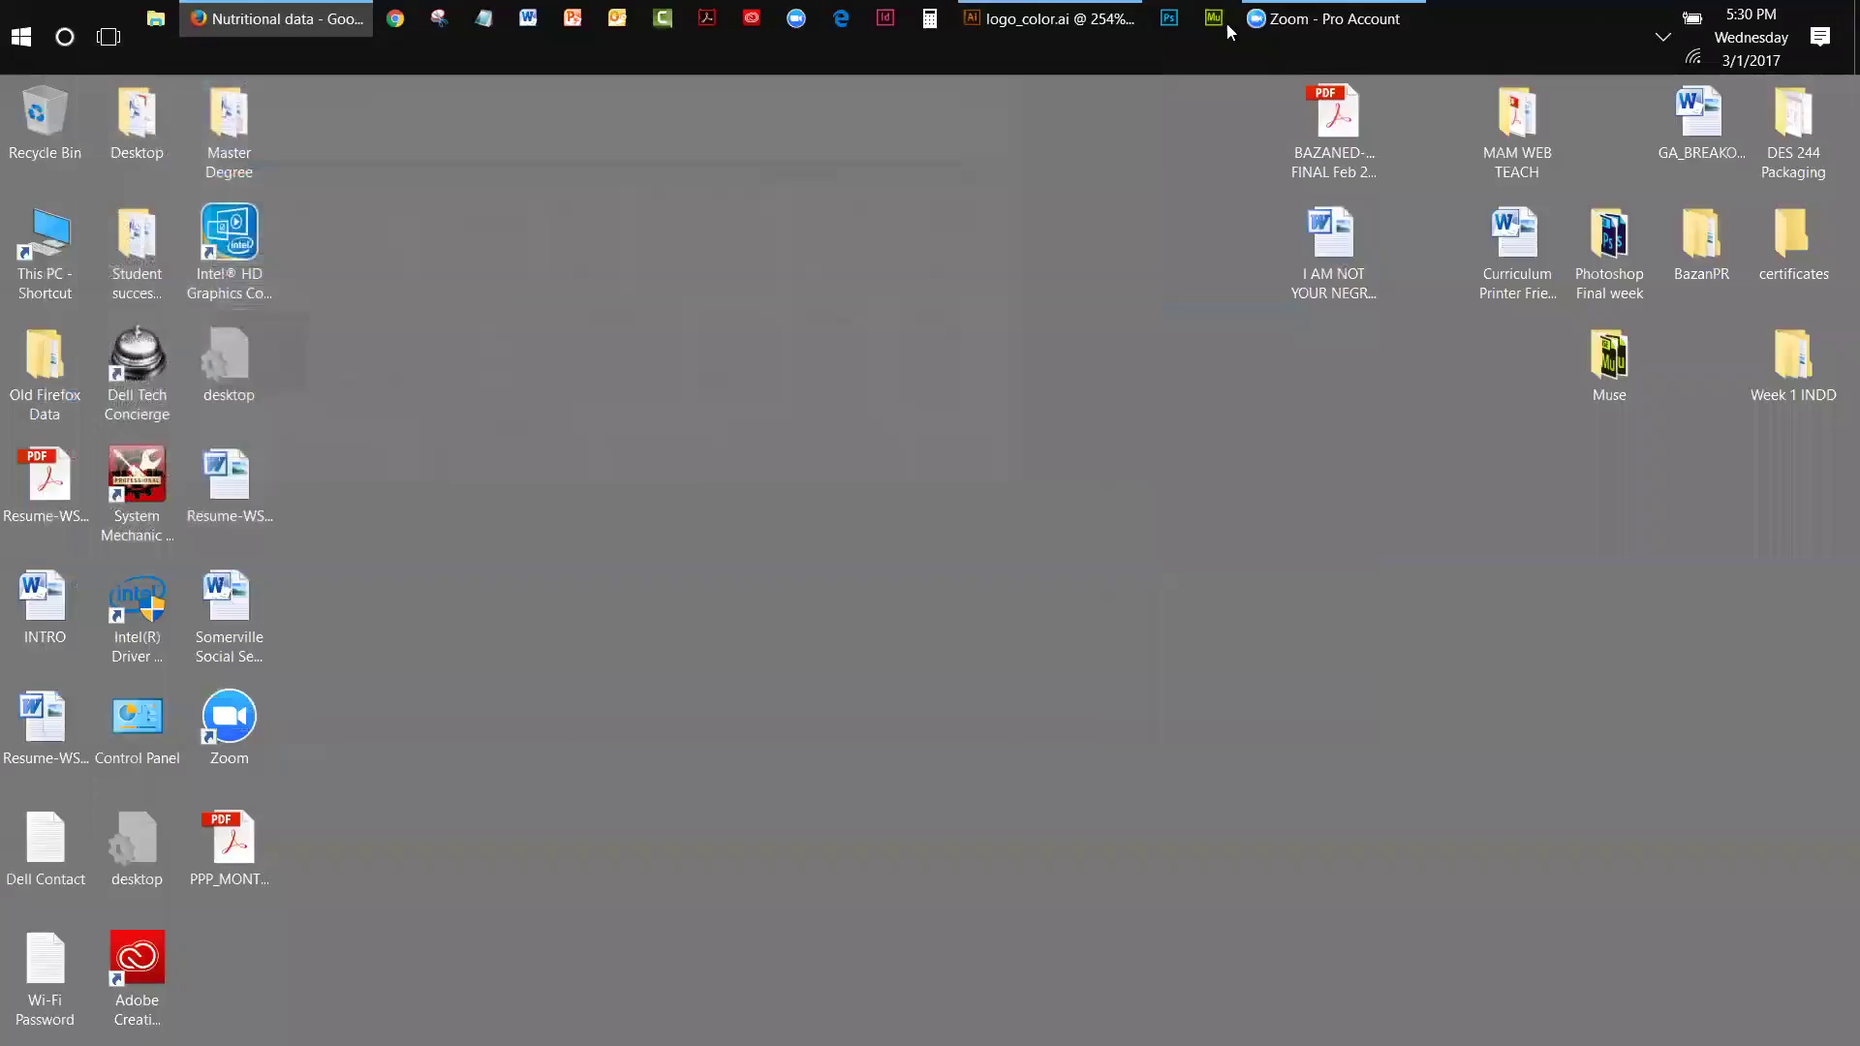
{"action": "left_click", "coordinate": [1032, 25]}
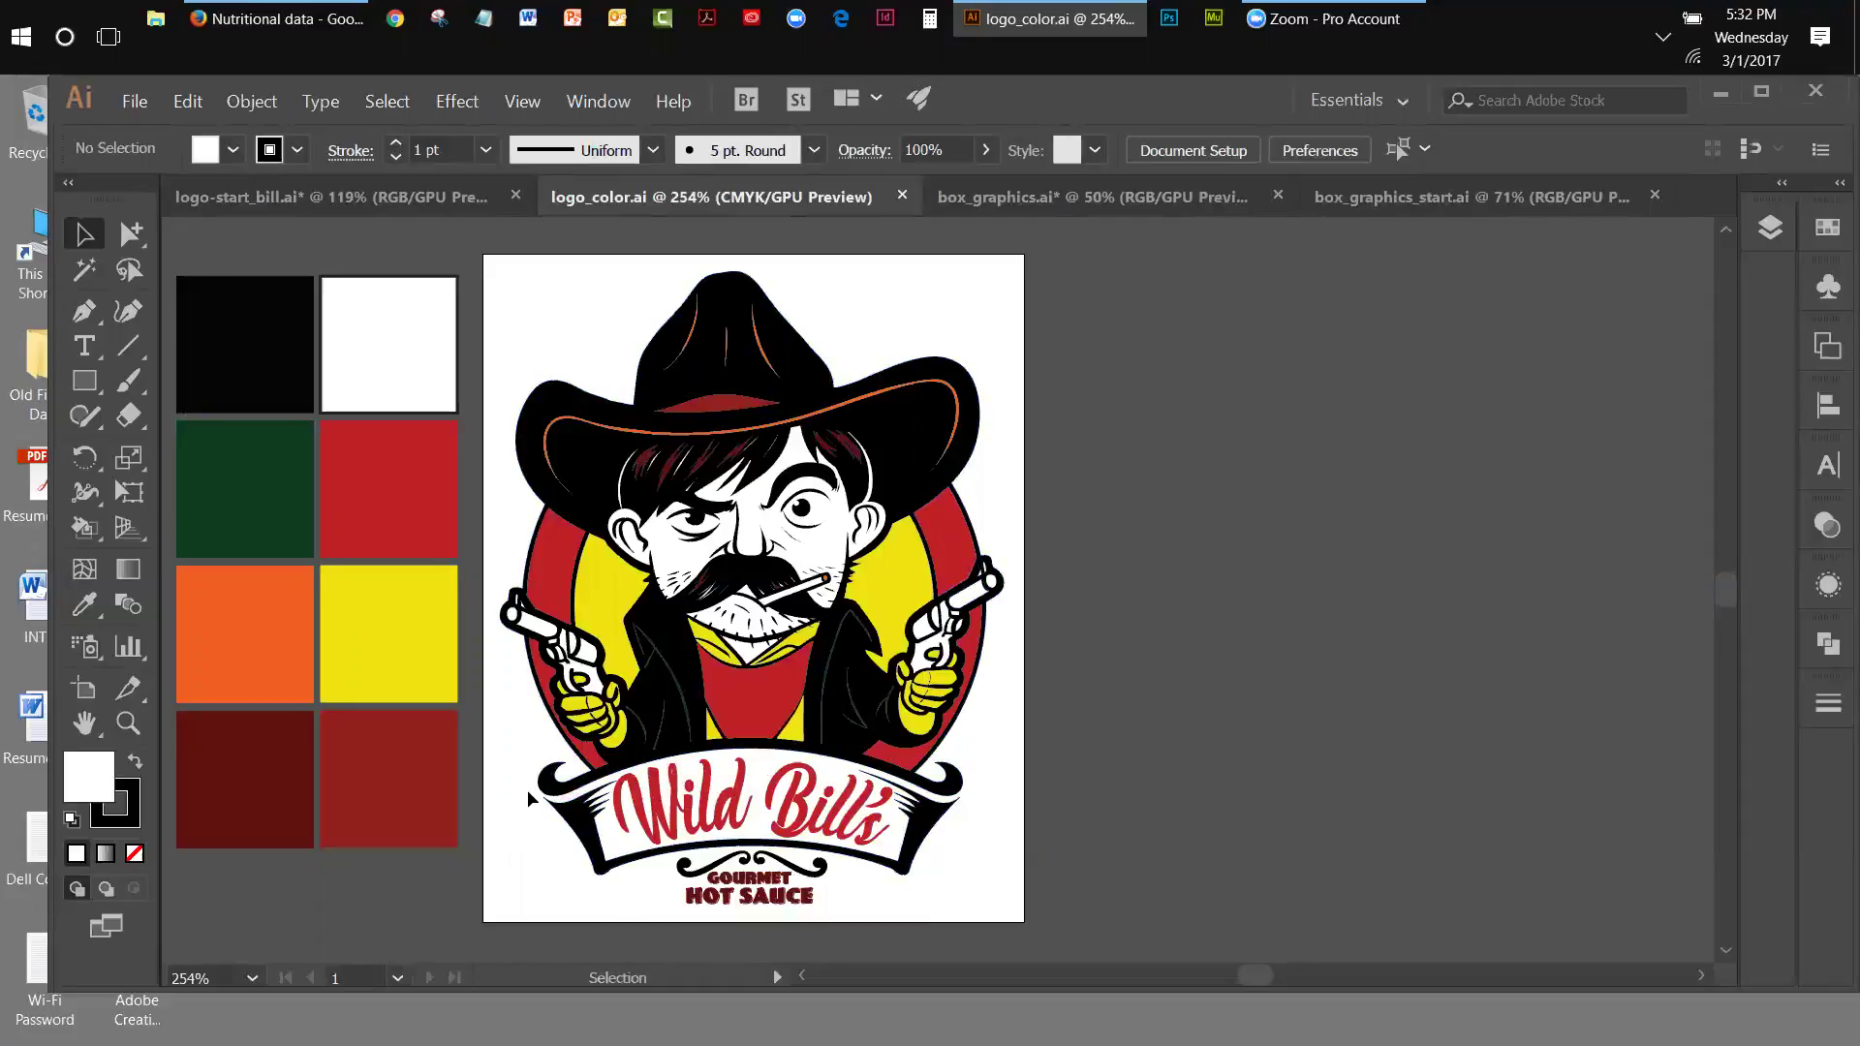
{"action": "left_click", "coordinate": [578, 830]}
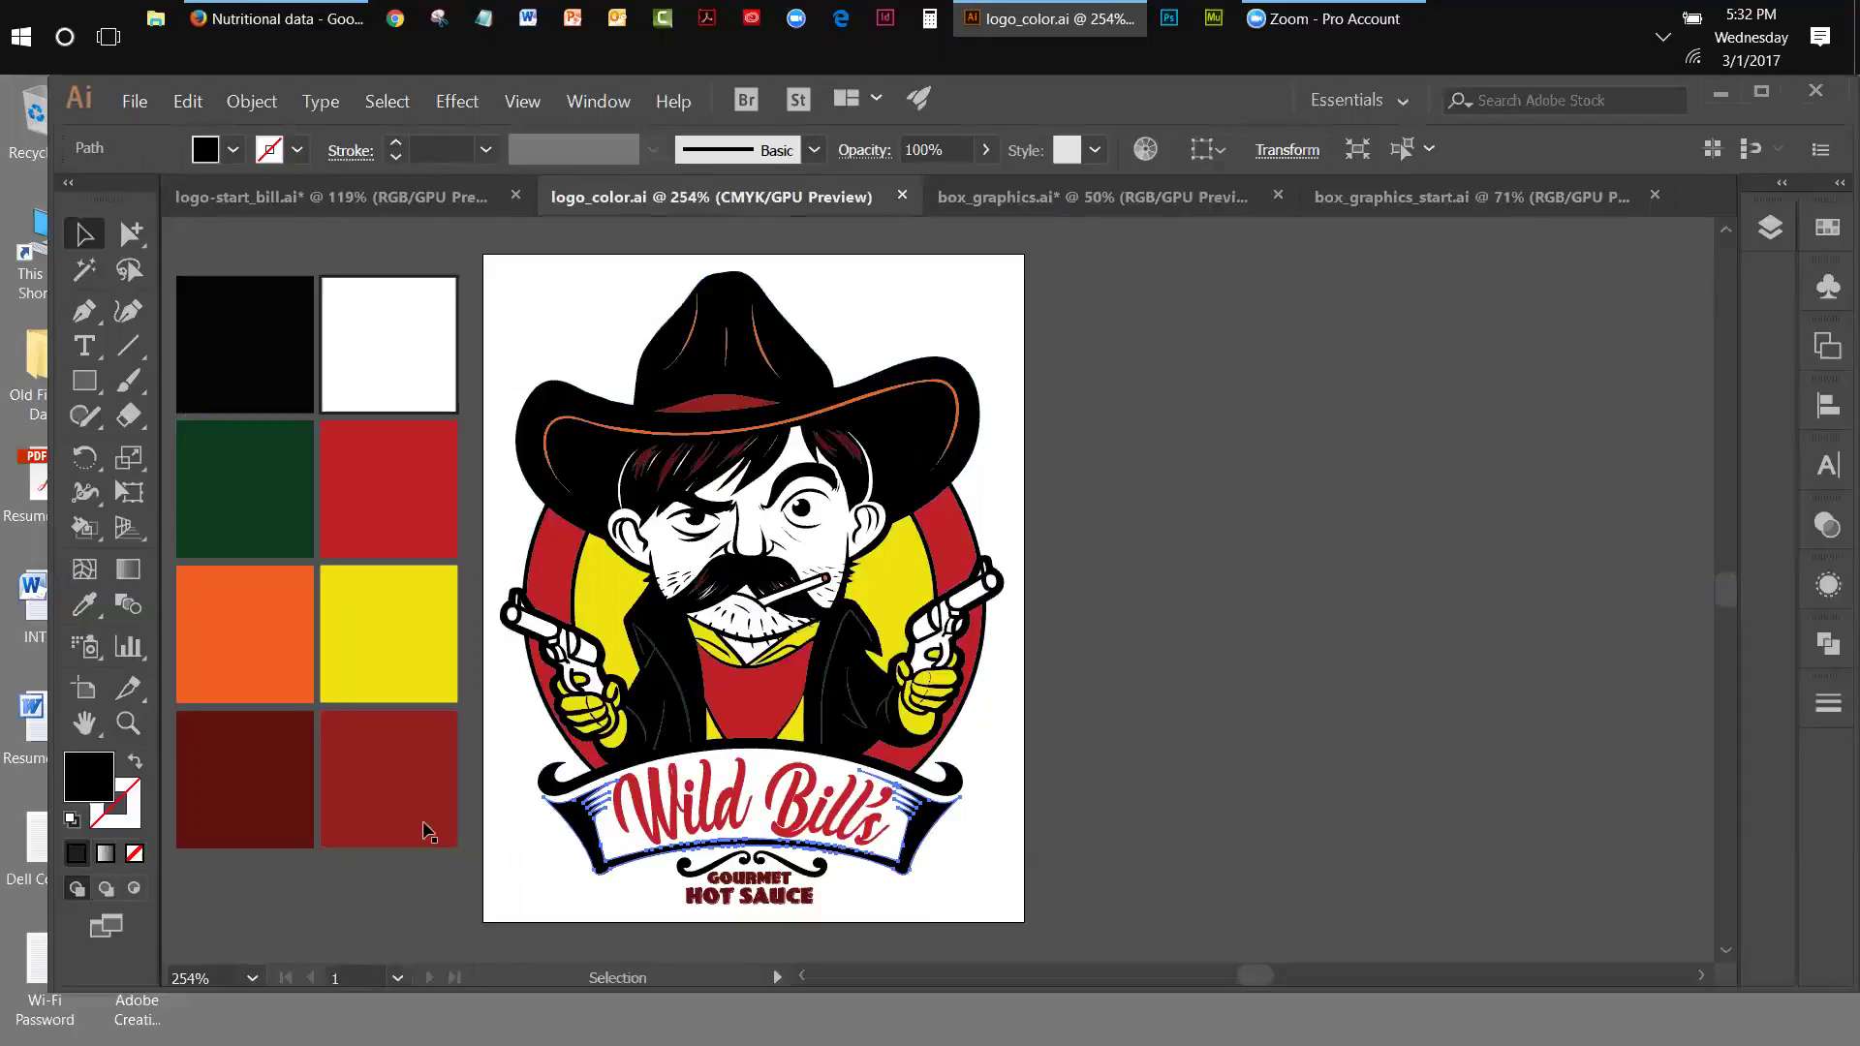
{"action": "left_click", "coordinate": [382, 671]}
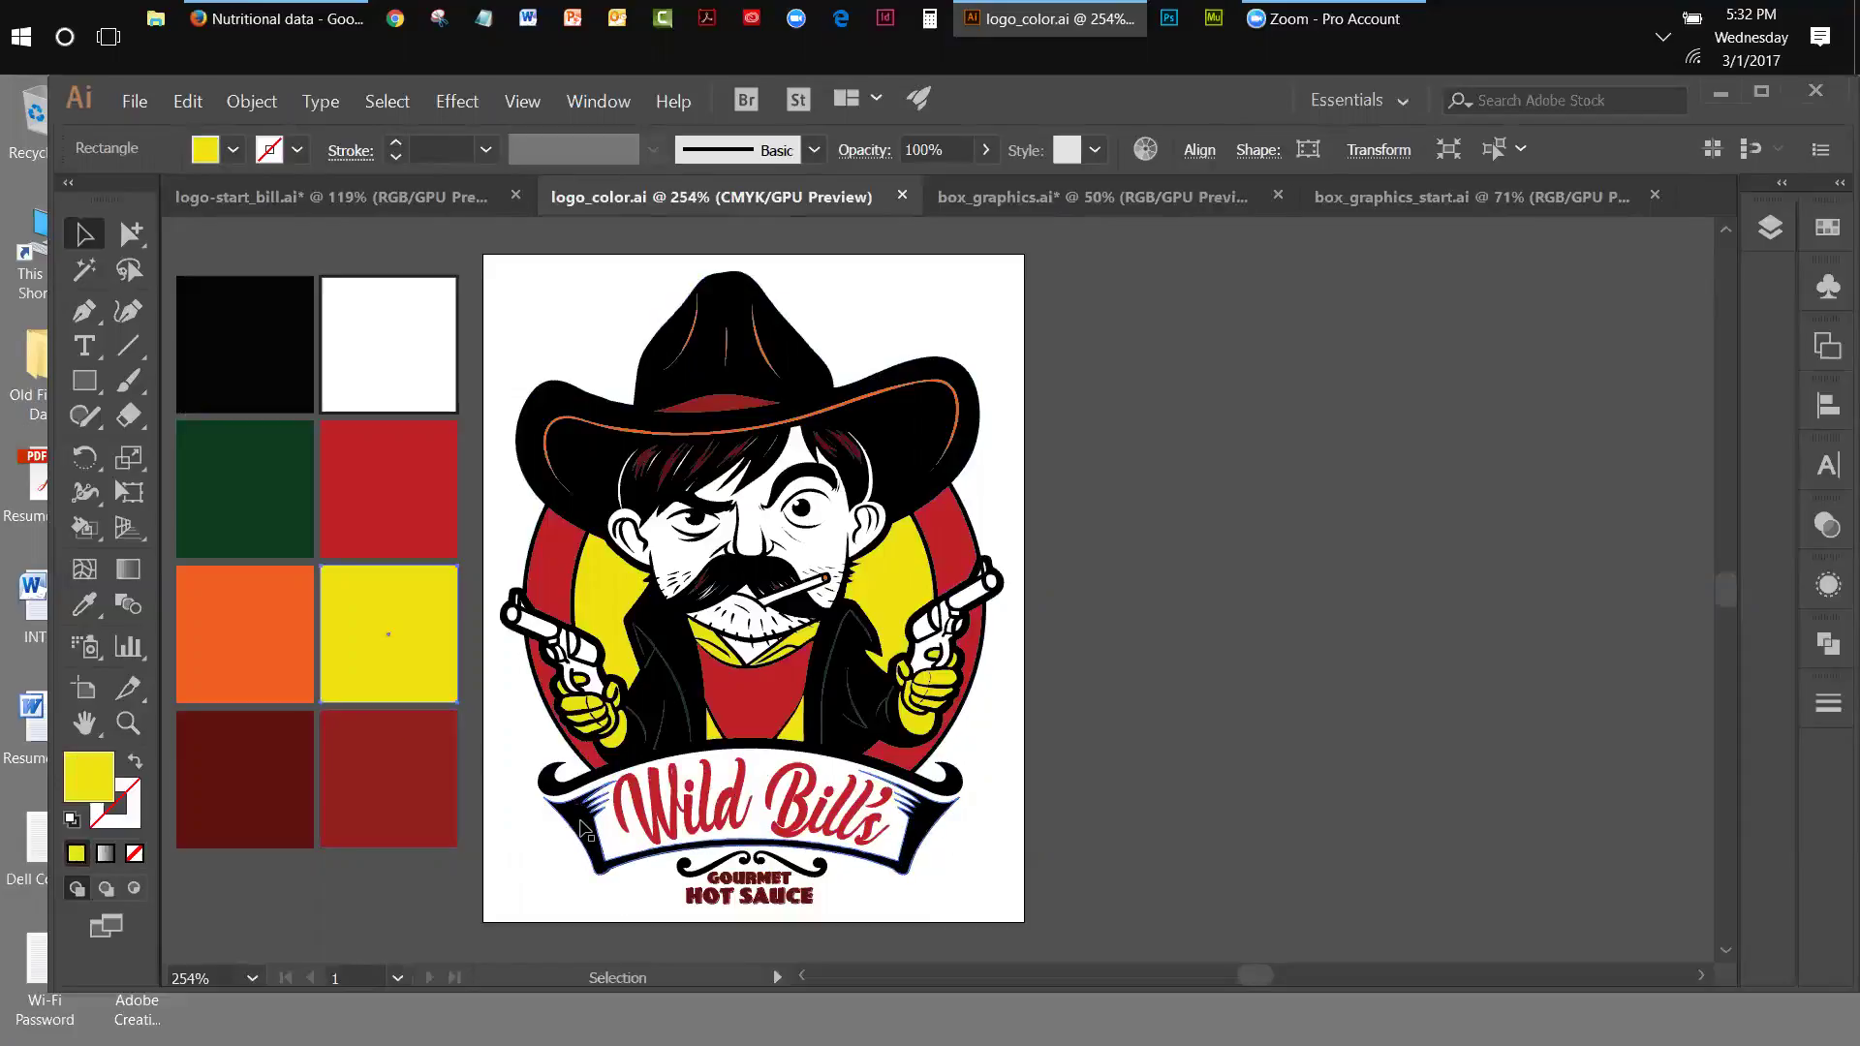
- Try sampling the yellow square with the Eyedropper for the banner's black shading, undo it, and deselect the shading
{"action": "left_click", "coordinate": [545, 788]}
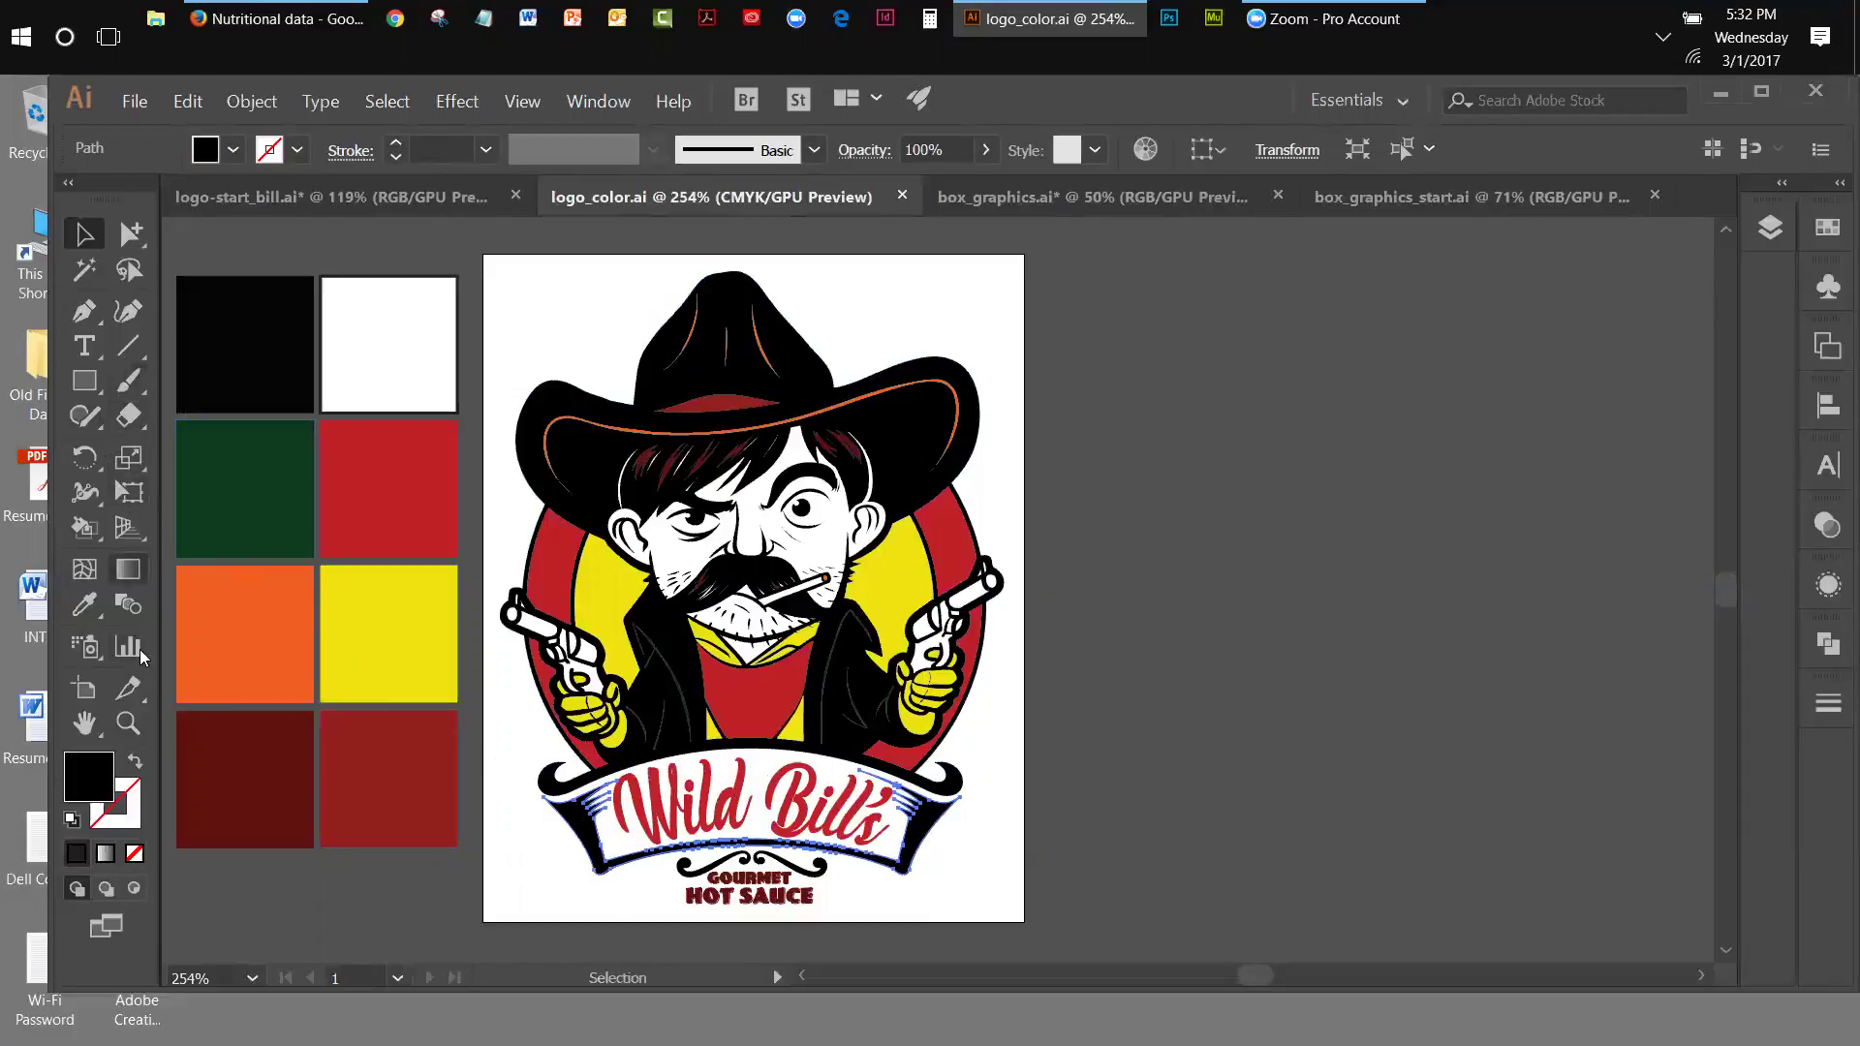
{"action": "left_click", "coordinate": [85, 604]}
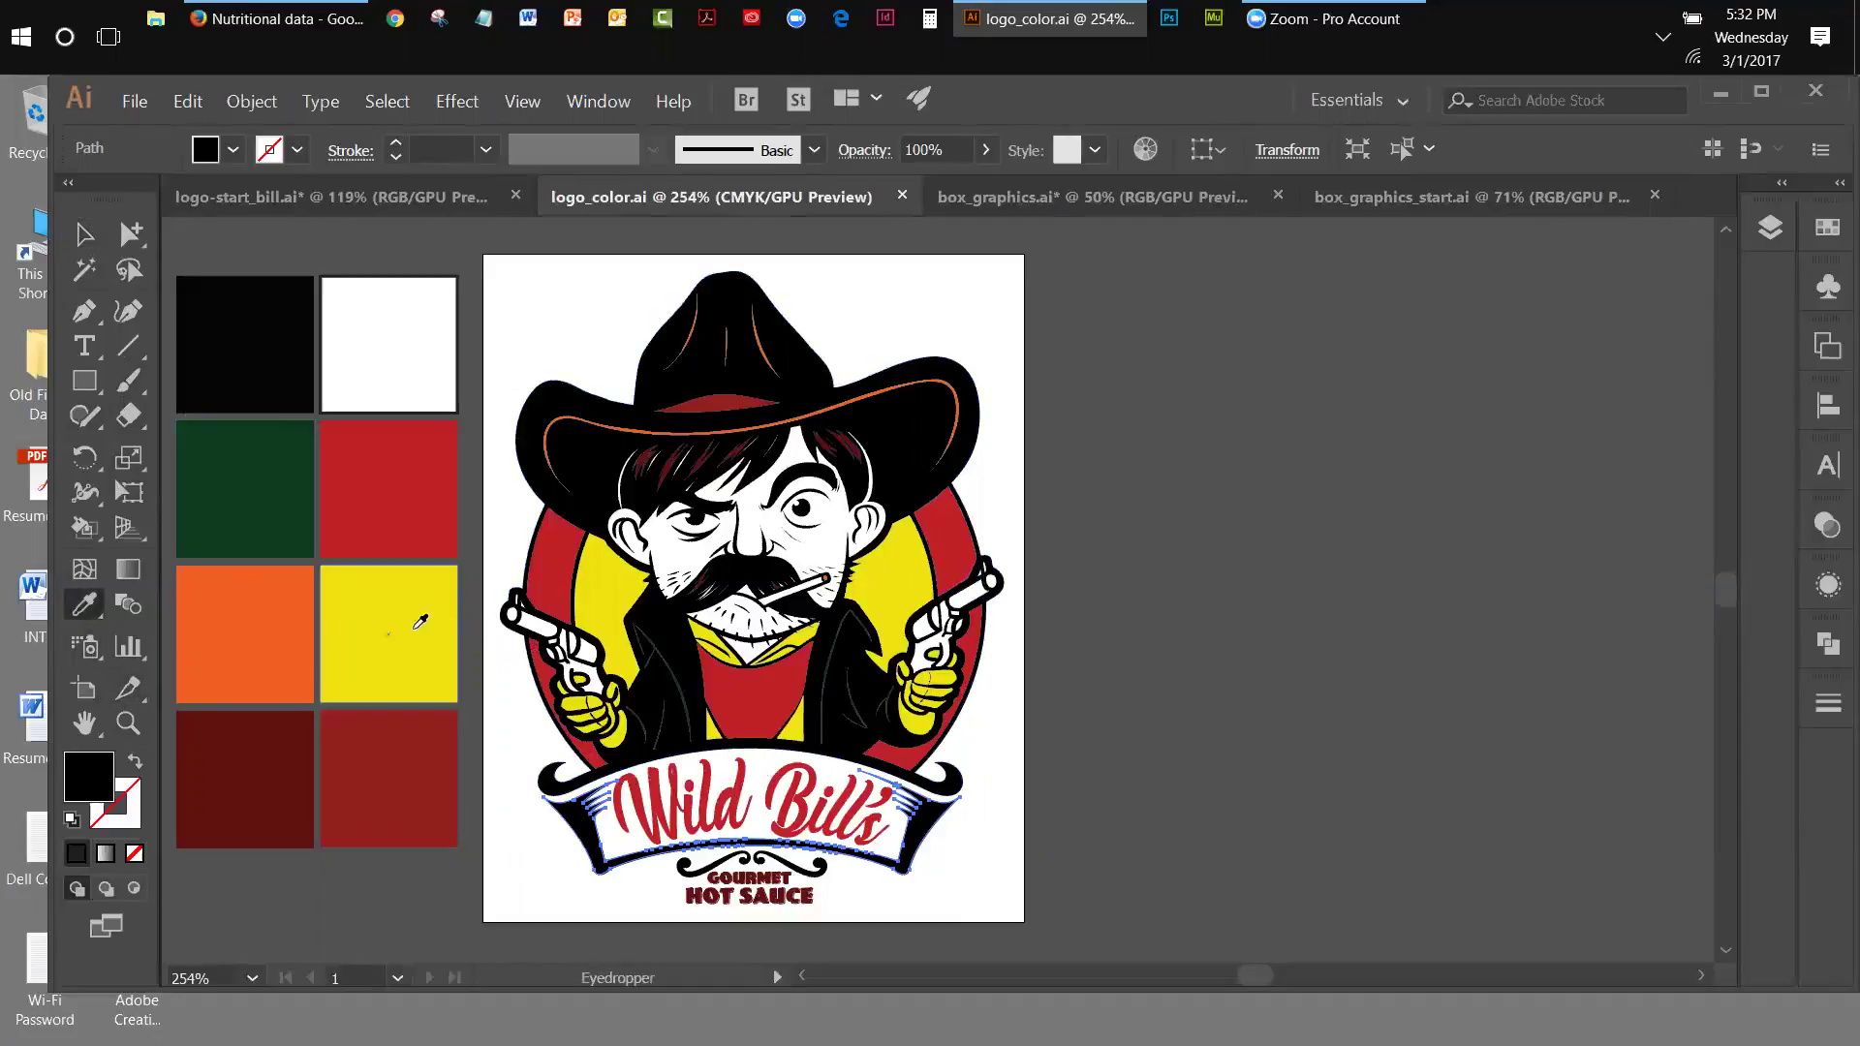
{"action": "left_click", "coordinate": [416, 628]}
{"action": "left_click", "coordinate": [187, 100]}
{"action": "left_click", "coordinate": [233, 126]}
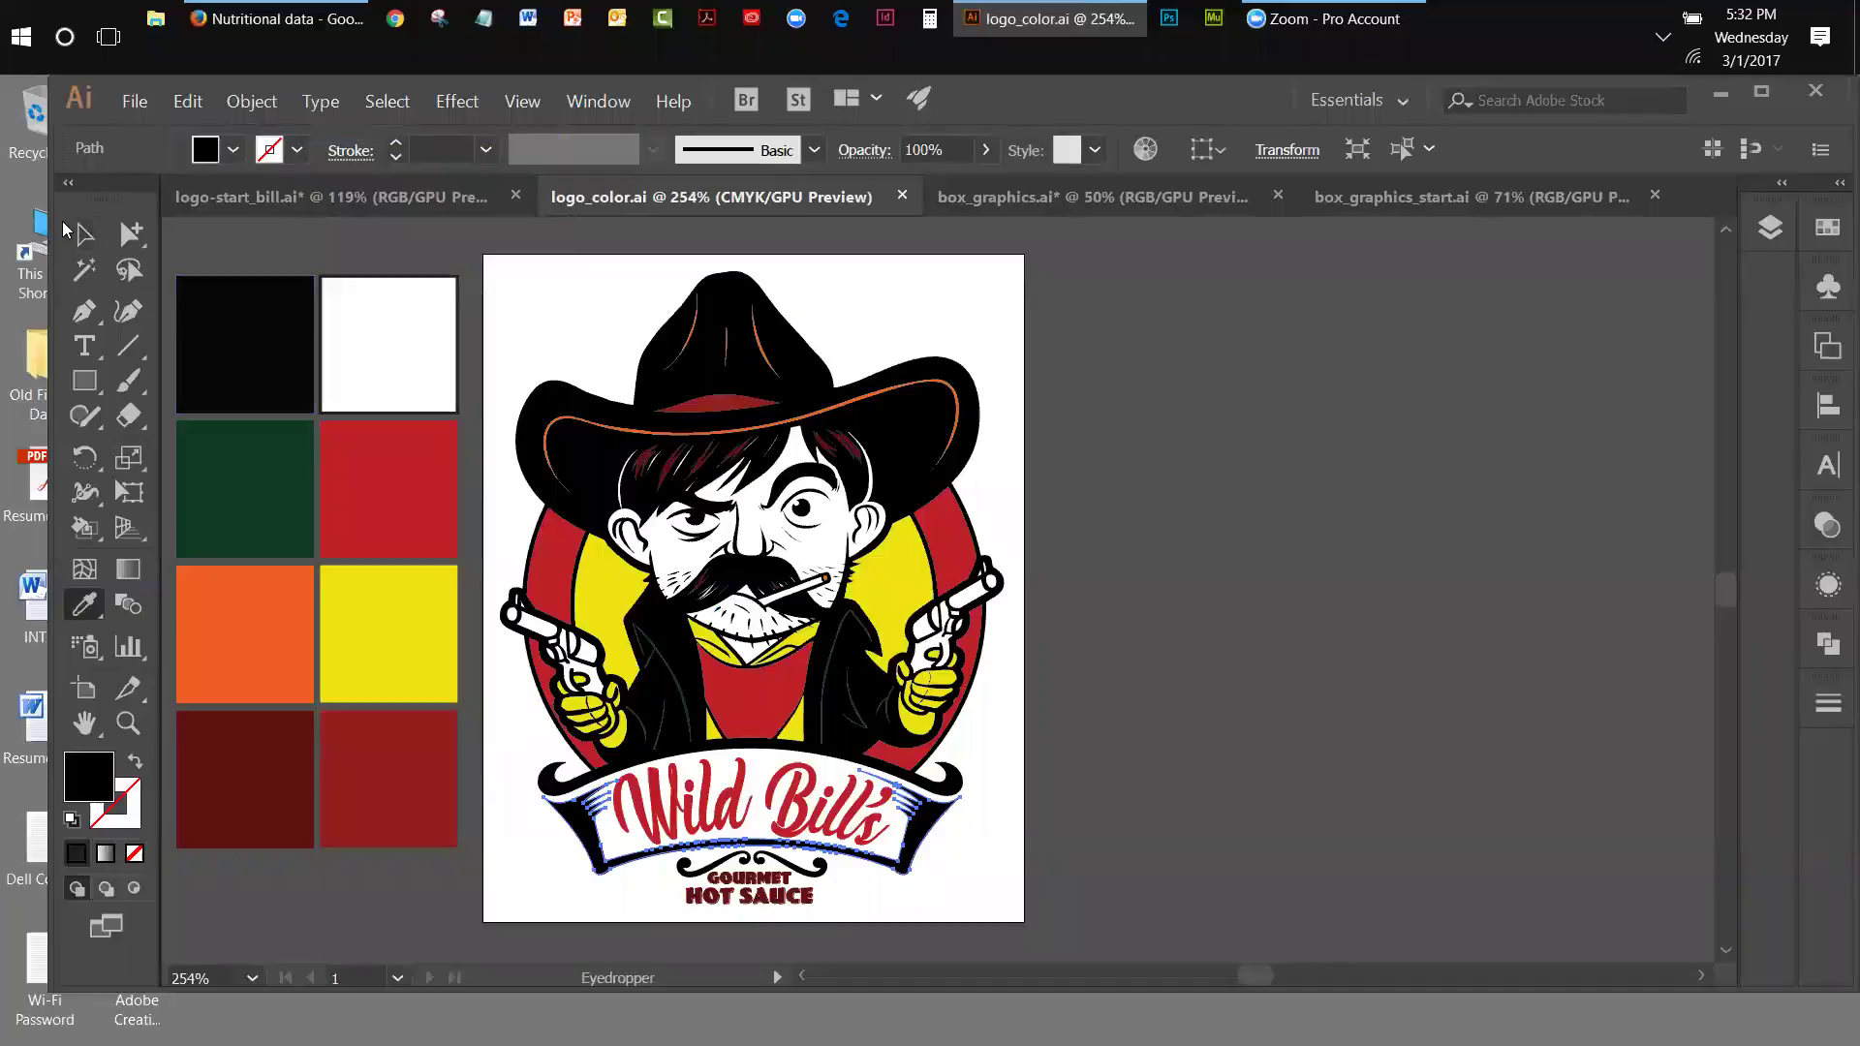
{"action": "left_click", "coordinate": [84, 234]}
{"action": "left_click", "coordinate": [925, 877]}
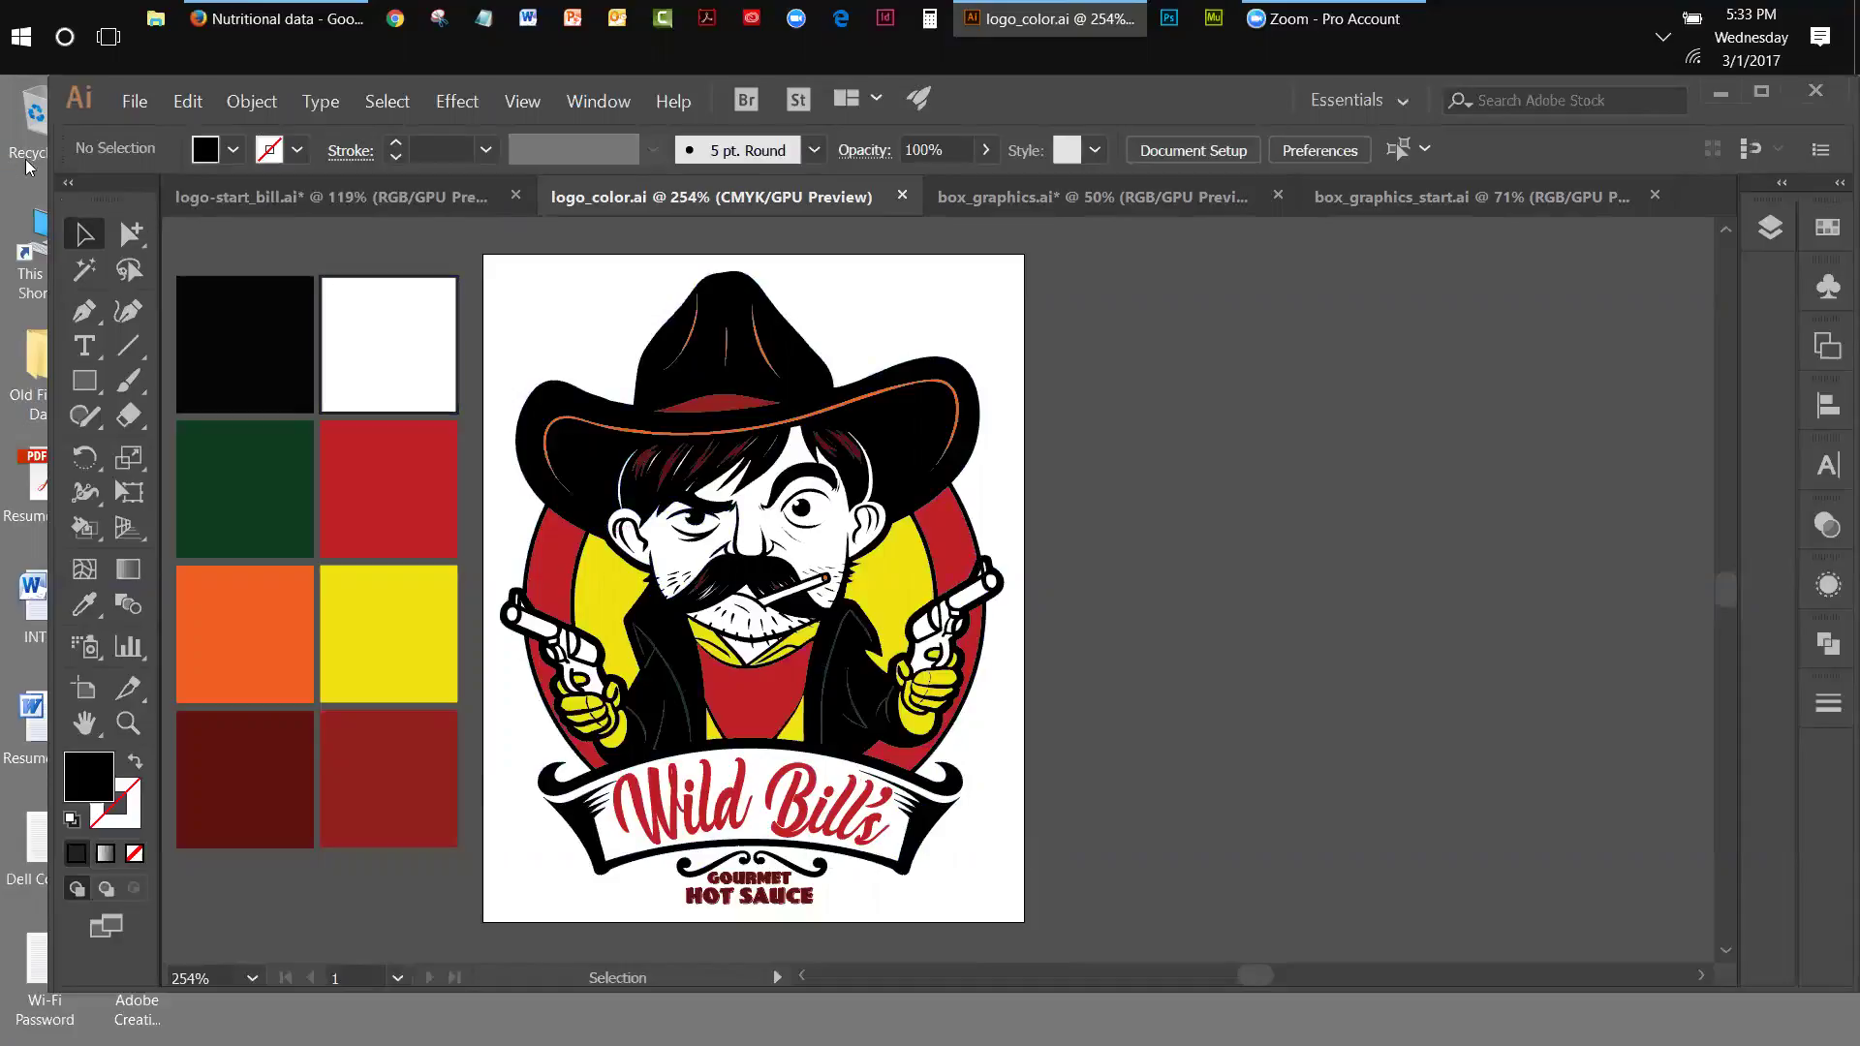
- Move the dark green square over the left side of the hat and send it to the back
{"action": "left_click", "coordinate": [278, 480]}
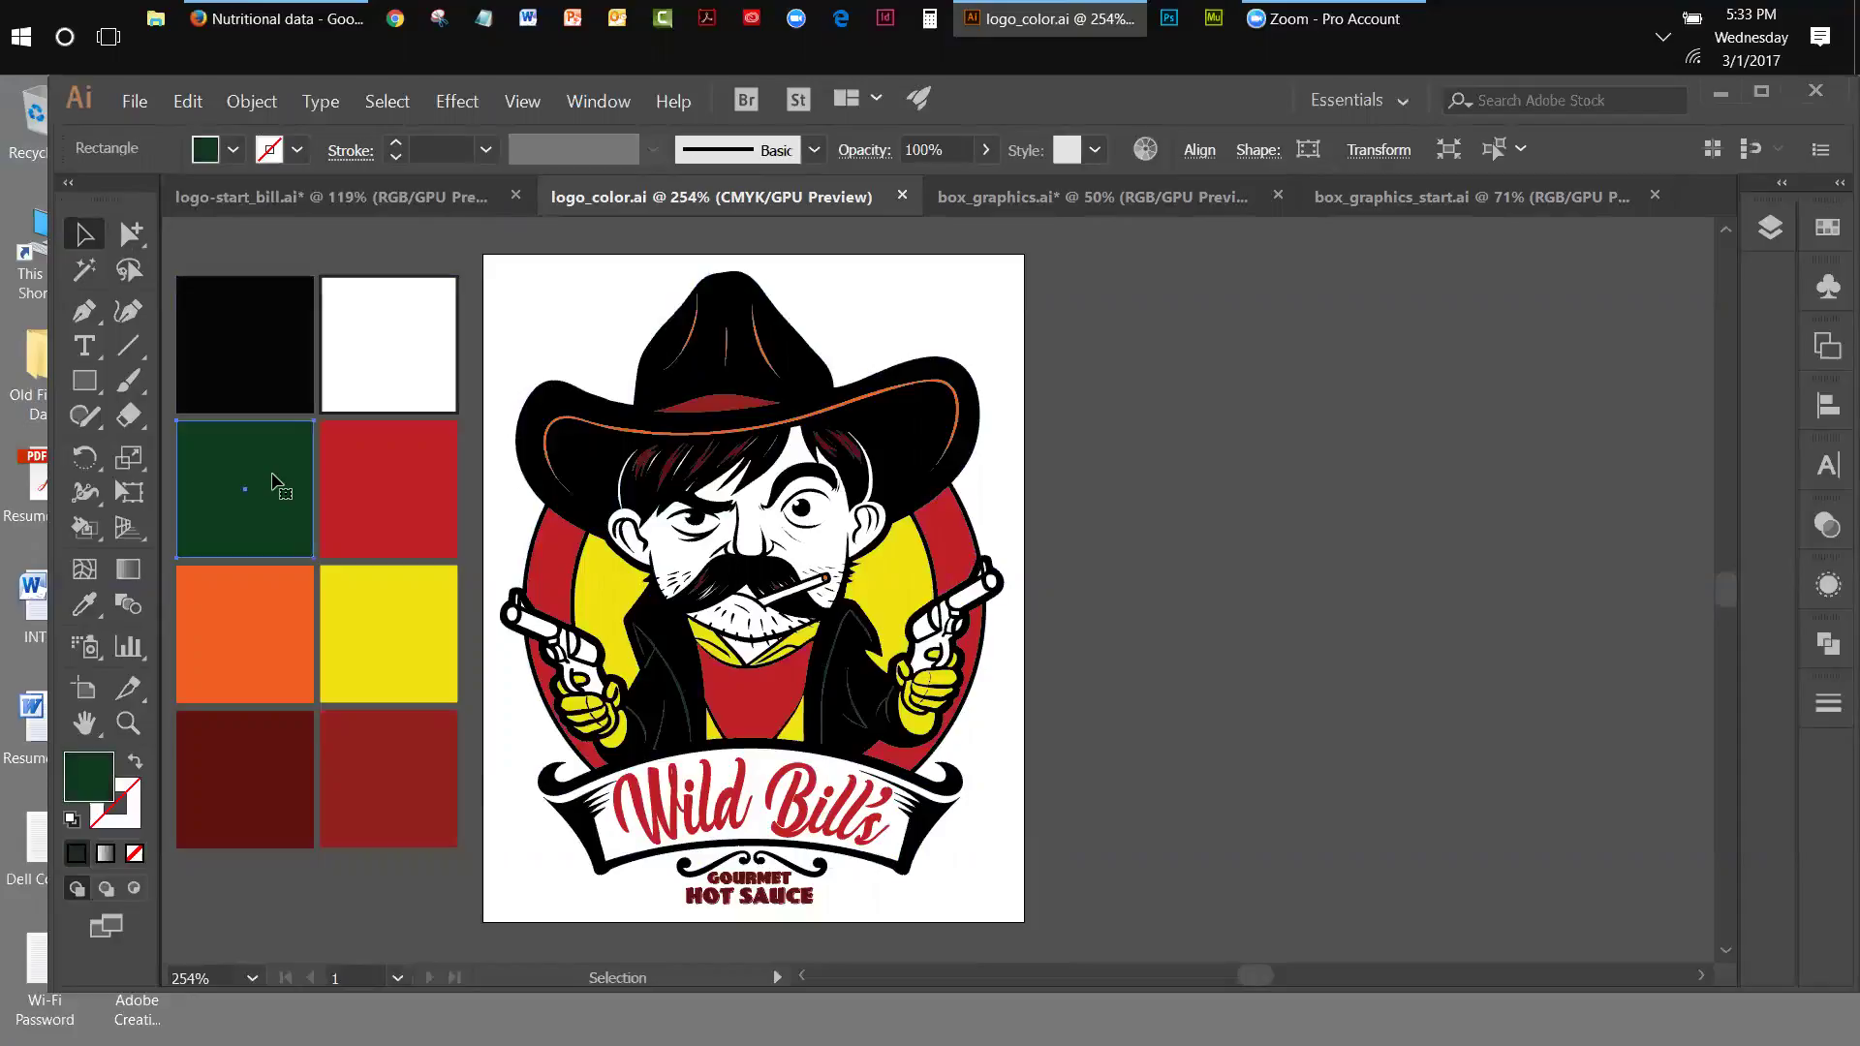
{"action": "left_click_drag", "start_coordinate": [218, 450], "coordinate": [545, 371]}
{"action": "left_click", "coordinate": [251, 101]}
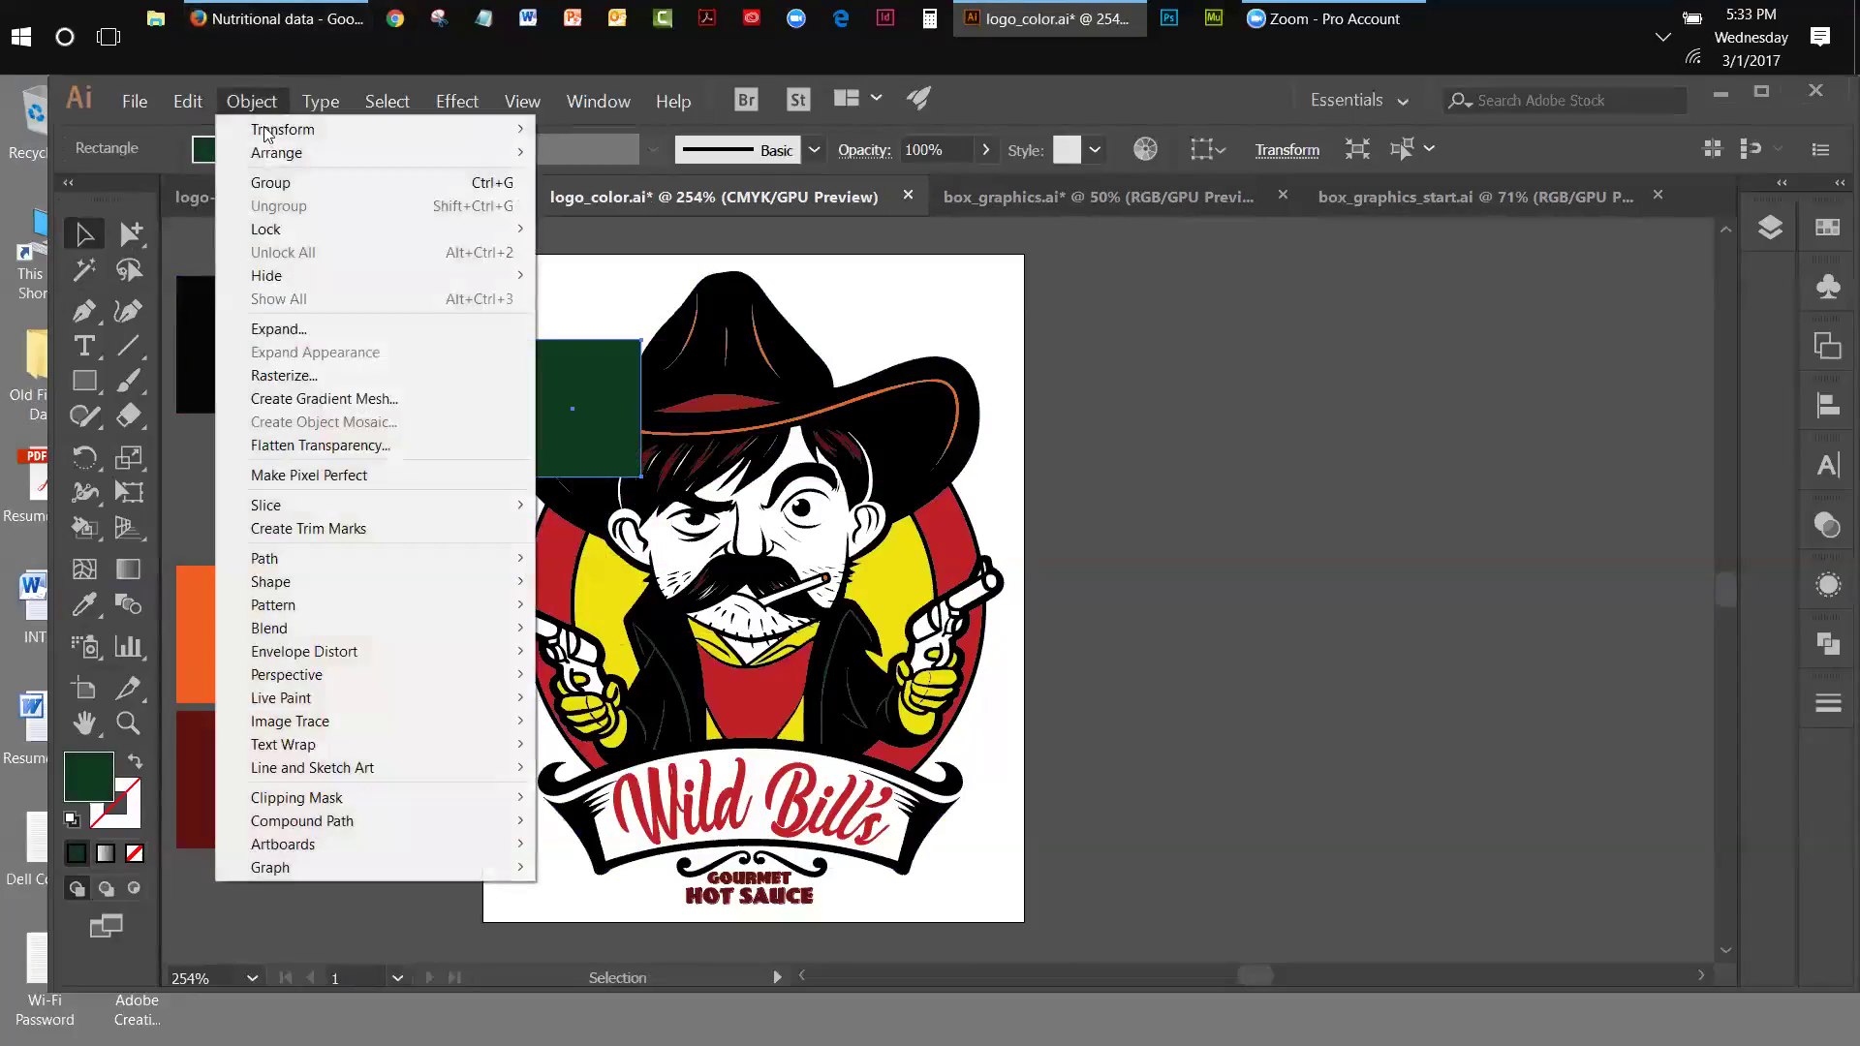
{"action": "mouse_move", "coordinate": [281, 152]}
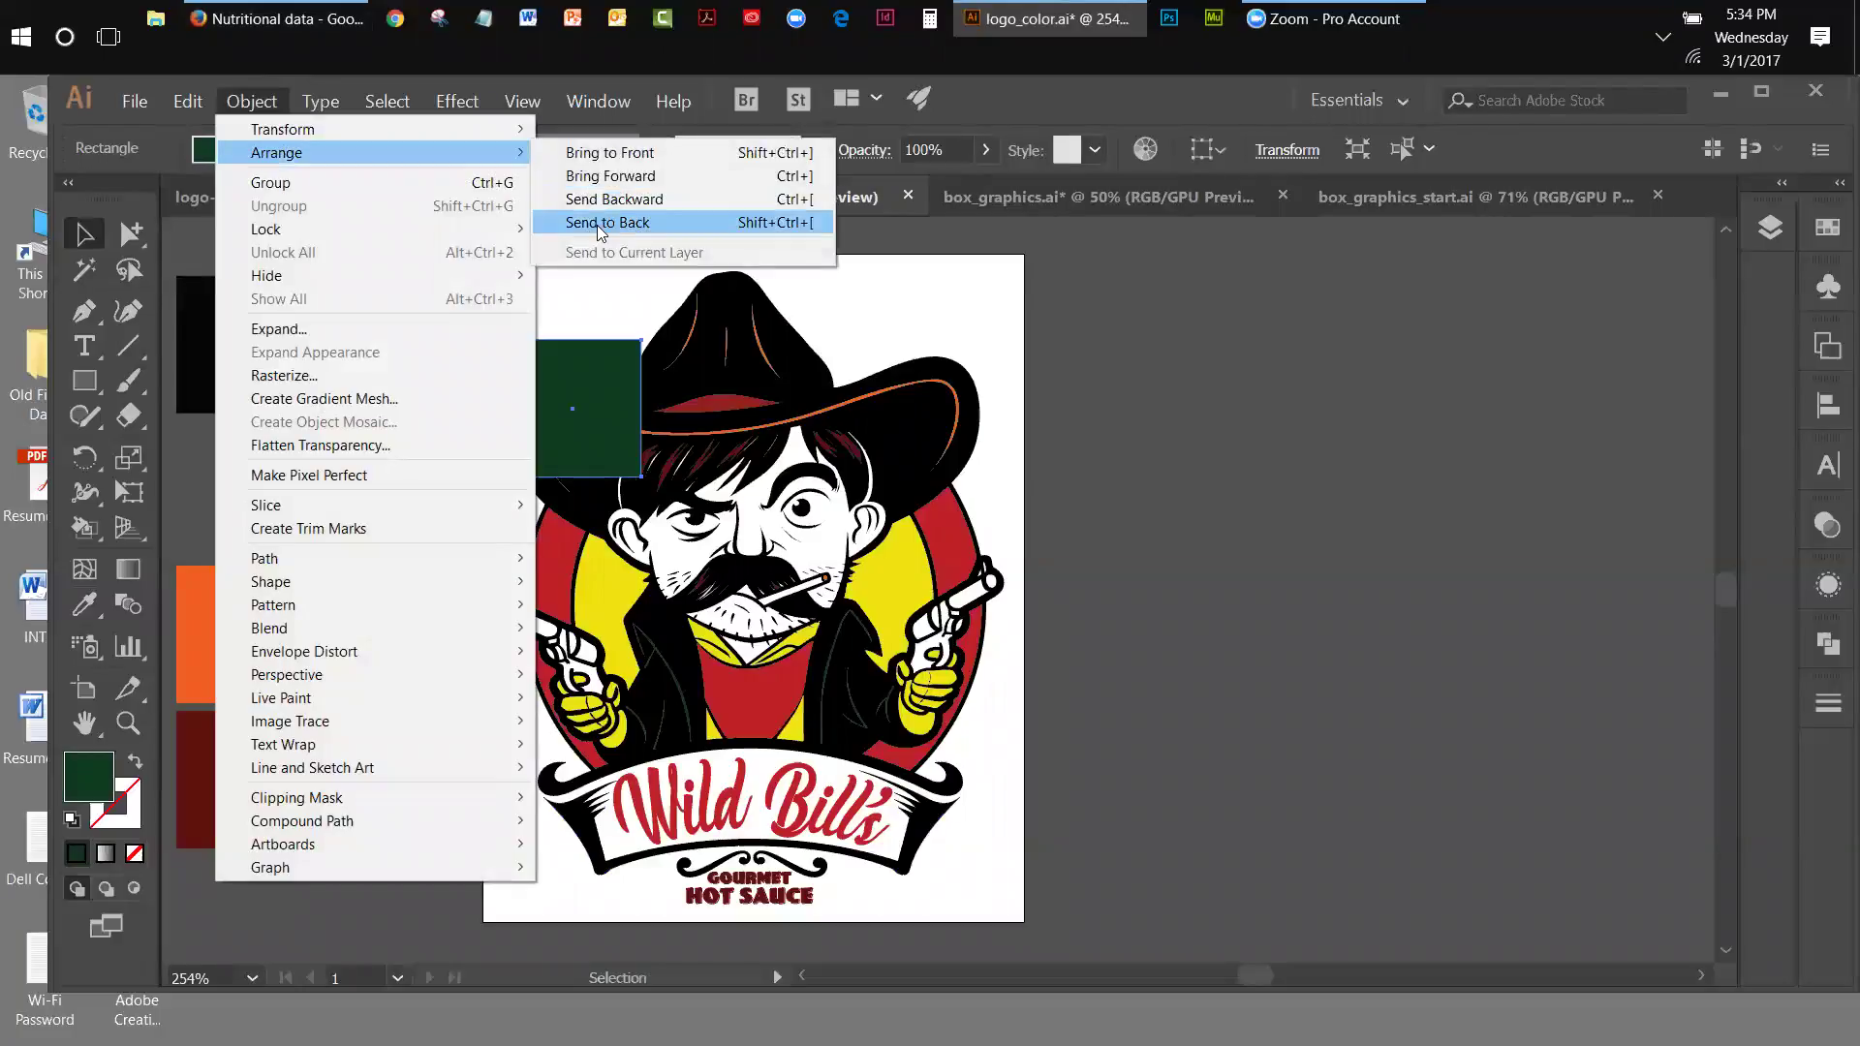
{"action": "left_click", "coordinate": [600, 222]}
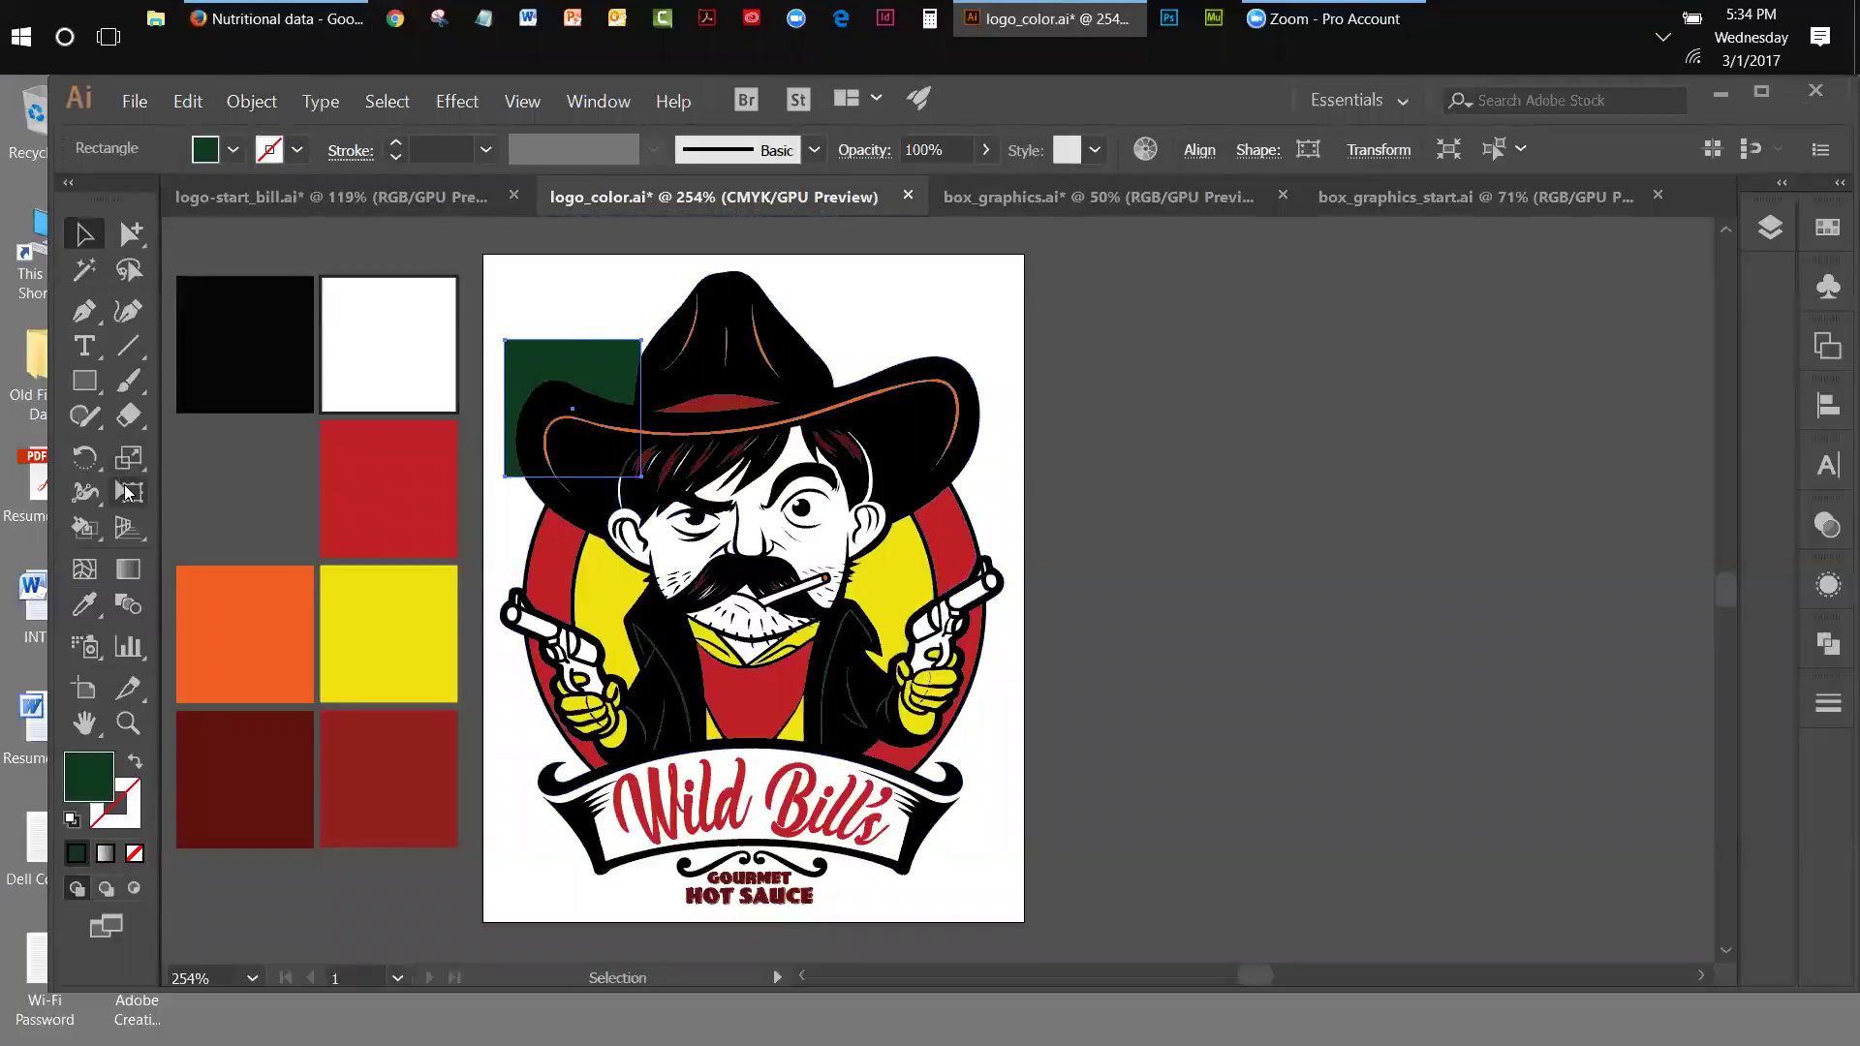
- Enlarge the green square with Free Transform to cover most of the artboard behind the logo, then inspect the Live Paint character
{"action": "left_click", "coordinate": [126, 492]}
{"action": "left_click_drag", "start_coordinate": [640, 475], "coordinate": [986, 895]}
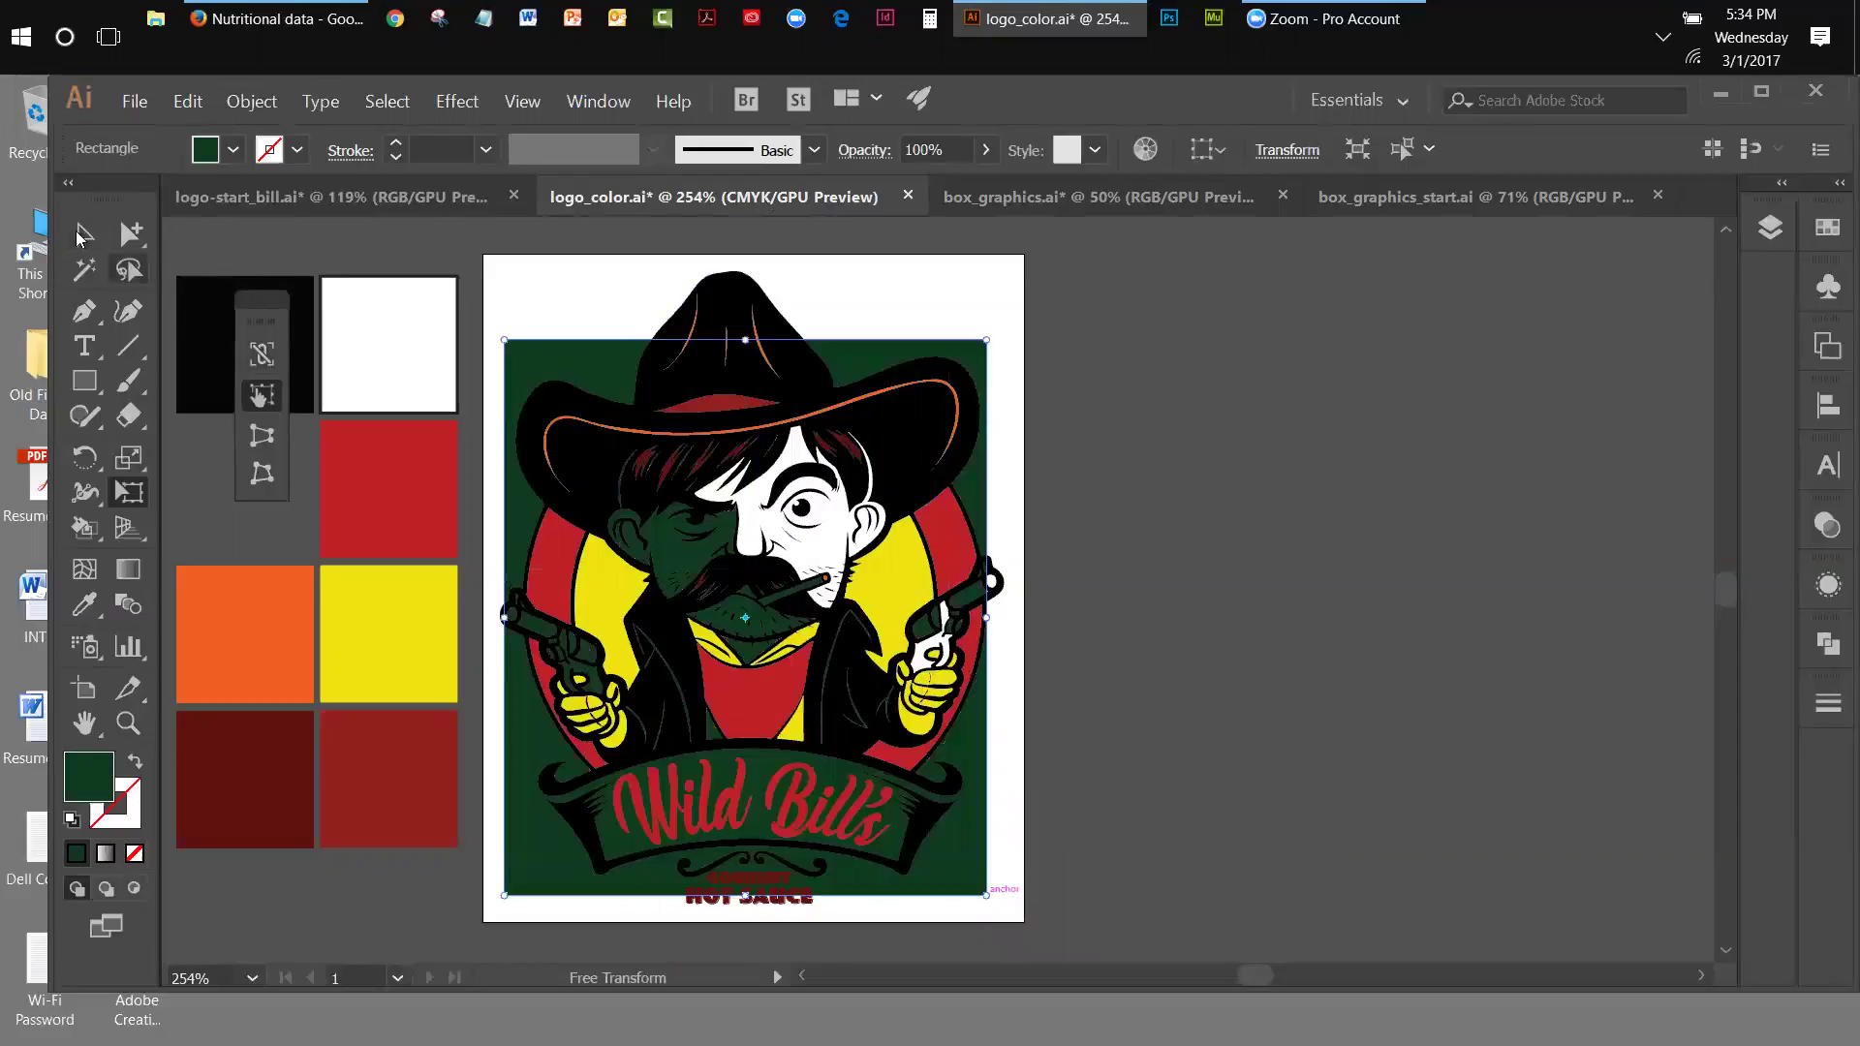
{"action": "left_click", "coordinate": [81, 235]}
{"action": "left_click", "coordinate": [1371, 628]}
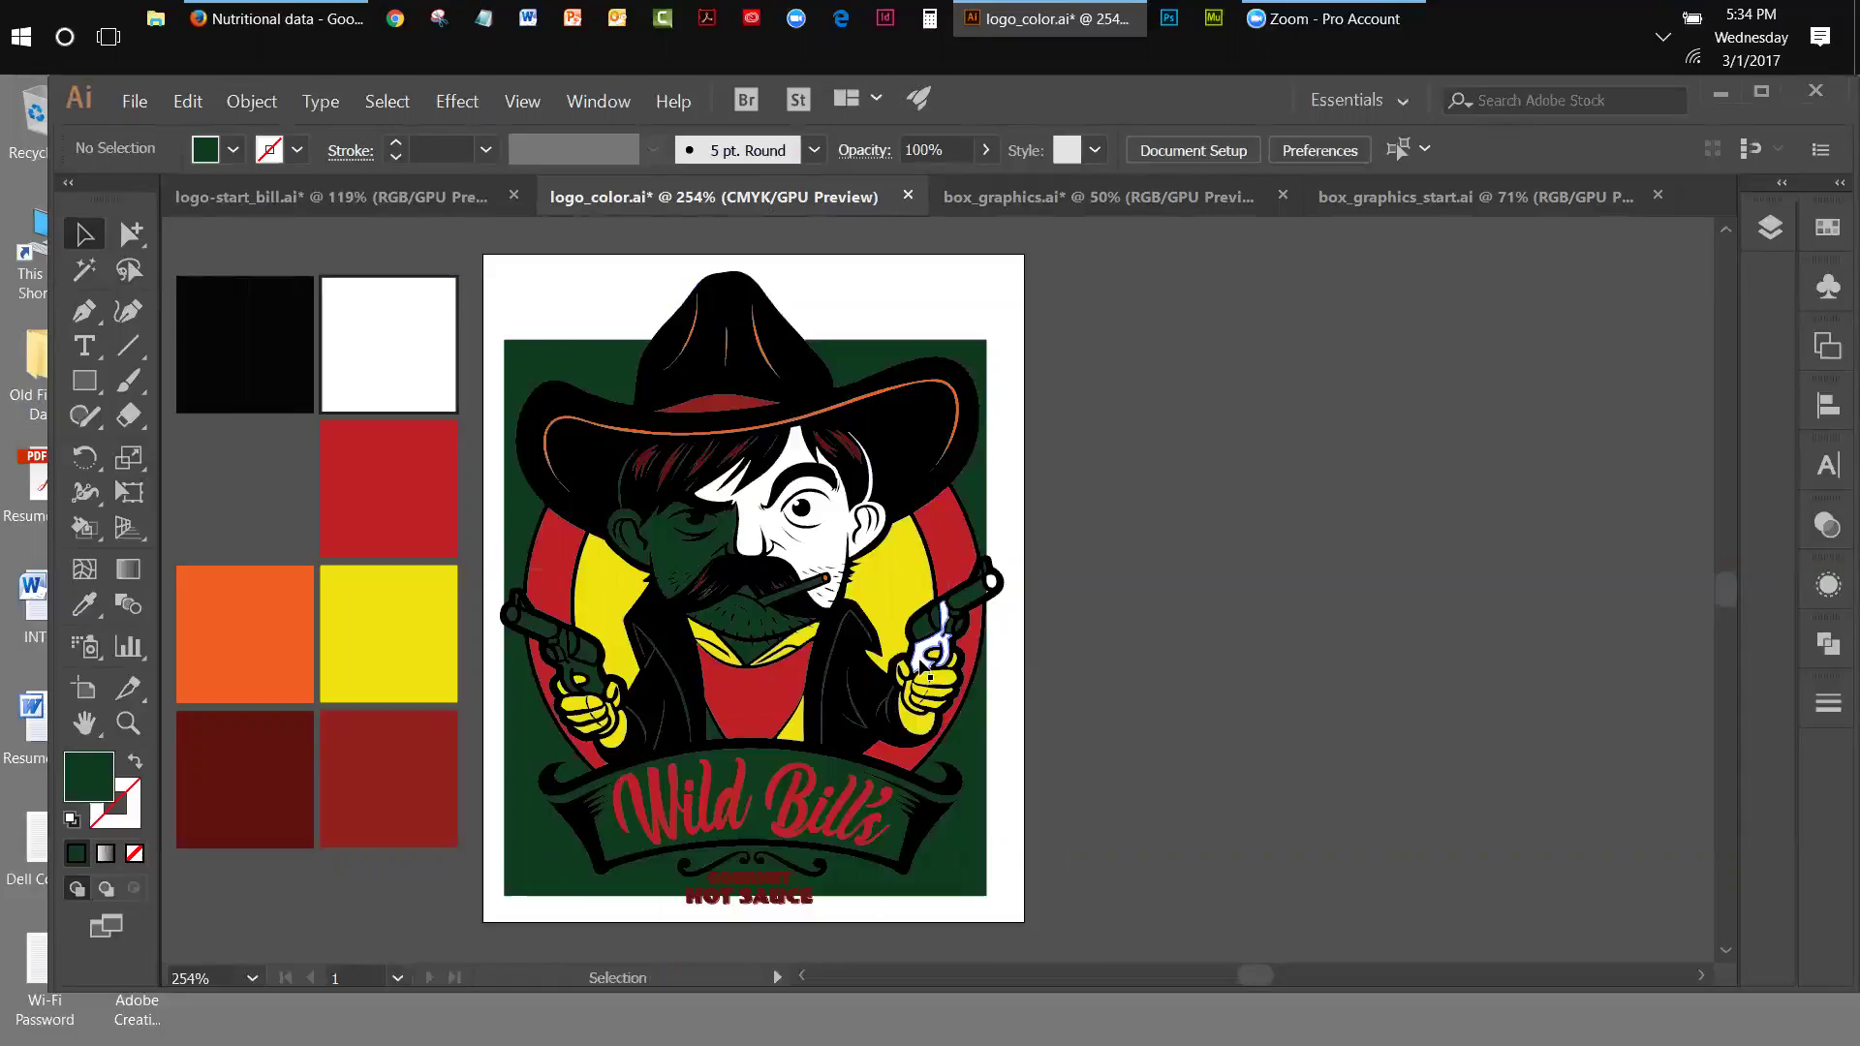
{"action": "left_click", "coordinate": [930, 626]}
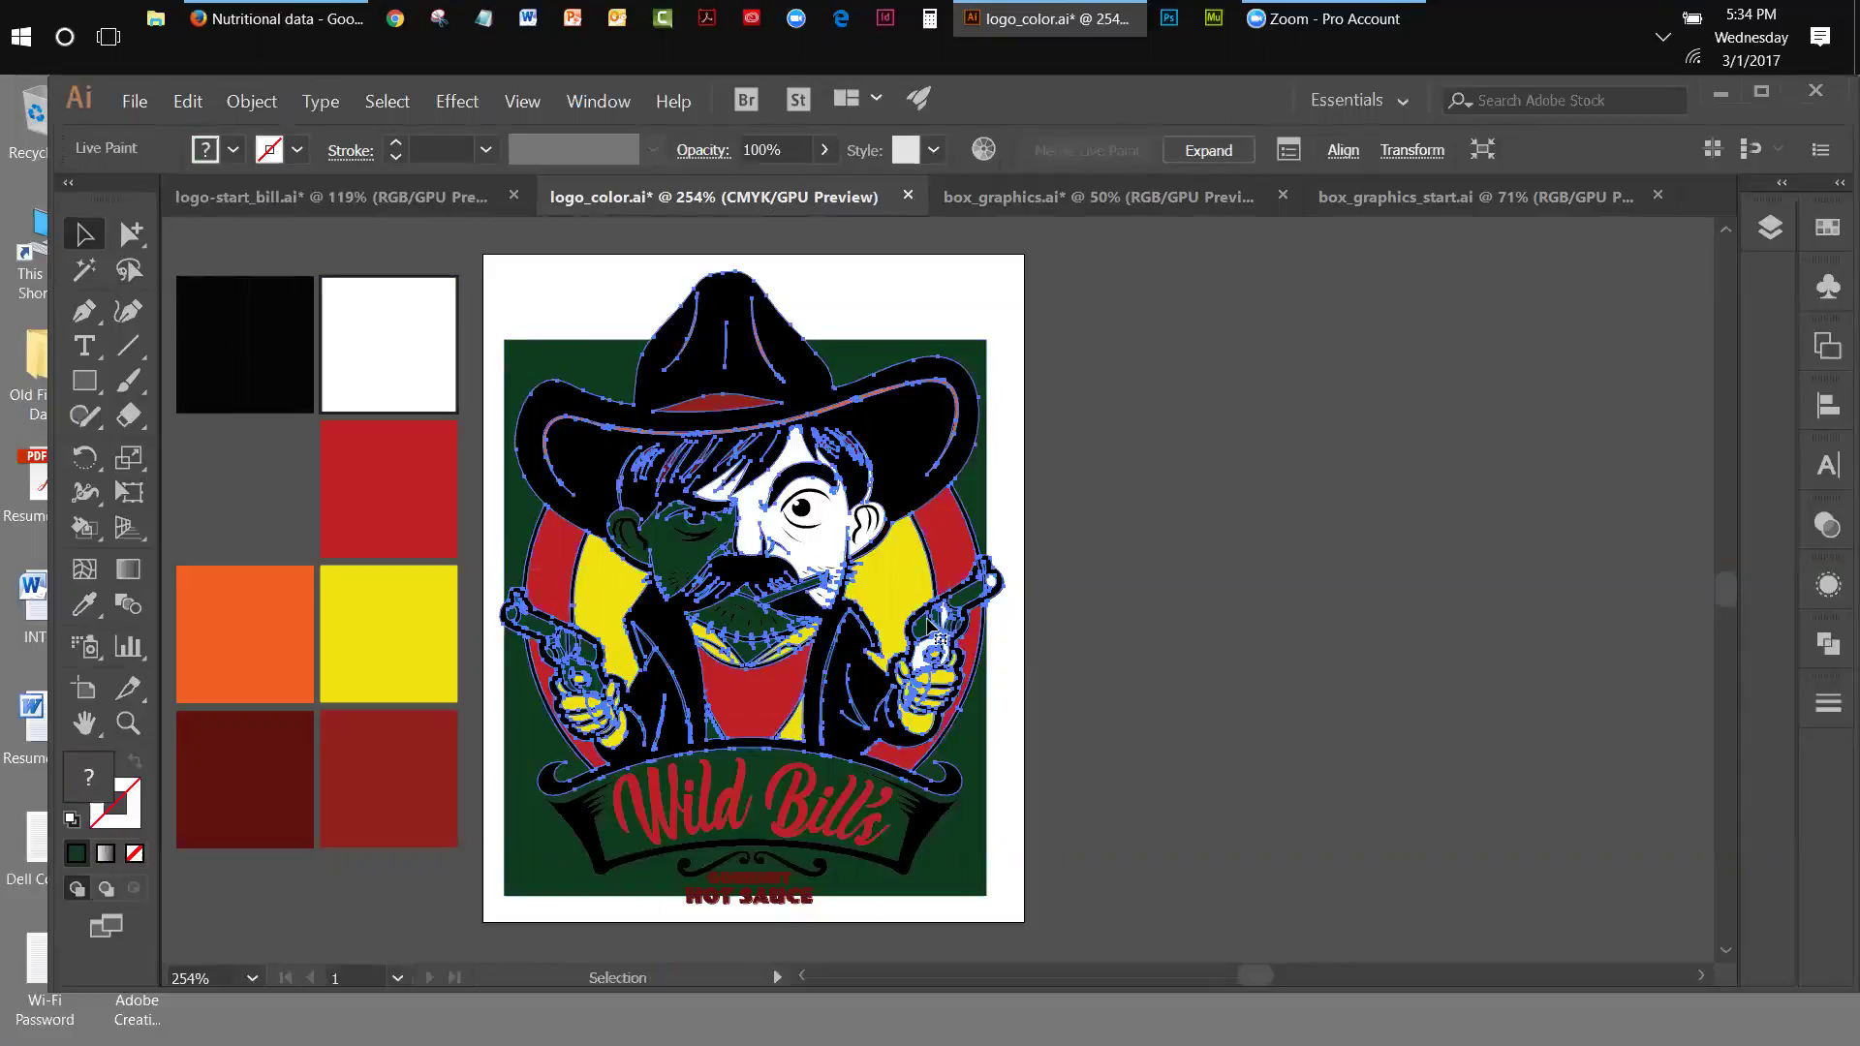
{"action": "left_click", "coordinate": [1122, 625]}
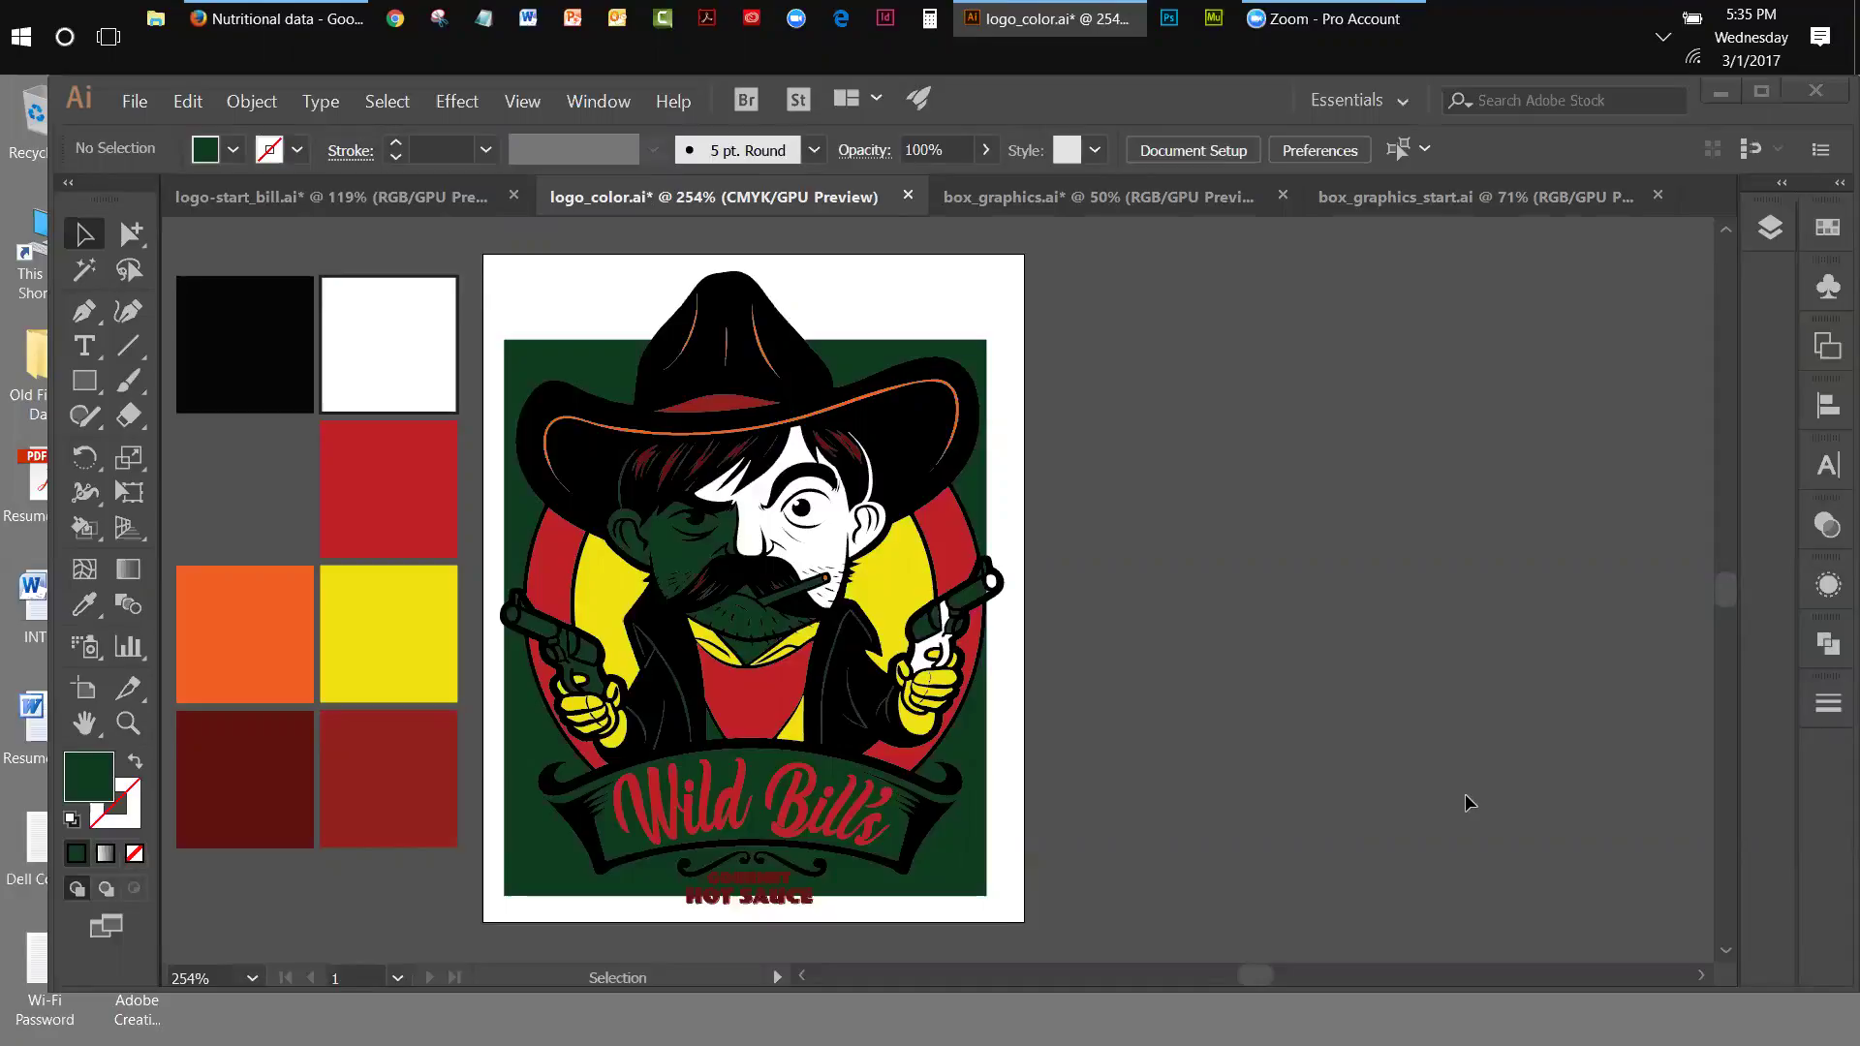
- Open box_graphics.ai and examine the Wild Bill's star logo on the box's front panel at 300%
{"action": "left_click", "coordinate": [1126, 202]}
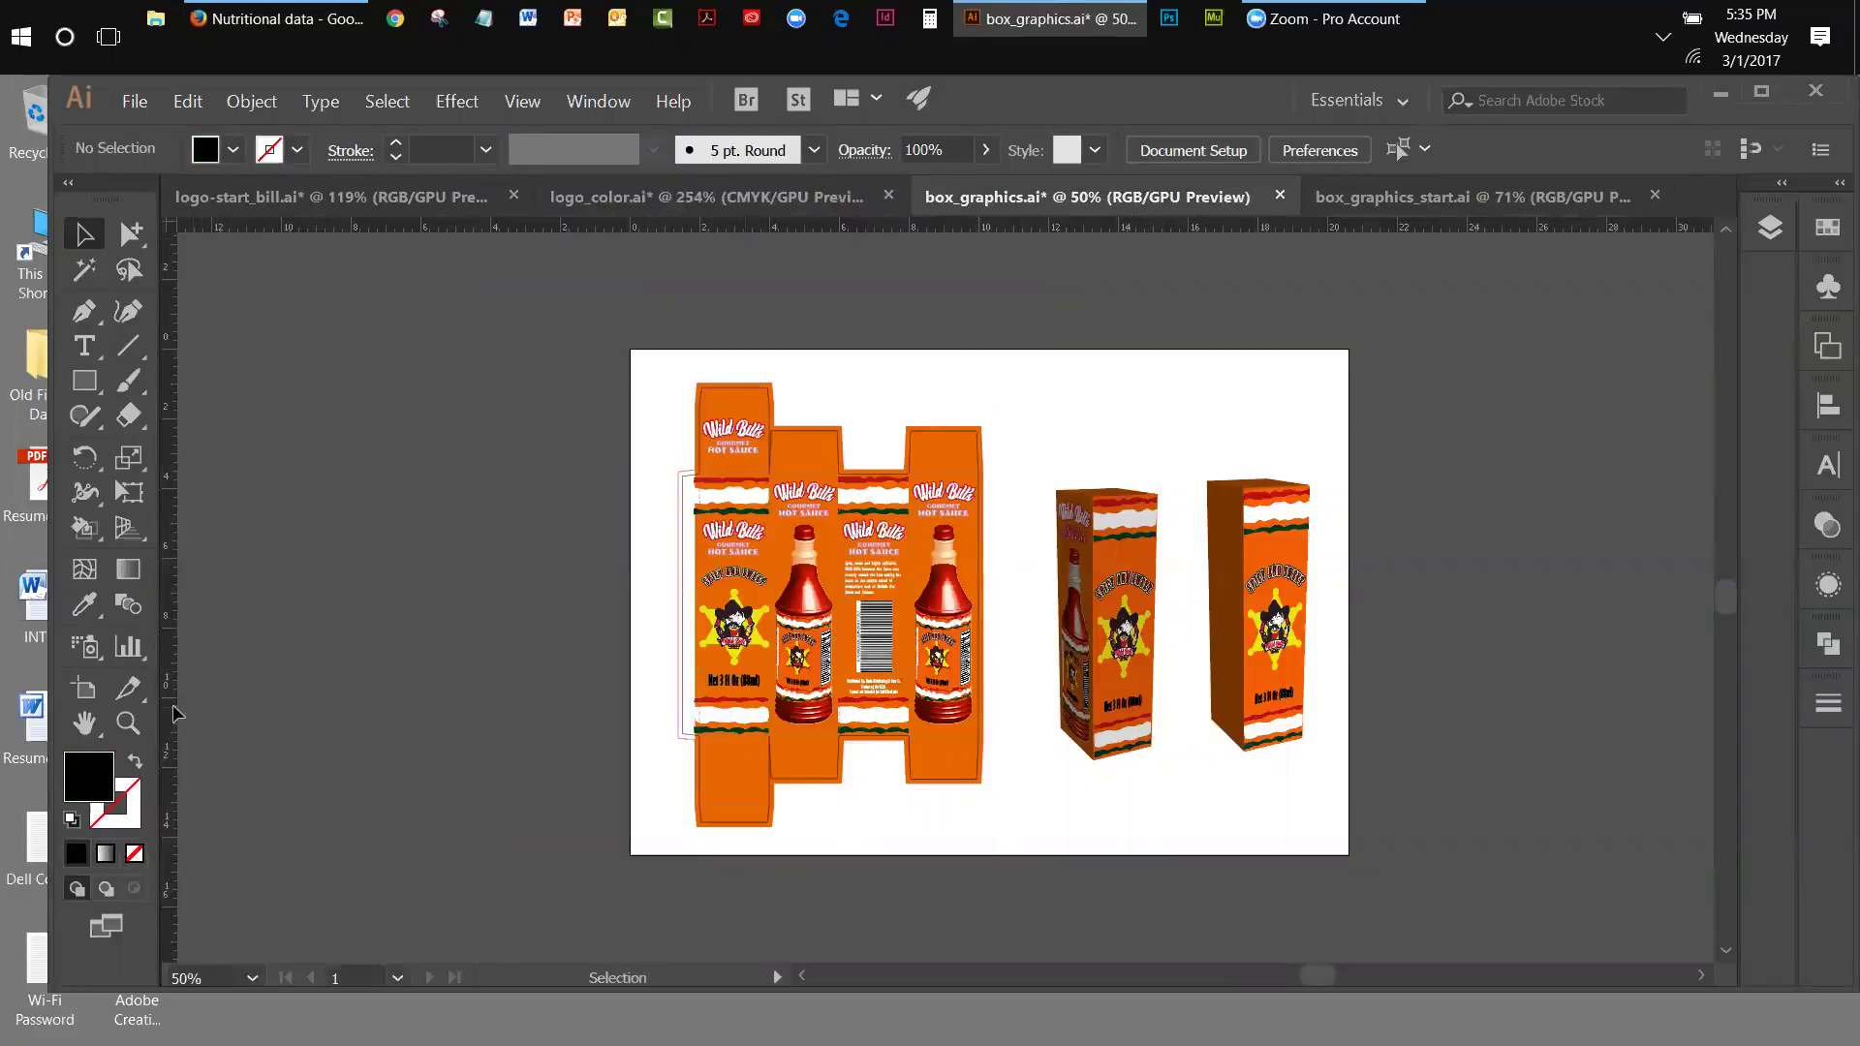
{"action": "left_click", "coordinate": [138, 723]}
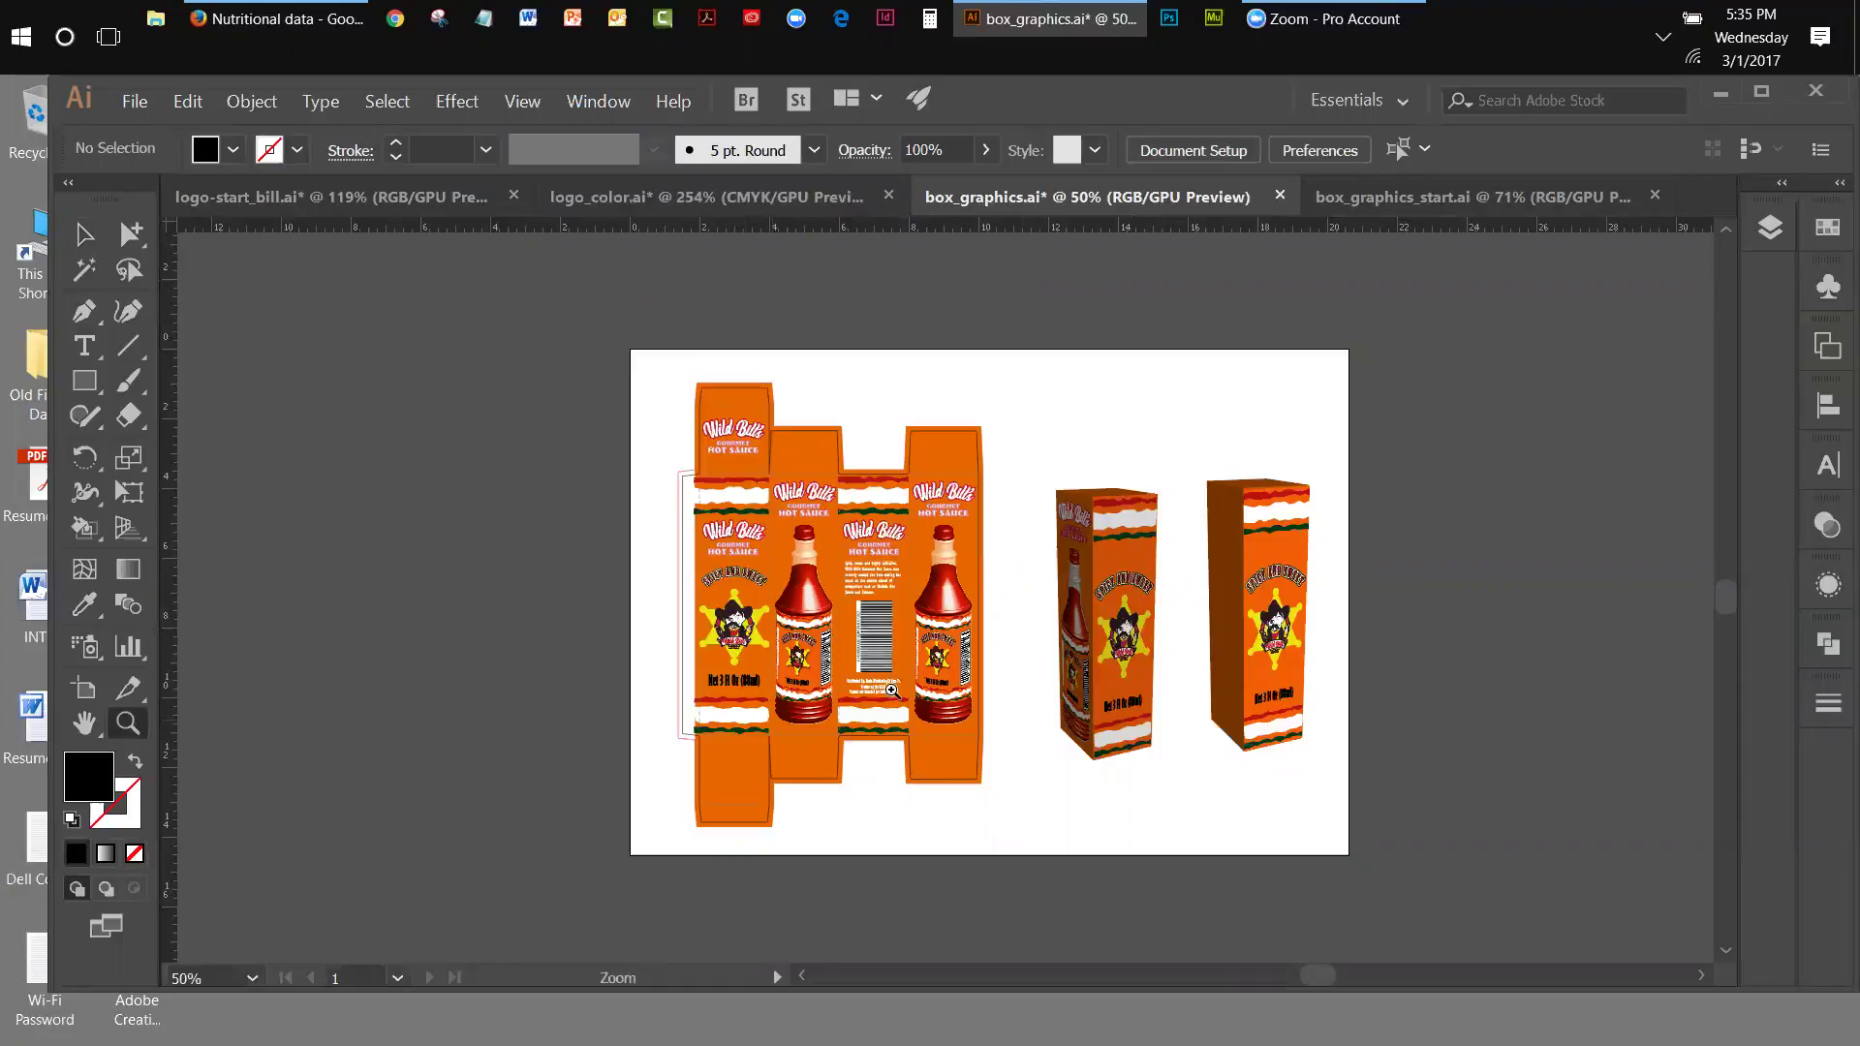
{"action": "left_click", "coordinate": [740, 646]}
{"action": "left_click", "coordinate": [966, 571]}
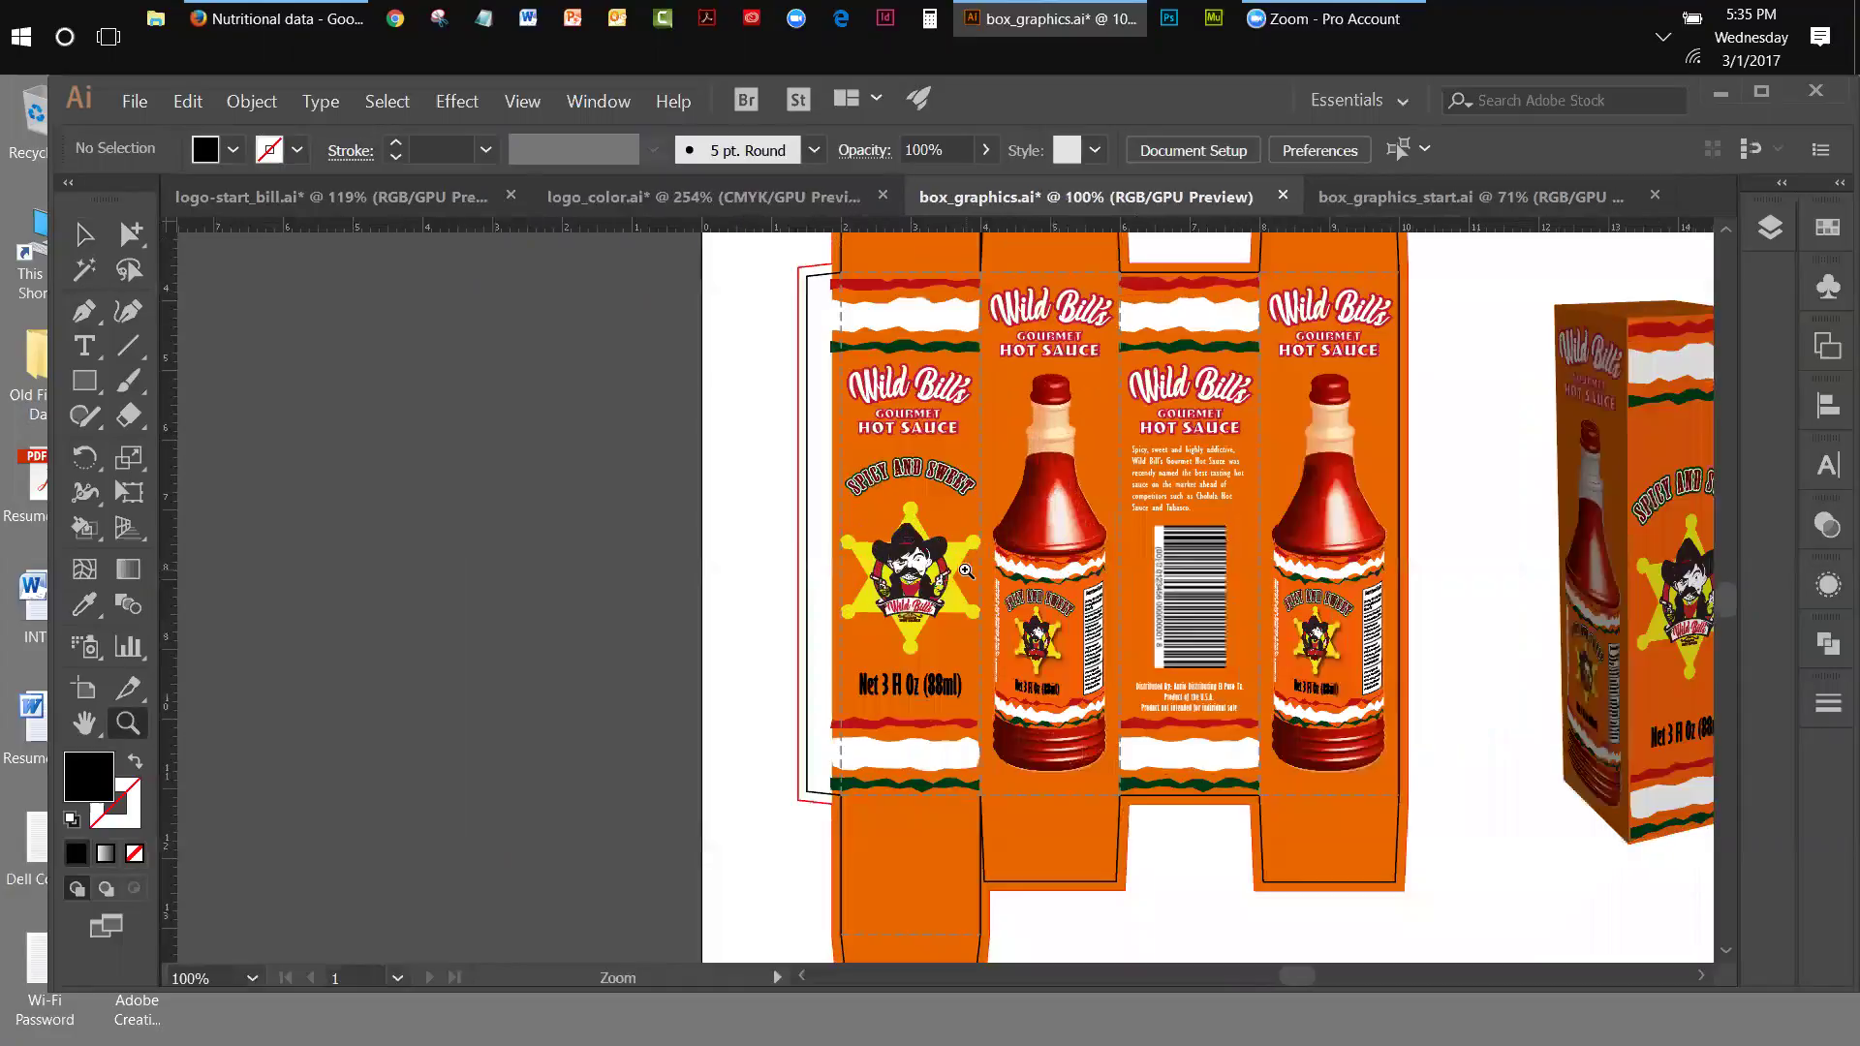
{"action": "left_click", "coordinate": [915, 597]}
{"action": "left_click", "coordinate": [921, 599]}
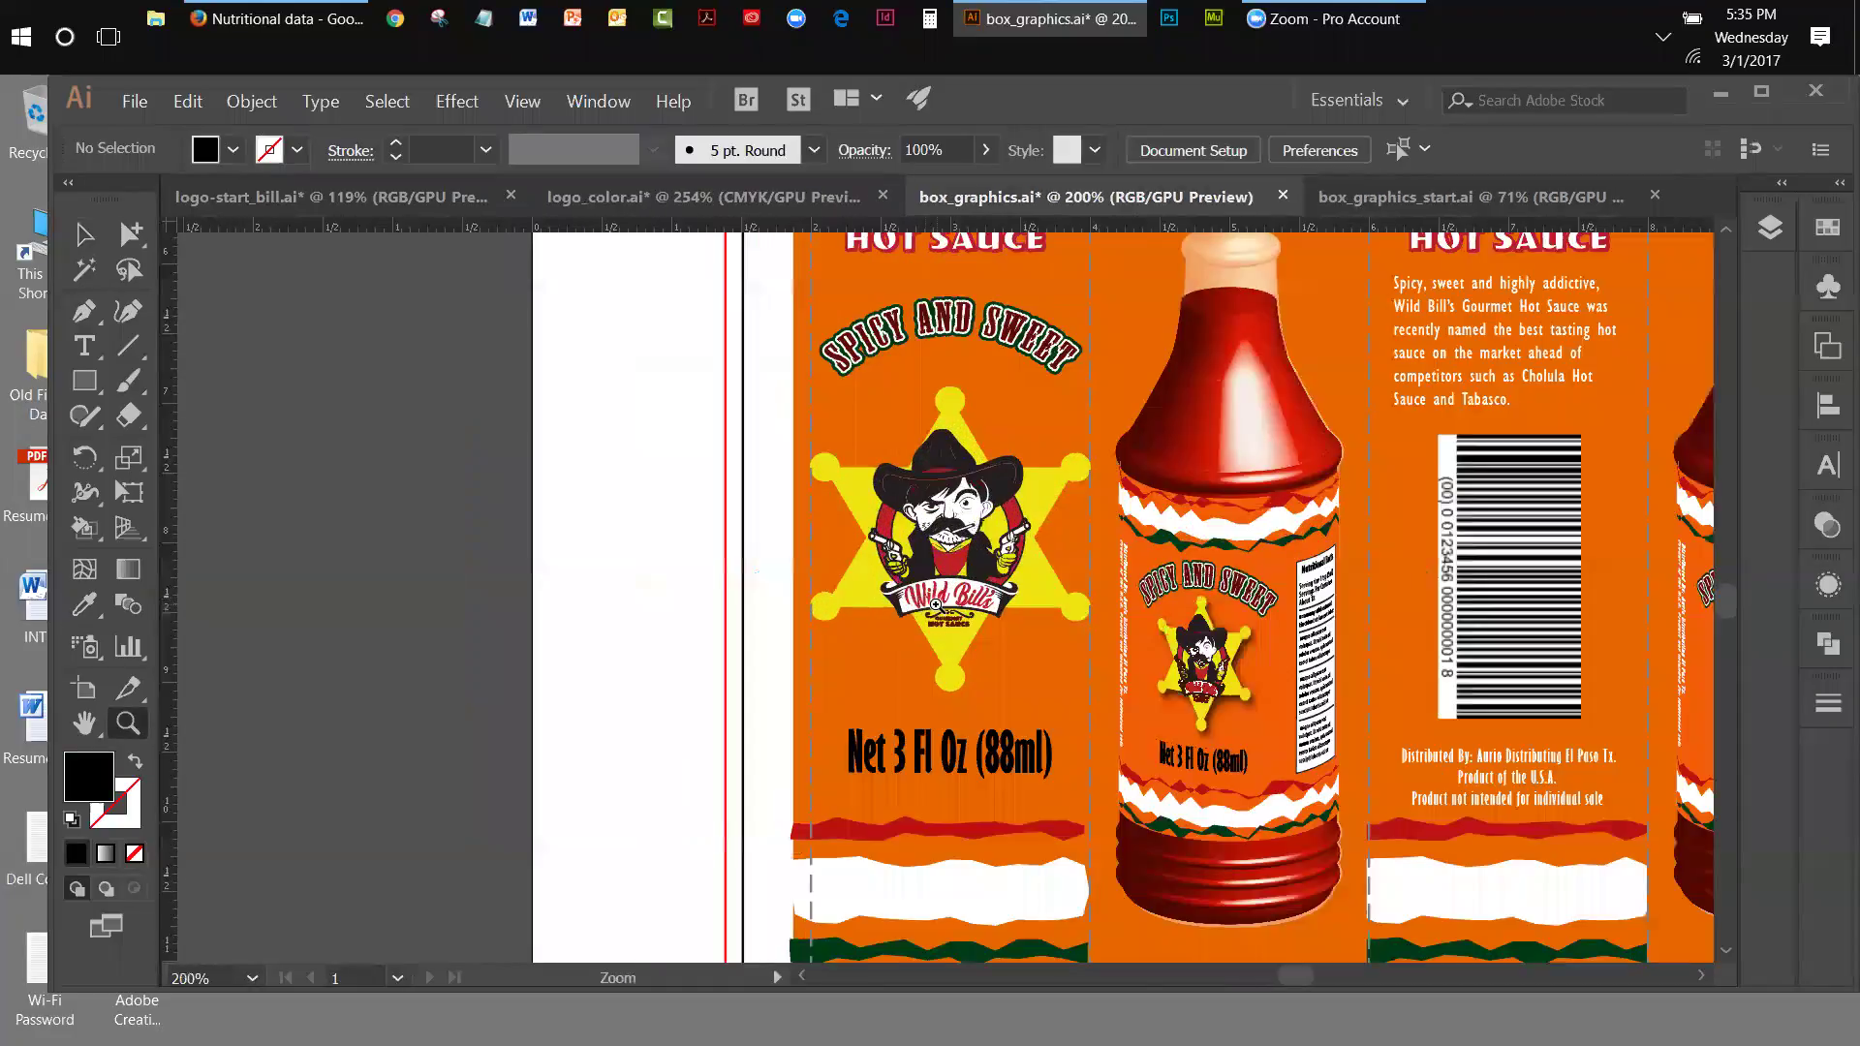
{"action": "left_click", "coordinate": [932, 602]}
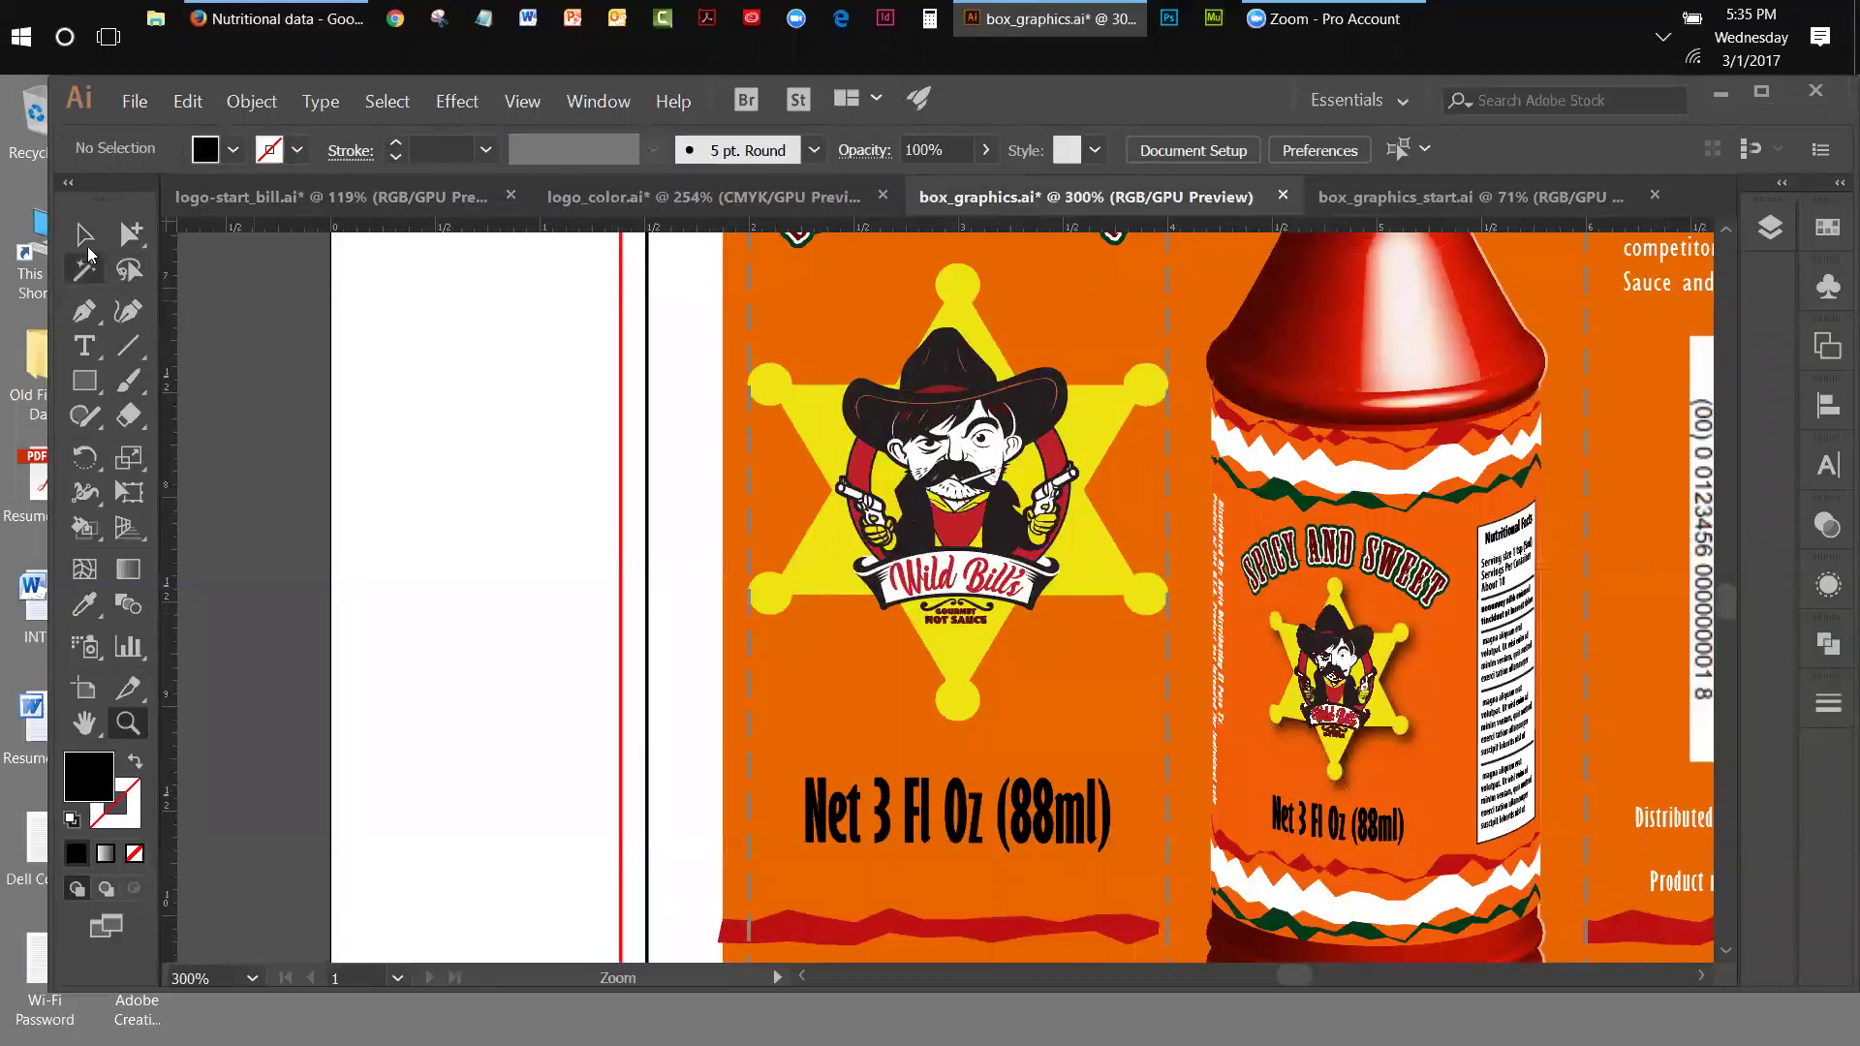
{"action": "left_click", "coordinate": [84, 234]}
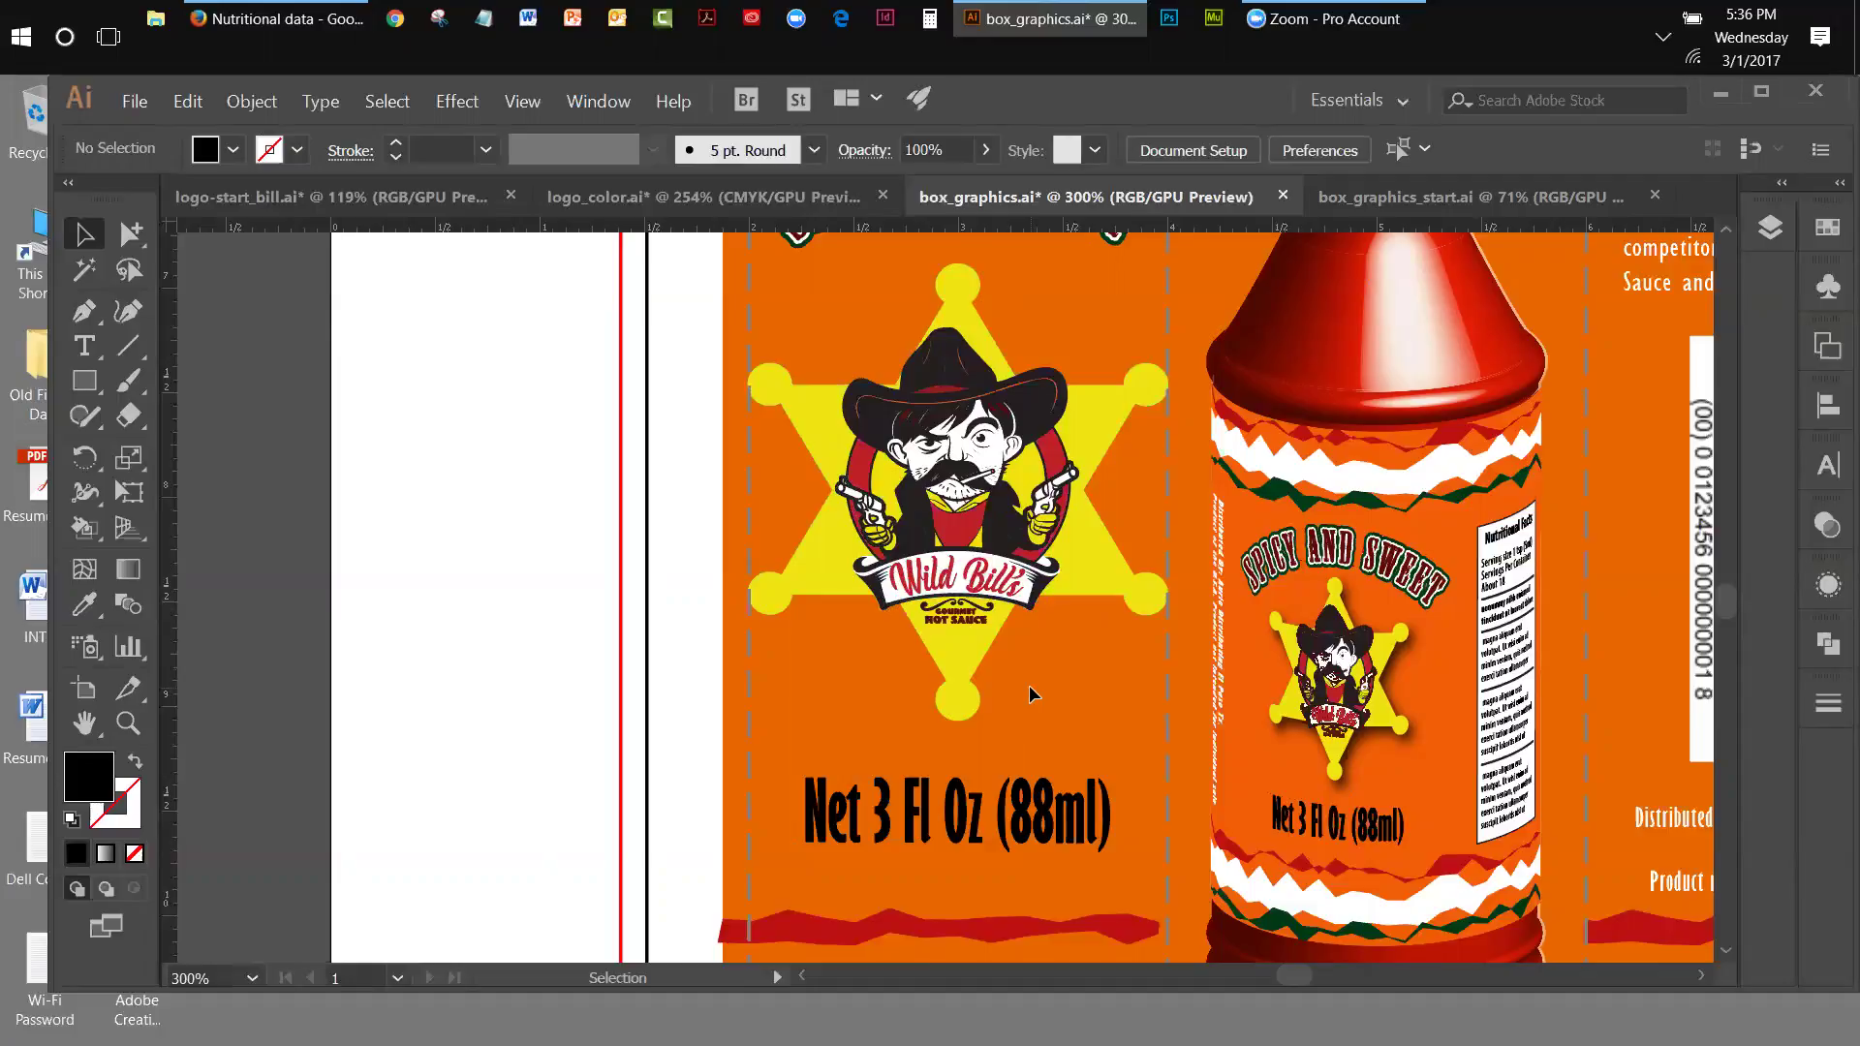
- Switch to logo-start_bill.ai and review its color swatches and the available swatch commands
{"action": "left_click", "coordinate": [266, 206]}
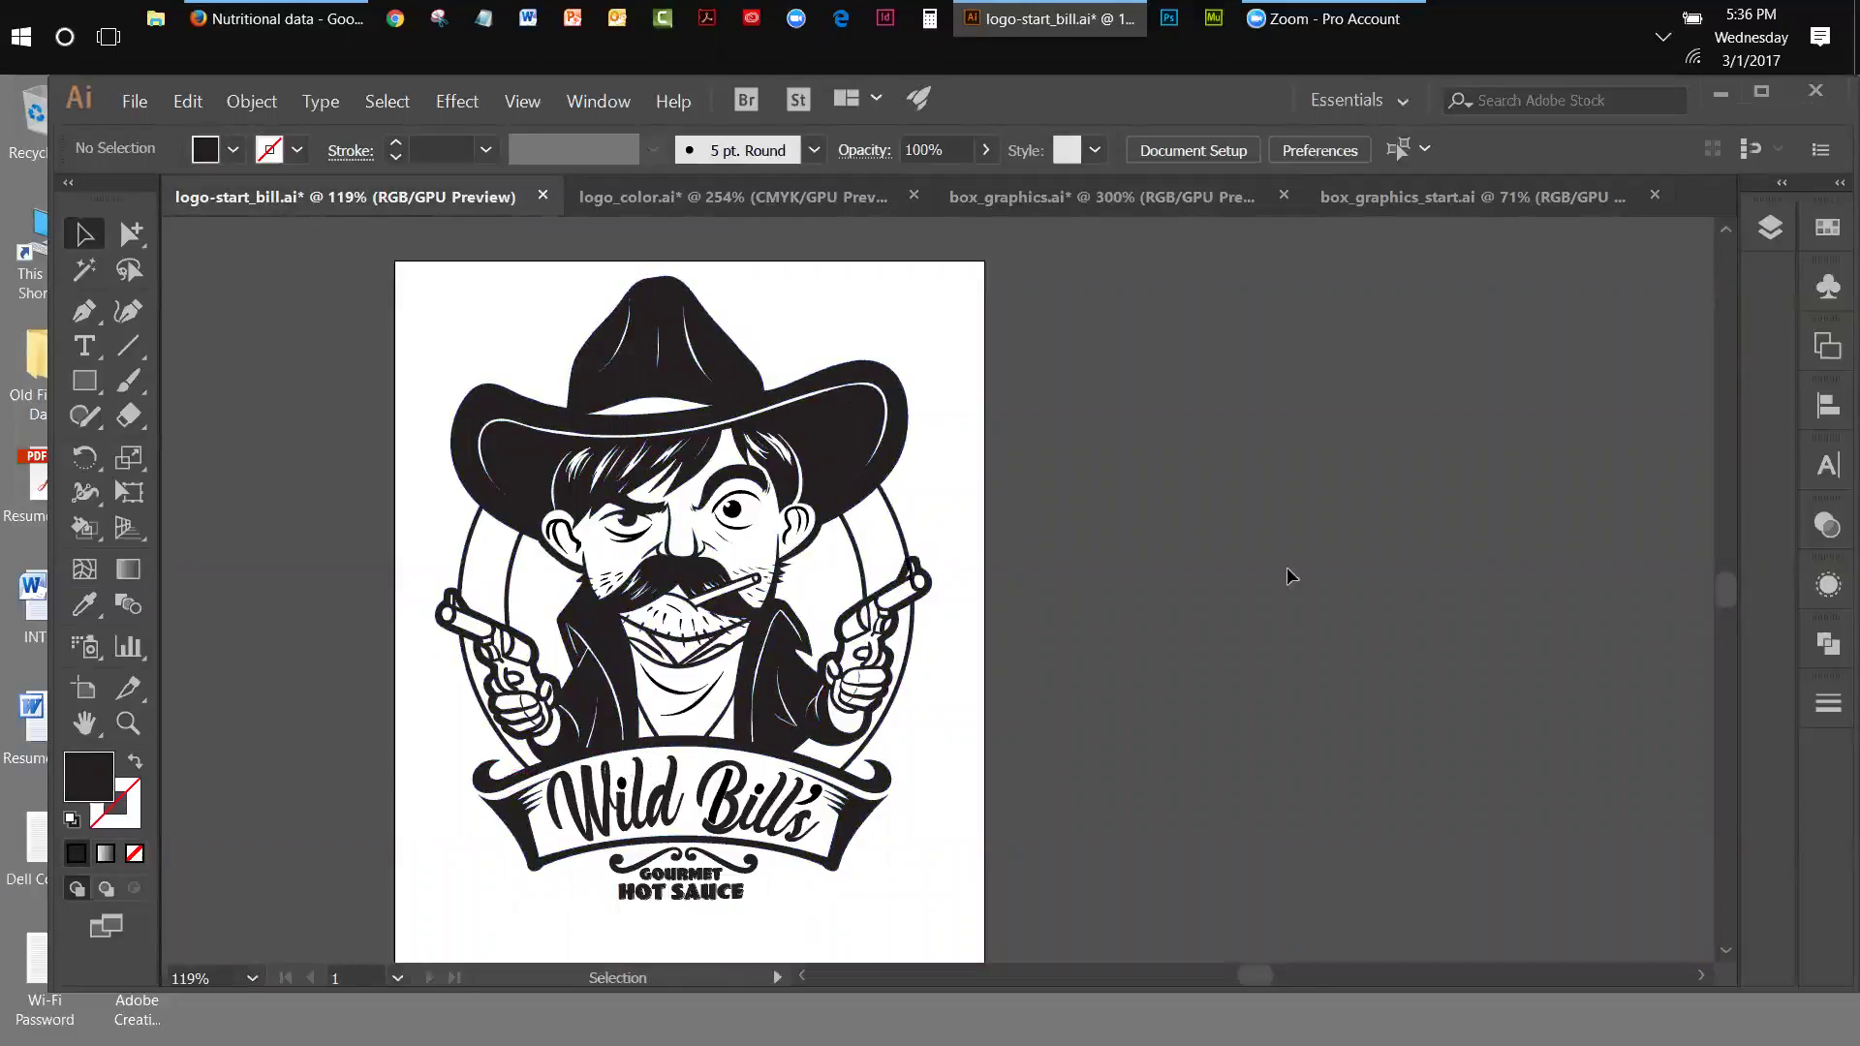
{"action": "left_click", "coordinate": [1829, 232]}
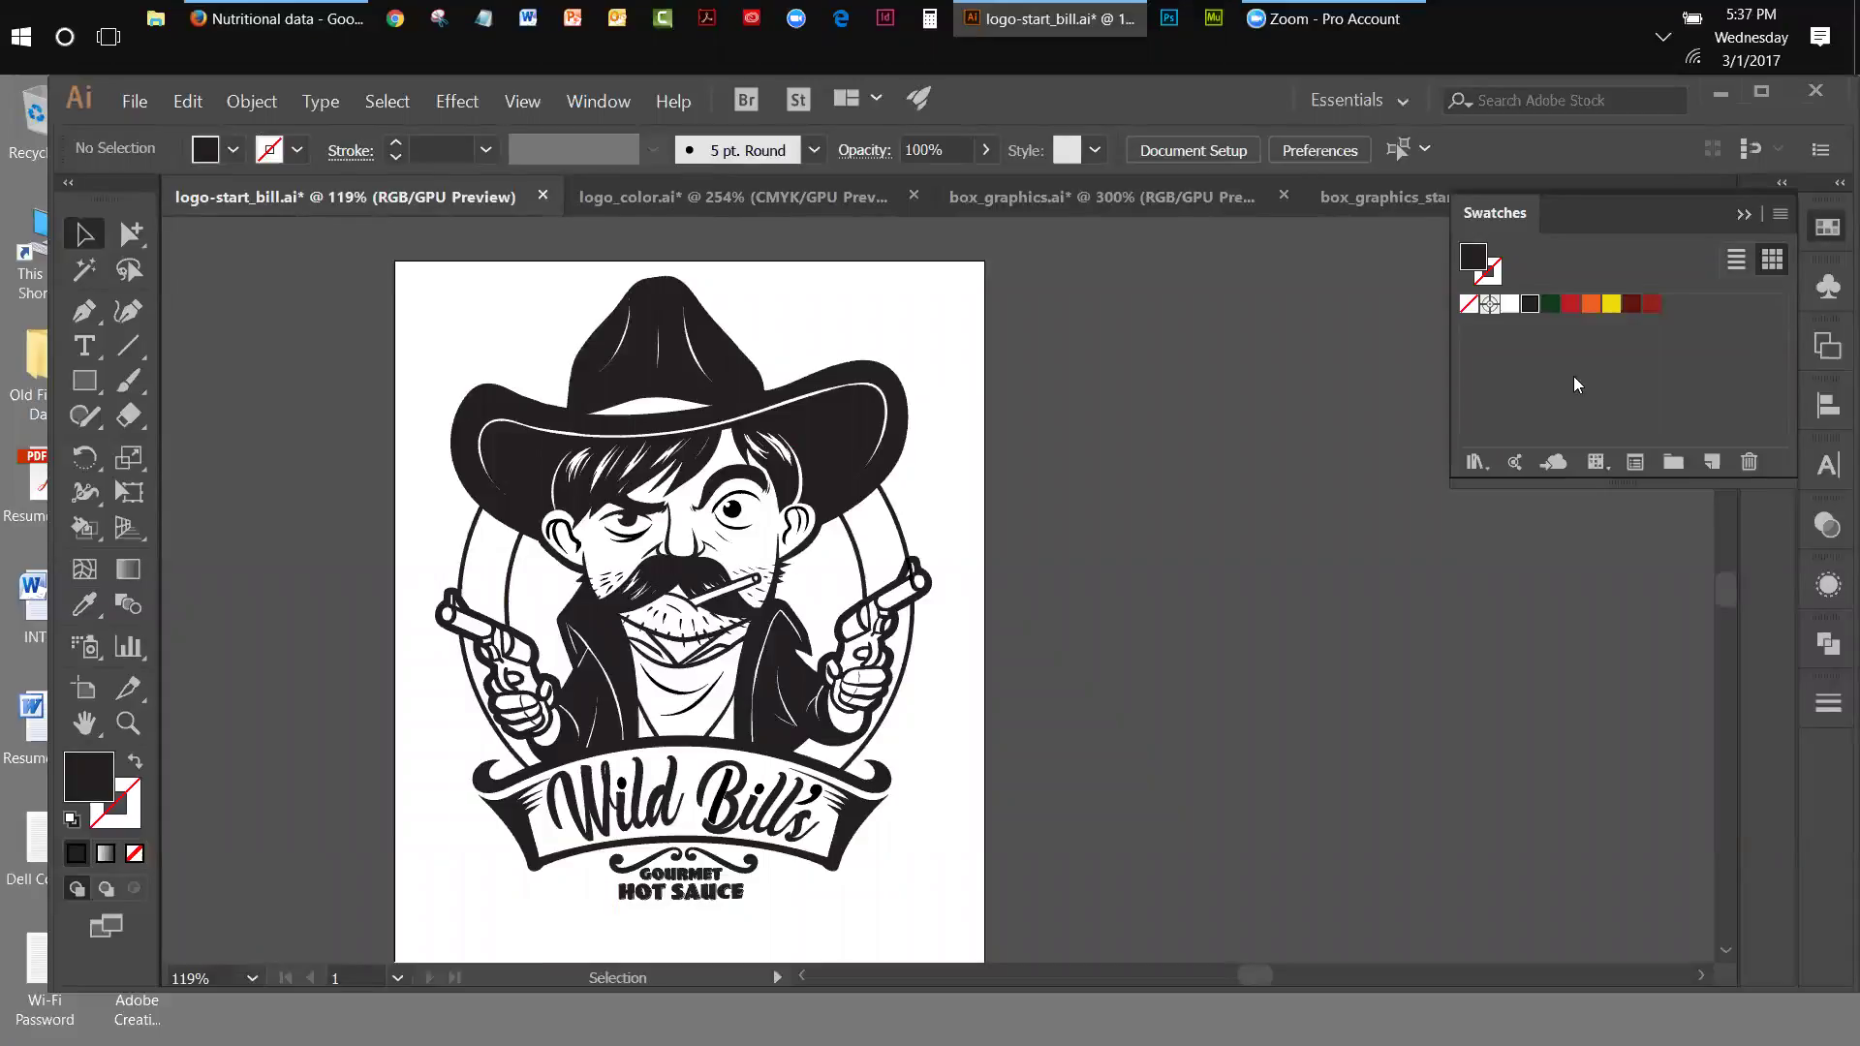
{"action": "left_click", "coordinate": [1779, 217]}
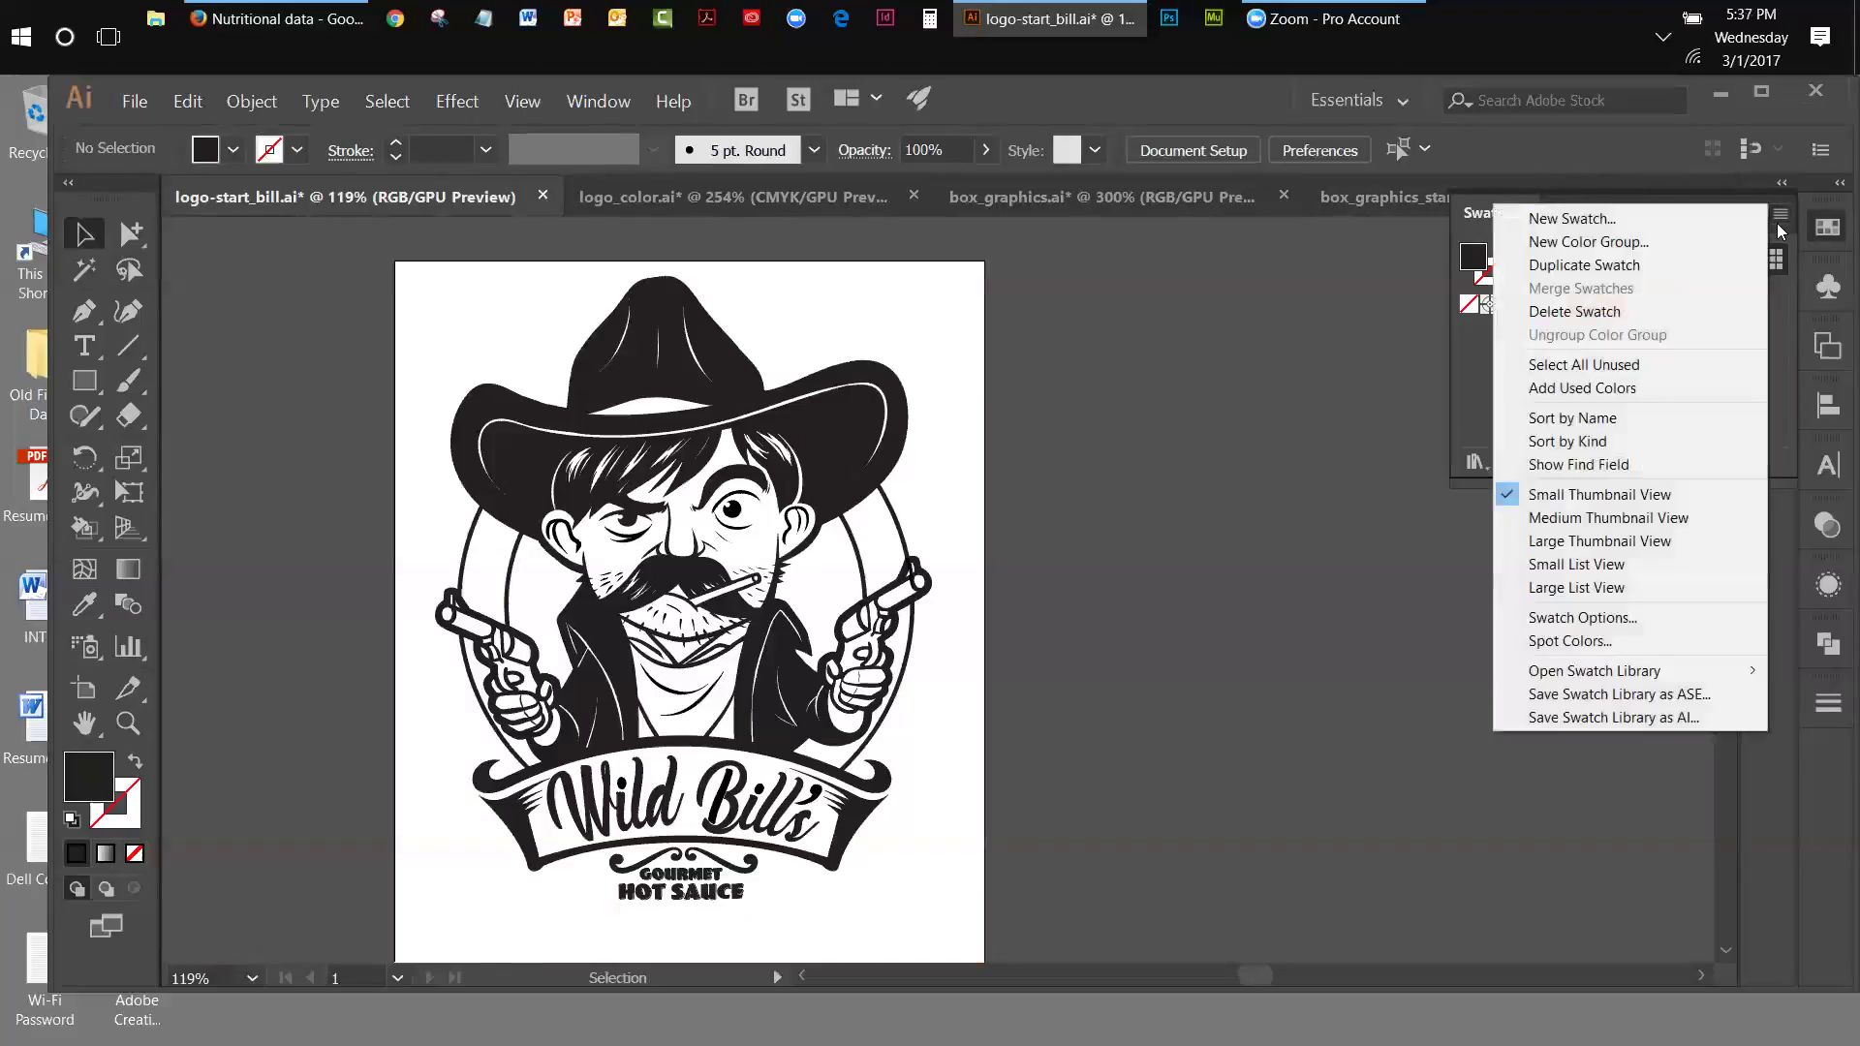
{"action": "left_click", "coordinate": [1659, 364]}
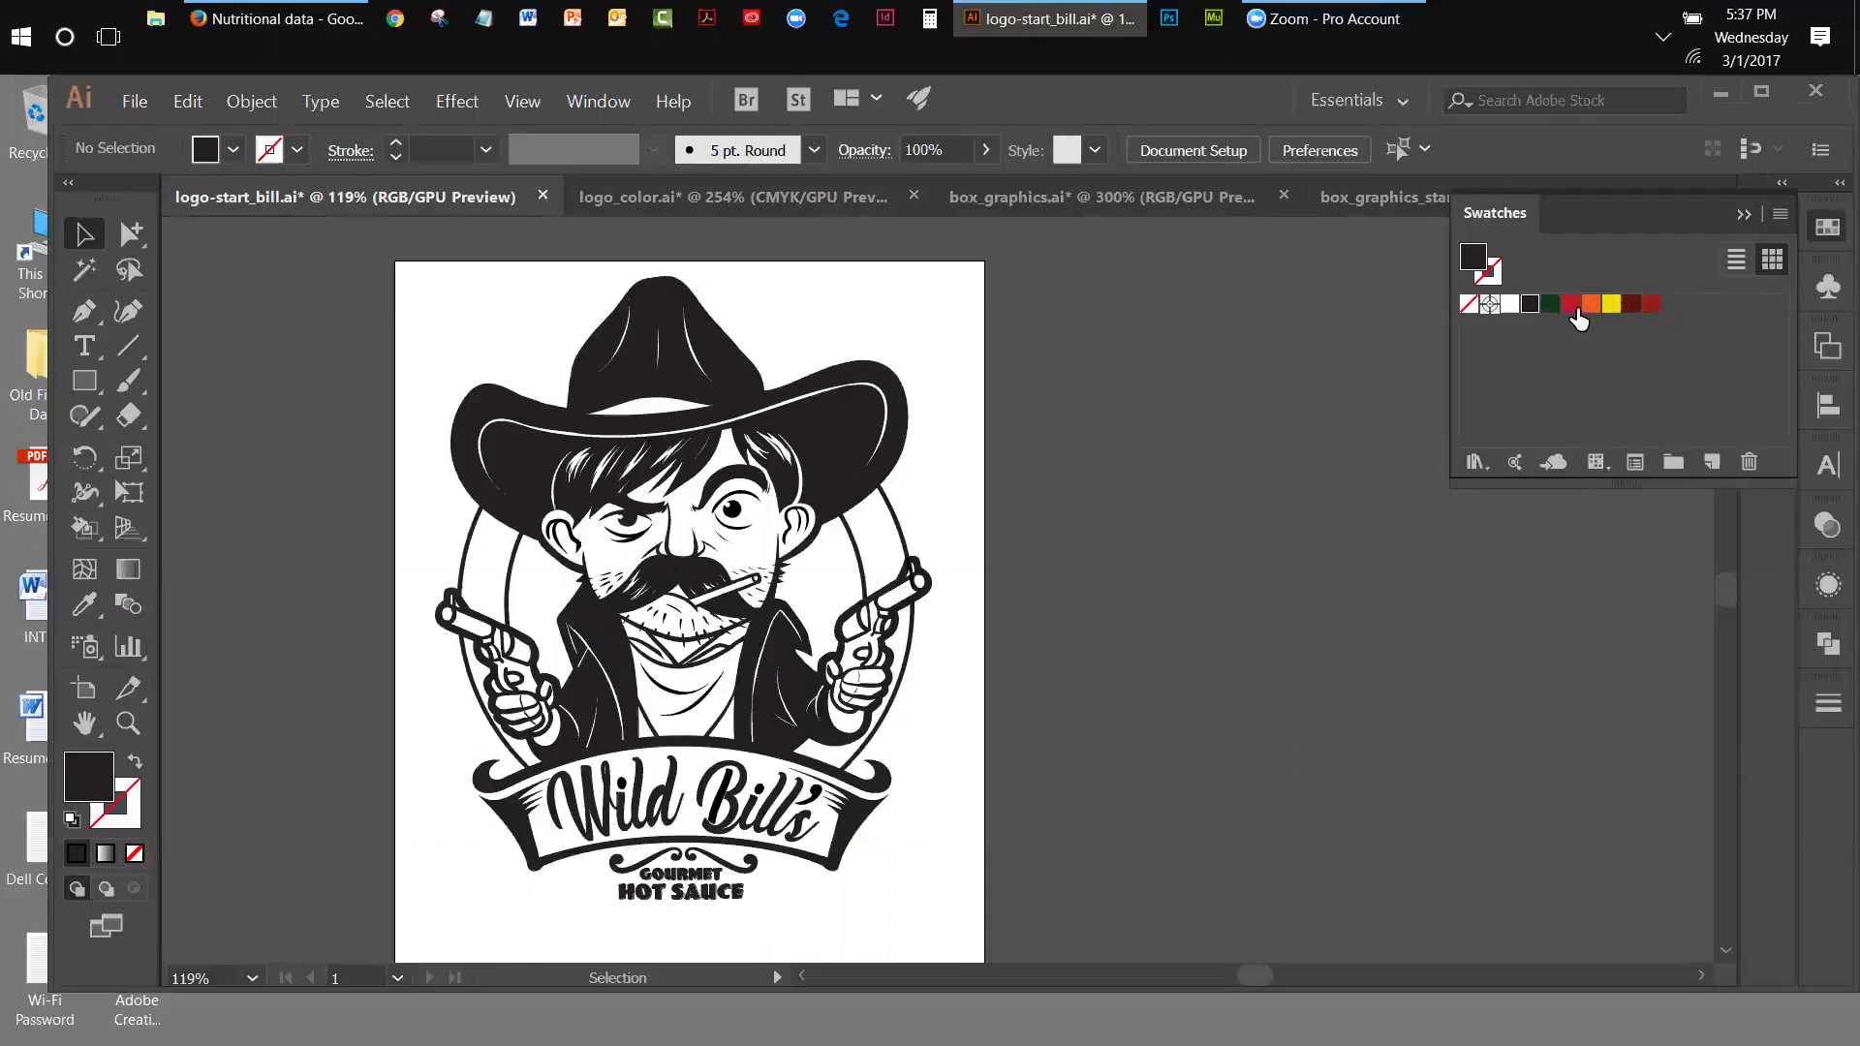
- Create a new 11 x 8.5 inch landscape print document in RGB color mode
{"action": "left_click", "coordinate": [135, 102]}
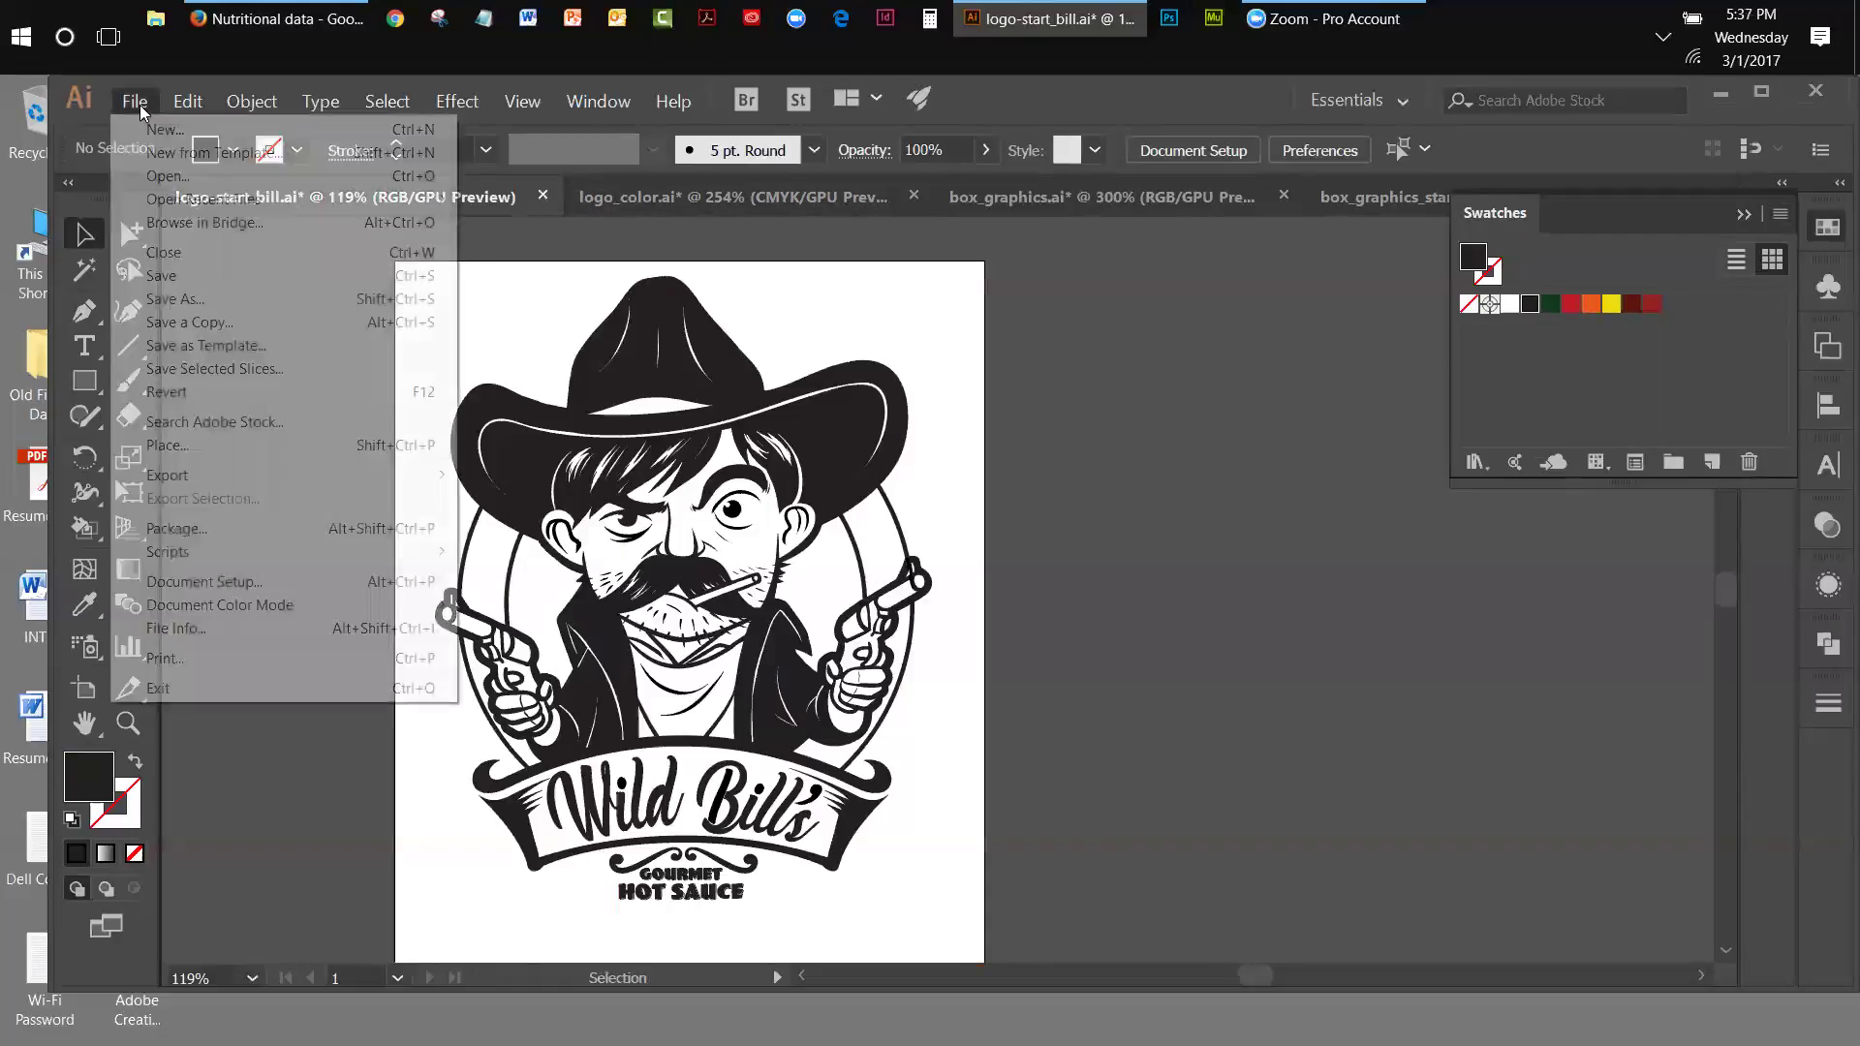
{"action": "left_click", "coordinate": [908, 339]}
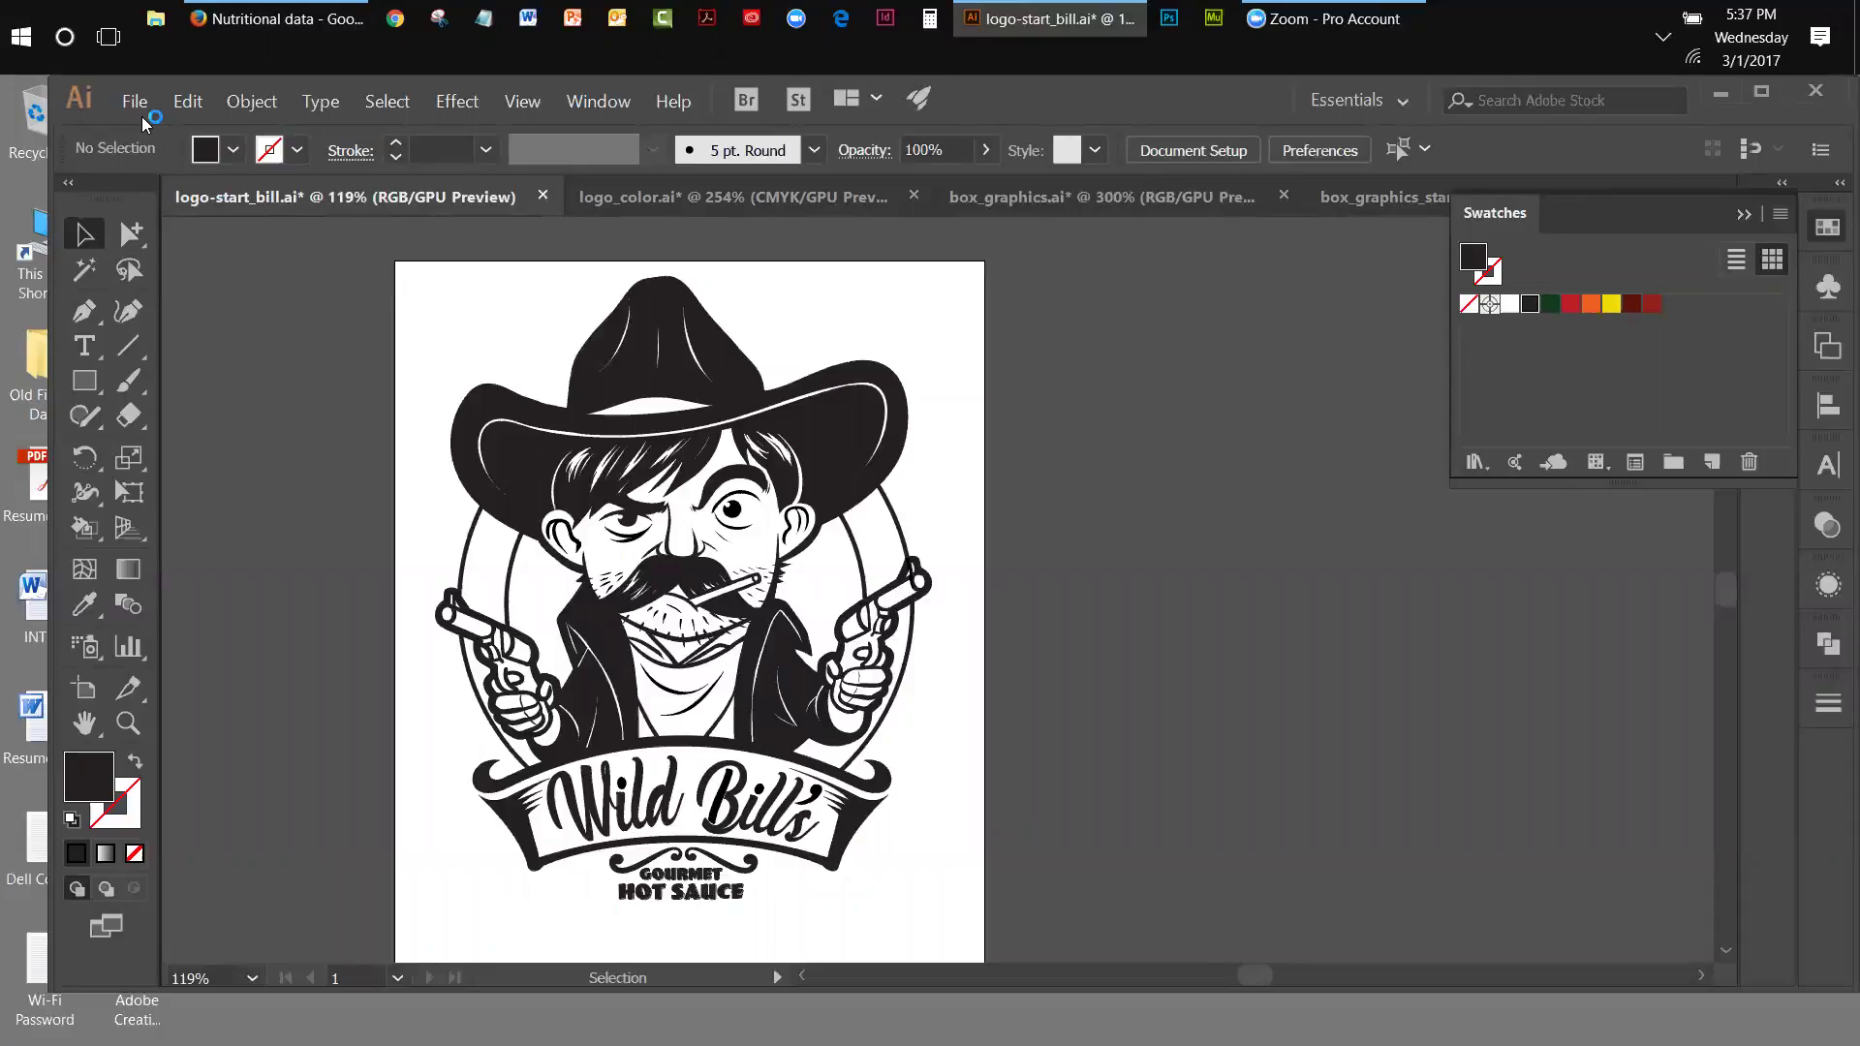
{"action": "key", "text": "ctrl+n"}
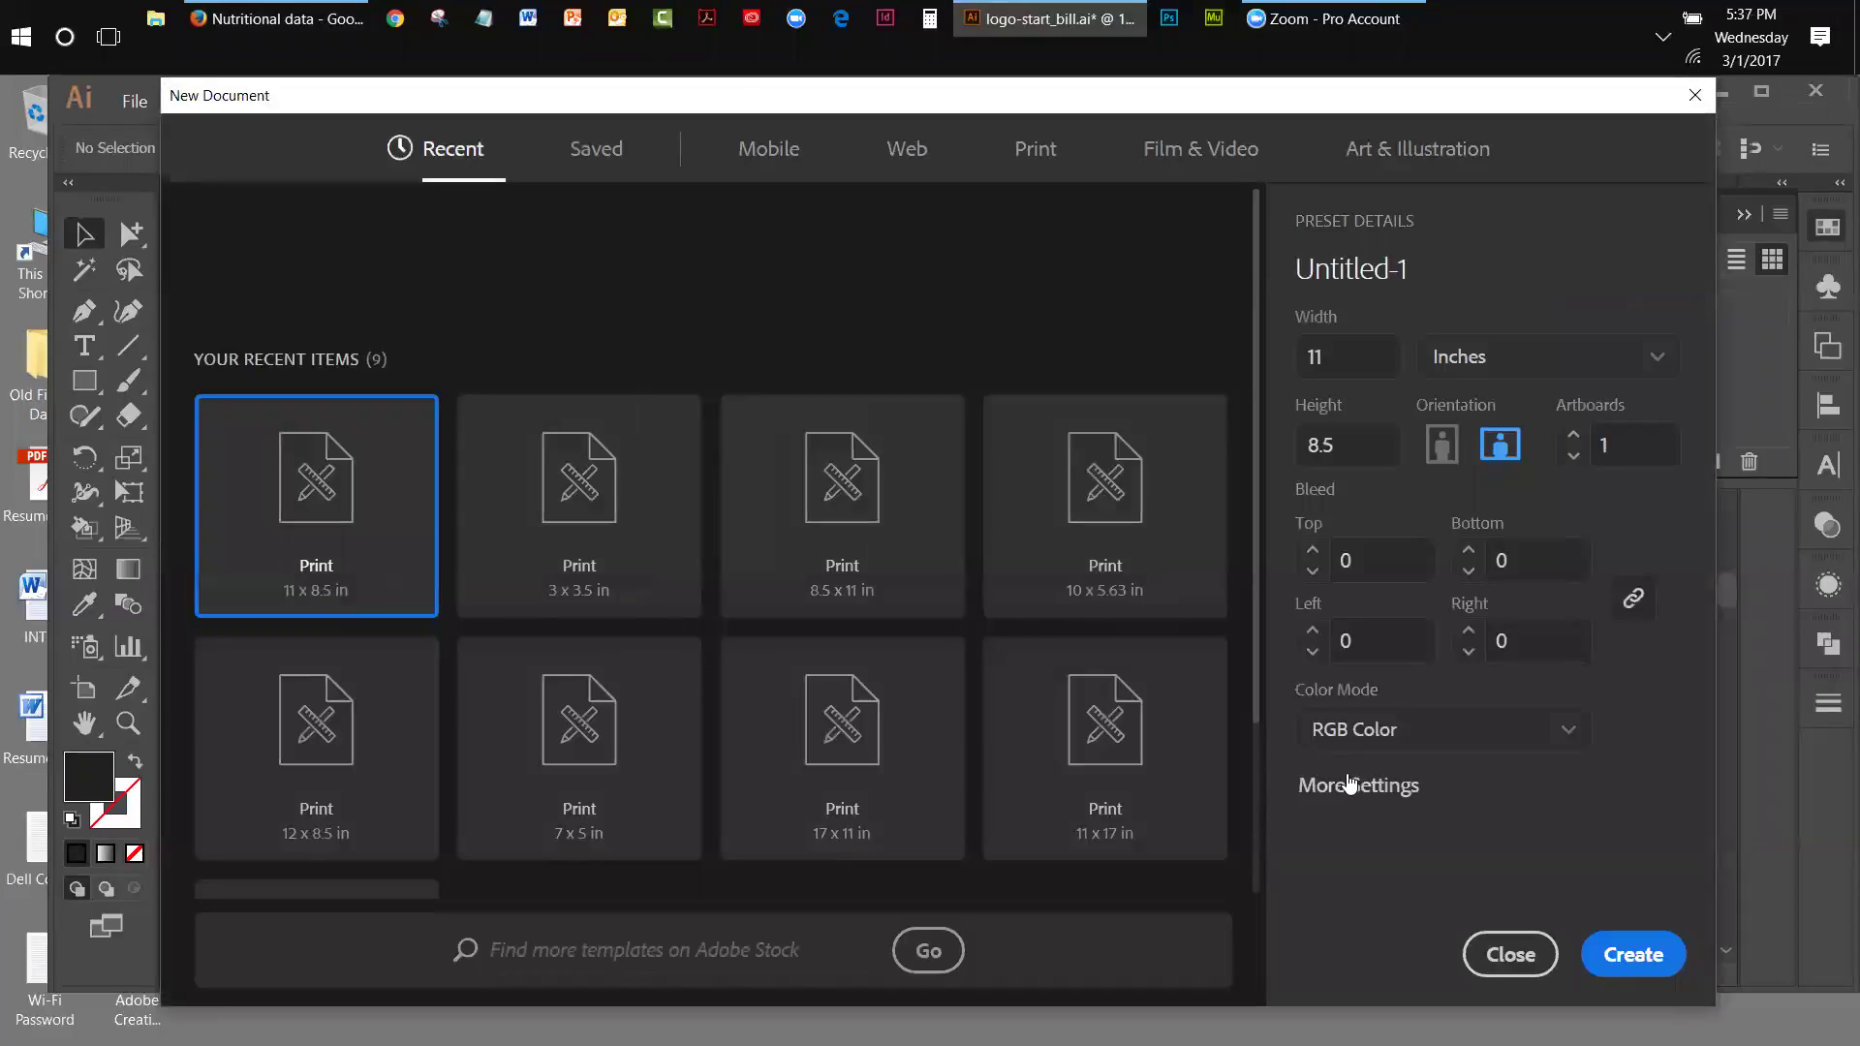
{"action": "left_click", "coordinate": [1599, 956]}
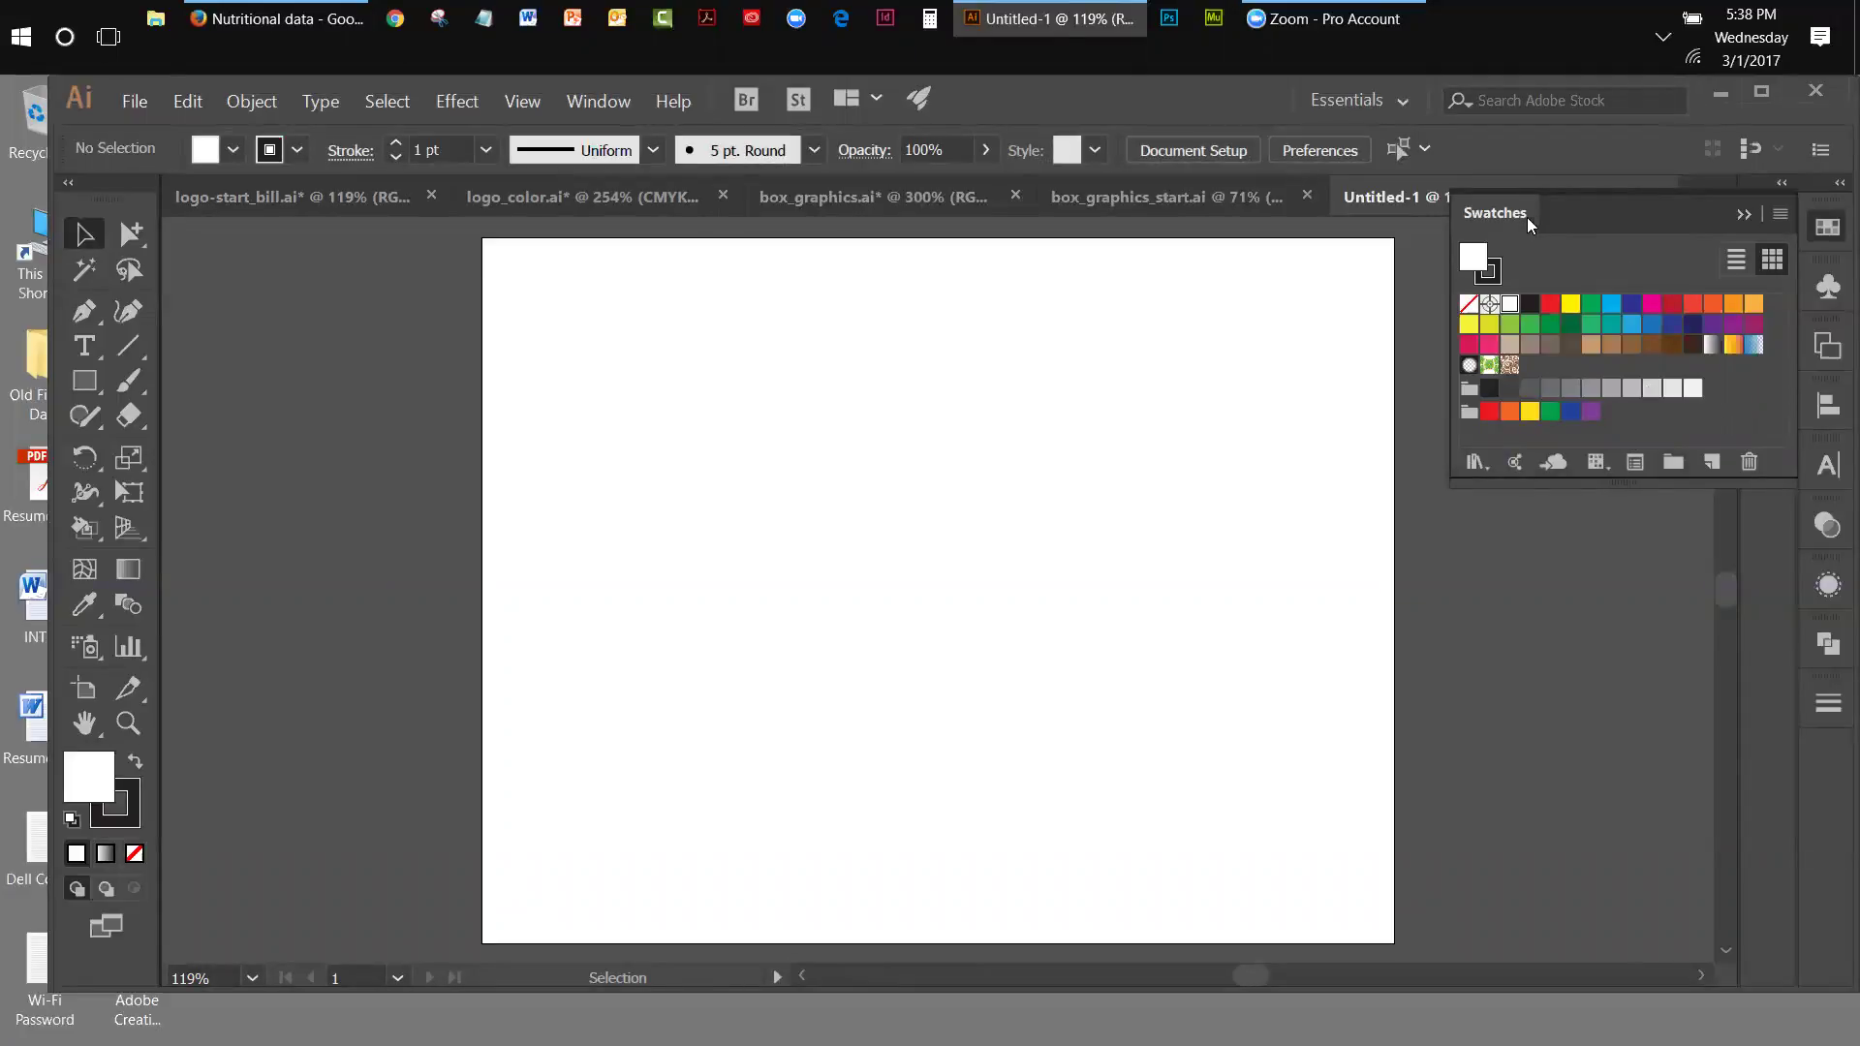
- Delete all unused swatches and the leftover color group from the new document
{"action": "left_click", "coordinate": [1780, 217]}
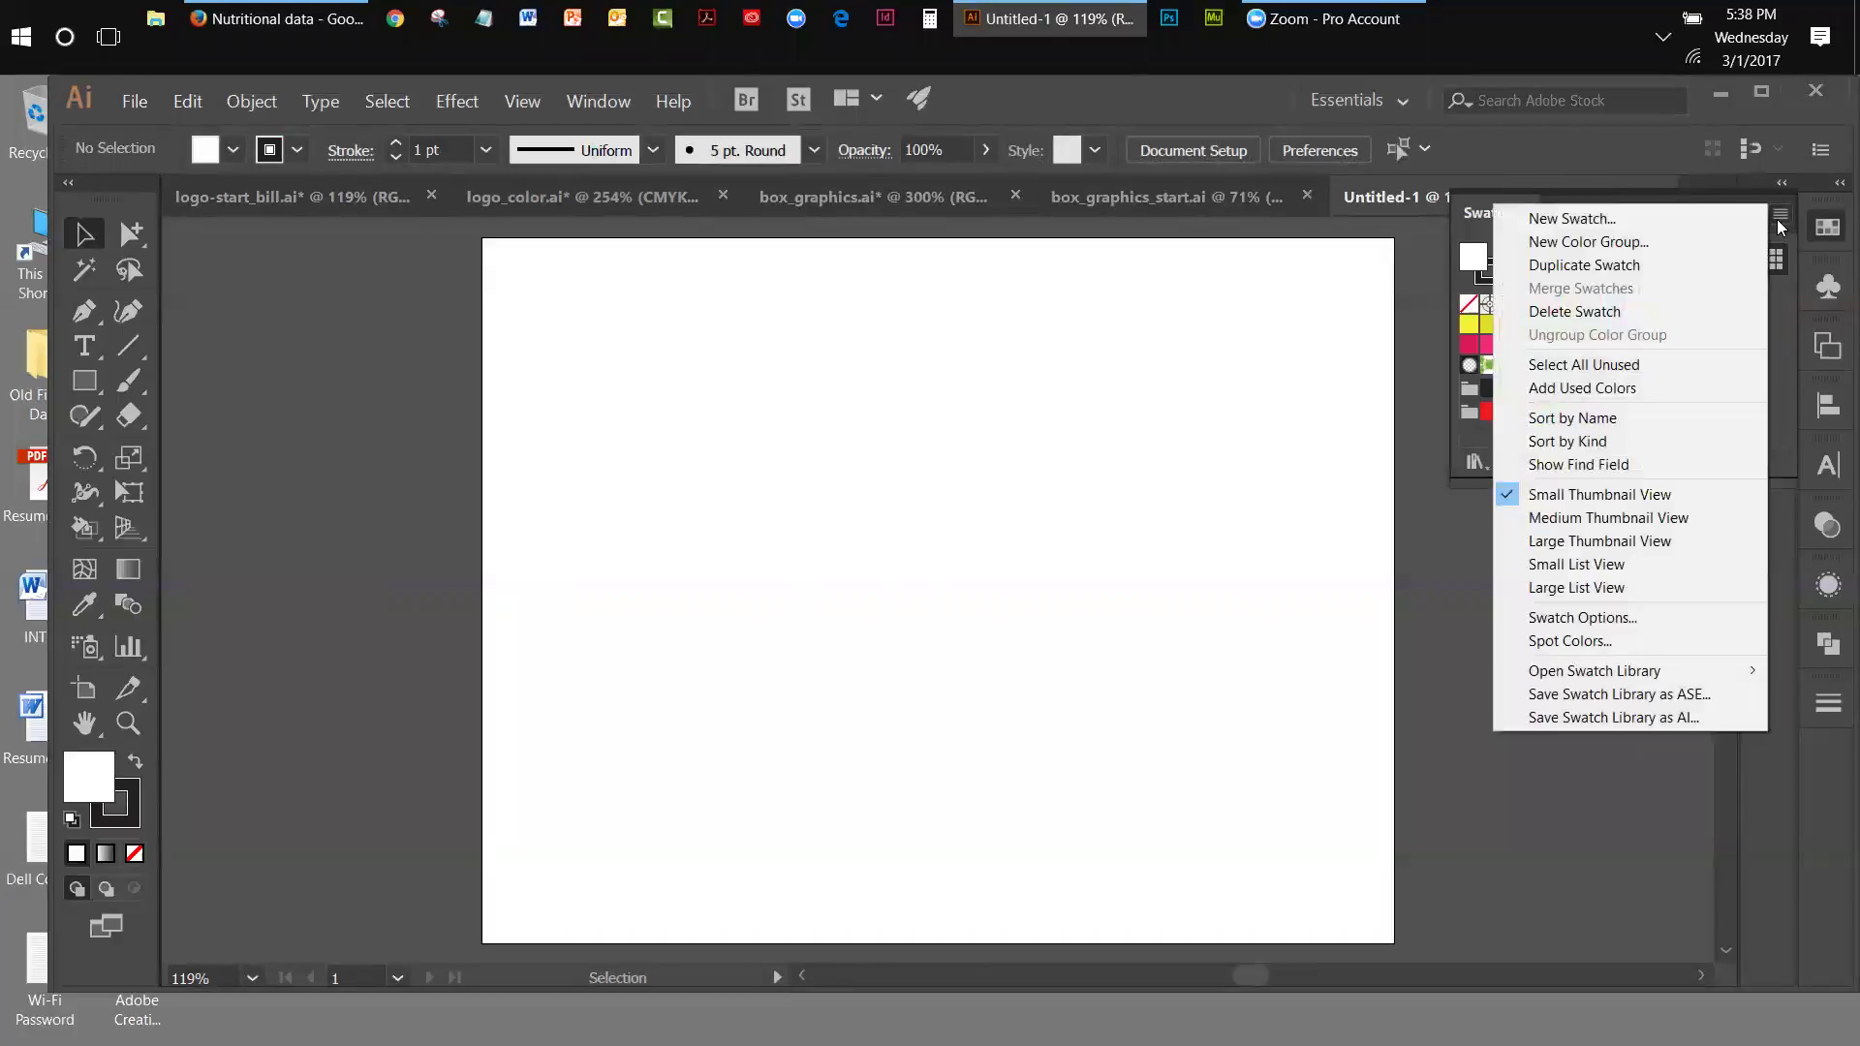
{"action": "left_click", "coordinate": [1598, 366]}
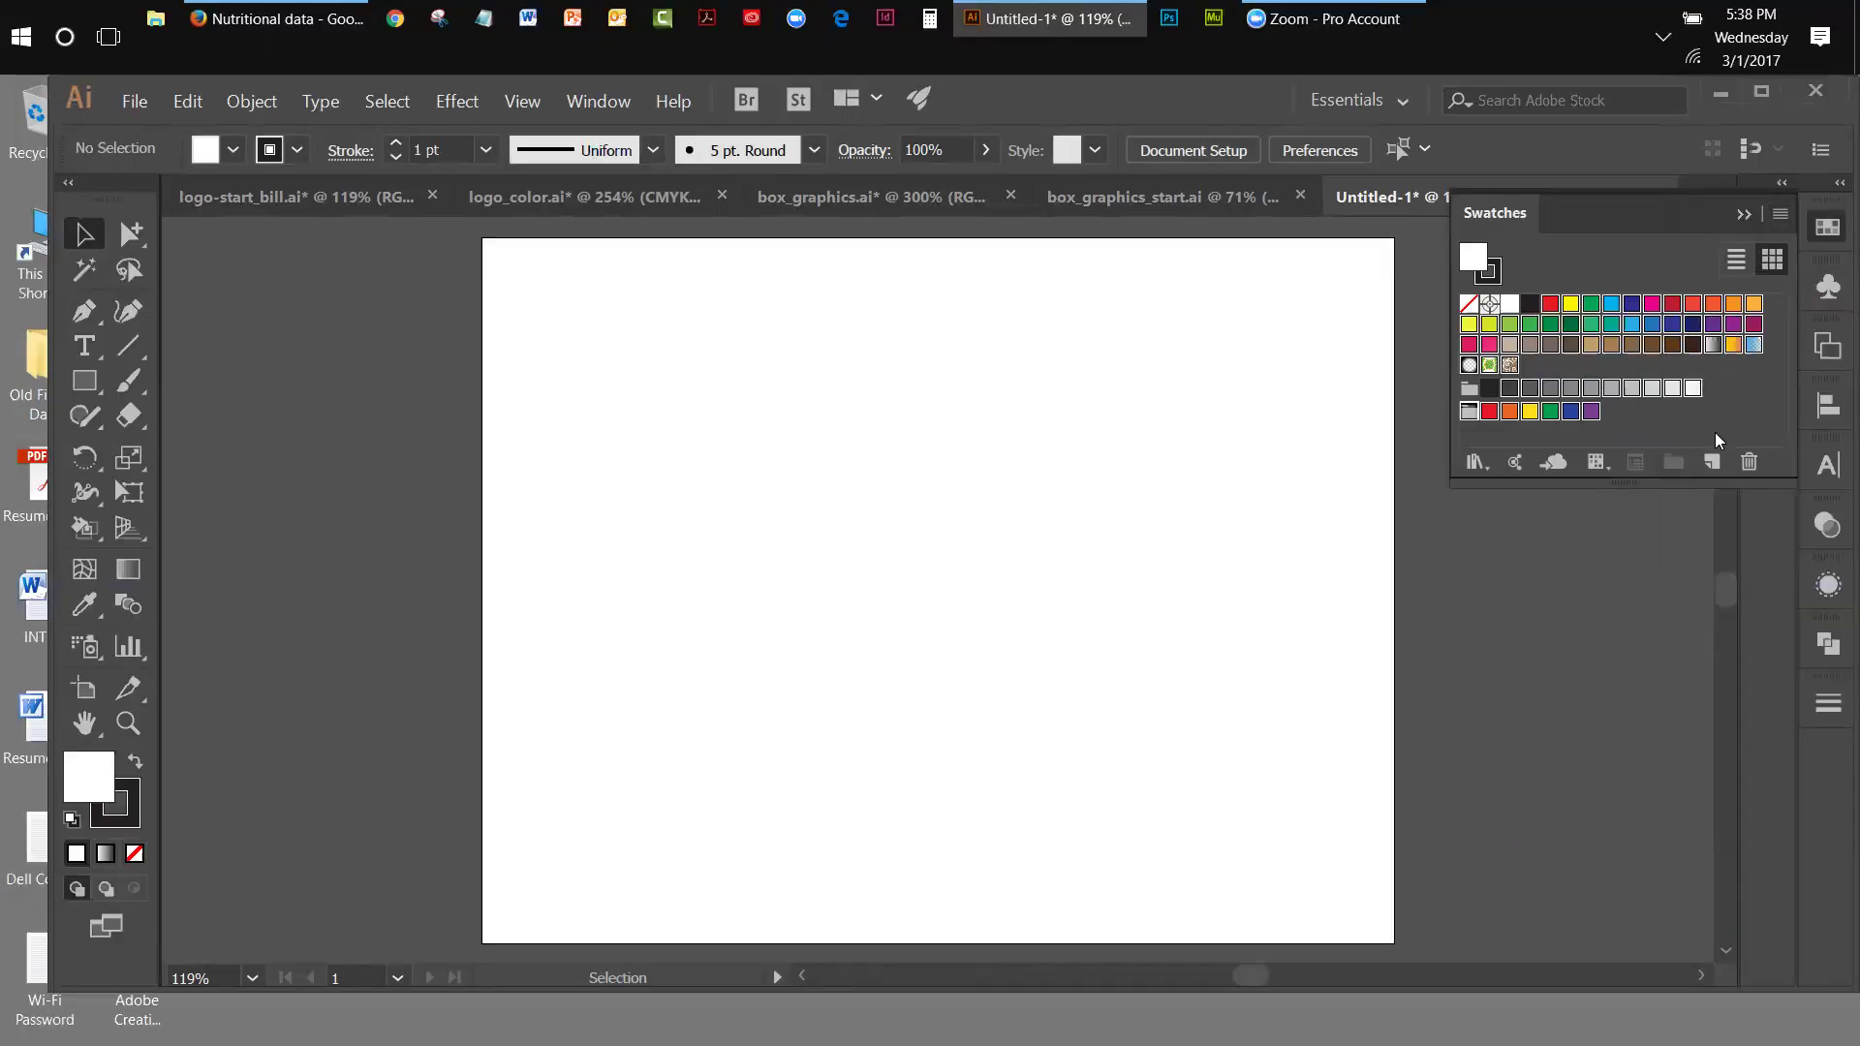
{"action": "left_click", "coordinate": [1750, 462]}
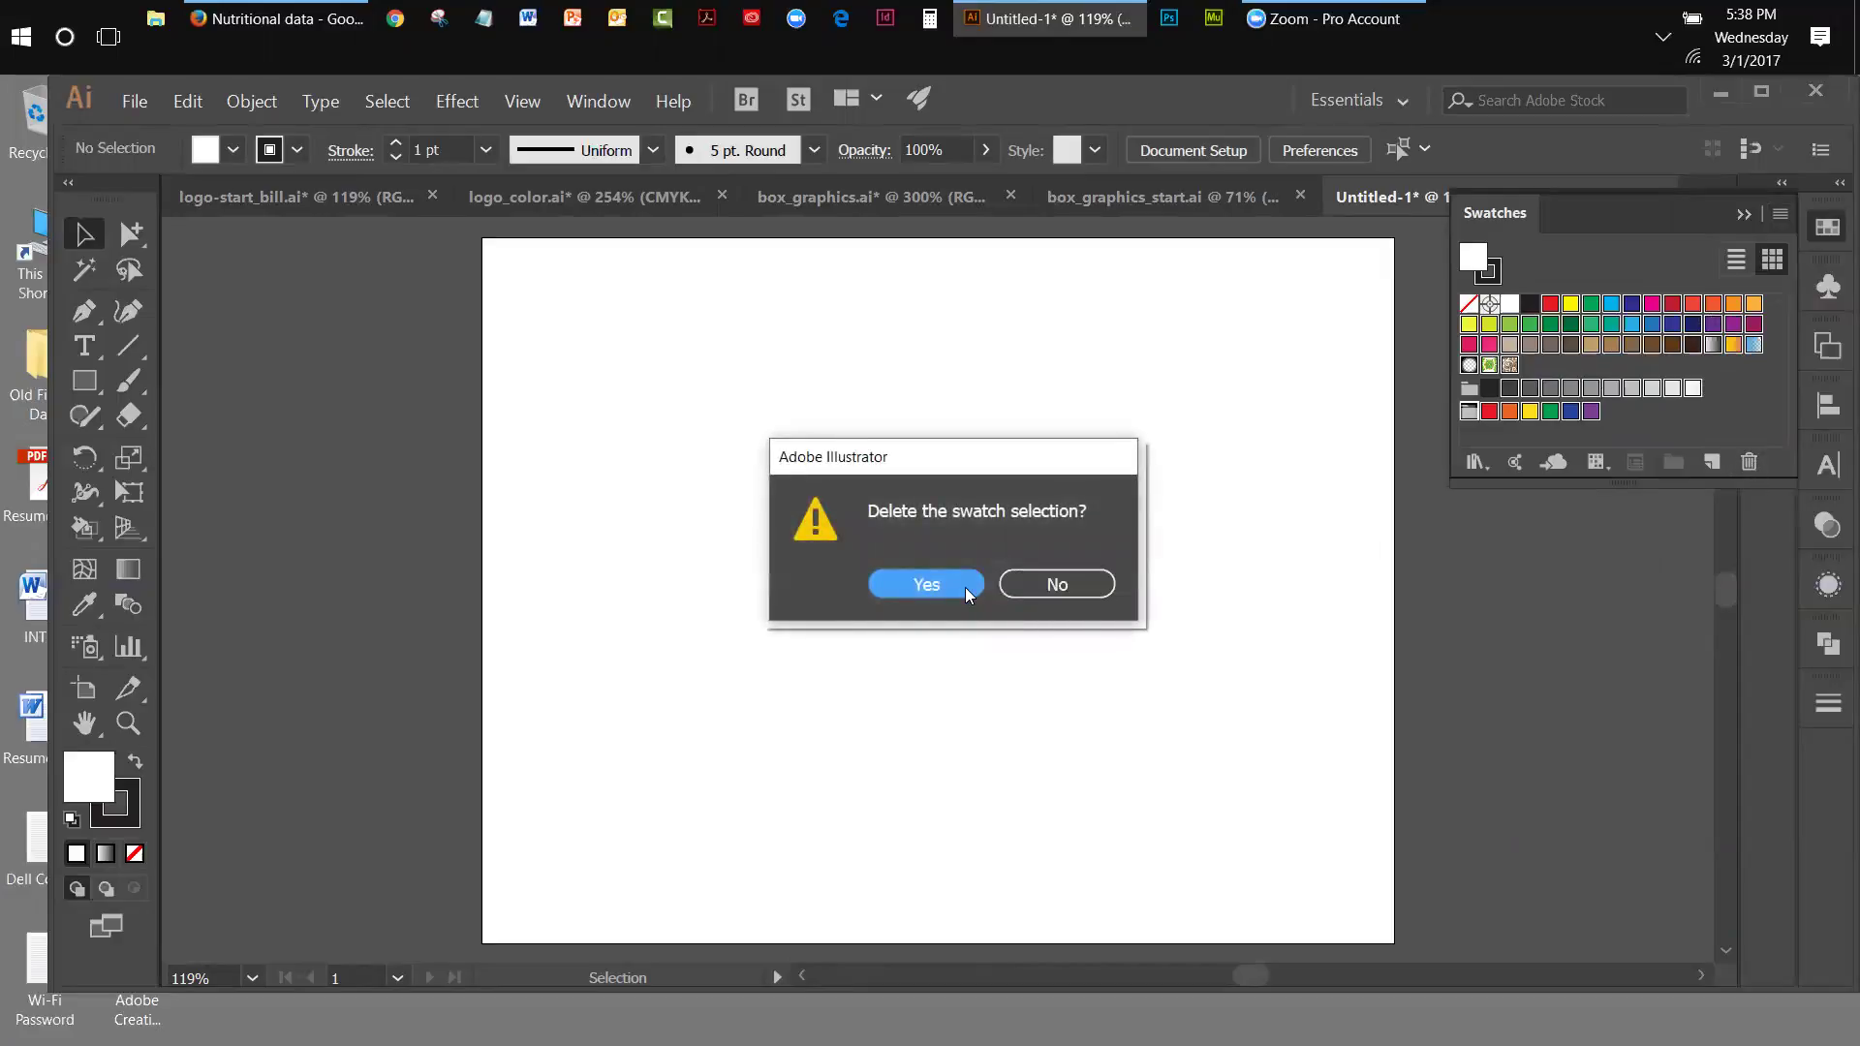
{"action": "left_click", "coordinate": [965, 585]}
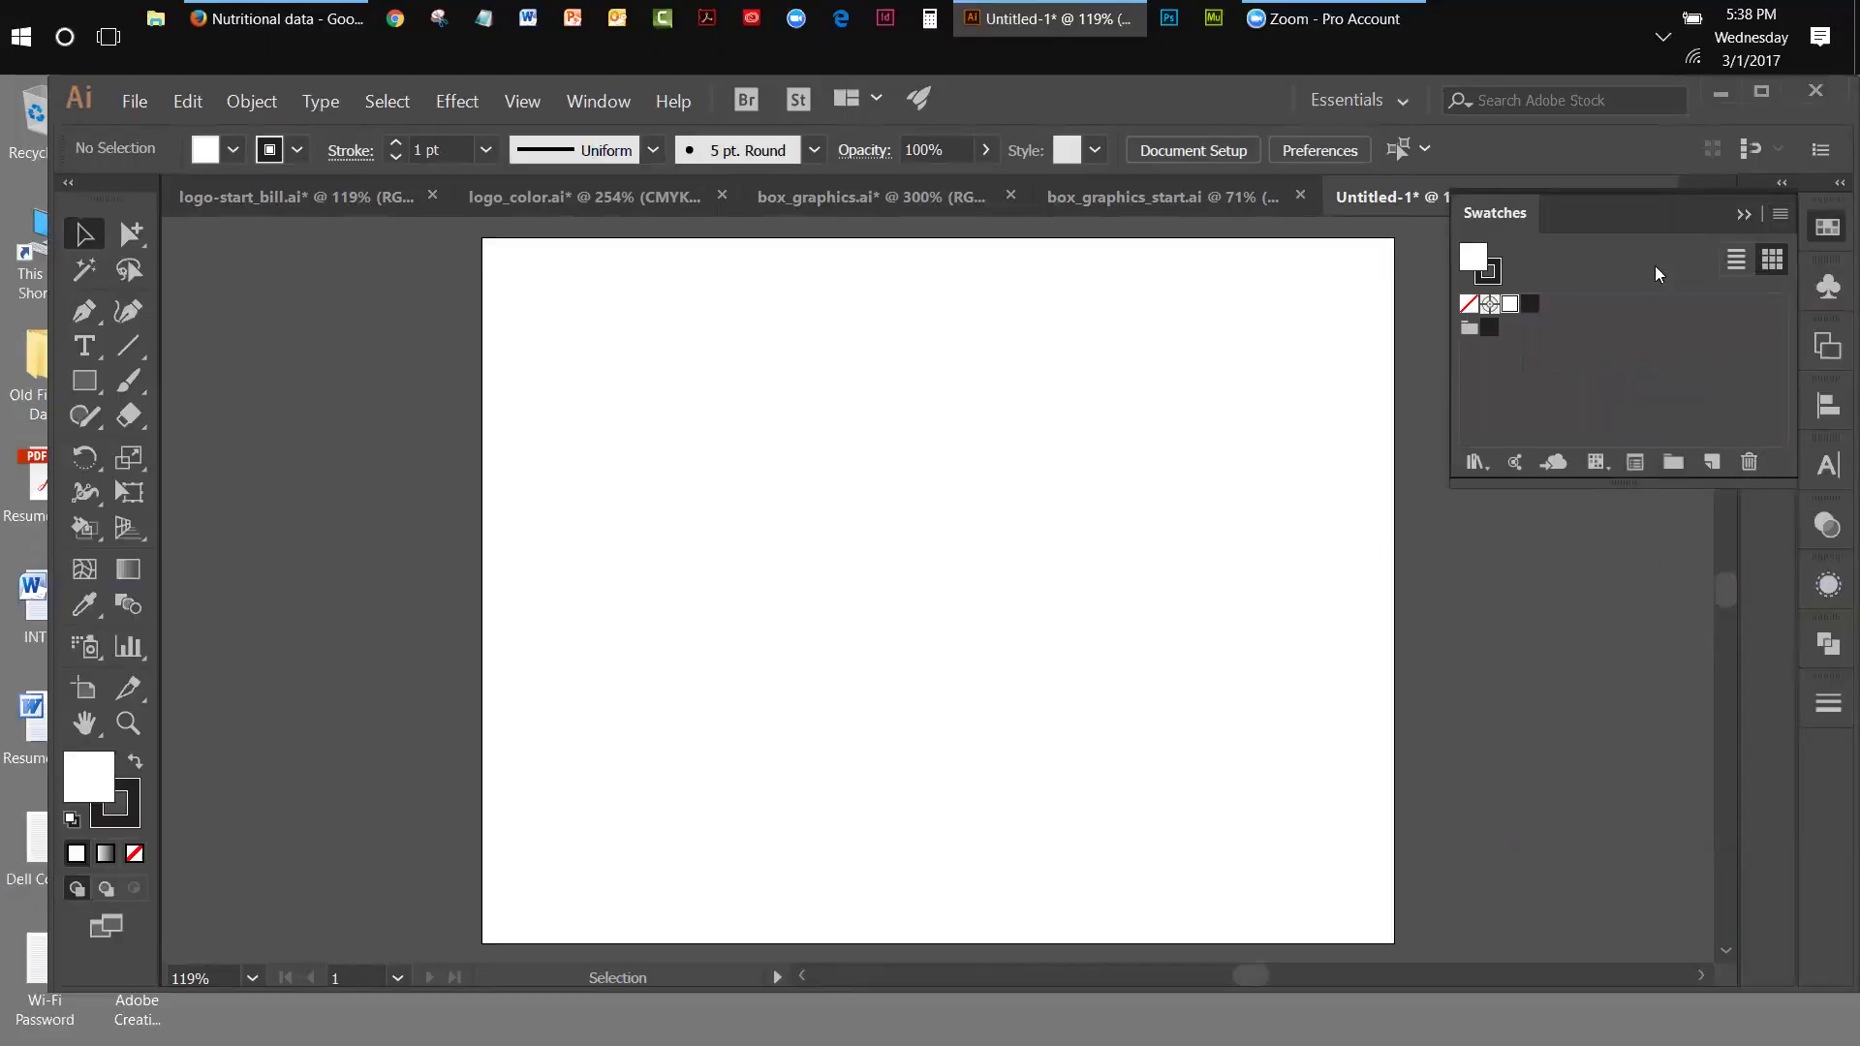
{"action": "left_click", "coordinate": [1466, 332]}
{"action": "left_click", "coordinate": [1750, 461]}
{"action": "left_click", "coordinate": [877, 585]}
- Close the untitled document without saving it and show the swatches of logo-start_bill.ai
{"action": "left_click", "coordinate": [1781, 213]}
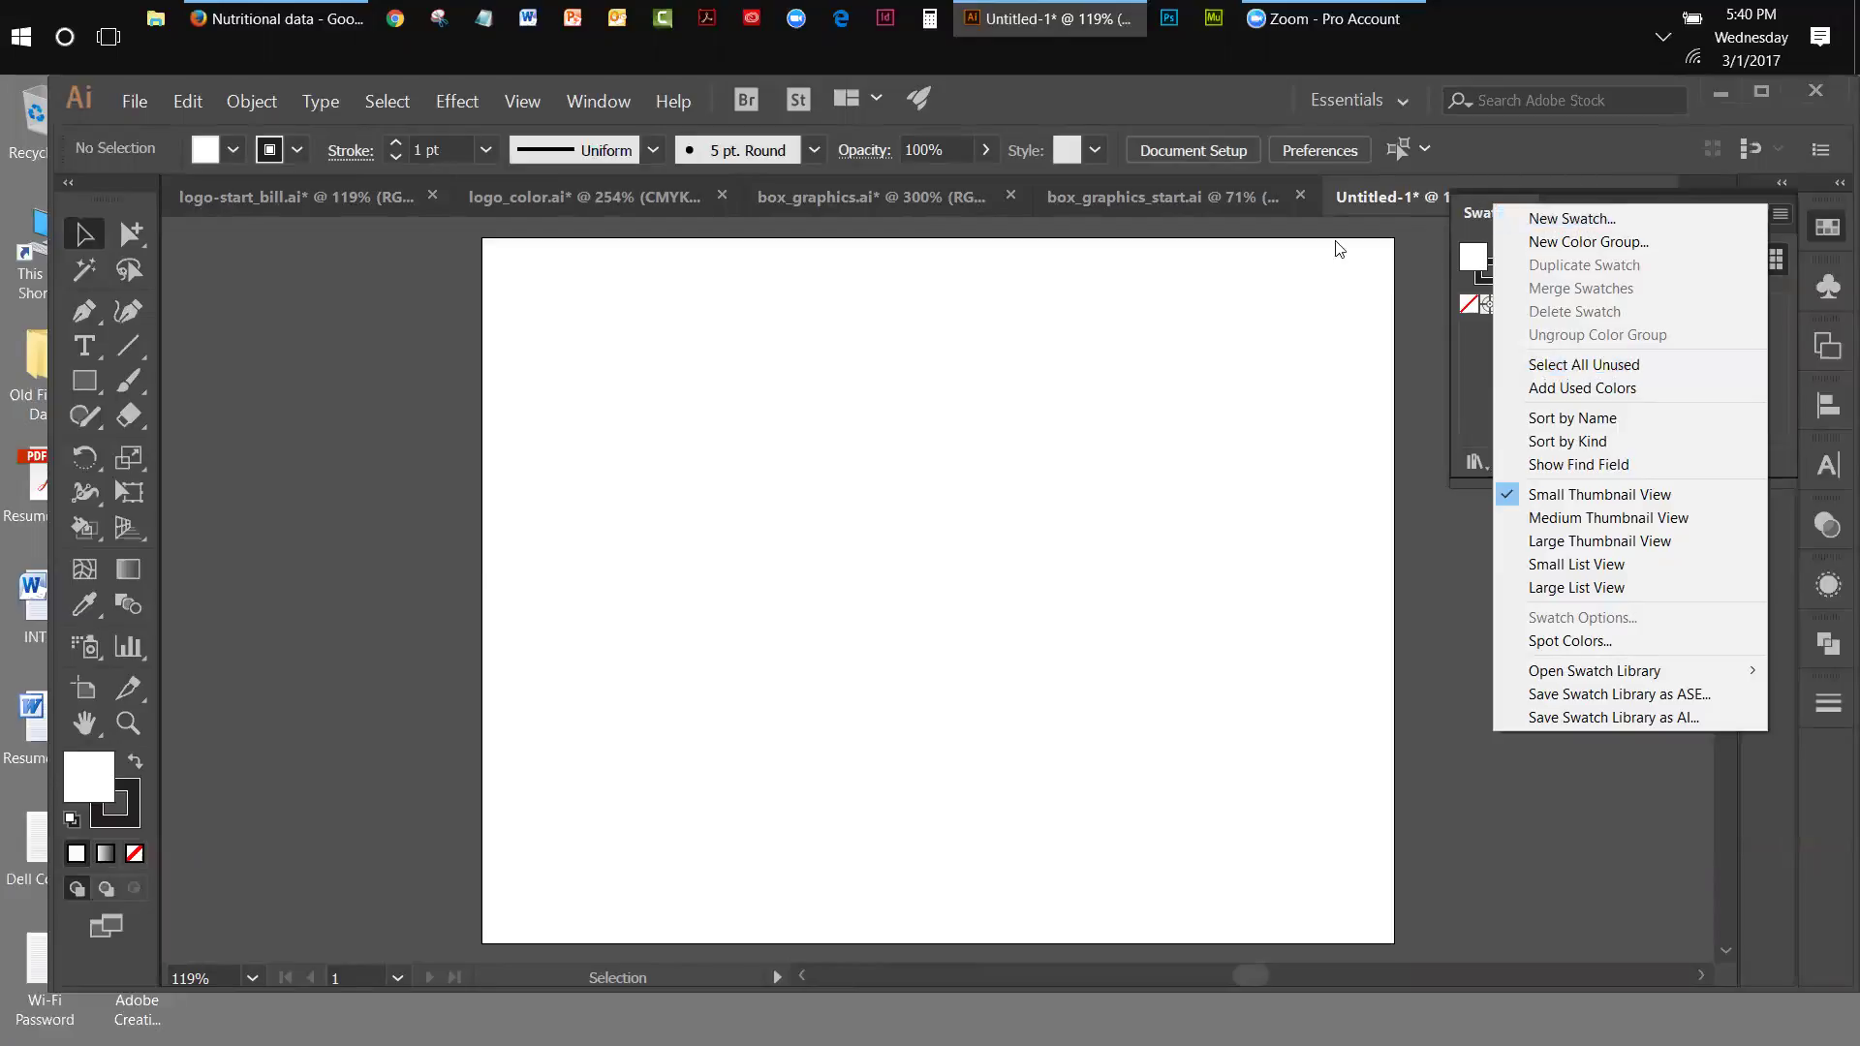
{"action": "left_click", "coordinate": [1412, 250]}
{"action": "left_click", "coordinate": [1739, 215]}
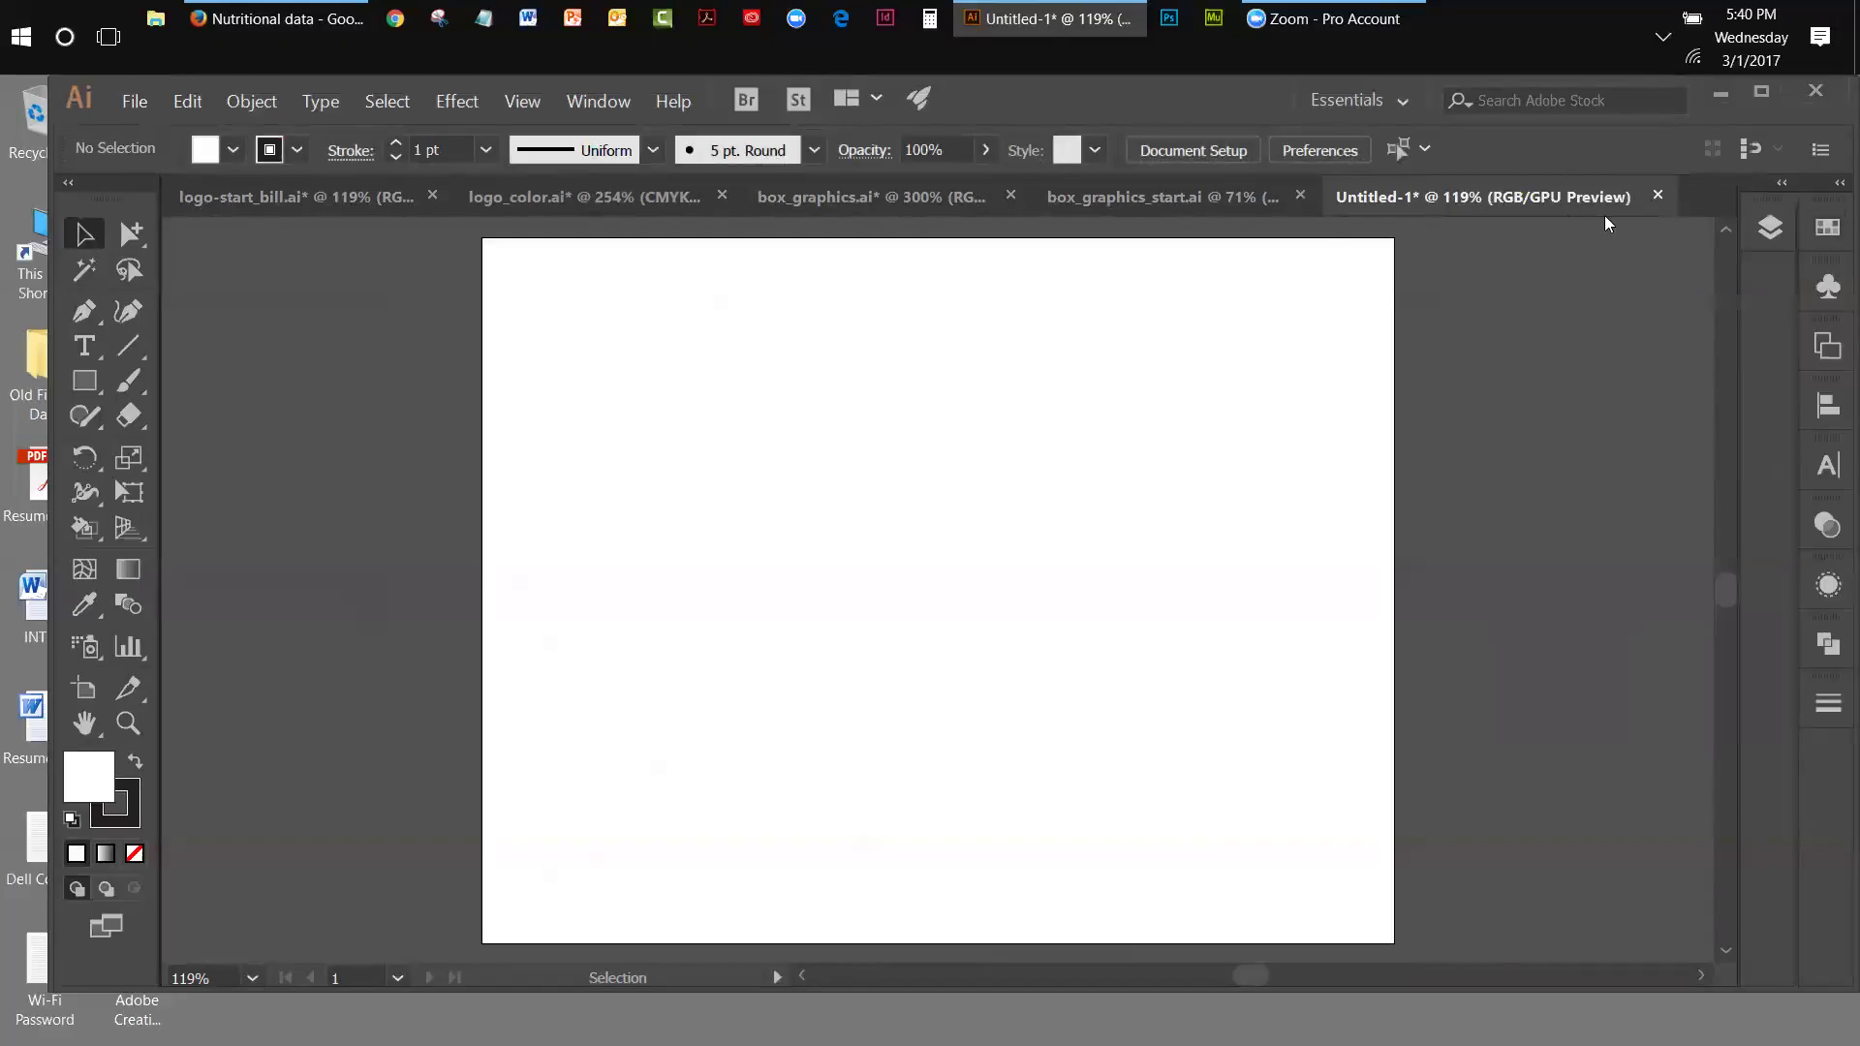
{"action": "left_click", "coordinate": [1659, 196]}
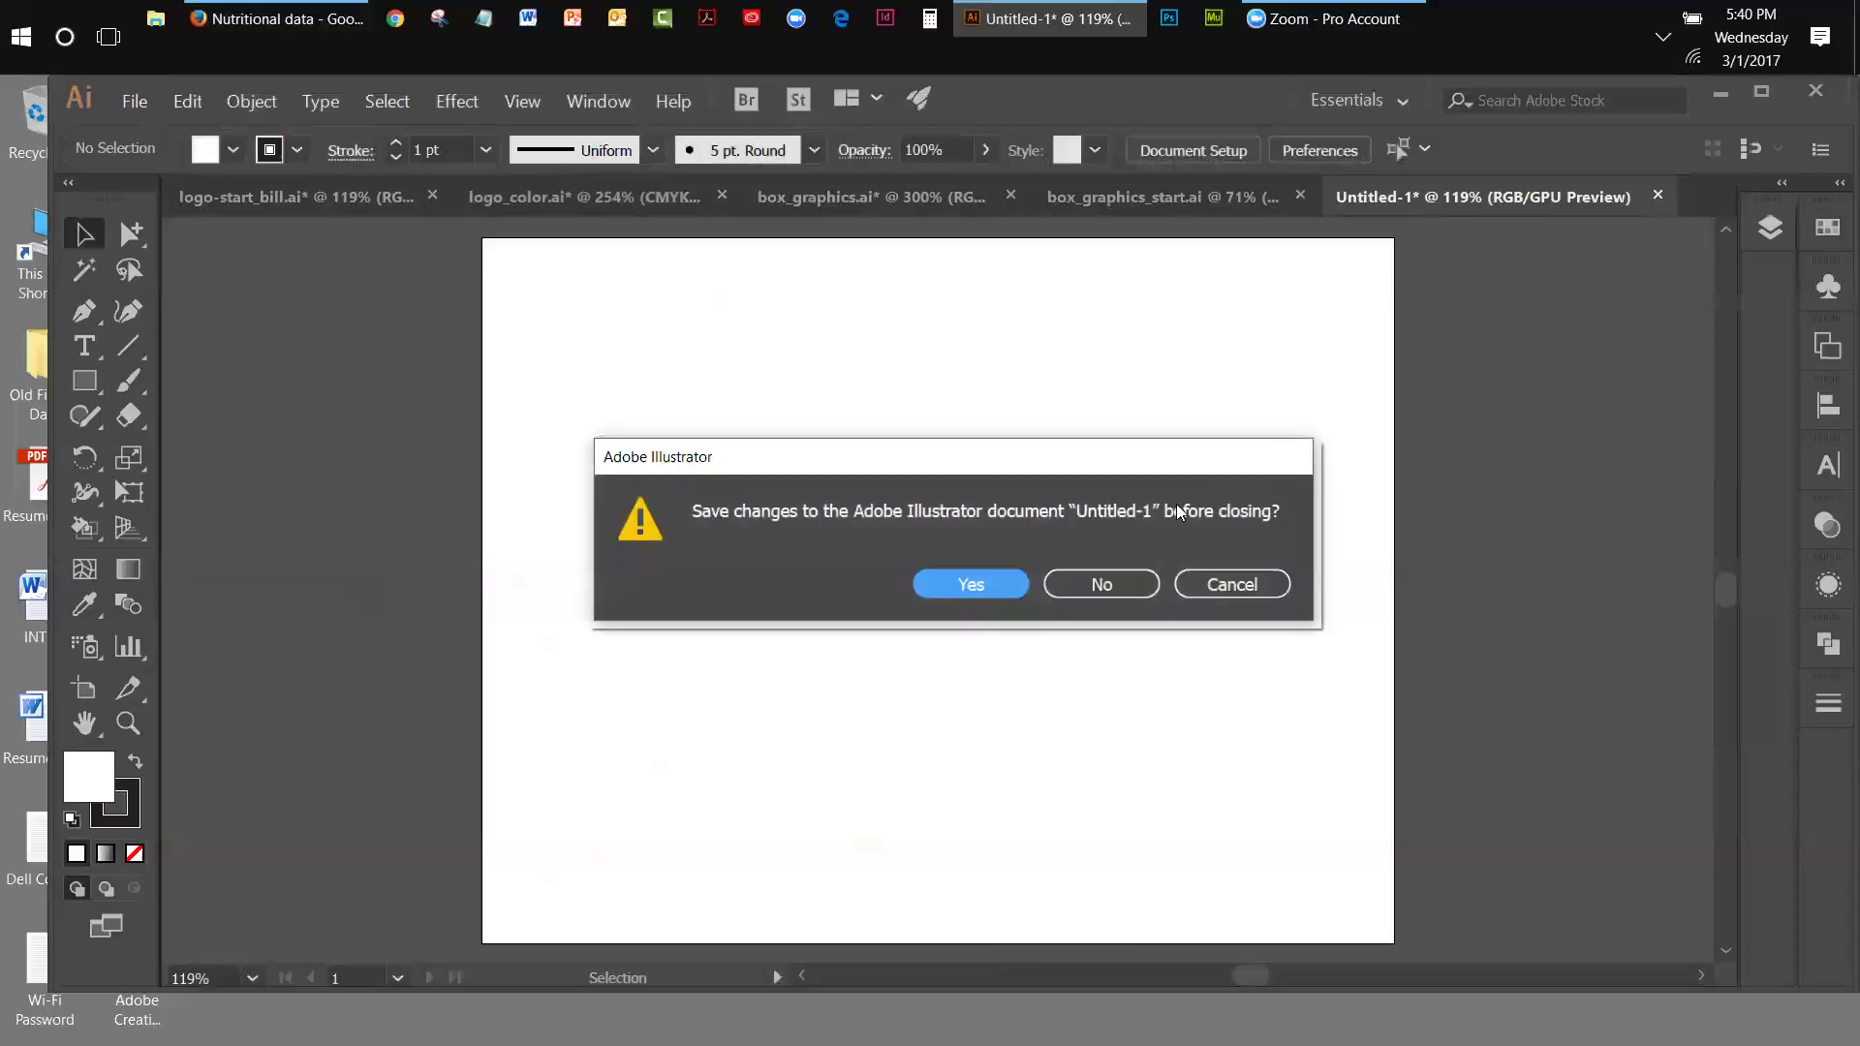
{"action": "left_click", "coordinate": [1085, 586]}
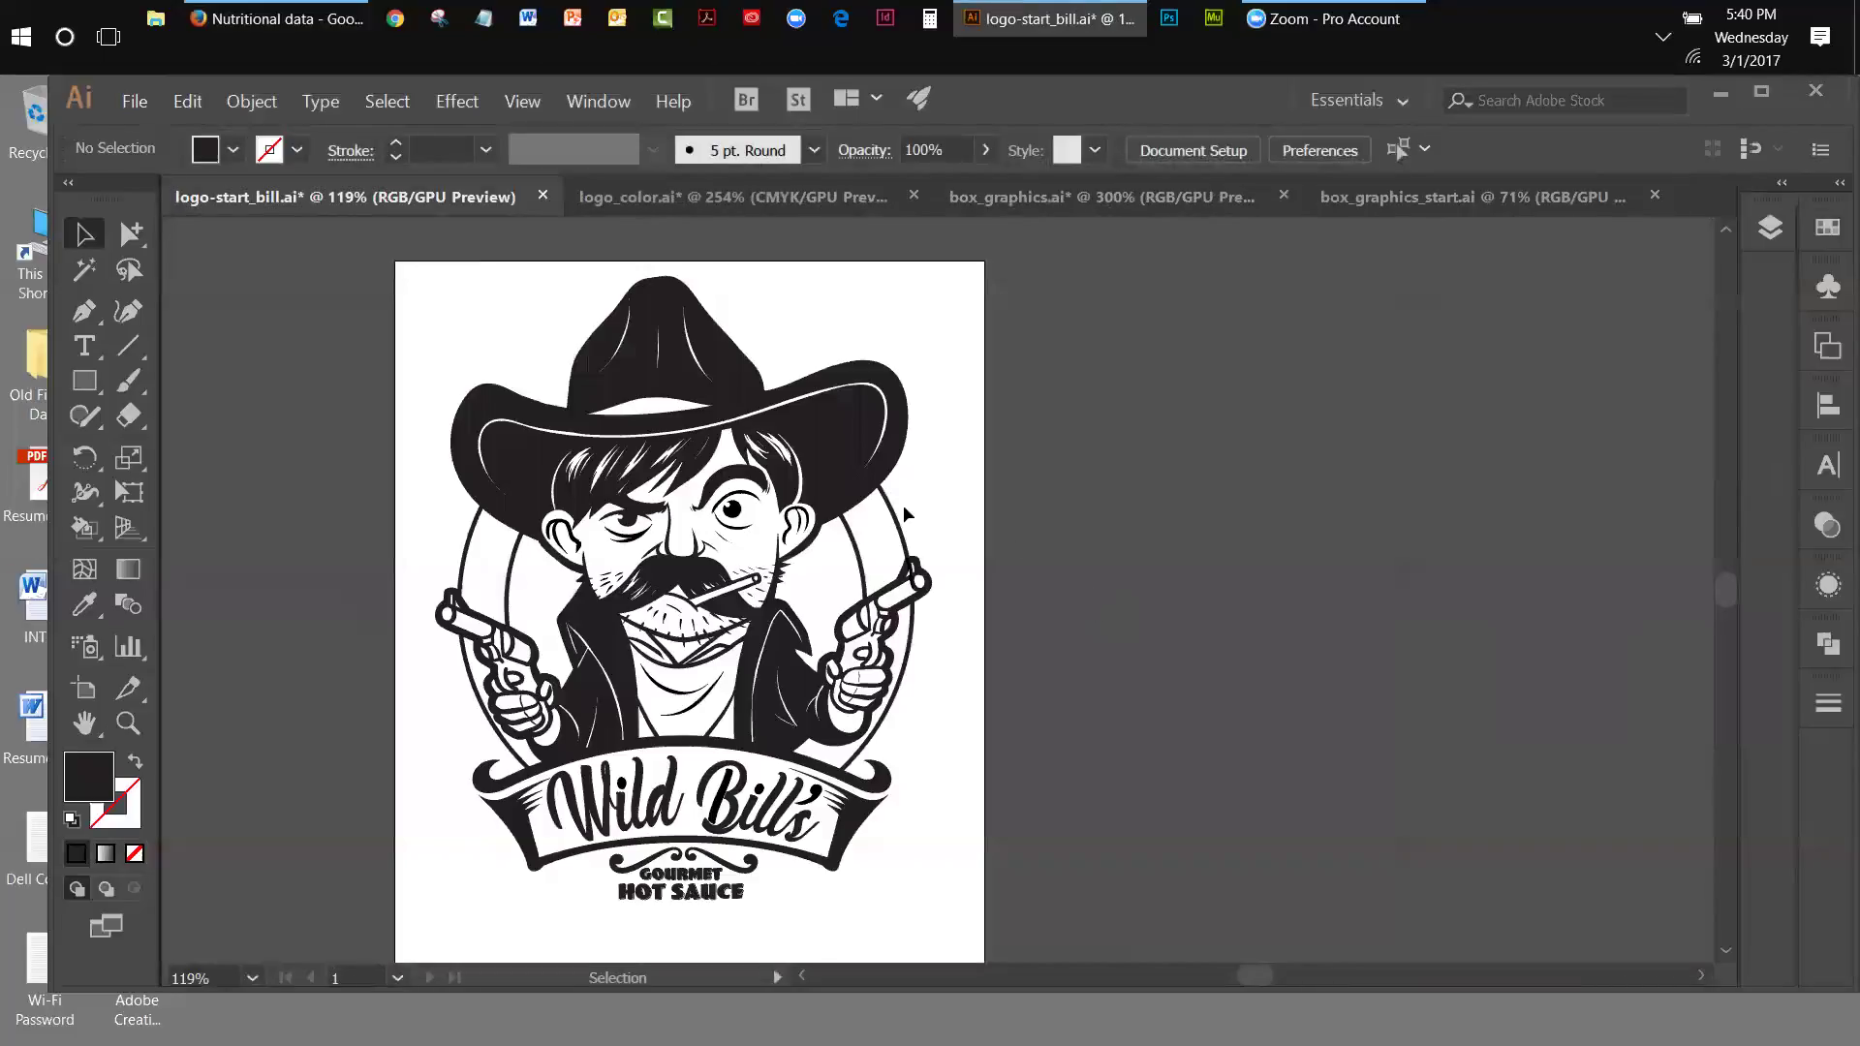
{"action": "left_click", "coordinate": [1827, 229]}
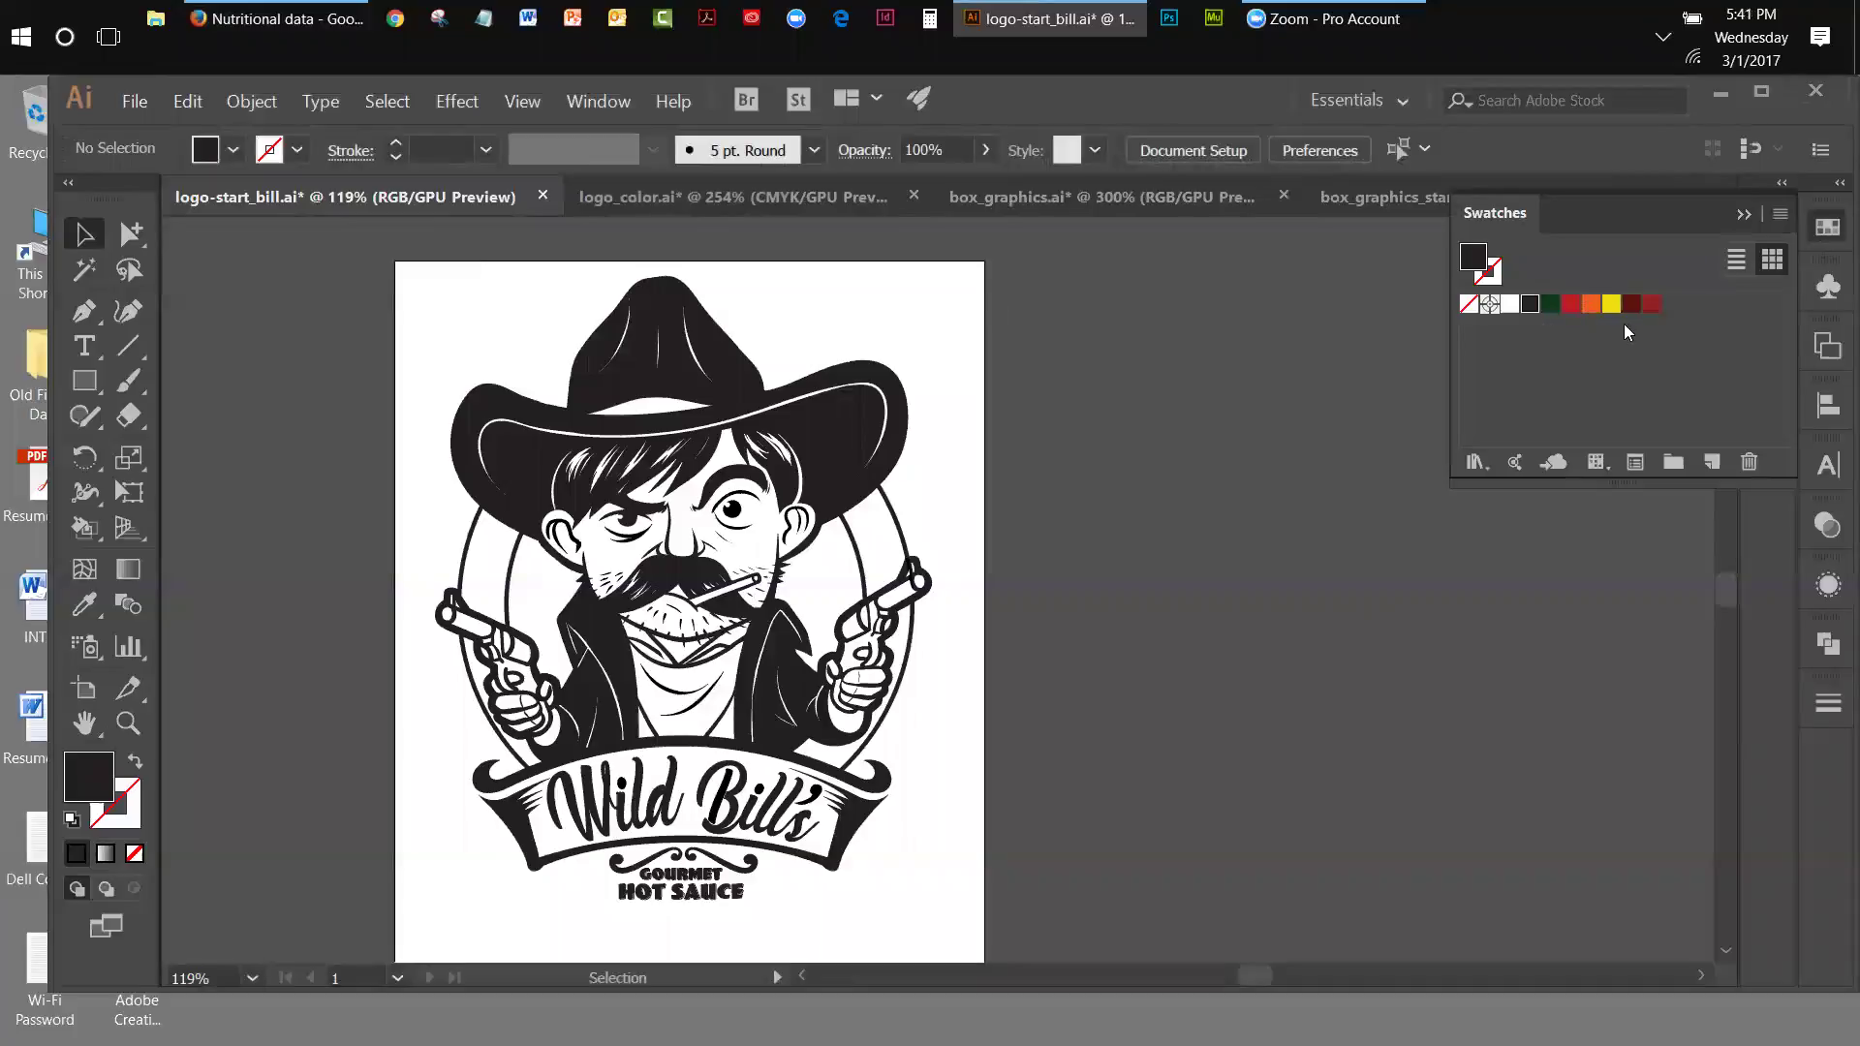
- Switch to logo_color.ai and undo the last three edits to the green rectangle, including its scaling and send-to-back
{"action": "left_click", "coordinate": [640, 199]}
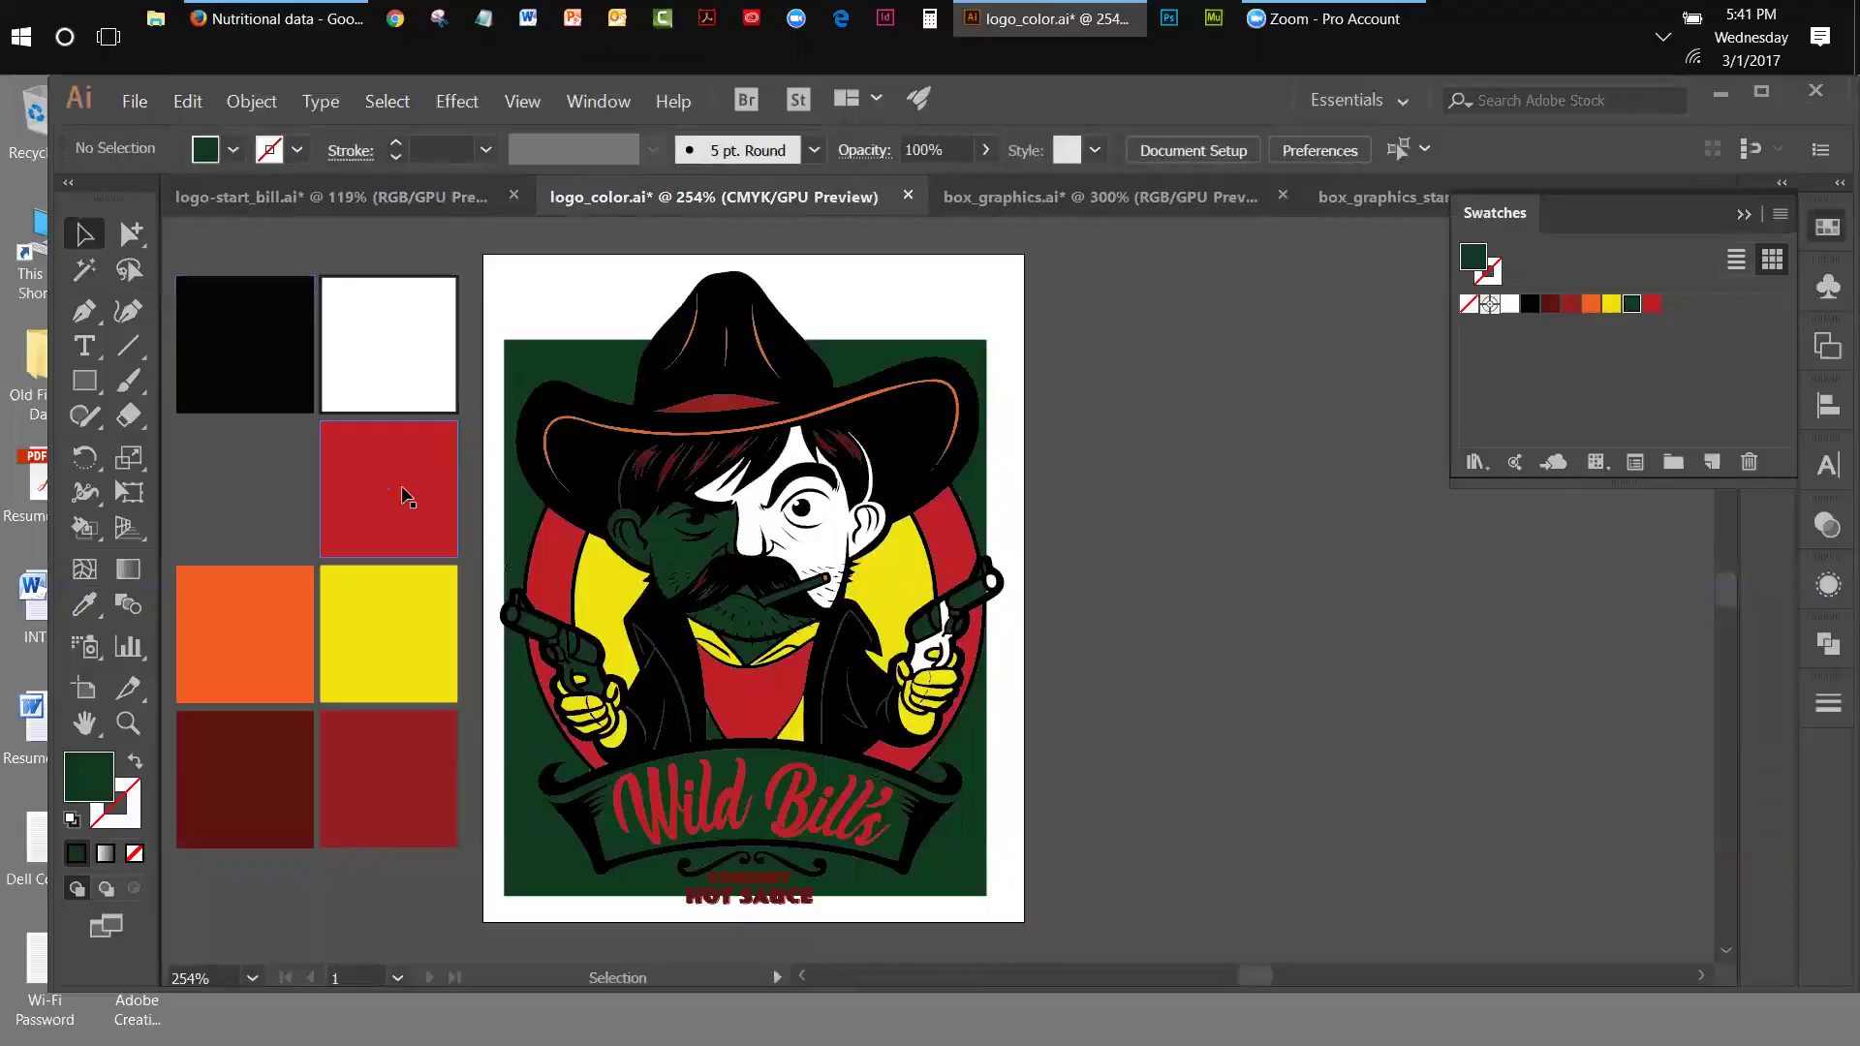
{"action": "left_click", "coordinate": [181, 106]}
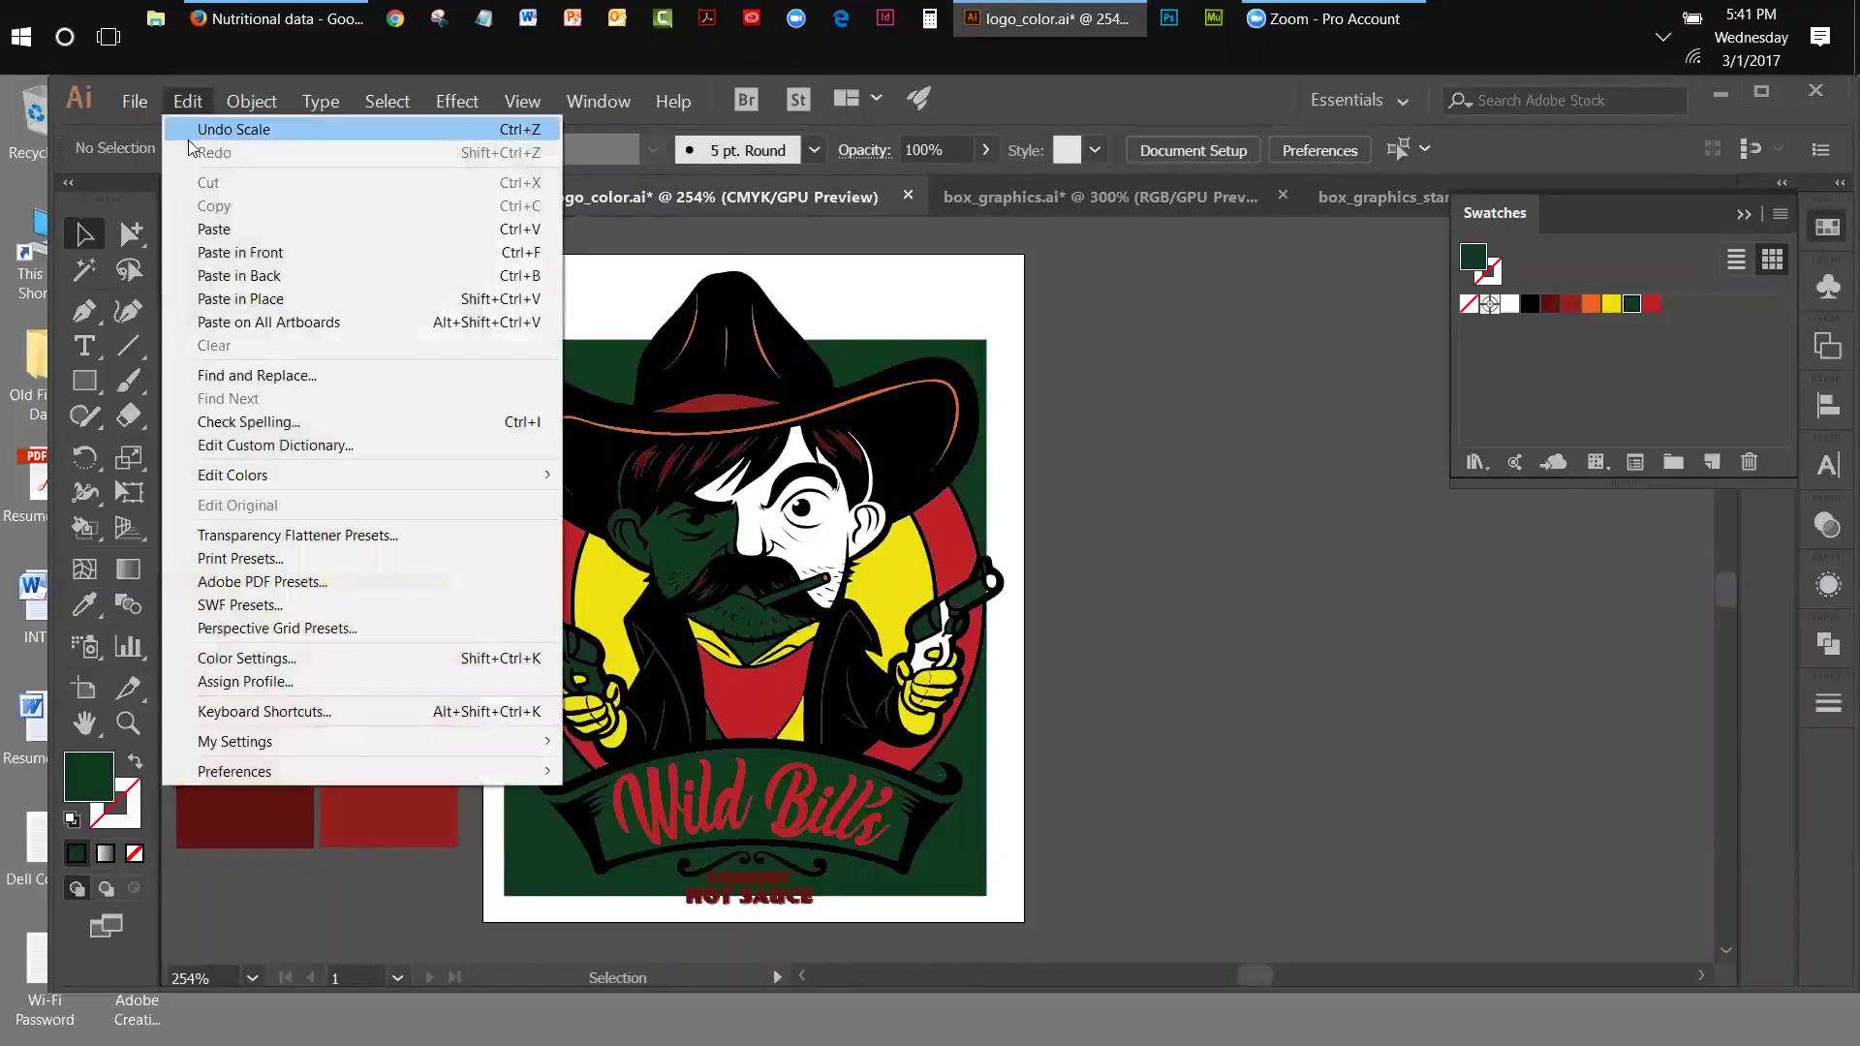
{"action": "left_click", "coordinate": [189, 142]}
{"action": "left_click", "coordinate": [187, 102]}
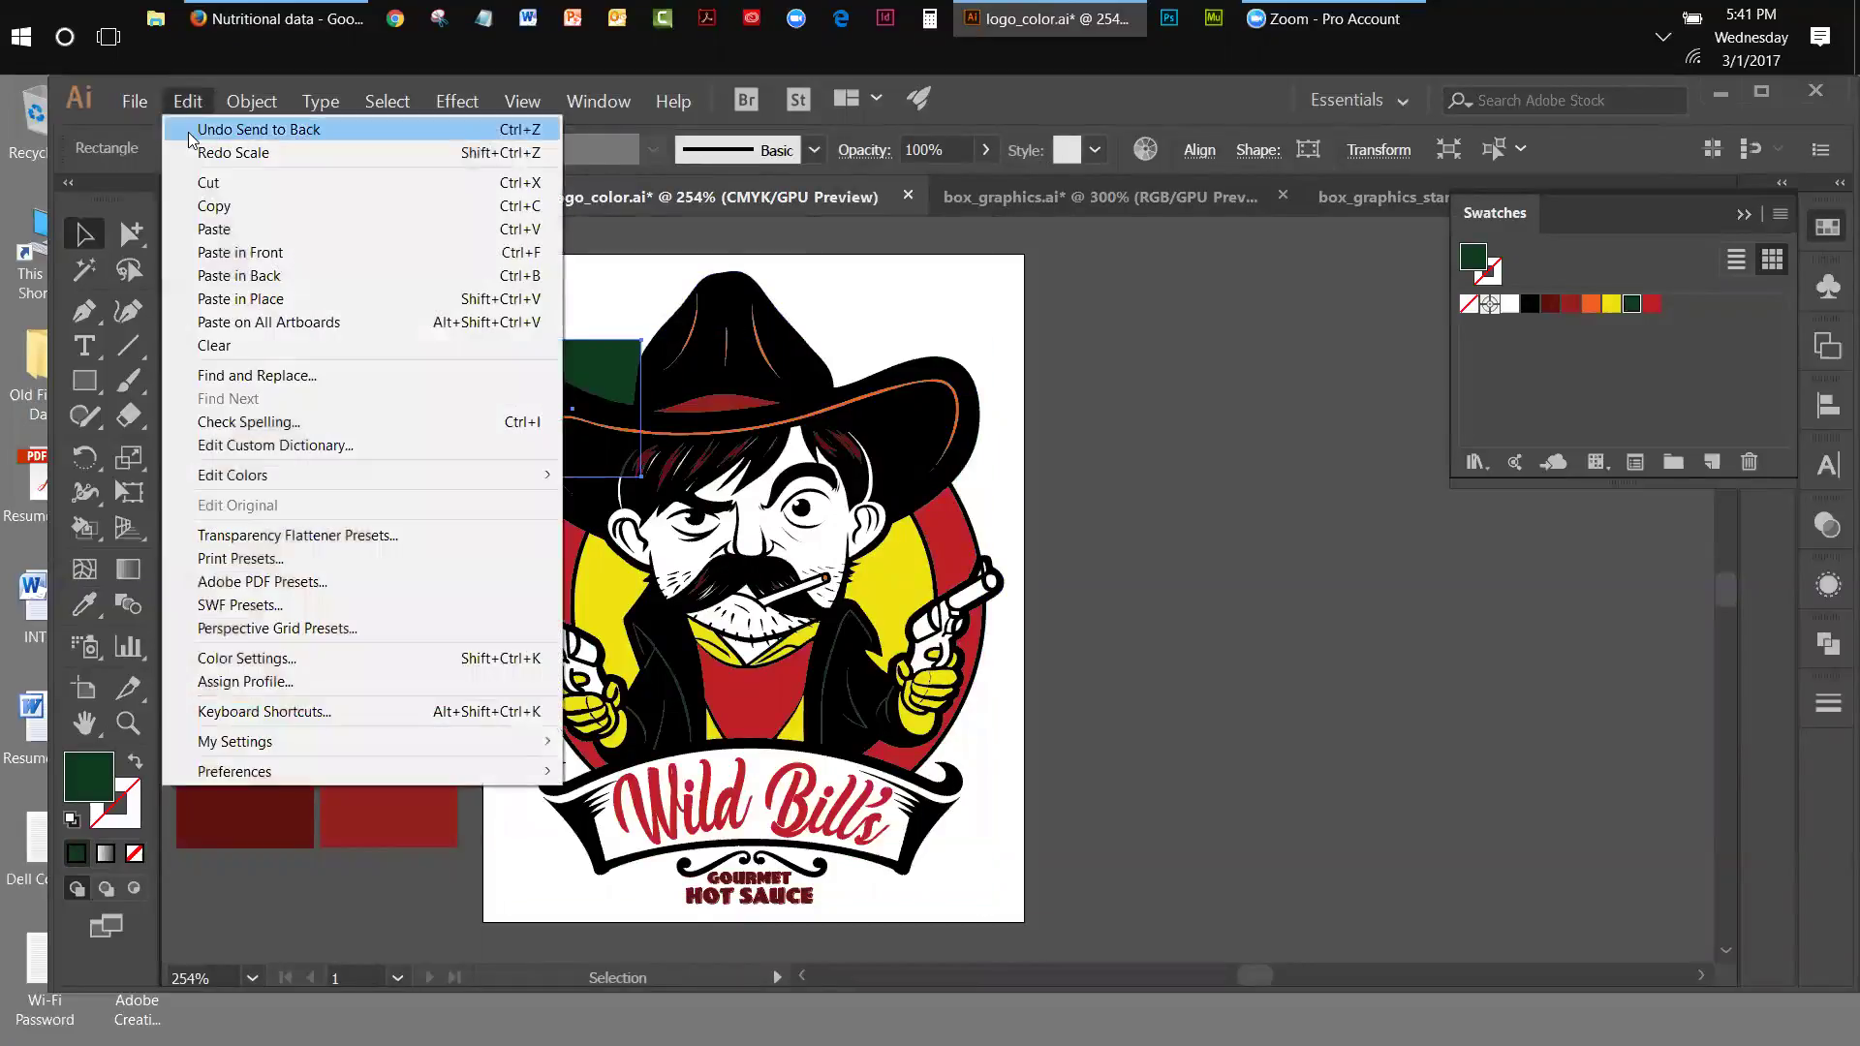
{"action": "left_click", "coordinate": [189, 132]}
{"action": "left_click", "coordinate": [187, 102]}
{"action": "left_click", "coordinate": [194, 129]}
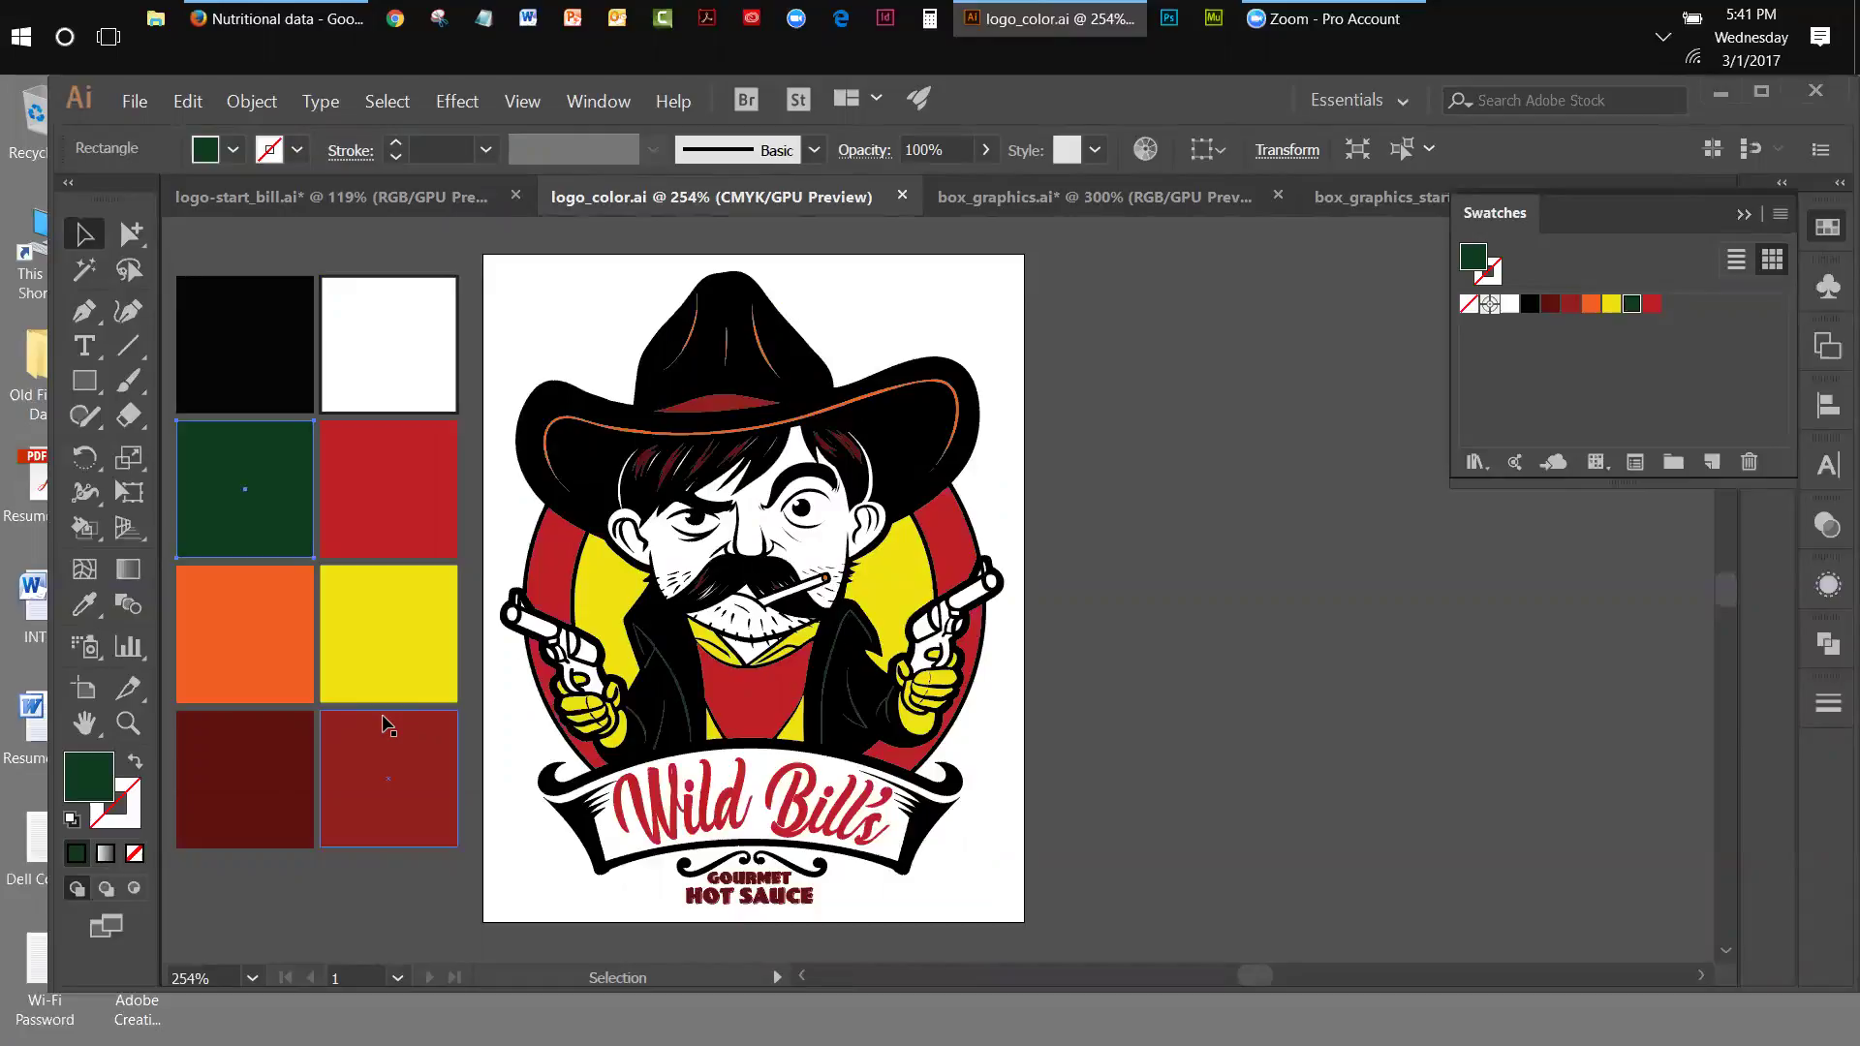
- Select the green, red, orange and yellow sample squares in turn to compare them with their matching swatches
{"action": "left_click", "coordinate": [386, 725], "text": "shift"}
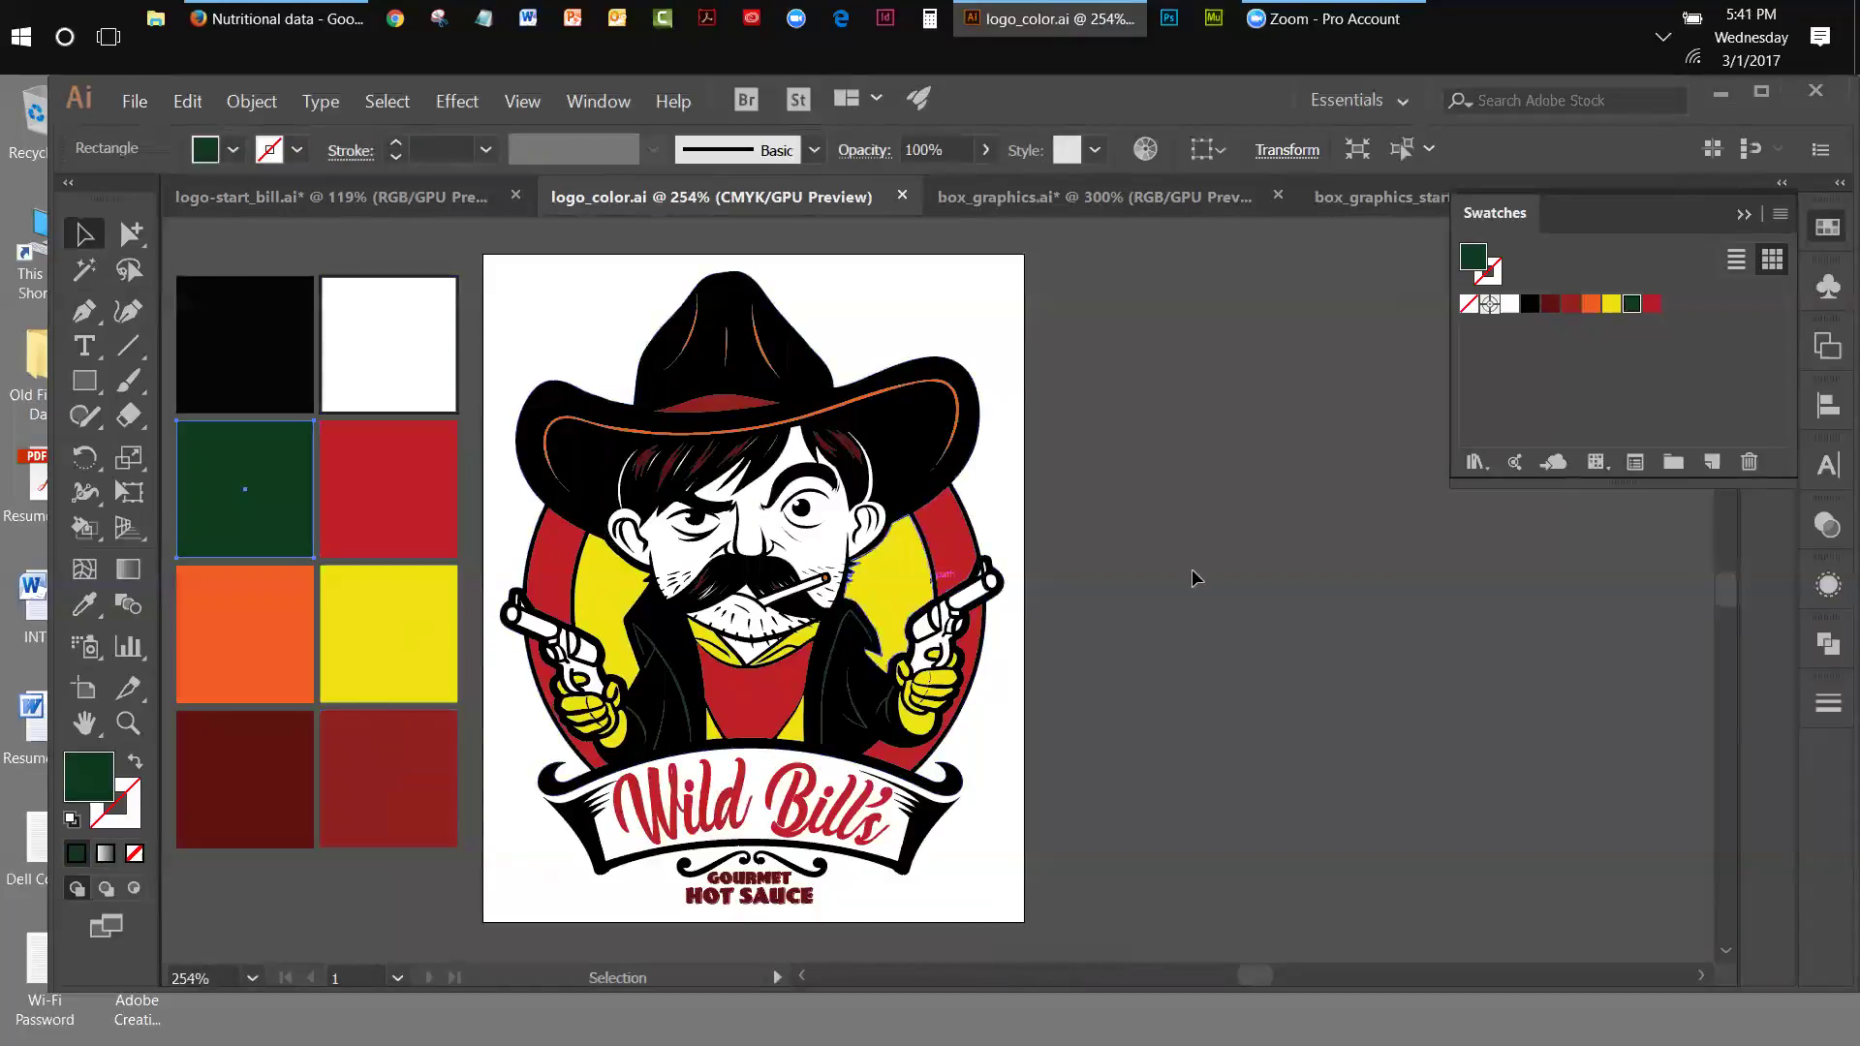
{"action": "left_click", "coordinate": [1577, 388]}
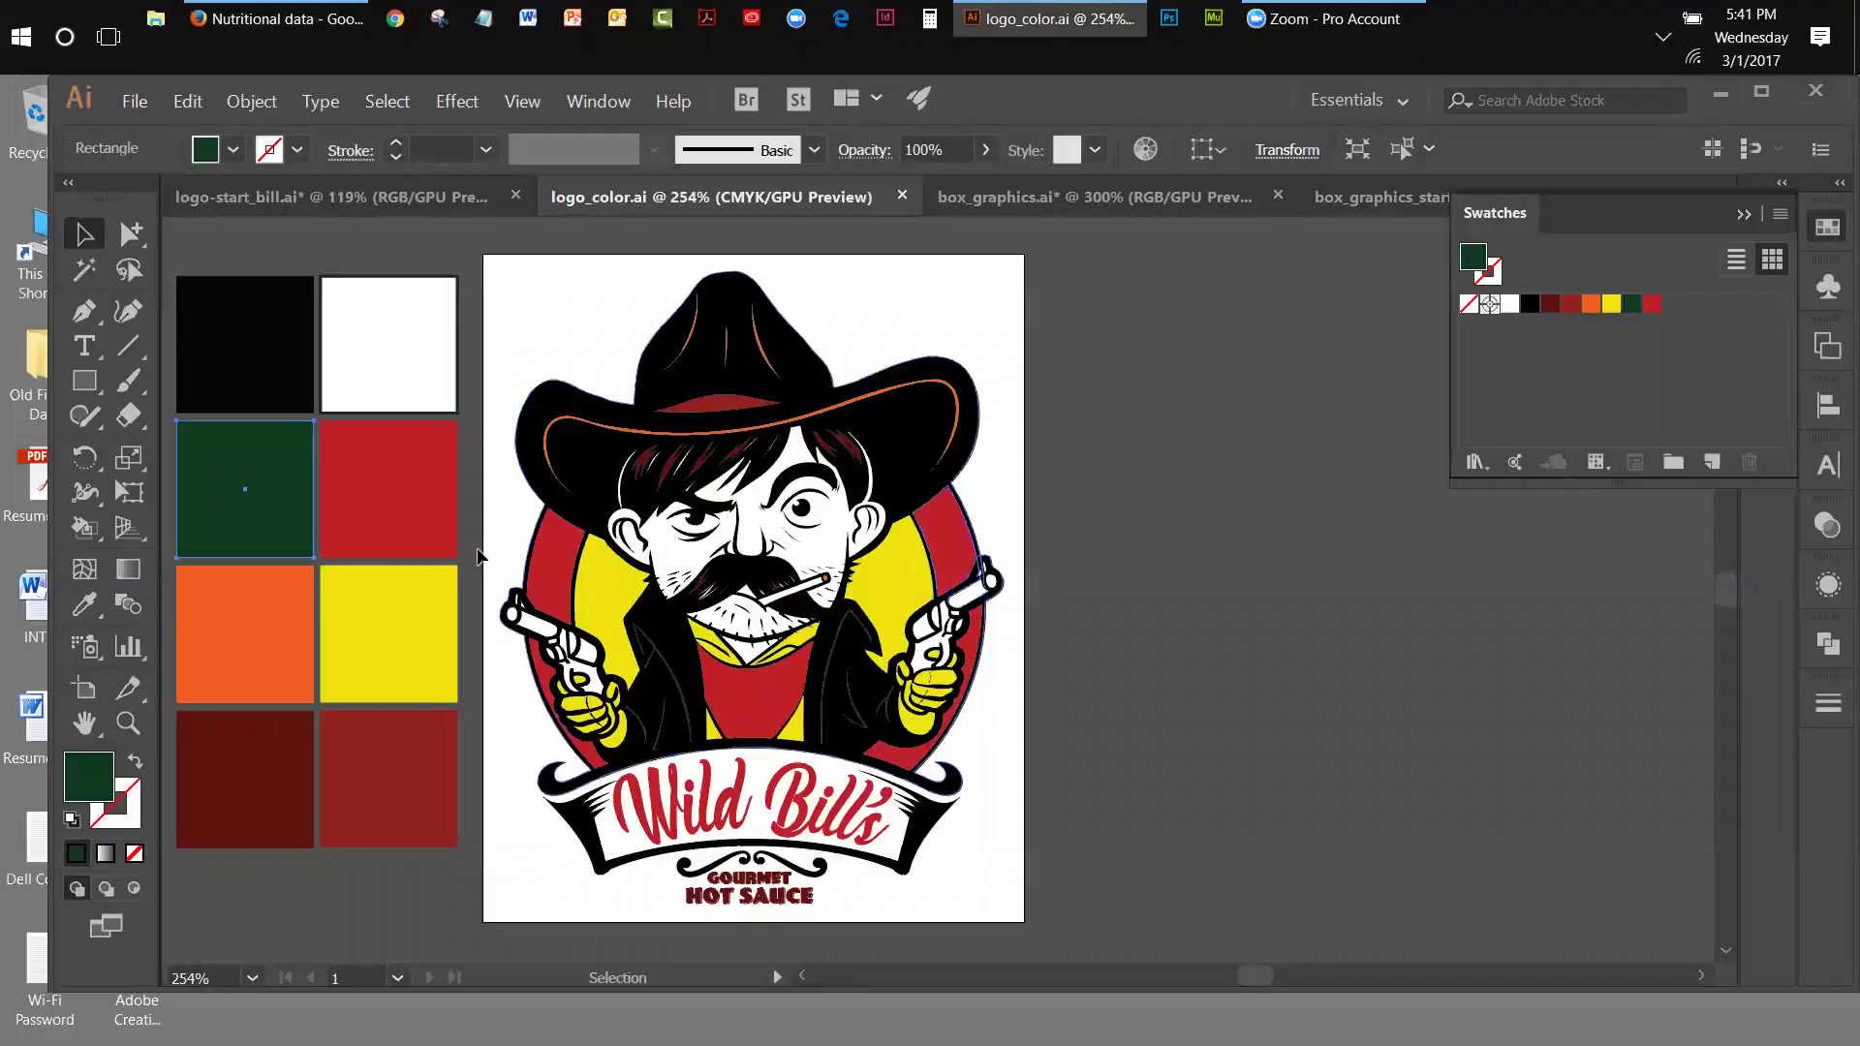
{"action": "left_click", "coordinate": [244, 459]}
{"action": "left_click", "coordinate": [334, 489]}
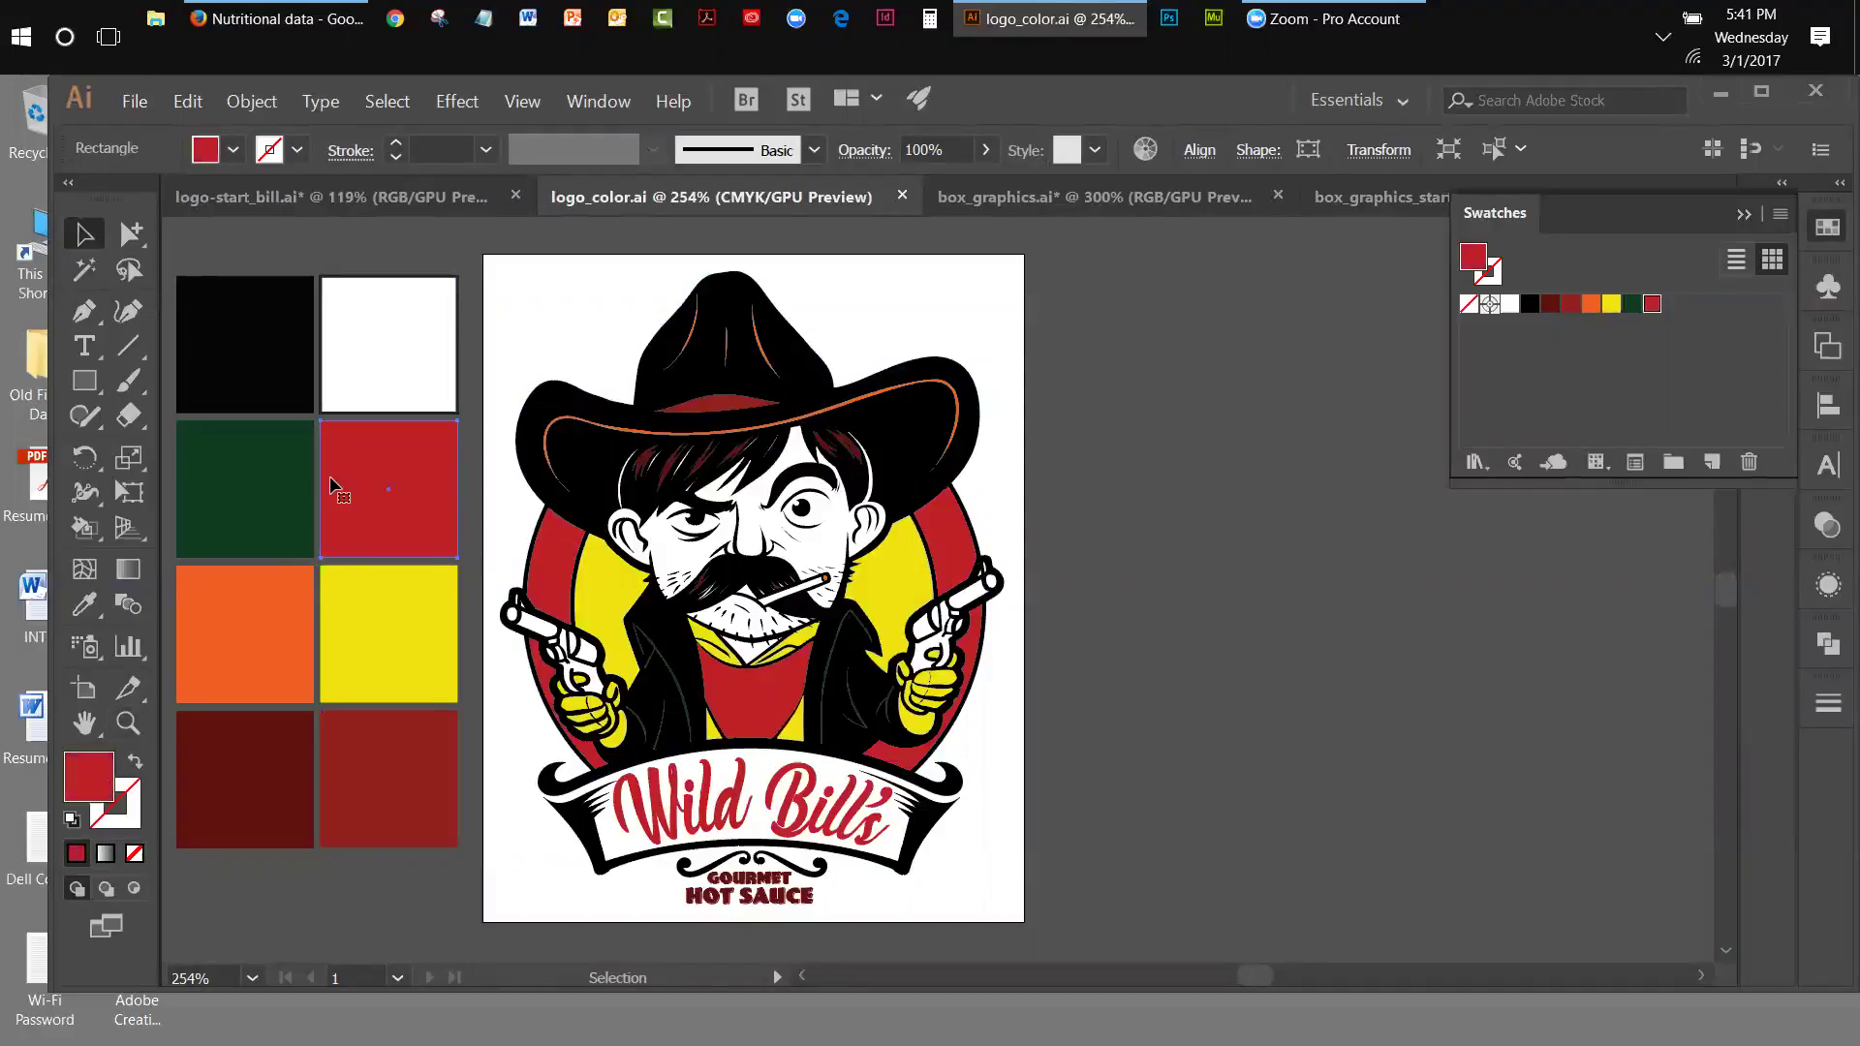
{"action": "left_click", "coordinate": [267, 620]}
{"action": "left_click", "coordinate": [341, 630]}
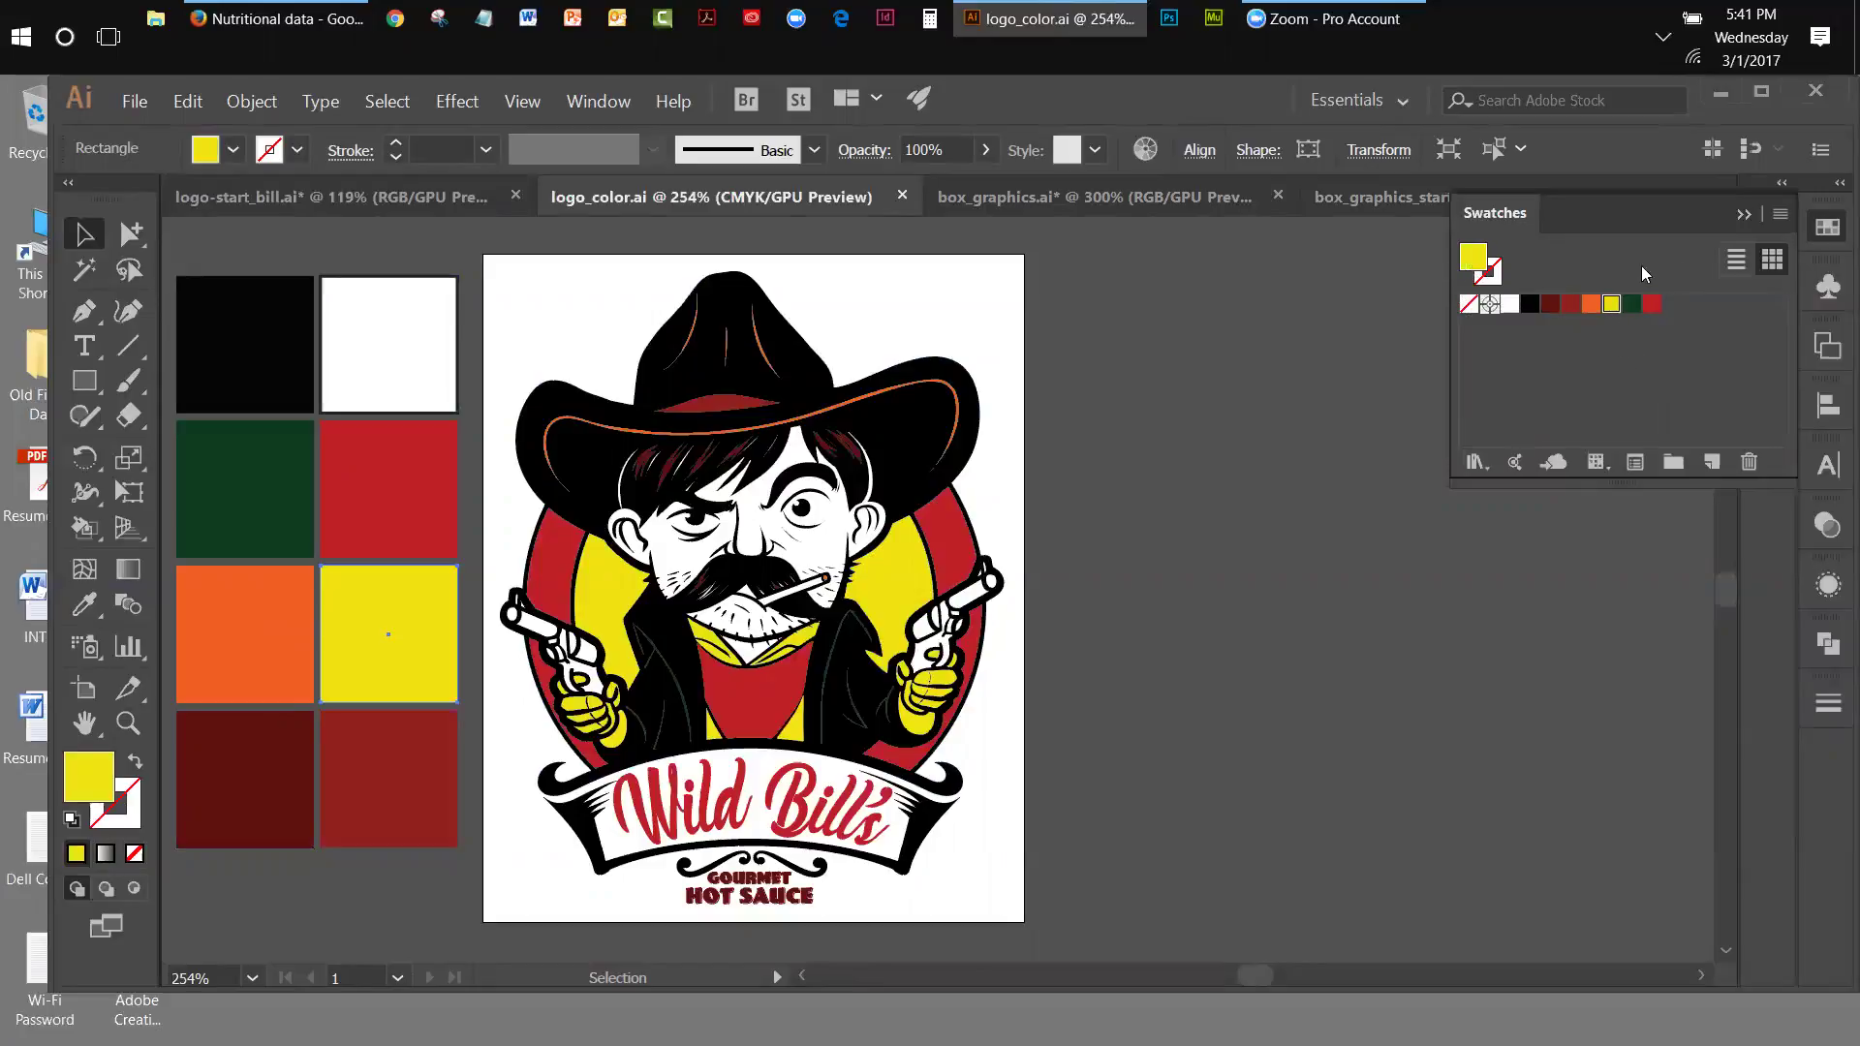
- Review the New Swatch options for the yellow square's color and close them without adding a swatch
{"action": "left_click", "coordinate": [1773, 219]}
{"action": "left_click", "coordinate": [1635, 215]}
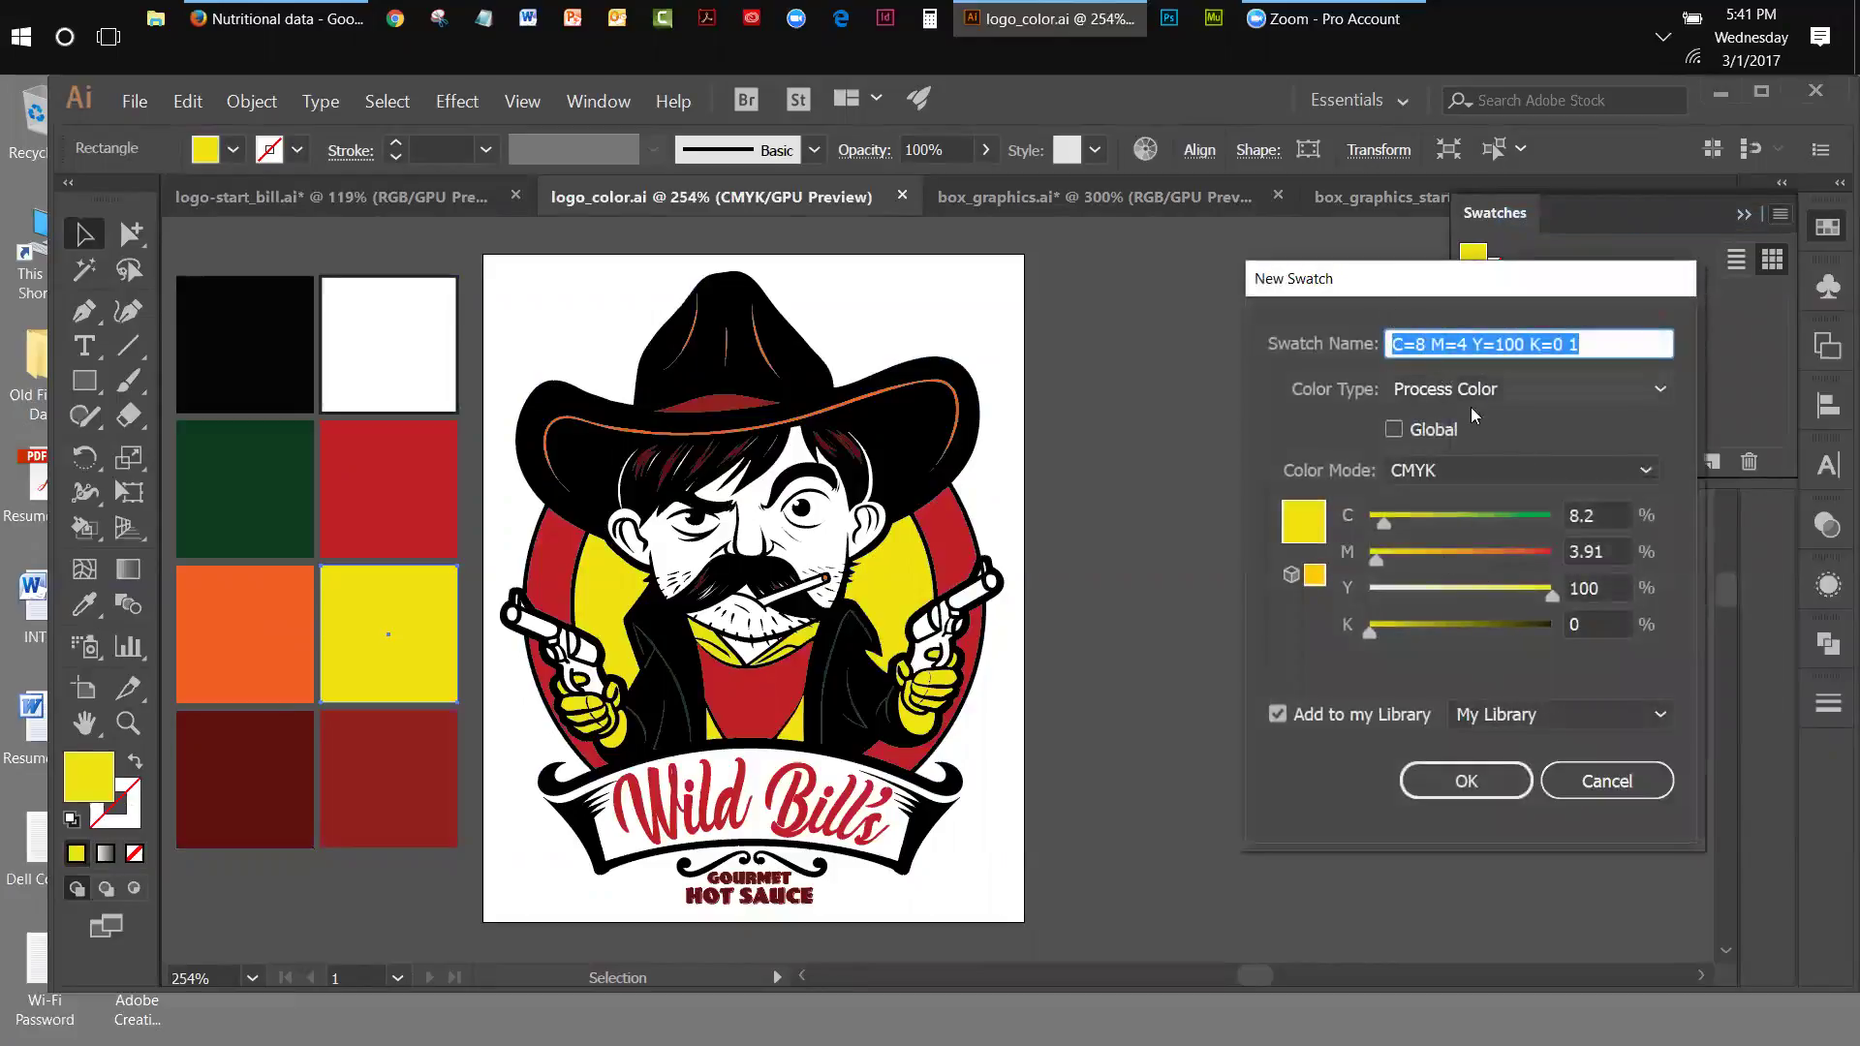
{"action": "left_click", "coordinate": [1569, 778]}
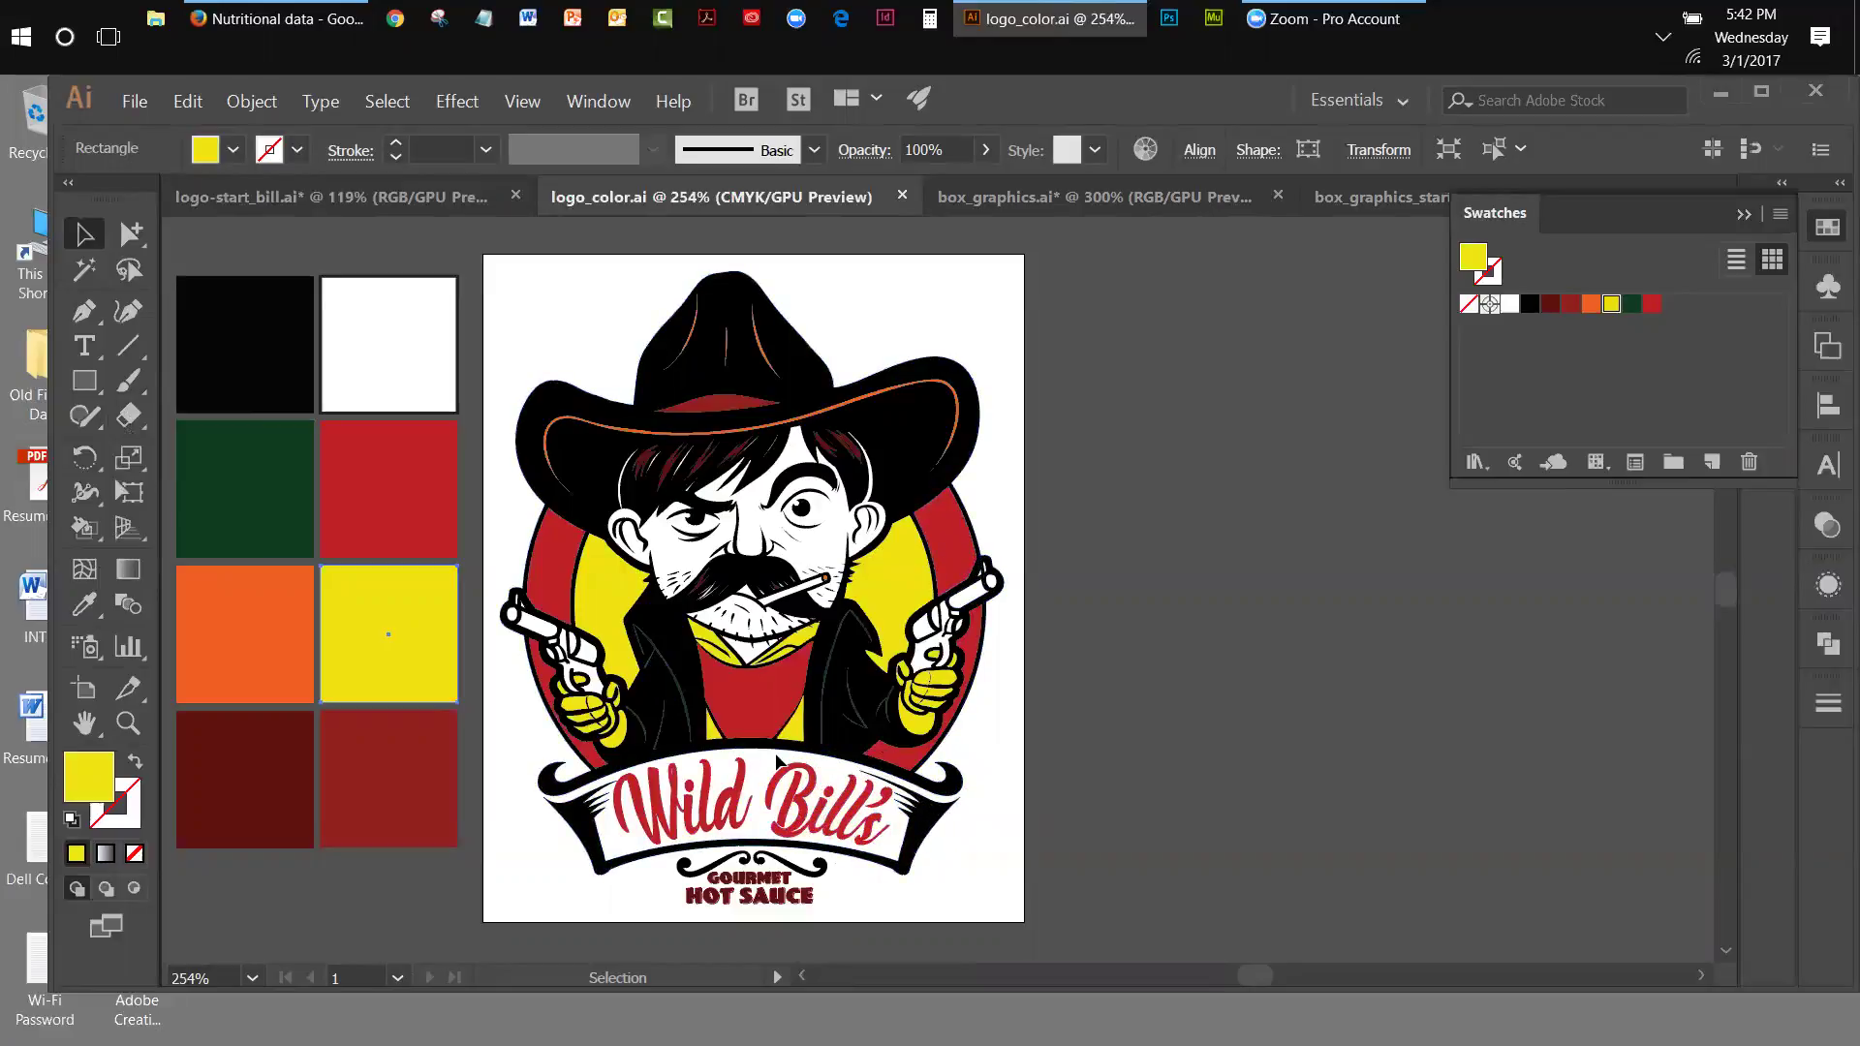
- Return to logo-start_bill.ai, show its layers and rename Layer 1 as black
{"action": "left_click", "coordinate": [292, 195]}
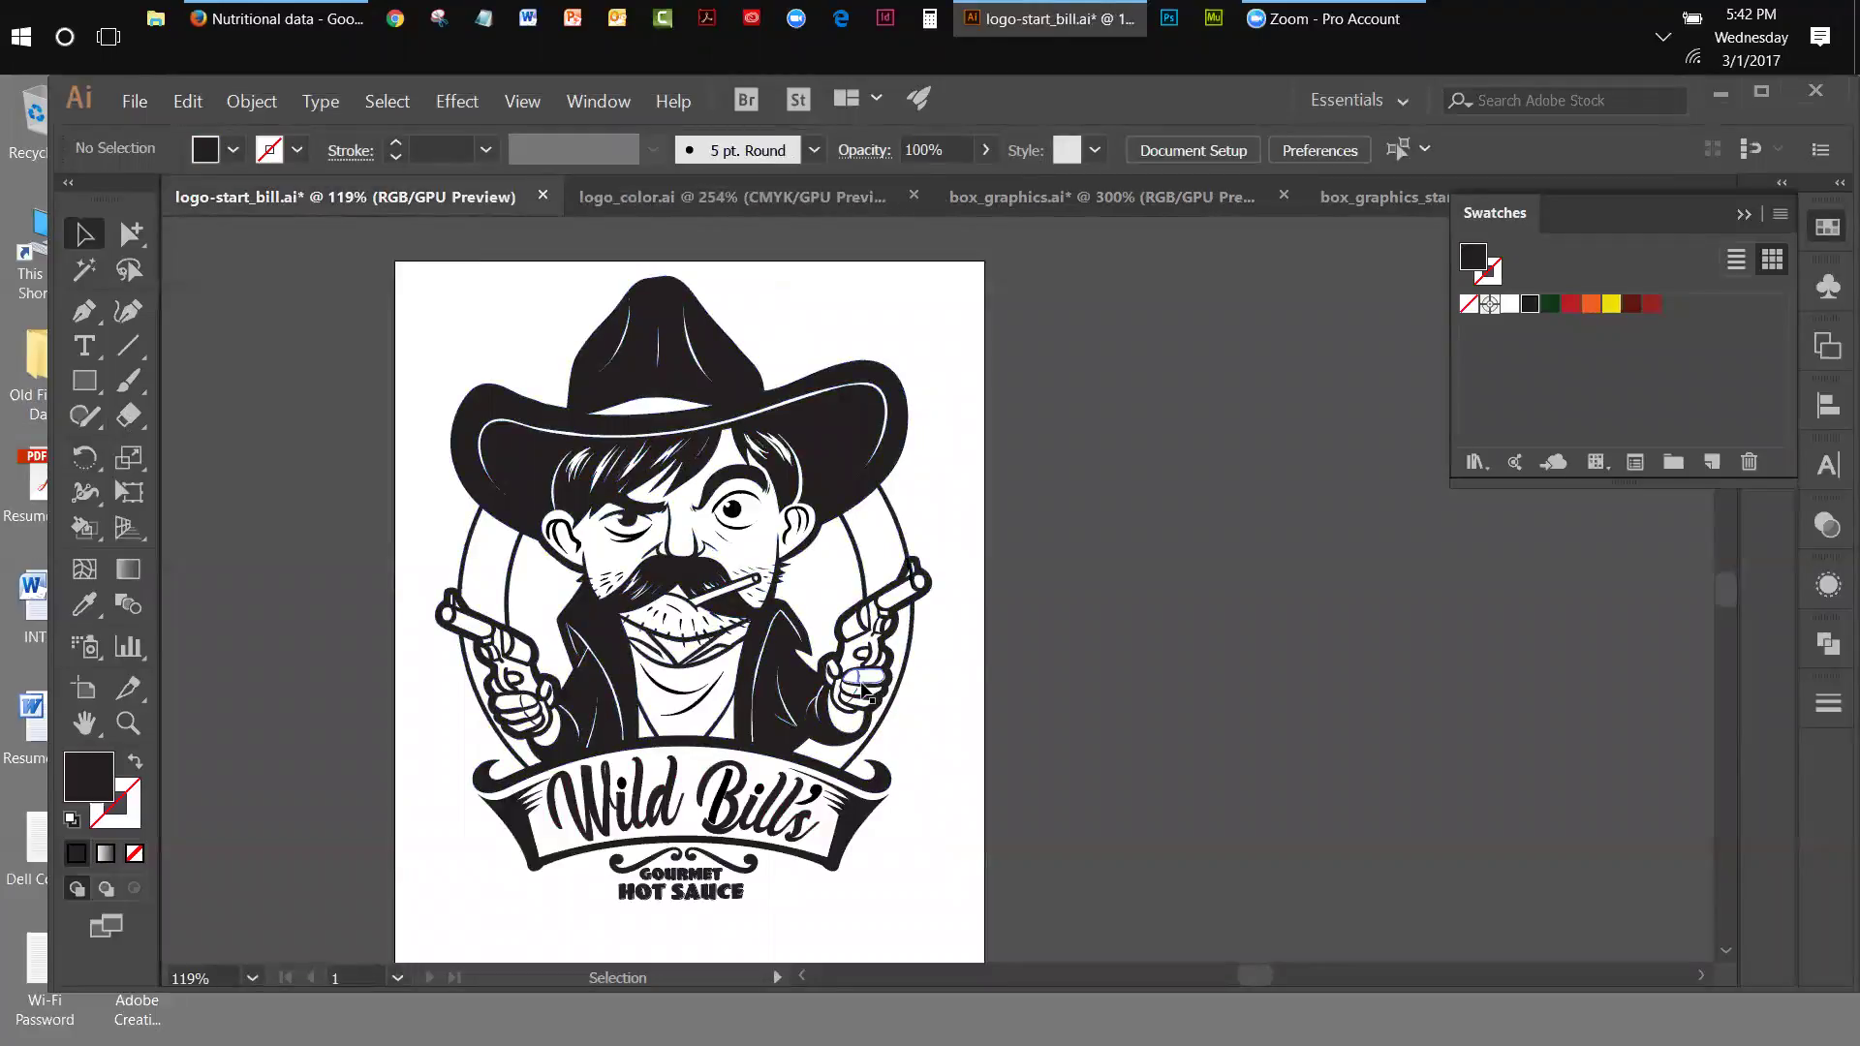
{"action": "left_click", "coordinate": [1743, 215]}
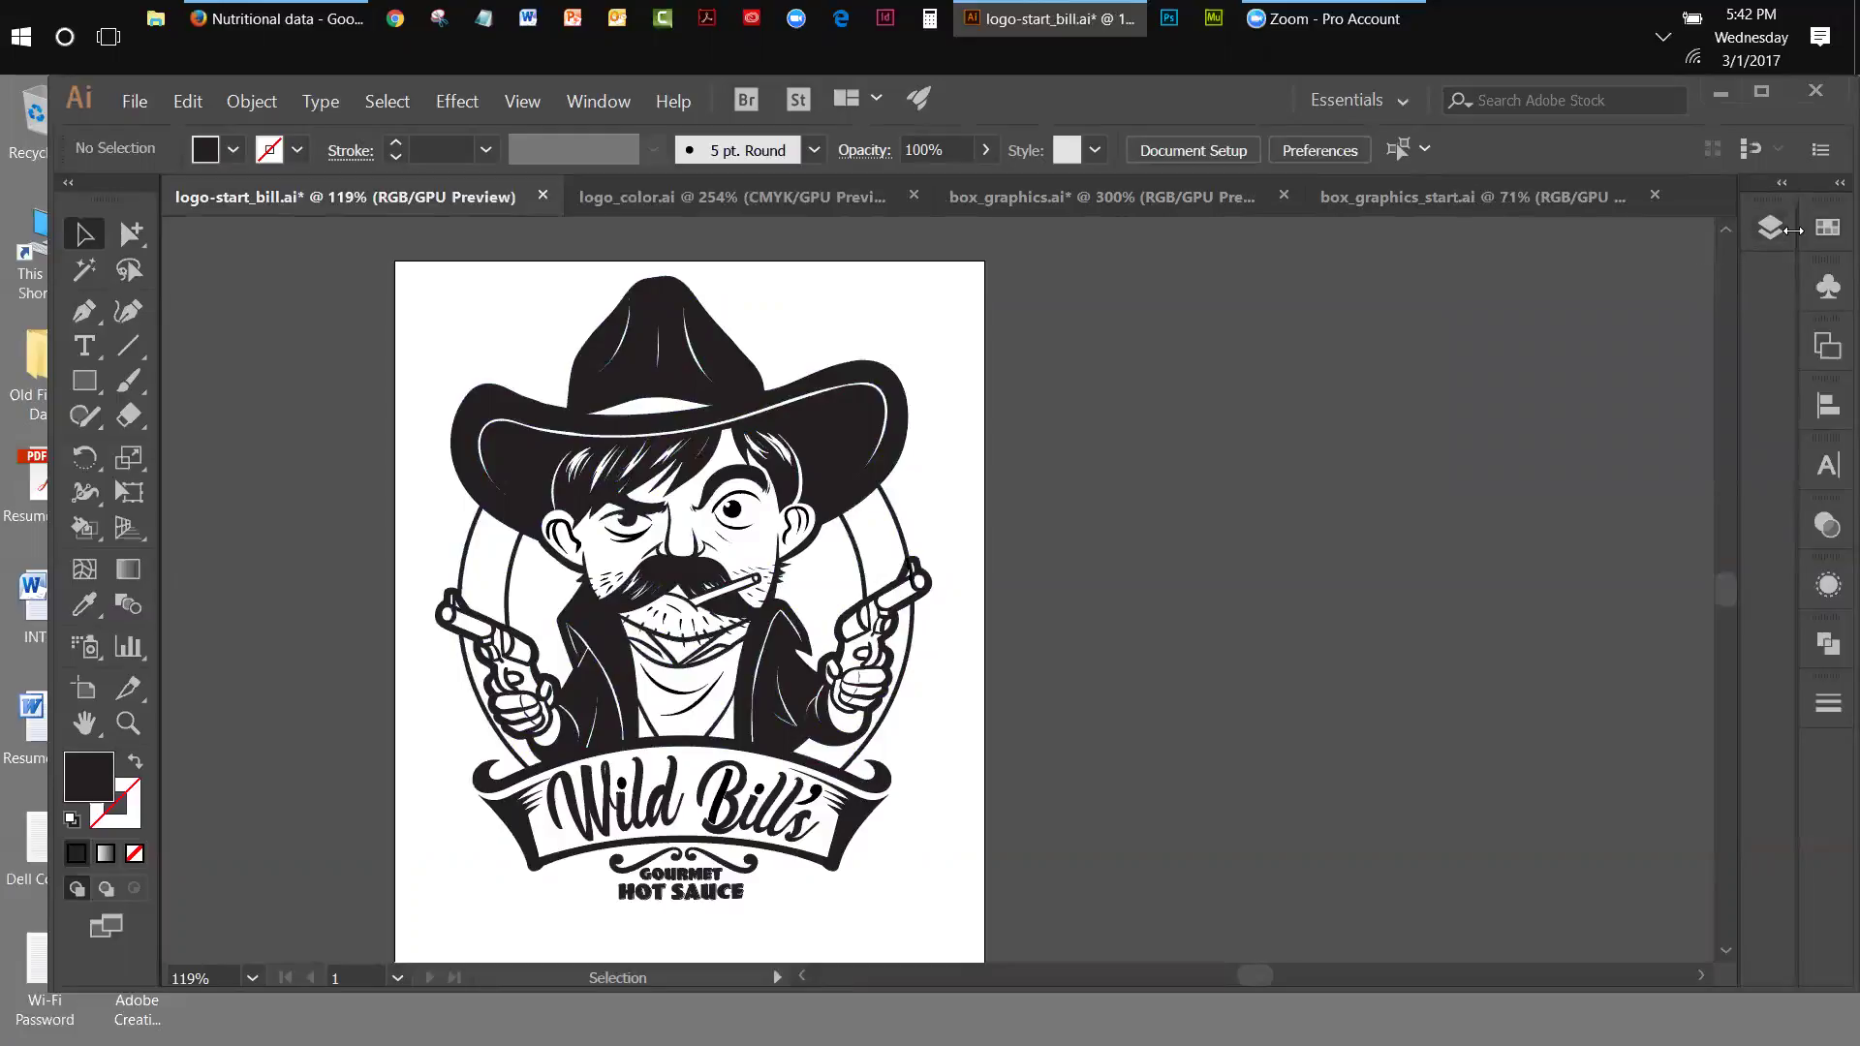
{"action": "left_click", "coordinate": [1779, 229]}
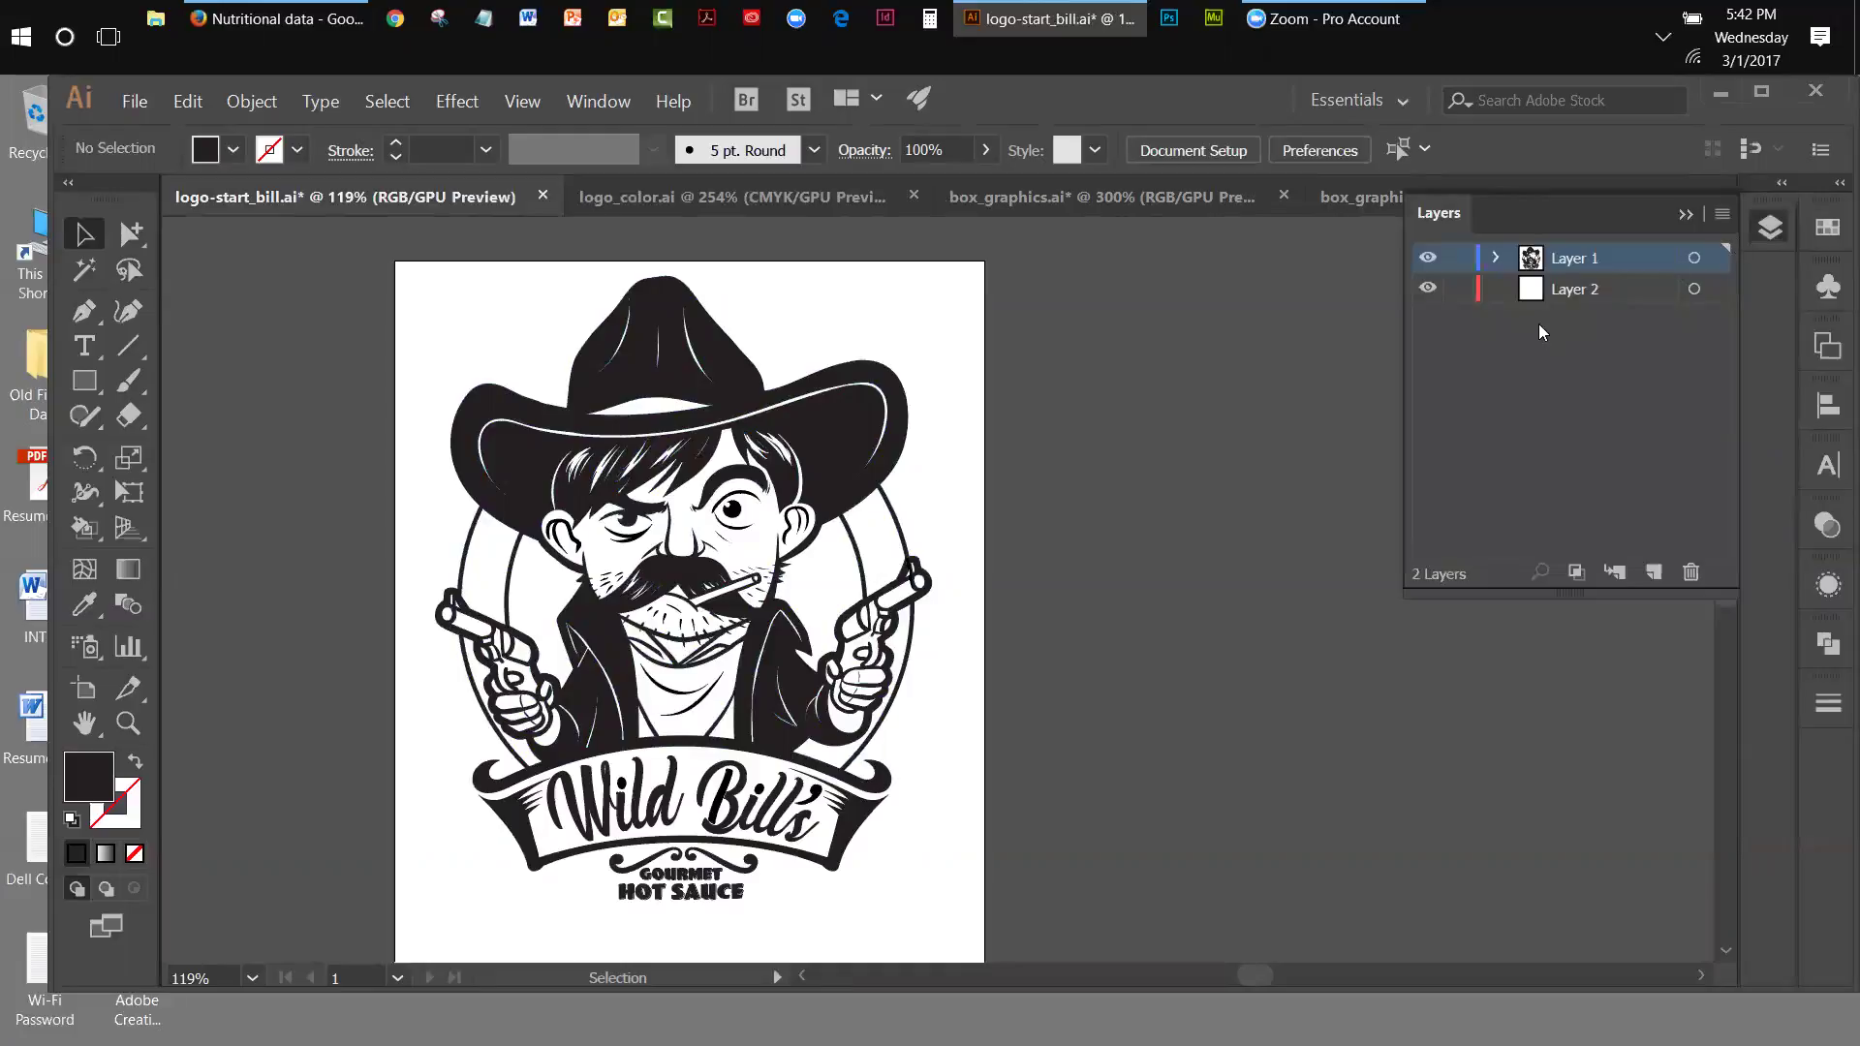
{"action": "left_click", "coordinate": [1428, 258]}
{"action": "left_click", "coordinate": [1428, 258]}
{"action": "double_click", "coordinate": [1571, 260]}
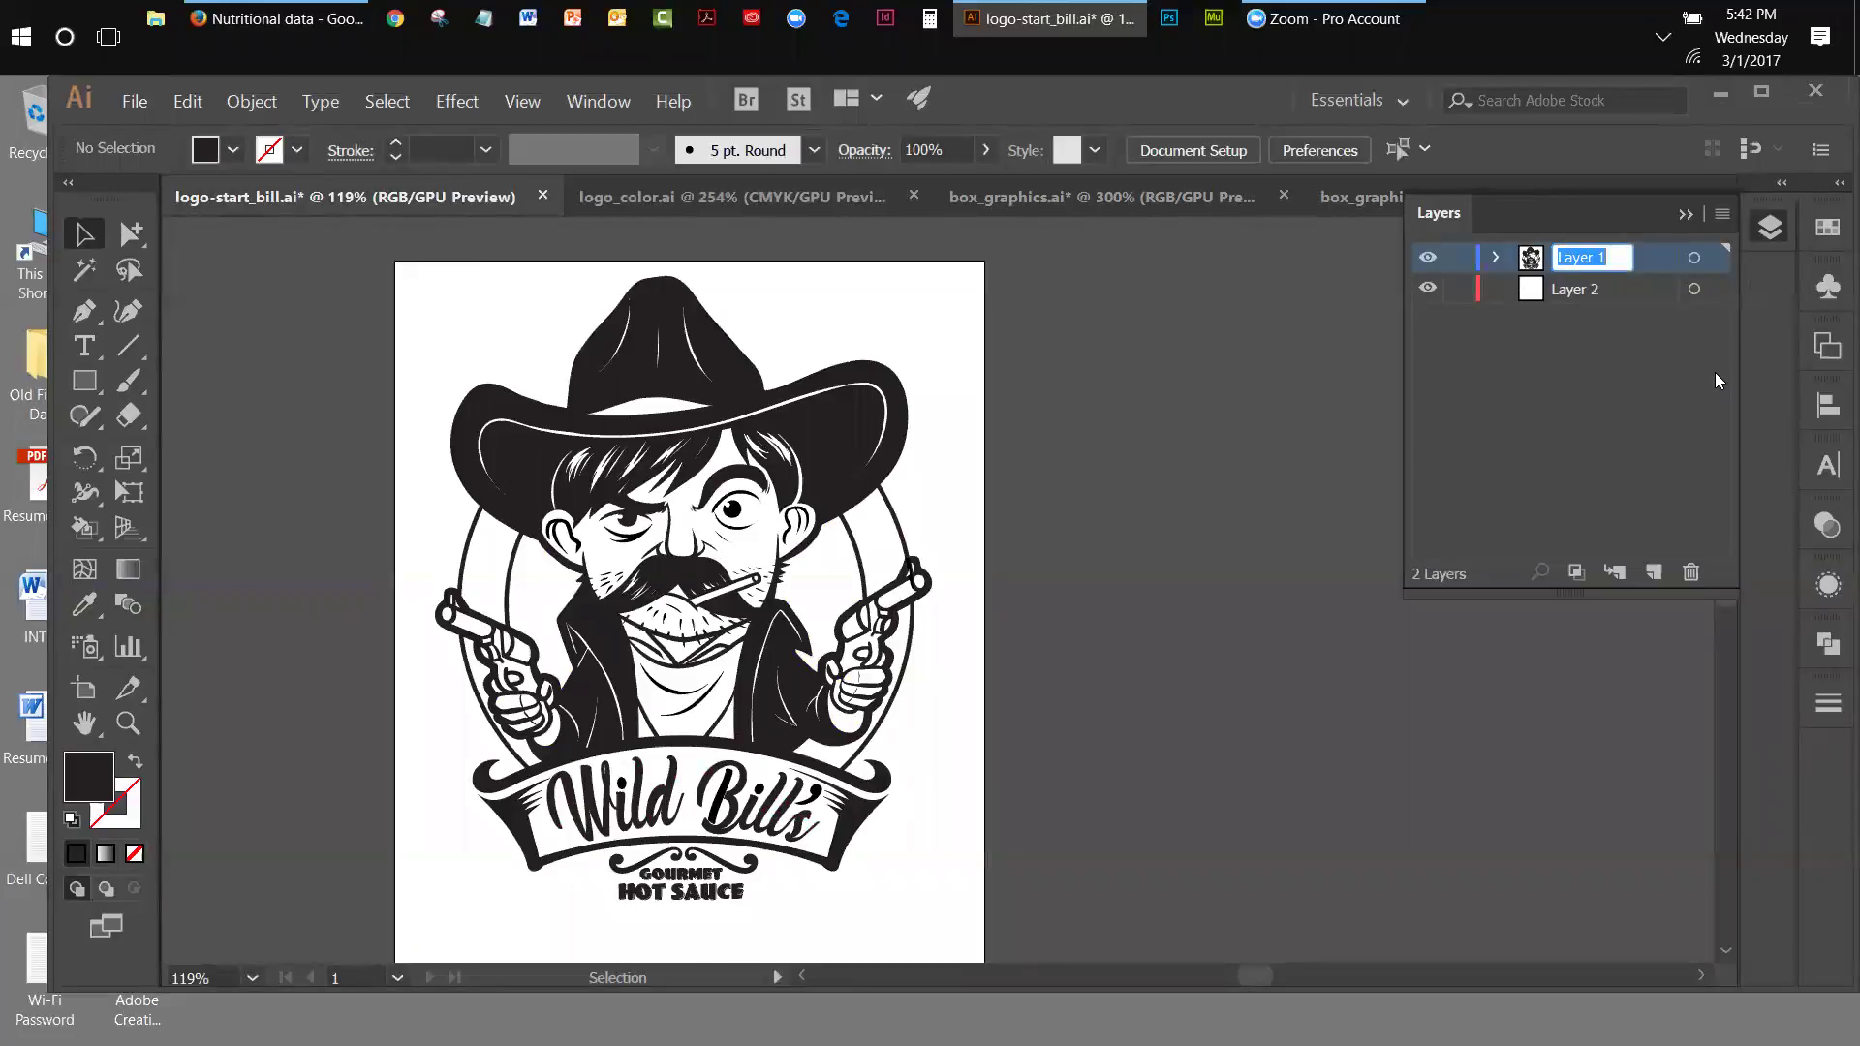
{"action": "type", "text": "black"}
{"action": "left_click", "coordinate": [1710, 405]}
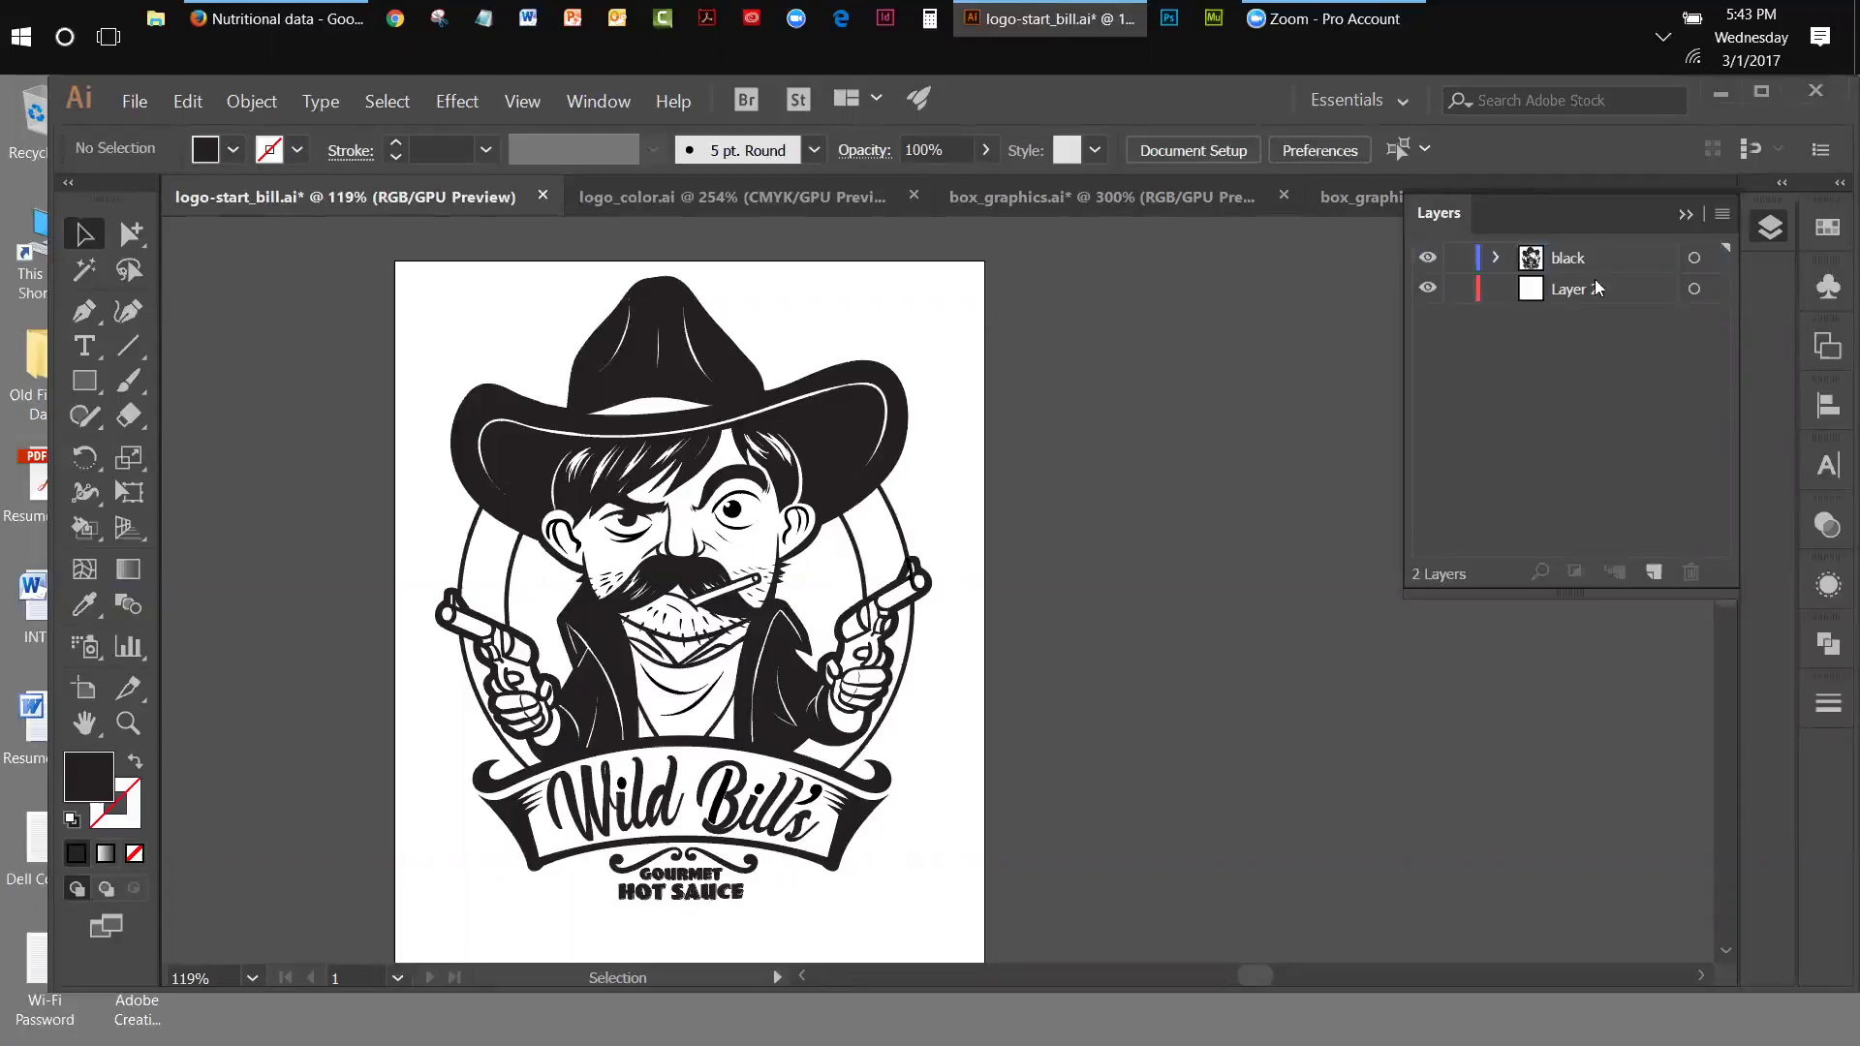
- Rename Layer 2 as white and lock the black layer above it
{"action": "left_click", "coordinate": [1428, 257]}
{"action": "left_click", "coordinate": [1427, 257]}
{"action": "left_click", "coordinate": [1428, 257]}
{"action": "left_click", "coordinate": [1428, 257]}
{"action": "double_click", "coordinate": [1552, 288]}
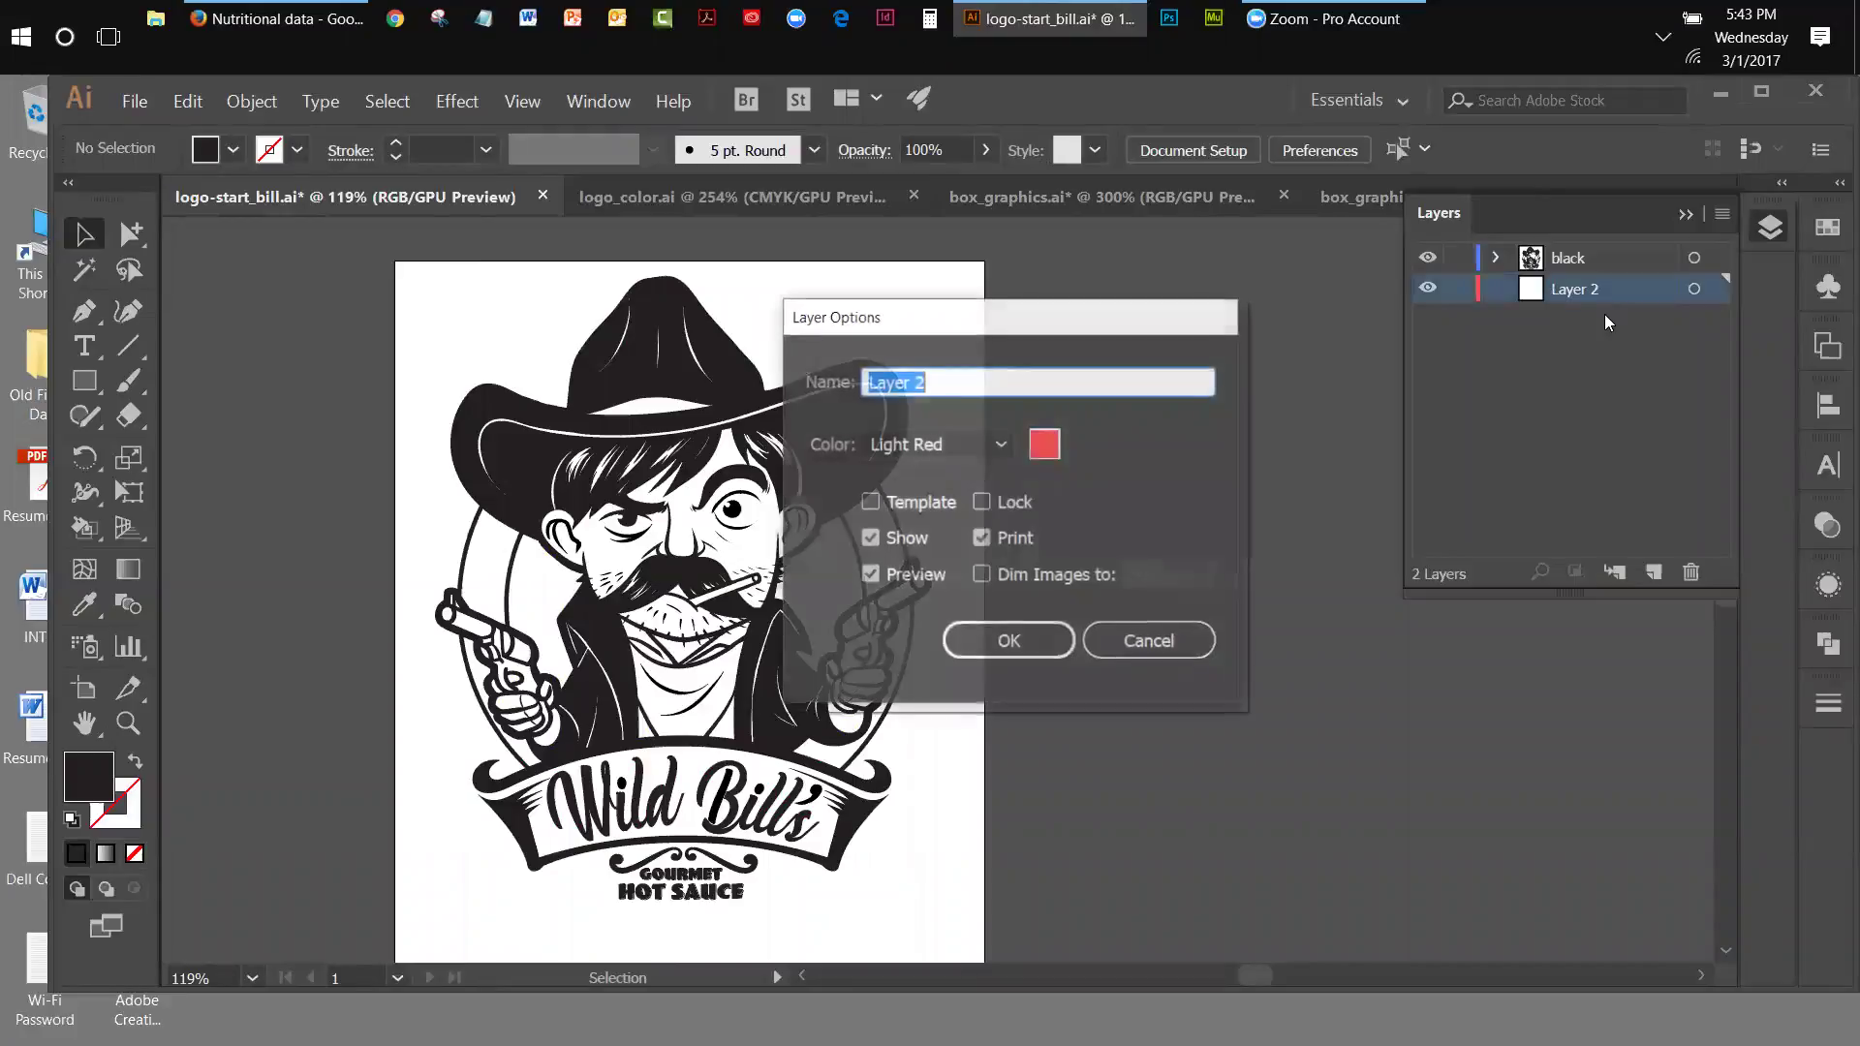
{"action": "type", "text": "white"}
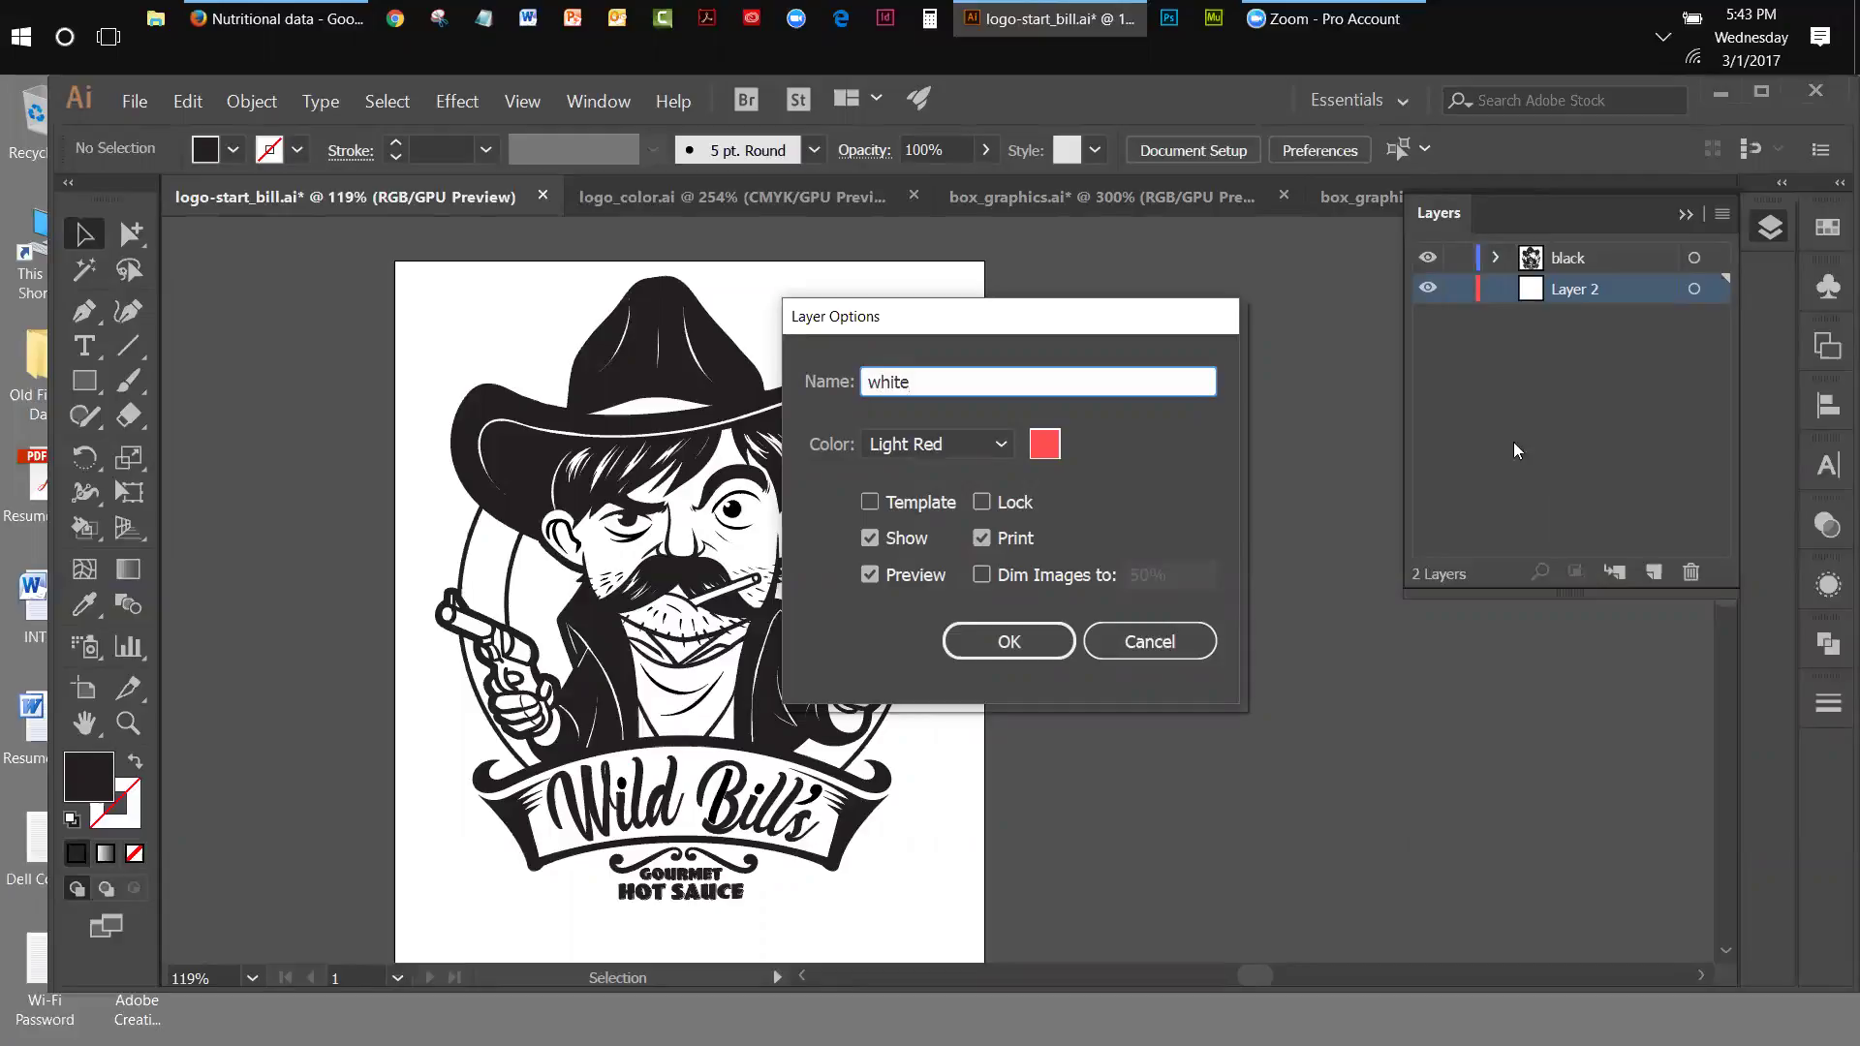
{"action": "left_click", "coordinate": [1070, 639]}
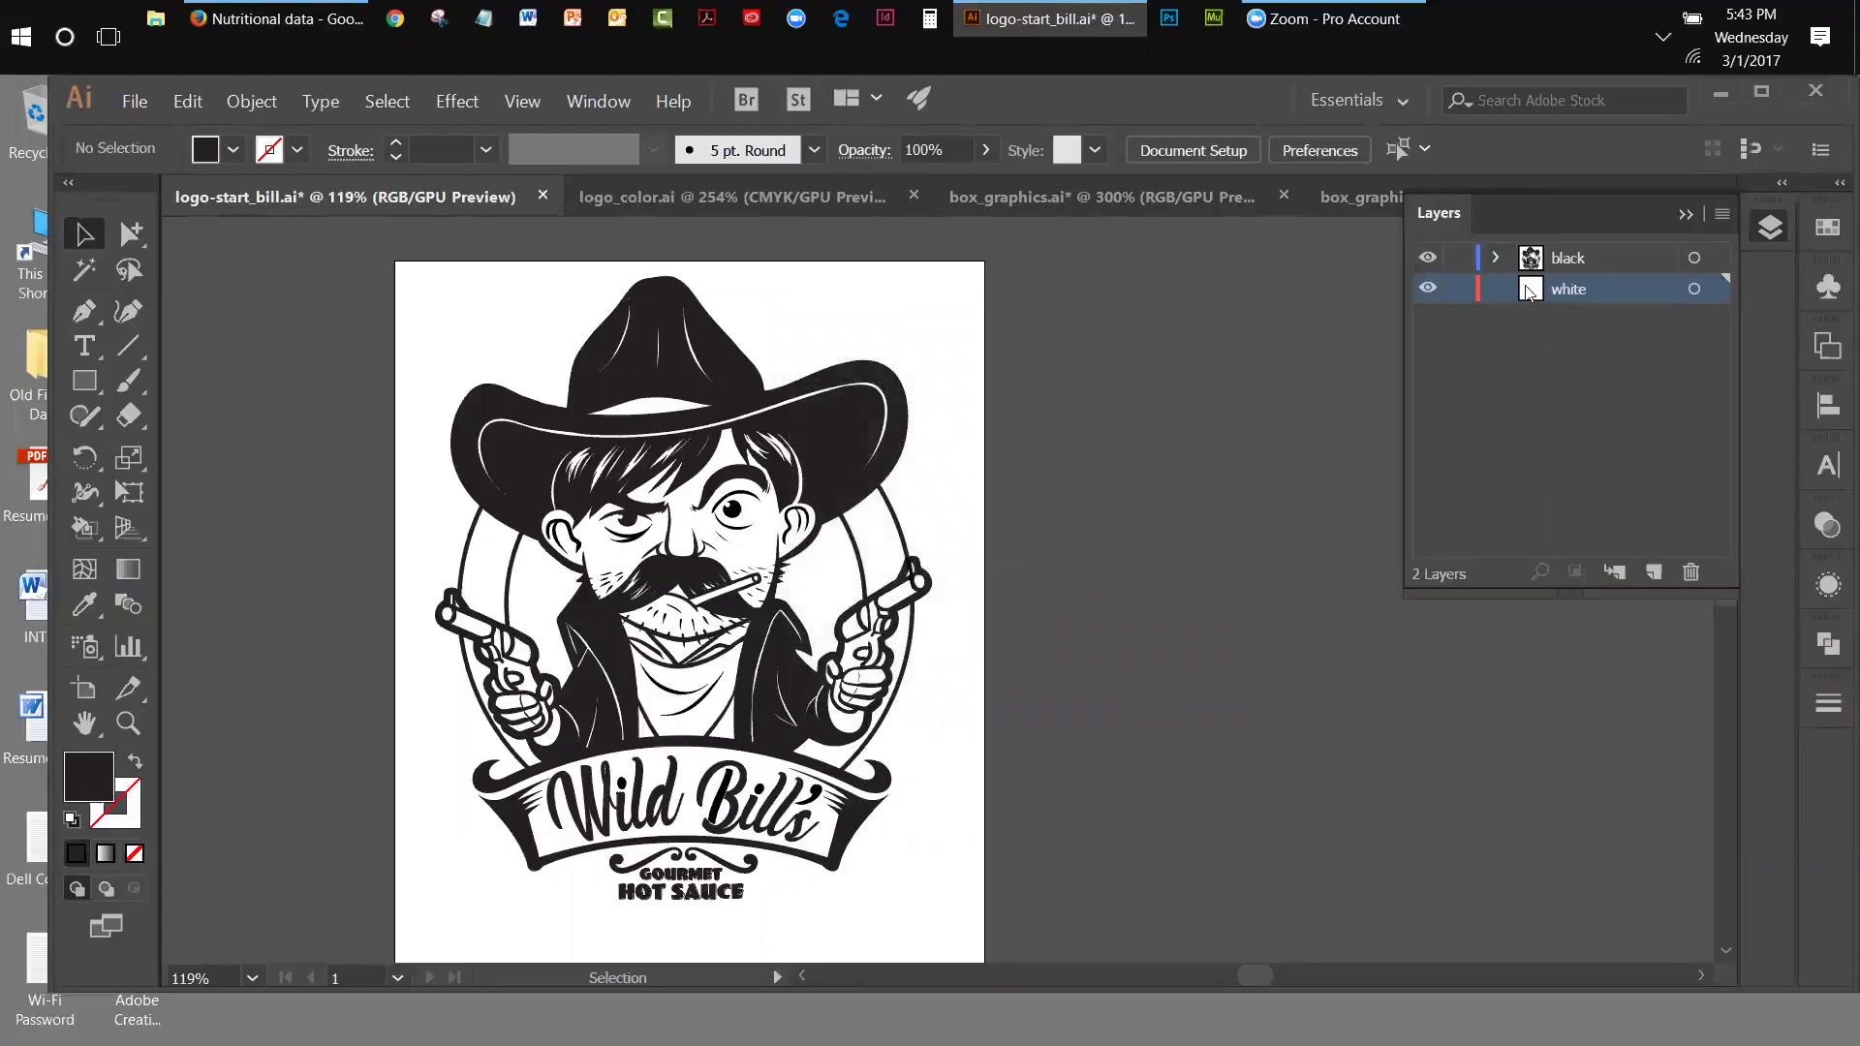
{"action": "left_click", "coordinate": [1459, 258]}
- Set the fill color to the yellow swatch while the white layer is active
{"action": "left_click", "coordinate": [1828, 227]}
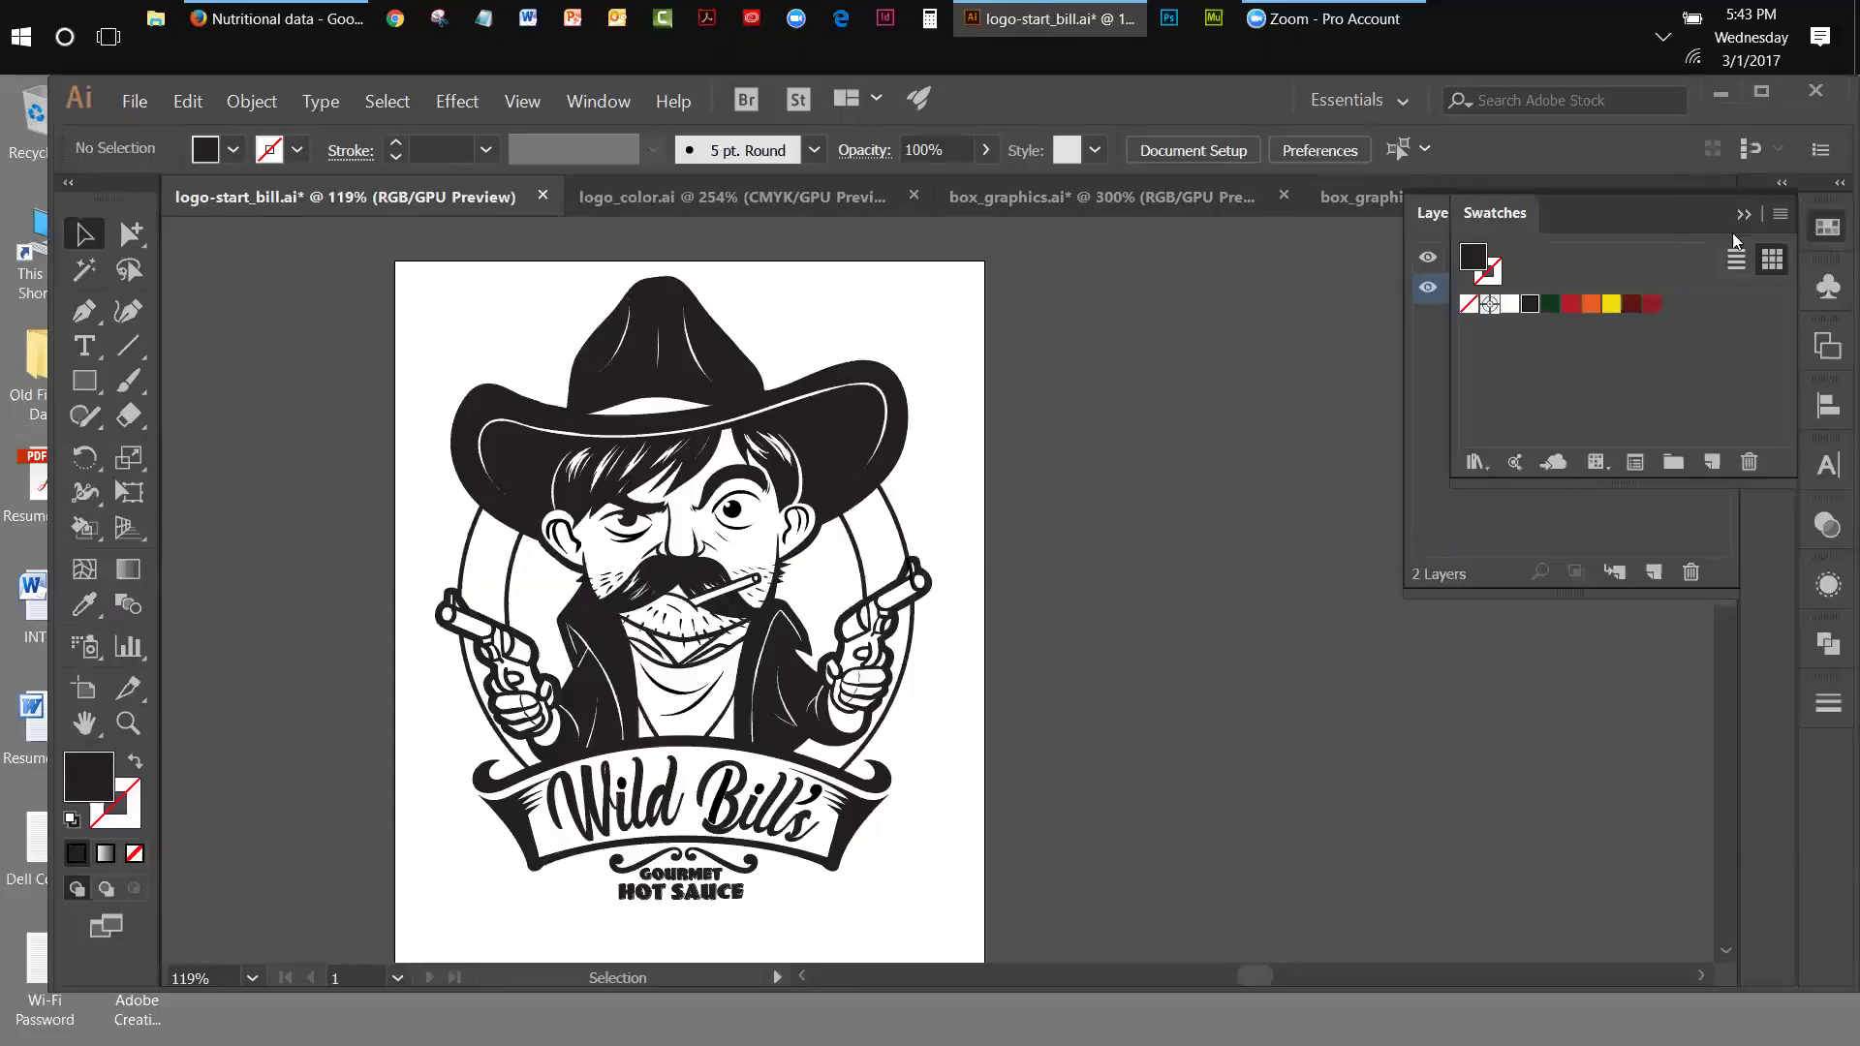
{"action": "left_click", "coordinate": [1611, 304]}
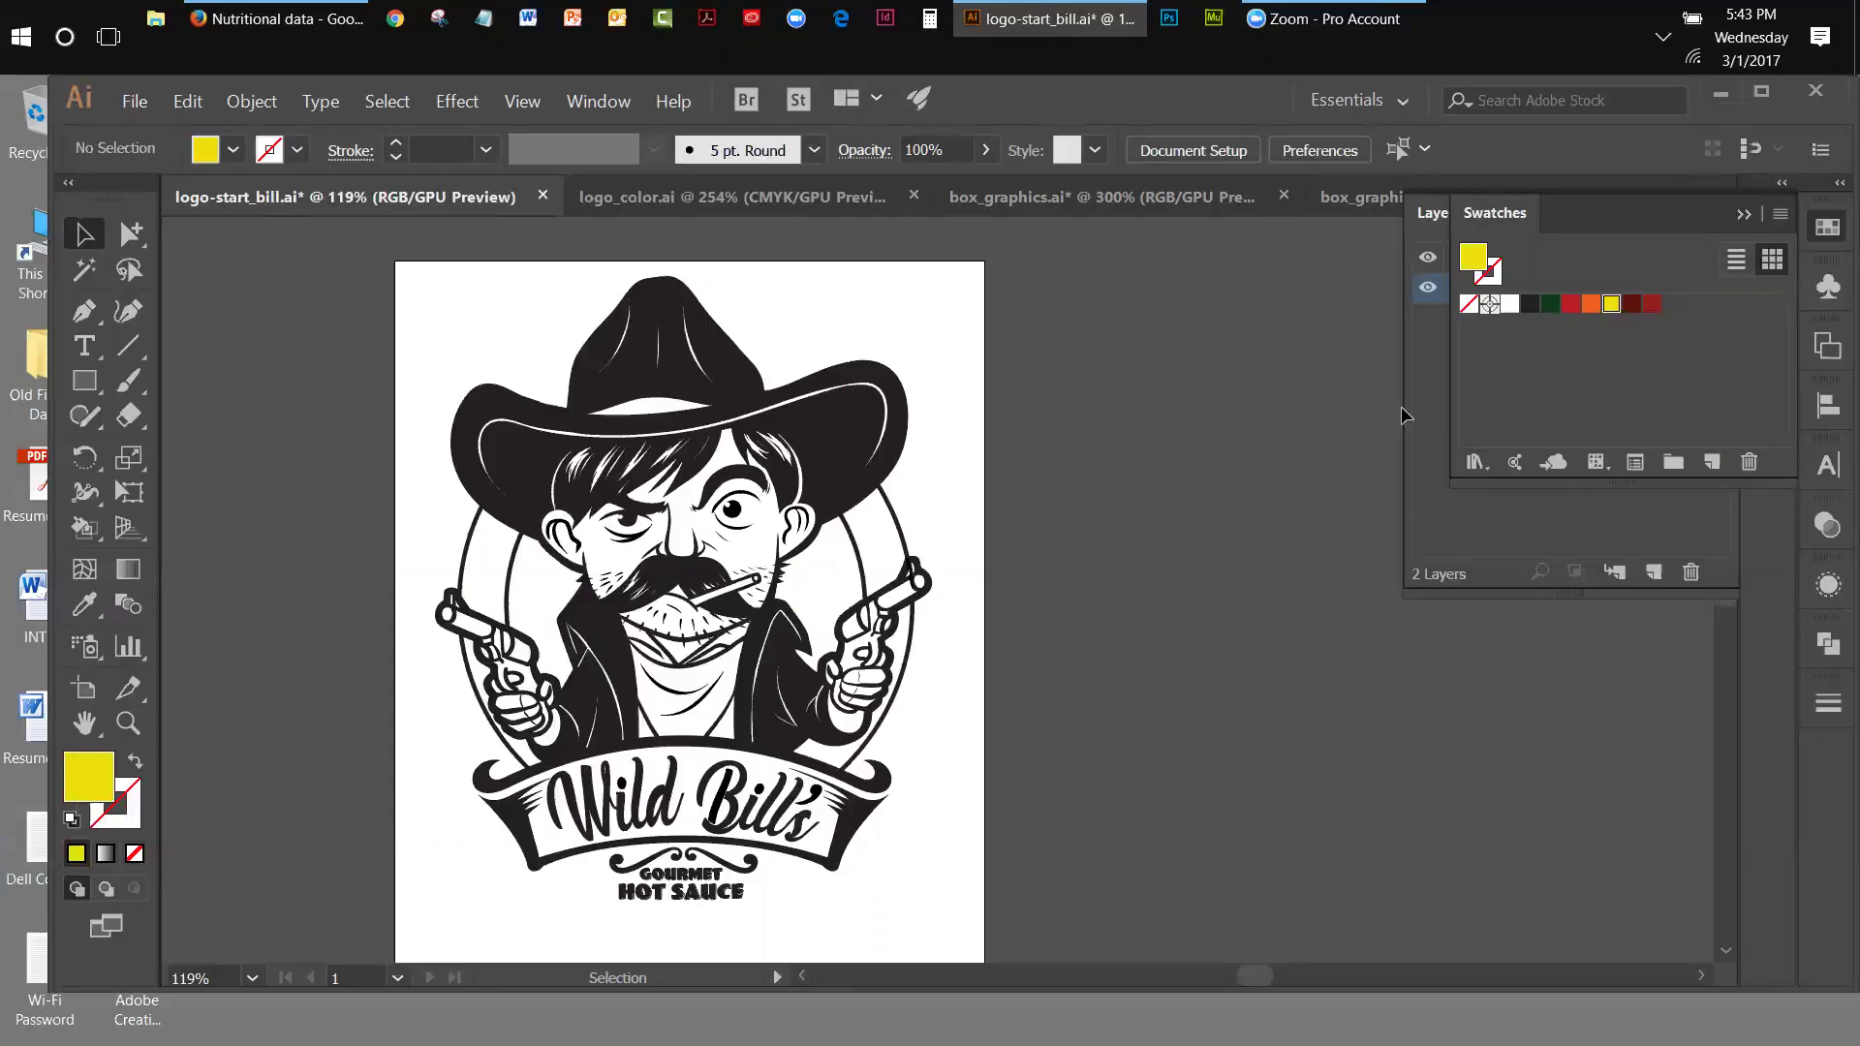
{"action": "left_click", "coordinate": [1745, 213]}
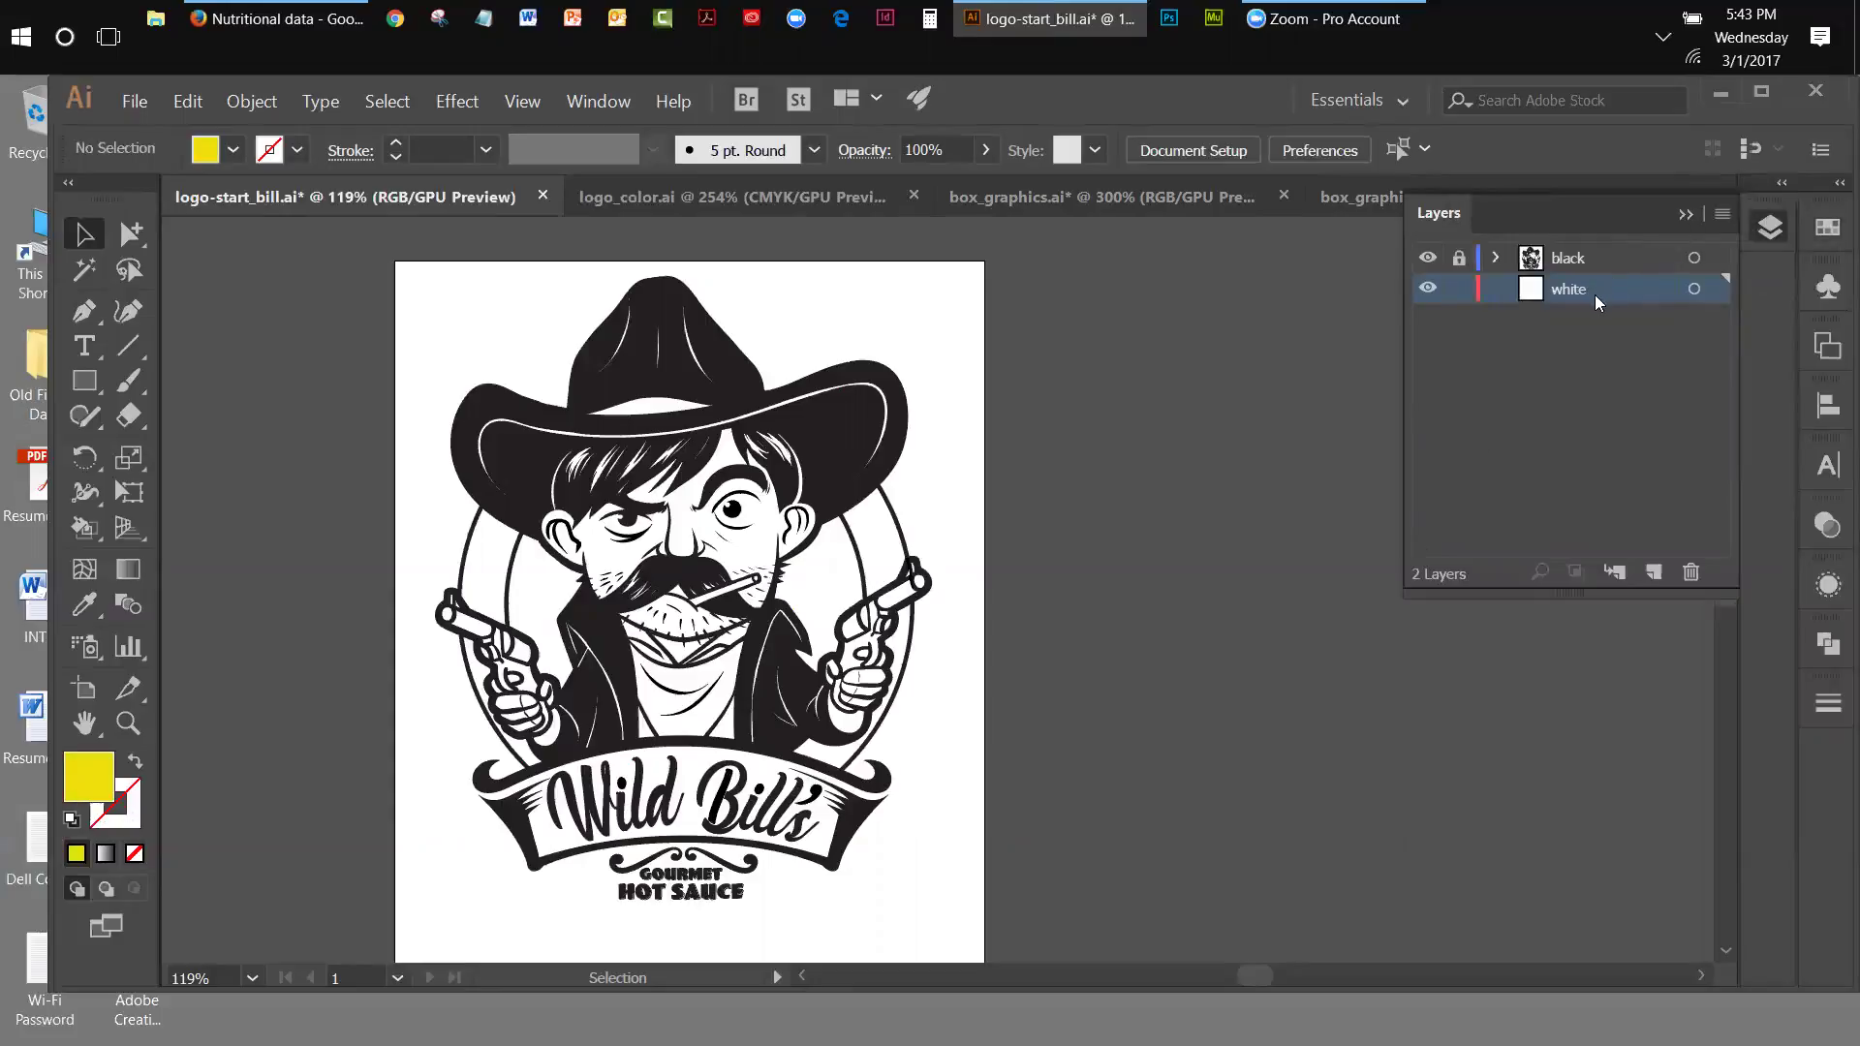
{"action": "left_click", "coordinate": [1687, 217]}
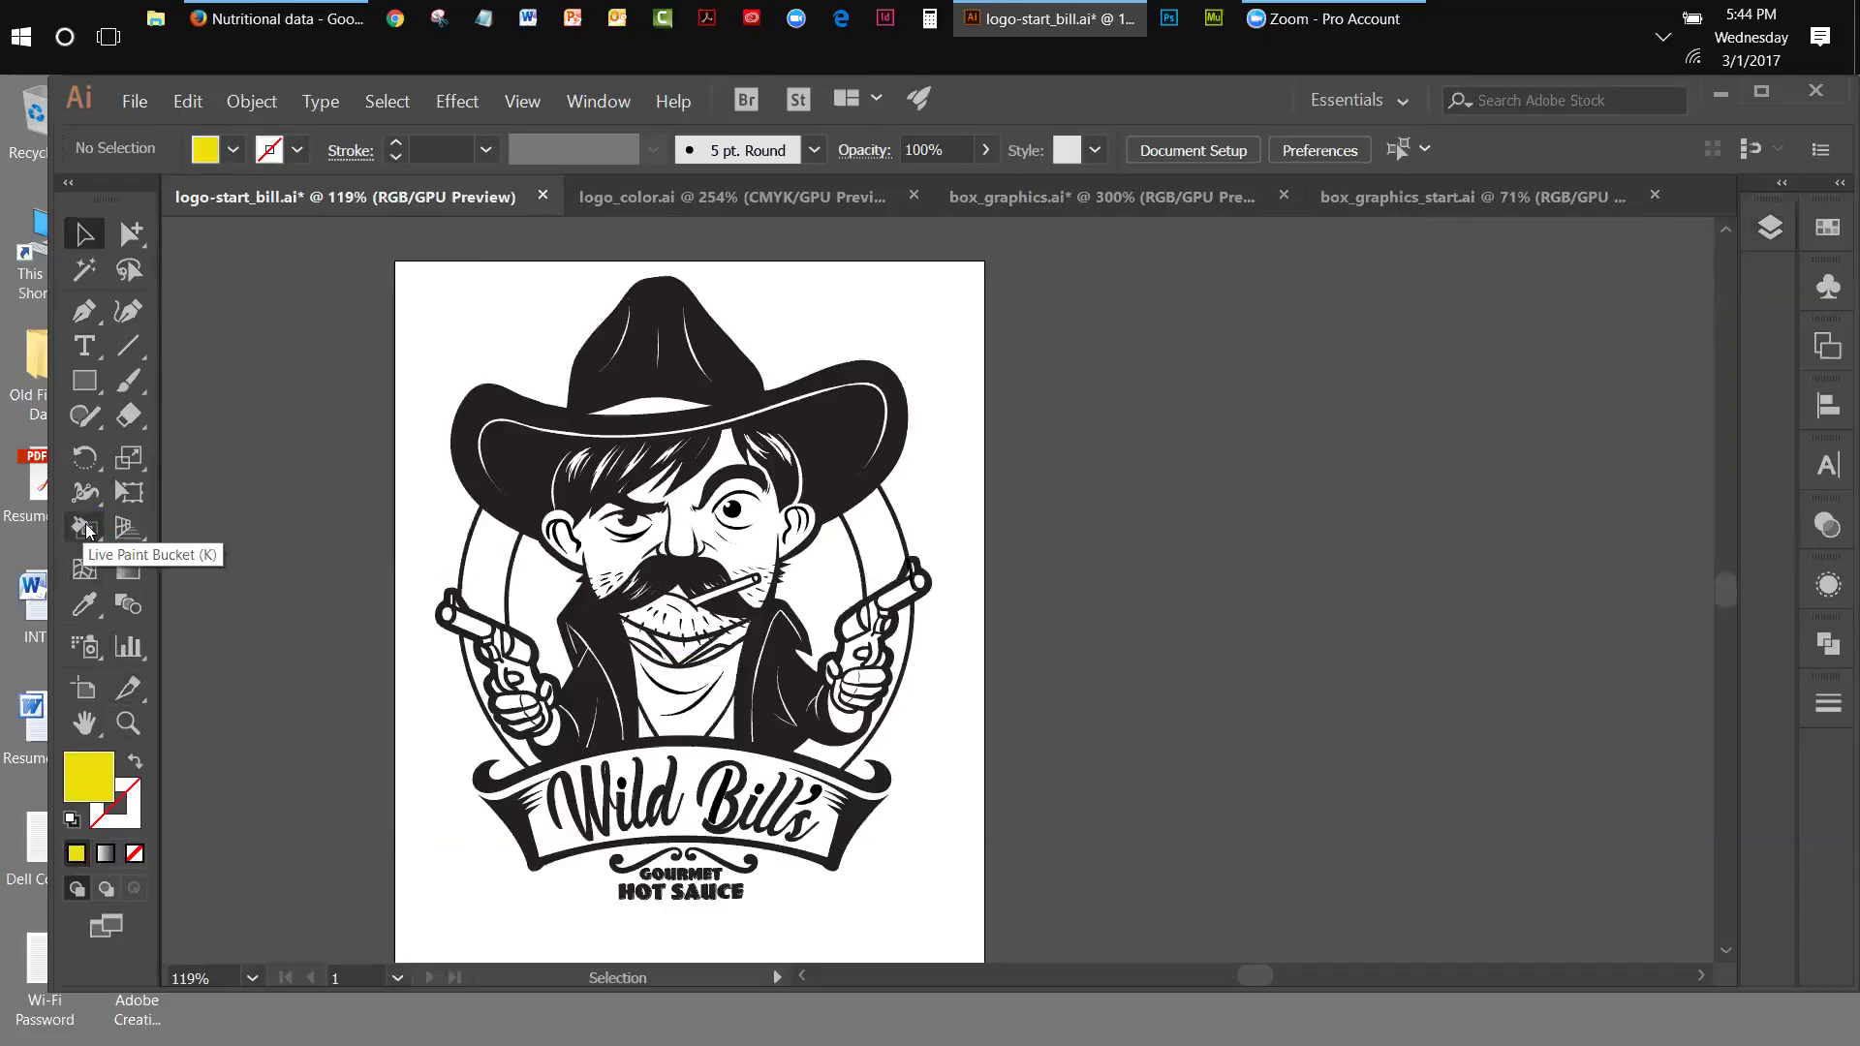
- Activate the Paintbrush and swap fill and stroke so that it paints with a yellow stroke and no fill
{"action": "left_click", "coordinate": [131, 381]}
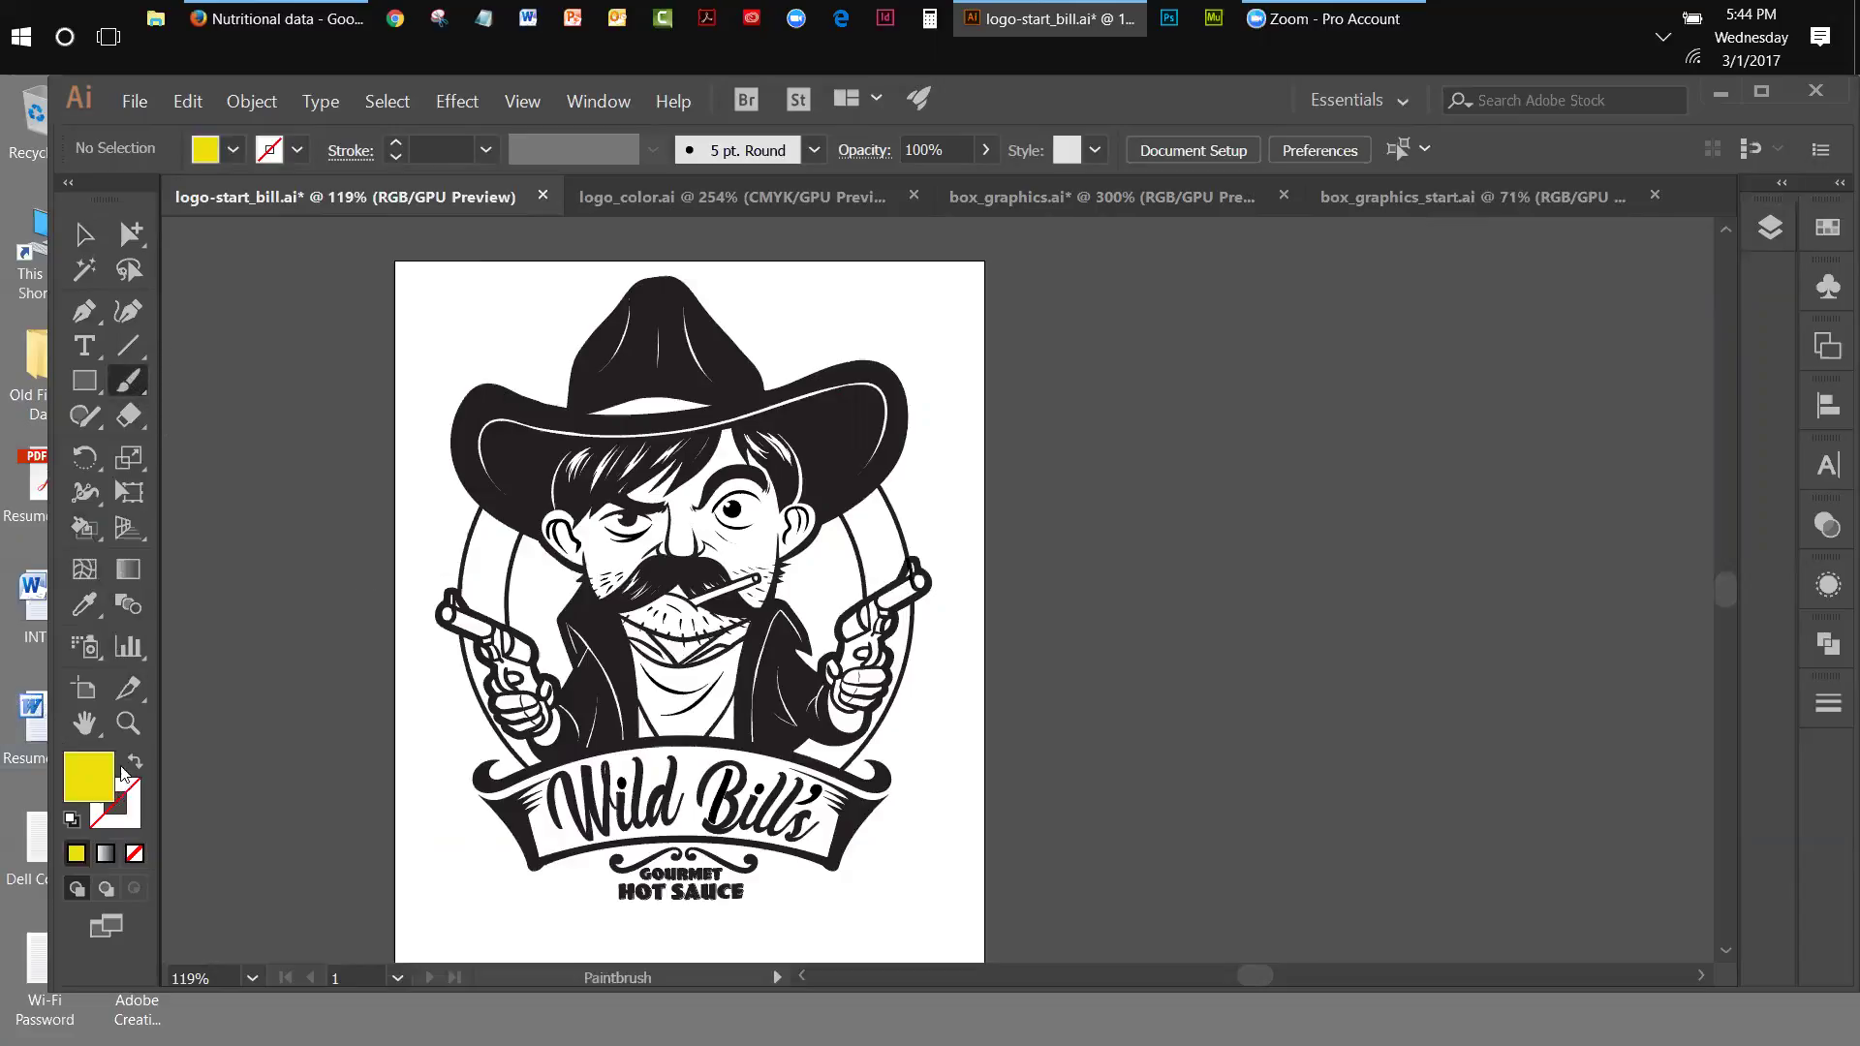
{"action": "left_click", "coordinate": [129, 724]}
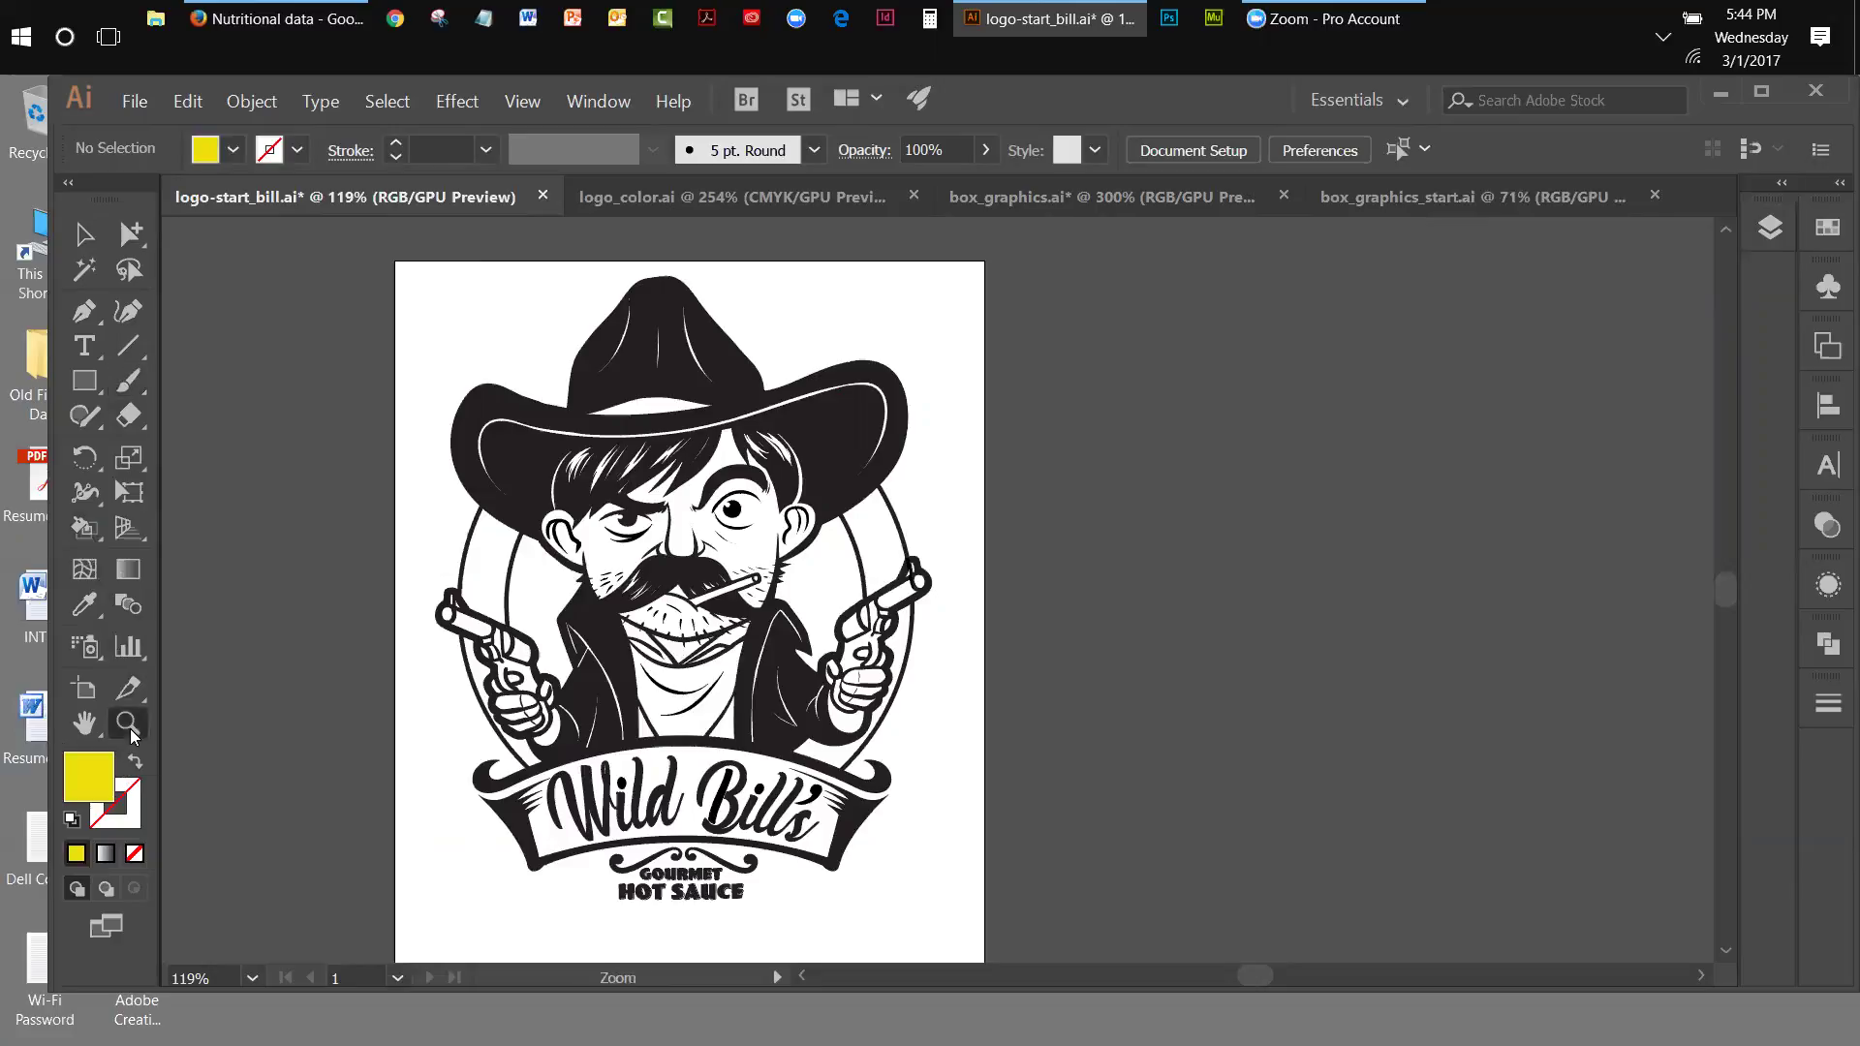
{"action": "left_click", "coordinate": [441, 725]}
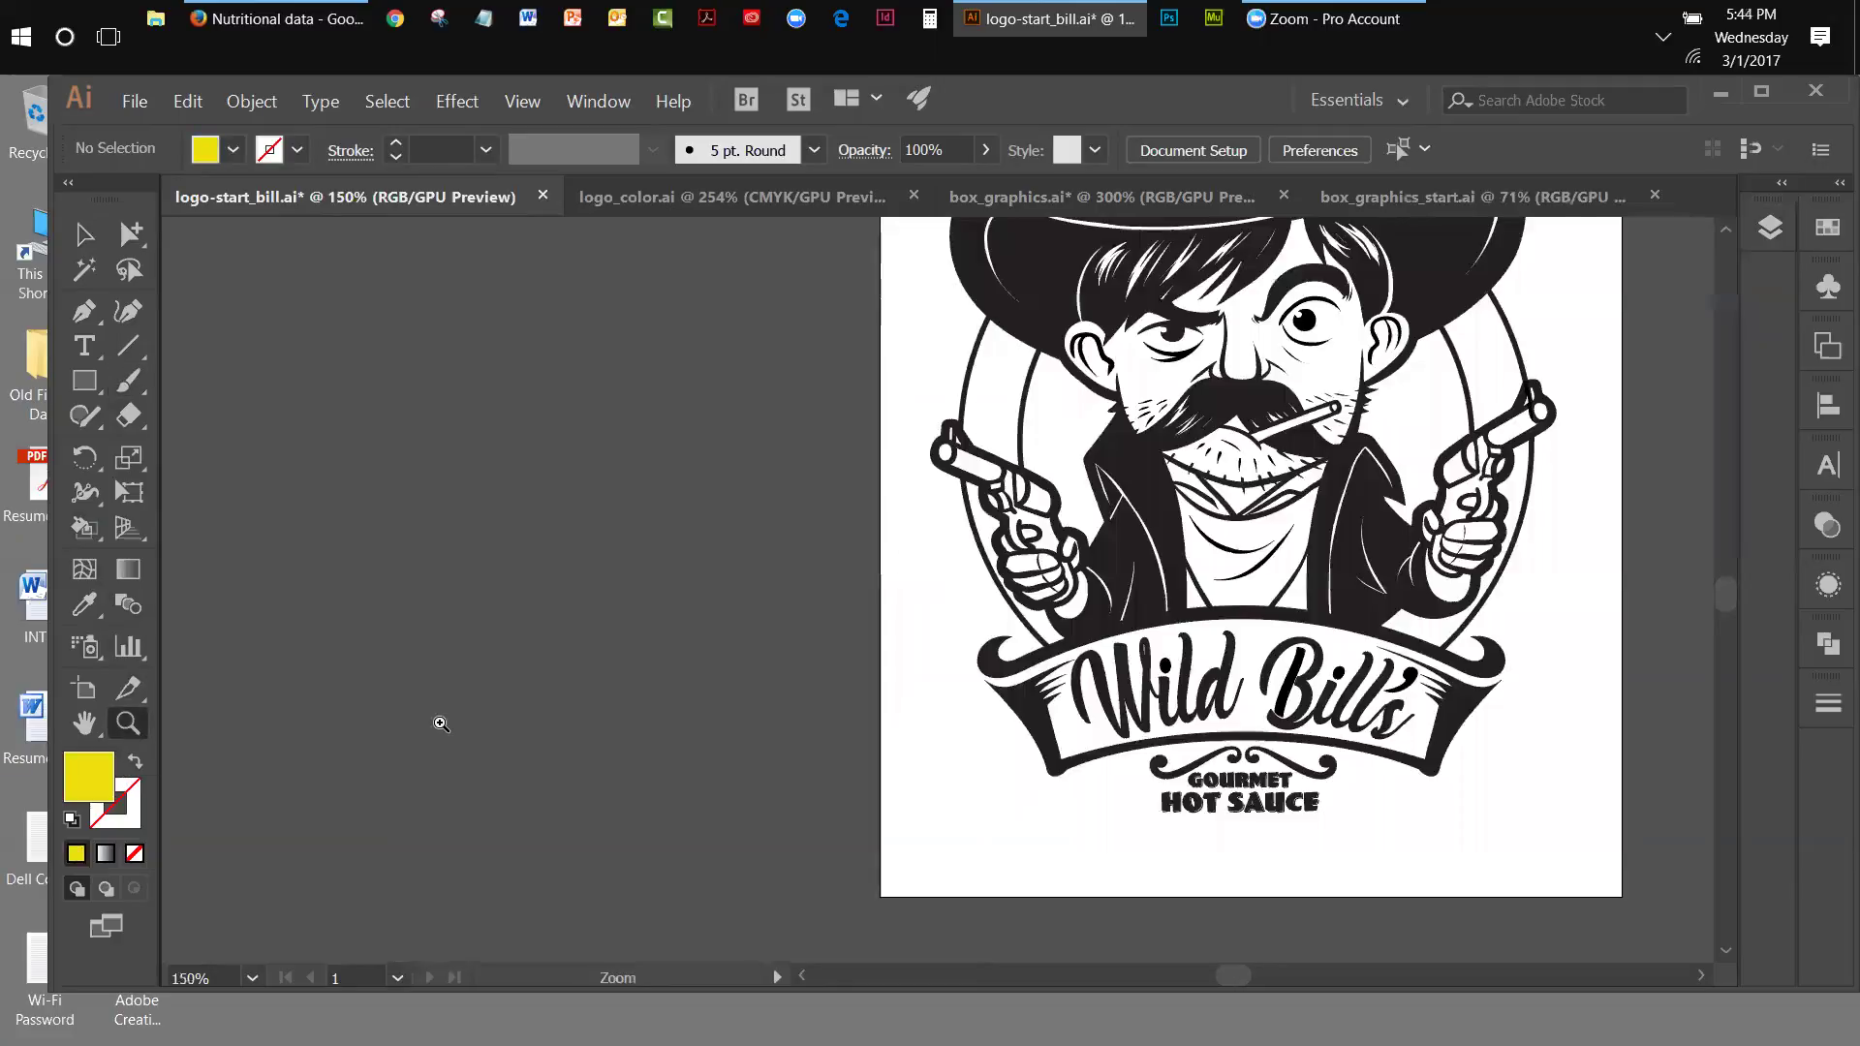
{"action": "left_click", "coordinate": [1189, 685]}
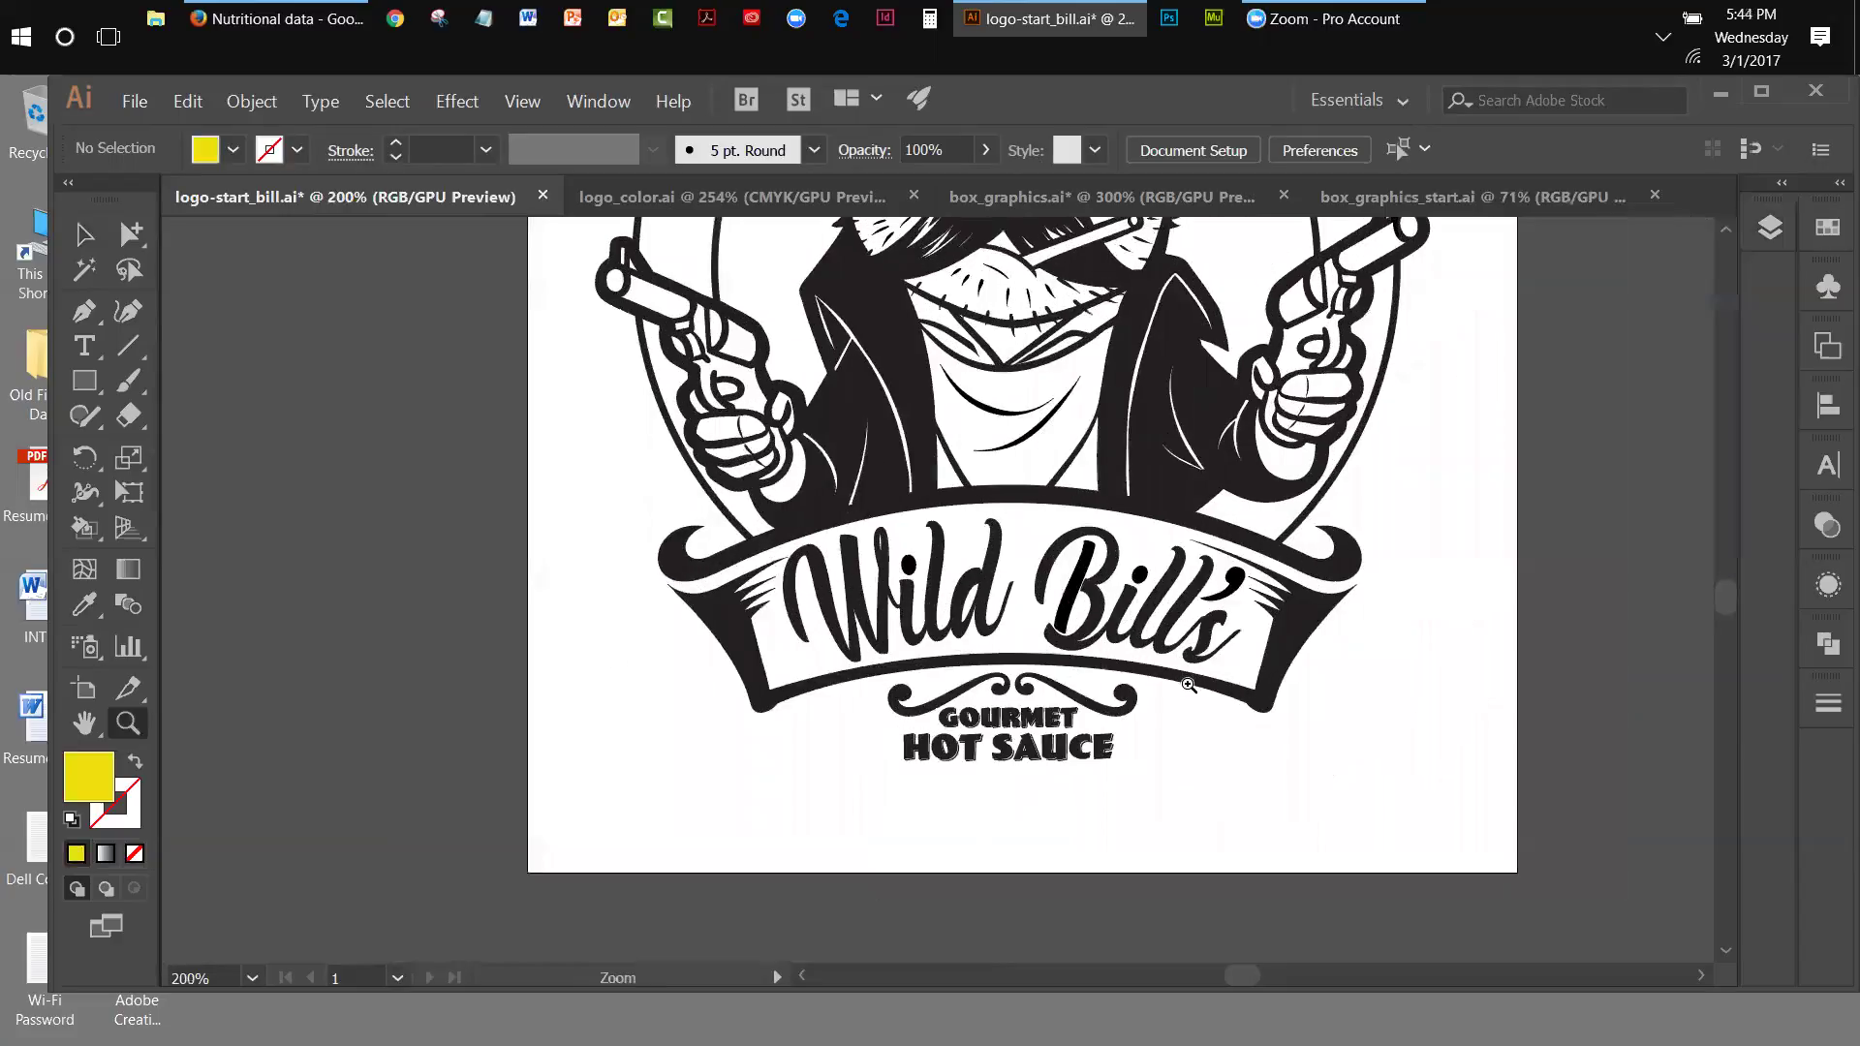
{"action": "left_click", "coordinate": [139, 381]}
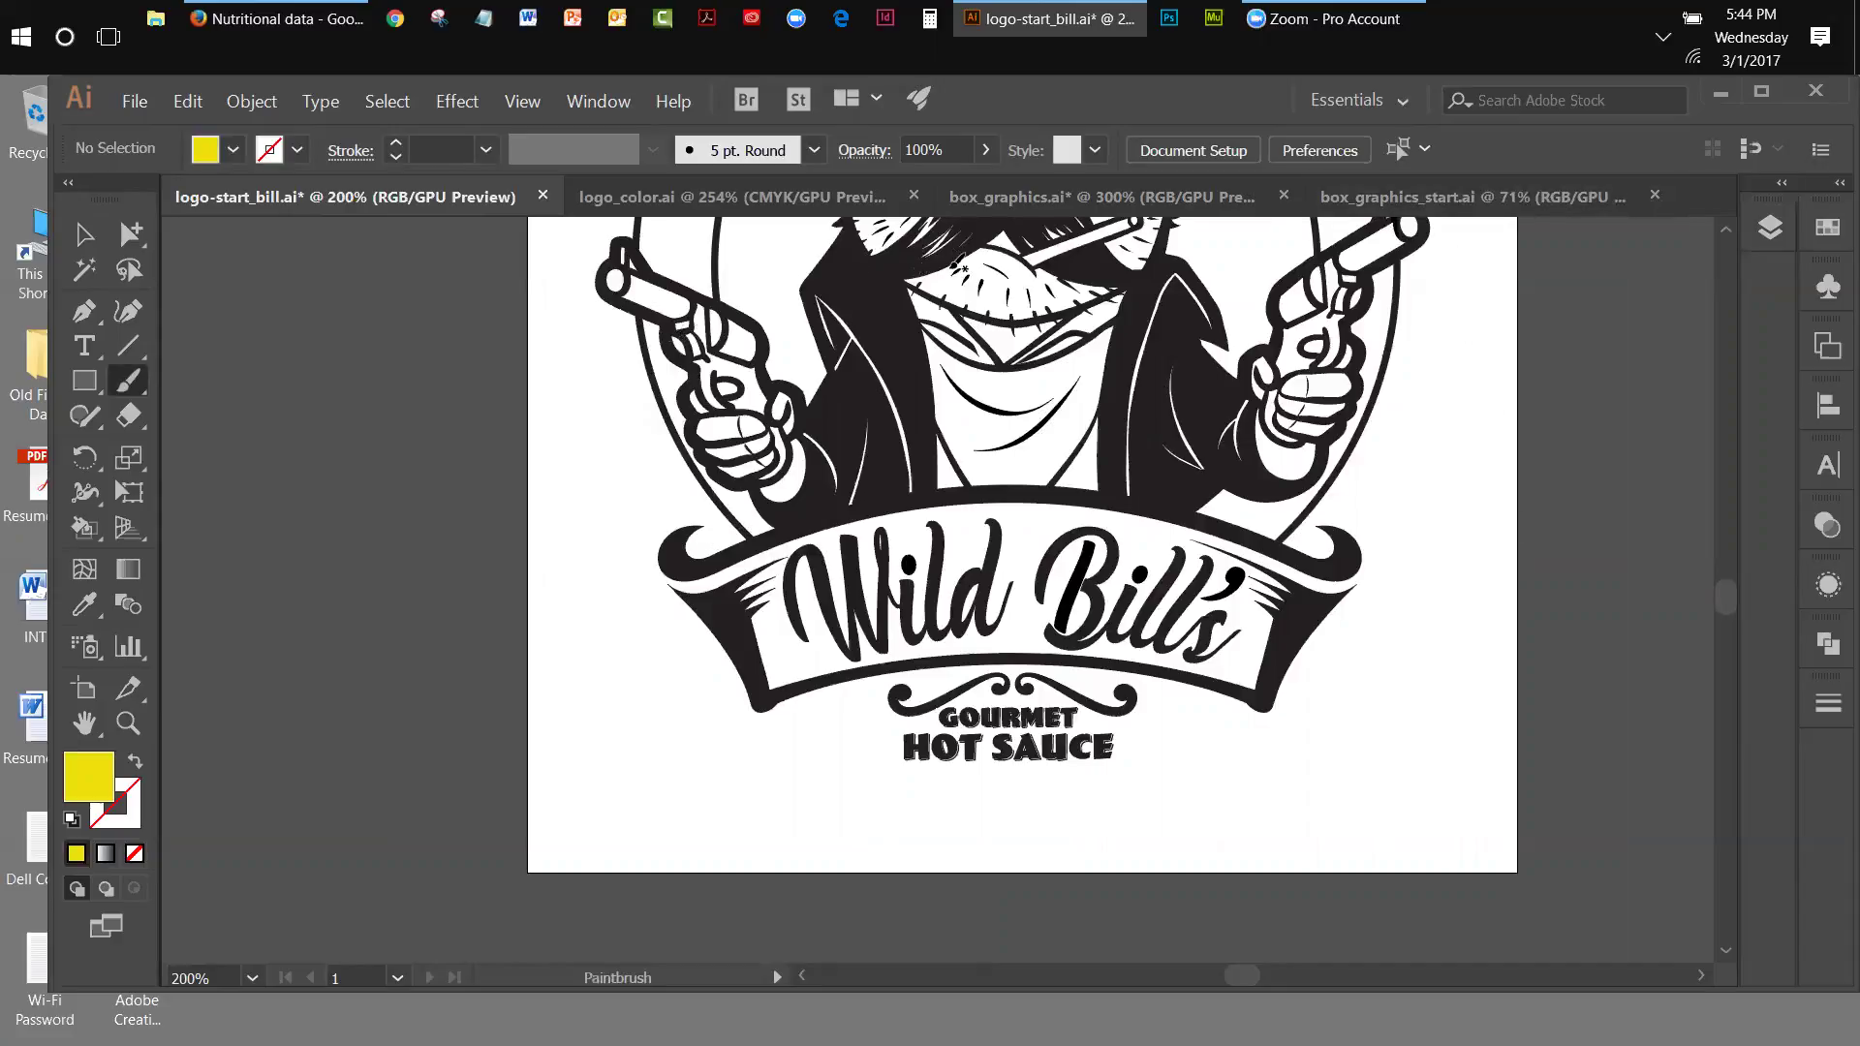
{"action": "left_click", "coordinate": [814, 150]}
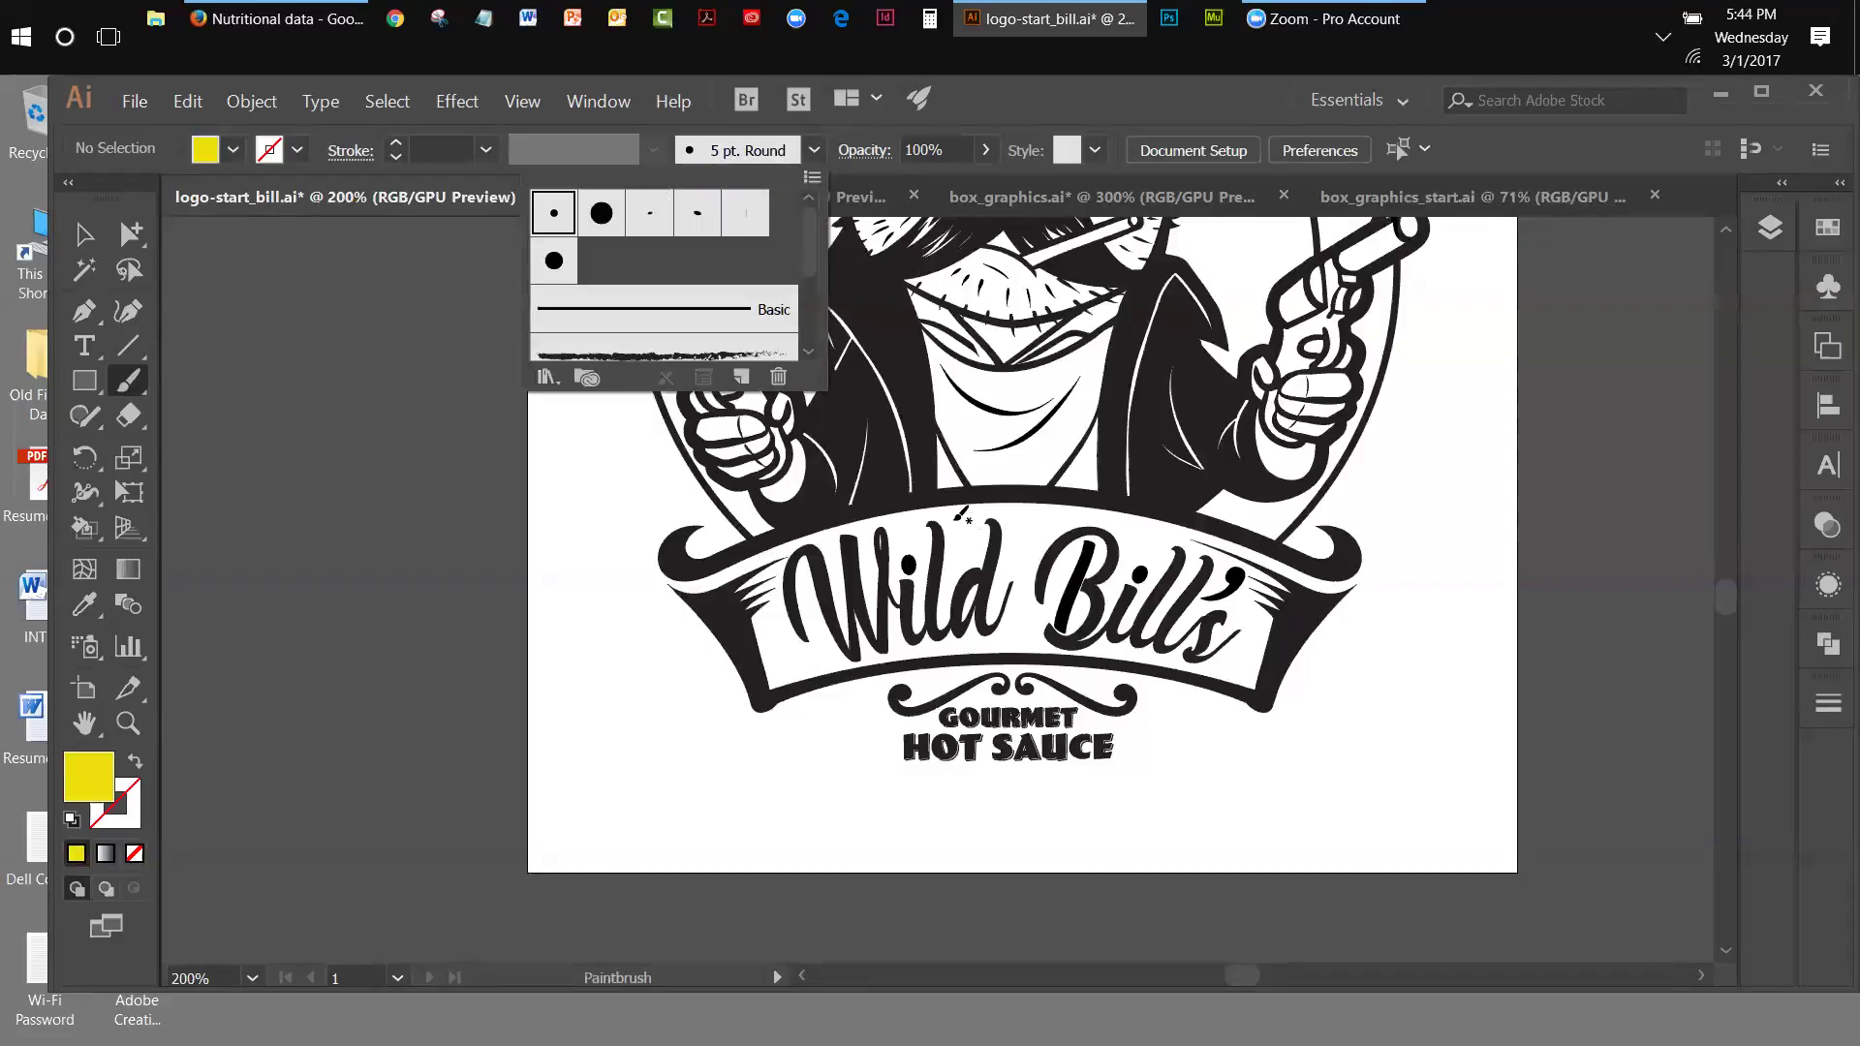
{"action": "key", "text": "shift+x"}
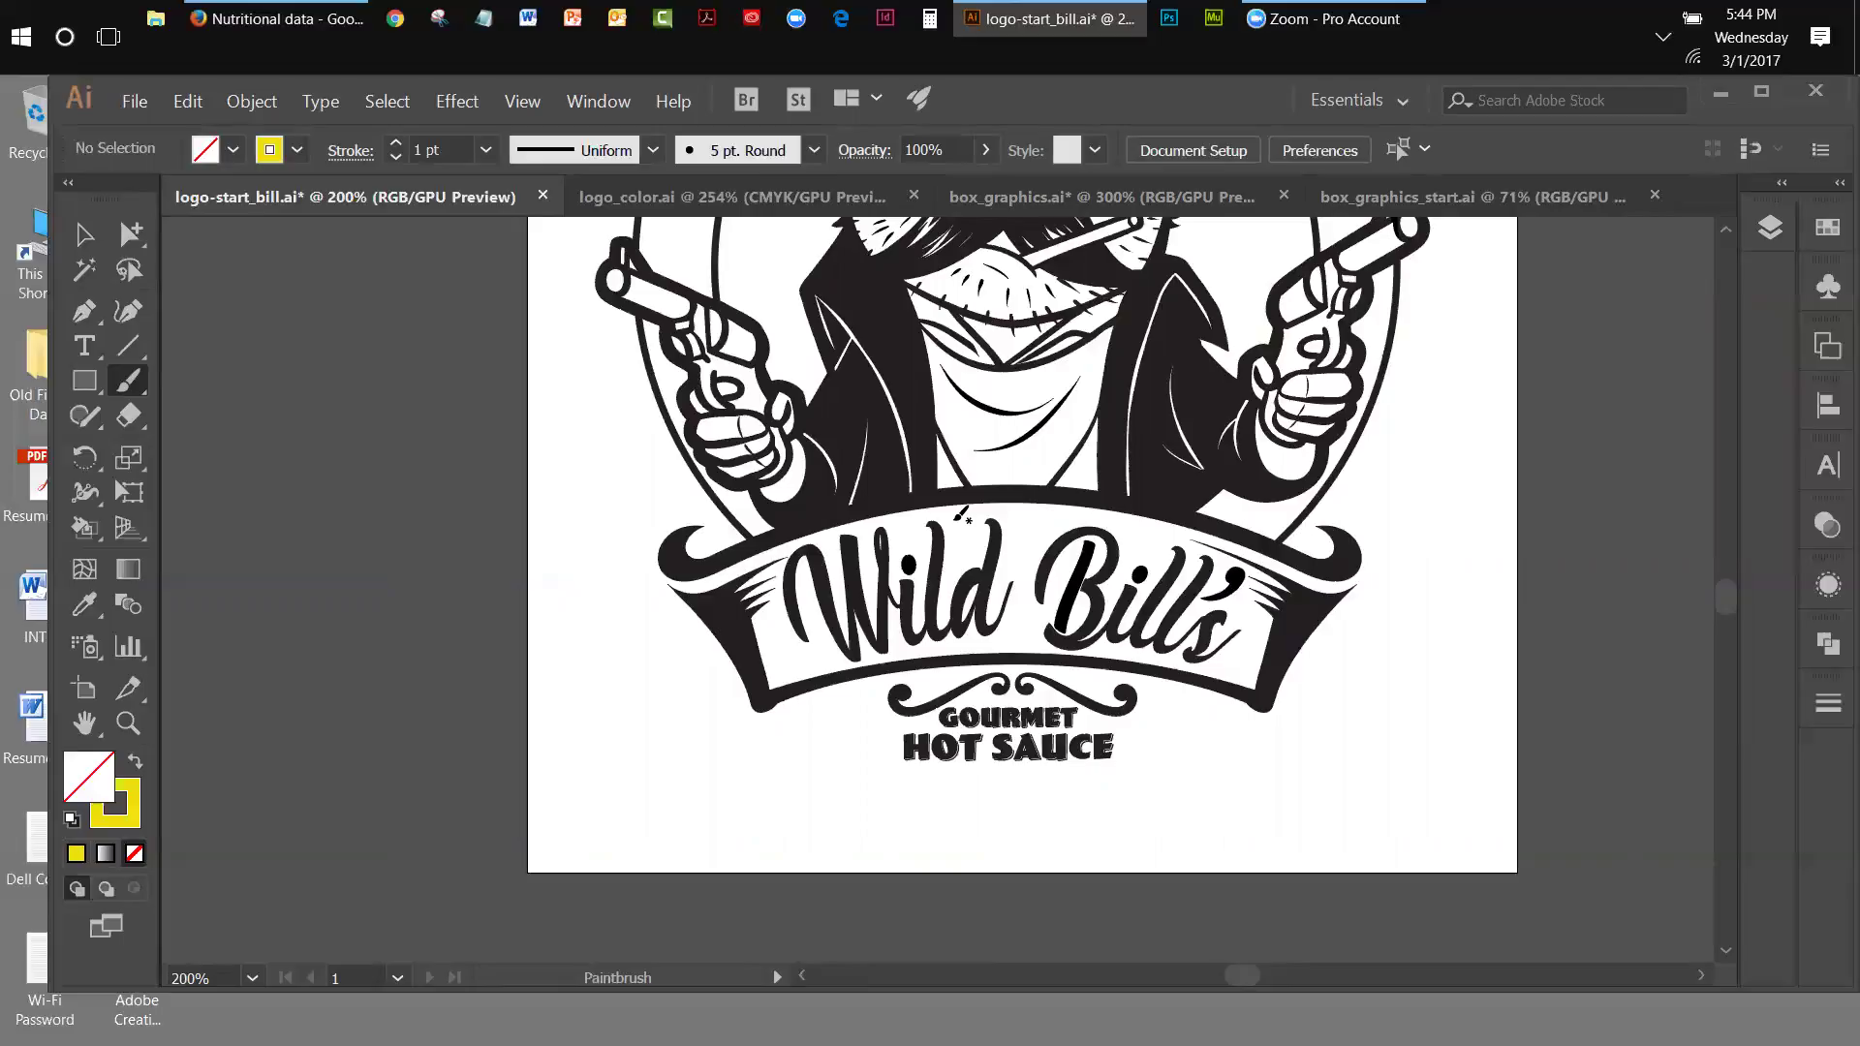
- Choose the 15 pt. Round brush for the Paintbrush
{"action": "left_click", "coordinate": [813, 150]}
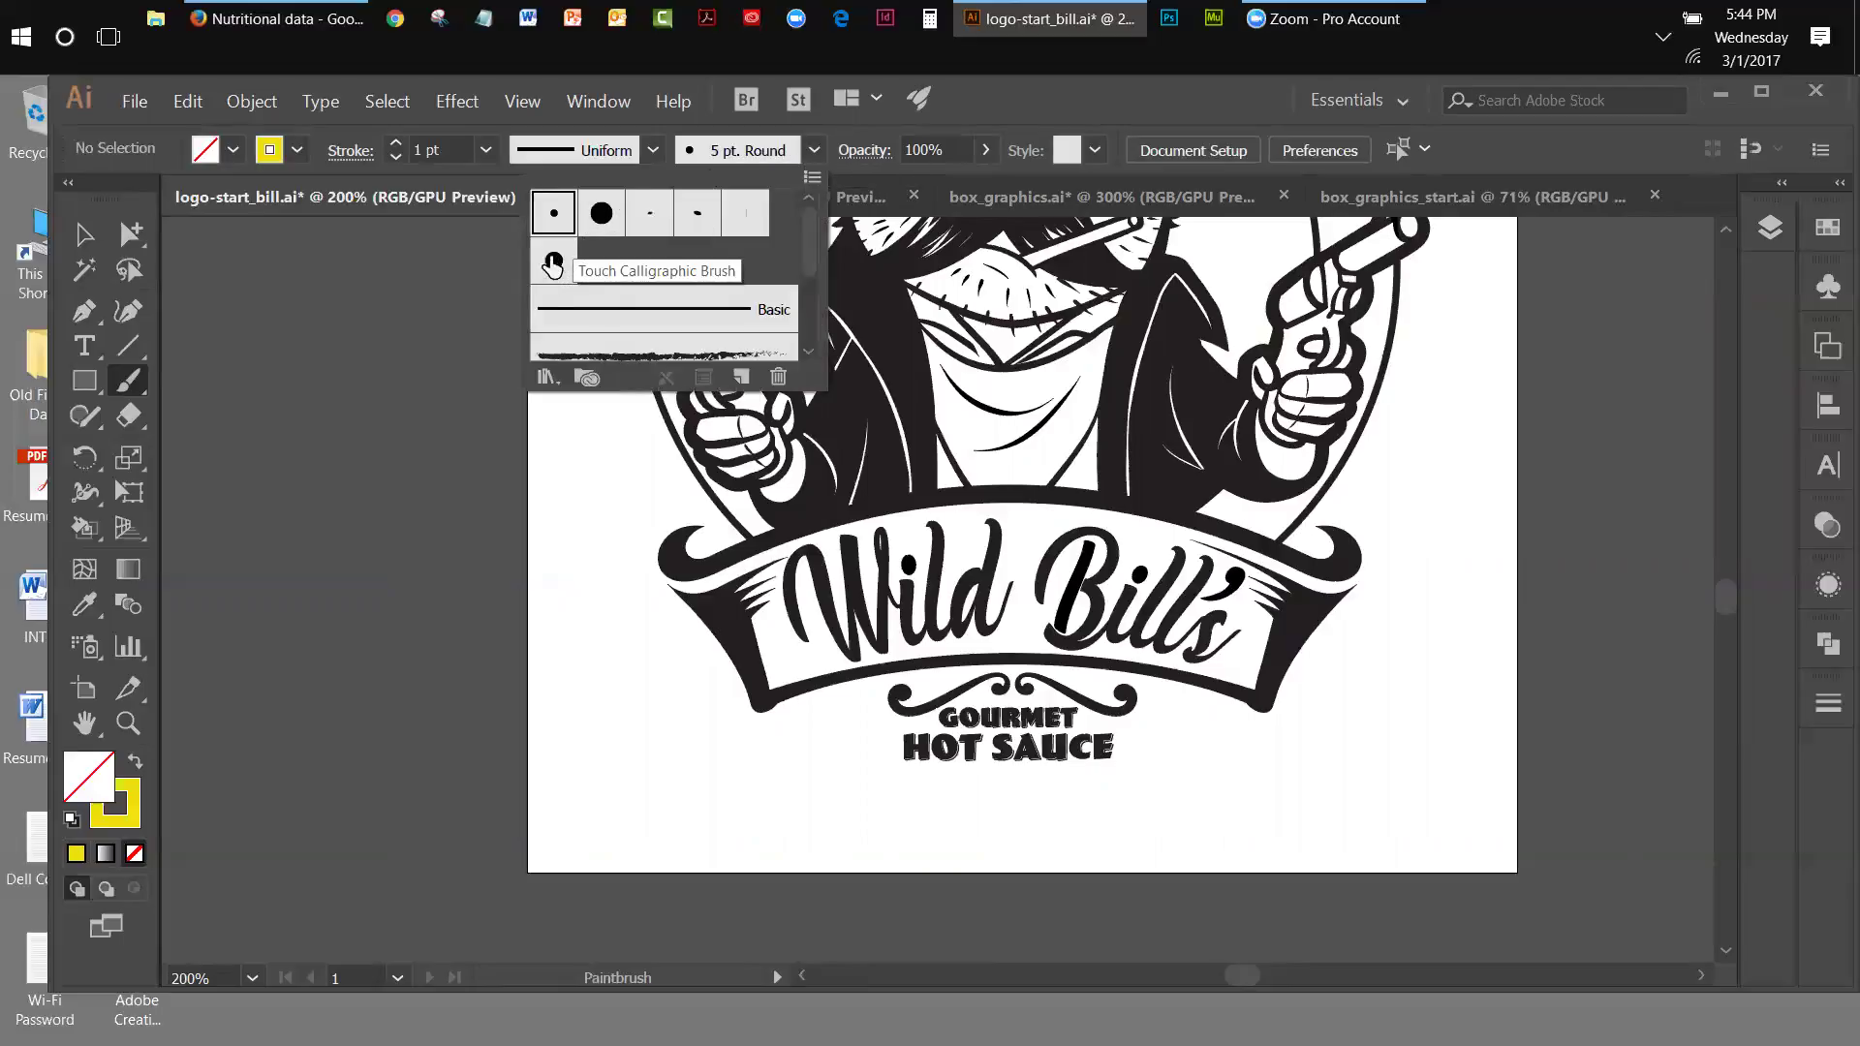
{"action": "left_click", "coordinate": [599, 215]}
{"action": "left_click", "coordinate": [735, 571]}
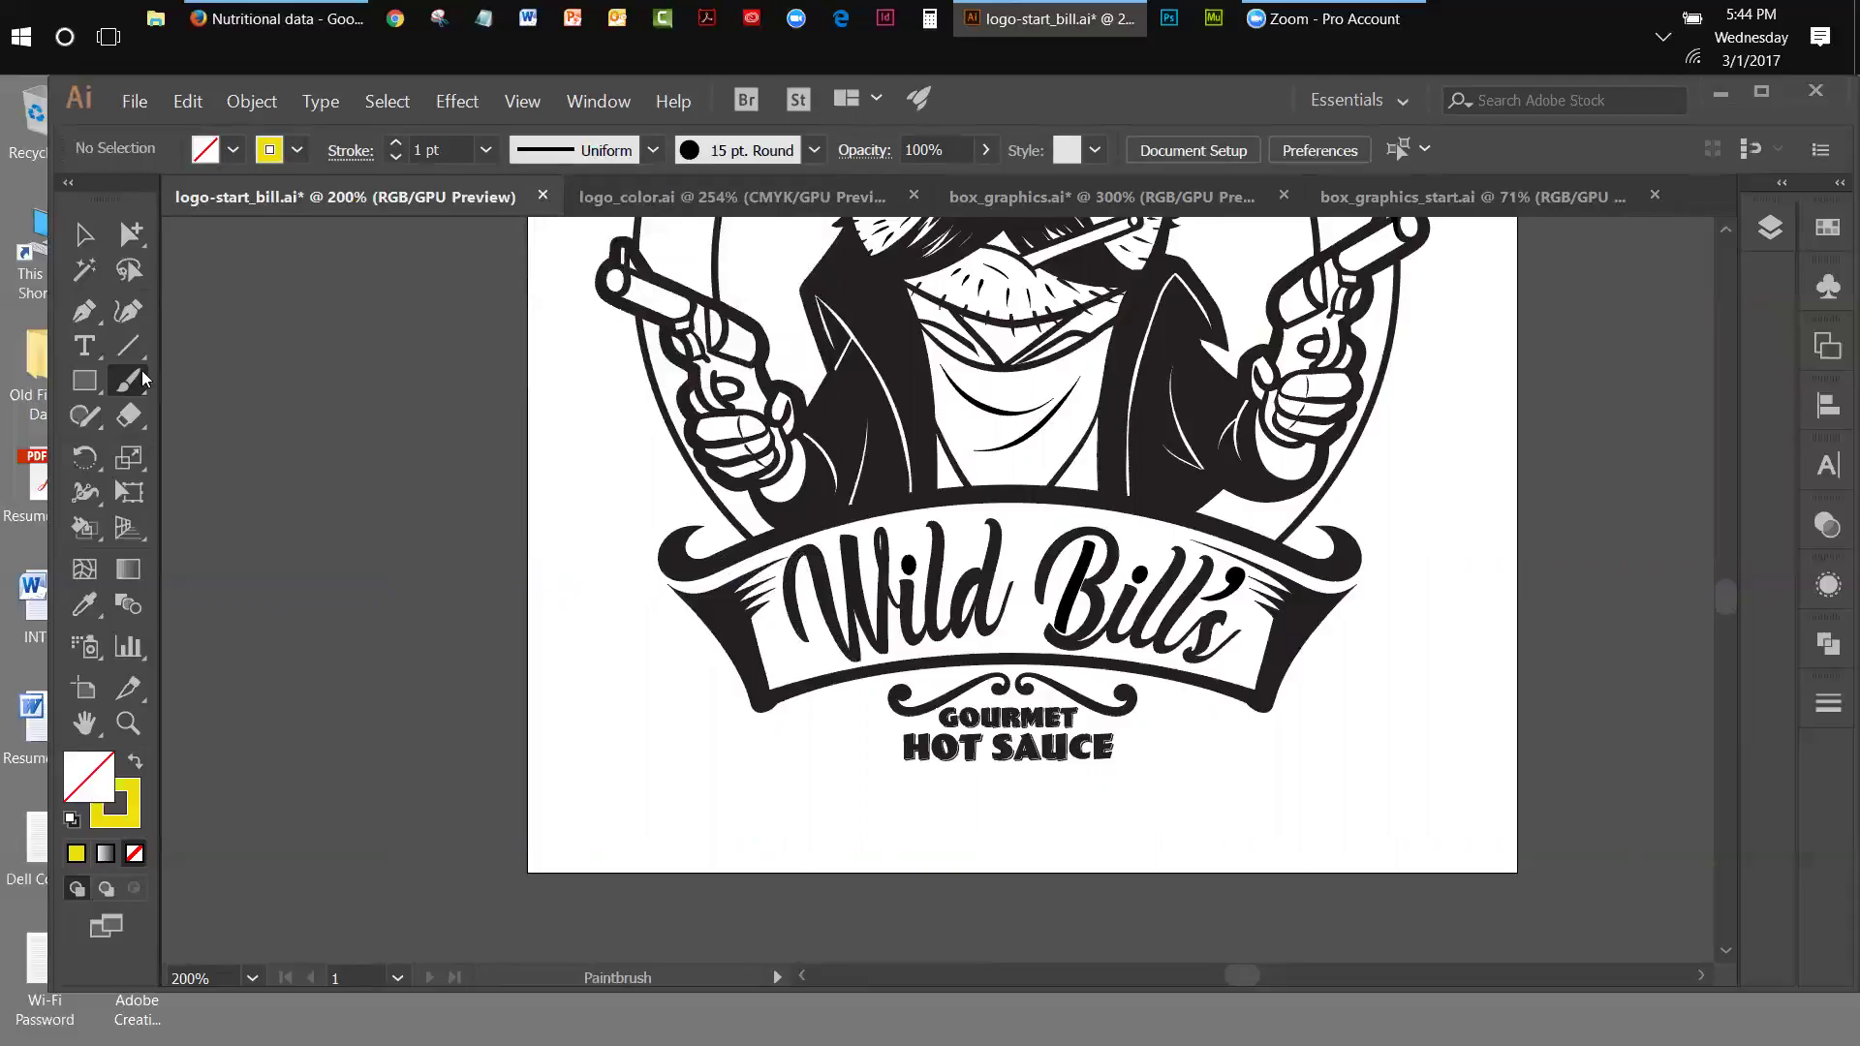
- Paint the left half of the banner and its curled end yellow on the white layer, beneath the black artwork
{"action": "left_click", "coordinate": [1771, 225]}
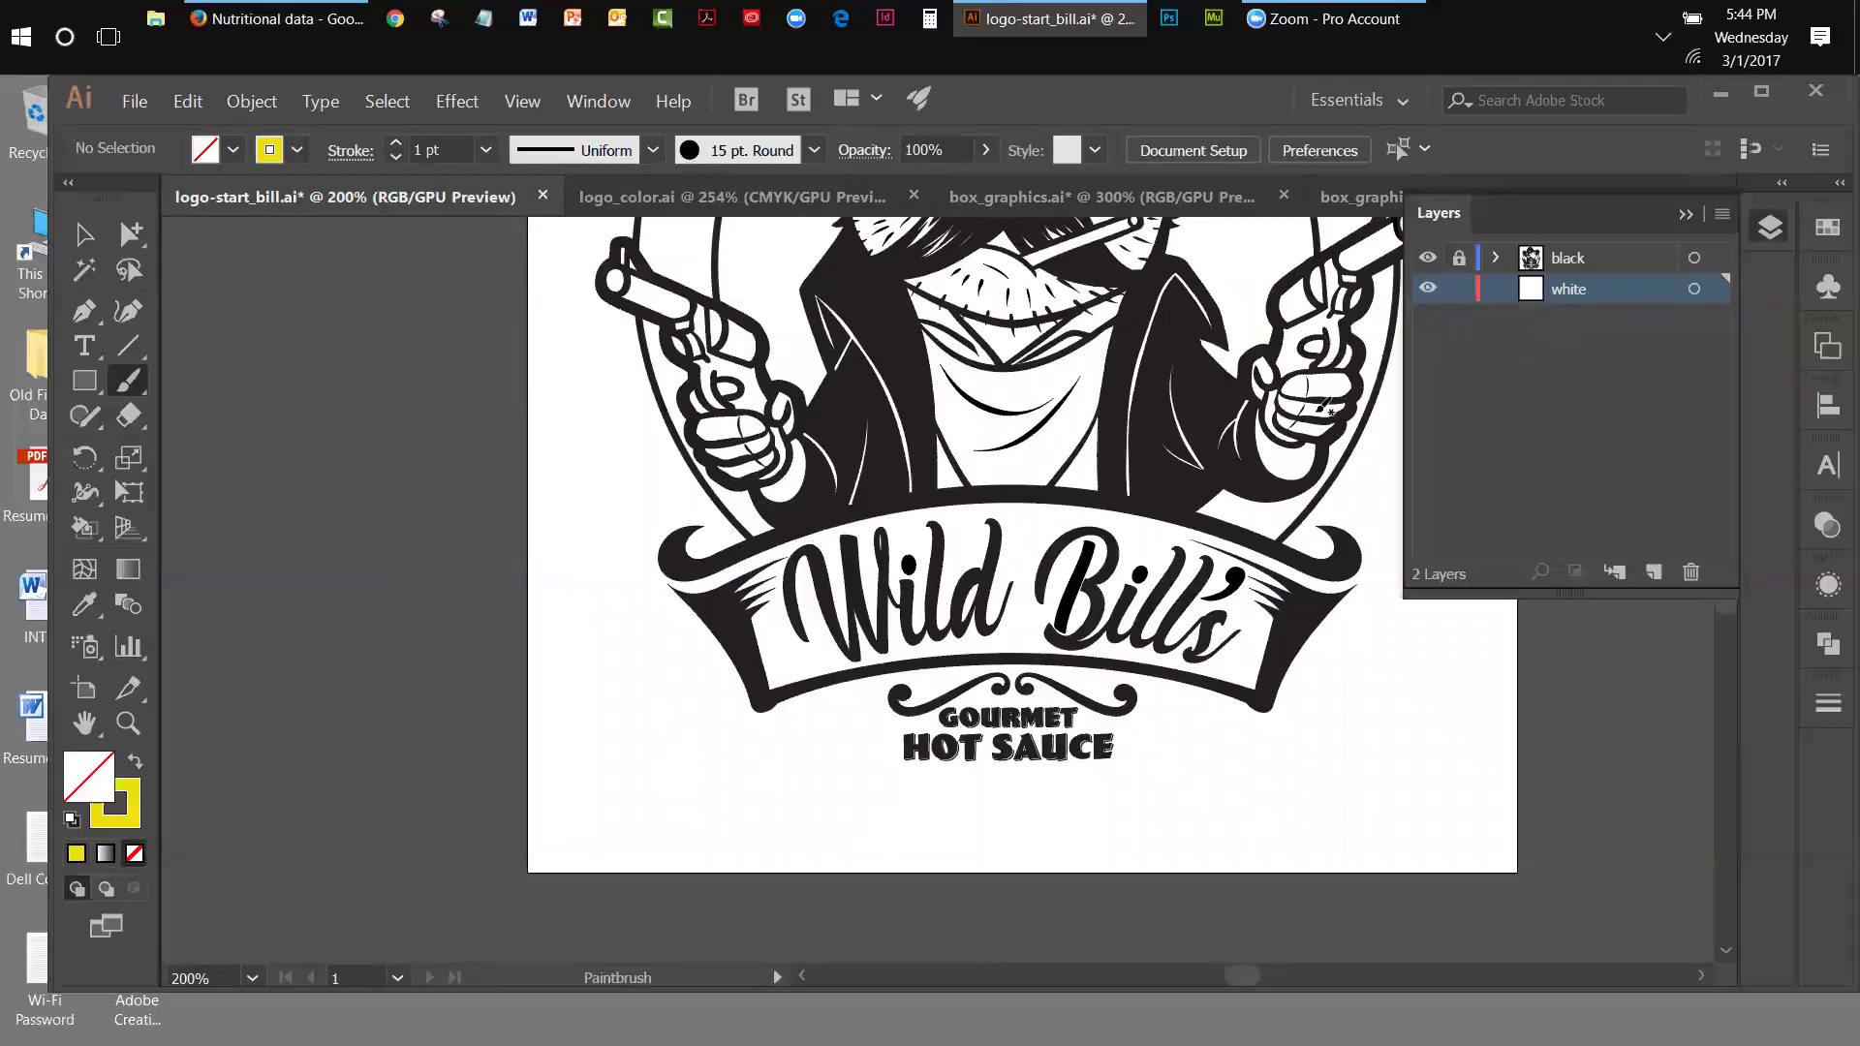
{"action": "left_click_drag", "start_coordinate": [949, 564], "coordinate": [1053, 561]}
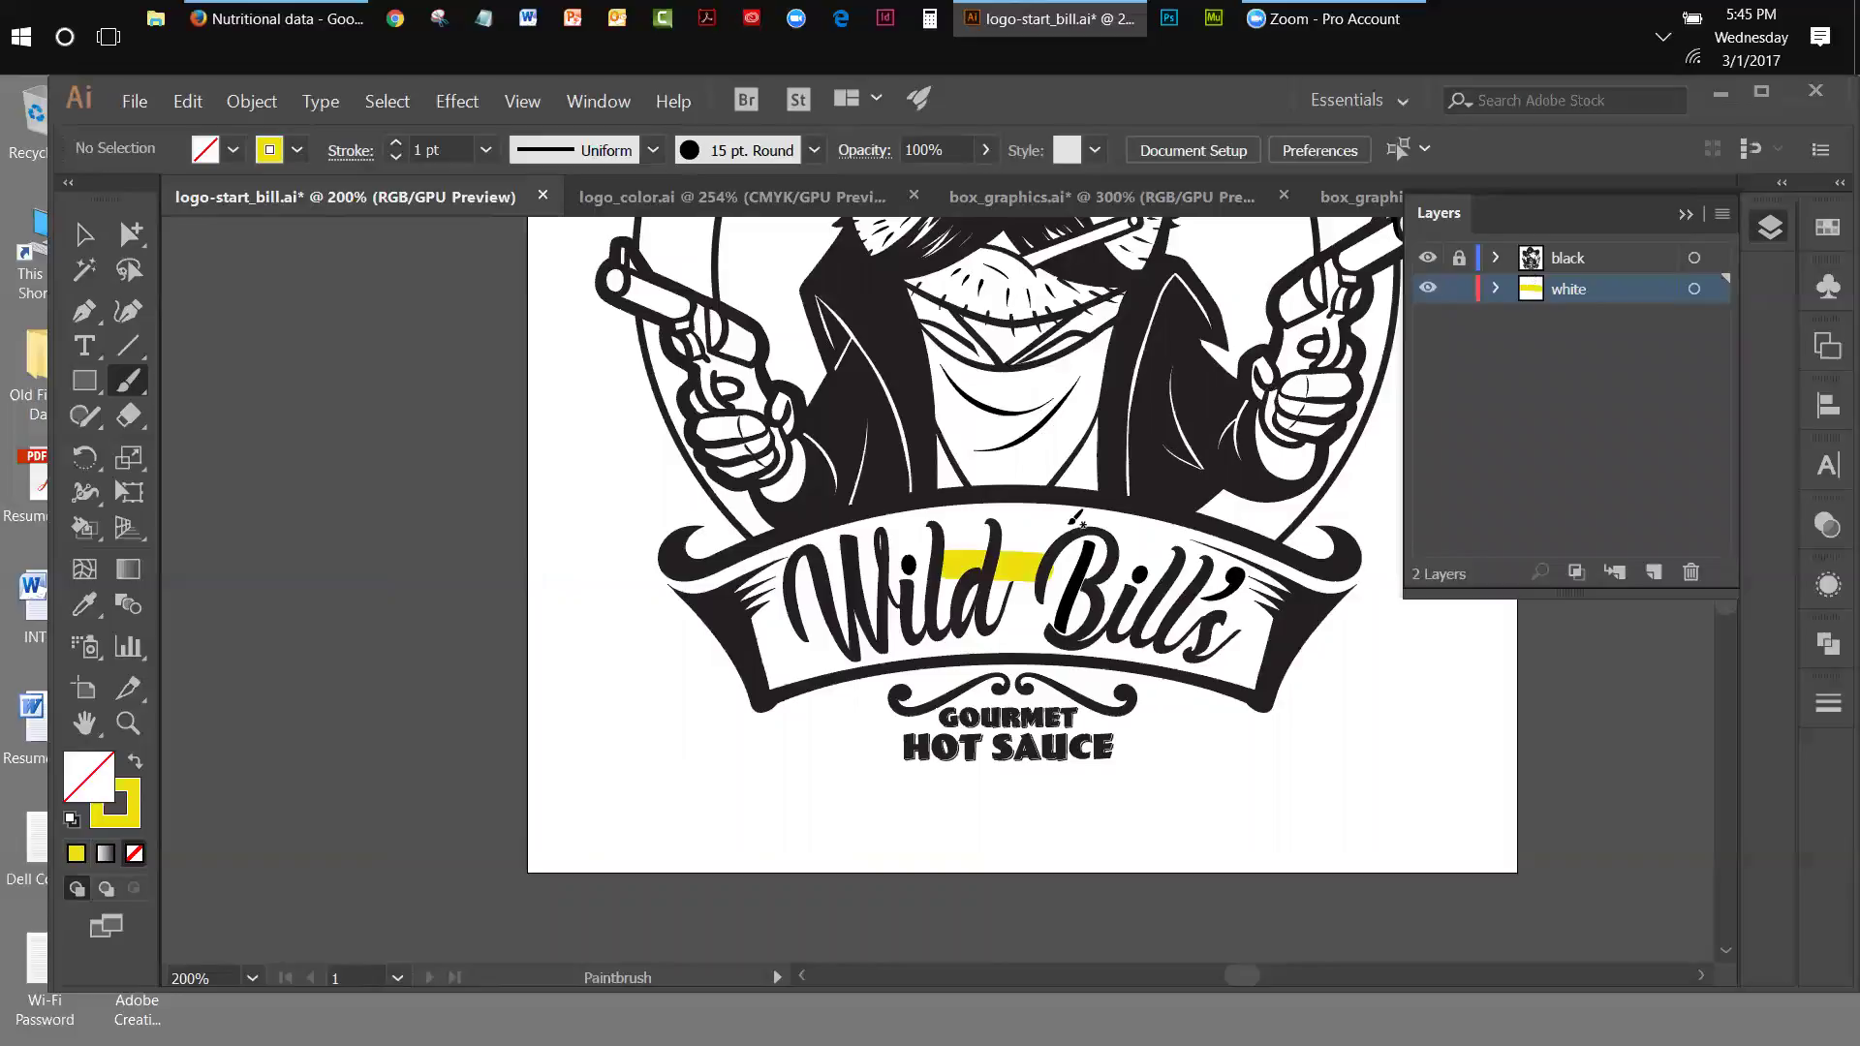
{"action": "left_click_drag", "start_coordinate": [1012, 497], "coordinate": [1013, 640]}
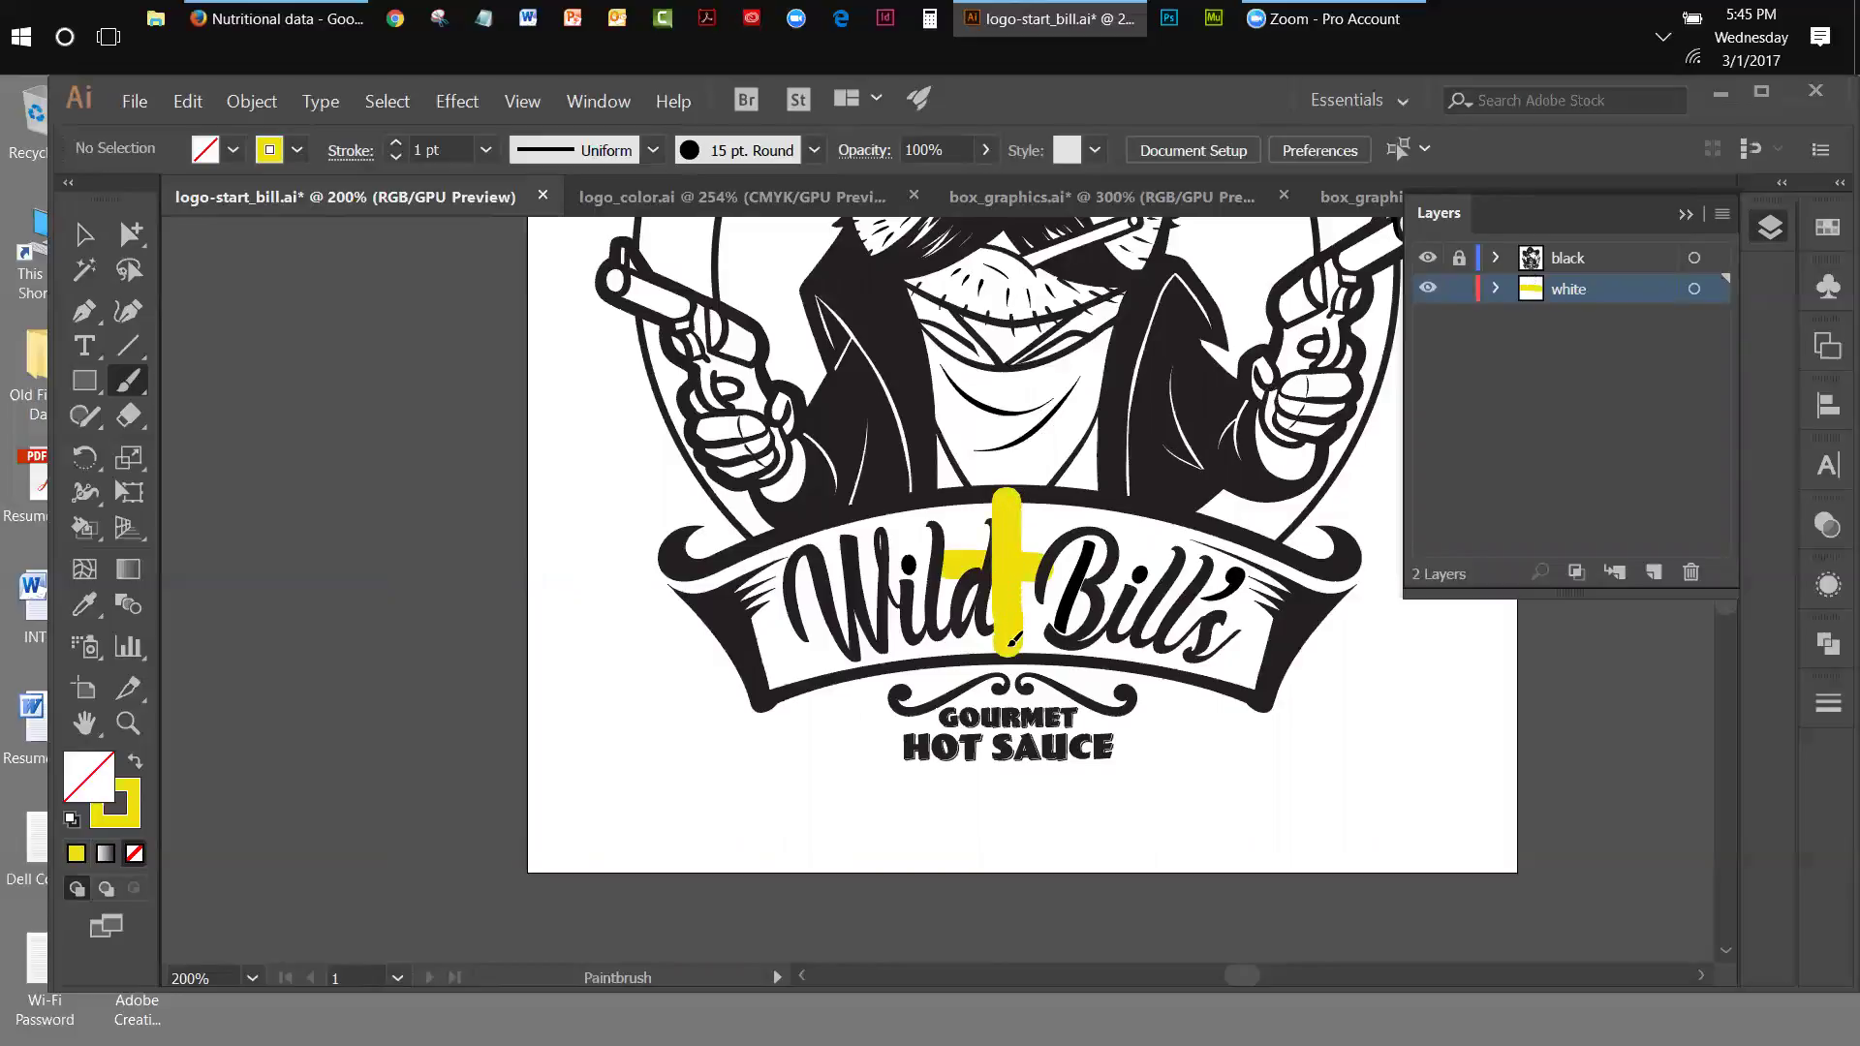
{"action": "mouse_move", "coordinate": [1010, 502]}
{"action": "left_mouse_down"}
{"action": "mouse_move", "coordinate": [732, 578]}
{"action": "mouse_move", "coordinate": [789, 680]}
{"action": "mouse_move", "coordinate": [1005, 636]}
{"action": "mouse_move", "coordinate": [935, 616]}
{"action": "mouse_move", "coordinate": [781, 647]}
{"action": "mouse_move", "coordinate": [758, 577]}
{"action": "mouse_move", "coordinate": [768, 611]}
{"action": "mouse_move", "coordinate": [774, 582]}
{"action": "mouse_move", "coordinate": [805, 626]}
{"action": "mouse_move", "coordinate": [802, 566]}
{"action": "mouse_move", "coordinate": [827, 622]}
{"action": "mouse_move", "coordinate": [822, 560]}
{"action": "mouse_move", "coordinate": [848, 556]}
{"action": "mouse_move", "coordinate": [846, 610]}
{"action": "mouse_move", "coordinate": [874, 548]}
{"action": "mouse_move", "coordinate": [906, 610]}
{"action": "mouse_move", "coordinate": [925, 560]}
{"action": "mouse_move", "coordinate": [905, 541]}
{"action": "mouse_move", "coordinate": [930, 544]}
{"action": "mouse_move", "coordinate": [945, 608]}
{"action": "mouse_move", "coordinate": [949, 528]}
{"action": "mouse_move", "coordinate": [996, 615]}
{"action": "mouse_move", "coordinate": [984, 518]}
{"action": "mouse_move", "coordinate": [906, 568]}
{"action": "left_mouse_up"}
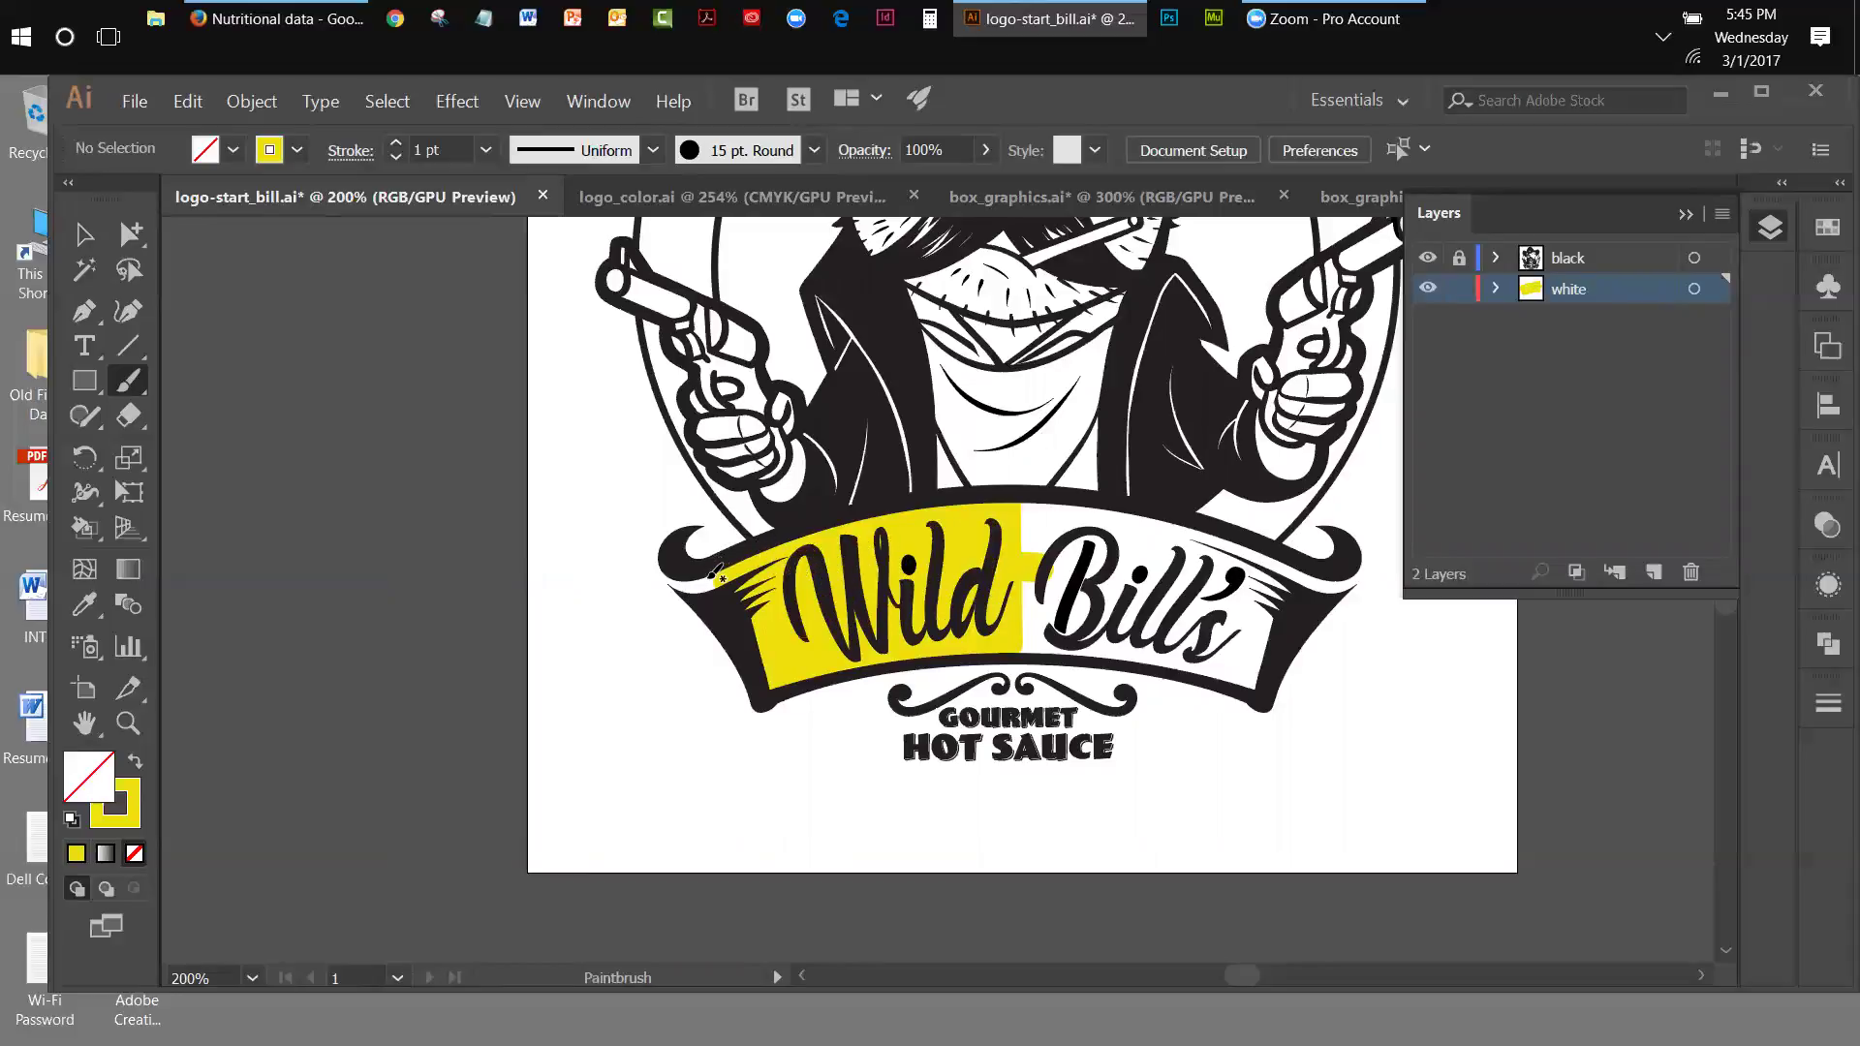
{"action": "mouse_move", "coordinate": [737, 578]}
{"action": "left_mouse_down"}
{"action": "mouse_move", "coordinate": [665, 564]}
{"action": "mouse_move", "coordinate": [705, 573]}
{"action": "left_mouse_up"}
{"action": "mouse_move", "coordinate": [679, 572]}
{"action": "left_mouse_down"}
{"action": "mouse_move", "coordinate": [683, 547]}
{"action": "mouse_move", "coordinate": [725, 529]}
{"action": "mouse_move", "coordinate": [734, 545]}
{"action": "mouse_move", "coordinate": [702, 561]}
{"action": "left_mouse_up"}
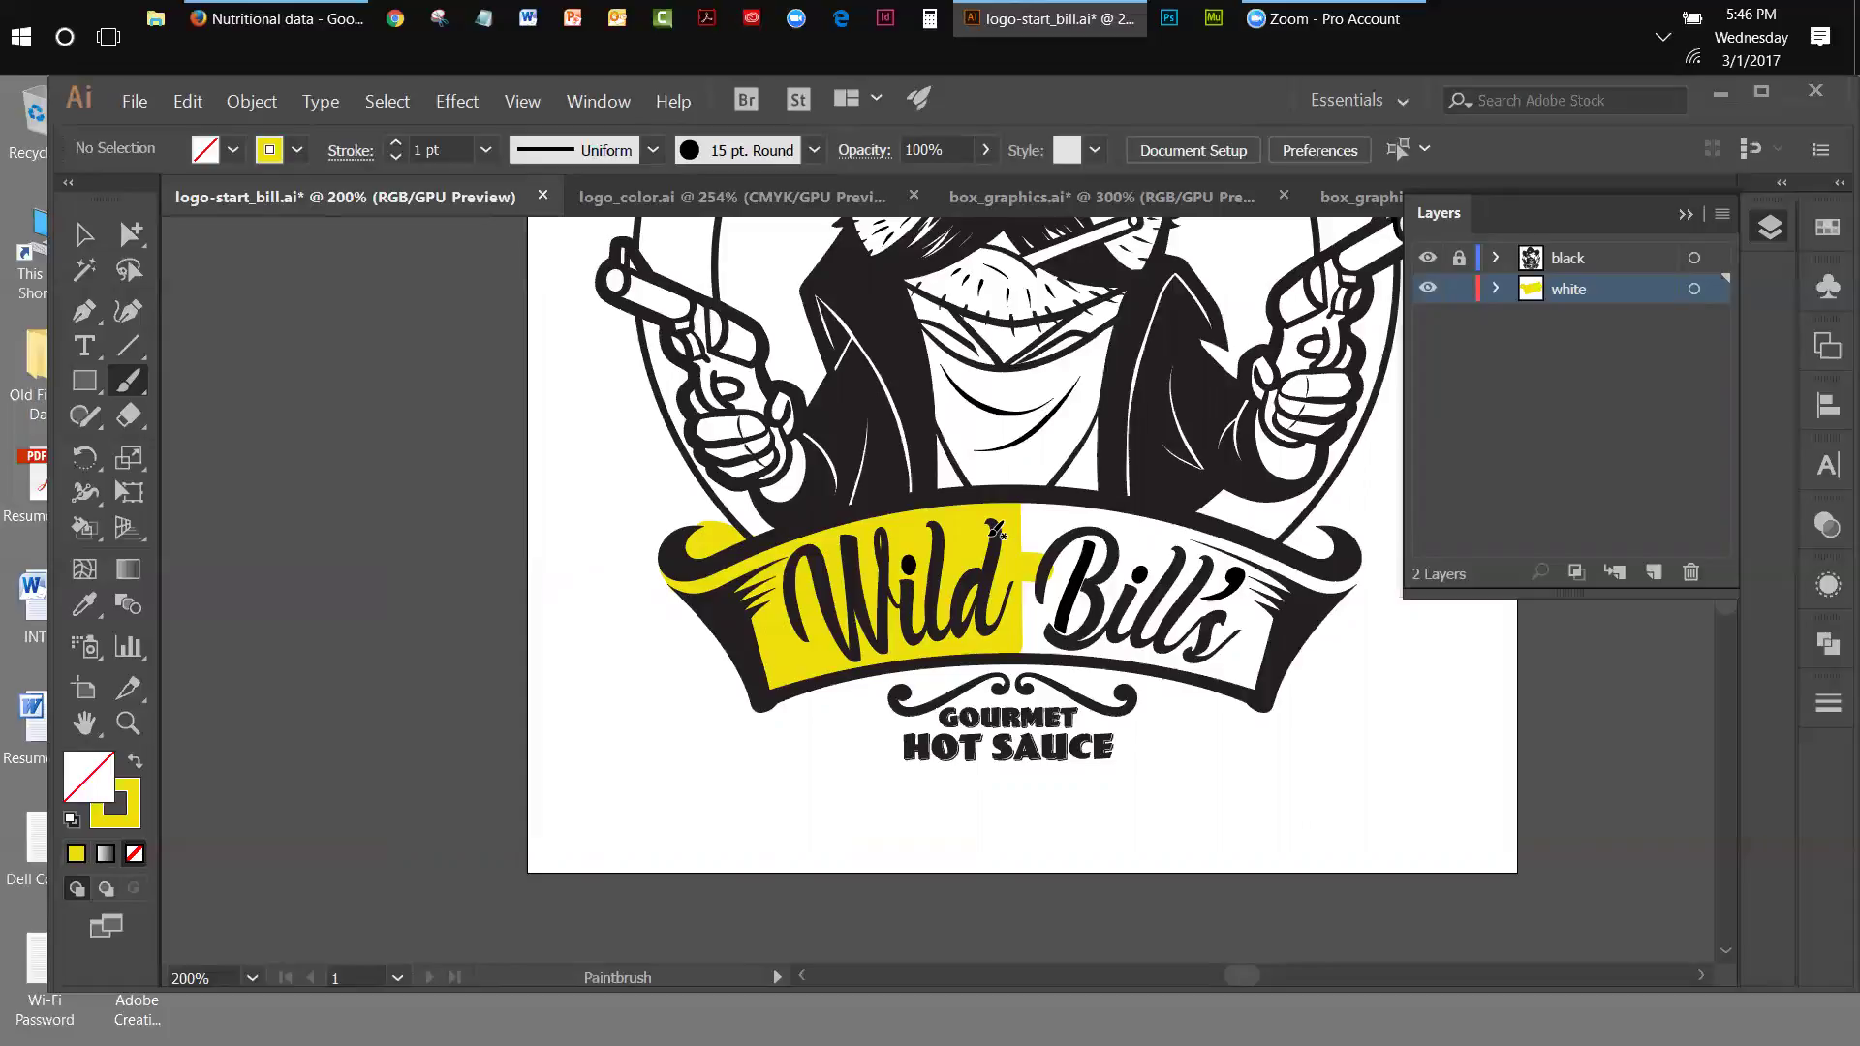
- Begin a Pen path at the banner's upper middle, following the upper edge of its right half and around the curled end
{"action": "left_click", "coordinate": [92, 312]}
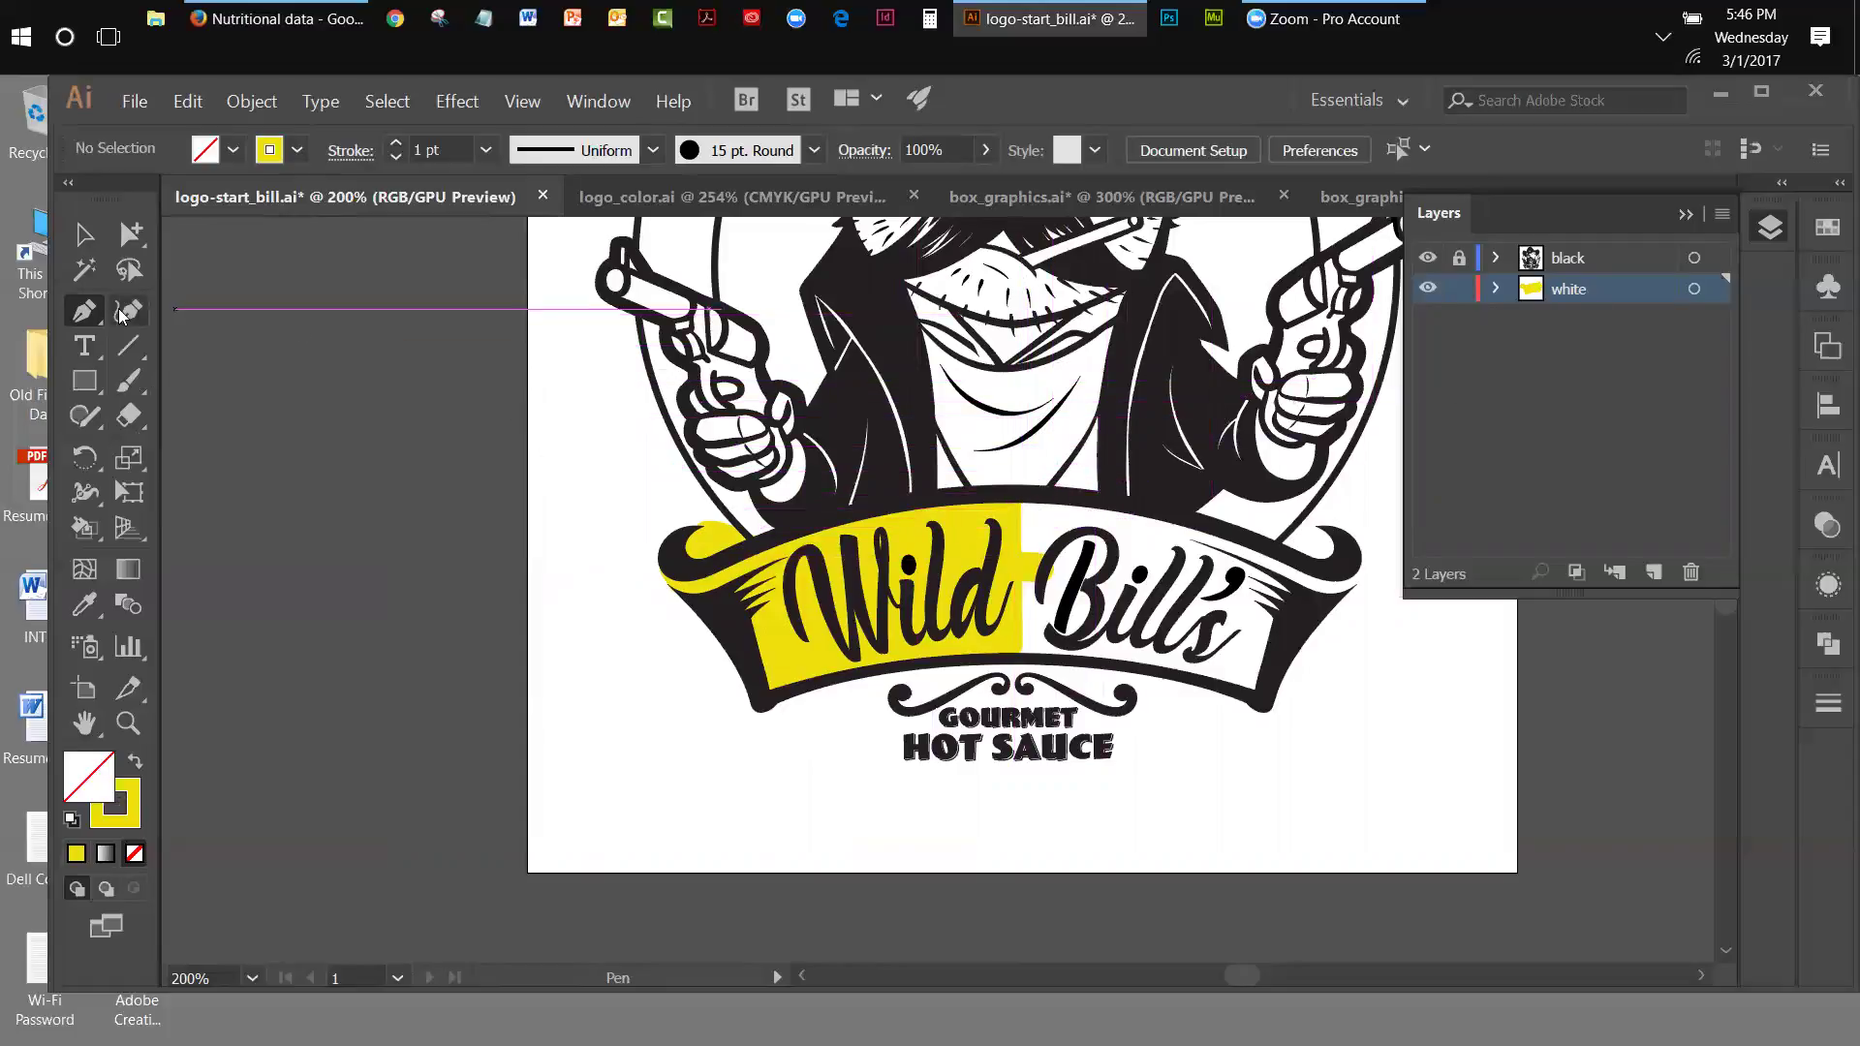
{"action": "left_click", "coordinate": [1029, 498]}
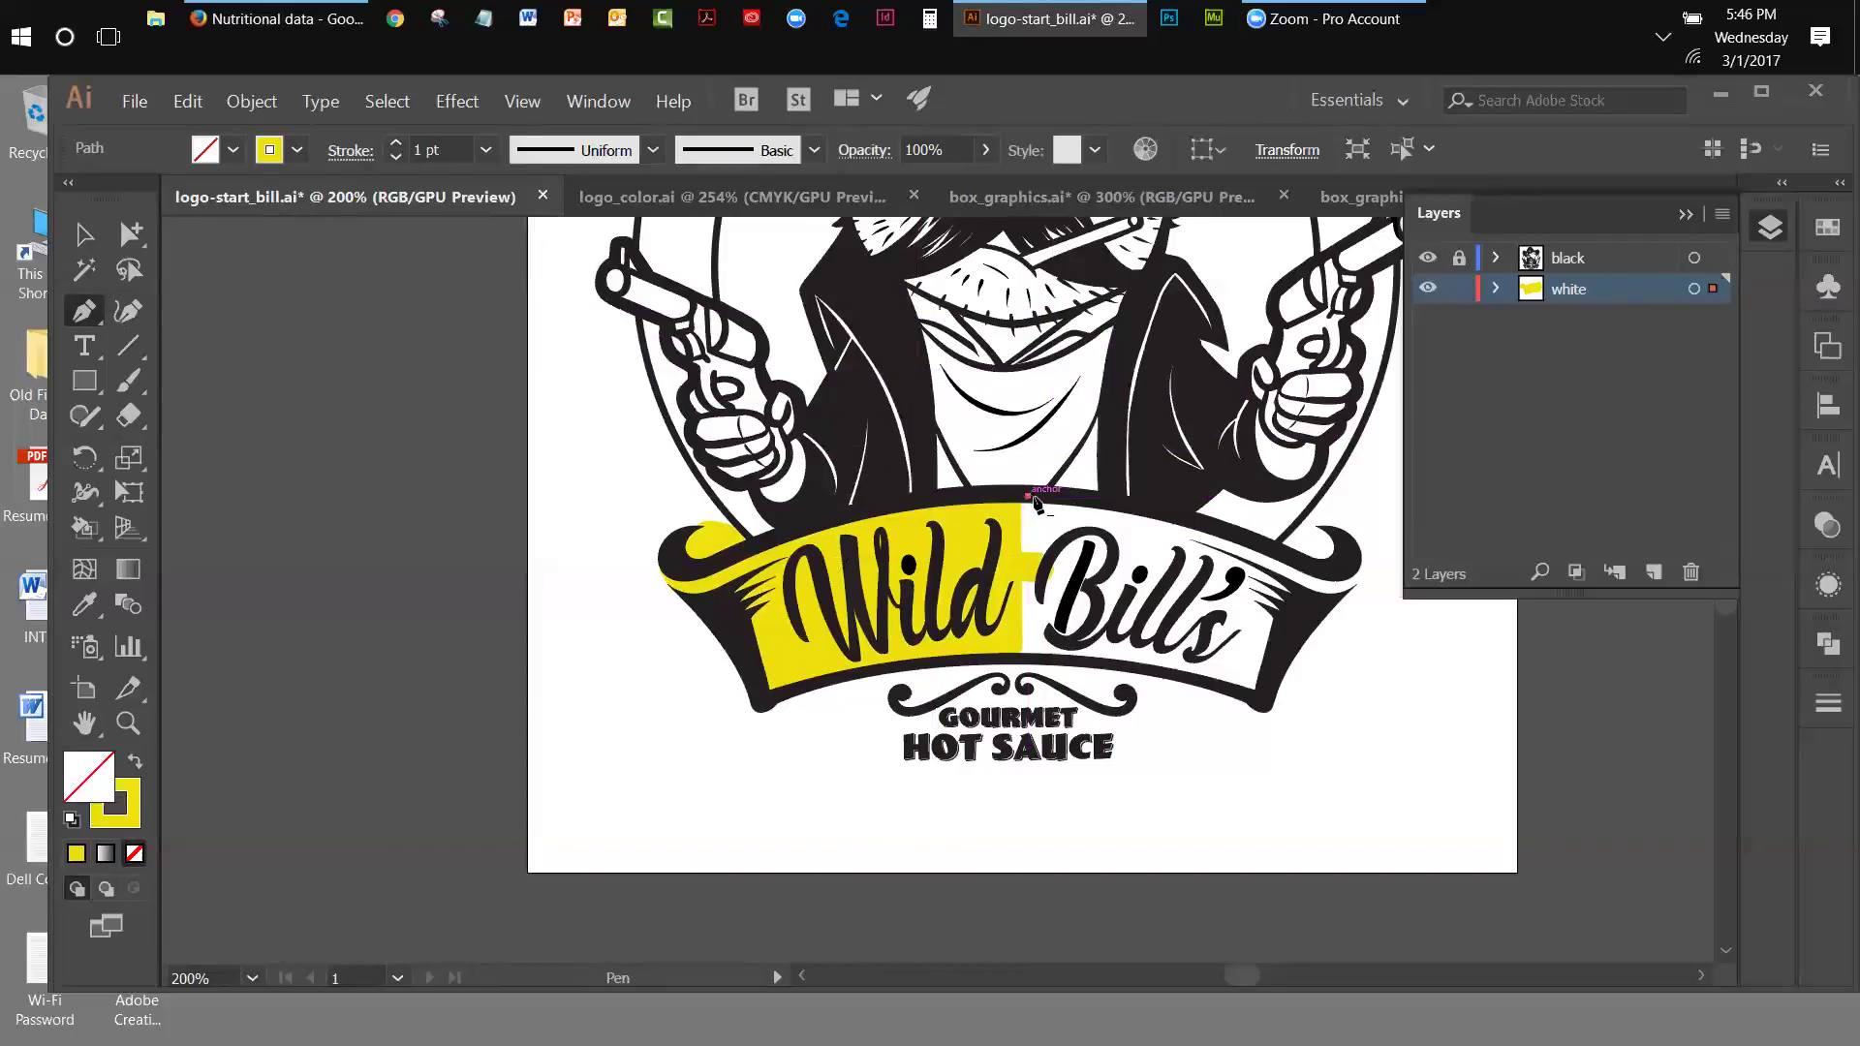
{"action": "left_click_drag", "start_coordinate": [1288, 559], "coordinate": [1387, 620]}
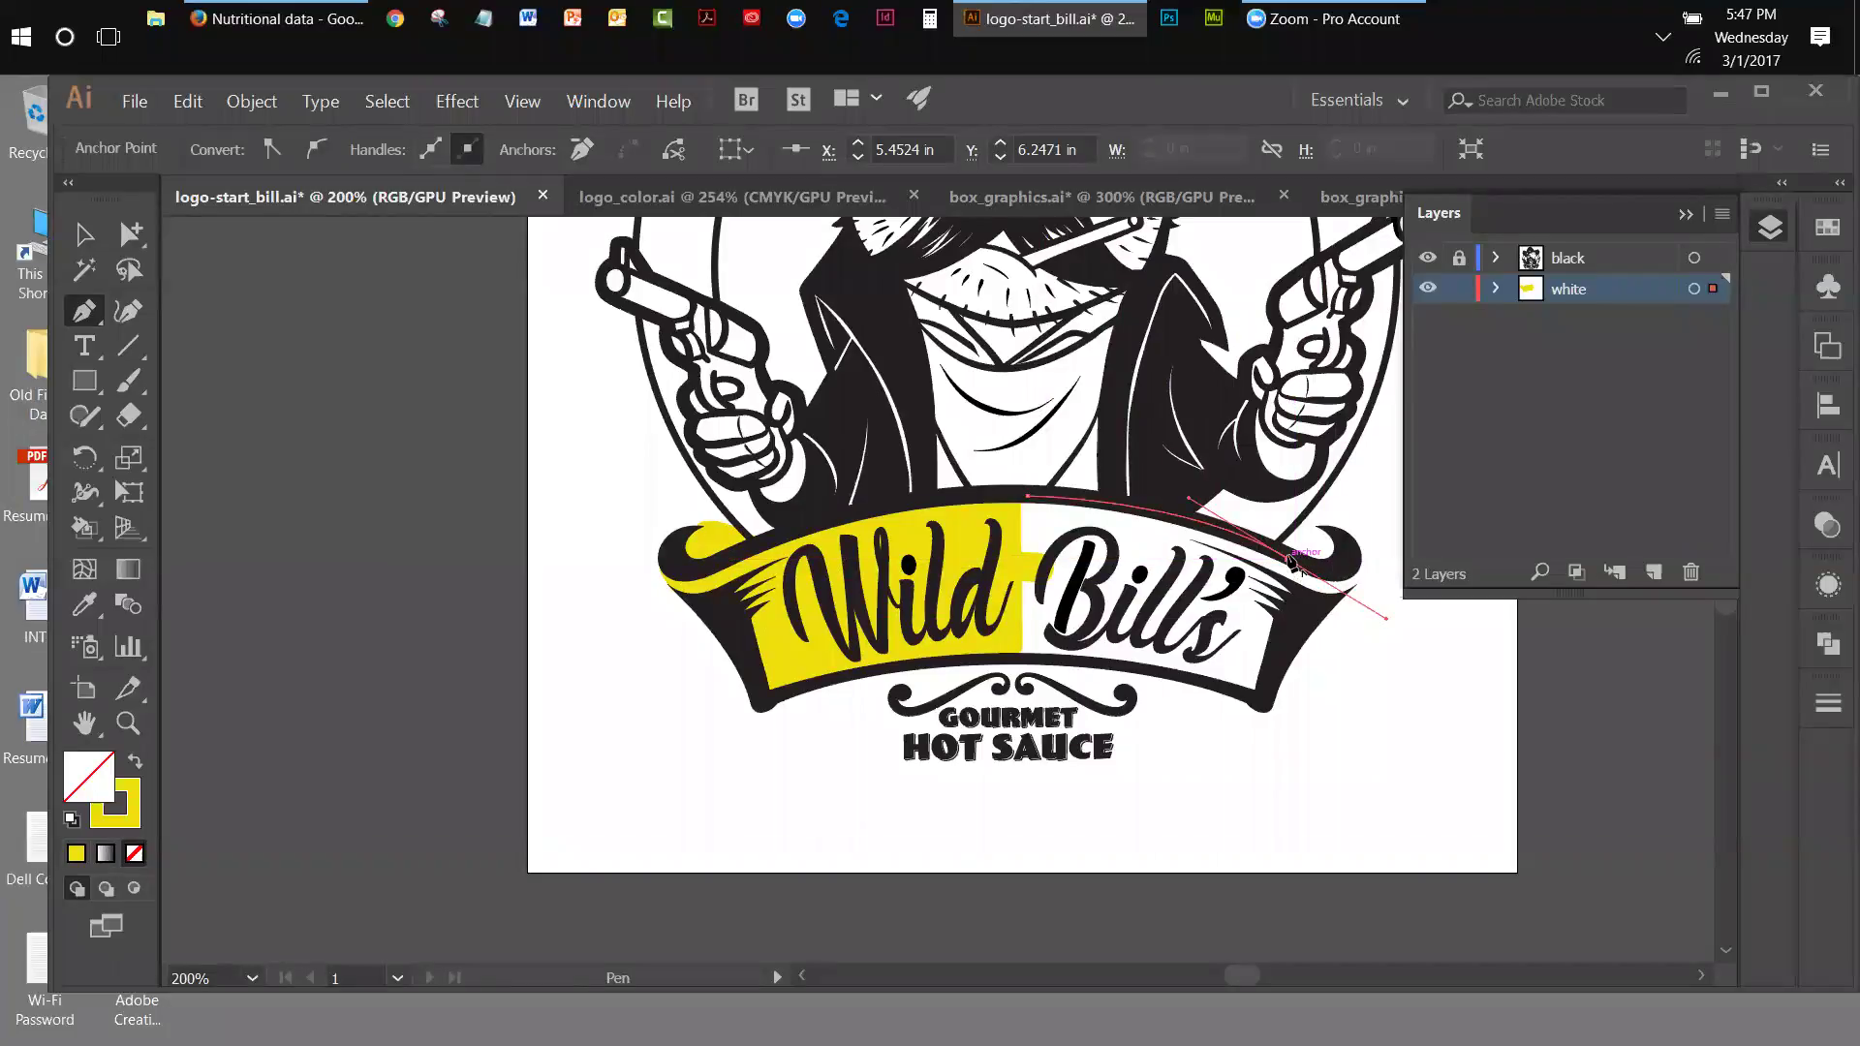
{"action": "left_click", "coordinate": [1286, 560]}
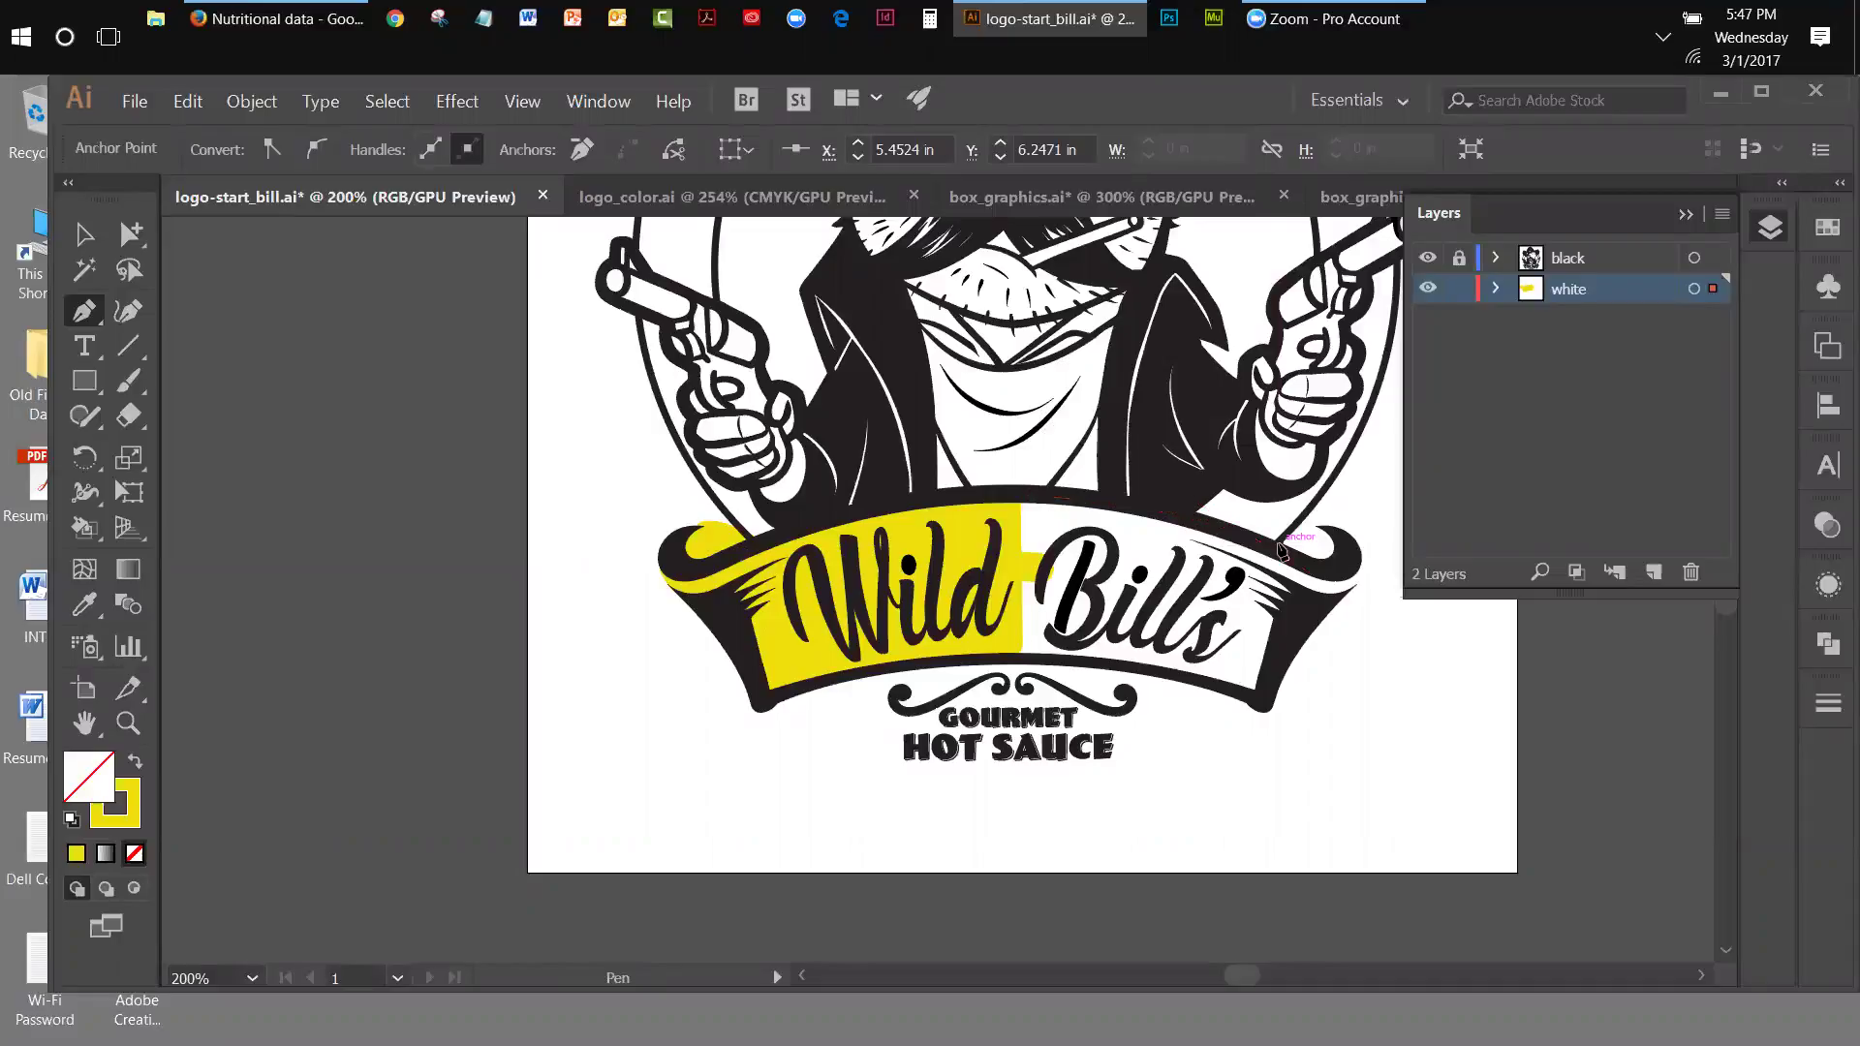
{"action": "left_click_drag", "start_coordinate": [1342, 540], "coordinate": [1370, 569]}
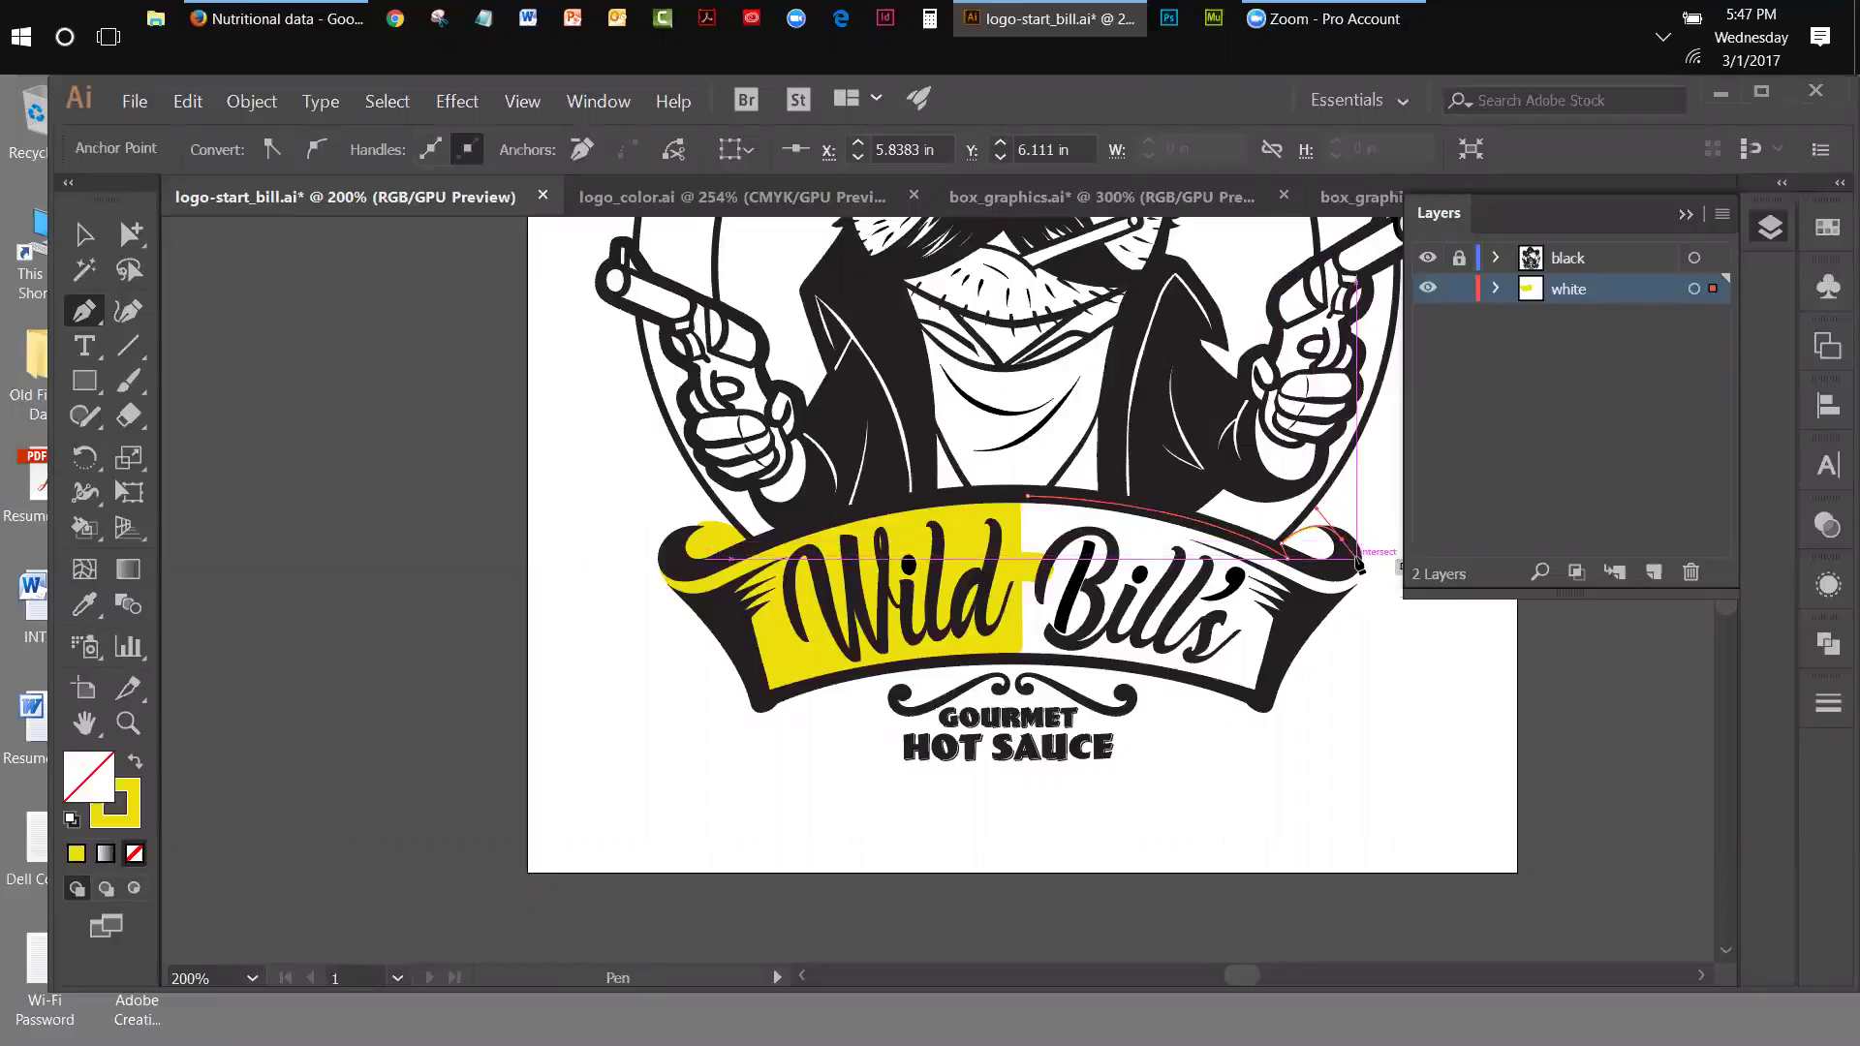
{"action": "left_click", "coordinate": [1362, 564]}
{"action": "left_click_drag", "start_coordinate": [1331, 603], "coordinate": [1288, 632]}
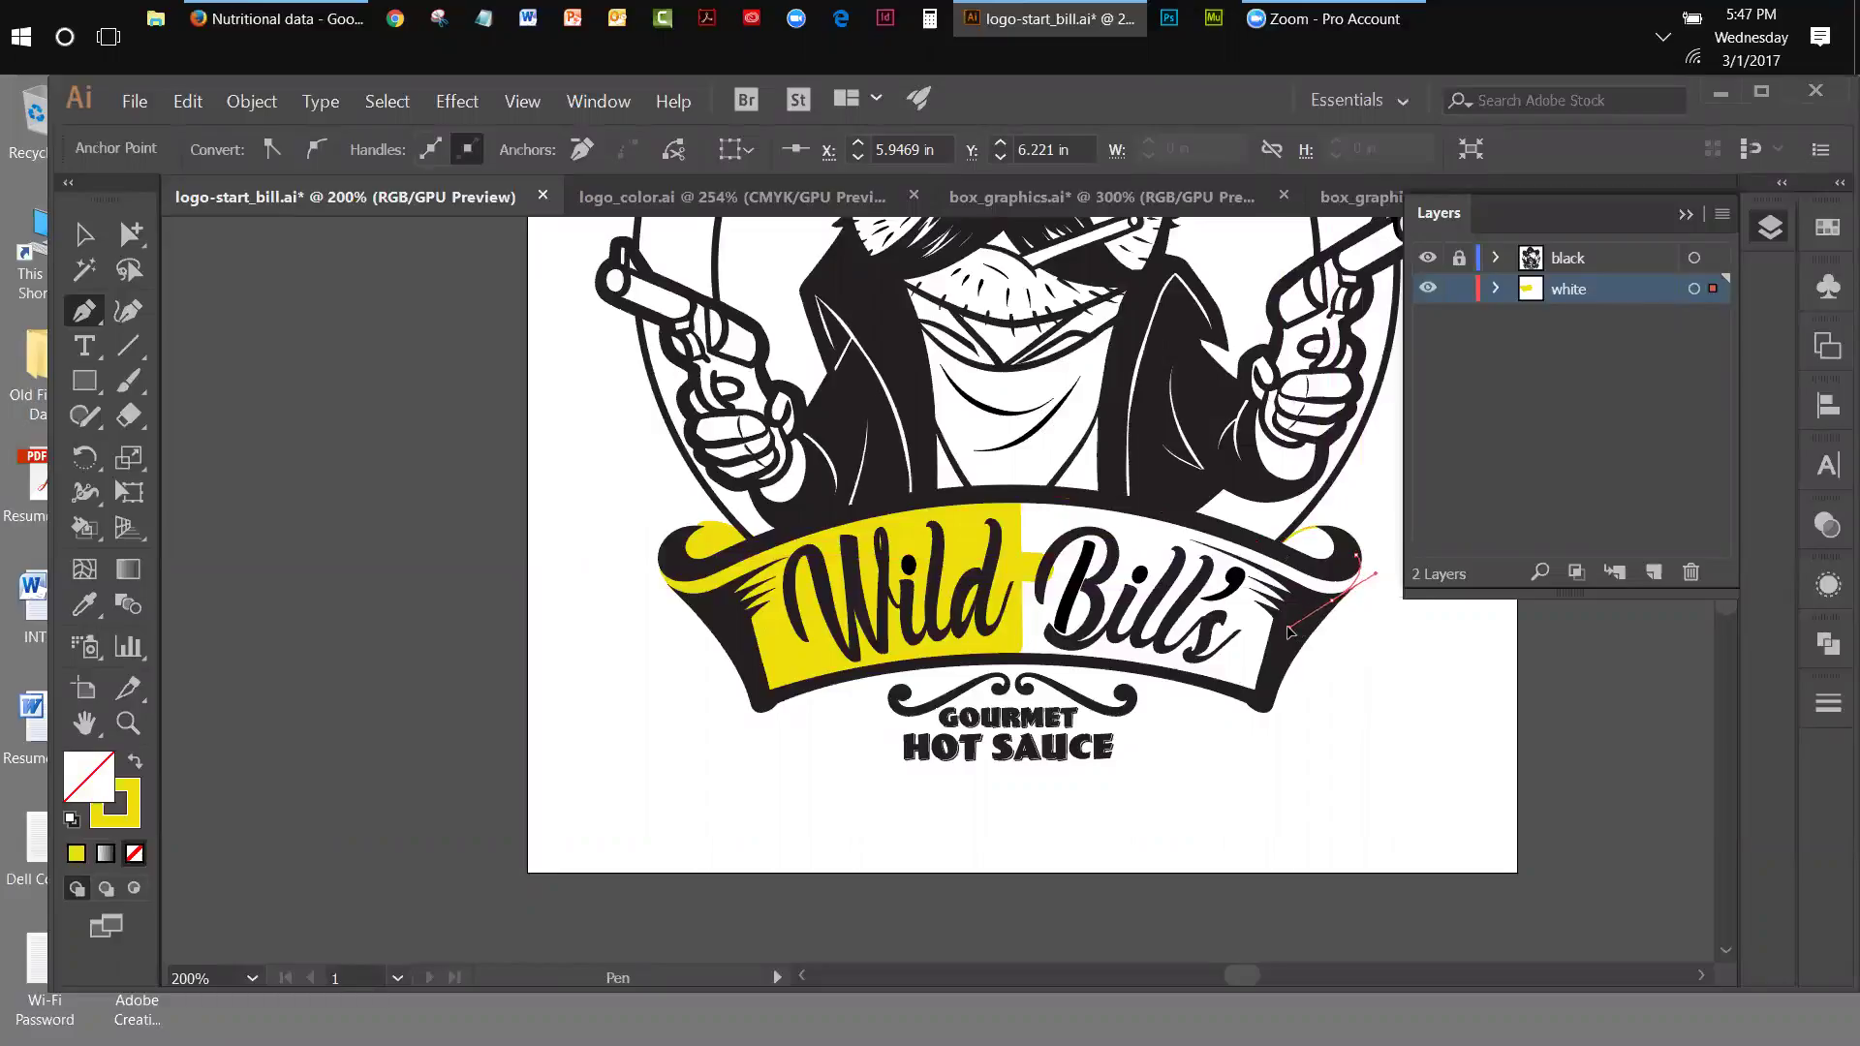
{"action": "left_click_drag", "start_coordinate": [1286, 633], "coordinate": [1286, 637]}
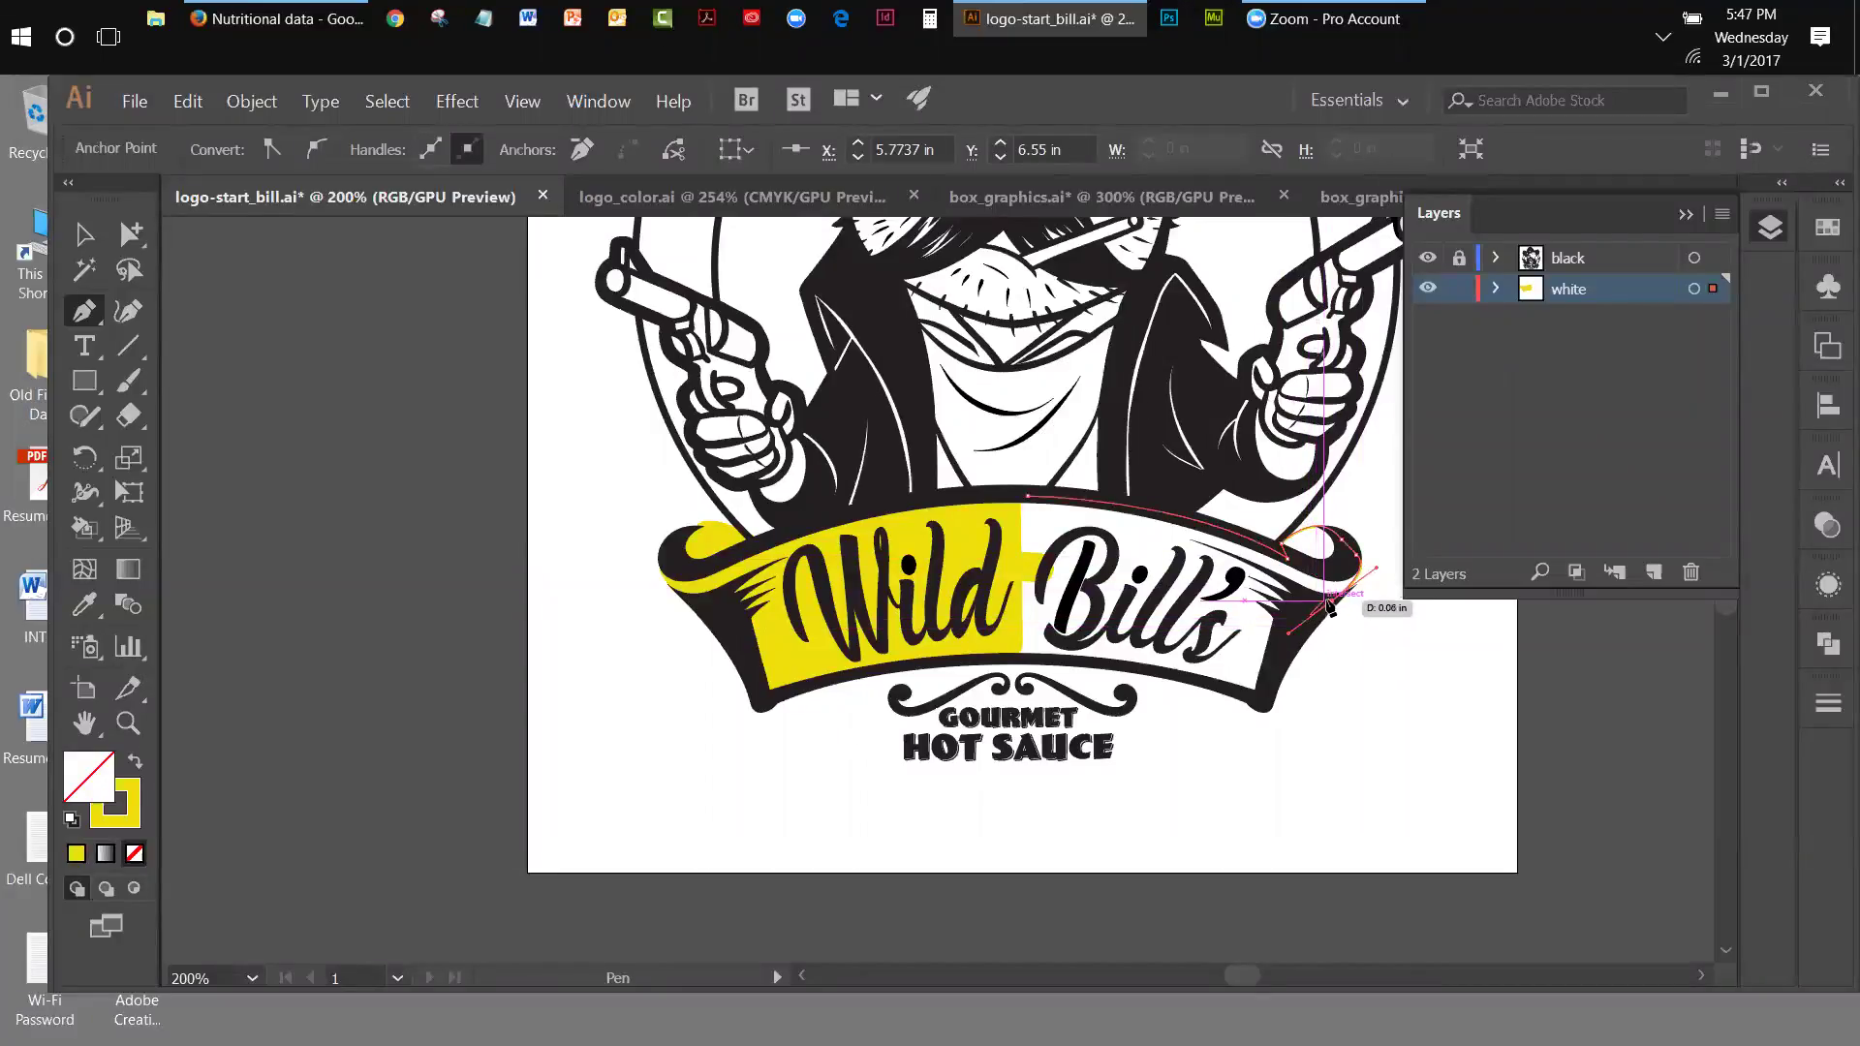
- Continue the path down the banner's right side, along its lower edge and back up the middle to the starting point
{"action": "left_click", "coordinate": [1333, 603]}
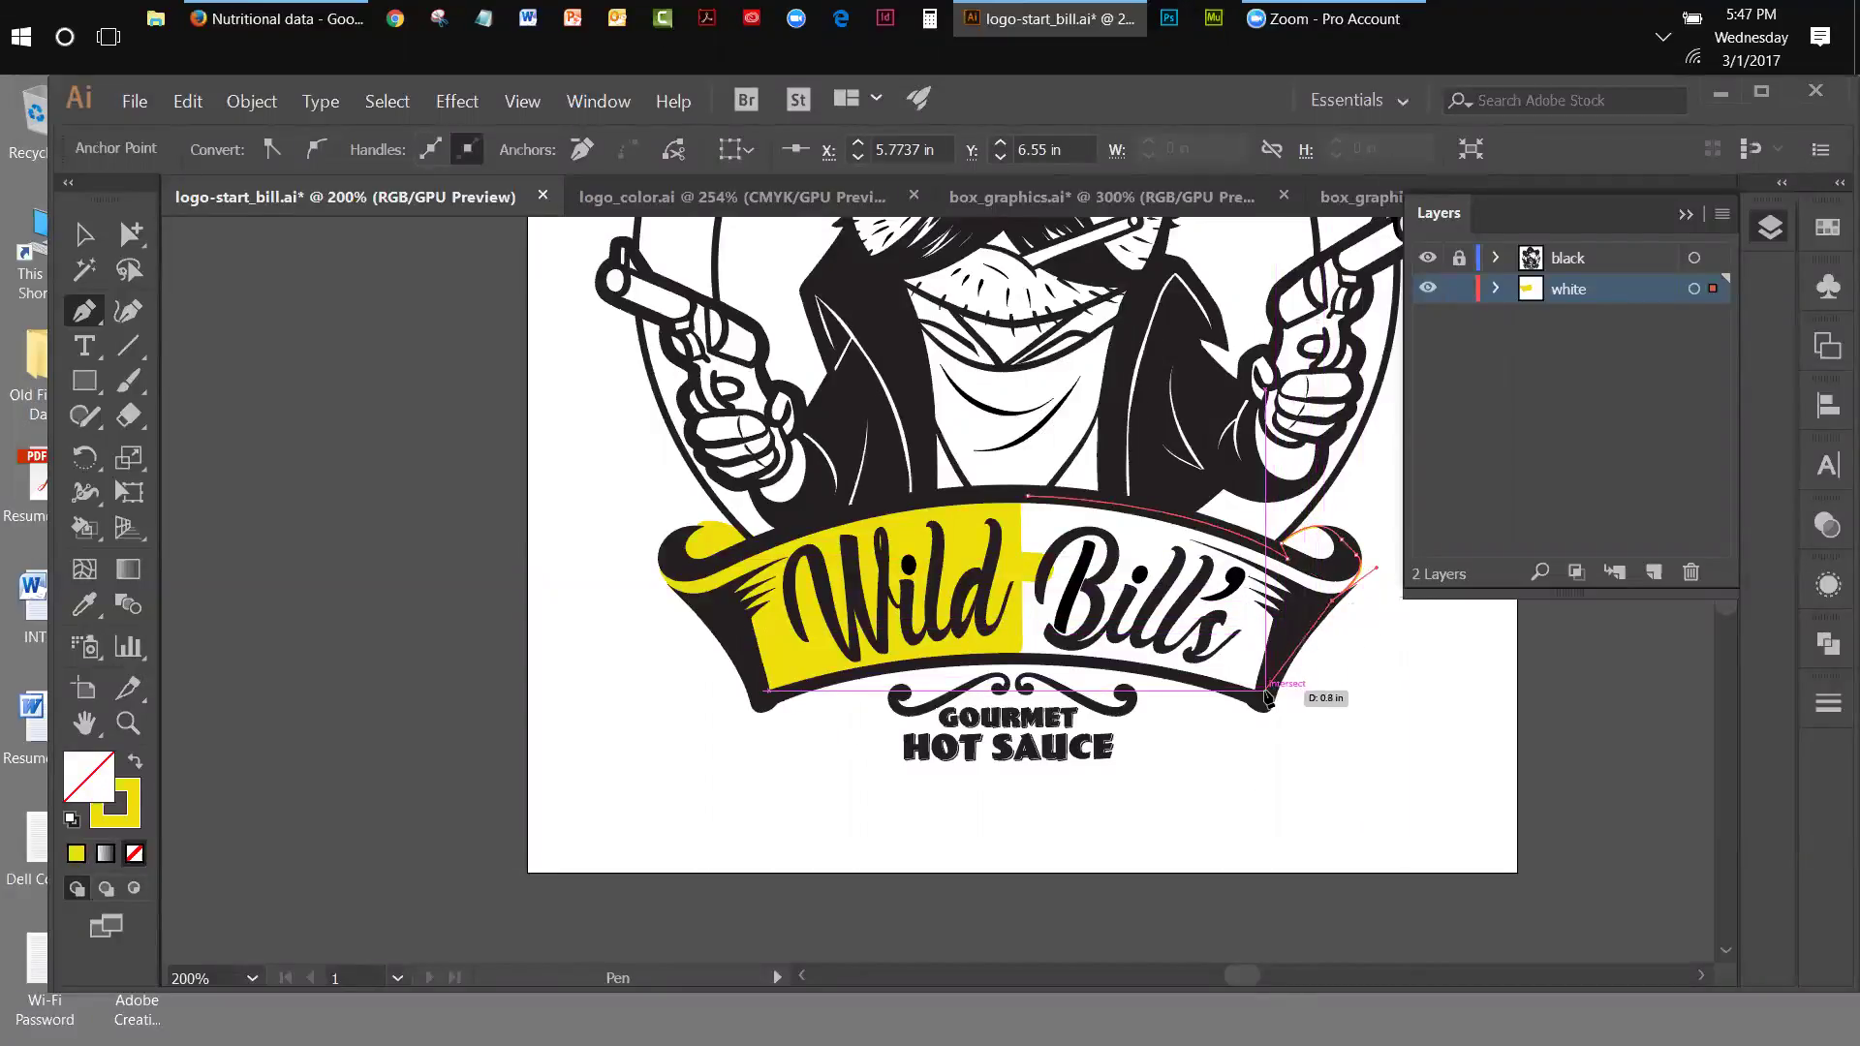
{"action": "left_click", "coordinate": [1263, 698]}
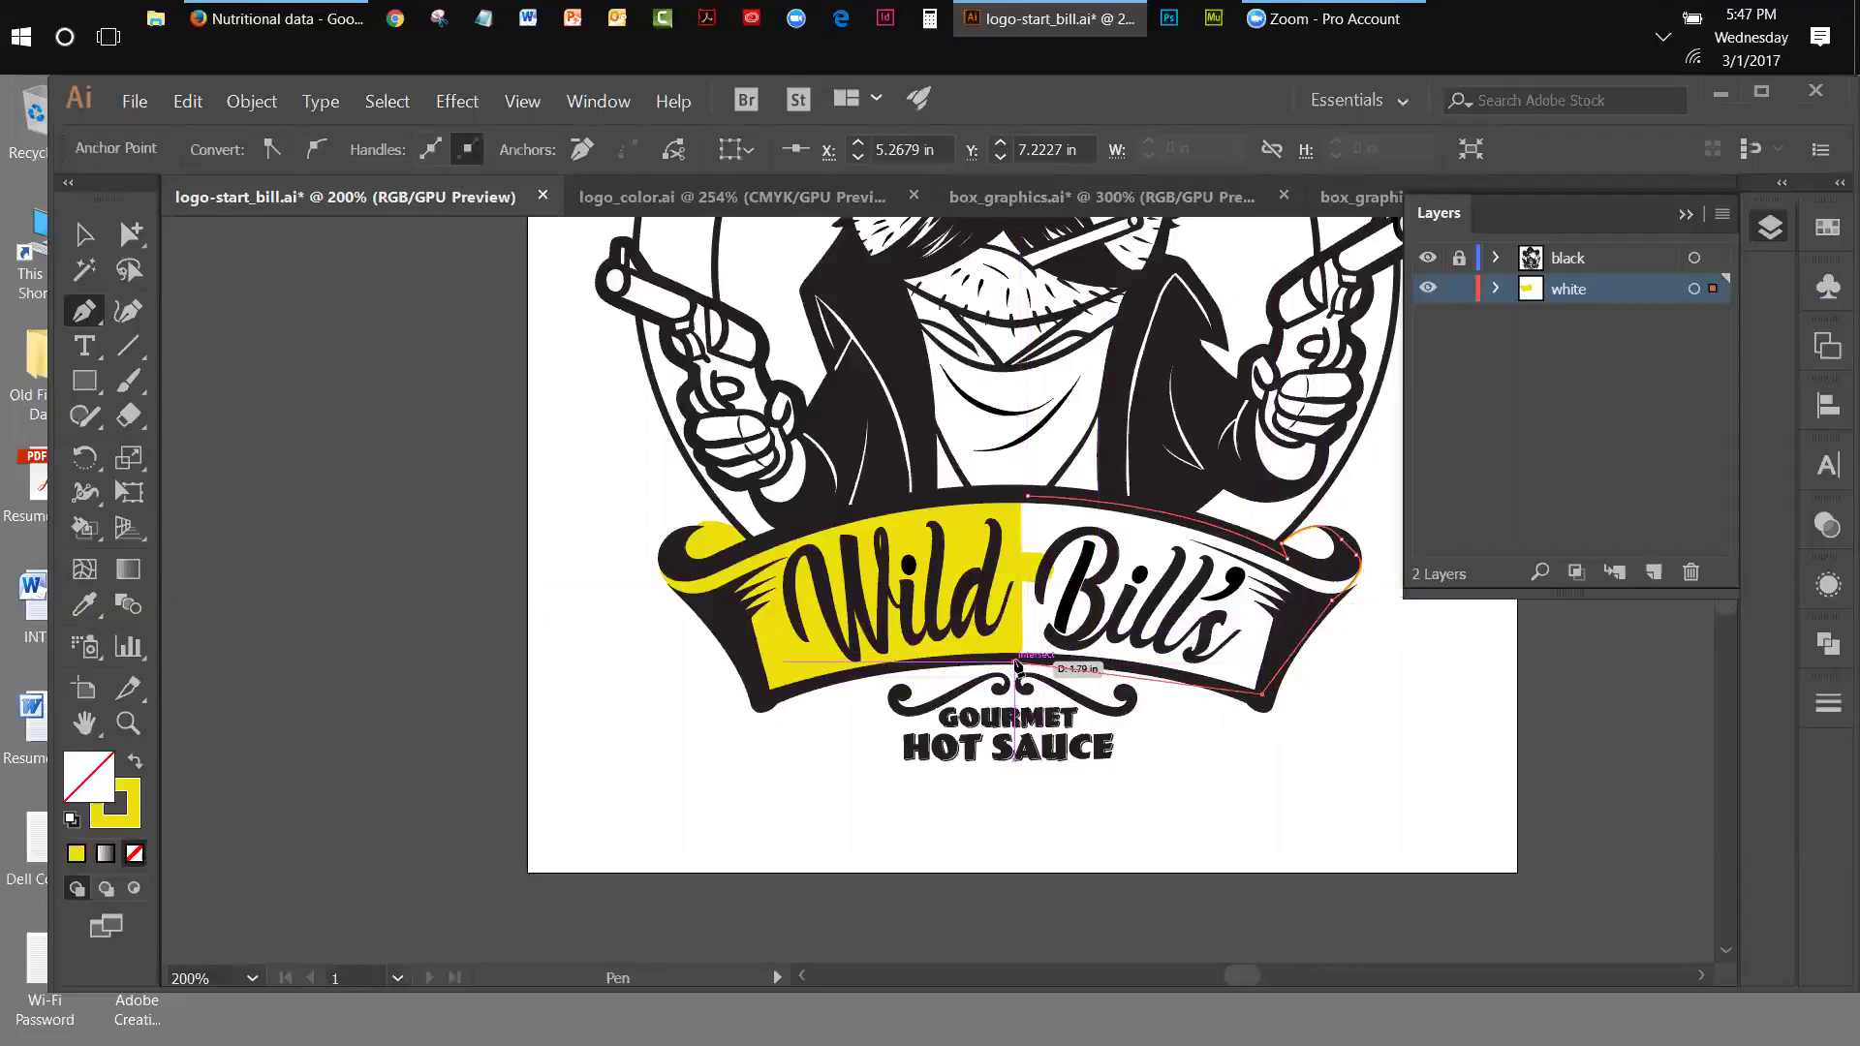
{"action": "left_click_drag", "start_coordinate": [1014, 659], "coordinate": [906, 656]}
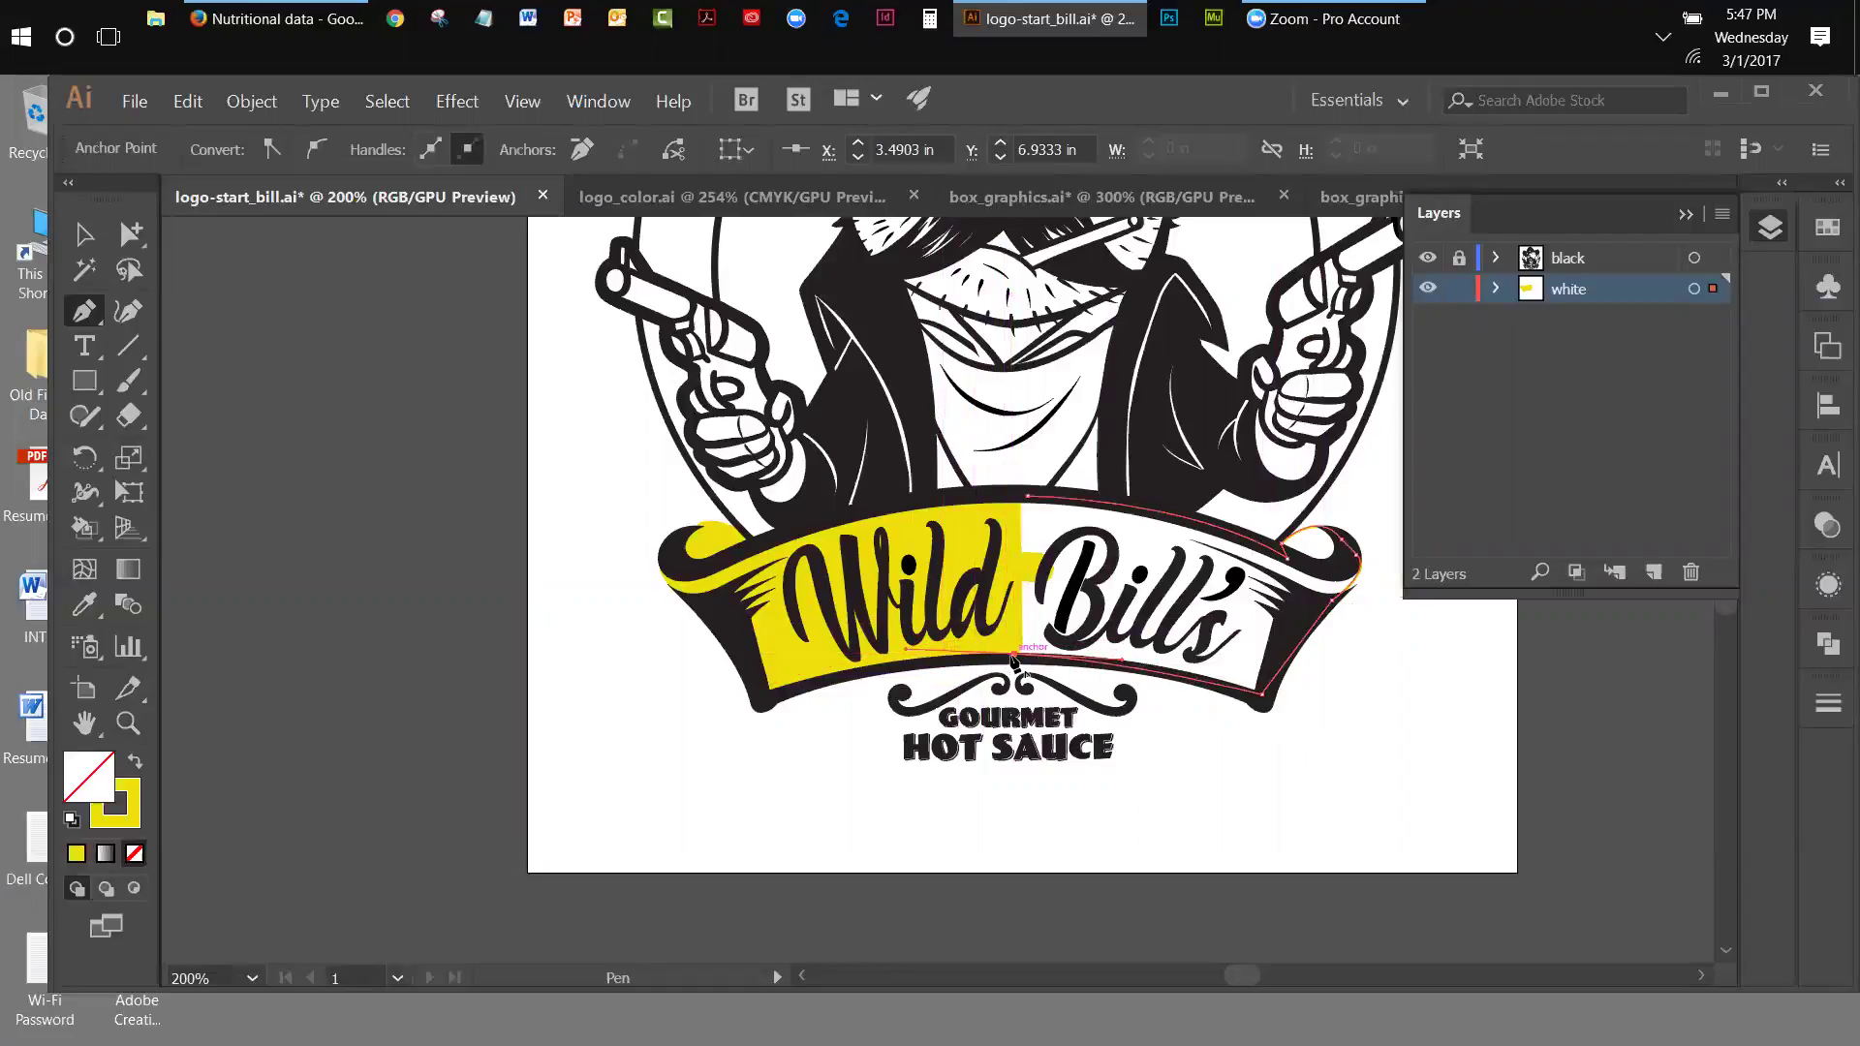
{"action": "left_click", "coordinate": [1014, 658]}
{"action": "left_click_drag", "start_coordinate": [1012, 498], "coordinate": [1033, 504]}
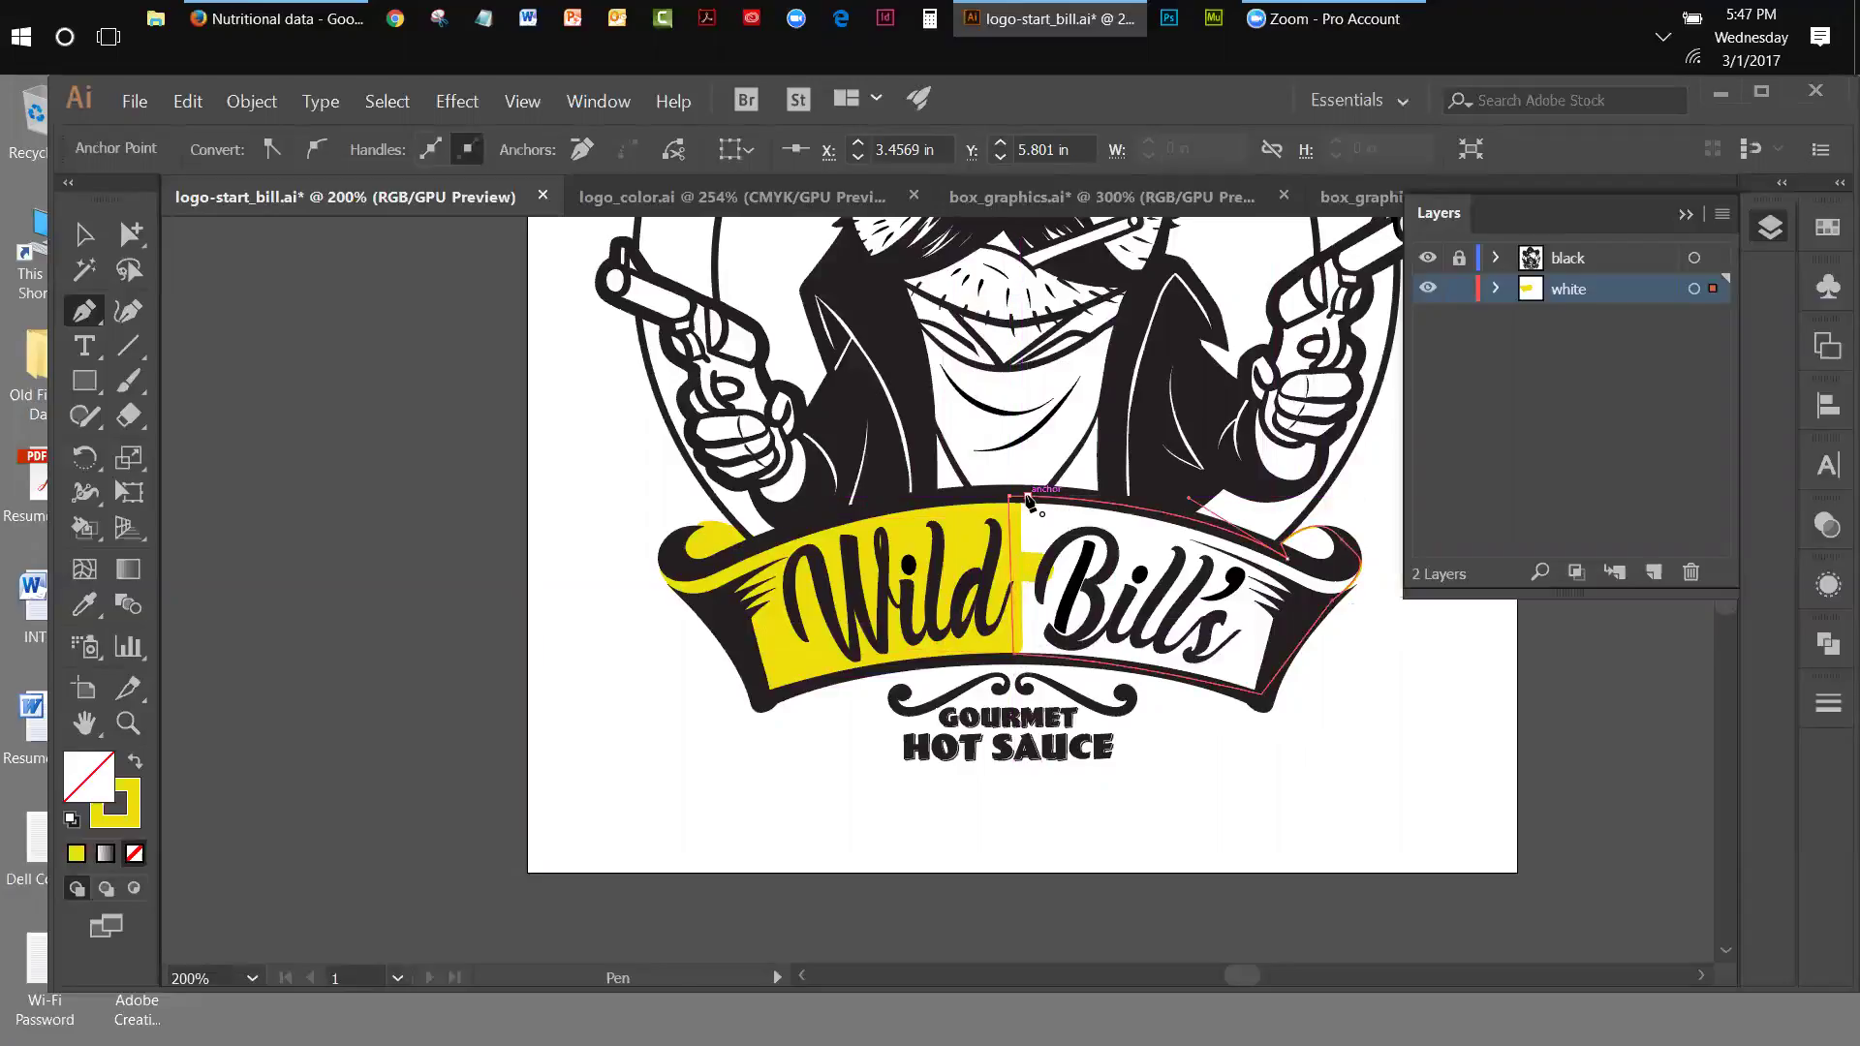
- Swap fill and stroke on the traced banner shape so that it is filled yellow without a stroke, and deselect it
{"action": "left_click", "coordinate": [84, 233]}
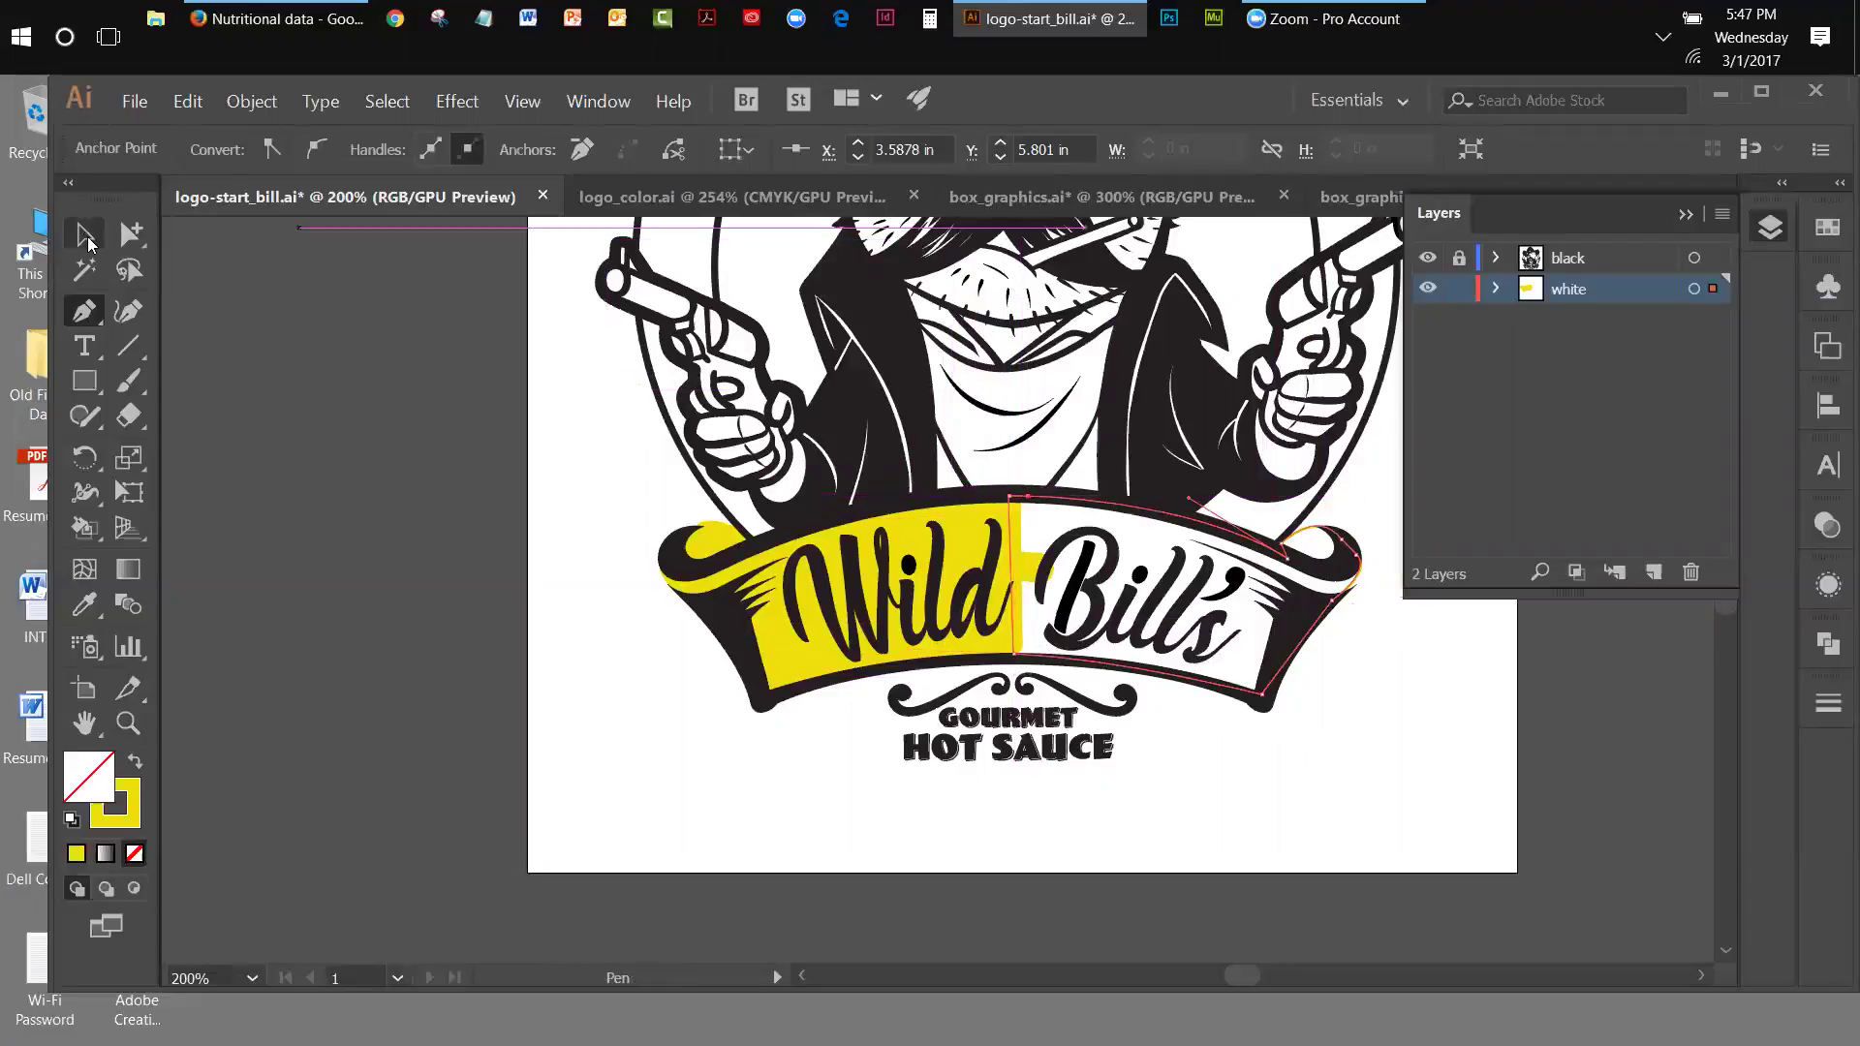
{"action": "left_click", "coordinate": [137, 763]}
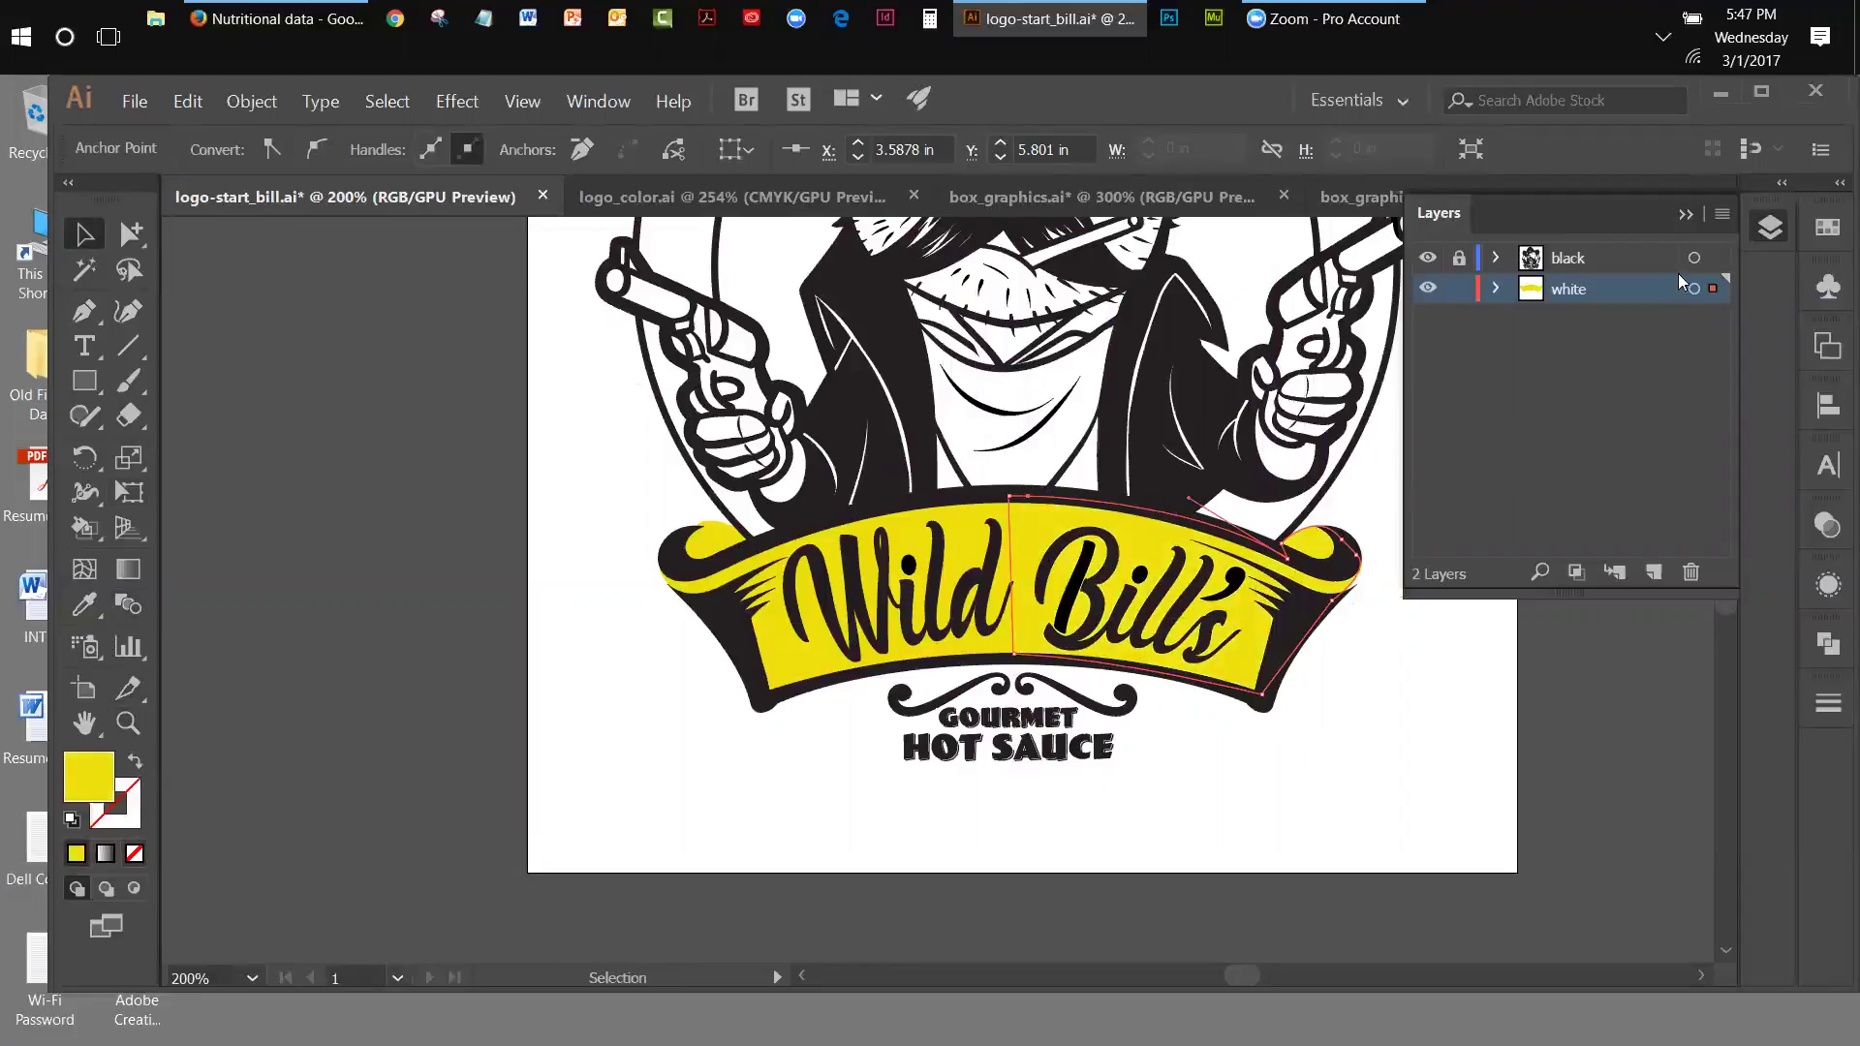
{"action": "left_click", "coordinate": [426, 357]}
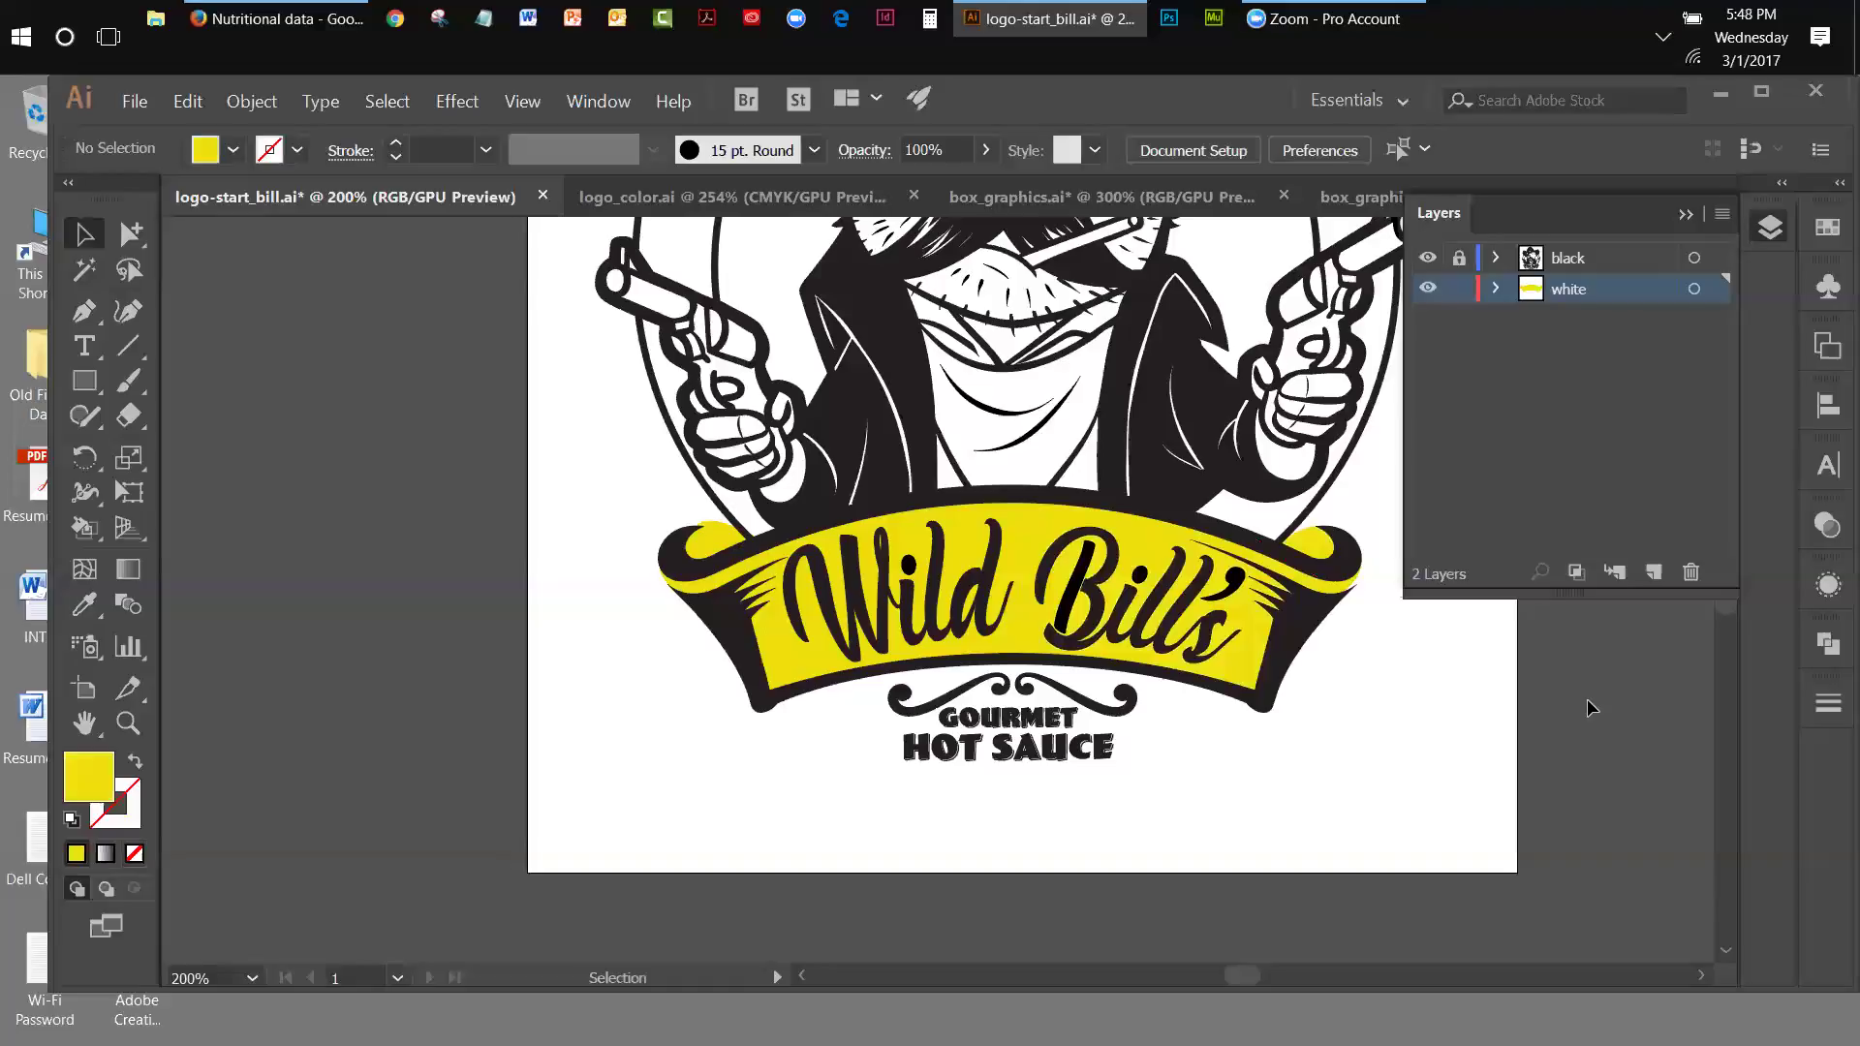
- Toggle the white layer's visibility repeatedly to compare the logo with and without the yellow areas, leaving the layer shown
{"action": "left_click", "coordinate": [1426, 288]}
{"action": "left_click", "coordinate": [1426, 291]}
{"action": "left_click", "coordinate": [1426, 291]}
{"action": "left_click", "coordinate": [1426, 291]}
{"action": "left_click", "coordinate": [1426, 291]}
{"action": "left_click", "coordinate": [1426, 290]}
{"action": "left_click", "coordinate": [1426, 291]}
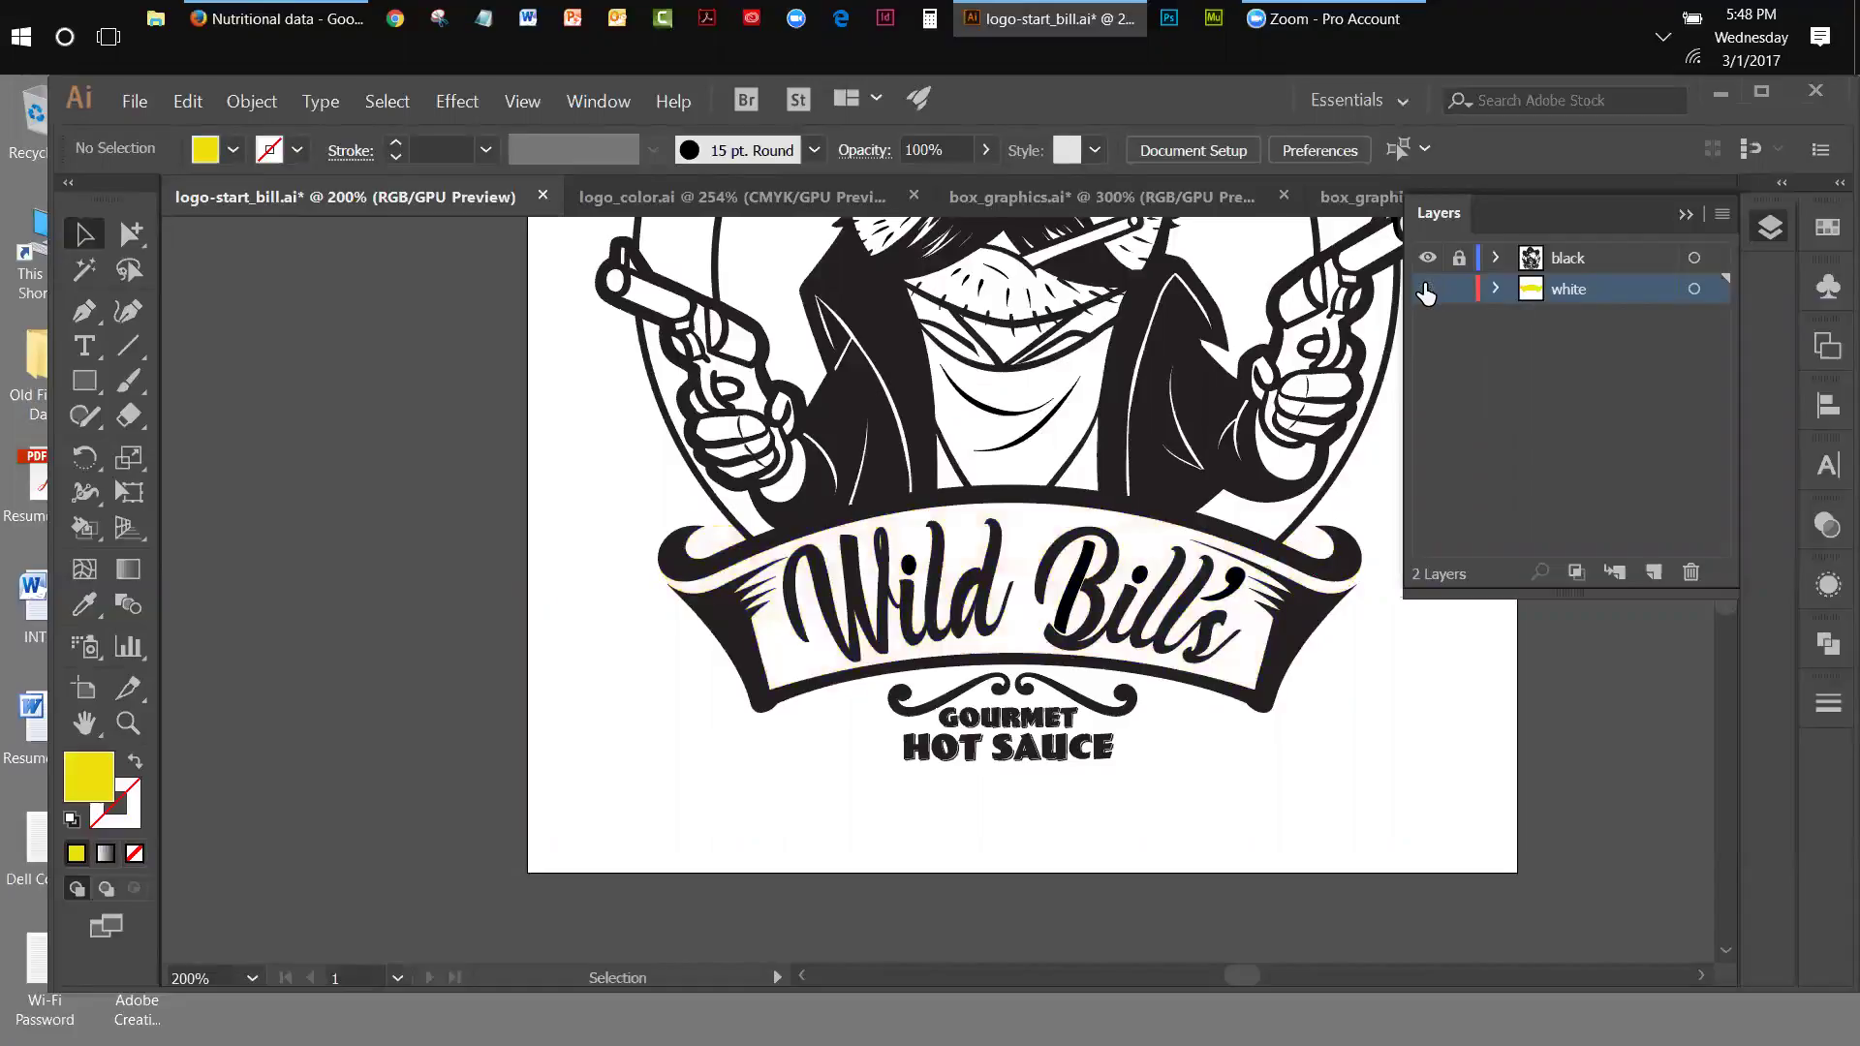
{"action": "left_click", "coordinate": [1426, 290]}
{"action": "left_click", "coordinate": [1426, 291]}
{"action": "left_click", "coordinate": [1426, 291]}
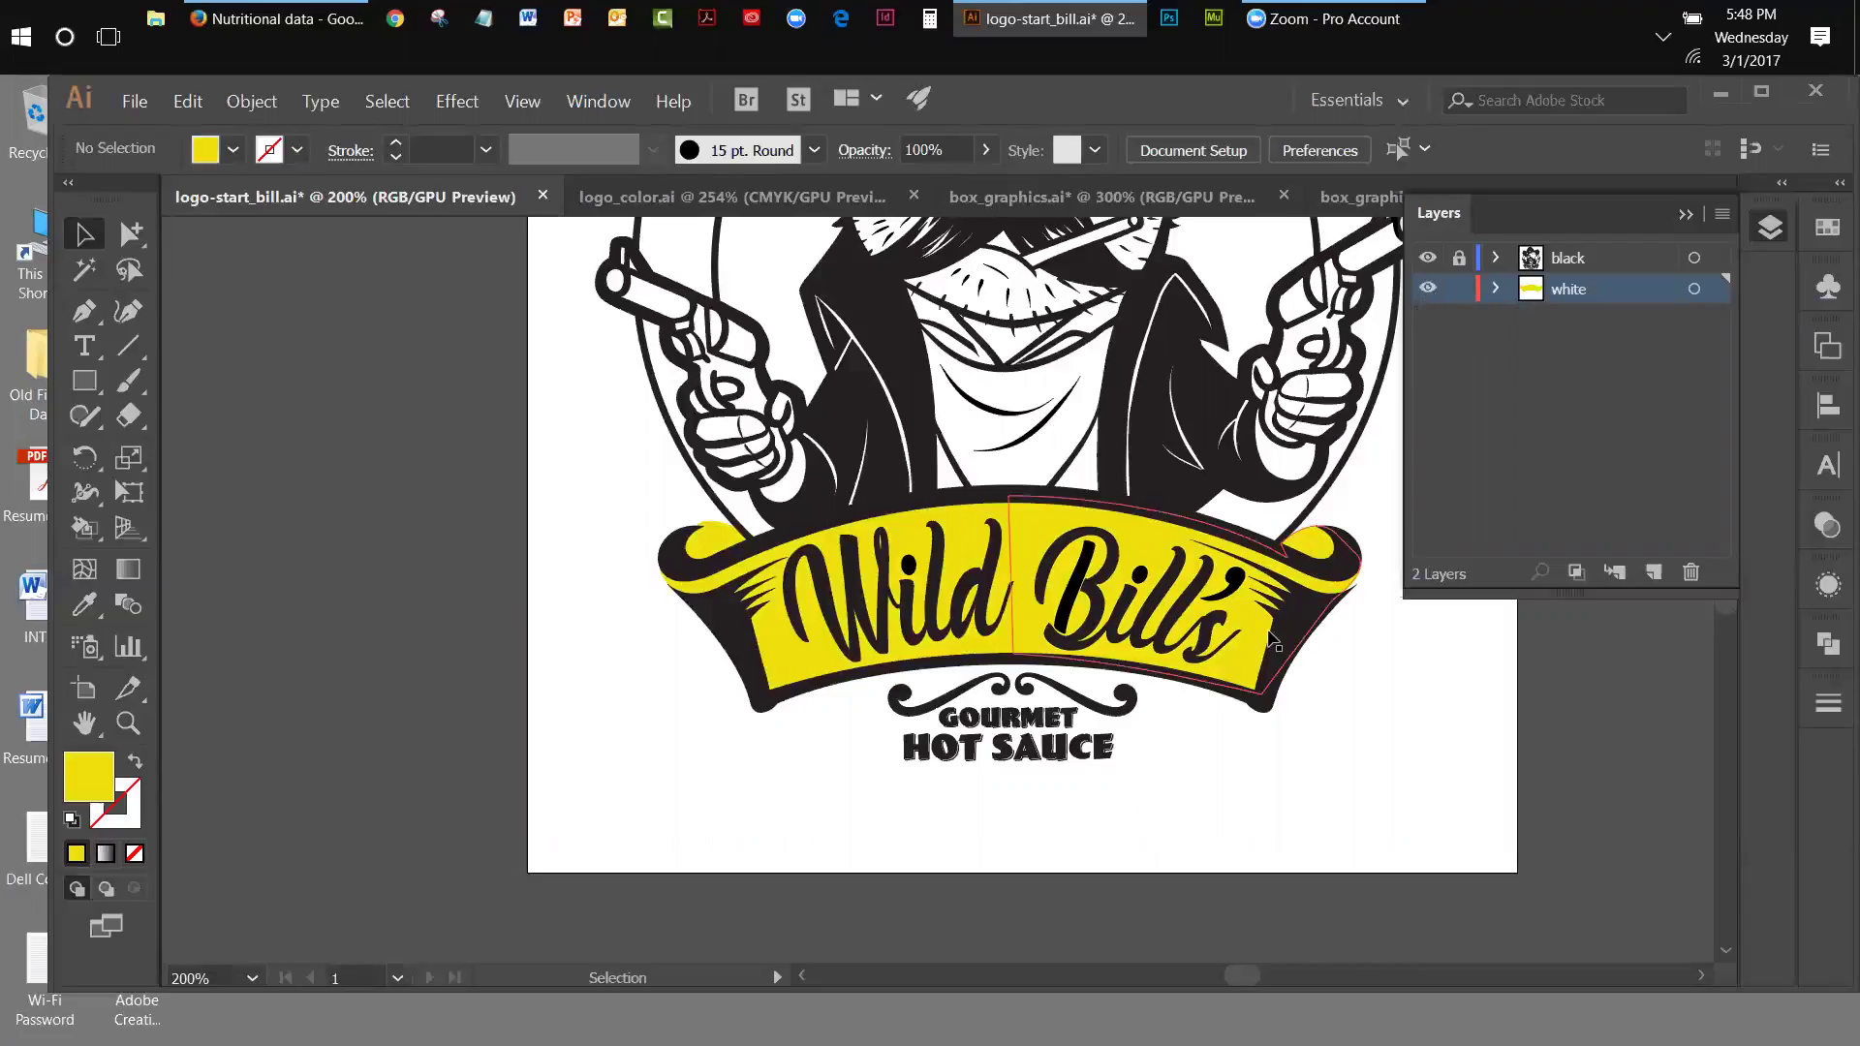
- Select all artwork on the white layer by targeting the layer instead of picking the yellow shapes individually
{"action": "left_click", "coordinate": [1284, 637]}
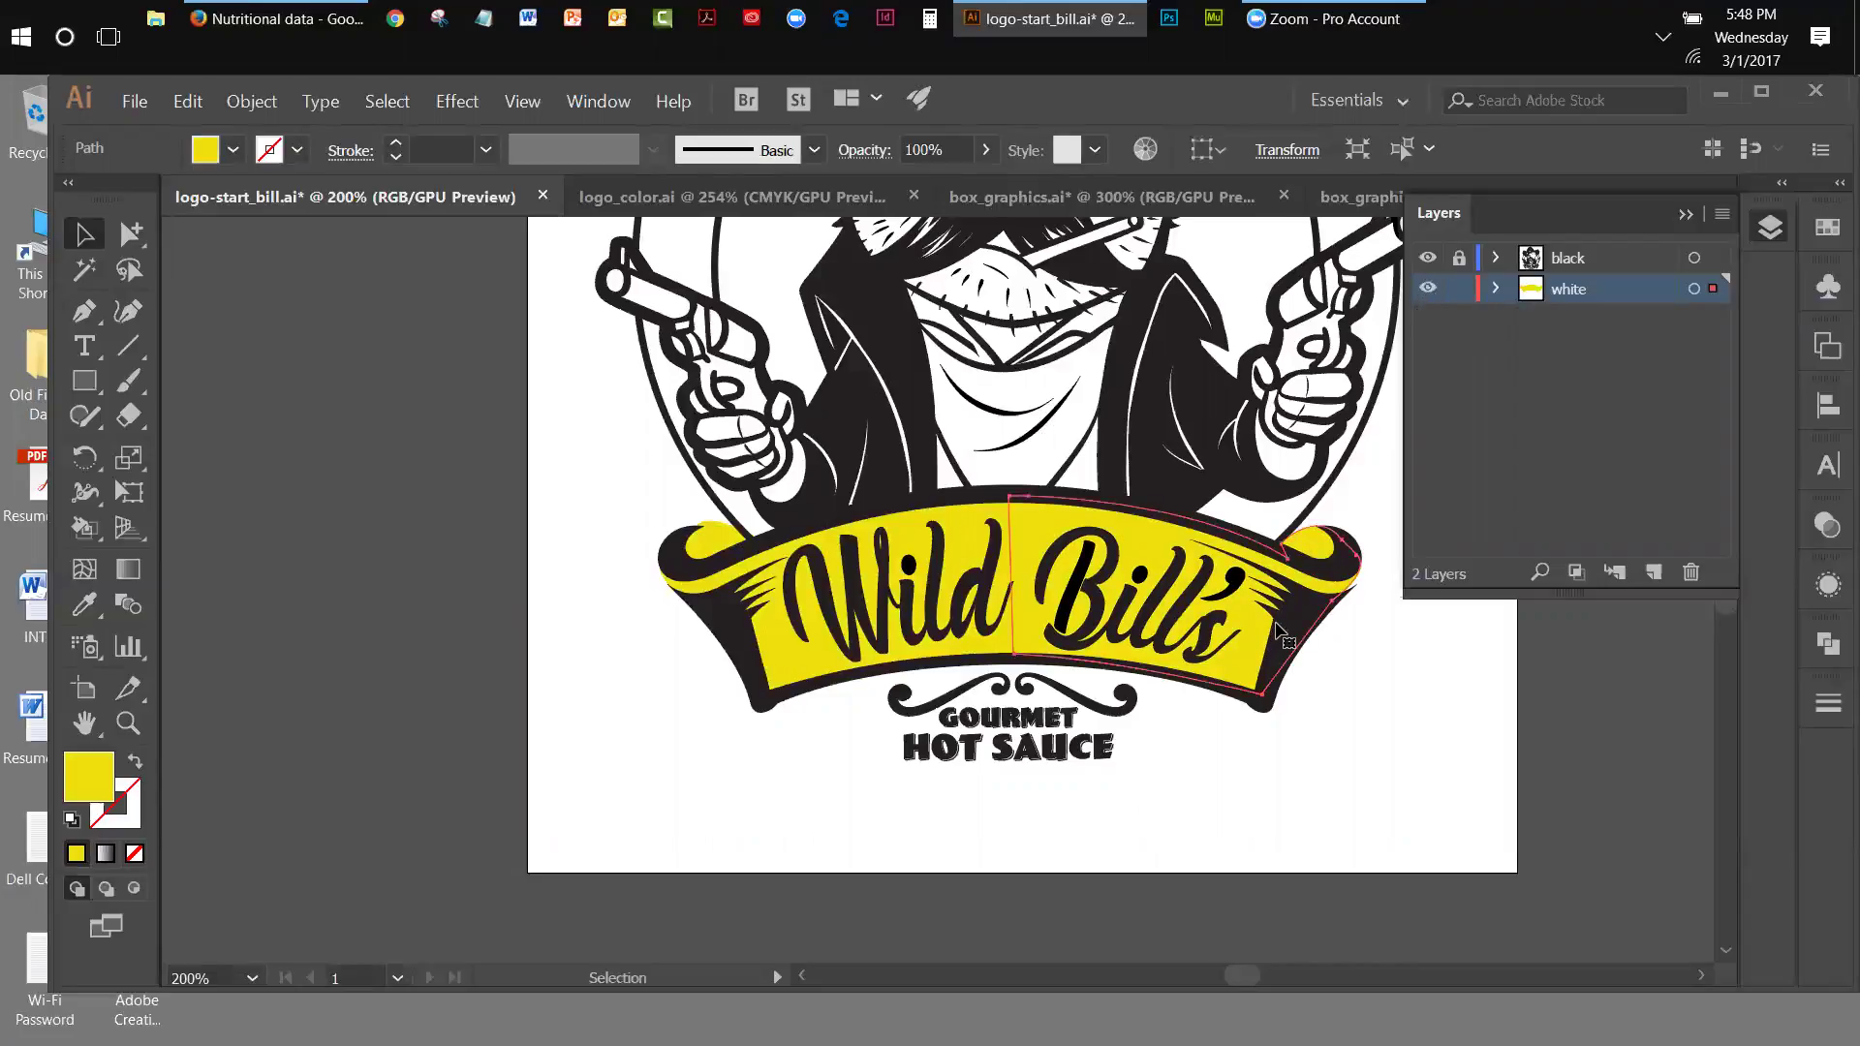
{"action": "left_click", "coordinate": [959, 542], "text": "shift"}
{"action": "left_click", "coordinate": [715, 541], "text": "shift"}
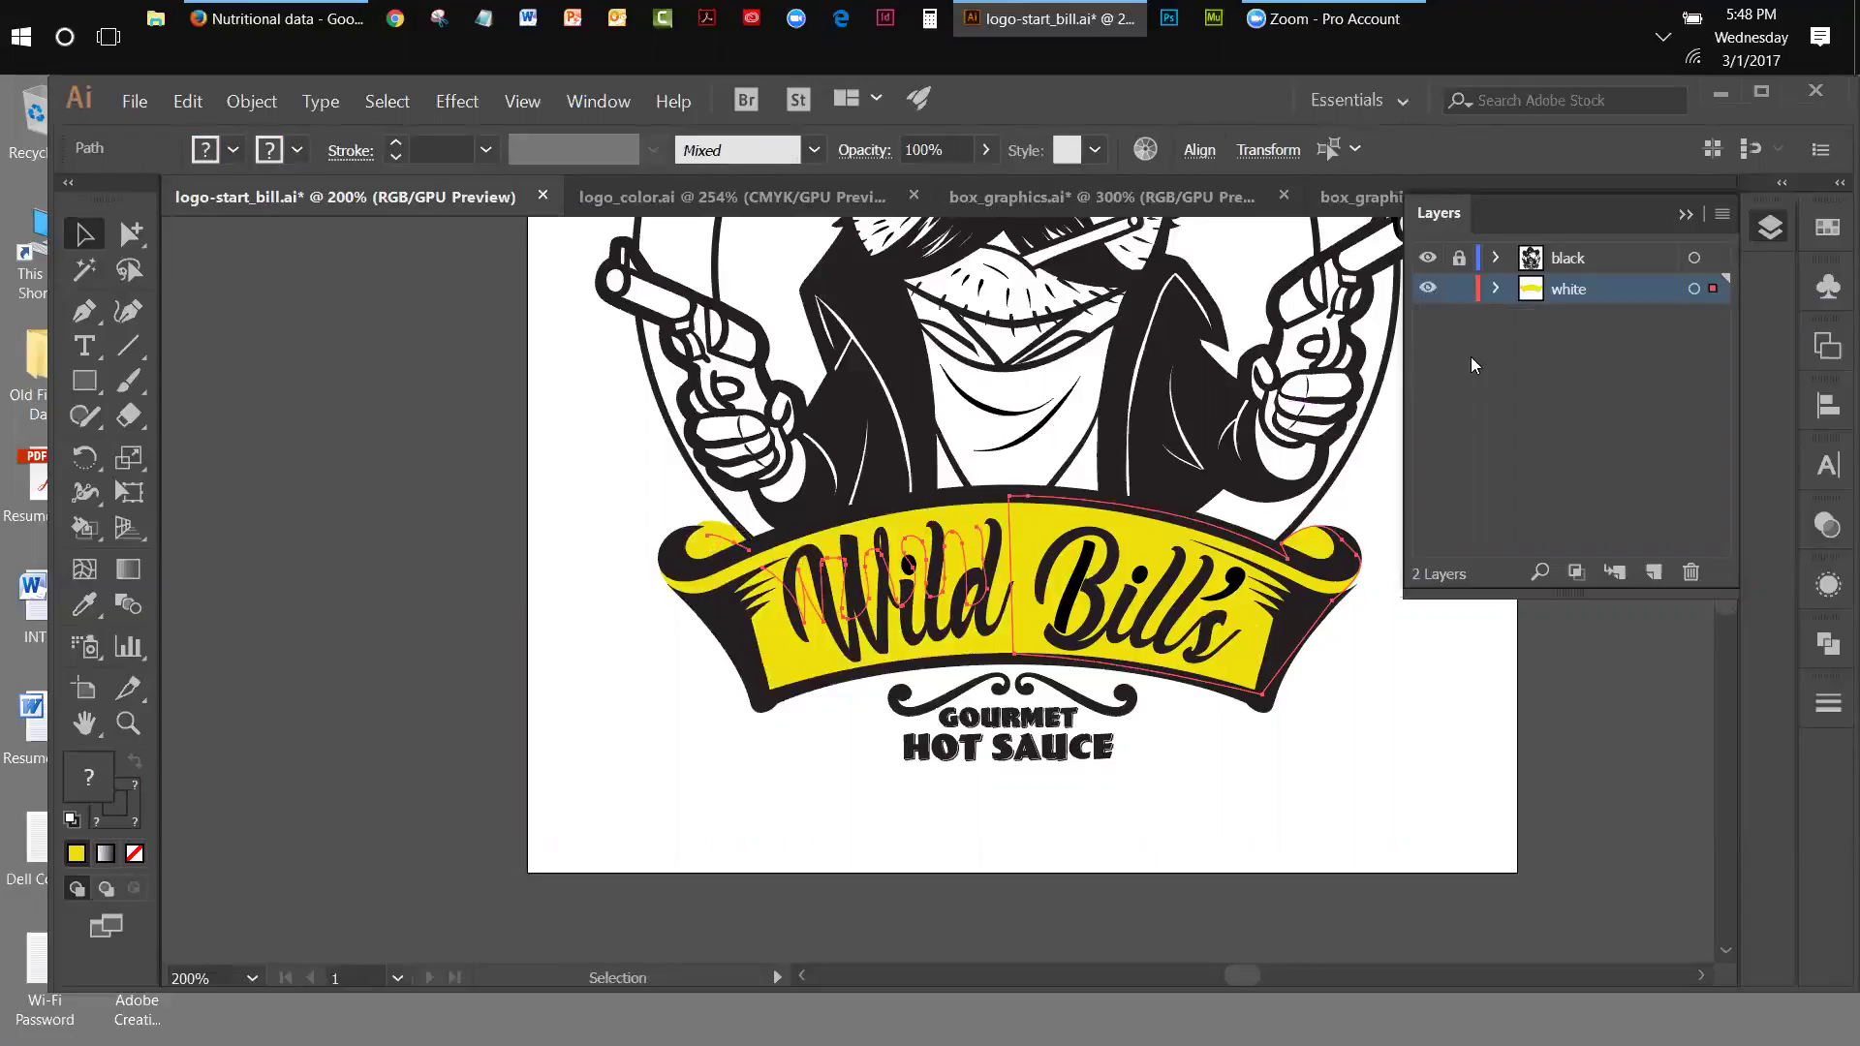
{"action": "left_click", "coordinate": [1694, 289]}
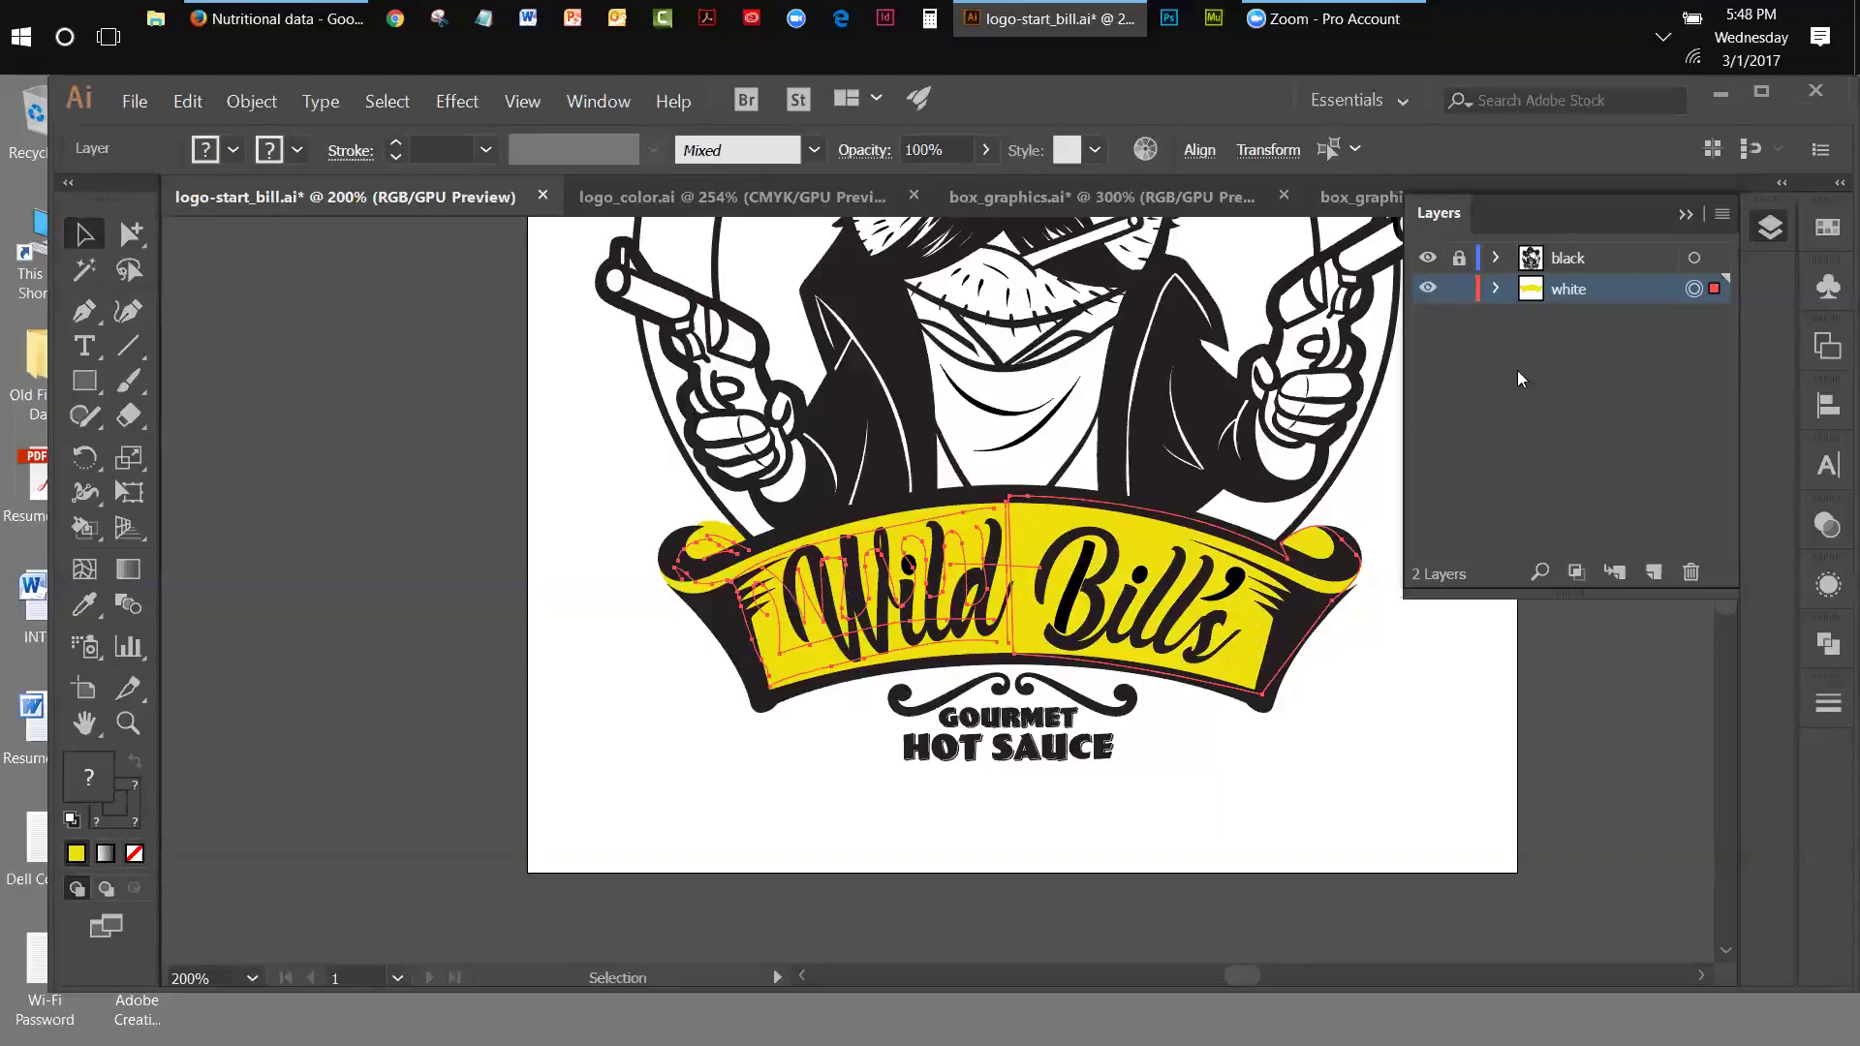
{"action": "left_click", "coordinate": [1603, 361]}
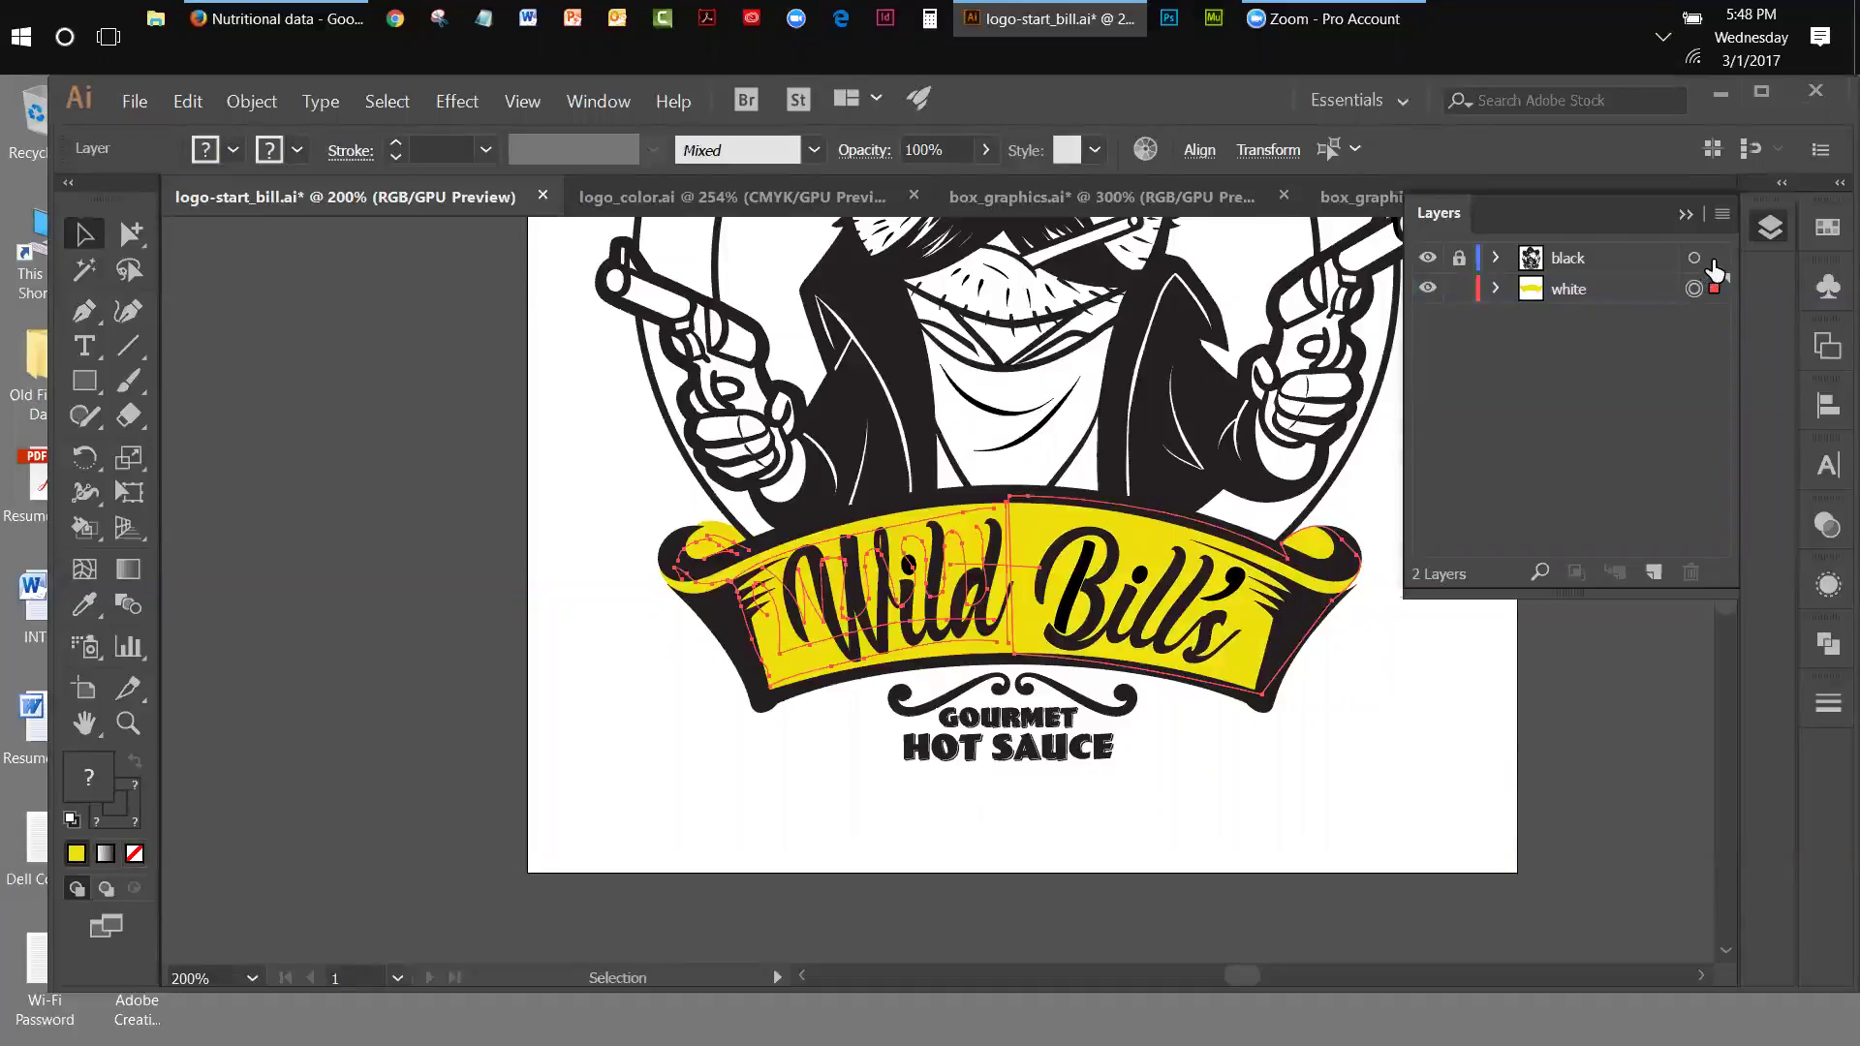
{"action": "left_click", "coordinate": [1693, 289]}
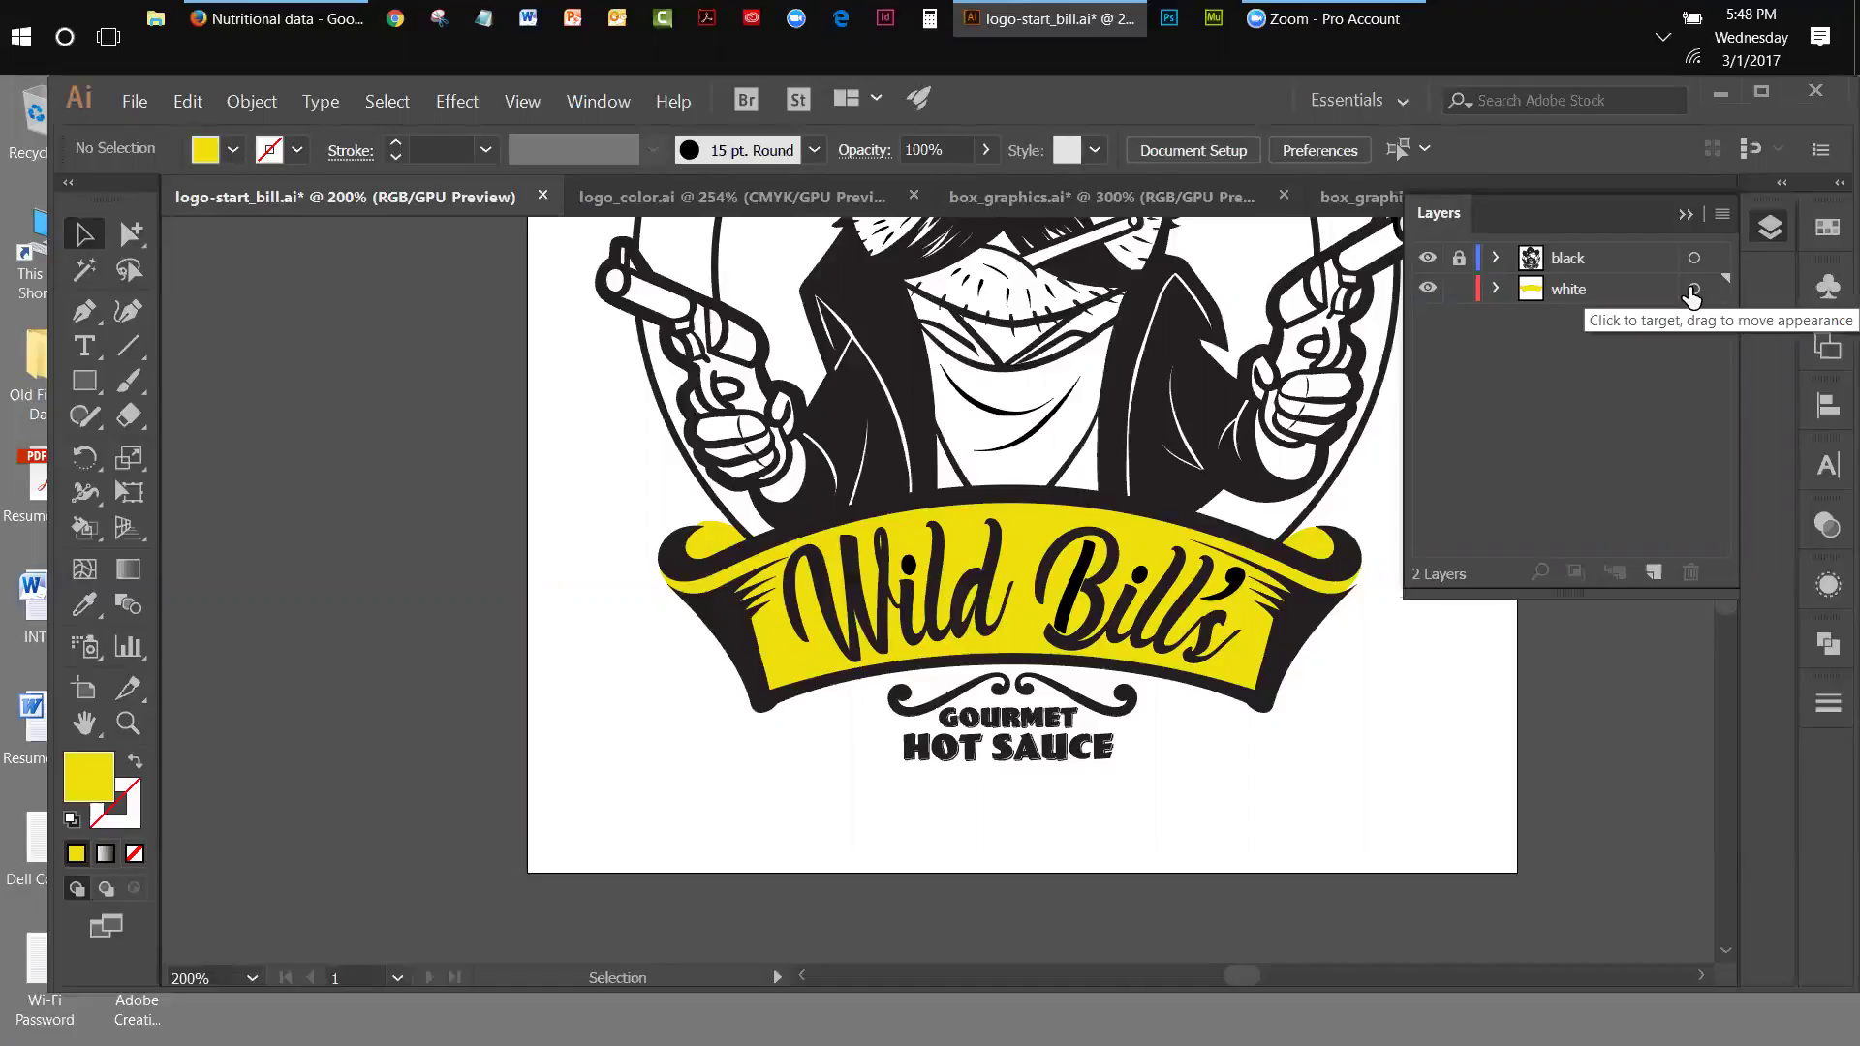
{"action": "left_click", "coordinate": [1693, 289]}
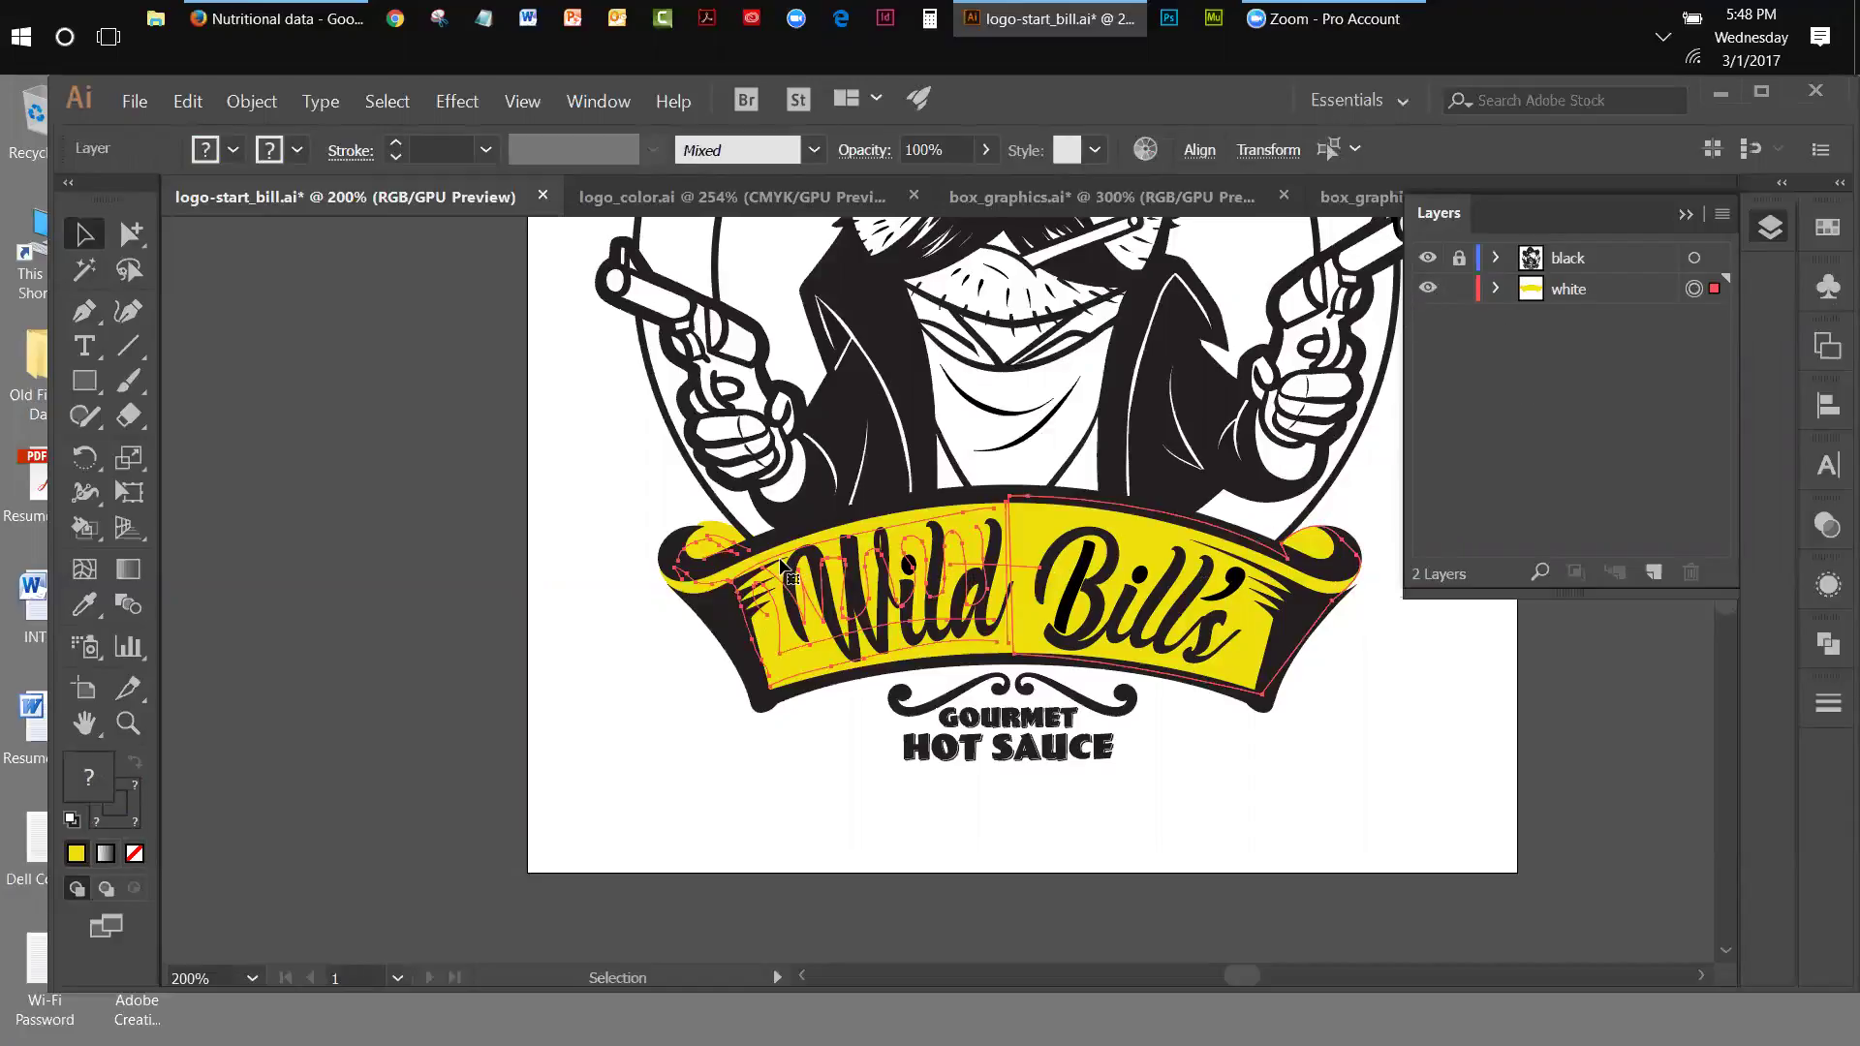
- Apply the white swatch to both the fill and the stroke of the white layer's artwork, and deselect it
{"action": "left_click", "coordinate": [1828, 227]}
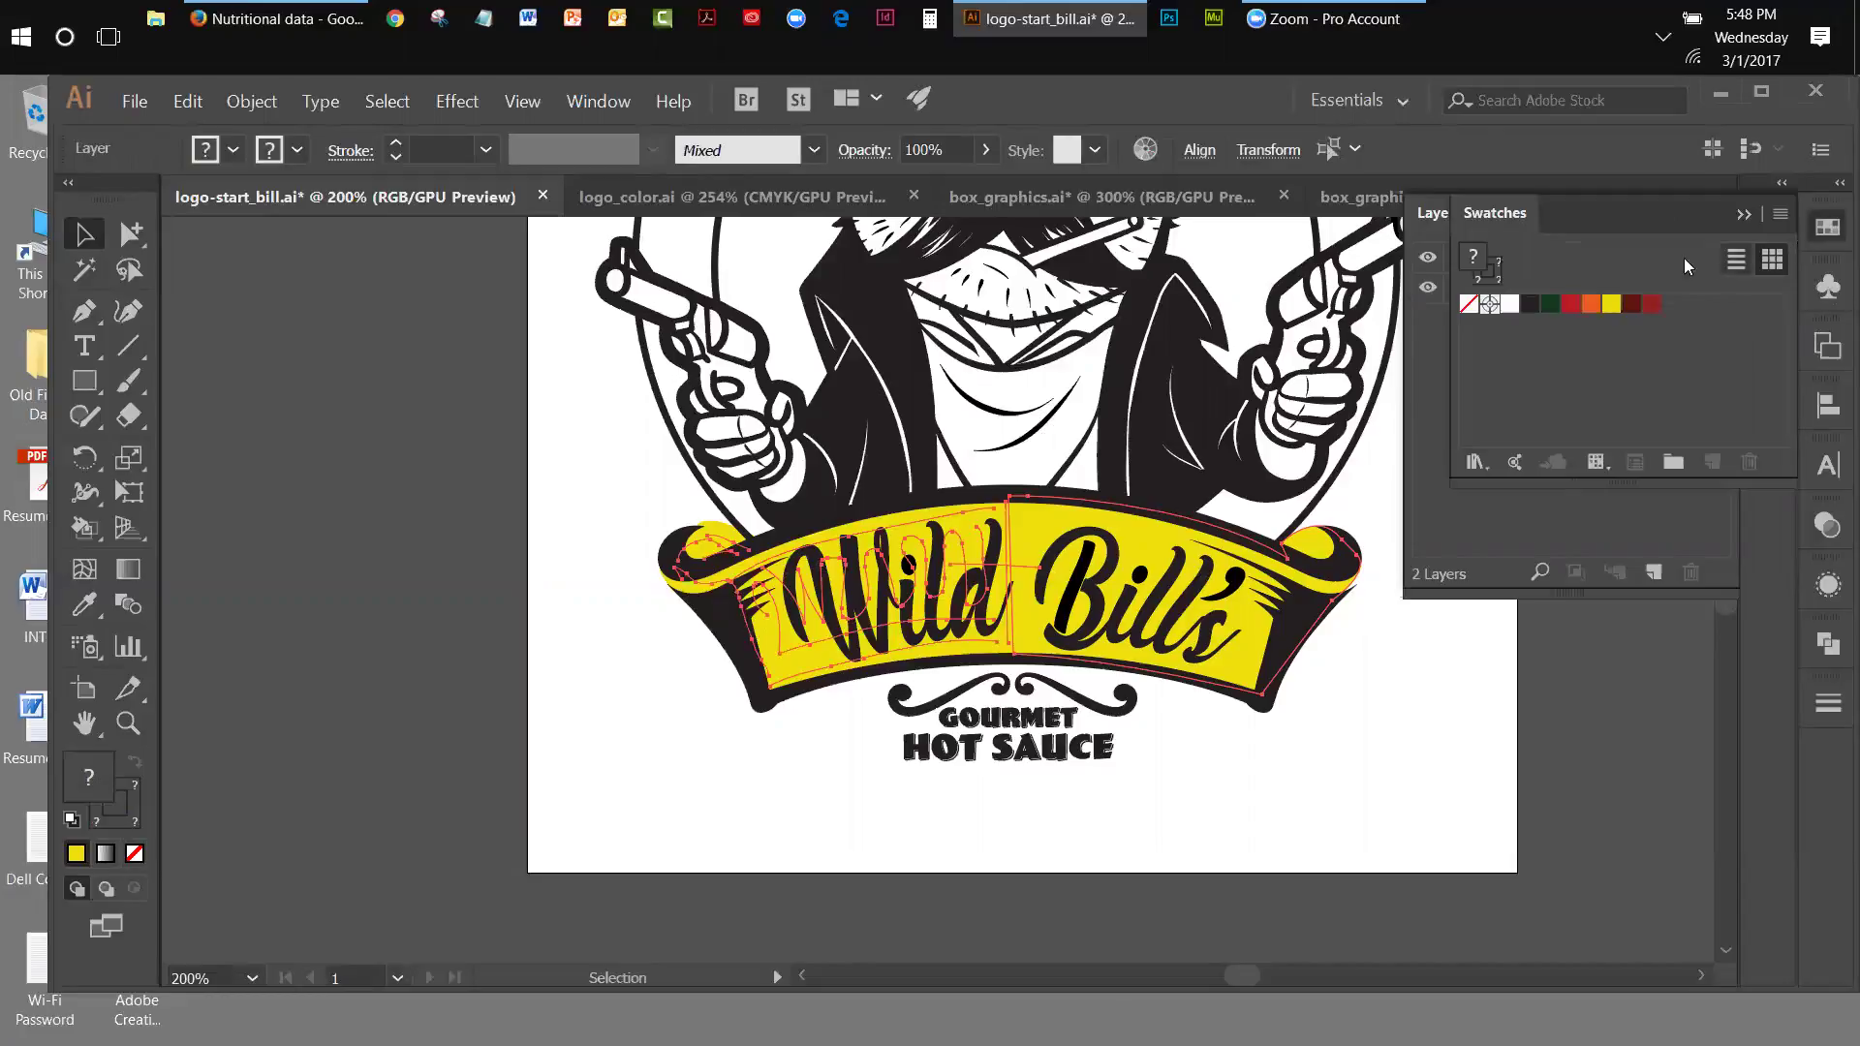
{"action": "left_click", "coordinate": [1509, 305]}
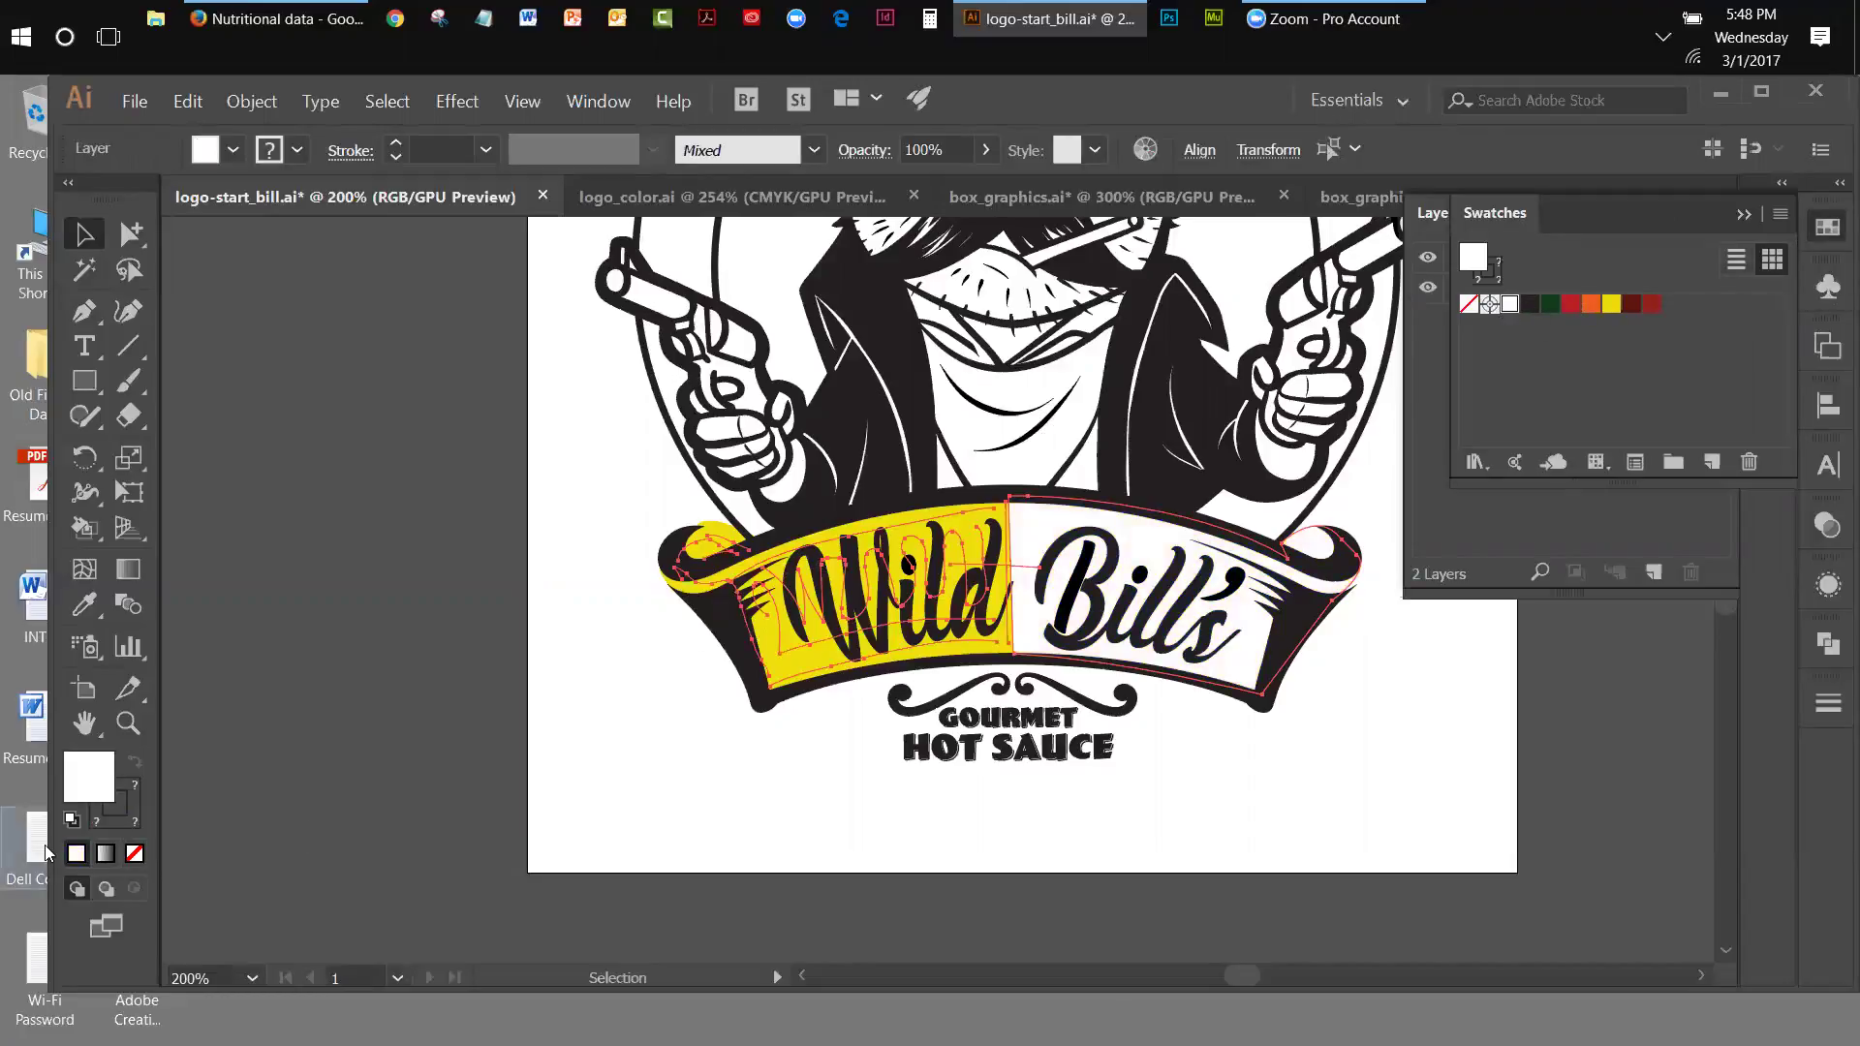
{"action": "left_click", "coordinate": [128, 817]}
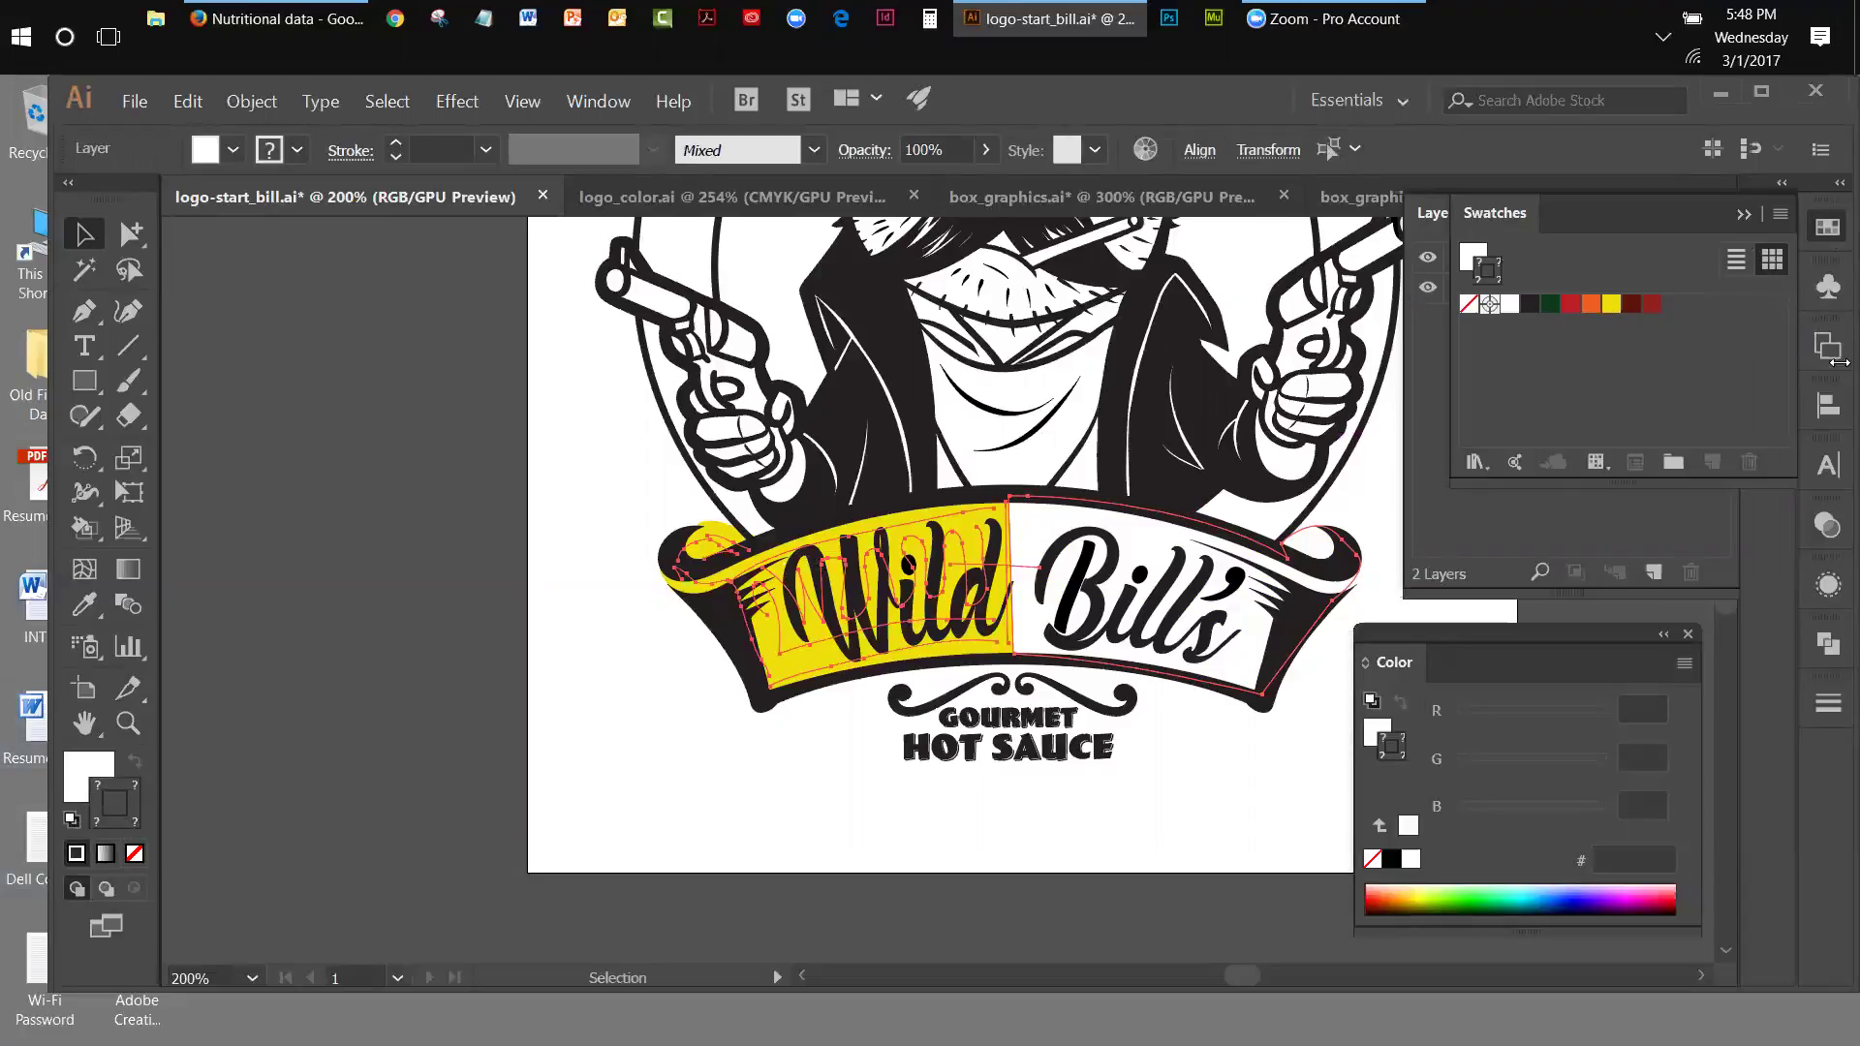
{"action": "left_click", "coordinate": [1828, 232]}
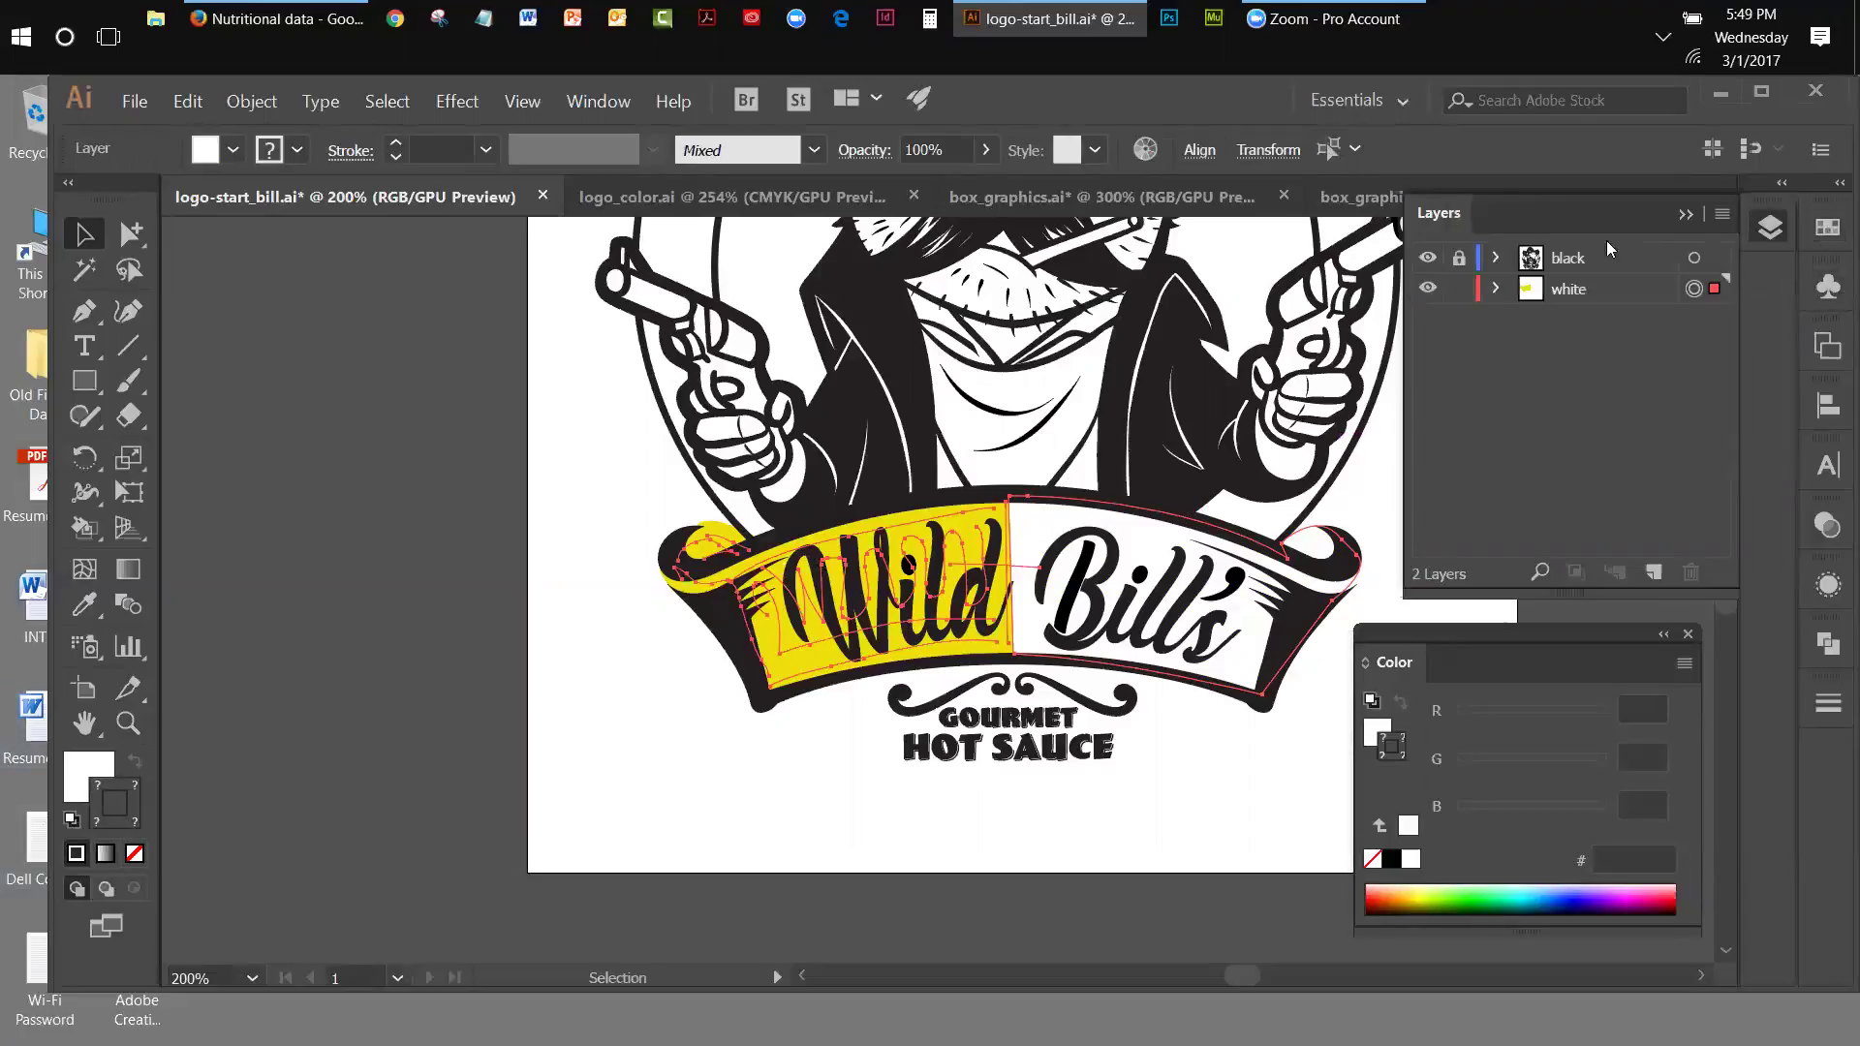
{"action": "left_click", "coordinate": [1828, 230]}
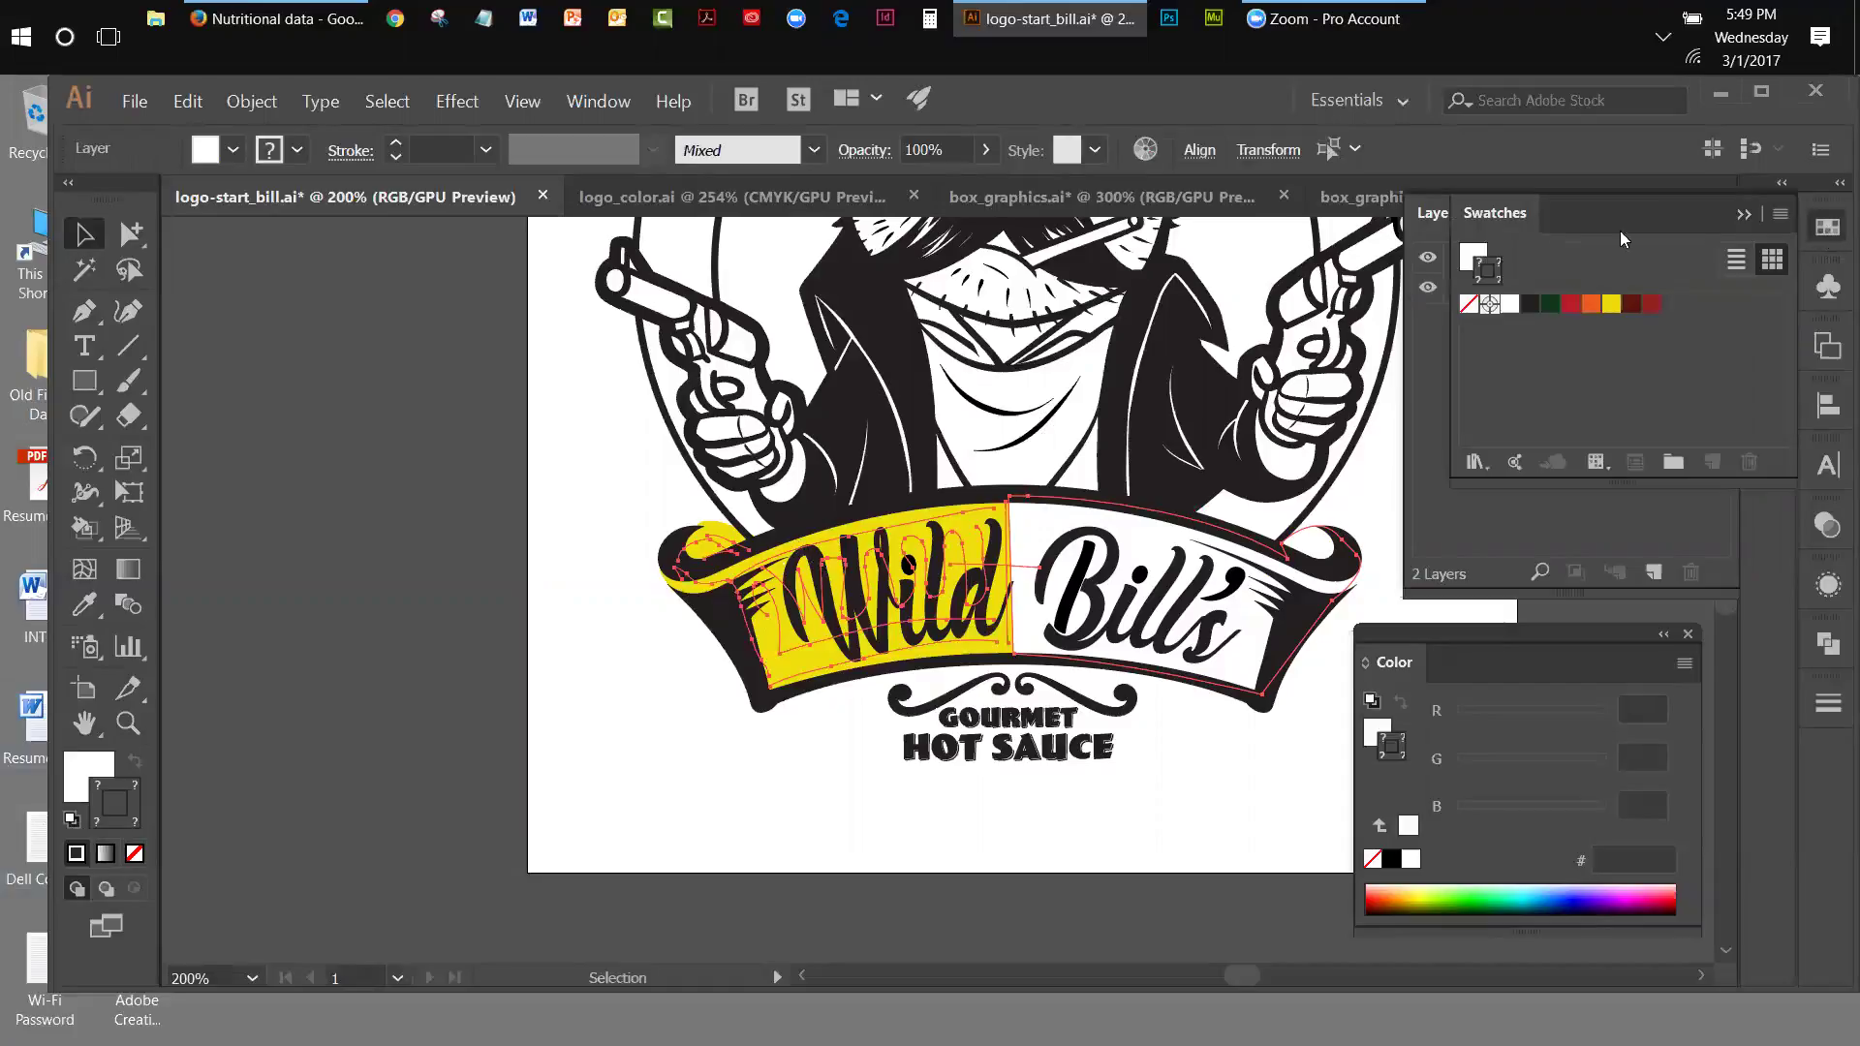
{"action": "left_click", "coordinate": [1510, 303]}
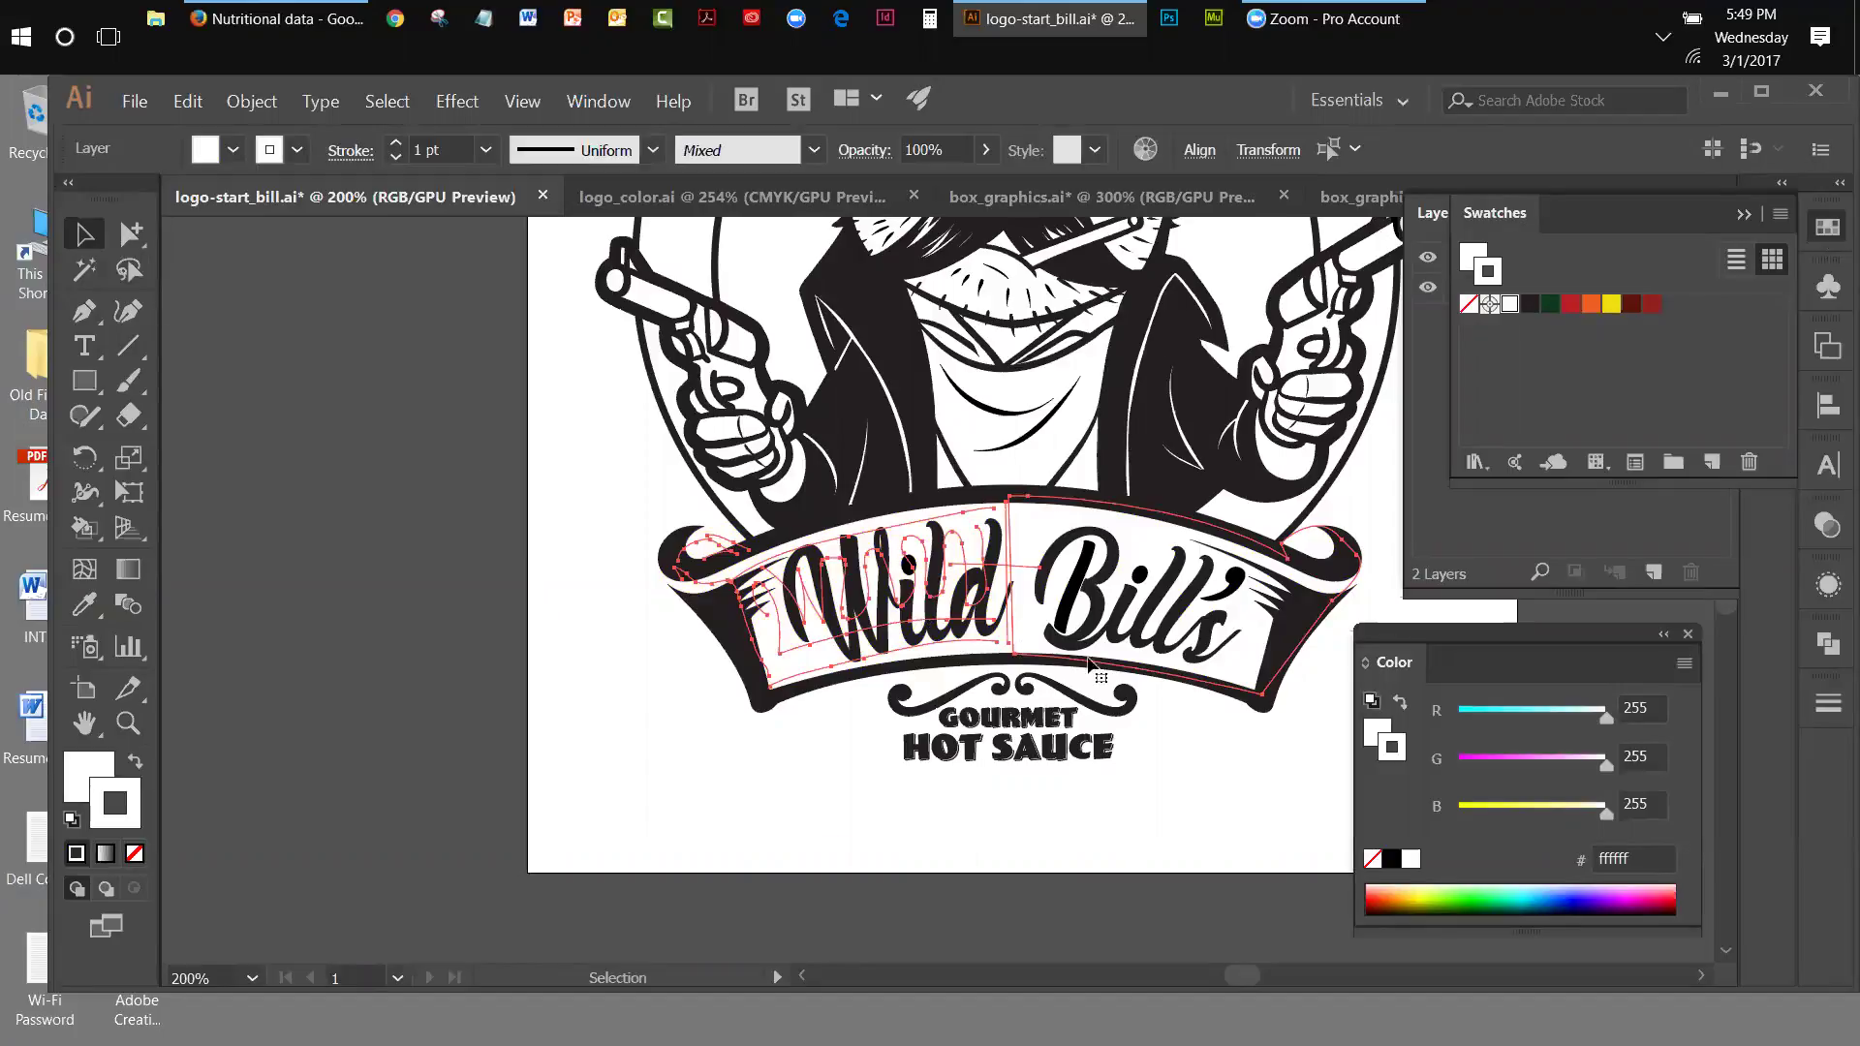
{"action": "left_click", "coordinate": [577, 468]}
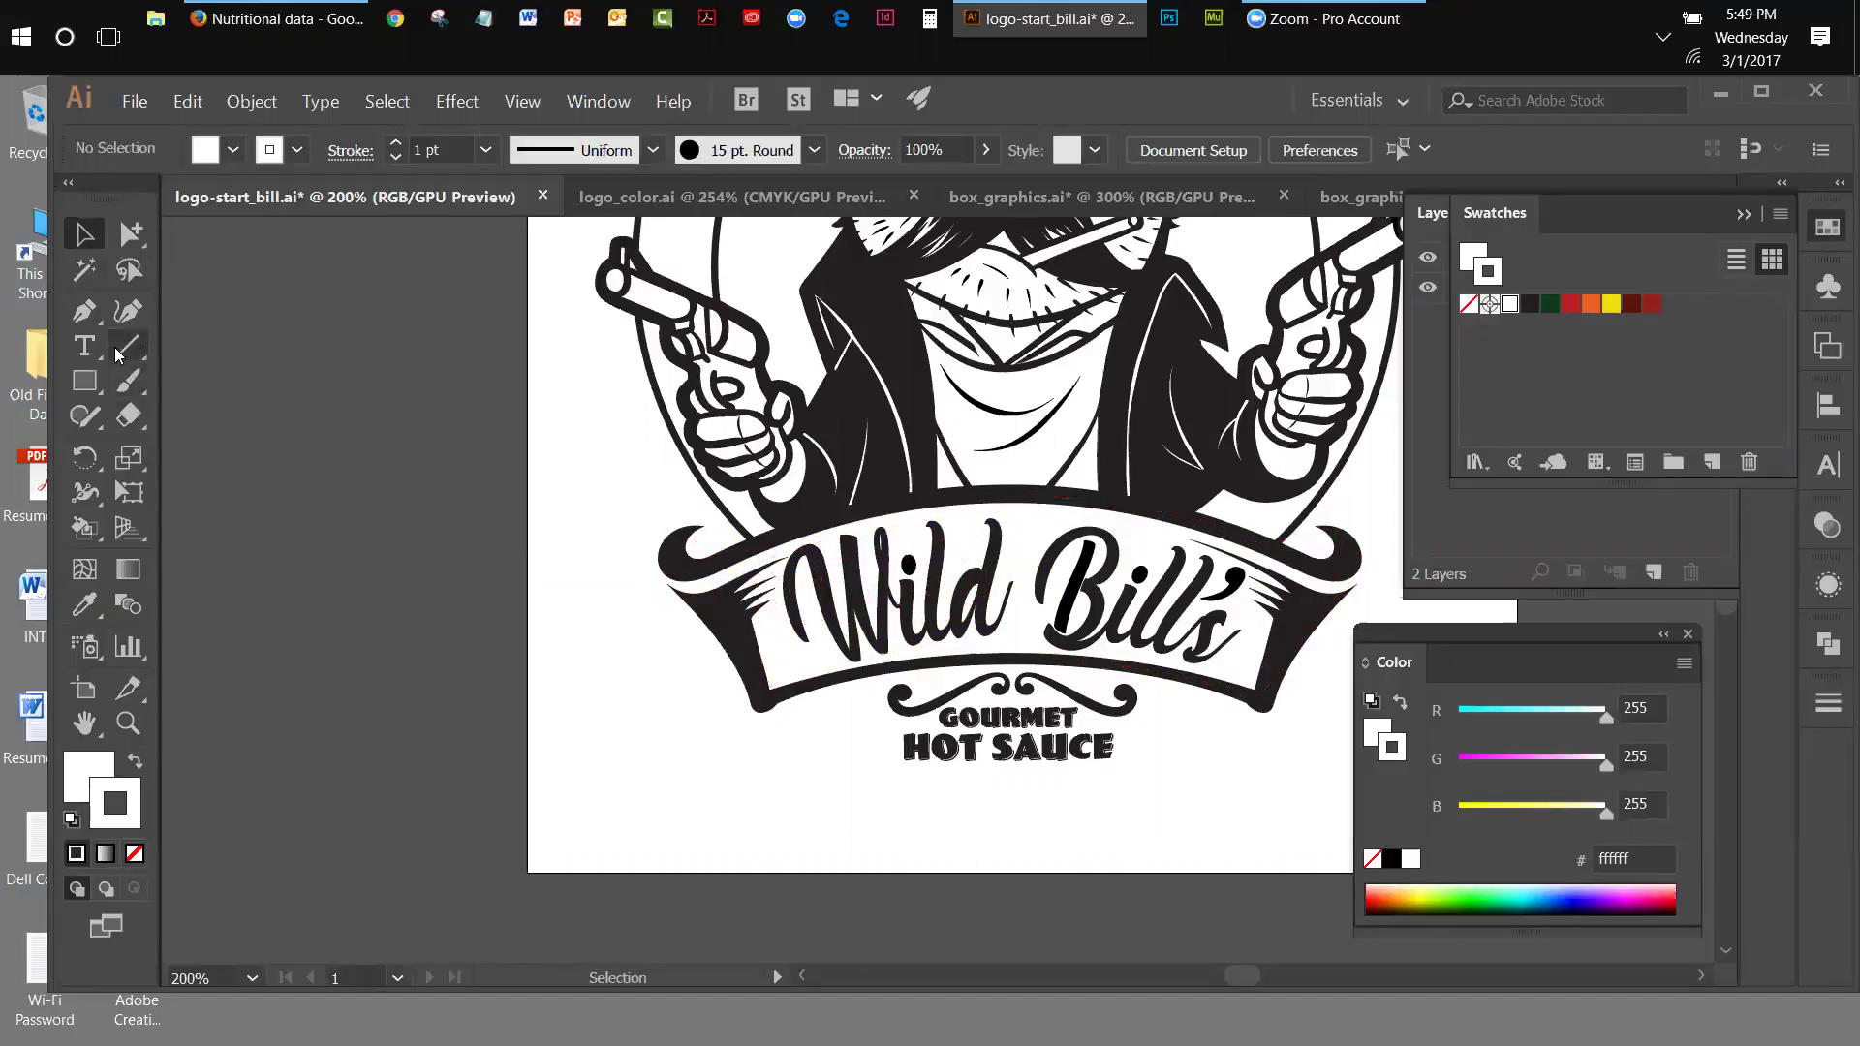
- Draw a square across the artboard's left edge beside the logo and apply the green swatch to its stroke
{"action": "left_click", "coordinate": [84, 381]}
{"action": "left_click_drag", "start_coordinate": [480, 356], "coordinate": [621, 496]}
{"action": "left_click", "coordinate": [1550, 304]}
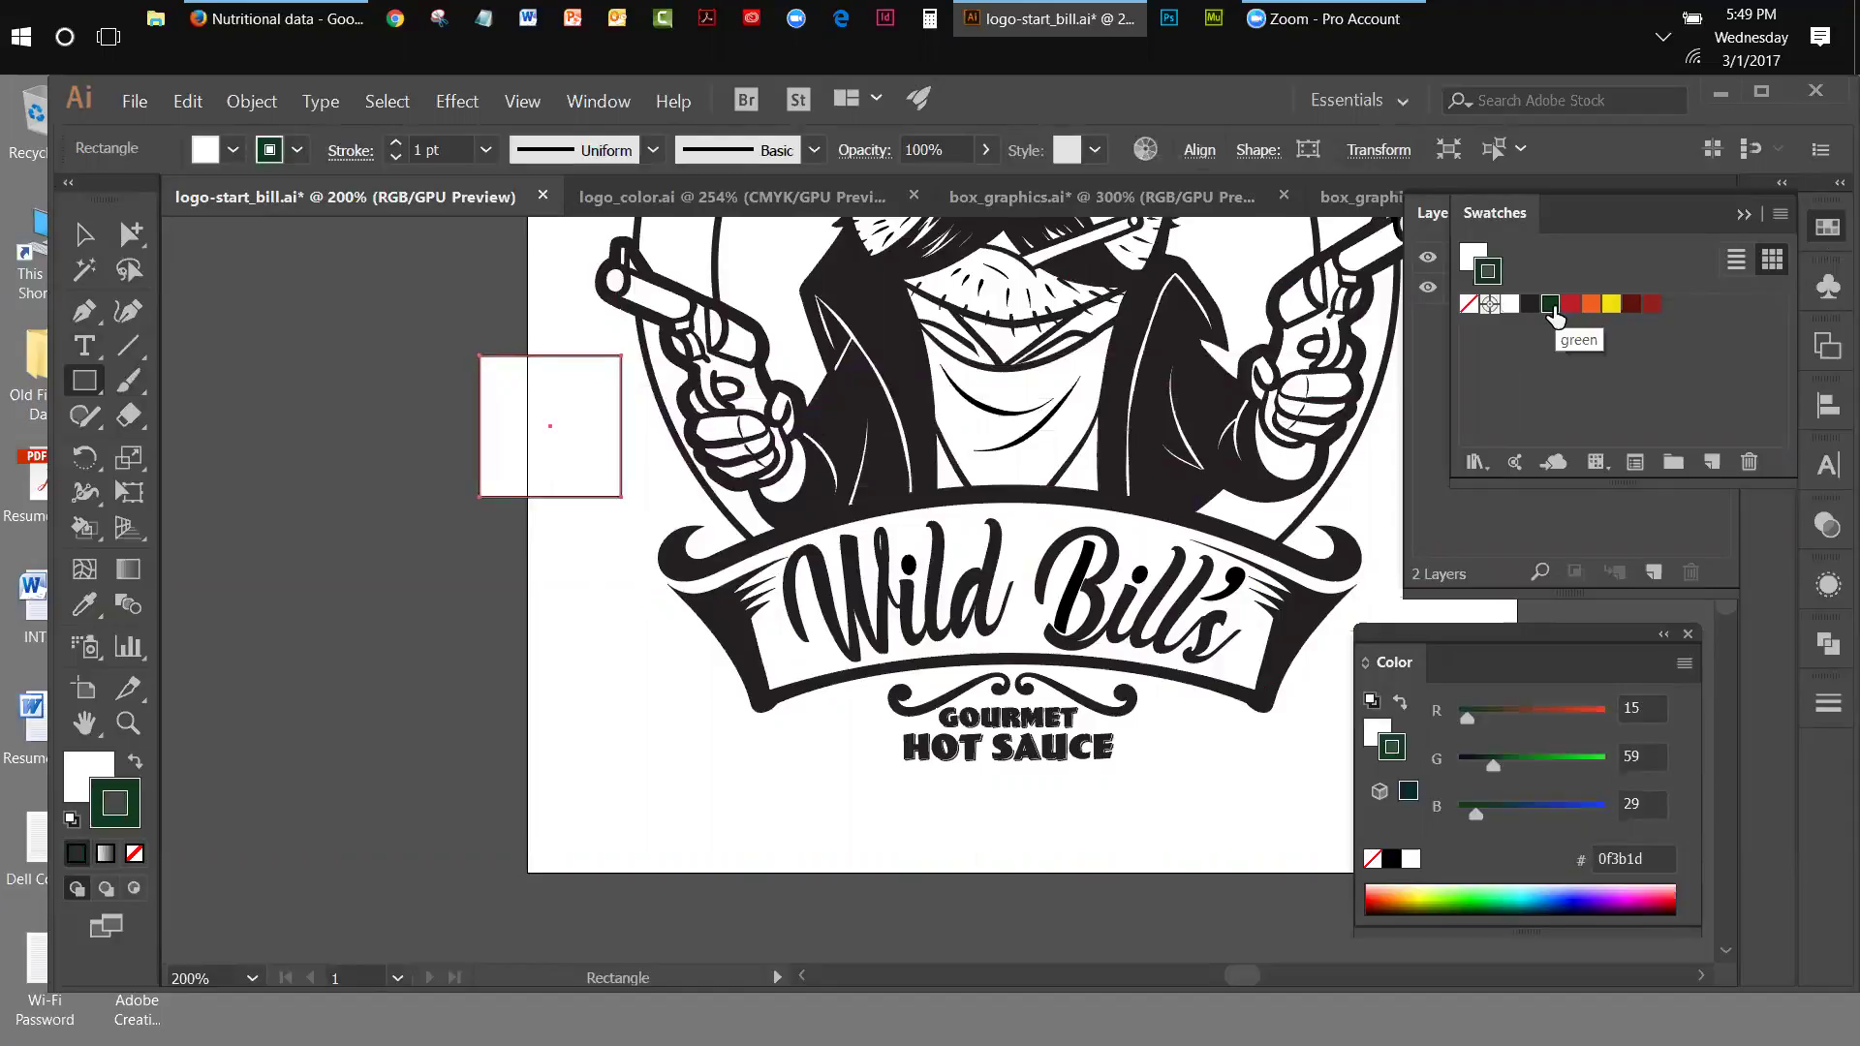
- Give the square a green fill with no stroke, and enlarge it to cover the lower left half of the logo
{"action": "left_click", "coordinate": [135, 761]}
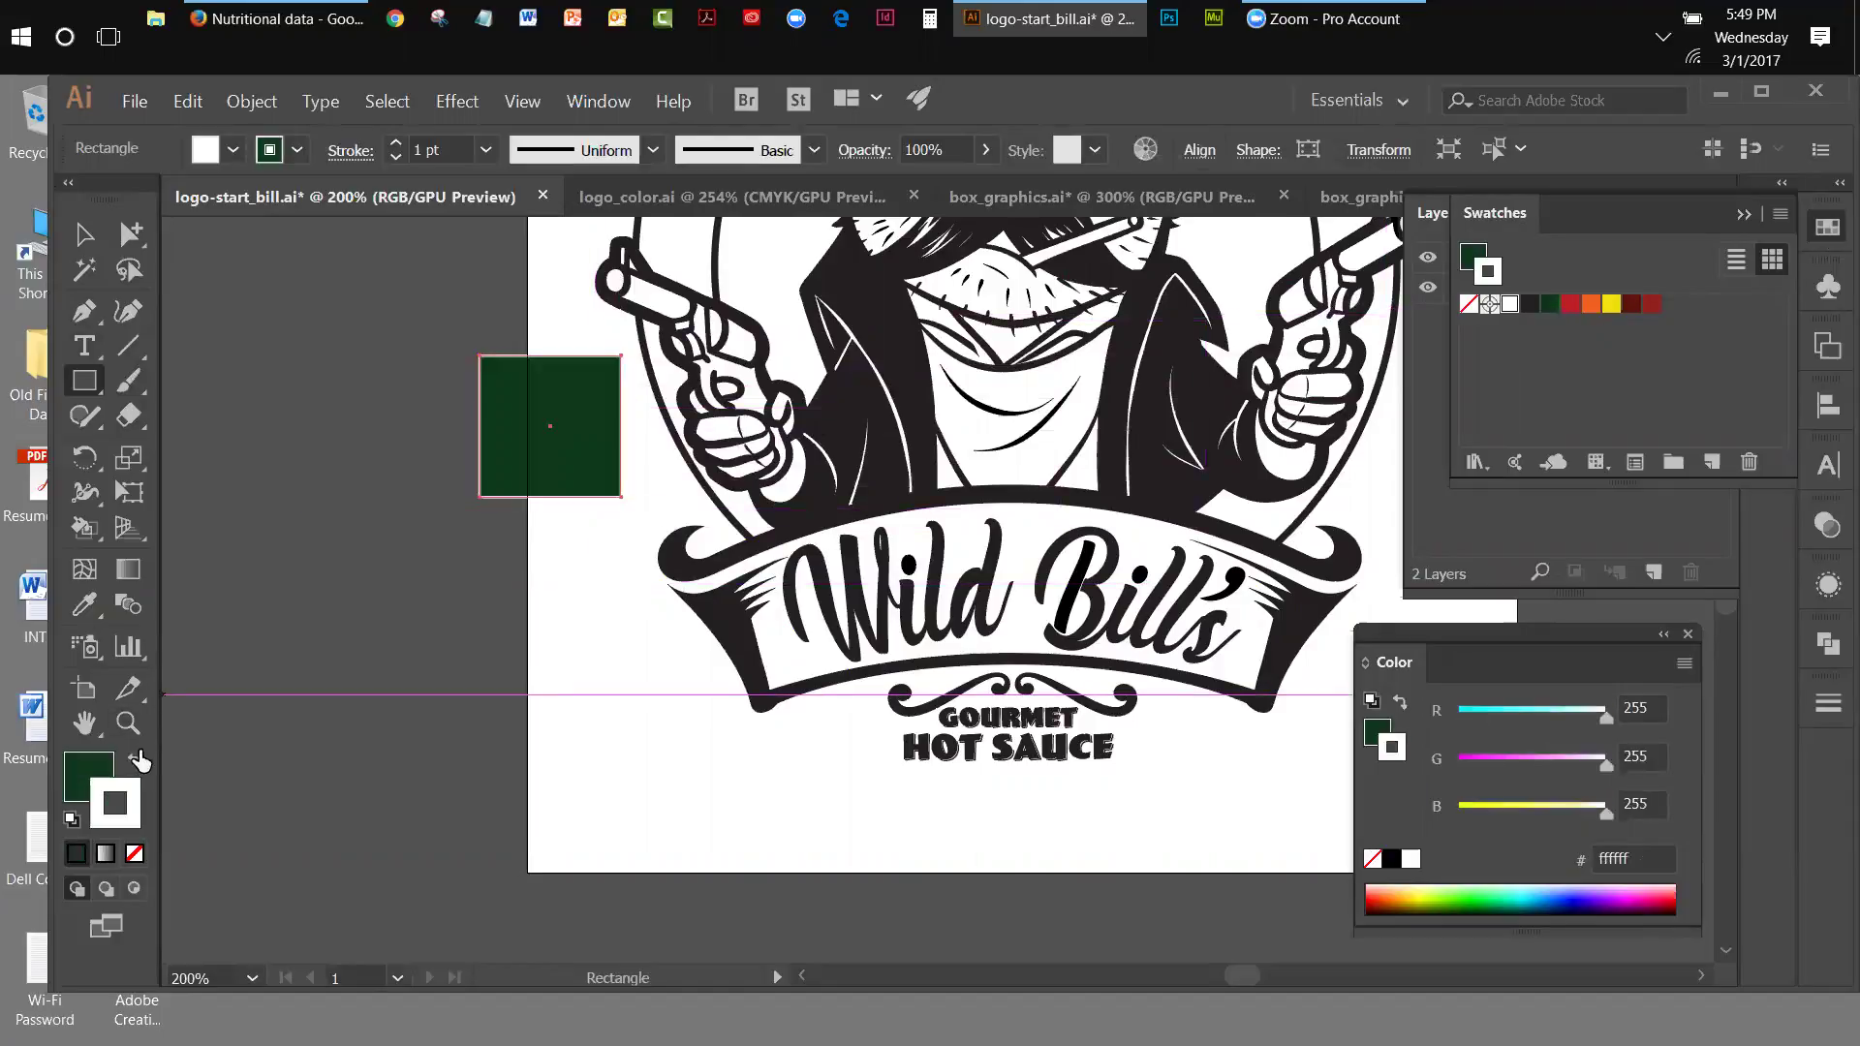
{"action": "left_click", "coordinate": [134, 853]}
{"action": "left_click", "coordinate": [85, 234]}
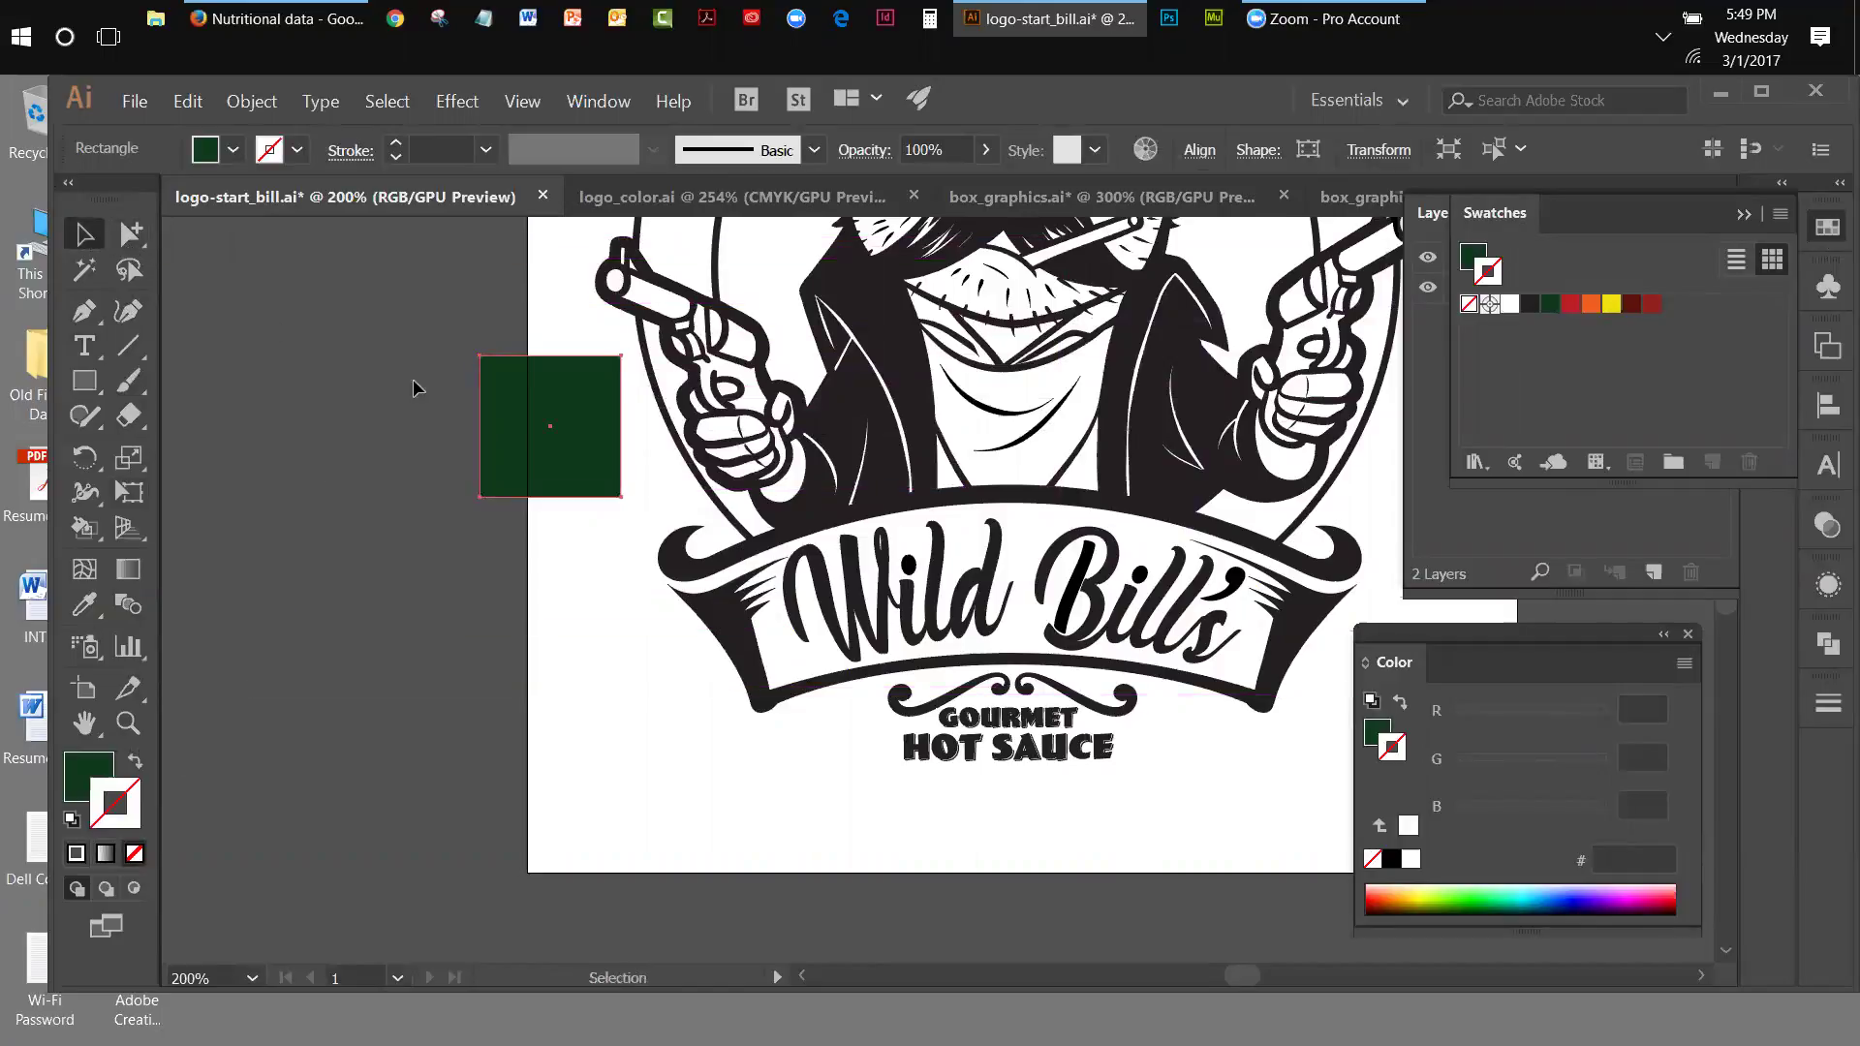
{"action": "left_click", "coordinate": [124, 496]}
{"action": "left_click_drag", "start_coordinate": [620, 497], "coordinate": [1139, 802]}
- Send the green rectangle to the back to check the white shapes against it, and delete the rectangle
{"action": "left_click", "coordinate": [266, 105]}
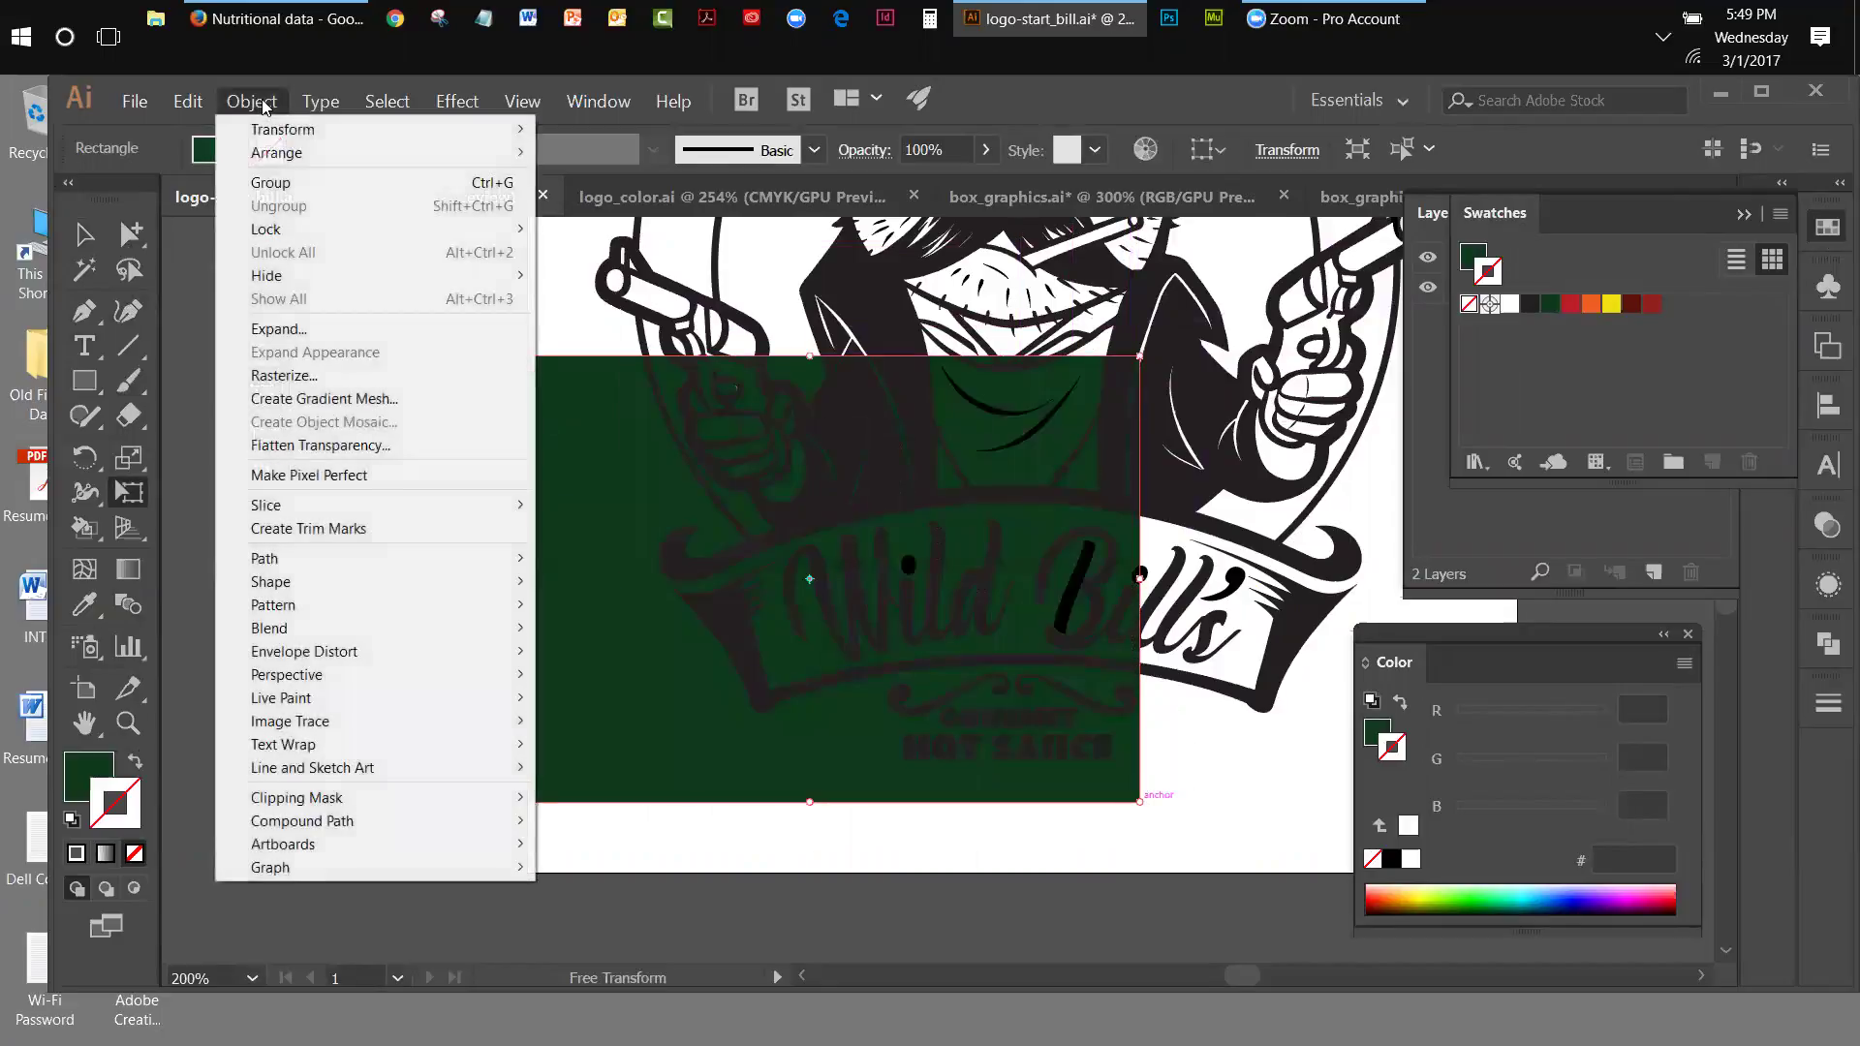
{"action": "mouse_move", "coordinate": [269, 153]}
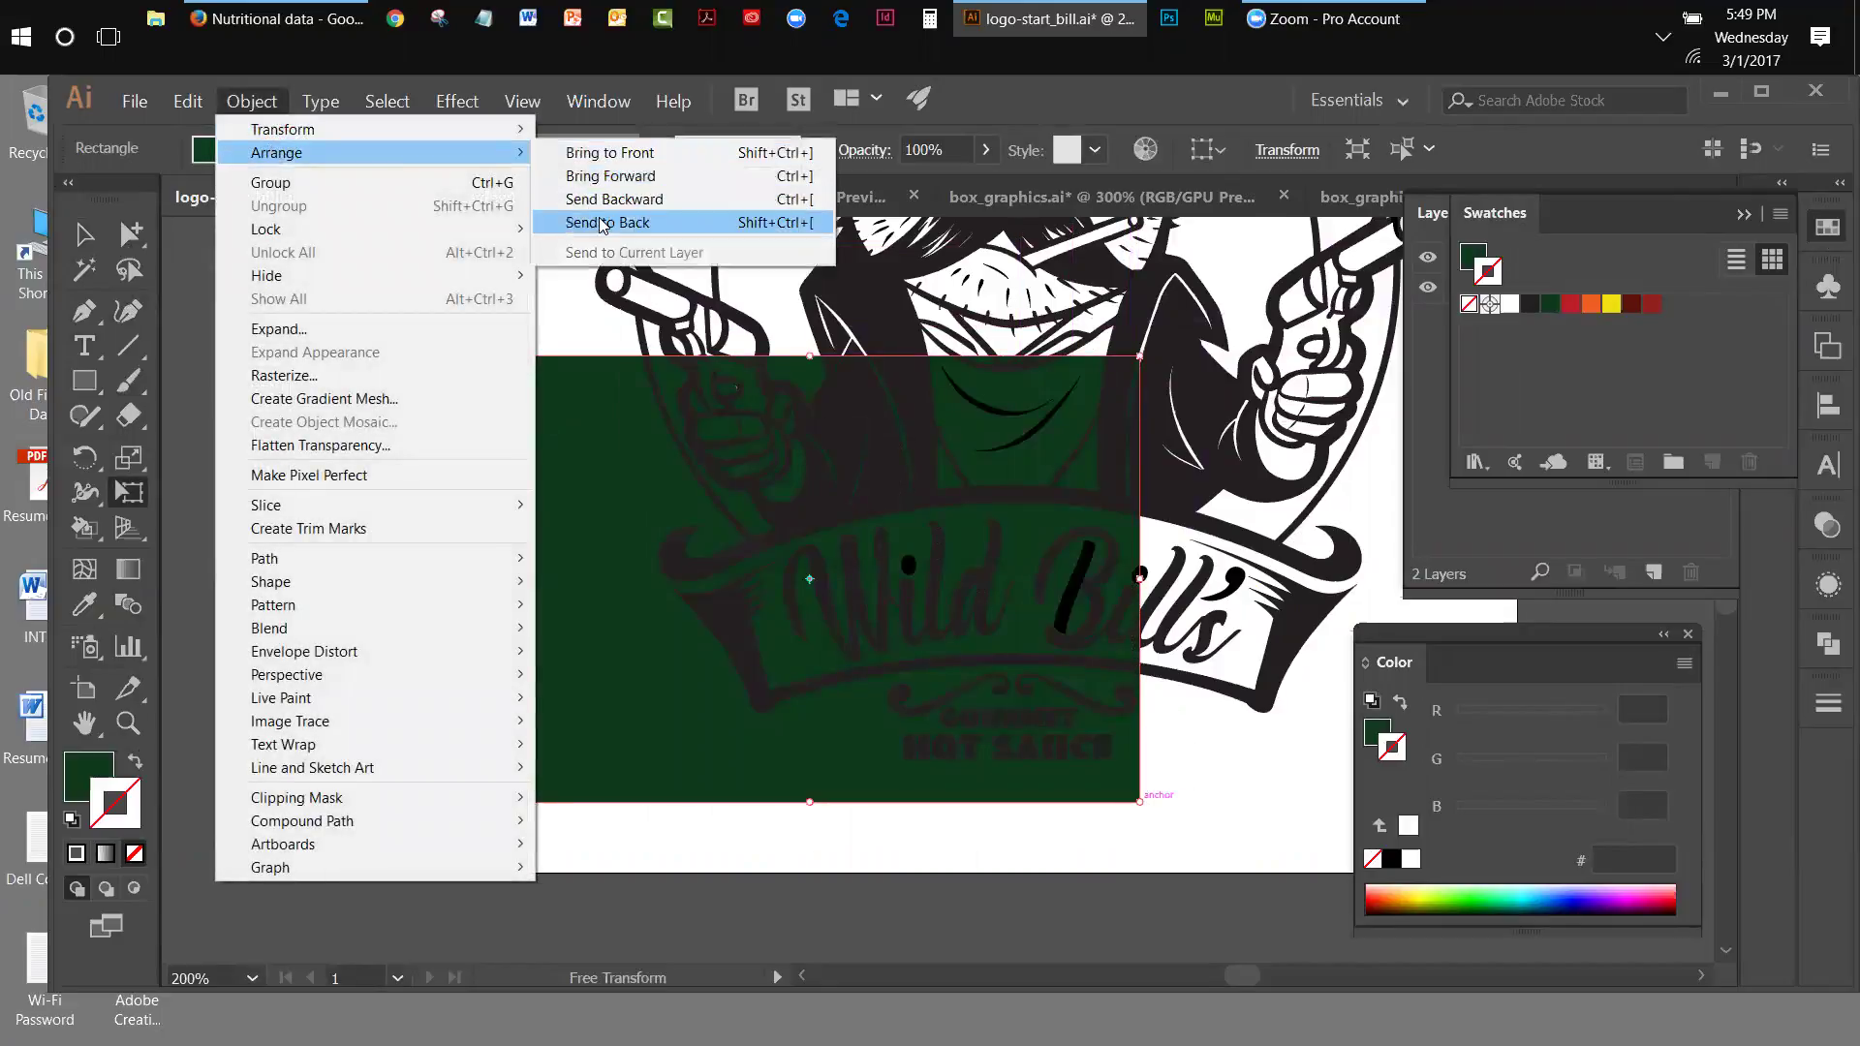
{"action": "left_click", "coordinate": [605, 223]}
{"action": "left_click", "coordinate": [84, 233]}
{"action": "left_click", "coordinate": [312, 259]}
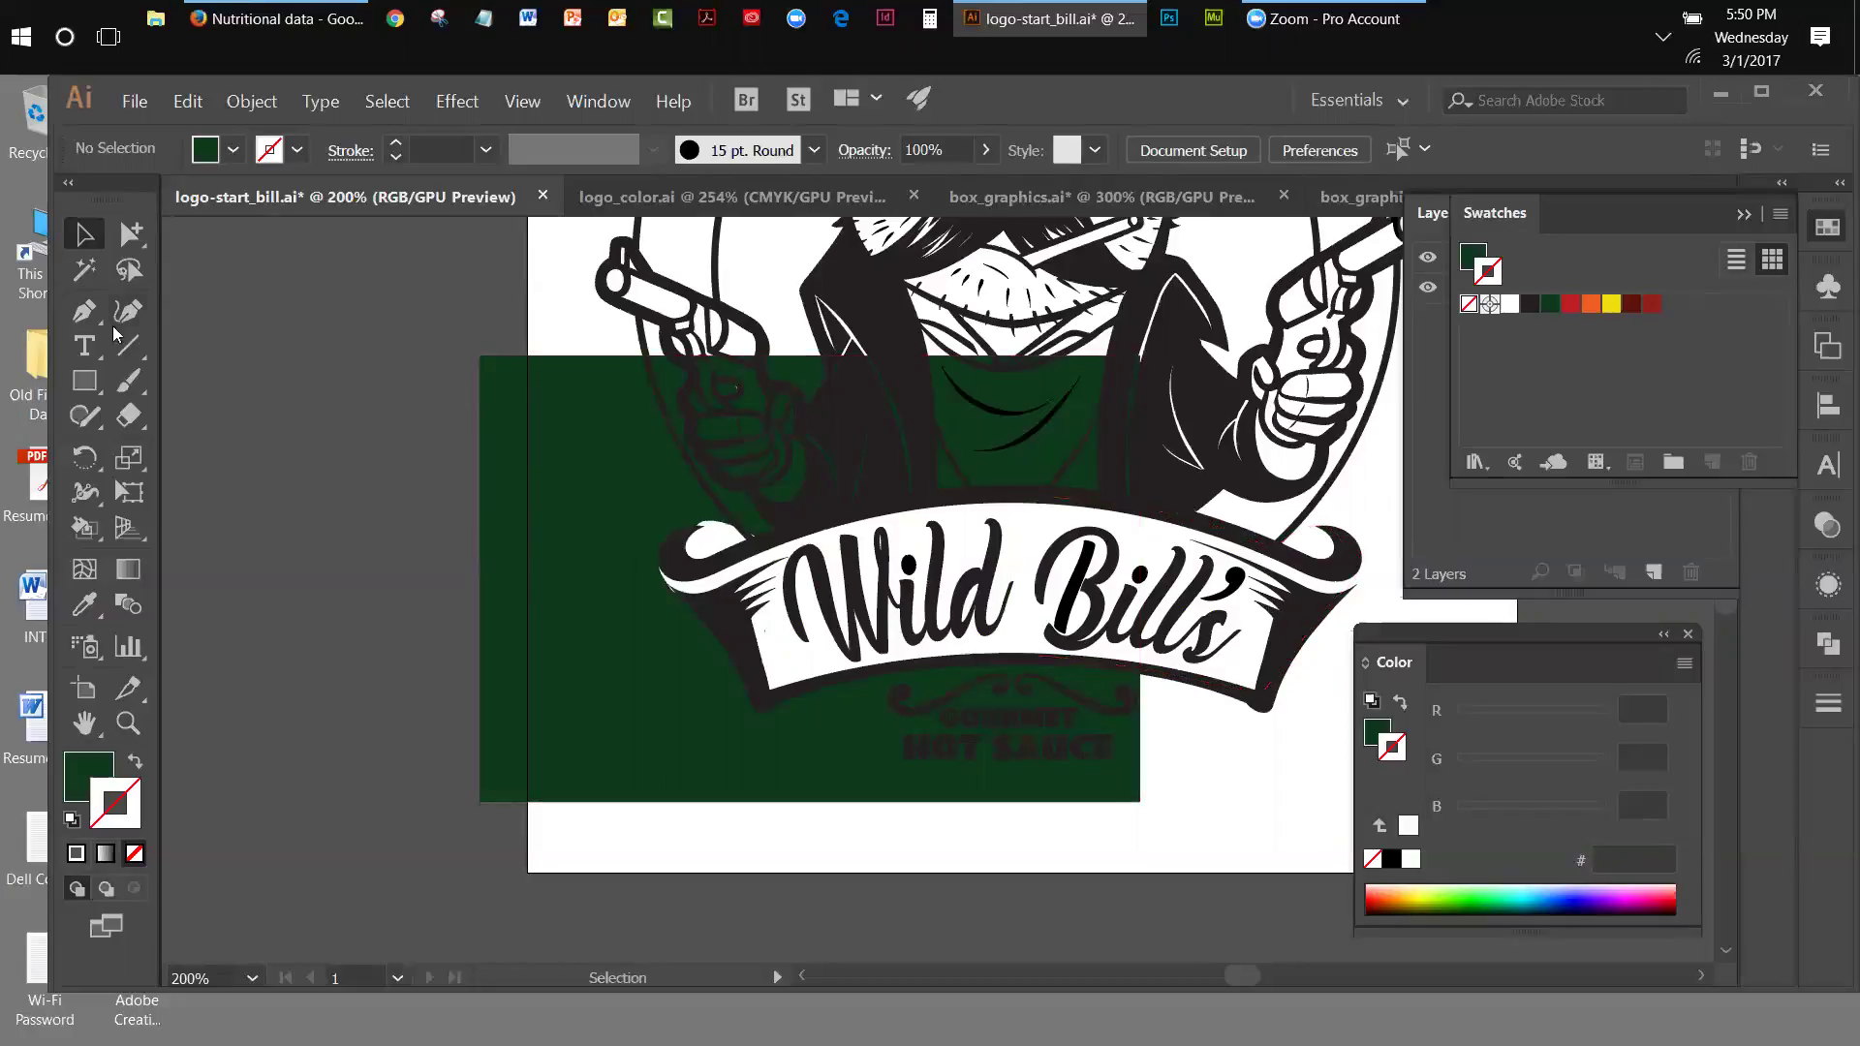
{"action": "left_click", "coordinate": [572, 452]}
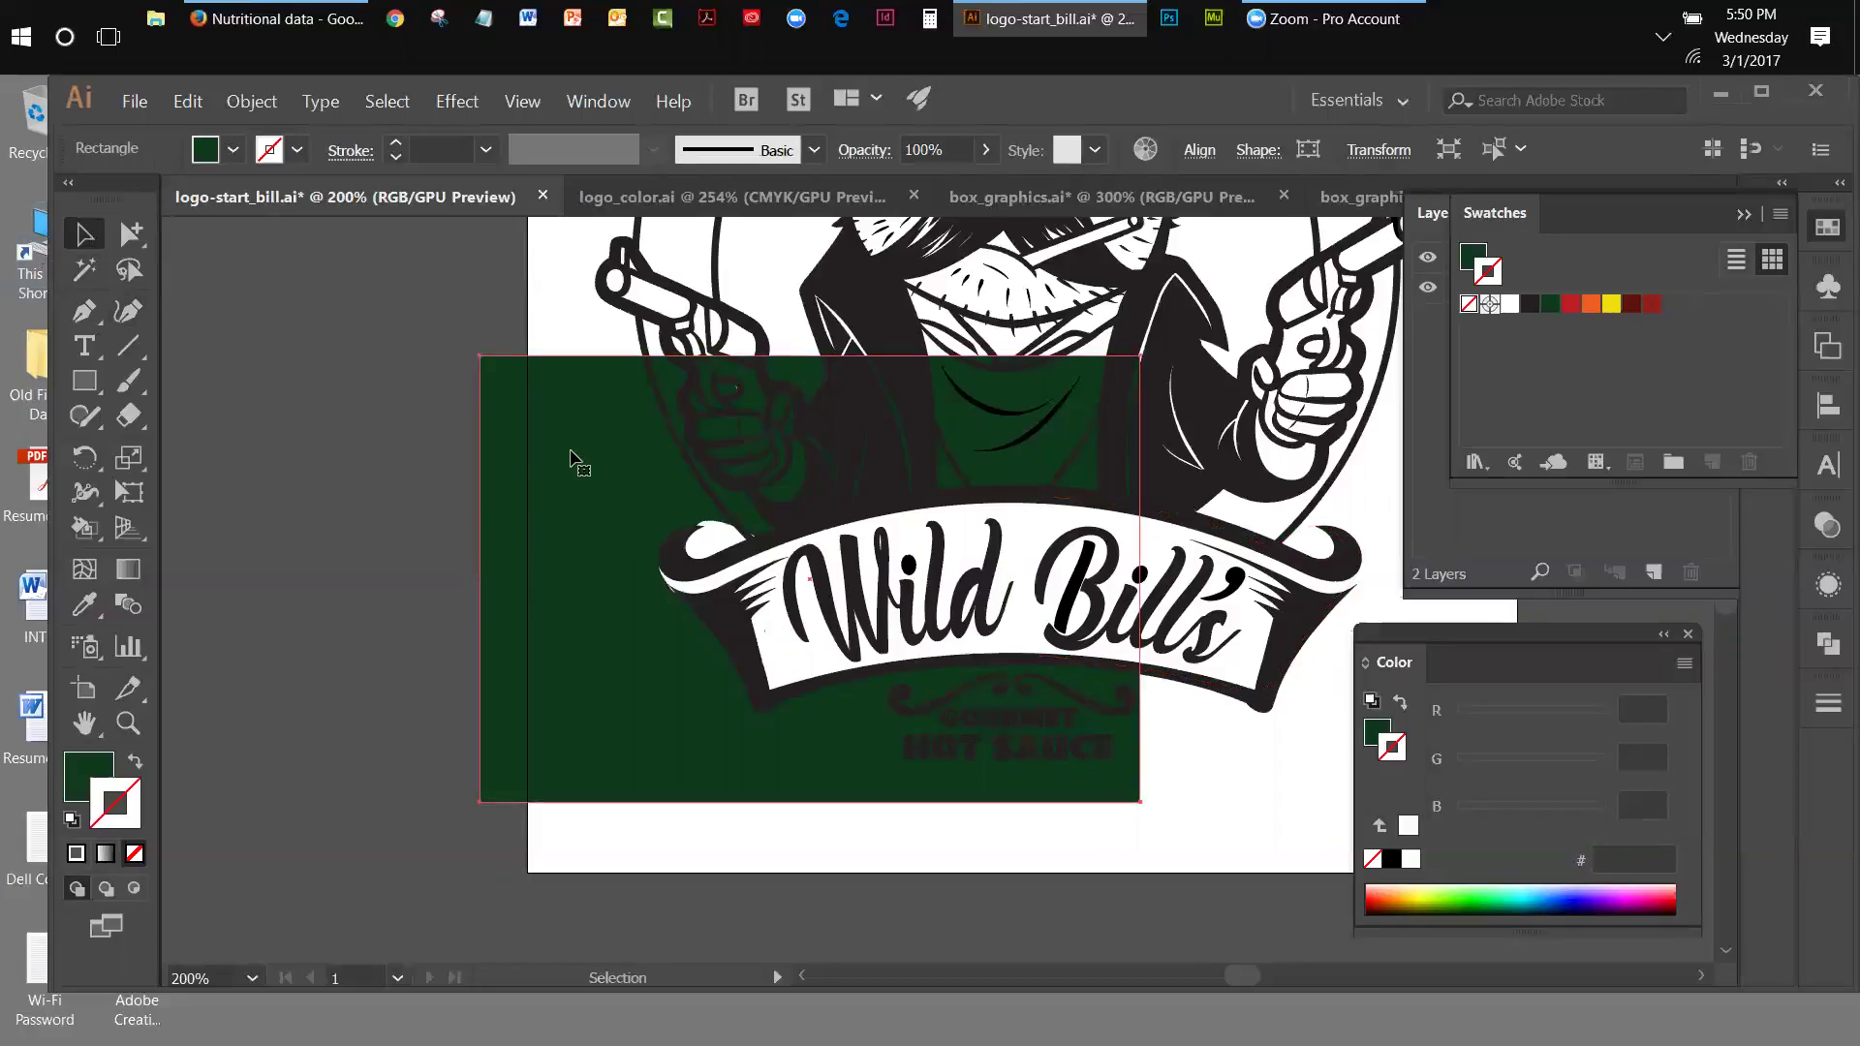
{"action": "key", "text": "Delete"}
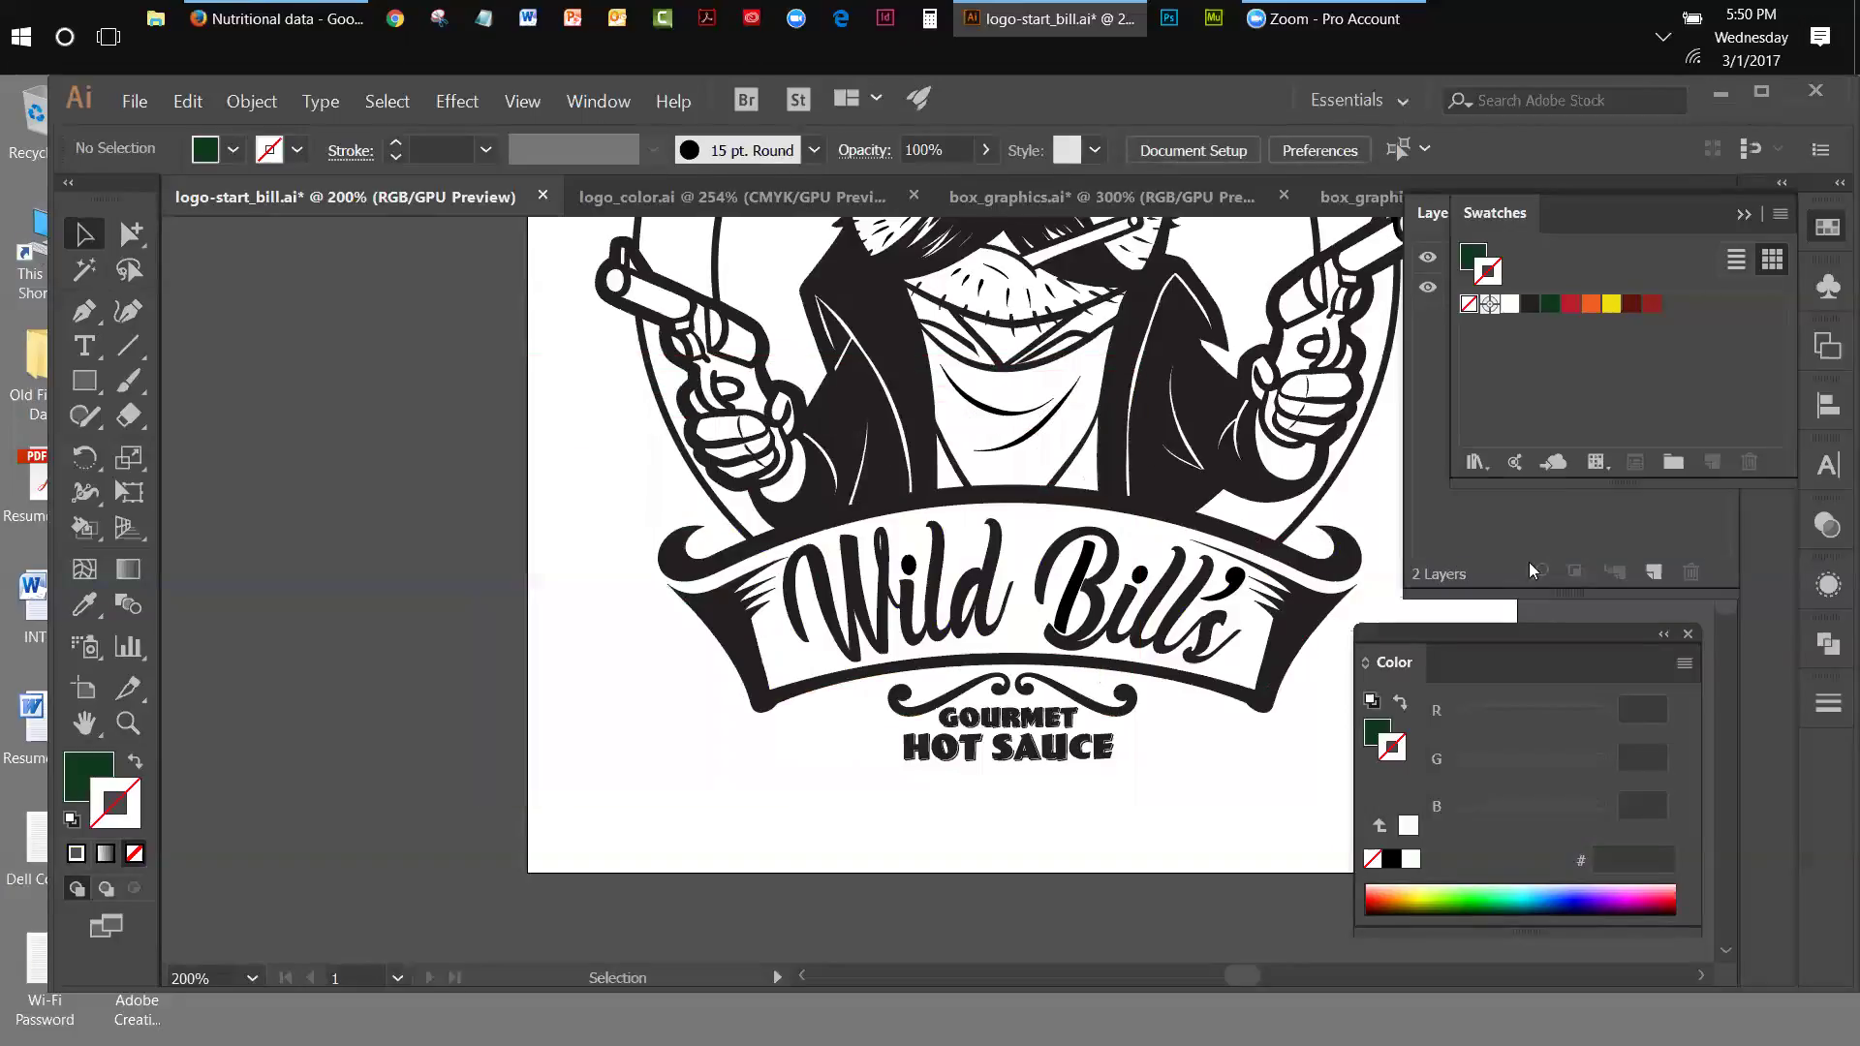
- Unlock the black layer, lock the white layer, make the black layer active, and clear the open panels from the canvas
{"action": "left_click", "coordinate": [1741, 215]}
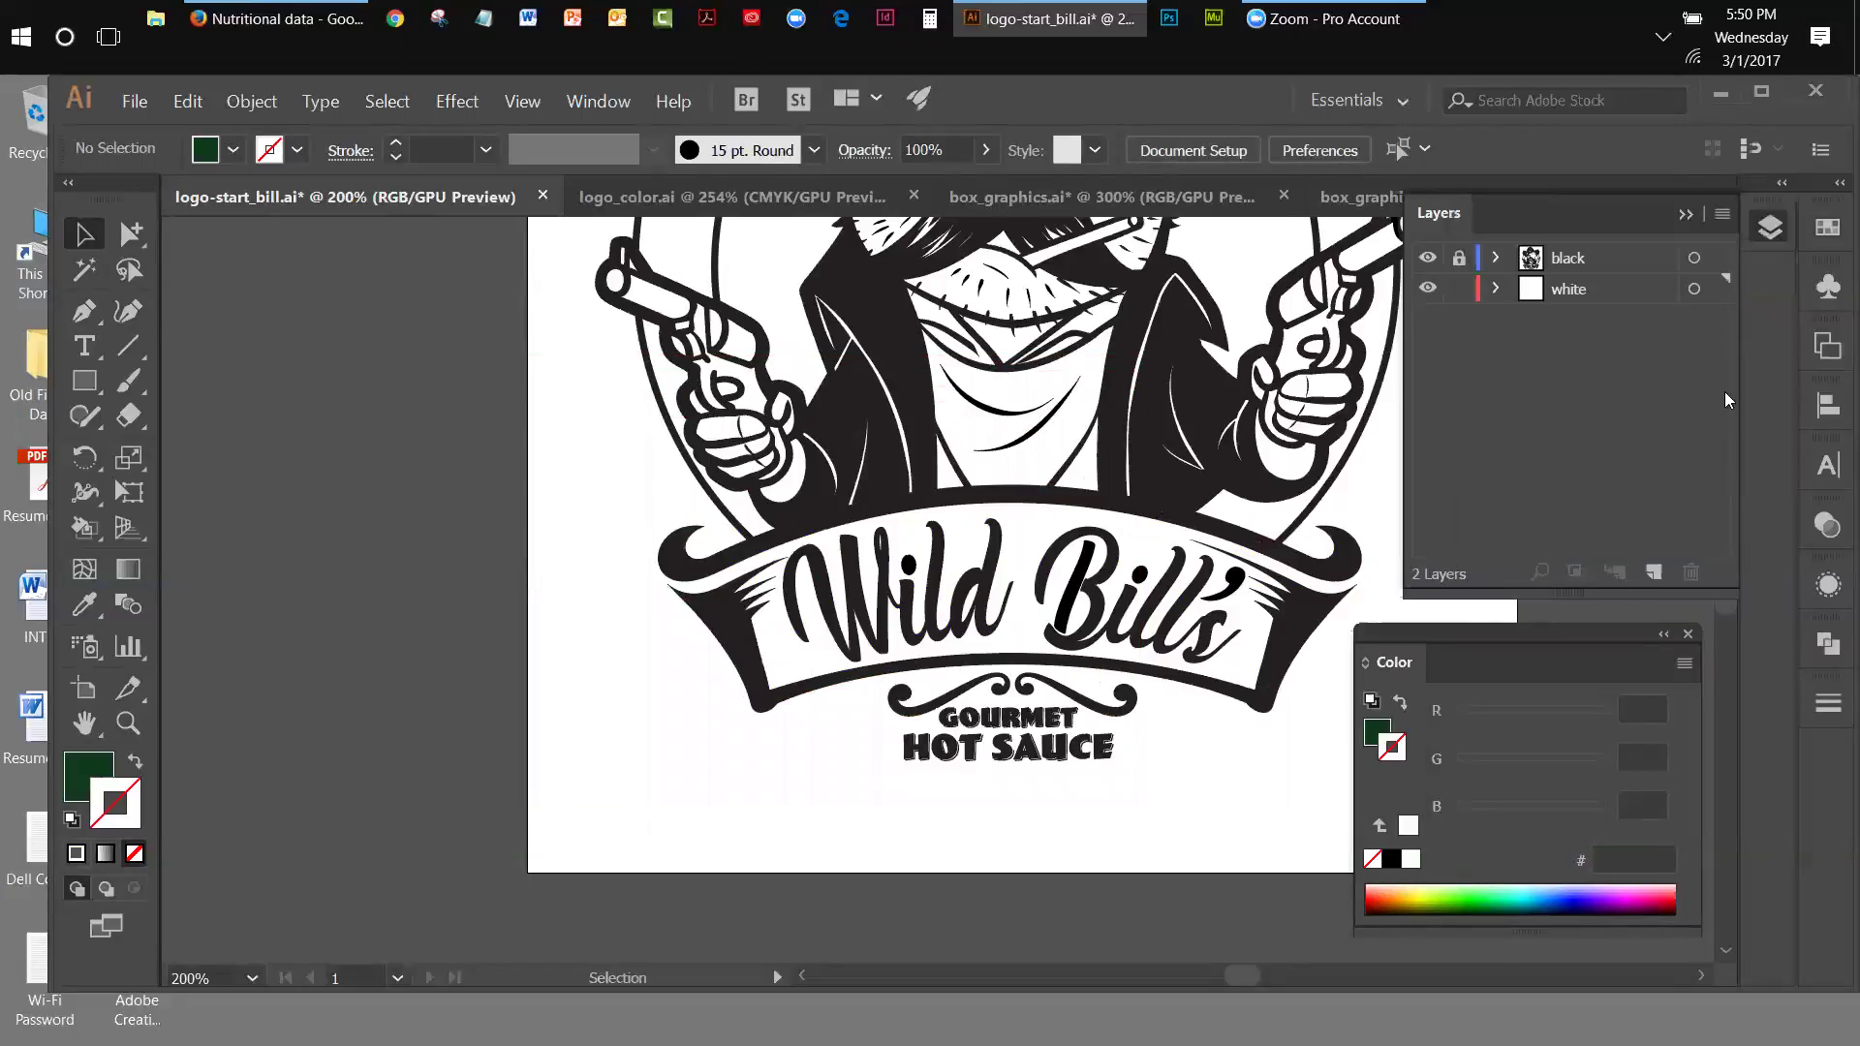
{"action": "left_click", "coordinate": [1458, 257]}
{"action": "left_click", "coordinate": [1459, 288]}
{"action": "left_click", "coordinate": [1621, 269]}
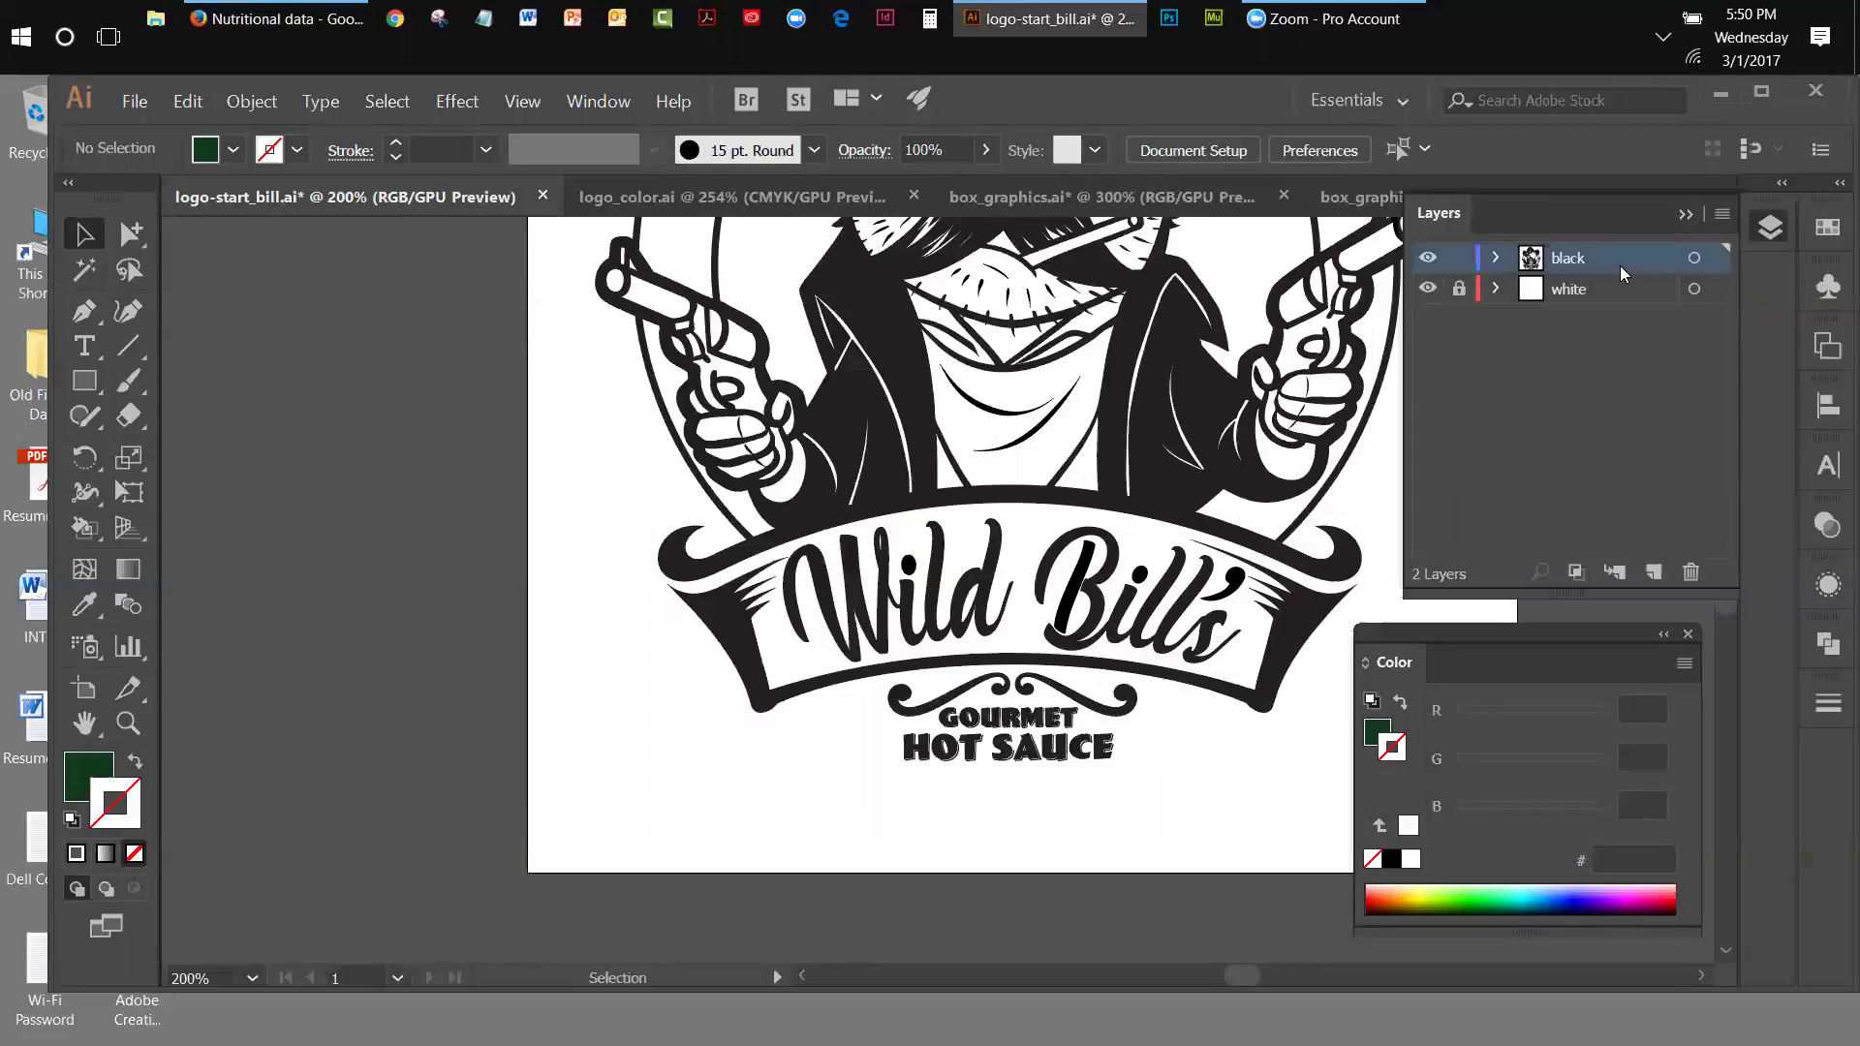
{"action": "left_click", "coordinate": [1676, 219]}
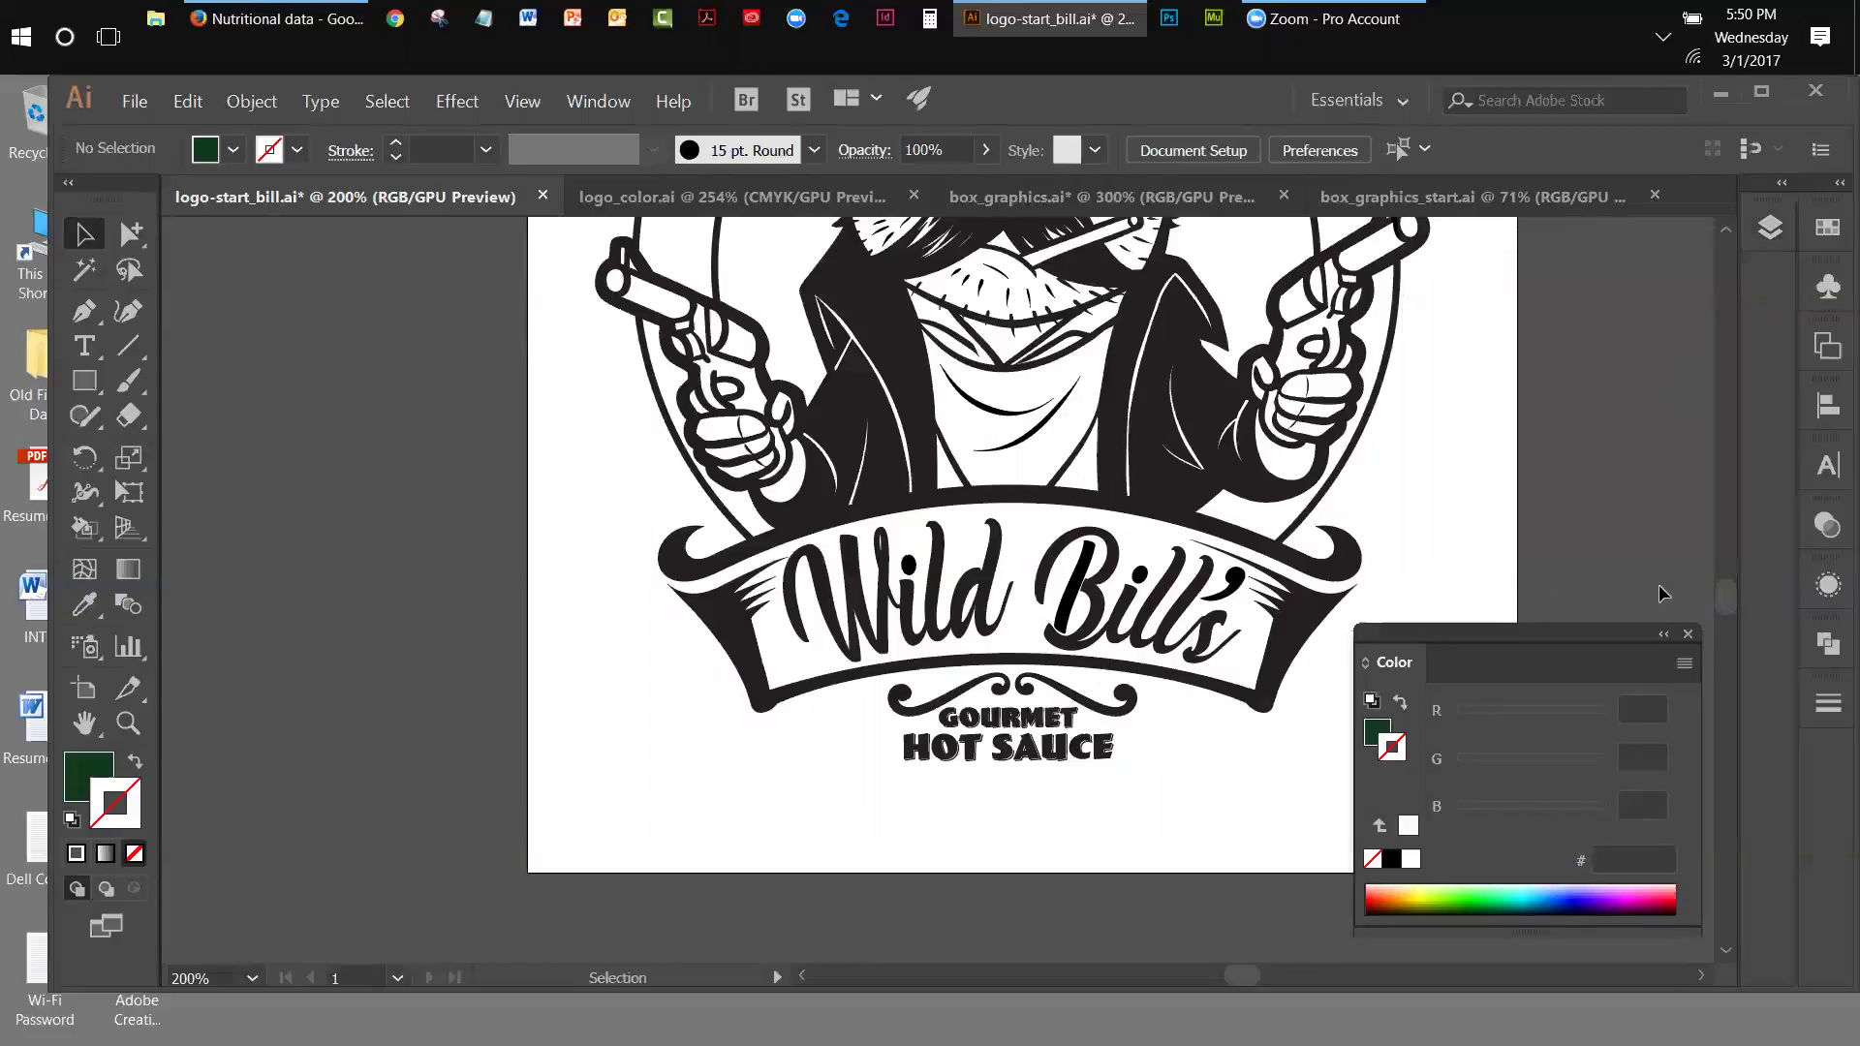
{"action": "left_click", "coordinate": [1687, 635]}
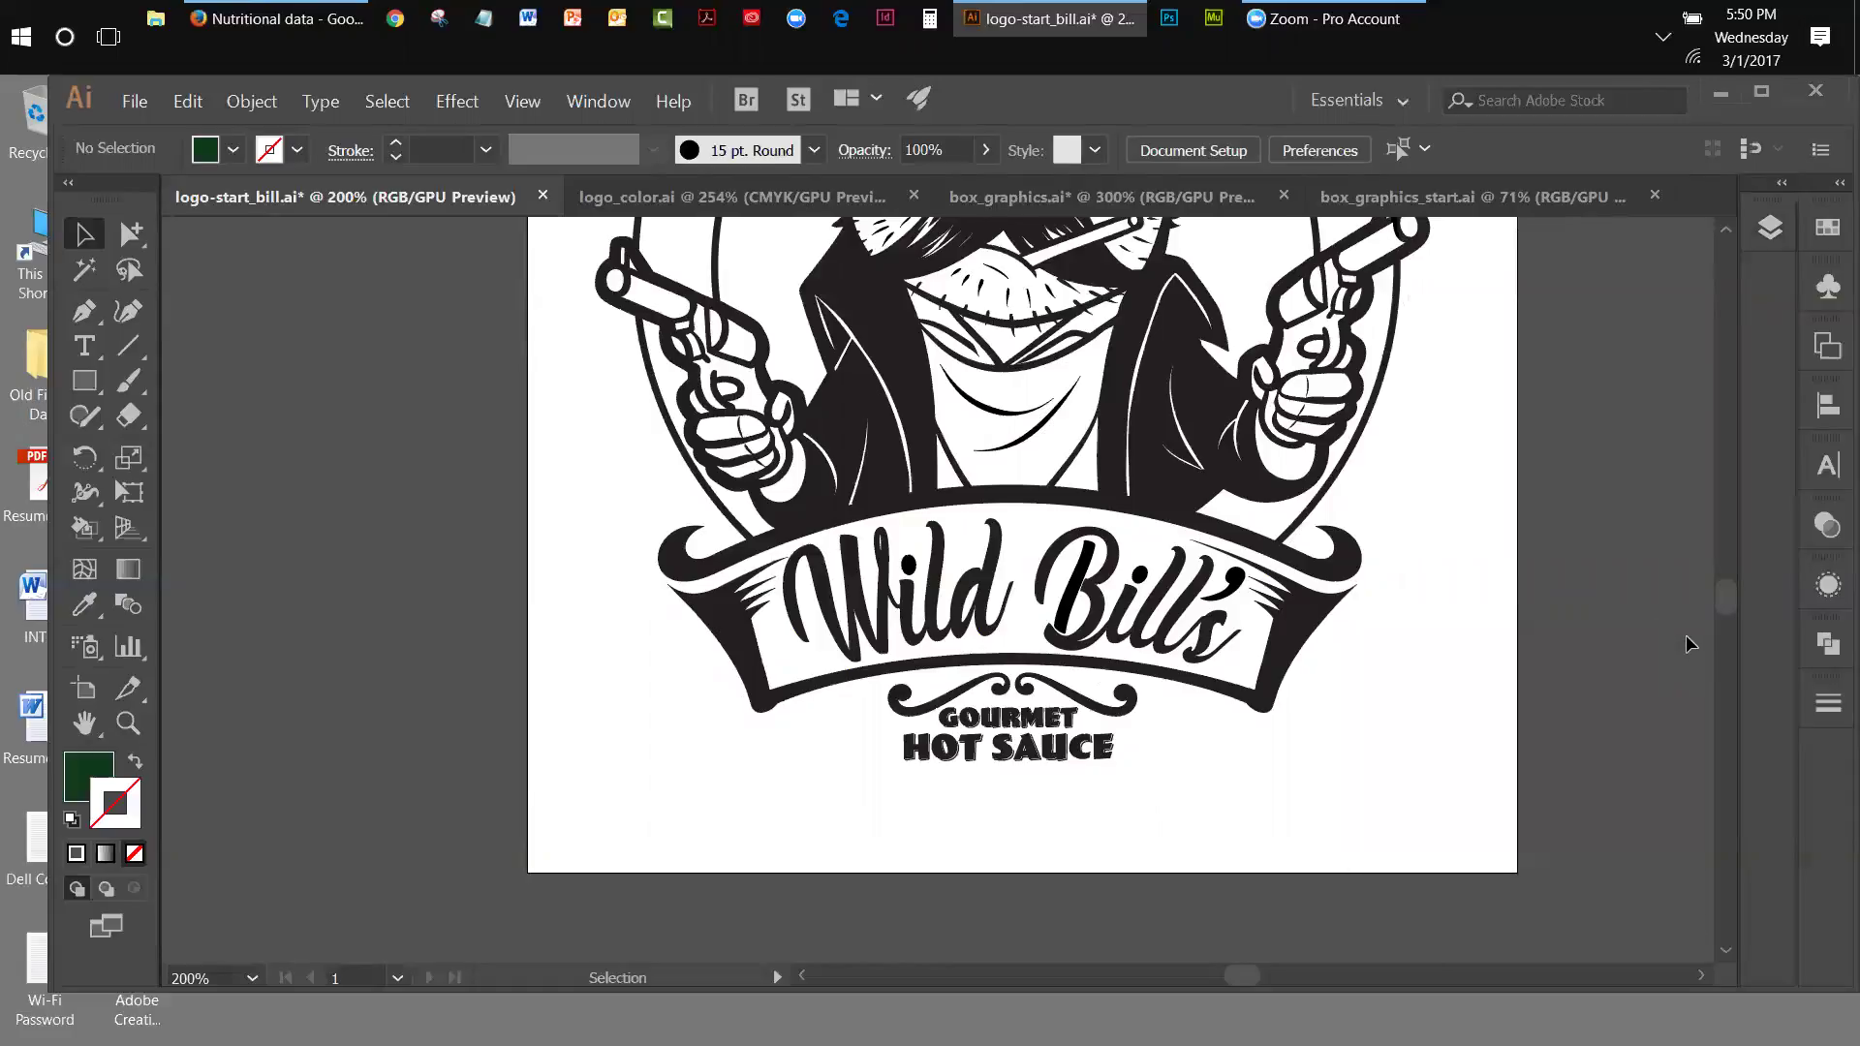
{"action": "scroll", "coordinate": [1725, 598], "scroll_direction": "up", "scroll_amount": 5}
{"action": "scroll", "coordinate": [1726, 596], "scroll_direction": "down", "scroll_amount": 4}
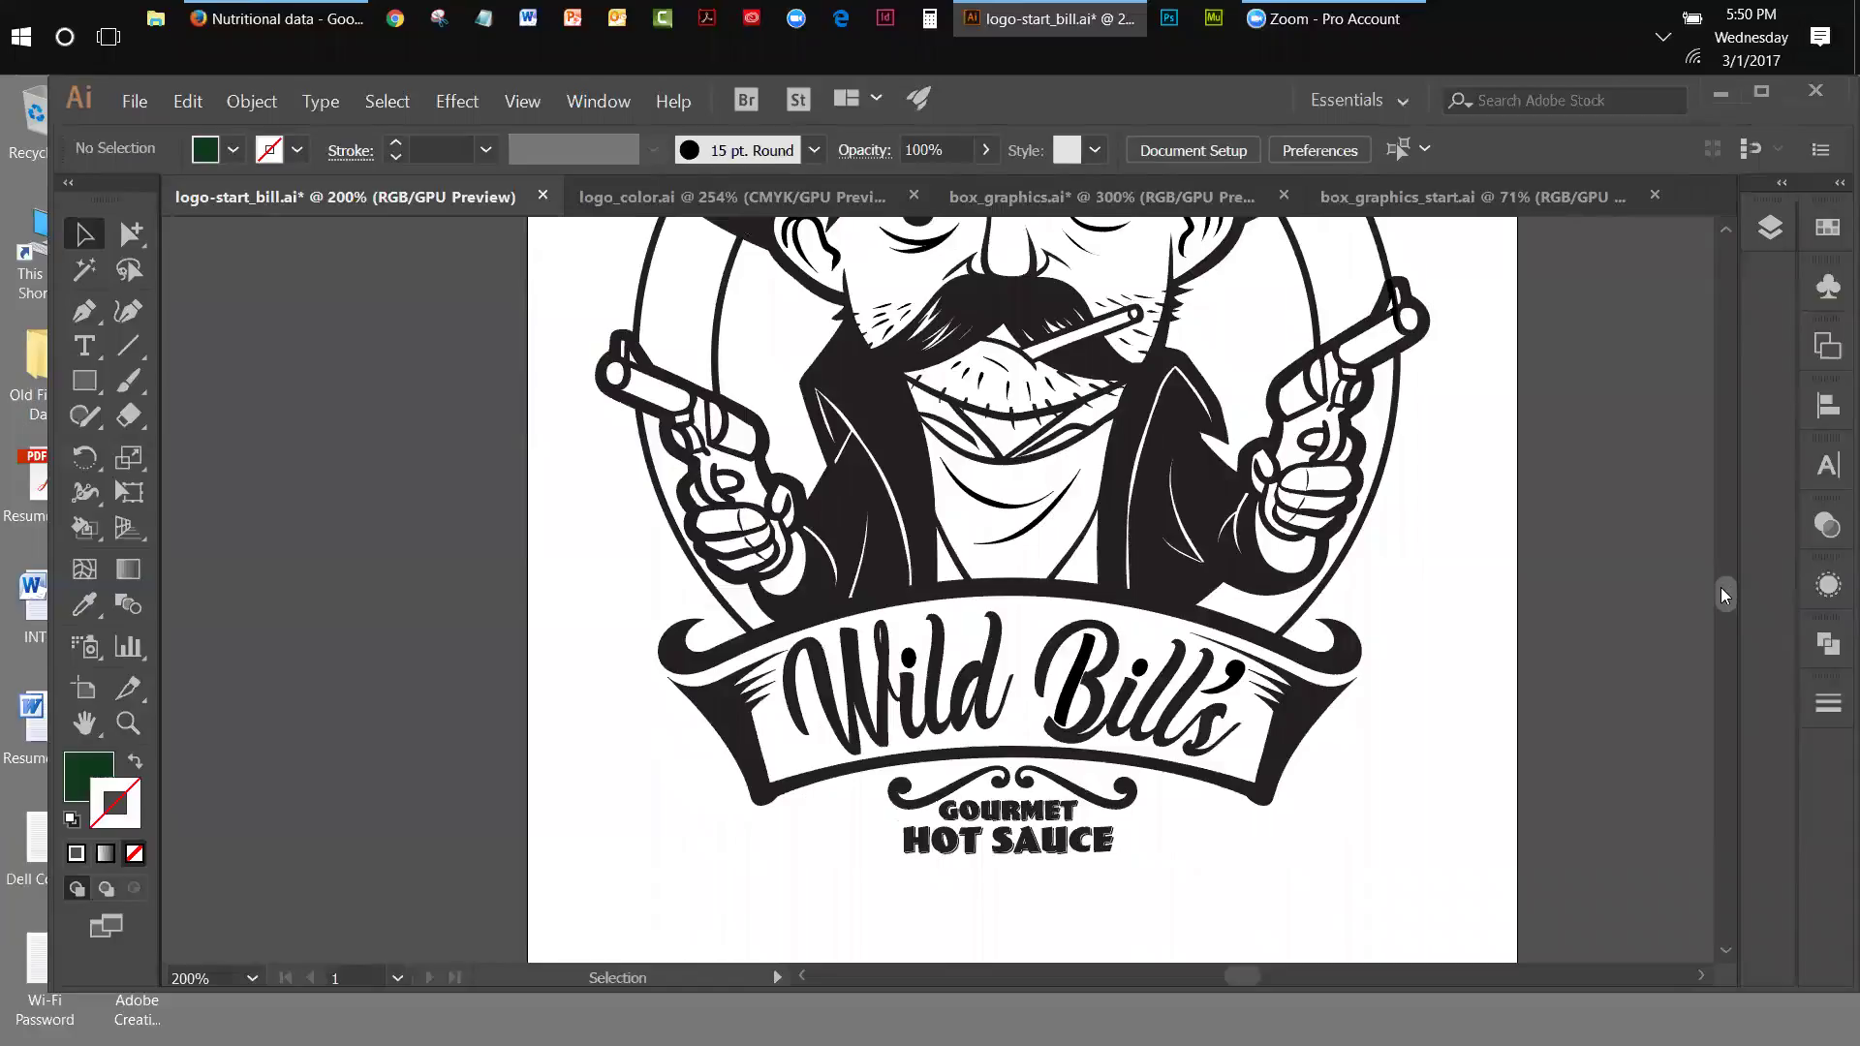
{"action": "scroll", "coordinate": [1725, 596], "scroll_direction": "up", "scroll_amount": 6}
{"action": "scroll", "coordinate": [1725, 590], "scroll_direction": "down", "scroll_amount": 2}
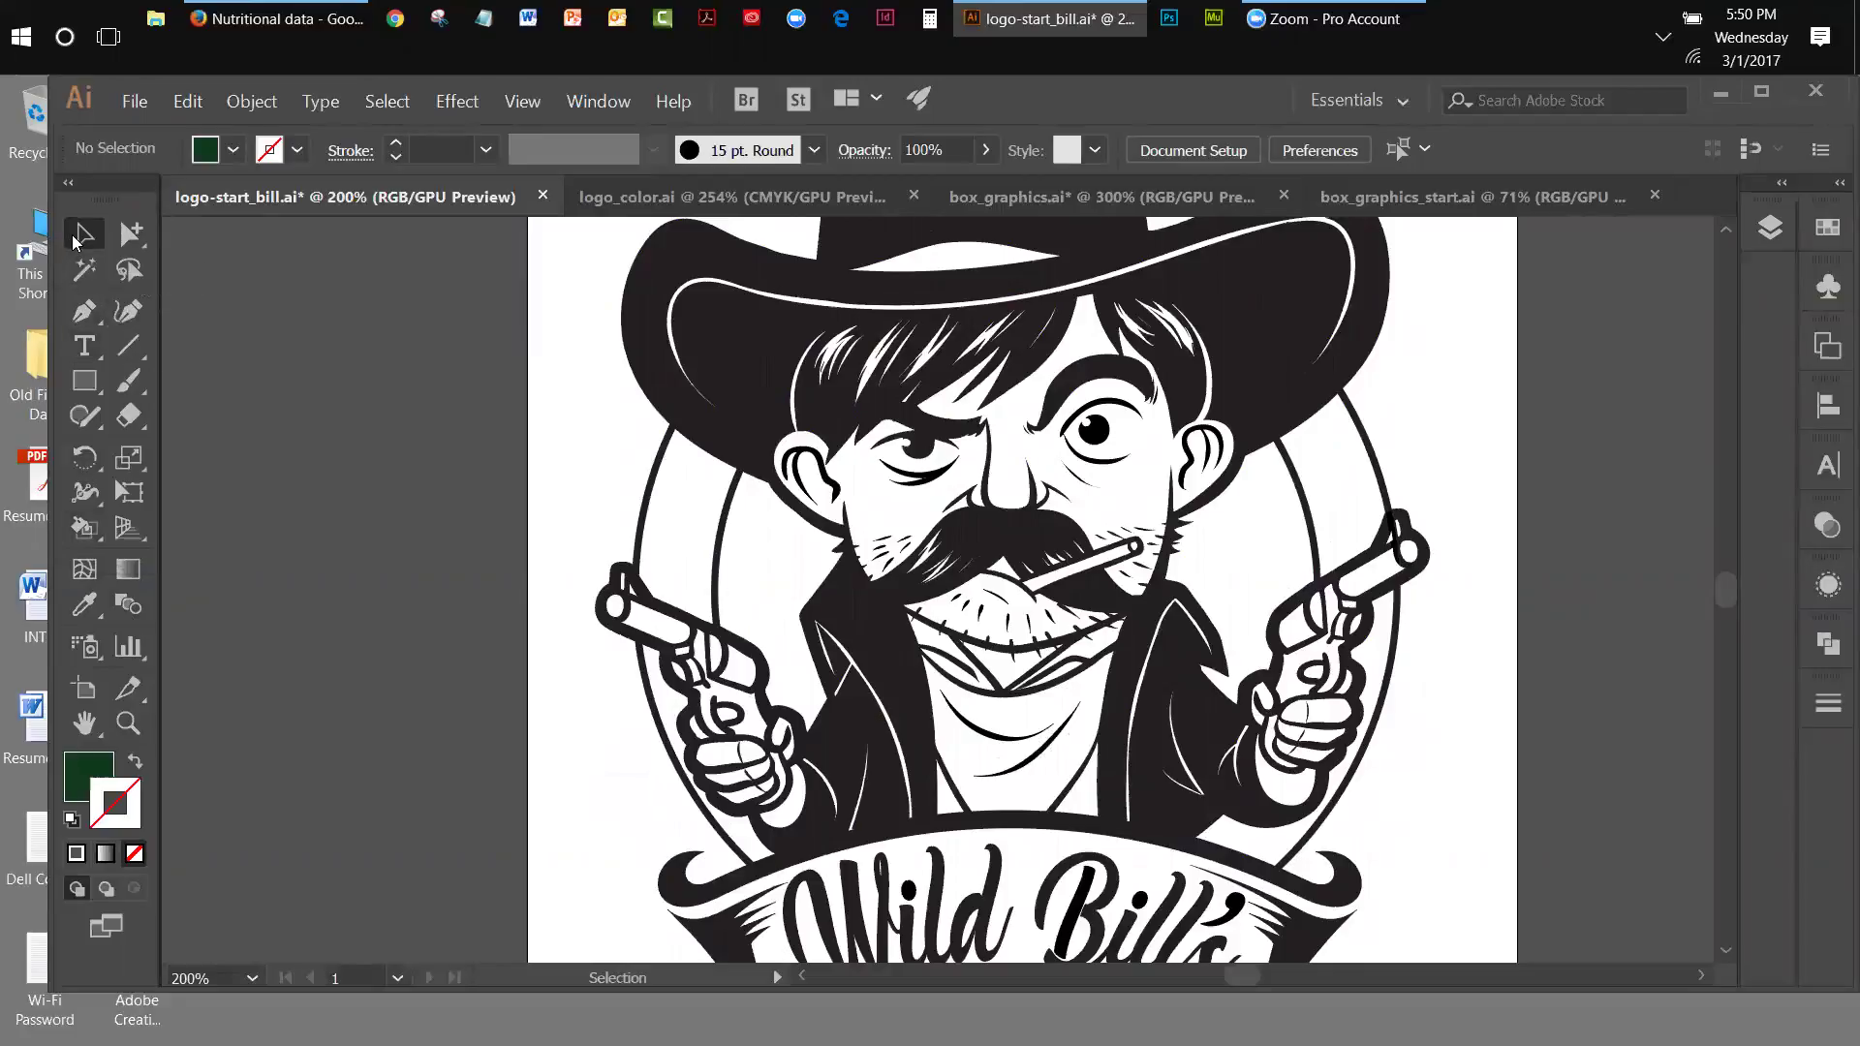
{"action": "left_click", "coordinate": [717, 380]}
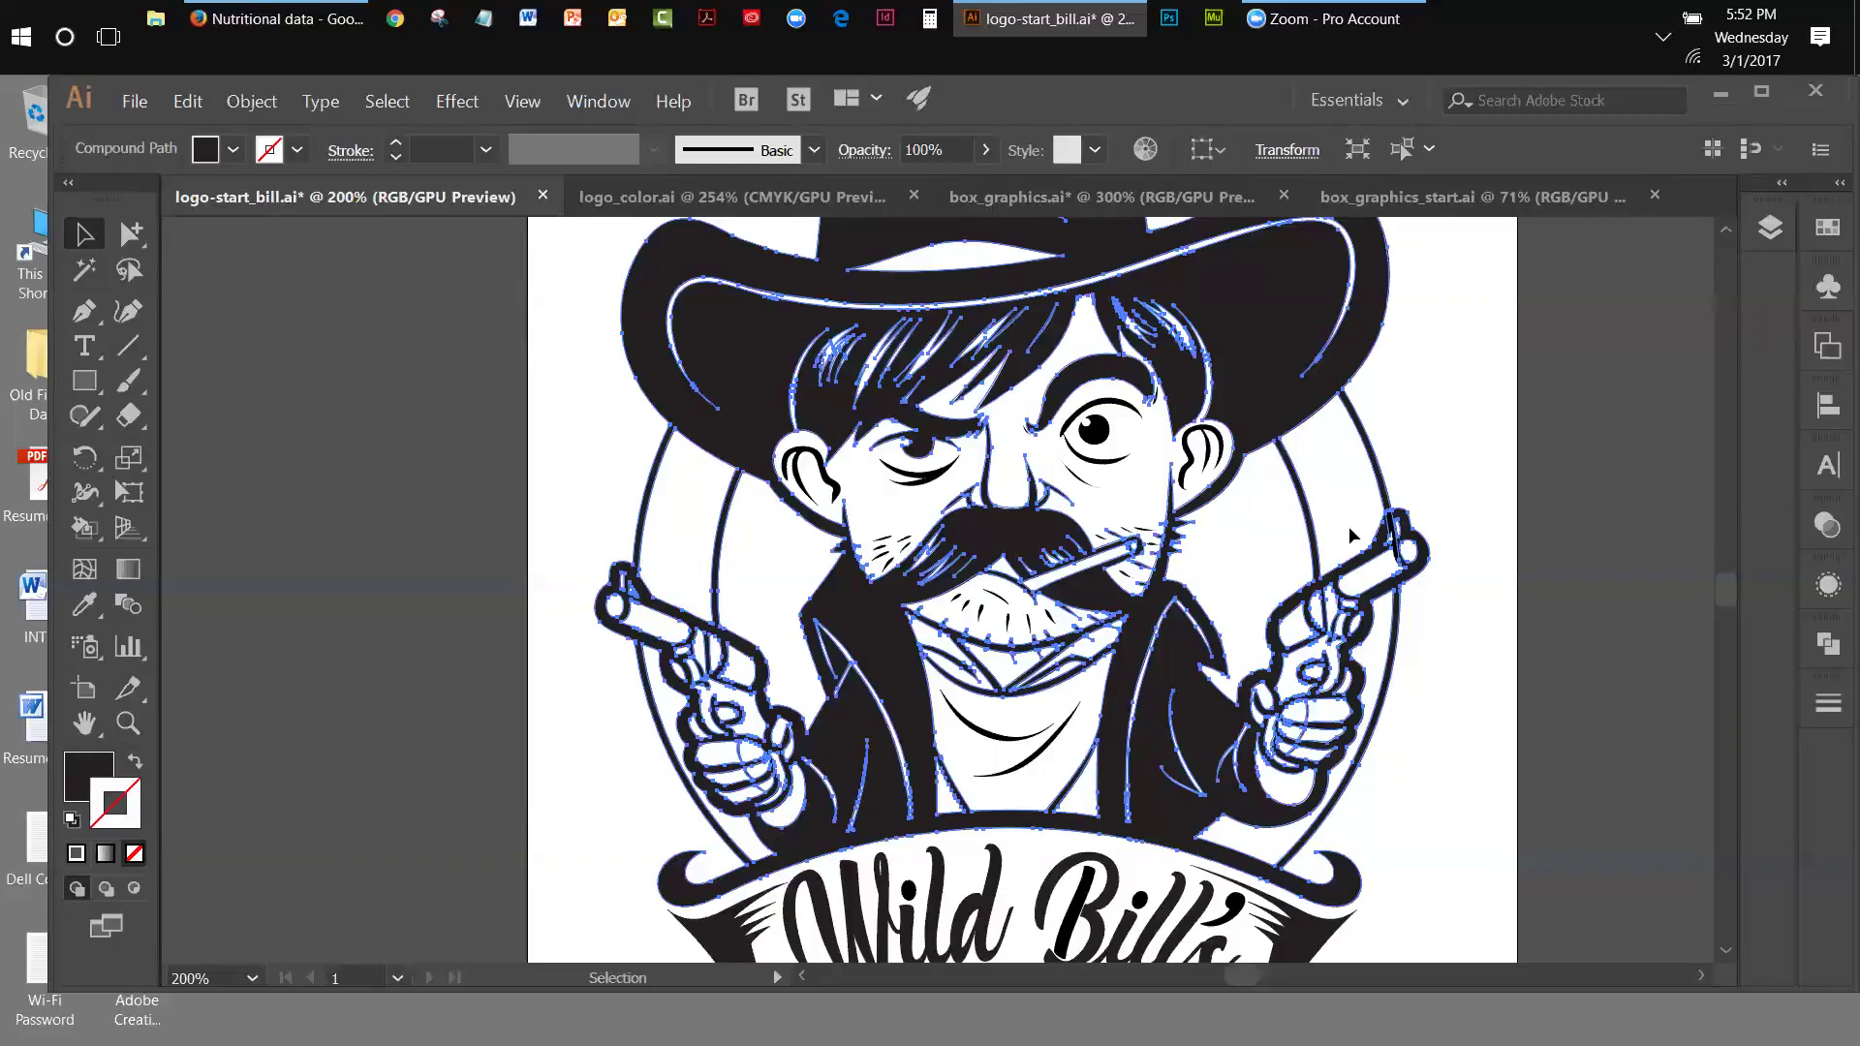
{"action": "left_click", "coordinate": [92, 538]}
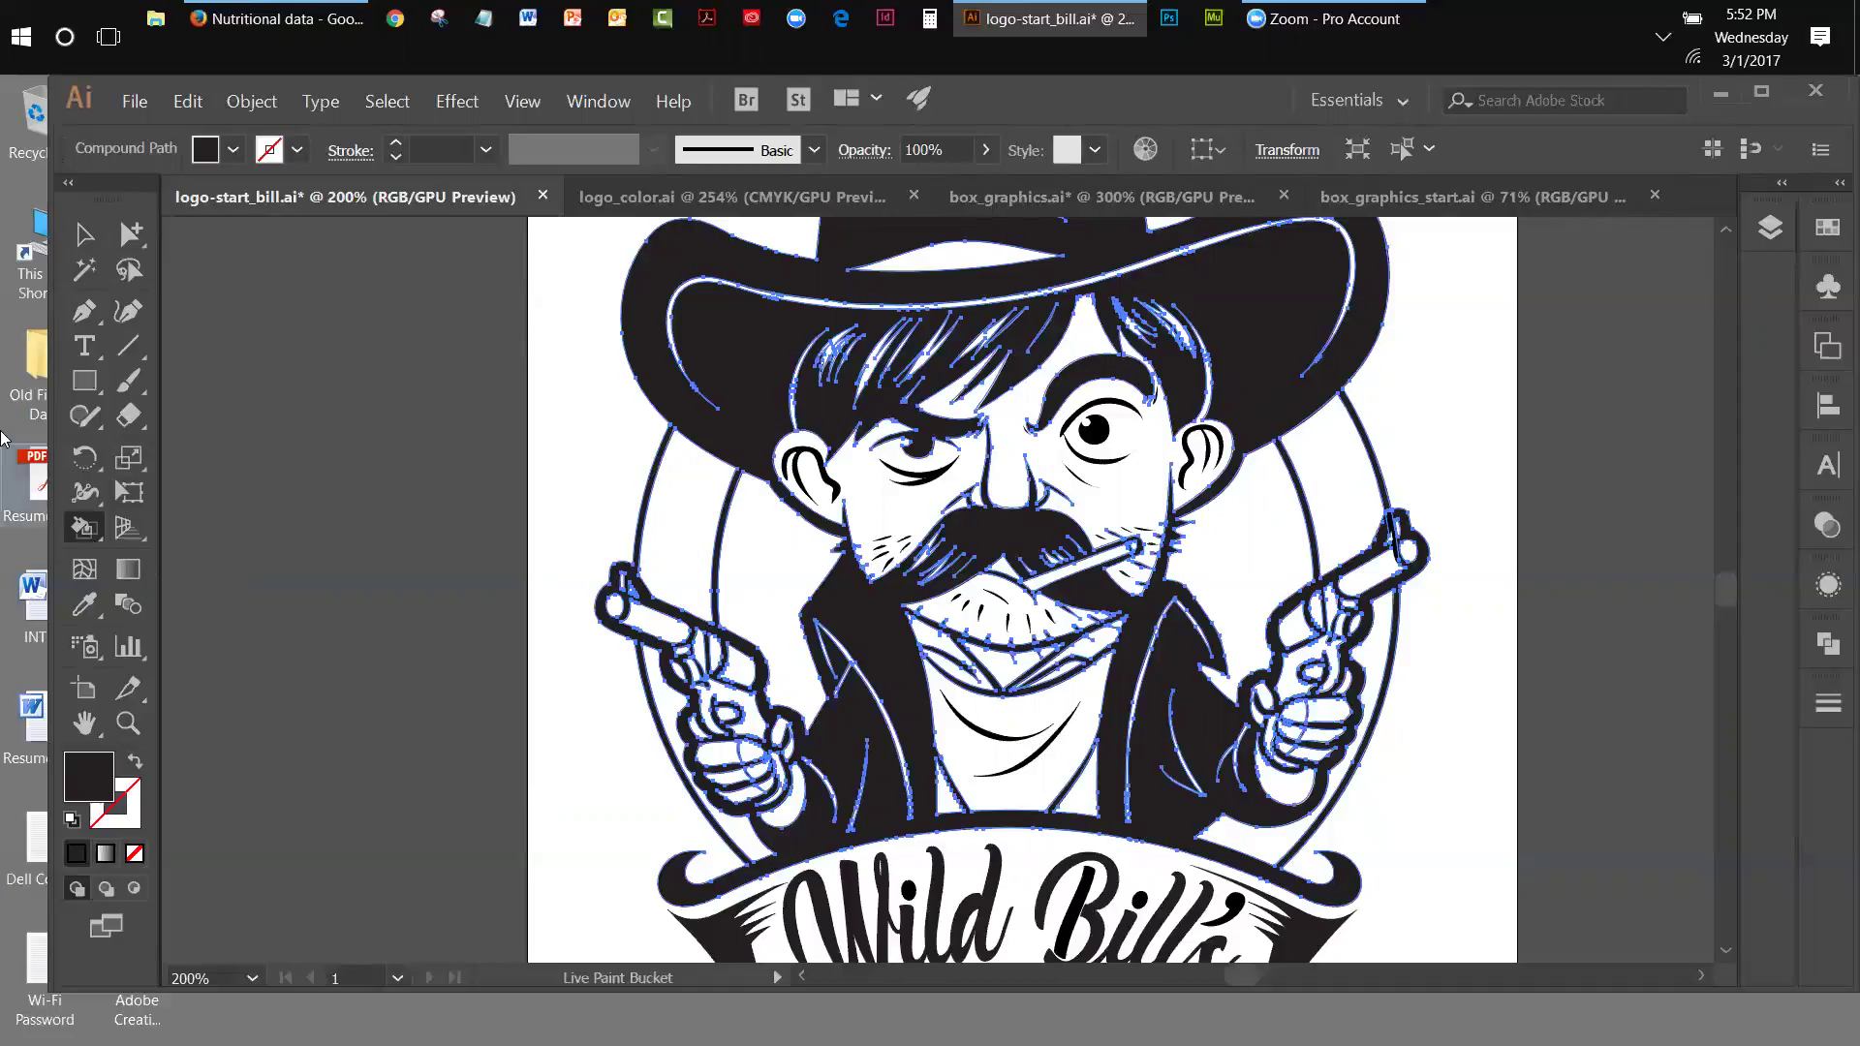
{"action": "left_click", "coordinate": [84, 235]}
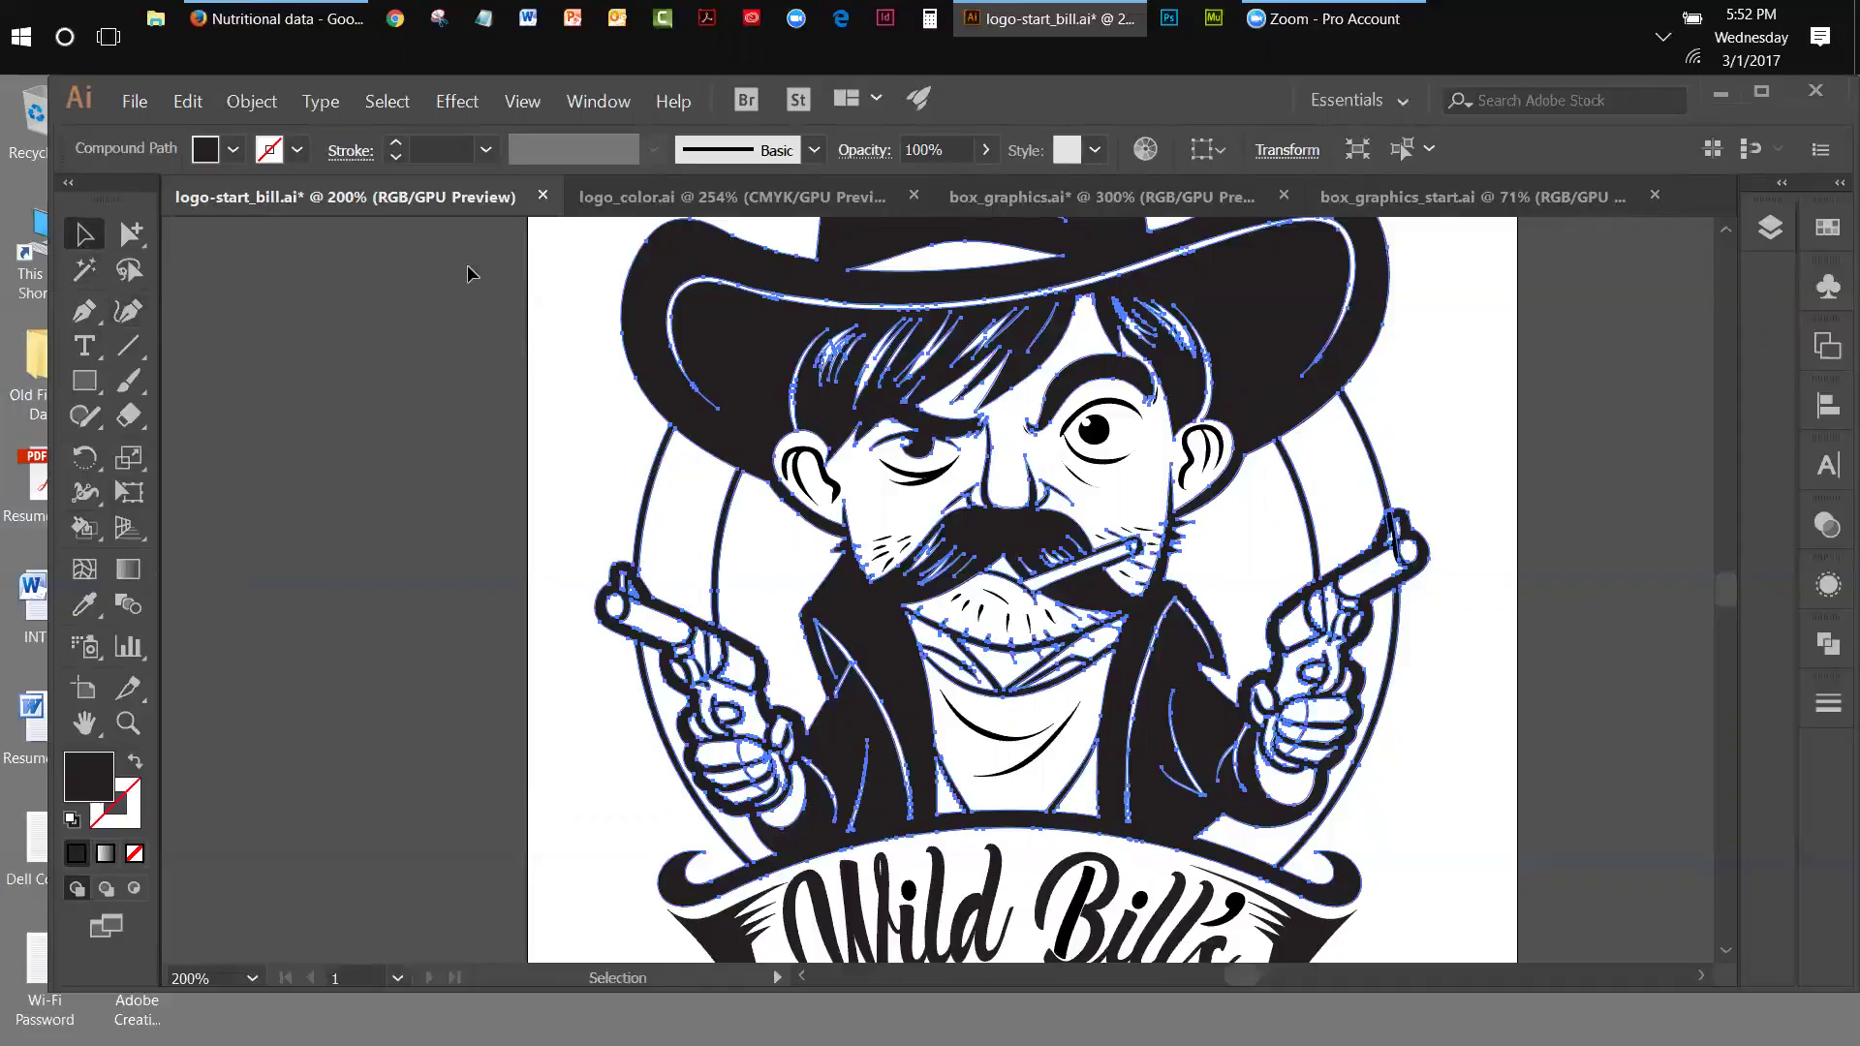
{"action": "left_click", "coordinate": [535, 343]}
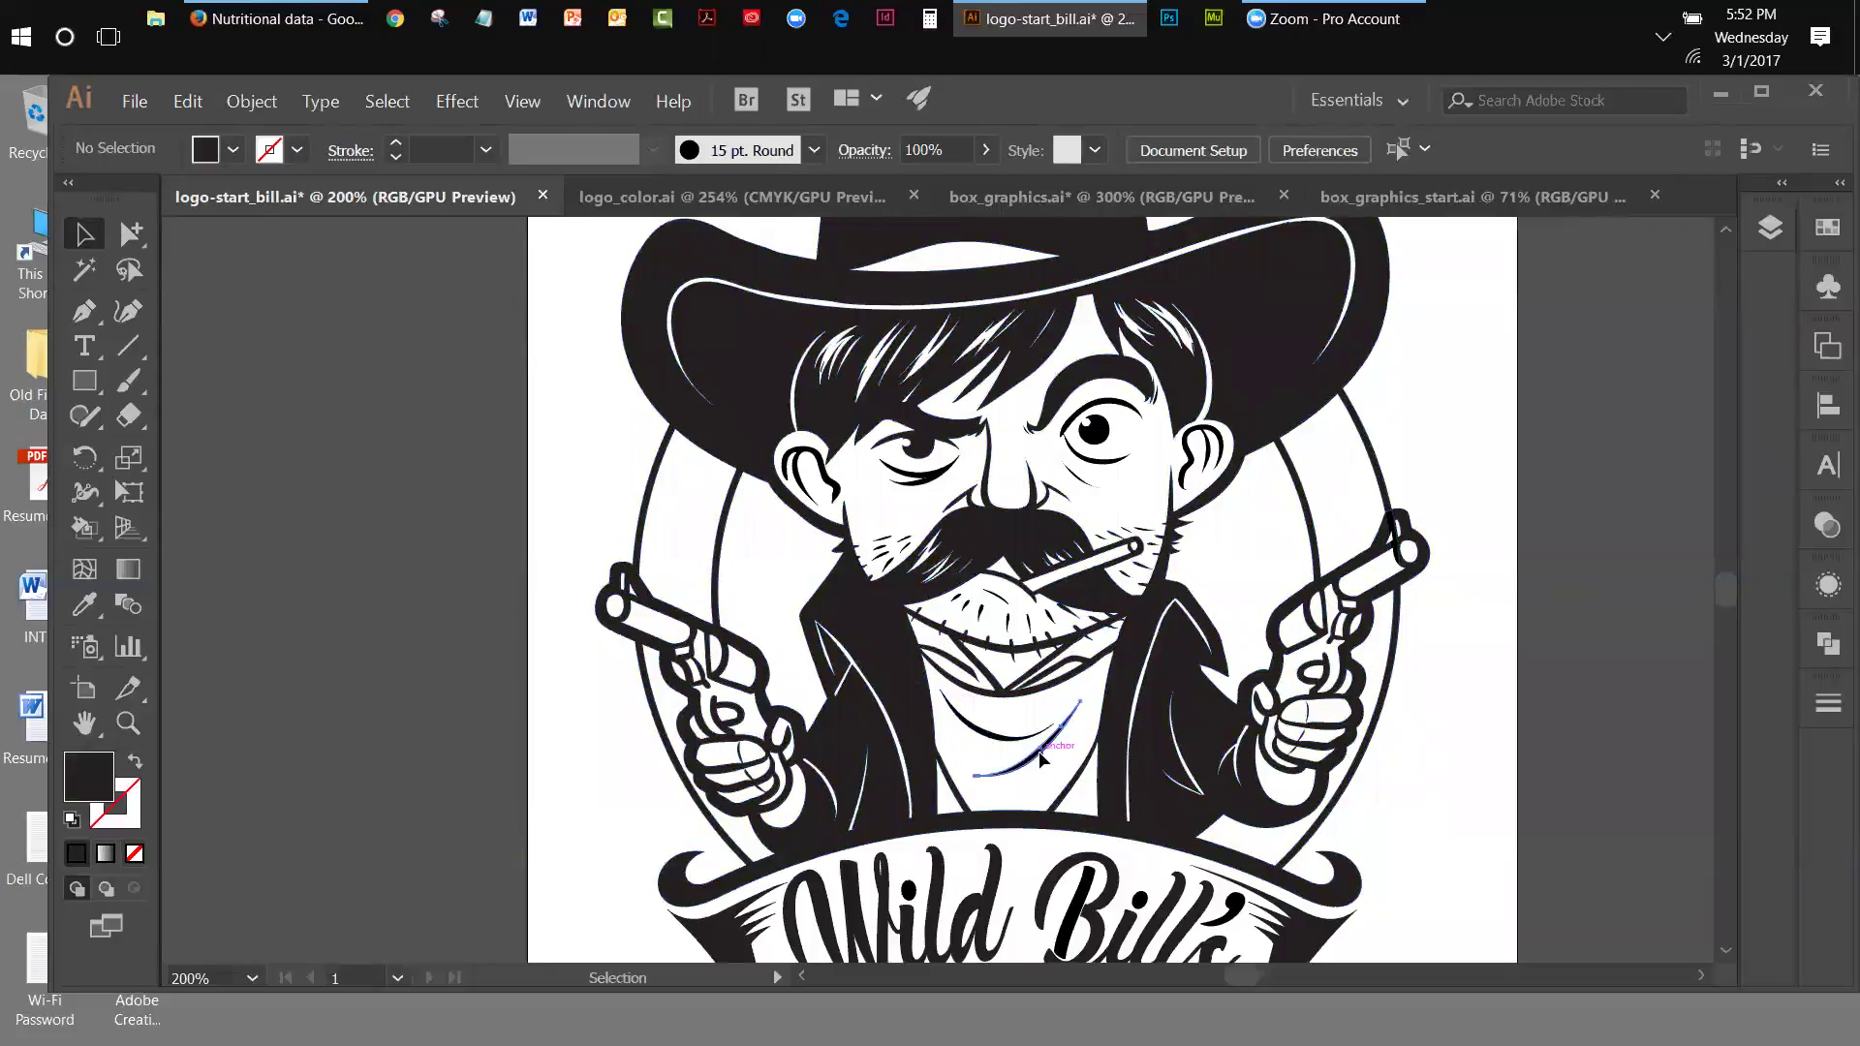
- Cut the two curved fold lines on the bandana out of the artwork
{"action": "left_click", "coordinate": [1043, 751]}
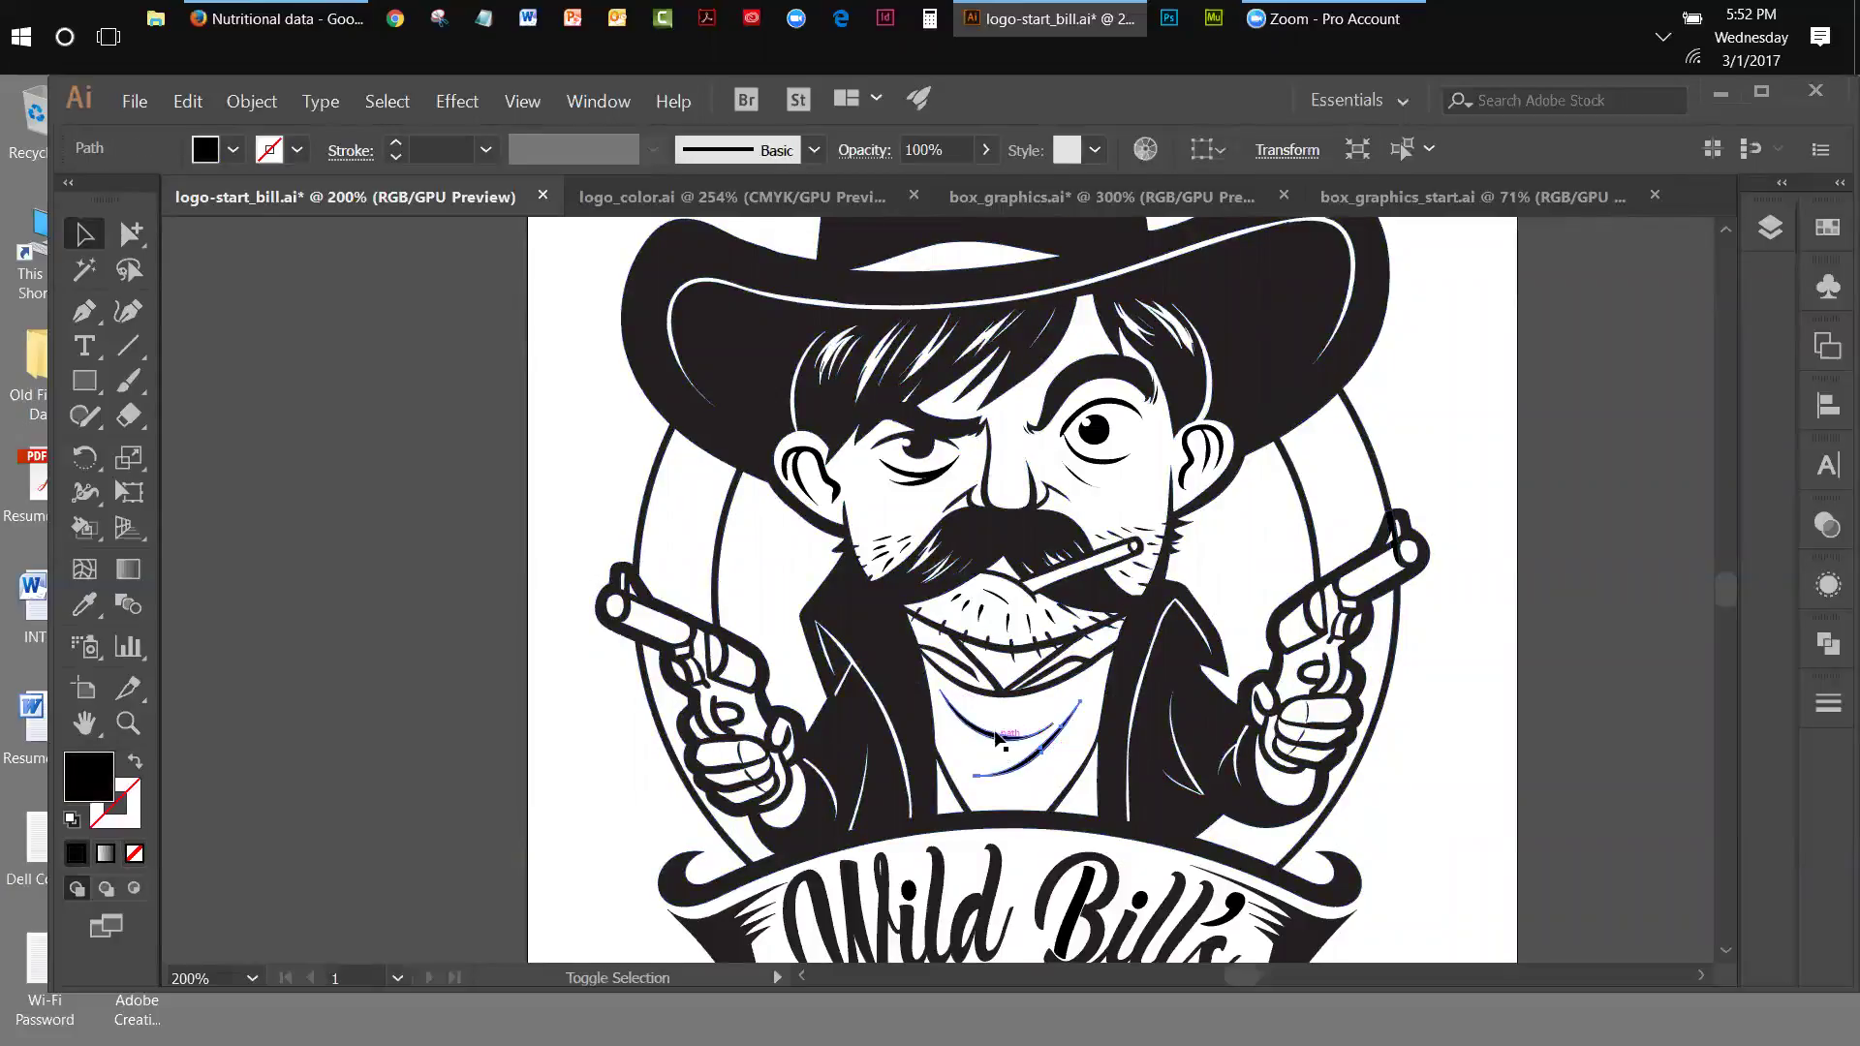
{"action": "left_click", "coordinate": [1001, 736], "text": "shift"}
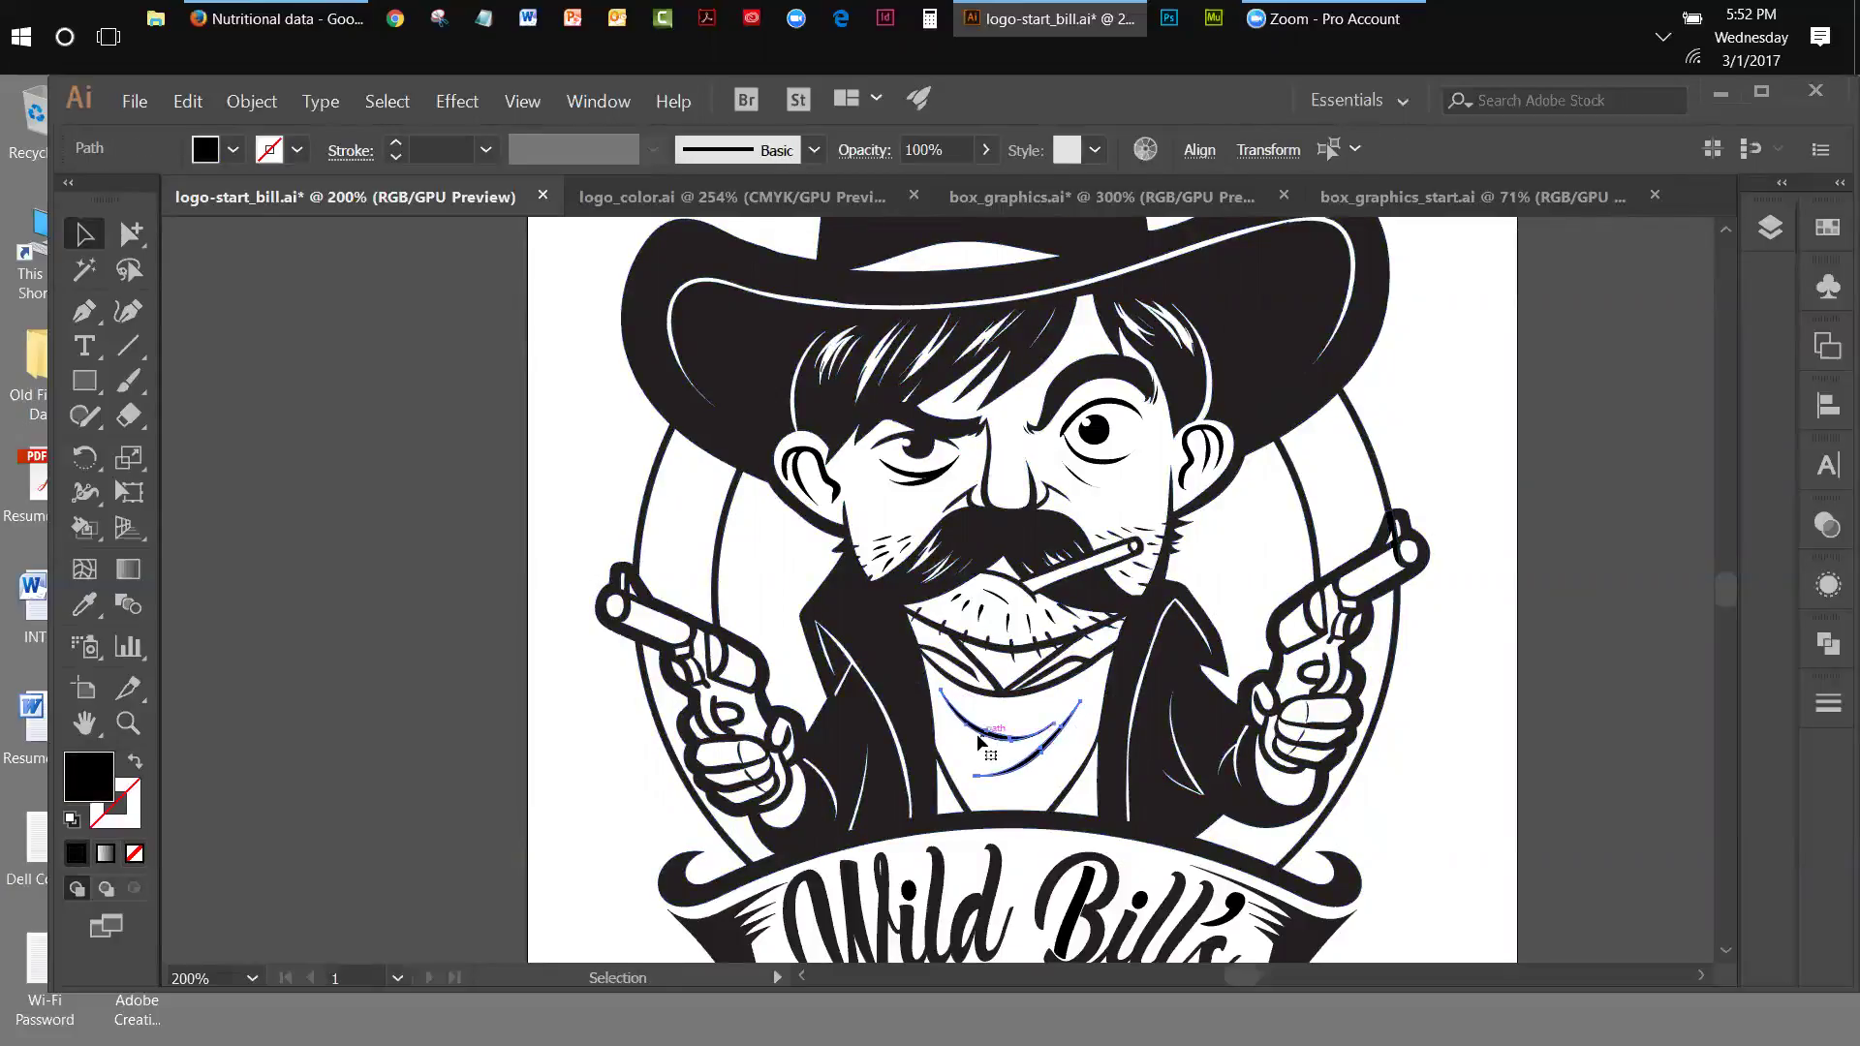
{"action": "left_click", "coordinate": [262, 104]}
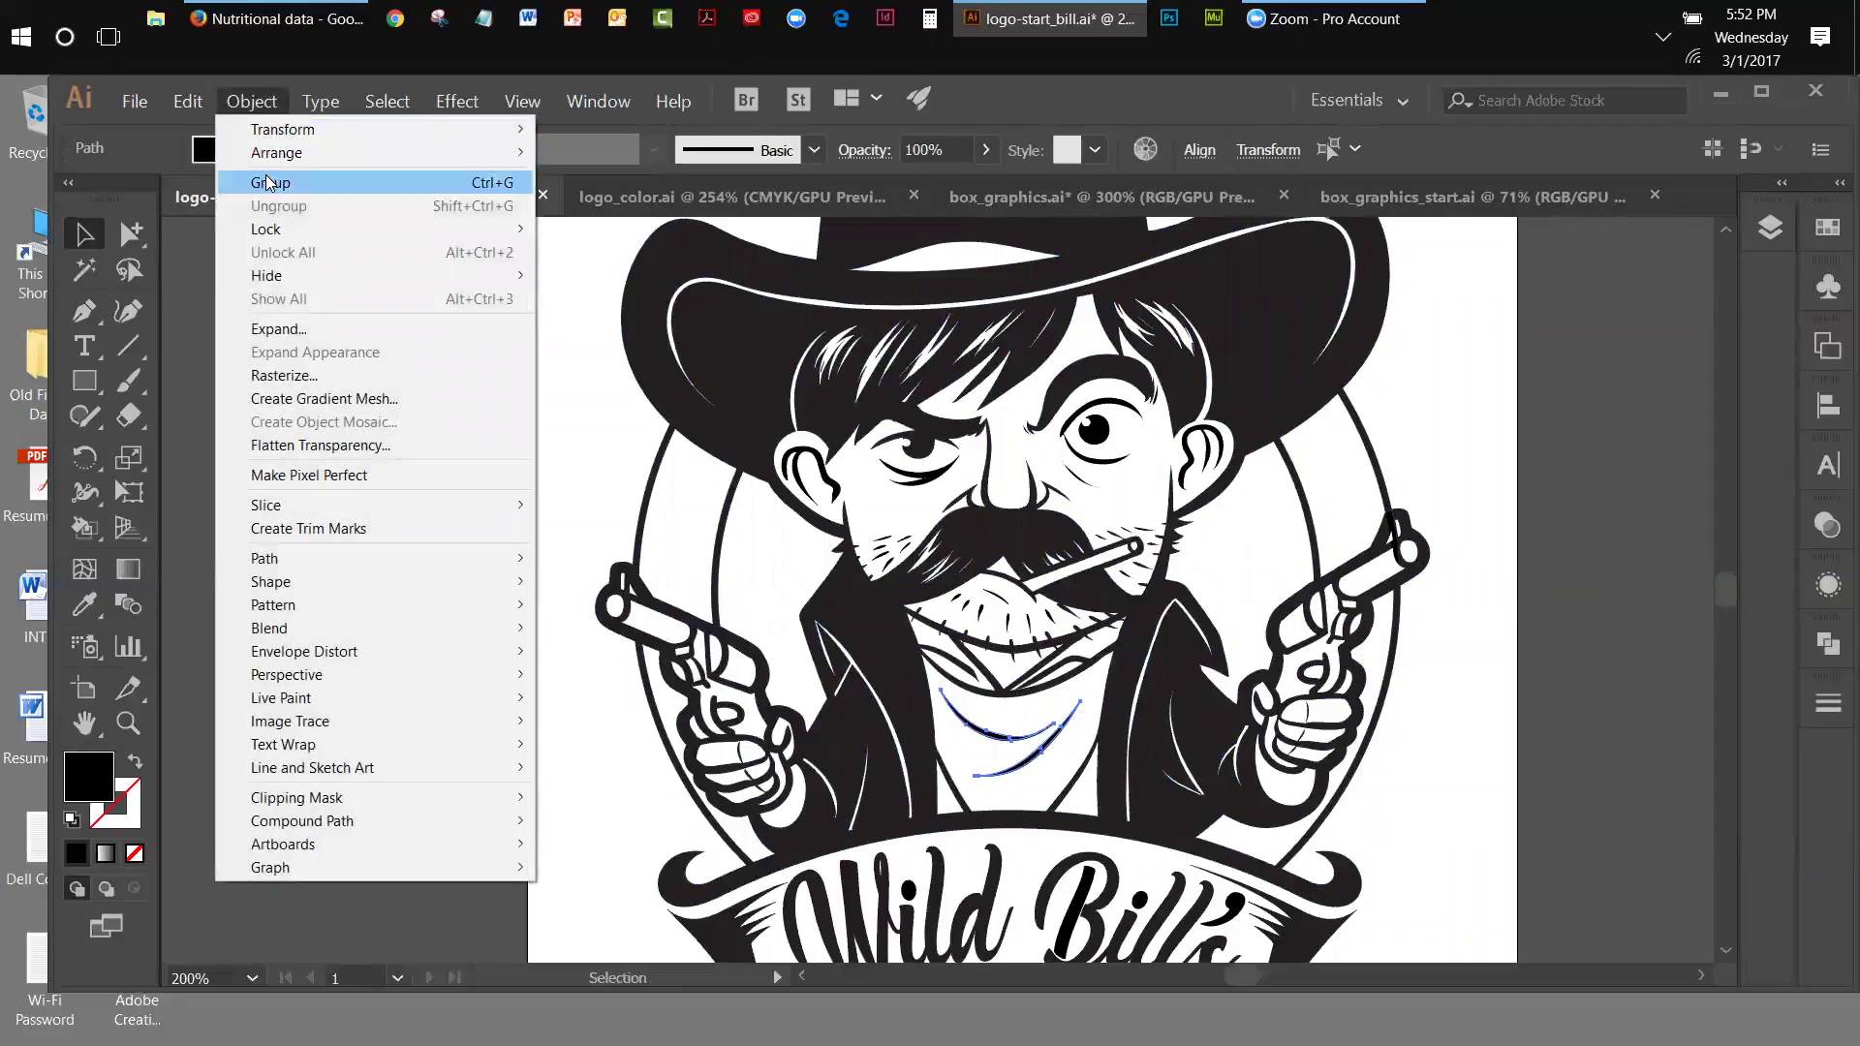
{"action": "mouse_move", "coordinate": [271, 229]}
{"action": "mouse_move", "coordinate": [187, 101]}
{"action": "left_click", "coordinate": [207, 184]}
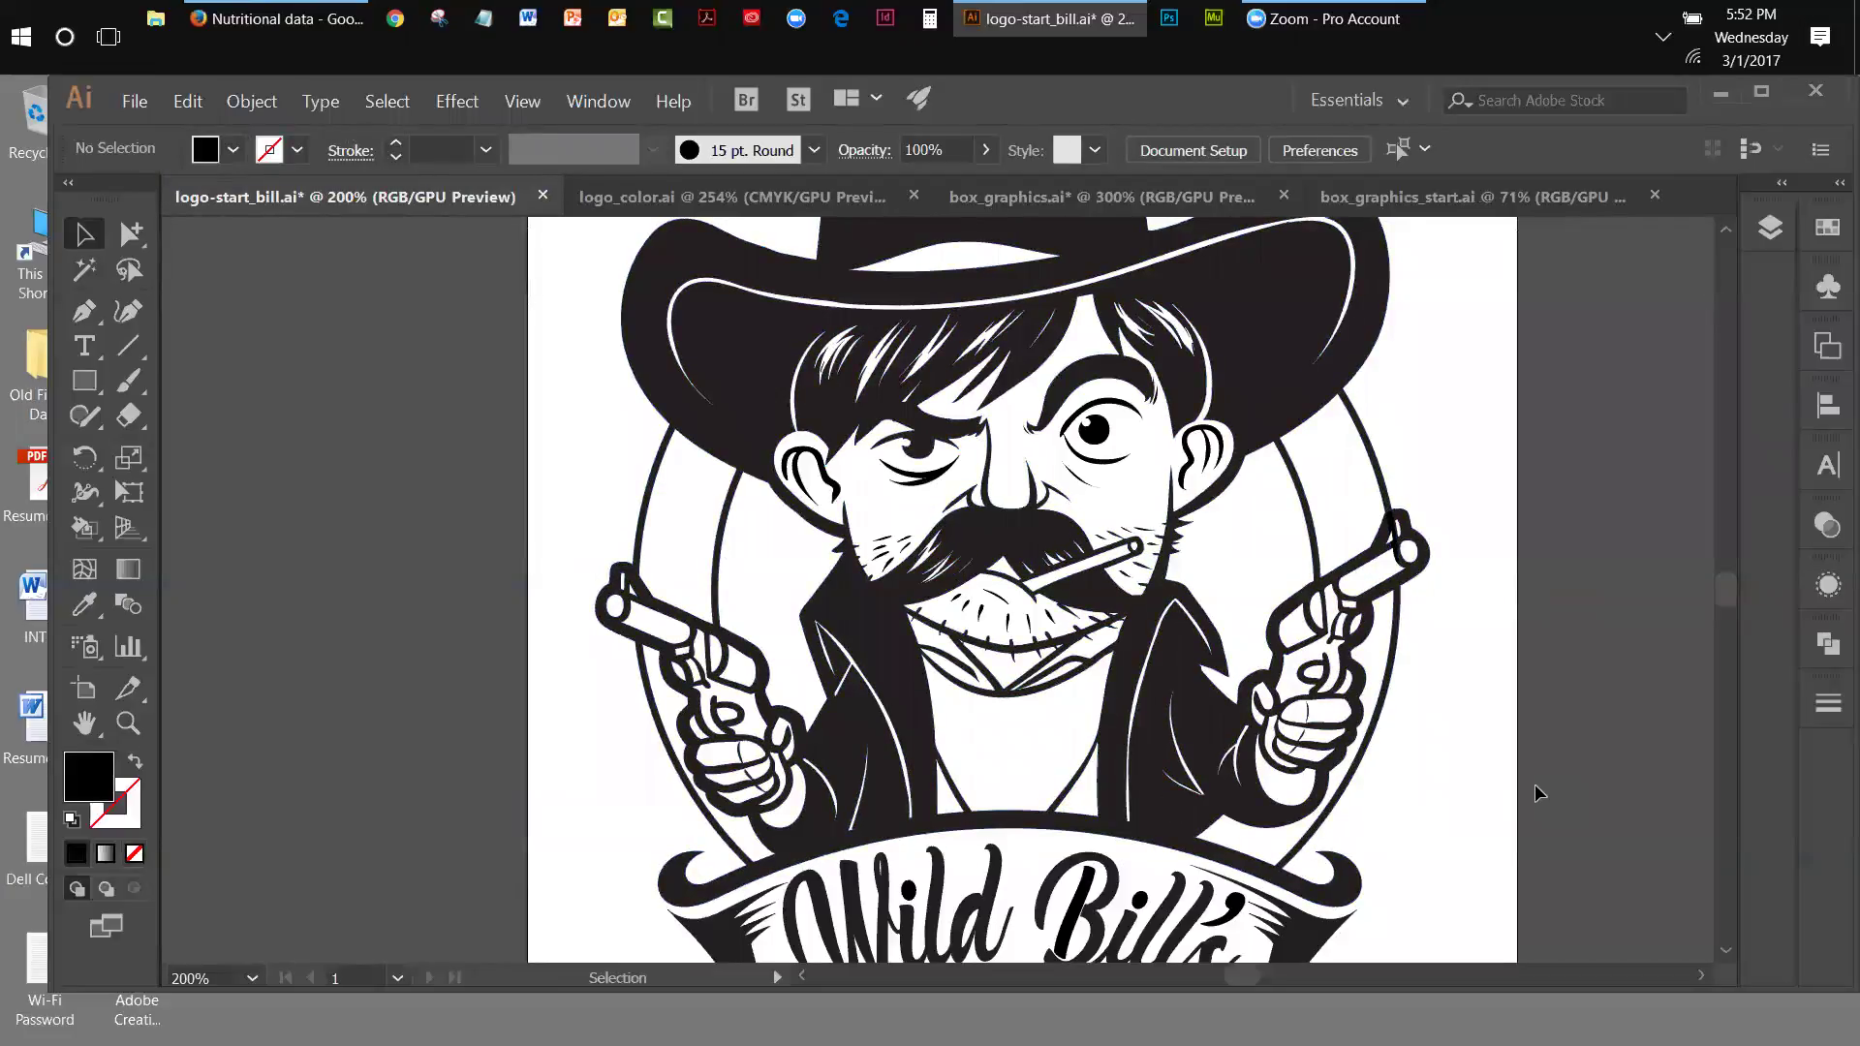
- Turn the main black compound path into a Live Paint group and fill the bandana with the bright red swatch
{"action": "left_click", "coordinate": [1058, 761]}
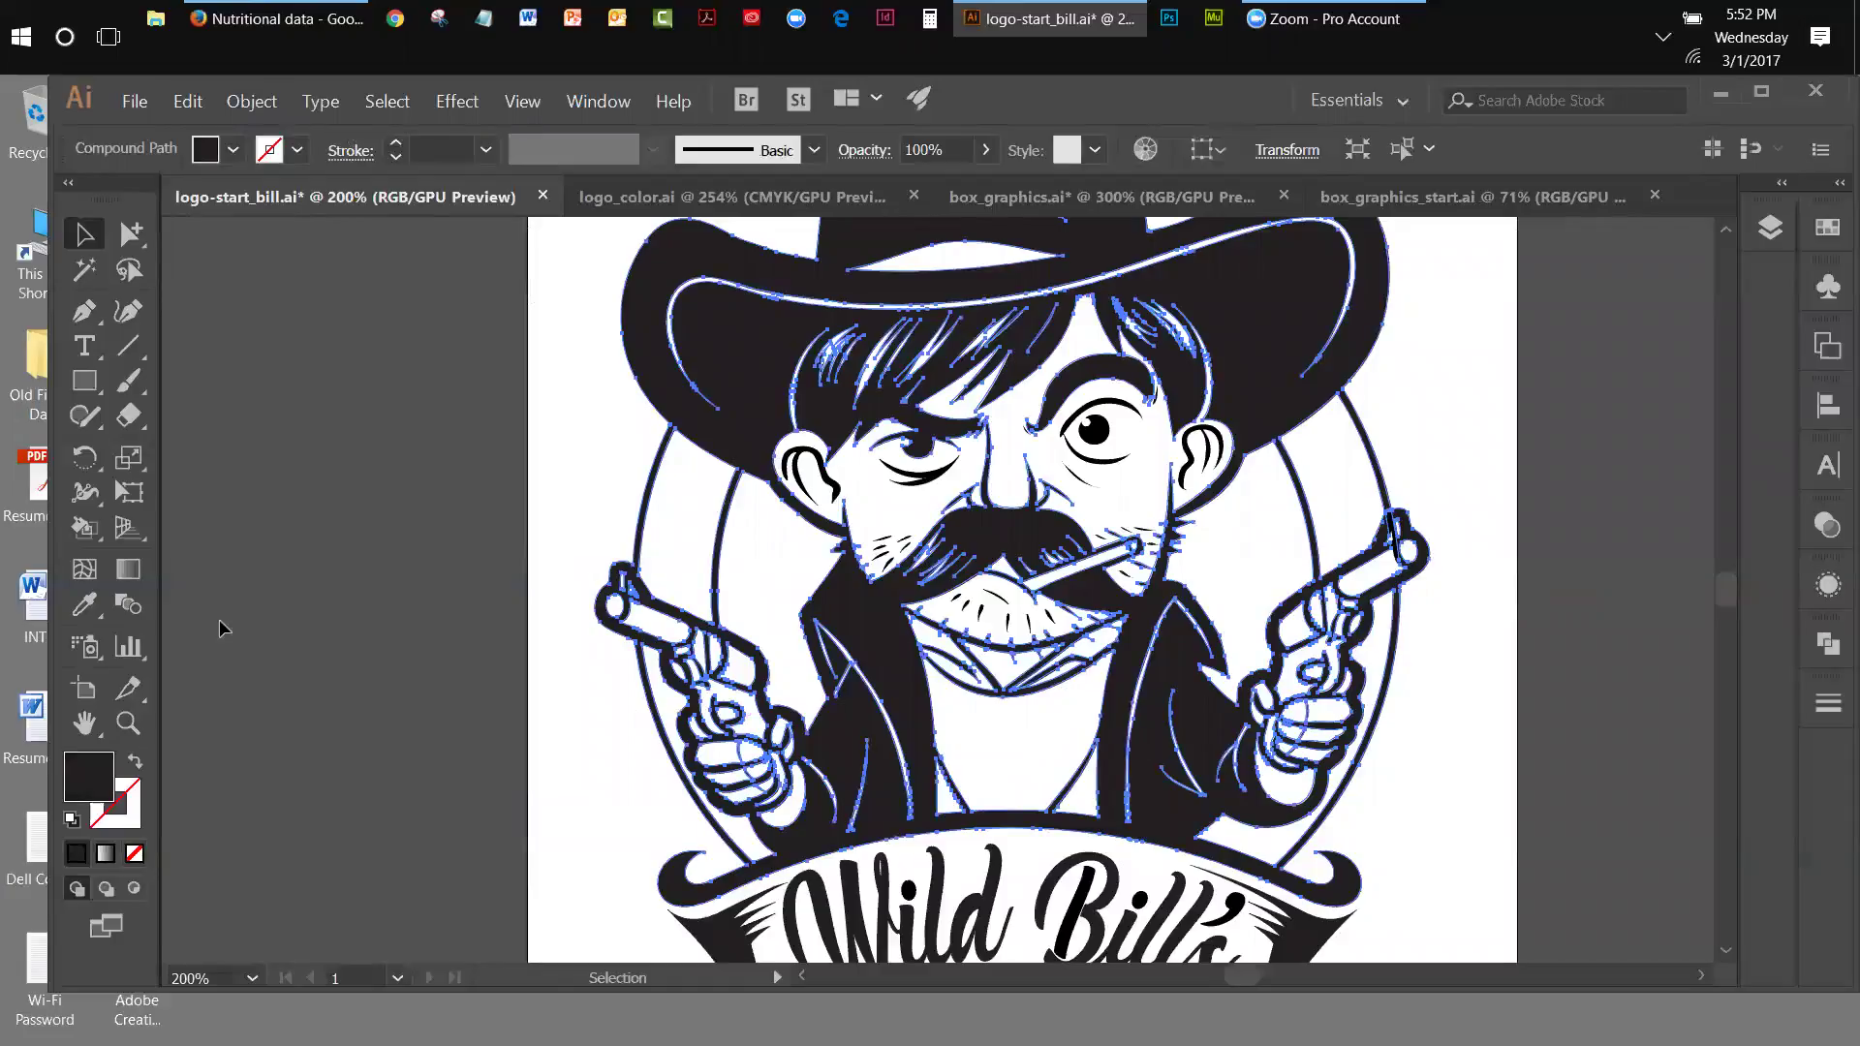
{"action": "left_click", "coordinate": [102, 532]}
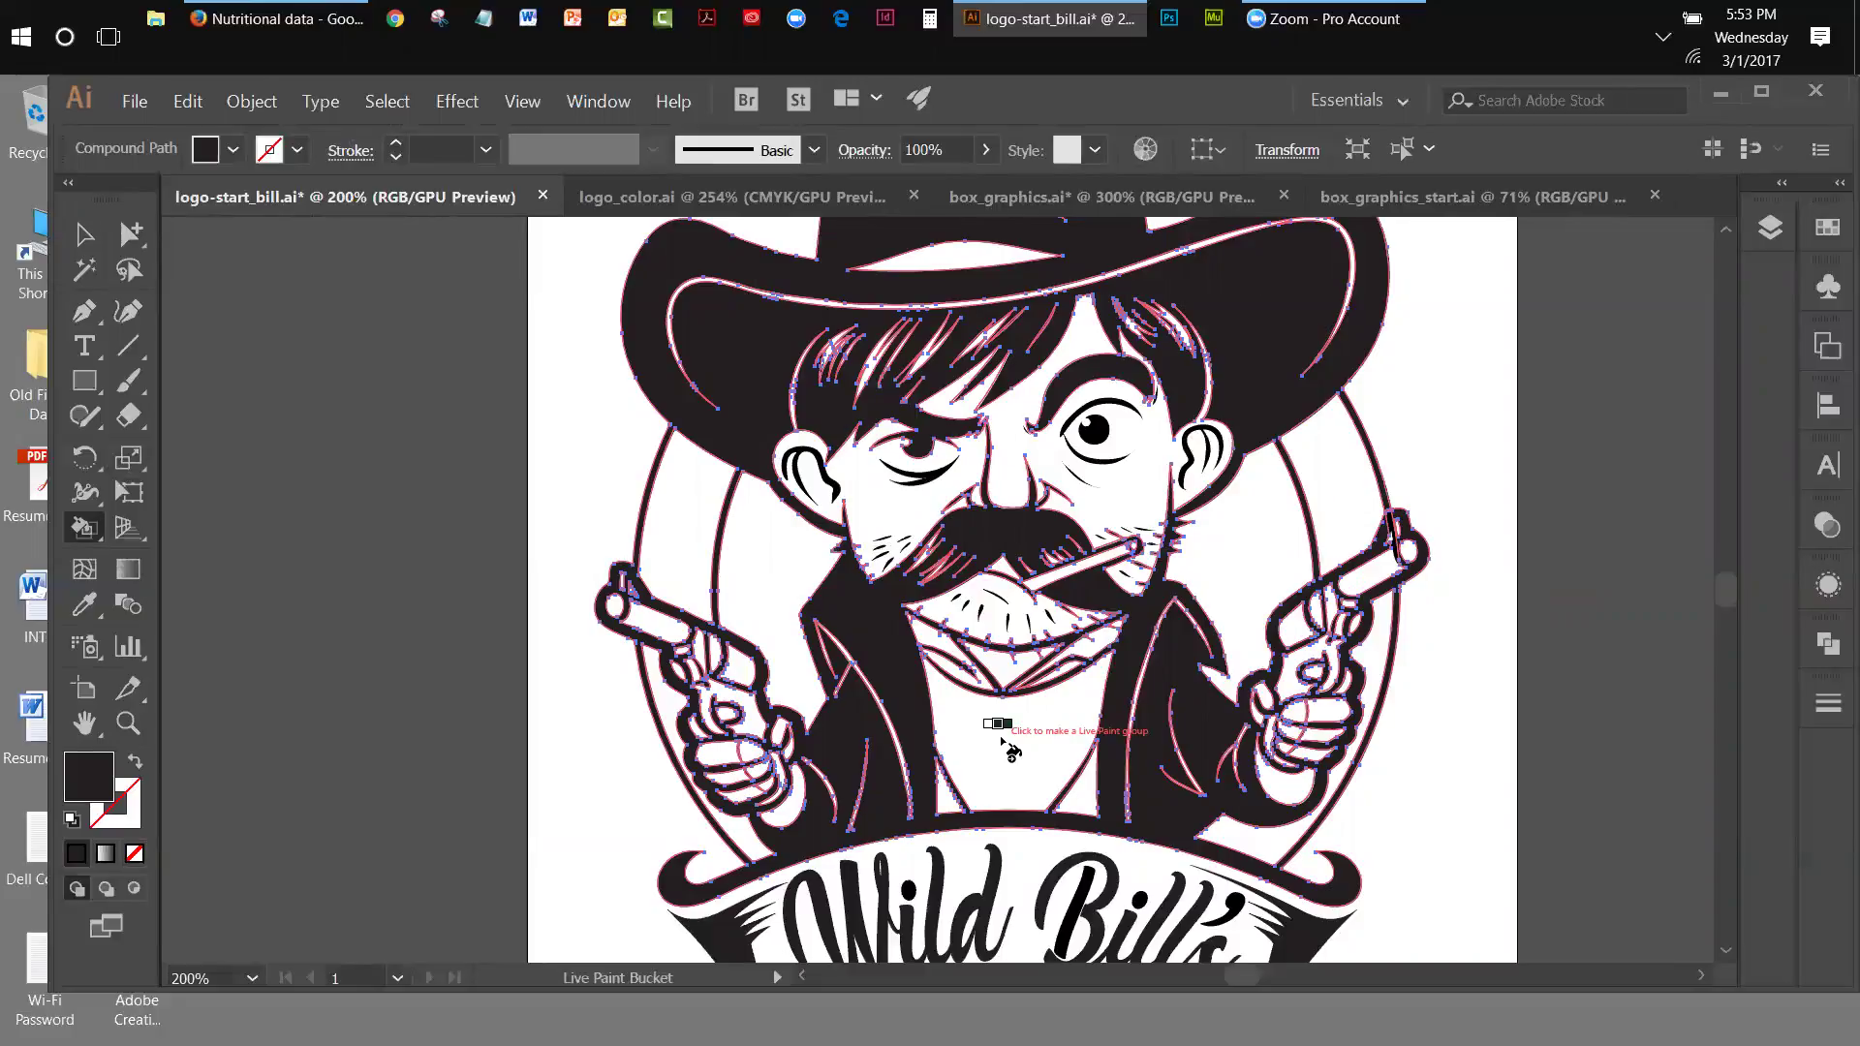
{"action": "key", "text": "Right"}
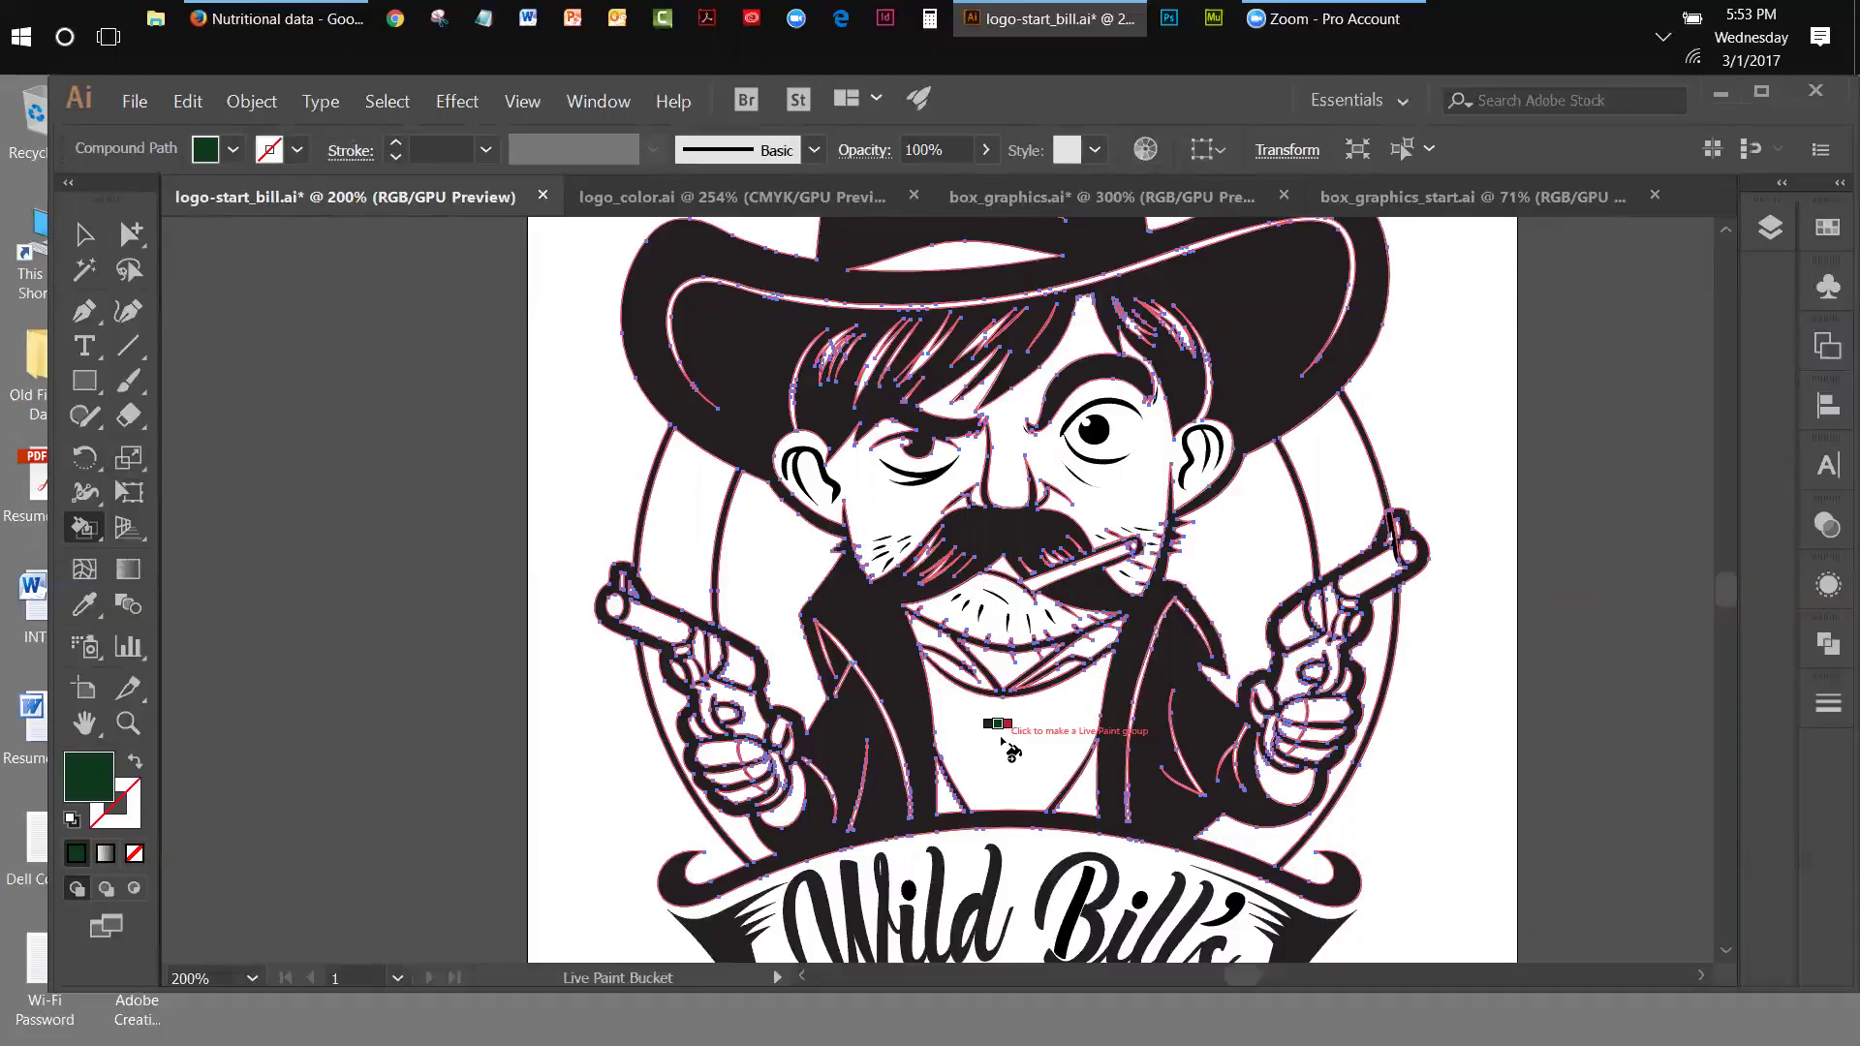
{"action": "key", "text": "Right"}
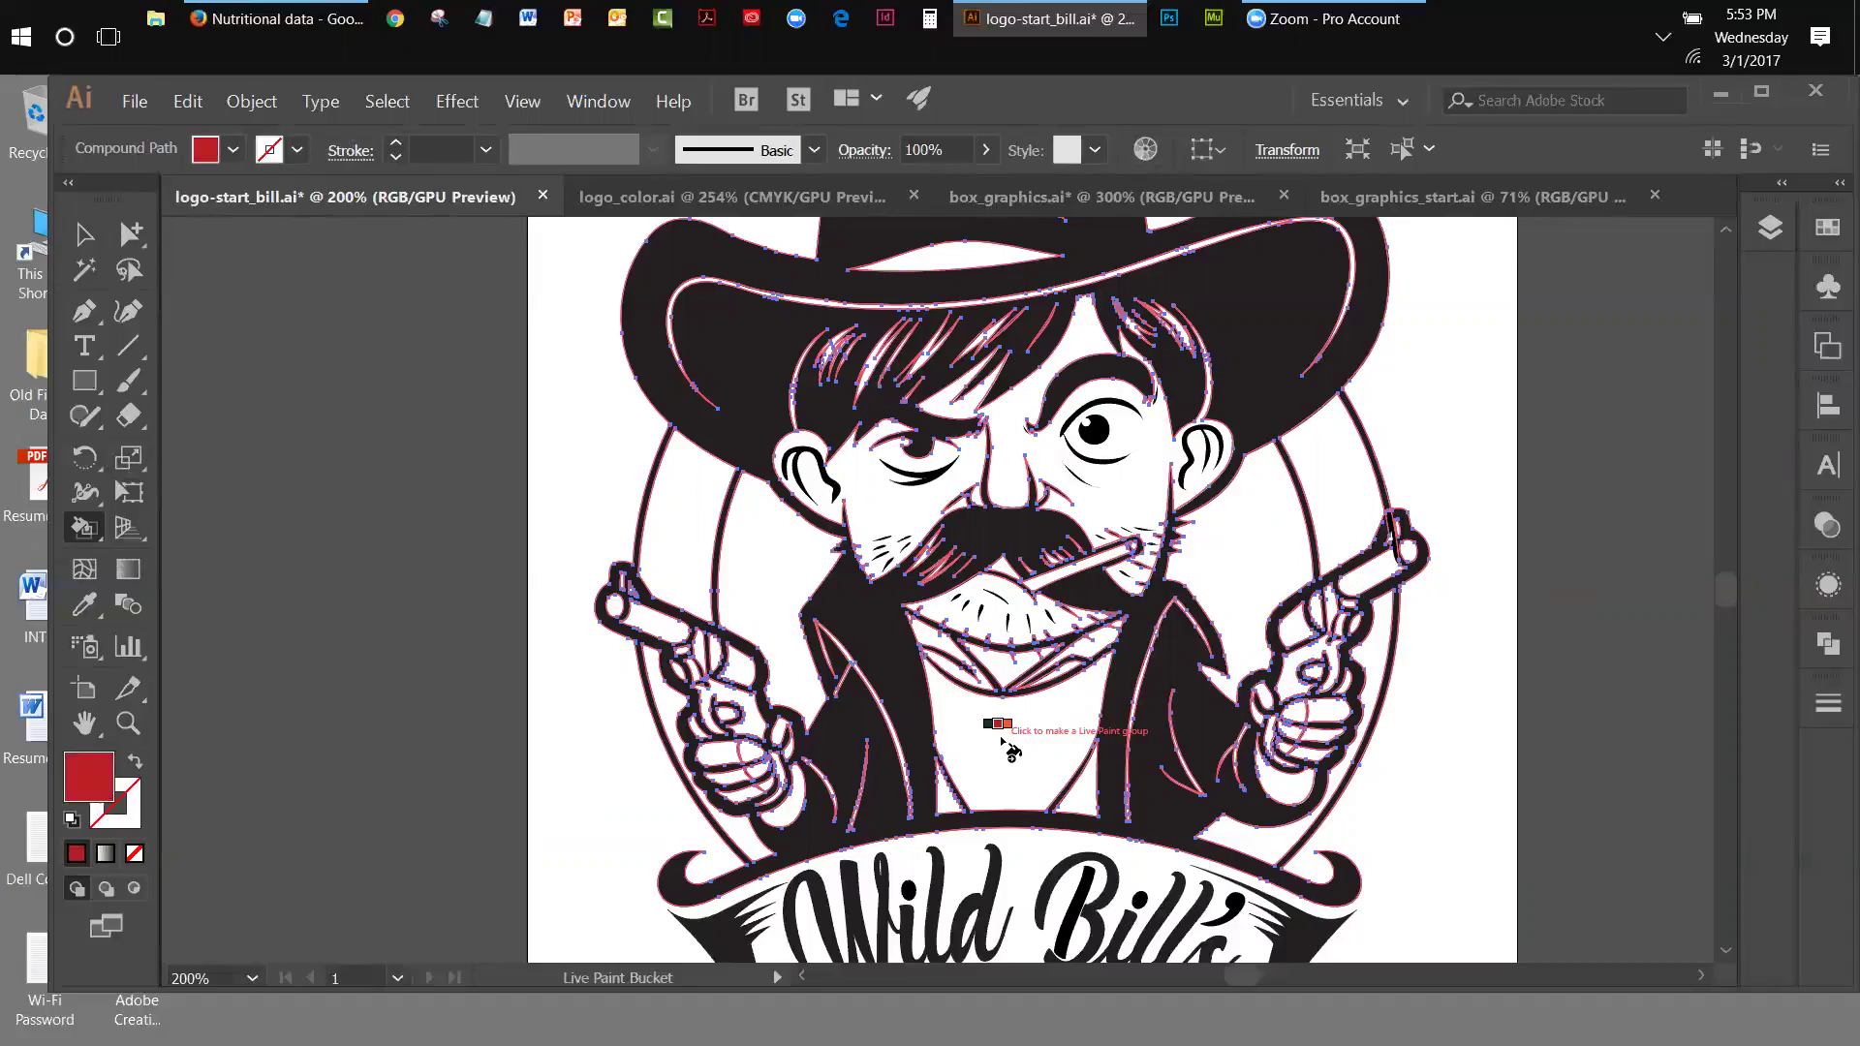
{"action": "key", "text": "Right"}
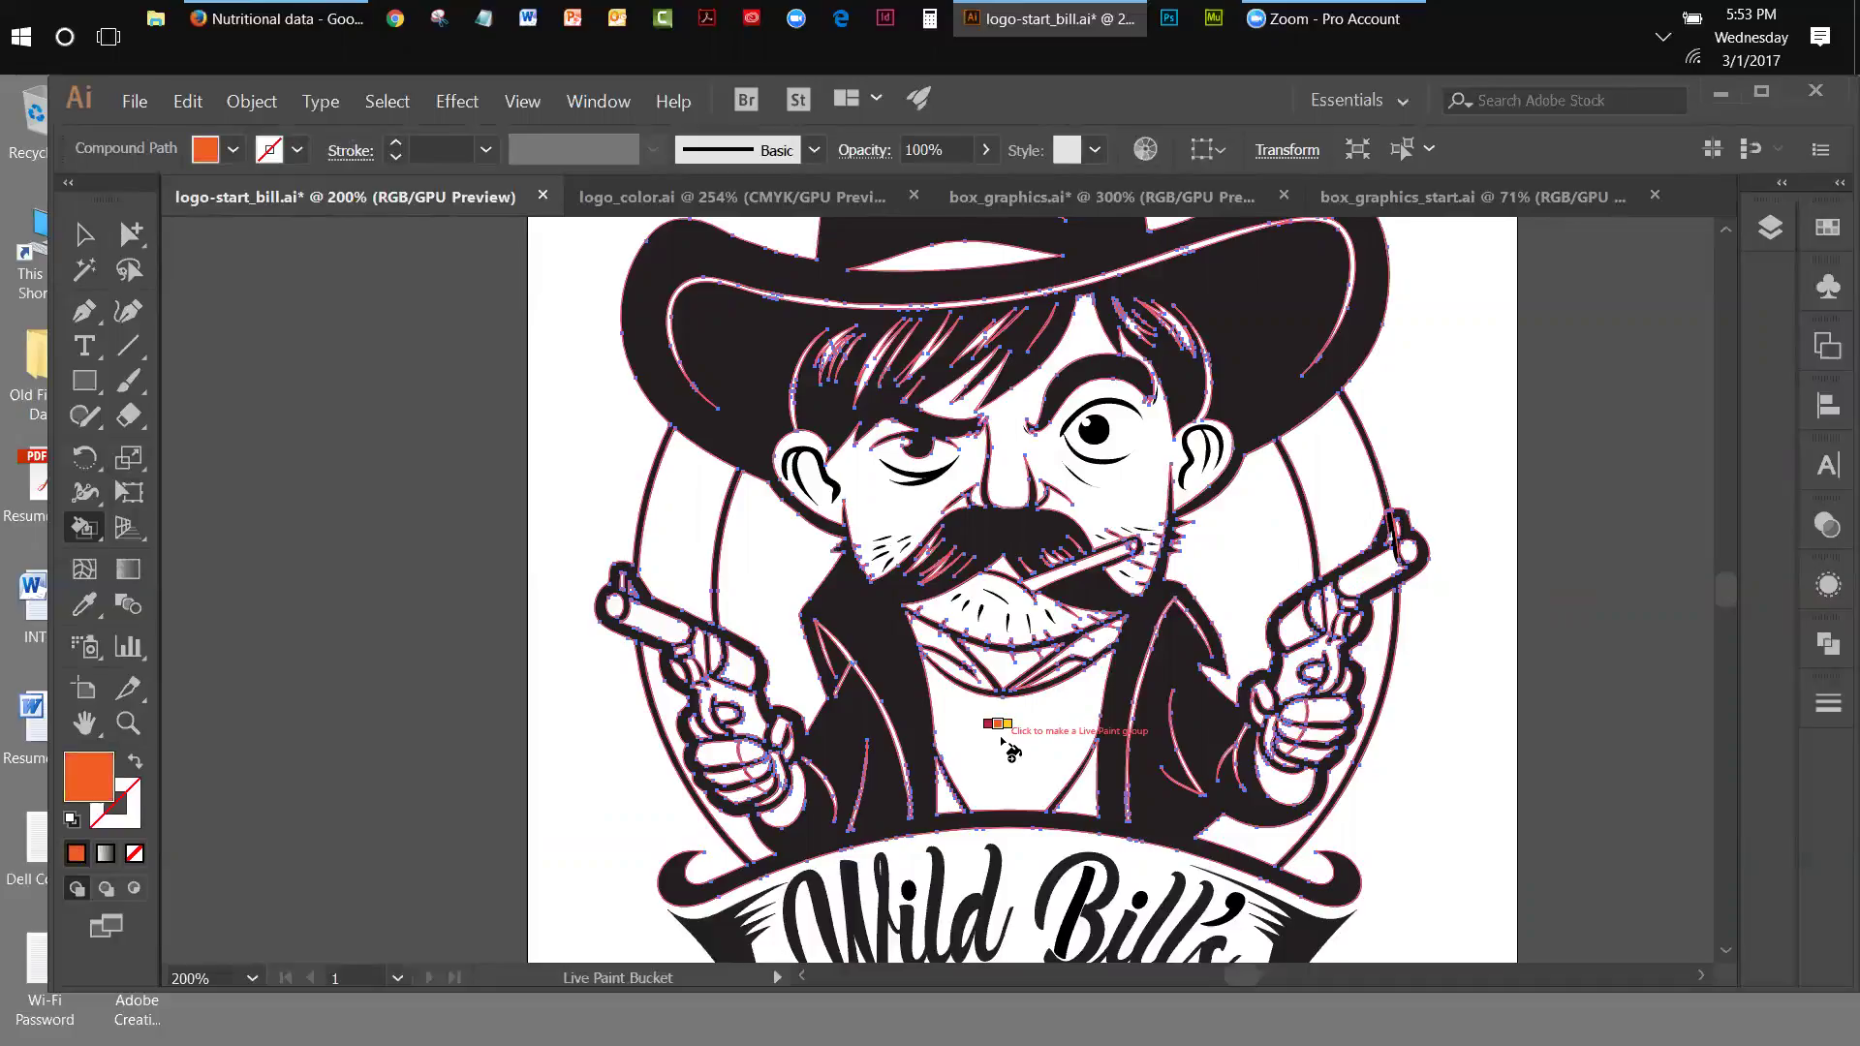
{"action": "key", "text": "Right"}
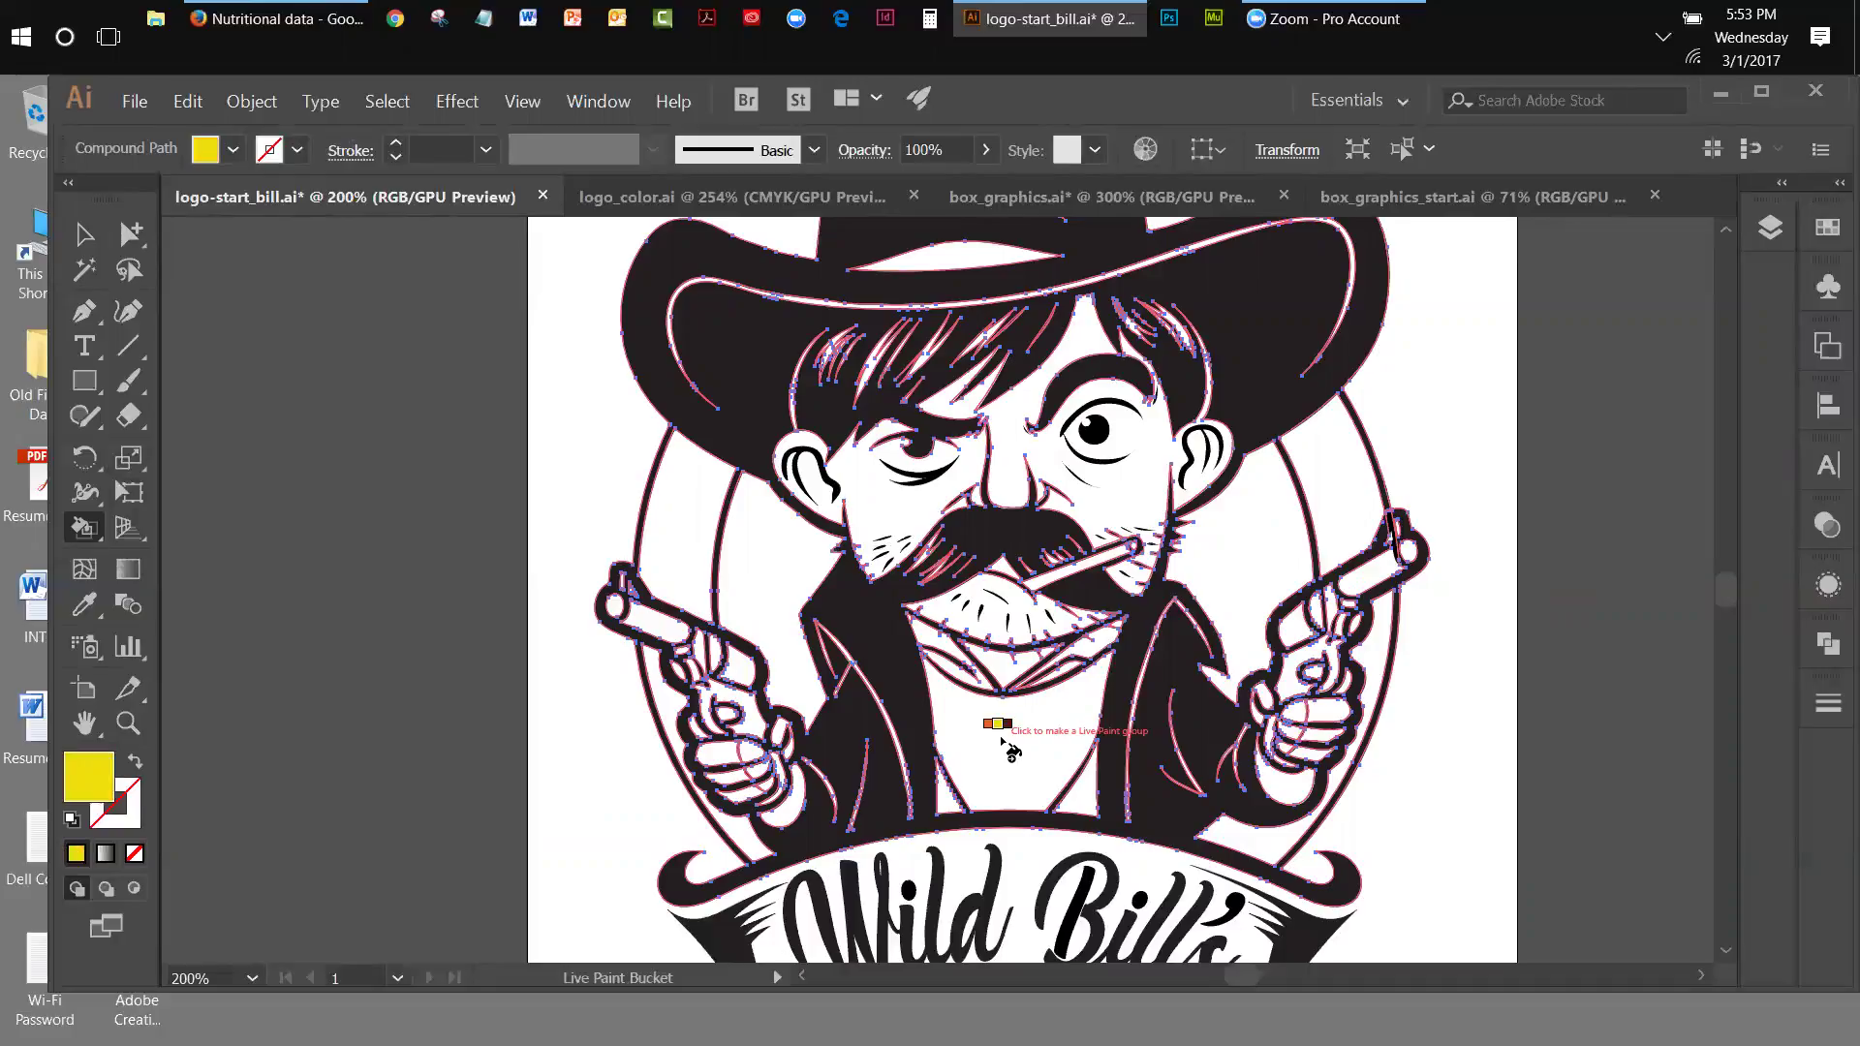
{"action": "key", "text": "Right"}
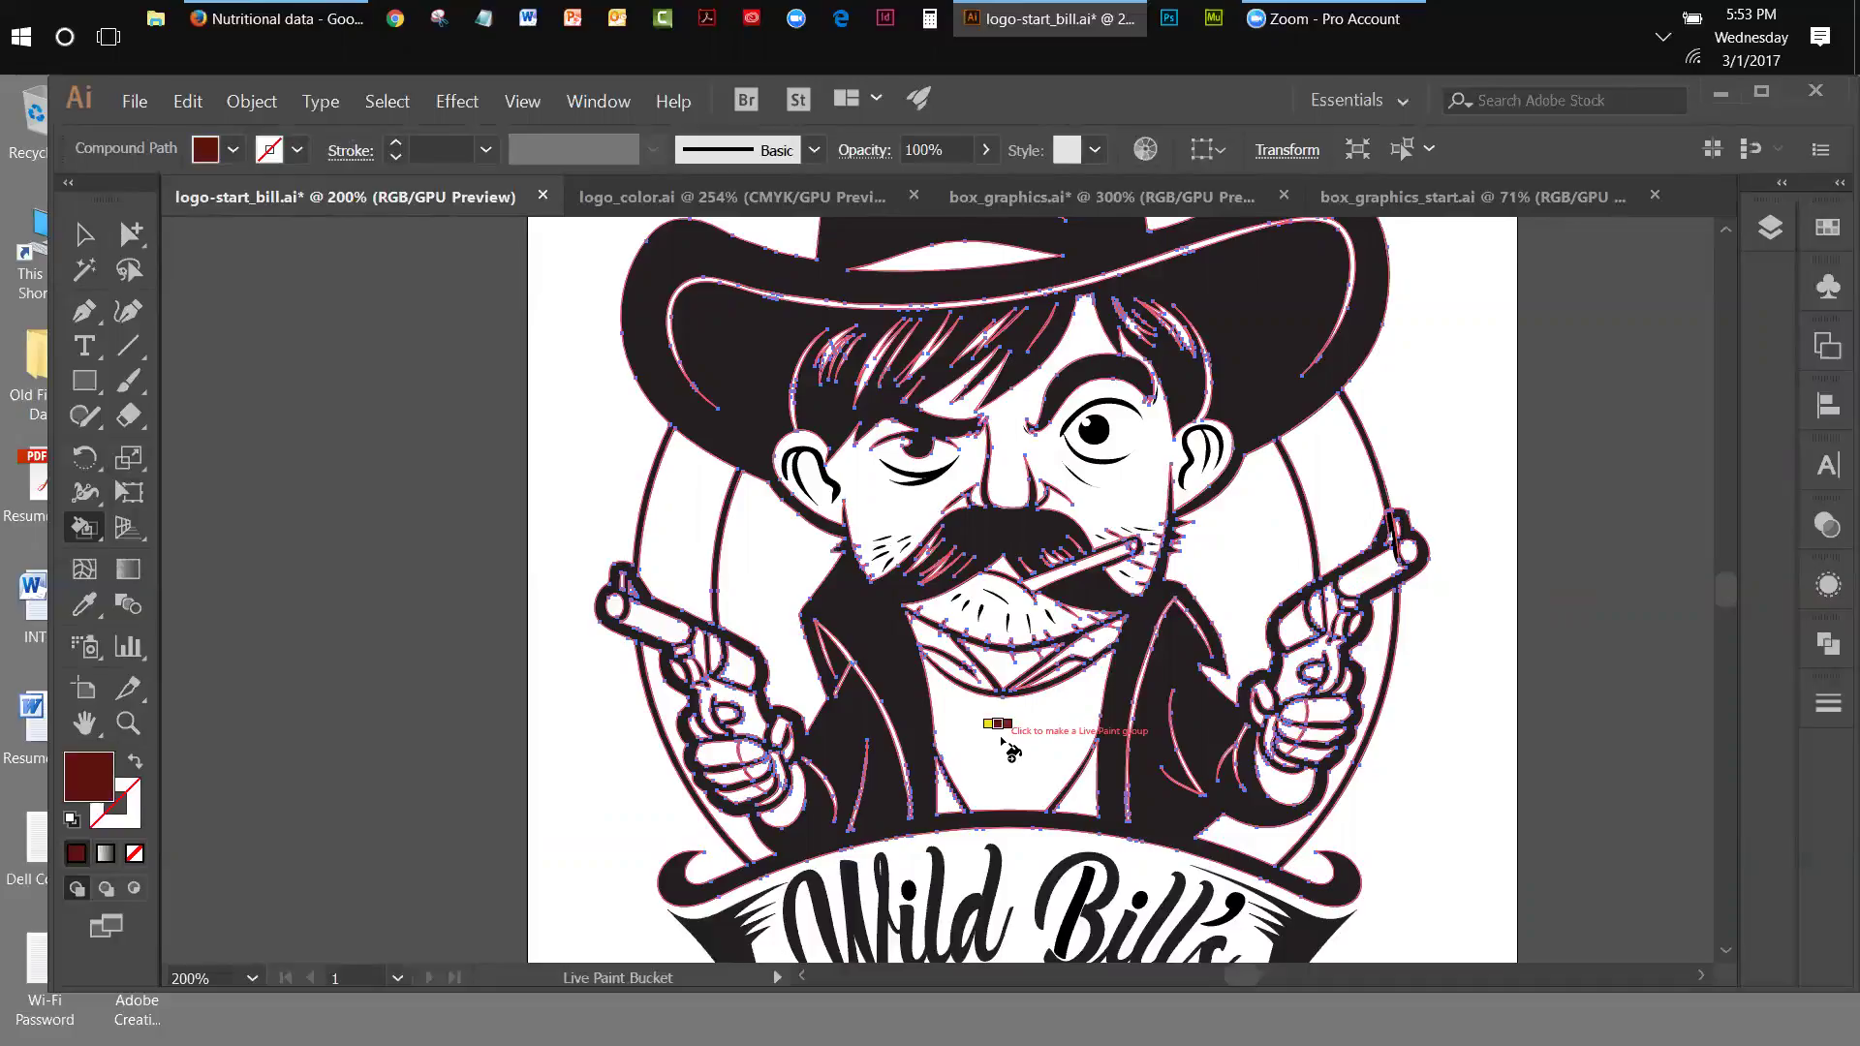
{"action": "key", "text": "Right"}
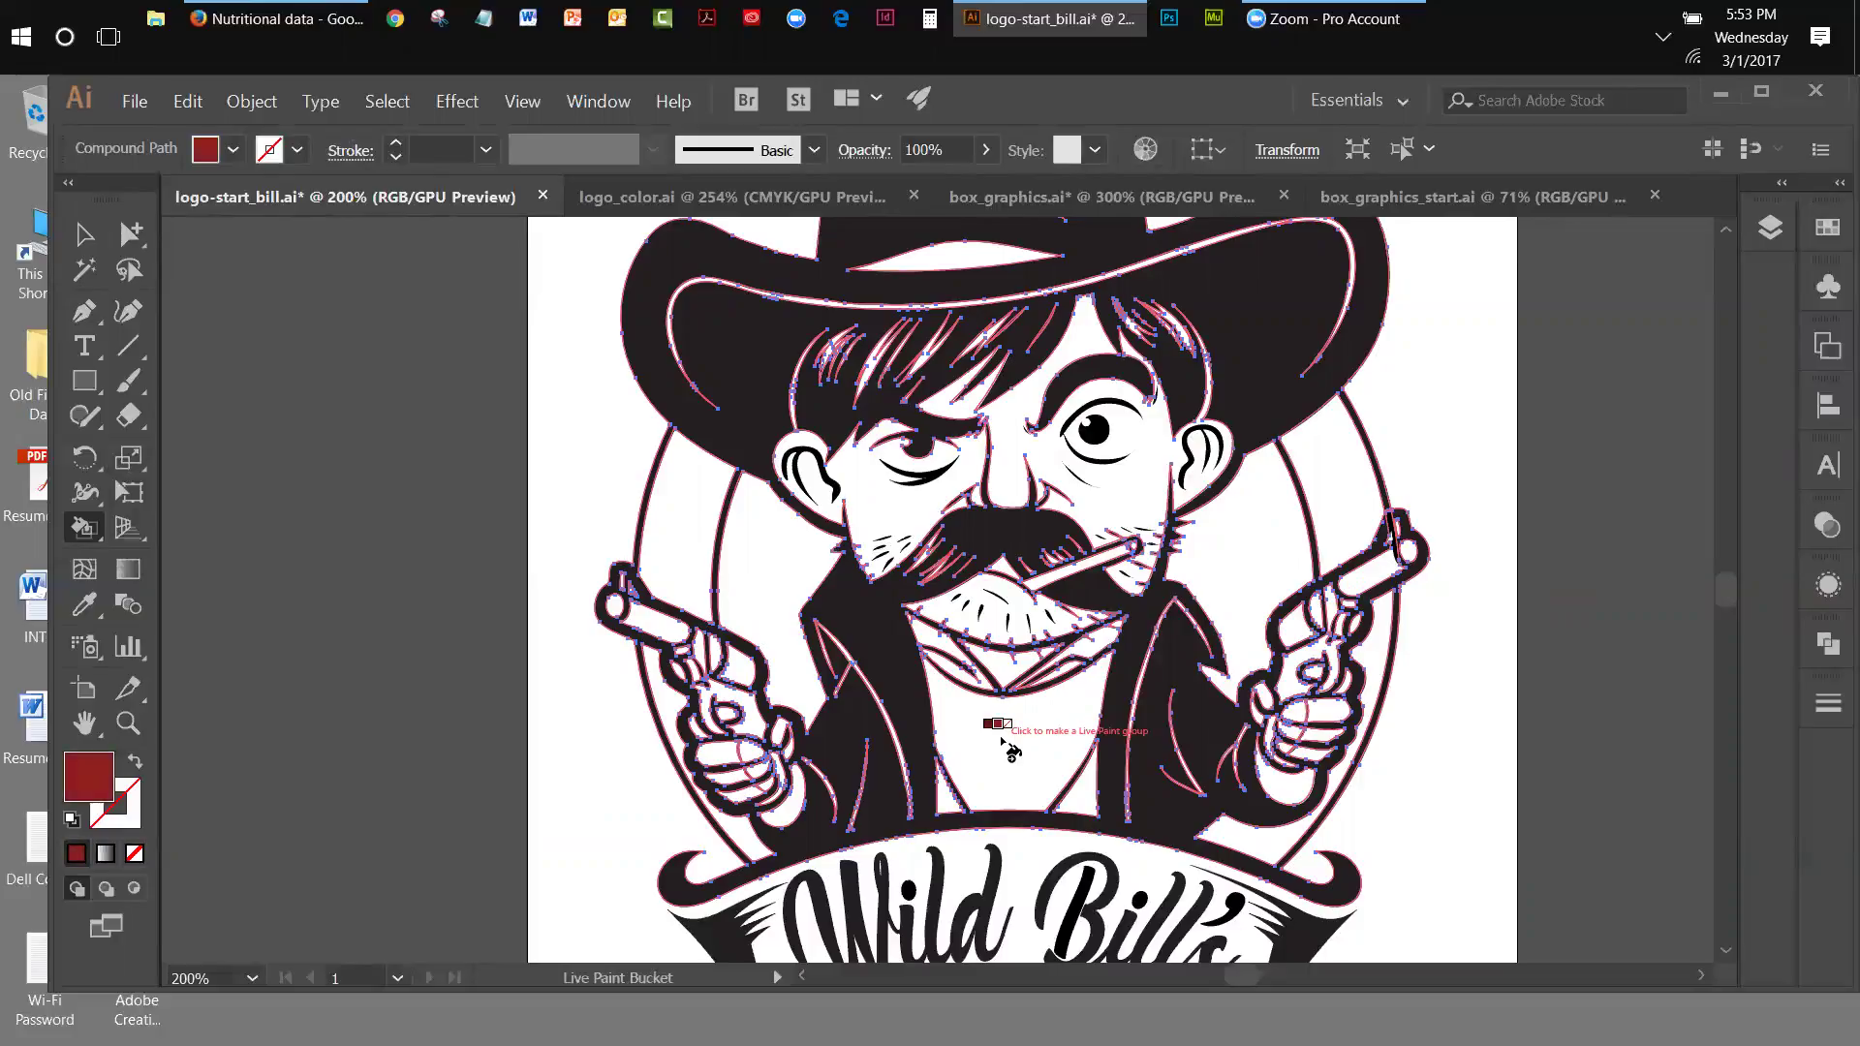
{"action": "key", "text": "Right"}
{"action": "key", "text": "Right"}
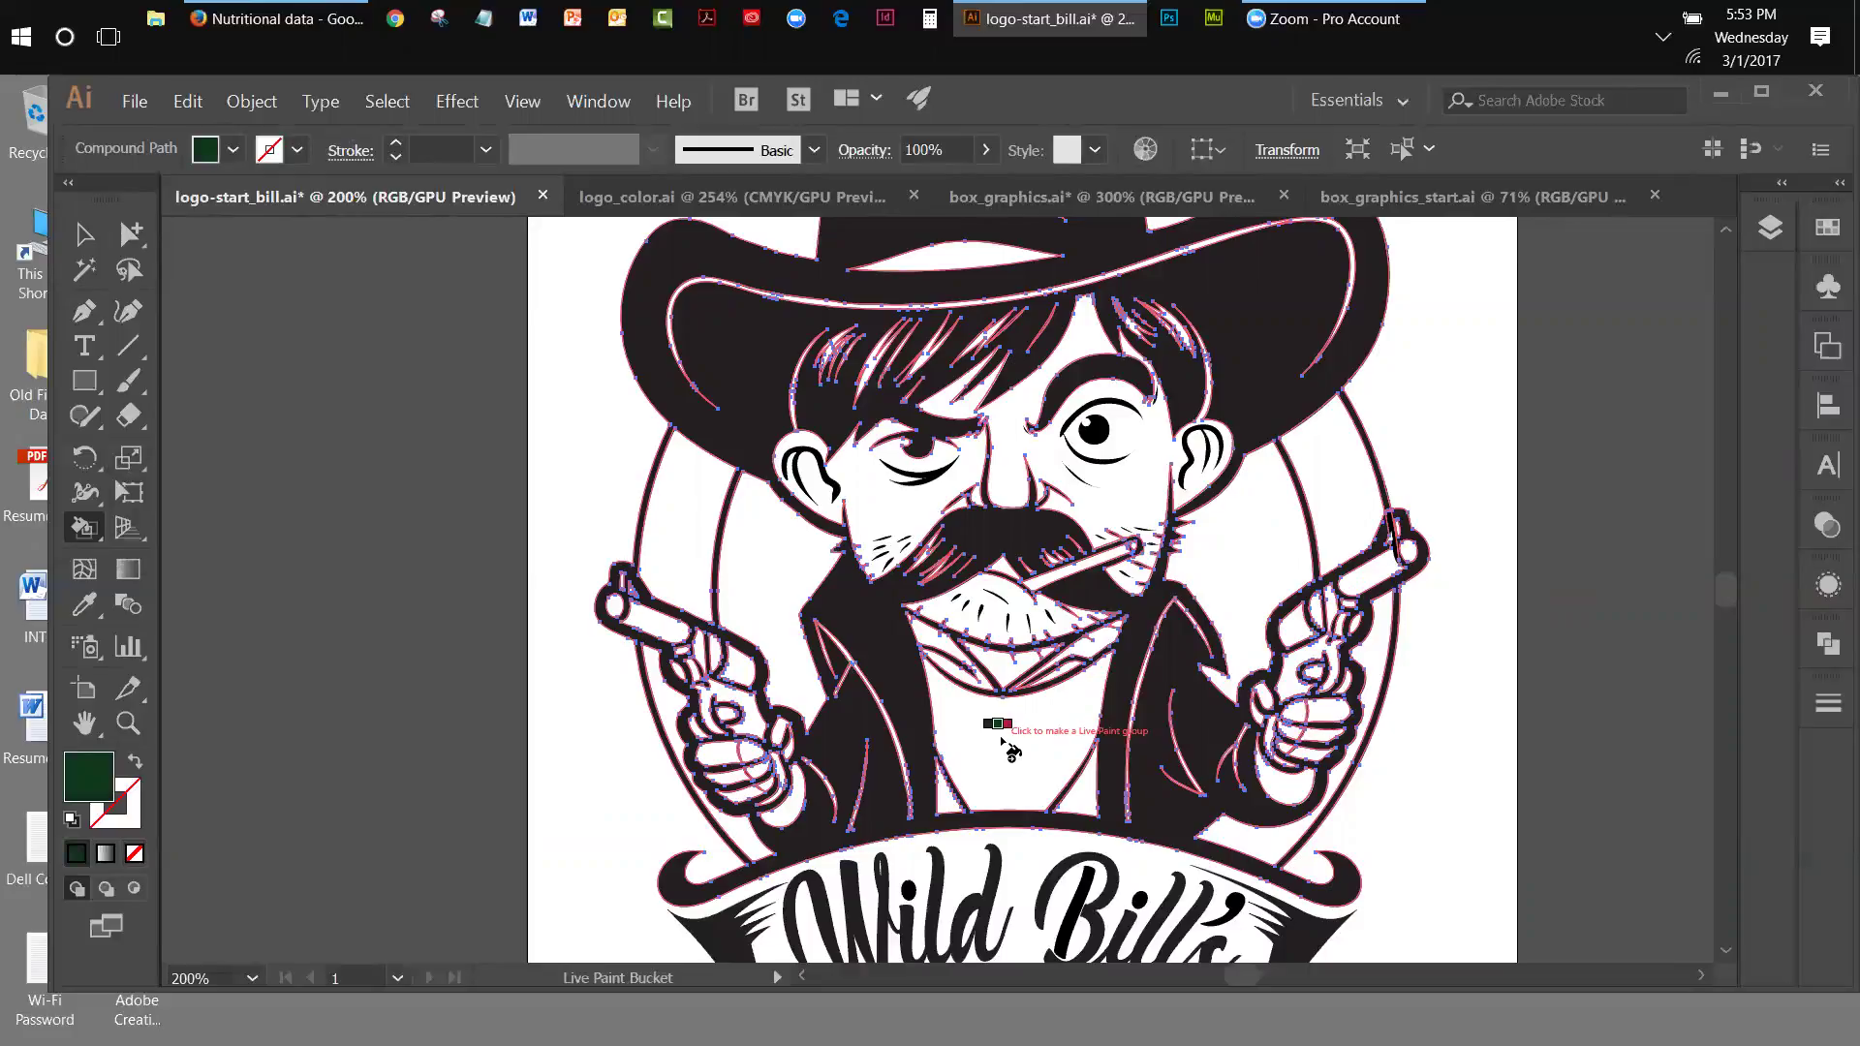
{"action": "key", "text": "Right"}
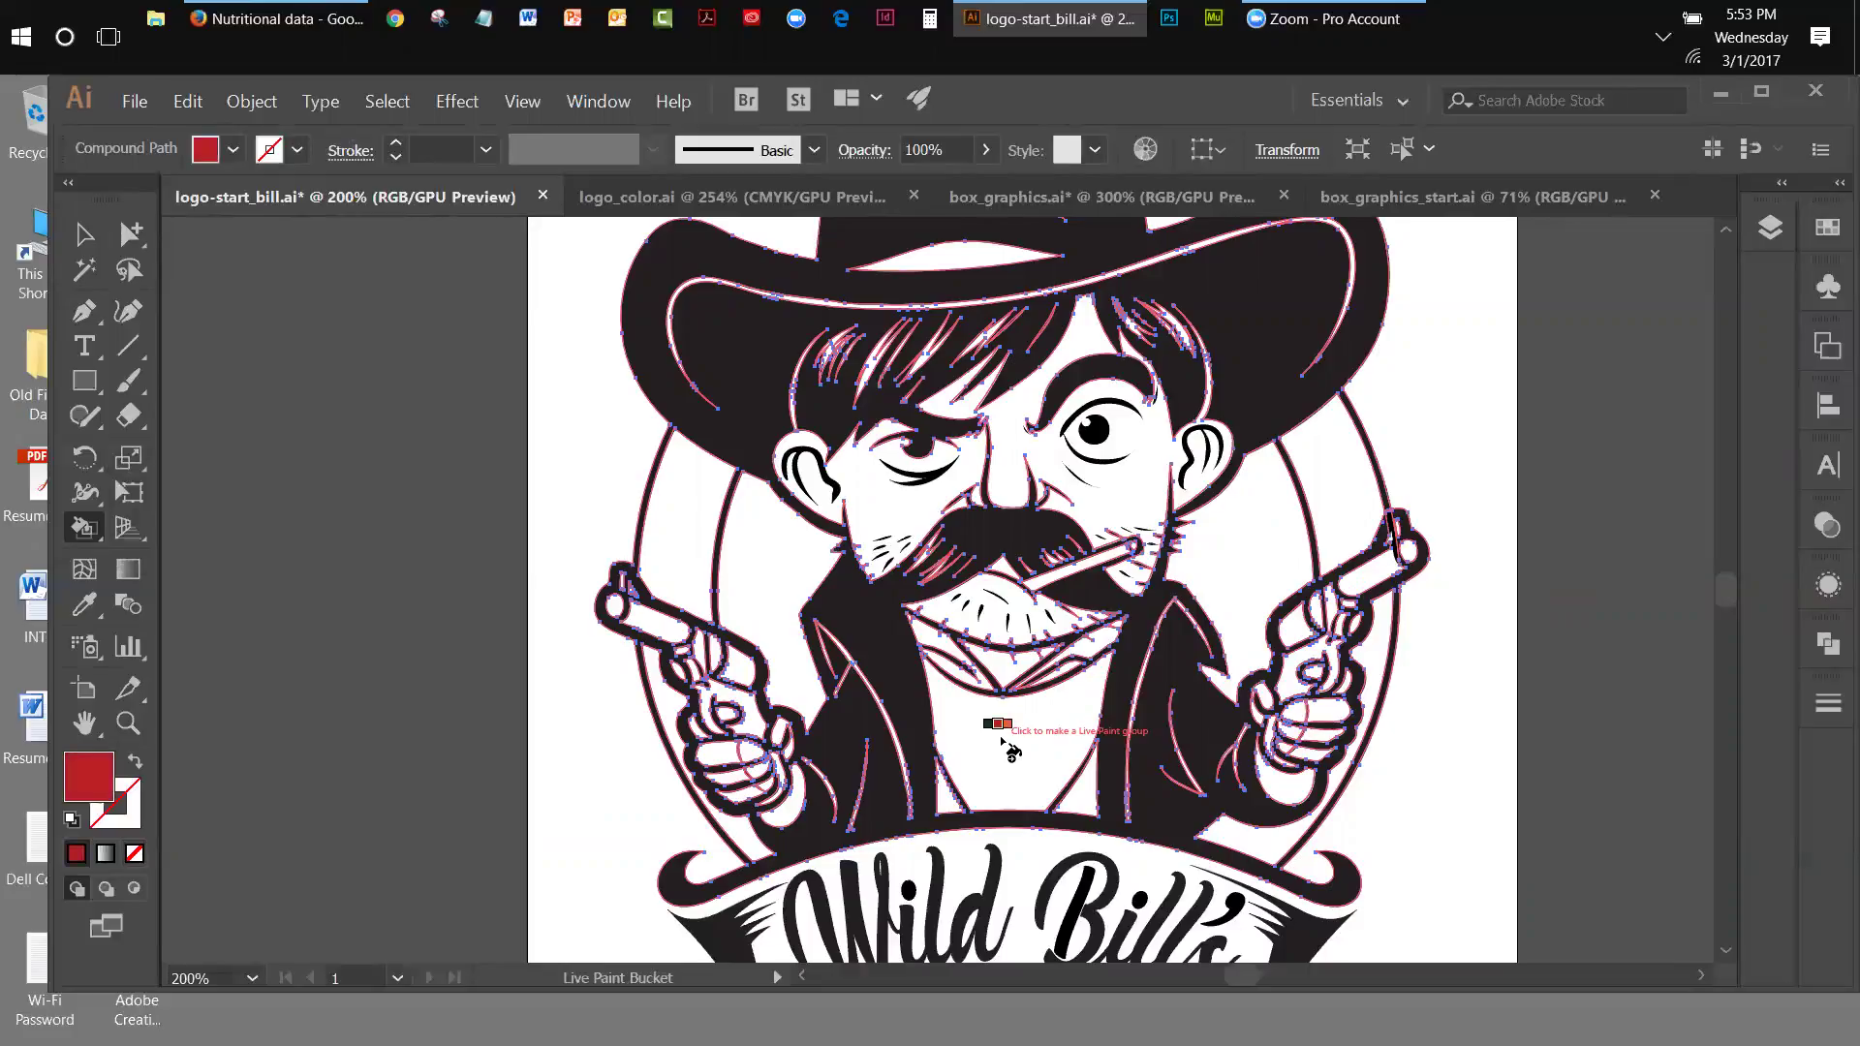
{"action": "key", "text": "Right"}
{"action": "key", "text": "Right"}
{"action": "key", "text": "Right"}
{"action": "key", "text": "Right"}
{"action": "key", "text": "Left"}
{"action": "key", "text": "Left"}
{"action": "key", "text": "Left"}
{"action": "key", "text": "Left"}
{"action": "left_click", "coordinate": [1003, 743]}
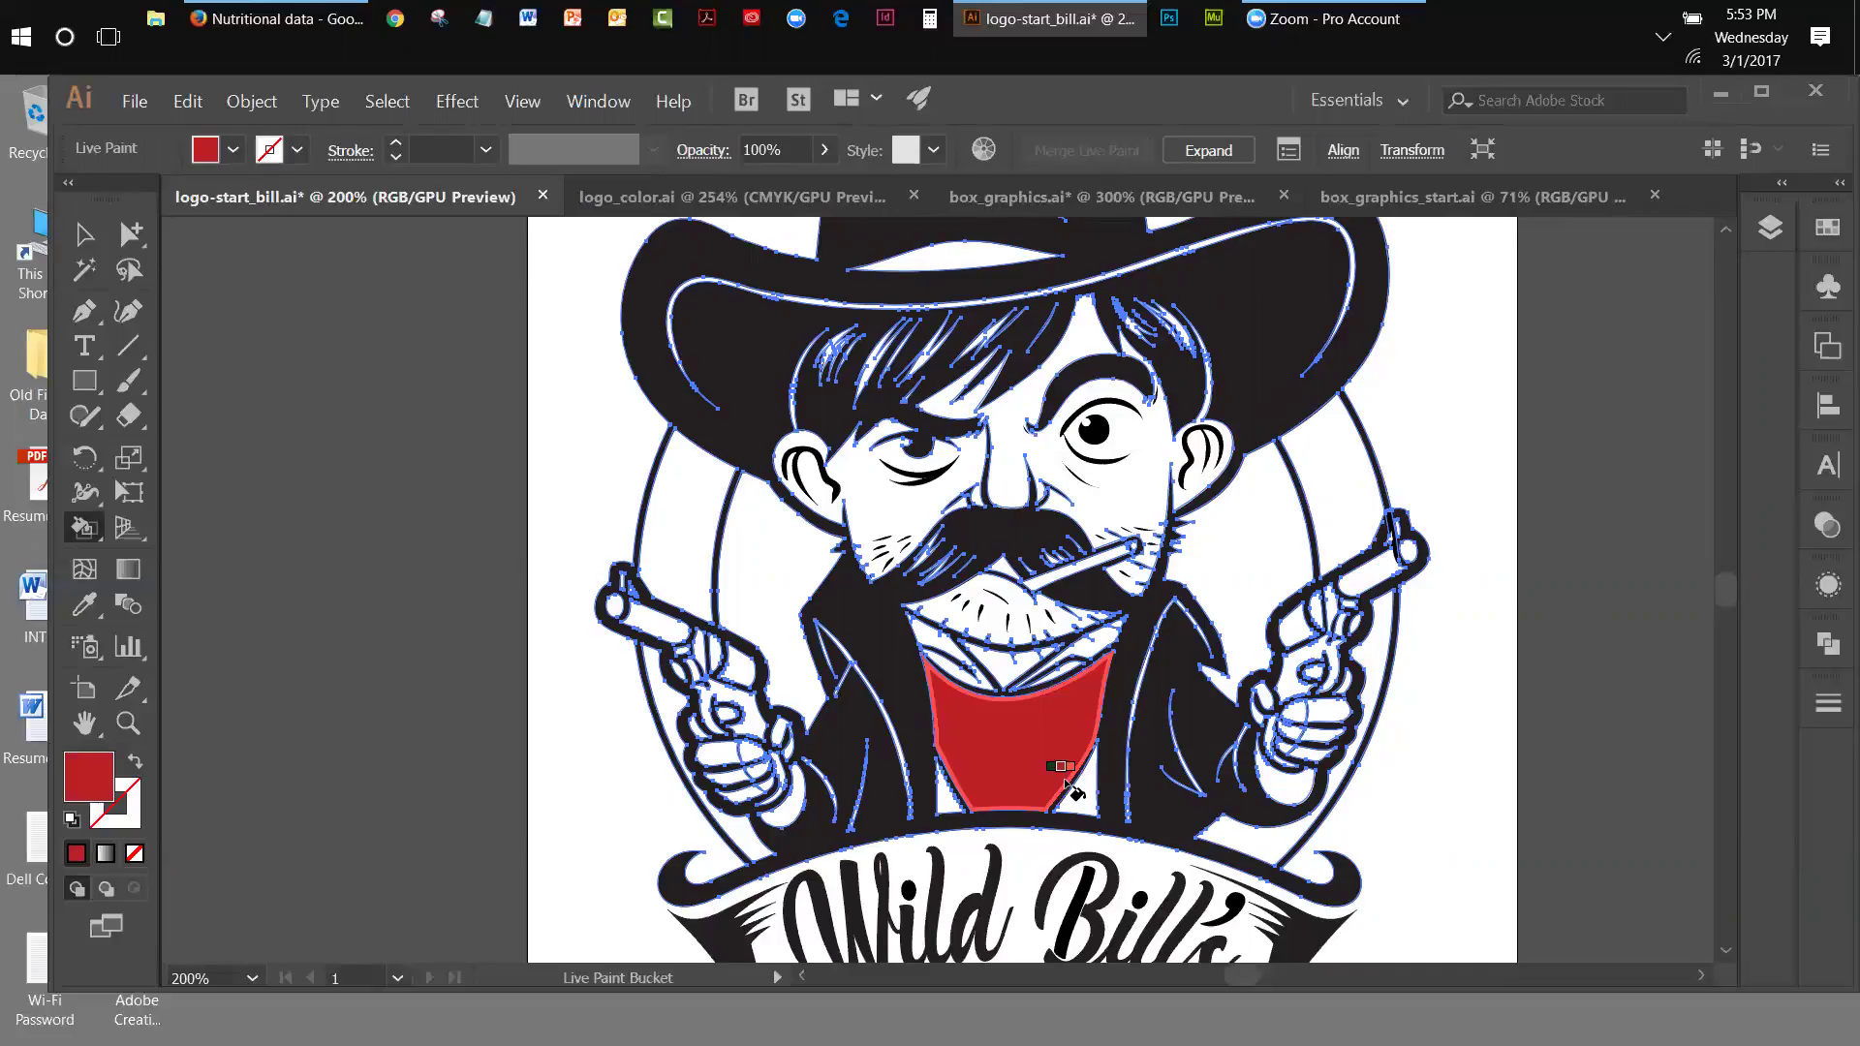
- Try filling the bandana with the yellow swatch using the Live Paint Bucket, and undo that fill
{"action": "key", "text": "Right"}
{"action": "key", "text": "Right"}
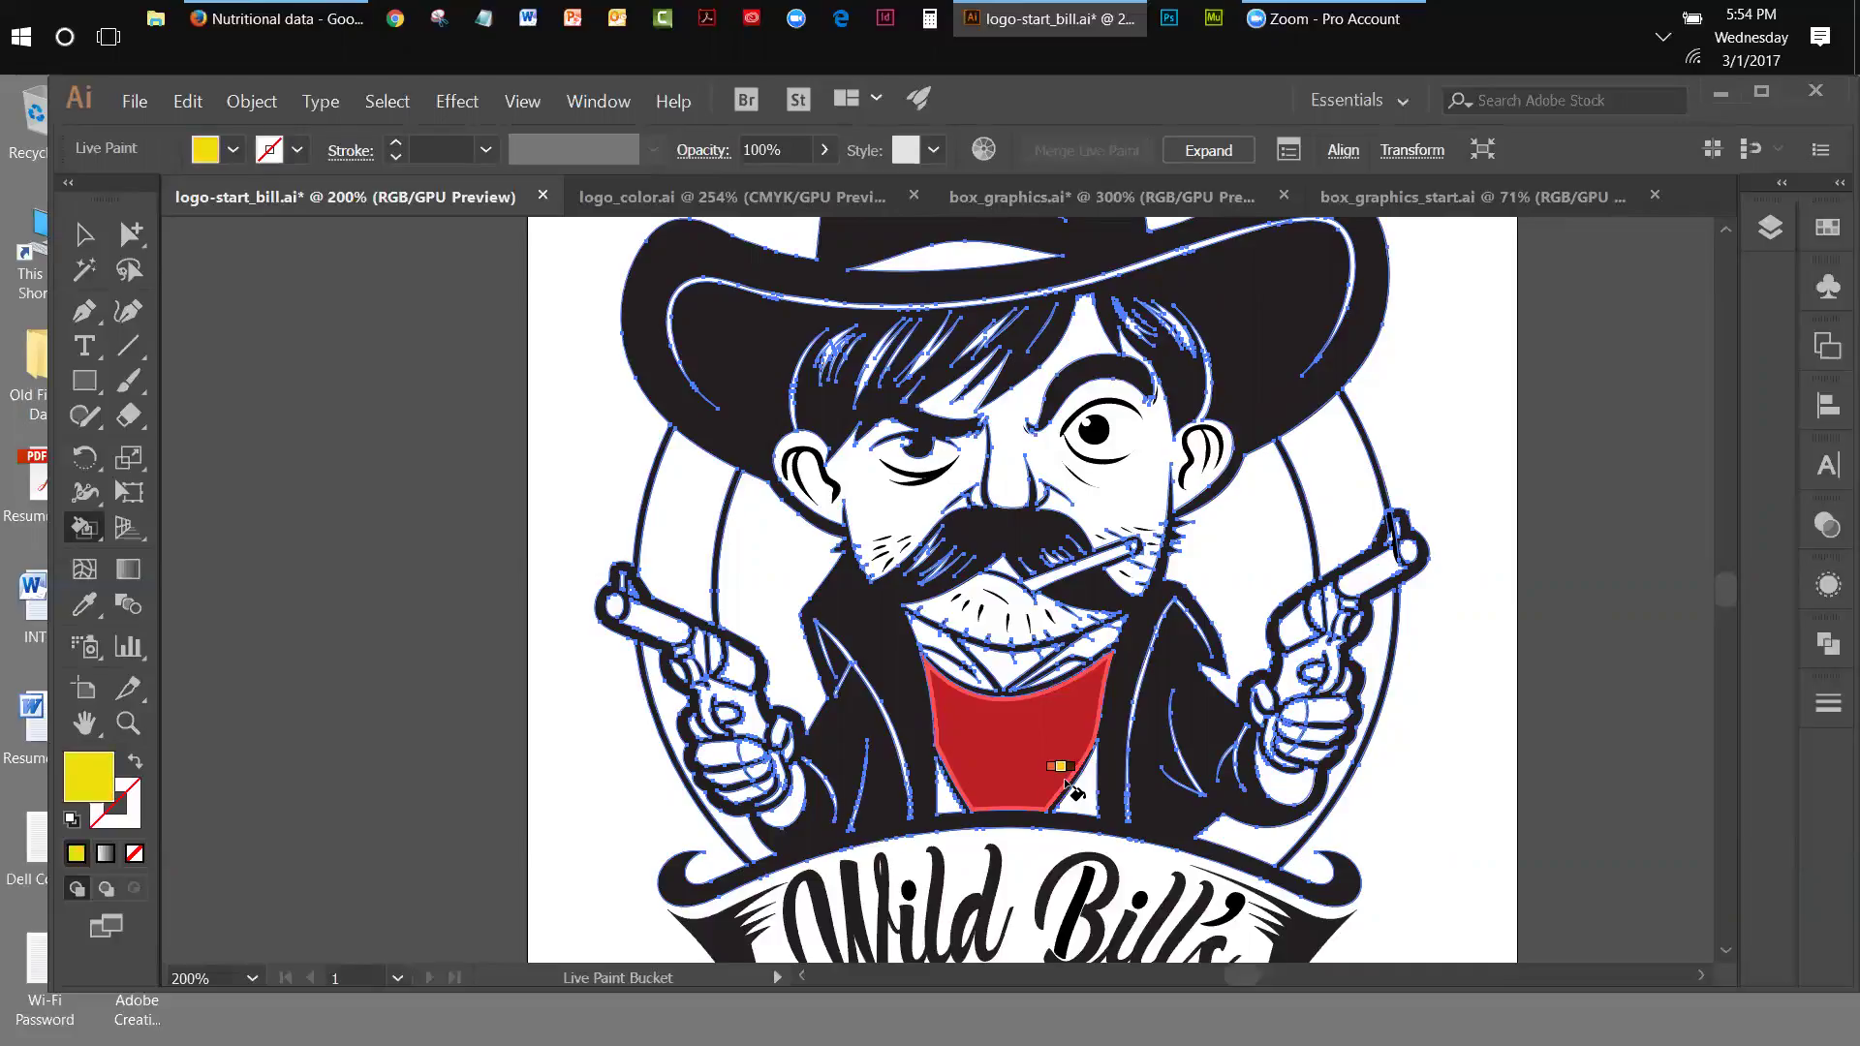
{"action": "left_click", "coordinate": [1066, 783]}
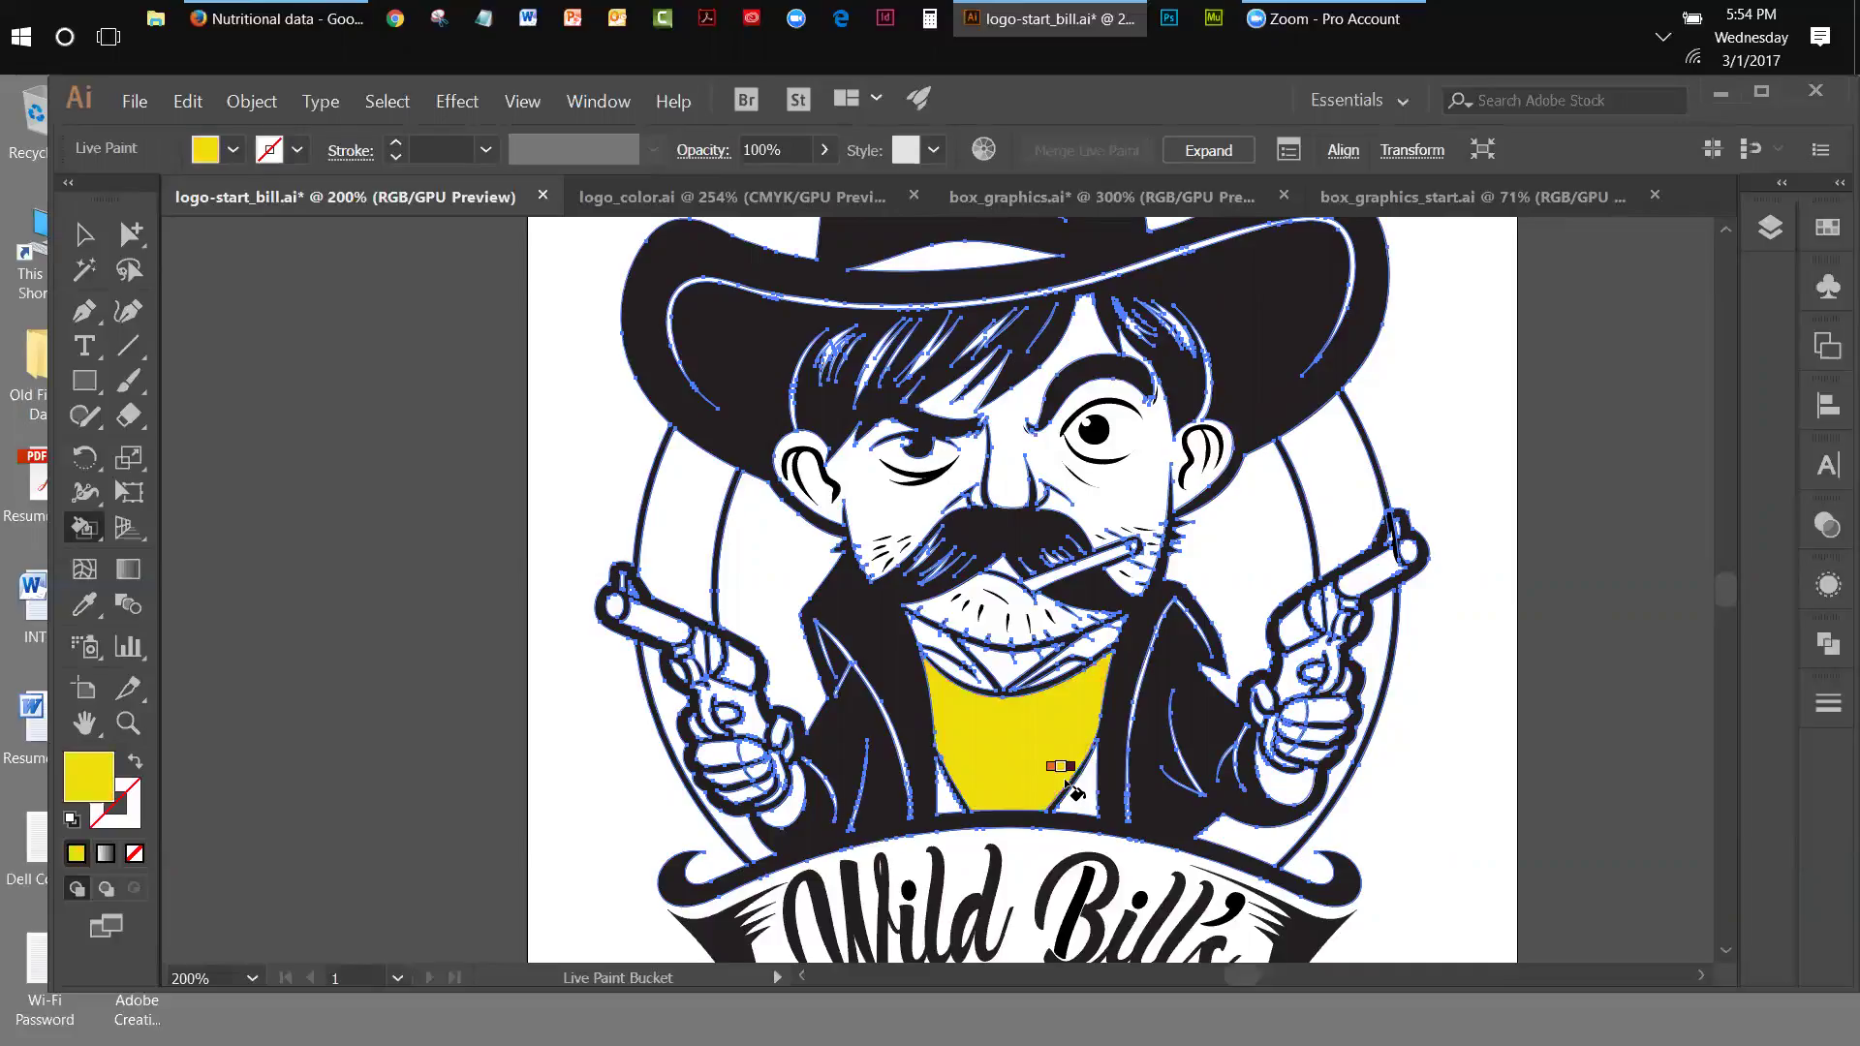
{"action": "key", "text": "ctrl+z"}
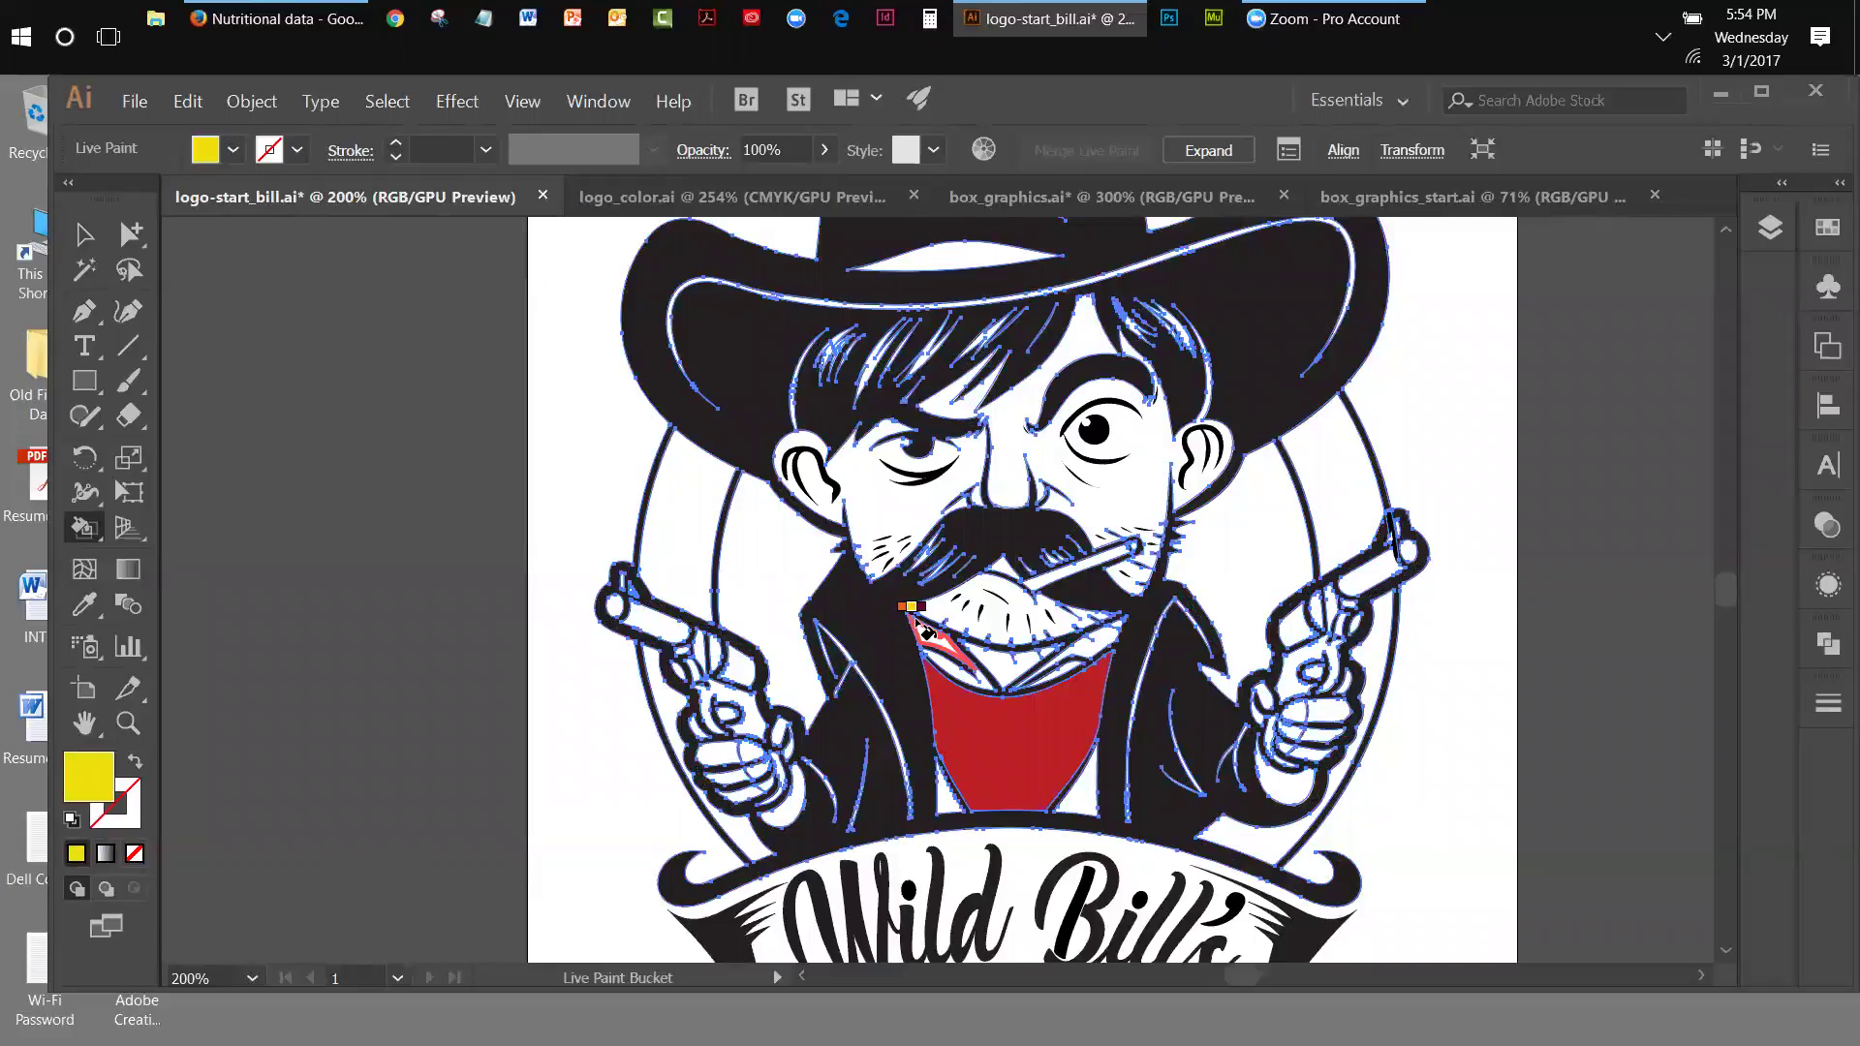
- Fill the outer shirt collar sections and the two shirt areas beside the lower bandana with yellow using the Live Paint Bucket
{"action": "left_click", "coordinate": [918, 625]}
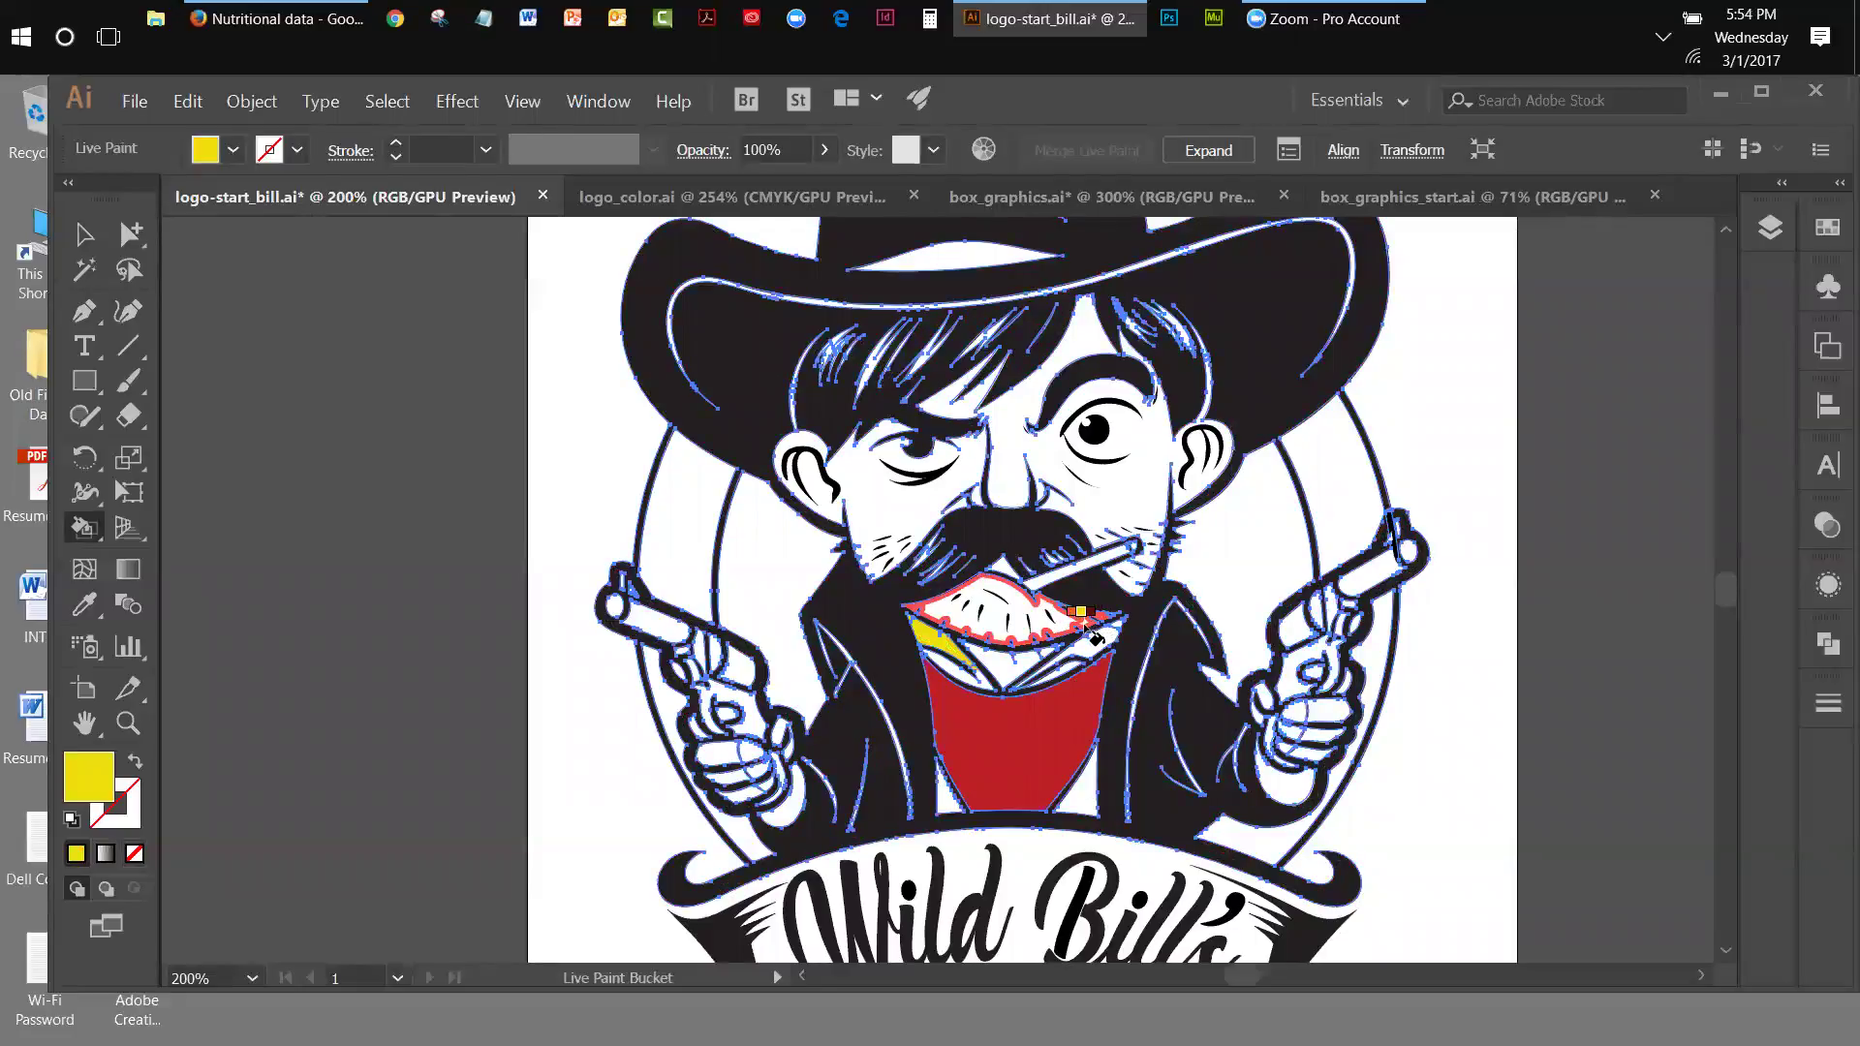
{"action": "left_click", "coordinate": [1083, 784]}
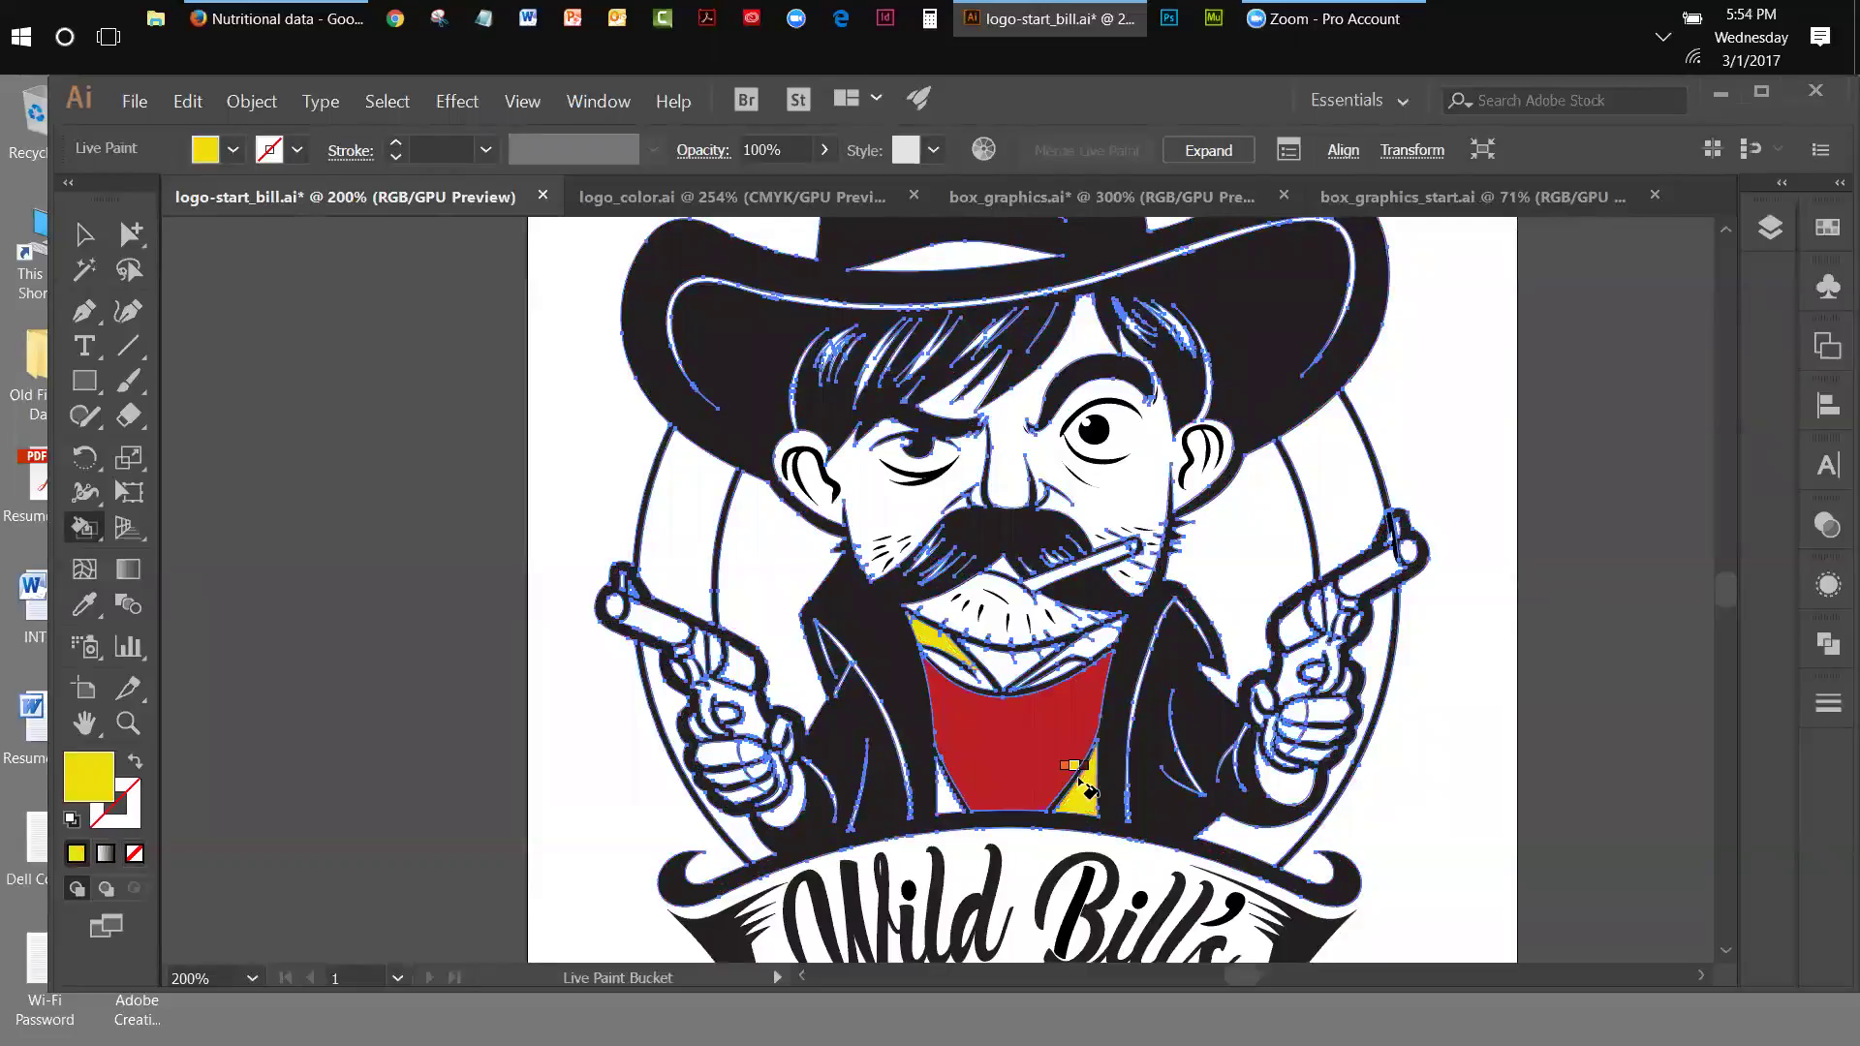
{"action": "left_click", "coordinate": [945, 795]}
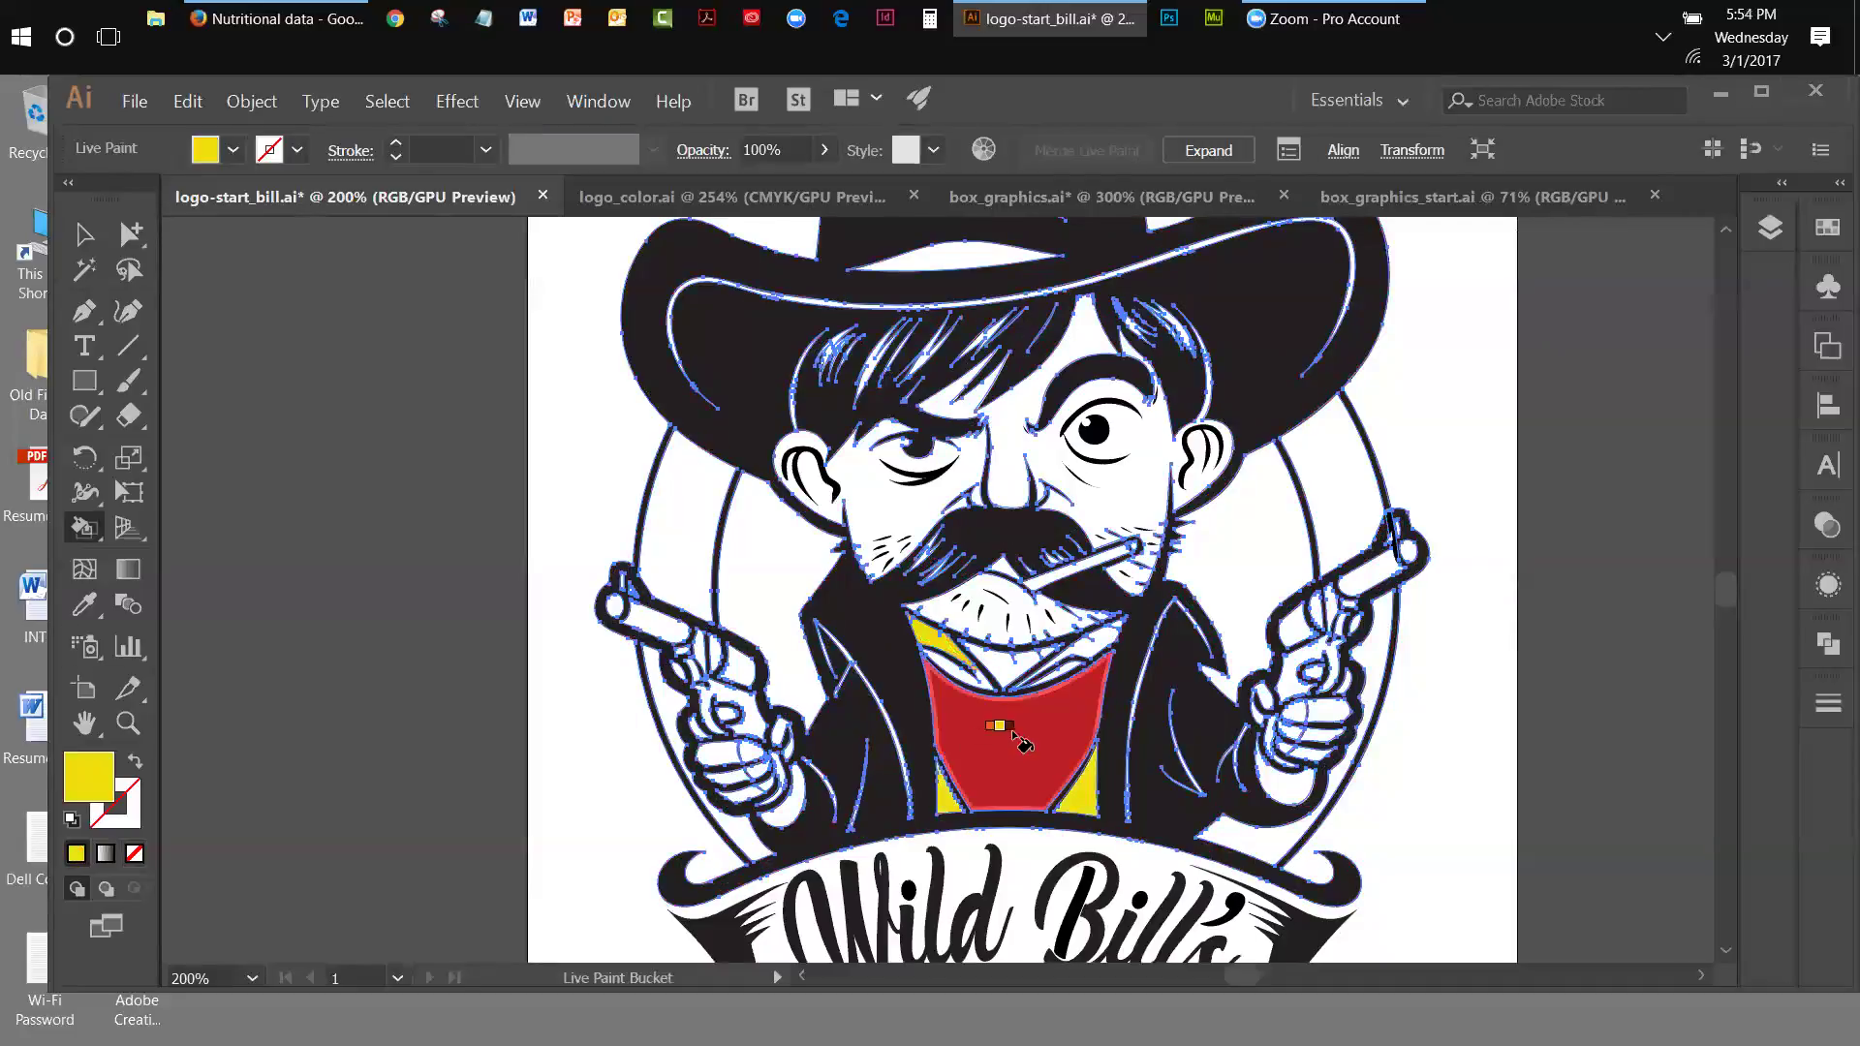
{"action": "left_click", "coordinate": [1085, 647]}
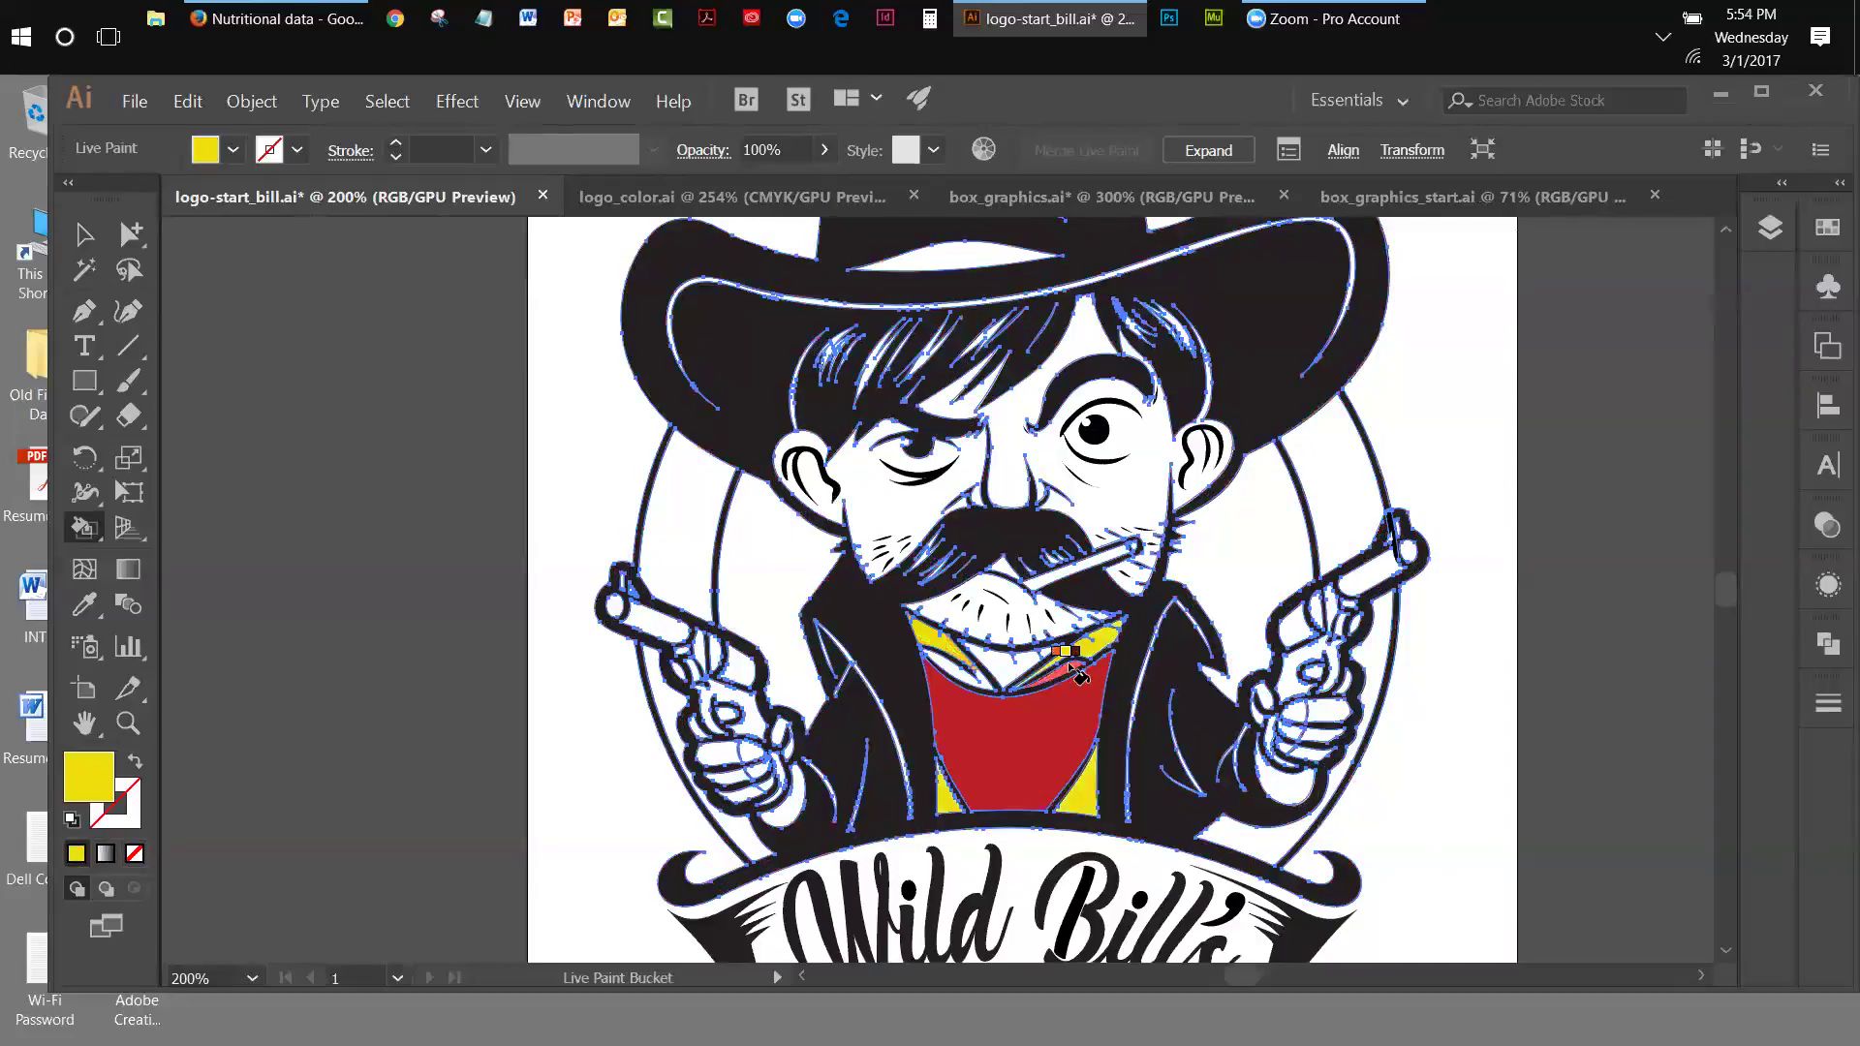
{"action": "left_click", "coordinate": [1076, 669]}
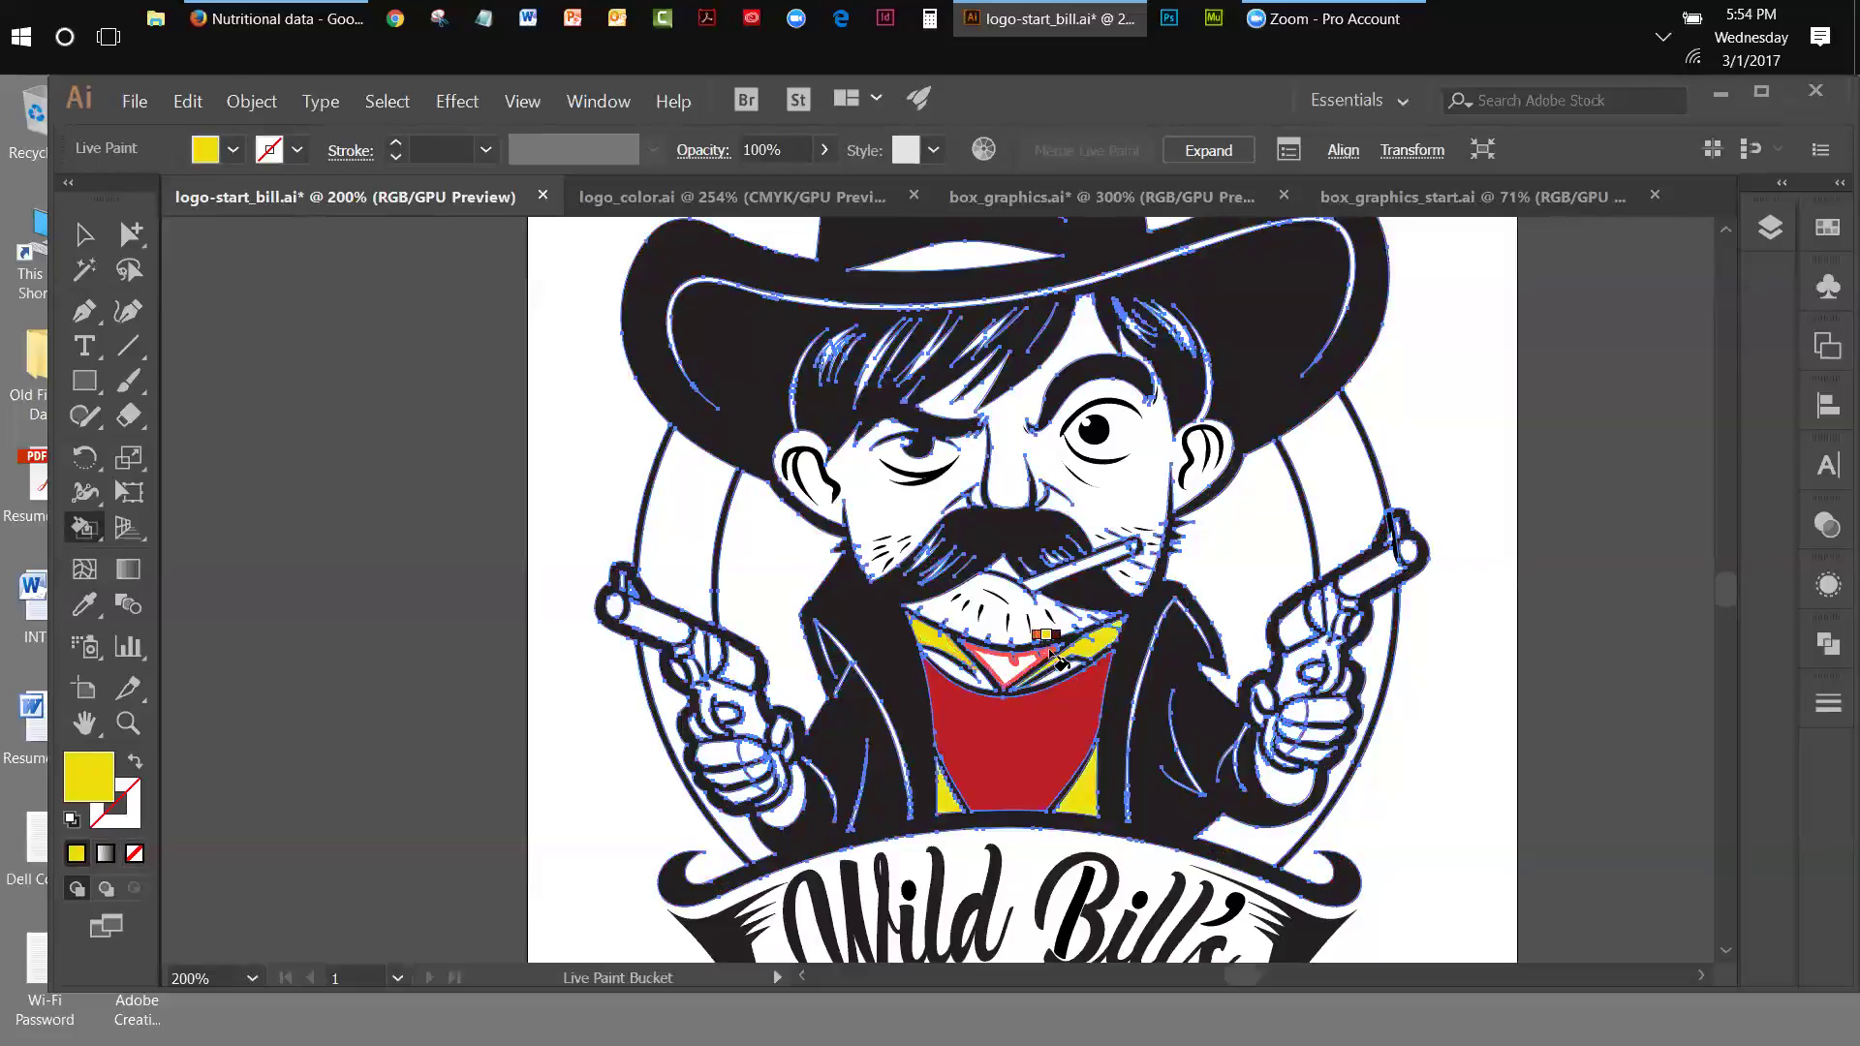
- Try a yellow fill on the neck opening, undo it, and fill the lower collar pieces on both sides yellow
{"action": "left_click", "coordinate": [1050, 649]}
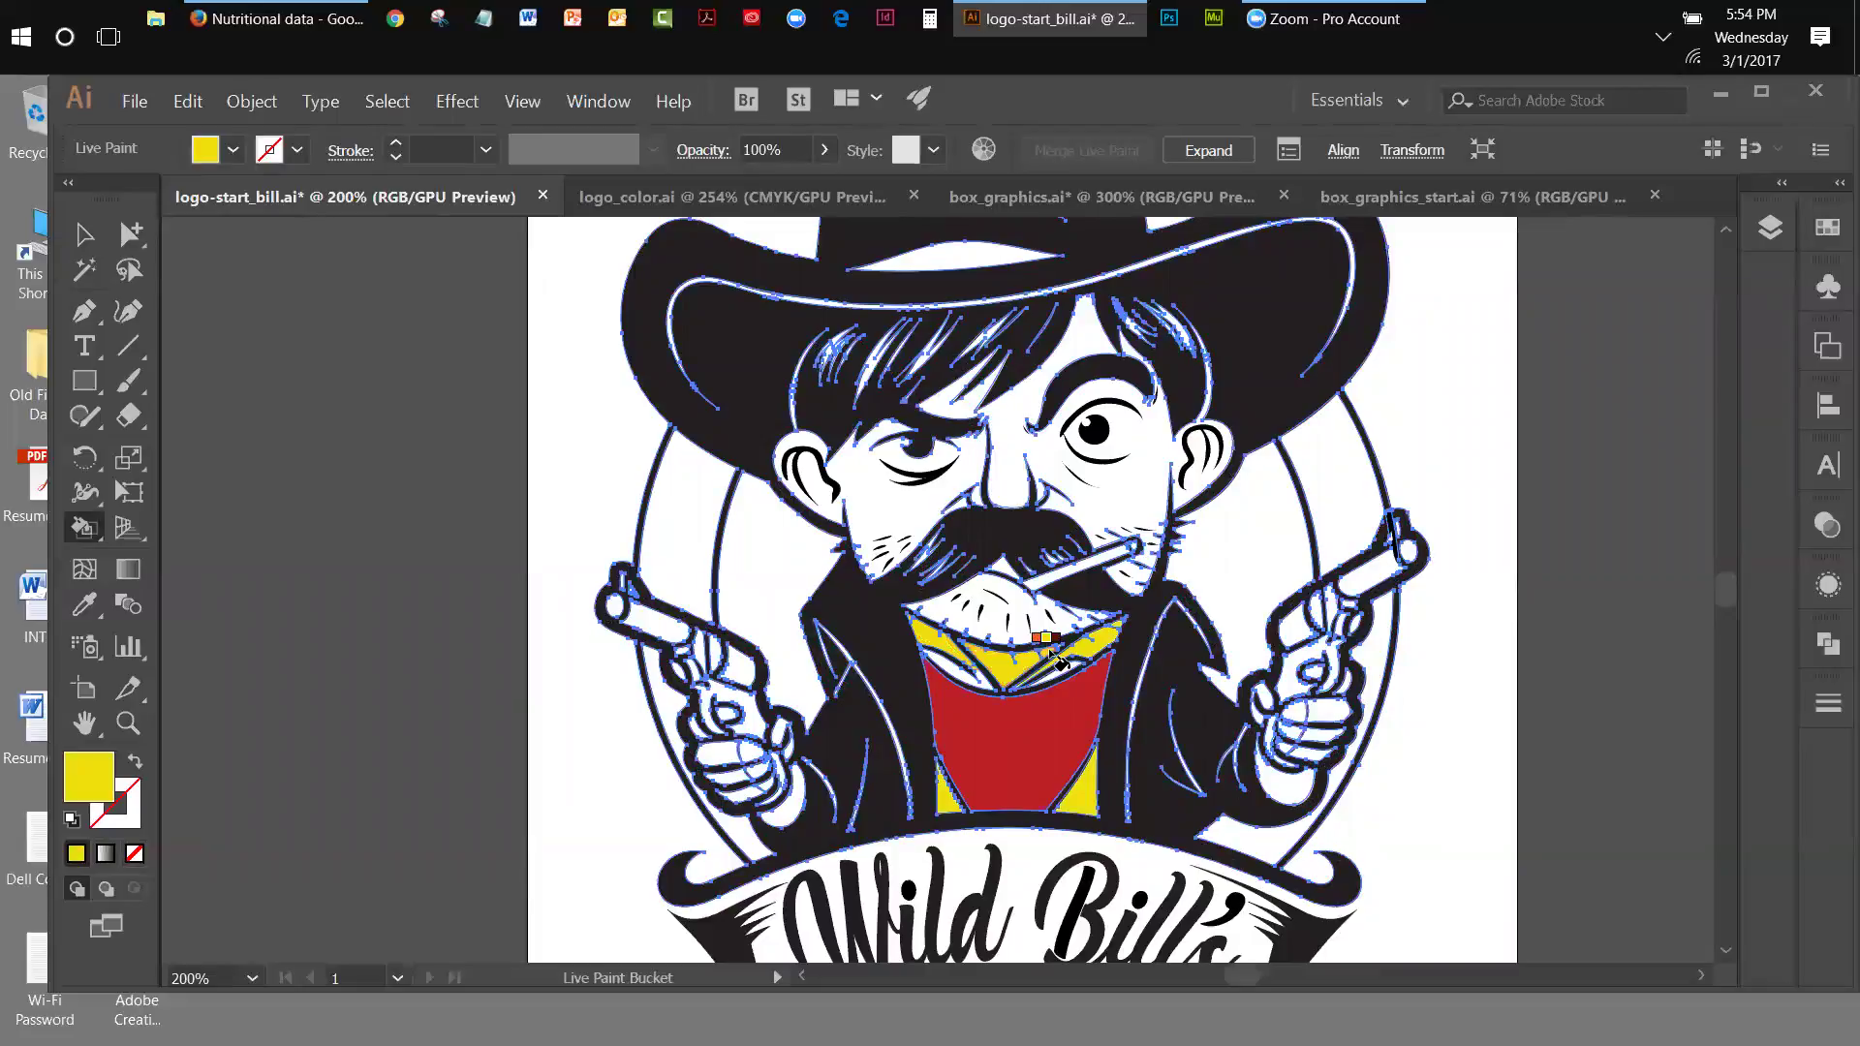
{"action": "key", "text": "ctrl+z"}
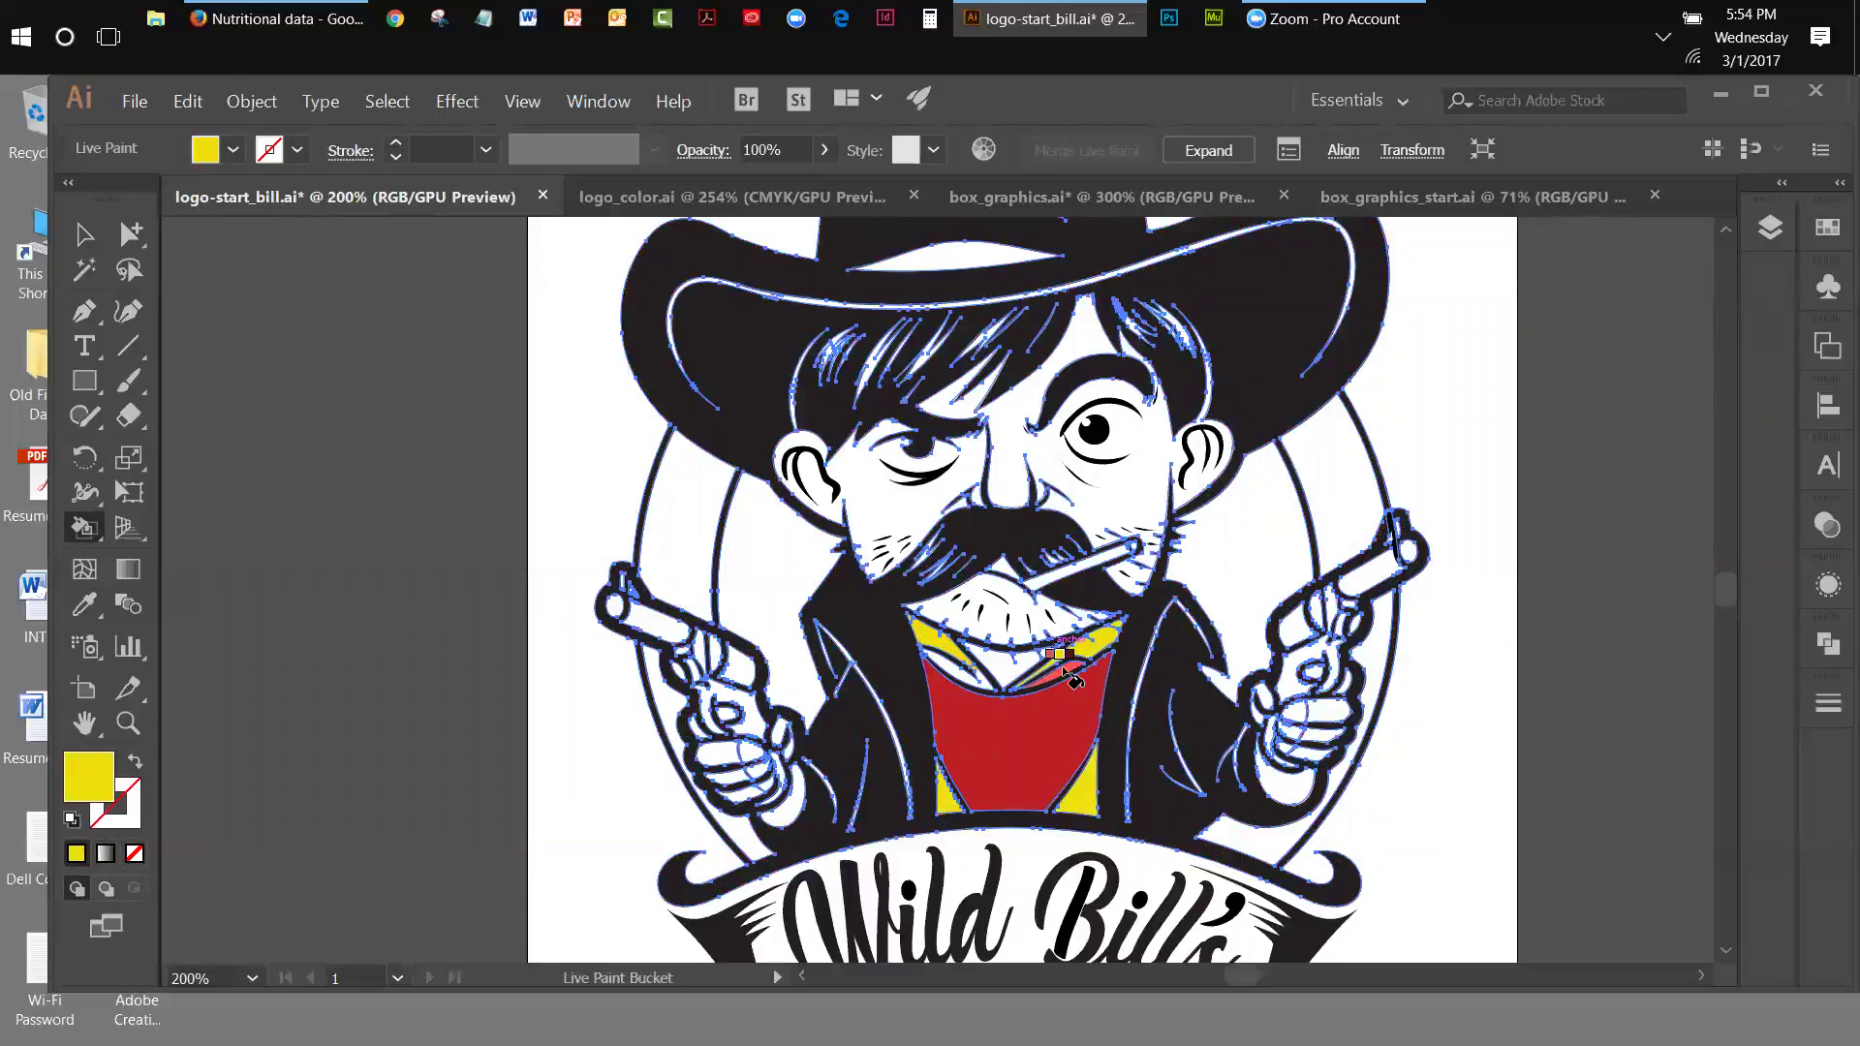
{"action": "left_click", "coordinate": [1070, 675]}
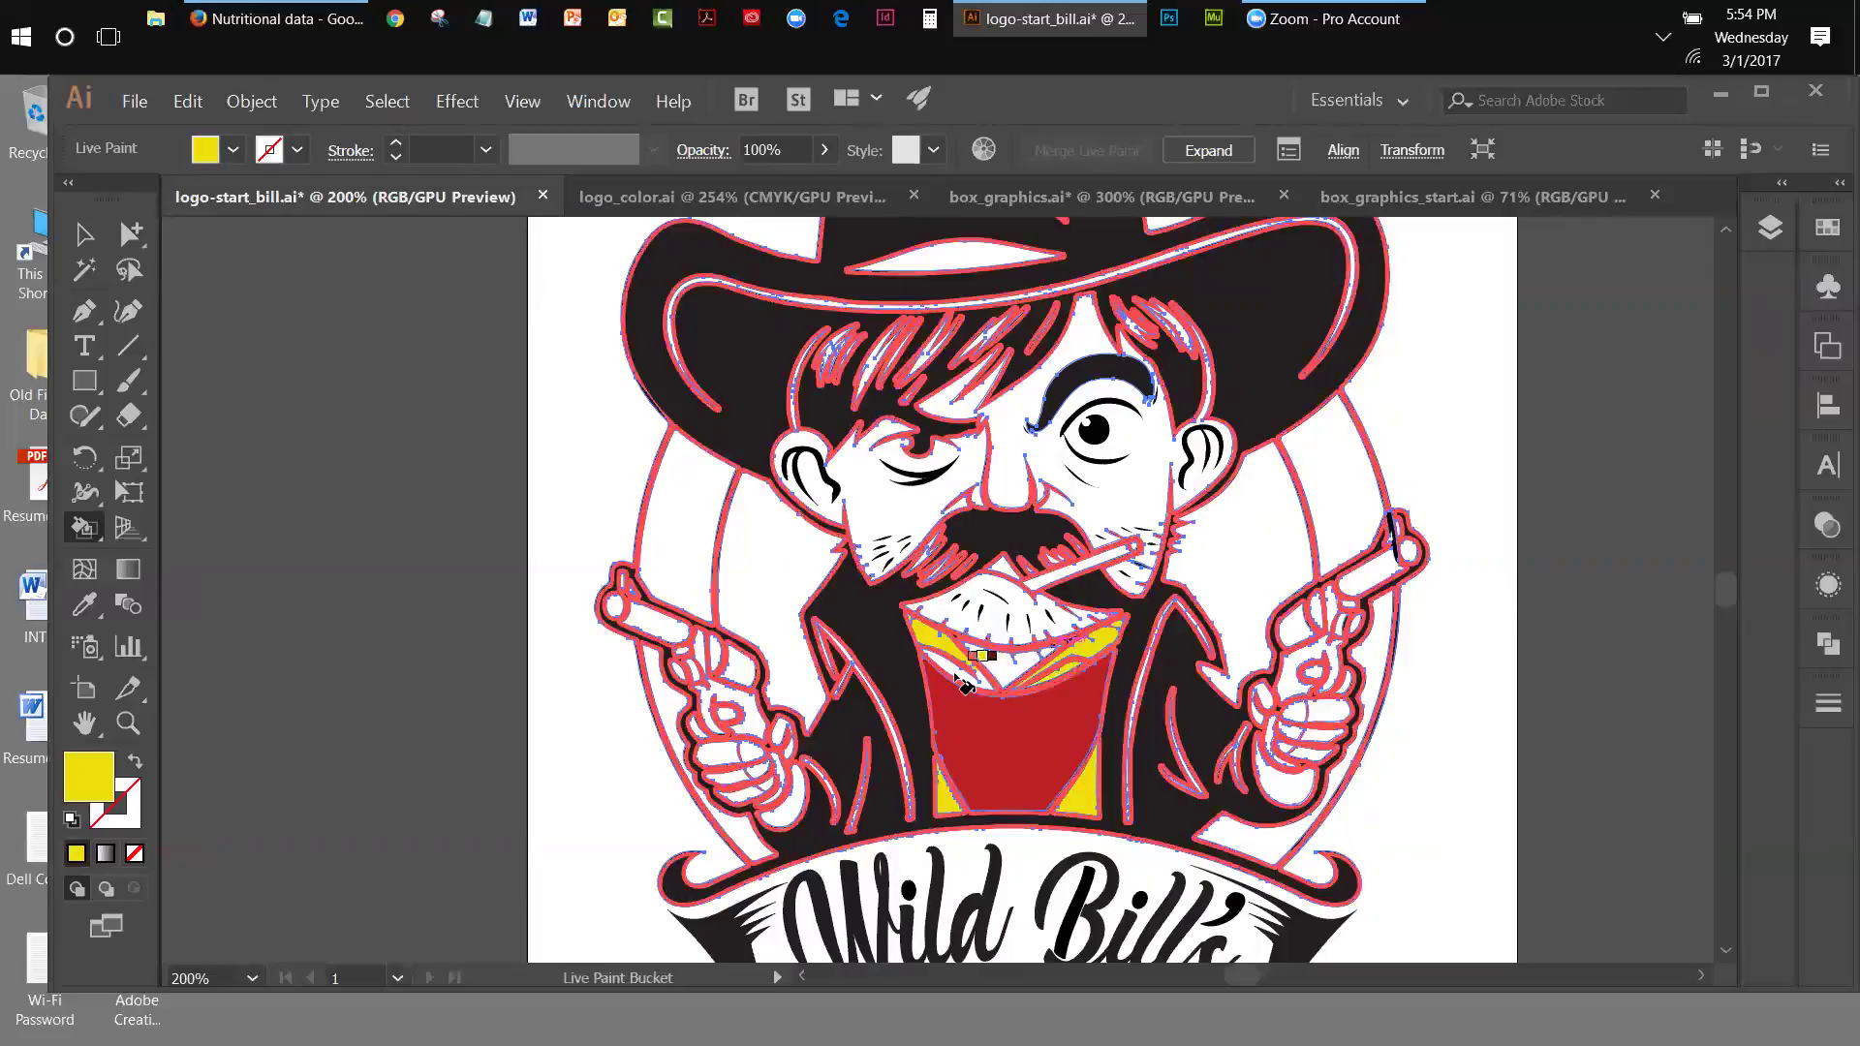
{"action": "left_click", "coordinate": [958, 678]}
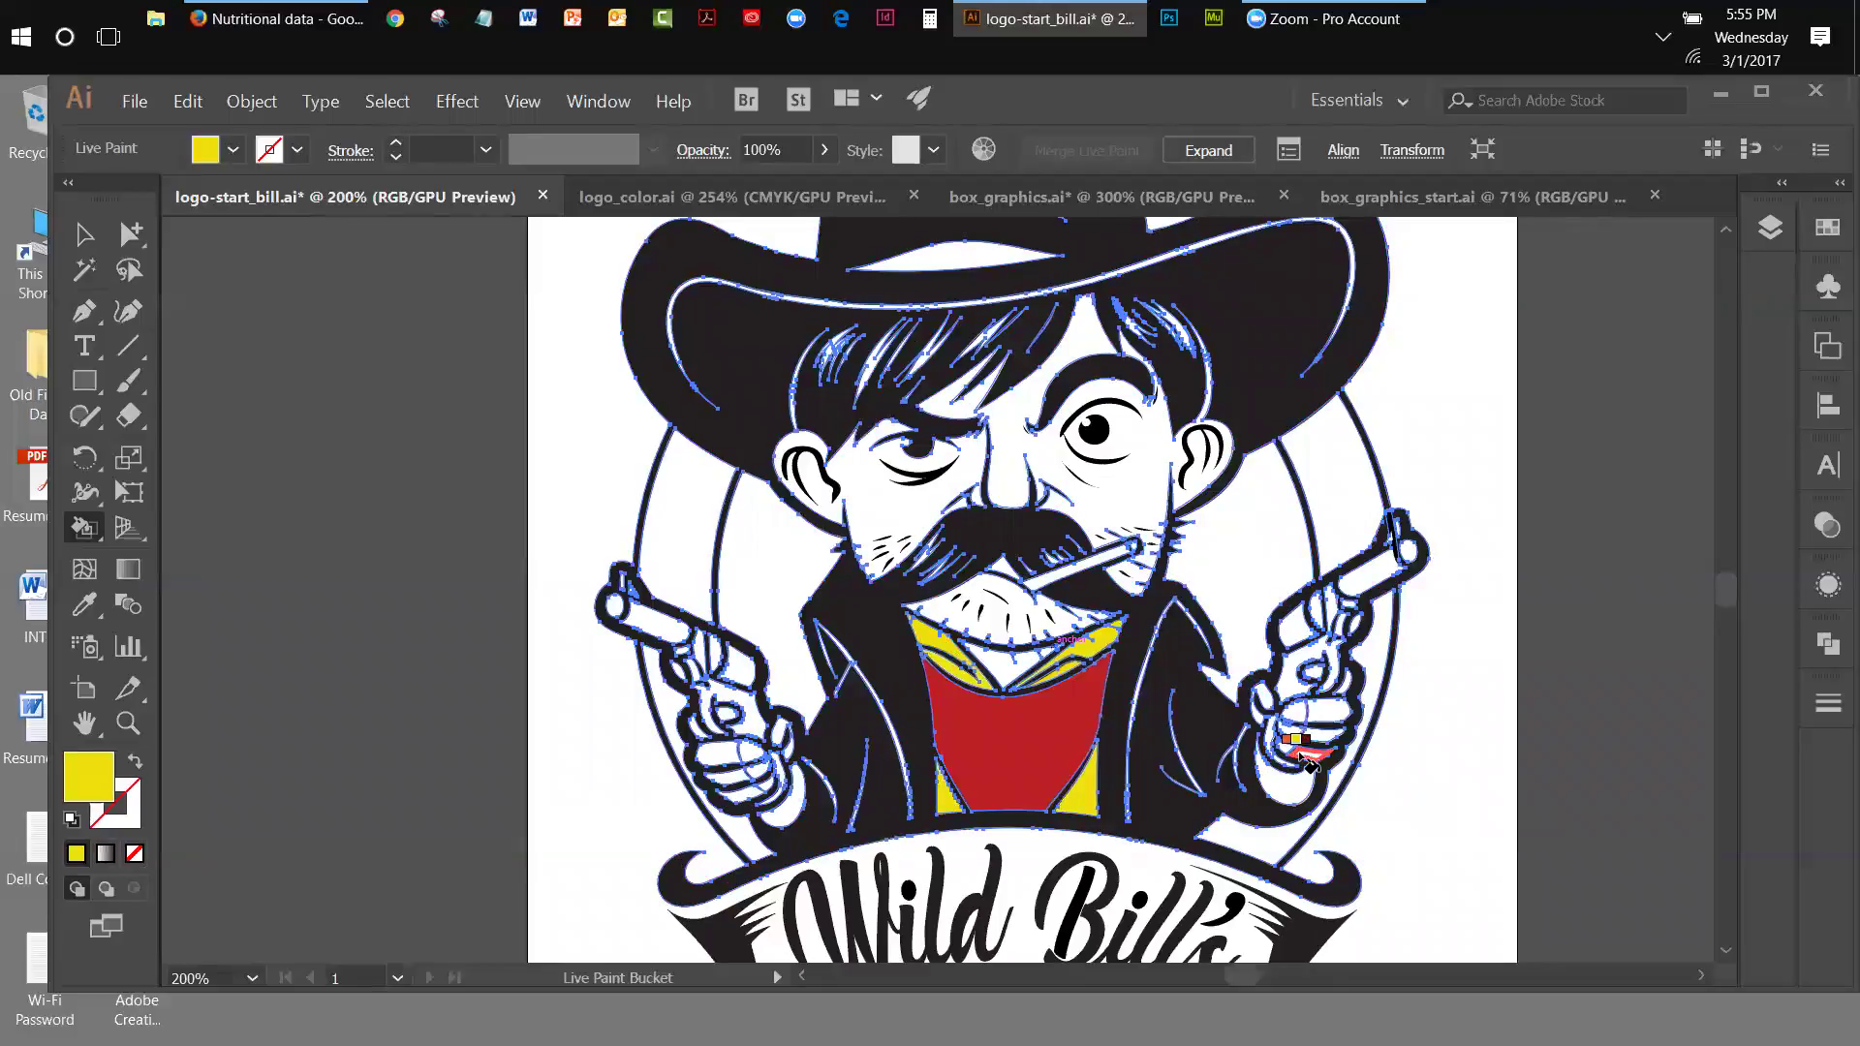
- Fill the lower finger, thumb and trigger-finger sections of the hand on the artwork's right with yellow using the Live Paint Bucket
{"action": "left_click", "coordinate": [1300, 755]}
{"action": "left_click", "coordinate": [1258, 697]}
{"action": "left_click", "coordinate": [1315, 675]}
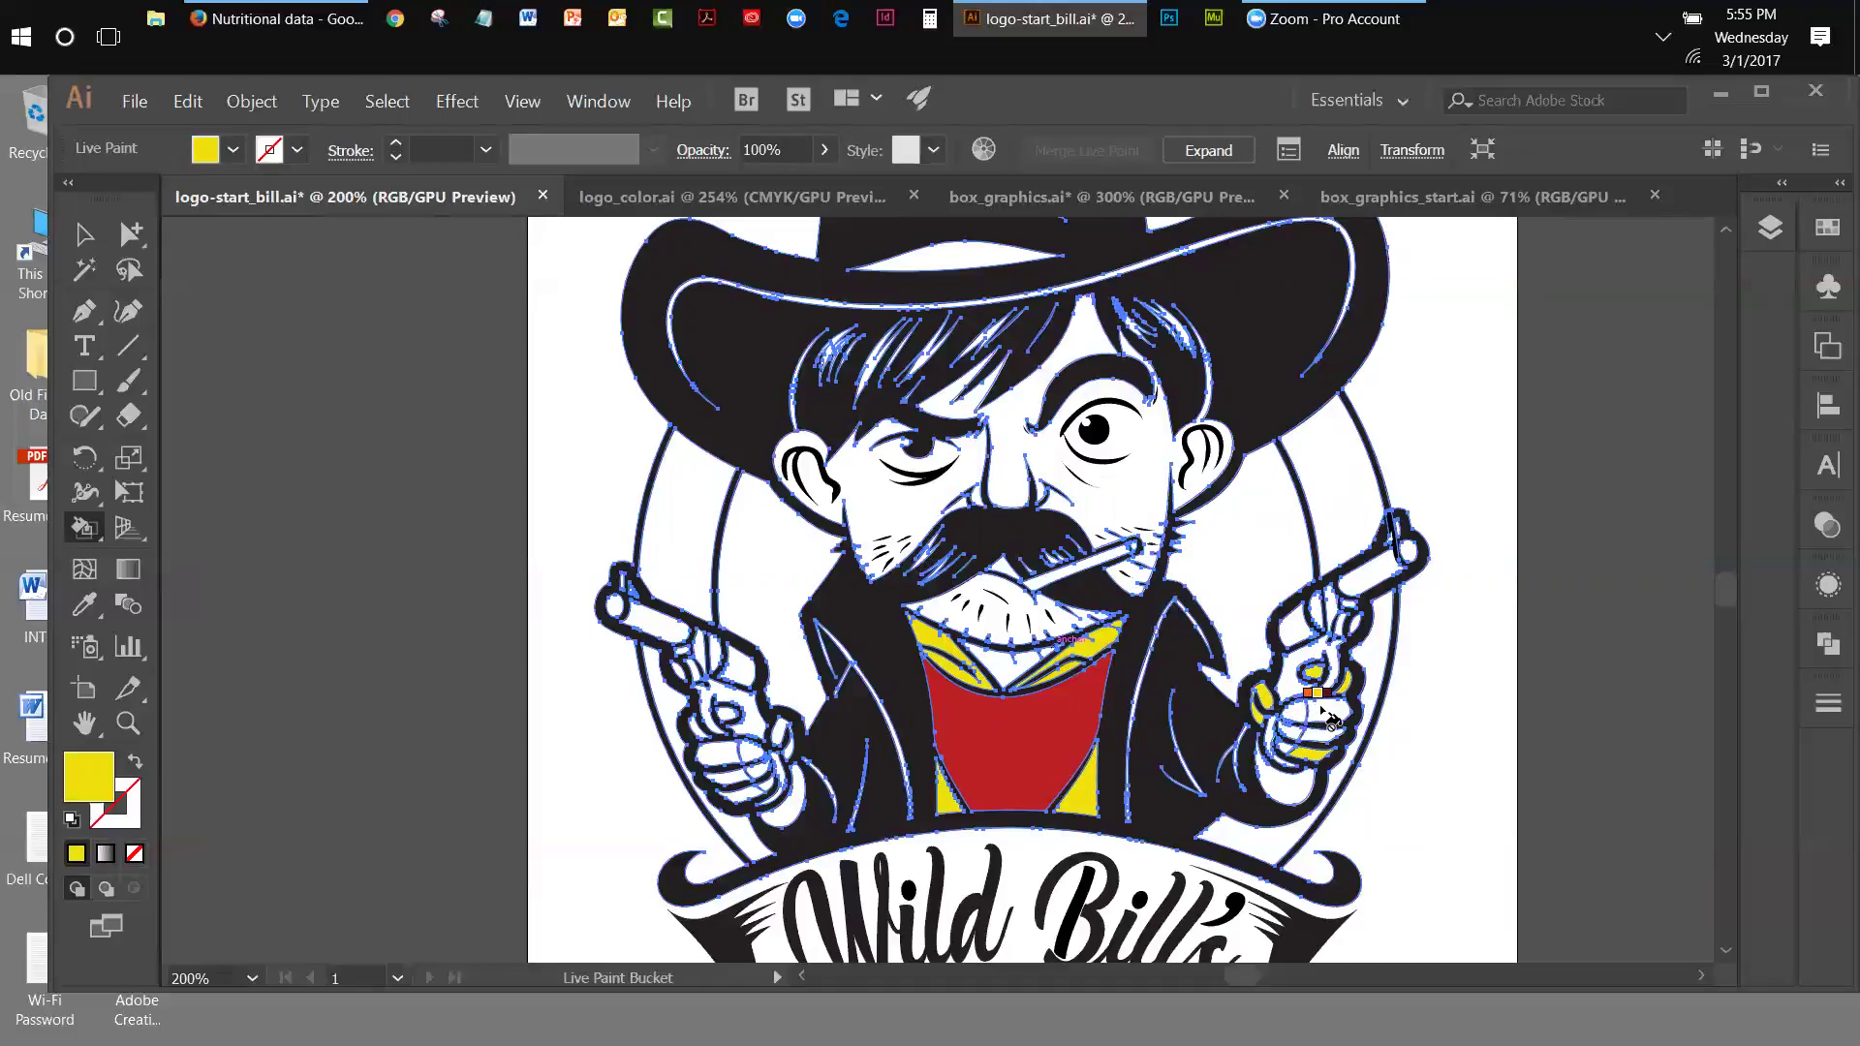
- Recolor the separate white finger shapes of the hand on the artwork's right with the yellow swatch
{"action": "key", "text": "v"}
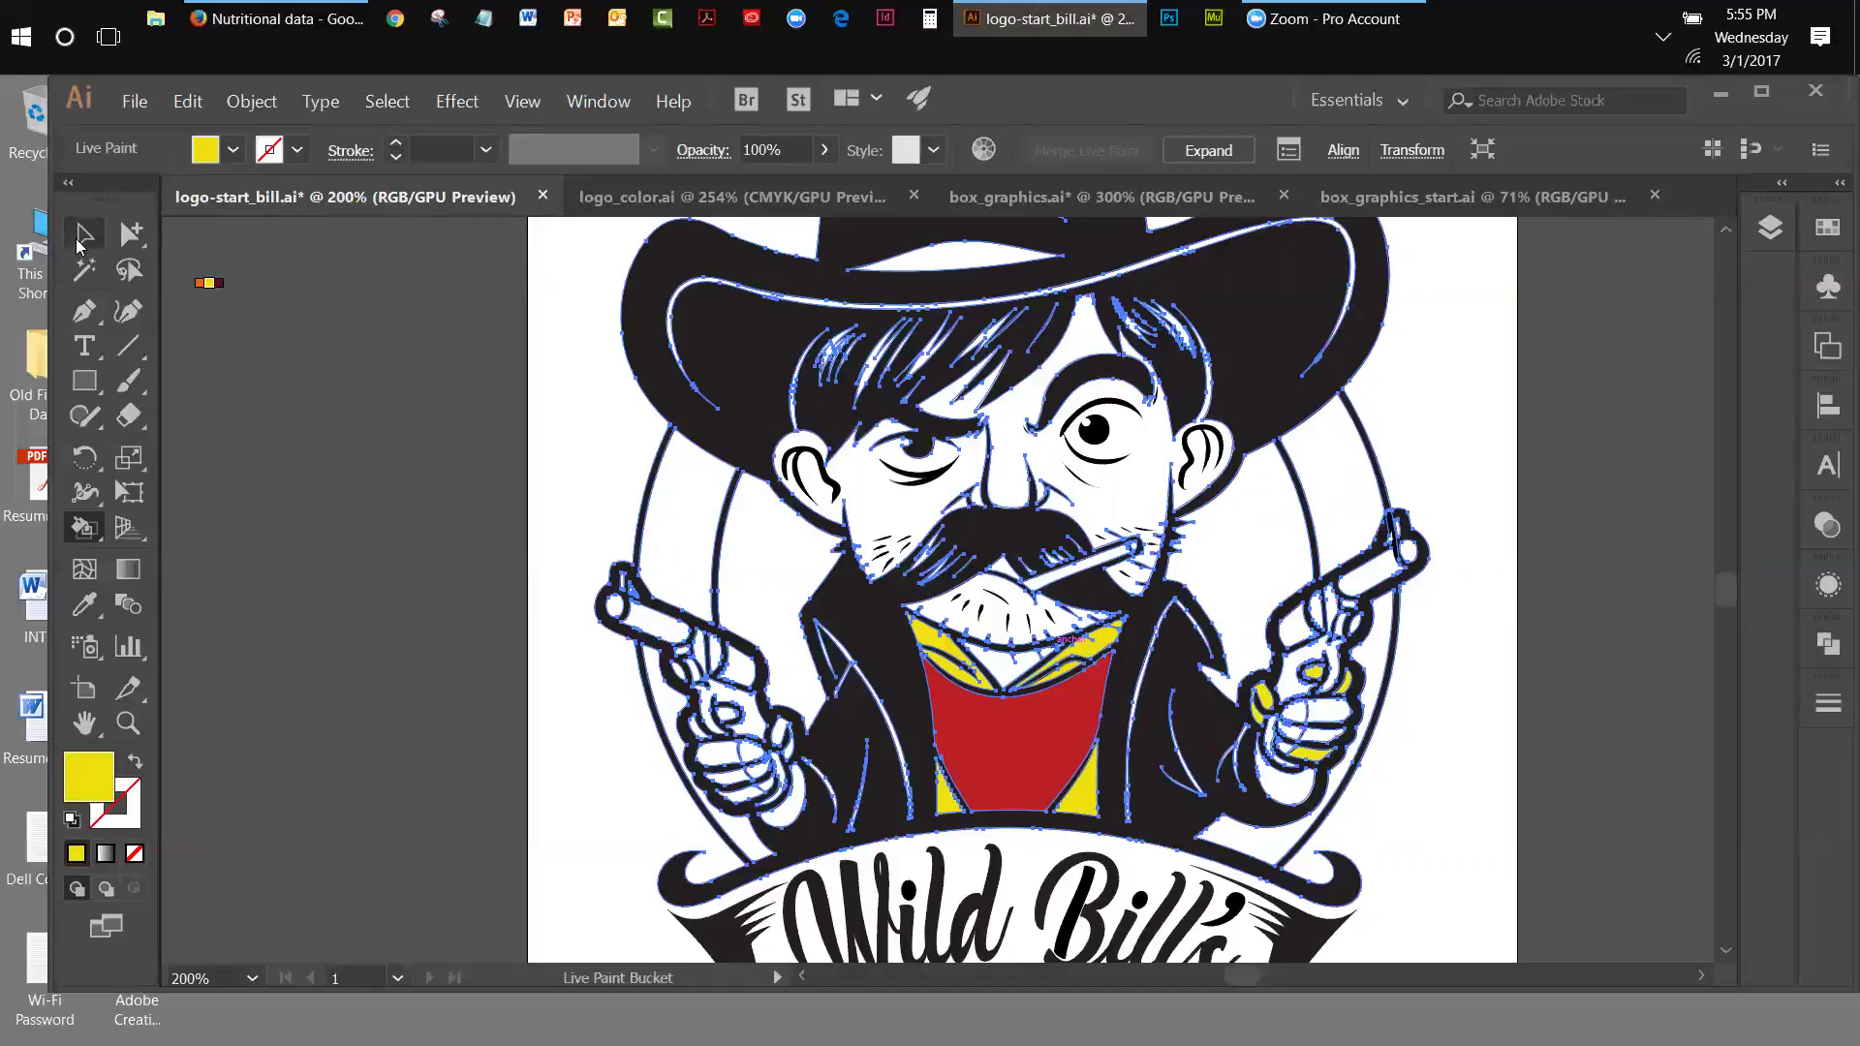
{"action": "left_click", "coordinate": [315, 357]}
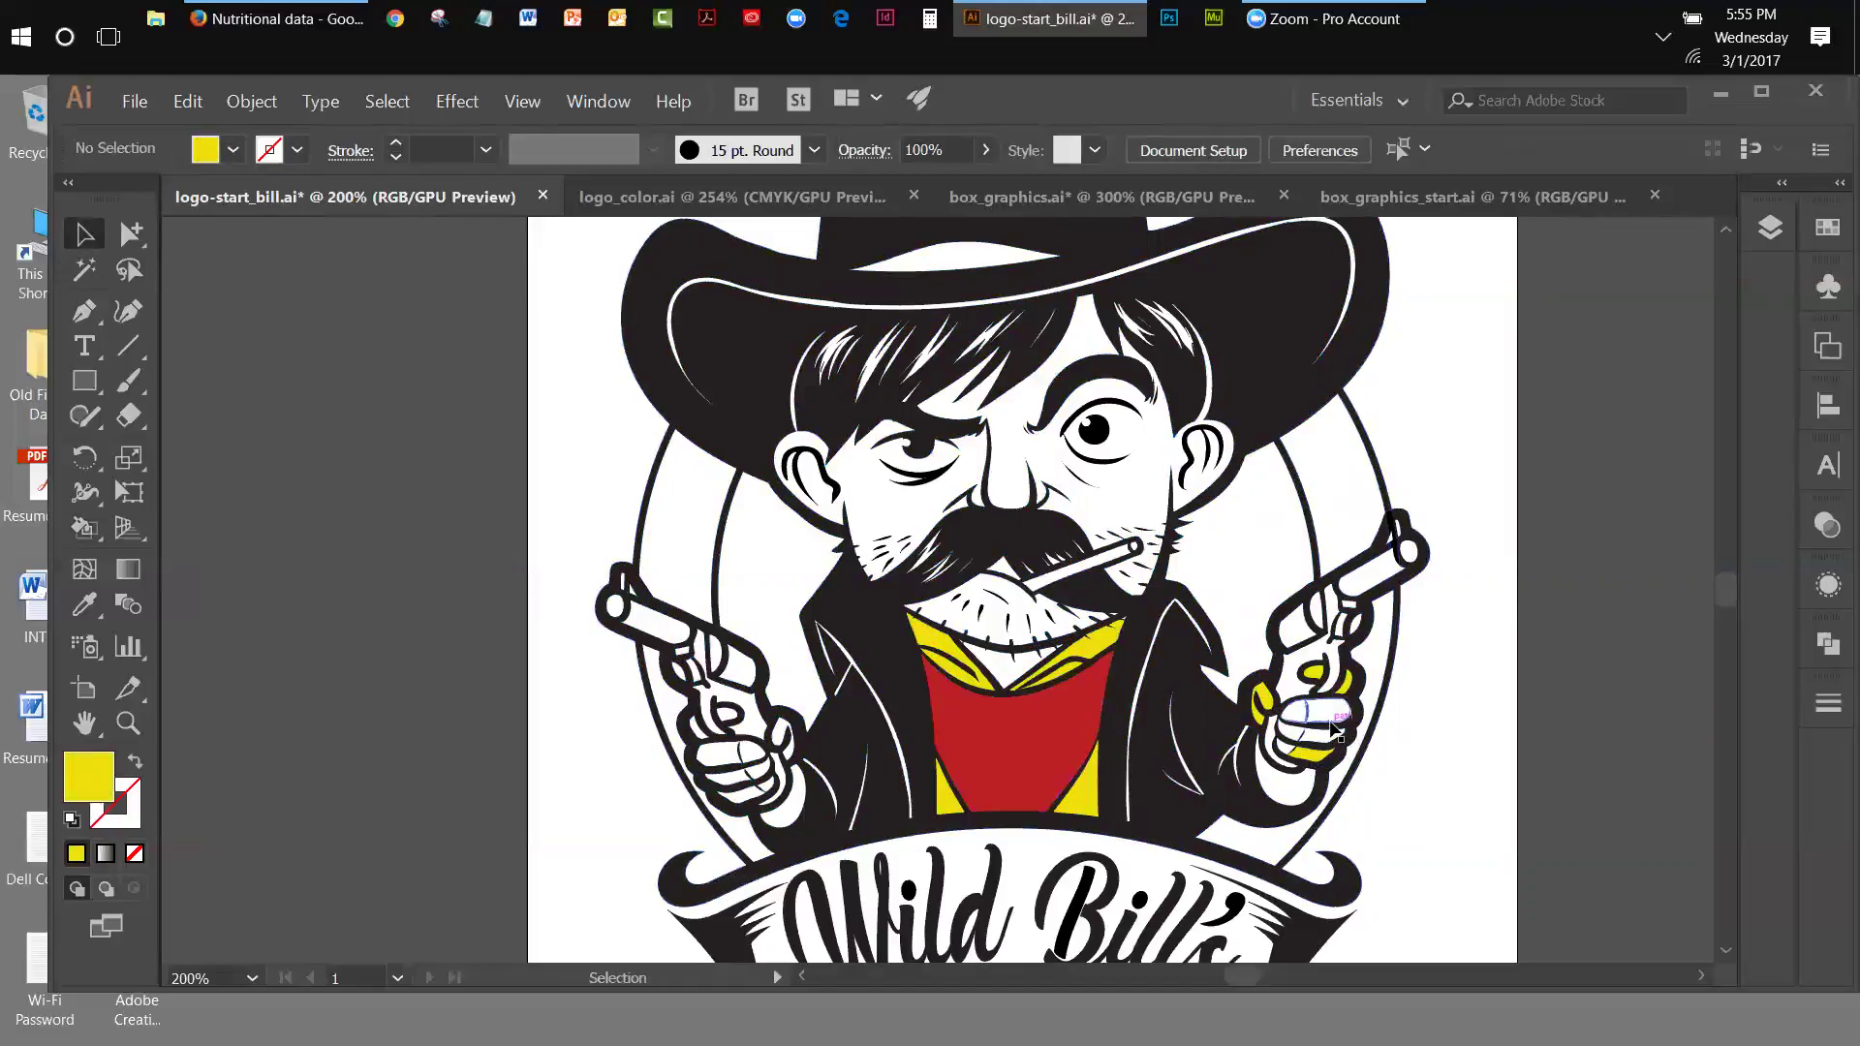
{"action": "left_click", "coordinate": [1333, 724]}
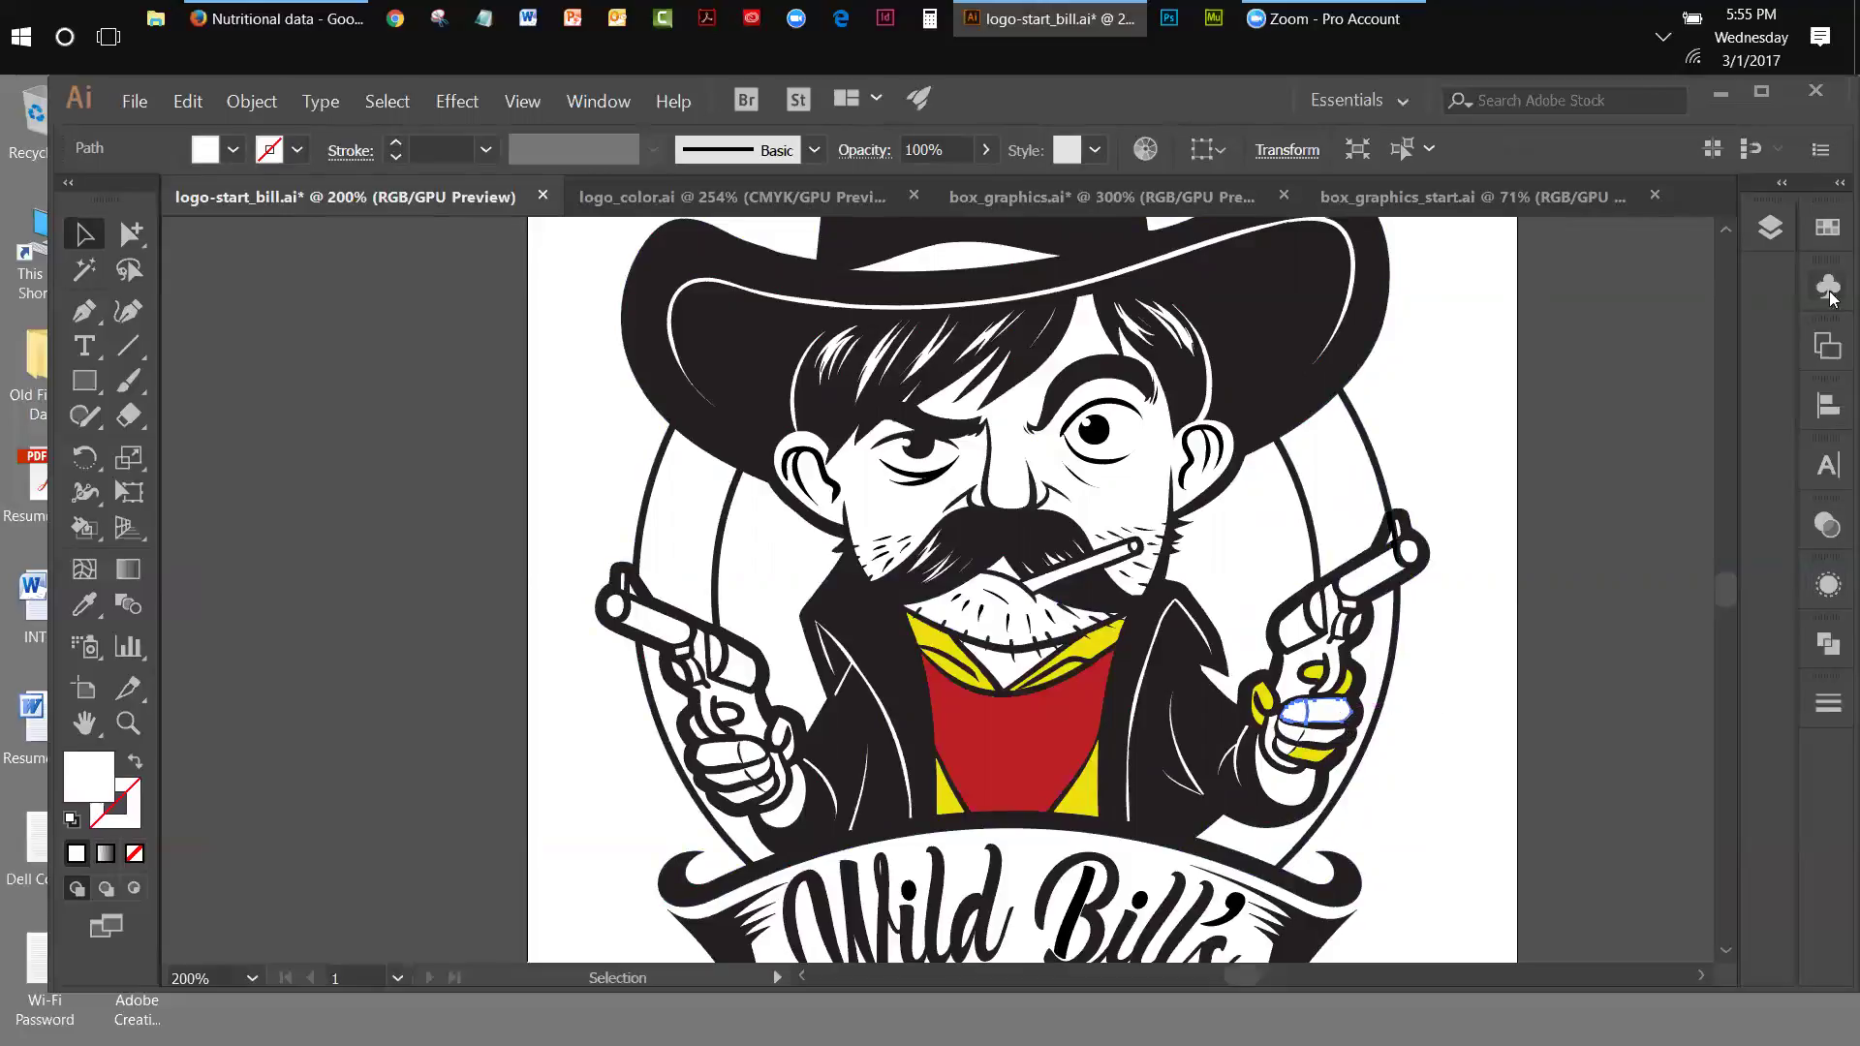
{"action": "left_click", "coordinate": [1830, 226]}
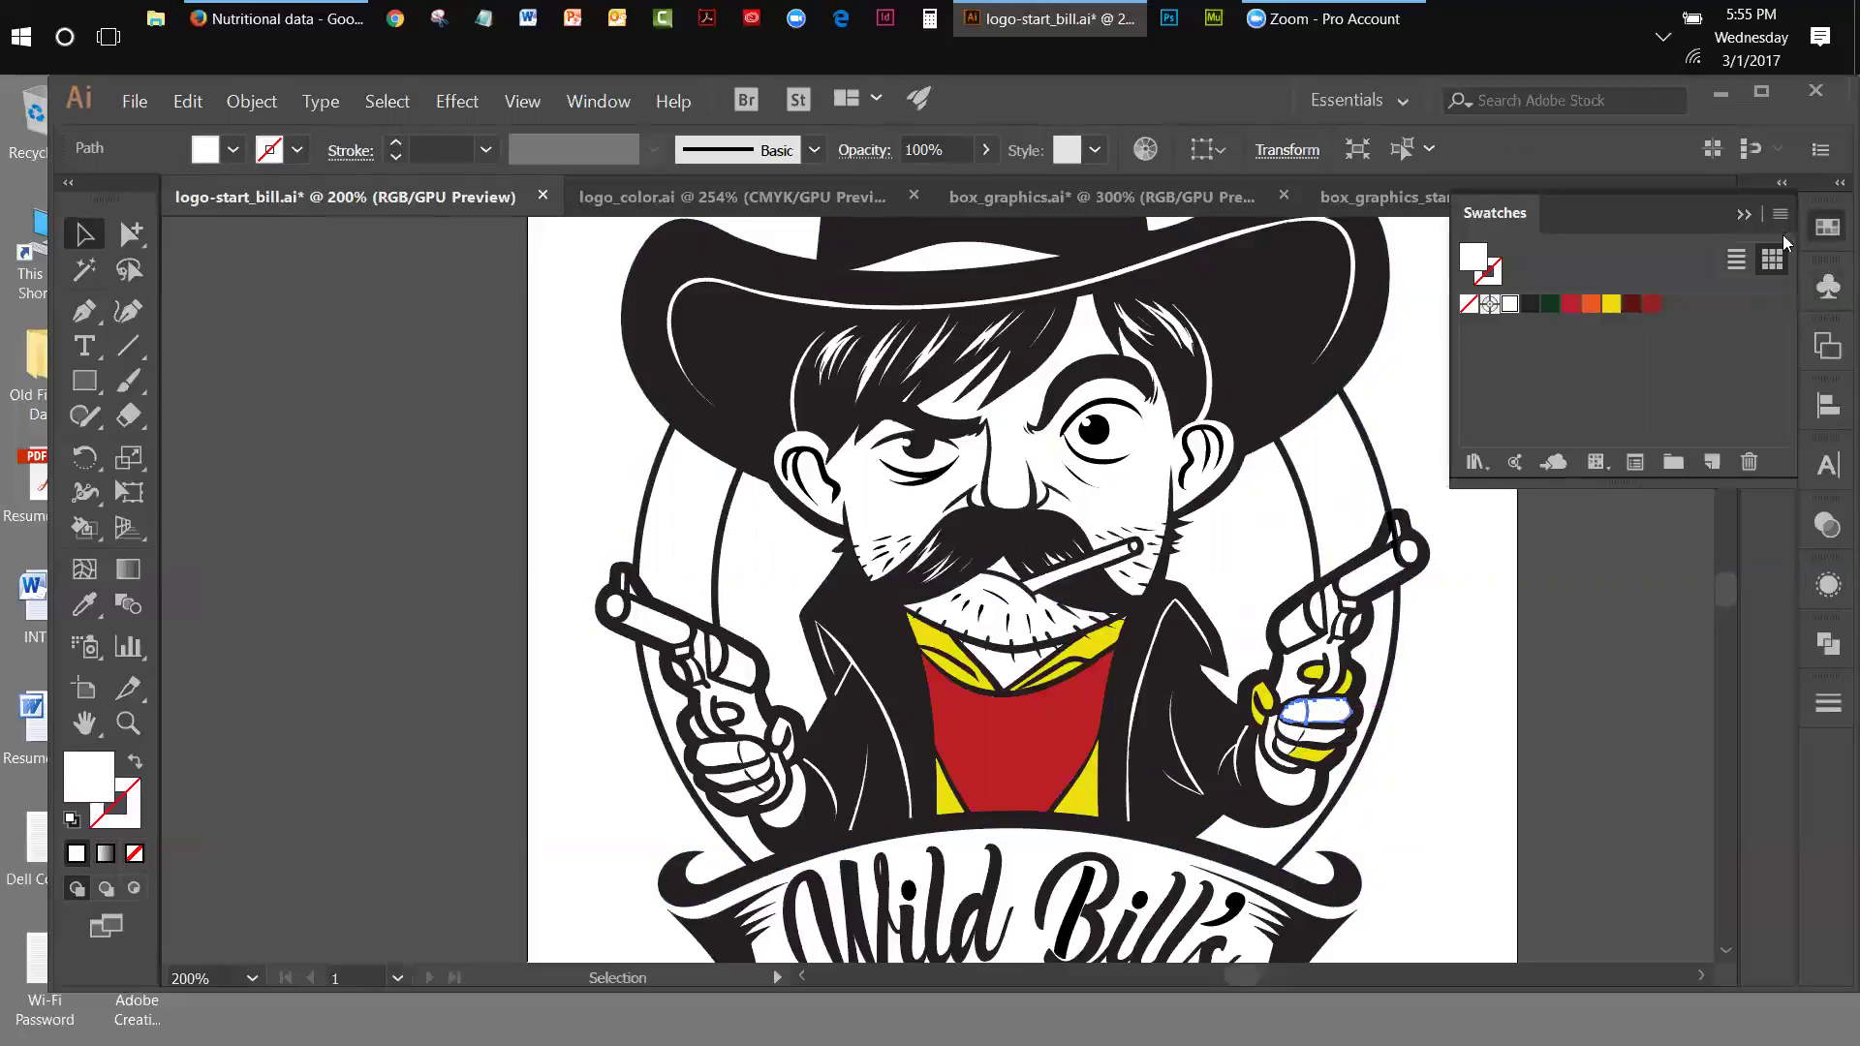
{"action": "left_click", "coordinate": [1611, 303]}
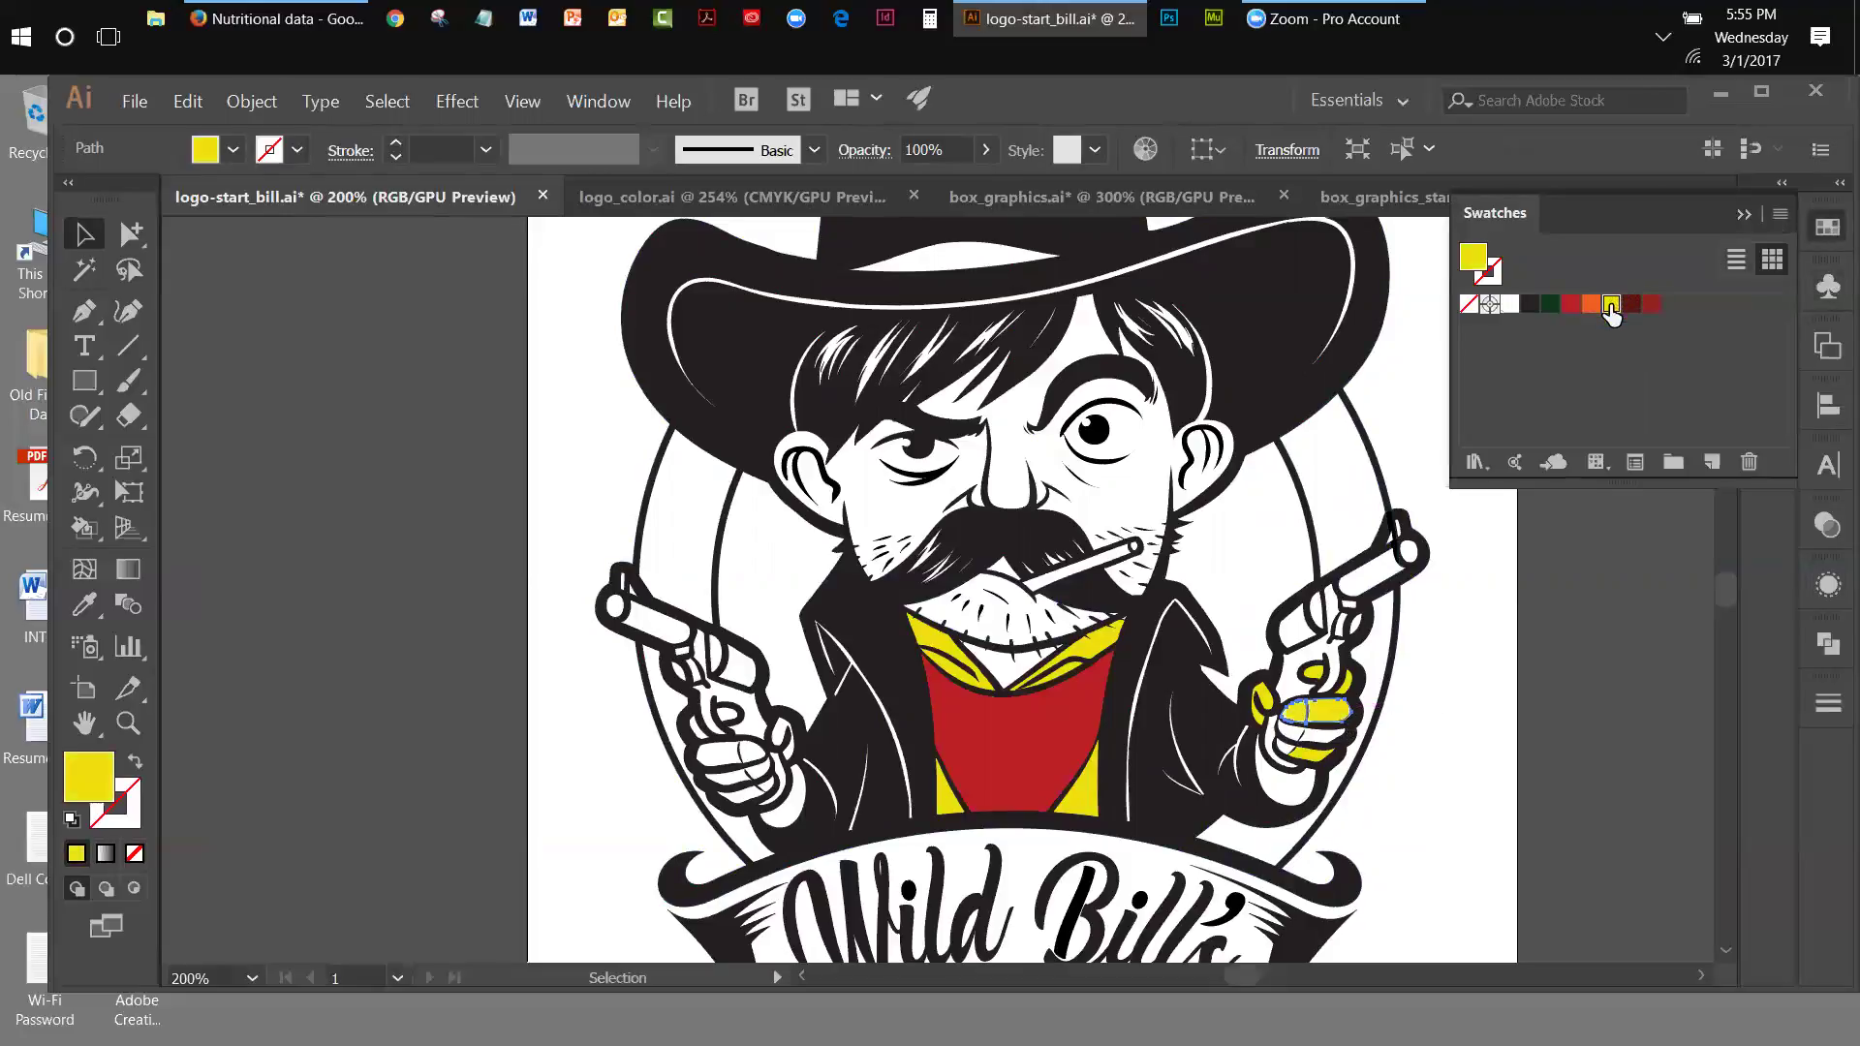
{"action": "left_click", "coordinate": [1289, 737]}
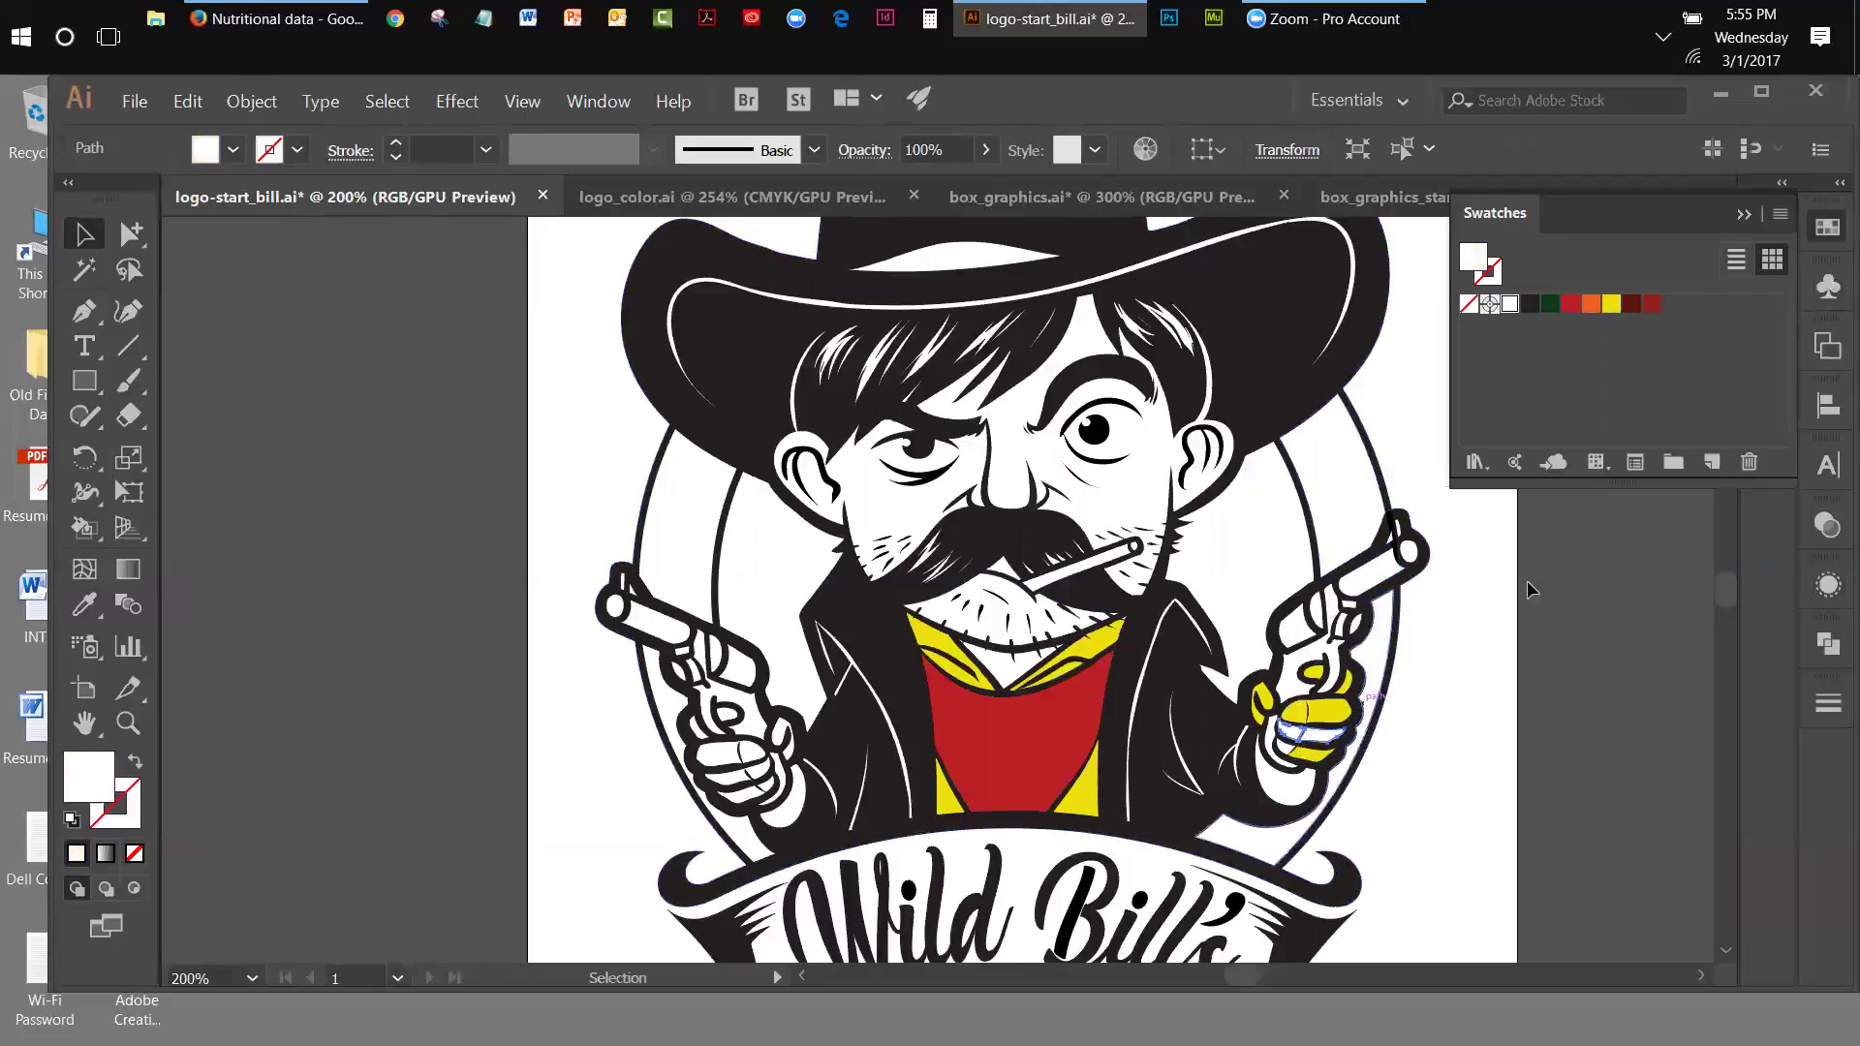
{"action": "left_click", "coordinate": [1614, 306]}
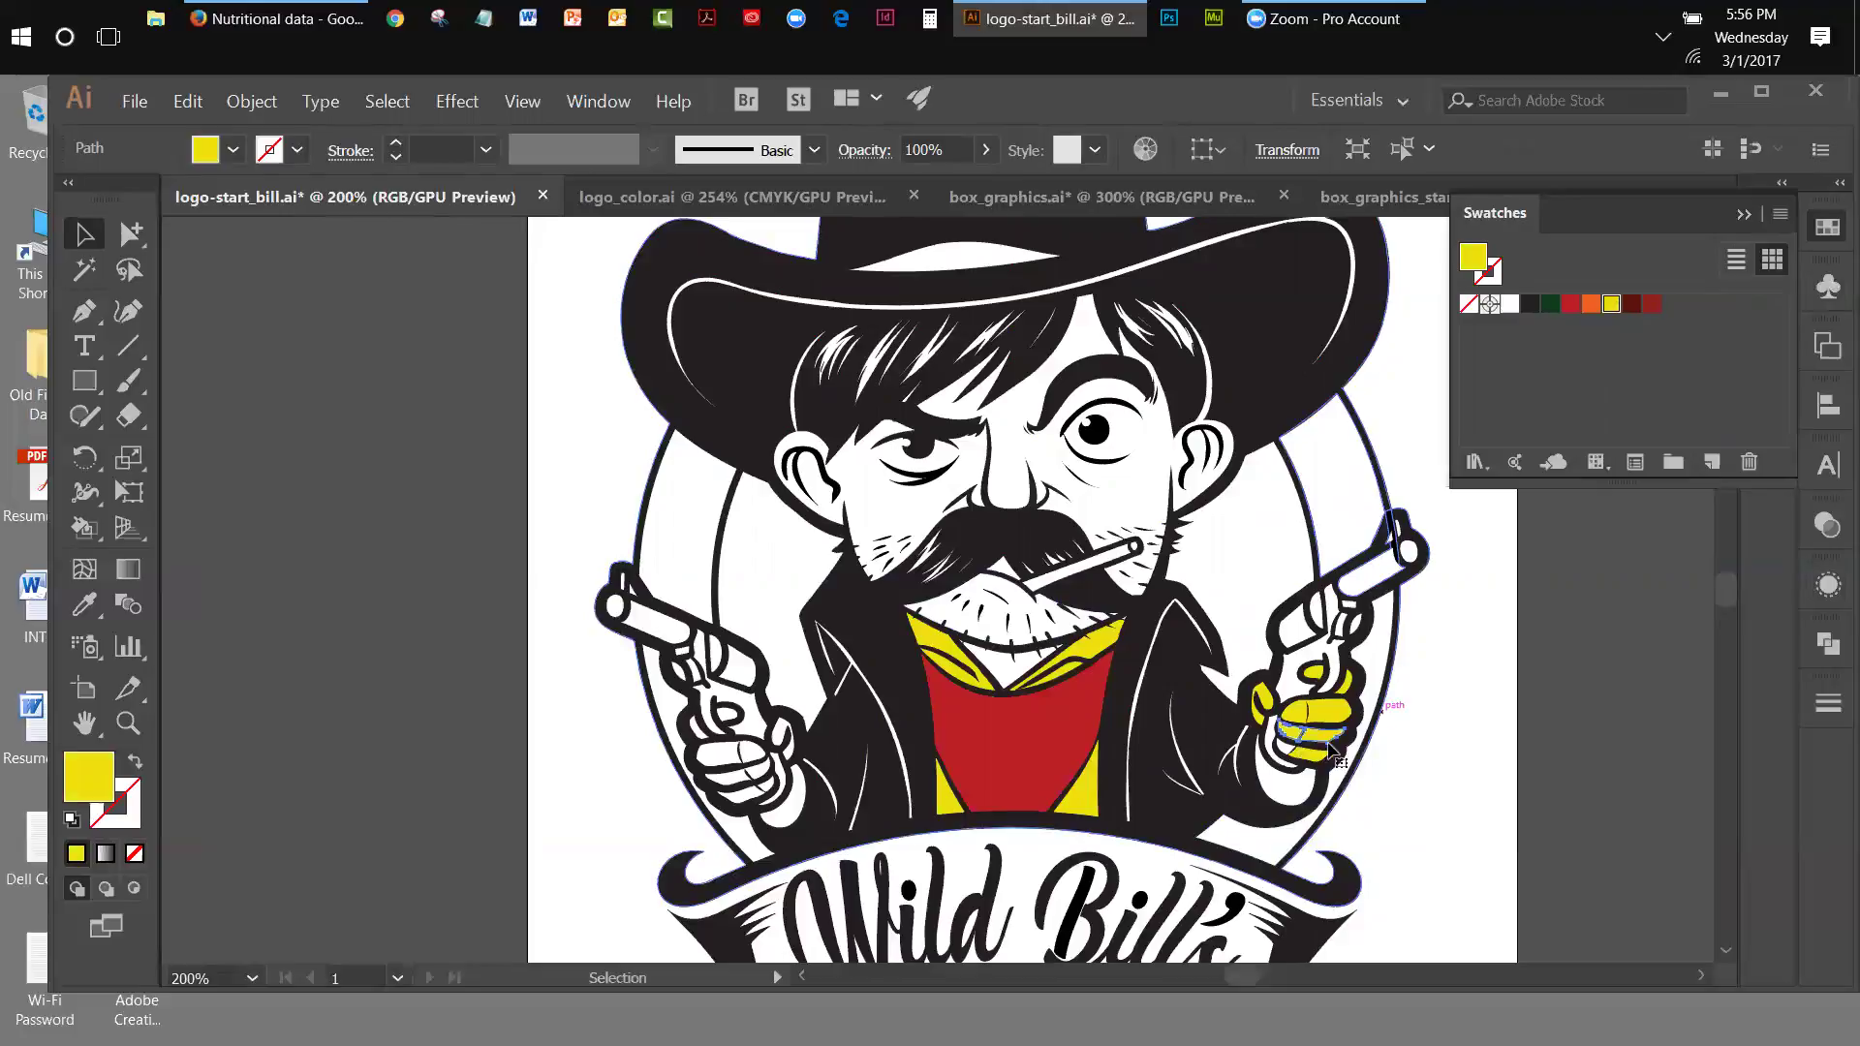
- Apply the yellow swatch to the remaining small palm shape and the wrist of the hand on the artwork's right, and clear the selection
{"action": "key", "text": "ctrl+z"}
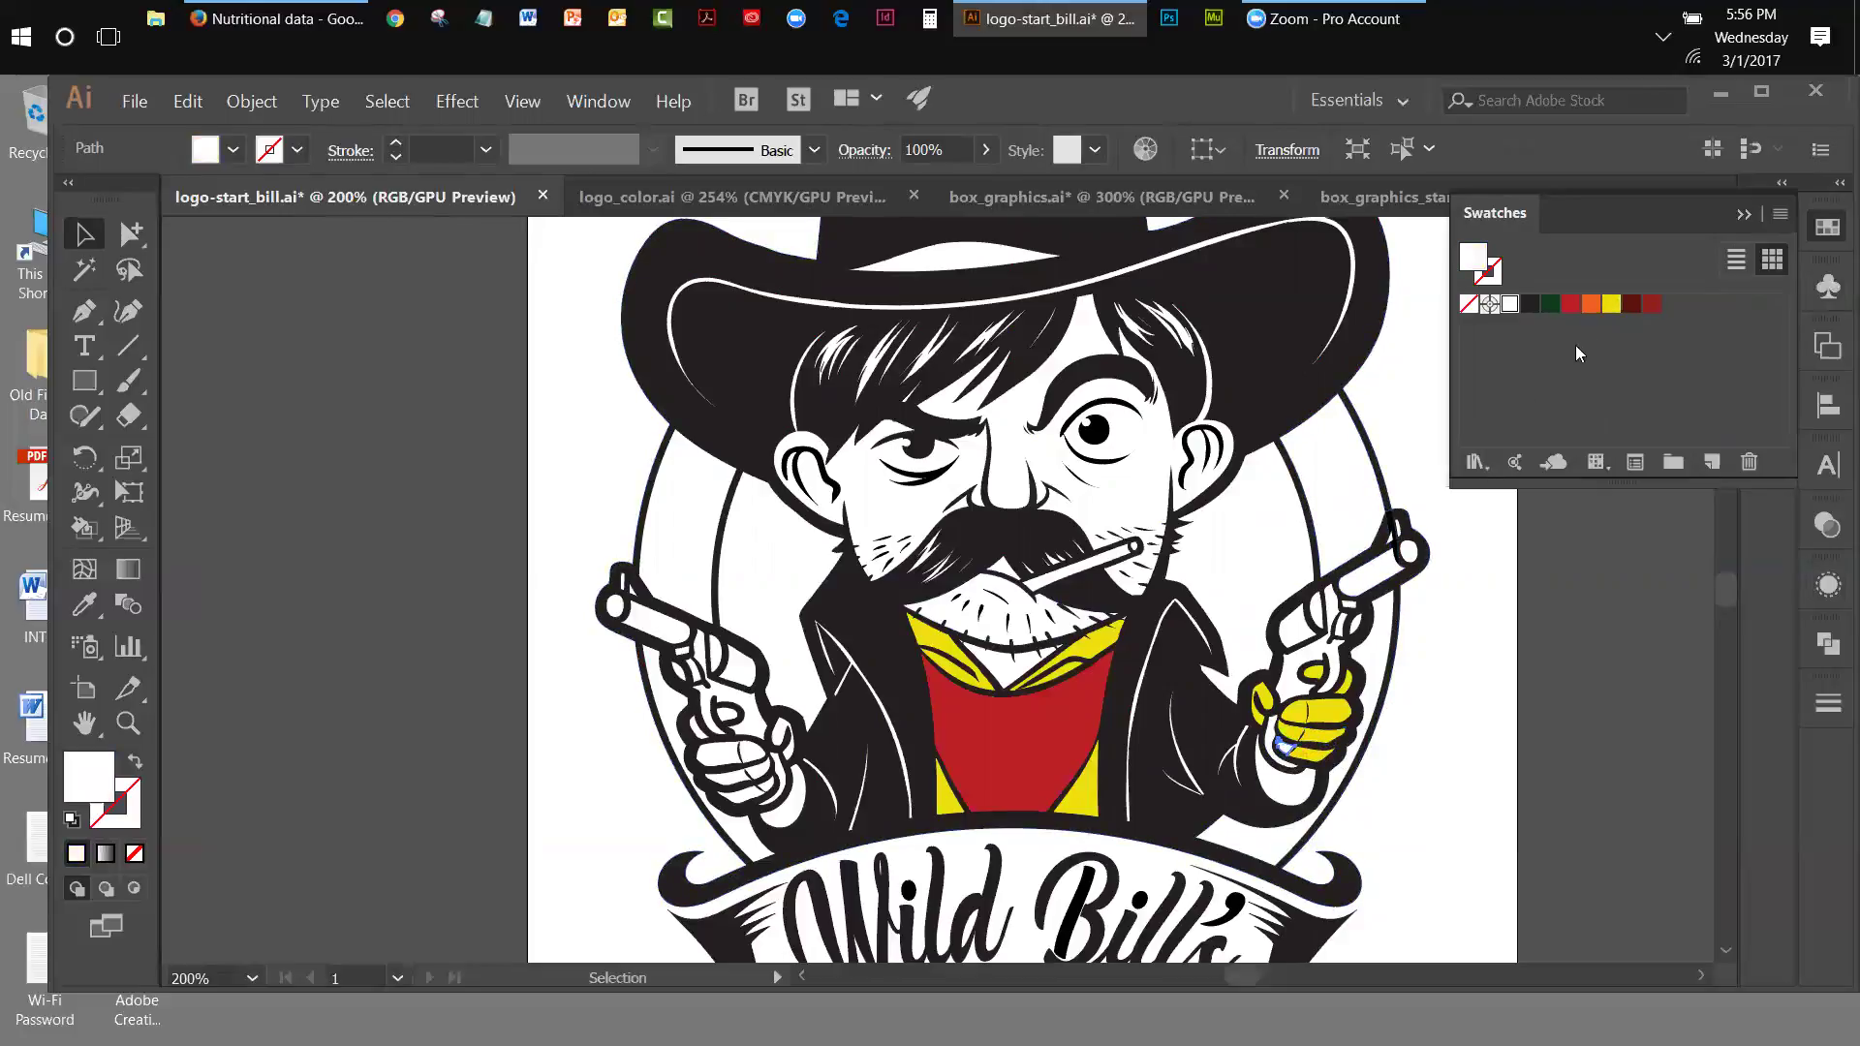
{"action": "left_click", "coordinate": [1614, 309]}
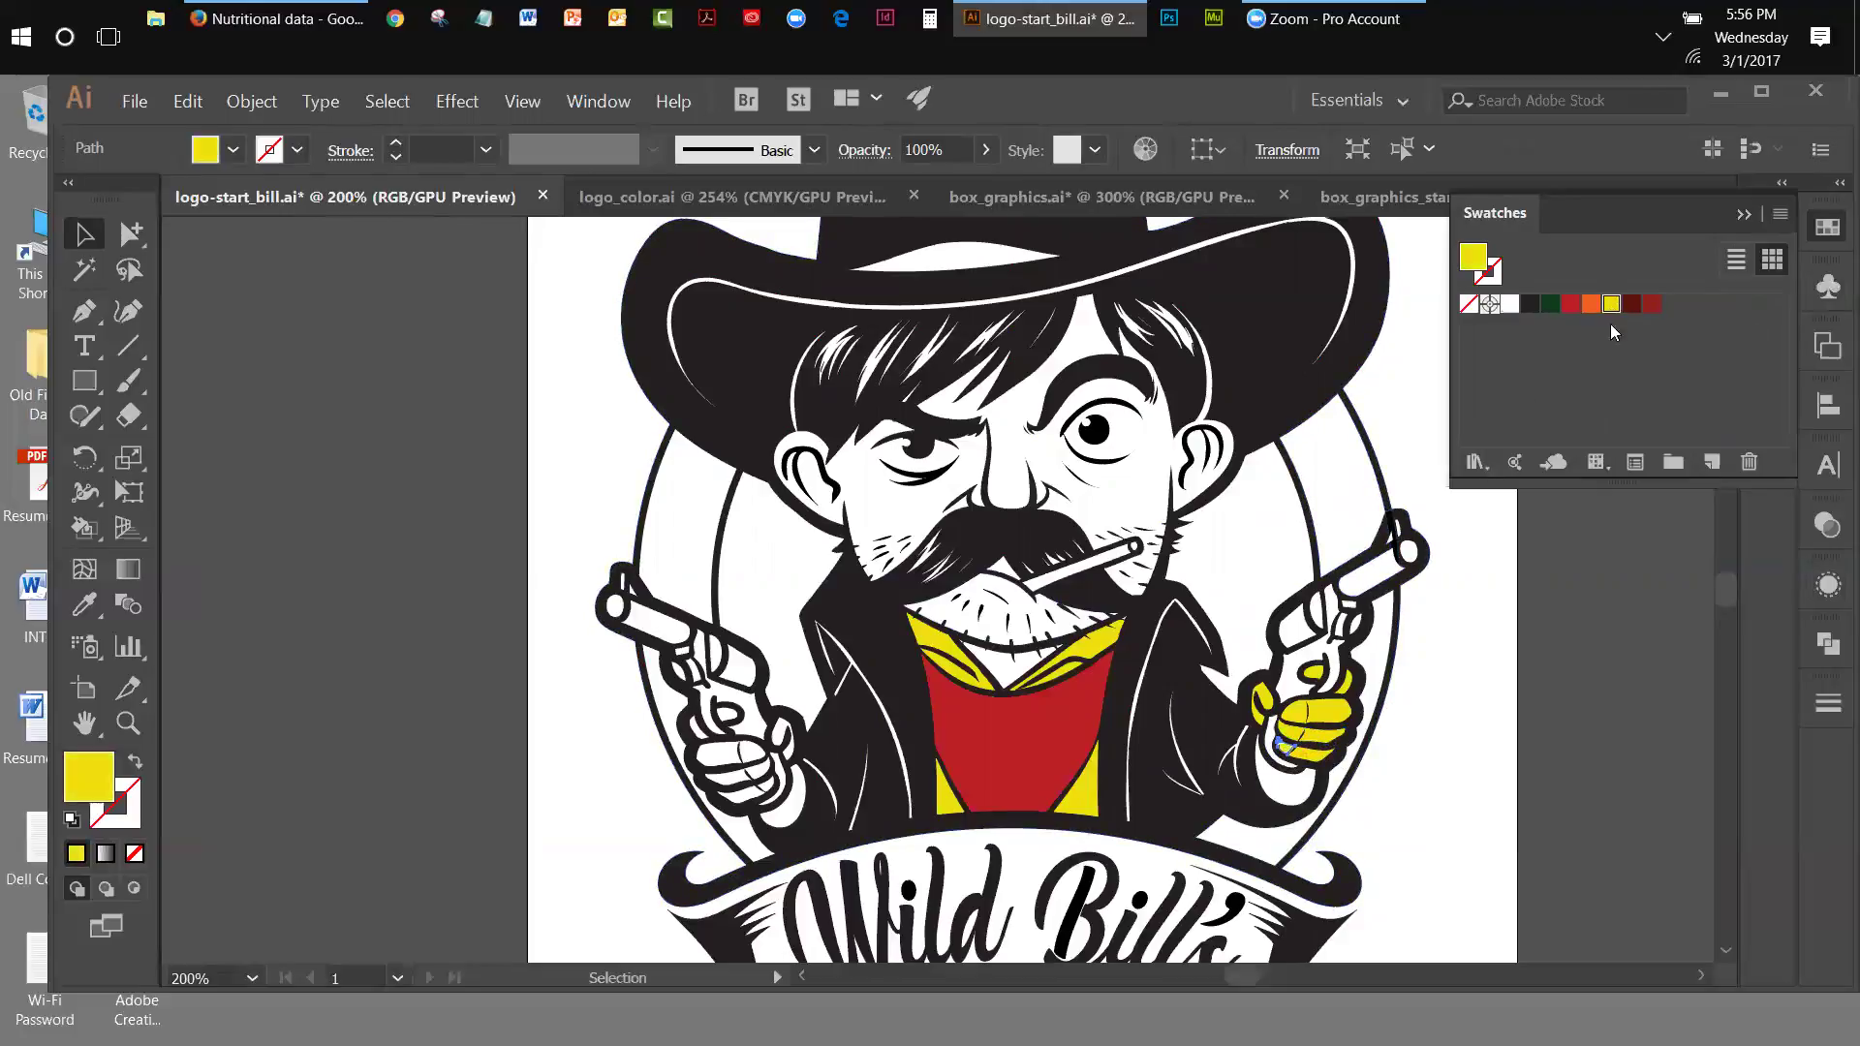
{"action": "left_click", "coordinate": [1281, 784]}
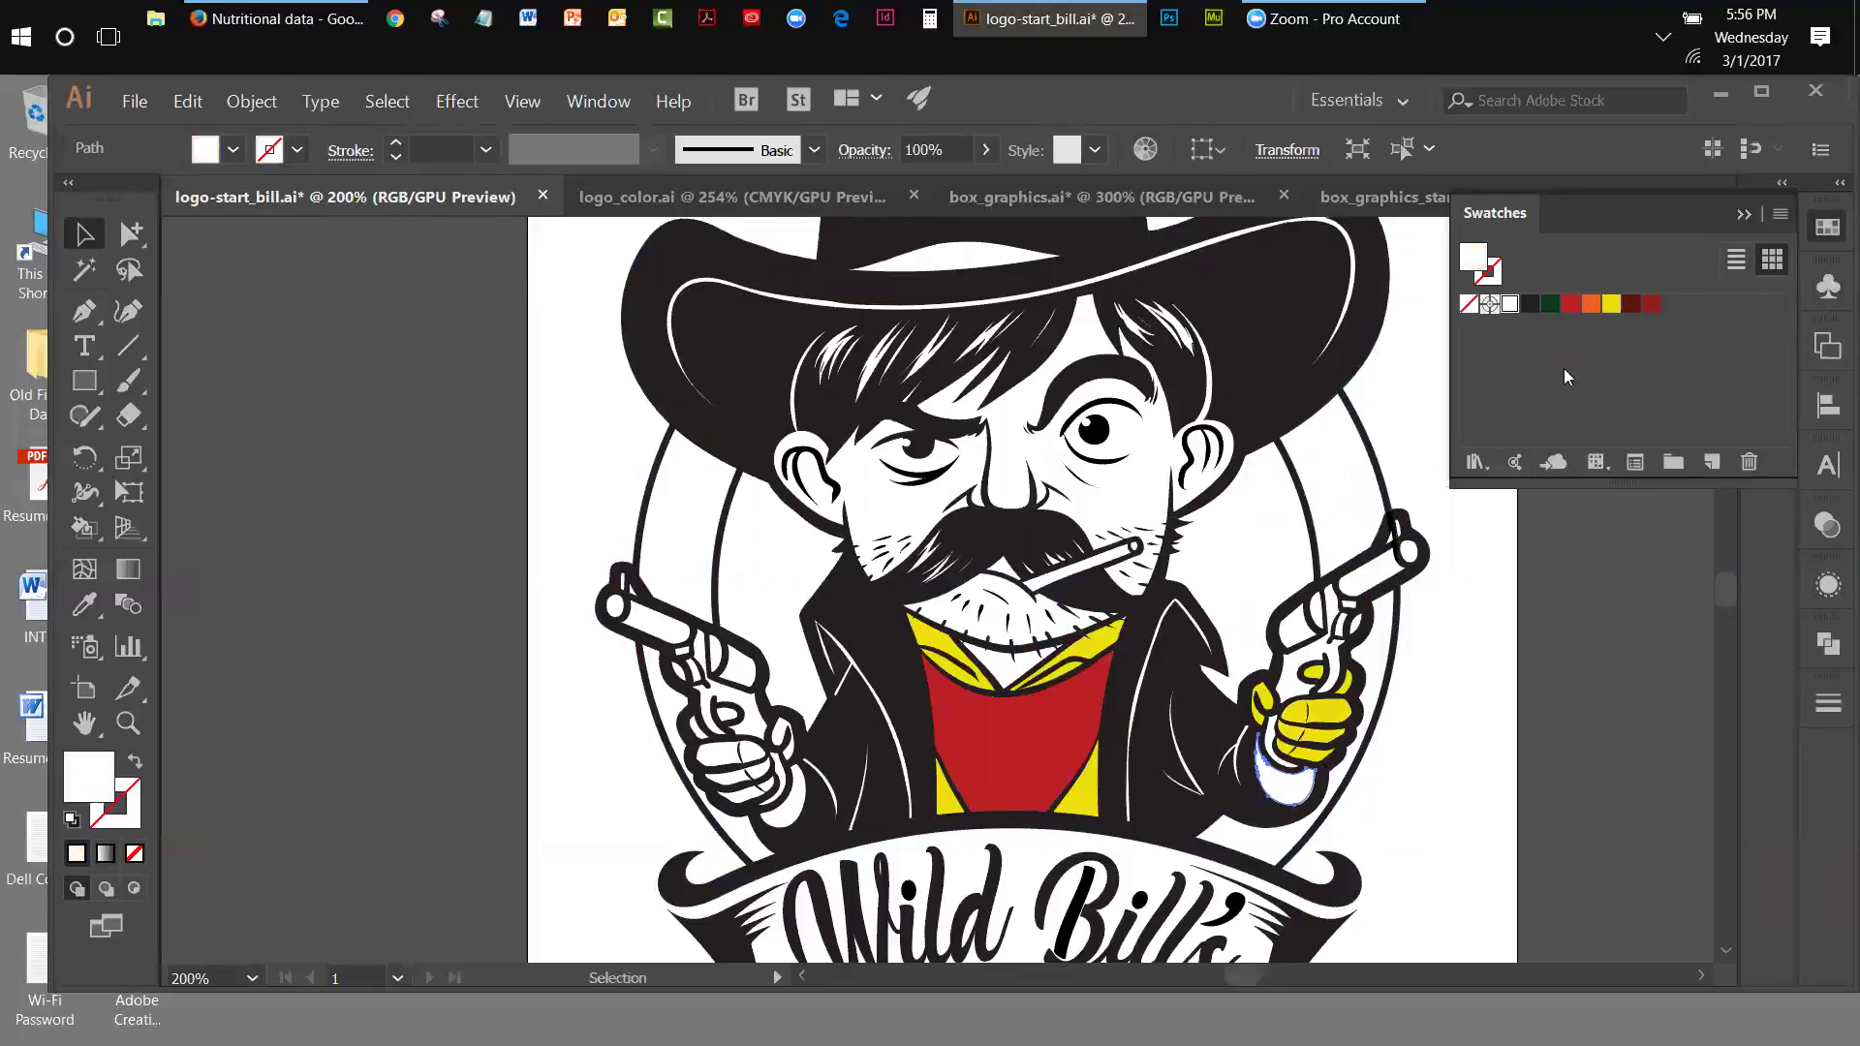
{"action": "left_click", "coordinate": [1611, 306]}
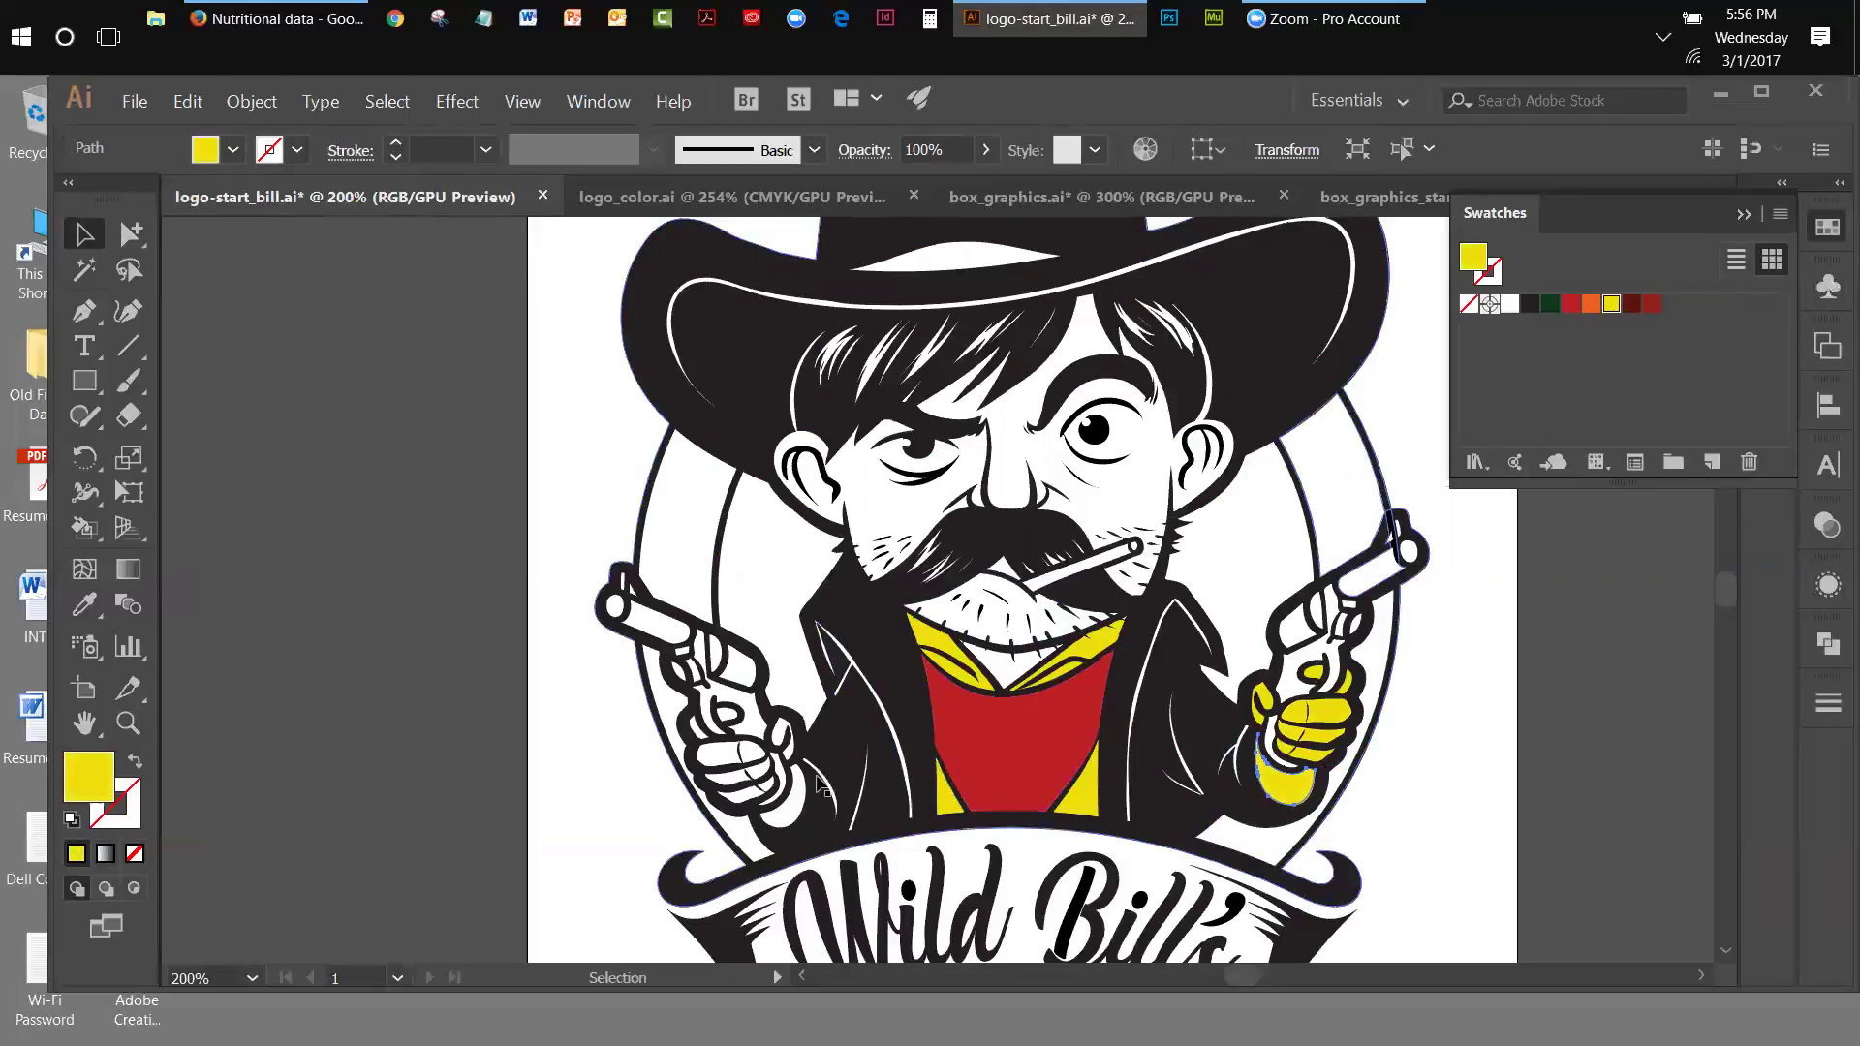
{"action": "key", "text": "ctrl+shift+a"}
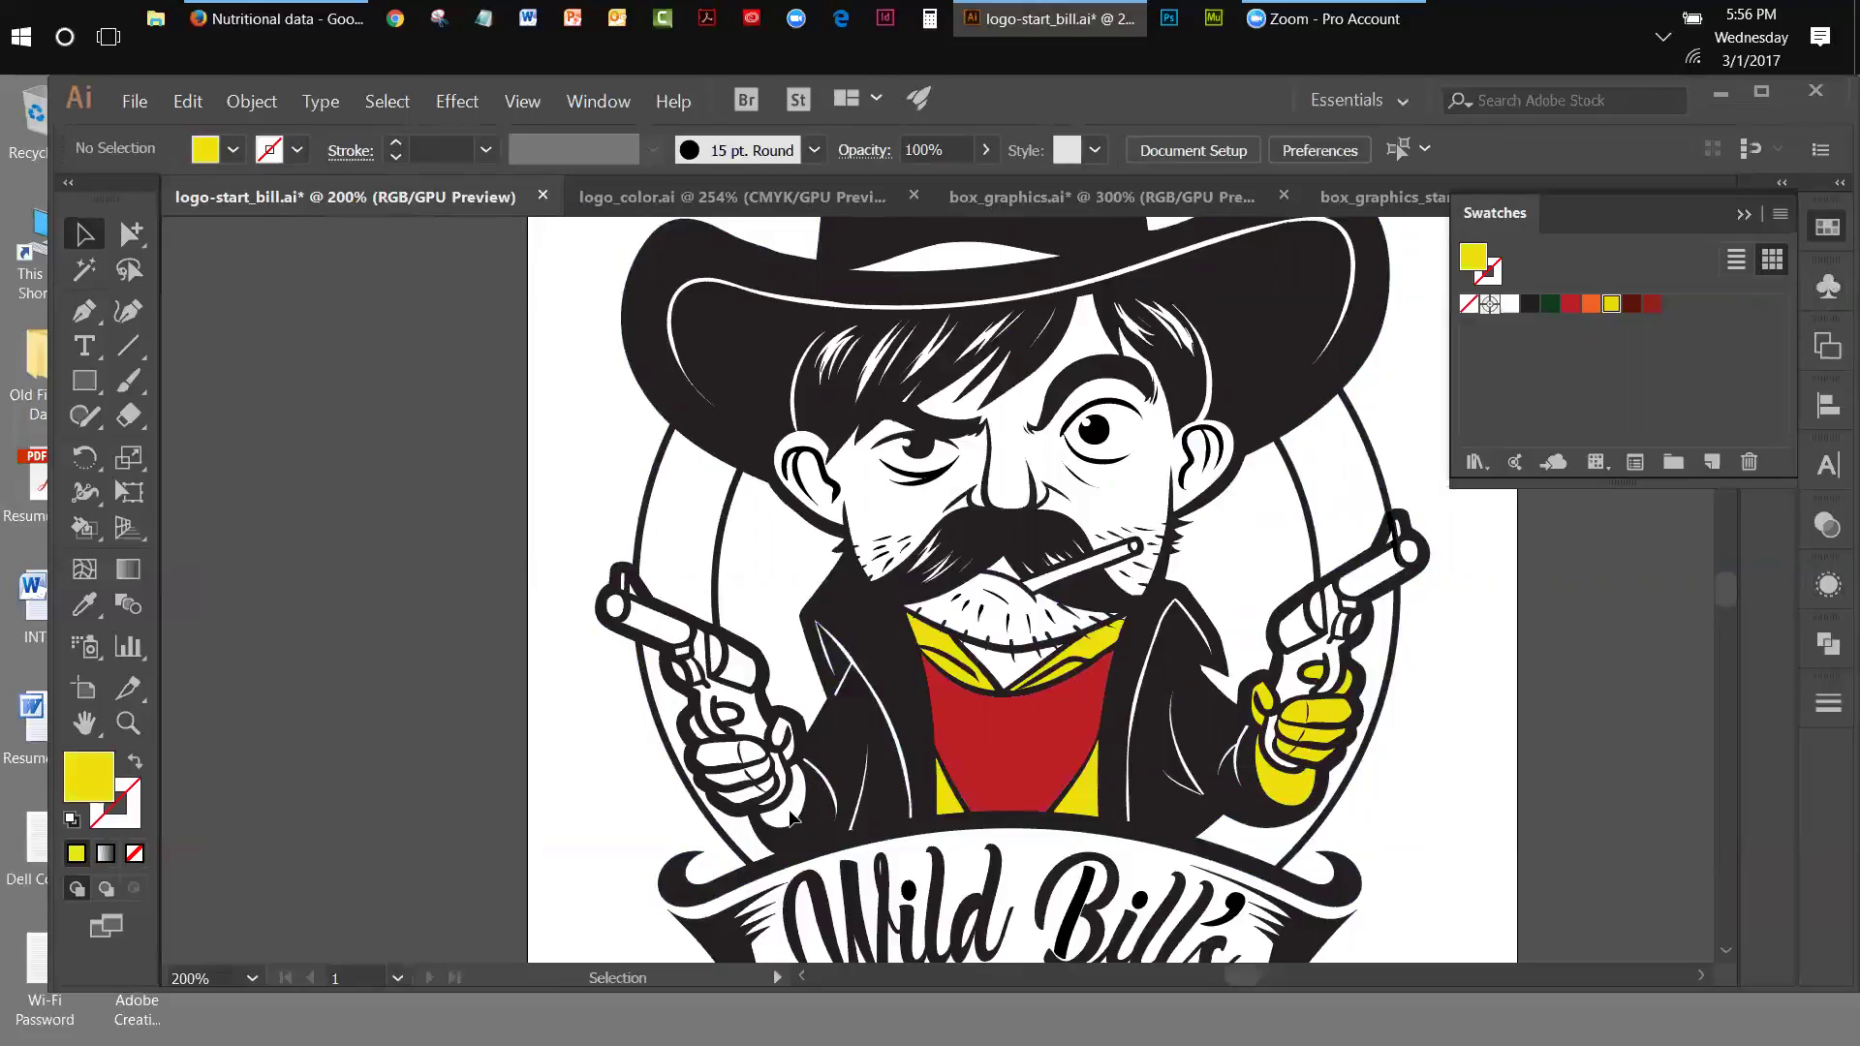
- Isolate the Live Paint group, color two upper finger pieces of the hand on the artwork's left yellow, and go back one isolation level
{"action": "left_click", "coordinate": [758, 772]}
{"action": "double_click", "coordinate": [757, 772]}
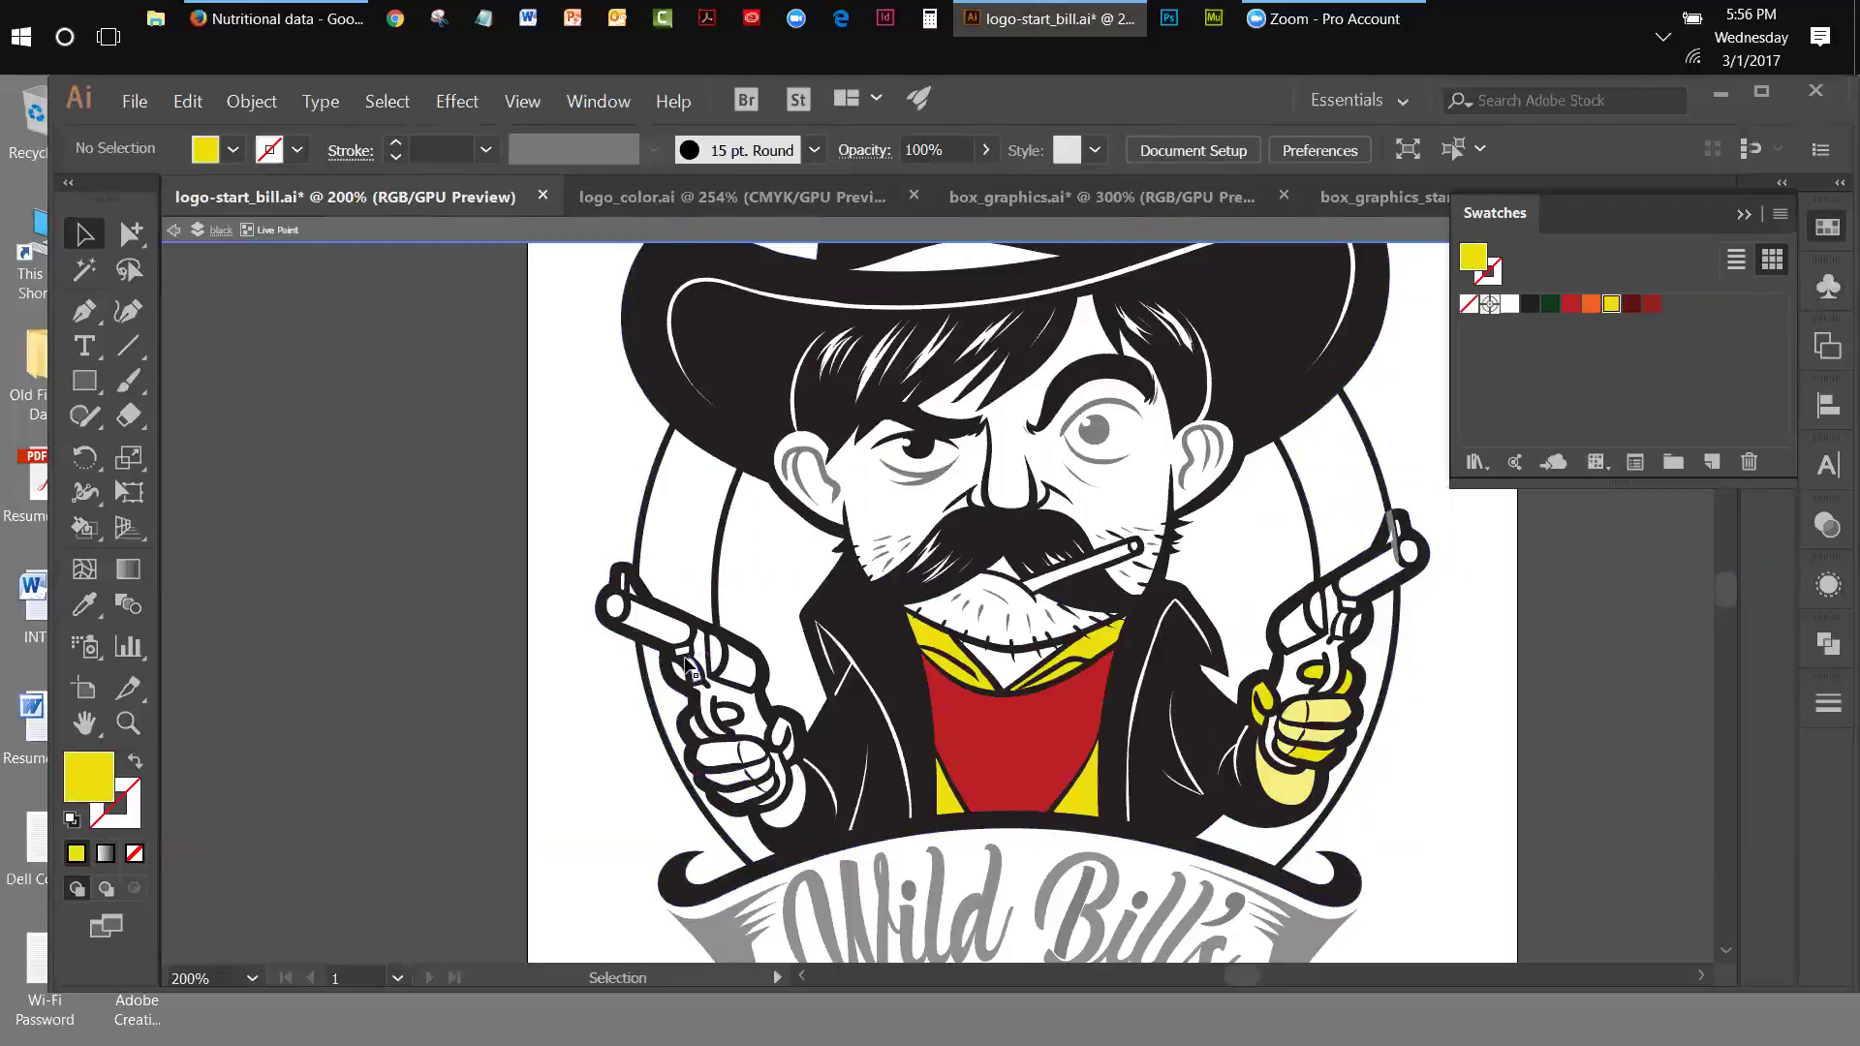
{"action": "left_click", "coordinate": [721, 716]}
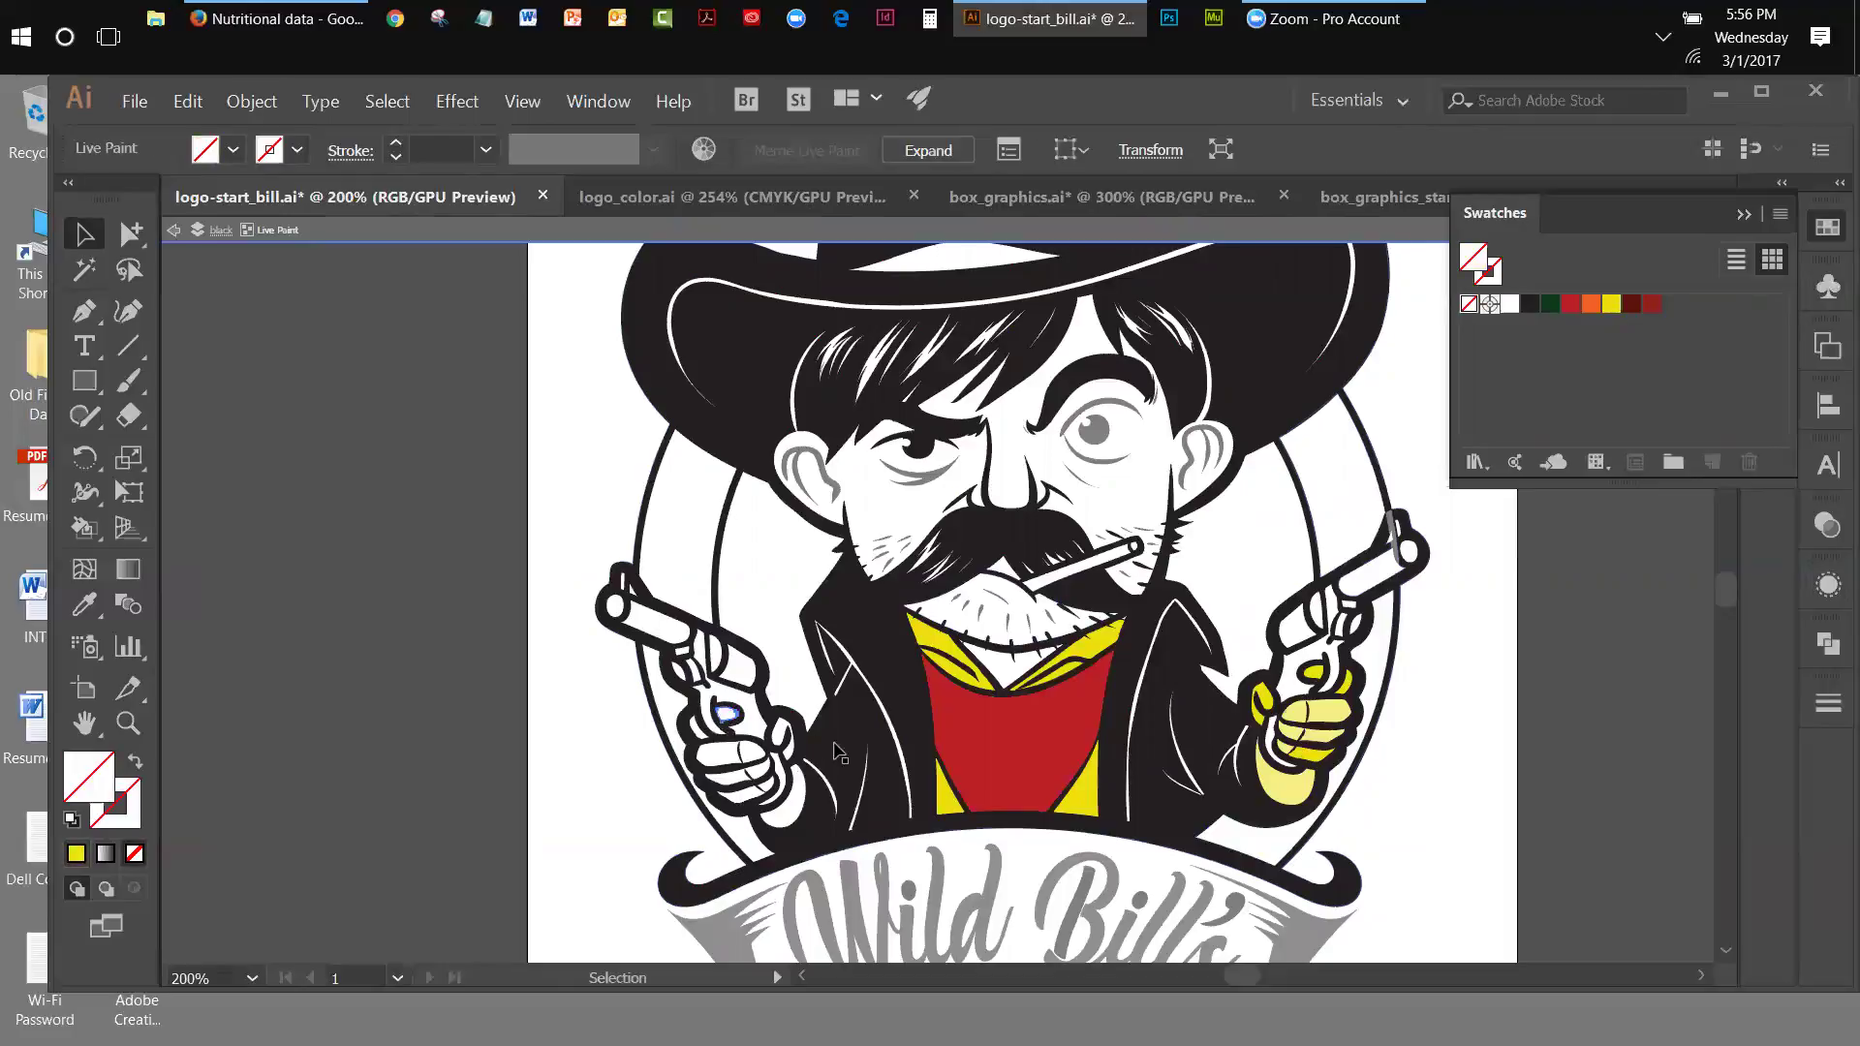
{"action": "left_click", "coordinate": [1614, 308]}
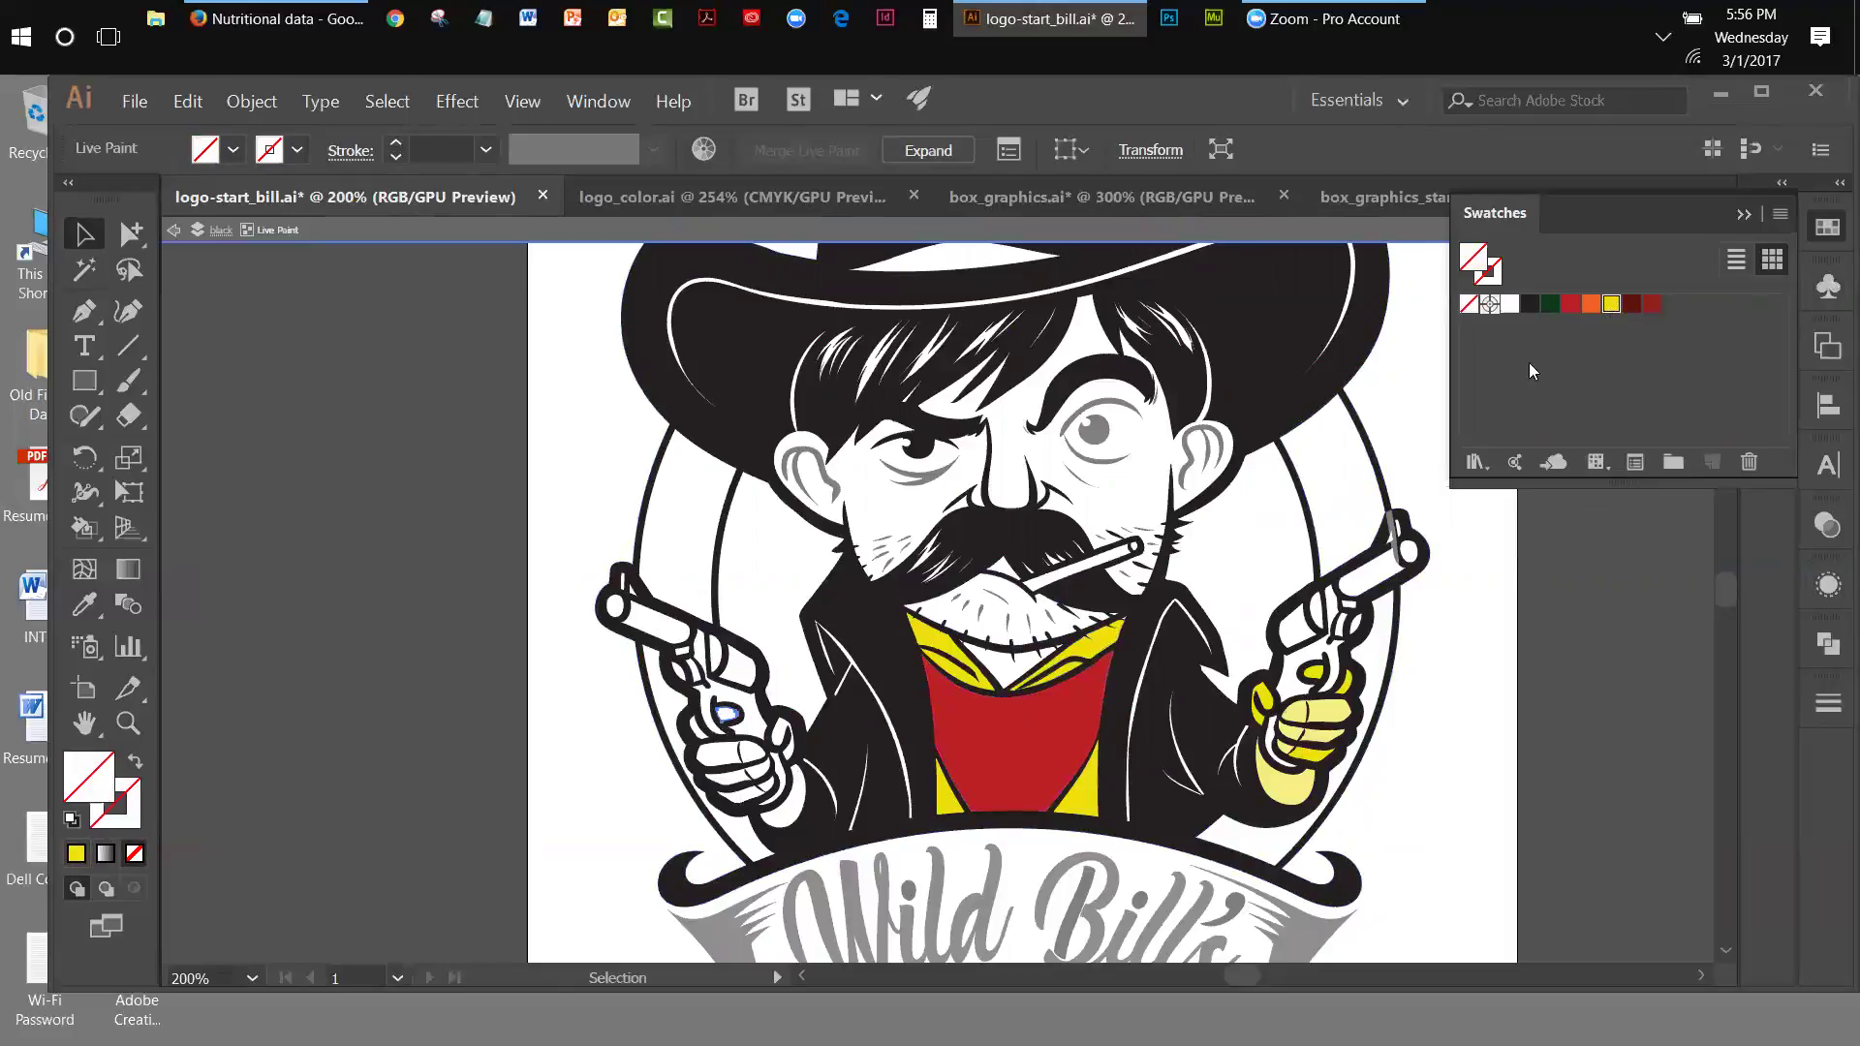
{"action": "left_click", "coordinate": [700, 728]}
{"action": "left_click", "coordinate": [1611, 306]}
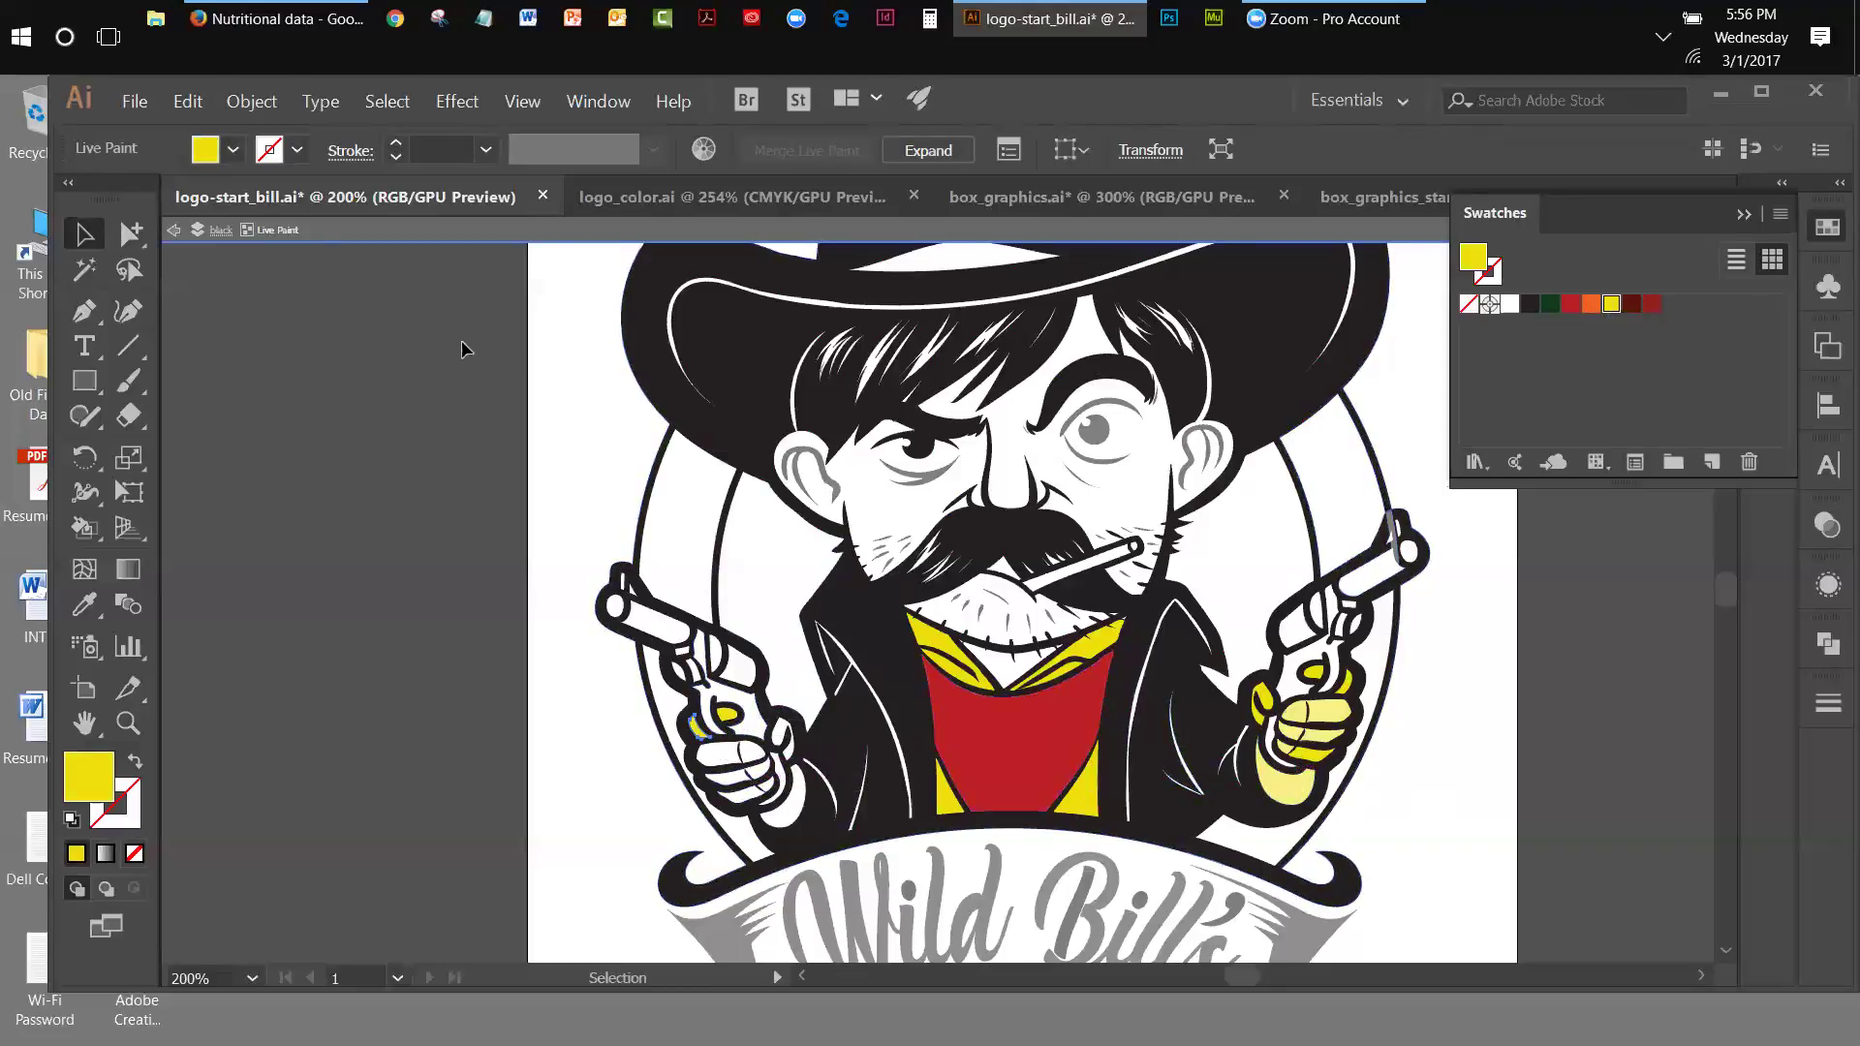
{"action": "left_click", "coordinate": [174, 229]}
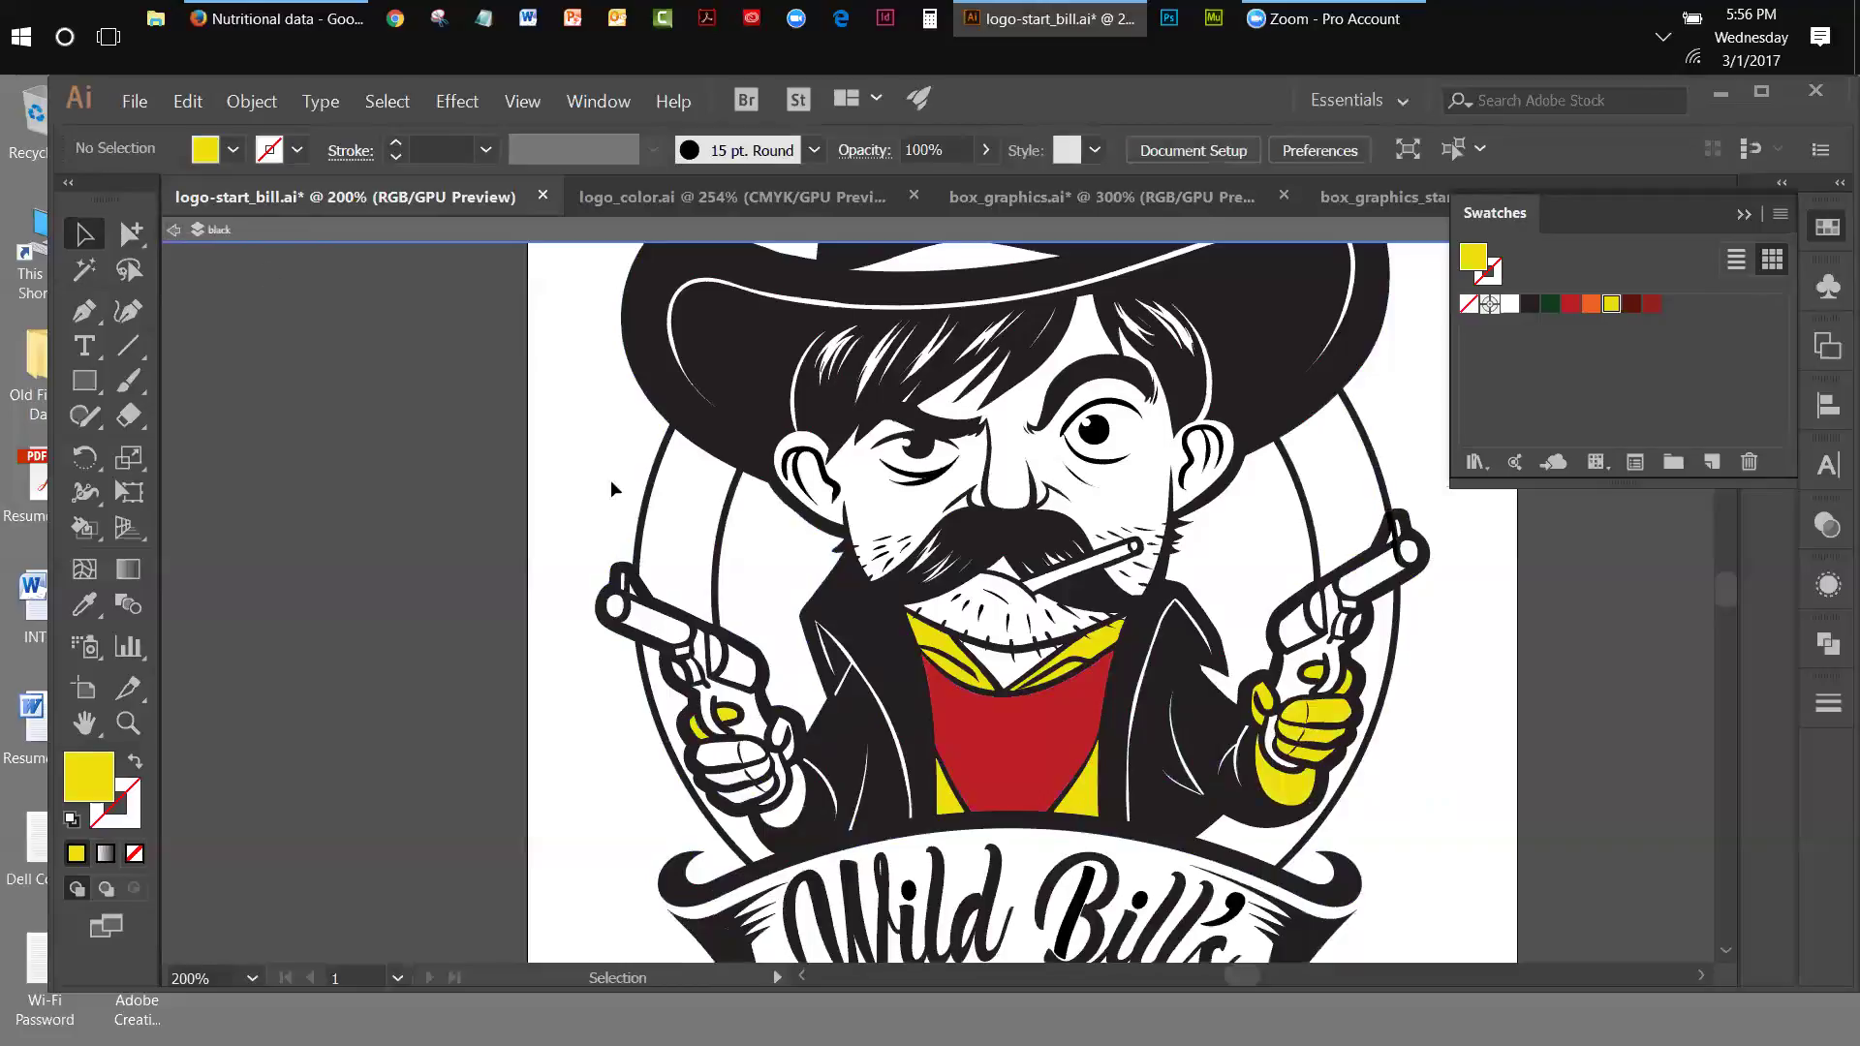
- Fill the fingers and wrist of the hand on the artwork's left yellow with the Live Paint Bucket, then exit isolation and deselect
{"action": "left_click", "coordinate": [828, 612]}
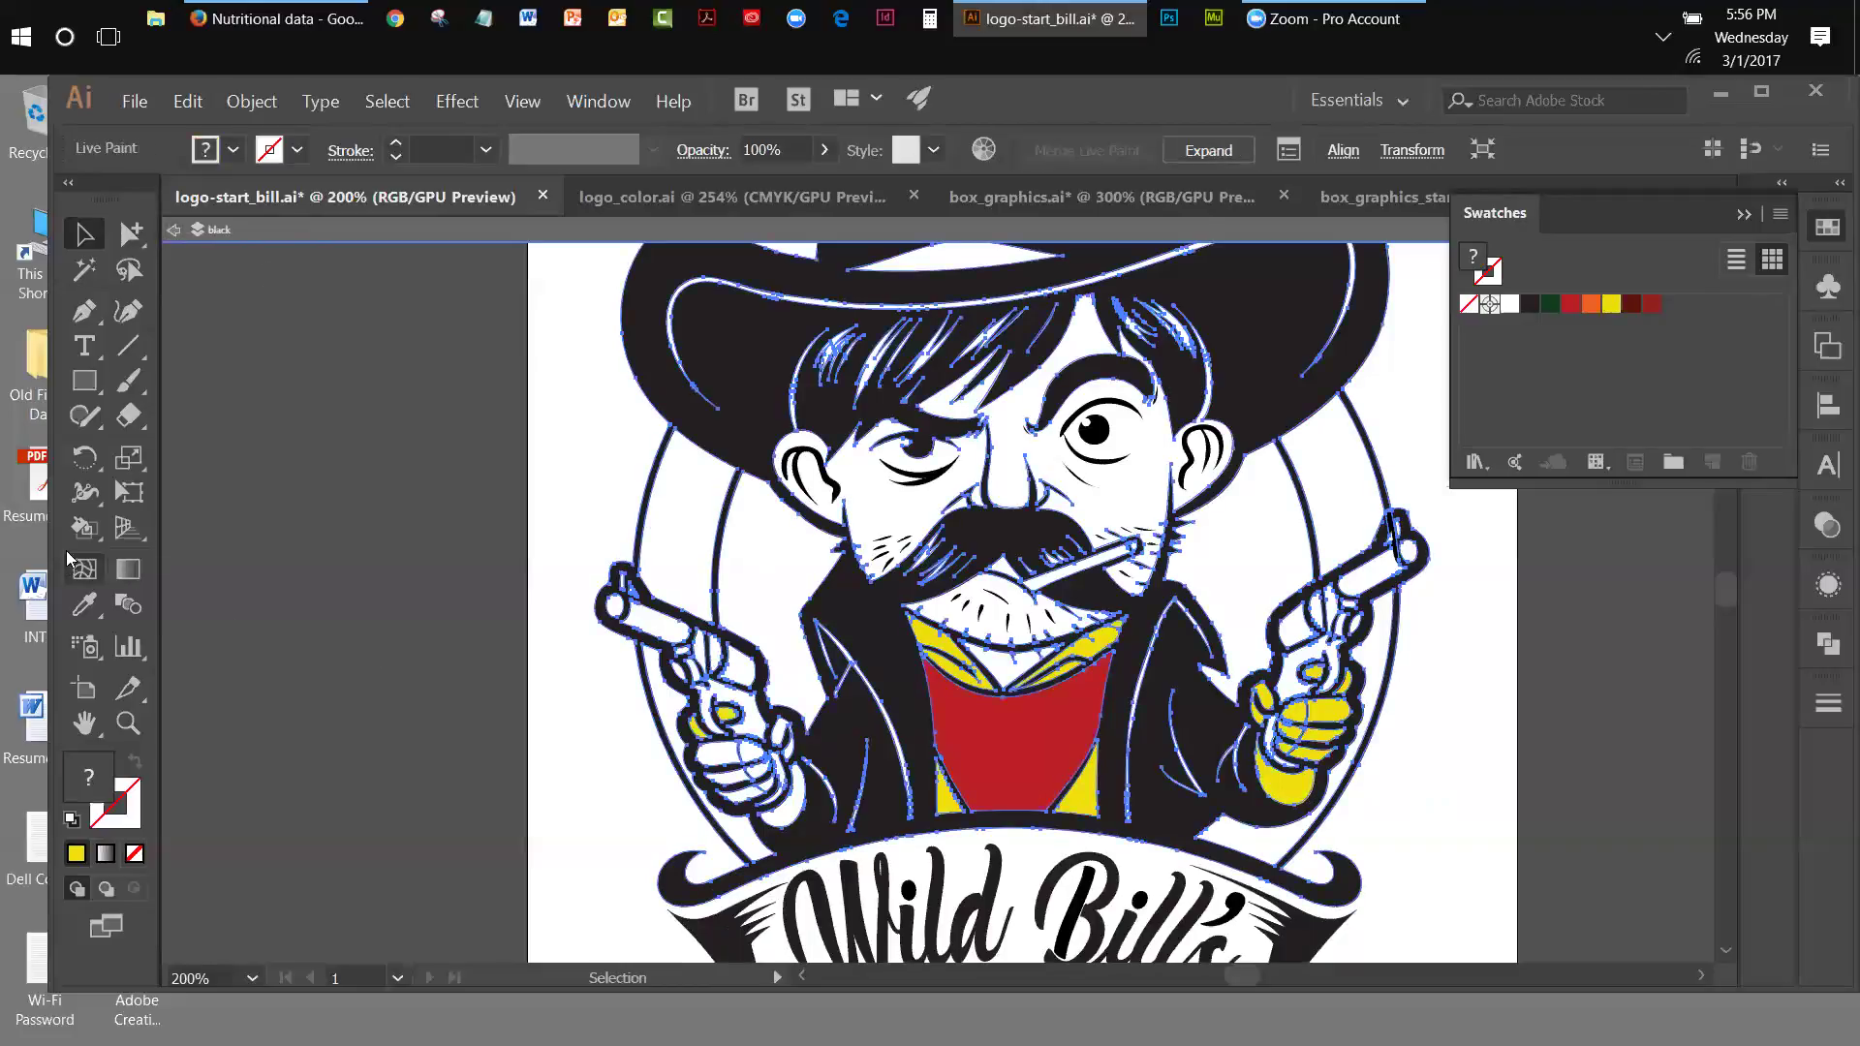
{"action": "left_click", "coordinate": [76, 528]}
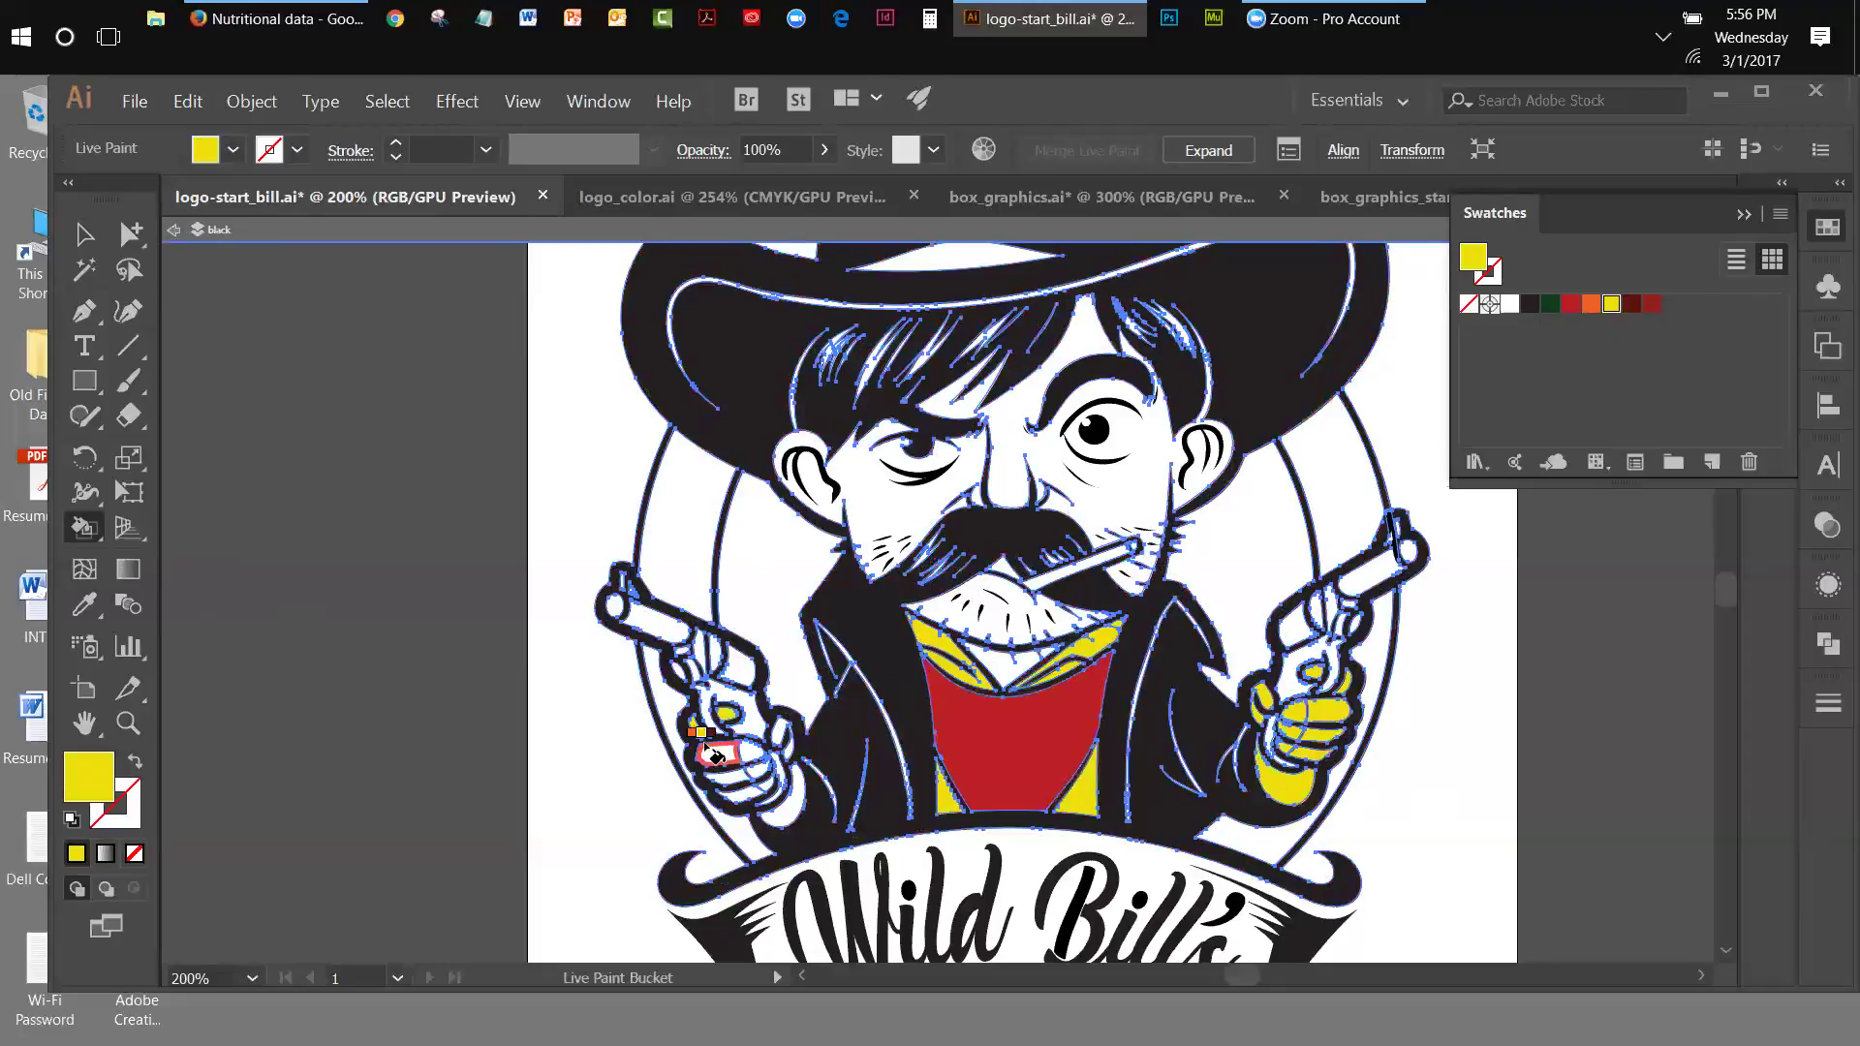
{"action": "left_click", "coordinate": [712, 754]}
{"action": "left_click", "coordinate": [748, 775]}
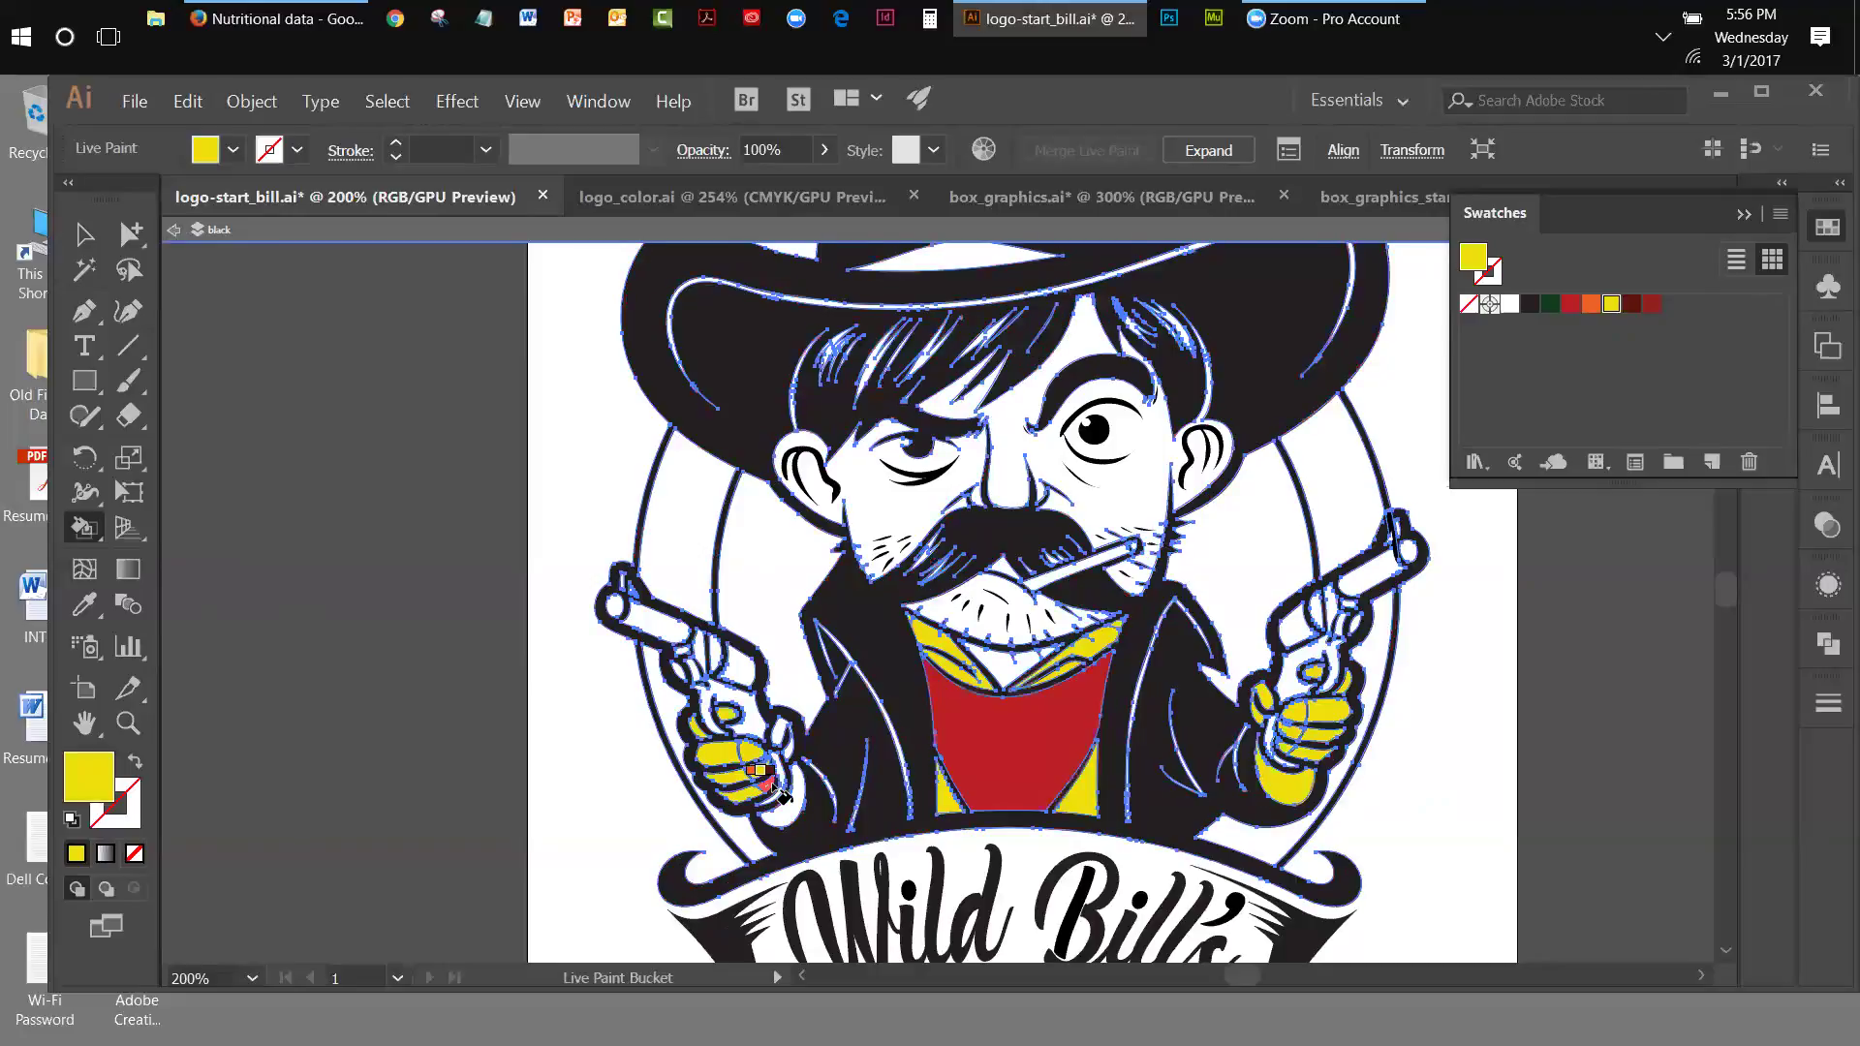
{"action": "left_click", "coordinate": [794, 812]}
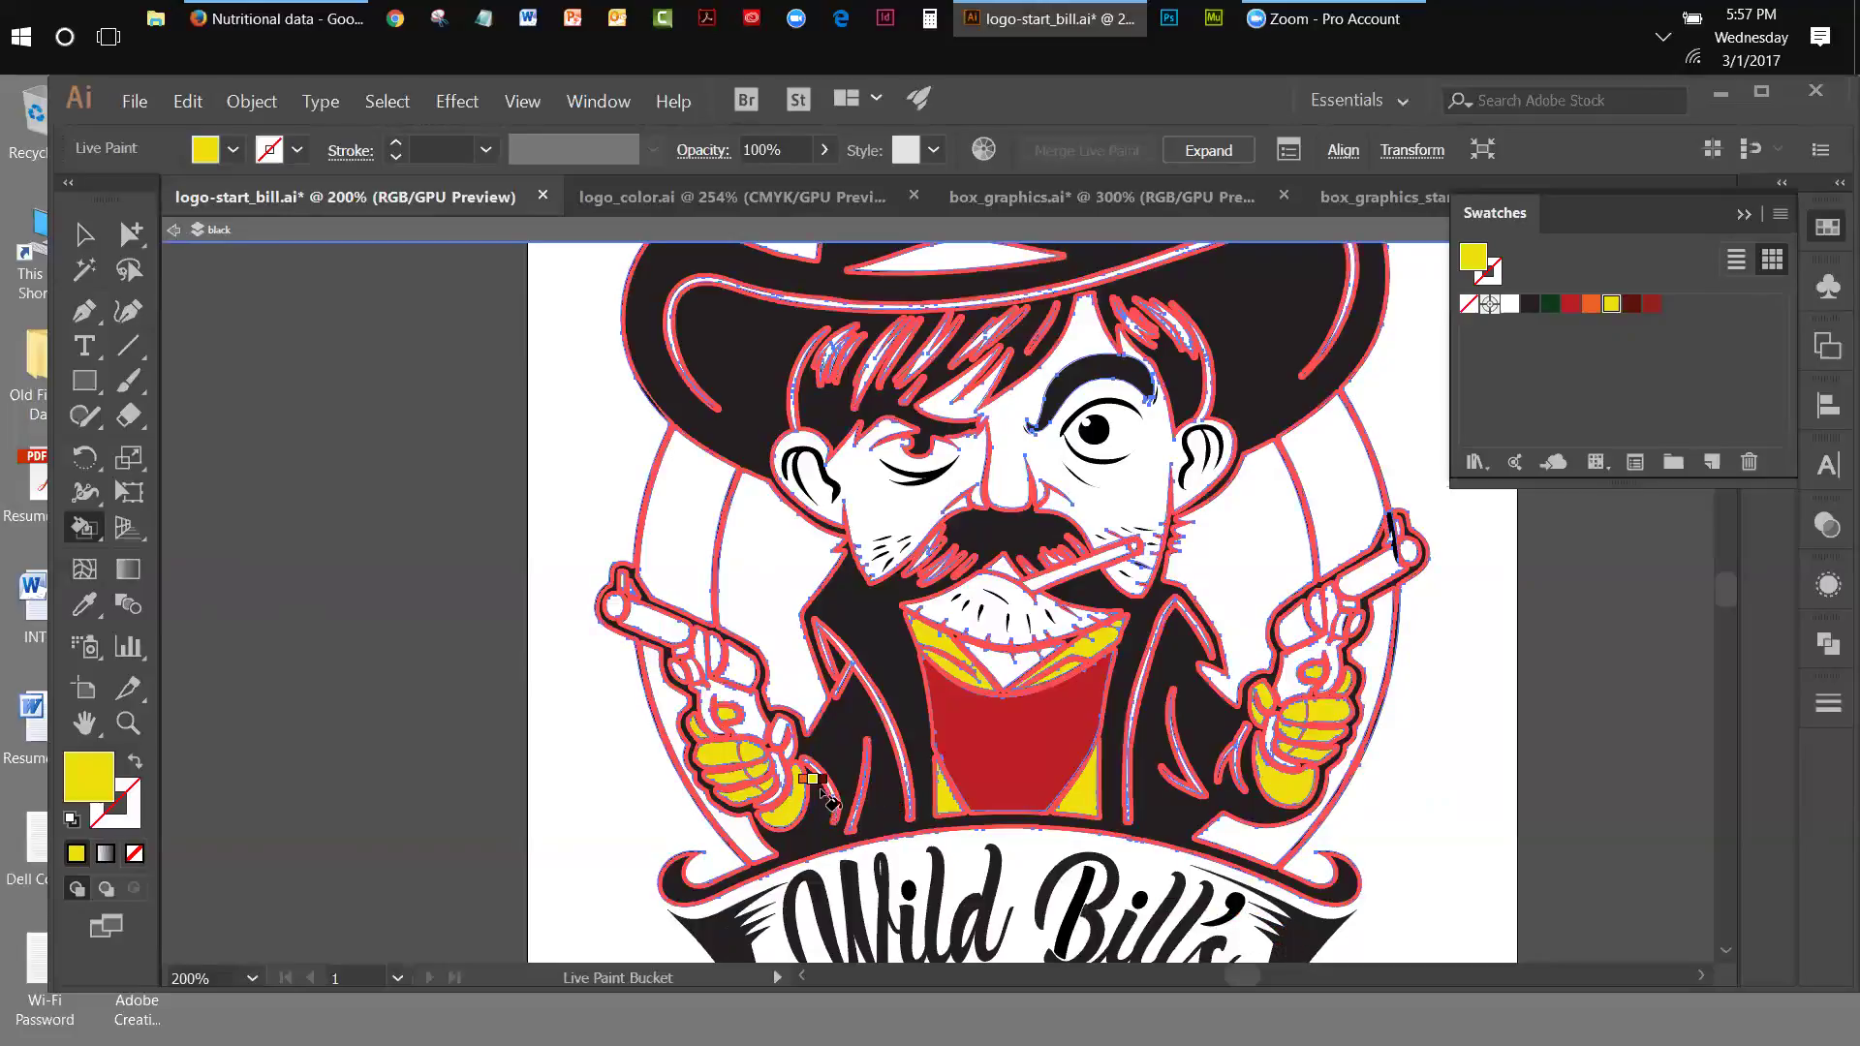
{"action": "left_click", "coordinate": [87, 236]}
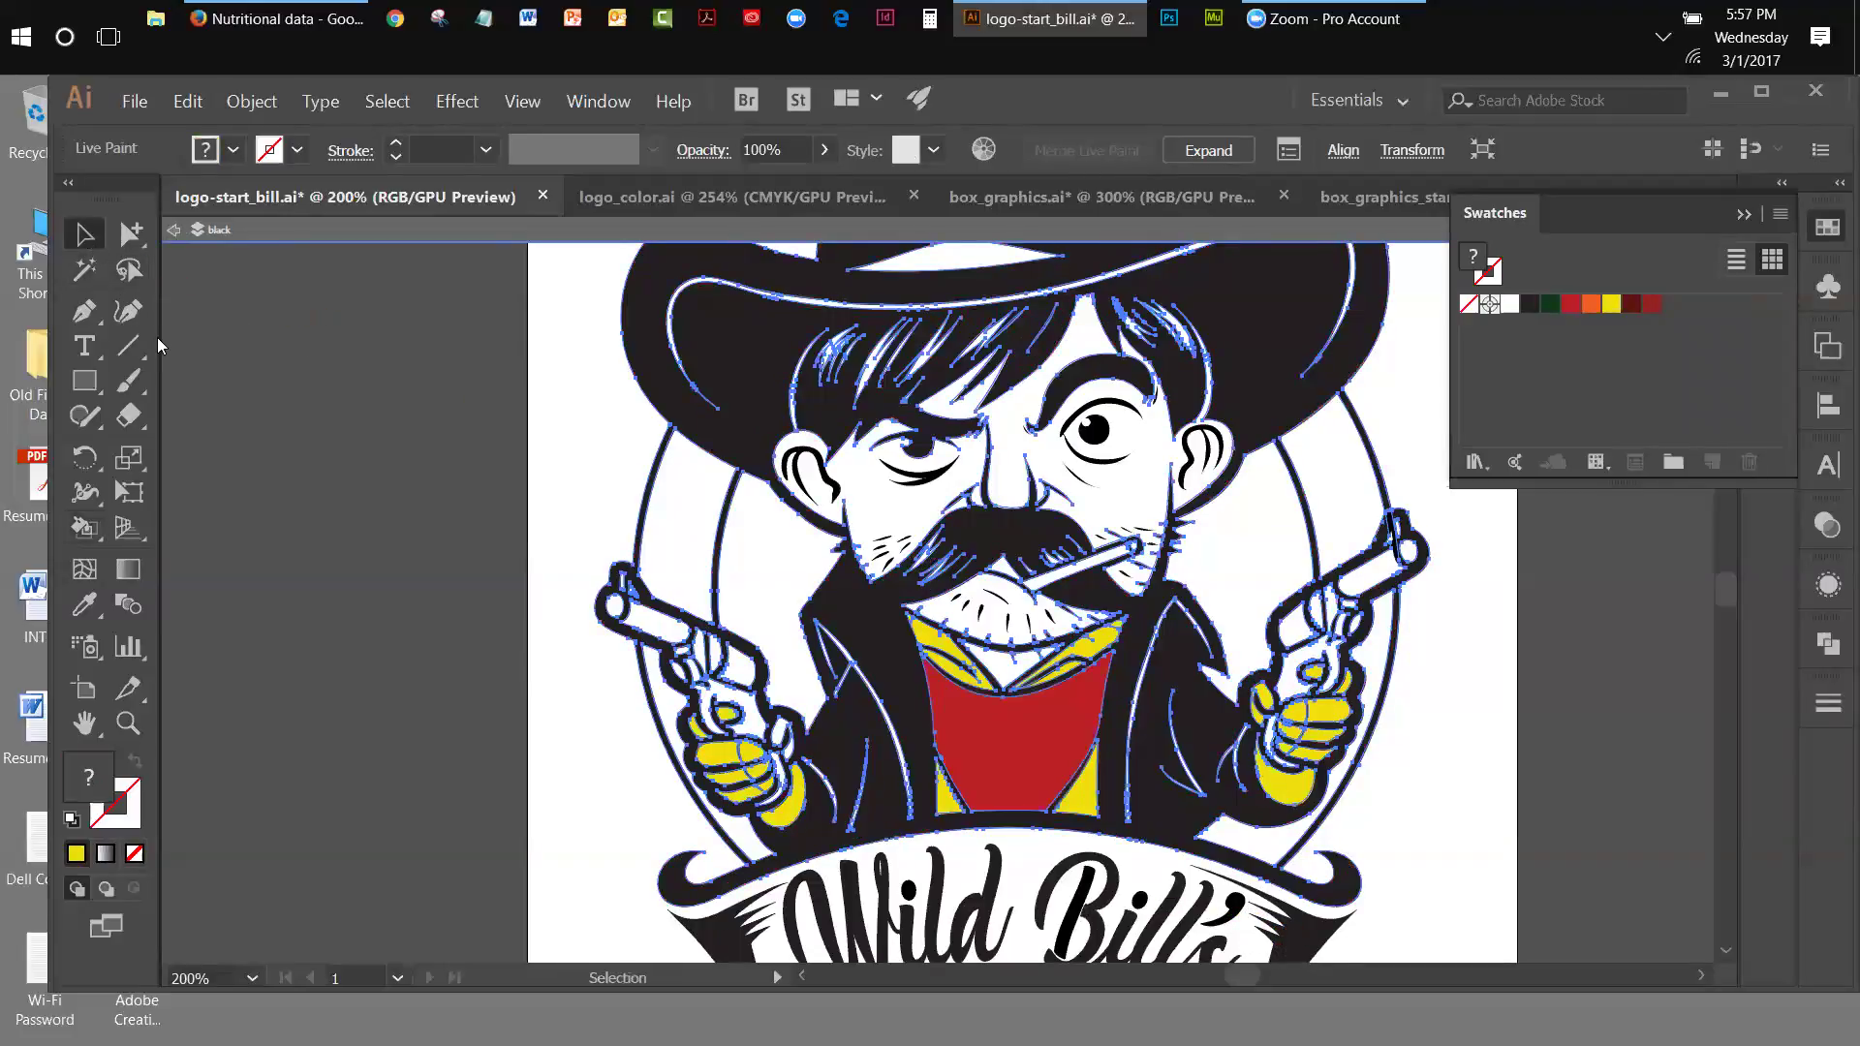
{"action": "double_click", "coordinate": [182, 264]}
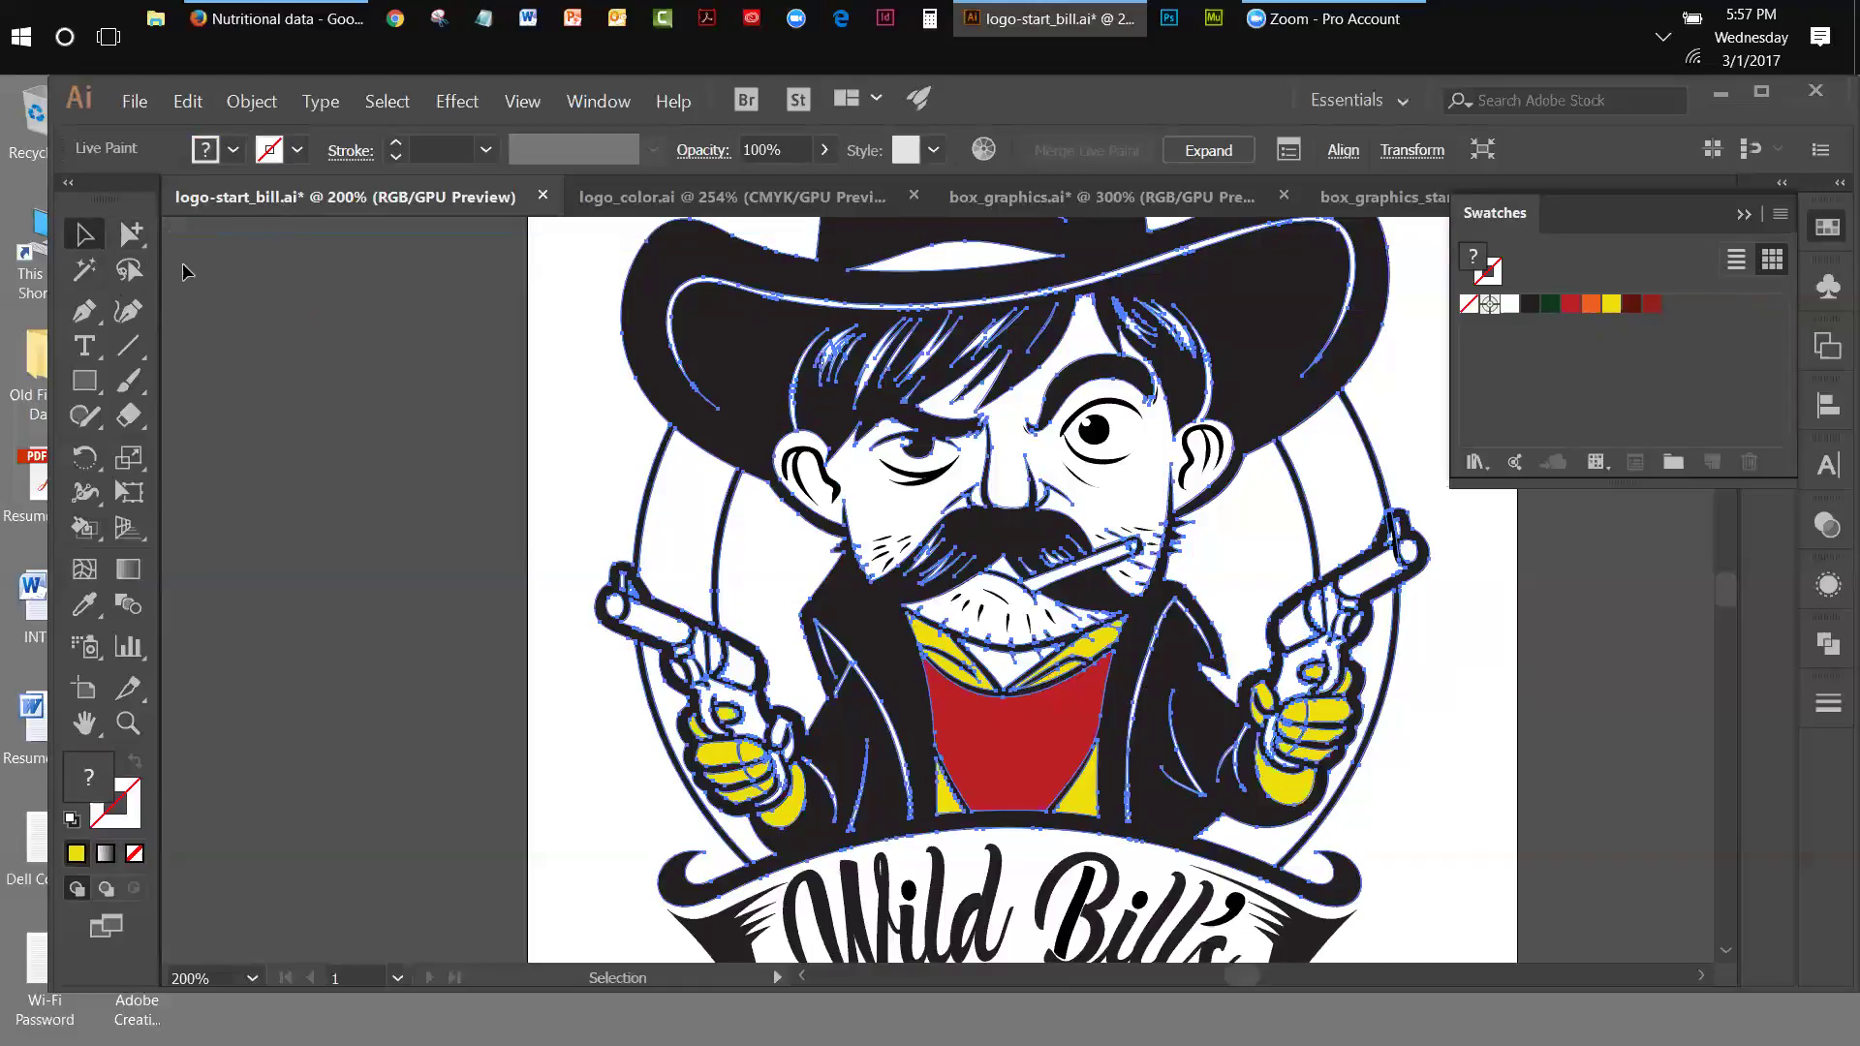
{"action": "left_click", "coordinate": [199, 322]}
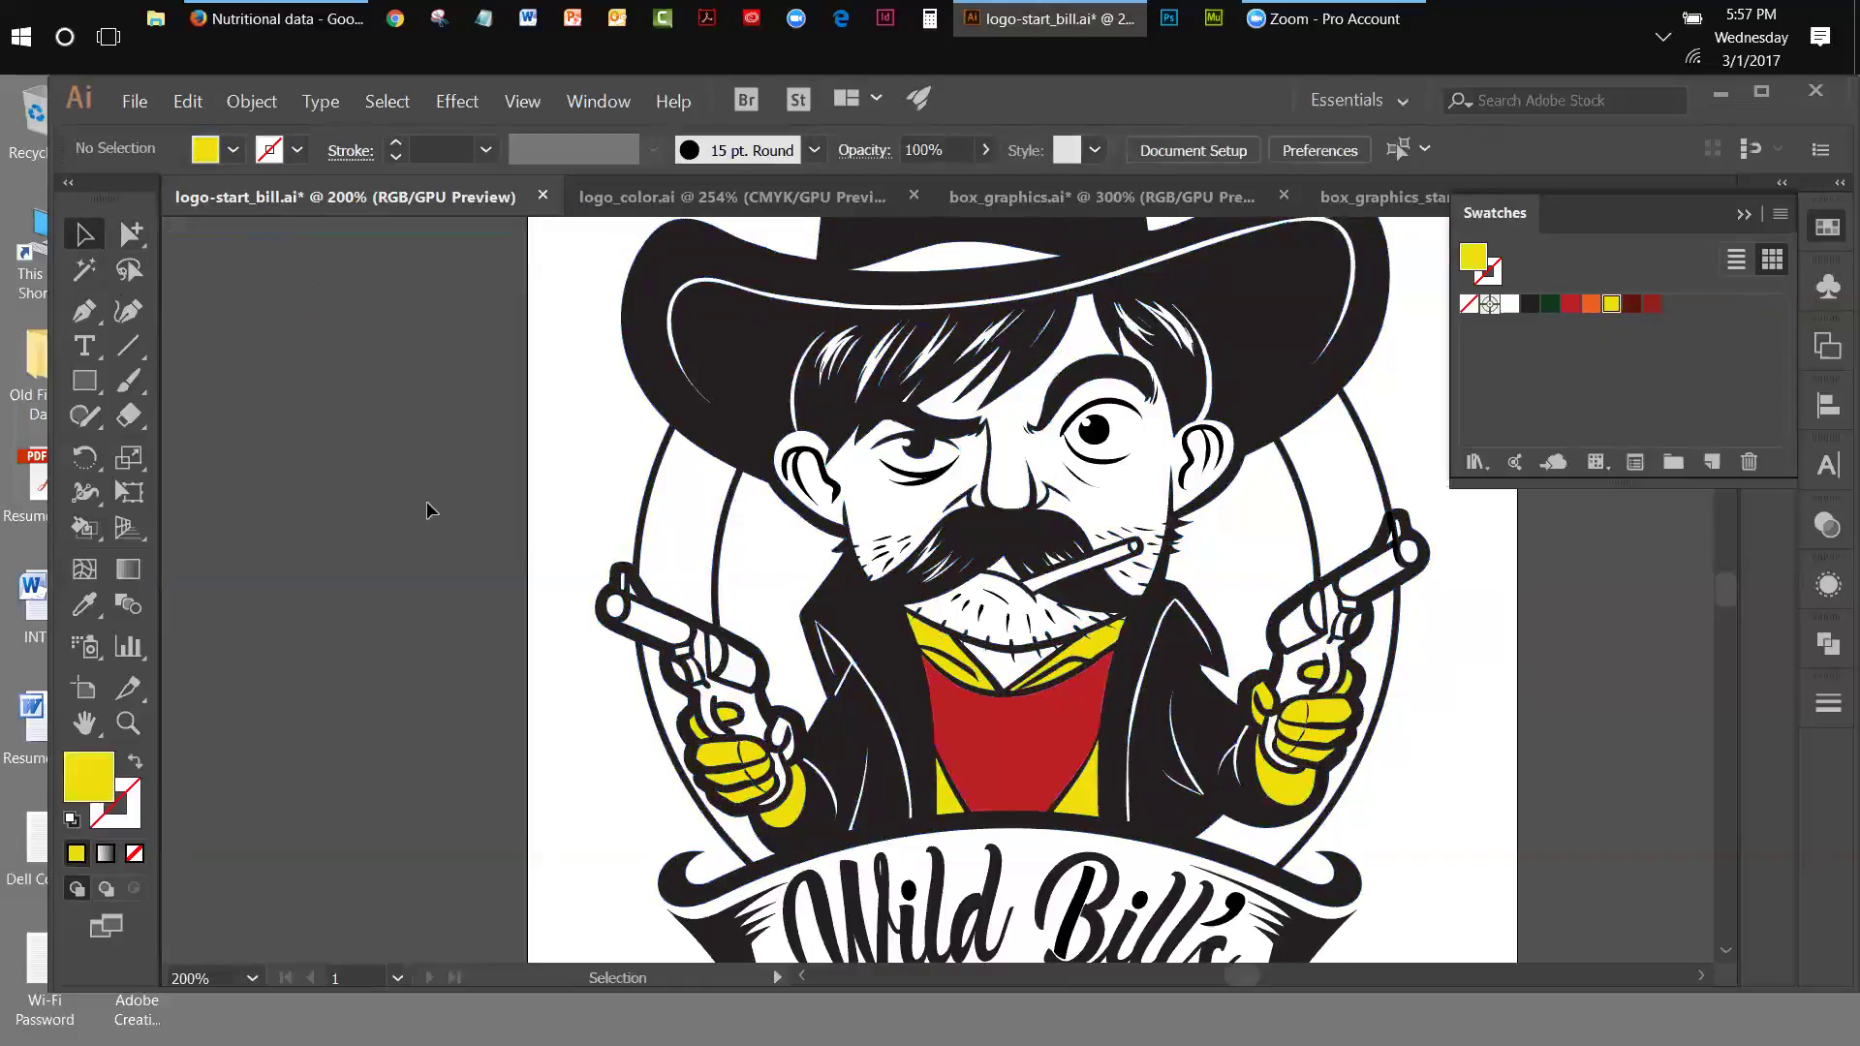
- Fill the white thumb of the hand on the artwork's left yellow with the Live Paint Bucket, and clear the selection
{"action": "double_click", "coordinate": [785, 732]}
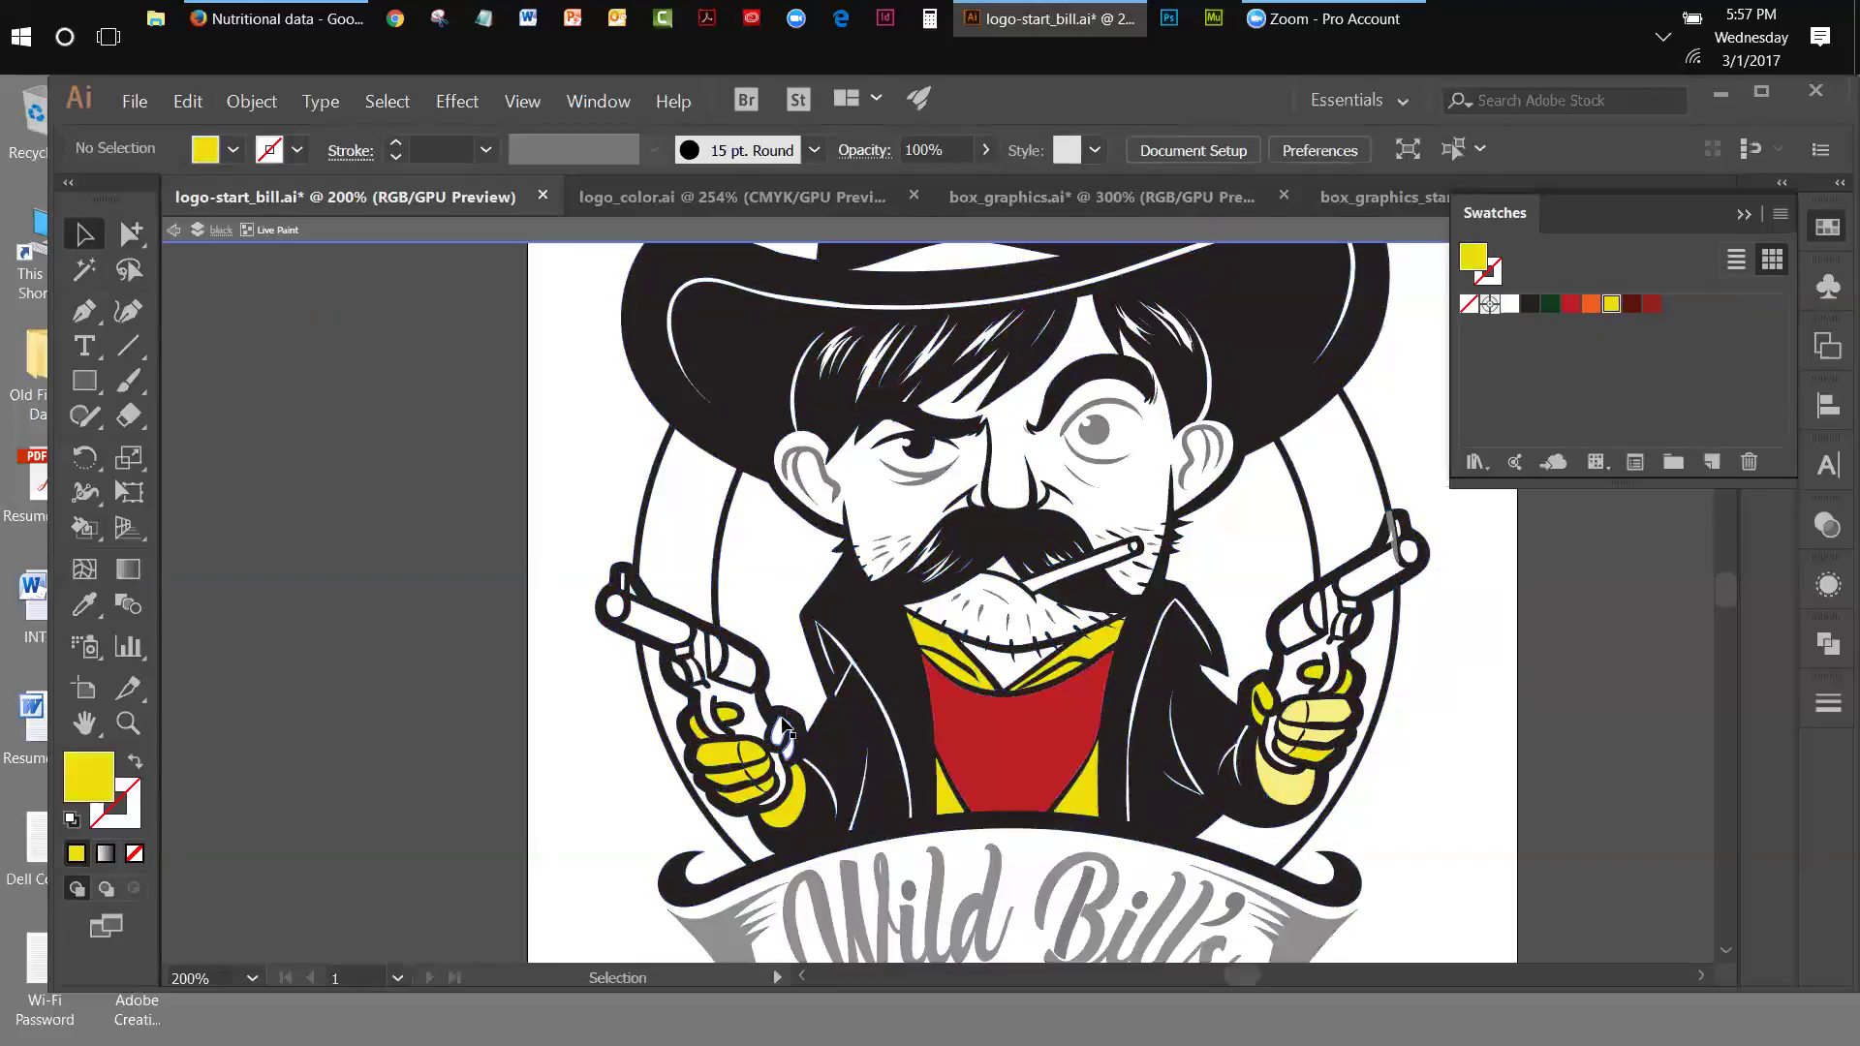
{"action": "double_click", "coordinate": [177, 246]}
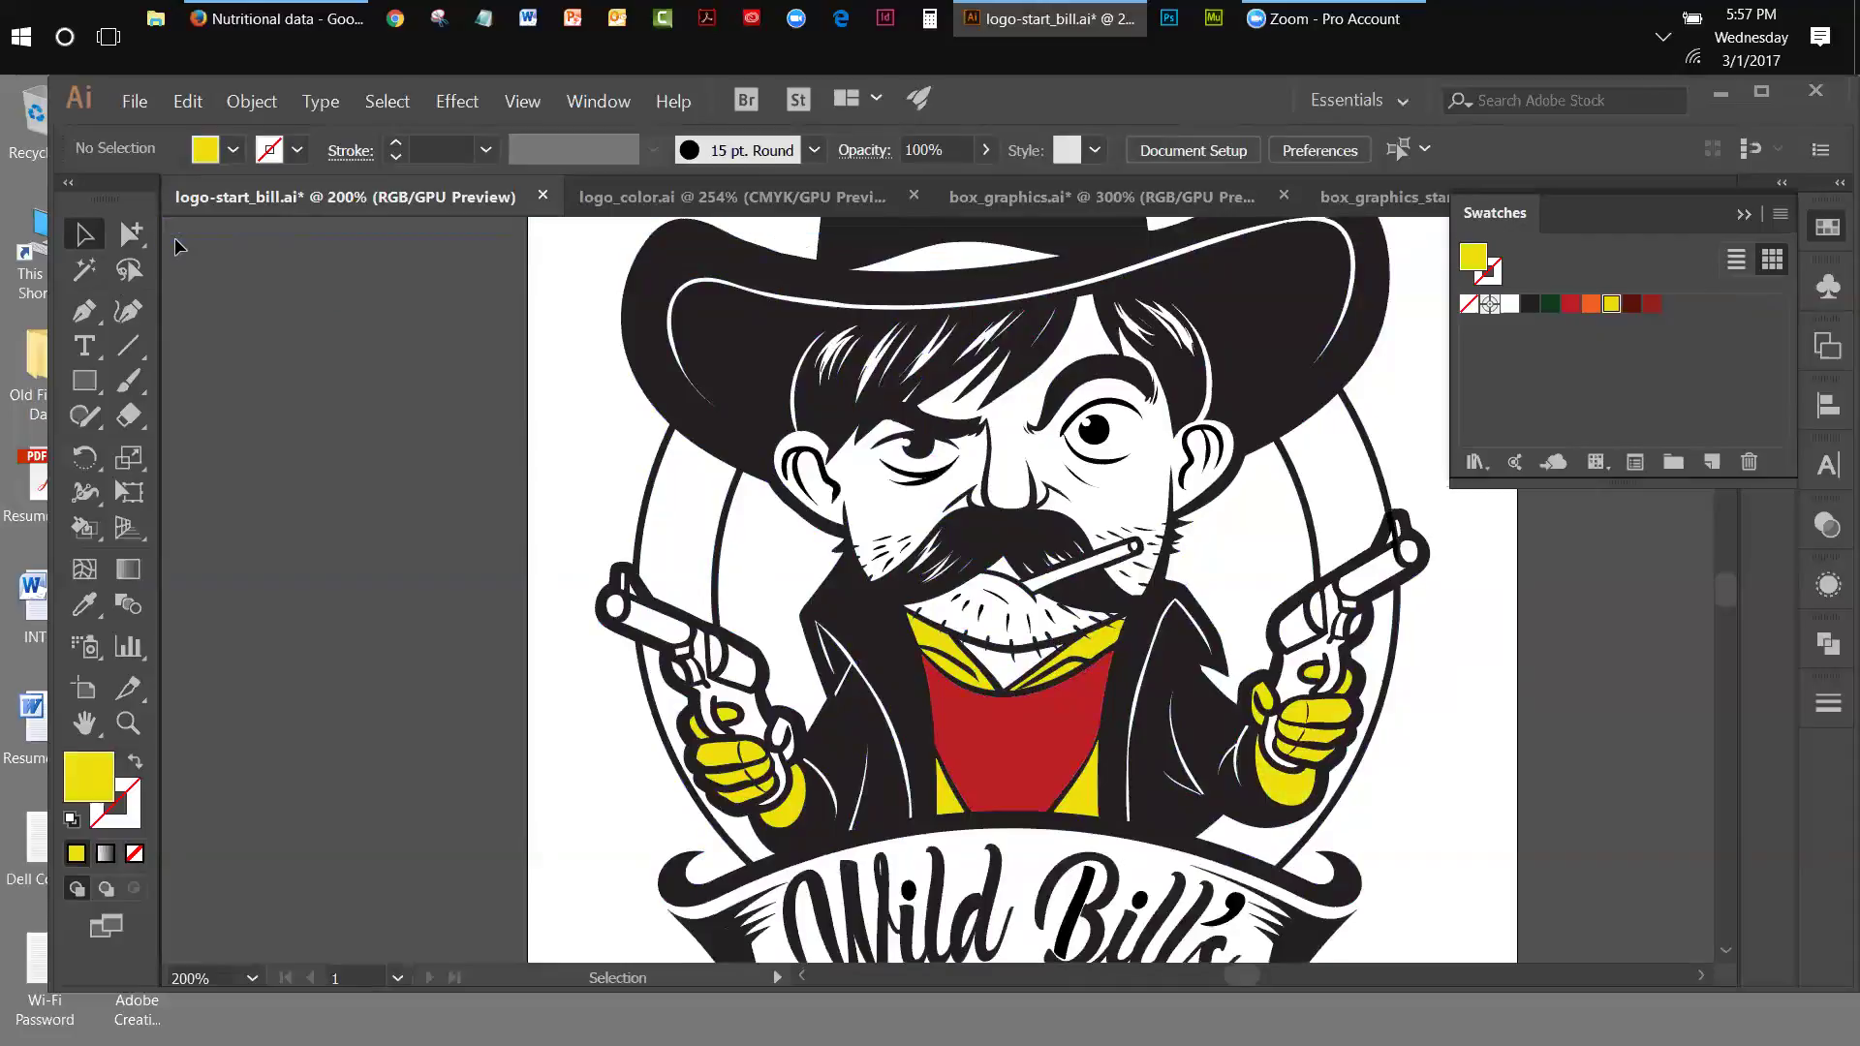
{"action": "left_click", "coordinate": [833, 721]}
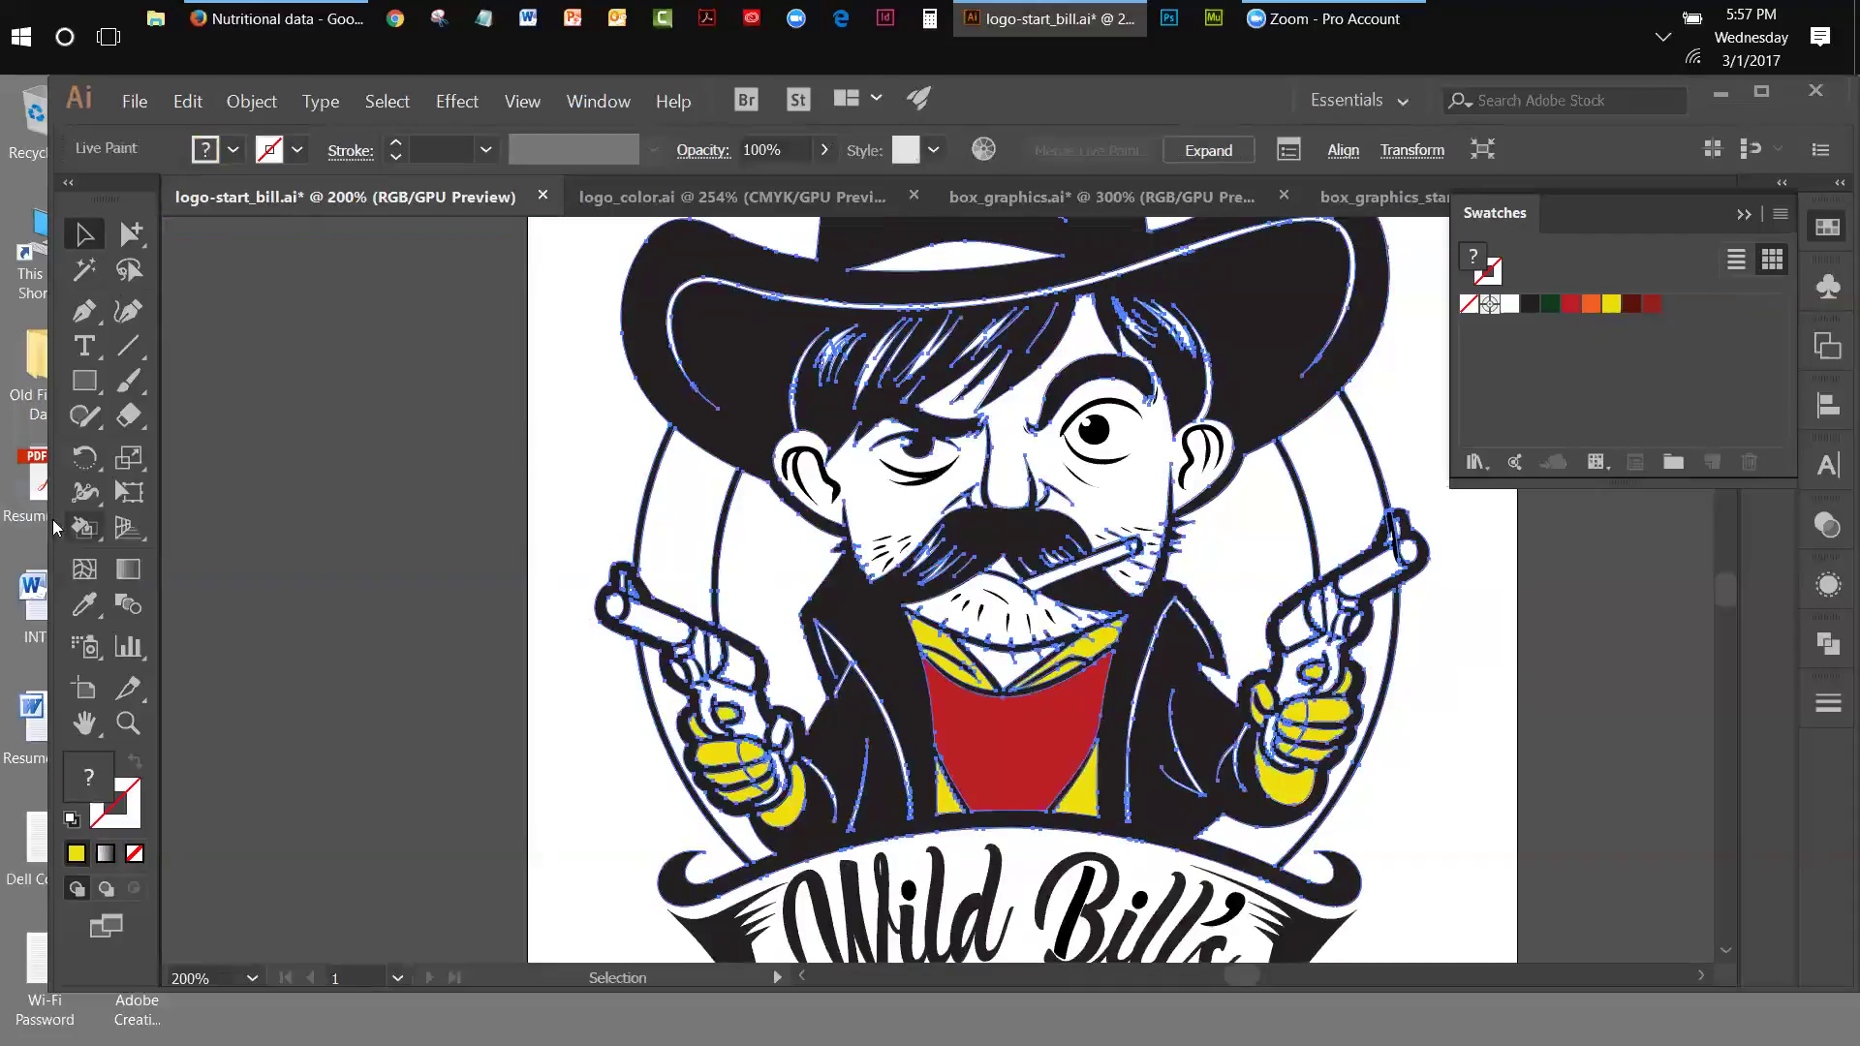
{"action": "left_click", "coordinate": [79, 529]}
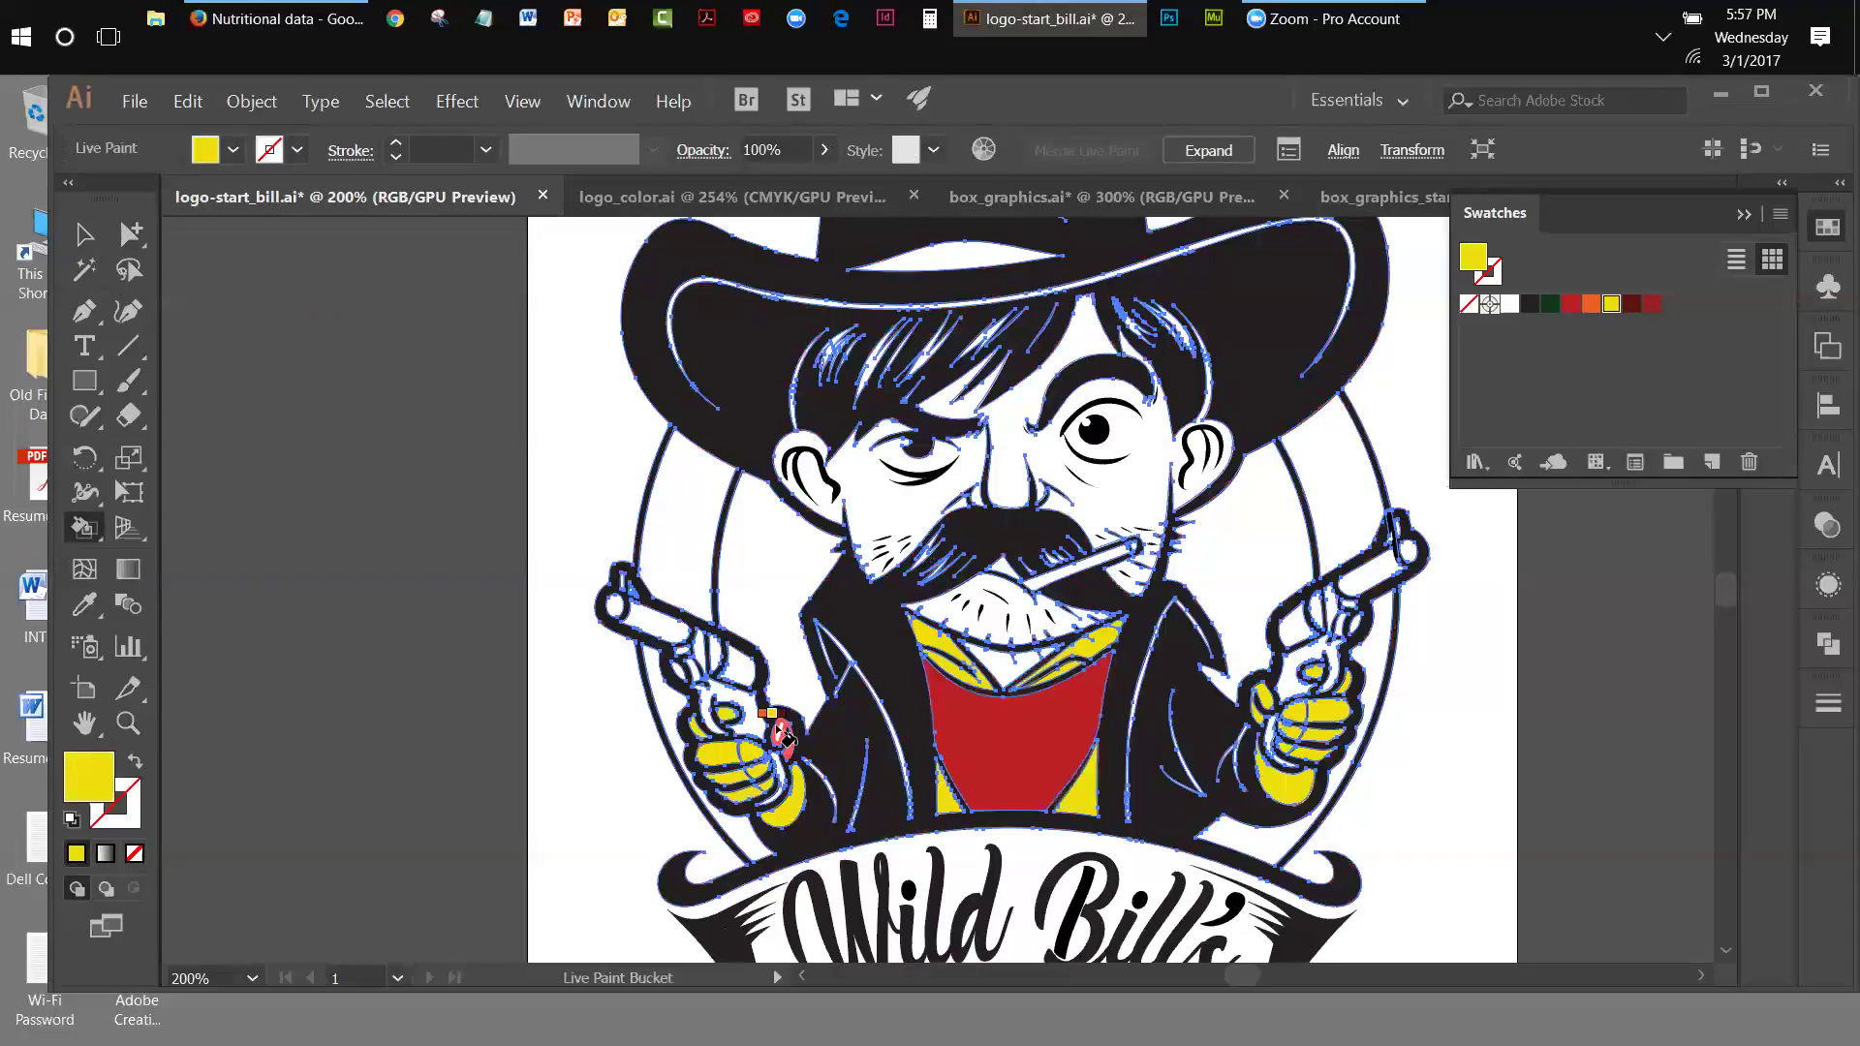
{"action": "left_click", "coordinate": [84, 233]}
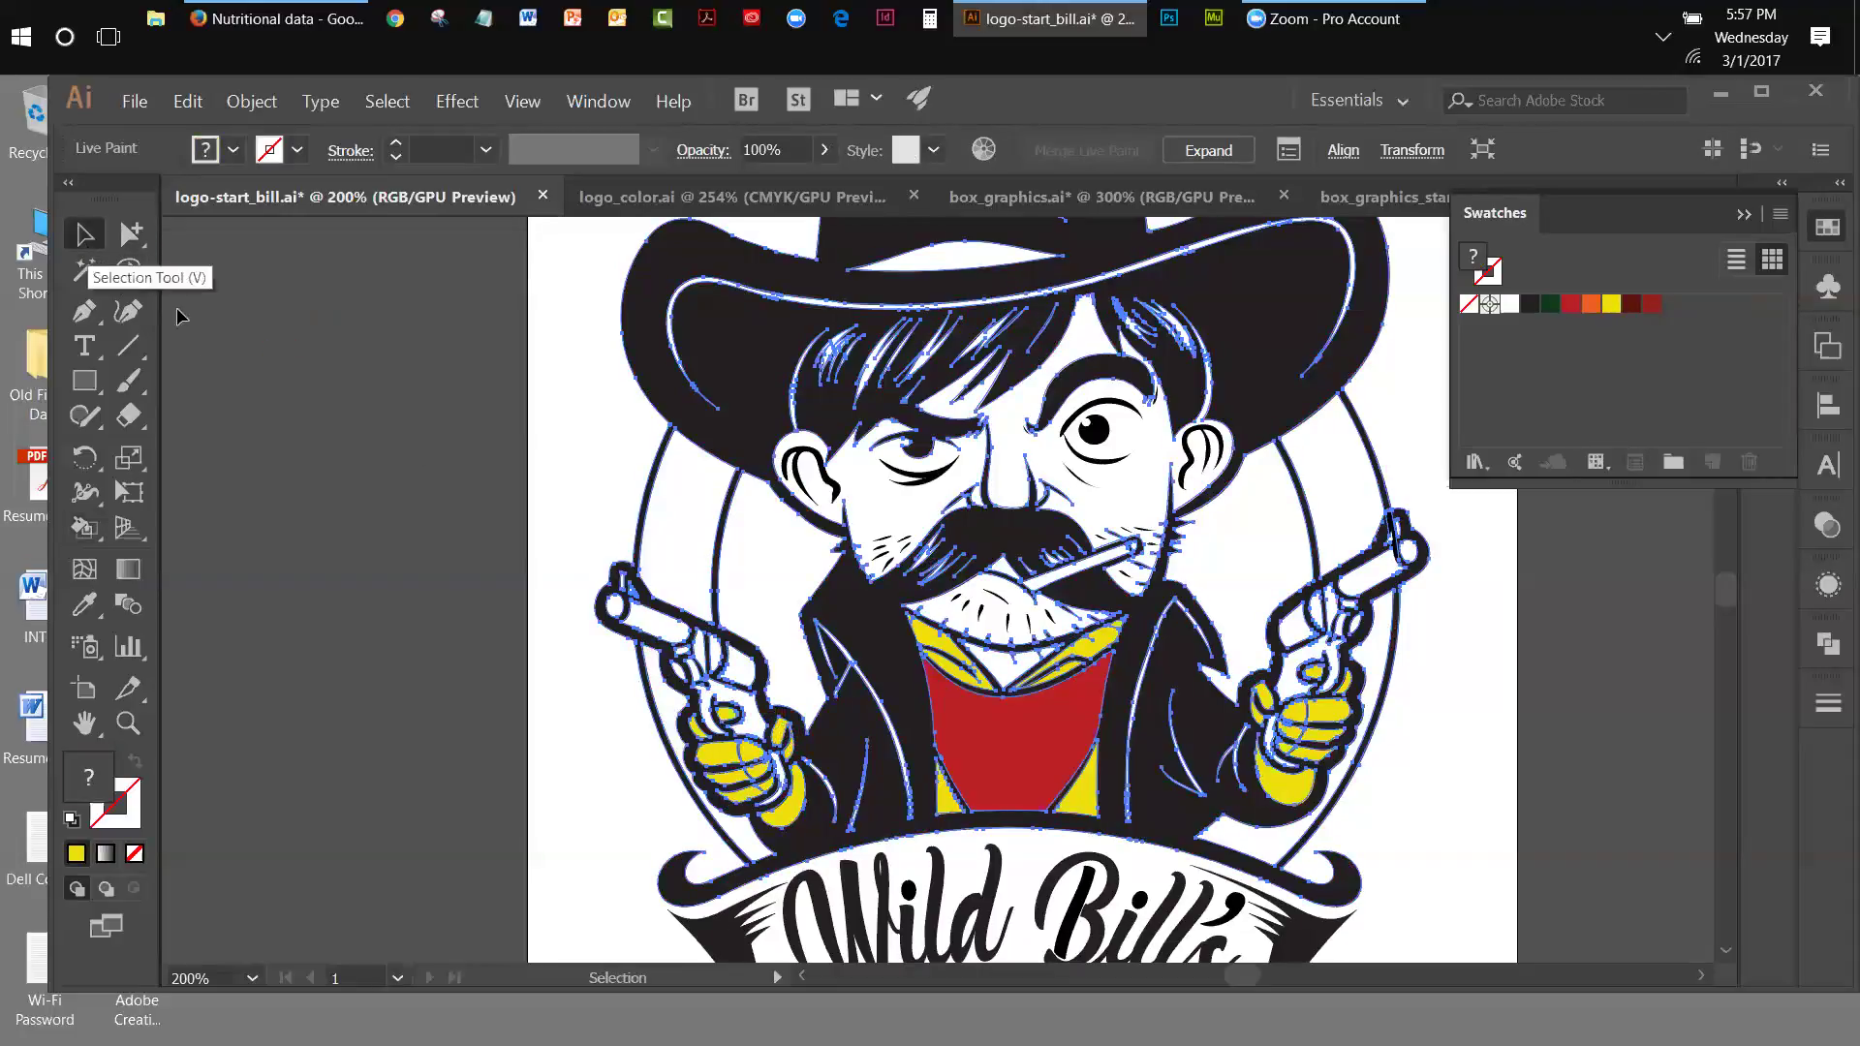
{"action": "left_click", "coordinate": [232, 400]}
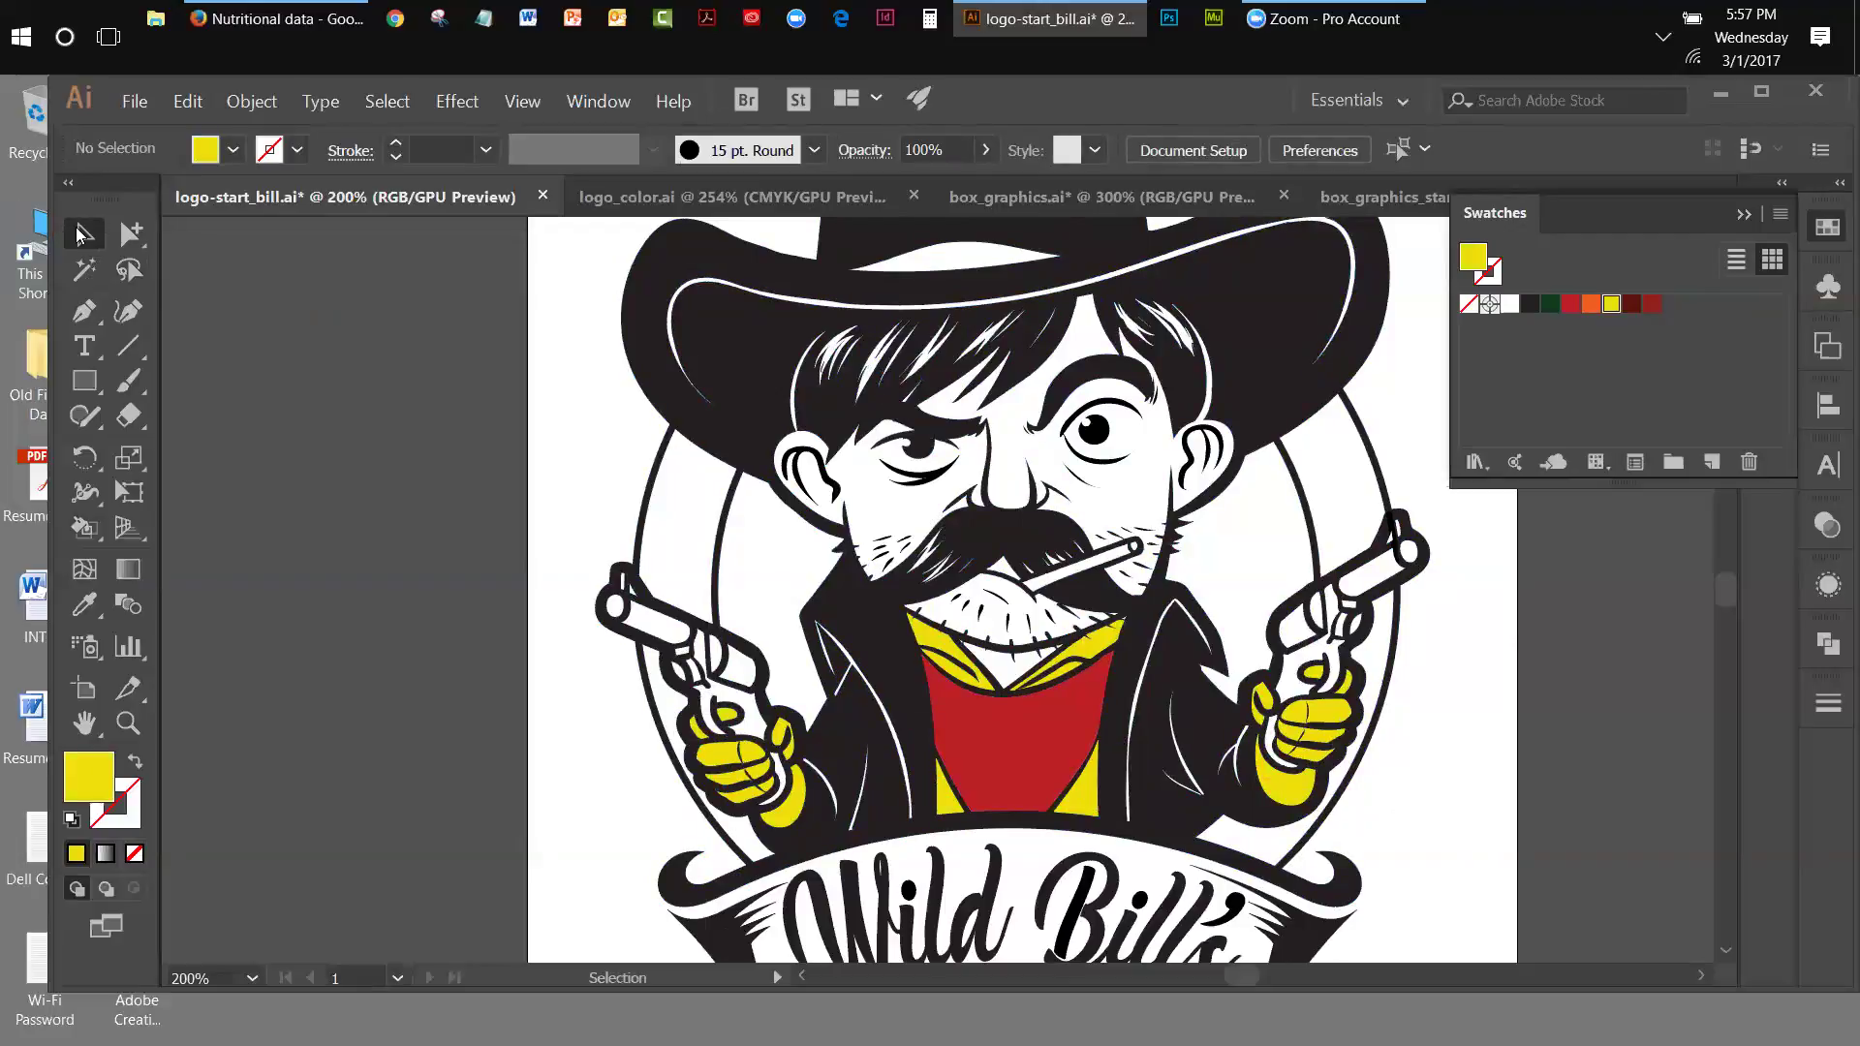
- Fill the inner background areas on both sides of the figure yellow with the Live Paint Bucket
{"action": "left_click", "coordinate": [767, 571]}
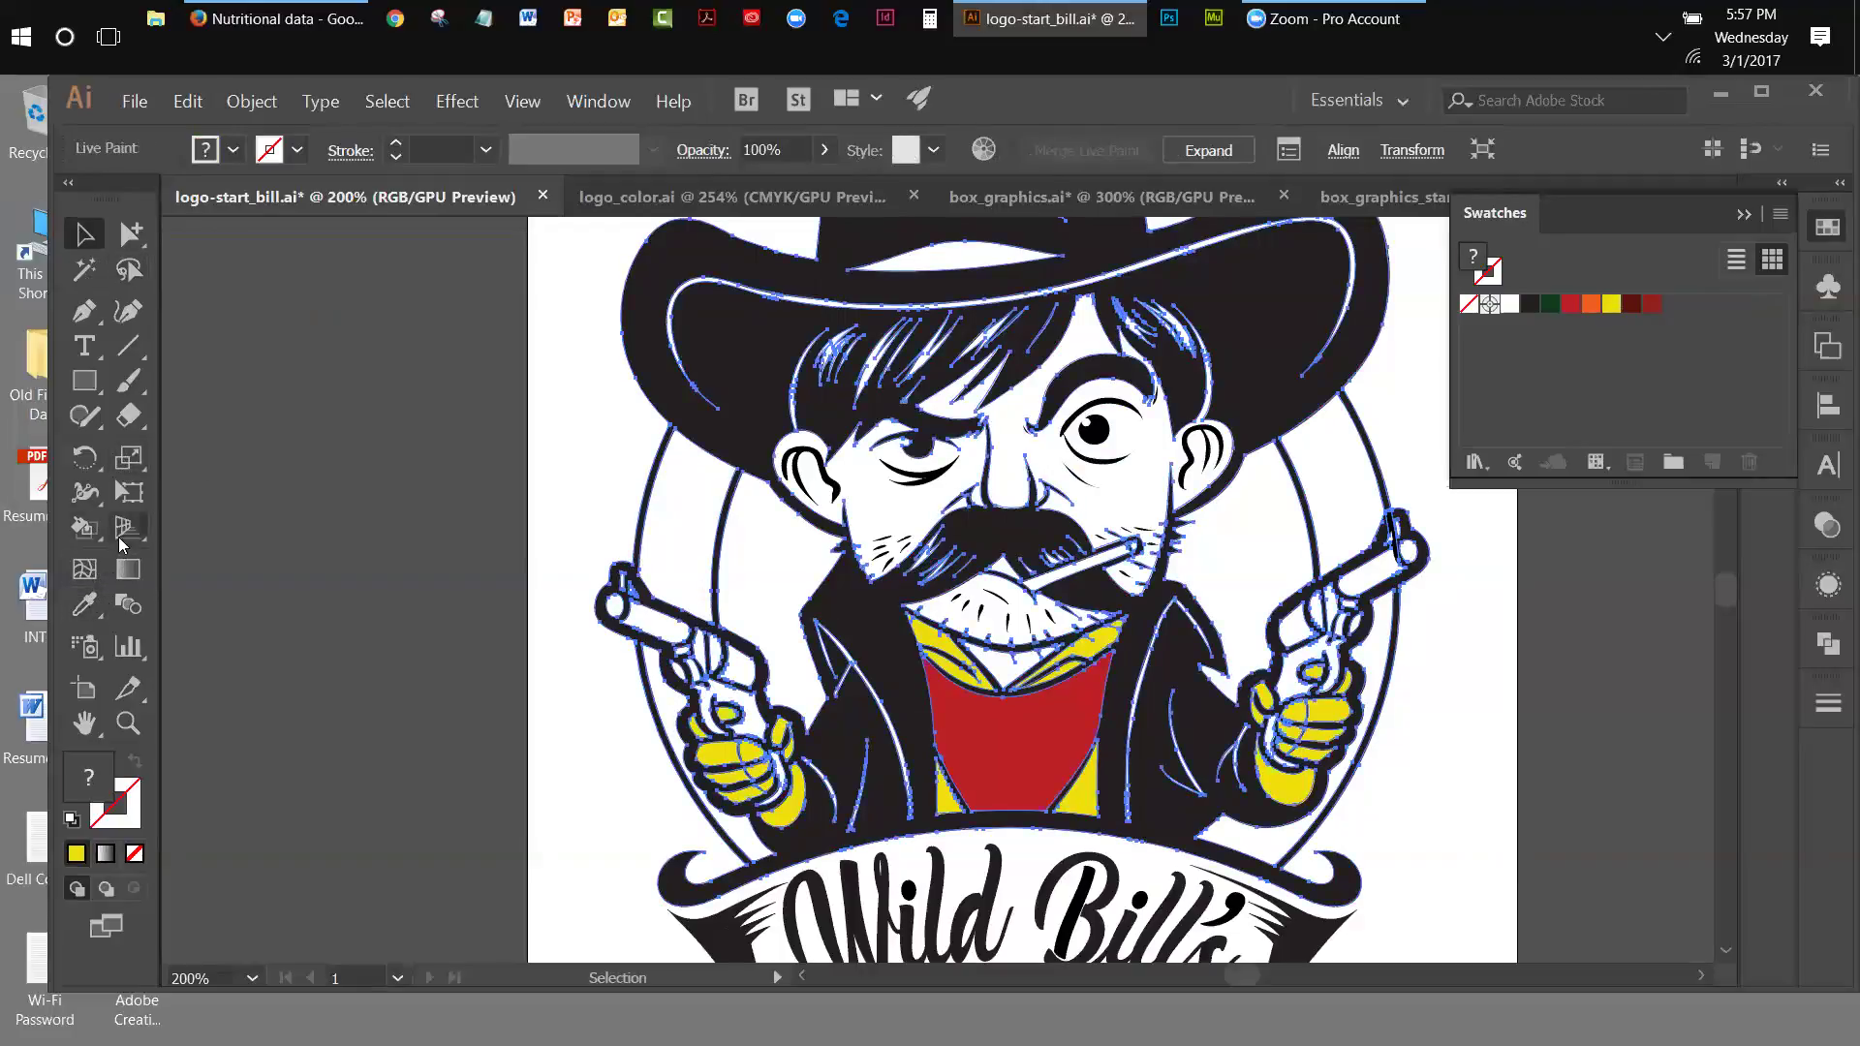
{"action": "left_click", "coordinate": [85, 528]}
{"action": "left_click", "coordinate": [736, 605]}
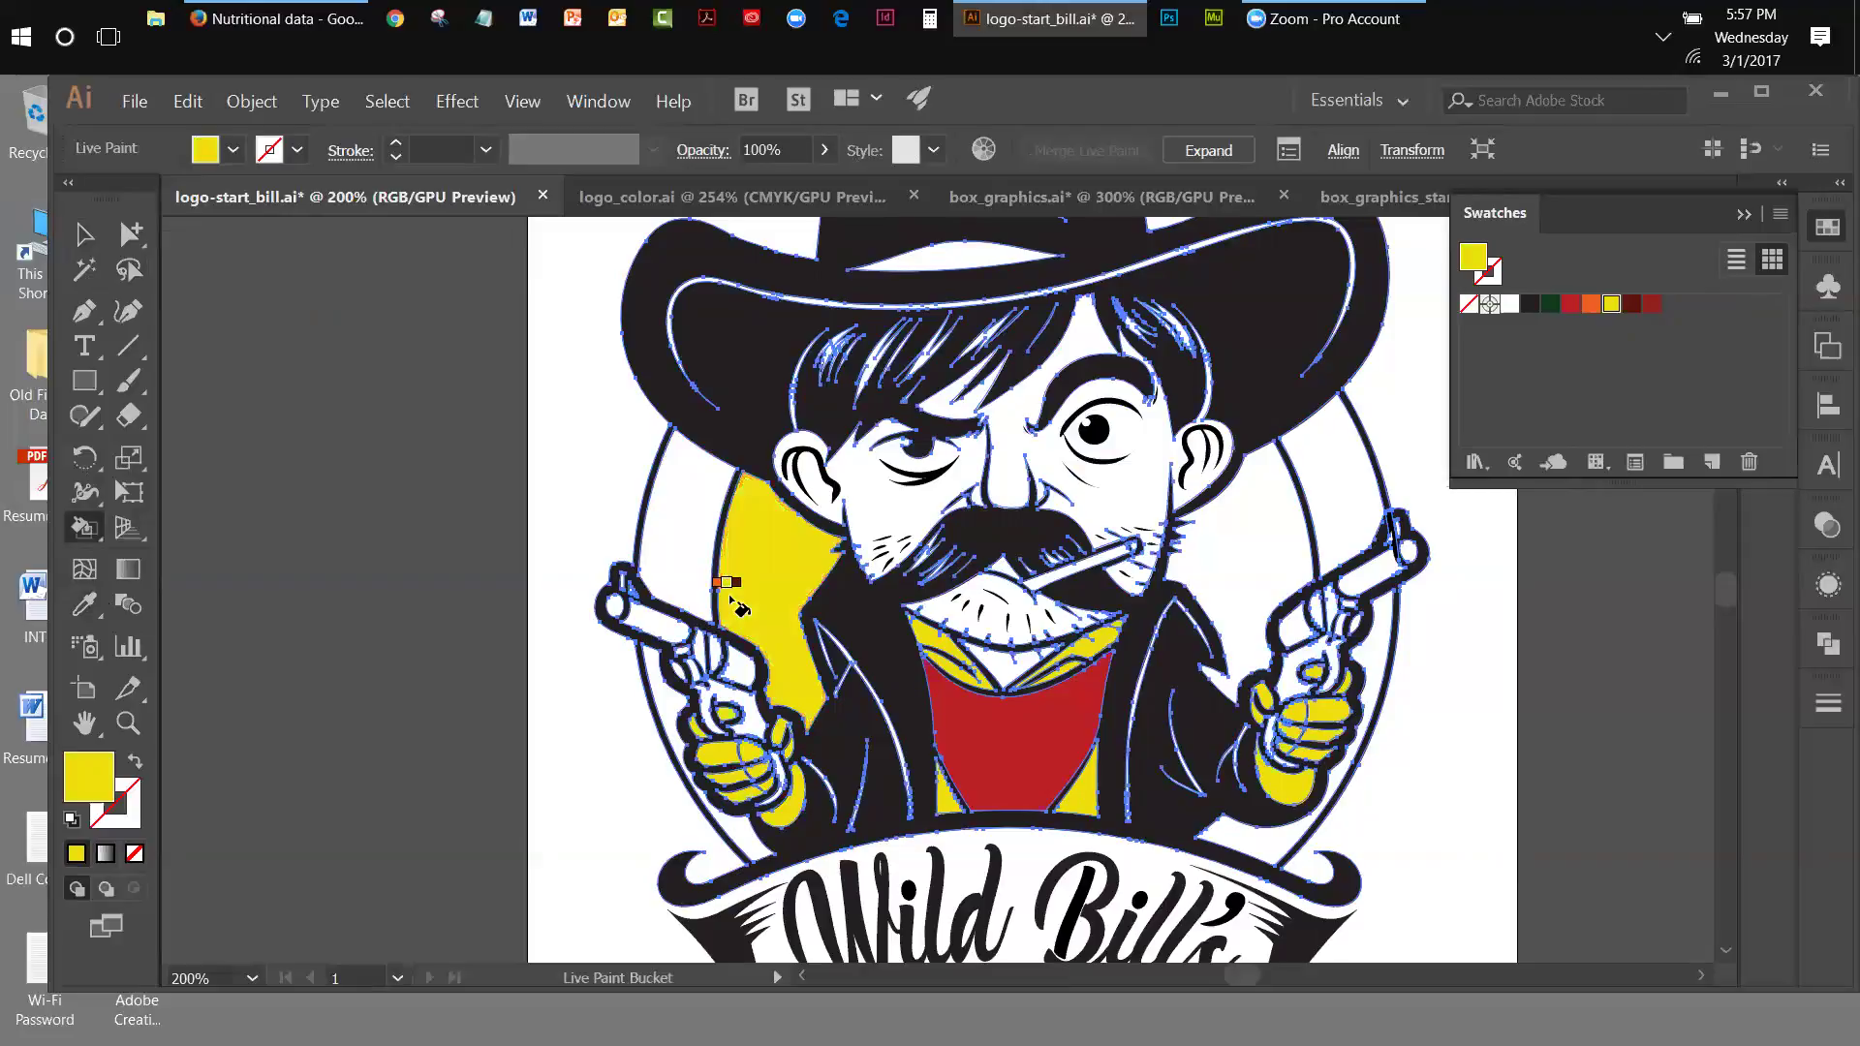
{"action": "left_click", "coordinate": [1213, 555]}
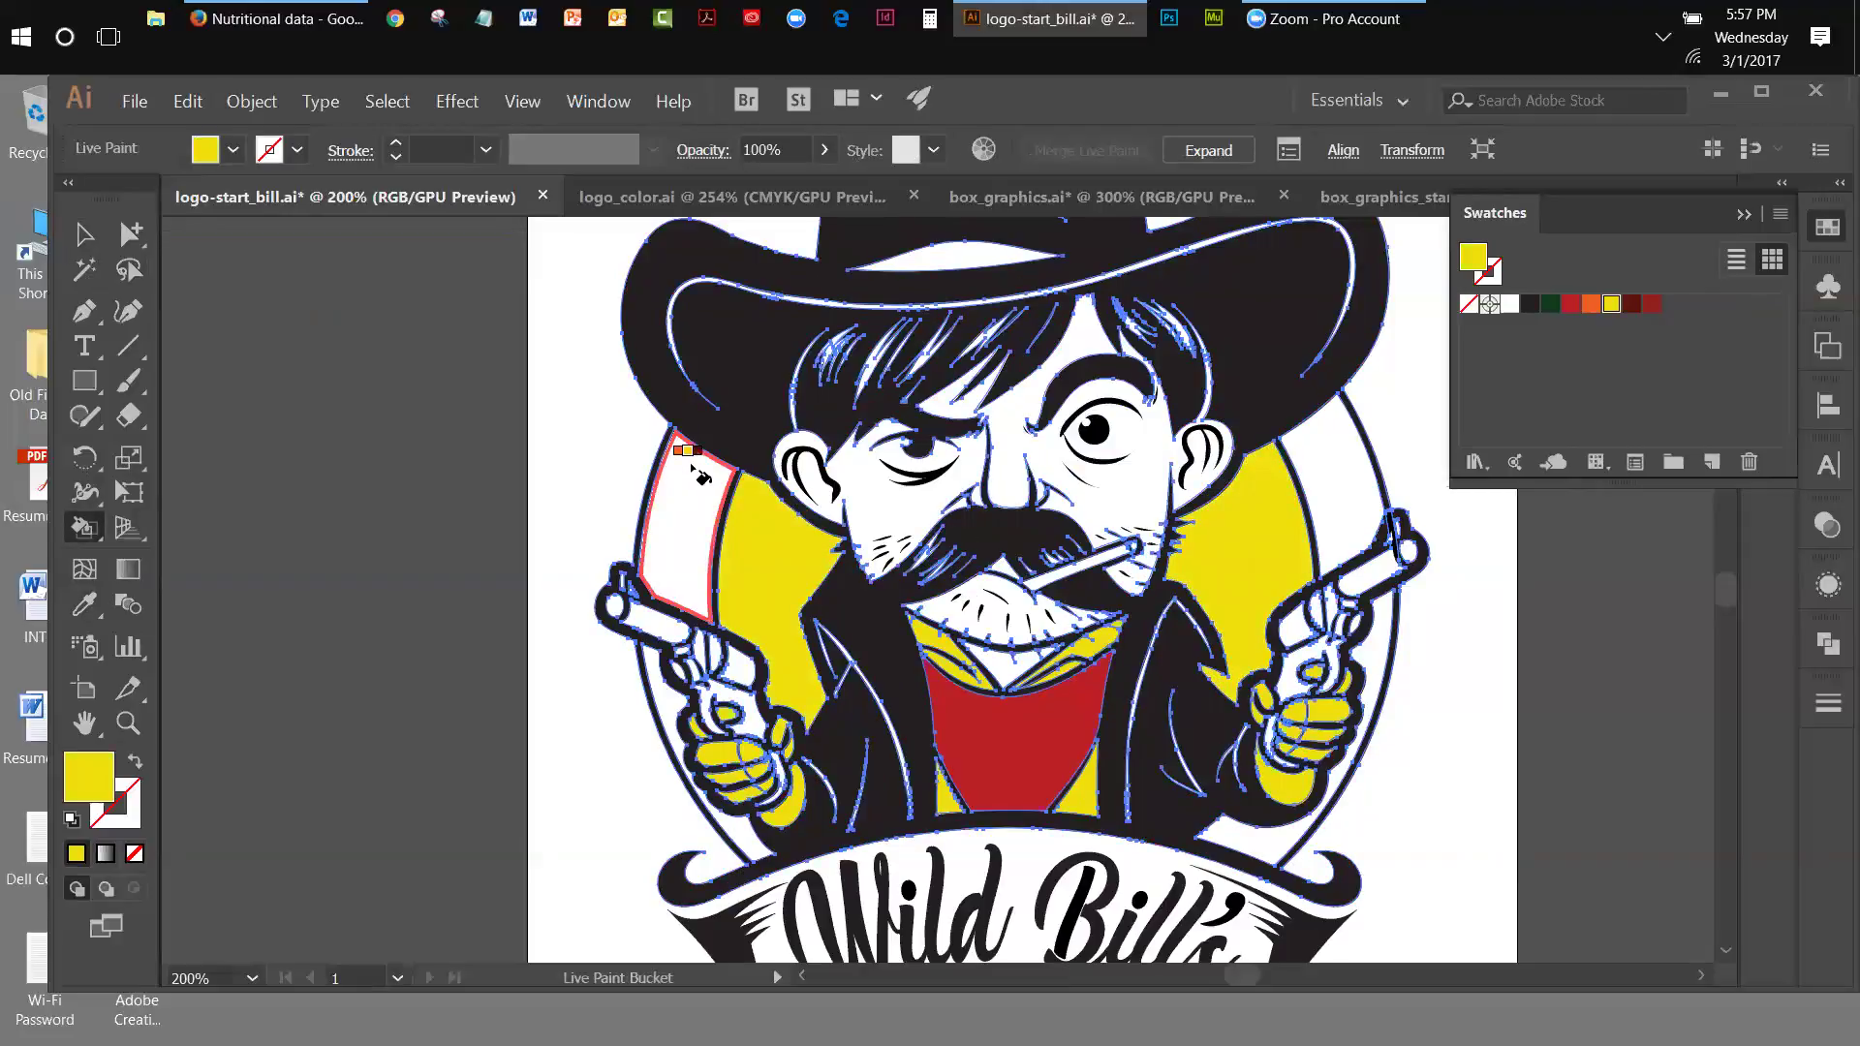
- Try the darkest red swatch on the upper ring section on the artwork's left, and undo the fill
{"action": "key", "text": "Right"}
{"action": "key", "text": "Right"}
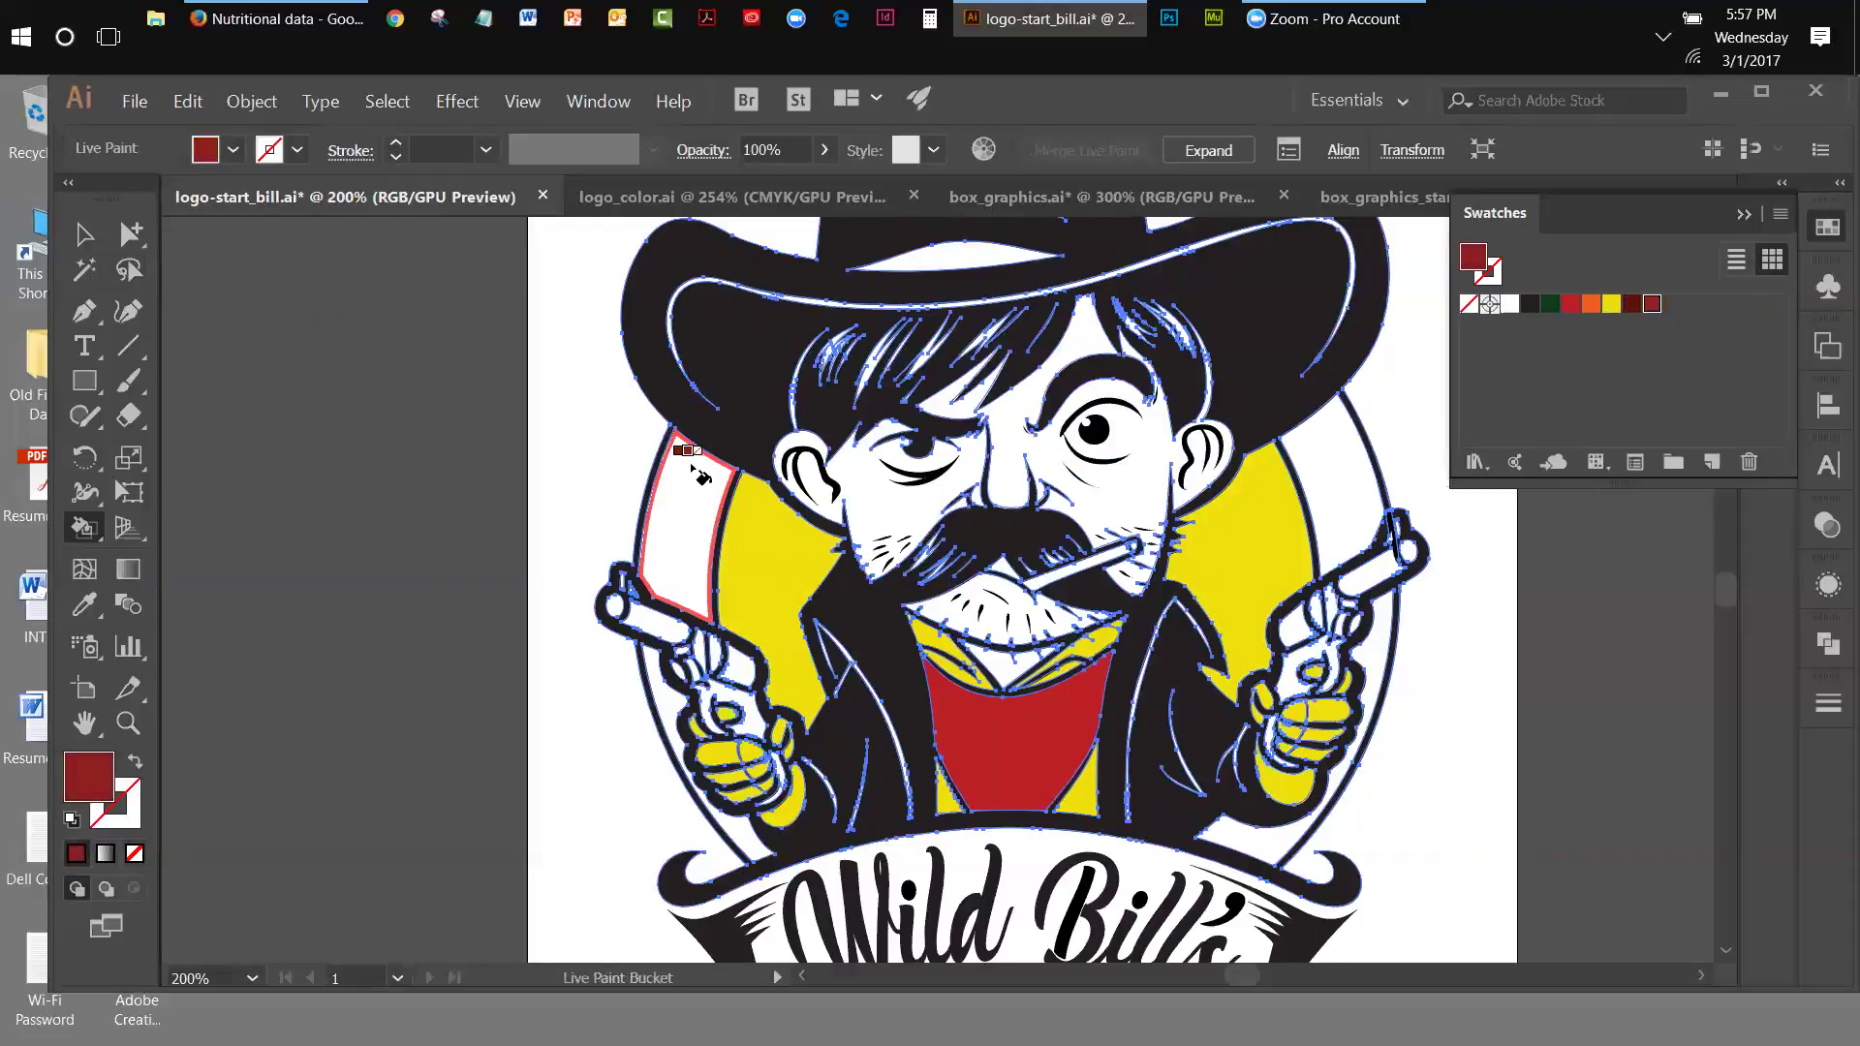
{"action": "key", "text": "Right"}
{"action": "key", "text": "Right"}
{"action": "key", "text": "Right"}
{"action": "key", "text": "Right"}
{"action": "key", "text": "Right"}
{"action": "key", "text": "Right"}
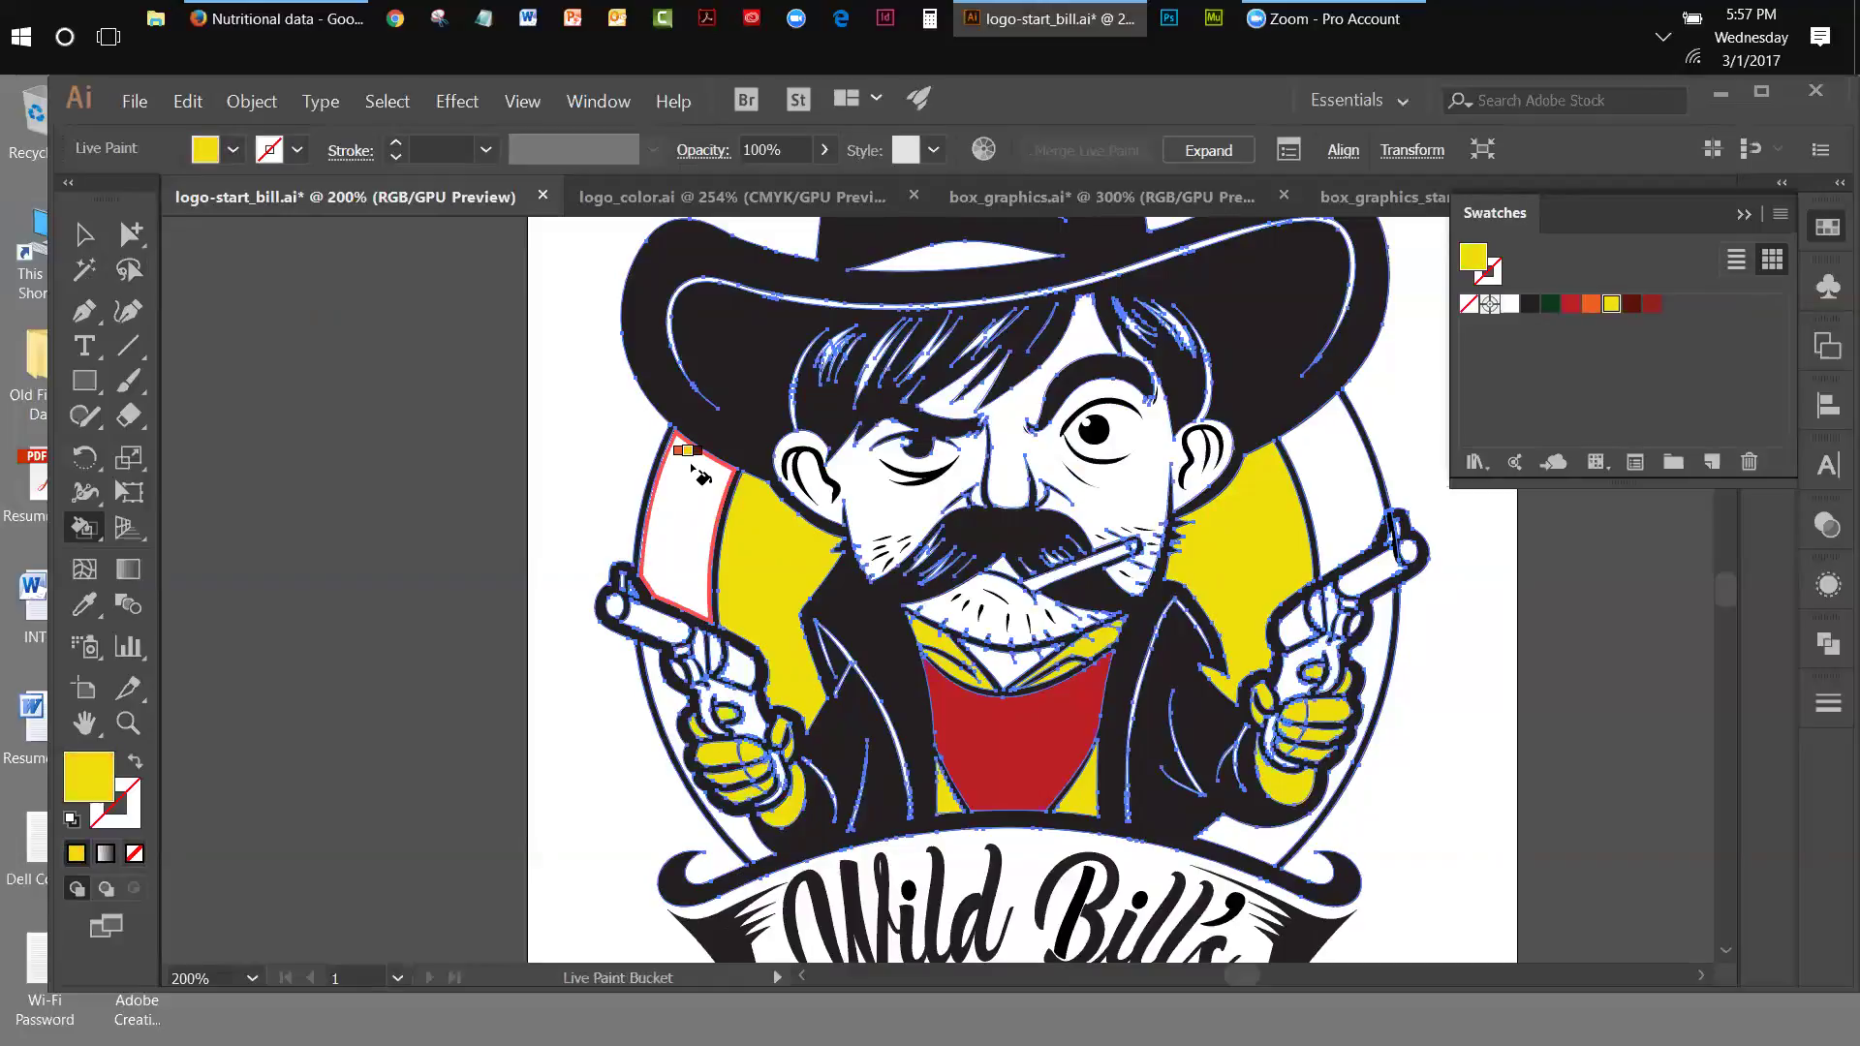
{"action": "key", "text": "Left"}
{"action": "key", "text": "Right"}
{"action": "key", "text": "Right"}
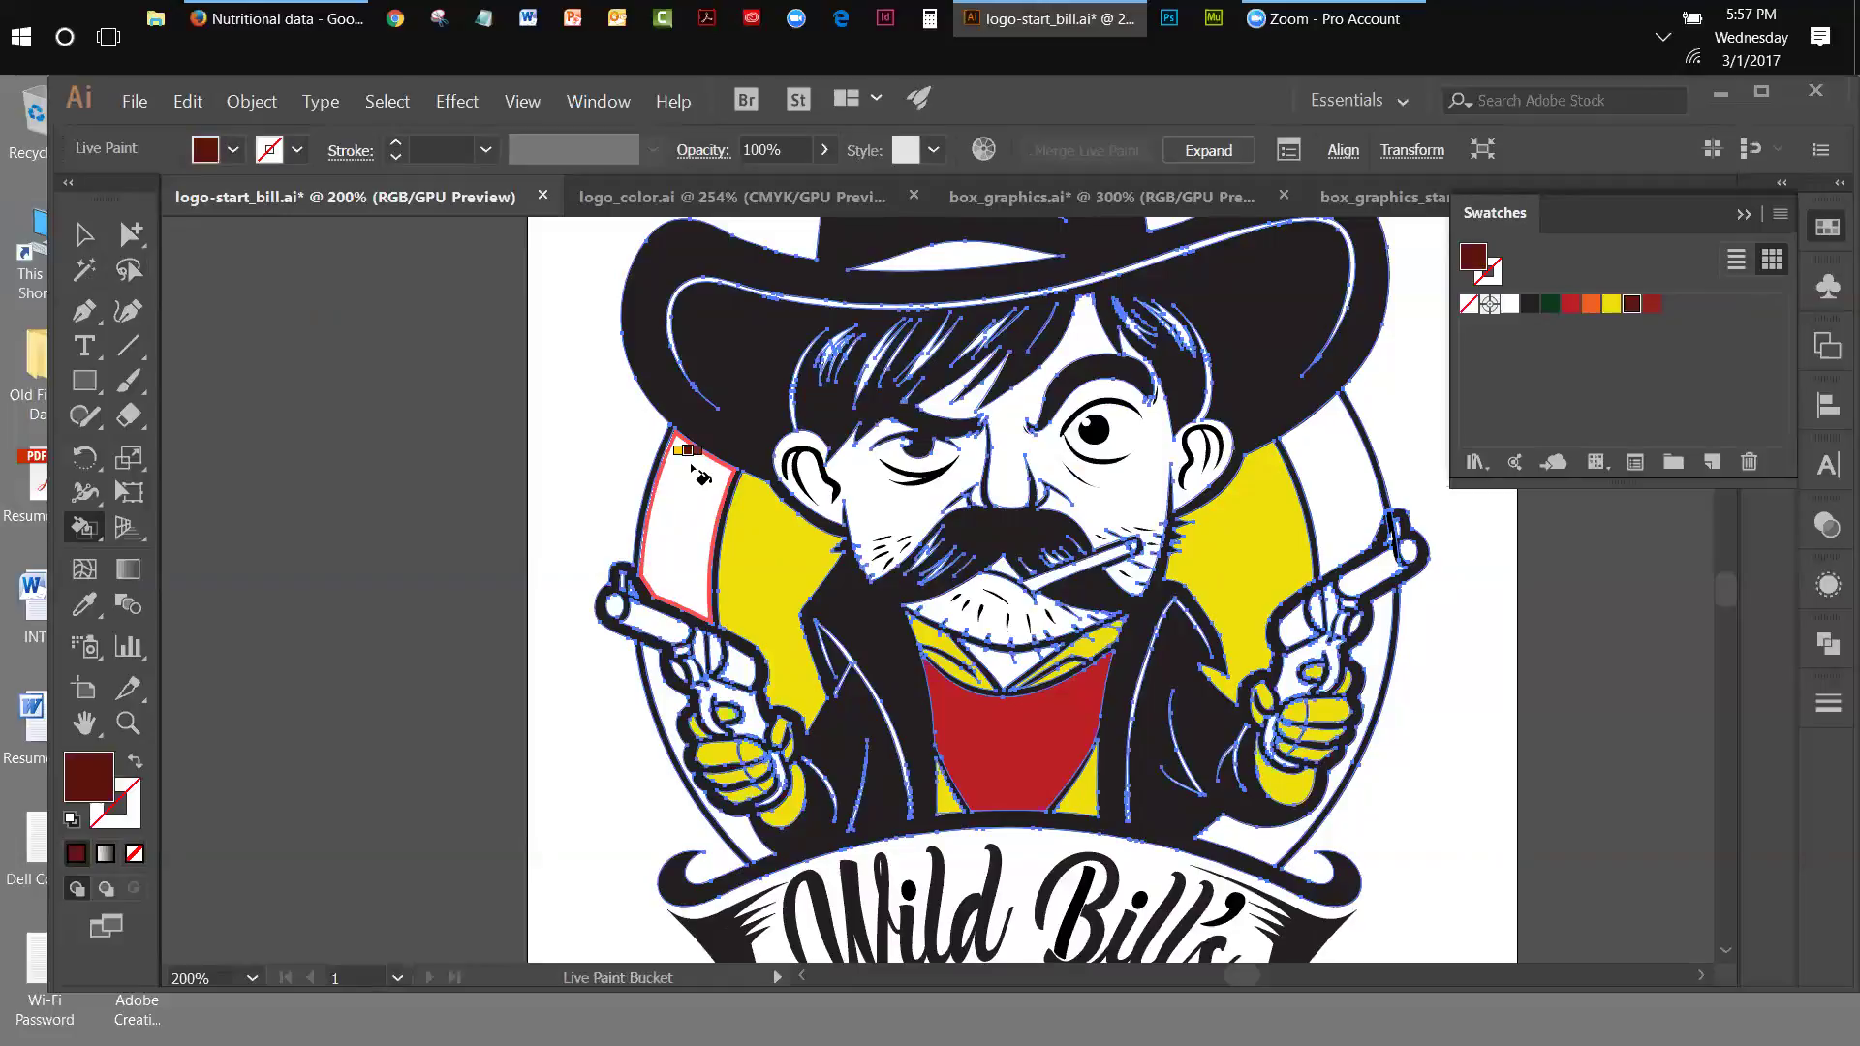
{"action": "left_click", "coordinate": [693, 469]}
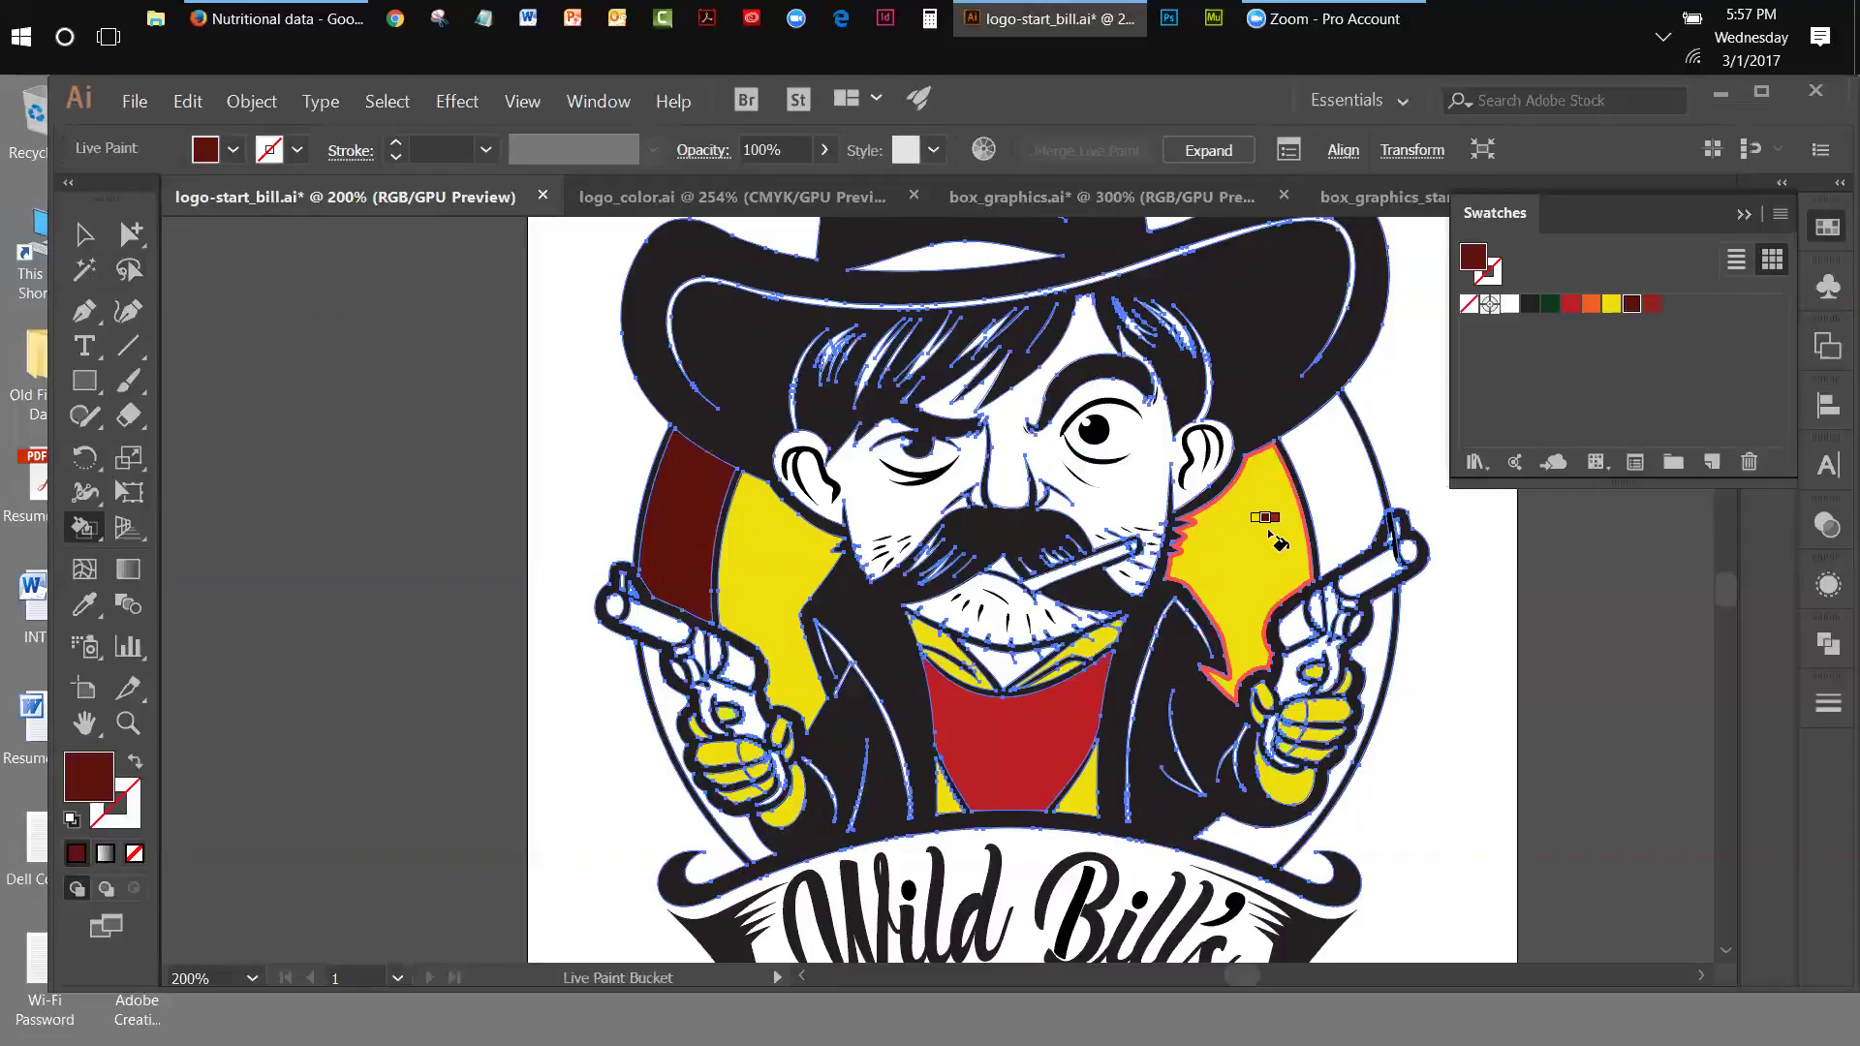
{"action": "key", "text": "ctrl+z"}
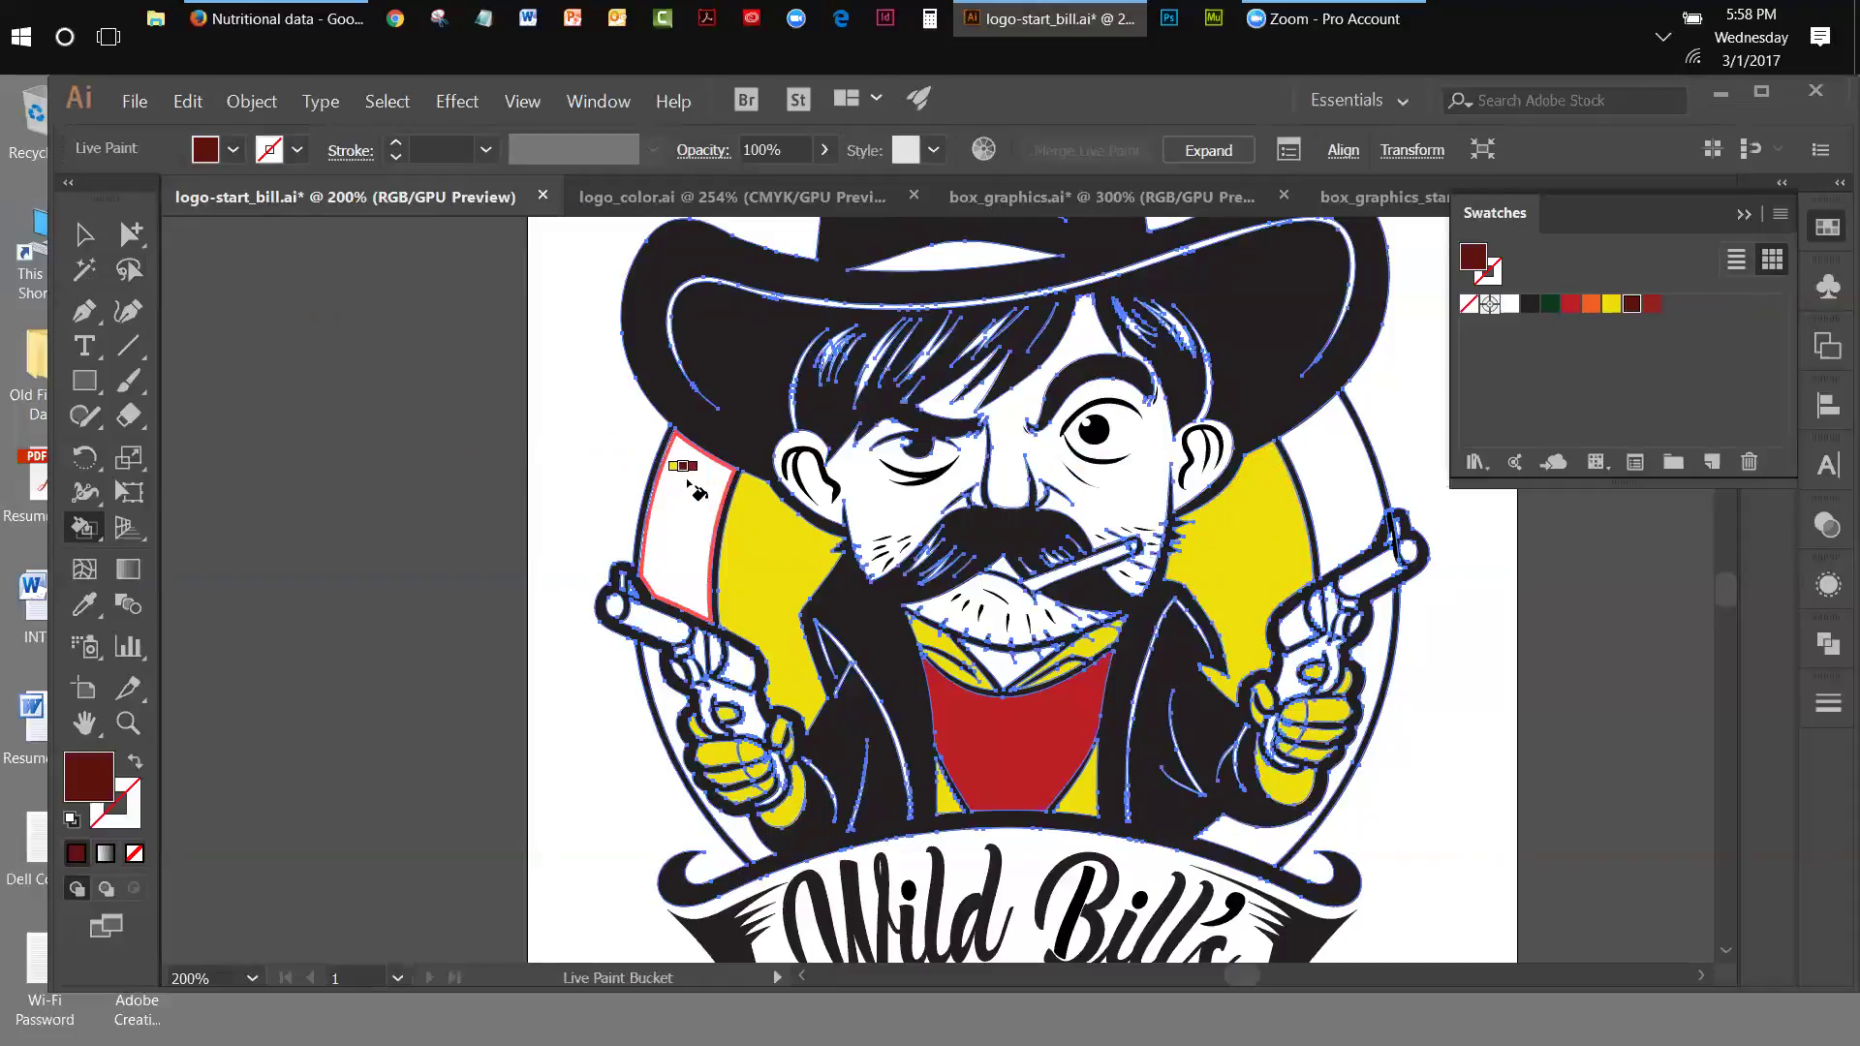
- Fill the outer ring sections on the artwork's left with the same bright red swatch as the bandana
{"action": "key", "text": "Left"}
{"action": "key", "text": "Left"}
{"action": "key", "text": "Left"}
{"action": "key", "text": "Left"}
{"action": "key", "text": "Left"}
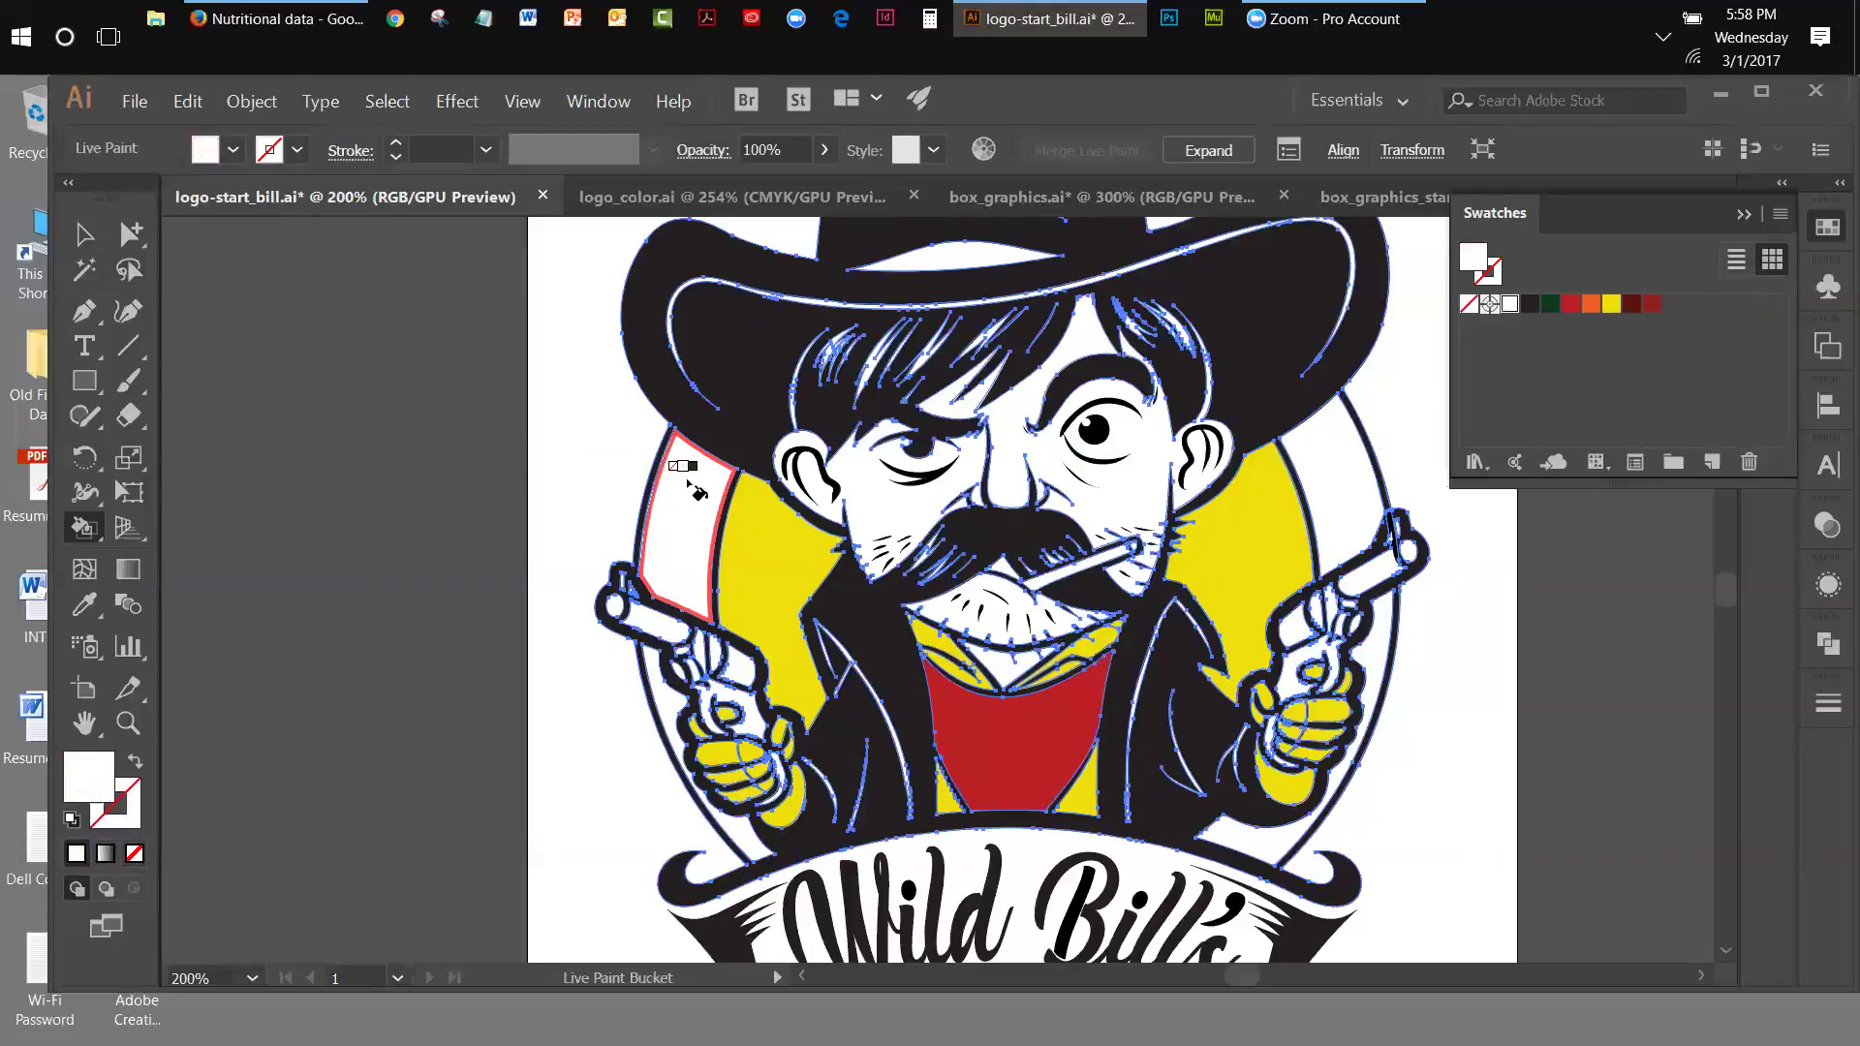
{"action": "key", "text": "Right"}
{"action": "key", "text": "Right"}
{"action": "key", "text": "Right"}
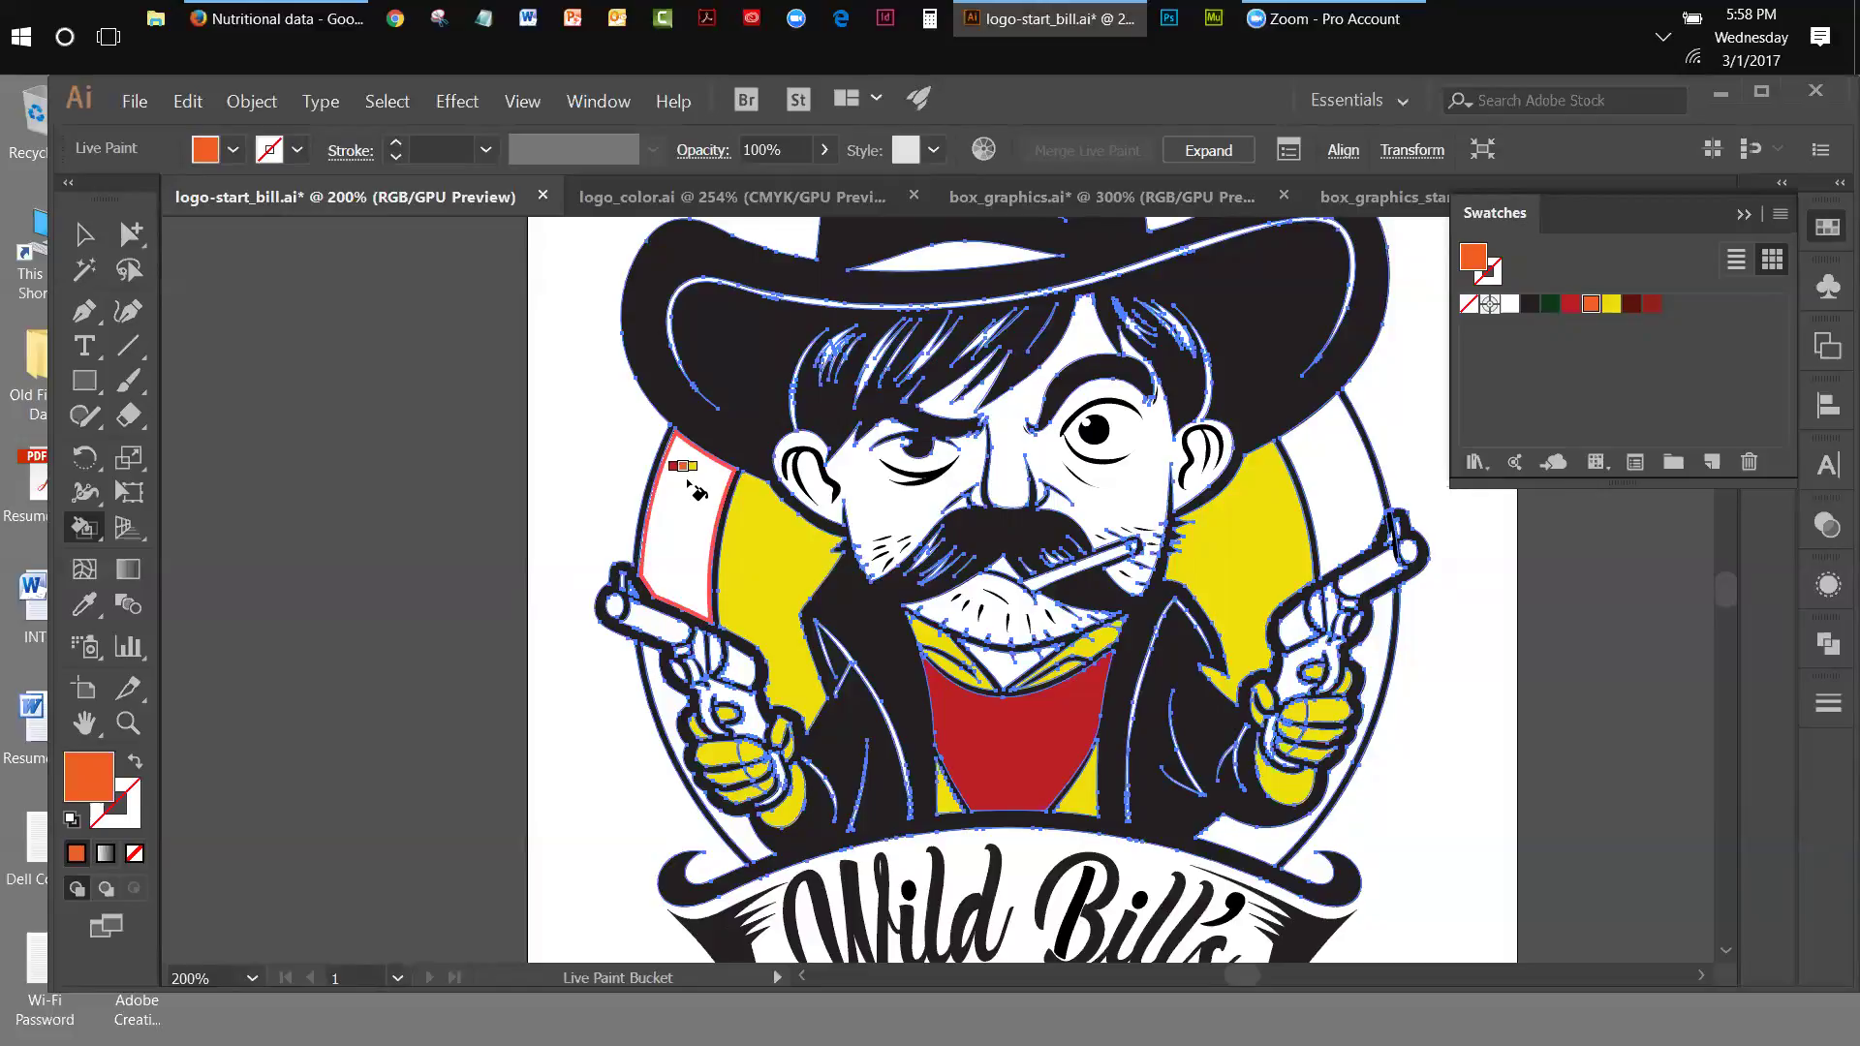
{"action": "key", "text": "Right"}
{"action": "key", "text": "Left"}
{"action": "key", "text": "Left"}
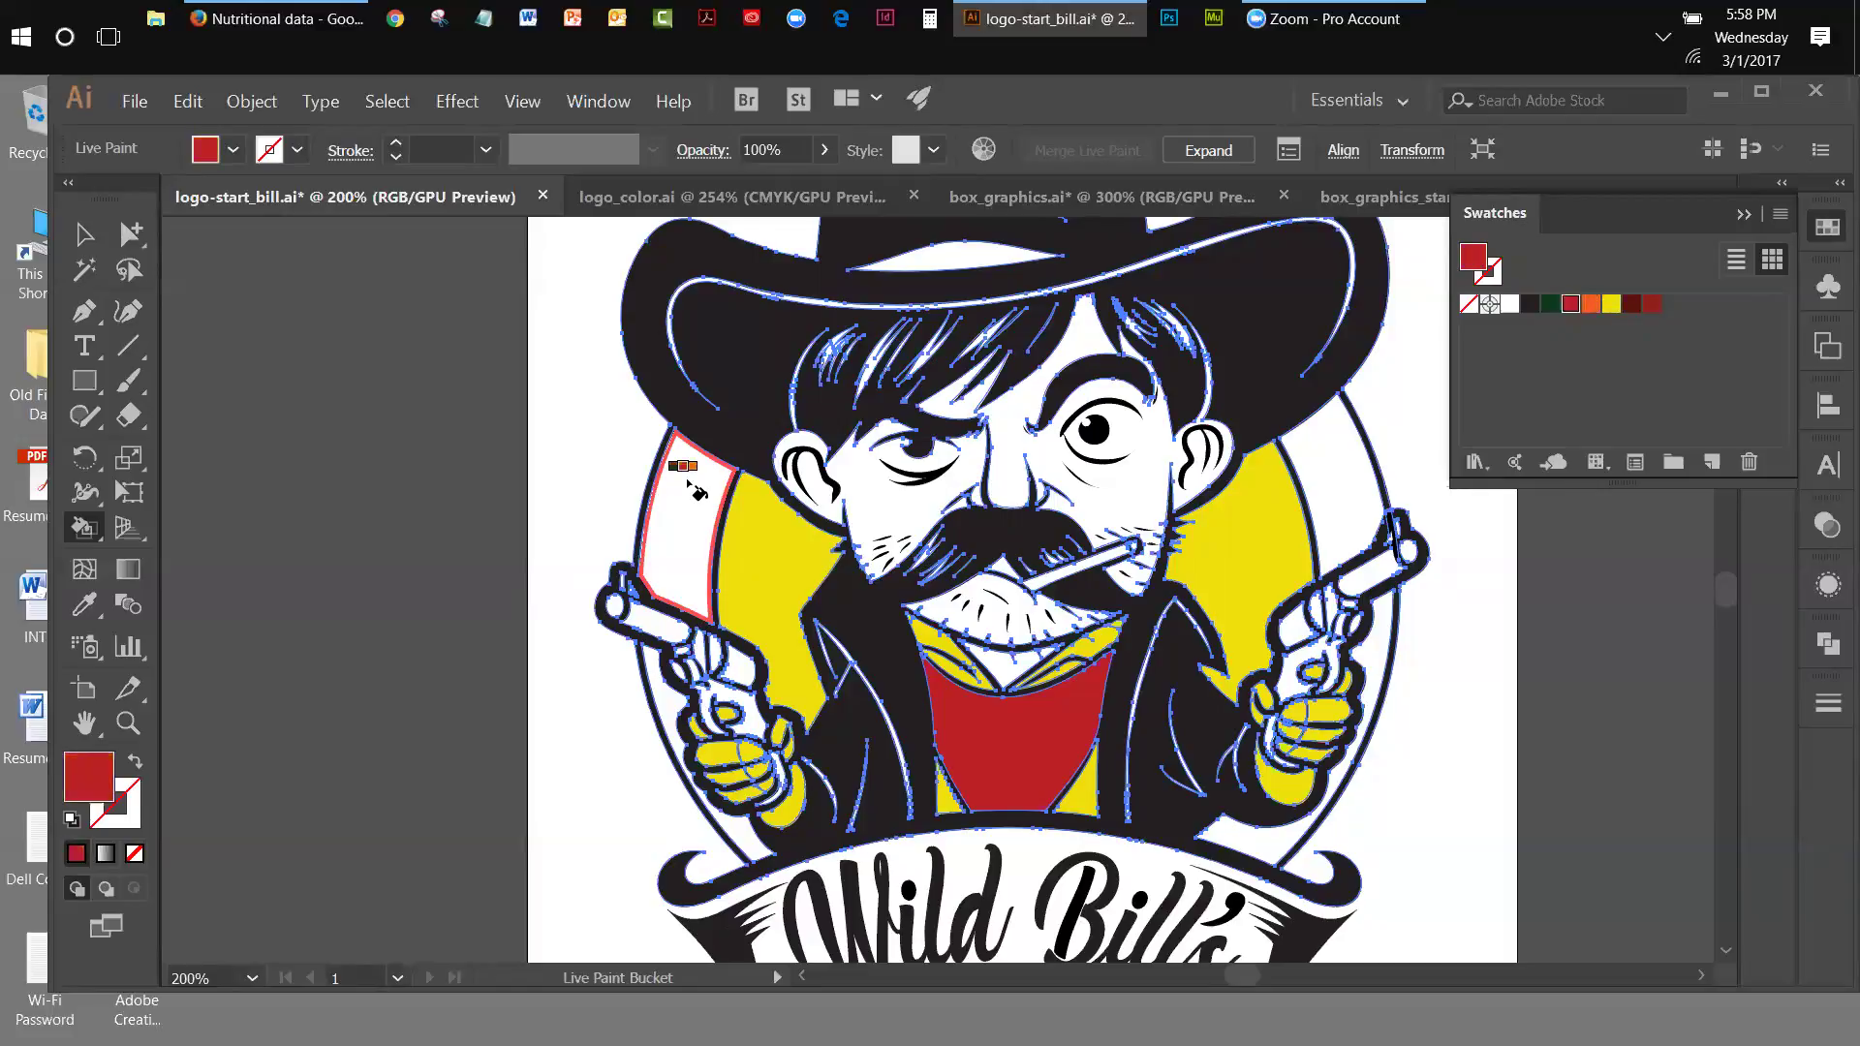
{"action": "left_click", "coordinate": [689, 483]}
{"action": "left_click", "coordinate": [648, 678]}
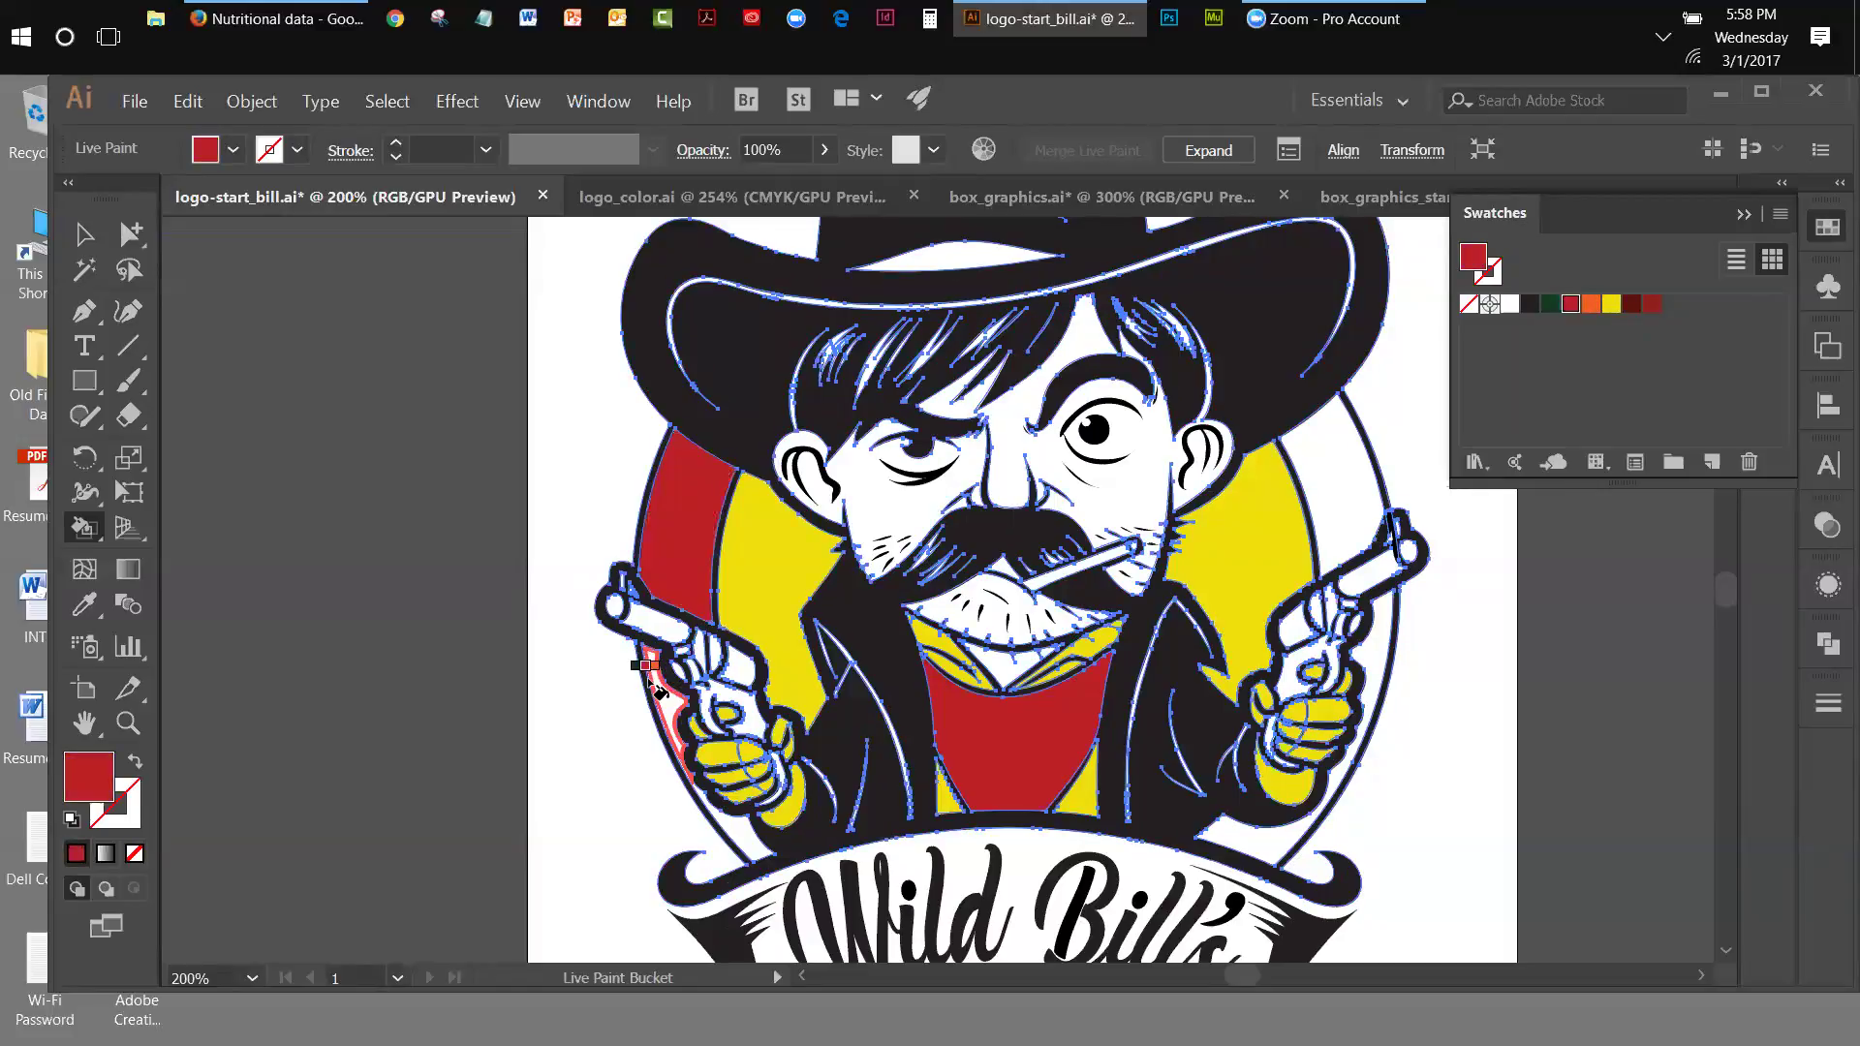
{"action": "left_click", "coordinate": [726, 818]}
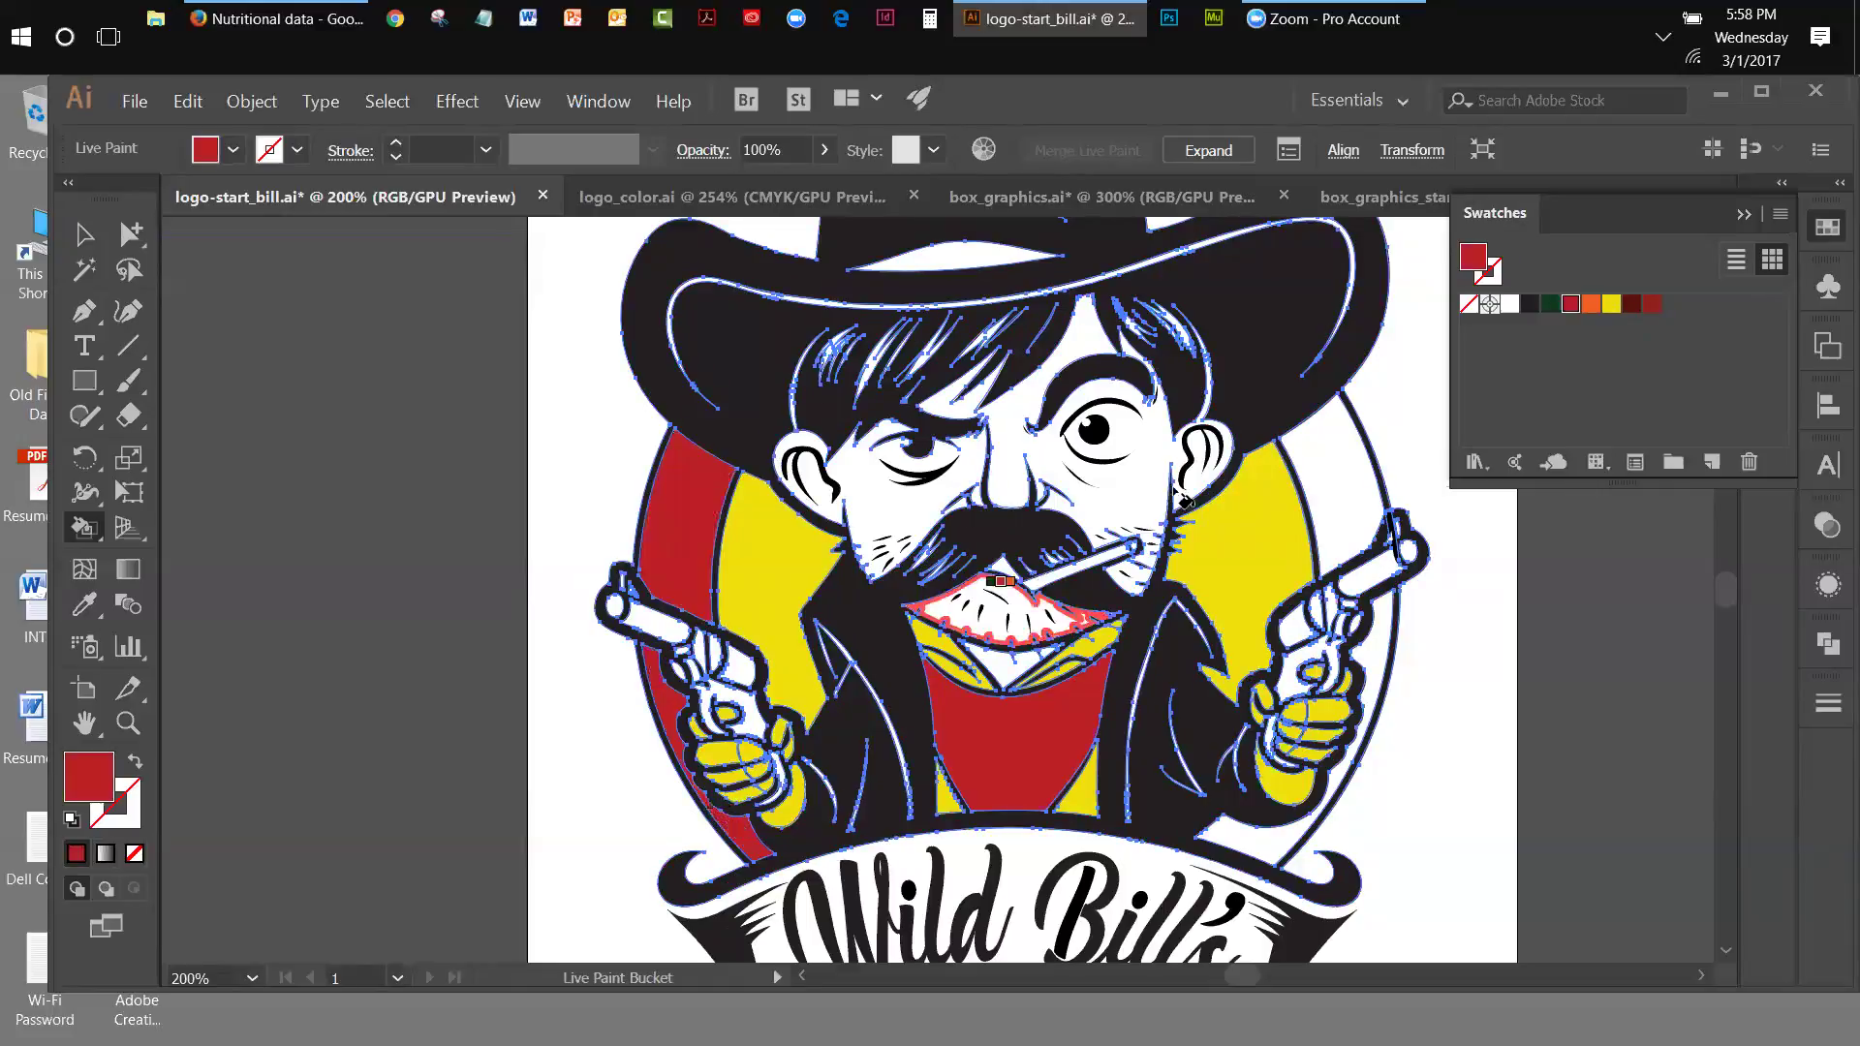
- Fill the upper and lower outer ring sections on the artwork's right bright red, undoing any stray fill, and deselect
{"action": "left_click", "coordinate": [1319, 482]}
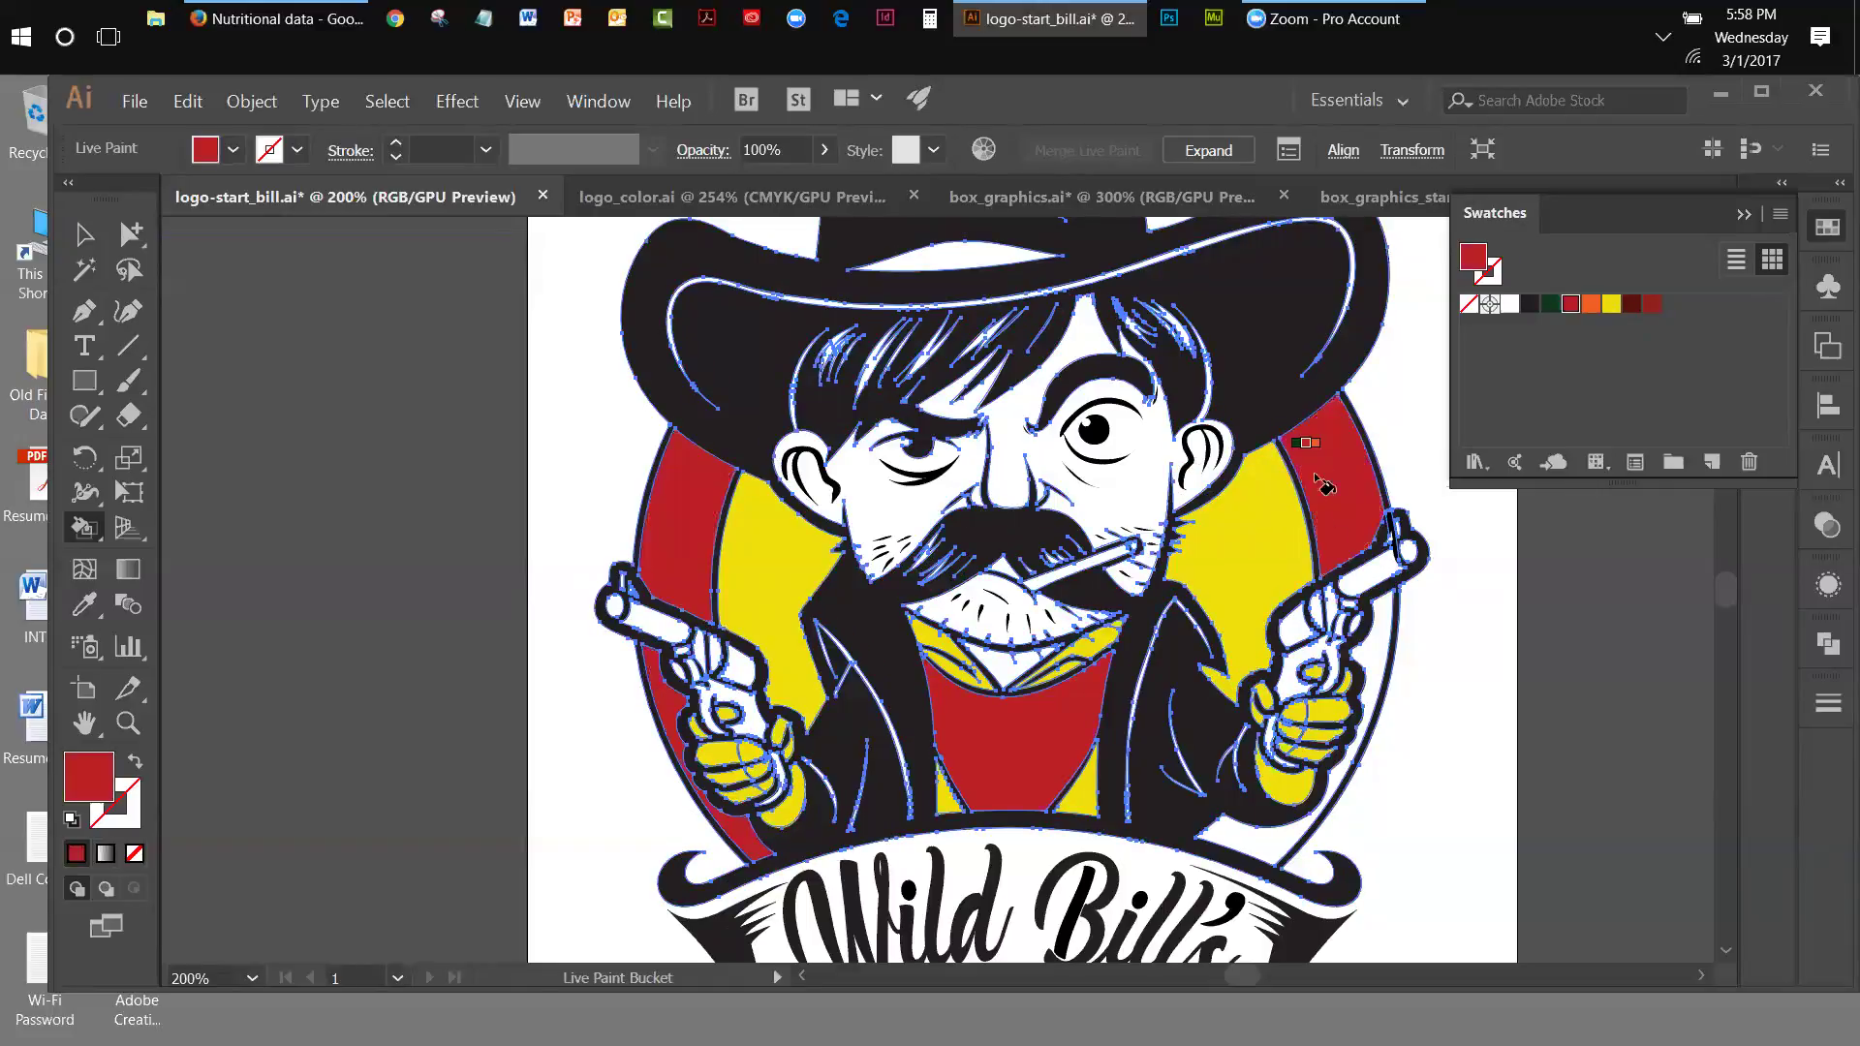
{"action": "left_click", "coordinate": [1359, 636]}
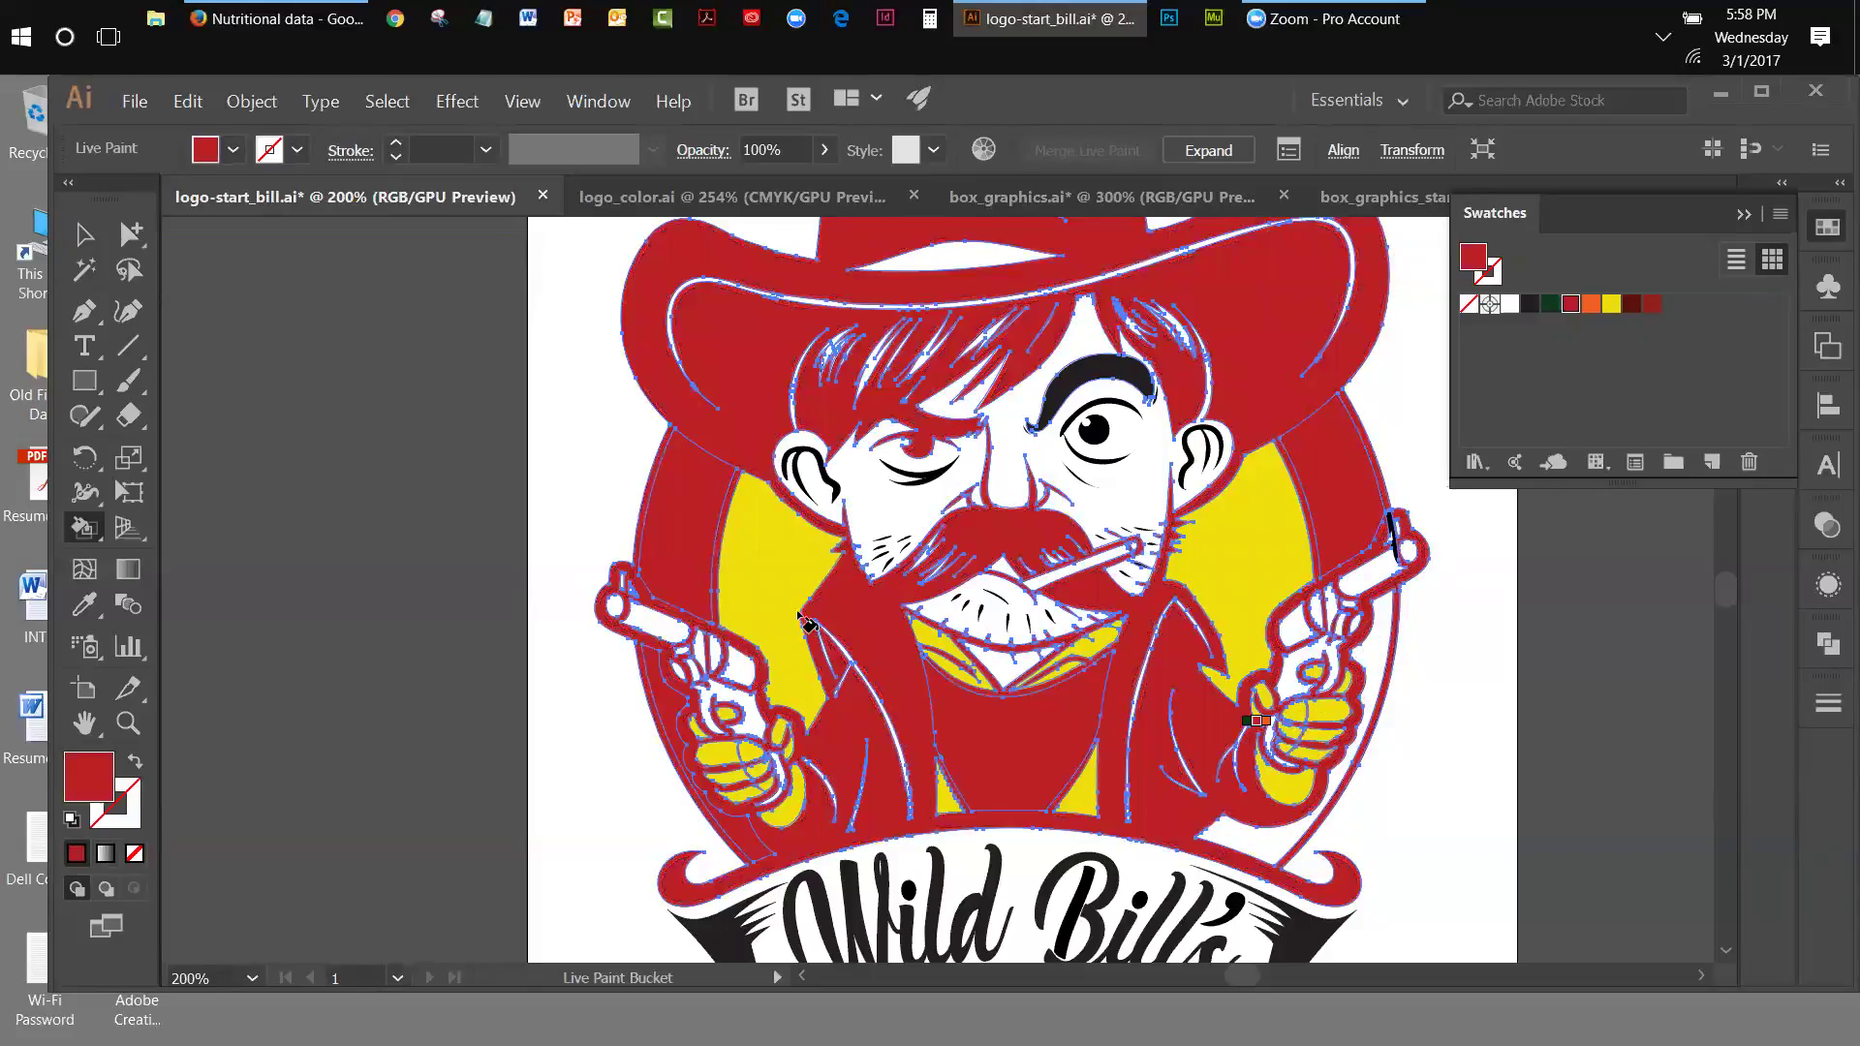
{"action": "key", "text": "ctrl+z"}
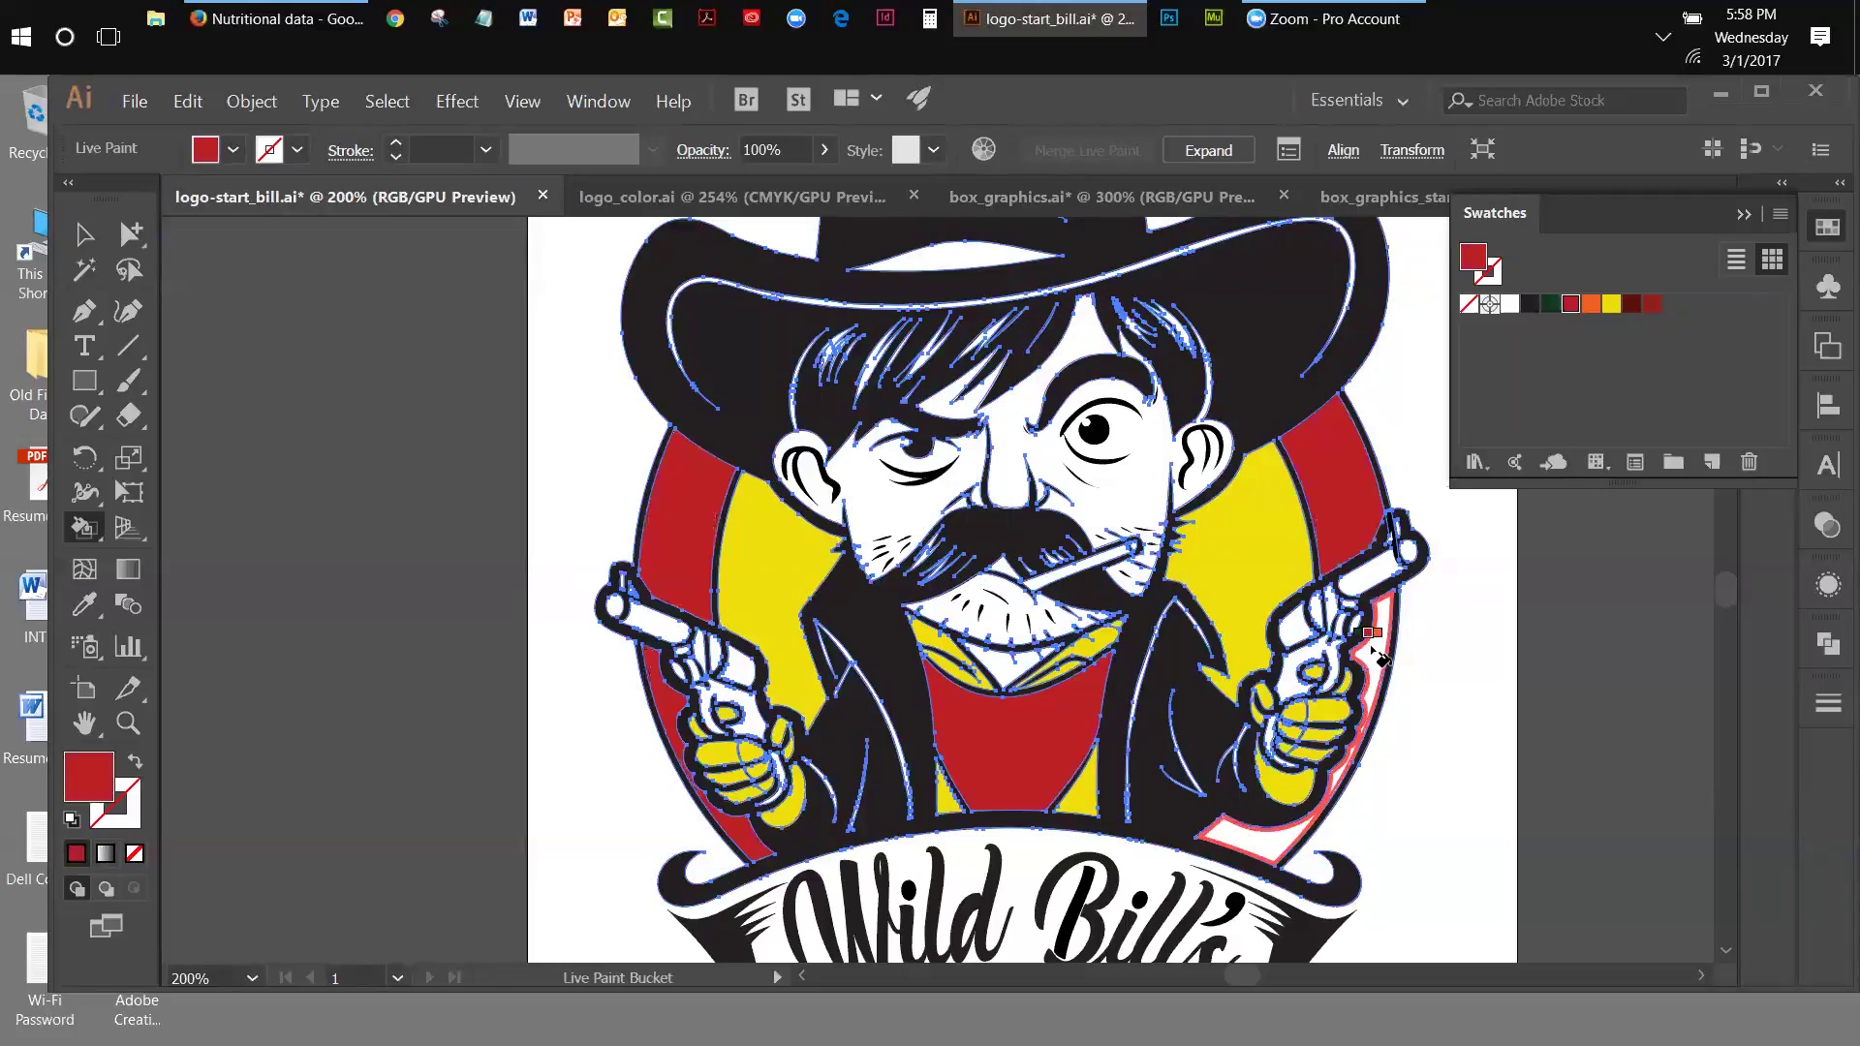
{"action": "left_click", "coordinate": [84, 234]}
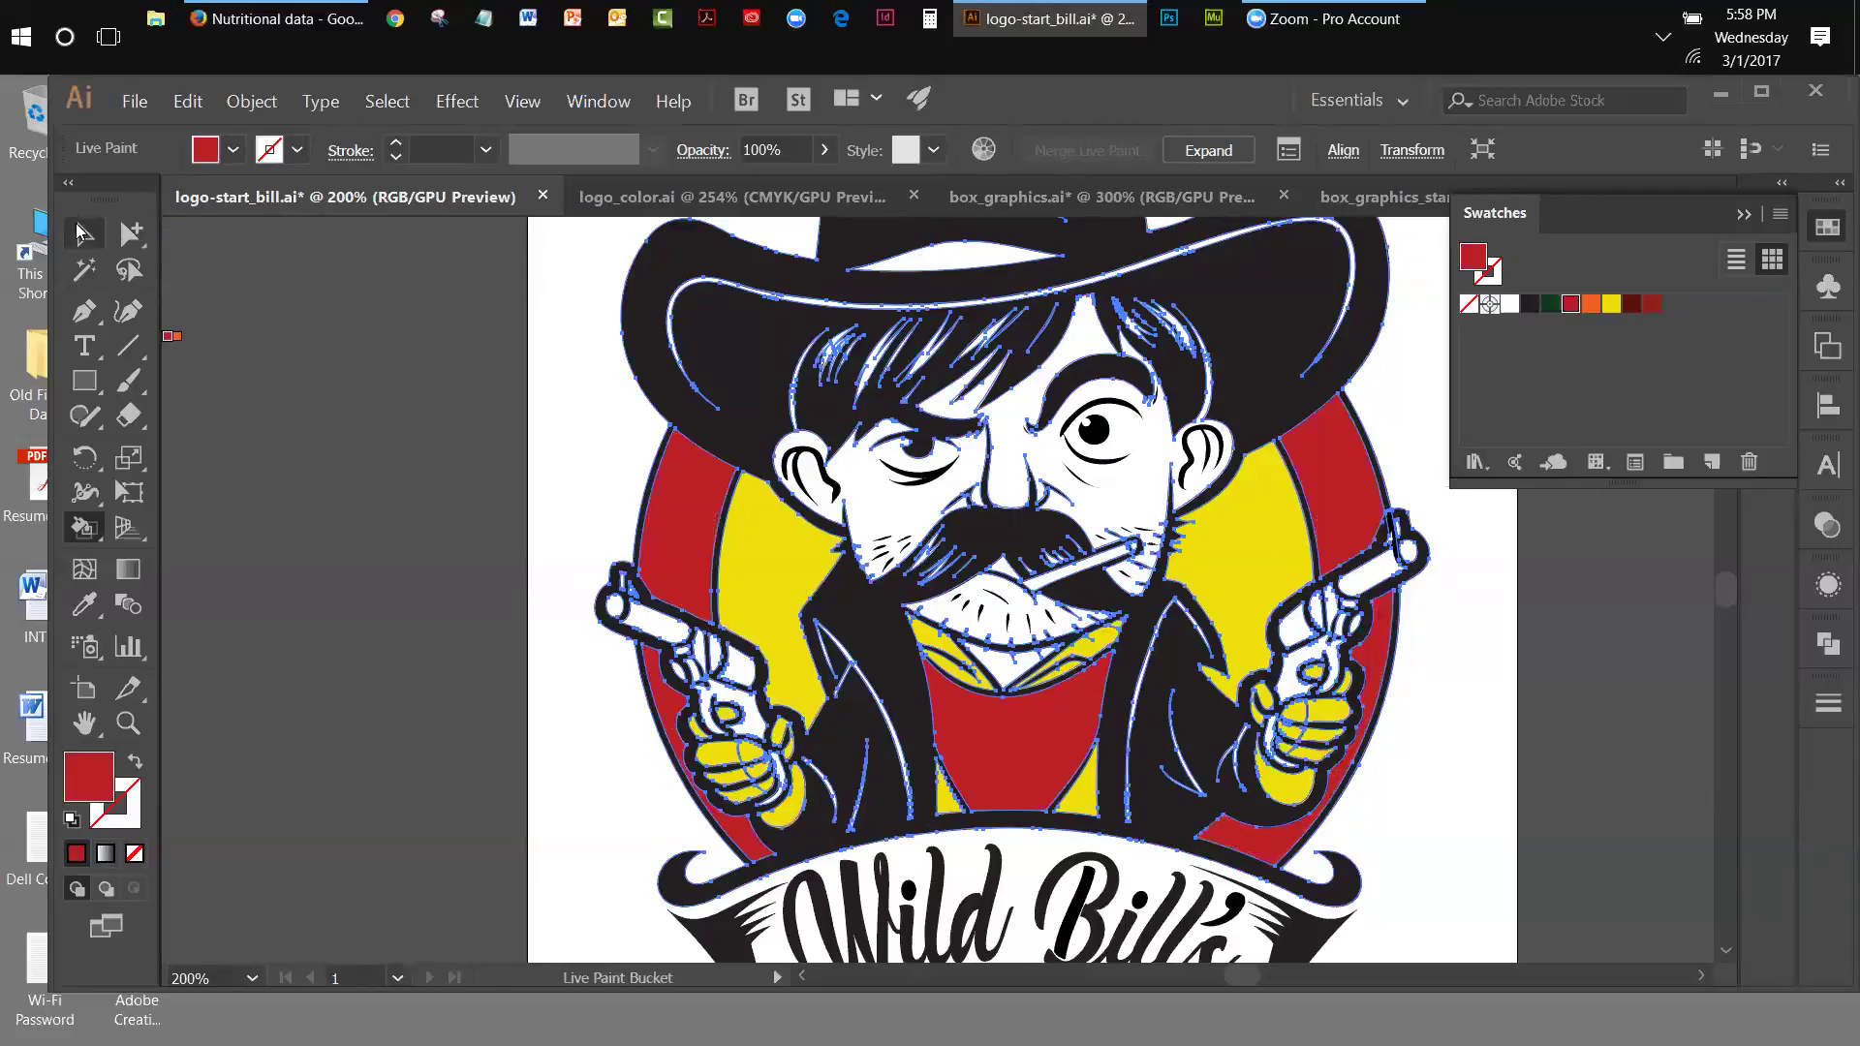
{"action": "left_click", "coordinate": [170, 291]}
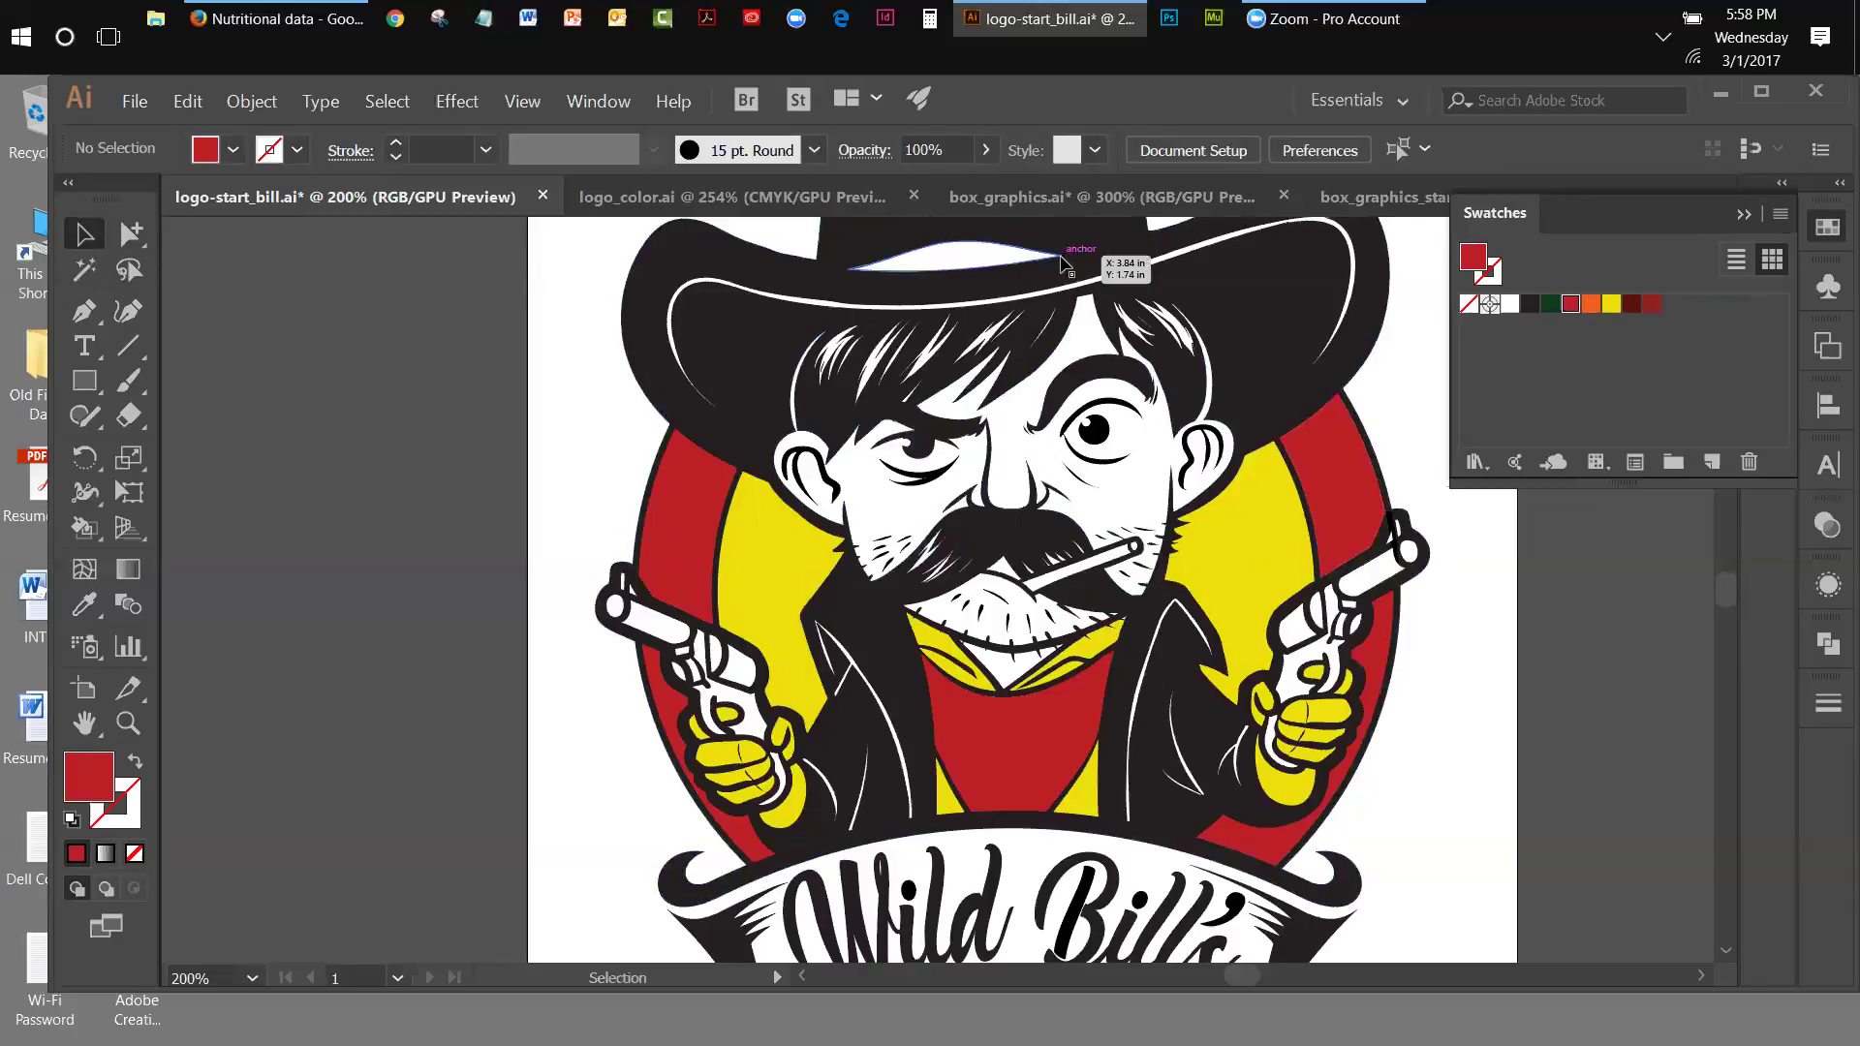
- Fill the white hat band shape with the darkest red swatch using the Live Paint Bucket
{"action": "key", "text": "ctrl+a"}
{"action": "key", "text": "ctrl+alt+x"}
{"action": "left_click", "coordinate": [86, 529]}
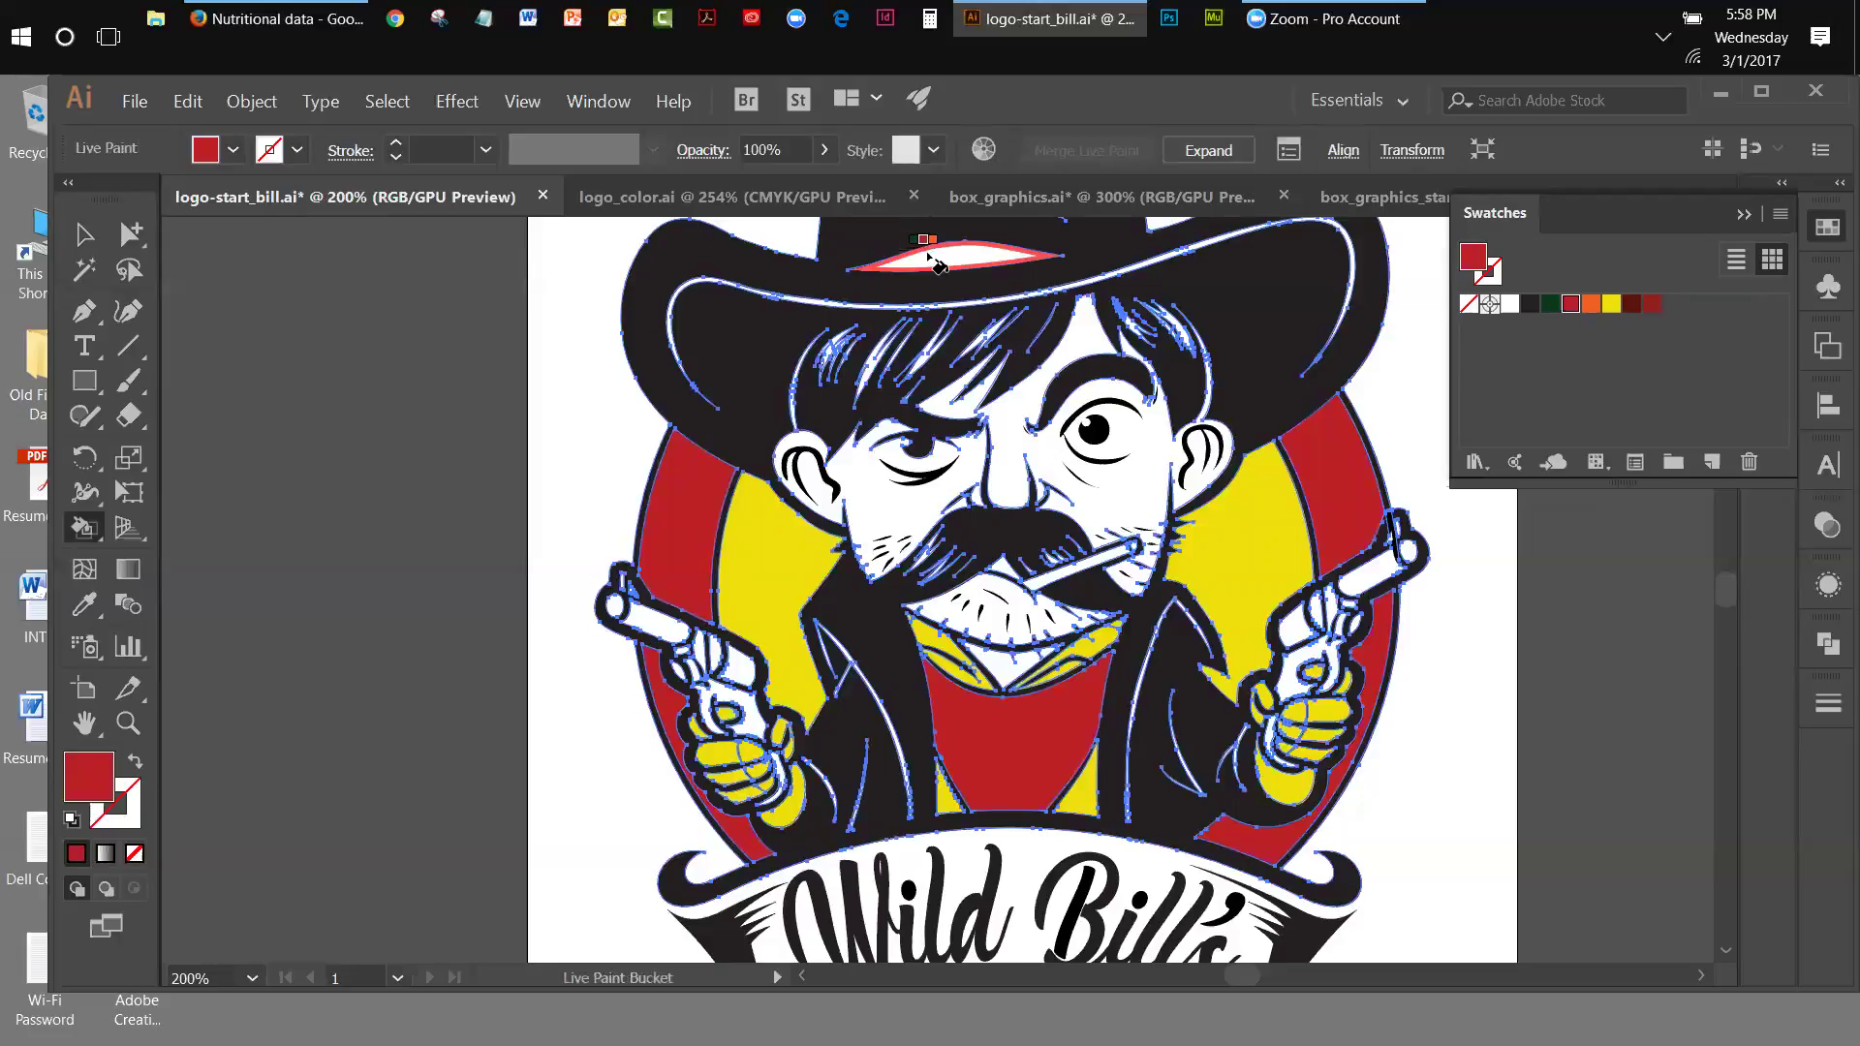
{"action": "key", "text": "Right"}
{"action": "key", "text": "Right"}
{"action": "key", "text": "Right"}
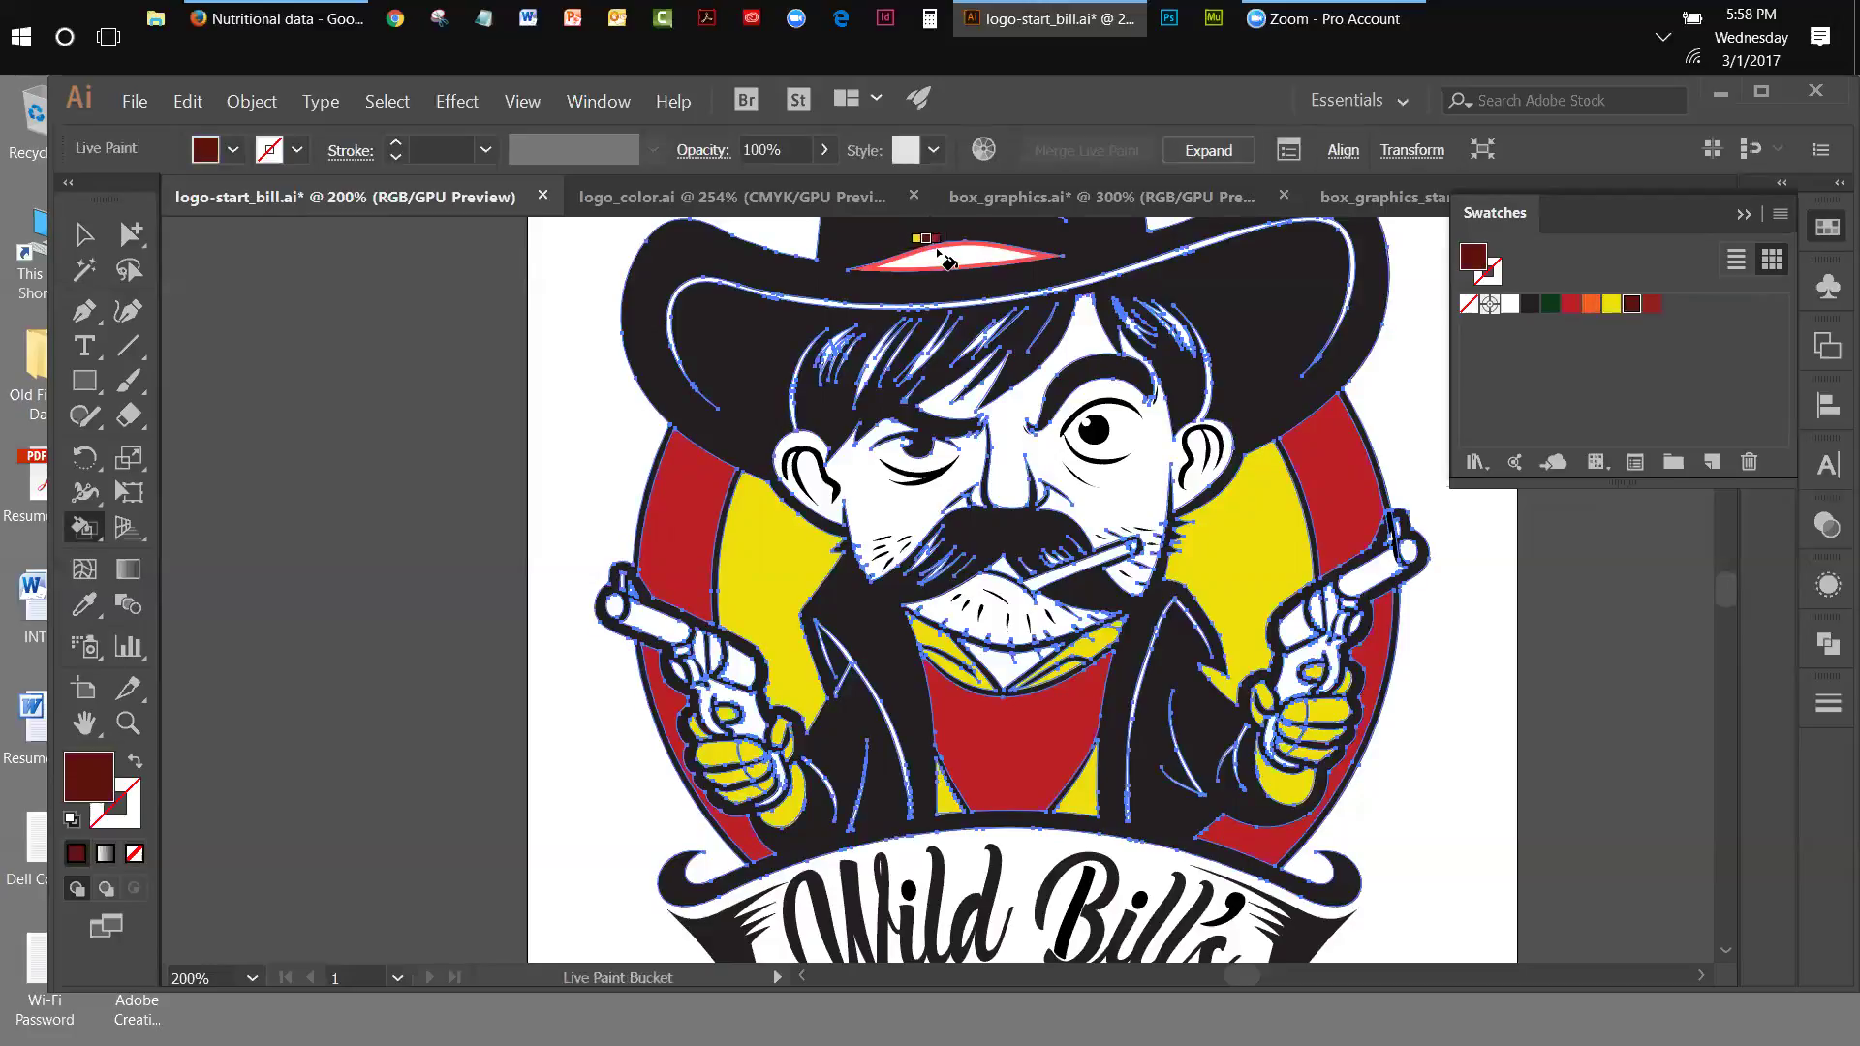
{"action": "left_click", "coordinate": [937, 252]}
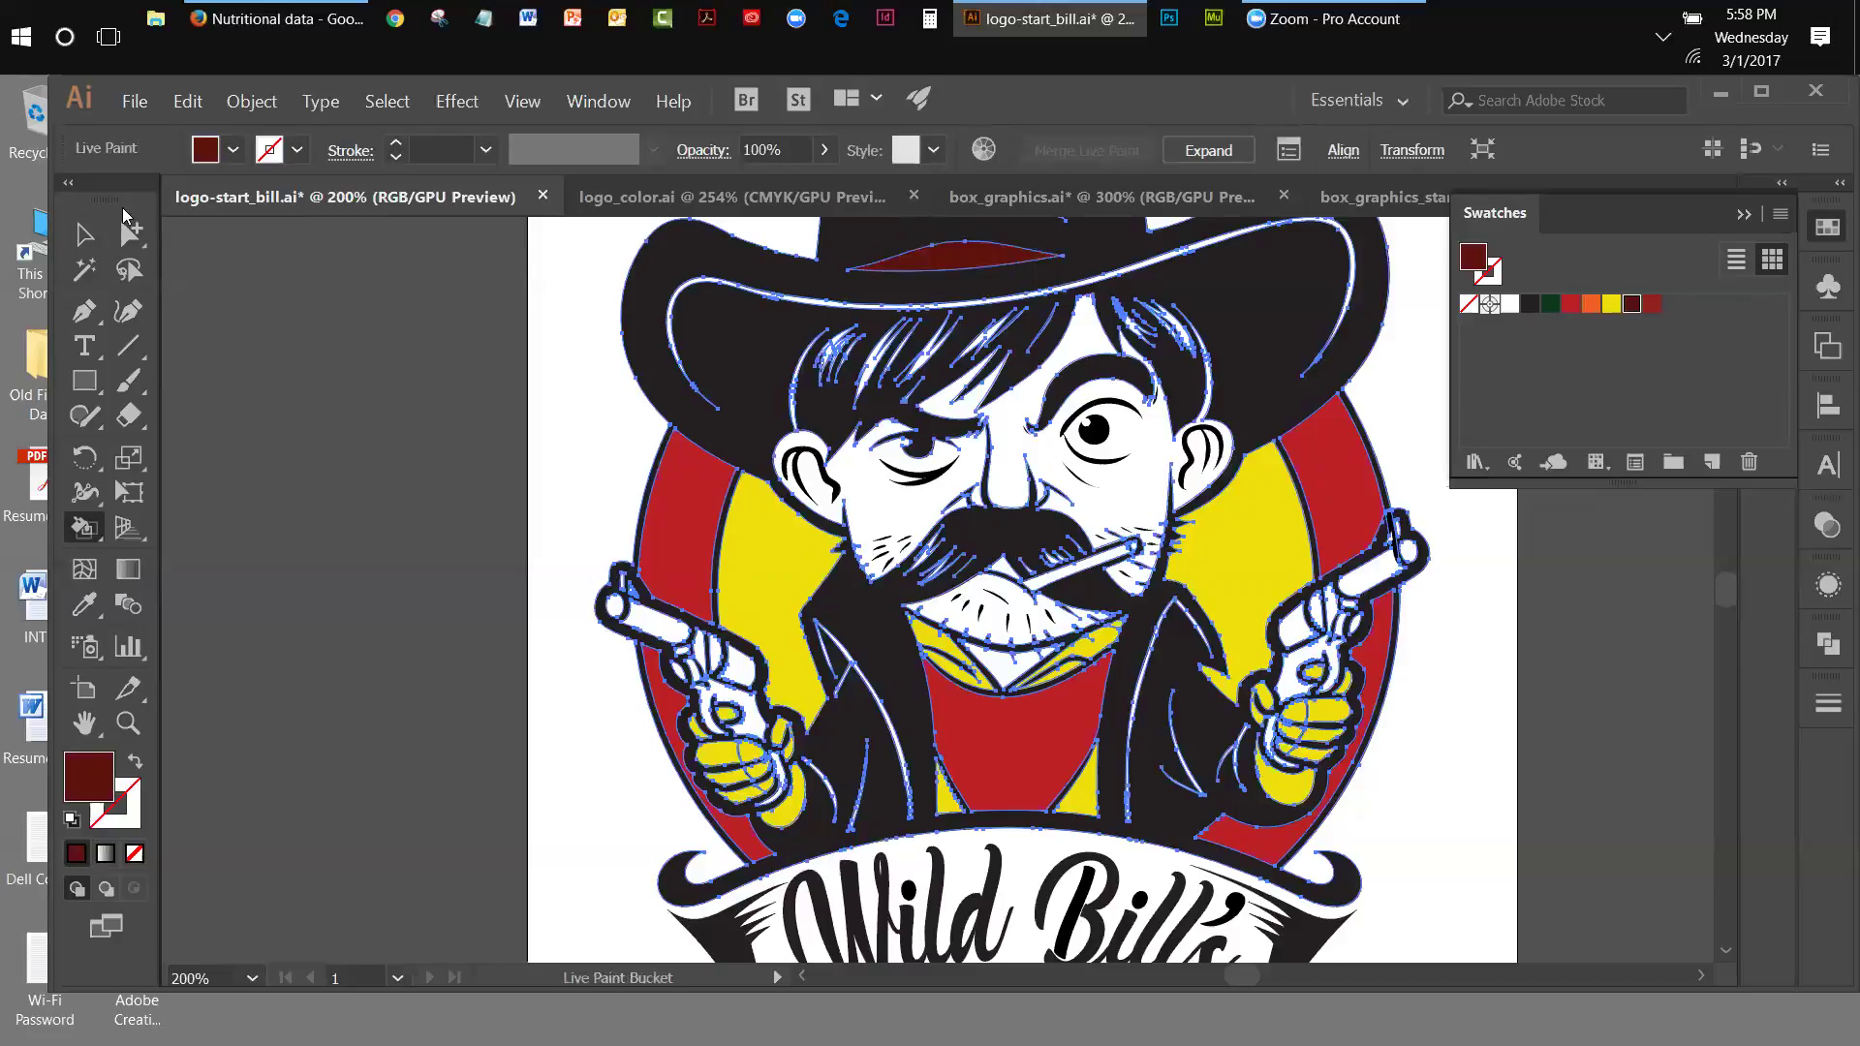
- Paste the black bandana fold lines in place over the red bandana
{"action": "left_click", "coordinate": [84, 234]}
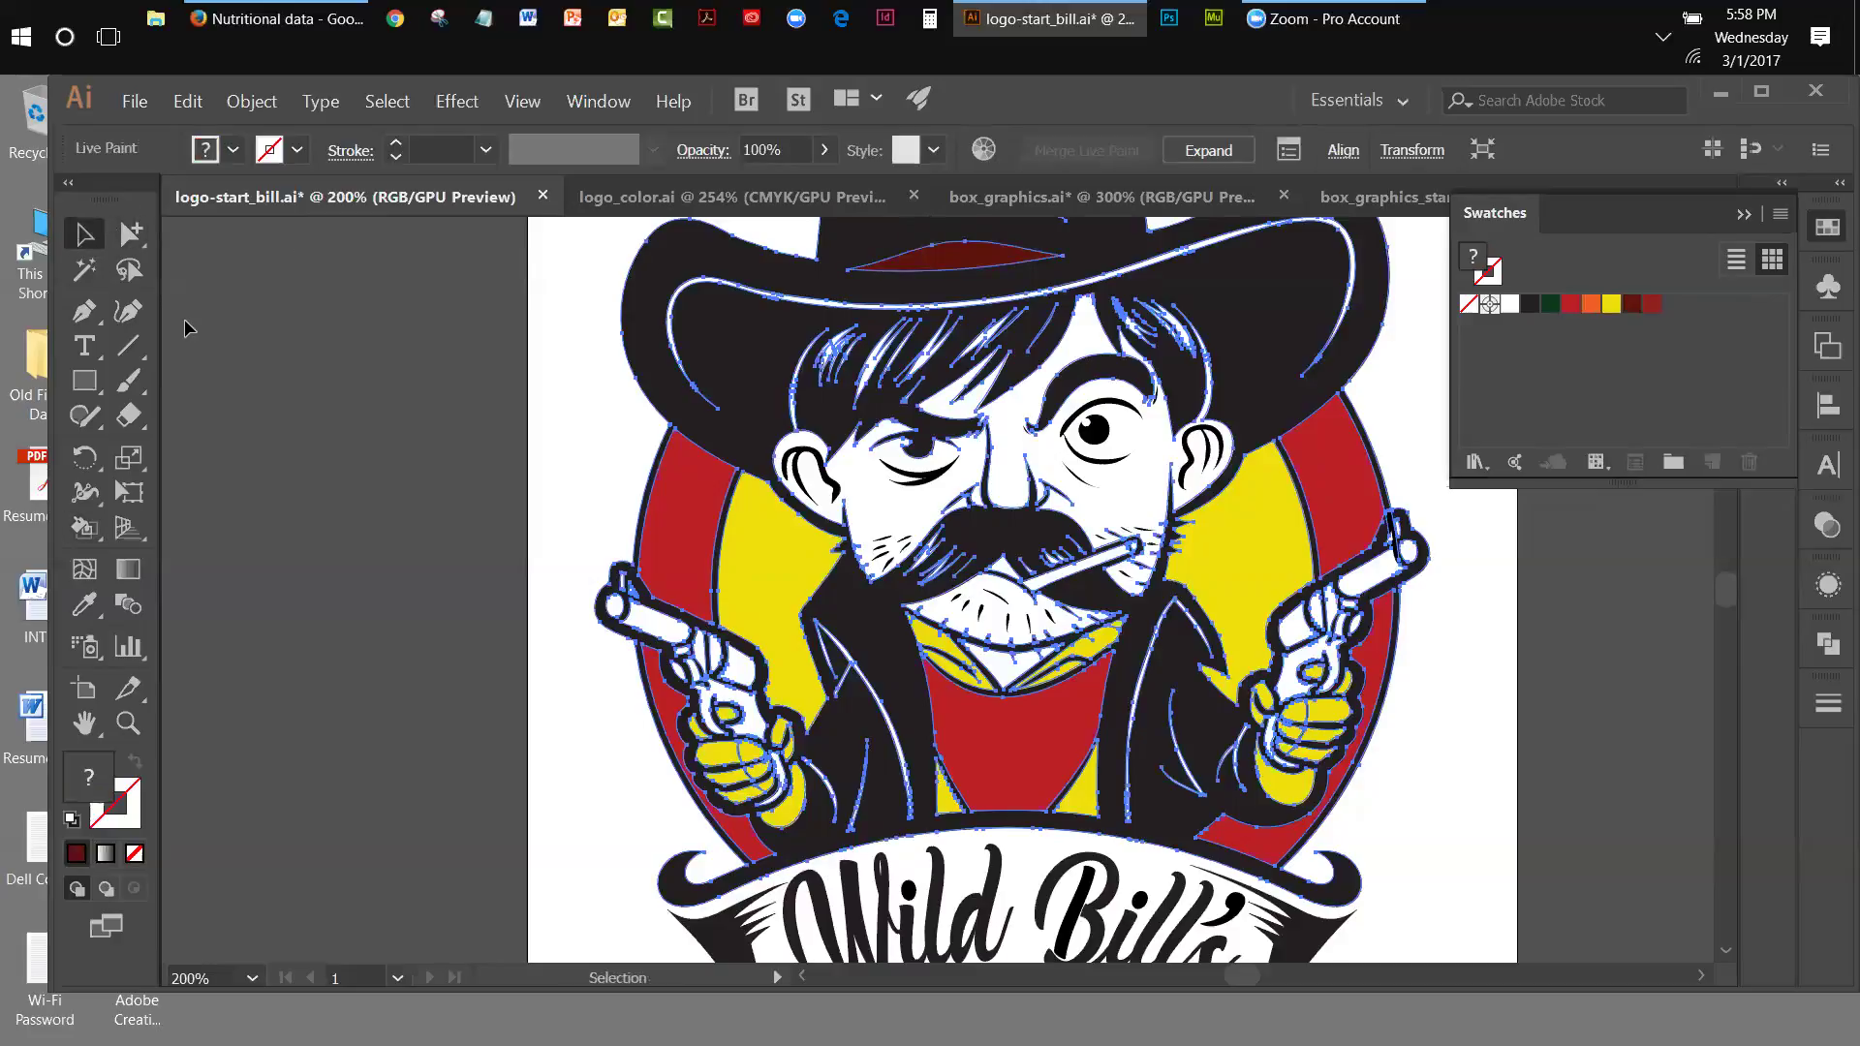
{"action": "left_click", "coordinate": [206, 101]}
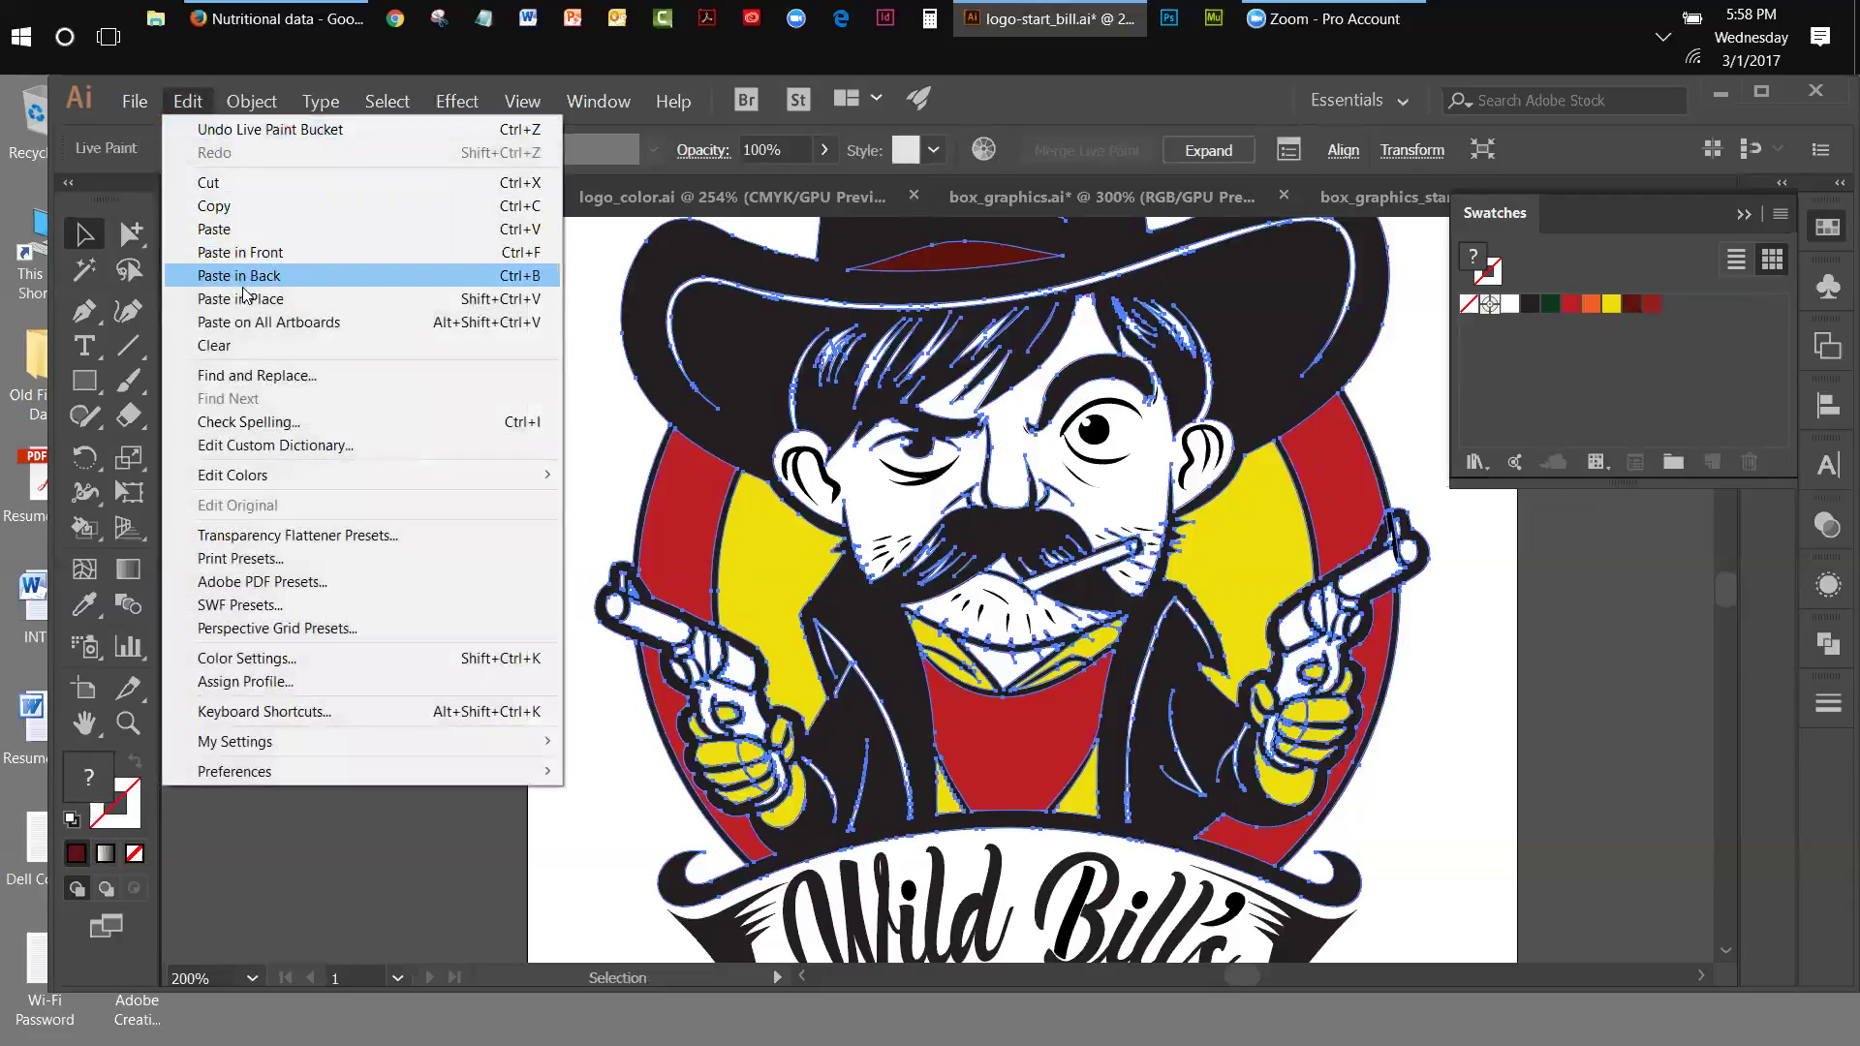
{"action": "left_click", "coordinate": [240, 299]}
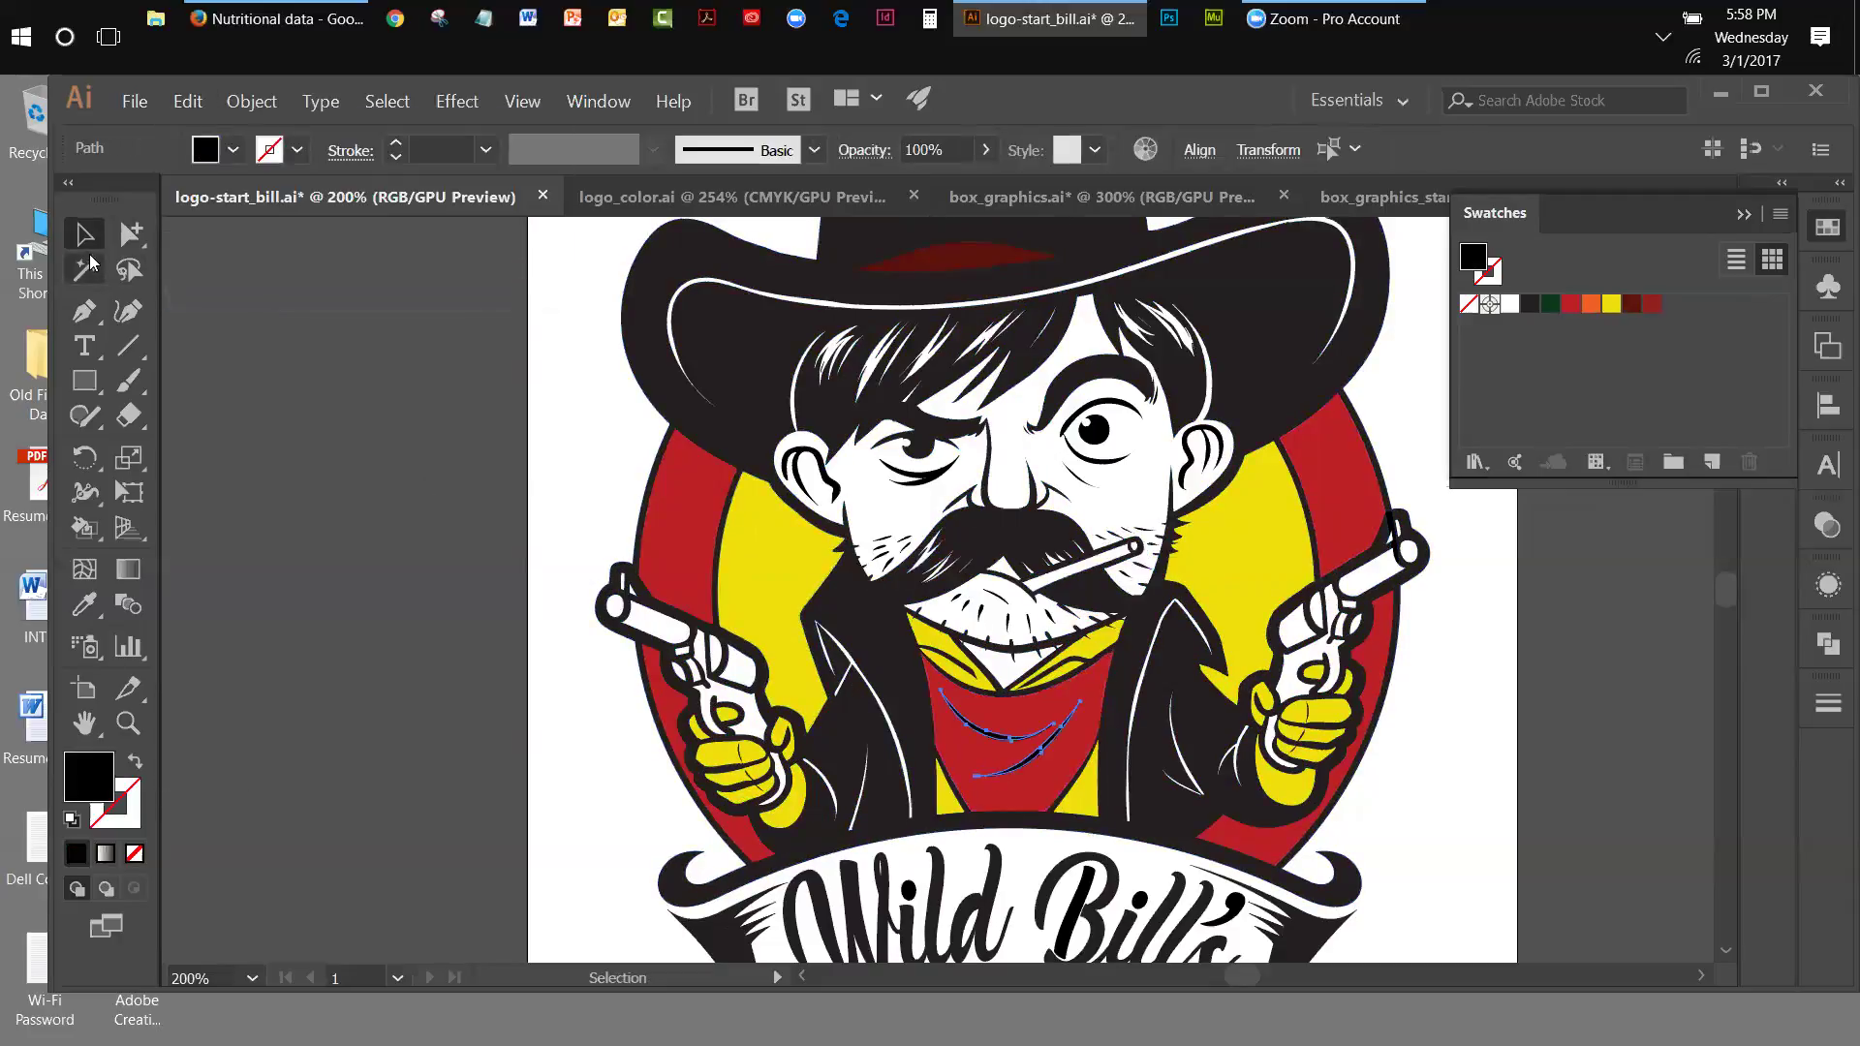
- Recolor the Wild Bill's lettering on the banner with the same bright red swatch as the bandana
{"action": "left_click", "coordinate": [522, 100]}
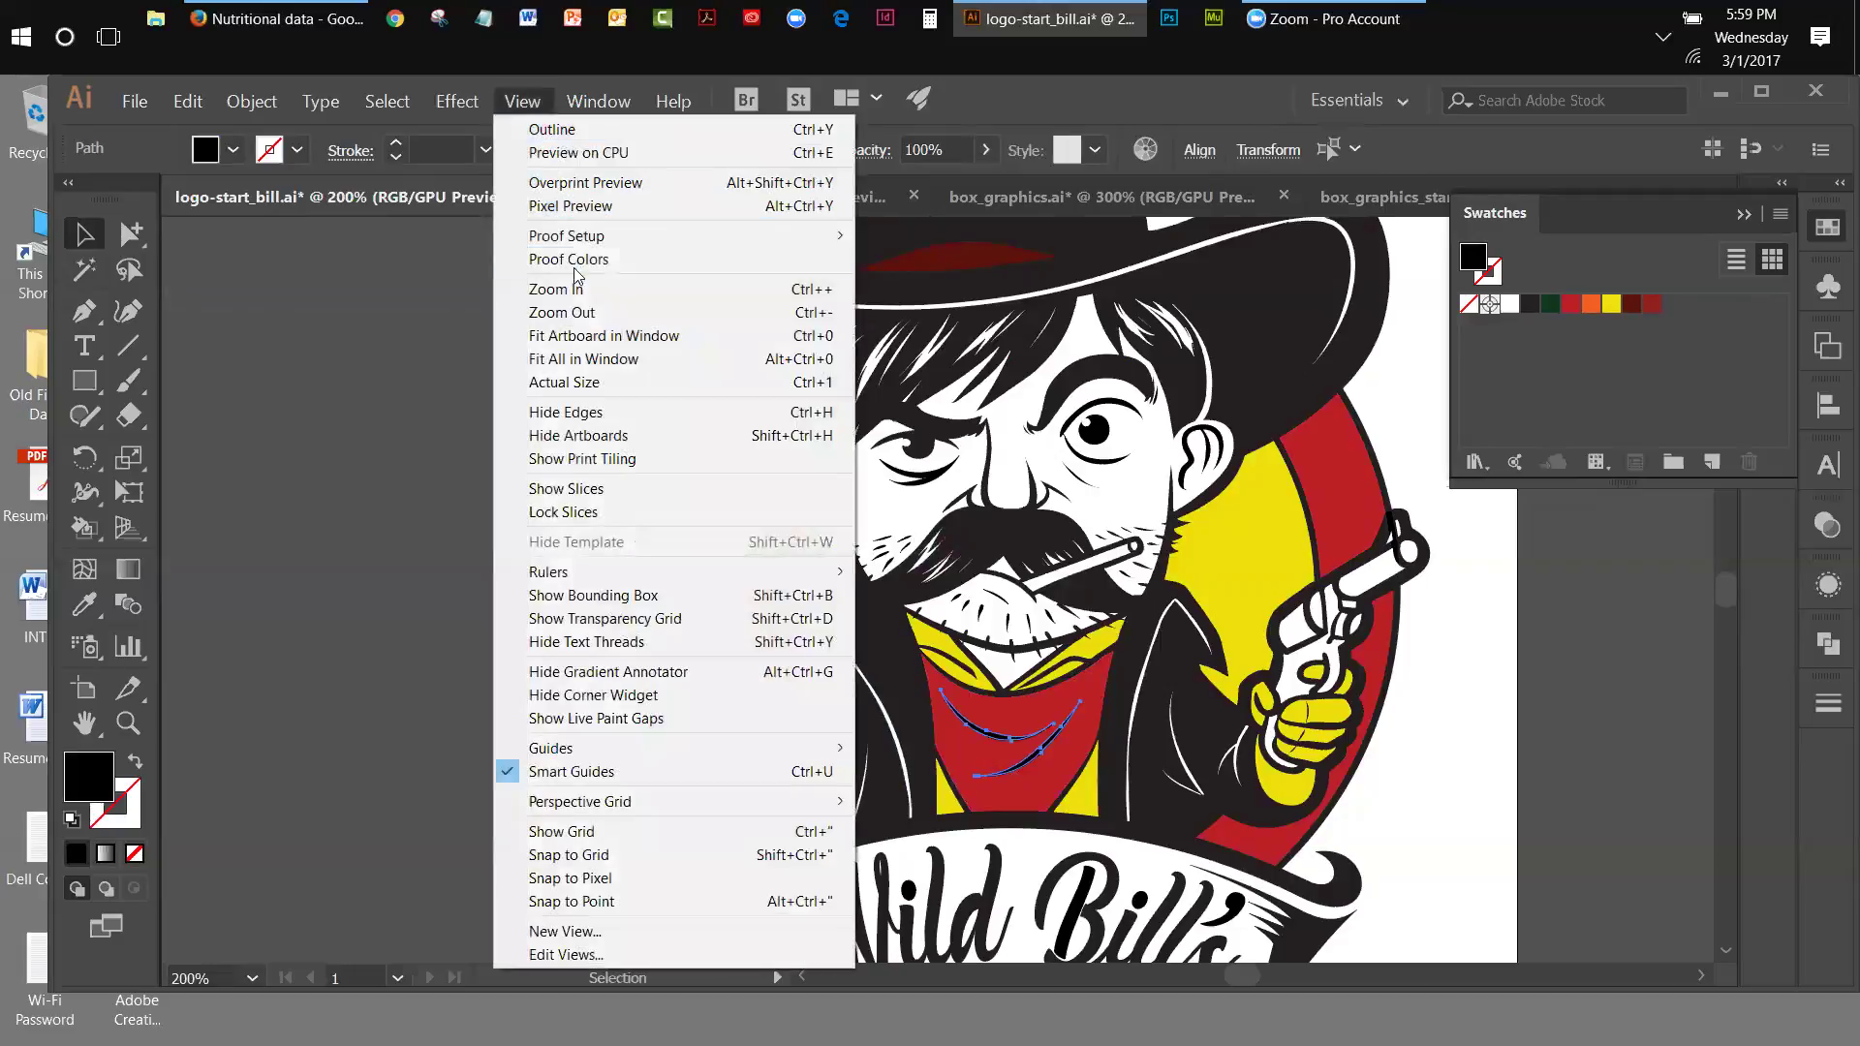
{"action": "left_click", "coordinate": [579, 314]}
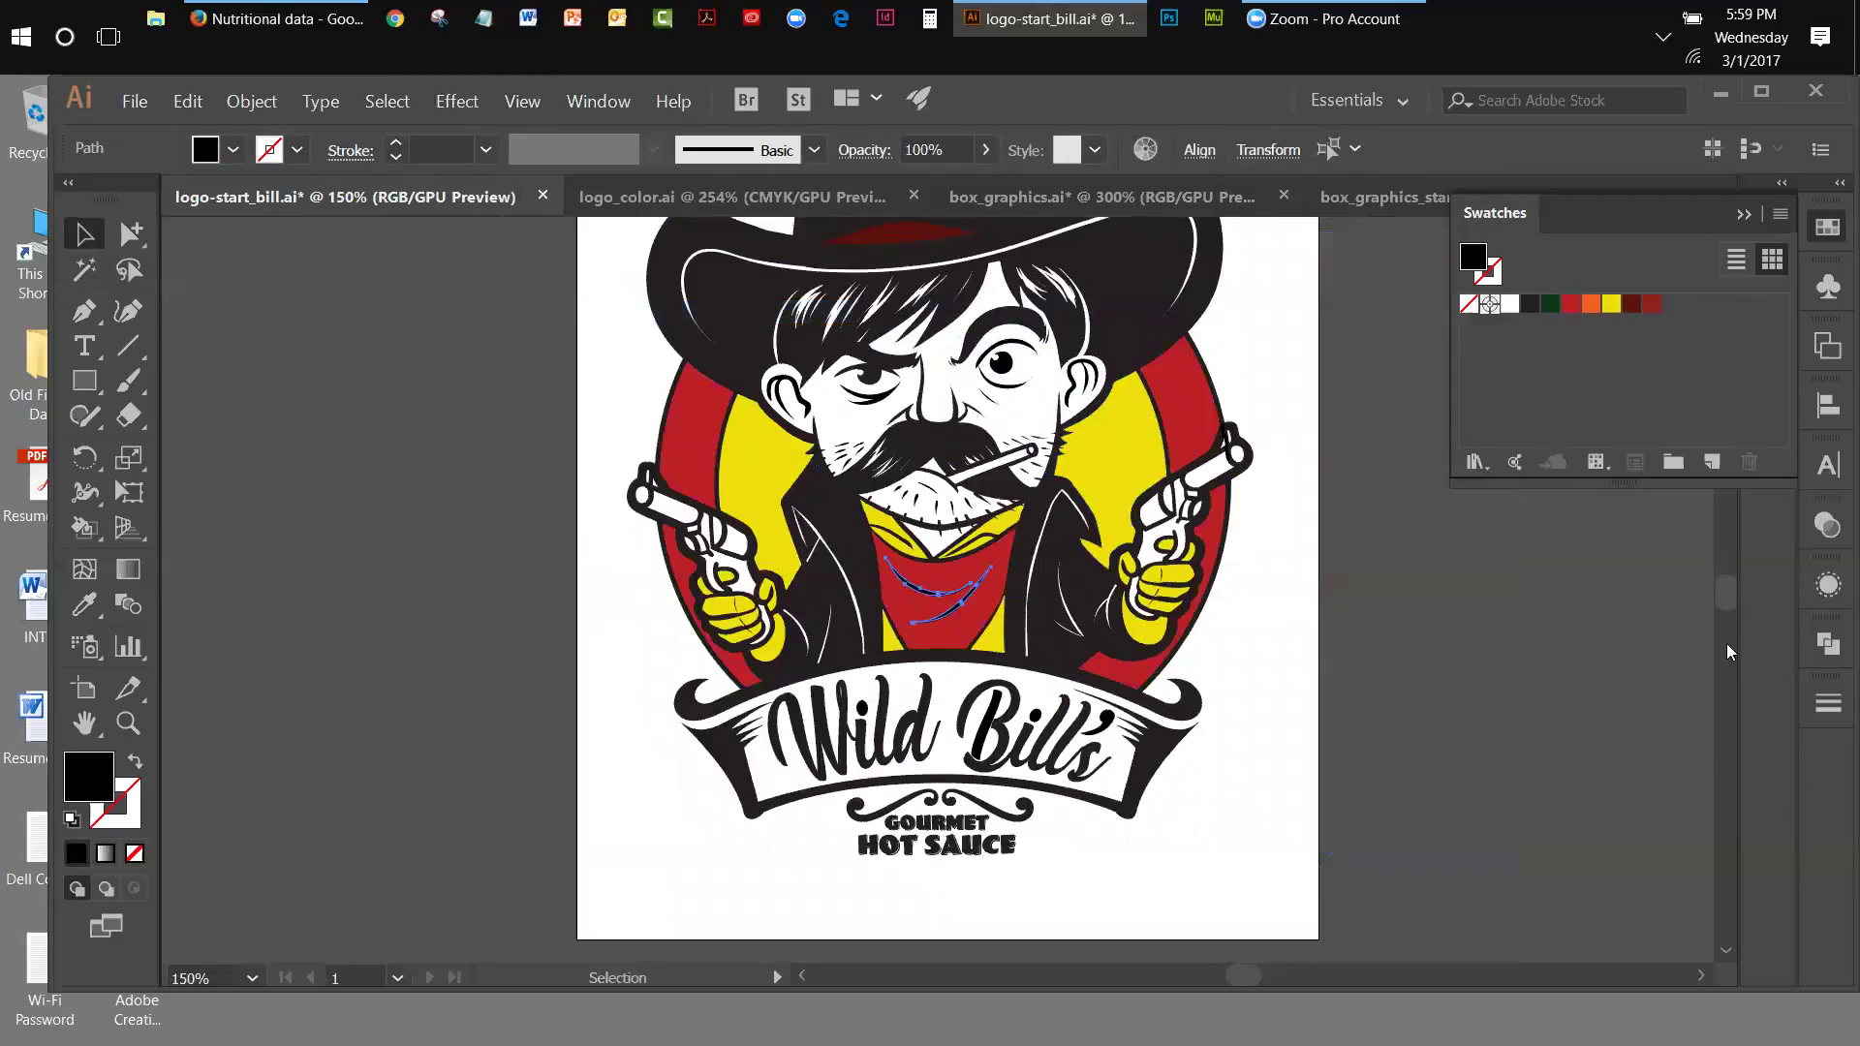
{"action": "scroll", "coordinate": [1726, 600], "scroll_direction": "up", "scroll_amount": 1}
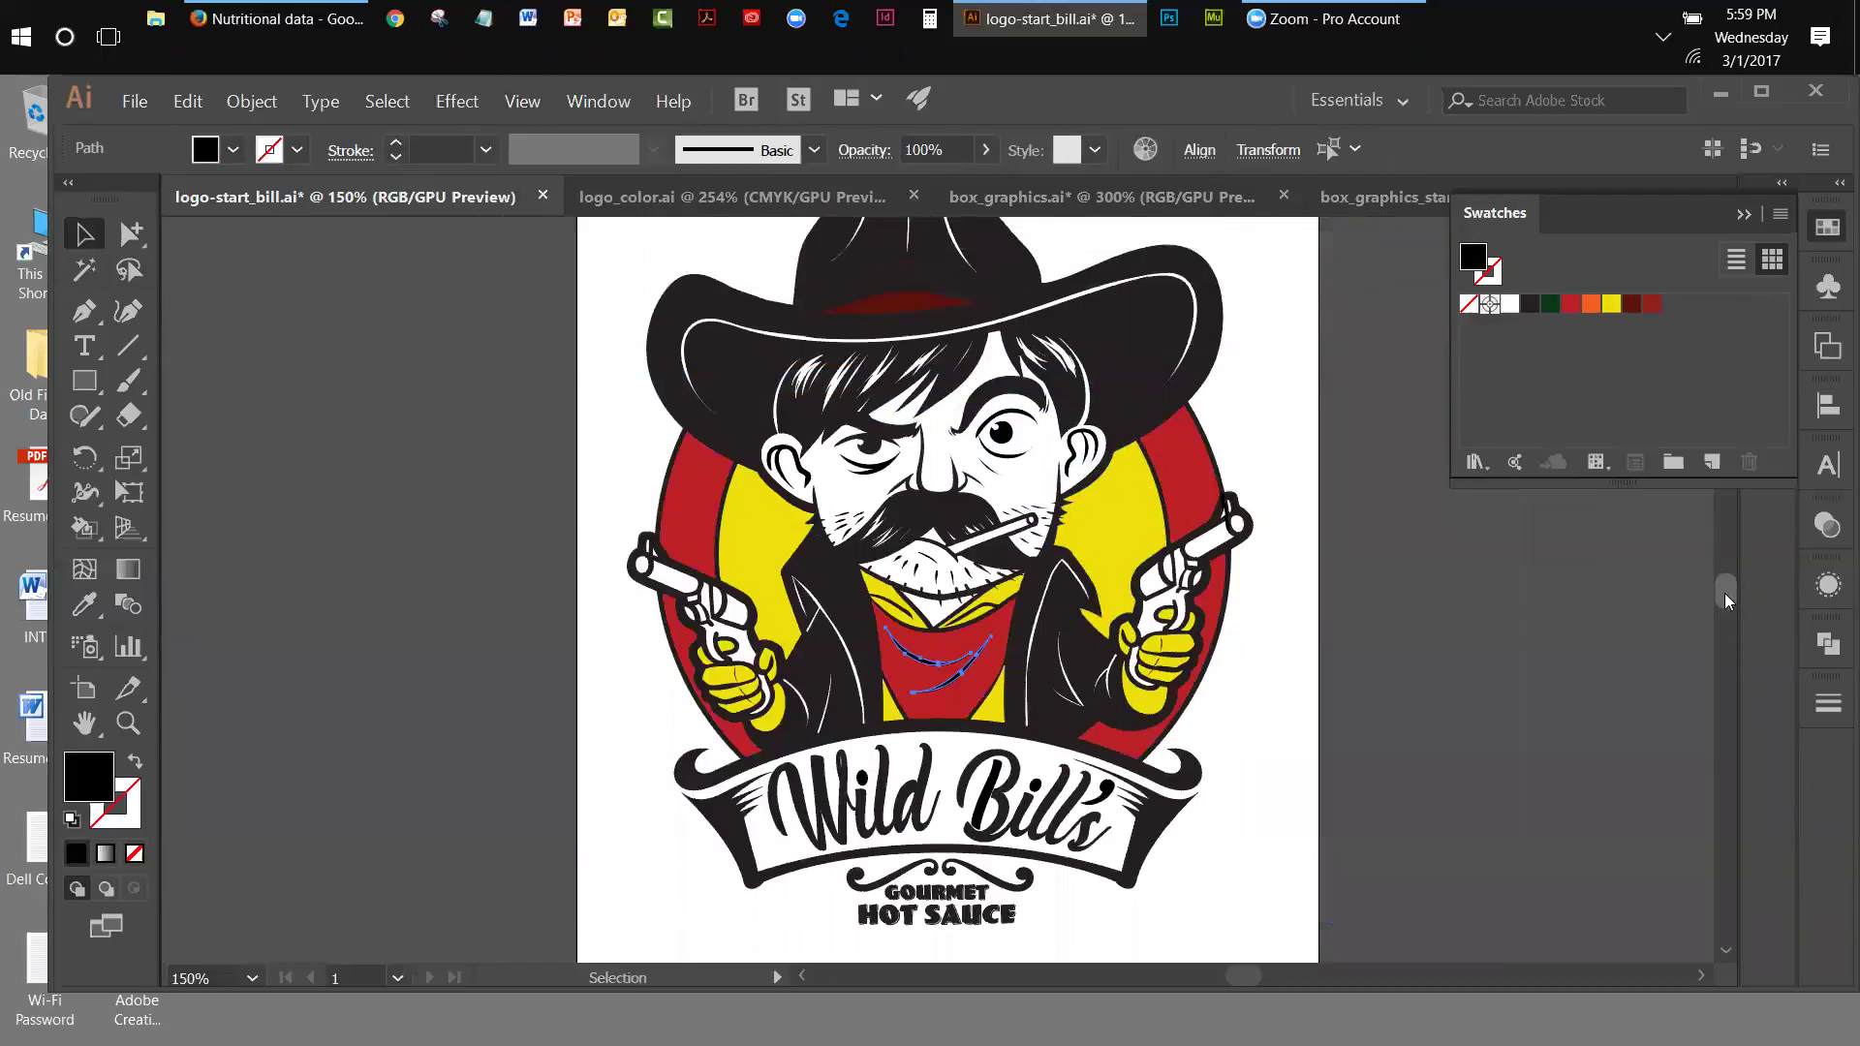
{"action": "scroll", "coordinate": [1727, 601], "scroll_direction": "up", "scroll_amount": 1}
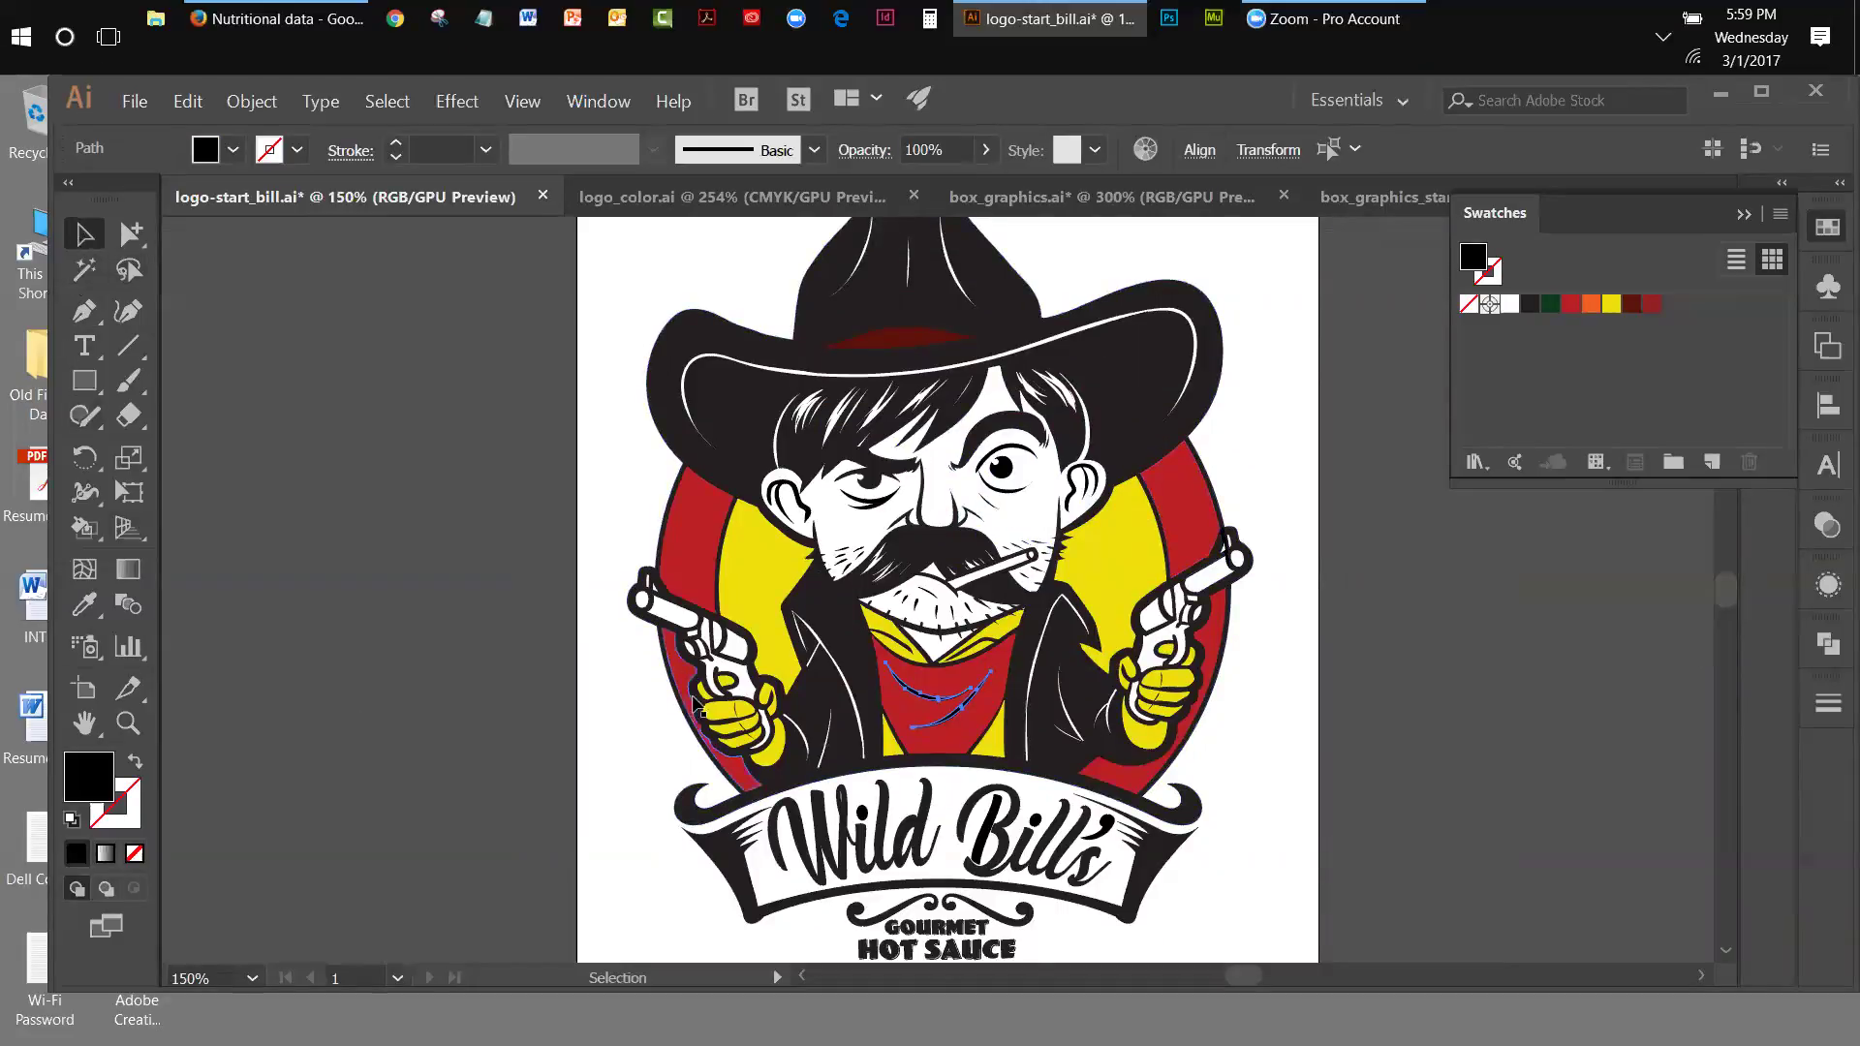
{"action": "left_click", "coordinate": [842, 848]}
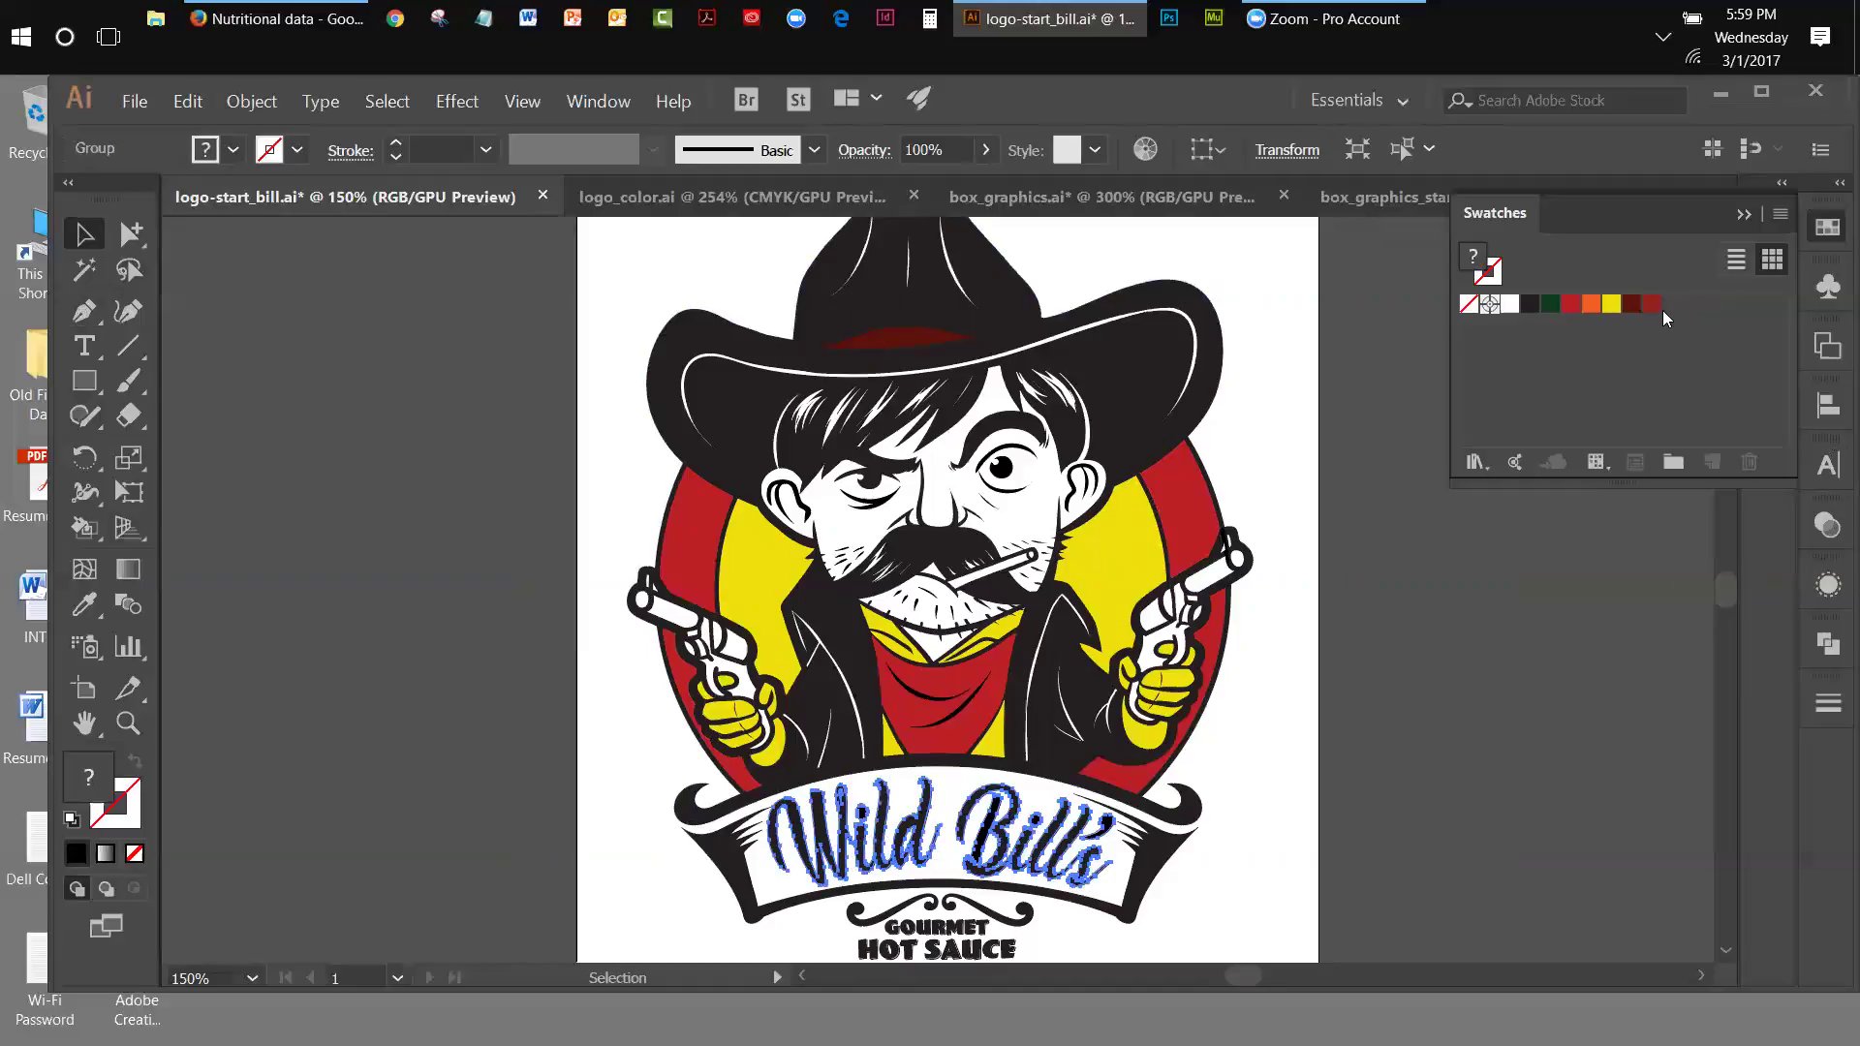
{"action": "left_click", "coordinate": [1571, 304]}
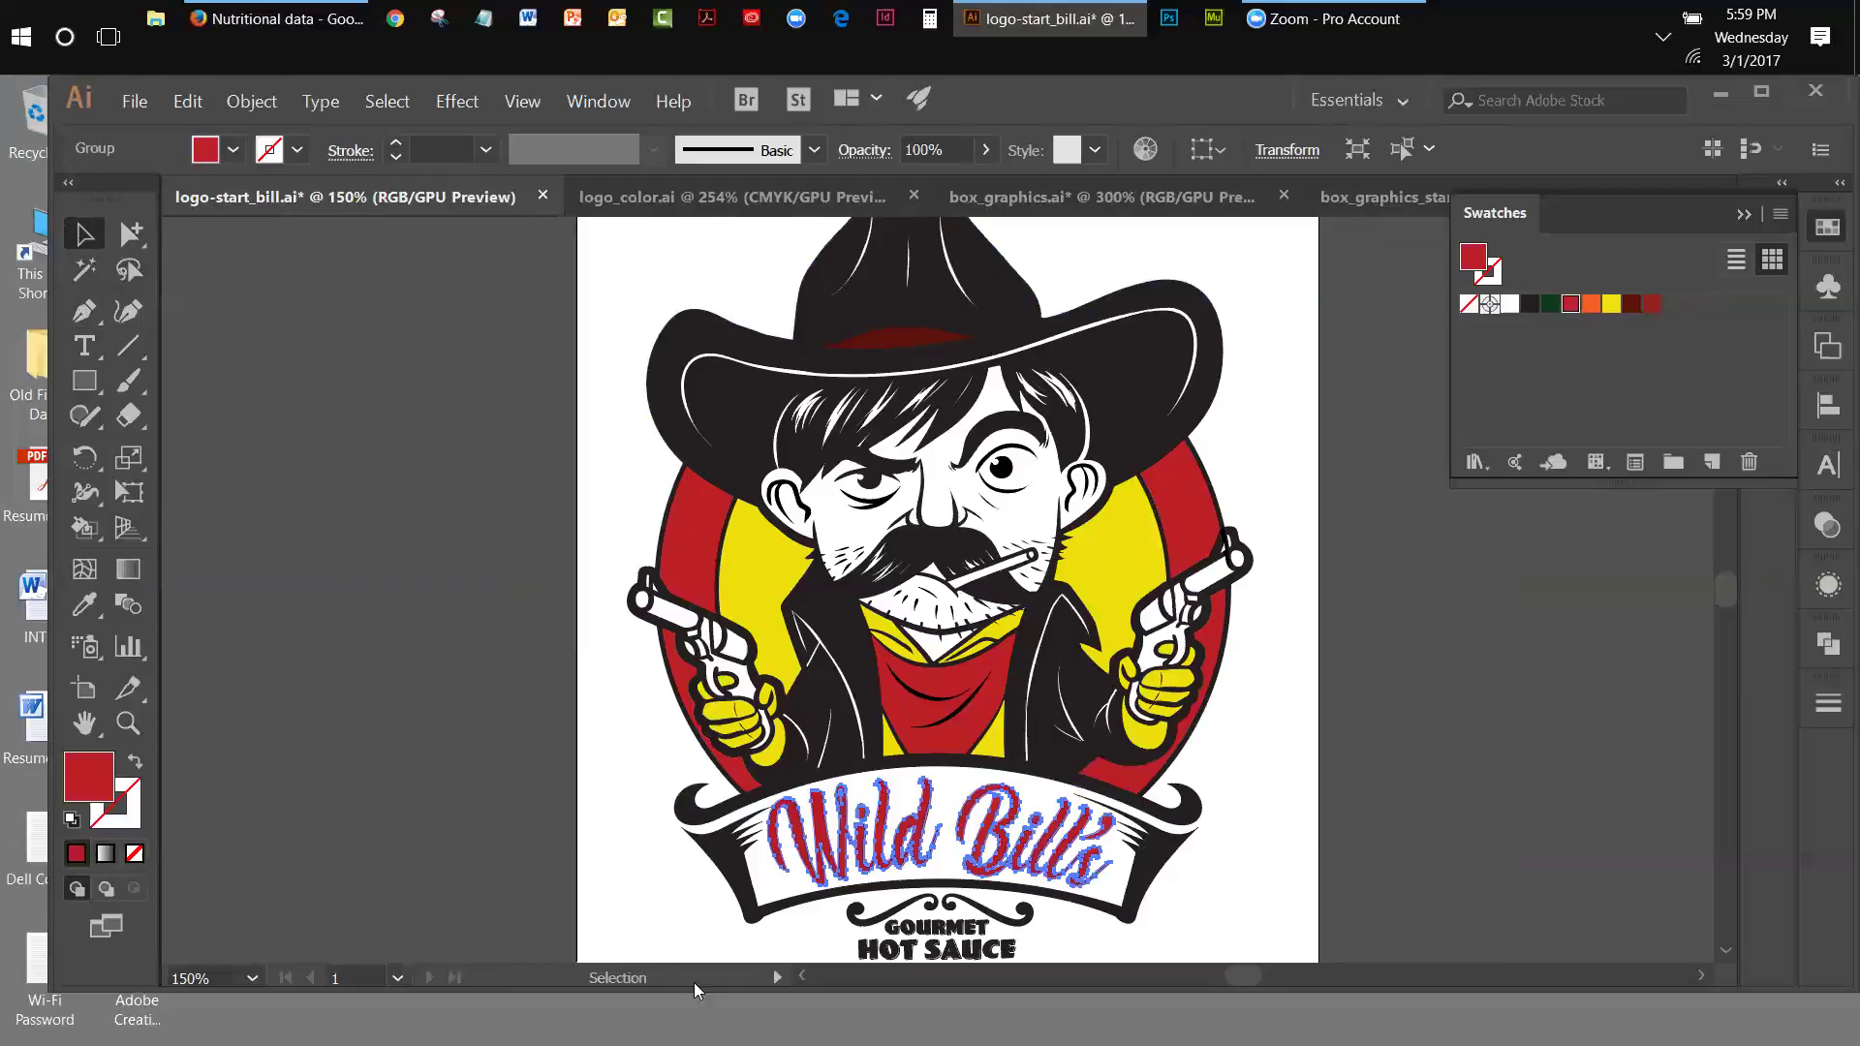
- Fill the GOURMET HOT SAUCE lettering below the banner with the last dark red swatch, then deselect it
{"action": "left_click", "coordinate": [947, 952]}
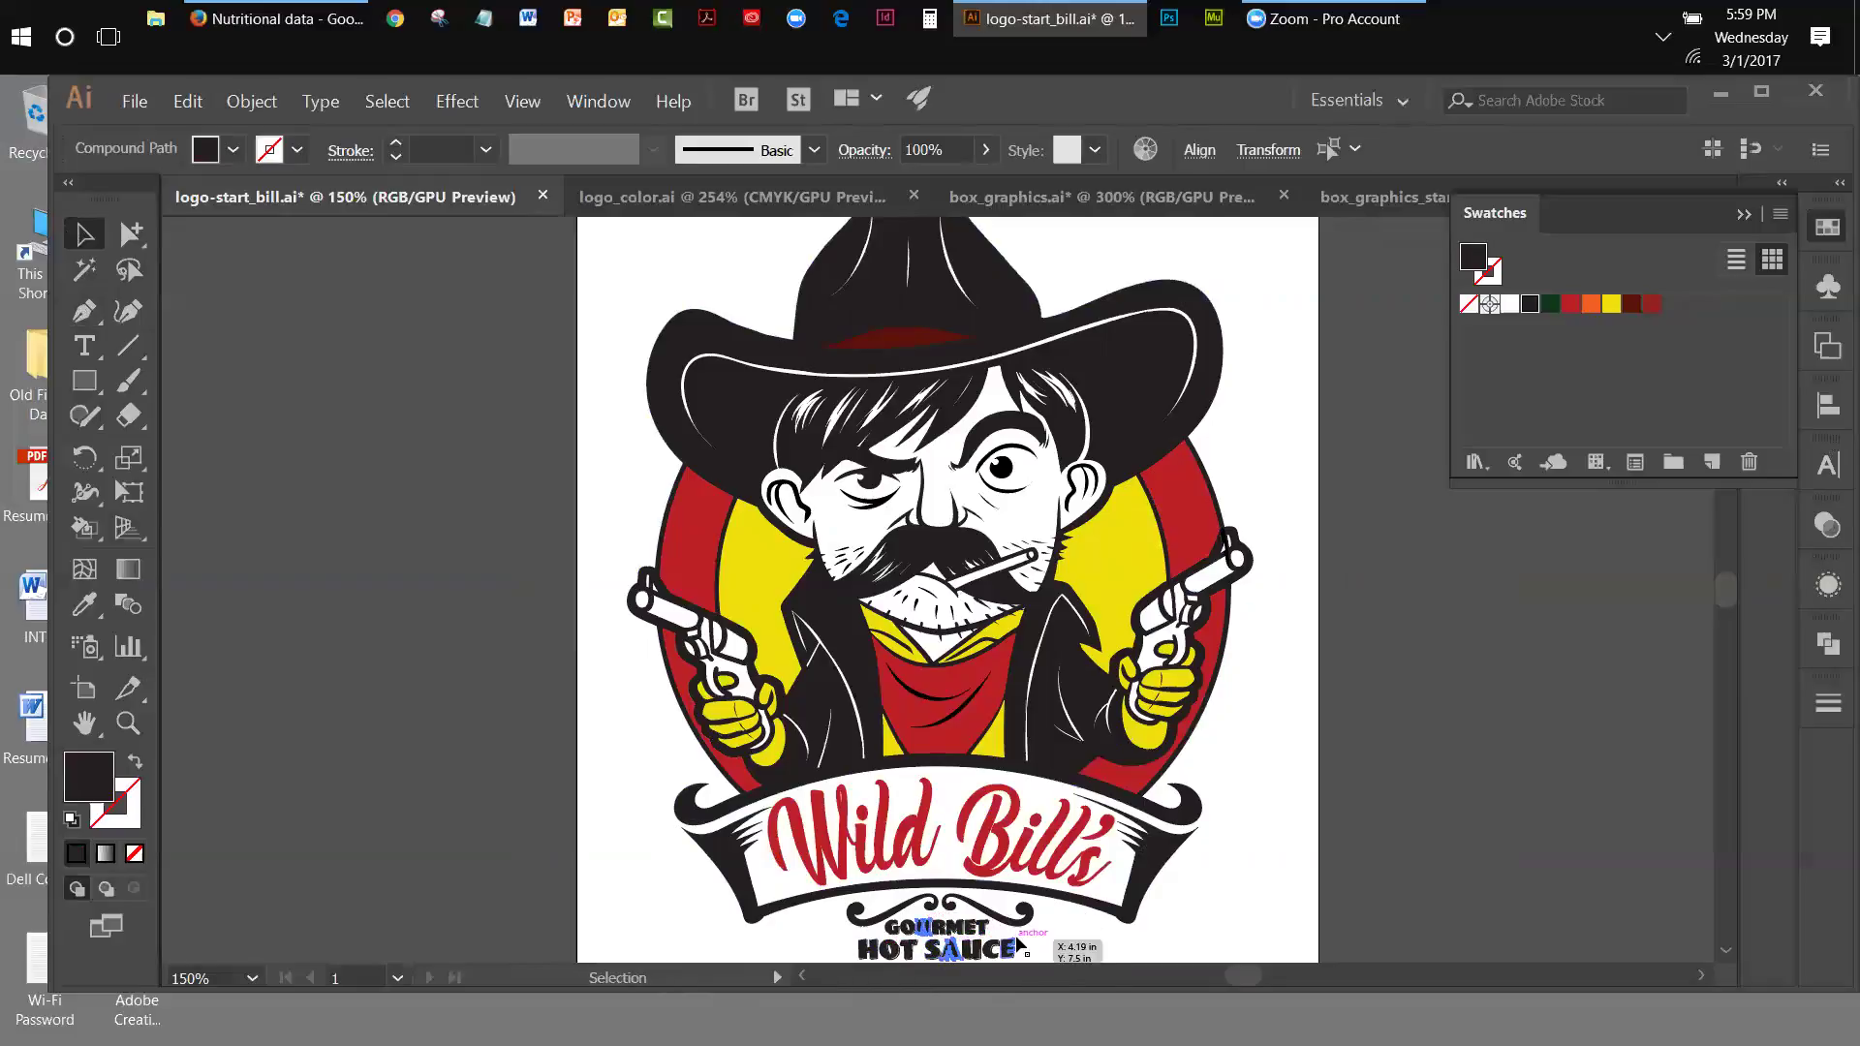
{"action": "left_click", "coordinate": [1056, 973]}
{"action": "left_click_drag", "start_coordinate": [1145, 975], "coordinate": [1238, 984]}
{"action": "left_click", "coordinate": [1069, 946]}
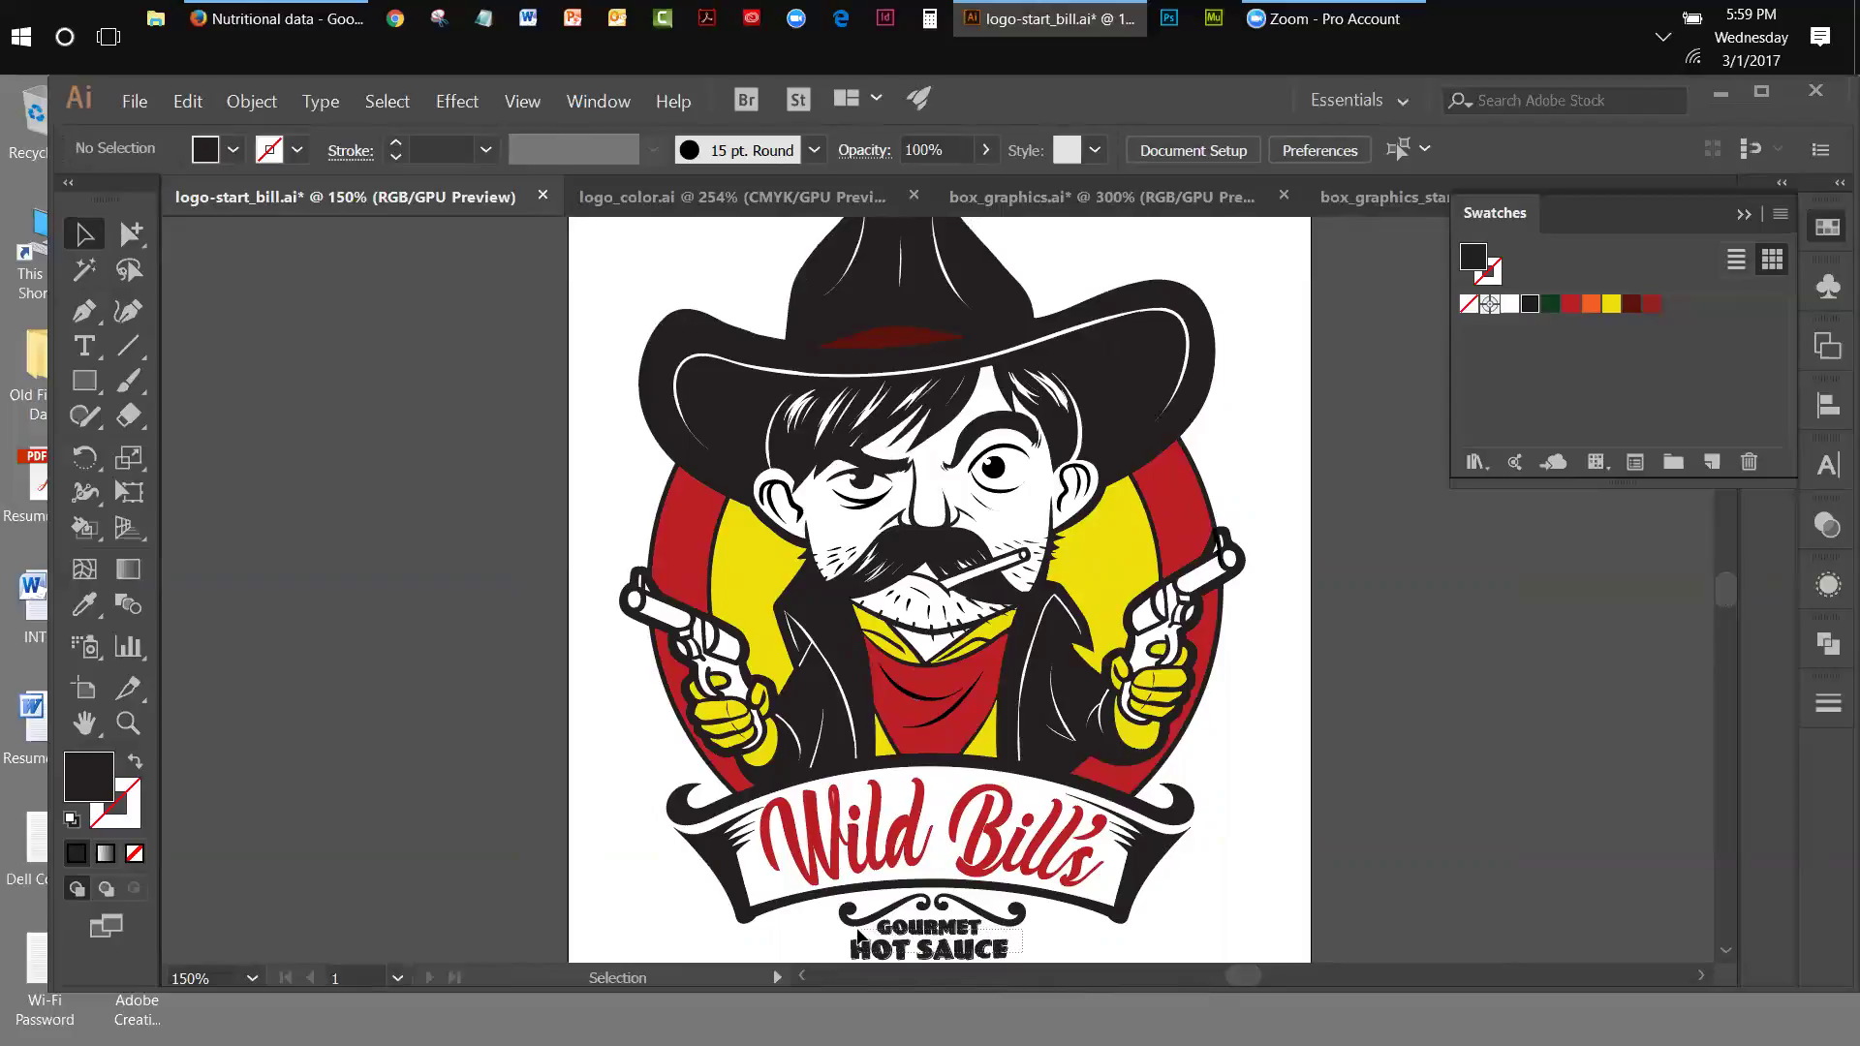
{"action": "left_click", "coordinate": [852, 936]}
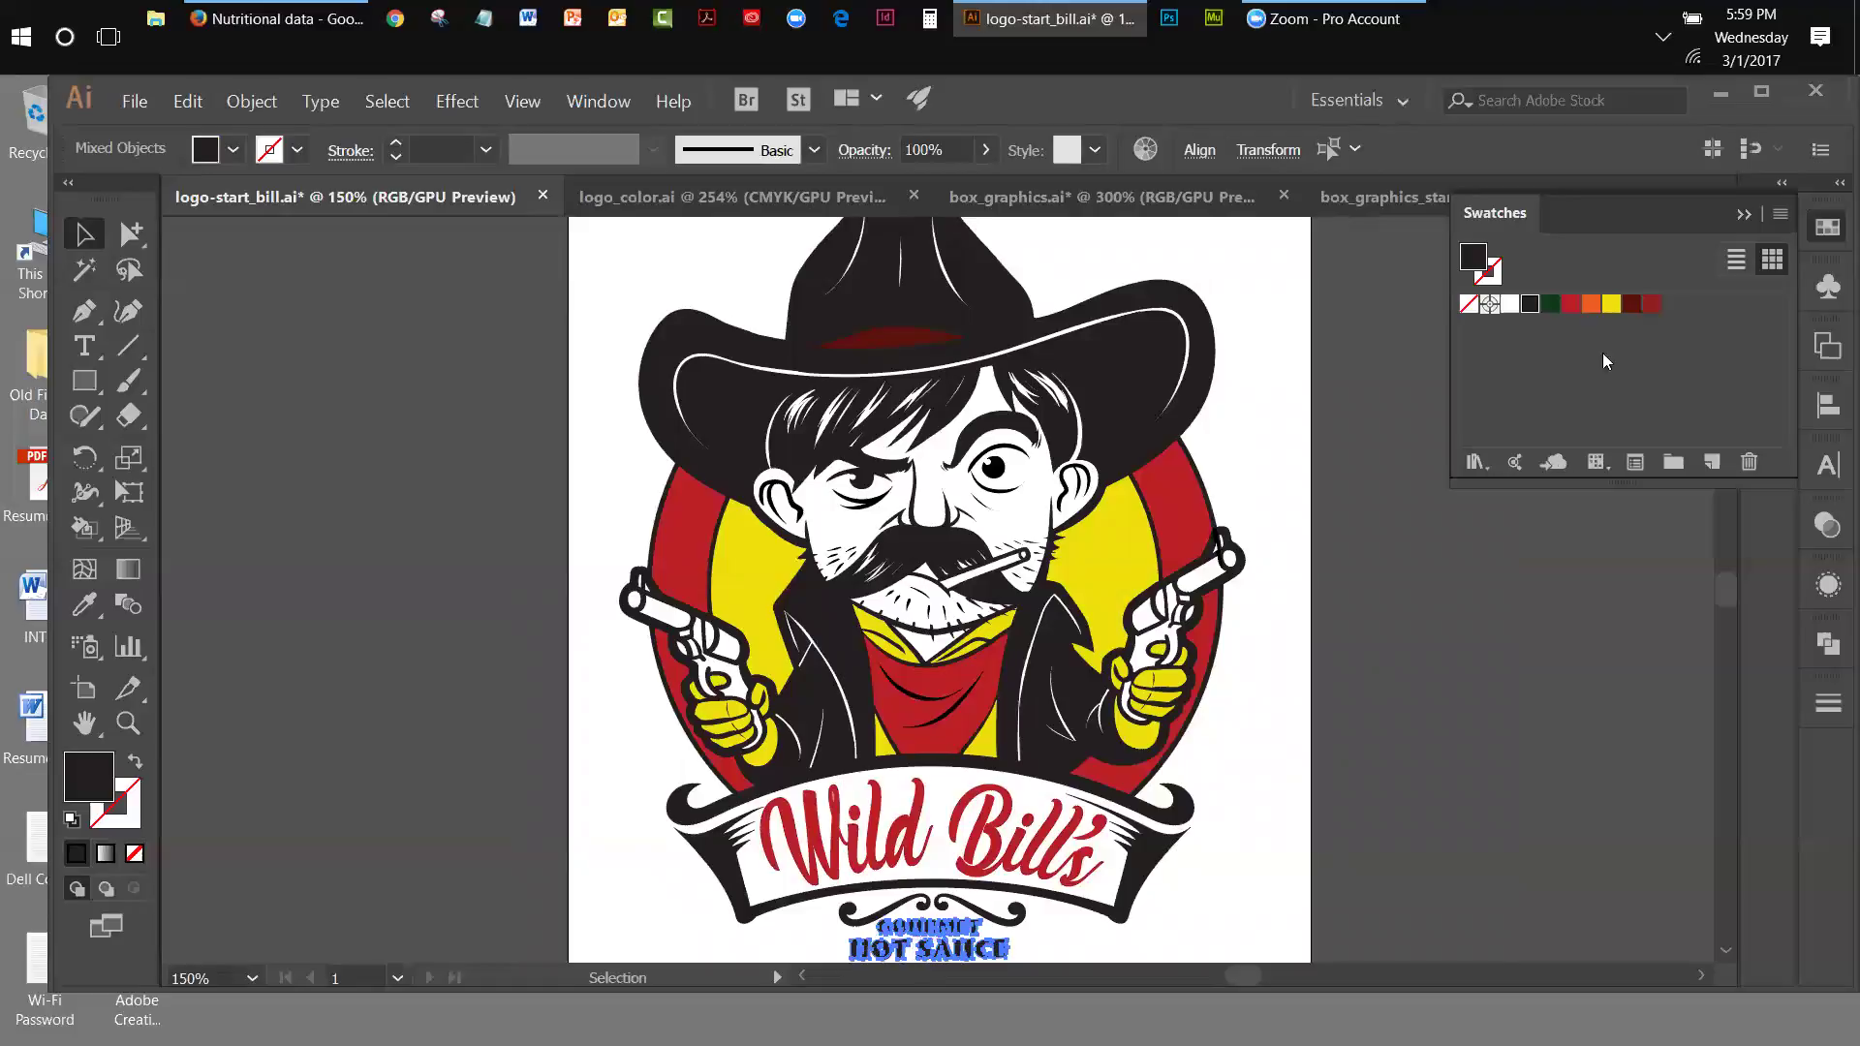
{"action": "left_click", "coordinate": [1651, 305]}
{"action": "left_click", "coordinate": [227, 440]}
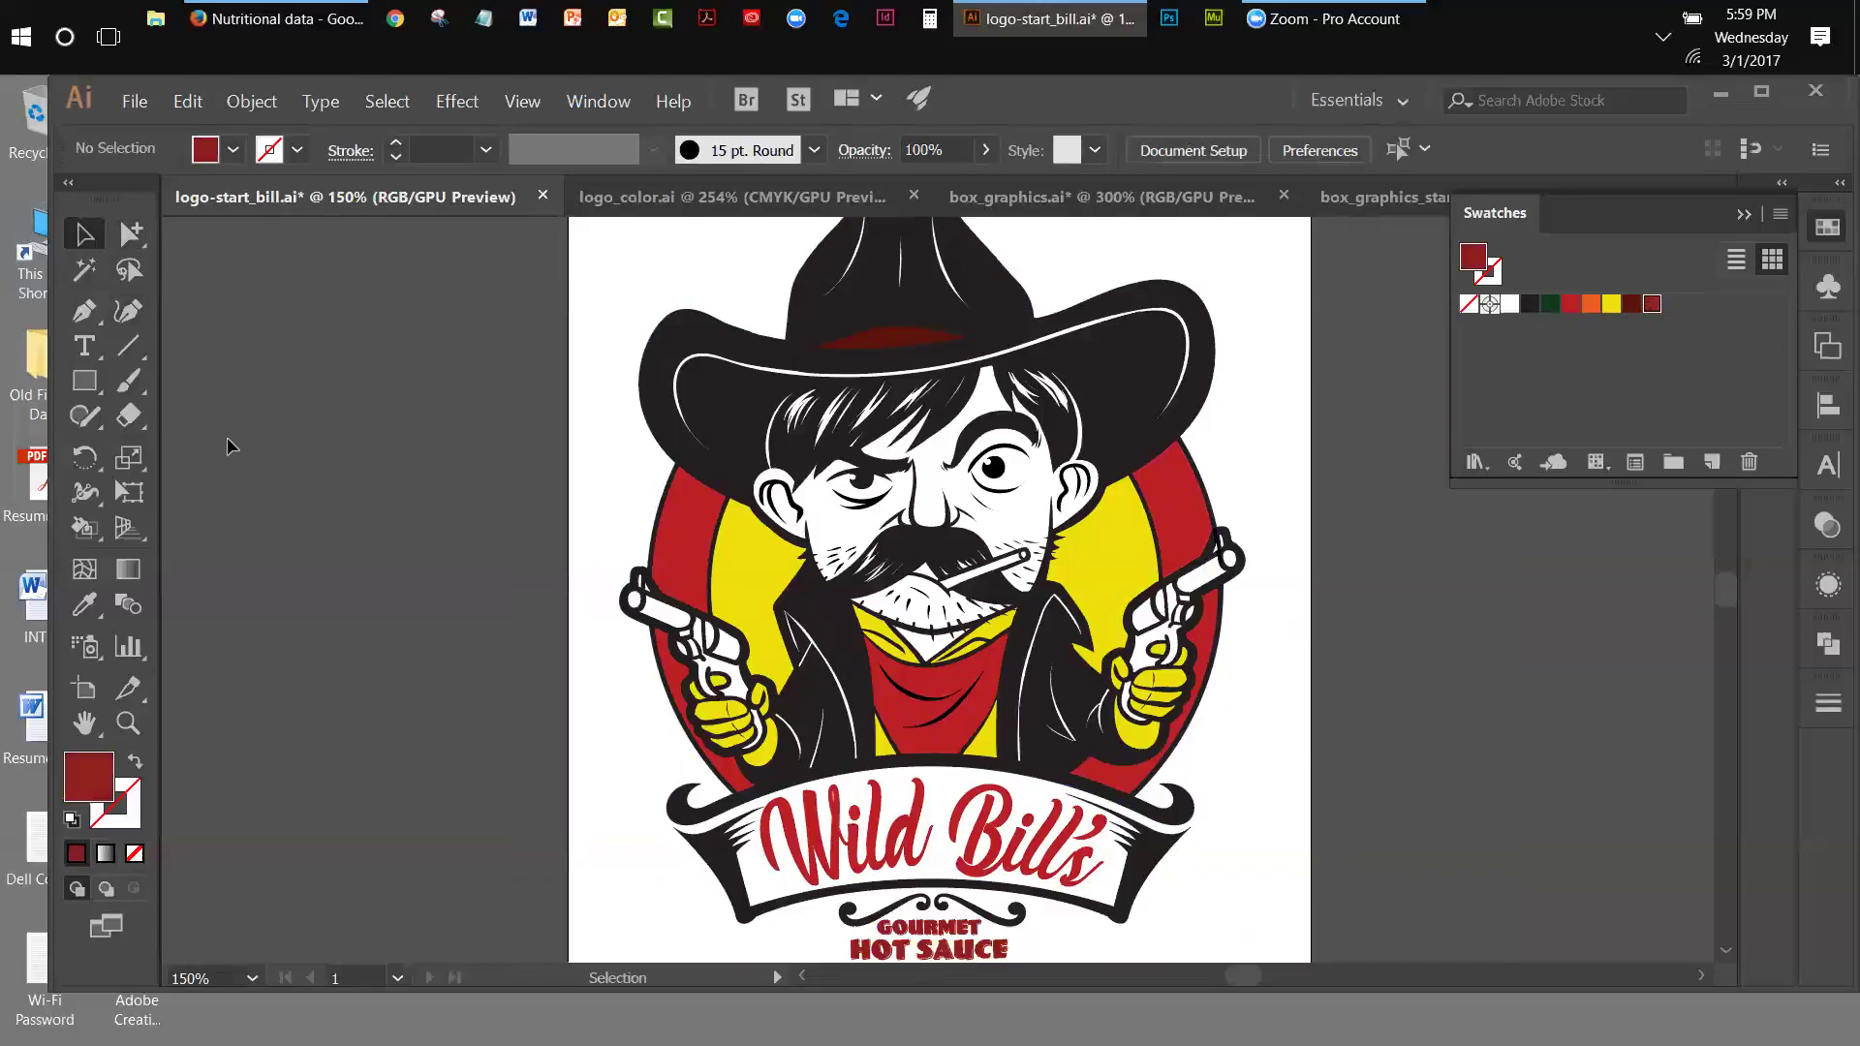
- View the whole recolored logo and compare it with the finished version in logo_color.ai
{"action": "left_click", "coordinate": [513, 107]}
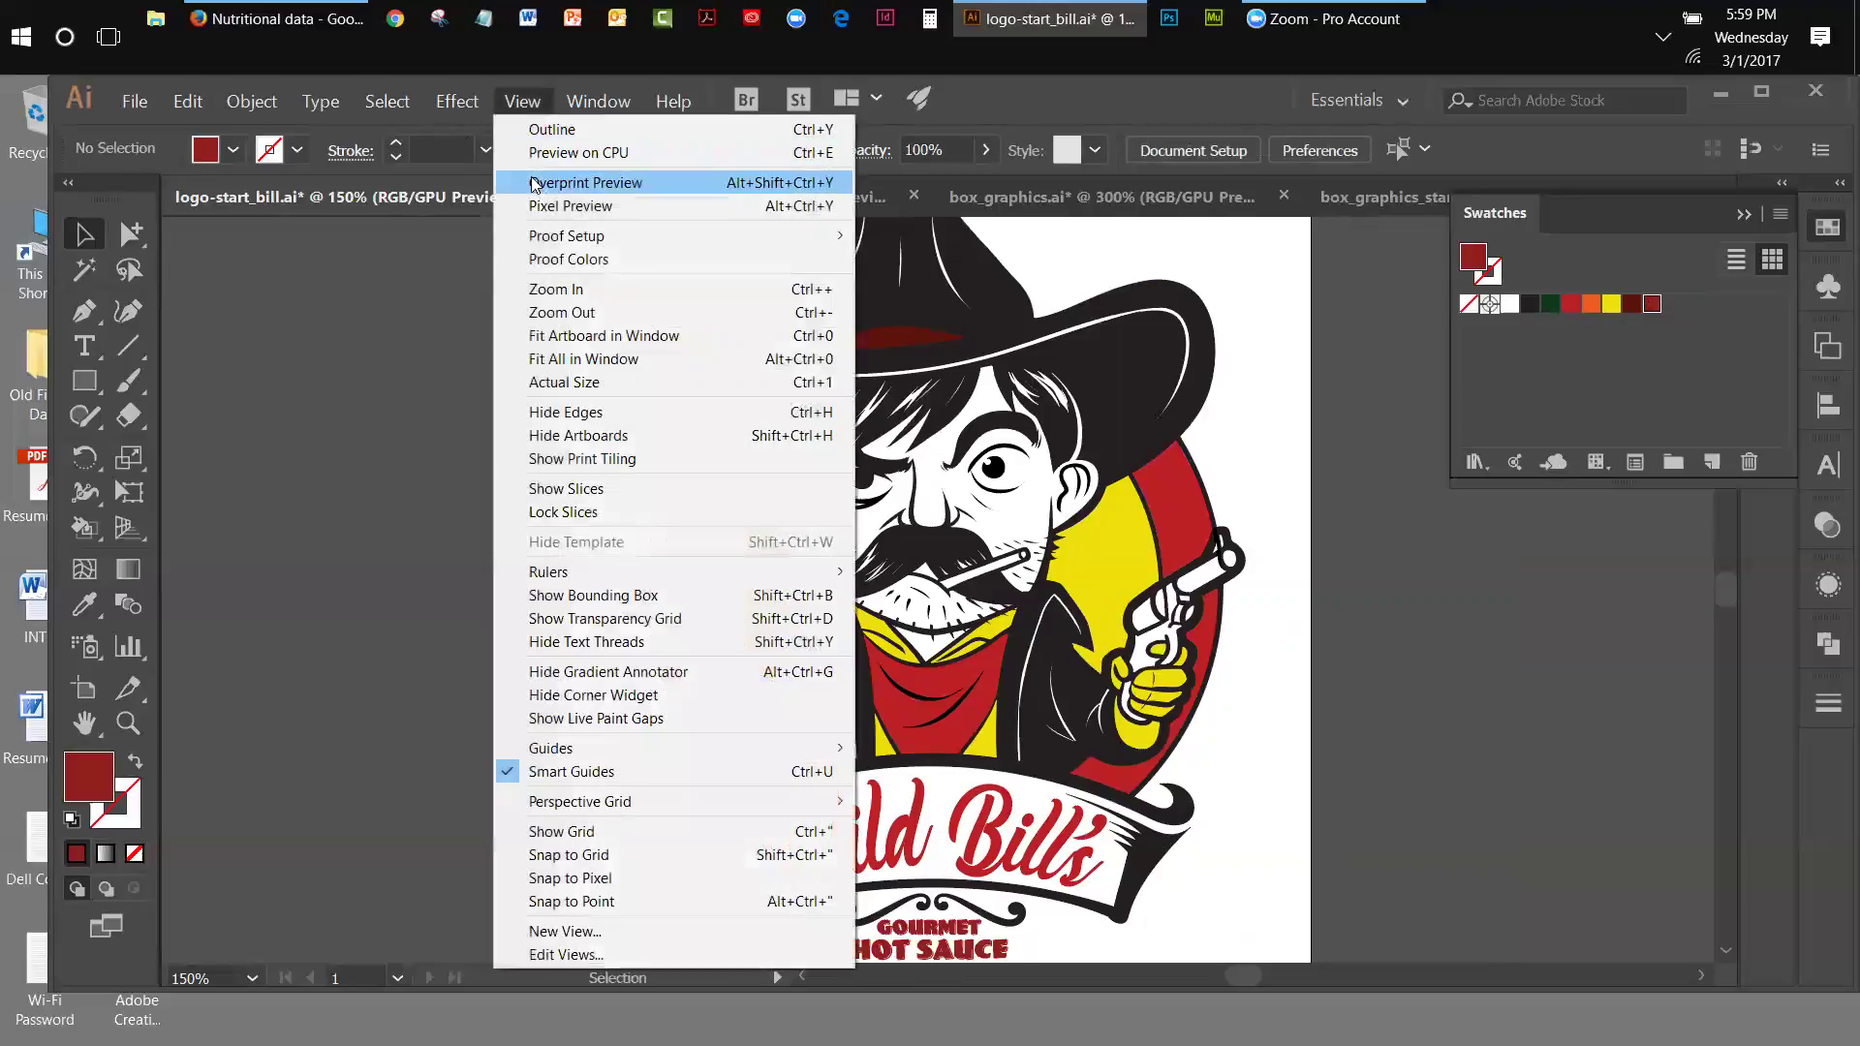
{"action": "left_click", "coordinate": [540, 315]}
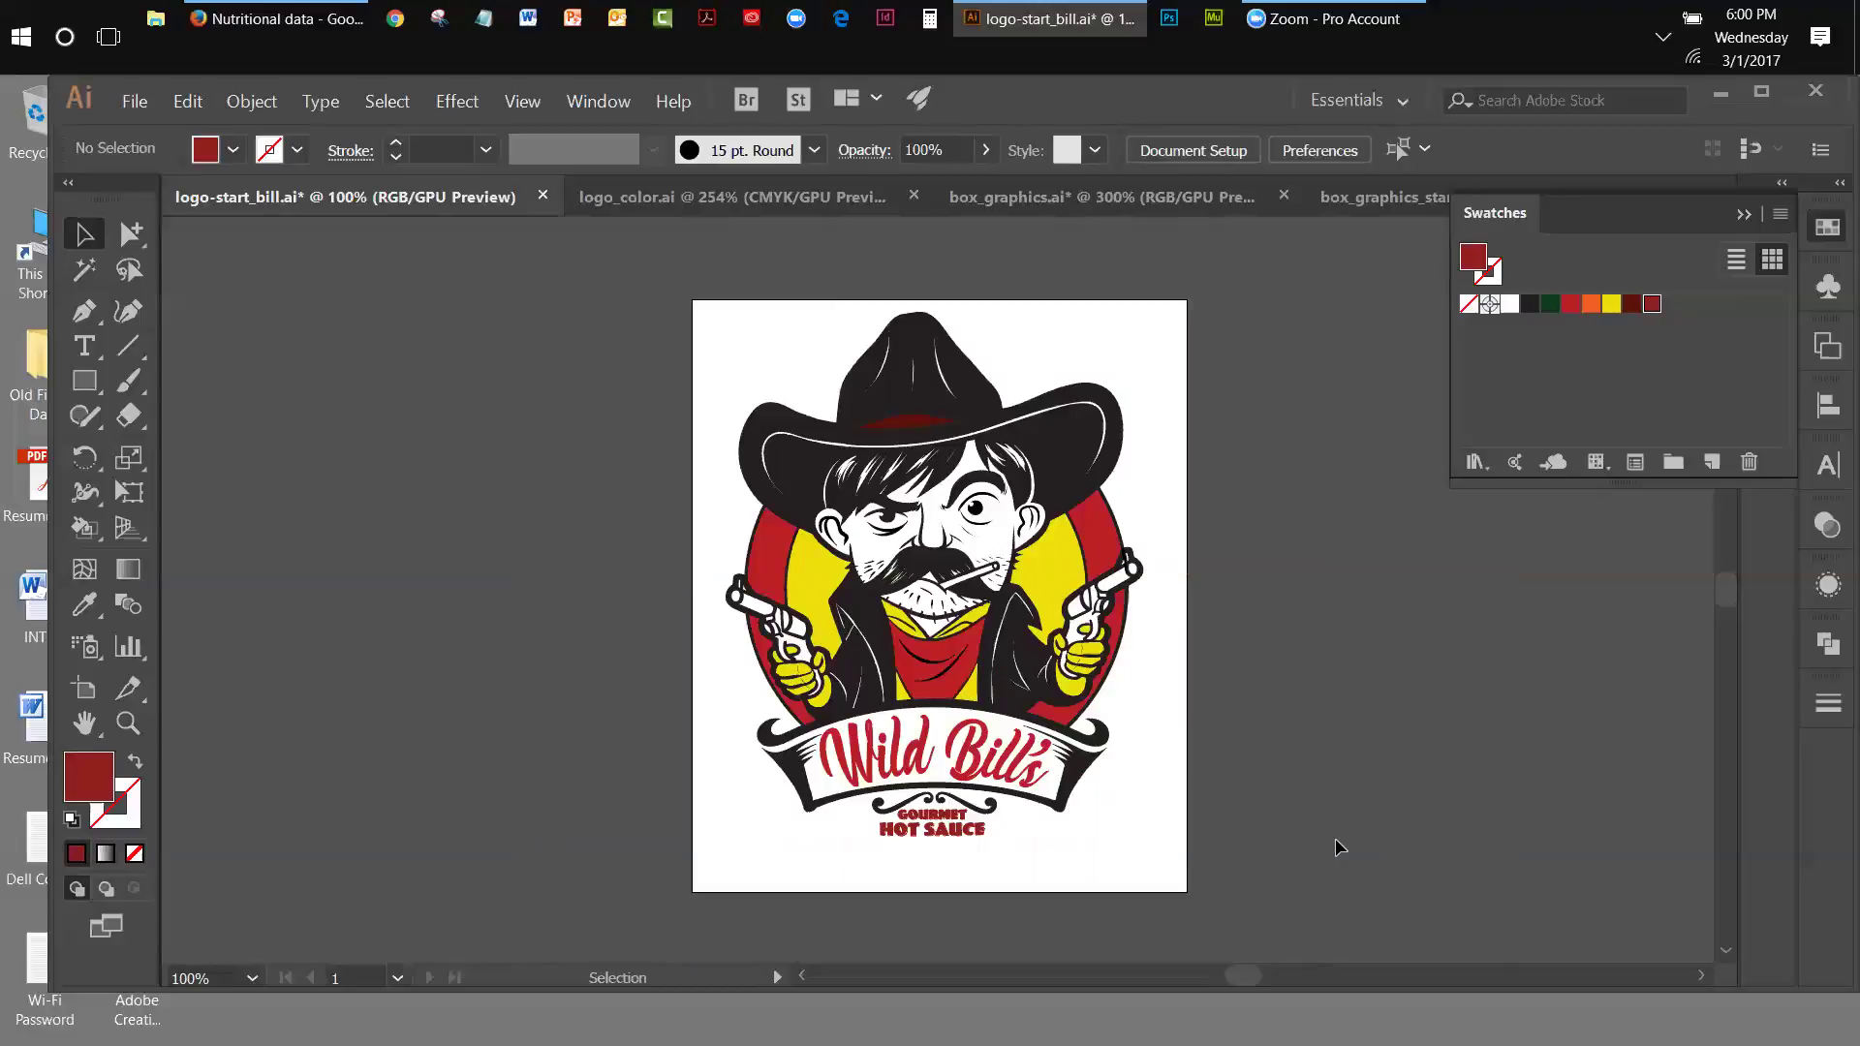
{"action": "left_click", "coordinate": [663, 200]}
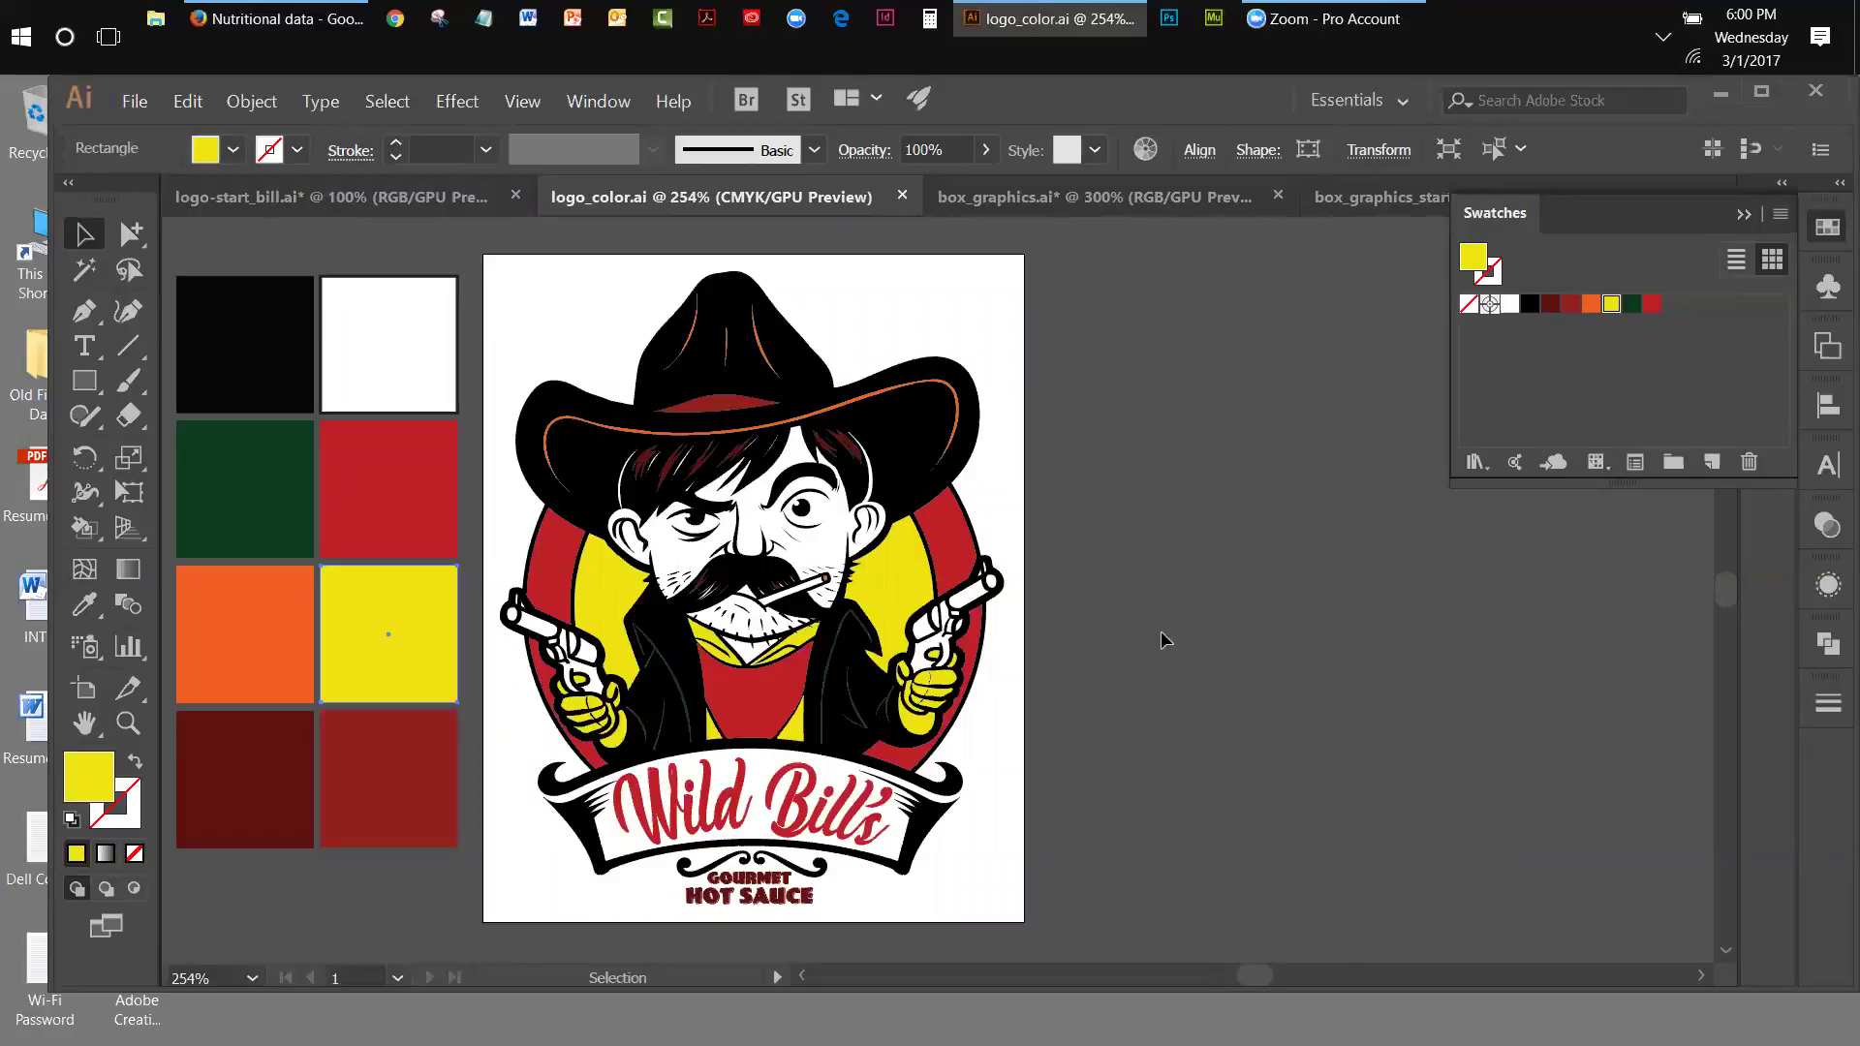
- Bring up box_graphics.ai with its whole artboard in view and show the document's symbols
{"action": "left_click", "coordinate": [1038, 198]}
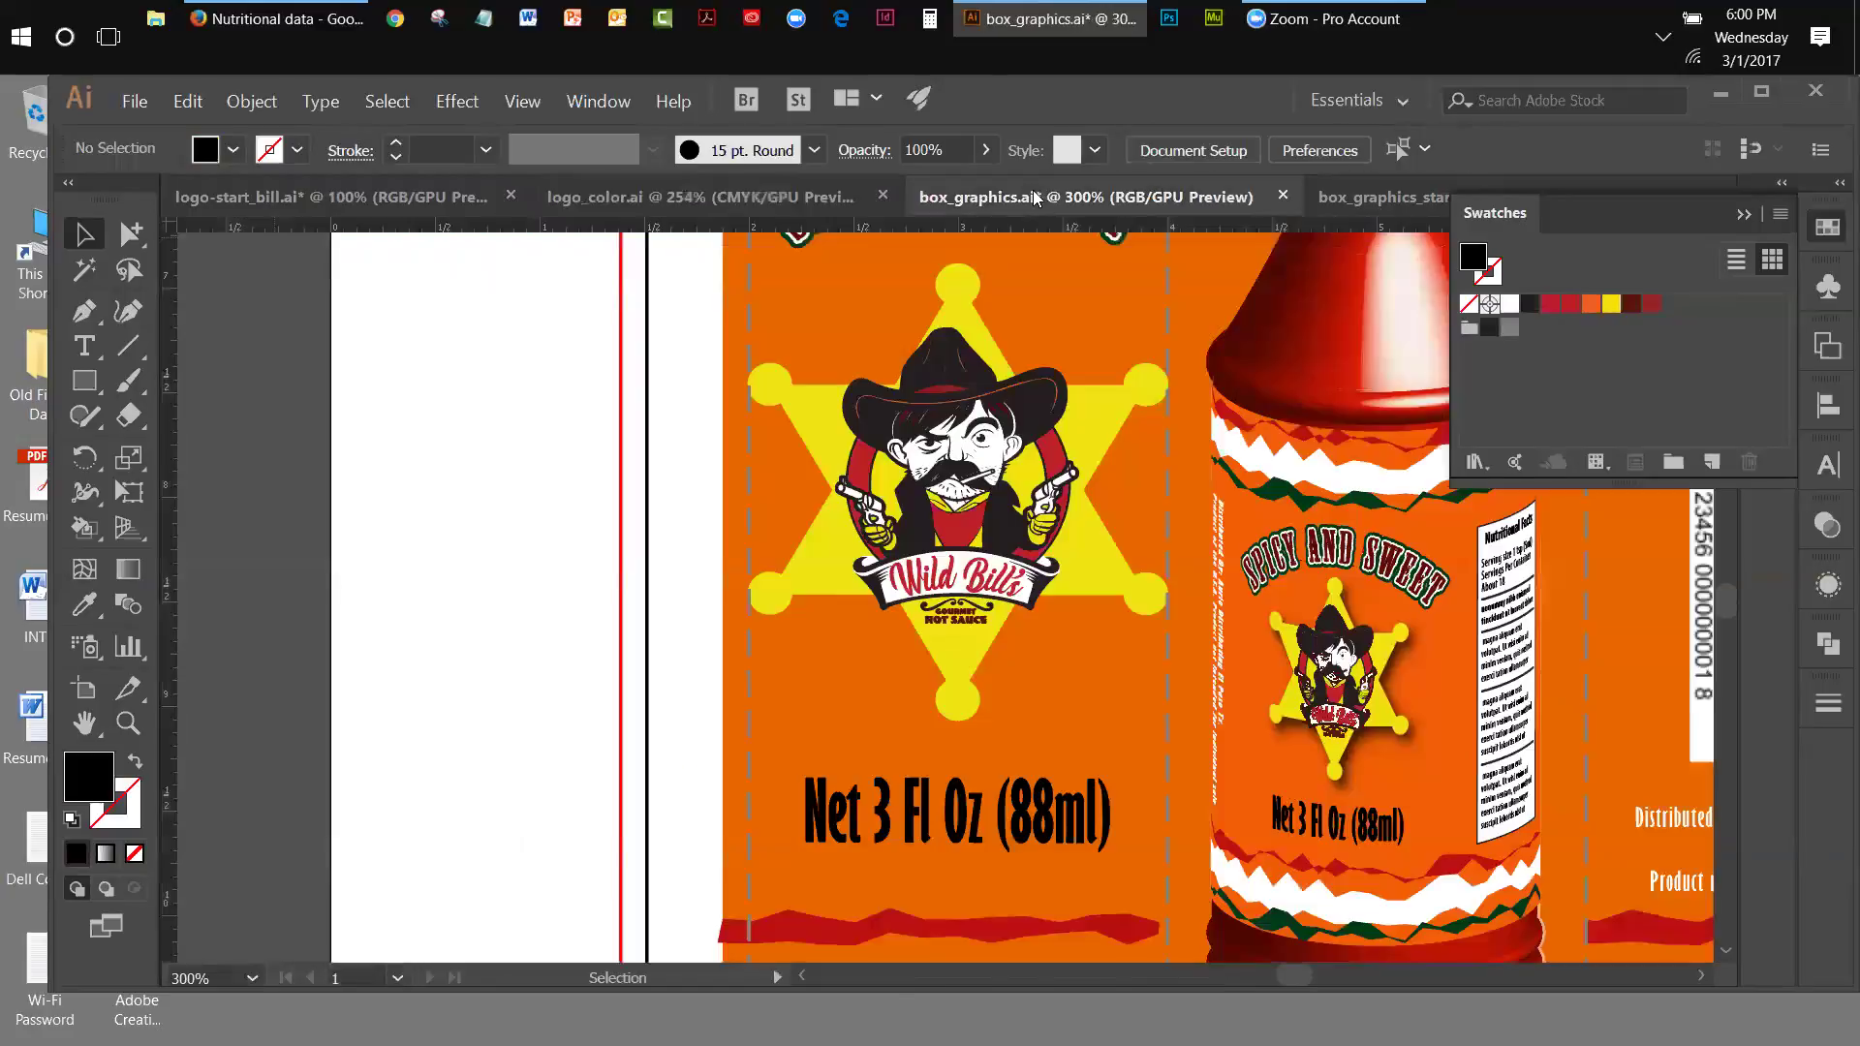
{"action": "left_click", "coordinate": [522, 101]}
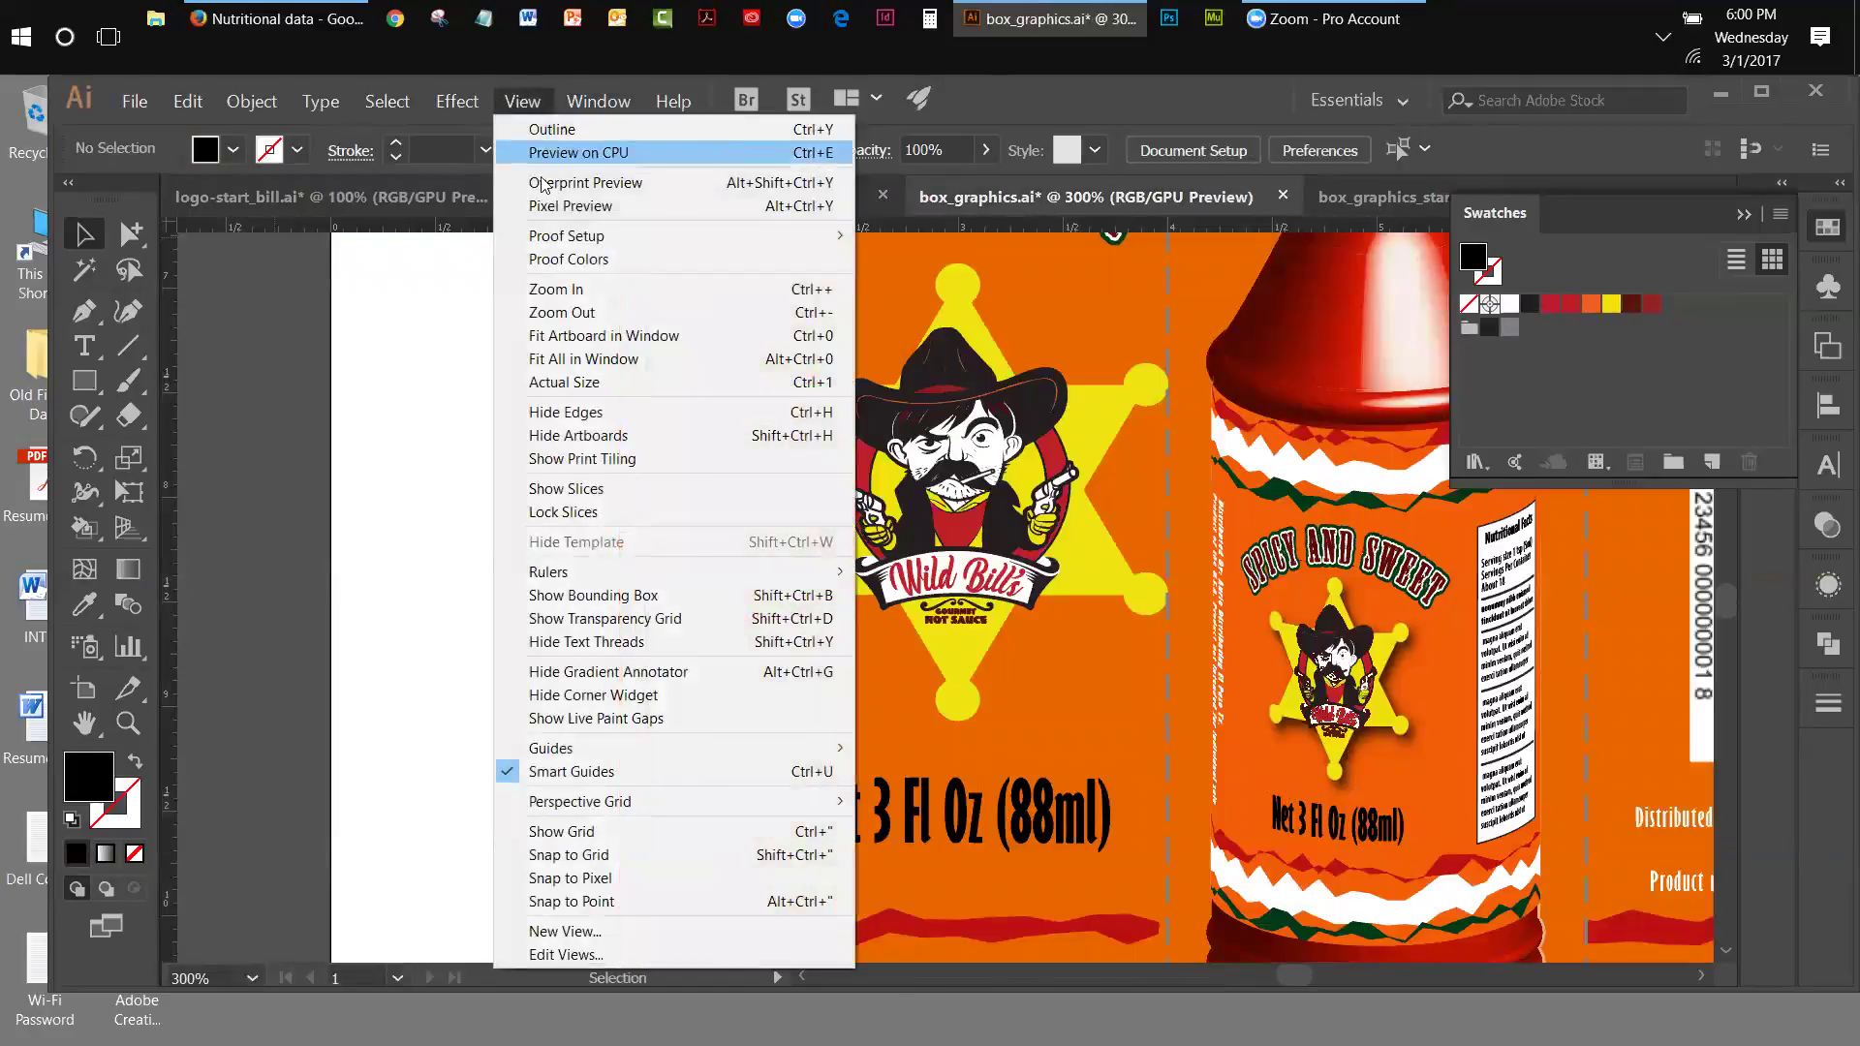
{"action": "left_click", "coordinate": [557, 336]}
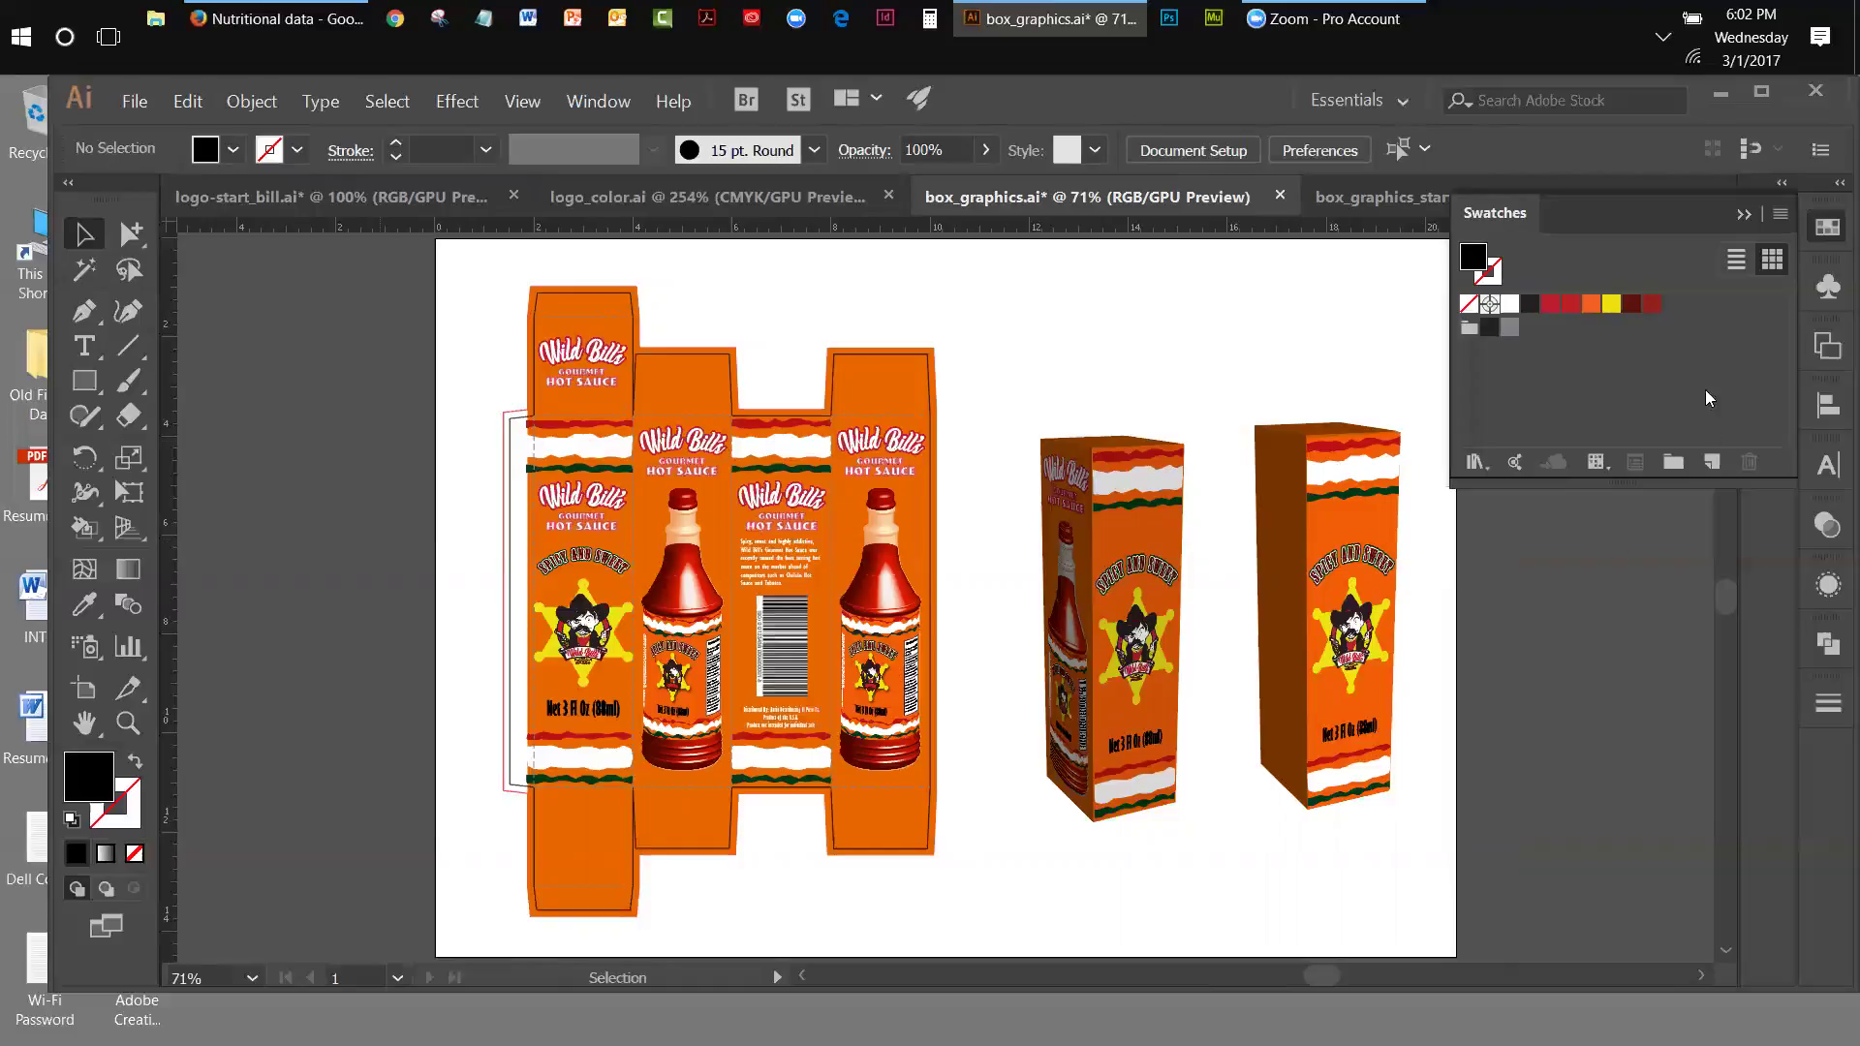
{"action": "left_click", "coordinate": [1743, 214]}
{"action": "left_click", "coordinate": [1830, 283]}
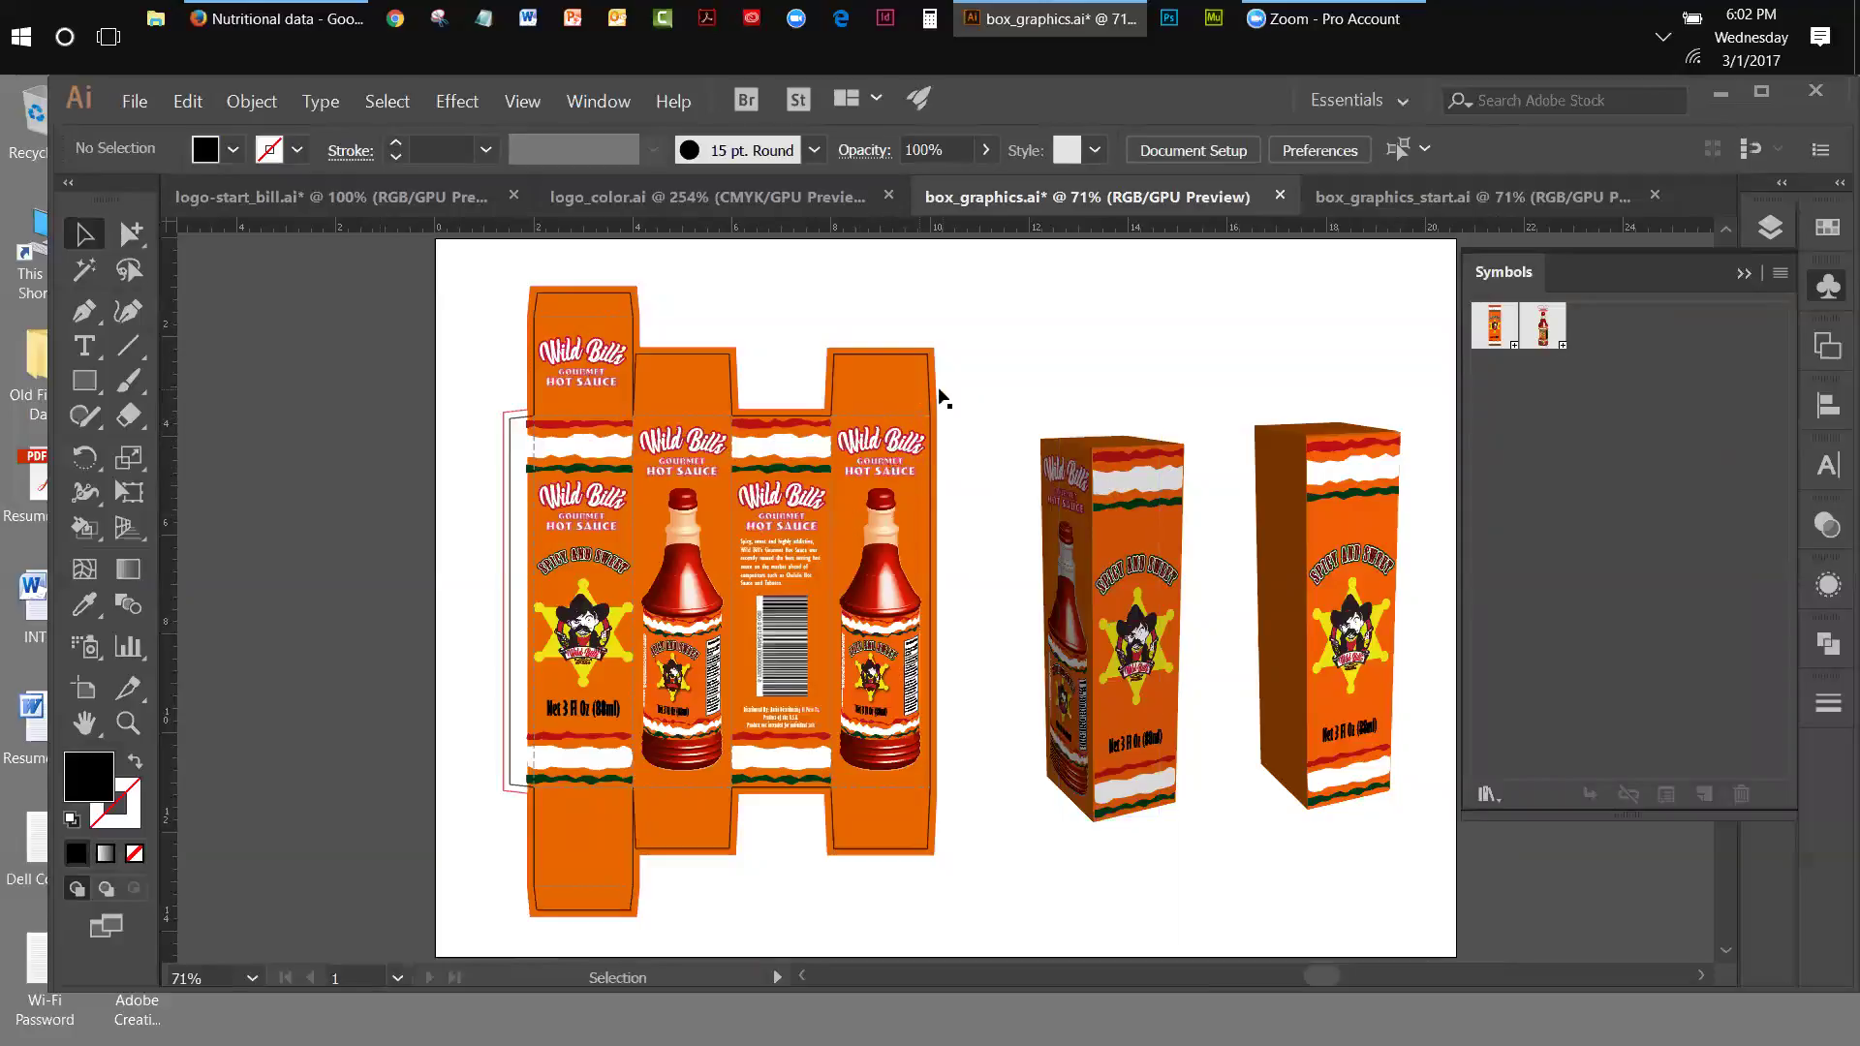
- Lock the outline path of the flat box layout
{"action": "left_click", "coordinate": [913, 405]}
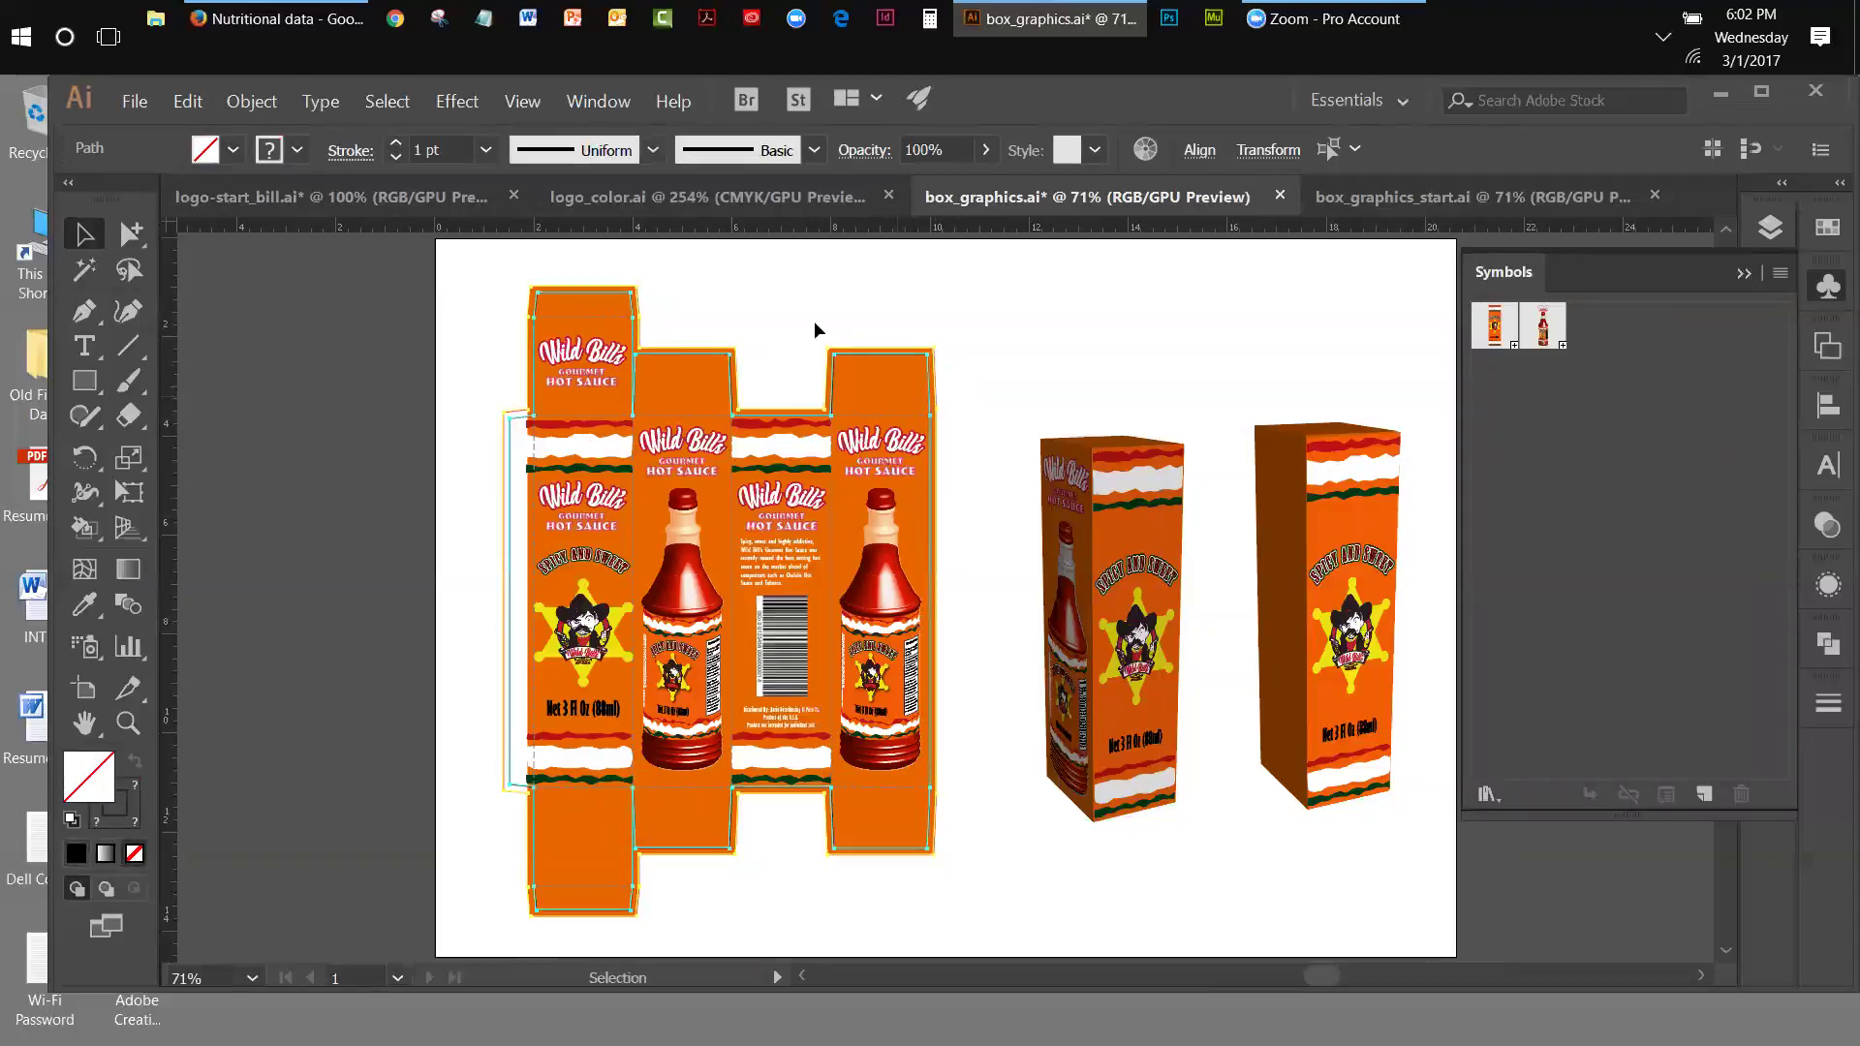
{"action": "left_click", "coordinate": [252, 101]}
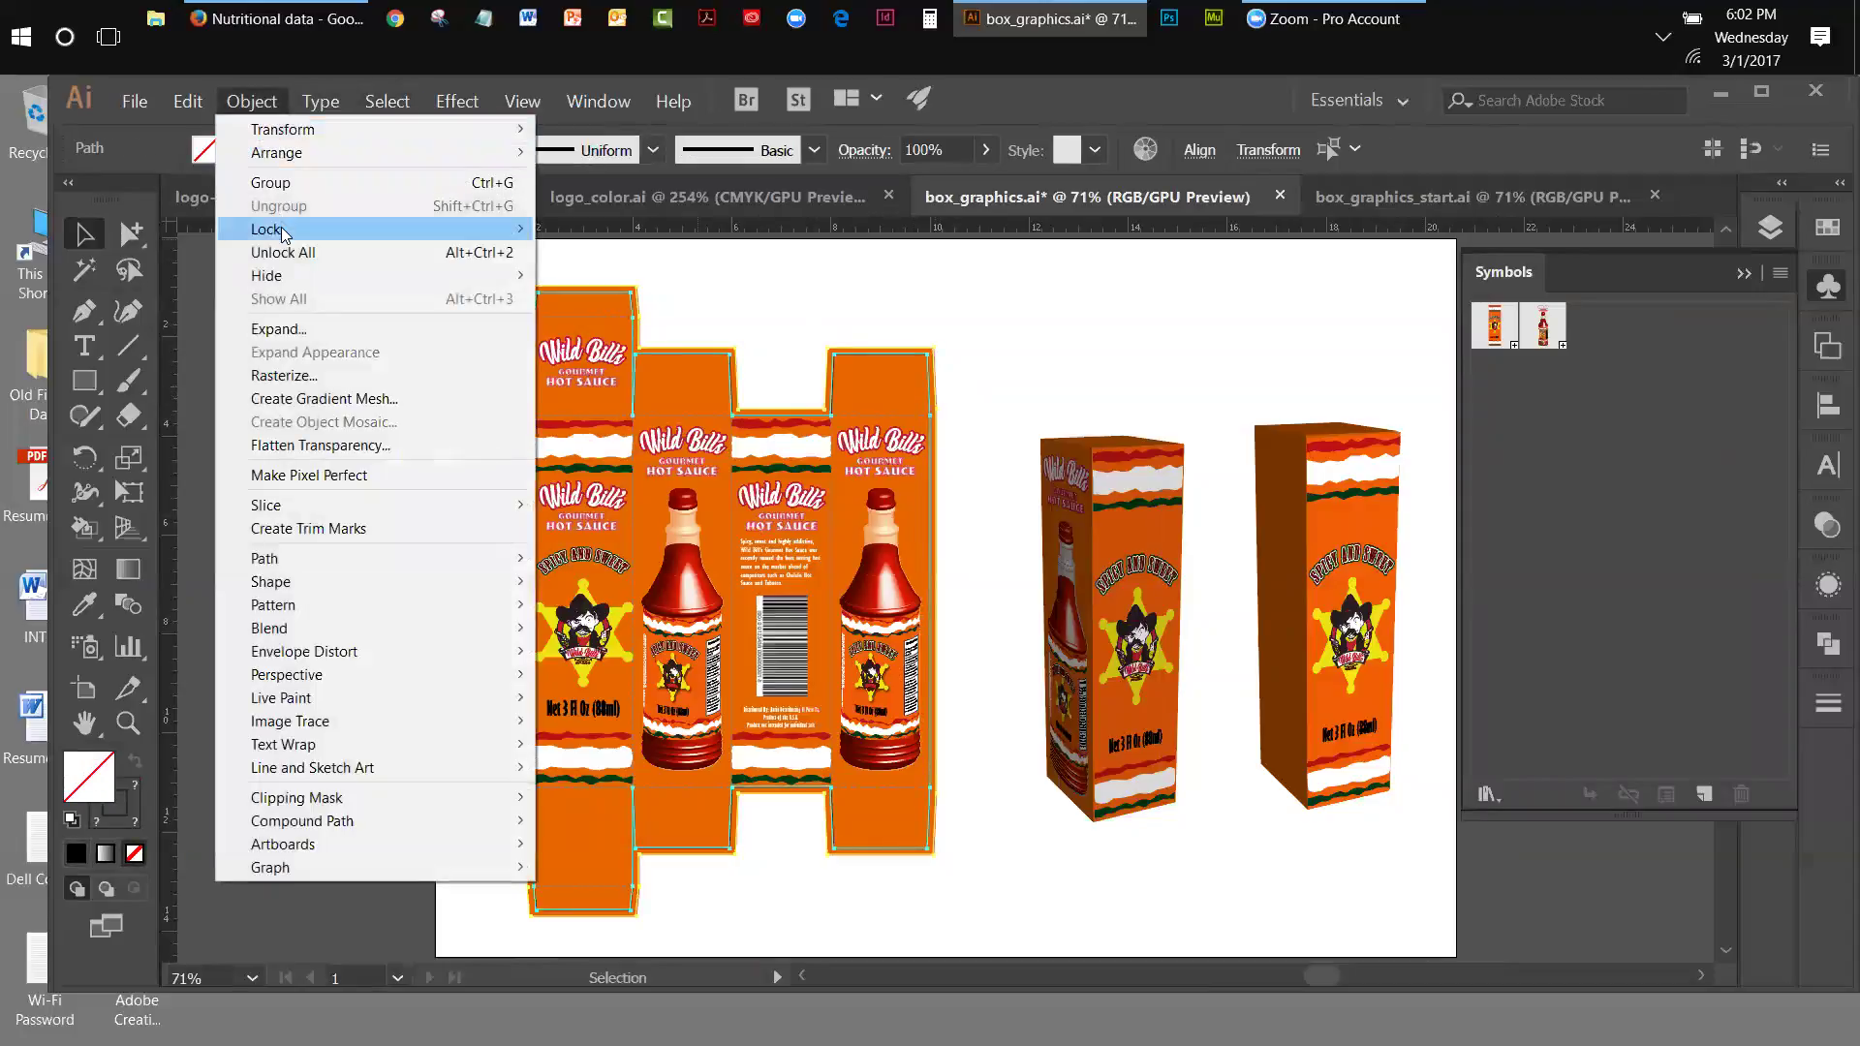
{"action": "mouse_move", "coordinate": [291, 229]}
{"action": "left_click", "coordinate": [581, 229]}
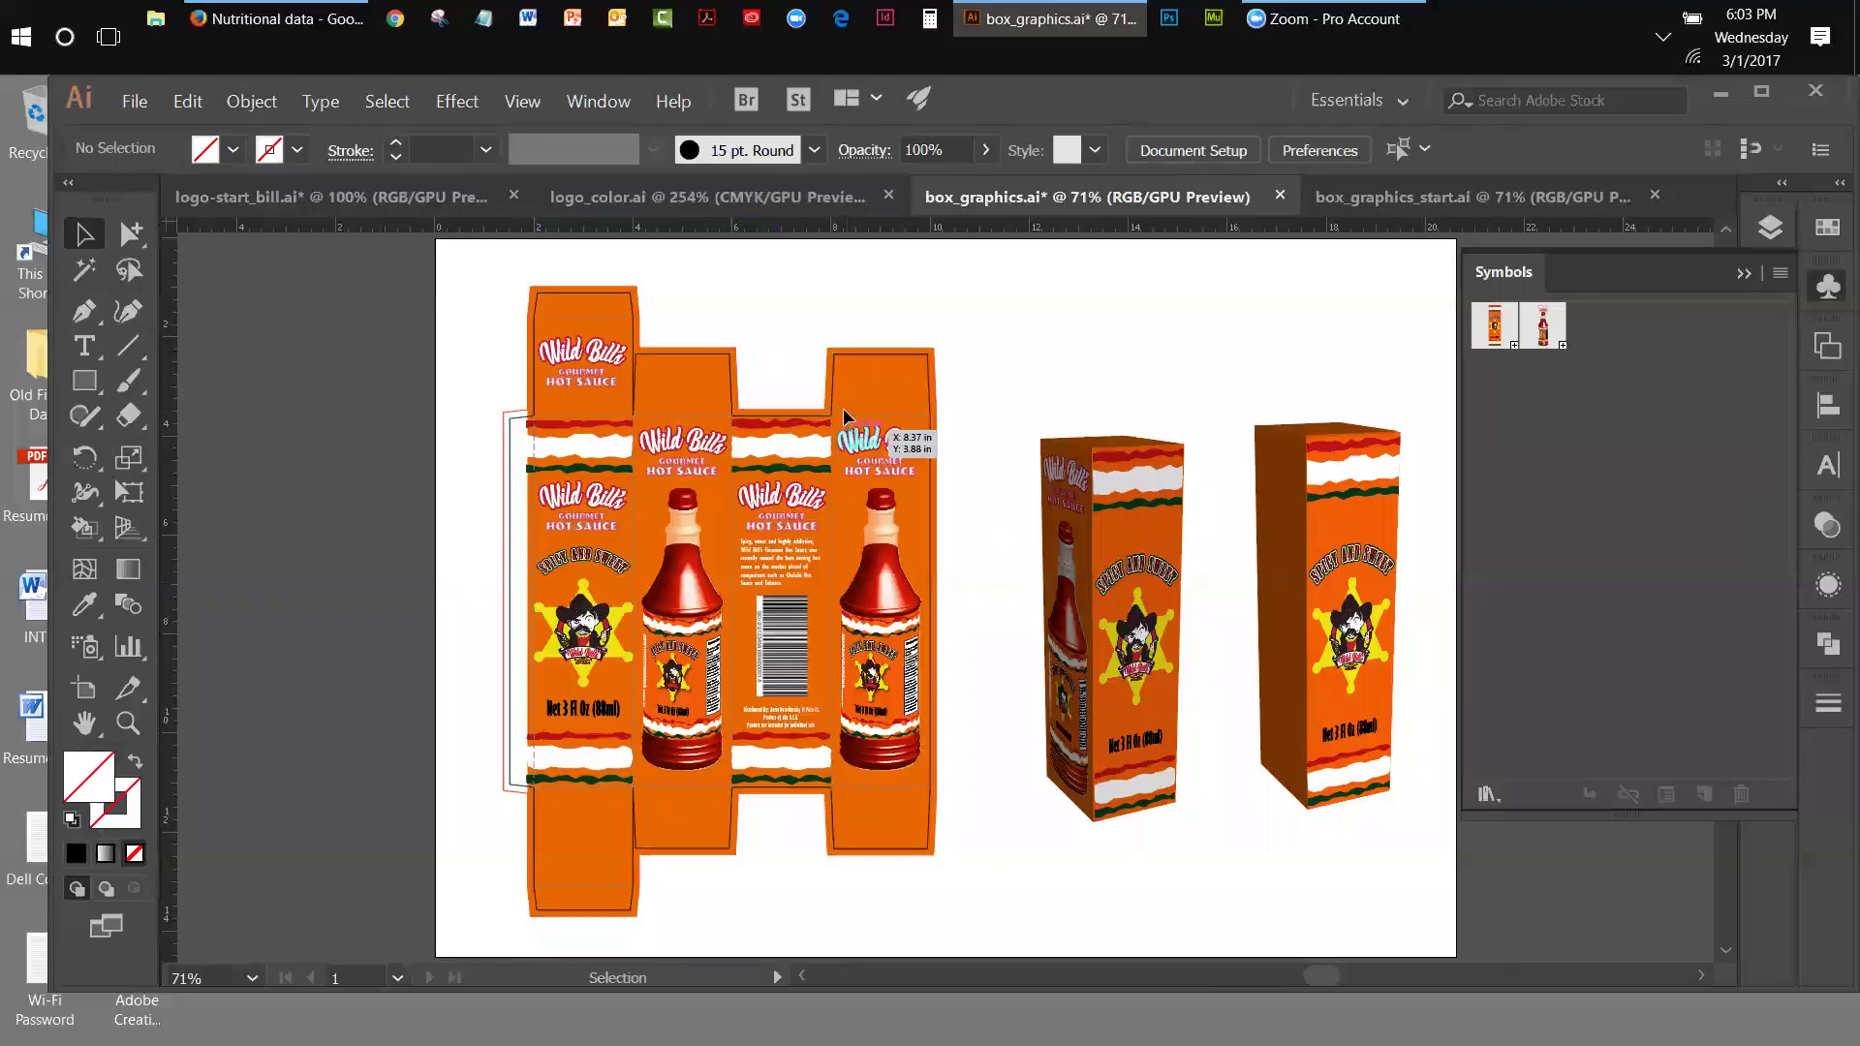
- Copy the bottle and lettering artwork on the flat box's rightmost panel and paste the copy in place
{"action": "left_click", "coordinate": [905, 759]}
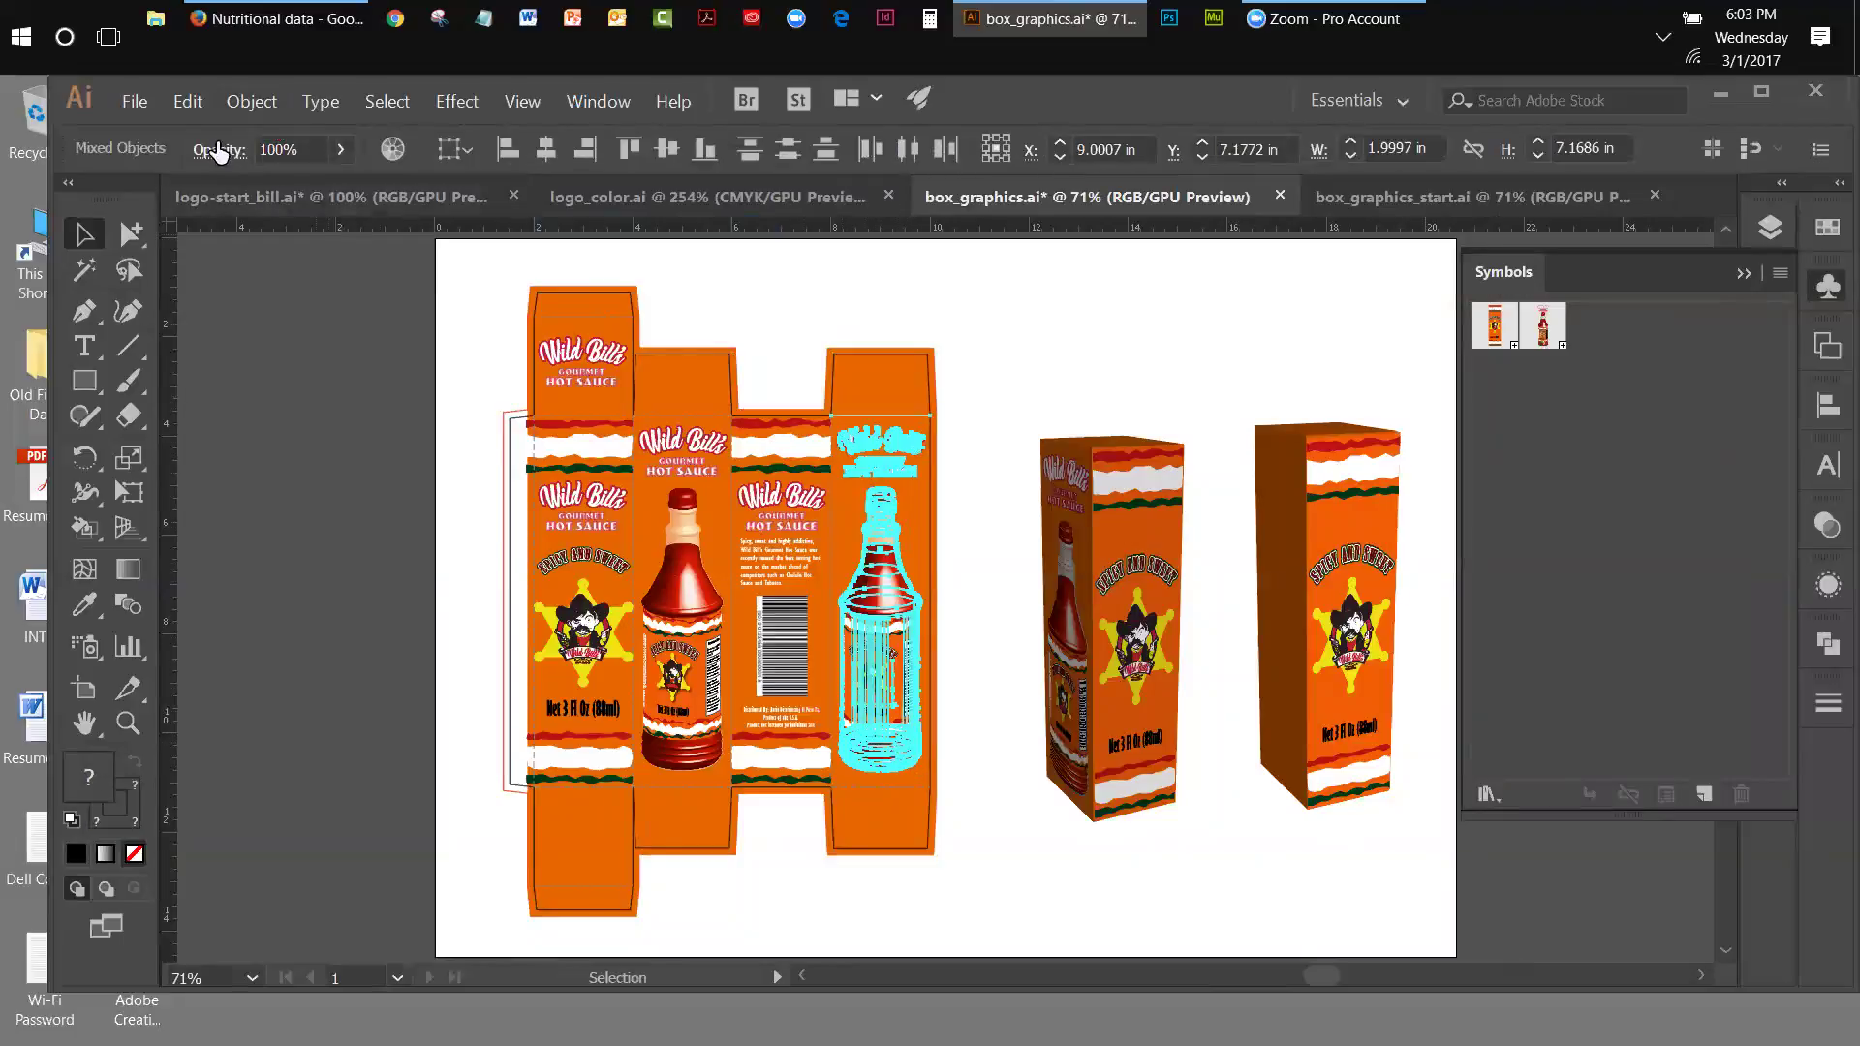
{"action": "left_click", "coordinate": [187, 101]}
{"action": "left_click", "coordinate": [228, 207]}
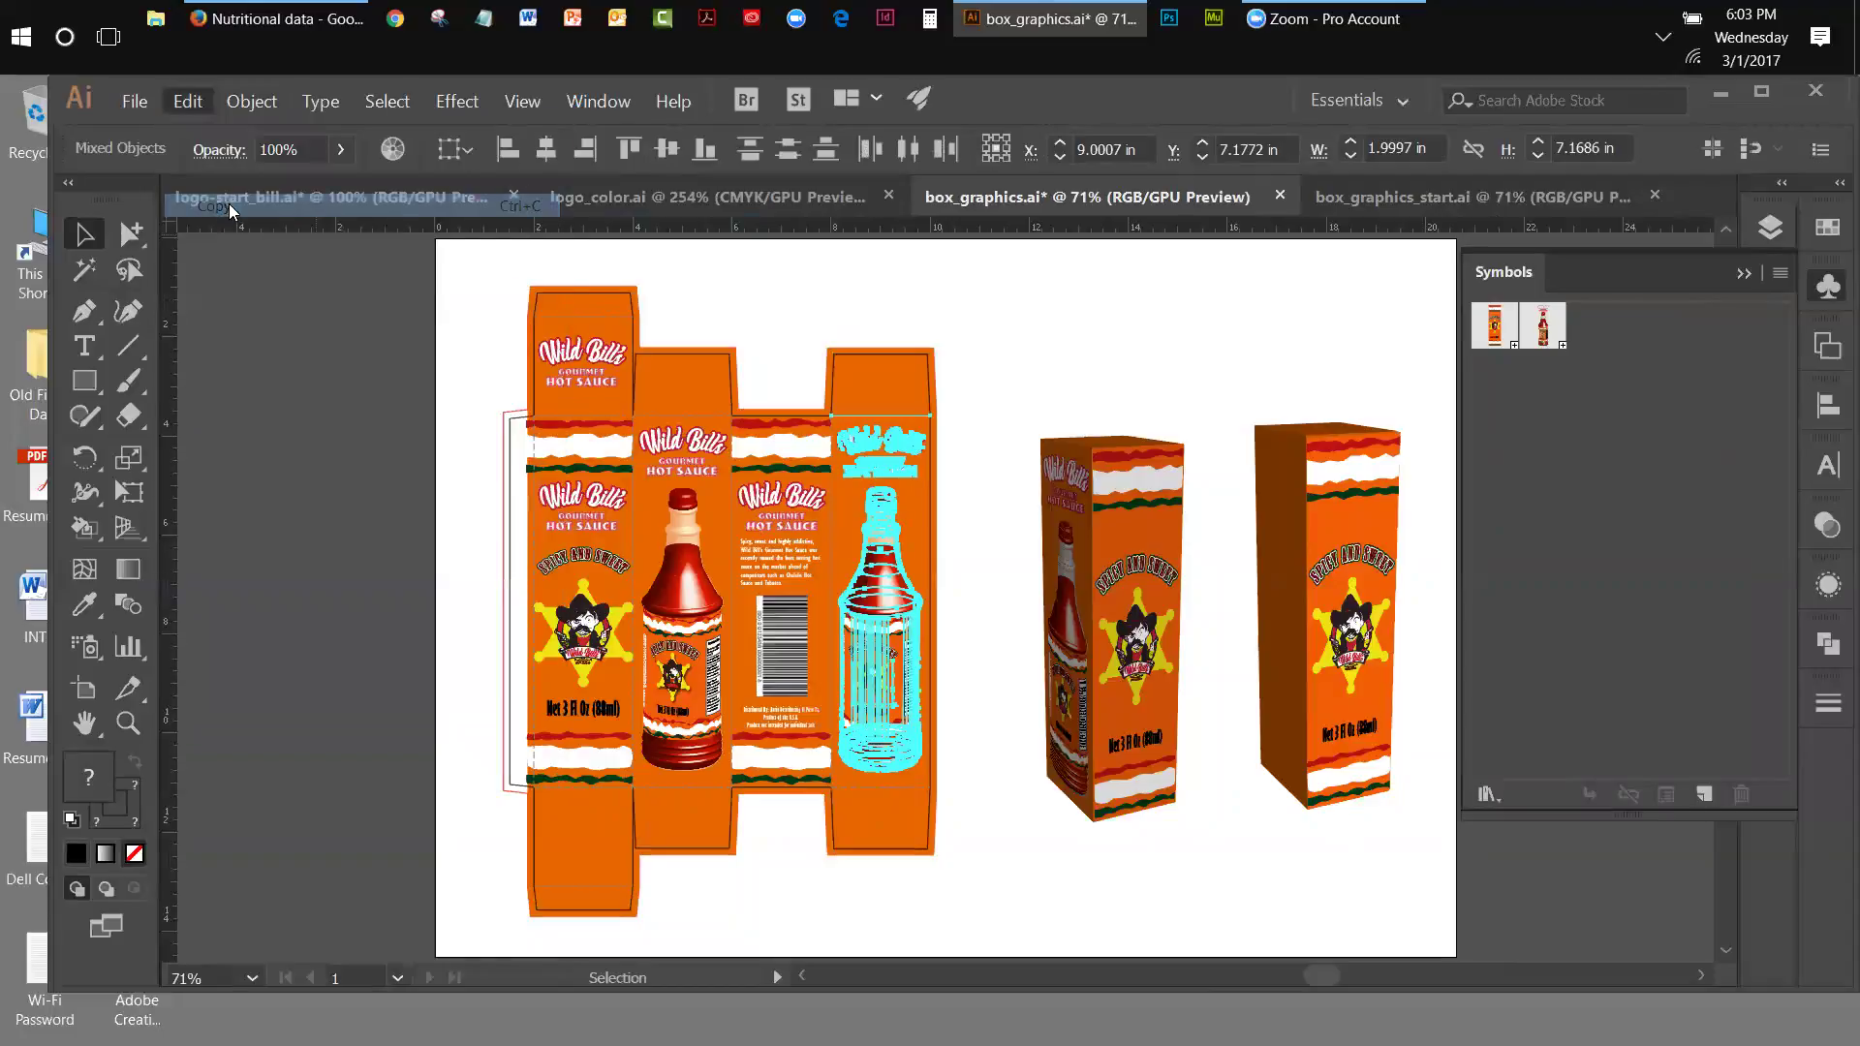
{"action": "left_click", "coordinate": [194, 106]}
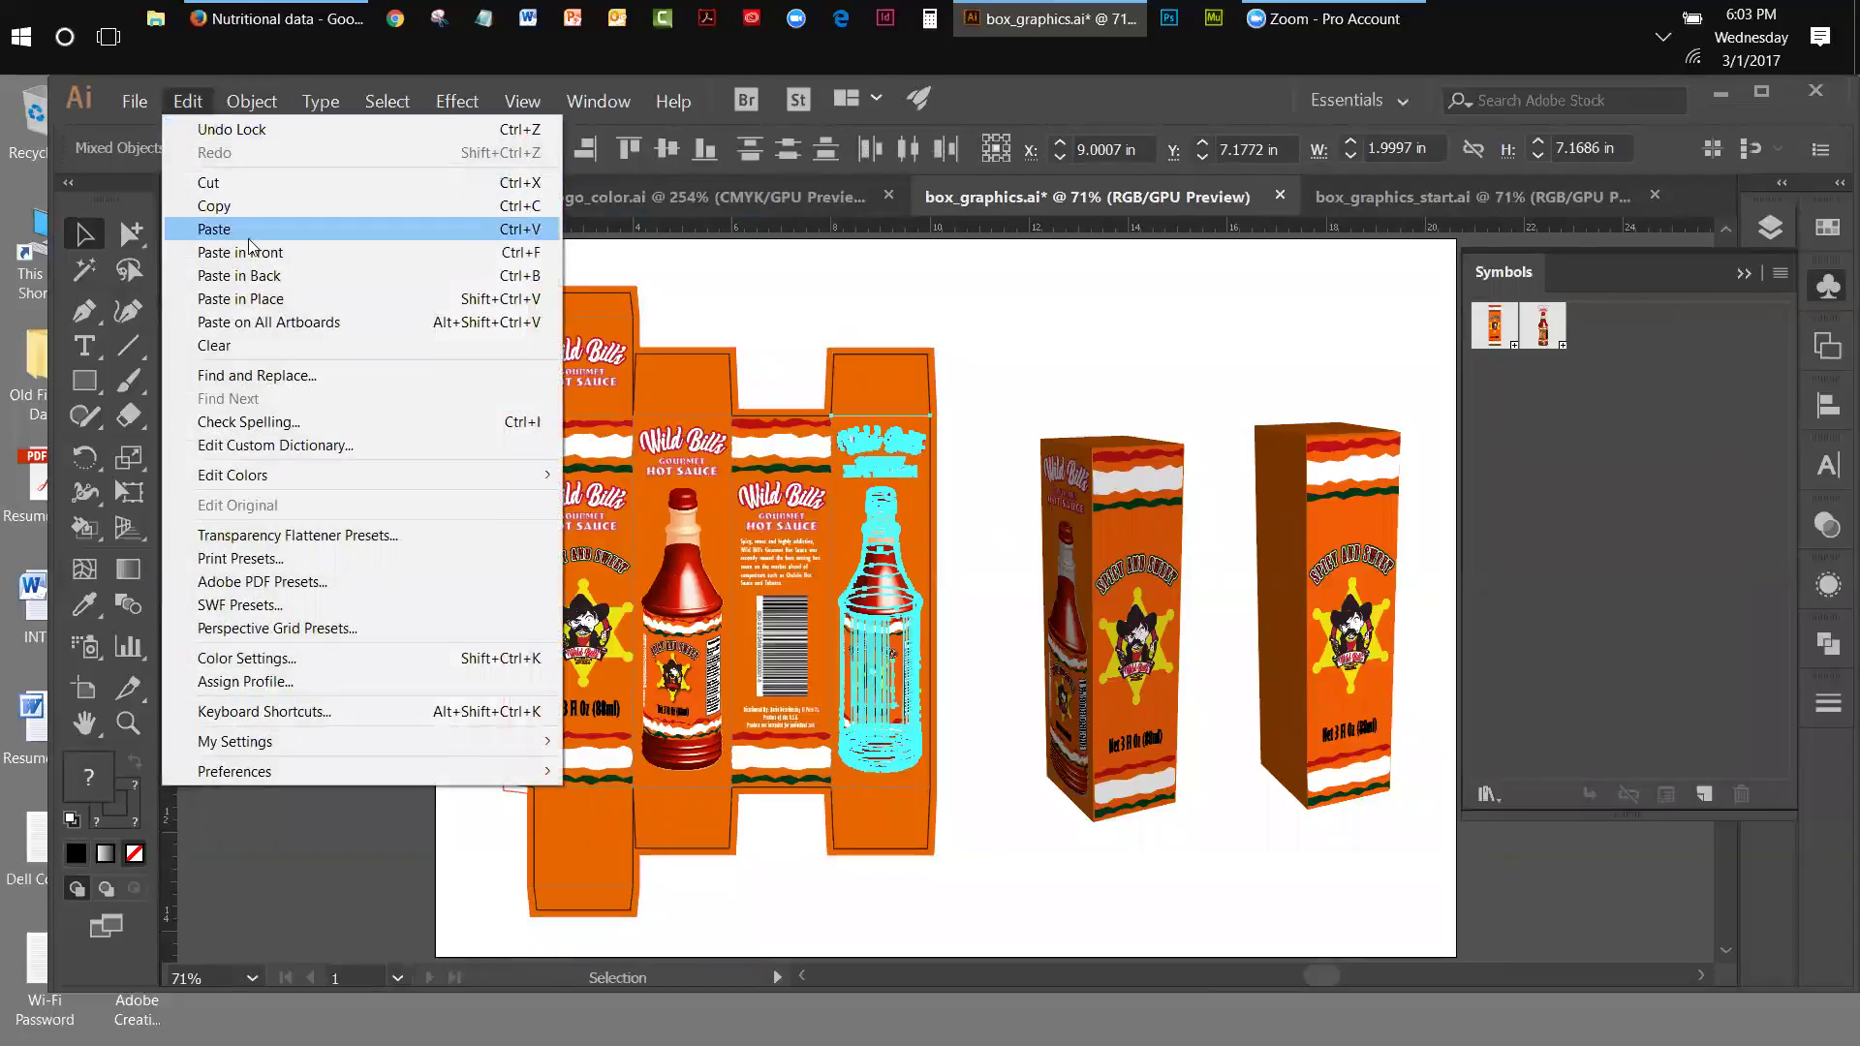
{"action": "left_click", "coordinate": [242, 298]}
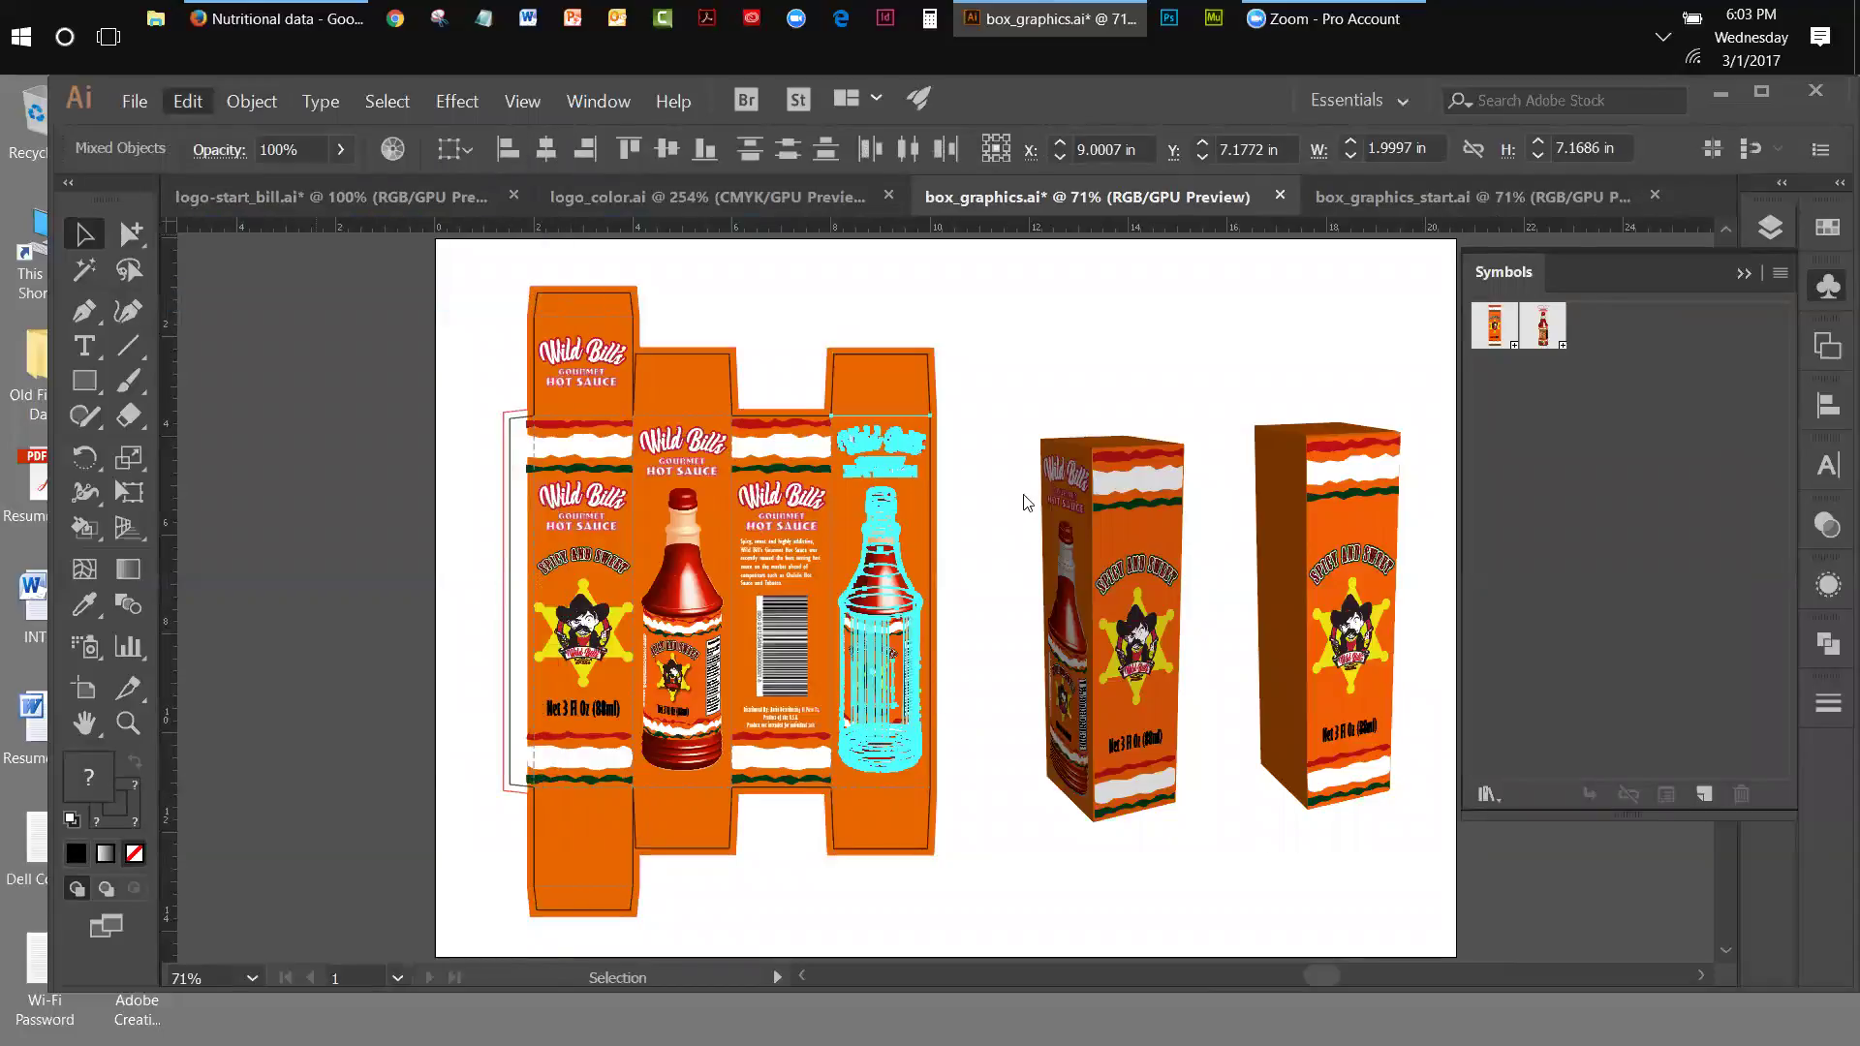
- Hide the 3D box nearest the flat box layout to clear that area of the artboard
{"action": "left_click", "coordinate": [1087, 504]}
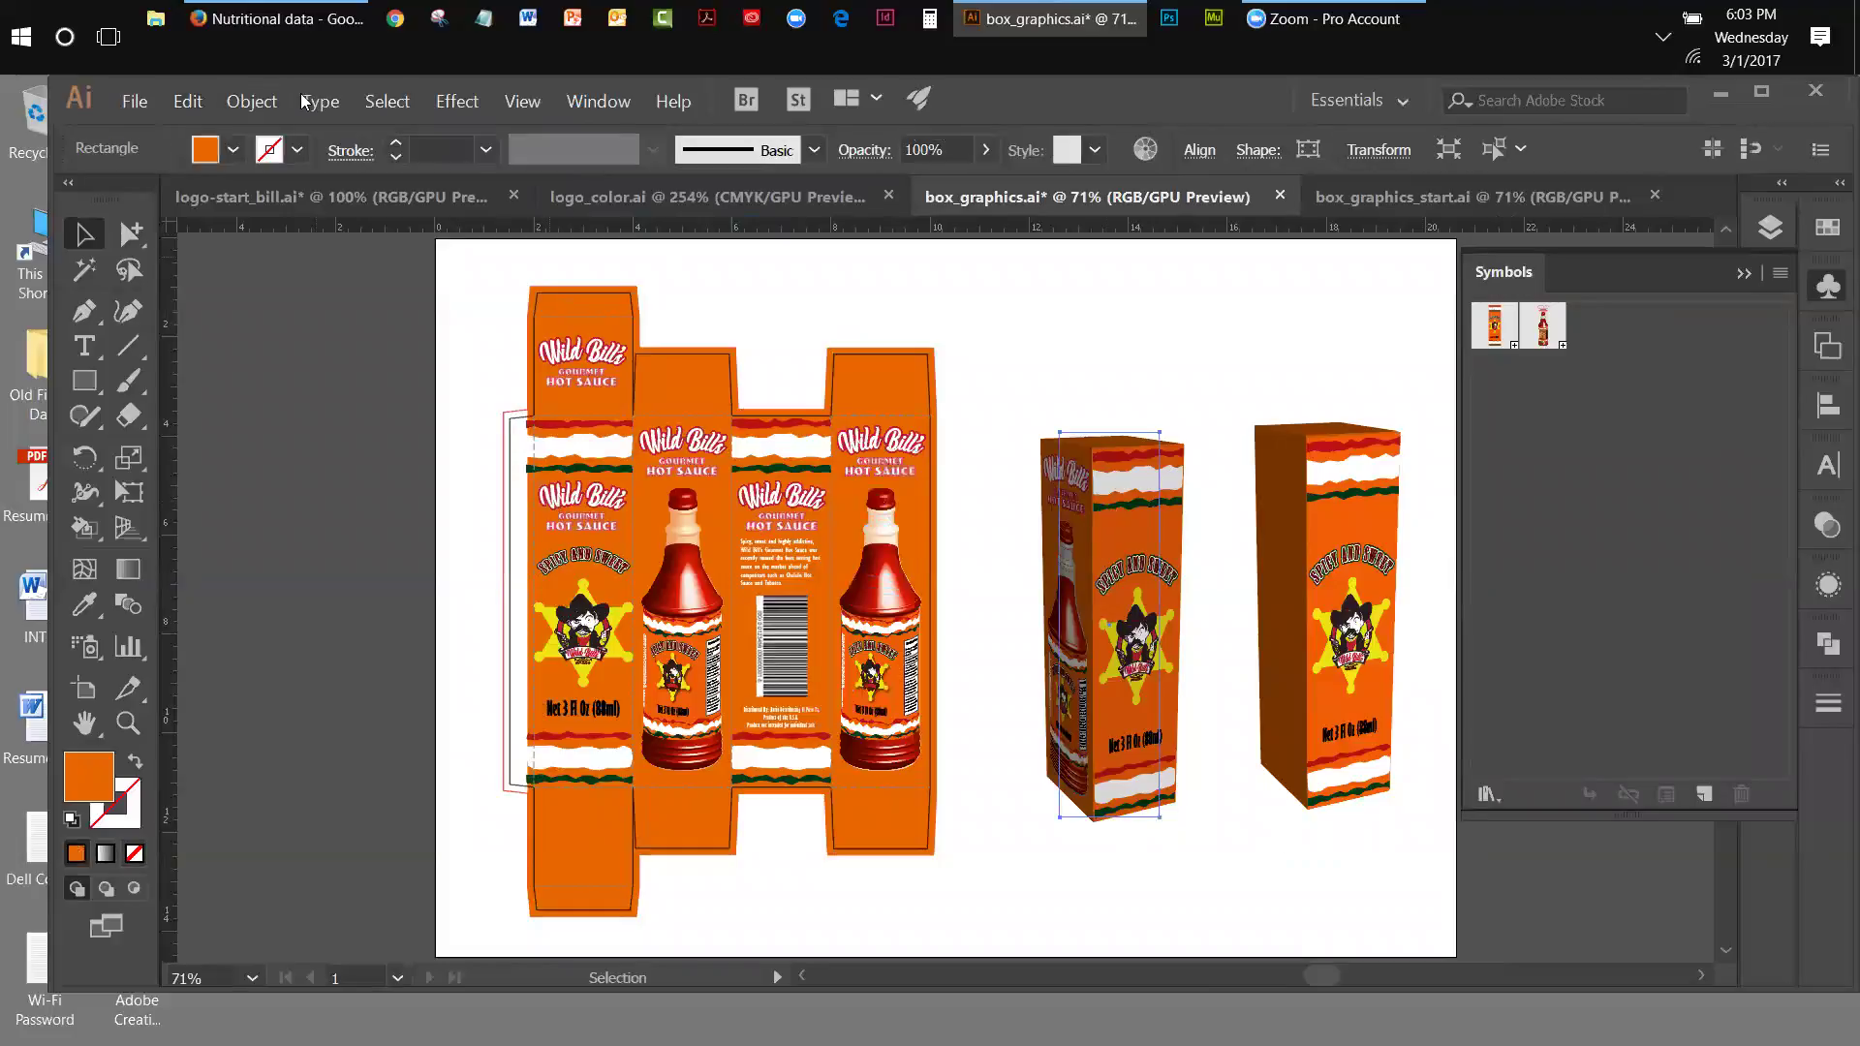
{"action": "left_click", "coordinate": [244, 101]}
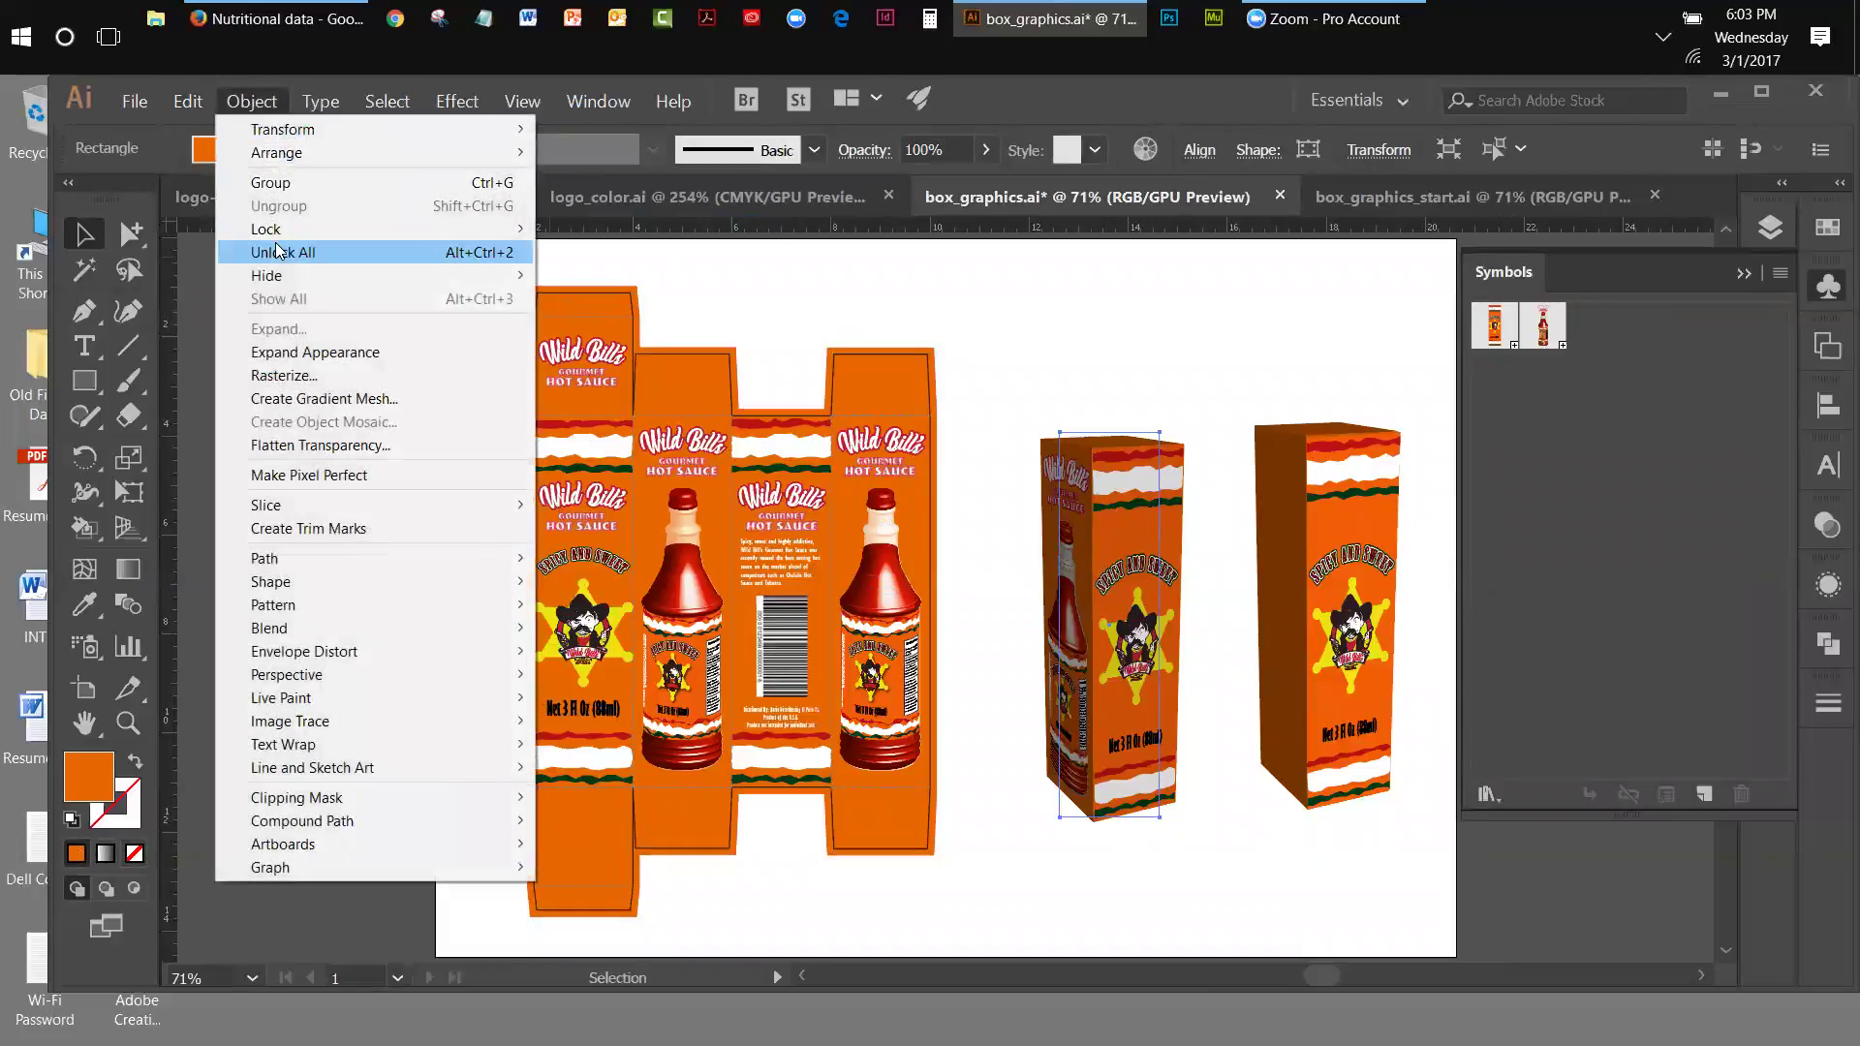
{"action": "mouse_move", "coordinate": [275, 277]}
{"action": "left_click", "coordinate": [602, 276]}
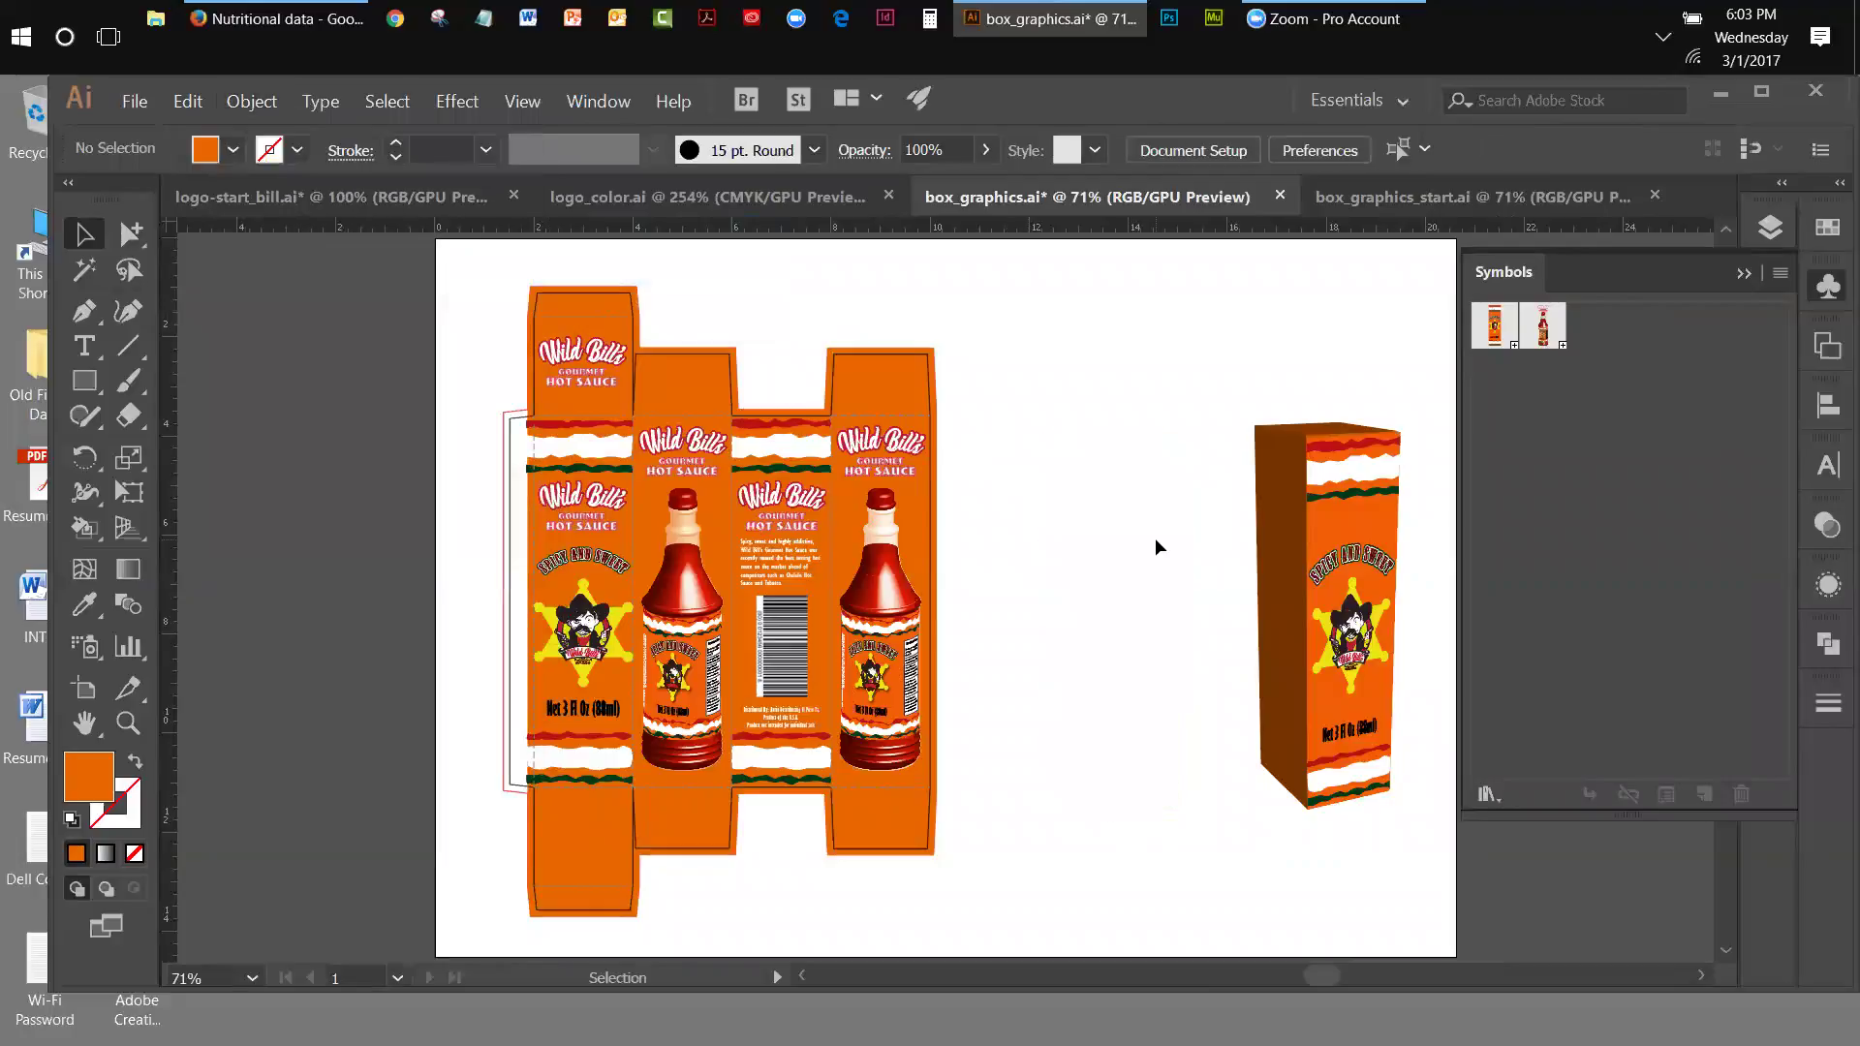
{"action": "left_click_drag", "start_coordinate": [891, 574], "coordinate": [1099, 573]}
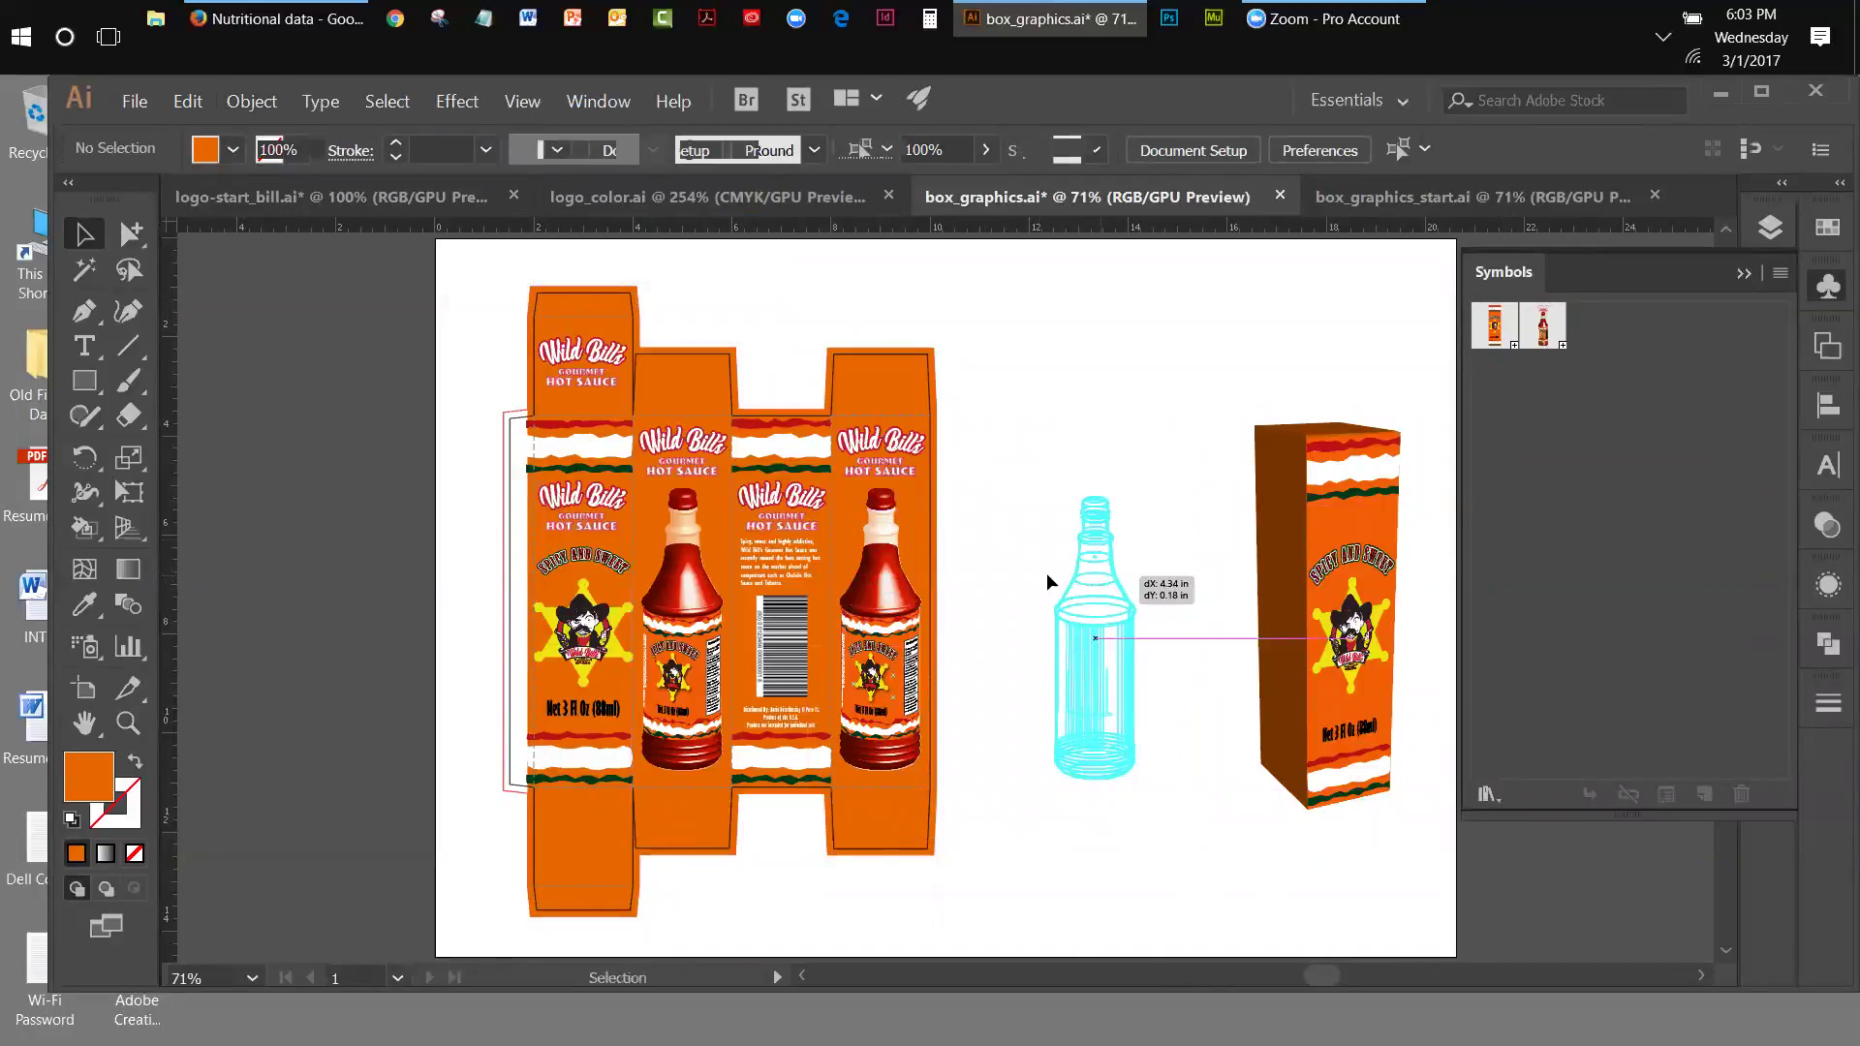
{"action": "key", "text": "ctrl+alt"}
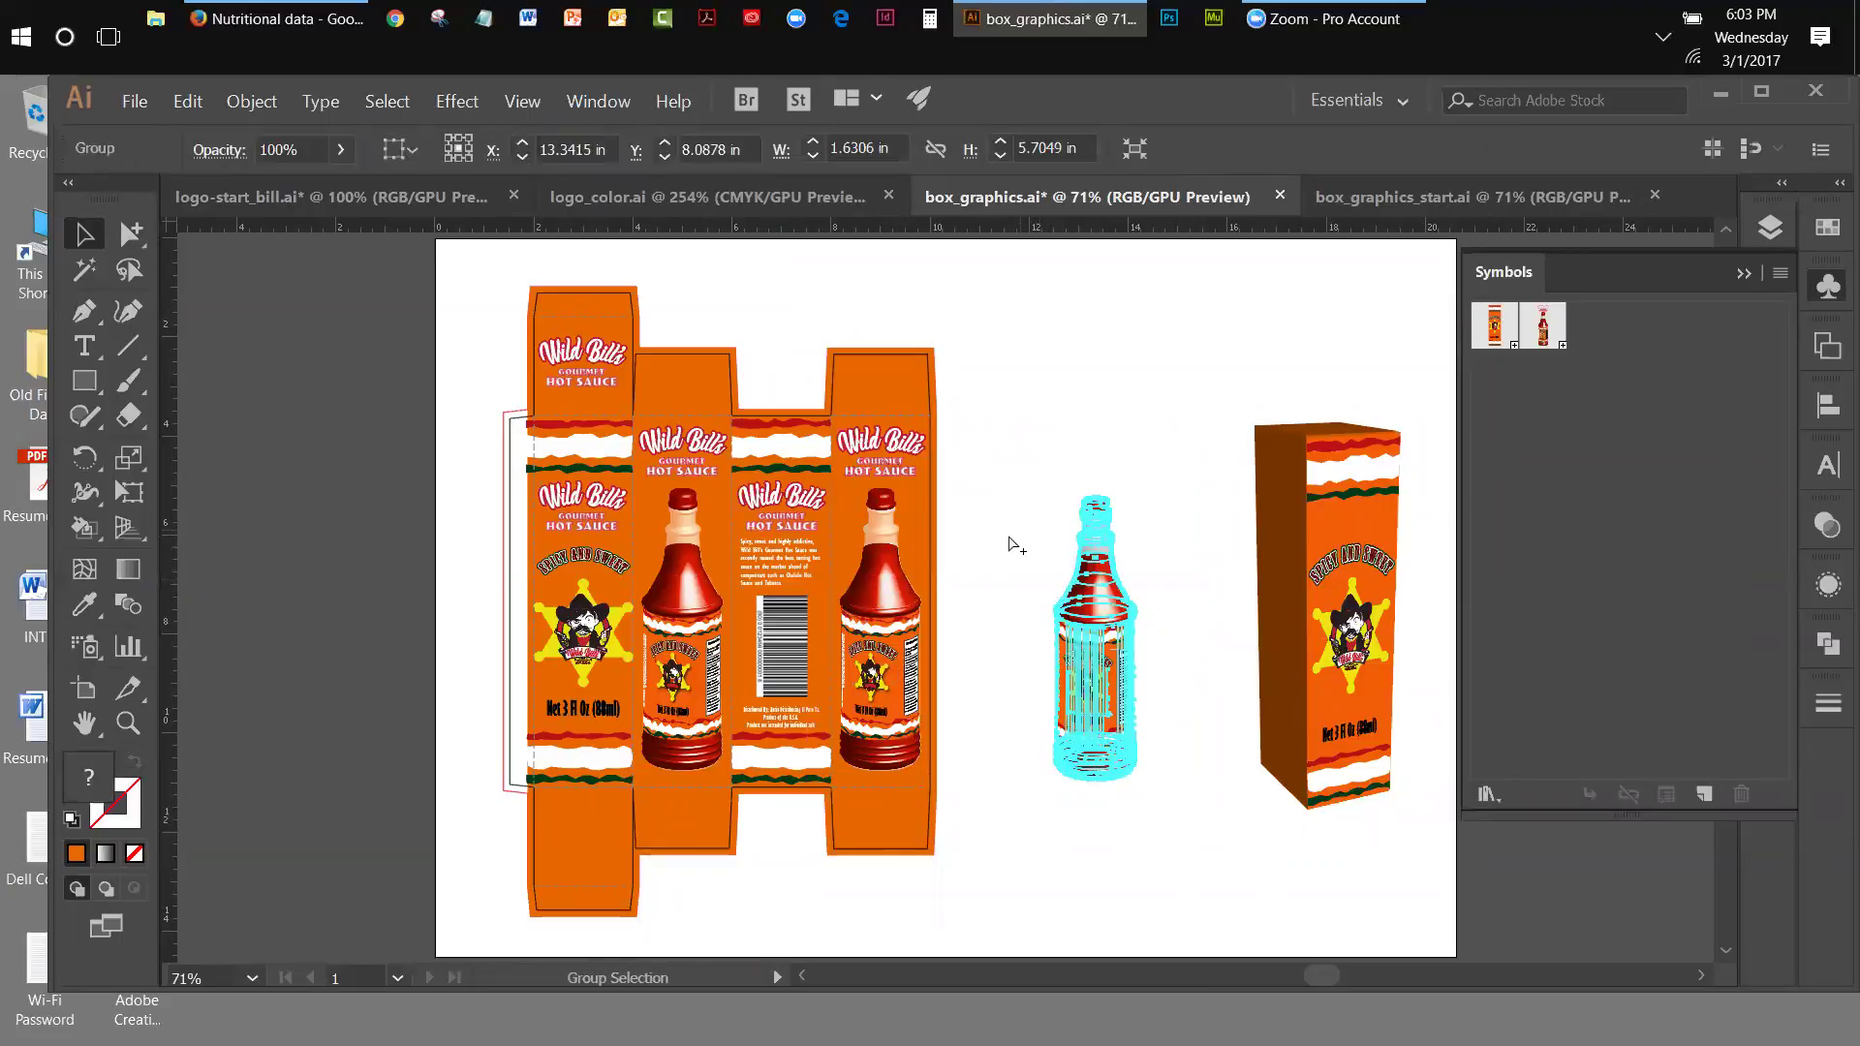
{"action": "key", "text": "ctrl+z"}
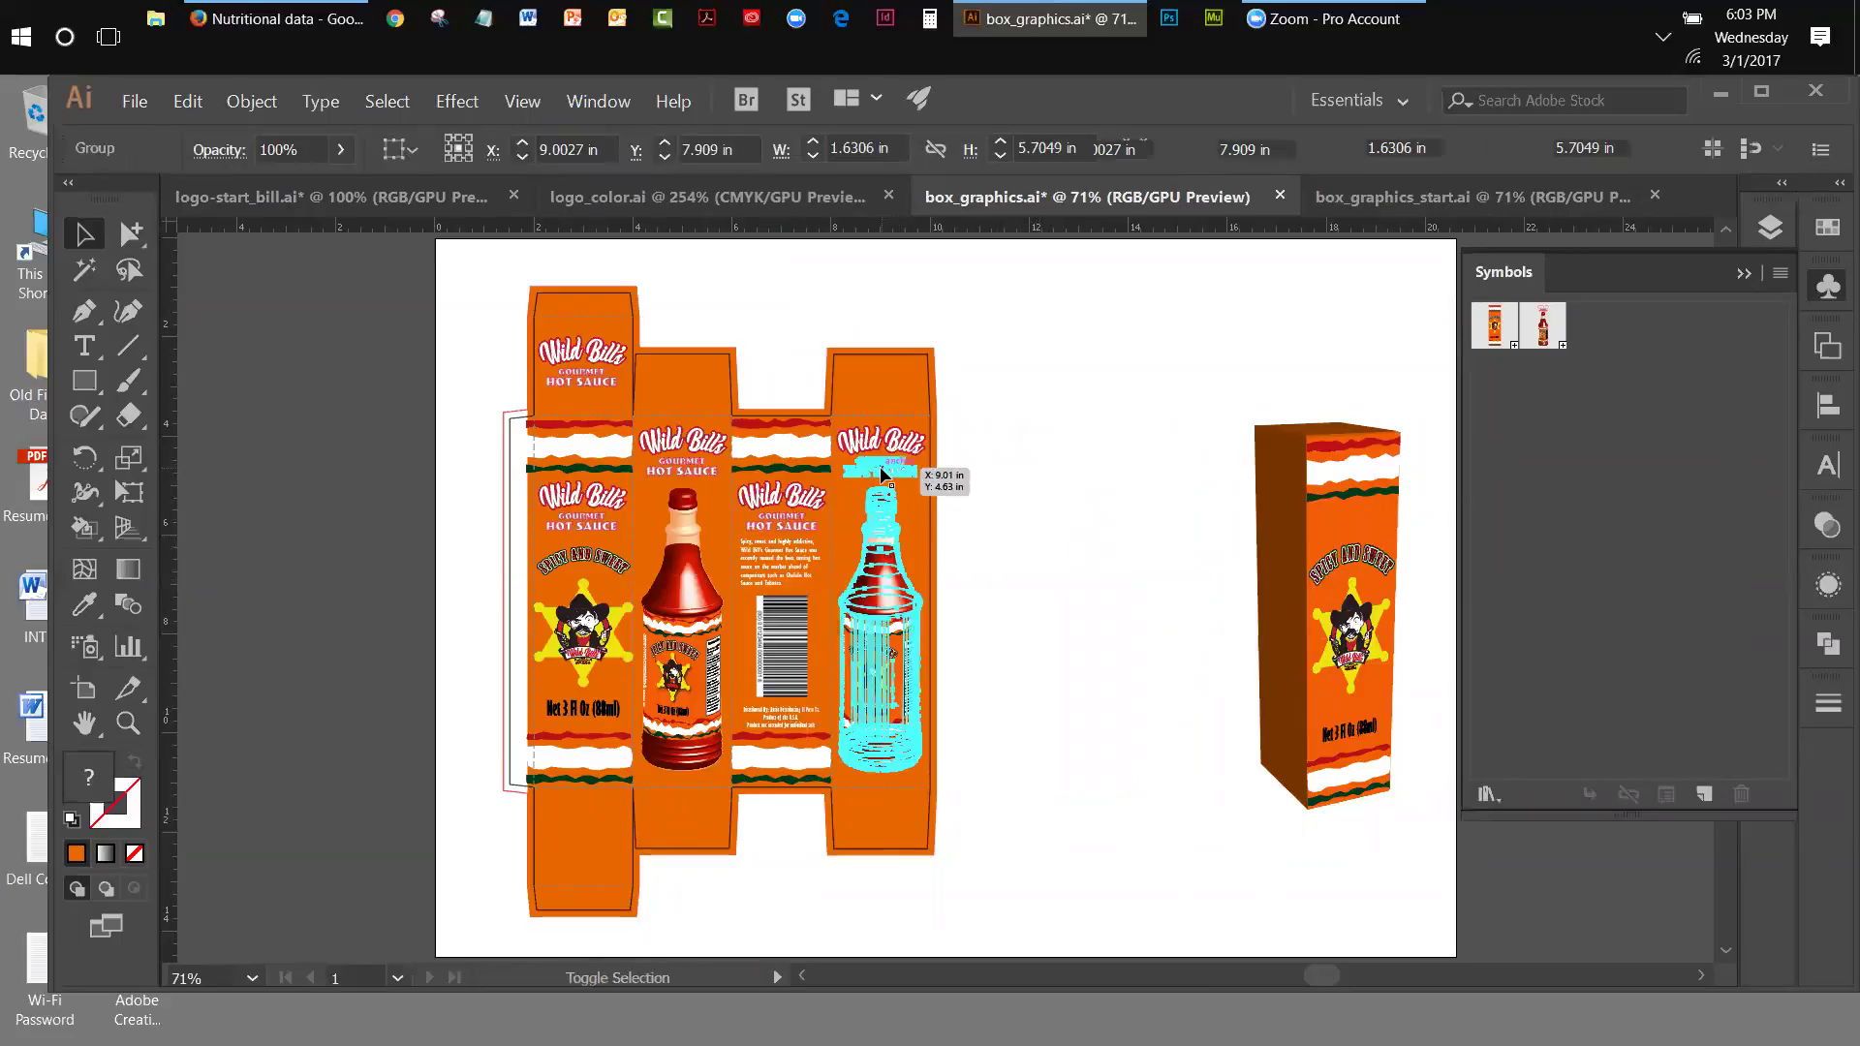
- Move the copied bottle with its Wild Bill's Gourmet Hot Sauce lettering to the blank area beside the 3D box and group them
{"action": "left_click", "coordinate": [862, 445], "text": "shift"}
{"action": "left_click_drag", "start_coordinate": [878, 538], "coordinate": [1099, 538]}
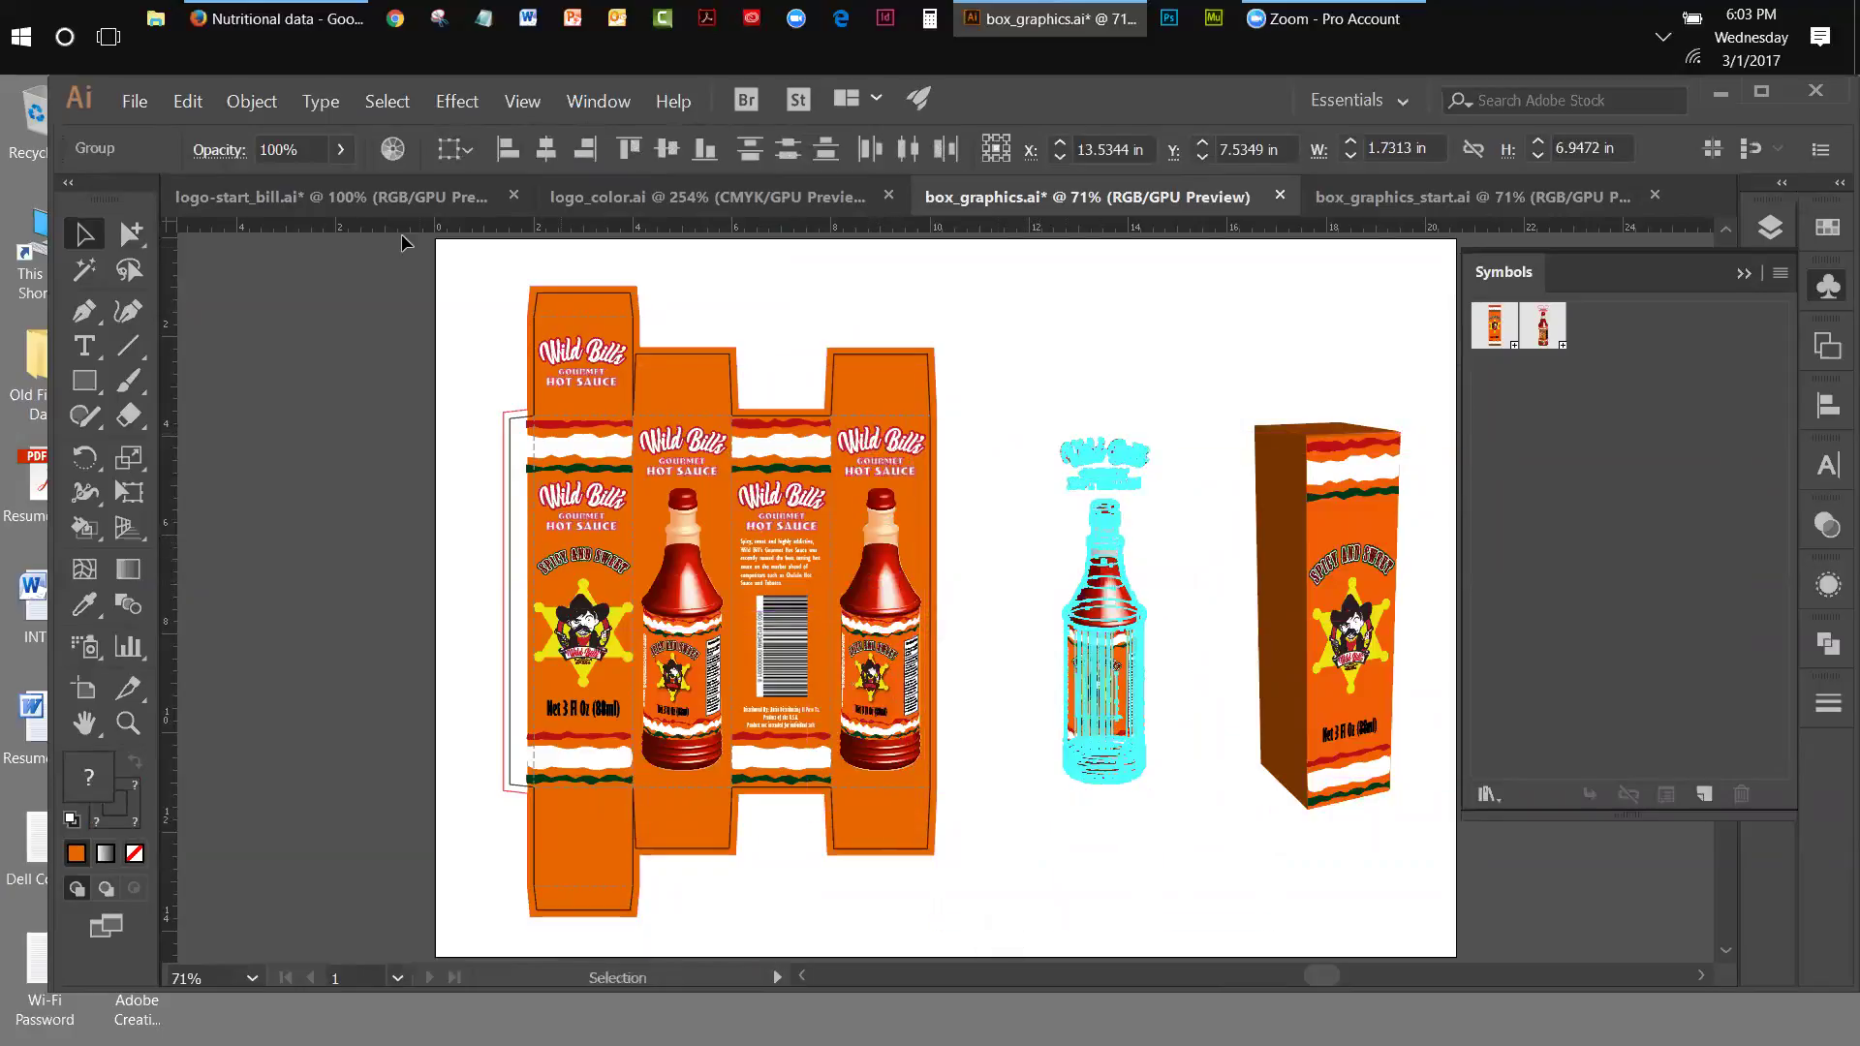
{"action": "left_click", "coordinate": [244, 105]}
{"action": "left_click", "coordinate": [261, 180]}
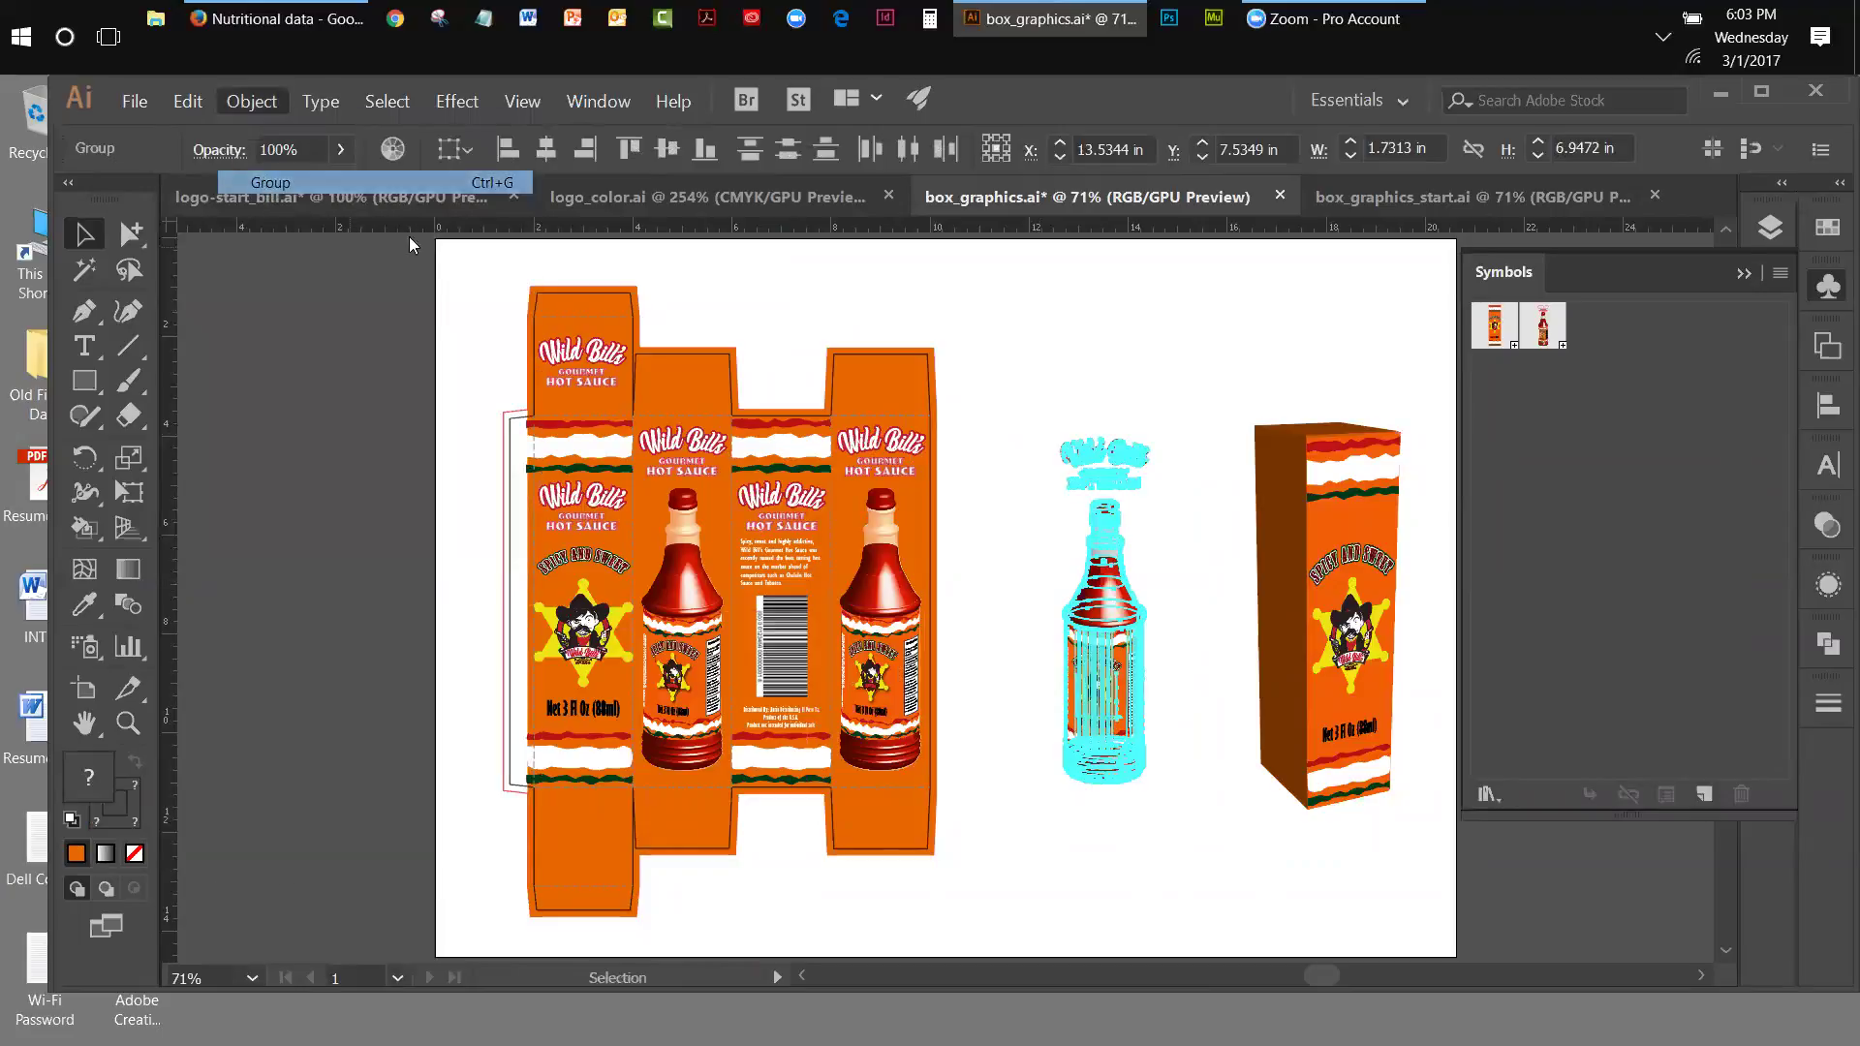
{"action": "left_click", "coordinate": [1039, 408]}
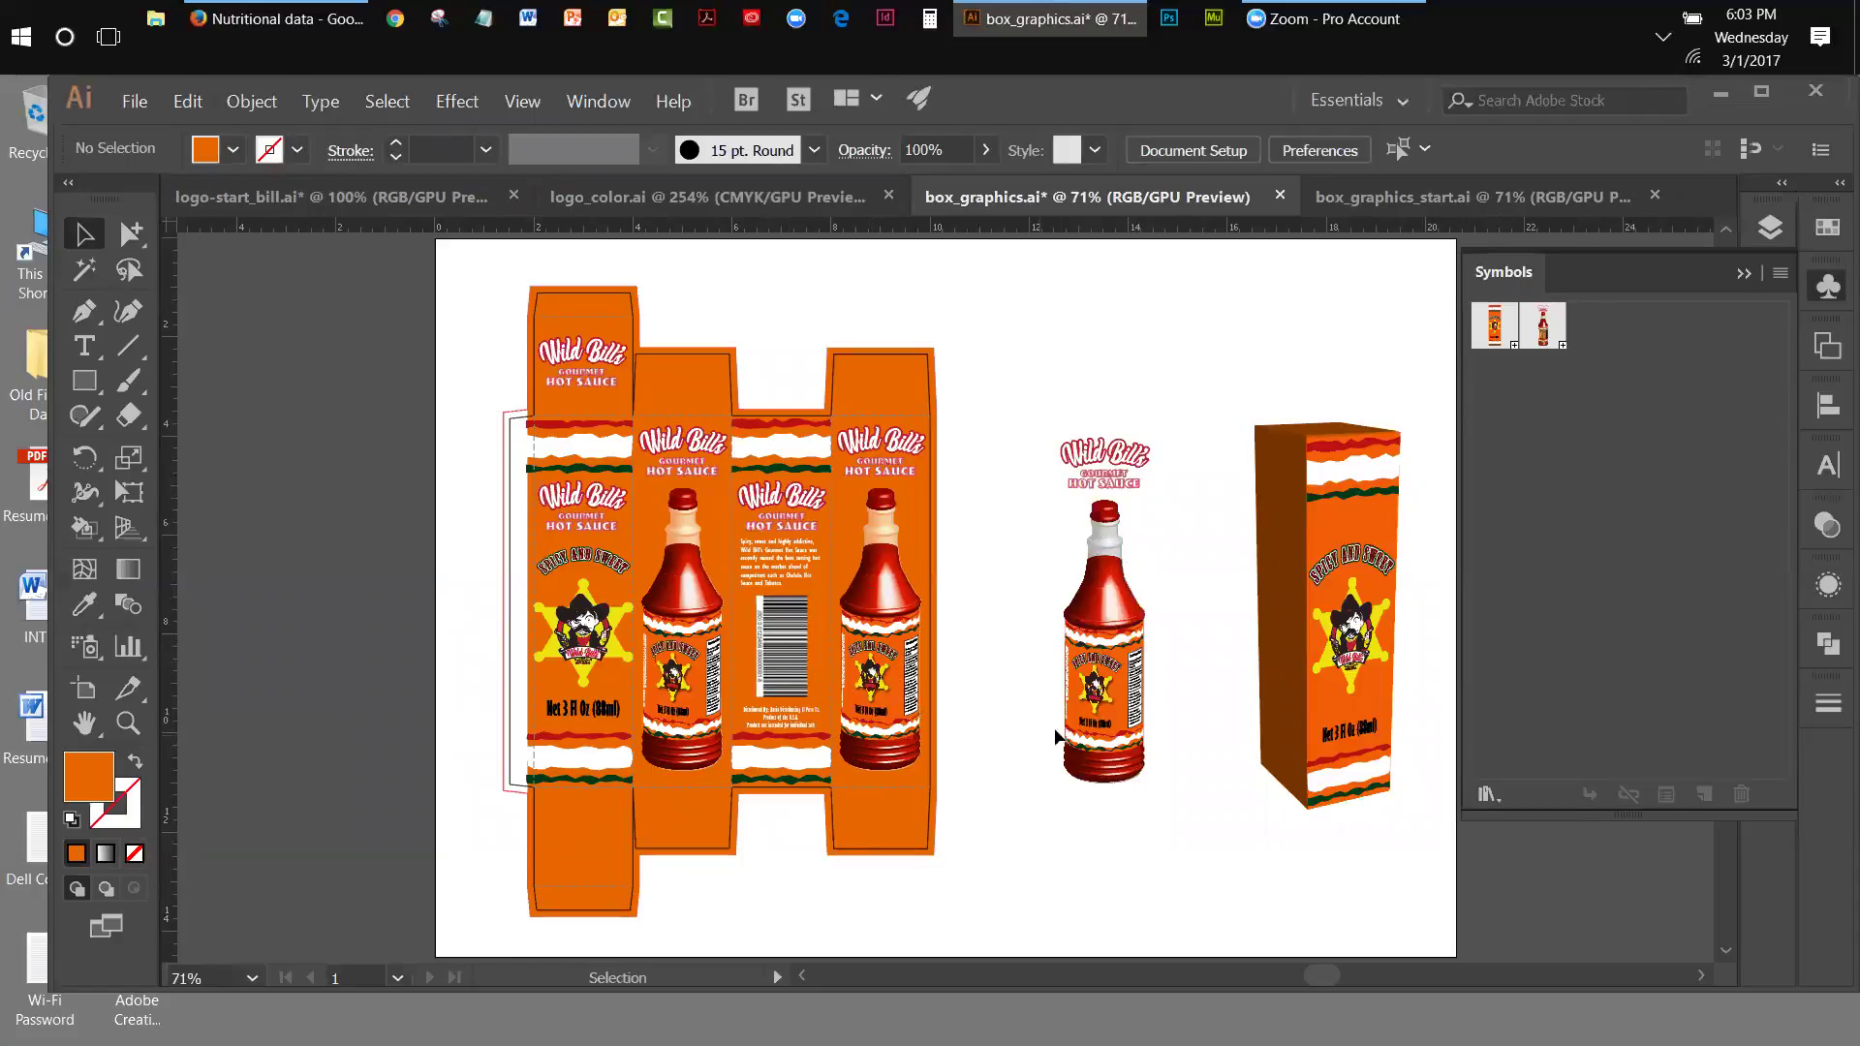
{"action": "left_click", "coordinate": [1093, 729]}
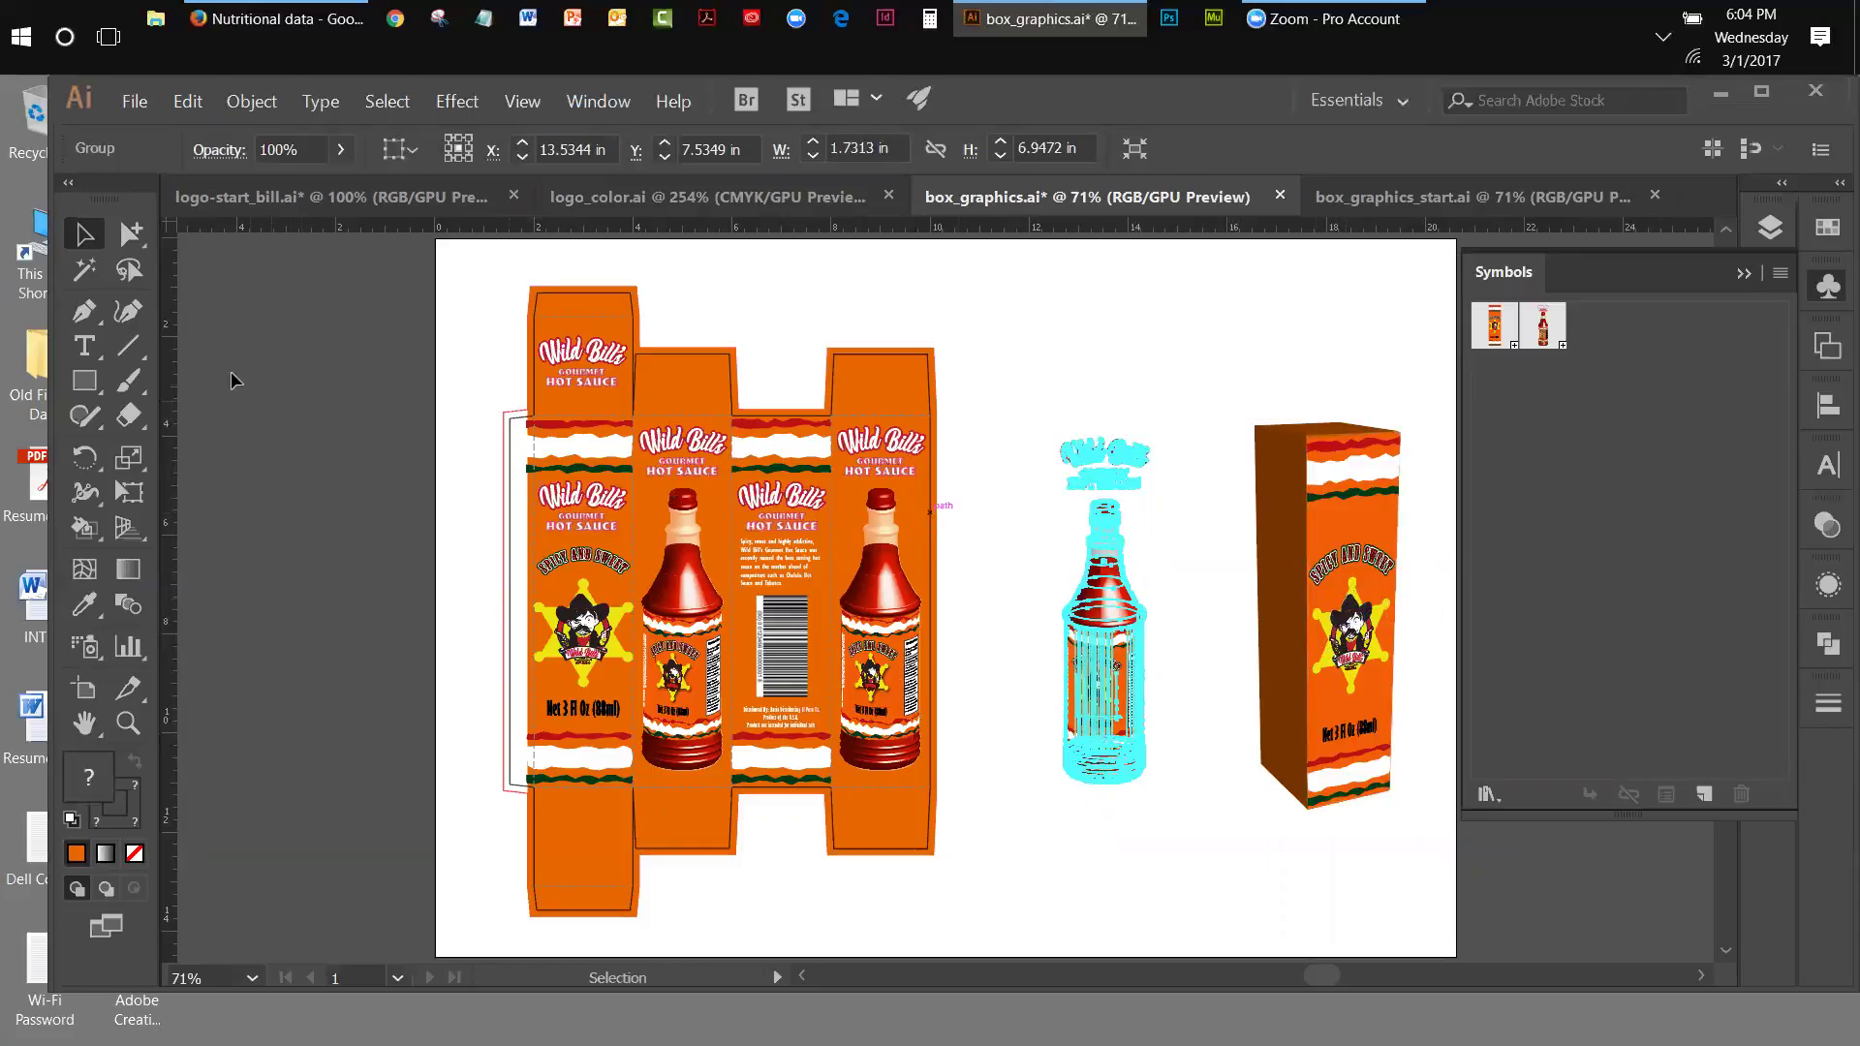
- Draw a rectangle matching the rightmost bottle panel of the box template and move it over the separate logo-and-bottle artwork
{"action": "left_click", "coordinate": [84, 379]}
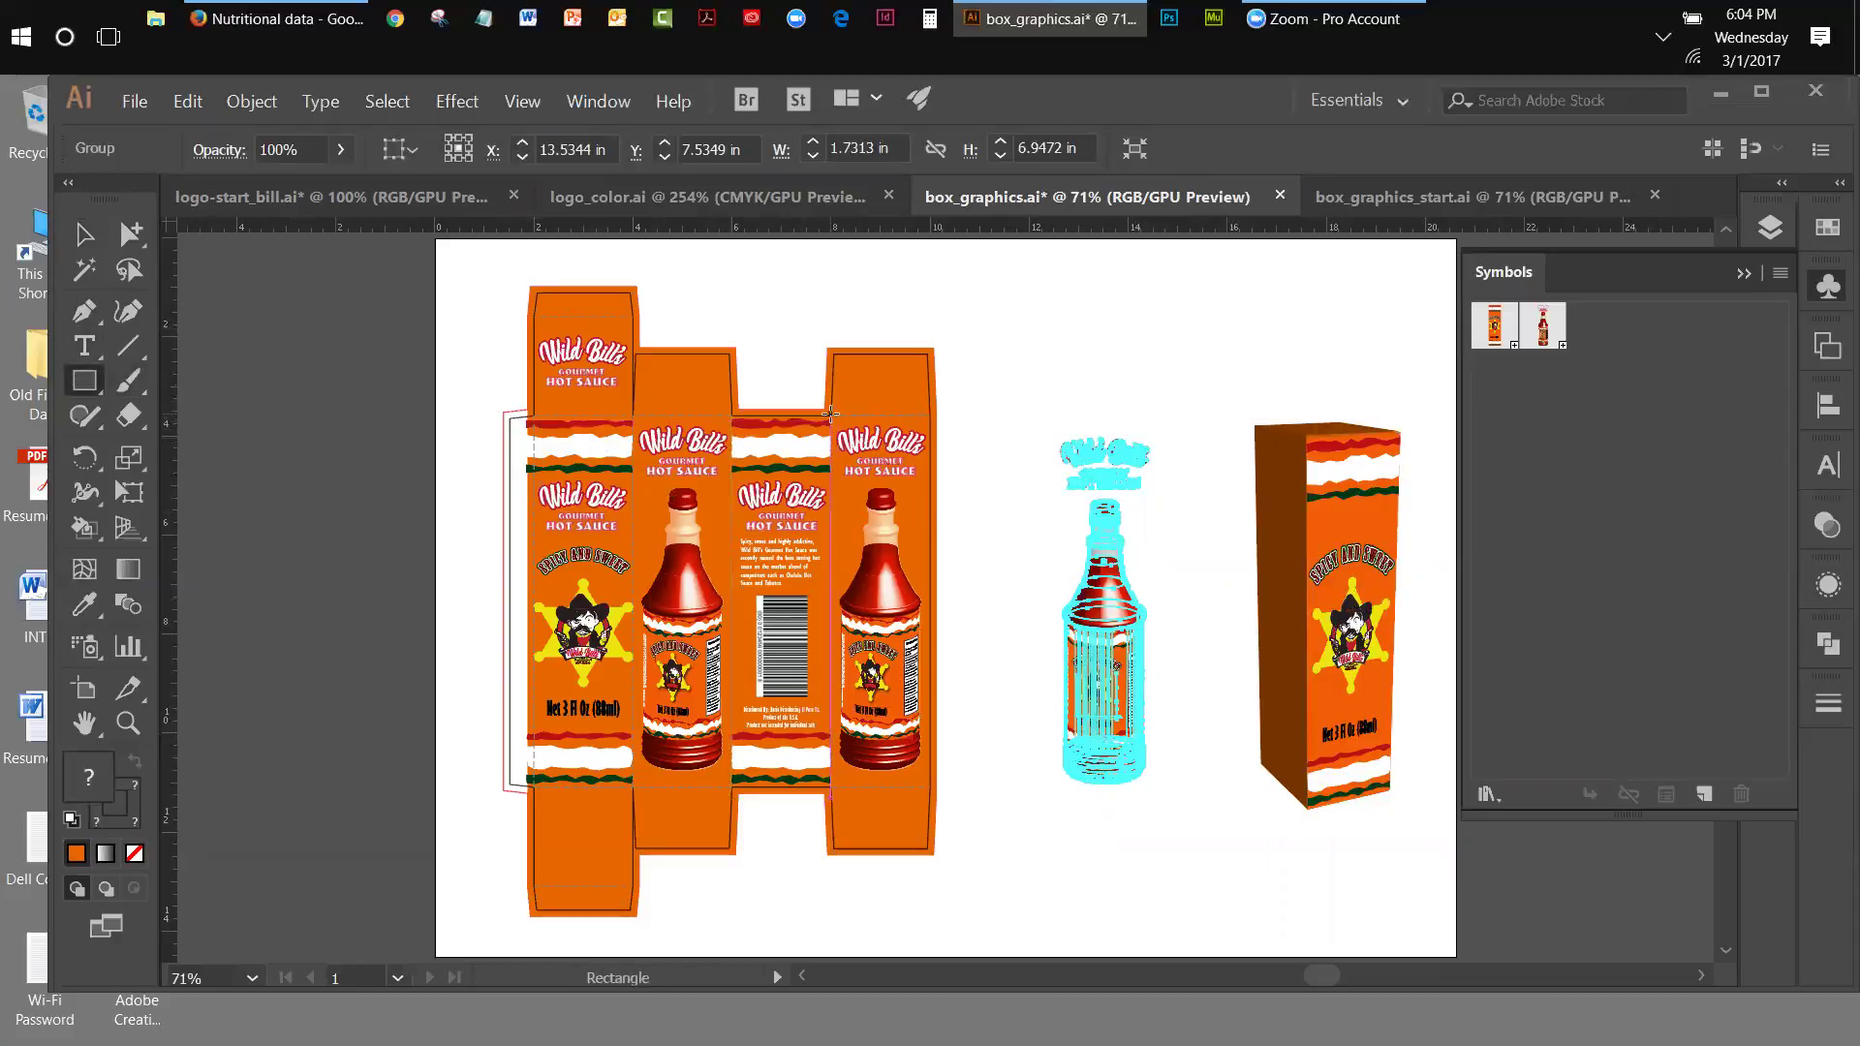
{"action": "left_click_drag", "start_coordinate": [831, 414], "coordinate": [929, 788]}
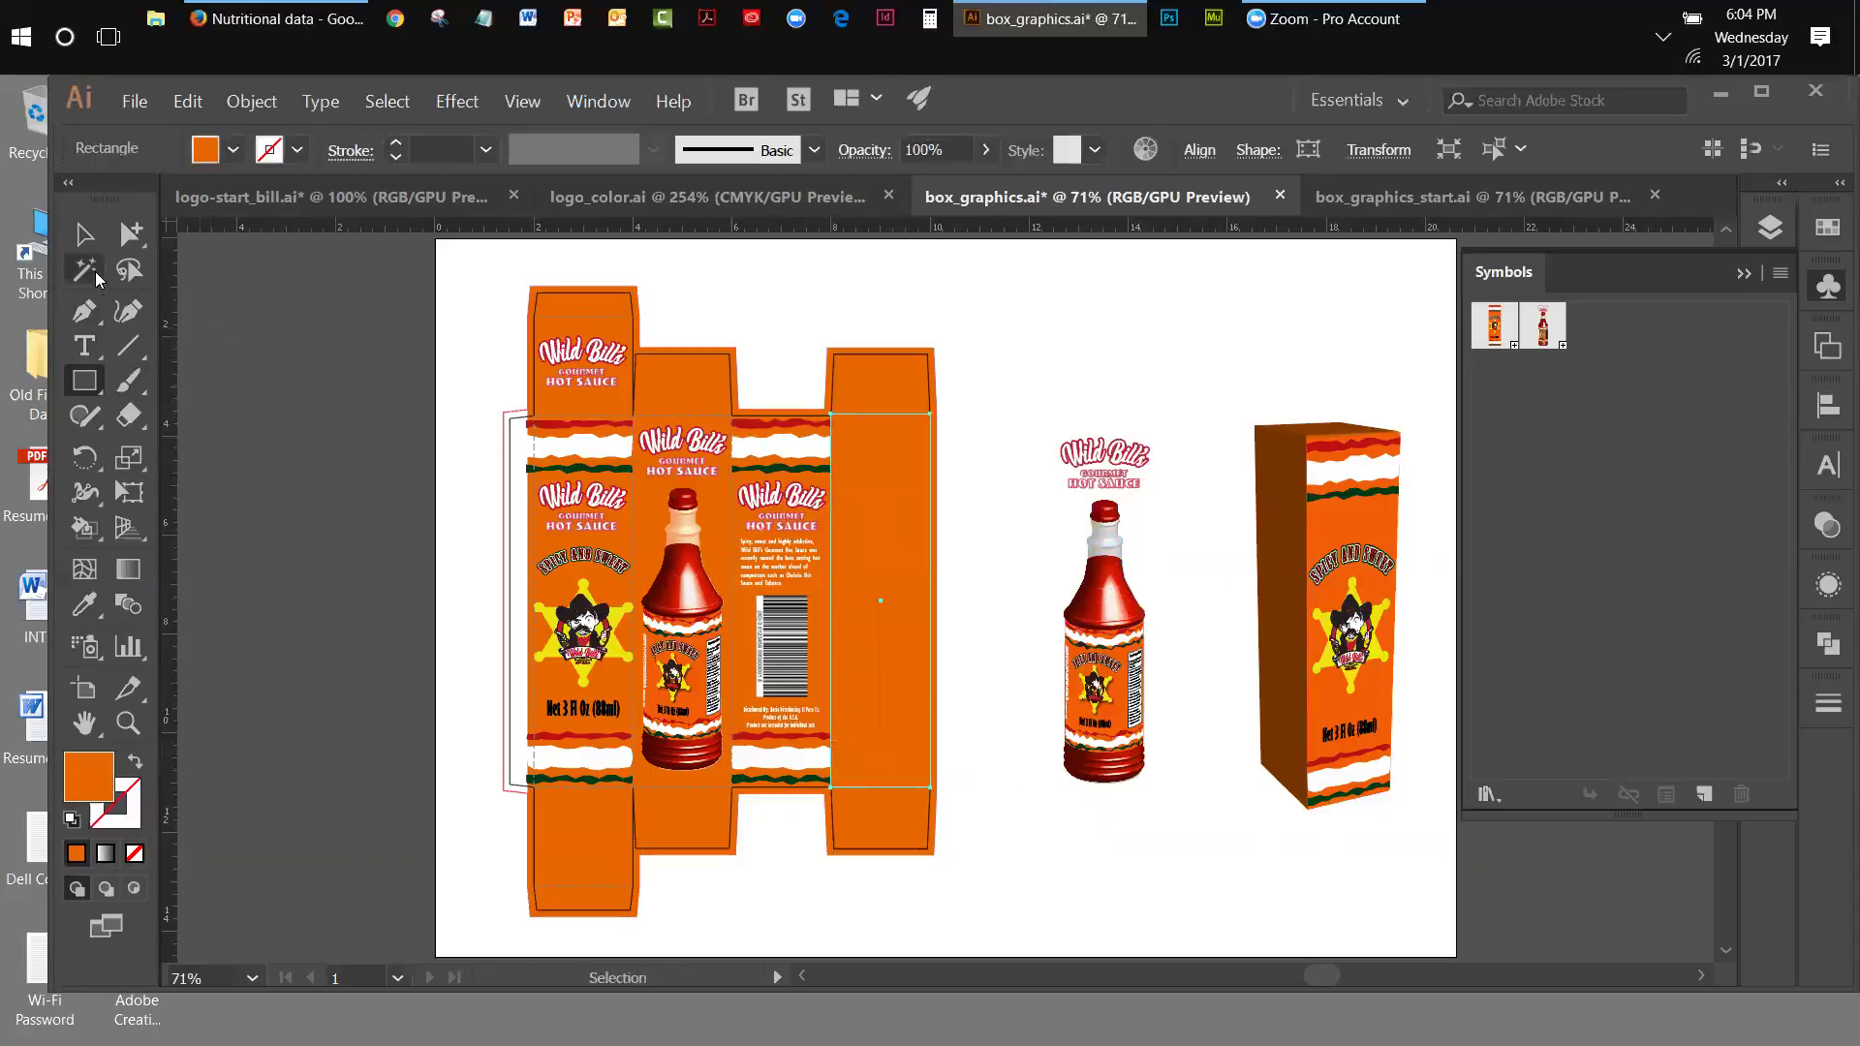
{"action": "key", "text": "v"}
{"action": "left_click_drag", "start_coordinate": [841, 534], "coordinate": [1066, 540]}
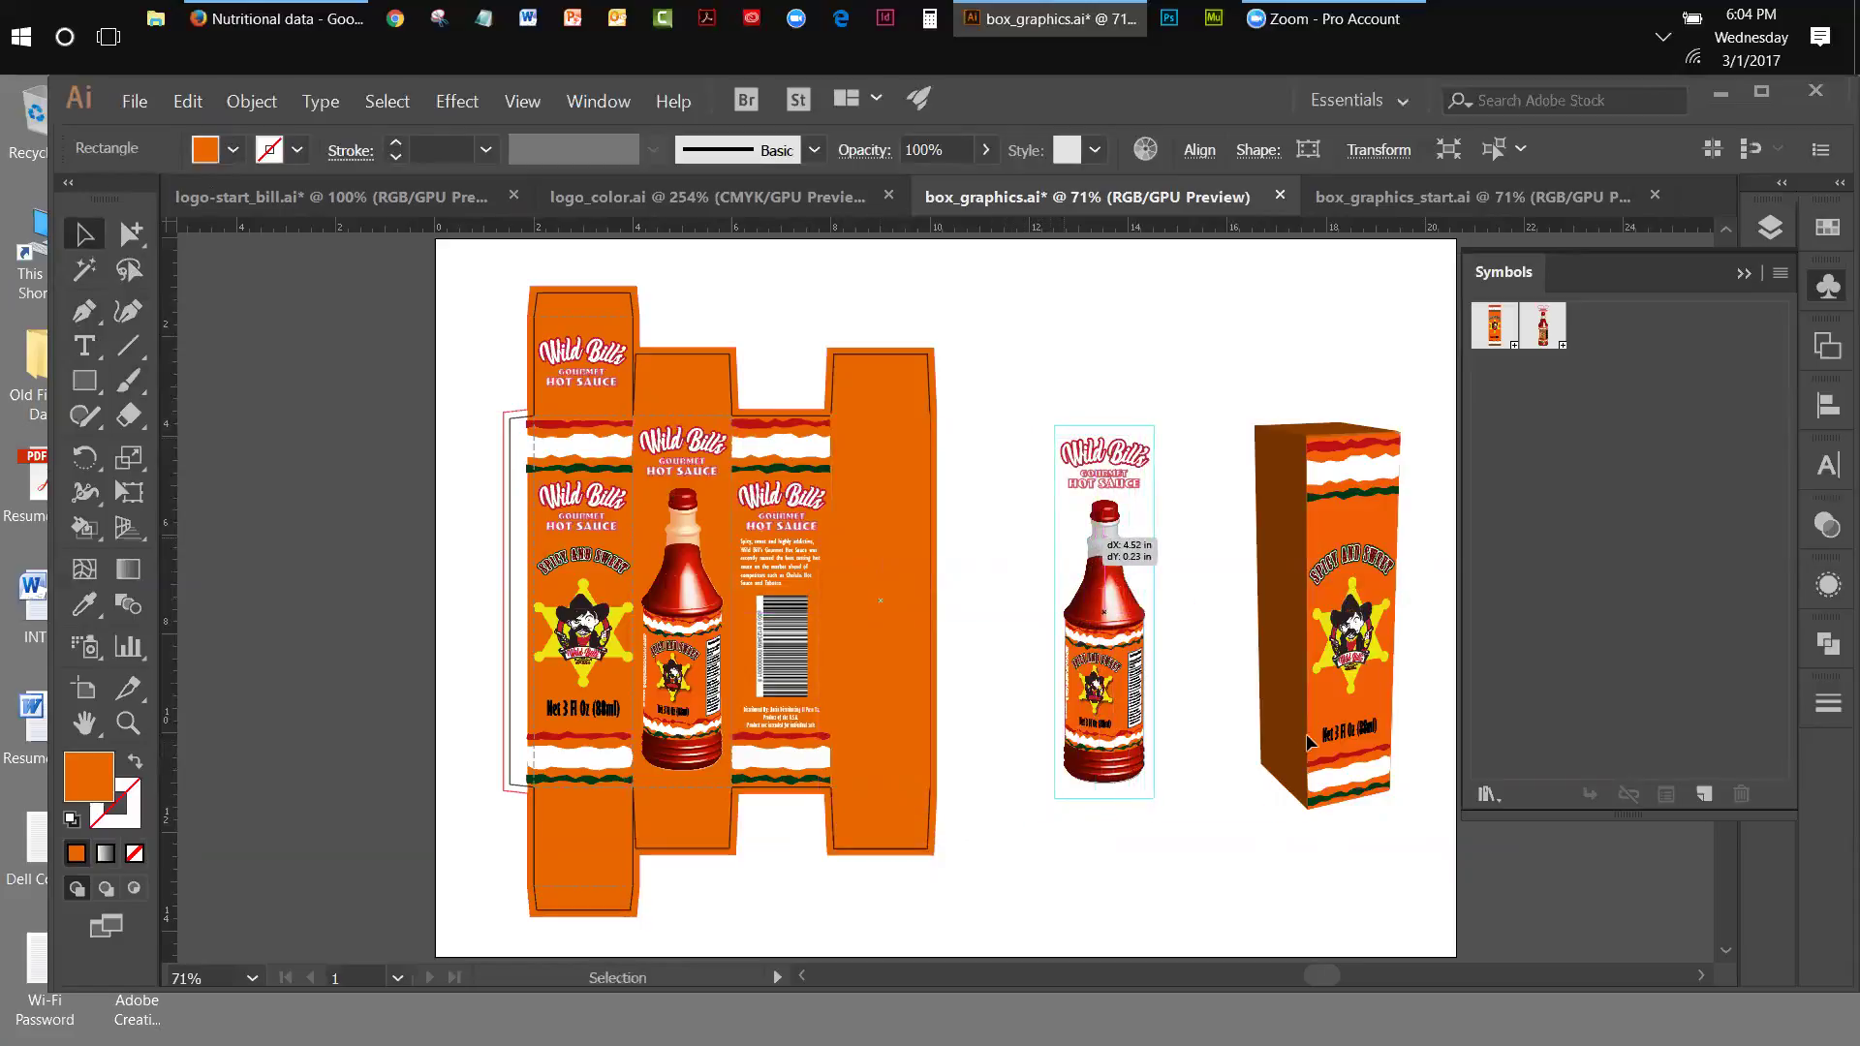
- Send the orange rectangle to the back, behind the separate logo and bottle, and nudge it slightly upward
{"action": "left_click", "coordinate": [251, 100]}
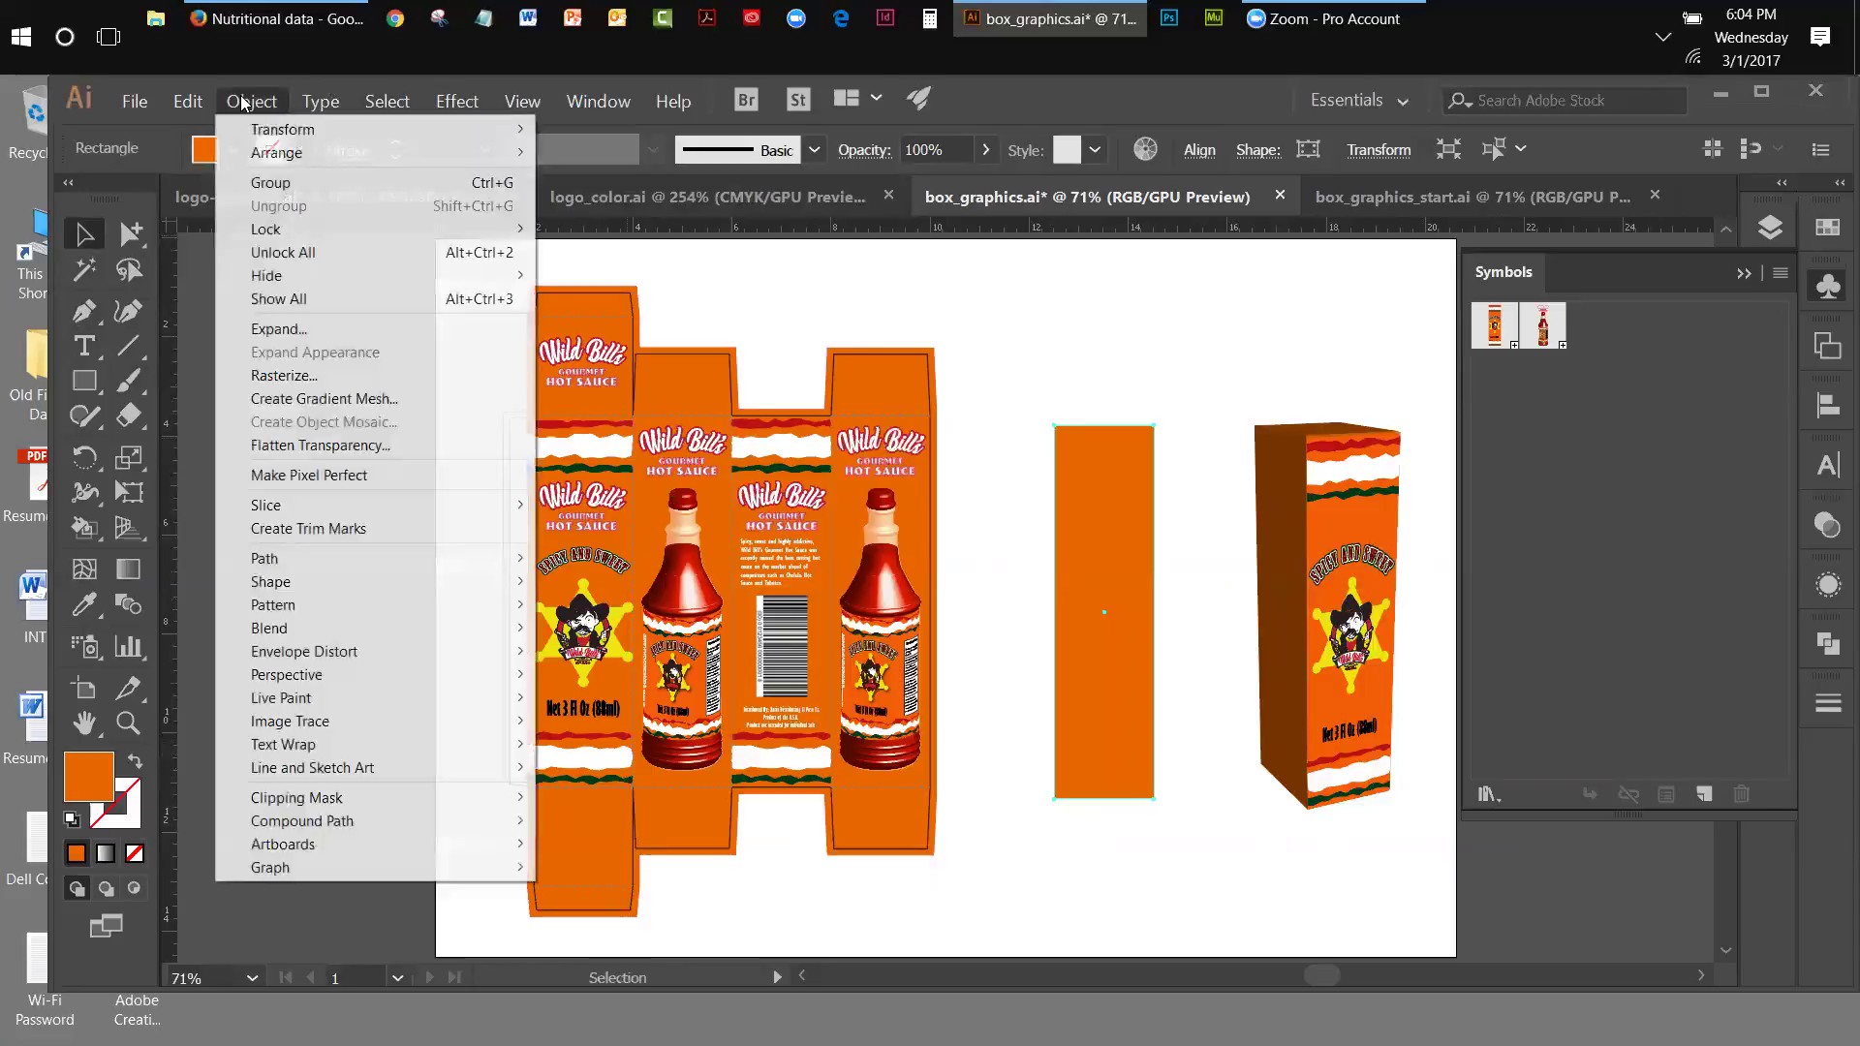
{"action": "mouse_move", "coordinate": [255, 155]}
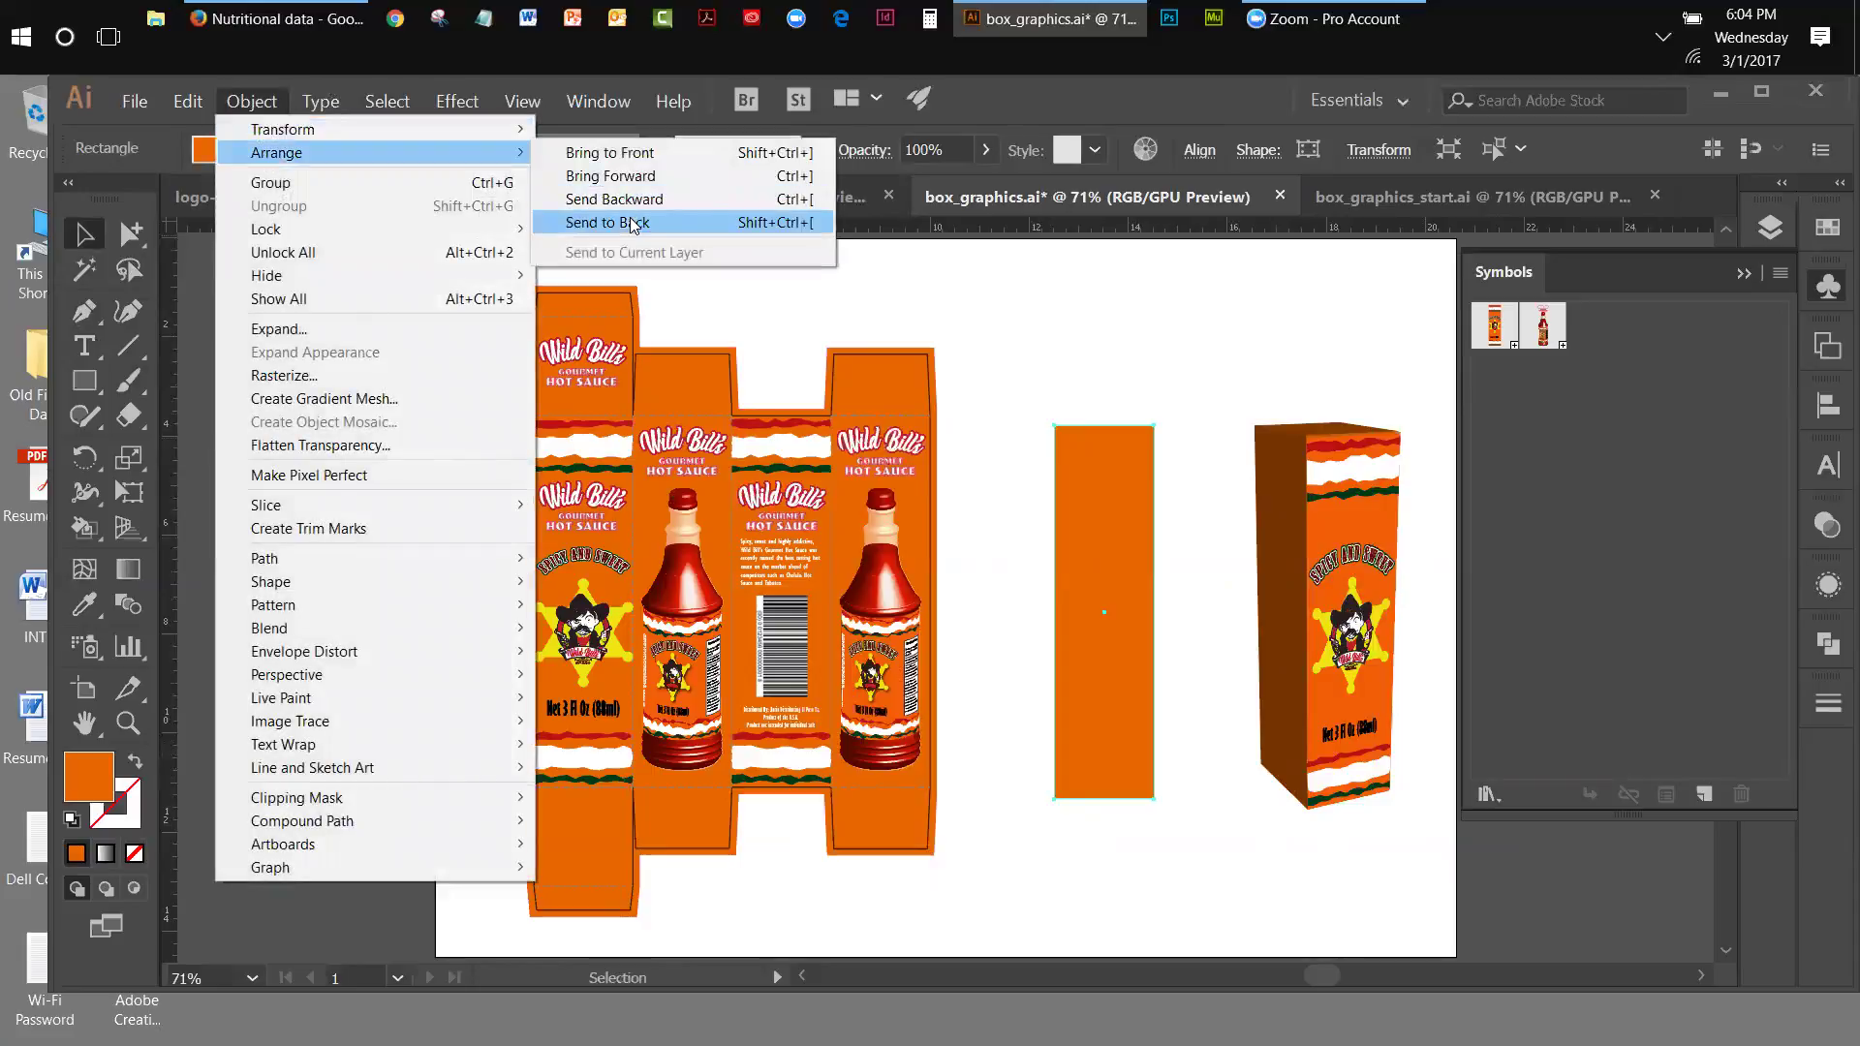
{"action": "left_click", "coordinate": [608, 222]}
{"action": "left_click", "coordinate": [1007, 381]}
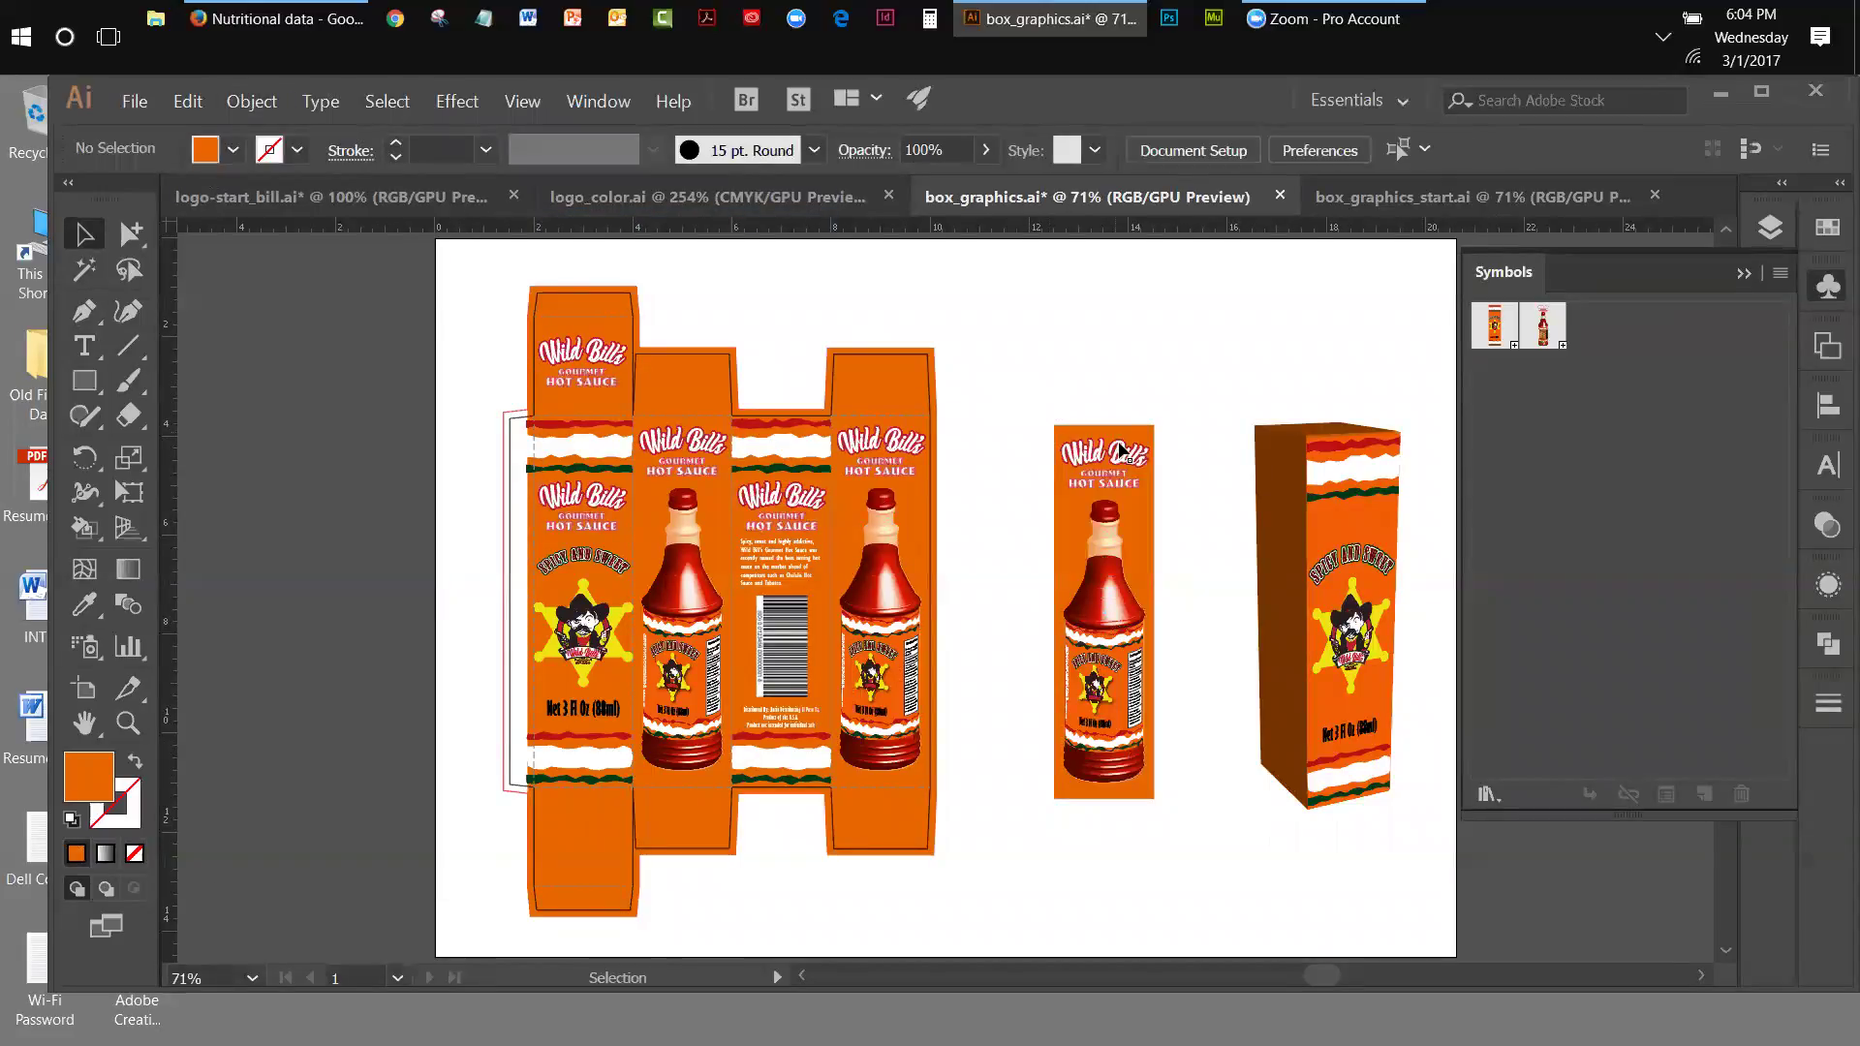
{"action": "left_click", "coordinate": [1129, 791]}
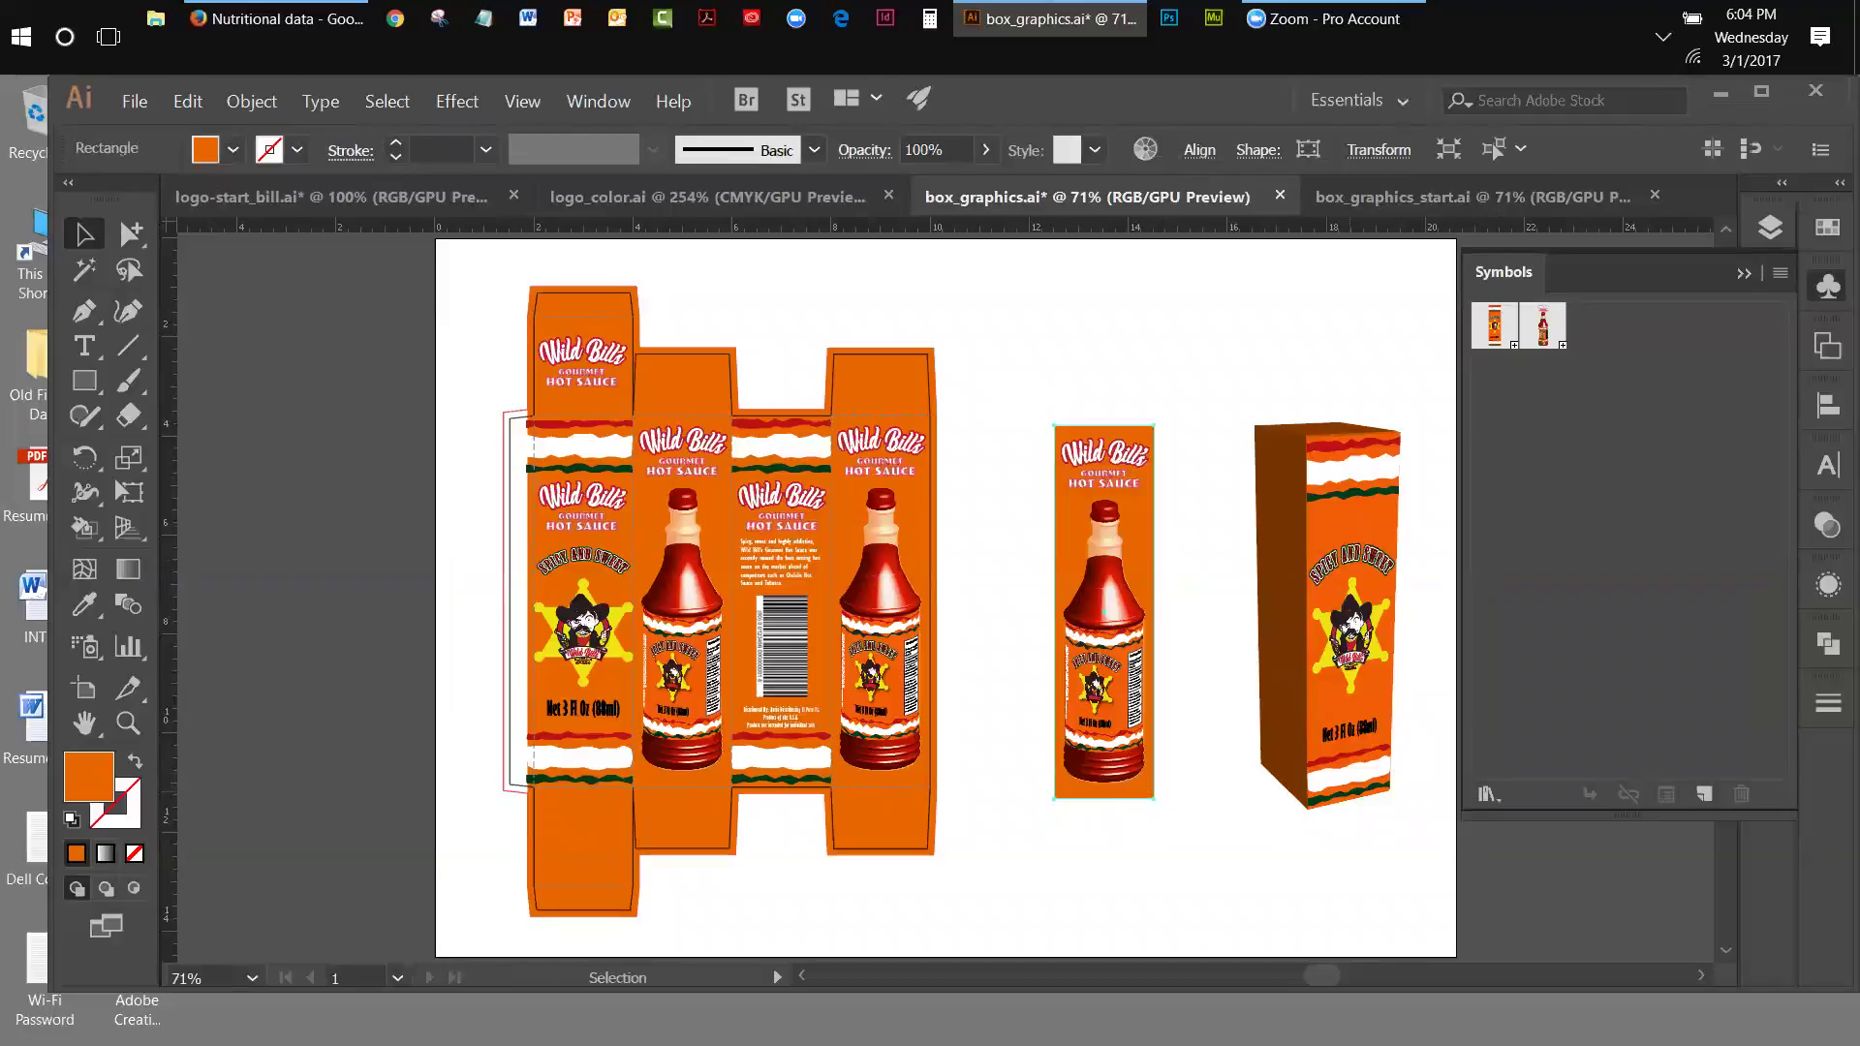
{"action": "key", "text": "Up"}
{"action": "key", "text": "Up"}
{"action": "left_click", "coordinate": [1122, 354]}
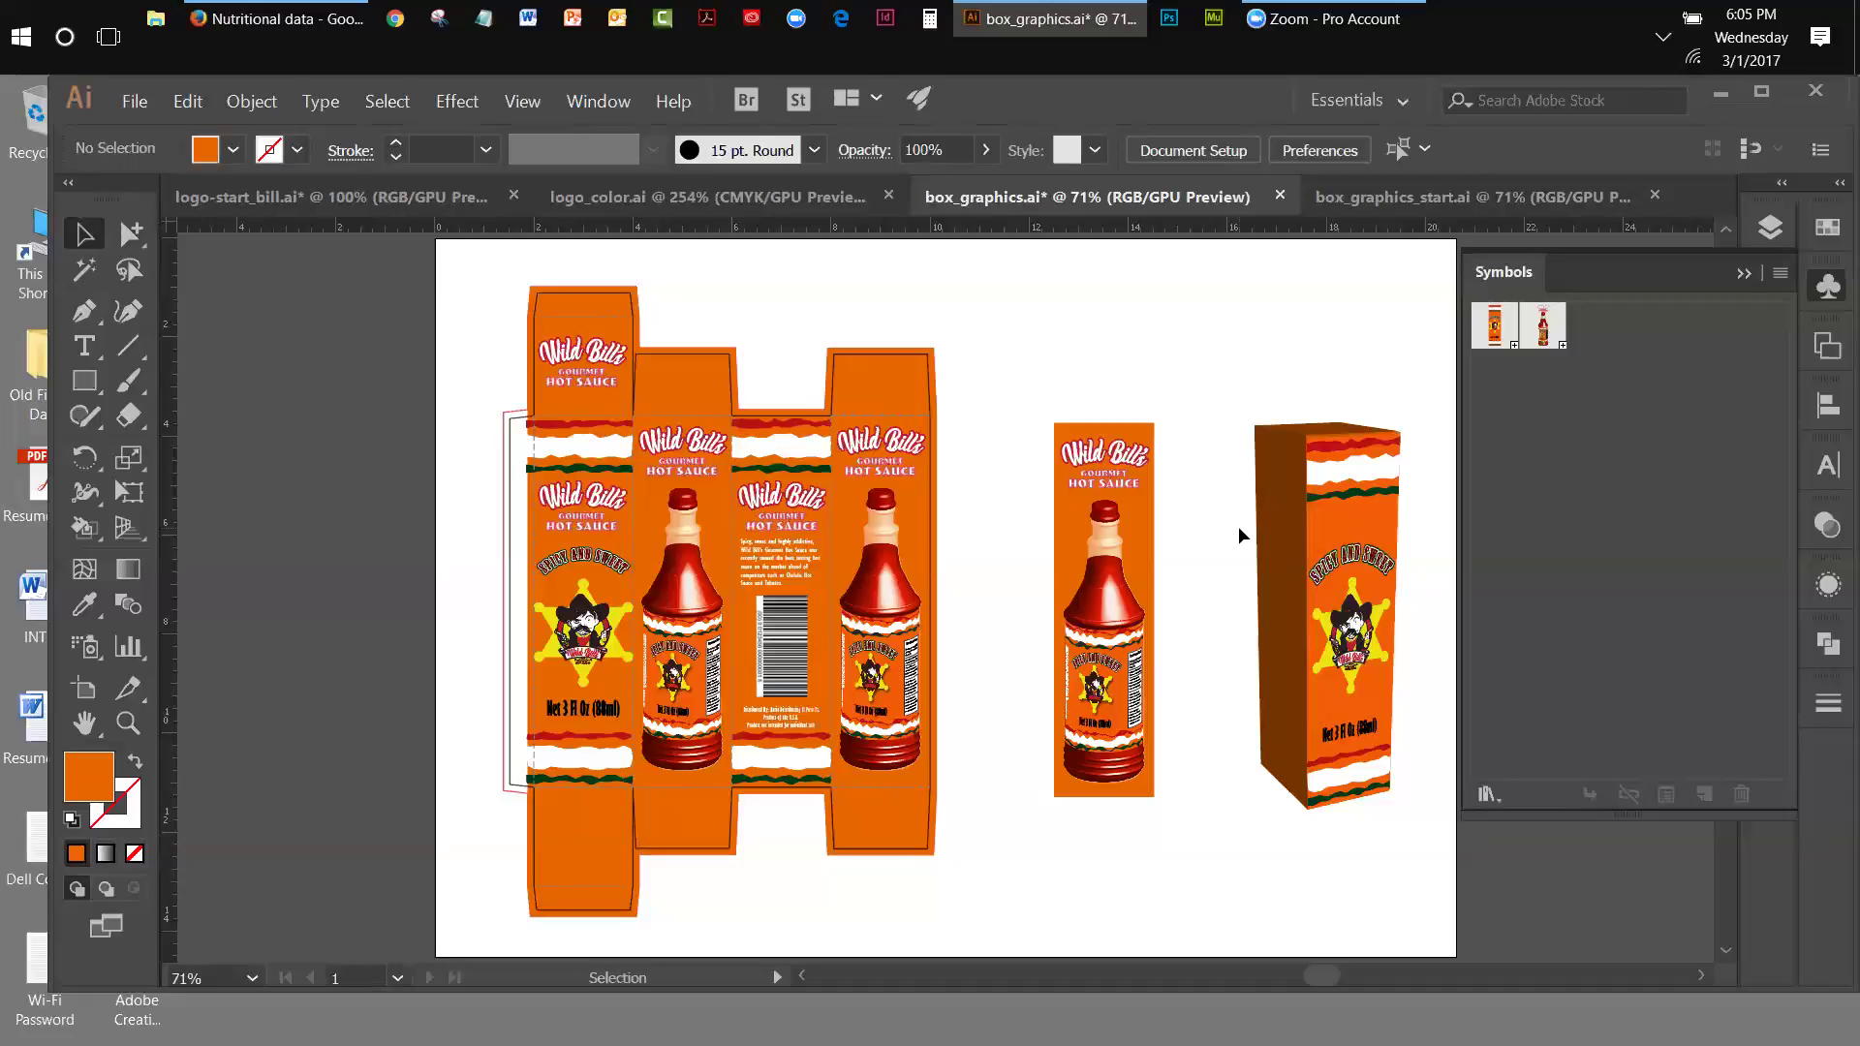
- Remove the rectangle's fill and group the rectangle with the separate logo and bottle artwork
{"action": "left_click", "coordinate": [1153, 519]}
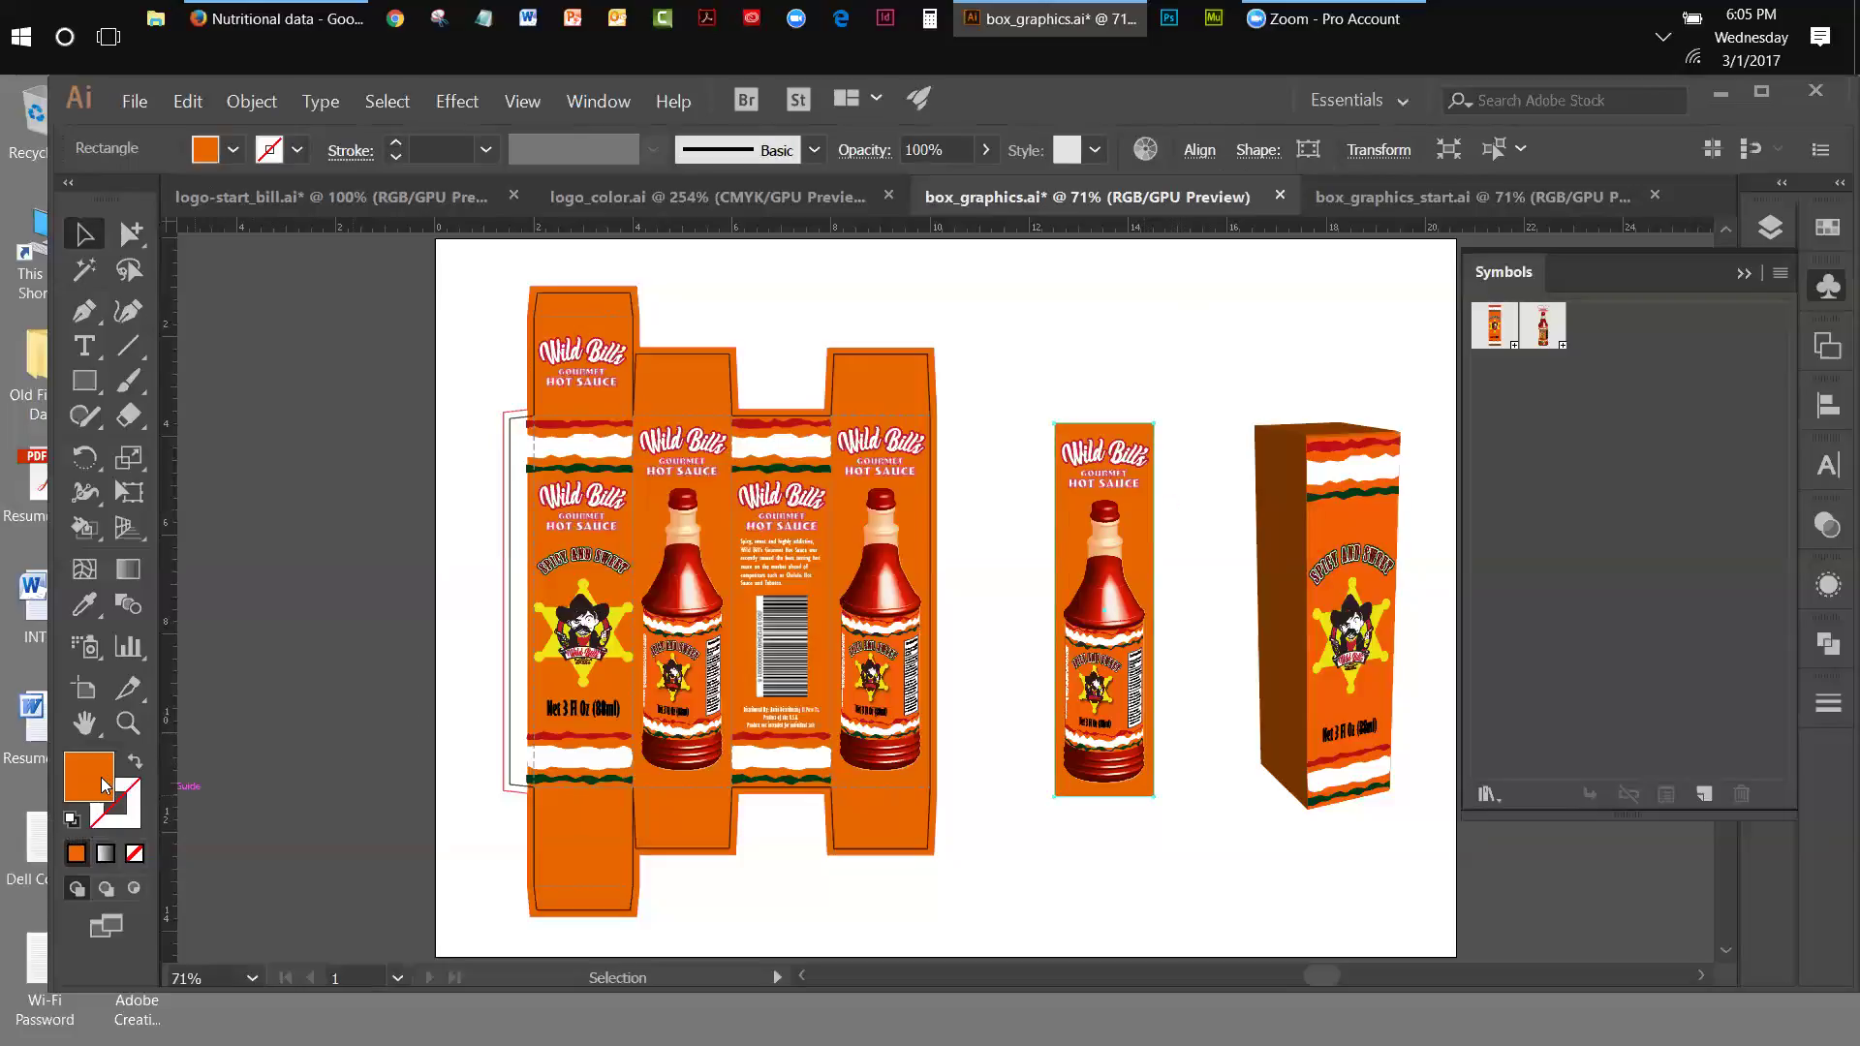
{"action": "left_click", "coordinate": [135, 852]}
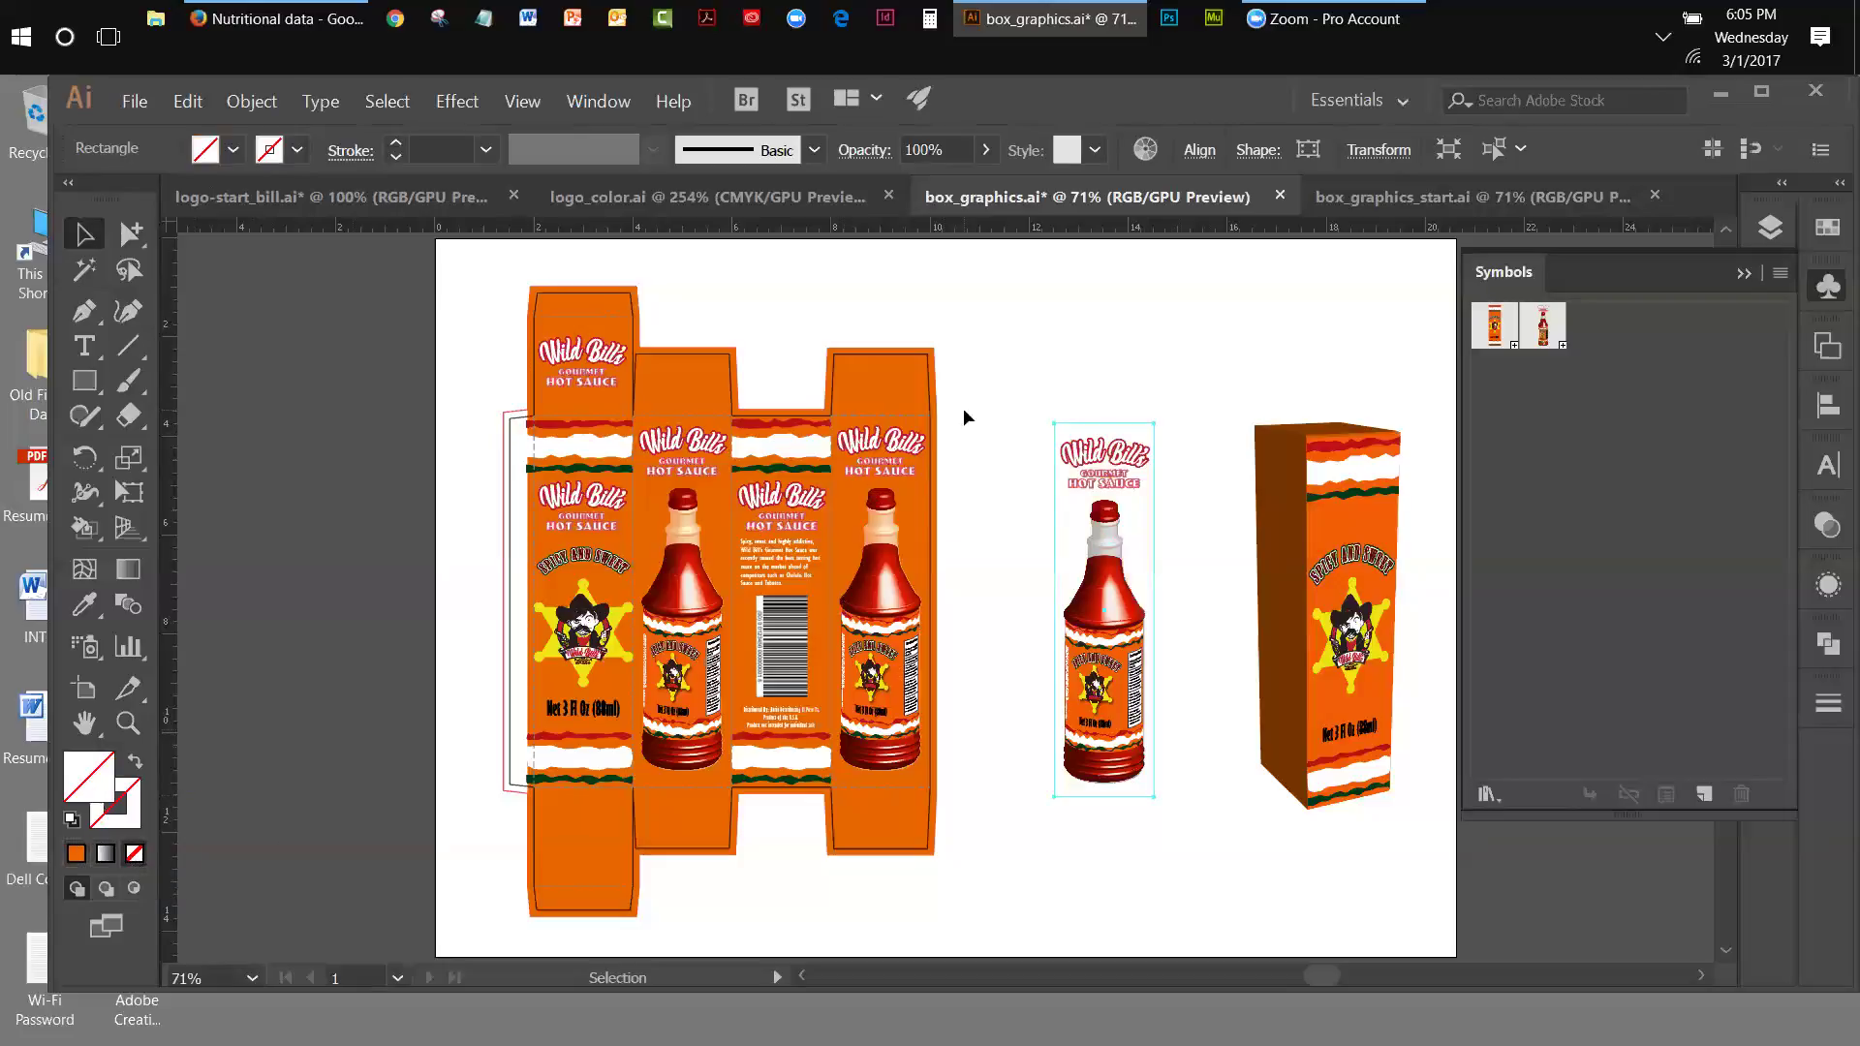
{"action": "left_click_drag", "start_coordinate": [1011, 380], "coordinate": [1187, 829]}
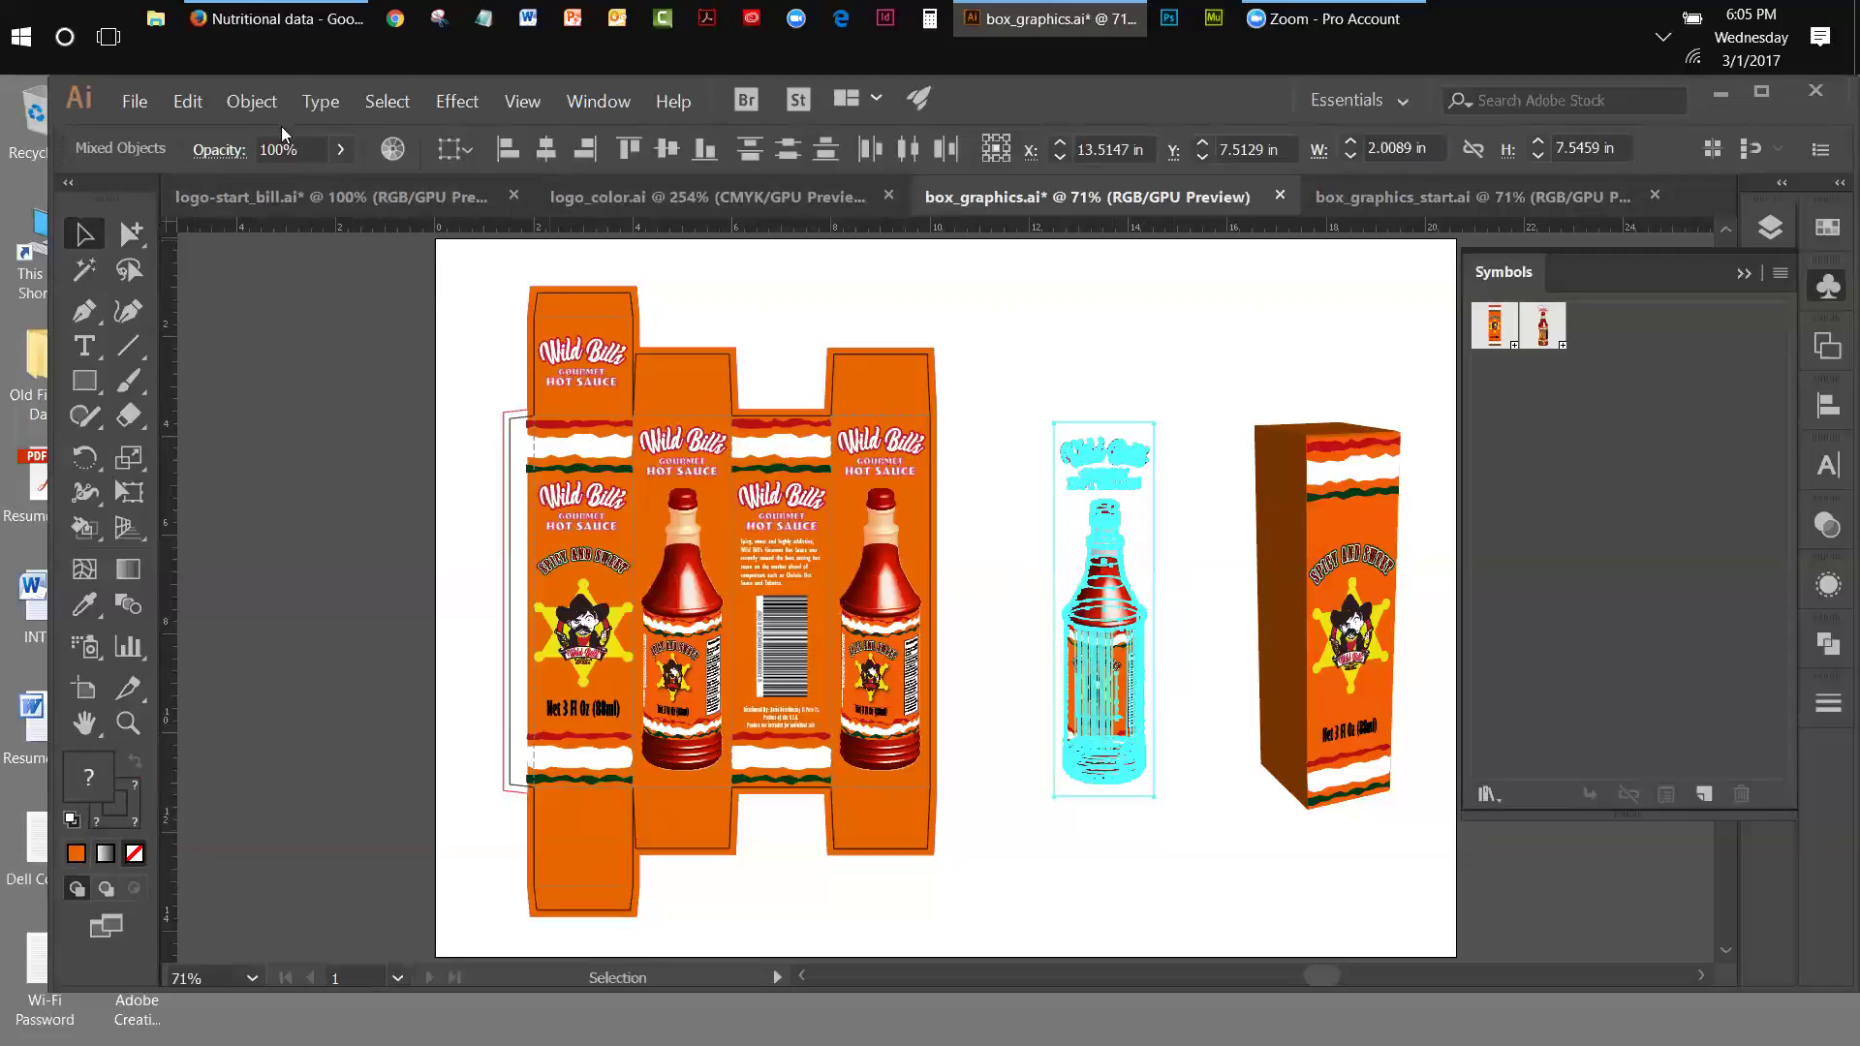
{"action": "left_click", "coordinate": [251, 100]}
{"action": "left_click", "coordinate": [276, 183]}
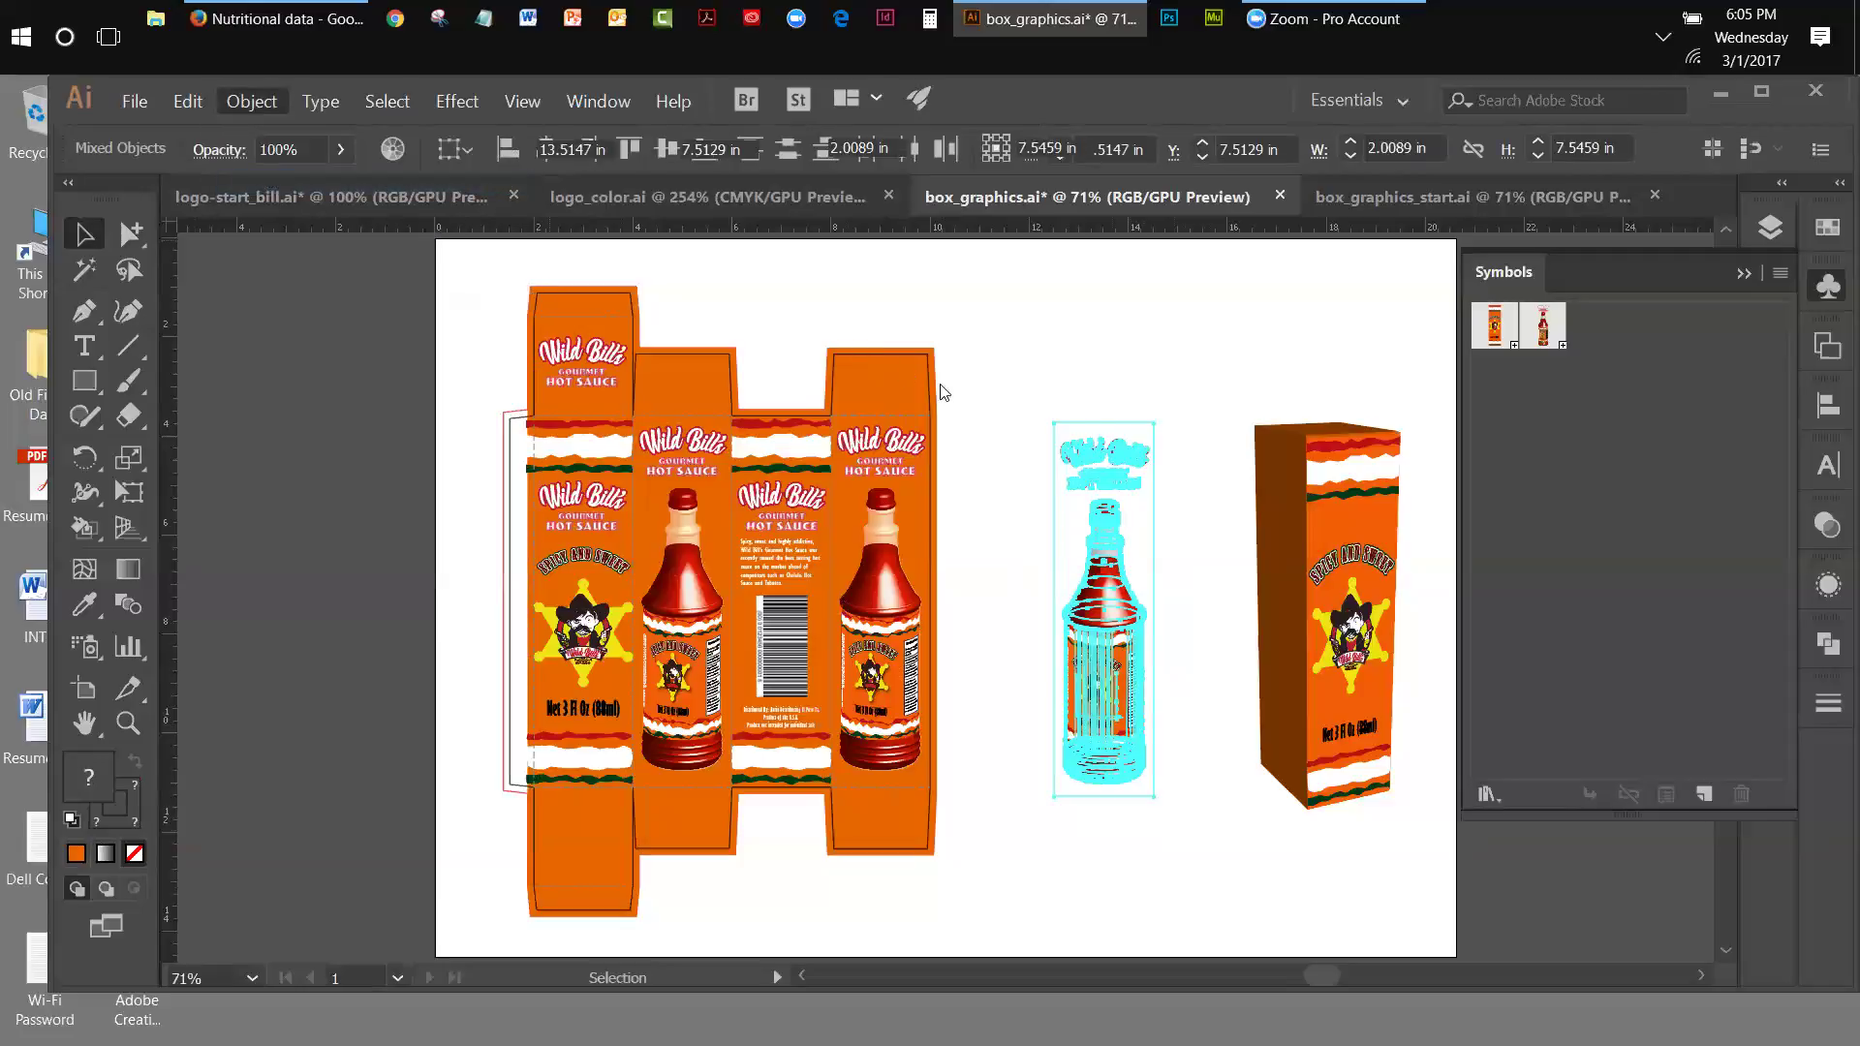
{"action": "left_click", "coordinate": [986, 406]}
{"action": "left_click", "coordinate": [1053, 475]}
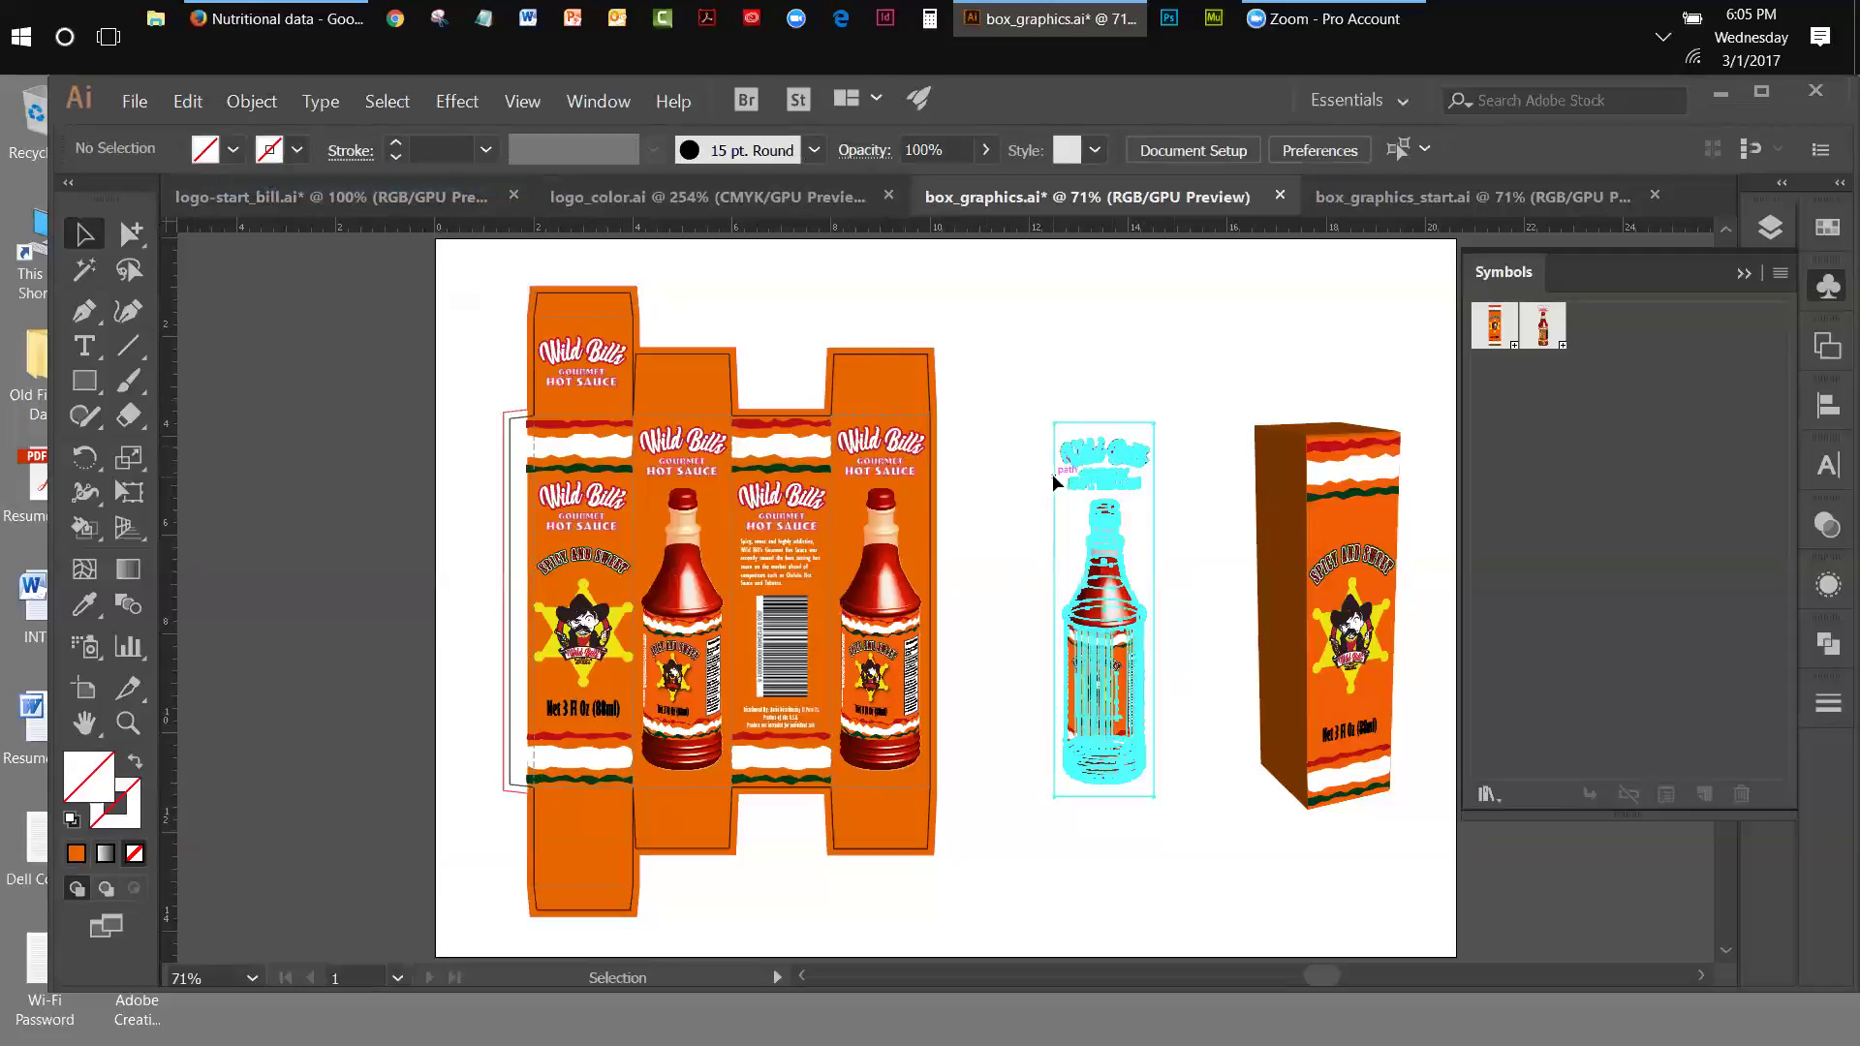
{"action": "left_click", "coordinate": [1054, 363]}
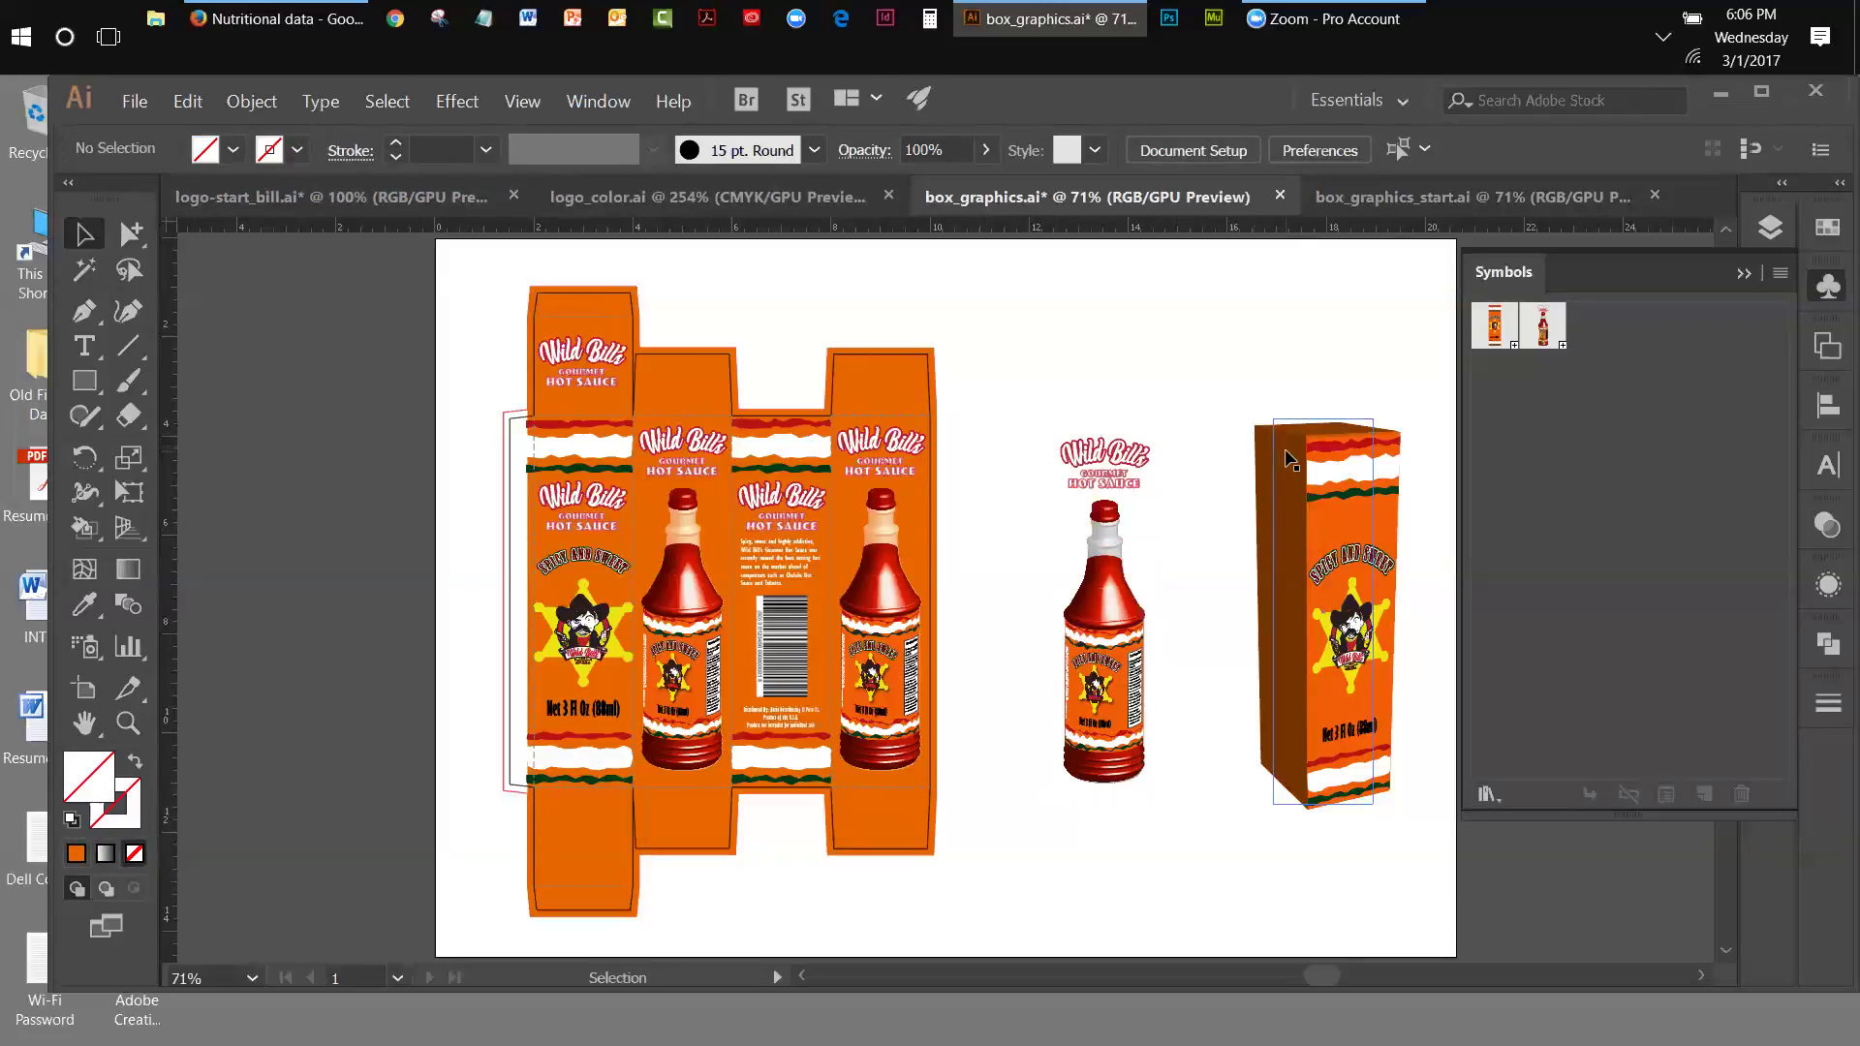
{"action": "left_click", "coordinate": [1111, 429]}
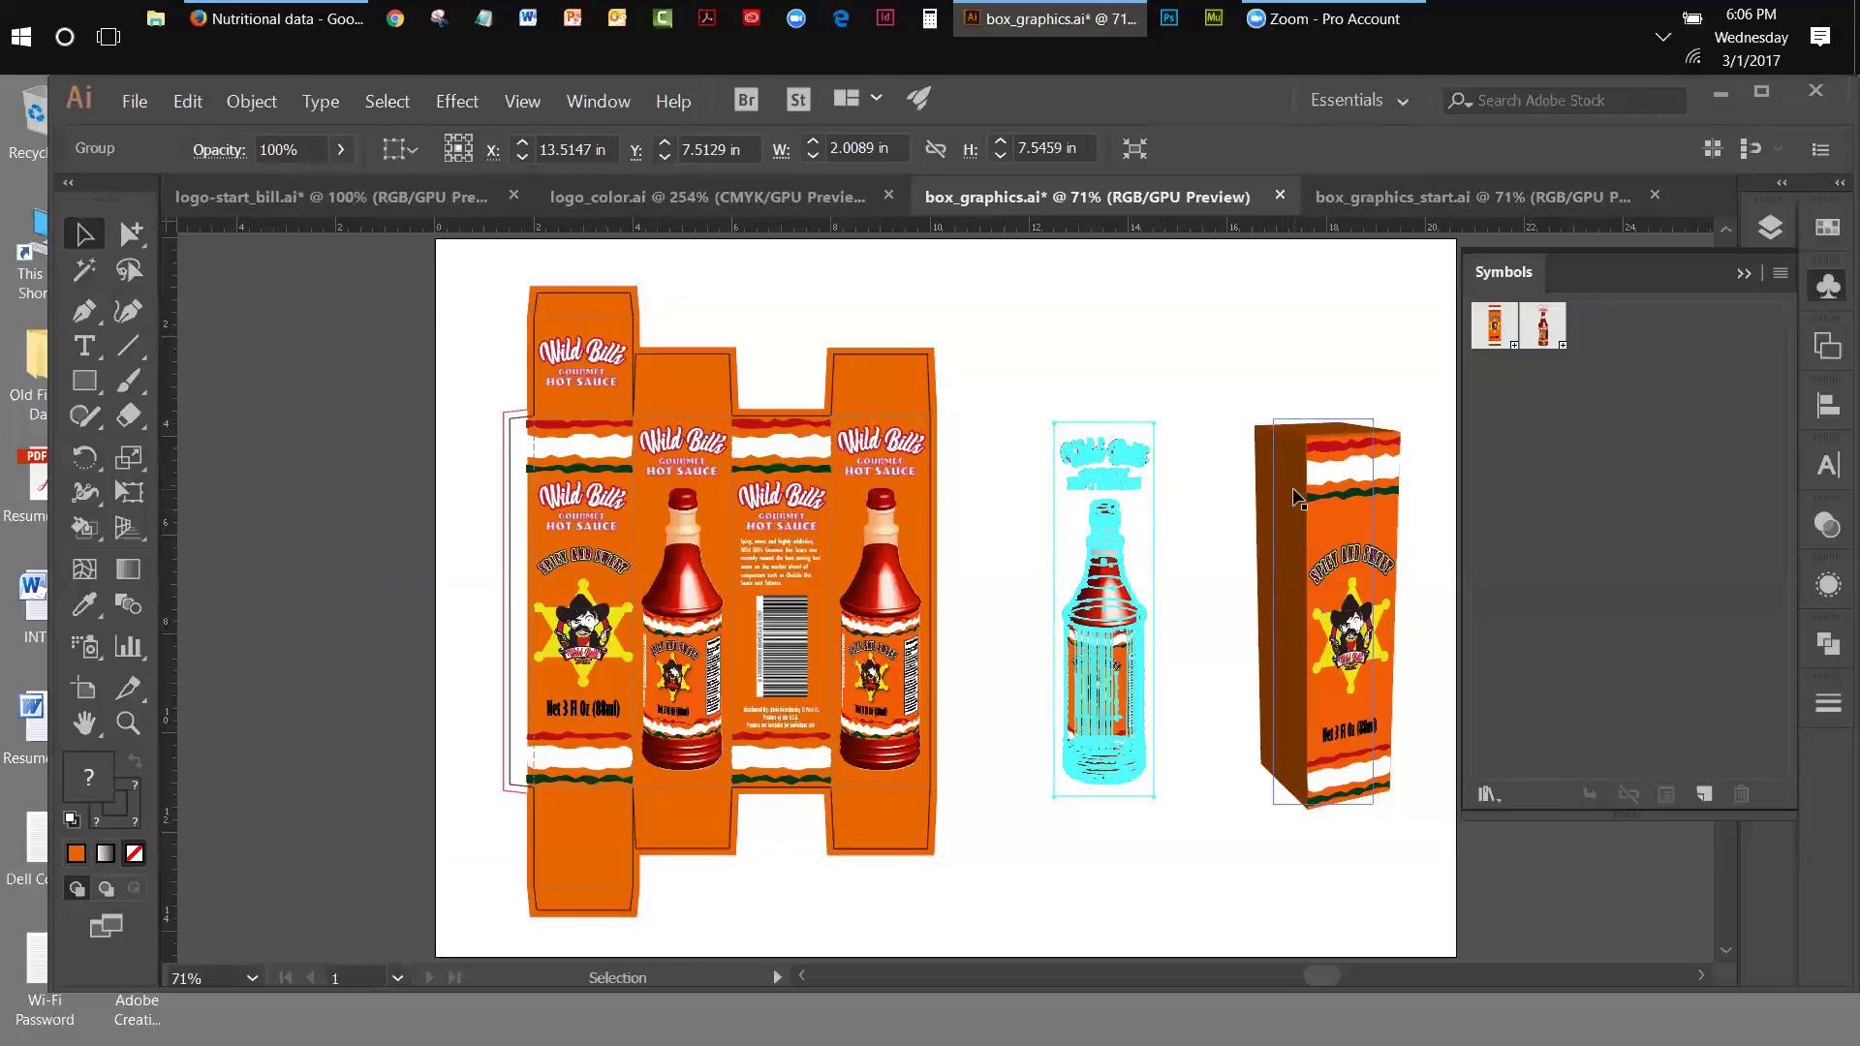
- Lock the 3D box artwork and move the grouped bottle panel over the box's dark side face
{"action": "left_click_drag", "start_coordinate": [1261, 374], "coordinate": [1403, 536]}
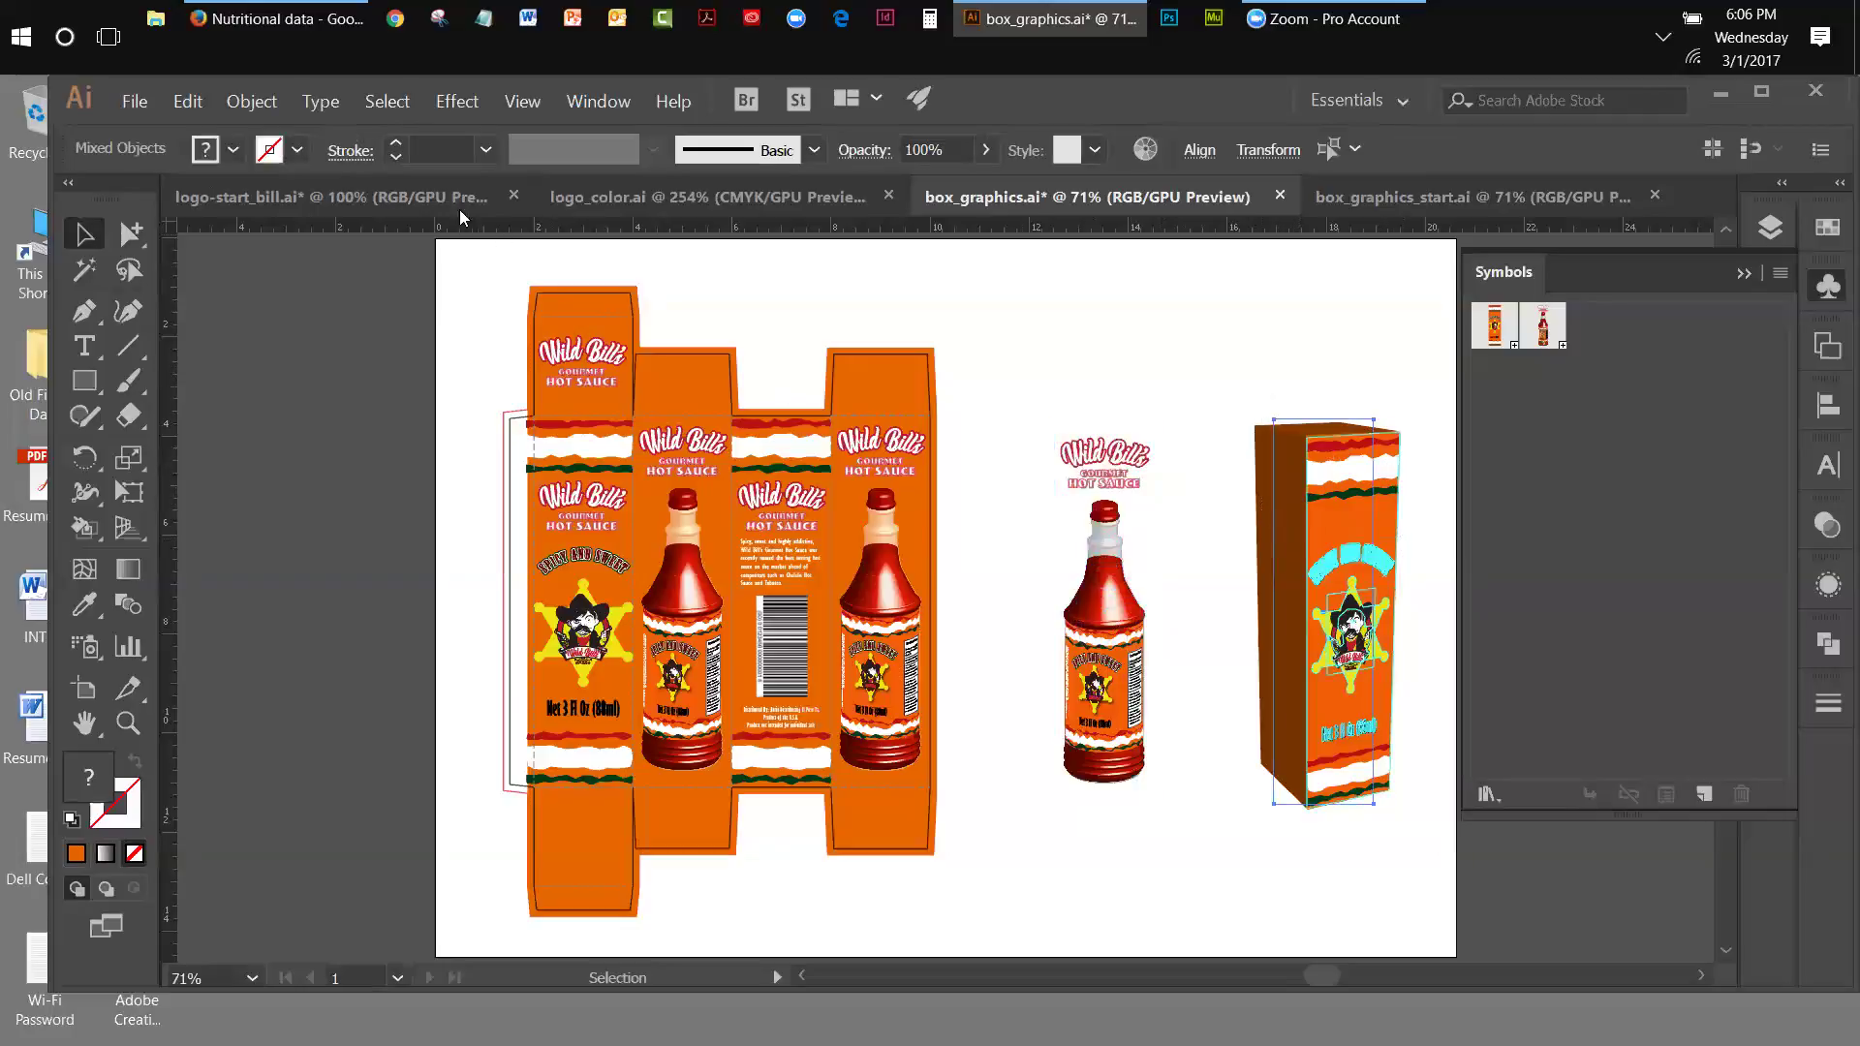
{"action": "left_click", "coordinate": [251, 101]}
{"action": "mouse_move", "coordinate": [278, 231]}
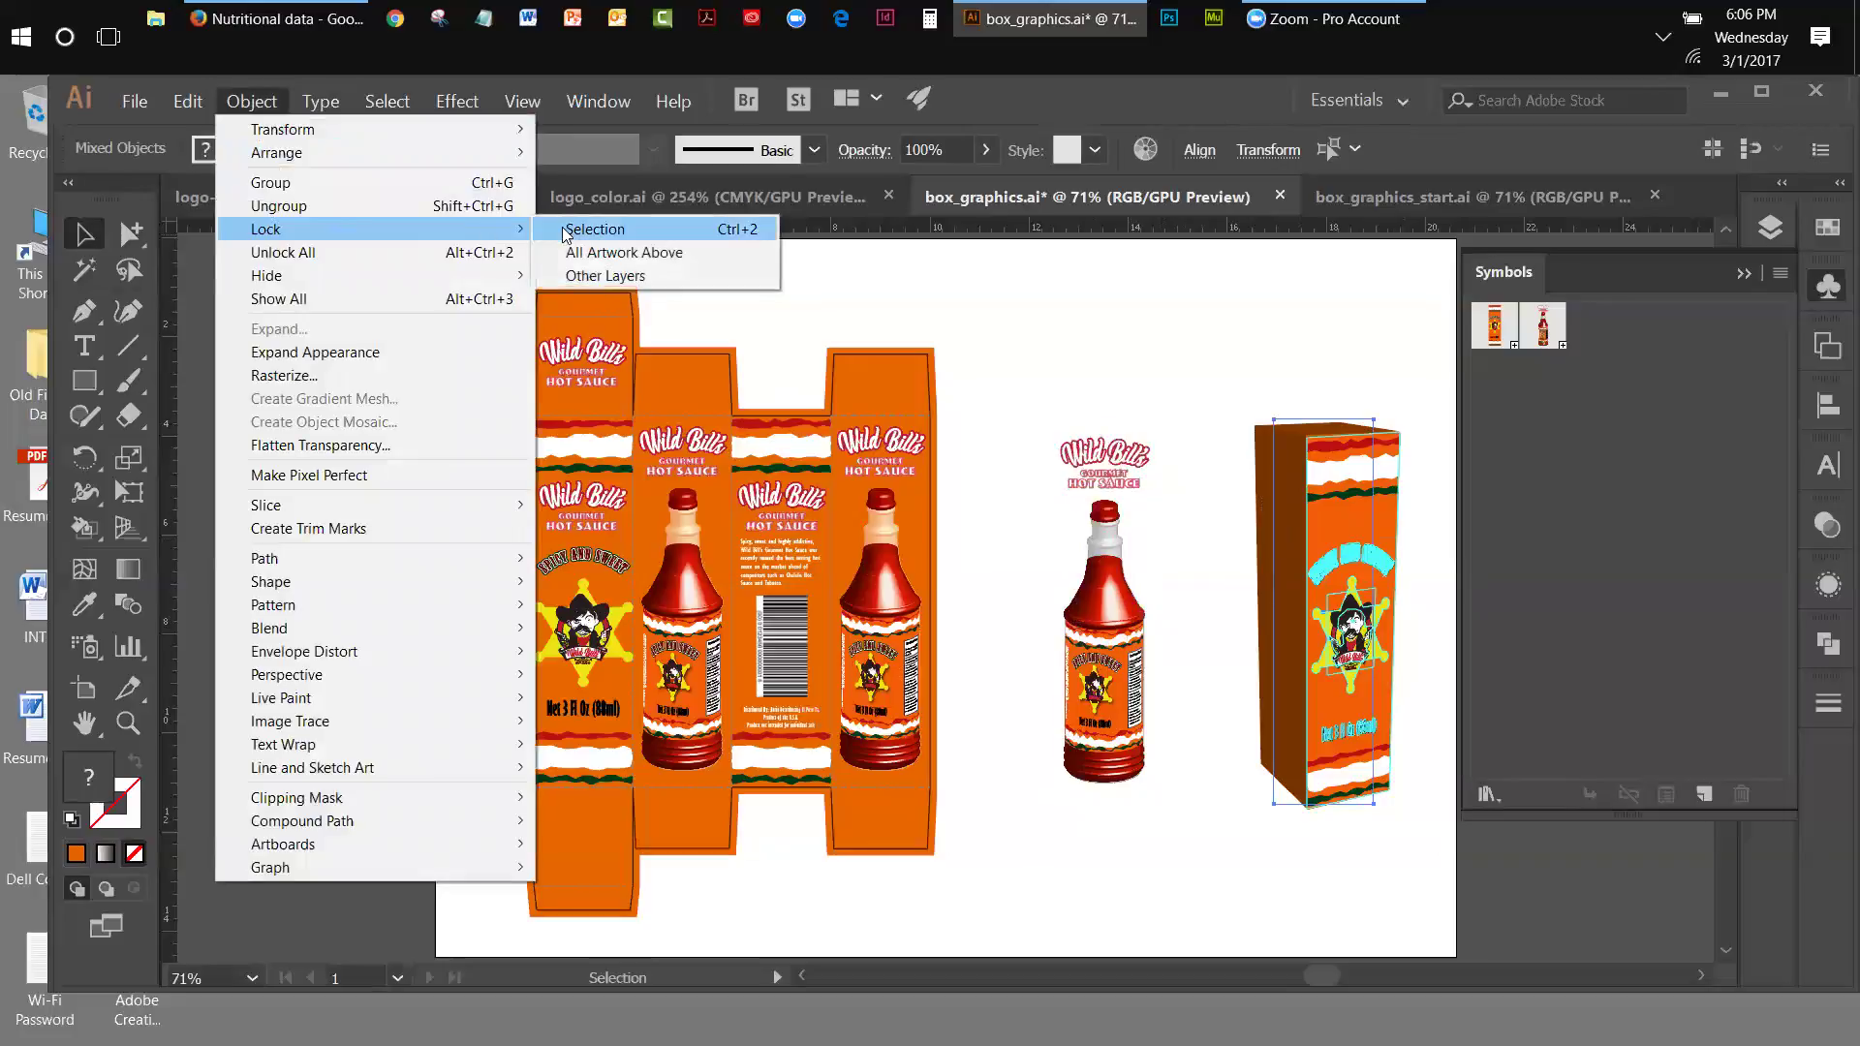
{"action": "left_click", "coordinate": [566, 230]}
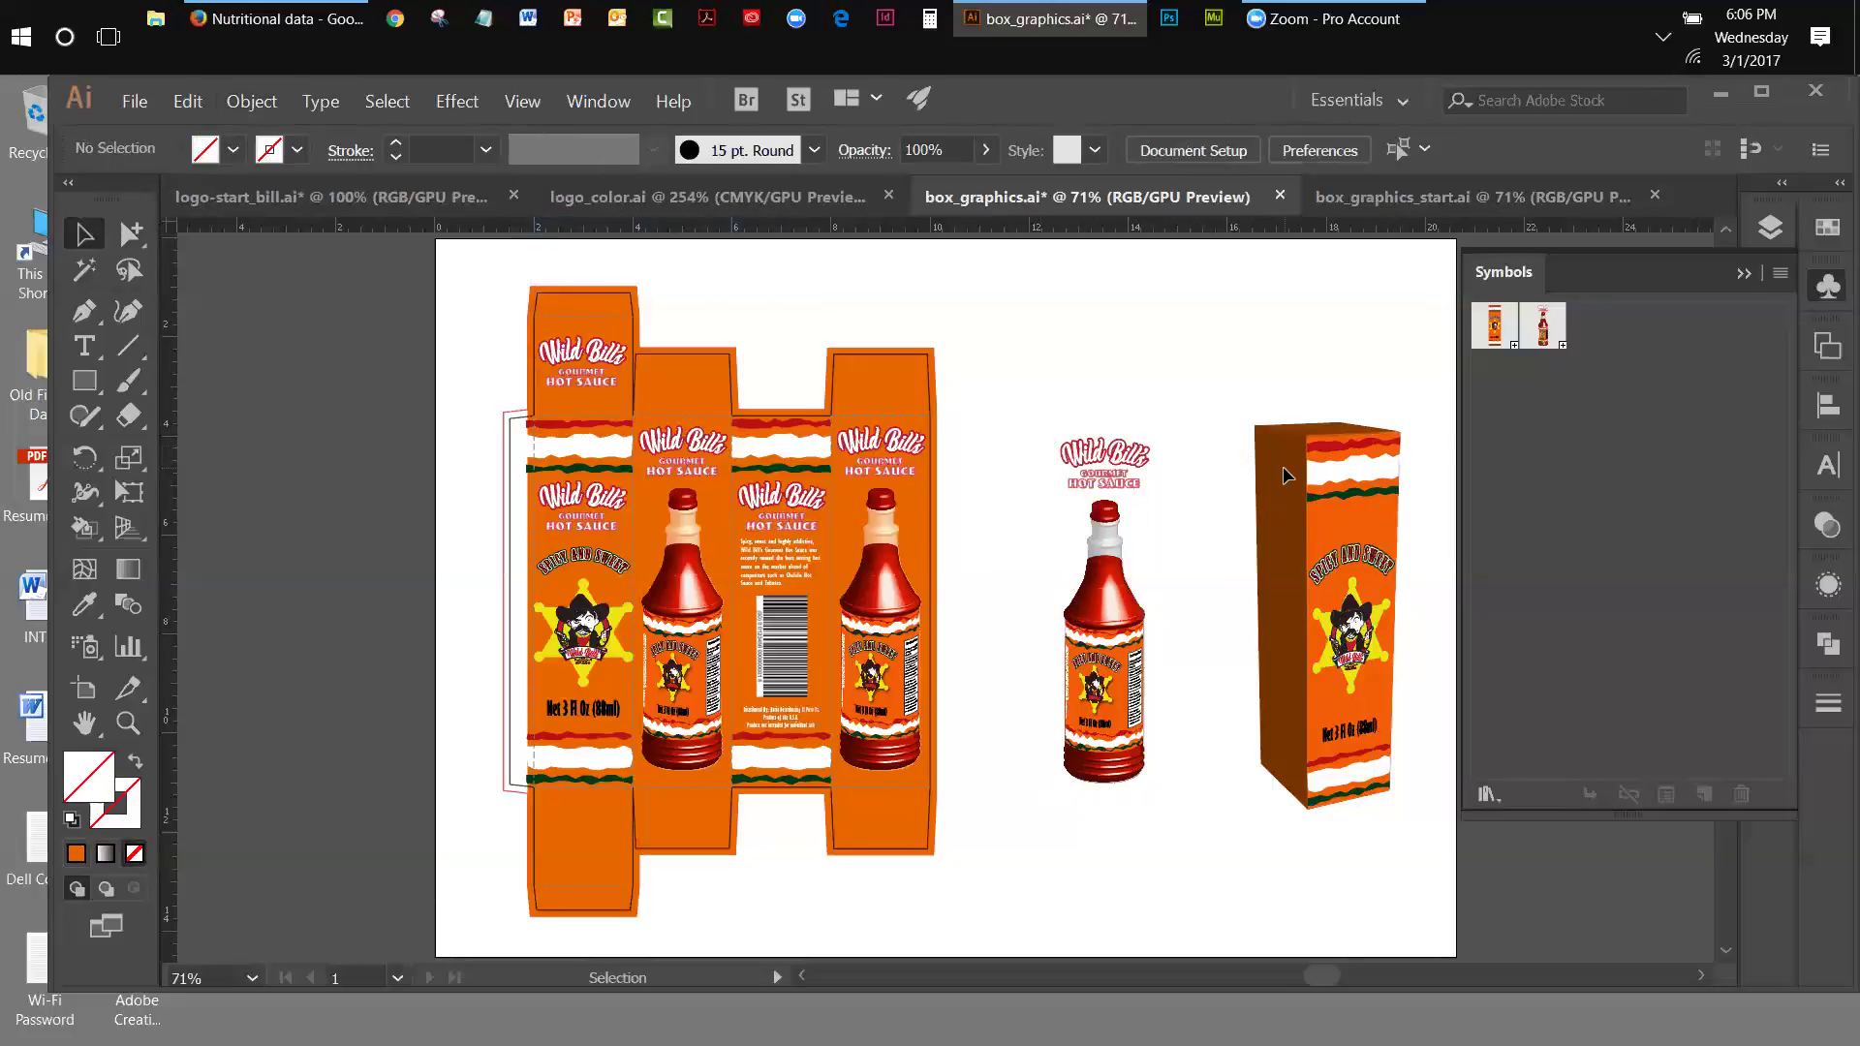
{"action": "left_click", "coordinate": [1103, 487]}
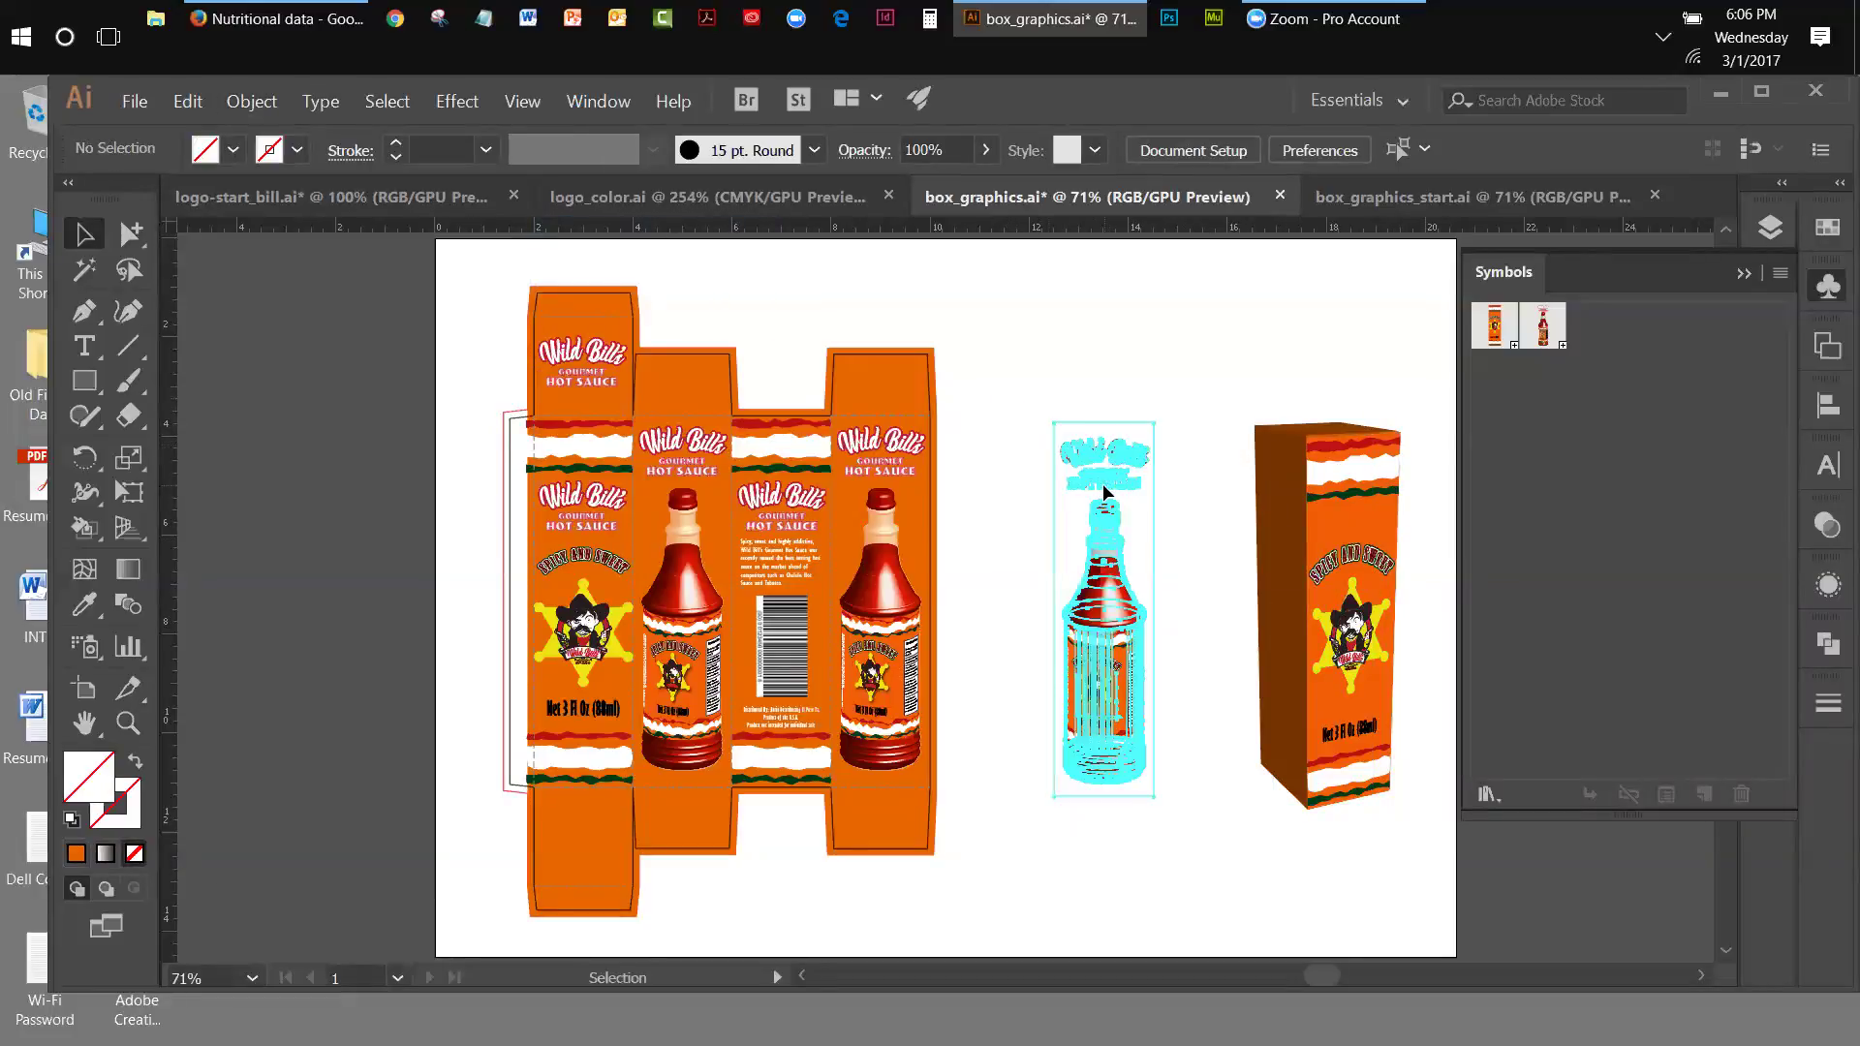
{"action": "left_click_drag", "start_coordinate": [1127, 492], "coordinate": [1259, 504]}
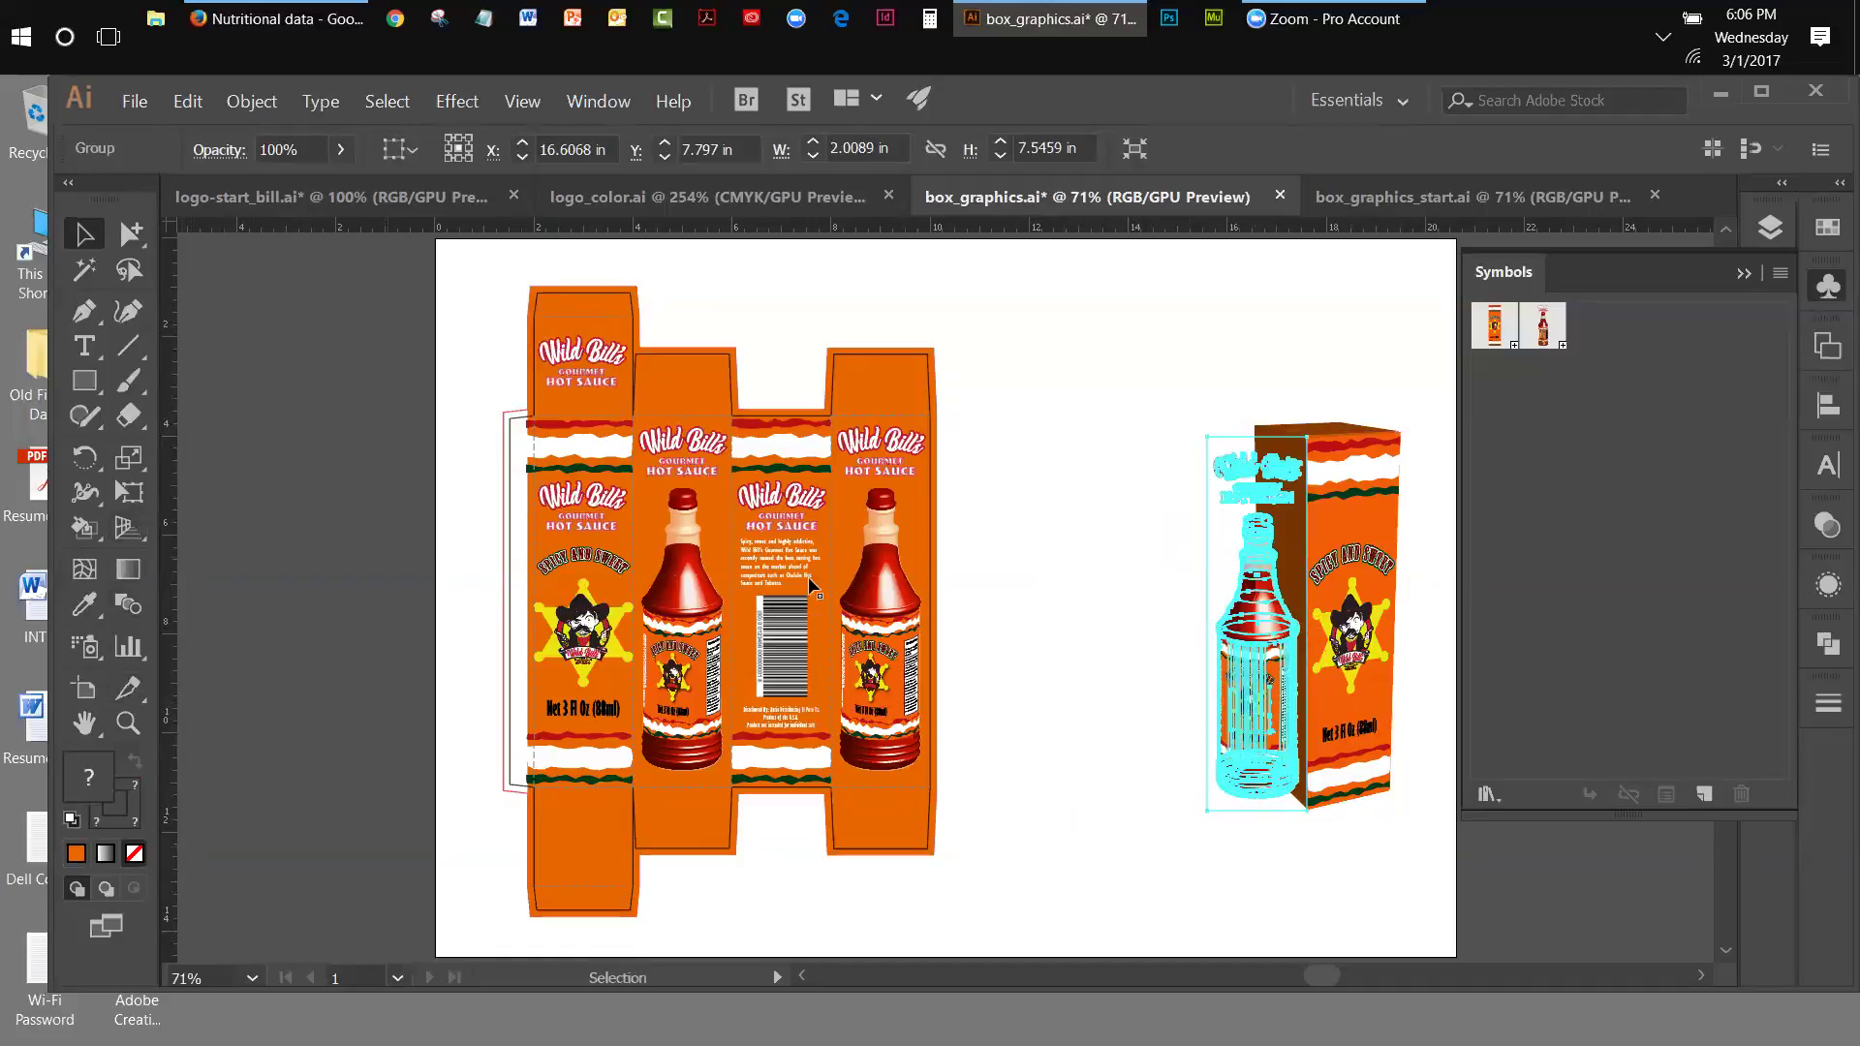
- Free-distort the bottle group, pulling its upper-left corner onto the upper-left corner of the box's dark side face
{"action": "left_click", "coordinate": [128, 492]}
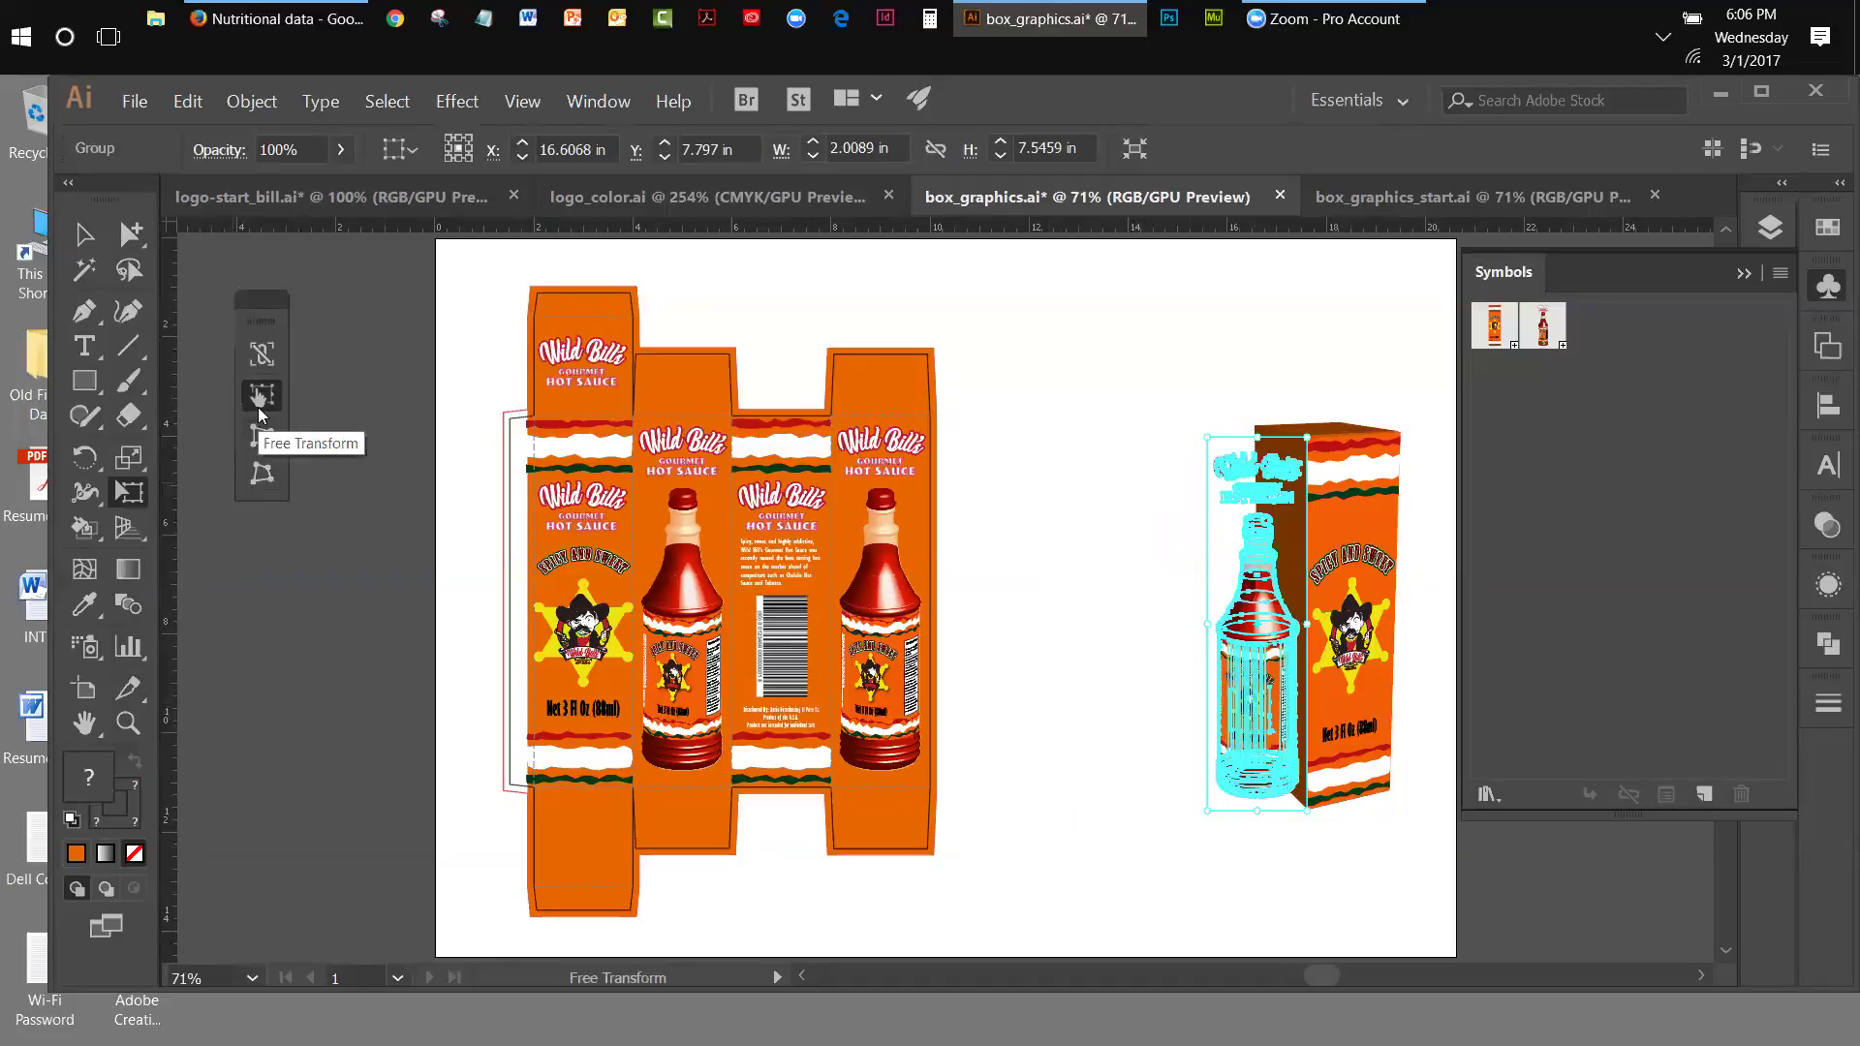
{"action": "left_click", "coordinate": [261, 472]}
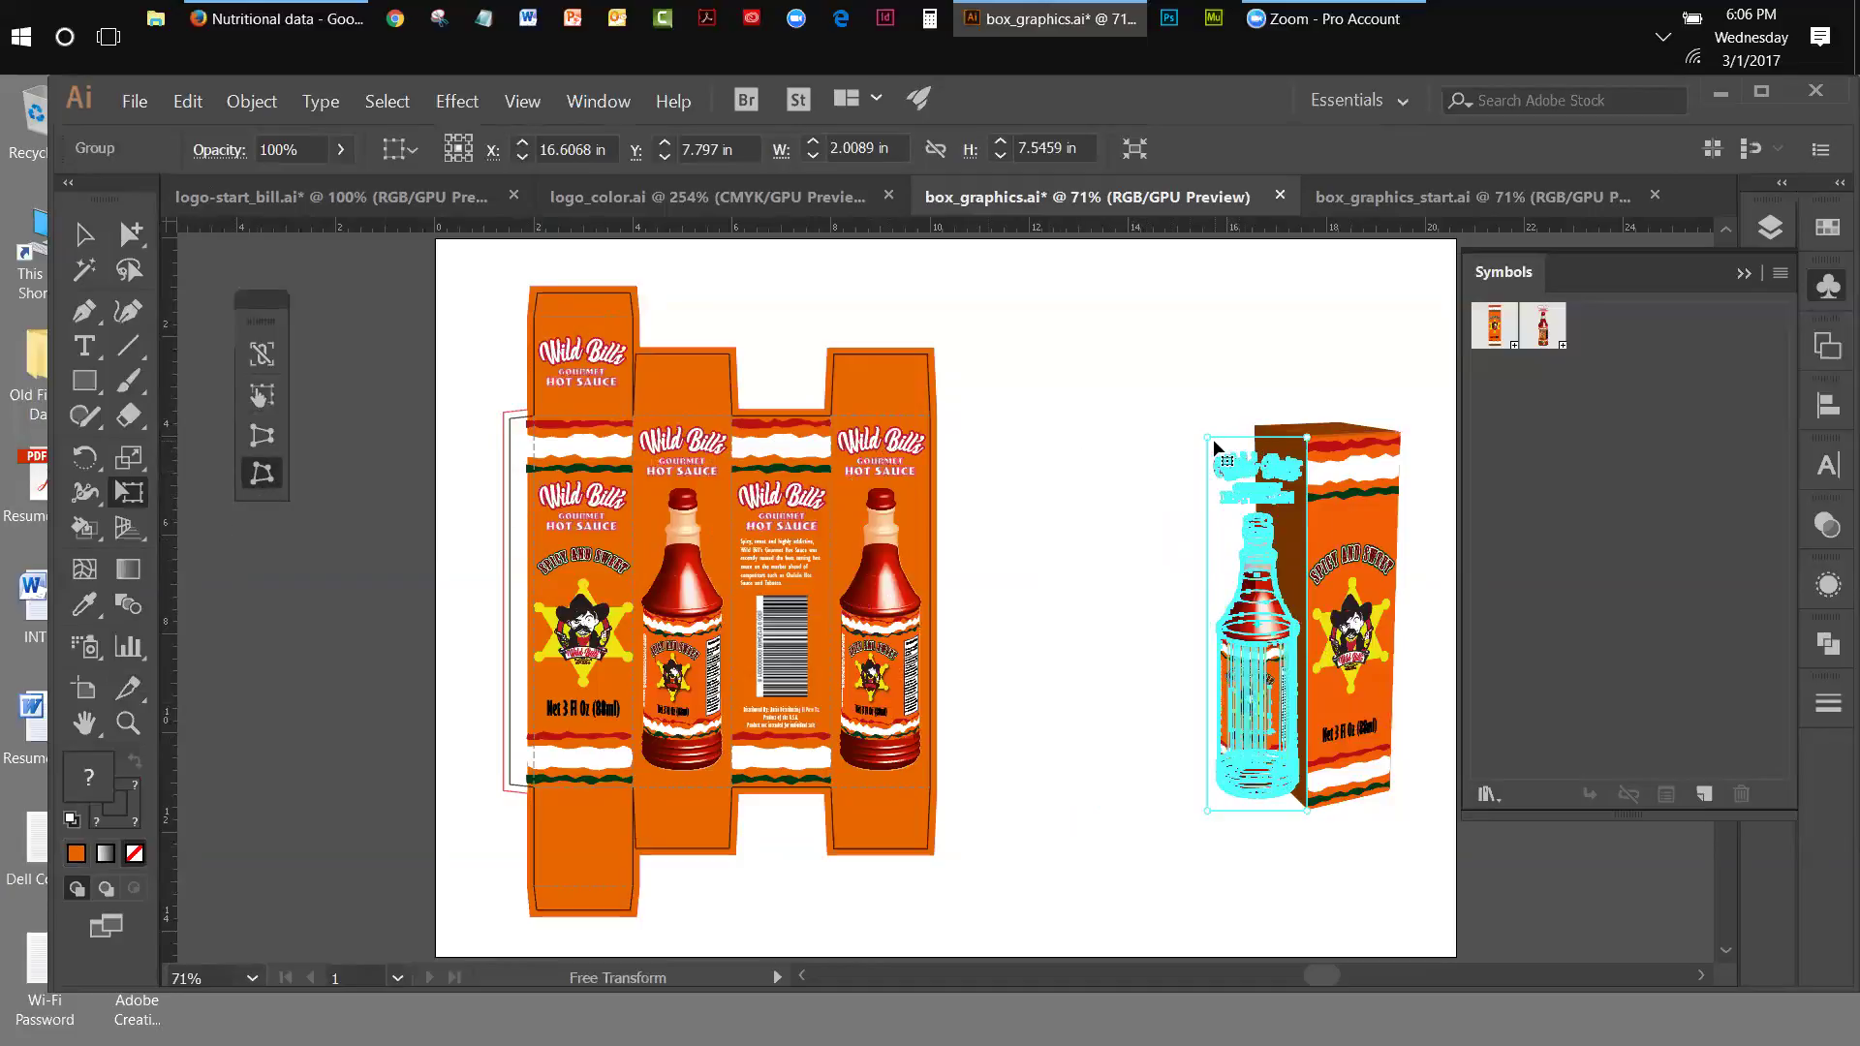
{"action": "left_click", "coordinate": [133, 718]}
{"action": "left_click", "coordinate": [1304, 520]}
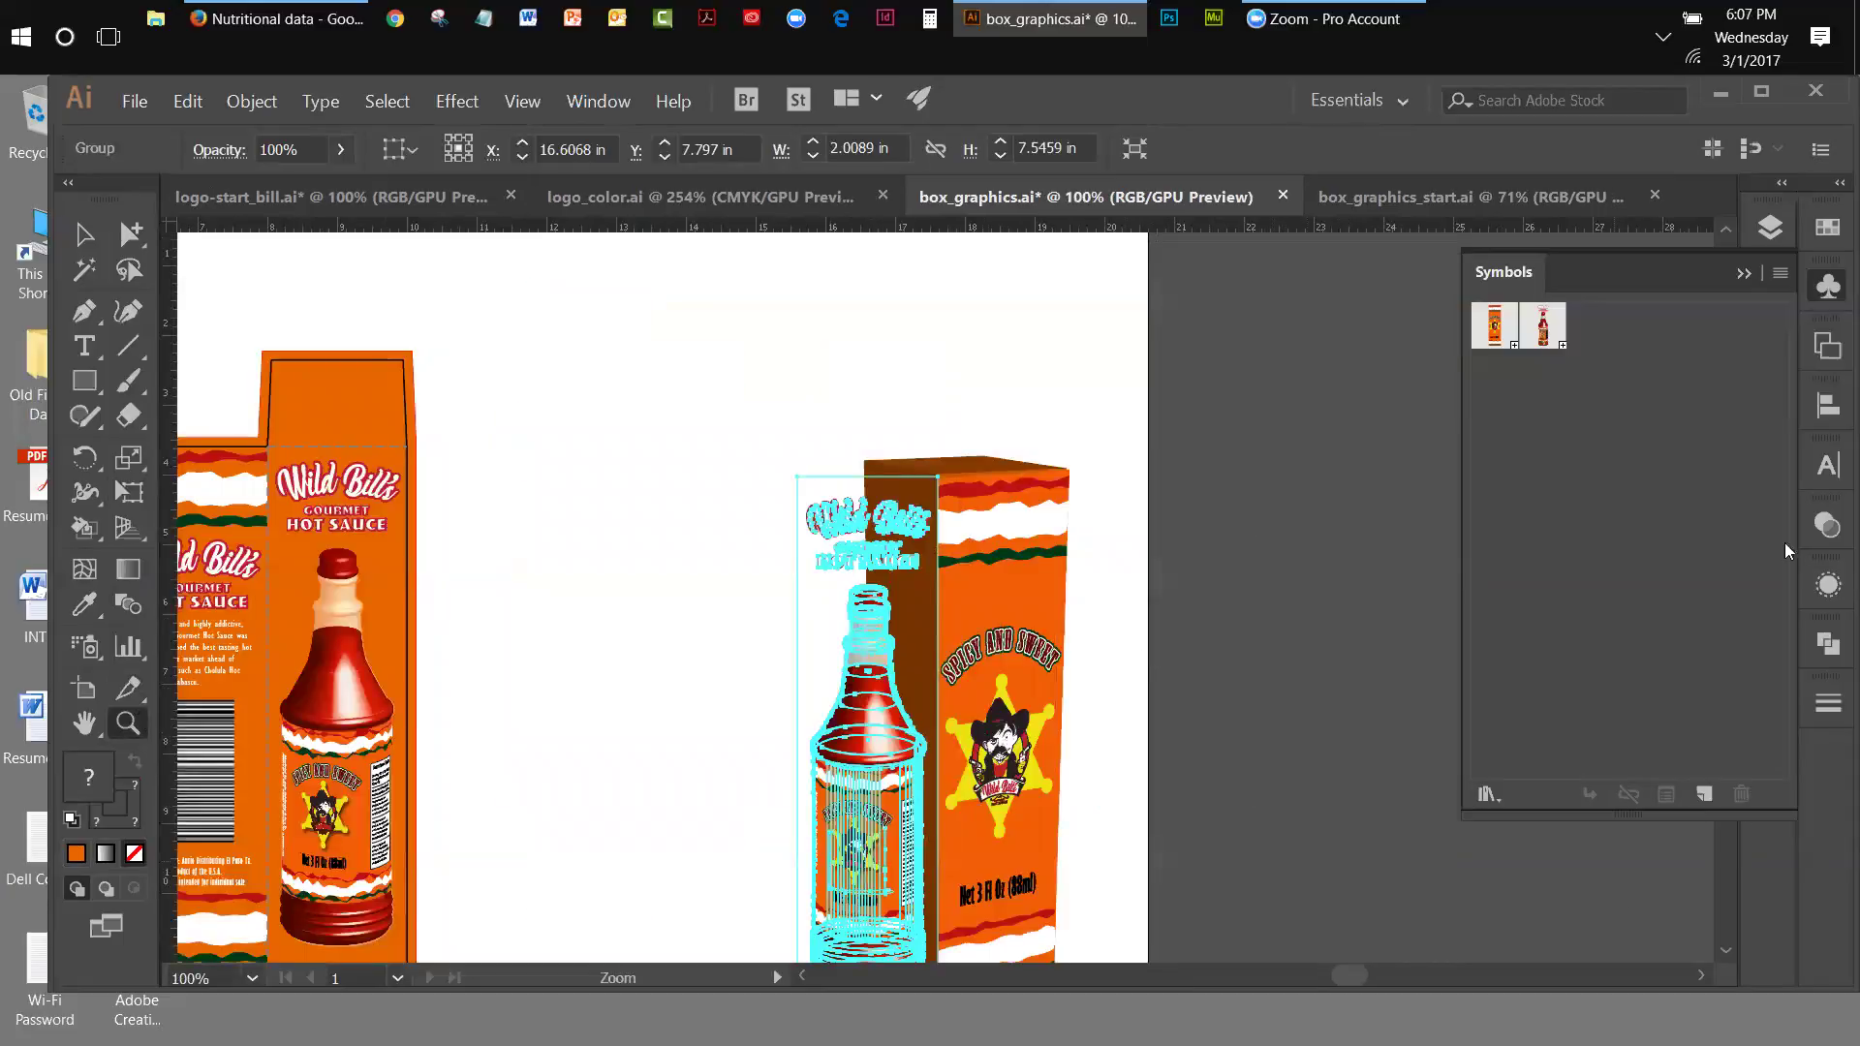
{"action": "left_click", "coordinate": [1749, 274]}
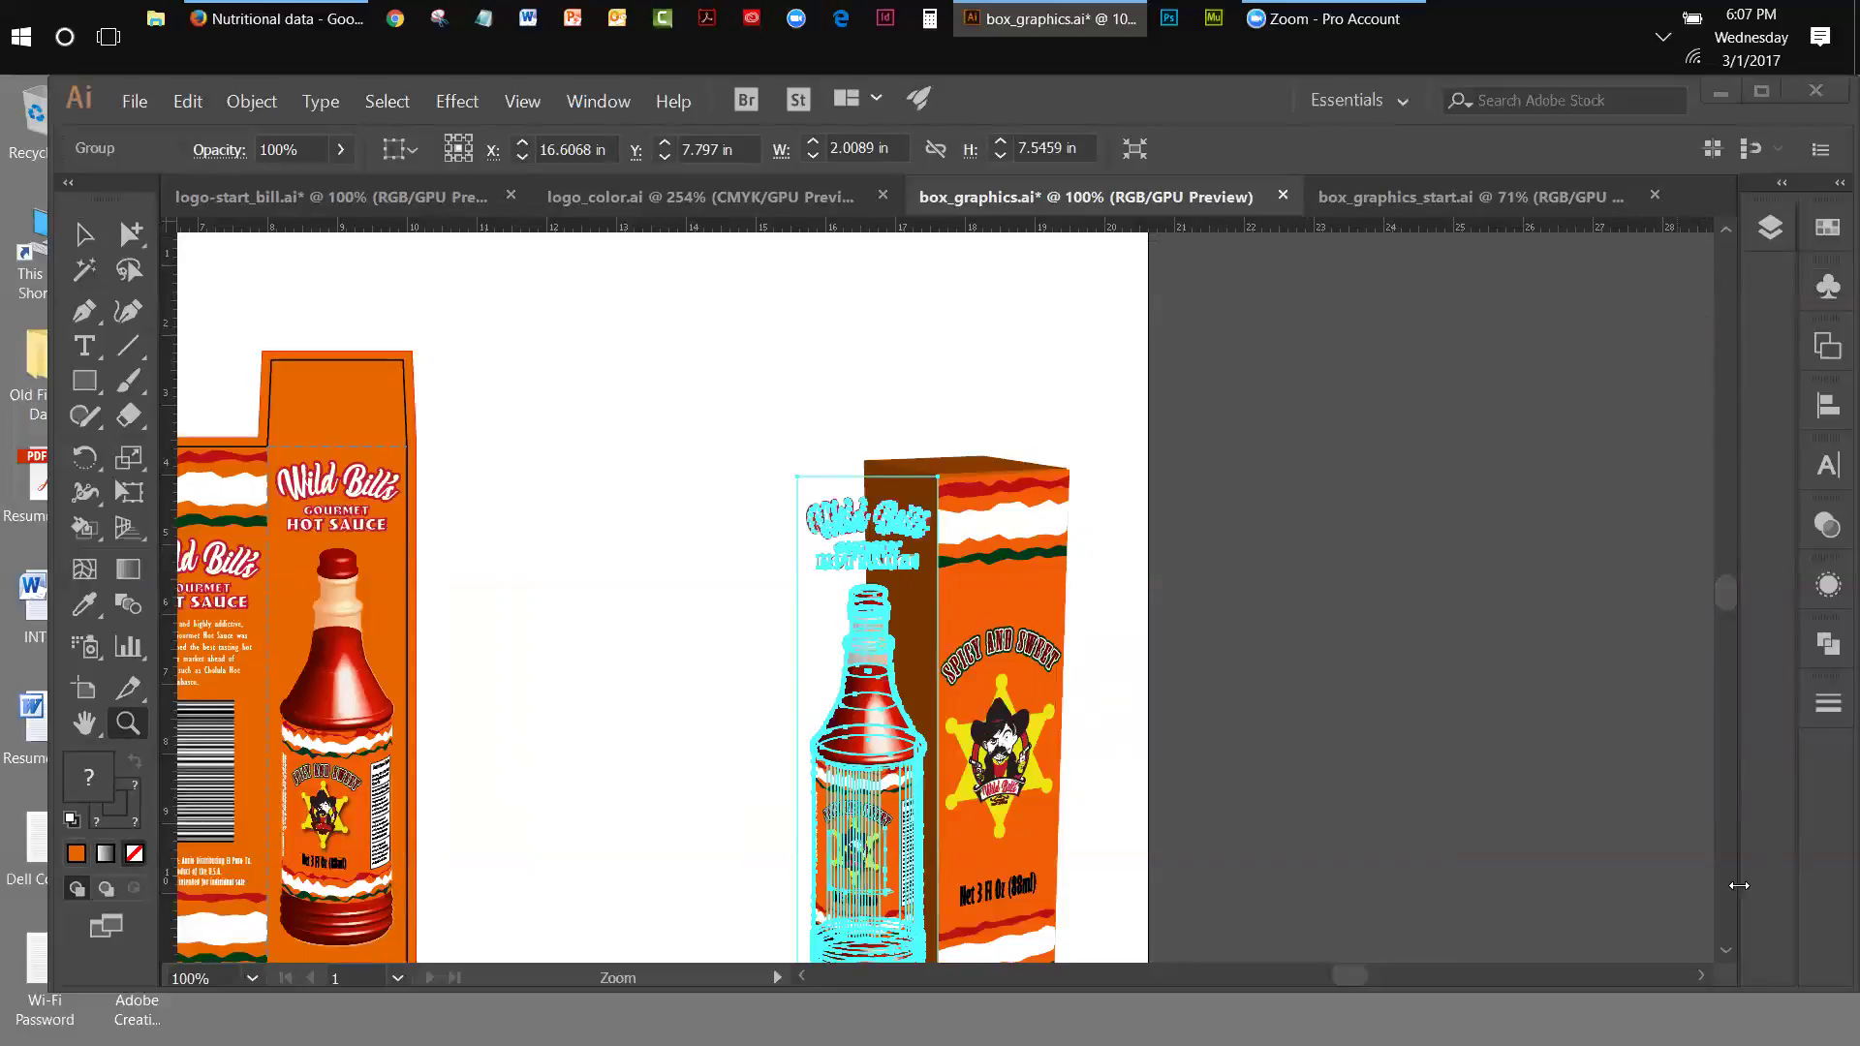
{"action": "left_click", "coordinate": [1730, 951]}
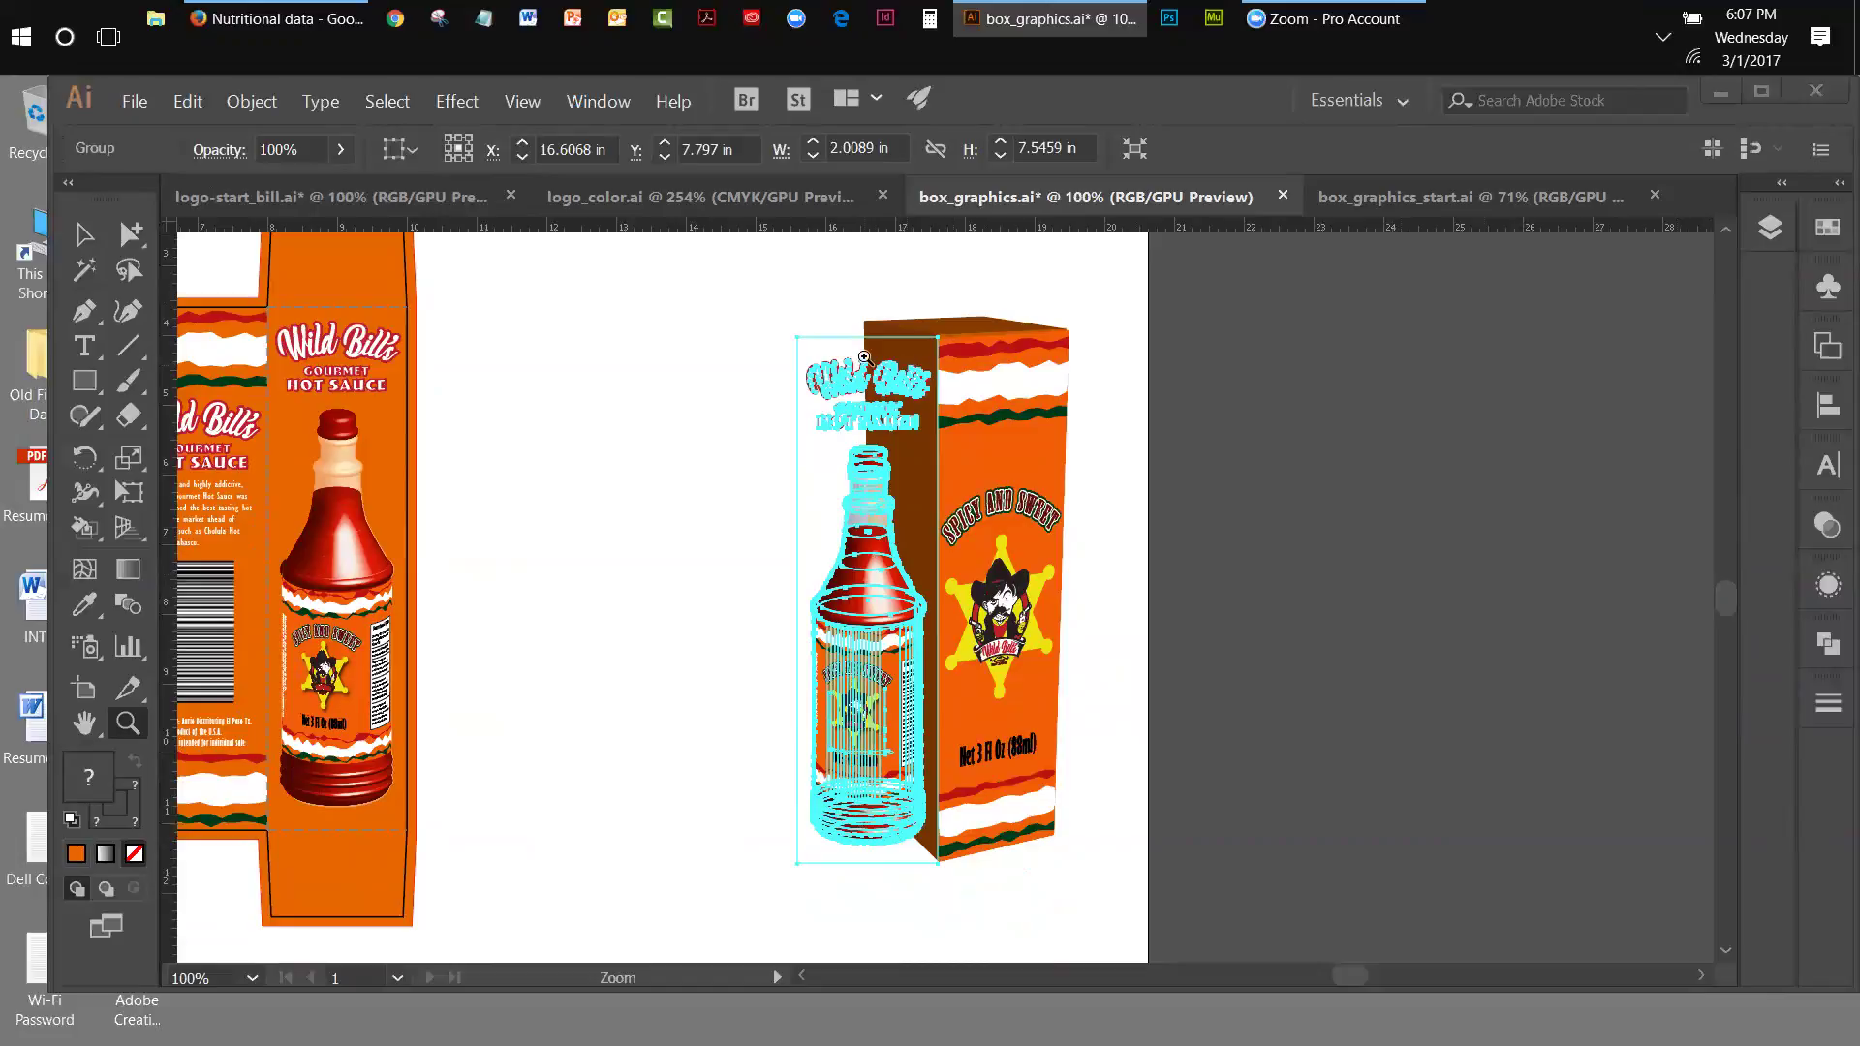
{"action": "left_click", "coordinate": [129, 492]}
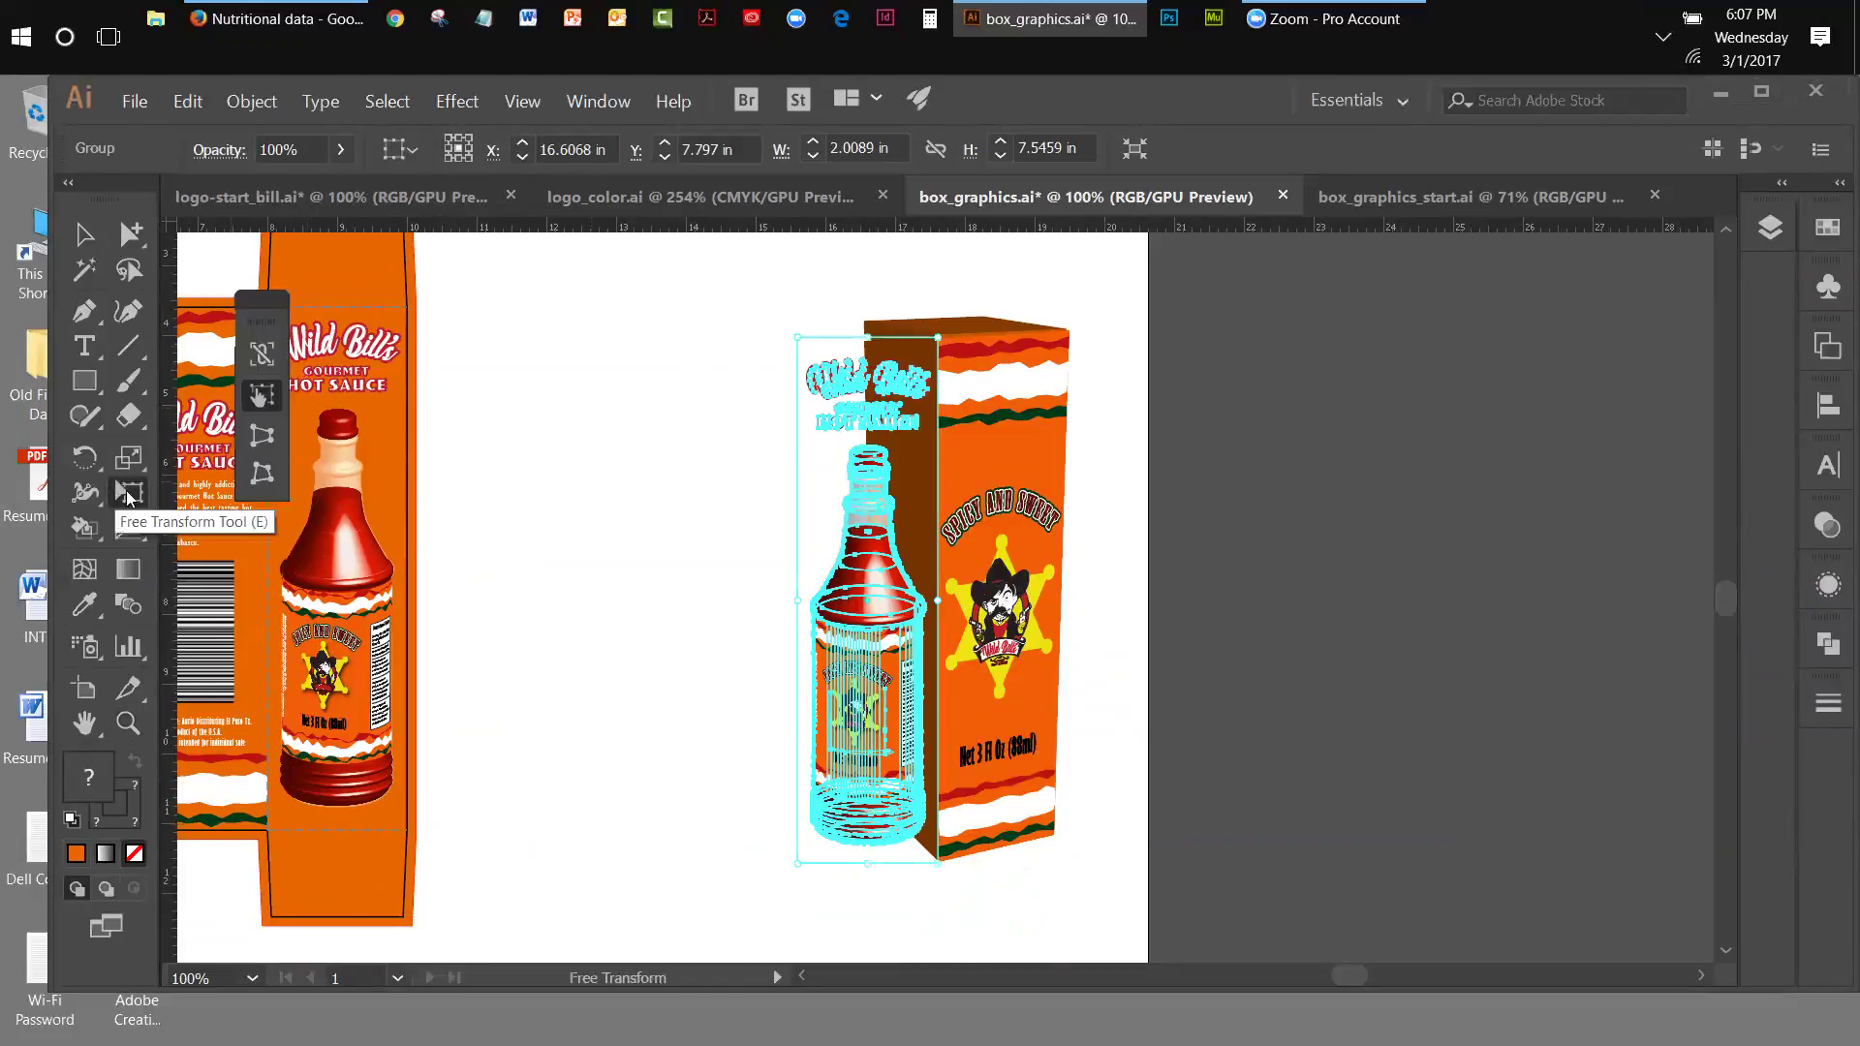
{"action": "left_click", "coordinate": [259, 480]}
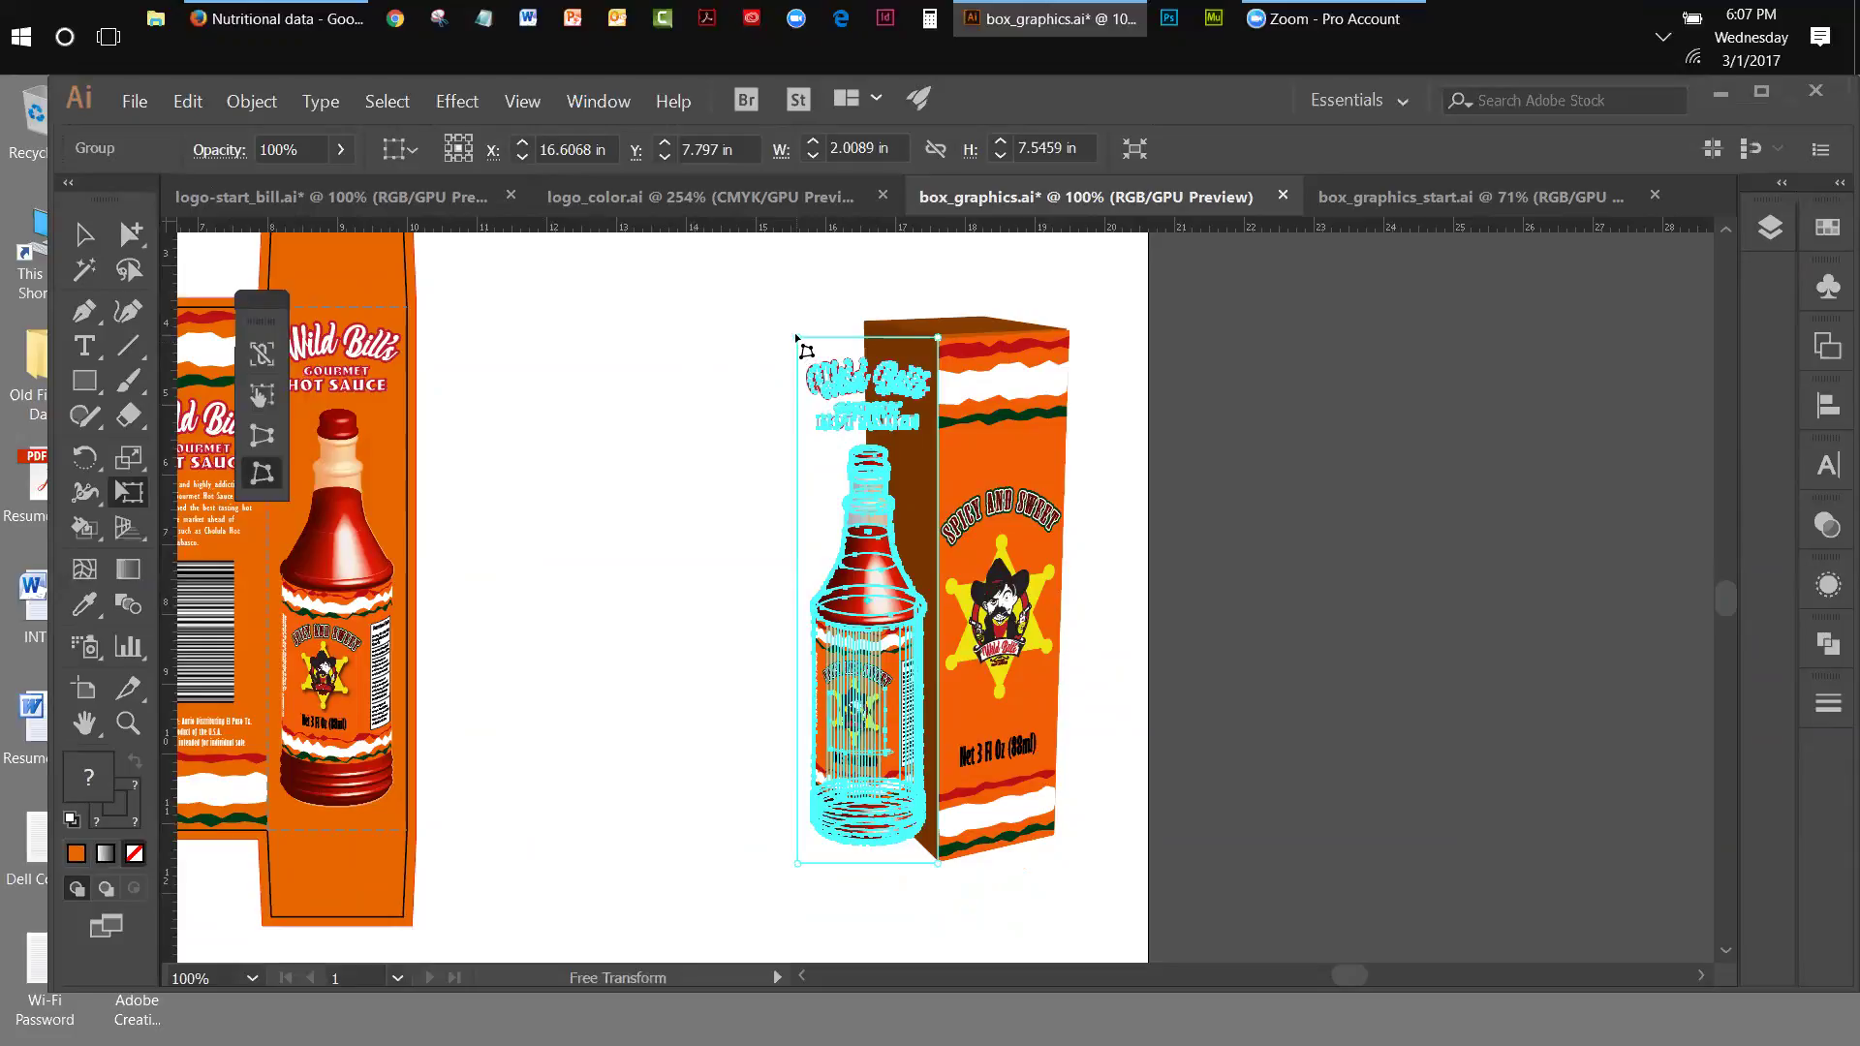
{"action": "left_click_drag", "start_coordinate": [797, 337], "coordinate": [872, 337]}
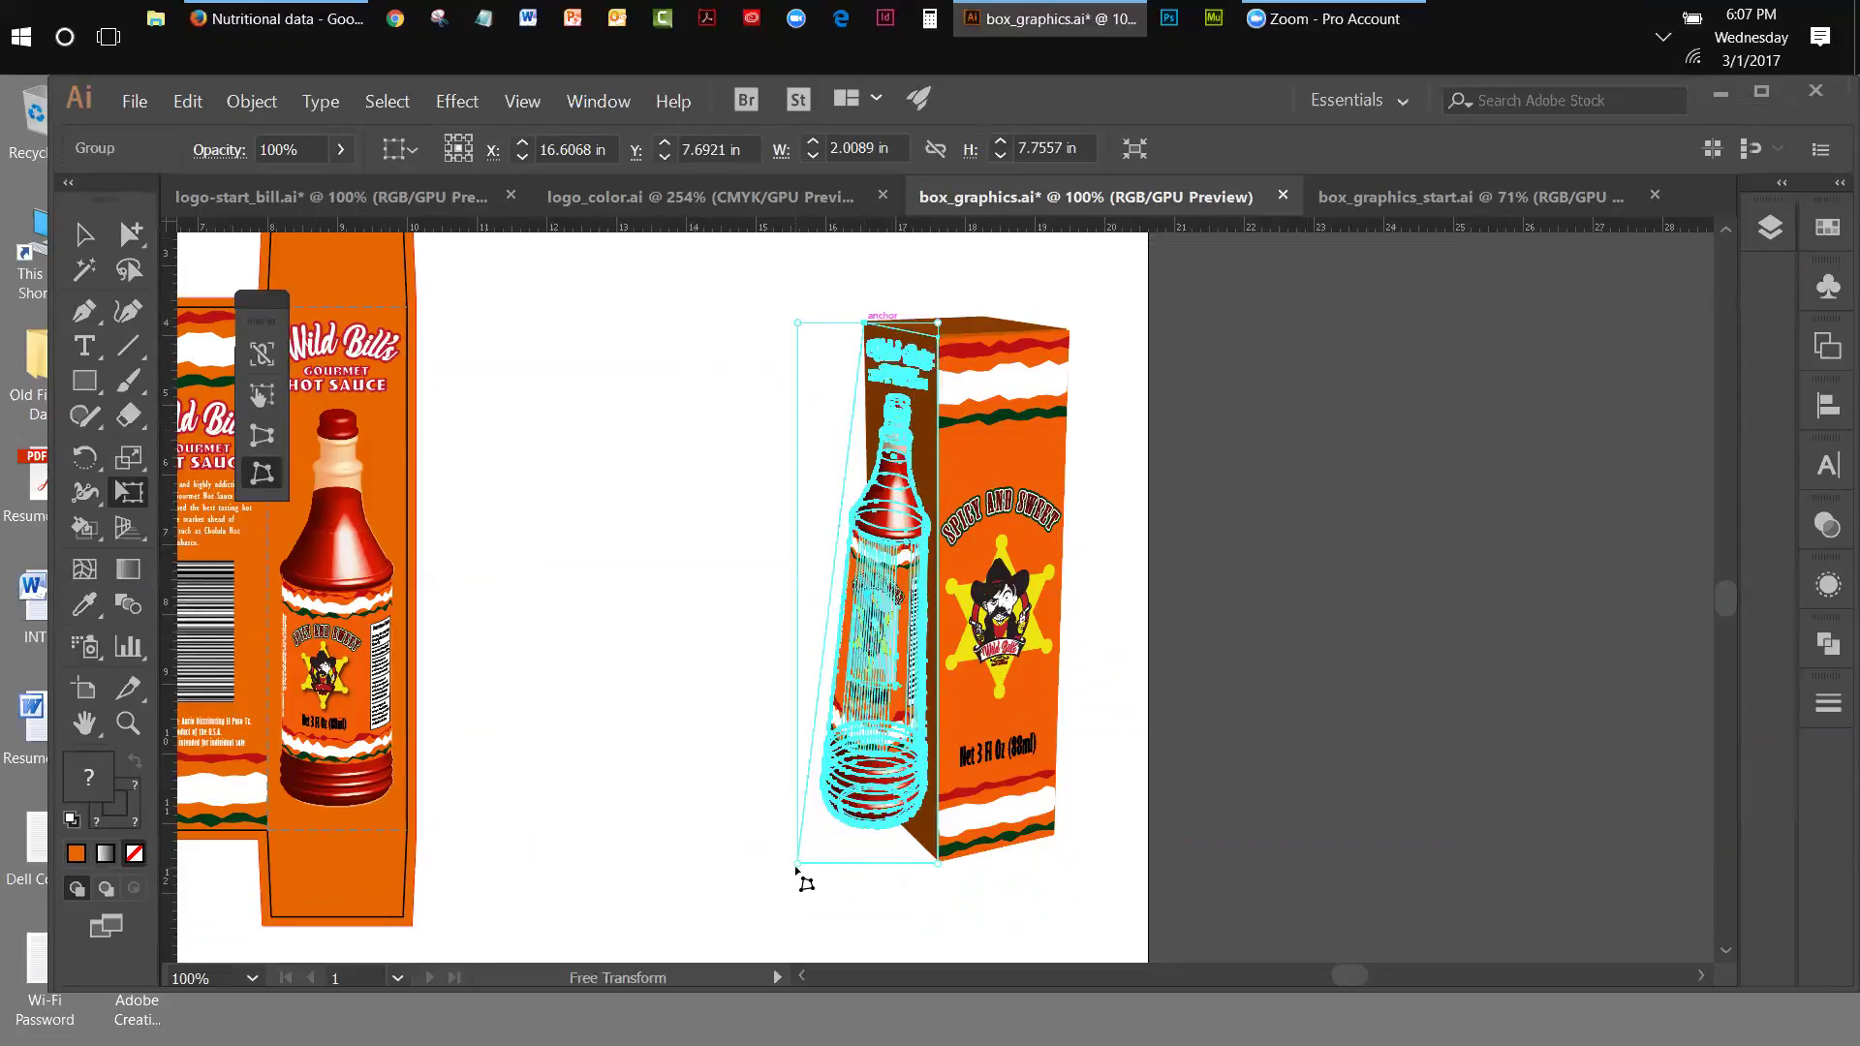
- Distort the bottle group's lower-left corner and refine its upper-left corner so the artwork fits the dark side face in perspective
{"action": "left_click_drag", "start_coordinate": [796, 862], "coordinate": [875, 779]}
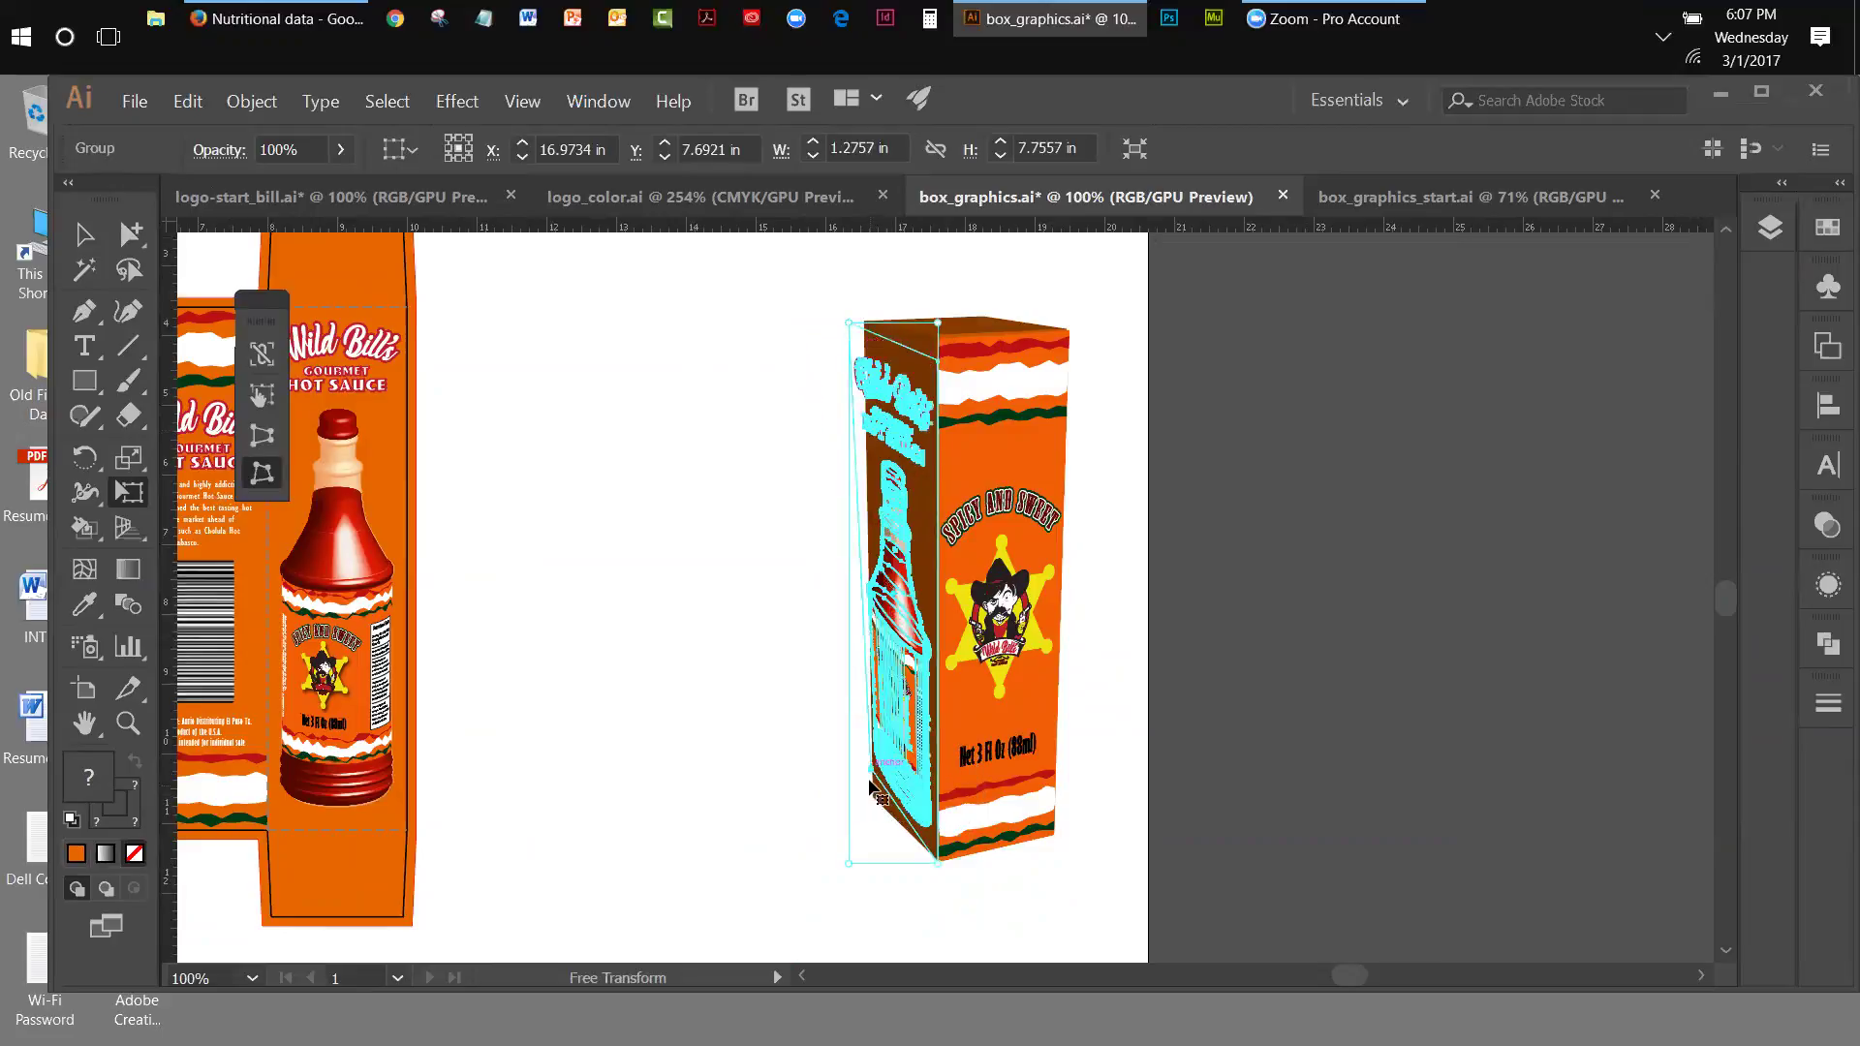
{"action": "left_click_drag", "start_coordinate": [872, 772], "coordinate": [873, 797]}
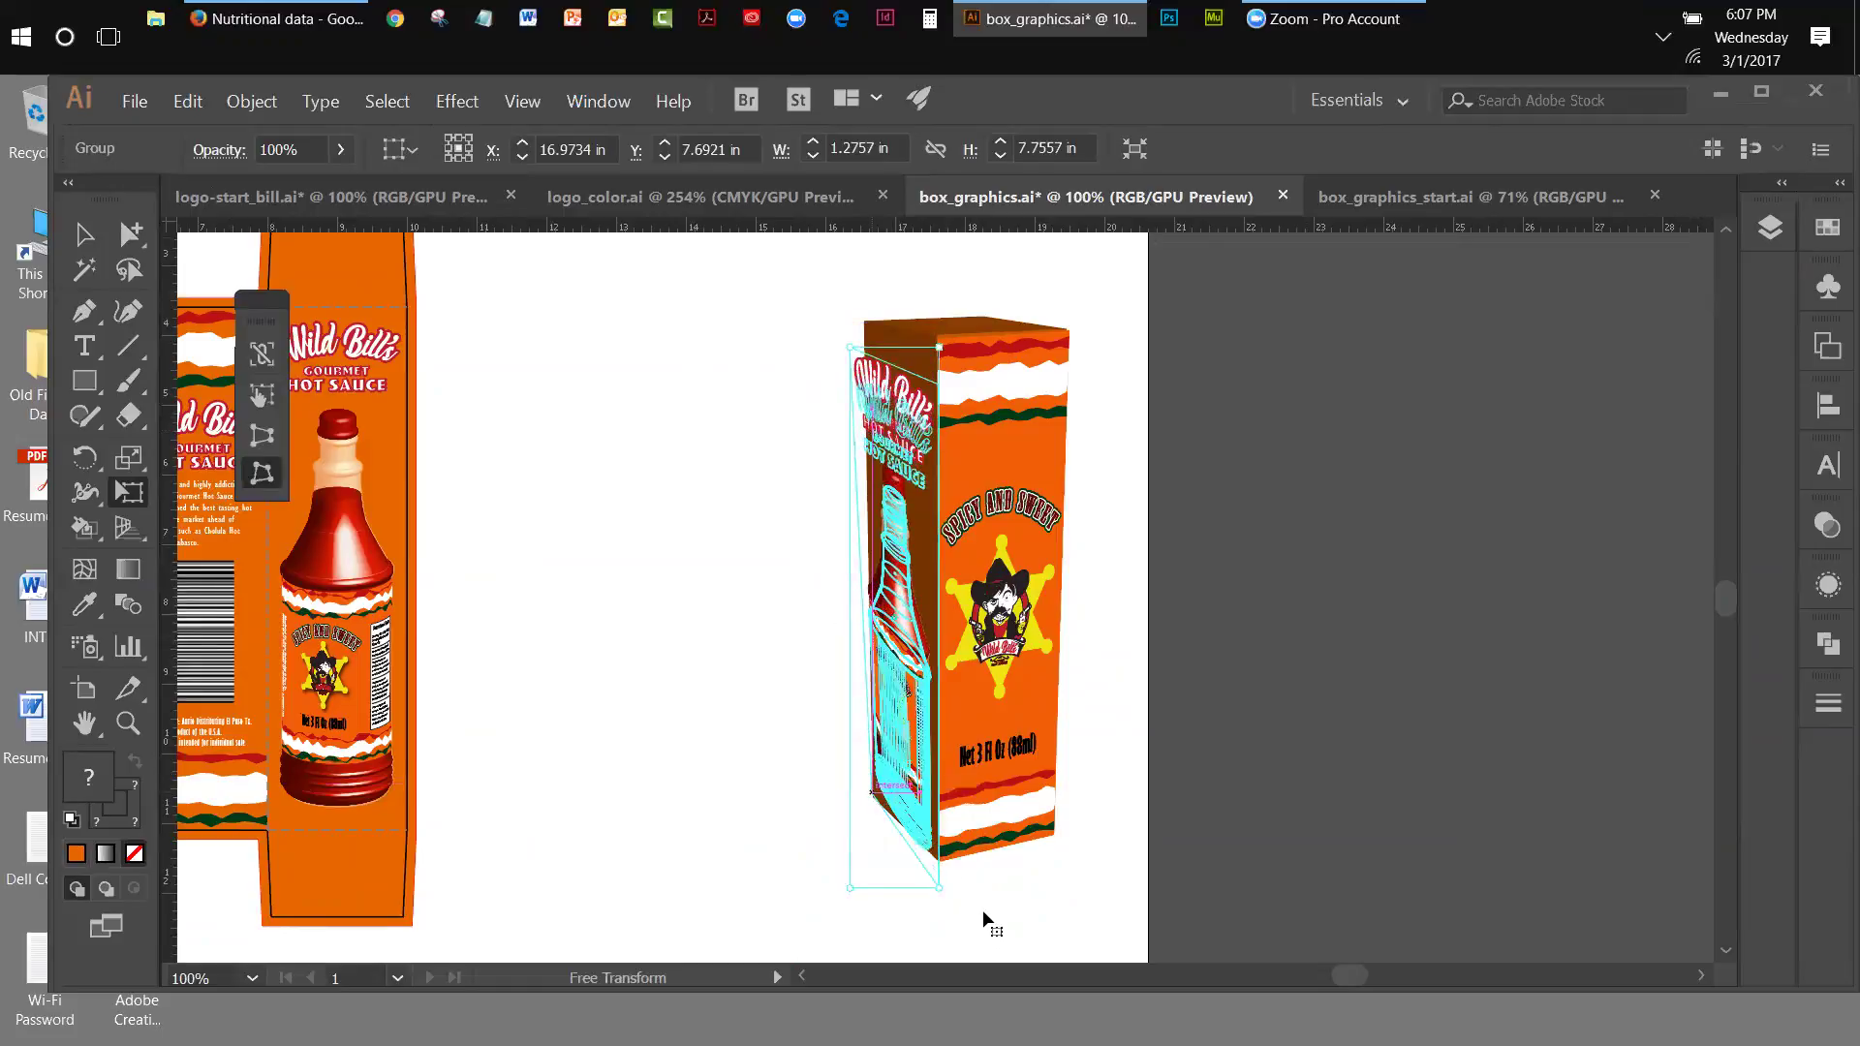
{"action": "key", "text": "ctrl+z"}
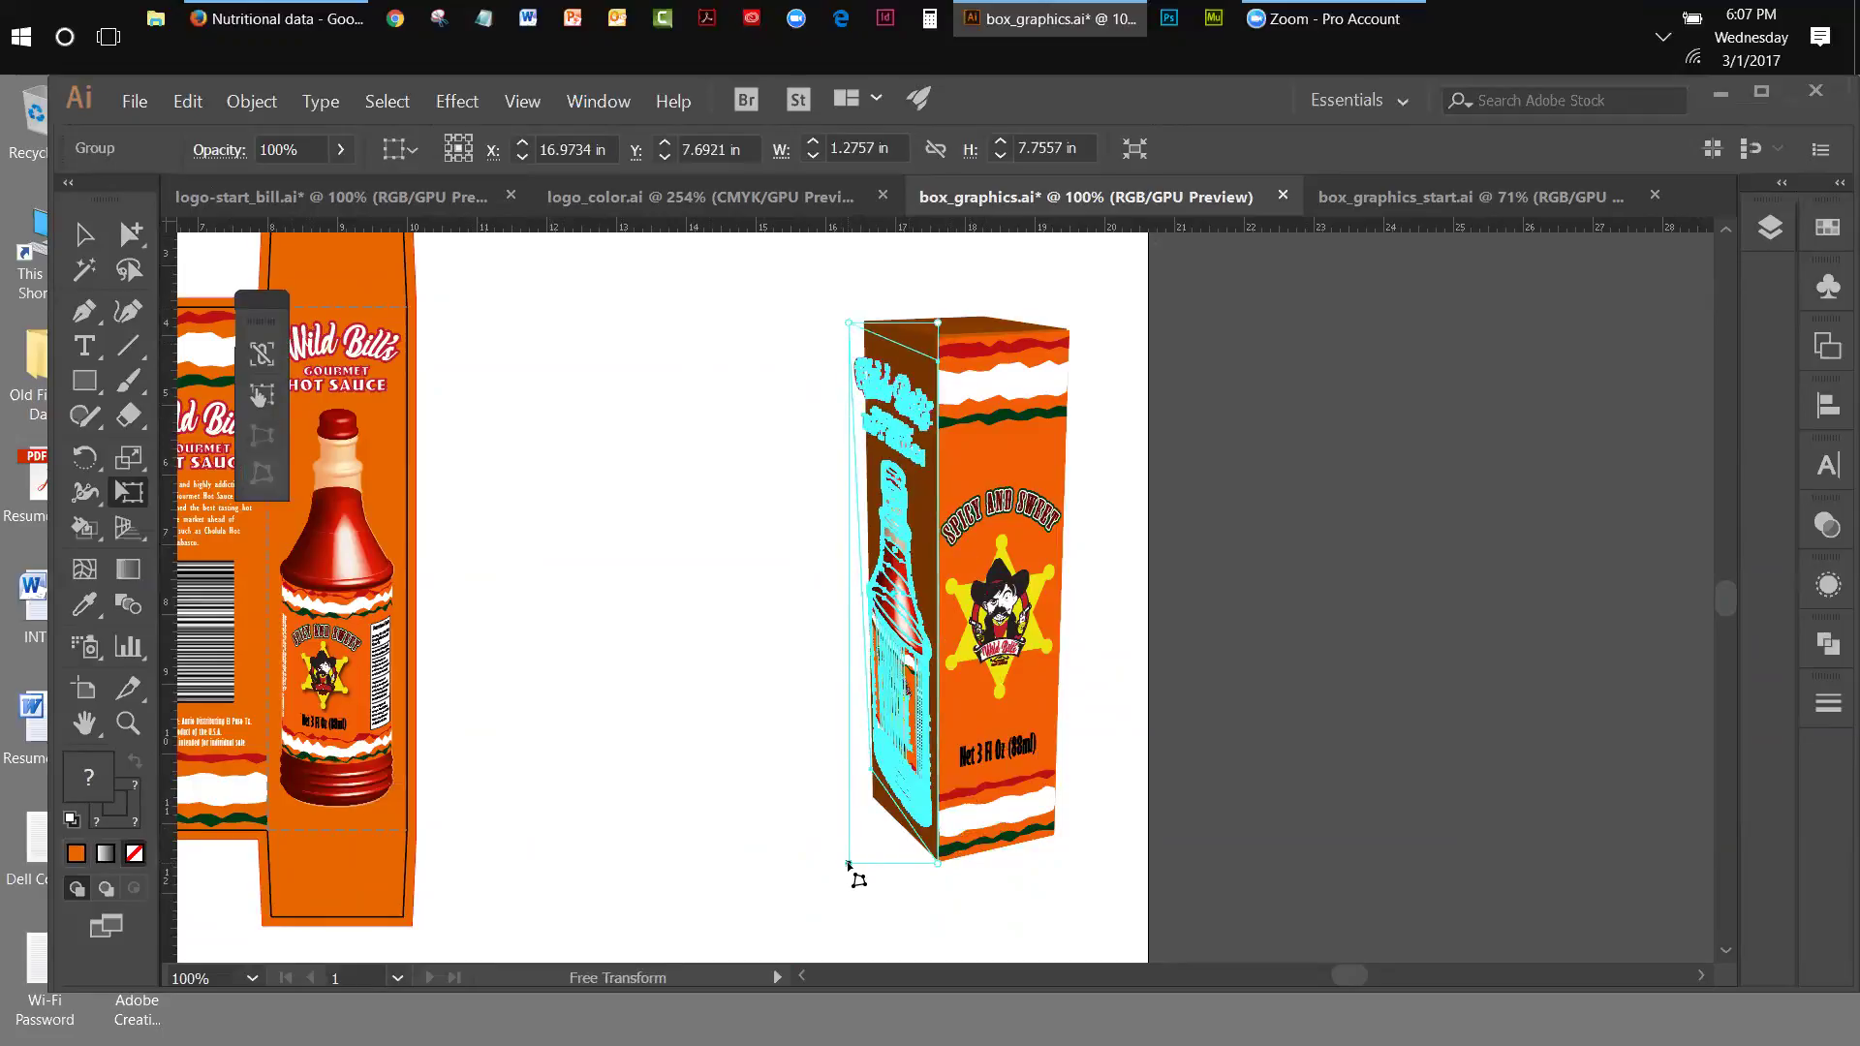
{"action": "left_click_drag", "start_coordinate": [849, 866], "coordinate": [852, 907]}
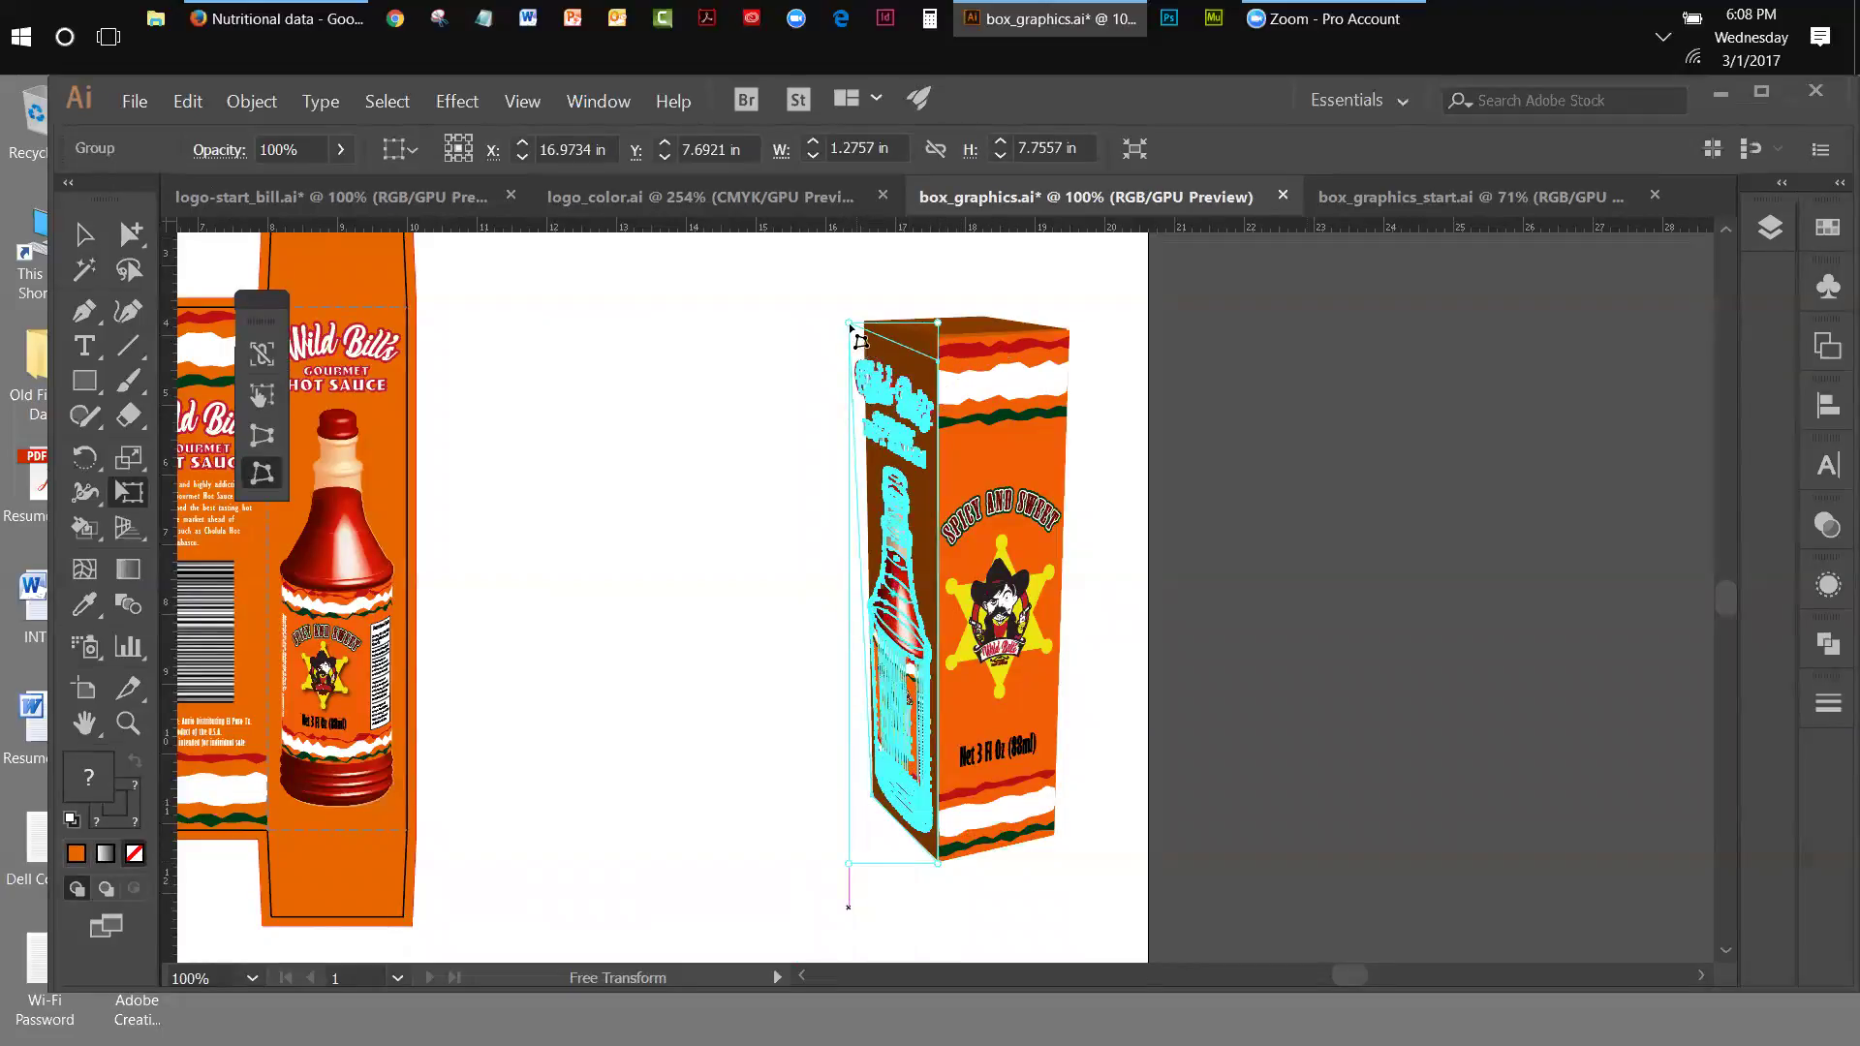
{"action": "left_click_drag", "start_coordinate": [849, 323], "coordinate": [864, 322]}
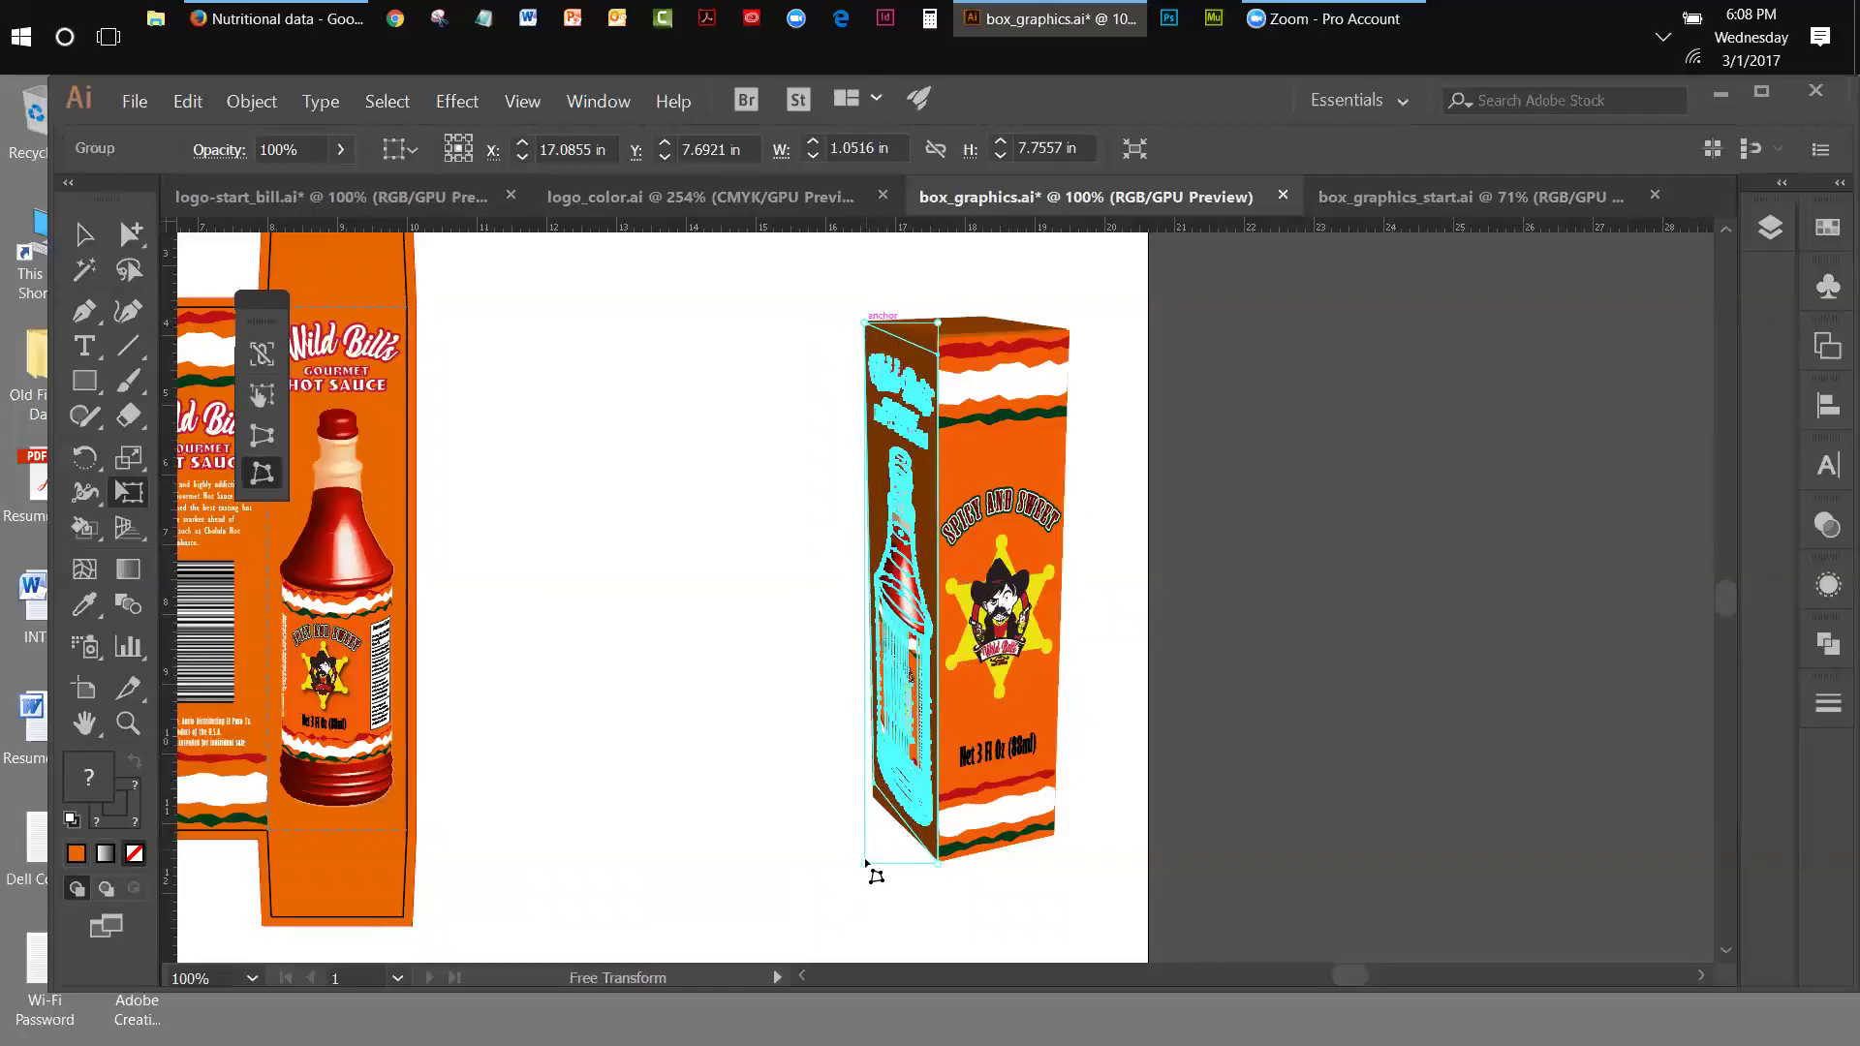
{"action": "left_click_drag", "start_coordinate": [864, 859], "coordinate": [861, 882]}
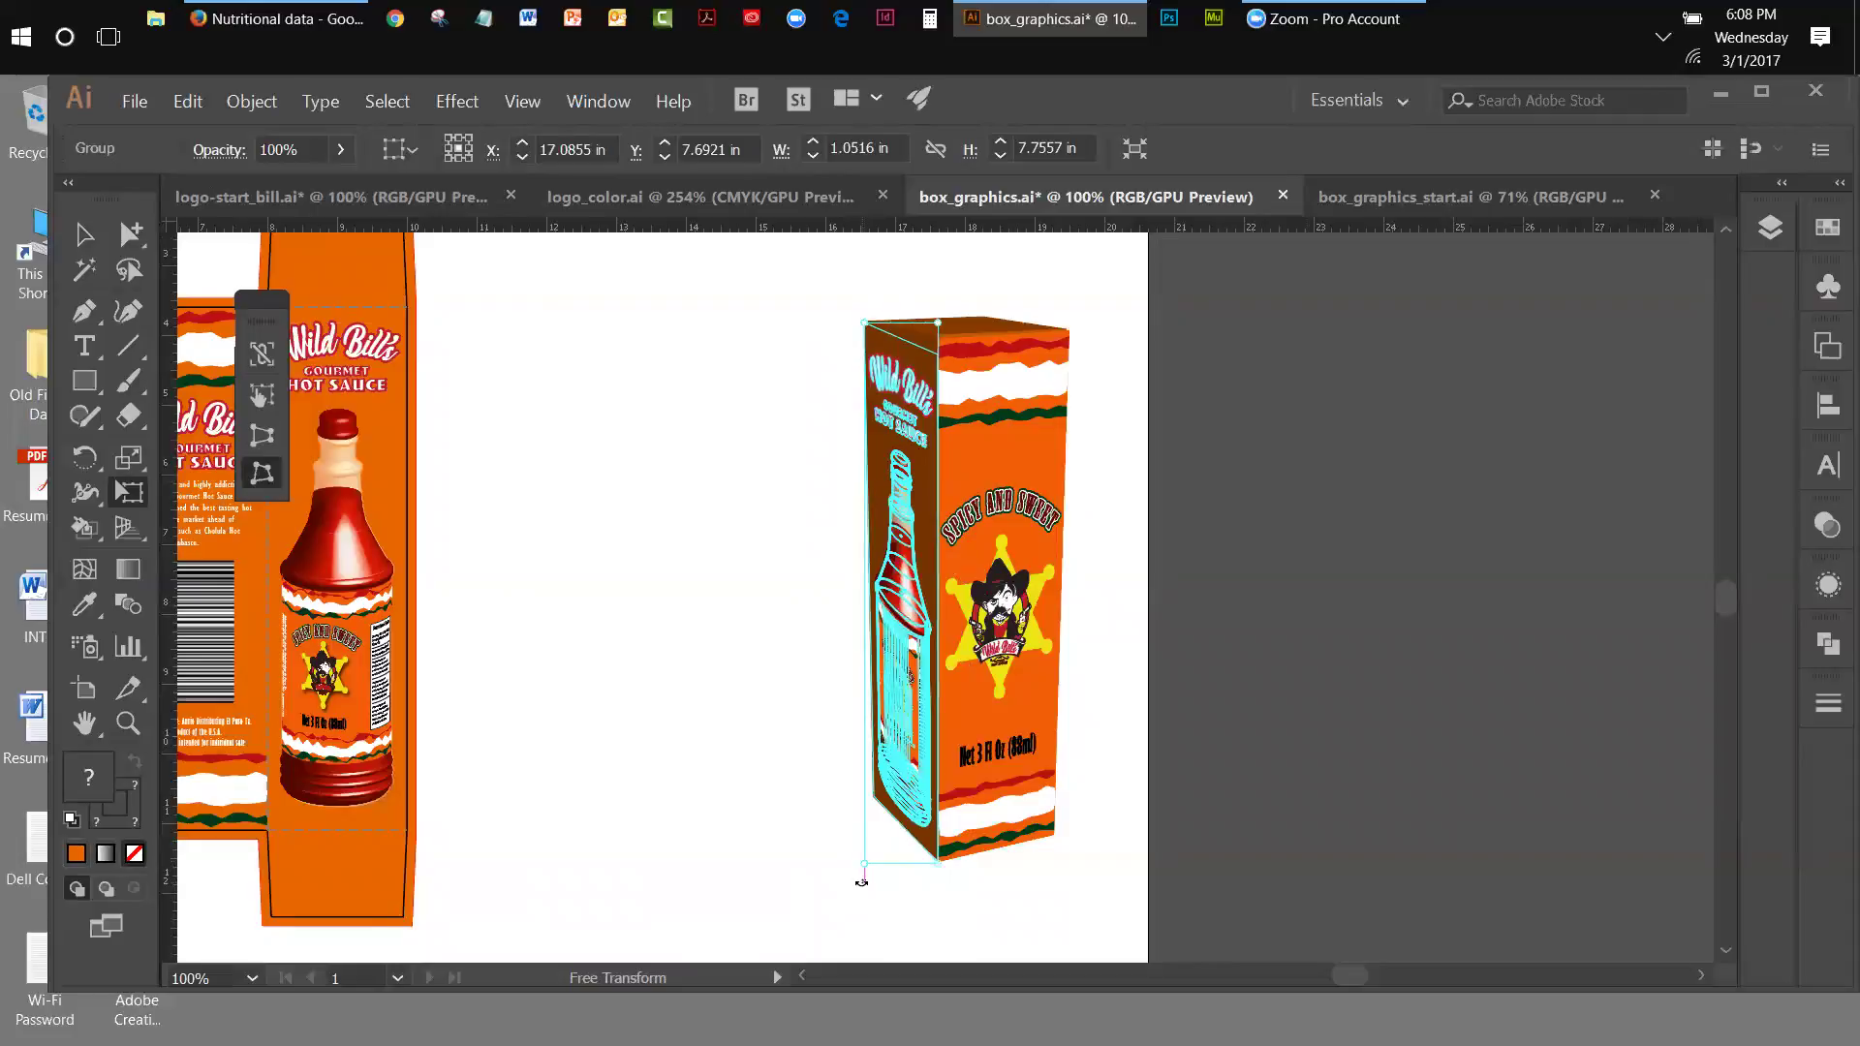
{"action": "left_click", "coordinate": [84, 234]}
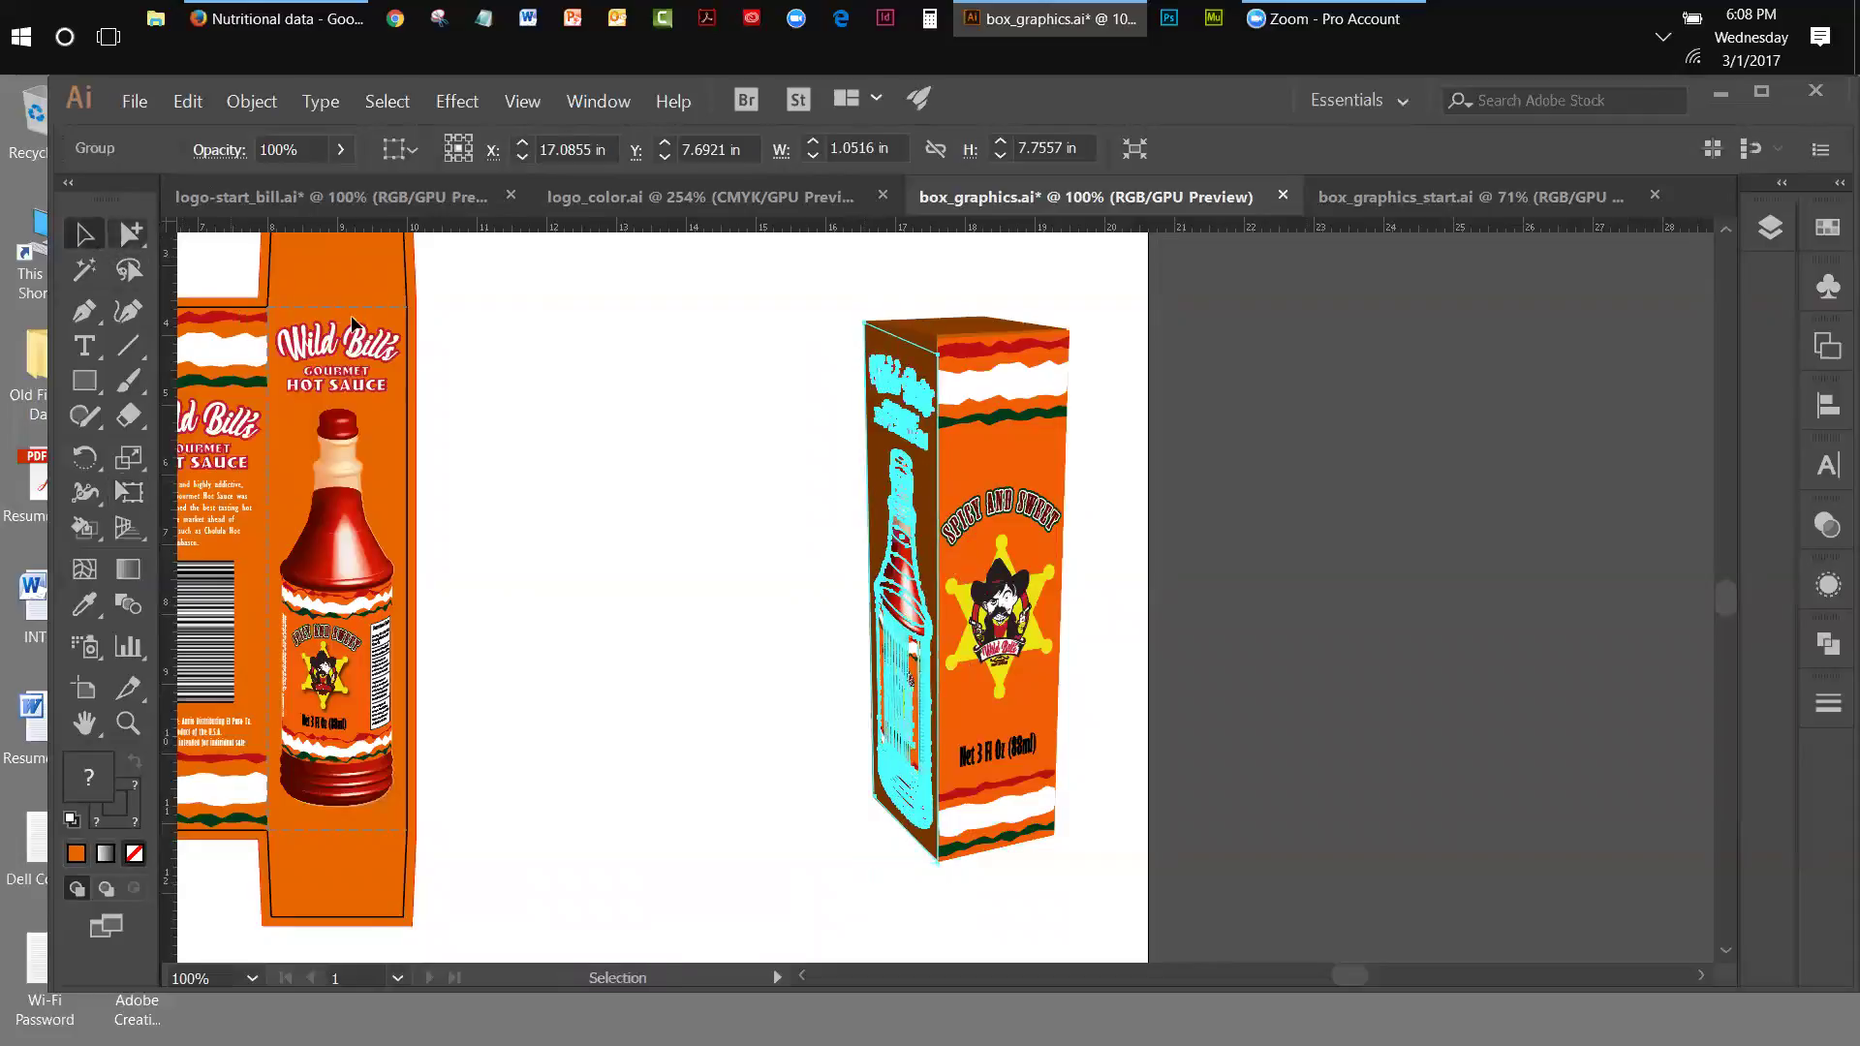
- Check the distorted bottle group on the box's dark side face by hiding its selection edges, and show the edges again
{"action": "left_click", "coordinate": [535, 411]}
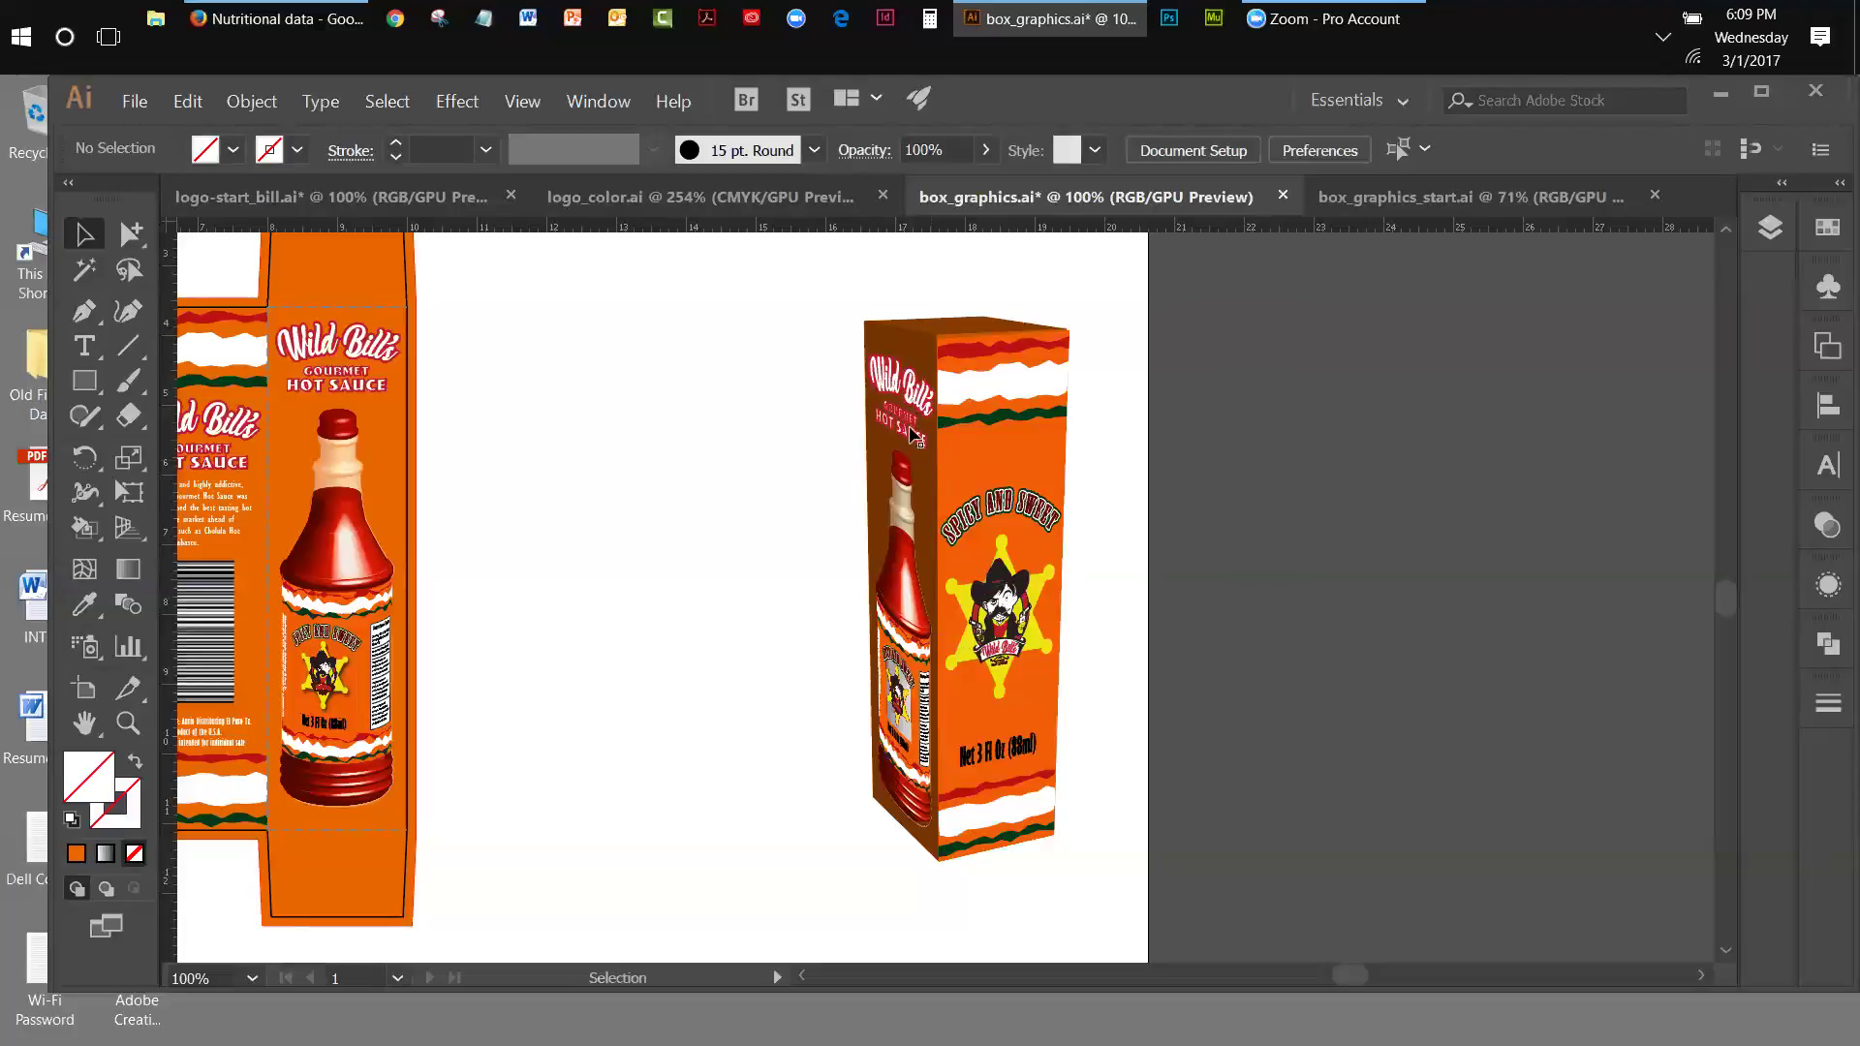
{"action": "left_click", "coordinate": [897, 526]}
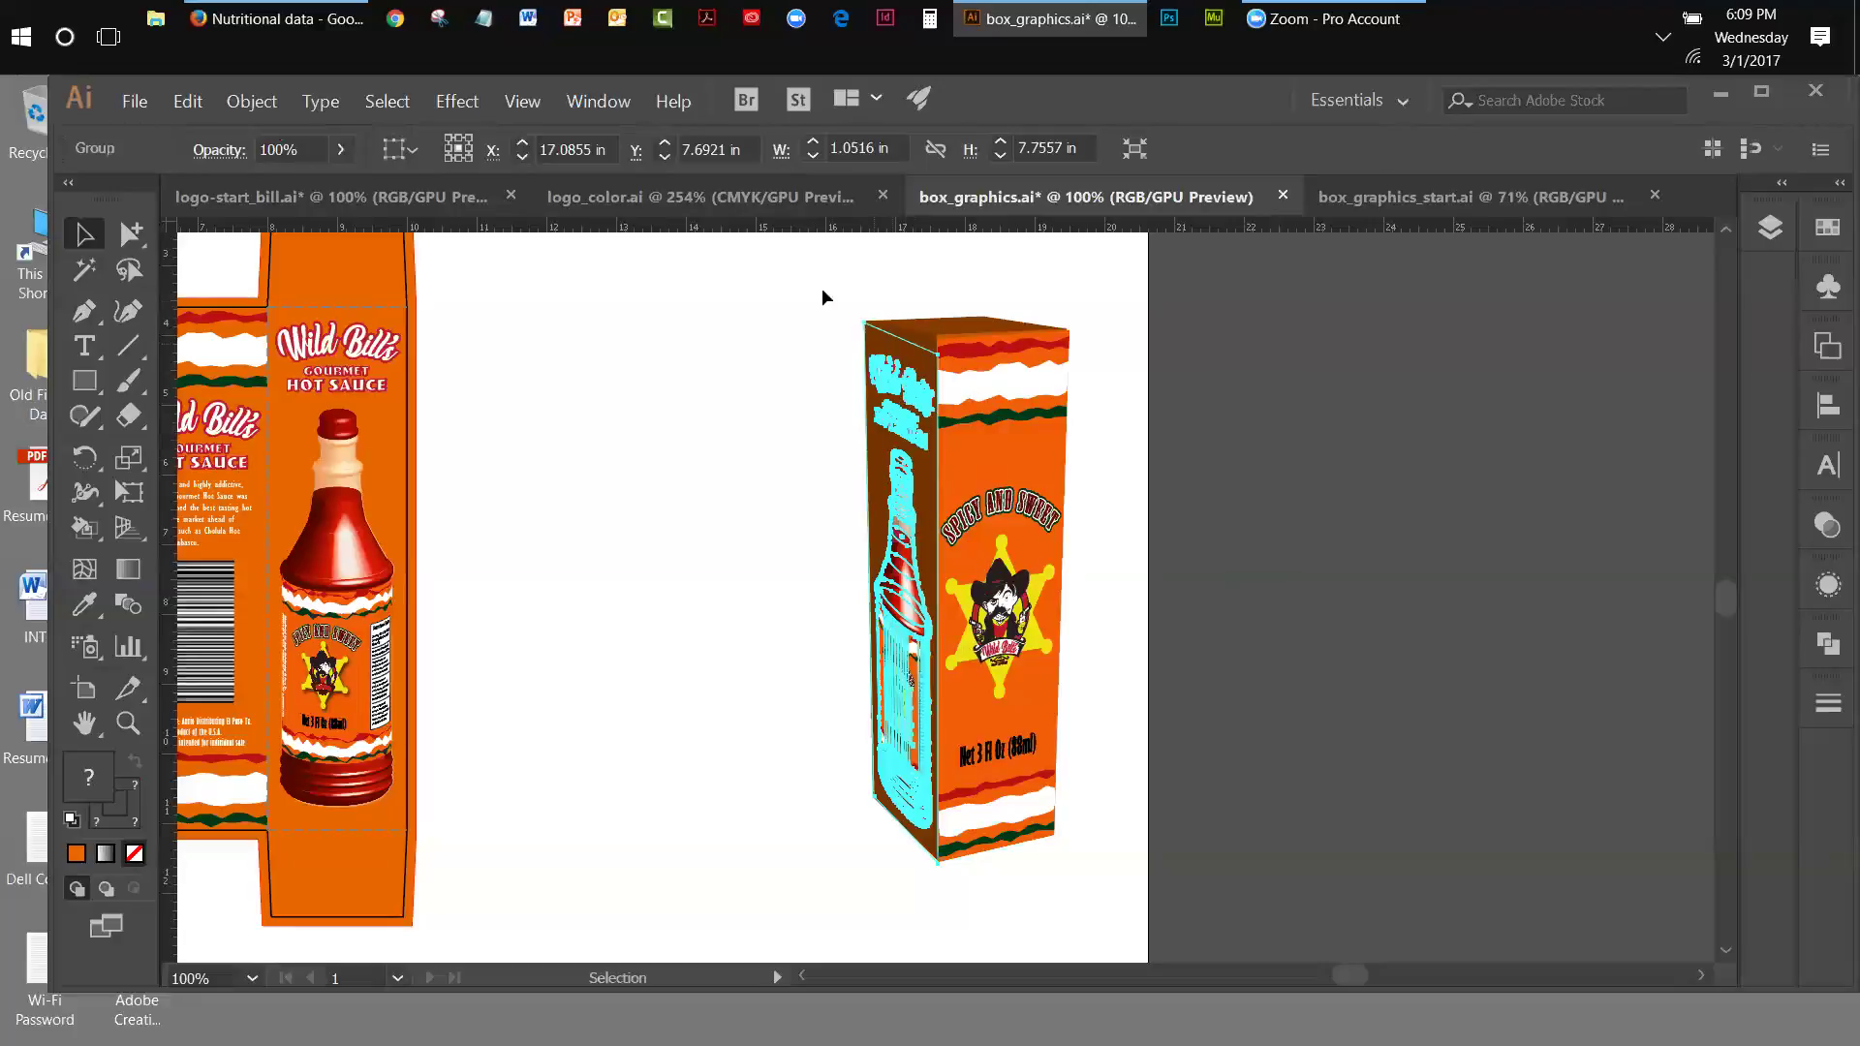
{"action": "left_click", "coordinate": [522, 100]}
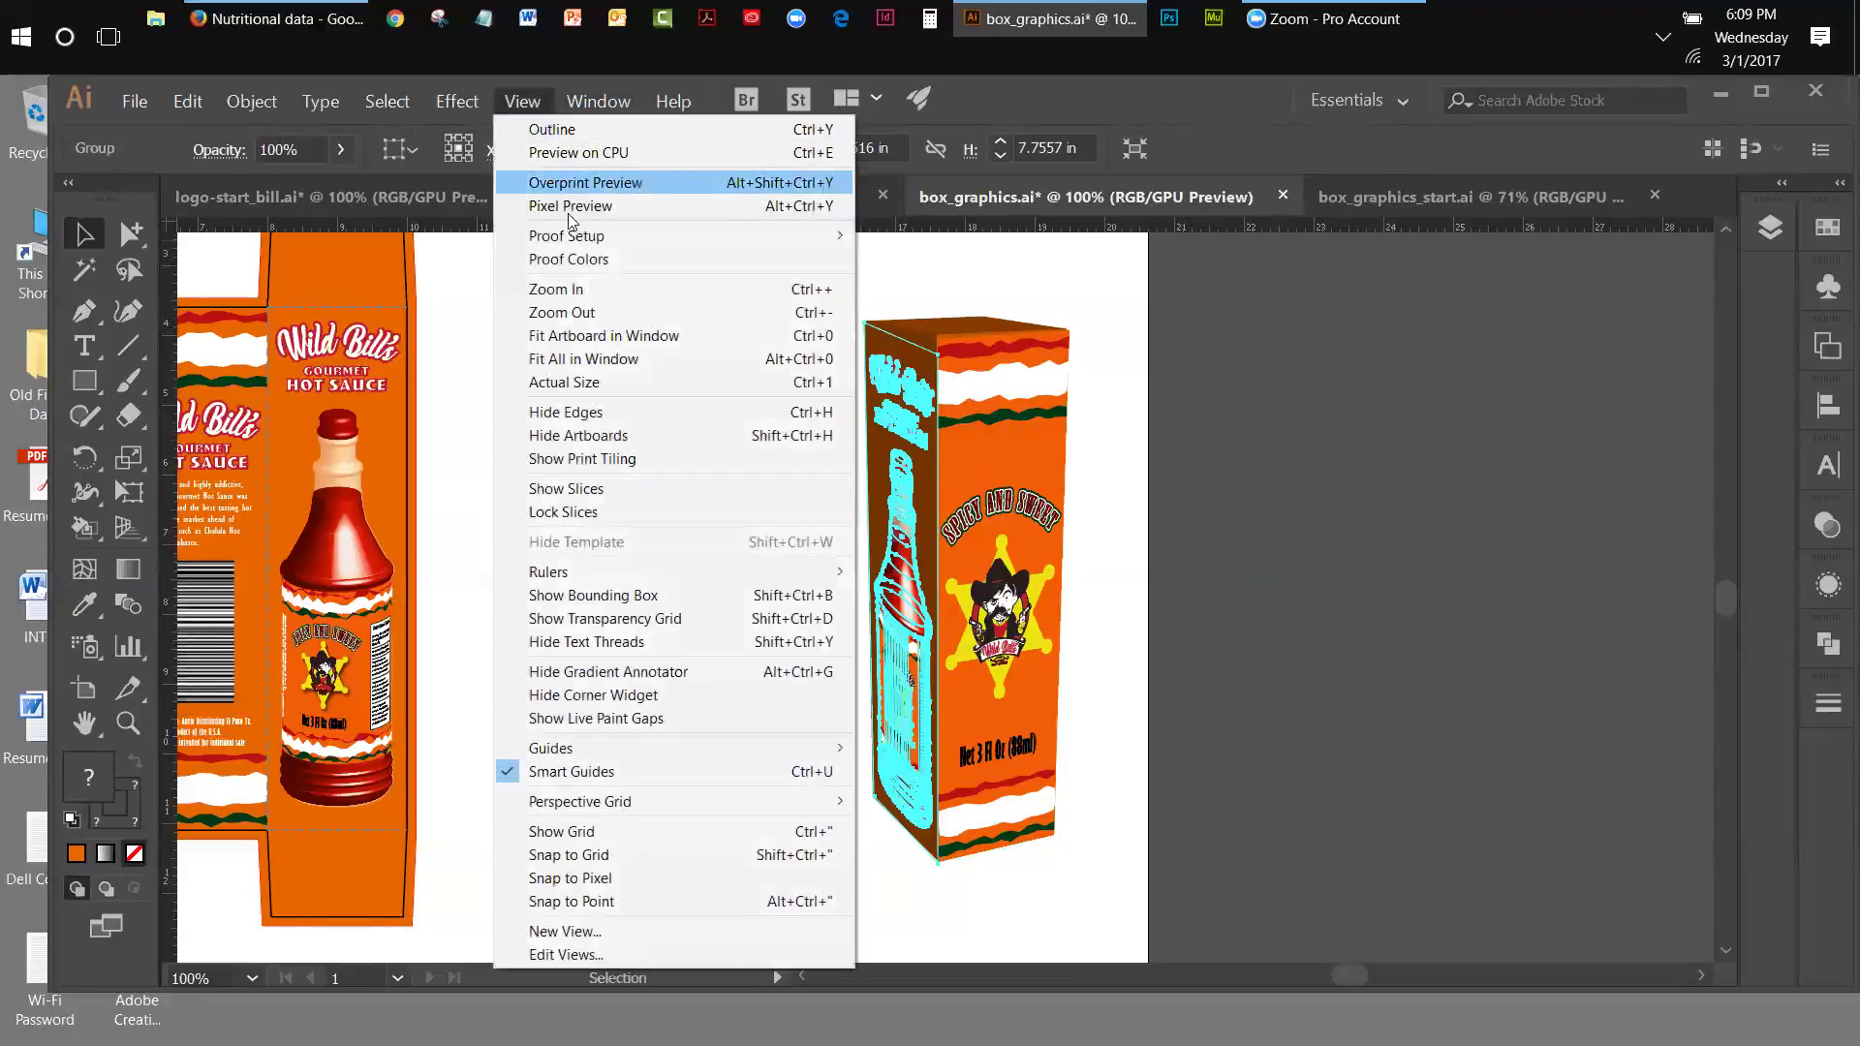
{"action": "left_click", "coordinate": [572, 411]}
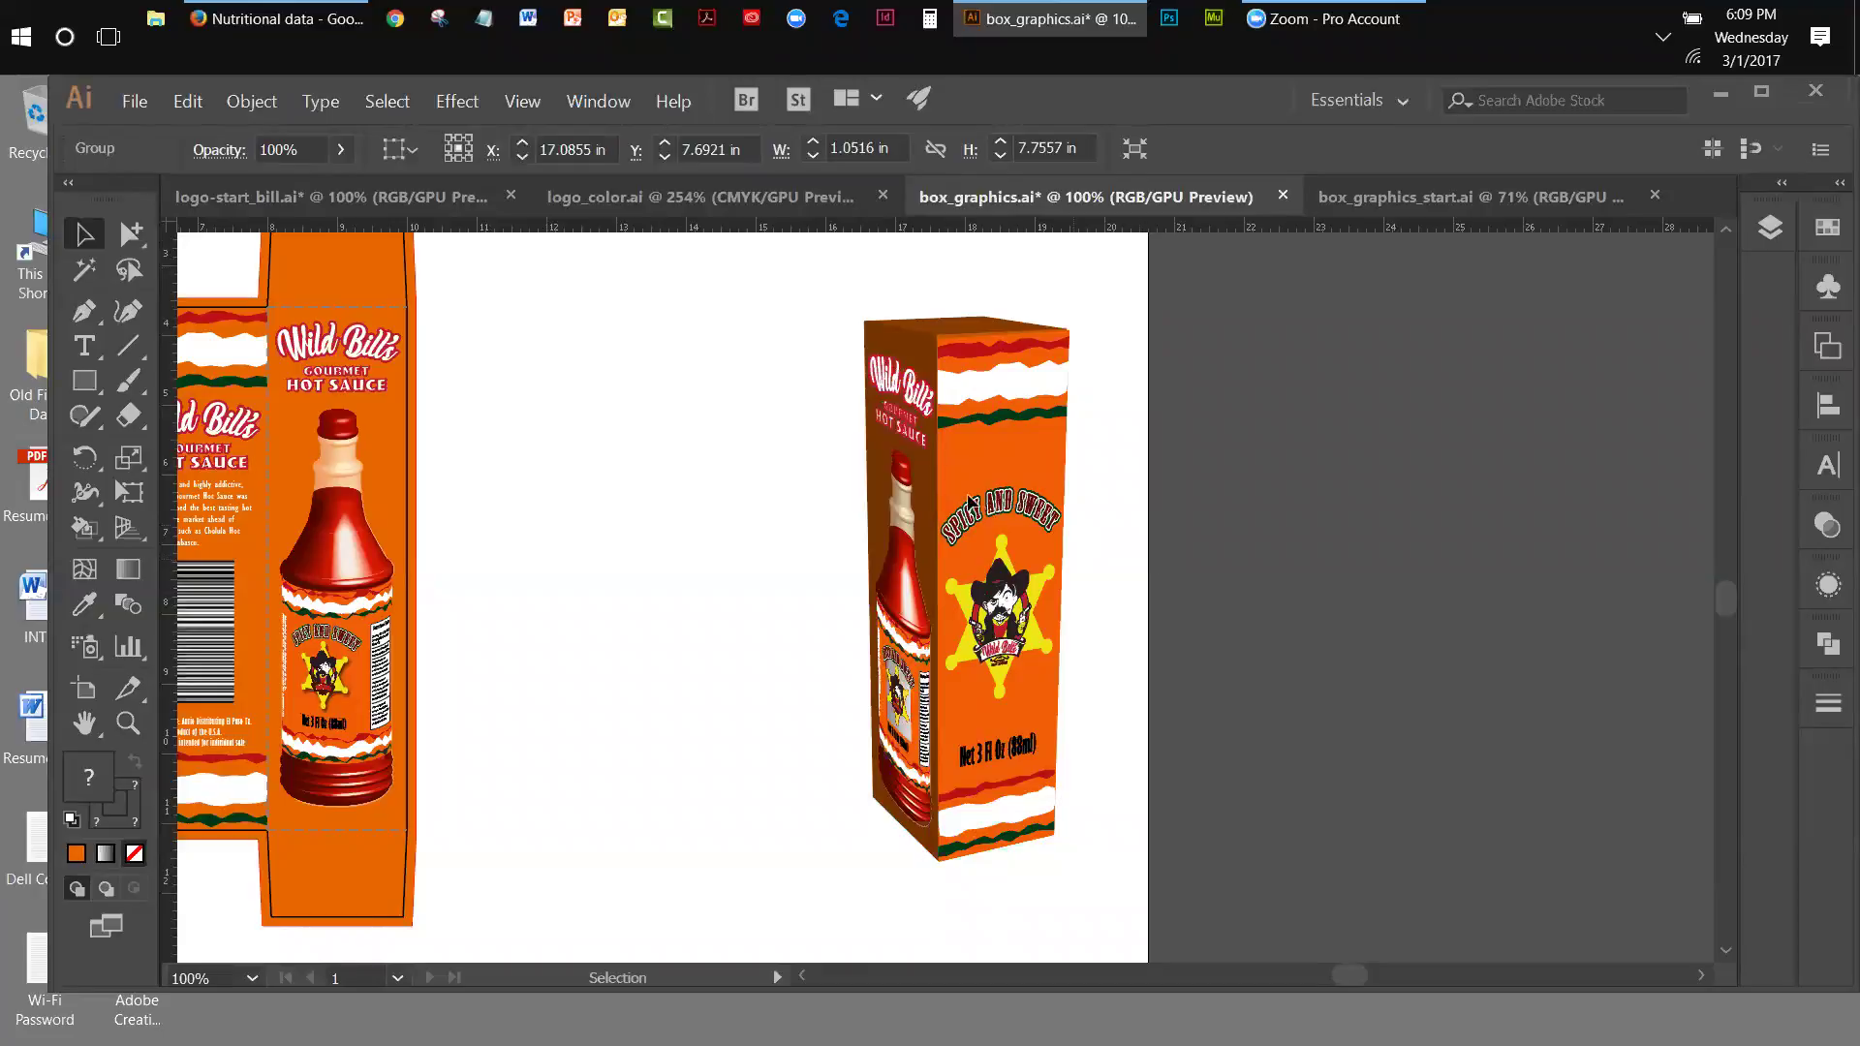
{"action": "left_click", "coordinate": [533, 108]}
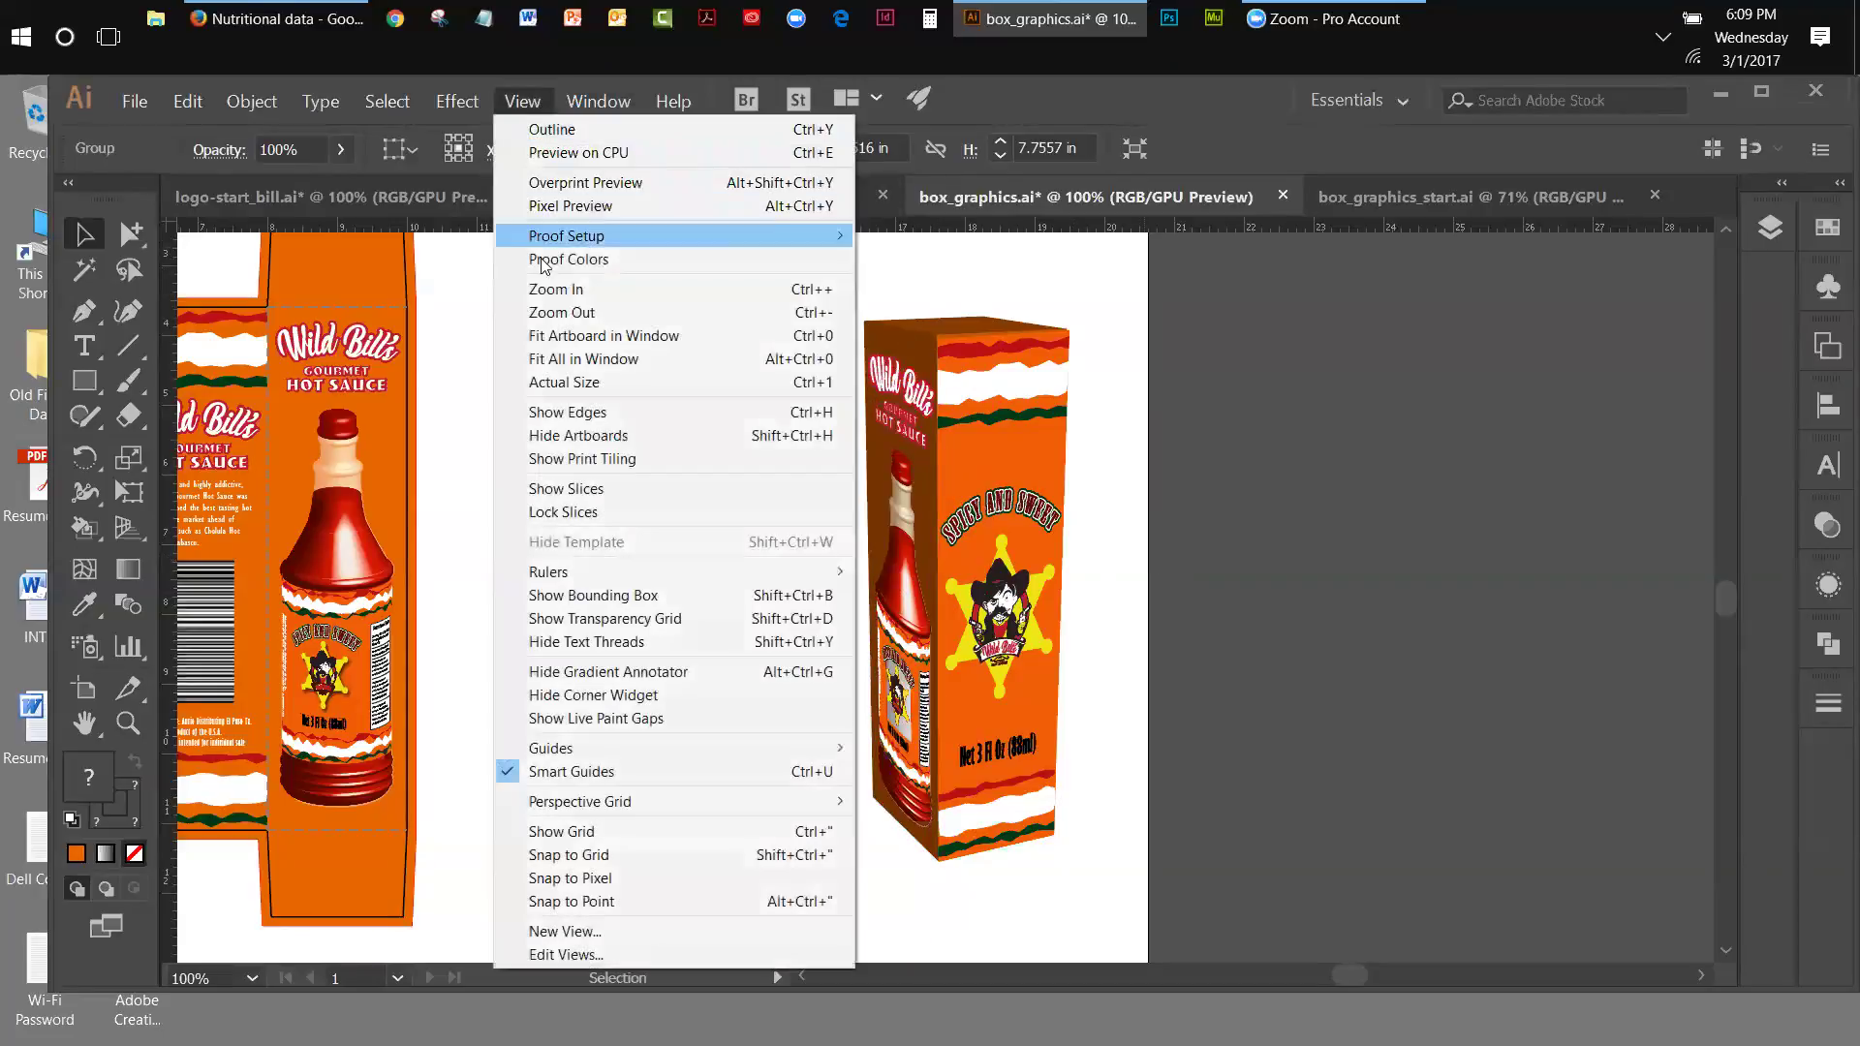
{"action": "left_click", "coordinate": [542, 415]}
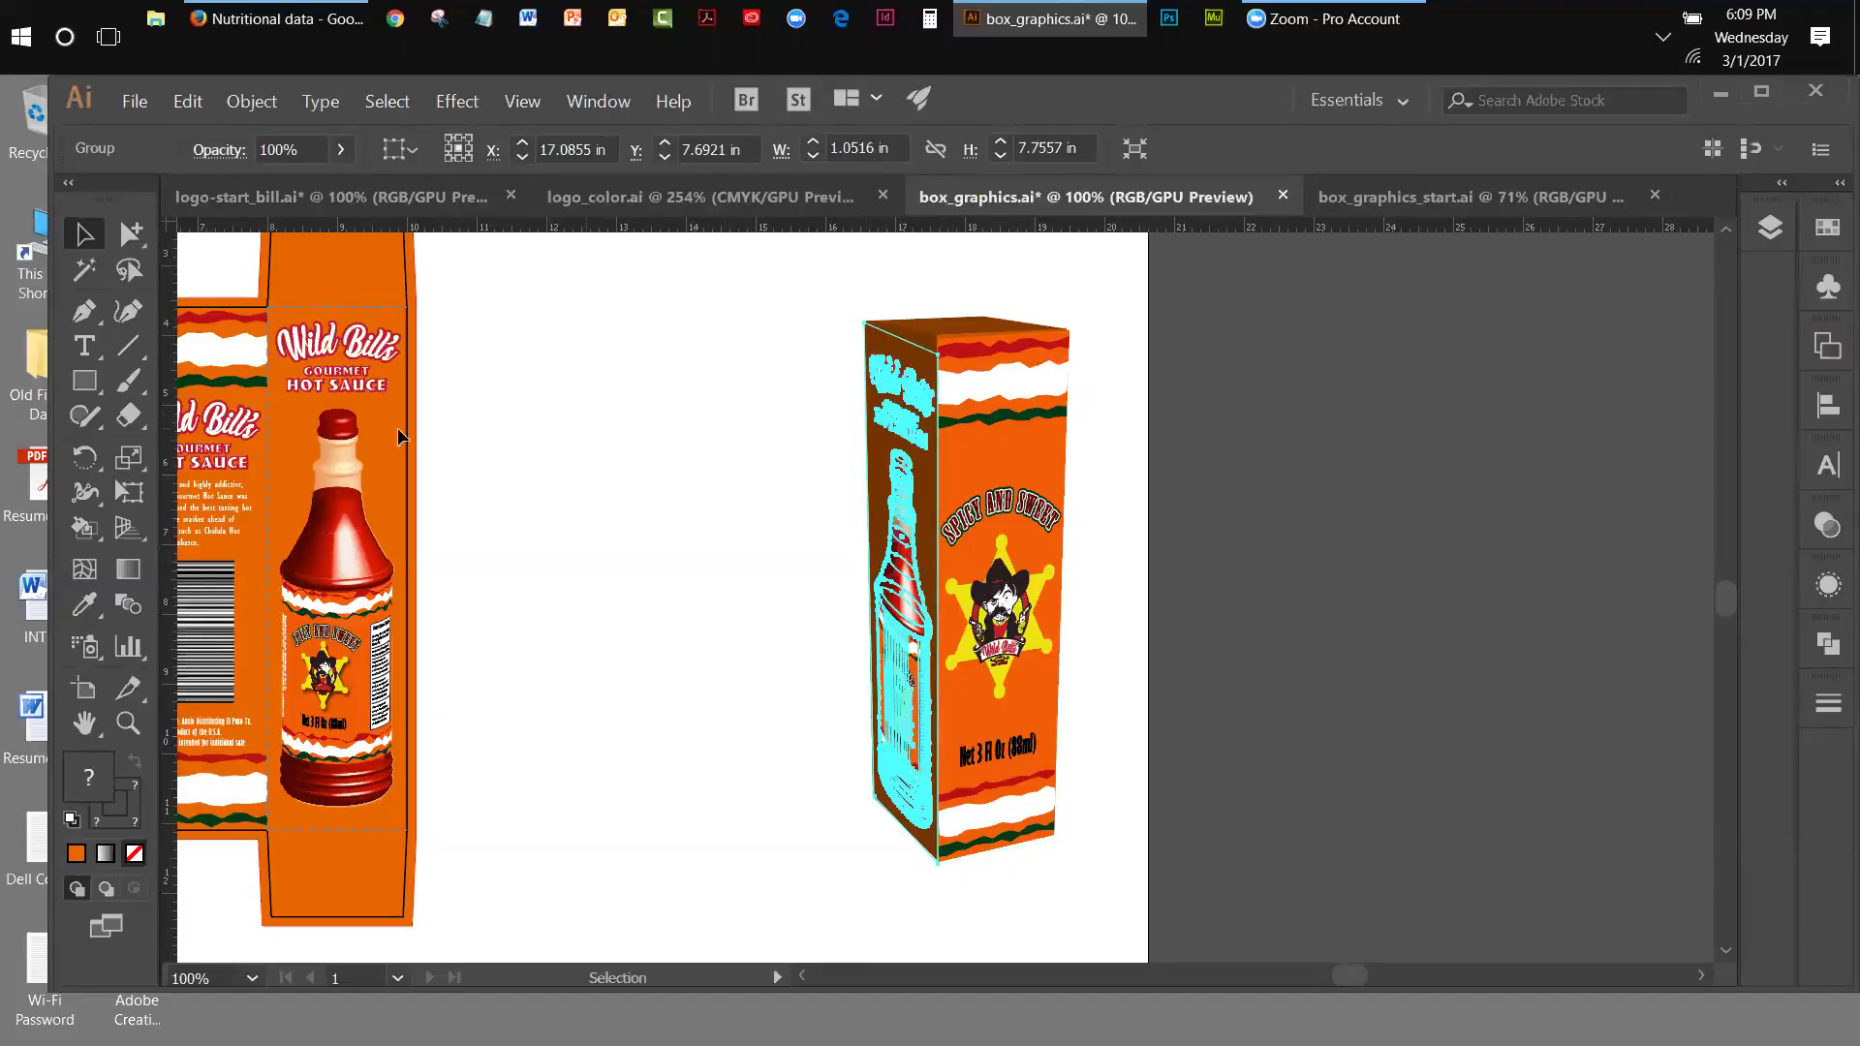
- Free-distort the bottle group's upper-right corner slightly upward to refine its perspective on the dark side face, and deselect the artwork
{"action": "left_click", "coordinate": [127, 494]}
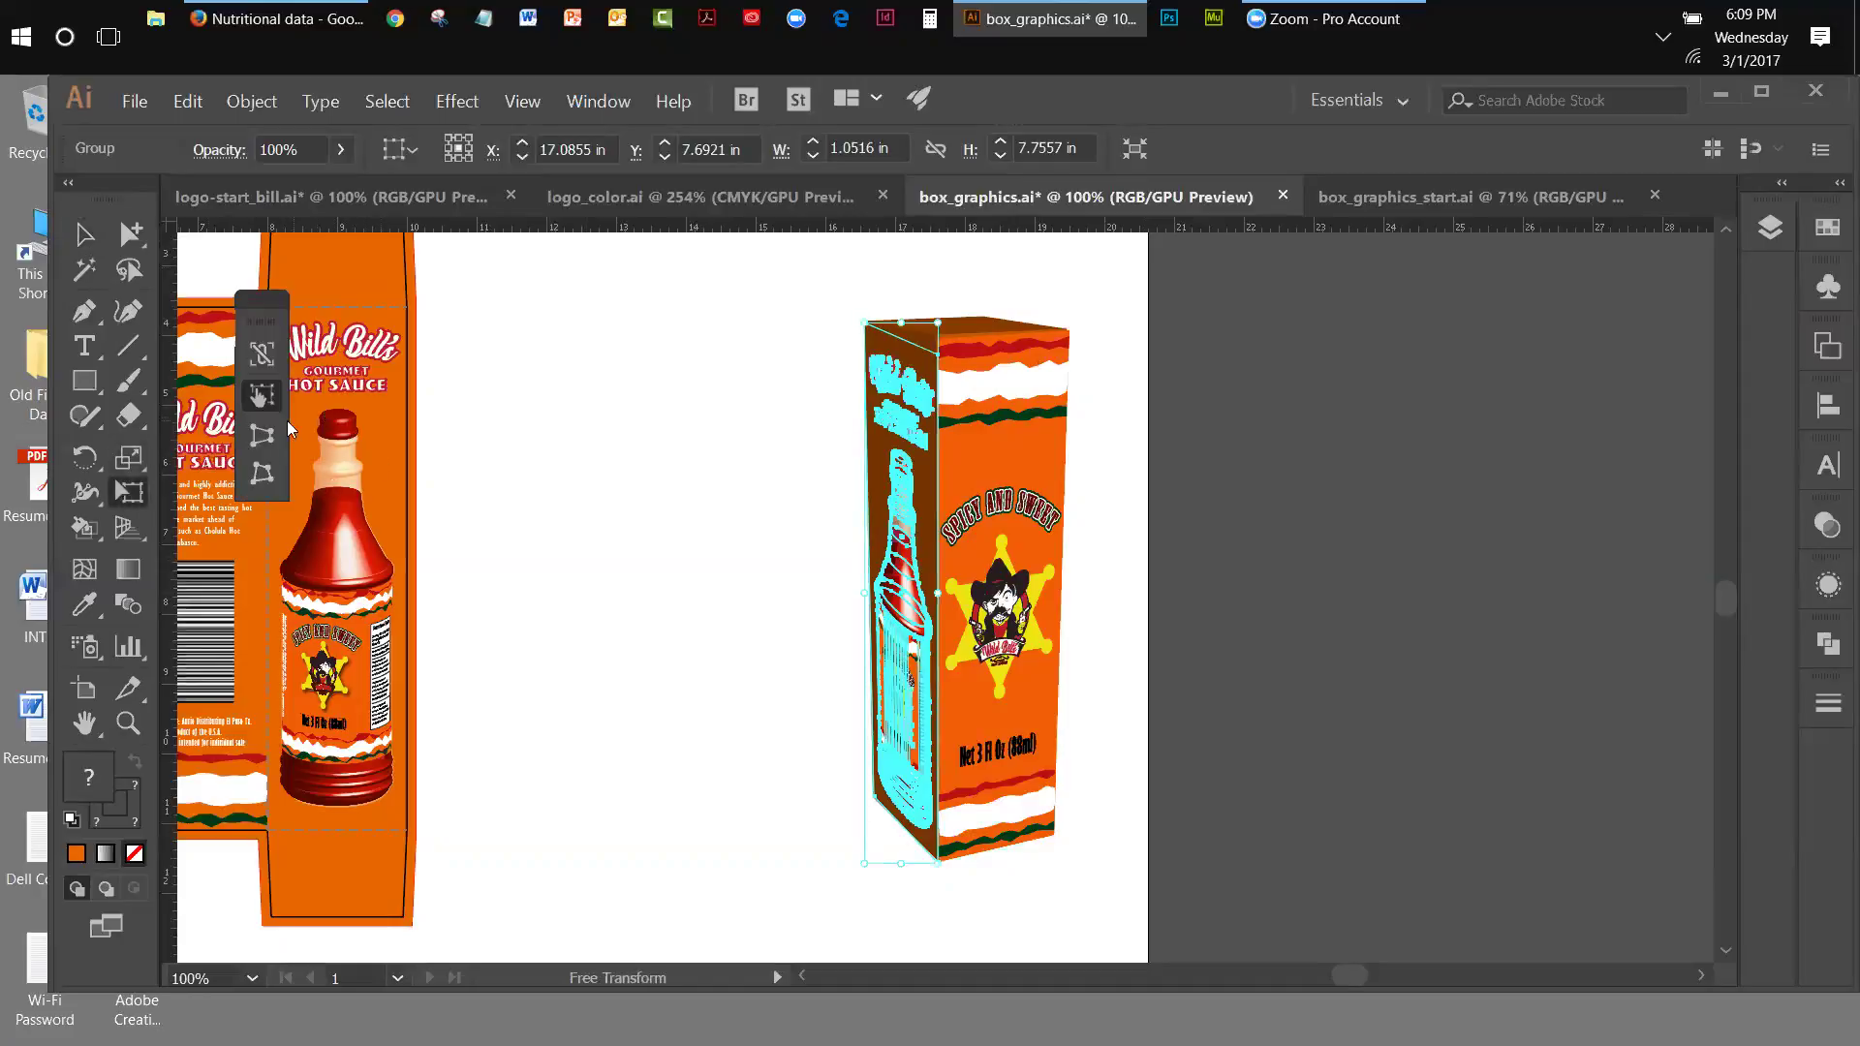
{"action": "left_click", "coordinate": [262, 474]}
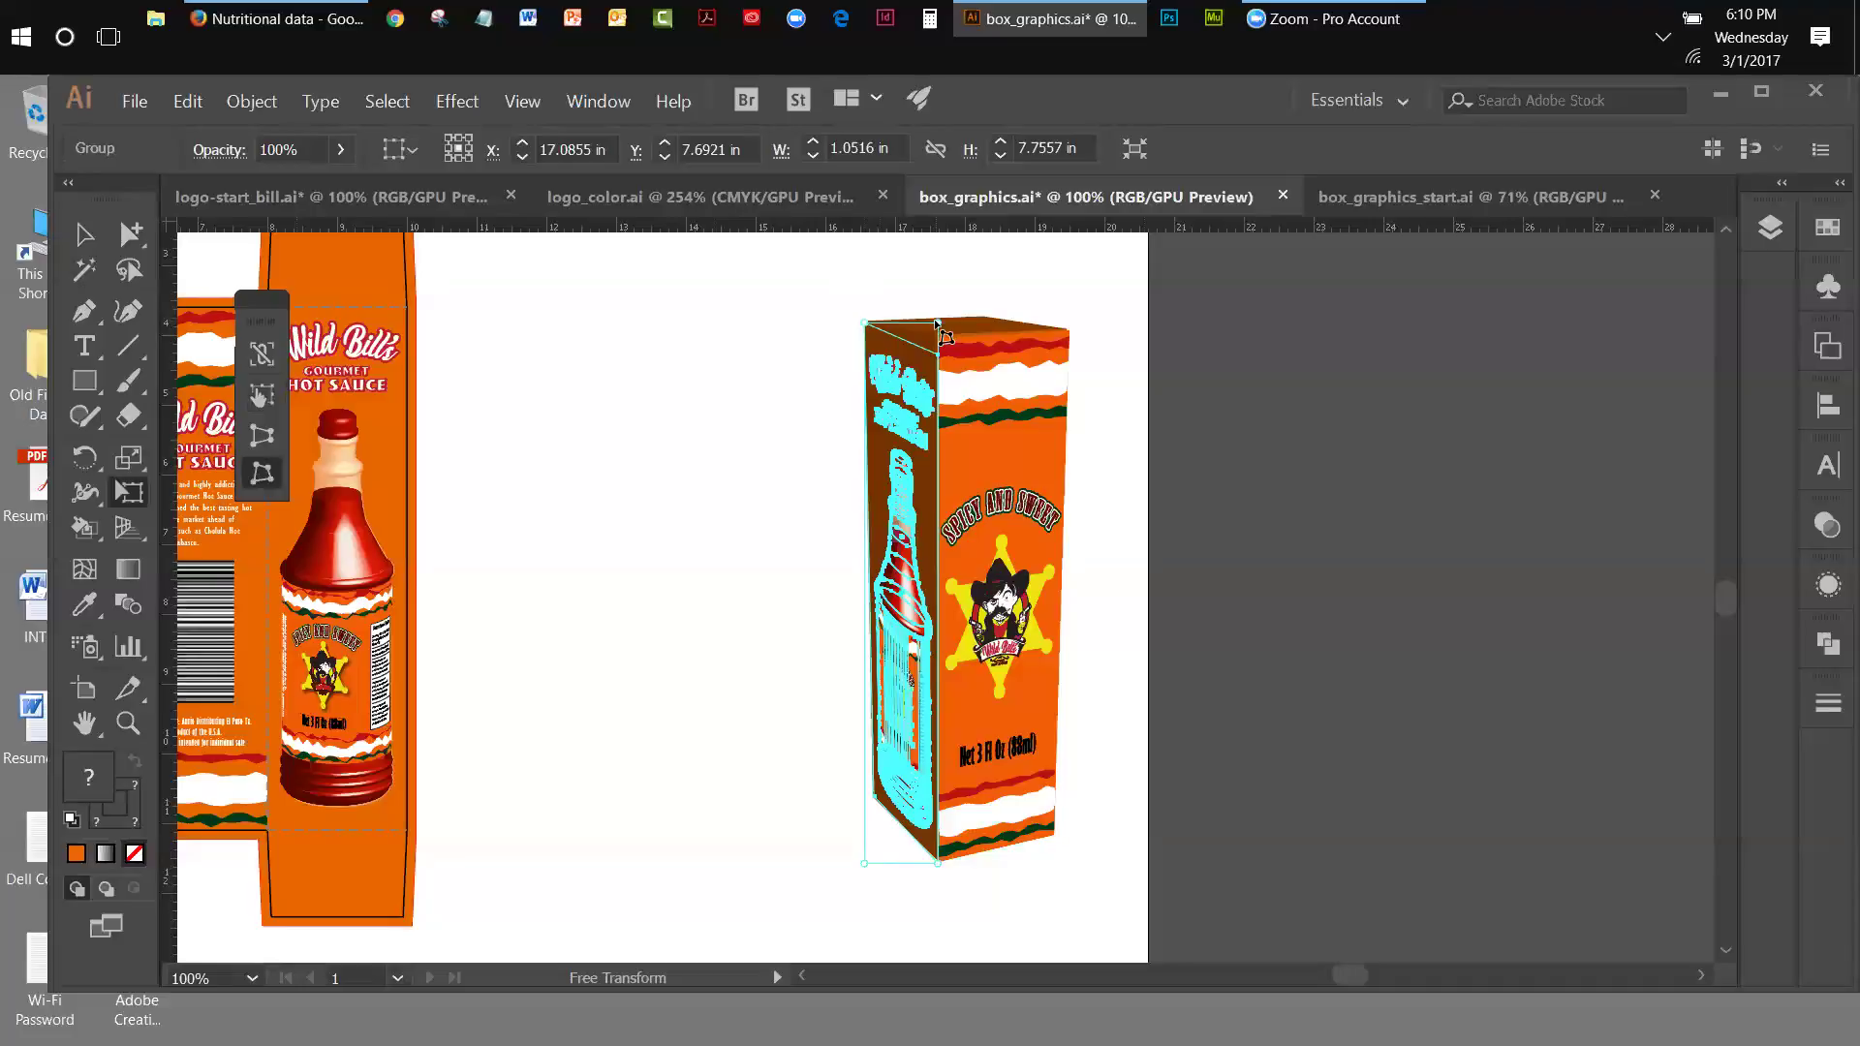
{"action": "mouse_move", "coordinate": [940, 328]}
{"action": "left_mouse_down"}
{"action": "mouse_move", "coordinate": [941, 305]}
{"action": "mouse_move", "coordinate": [938, 321]}
{"action": "left_mouse_up"}
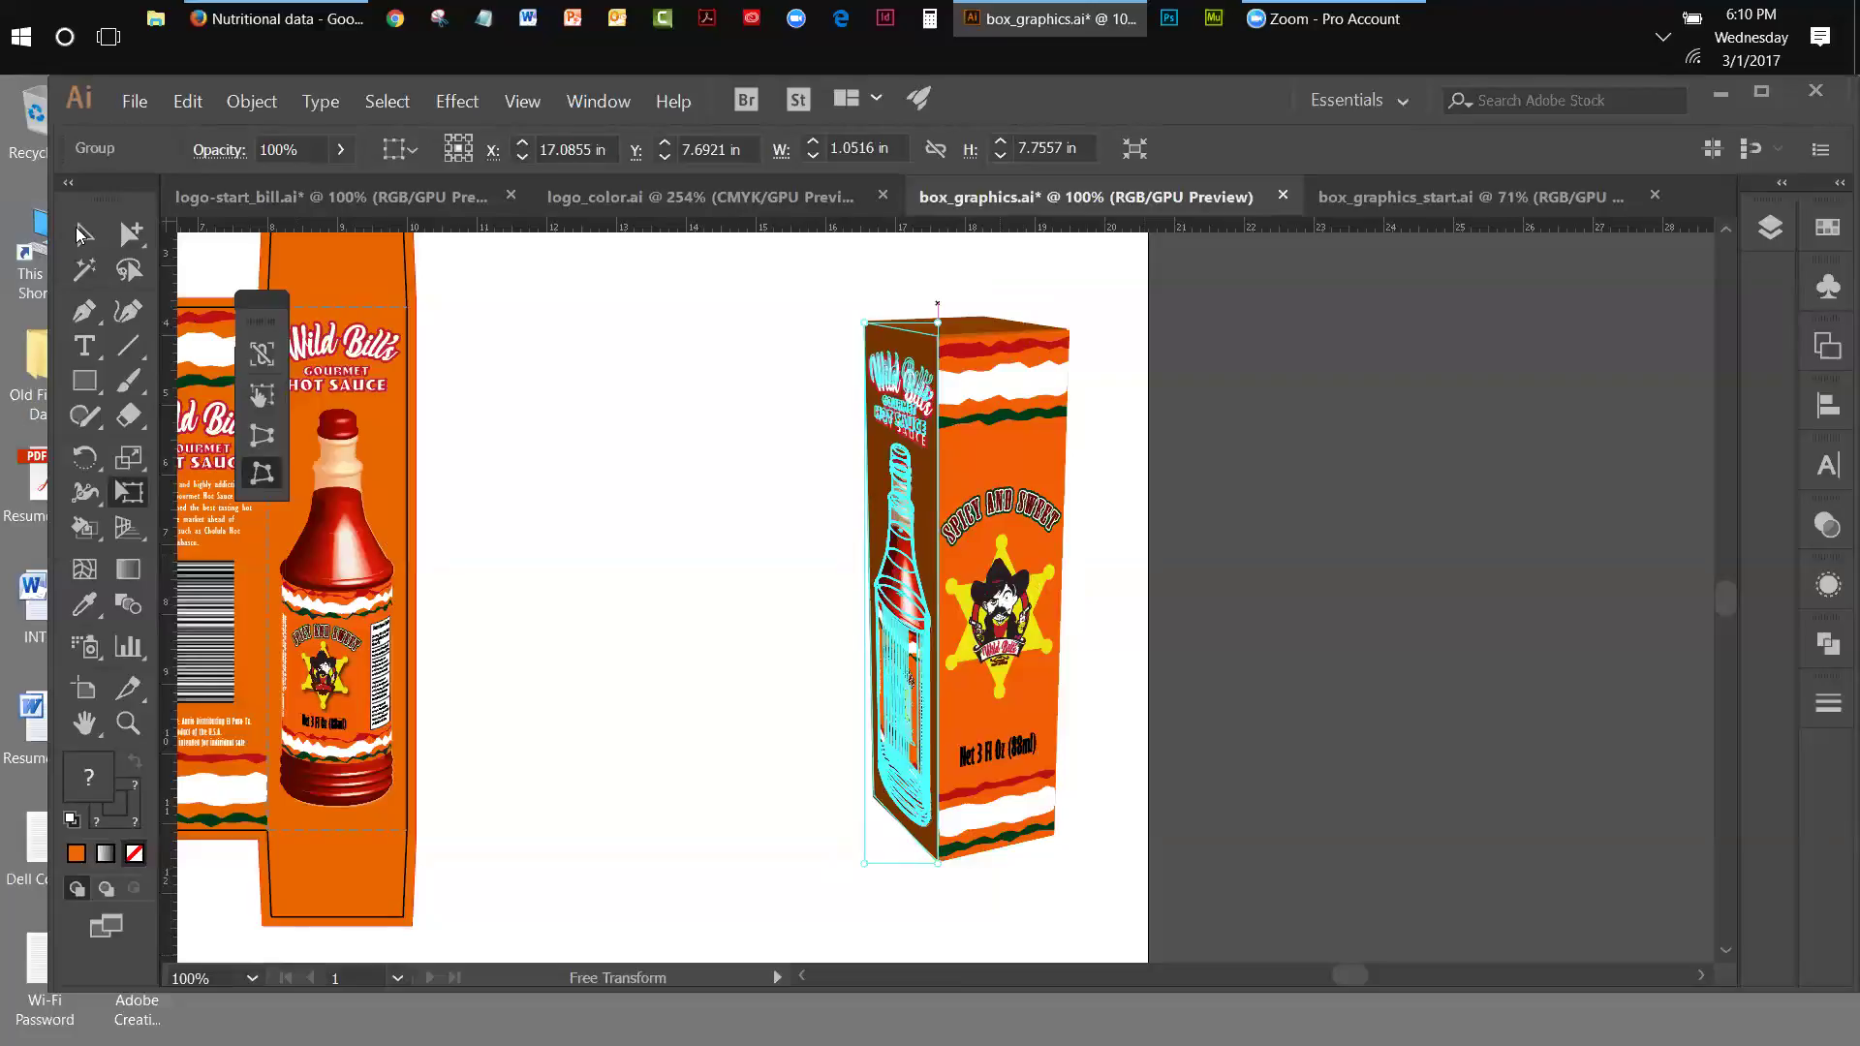
{"action": "left_click", "coordinate": [84, 234]}
{"action": "left_click", "coordinate": [461, 316]}
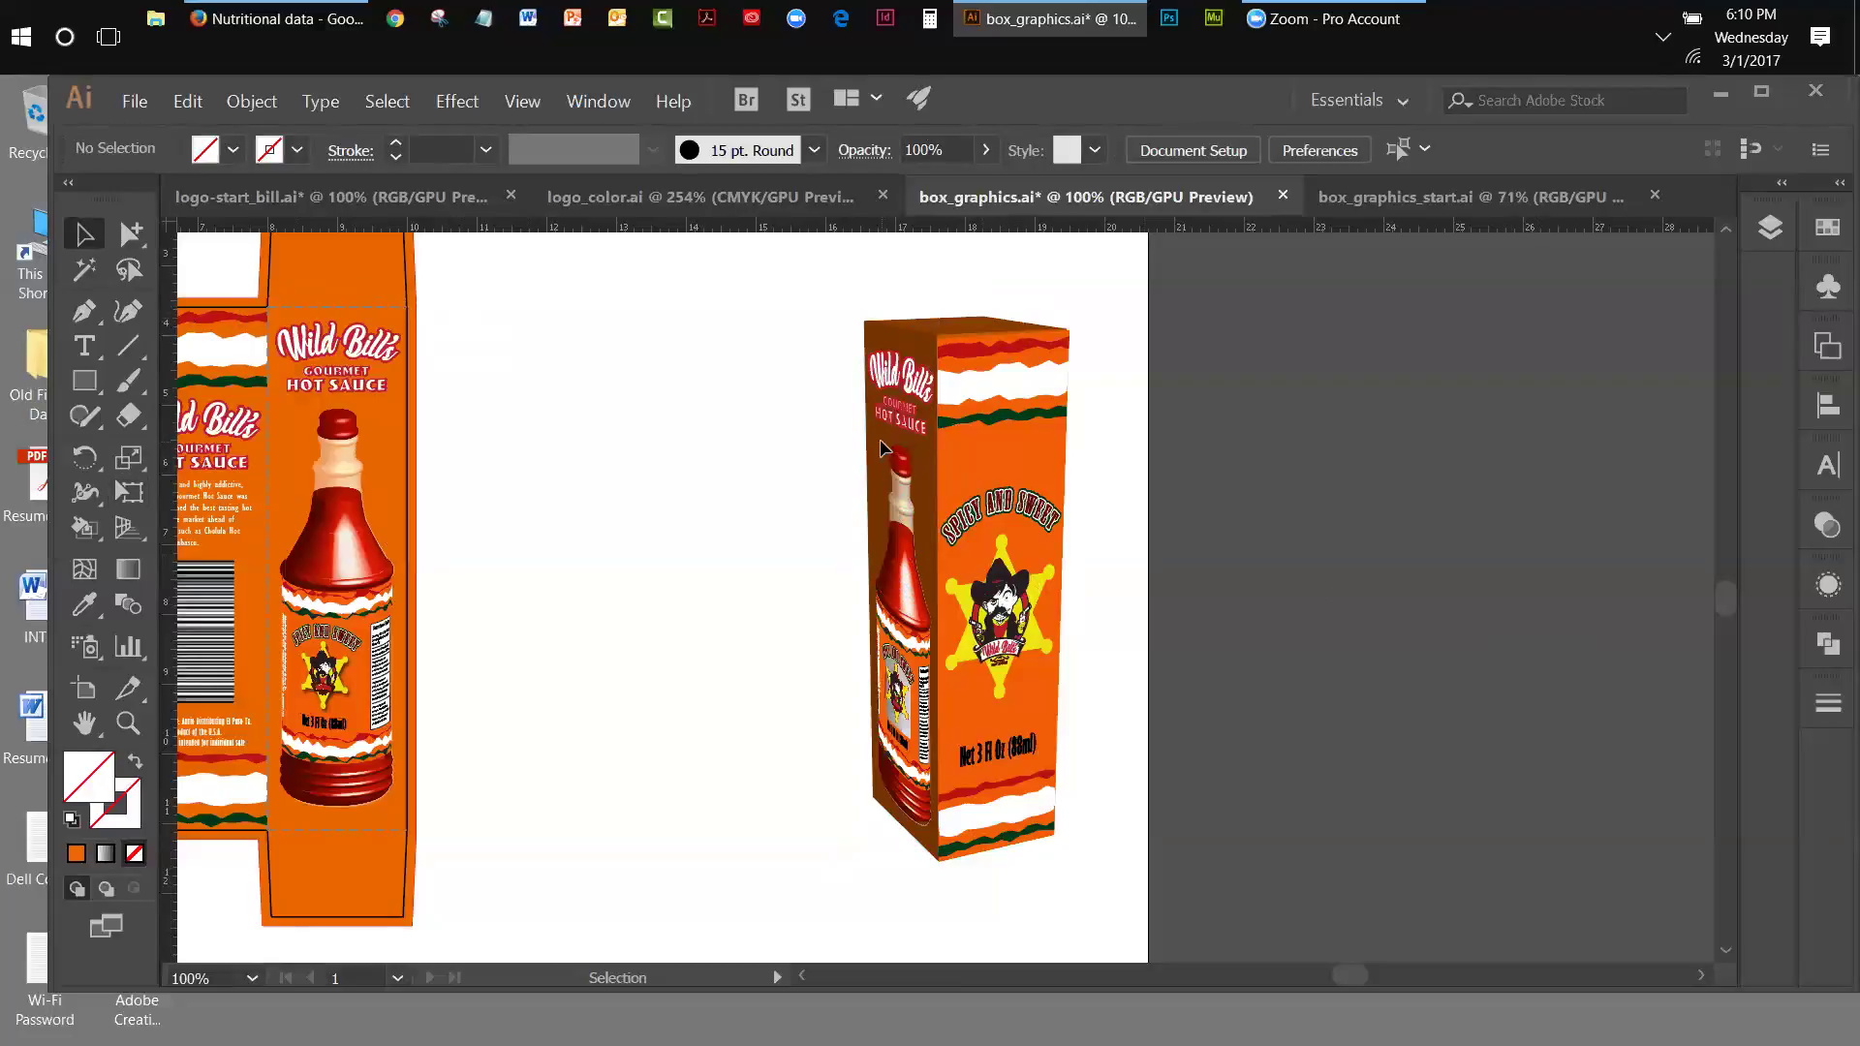
- Hide the selected bottle group's edges and place the transparency settings beside the 3D box
{"action": "left_click", "coordinate": [903, 426]}
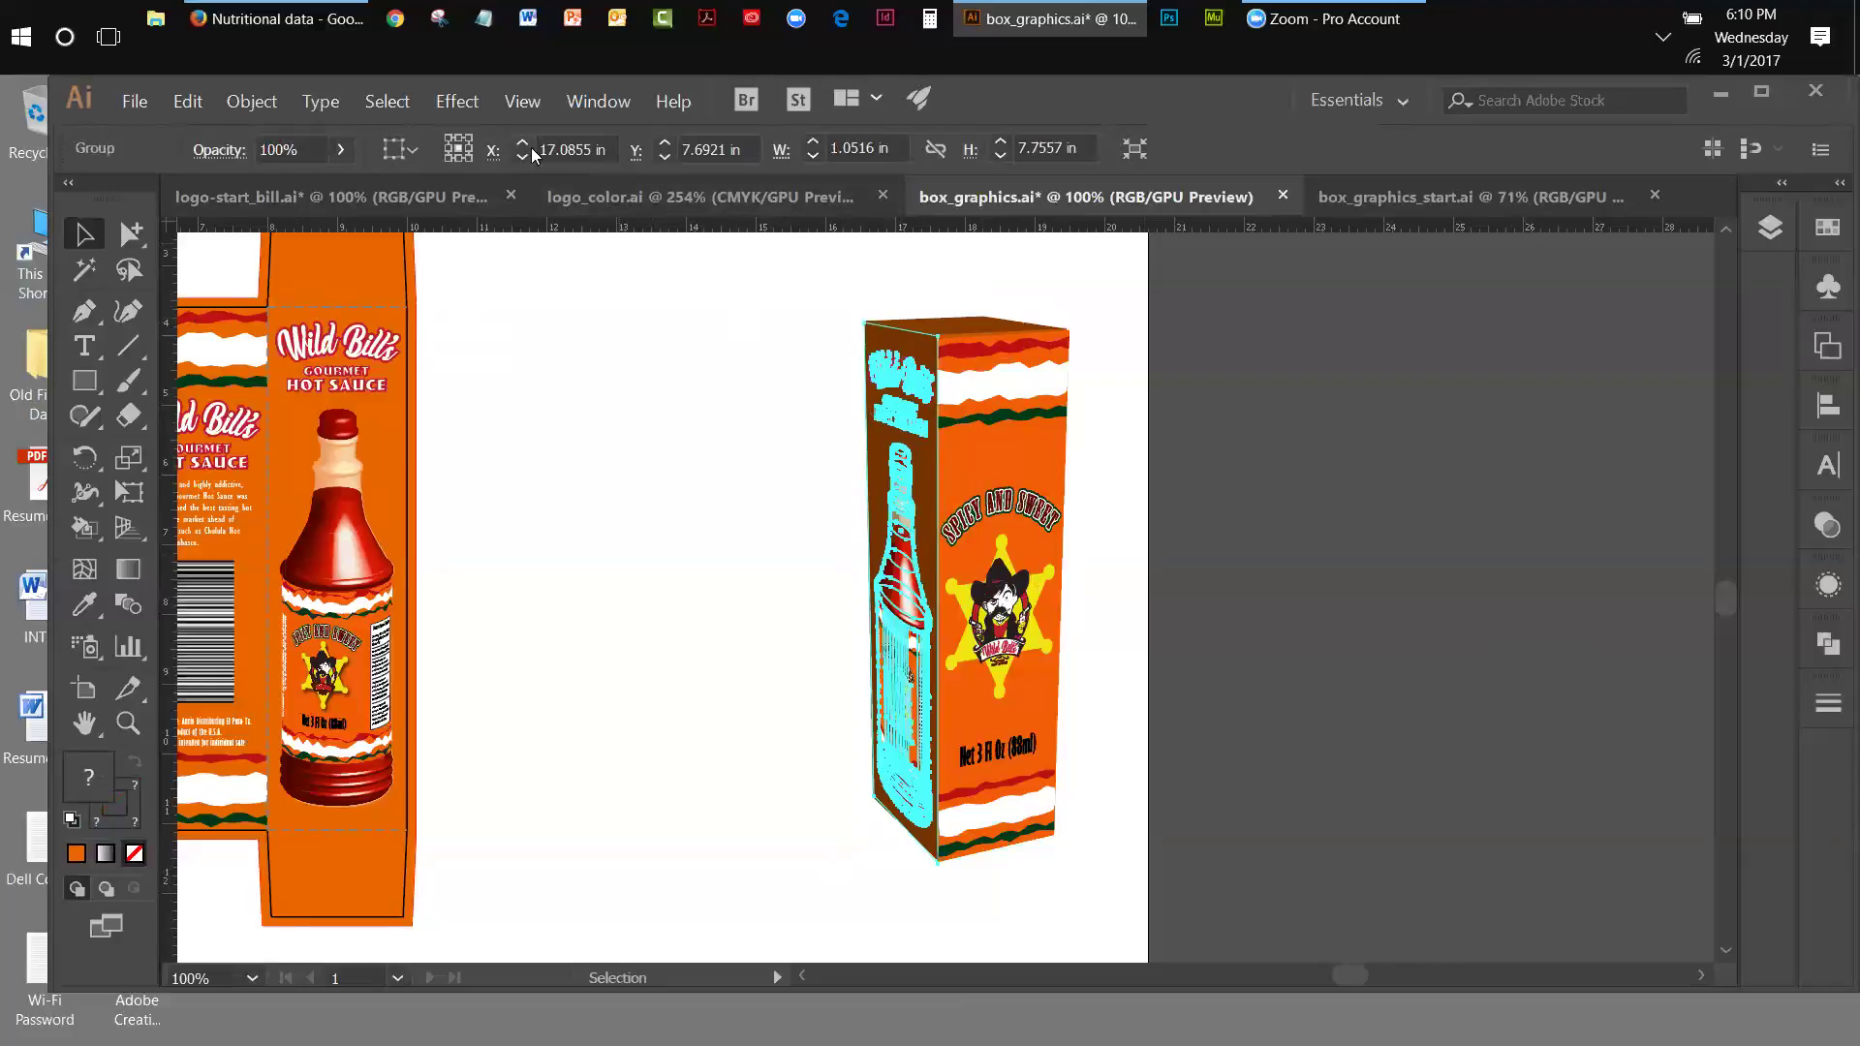
{"action": "left_click", "coordinate": [523, 102]}
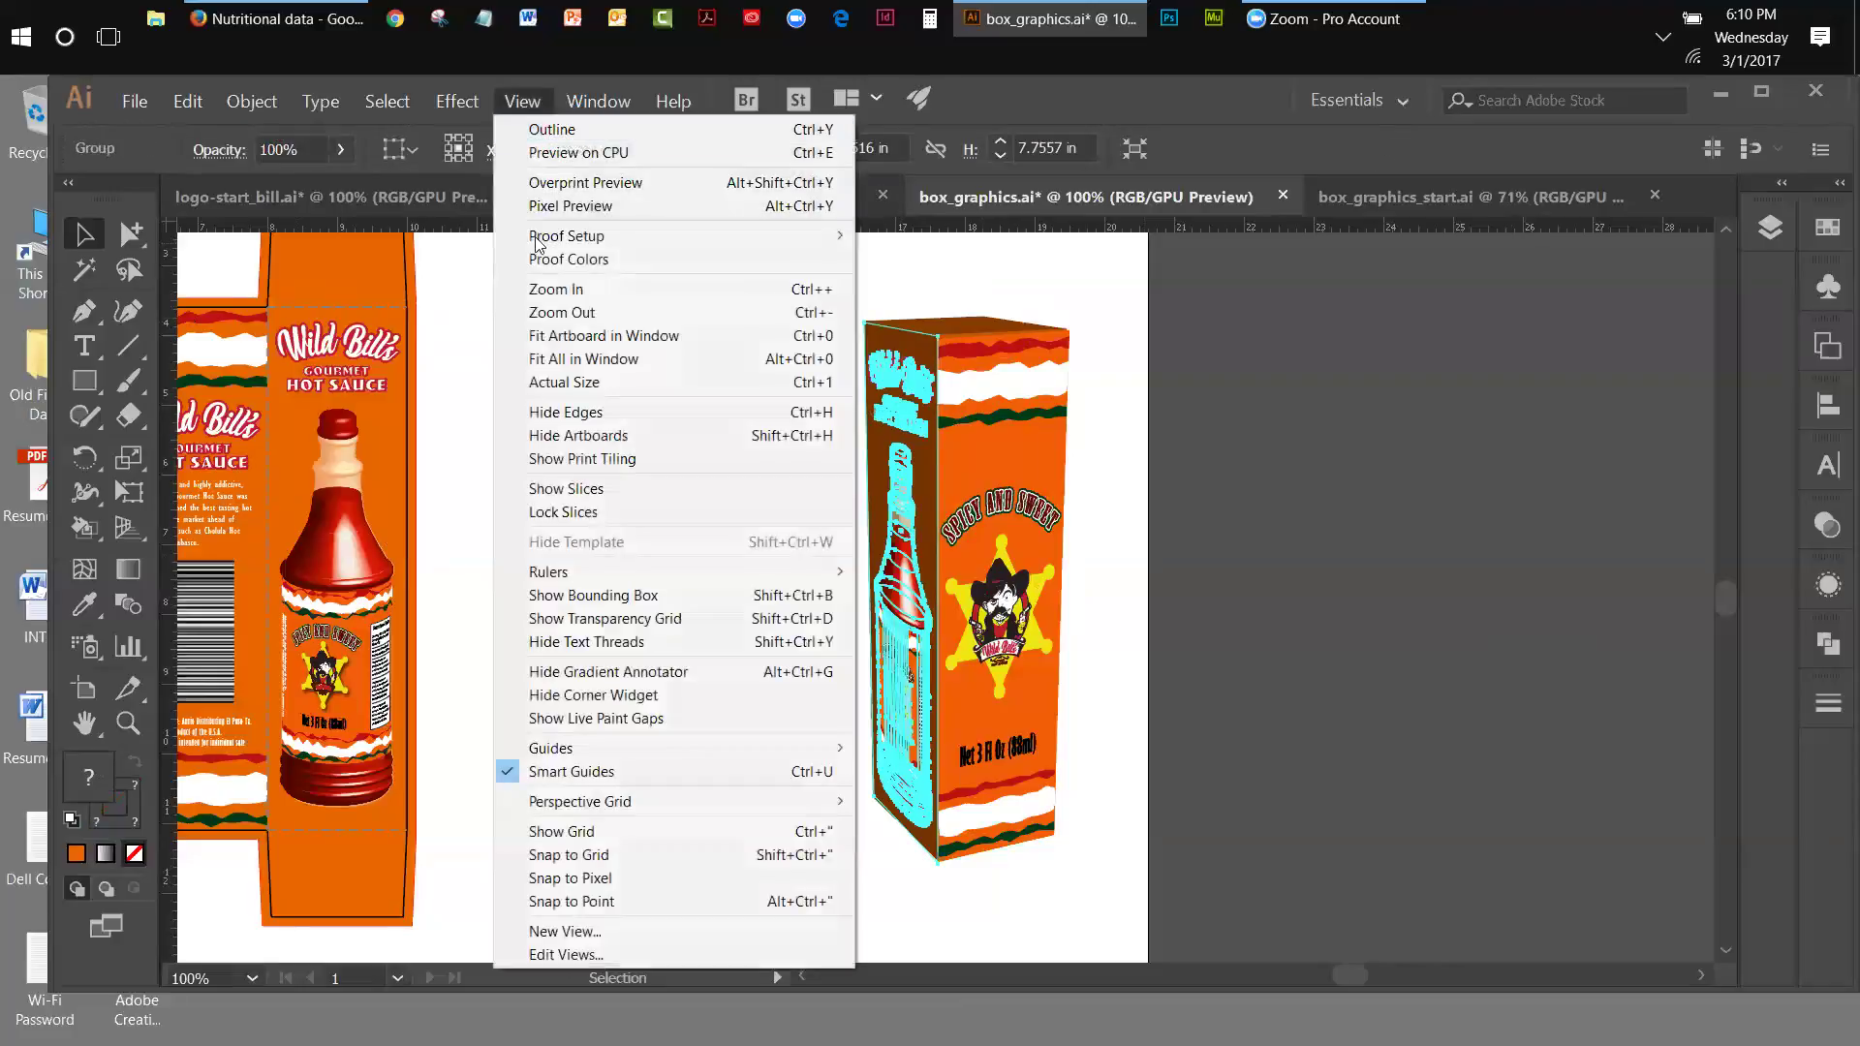
{"action": "left_click", "coordinate": [548, 413]}
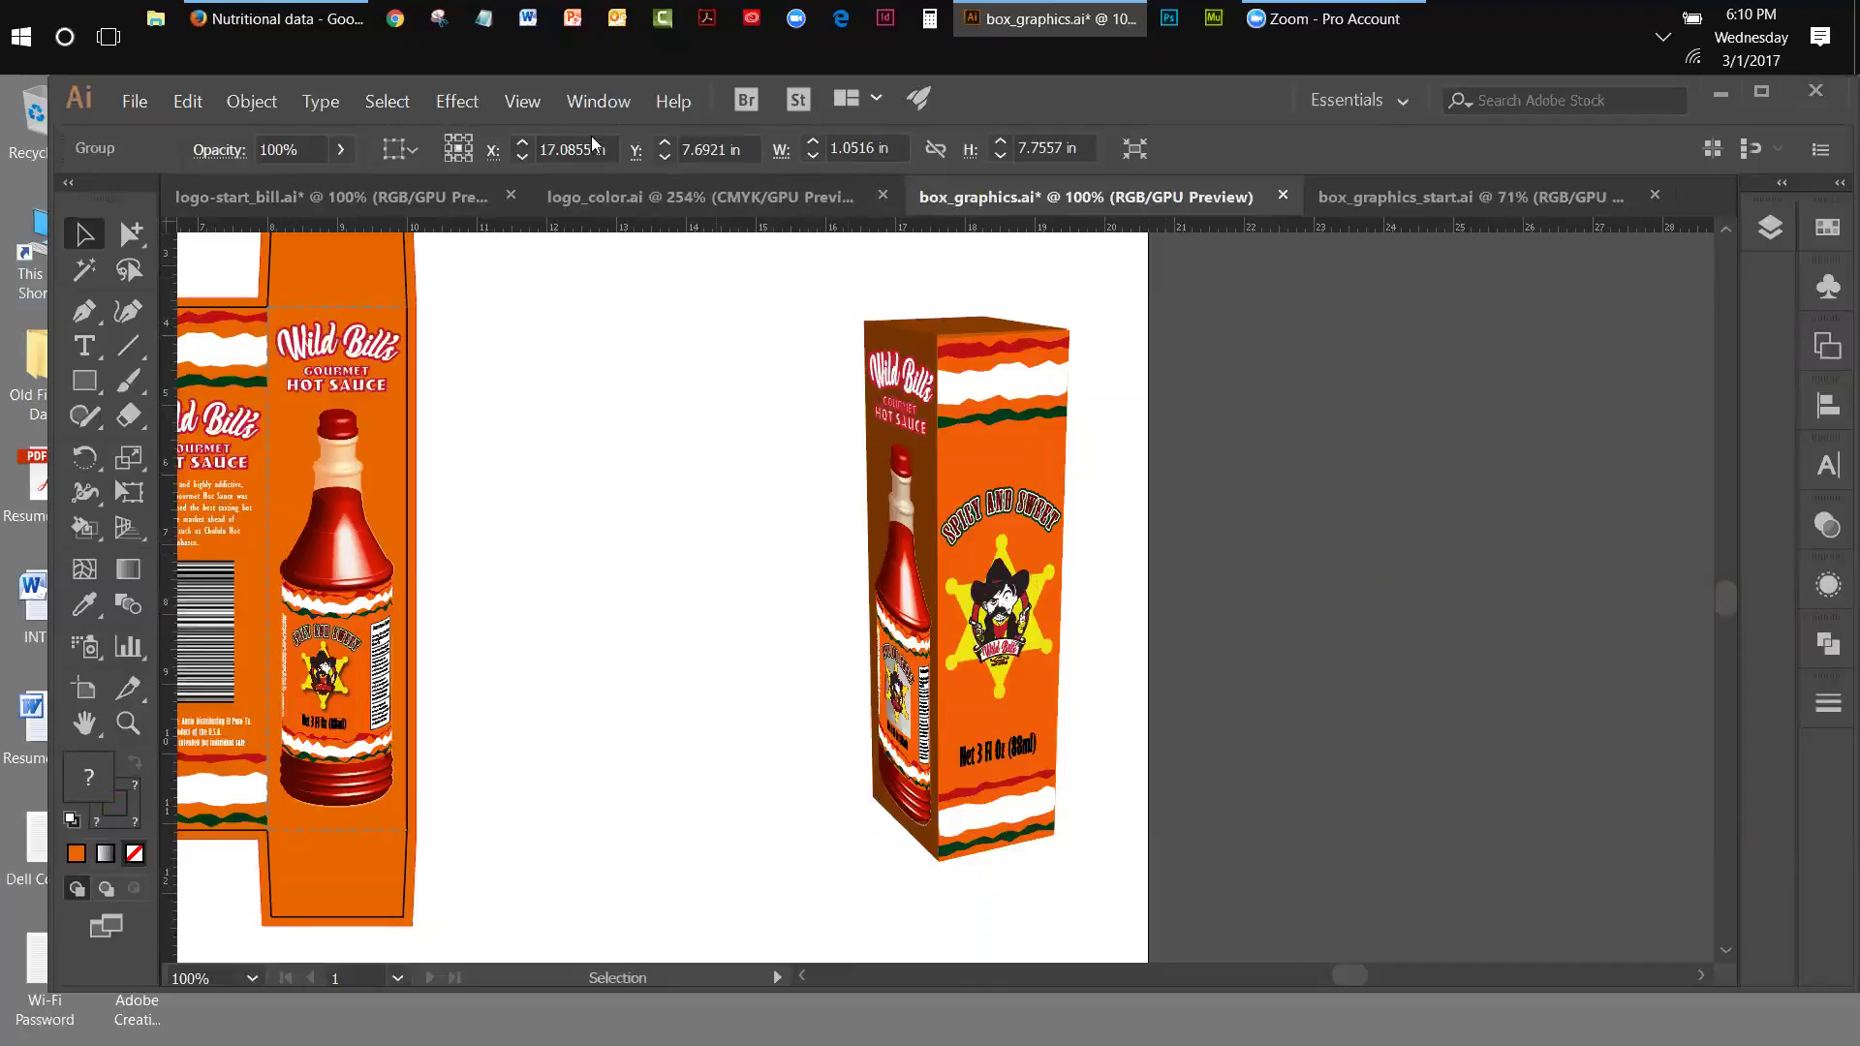
{"action": "left_click", "coordinate": [523, 101]}
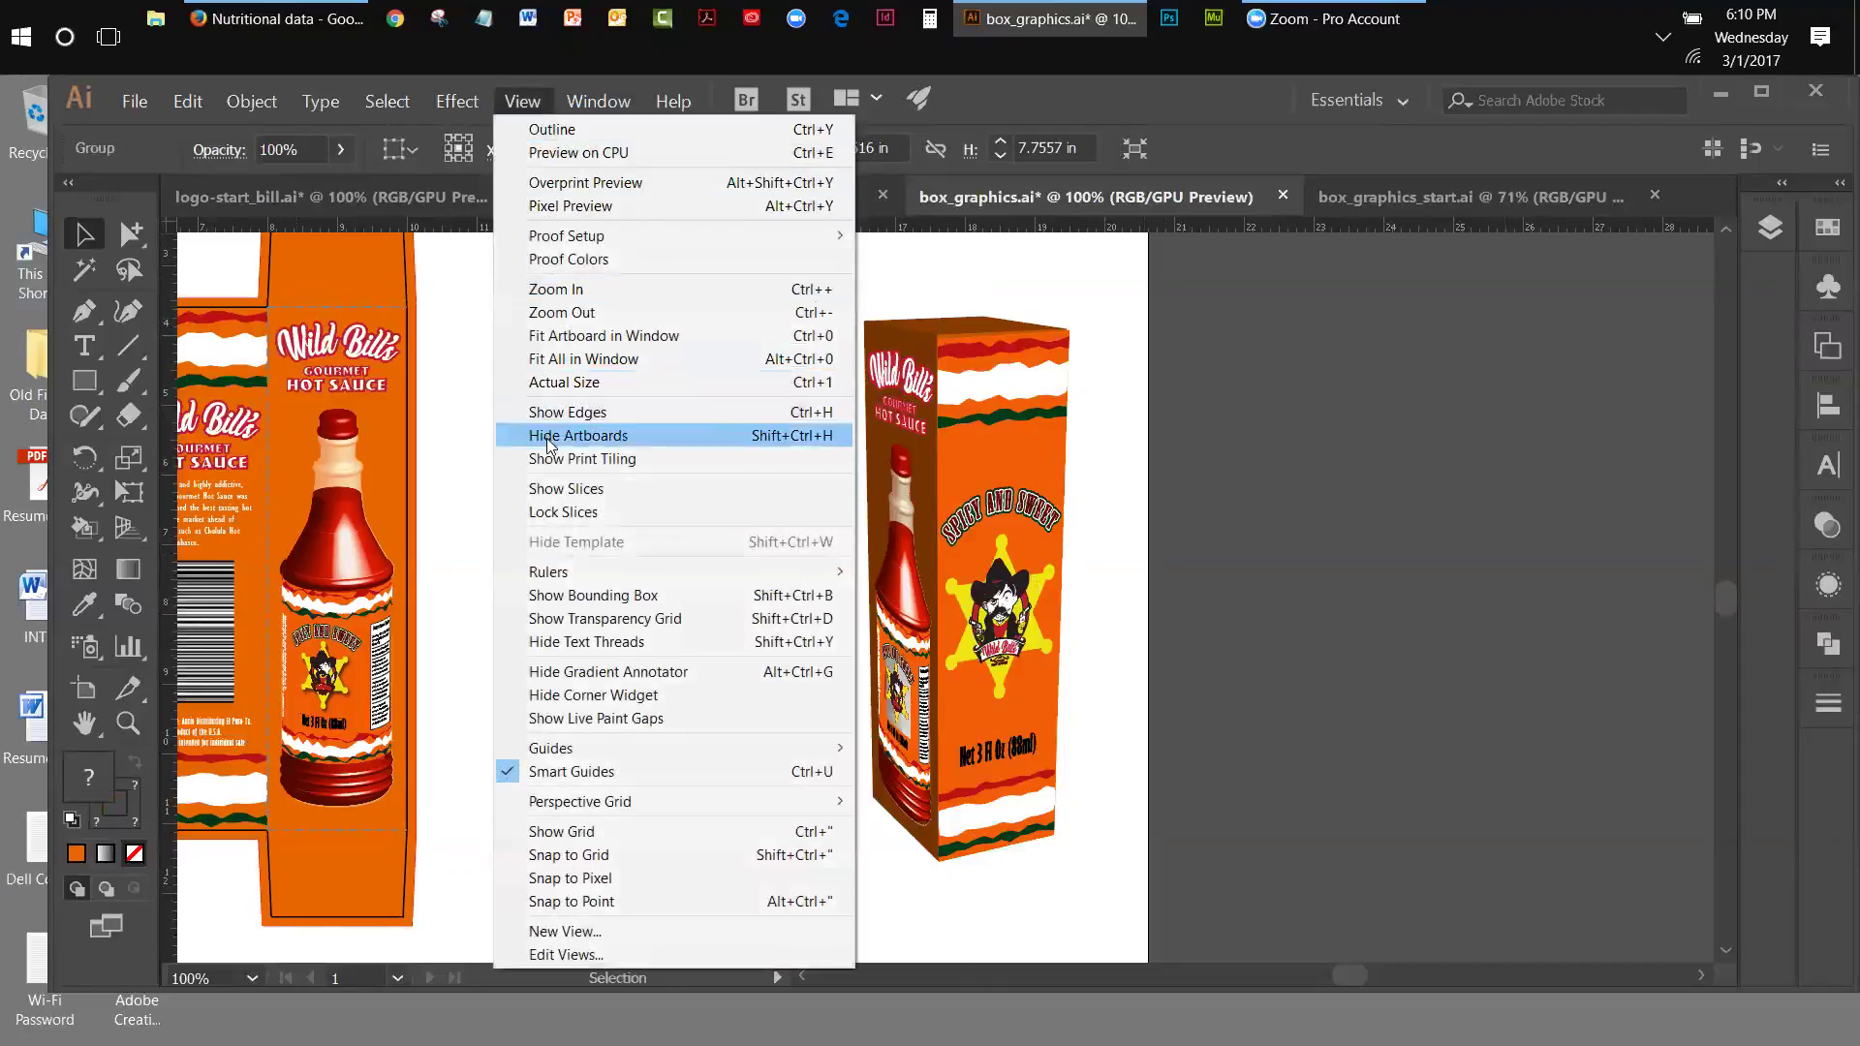
{"action": "mouse_move", "coordinate": [572, 104]}
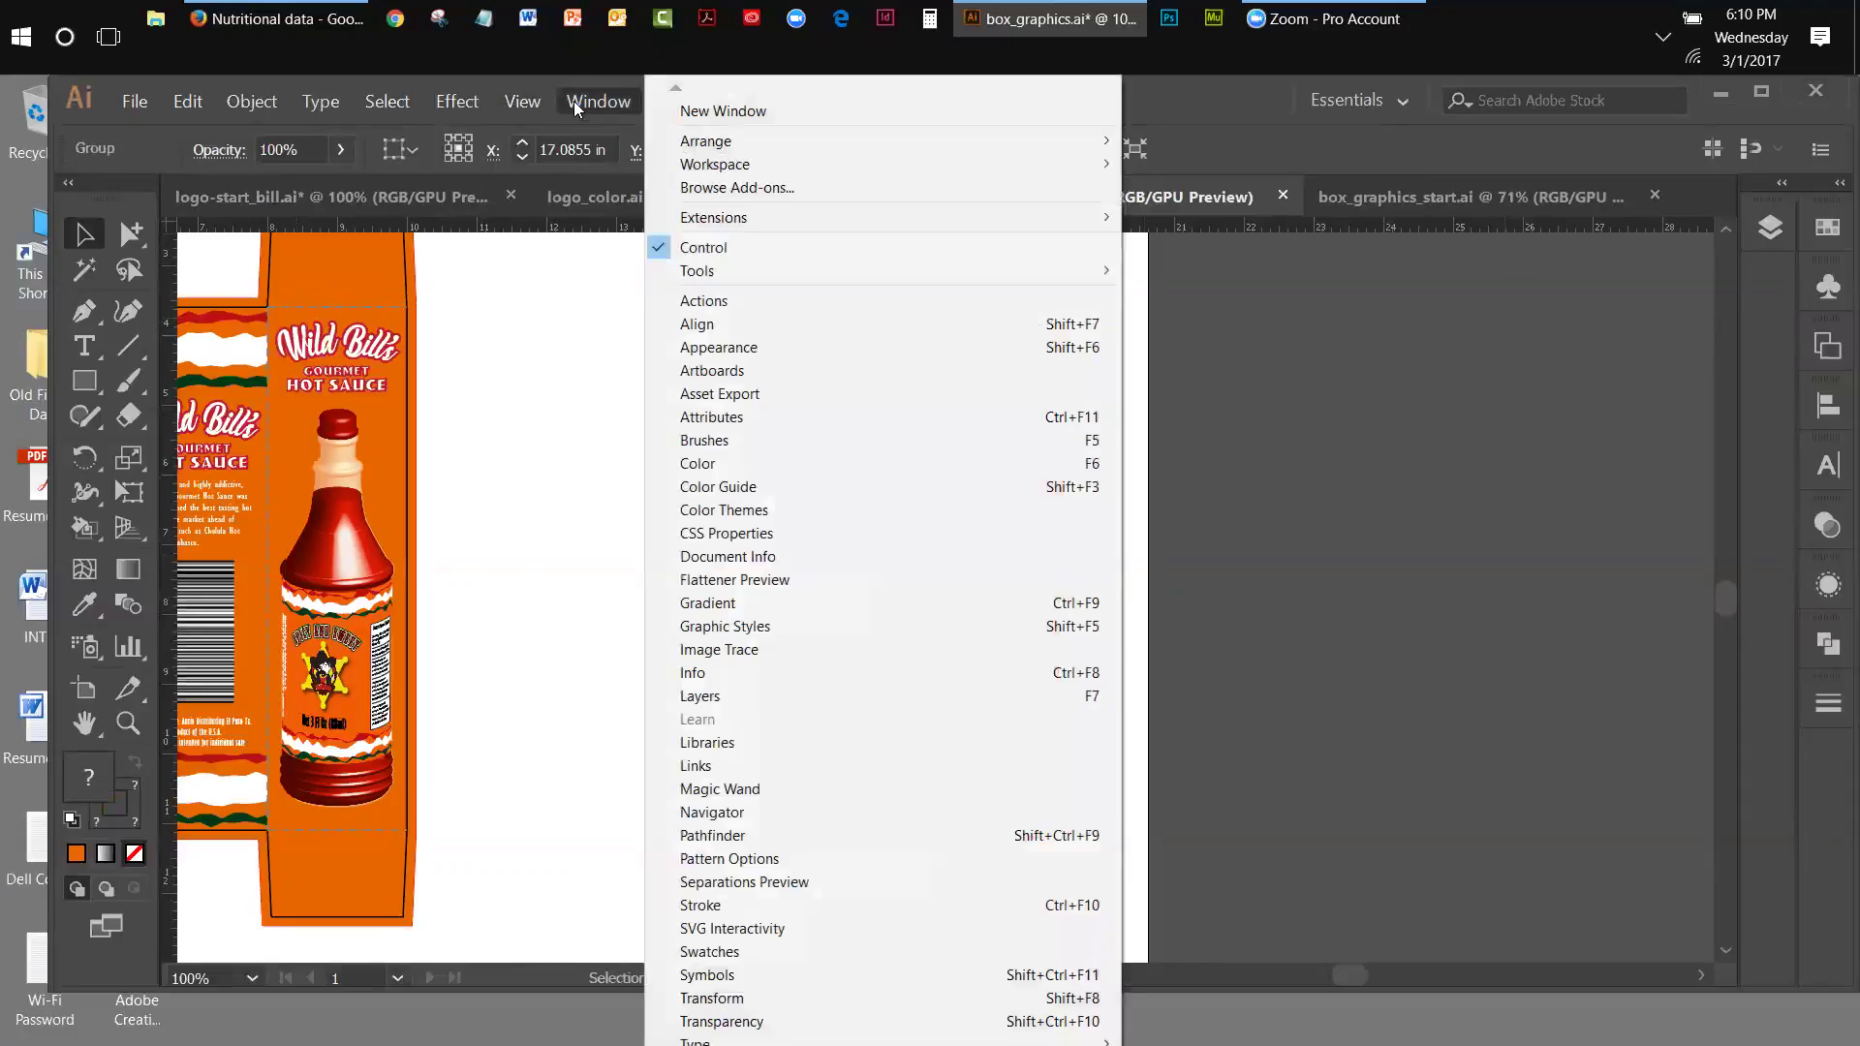
{"action": "left_click", "coordinate": [765, 1021]}
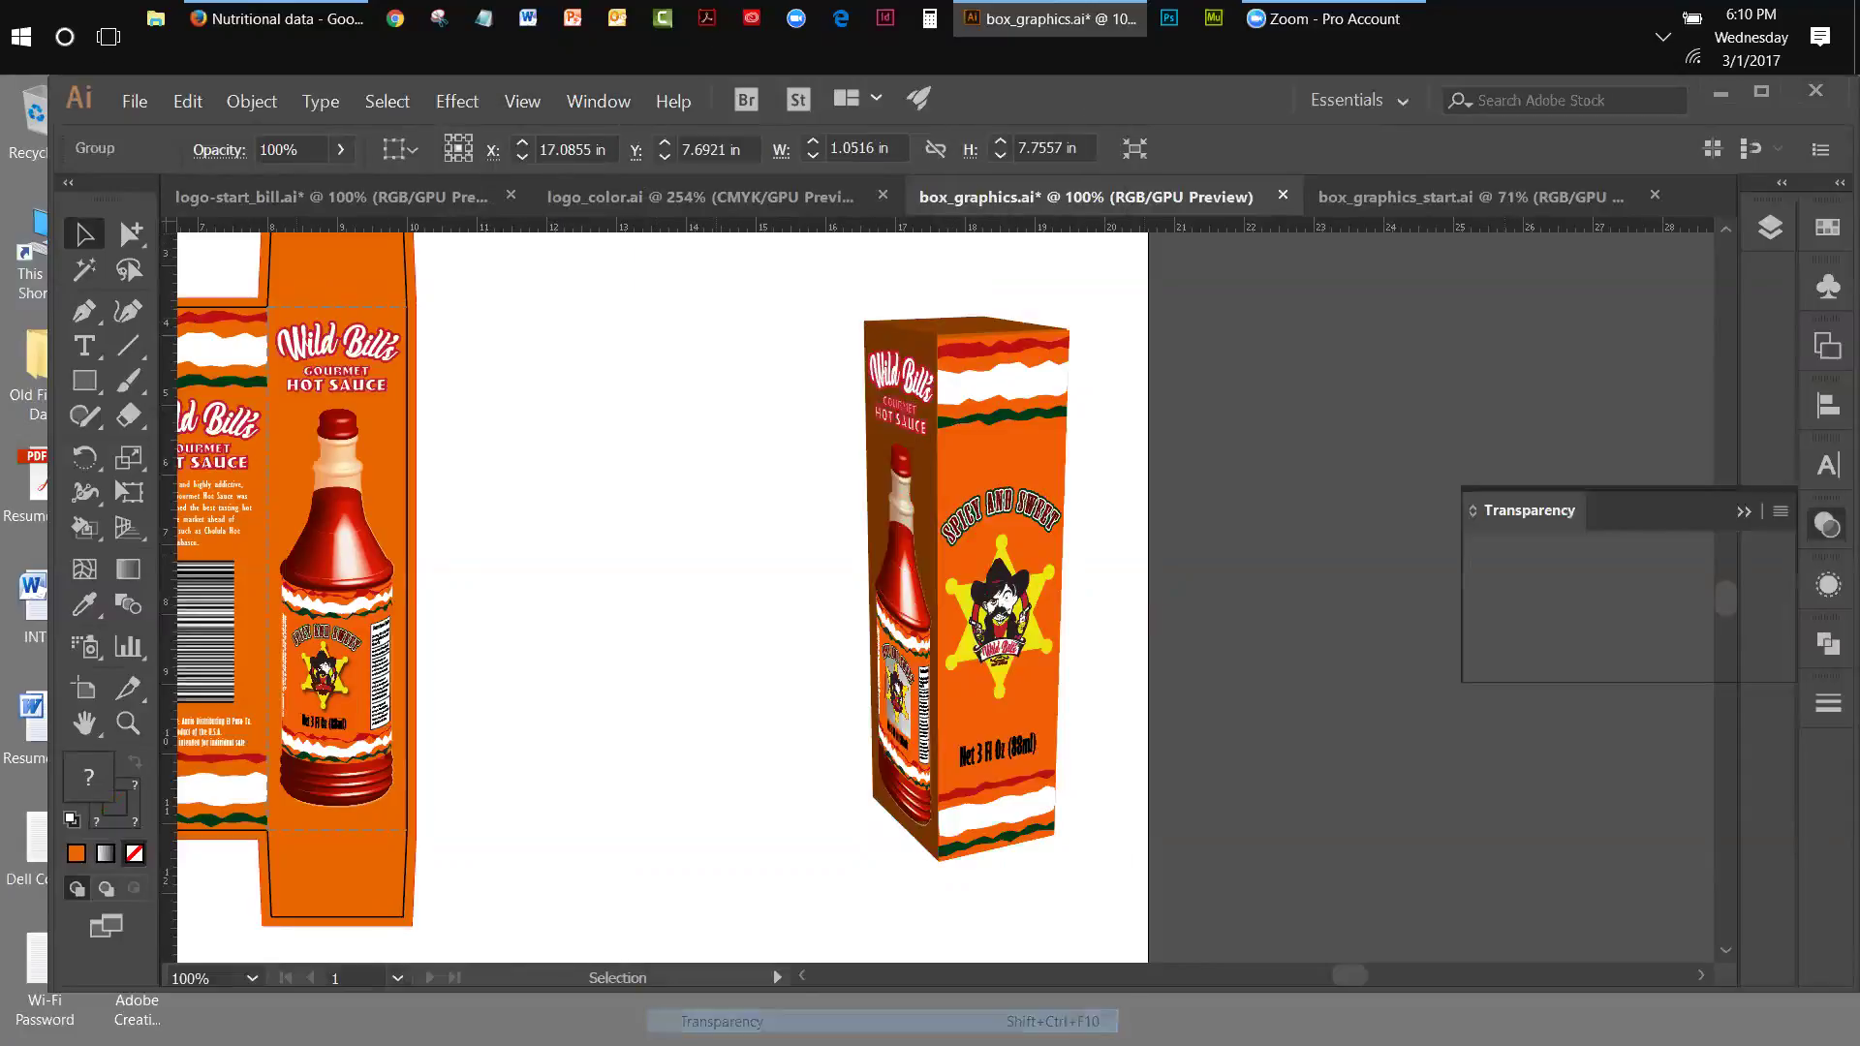
{"action": "left_click_drag", "start_coordinate": [1546, 502], "coordinate": [1188, 393]}
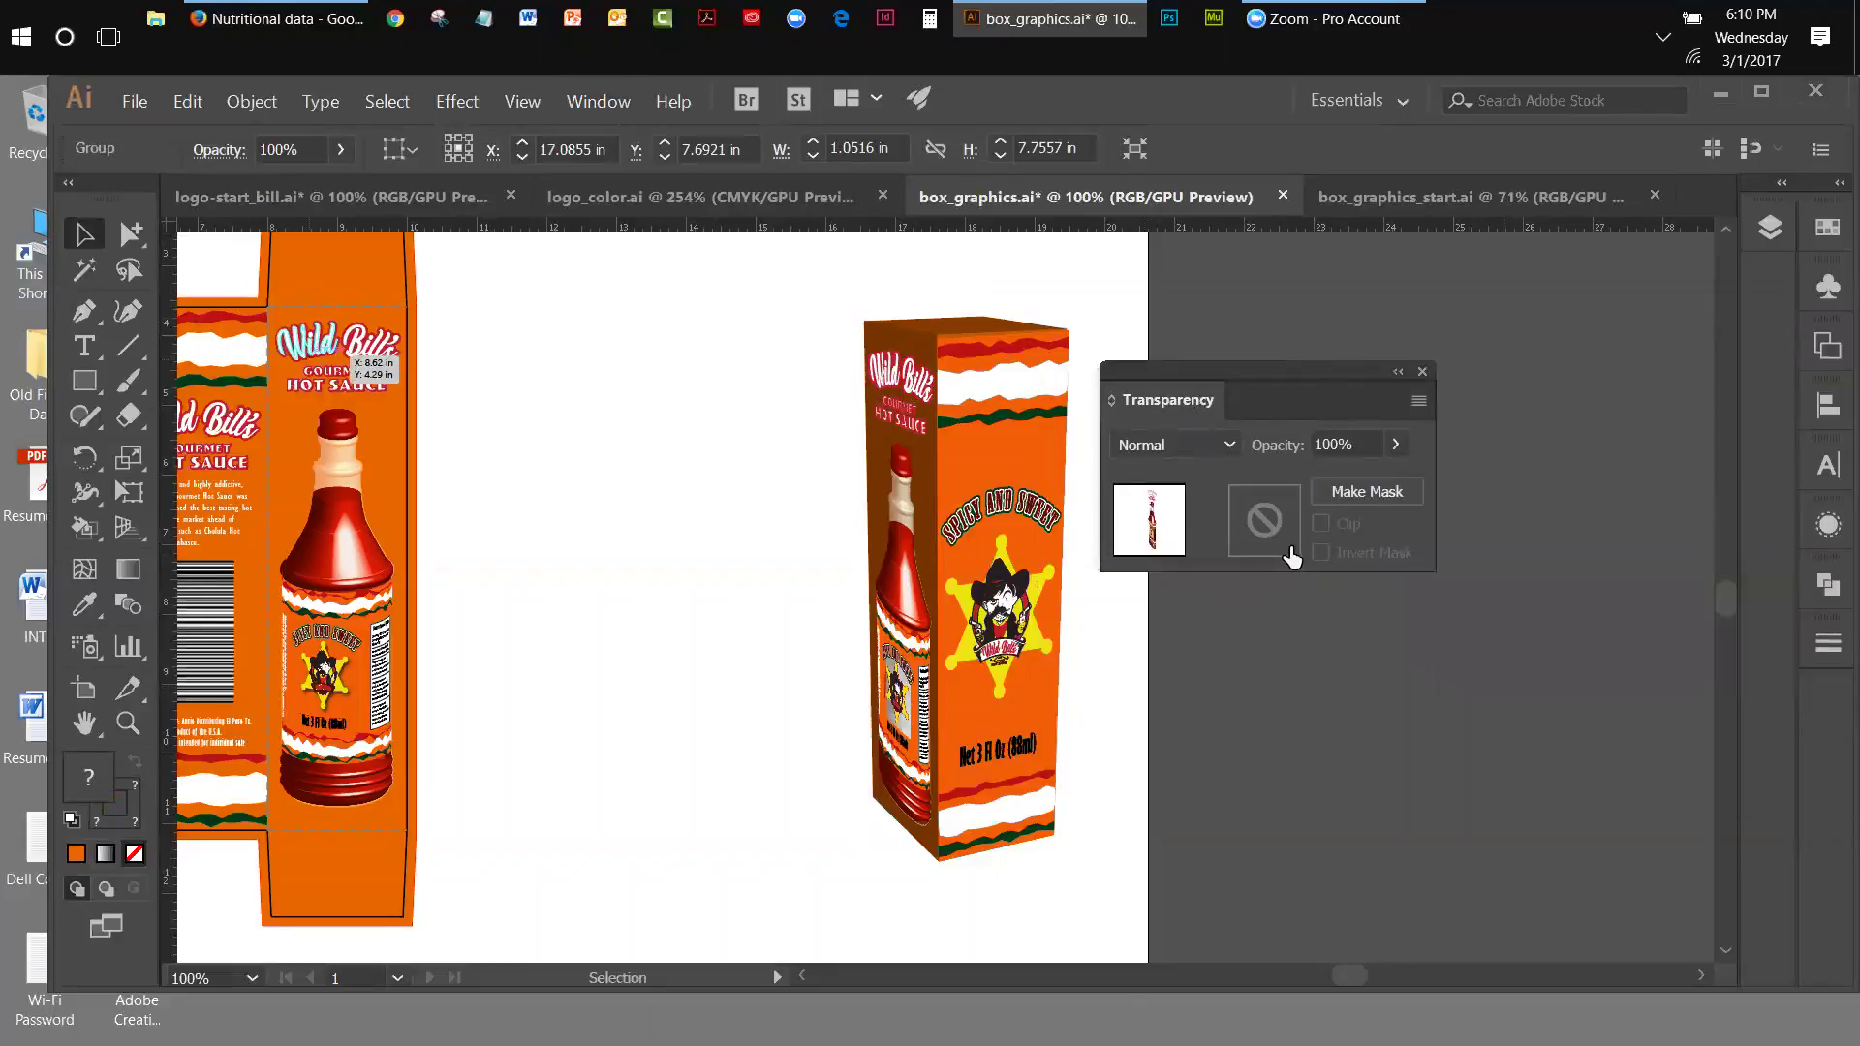
- Try the Darken, Multiply and Color Burn blending modes on the bottle group on the box's side face
{"action": "left_click", "coordinate": [1232, 443]}
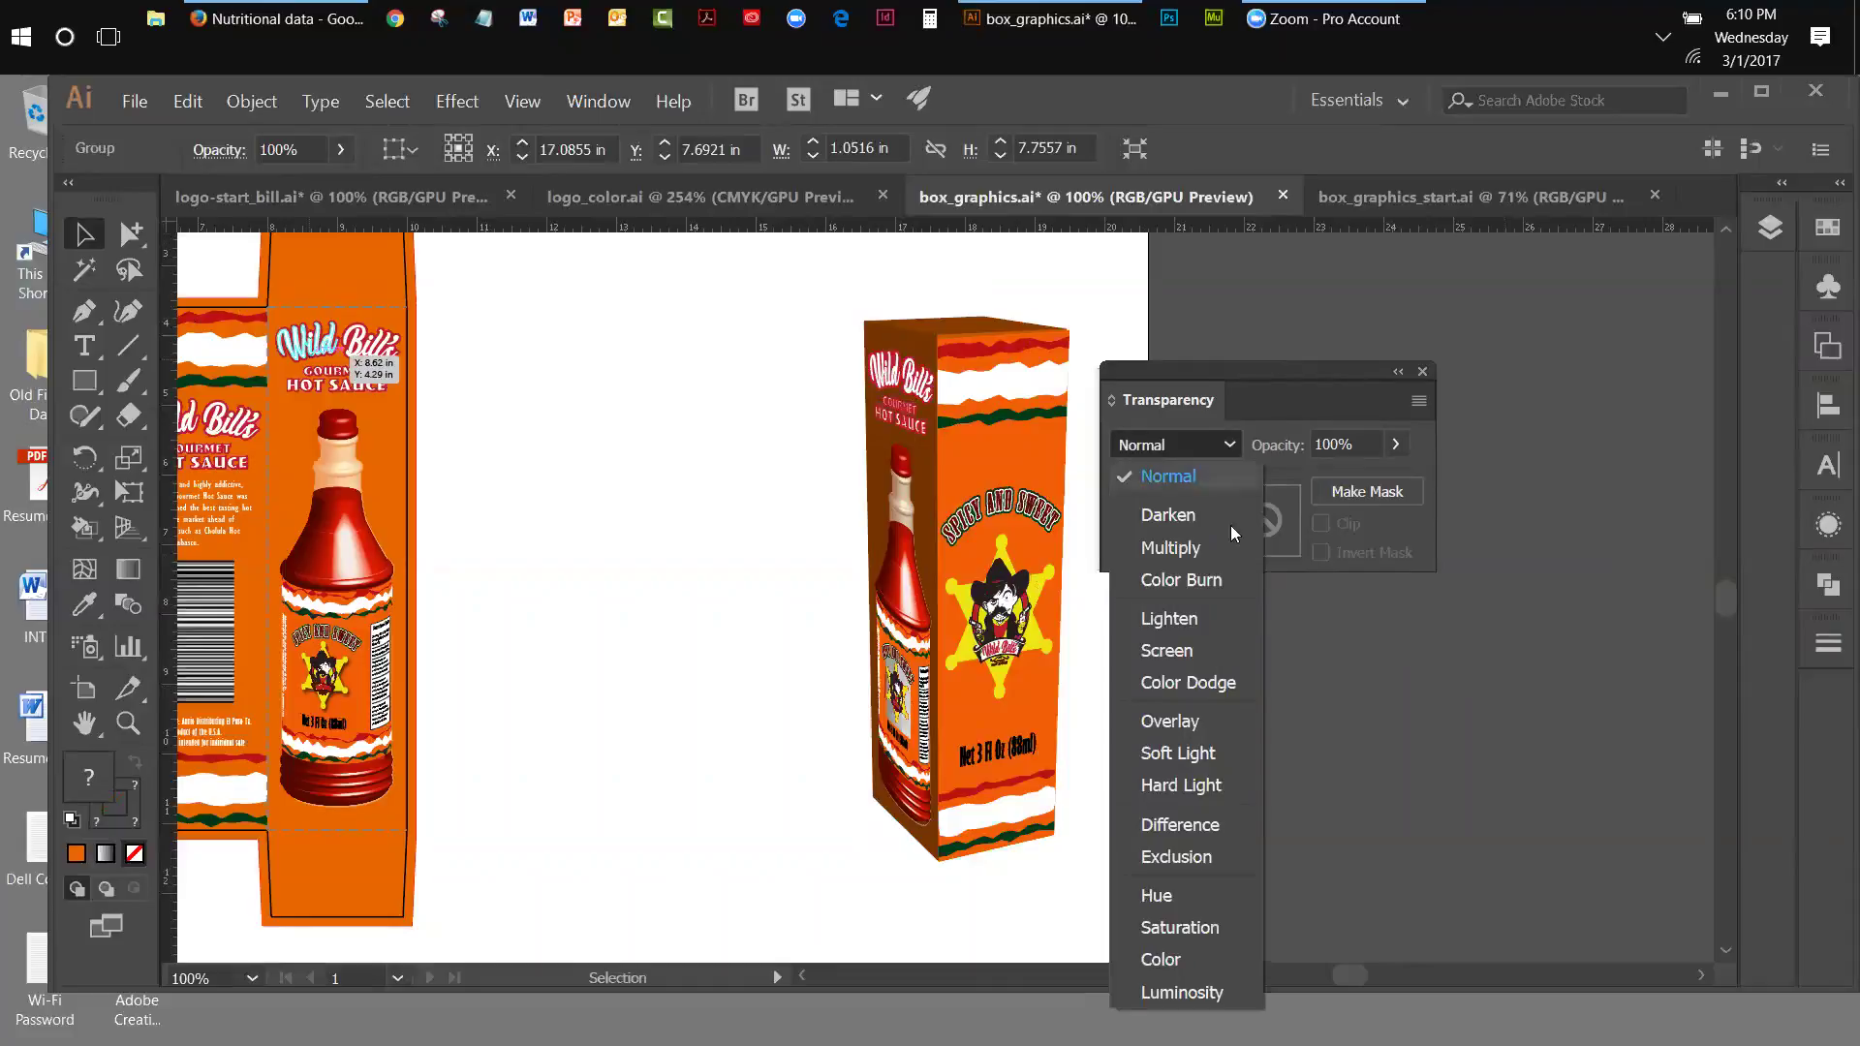
{"action": "key", "text": "Escape"}
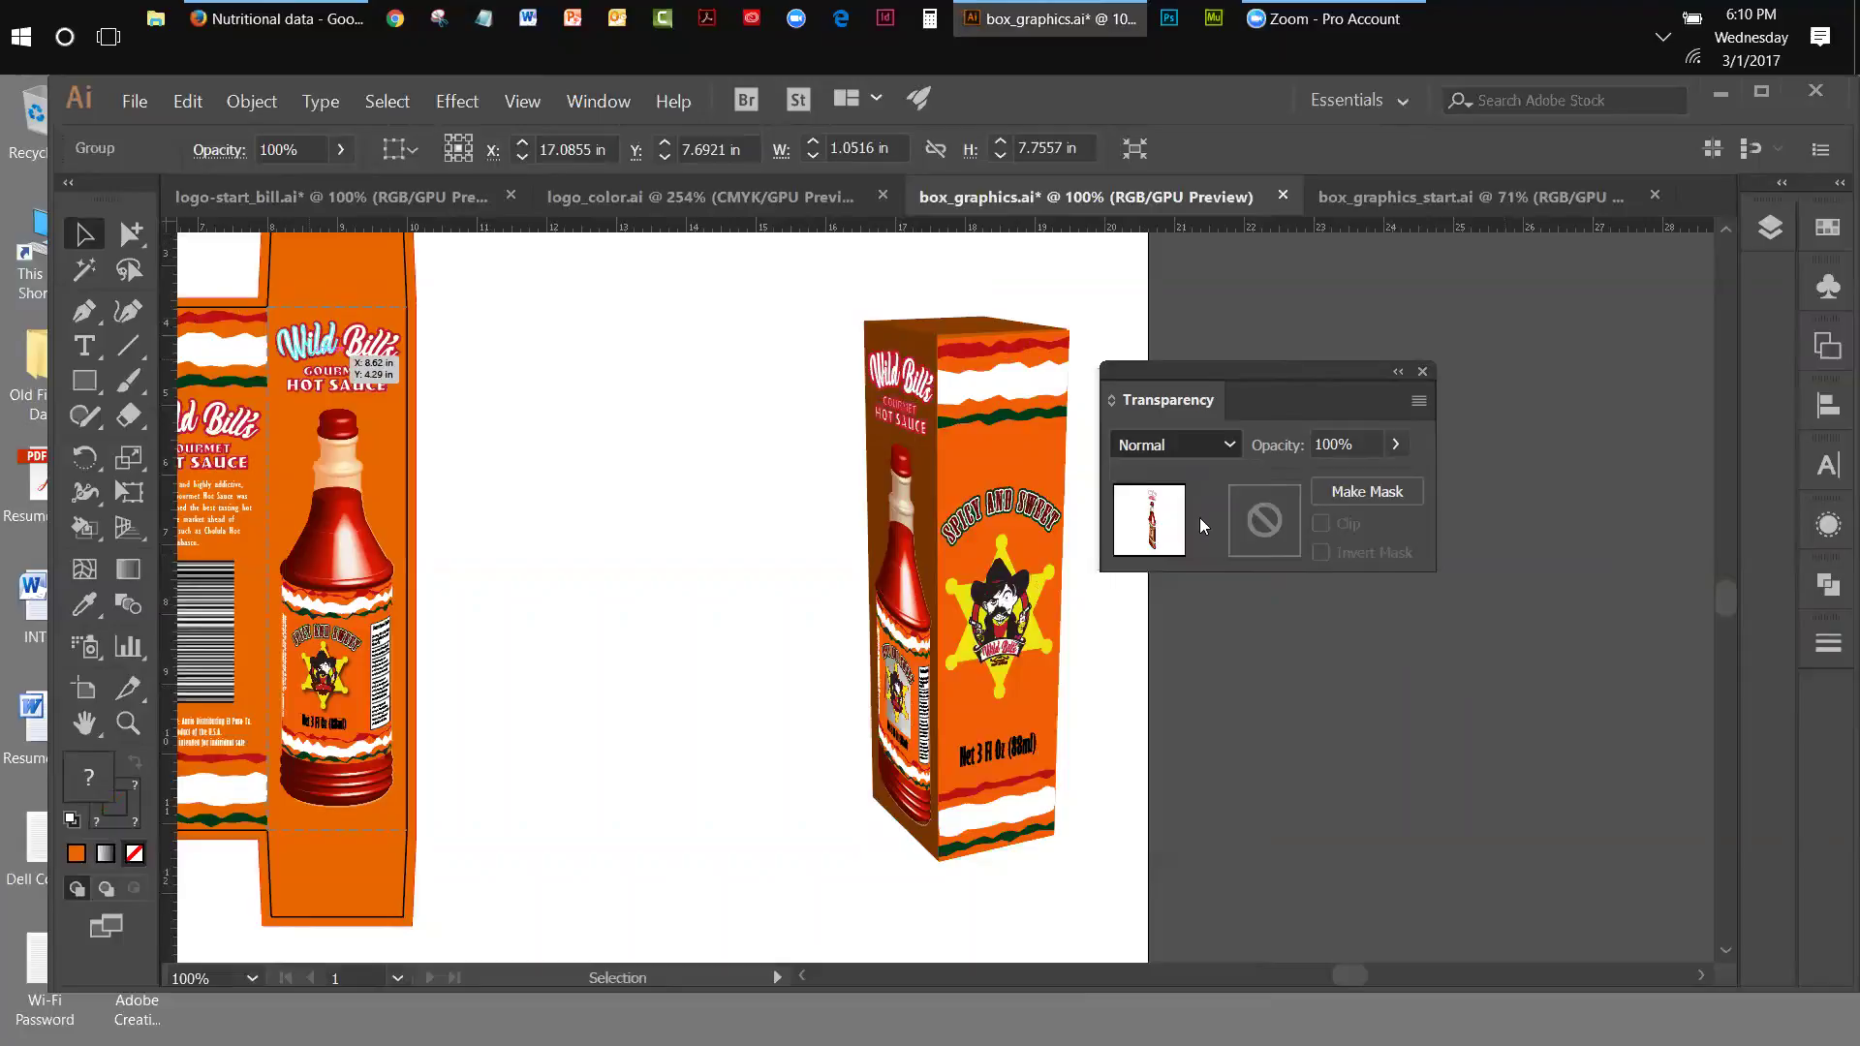
{"action": "key", "text": "Down"}
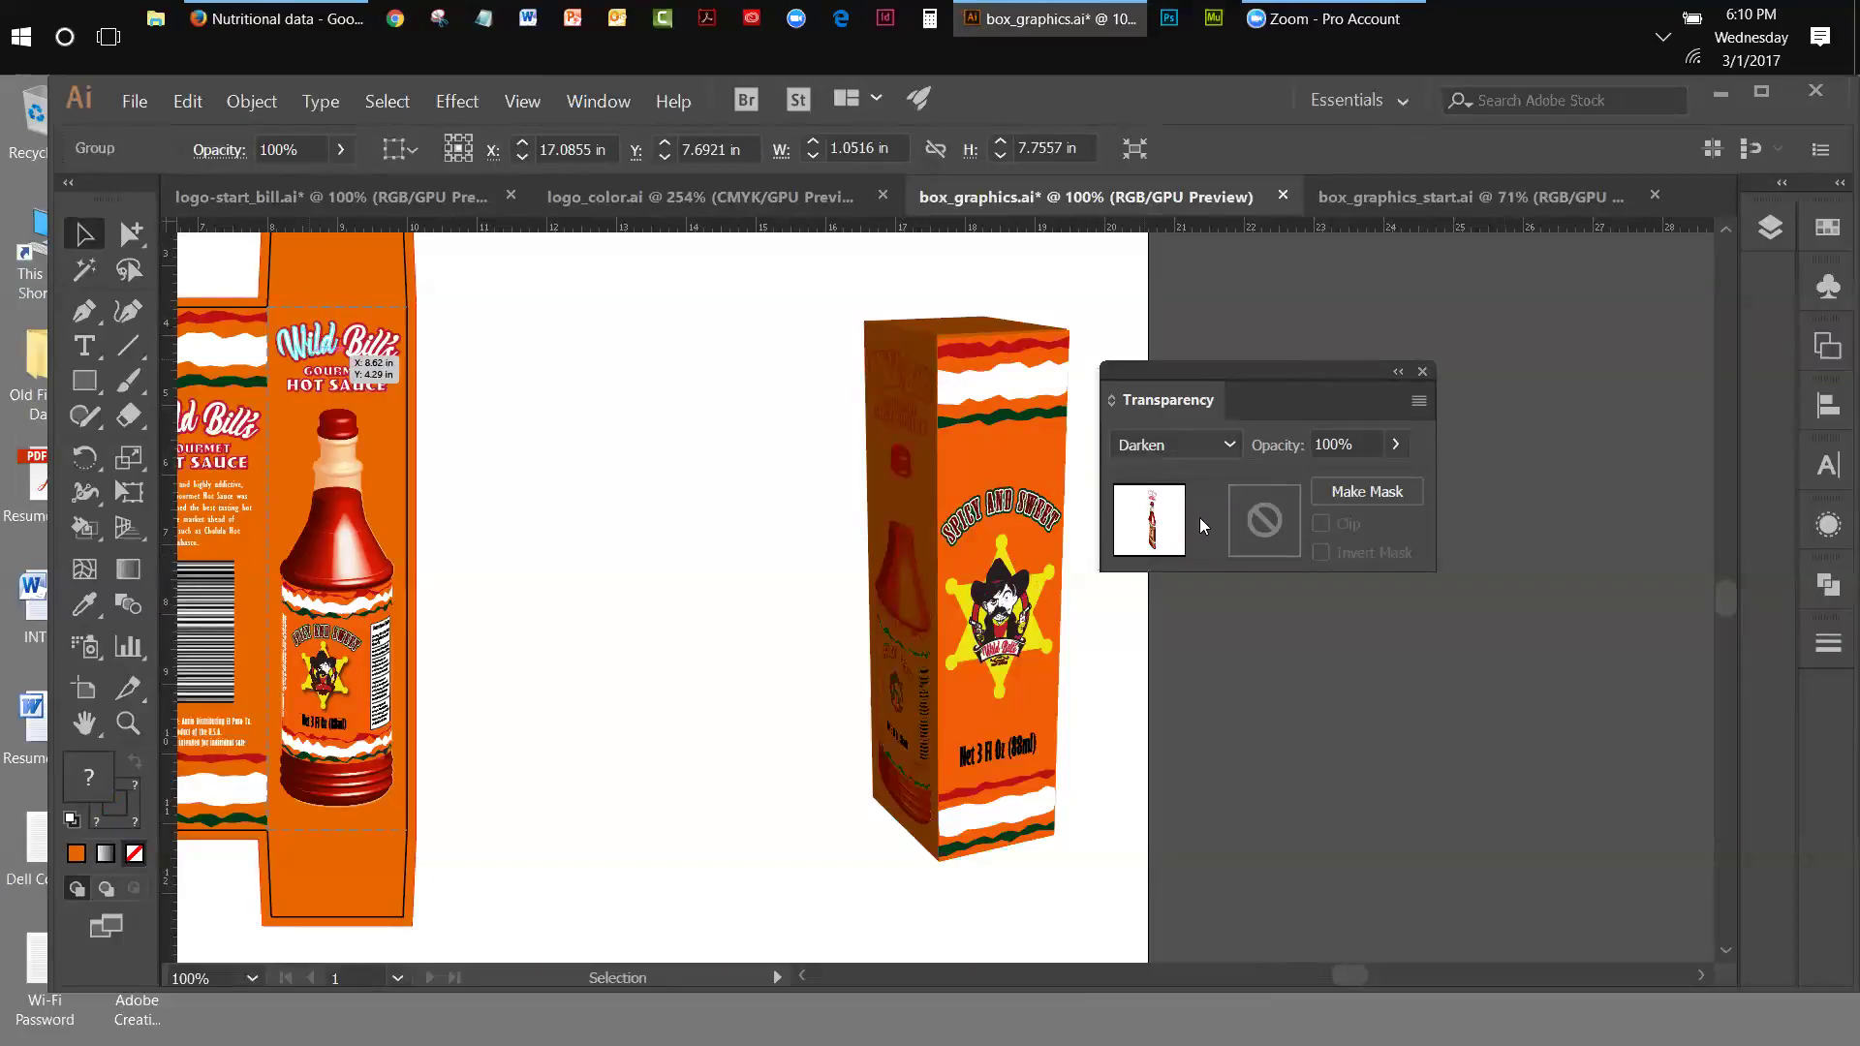
{"action": "left_click", "coordinate": [1229, 446]}
{"action": "key", "text": "Escape"}
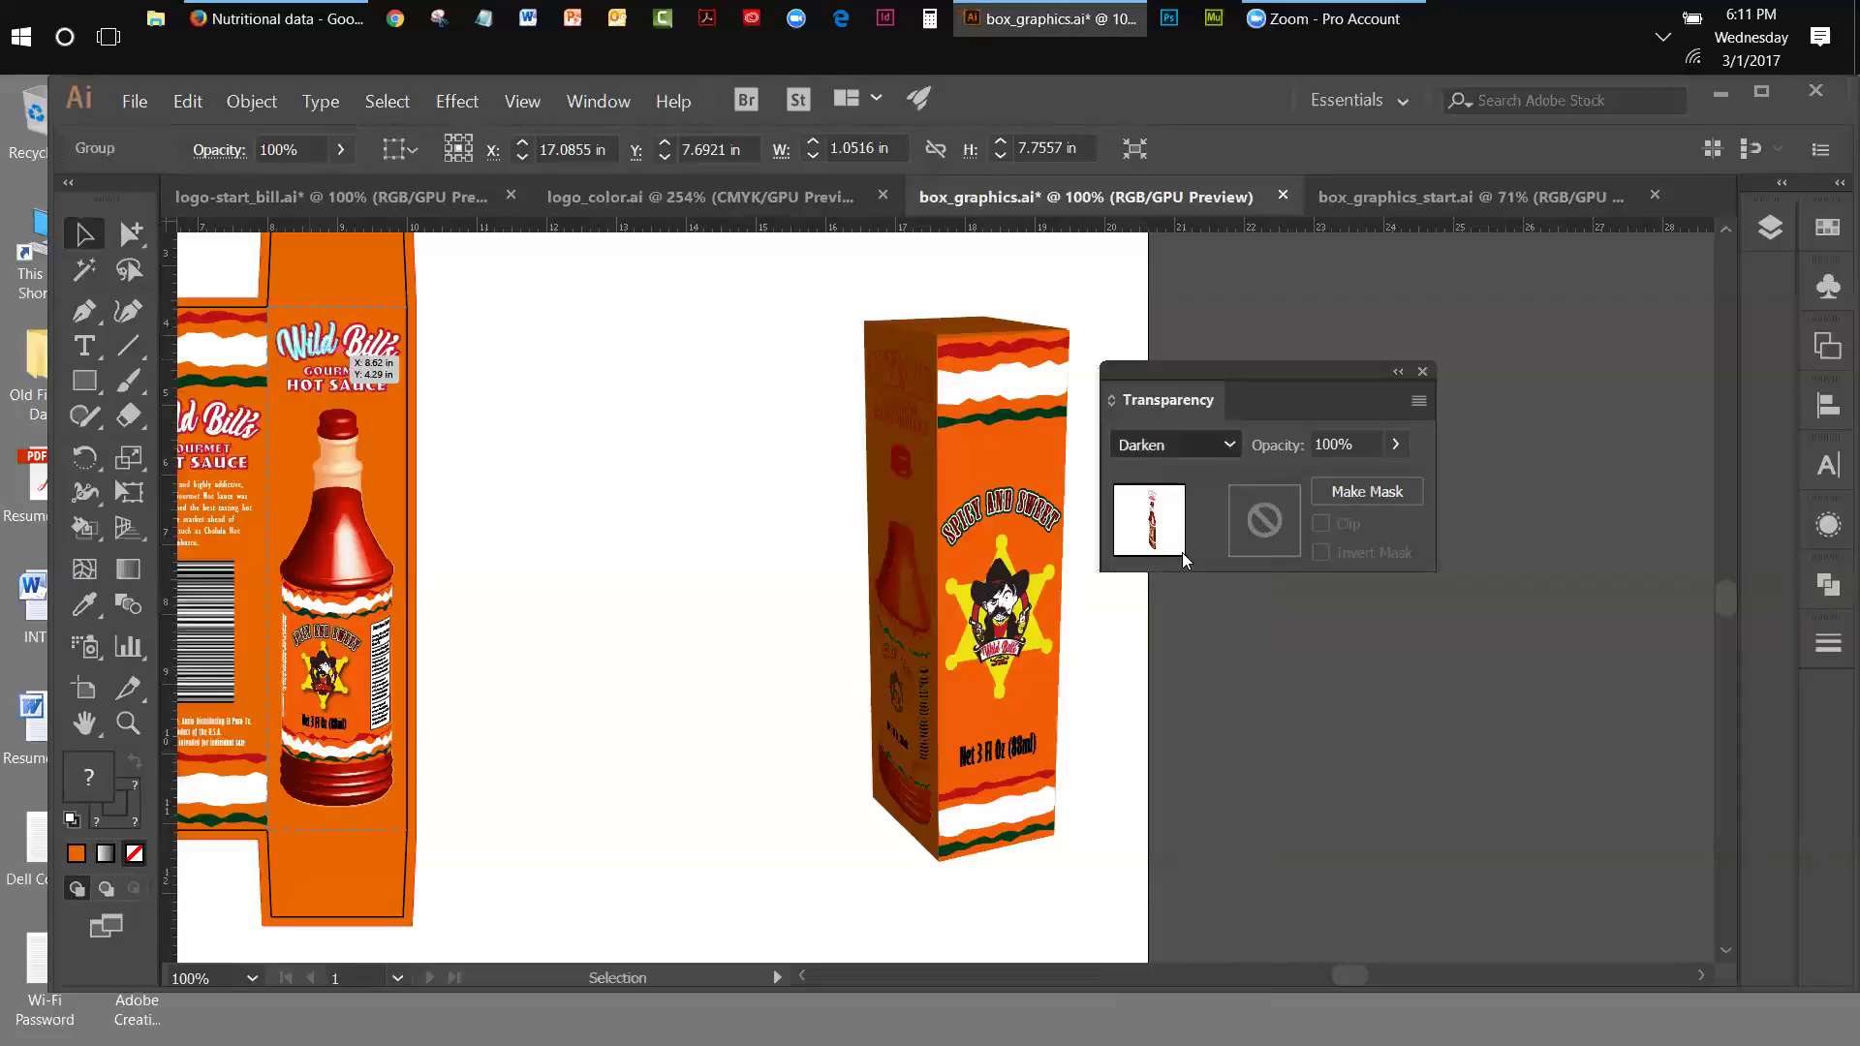
{"action": "key", "text": "Down"}
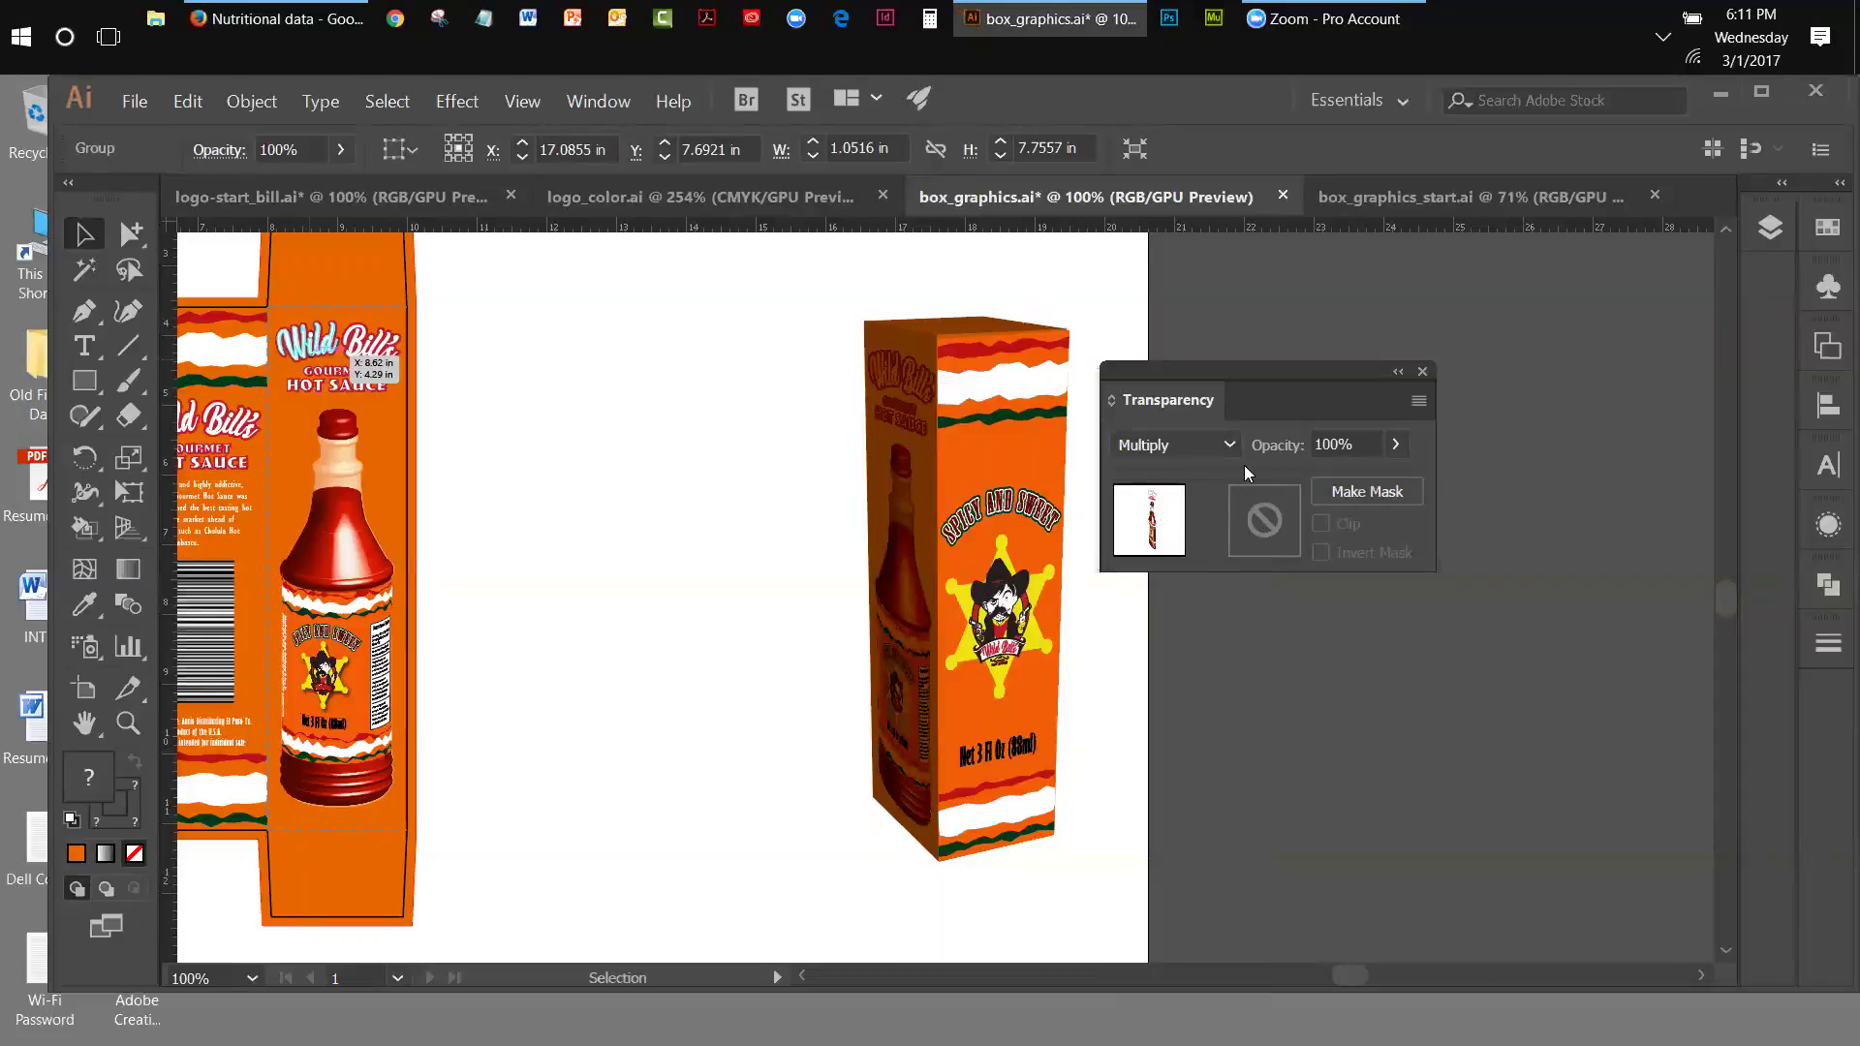
{"action": "left_click", "coordinate": [1228, 444]}
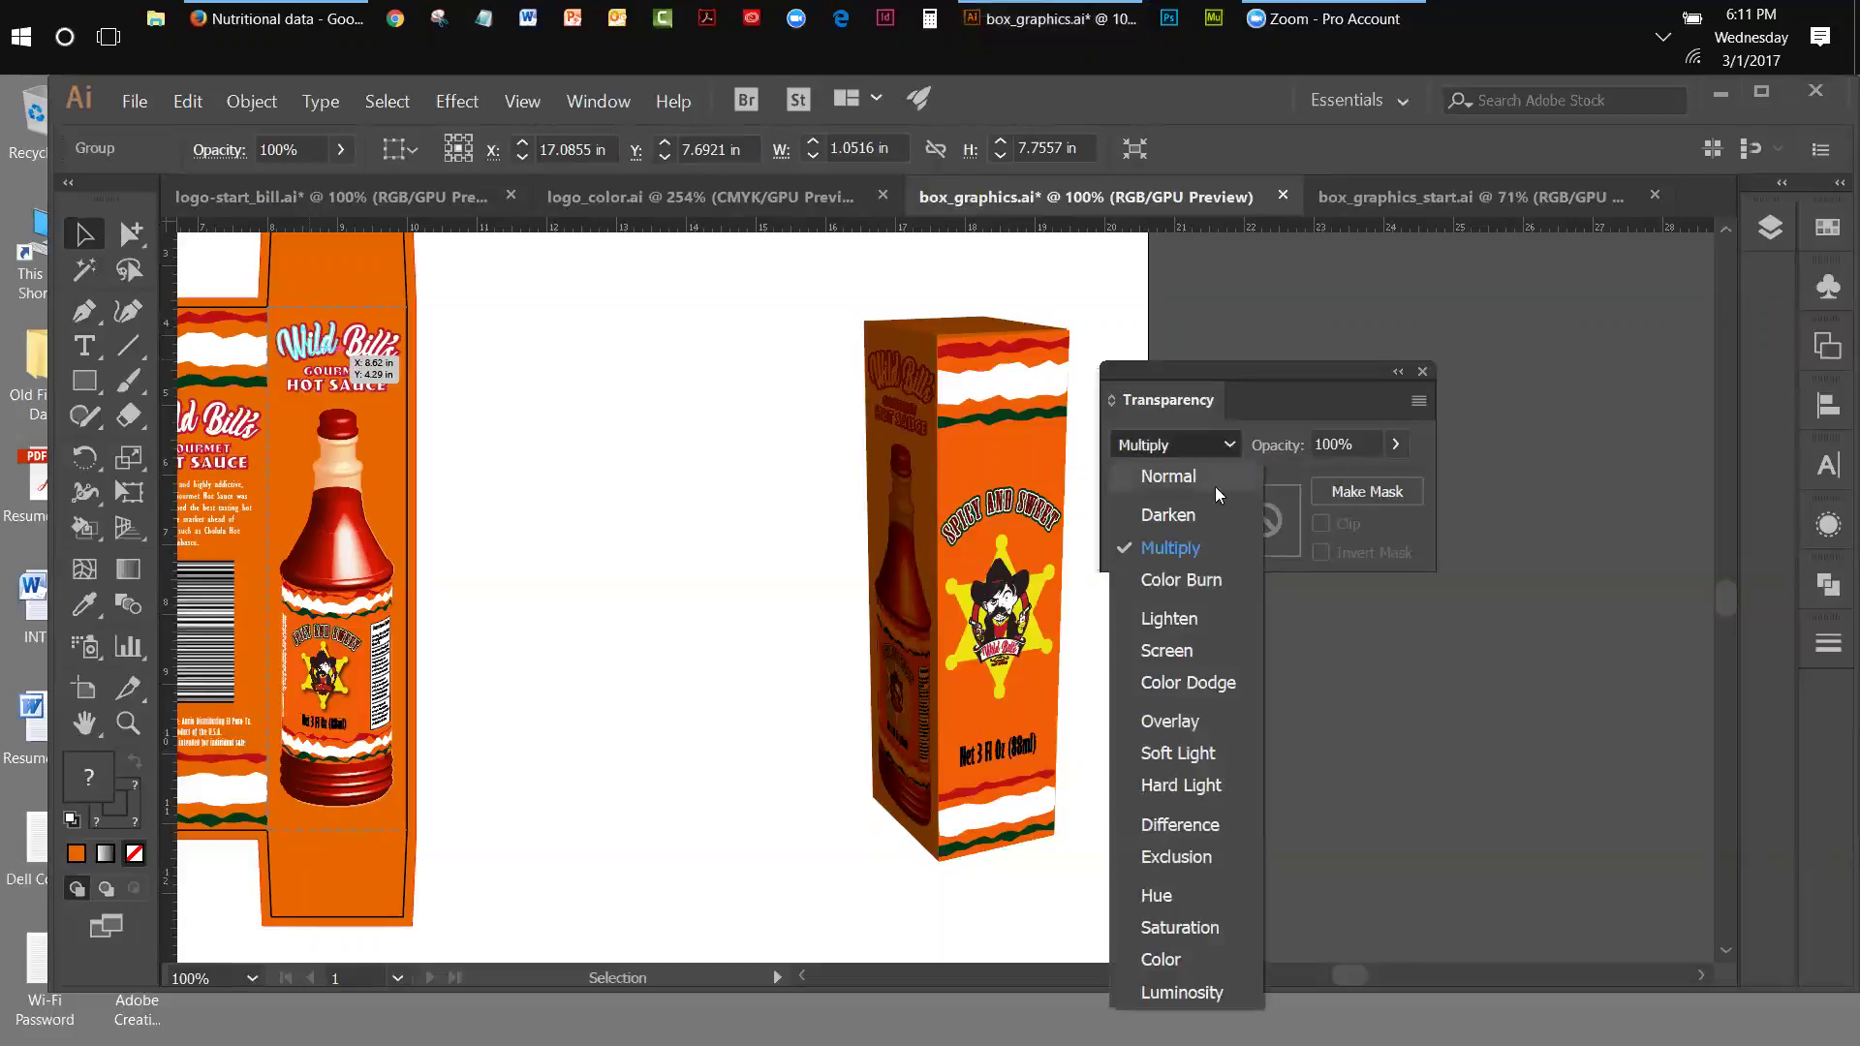
{"action": "key", "text": "Escape"}
{"action": "key", "text": "Down"}
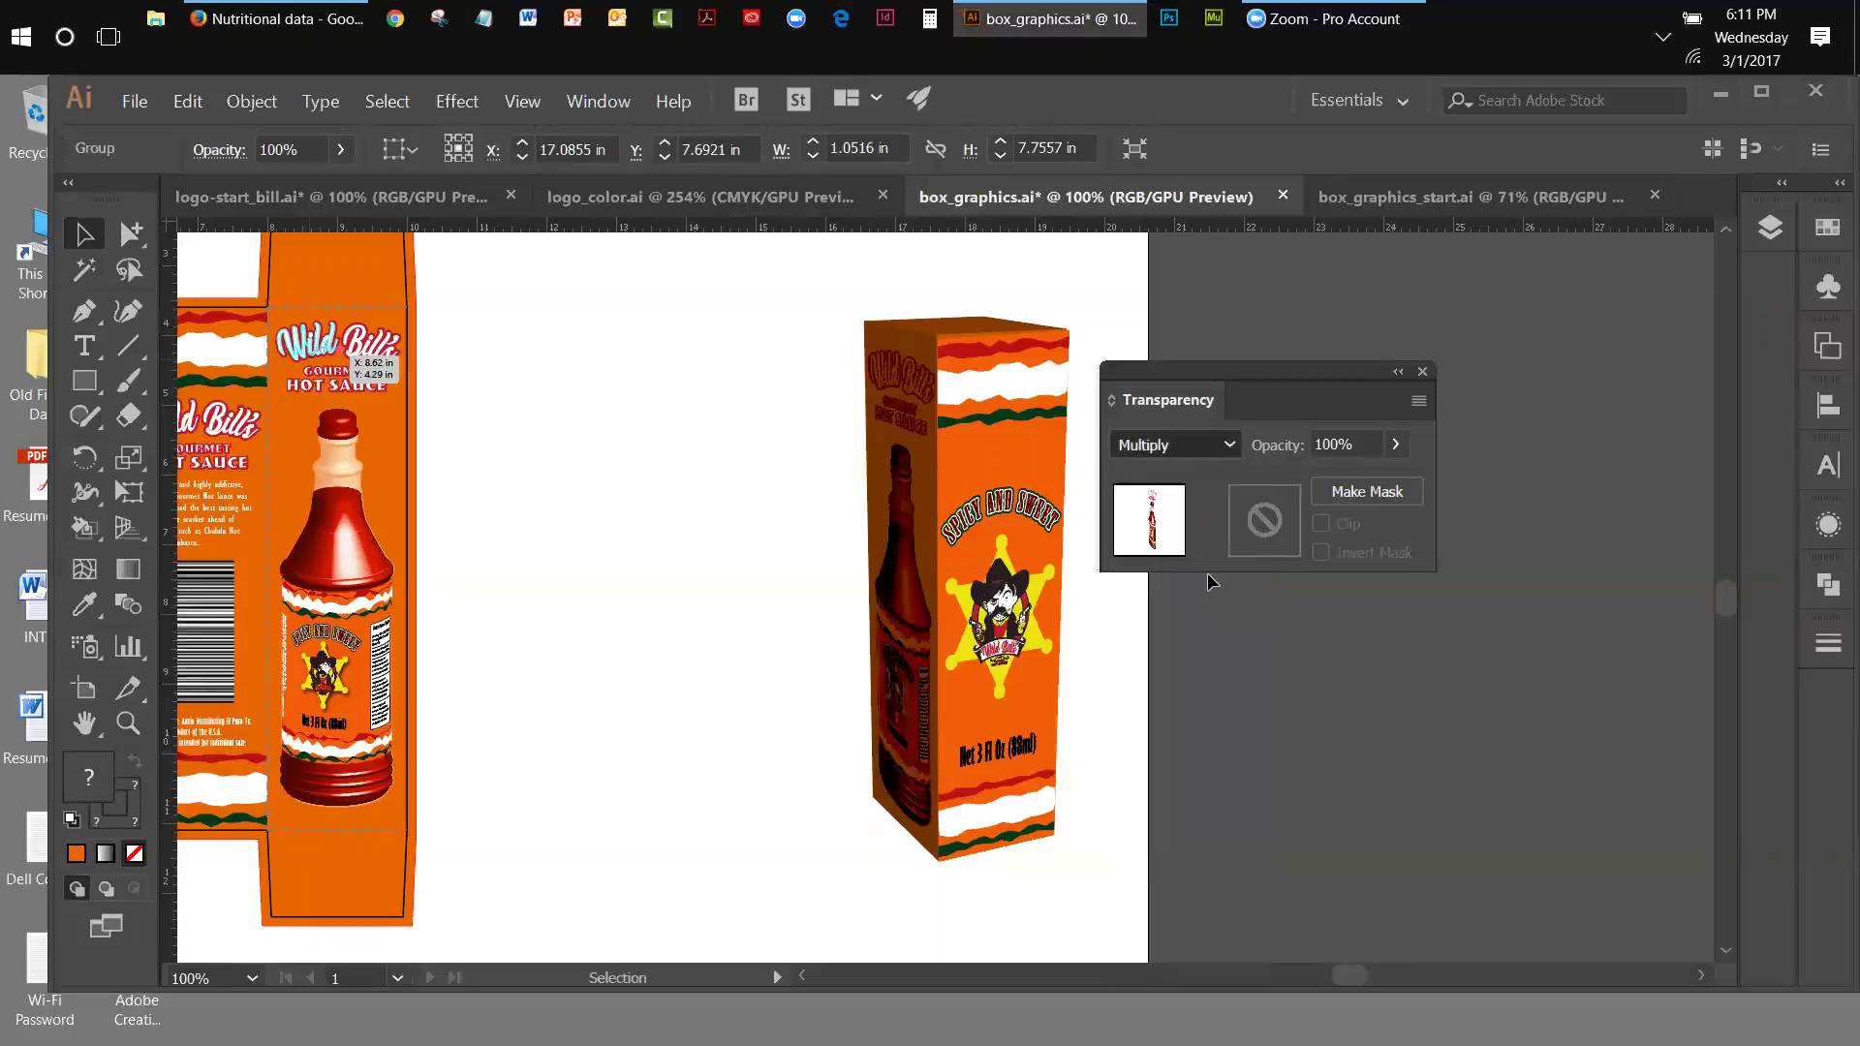
- Try the Lighten, Screen and Color Dodge blending modes on the bottle group
{"action": "left_click", "coordinate": [1228, 445]}
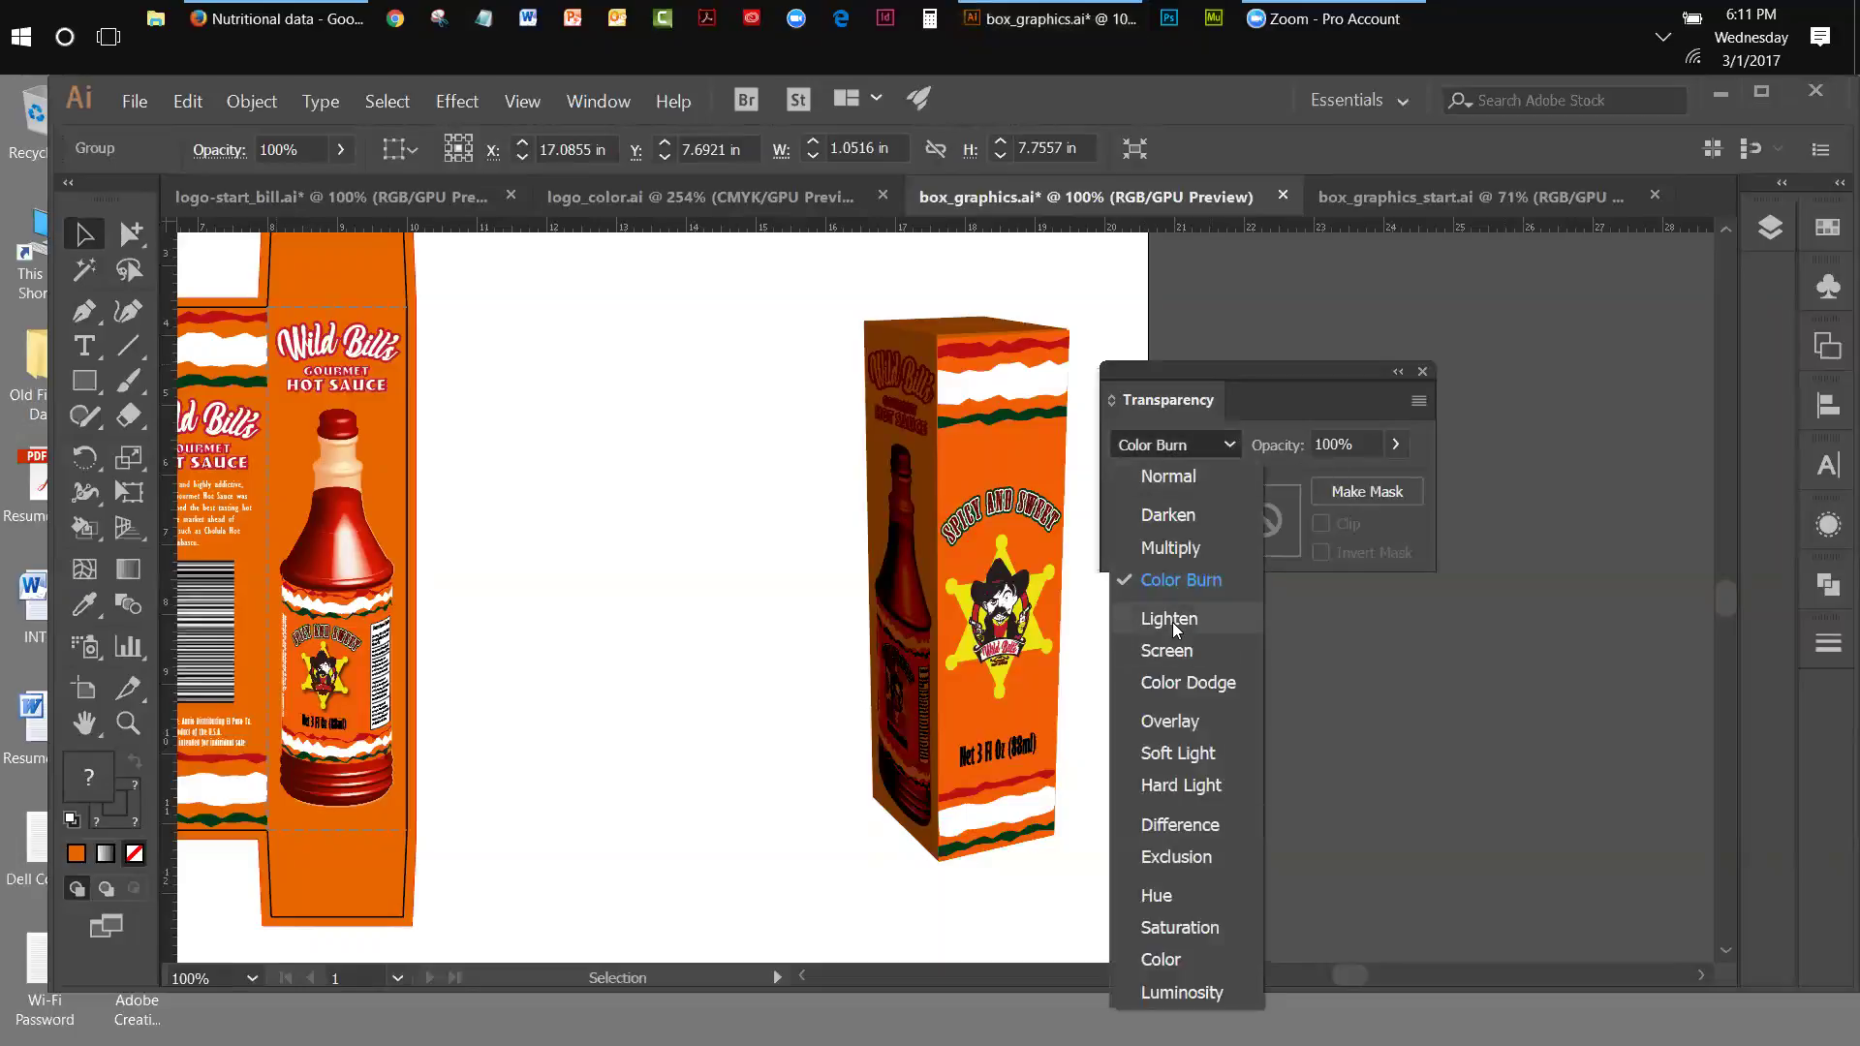
{"action": "key", "text": "Escape"}
{"action": "key", "text": "Down"}
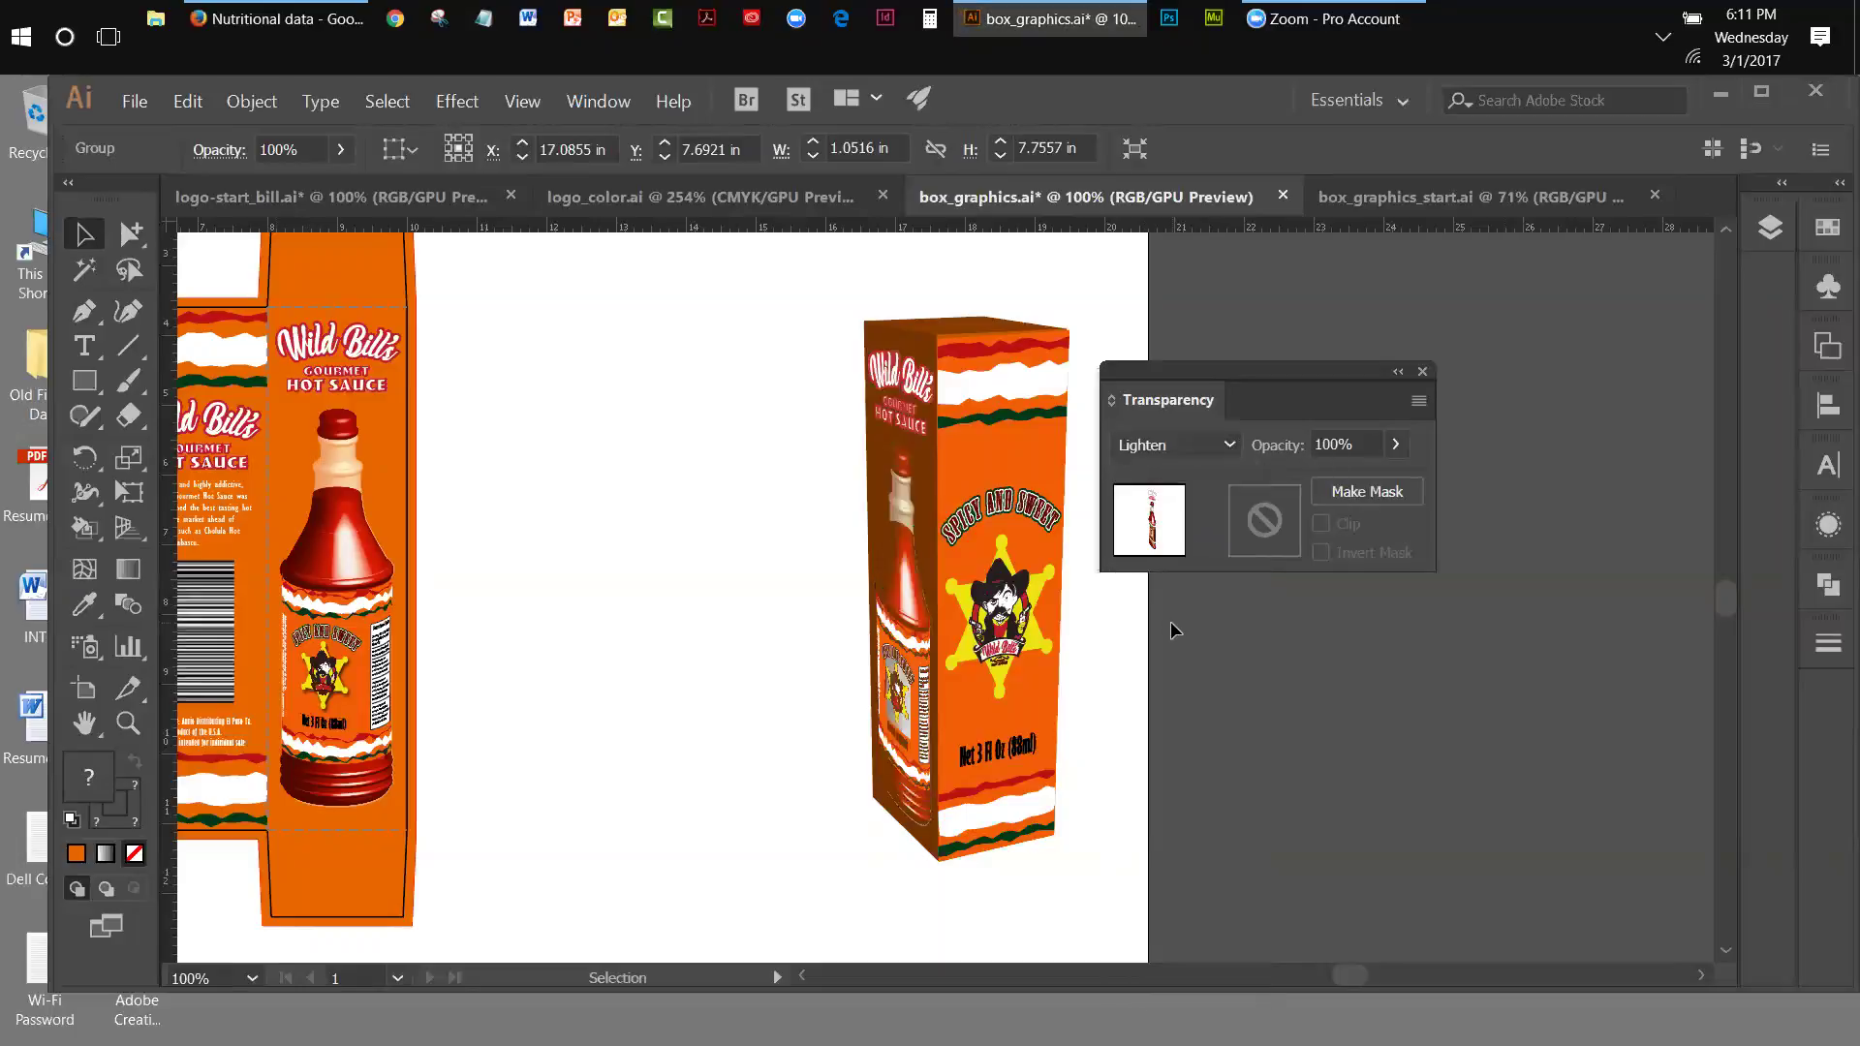
{"action": "left_click", "coordinate": [1228, 445]}
{"action": "key", "text": "Escape"}
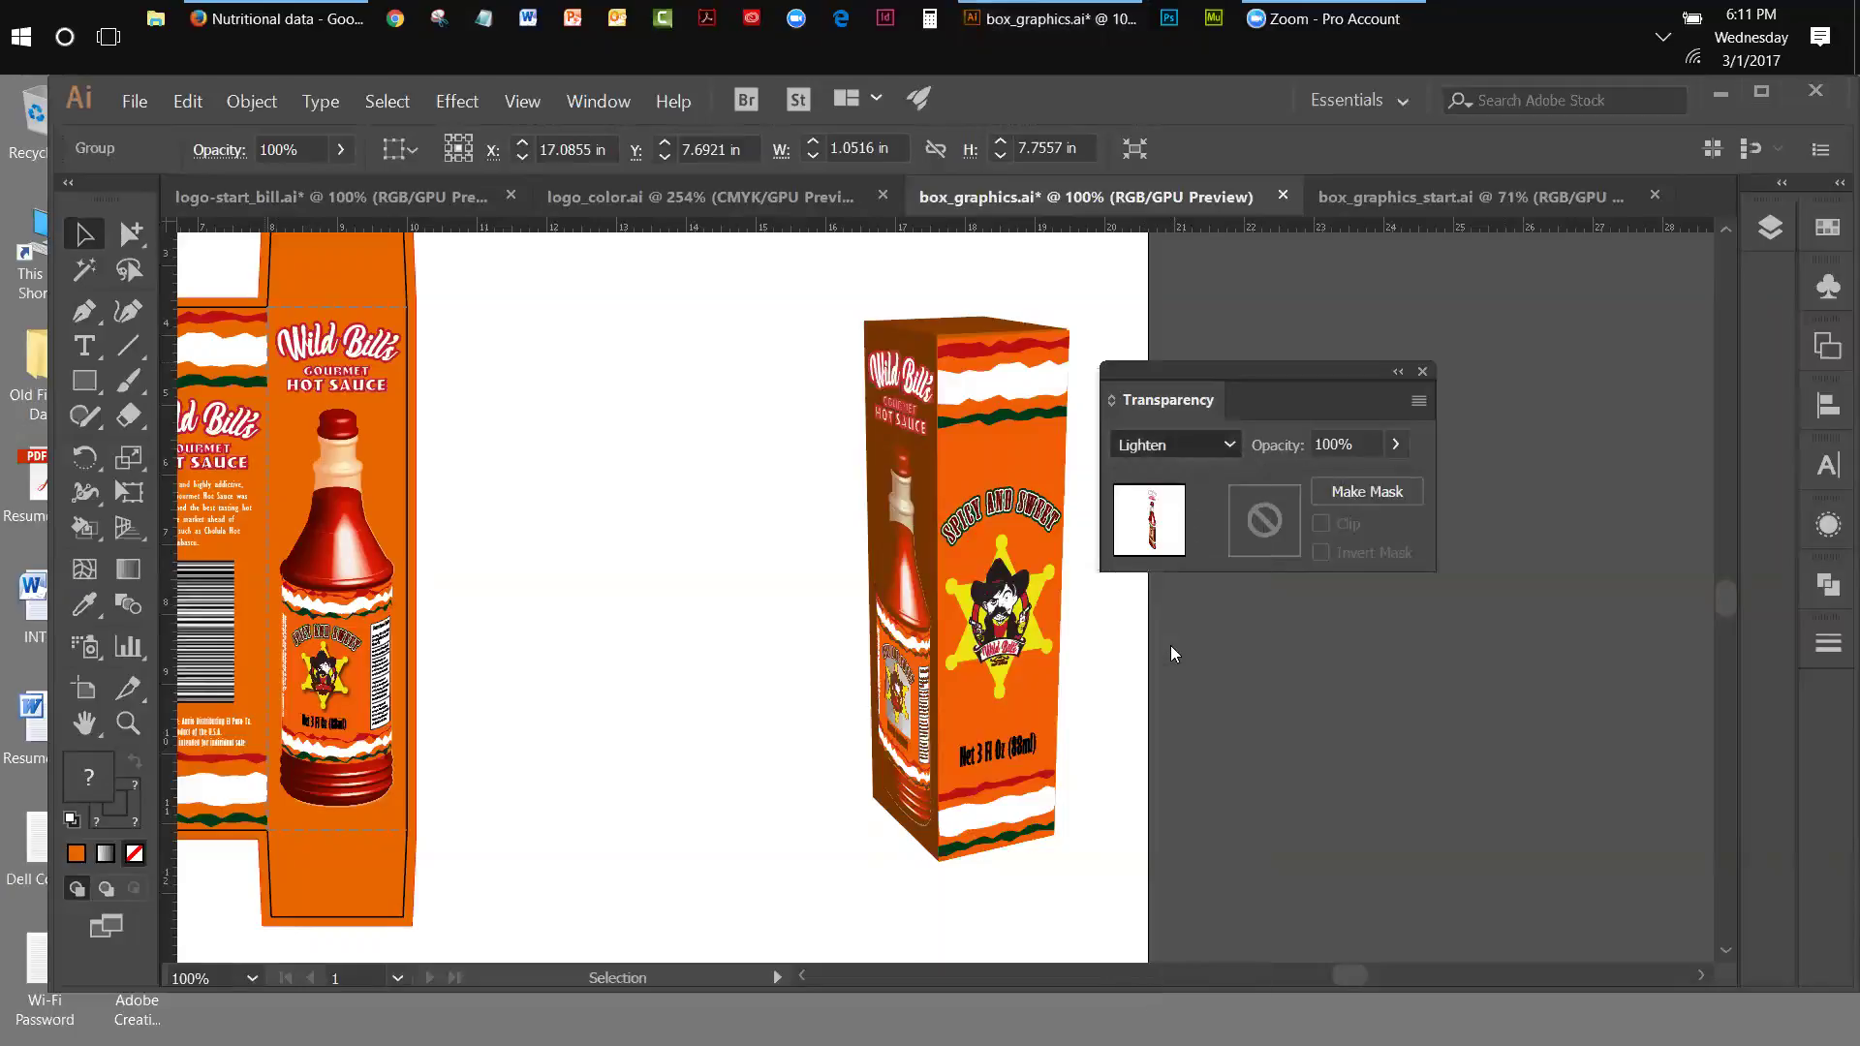
{"action": "key", "text": "Down"}
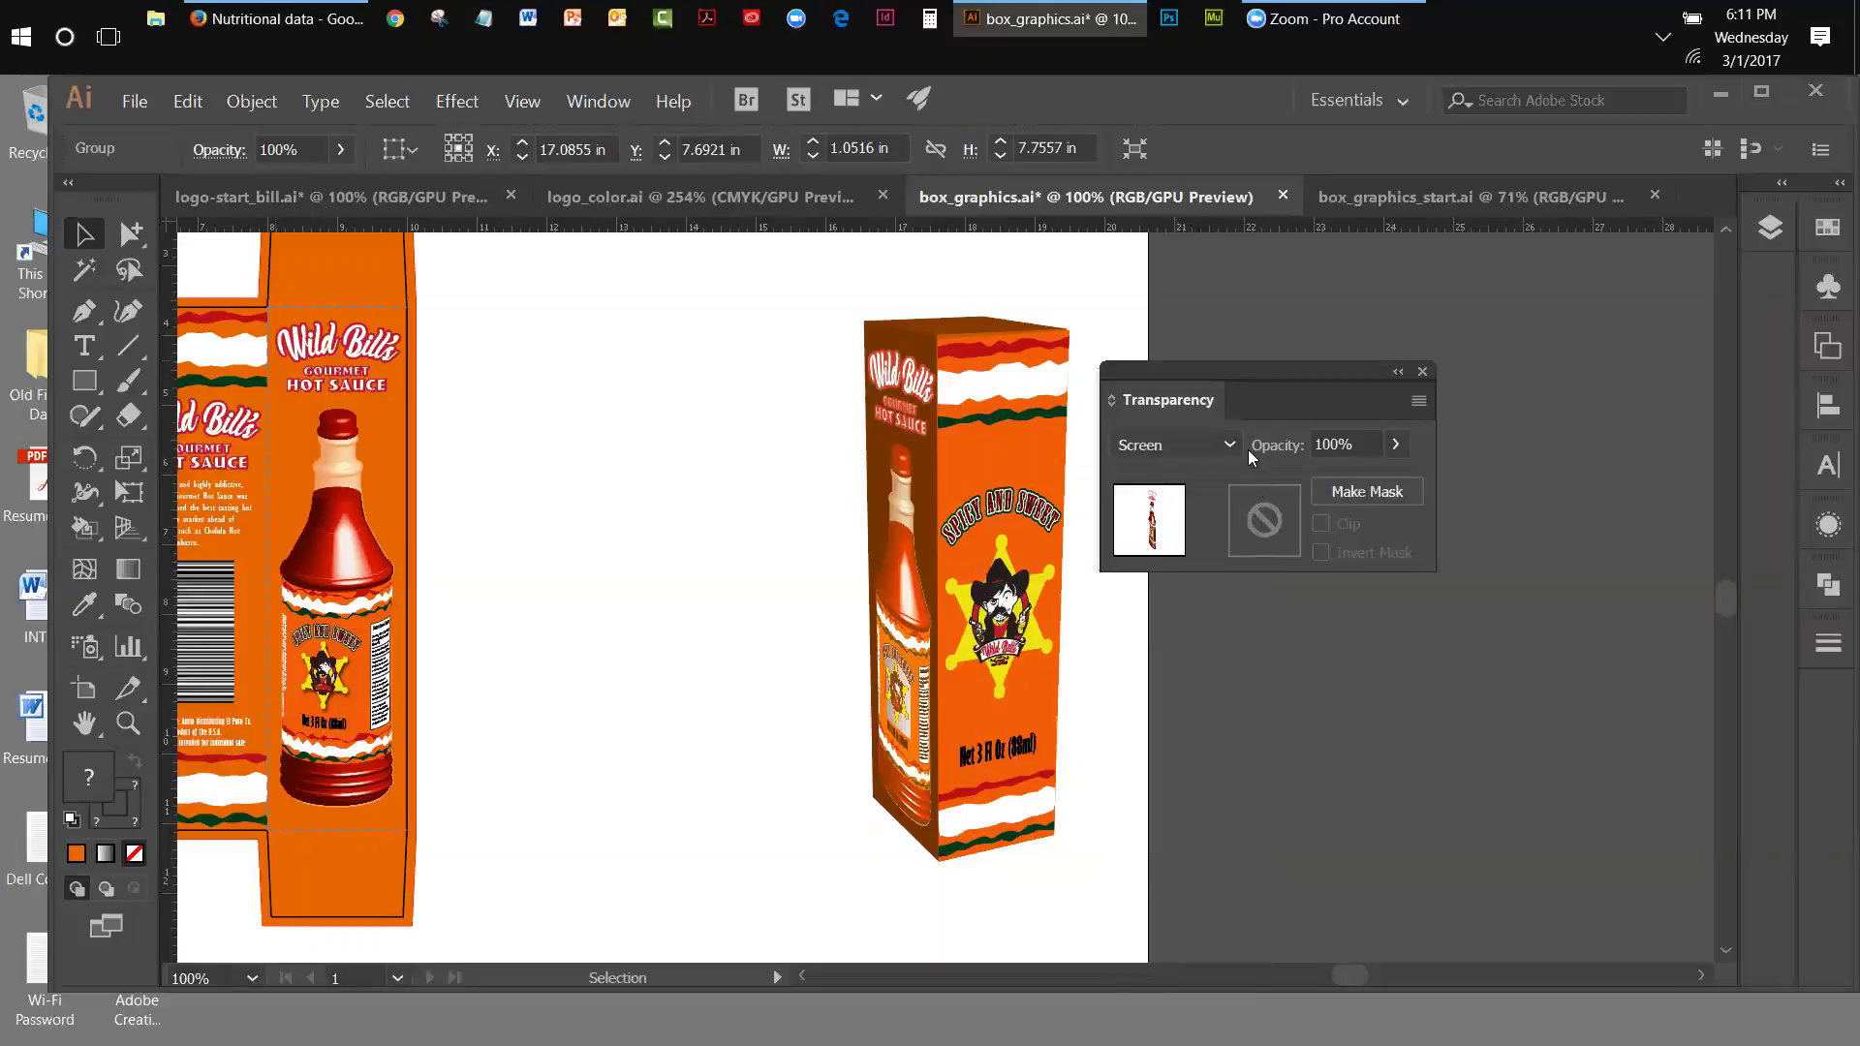
{"action": "left_click", "coordinate": [1230, 444]}
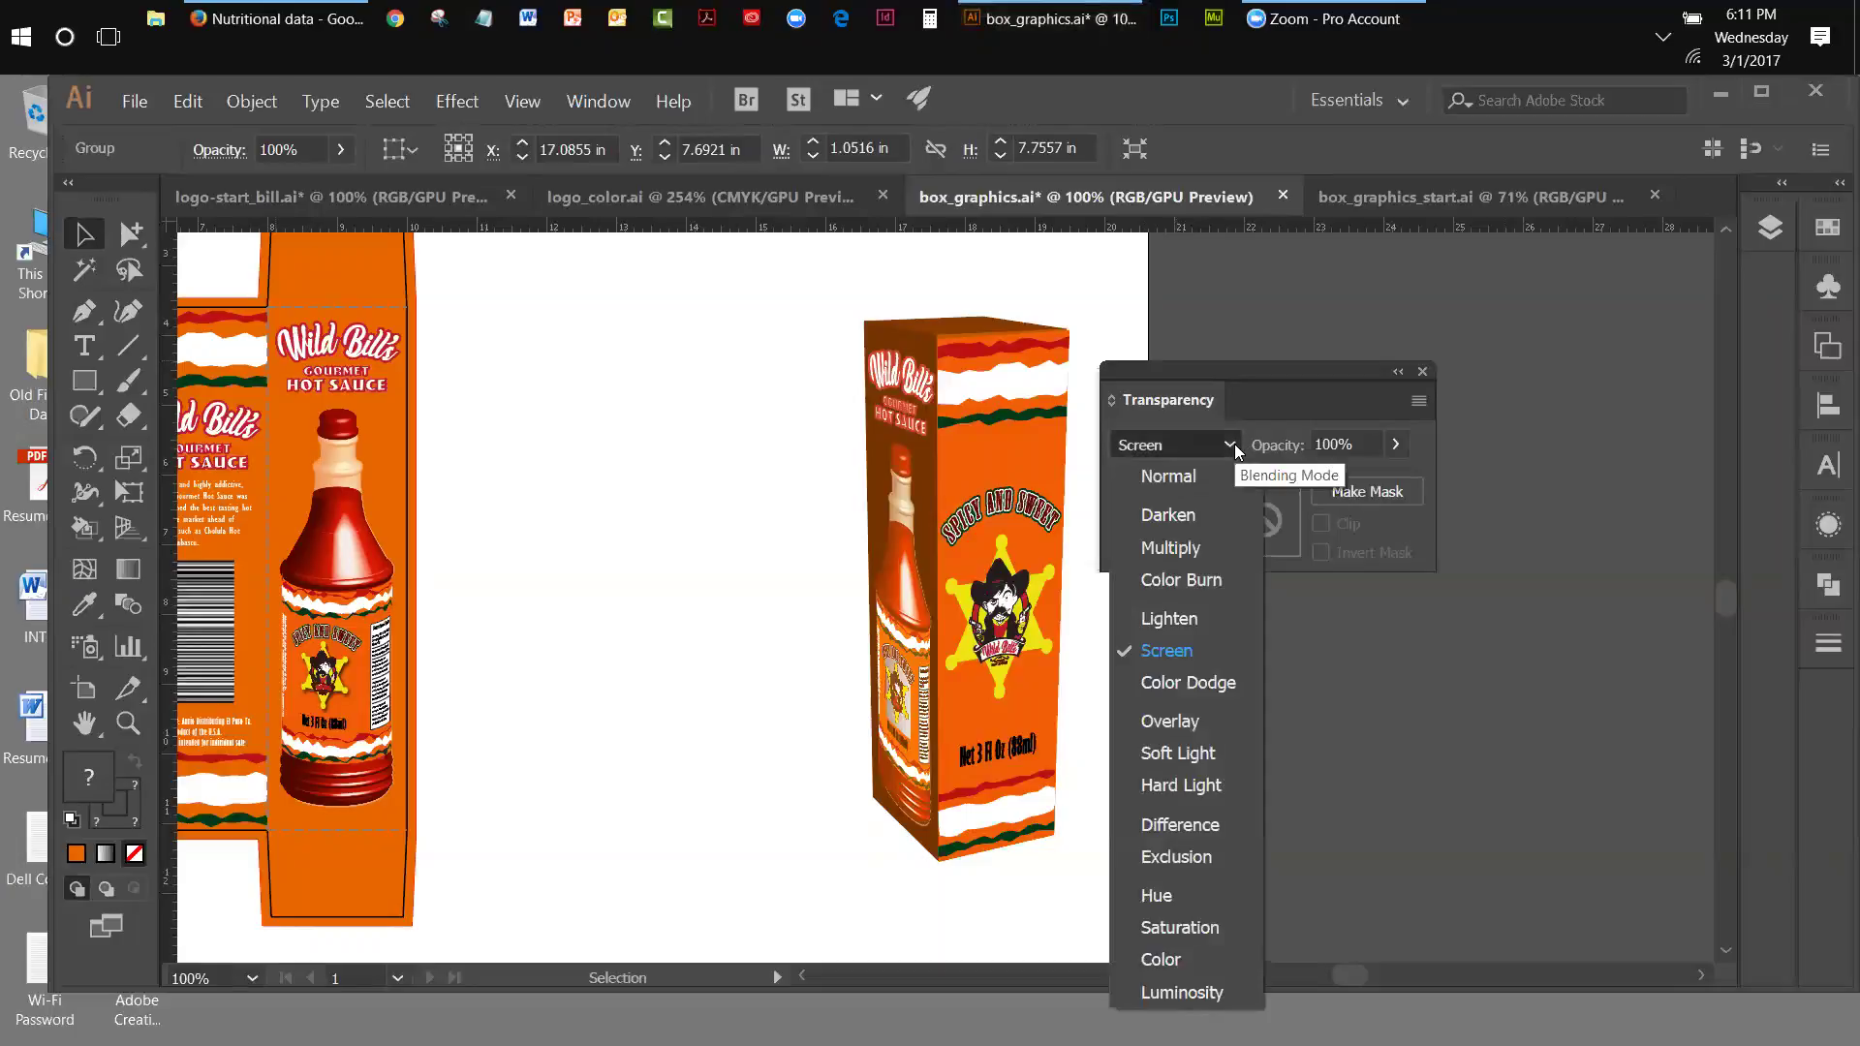
{"action": "left_click", "coordinate": [1168, 680]}
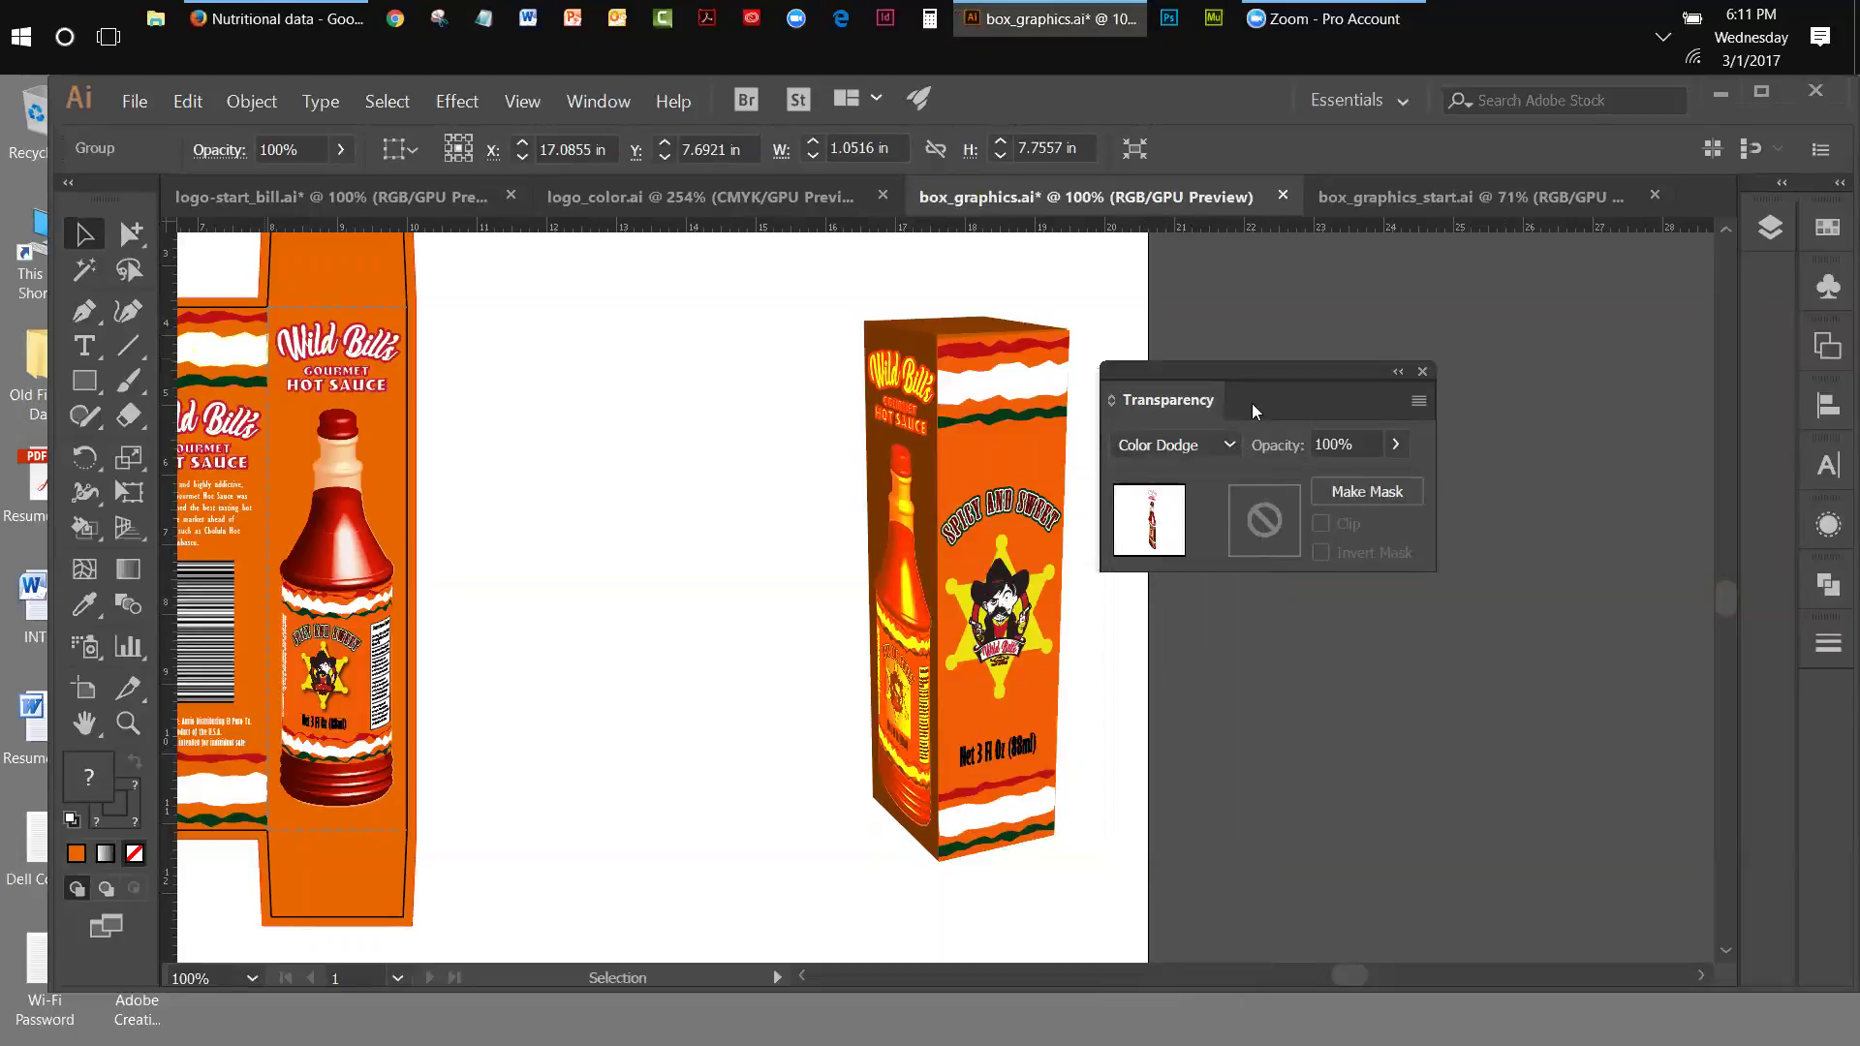
- Try Overlay and Soft Light on the bottle group, and set its blending mode to Hard Light
{"action": "left_click", "coordinate": [1231, 445]}
{"action": "left_click", "coordinate": [1180, 722]}
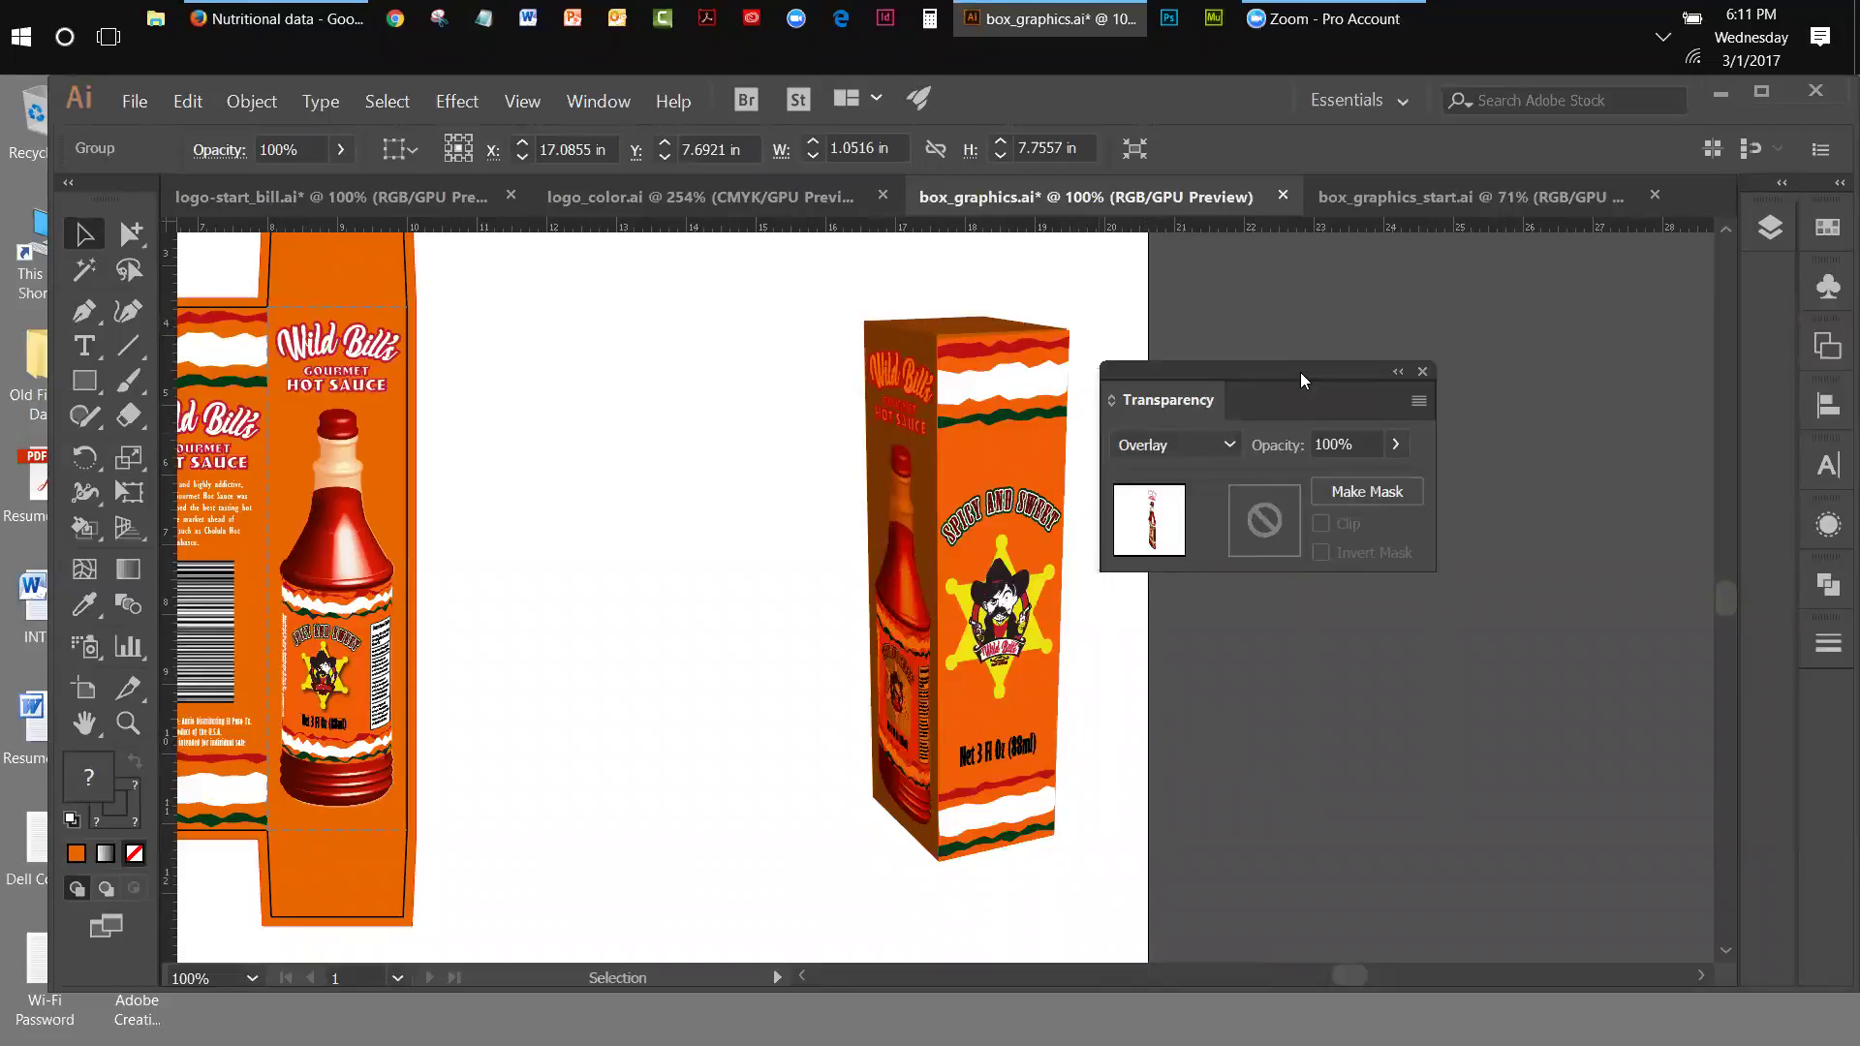
{"action": "left_click_drag", "start_coordinate": [1300, 372], "coordinate": [1366, 370]}
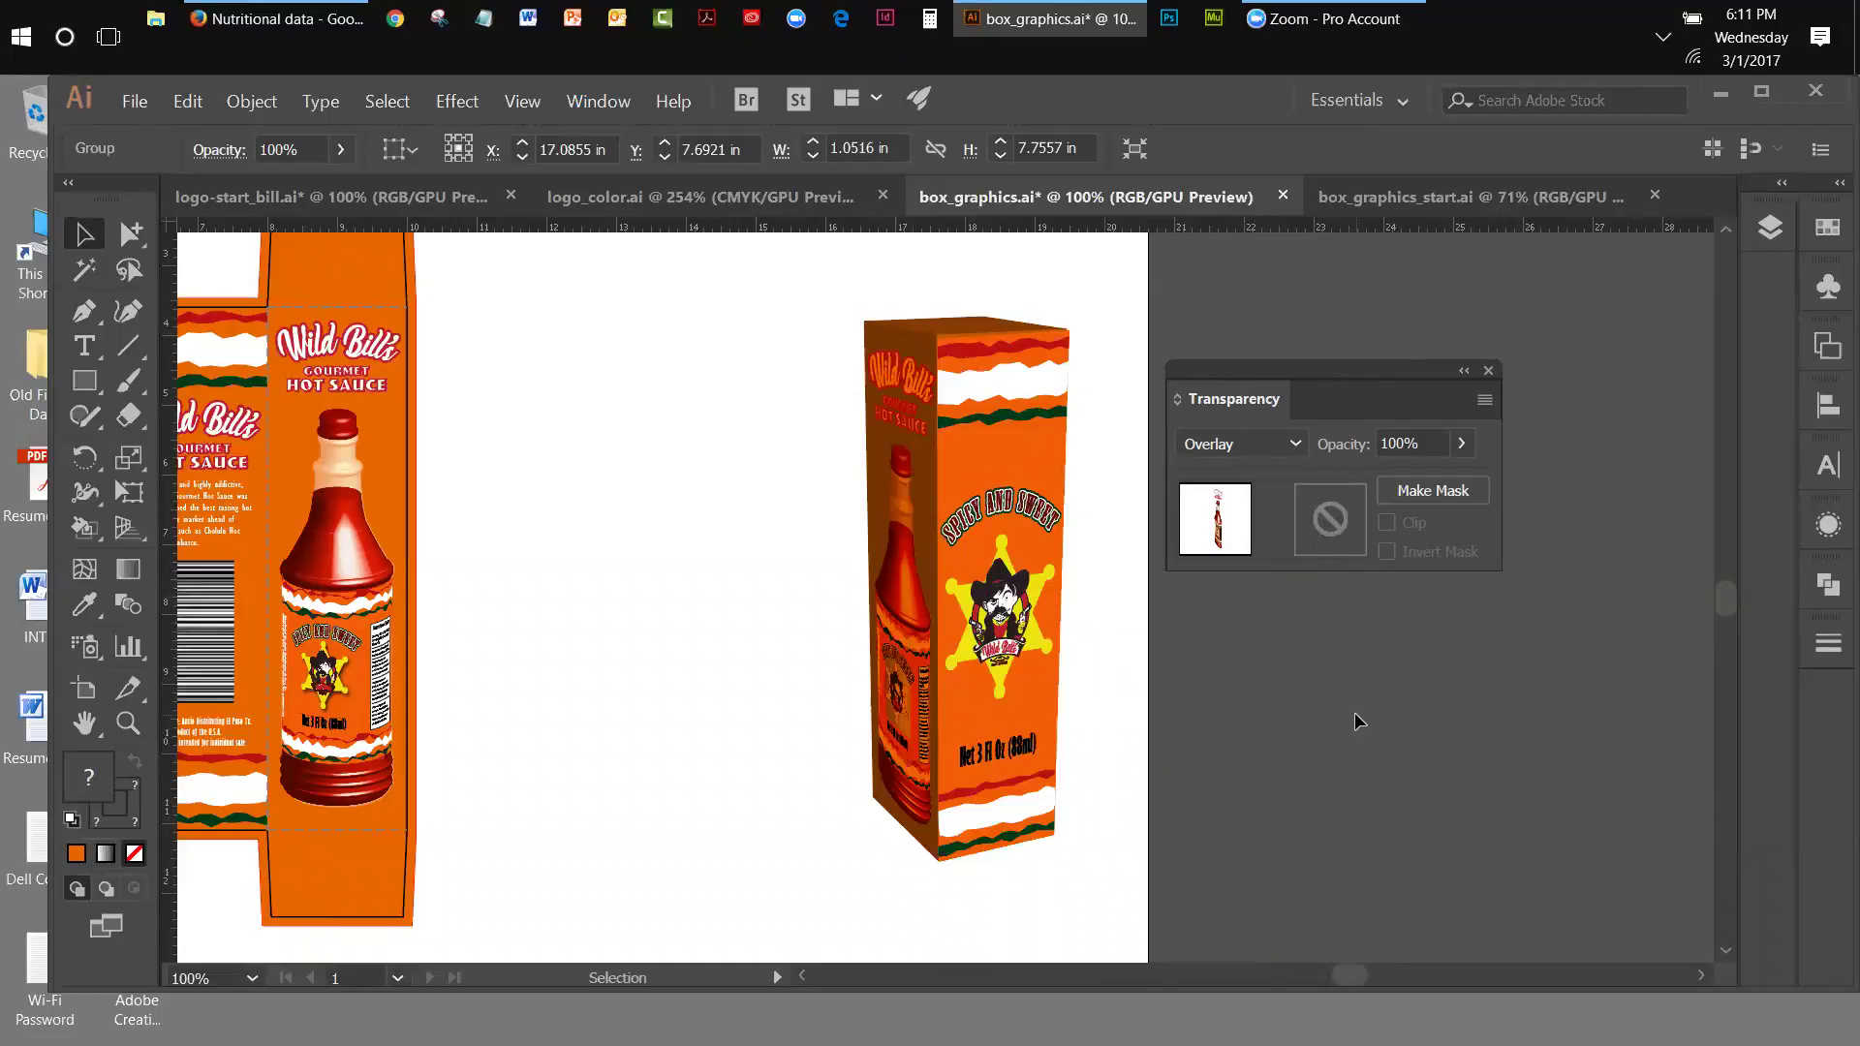
{"action": "left_click", "coordinate": [1267, 445]}
{"action": "left_click", "coordinate": [1220, 759]}
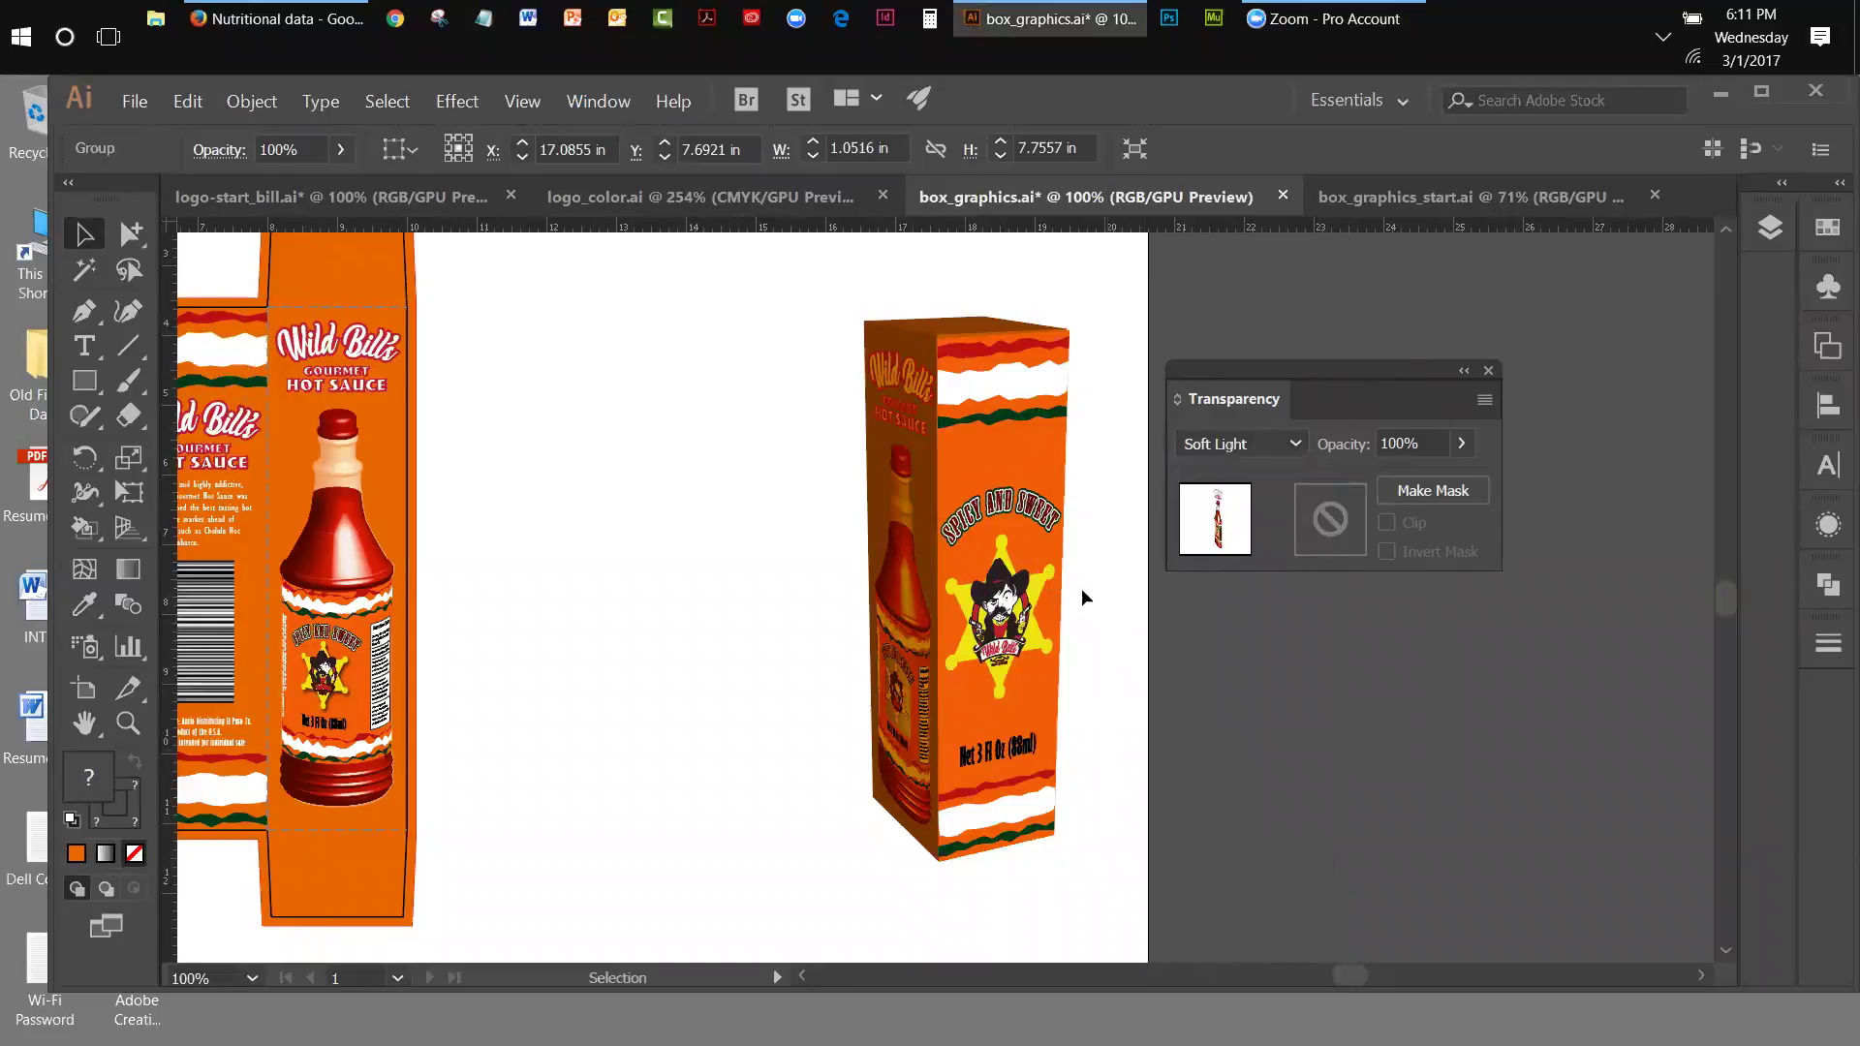
{"action": "left_click", "coordinate": [1295, 446]}
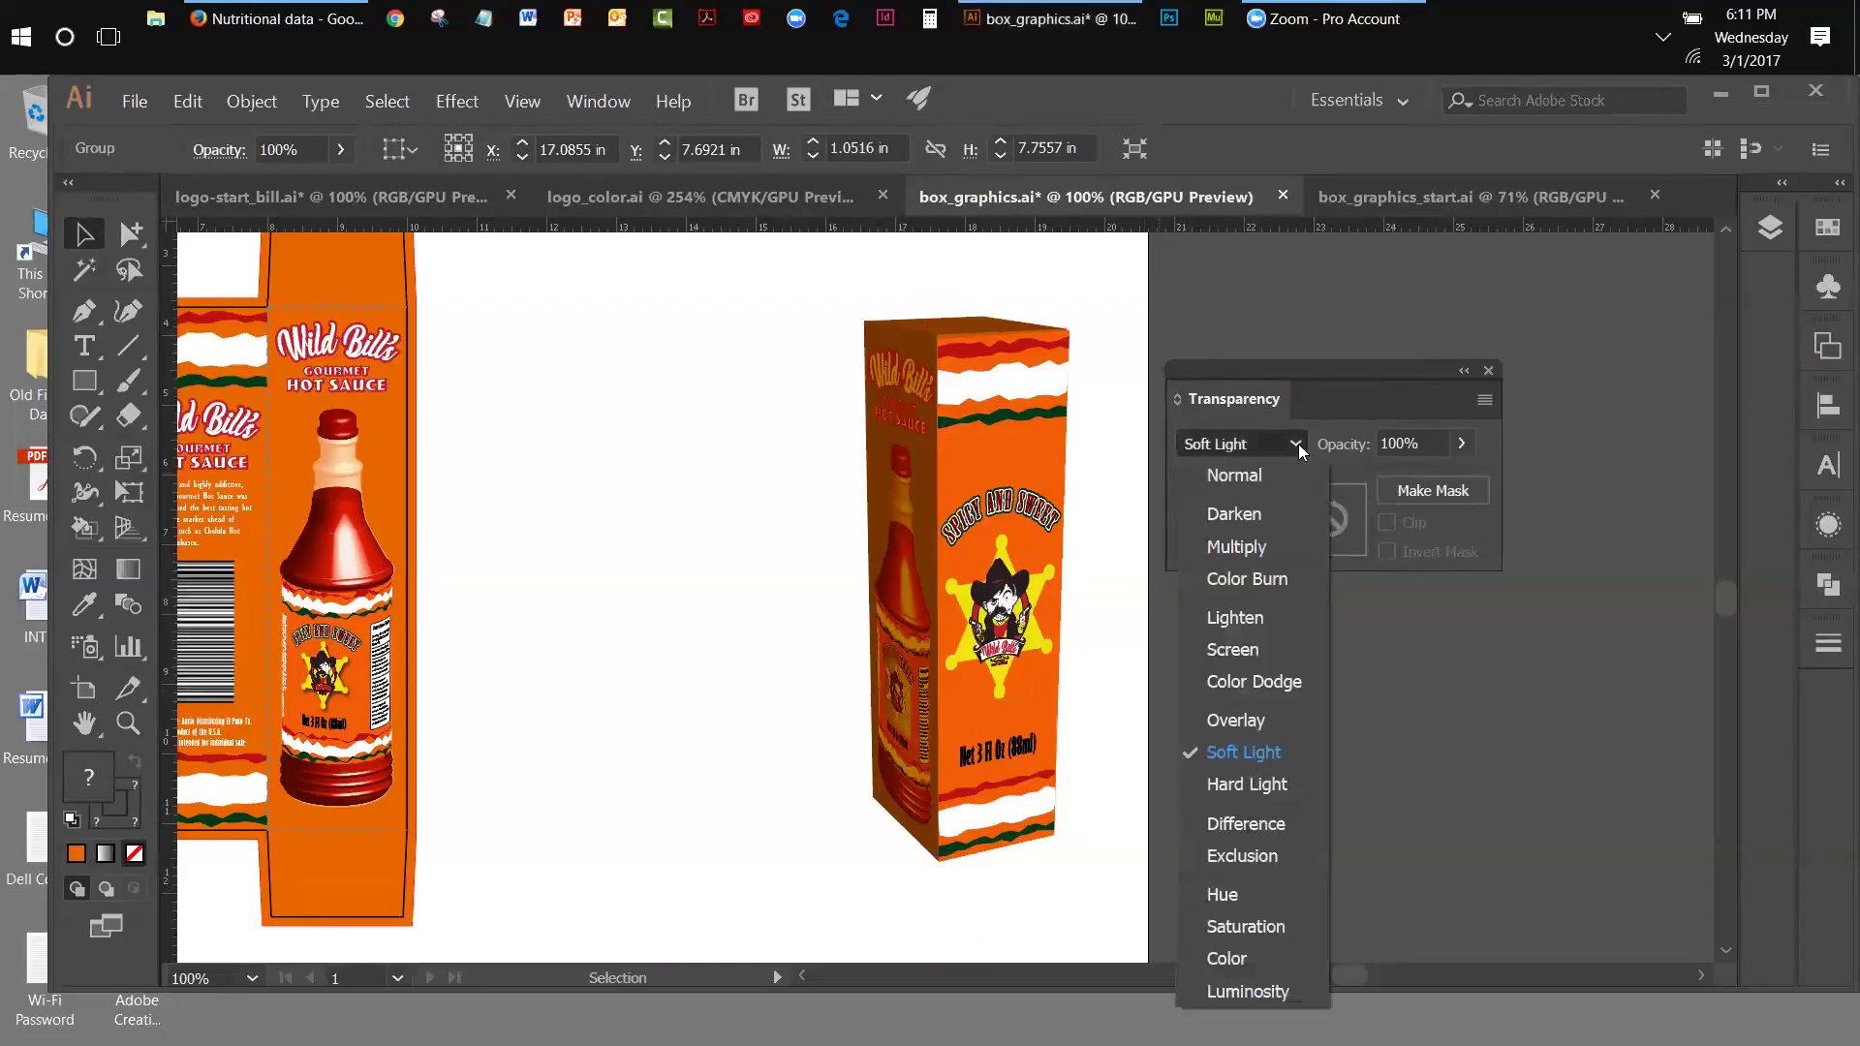
{"action": "left_click", "coordinate": [1227, 786]}
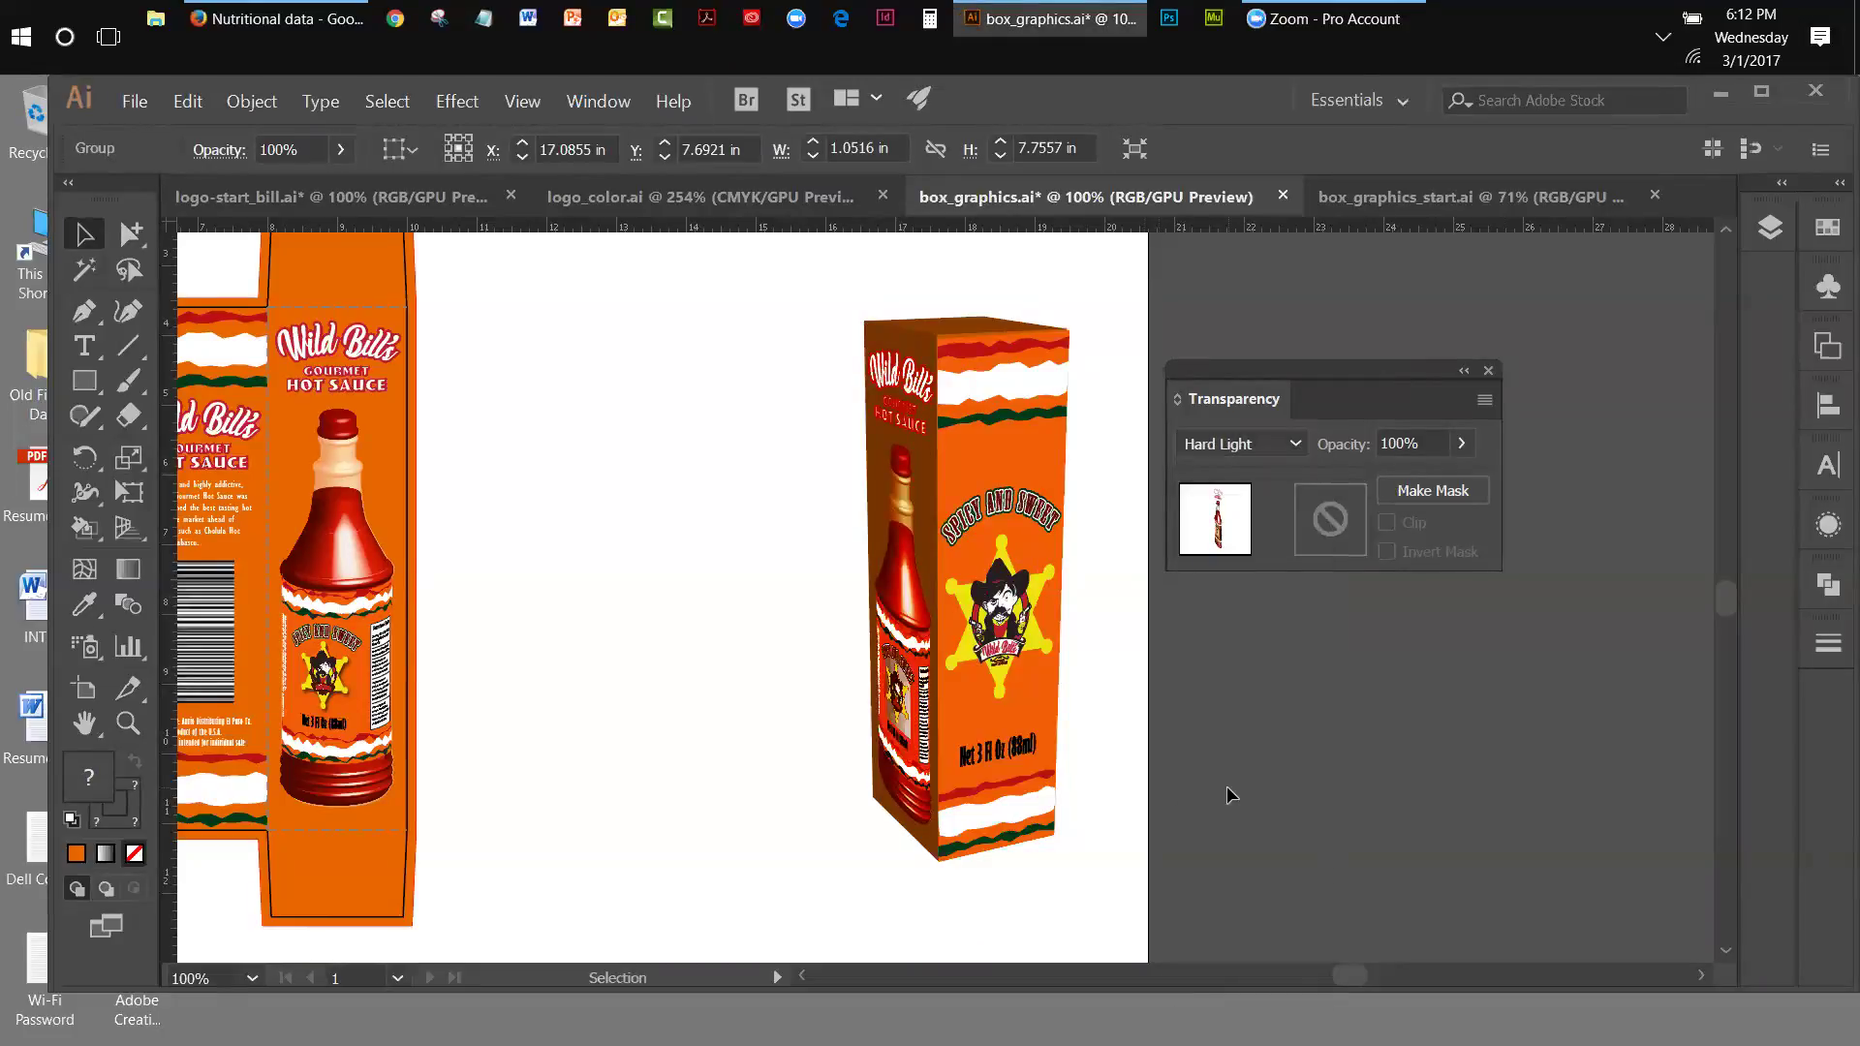
- Set the bottle group's opacity to 70% and collapse the transparency settings
{"action": "left_click", "coordinate": [1463, 444]}
{"action": "left_click_drag", "start_coordinate": [1460, 487], "coordinate": [1426, 492]}
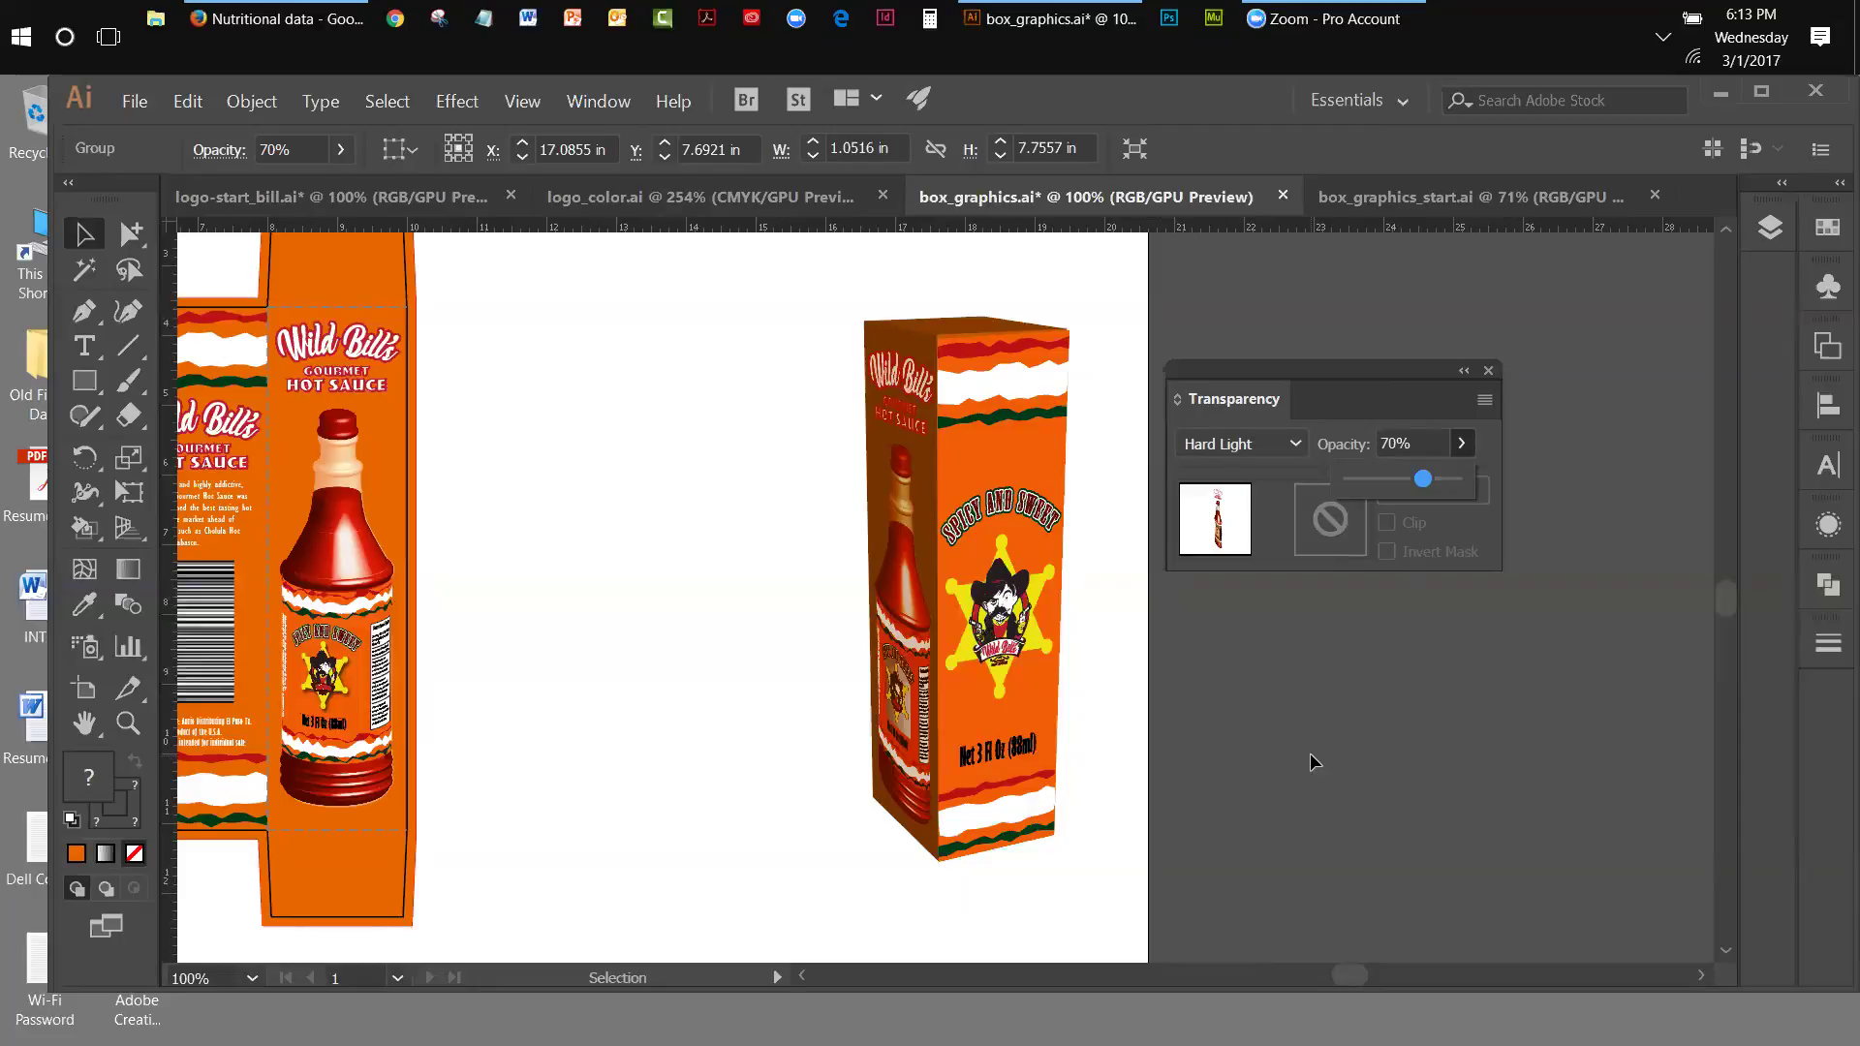
{"action": "left_click", "coordinate": [1464, 371]}
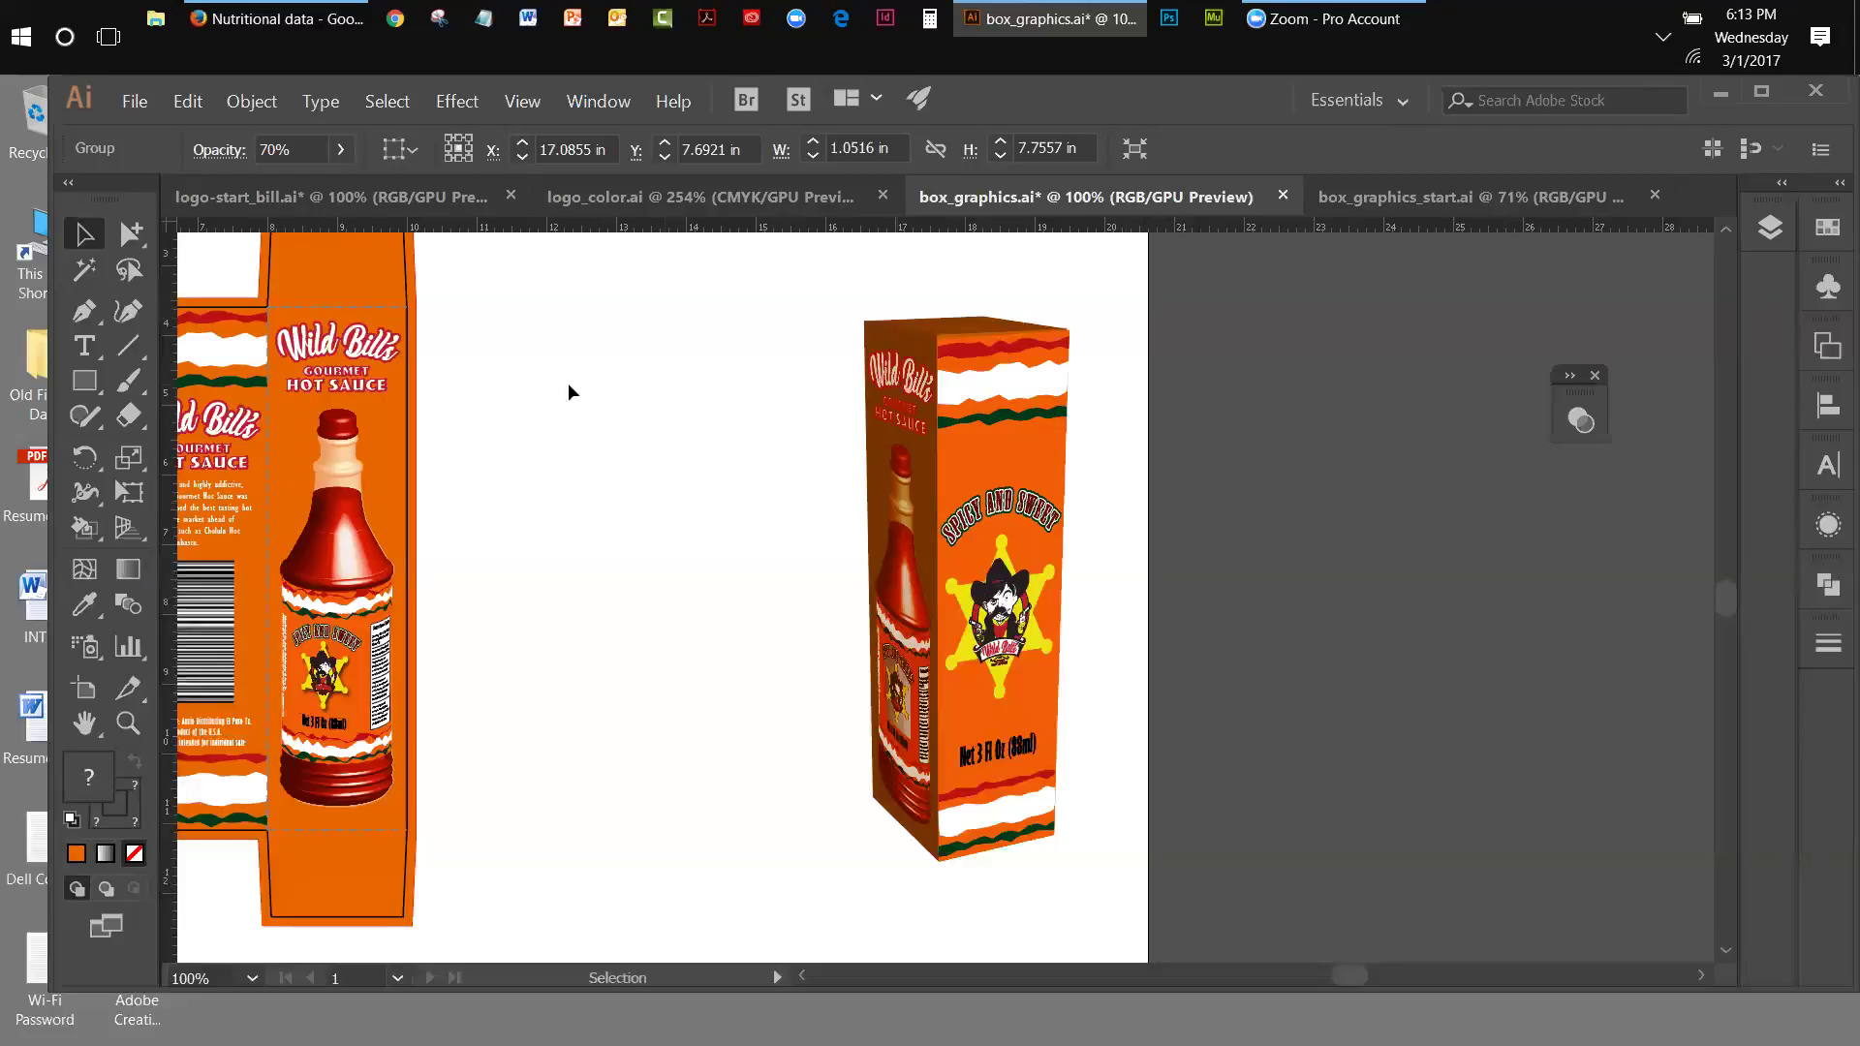
- Deselect the bottle group and show all hidden objects, including the other 3D box beside it
{"action": "left_click", "coordinate": [128, 492]}
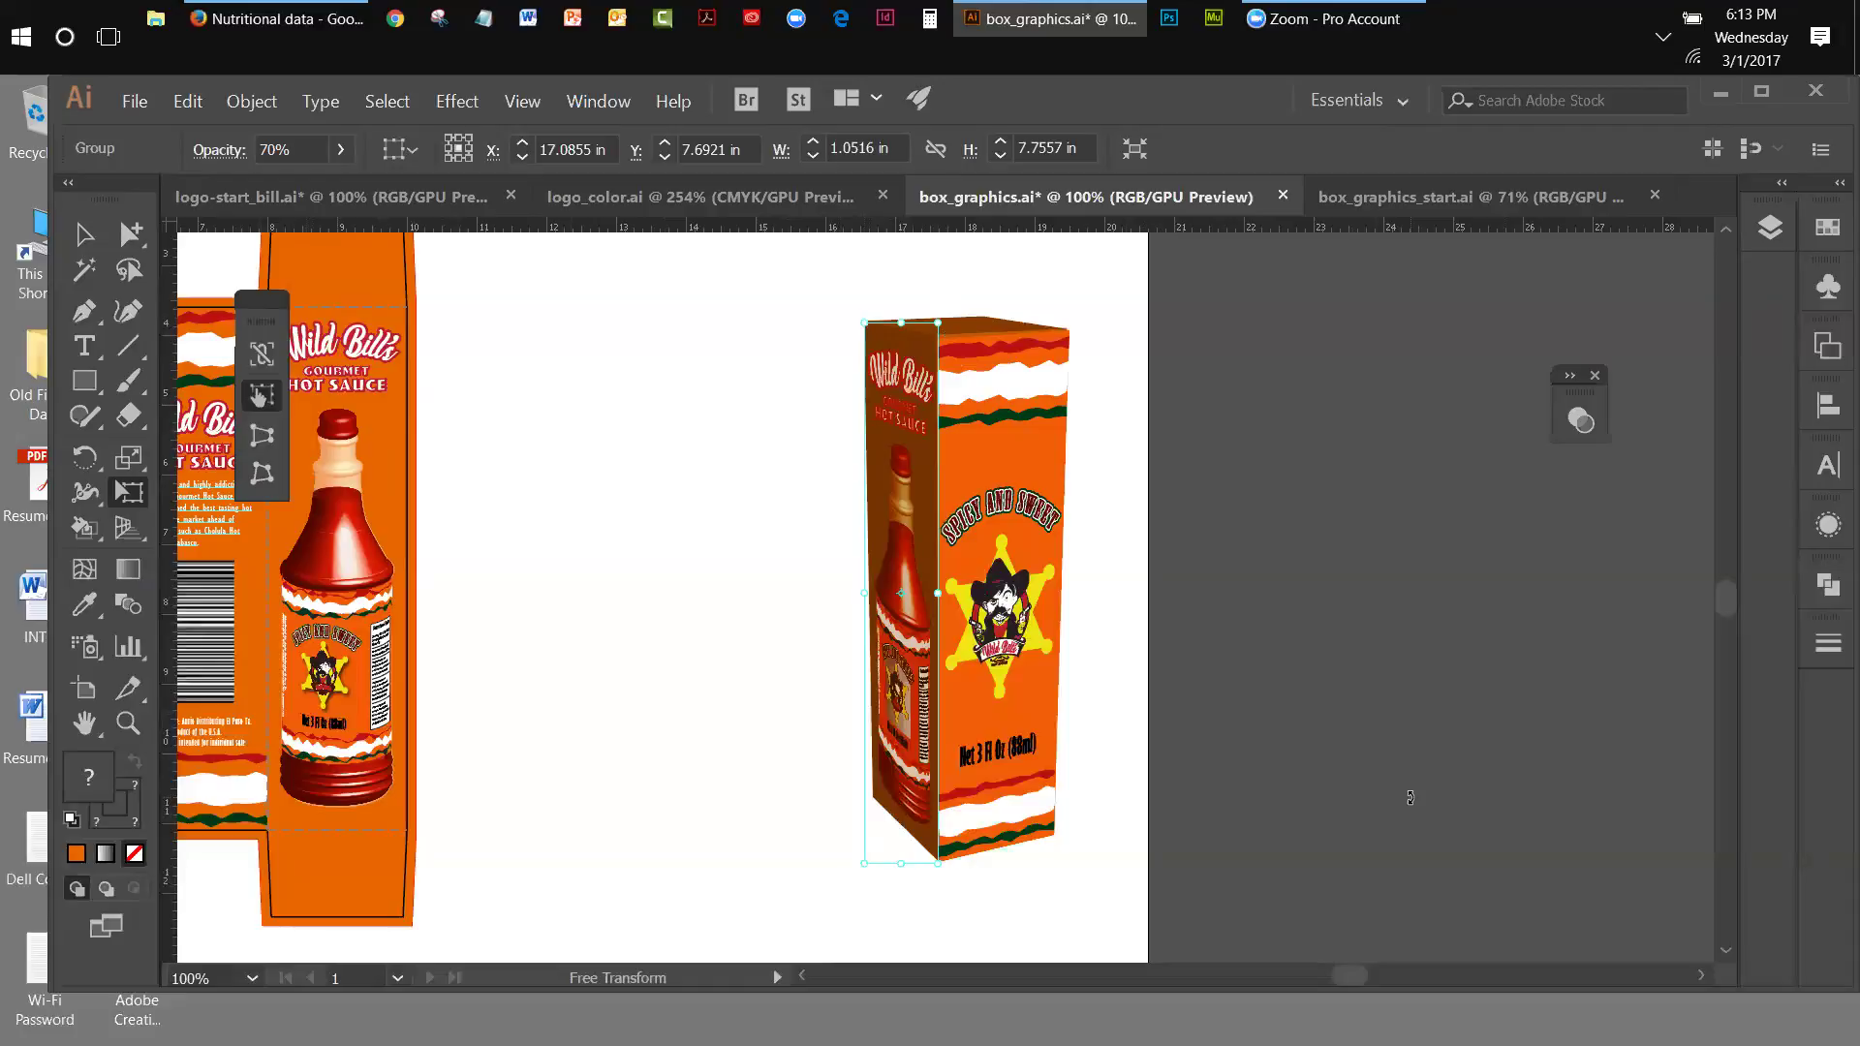
{"action": "left_click", "coordinate": [528, 108]}
{"action": "left_click", "coordinate": [542, 314]}
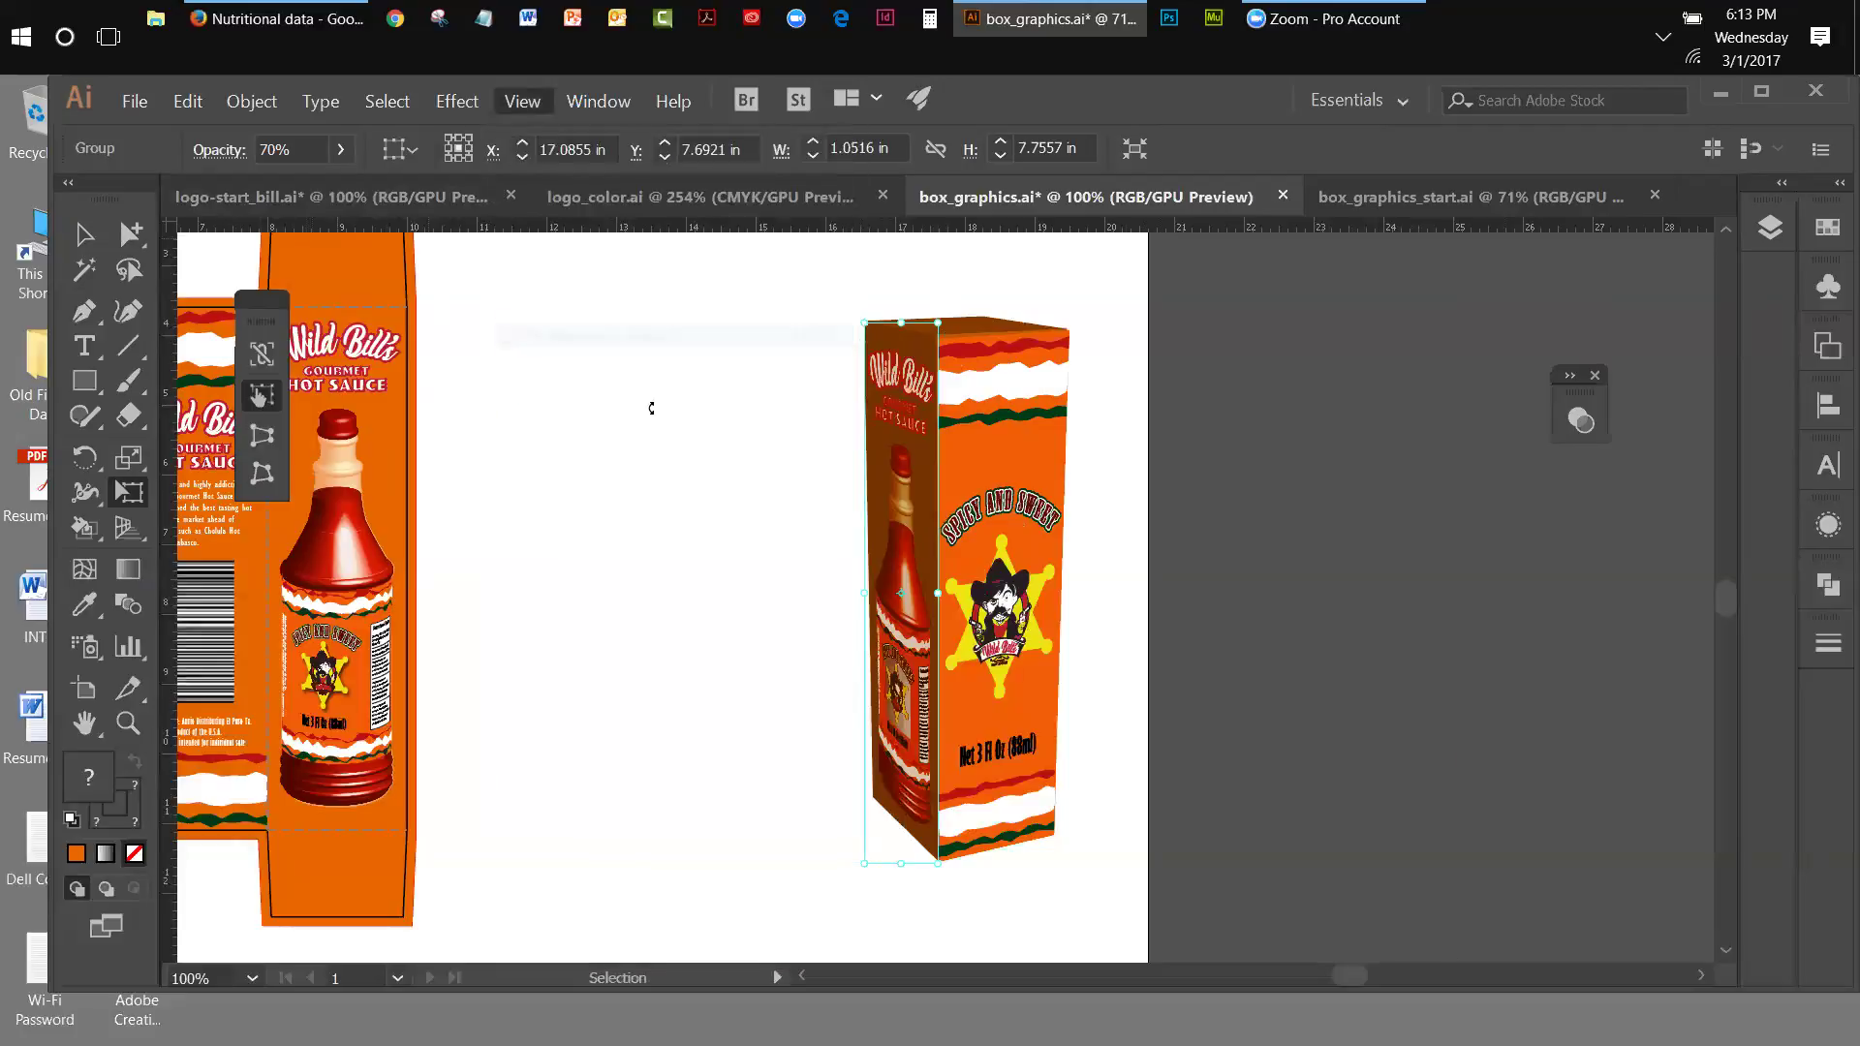
{"action": "left_click", "coordinate": [84, 233]}
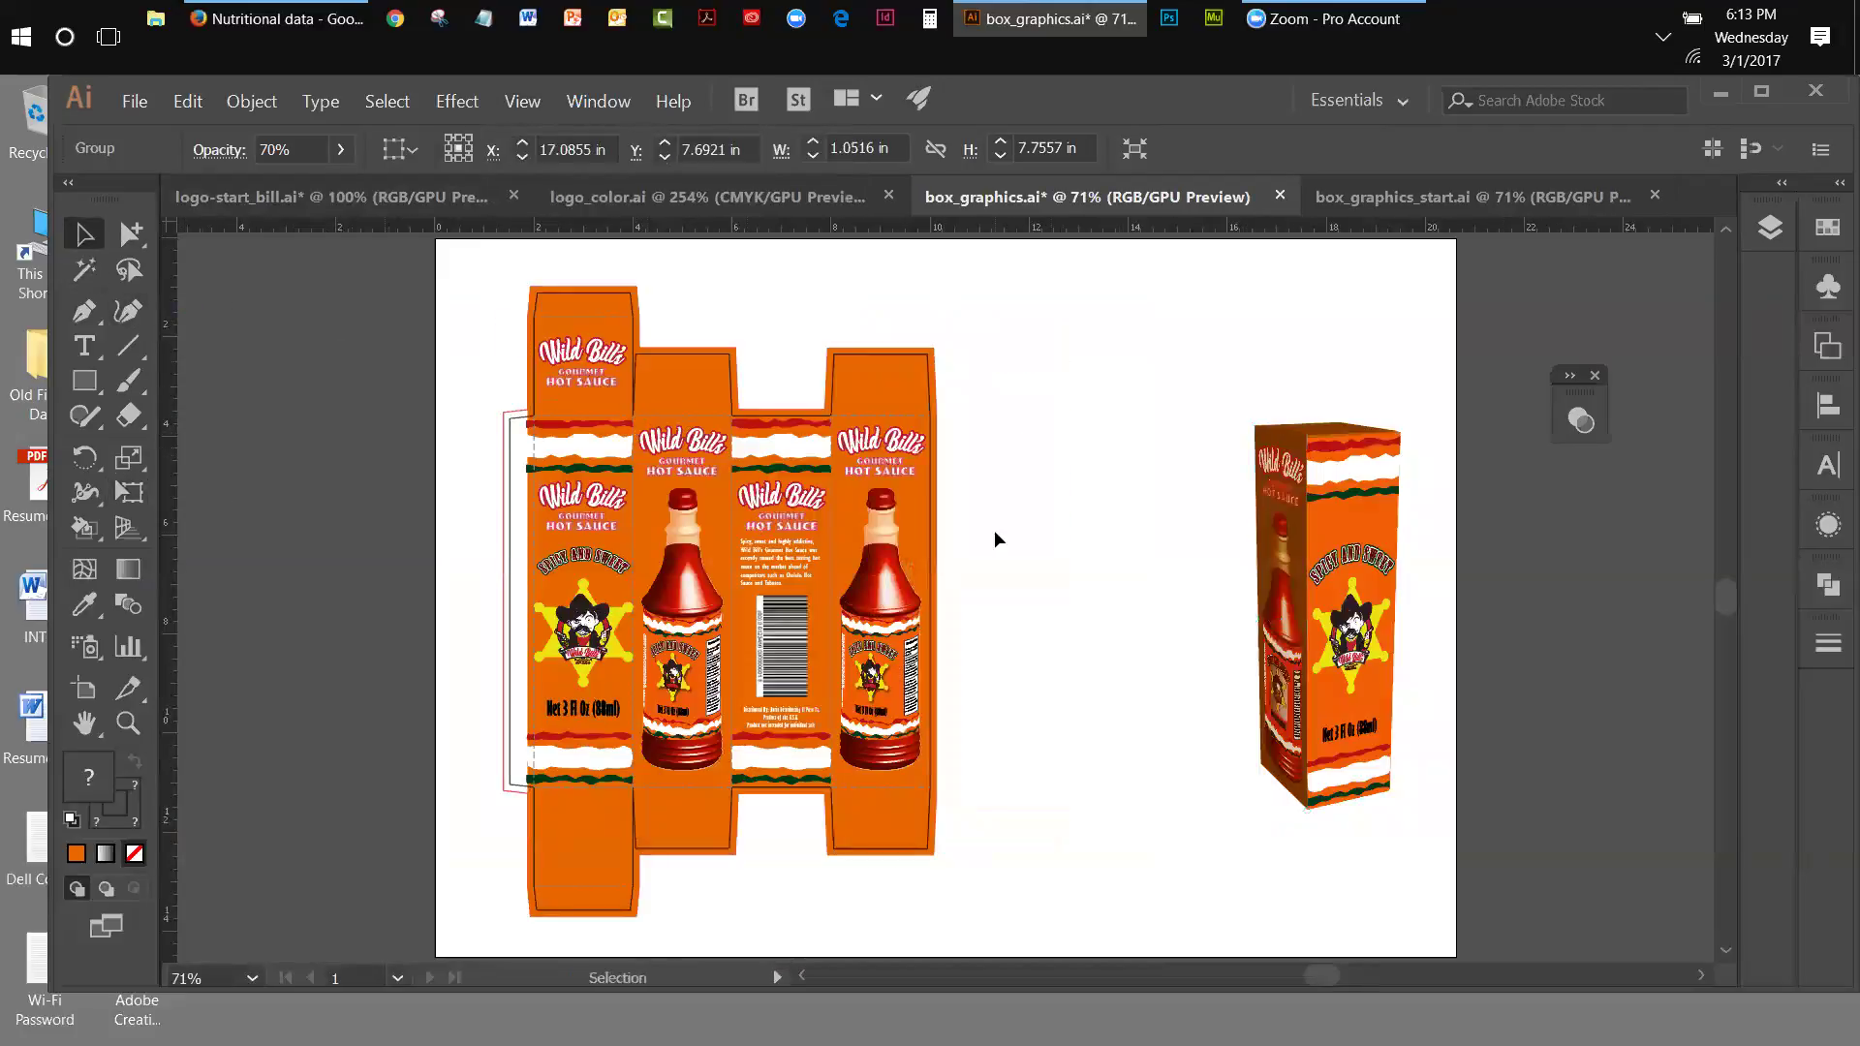
{"action": "left_click", "coordinate": [994, 531]}
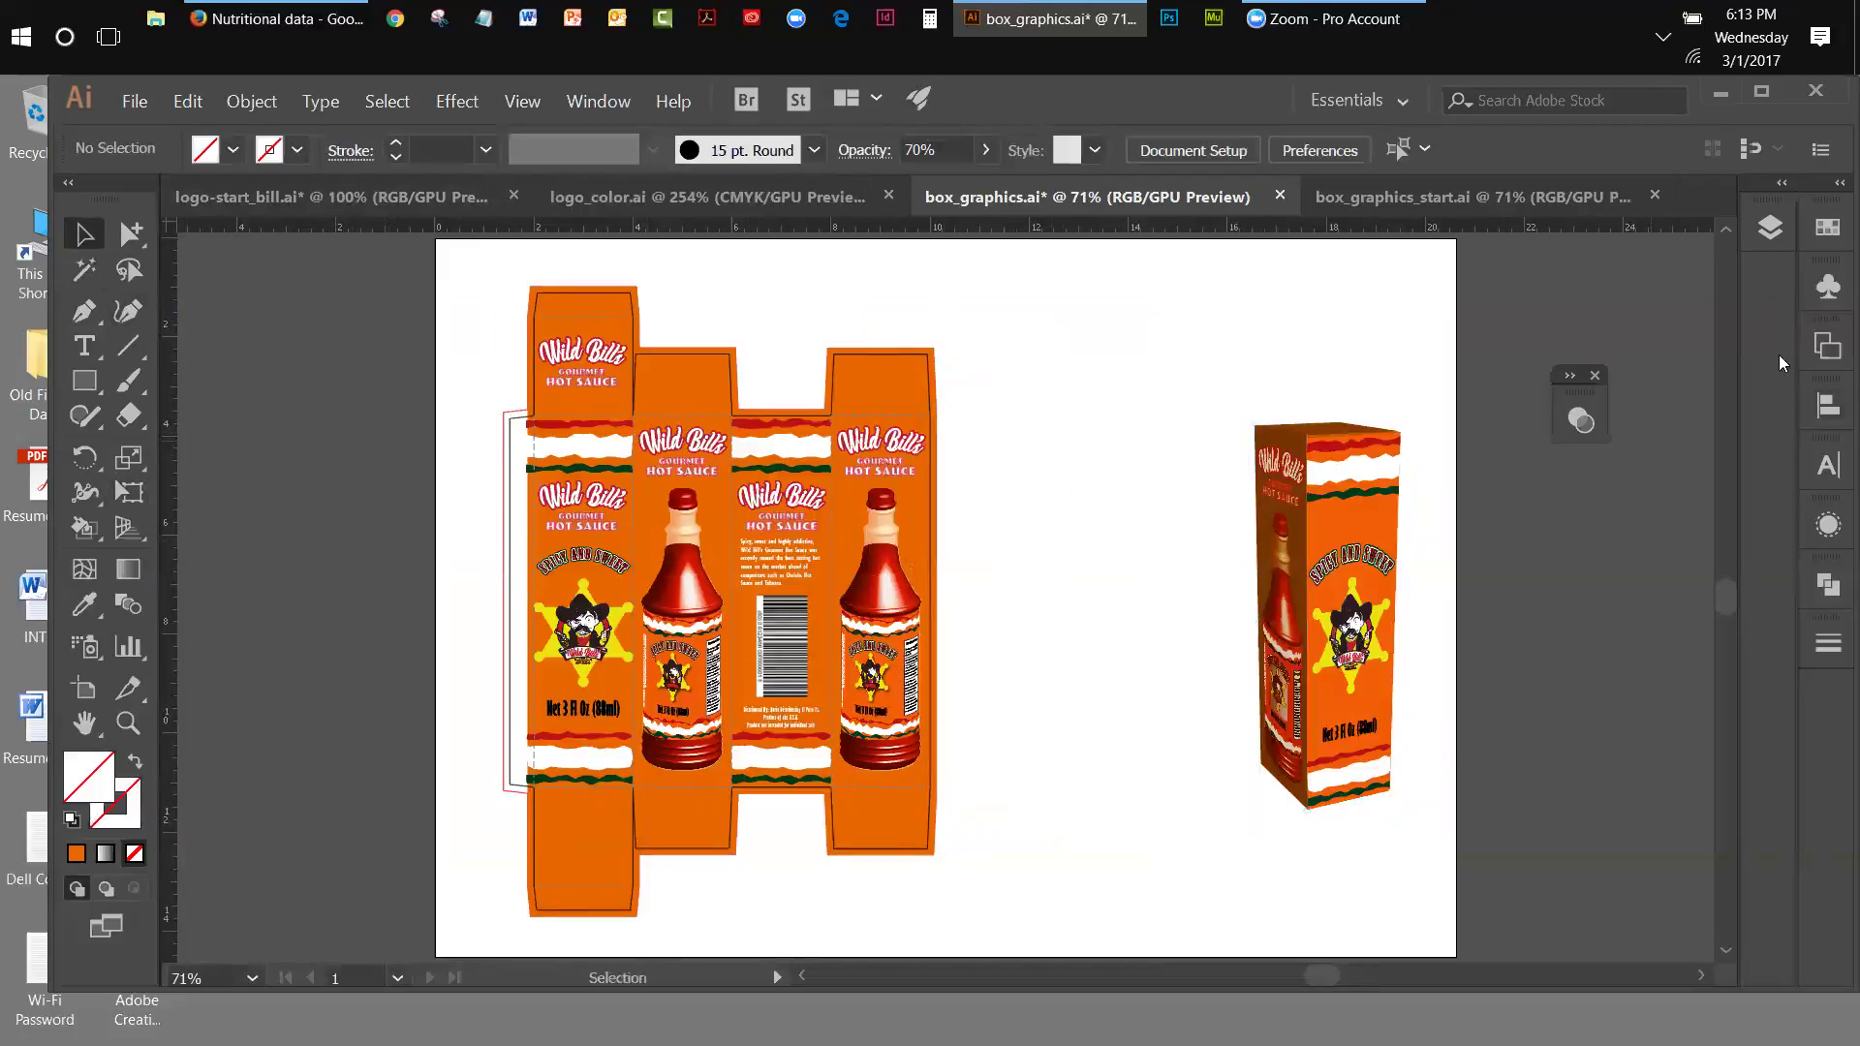
{"action": "left_click", "coordinate": [248, 102]}
{"action": "left_click", "coordinate": [276, 299]}
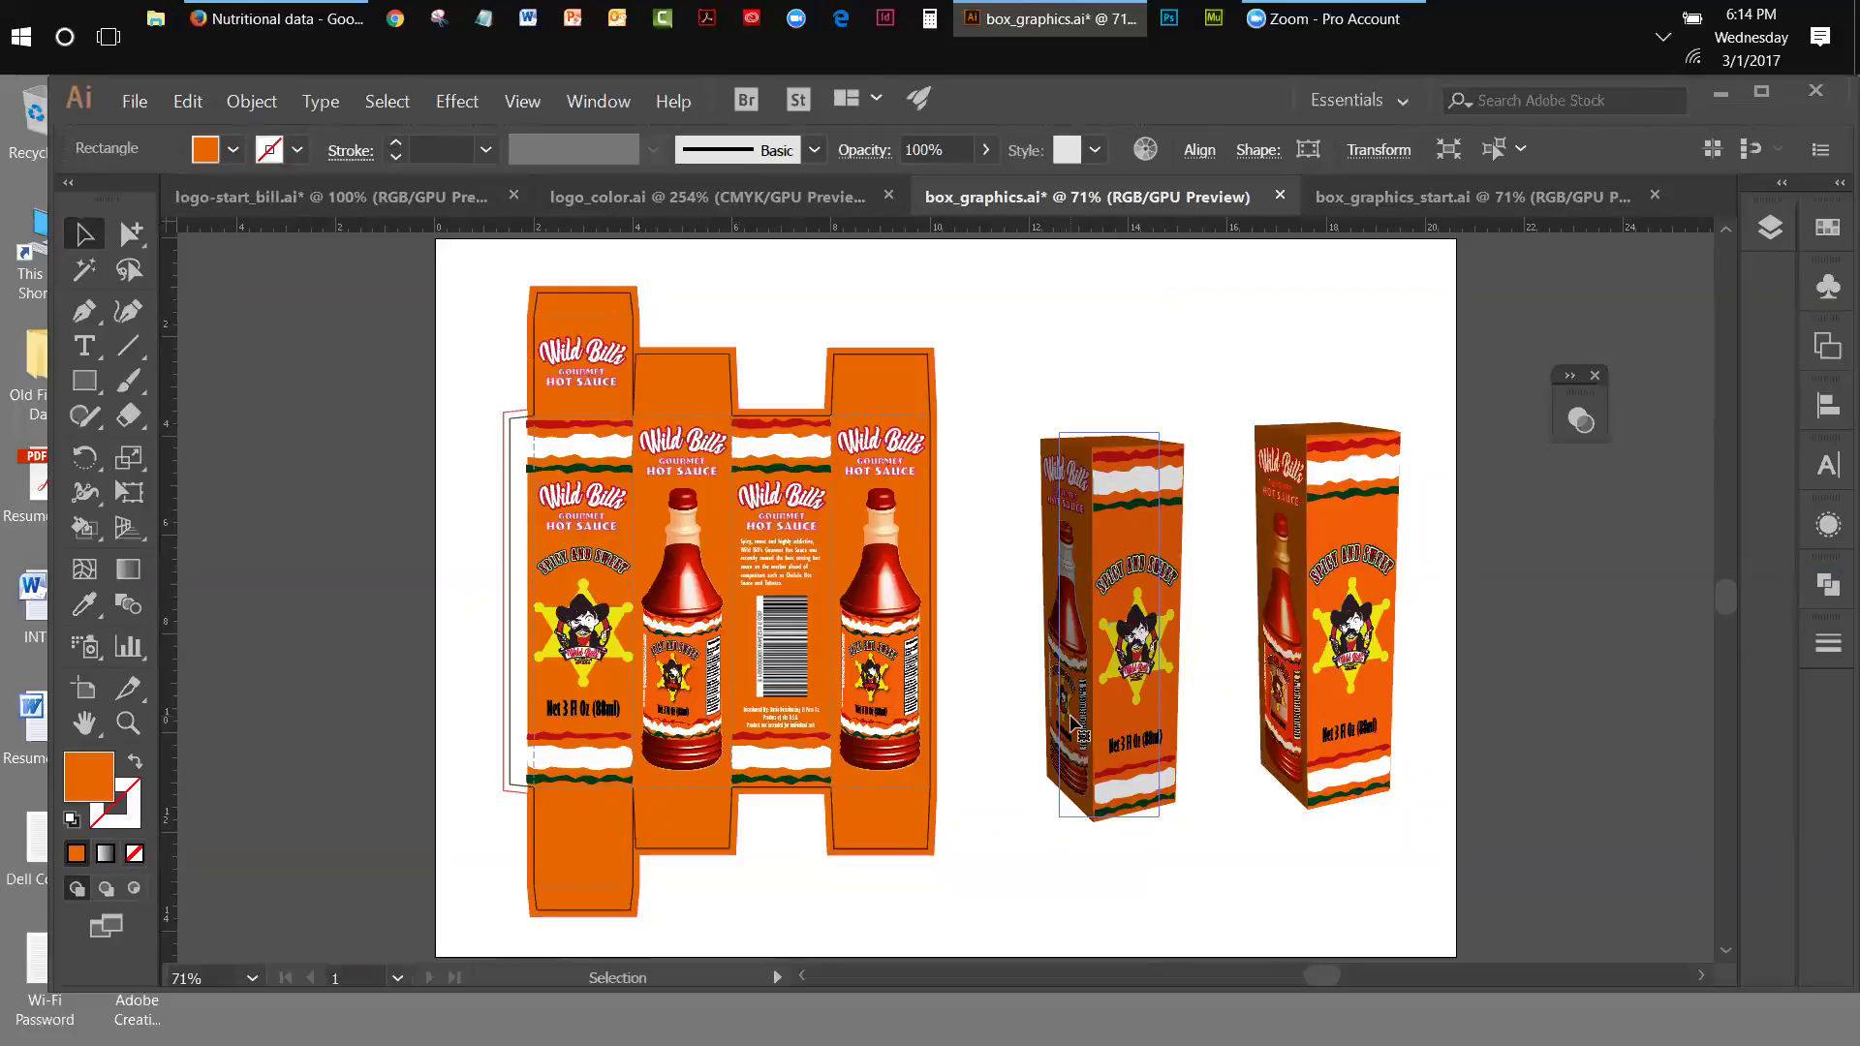
{"action": "left_click", "coordinate": [1194, 802]}
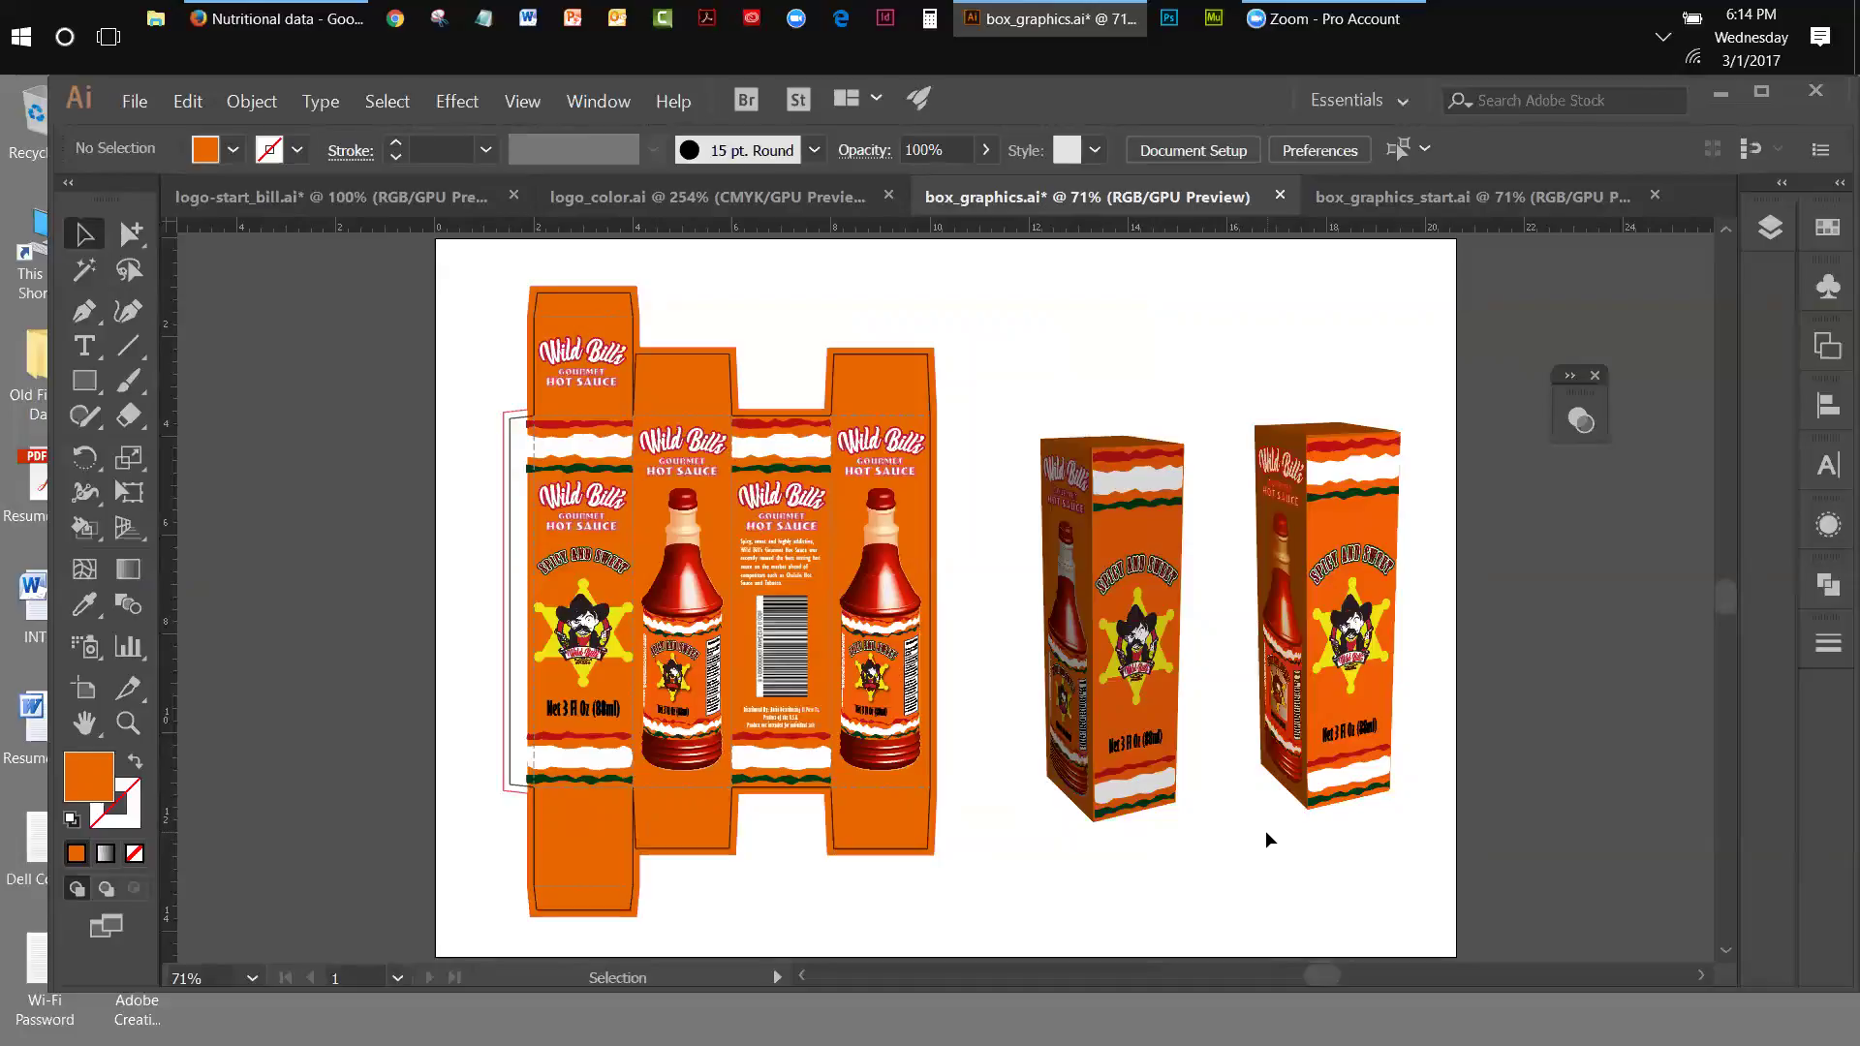
- Hide the graphics and background layers, keeping the trim-fold, bleed and sample box layers shown
{"action": "left_click", "coordinate": [1768, 231]}
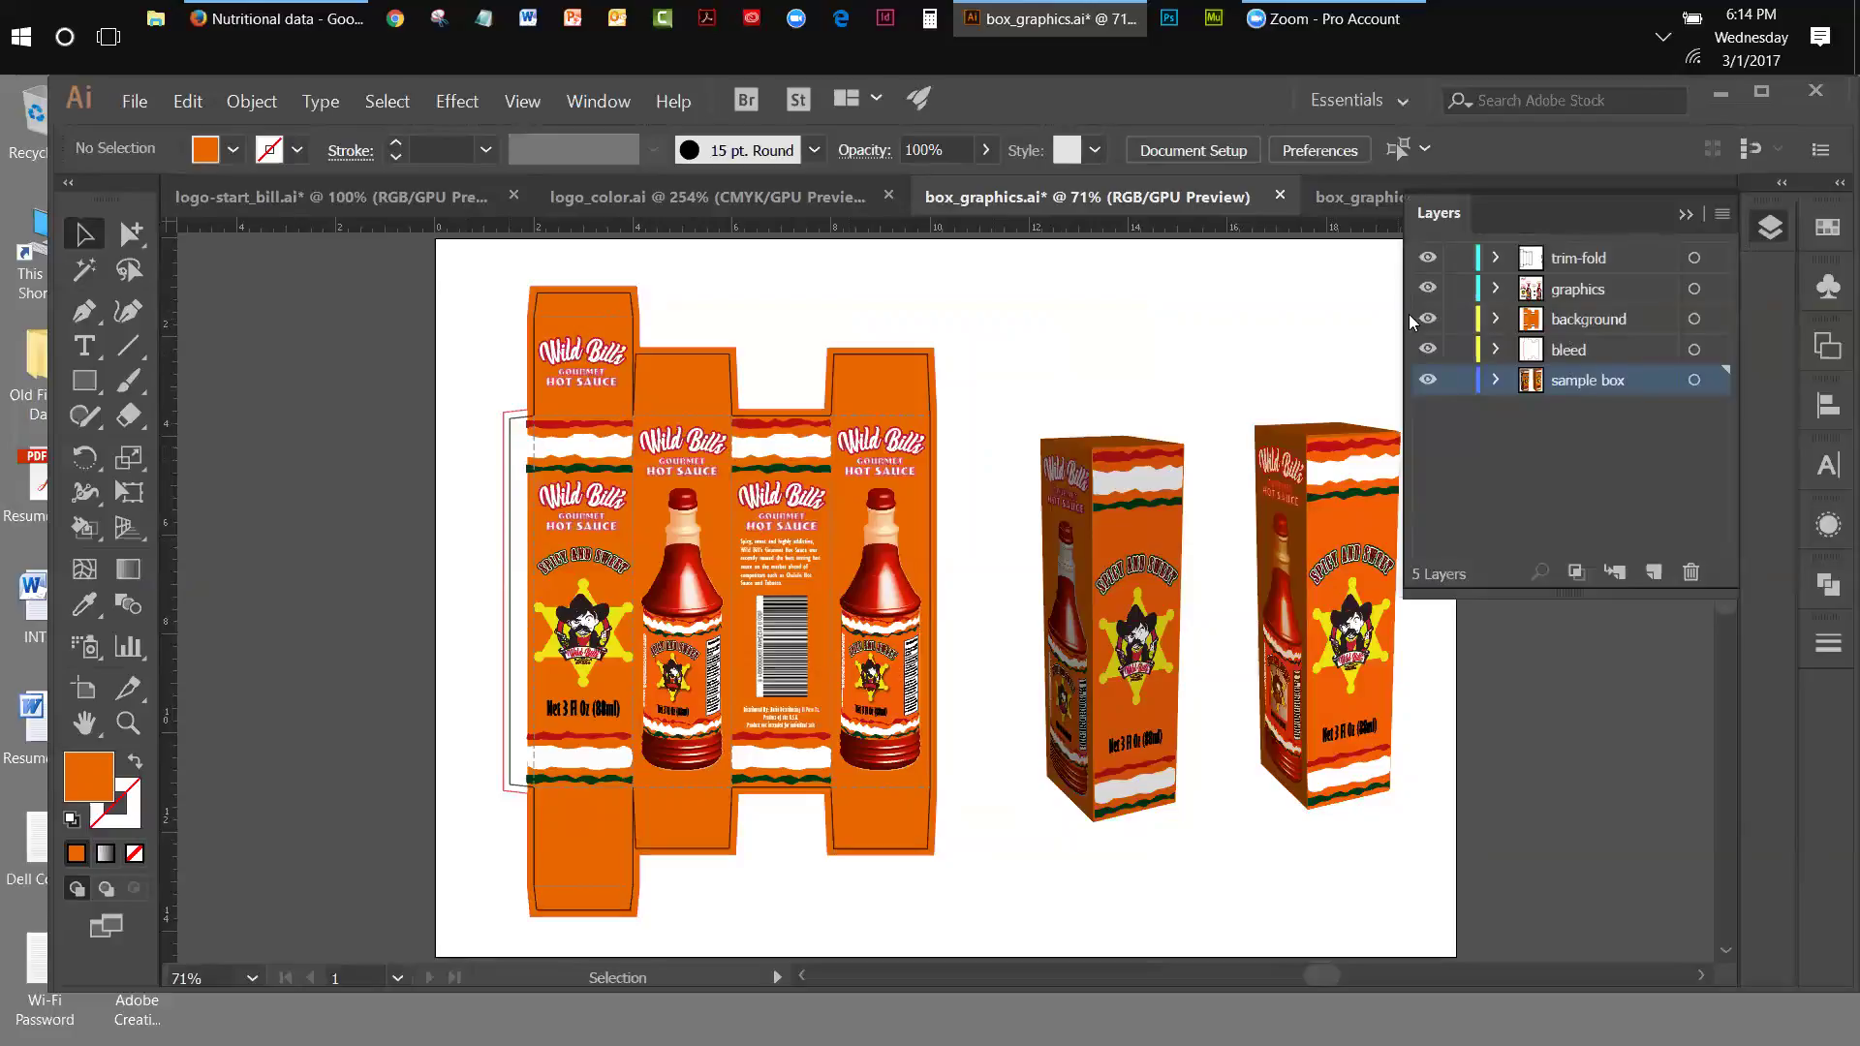
{"action": "left_click", "coordinate": [1427, 258]}
{"action": "left_click", "coordinate": [1427, 288]}
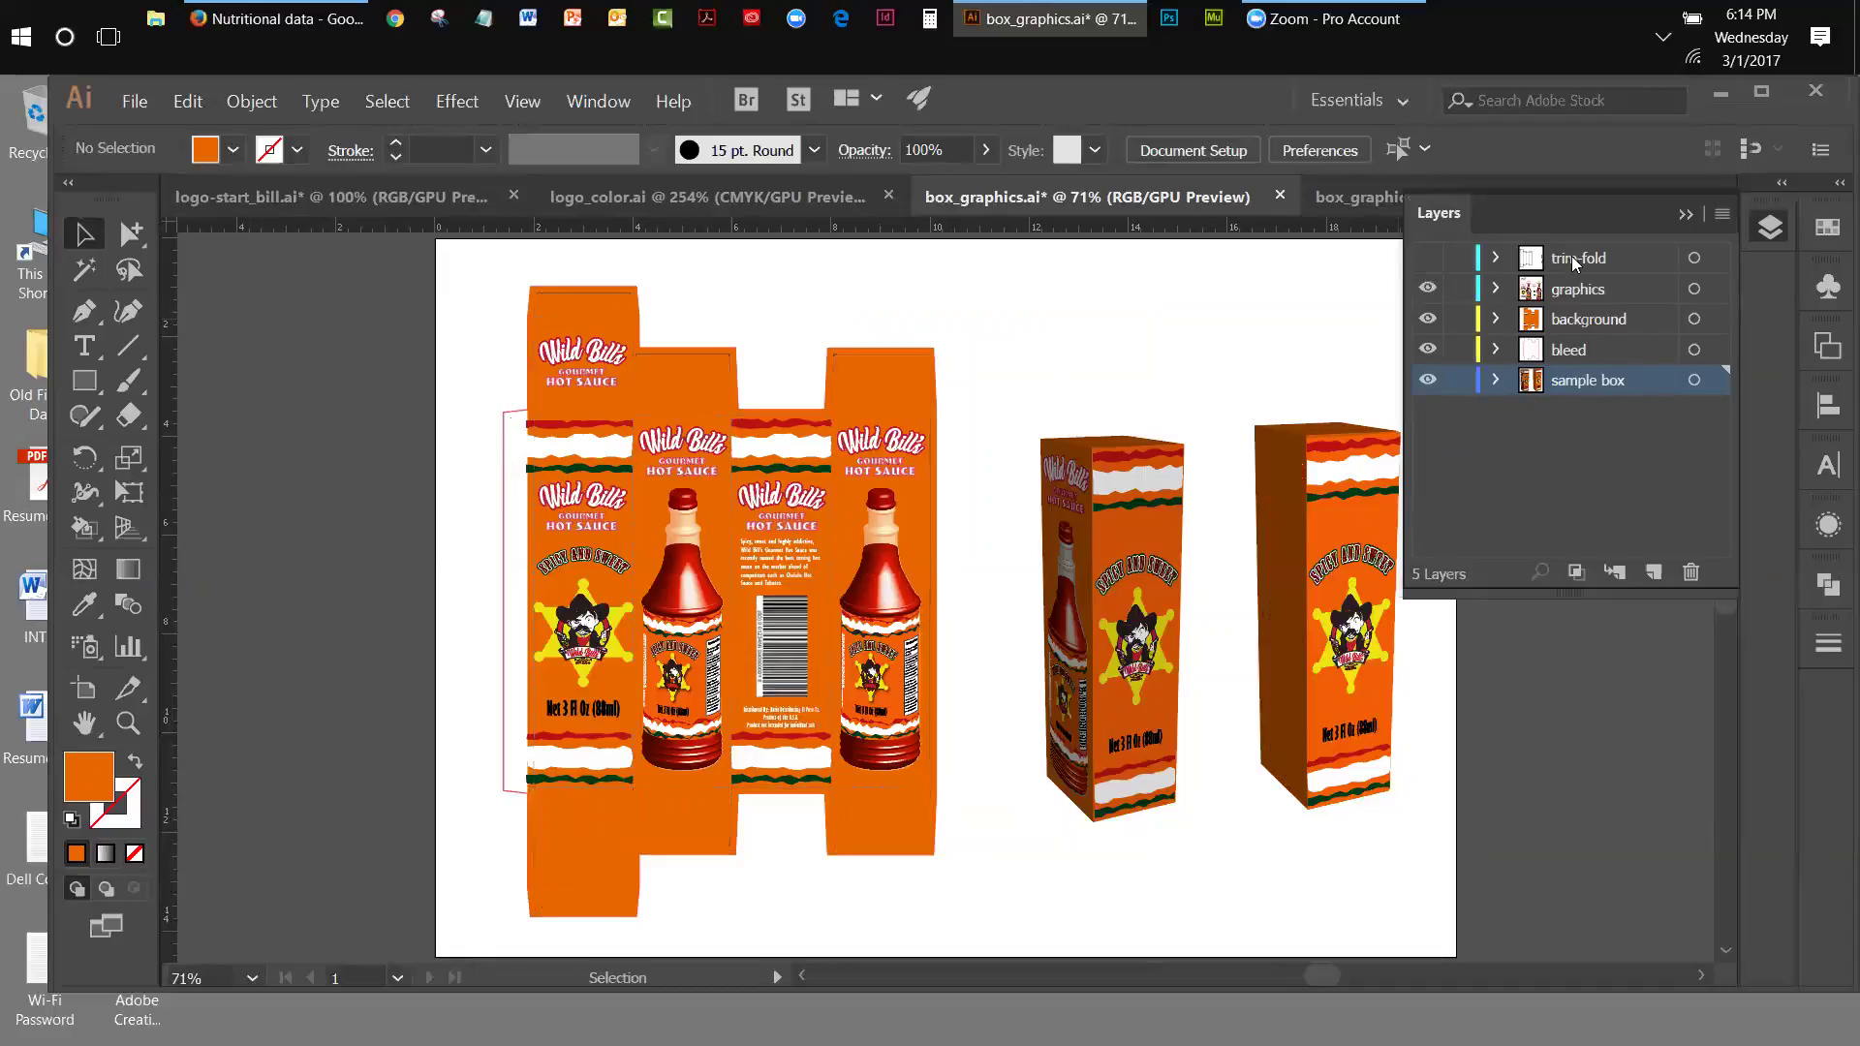
{"action": "left_click", "coordinate": [1427, 288]}
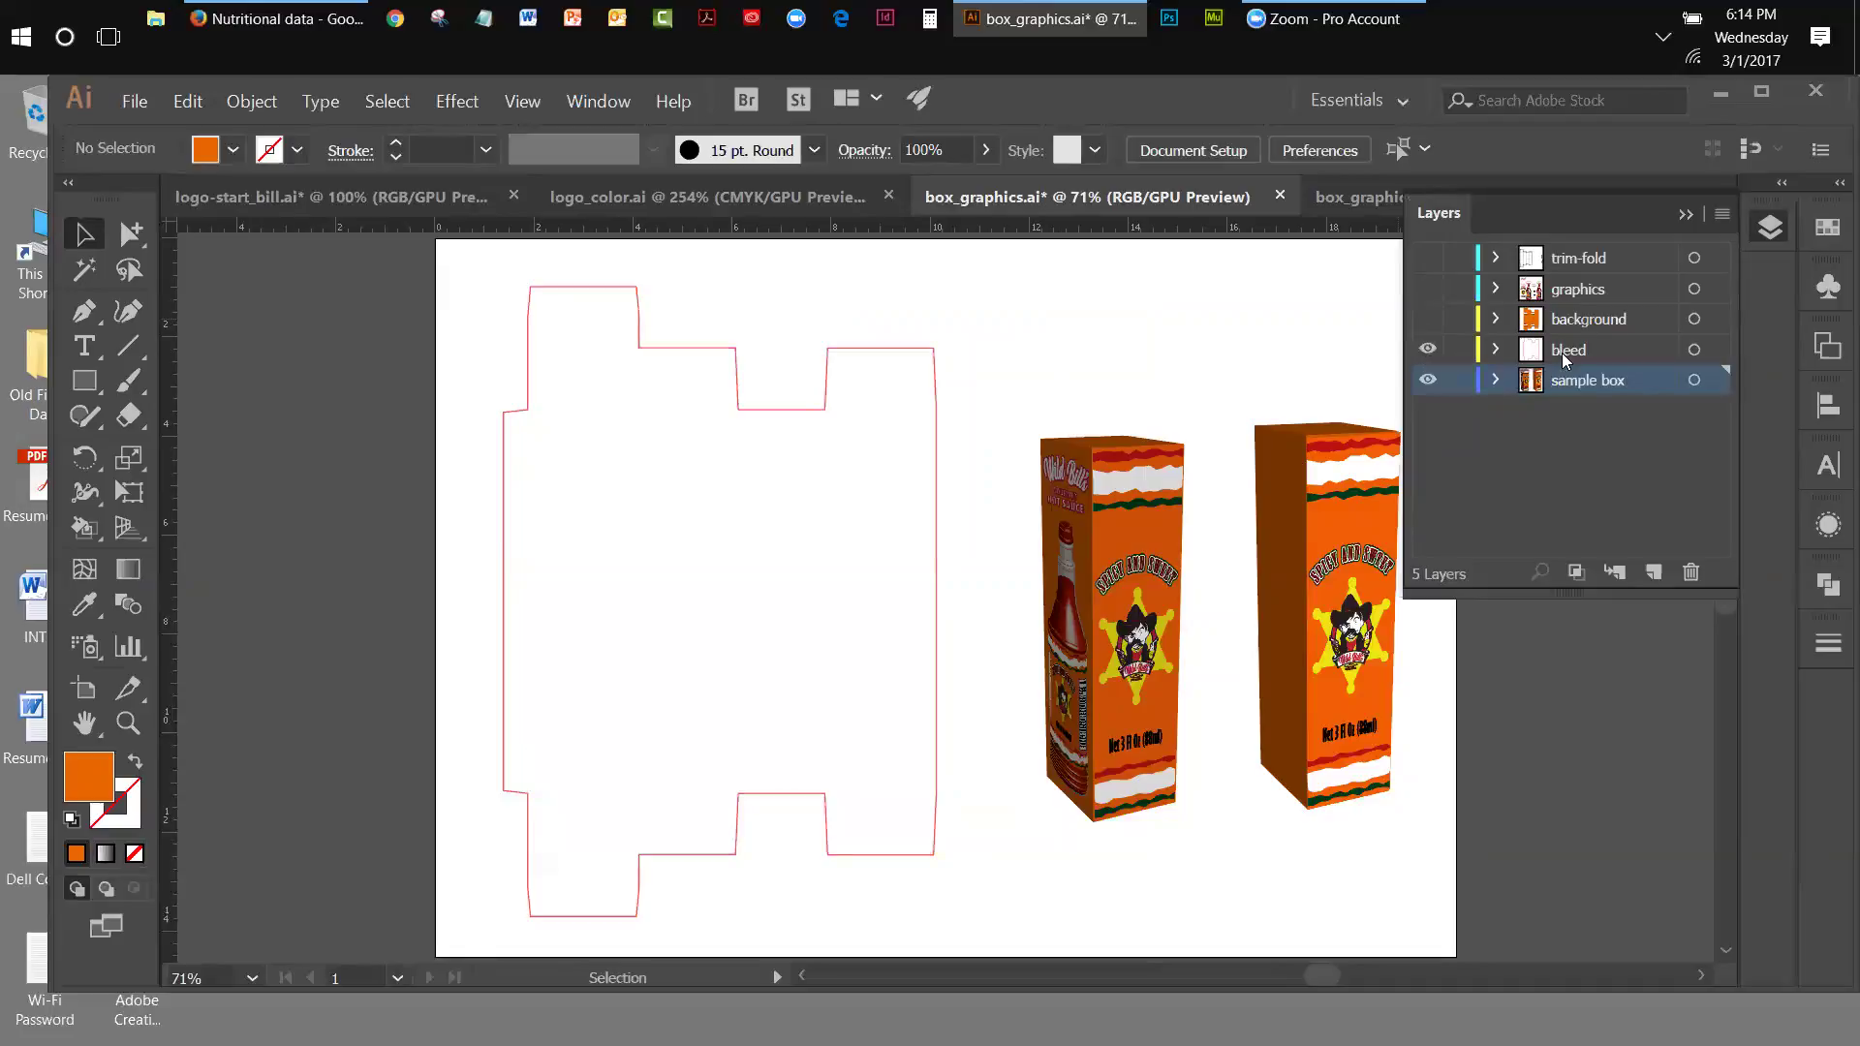
{"action": "left_click", "coordinate": [1428, 259]}
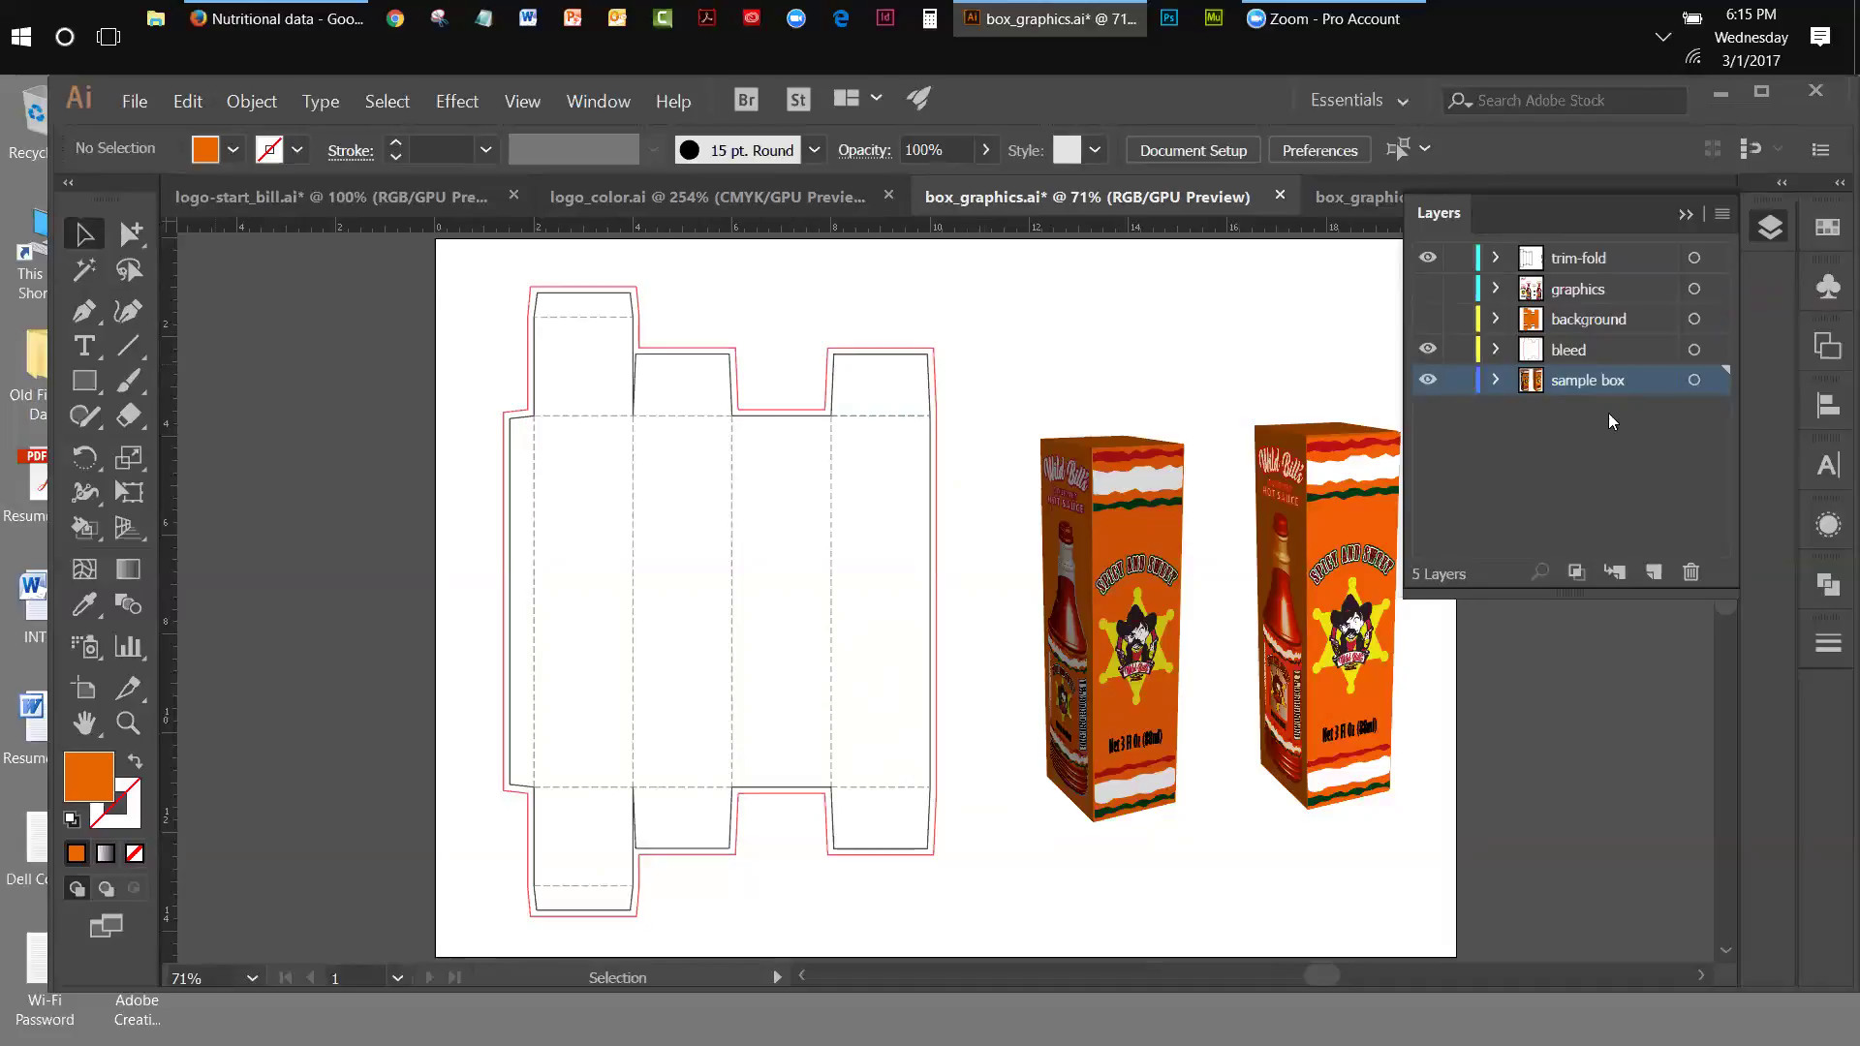
- Show selection edges, move the perspective bottle group from the trim-fold layer to the sample box layer, and hide the sample box layer
{"action": "left_click", "coordinate": [1428, 380]}
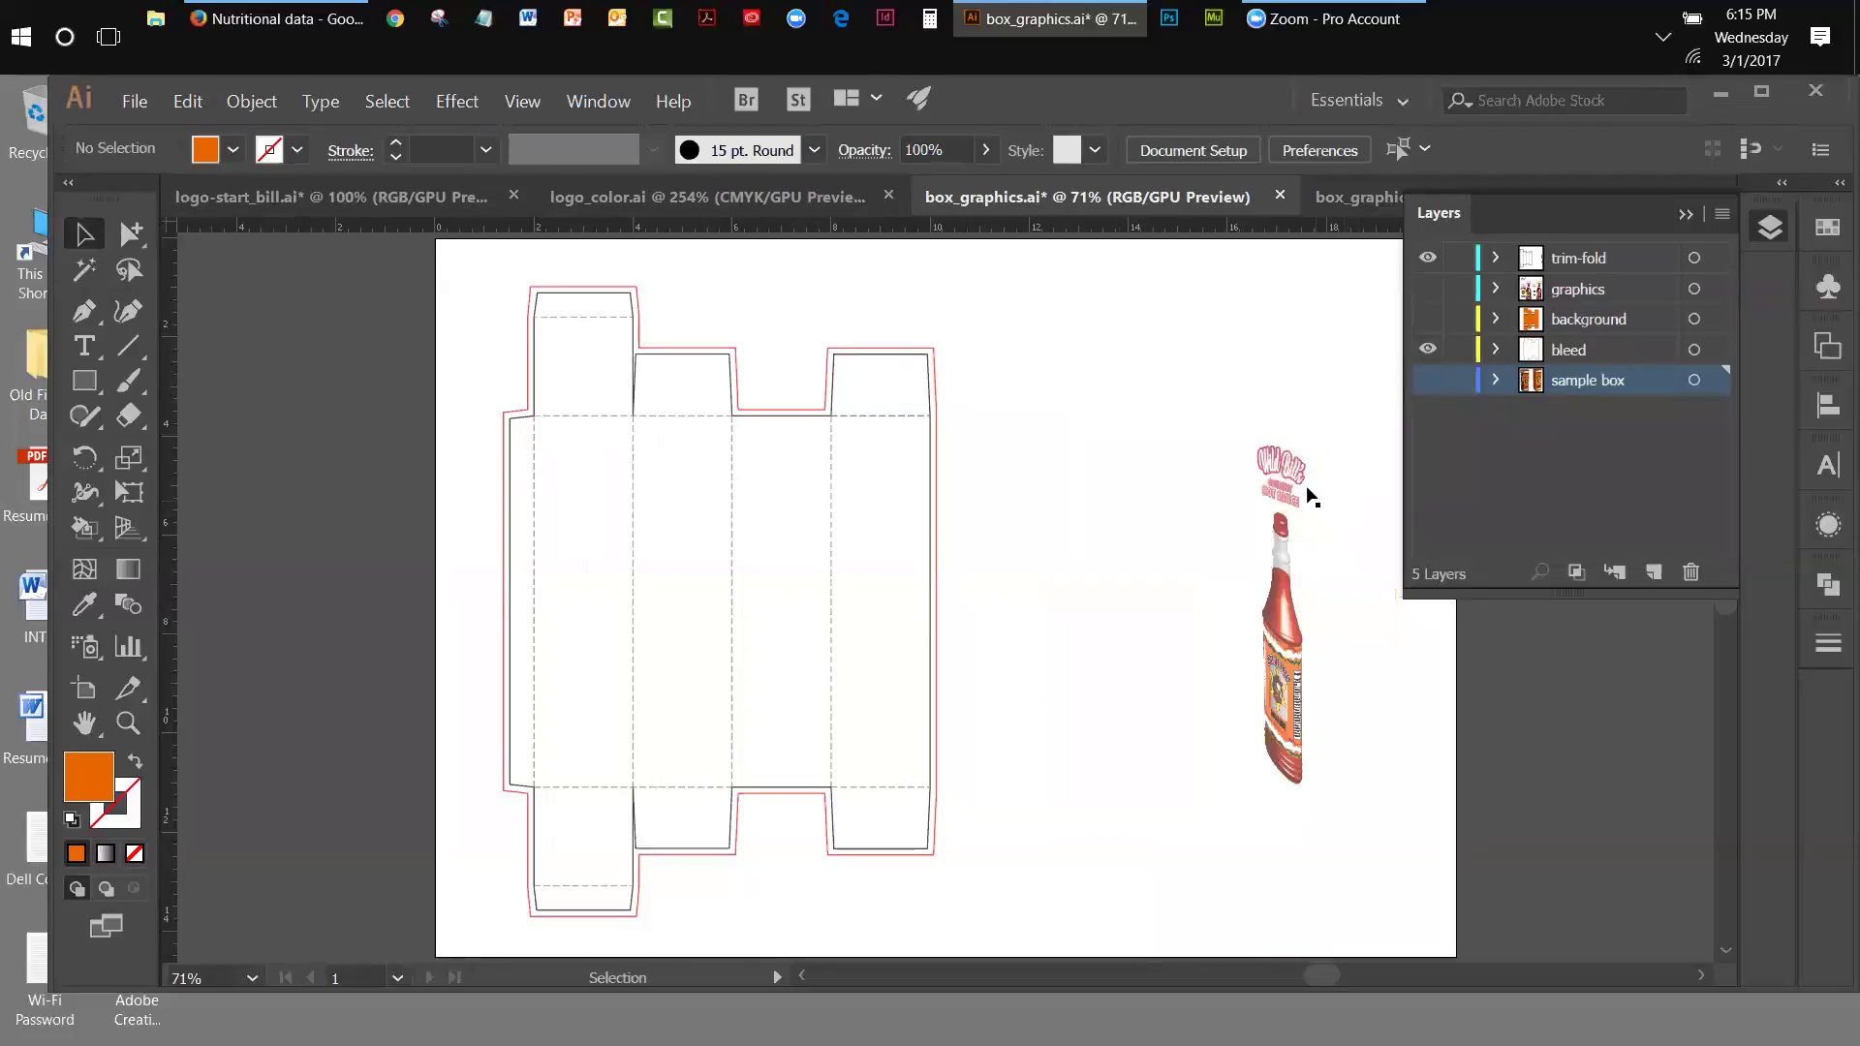
{"action": "left_click", "coordinate": [1298, 498]}
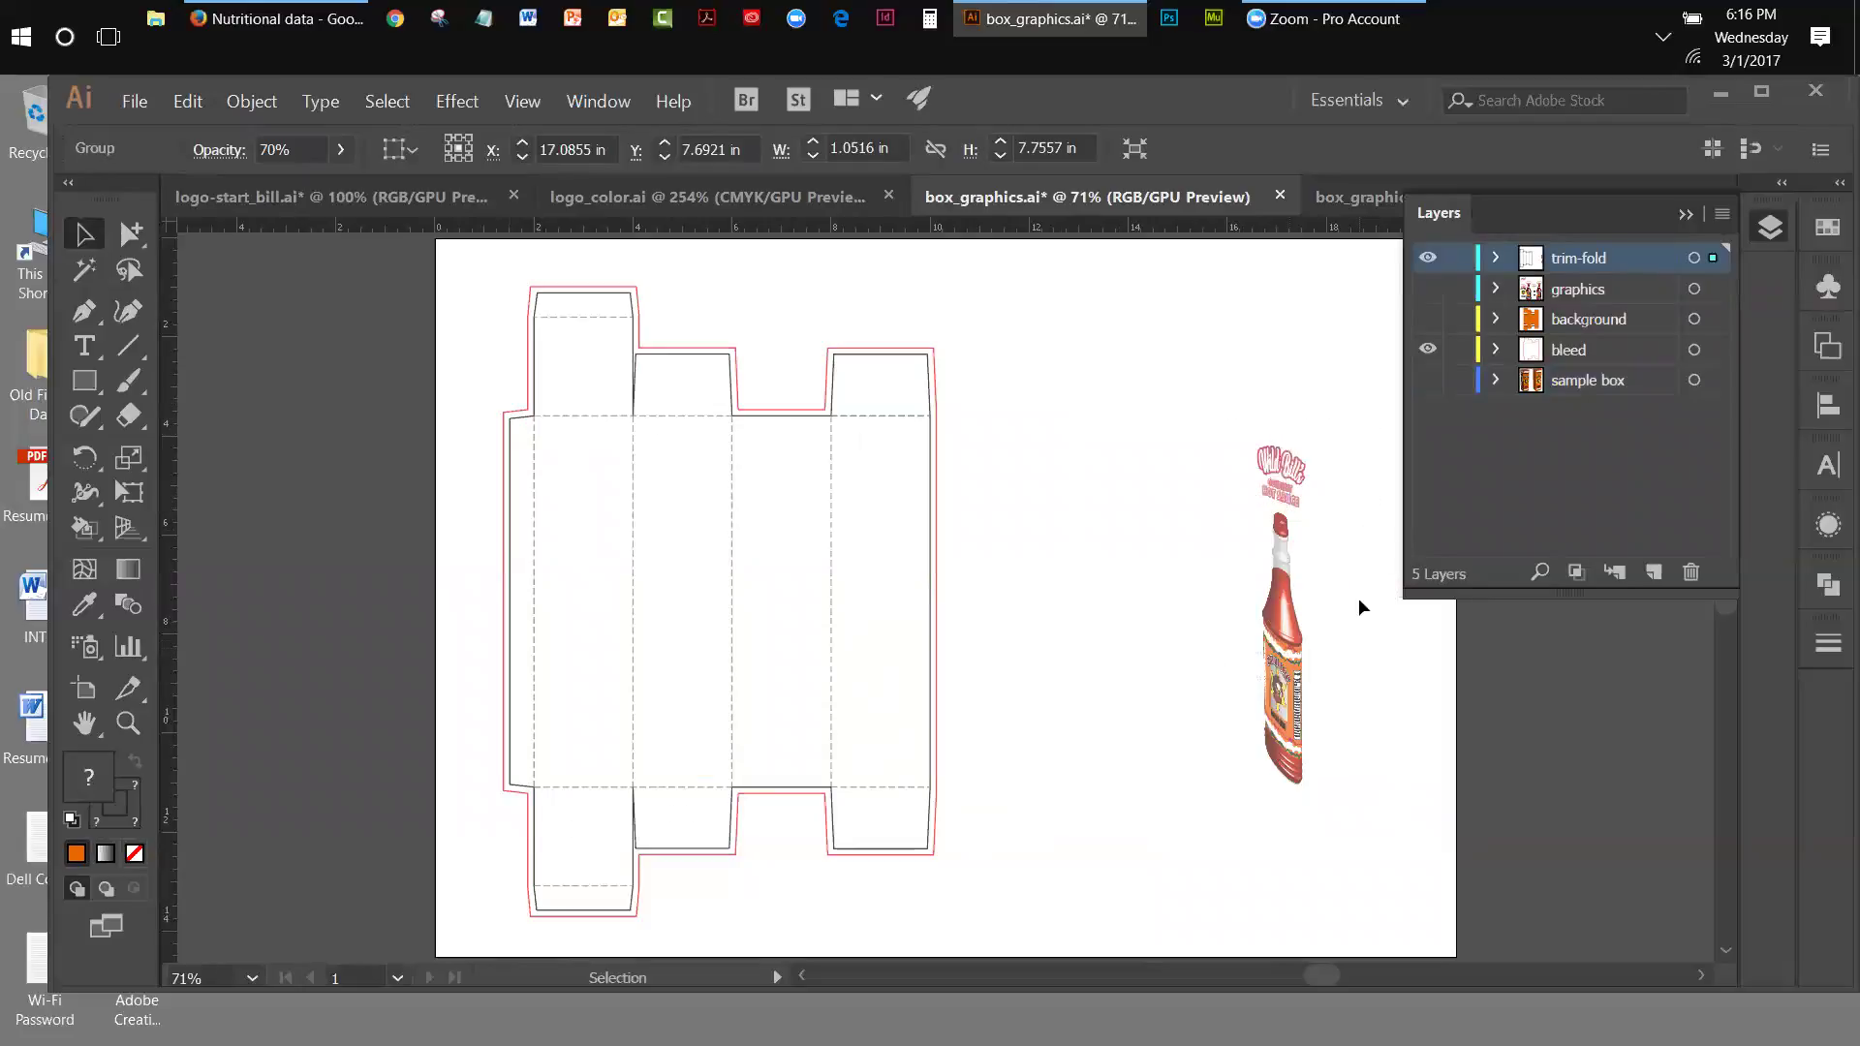
{"action": "left_click", "coordinate": [1711, 260]}
{"action": "left_click_drag", "start_coordinate": [1230, 432], "coordinate": [1344, 526]}
{"action": "left_click", "coordinate": [1428, 380]}
{"action": "left_click", "coordinate": [1429, 292]}
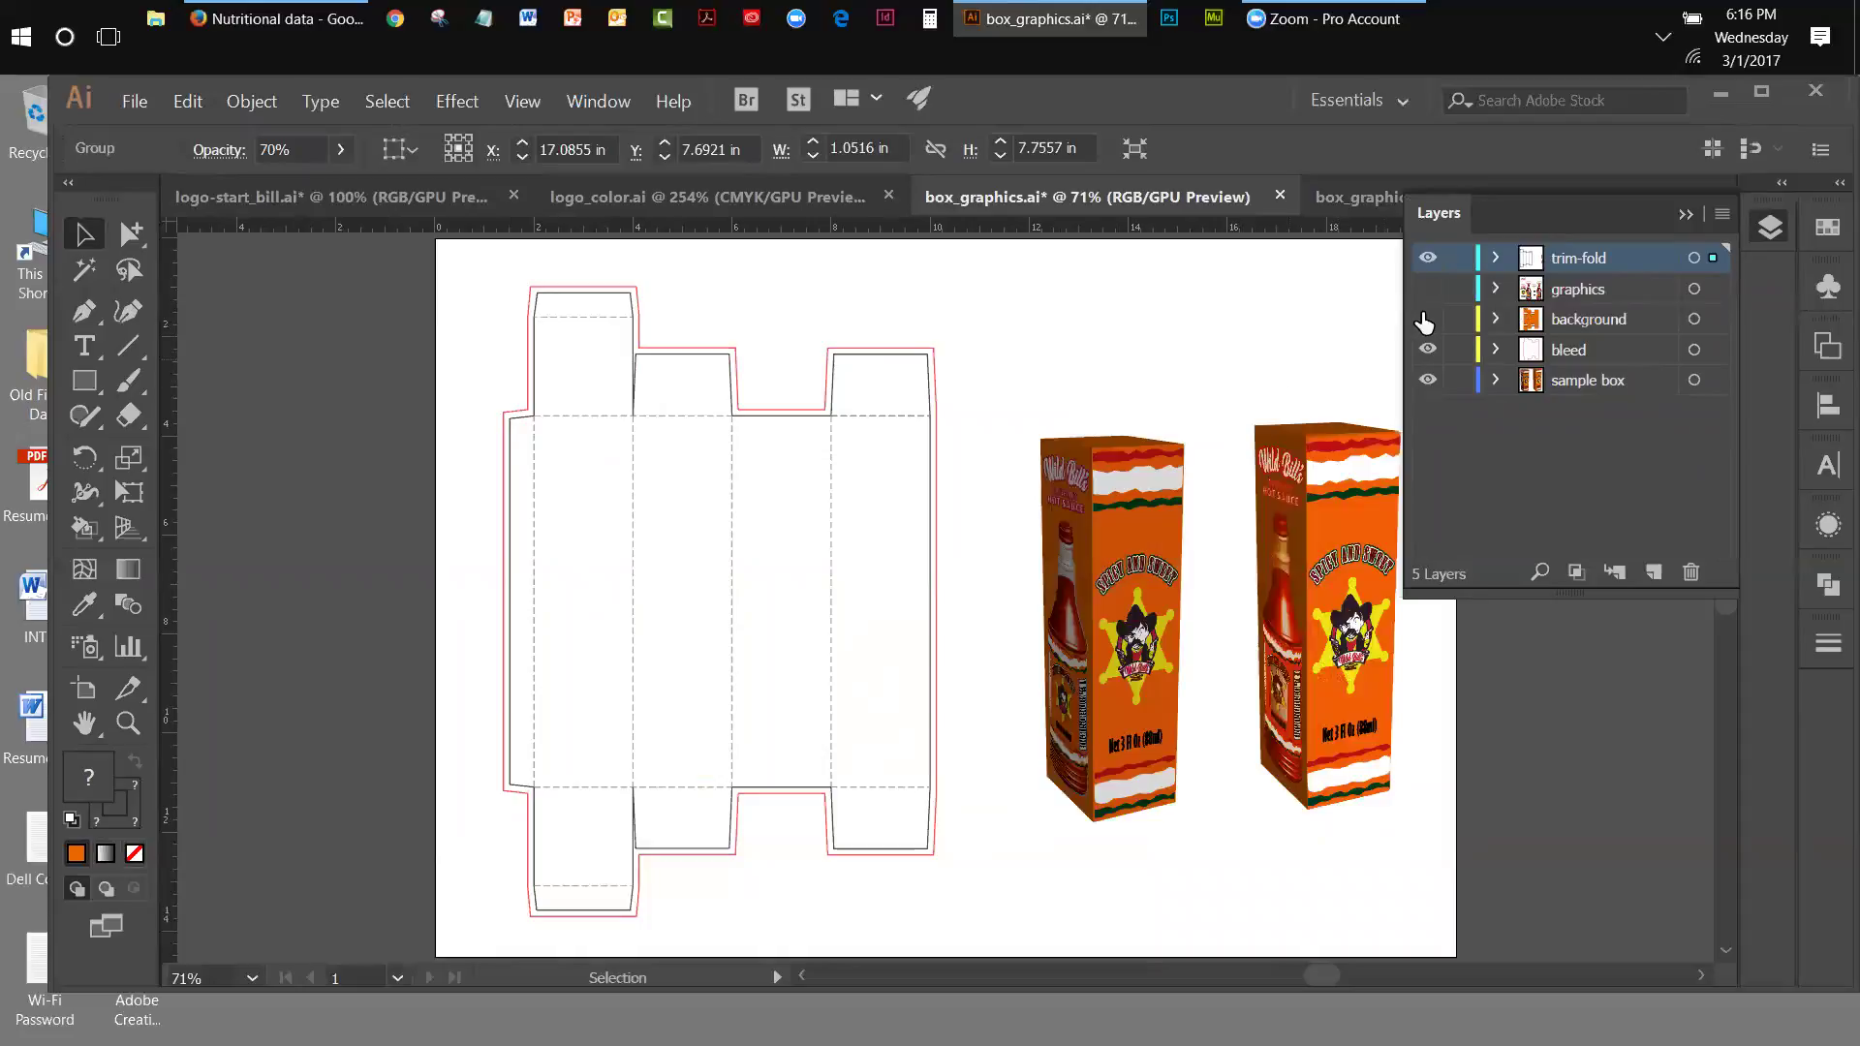
{"action": "left_click", "coordinate": [1428, 380]}
{"action": "left_click", "coordinate": [1426, 382]}
{"action": "left_click", "coordinate": [523, 101]}
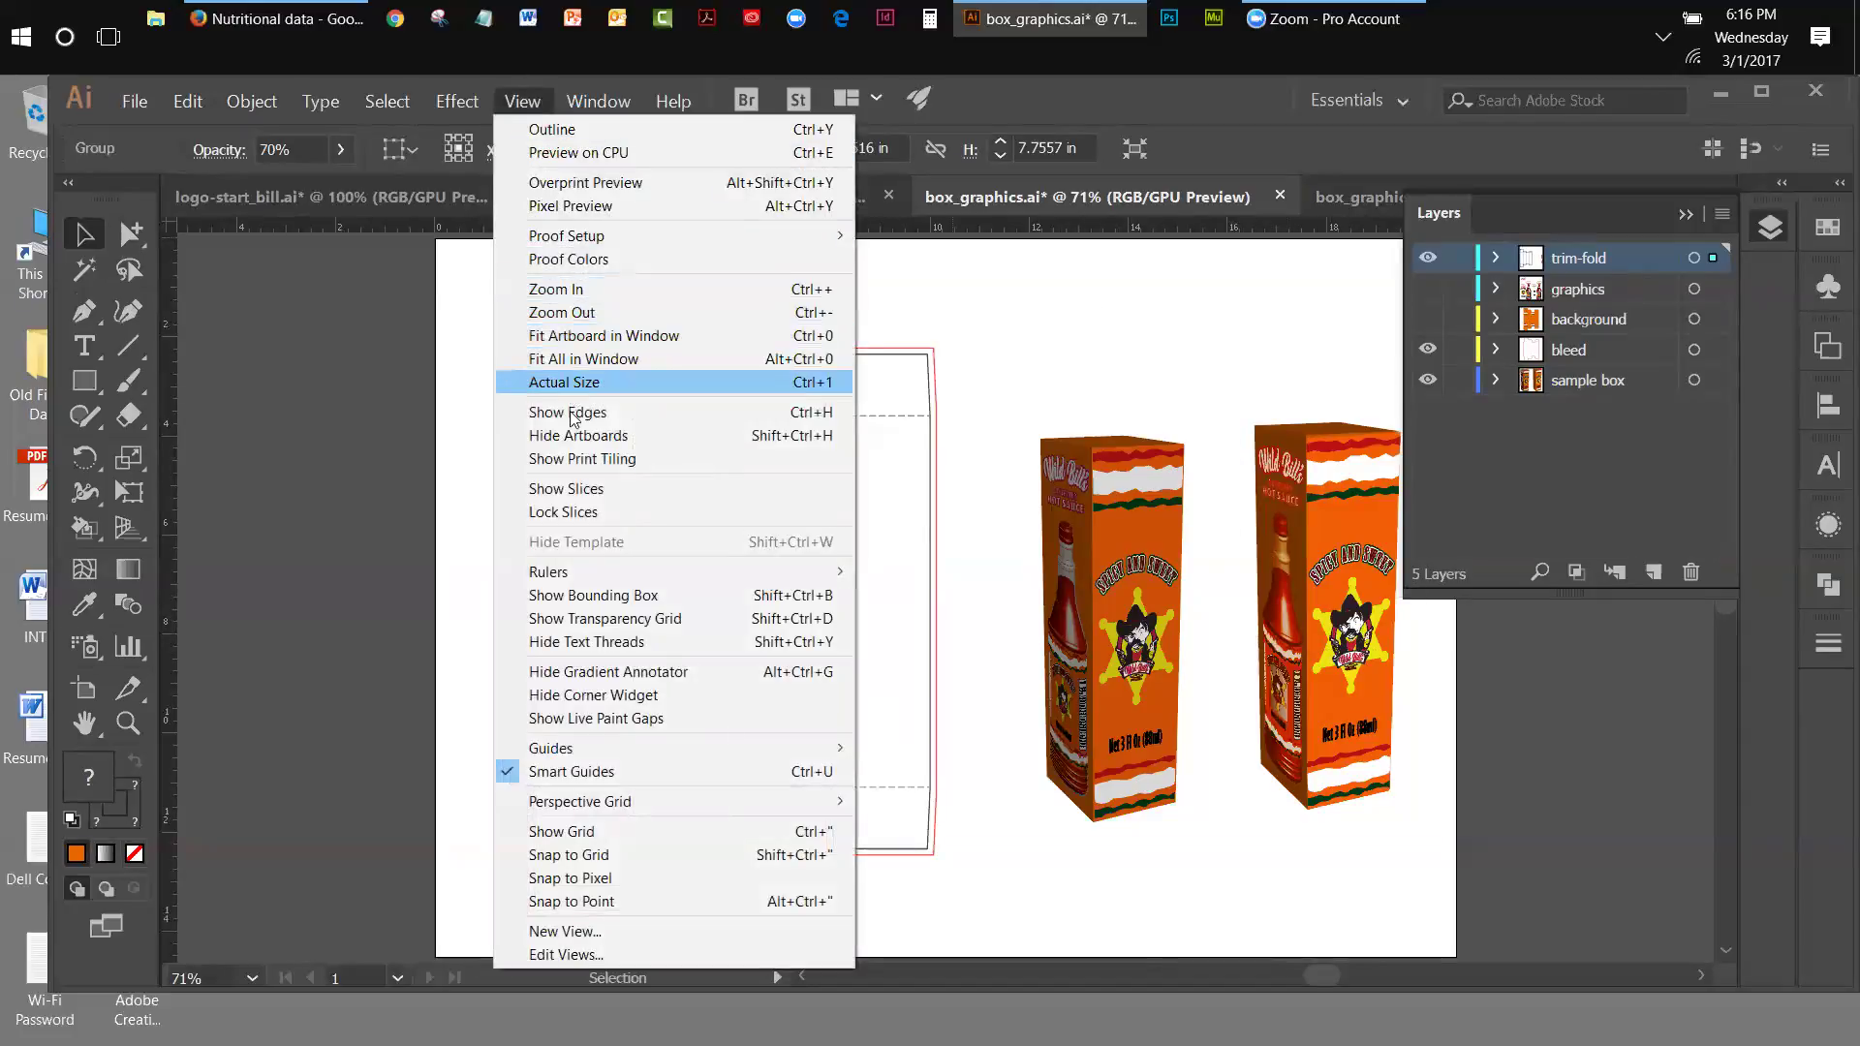
{"action": "left_click", "coordinate": [1260, 403]}
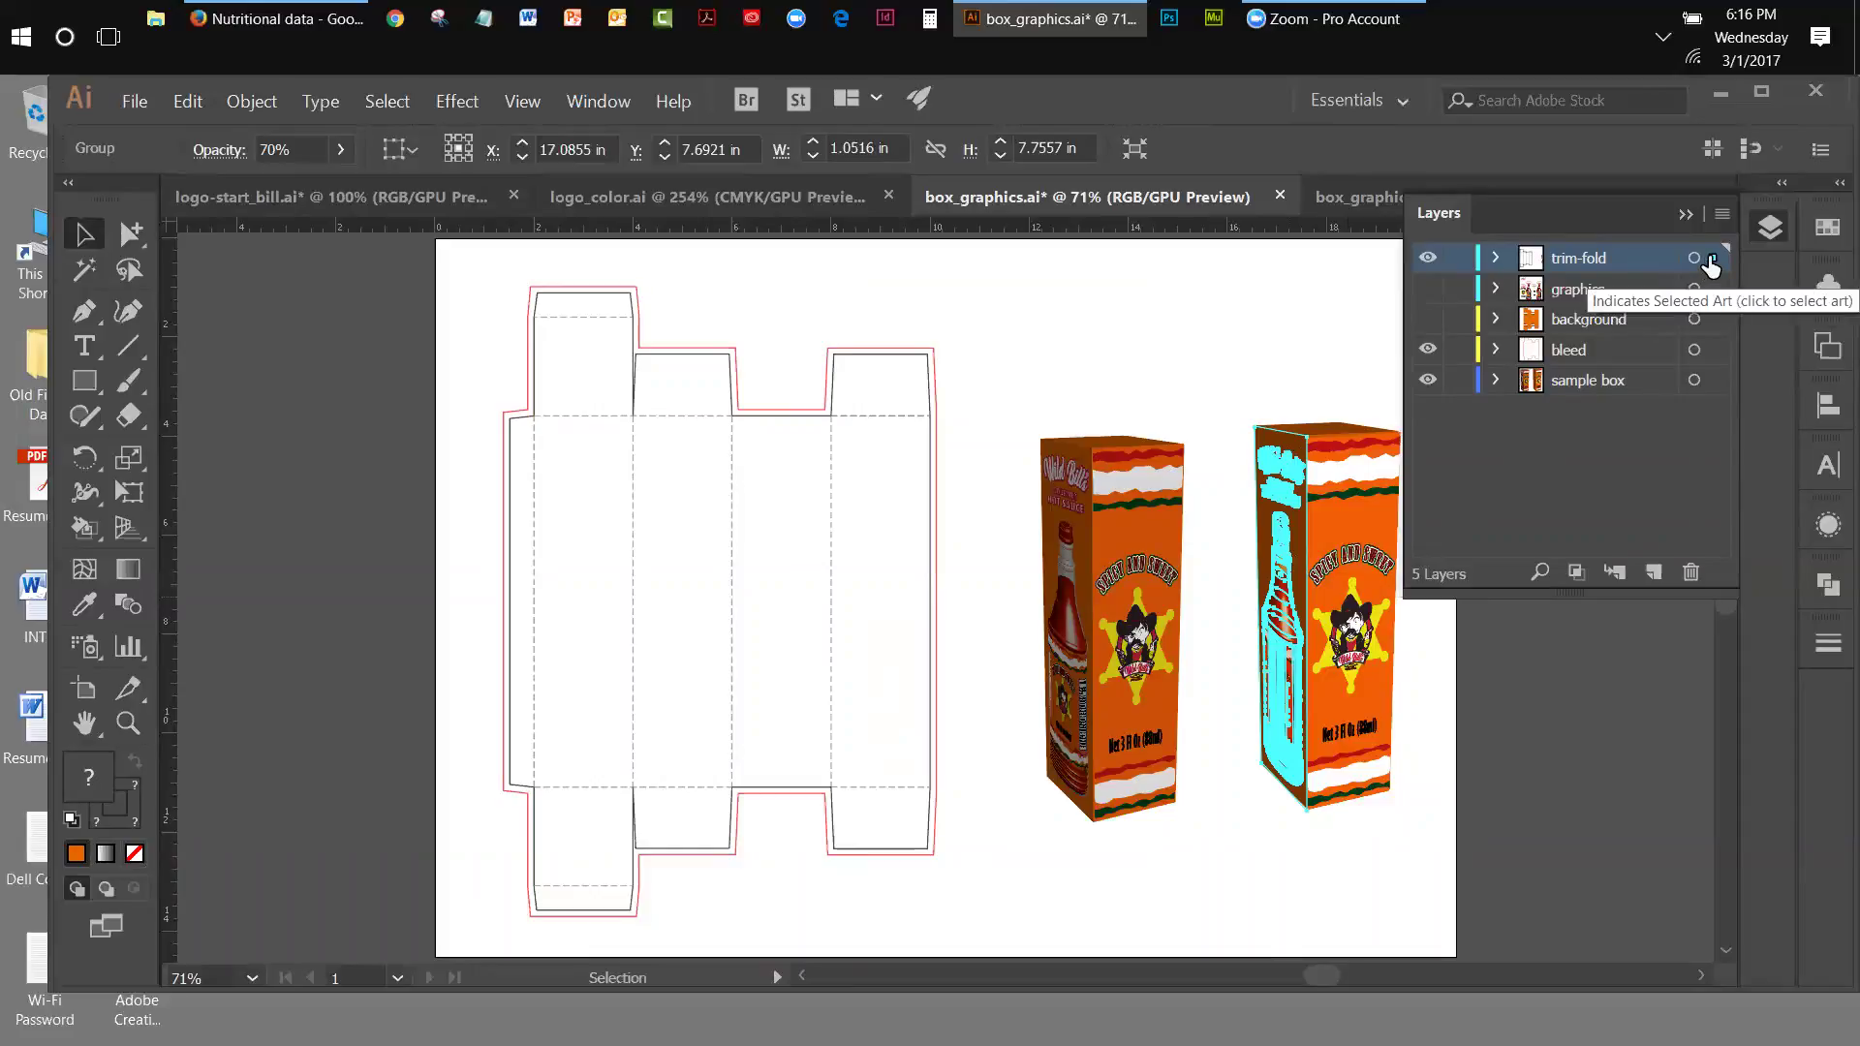
{"action": "left_click", "coordinate": [1716, 380]}
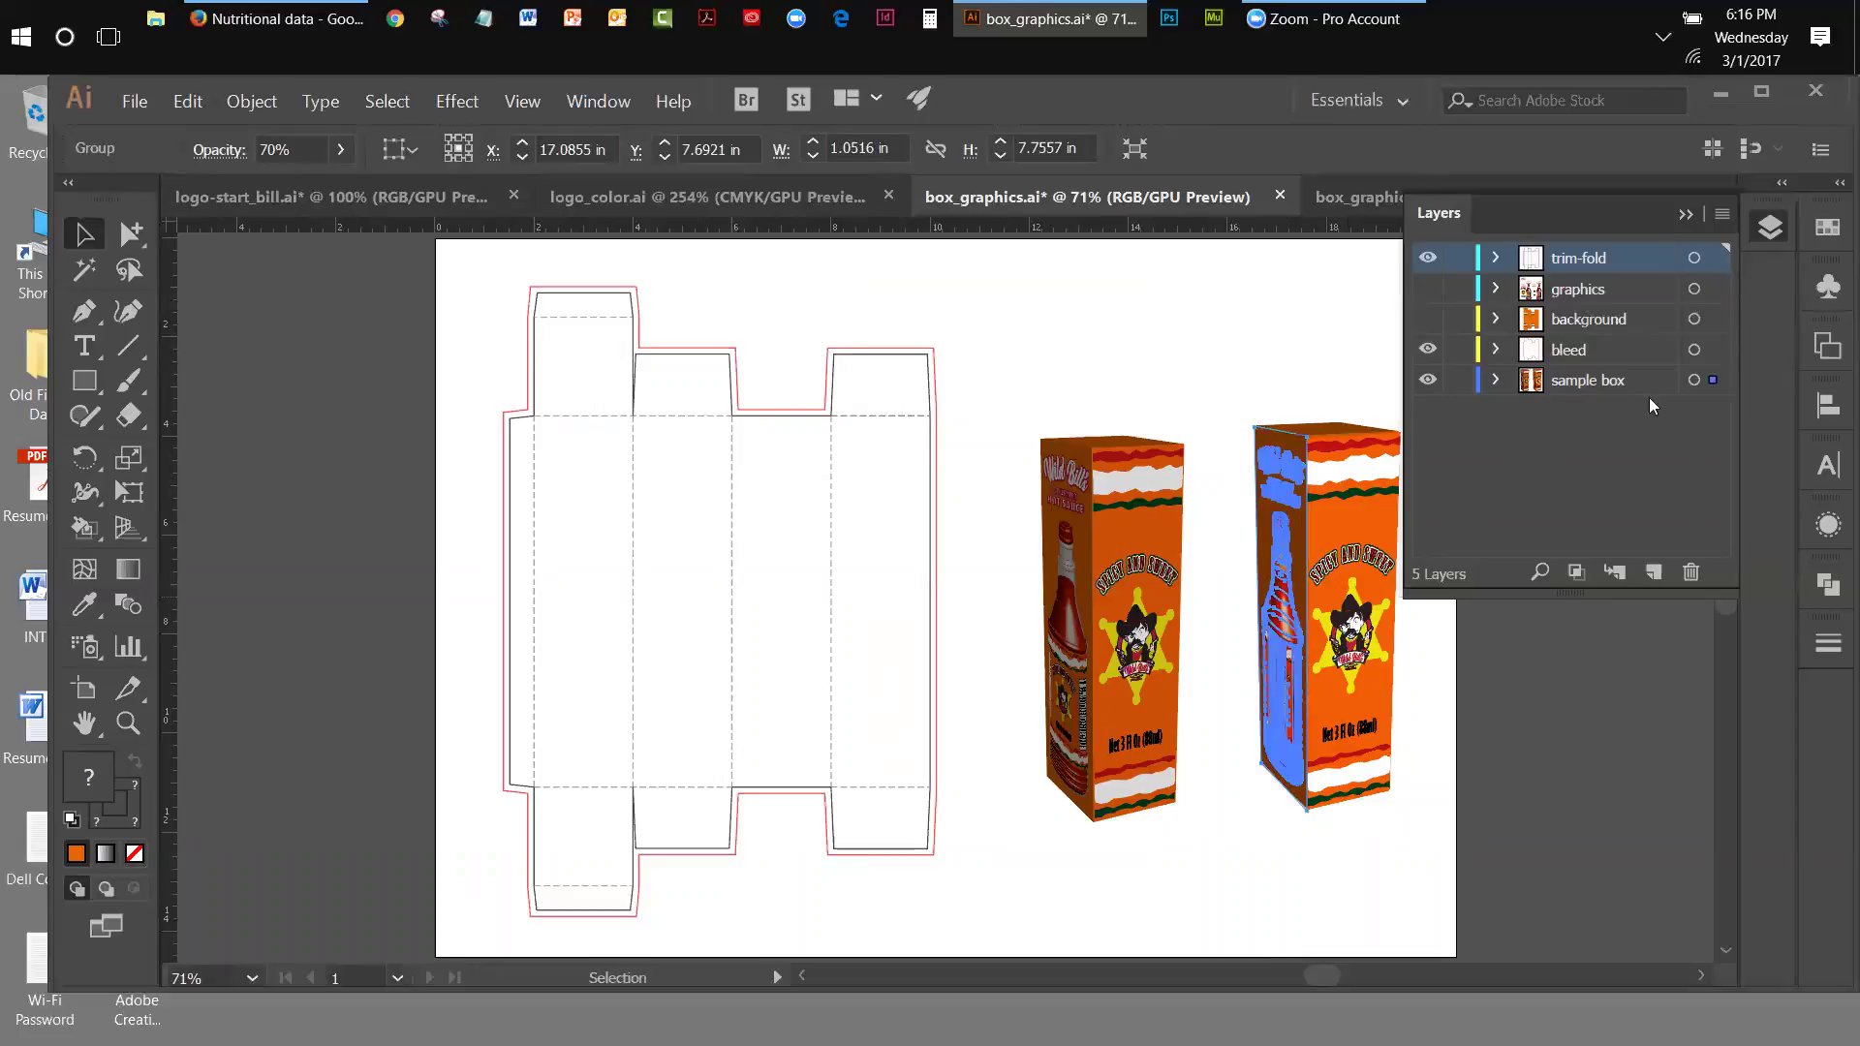
{"action": "left_click", "coordinate": [1343, 361]}
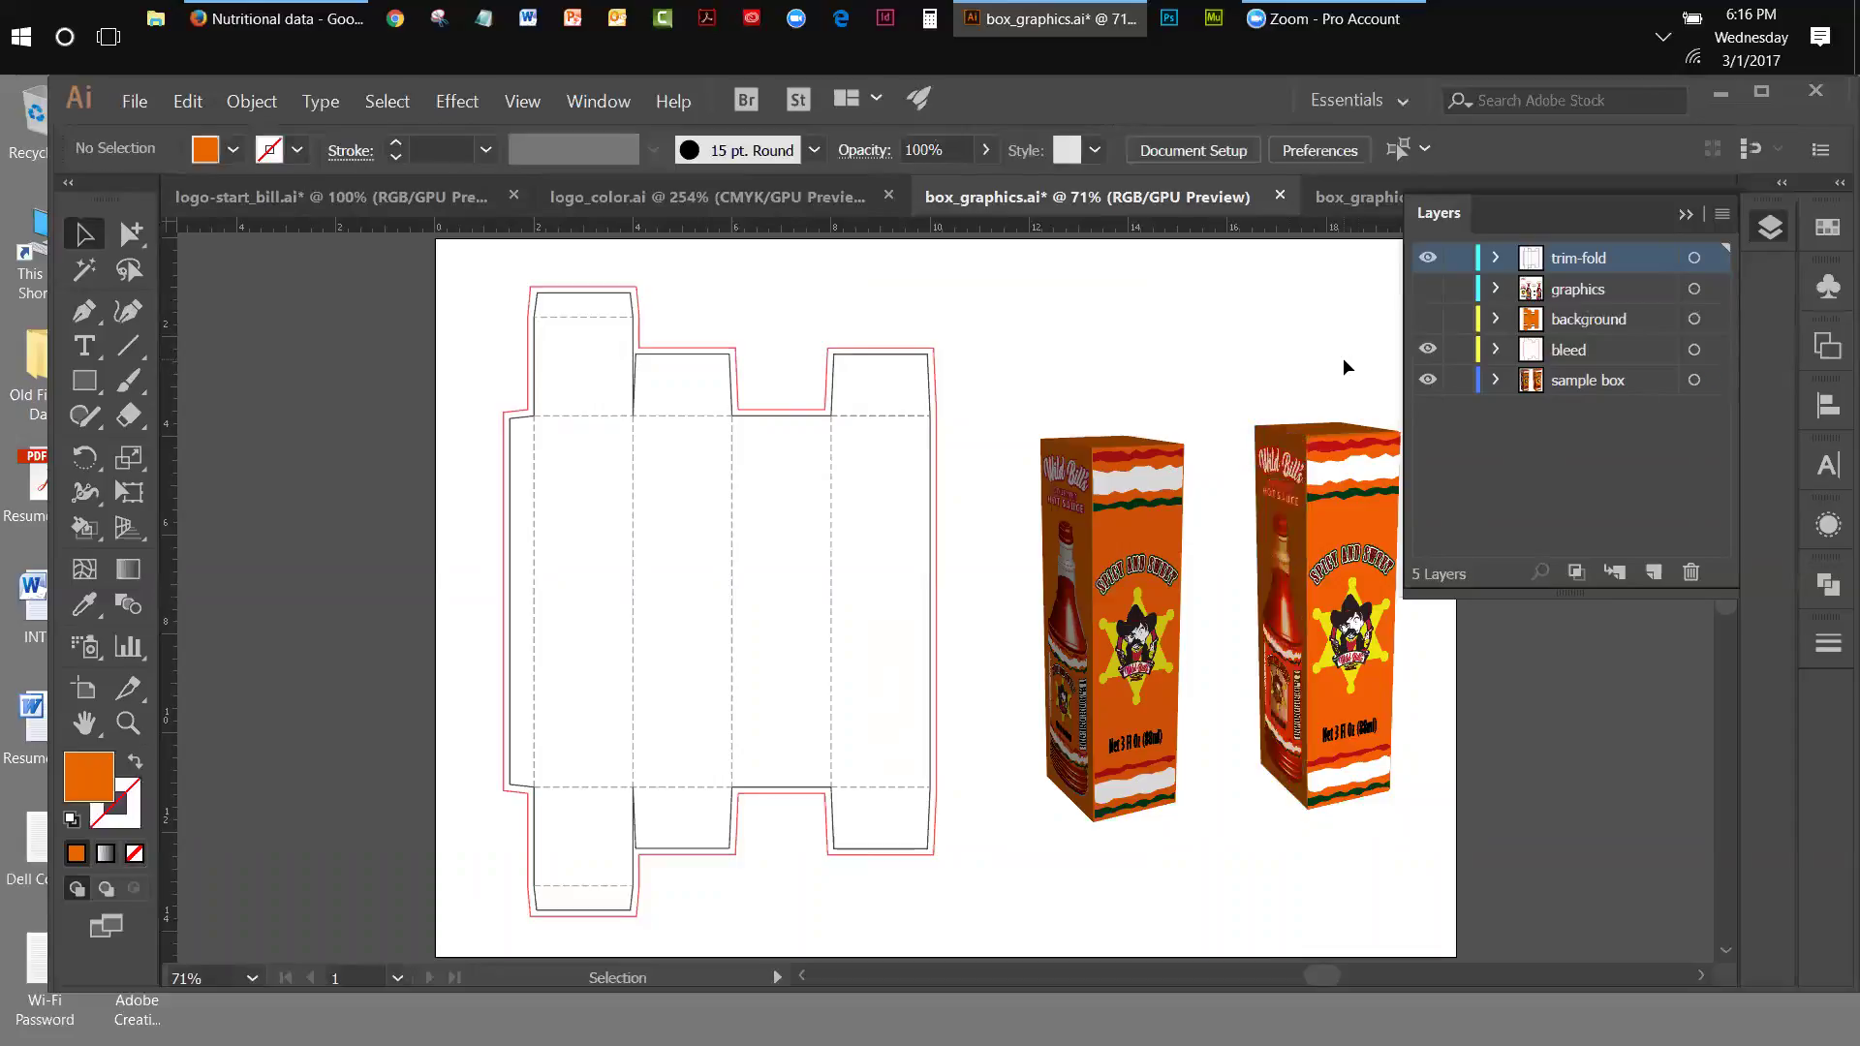
{"action": "left_click", "coordinate": [1428, 381]}
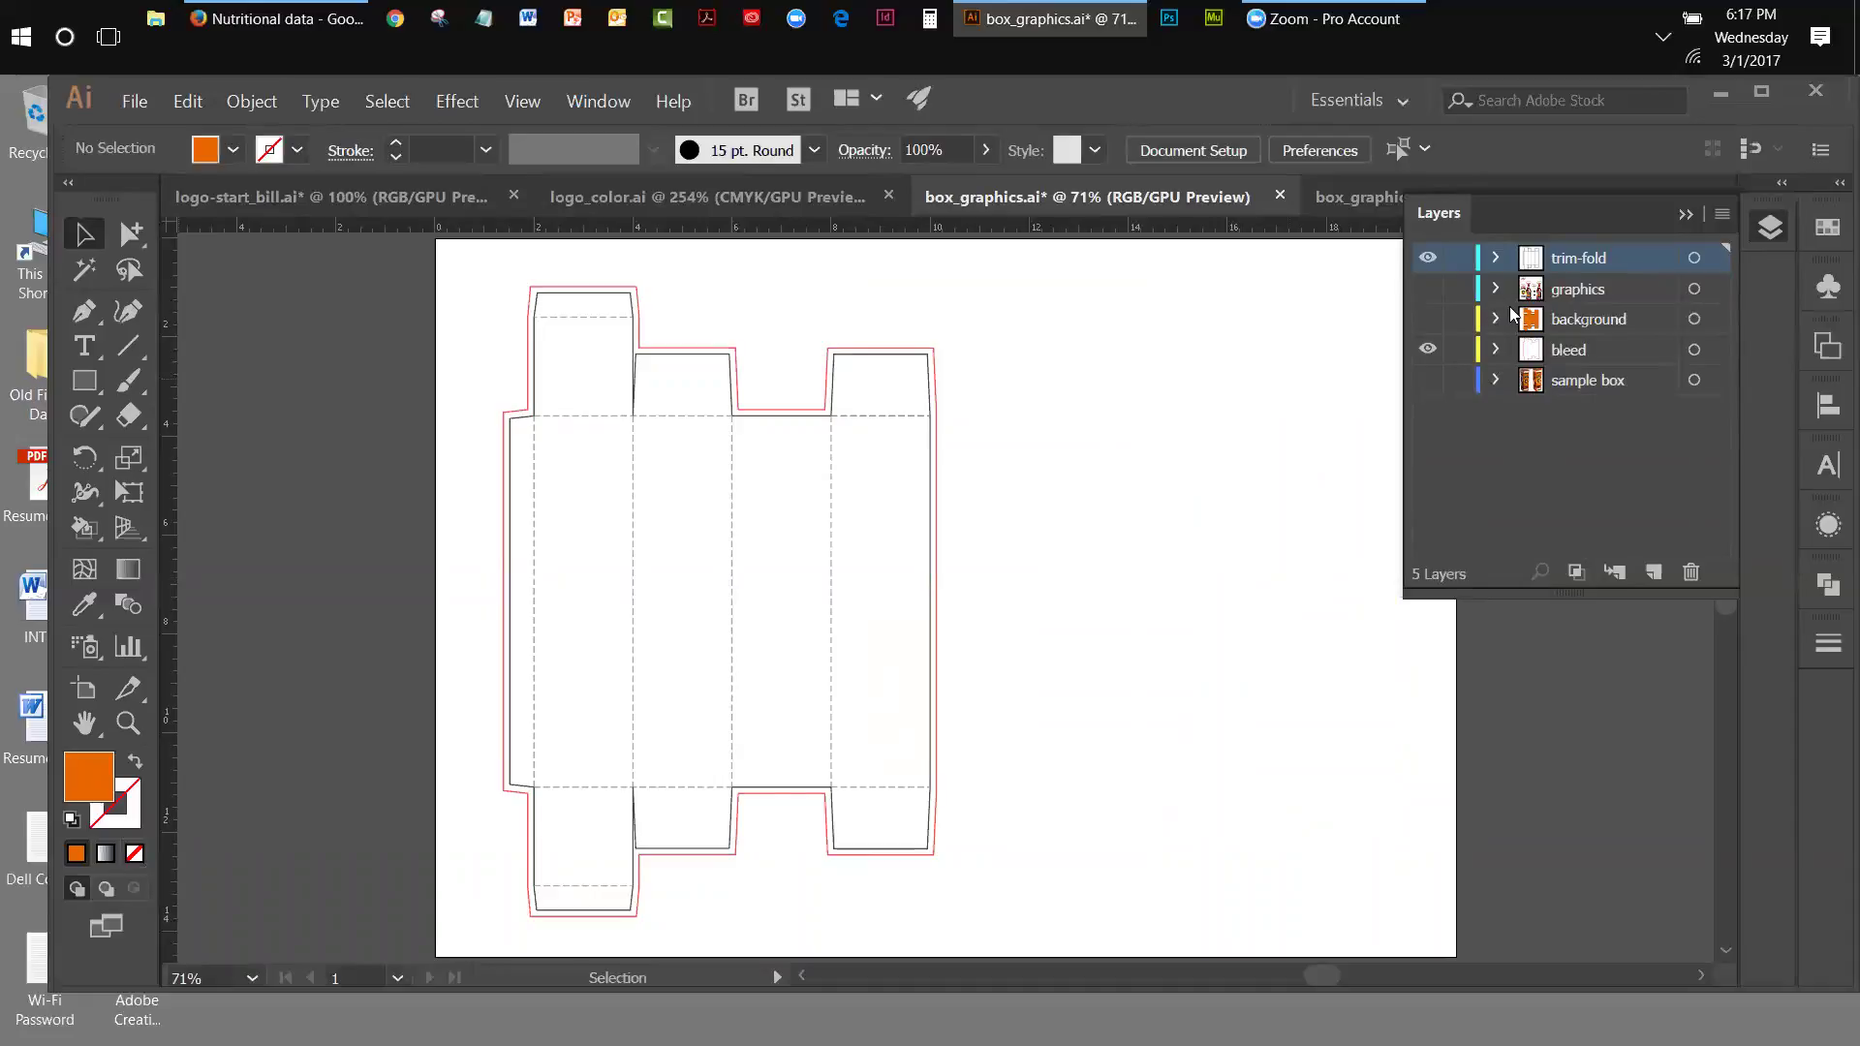
- Switch the background, graphics and bleed layers on and off to review what each one holds on the dieline
{"action": "left_click", "coordinate": [1425, 321]}
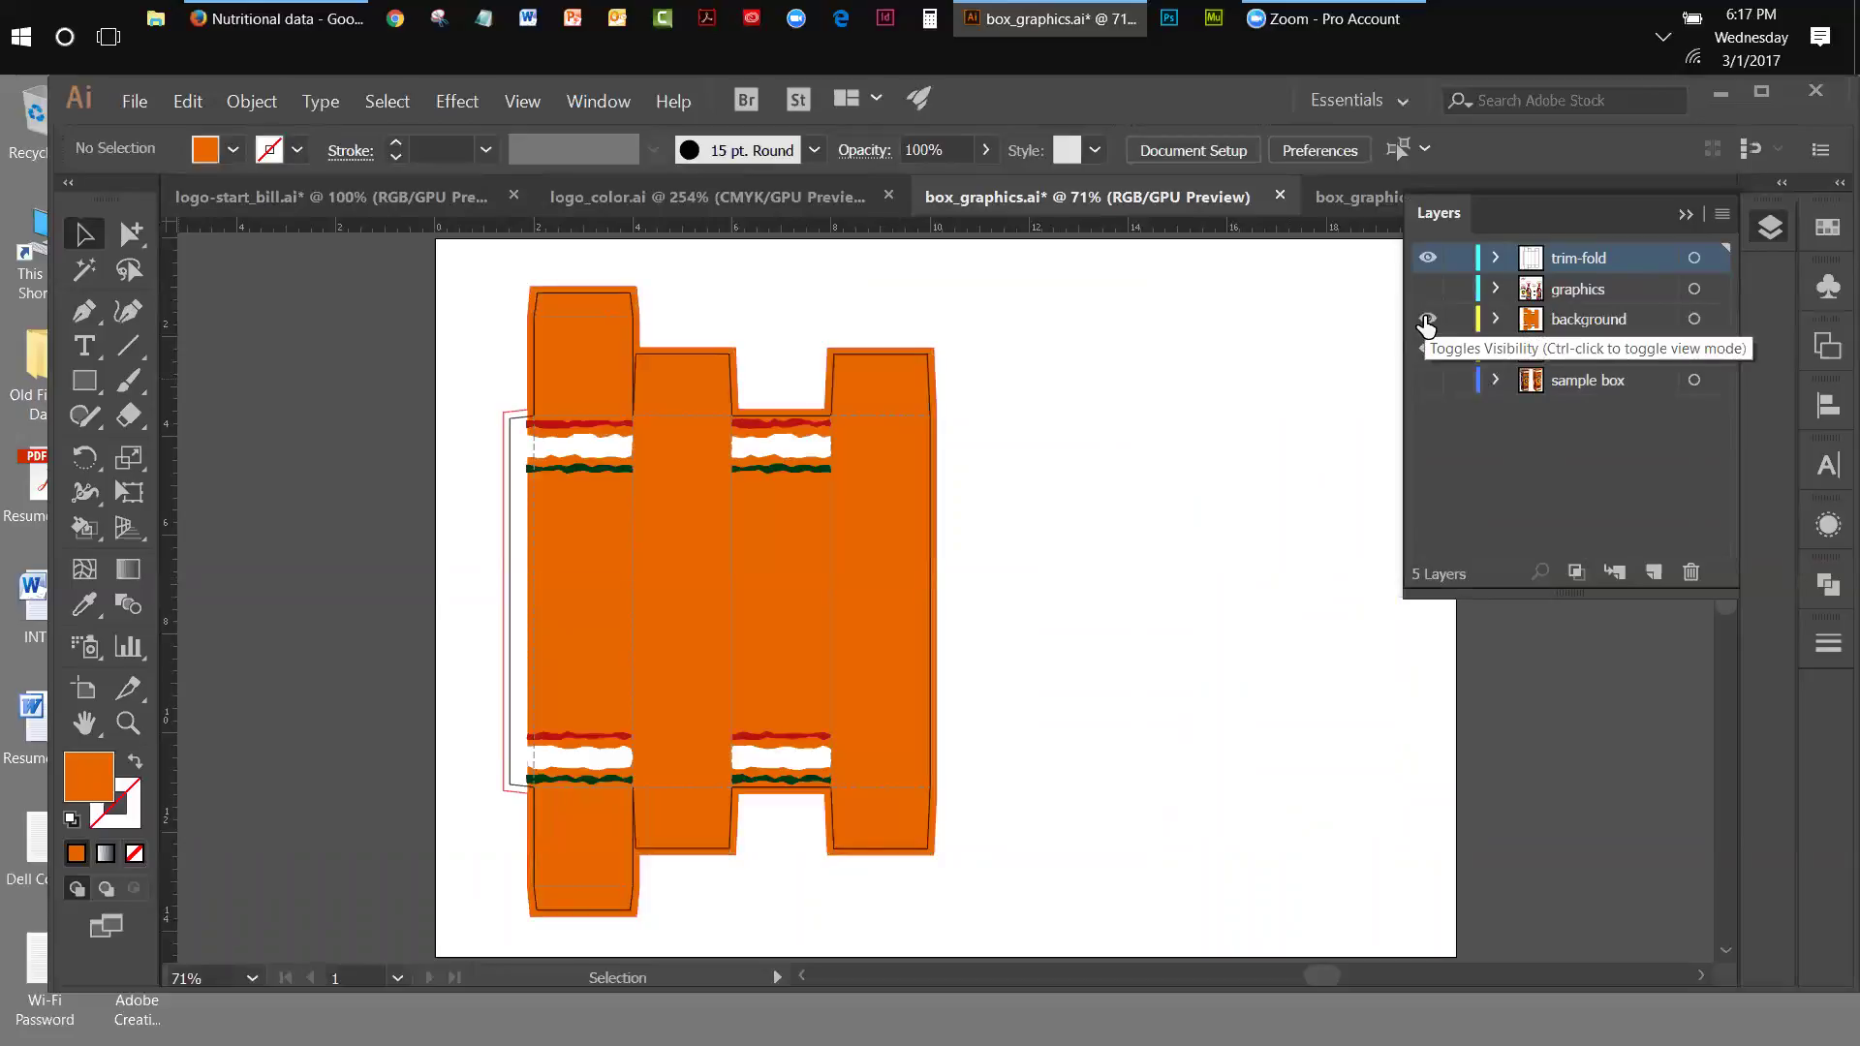
{"action": "left_click", "coordinate": [1425, 321]}
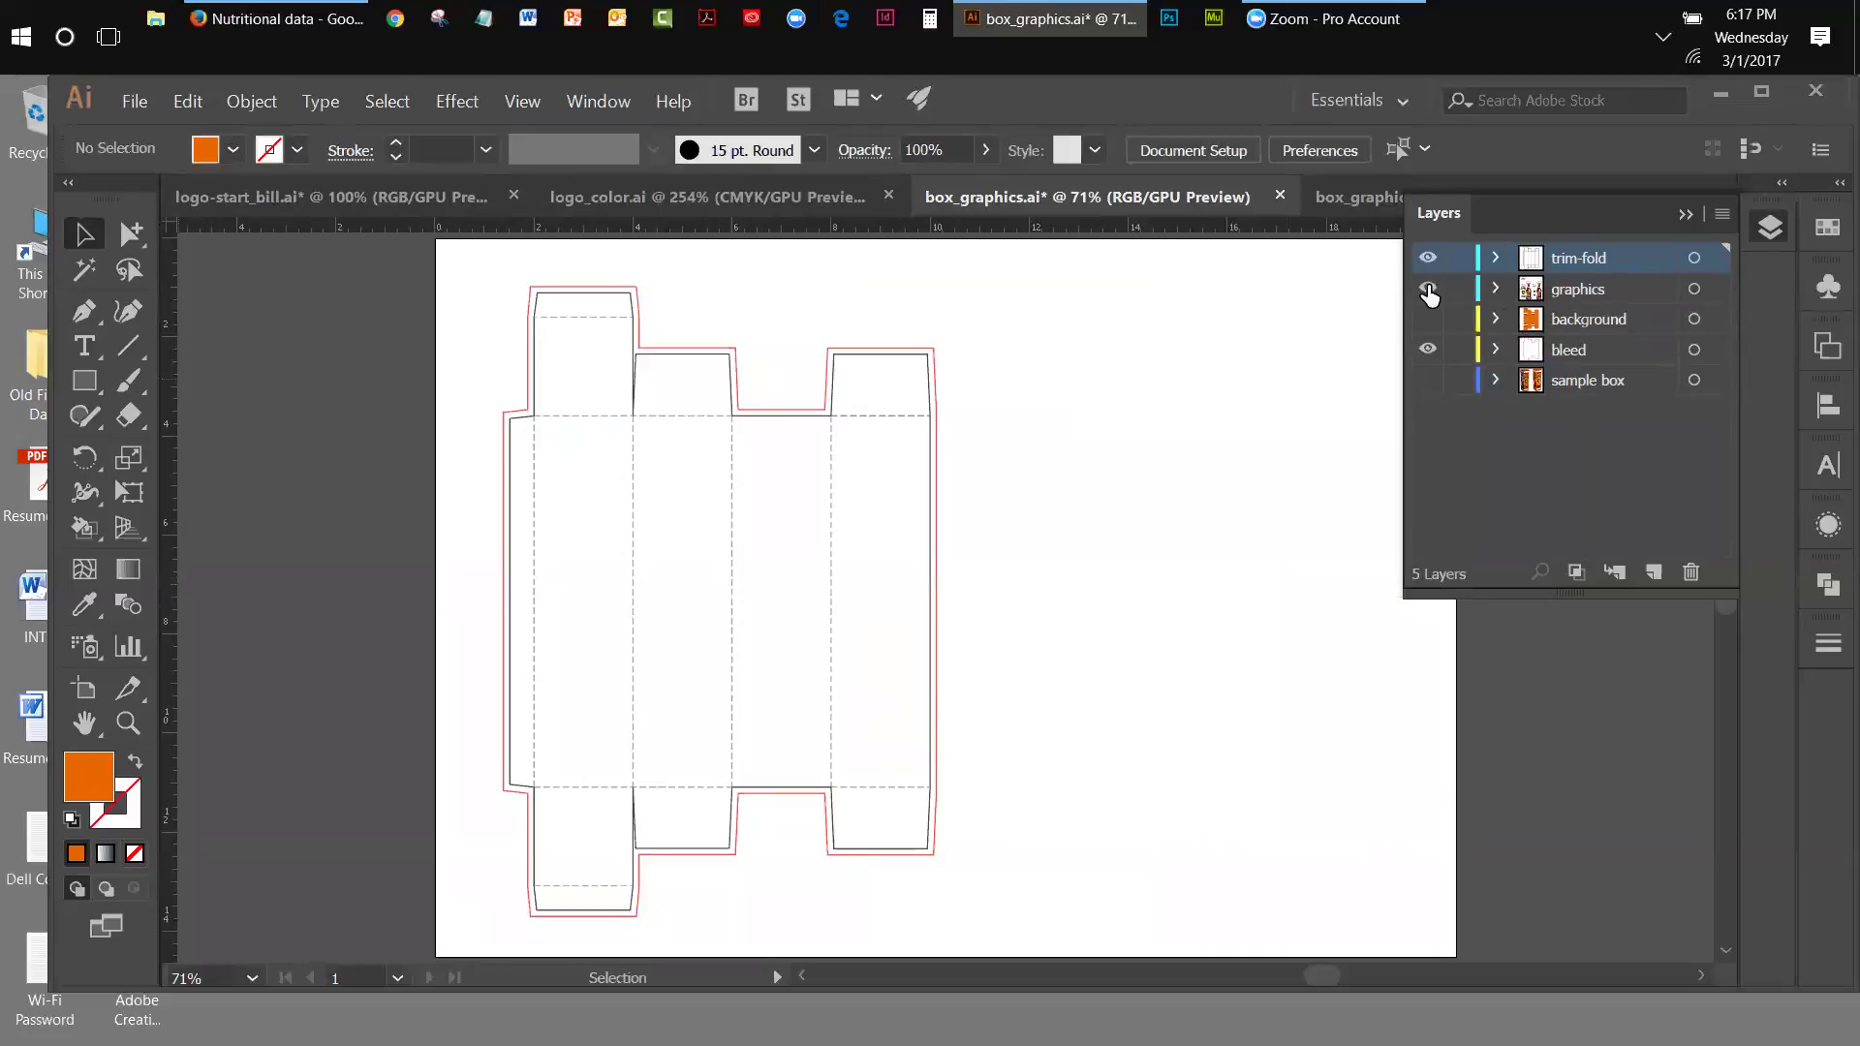
{"action": "left_click", "coordinate": [1428, 289]}
{"action": "left_click", "coordinate": [1428, 289]}
{"action": "left_click", "coordinate": [1428, 290]}
{"action": "left_click", "coordinate": [1428, 290]}
{"action": "left_click", "coordinate": [1428, 351]}
{"action": "left_click", "coordinate": [1428, 350]}
{"action": "left_click", "coordinate": [1428, 319]}
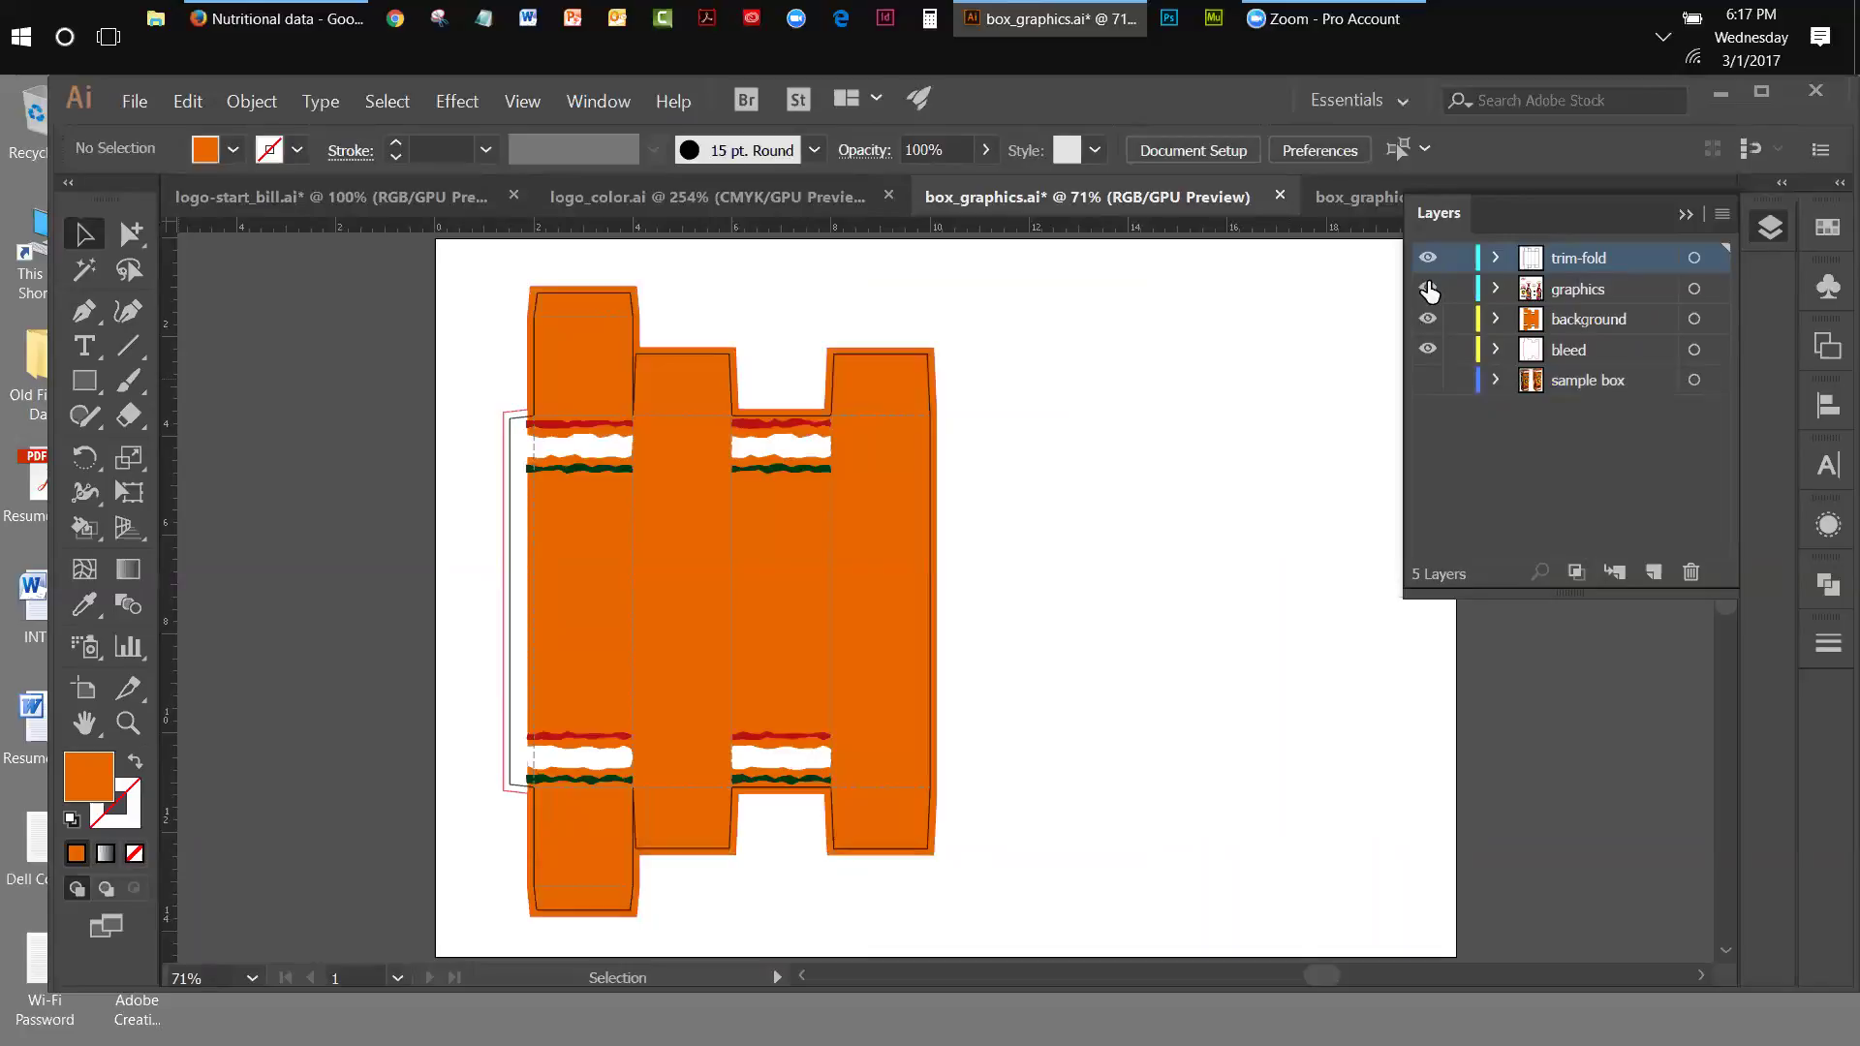
{"action": "left_click", "coordinate": [1428, 288]}
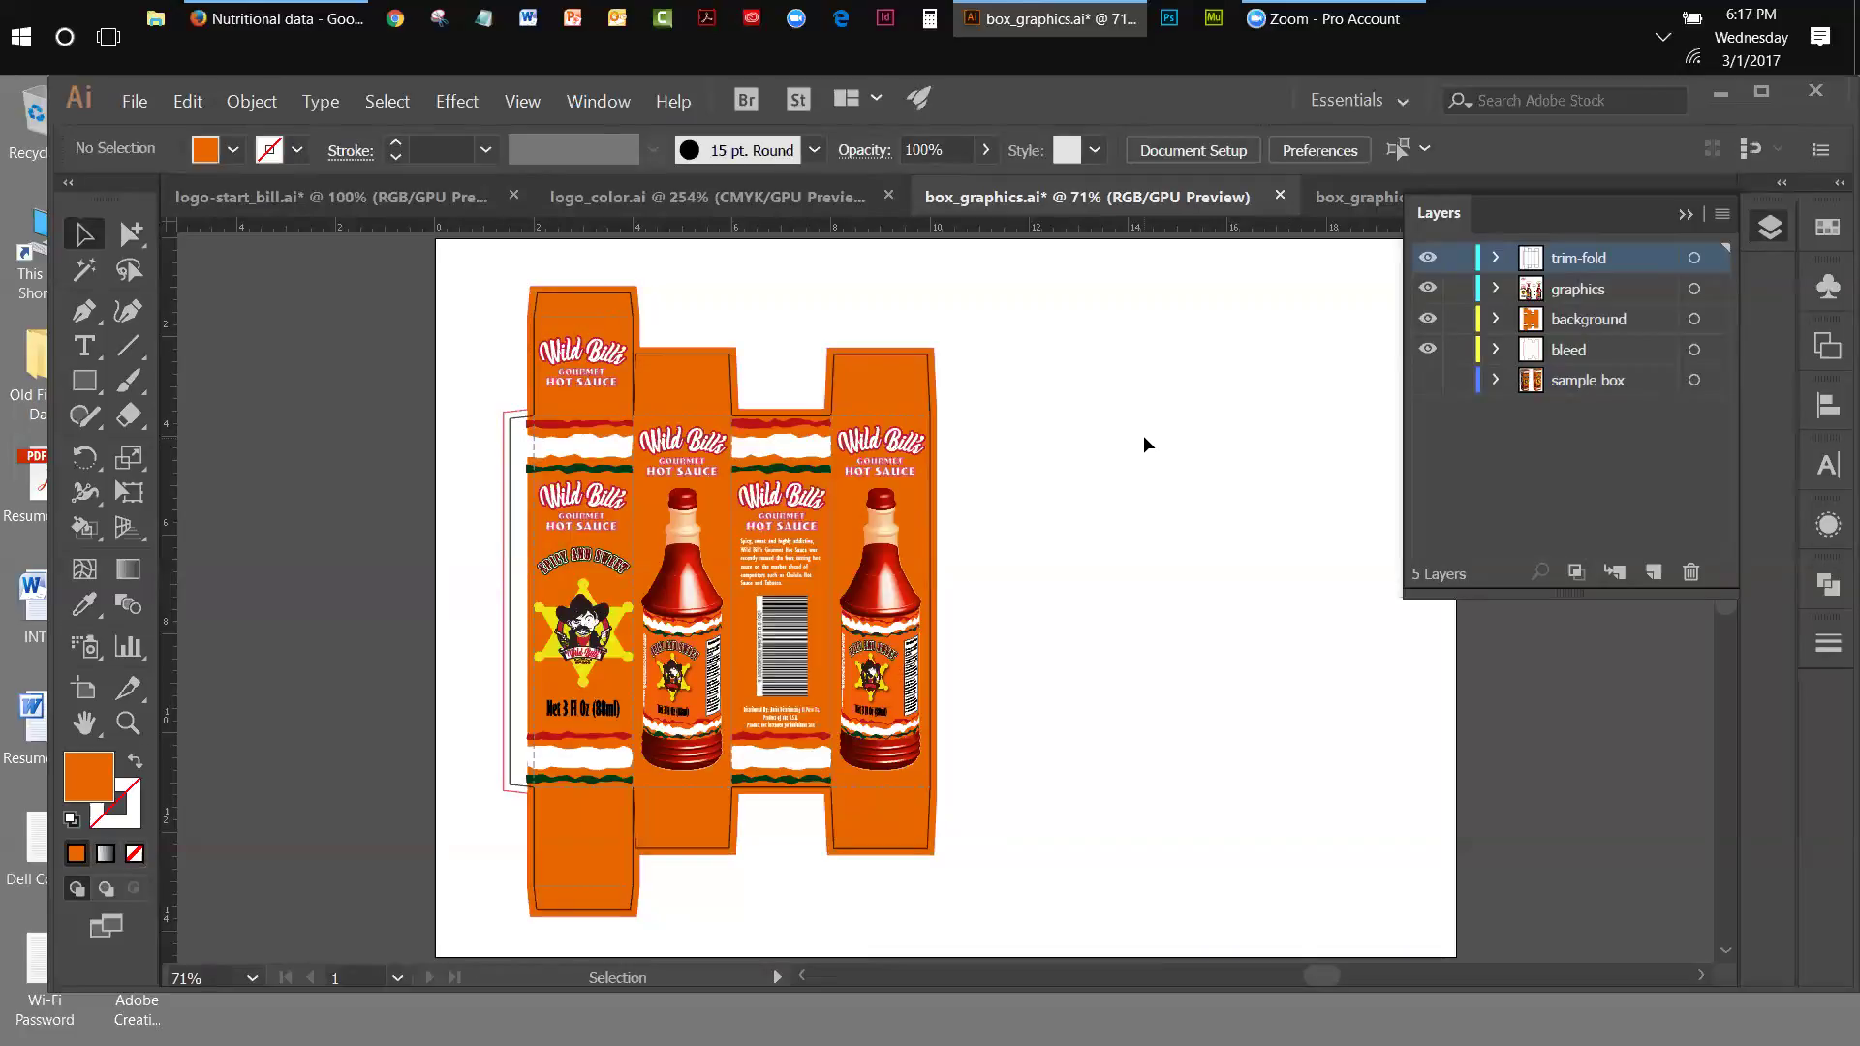
{"action": "left_click", "coordinate": [1428, 319]}
{"action": "left_click", "coordinate": [1427, 291]}
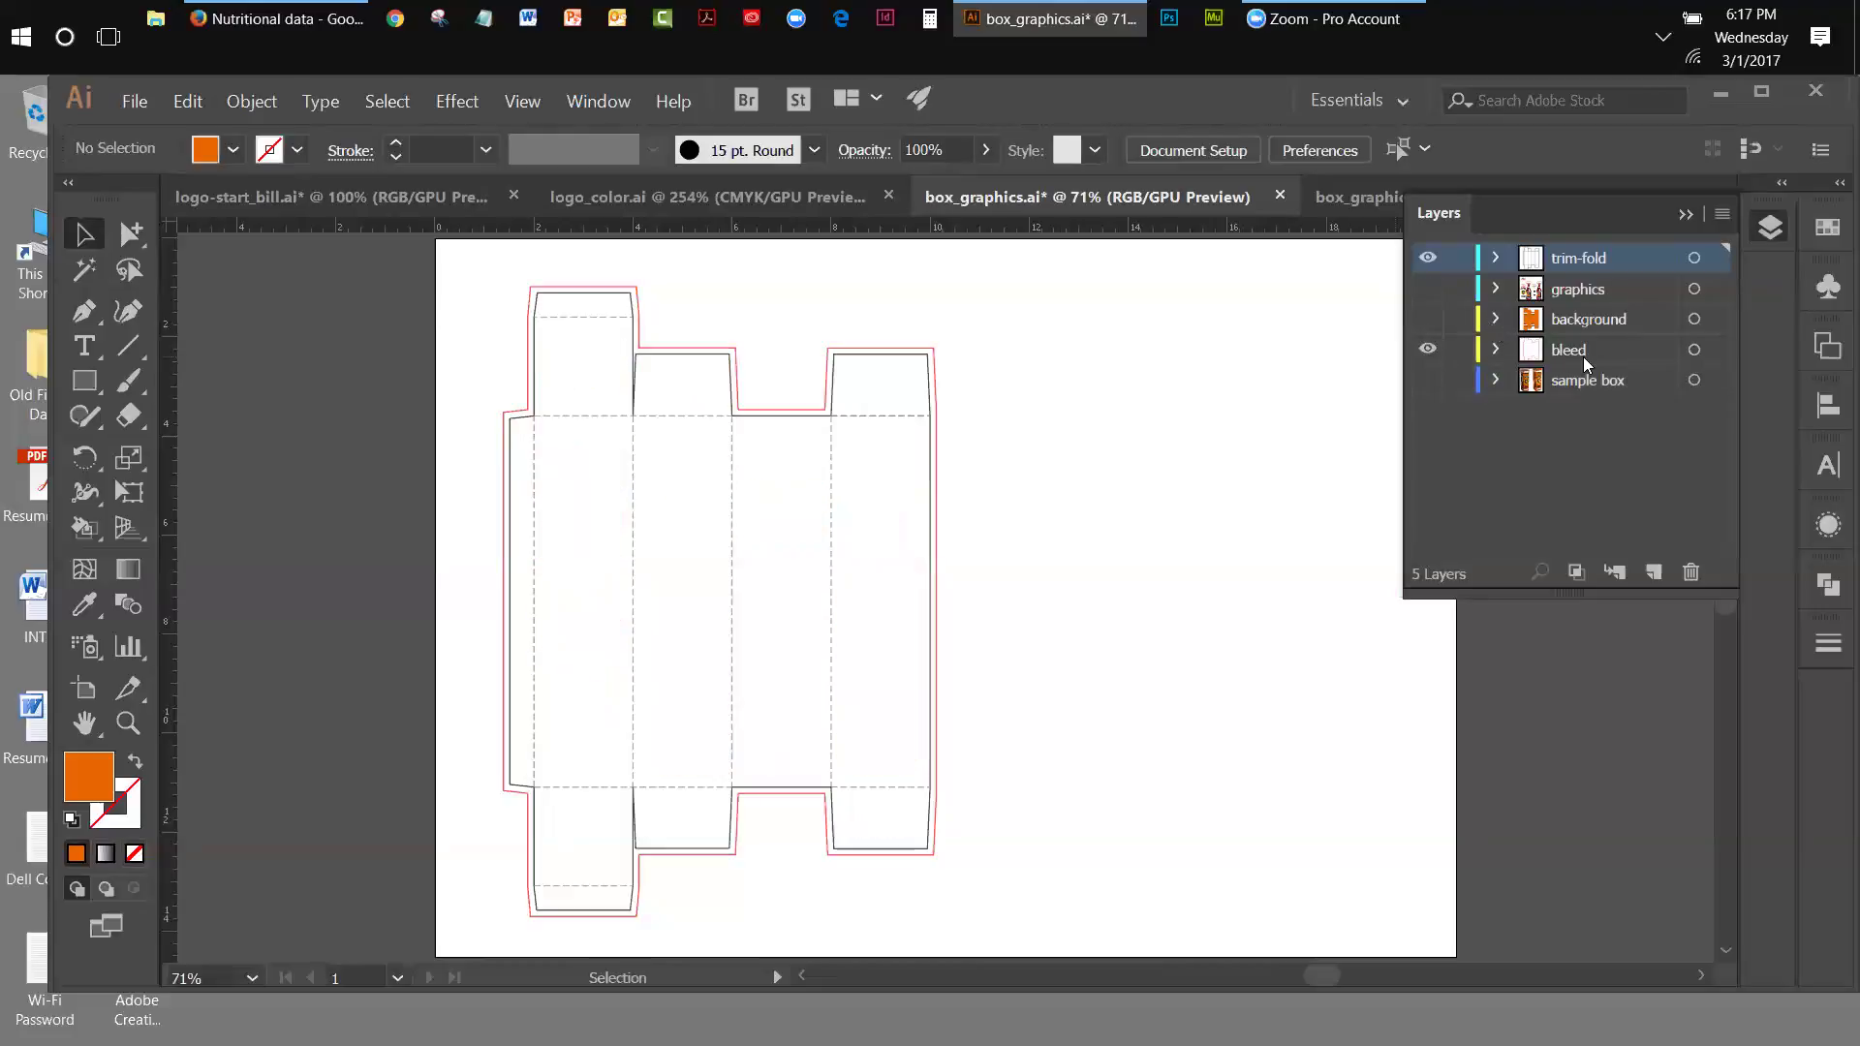
- Create two new layers directly above the bleed layer
{"action": "left_click", "coordinate": [1583, 357]}
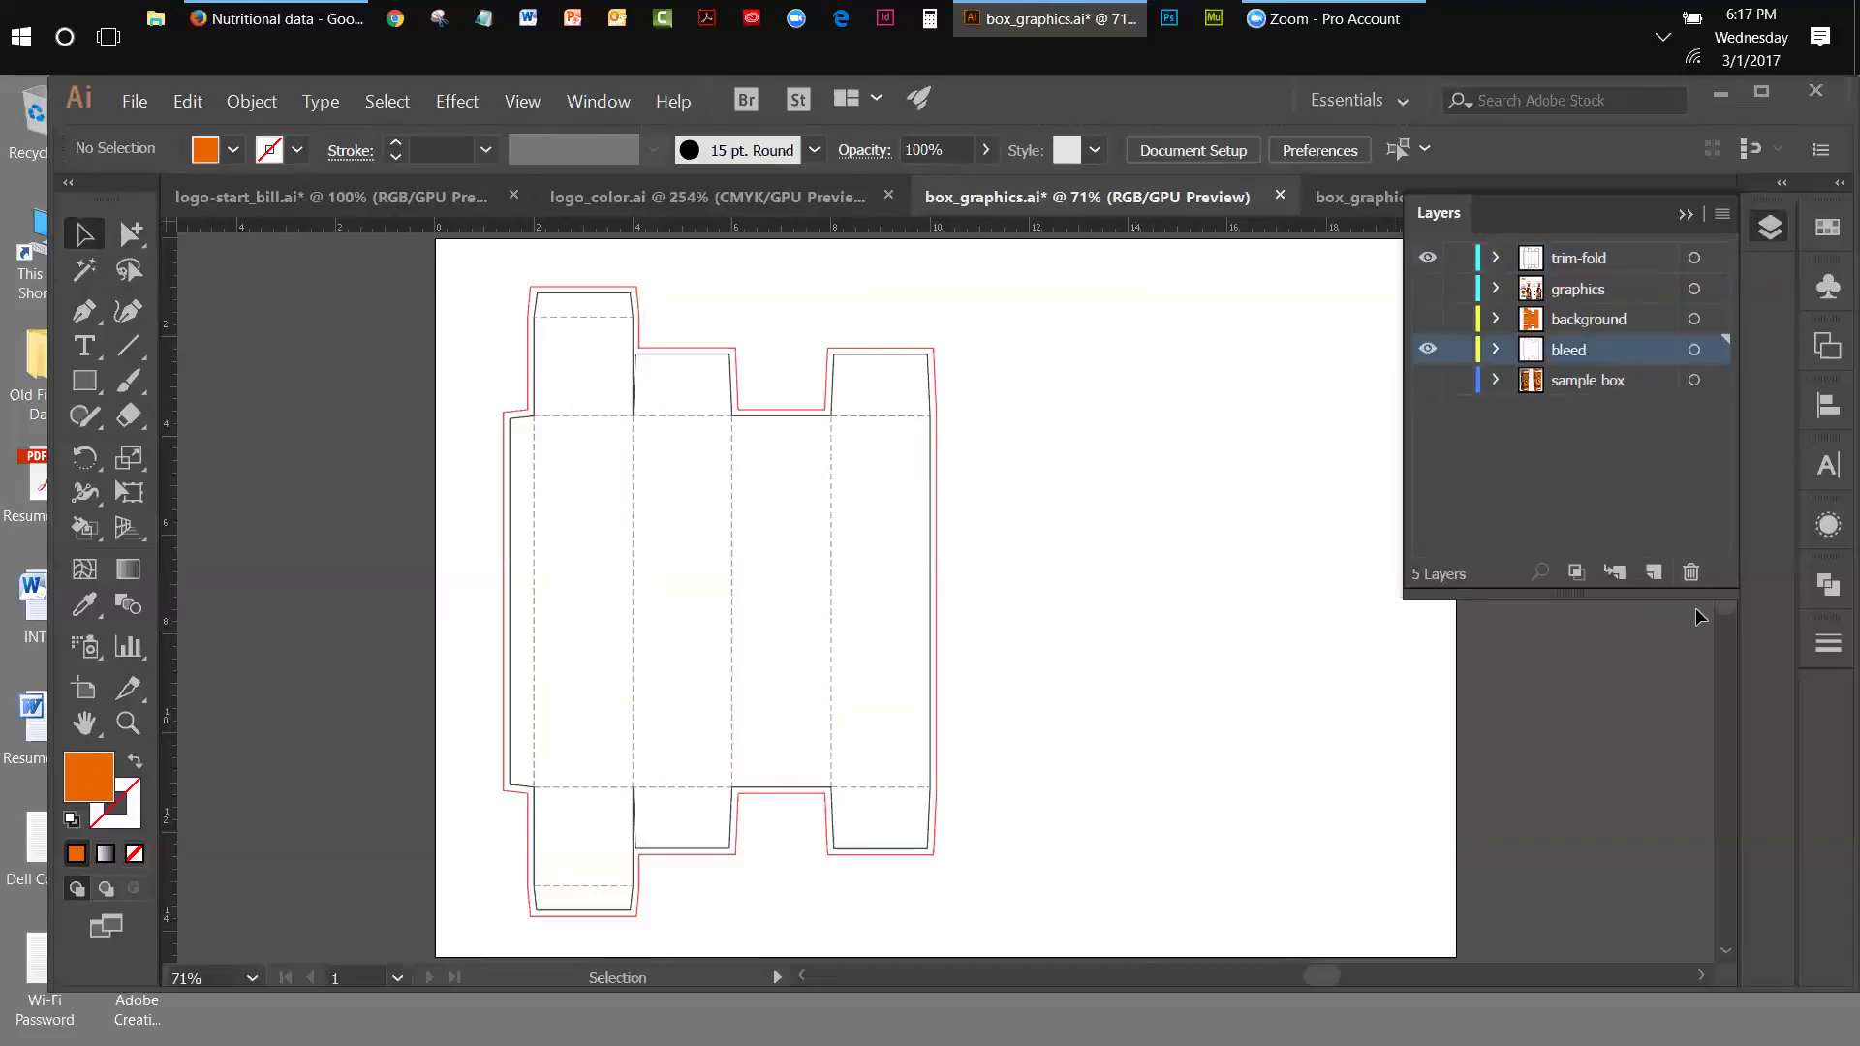
{"action": "left_click", "coordinate": [1660, 573]}
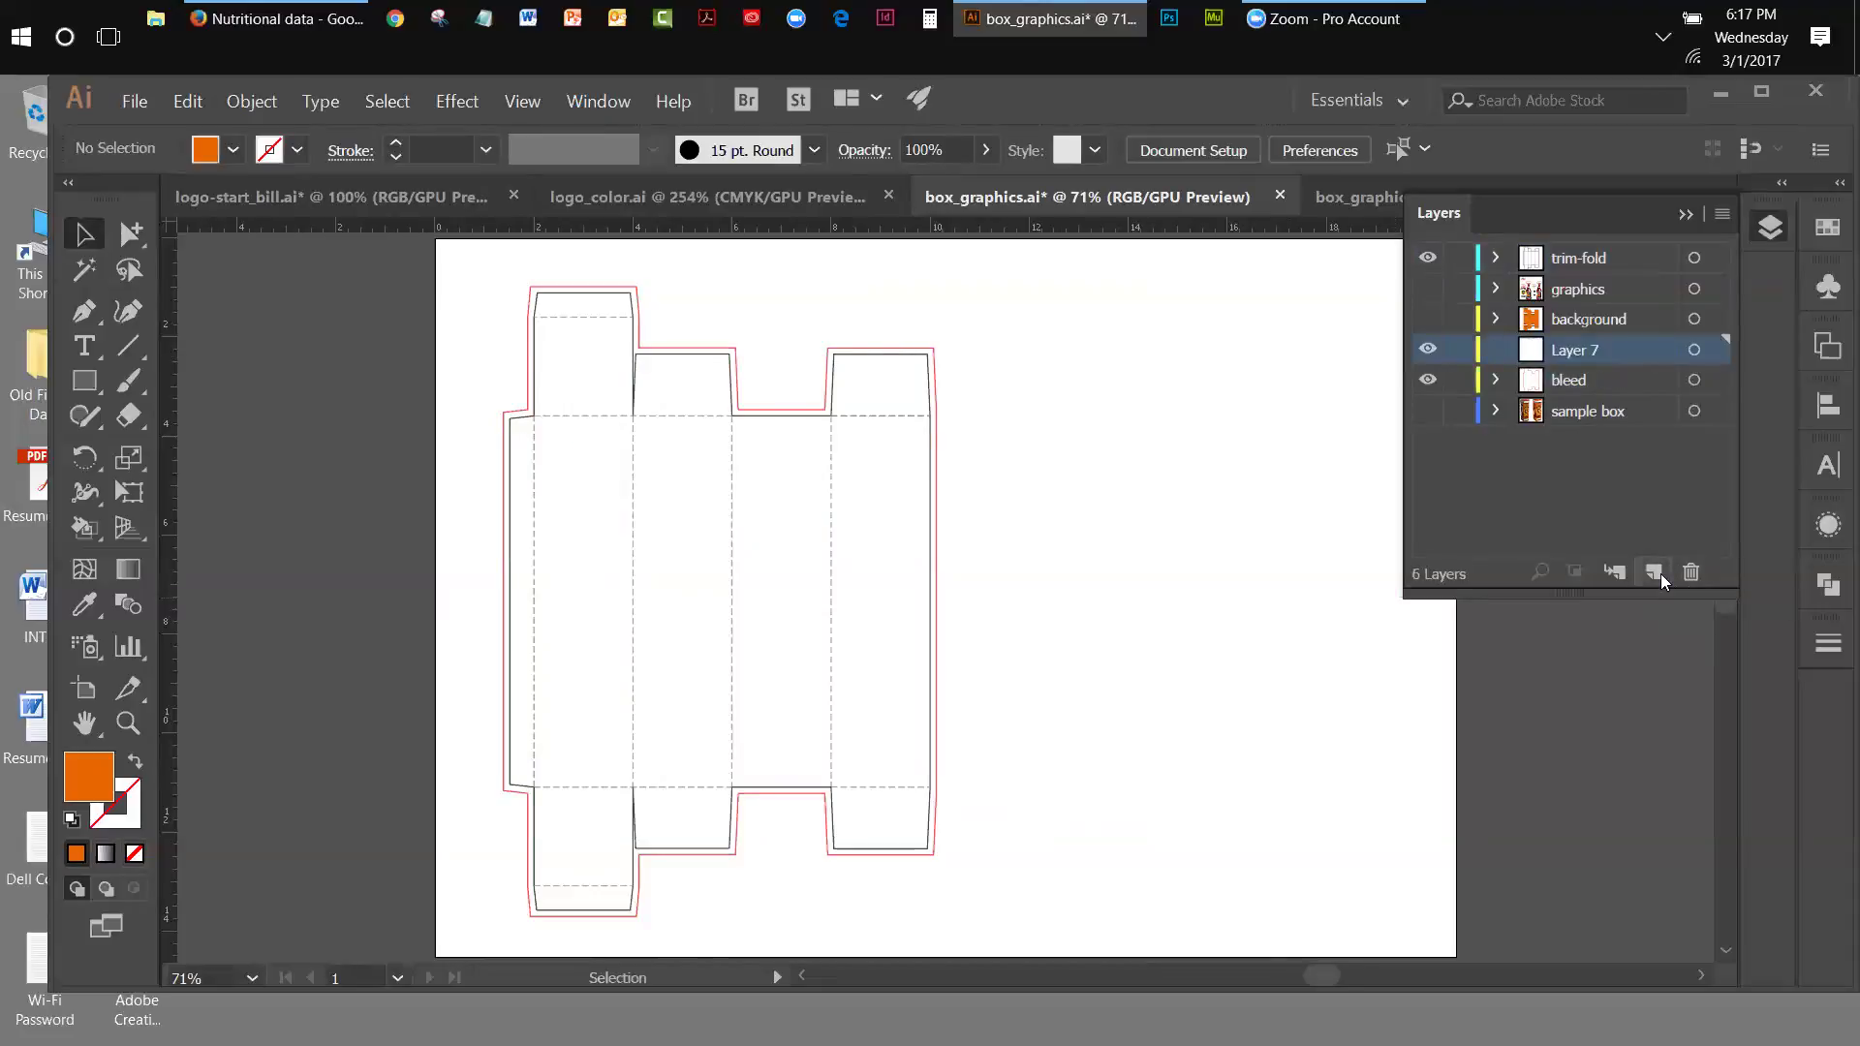
{"action": "left_click", "coordinate": [1661, 574]}
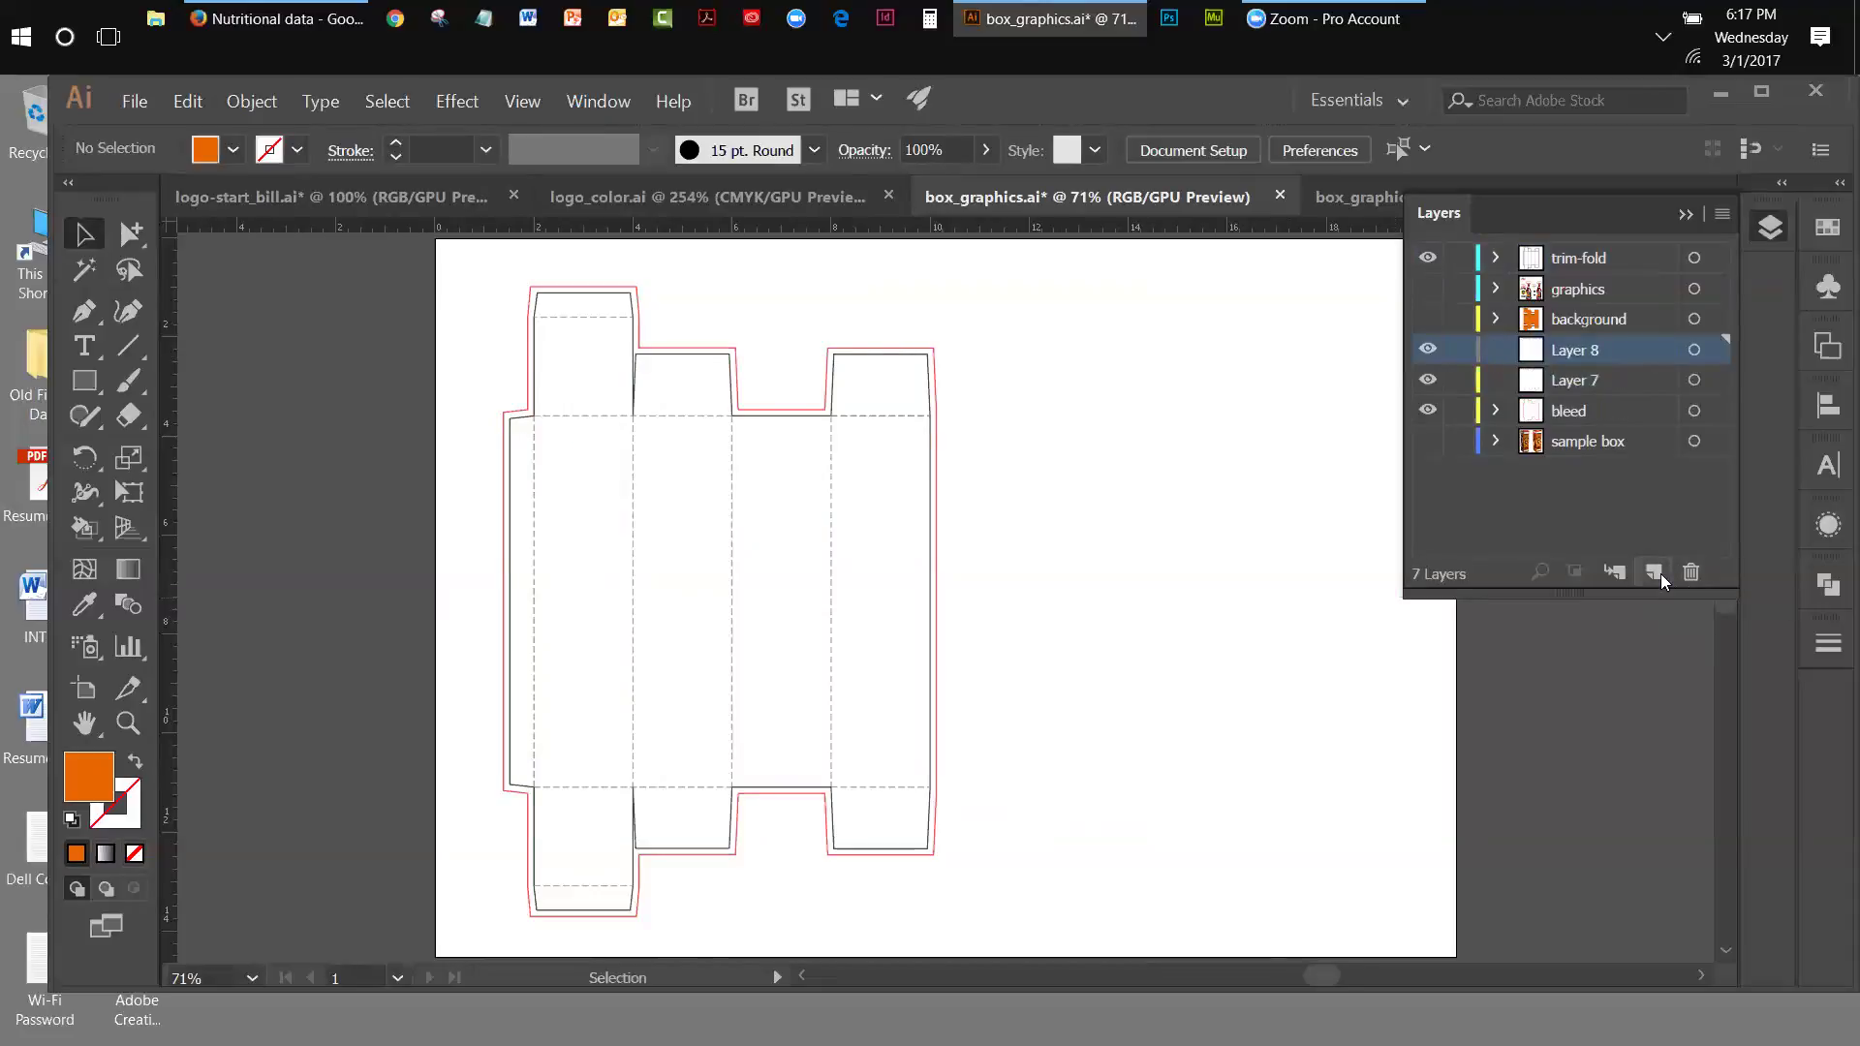
- Rename the lower of the two new layers as background 2
{"action": "double_click", "coordinate": [1571, 379]}
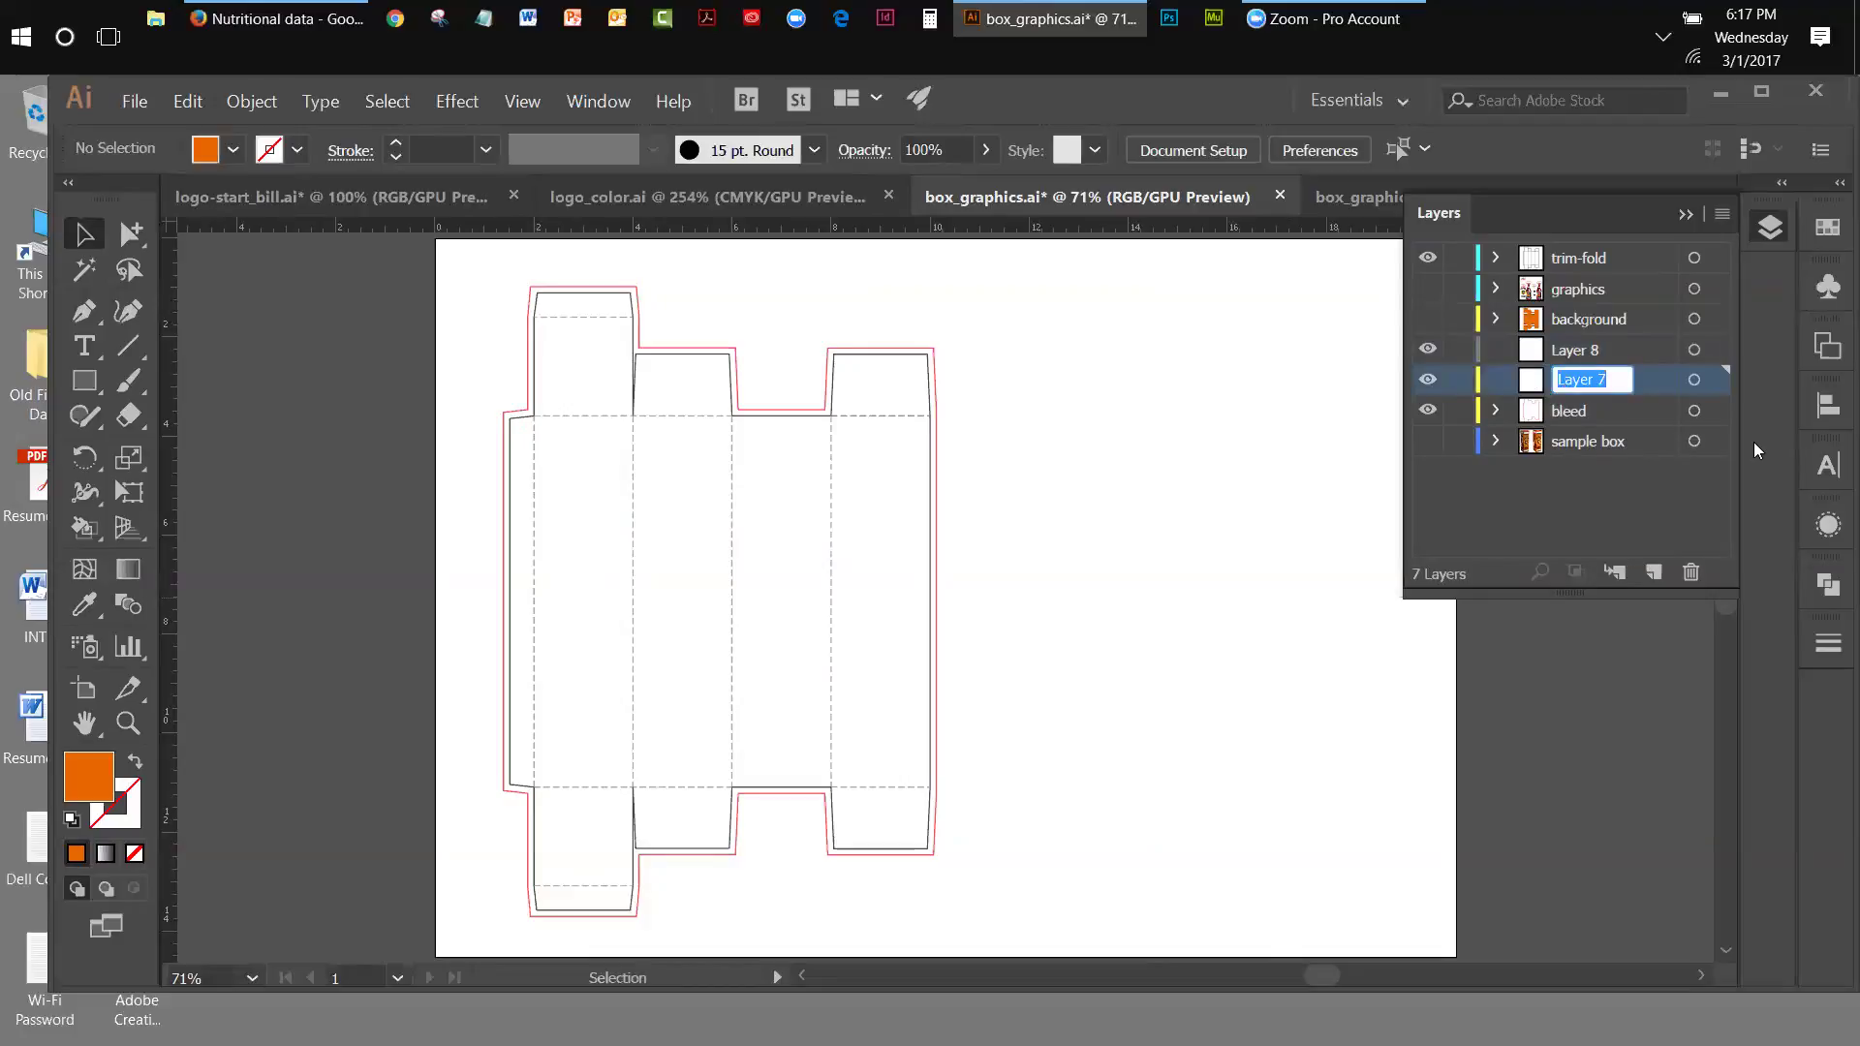
{"action": "type", "text": "back"}
{"action": "type", "text": "grou"}
{"action": "type", "text": "nd"}
{"action": "type", "text": " 2"}
- Rename the upper of the two new layers as graphics 2
{"action": "left_click", "coordinate": [1574, 352]}
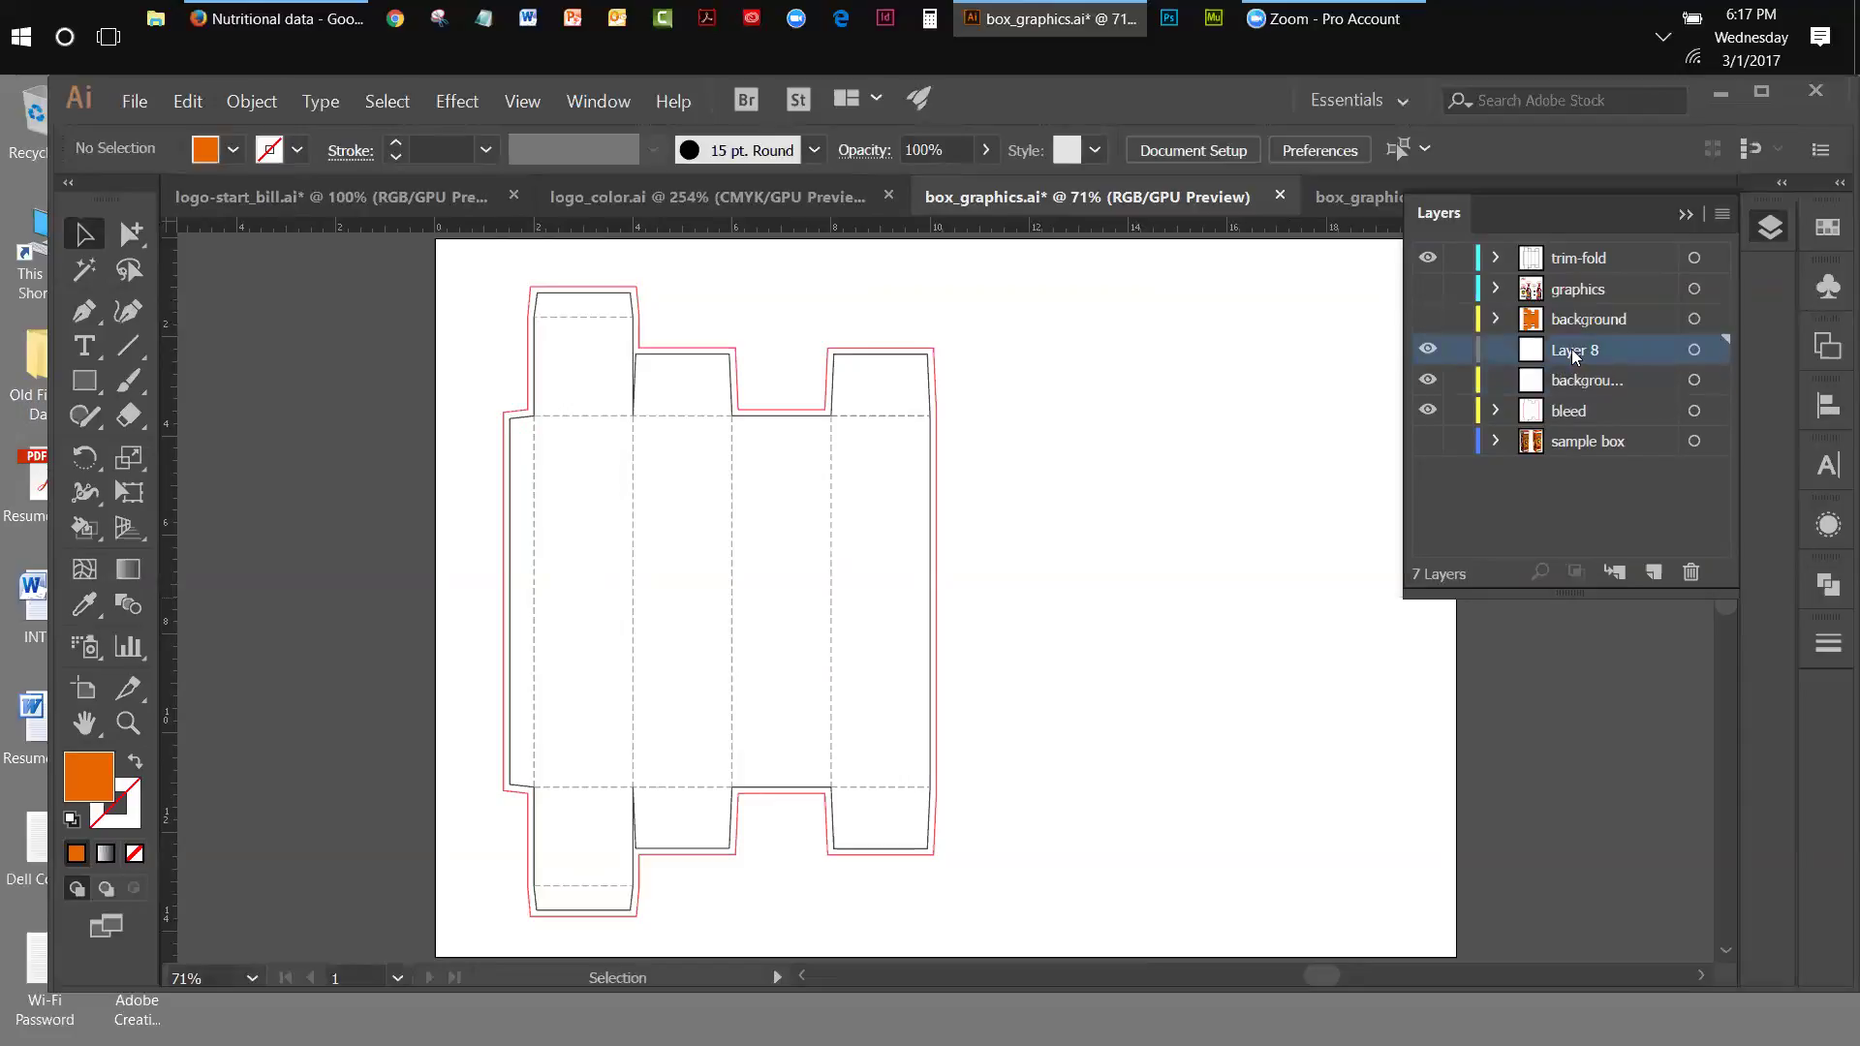
{"action": "double_click", "coordinate": [1574, 354]}
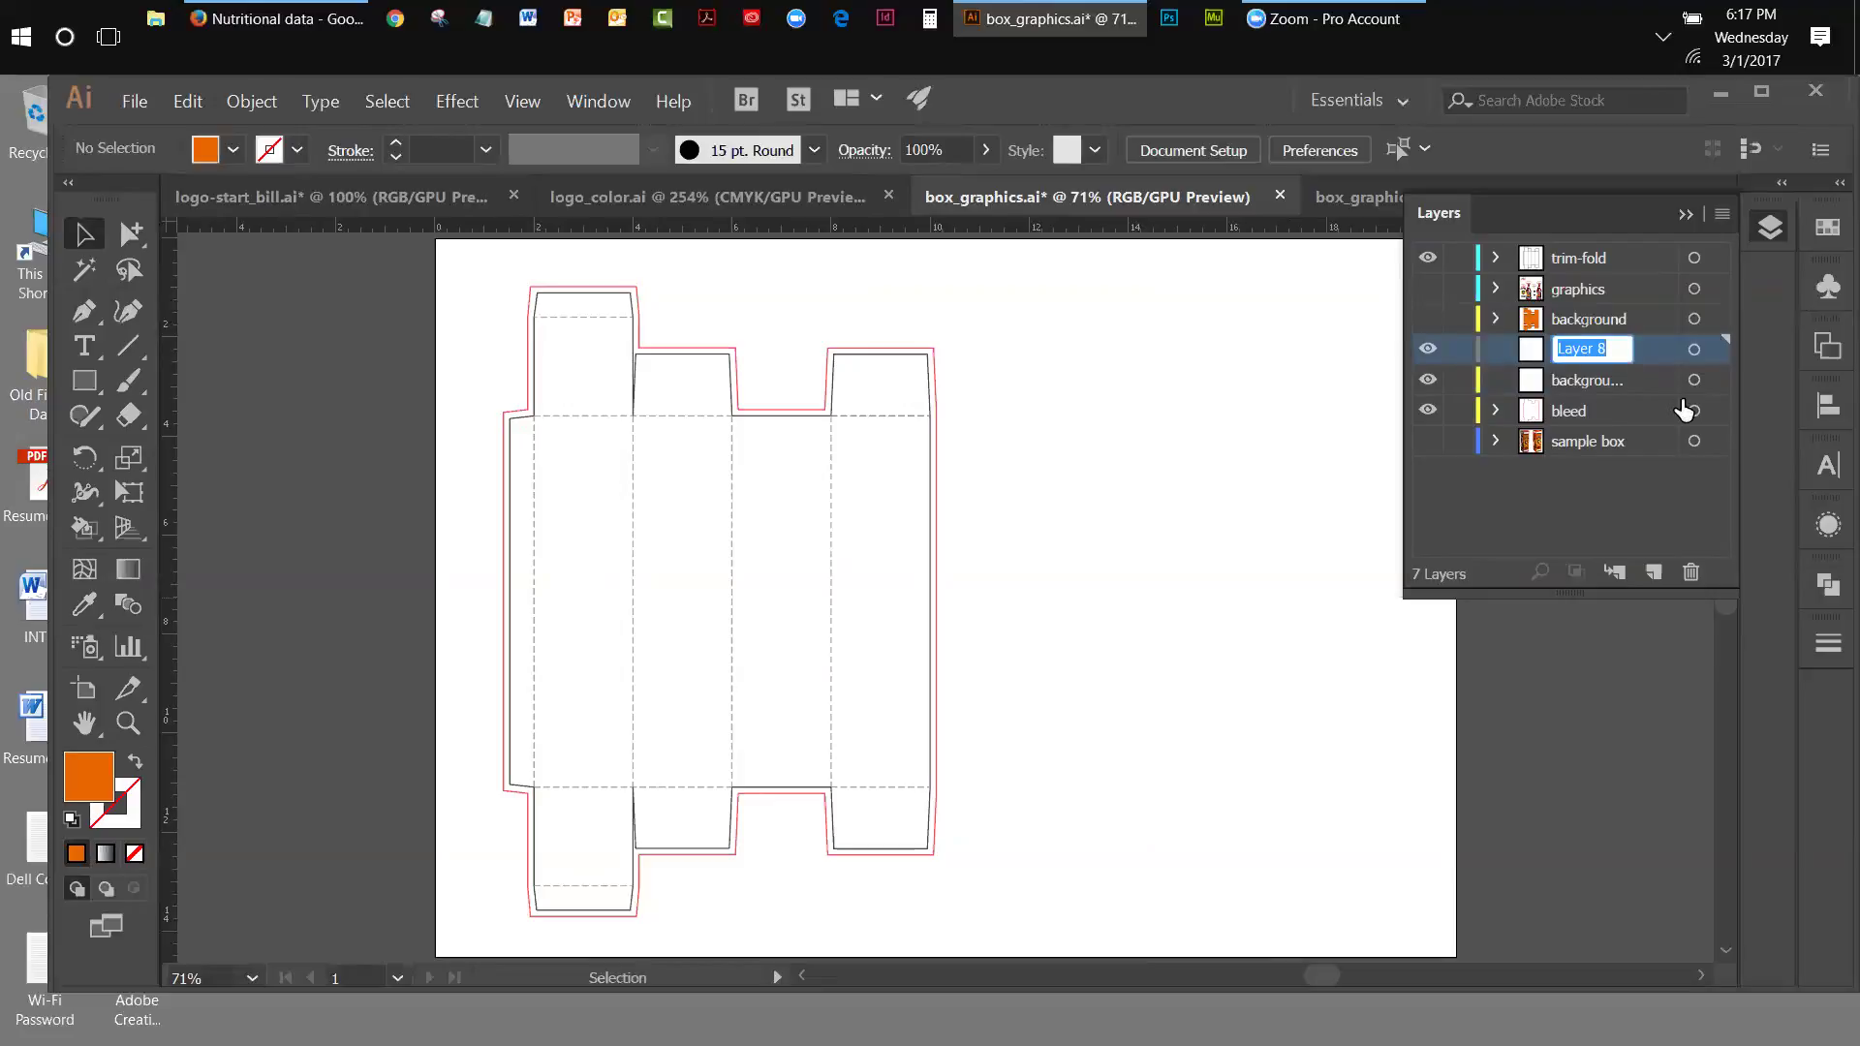
{"action": "type", "text": "graphics 2"}
{"action": "left_click", "coordinate": [1619, 515]}
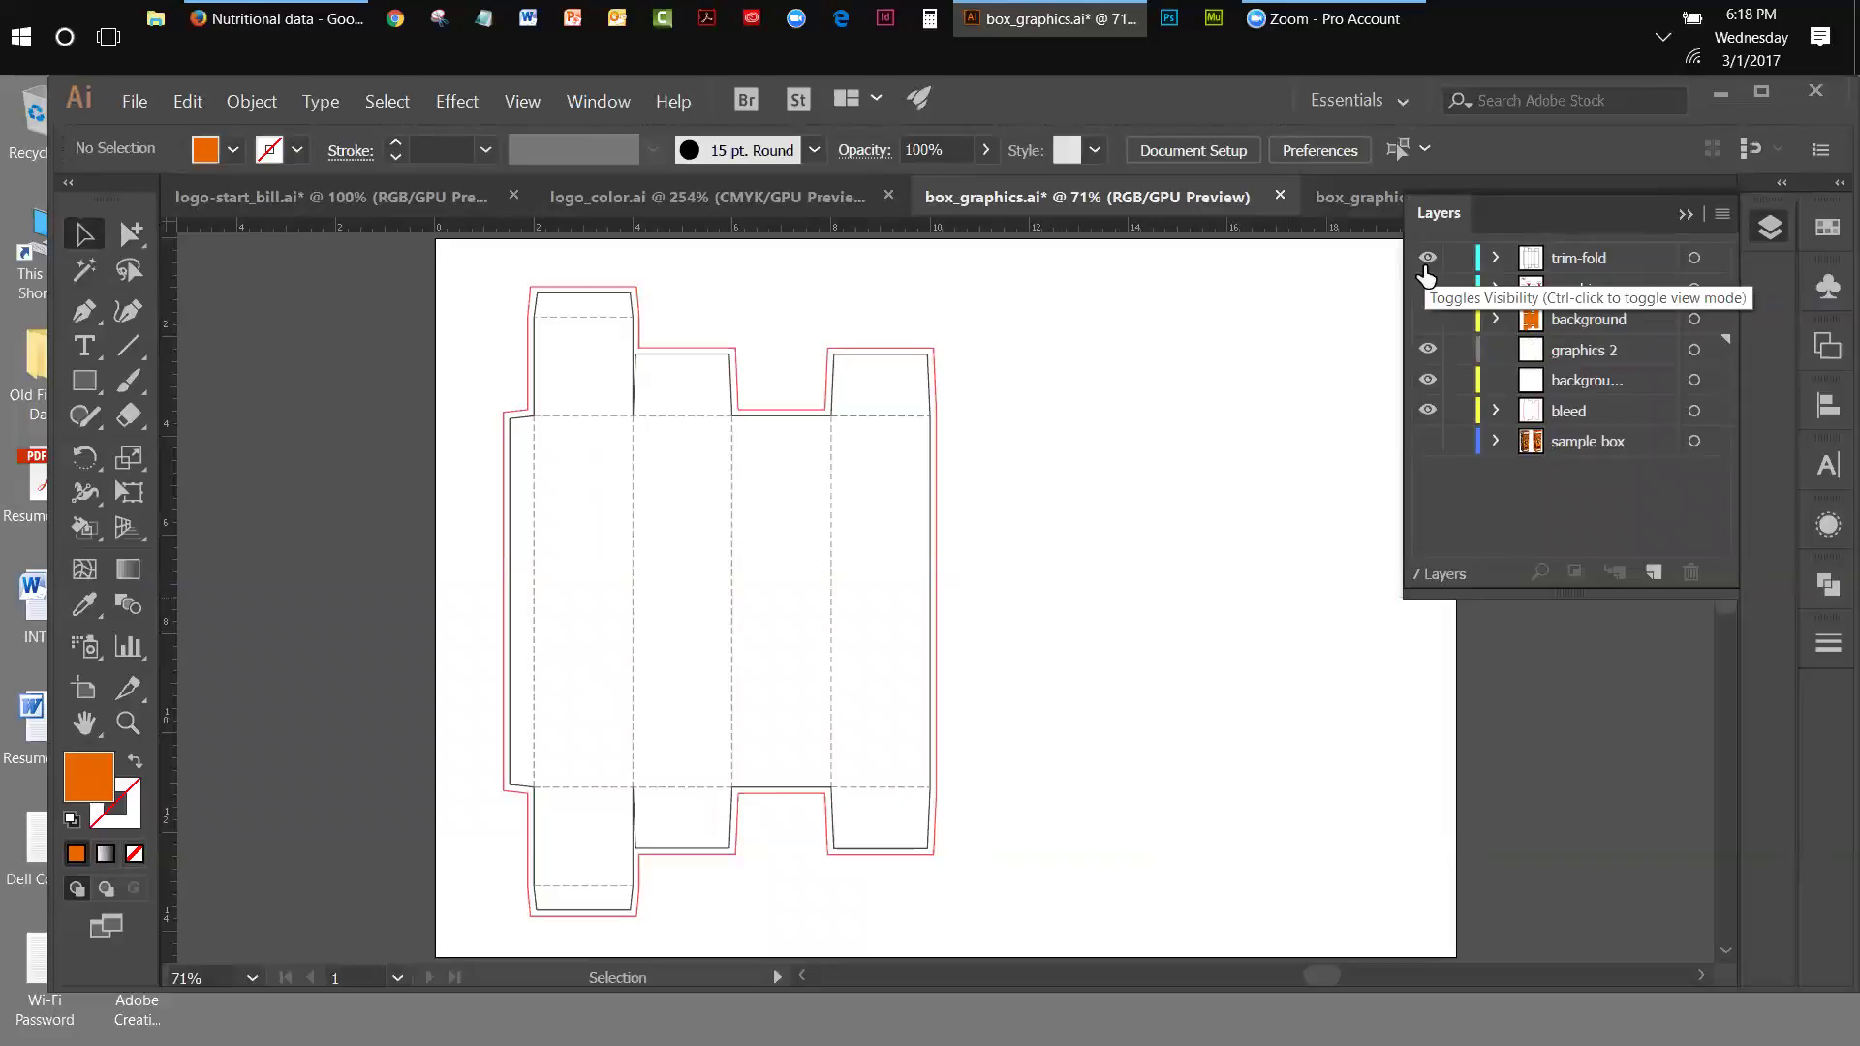
- Lock the trim-fold layer and examine the contents of the bleed layer
{"action": "left_click", "coordinate": [1458, 258]}
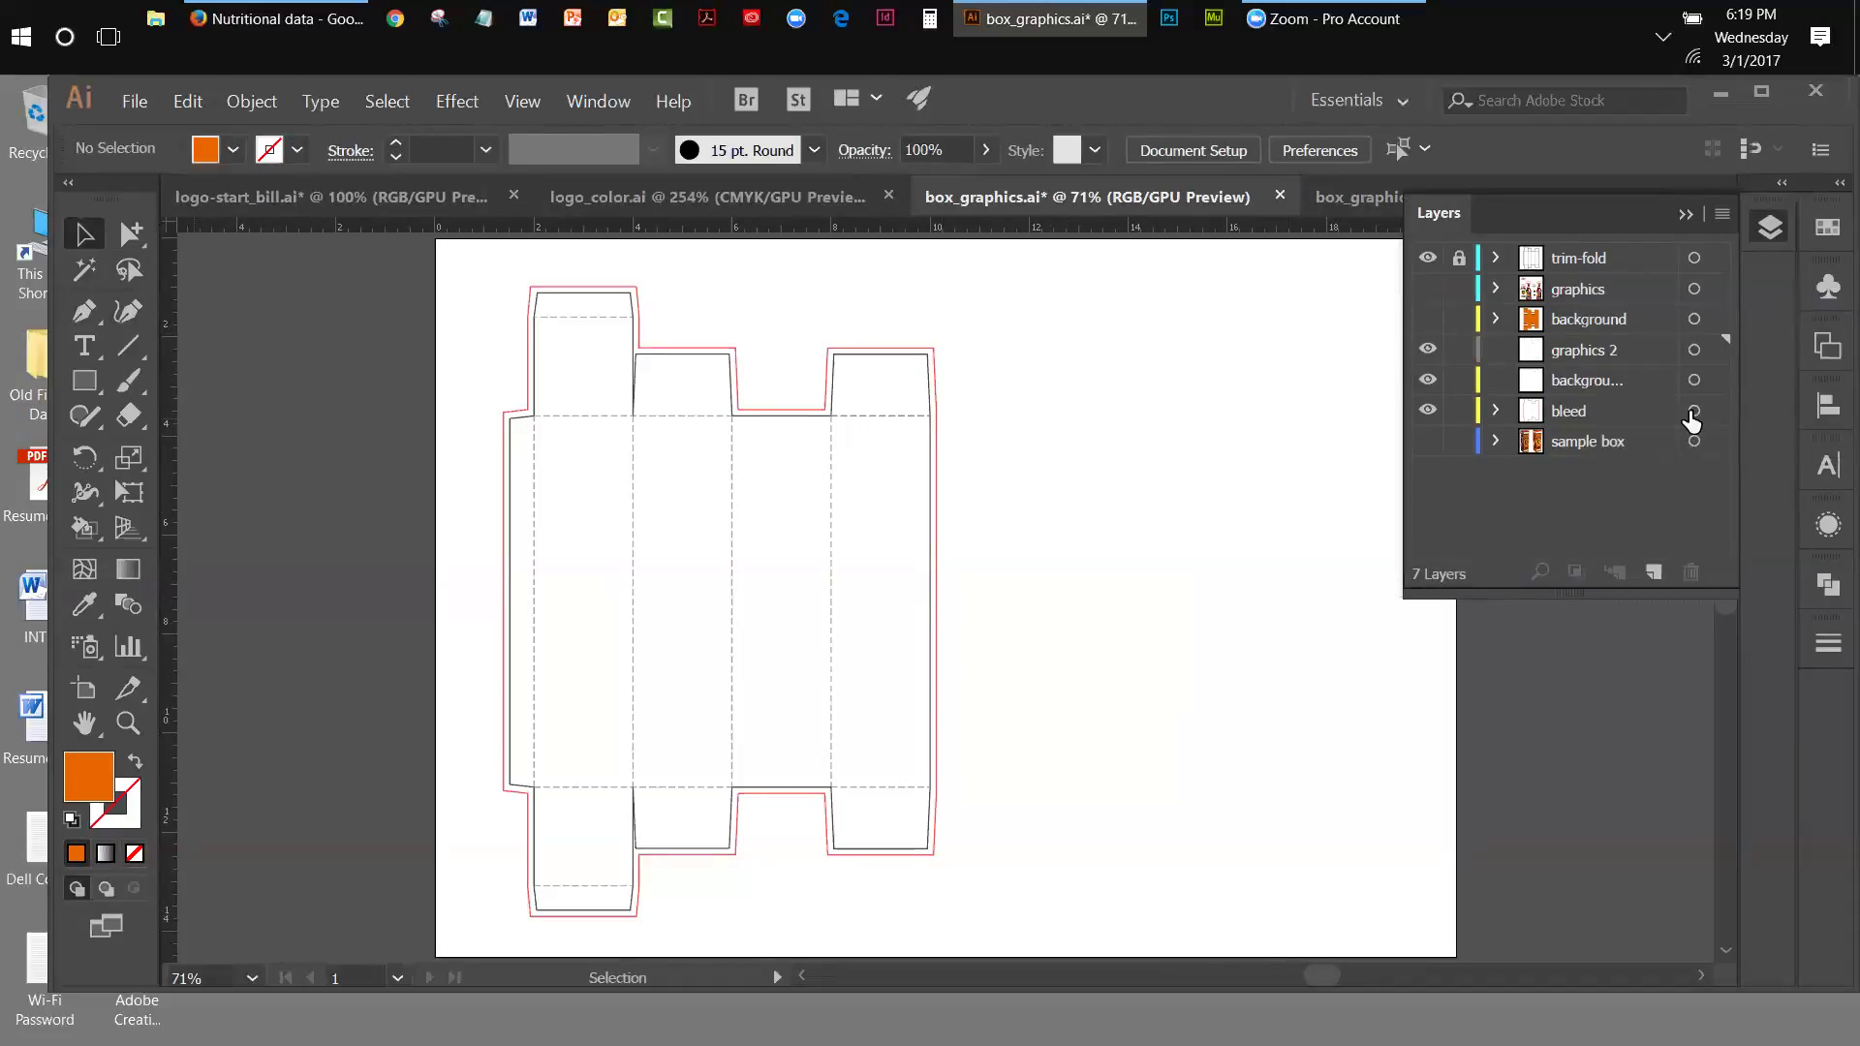
{"action": "left_click", "coordinate": [1497, 412]}
{"action": "left_click", "coordinate": [1497, 413]}
{"action": "left_click", "coordinate": [1496, 411]}
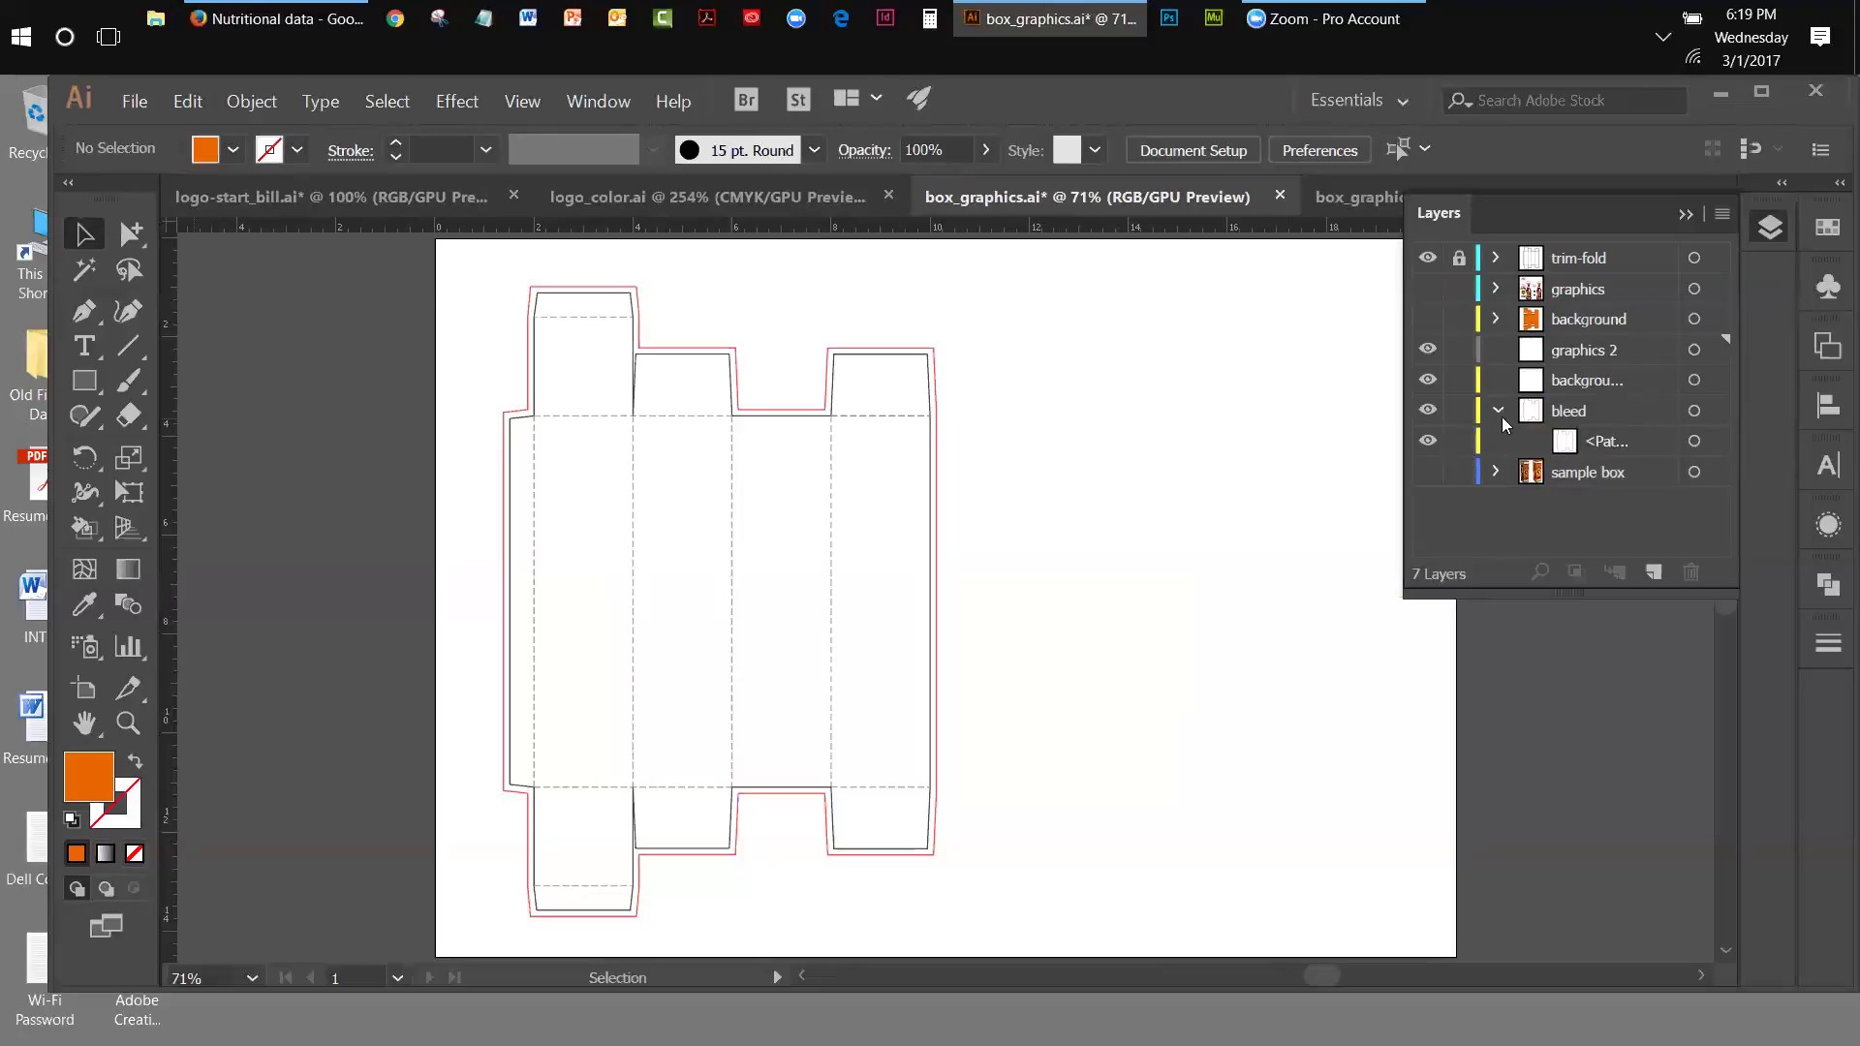
{"action": "left_click", "coordinate": [1498, 412]}
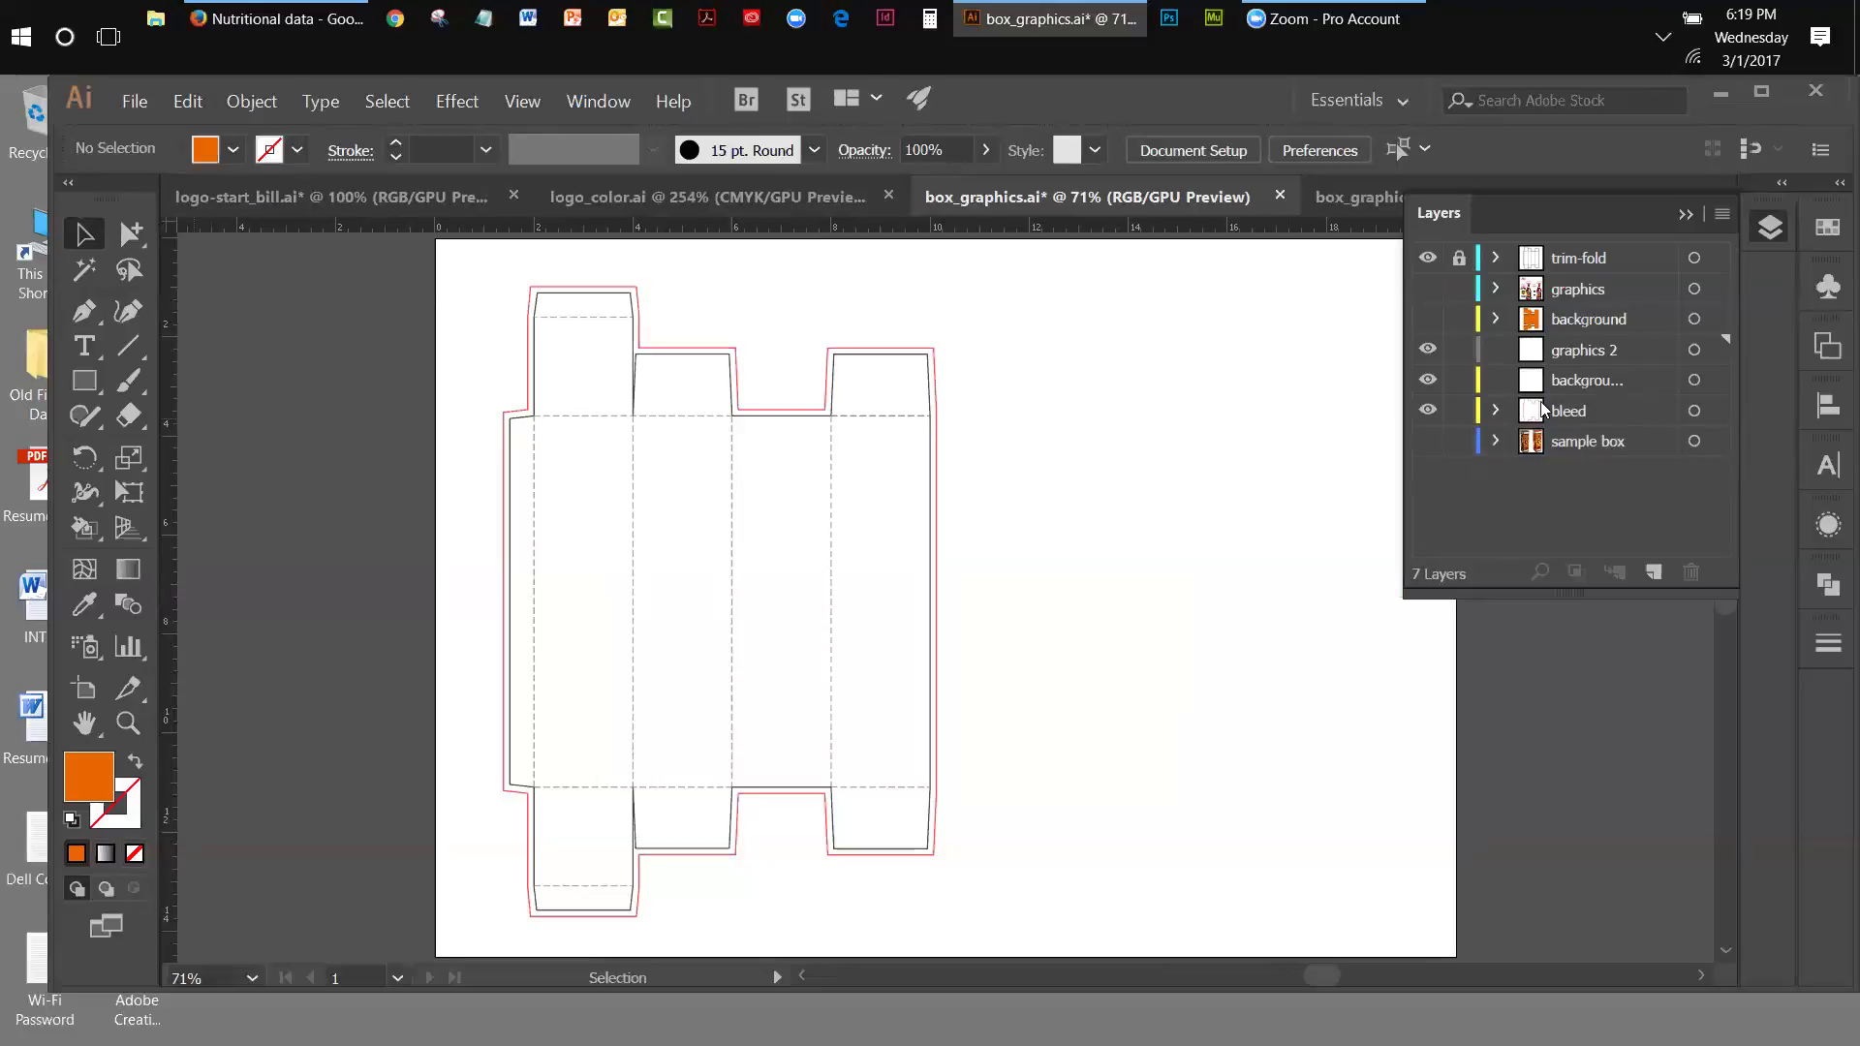
- Copy the red box outline from the bleed layer
{"action": "left_click", "coordinate": [1693, 410]}
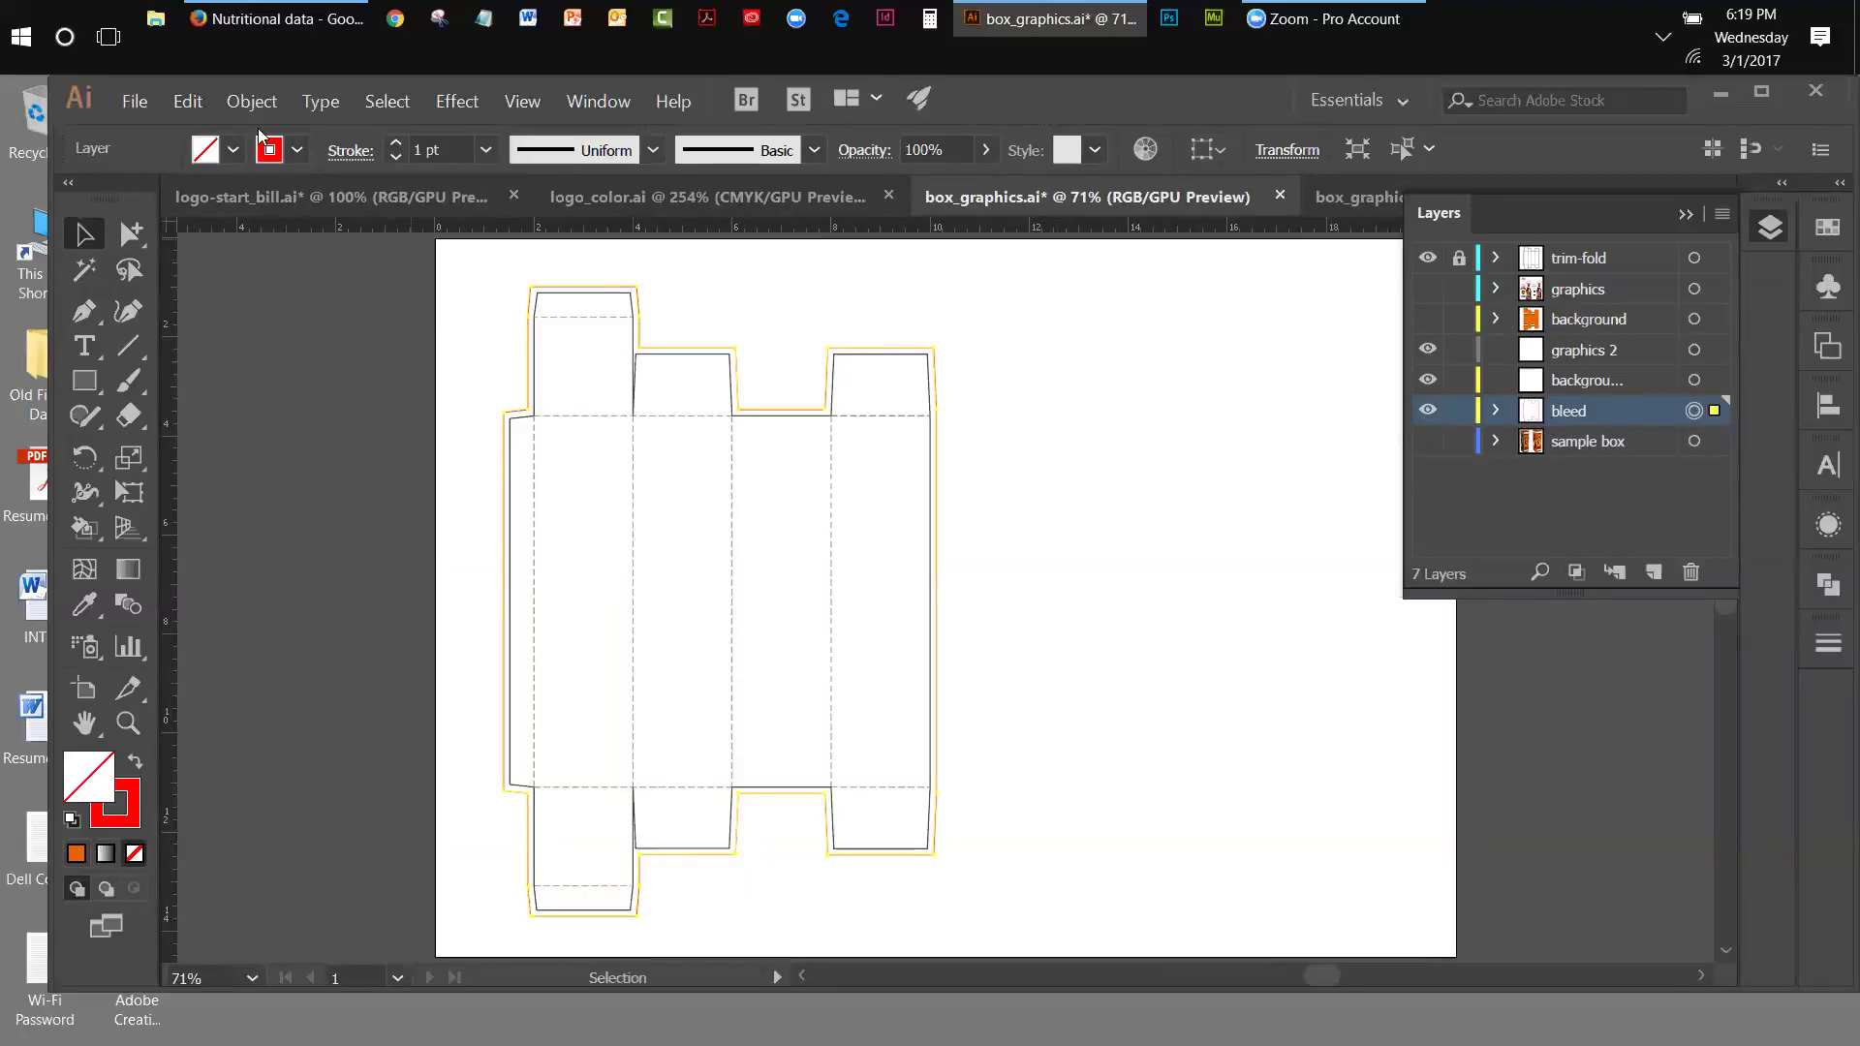
{"action": "left_click", "coordinate": [187, 100]}
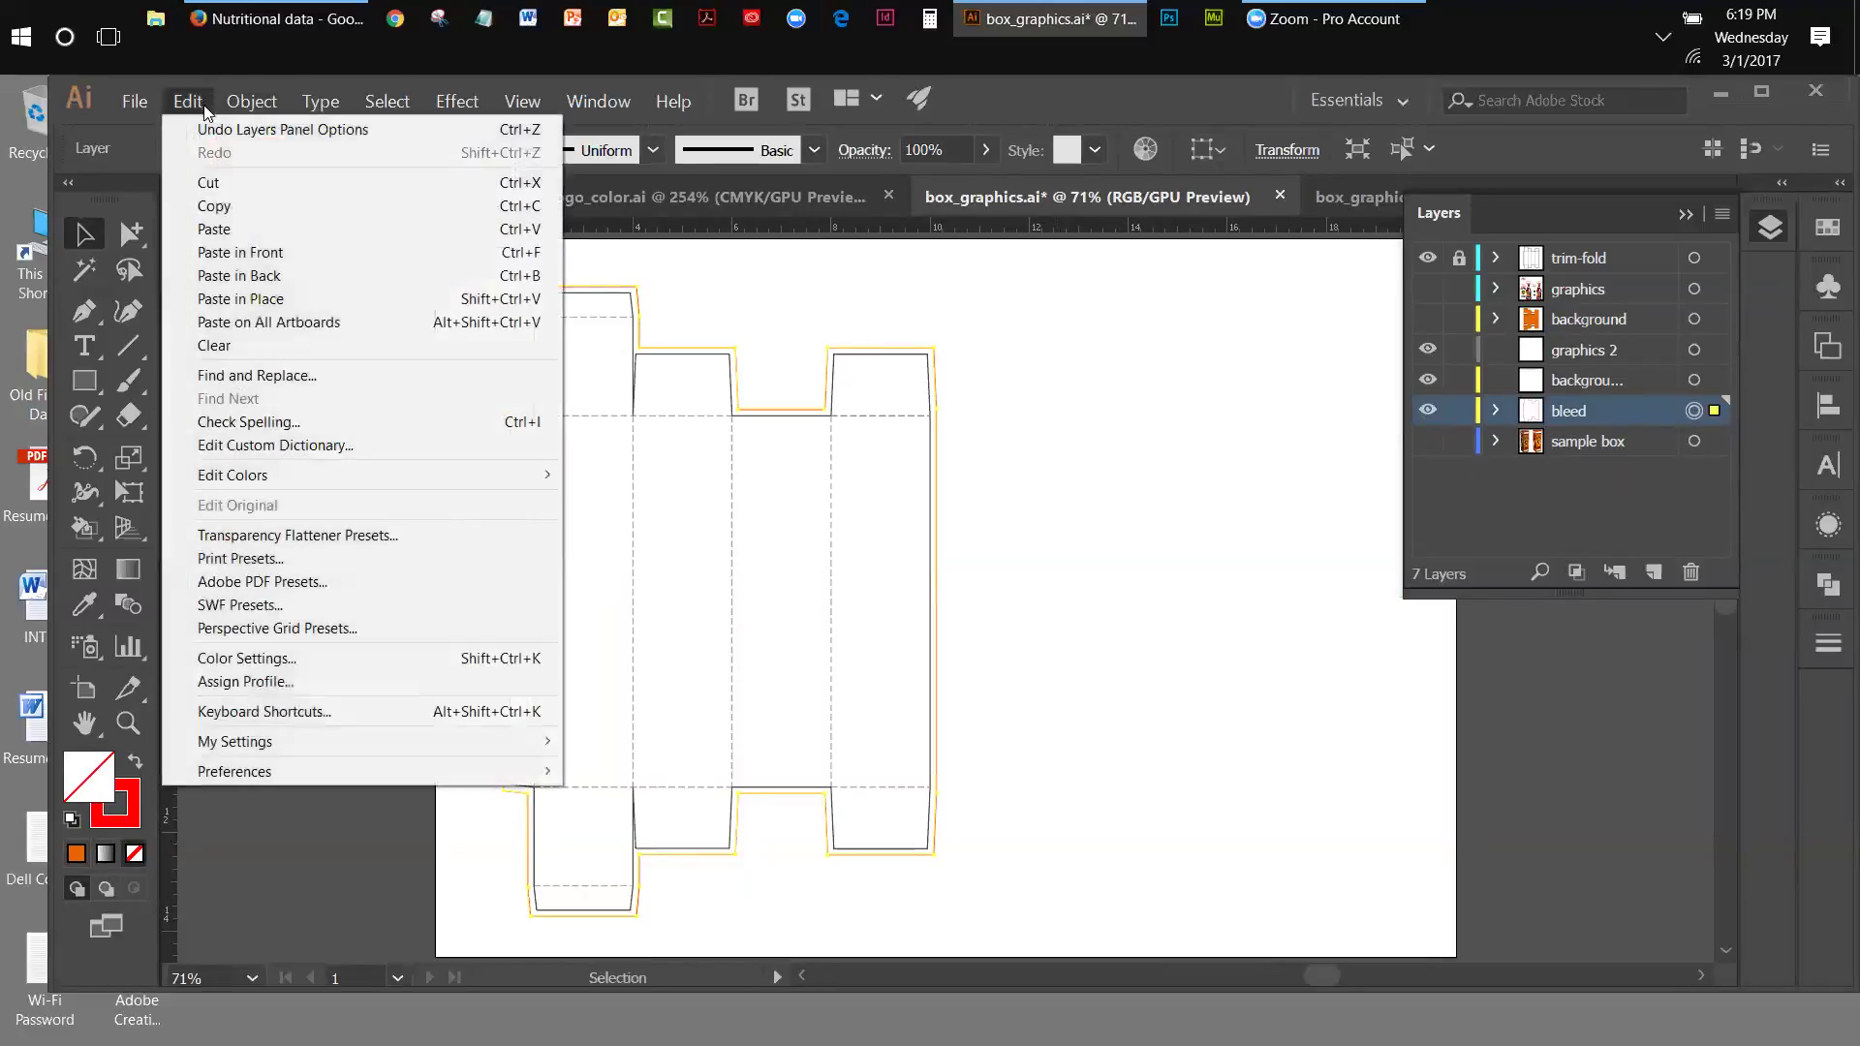
{"action": "left_click", "coordinate": [215, 205]}
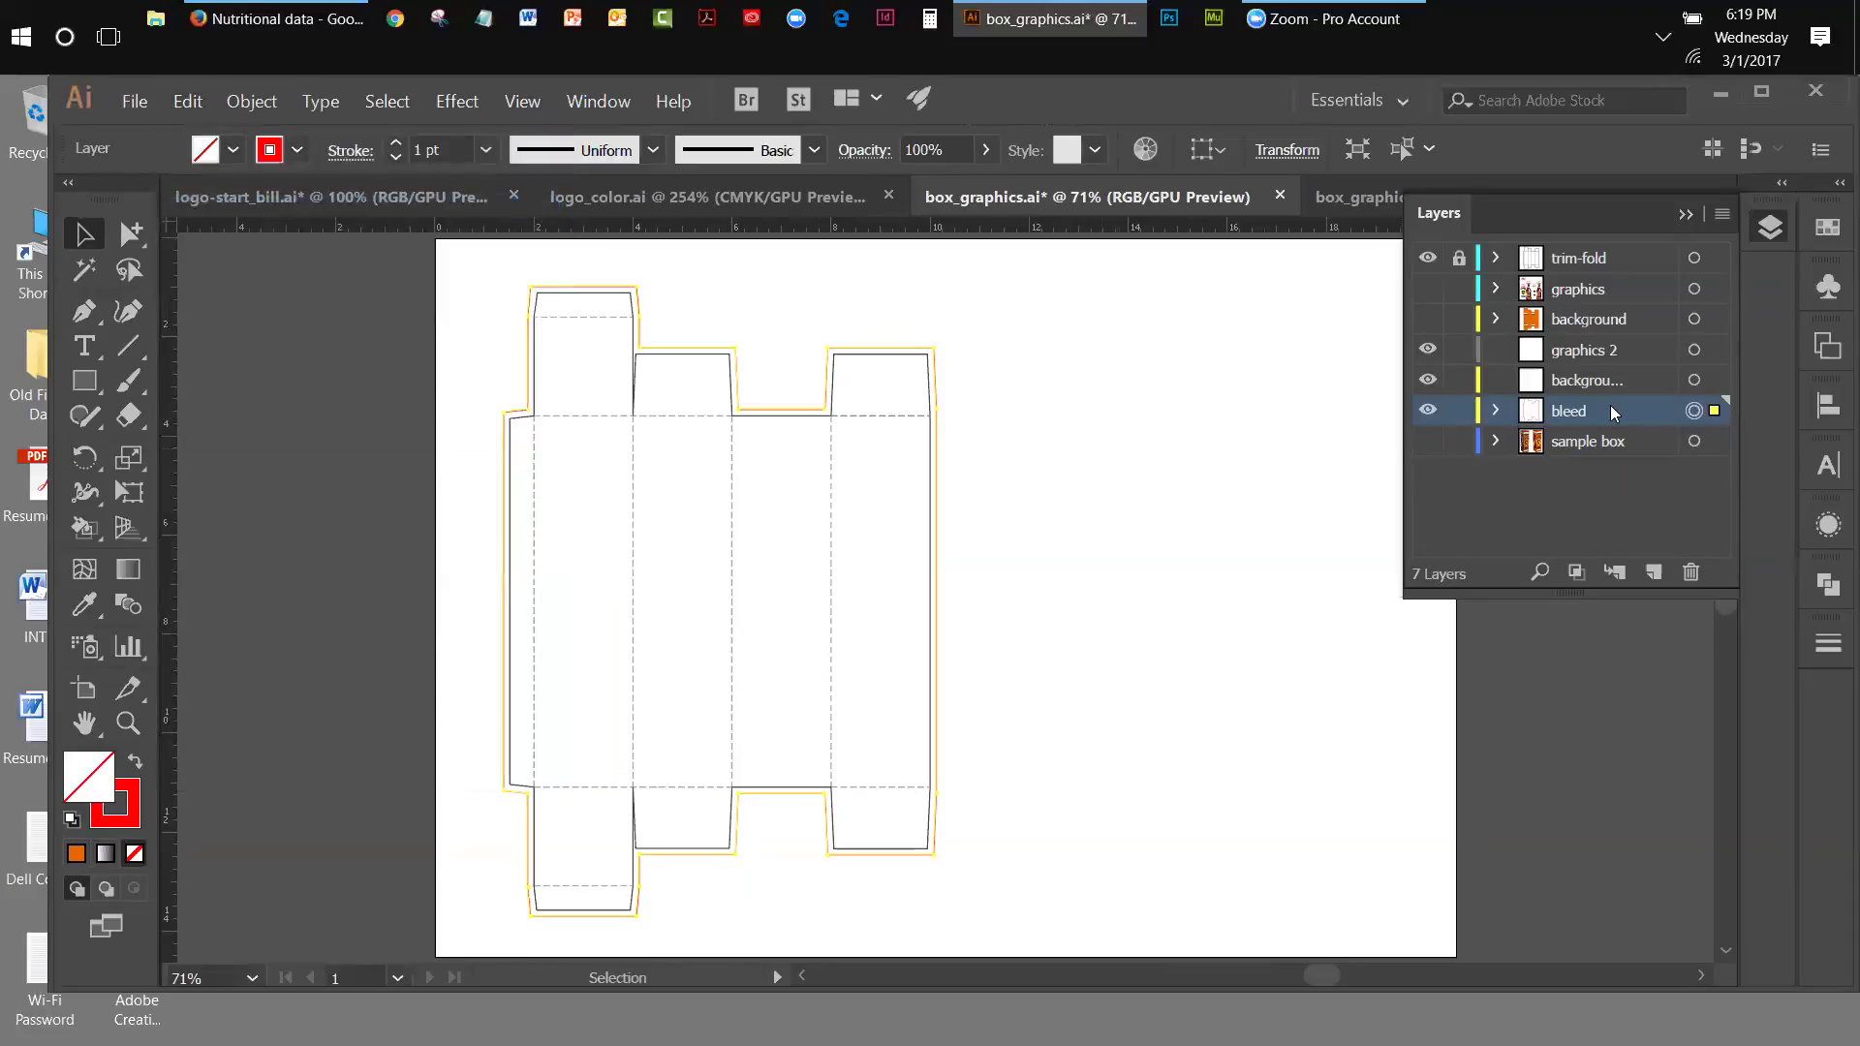
- Lock and hide the bleed layer, and paste the copied outline in place on the background 2 layer
{"action": "left_click", "coordinate": [1611, 378]}
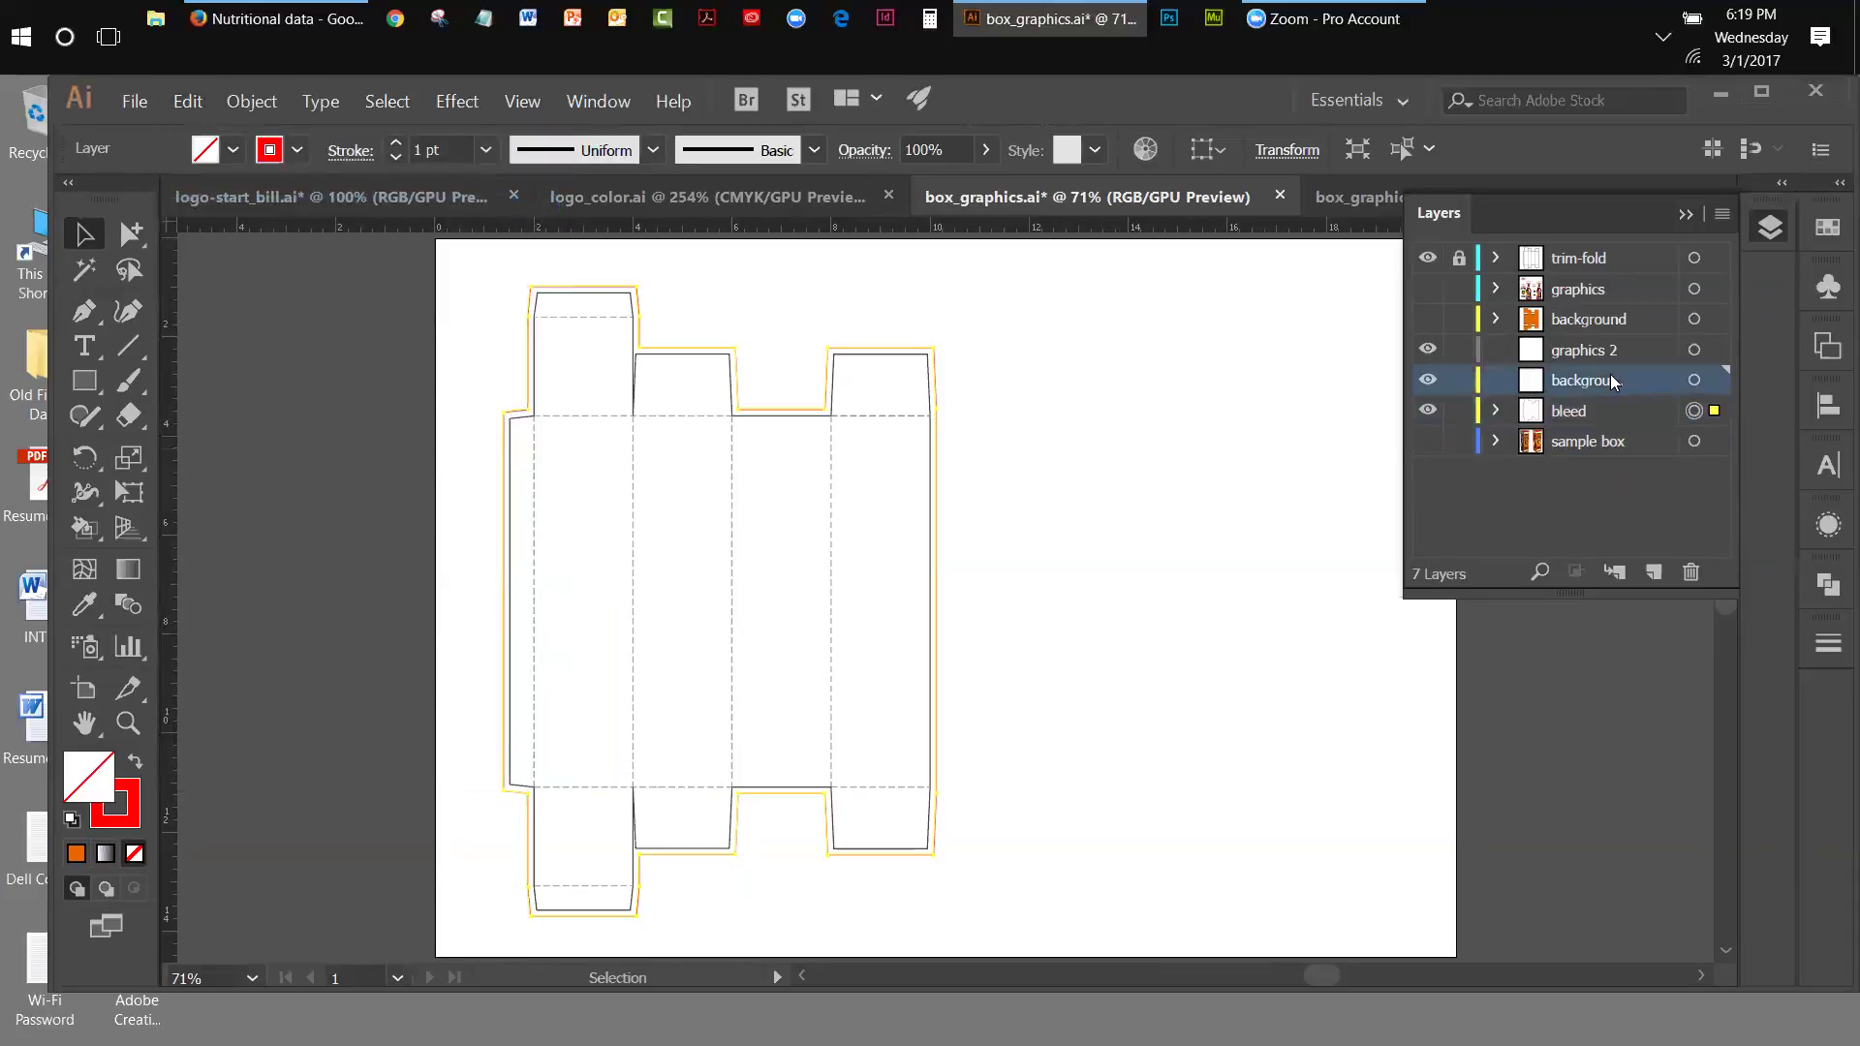
{"action": "left_click", "coordinate": [1459, 411]}
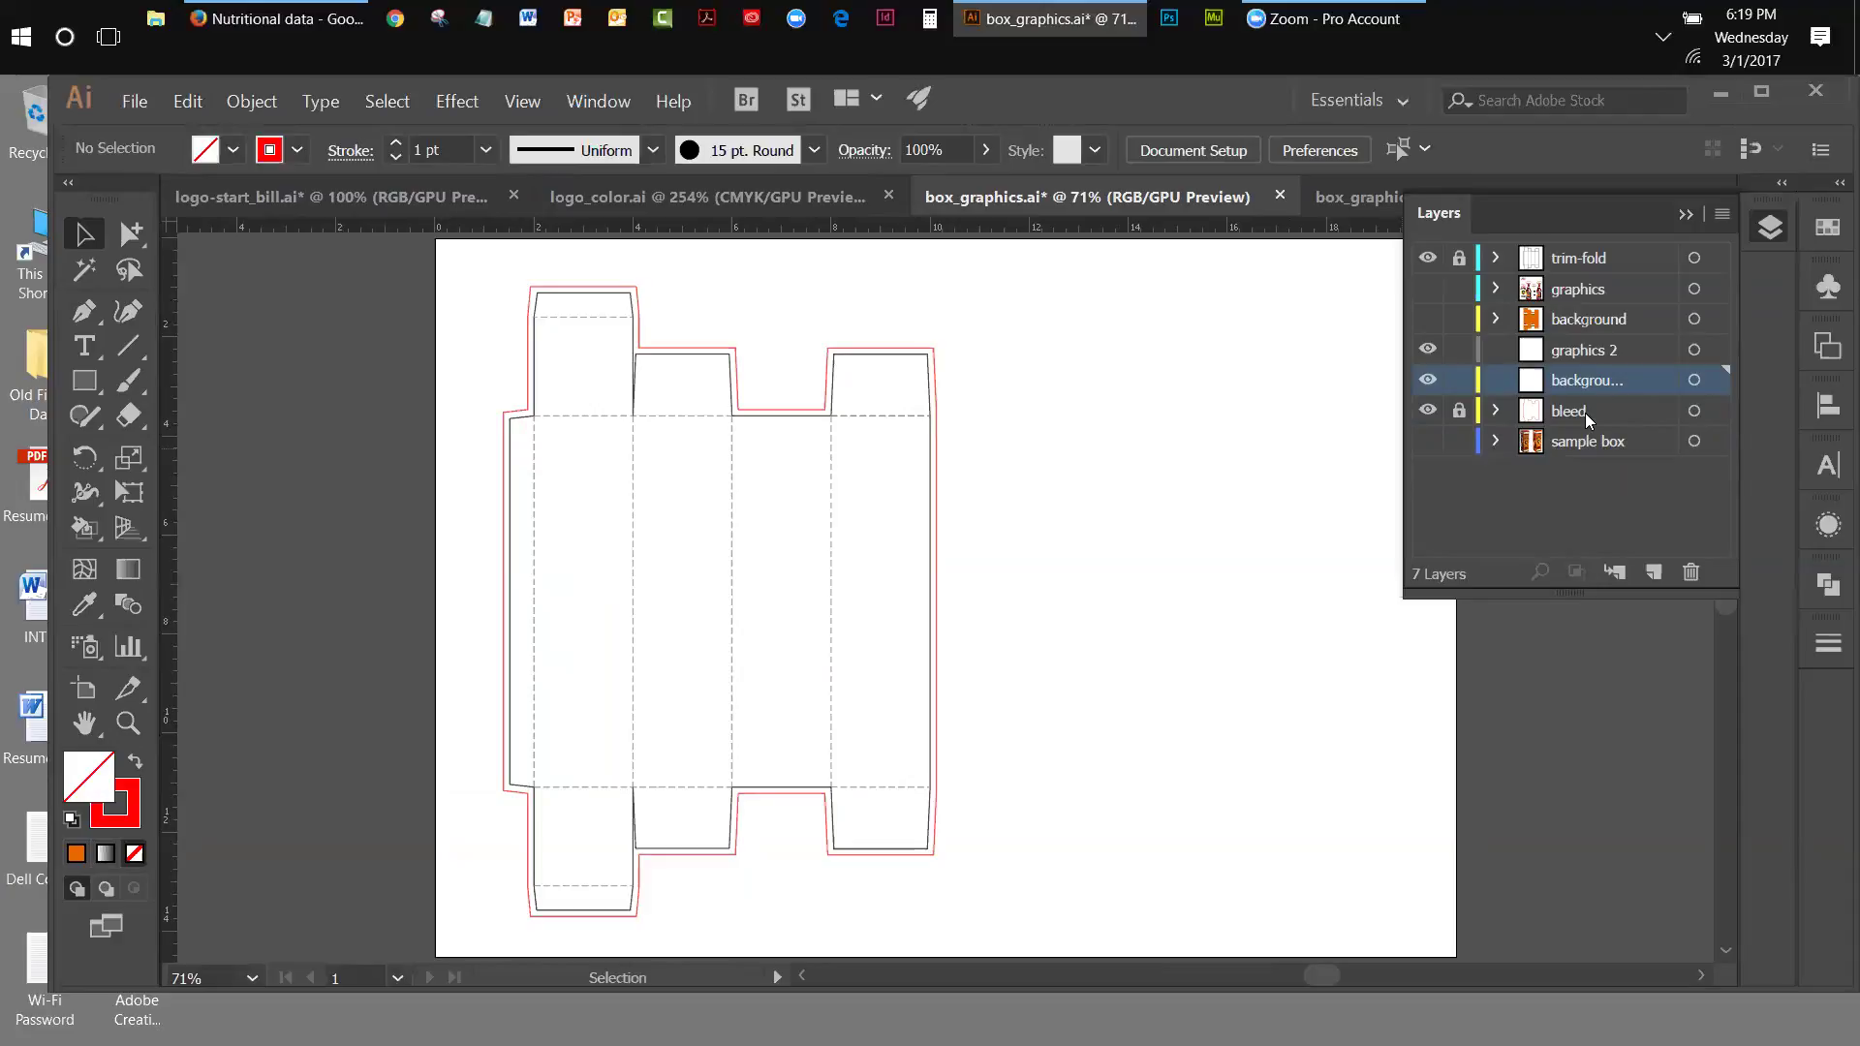
{"action": "left_click", "coordinate": [1459, 414]}
{"action": "left_click", "coordinate": [1428, 410]}
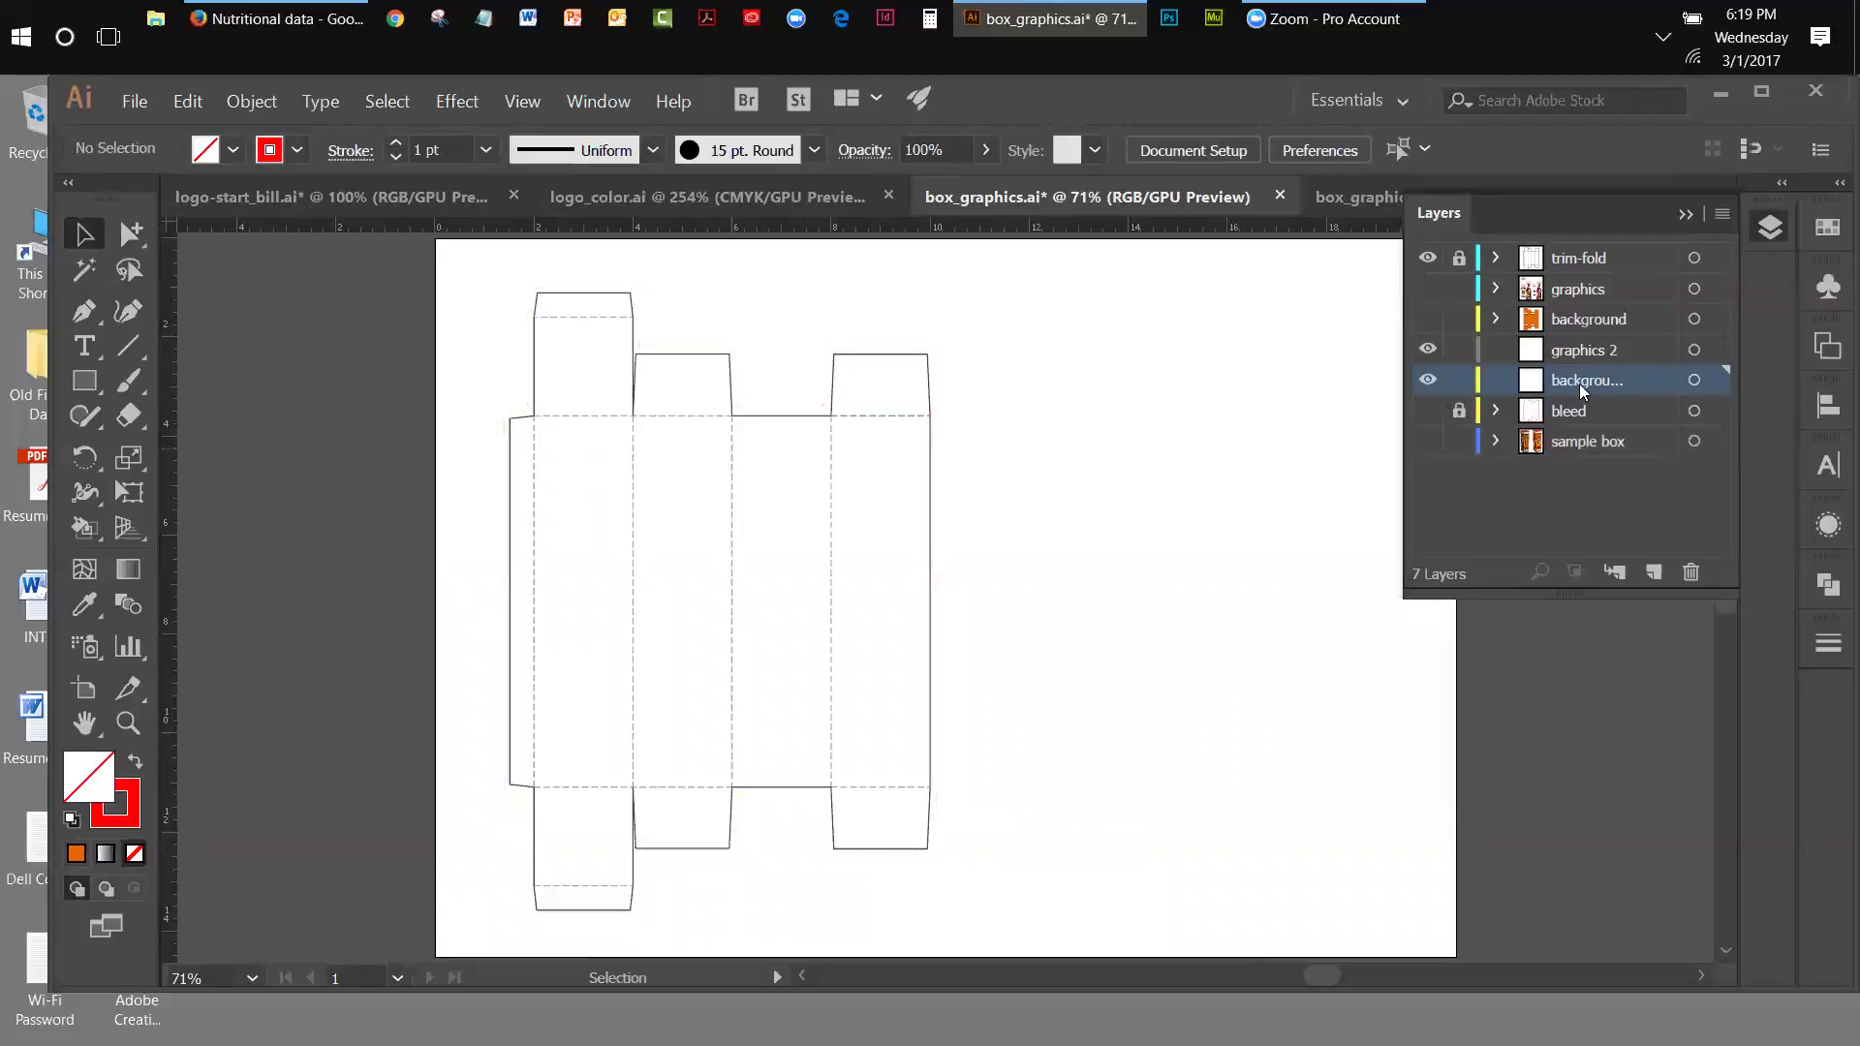
{"action": "left_click", "coordinate": [189, 102]}
{"action": "left_click", "coordinate": [240, 298]}
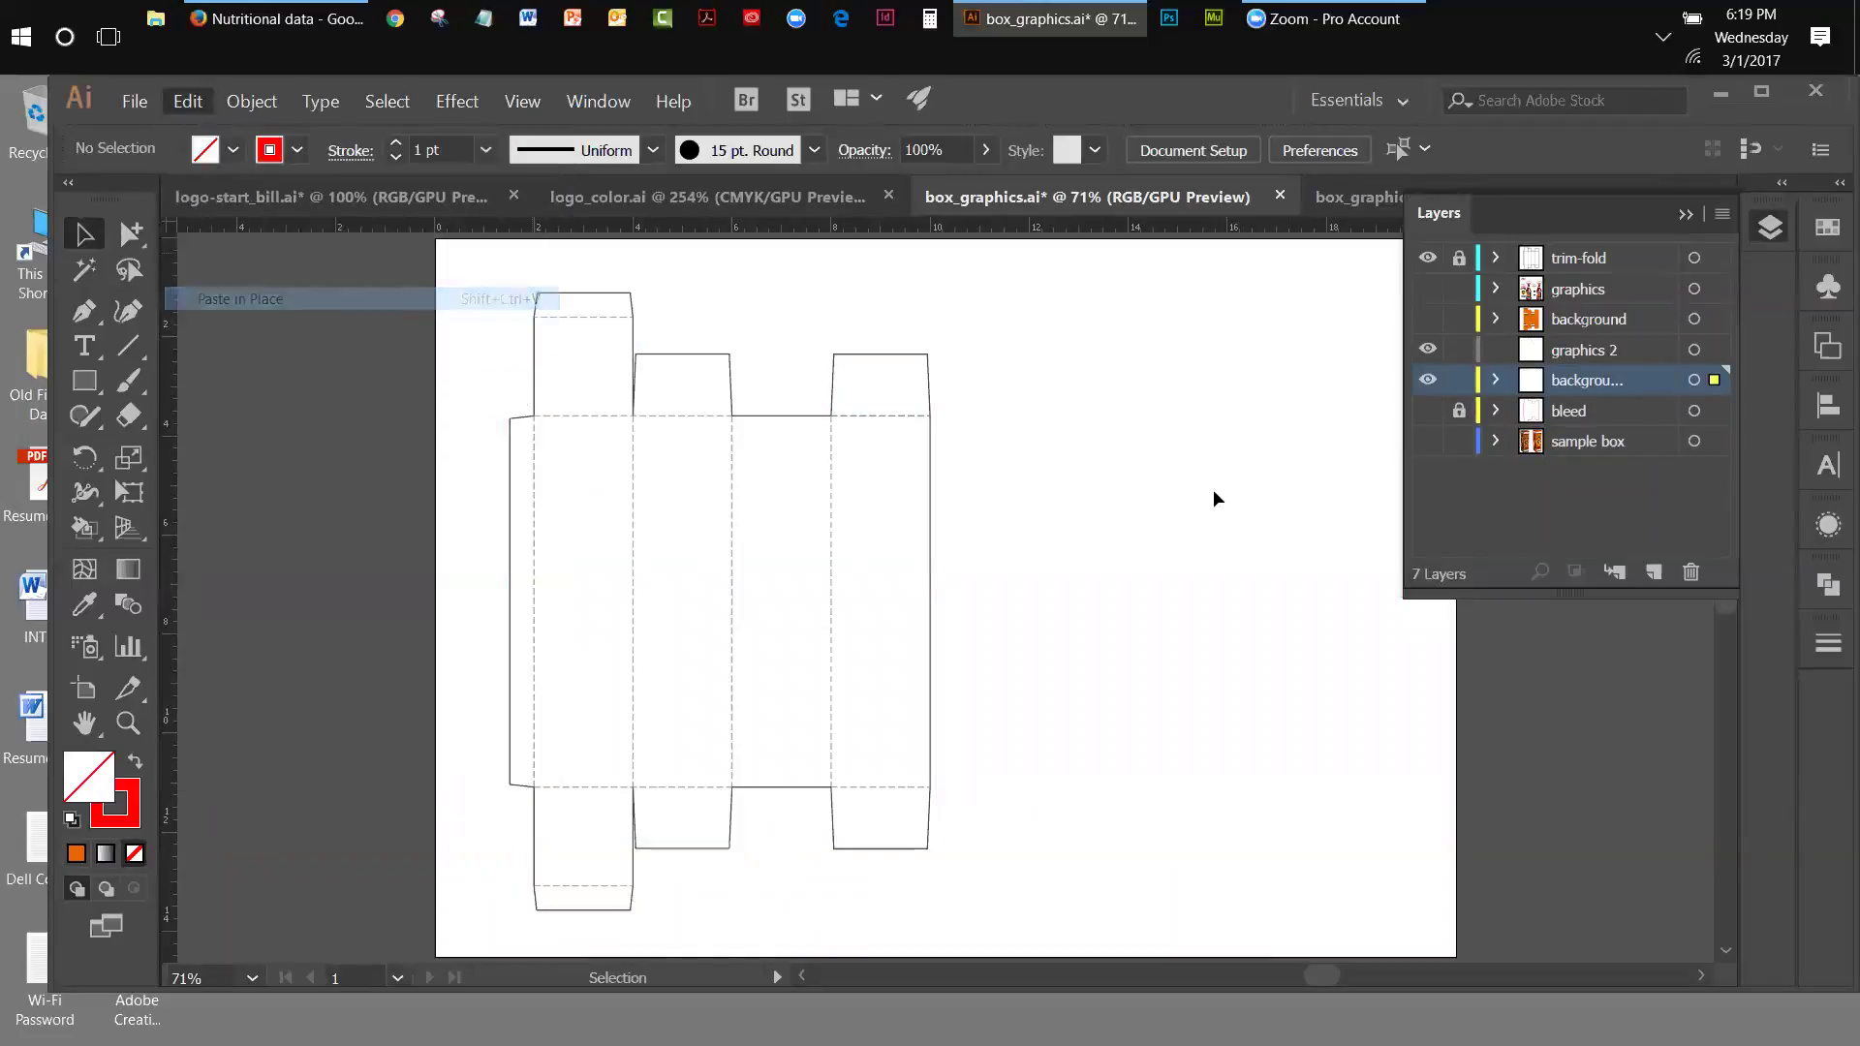
{"action": "left_click", "coordinate": [1079, 451]}
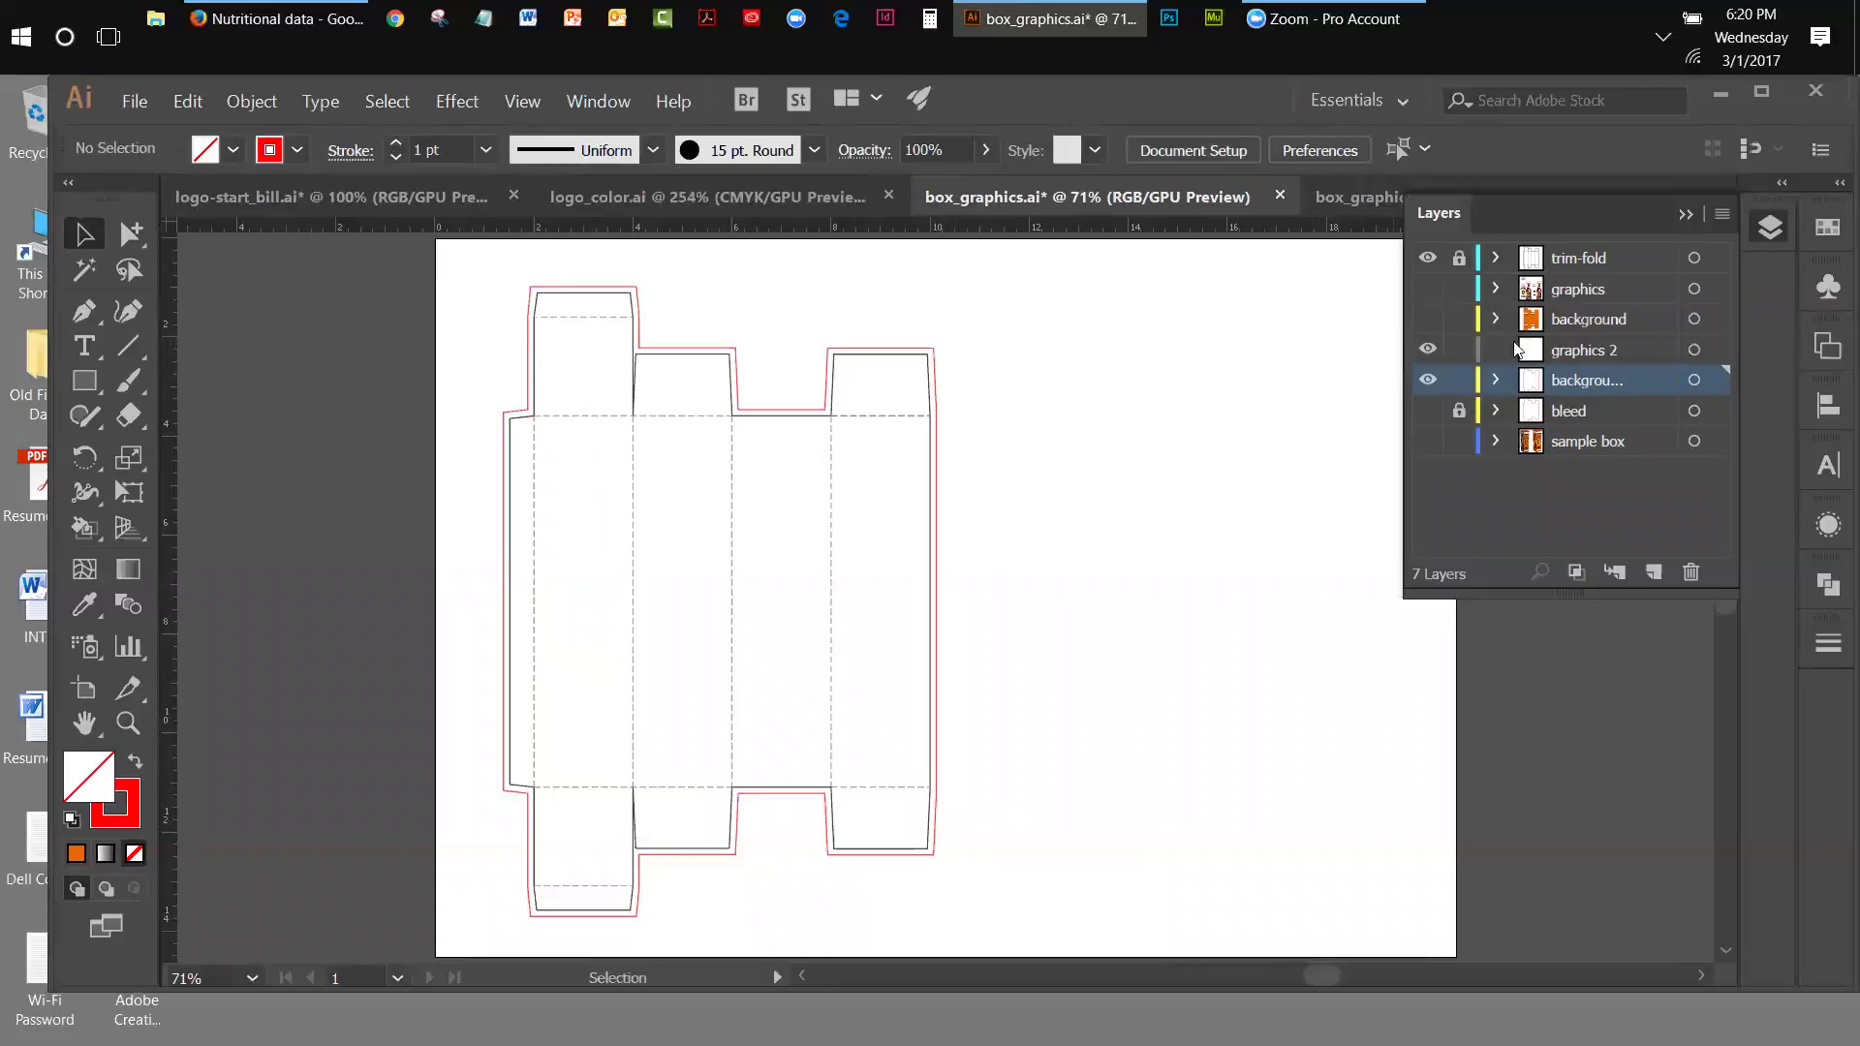
- Remove the stroke from the pasted outline and fill it with the orange swatch (R 240, G 95, B 34)
{"action": "left_click", "coordinate": [938, 347]}
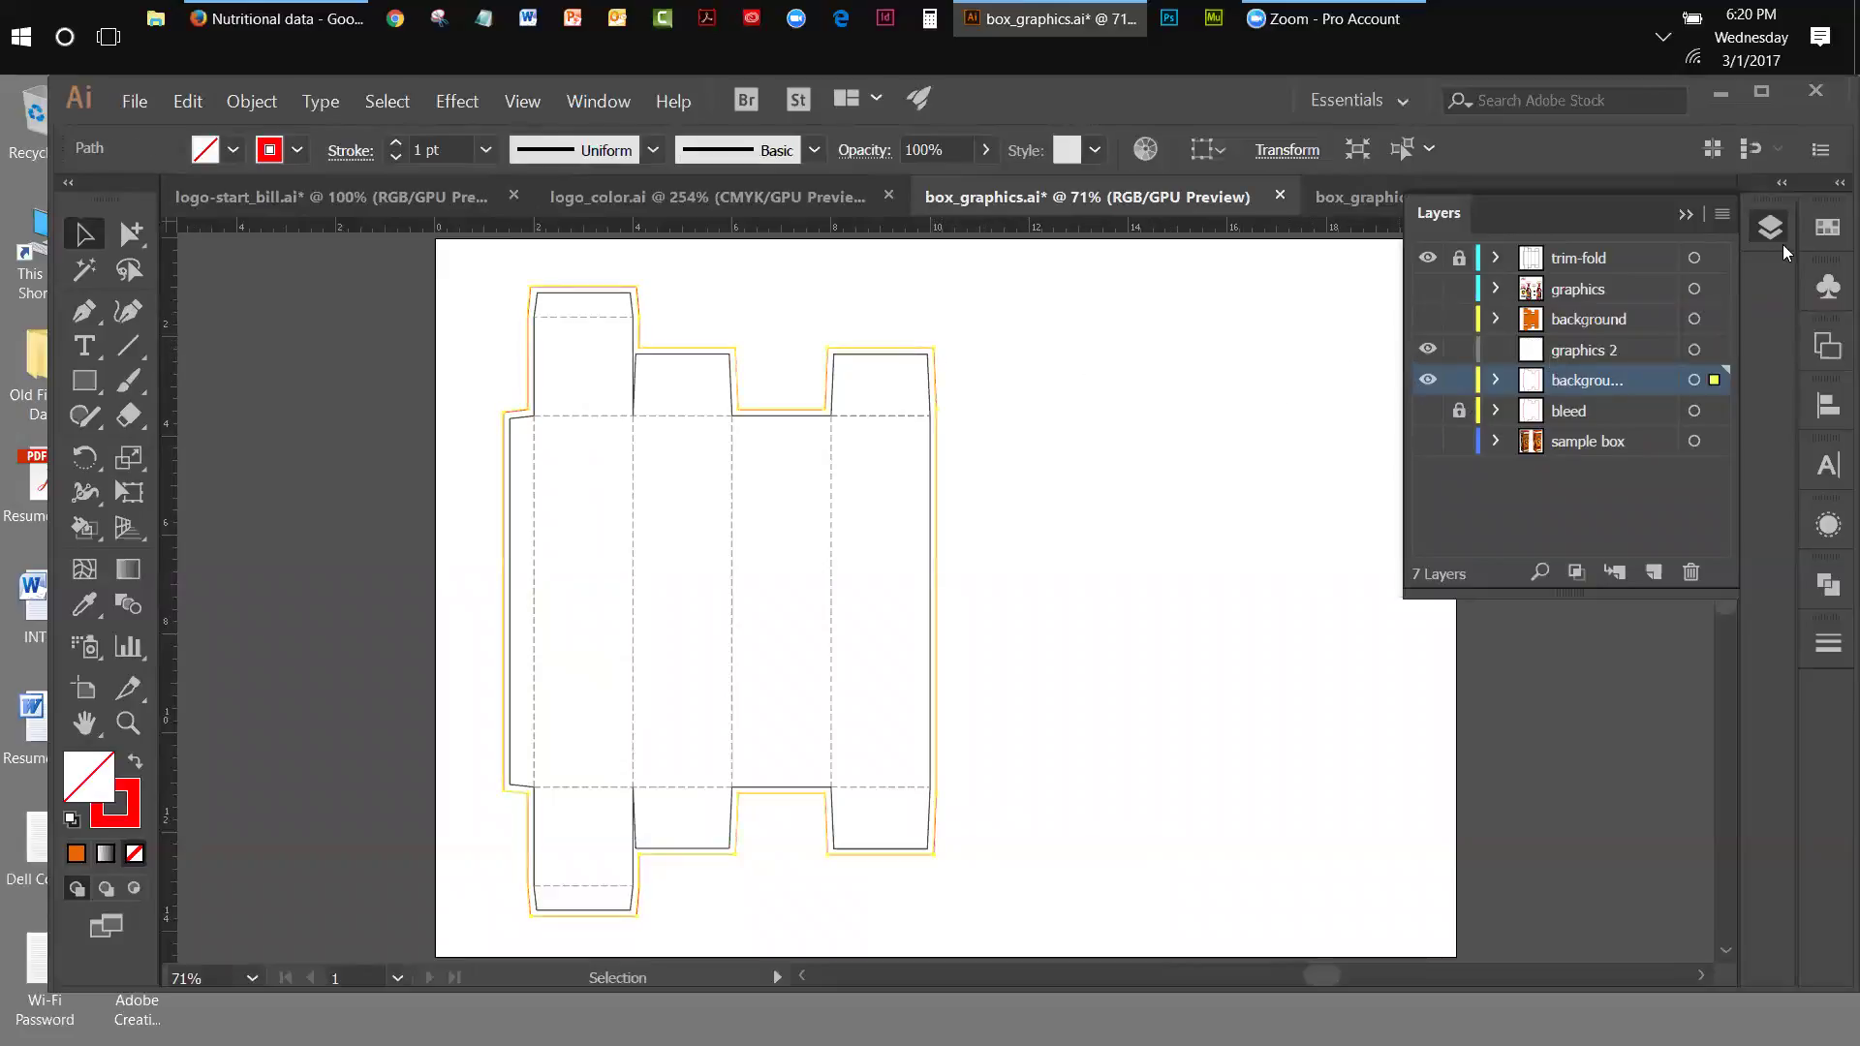
{"action": "left_click", "coordinate": [1828, 227]}
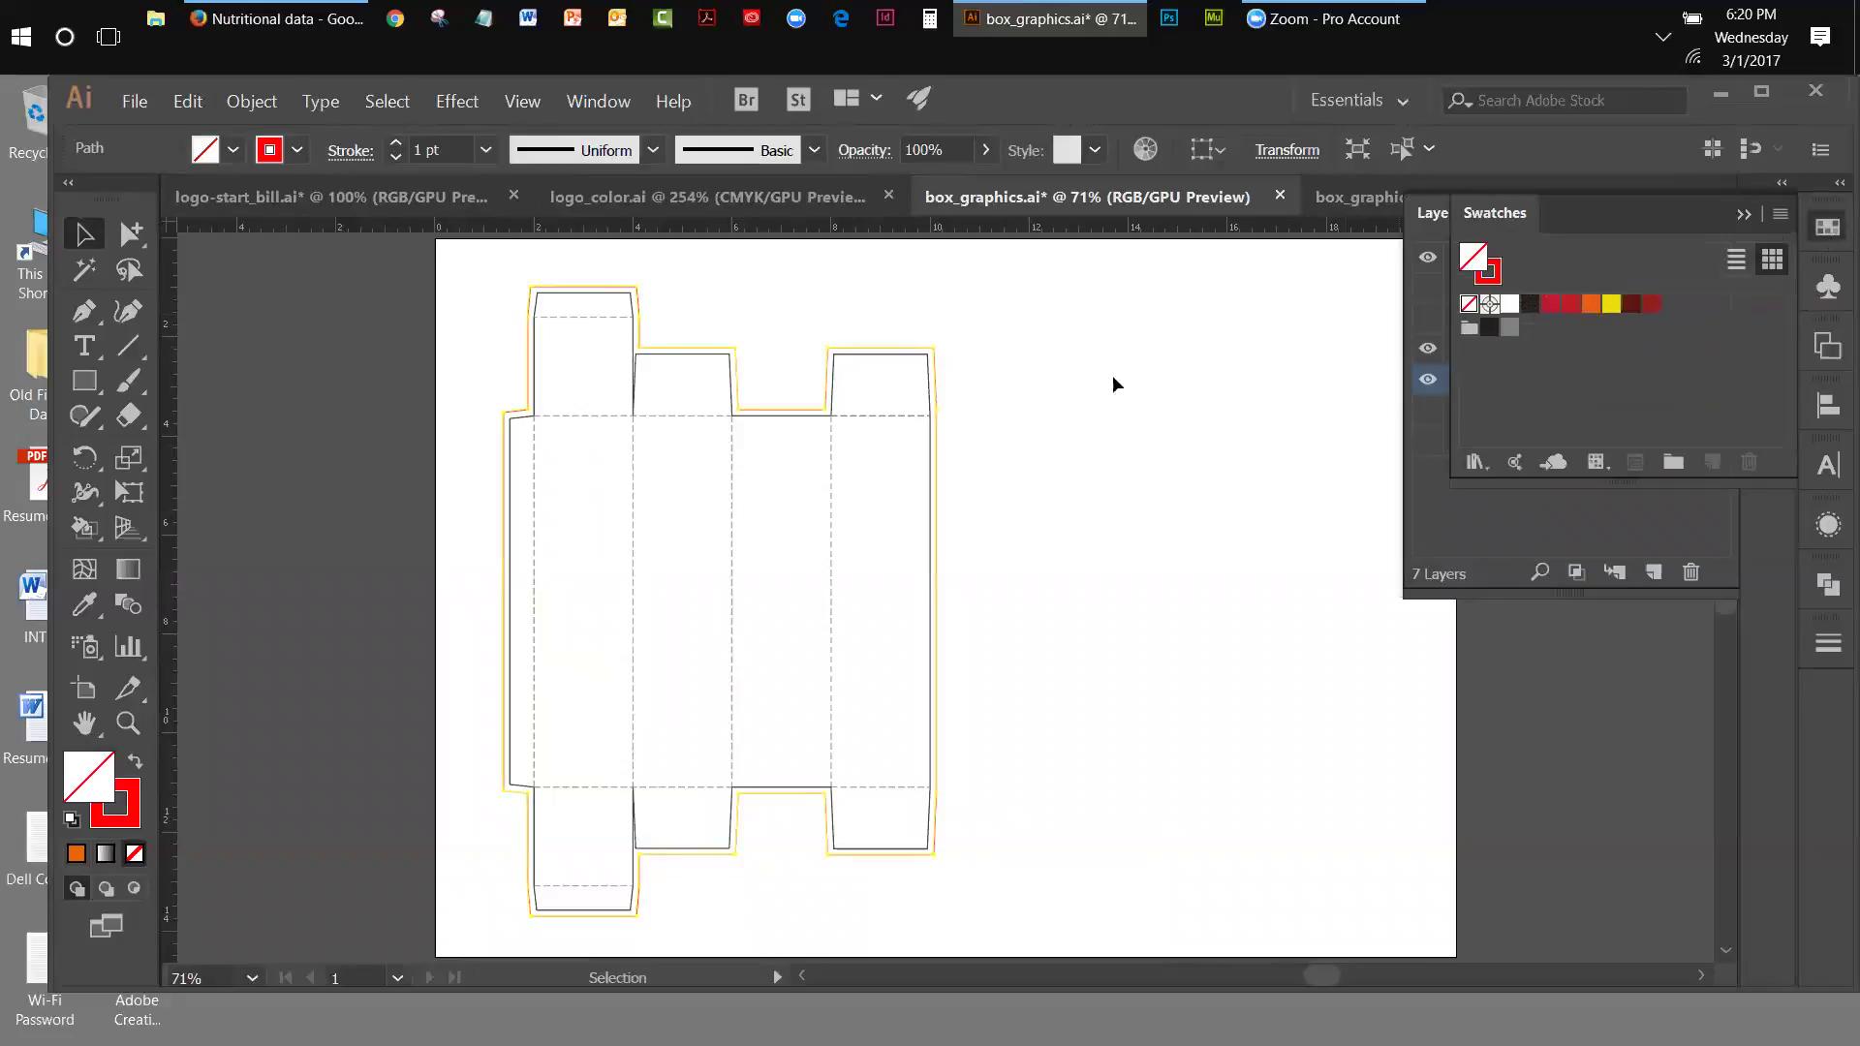
{"action": "left_click", "coordinate": [123, 826]}
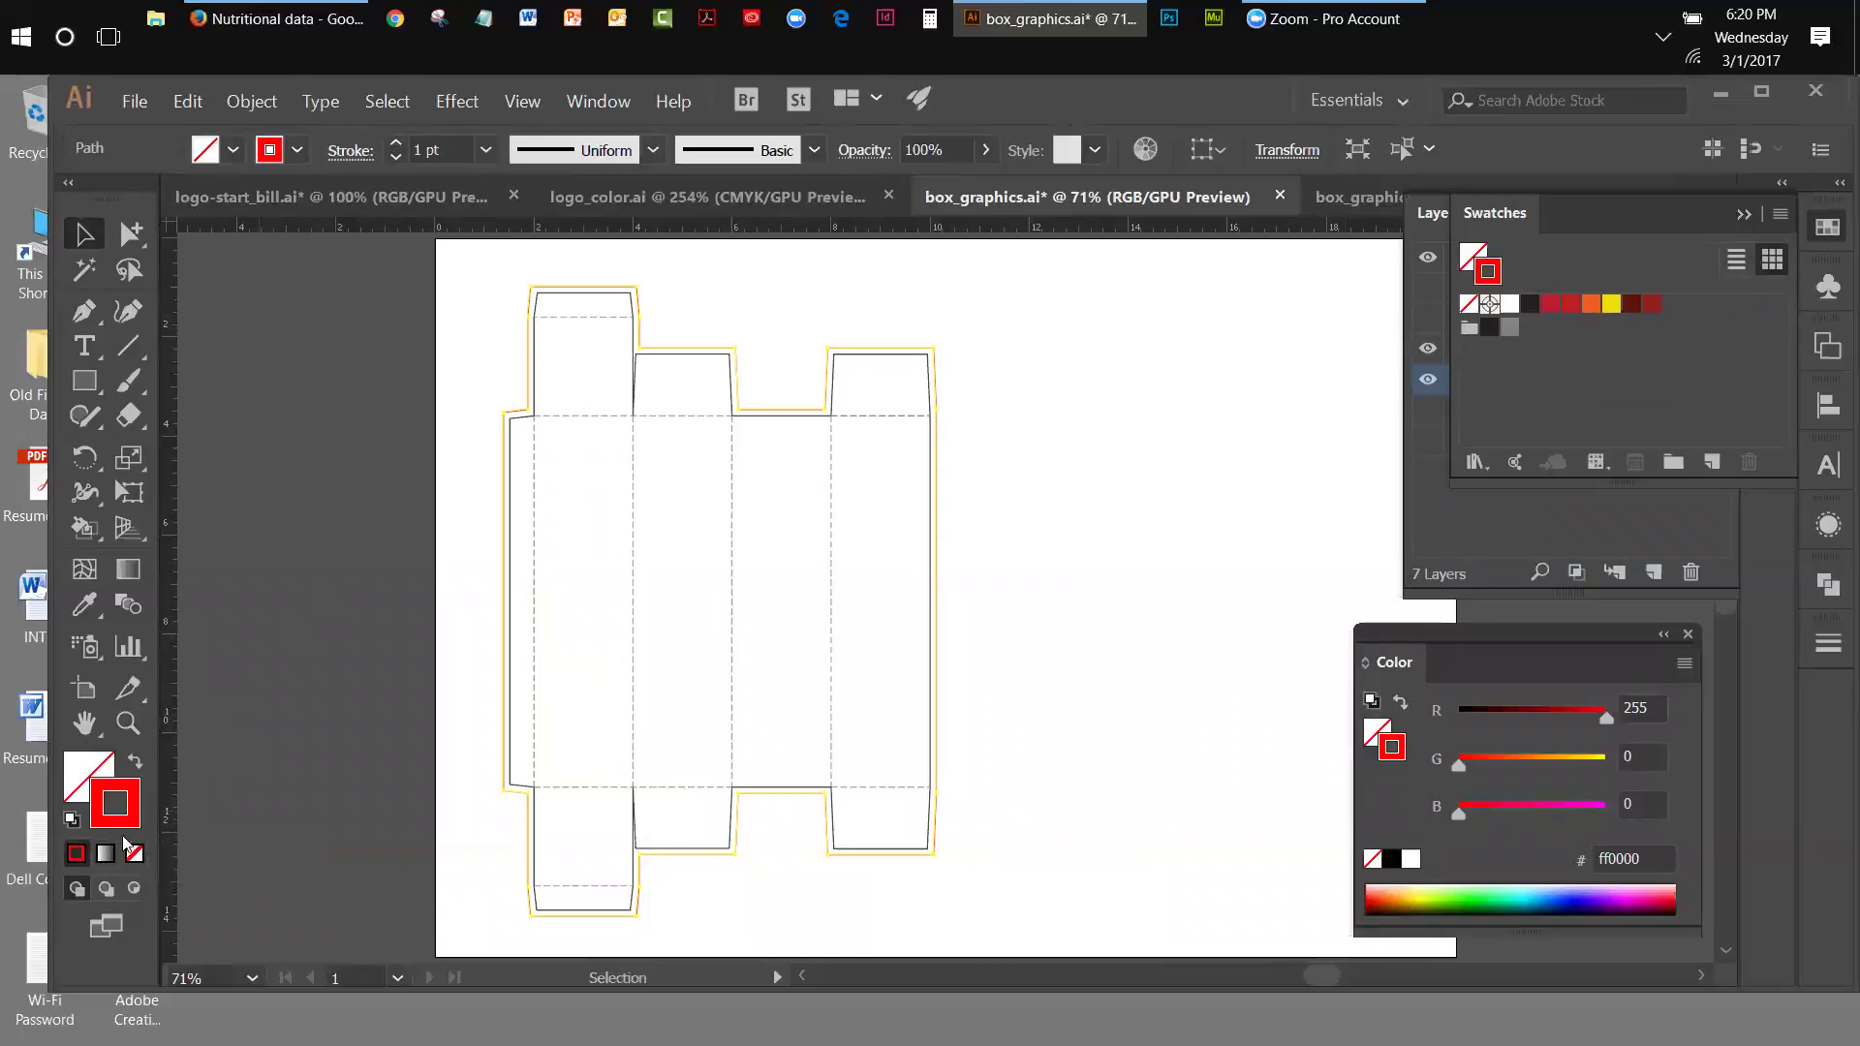
{"action": "left_click", "coordinate": [134, 852]}
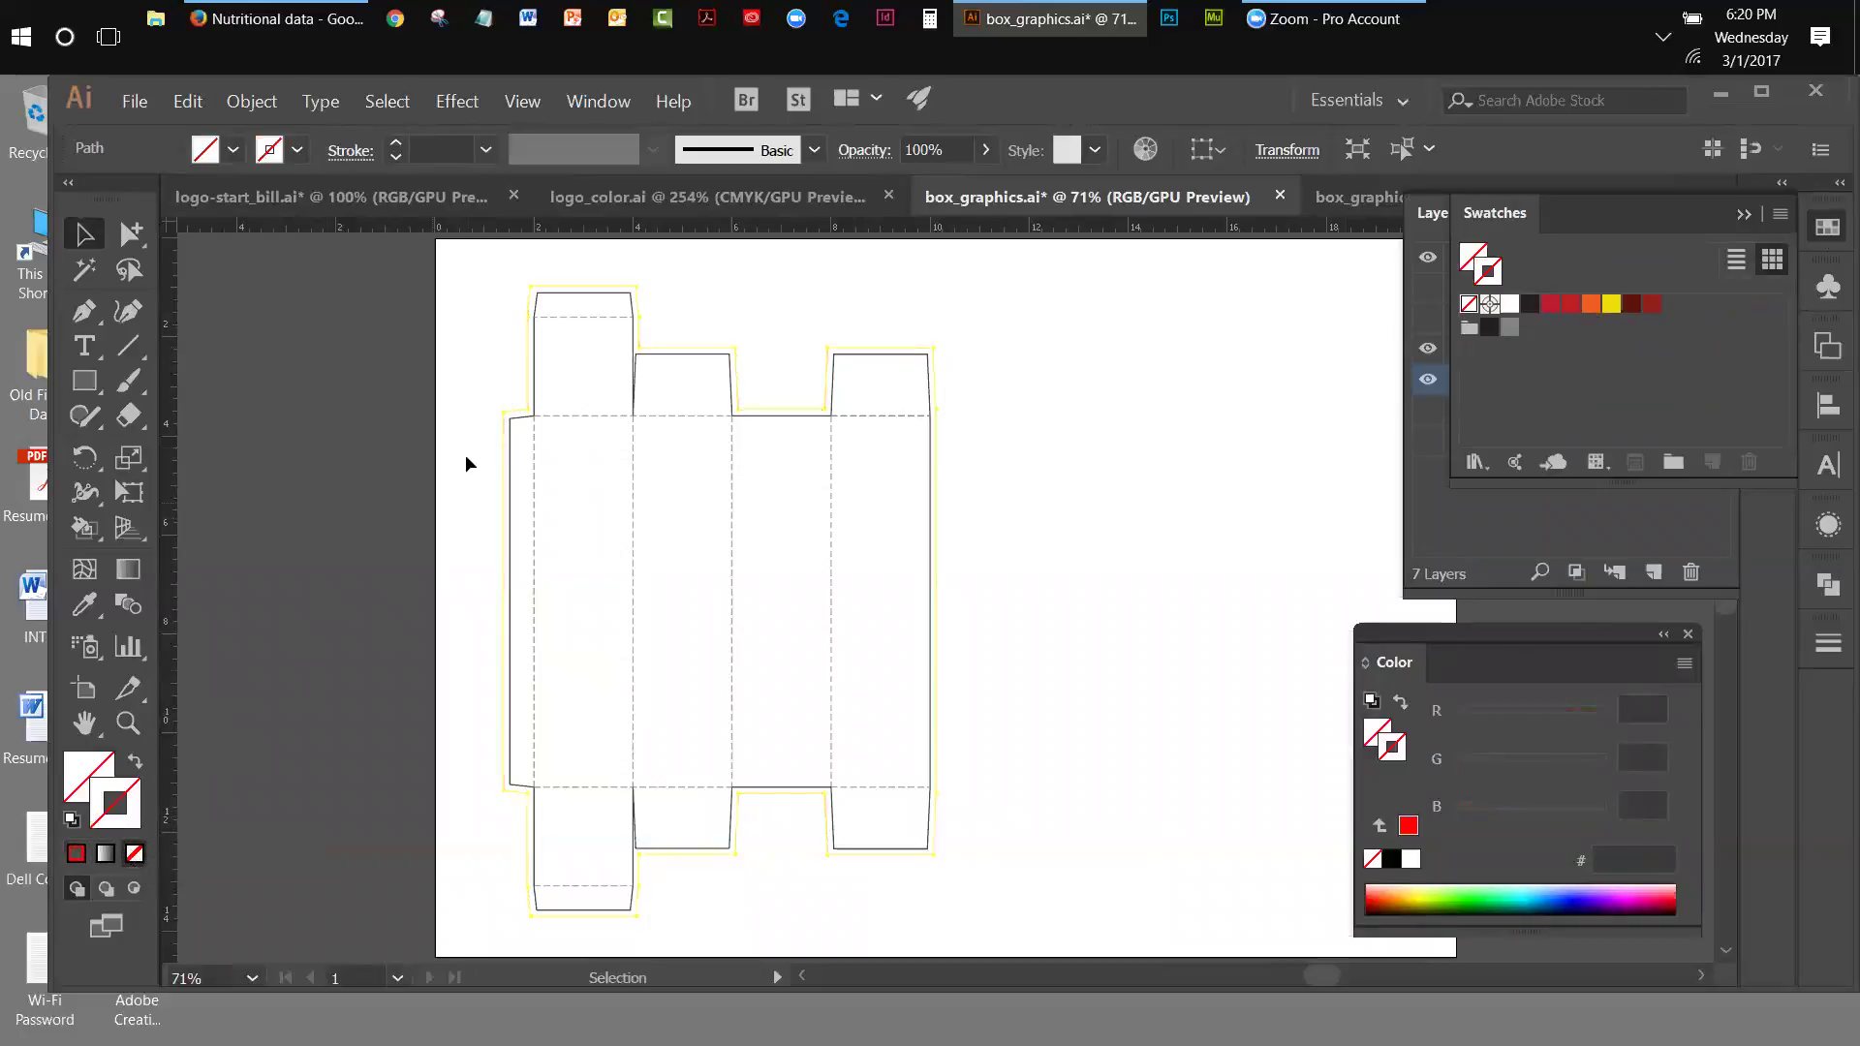
{"action": "left_click", "coordinate": [81, 772]}
{"action": "left_click", "coordinate": [1591, 304]}
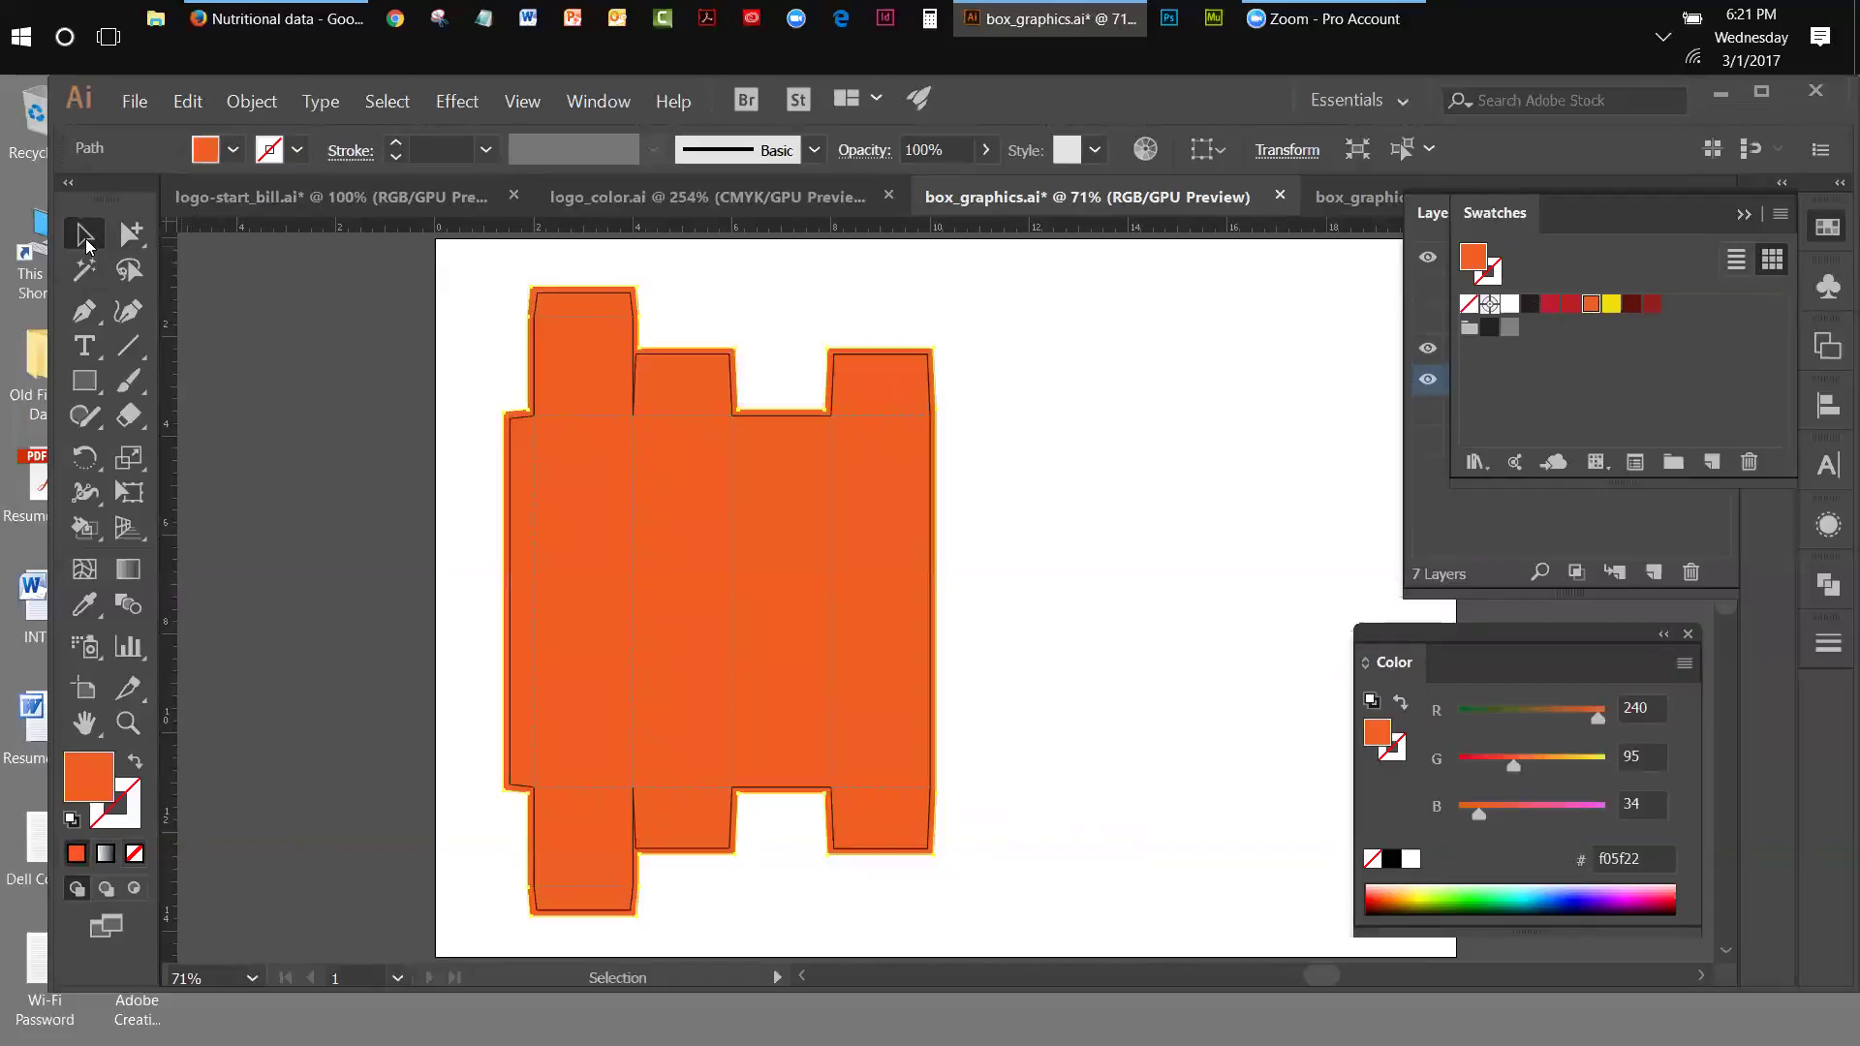
{"action": "left_click", "coordinate": [374, 277]}
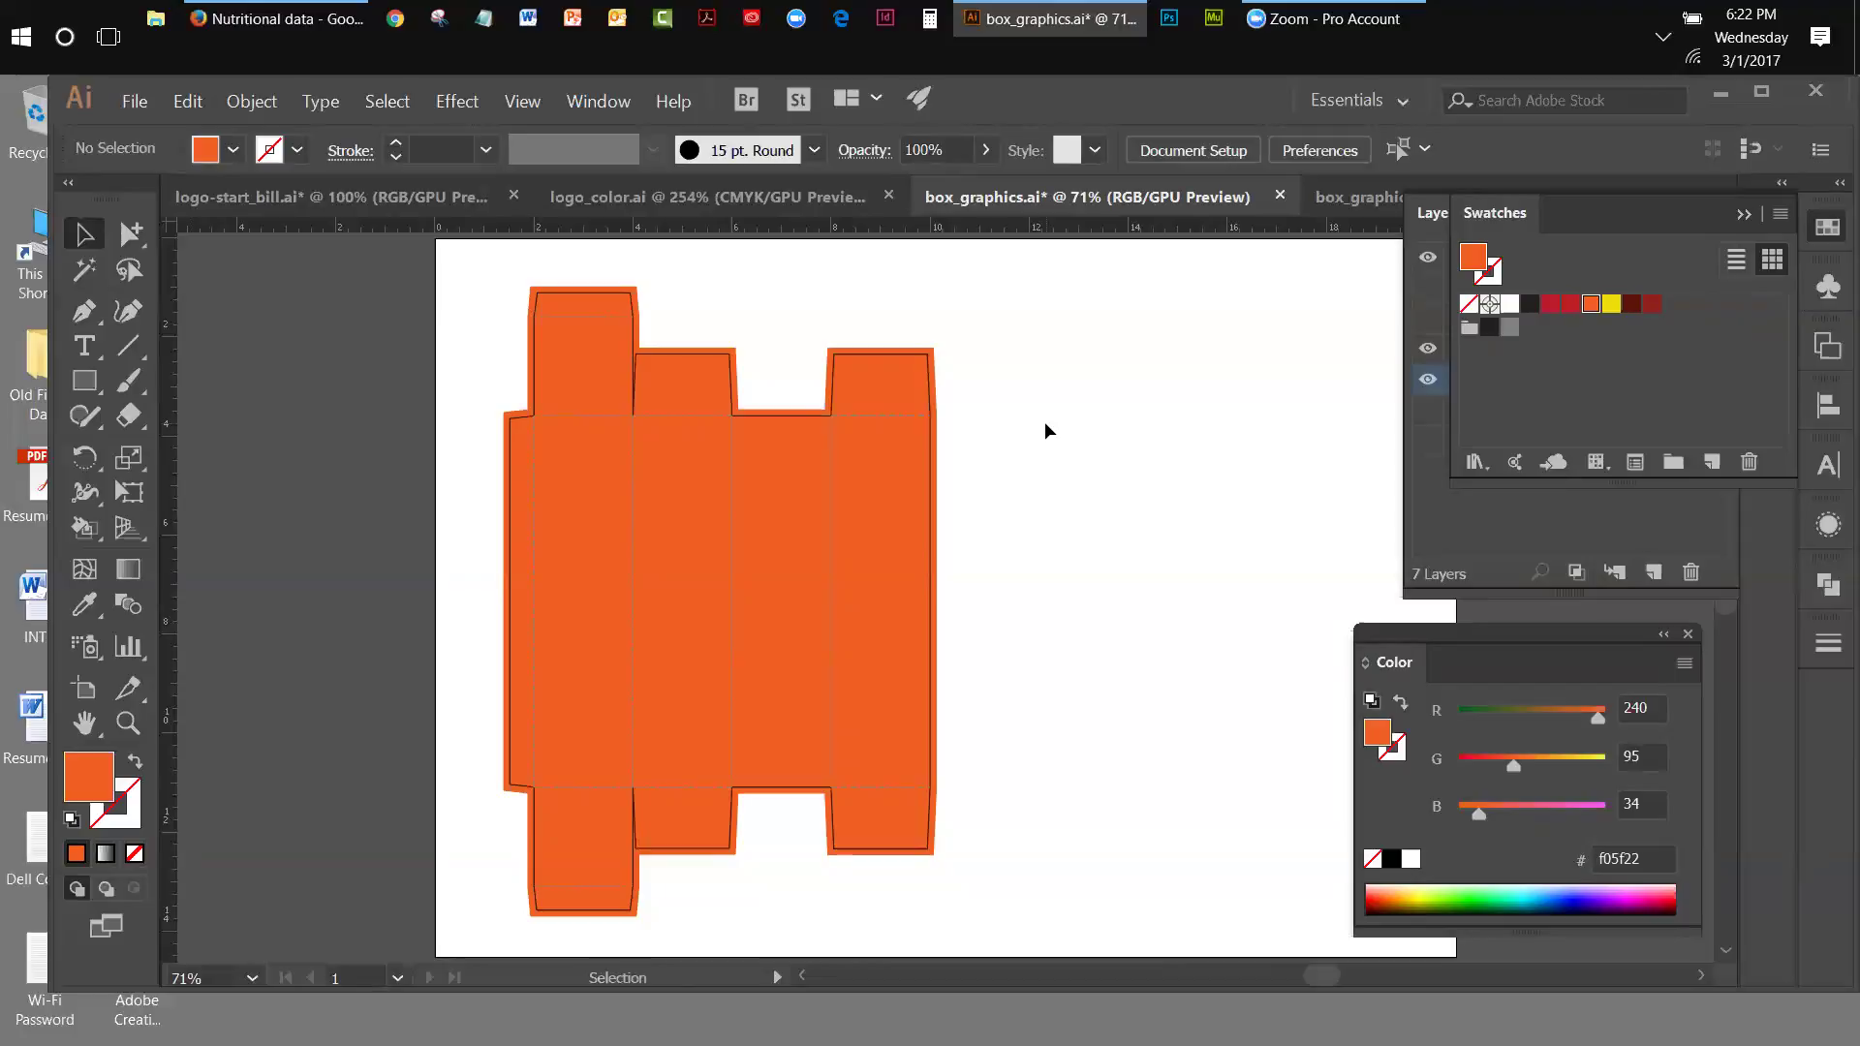
{"action": "left_click", "coordinate": [1742, 215]}
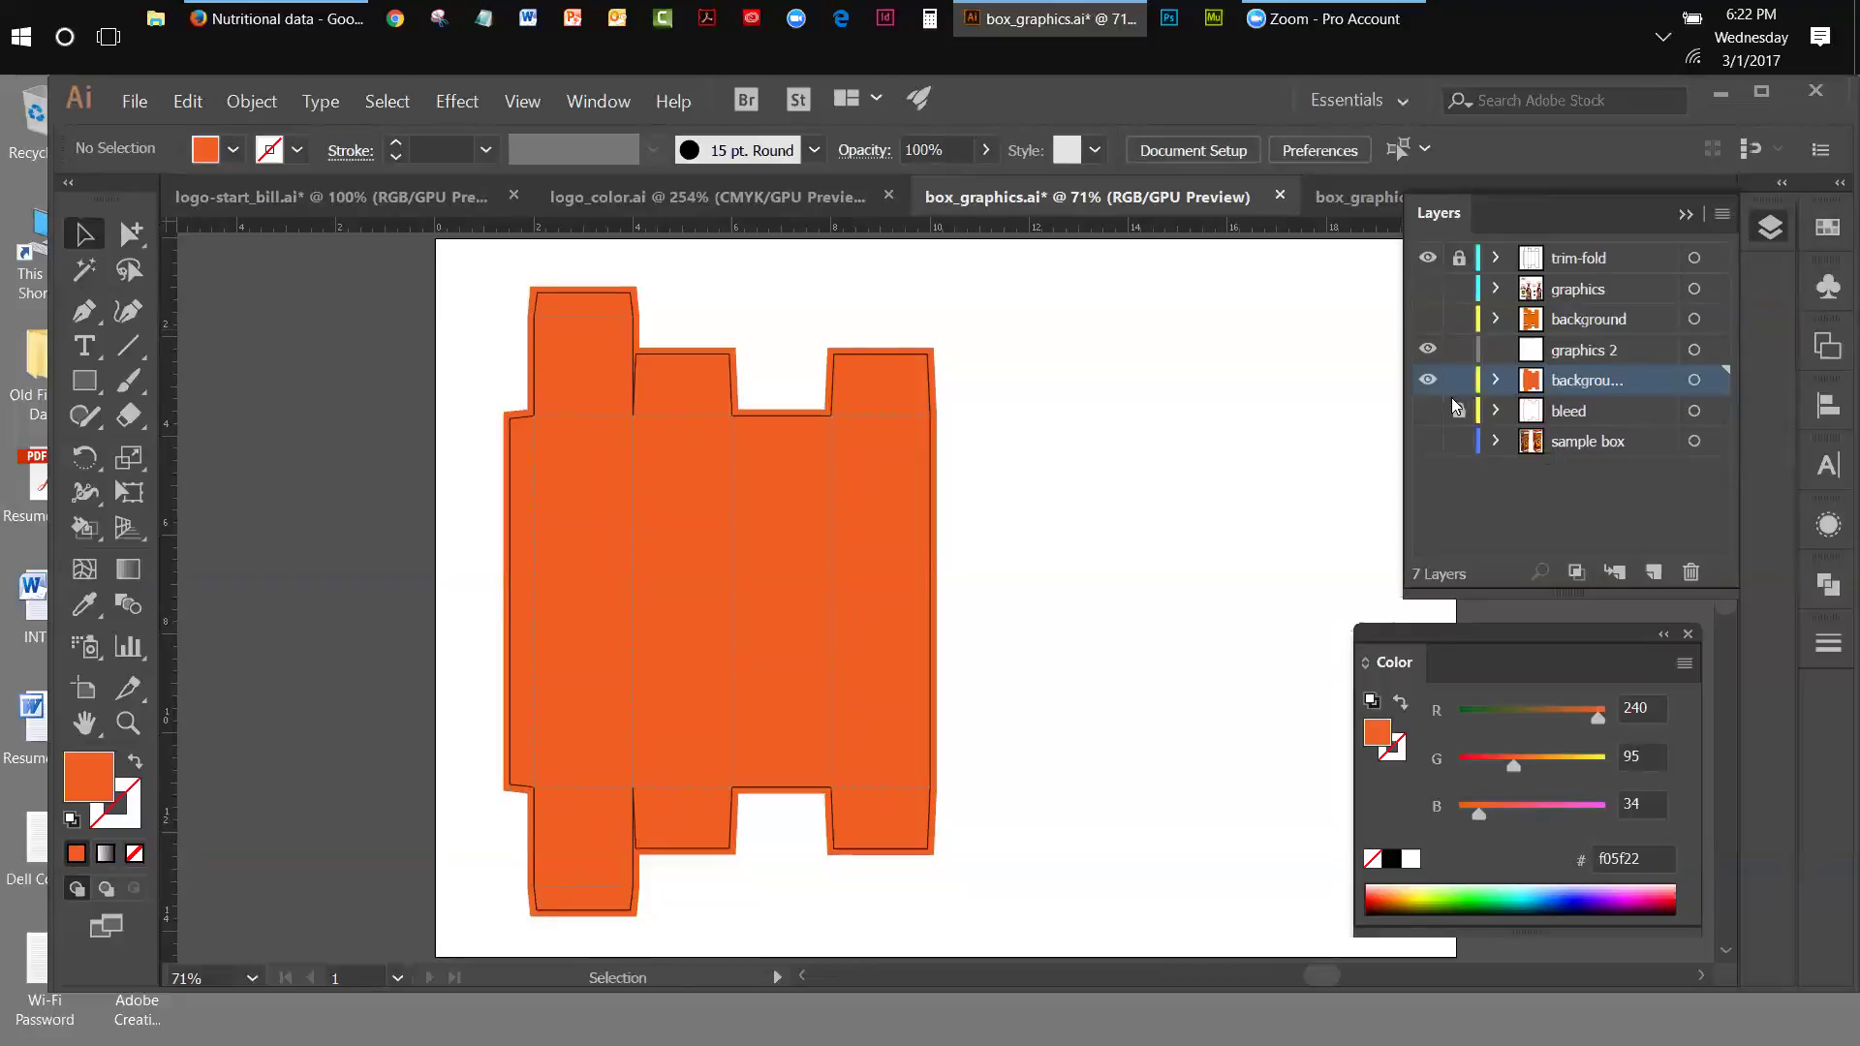
- Draw a tall rectangle covering the glue flap and nudge it right until it meets the bleed edge of the adjoining panel
{"action": "left_click", "coordinate": [84, 382]}
{"action": "left_click_drag", "start_coordinate": [460, 381], "coordinate": [518, 814]}
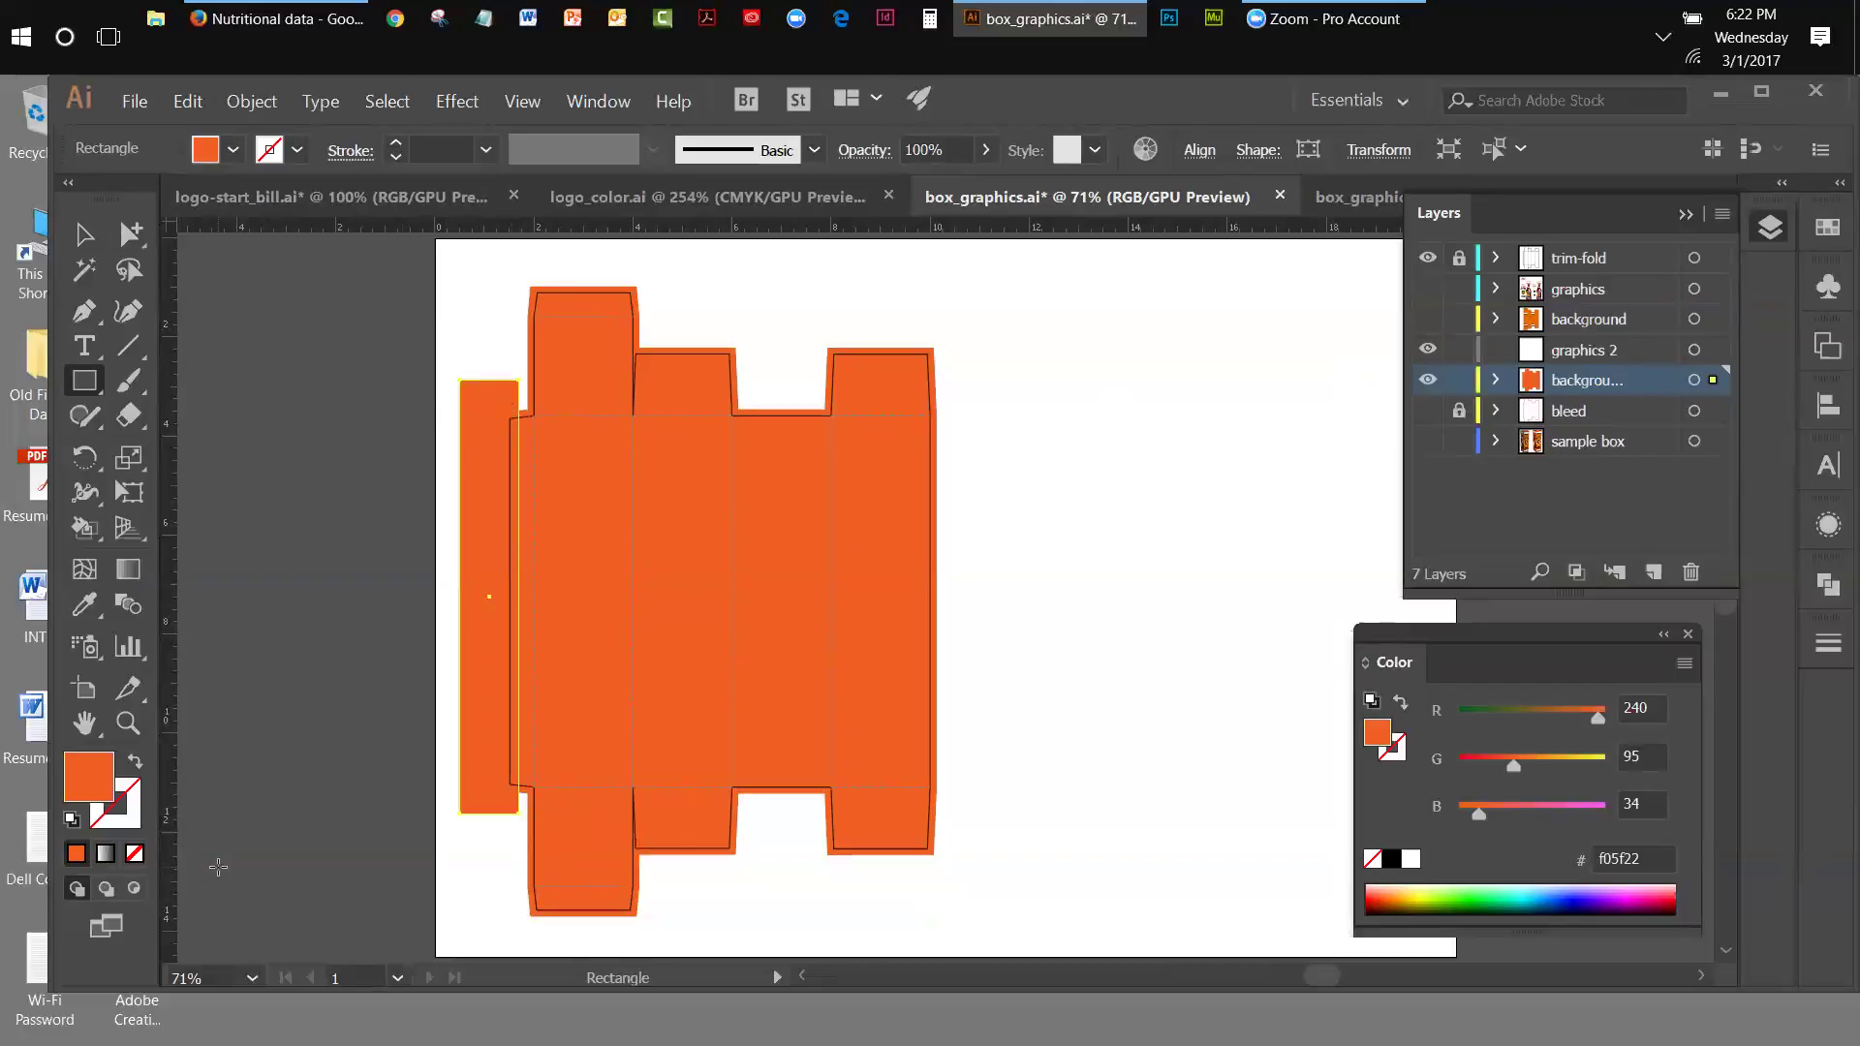
{"action": "key", "text": "Right"}
{"action": "key", "text": "Right"}
{"action": "key", "text": "Right"}
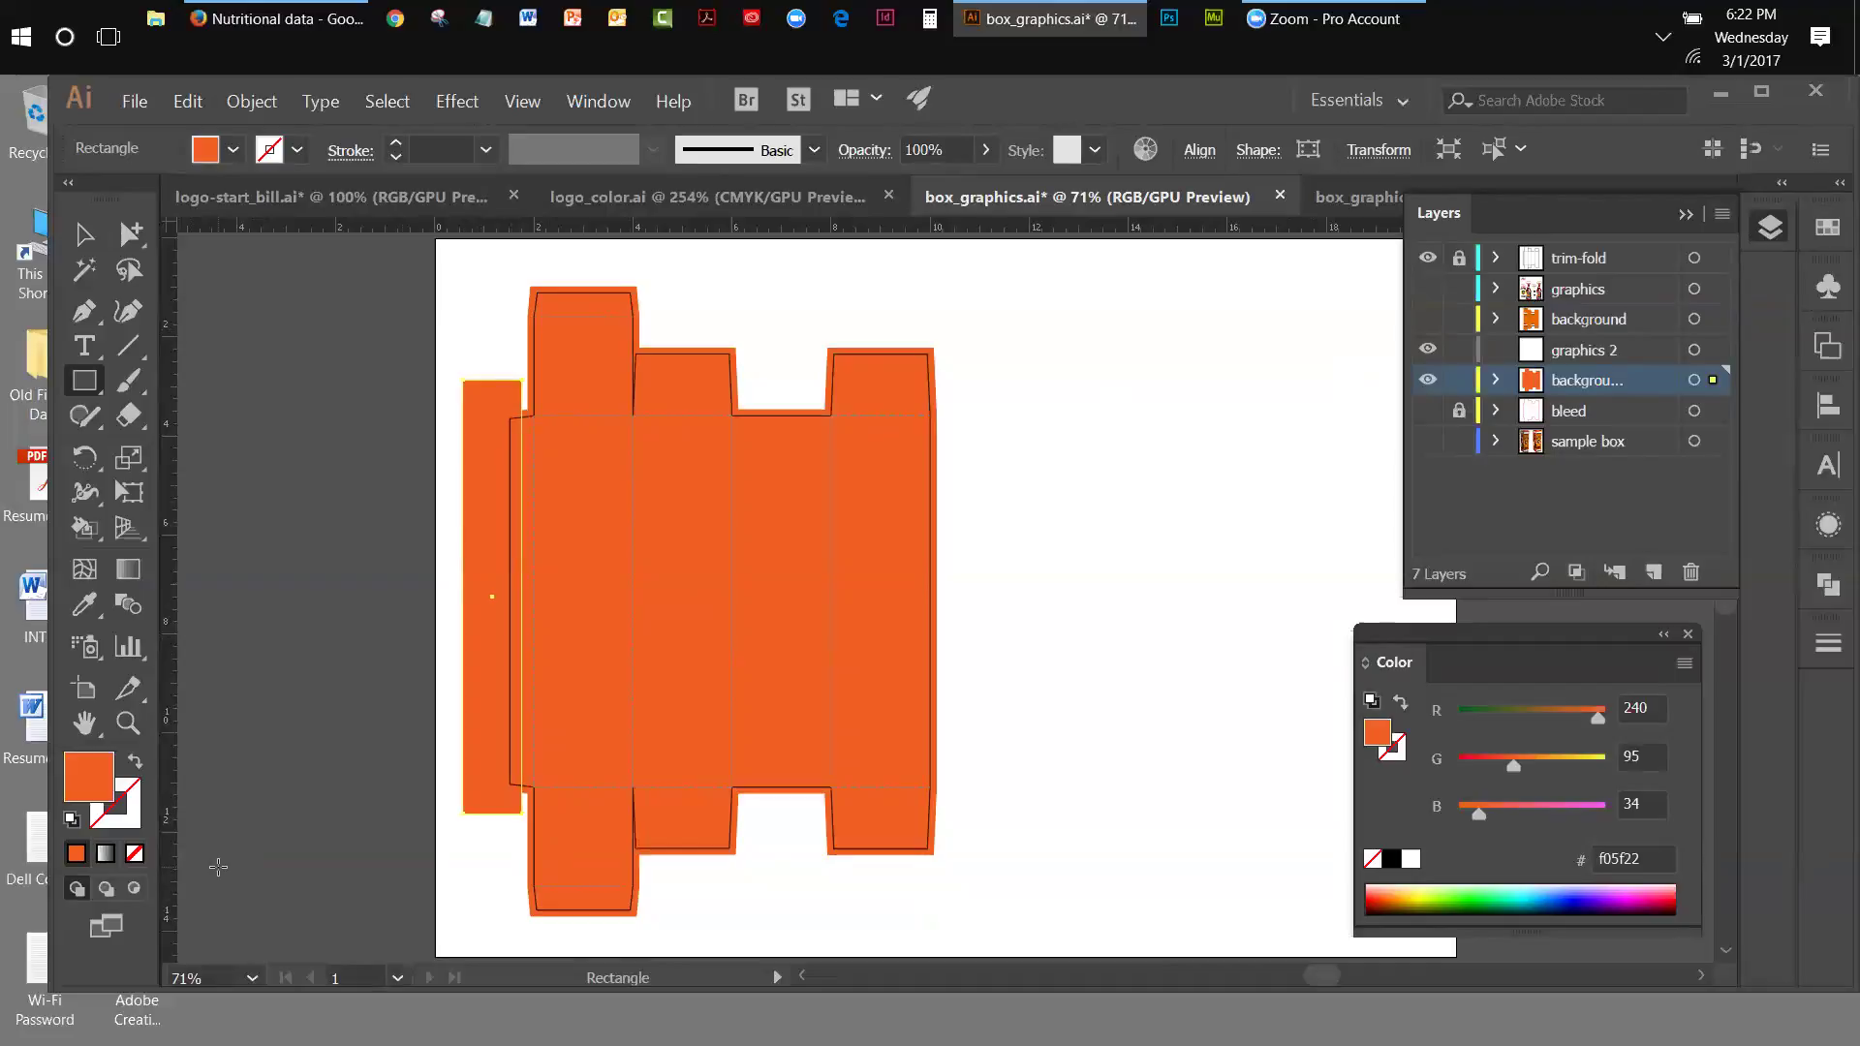
{"action": "key", "text": "Right"}
{"action": "key", "text": "Right"}
{"action": "key", "text": "Right"}
{"action": "key", "text": "Right"}
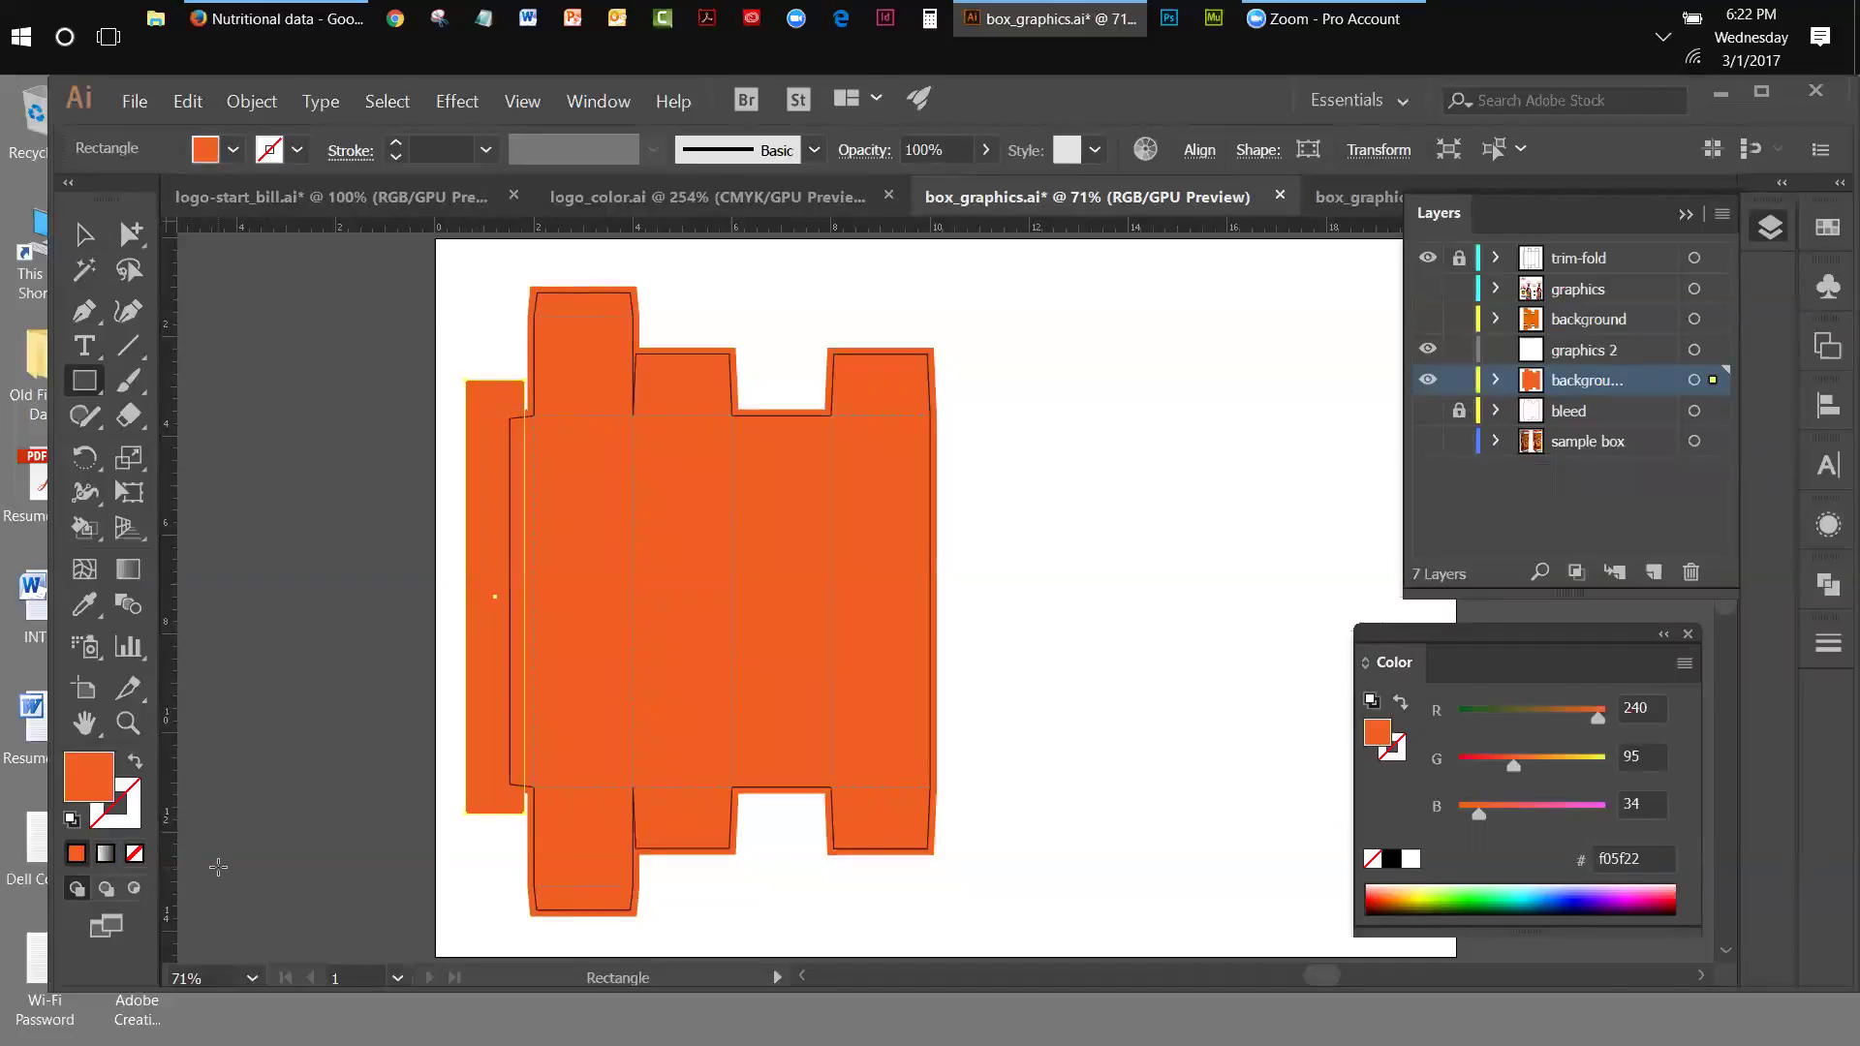
{"action": "key", "text": "Right"}
{"action": "key", "text": "Right"}
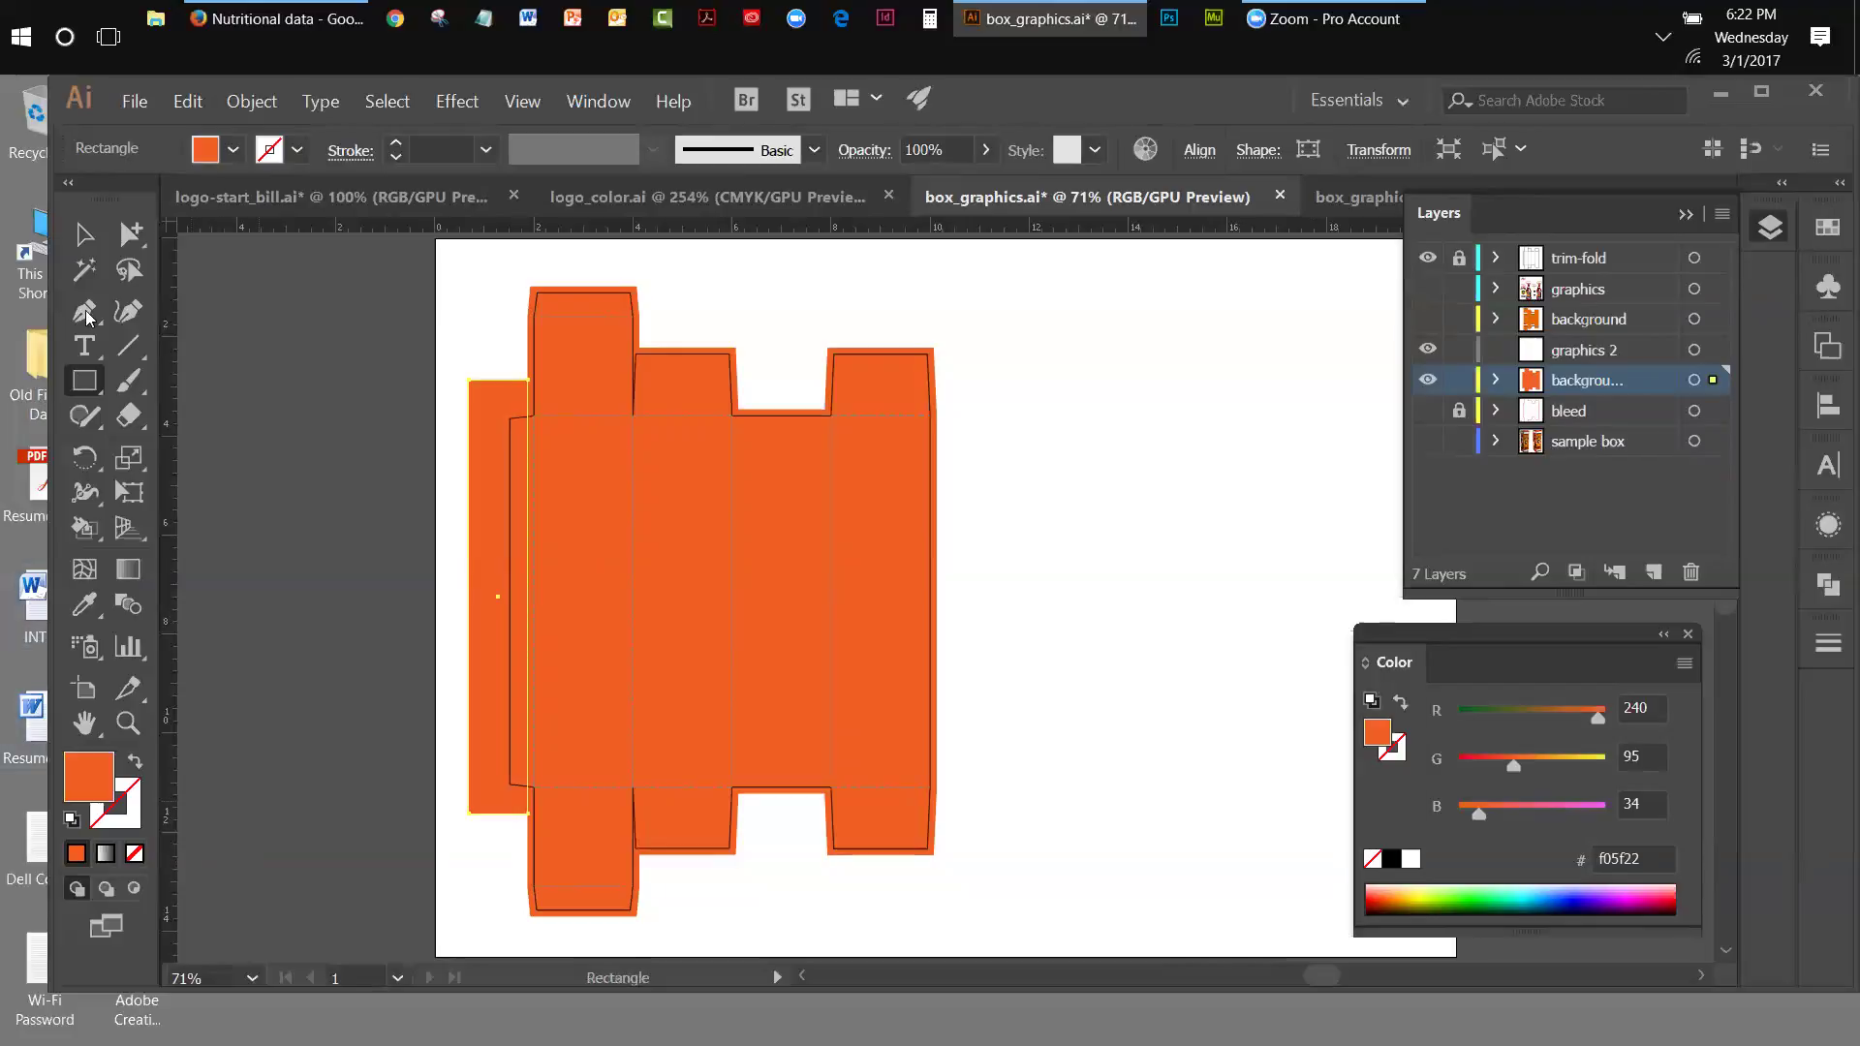
{"action": "left_click", "coordinate": [84, 234]}
{"action": "left_click", "coordinate": [459, 316]}
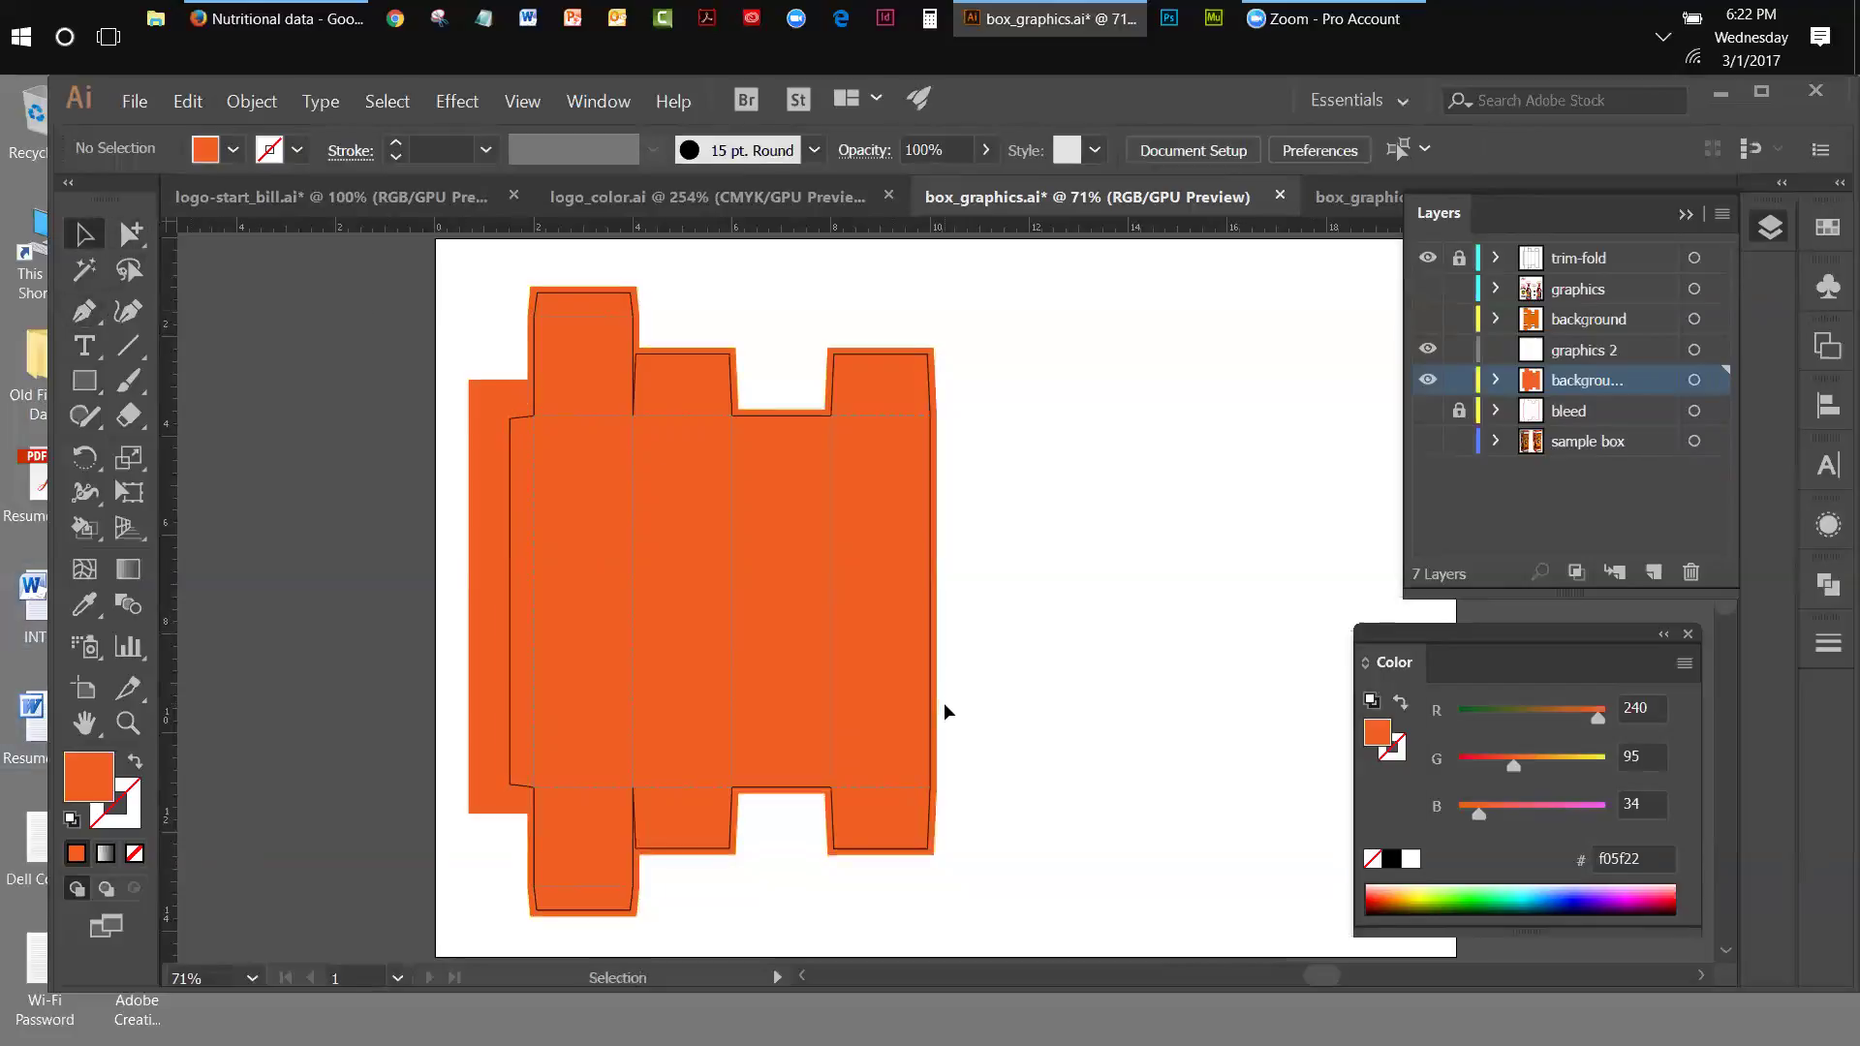
- Subtract the tall rectangle from the orange background with Pathfinder's Minus Front, cutting the fill off the glue flap
{"action": "left_click", "coordinate": [496, 416]}
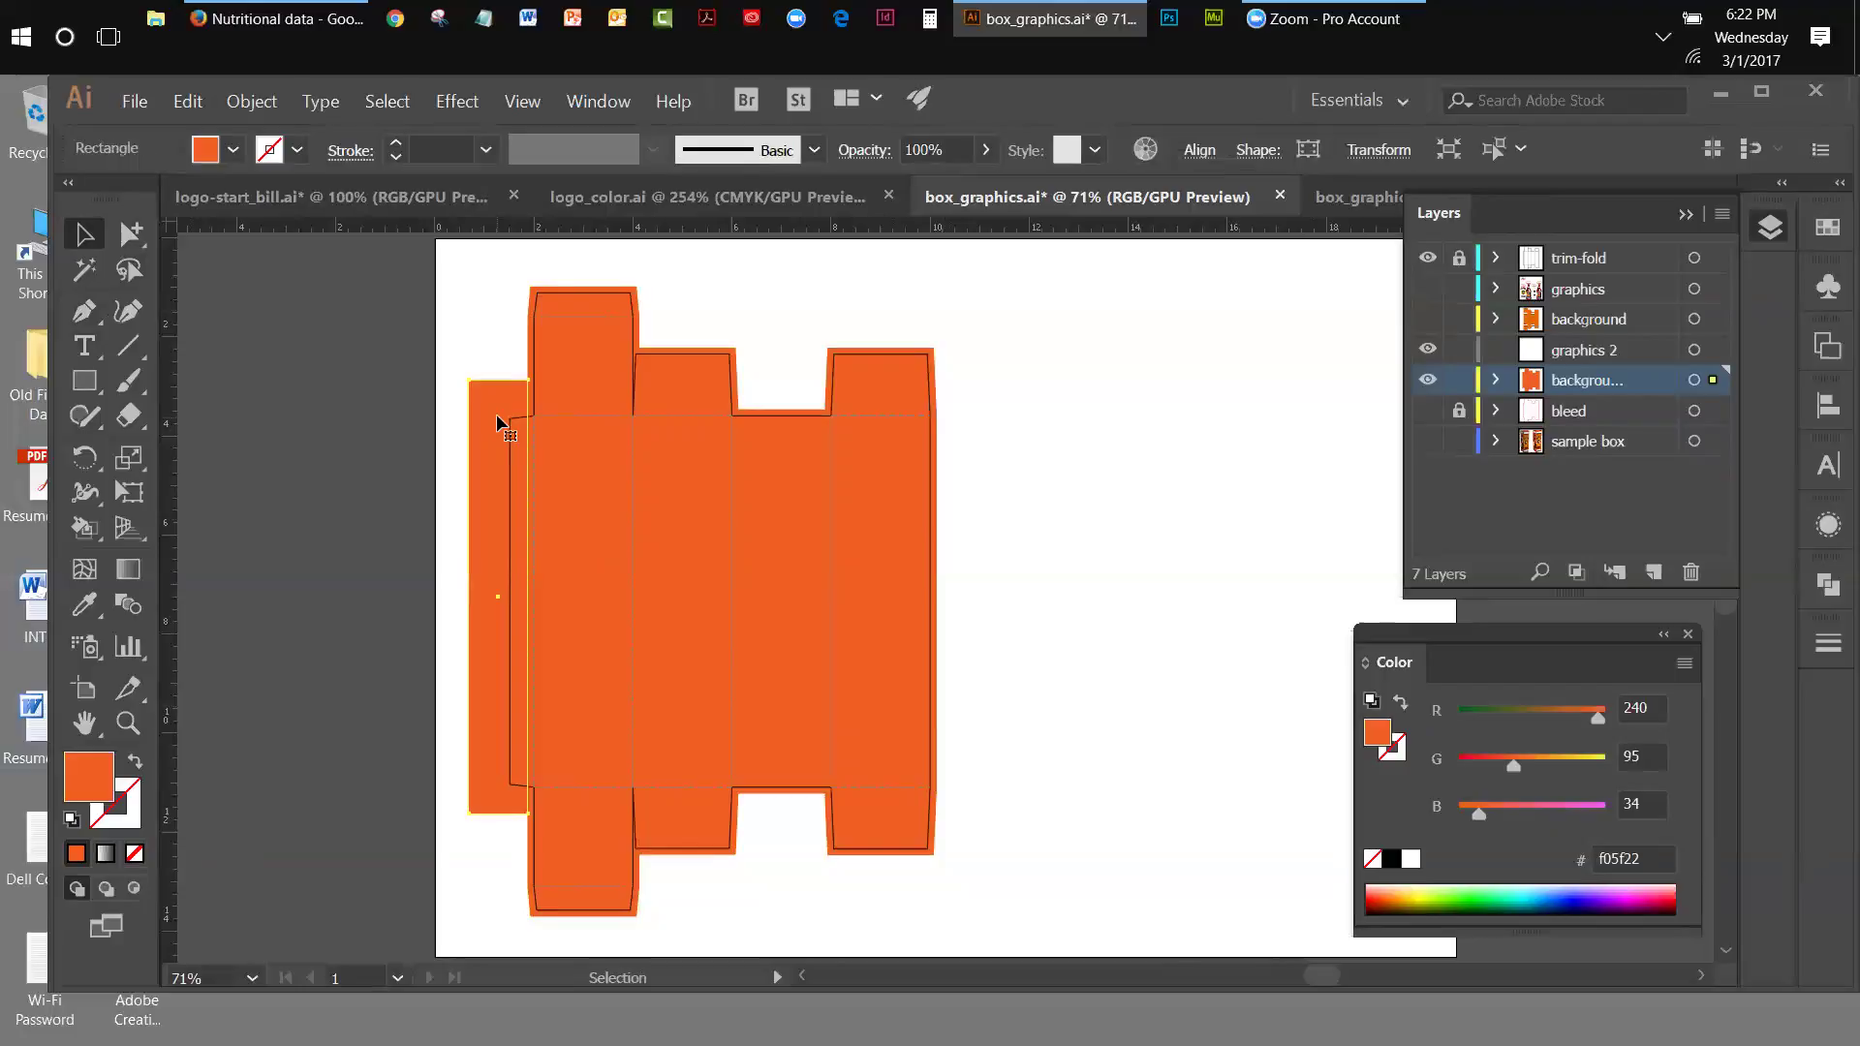
{"action": "left_click", "coordinate": [674, 456], "text": "shift"}
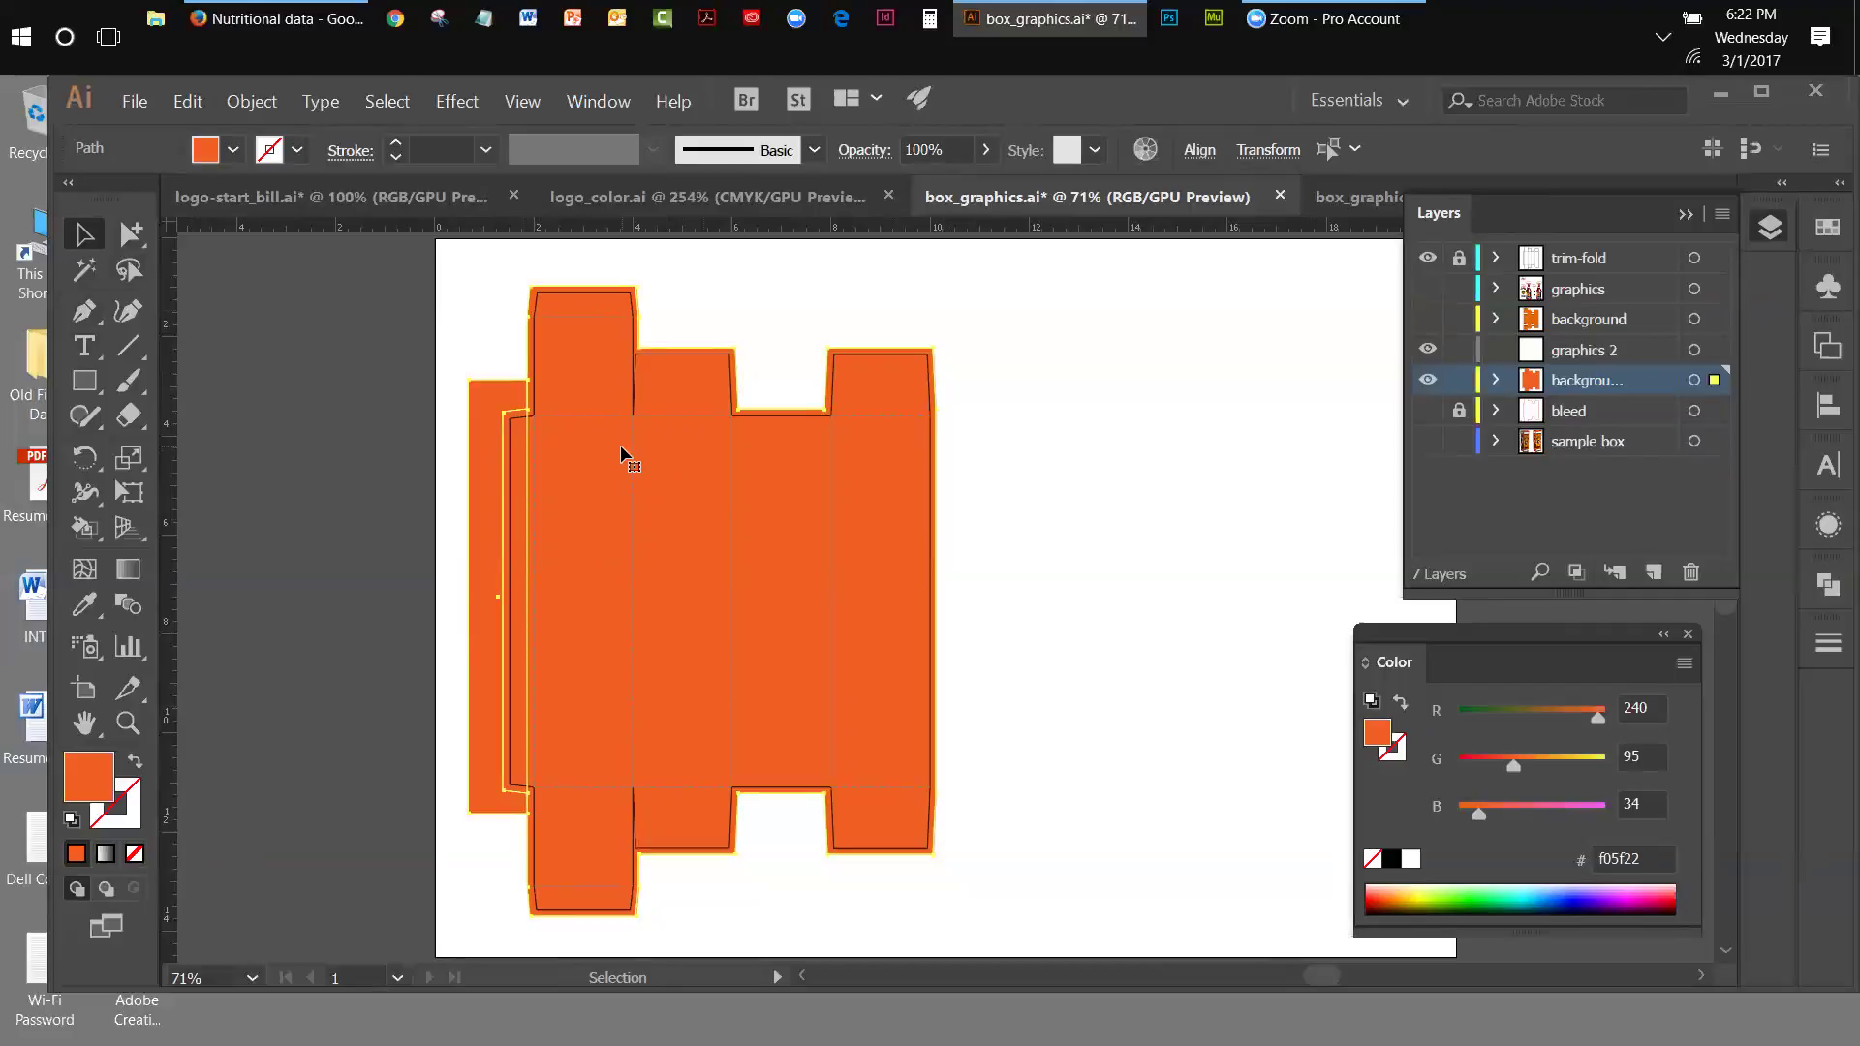
{"action": "left_click", "coordinate": [599, 101]}
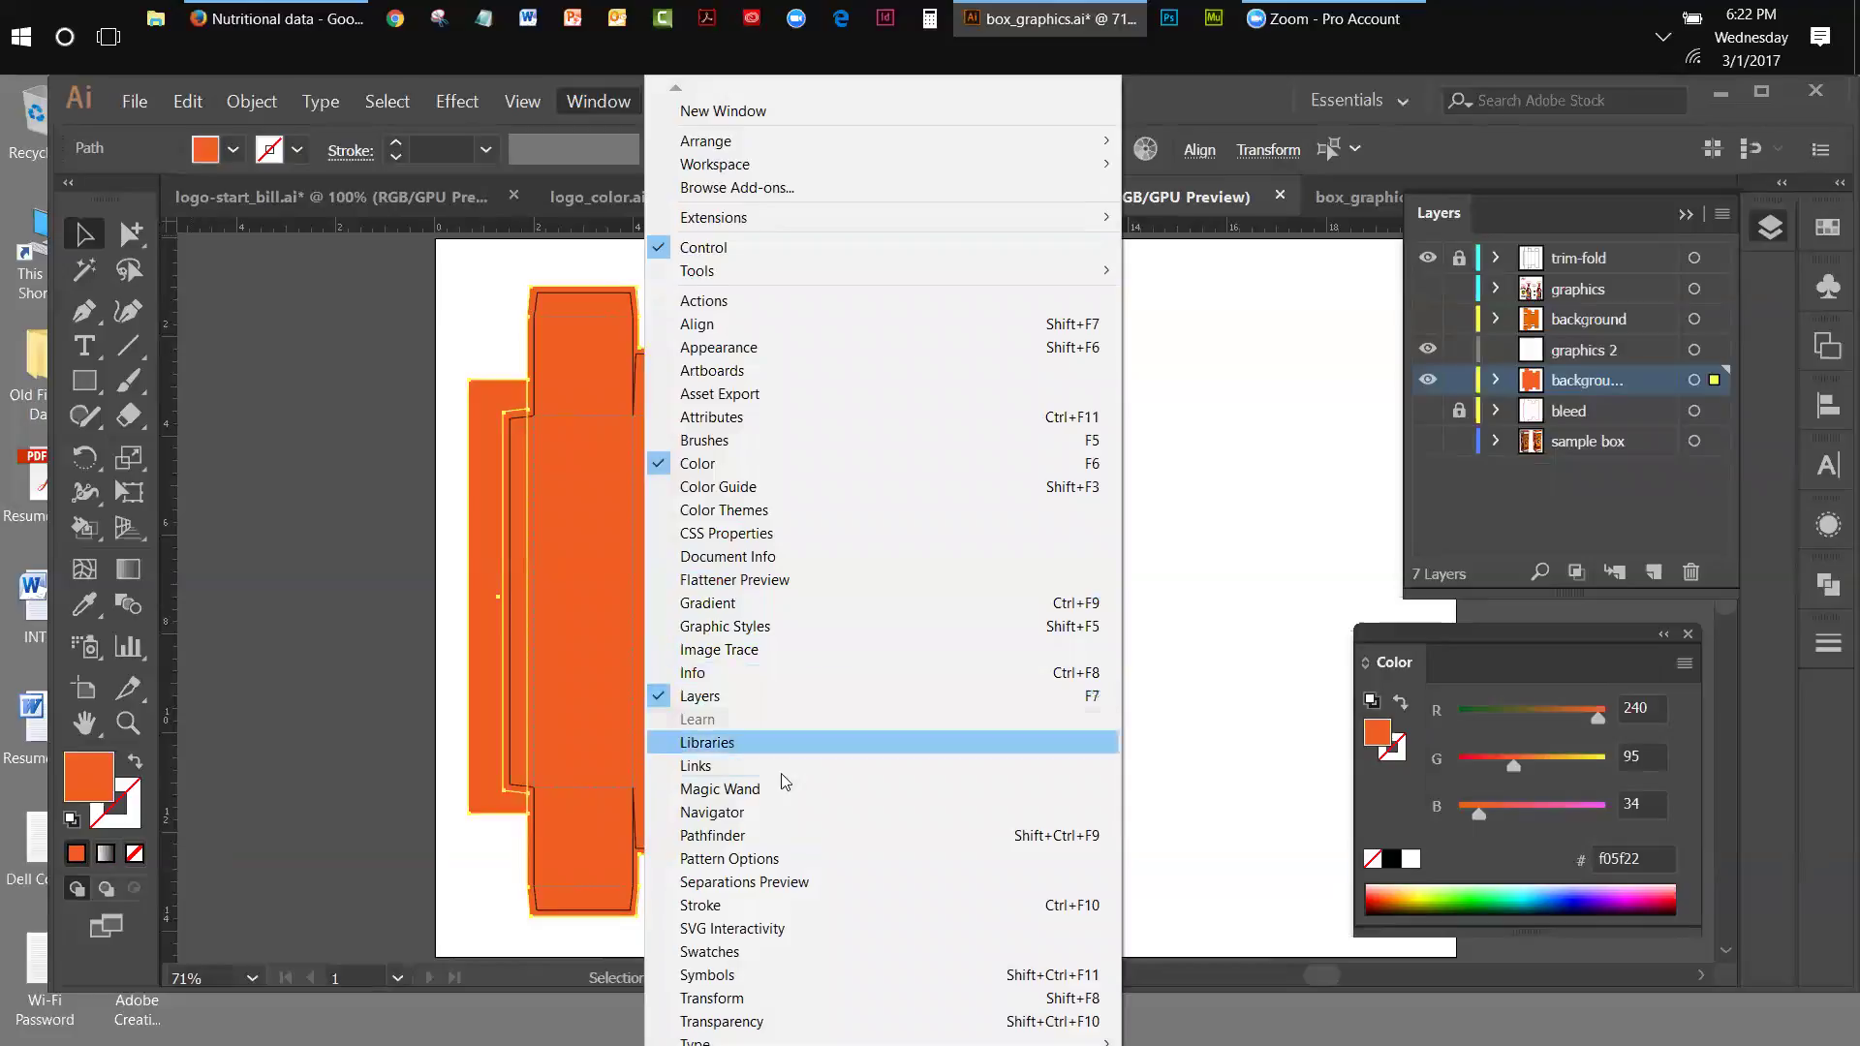
{"action": "left_click", "coordinate": [770, 835]}
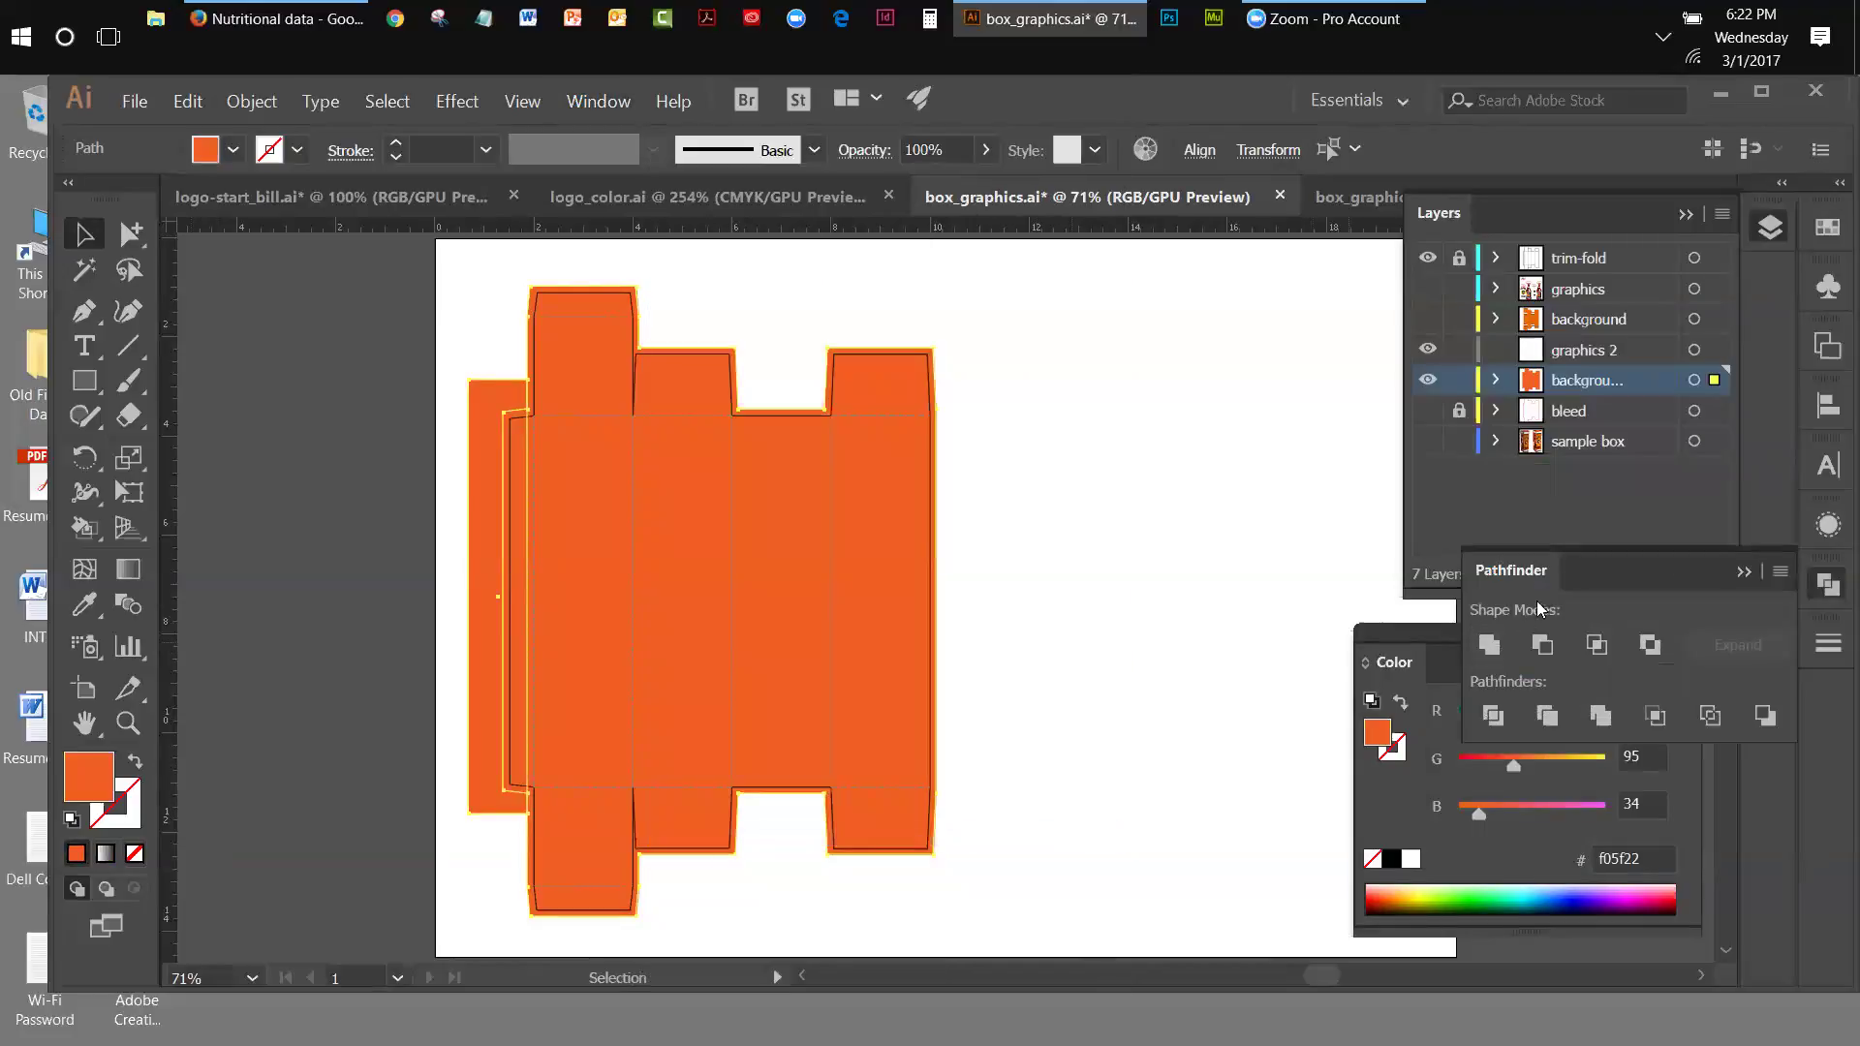
{"action": "left_click_drag", "start_coordinate": [1540, 579], "coordinate": [1107, 426]}
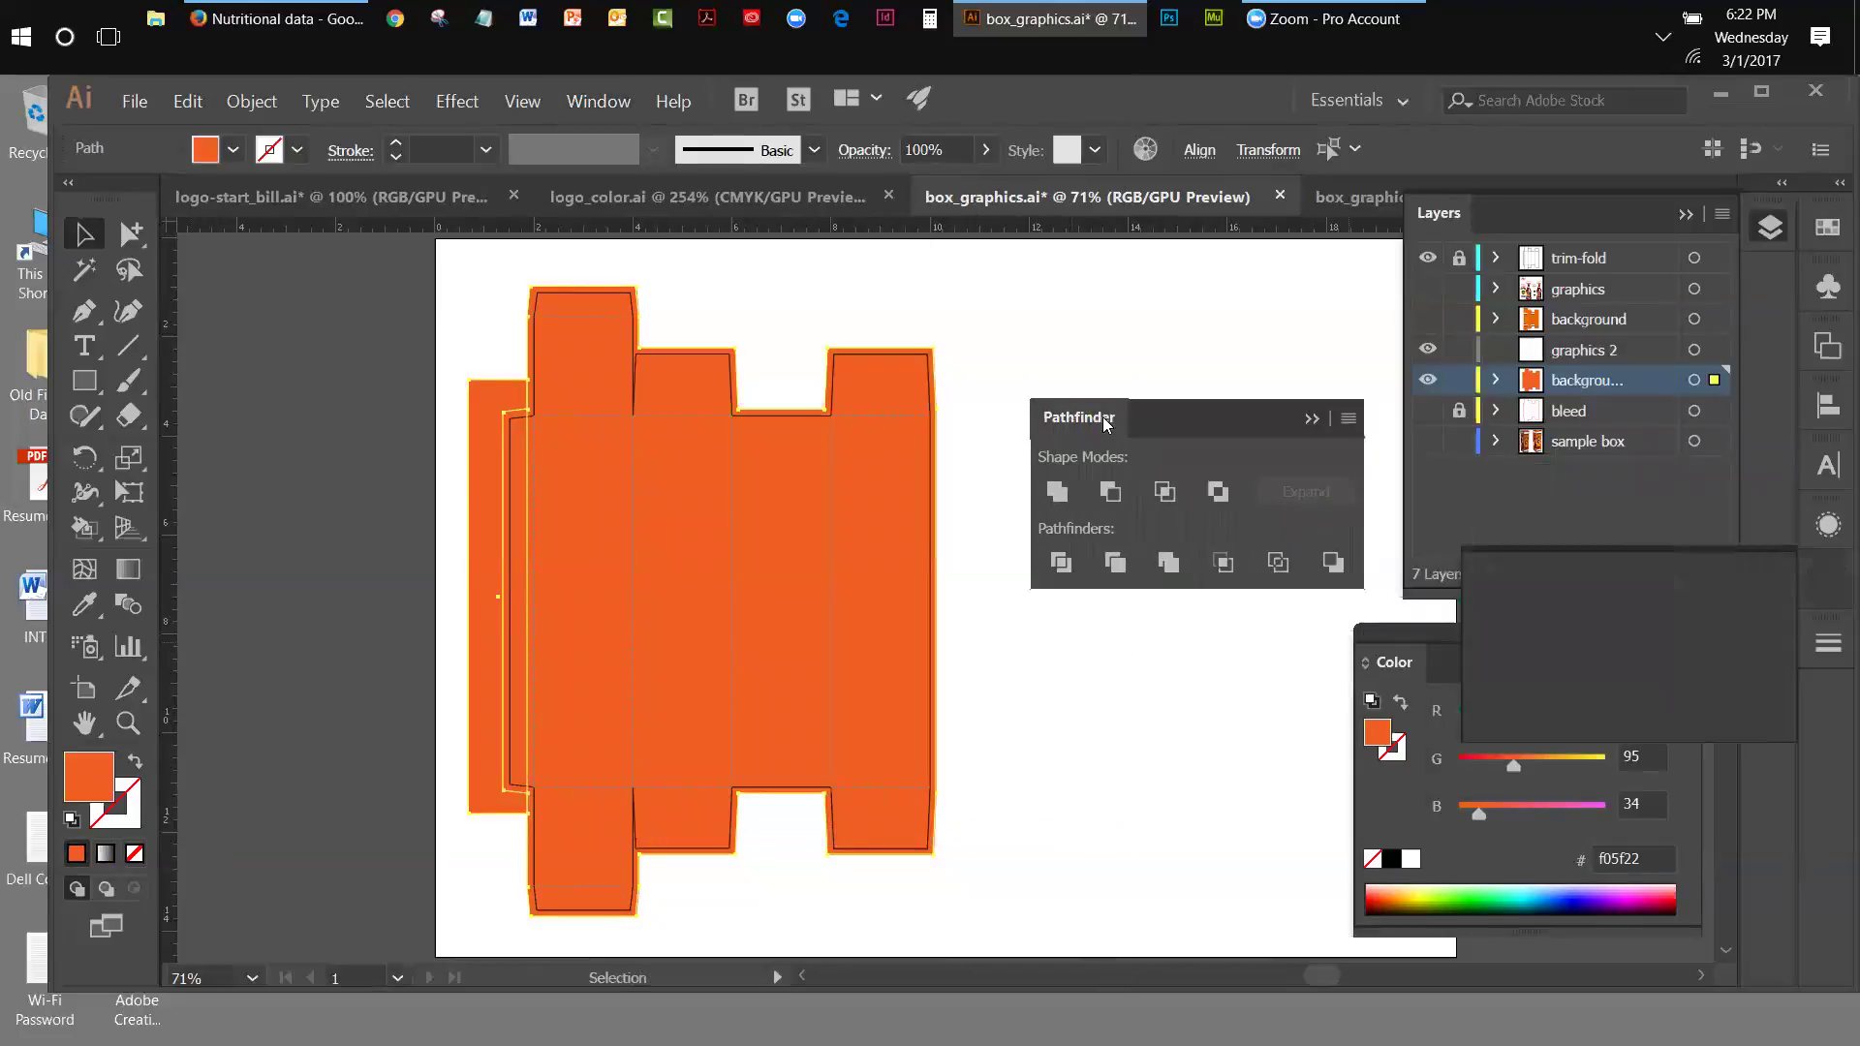
{"action": "left_click", "coordinate": [1108, 493]}
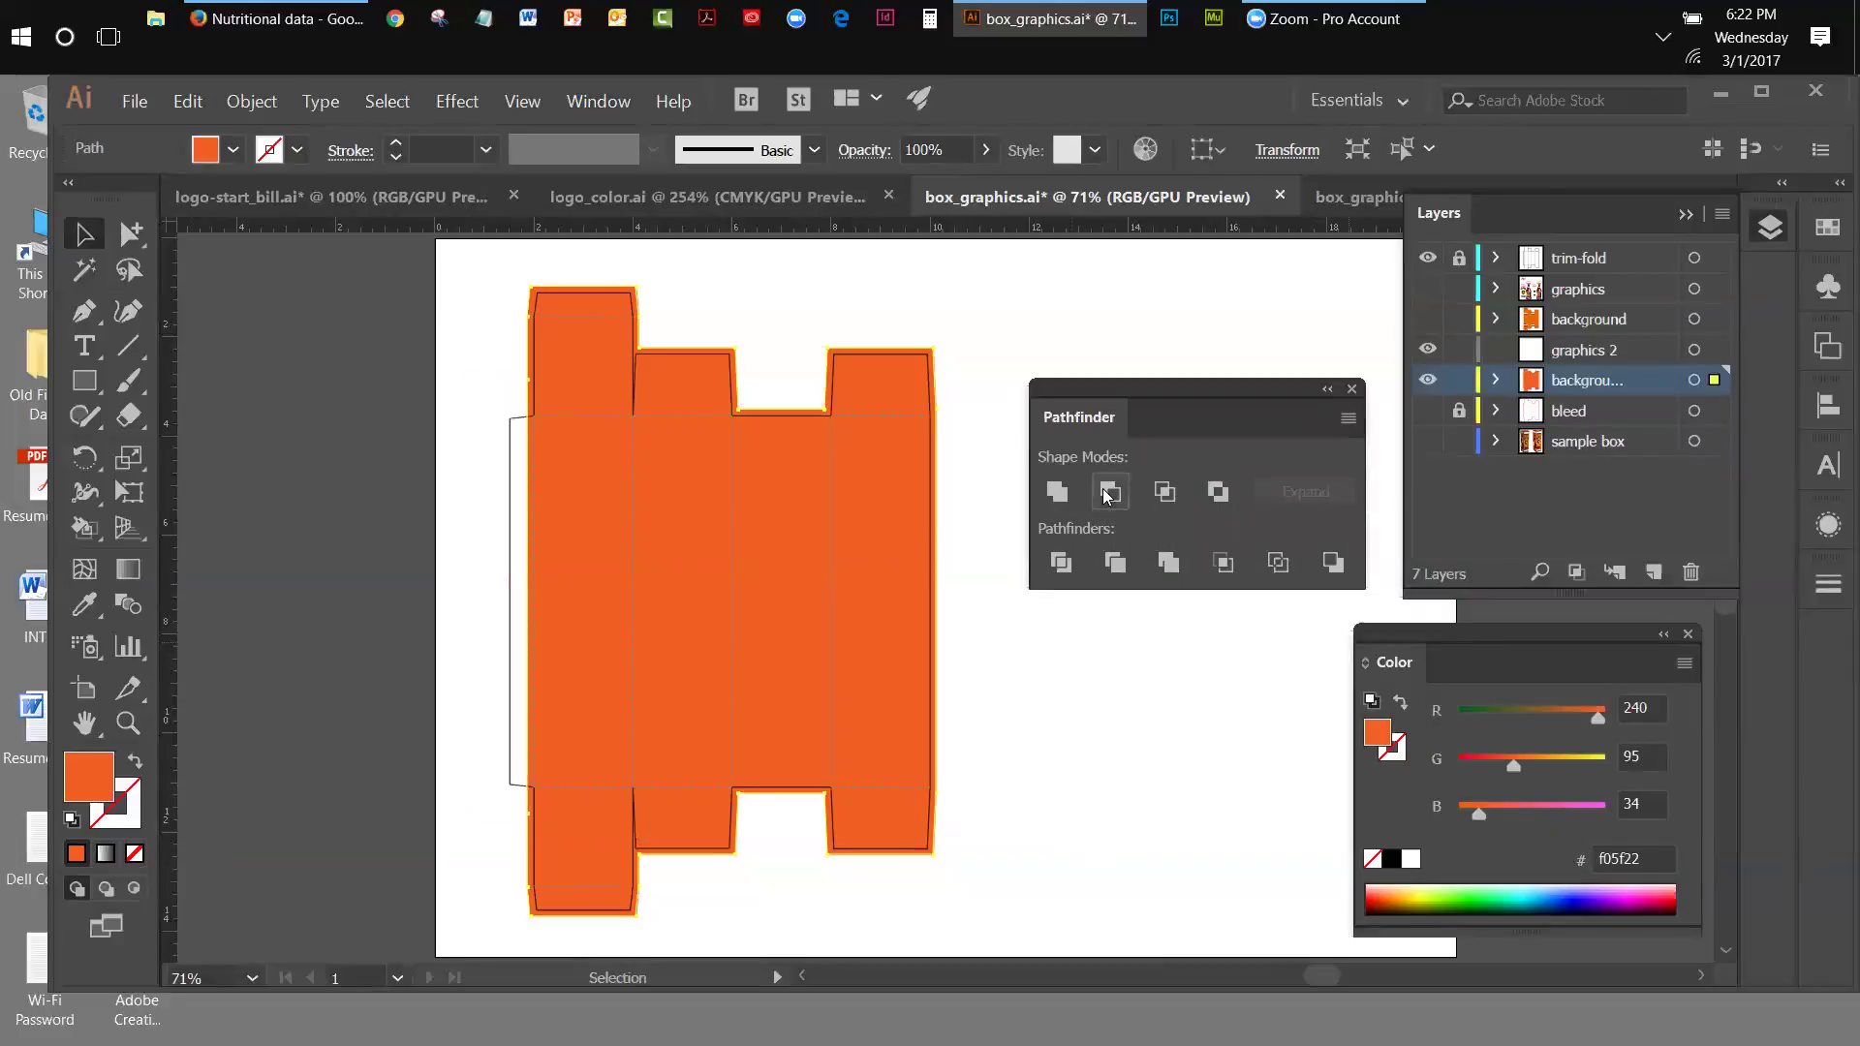
{"action": "left_click", "coordinate": [1327, 390]}
{"action": "left_click", "coordinate": [1021, 537]}
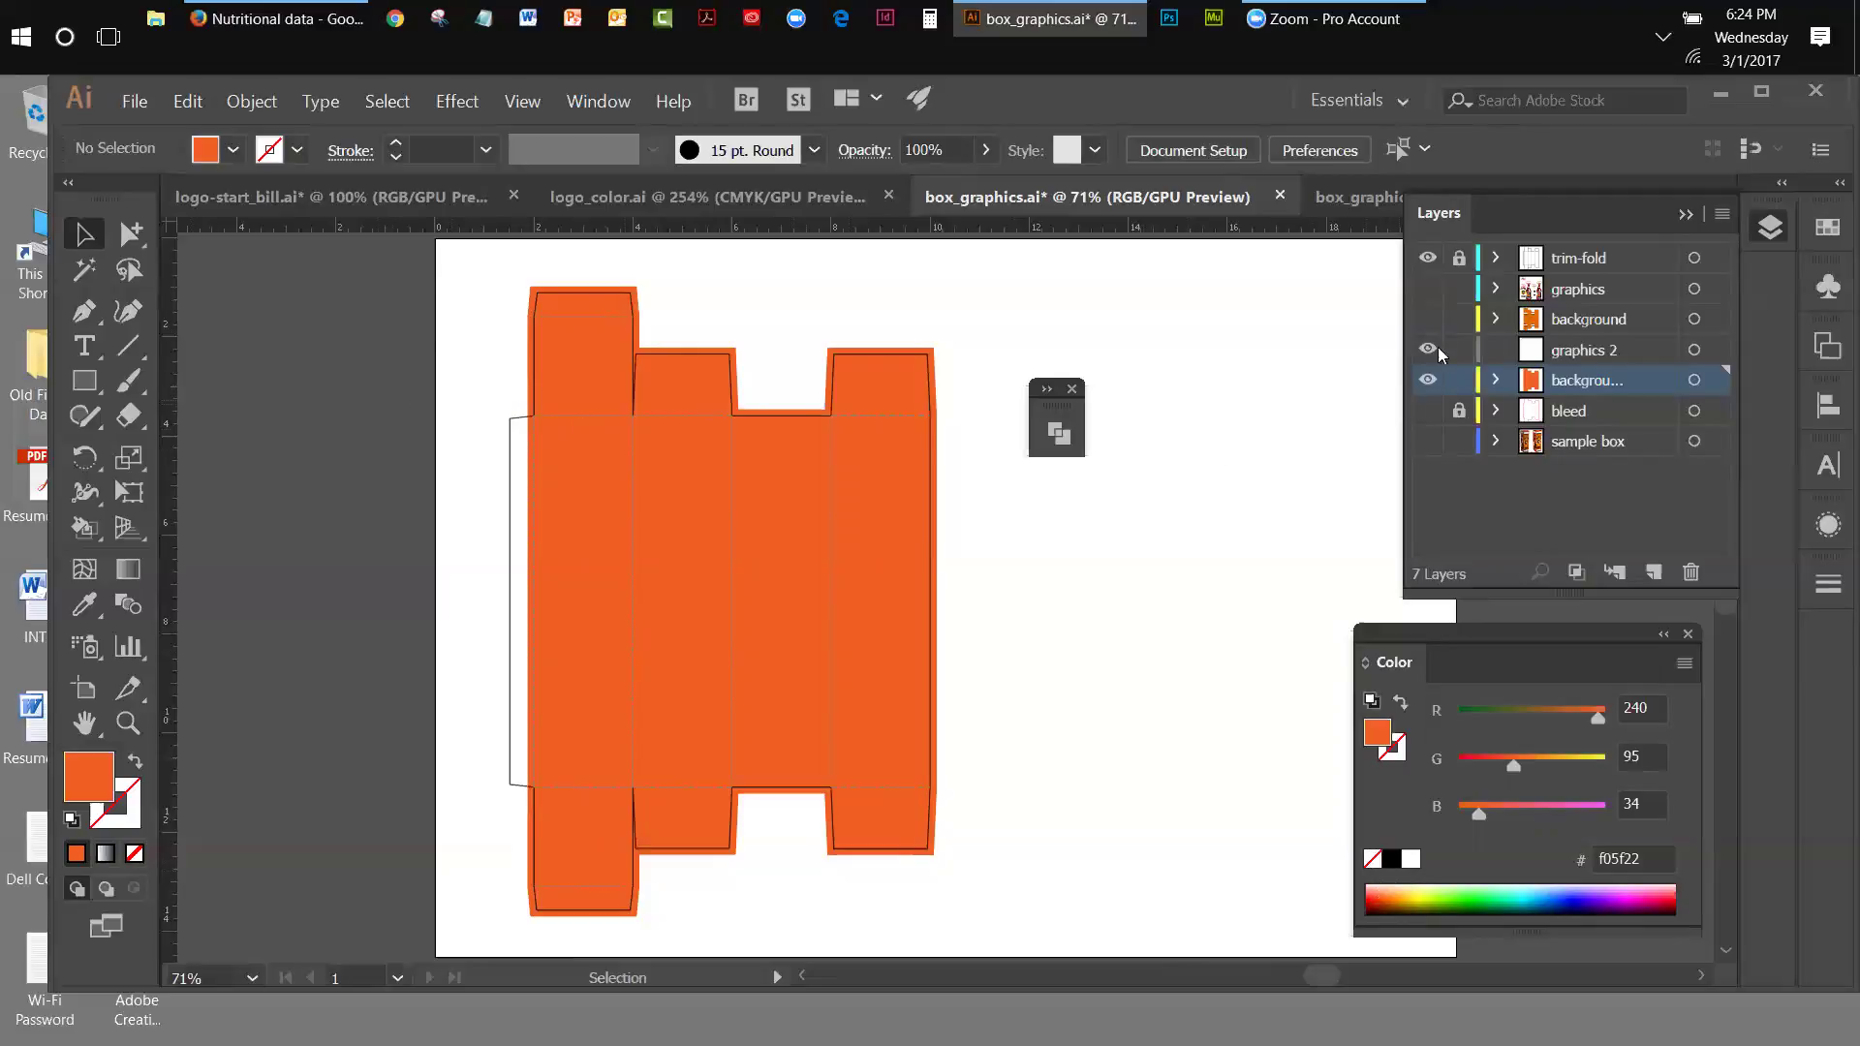
- Draw a thin horizontal rectangle across the first panel just below its upper fold, comparing it with the stripes on the background layer
{"action": "left_click", "coordinate": [1428, 319]}
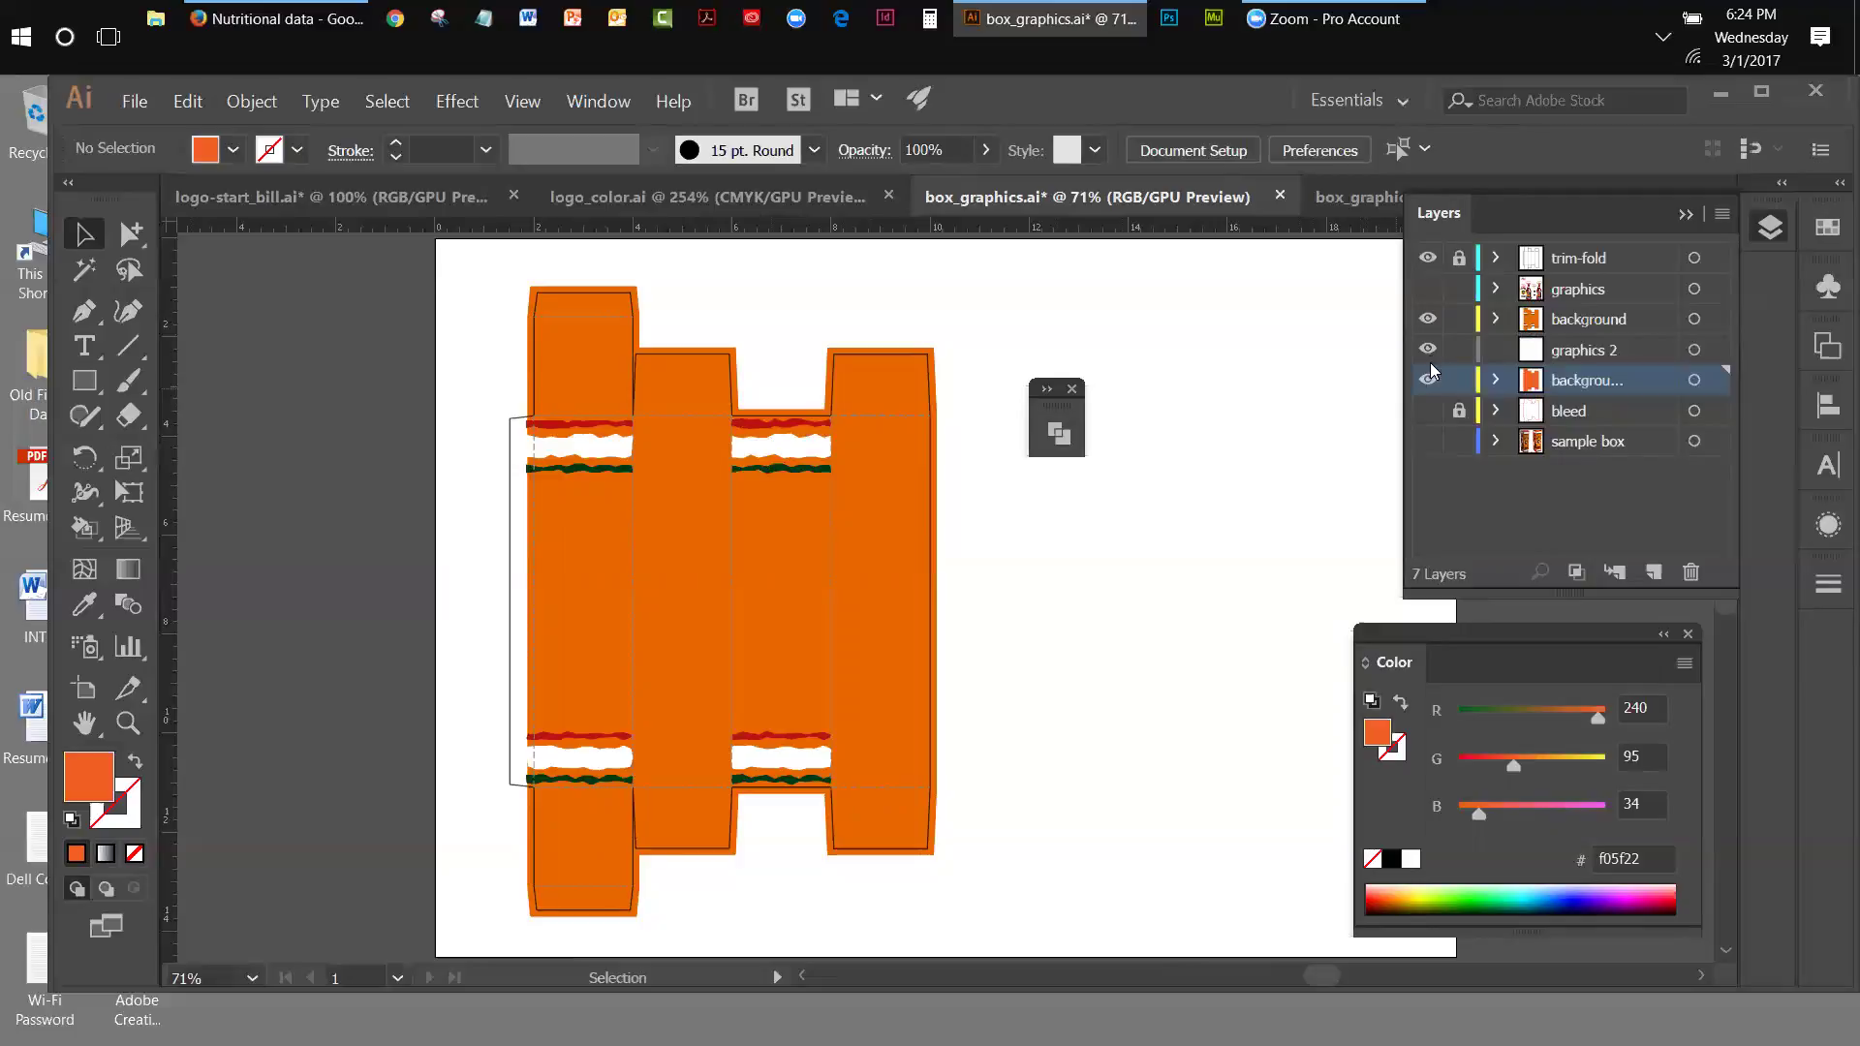
{"action": "left_click", "coordinate": [1427, 319]}
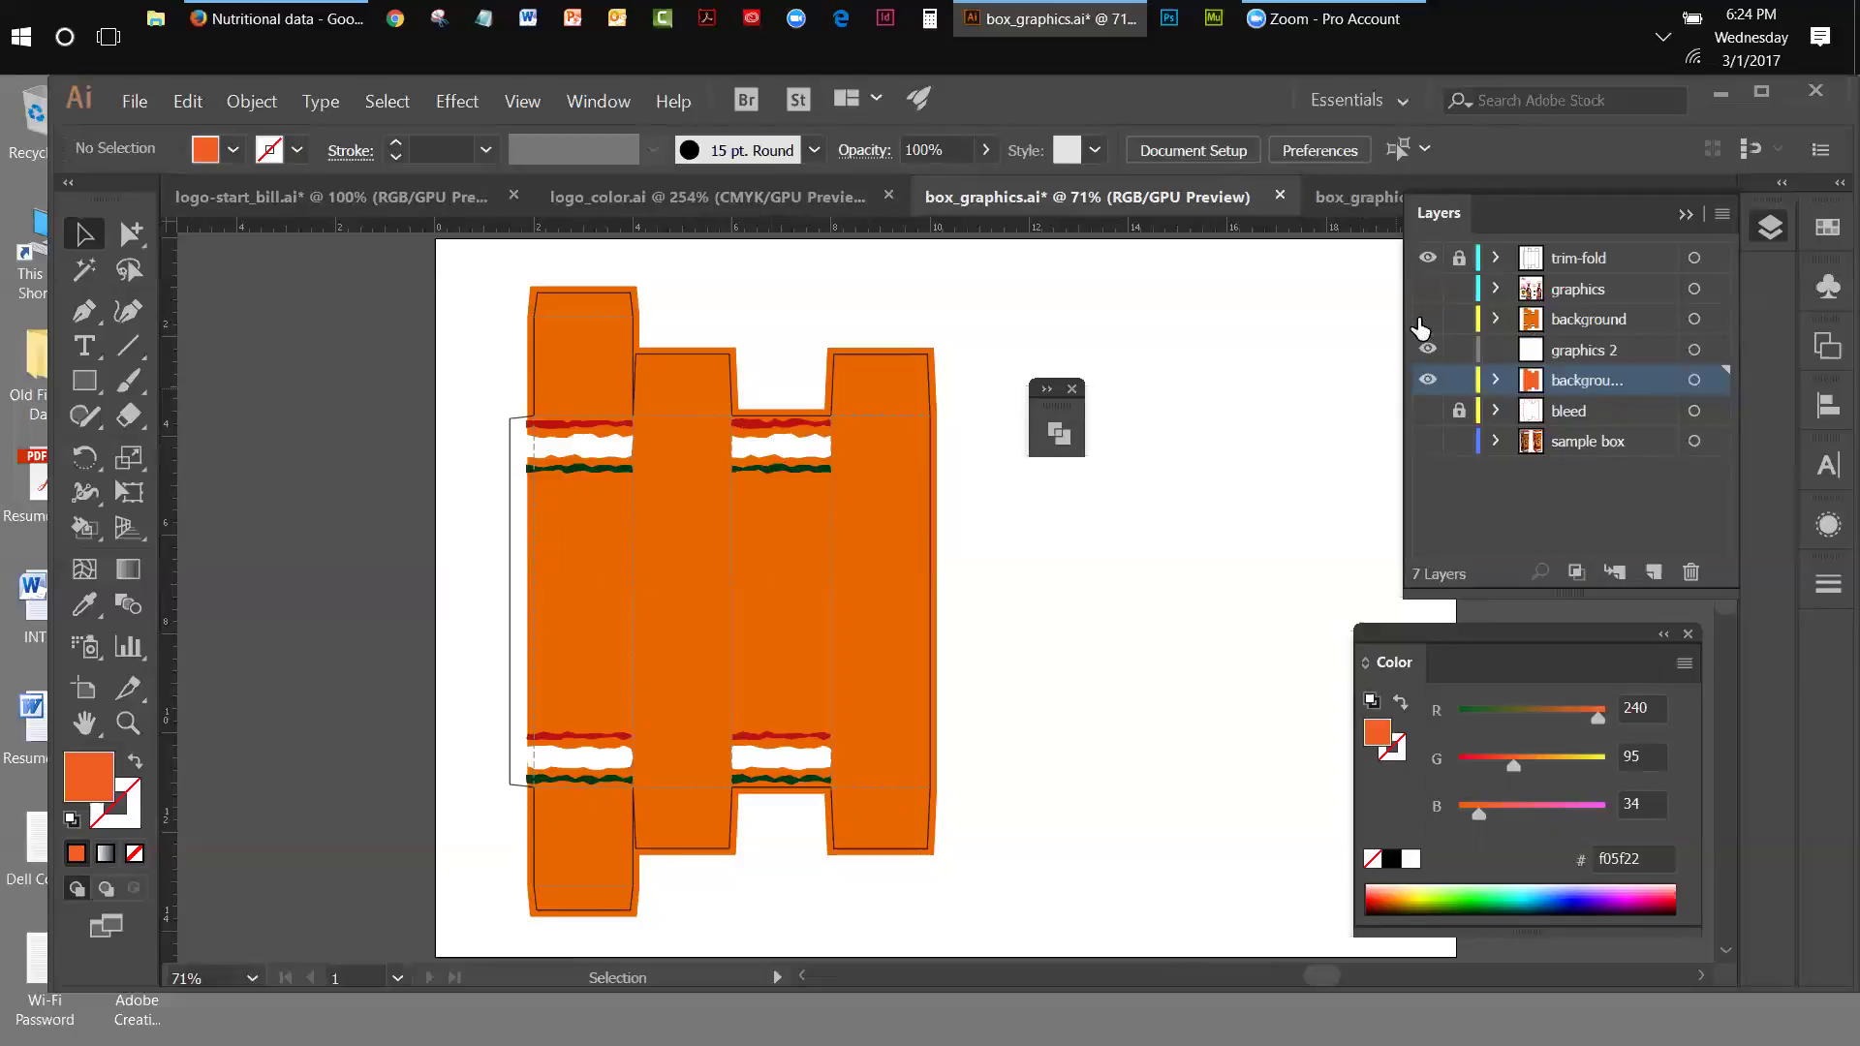
{"action": "left_click", "coordinate": [127, 723]}
{"action": "left_click", "coordinate": [577, 461]}
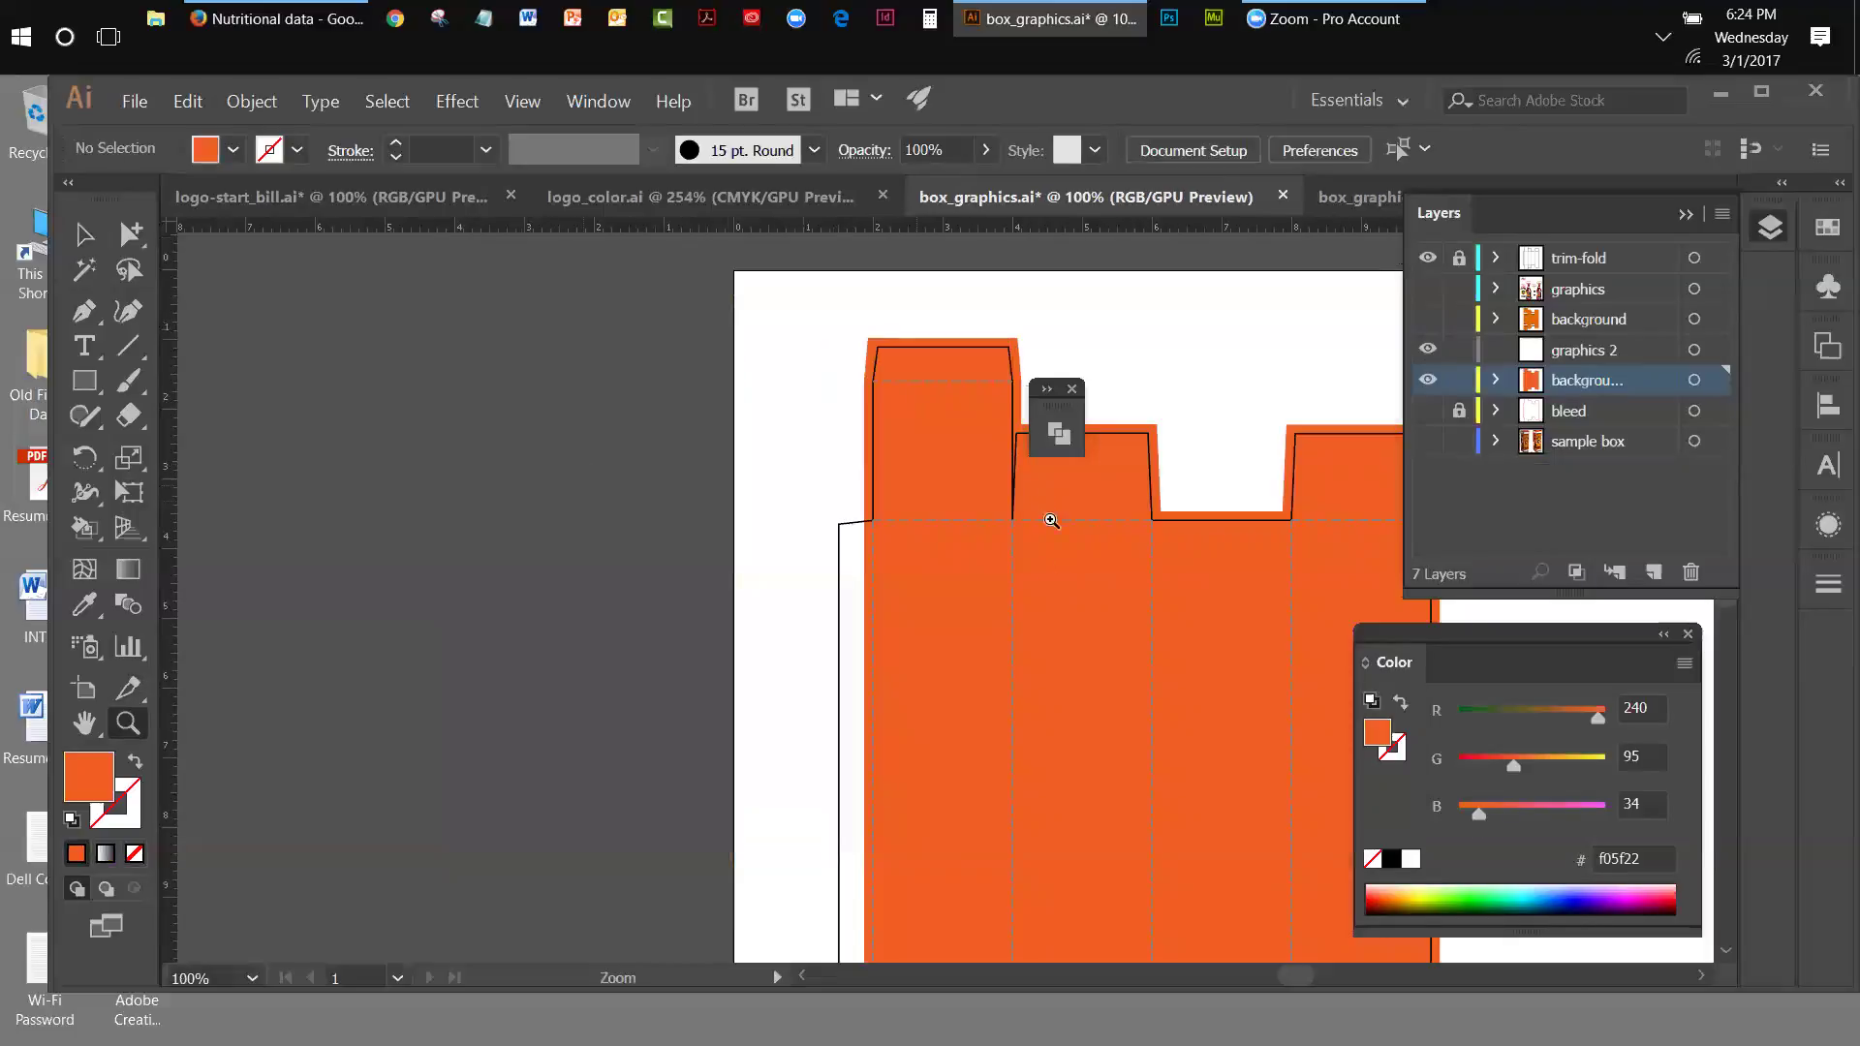
{"action": "left_click", "coordinate": [989, 657]}
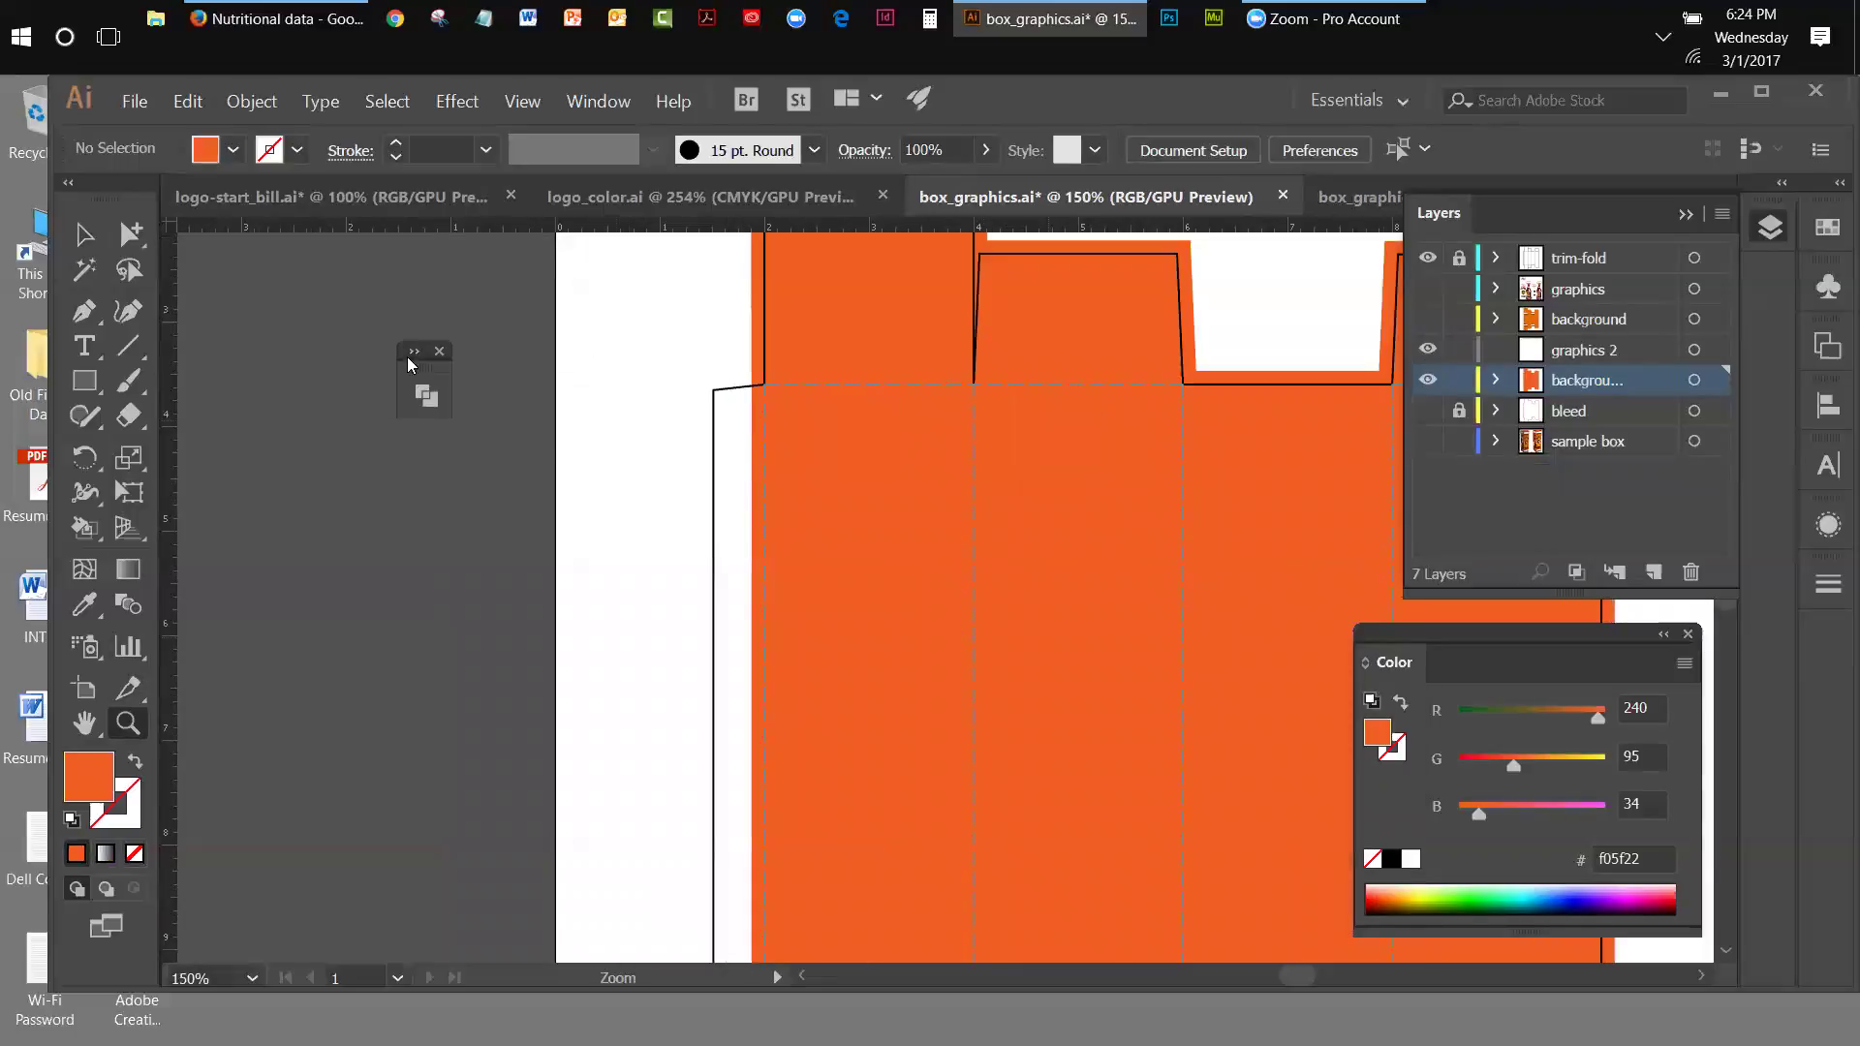
{"action": "left_click_drag", "start_coordinate": [407, 357], "coordinate": [351, 338]}
{"action": "left_click", "coordinate": [84, 379]}
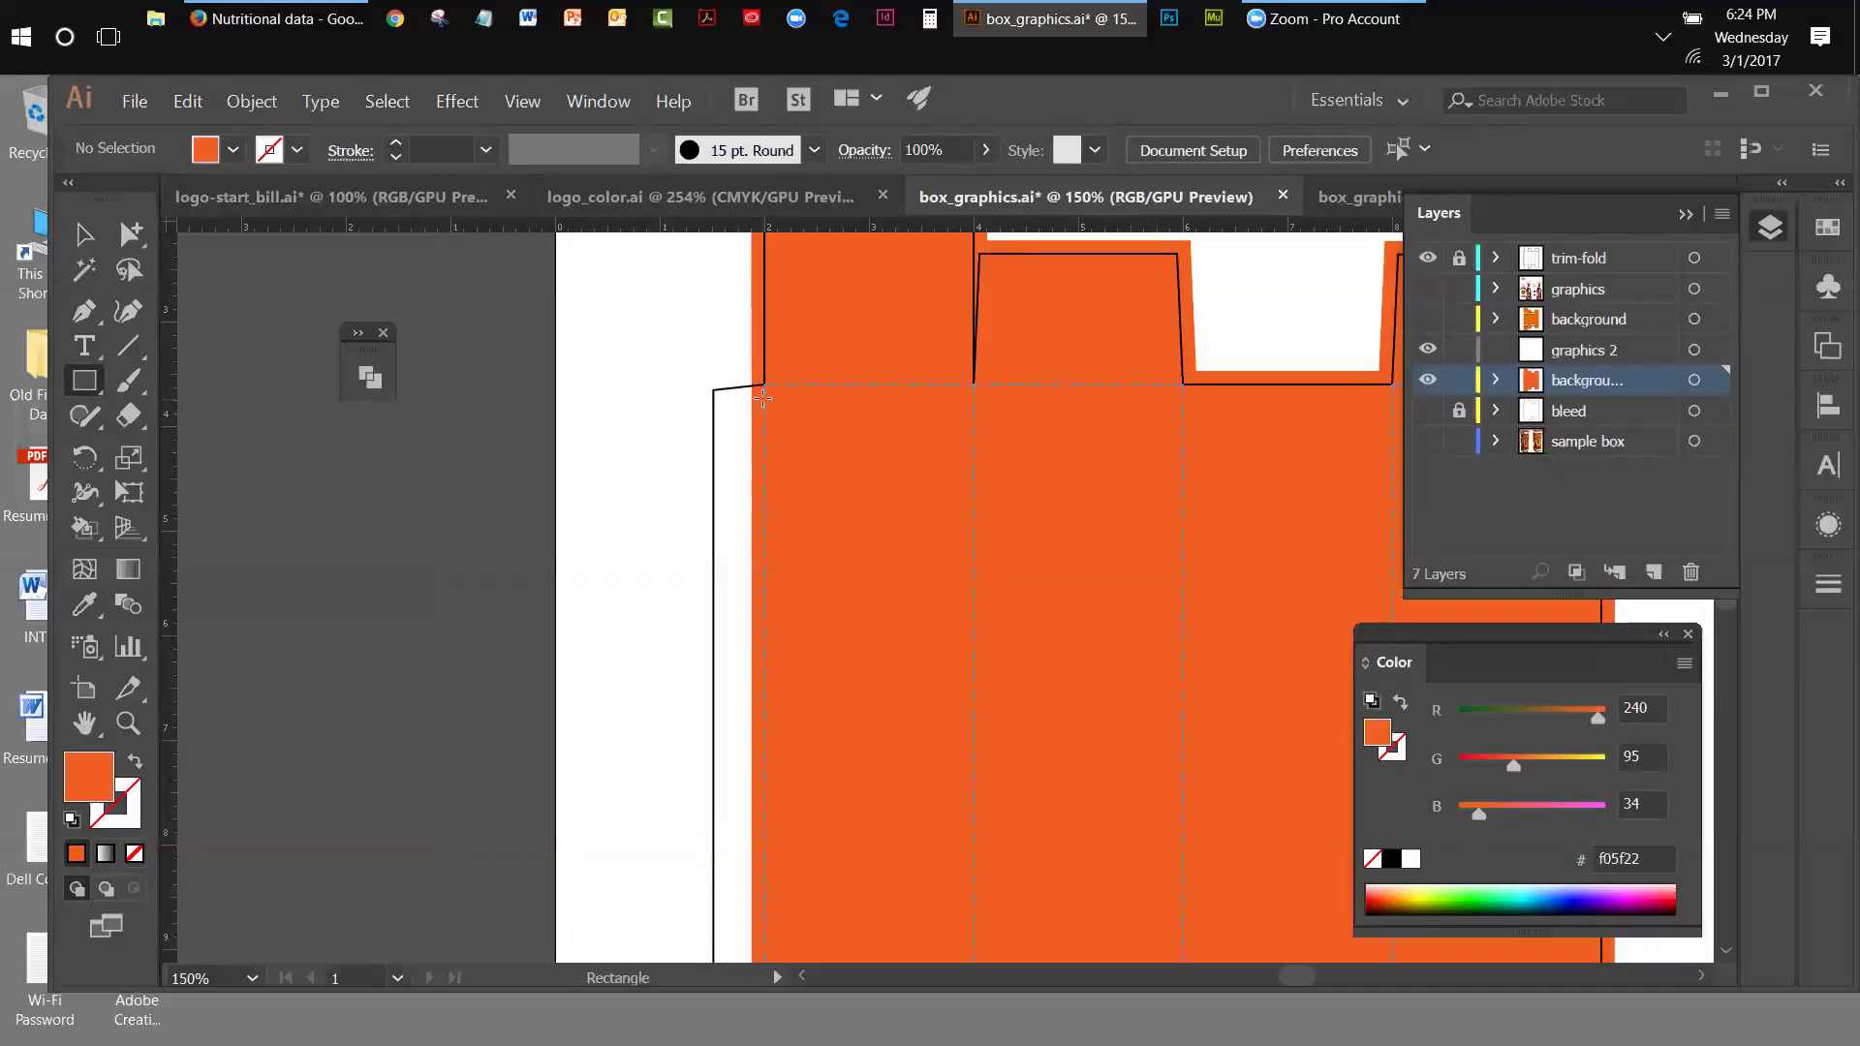
{"action": "left_click_drag", "start_coordinate": [764, 398], "coordinate": [973, 408]}
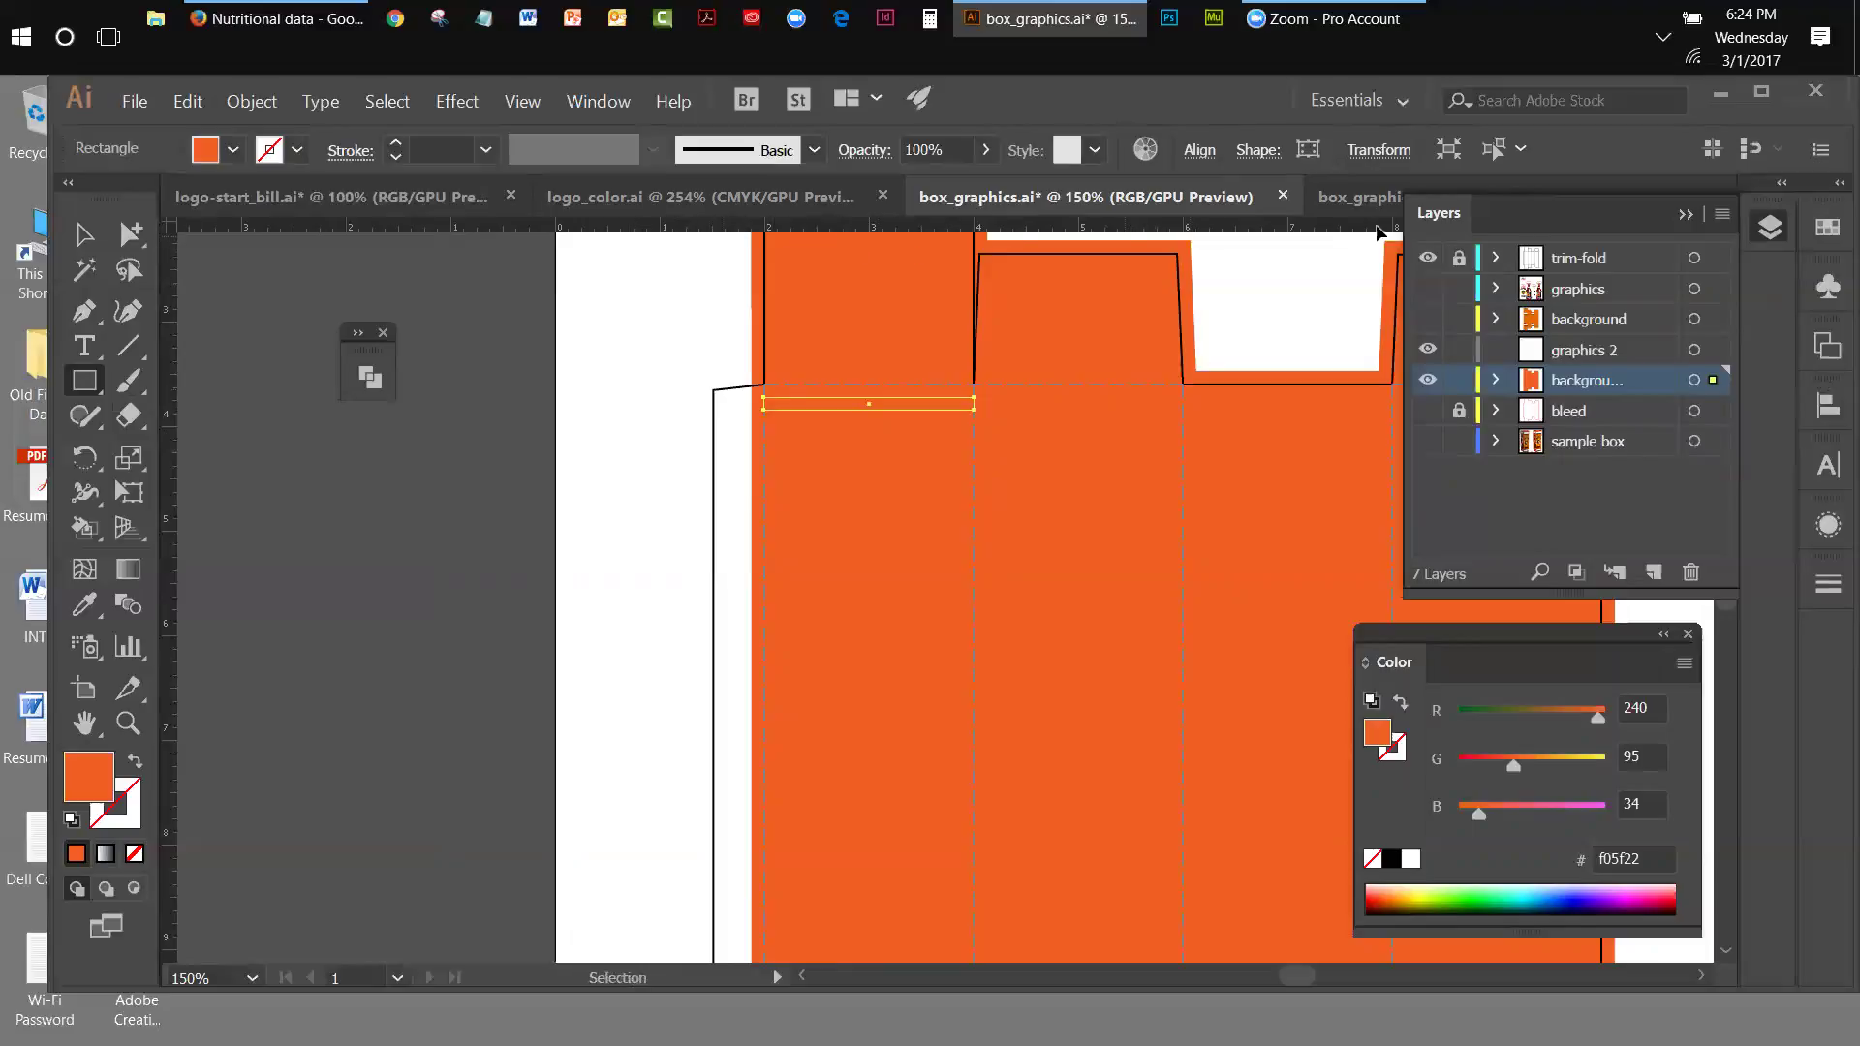
{"action": "left_click", "coordinate": [1429, 320]}
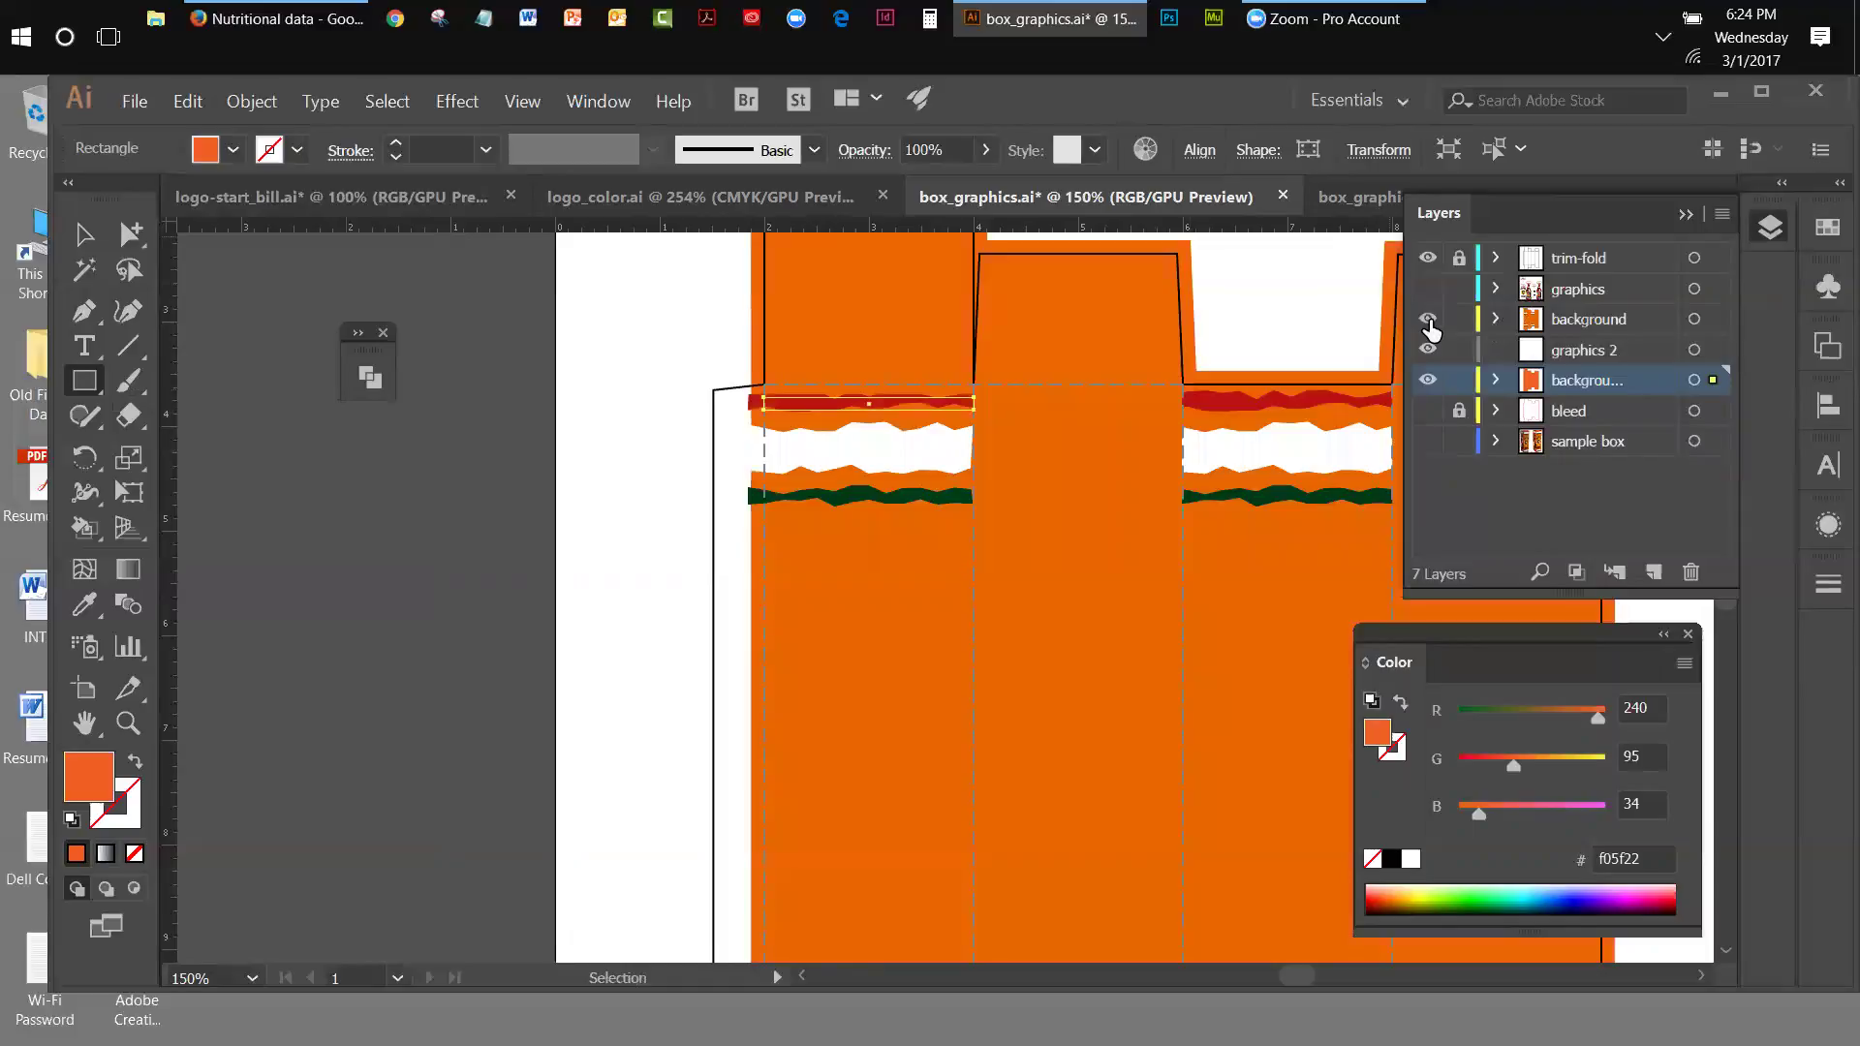
{"action": "left_click", "coordinate": [1428, 321]}
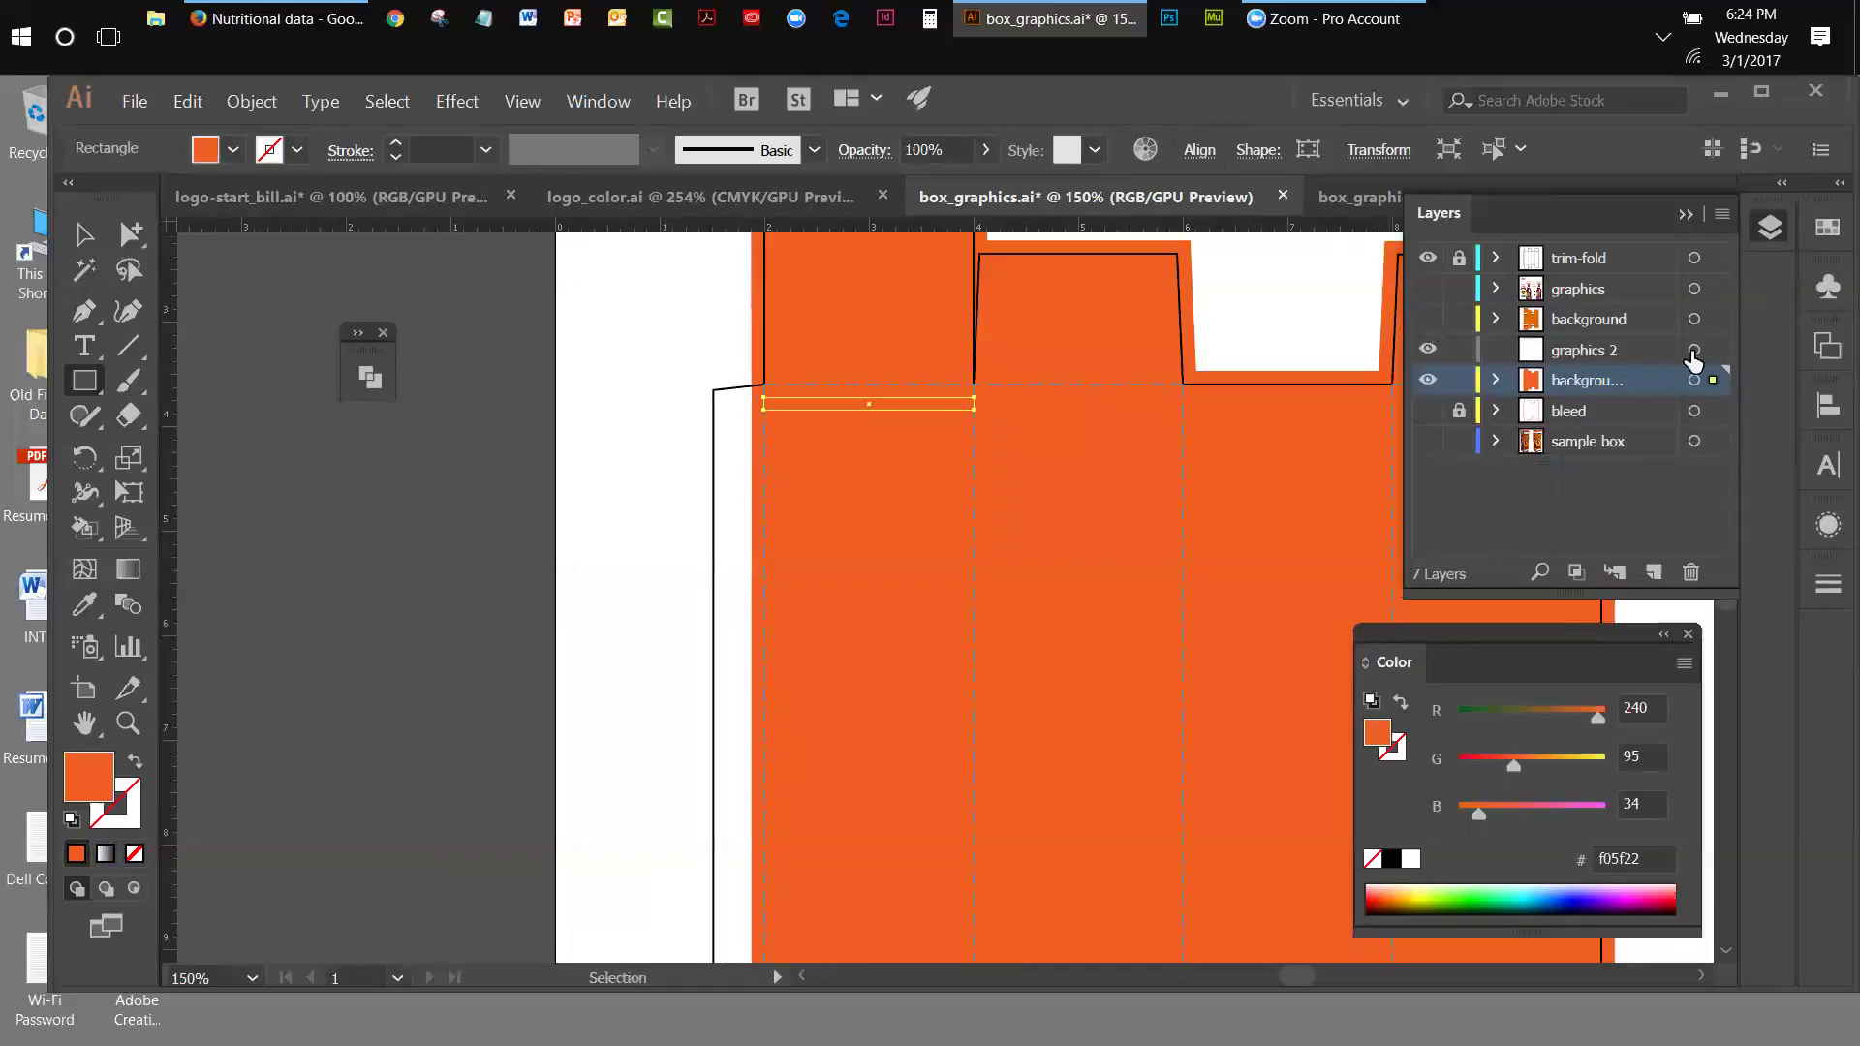
- Fill the thin rectangle with the dark red swatch (R 145, G 31, B 29)
{"action": "left_click", "coordinate": [1828, 227]}
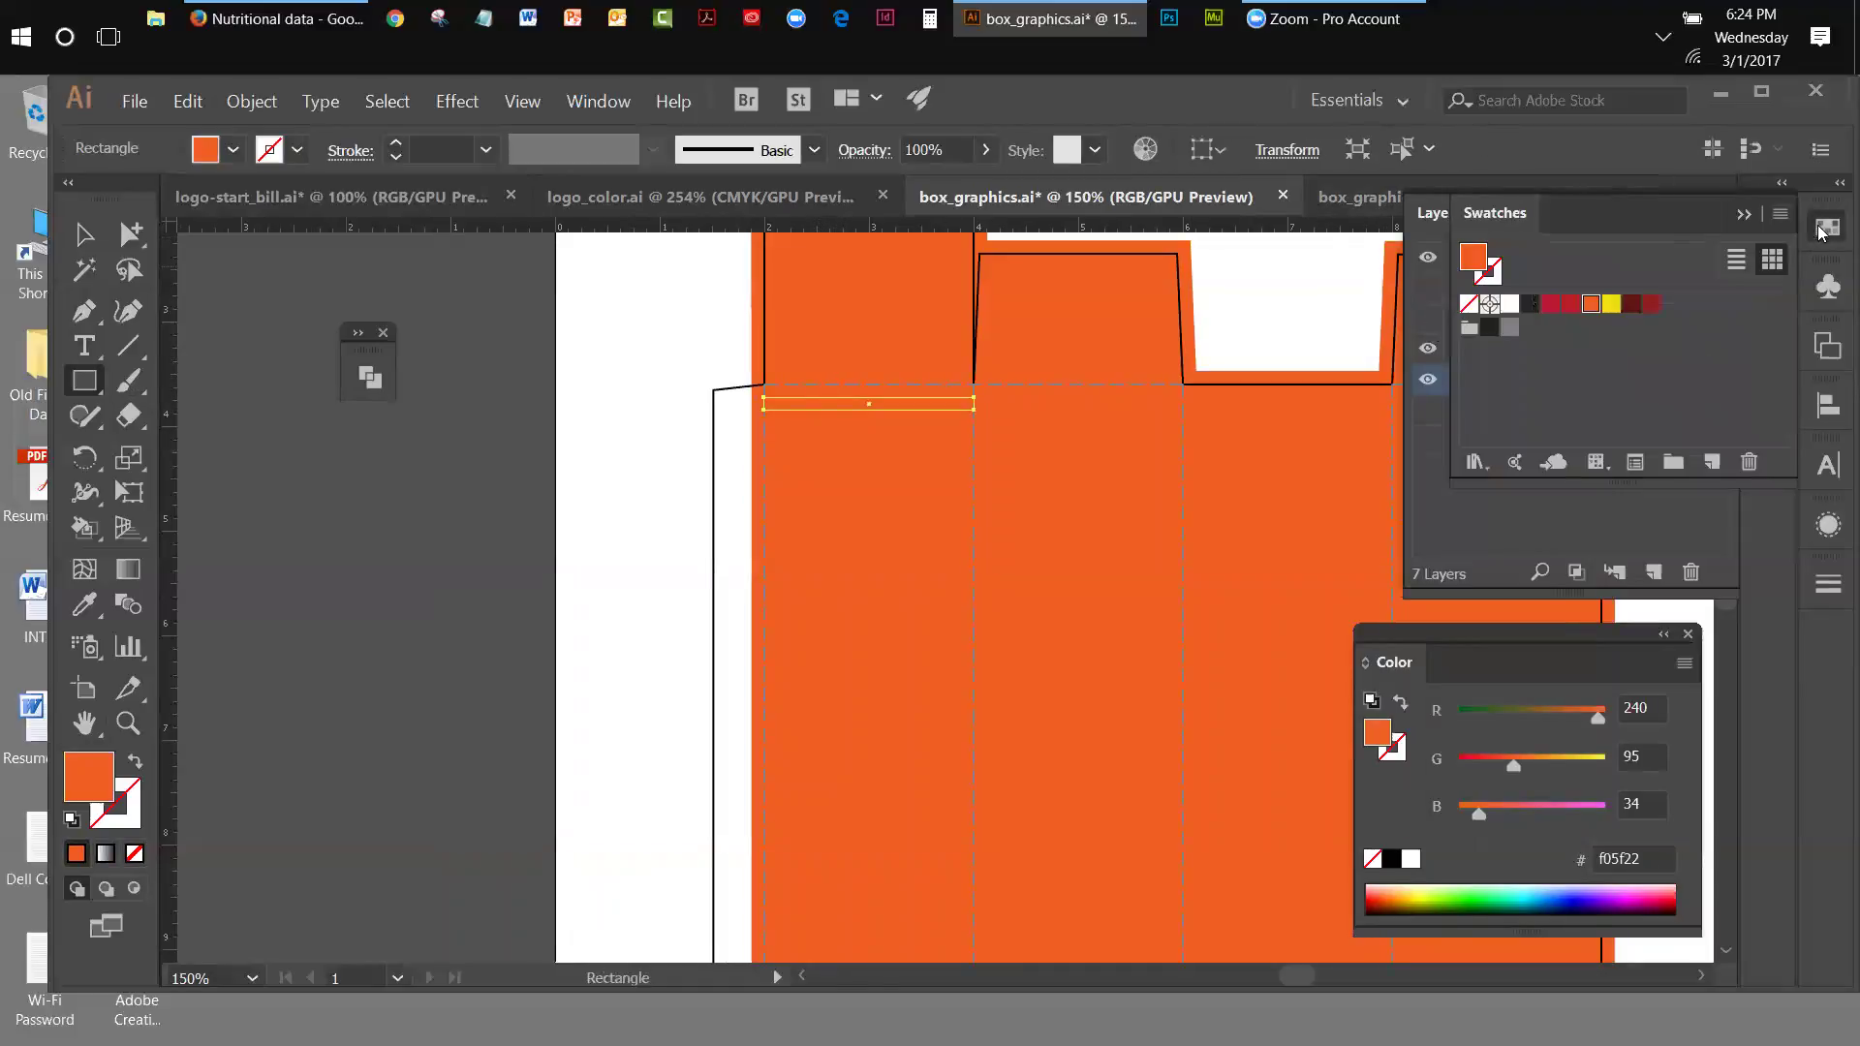
{"action": "left_click", "coordinate": [1651, 308]}
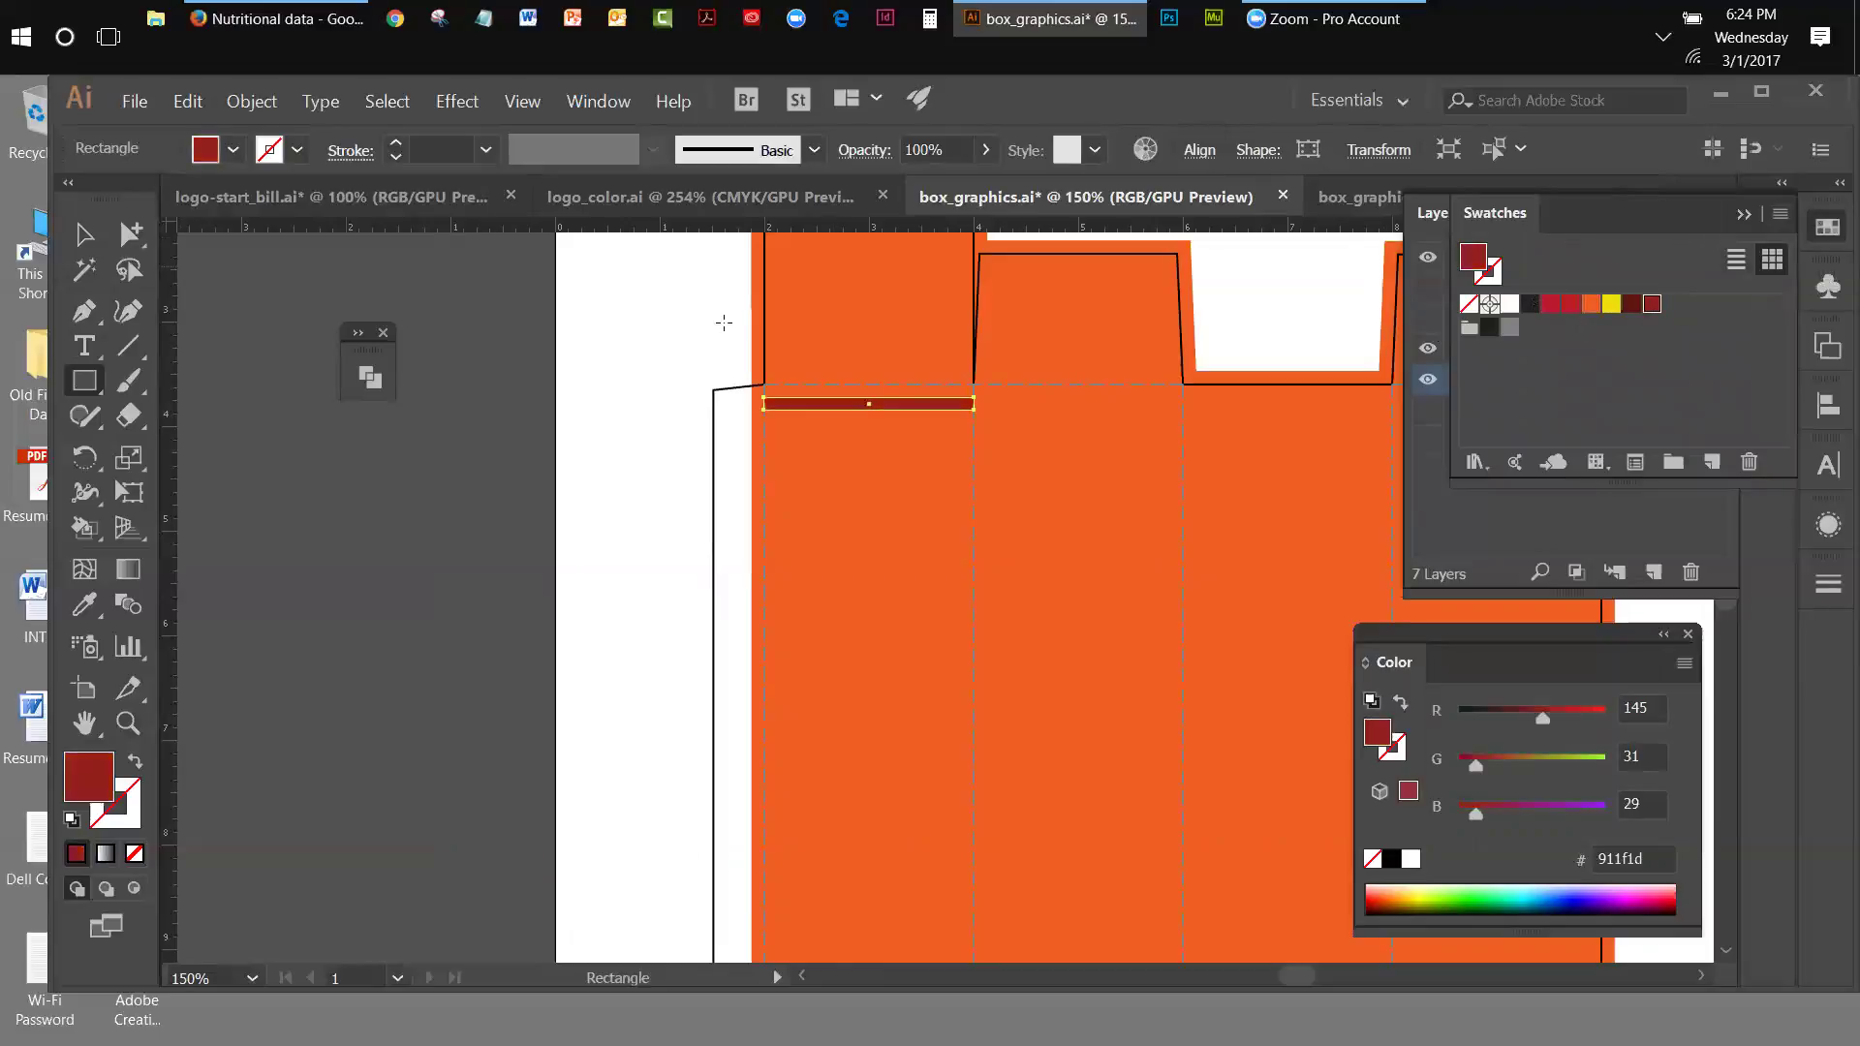
{"action": "left_click", "coordinate": [84, 234]}
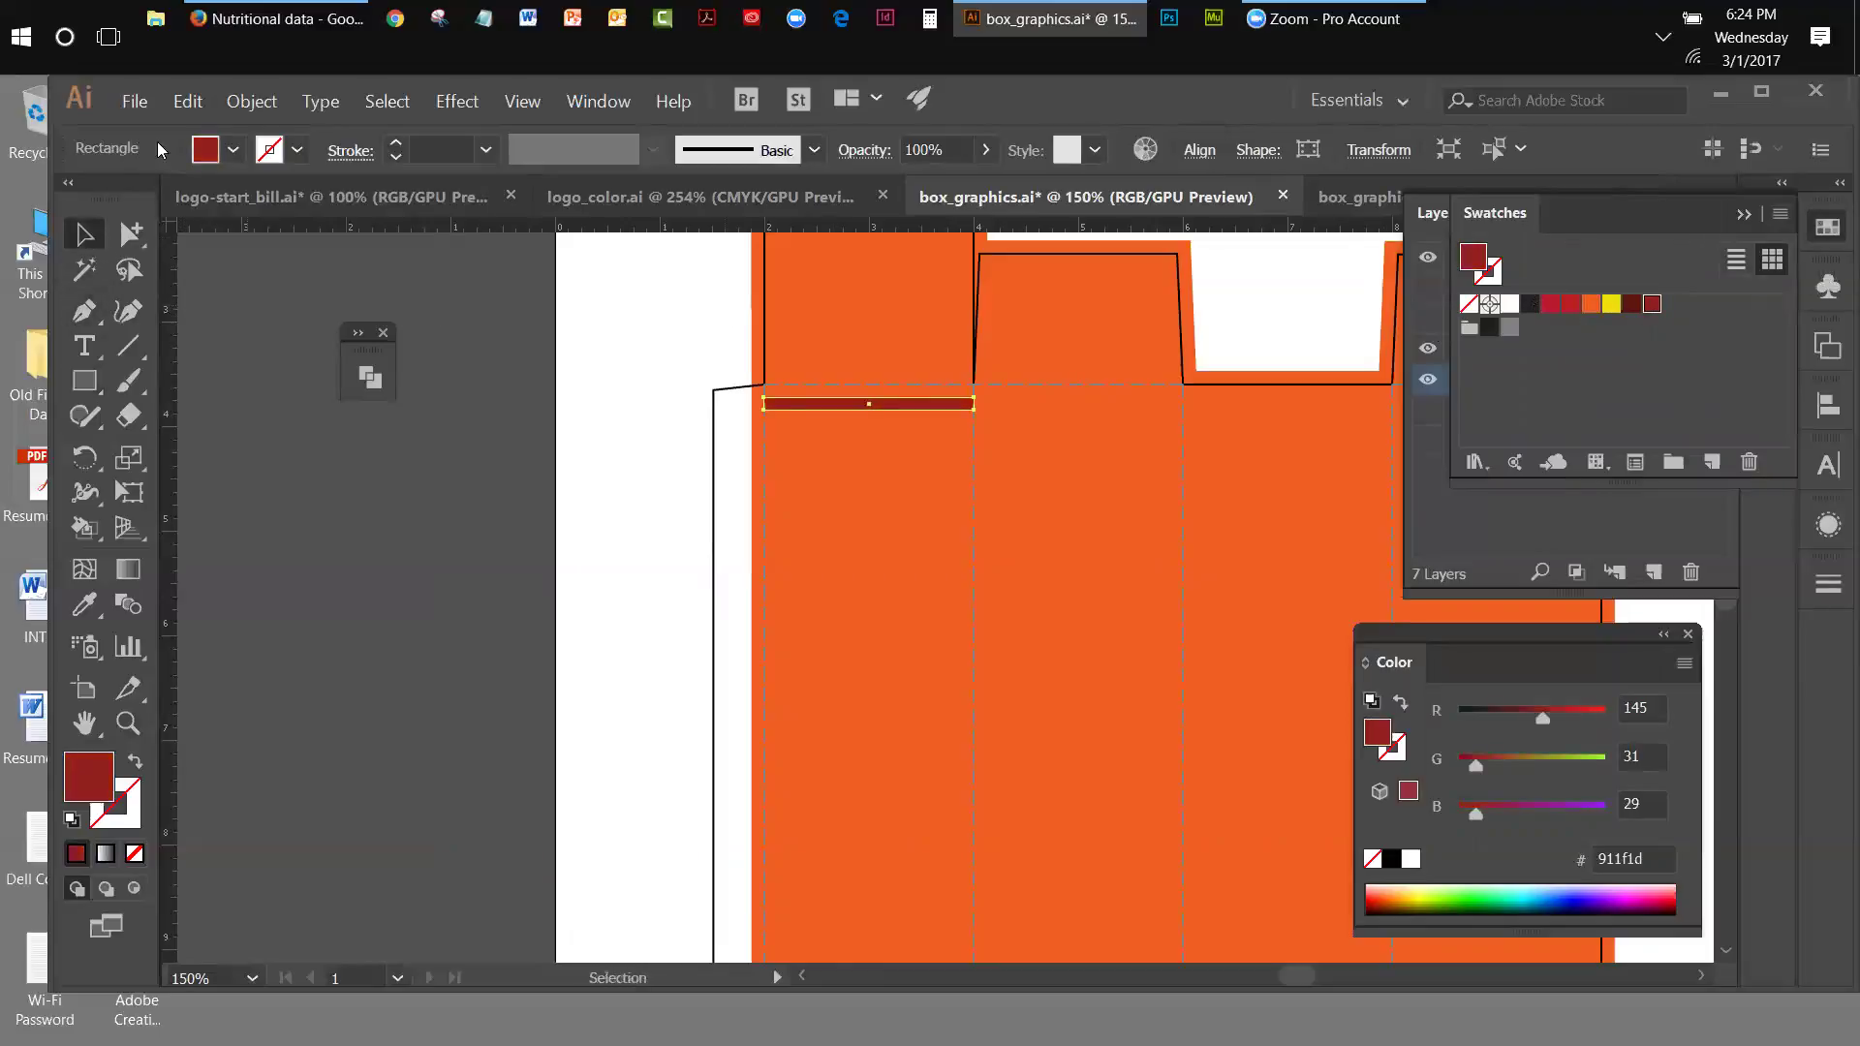
- Paste a copy of the dark red stripe in place and move it down, leaving a small gap below the original
{"action": "left_click", "coordinate": [188, 100]}
{"action": "left_click", "coordinate": [187, 104]}
{"action": "left_click", "coordinate": [184, 110]}
{"action": "left_click", "coordinate": [213, 299]}
{"action": "key", "text": "shift+Down"}
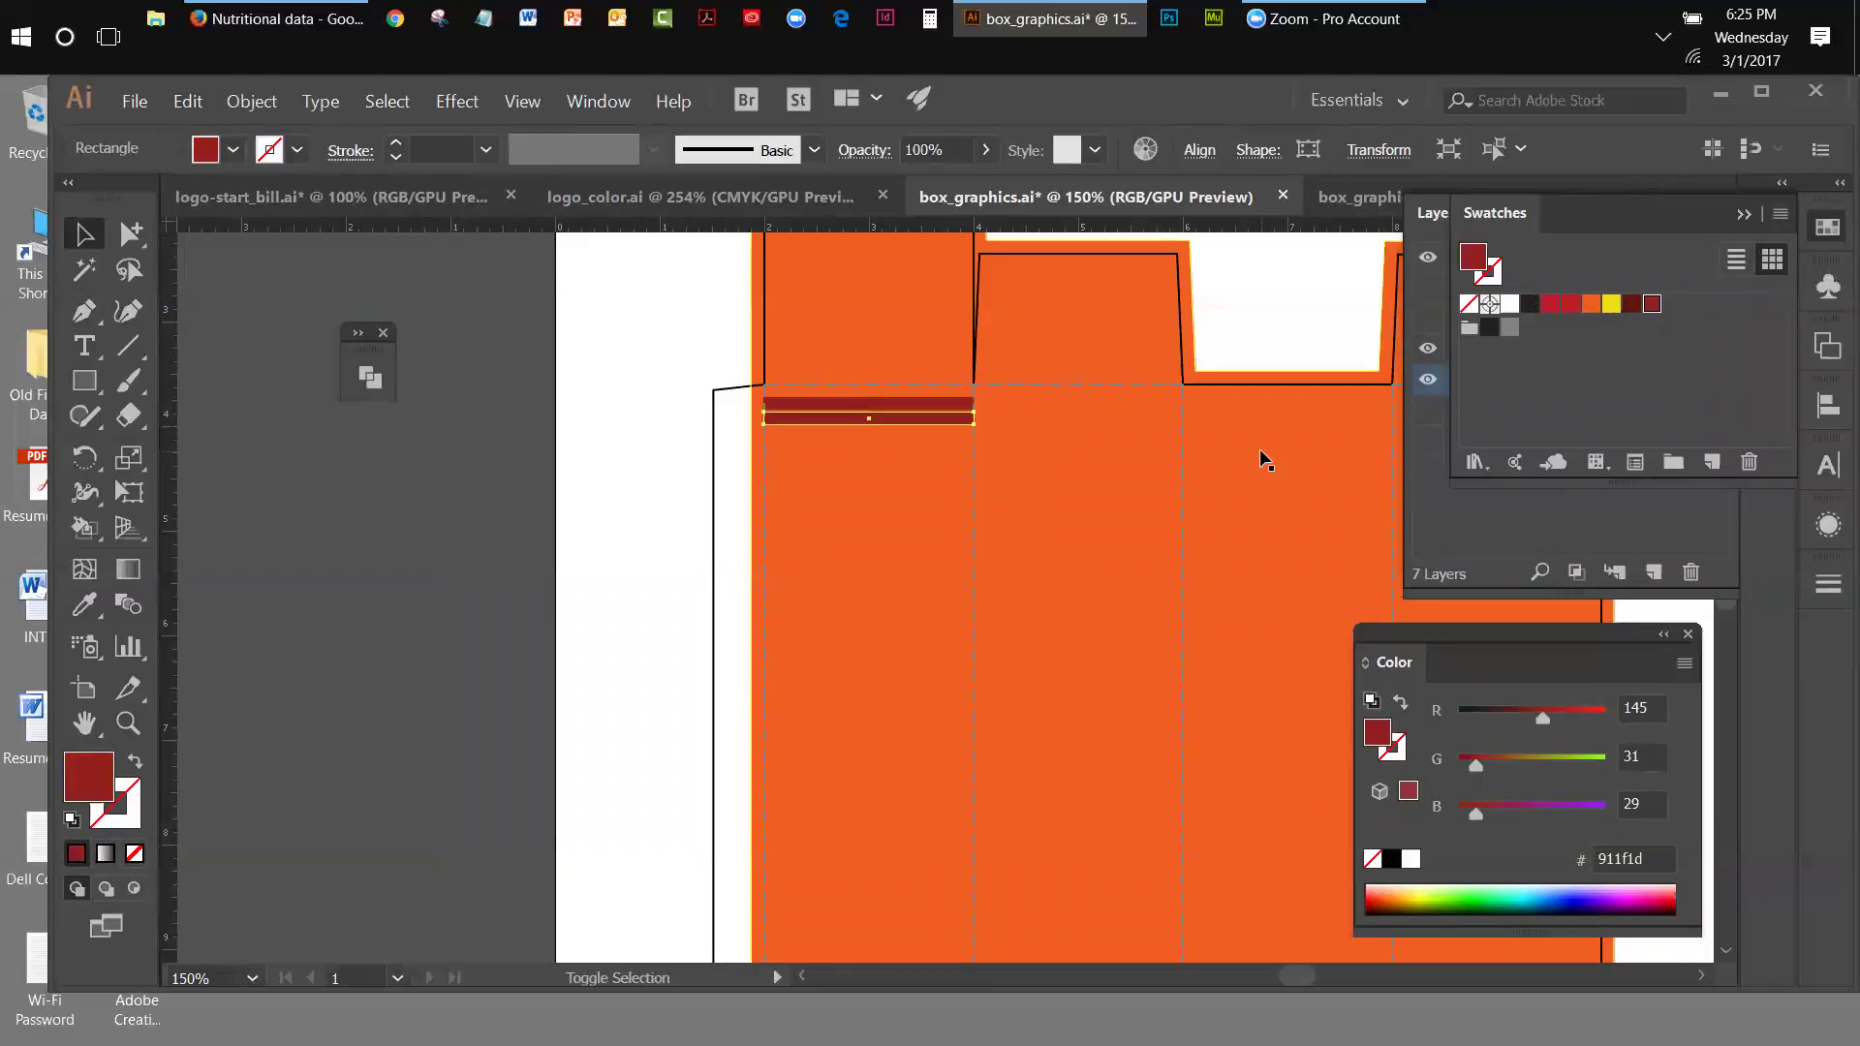
{"action": "key", "text": "shift+Down"}
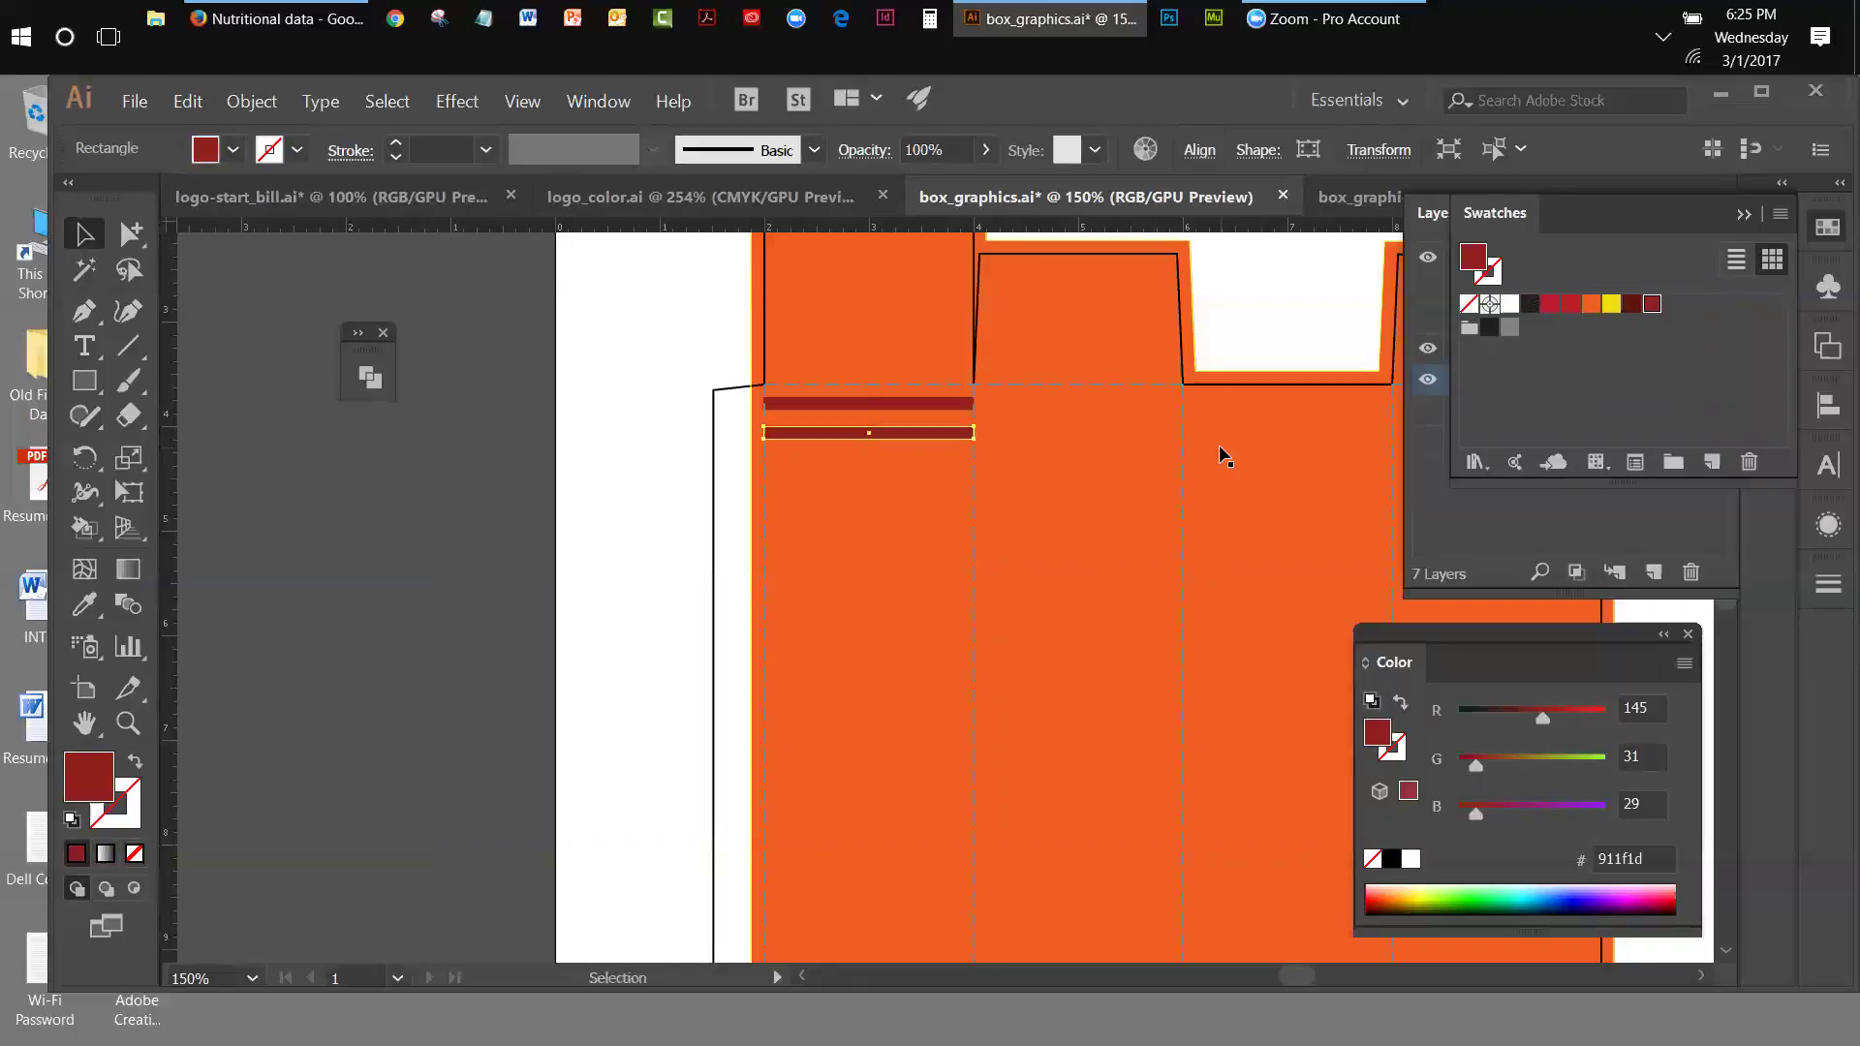
- Stretch the copied stripe to about twice its height with Free Transform and nudge it up closer to the thin stripe
{"action": "left_click", "coordinate": [135, 492]}
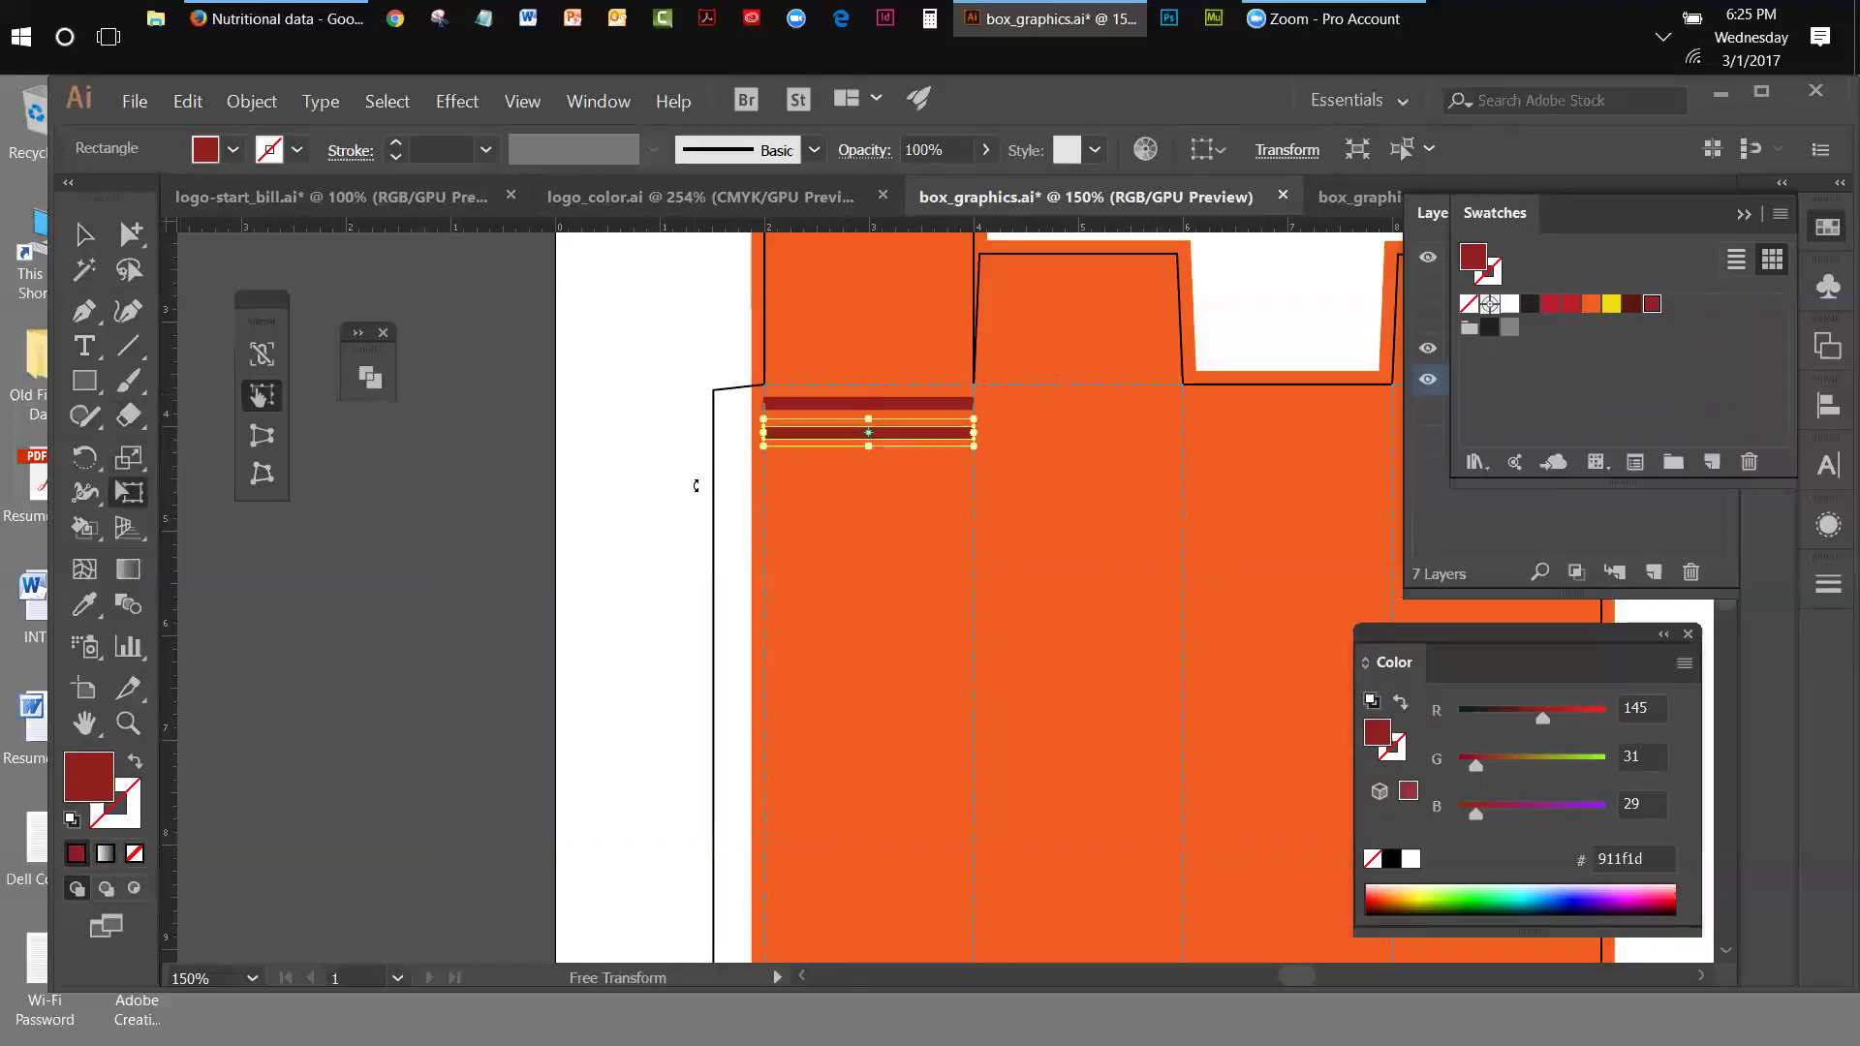
{"action": "left_click_drag", "start_coordinate": [868, 443], "coordinate": [867, 472]}
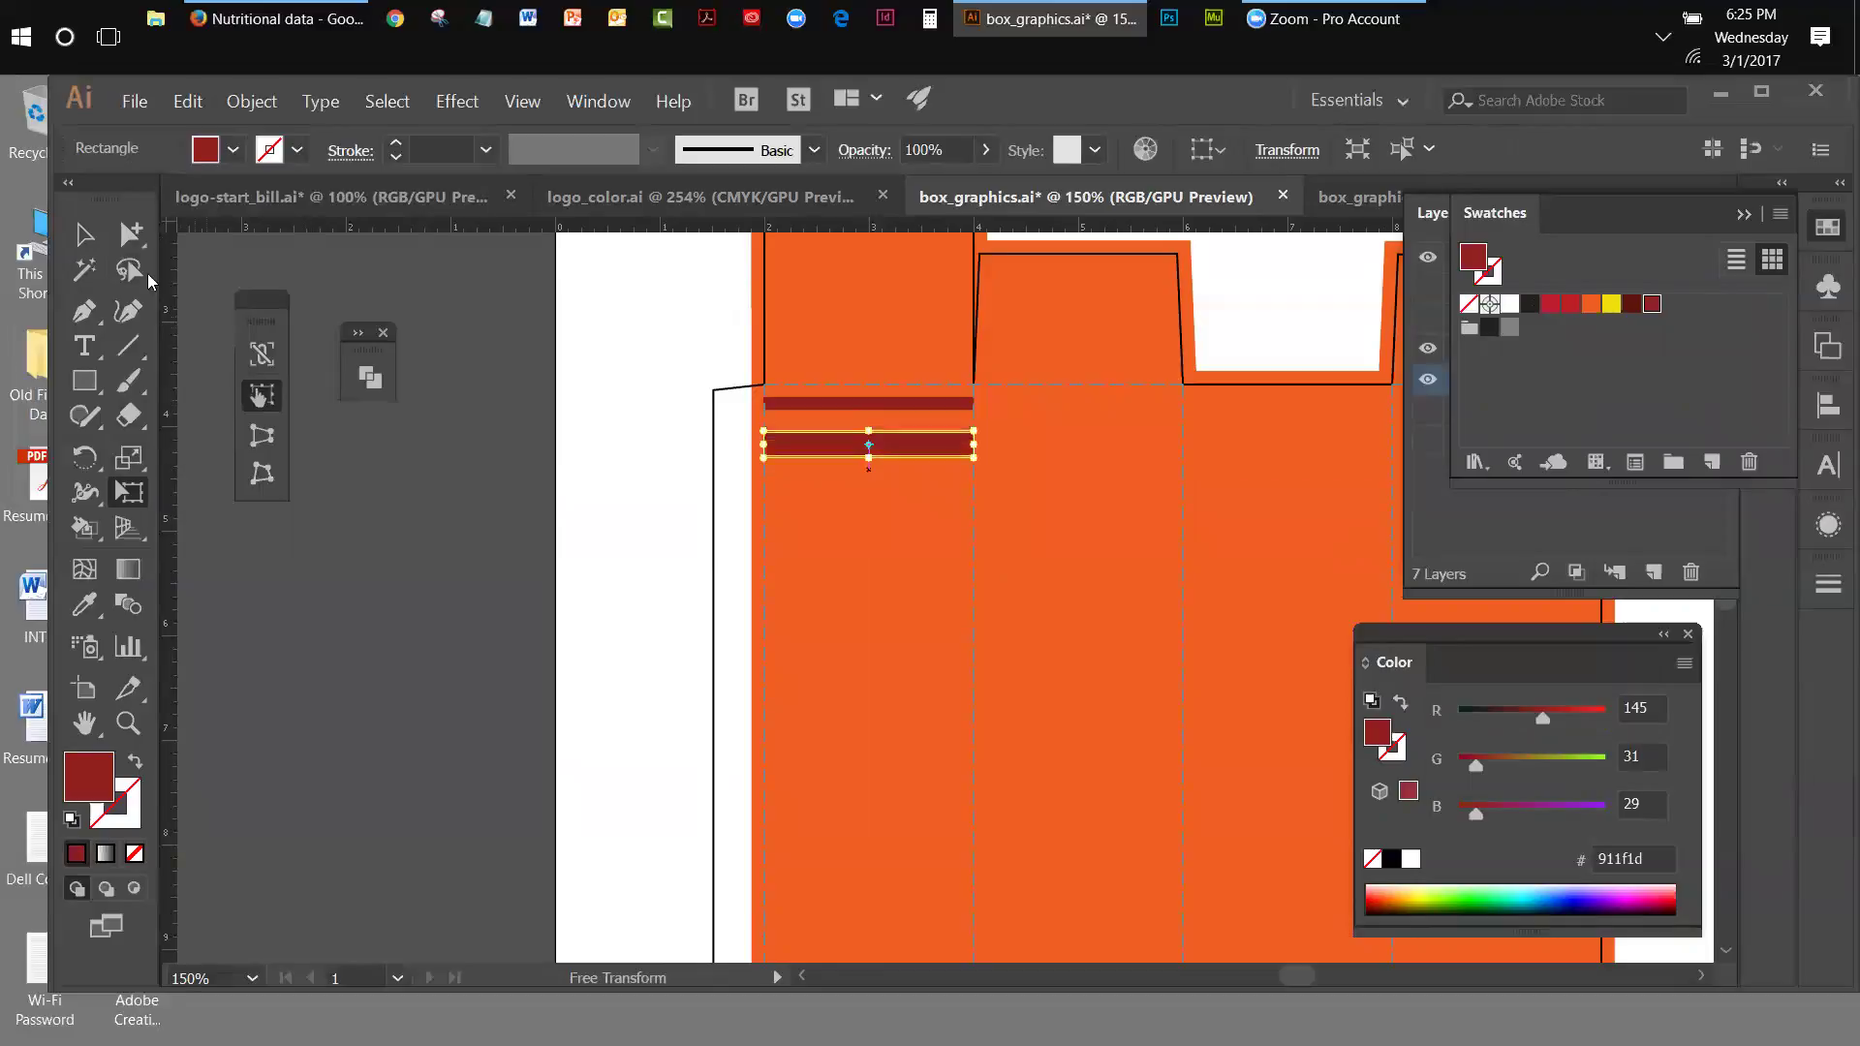
{"action": "left_click", "coordinate": [85, 233]}
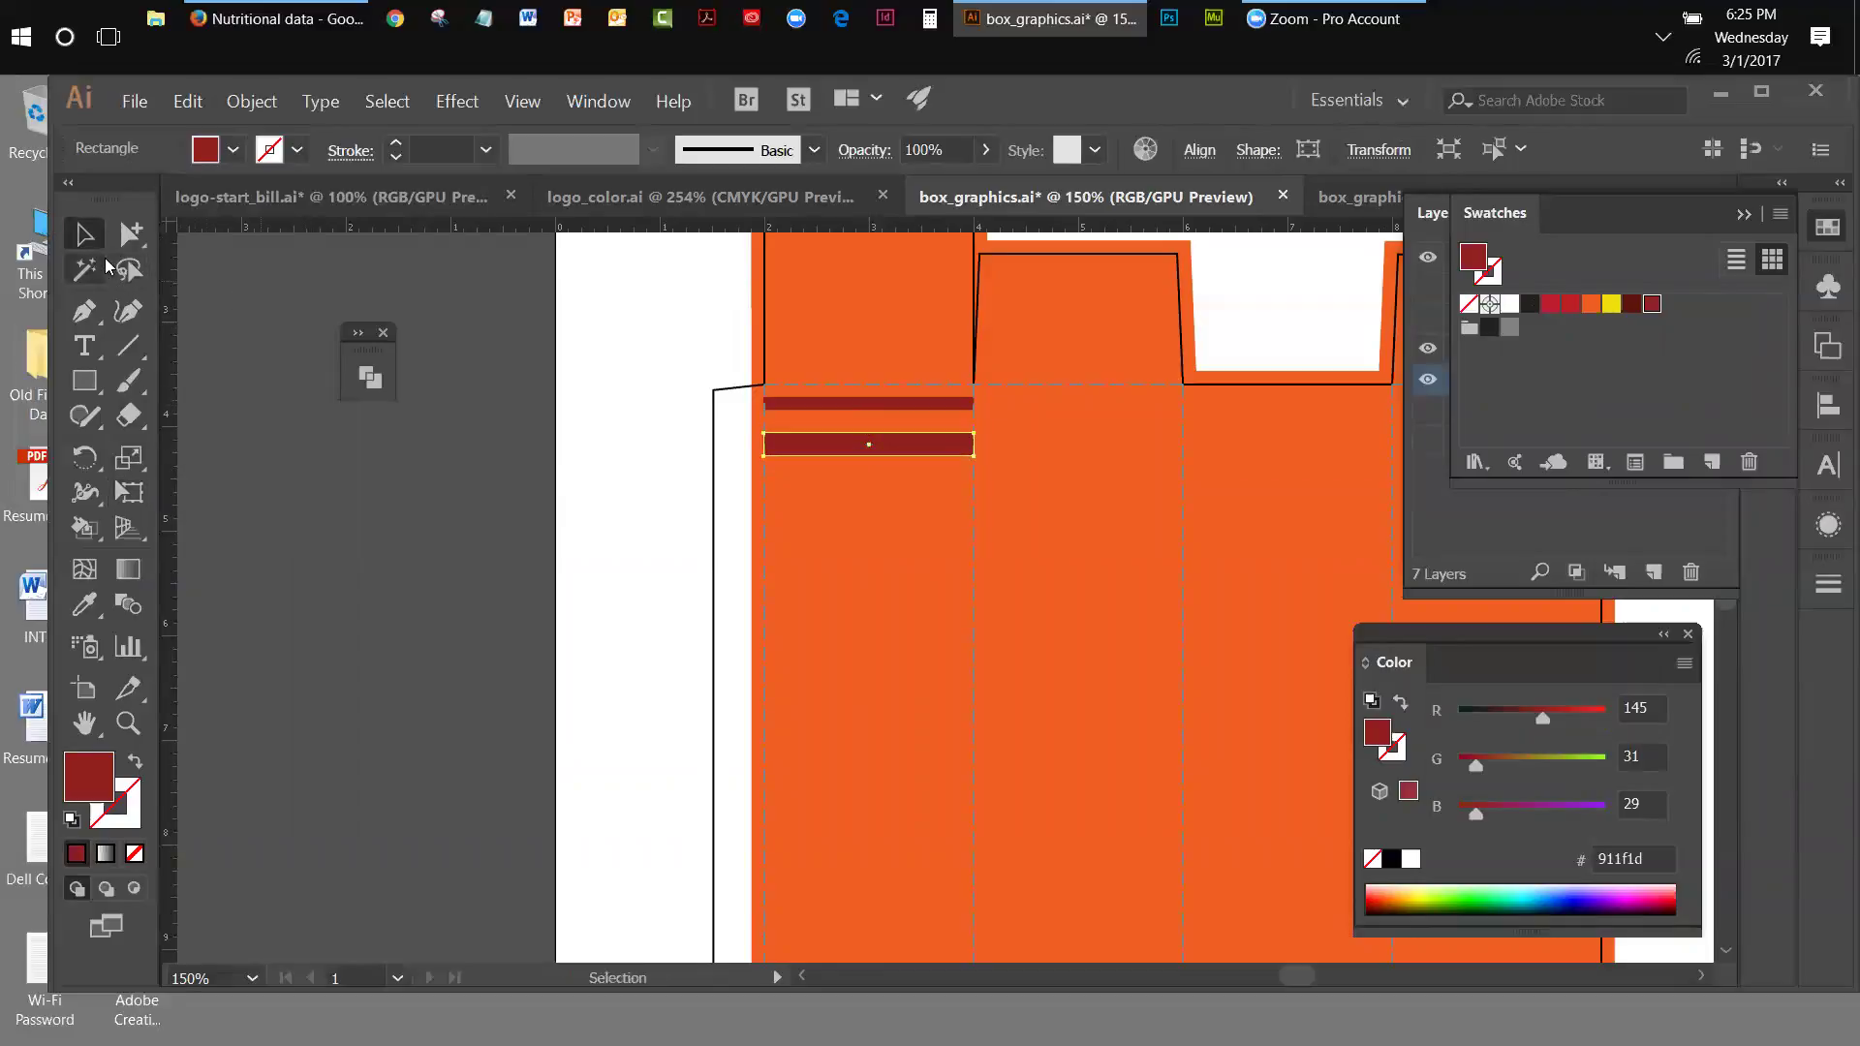
{"action": "key", "text": "Up"}
{"action": "key", "text": "Up"}
{"action": "key", "text": "Up"}
{"action": "key", "text": "Up"}
{"action": "key", "text": "Up"}
{"action": "key", "text": "Up"}
- Paste another copy of the thin stripe in place and move it below the thick stripe, matching the gap above
{"action": "left_click", "coordinate": [790, 406]}
{"action": "left_click", "coordinate": [188, 102]}
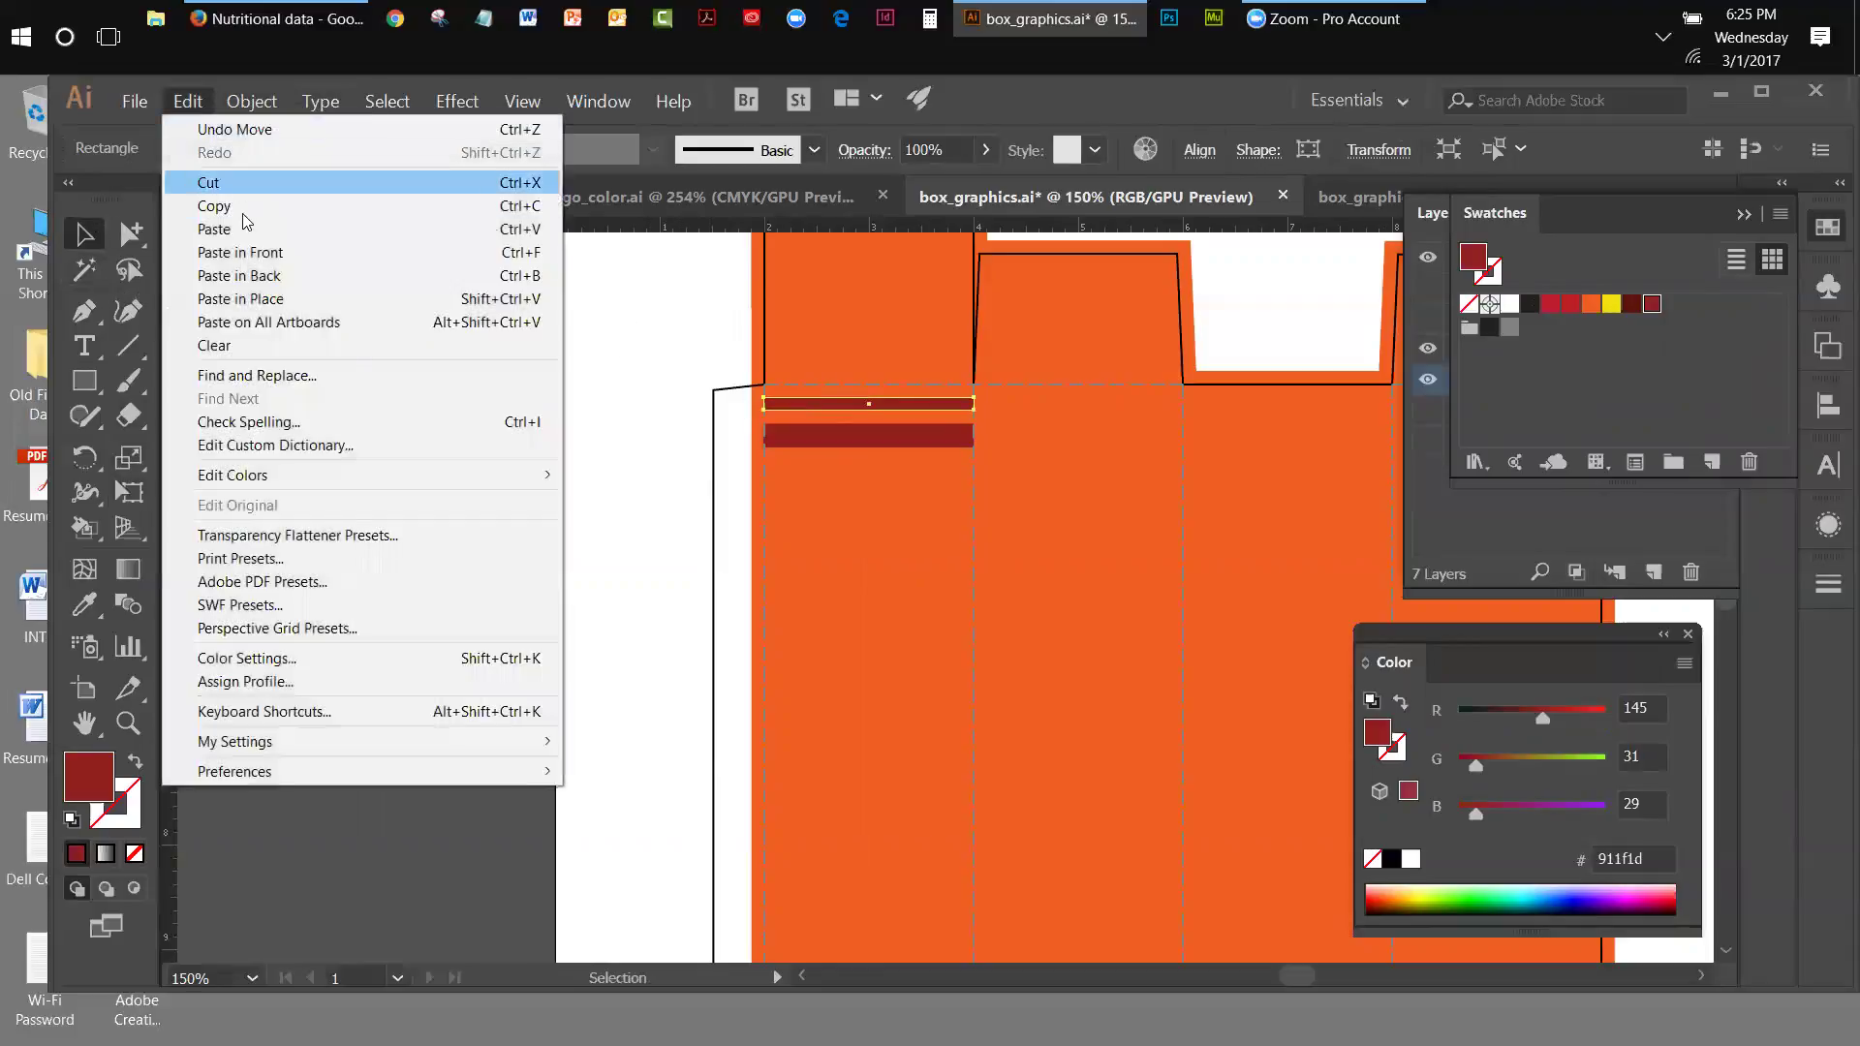
{"action": "left_click", "coordinate": [254, 299]}
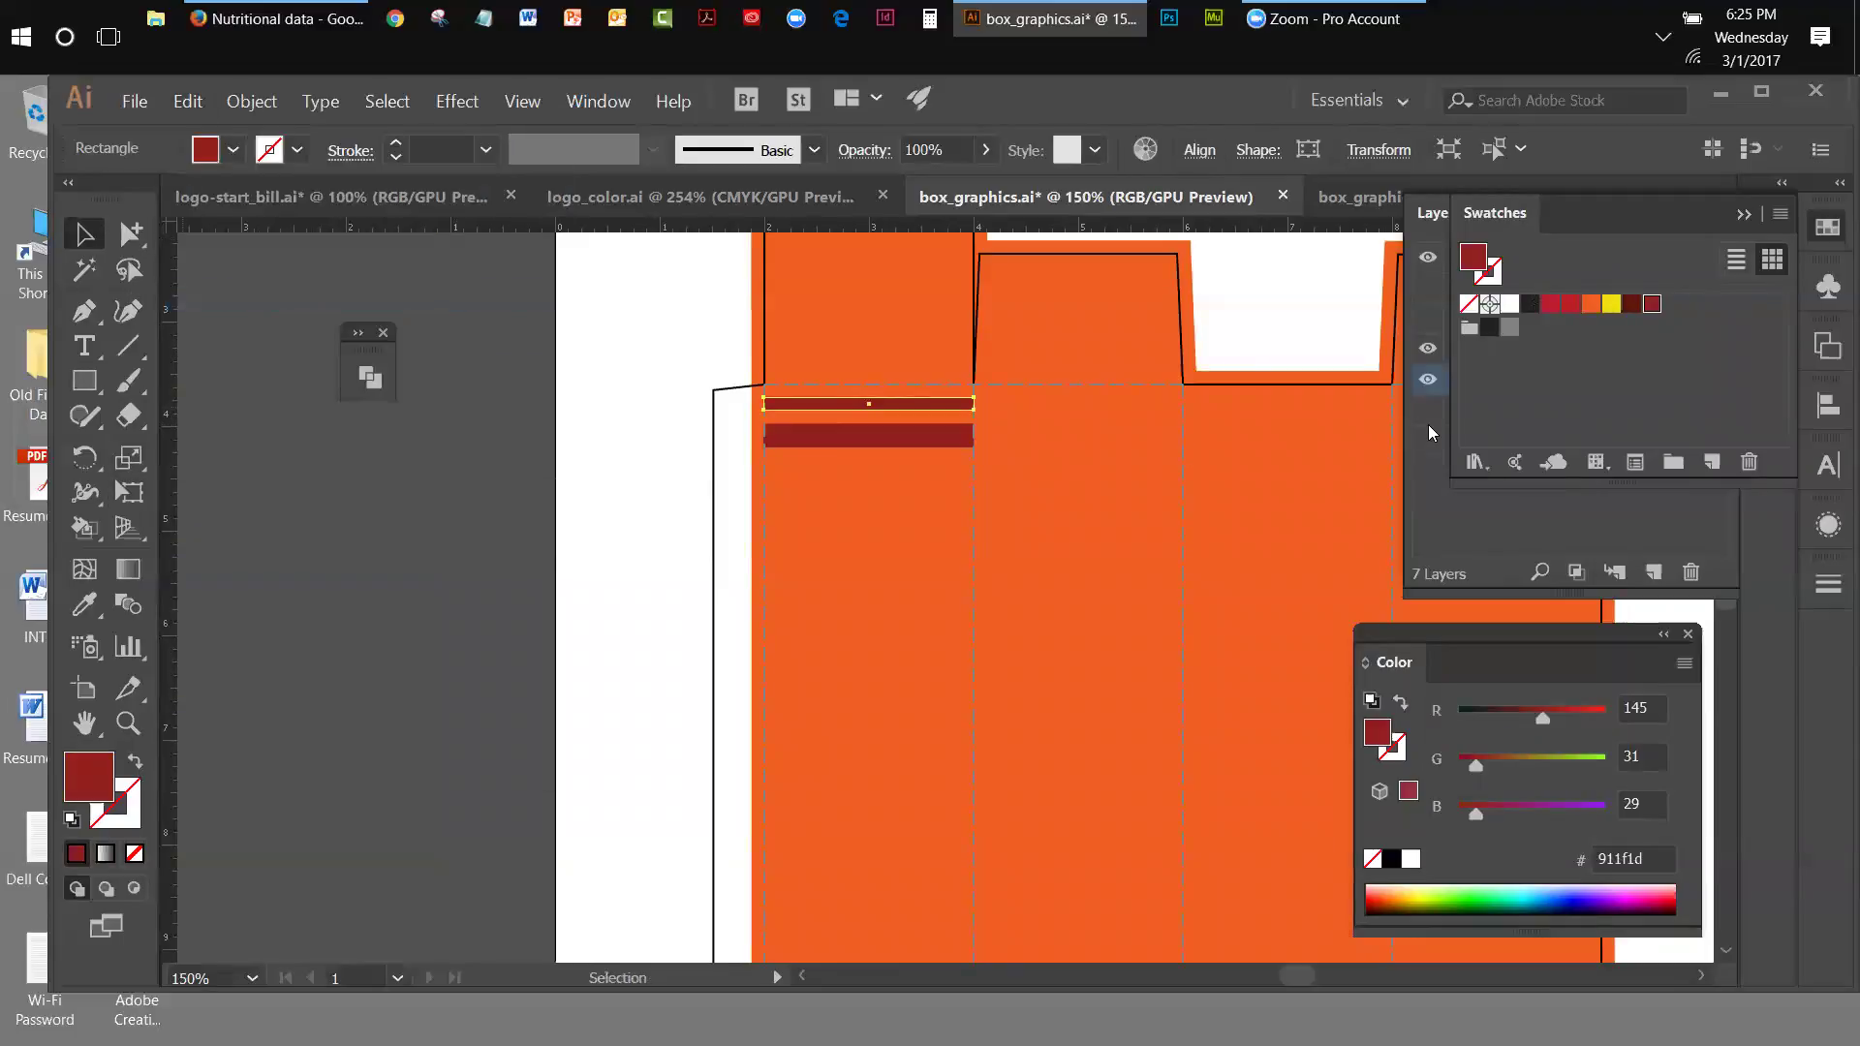
{"action": "key", "text": "shift+Down"}
{"action": "key", "text": "shift+Down"}
{"action": "key", "text": "shift+Down"}
{"action": "key", "text": "shift+Down"}
{"action": "key", "text": "shift+Down"}
{"action": "key", "text": "shift+Down"}
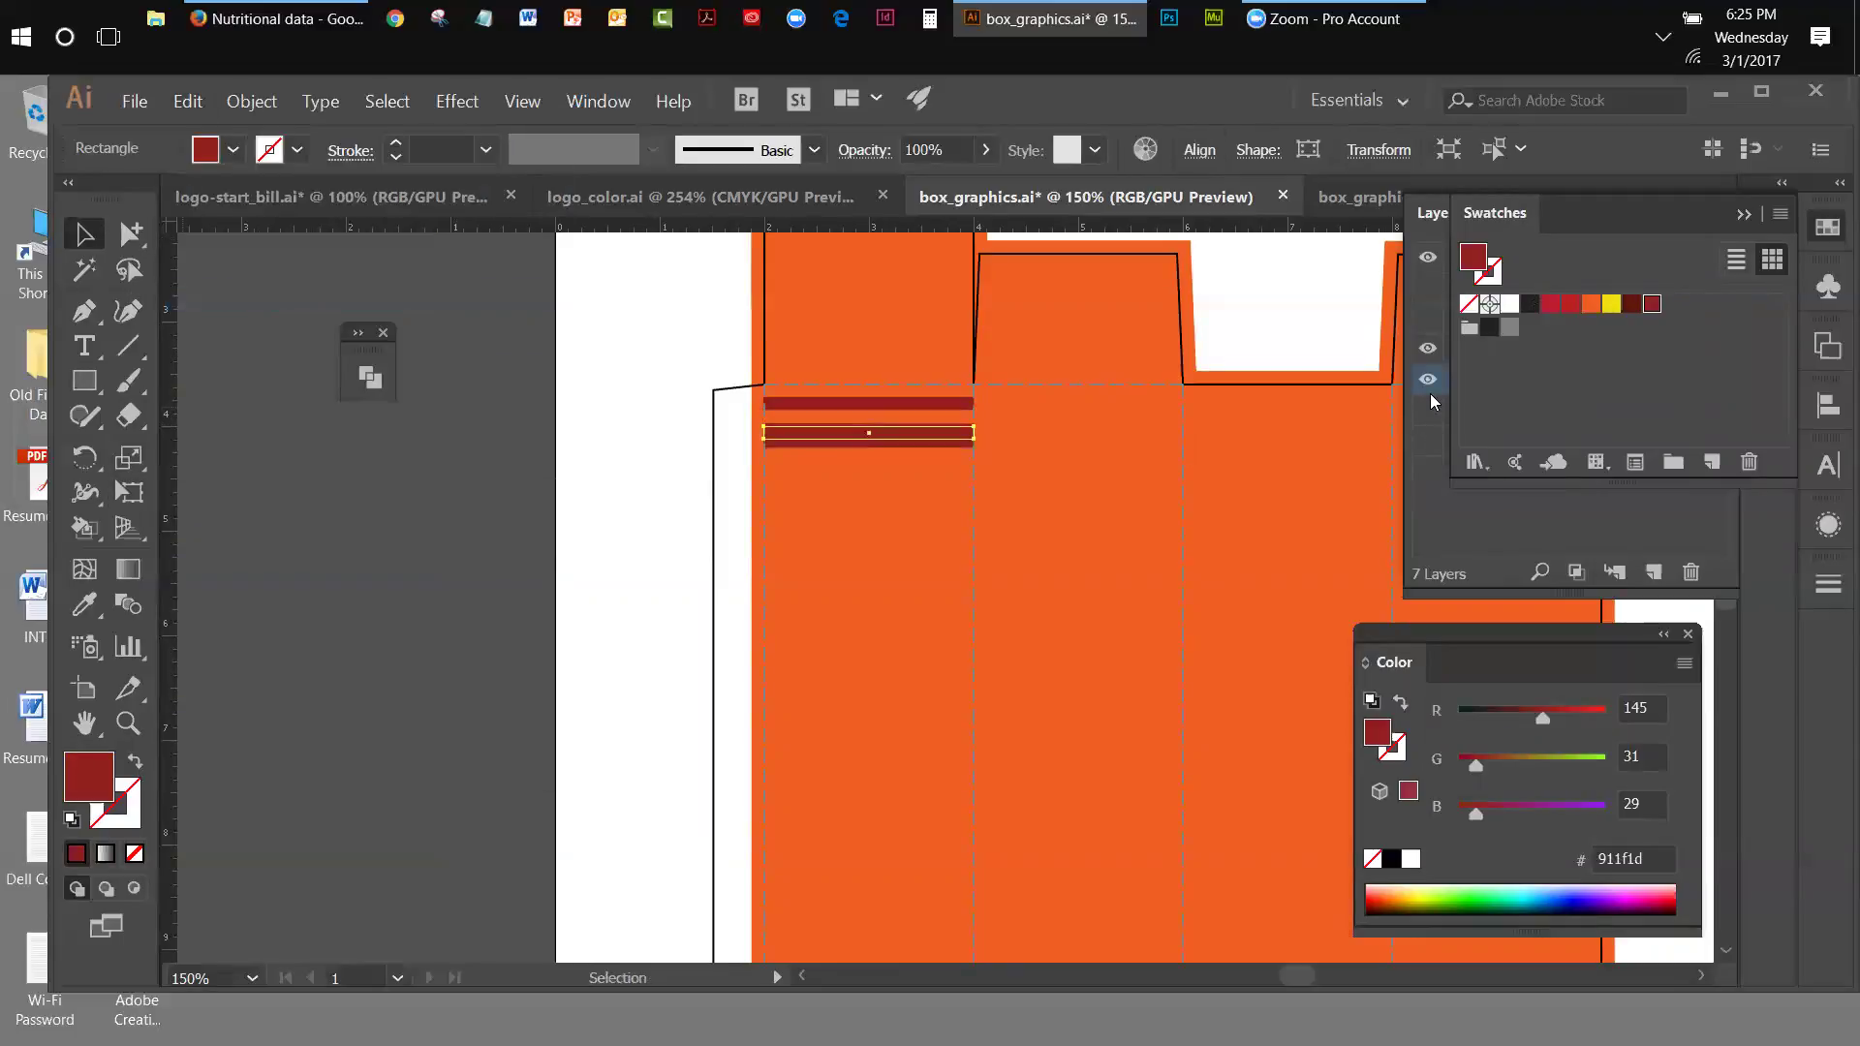
{"action": "key", "text": "Up"}
{"action": "key", "text": "Up"}
{"action": "key", "text": "Up"}
{"action": "key", "text": "Up"}
{"action": "key", "text": "Up"}
{"action": "key", "text": "Up"}
{"action": "key", "text": "Up"}
{"action": "key", "text": "Up"}
{"action": "key", "text": "Up"}
{"action": "key", "text": "Up"}
{"action": "key", "text": "Up"}
{"action": "key", "text": "Up"}
{"action": "key", "text": "Up"}
{"action": "key", "text": "Up"}
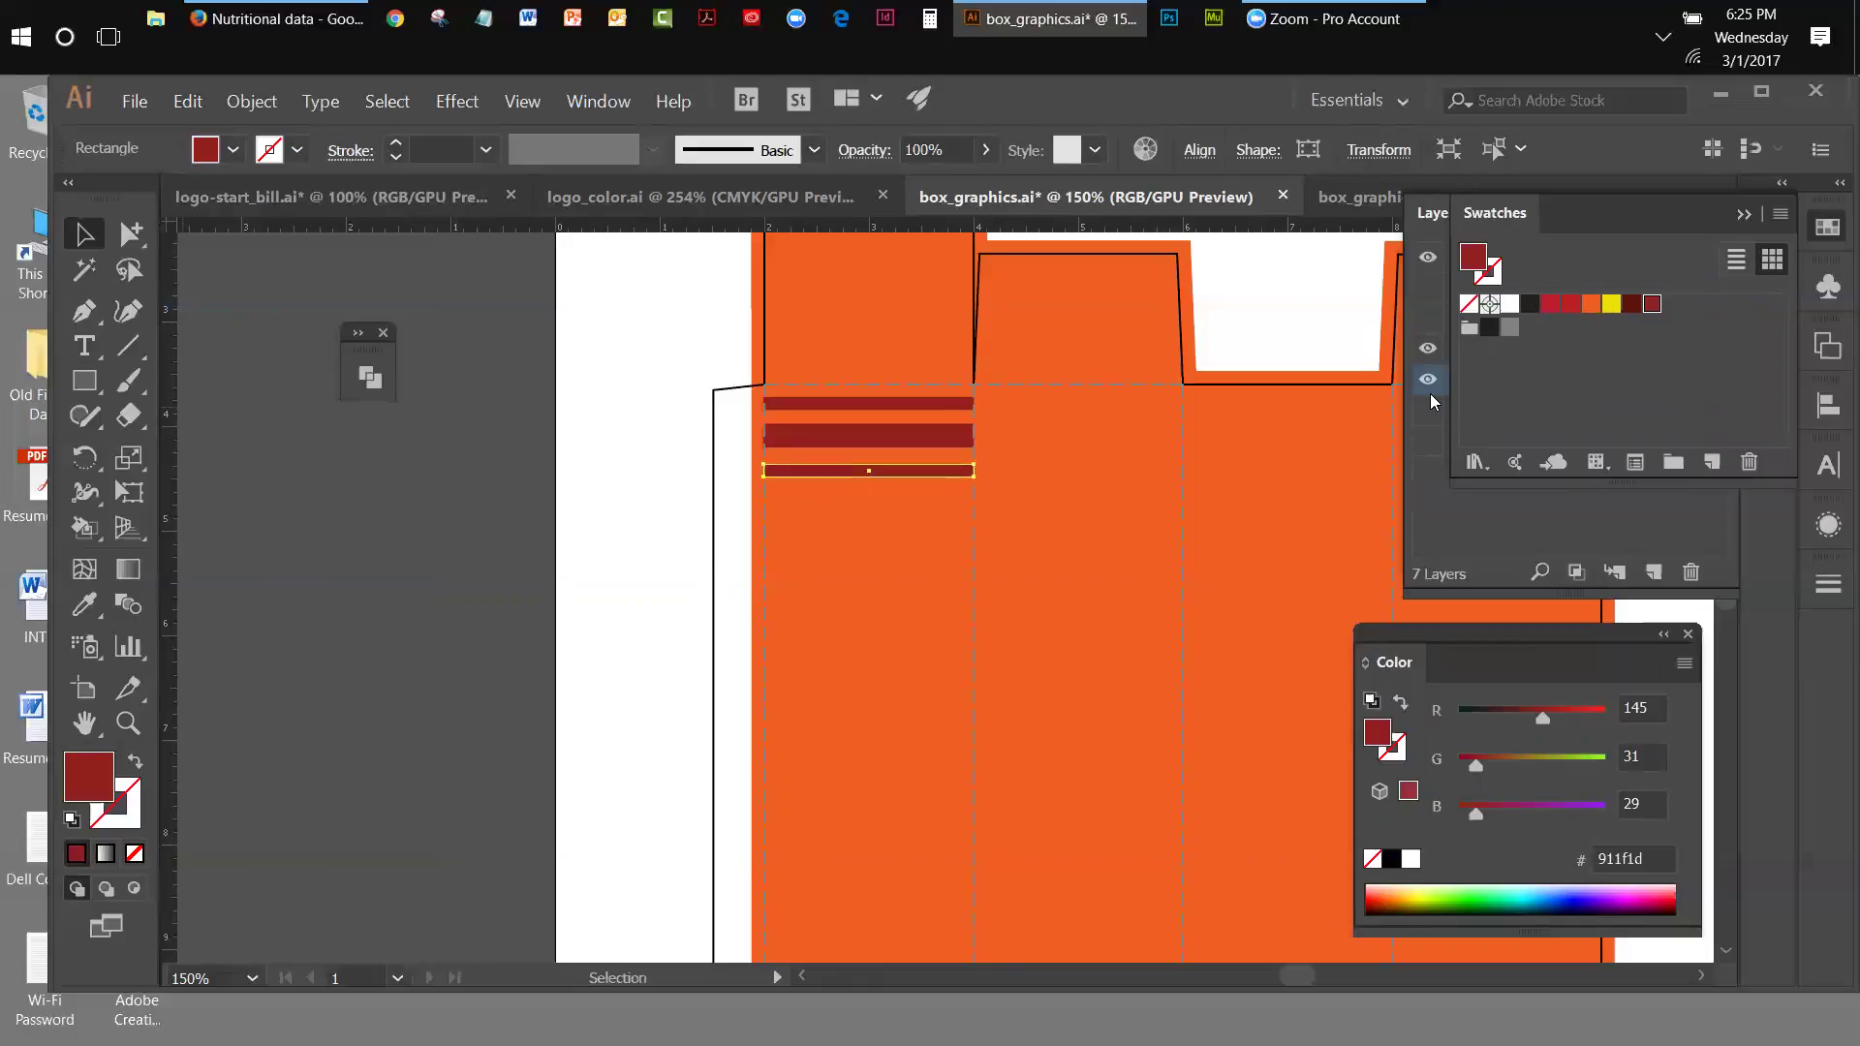
{"action": "key", "text": "Up"}
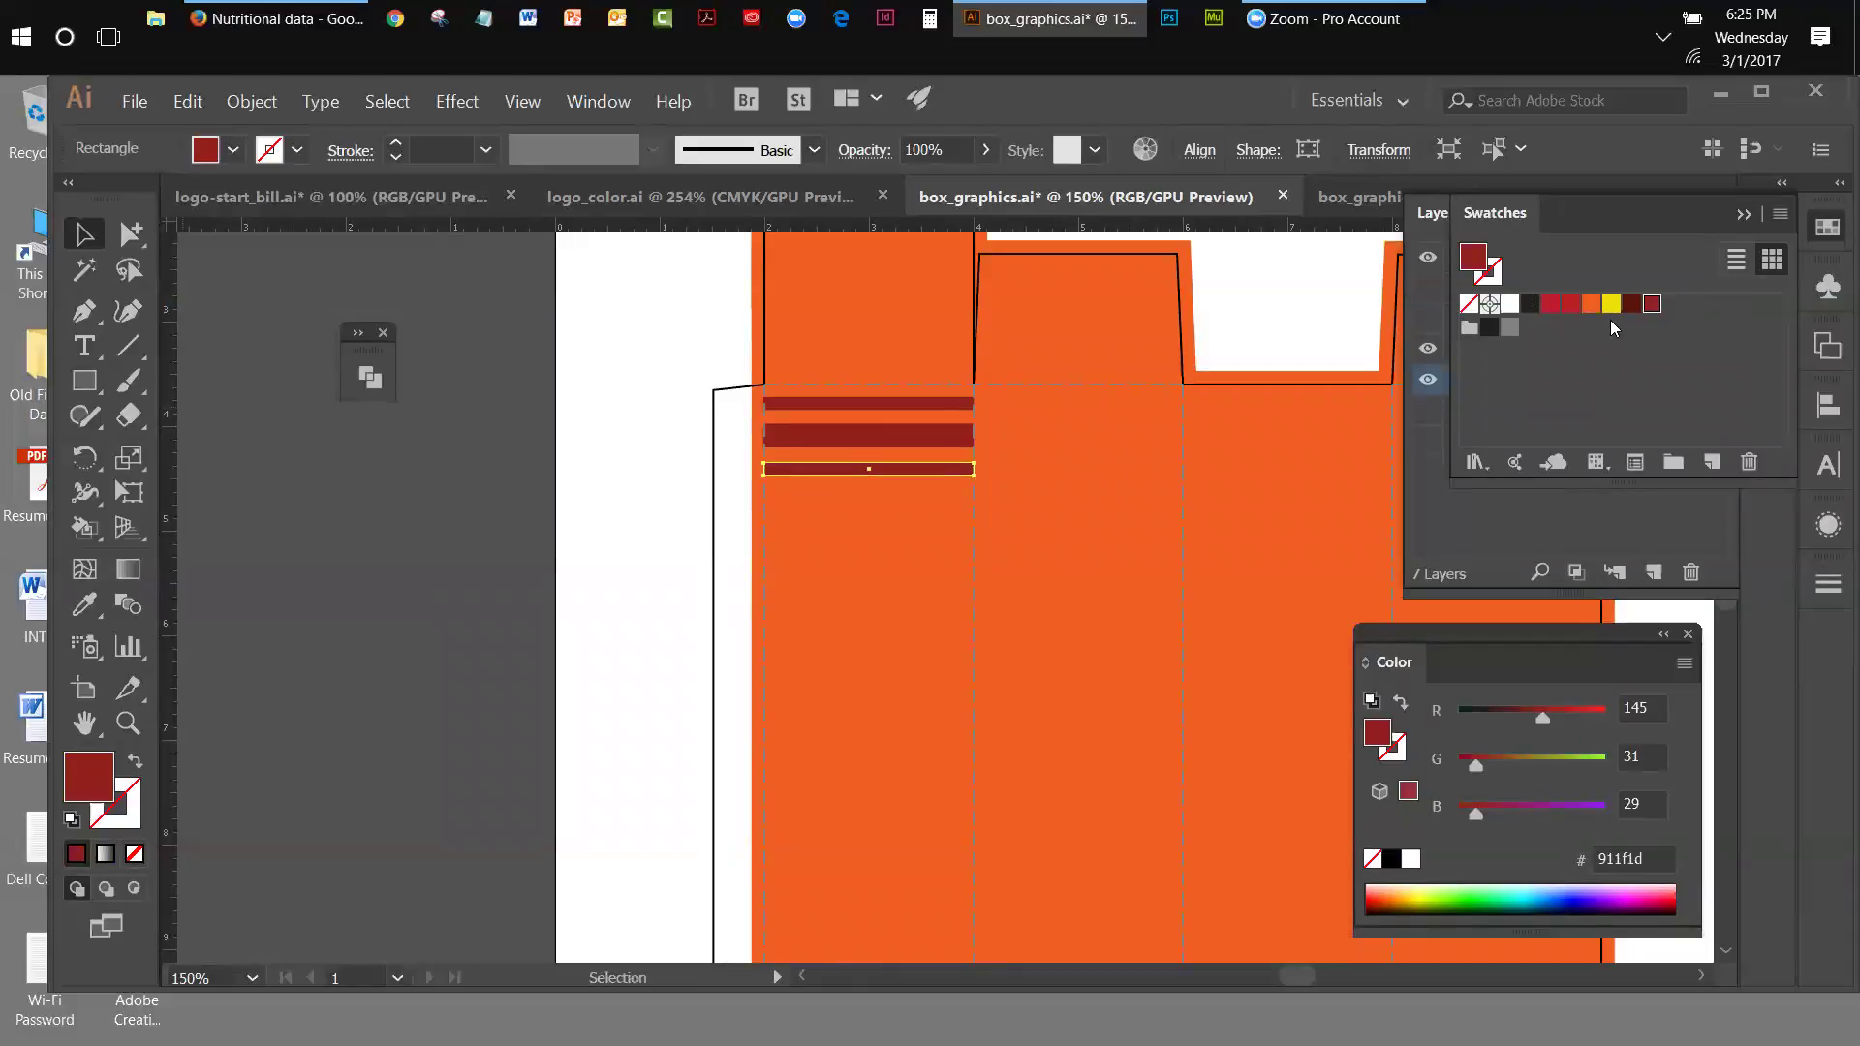
- Fill the lowest stripe with the black swatch and the thick middle stripe with white
{"action": "left_click", "coordinate": [1529, 304]}
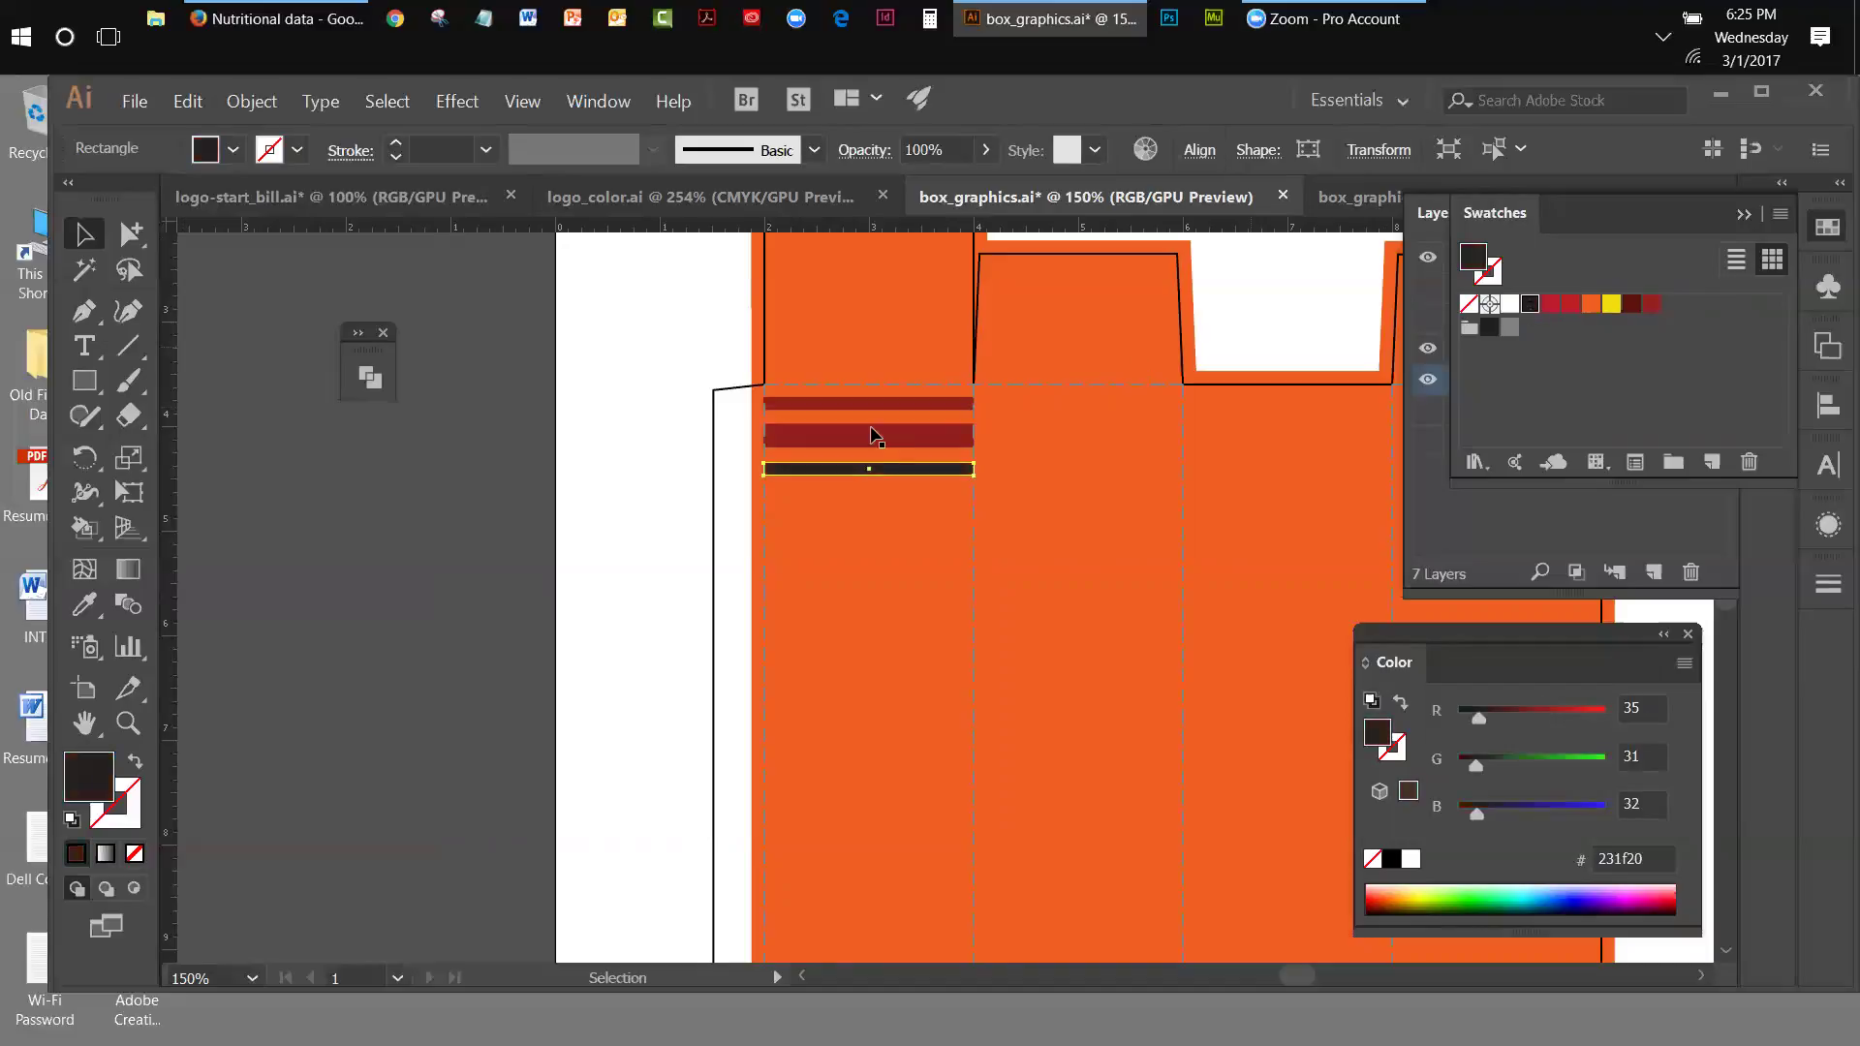
{"action": "left_click", "coordinate": [872, 433]}
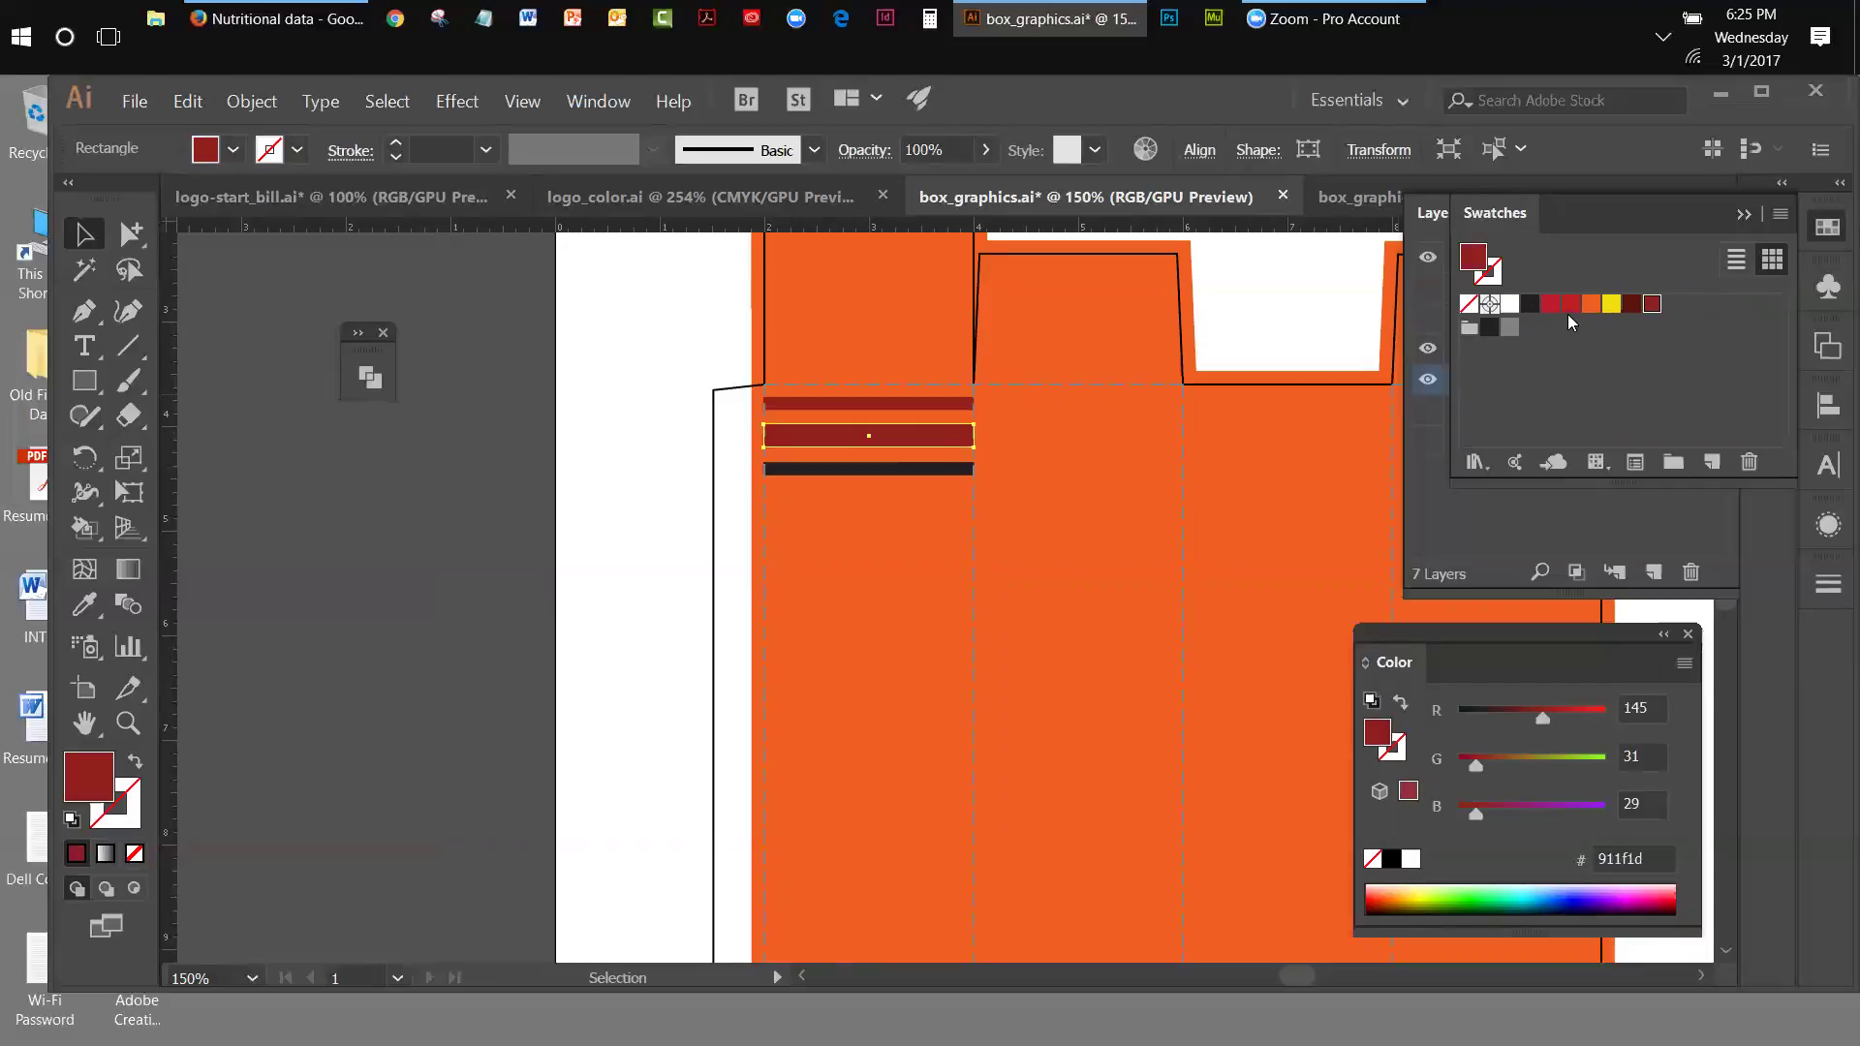
{"action": "left_click", "coordinate": [1510, 304]}
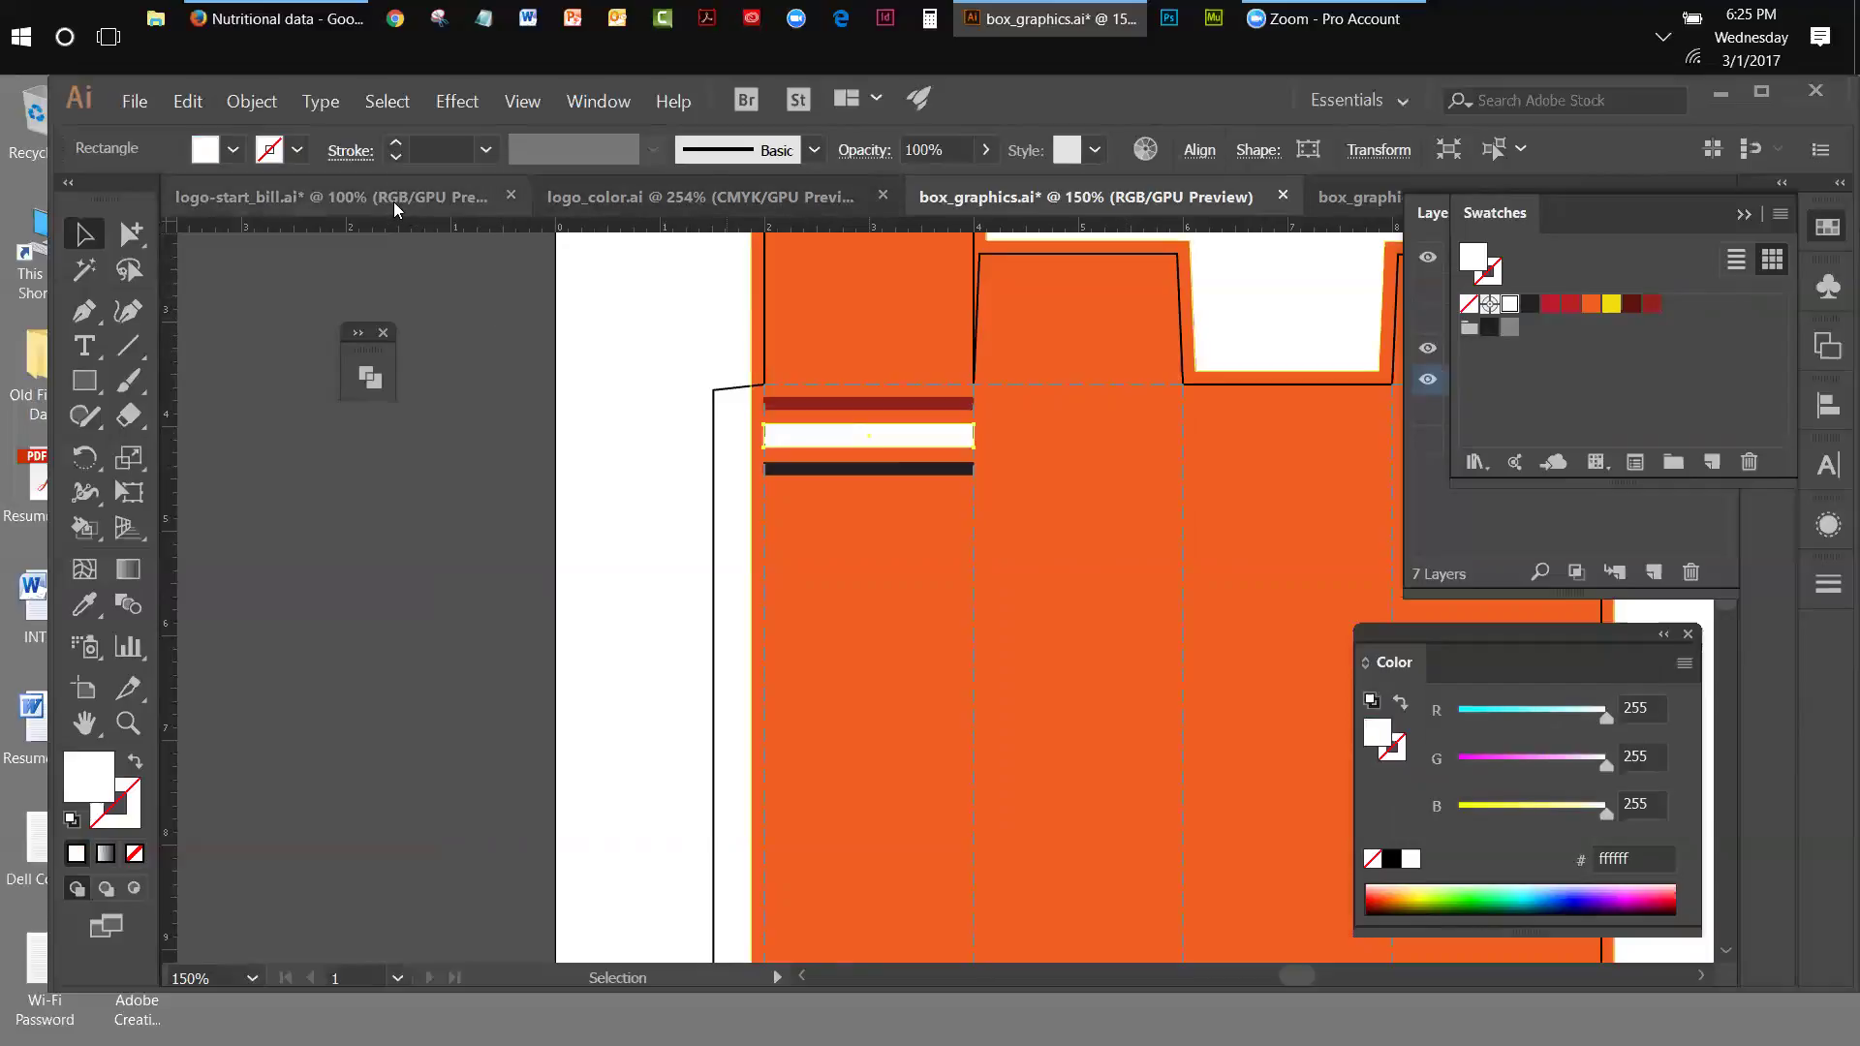
- Copy the dark green color square from logo_color.ai and paste it into box_graphics.ai
{"action": "left_click", "coordinate": [562, 198]}
{"action": "left_click", "coordinate": [208, 473]}
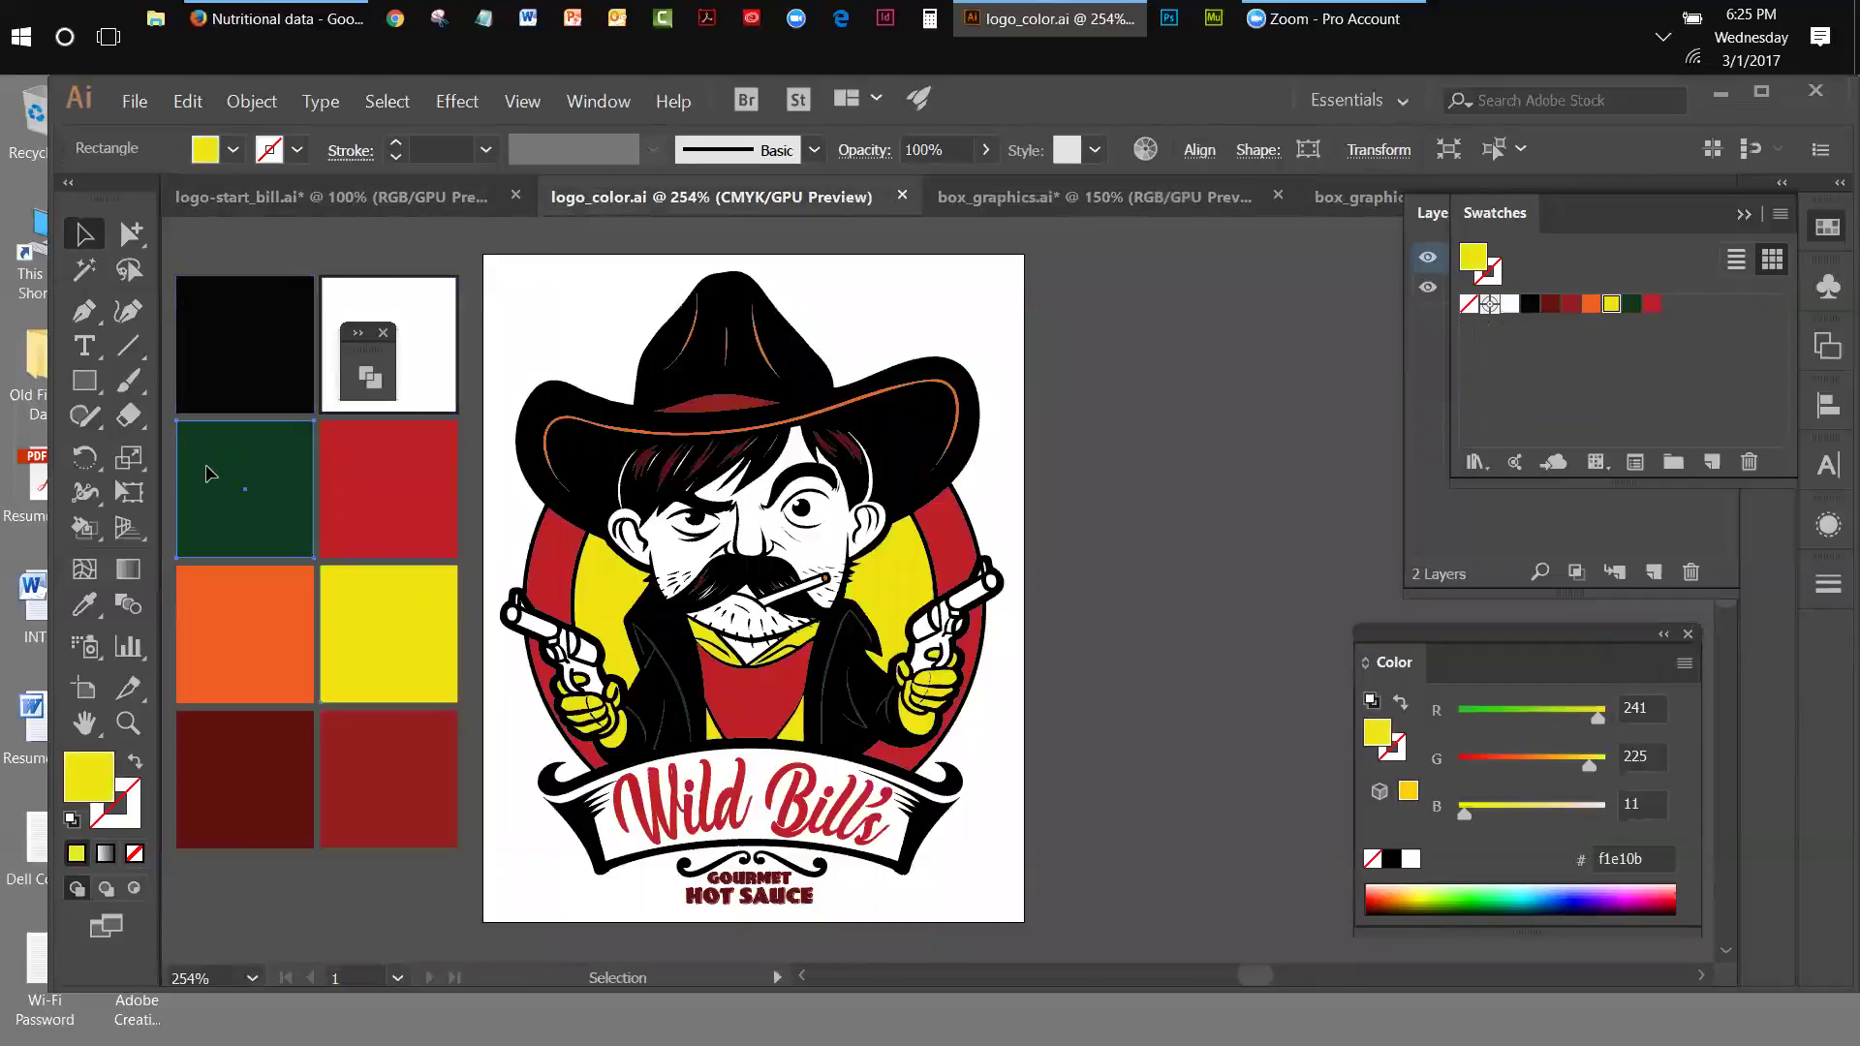
{"action": "left_click", "coordinate": [188, 101]}
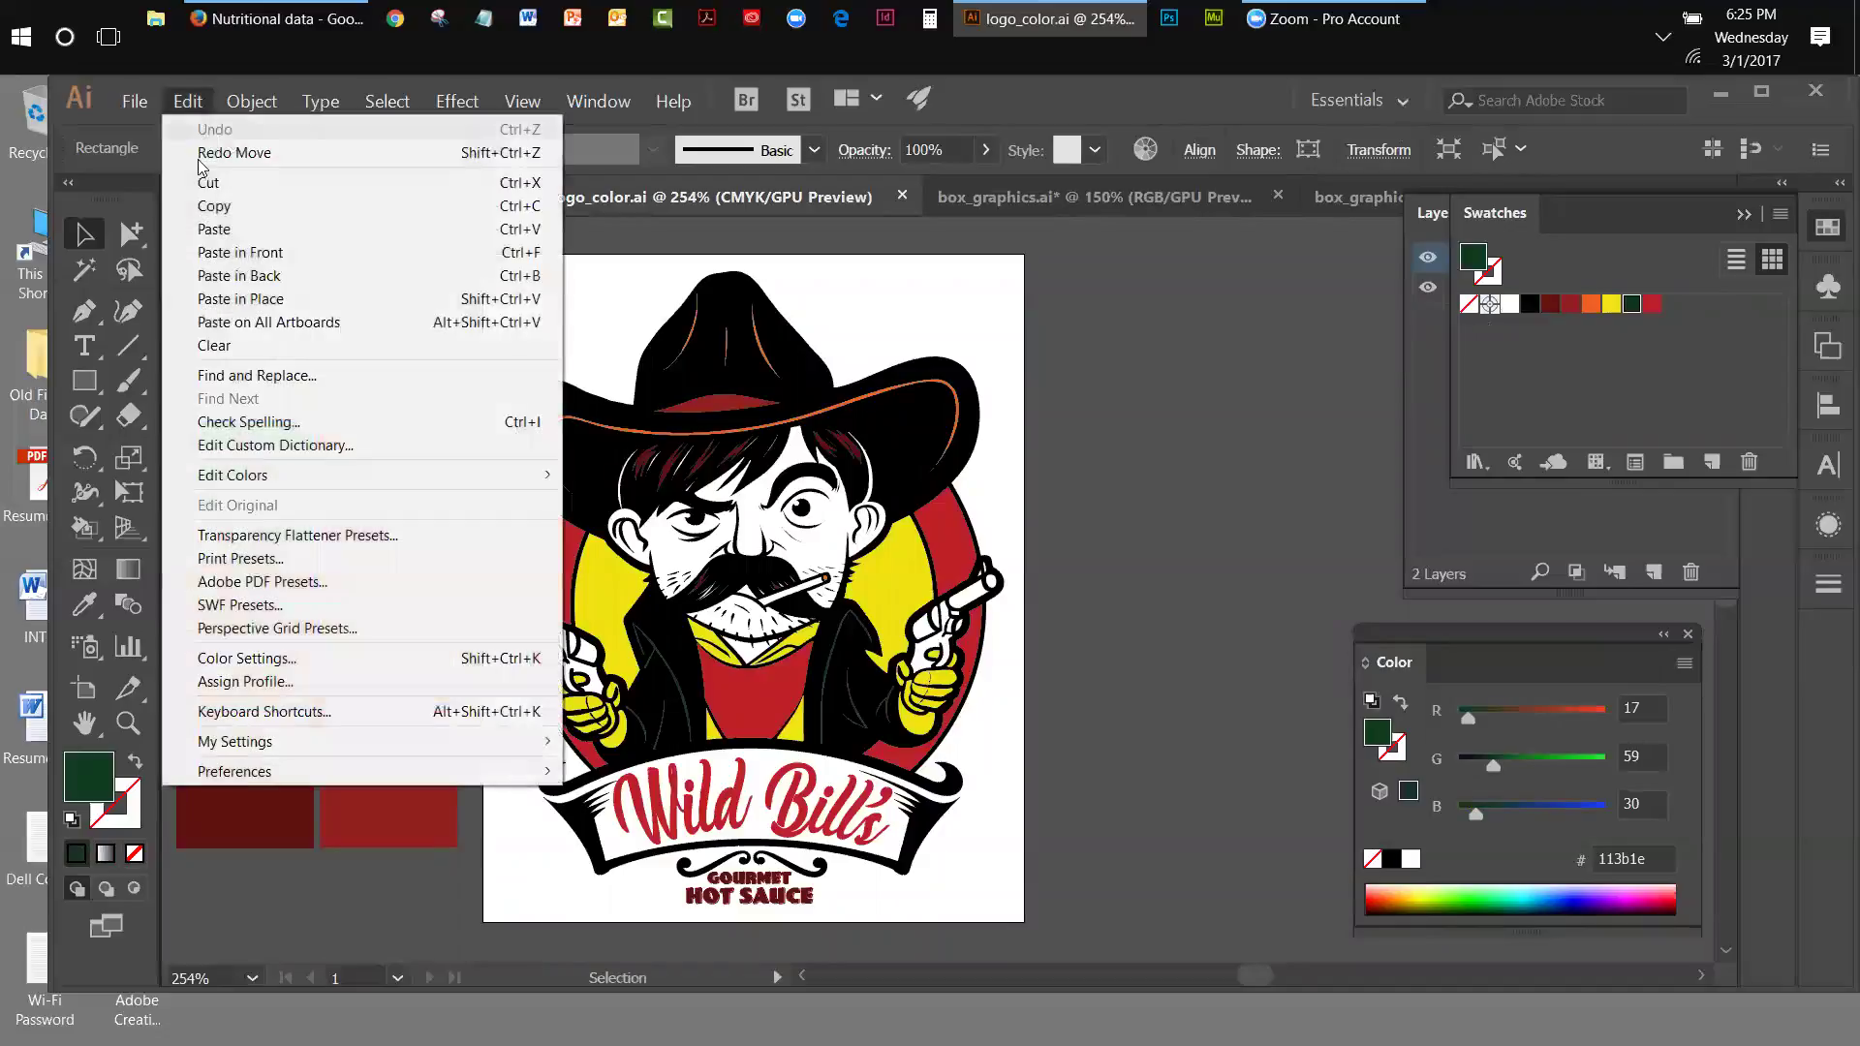
{"action": "left_click", "coordinate": [206, 206]}
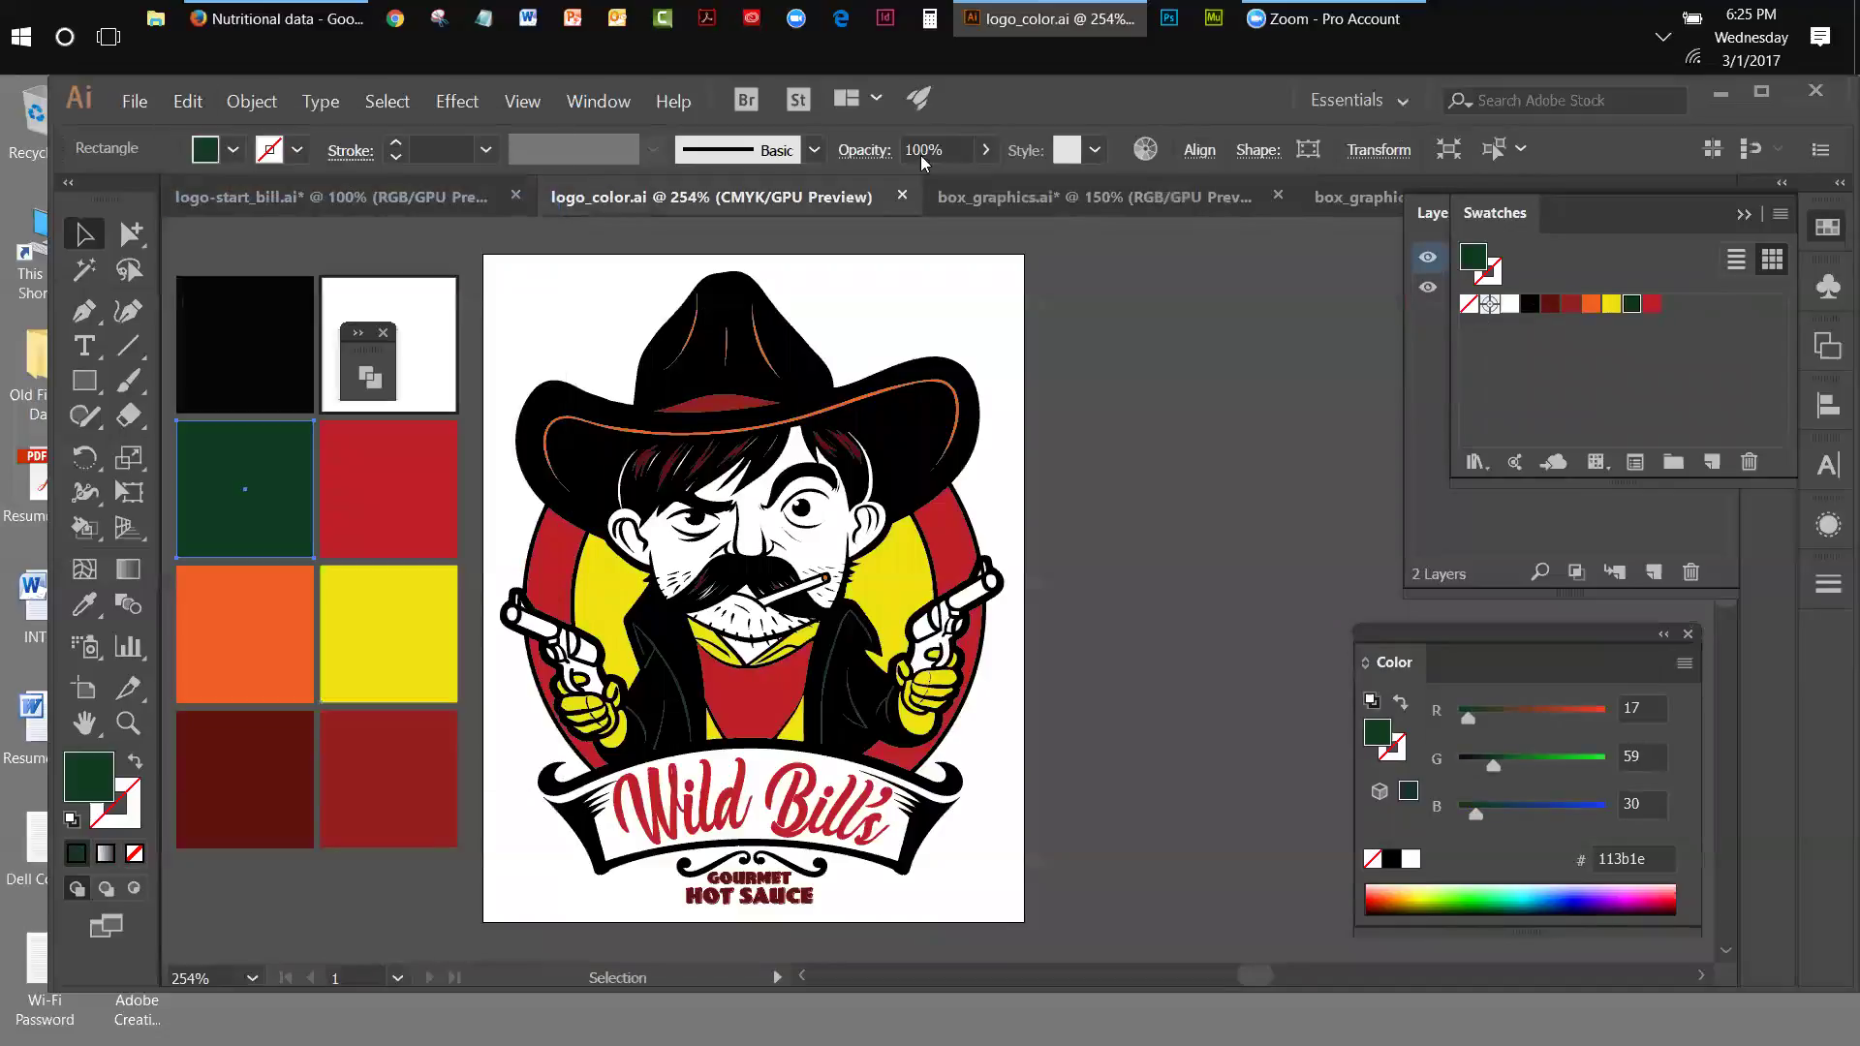
{"action": "left_click", "coordinate": [1064, 198]}
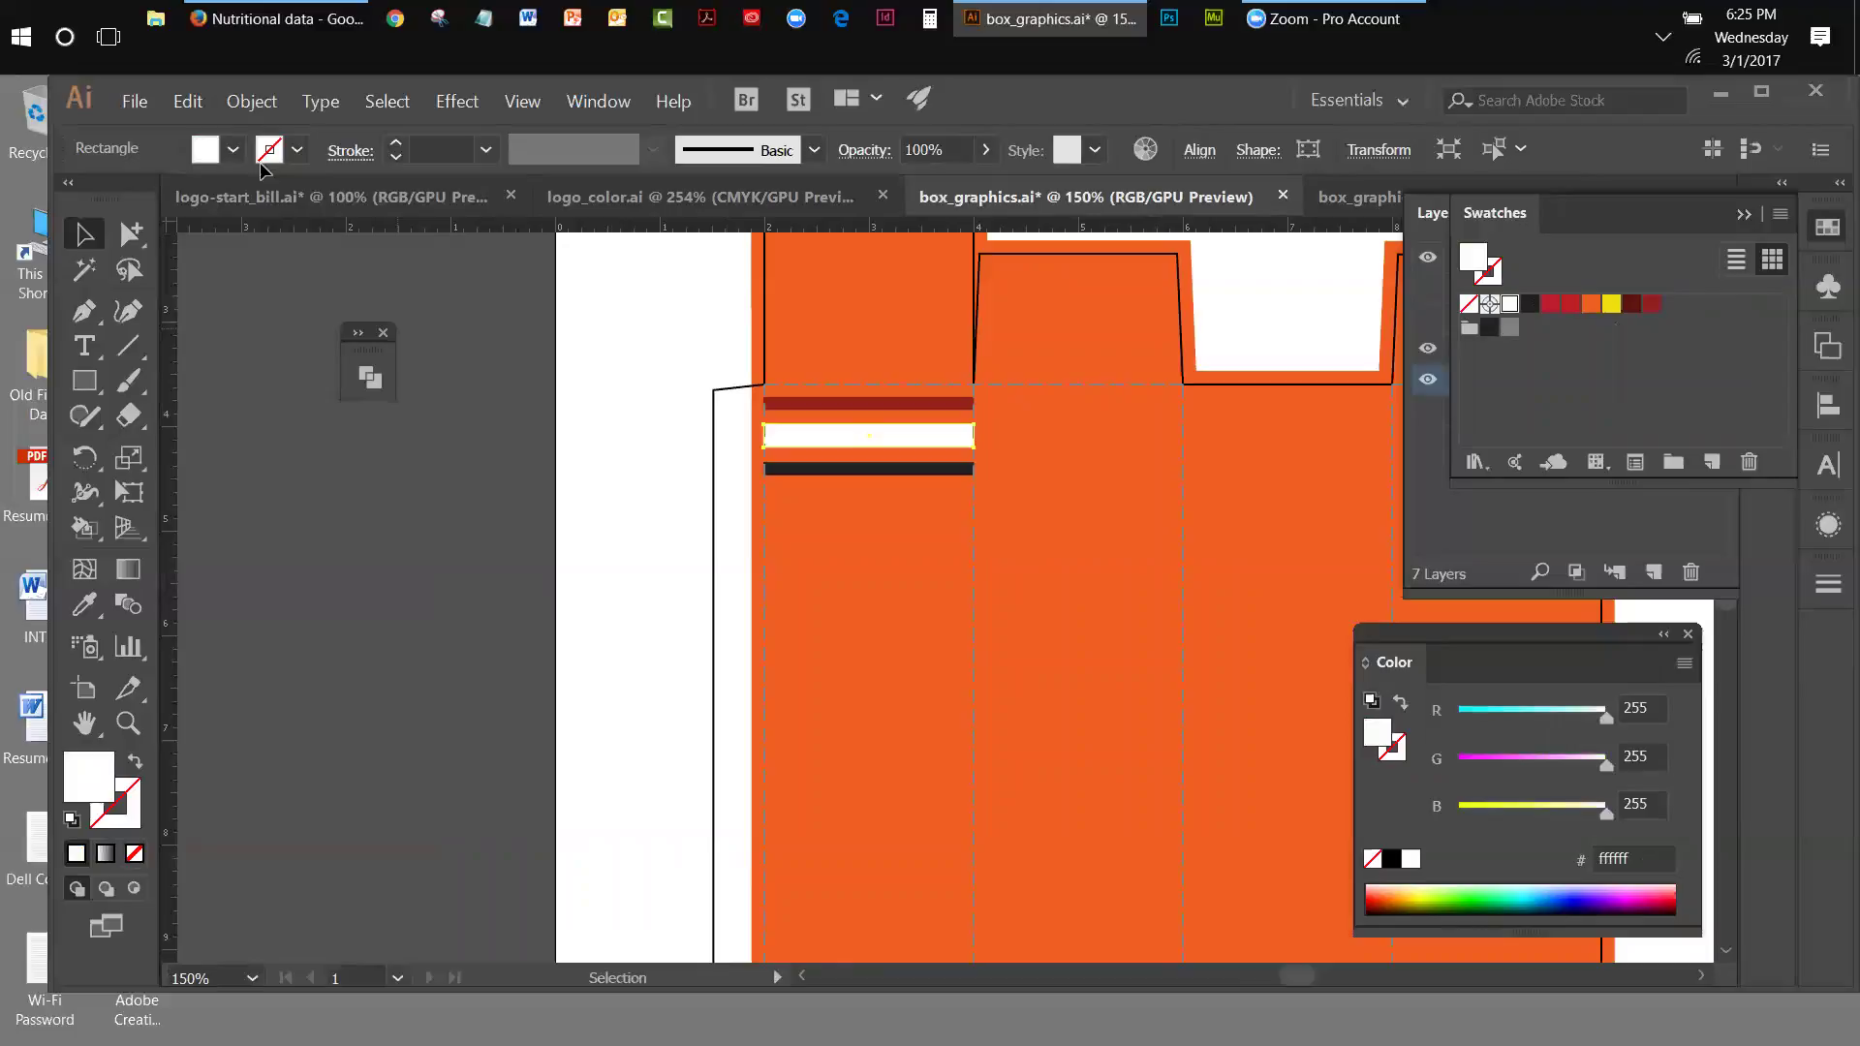
{"action": "left_click", "coordinate": [188, 100]}
{"action": "left_click", "coordinate": [202, 248]}
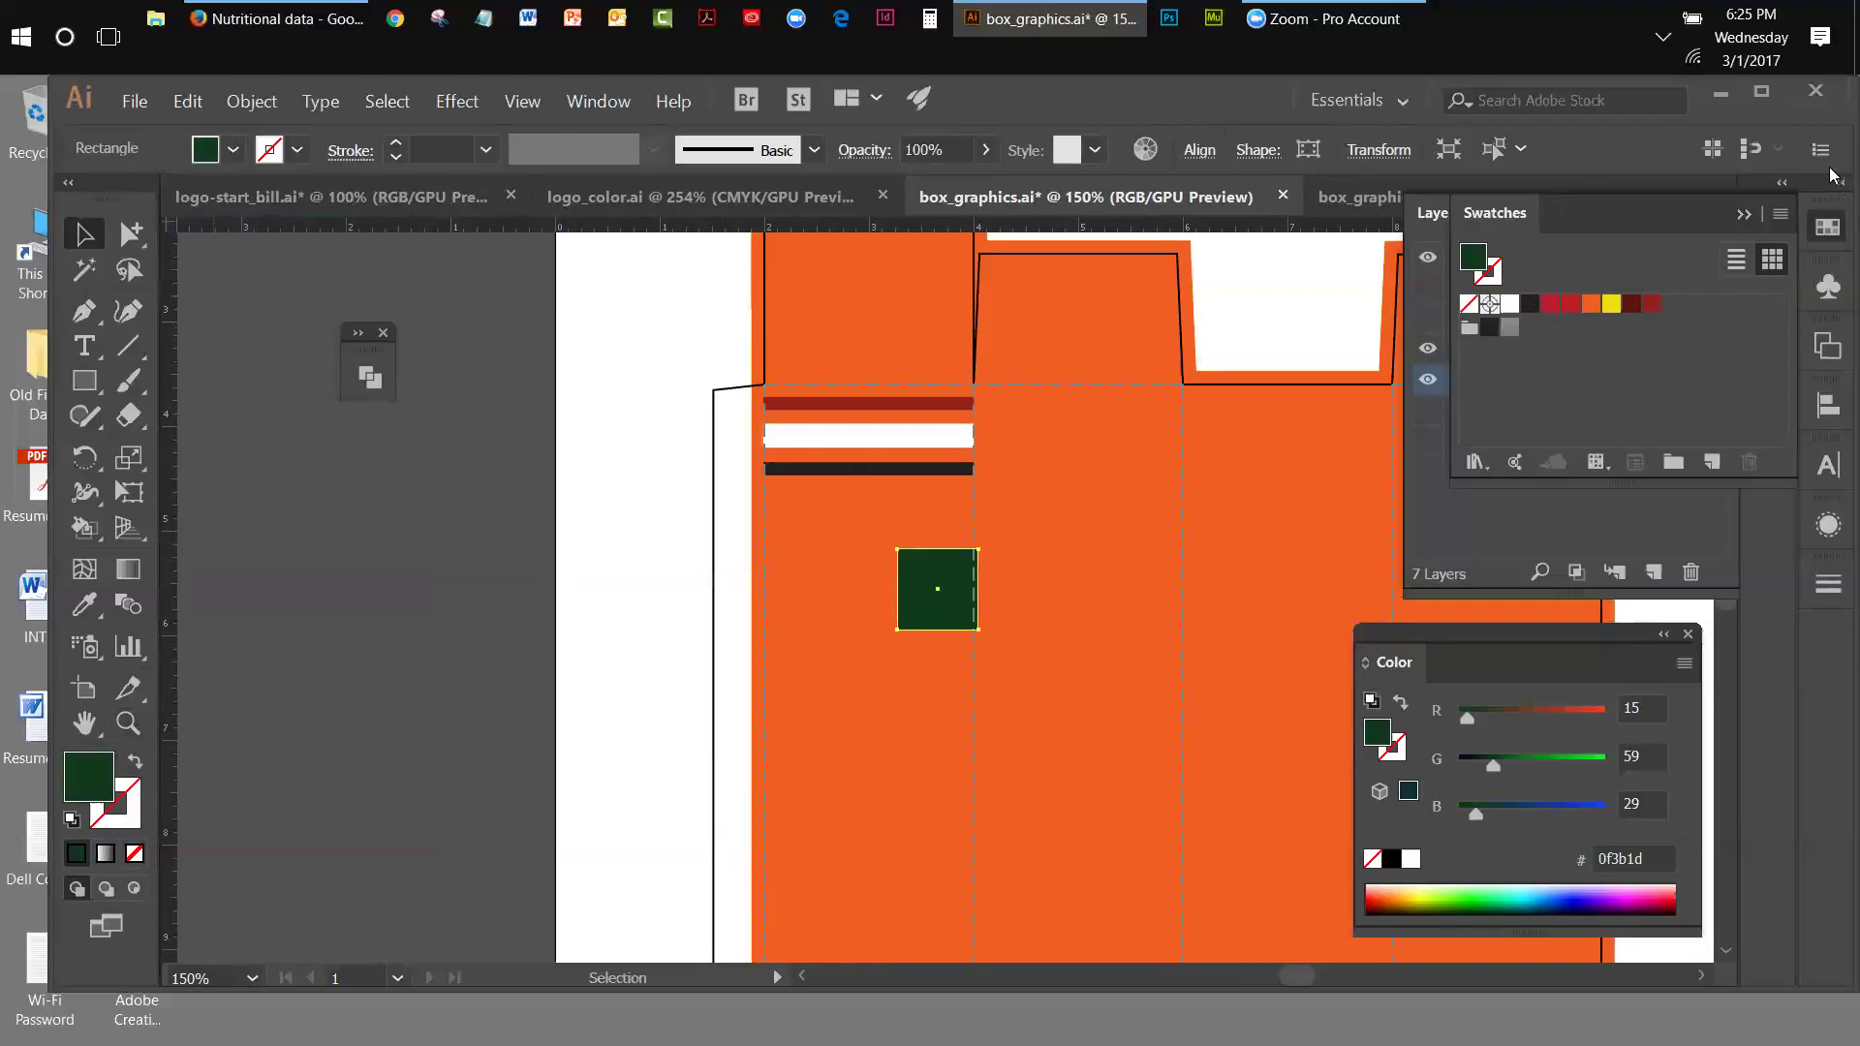
- Save the pasted square's green (R 15, G 59, B 29) as a new swatch and delete the square
{"action": "left_click", "coordinate": [1781, 218]}
{"action": "left_click", "coordinate": [1579, 216]}
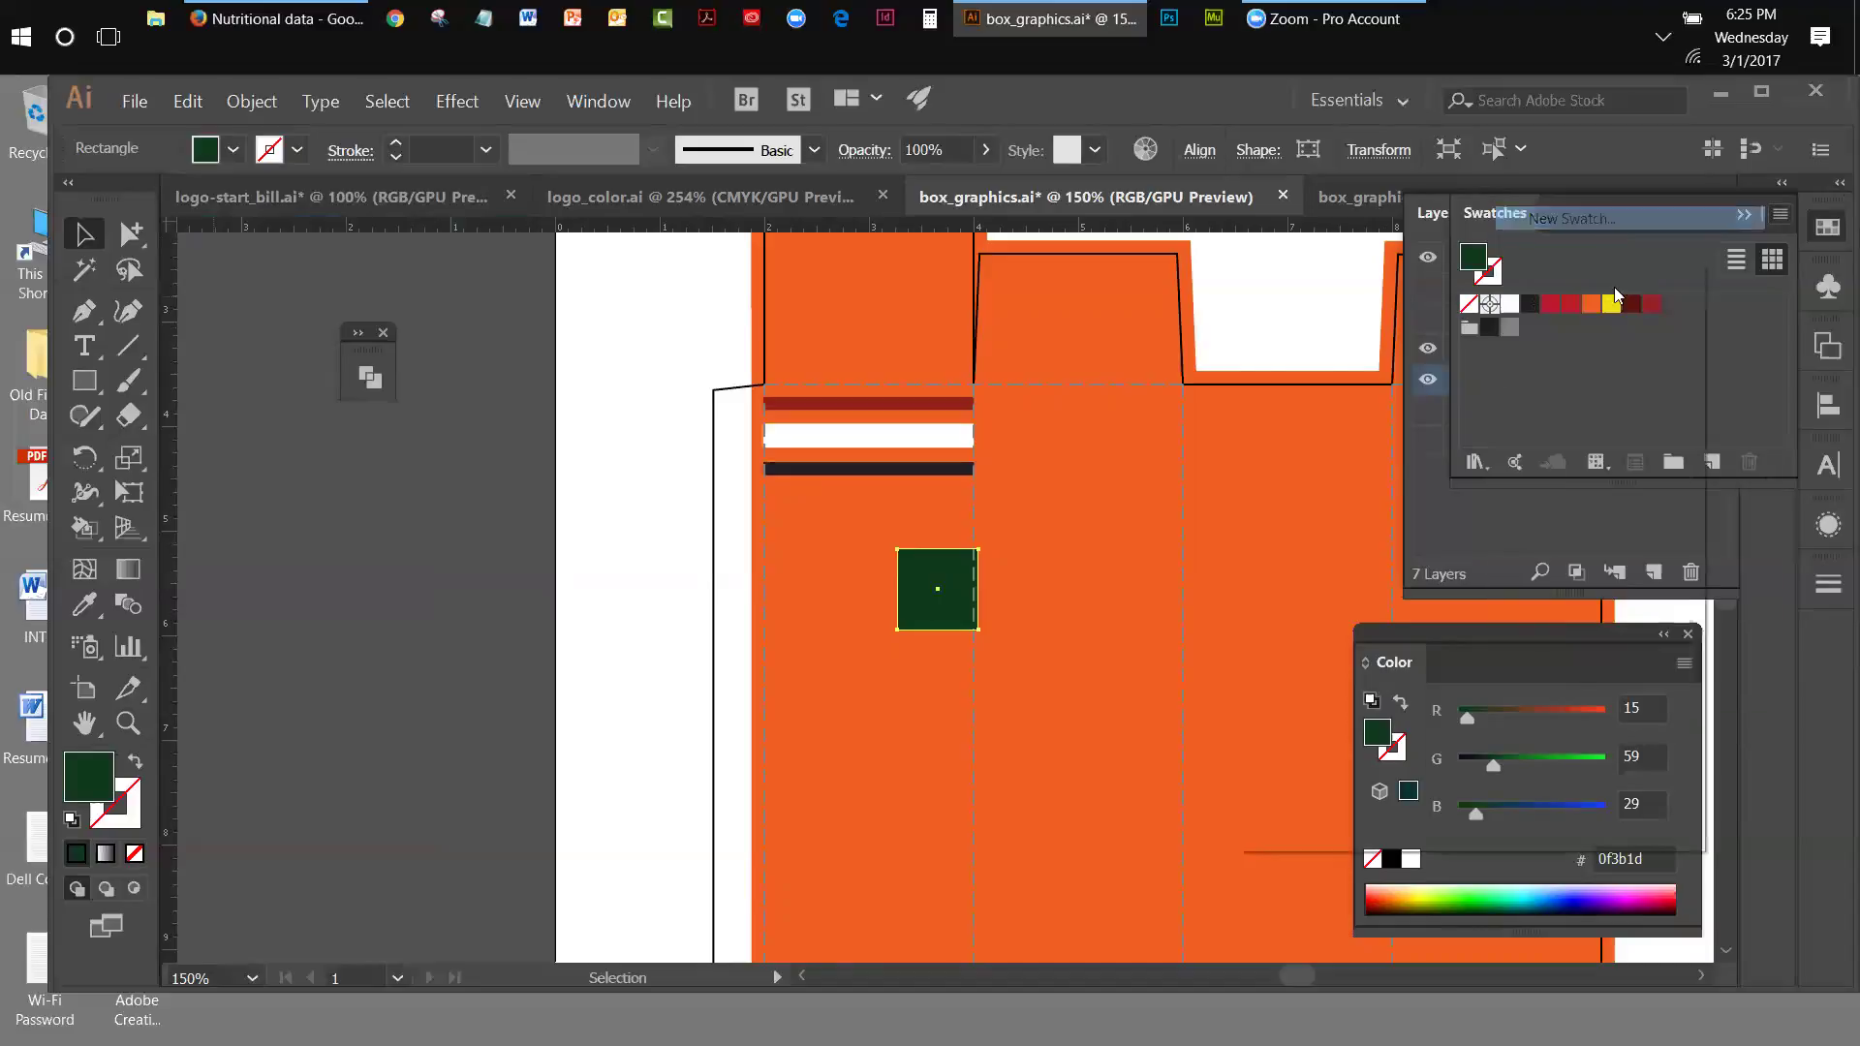
{"action": "left_click", "coordinate": [1478, 770]}
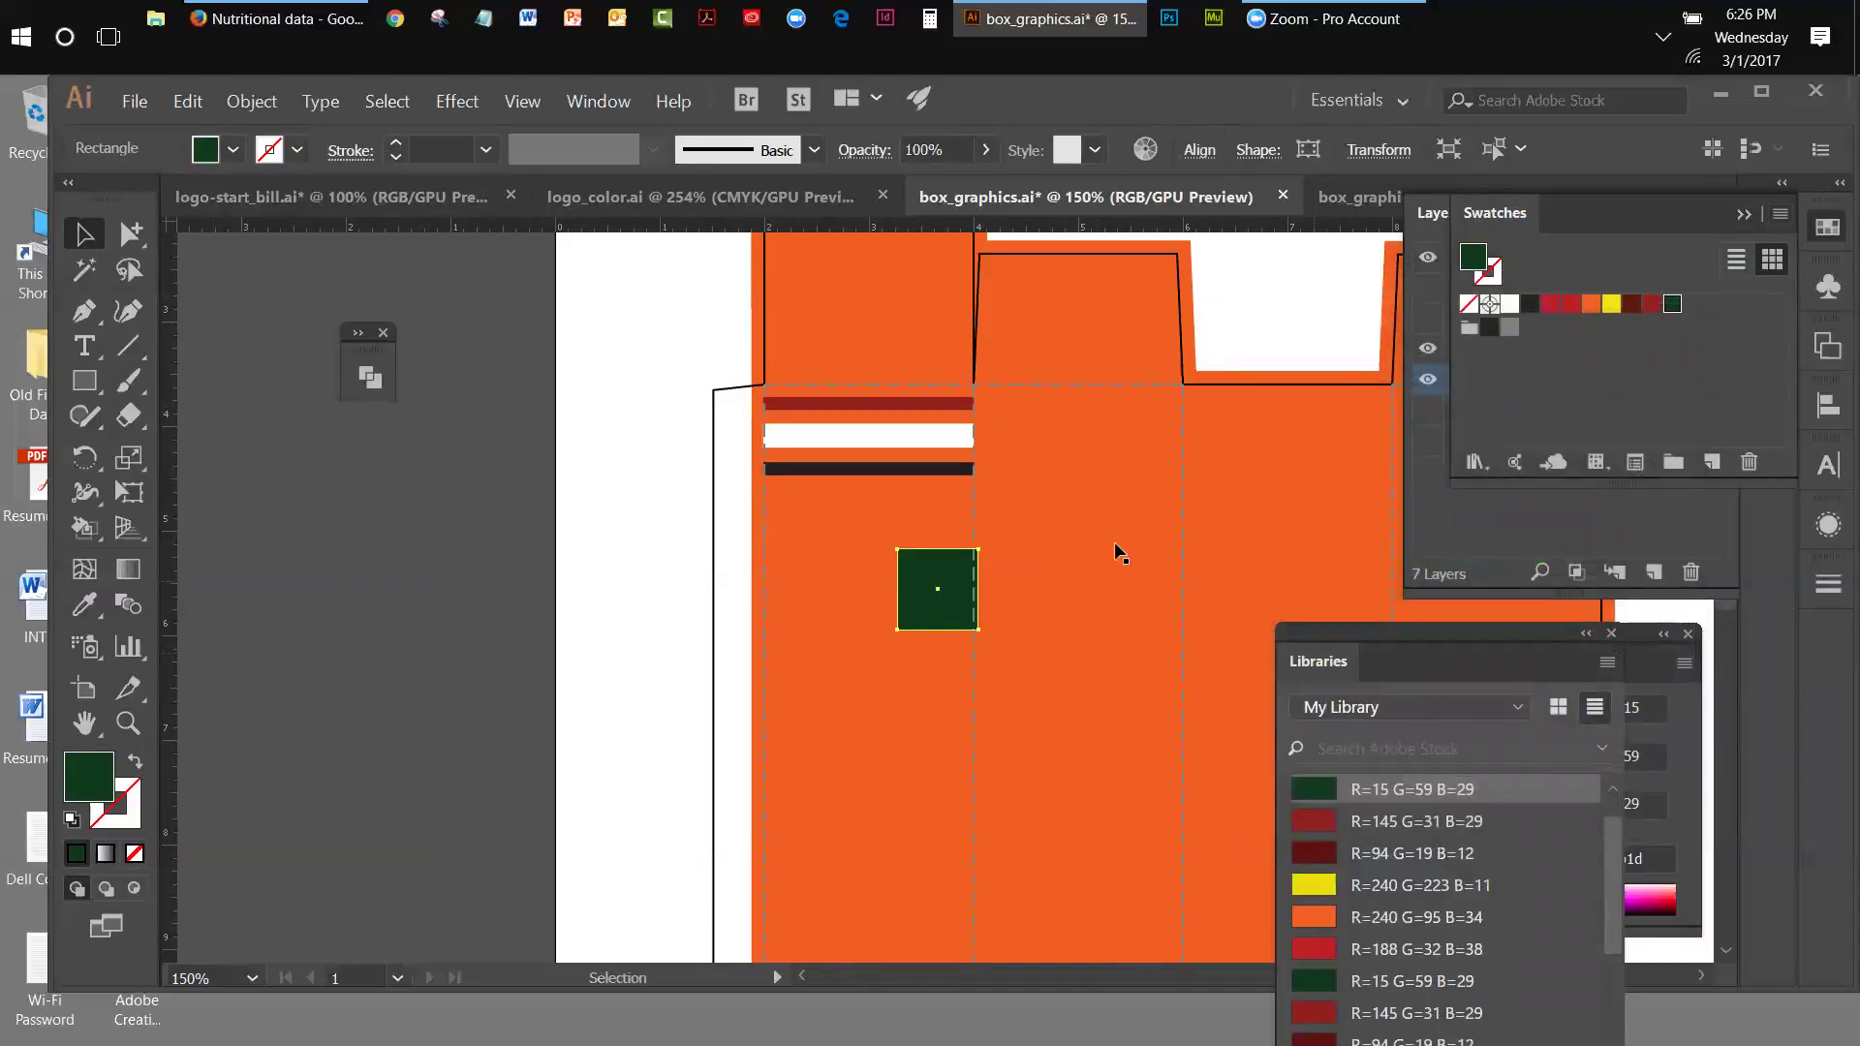
{"action": "left_click", "coordinate": [945, 587]}
{"action": "key", "text": "Delete"}
- Fill the lowest stripe with the dark green swatch and deselect it
{"action": "left_click", "coordinate": [921, 469]}
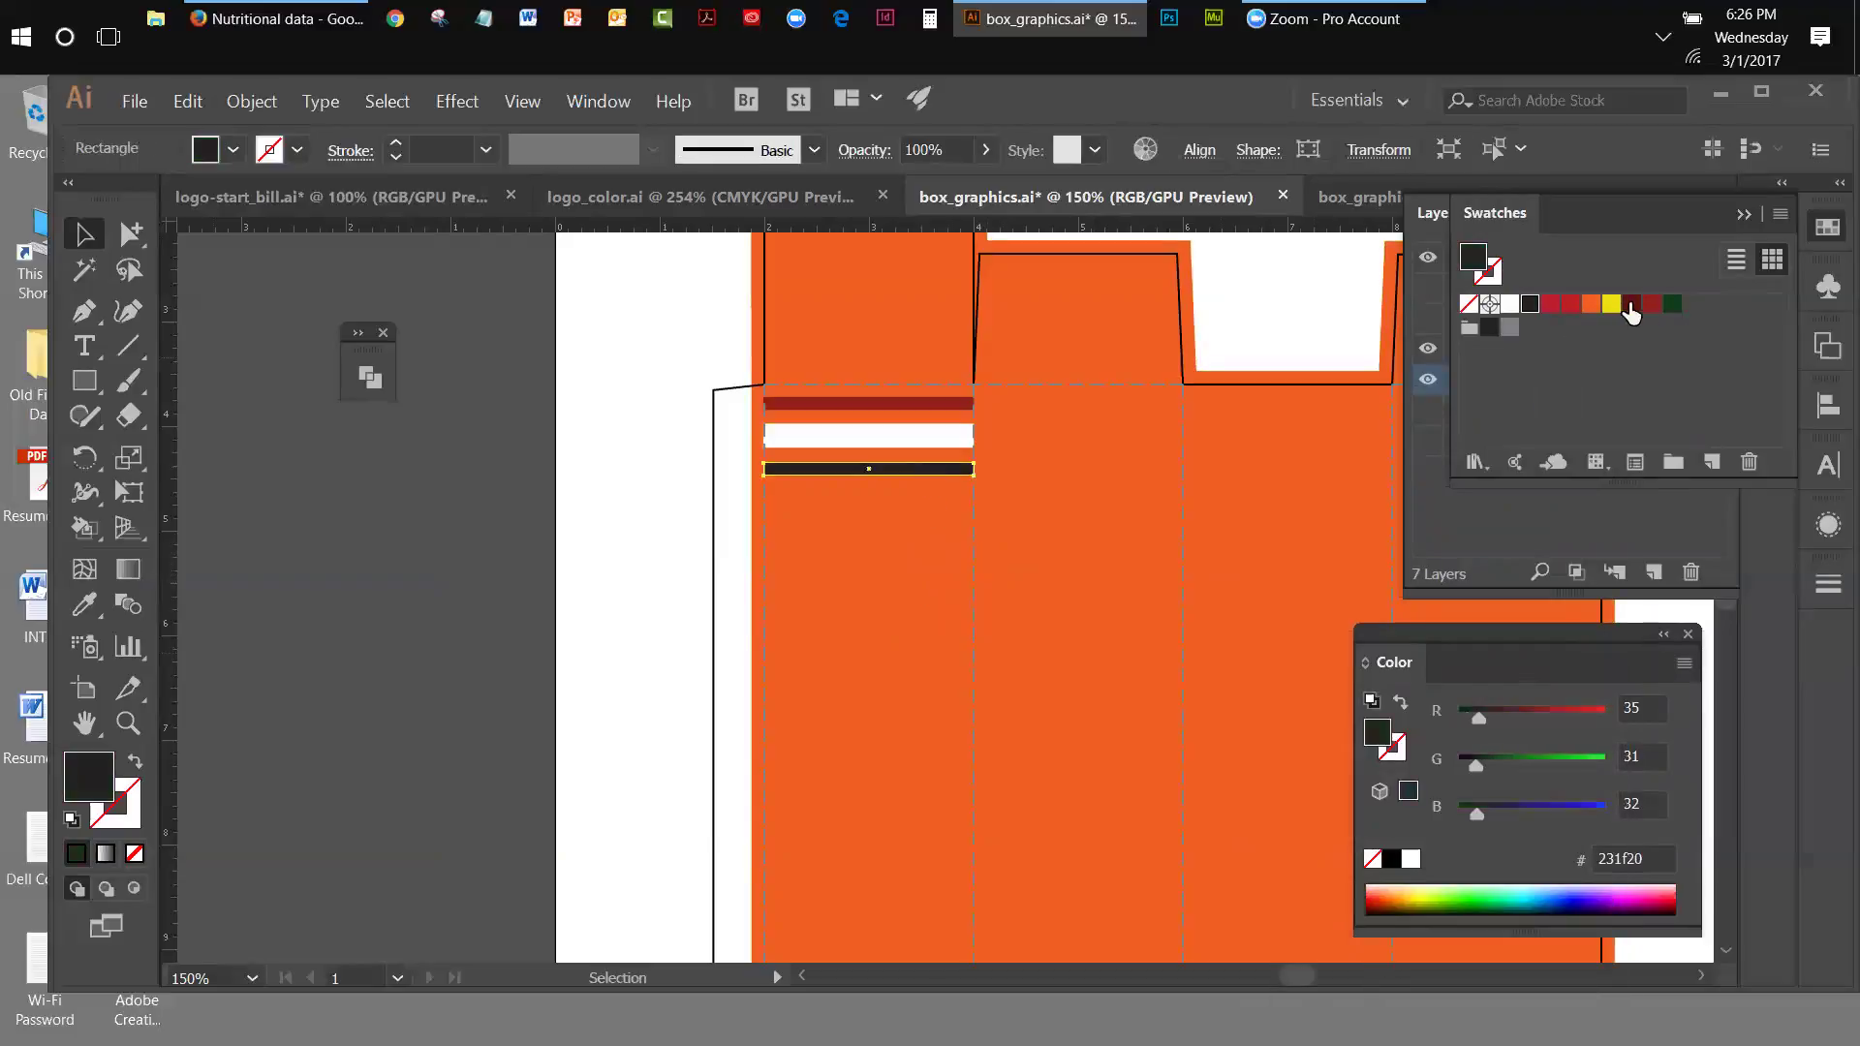
{"action": "left_click", "coordinate": [1672, 308]}
{"action": "left_click", "coordinate": [210, 351]}
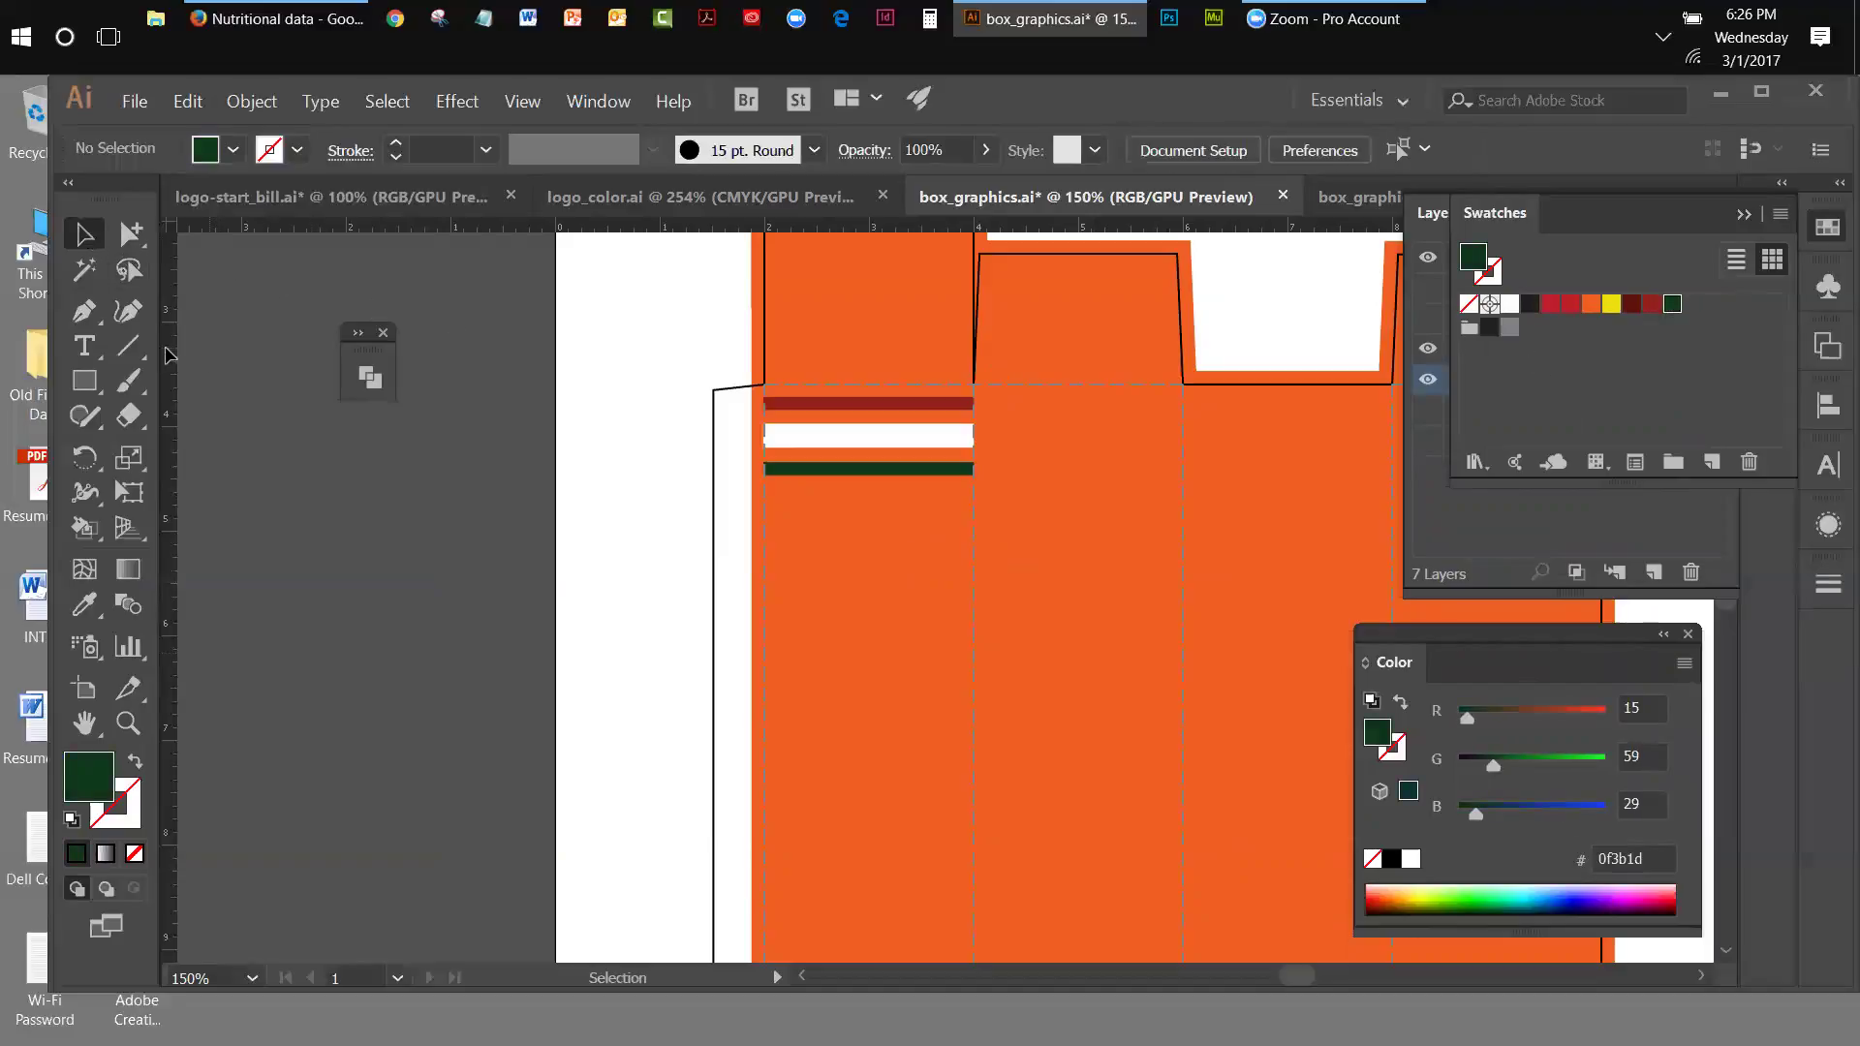
{"action": "left_click_drag", "start_coordinate": [364, 348], "coordinate": [292, 331]}
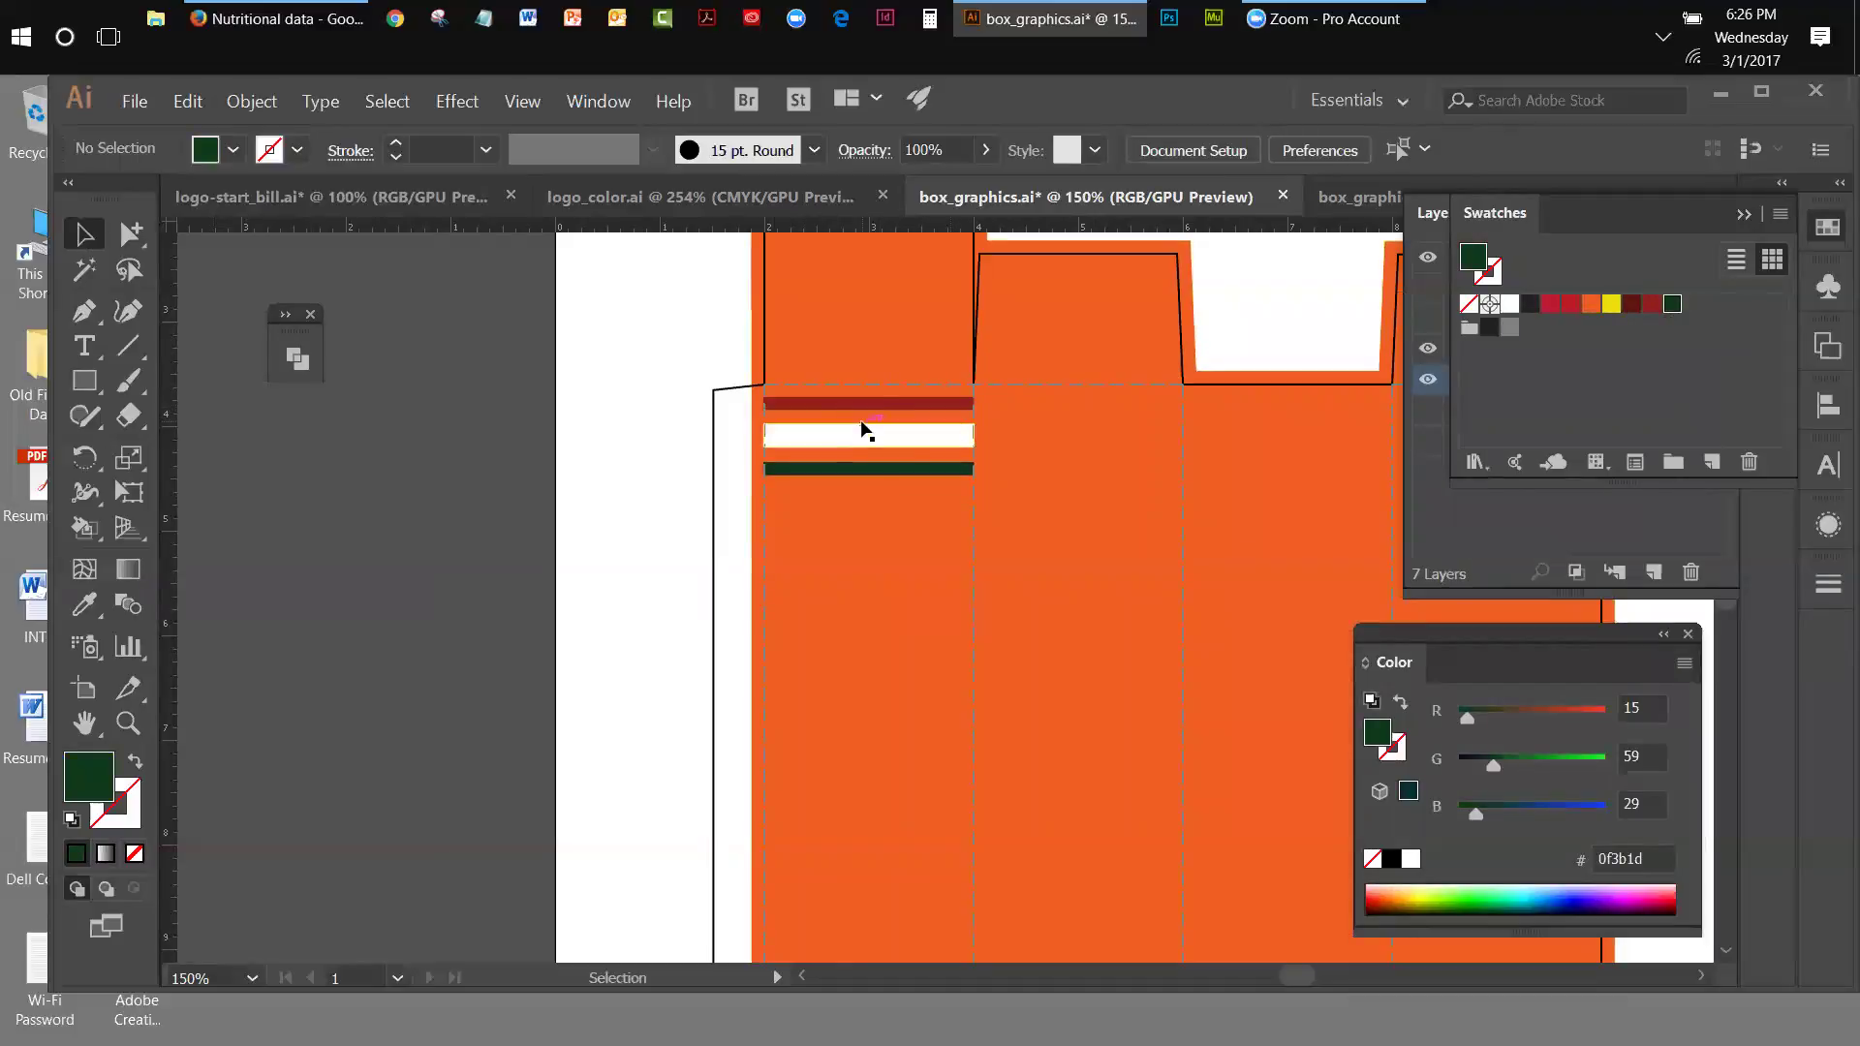
- Select the green, white and dark red stripes together
{"action": "left_click", "coordinate": [886, 473]}
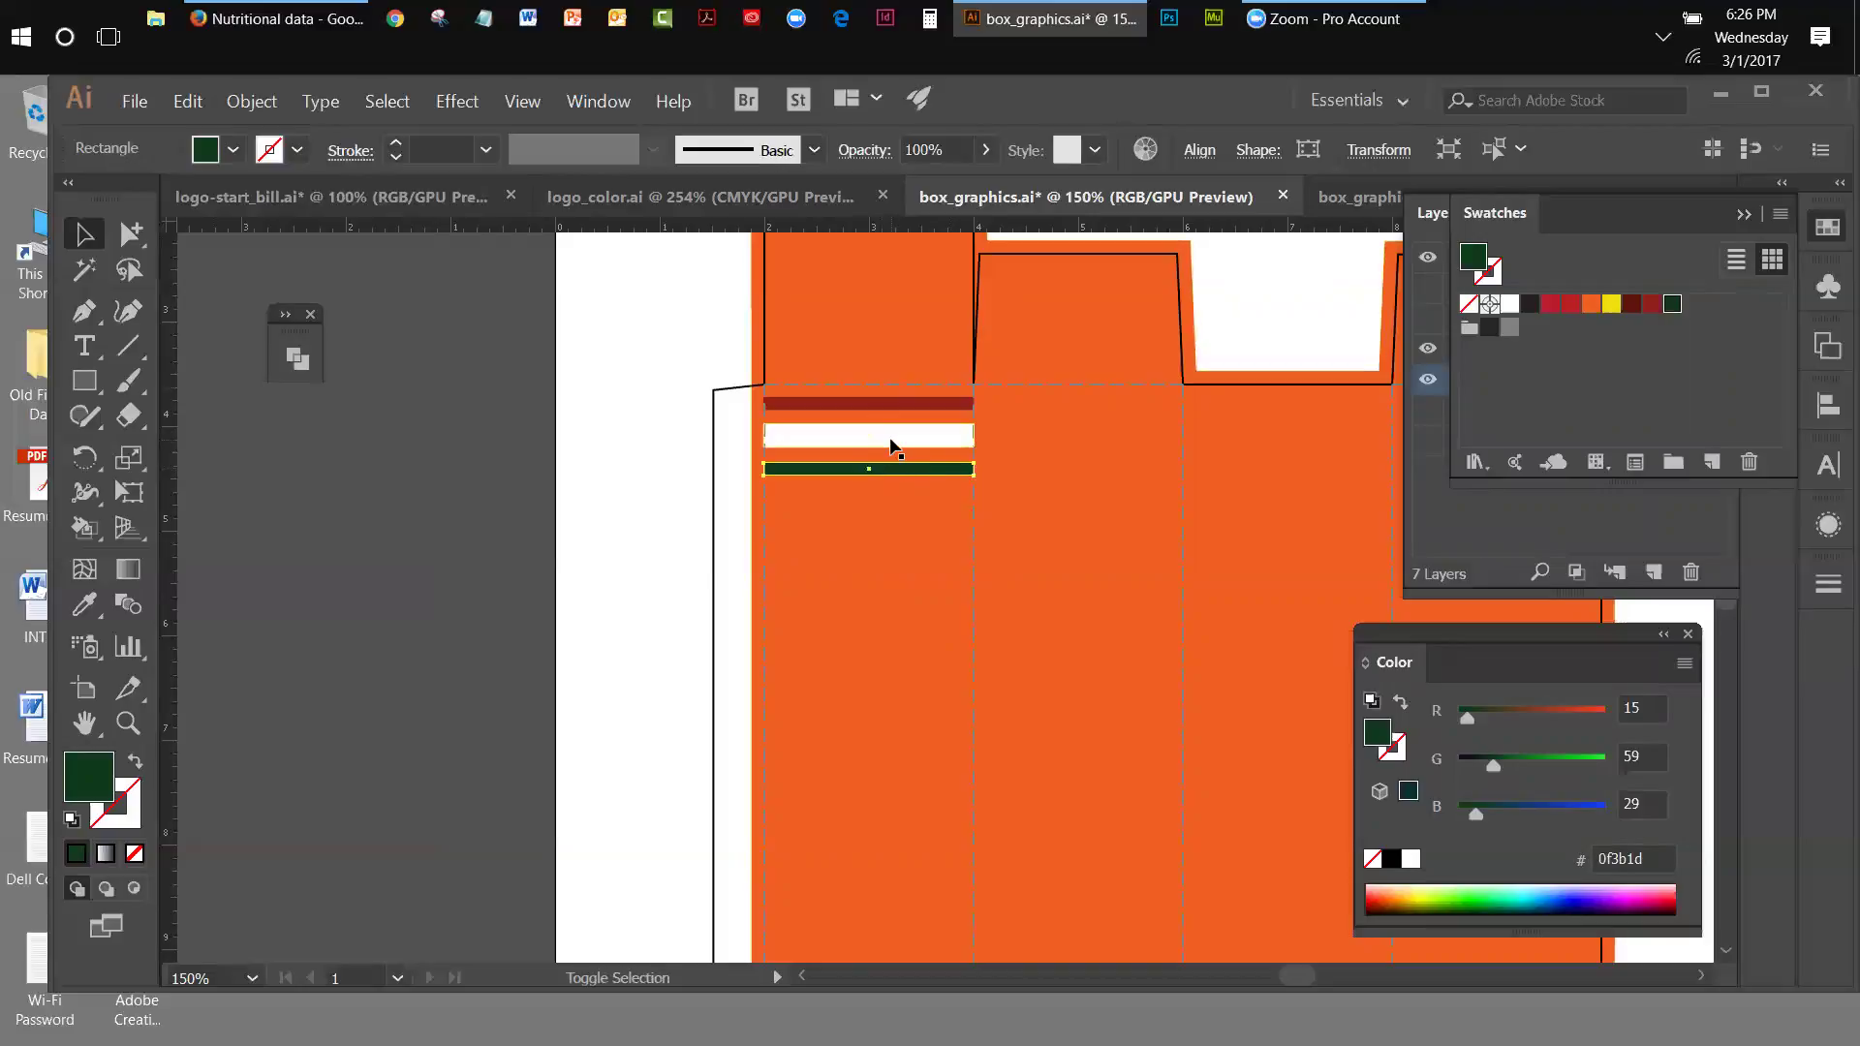
{"action": "left_click", "coordinate": [890, 438], "text": "shift"}
{"action": "left_click", "coordinate": [881, 405], "text": "shift"}
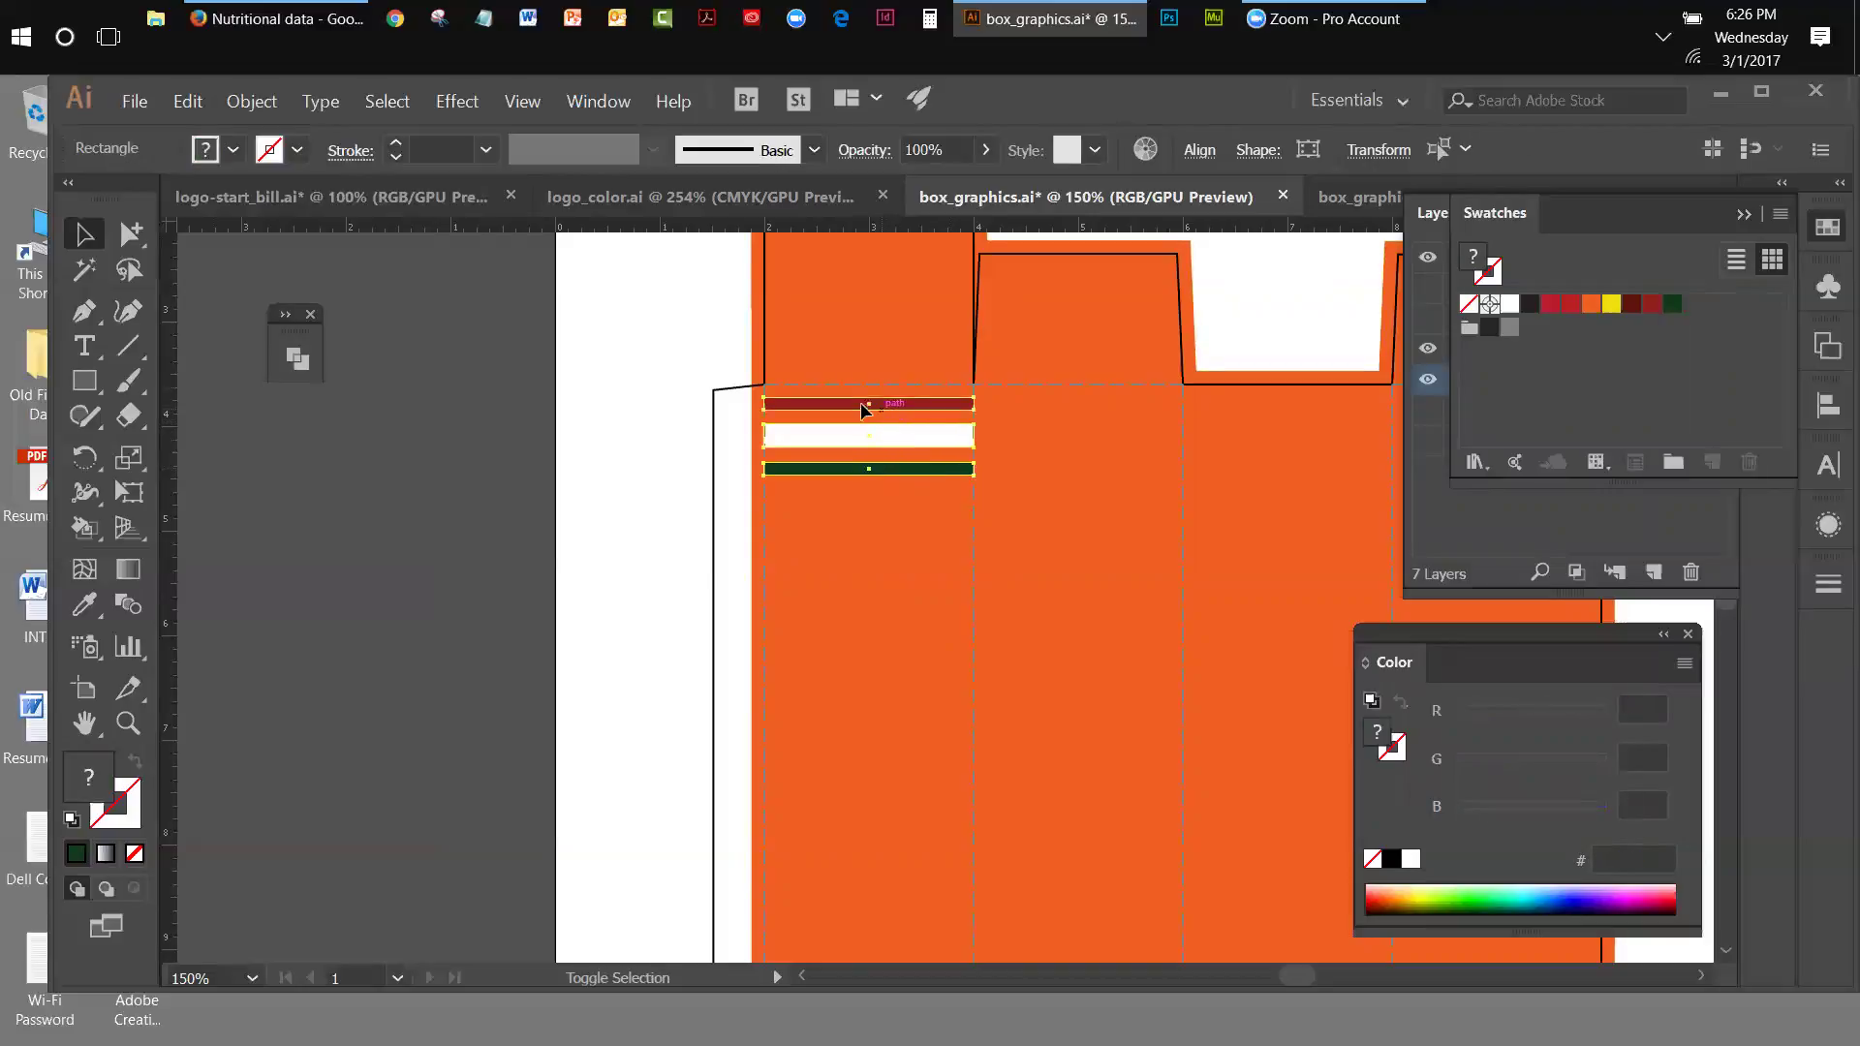
{"action": "left_click", "coordinate": [470, 104]}
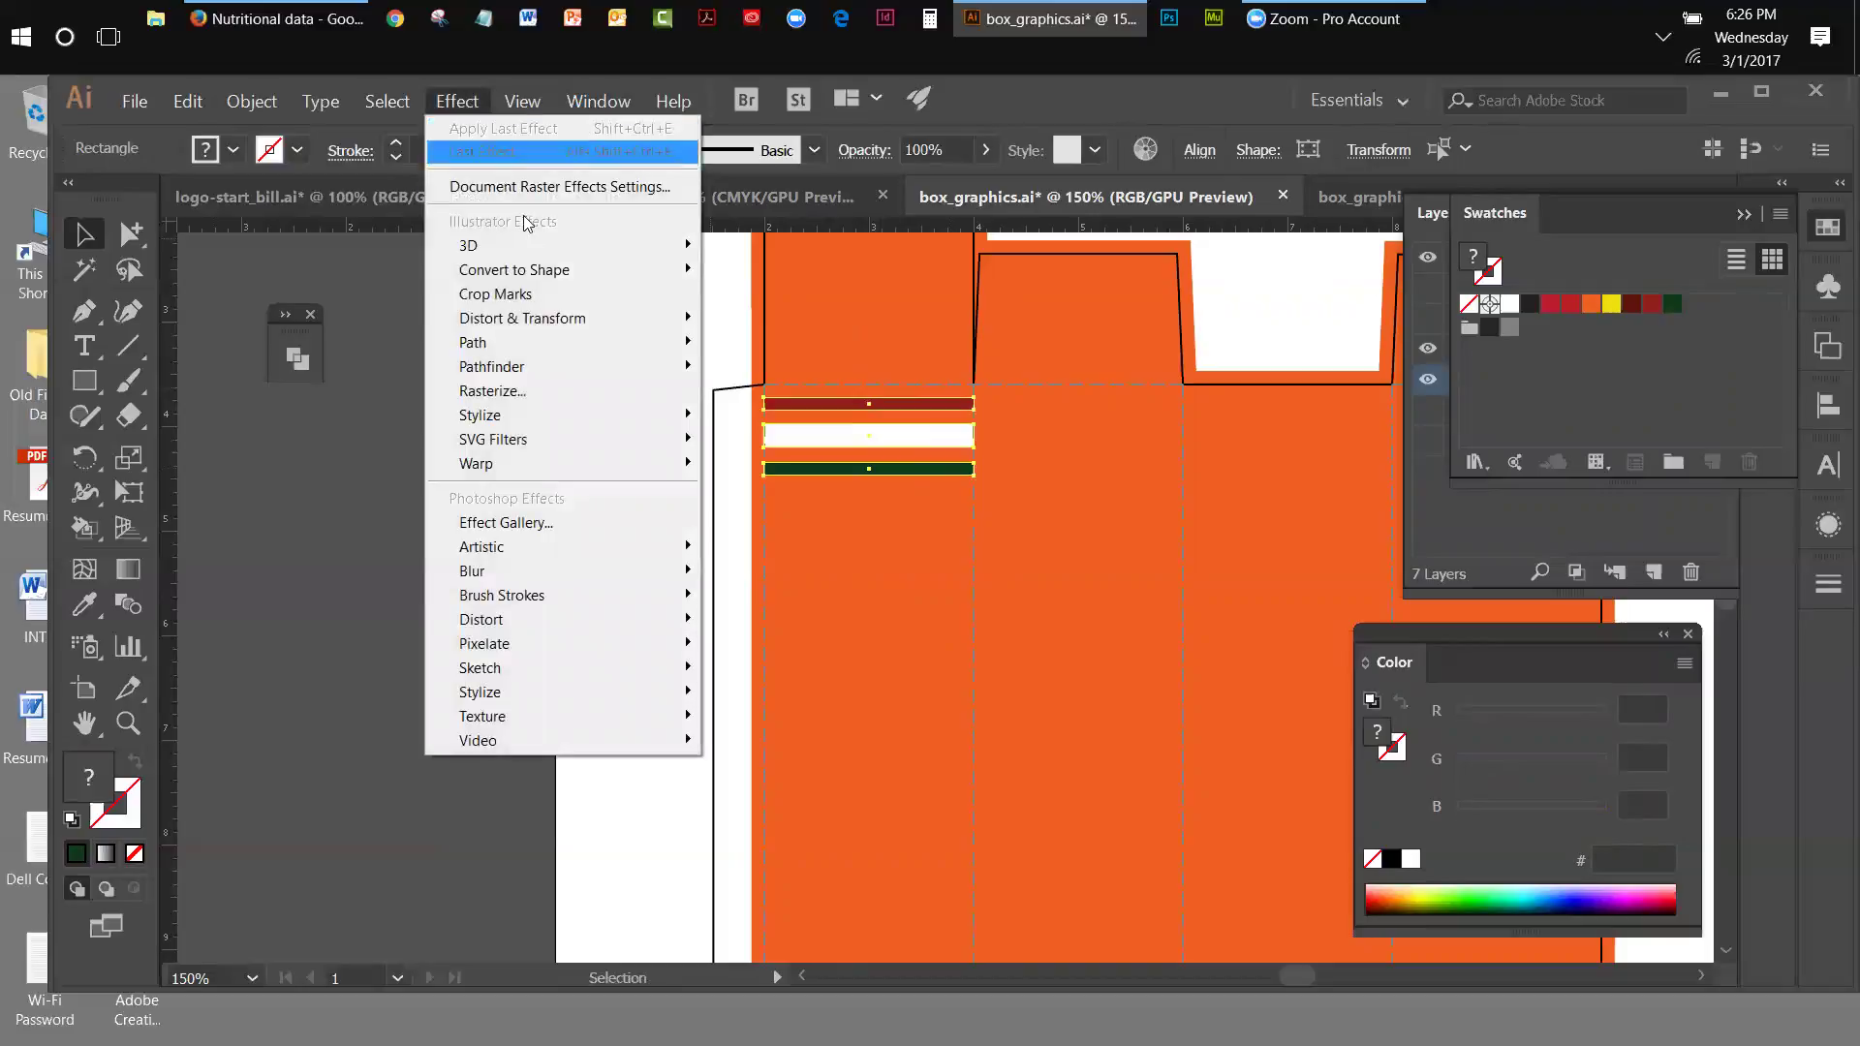
{"action": "mouse_move", "coordinate": [542, 320]}
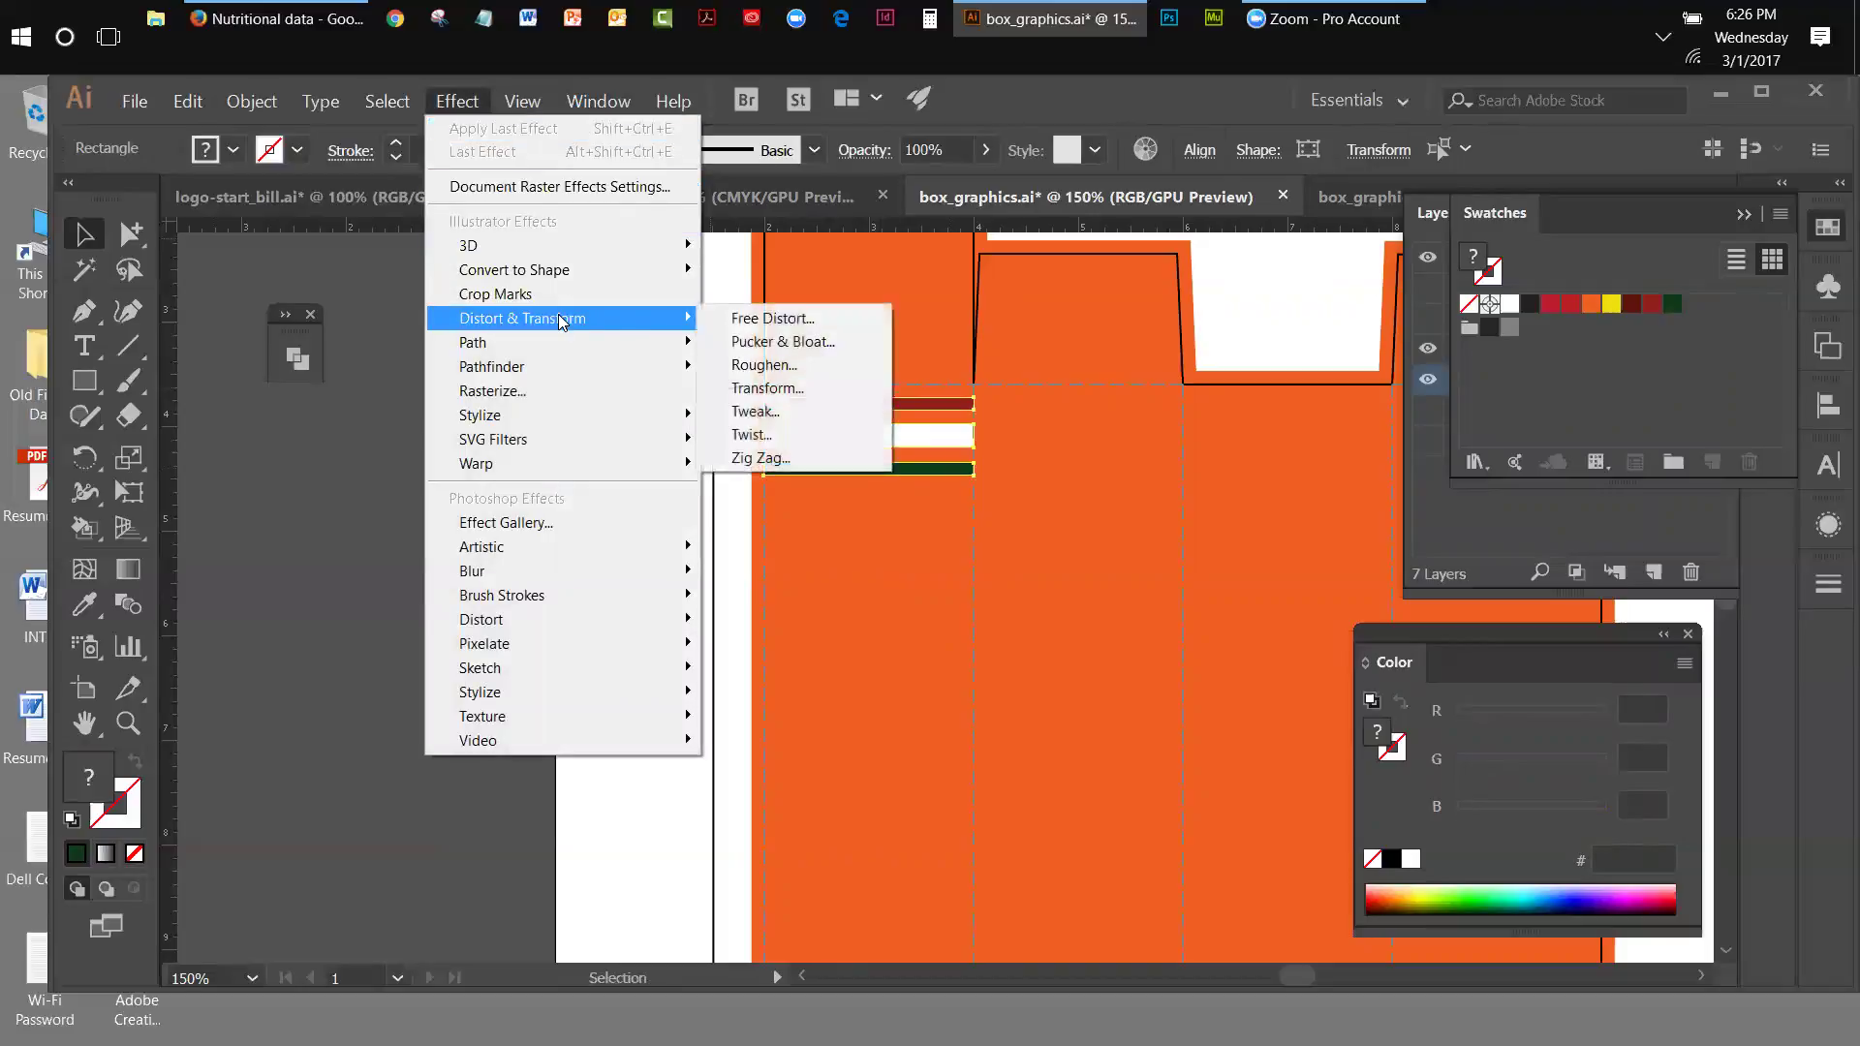
{"action": "left_click", "coordinate": [749, 323]}
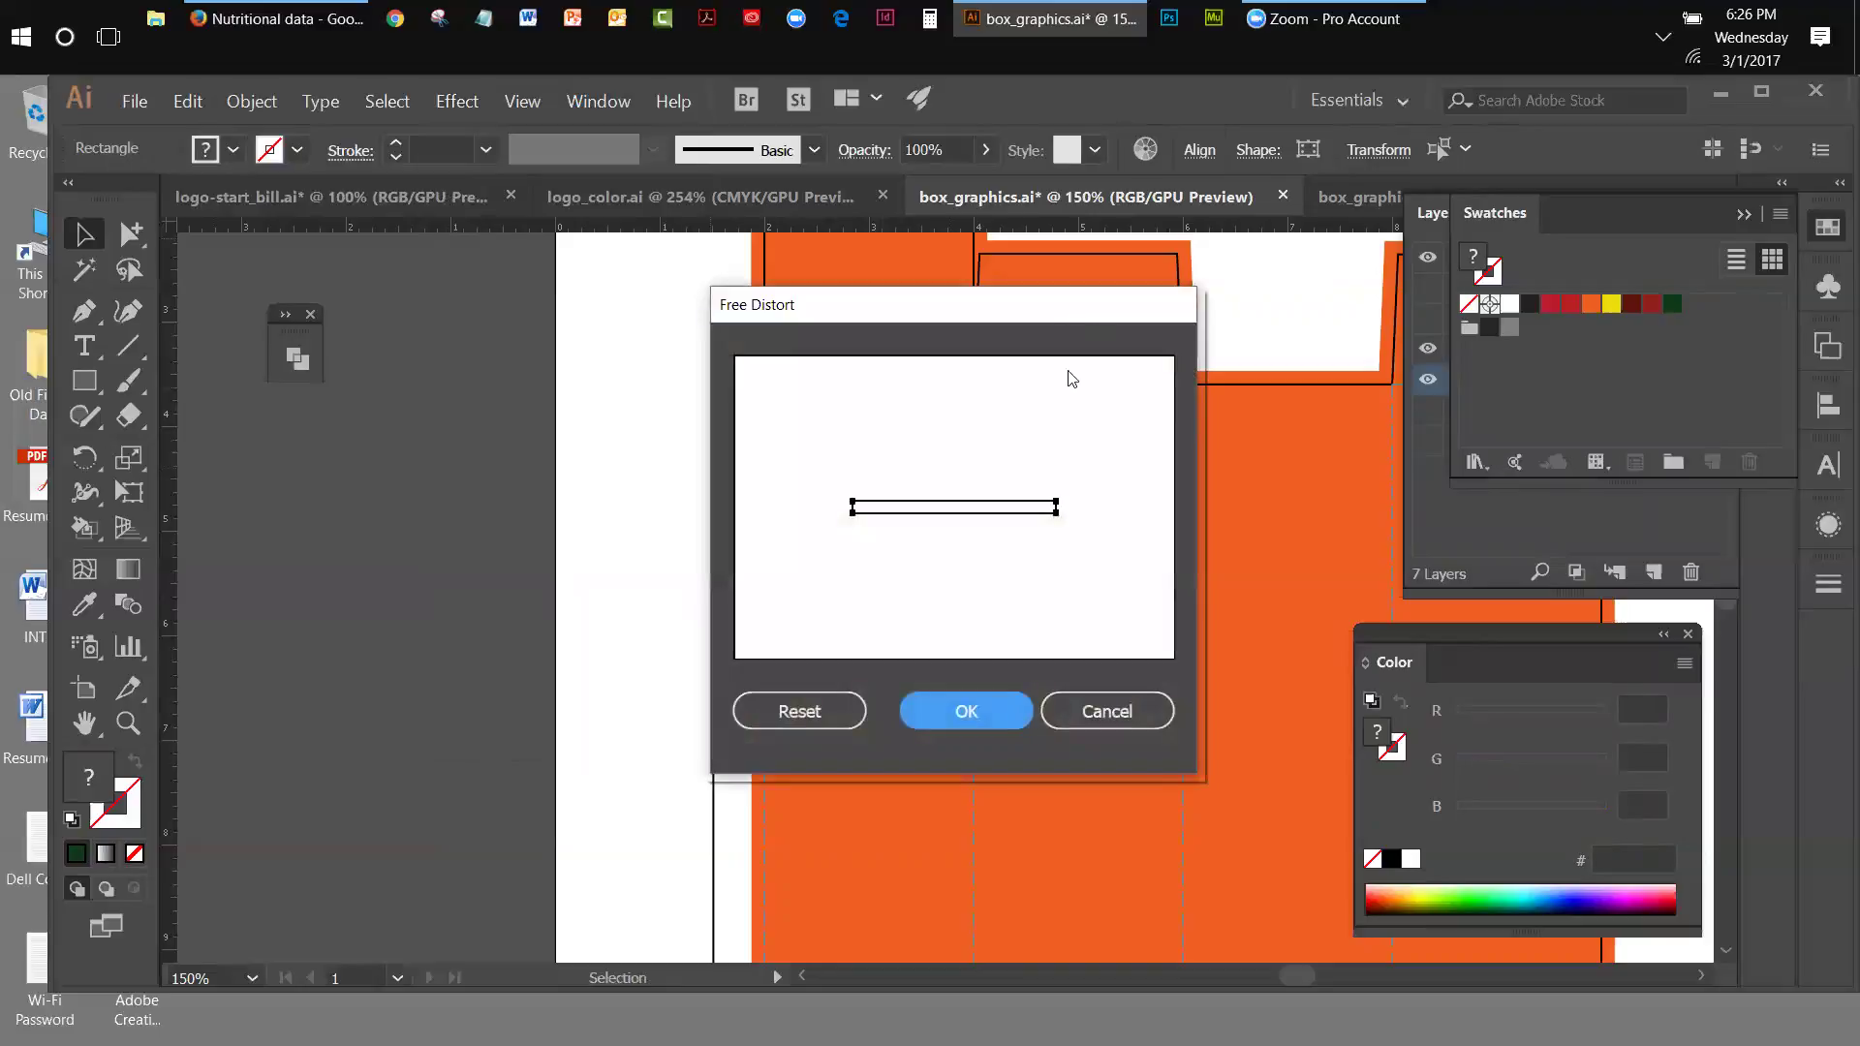
{"action": "left_click", "coordinate": [1127, 717]}
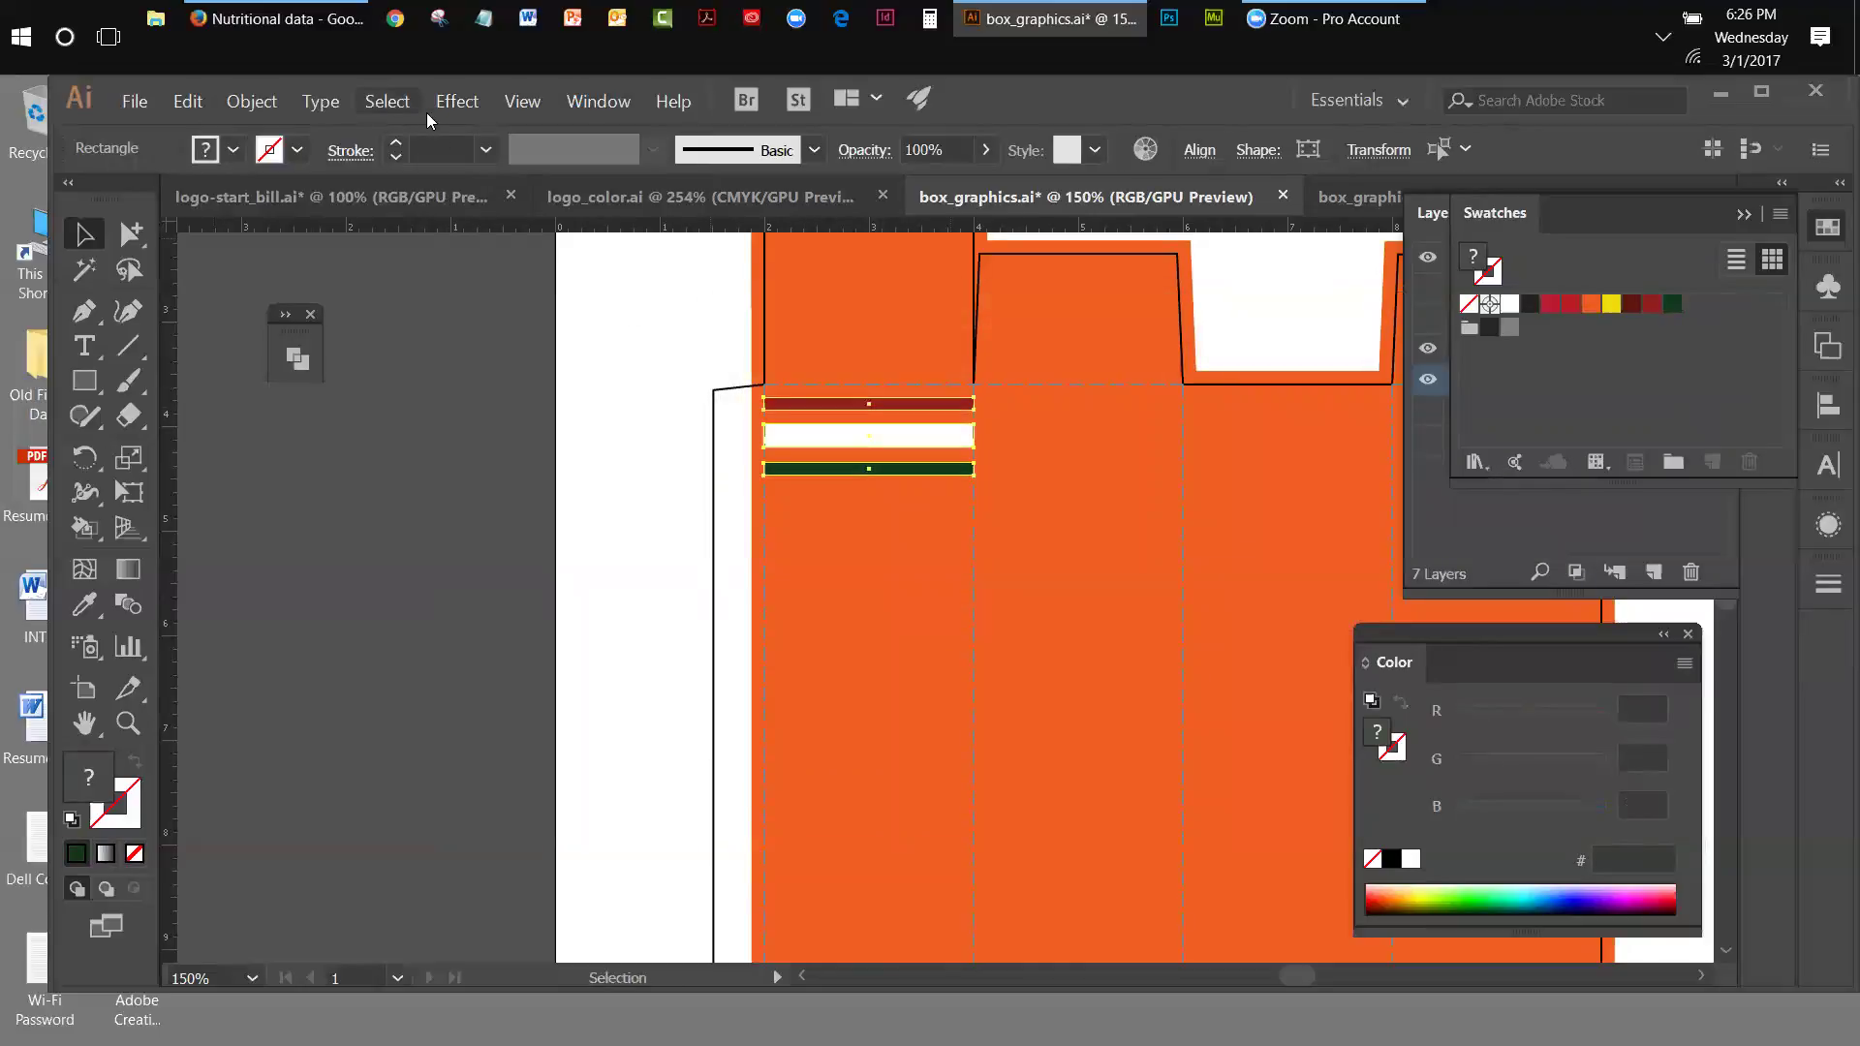
- Roughen the three selected stripes with a relative size of 2%, detail of 5/in and corner points, and deselect them
{"action": "left_click", "coordinate": [434, 107]}
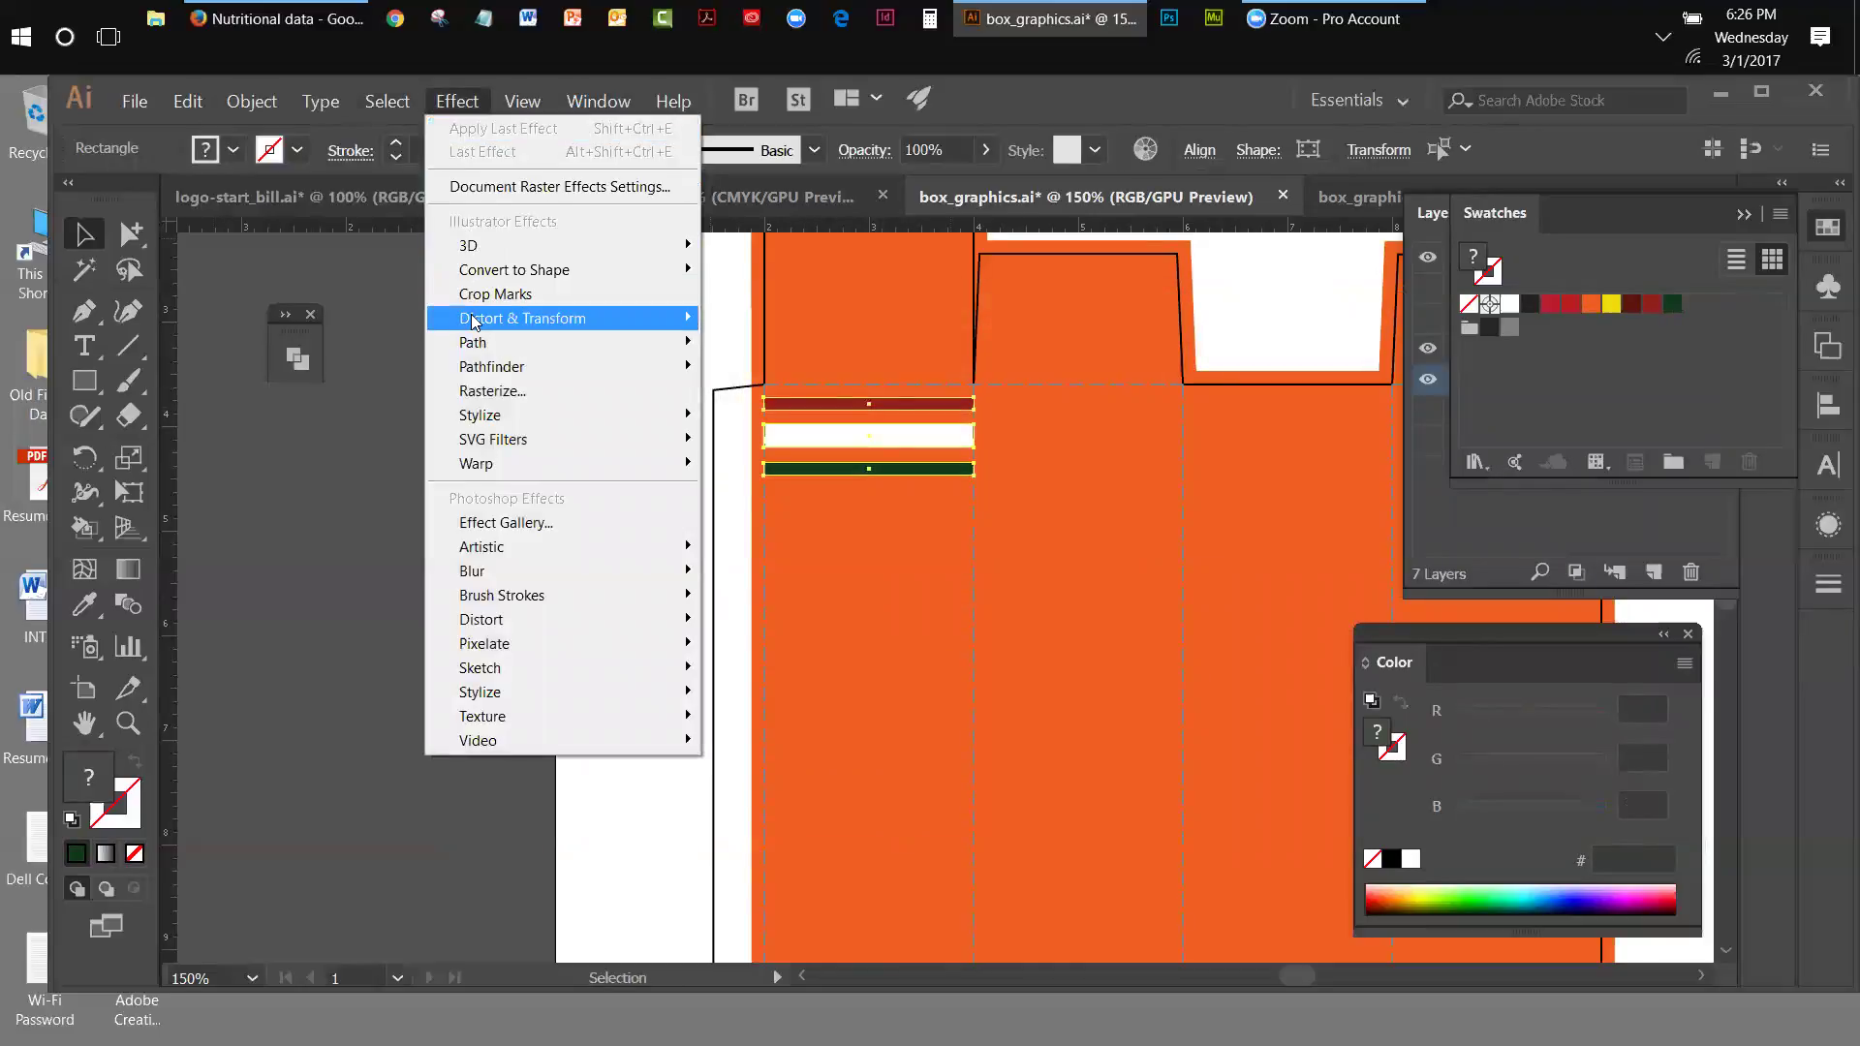
{"action": "mouse_move", "coordinate": [475, 321]}
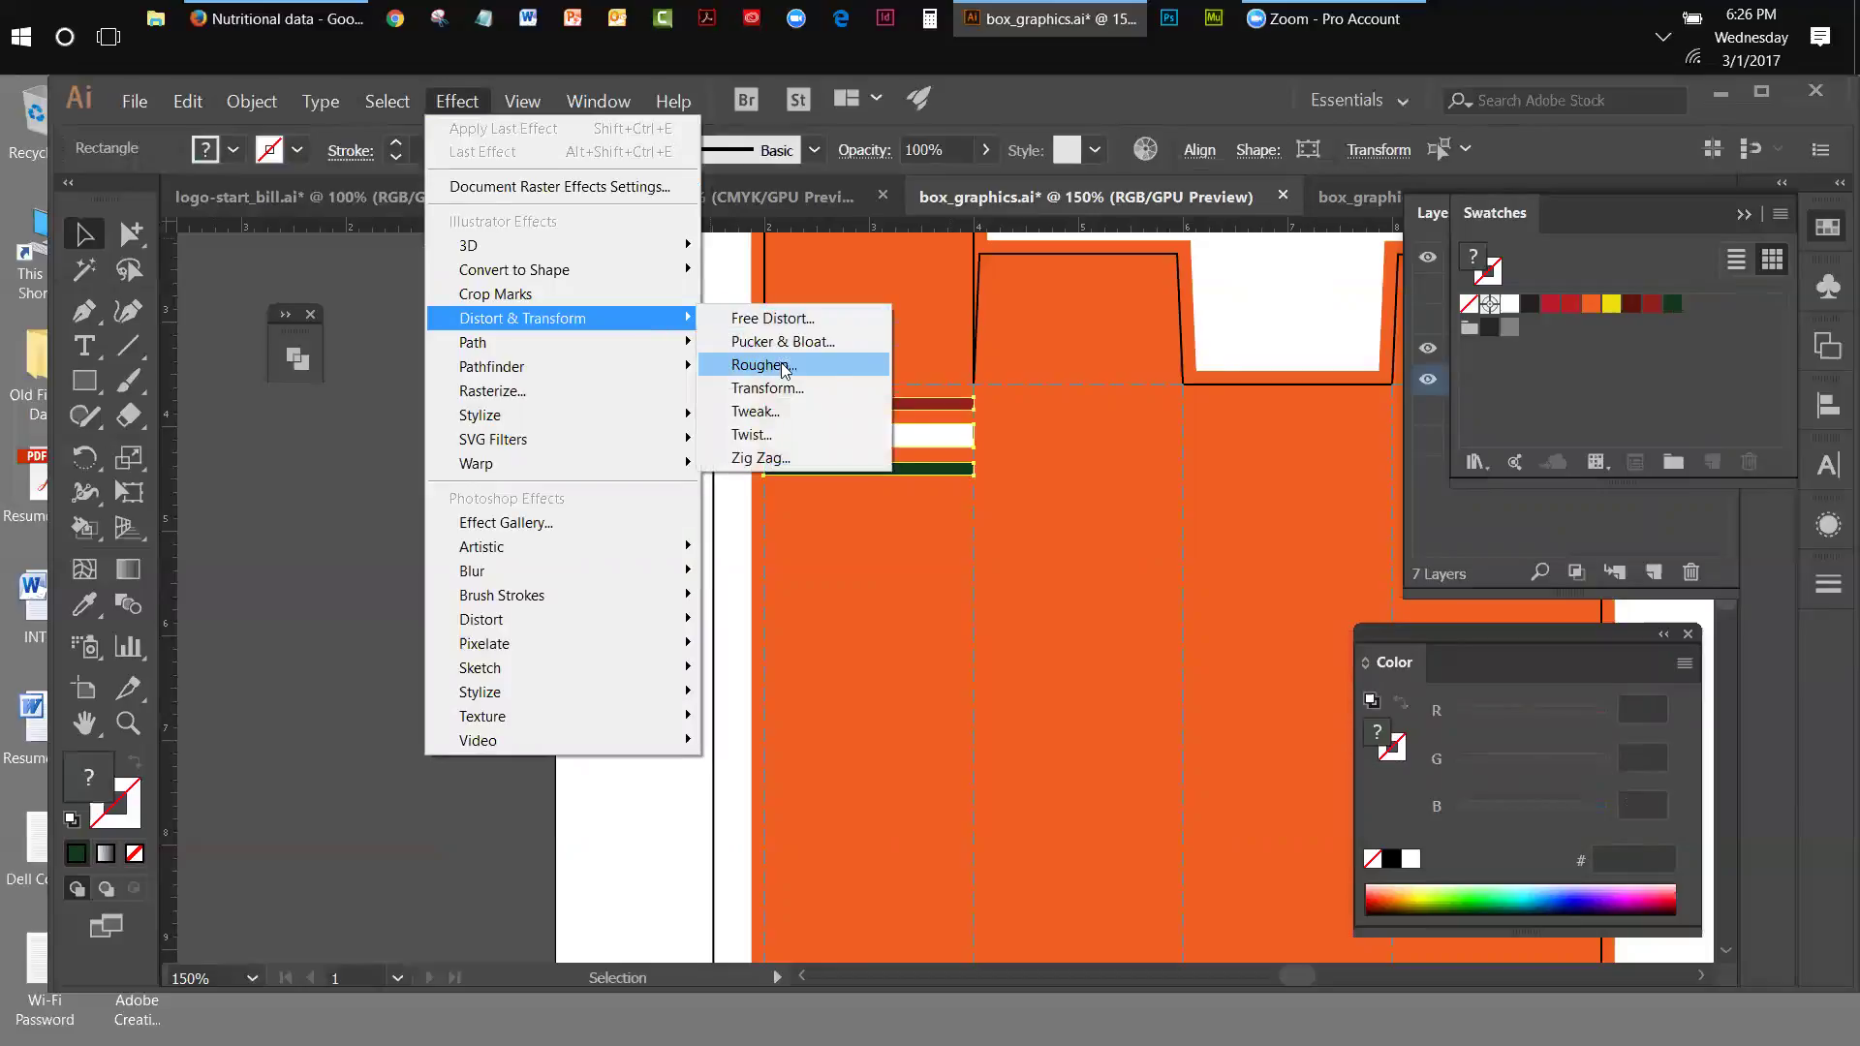
{"action": "left_click", "coordinate": [783, 366]}
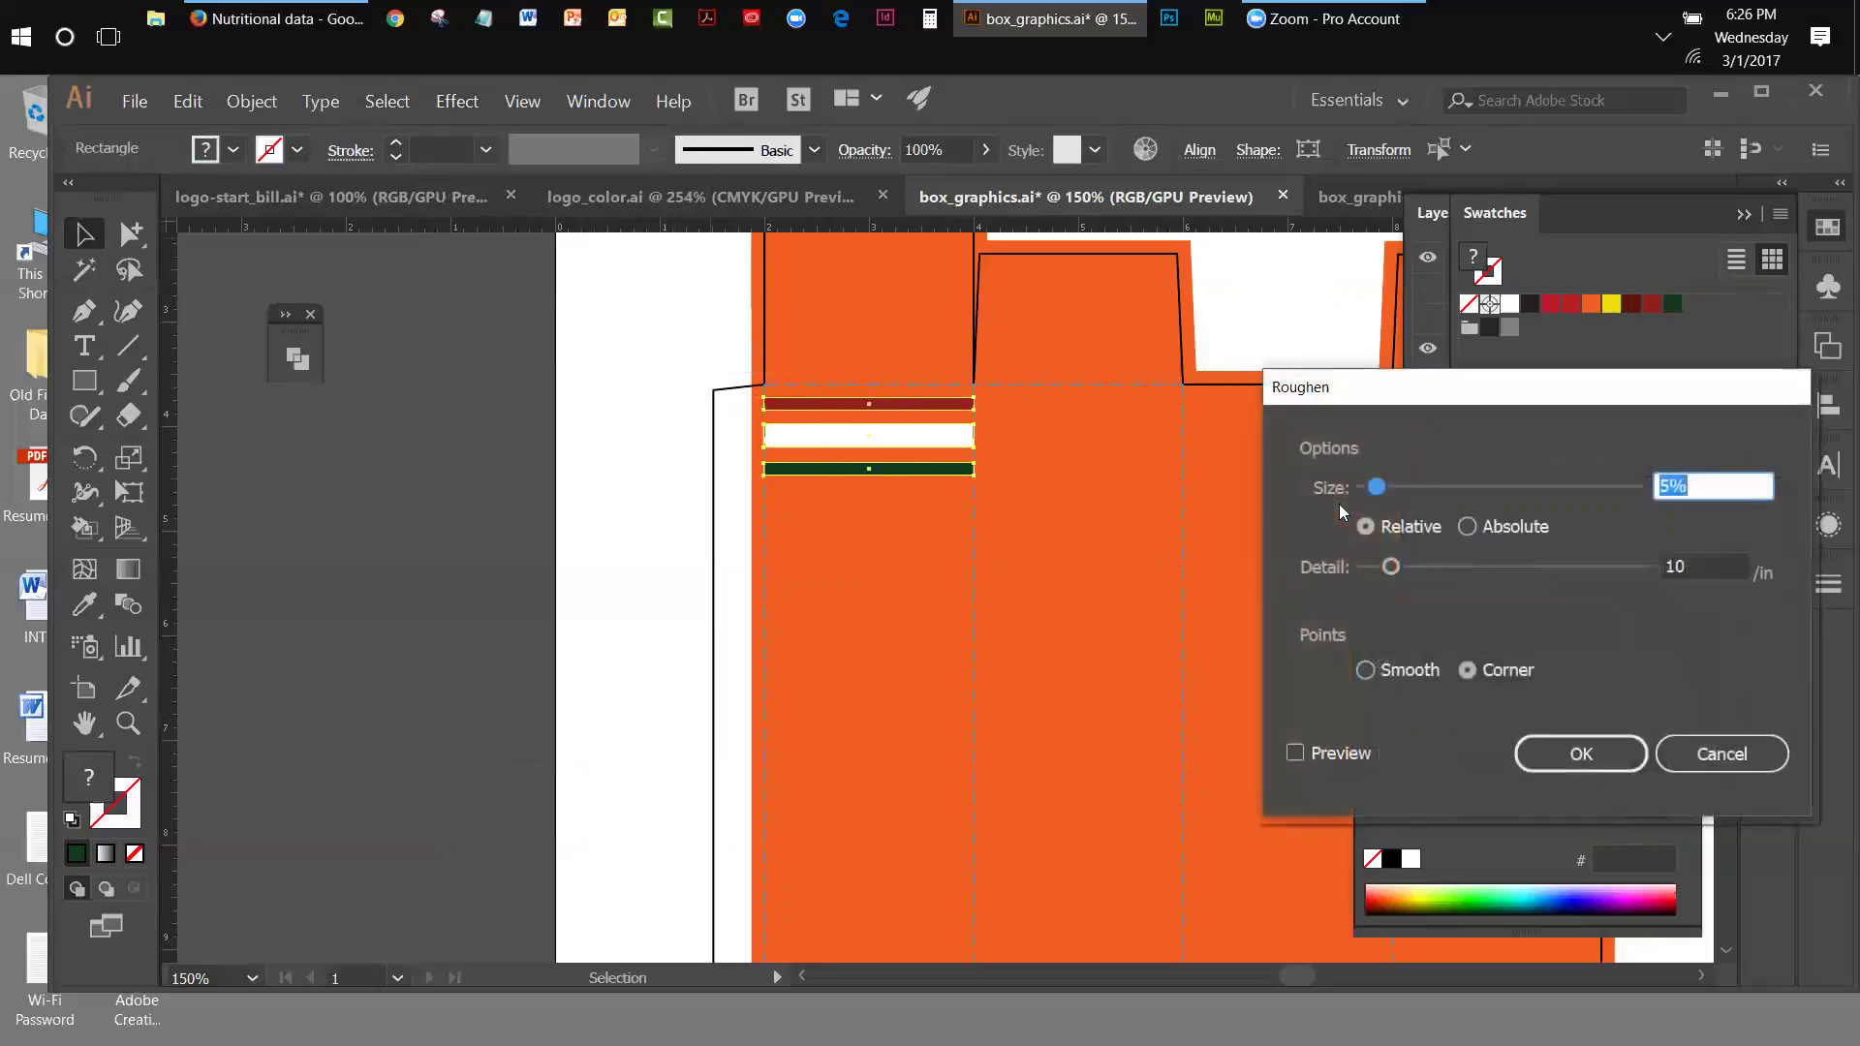
{"action": "left_click", "coordinate": [1297, 754]}
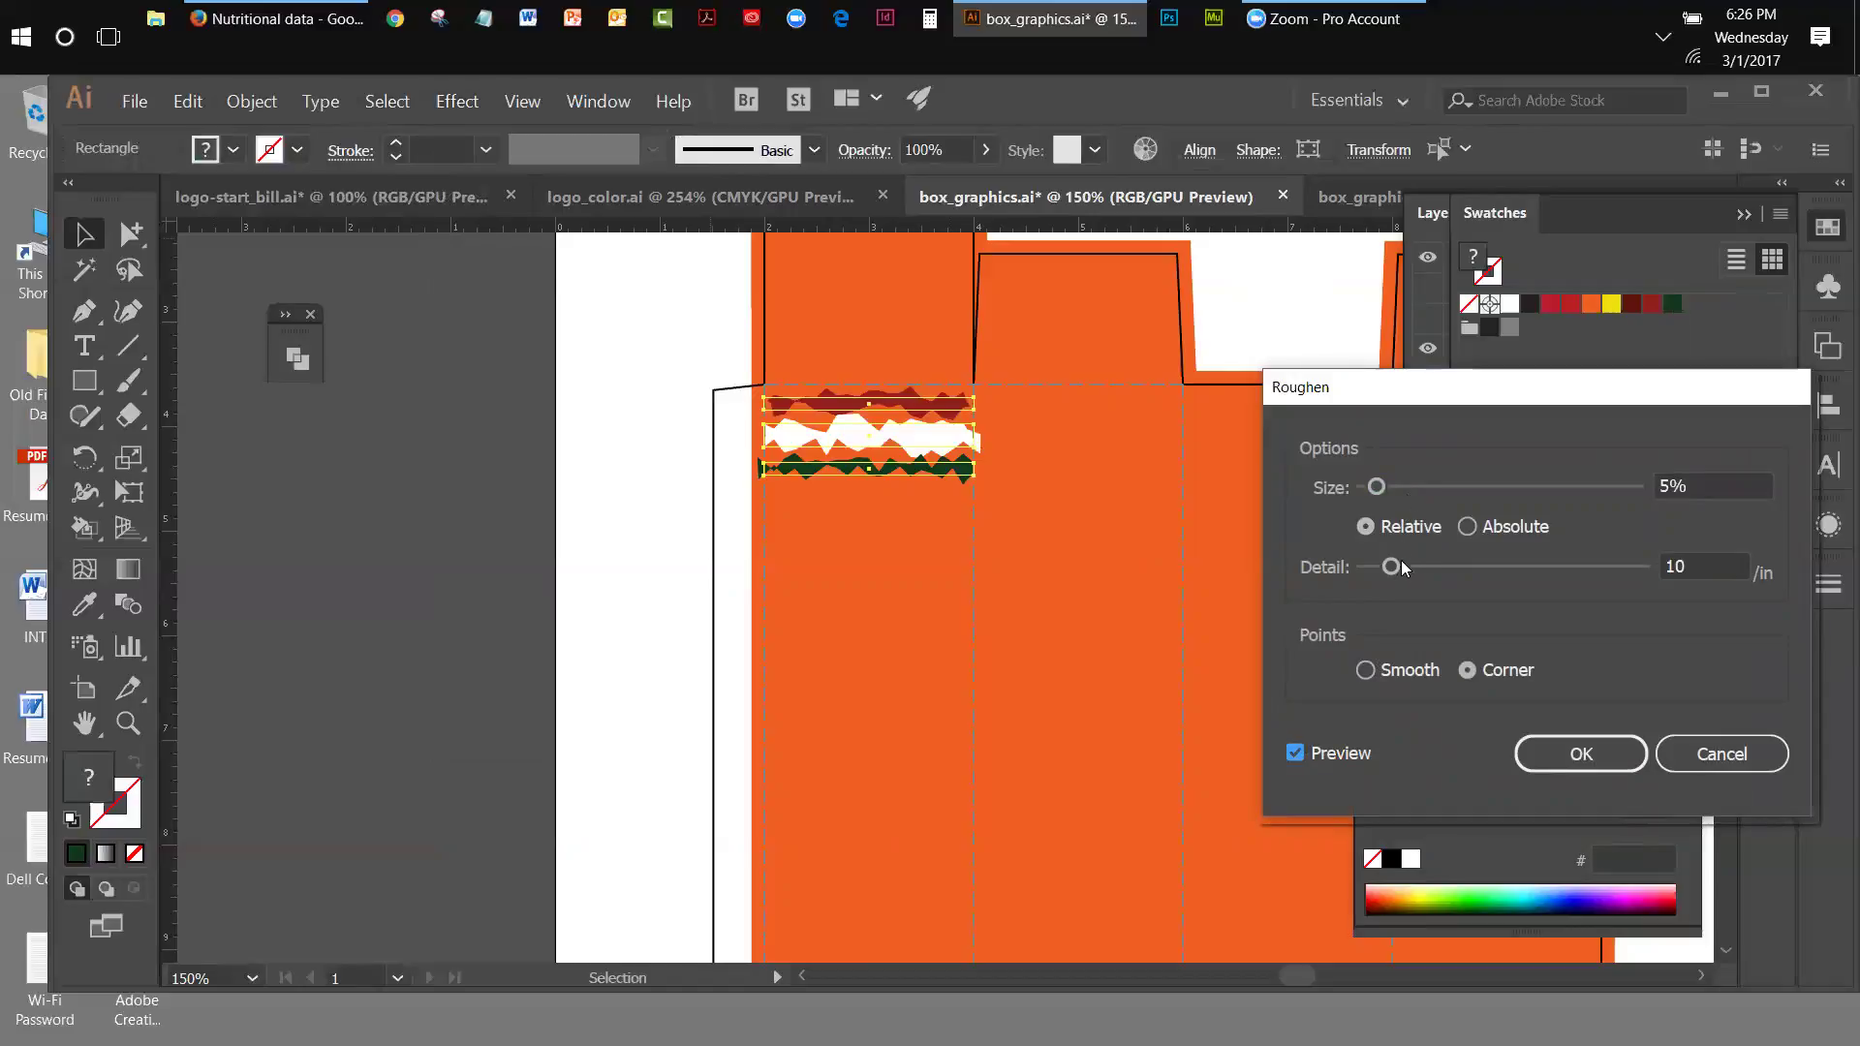
{"action": "left_click_drag", "start_coordinate": [1395, 567], "coordinate": [1379, 571]}
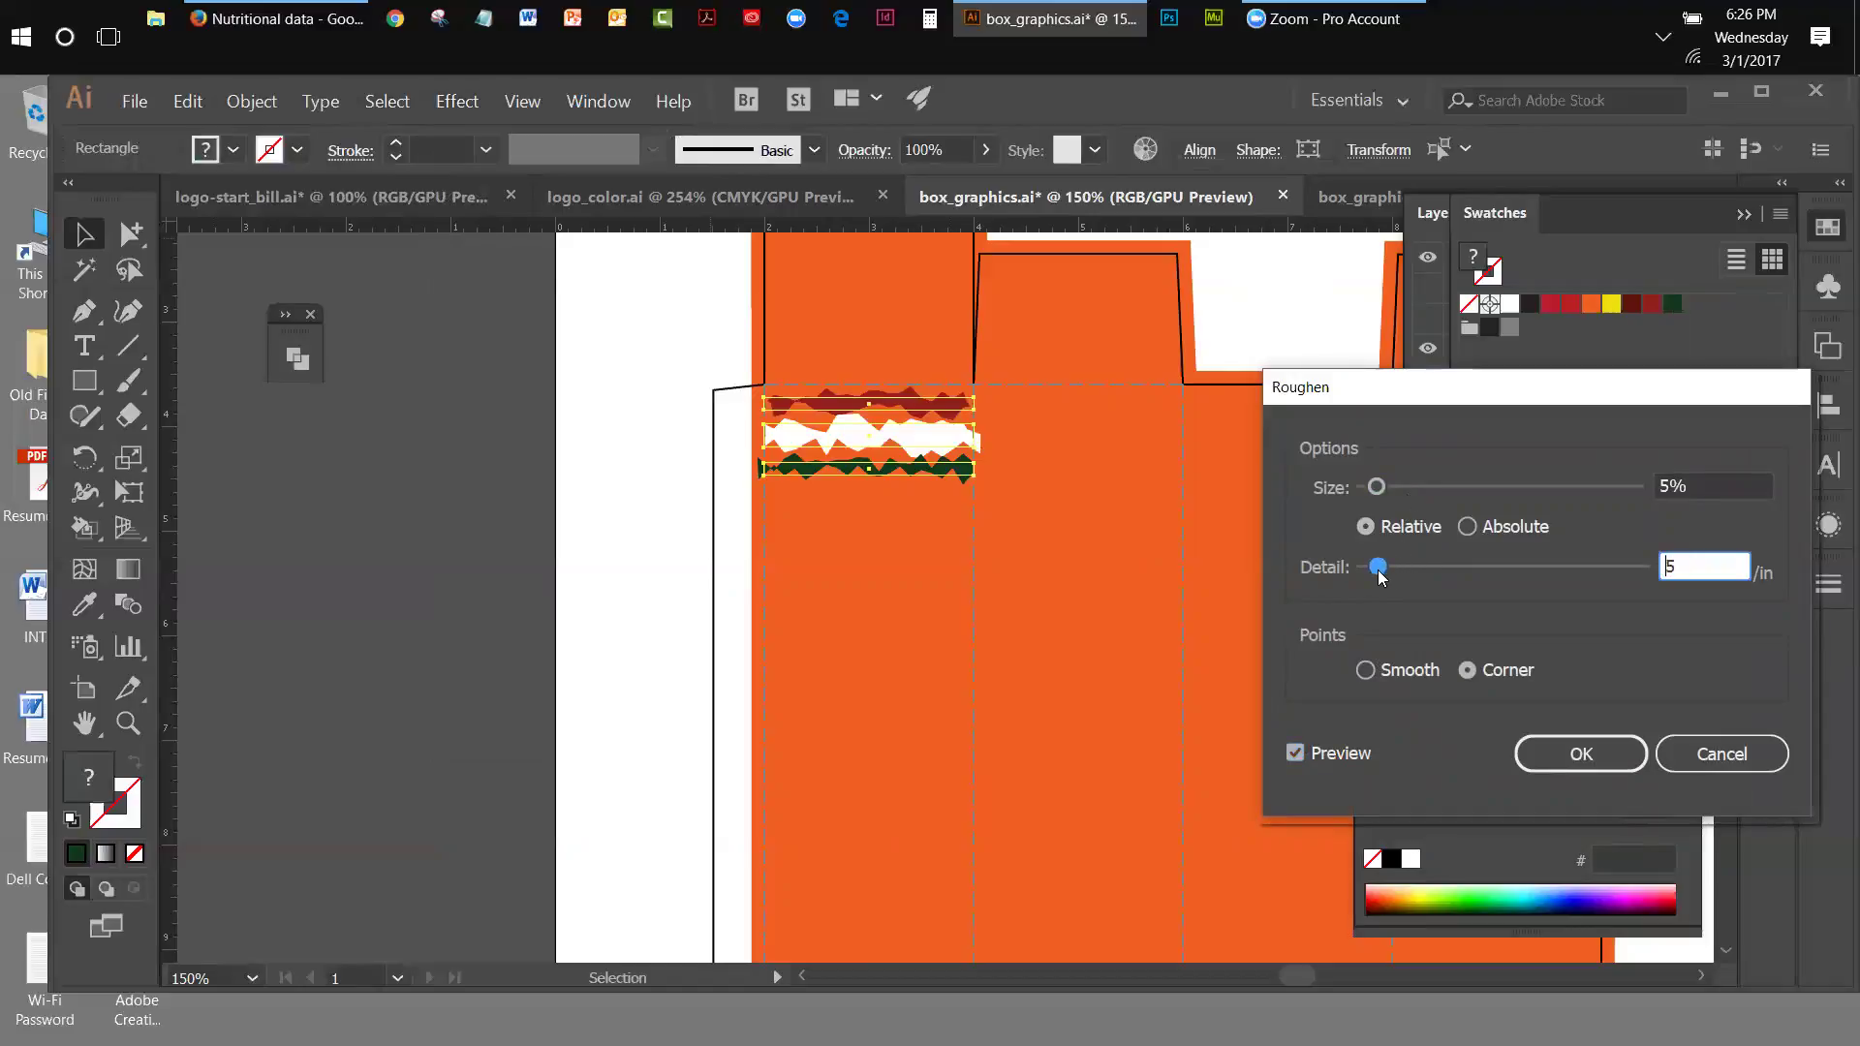
{"action": "left_click", "coordinate": [1377, 487]}
{"action": "left_click_drag", "start_coordinate": [1376, 487], "coordinate": [1369, 487]}
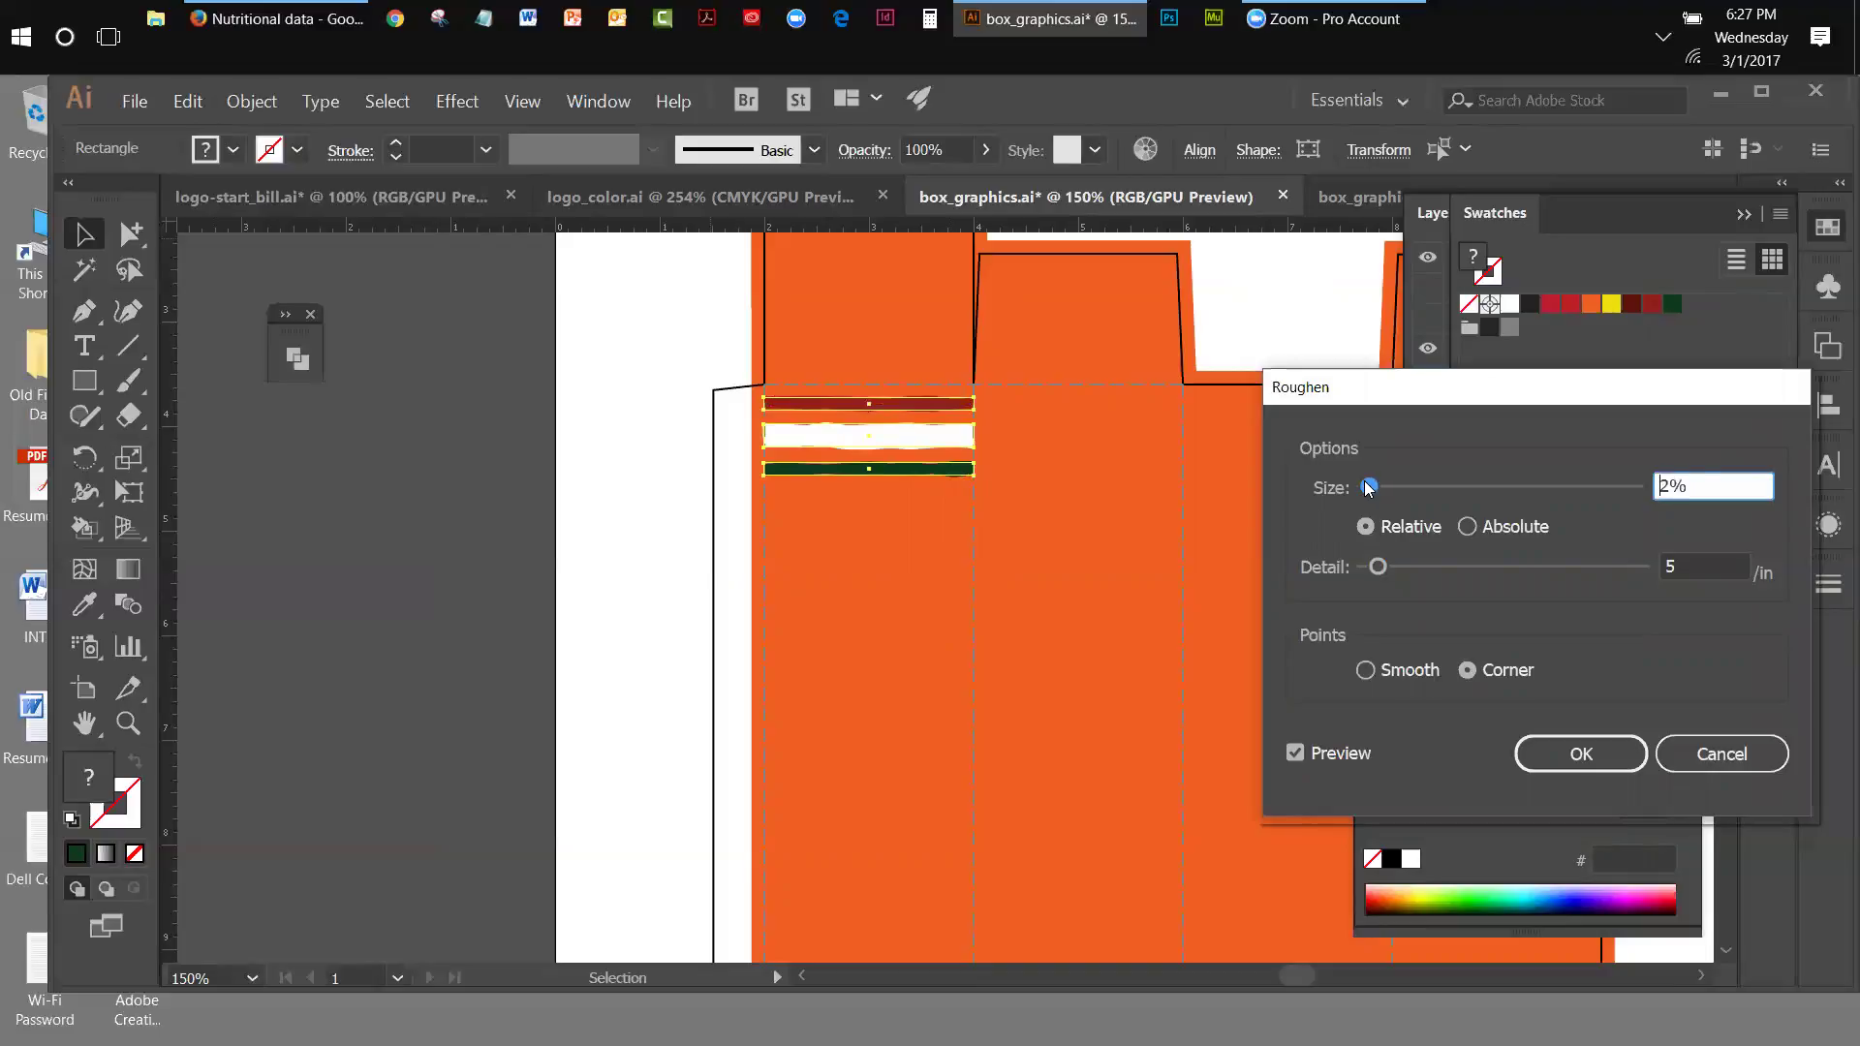
{"action": "left_click", "coordinate": [1603, 762]}
{"action": "left_click", "coordinate": [647, 433]}
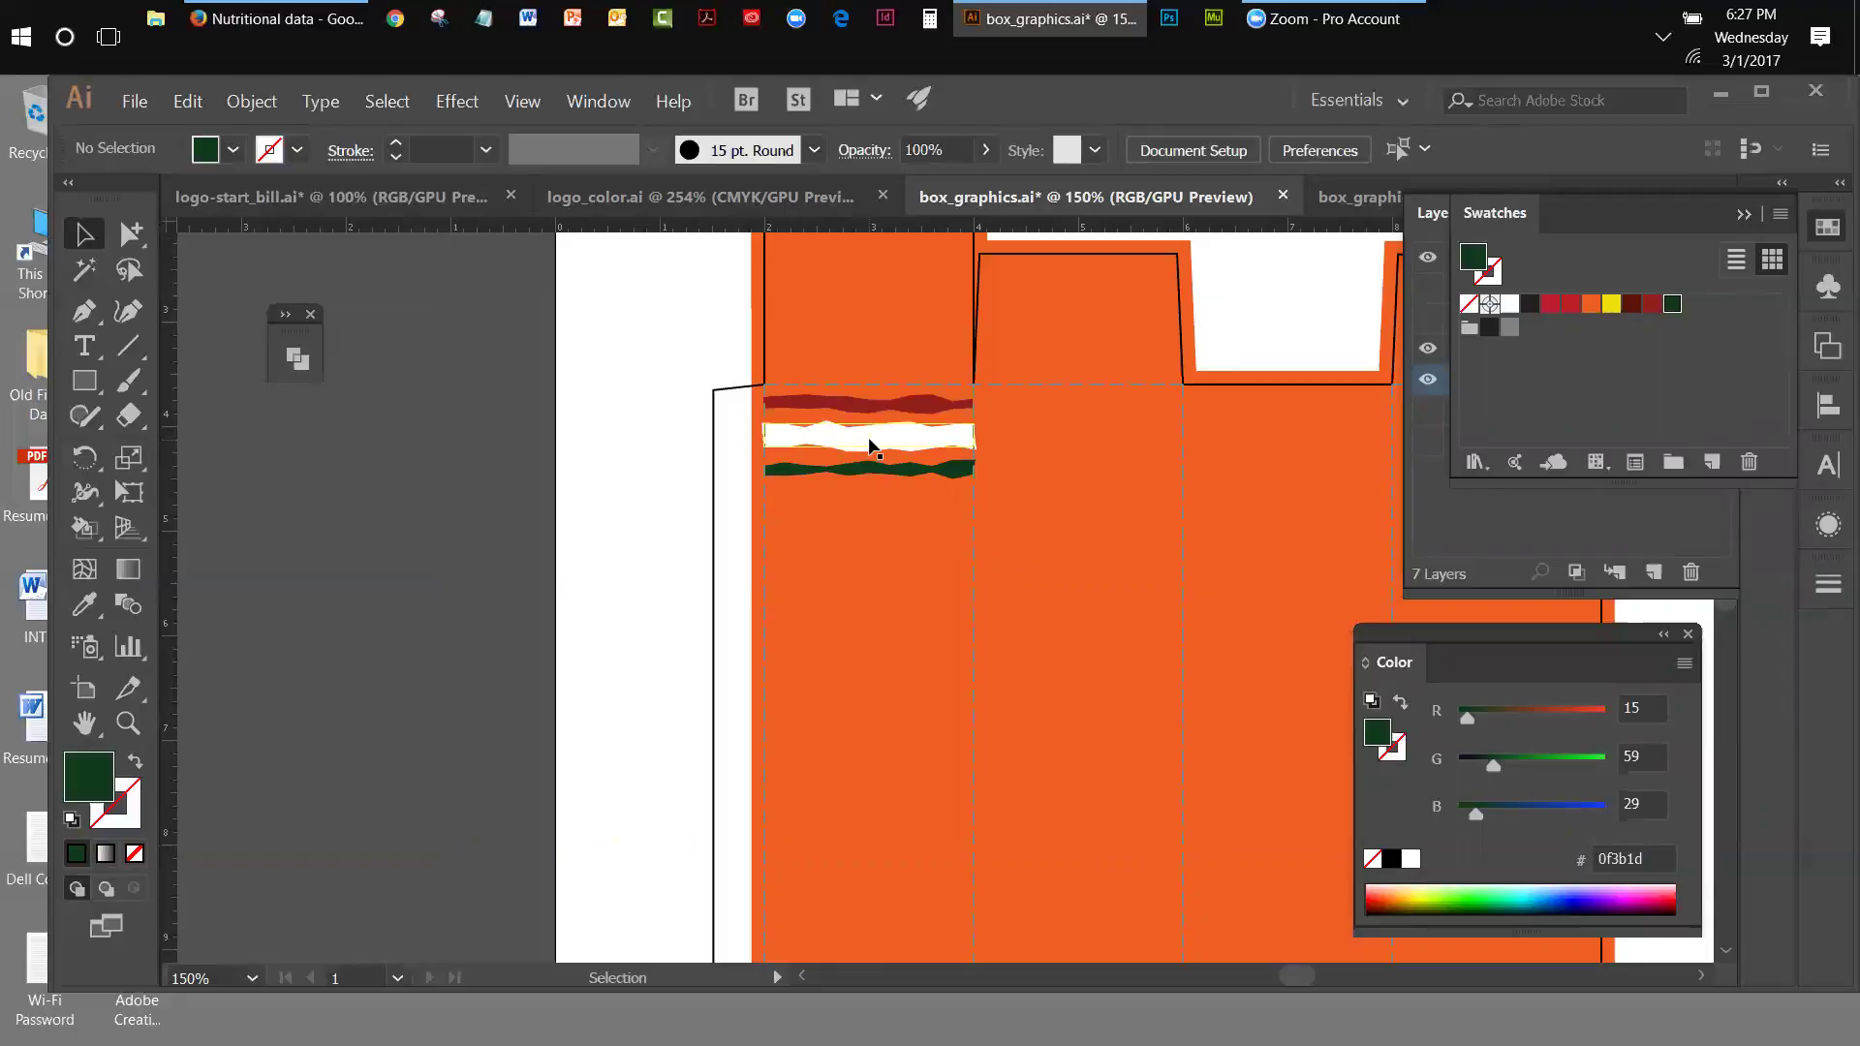
- Select the roughened green, dark red and white stripes and group them
{"action": "left_click", "coordinate": [812, 475]}
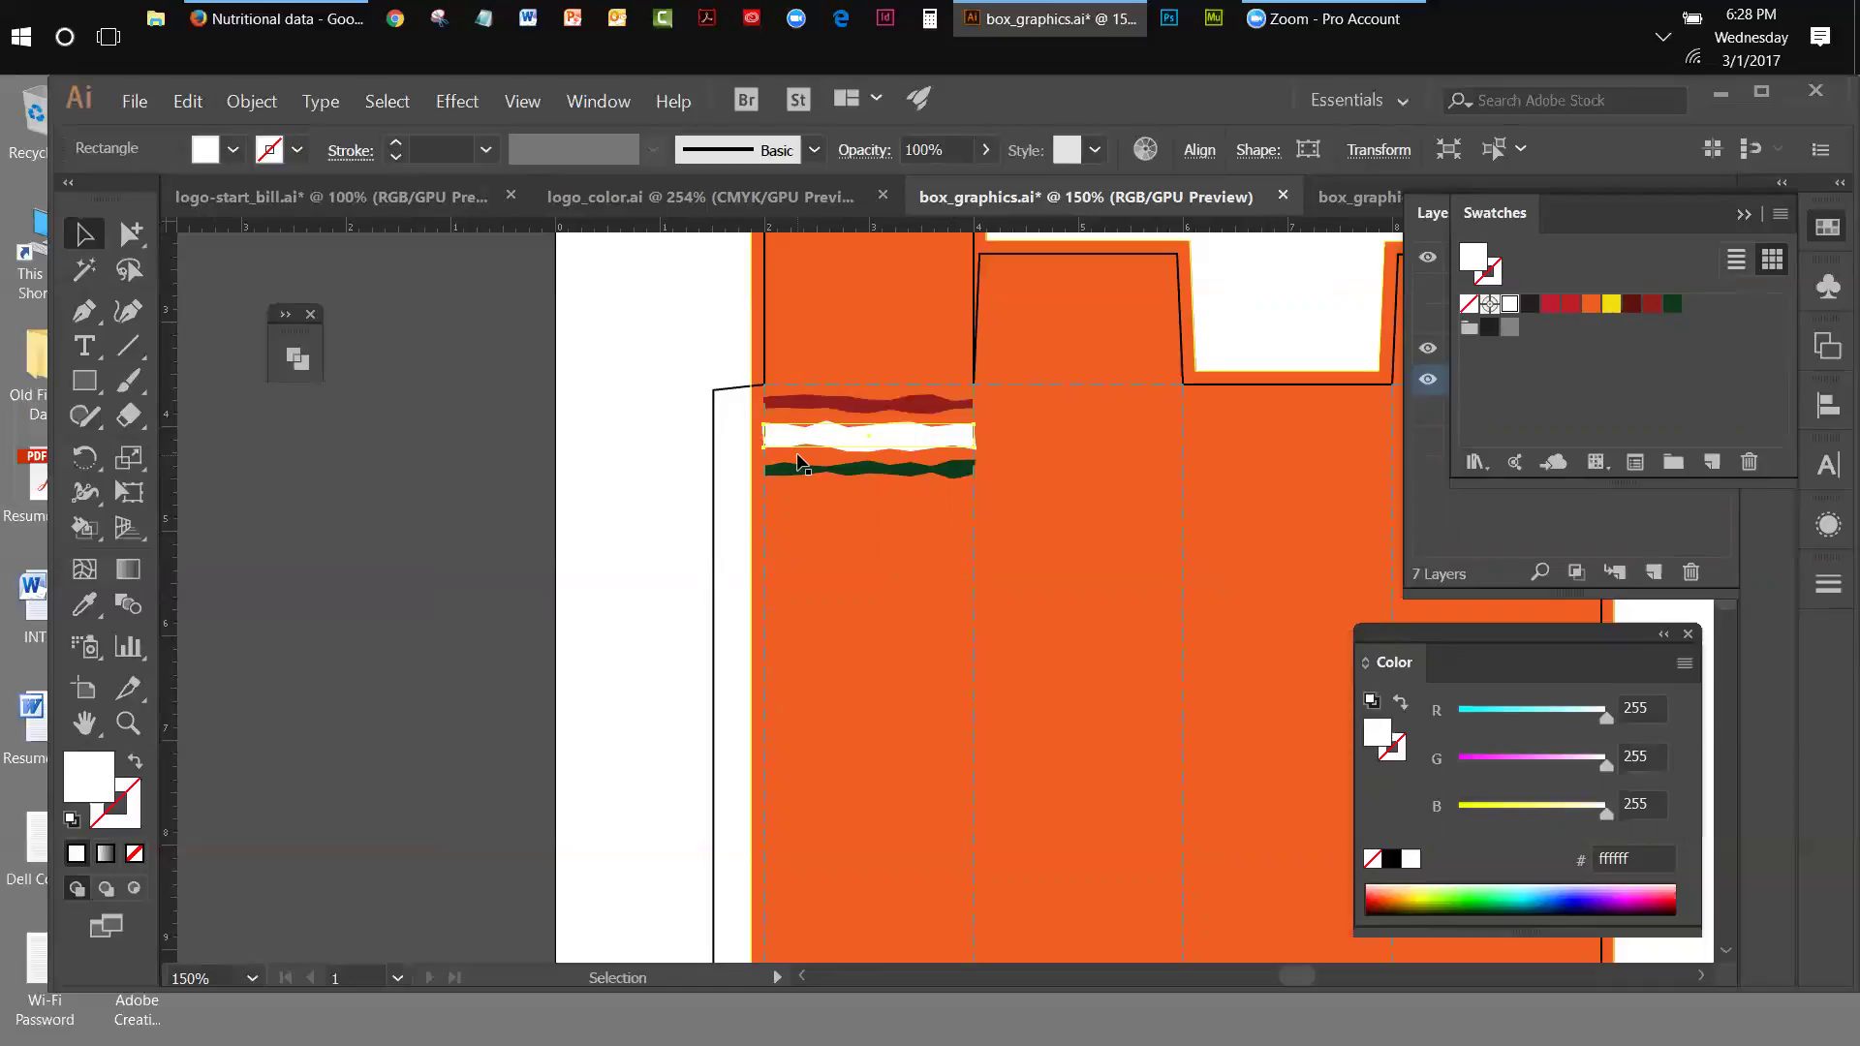
{"action": "left_click", "coordinate": [800, 407]}
{"action": "left_click", "coordinate": [915, 837]}
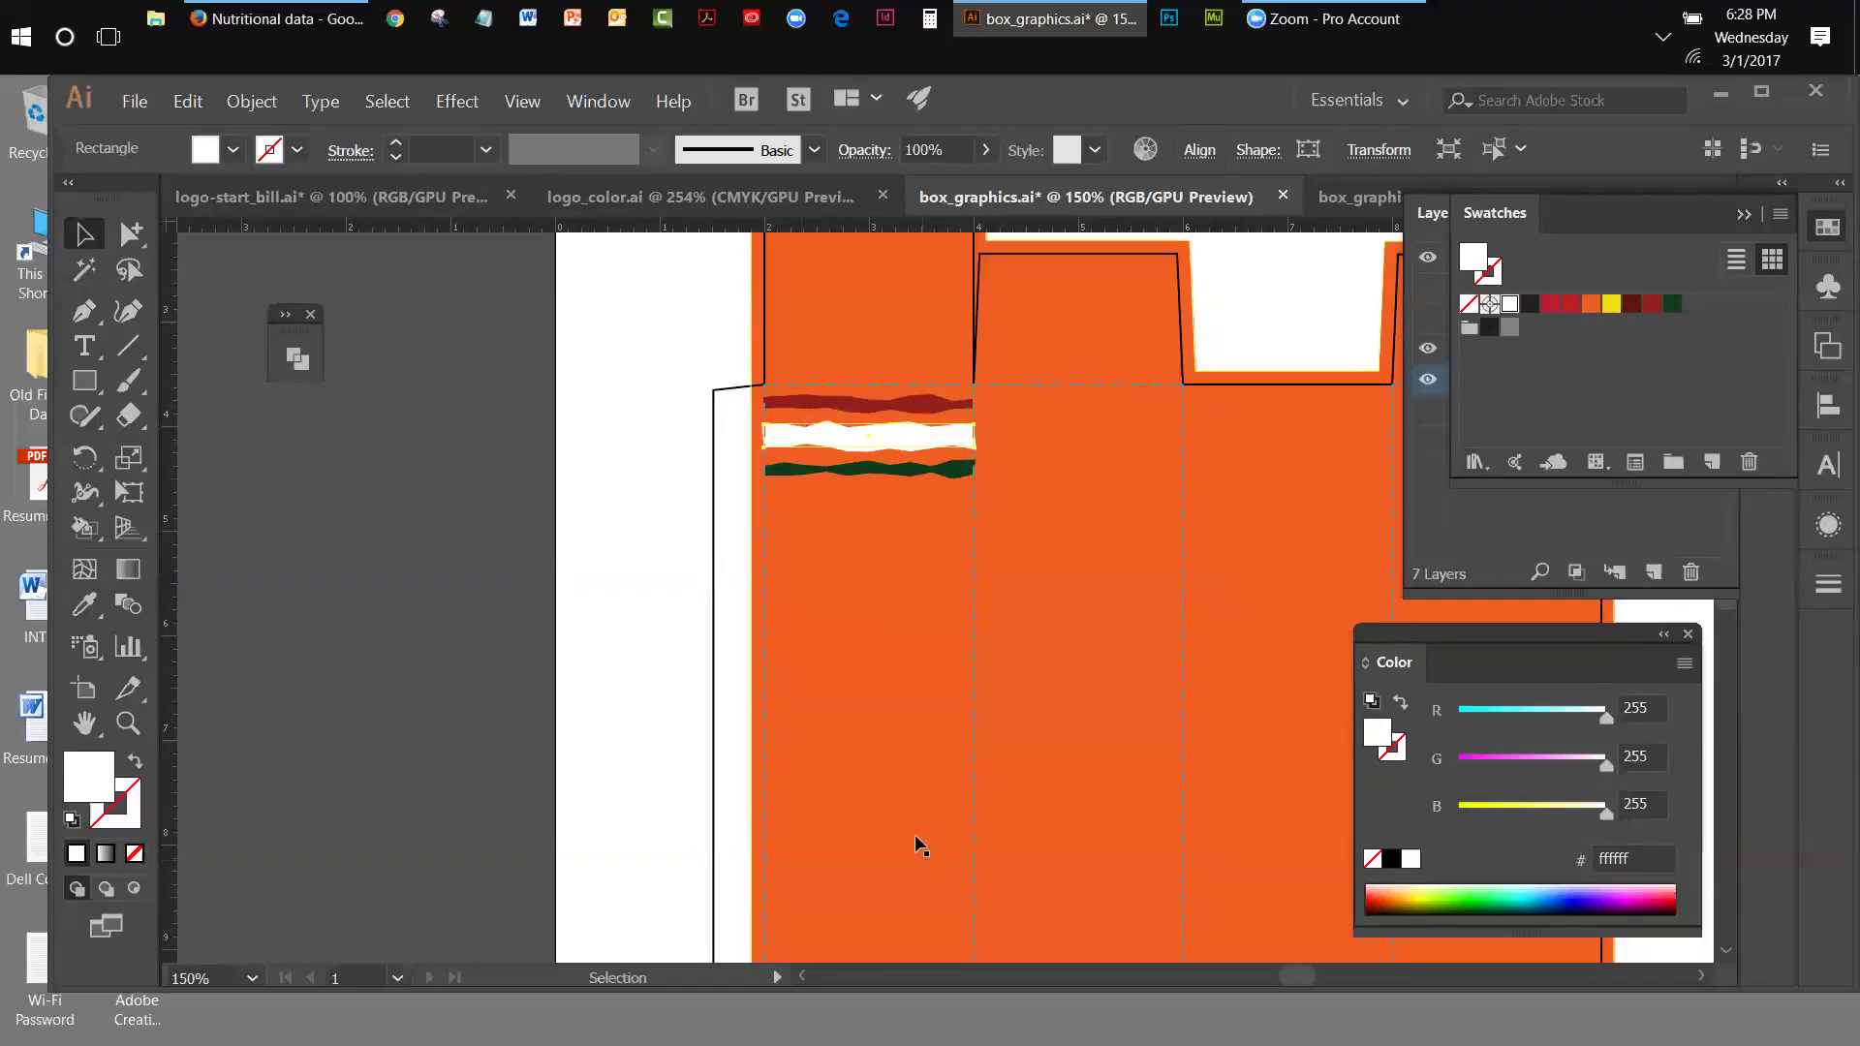
{"action": "left_click", "coordinate": [857, 471]}
{"action": "left_click", "coordinate": [835, 406], "text": "shift"}
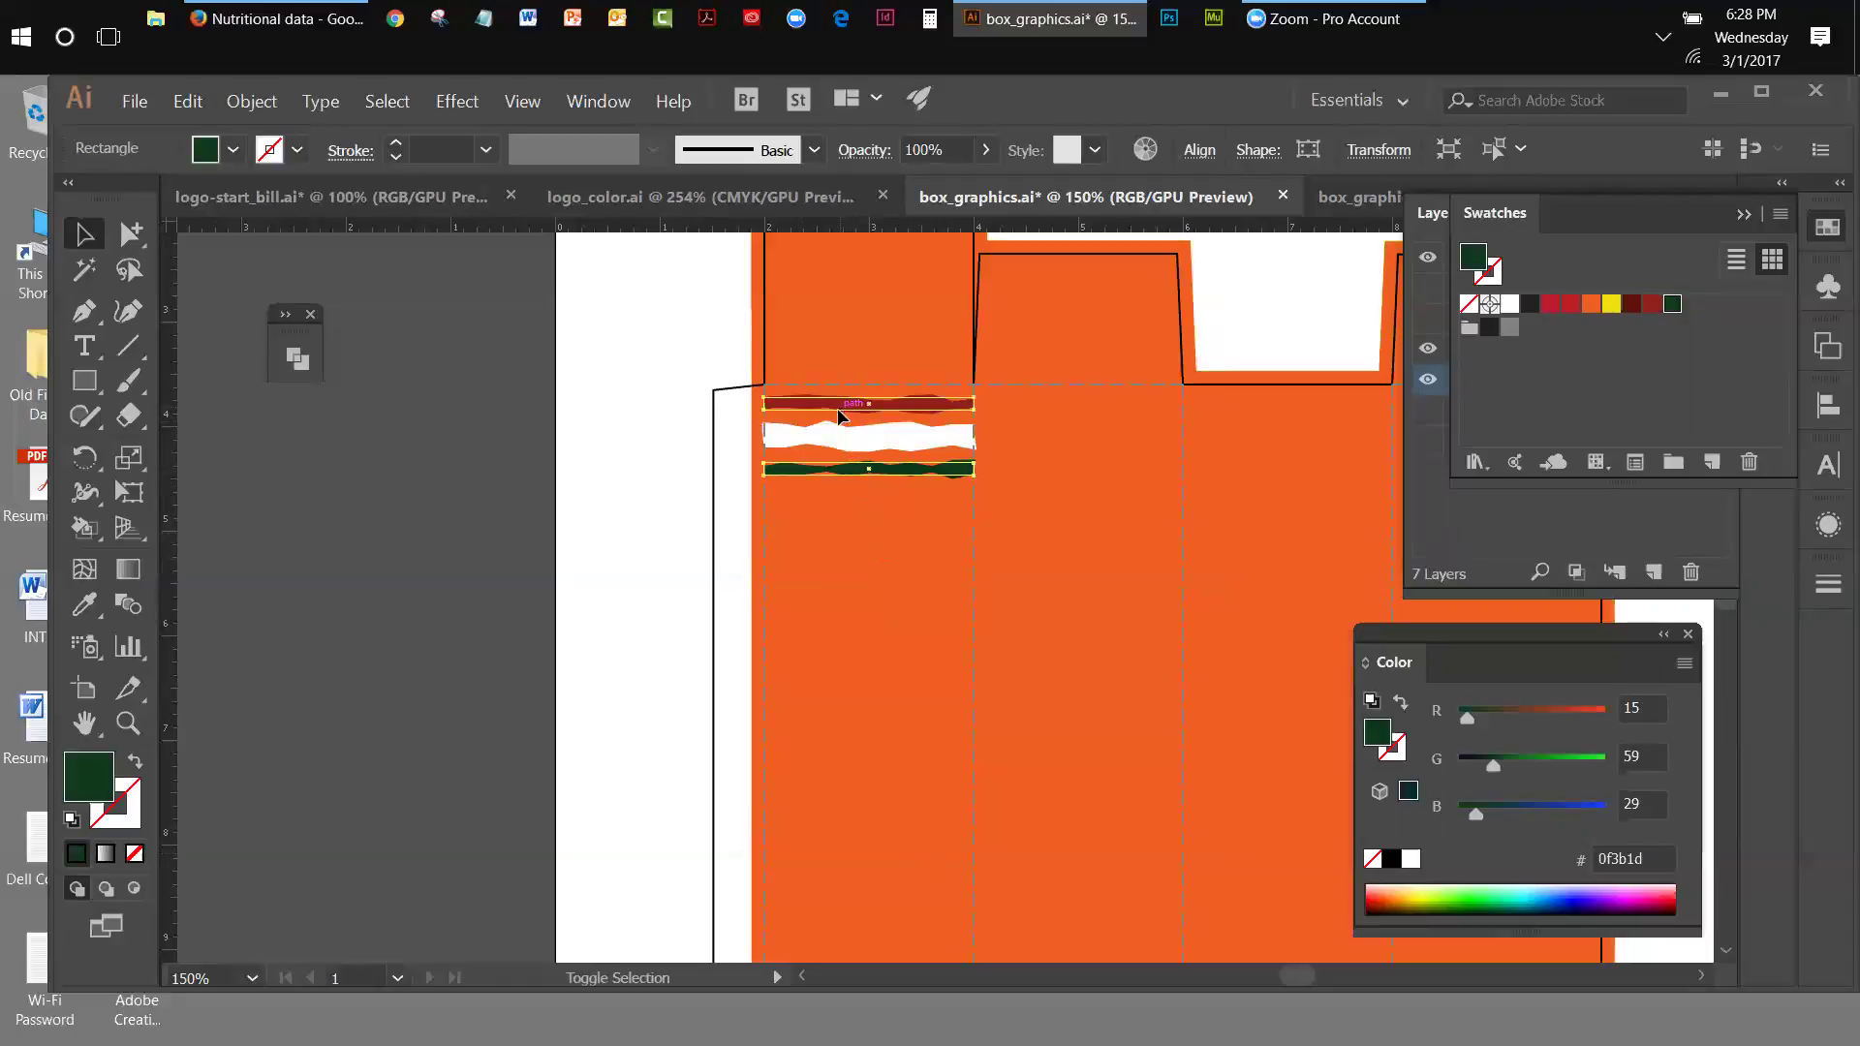
{"action": "left_click", "coordinate": [839, 434], "text": "shift"}
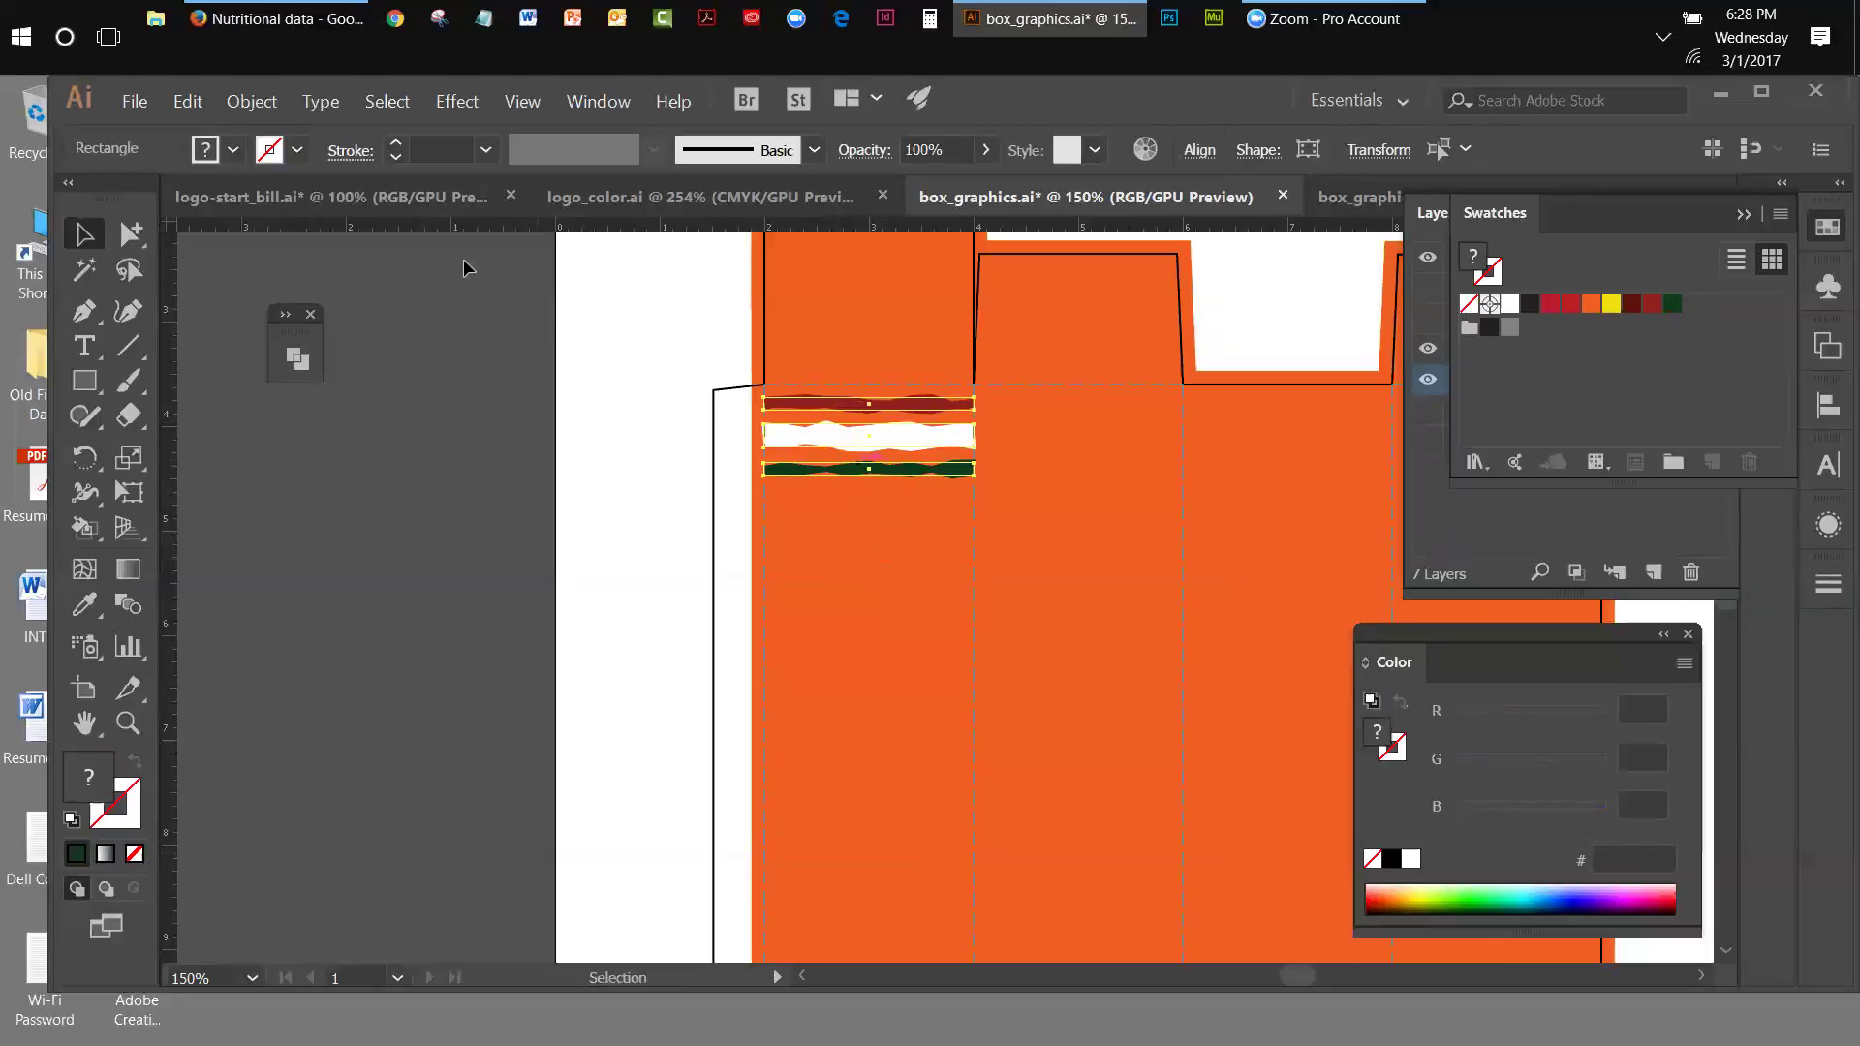
{"action": "left_click", "coordinate": [251, 103]}
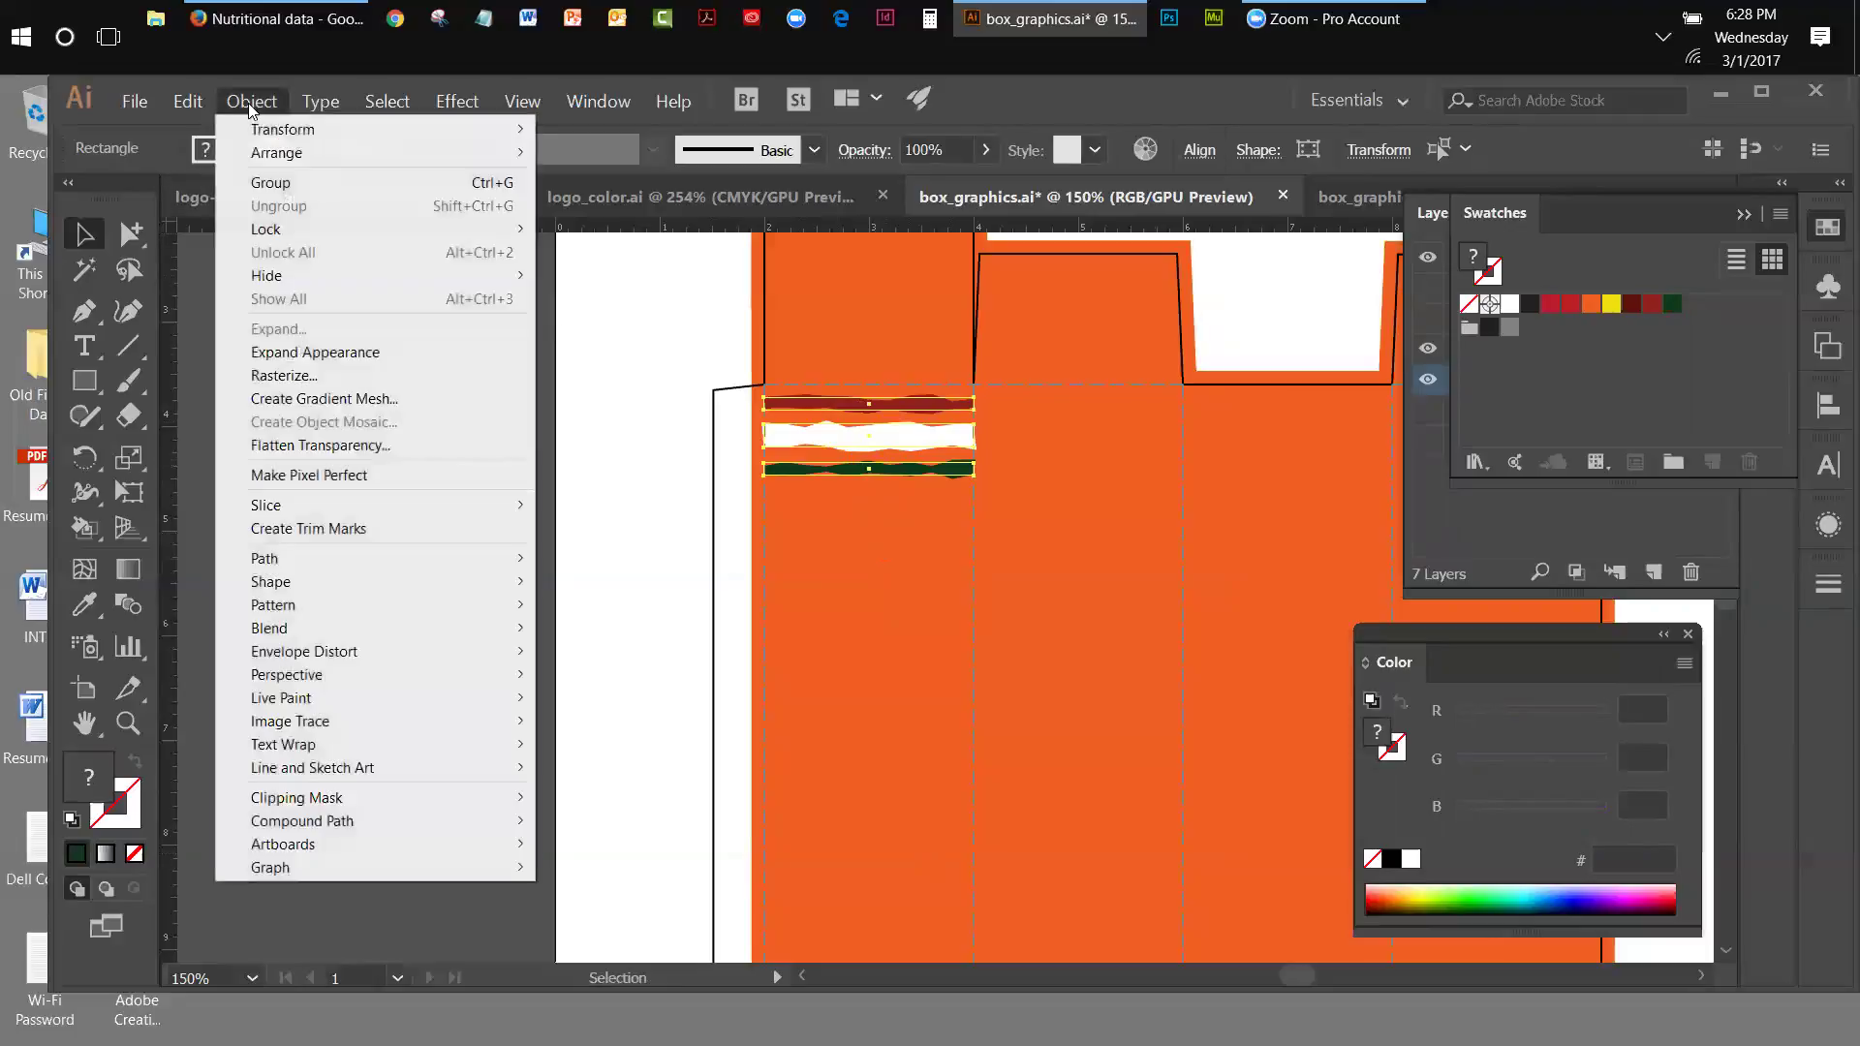
{"action": "left_click", "coordinate": [270, 183]}
- Duplicate the stripe group in place with Copy and Paste in Place, and close the Color panel
{"action": "left_click", "coordinate": [192, 106]}
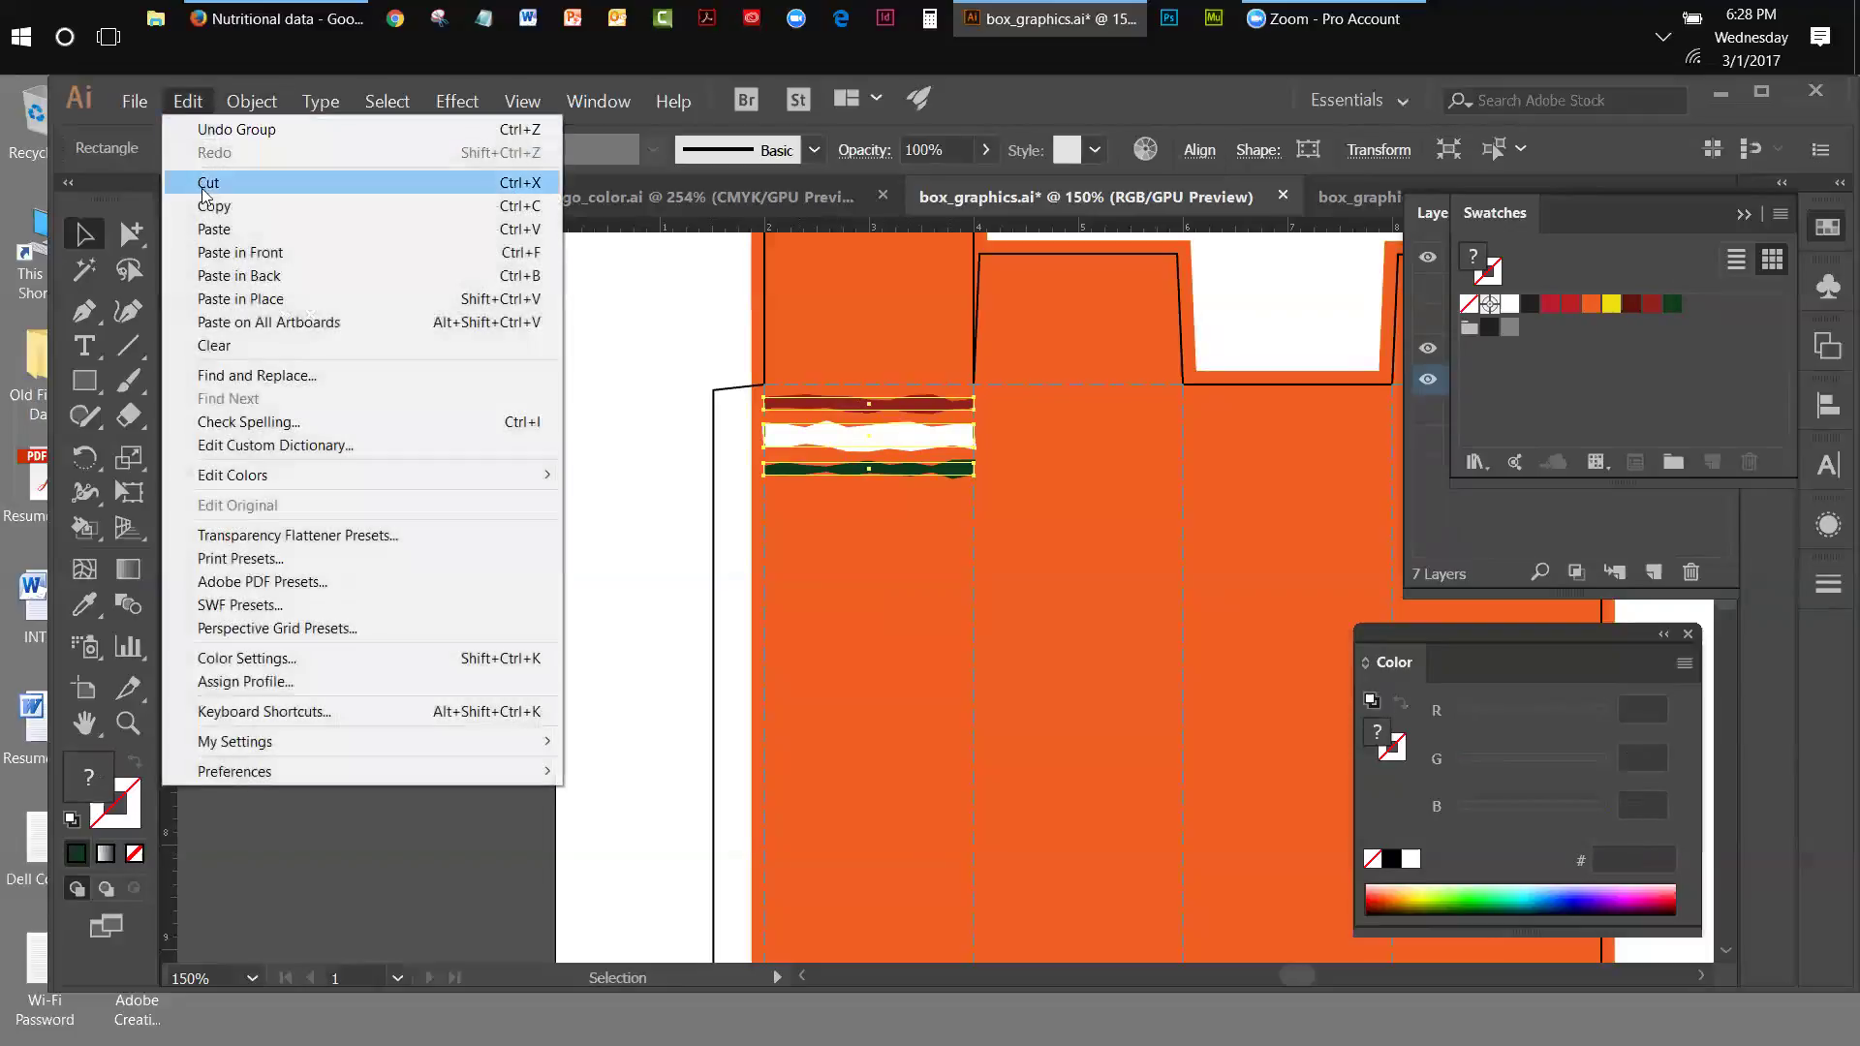
{"action": "left_click", "coordinate": [205, 208]}
{"action": "left_click", "coordinate": [191, 105]}
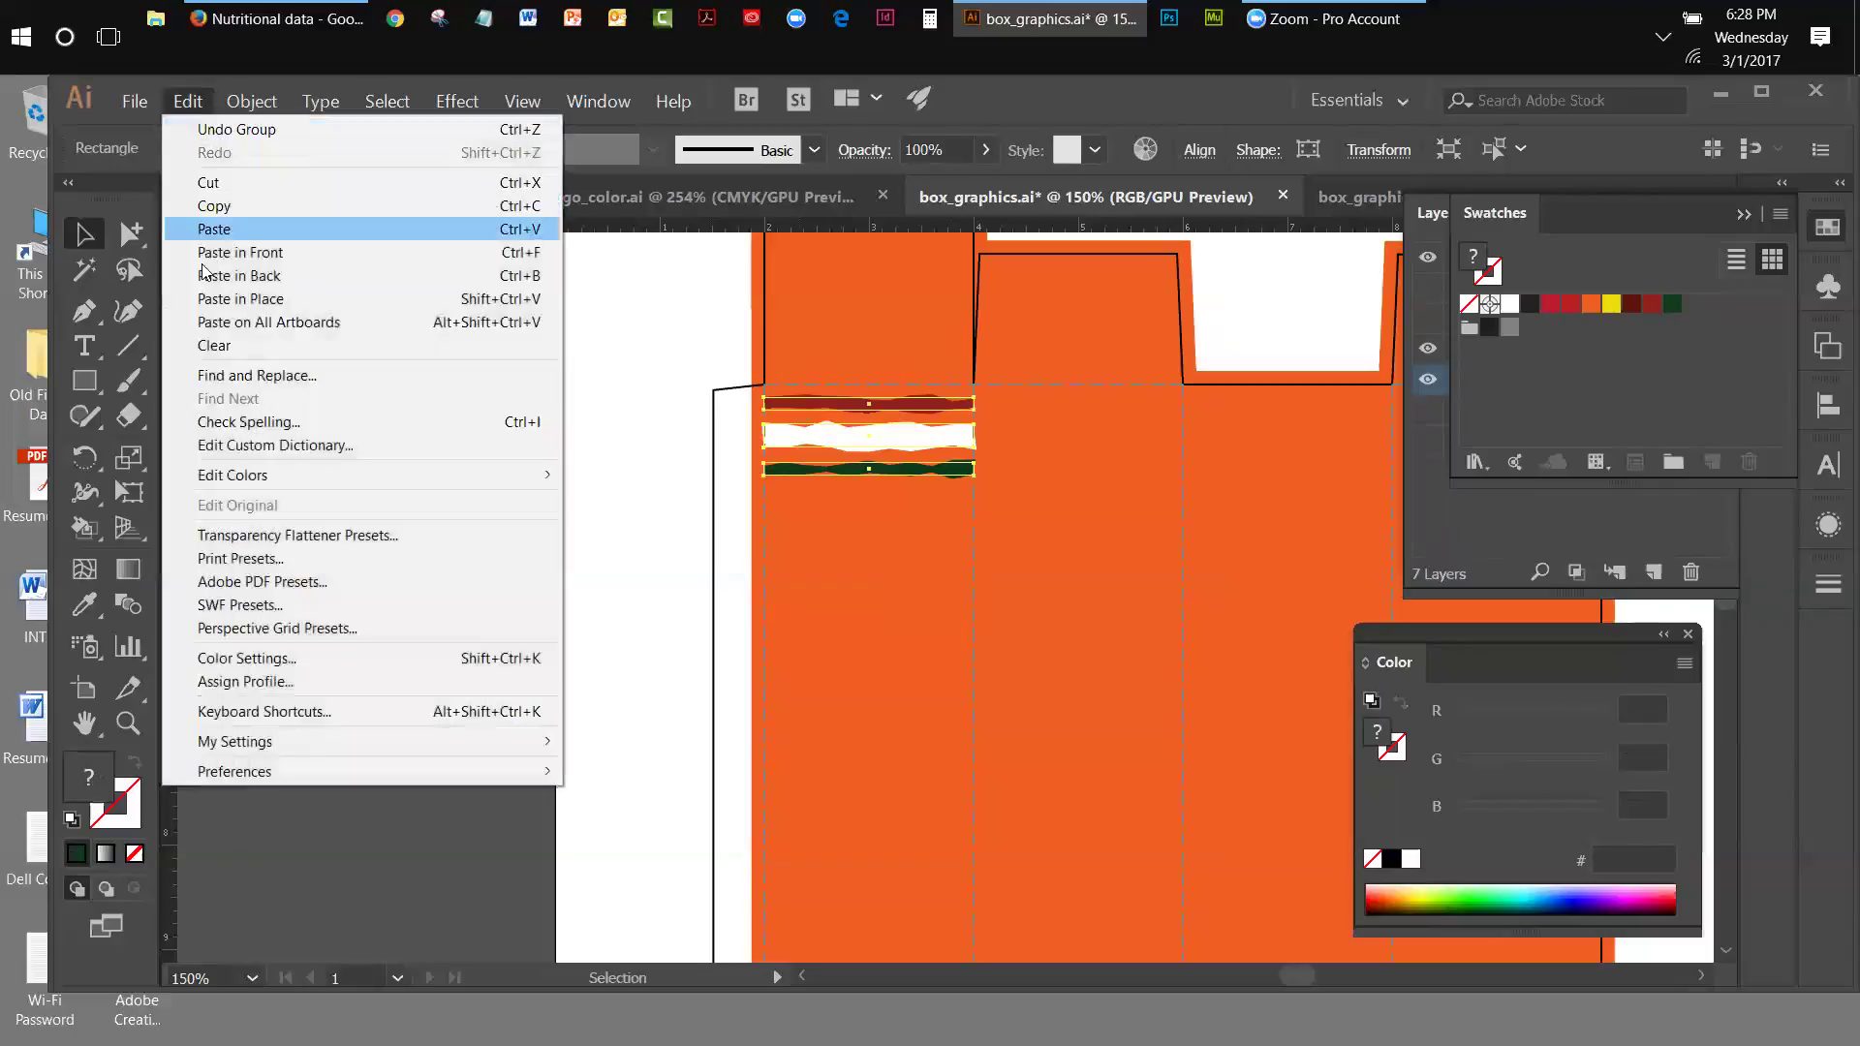
{"action": "left_click", "coordinate": [208, 298]}
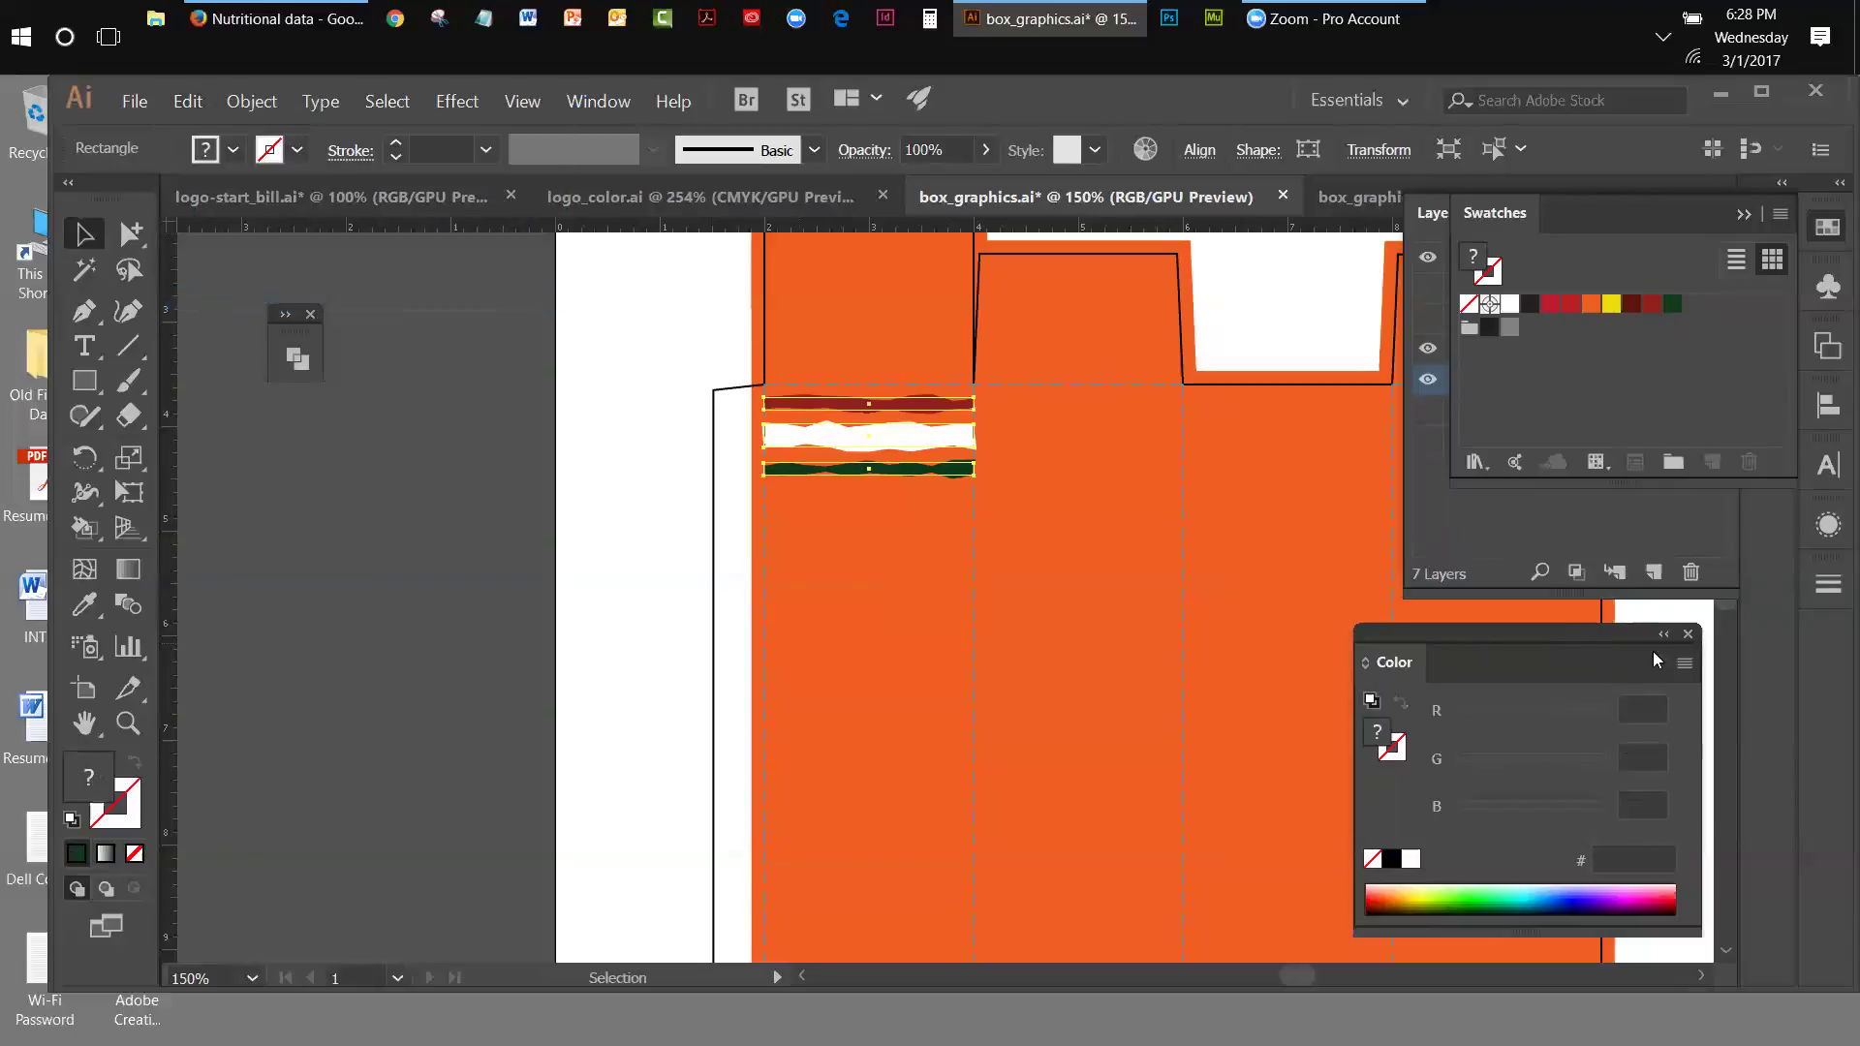
{"action": "left_click", "coordinate": [1688, 634]}
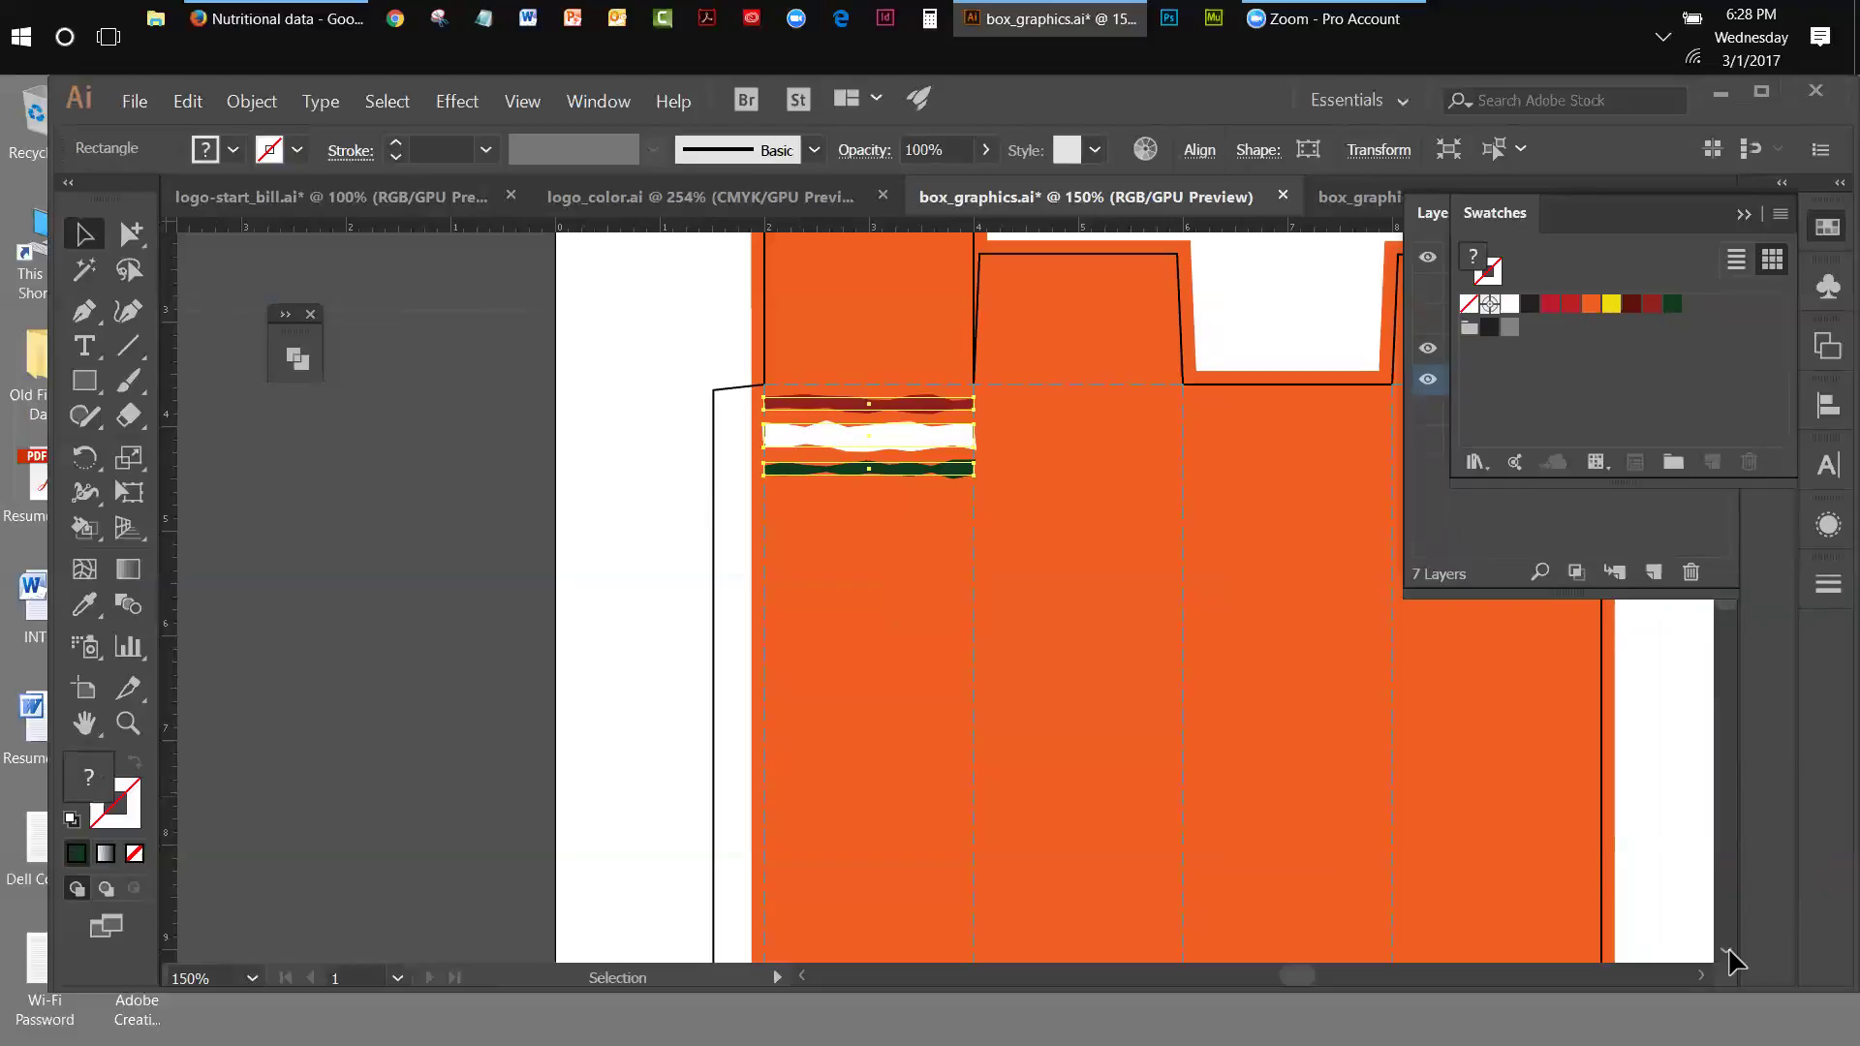
- Move the duplicated stripe group straight down to just above the lower fold line of the same box panel
{"action": "scroll", "coordinate": [1730, 952], "scroll_direction": "down", "scroll_amount": 5}
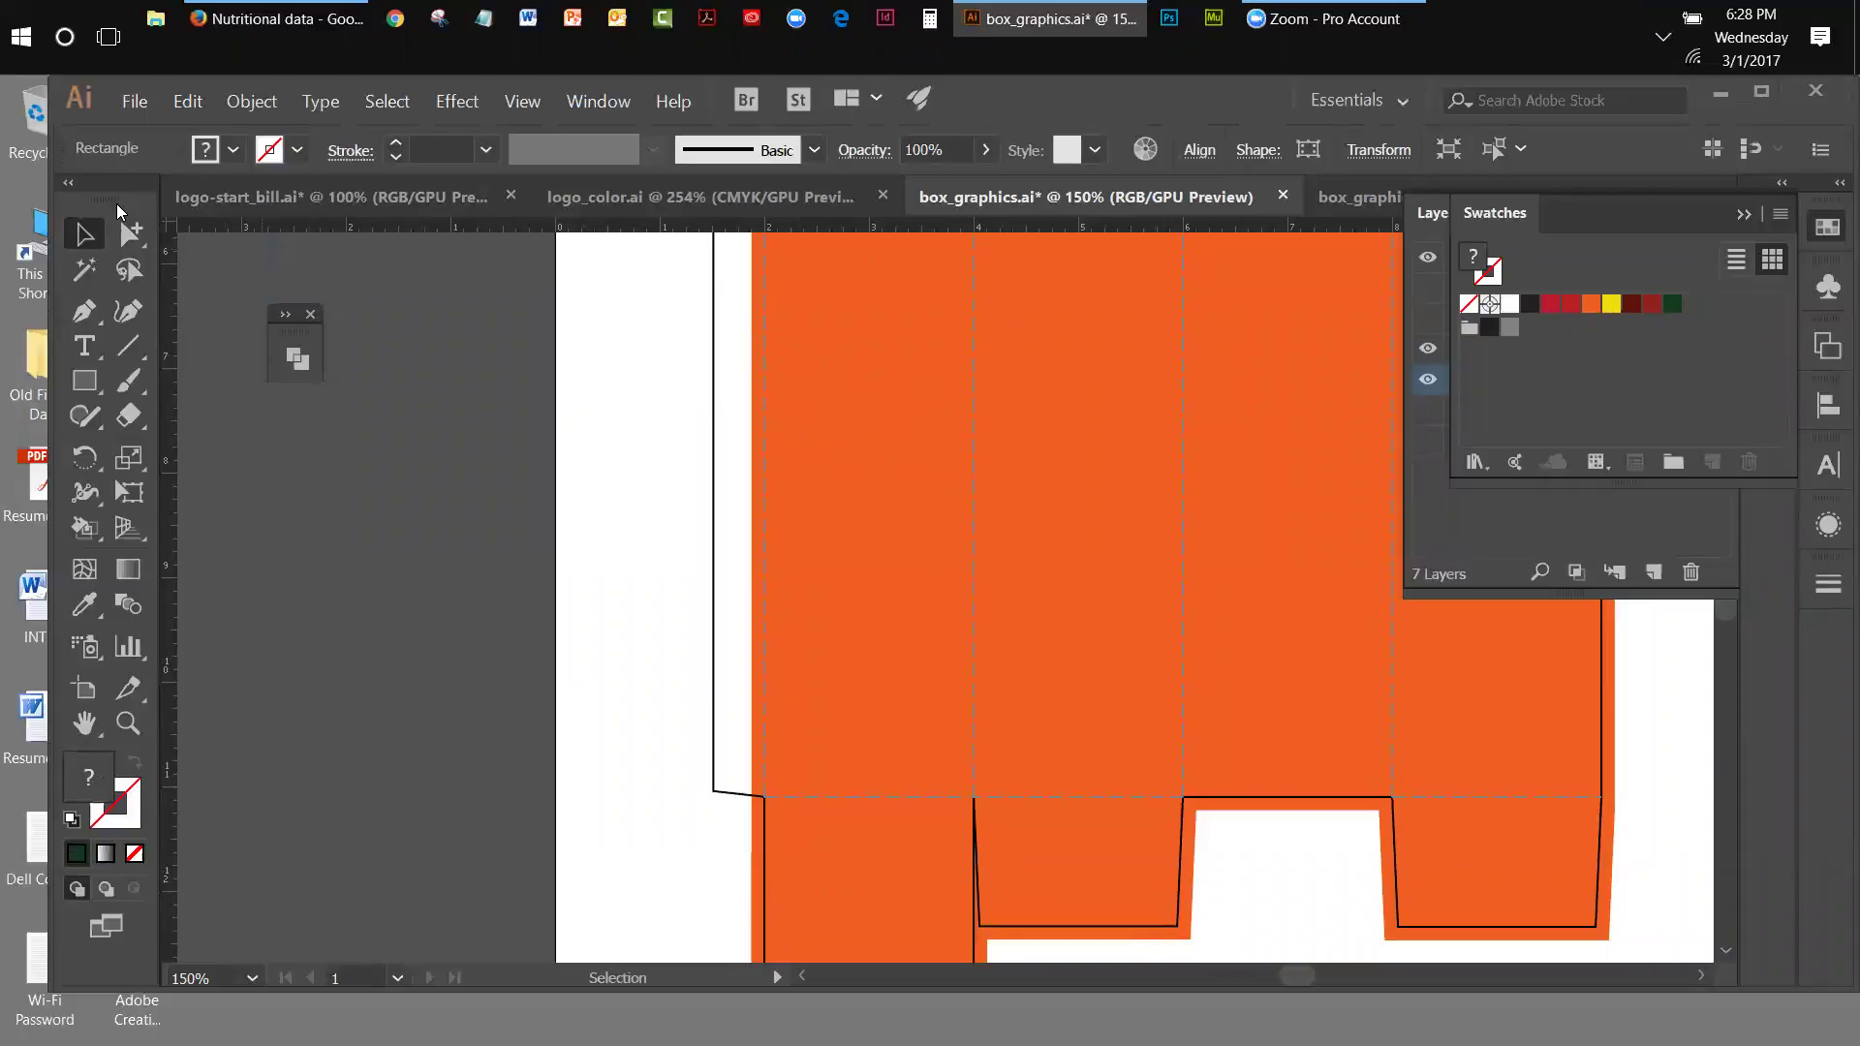
{"action": "key", "text": "ctrl+f"}
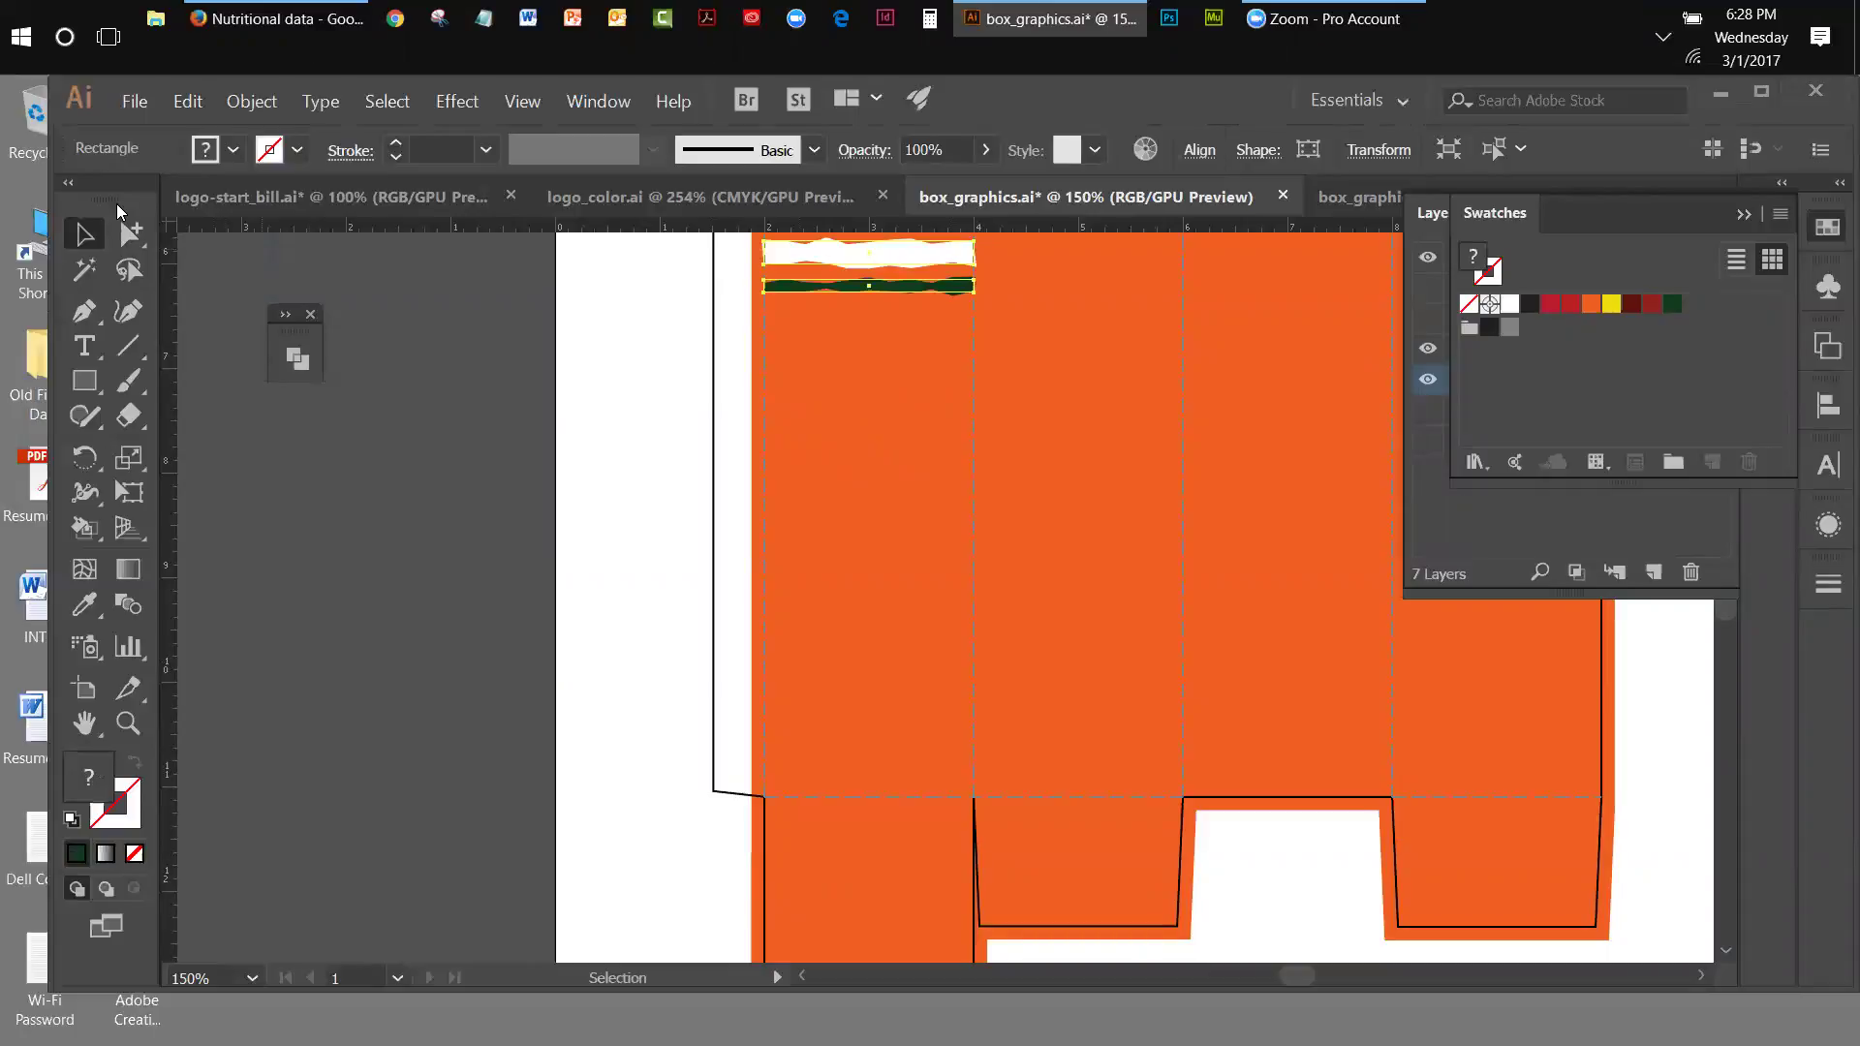
{"action": "key", "text": "Down"}
{"action": "key", "text": "Down"}
{"action": "key", "text": "Down"}
{"action": "key", "text": "Down"}
{"action": "key", "text": "Down"}
{"action": "key", "text": "Down"}
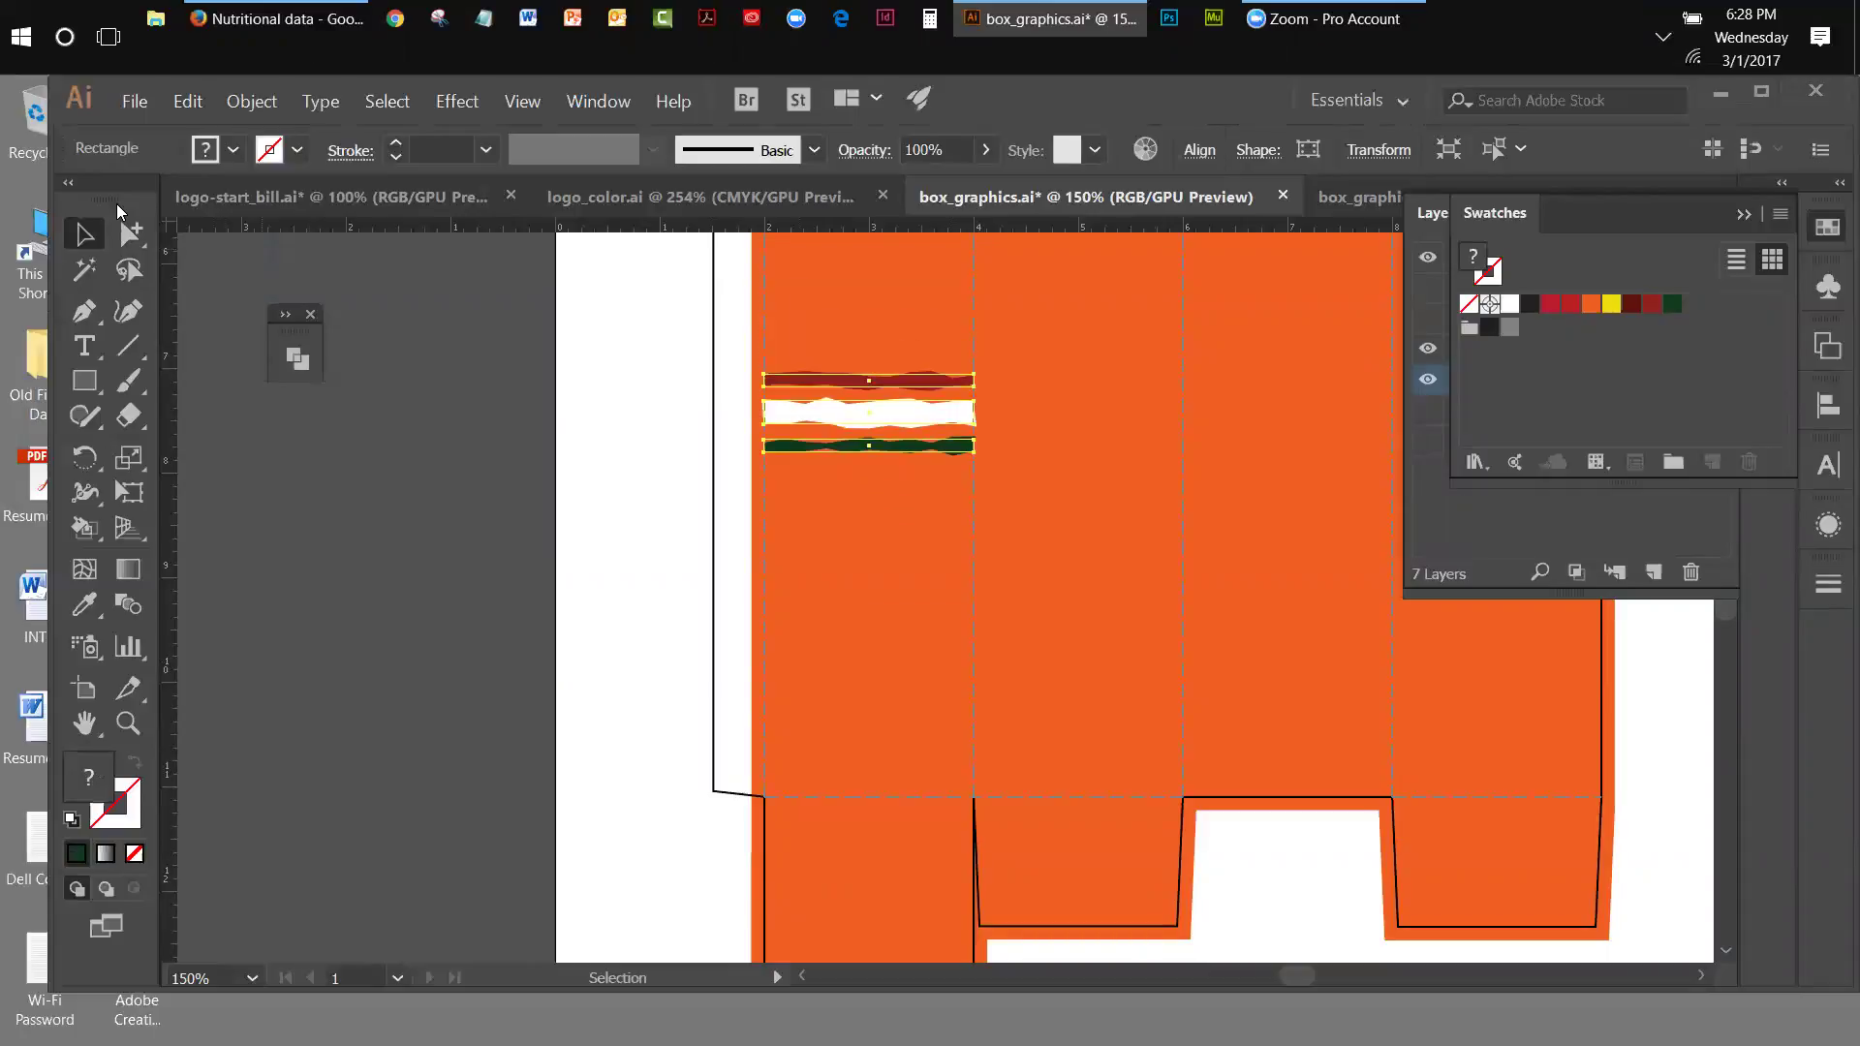
{"action": "key", "text": "Down"}
{"action": "key", "text": "Down"}
{"action": "key", "text": "Down"}
{"action": "key", "text": "Down"}
{"action": "key", "text": "Down"}
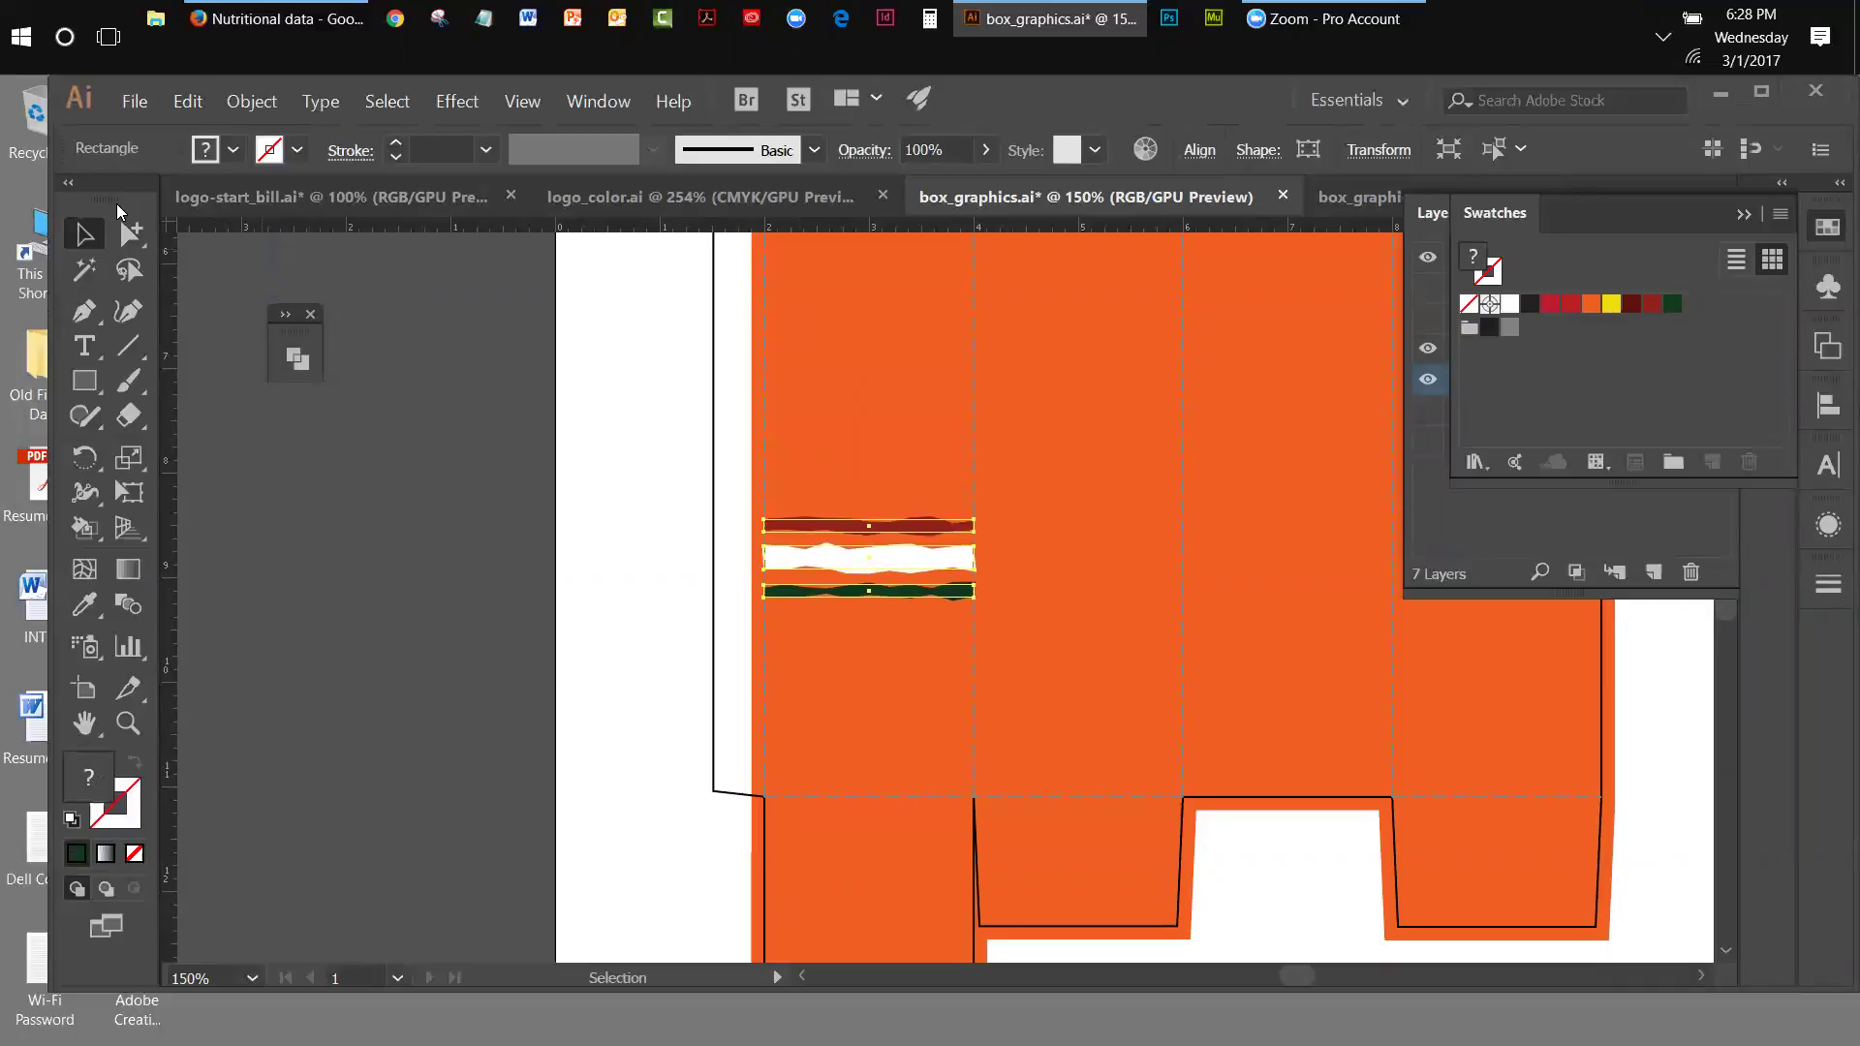
{"action": "key", "text": "Down"}
{"action": "key", "text": "Down"}
{"action": "key", "text": "Down"}
{"action": "key", "text": "Down"}
{"action": "key", "text": "Down"}
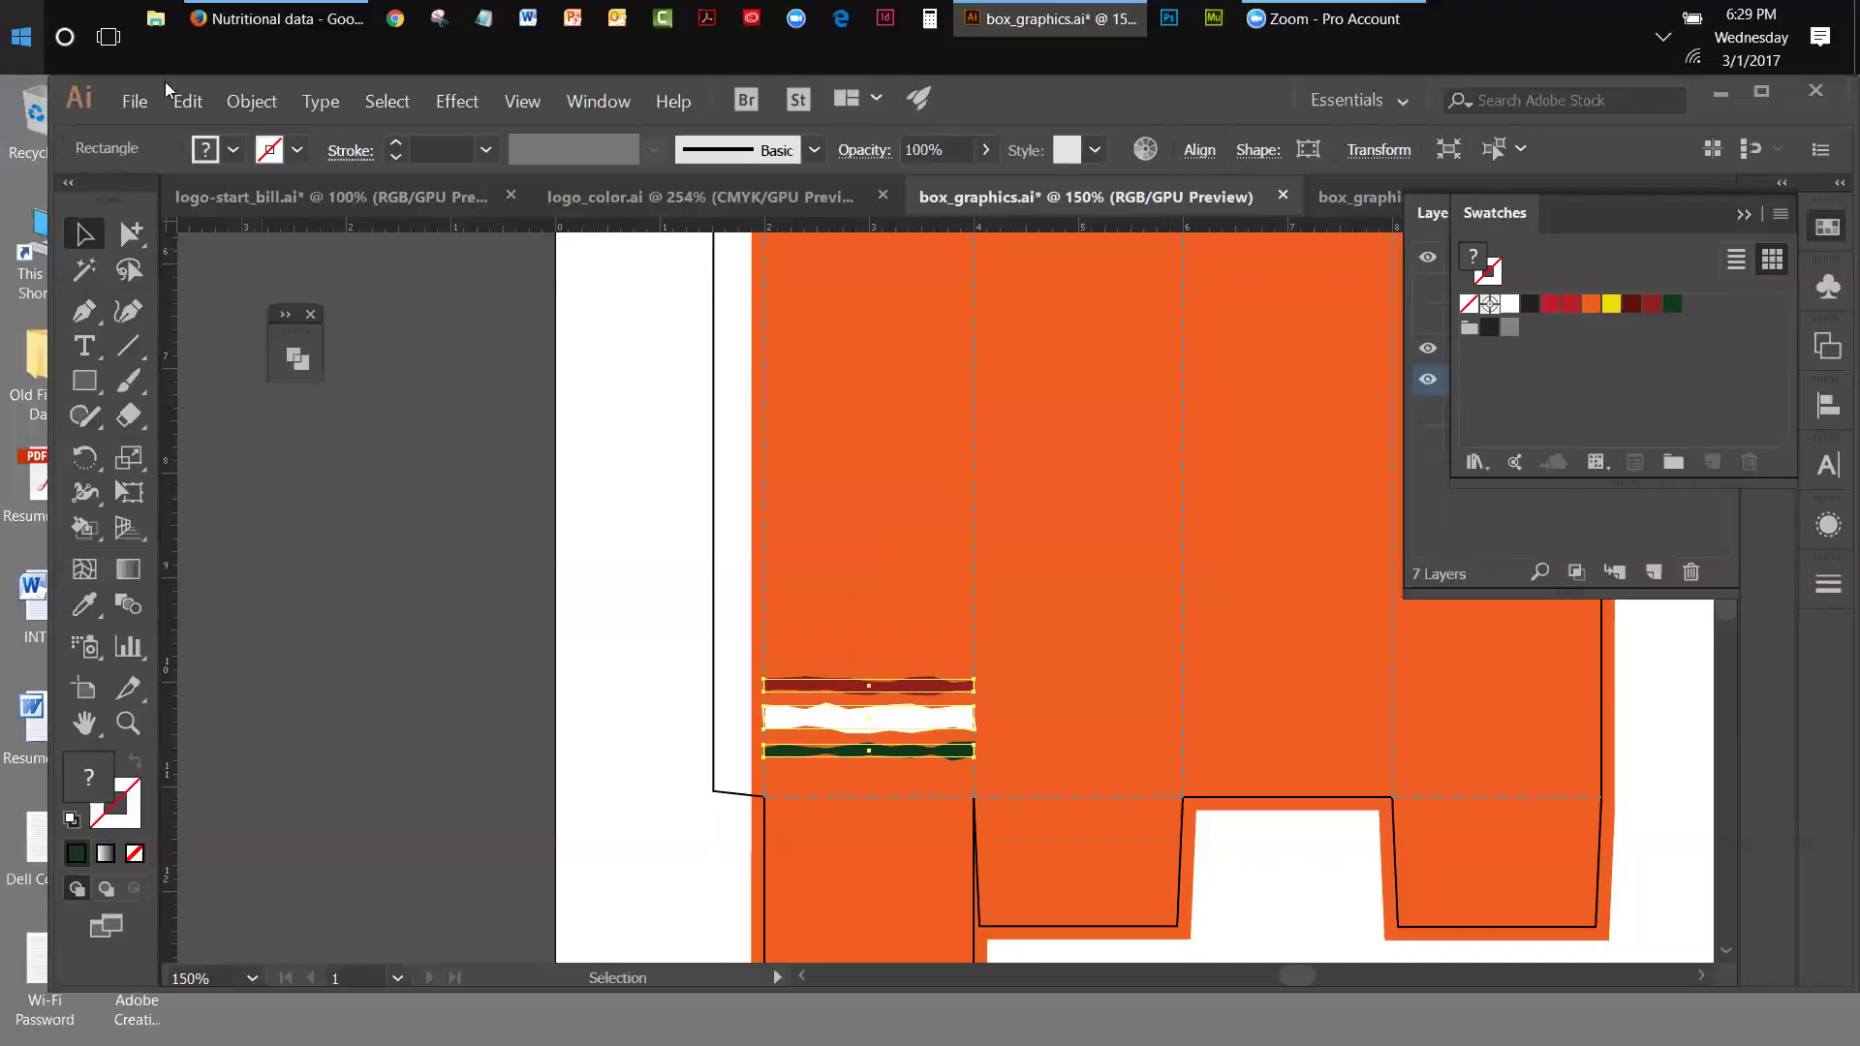
- Fit the whole artboard in view and nudge the lower stripe group slightly closer to the bottom fold line
{"action": "left_click", "coordinate": [508, 107]}
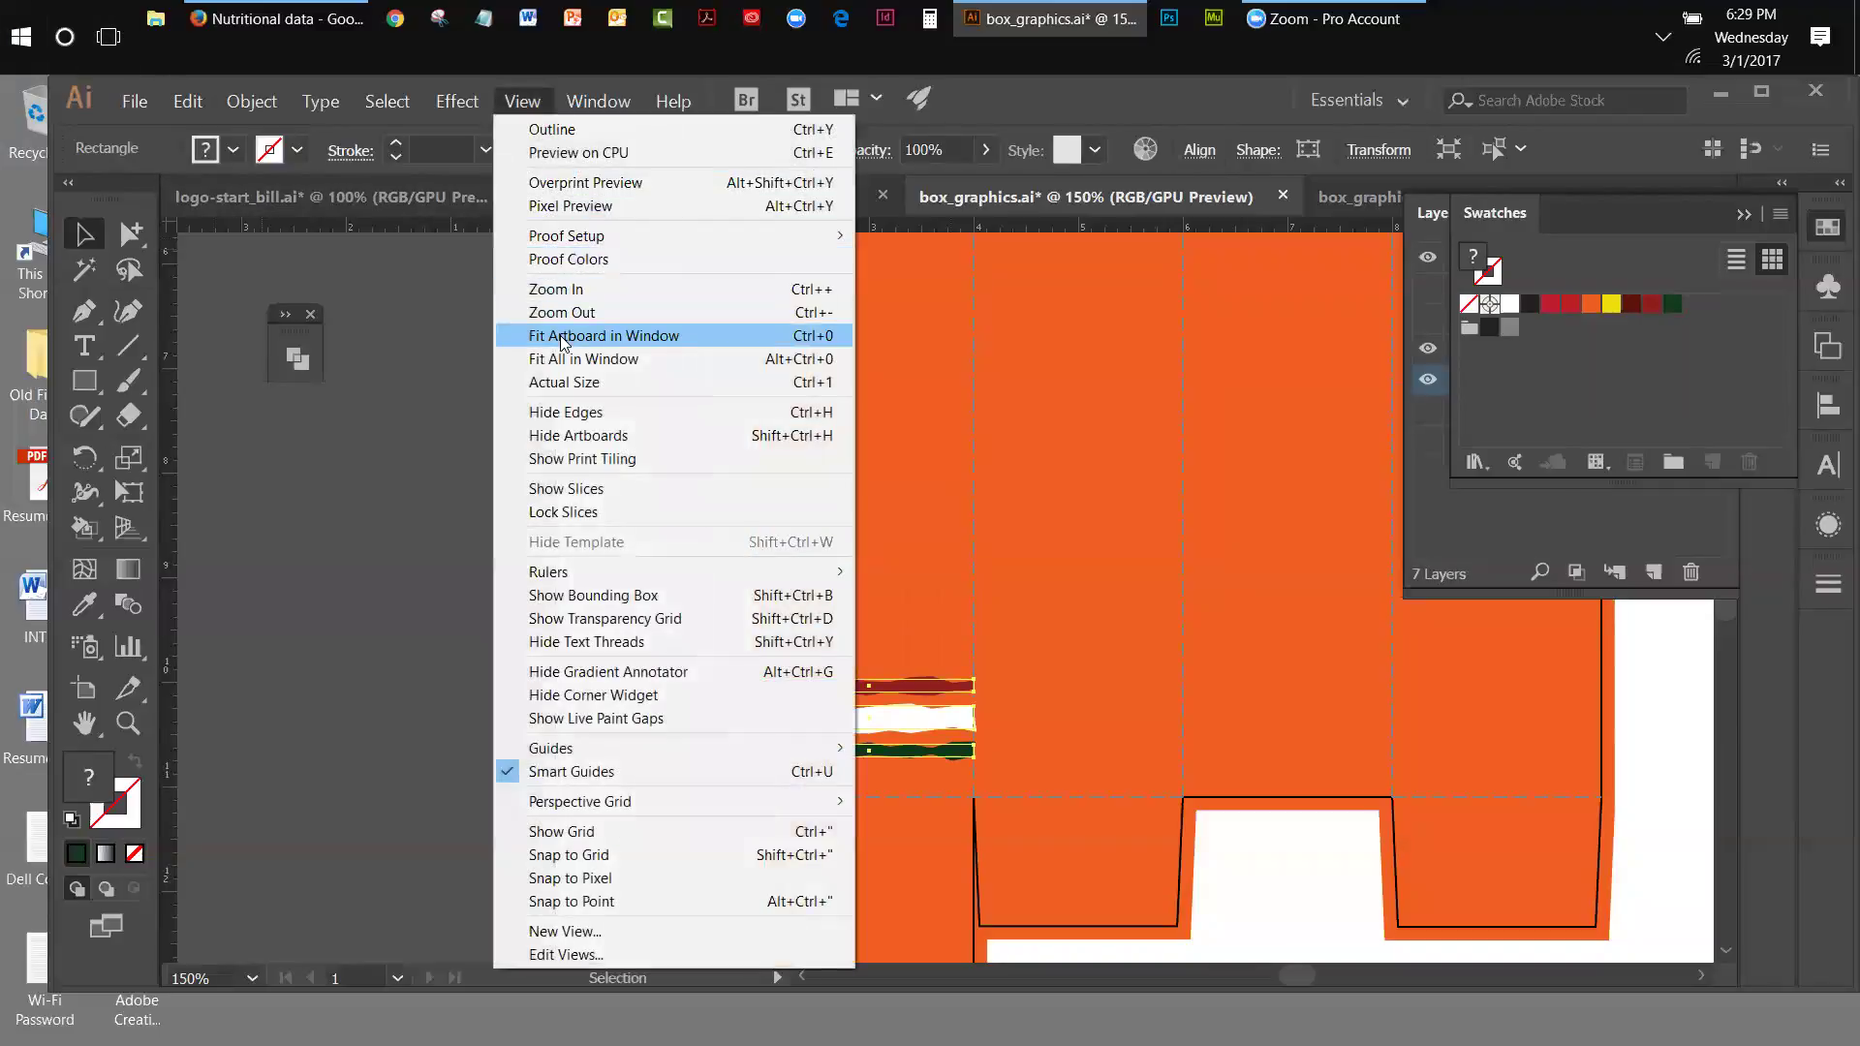
{"action": "left_click", "coordinate": [562, 336]}
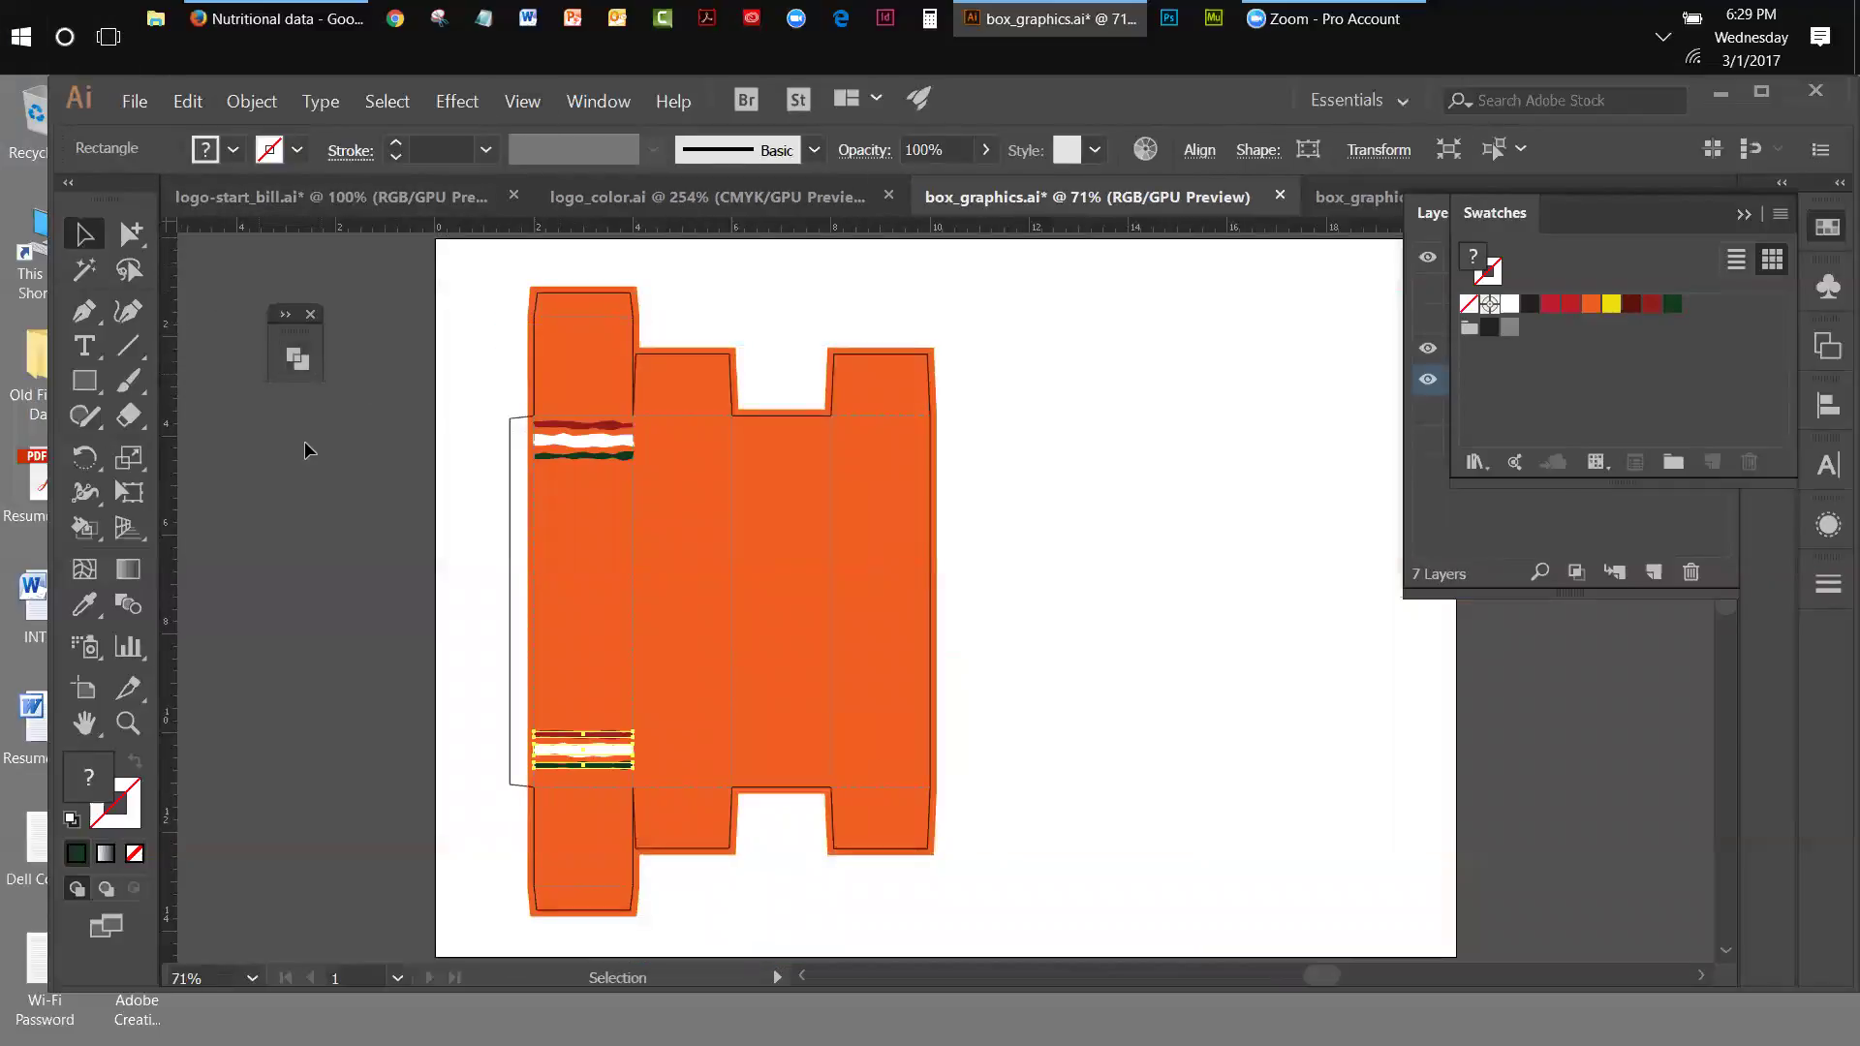
{"action": "left_click", "coordinate": [306, 485]}
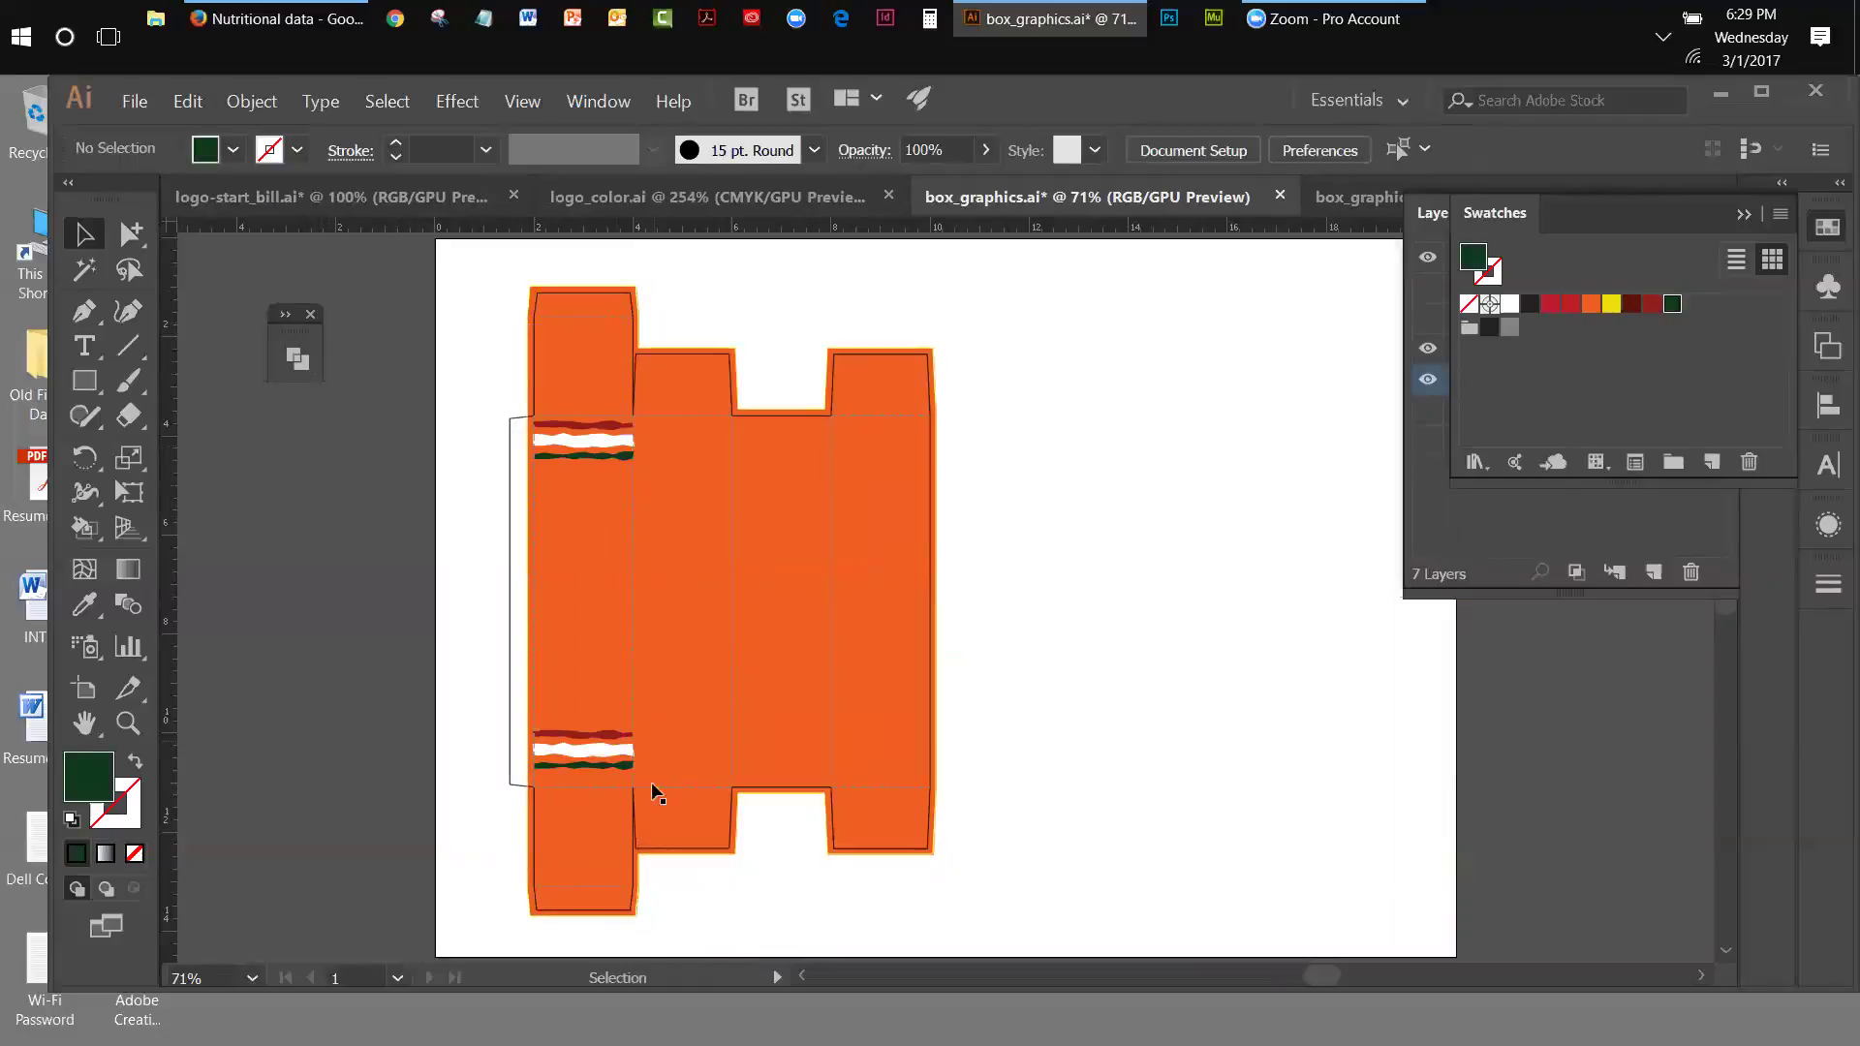
{"action": "left_click", "coordinate": [559, 775]}
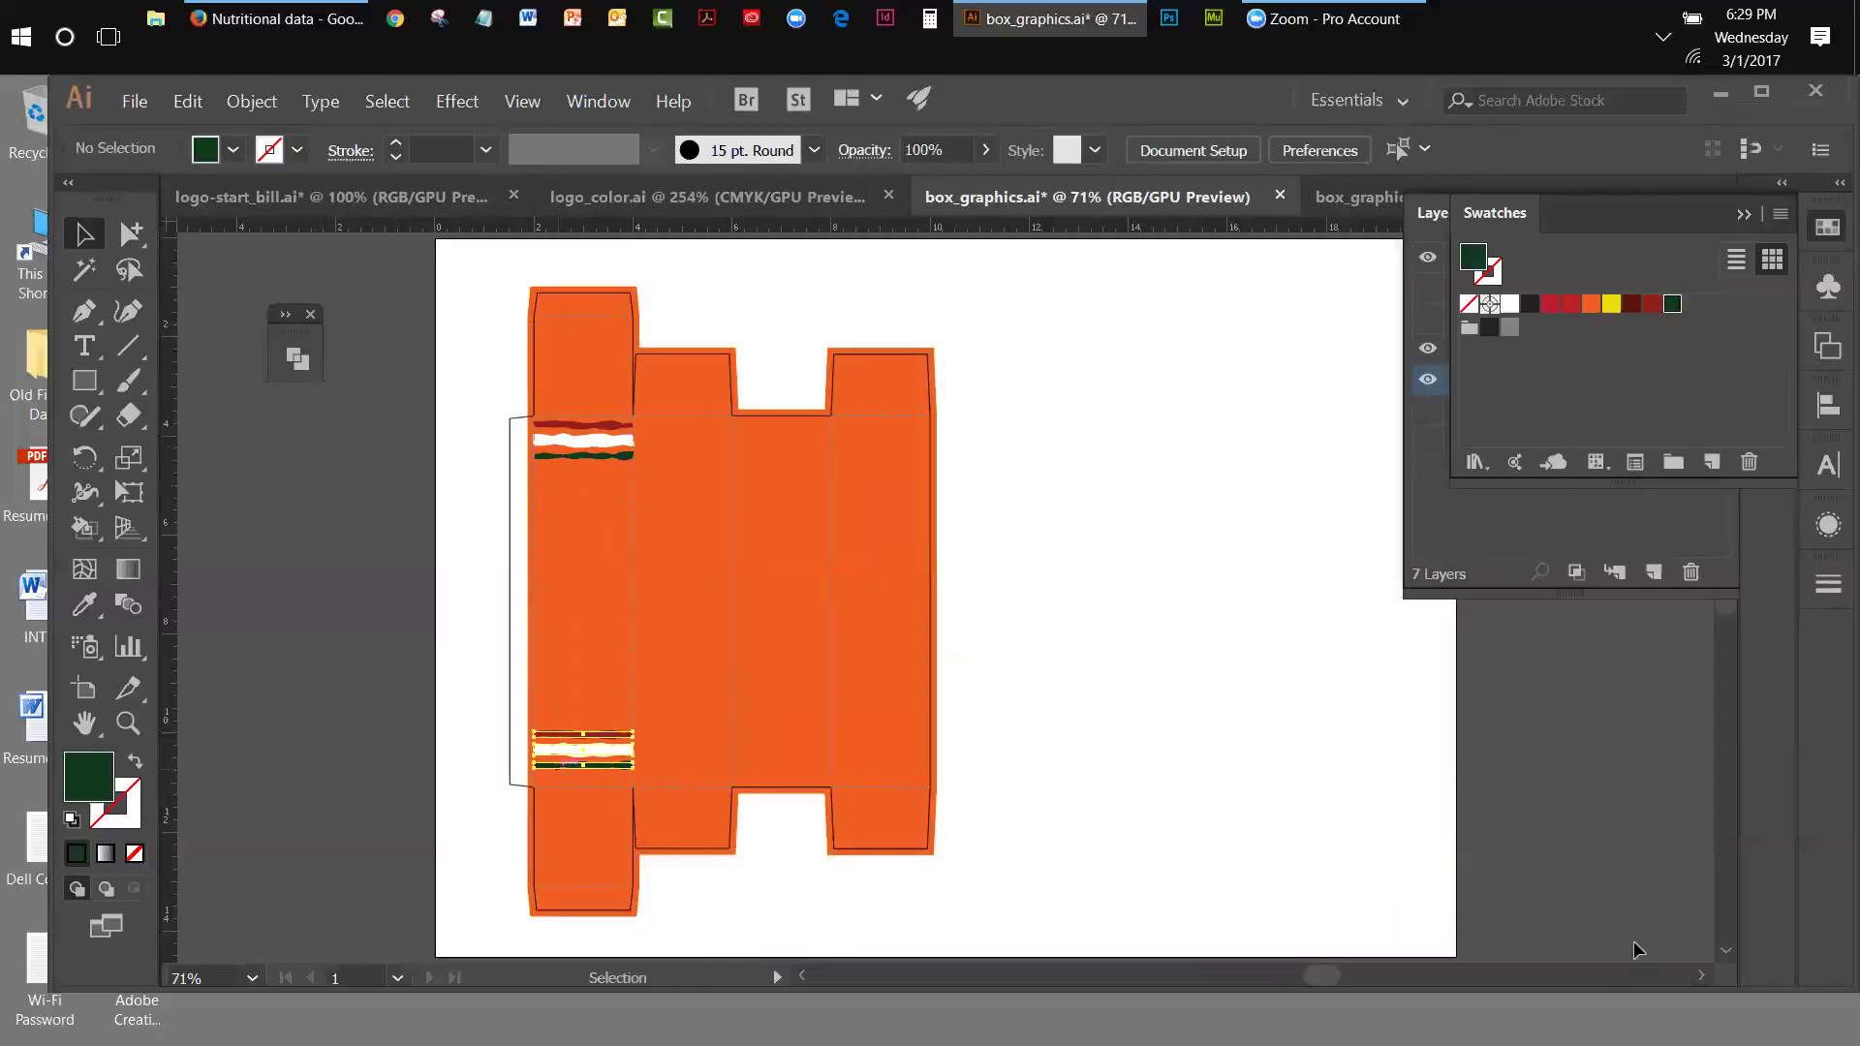
{"action": "key", "text": "Down"}
{"action": "key", "text": "Down"}
{"action": "key", "text": "Down"}
{"action": "key", "text": "Down"}
{"action": "key", "text": "Down"}
{"action": "key", "text": "Down"}
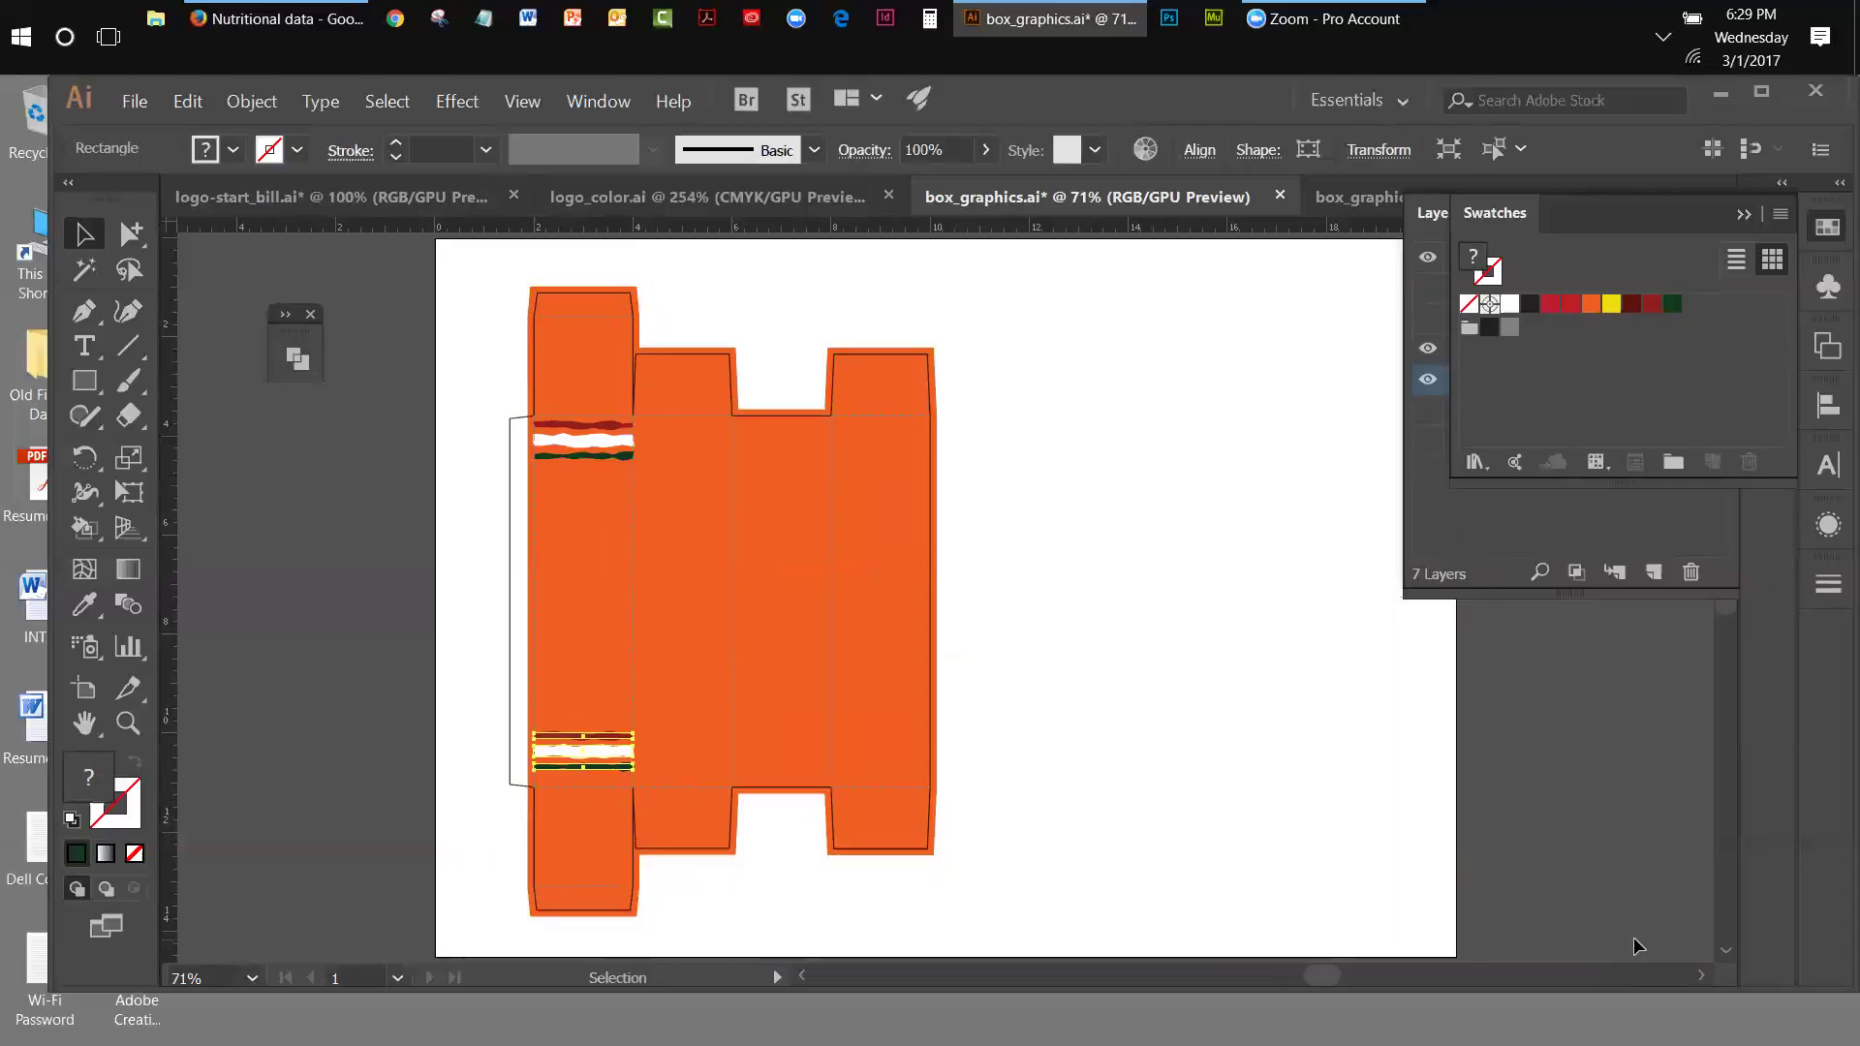
{"action": "key", "text": "Down"}
{"action": "key", "text": "Down"}
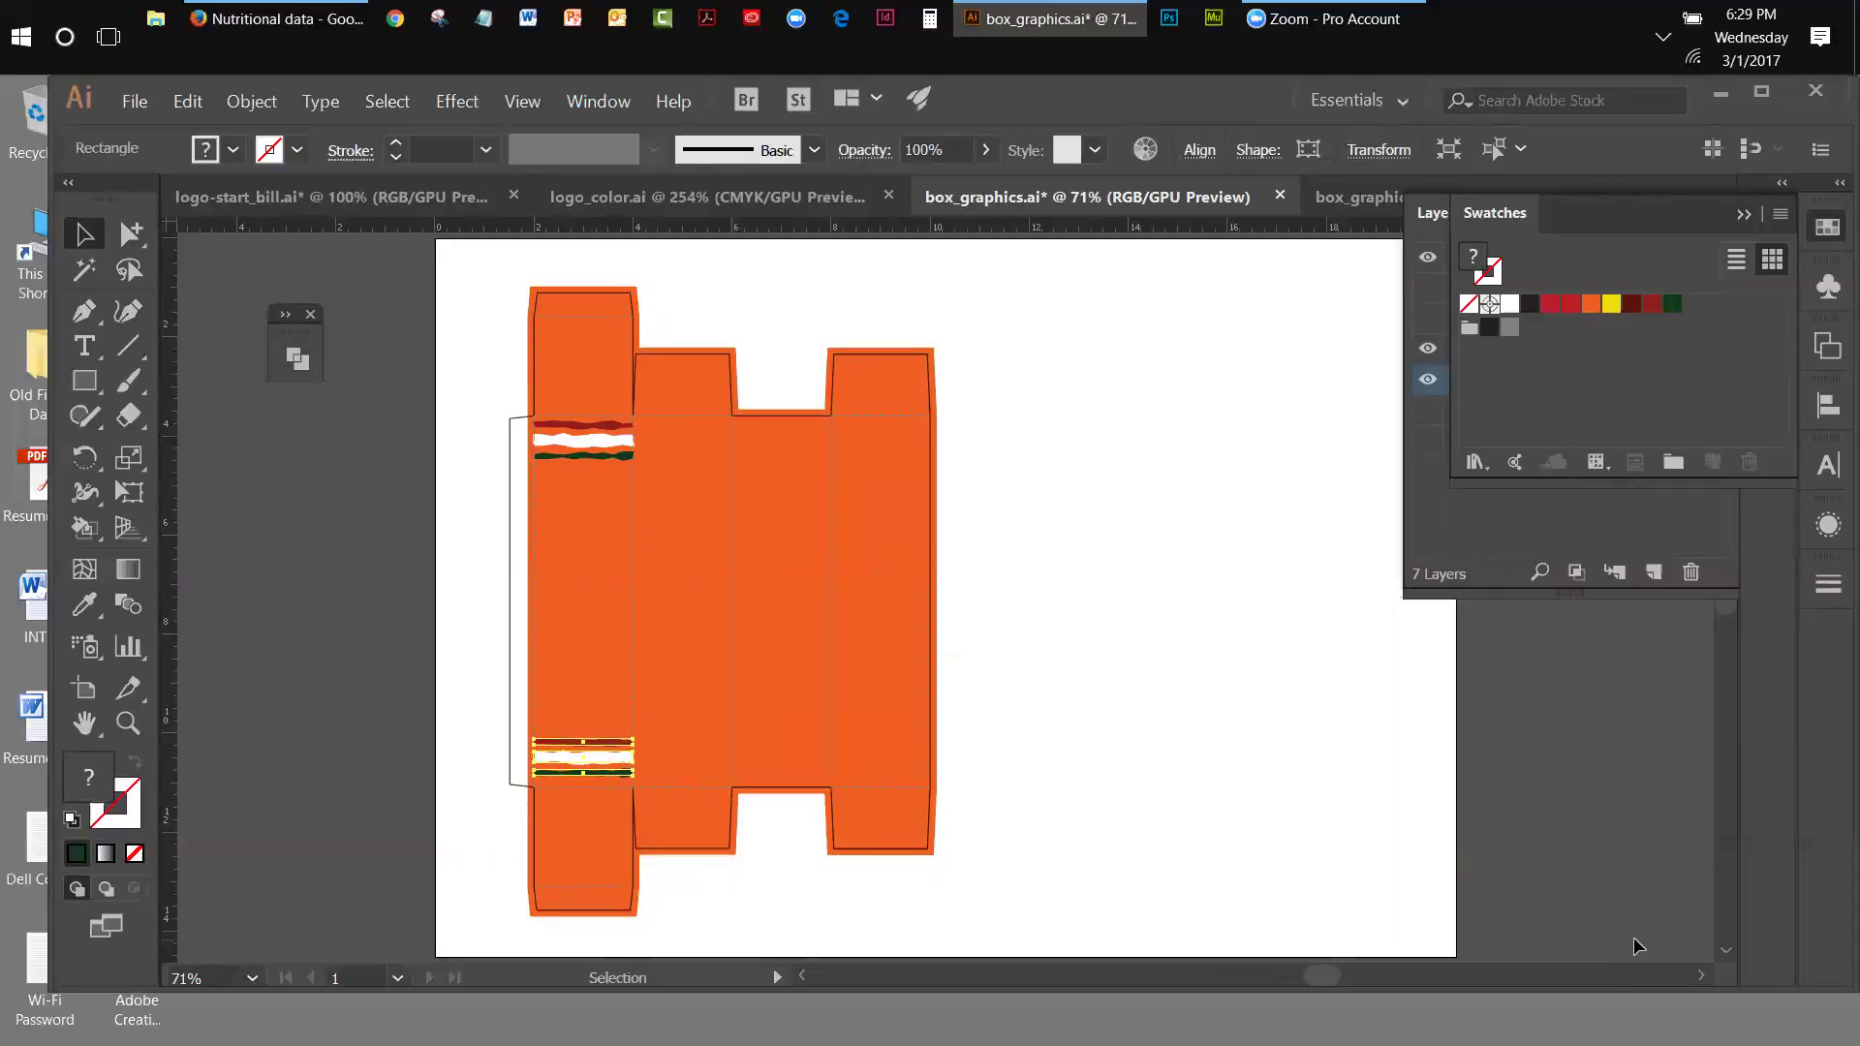
- Nudge the upper stripe group slightly down from the top fold line and deselect it
{"action": "left_click", "coordinate": [583, 441]}
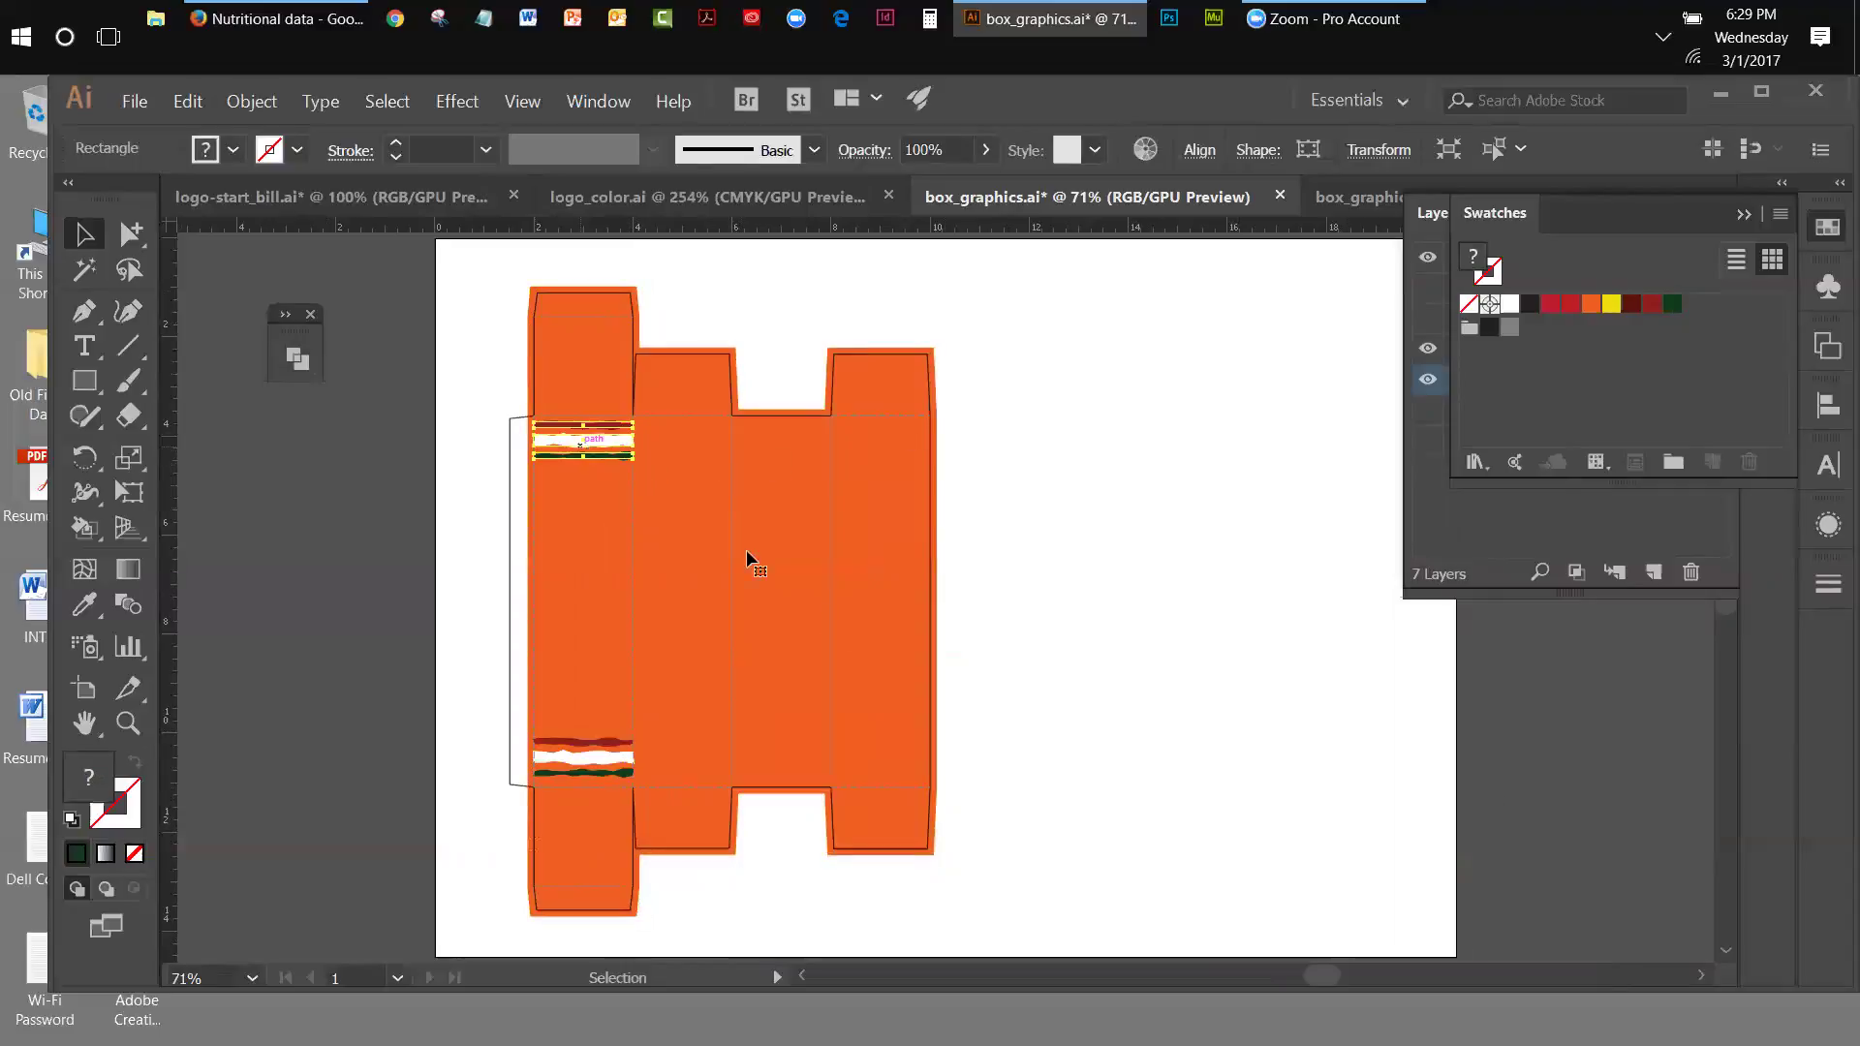
{"action": "key", "text": "Down"}
{"action": "key", "text": "Down"}
{"action": "key", "text": "Down"}
{"action": "key", "text": "Down"}
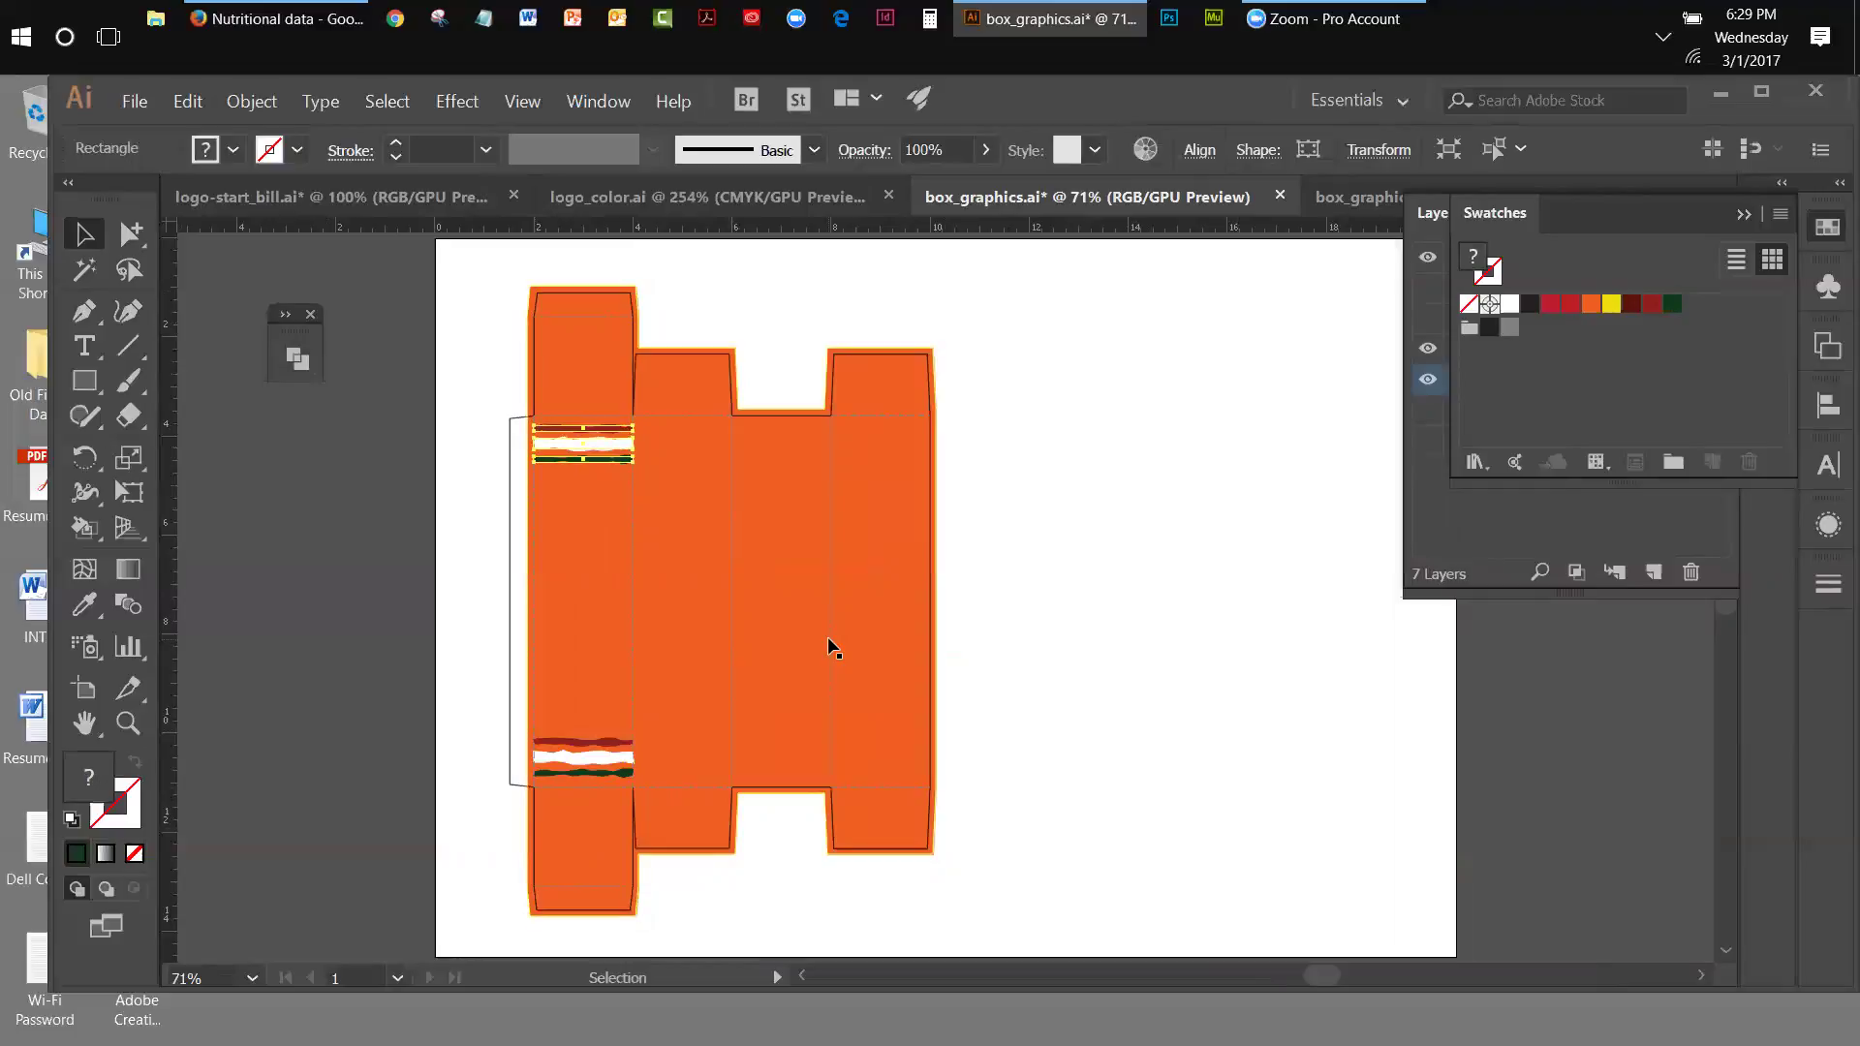
{"action": "key", "text": "Down"}
{"action": "key", "text": "Down"}
{"action": "key", "text": "Down"}
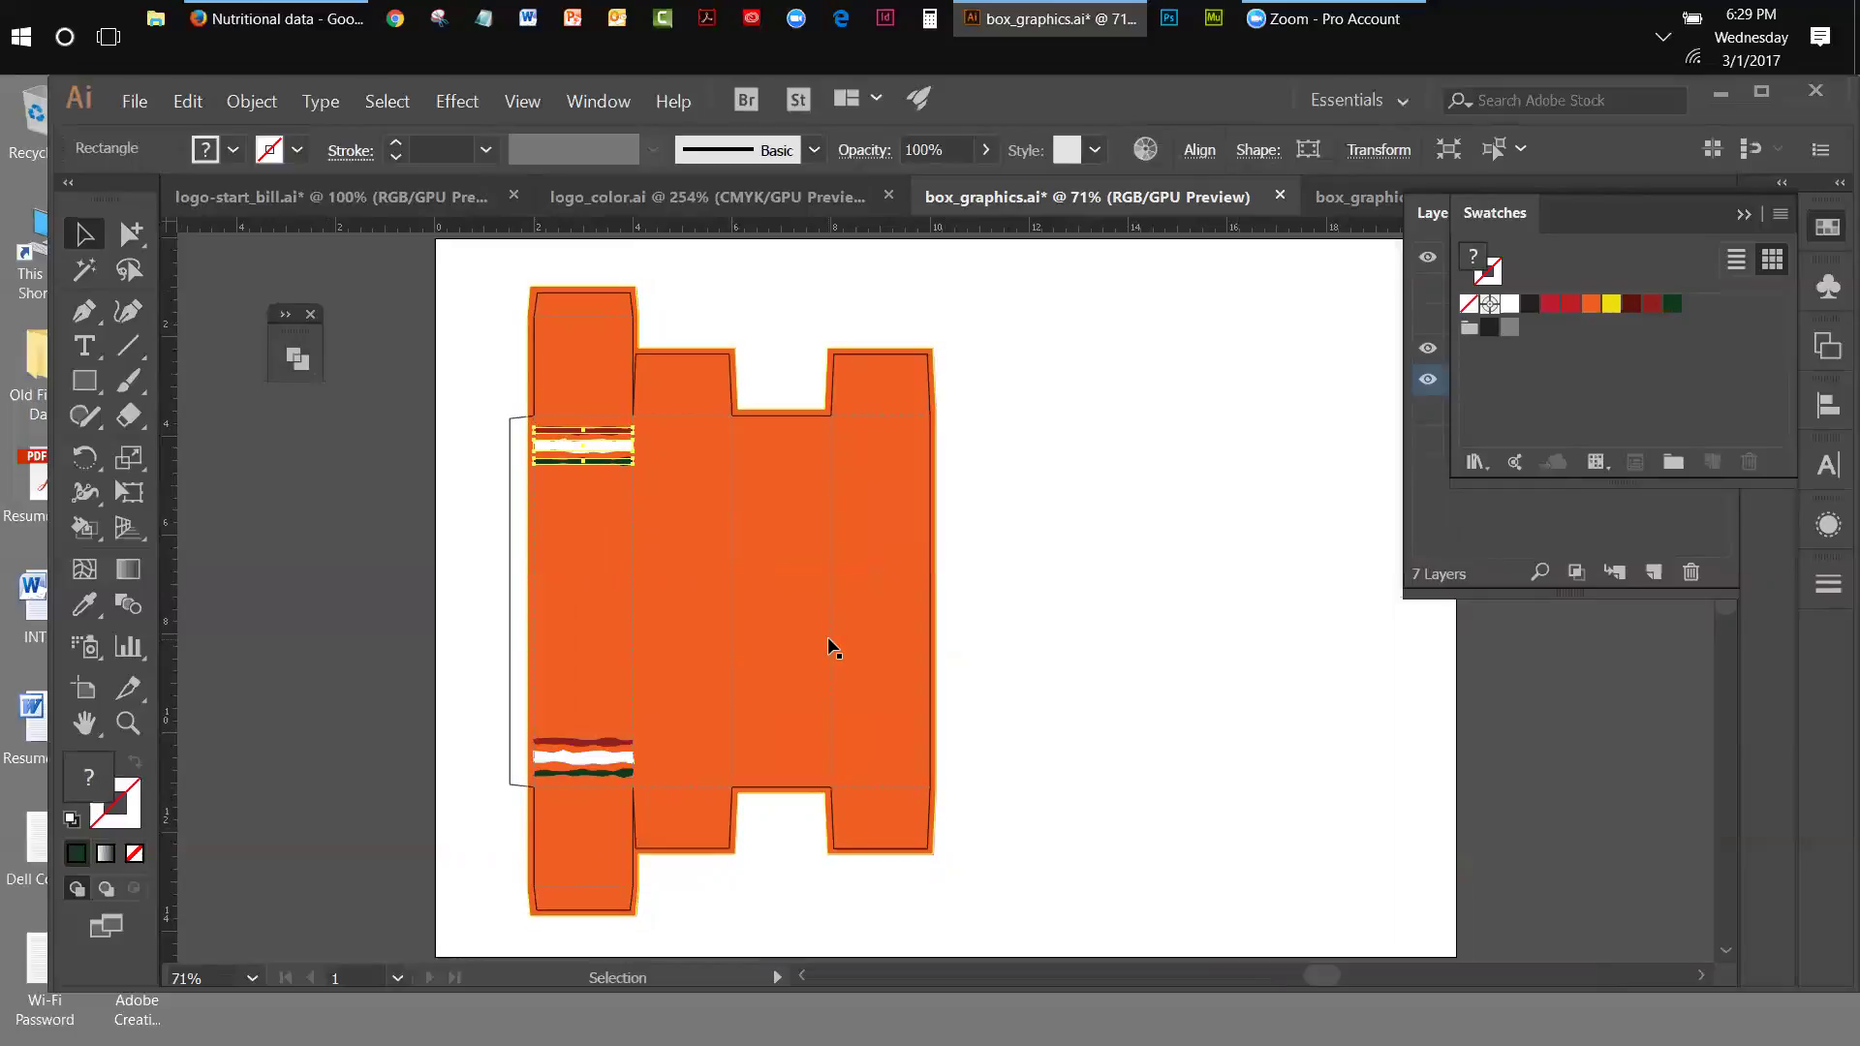
{"action": "left_click", "coordinate": [364, 436]}
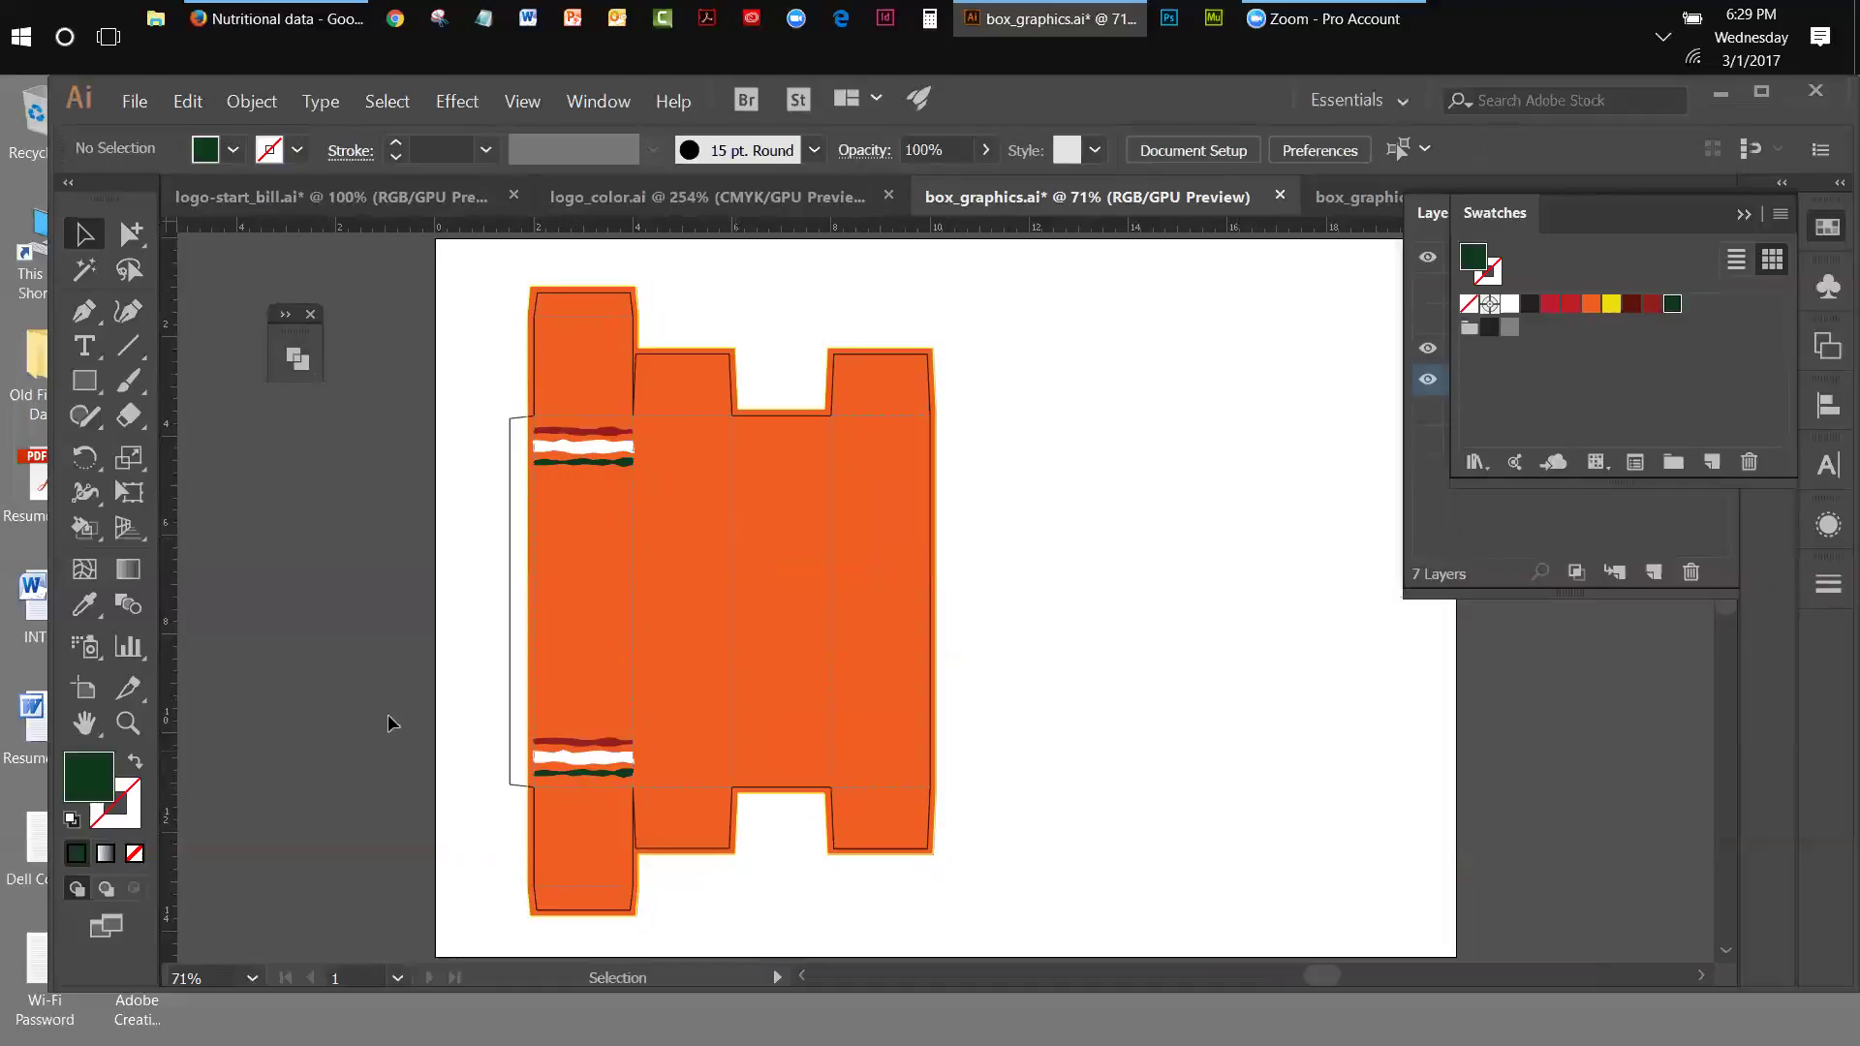
- Draw a green rectangle over the striped first panel, starting at its upper fold corner and spanning the panel's width
{"action": "left_click", "coordinate": [135, 731]}
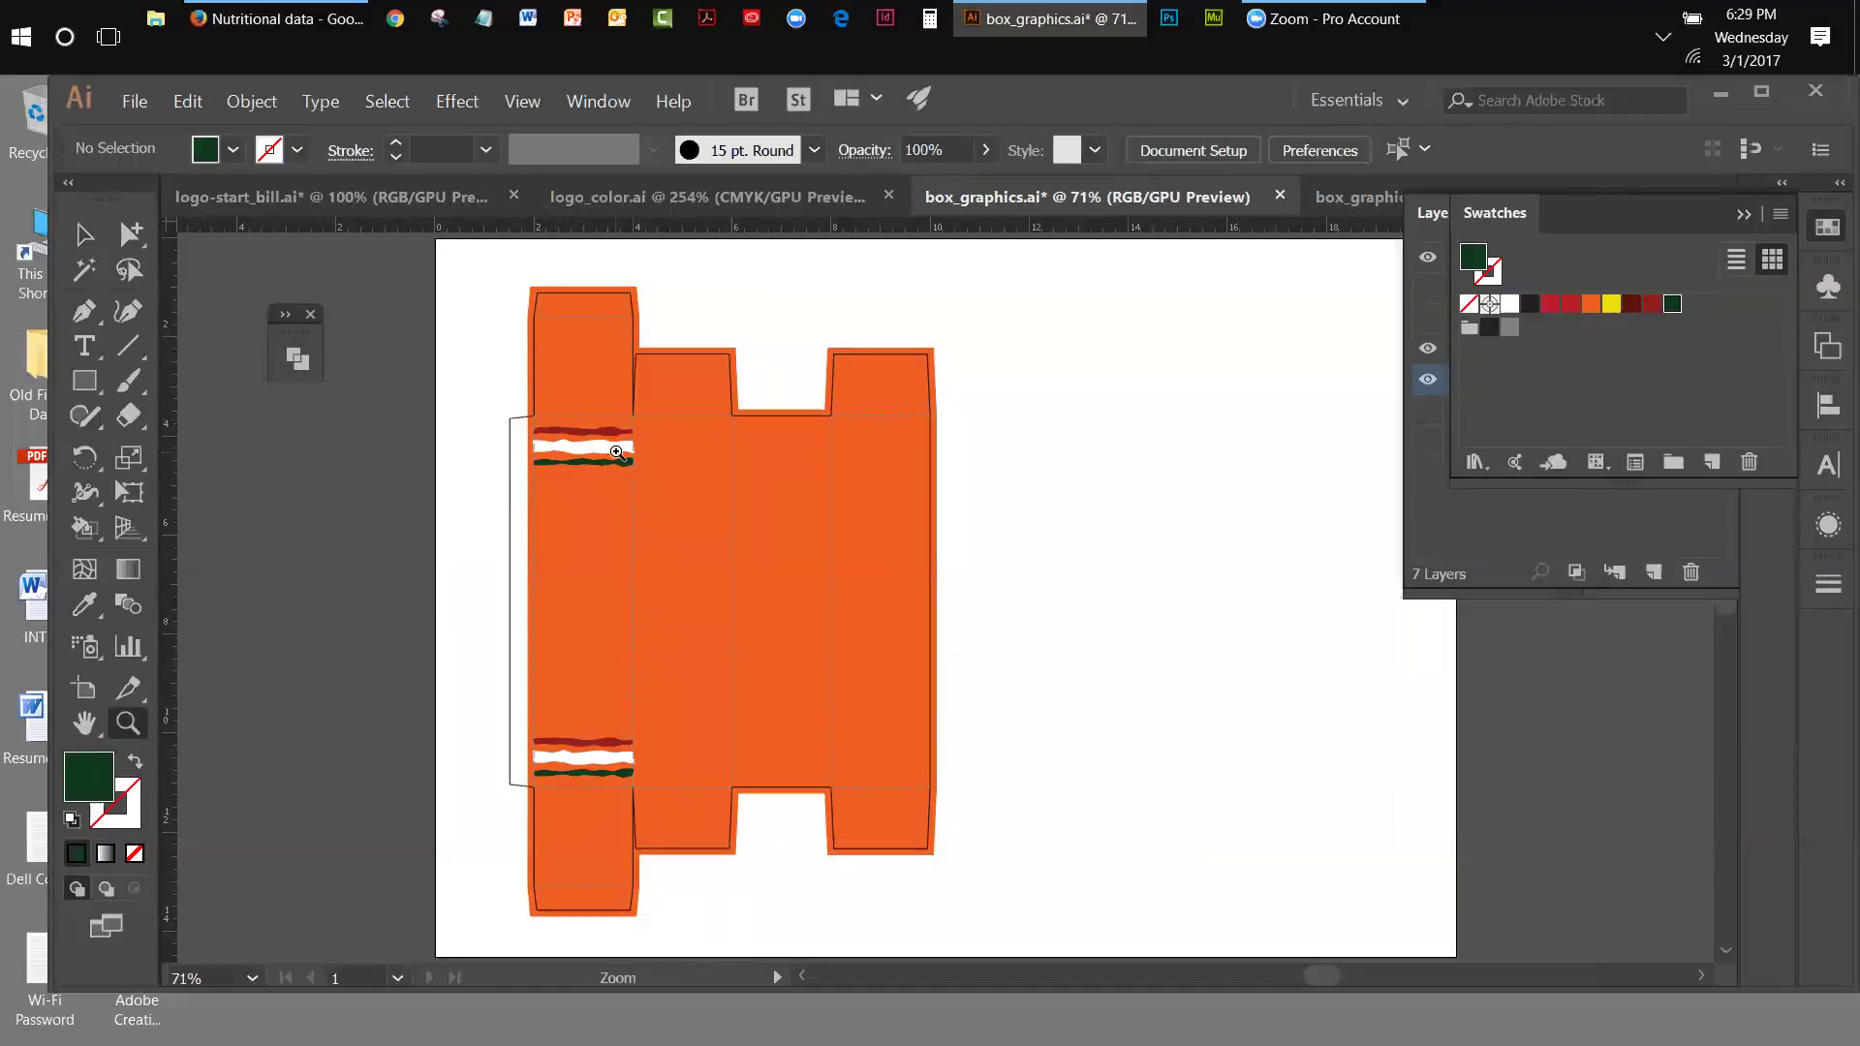
{"action": "left_click", "coordinate": [601, 461]}
{"action": "left_click", "coordinate": [972, 601]}
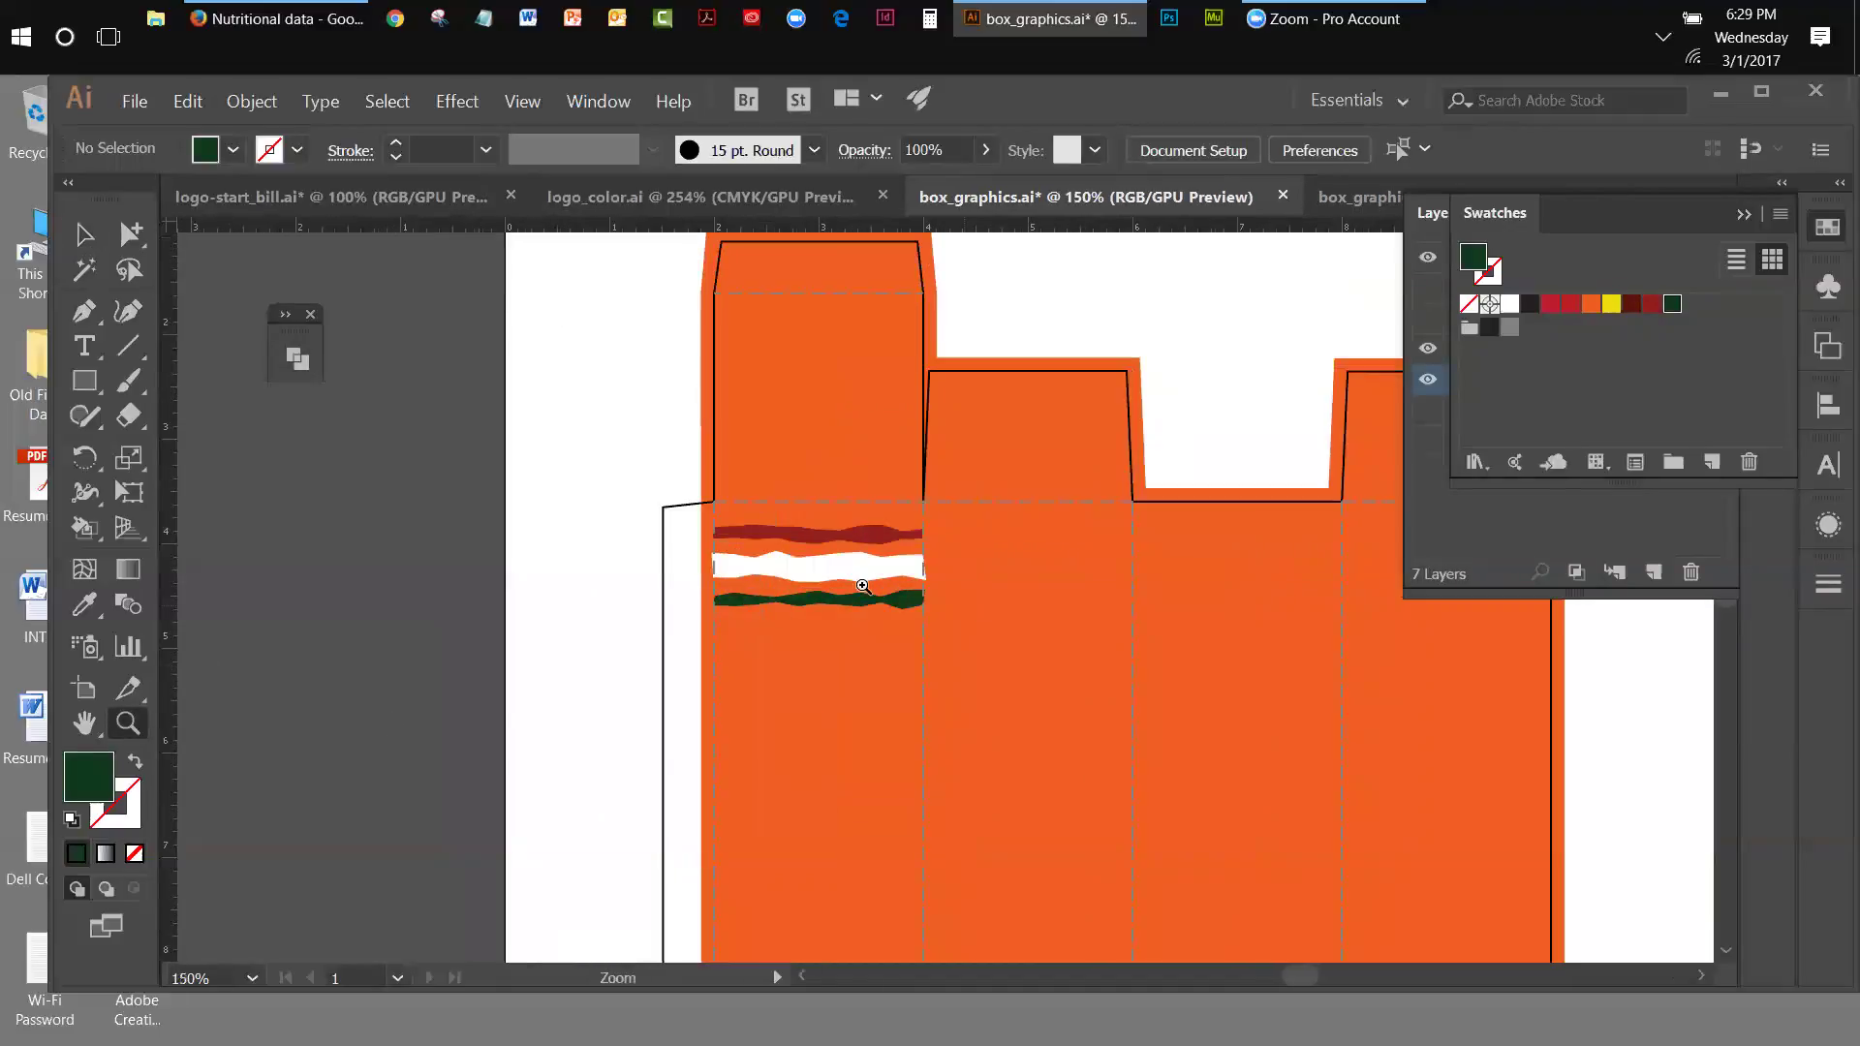
{"action": "left_click", "coordinate": [84, 236]}
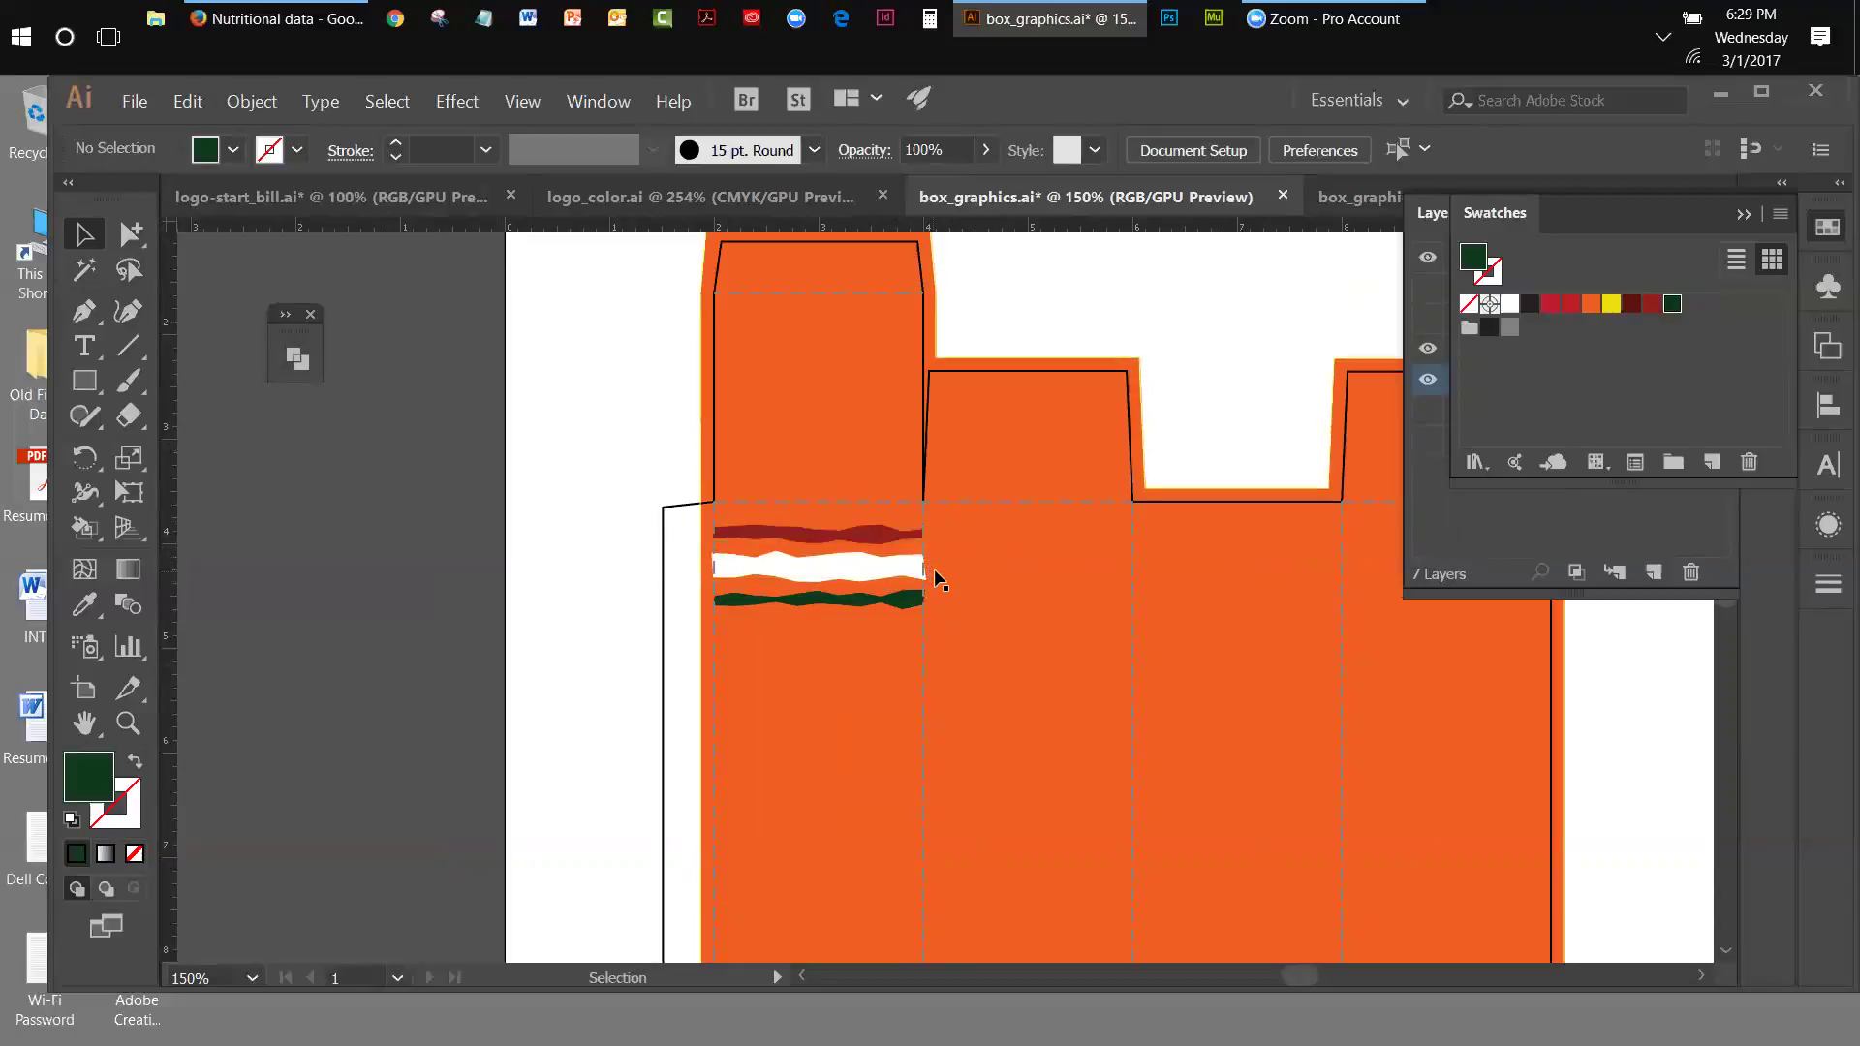
{"action": "left_click", "coordinate": [90, 388]}
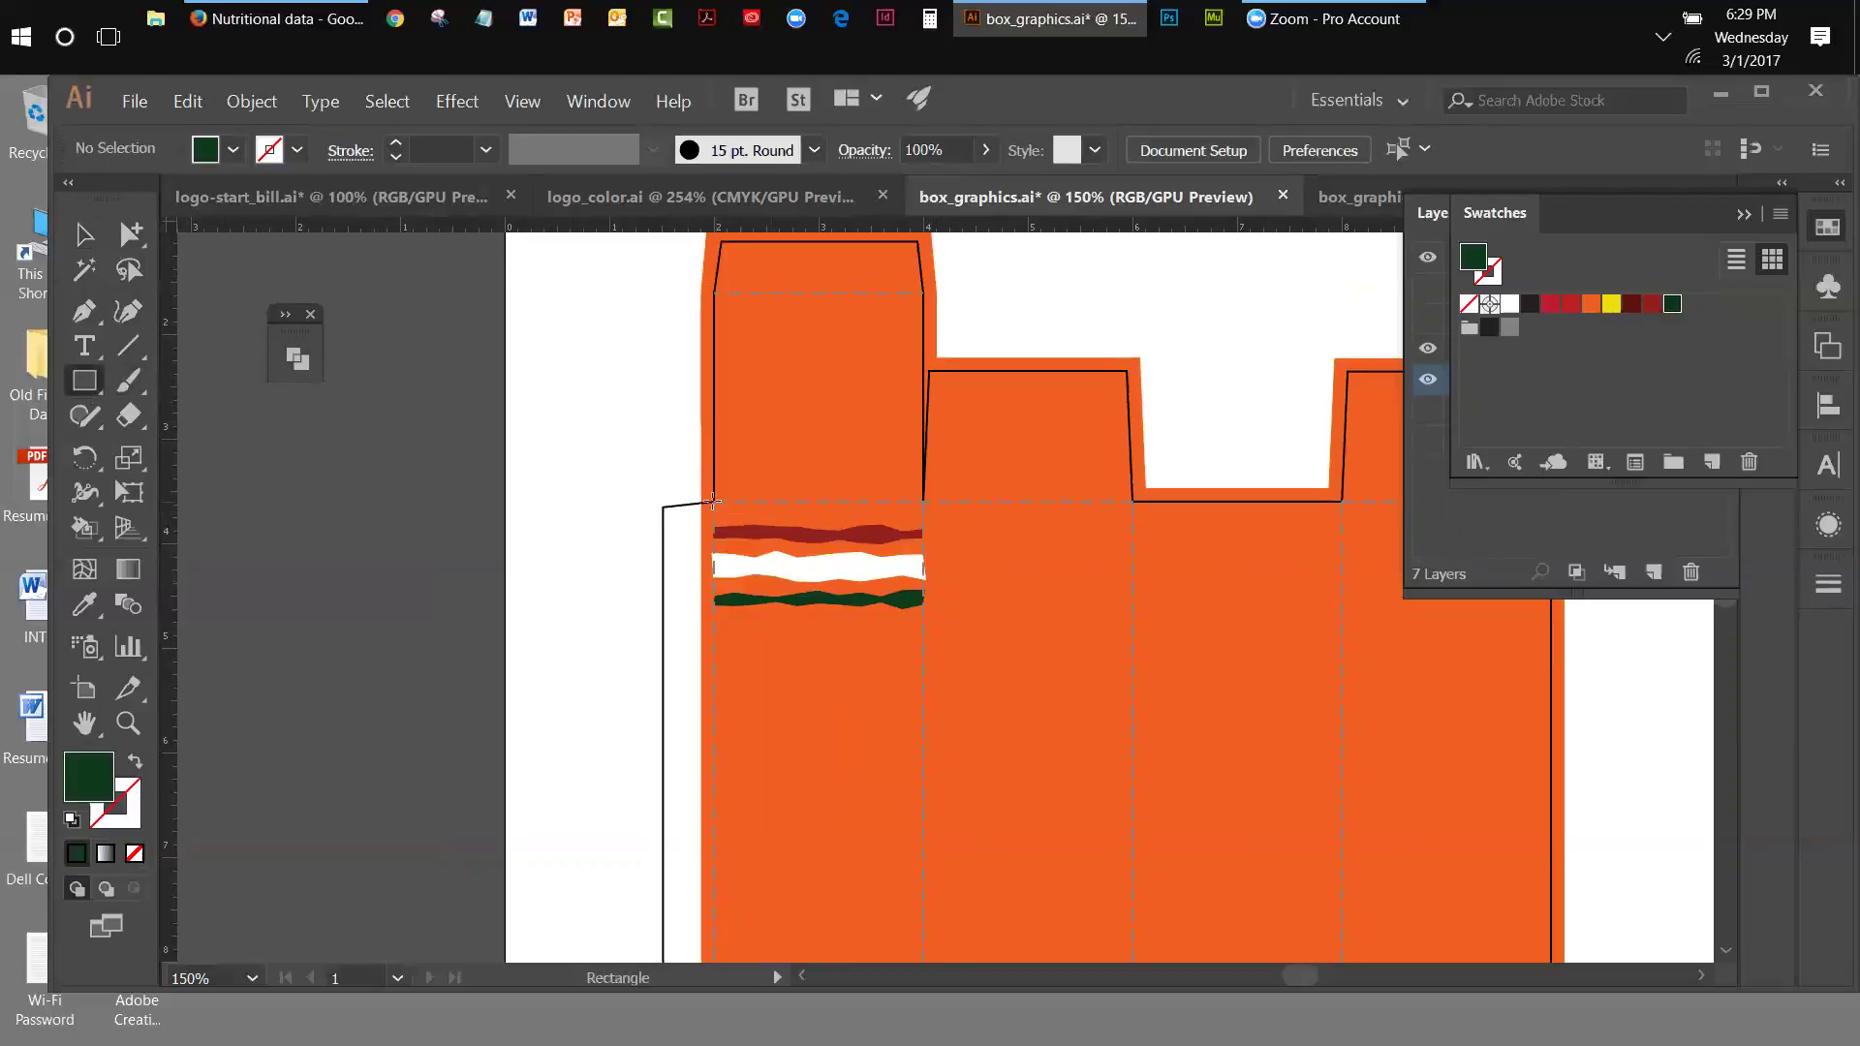
{"action": "left_click_drag", "start_coordinate": [713, 499], "coordinate": [925, 719]}
{"action": "left_click", "coordinate": [925, 719]}
{"action": "left_click", "coordinate": [1199, 692]}
- Stretch the green rectangle with Free Transform down to the panel's lower fold line and align its right edge with the side fold
{"action": "left_click", "coordinate": [129, 490]}
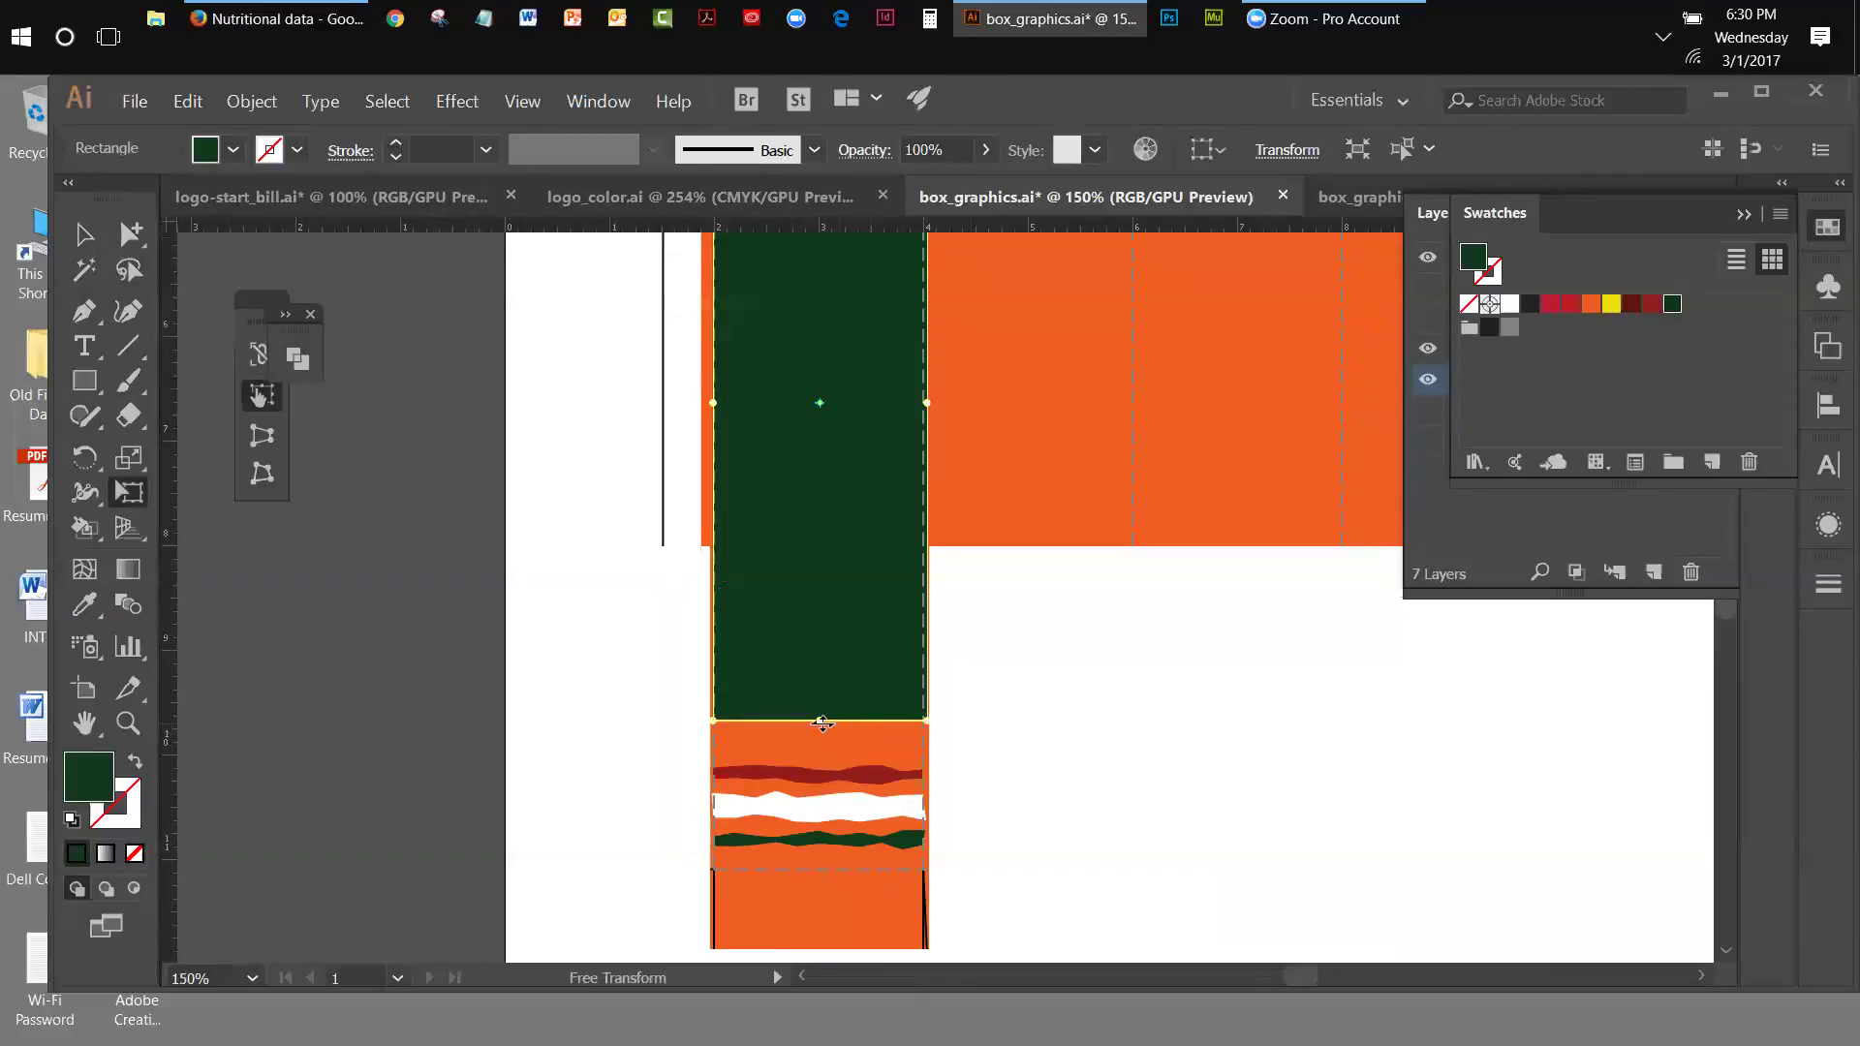
{"action": "left_click_drag", "start_coordinate": [822, 717], "coordinate": [820, 869]}
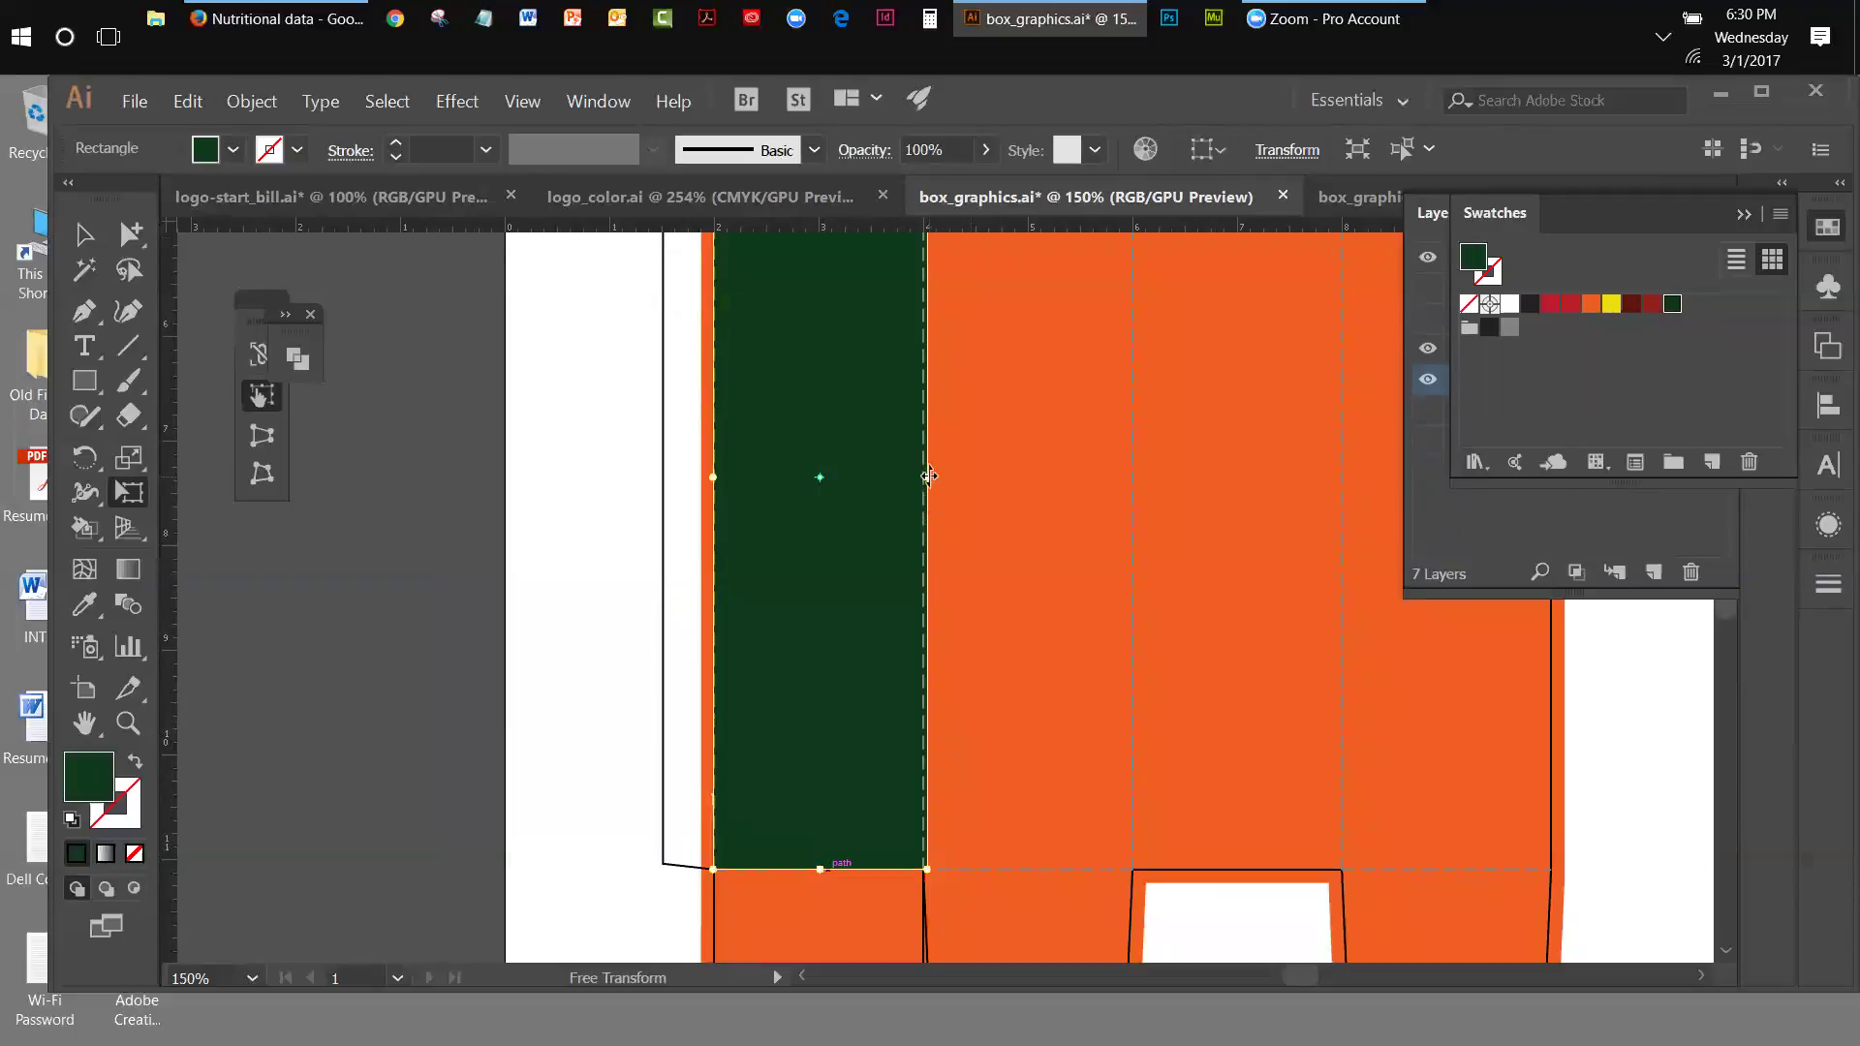
{"action": "left_click_drag", "start_coordinate": [929, 476], "coordinate": [921, 478]}
{"action": "left_click", "coordinate": [84, 234]}
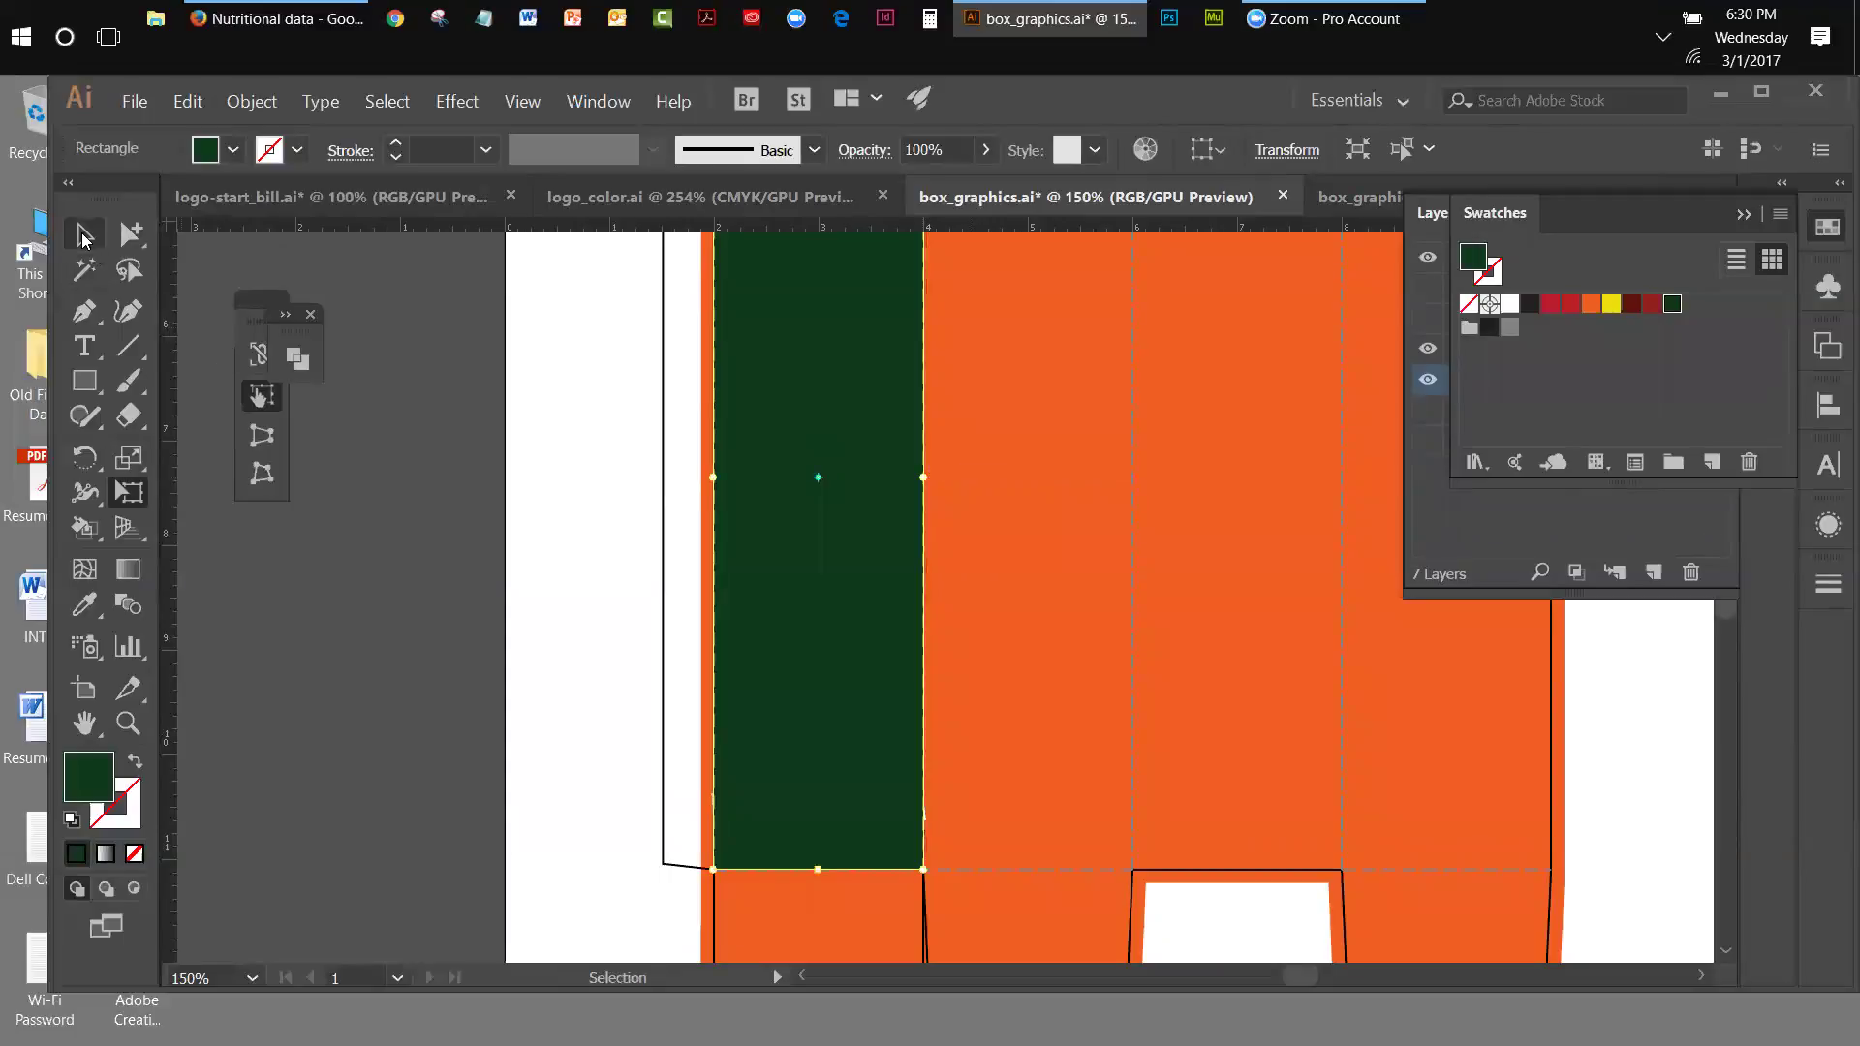
- Fit the whole artboard in view and lock the orange bleed shape
{"action": "left_click", "coordinate": [522, 101]}
{"action": "left_click", "coordinate": [562, 336]}
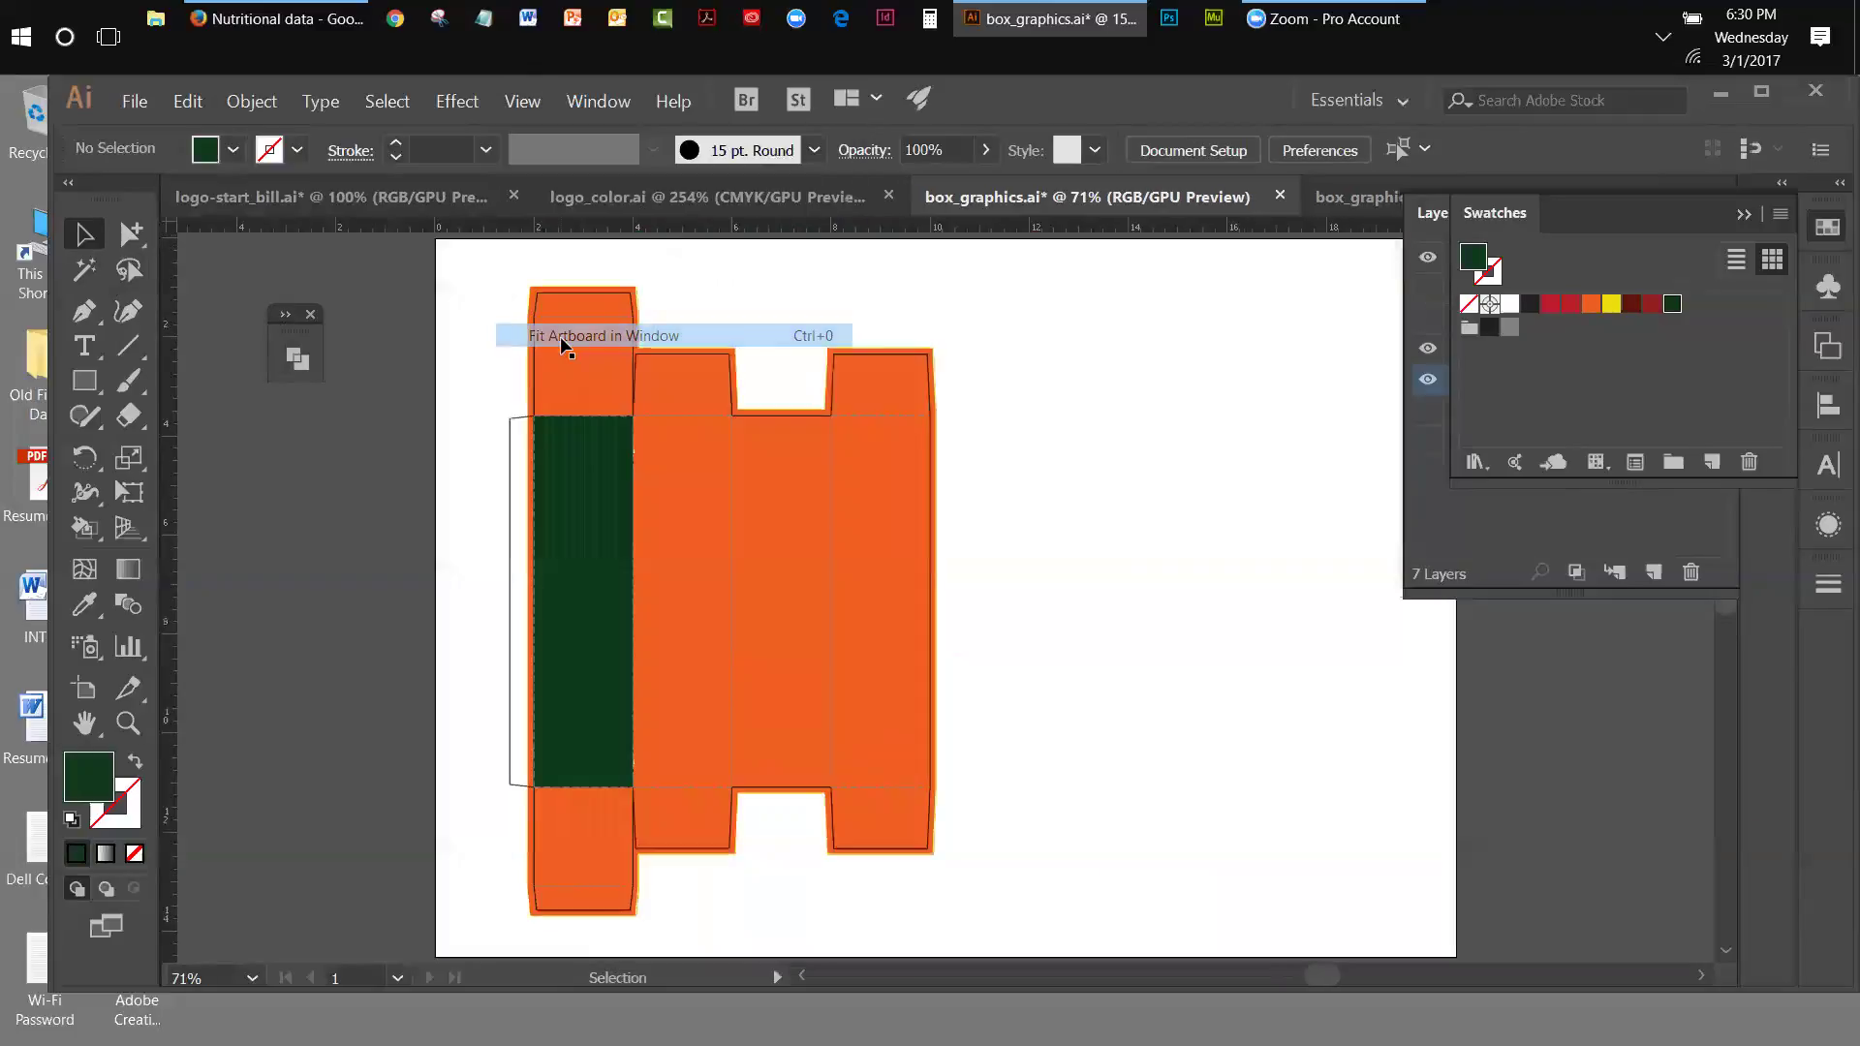
{"action": "left_click", "coordinate": [625, 472]}
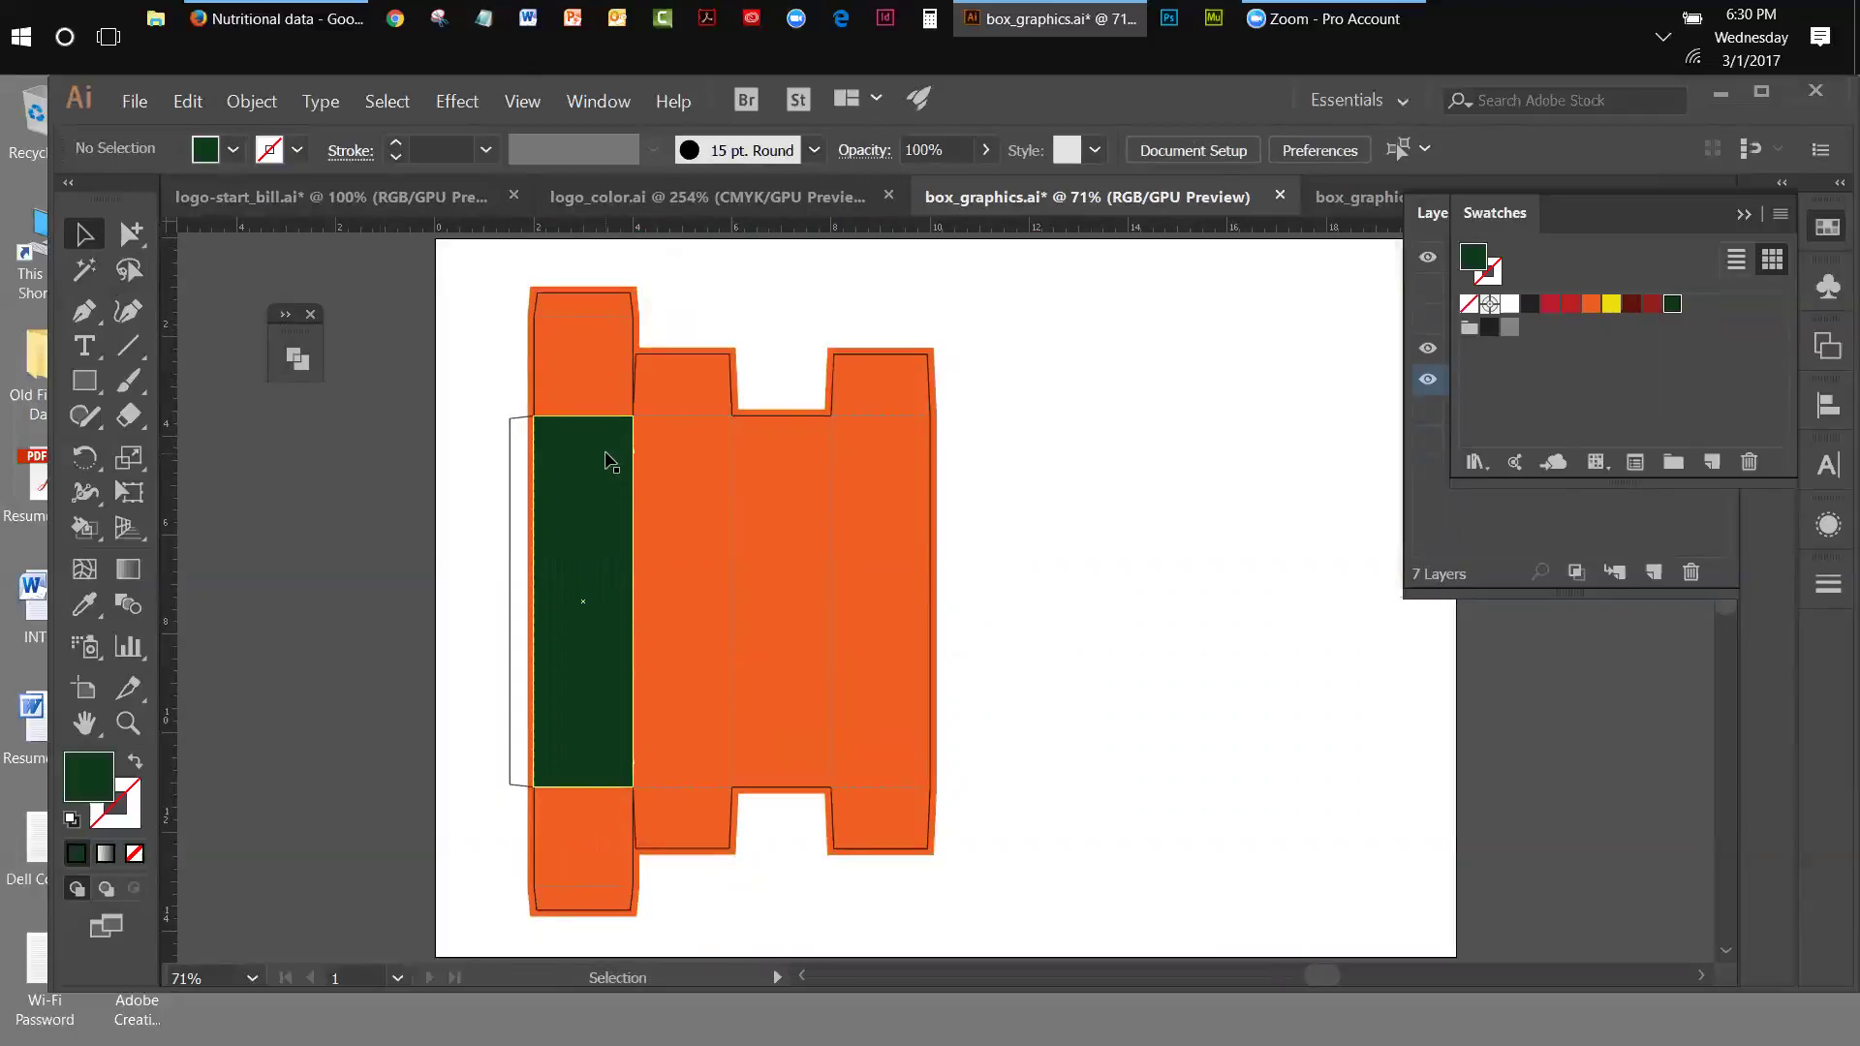
{"action": "left_click", "coordinate": [541, 366]}
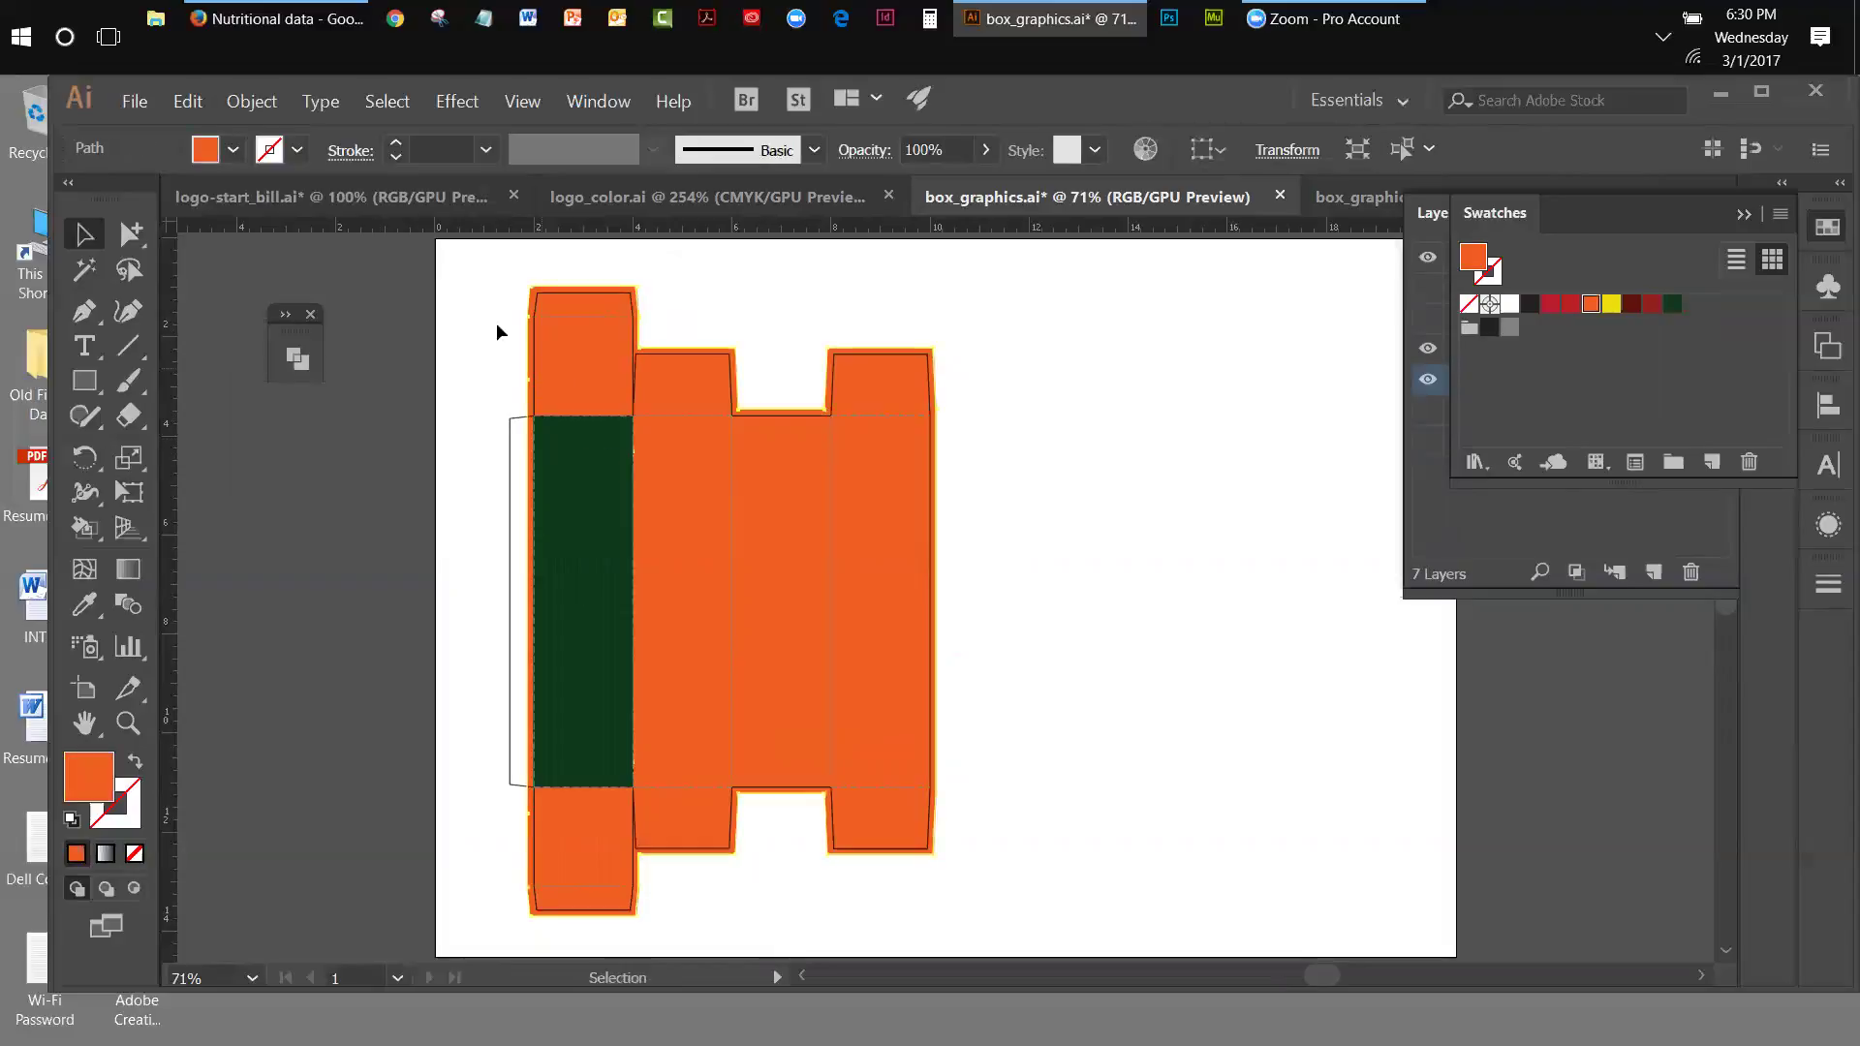
{"action": "left_click", "coordinate": [230, 102]}
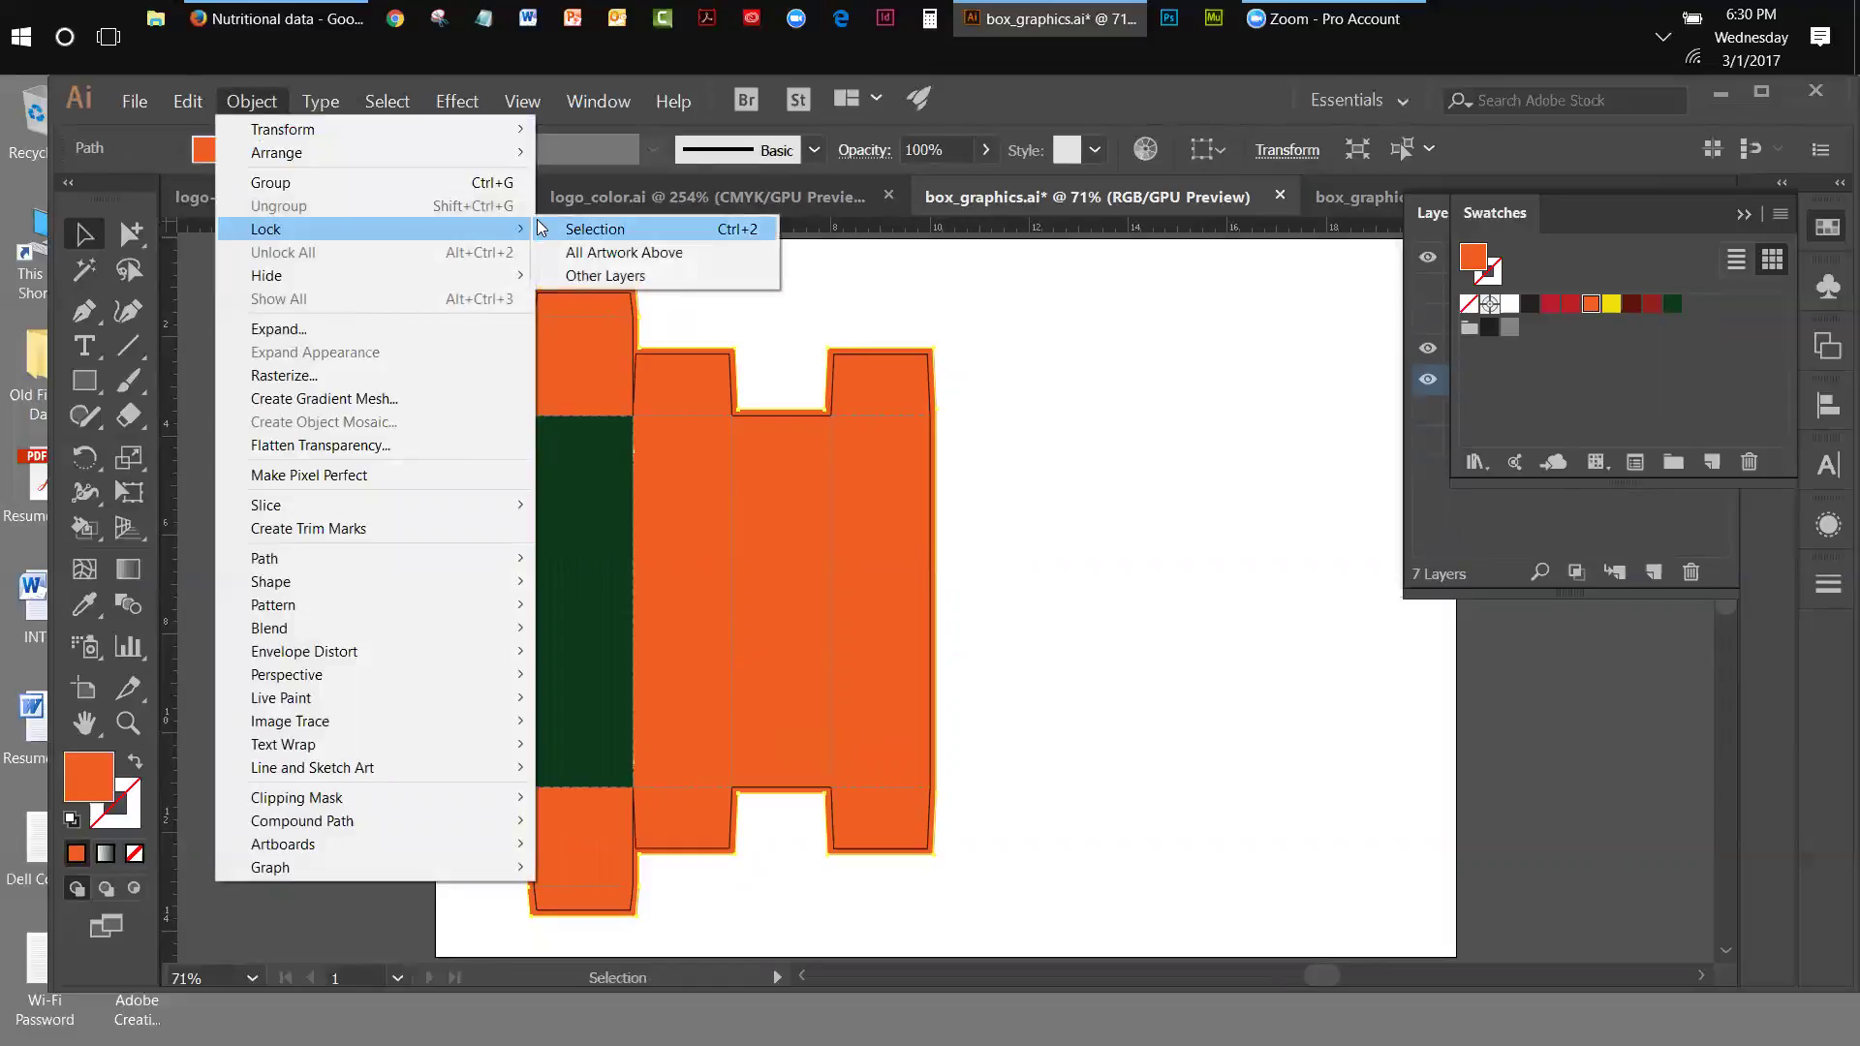
{"action": "left_click", "coordinate": [595, 229]}
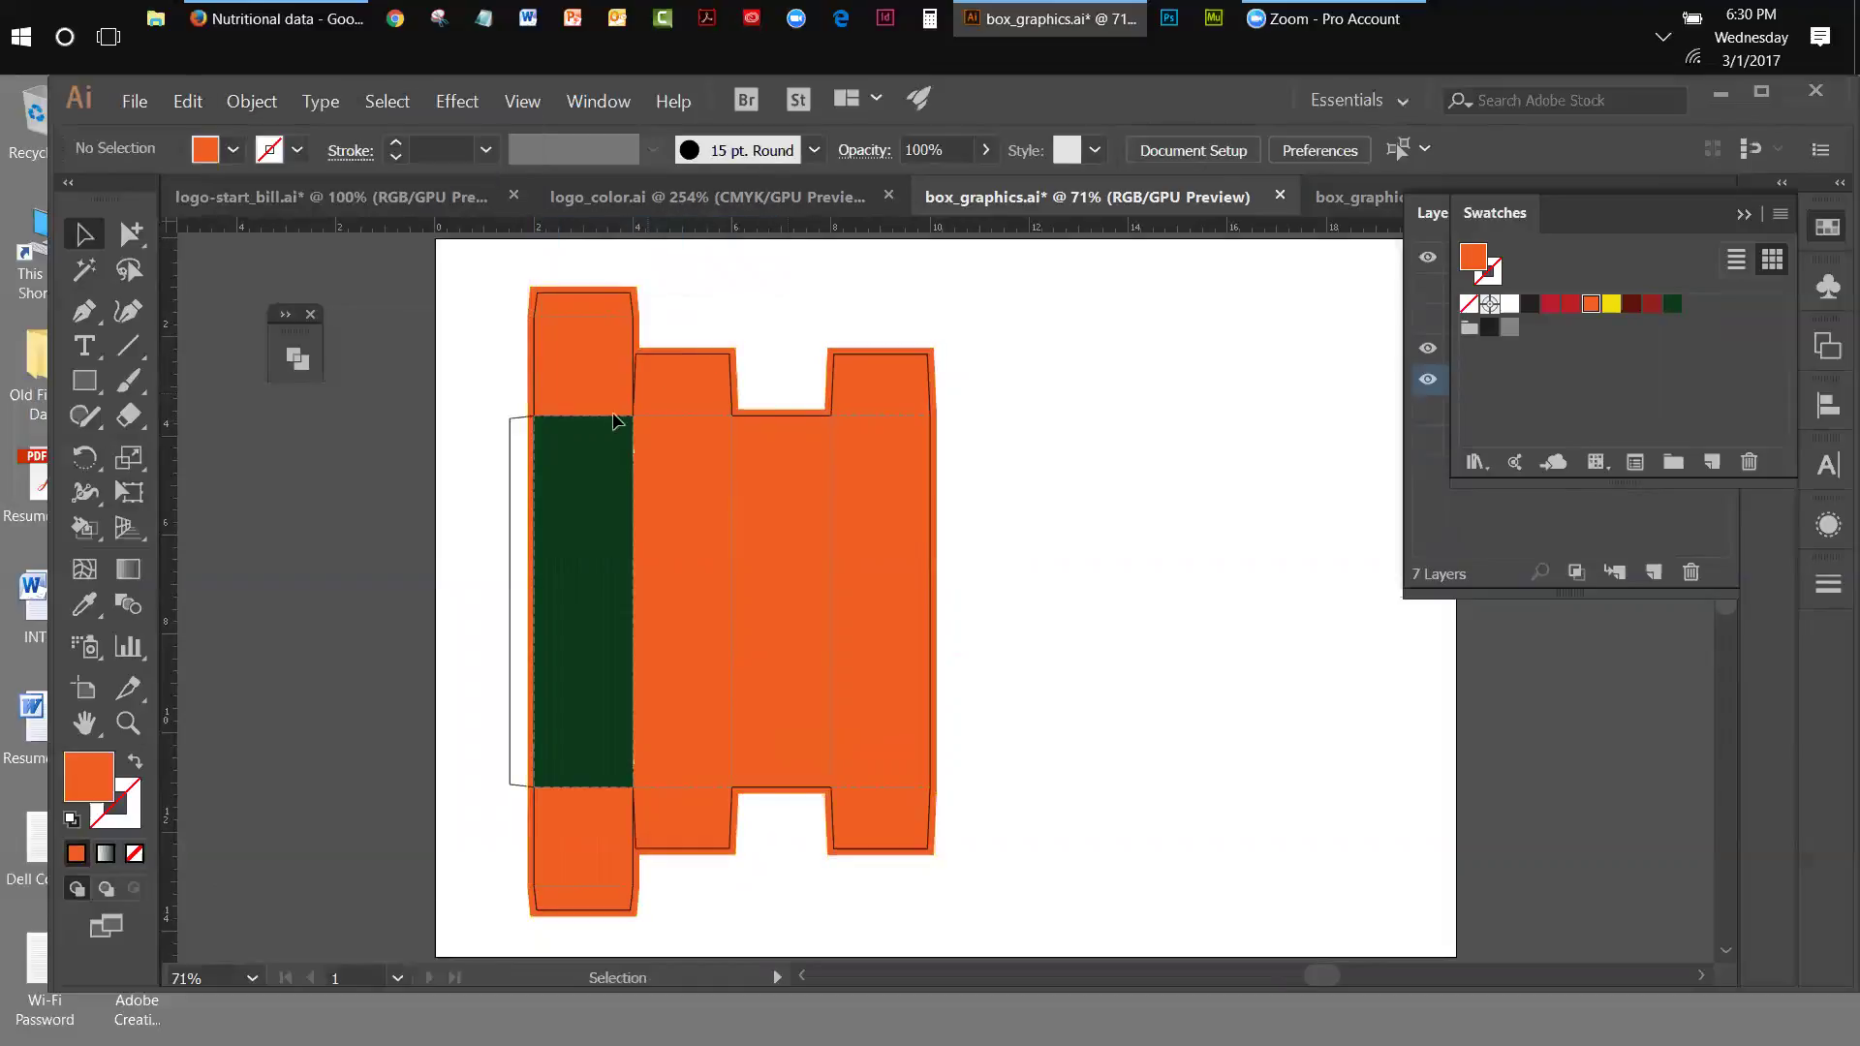
- Make a clipping mask from the green rectangle and both stripe groups on the first panel, and deselect the result
{"action": "left_click_drag", "start_coordinate": [471, 404], "coordinate": [645, 810]}
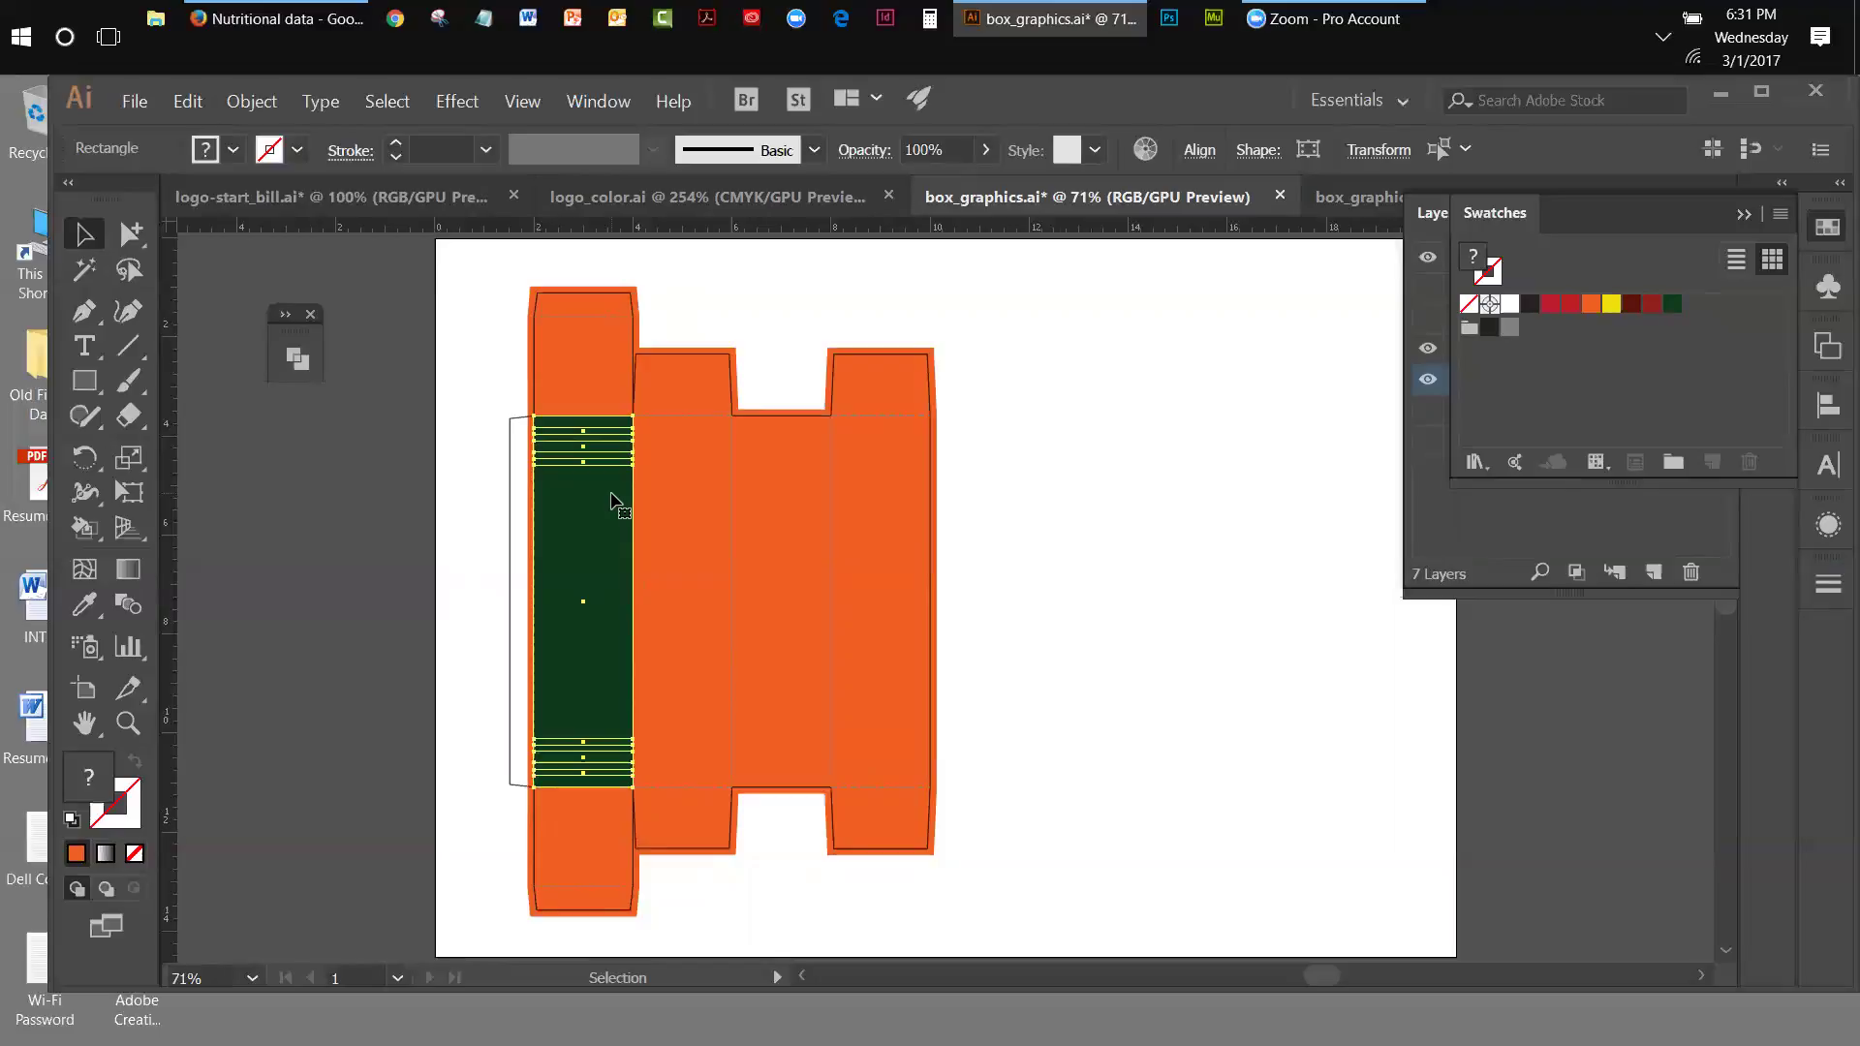
{"action": "left_click", "coordinate": [252, 103]}
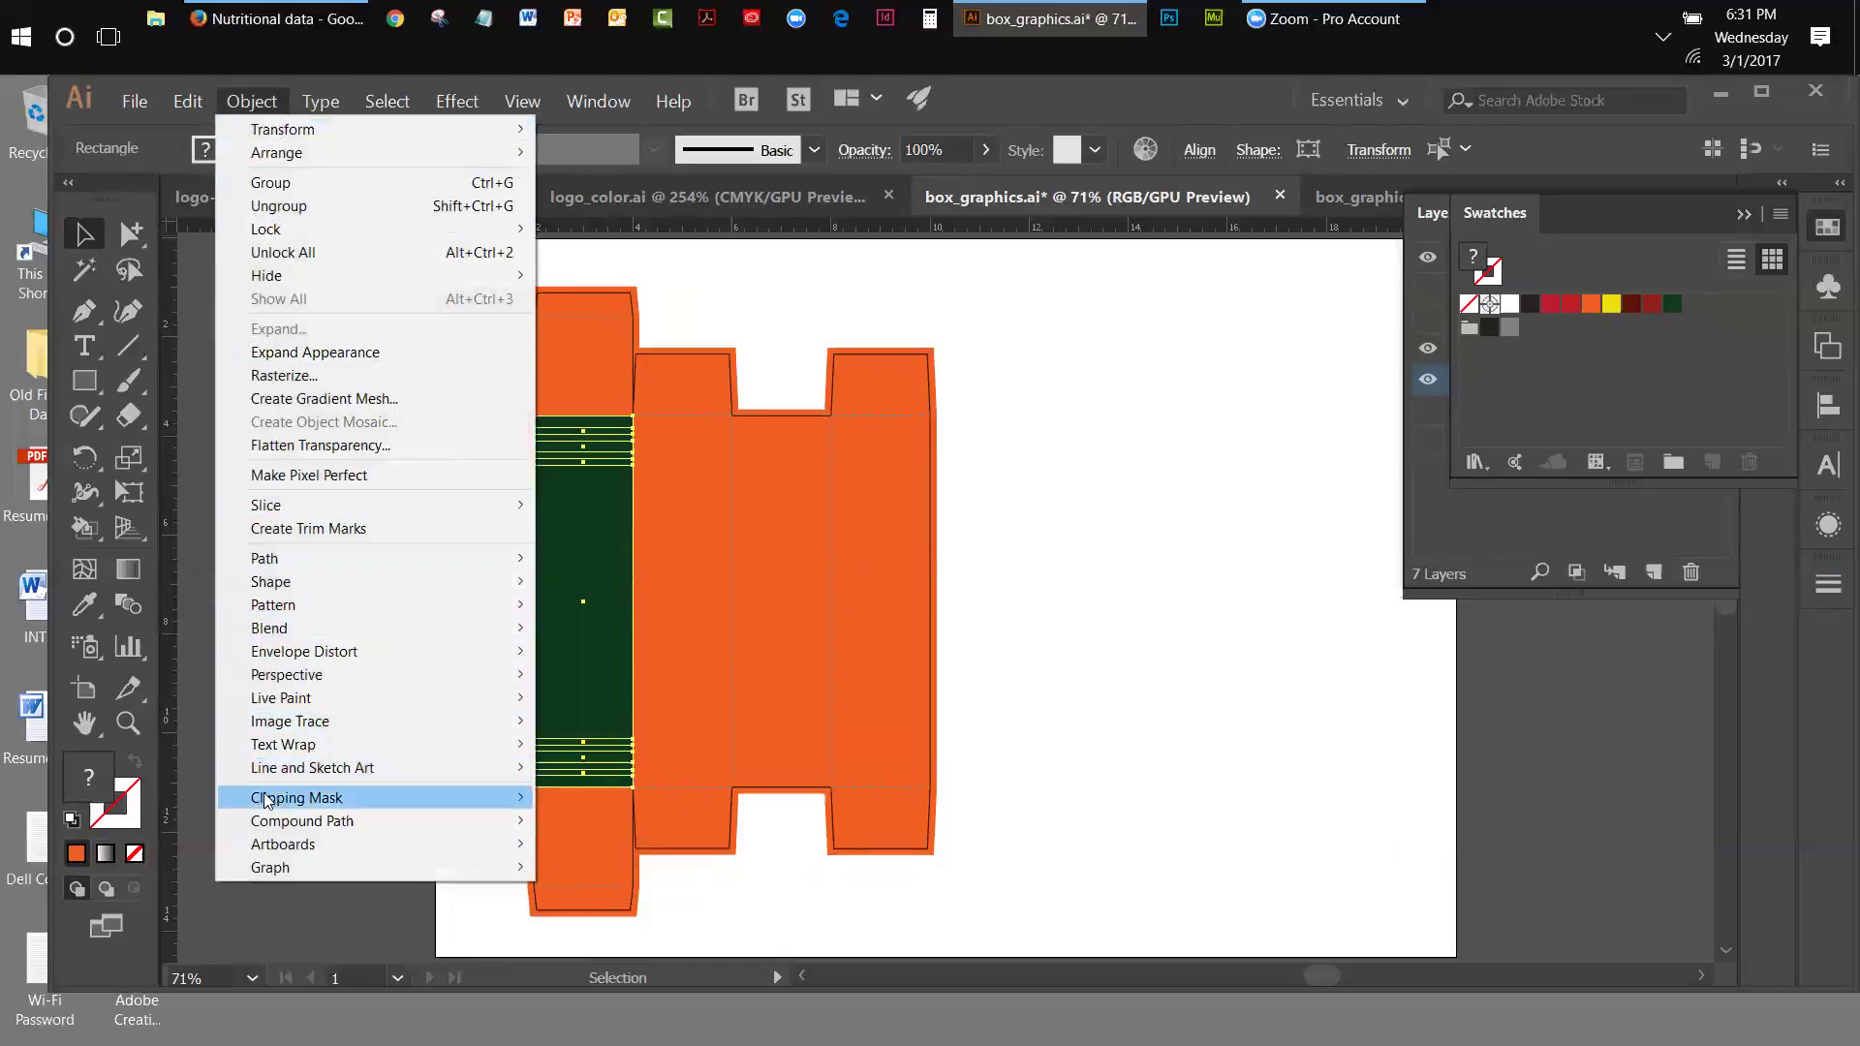
{"action": "mouse_move", "coordinate": [421, 798]}
{"action": "left_click", "coordinate": [546, 801]}
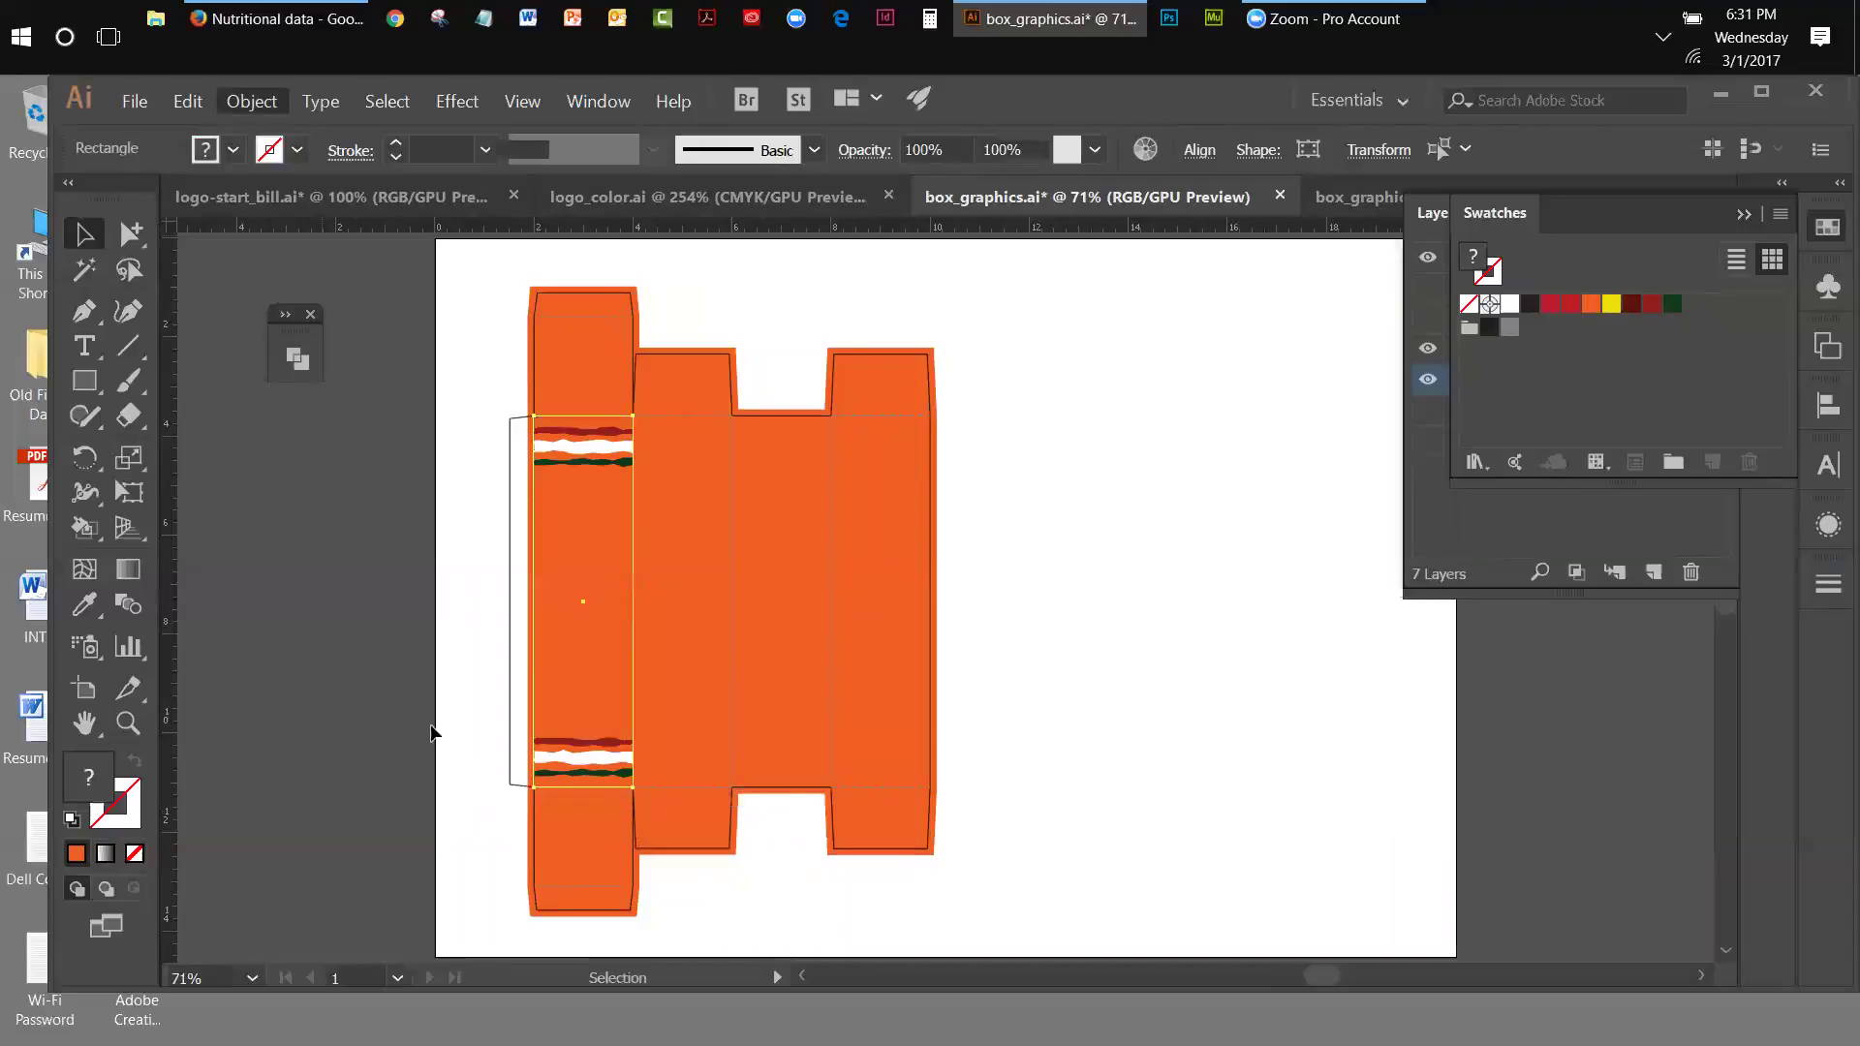
{"action": "left_click", "coordinate": [431, 733]}
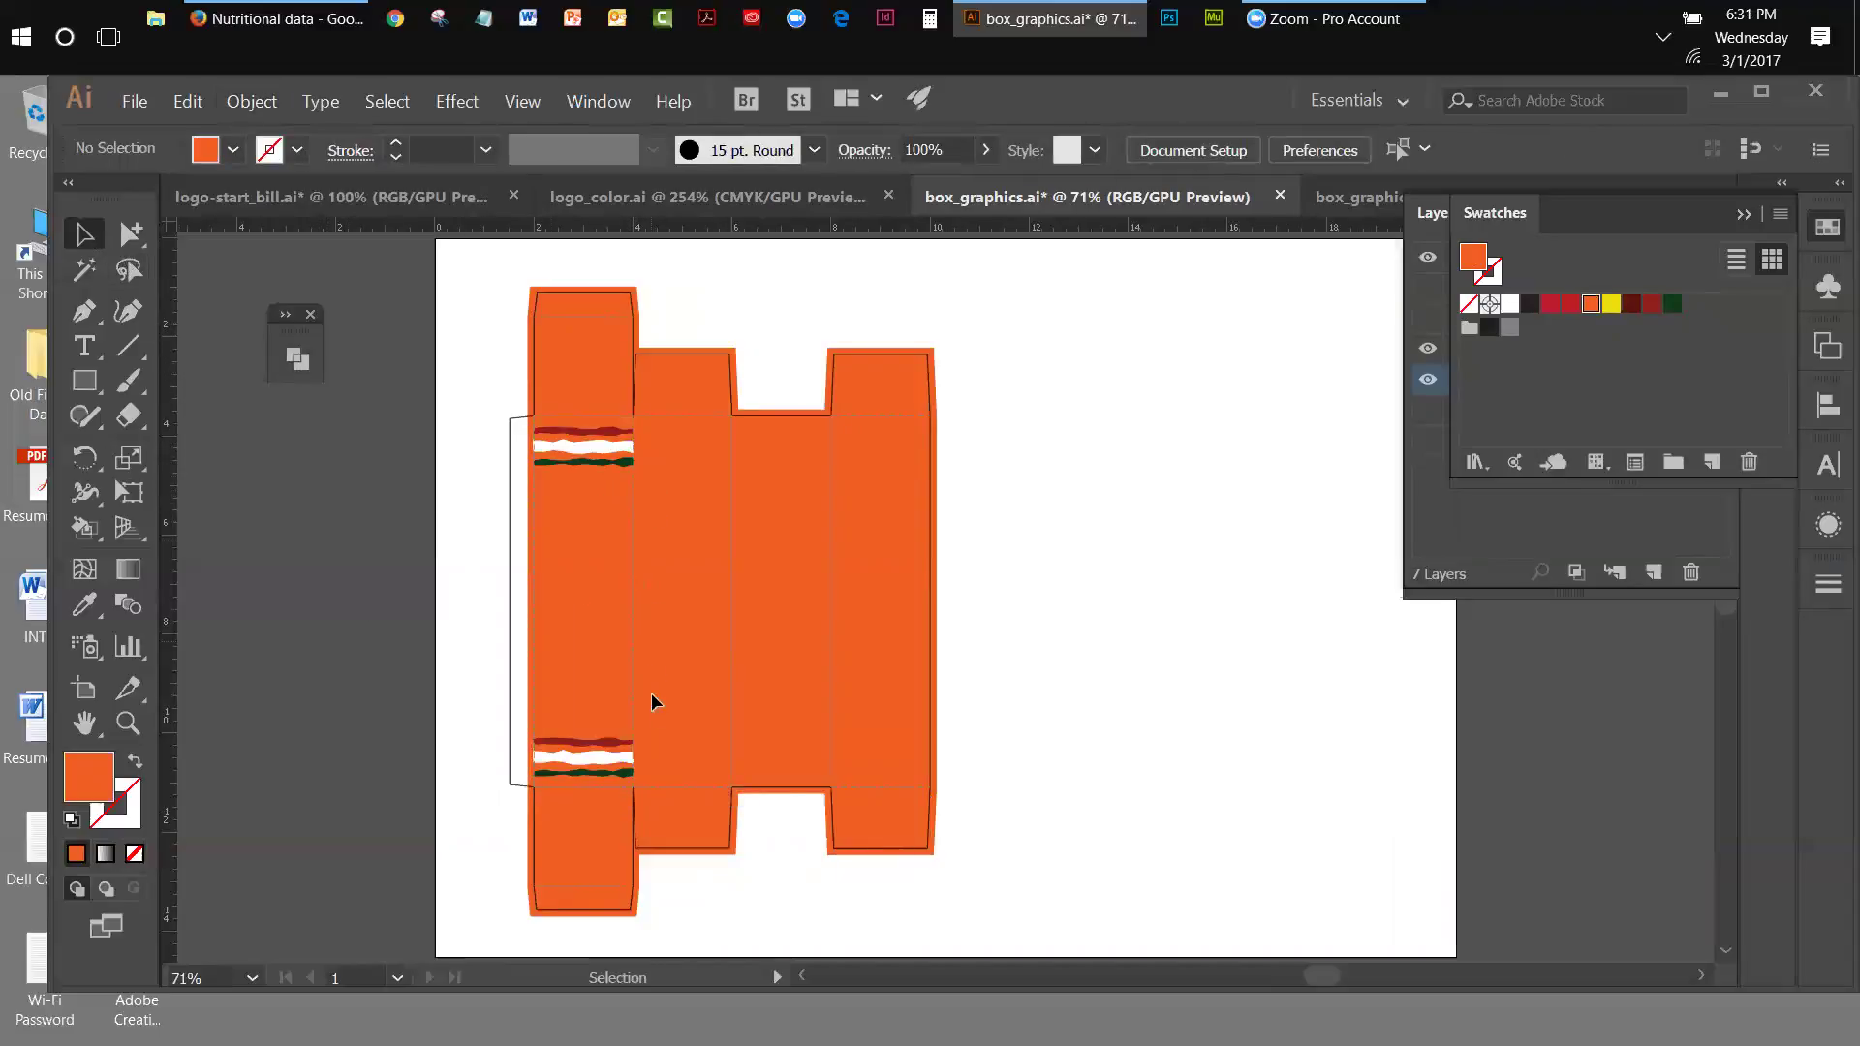
- Duplicate the clipped stripe artwork with Copy and Paste in Place
{"action": "left_click", "coordinate": [593, 760]}
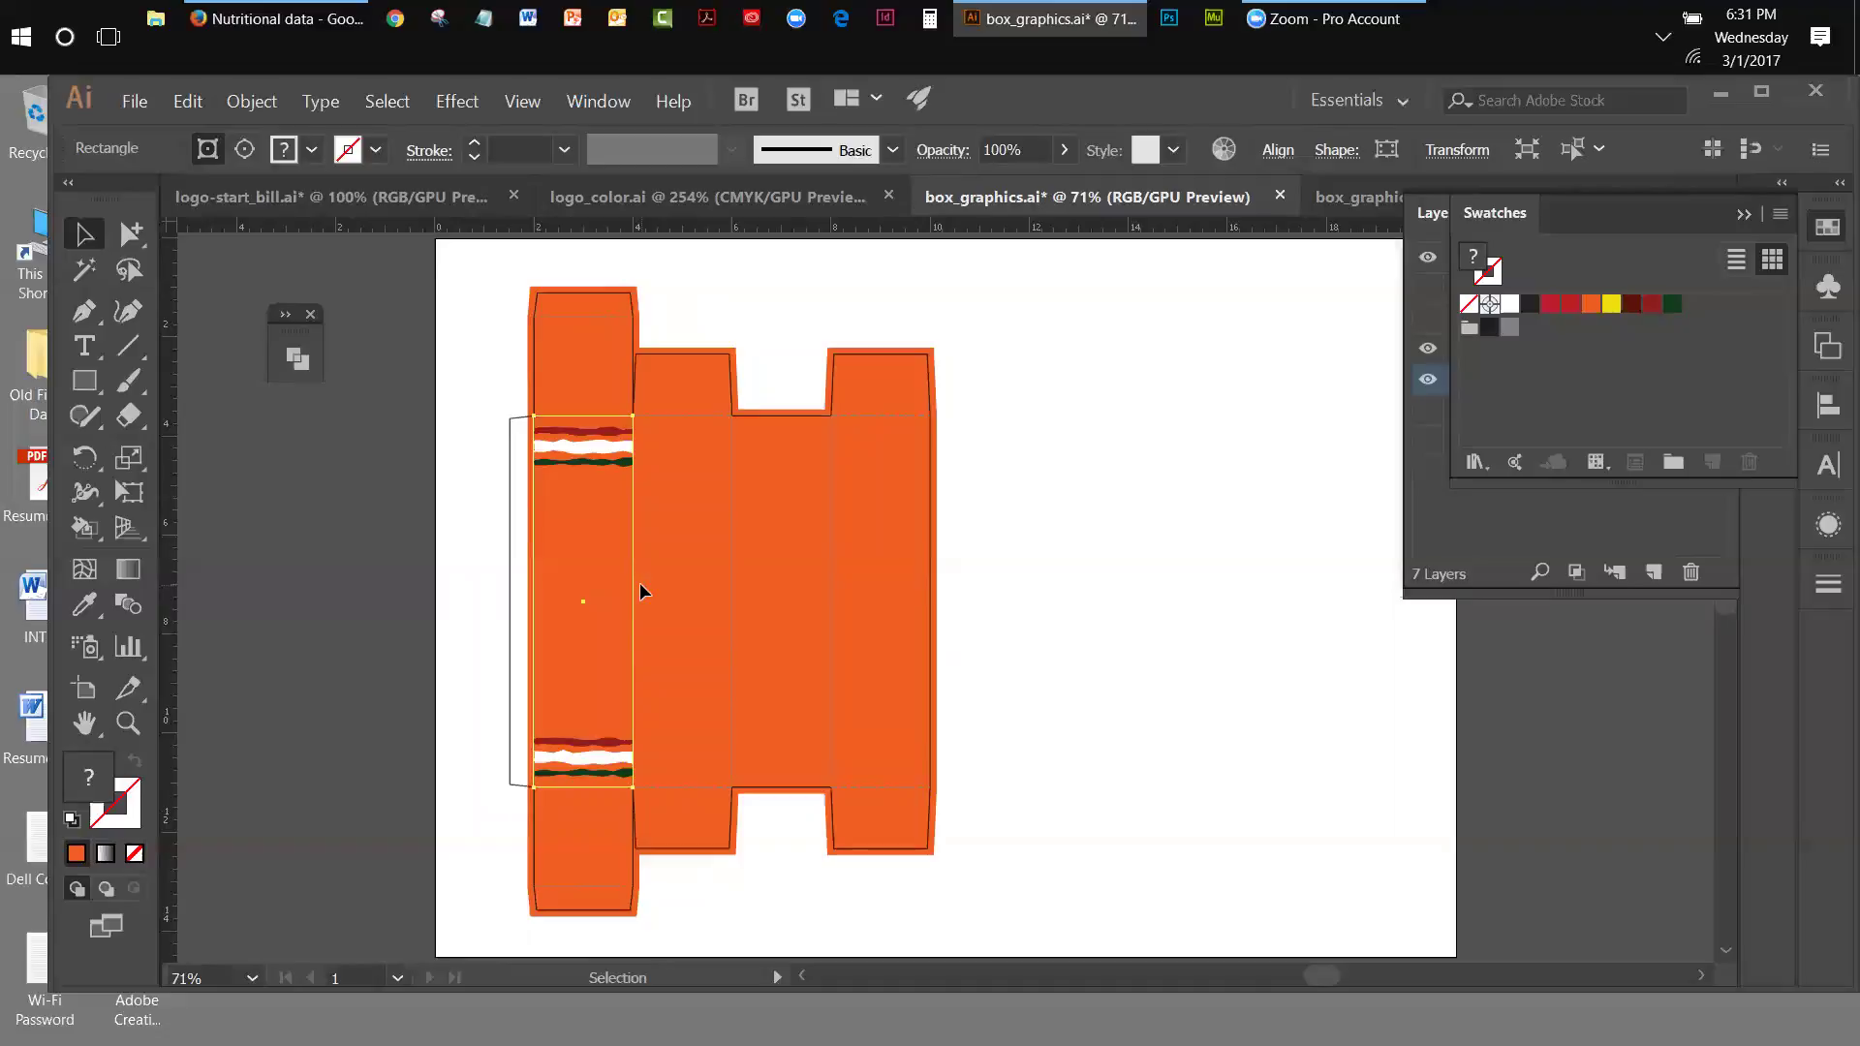
{"action": "left_click", "coordinate": [186, 107]}
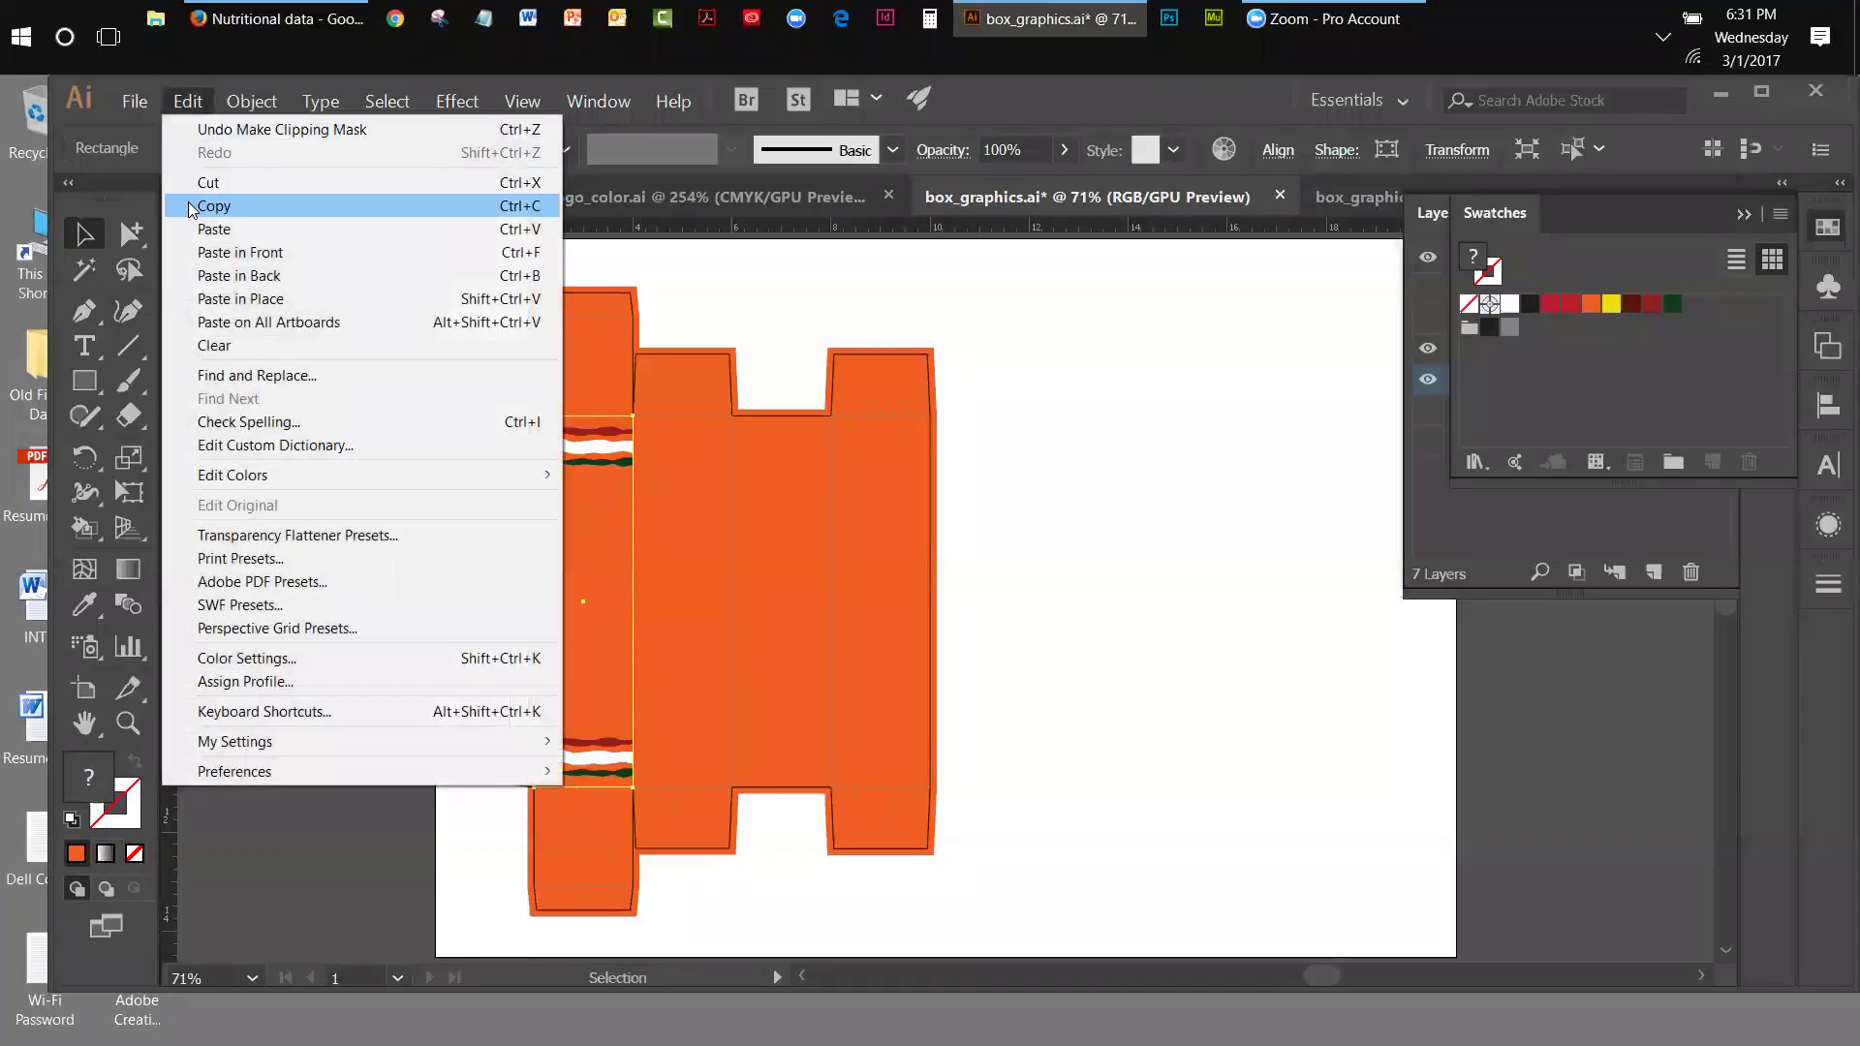
{"action": "left_click", "coordinate": [198, 206]}
{"action": "left_click", "coordinate": [184, 104]}
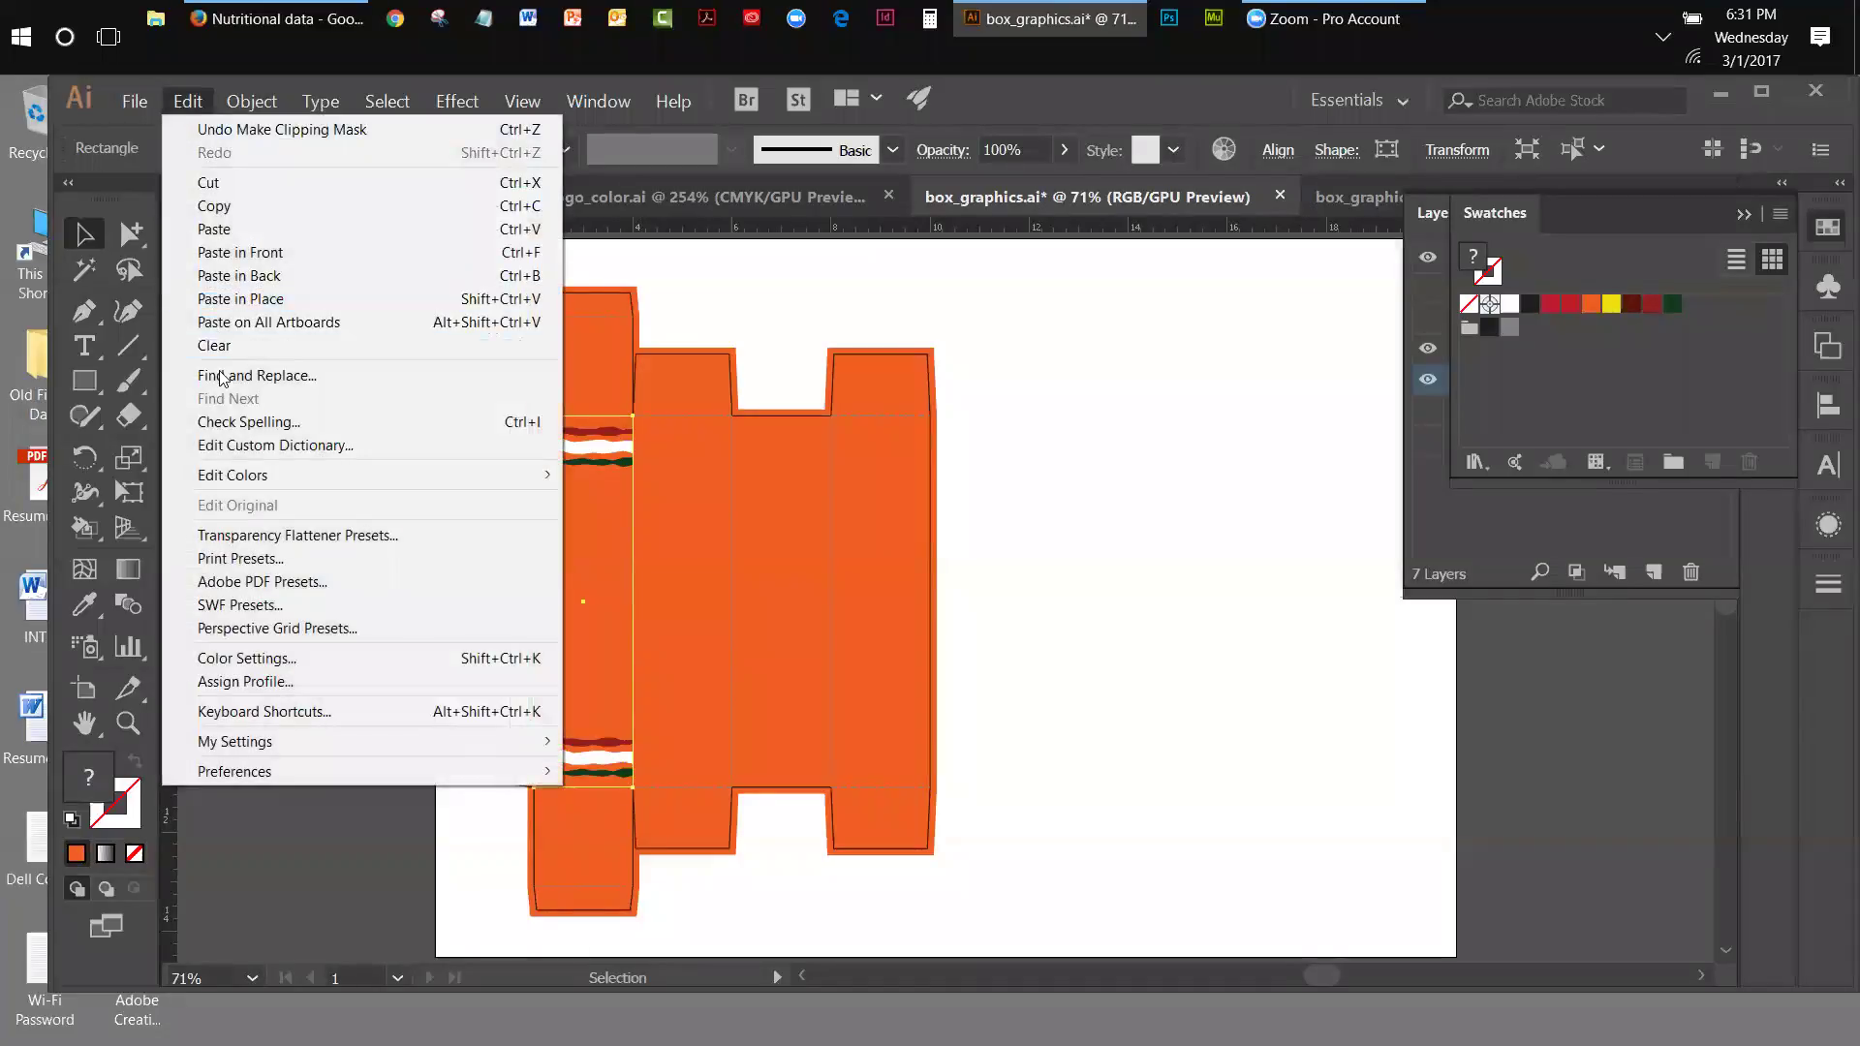
{"action": "left_click", "coordinate": [202, 308]}
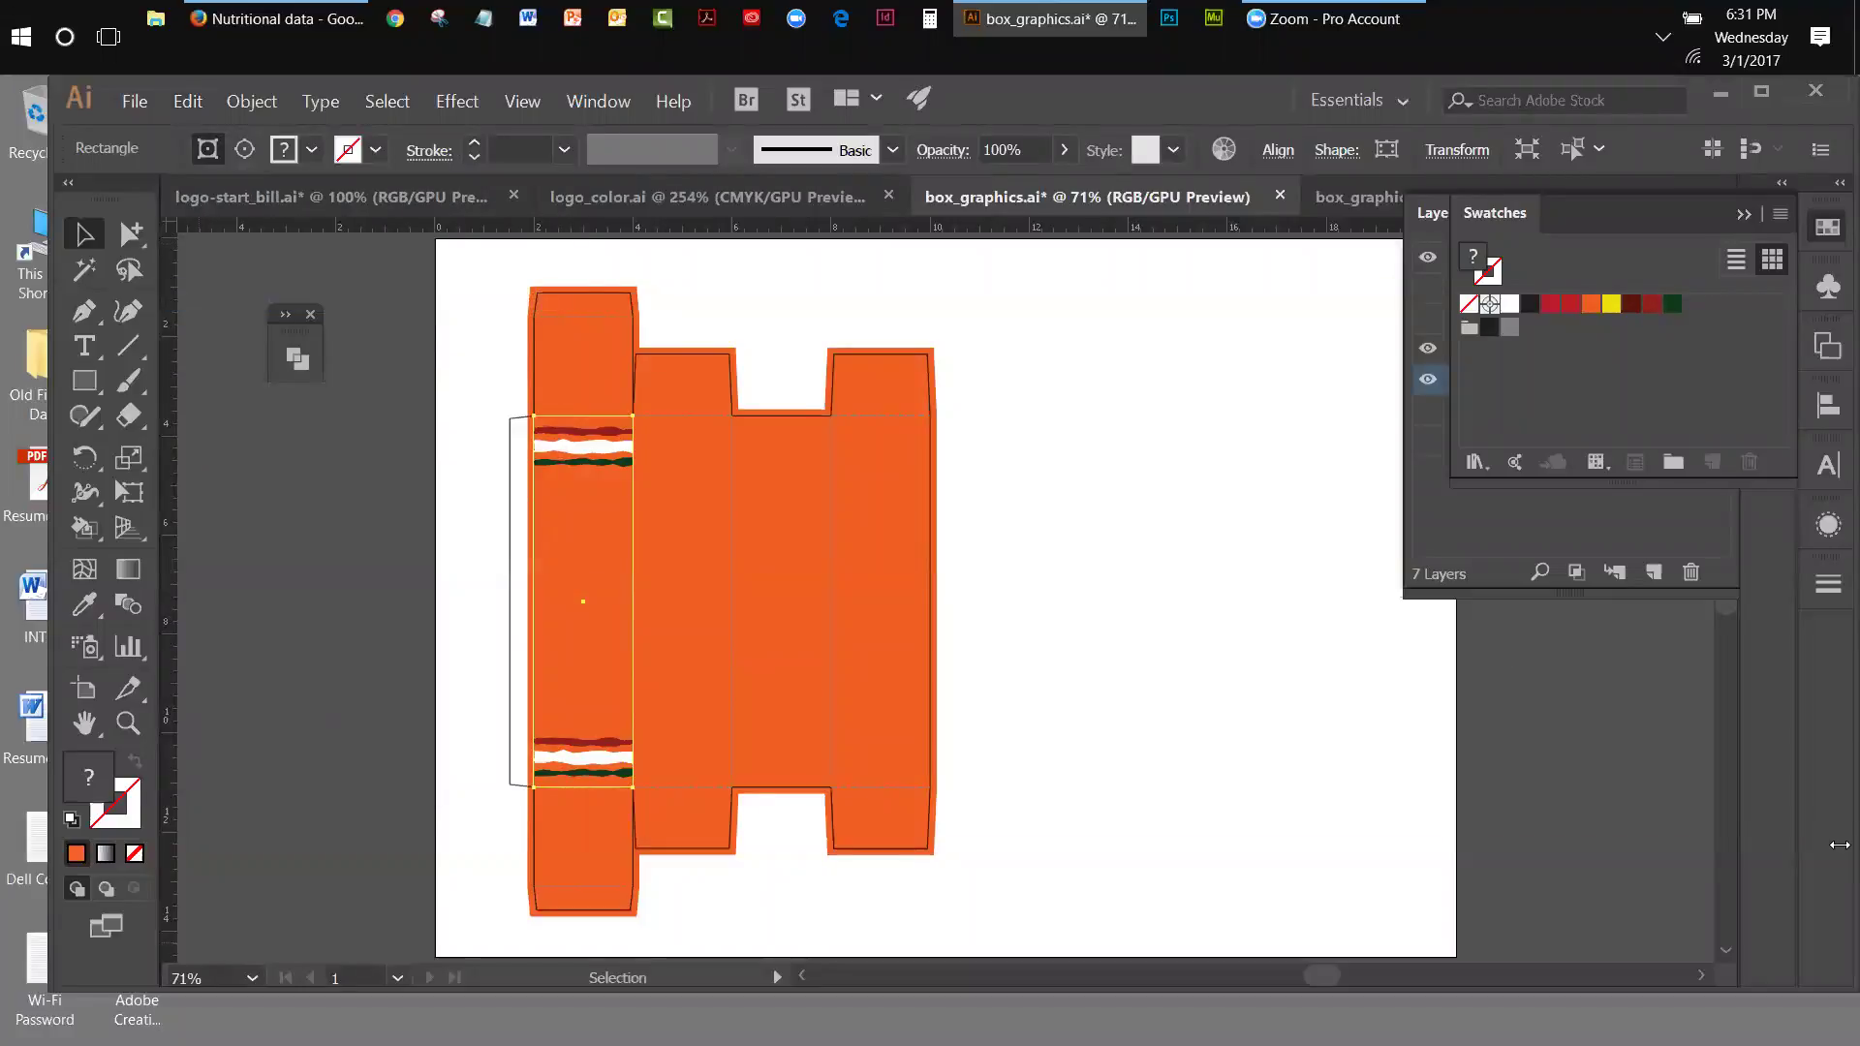
- Move the duplicated stripe artwork straight right onto the third box panel, align it with the fold lines, and deselect it
{"action": "key", "text": "Right"}
{"action": "key", "text": "Right"}
{"action": "key", "text": "Right"}
{"action": "key", "text": "Right"}
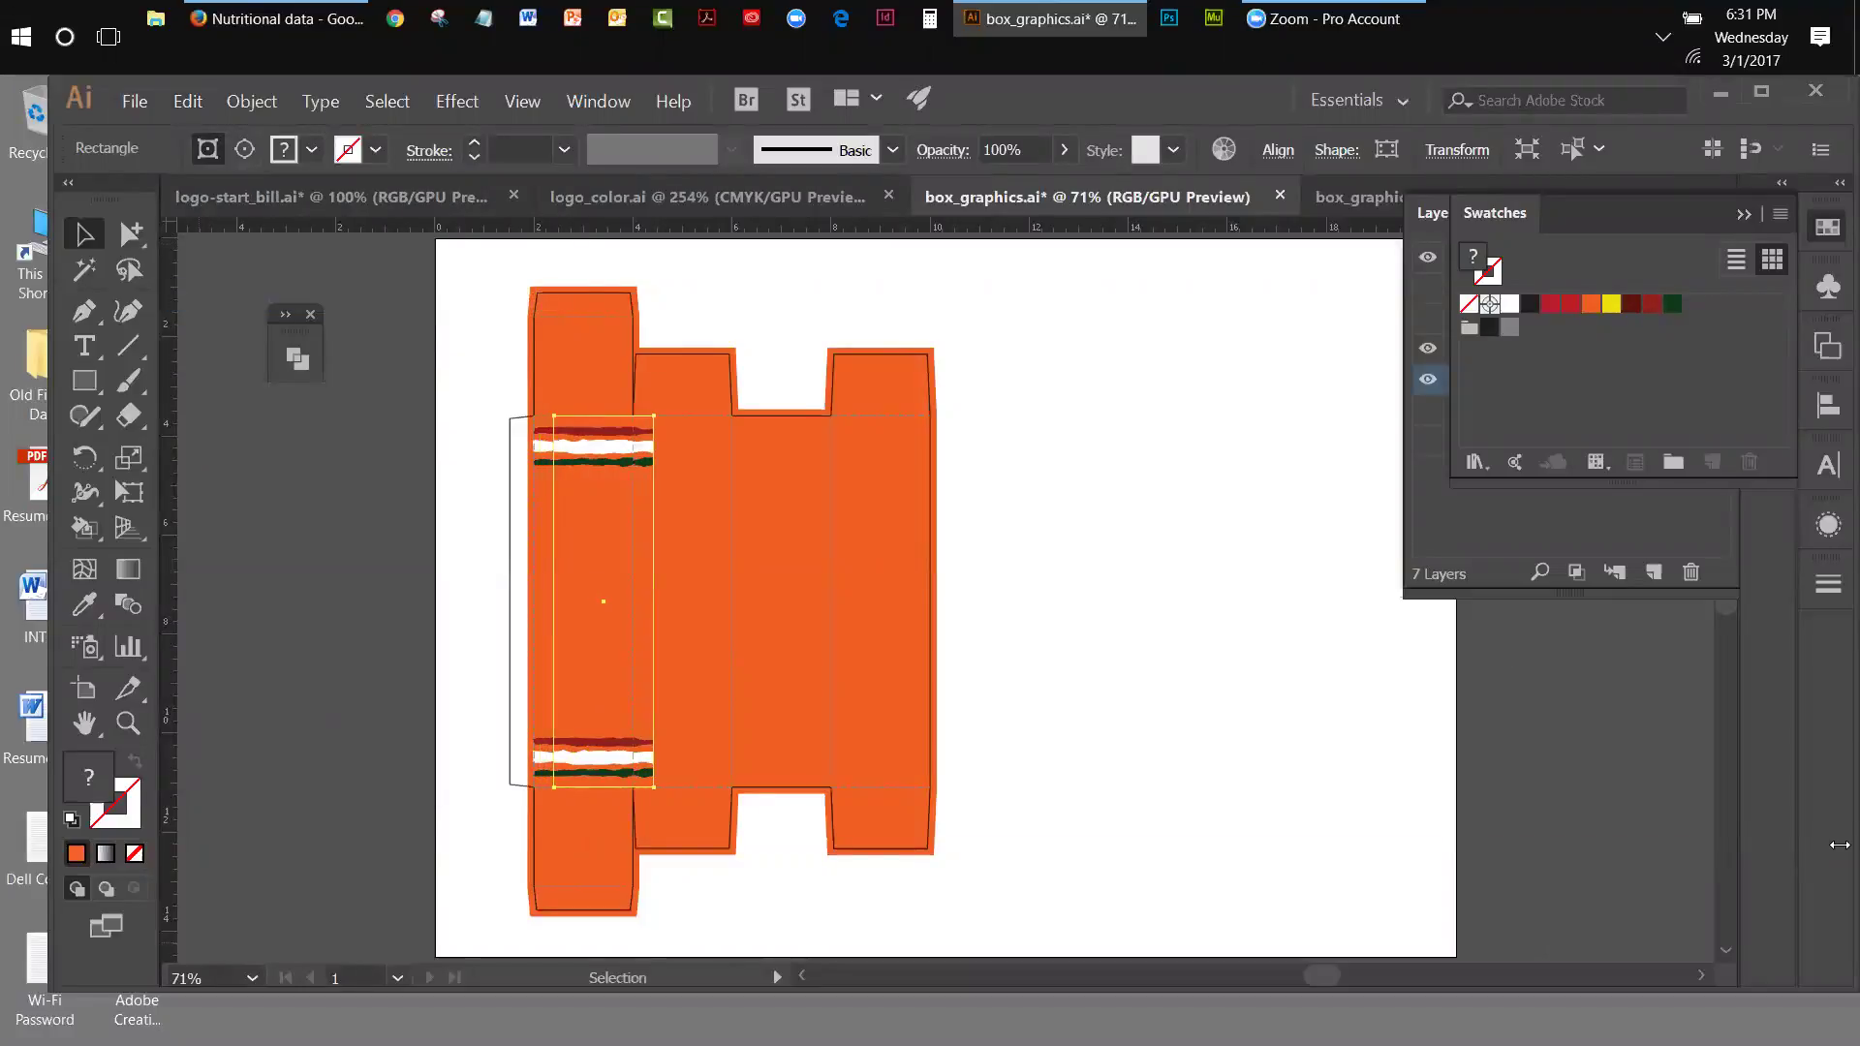
{"action": "key", "text": "Right"}
{"action": "key", "text": "Right"}
{"action": "key", "text": "Right"}
{"action": "key", "text": "Right"}
{"action": "key", "text": "Right"}
{"action": "key", "text": "Right"}
{"action": "key", "text": "Right"}
{"action": "key", "text": "Right"}
{"action": "key", "text": "Right"}
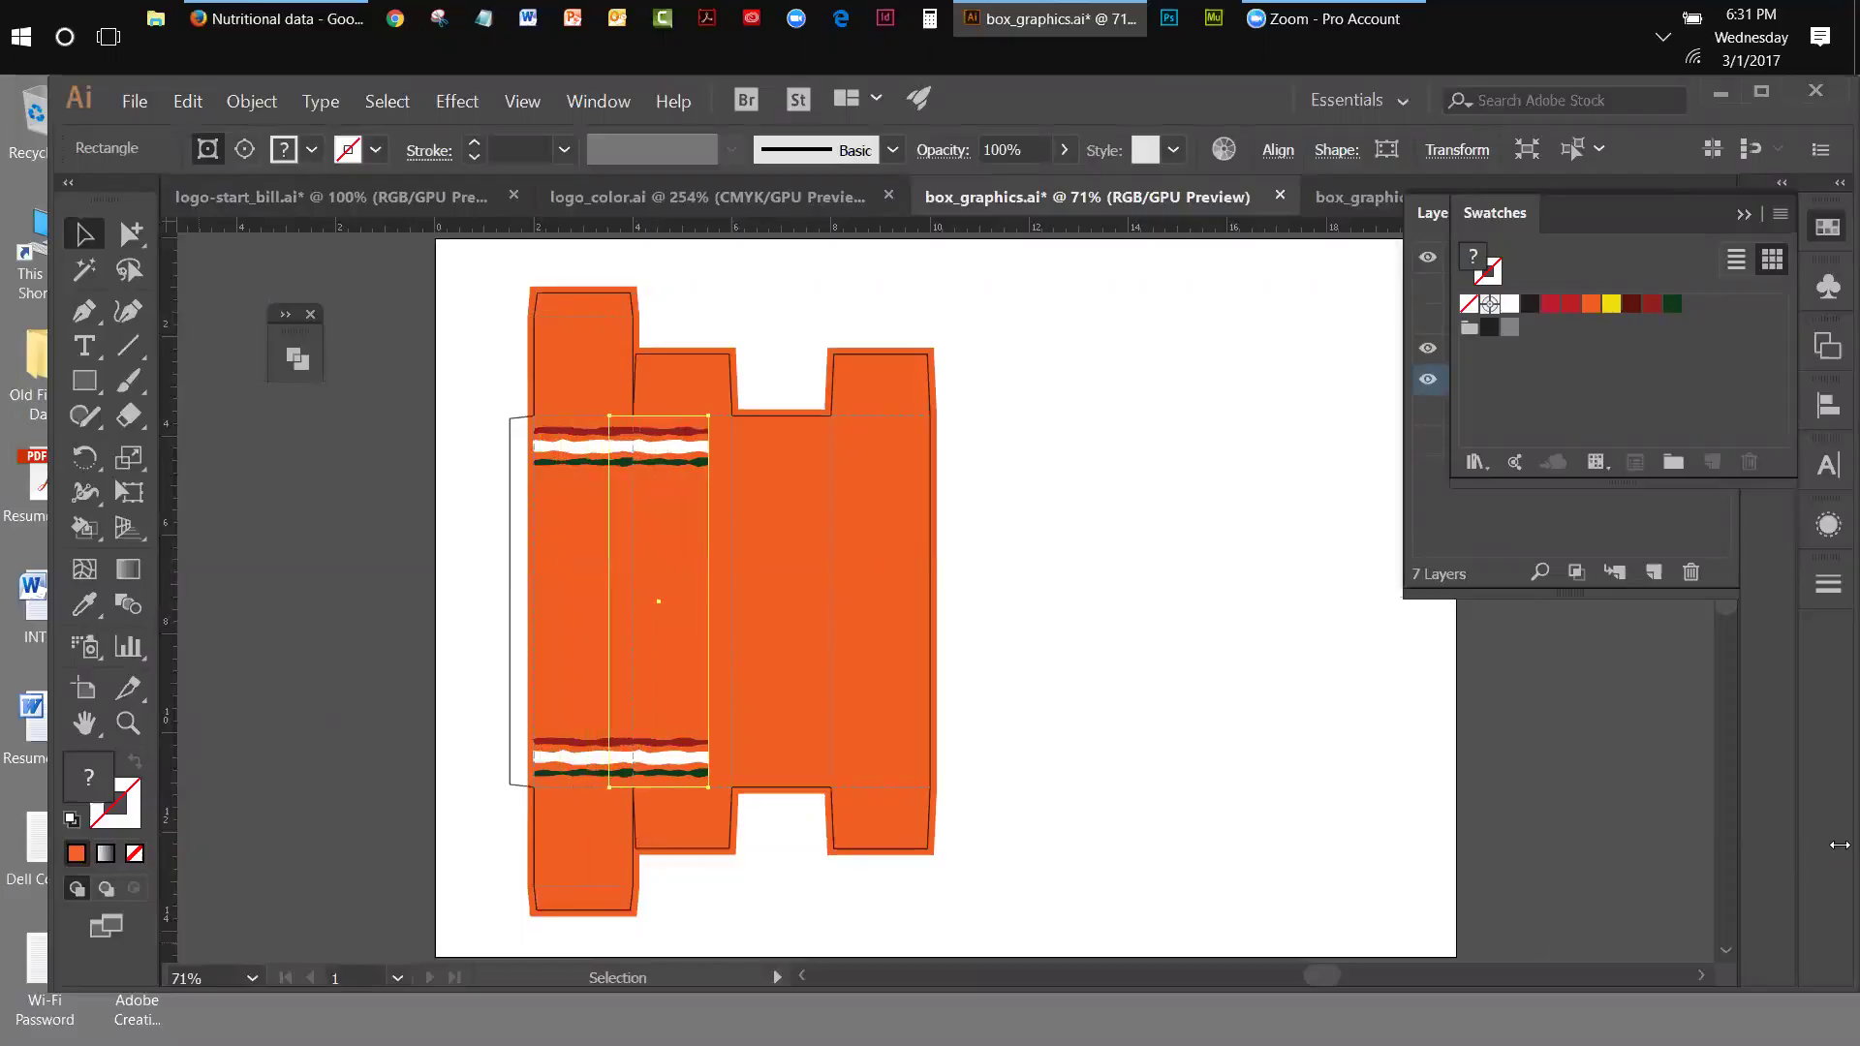
{"action": "key", "text": "Right"}
{"action": "key", "text": "Right"}
{"action": "key", "text": "Right"}
{"action": "key", "text": "Right"}
{"action": "key", "text": "Right"}
{"action": "key", "text": "Right"}
{"action": "key", "text": "Right"}
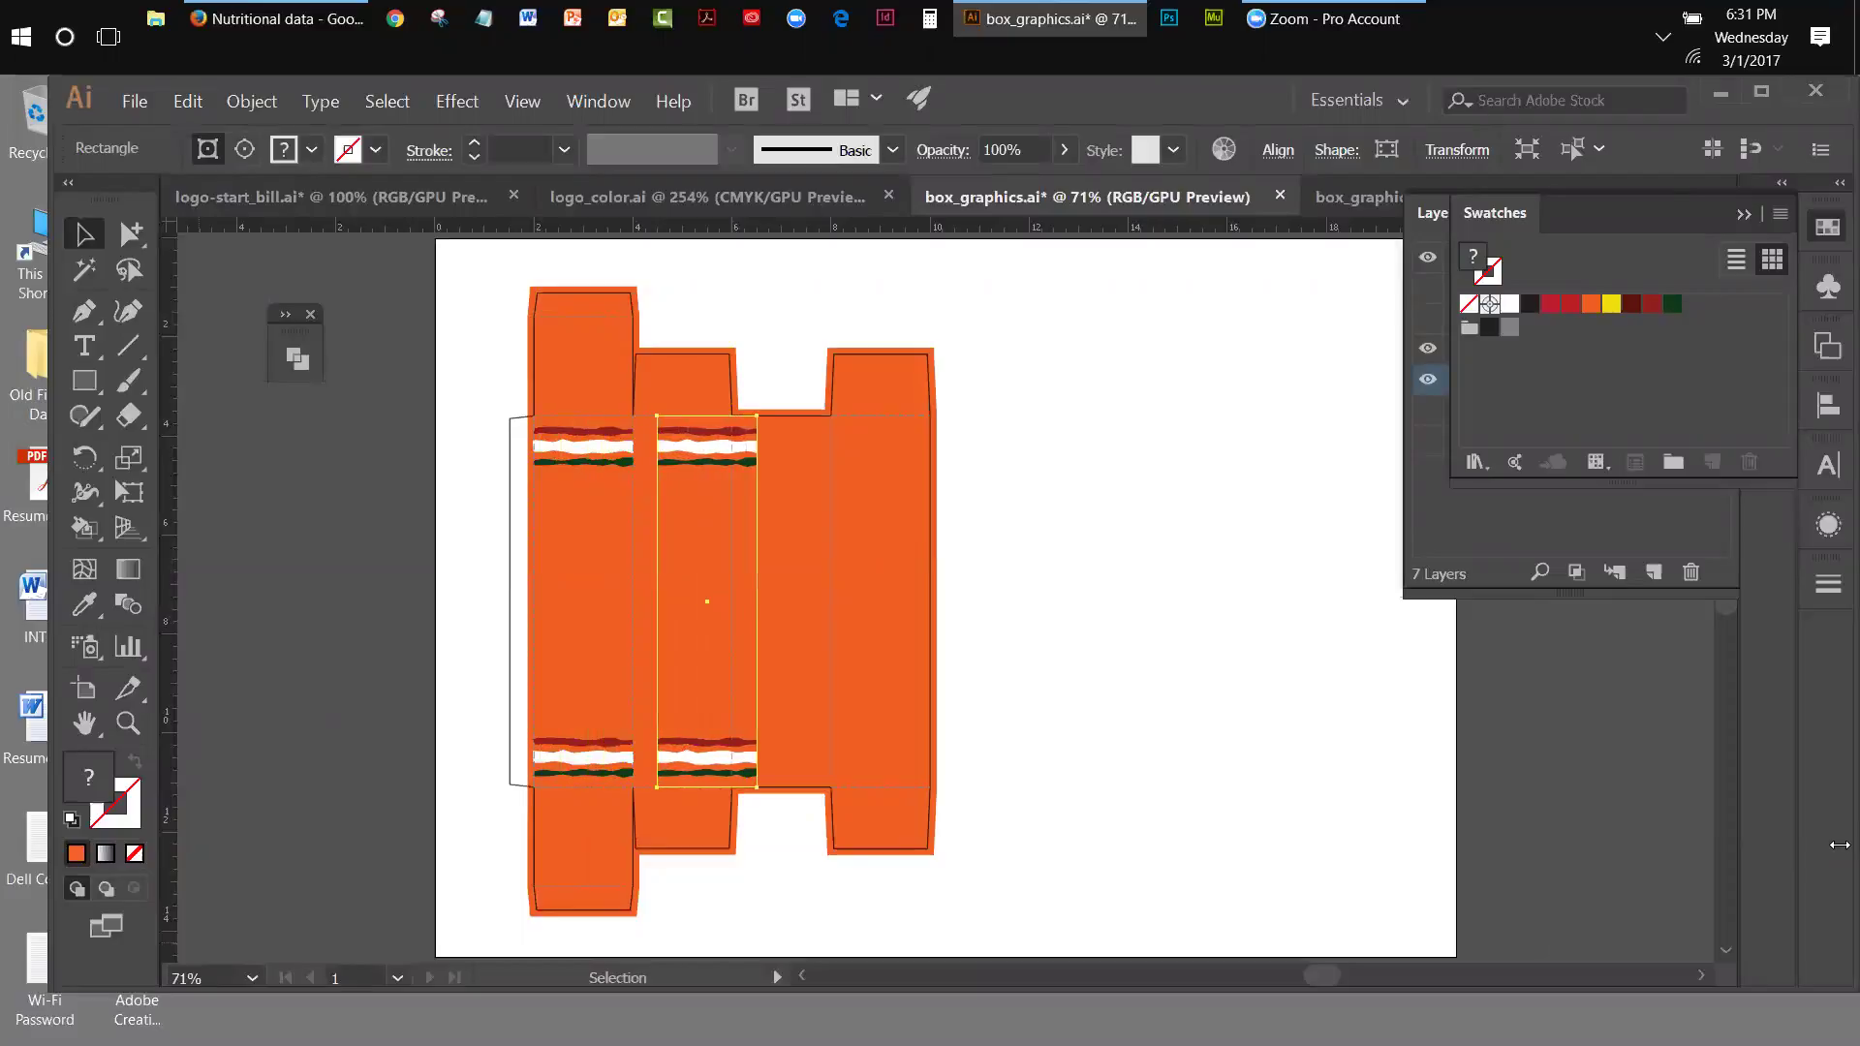
{"action": "key", "text": "Right"}
{"action": "key", "text": "Right"}
{"action": "key", "text": "Right"}
{"action": "key", "text": "Right"}
{"action": "key", "text": "Right"}
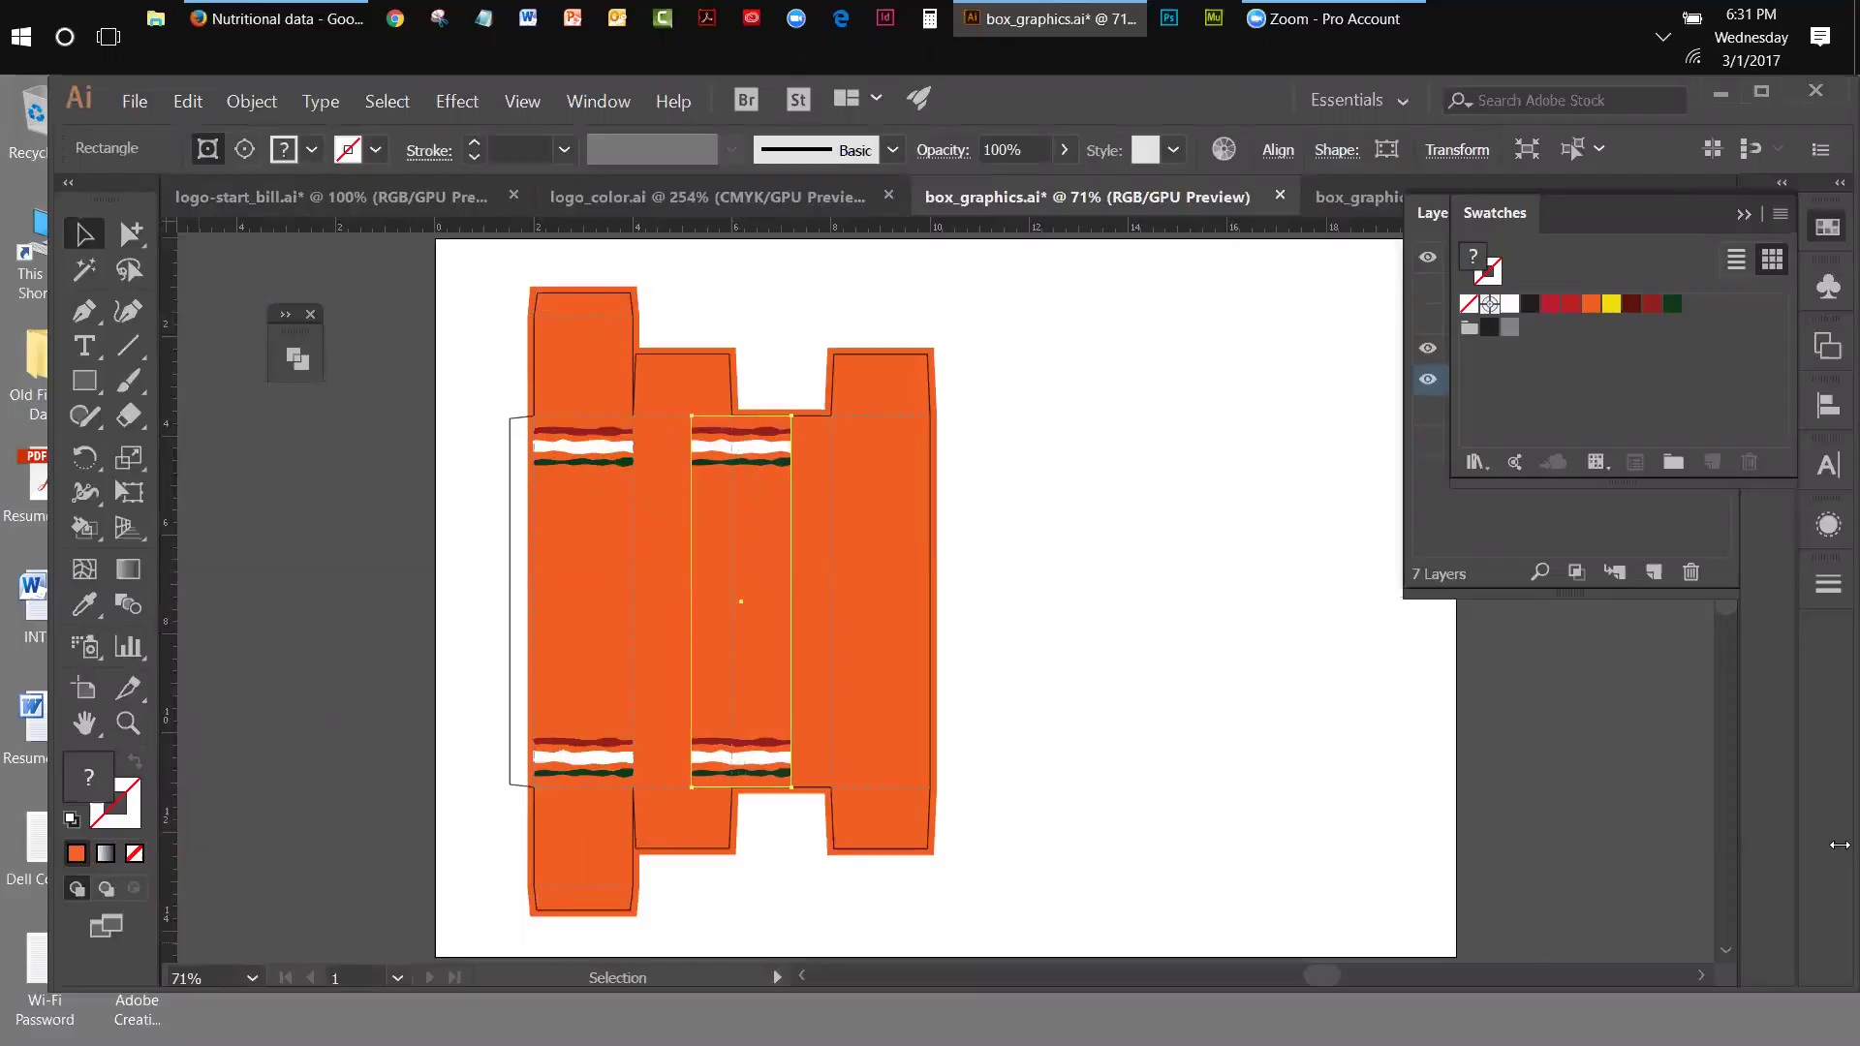
{"action": "key", "text": "Right"}
{"action": "key", "text": "Right"}
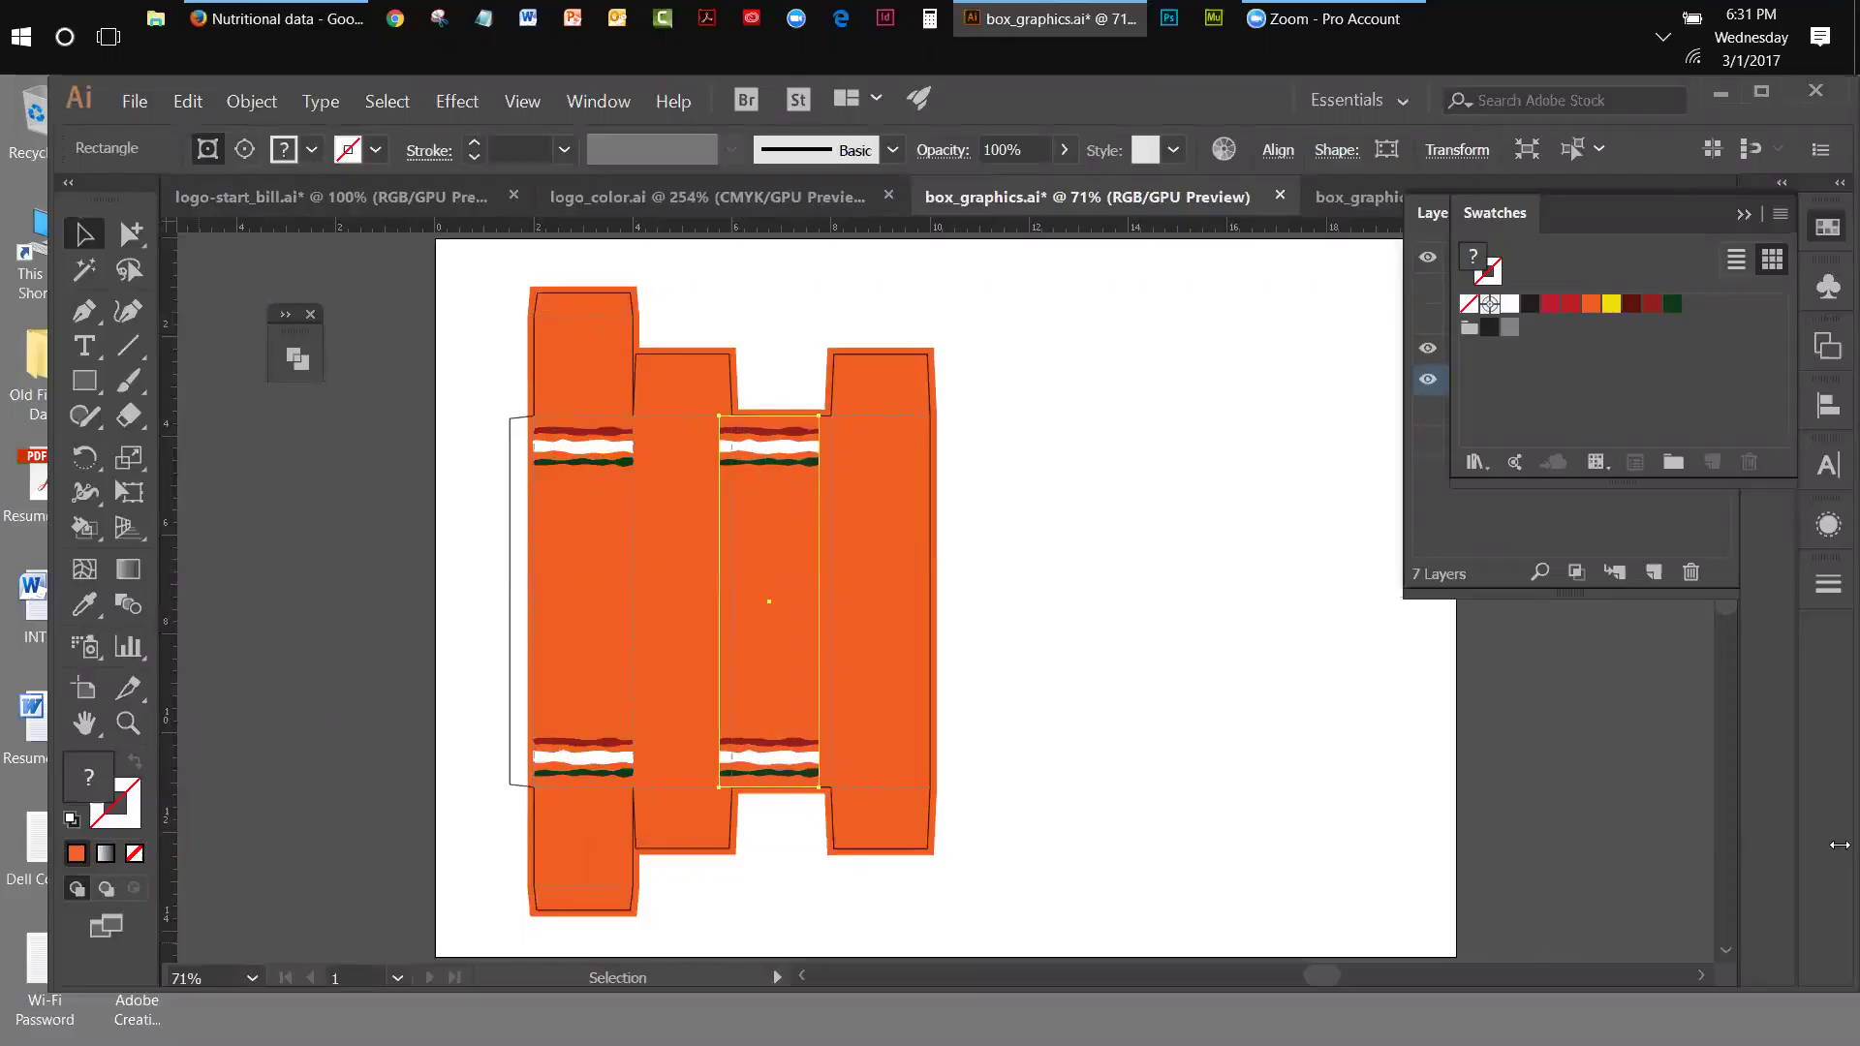
{"action": "key", "text": "Right"}
{"action": "key", "text": "Right"}
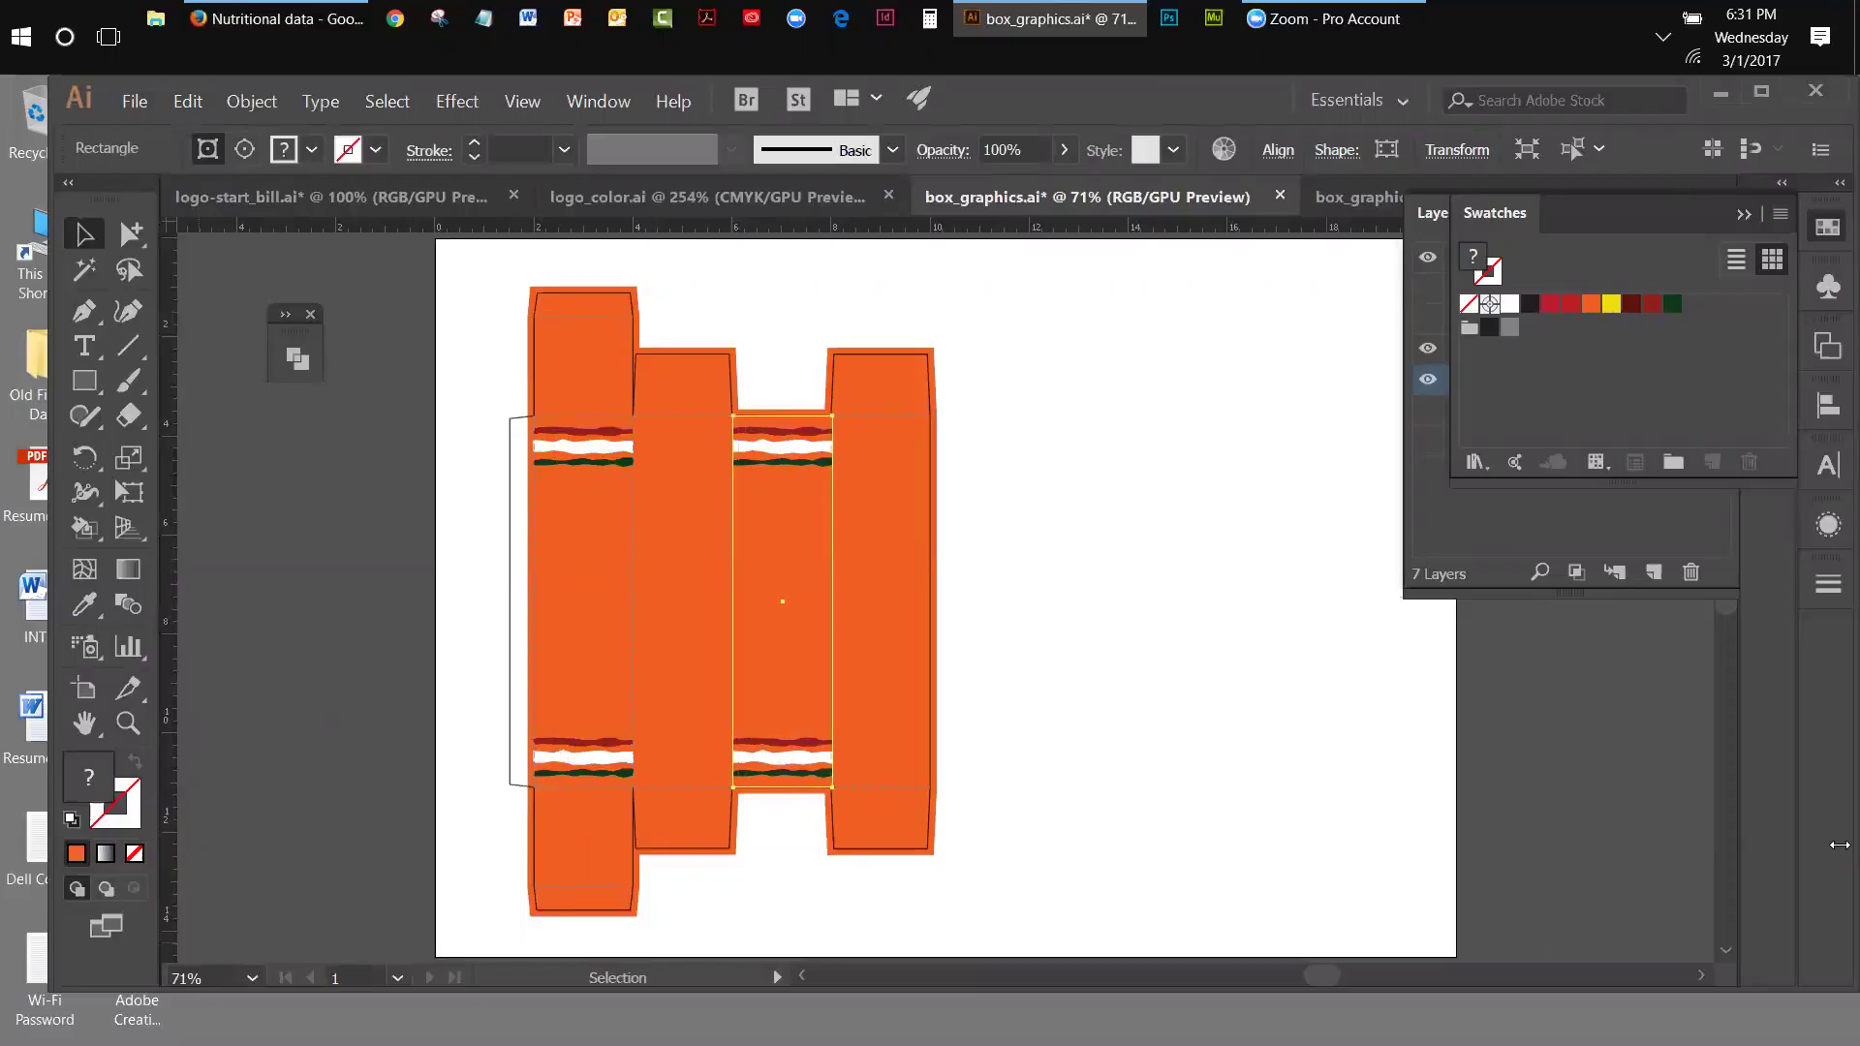
{"action": "key", "text": "Left"}
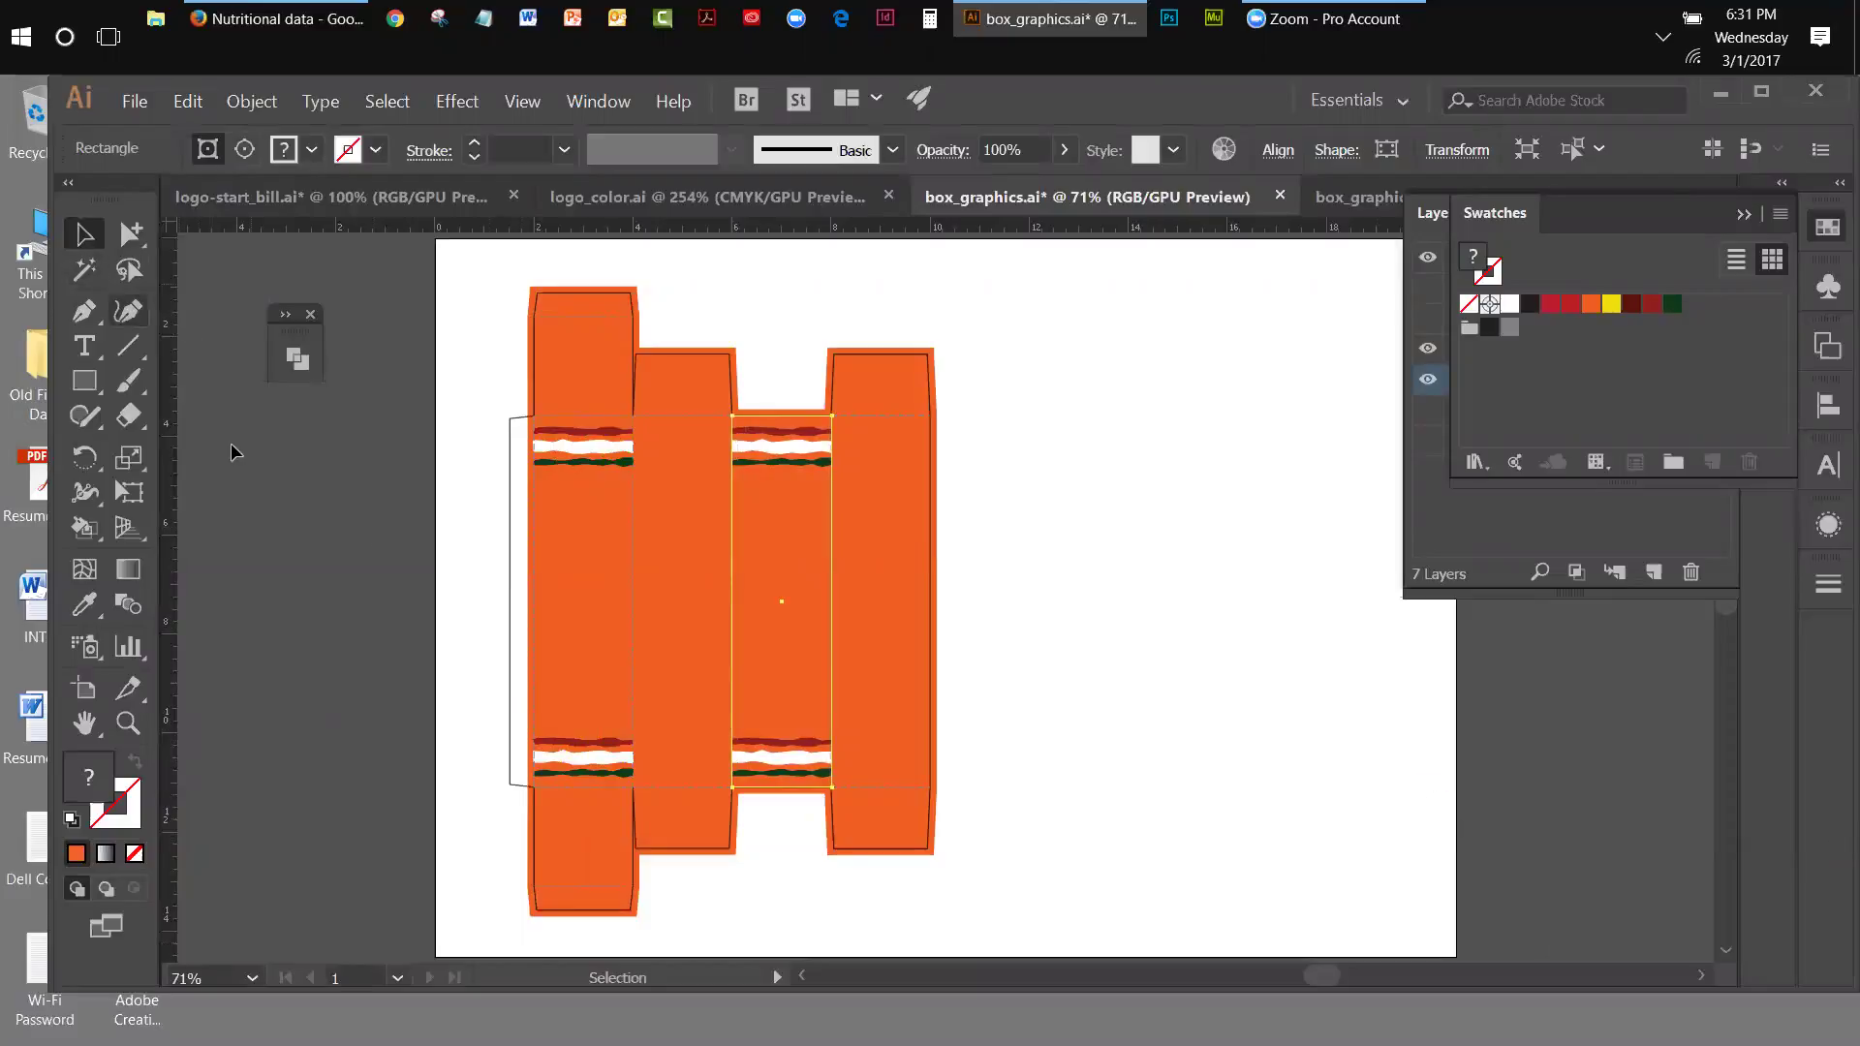
{"action": "left_click", "coordinate": [446, 562]}
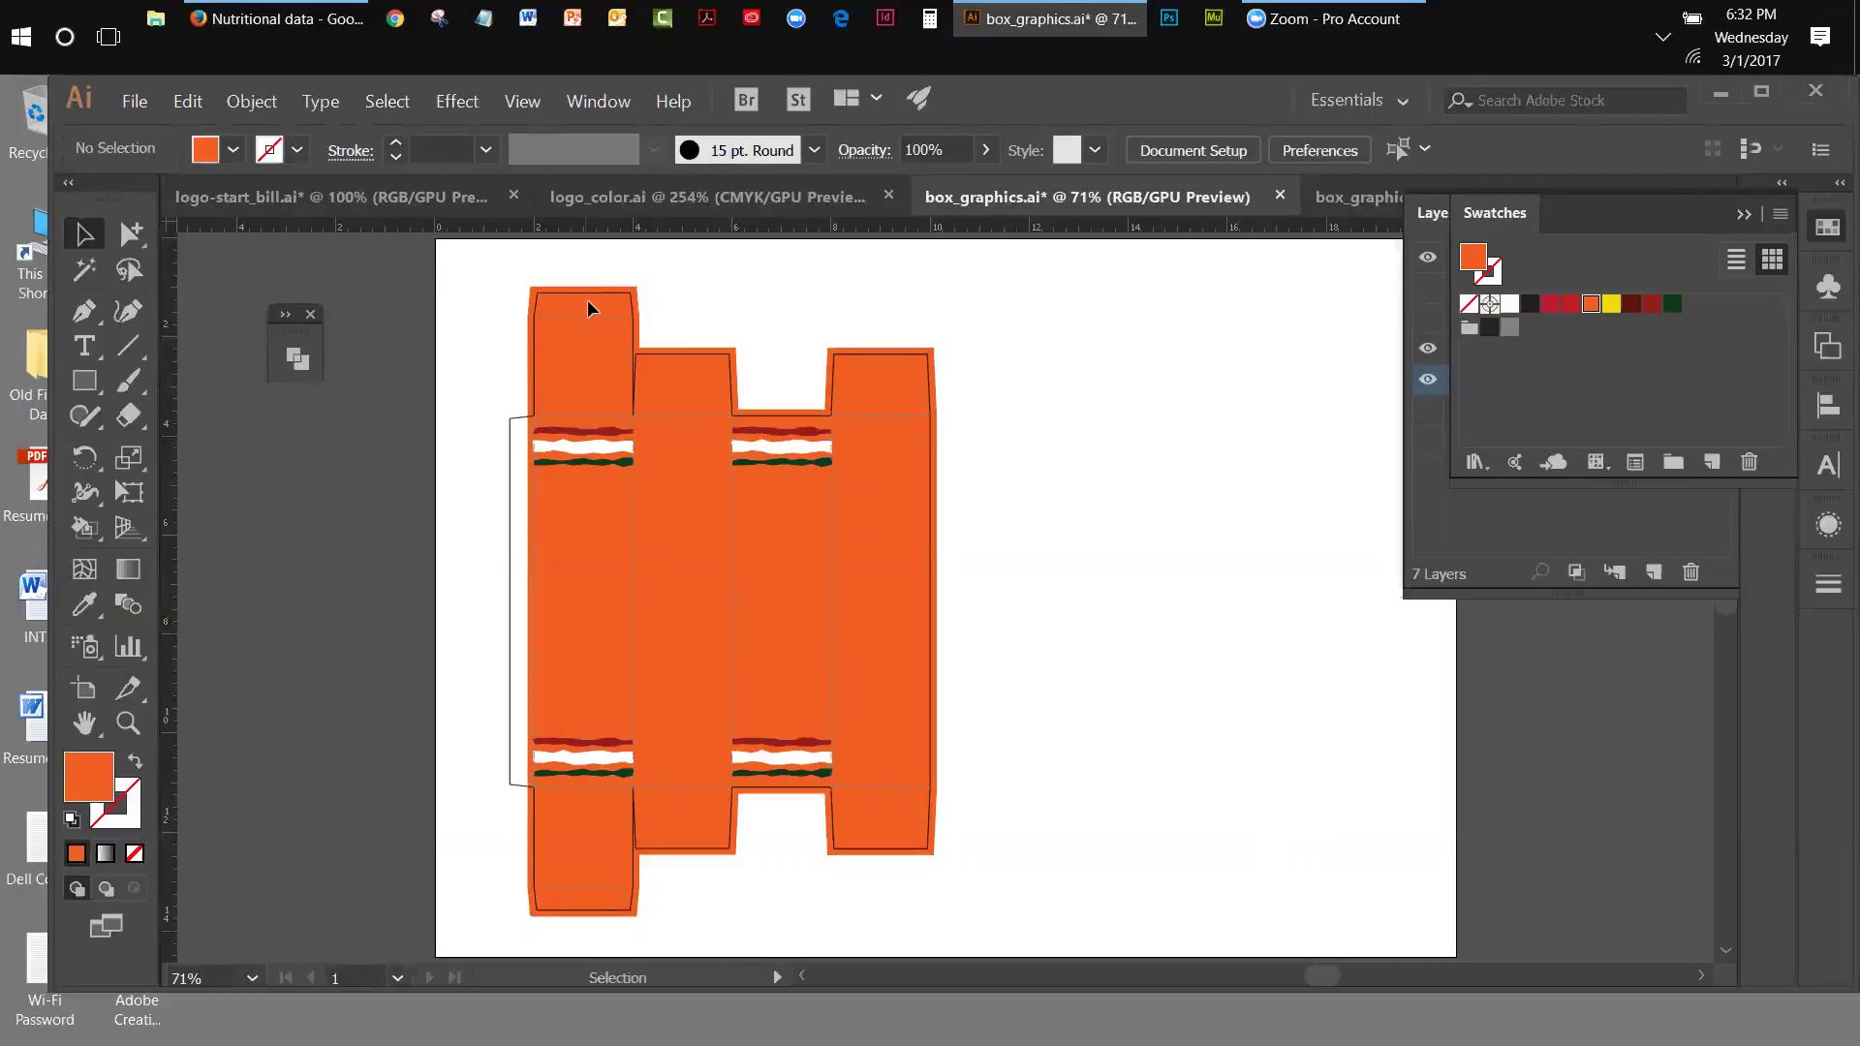
- Switch to logo_color.ai, move the green square onto the Wild Bill logo, and enlarge it to cover the logo's lower half
{"action": "left_click", "coordinate": [616, 194]}
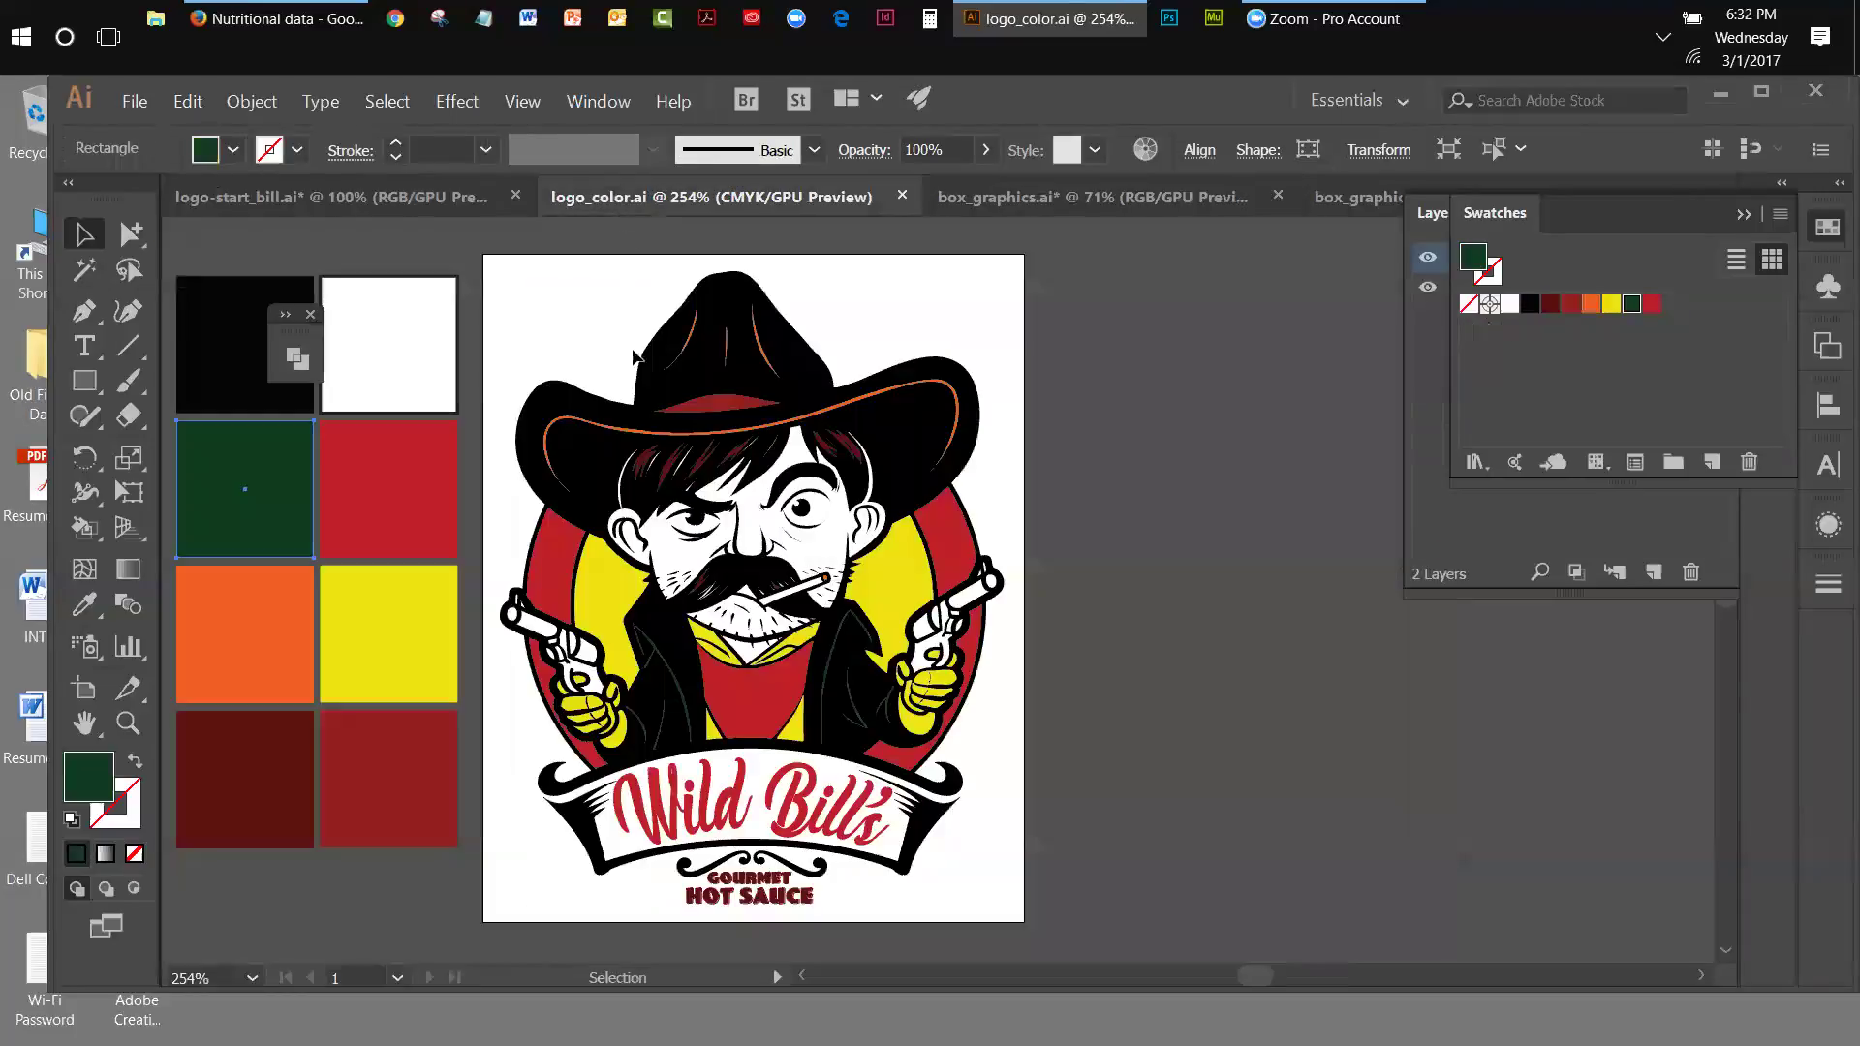
{"action": "left_click", "coordinate": [829, 770]}
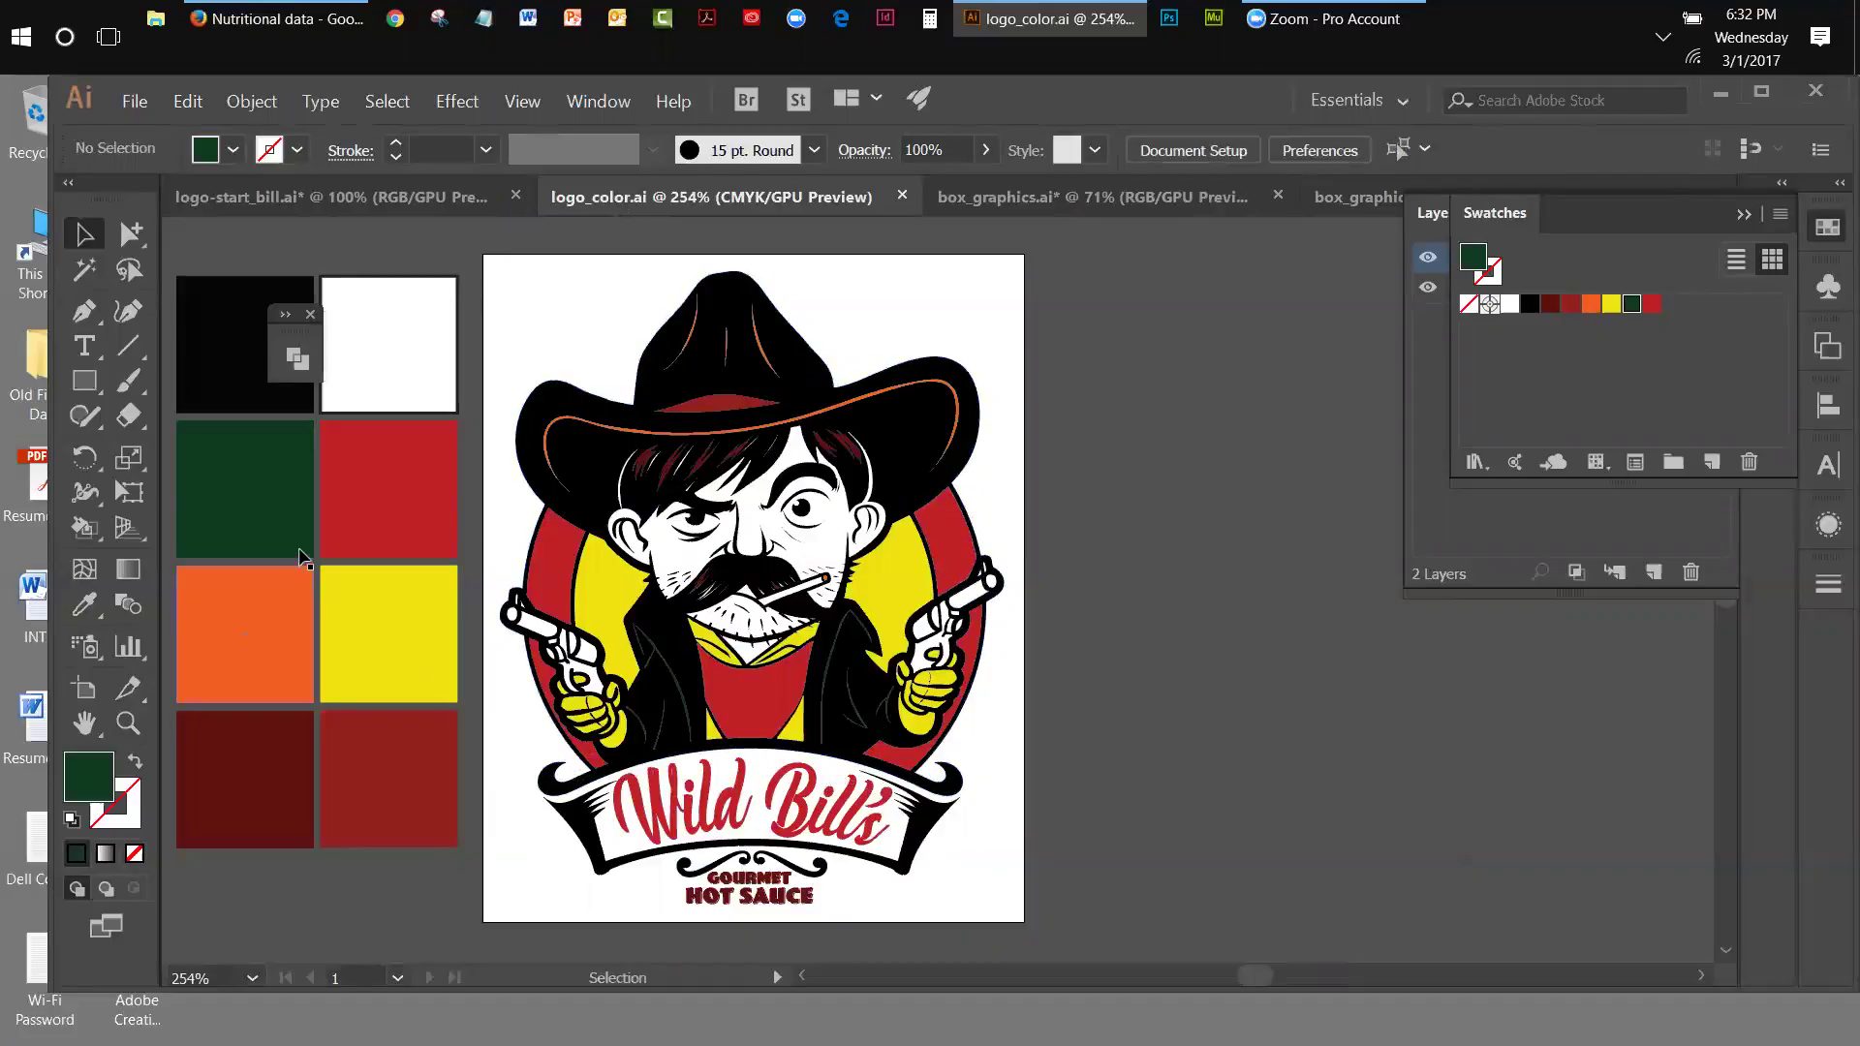
{"action": "left_click", "coordinate": [284, 523]}
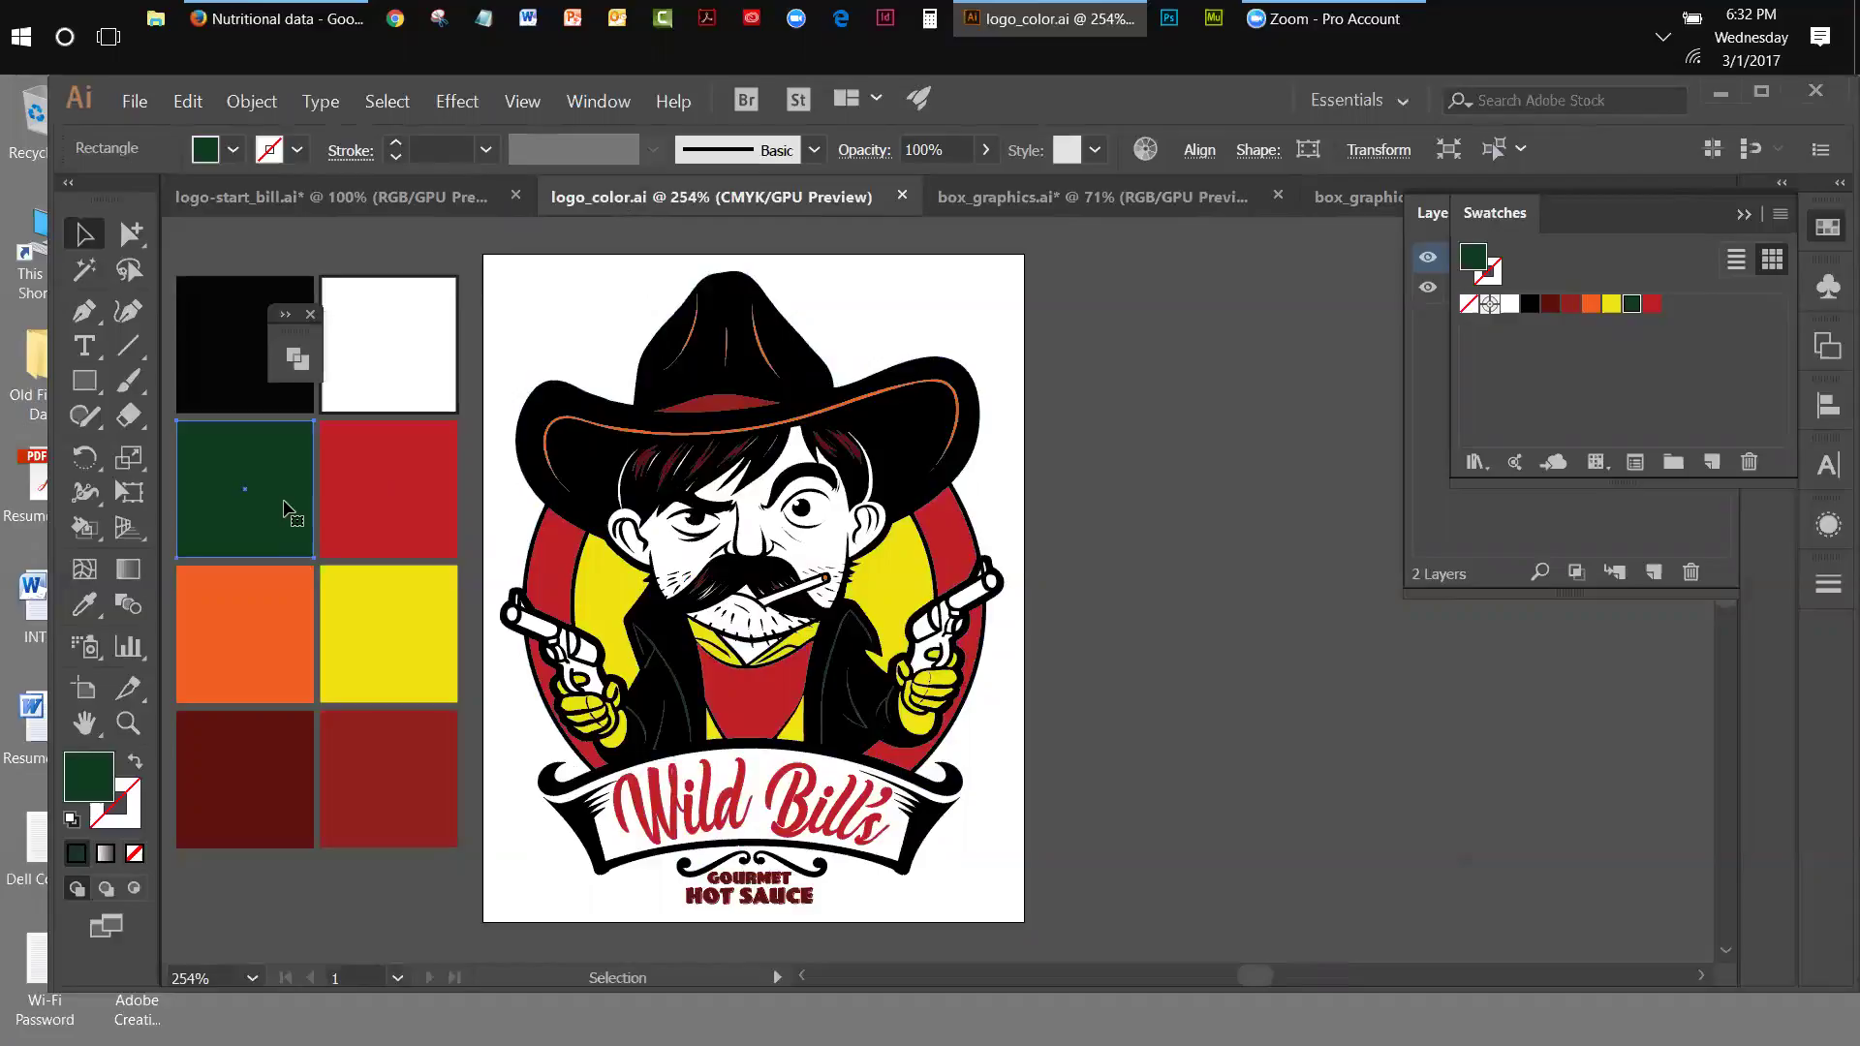
{"action": "left_click_drag", "start_coordinate": [216, 463], "coordinate": [503, 600]}
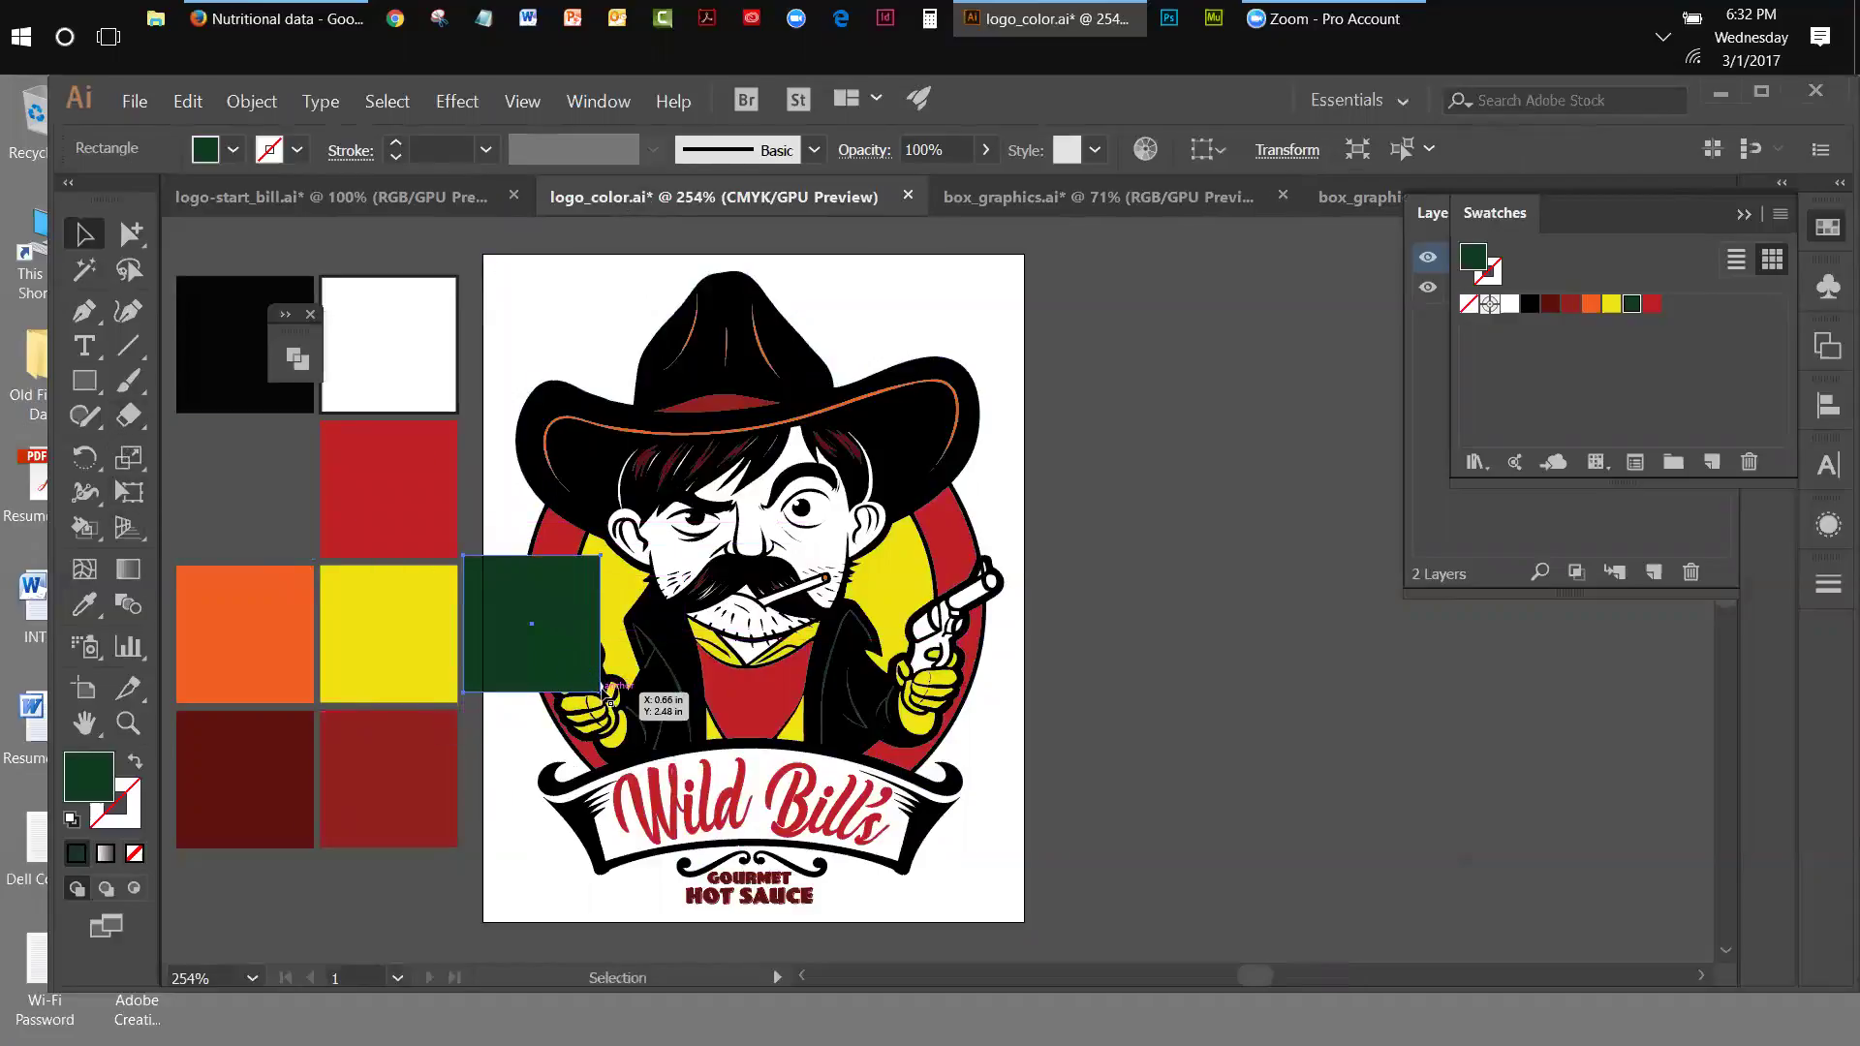
{"action": "left_click_drag", "start_coordinate": [610, 695], "coordinate": [622, 708]}
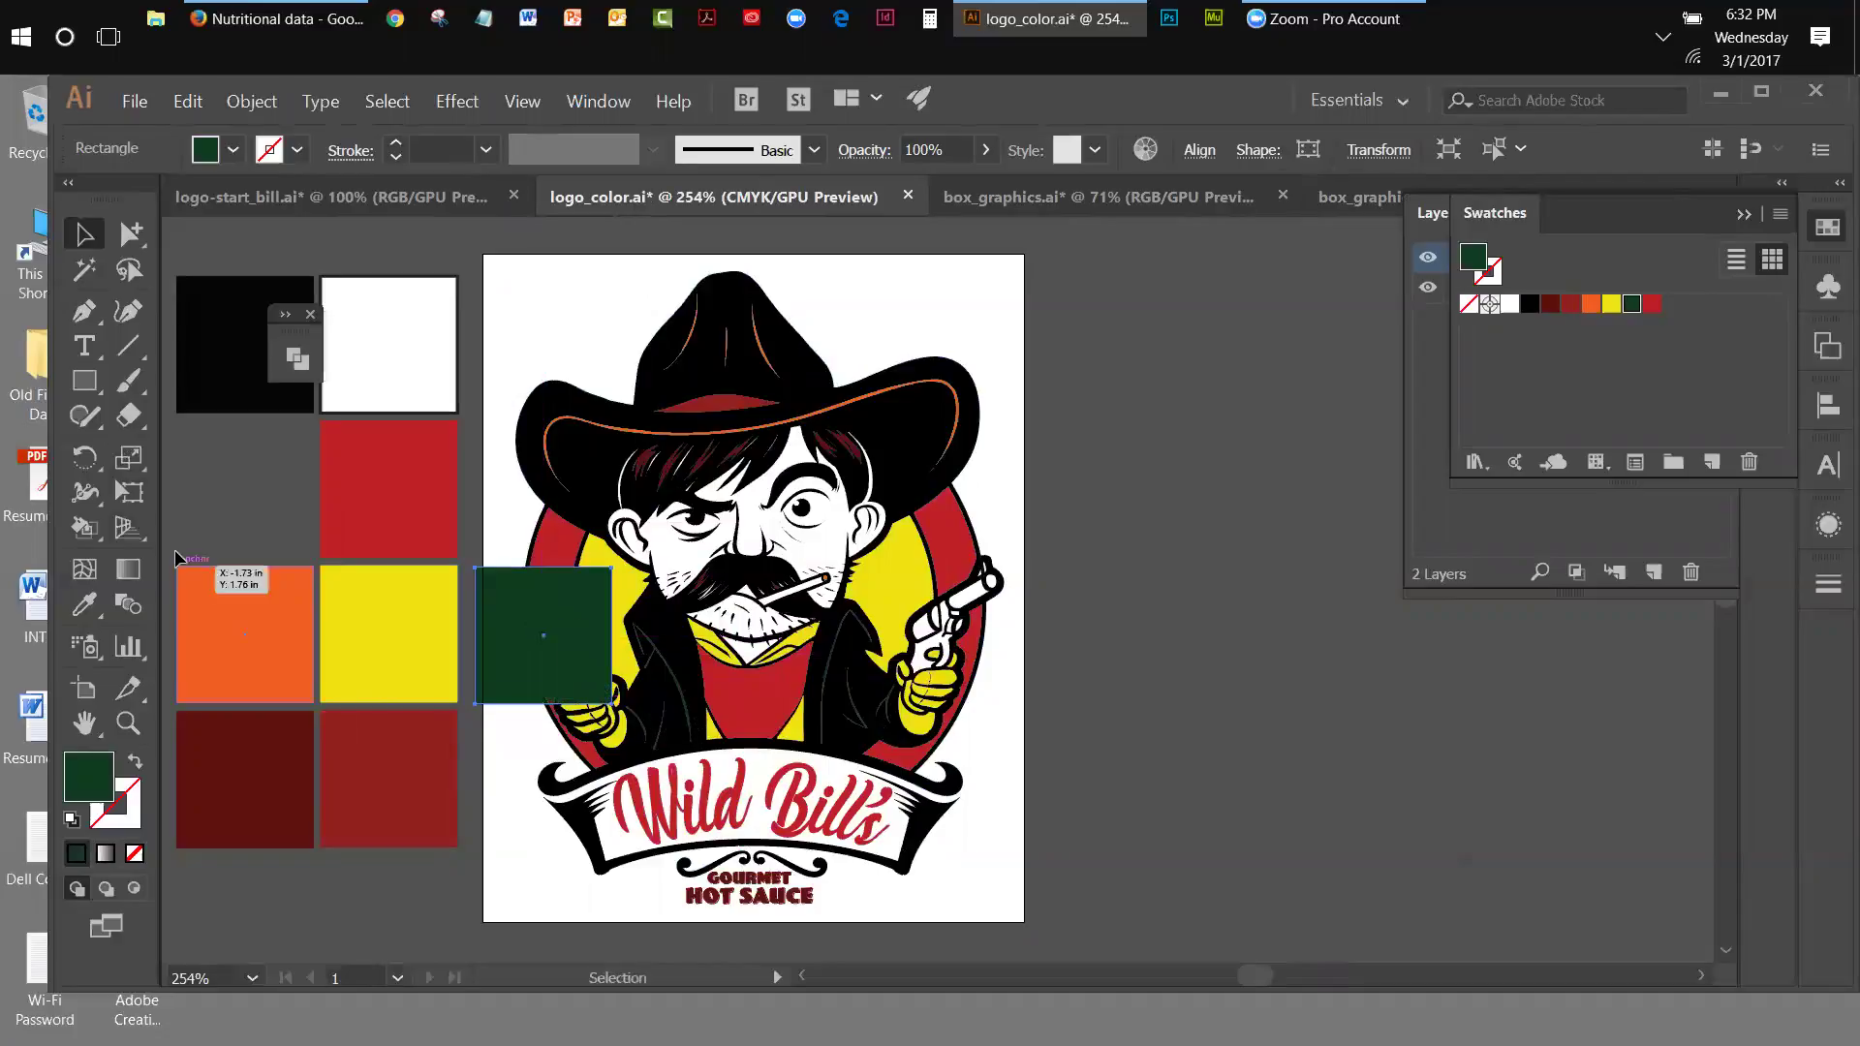
{"action": "left_click", "coordinate": [129, 491]}
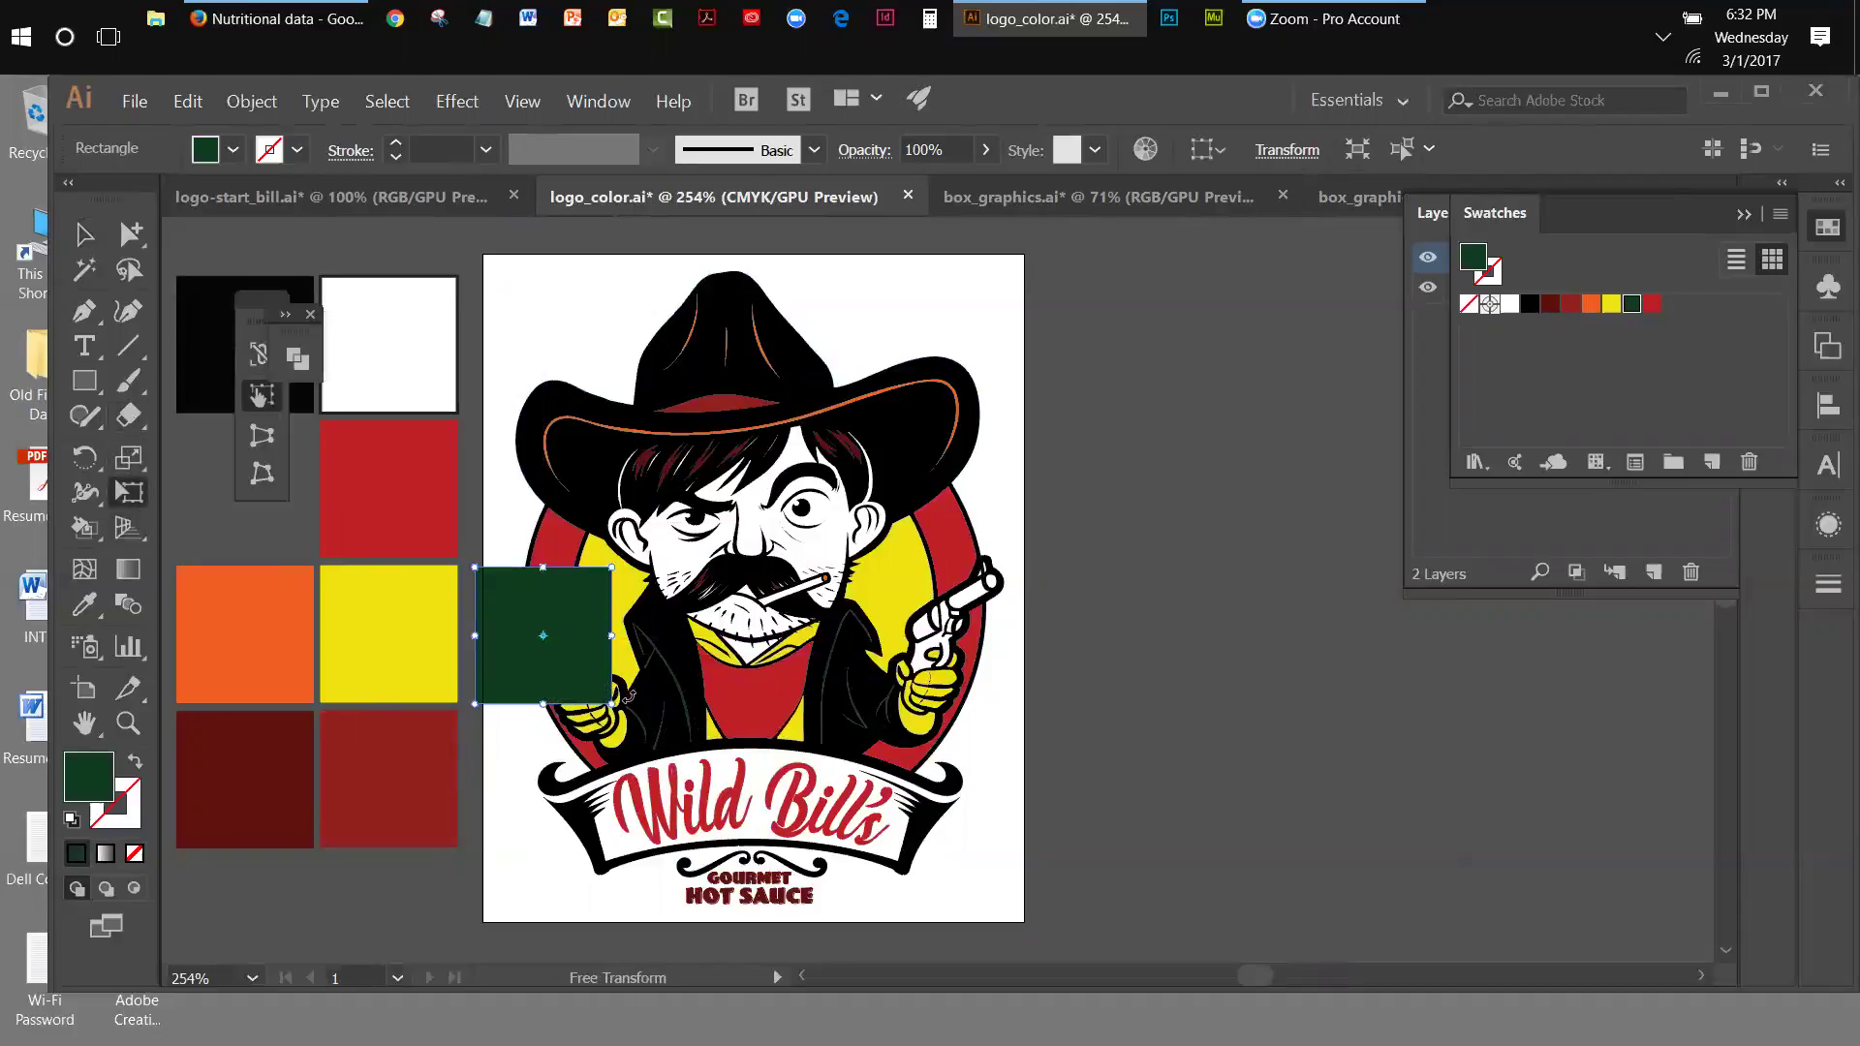
{"action": "left_click_drag", "start_coordinate": [625, 697], "coordinate": [986, 881]}
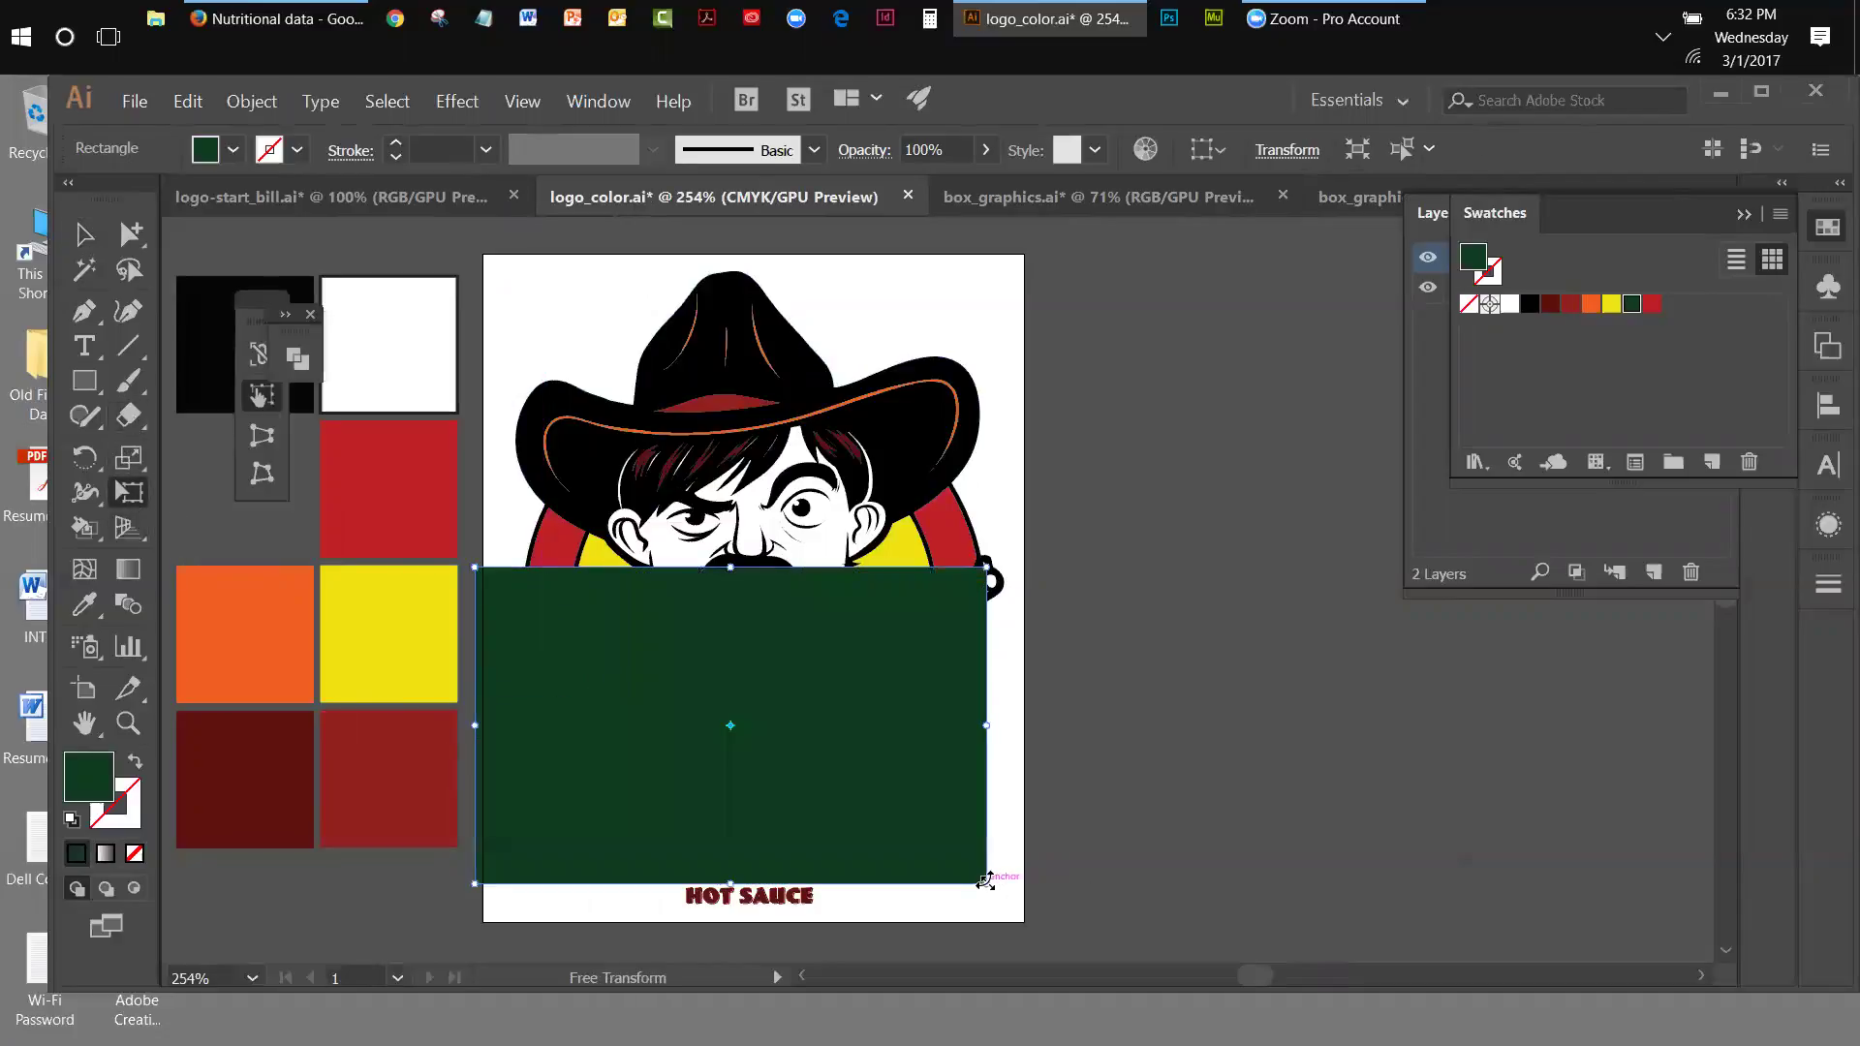
- Send the enlarged green rectangle behind the Wild Bill logo with Send to Back, and delete the rectangle
{"action": "left_click", "coordinate": [251, 101]}
{"action": "mouse_move", "coordinate": [445, 153]}
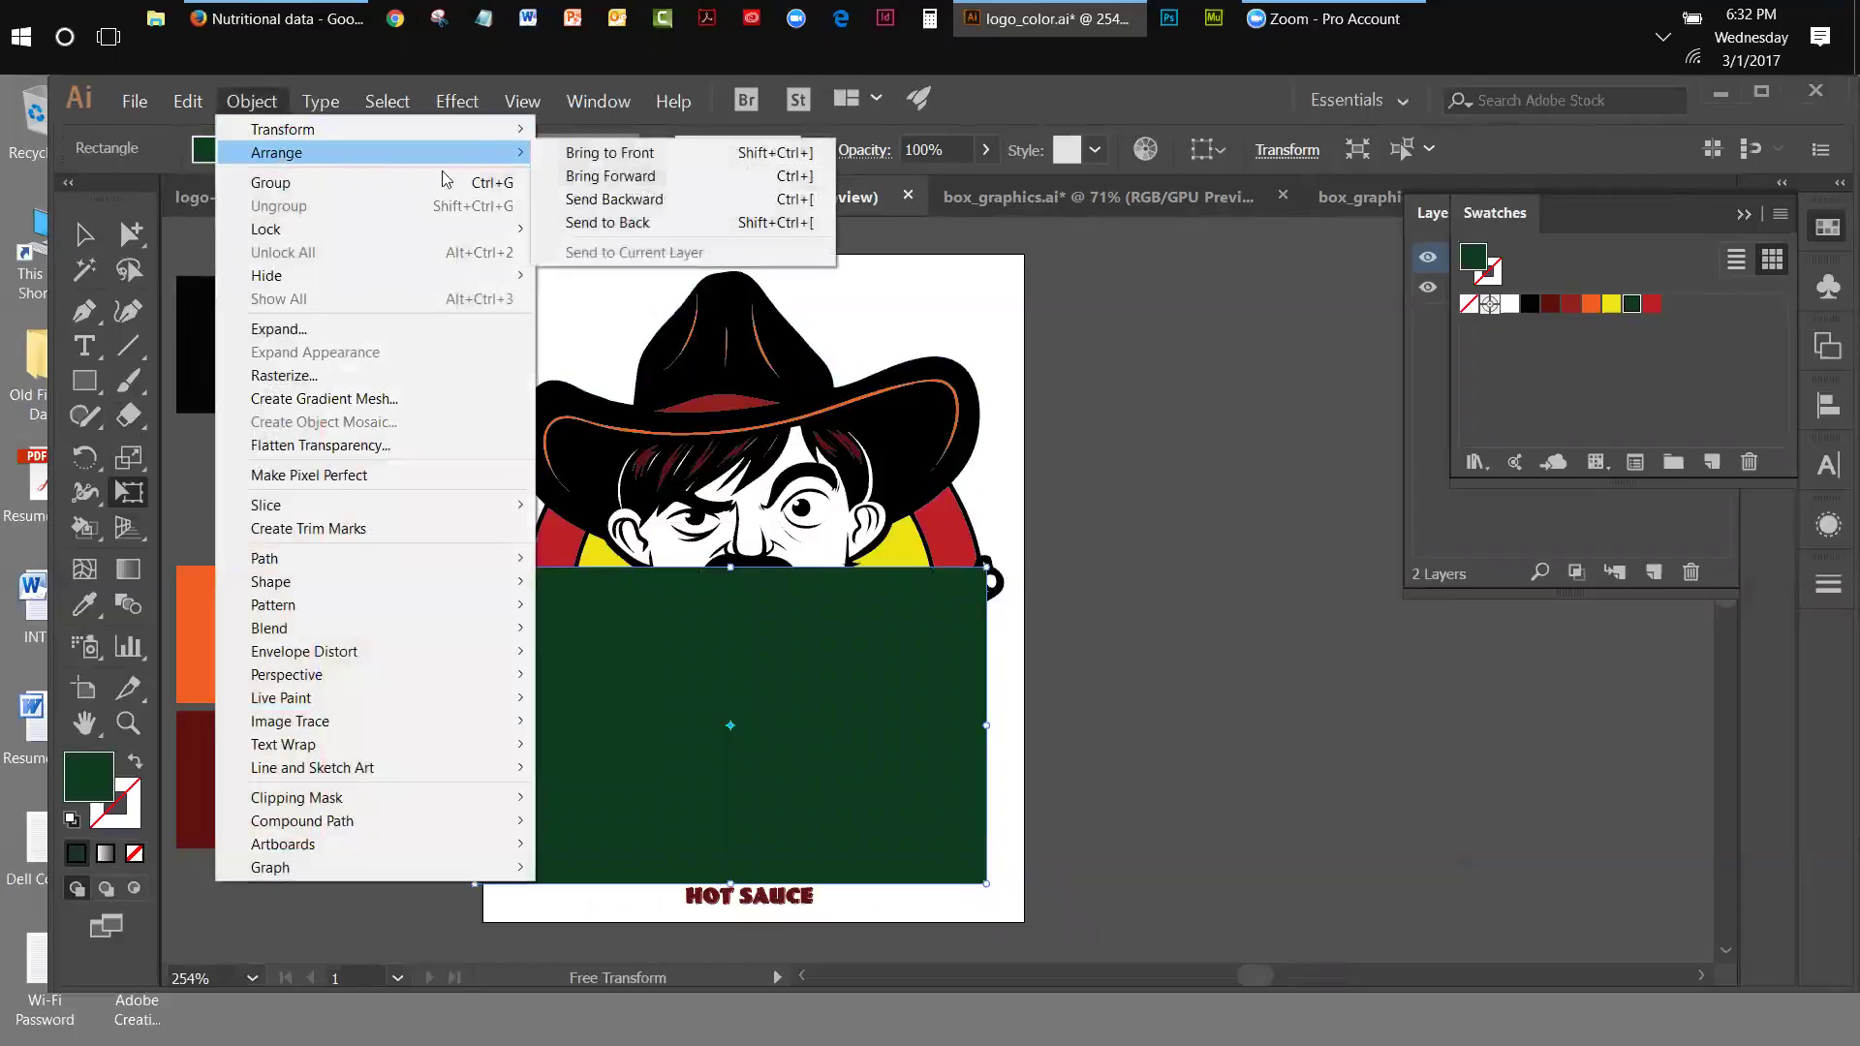
{"action": "left_click", "coordinate": [607, 221]}
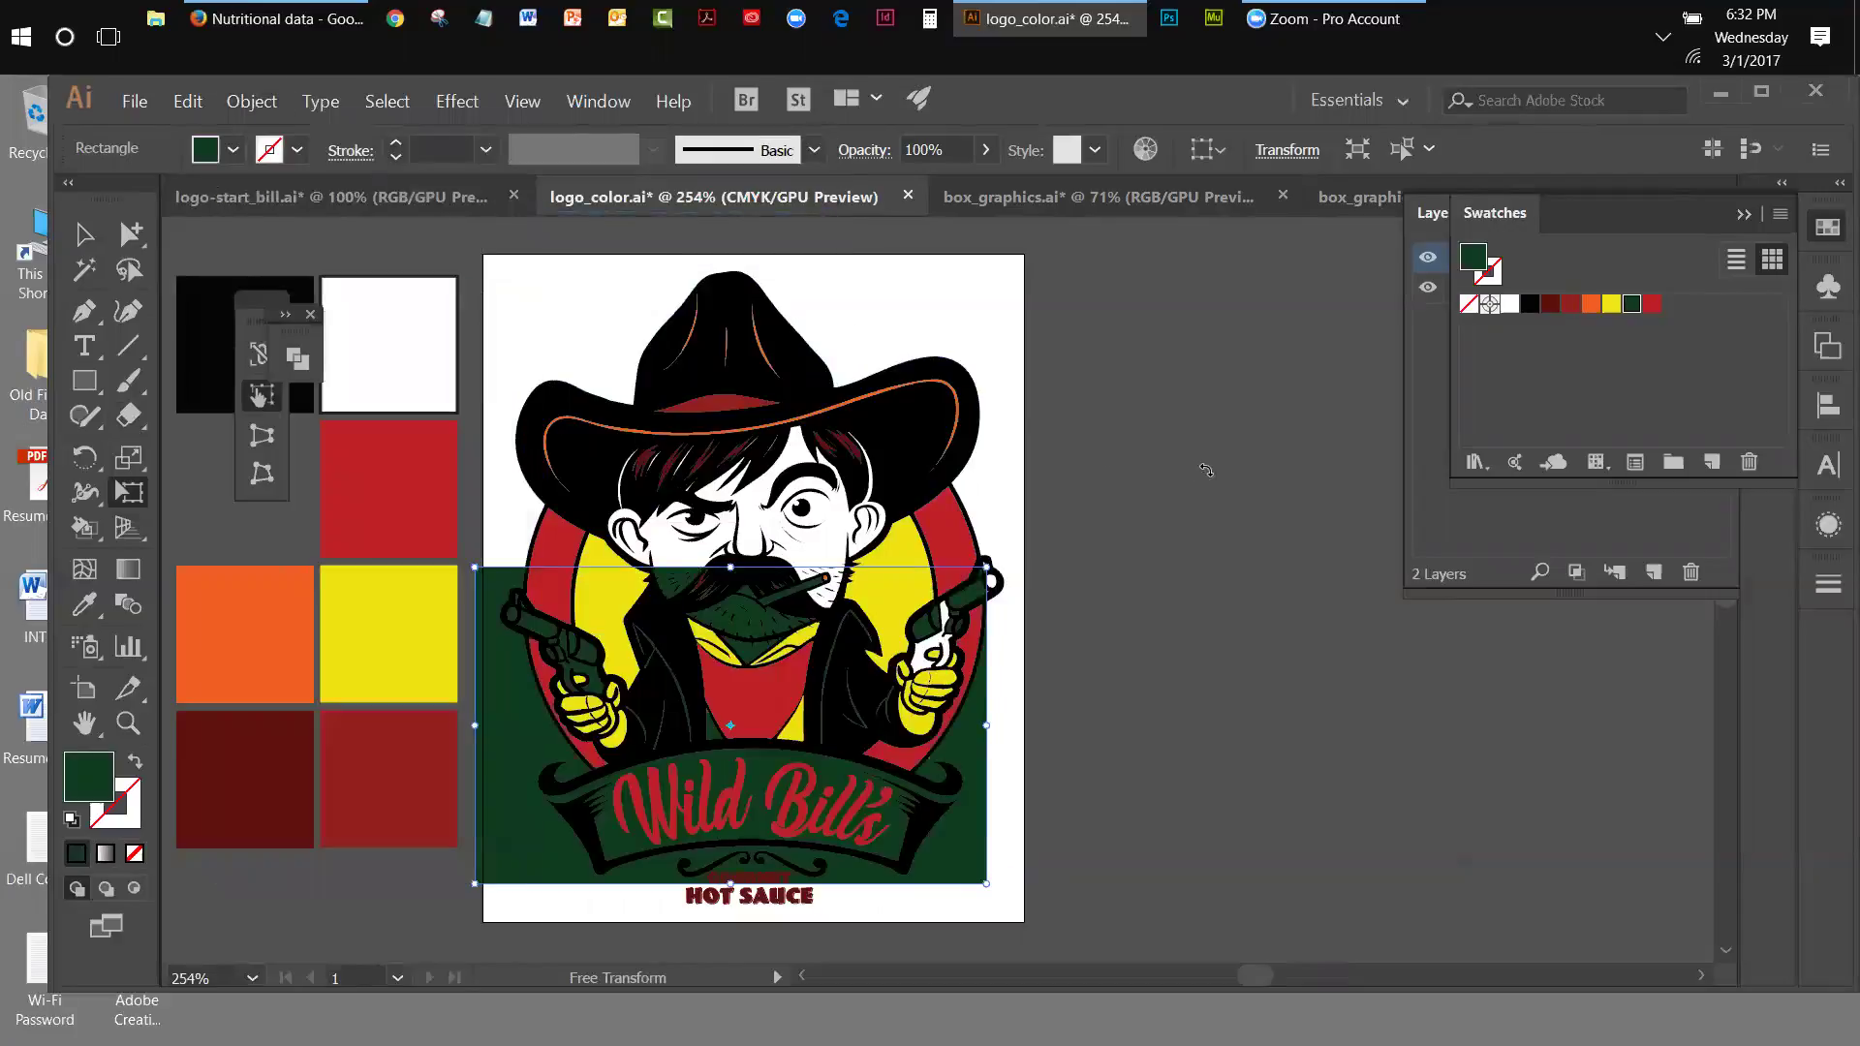
{"action": "key", "text": "Delete"}
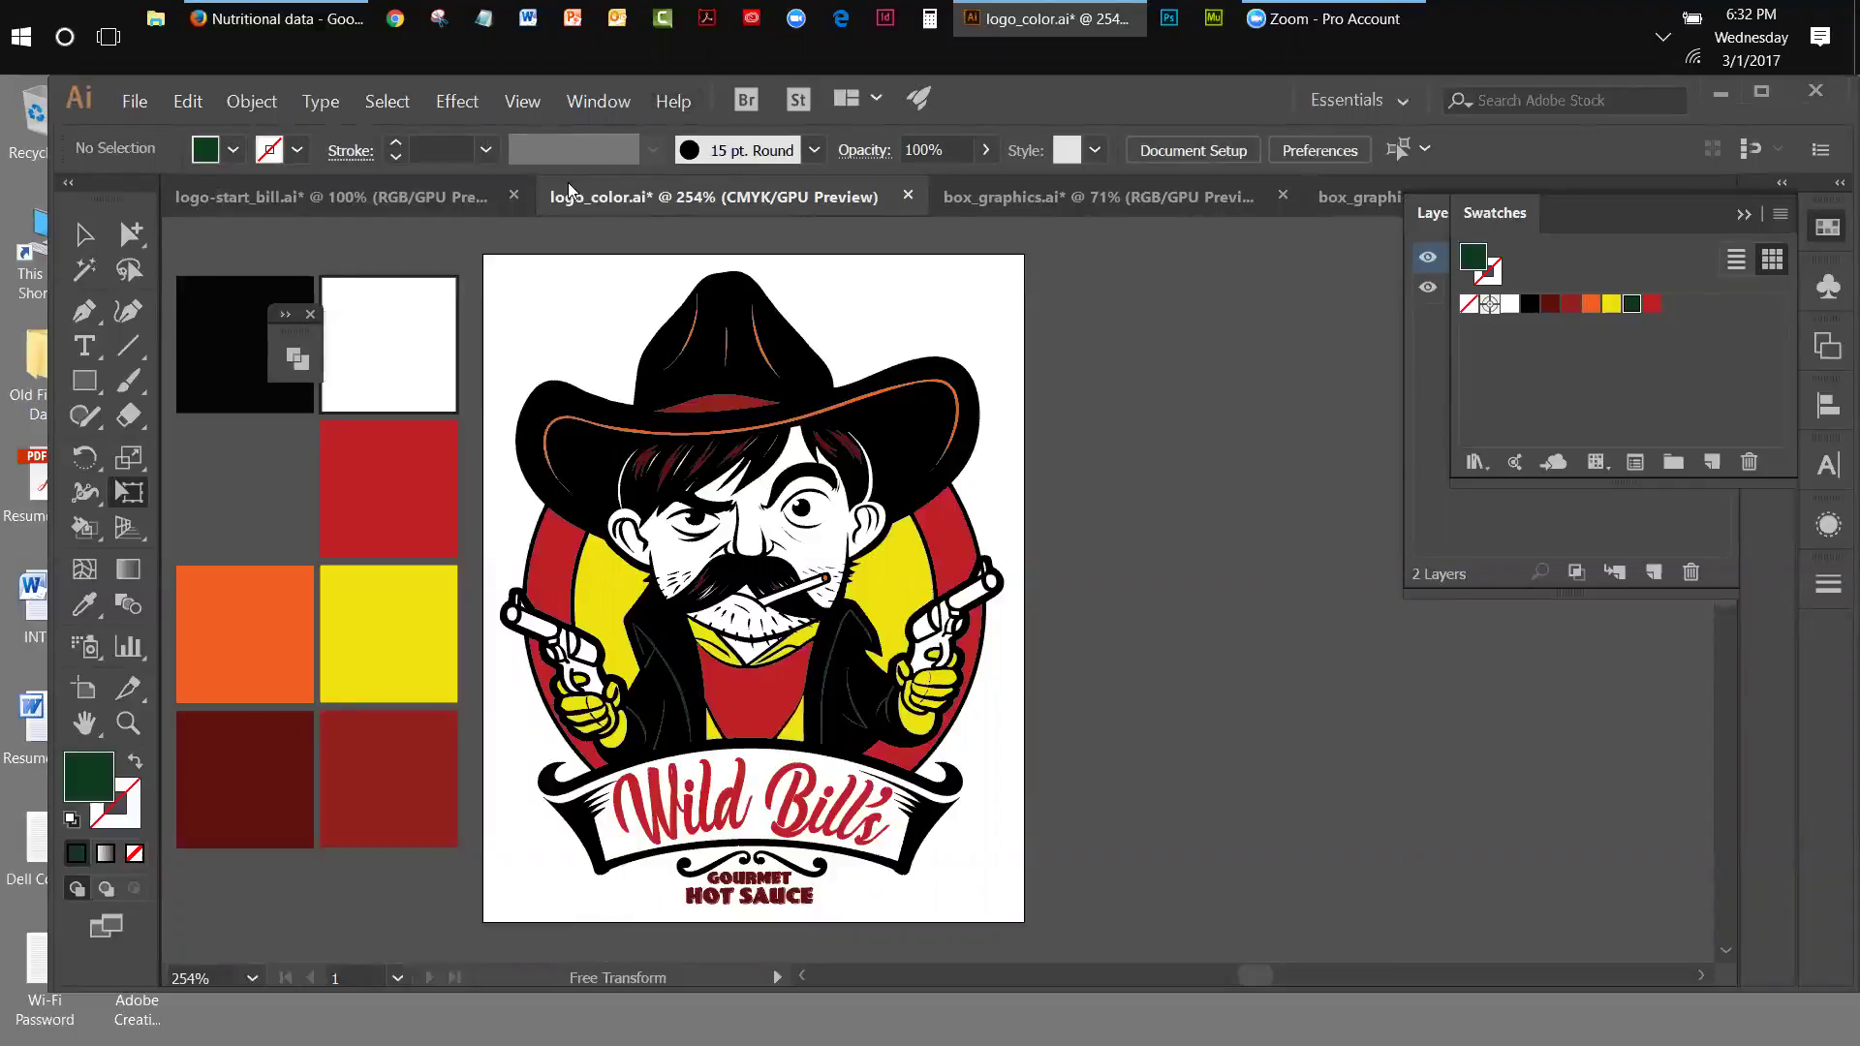
- Return to box_graphics.ai, and show and expand the graphics layer
{"action": "left_click", "coordinate": [996, 200]}
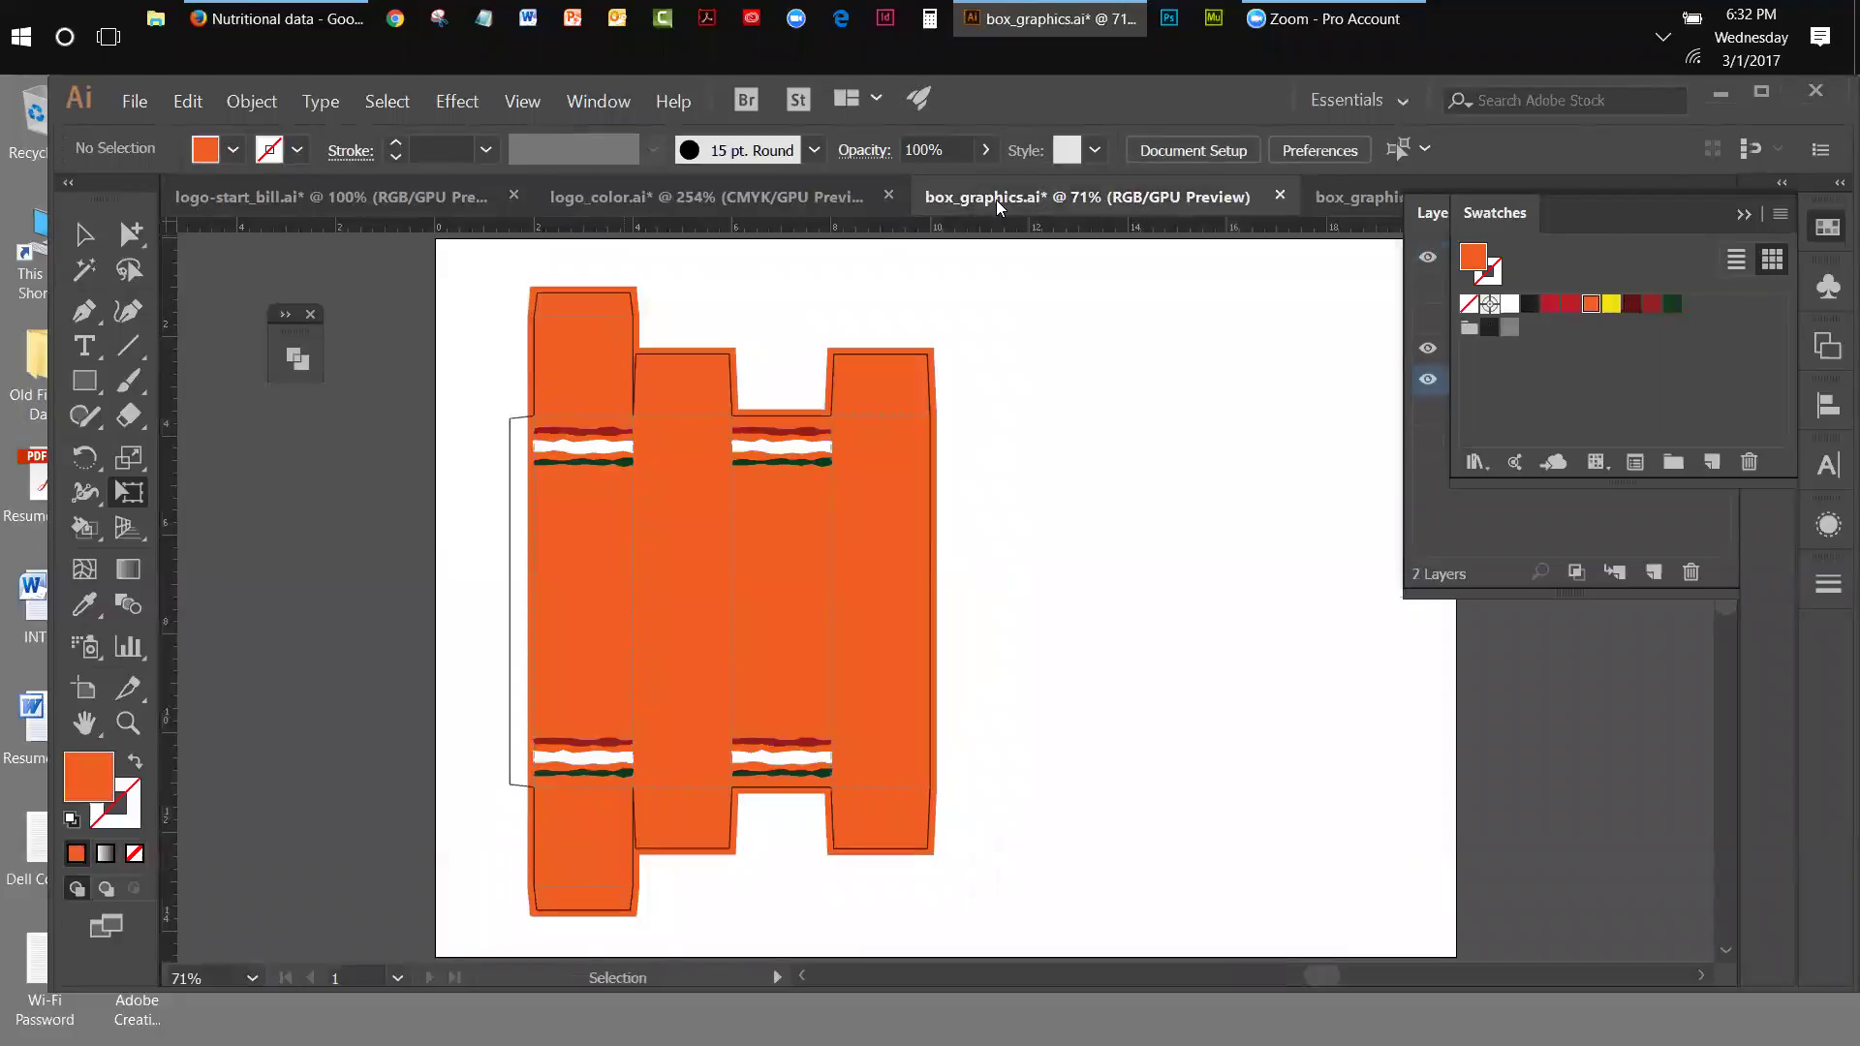
{"action": "left_click", "coordinate": [1368, 202]}
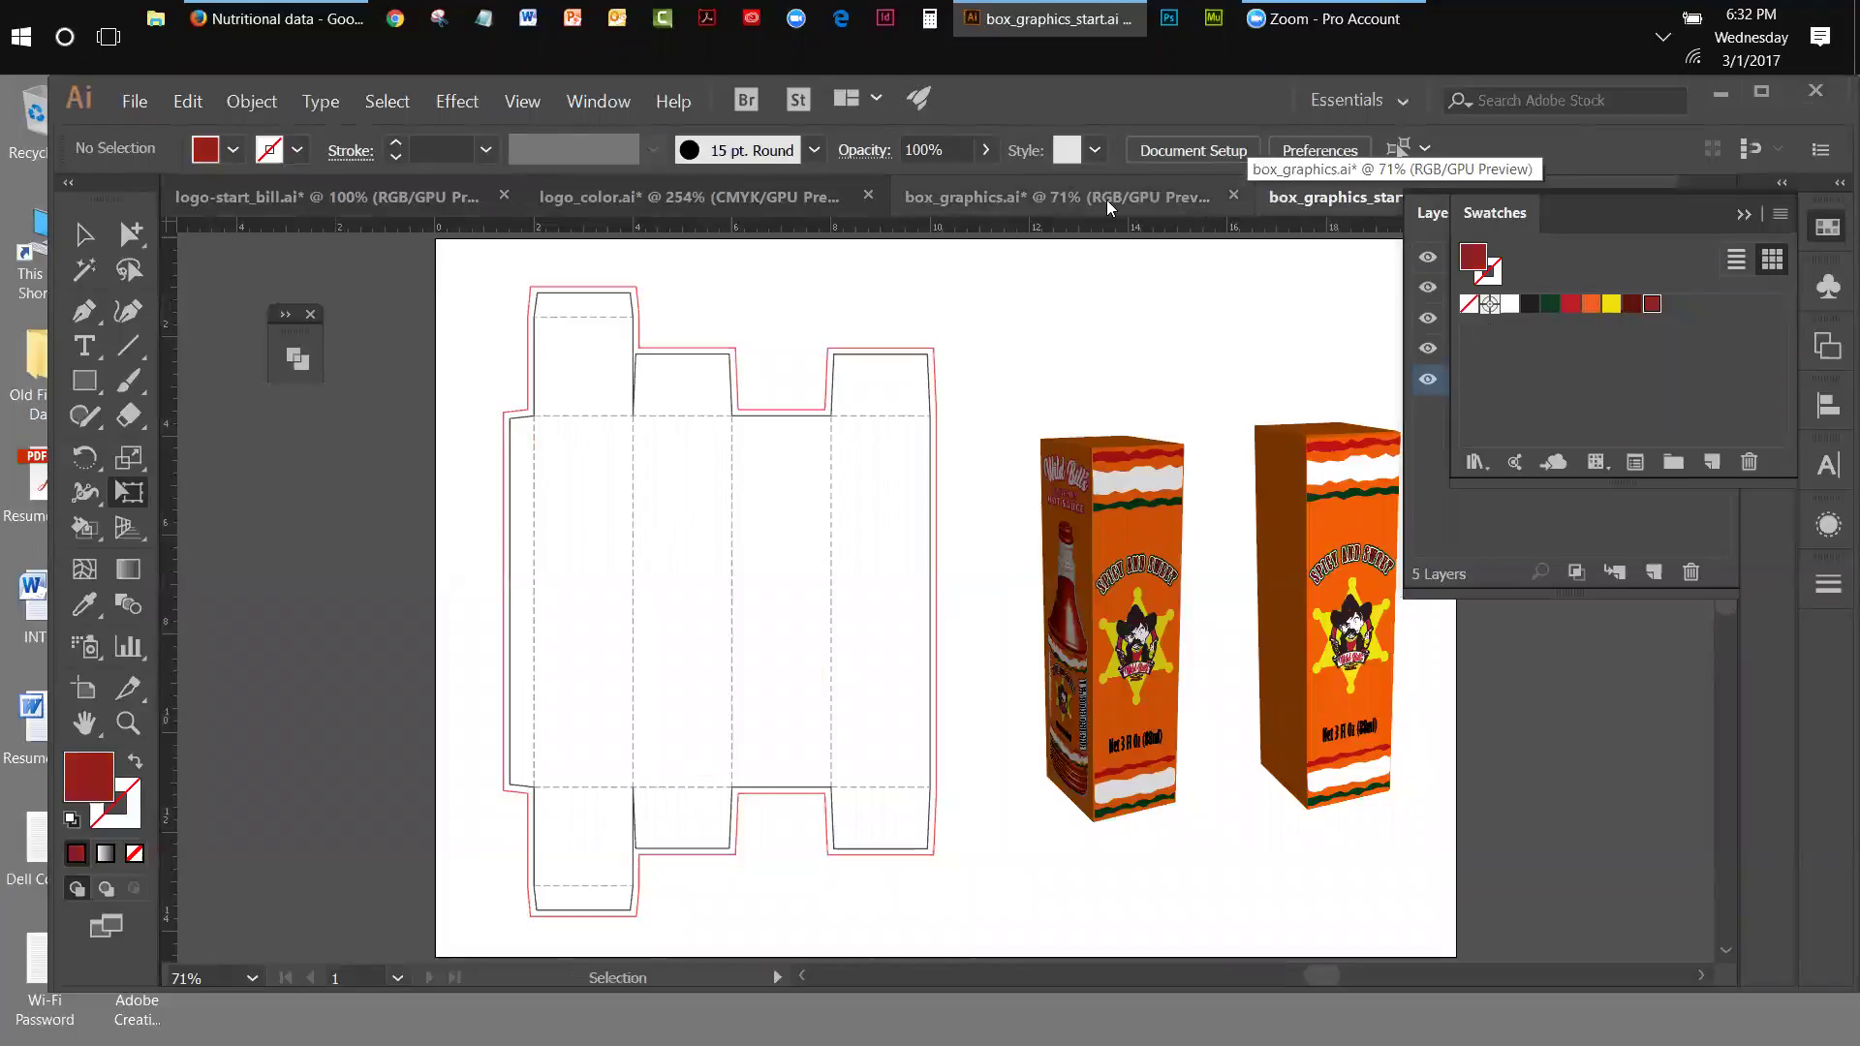
{"action": "left_click", "coordinate": [1106, 200]}
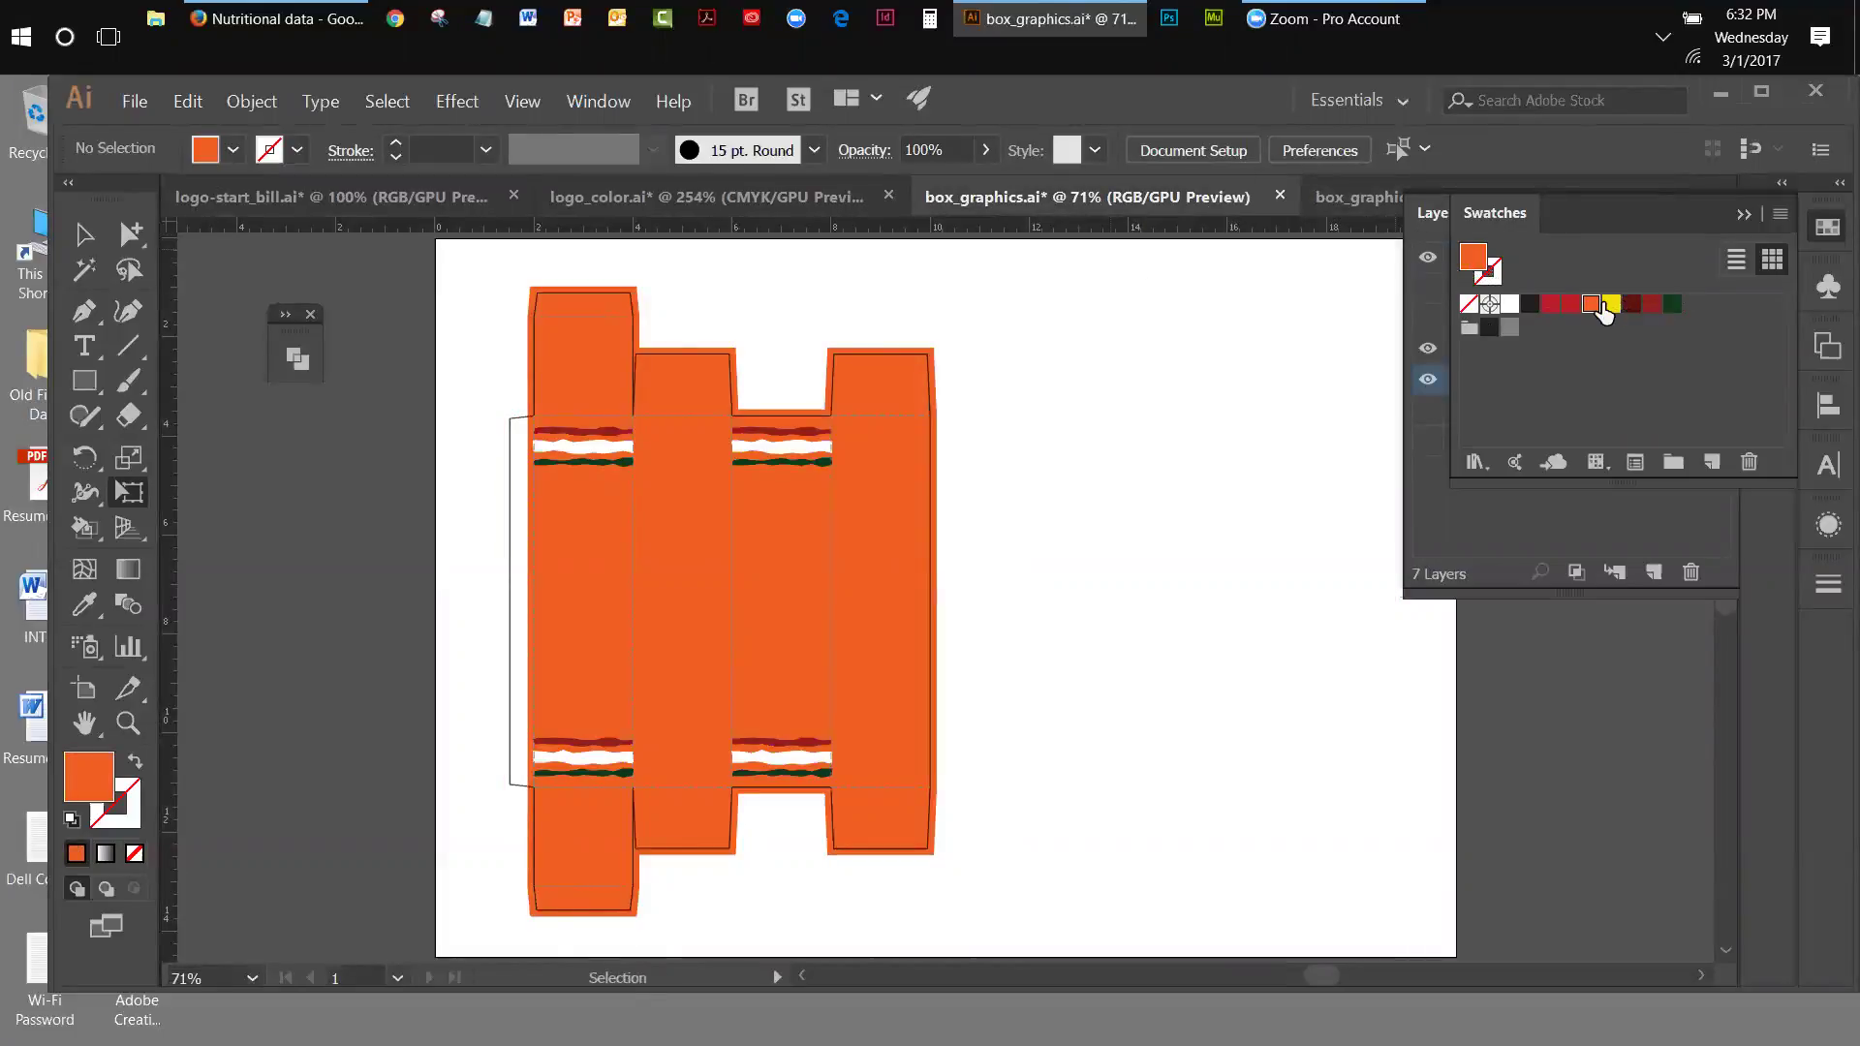
{"action": "left_click", "coordinate": [1741, 214]}
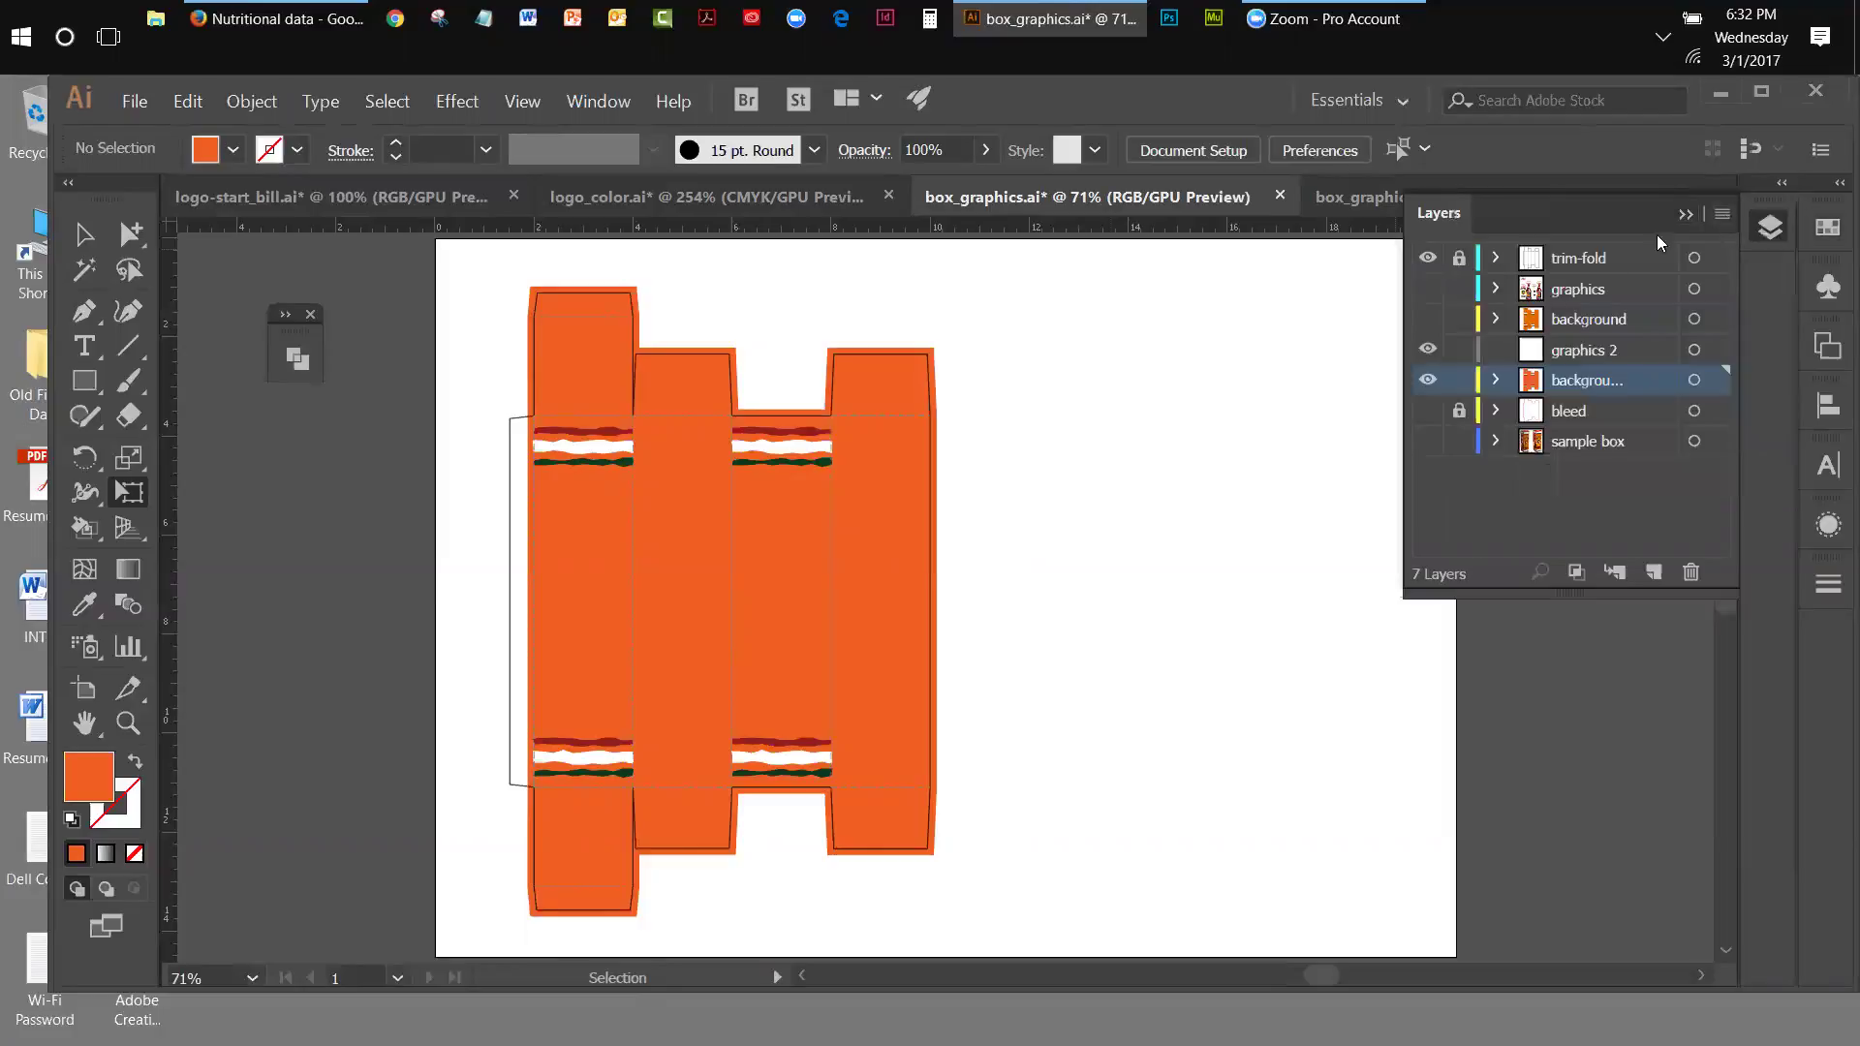
{"action": "left_click", "coordinate": [1428, 289]}
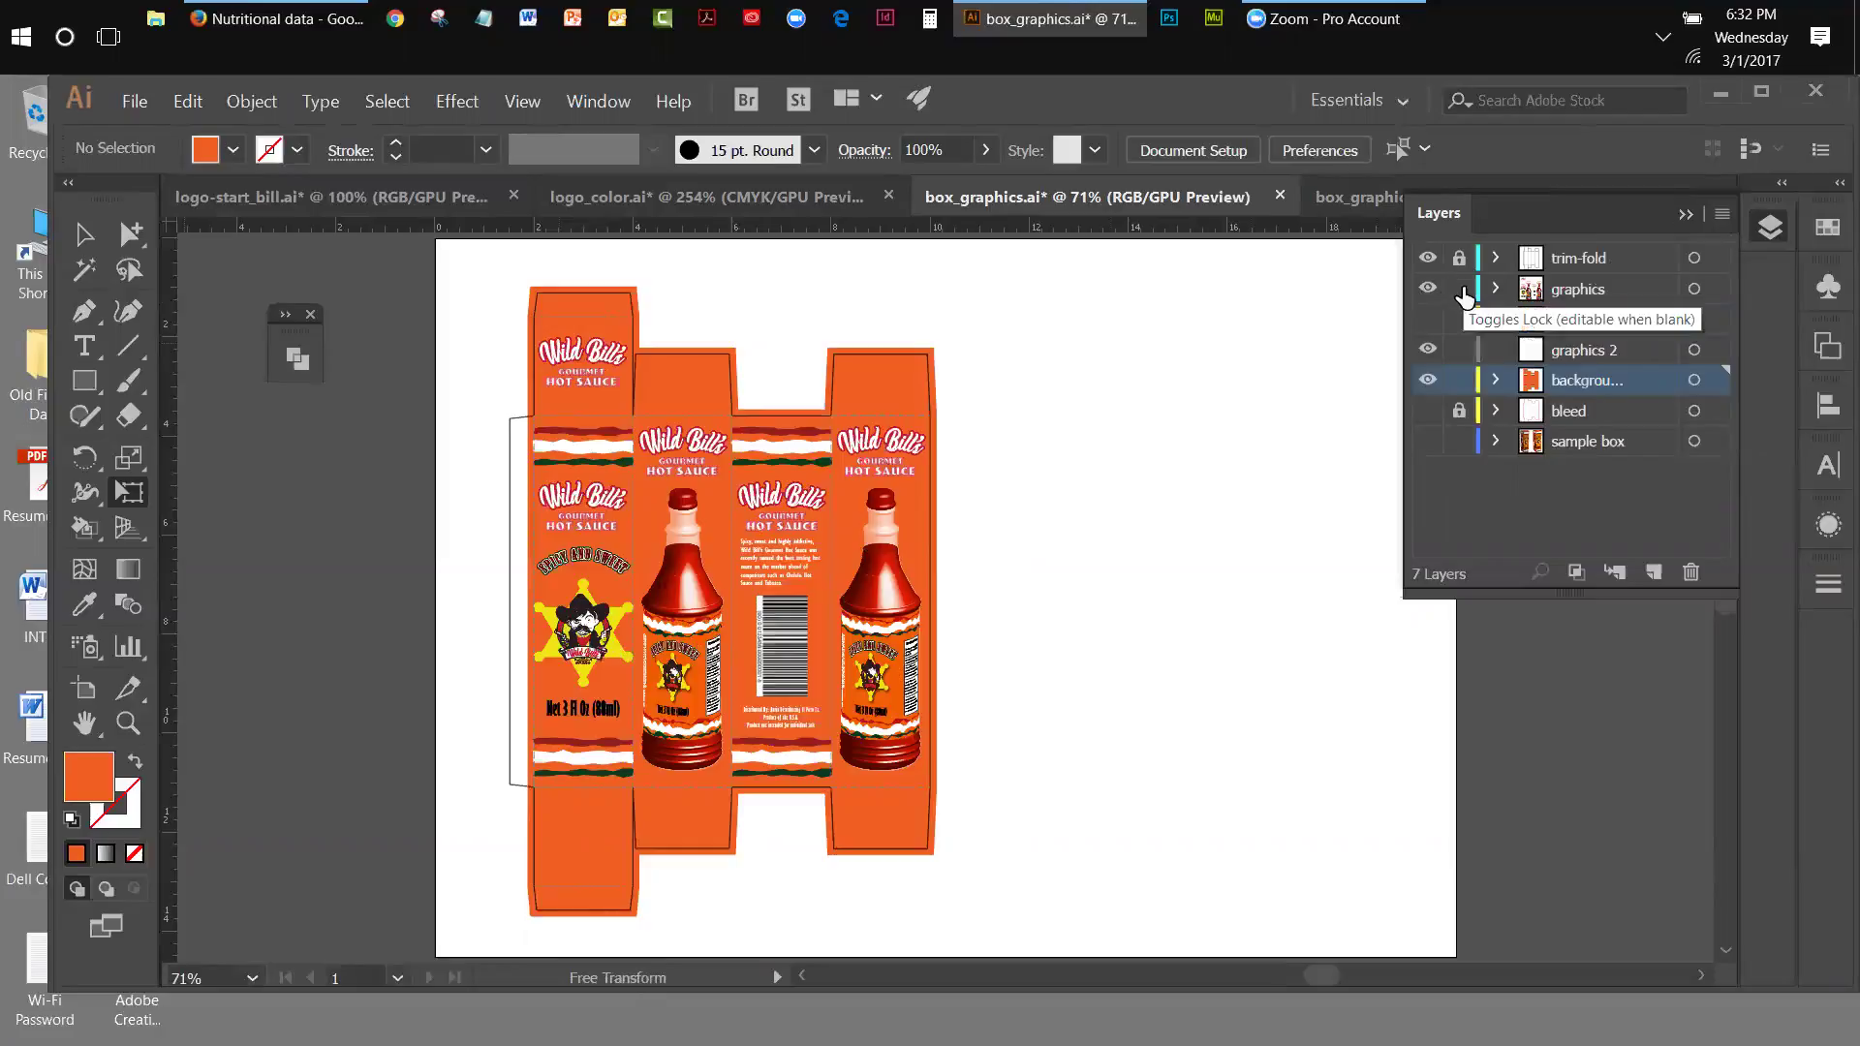
{"action": "left_click", "coordinate": [1495, 288]}
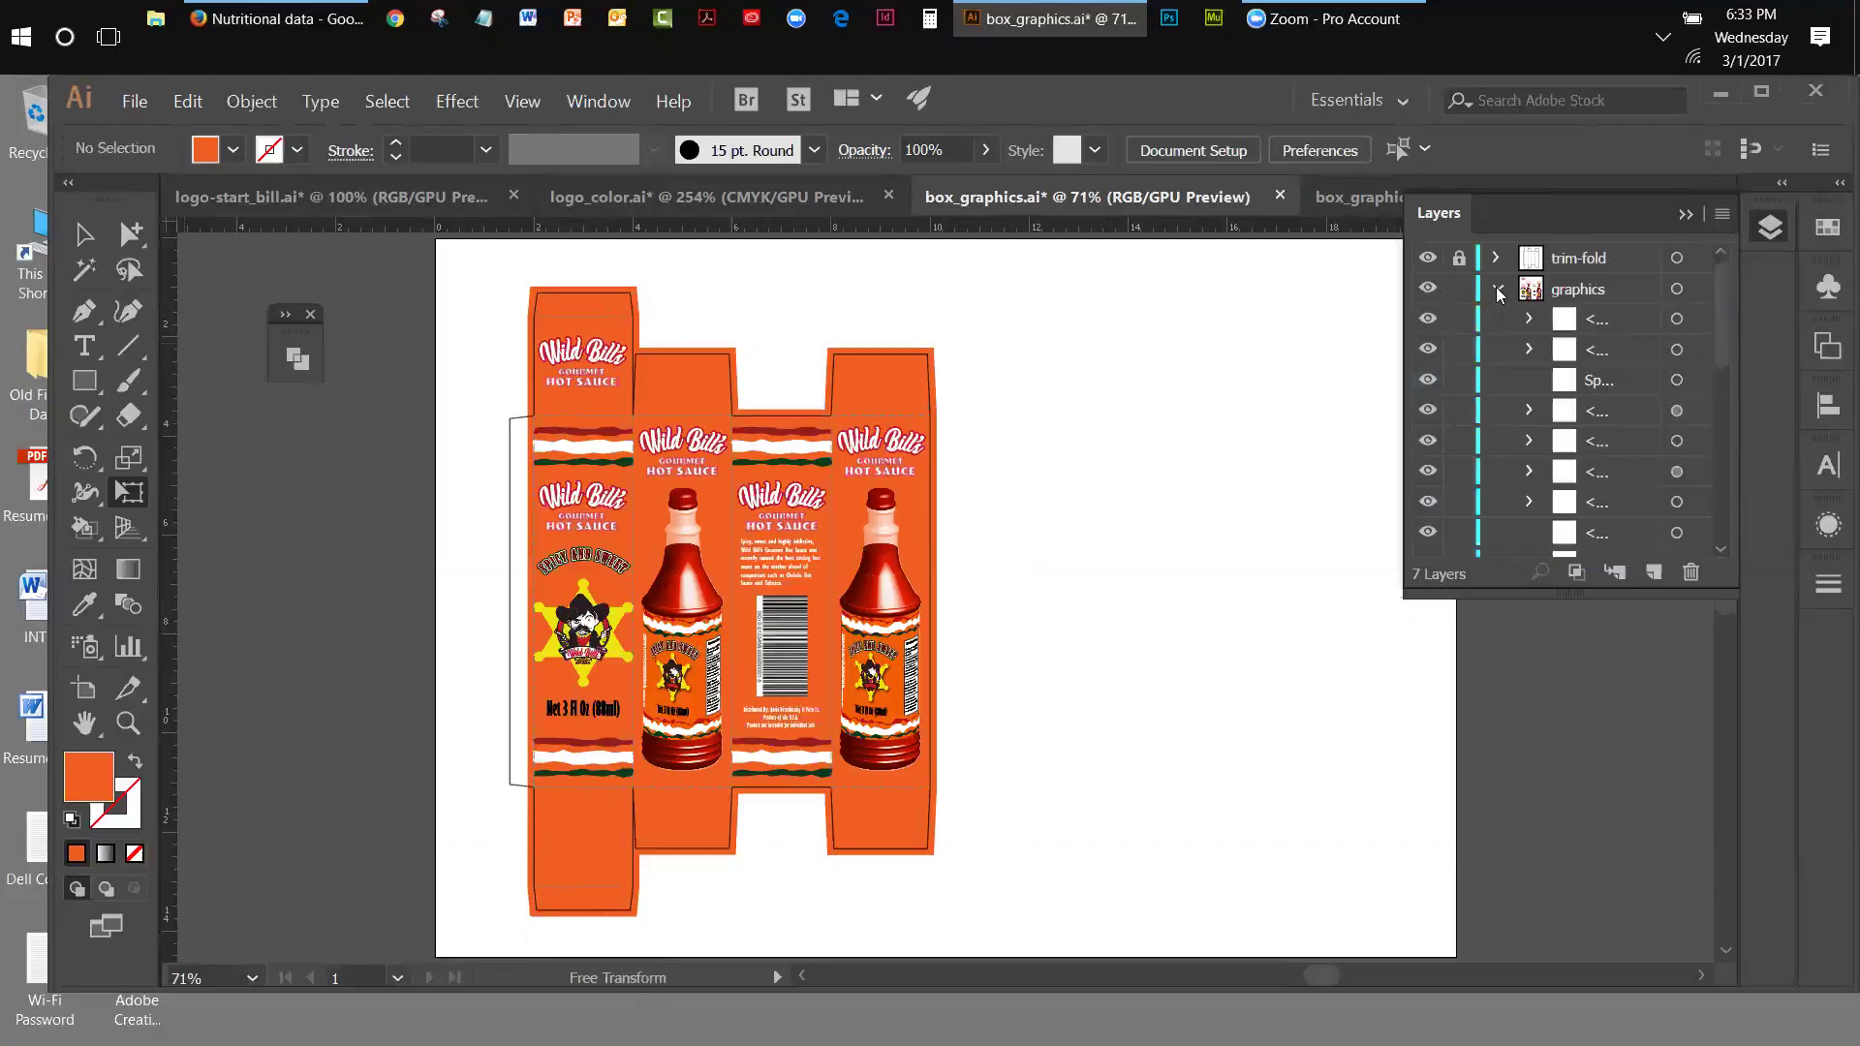
- Select and lock the clipped stripe artwork on the first box panel
{"action": "left_click", "coordinate": [85, 233]}
{"action": "left_click", "coordinate": [570, 640]}
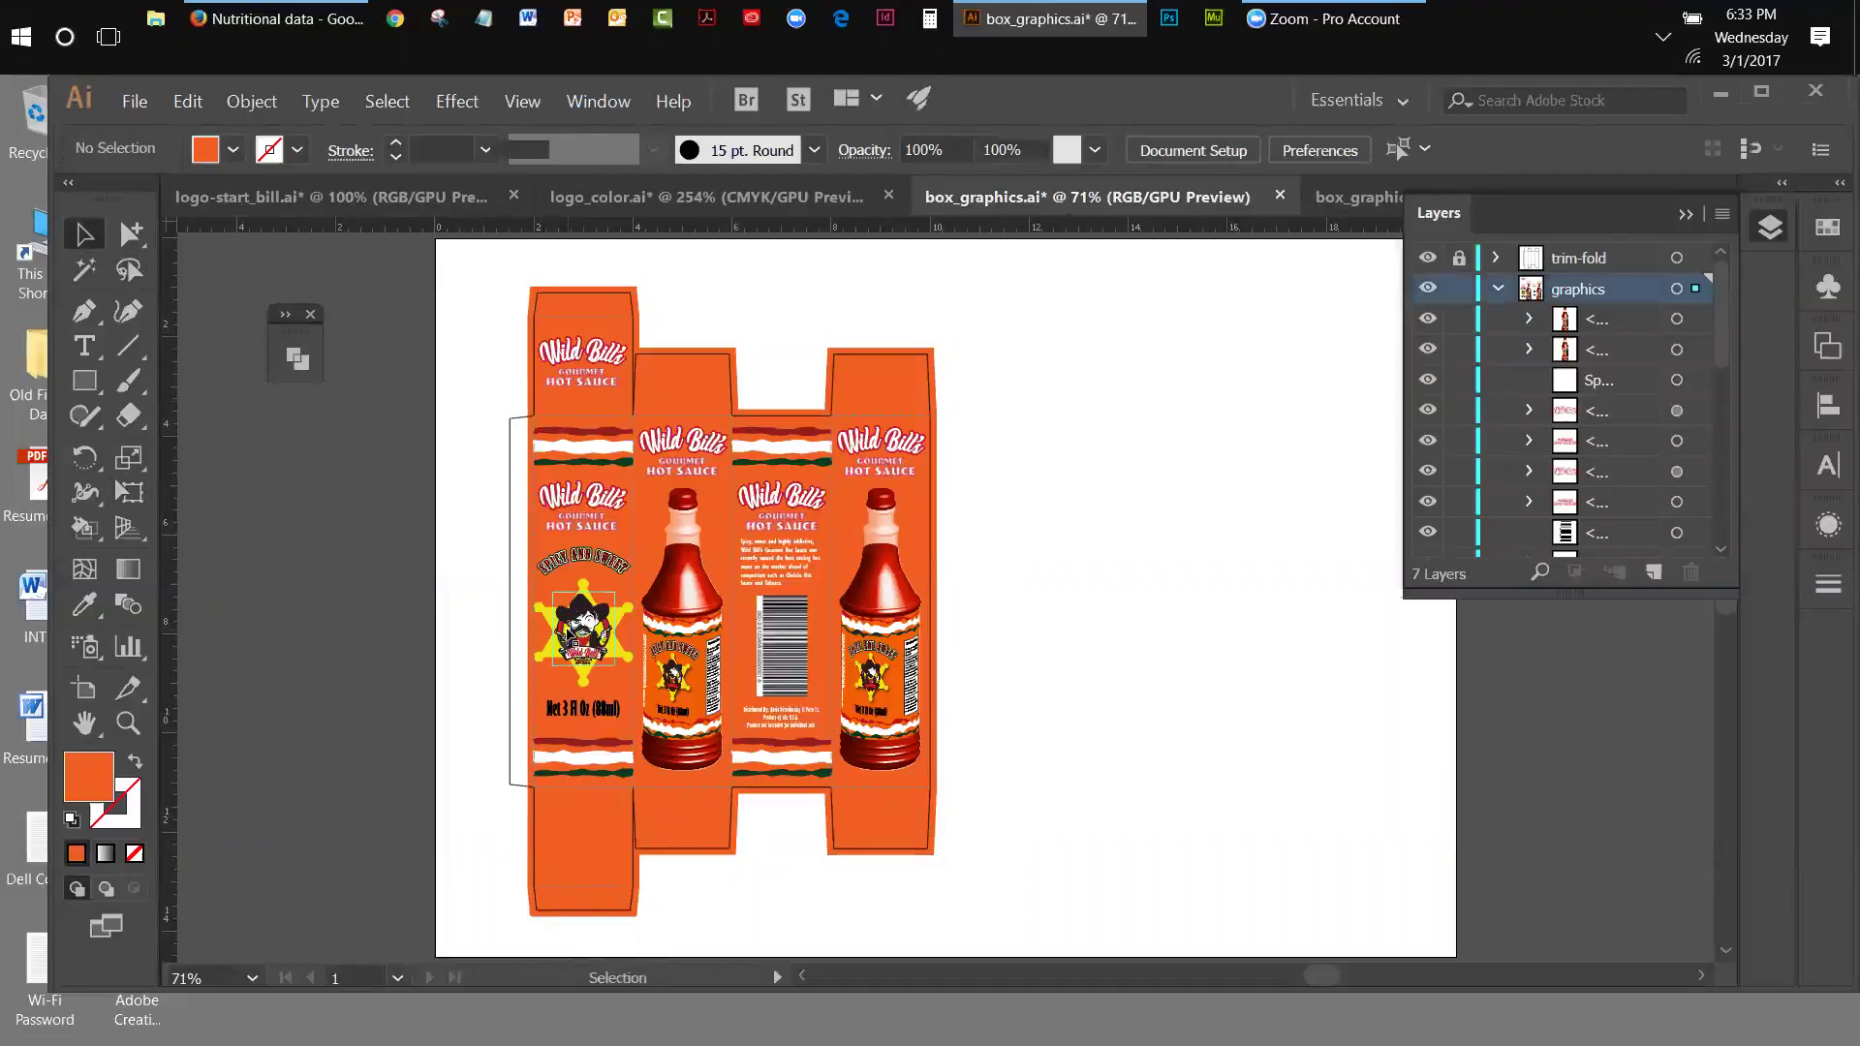
{"action": "left_click_drag", "start_coordinate": [455, 562], "coordinate": [510, 623]}
{"action": "left_click", "coordinate": [489, 608]}
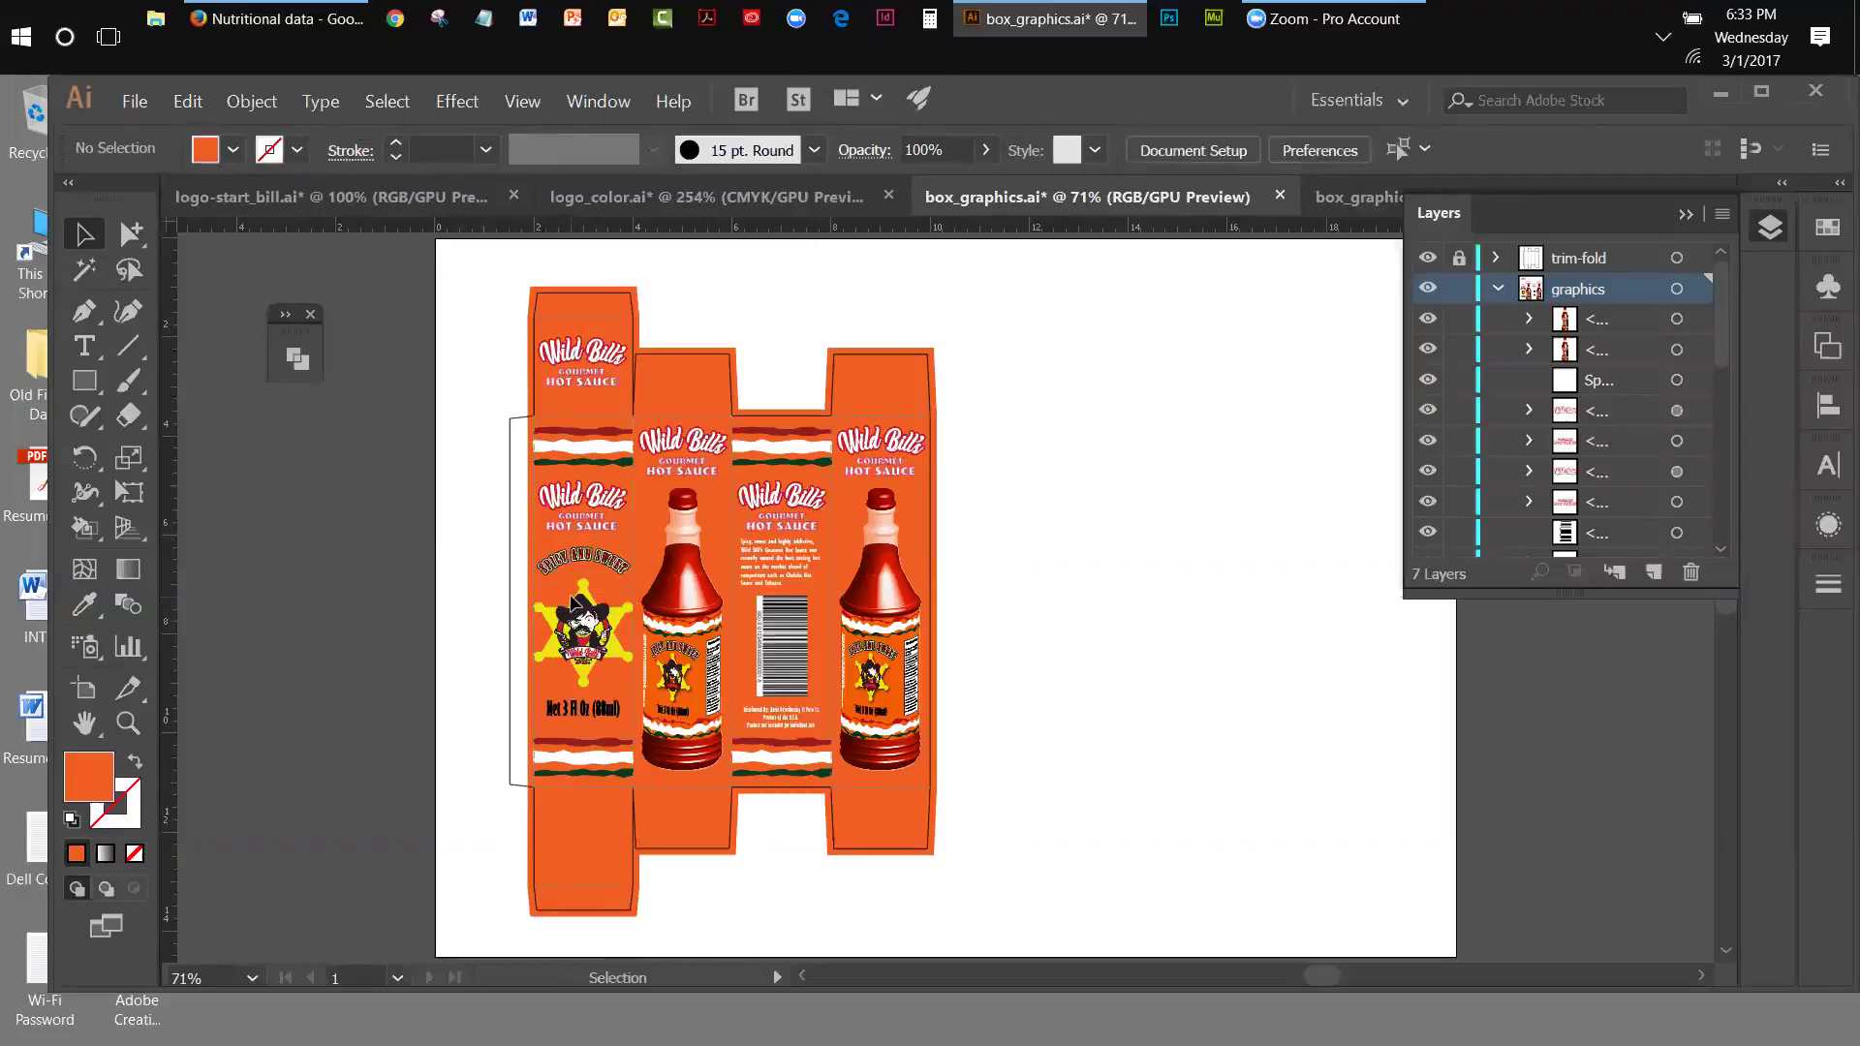
{"action": "left_click", "coordinate": [539, 537]}
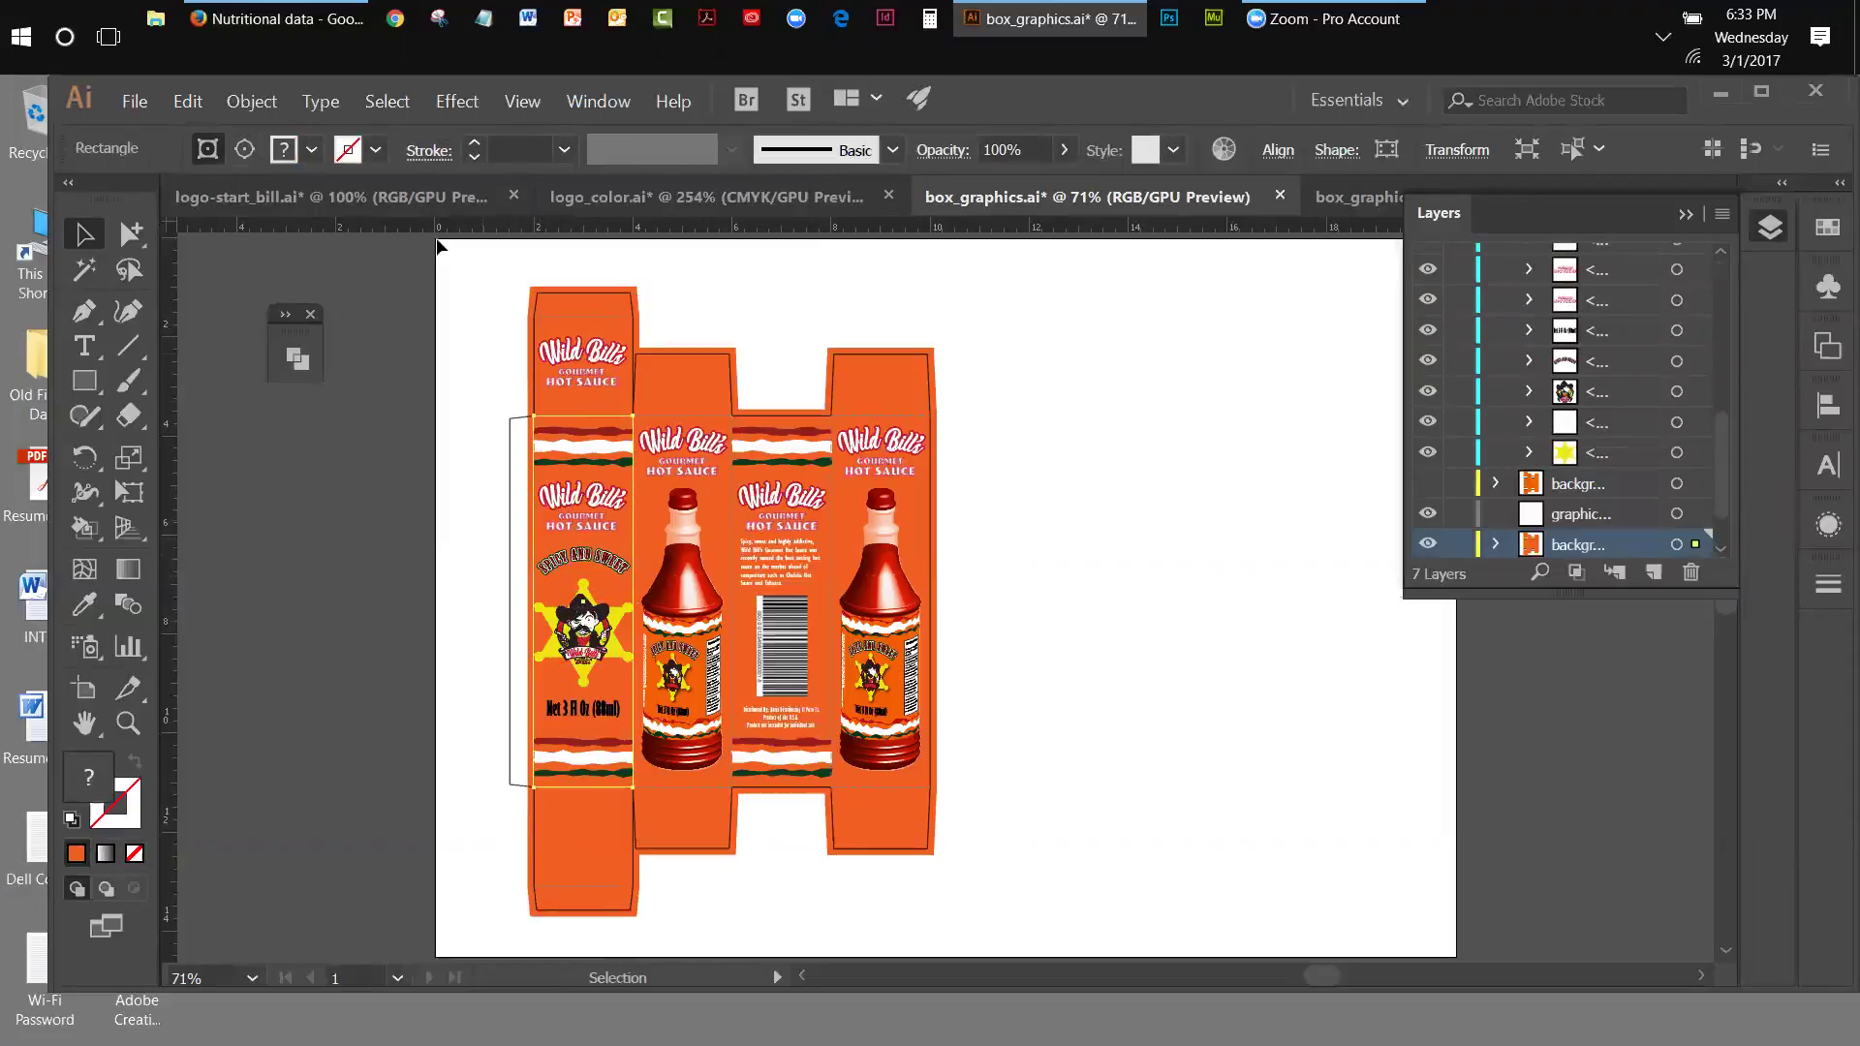
{"action": "left_click", "coordinate": [249, 102]}
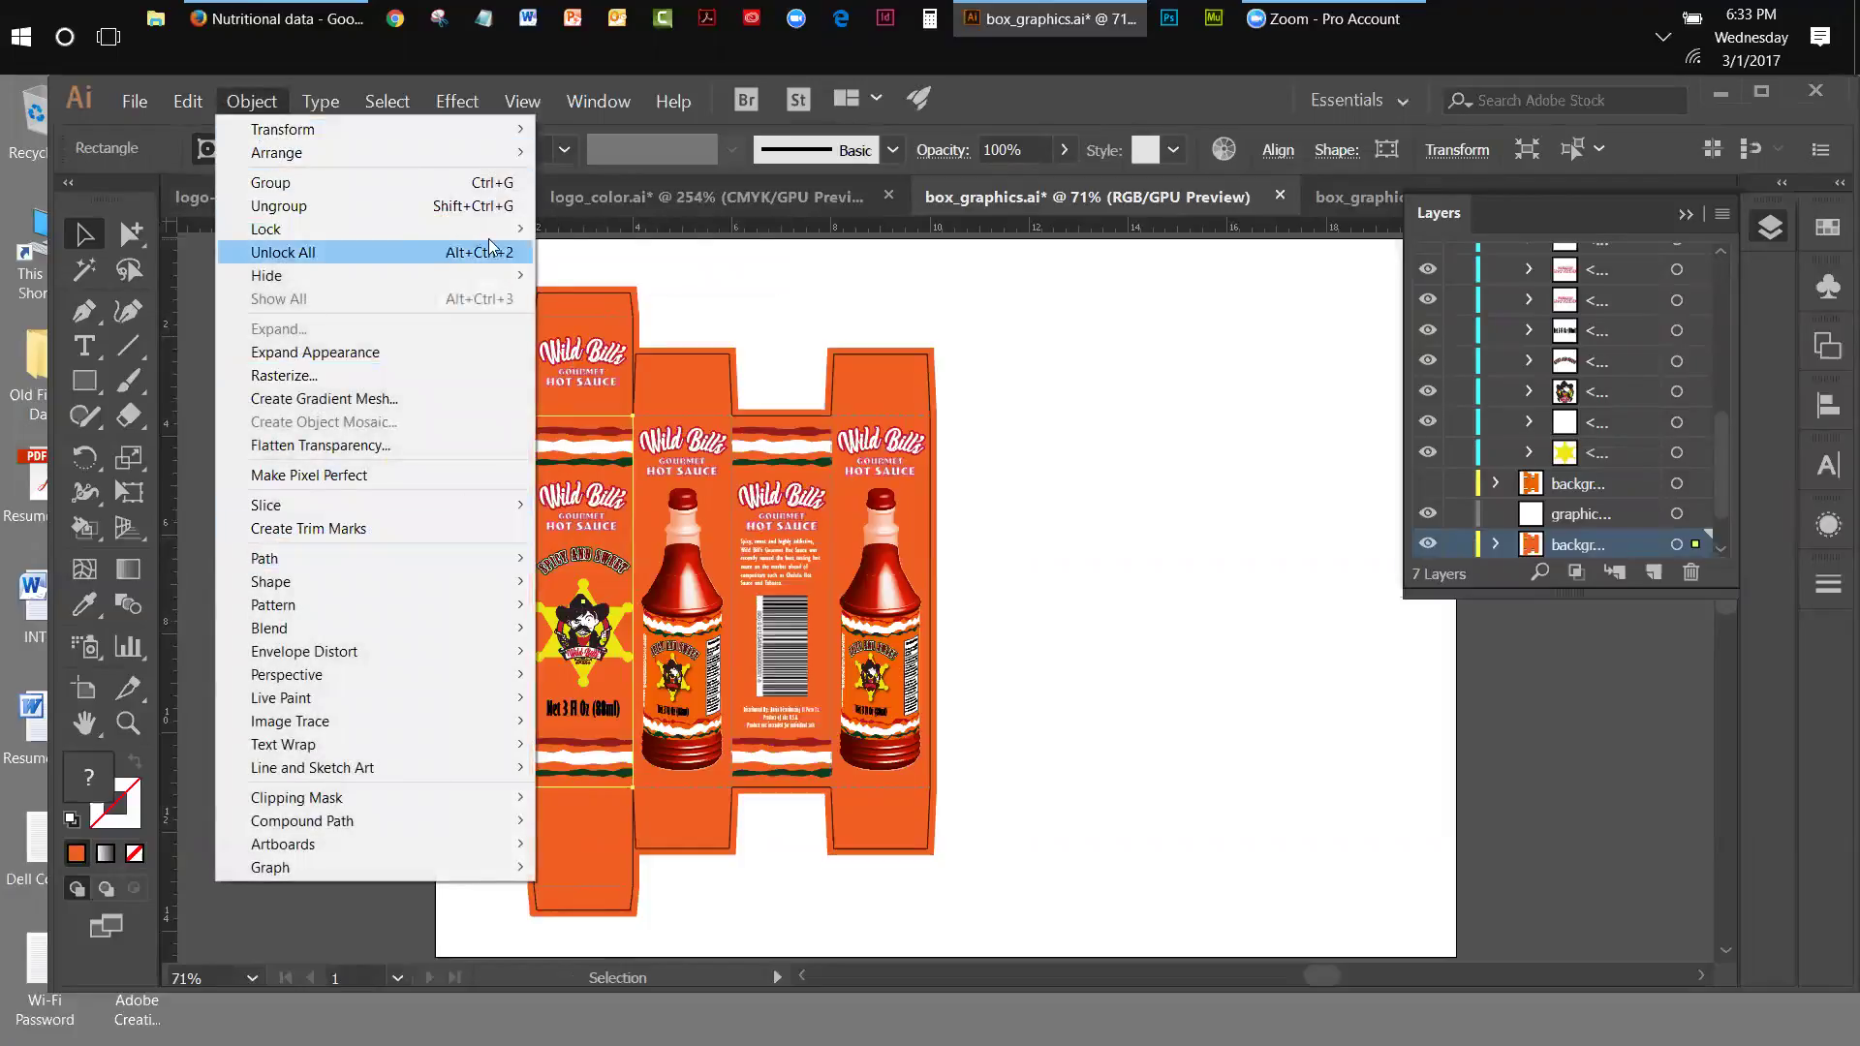
{"action": "mouse_move", "coordinate": [454, 237]}
{"action": "left_click", "coordinate": [593, 230]}
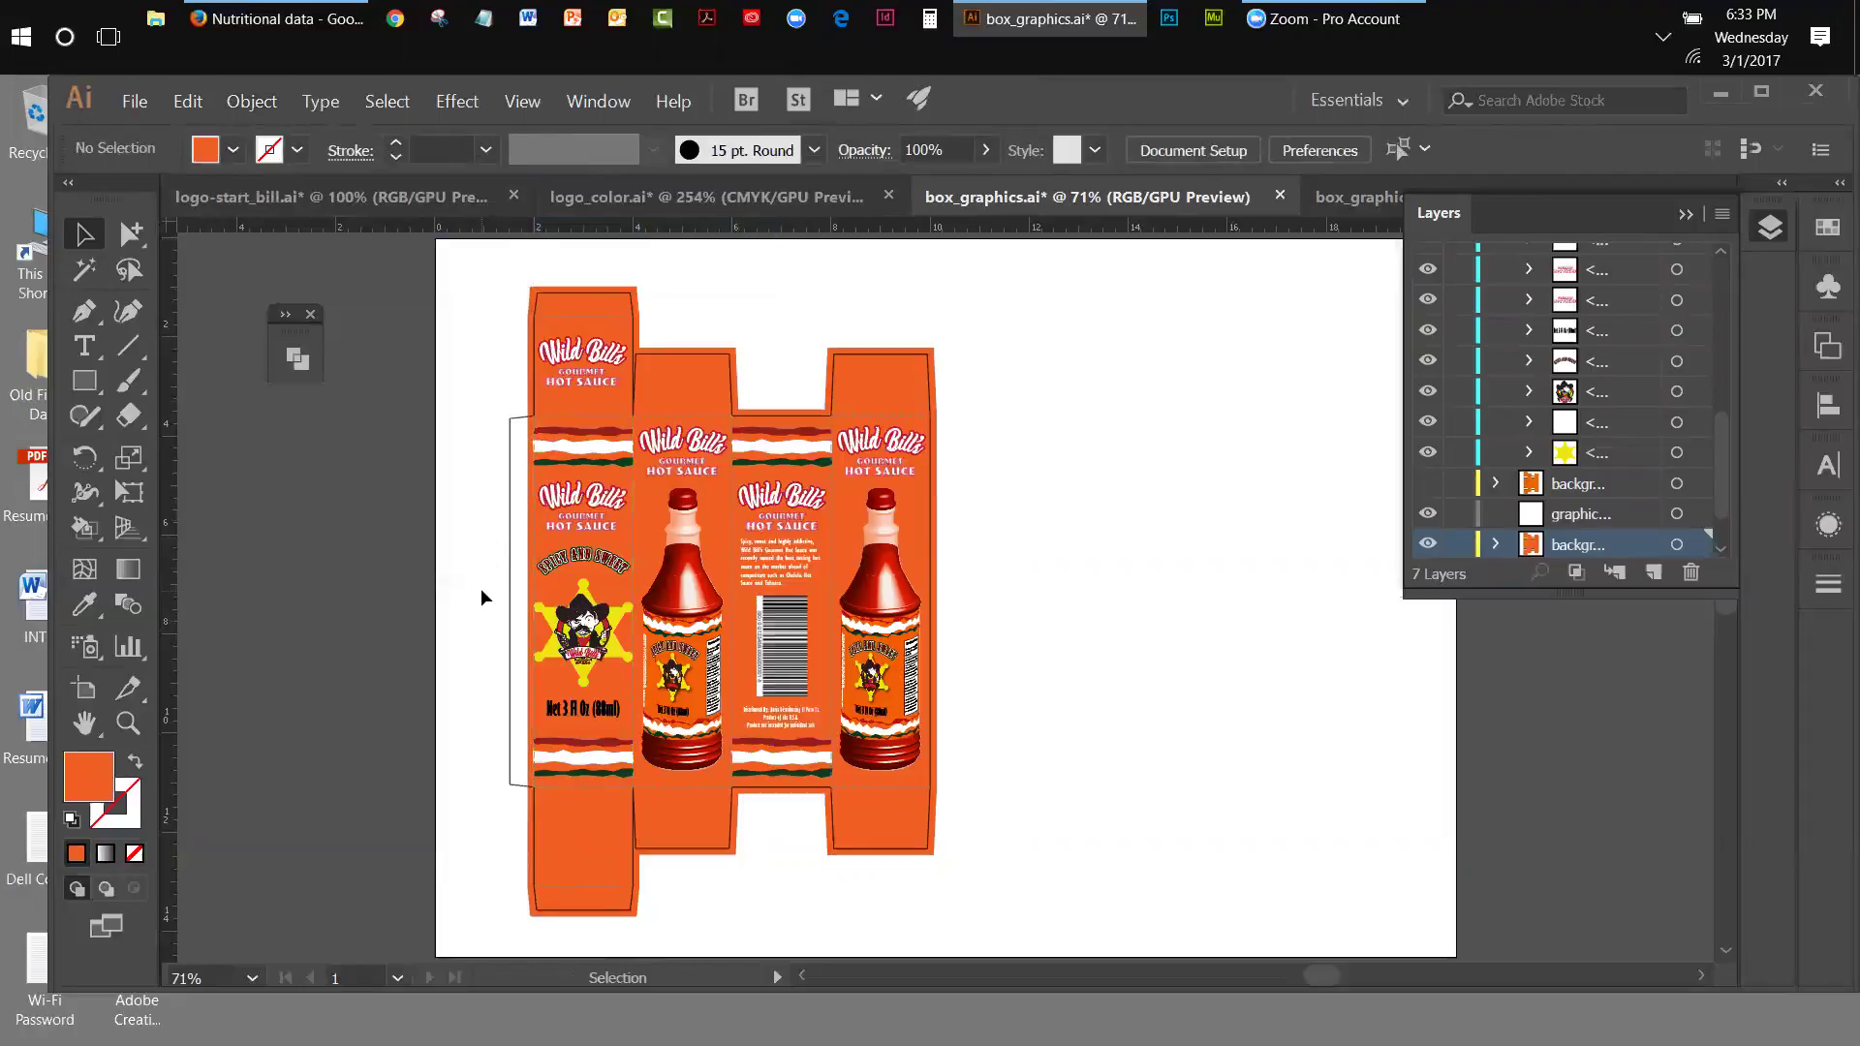
- Copy the yellow star and Wild Bill logo from the first panel, and collapse and hide the graphics layer
{"action": "left_click", "coordinate": [611, 656]}
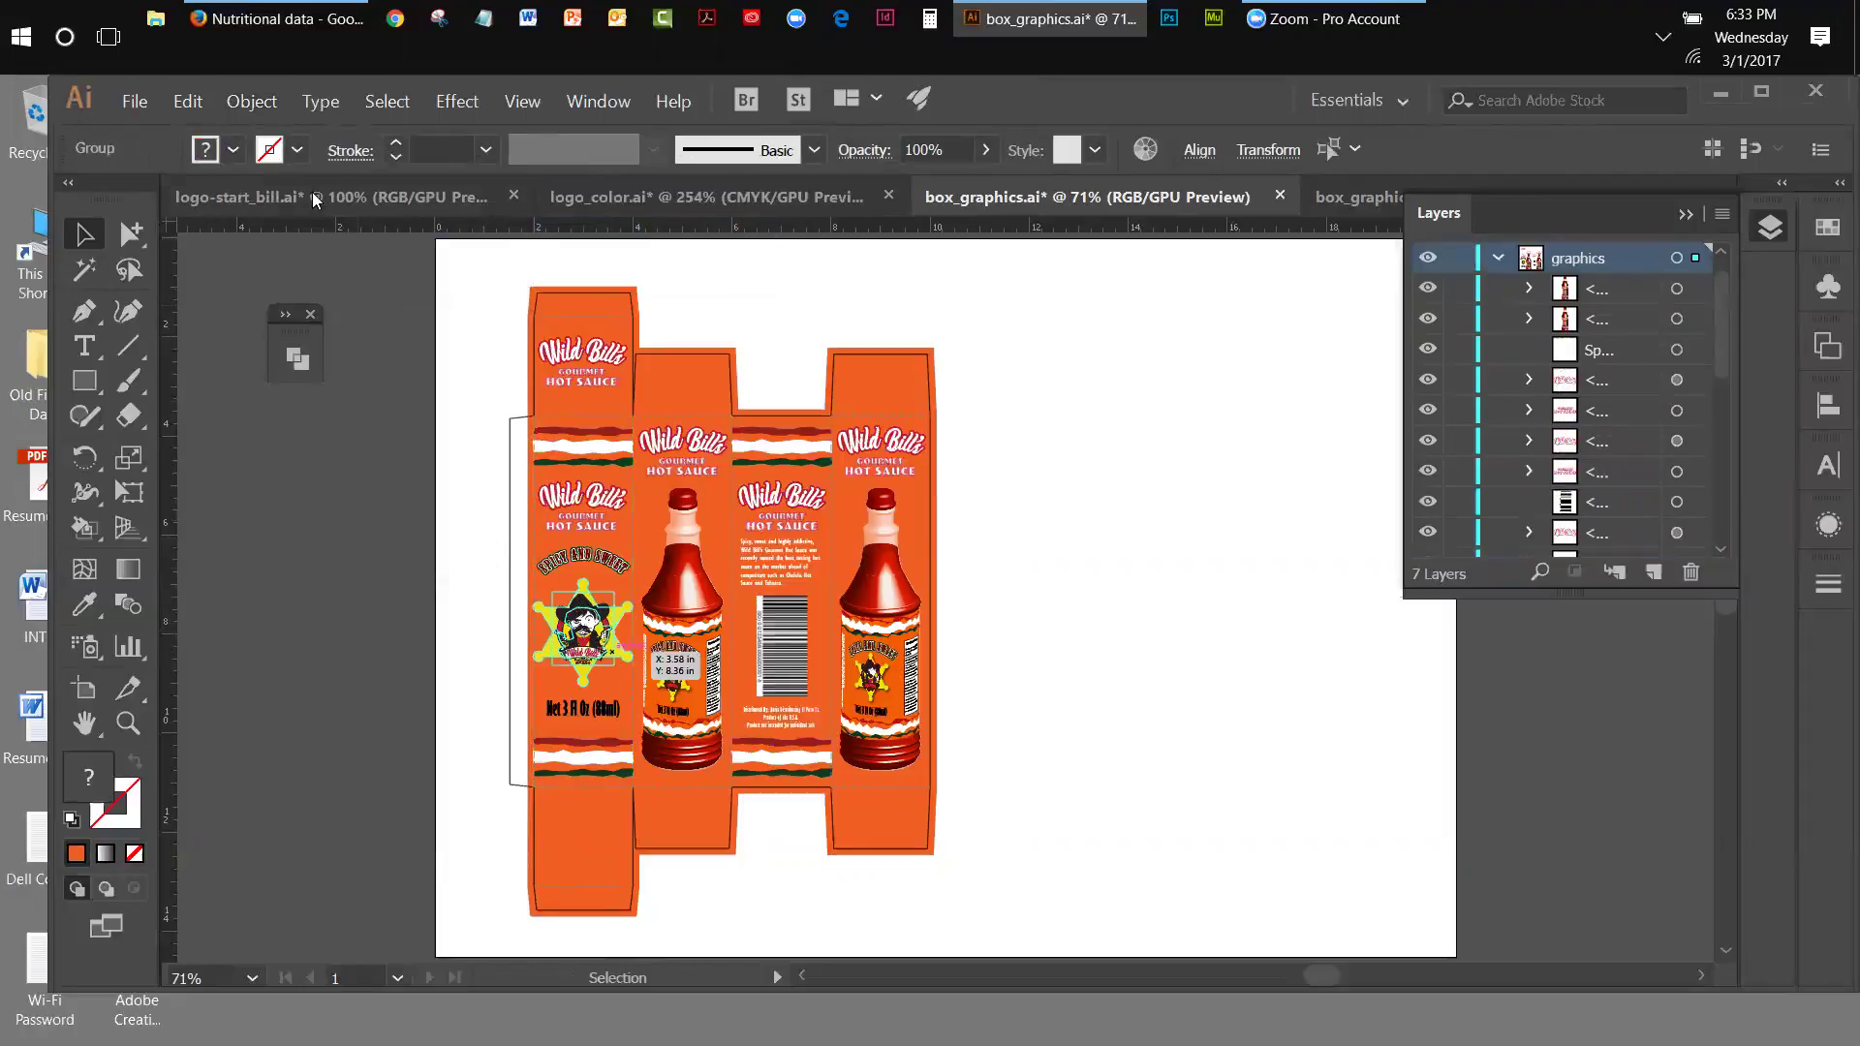
{"action": "left_click", "coordinate": [197, 105]}
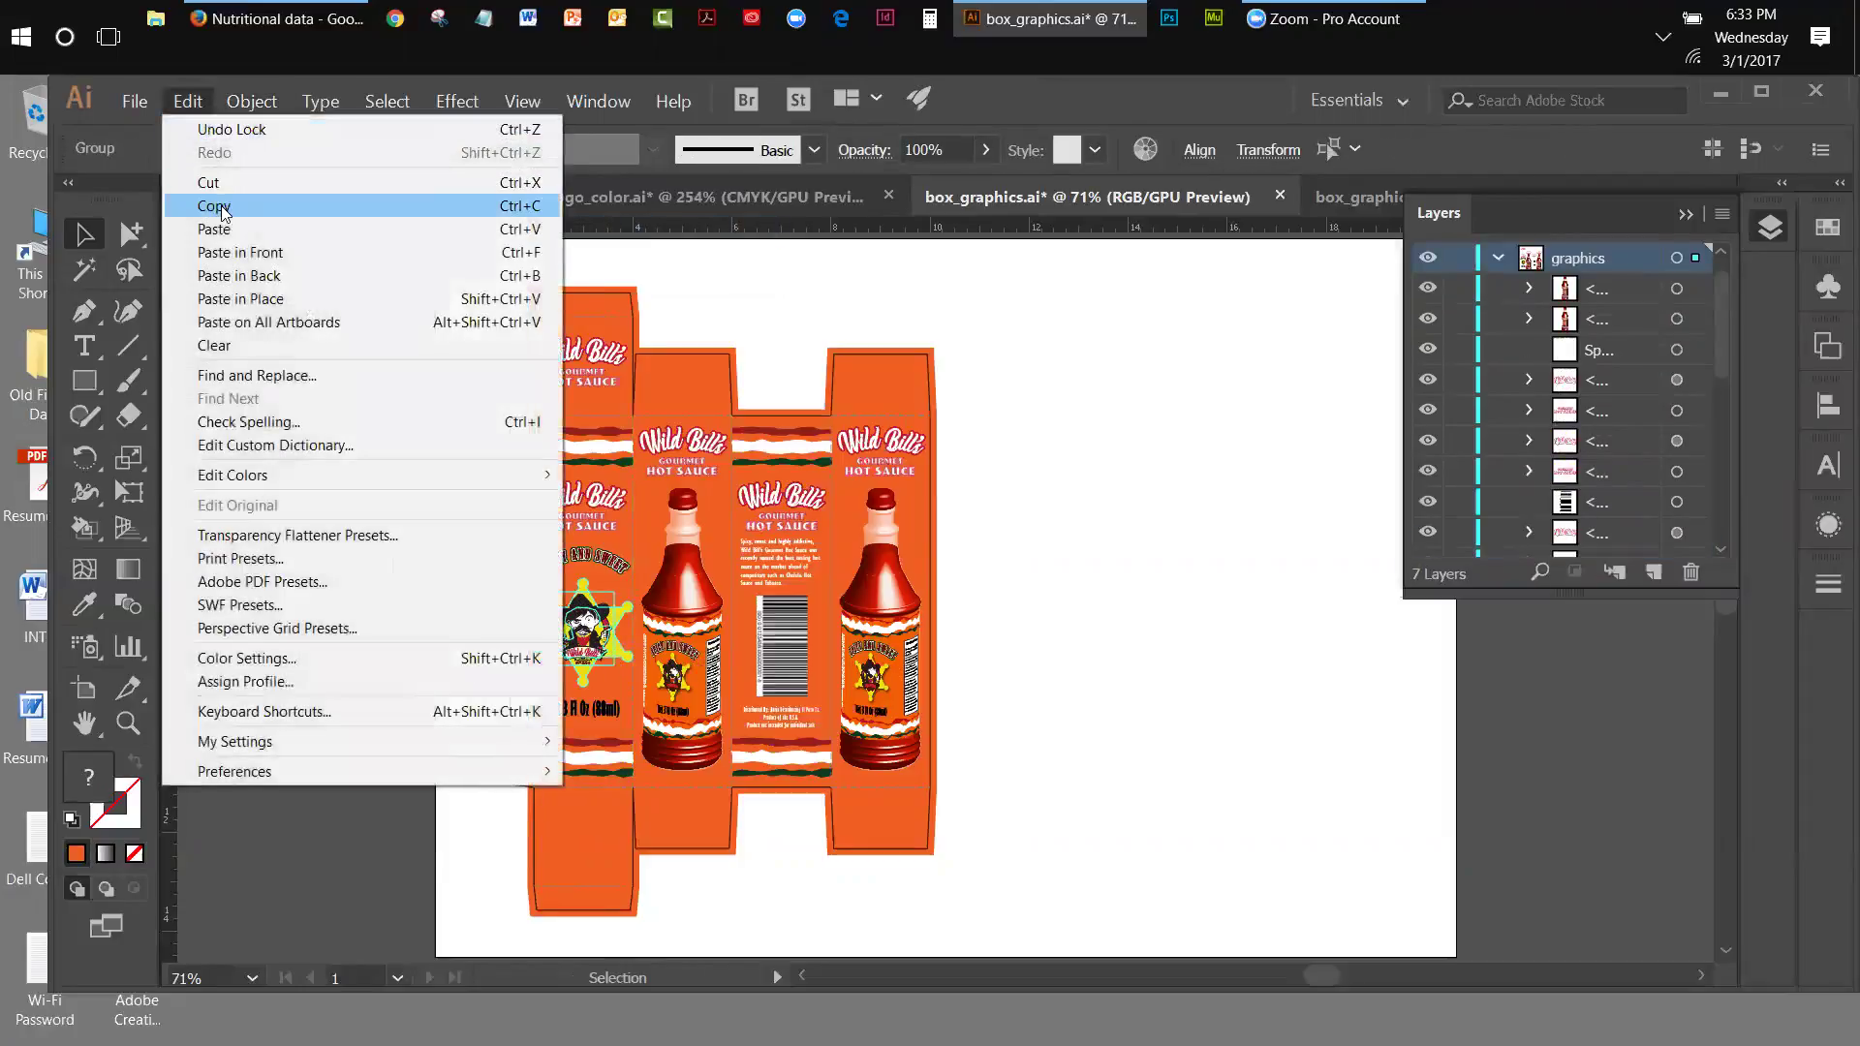
{"action": "left_click", "coordinate": [221, 206]}
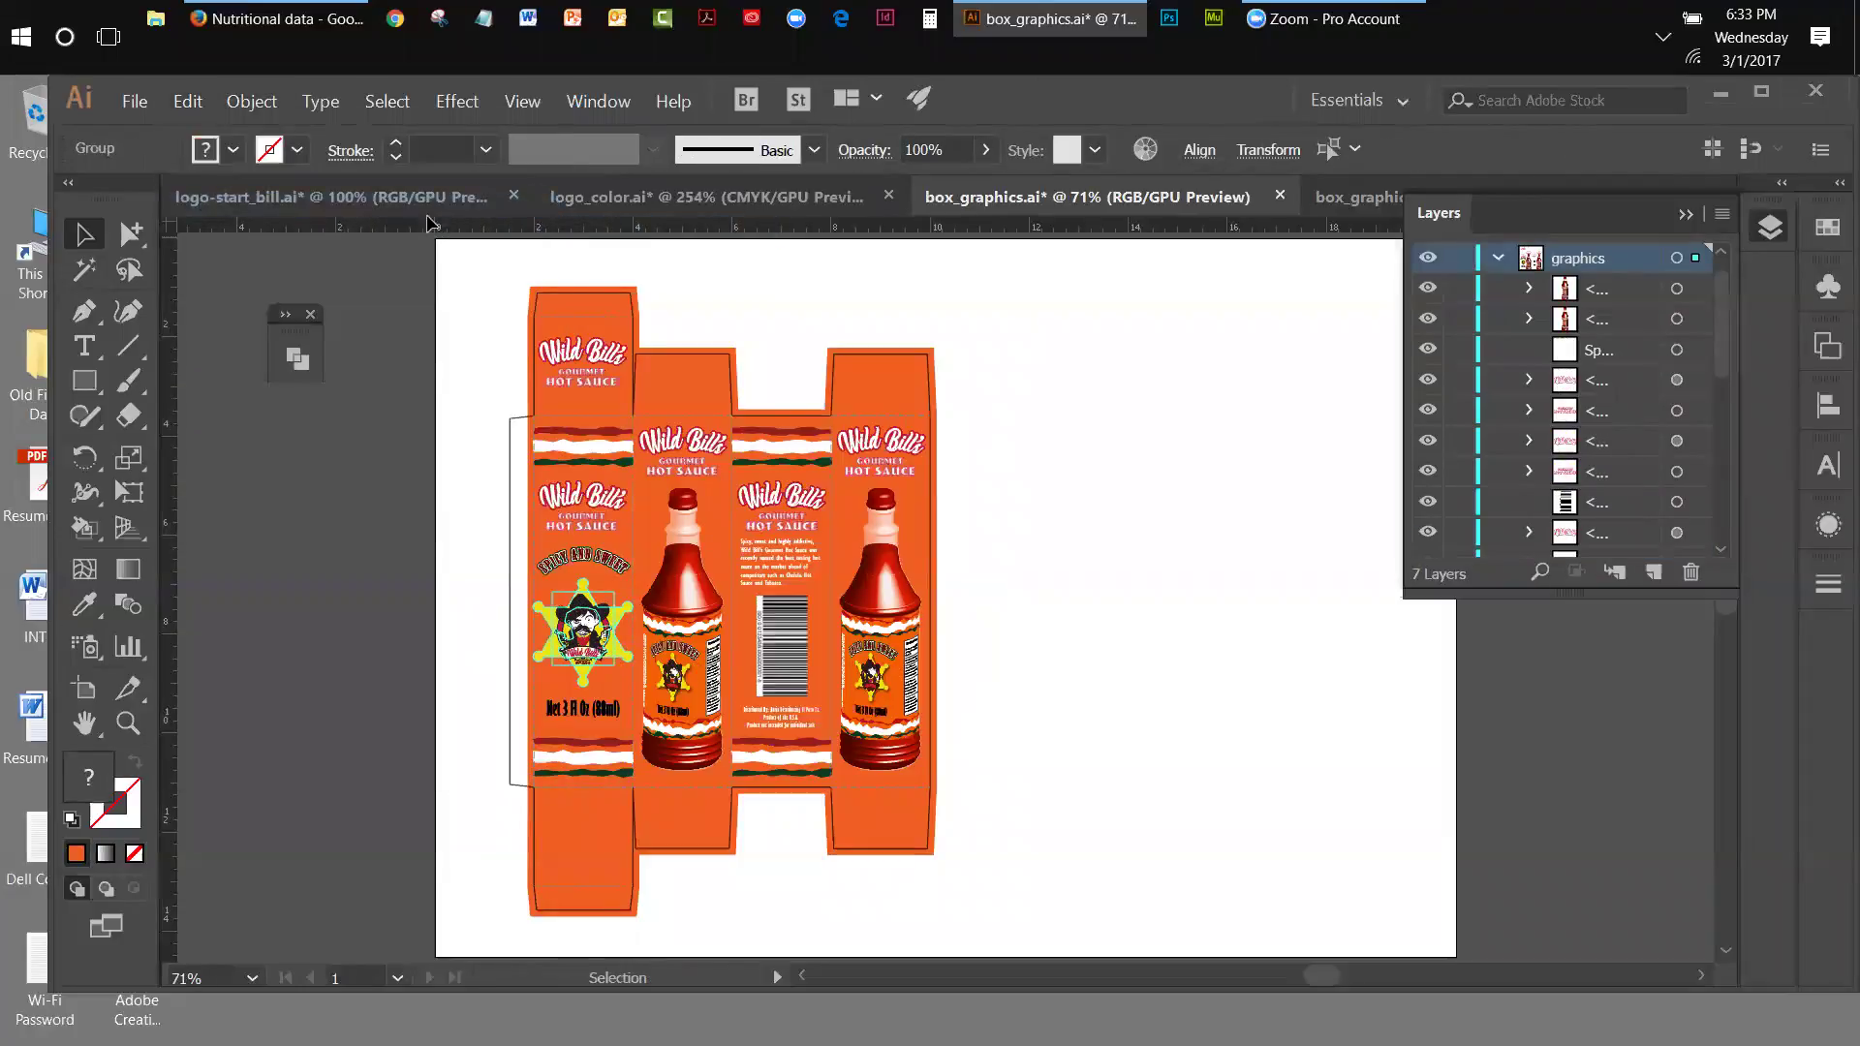
{"action": "left_click", "coordinate": [1497, 259]}
{"action": "left_click", "coordinate": [1430, 290]}
{"action": "left_click", "coordinate": [180, 103]}
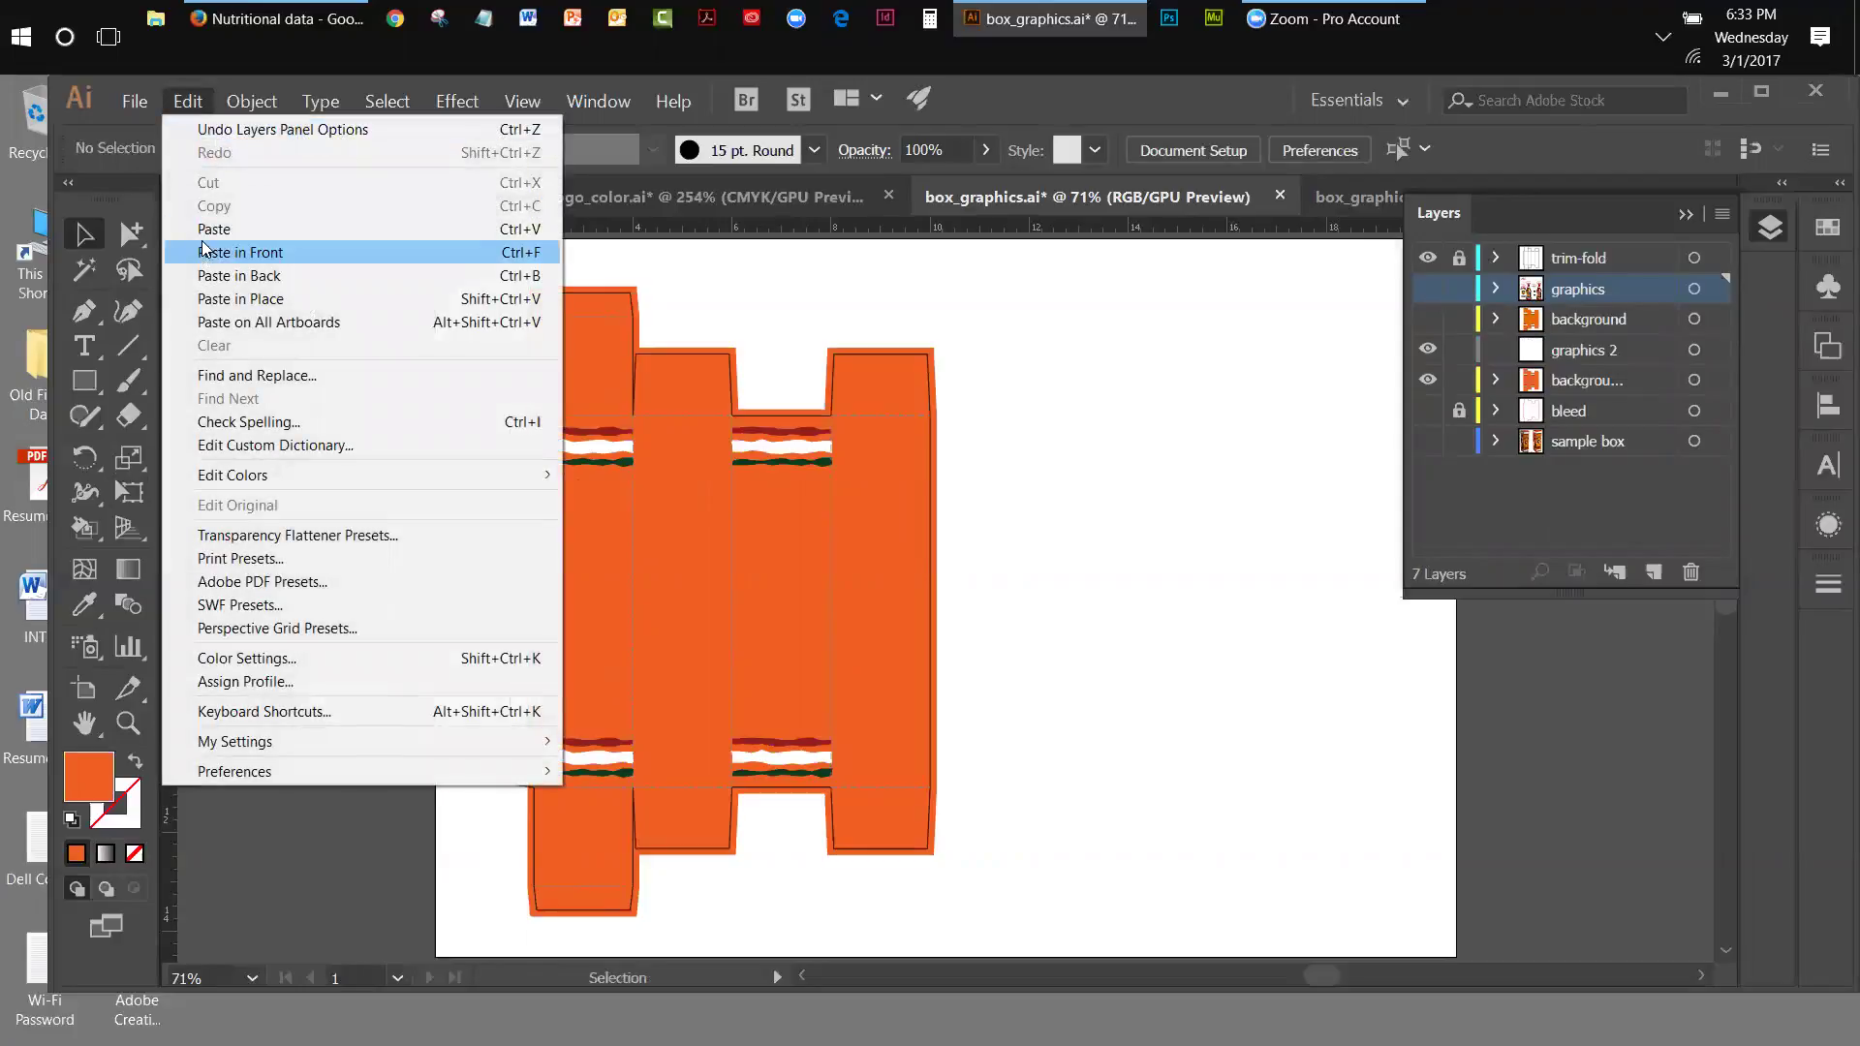
{"action": "left_click", "coordinate": [213, 229]}
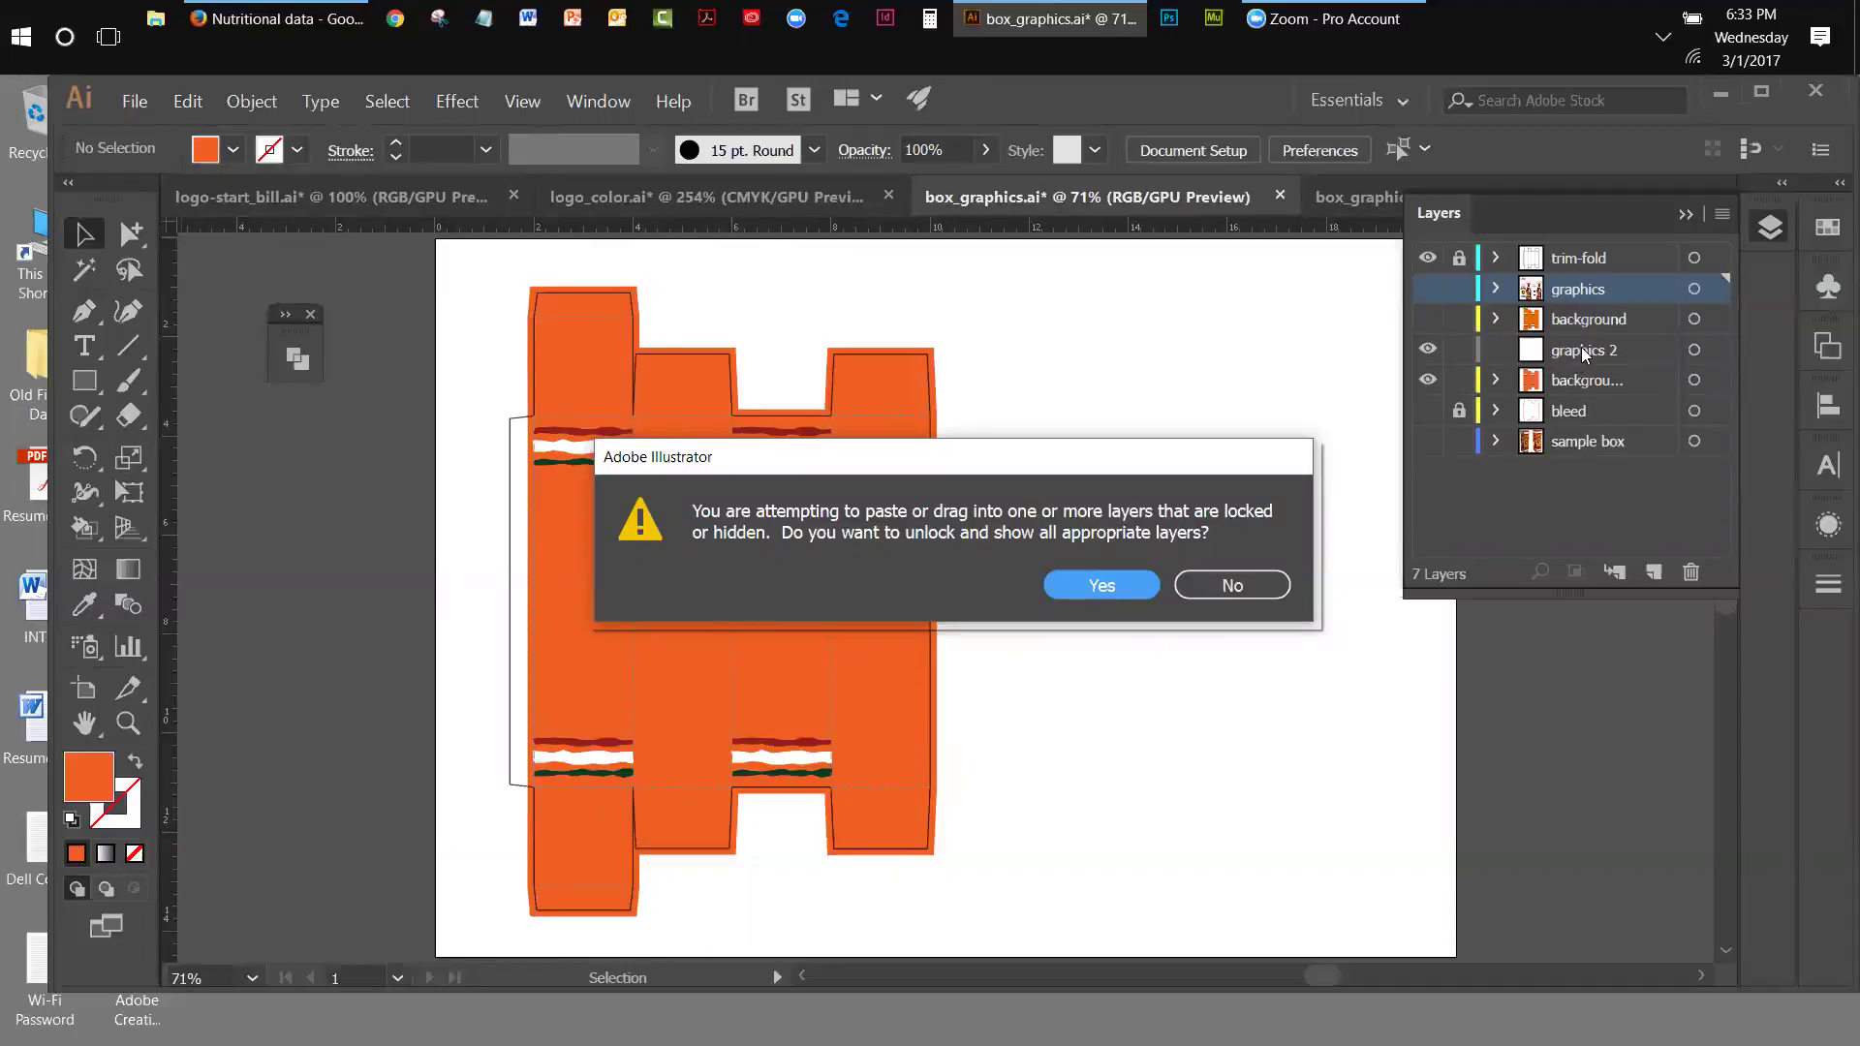
{"action": "left_click", "coordinate": [1260, 581]}
- Paste the star and Wild Bill logo into the graphics 2 layer and center them on the first panel between the stripes
{"action": "left_click", "coordinate": [1614, 350]}
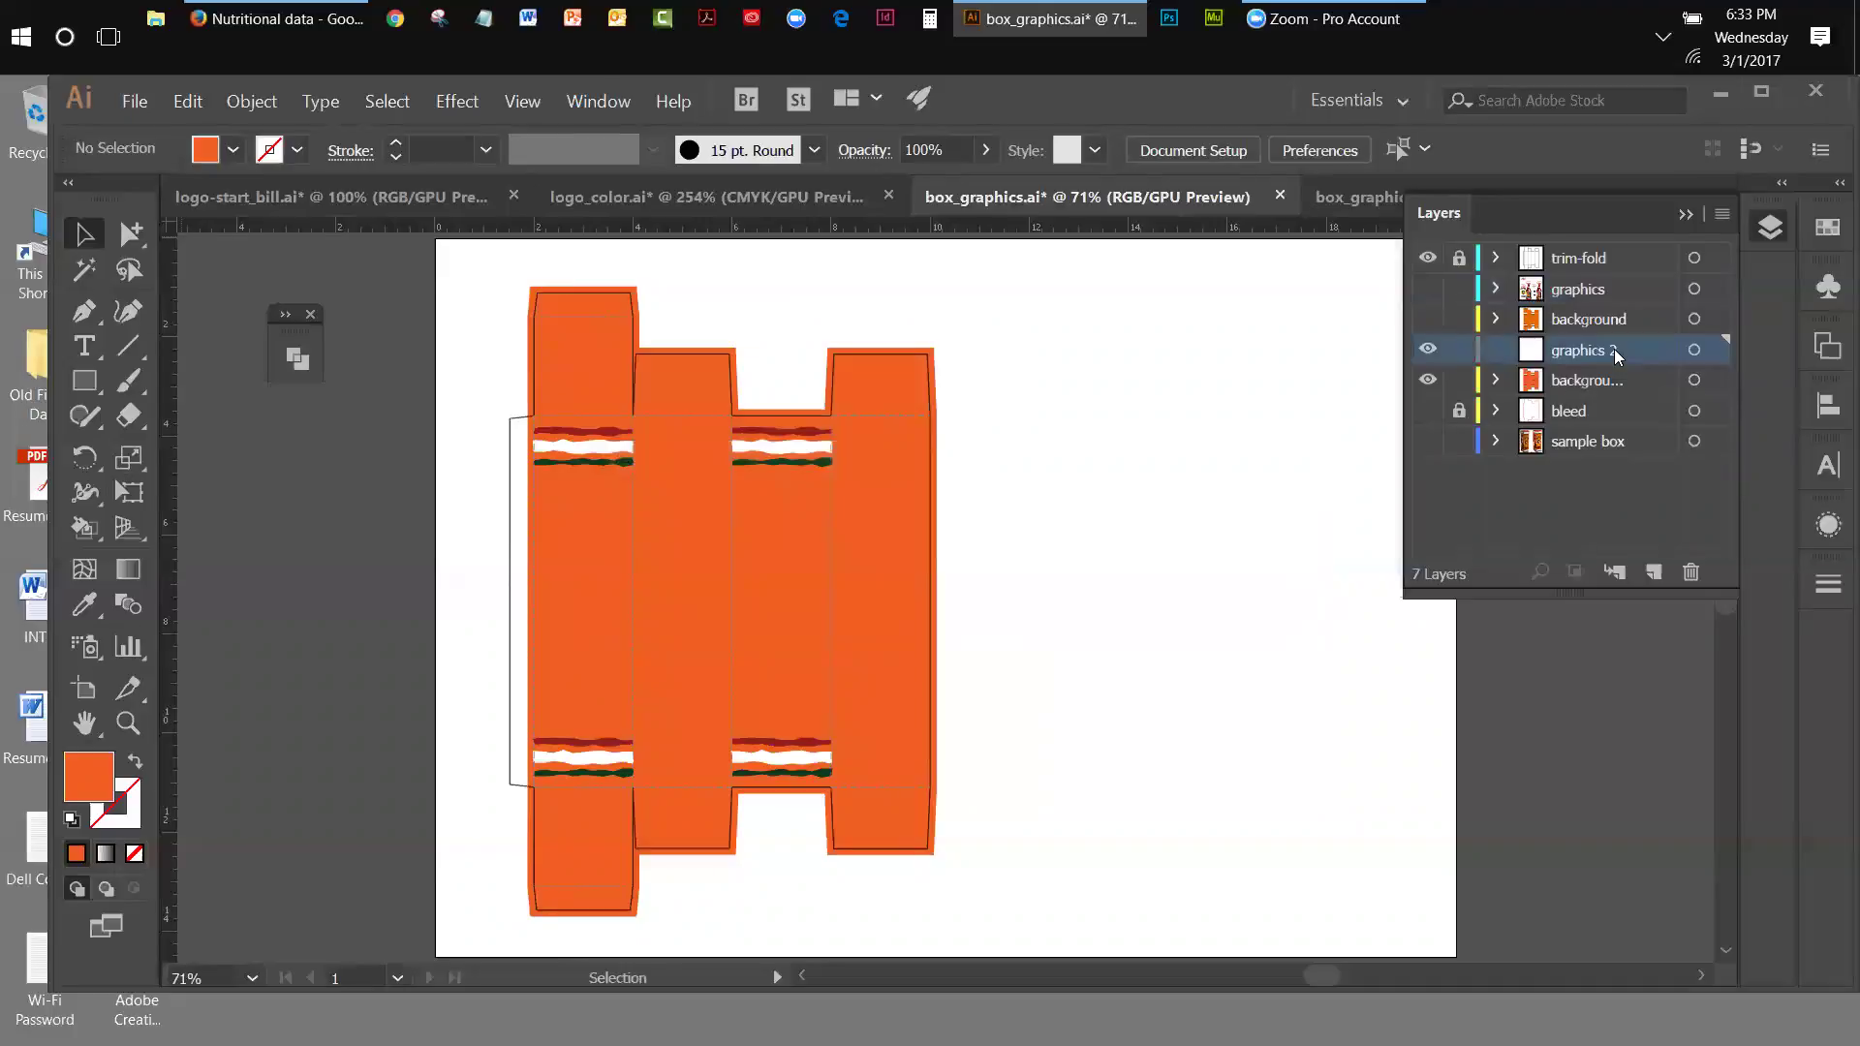
{"action": "left_click", "coordinate": [187, 101]}
{"action": "left_click", "coordinate": [465, 229]}
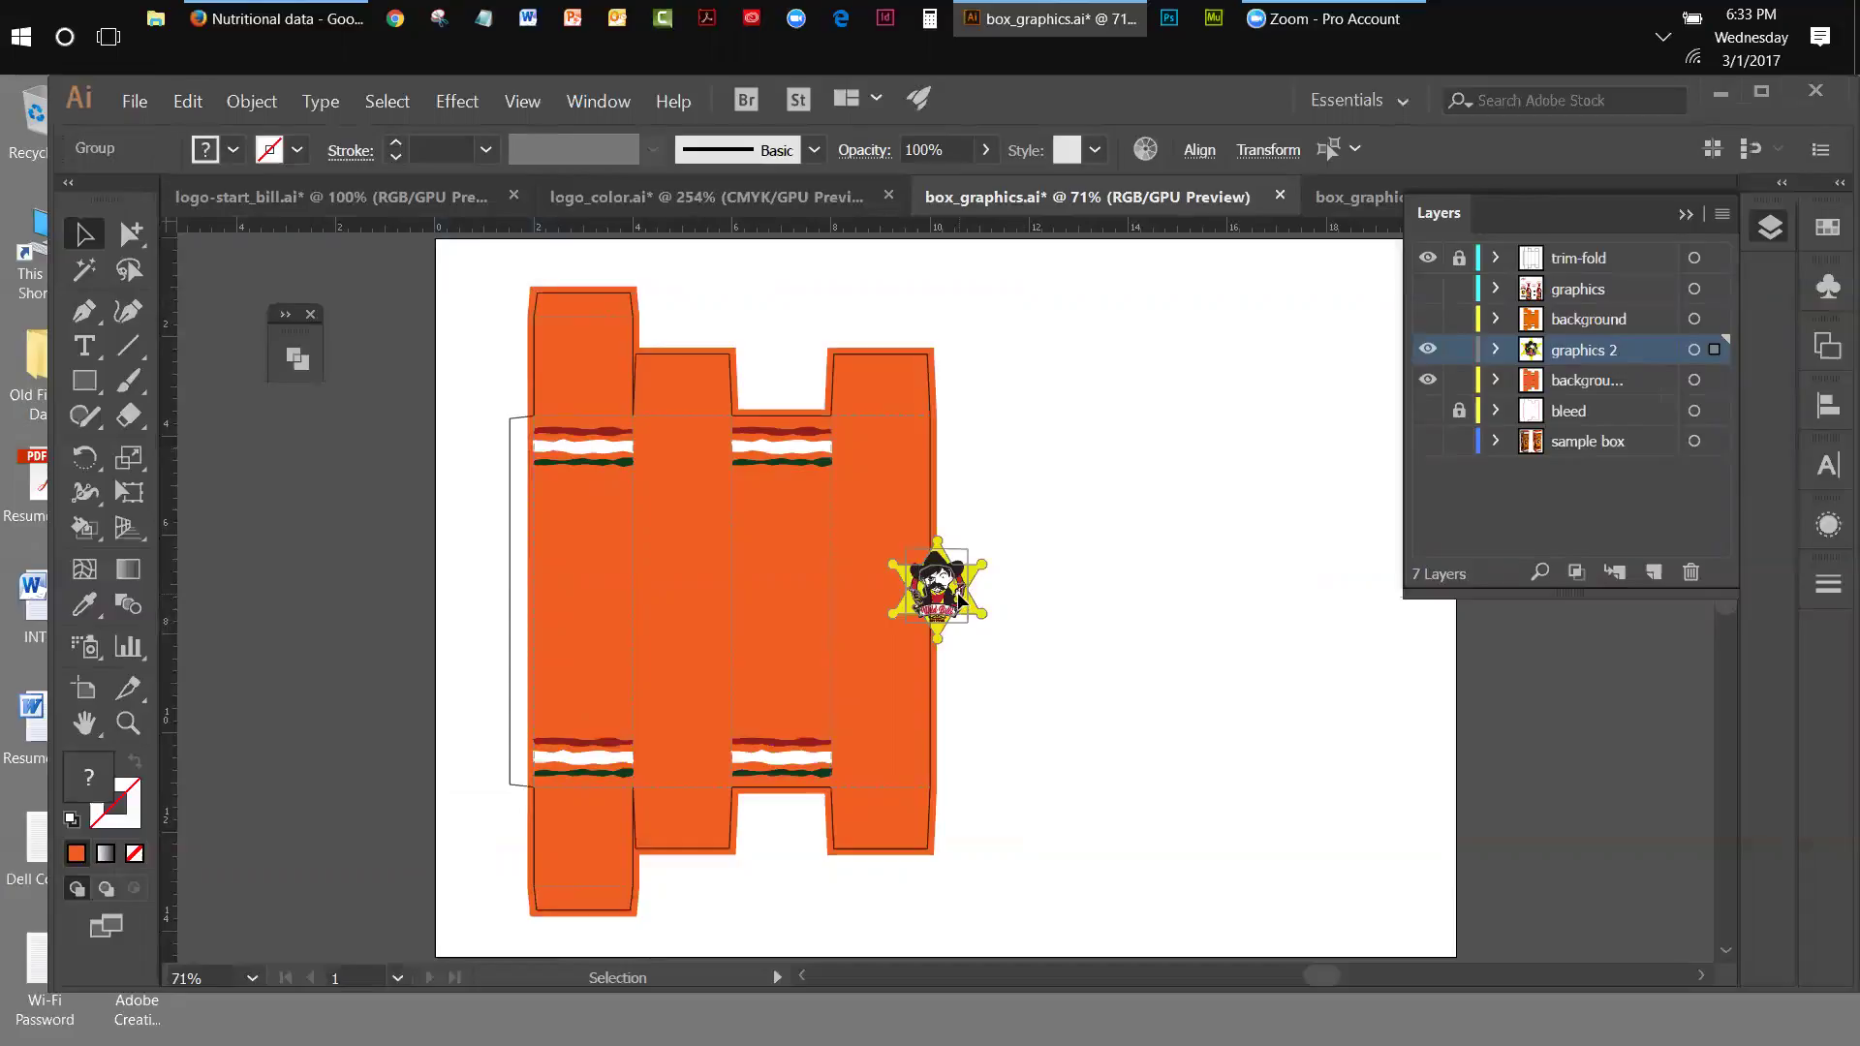
{"action": "left_click_drag", "start_coordinate": [959, 601], "coordinate": [604, 591]}
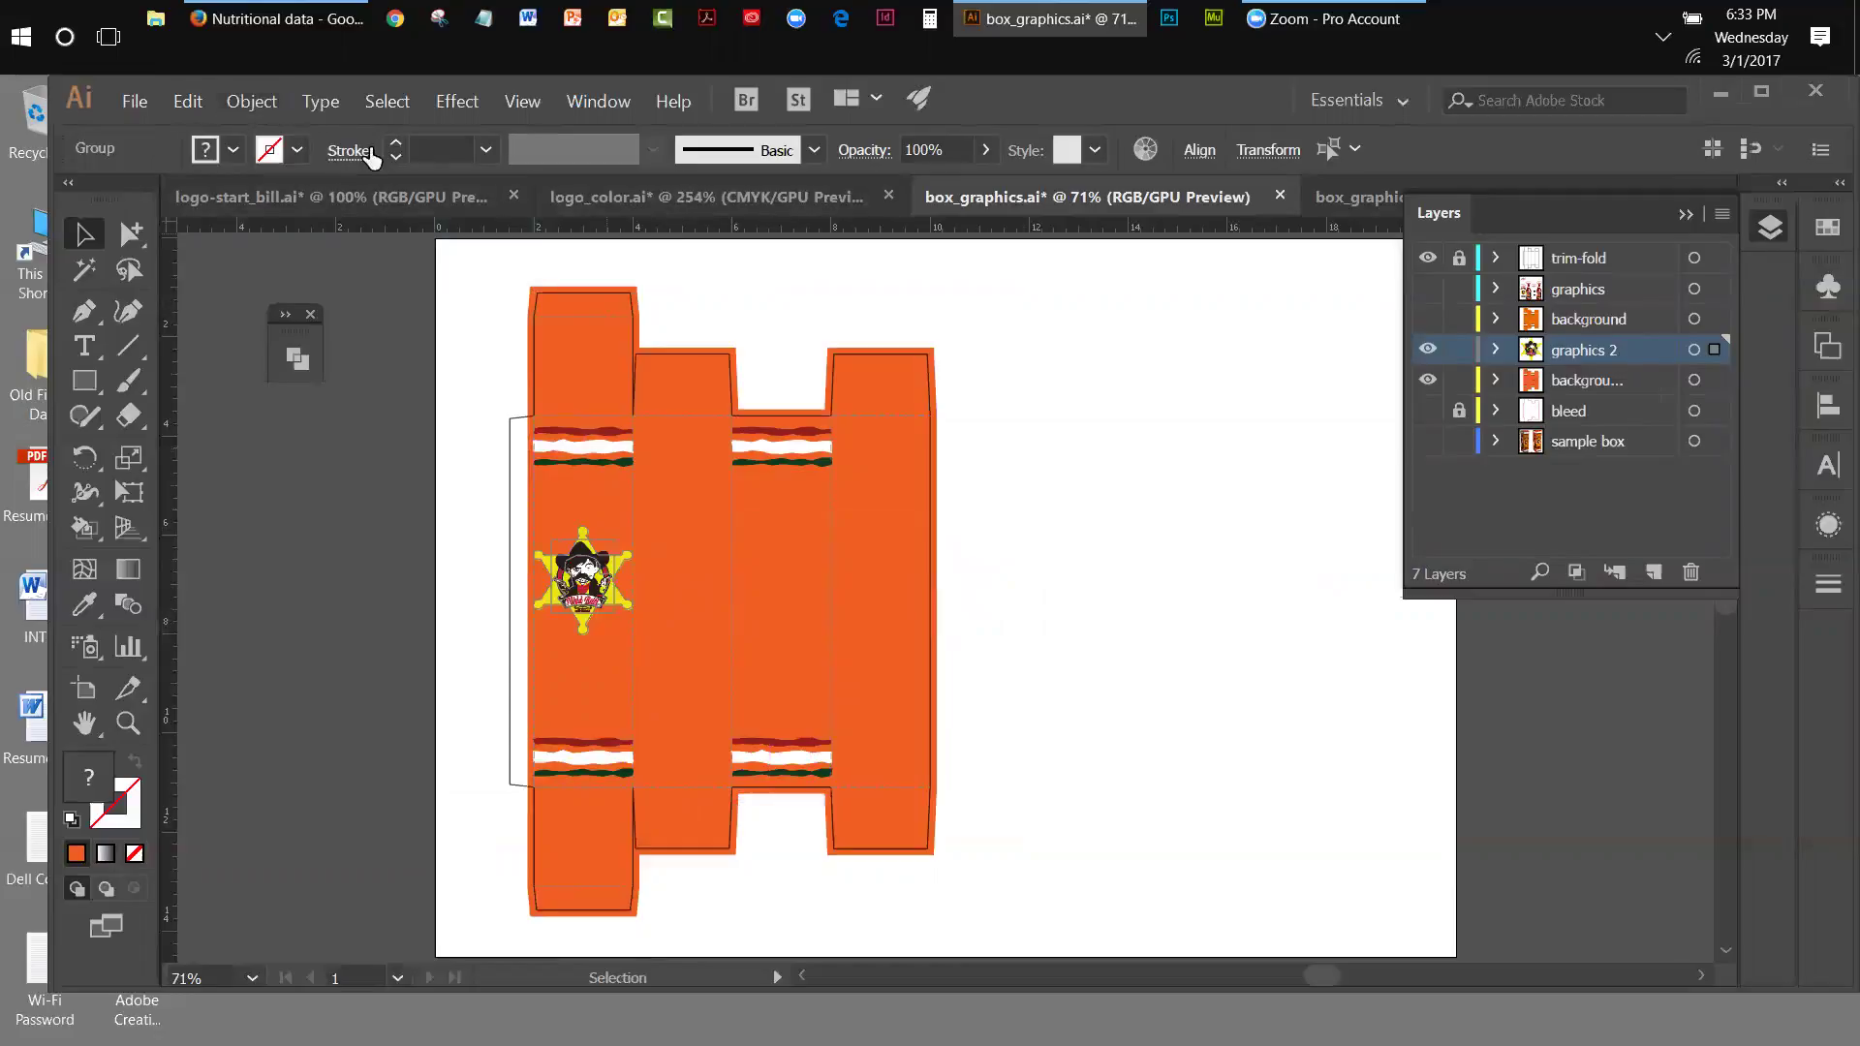
{"action": "left_click", "coordinate": [733, 200]}
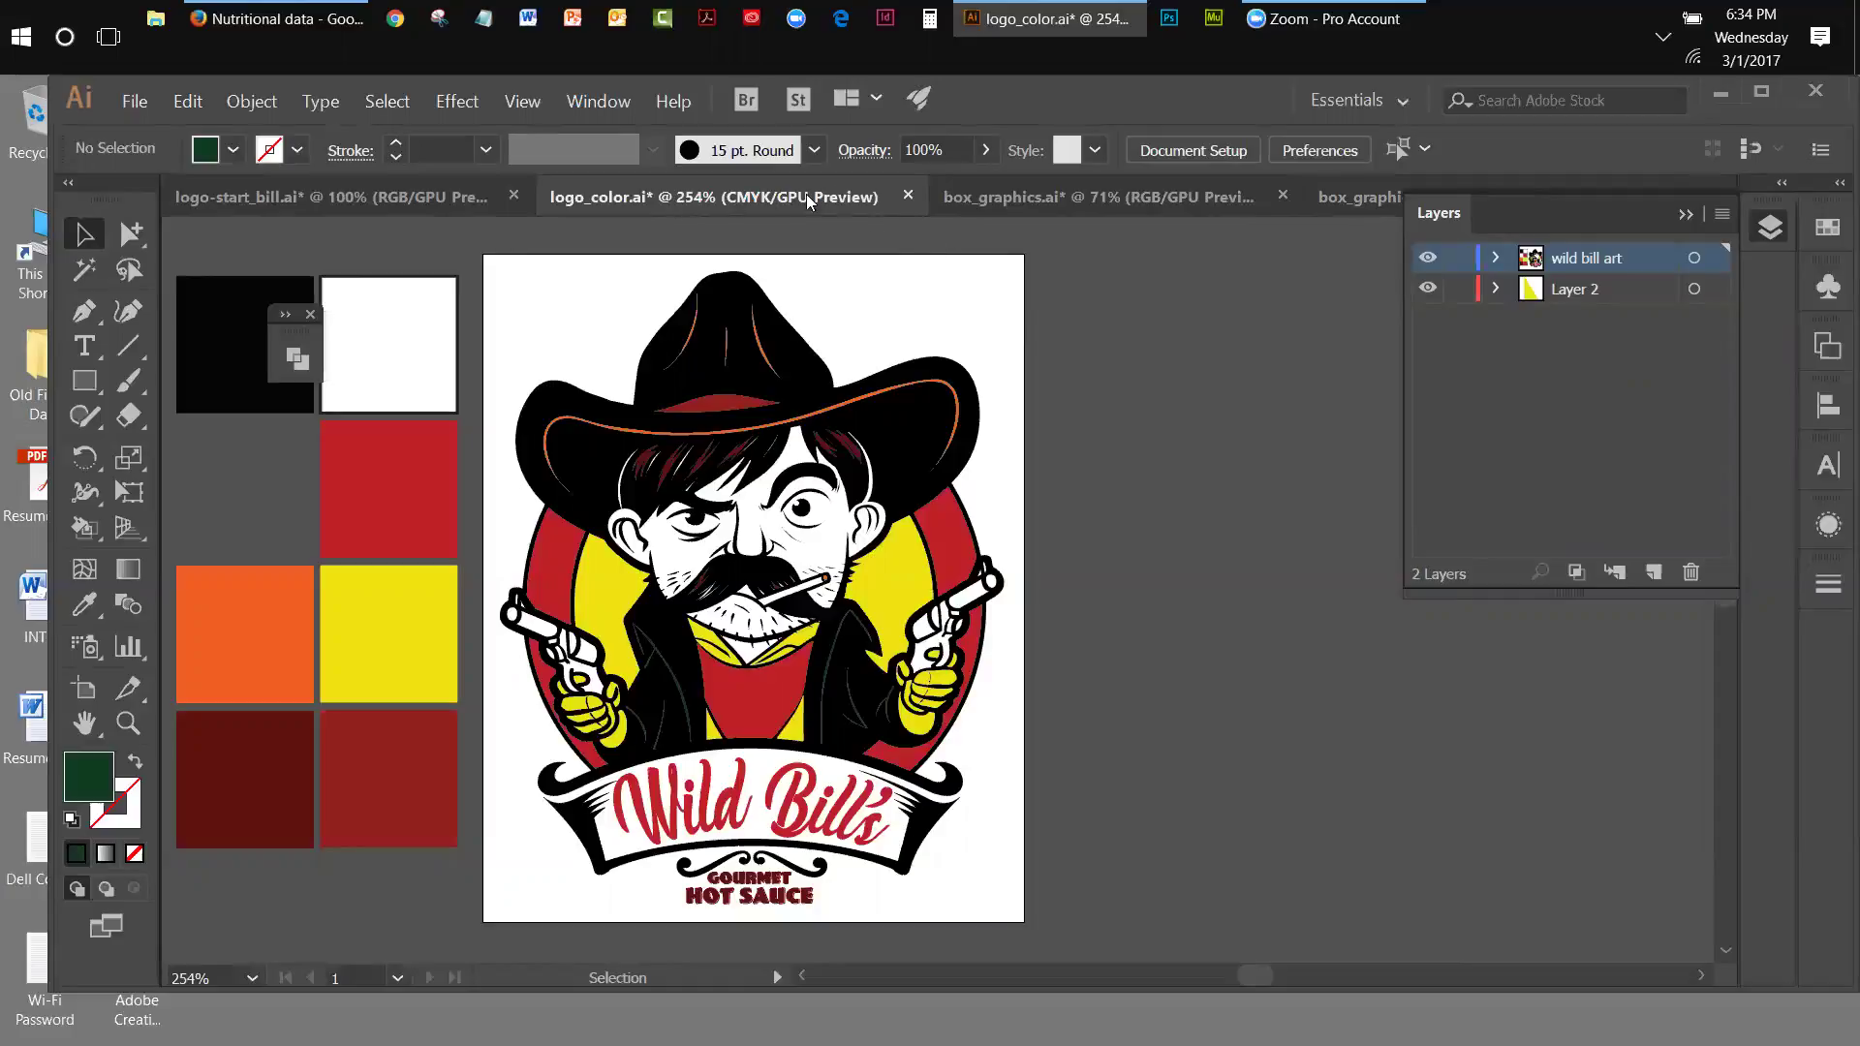
{"action": "left_click", "coordinate": [1003, 212]}
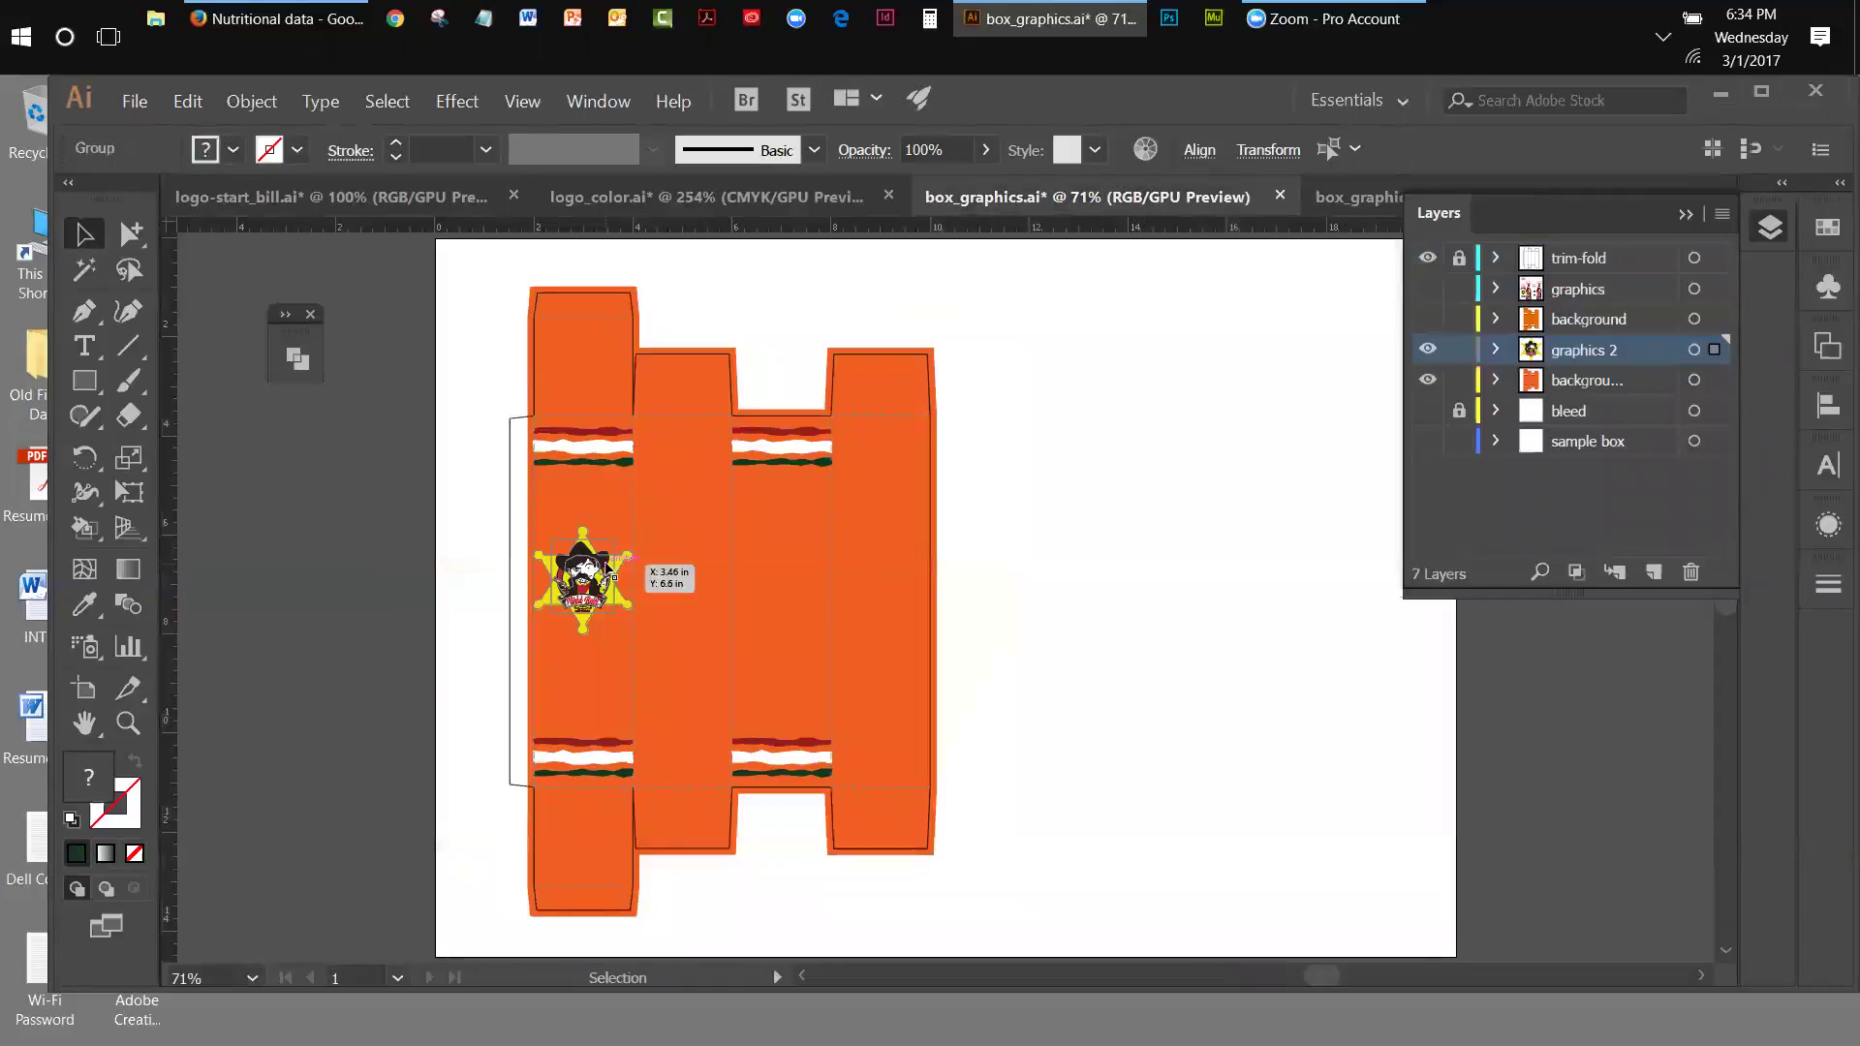
- Scale the Wild Bill logo and the yellow star together uniformly on the first panel
{"action": "left_click", "coordinate": [126, 723]}
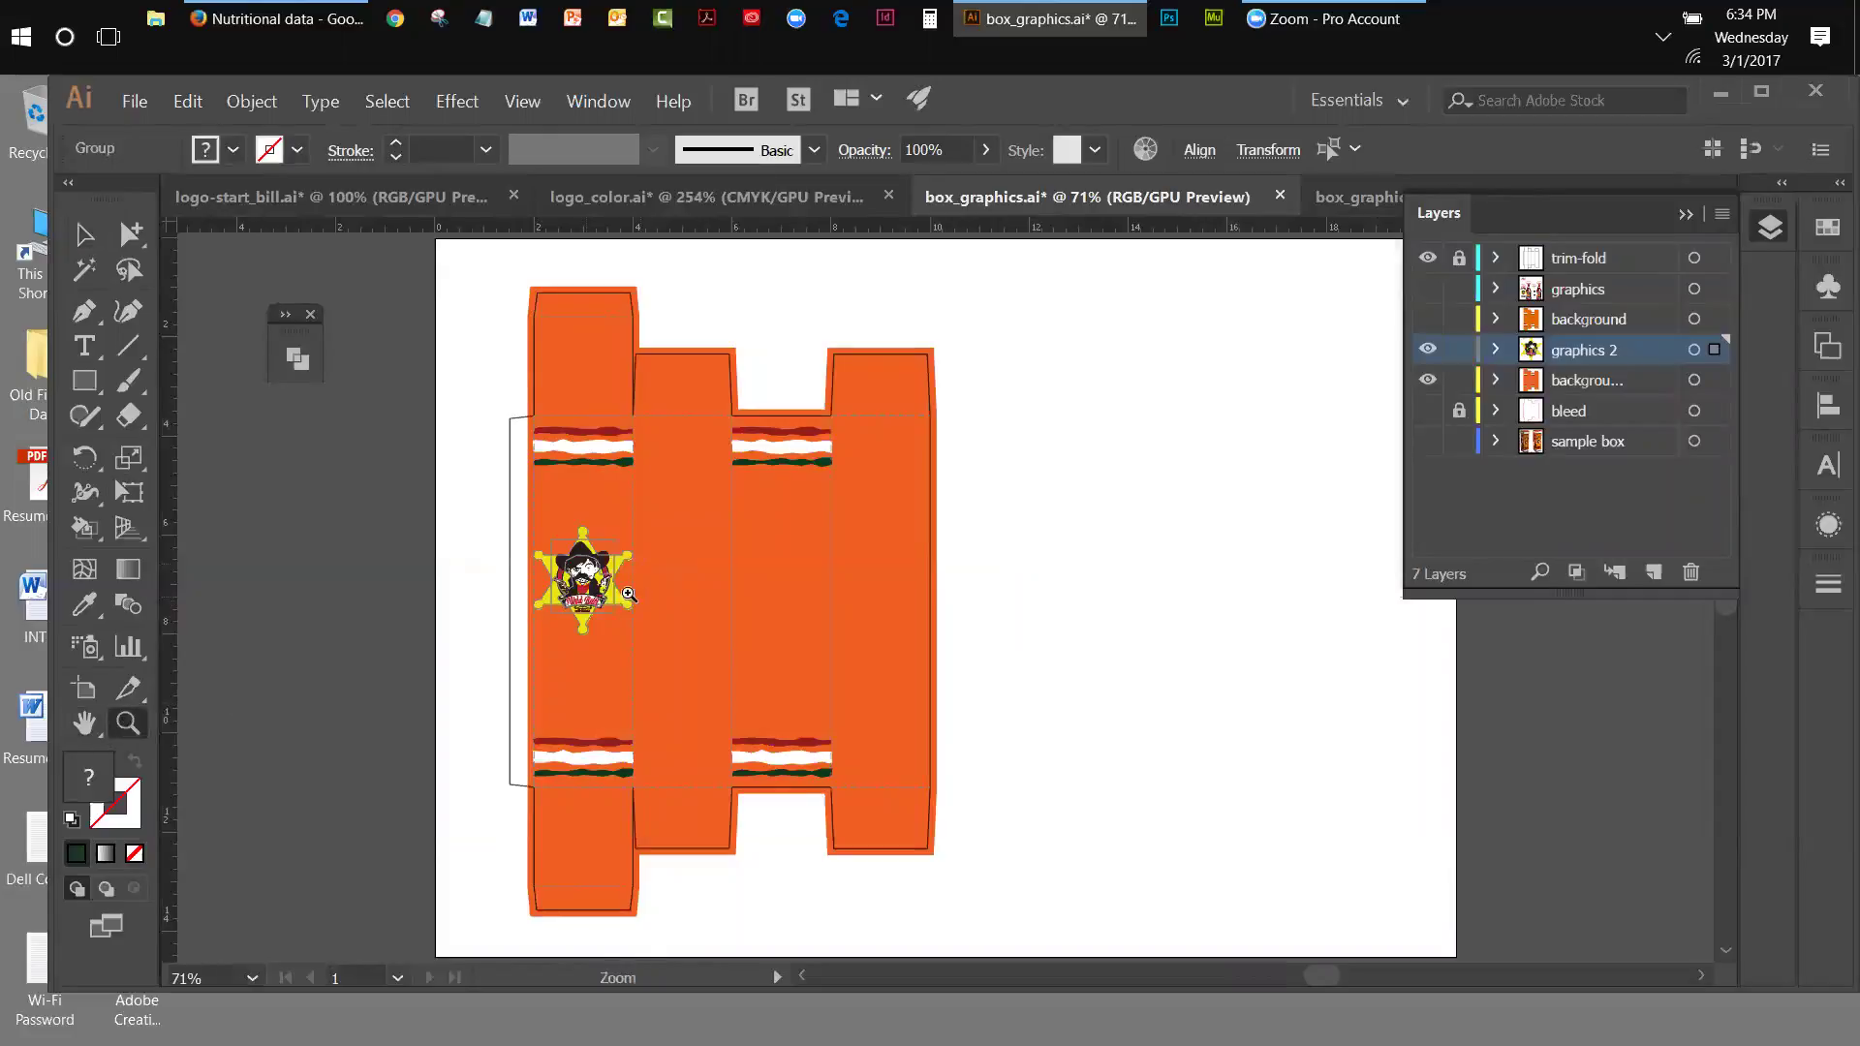
{"action": "left_click", "coordinate": [578, 583]}
{"action": "left_click", "coordinate": [785, 573]}
{"action": "left_click", "coordinate": [84, 233]}
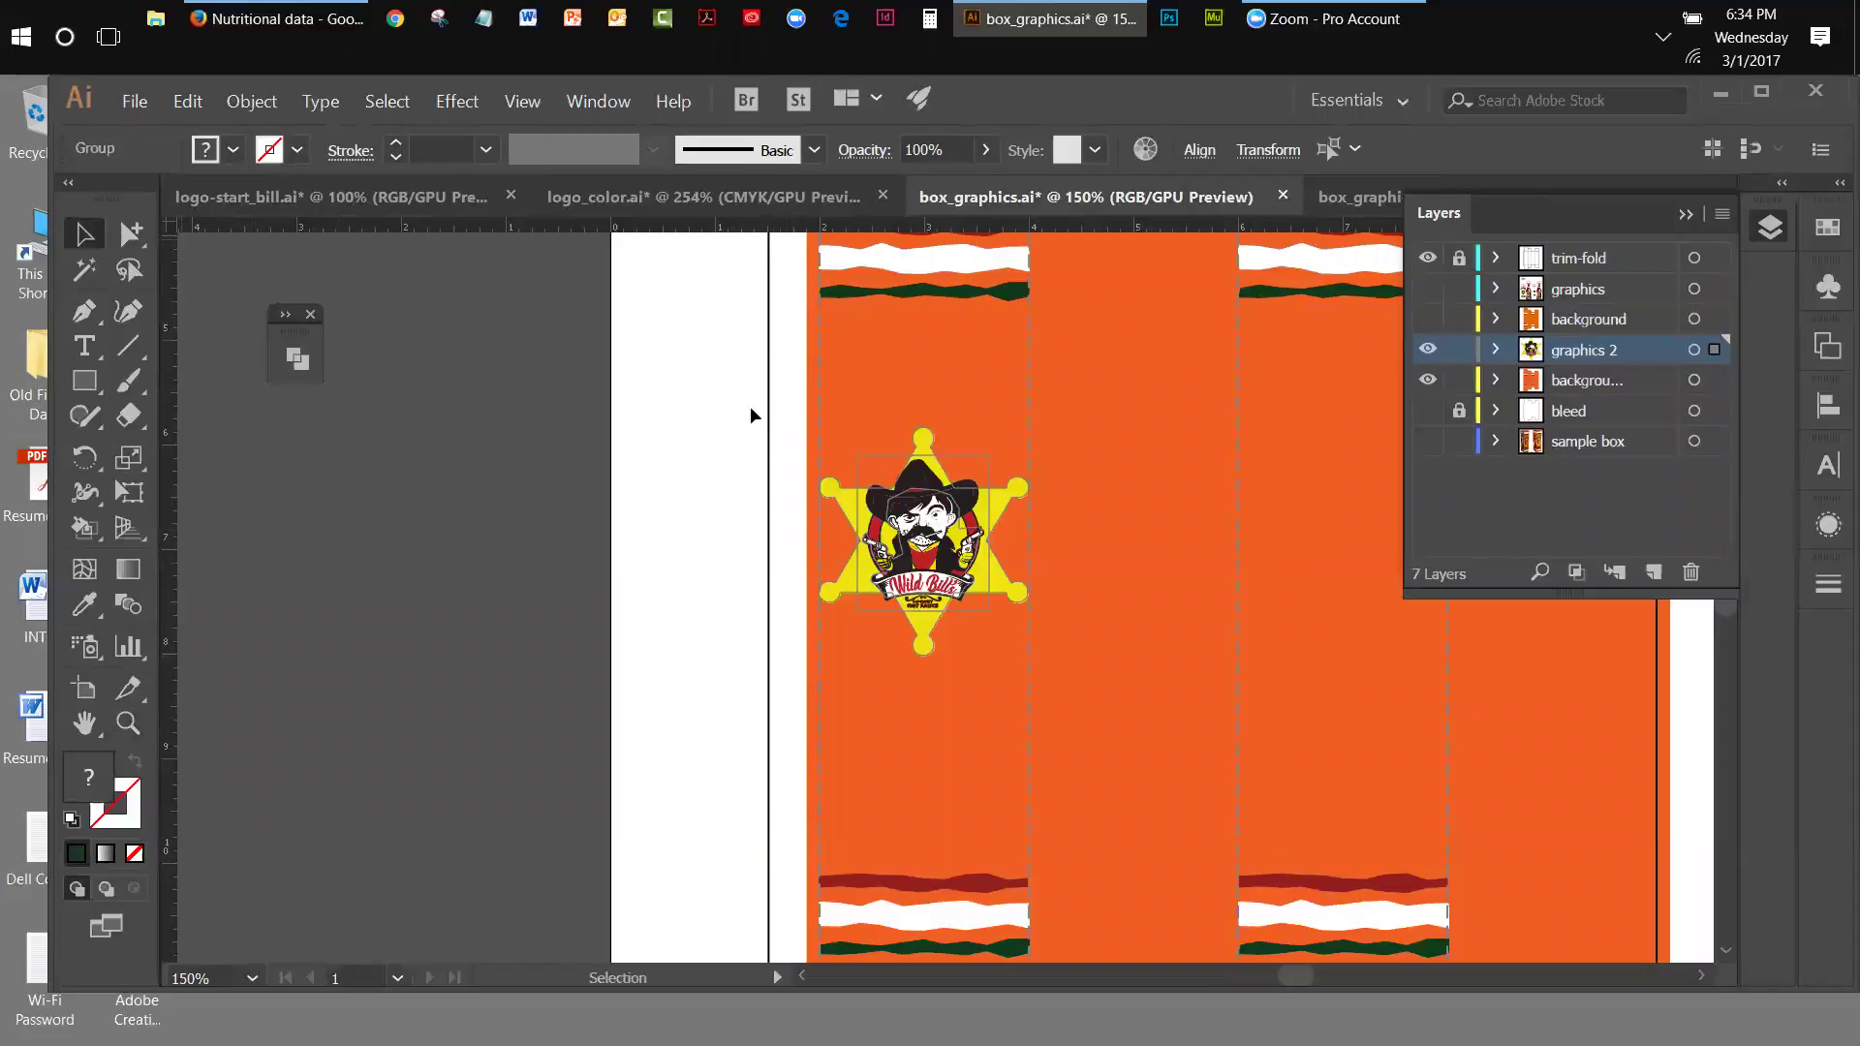
{"action": "left_click", "coordinate": [922, 524]}
{"action": "left_click", "coordinate": [806, 486]}
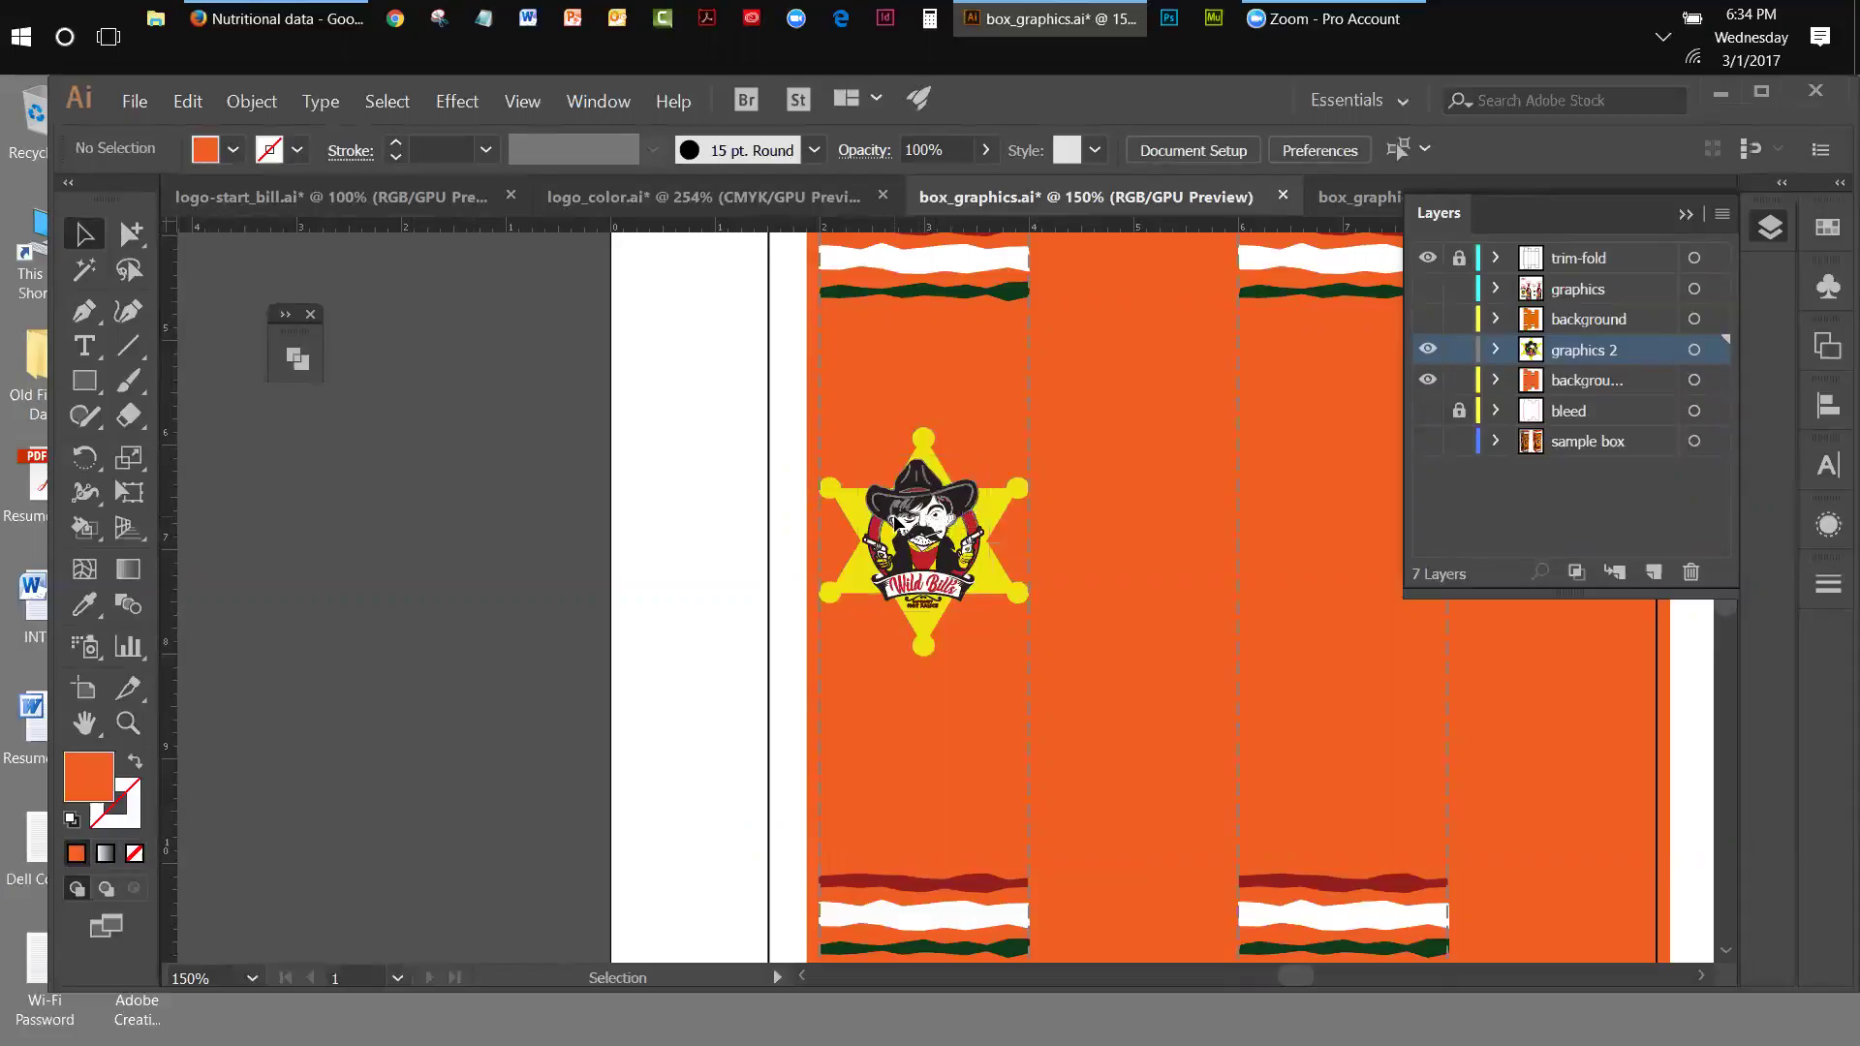
{"action": "left_click", "coordinate": [922, 504]}
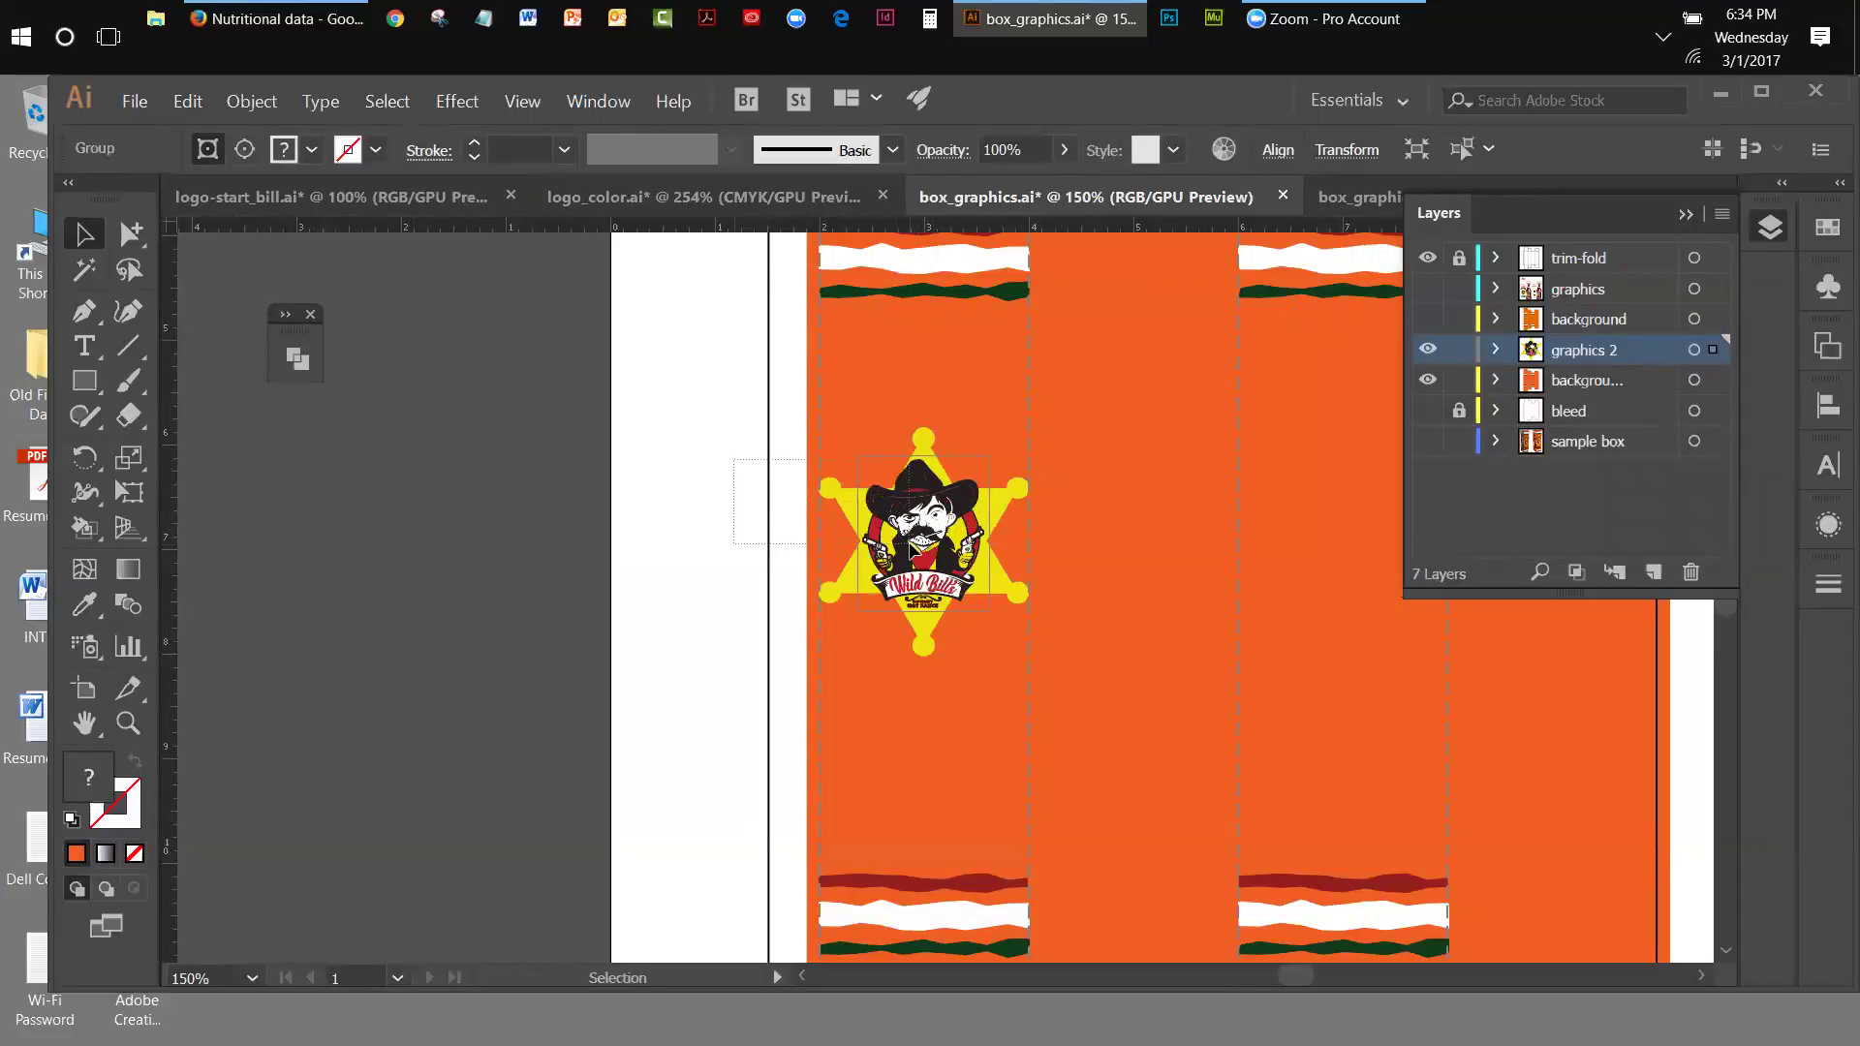
{"action": "left_click", "coordinate": [916, 555]}
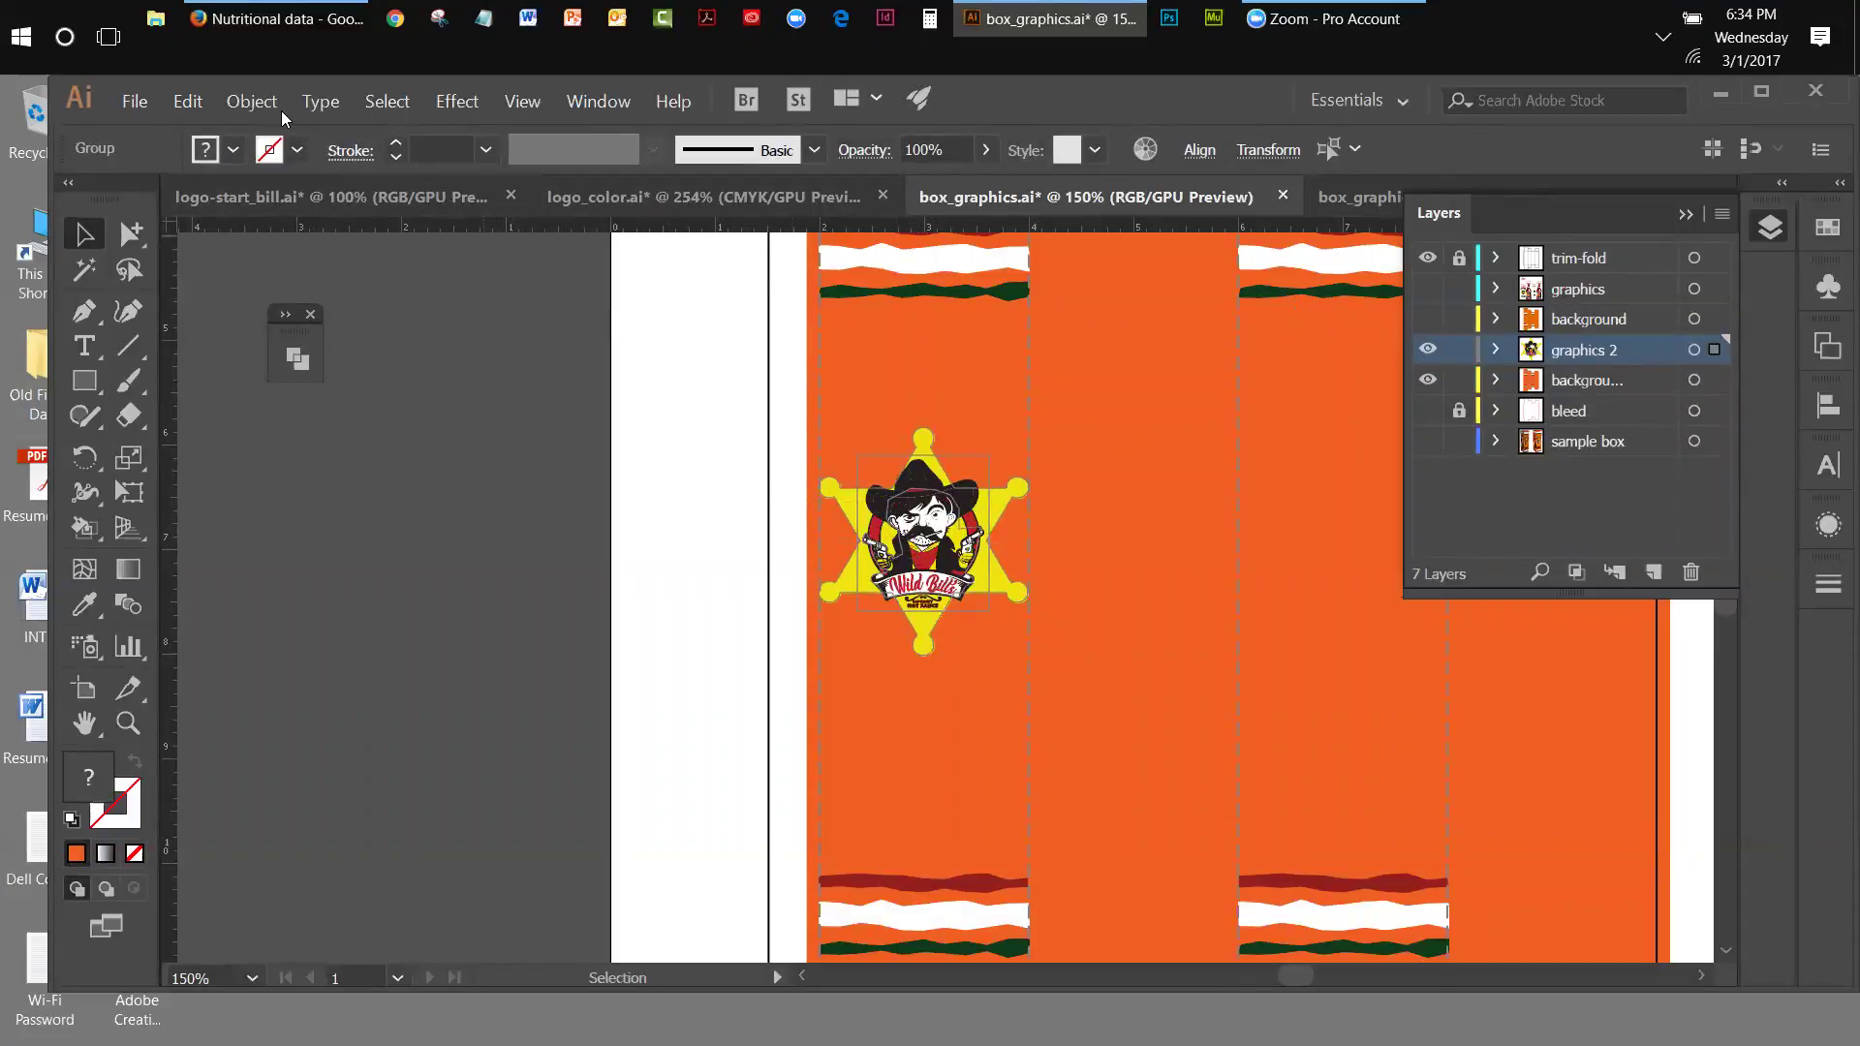
{"action": "double_click", "coordinate": [118, 473]}
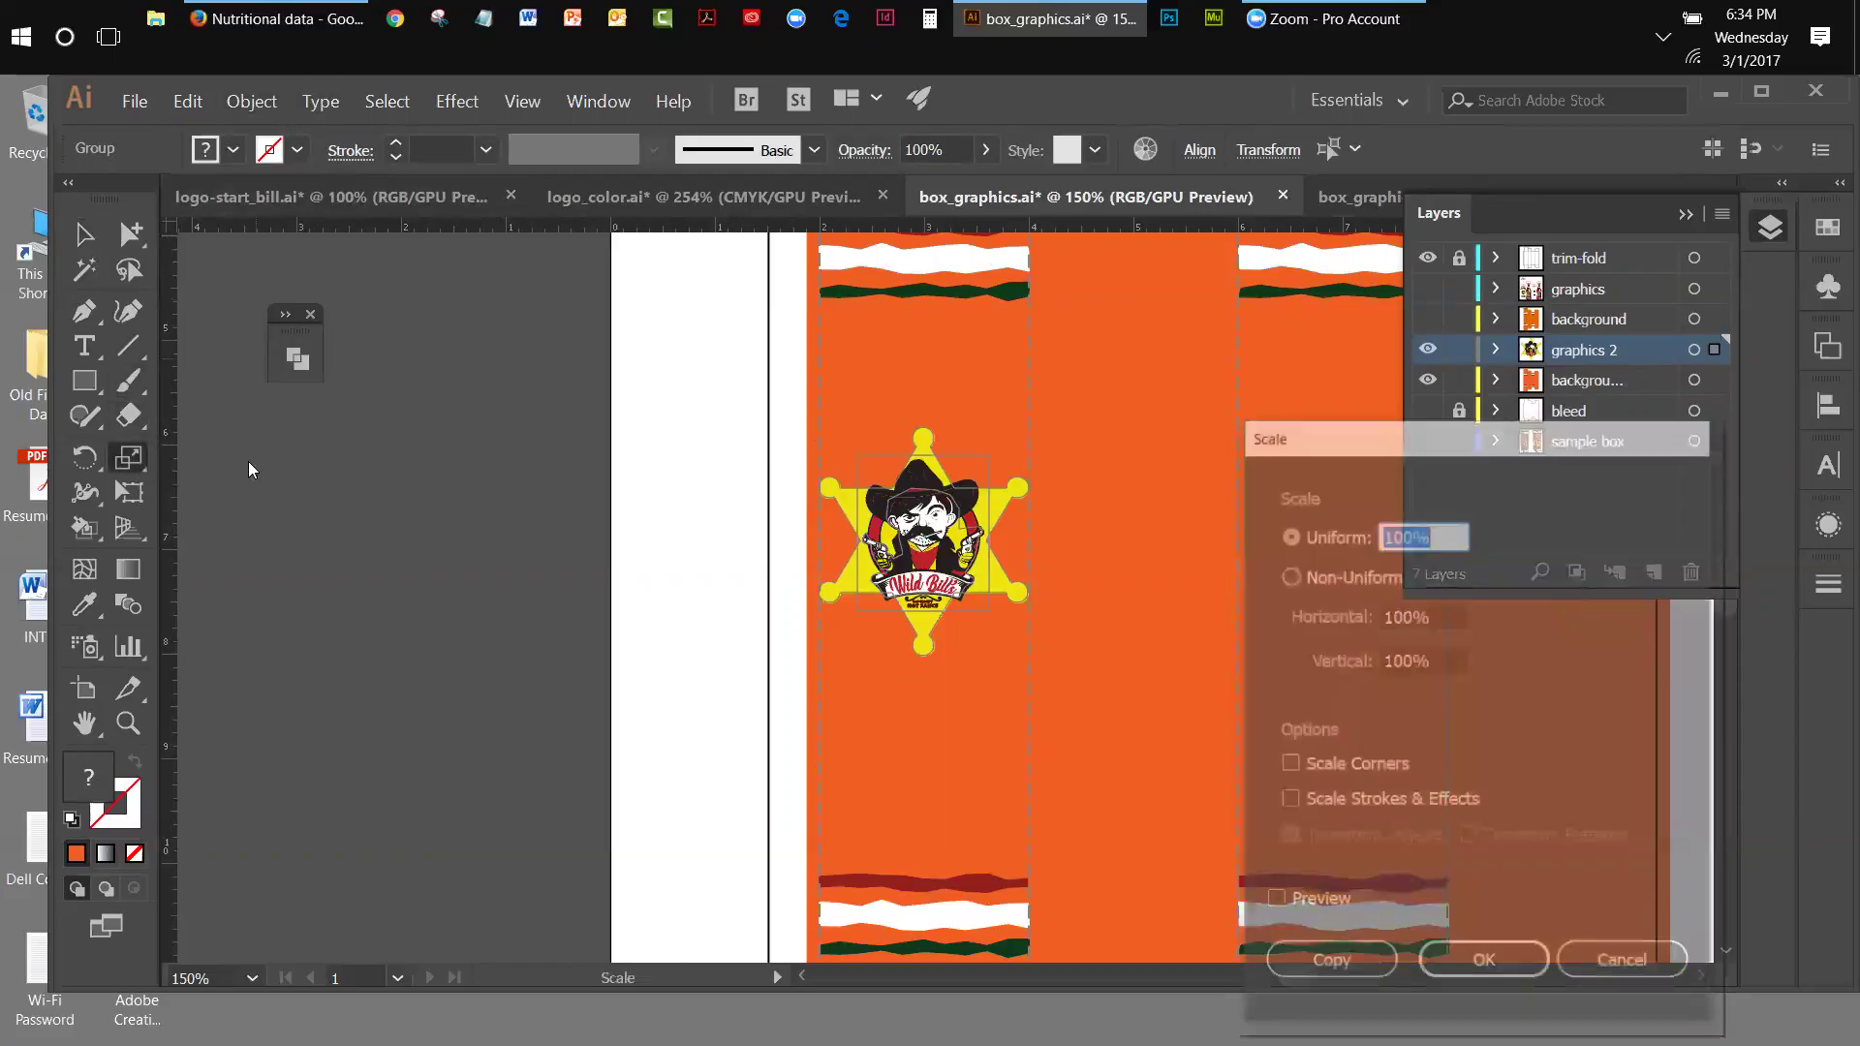
{"action": "left_click_drag", "start_coordinate": [1413, 536], "coordinate": [1368, 533]}
{"action": "type", "text": "9"}
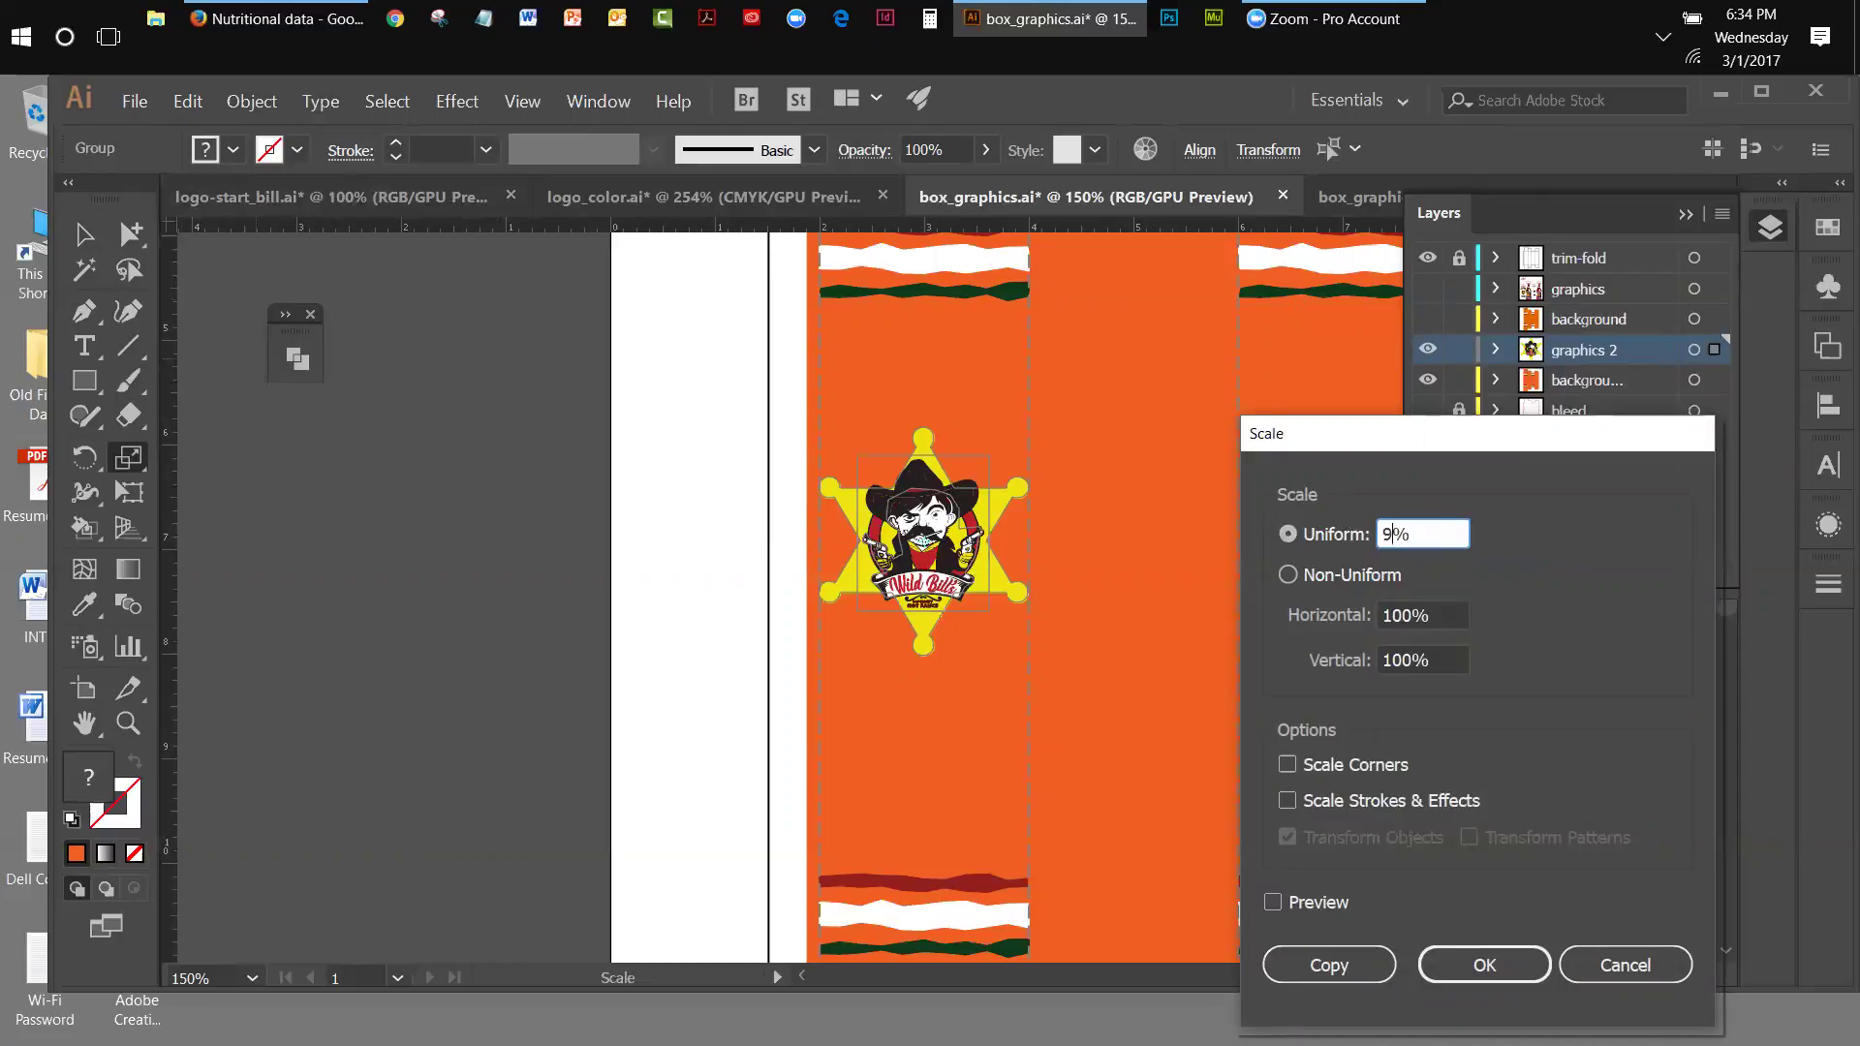
- Scale the sheriff star badge on the first box panel uniformly to 90% with the preview turned on
{"action": "type", "text": "5"}
{"action": "left_click", "coordinate": [1272, 903]}
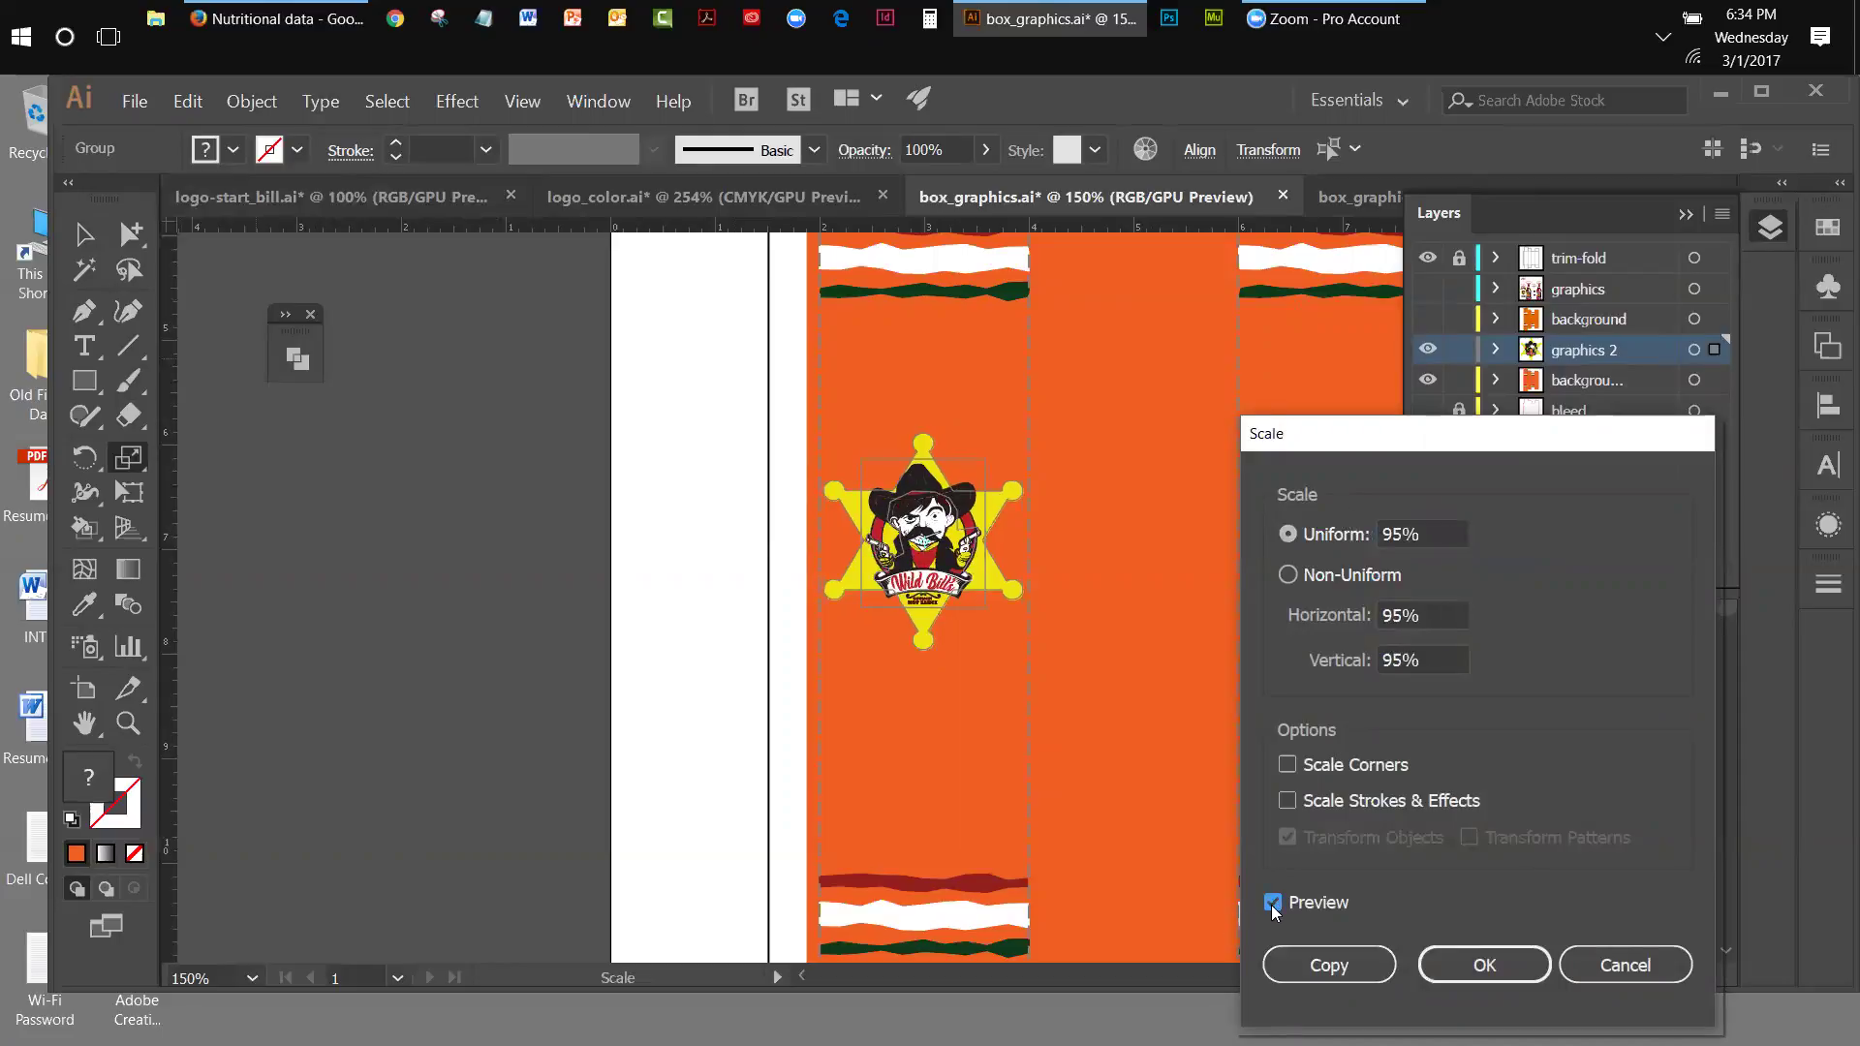
{"action": "left_click_drag", "start_coordinate": [1405, 536], "coordinate": [1393, 538]}
{"action": "type", "text": "0"}
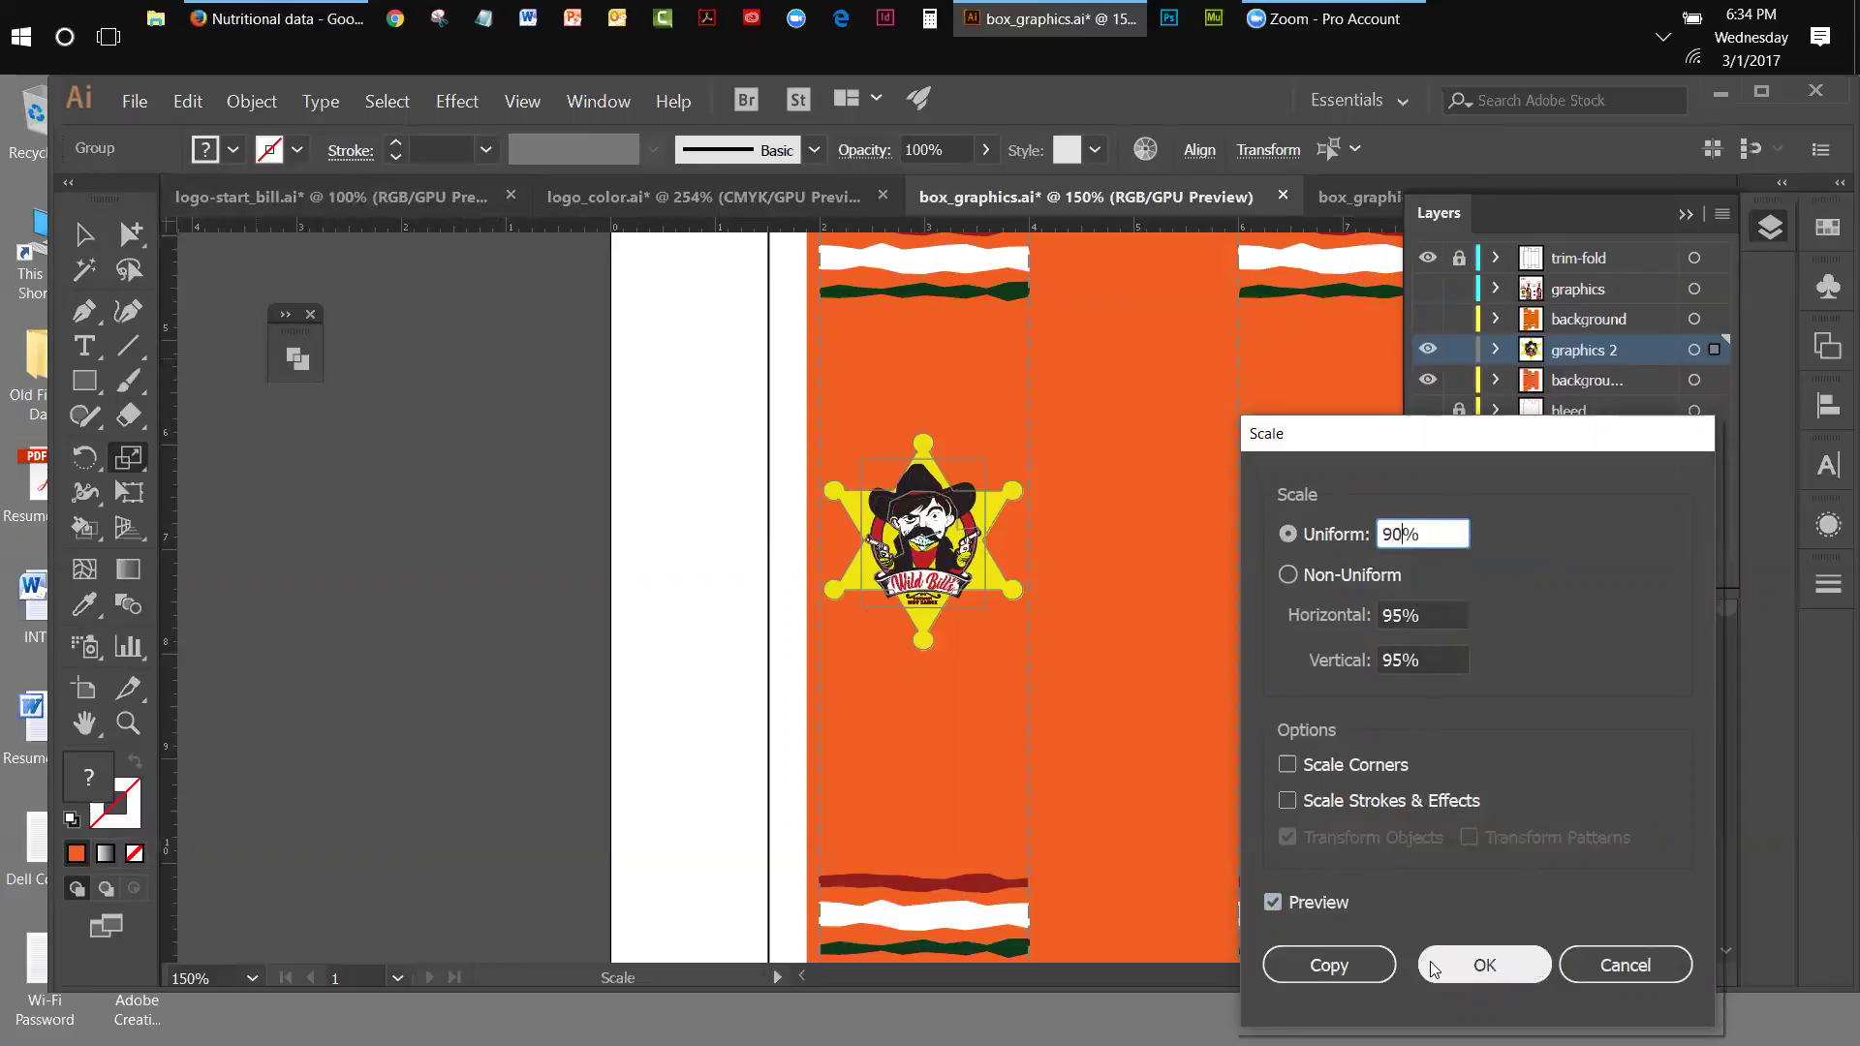
{"action": "left_click", "coordinate": [1433, 966]}
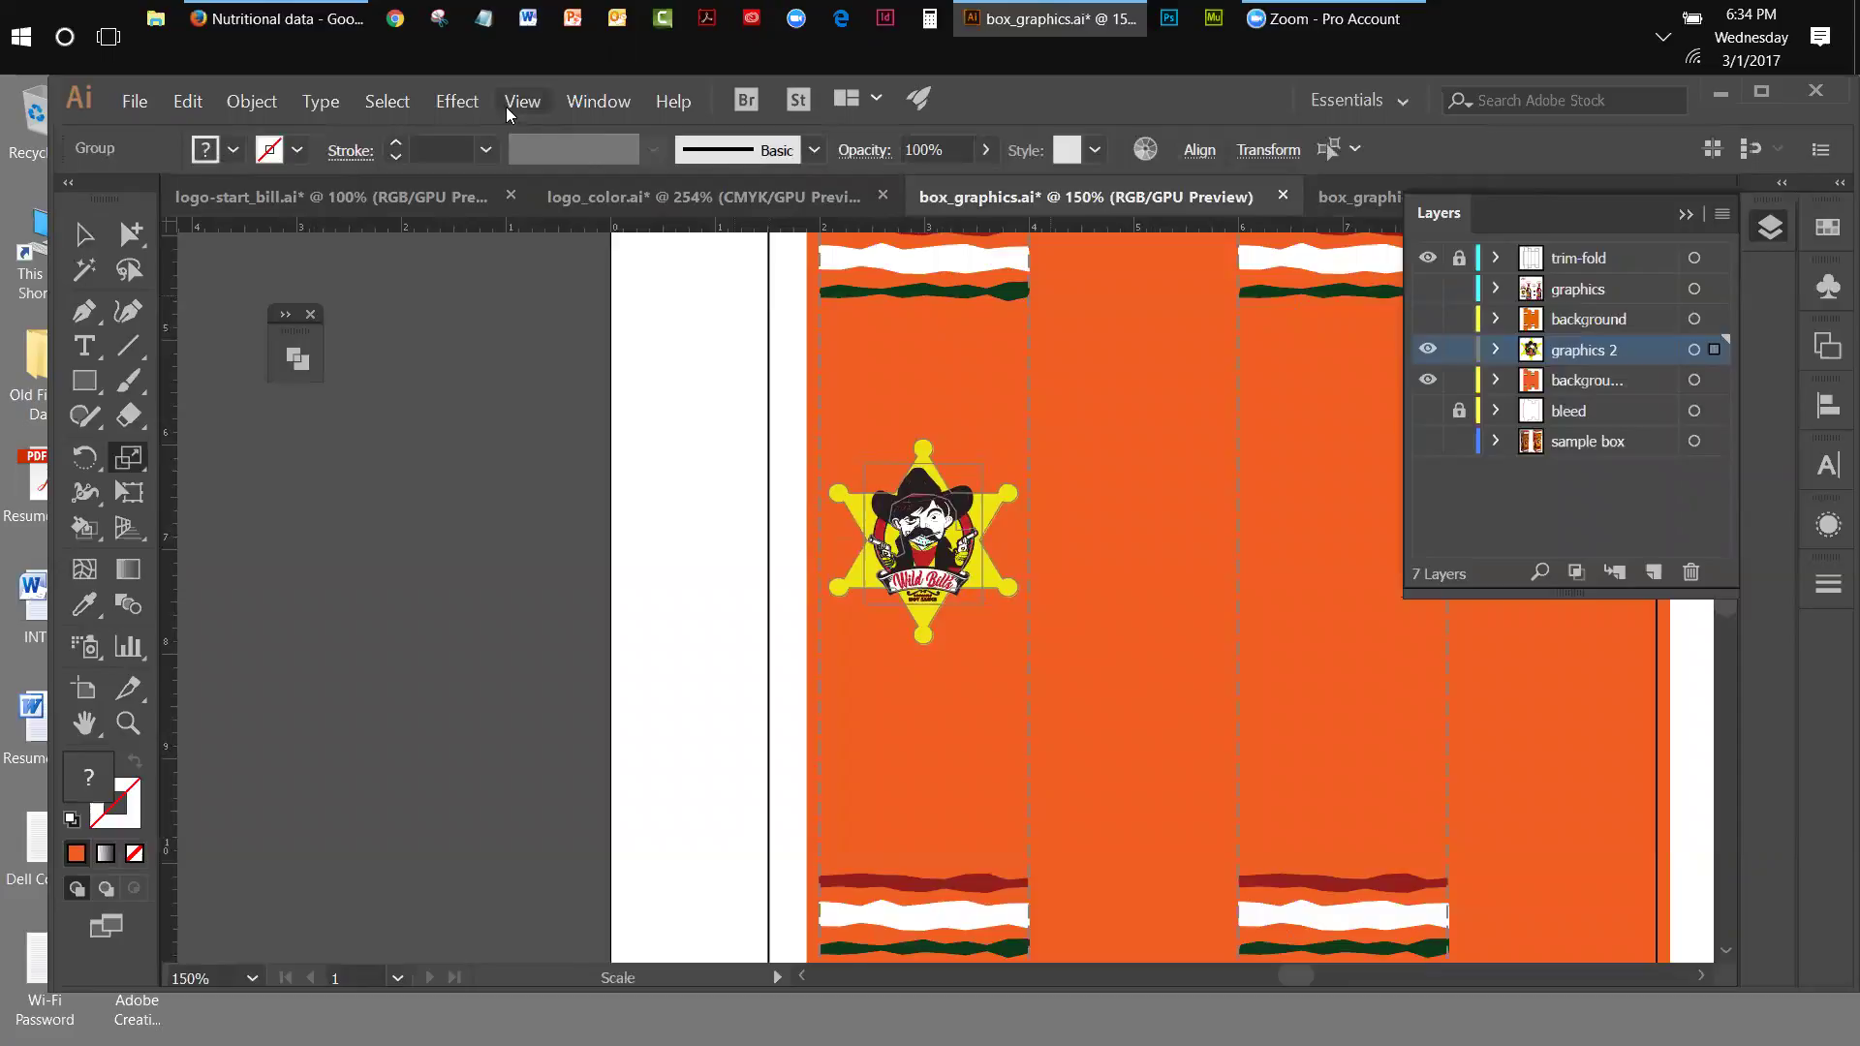
- Copy the whole star badge with its logo and paste the duplicate in place on the first box panel
{"action": "left_click", "coordinate": [505, 102]}
{"action": "left_click", "coordinate": [562, 333]}
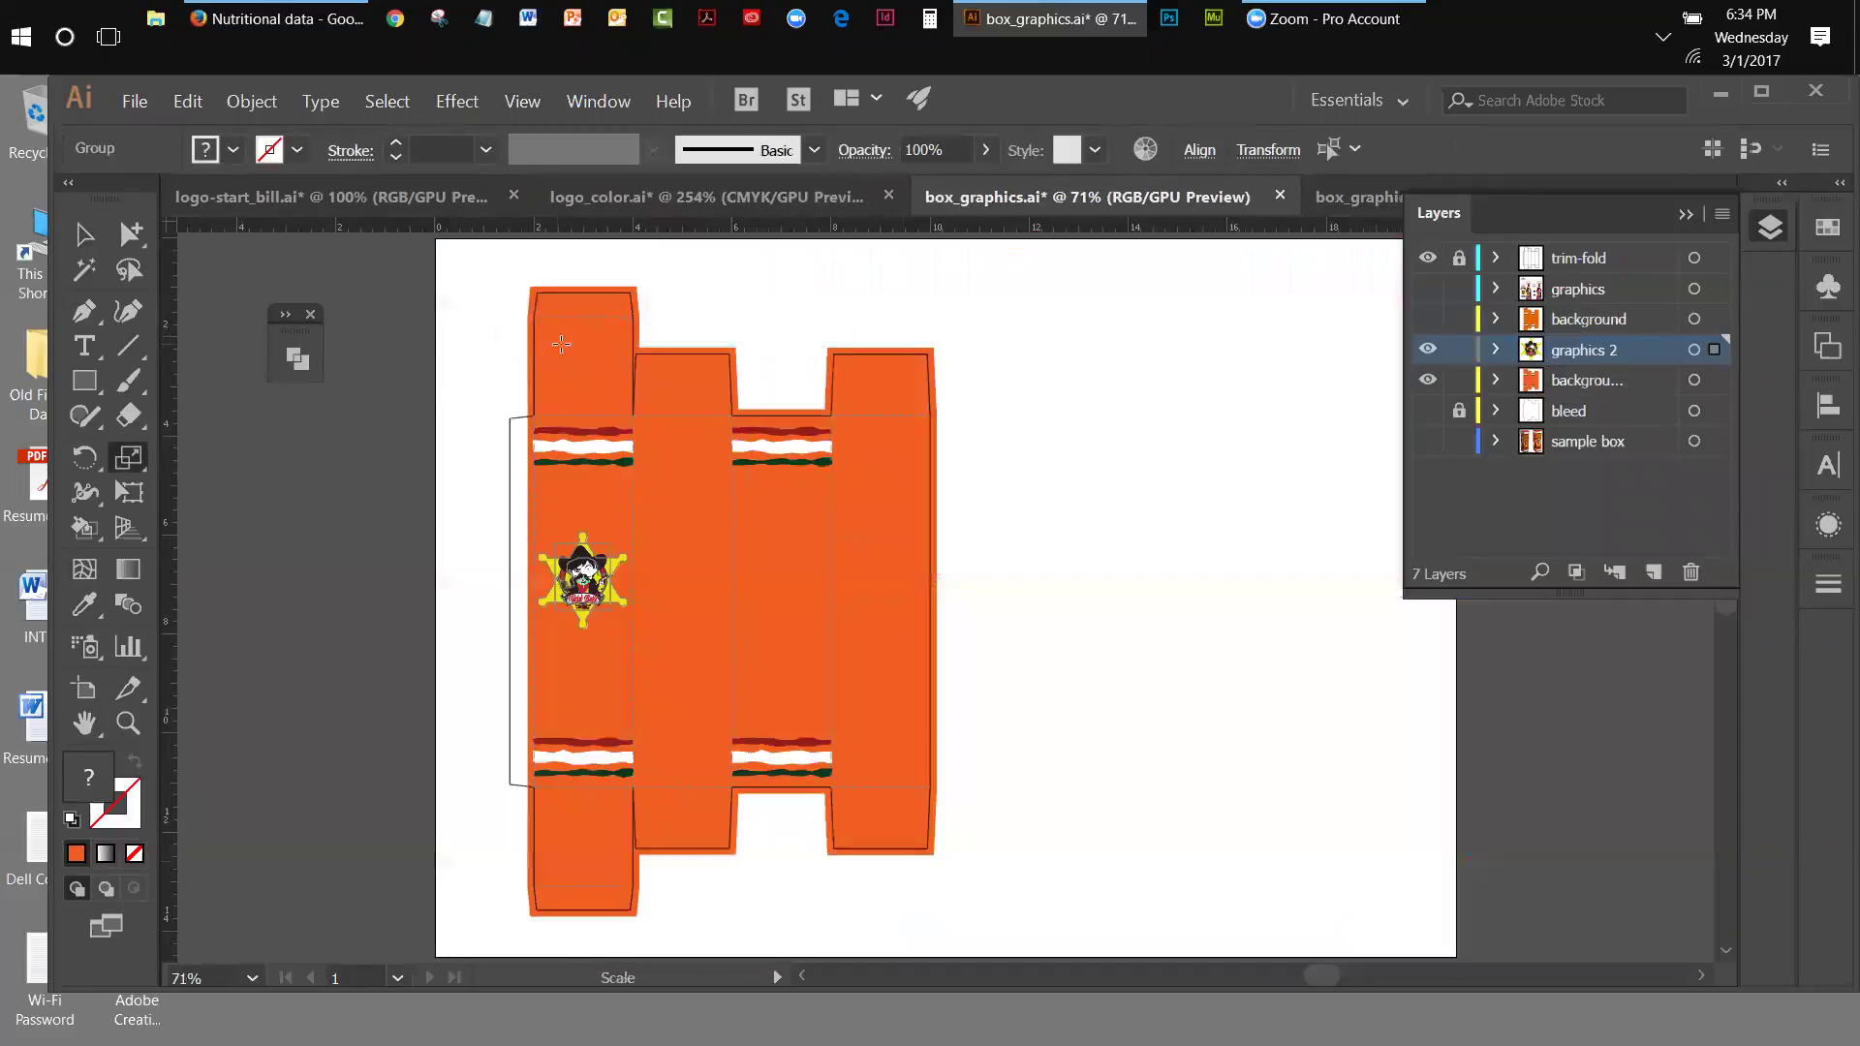
{"action": "left_click", "coordinate": [86, 233]}
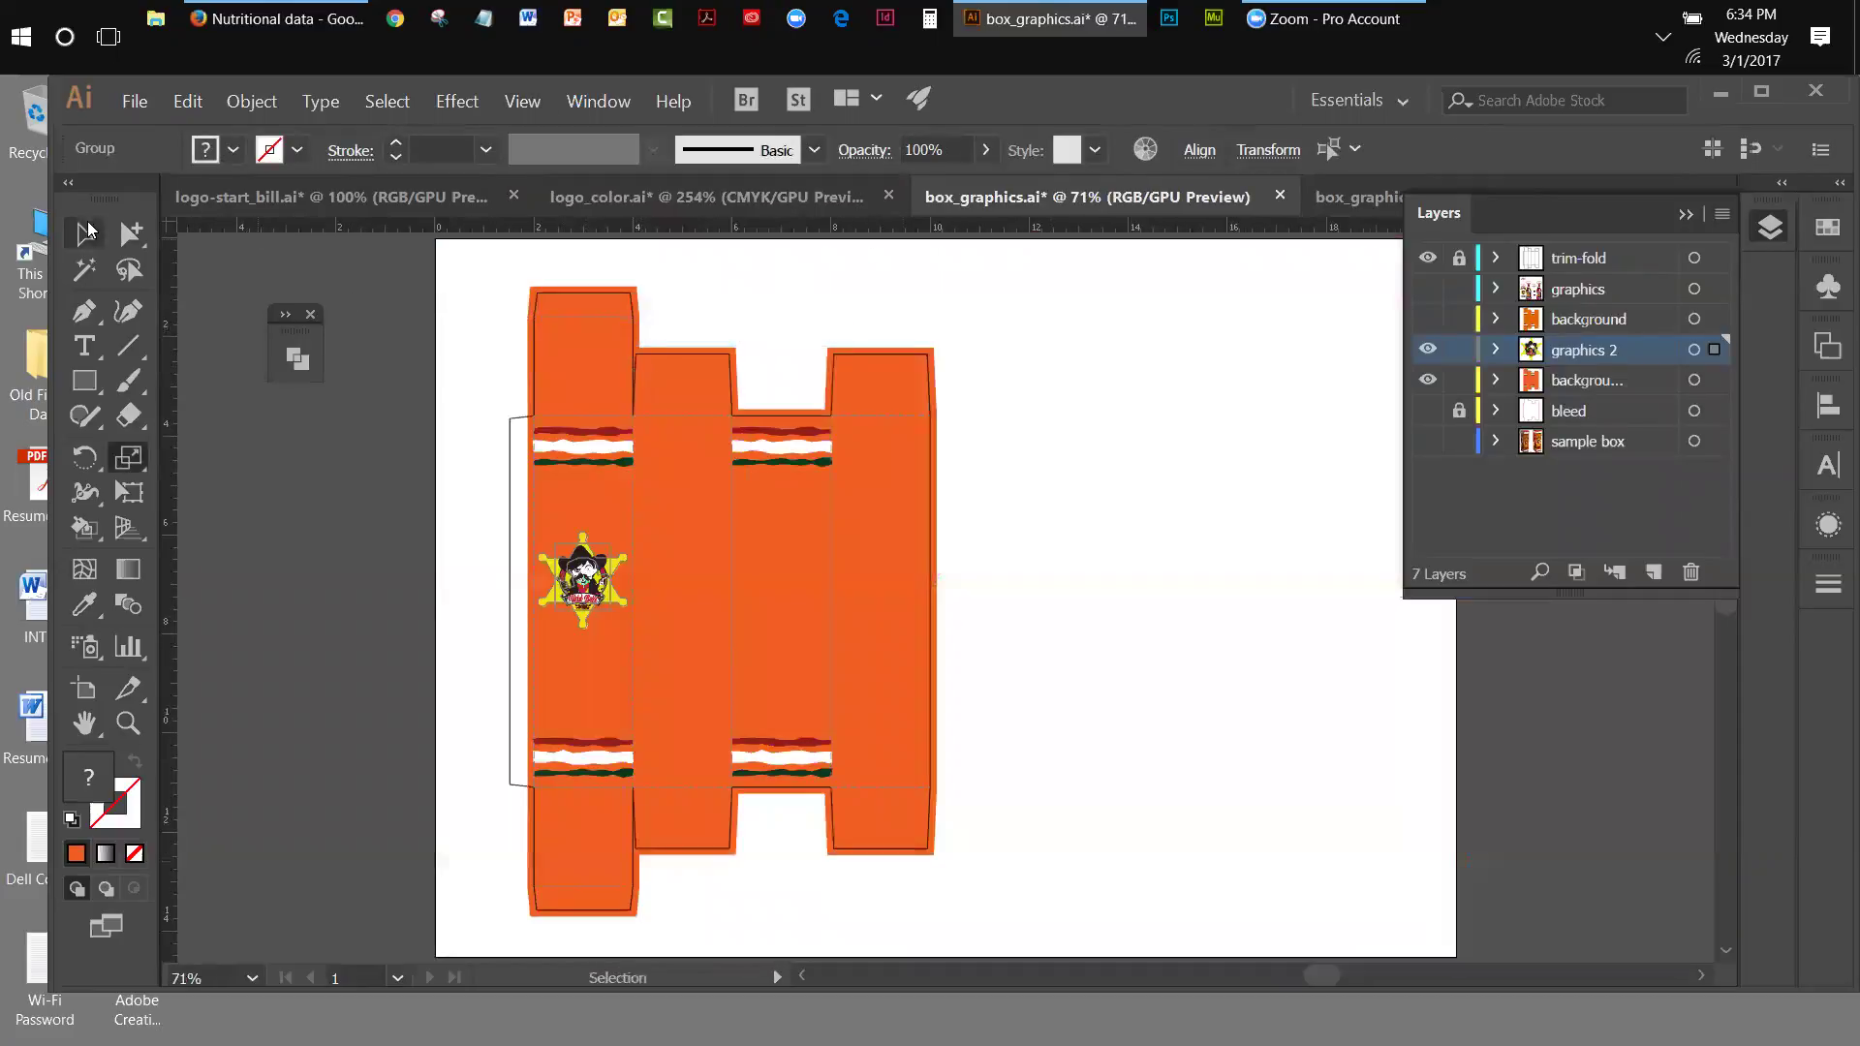
{"action": "left_click", "coordinate": [338, 447]}
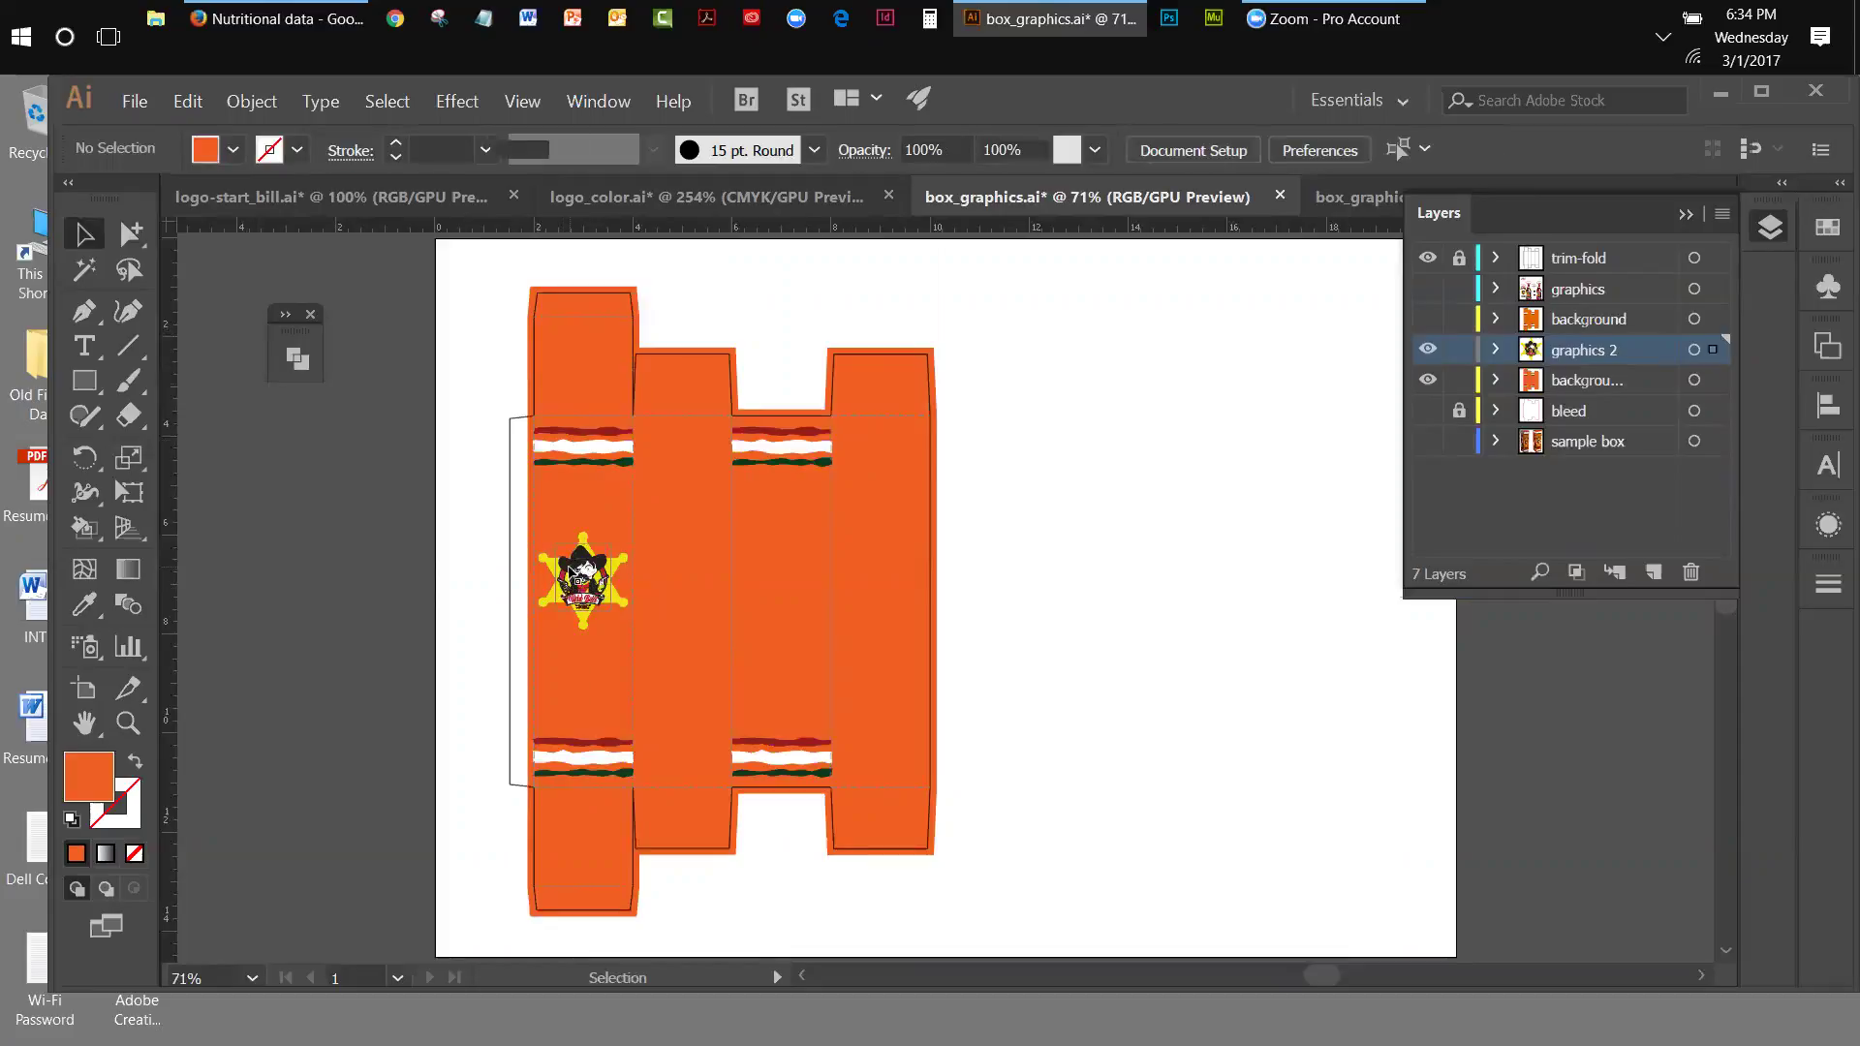
{"action": "left_click_drag", "start_coordinate": [450, 521], "coordinate": [586, 613]}
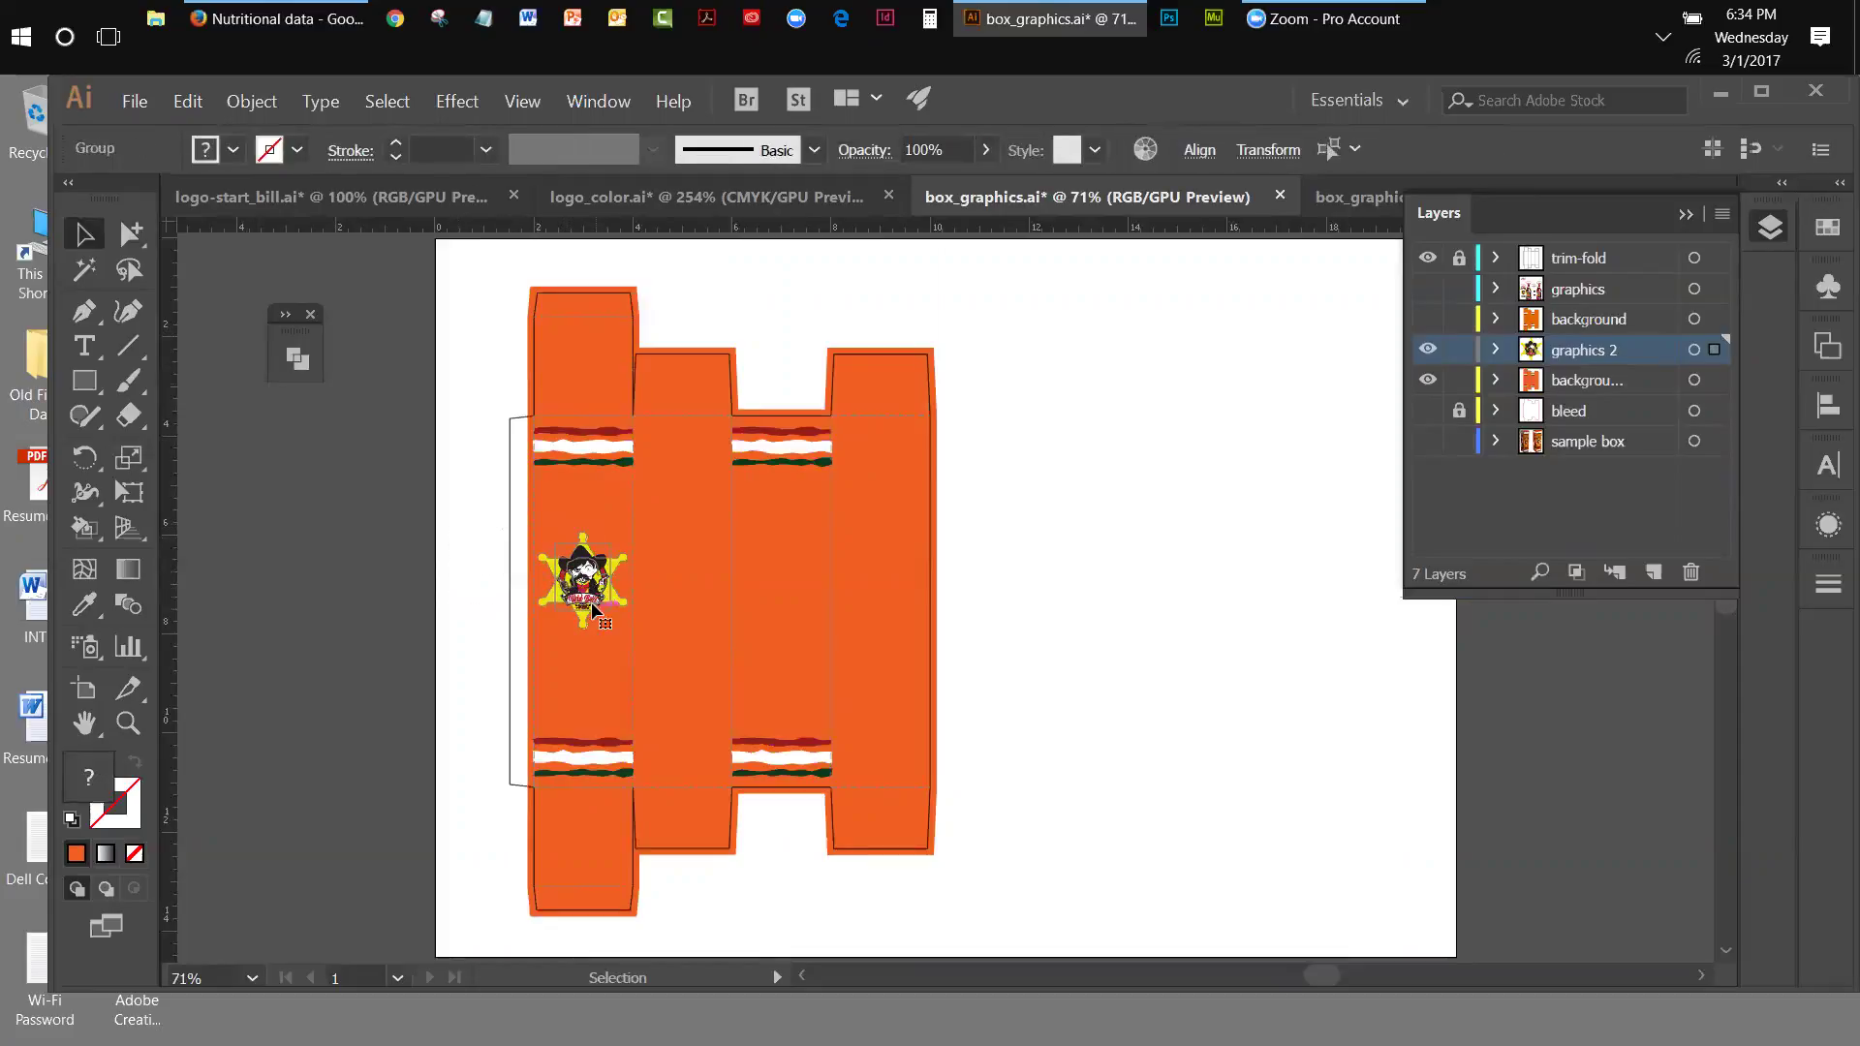
{"action": "left_click", "coordinate": [201, 104]}
{"action": "left_click", "coordinate": [185, 106]}
{"action": "left_click", "coordinate": [184, 102]}
{"action": "left_click", "coordinate": [223, 298]}
- Move the duplicate star badge horizontally to the third box panel, centred between its stripe bands, and deselect it
{"action": "key", "text": "shift+Right"}
{"action": "key", "text": "shift+Right"}
{"action": "key", "text": "shift+Right"}
{"action": "key", "text": "shift+Right"}
{"action": "key", "text": "shift+Right"}
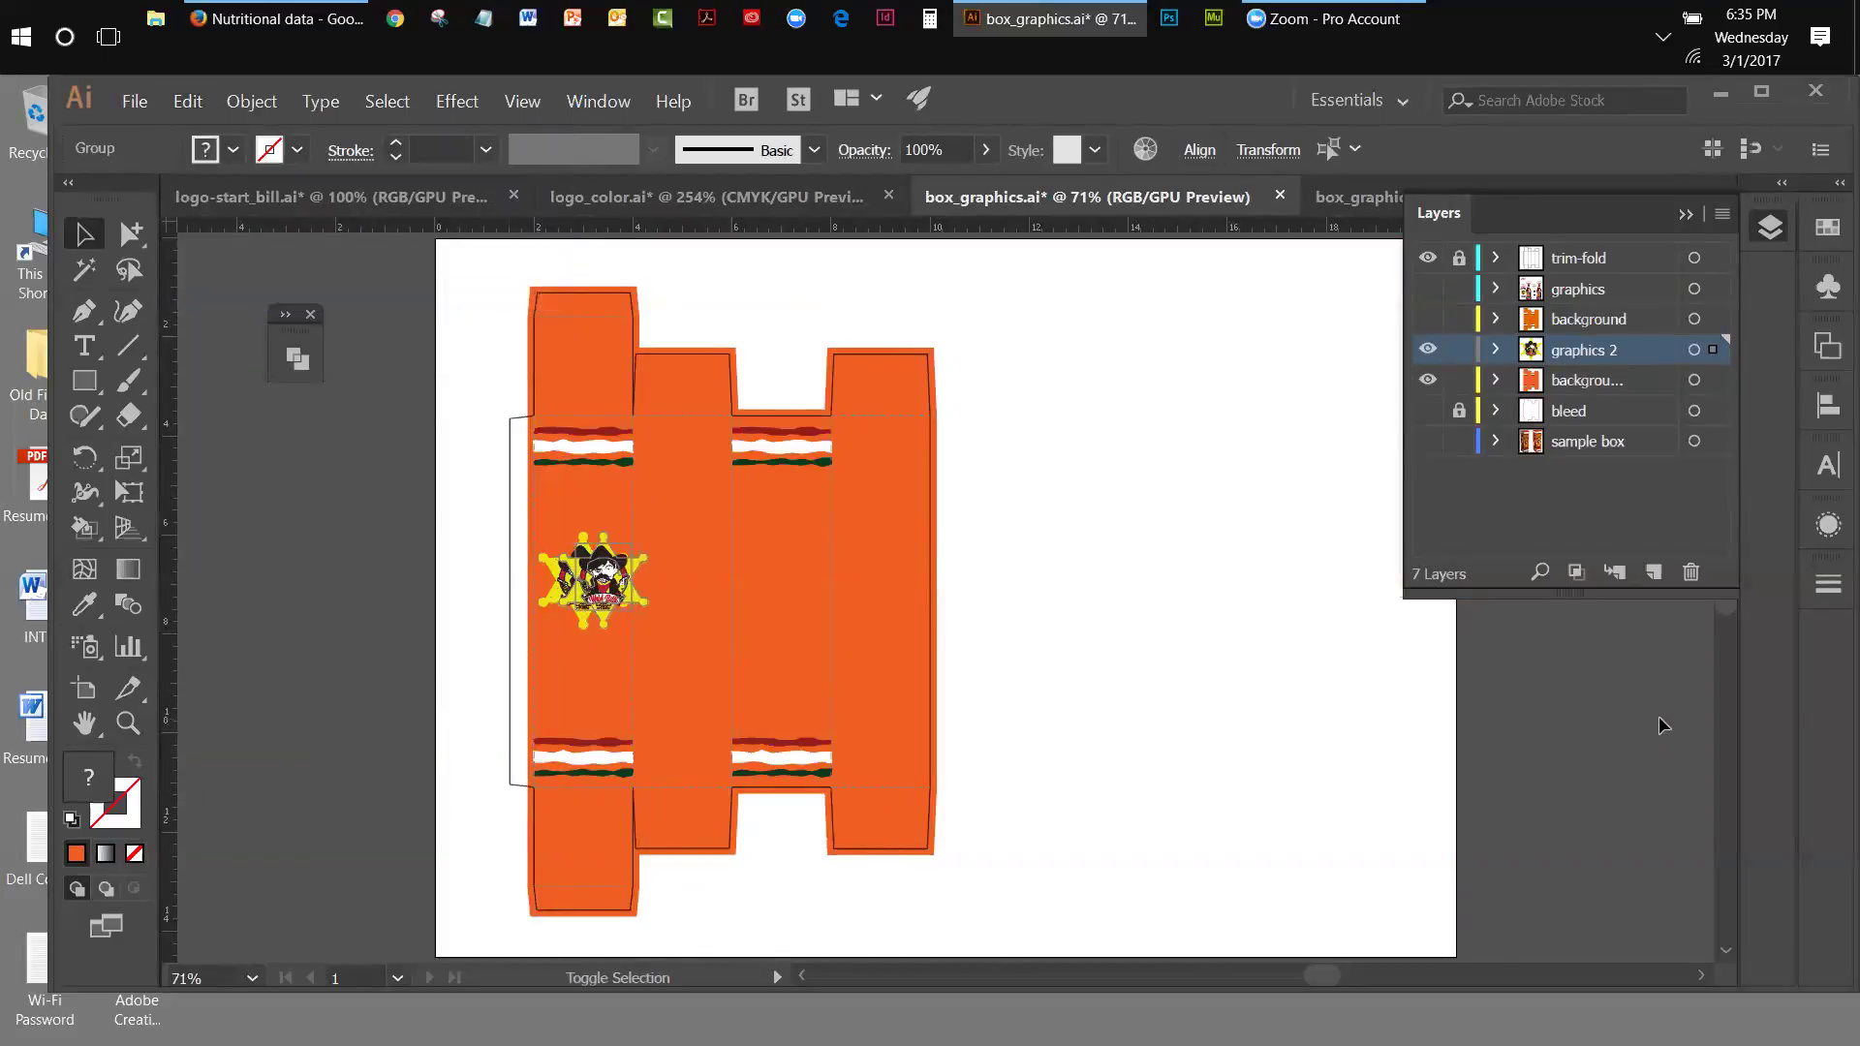
{"action": "key", "text": "shift+Right"}
{"action": "key", "text": "shift+Right"}
{"action": "key", "text": "shift+Right"}
{"action": "key", "text": "shift+Right"}
{"action": "key", "text": "shift+Right"}
{"action": "key", "text": "shift+Right"}
{"action": "key", "text": "shift+Right"}
{"action": "key", "text": "shift+Right"}
{"action": "key", "text": "shift+Right"}
{"action": "key", "text": "shift+Right"}
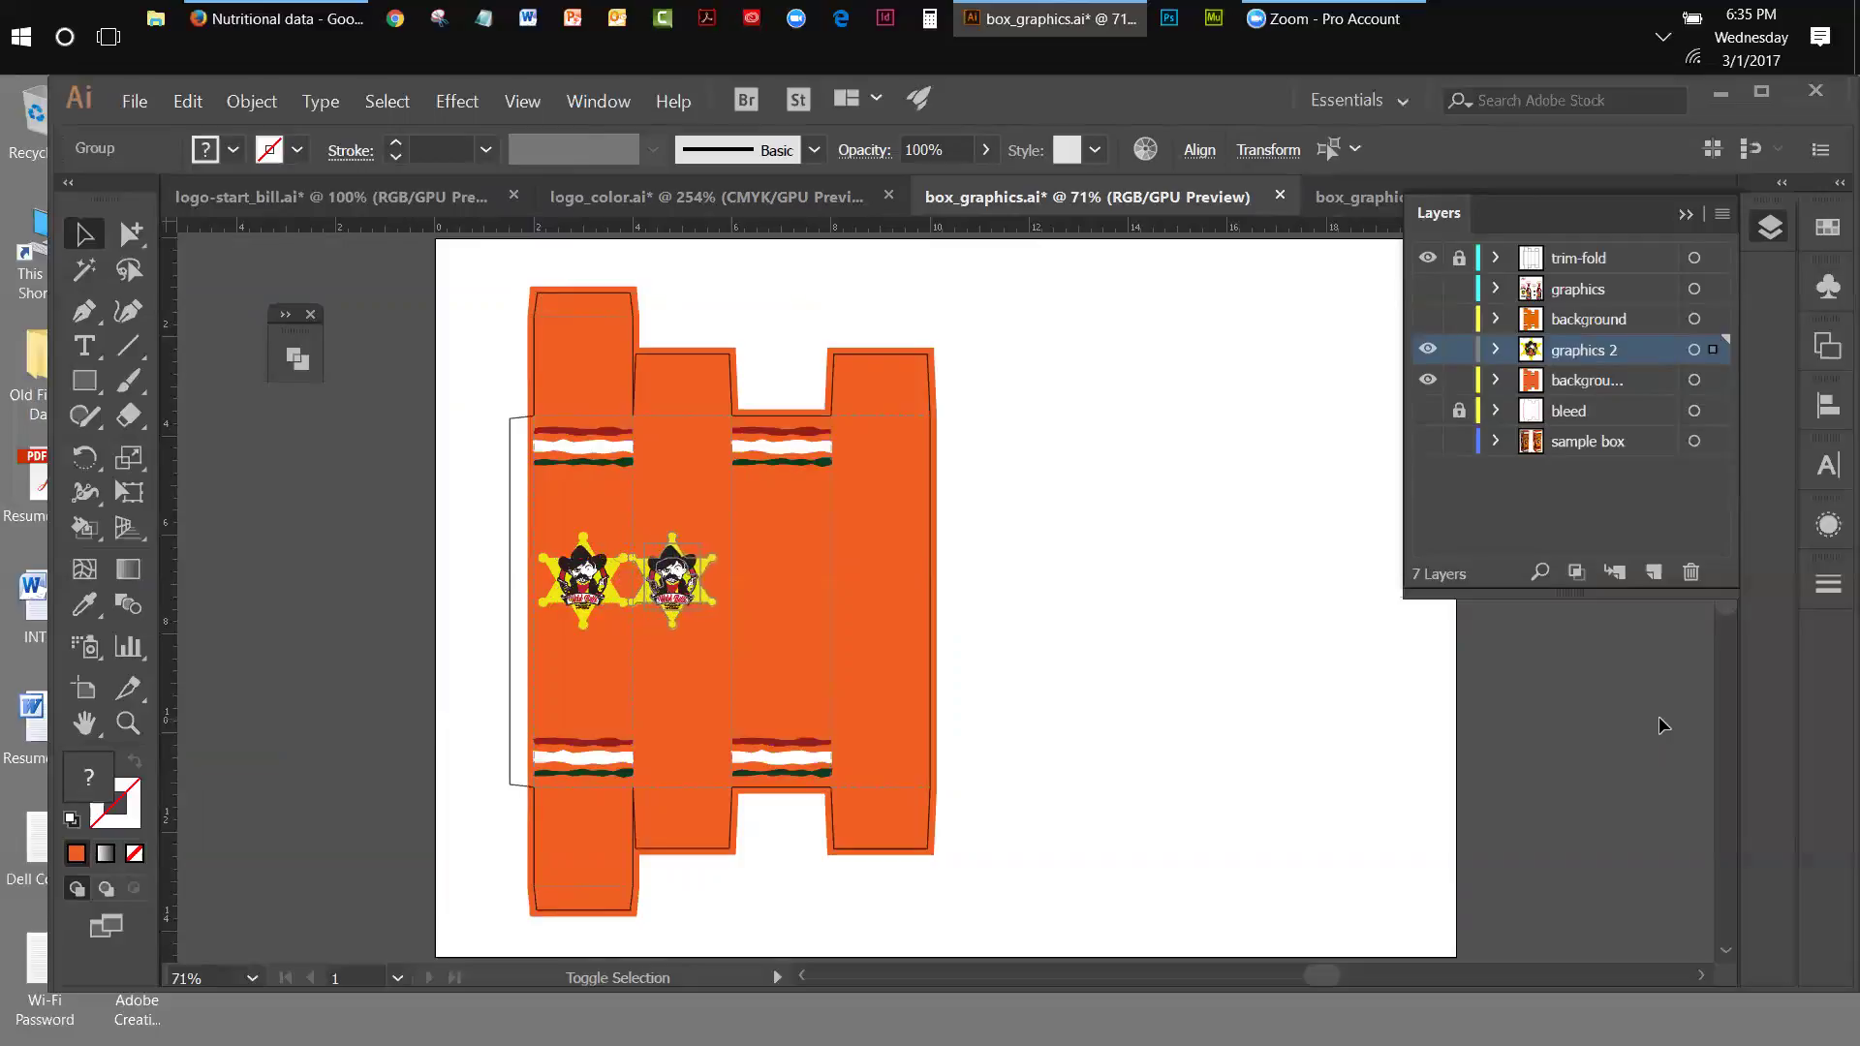
{"action": "key", "text": "shift+Right"}
{"action": "key", "text": "shift+Right"}
{"action": "key", "text": "shift+Right"}
{"action": "key", "text": "shift+Right"}
{"action": "key", "text": "shift+Right"}
{"action": "key", "text": "shift+Right"}
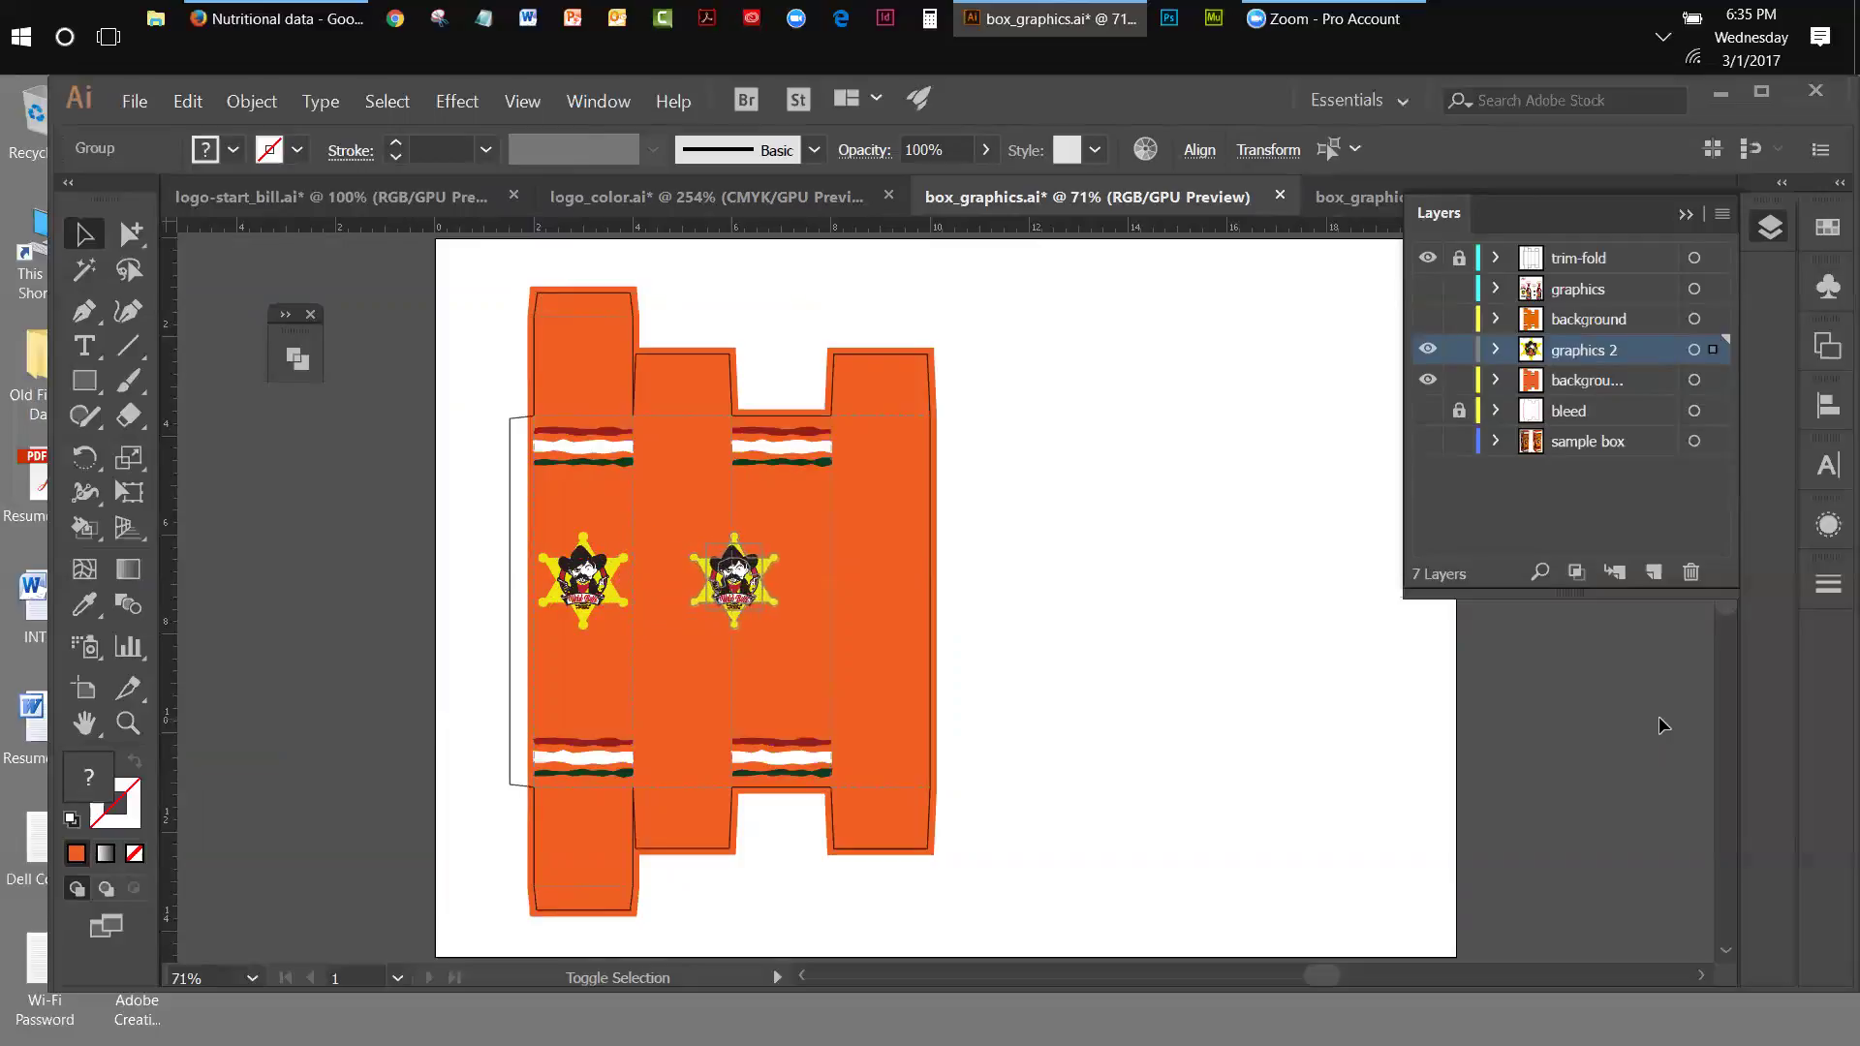
{"action": "key", "text": "shift+Right"}
{"action": "key", "text": "shift+Right"}
{"action": "key", "text": "shift+Right"}
{"action": "key", "text": "shift+Right"}
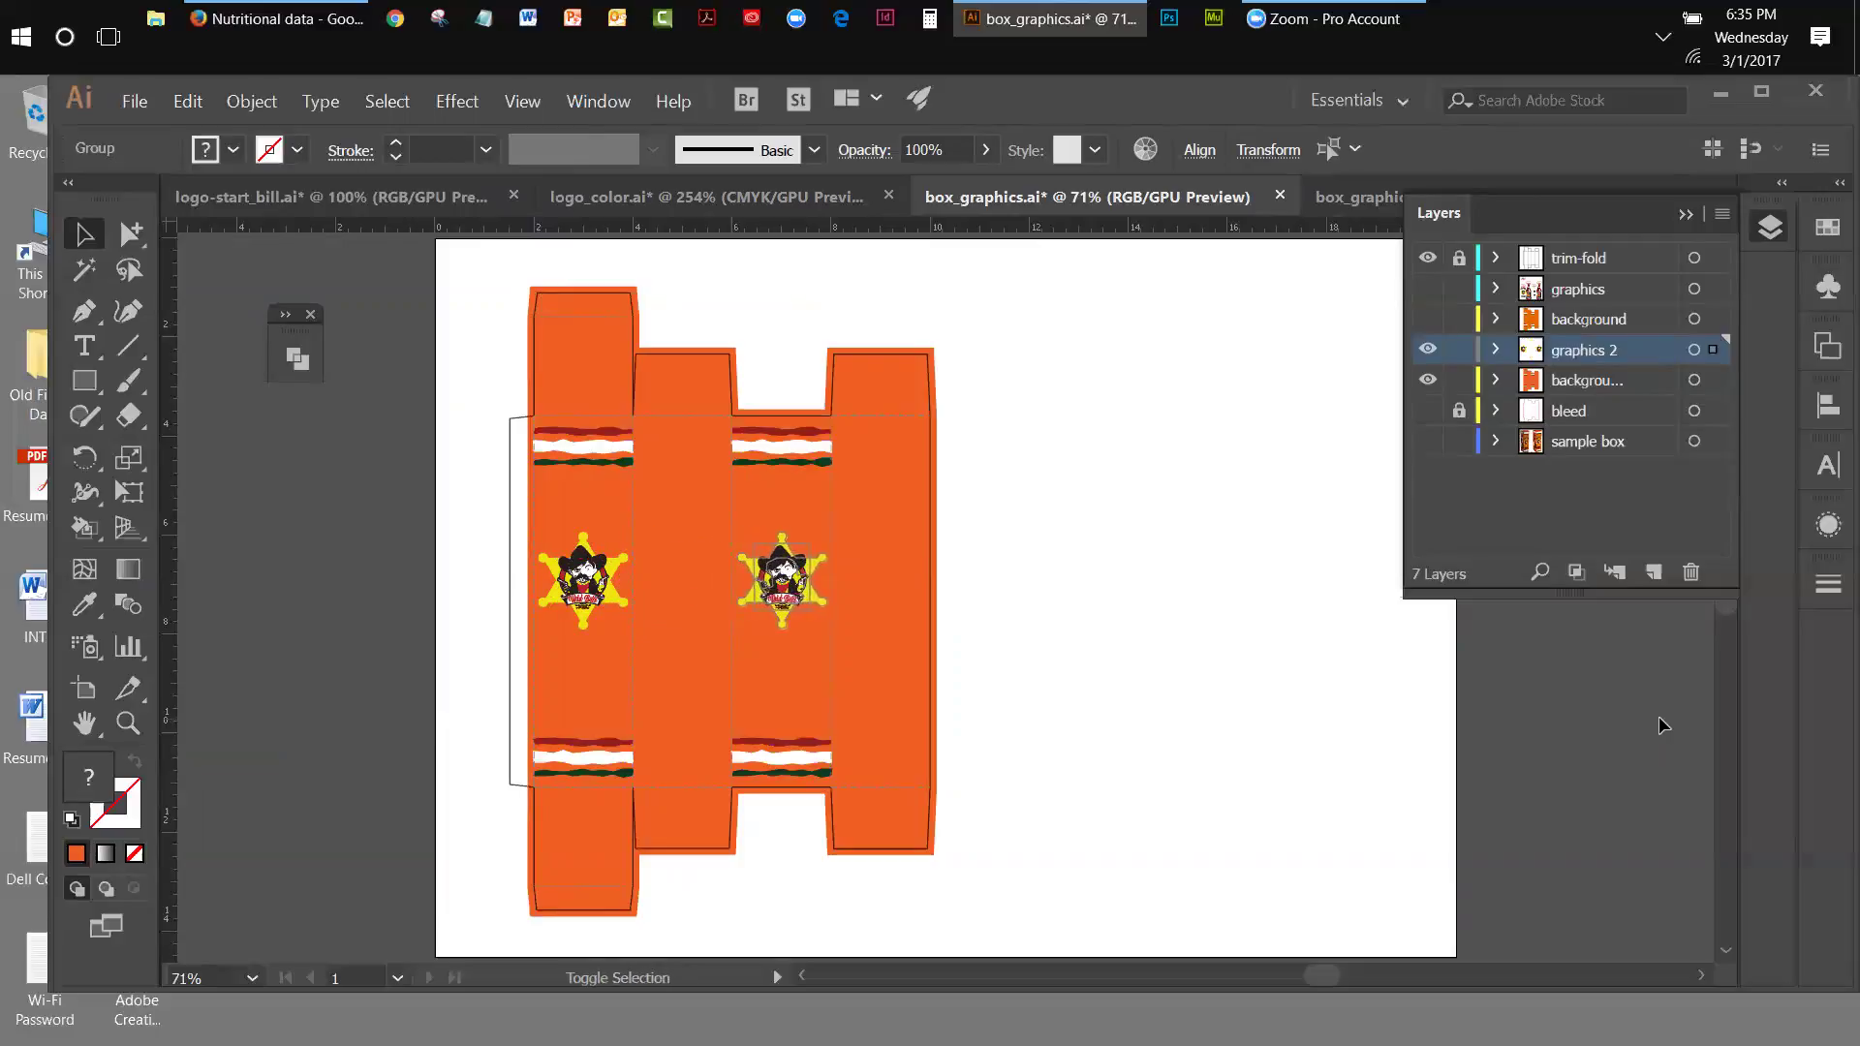
{"action": "key", "text": "Right"}
{"action": "key", "text": "Left"}
{"action": "left_click", "coordinate": [407, 485]}
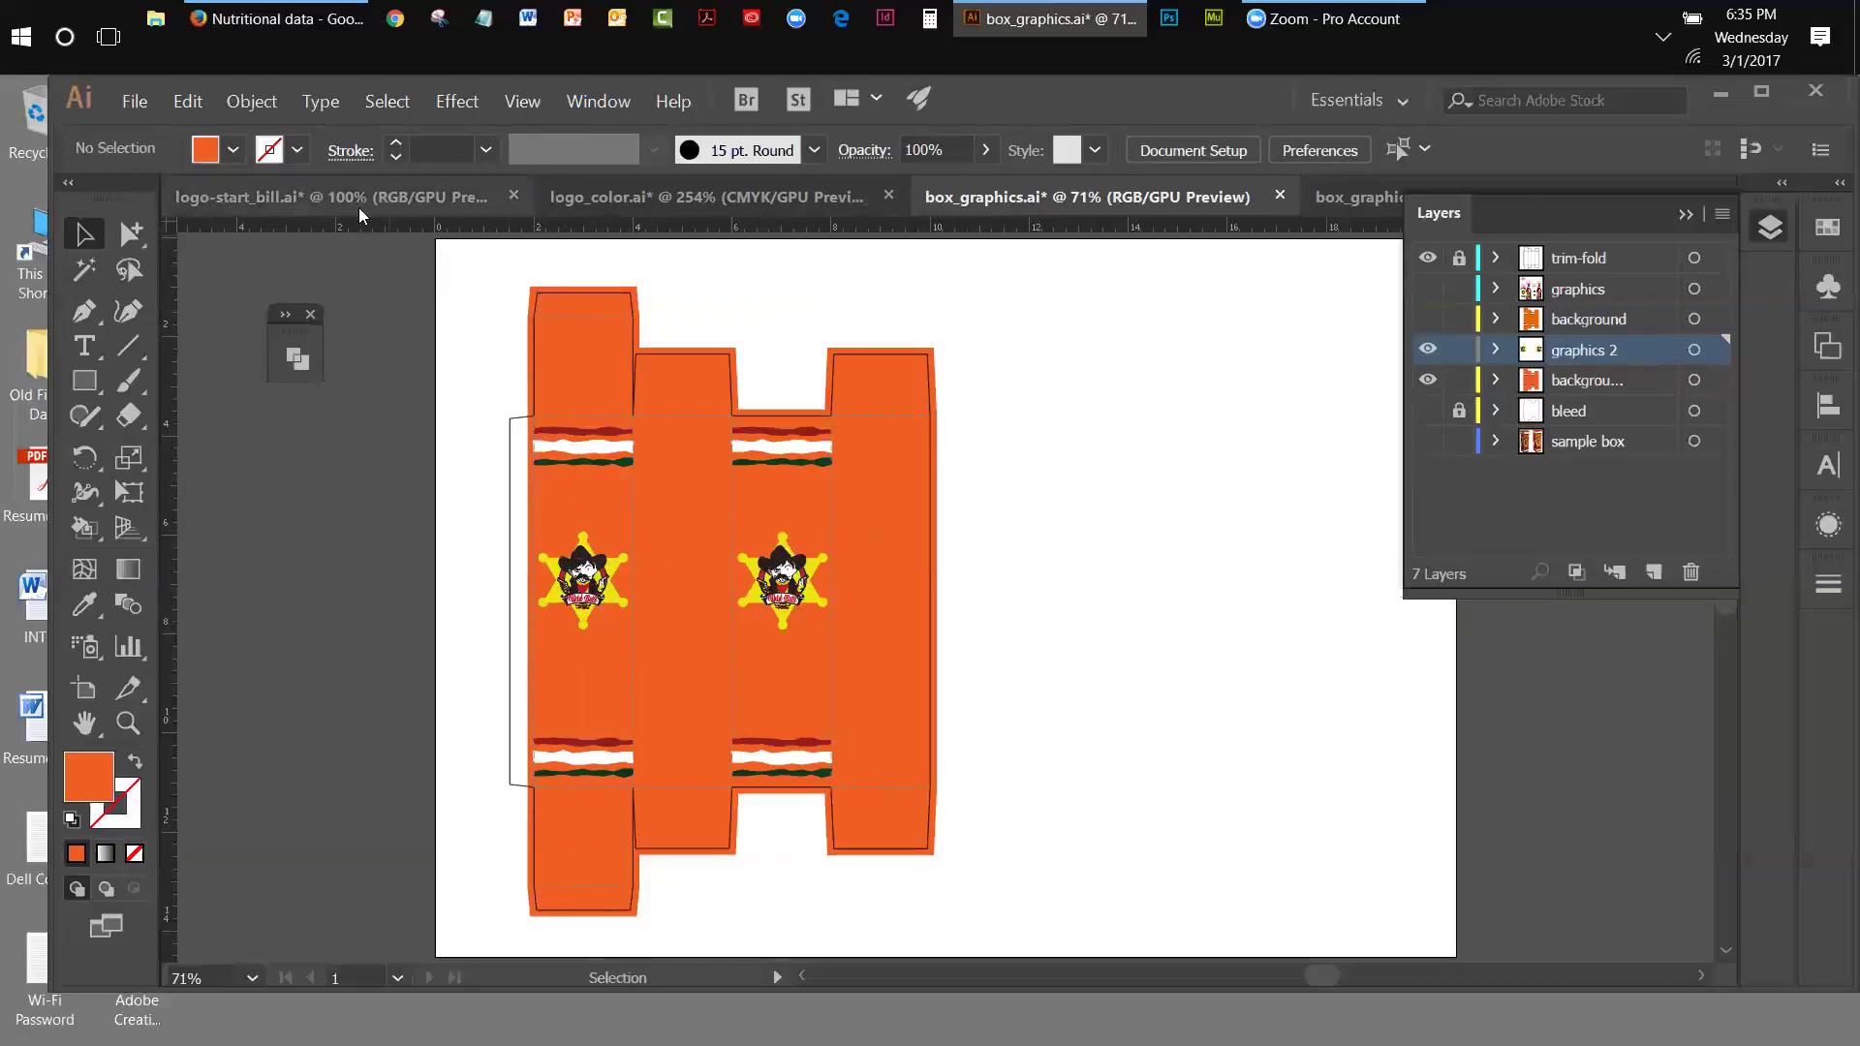
- In logo_color.ai, copy the red Wild Bill's lettering together with the GOURMET HOT SAUCE text
{"action": "left_click", "coordinate": [599, 200]}
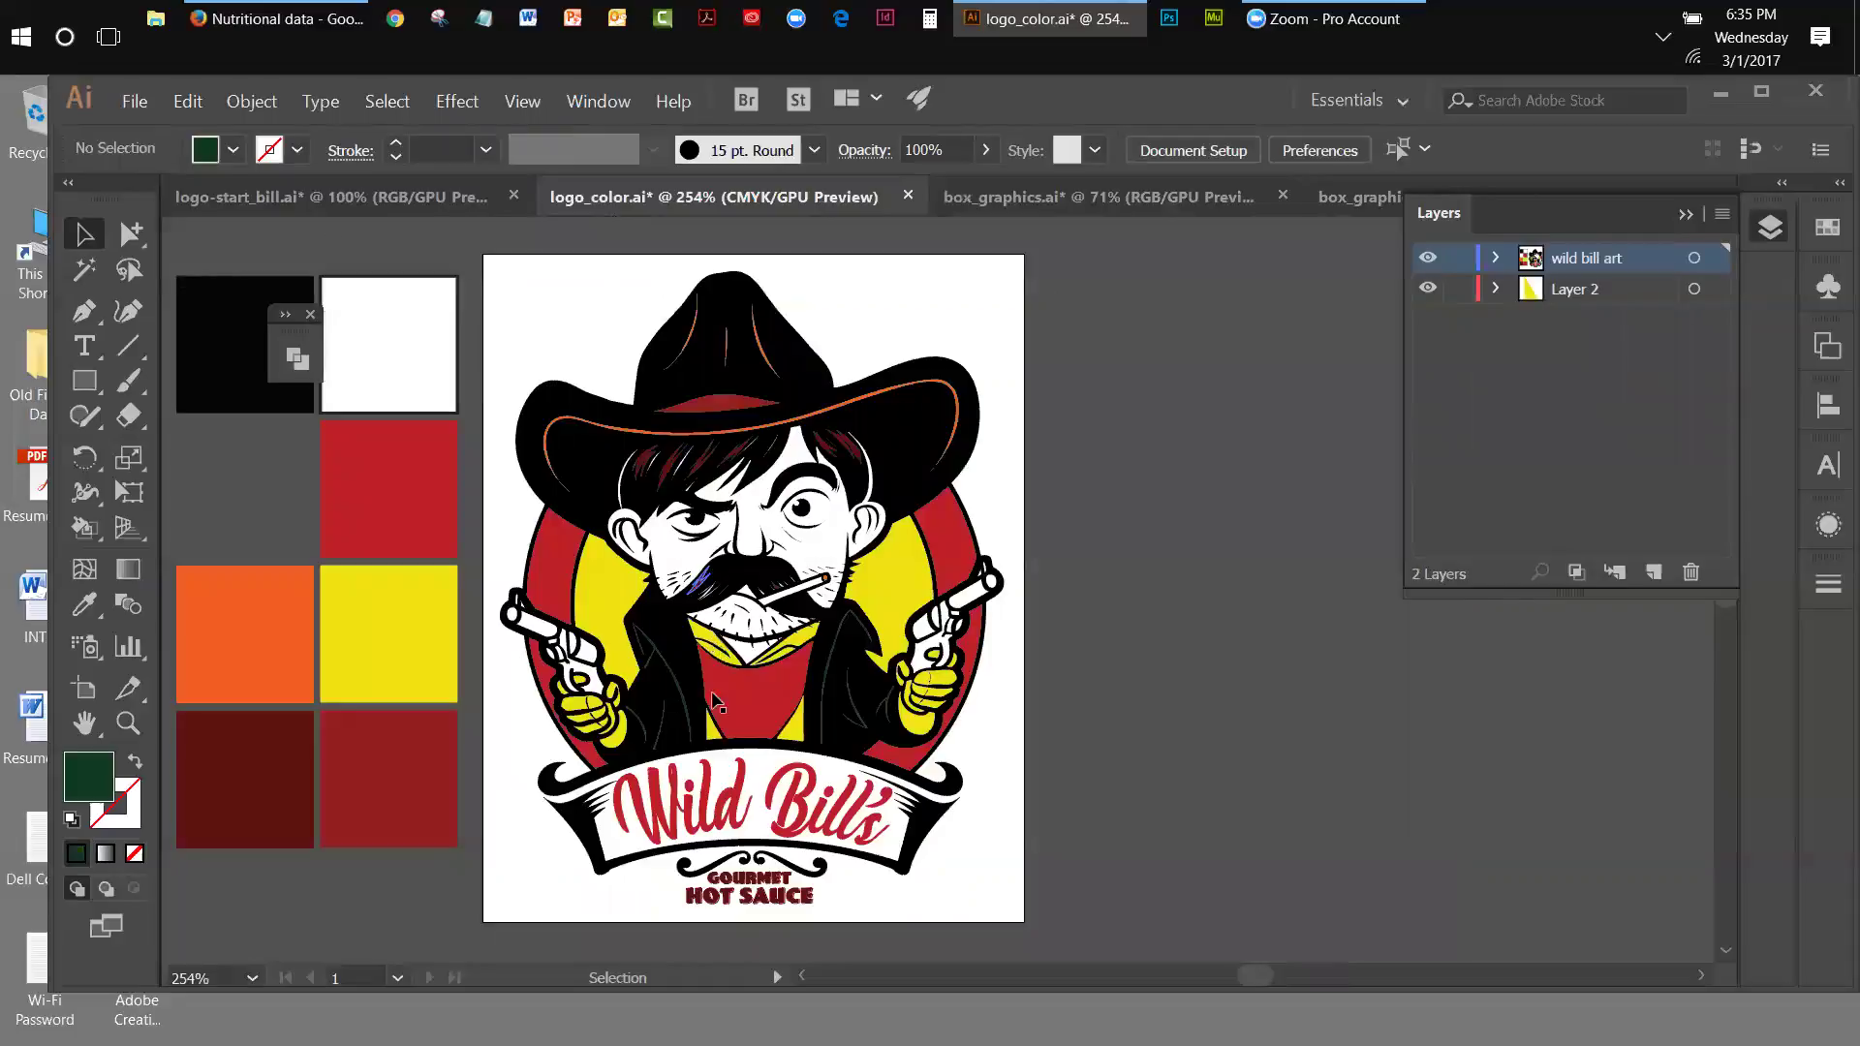
{"action": "left_click", "coordinate": [708, 822]}
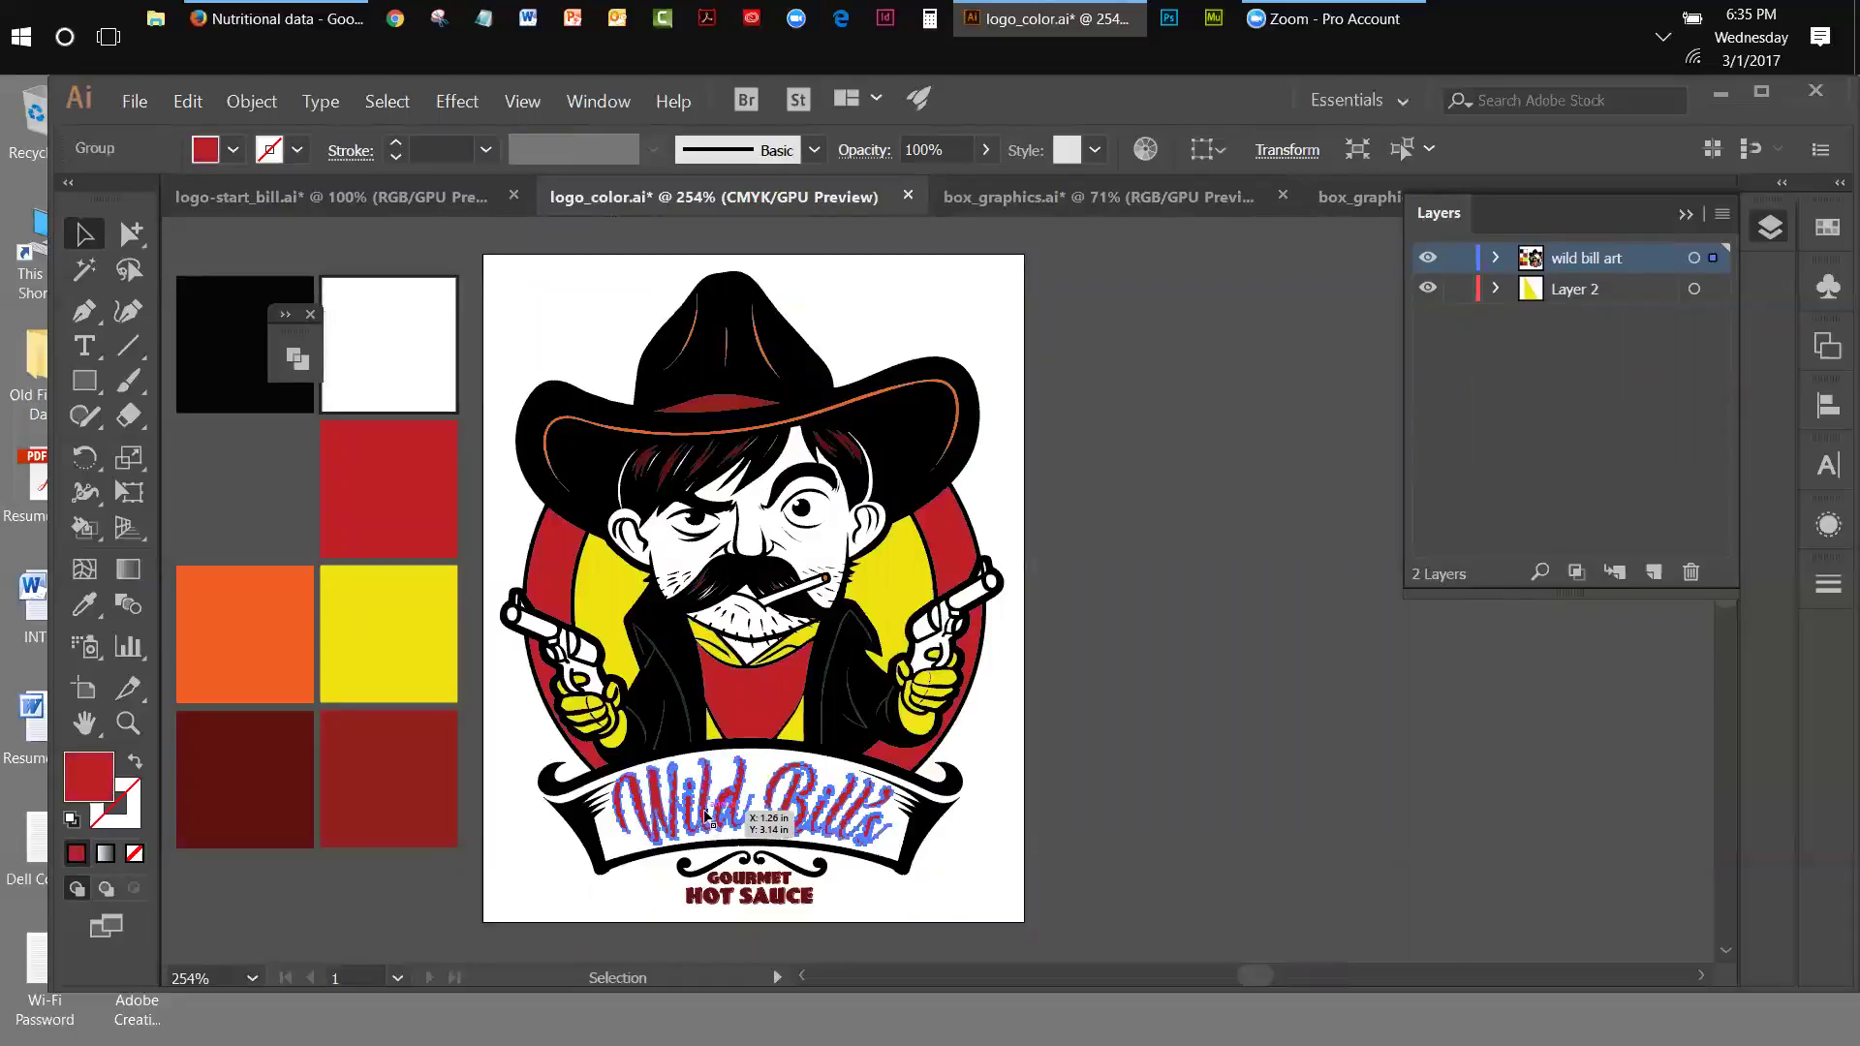
{"action": "left_click", "coordinate": [751, 893], "text": "shift"}
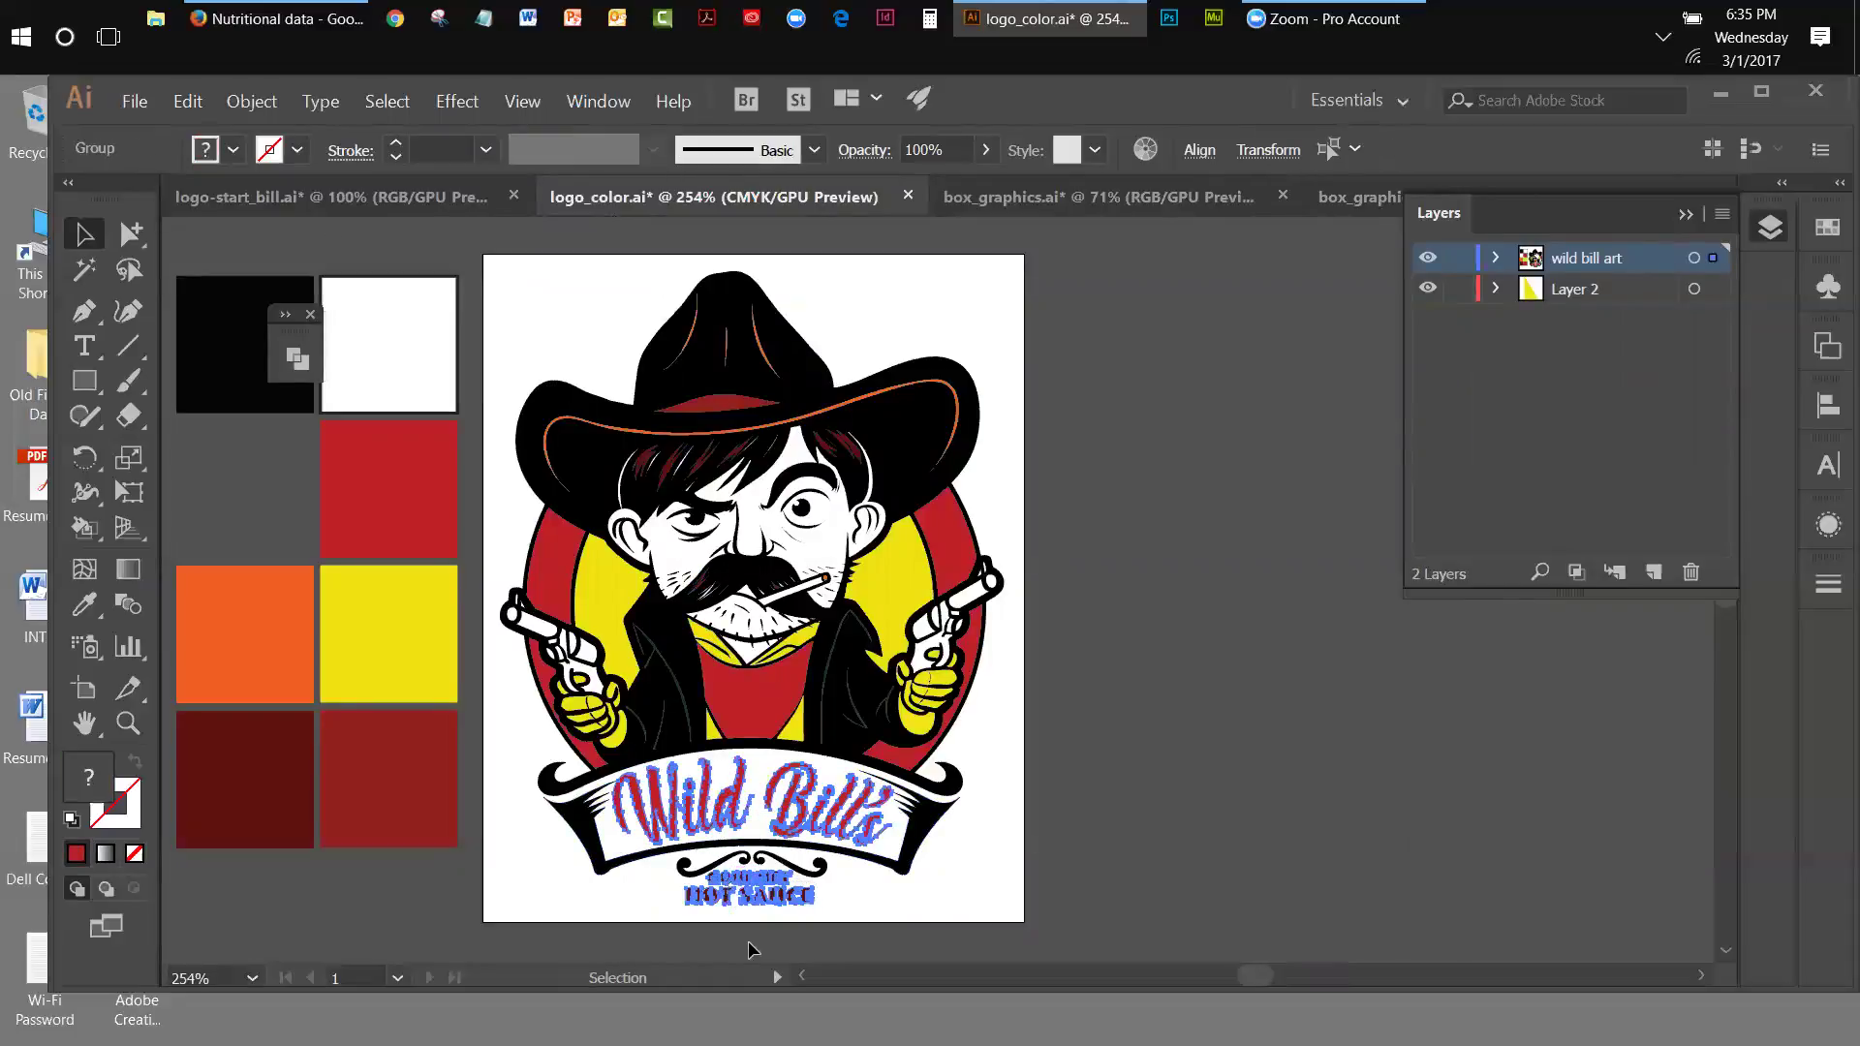
{"action": "left_click", "coordinate": [187, 101]}
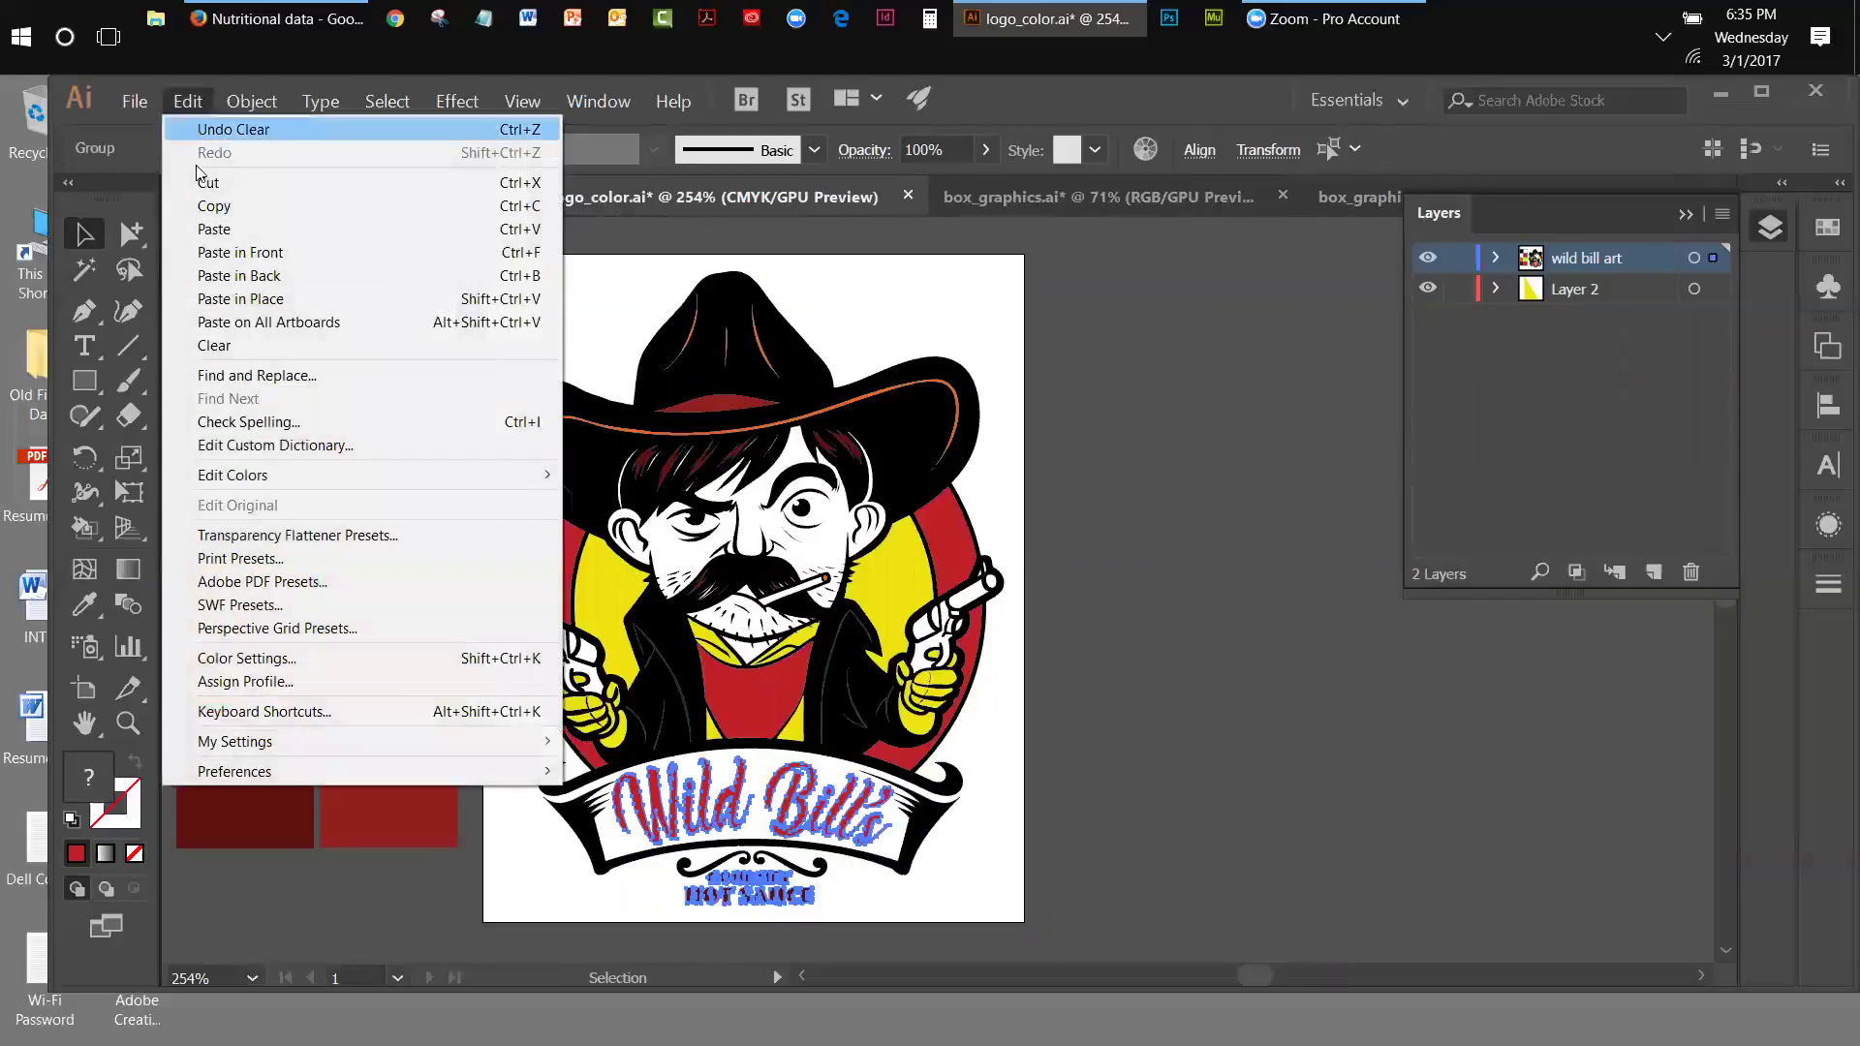
{"action": "left_click", "coordinate": [212, 206]}
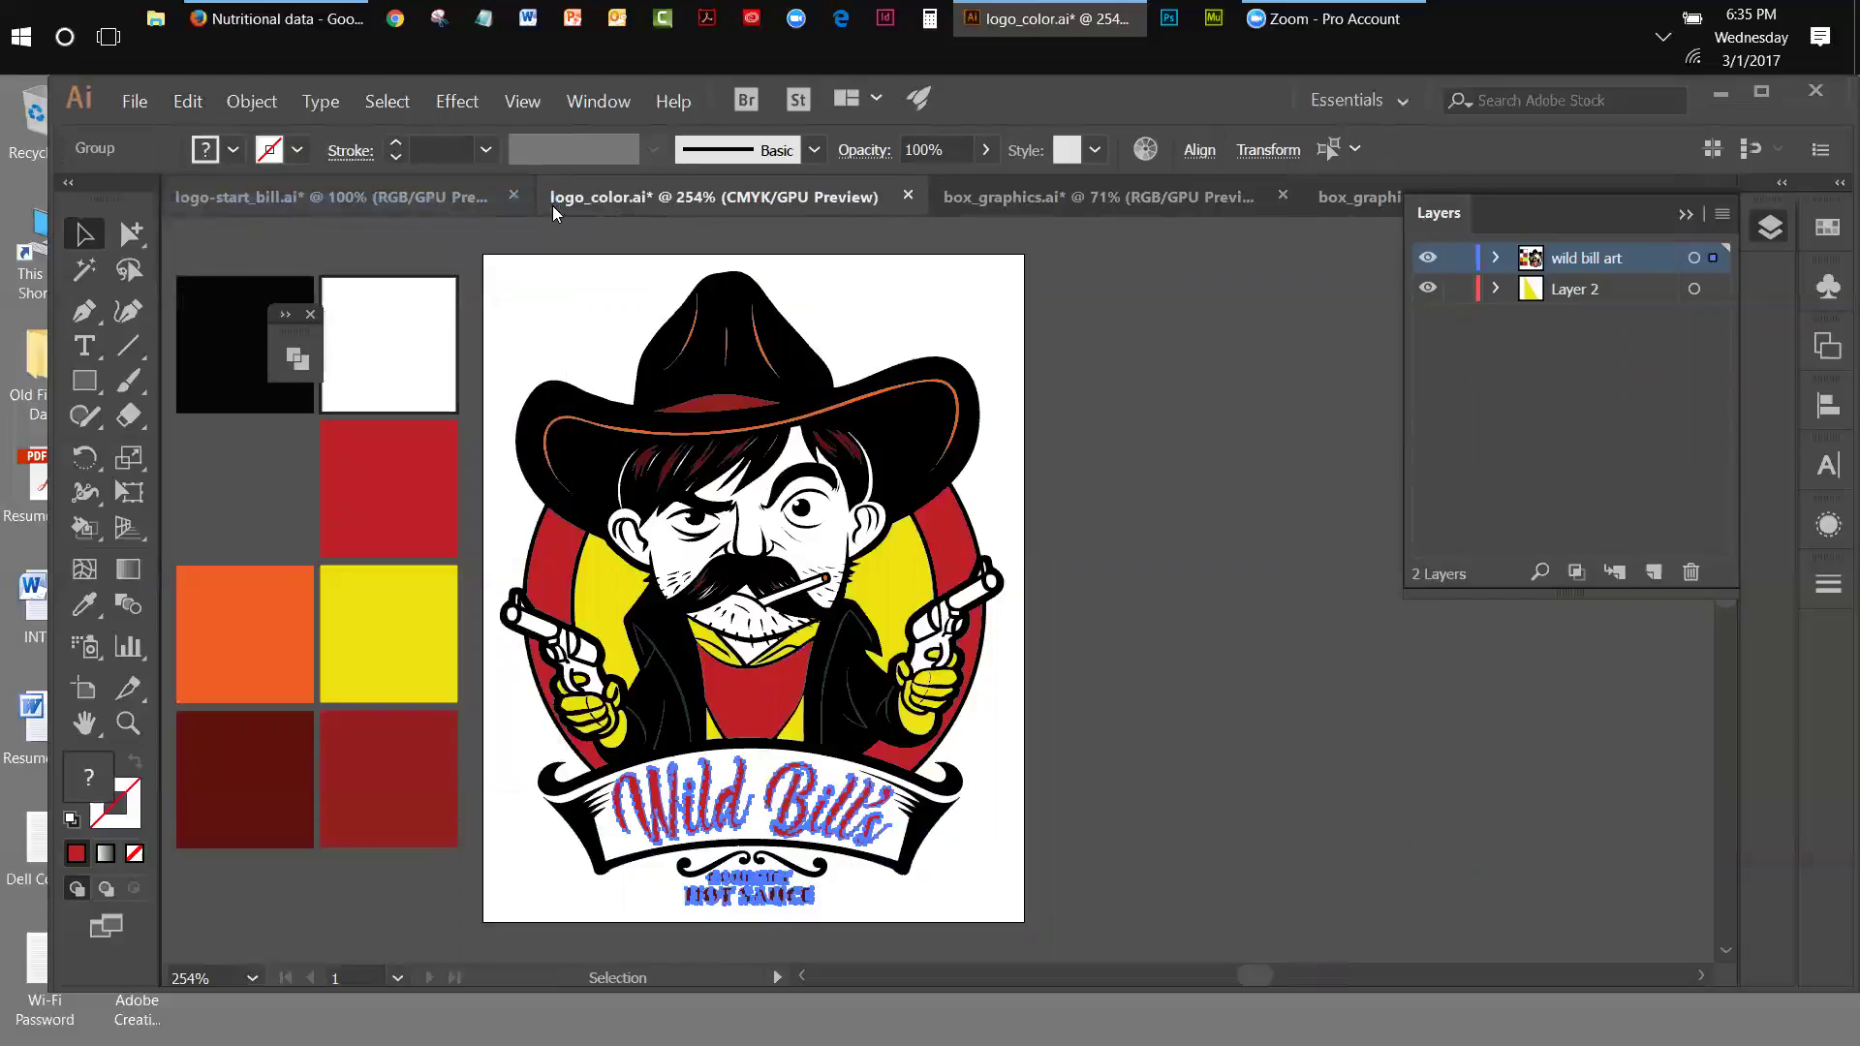
- Paste the lettering into box_graphics.ai and place it on the first box panel between the stripes and the star badge
{"action": "left_click", "coordinate": [1077, 201]}
{"action": "left_click", "coordinate": [187, 100]}
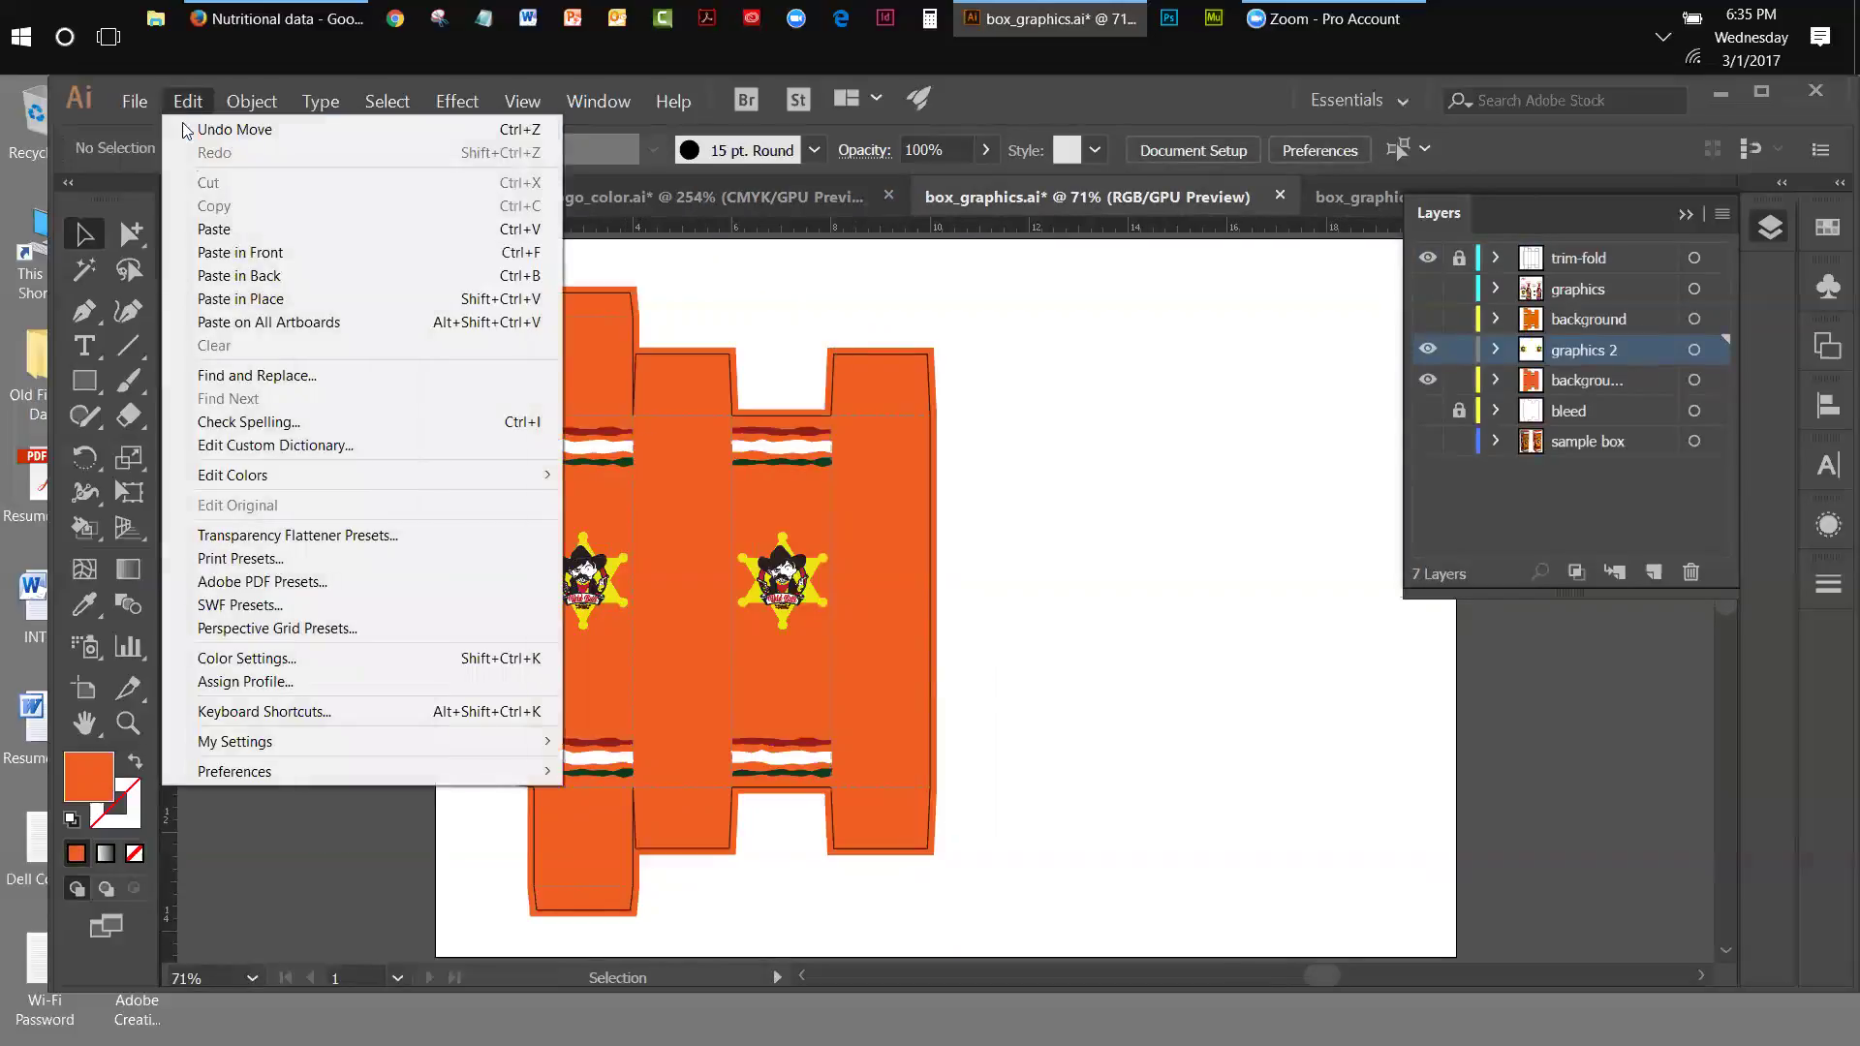
{"action": "left_click", "coordinate": [205, 227]}
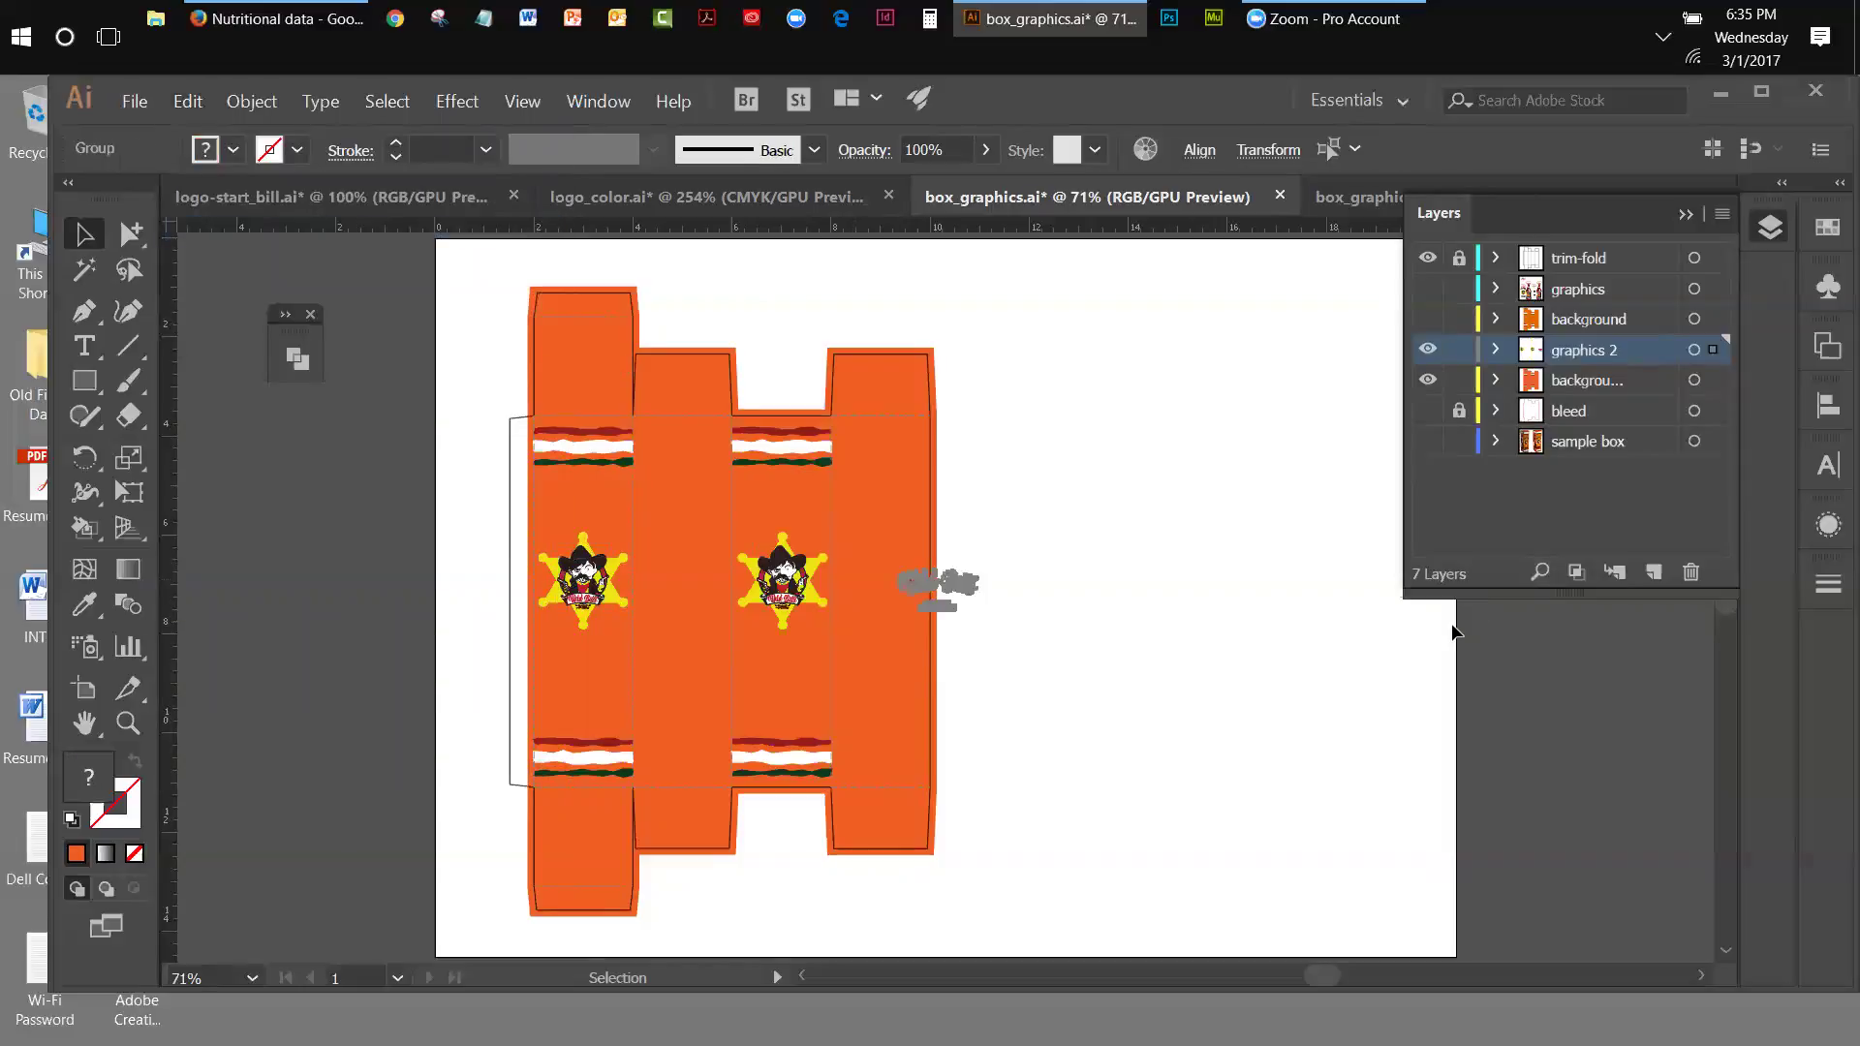
{"action": "left_click_drag", "start_coordinate": [957, 594], "coordinate": [609, 488]}
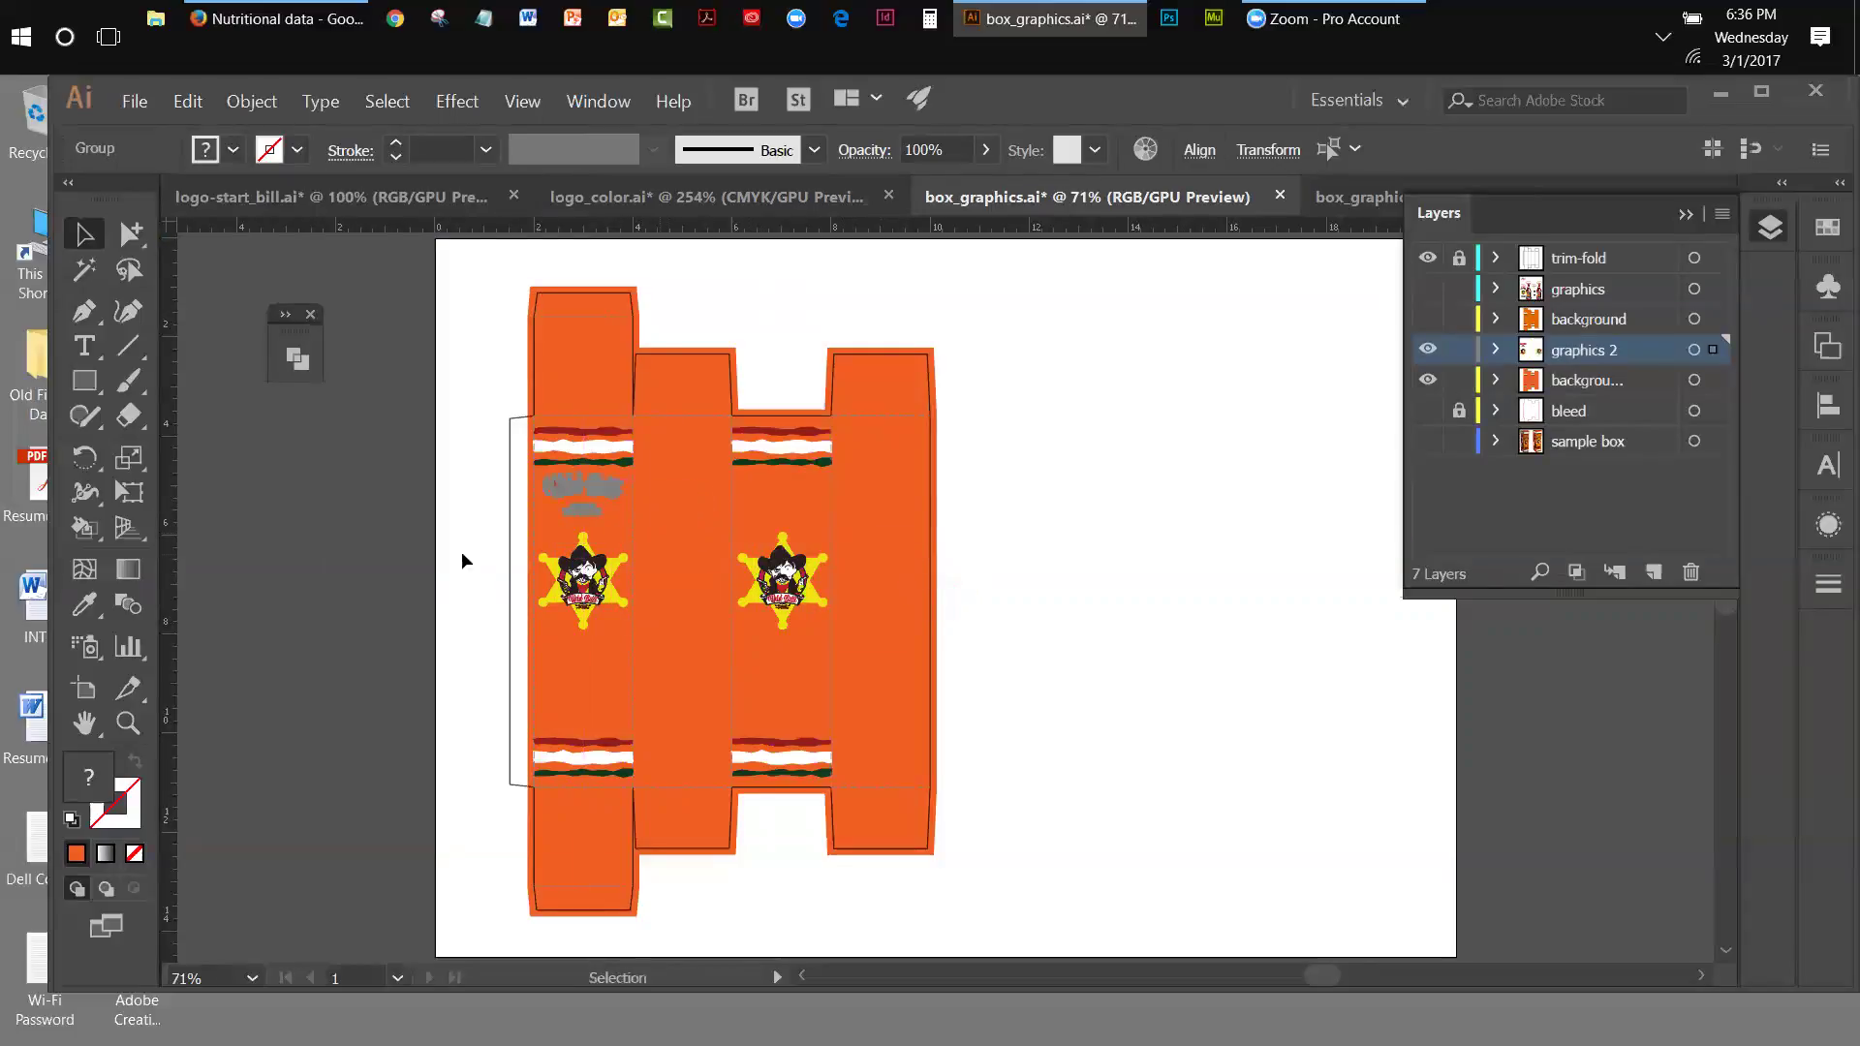
- Scale the pasted Wild Bill's and GOURMET HOT SAUCE lettering uniformly to 110%, then deselect it
{"action": "double_click", "coordinate": [137, 467]}
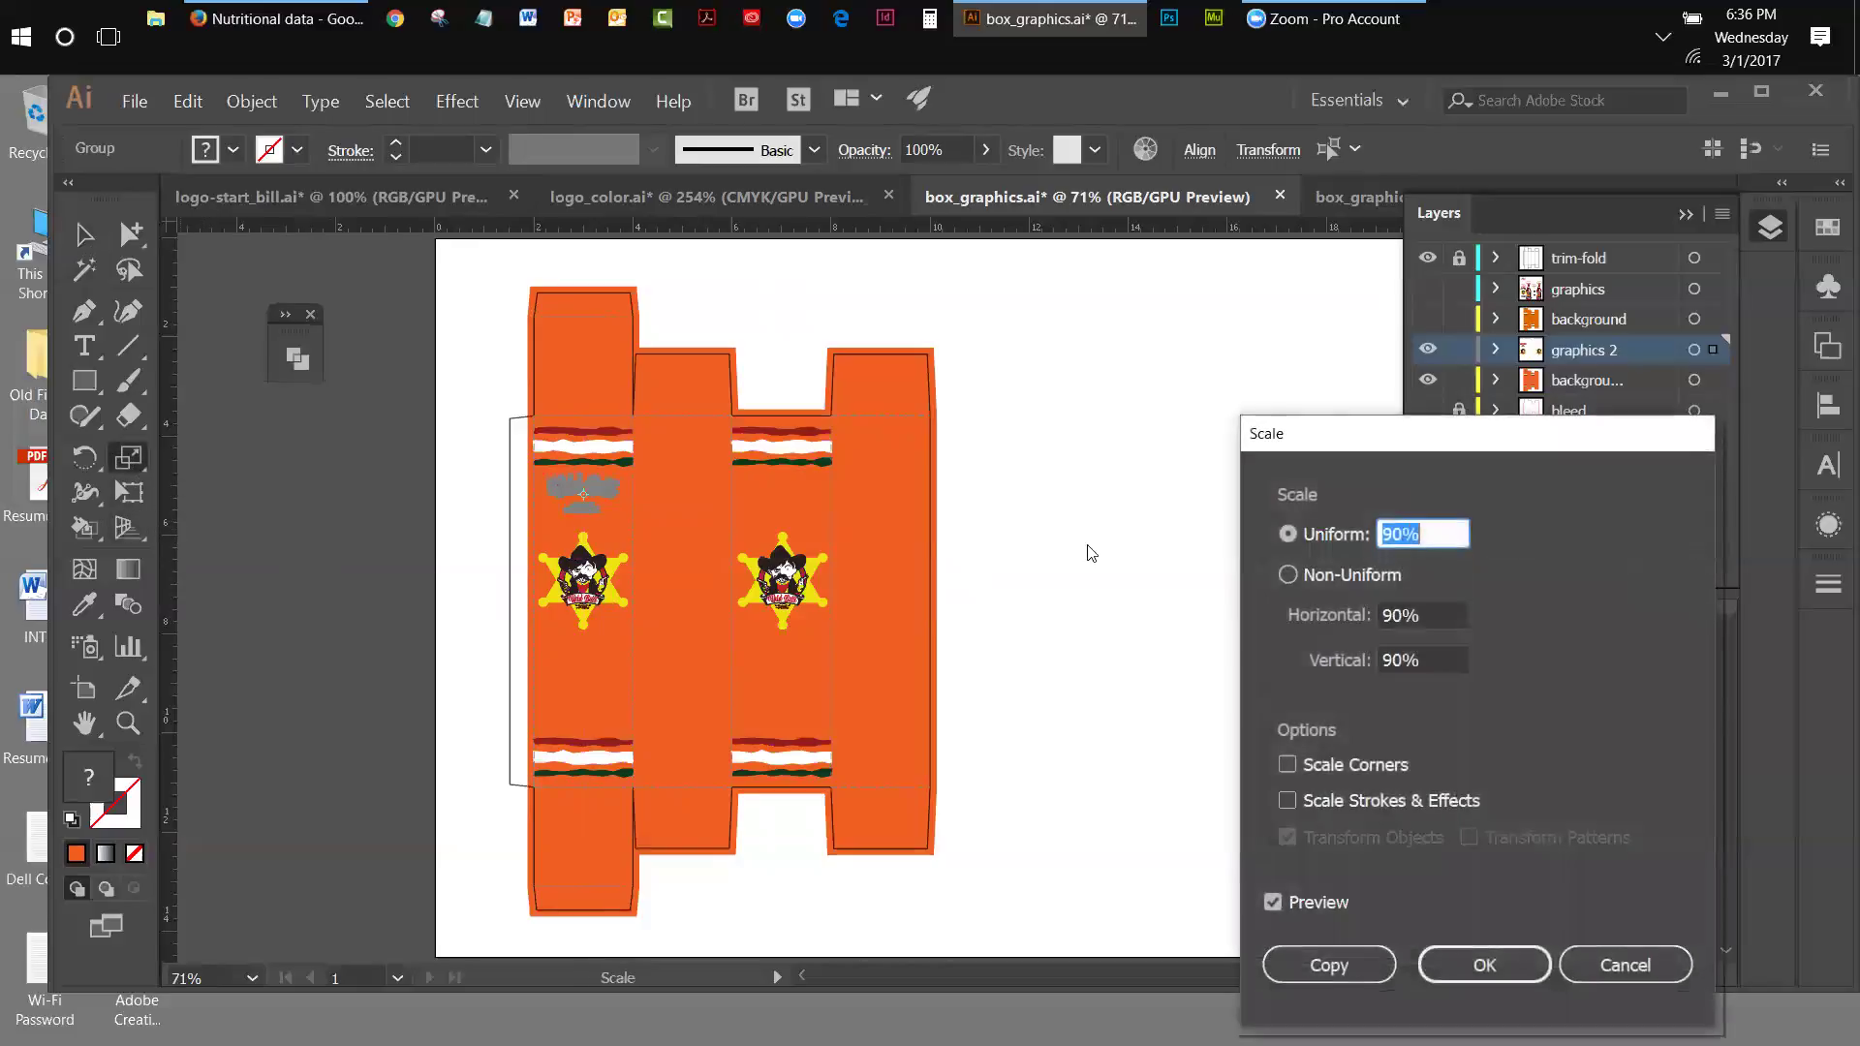
{"action": "type", "text": "110"}
{"action": "left_click", "coordinate": [1450, 965]}
{"action": "left_click", "coordinate": [85, 233]}
{"action": "left_click", "coordinate": [235, 515]}
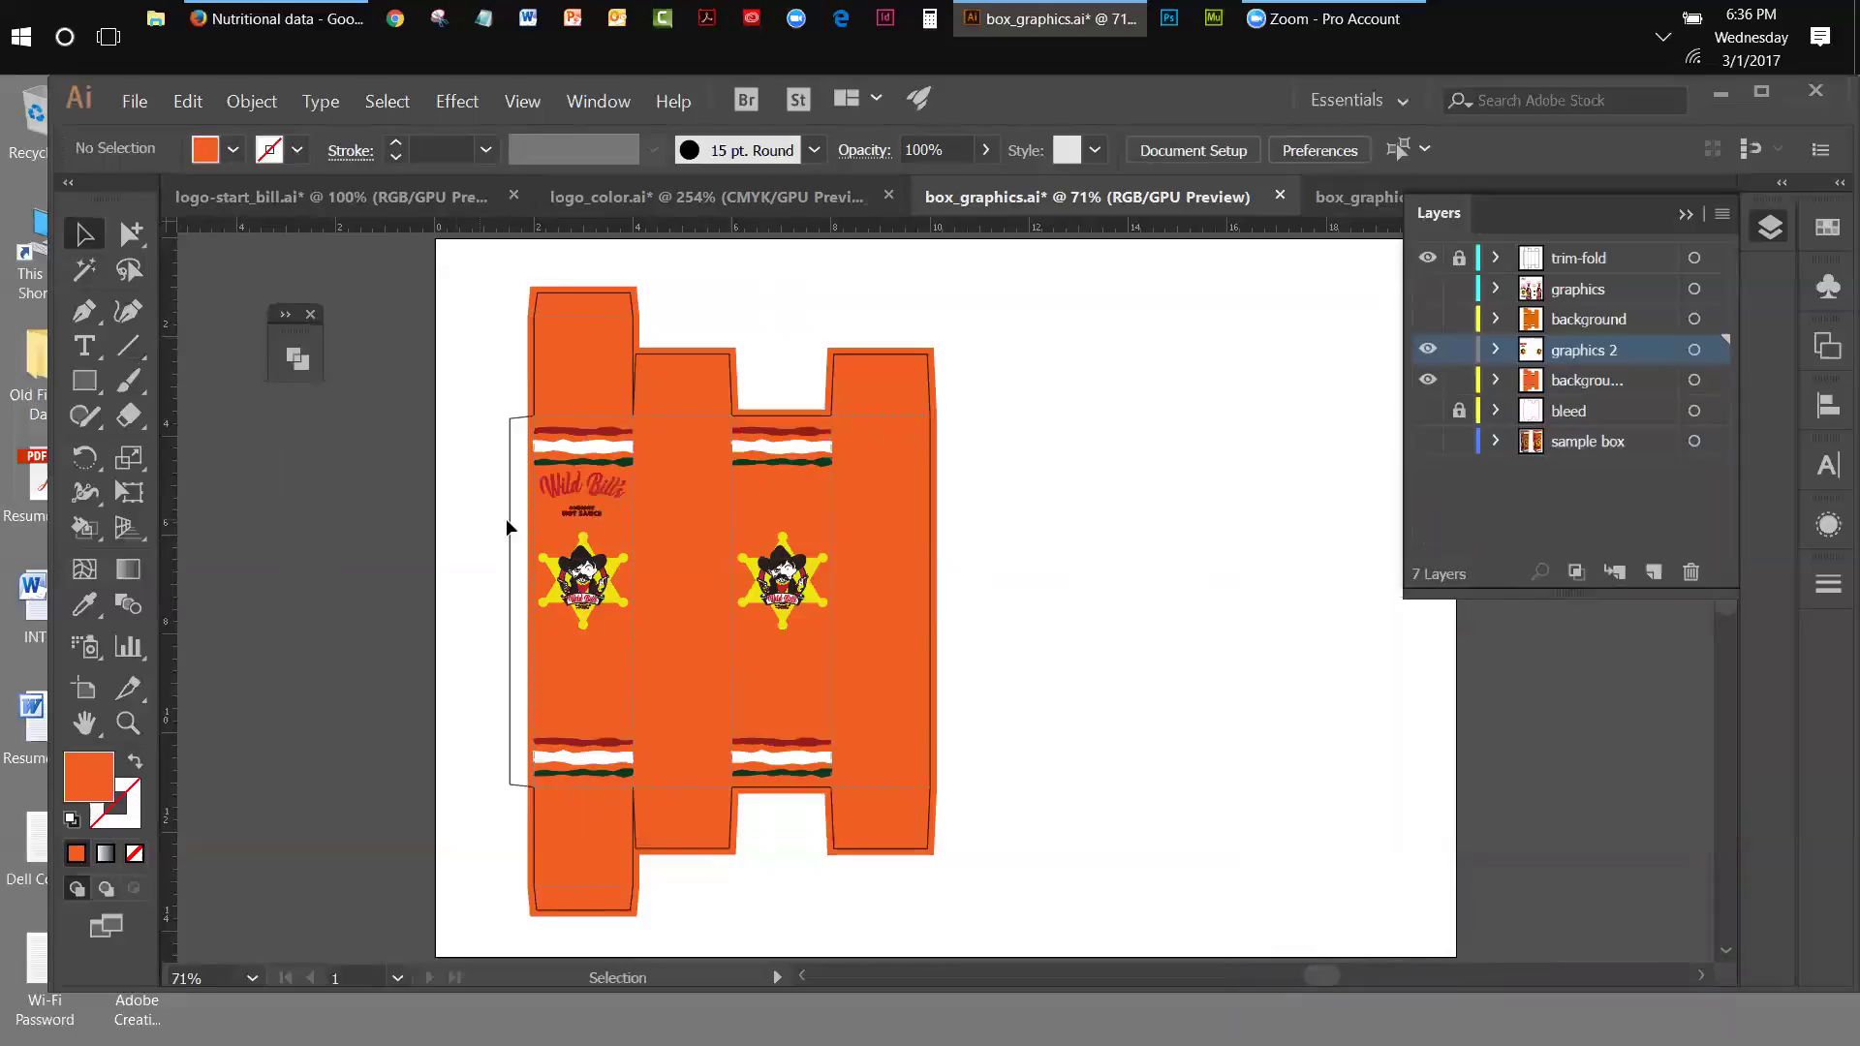
- Scale only the GOURMET HOT SAUCE text uniformly, trying 125% and 135% before applying 145%
{"action": "left_click", "coordinate": [579, 513]}
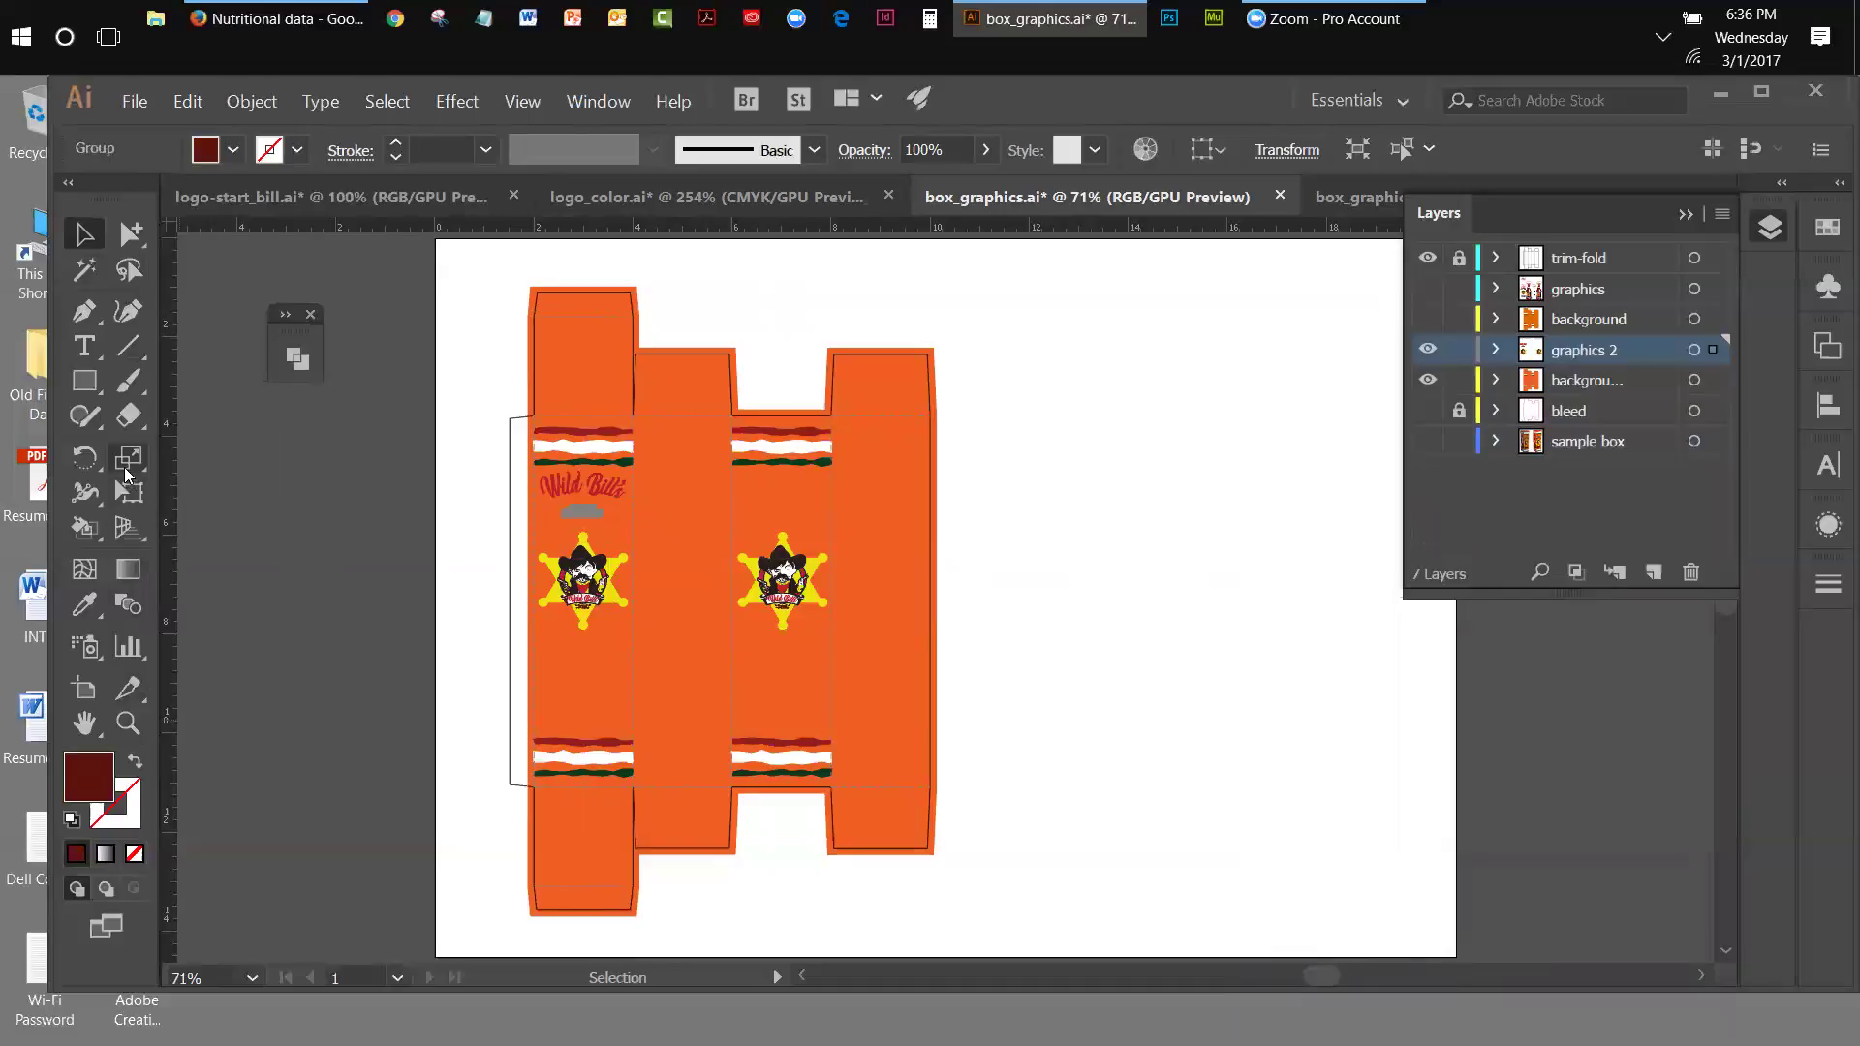
{"action": "double_click", "coordinate": [127, 465]}
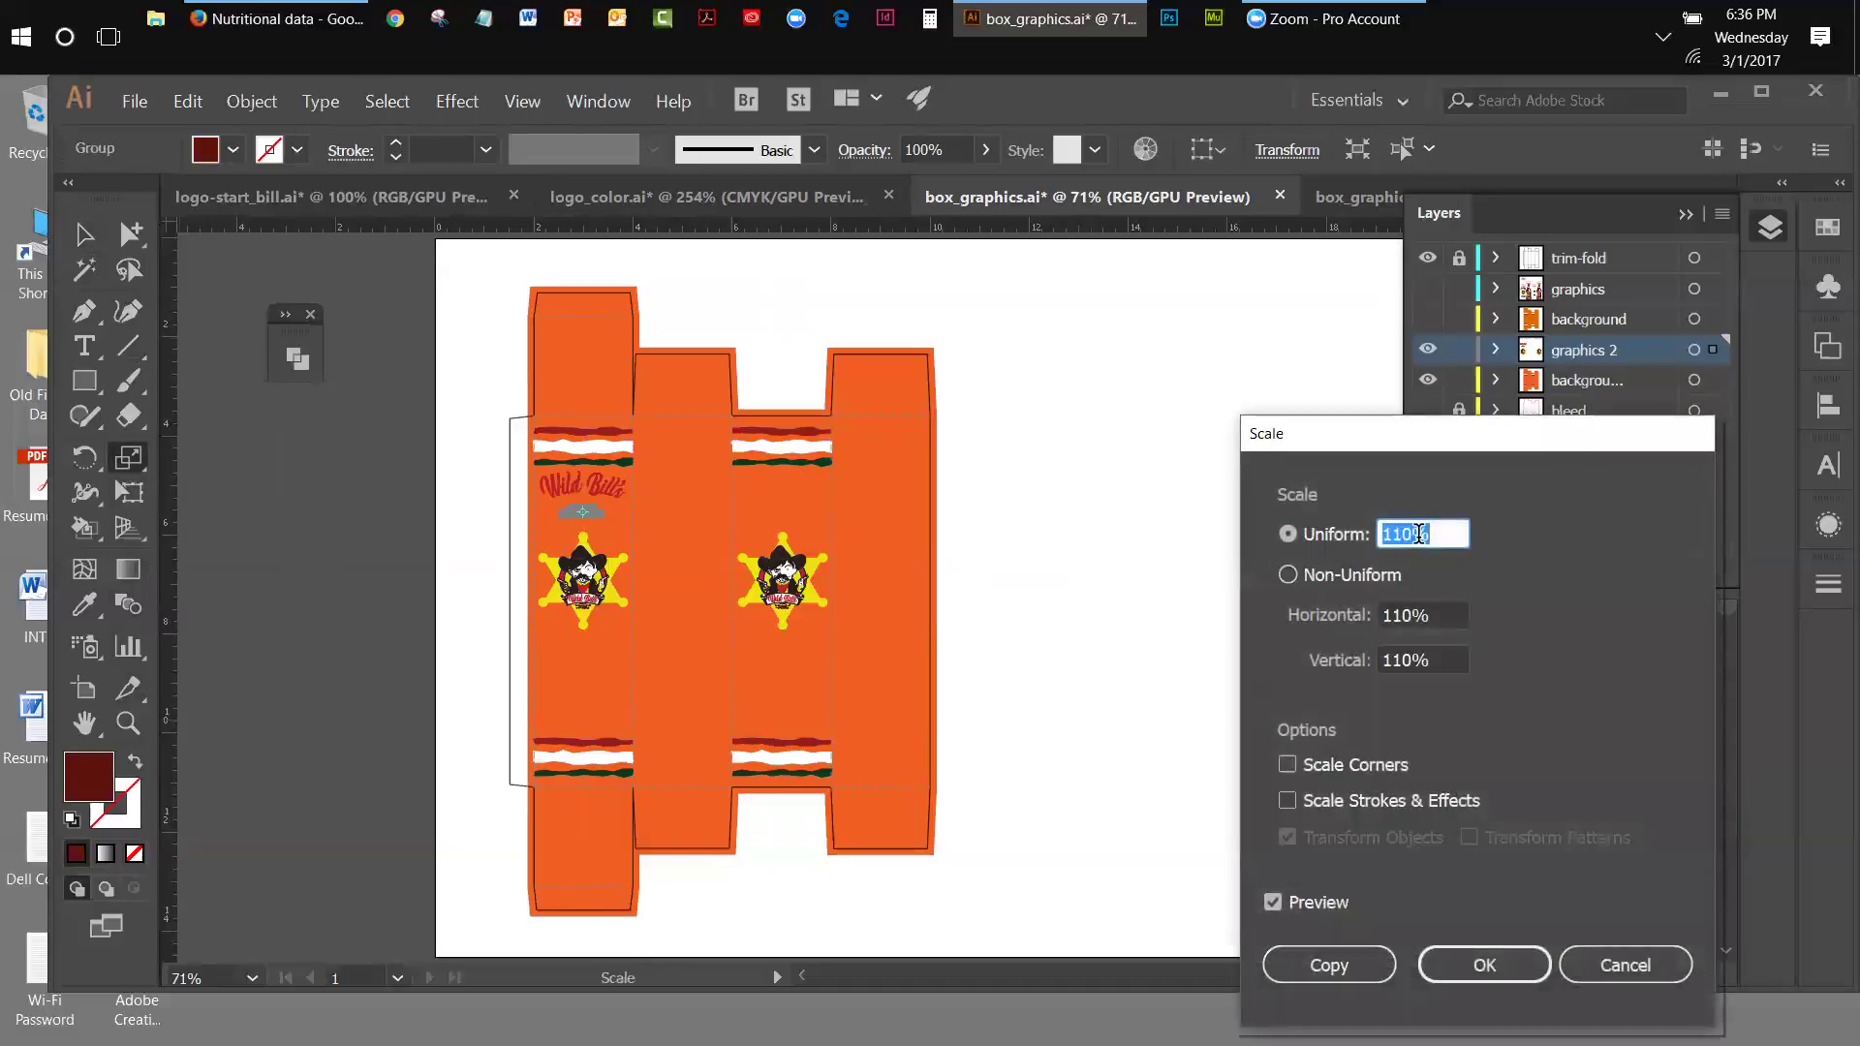
{"action": "left_click_drag", "start_coordinate": [1418, 534], "coordinate": [1395, 536]}
{"action": "type", "text": "25"}
{"action": "left_click", "coordinate": [1272, 902]}
{"action": "left_click", "coordinate": [1272, 902]}
{"action": "left_click", "coordinate": [1400, 536]}
{"action": "left_click_drag", "start_coordinate": [1399, 535], "coordinate": [1390, 535]}
{"action": "type", "text": "35"}
{"action": "left_click", "coordinate": [1272, 903]}
{"action": "left_click", "coordinate": [1272, 903]}
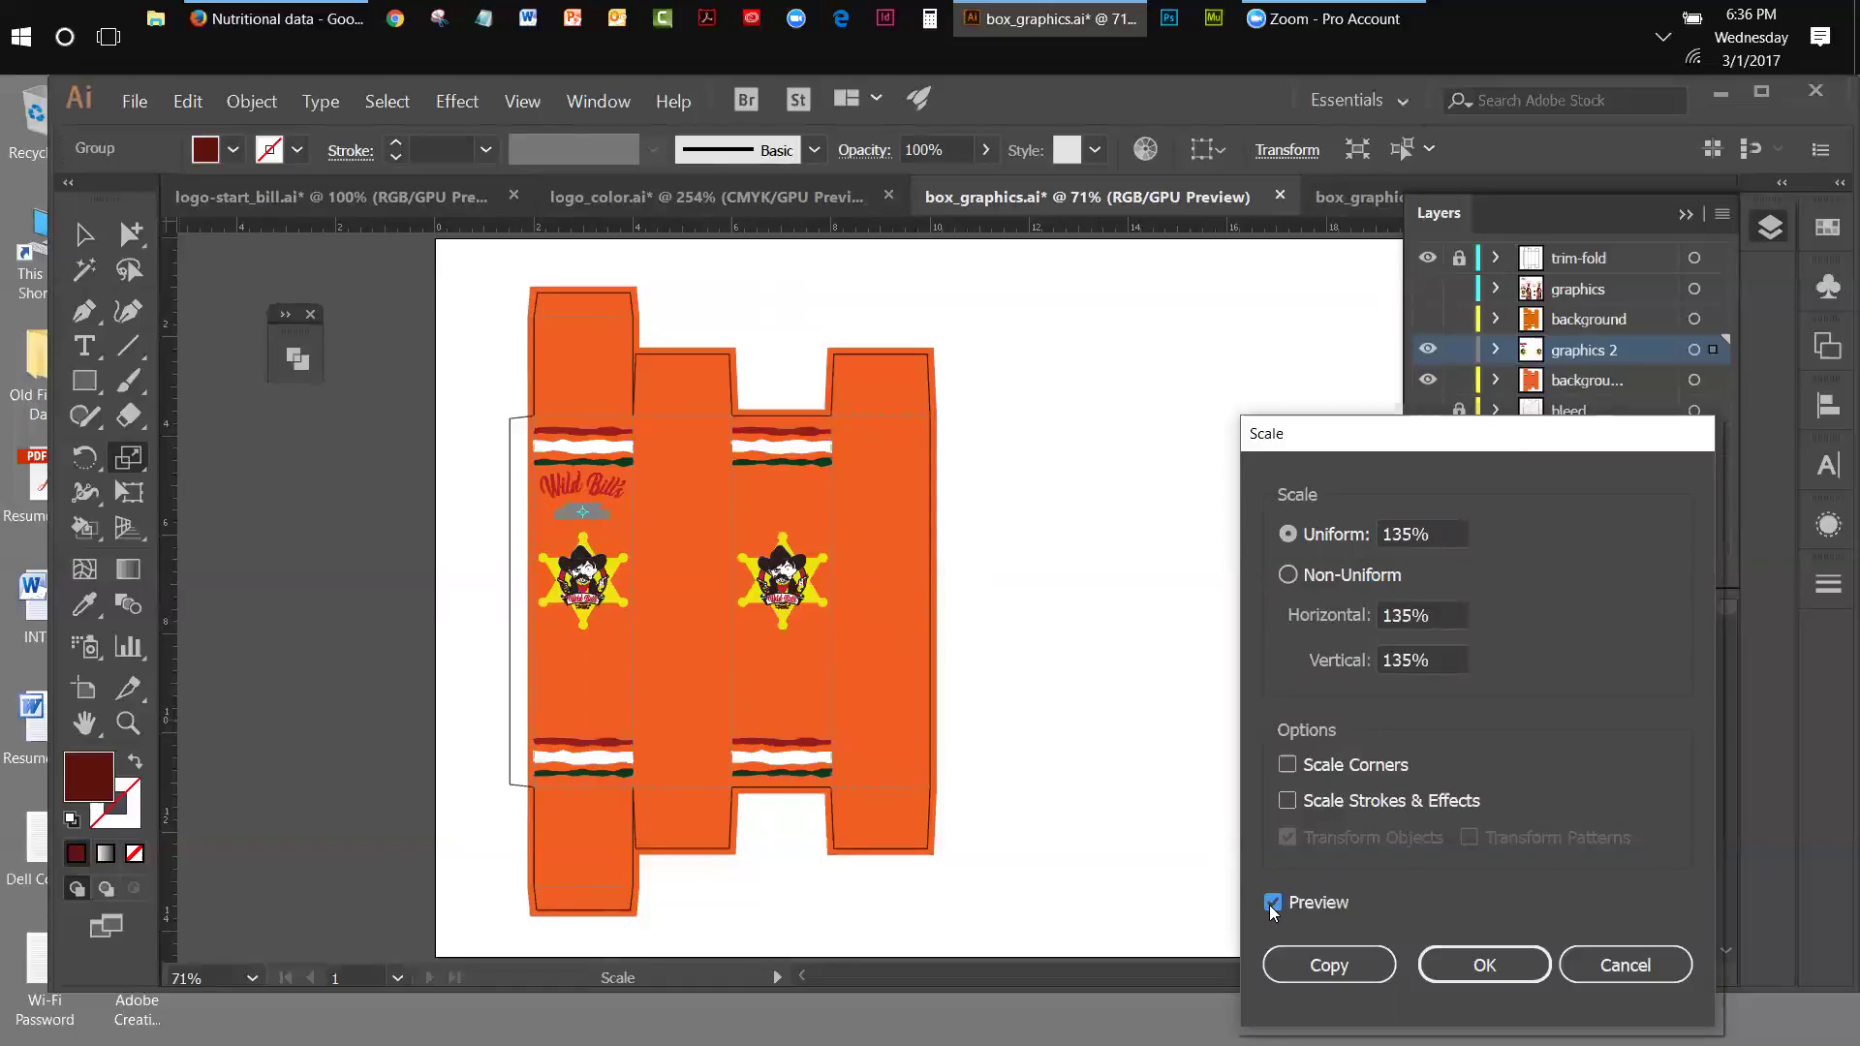
{"action": "left_click", "coordinate": [1418, 533]}
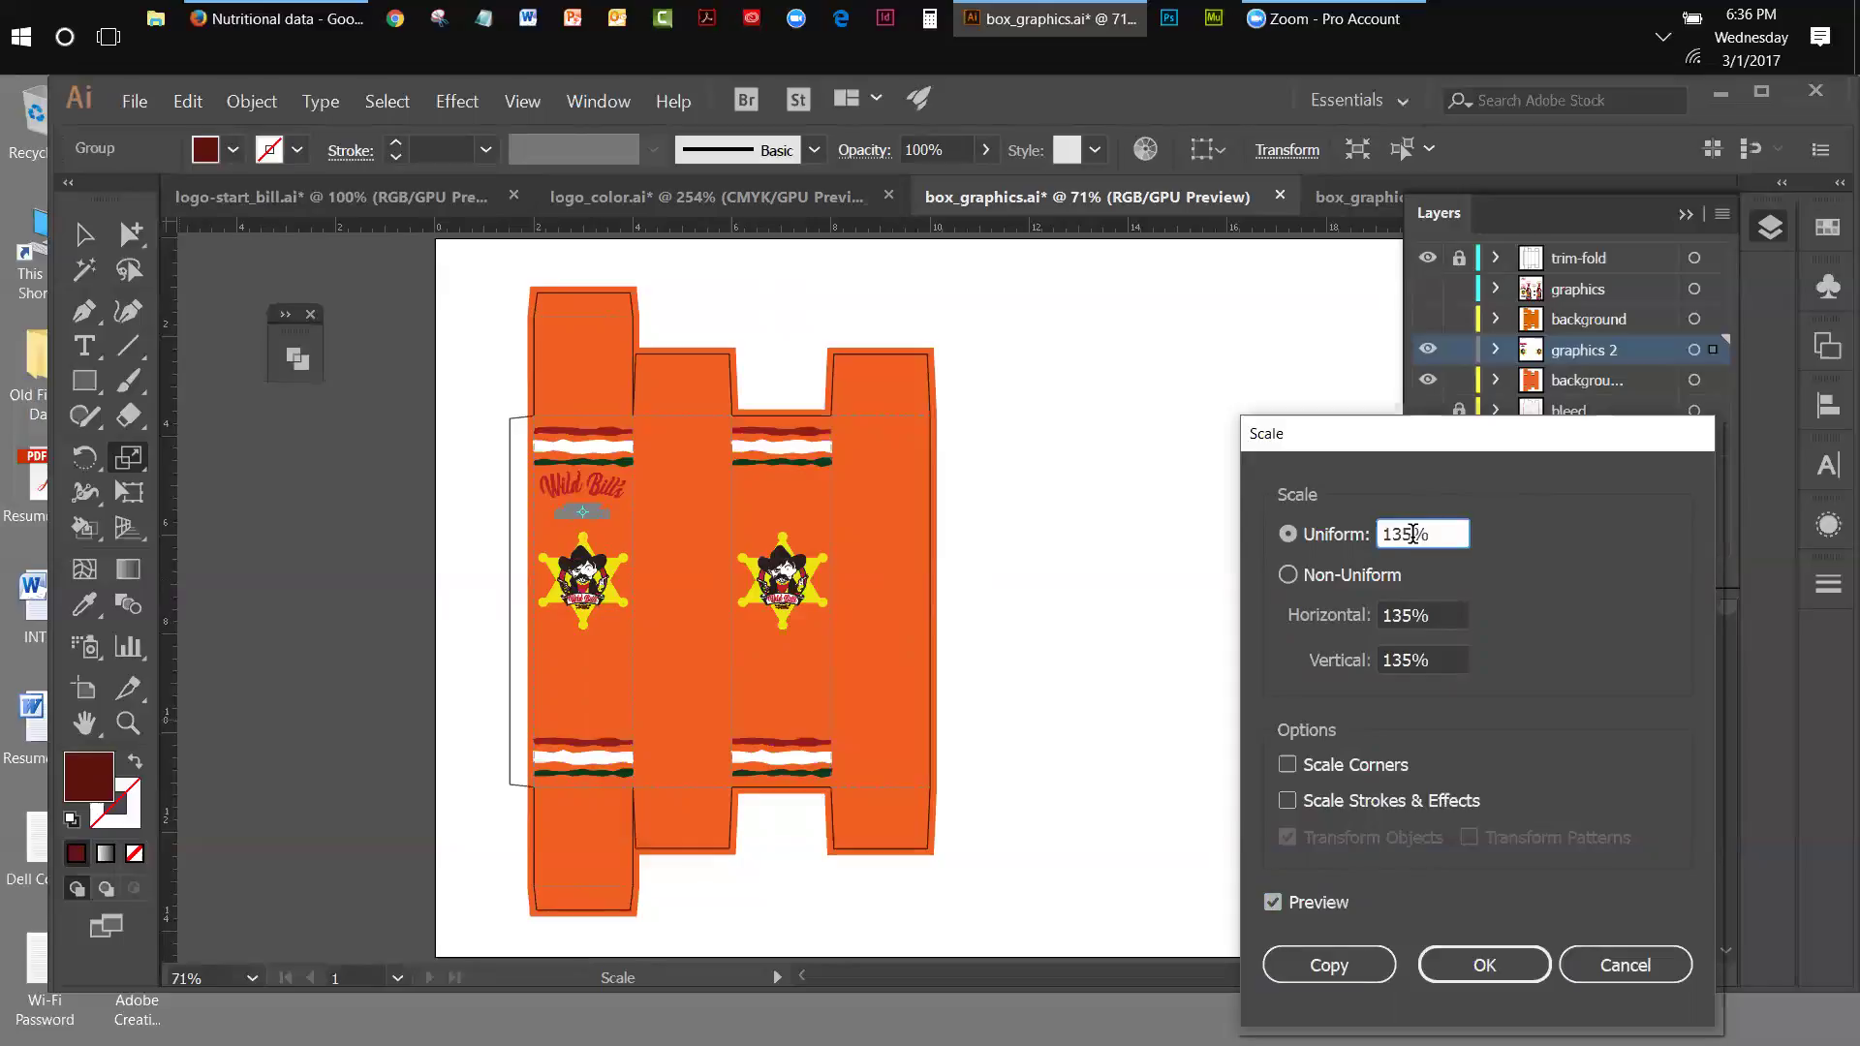
{"action": "left_click_drag", "start_coordinate": [1397, 533], "coordinate": [1393, 531]}
{"action": "type", "text": "4"}
{"action": "left_click", "coordinate": [1530, 965]}
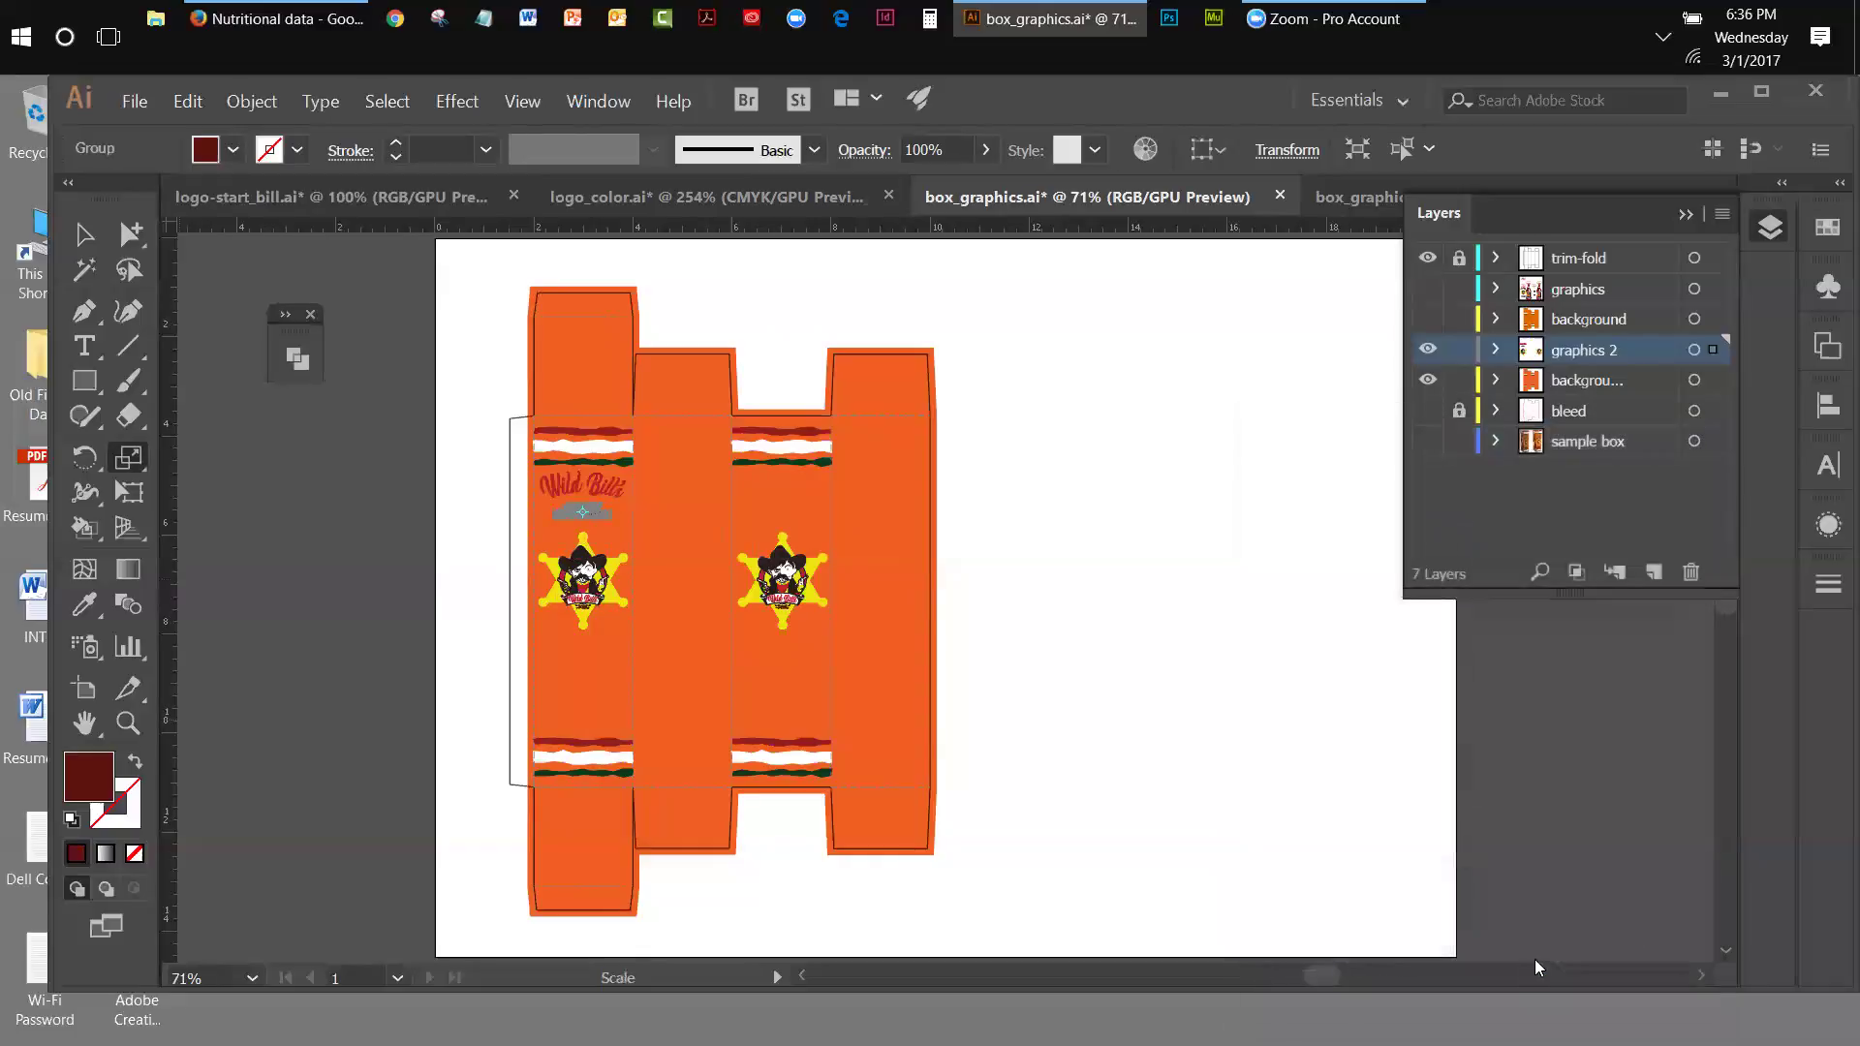
{"action": "left_click", "coordinate": [85, 233]}
{"action": "left_click", "coordinate": [382, 502]}
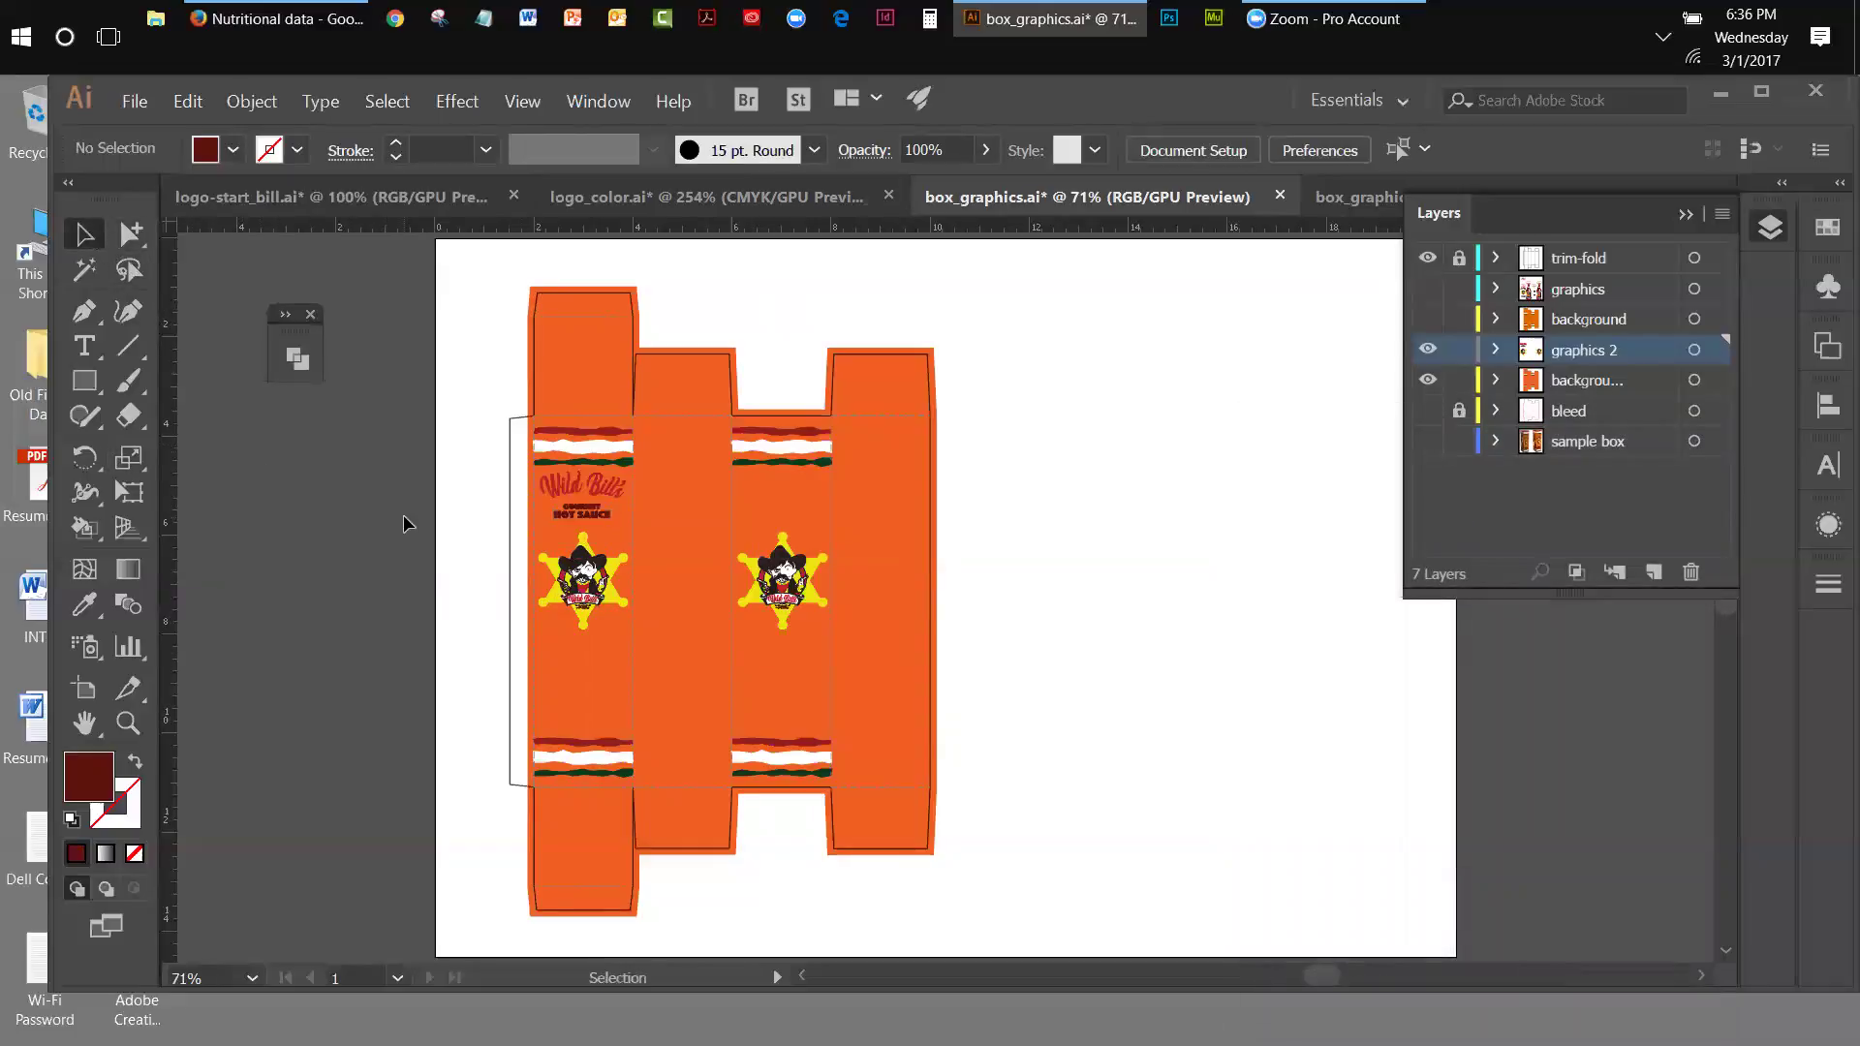
- Examine the Wild Bill's lettering and the GOURMET HOT SAUCE text on the first box panel up close
{"action": "left_click", "coordinate": [128, 723]}
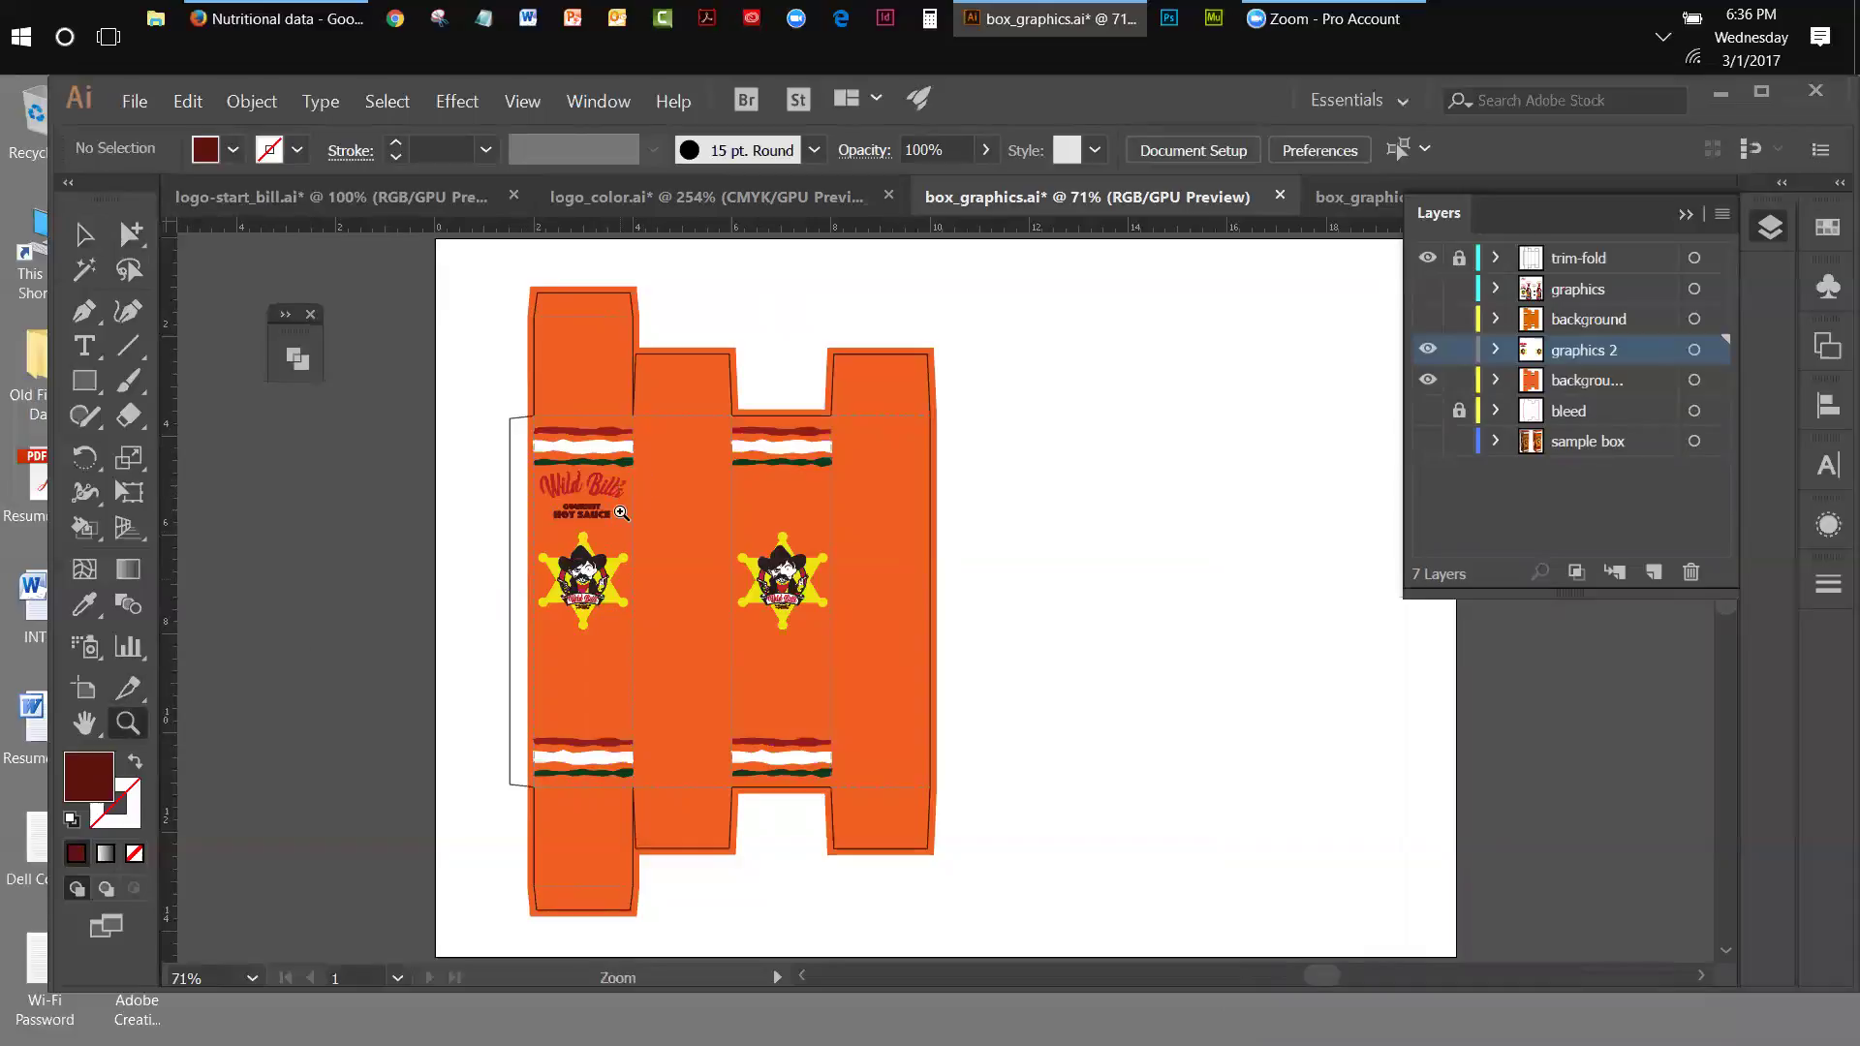
{"action": "left_click", "coordinate": [621, 512]}
{"action": "left_click", "coordinate": [938, 571]}
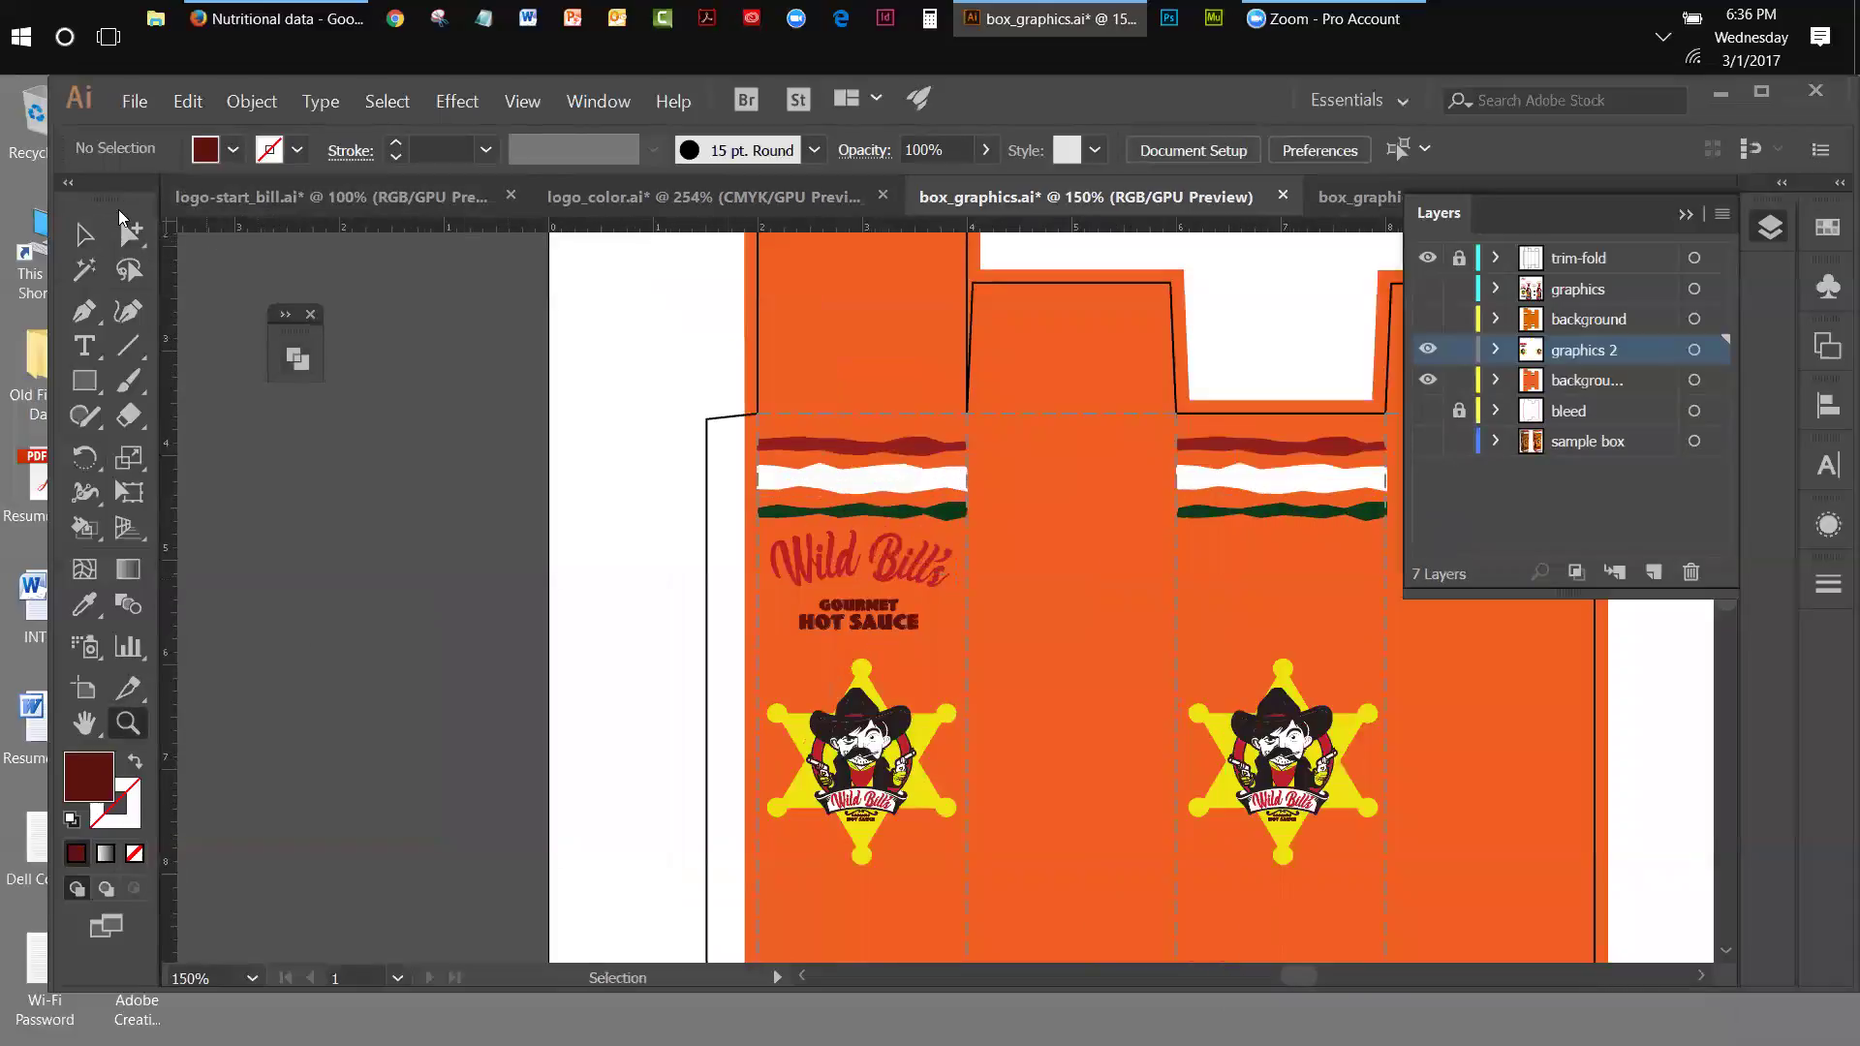
{"action": "left_click", "coordinate": [84, 233]}
{"action": "left_click", "coordinate": [883, 620]}
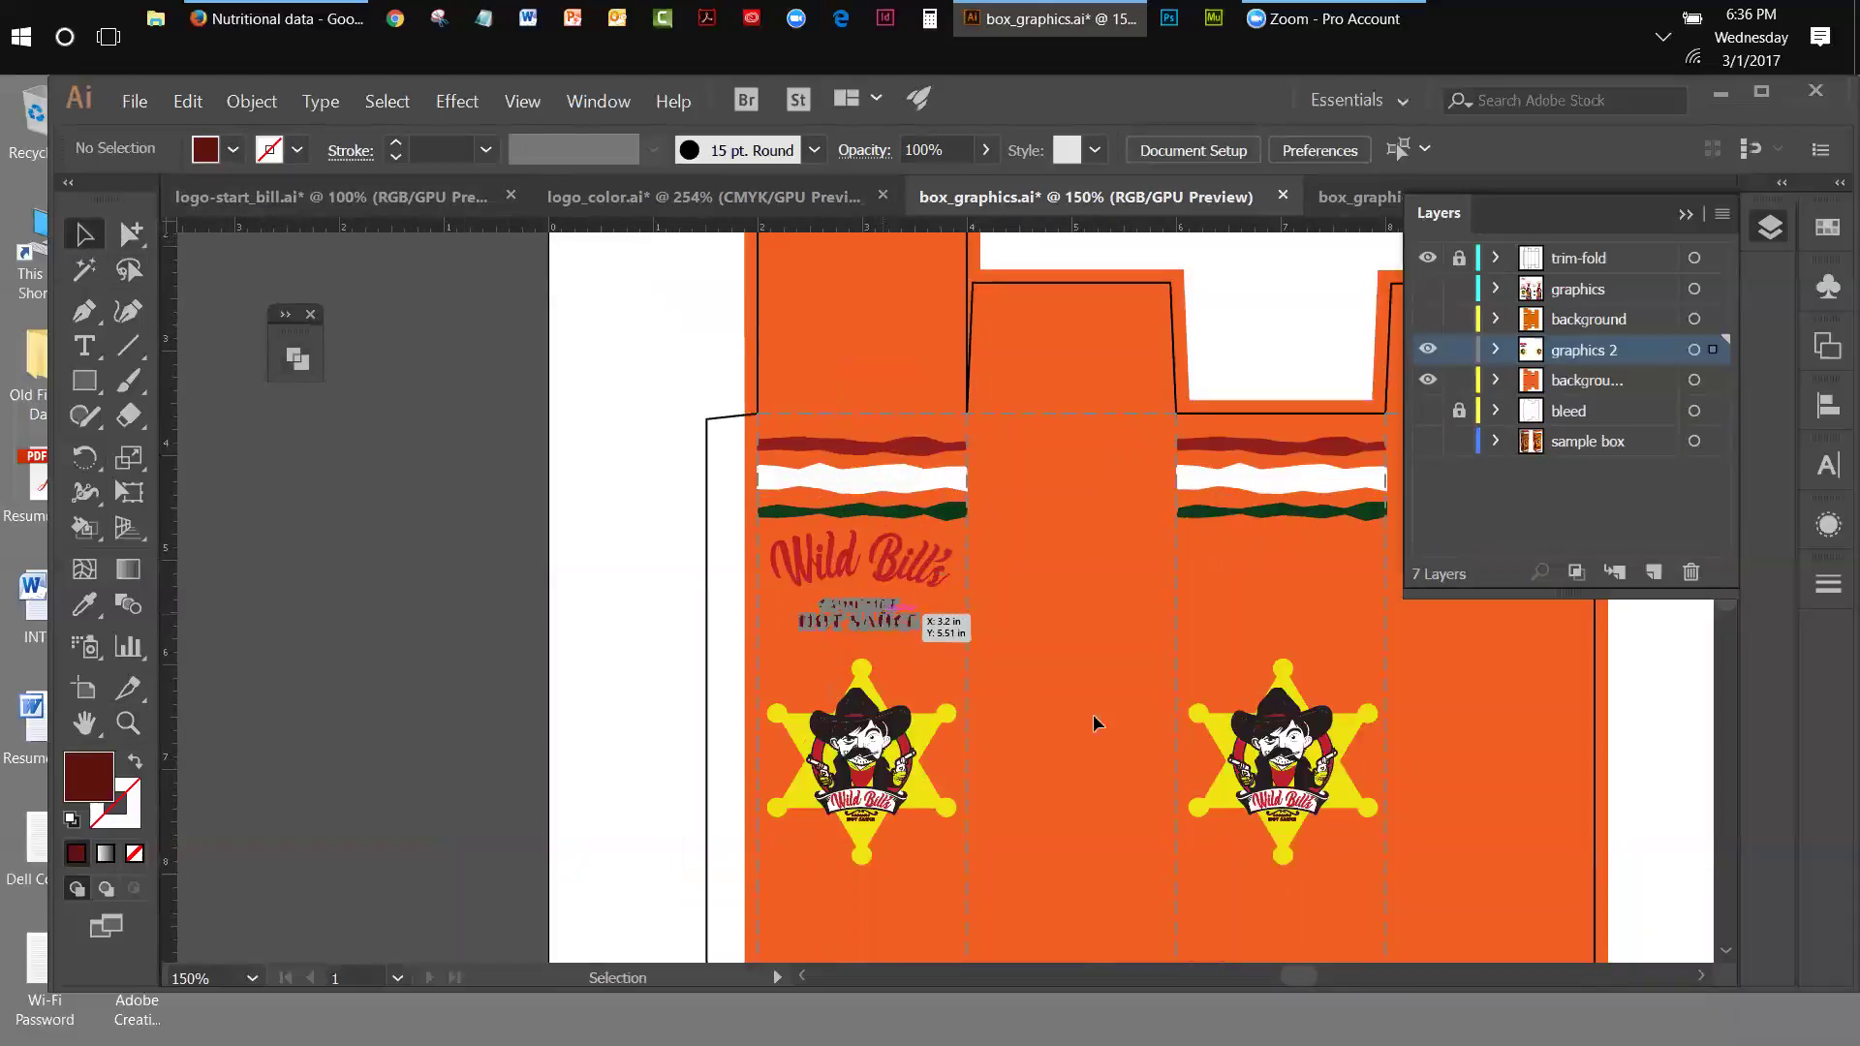
{"action": "left_click", "coordinate": [935, 583]}
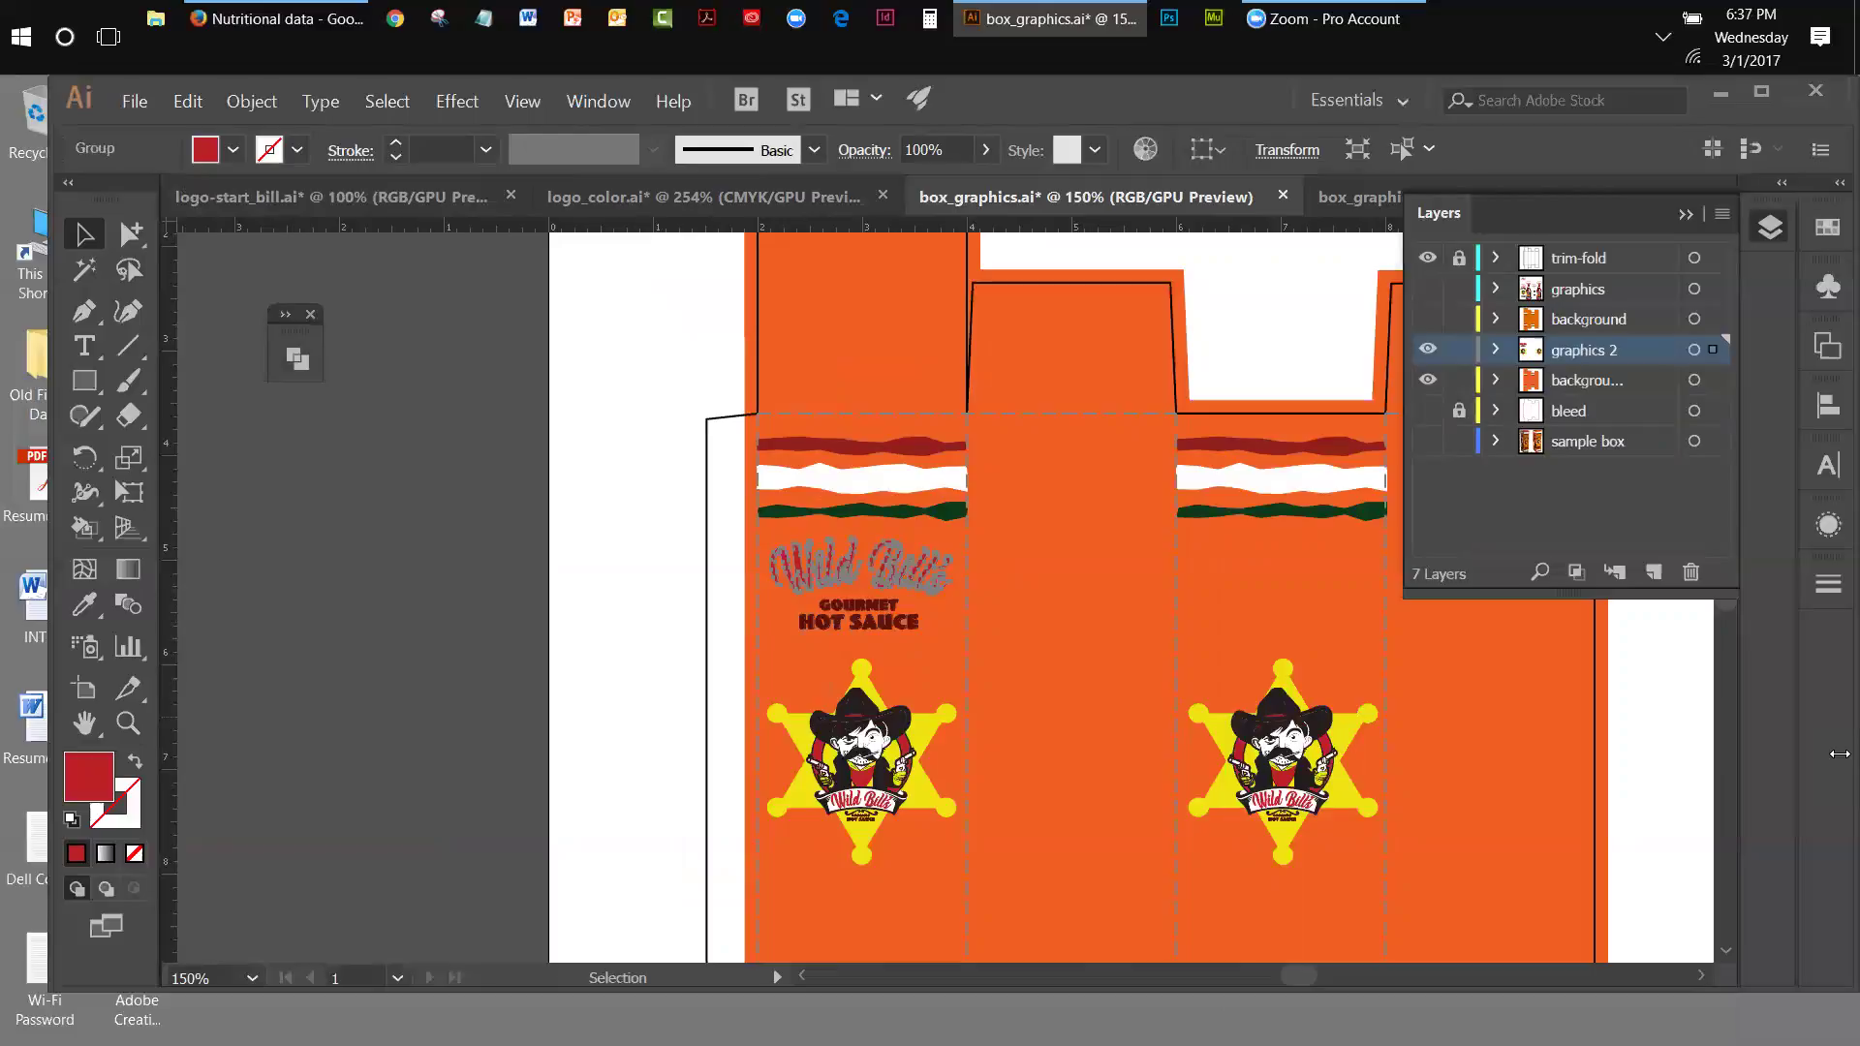
{"action": "left_click", "coordinate": [1685, 214]}
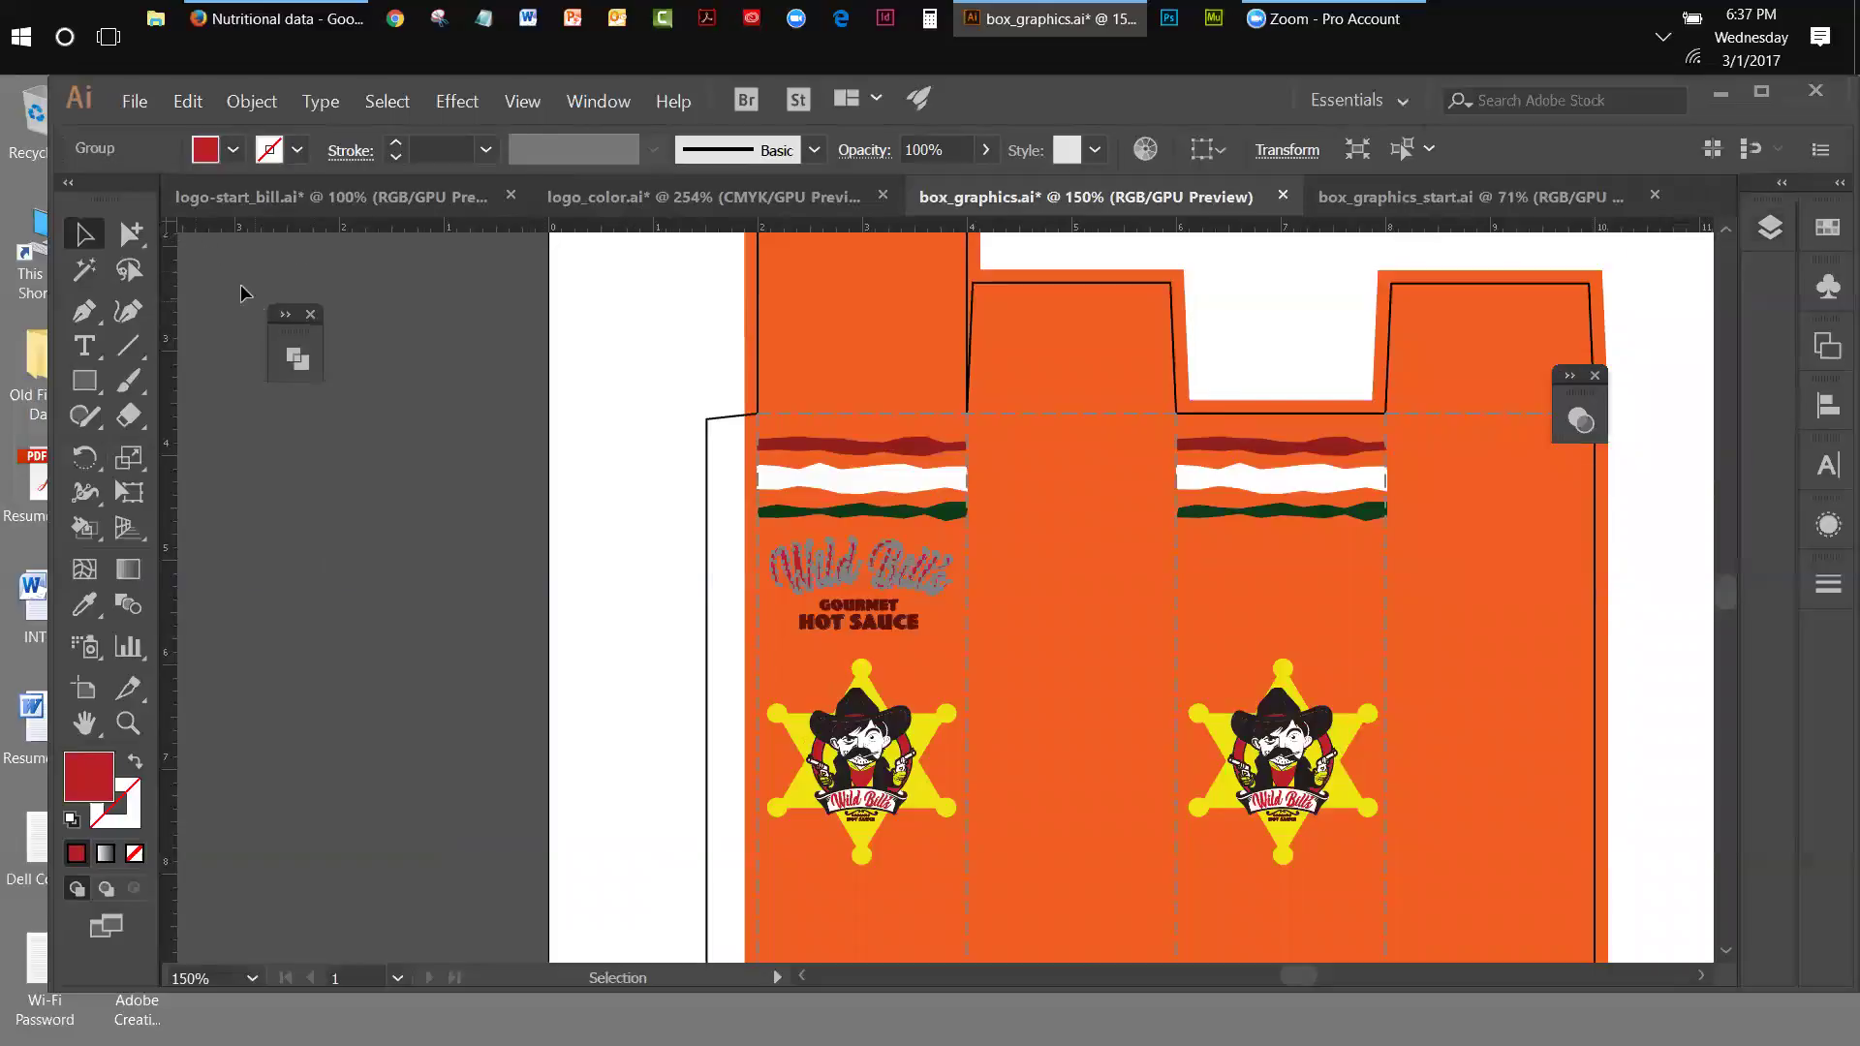
{"action": "left_click", "coordinate": [639, 497]}
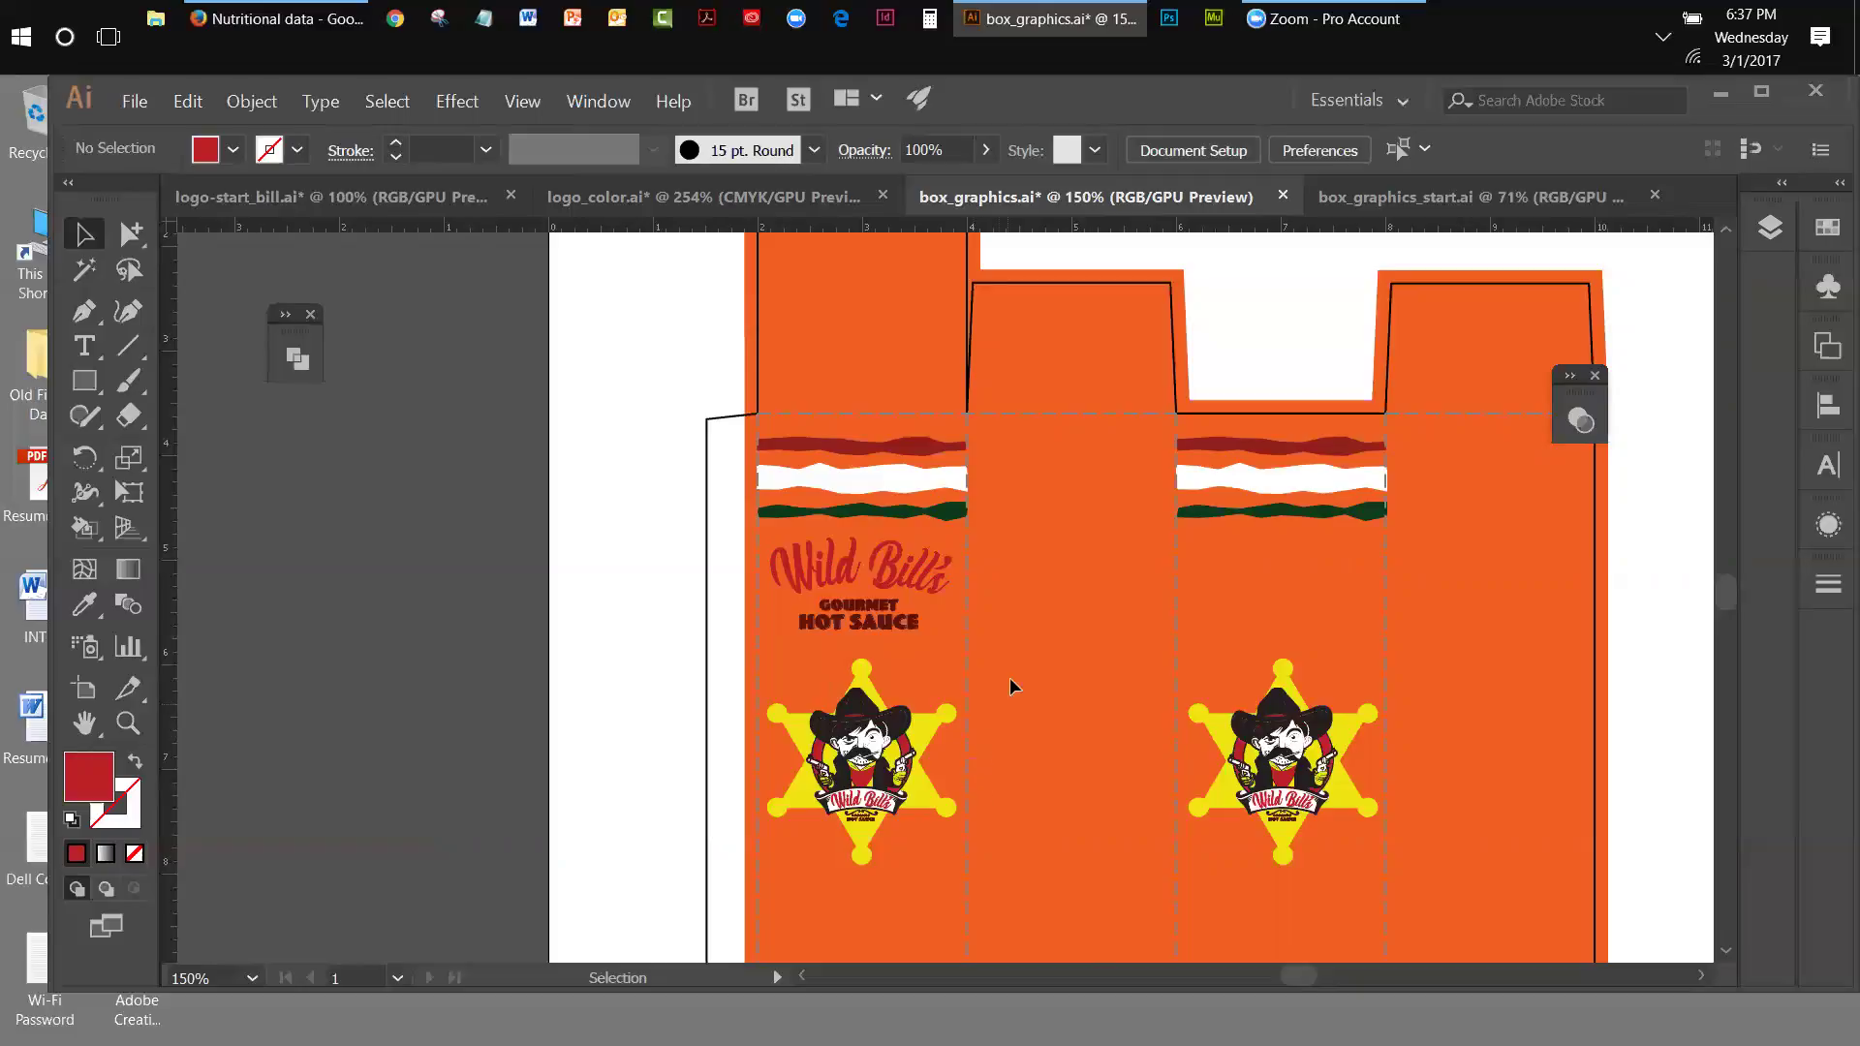
- Show the appearance attributes of the Wild Bill's lettering group beside the artwork and add a new stroke to the group
{"action": "left_click", "coordinate": [897, 577]}
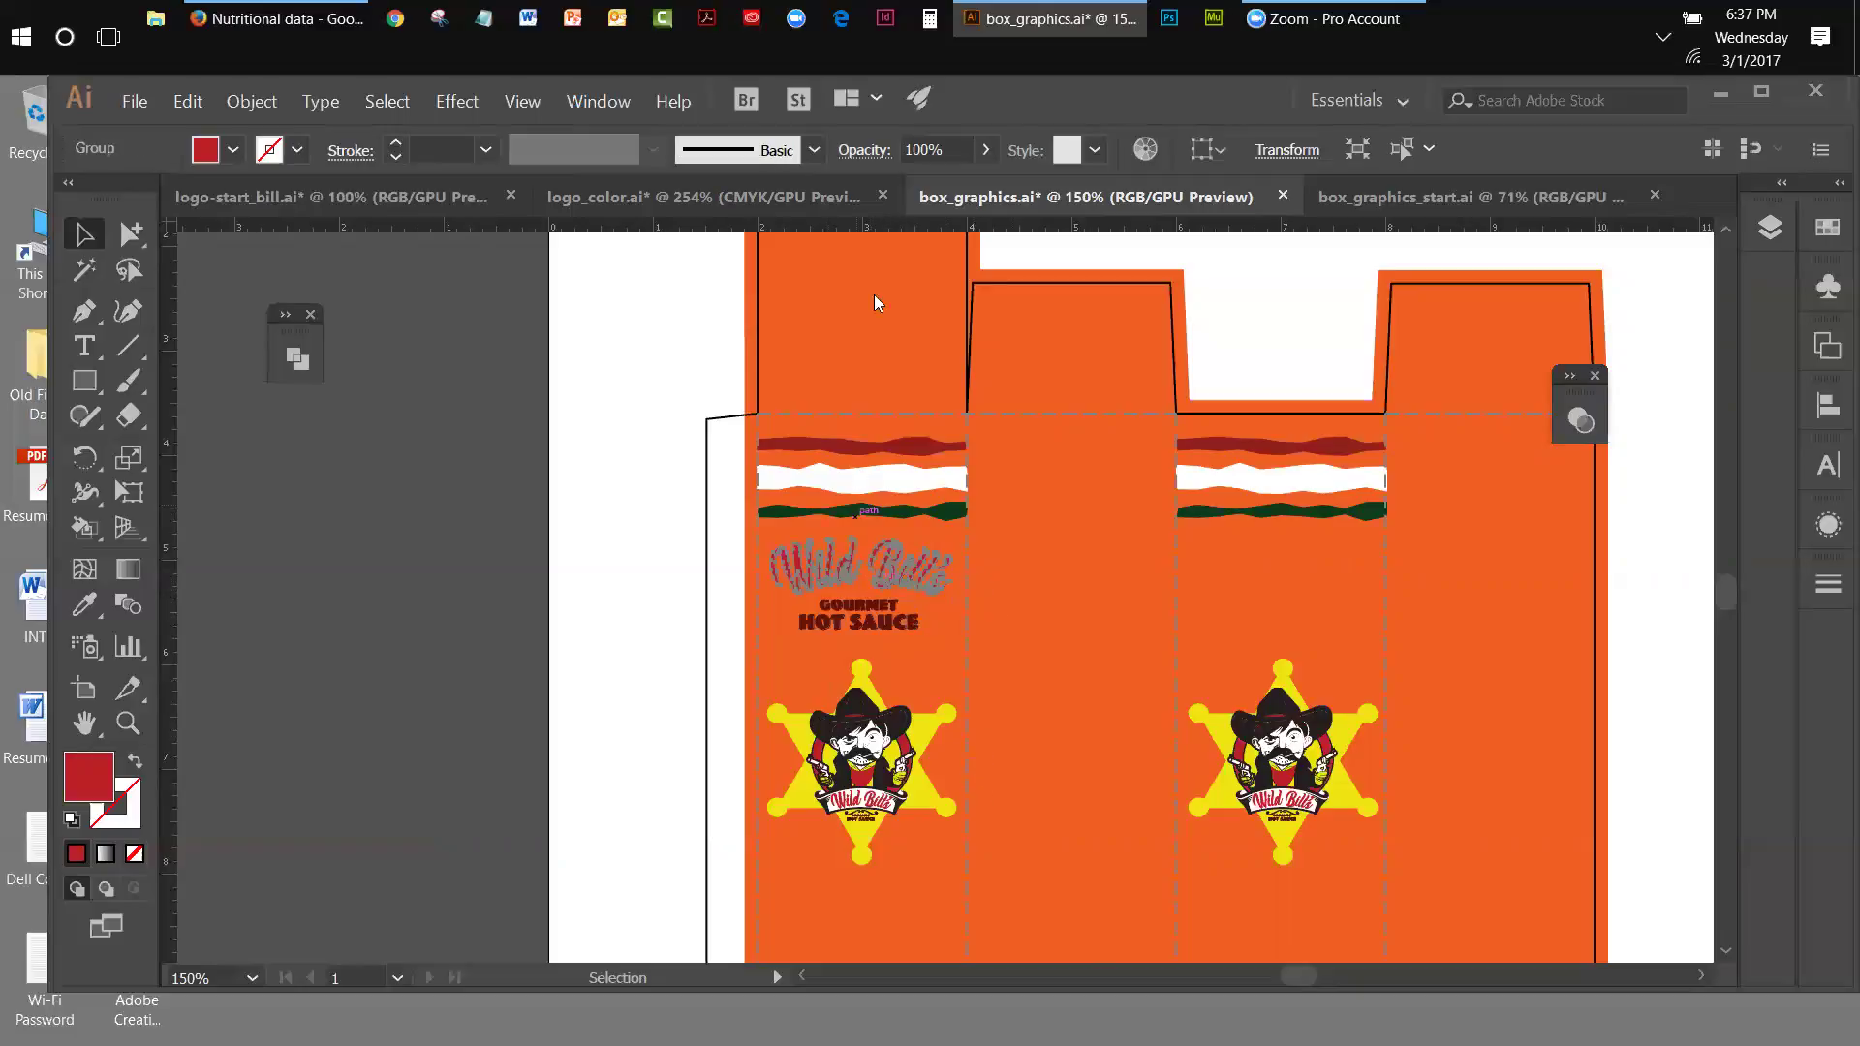
{"action": "left_click", "coordinate": [597, 102]}
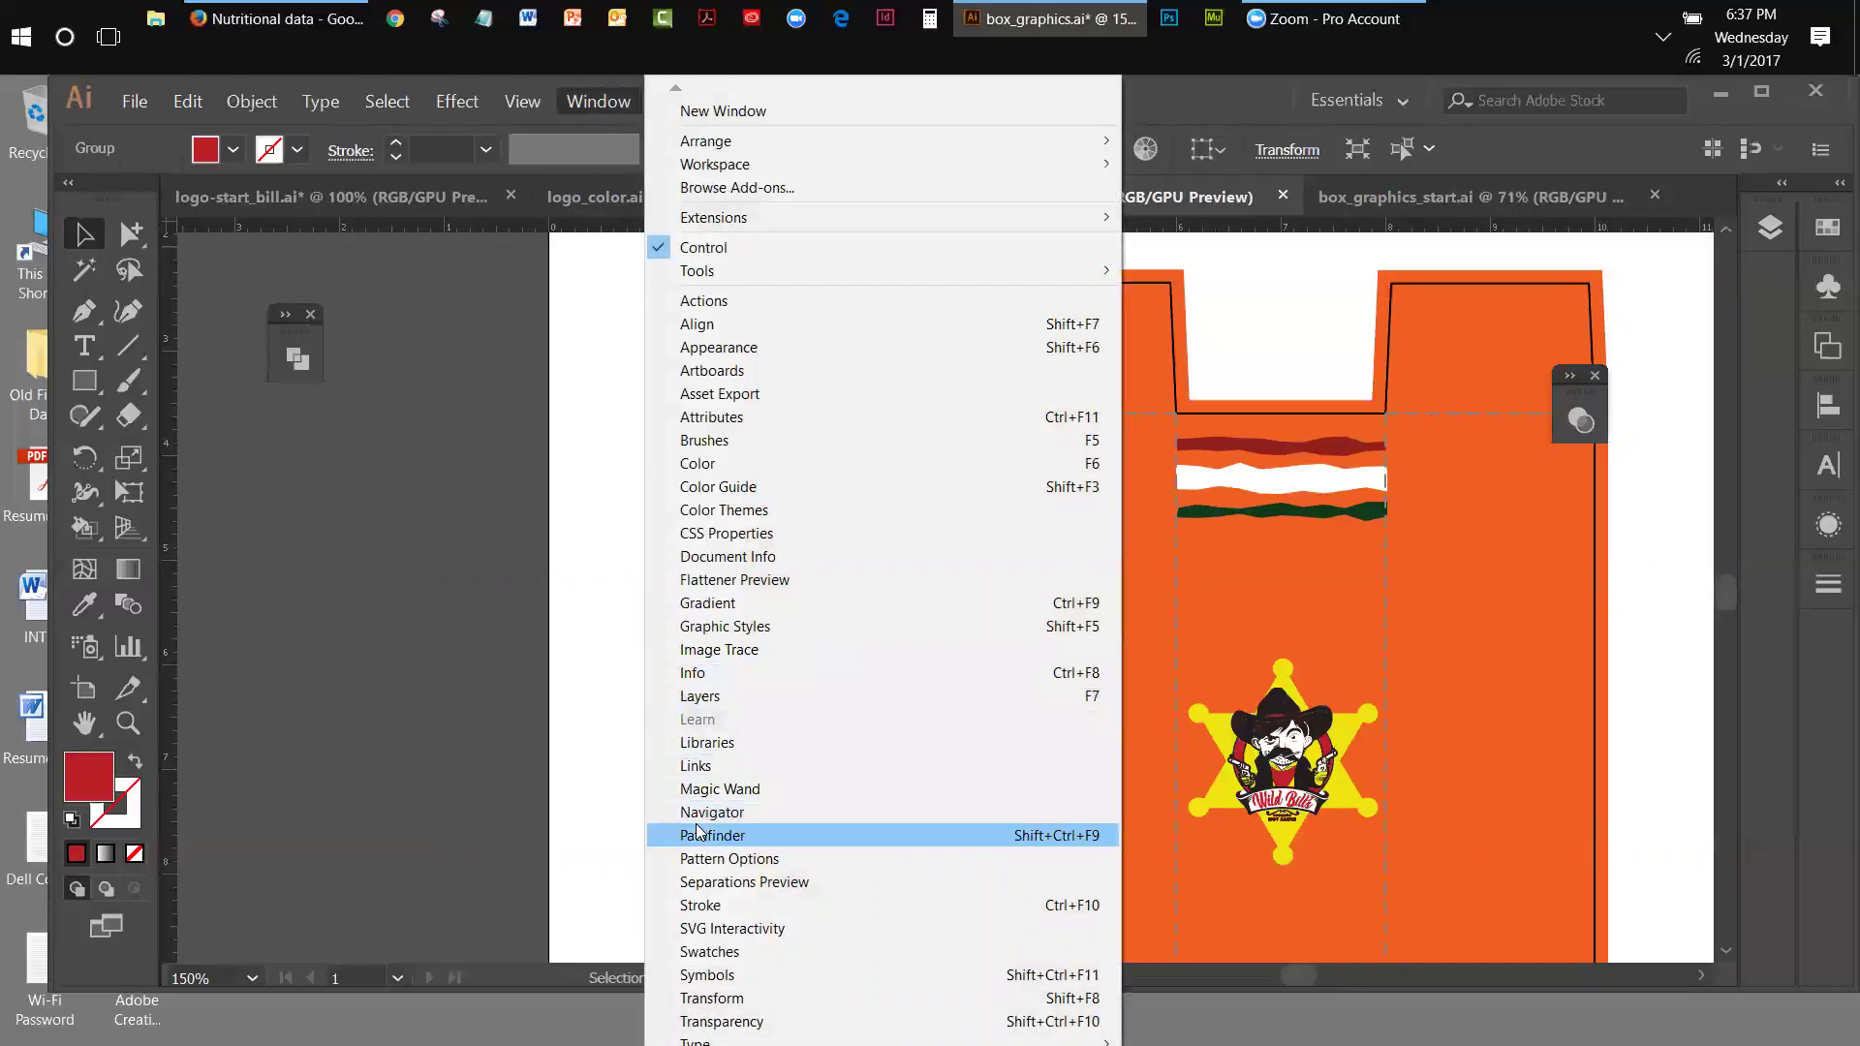
{"action": "left_click", "coordinate": [715, 347]}
{"action": "left_click_drag", "start_coordinate": [1489, 423], "coordinate": [317, 446]}
{"action": "left_click", "coordinate": [608, 450]}
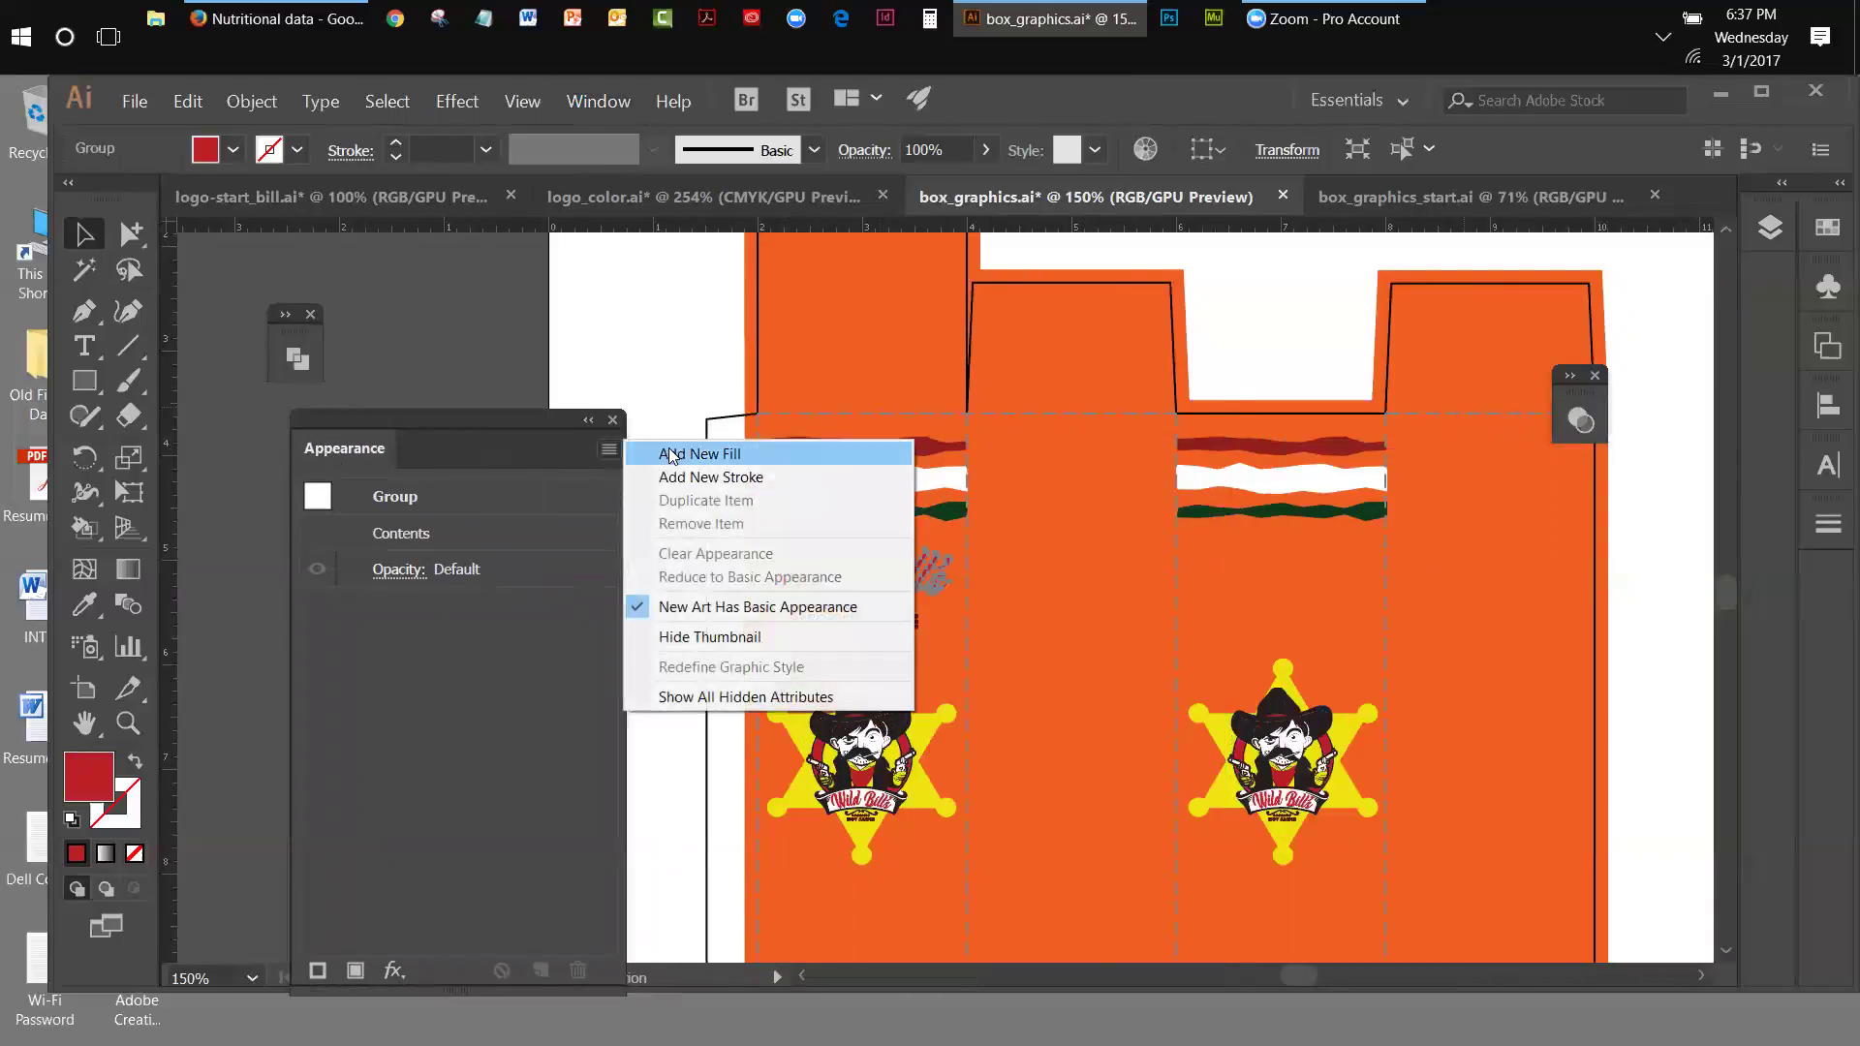
{"action": "left_click", "coordinate": [675, 479]}
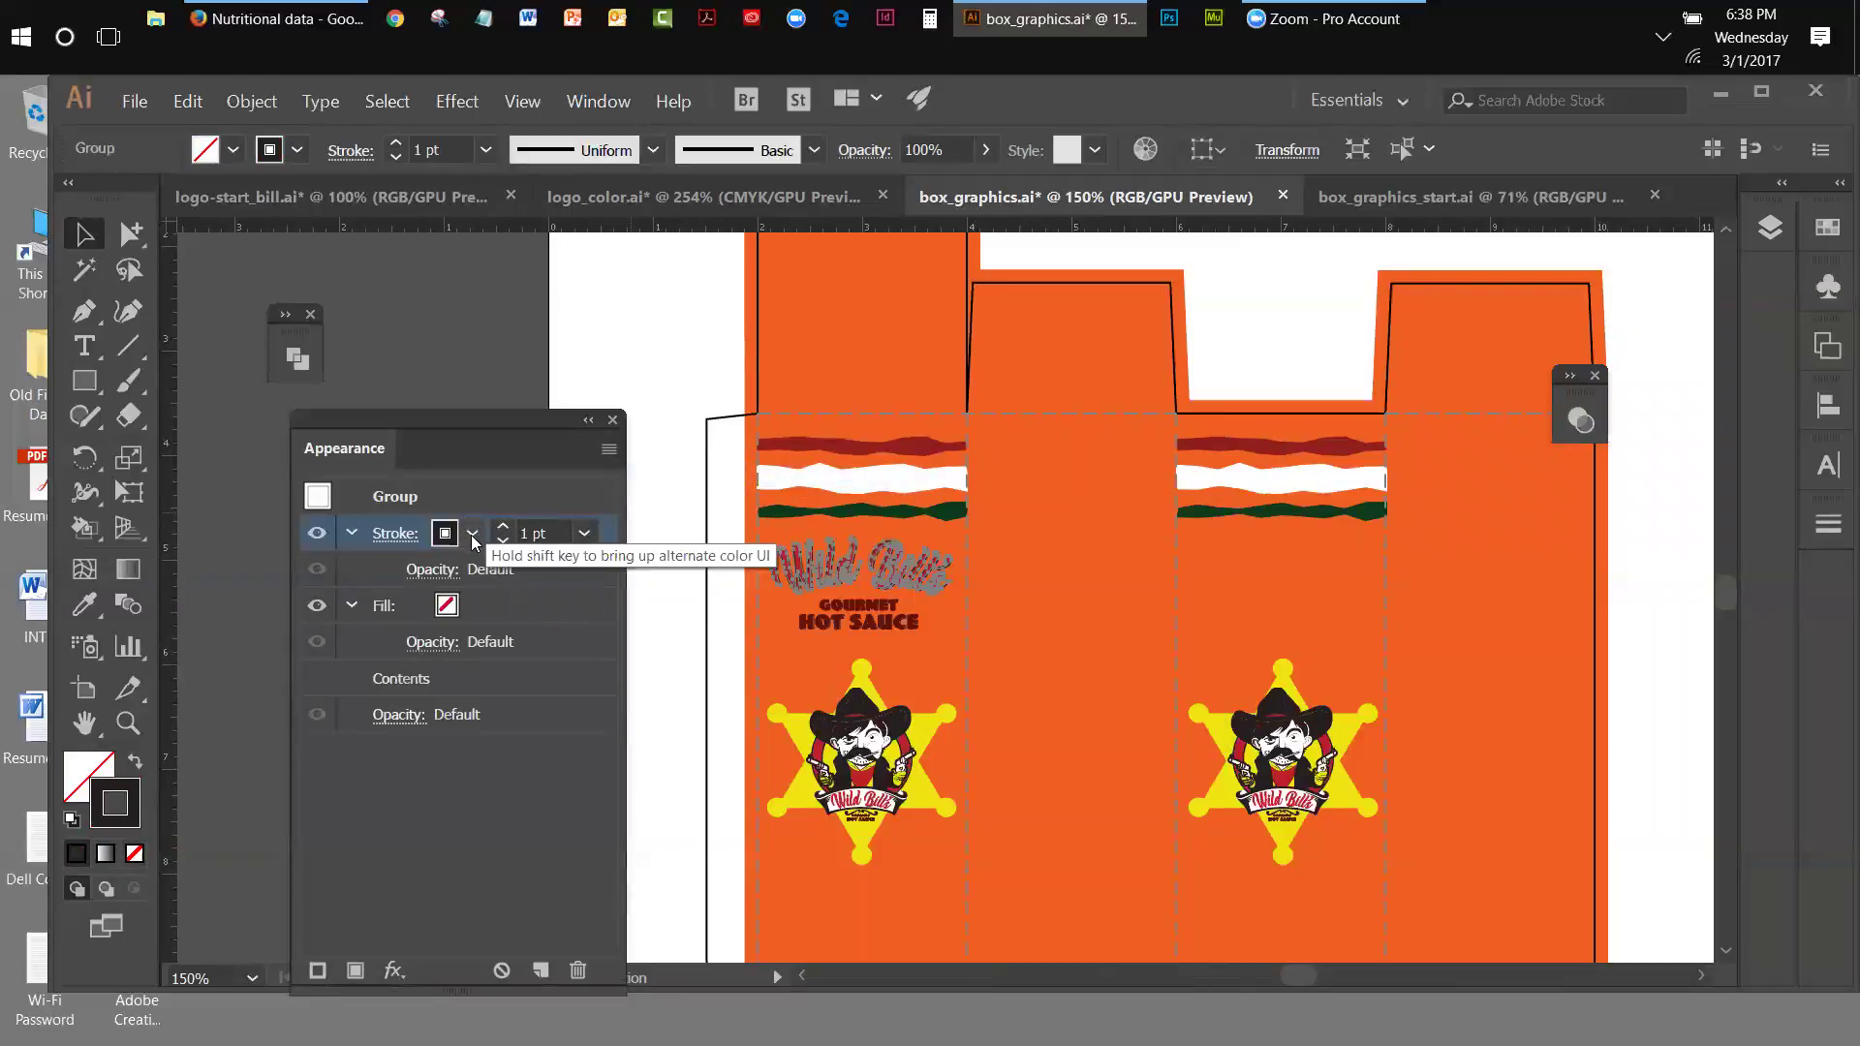
- Set the group-level fill of the Wild Bill's lettering to the red swatch
{"action": "left_click", "coordinate": [460, 612]}
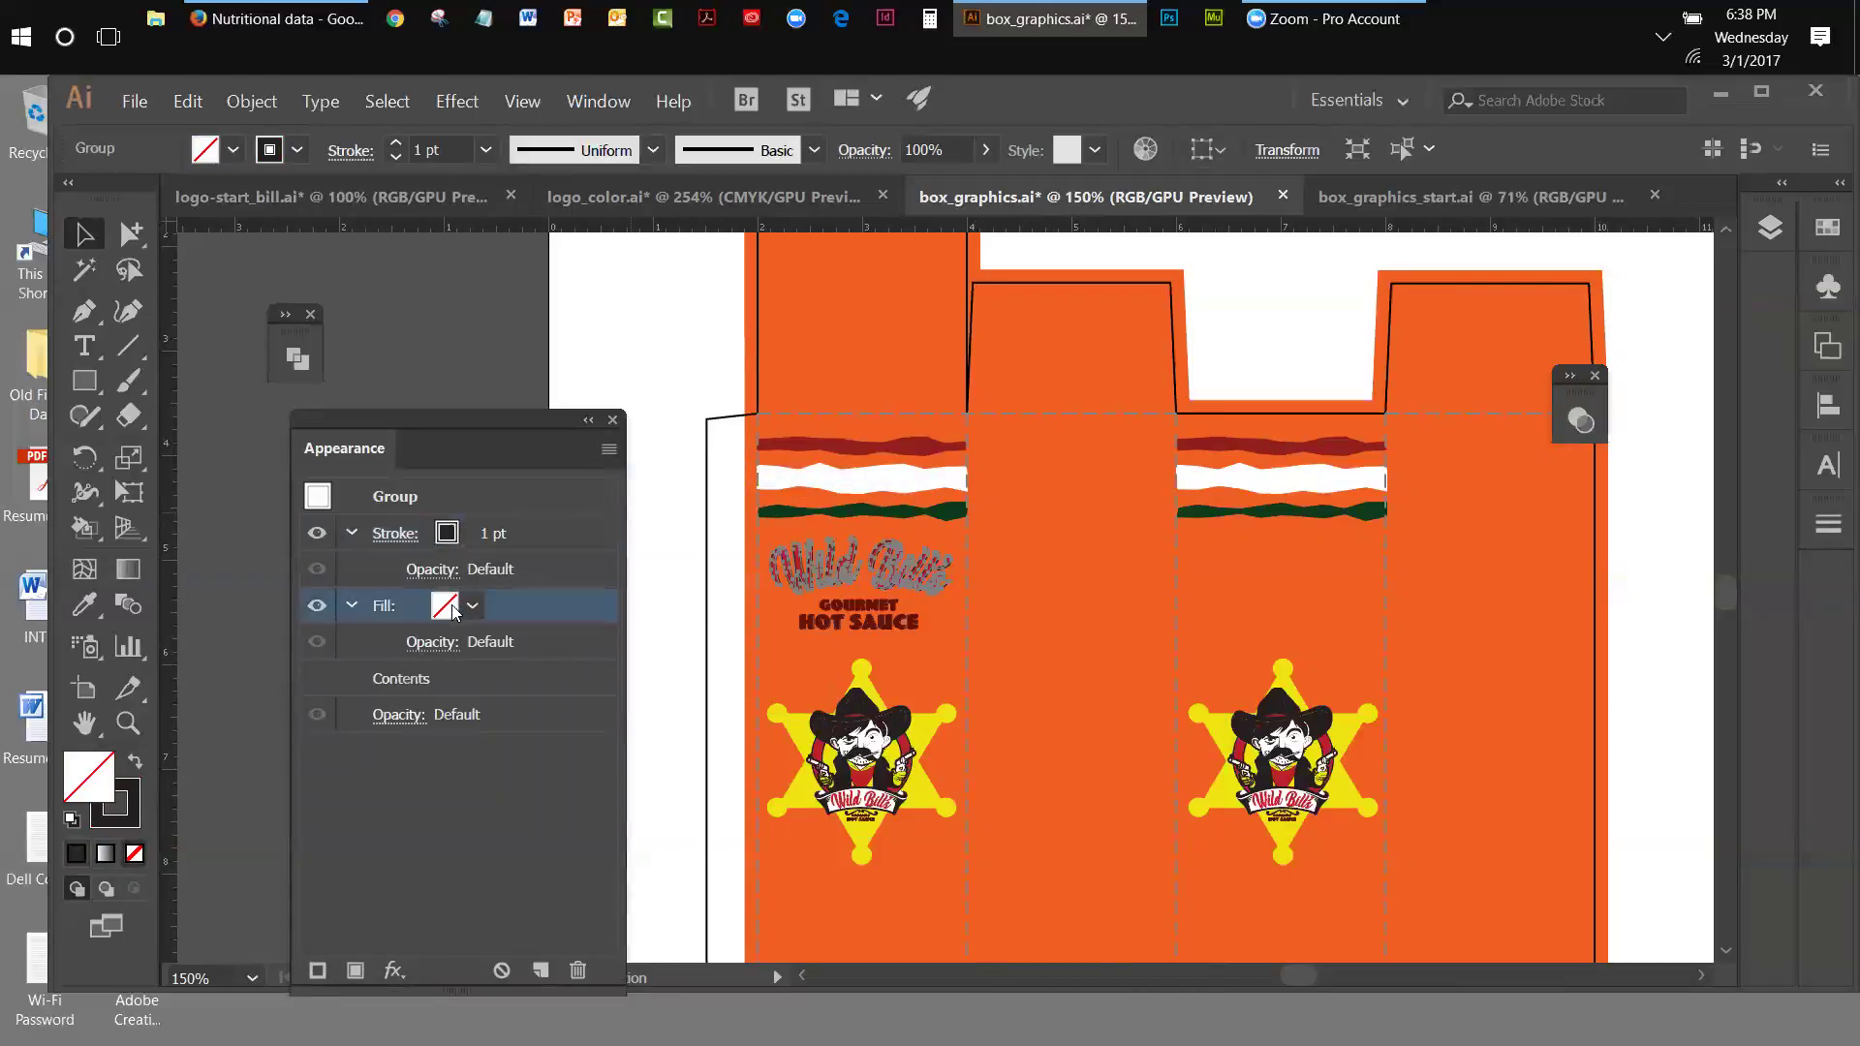
{"action": "left_click", "coordinate": [472, 607]}
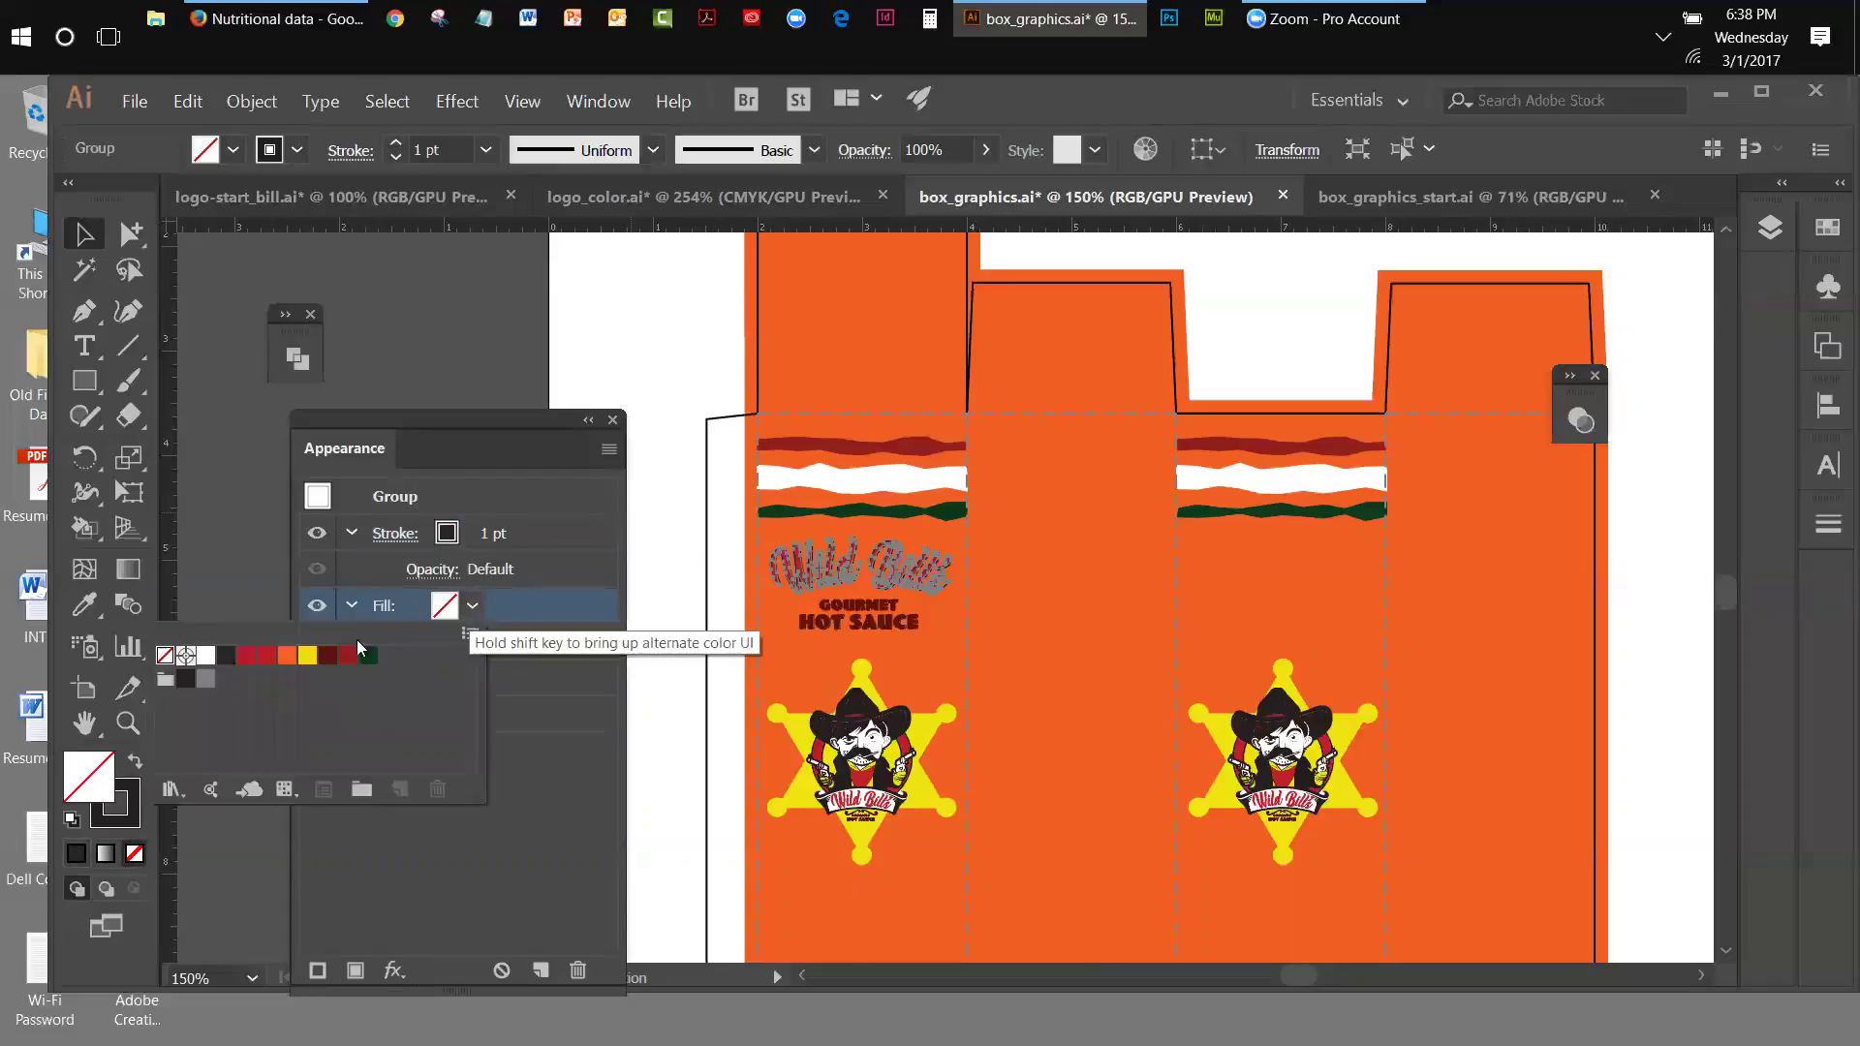
{"action": "left_click", "coordinate": [250, 658]}
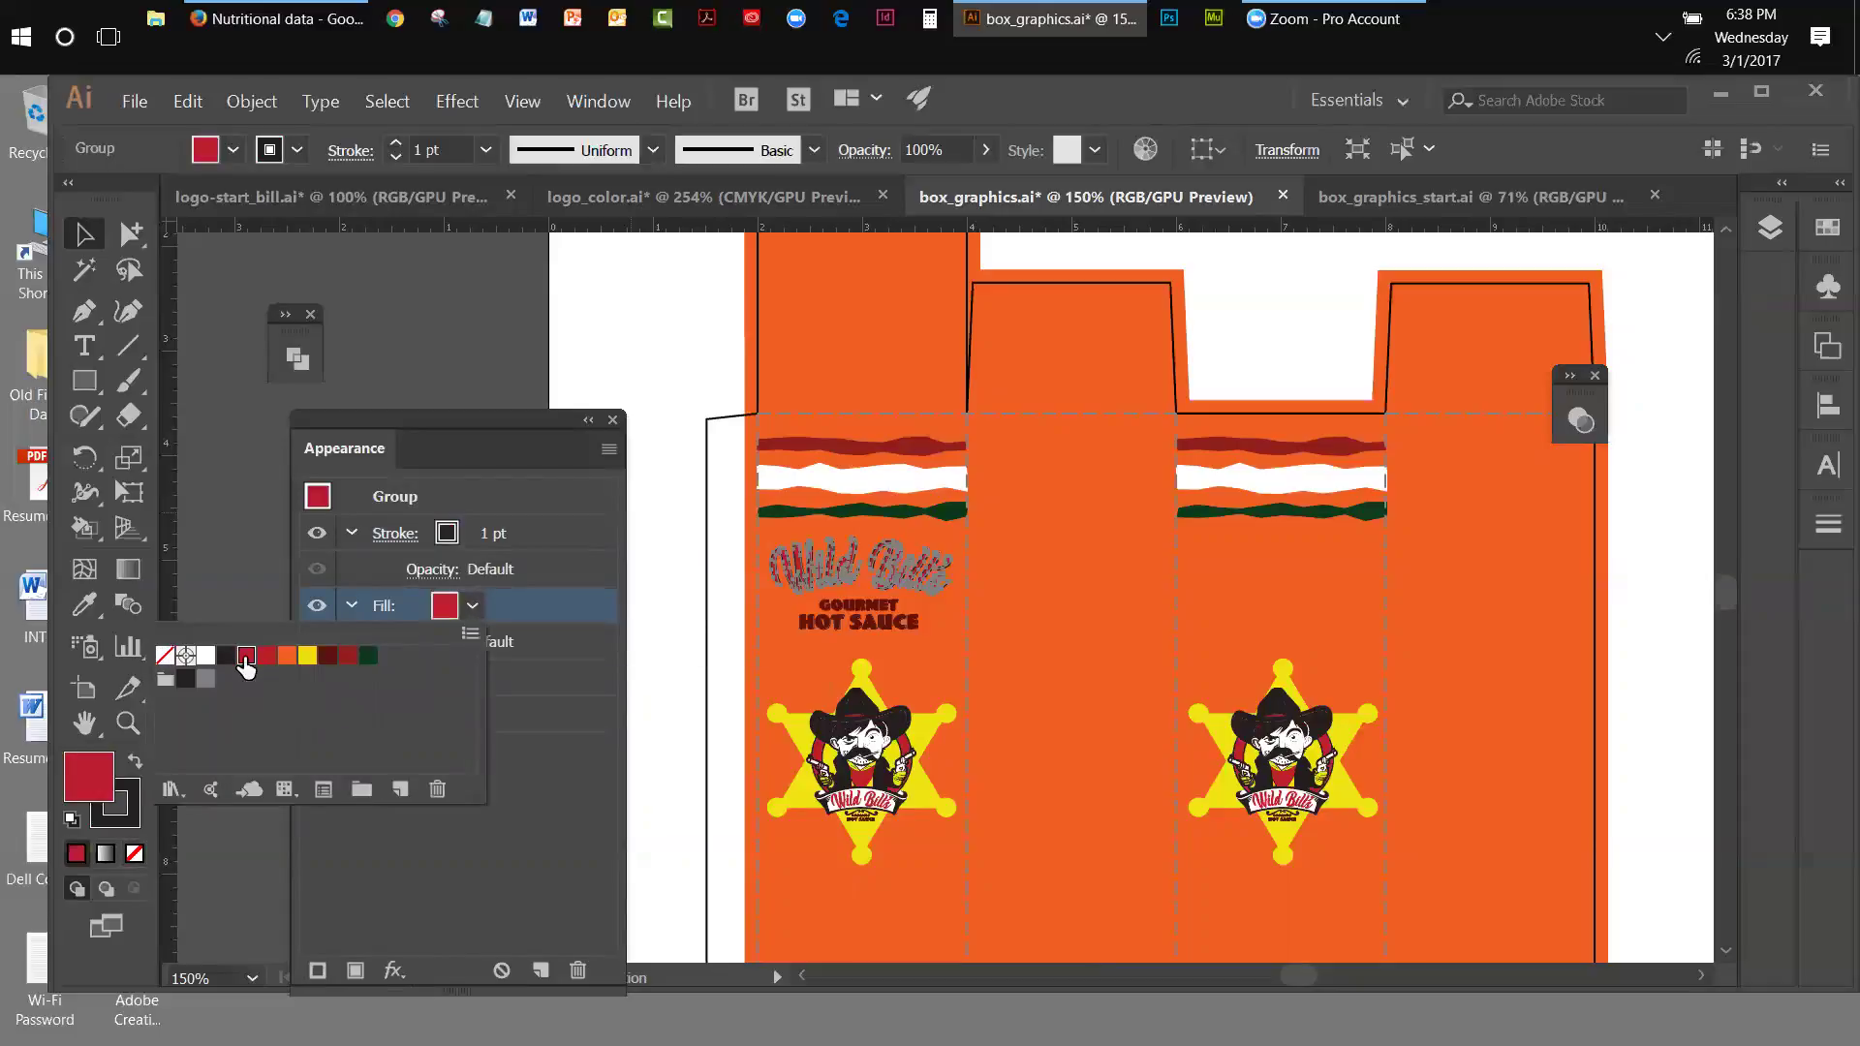
{"action": "left_click", "coordinate": [537, 566]}
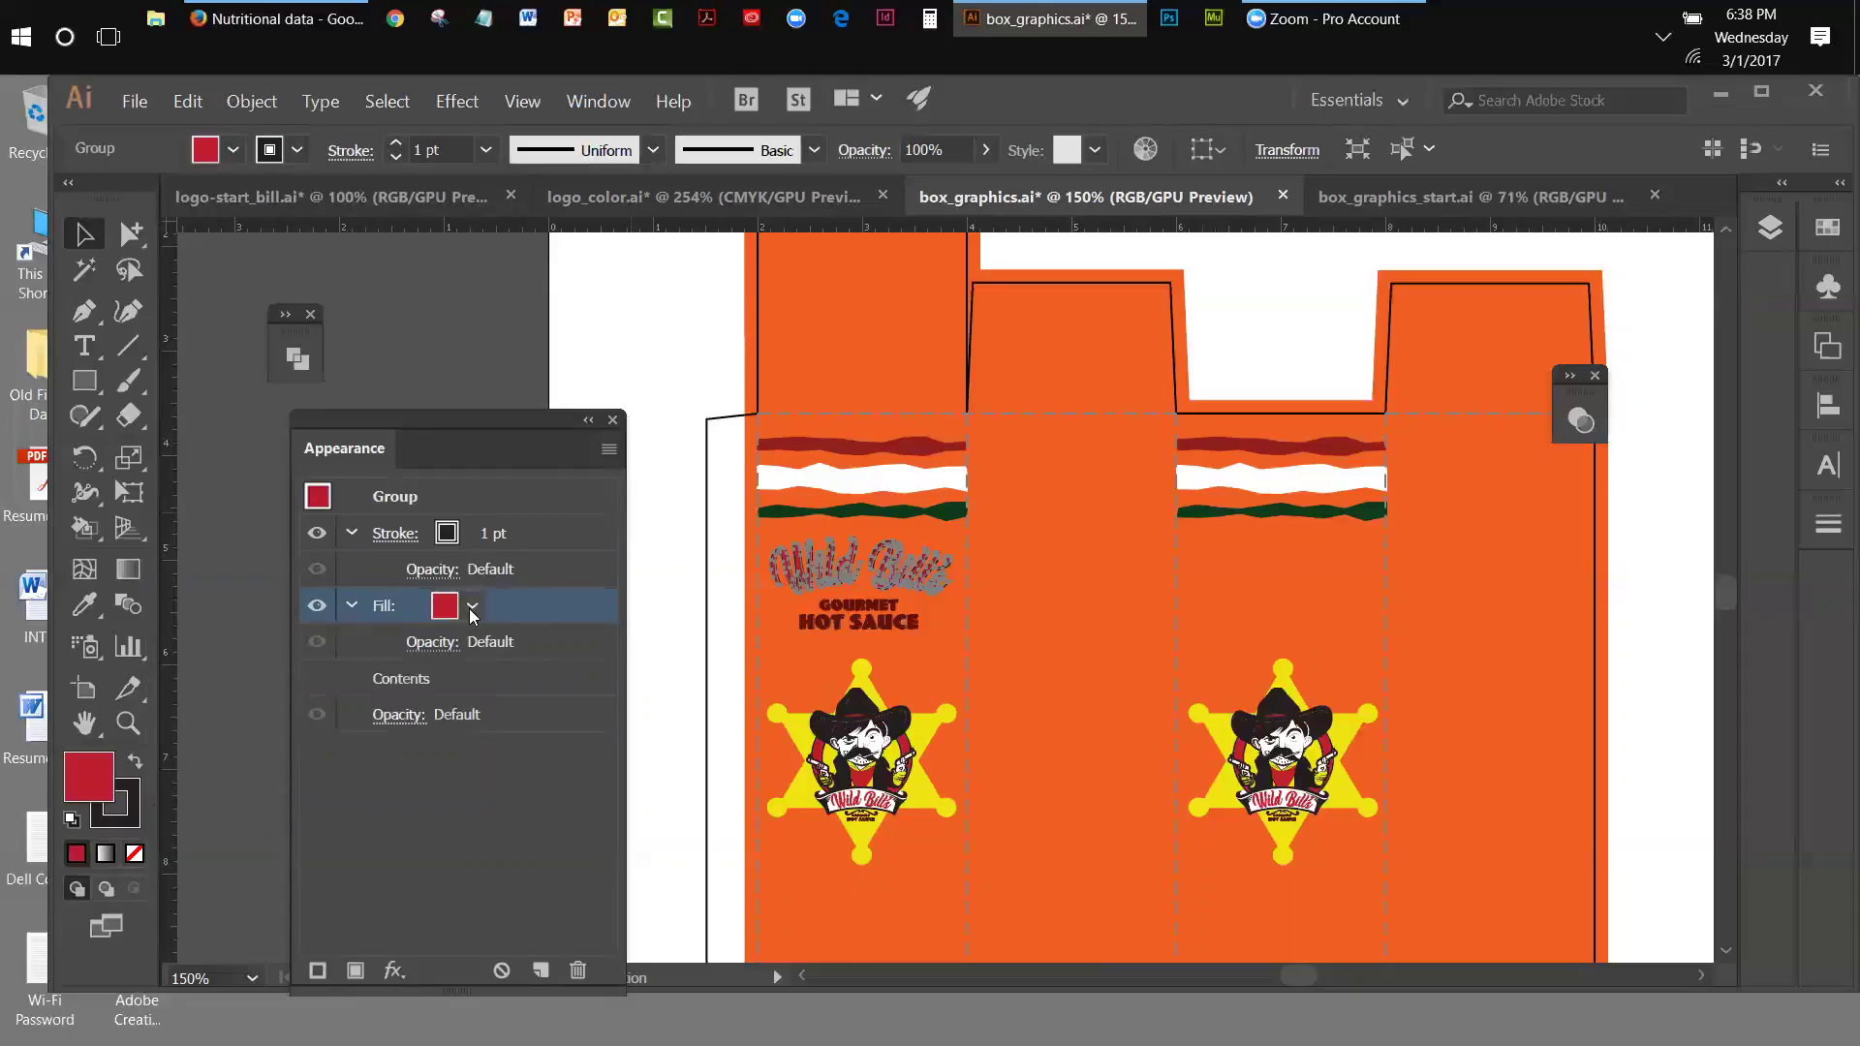
- Make the group-level stroke of the Wild Bill's lettering white and 3 pt thick
{"action": "left_click", "coordinate": [447, 535]}
{"action": "left_click", "coordinate": [473, 535]}
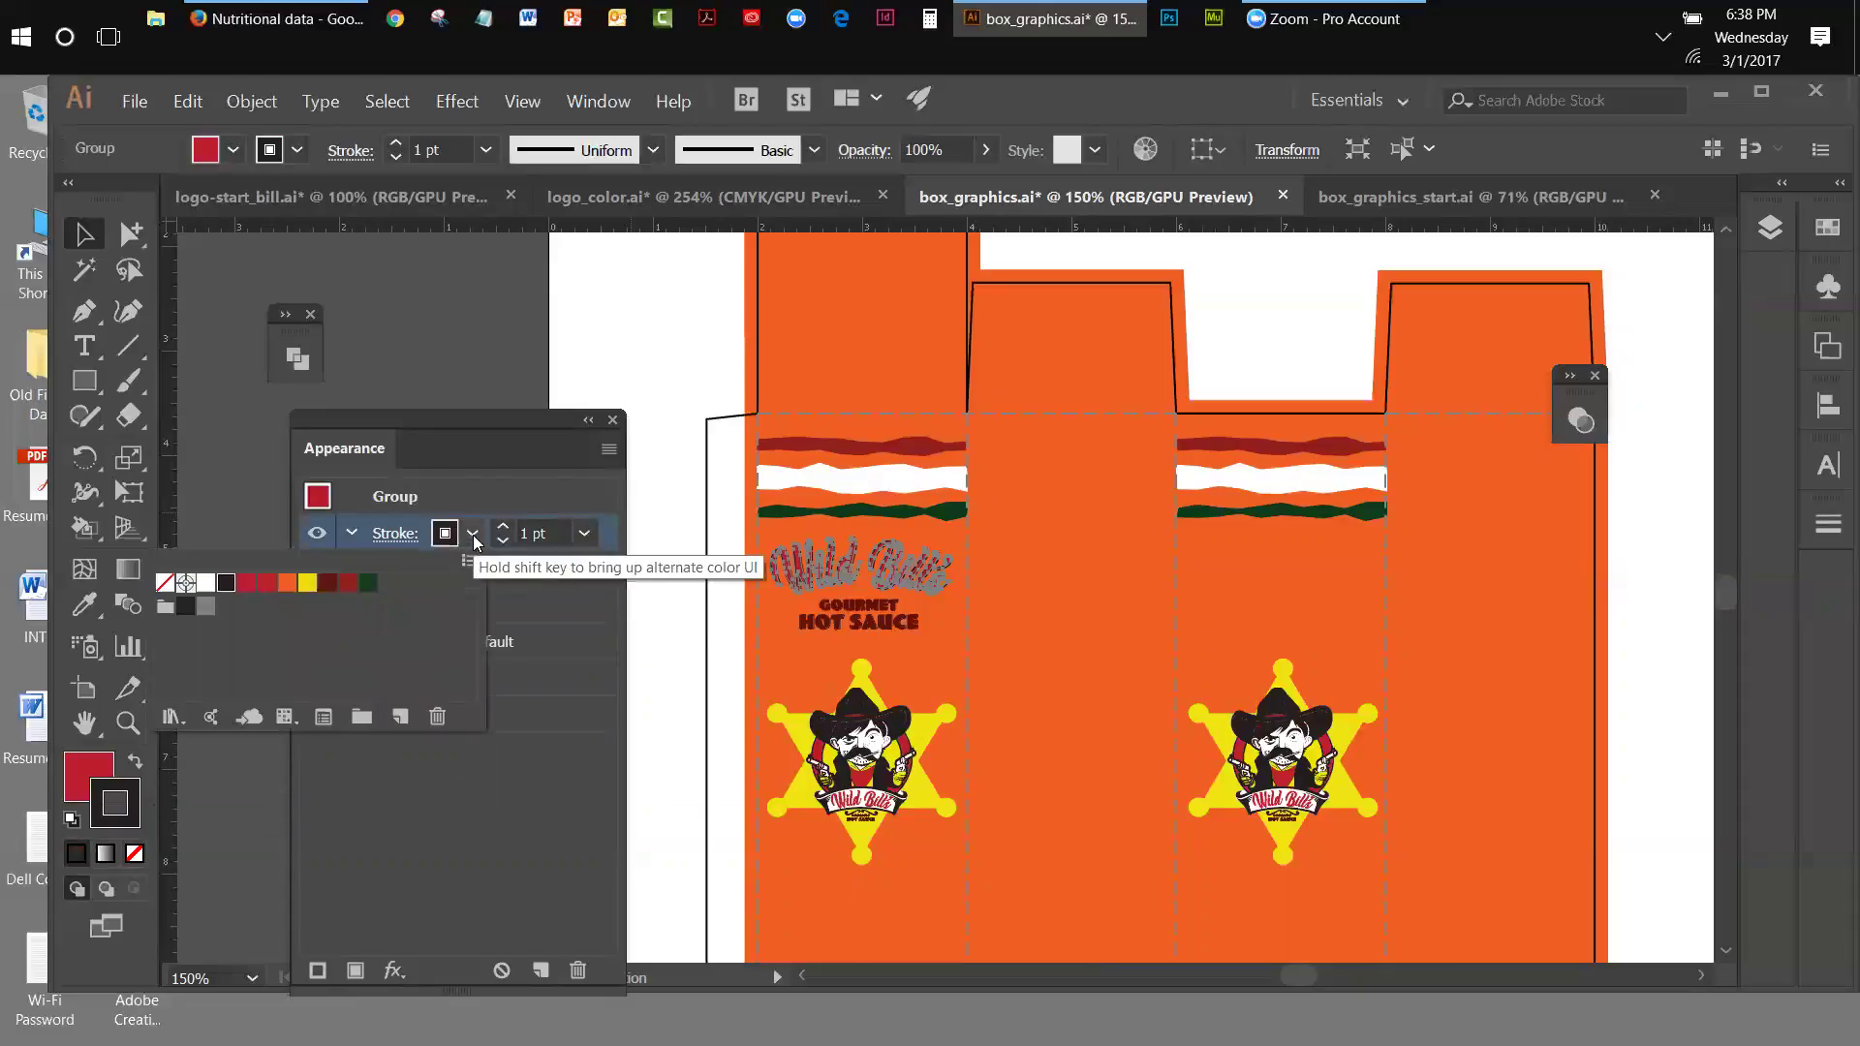
{"action": "left_click", "coordinate": [205, 583]}
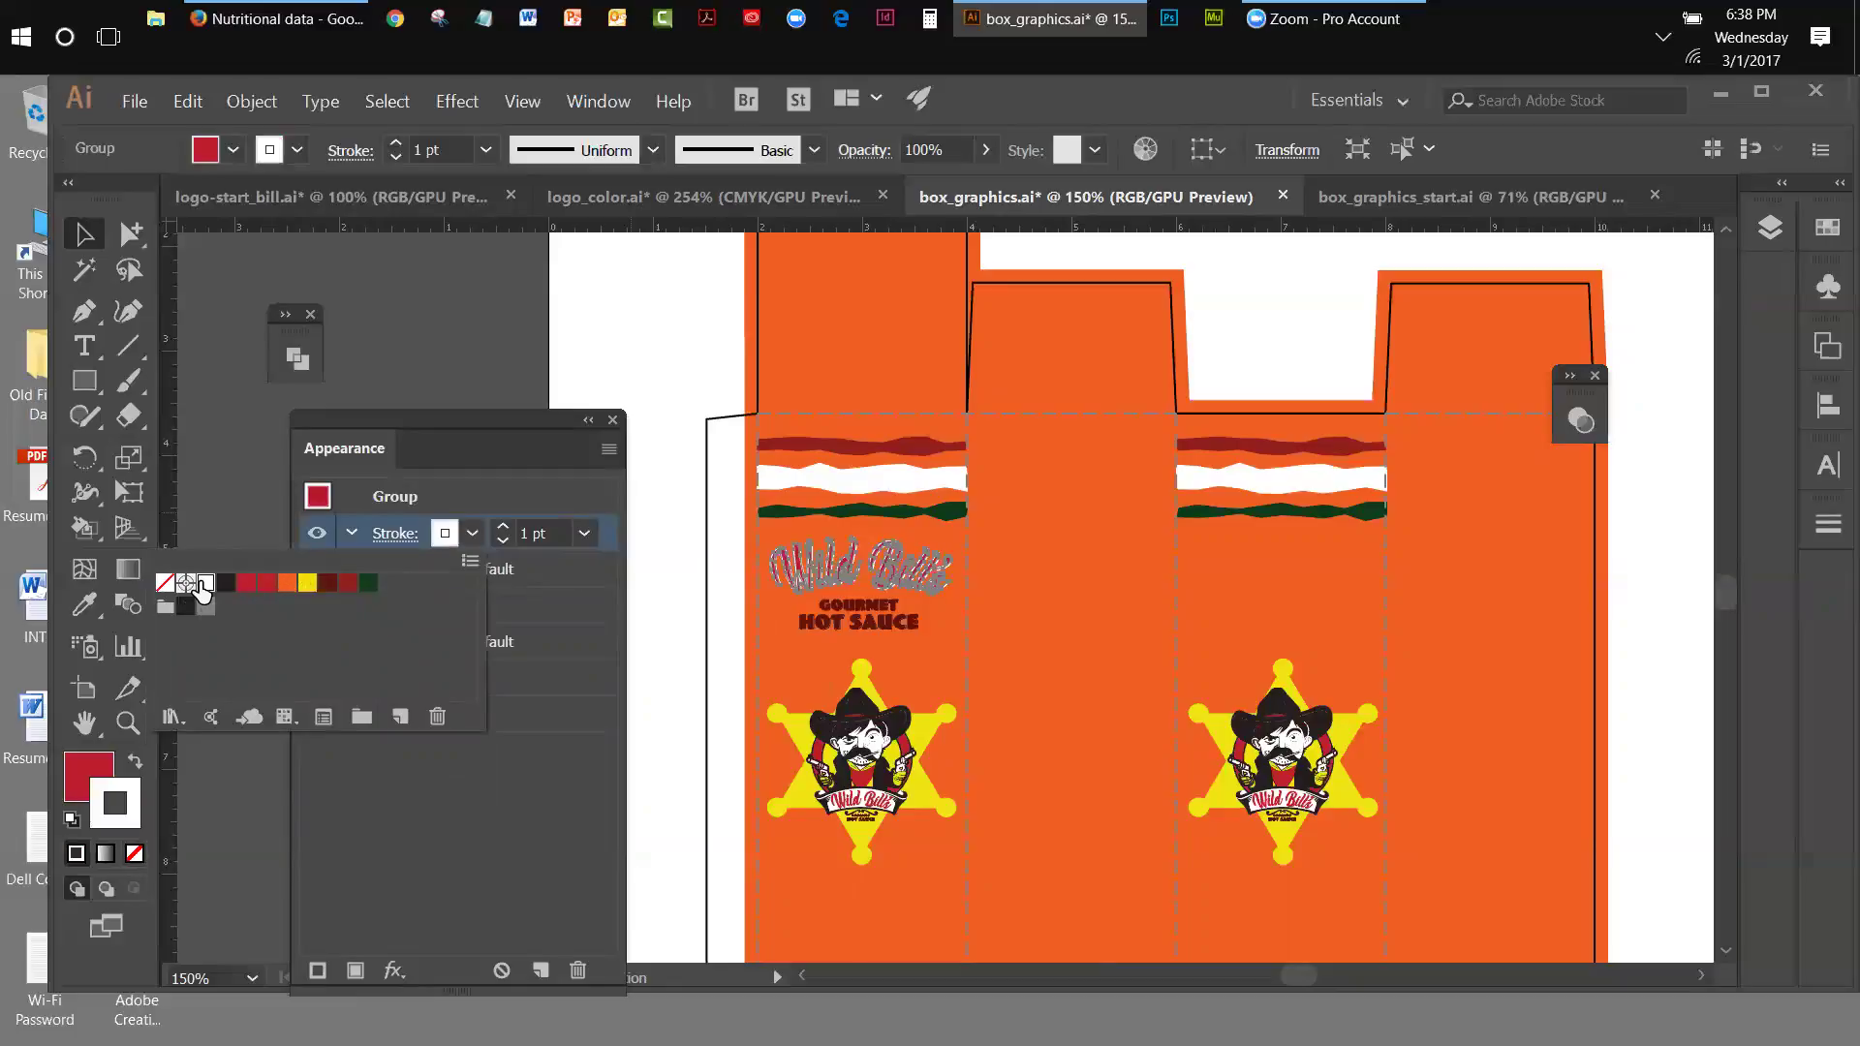
{"action": "left_click", "coordinate": [504, 526]}
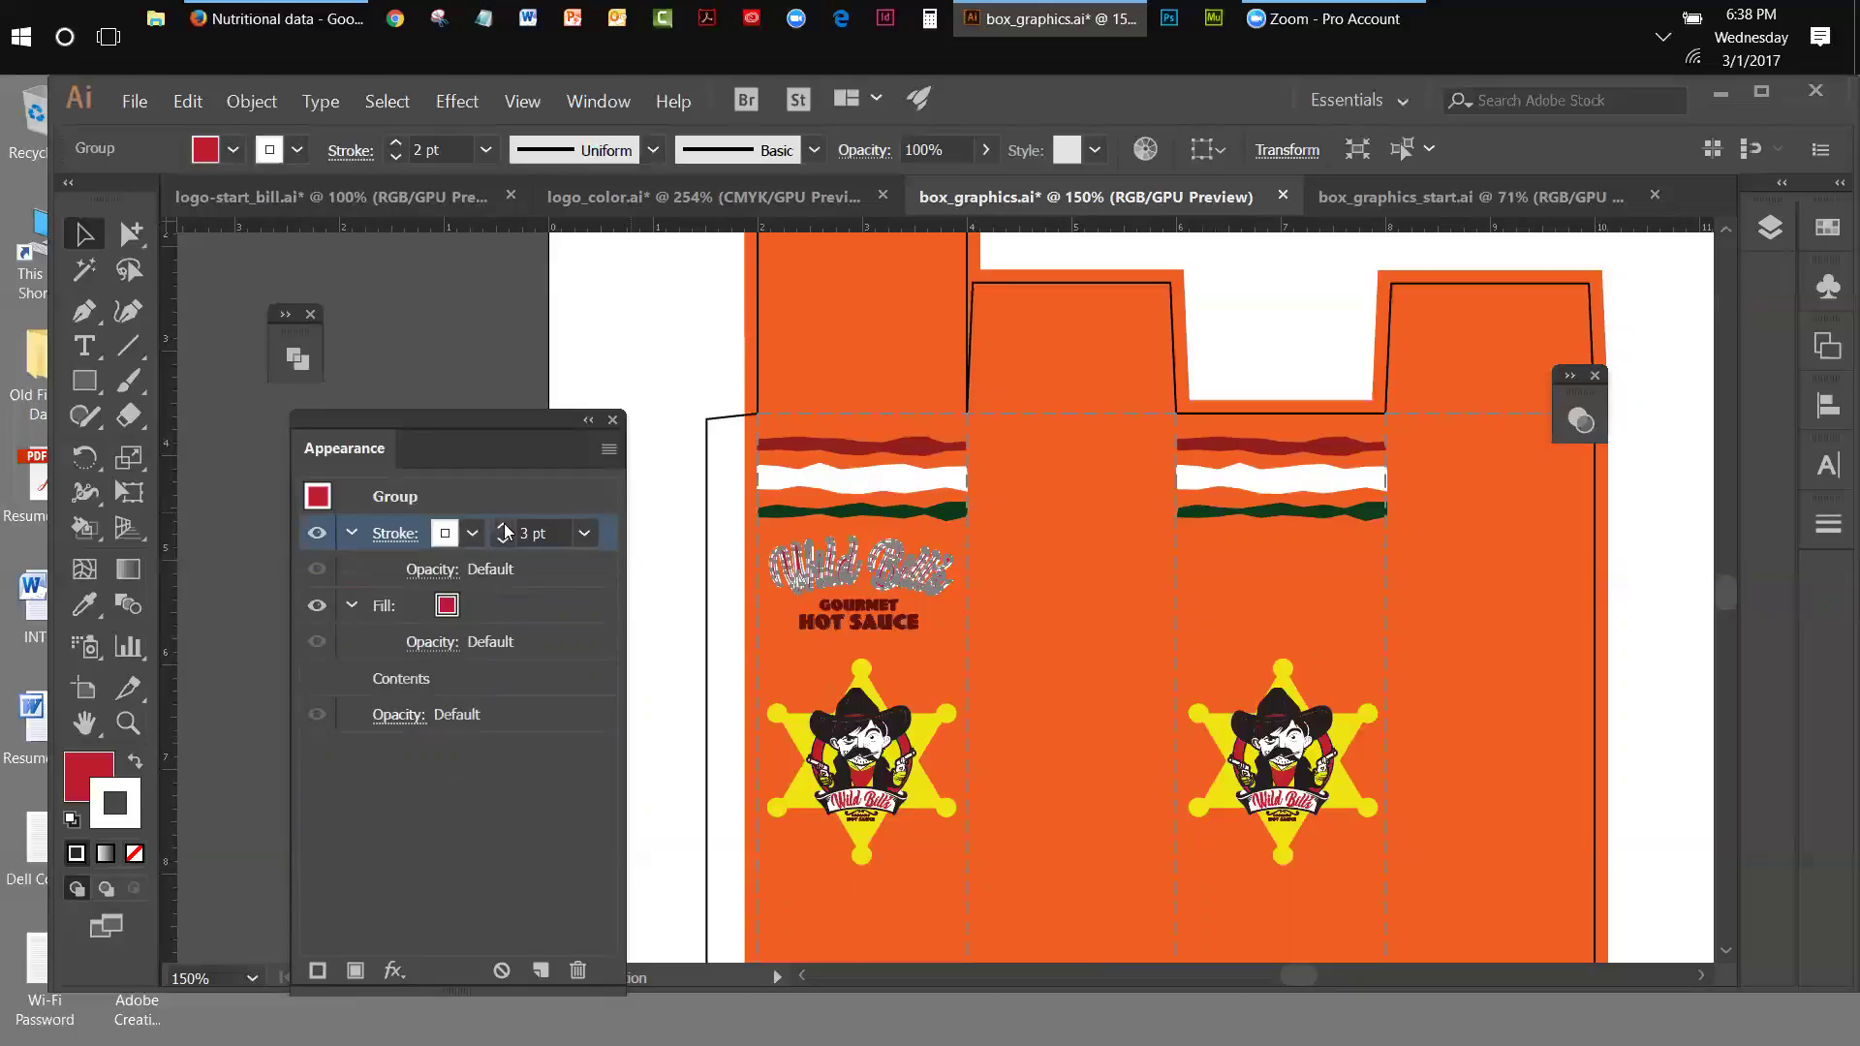
{"action": "left_click", "coordinate": [504, 526]}
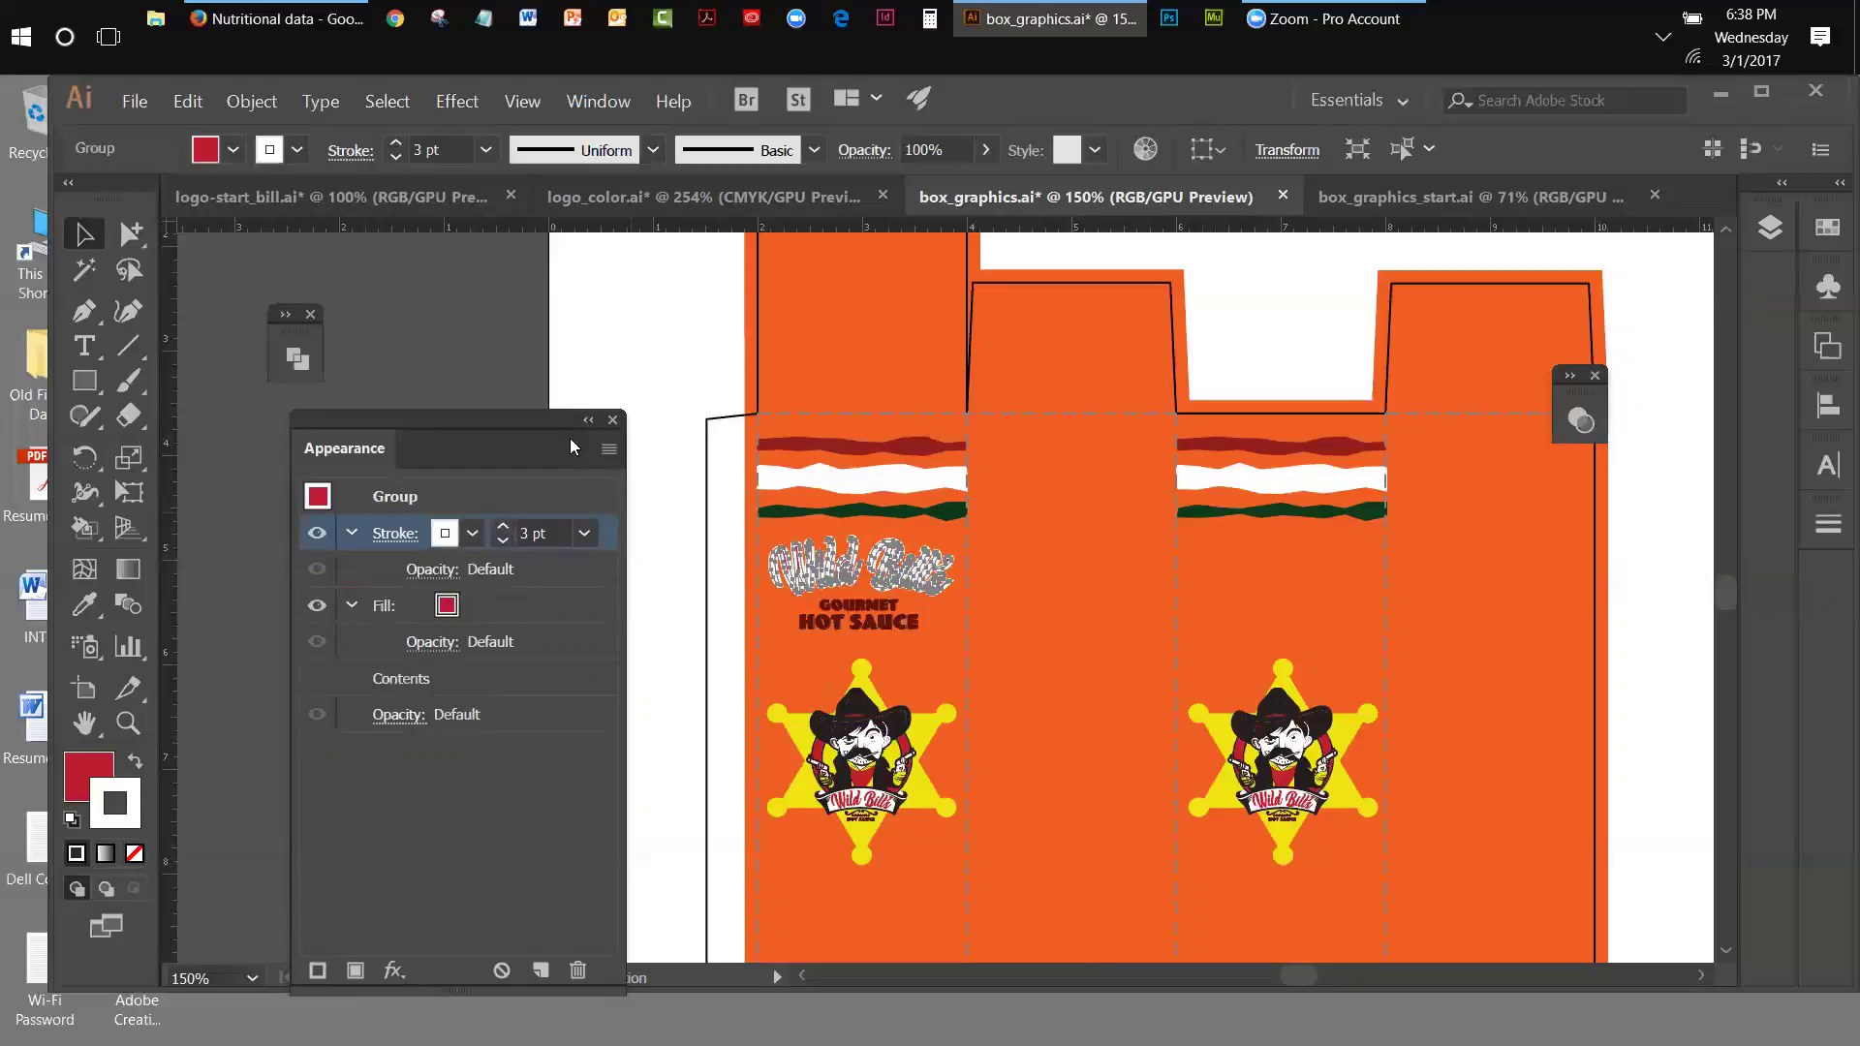
- Give the white stroke on the Wild Bill's lettering round join corners, then deselect the lettering
{"action": "left_click", "coordinate": [536, 108]}
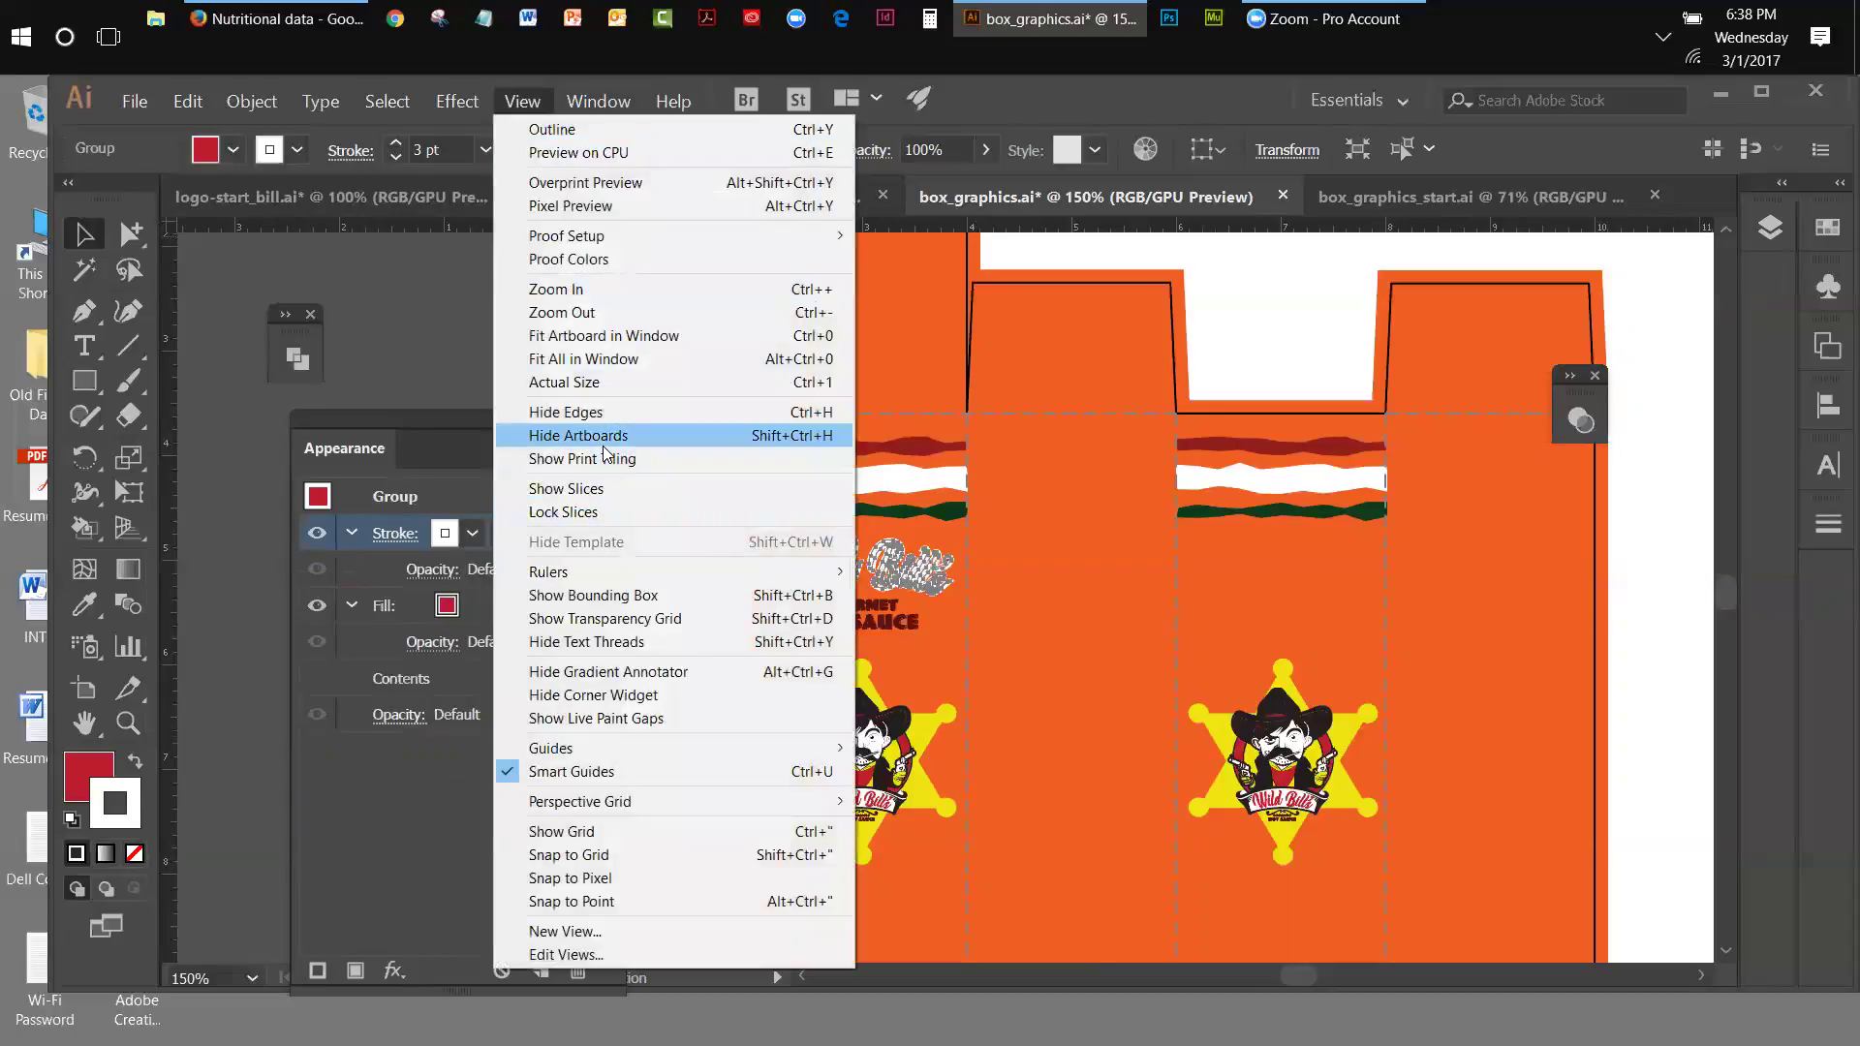
{"action": "mouse_move", "coordinate": [597, 100]}
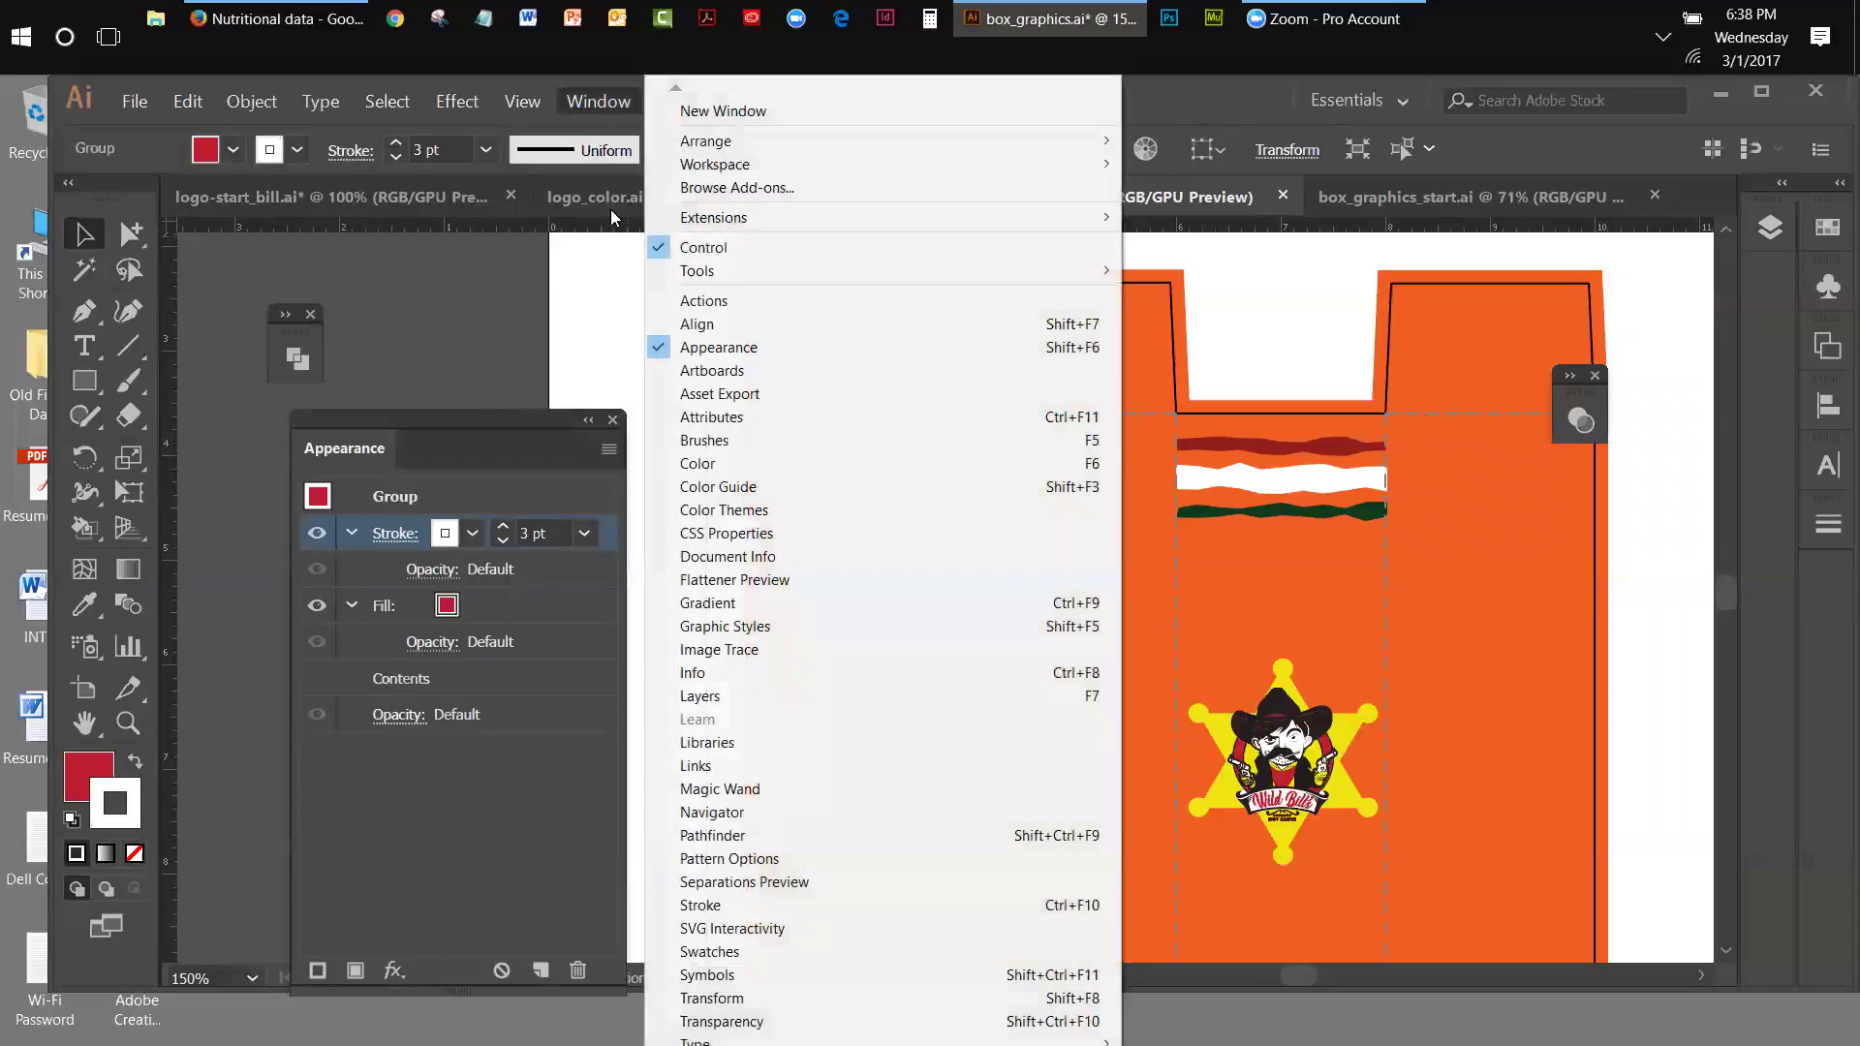
{"action": "left_click", "coordinate": [725, 907]}
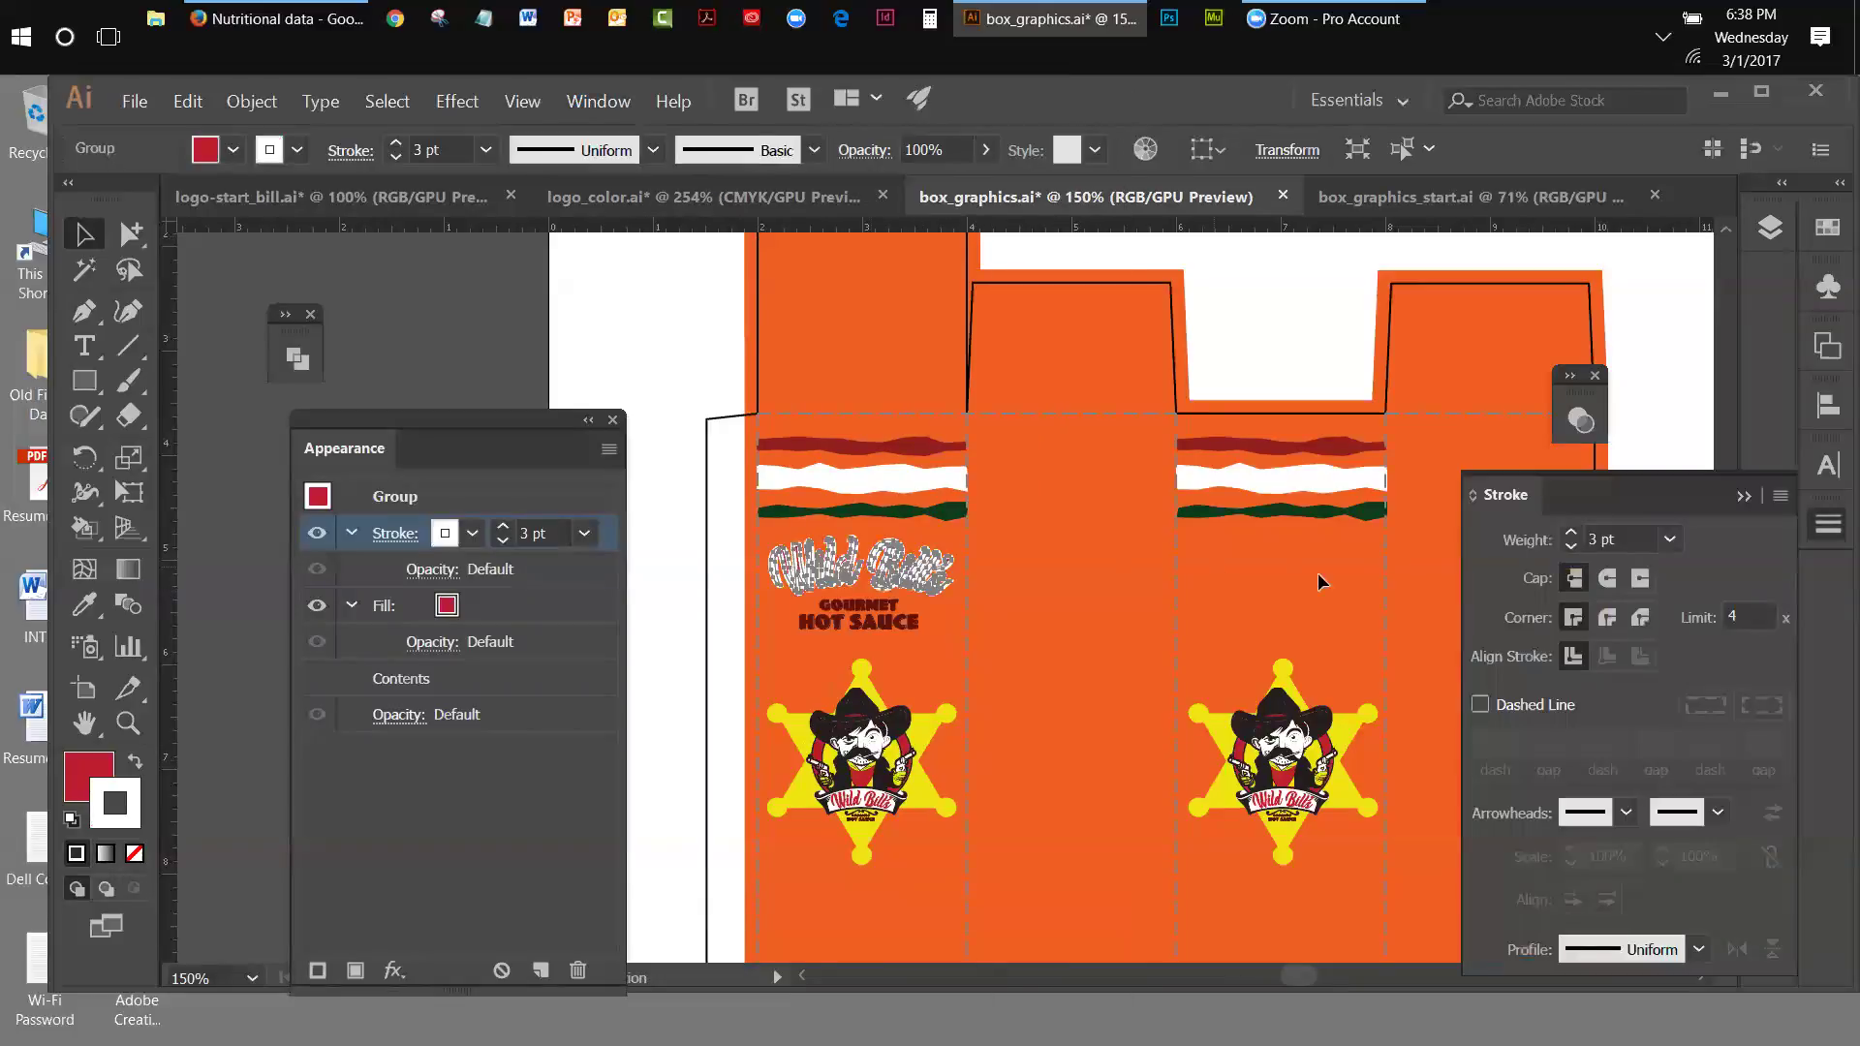
{"action": "left_click", "coordinate": [1603, 619]}
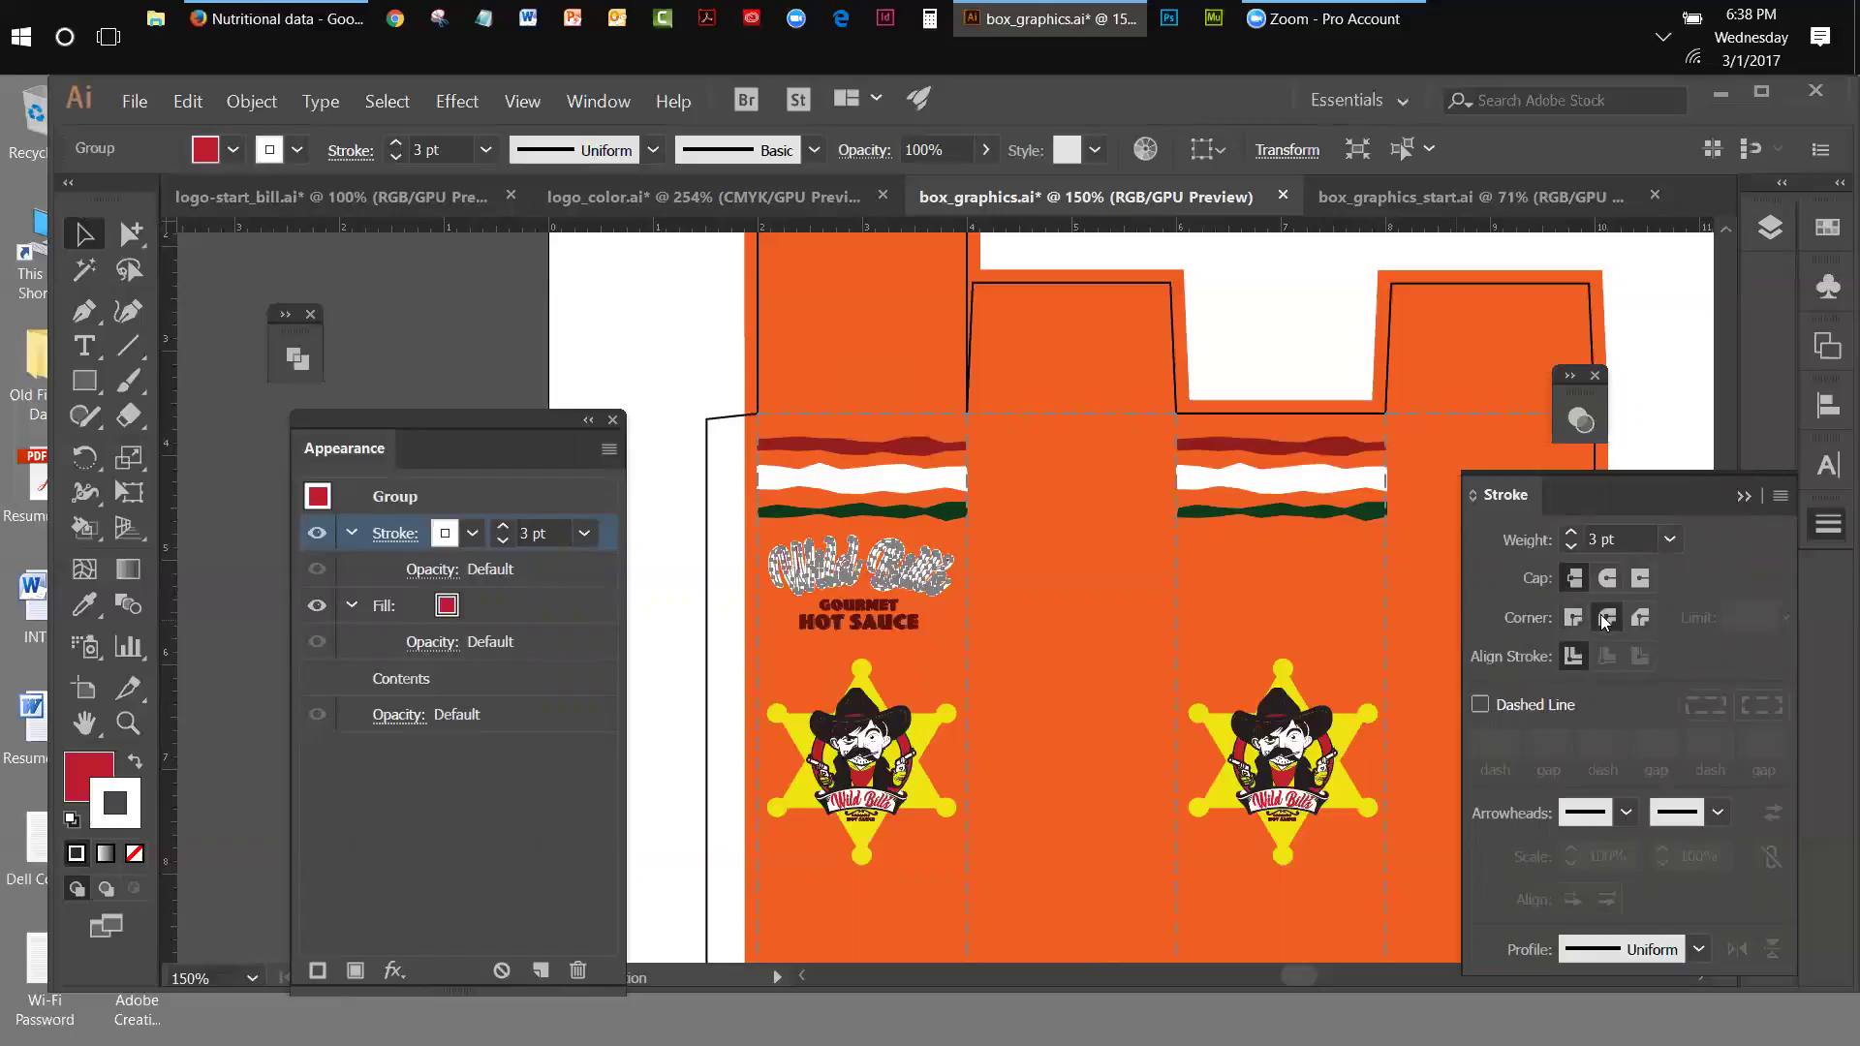
{"action": "left_click", "coordinate": [1740, 497]}
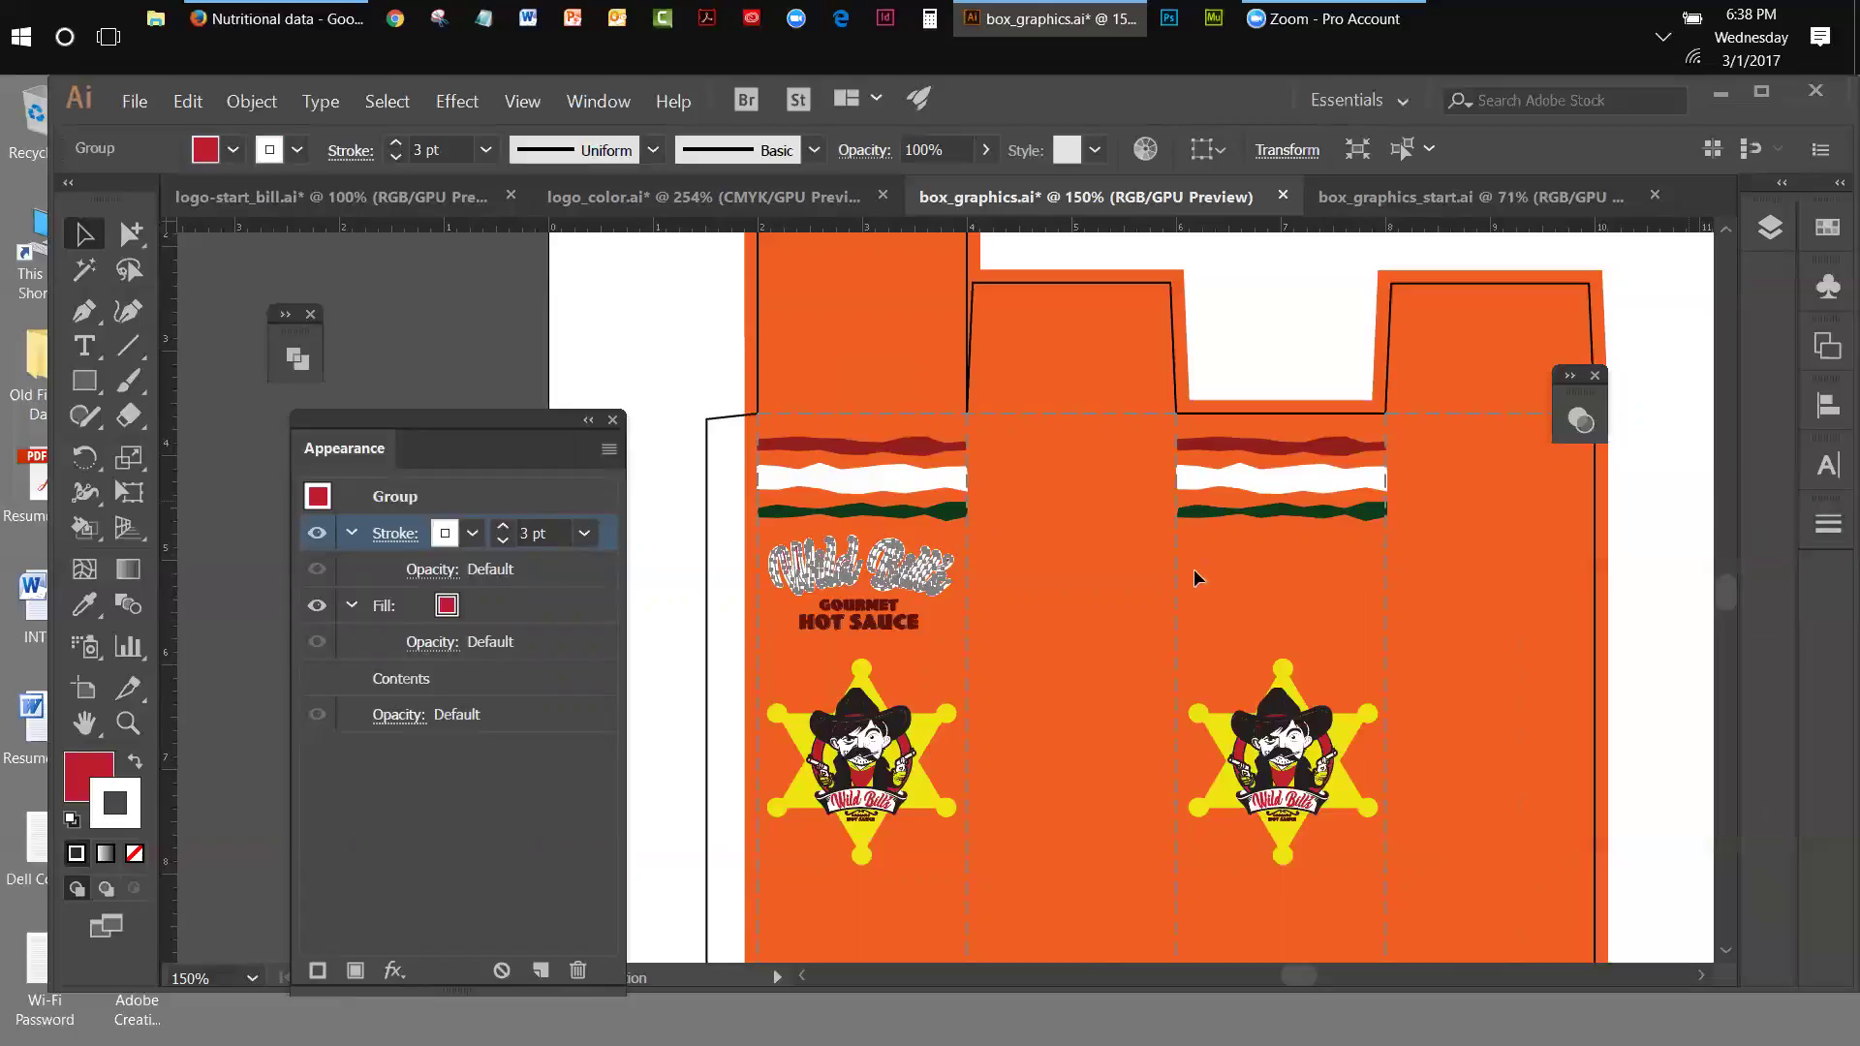
{"action": "left_click", "coordinate": [658, 428]}
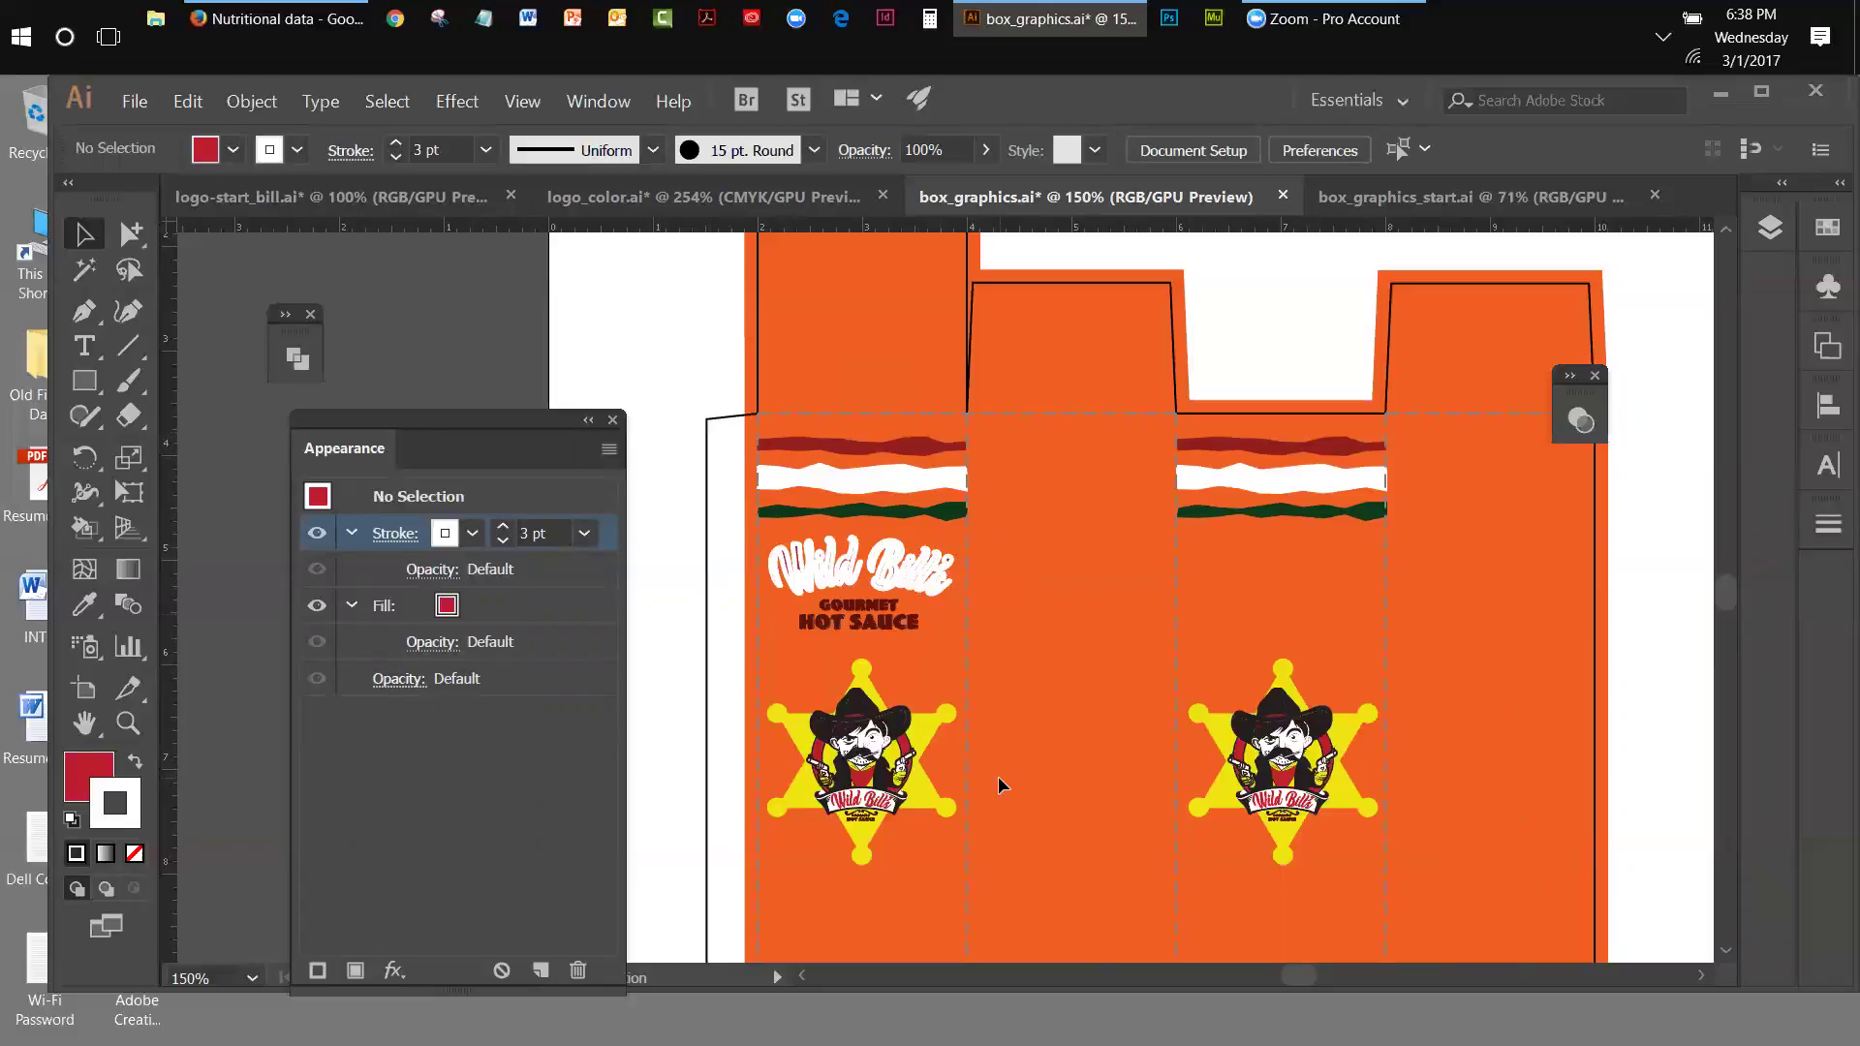
- Move the red fill above the white stroke in the Wild Bill's lettering's appearance order, then deselect it
{"action": "left_click", "coordinate": [896, 590]}
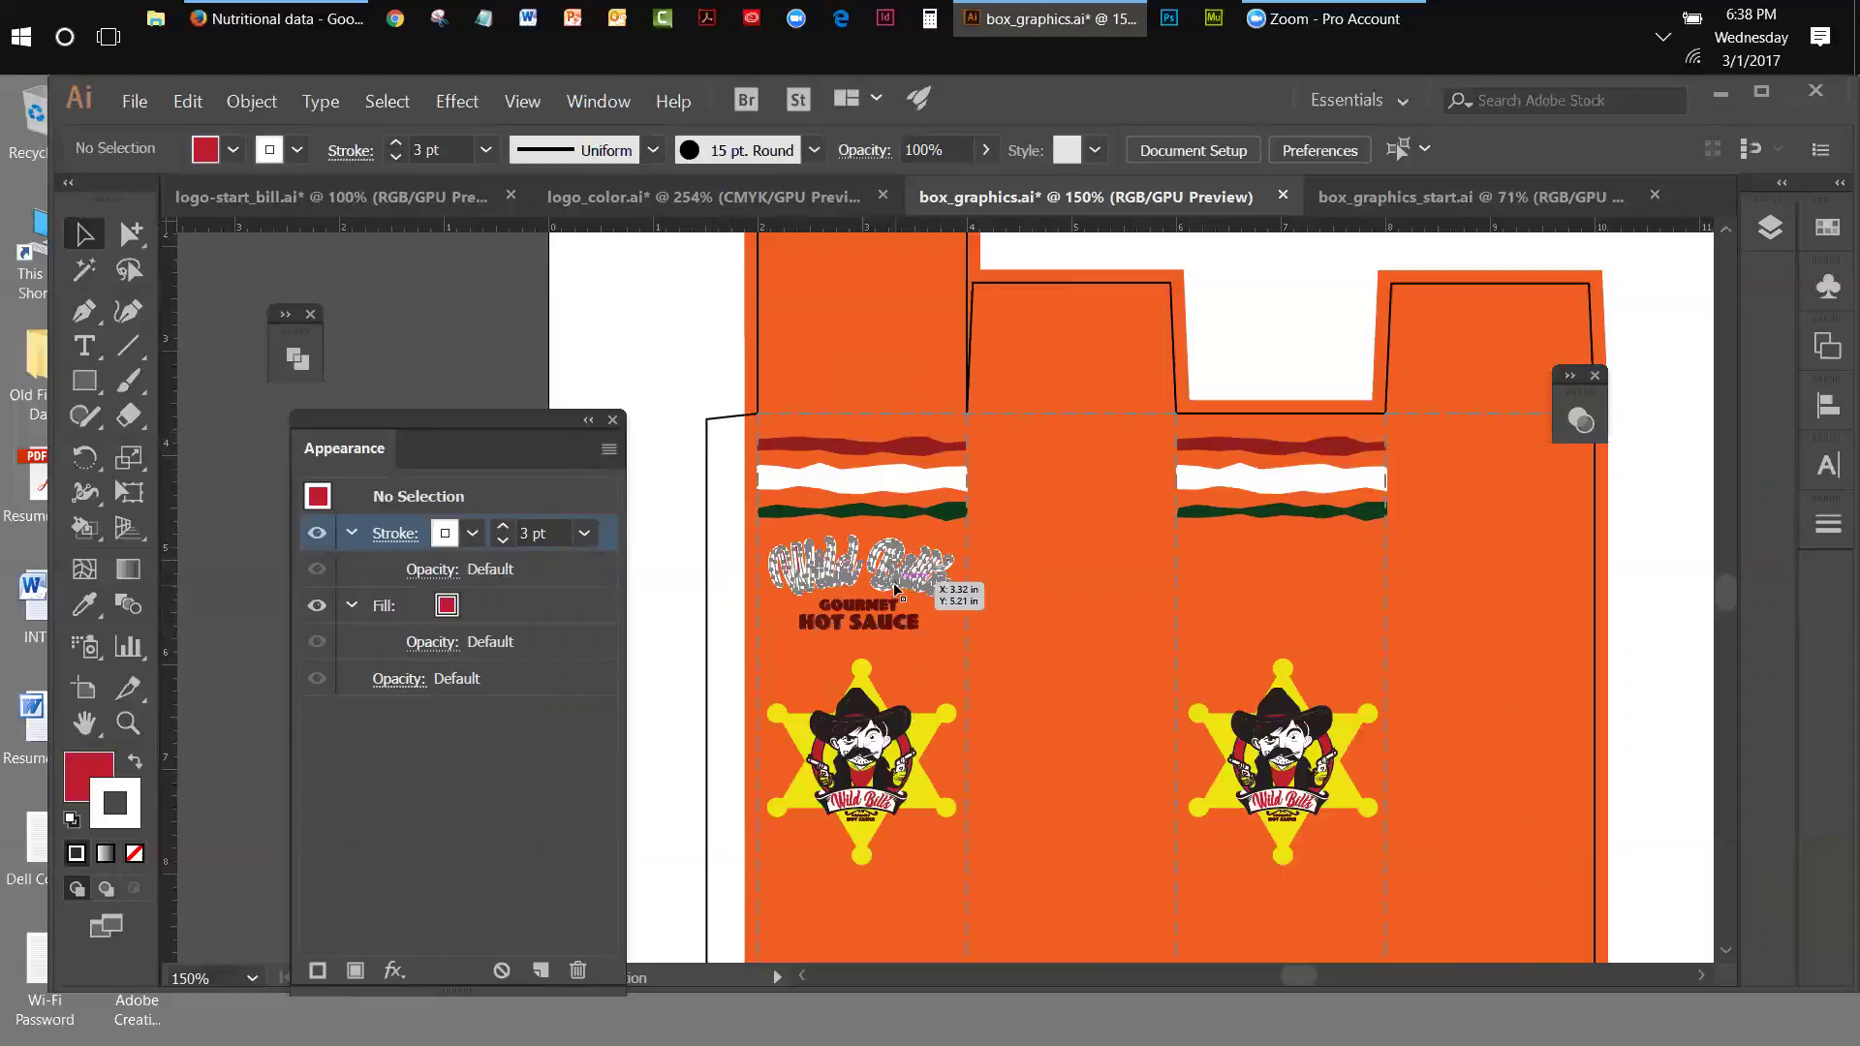
{"action": "left_click", "coordinate": [497, 612]}
{"action": "left_click_drag", "start_coordinate": [515, 612], "coordinate": [518, 528]}
{"action": "left_click", "coordinate": [595, 359]}
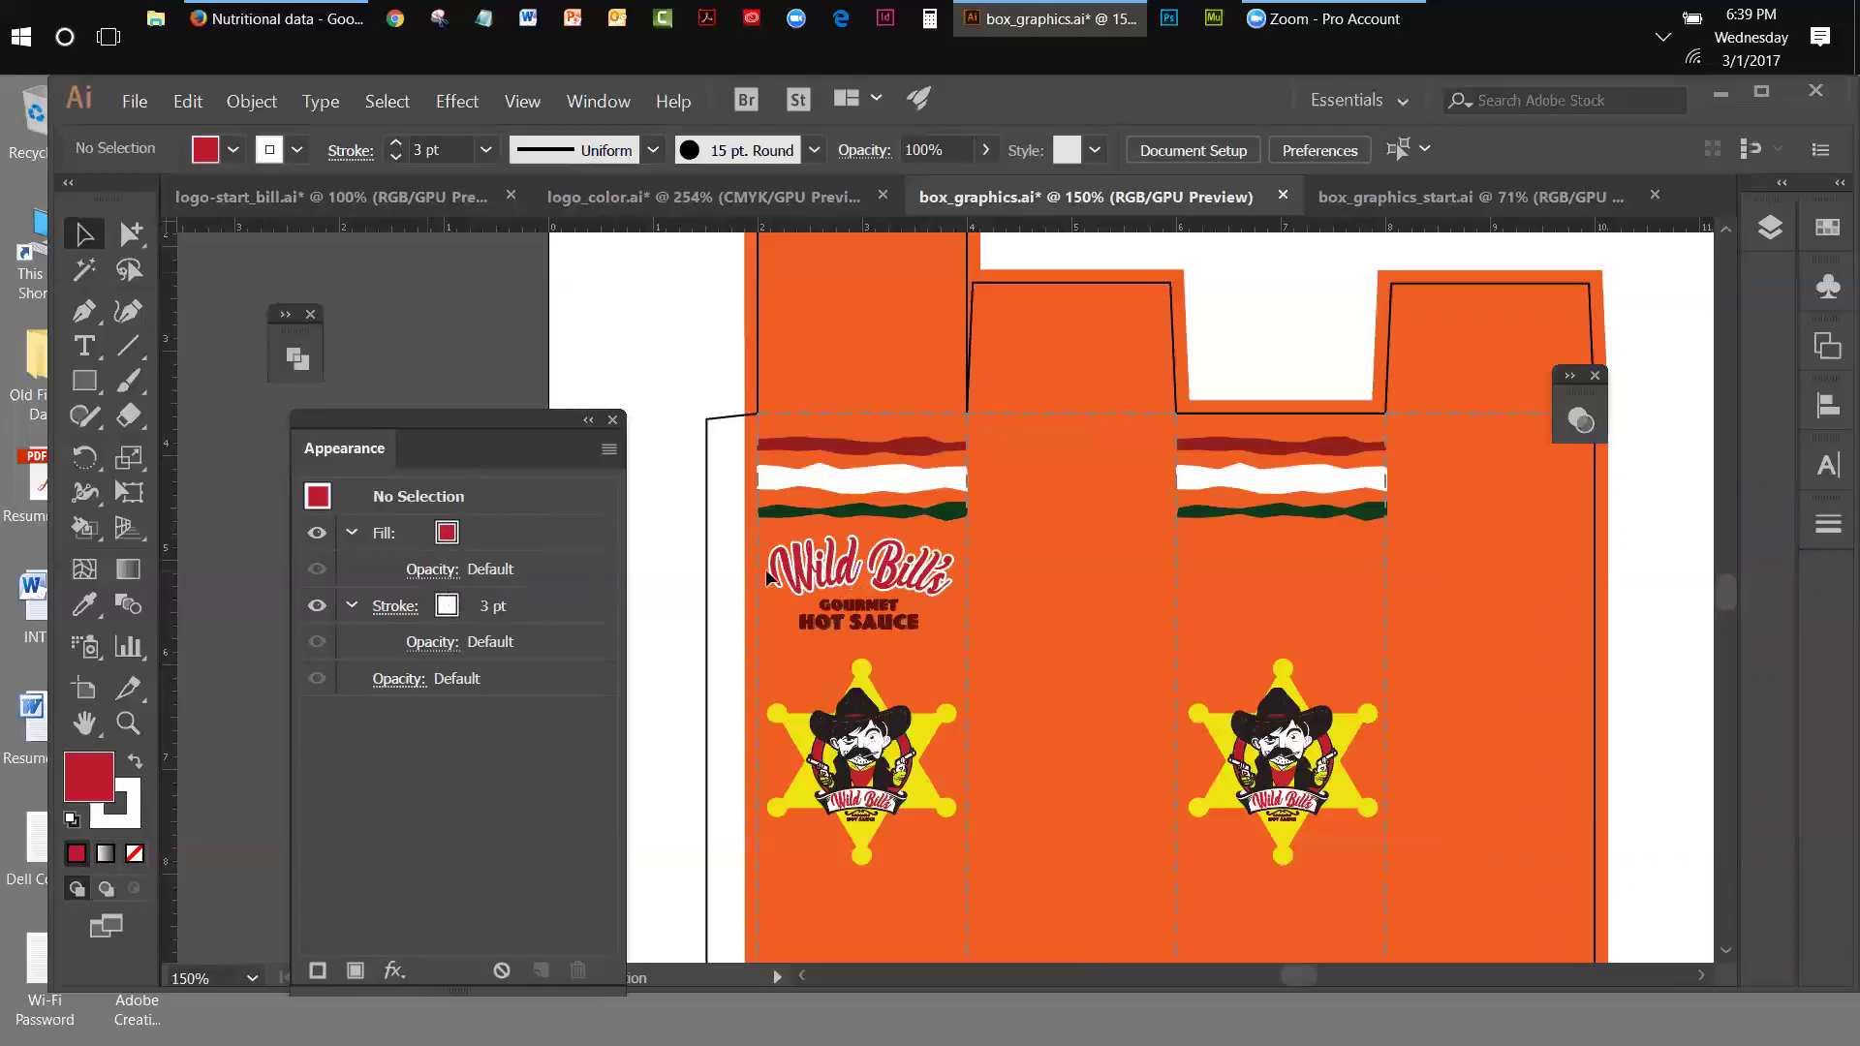
- Reselect the Wild Bill's lettering, put its white stroke back above the red fill, and deselect it
{"action": "left_click", "coordinate": [850, 561]}
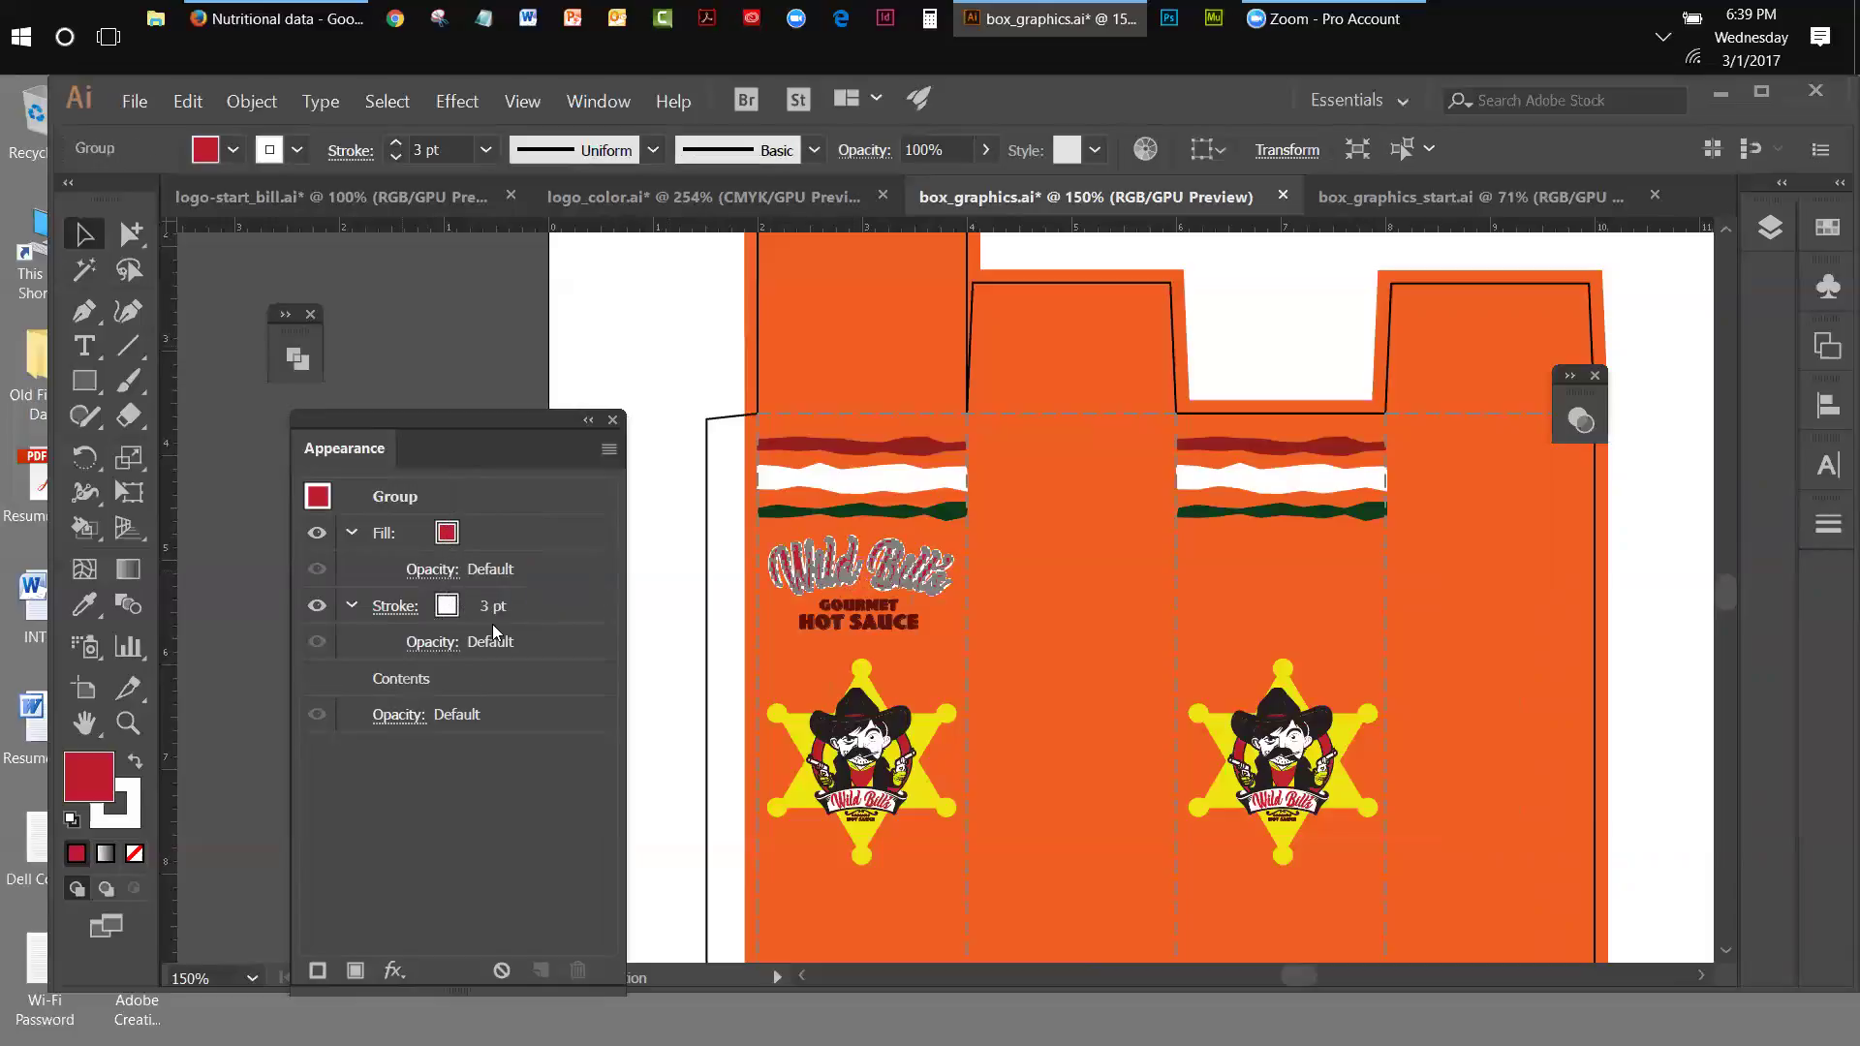
{"action": "left_click", "coordinate": [805, 586]}
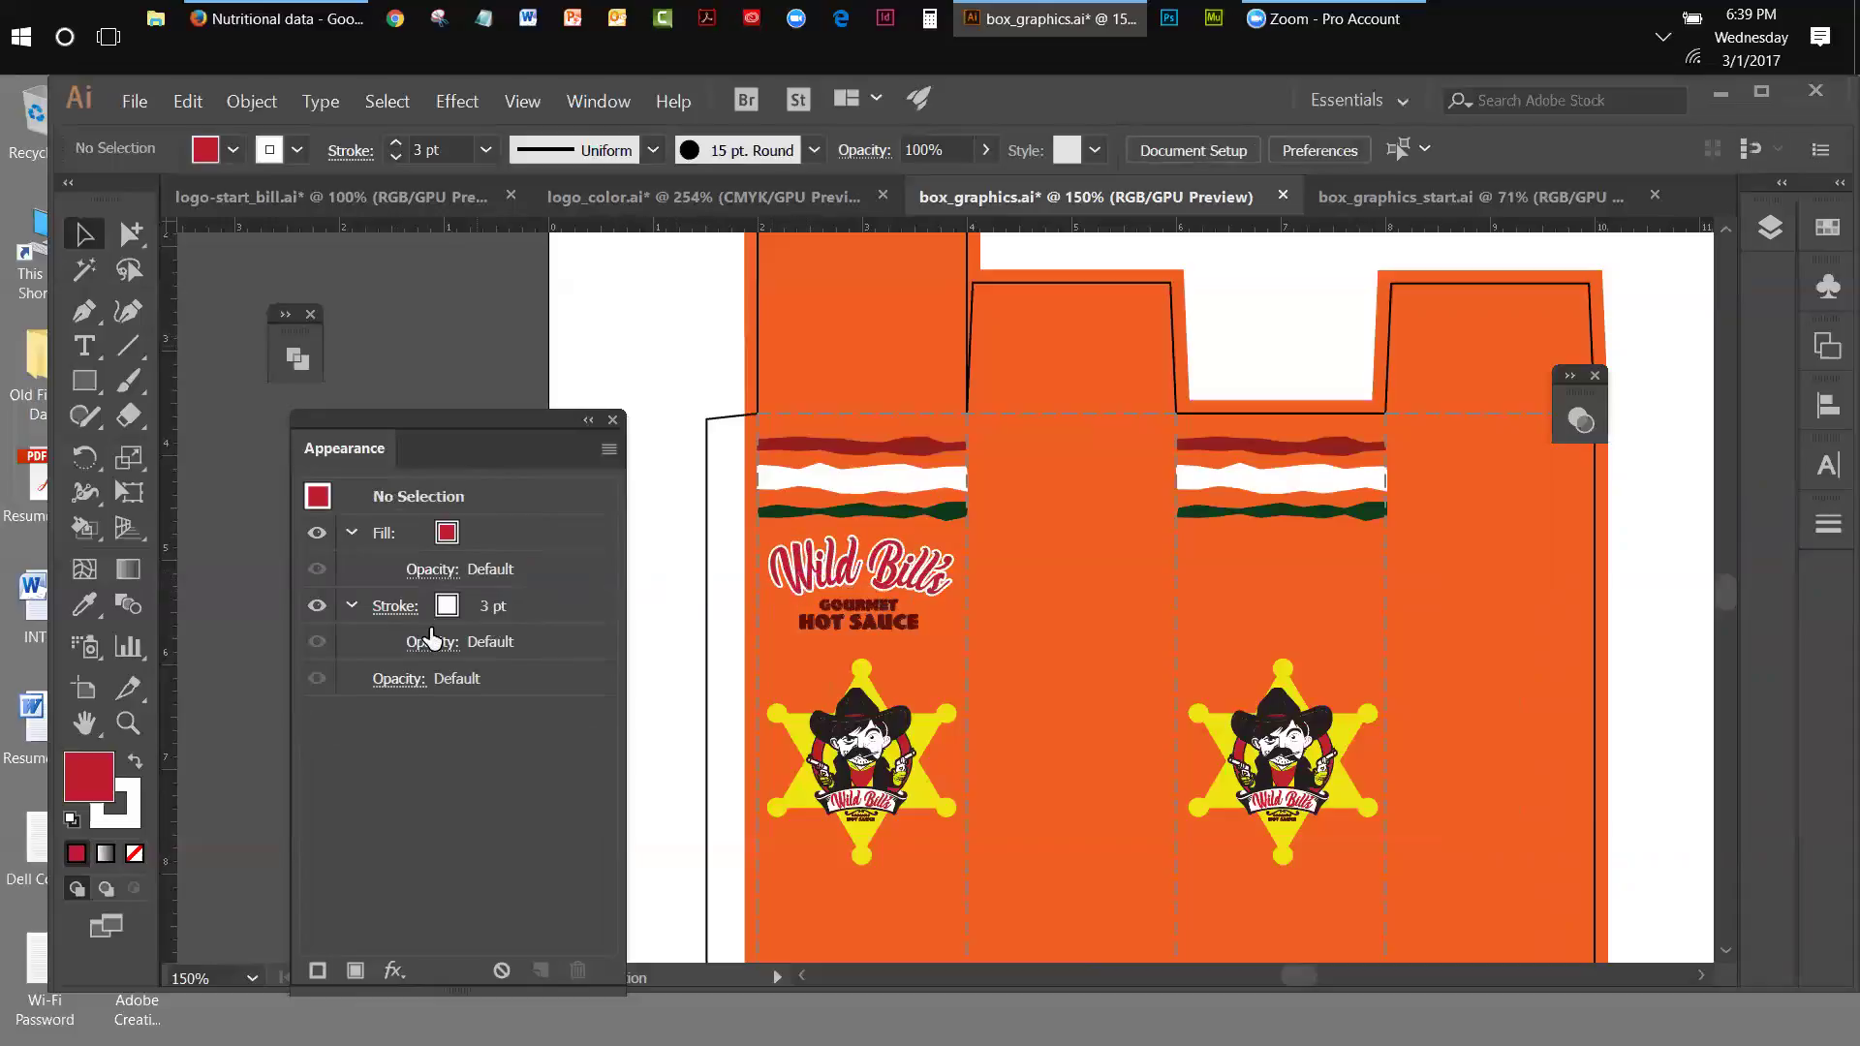
{"action": "left_click", "coordinate": [789, 588]}
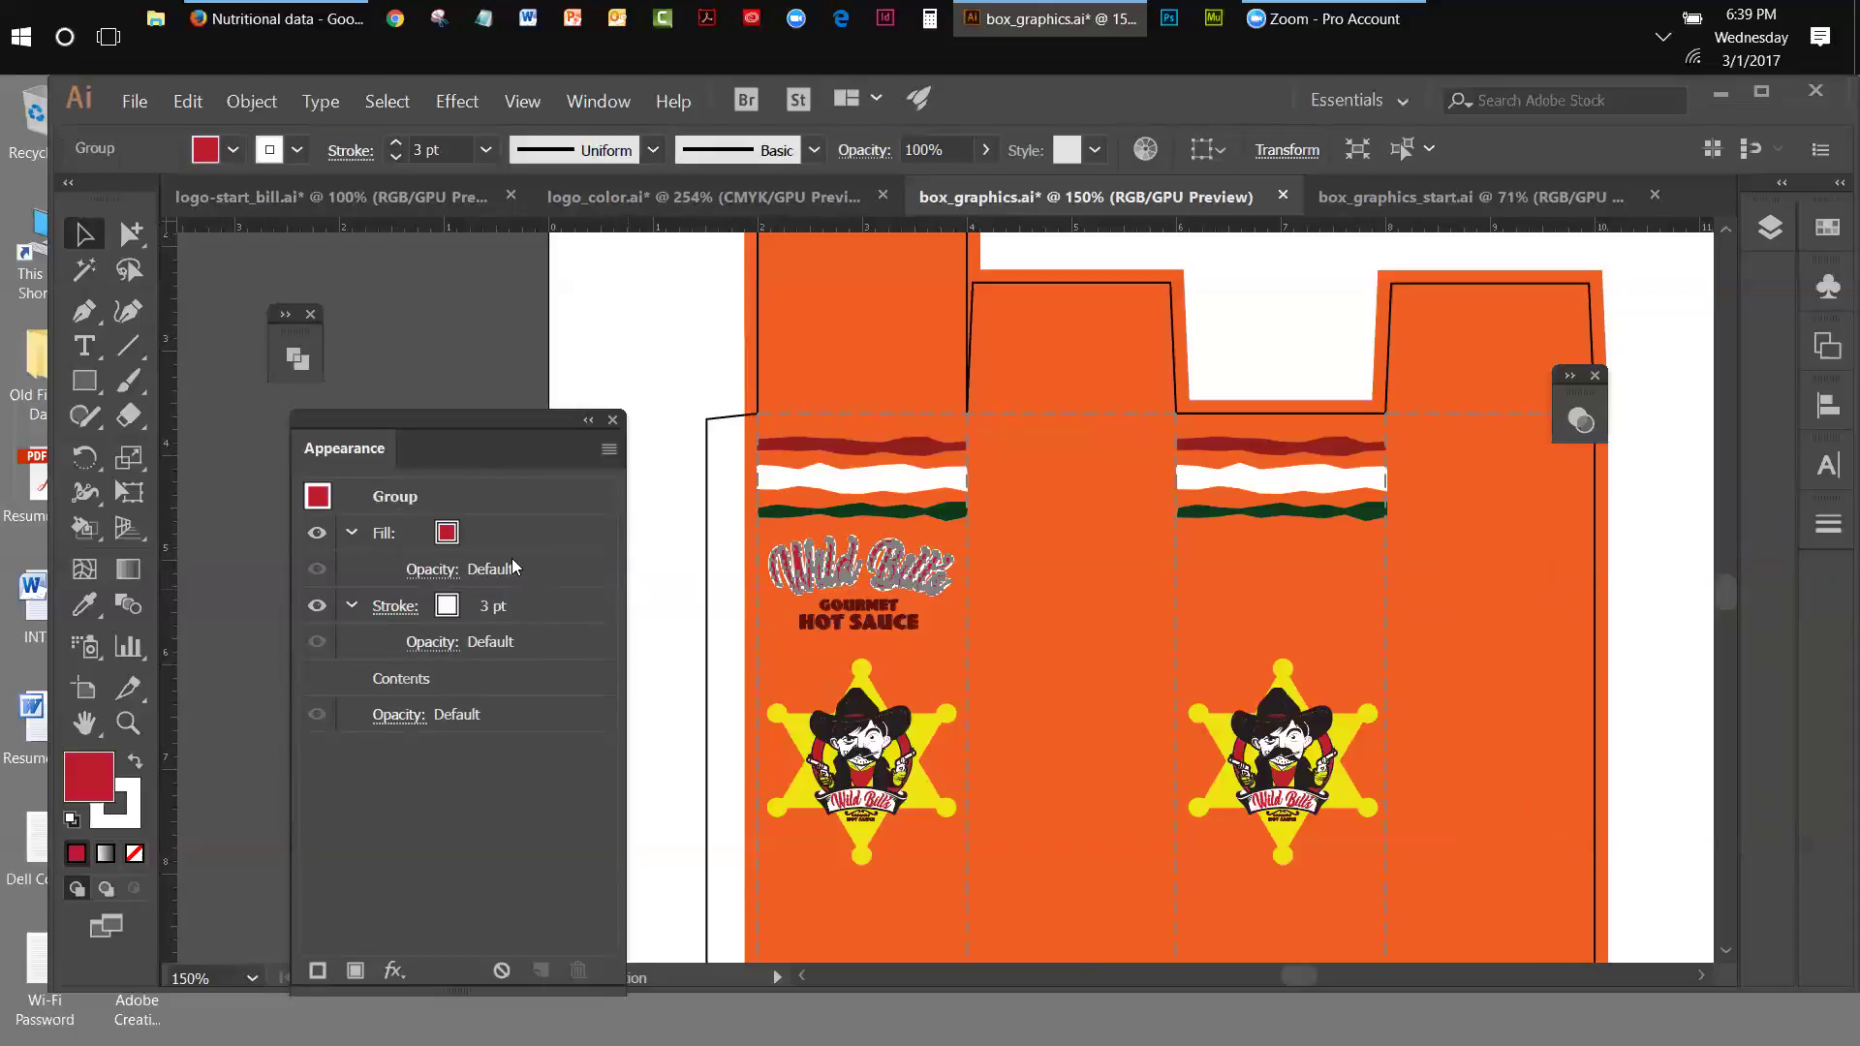
{"action": "left_click", "coordinate": [667, 538]}
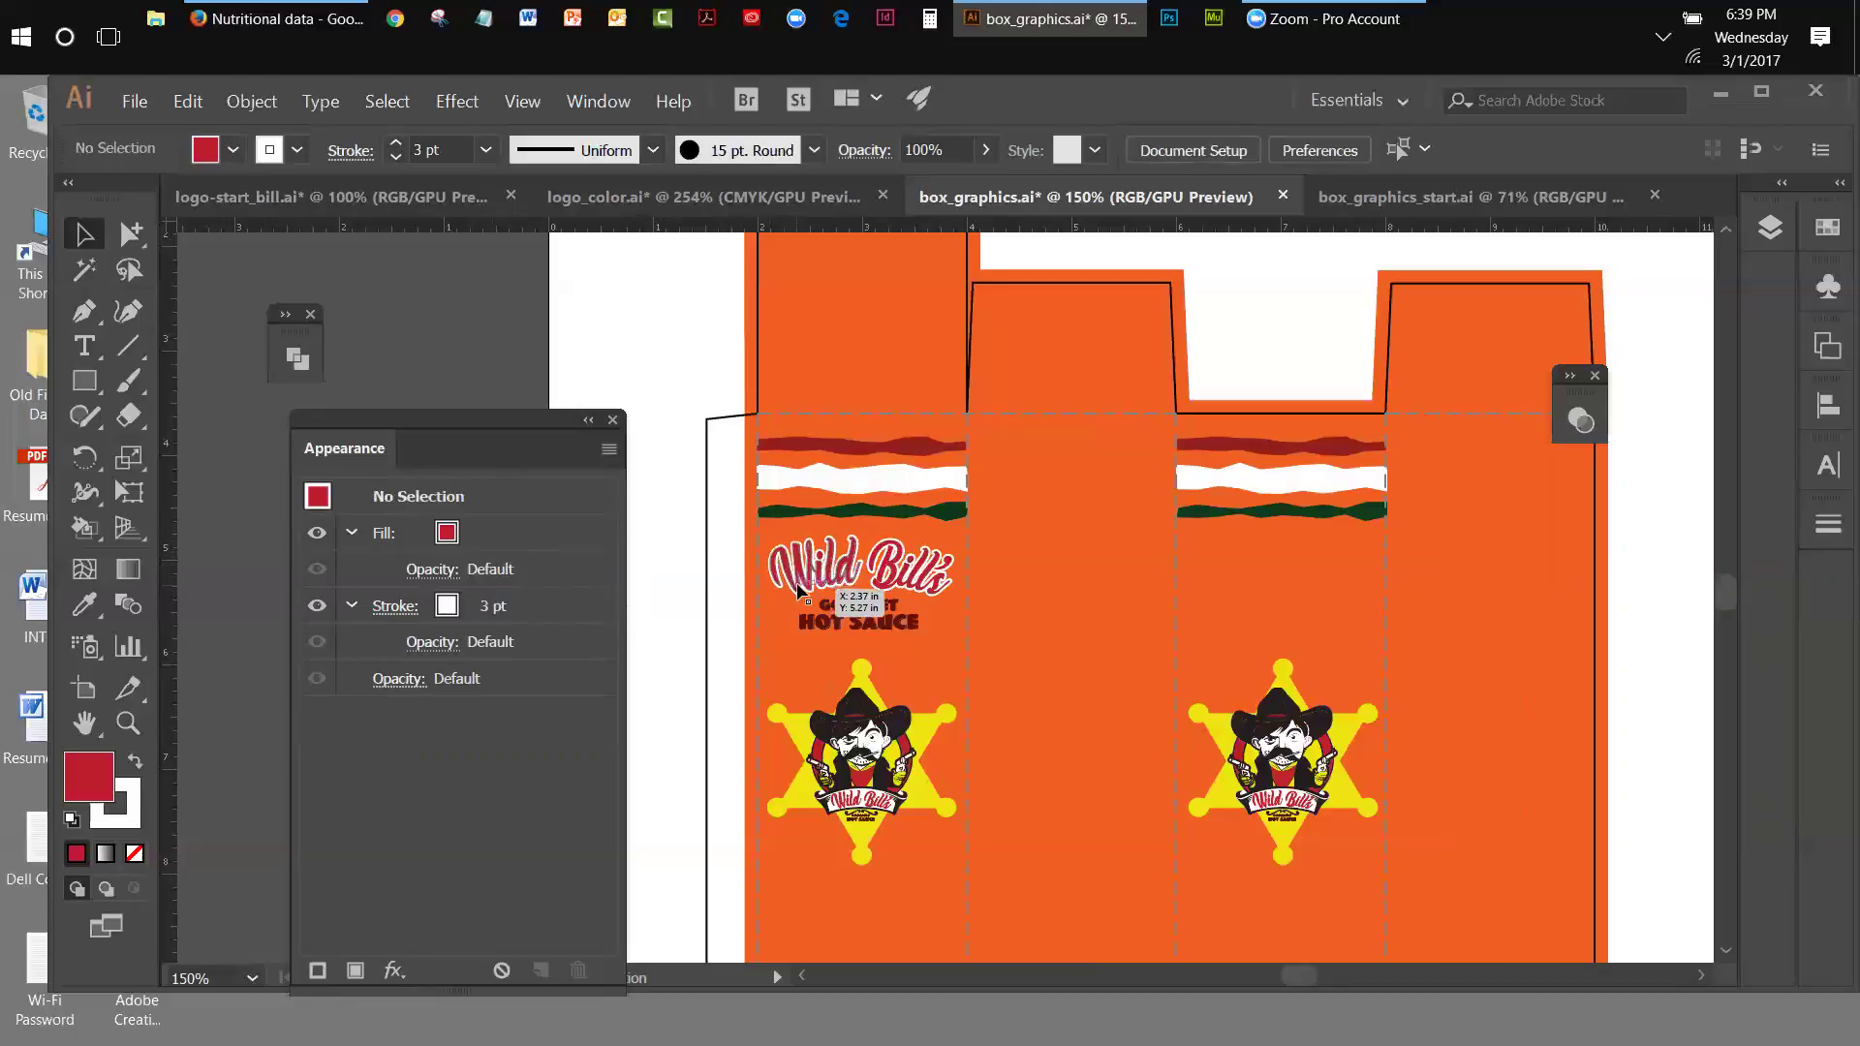
{"action": "left_click", "coordinate": [852, 596]}
{"action": "left_click_drag", "start_coordinate": [540, 609], "coordinate": [537, 521]}
{"action": "left_click", "coordinate": [637, 480]}
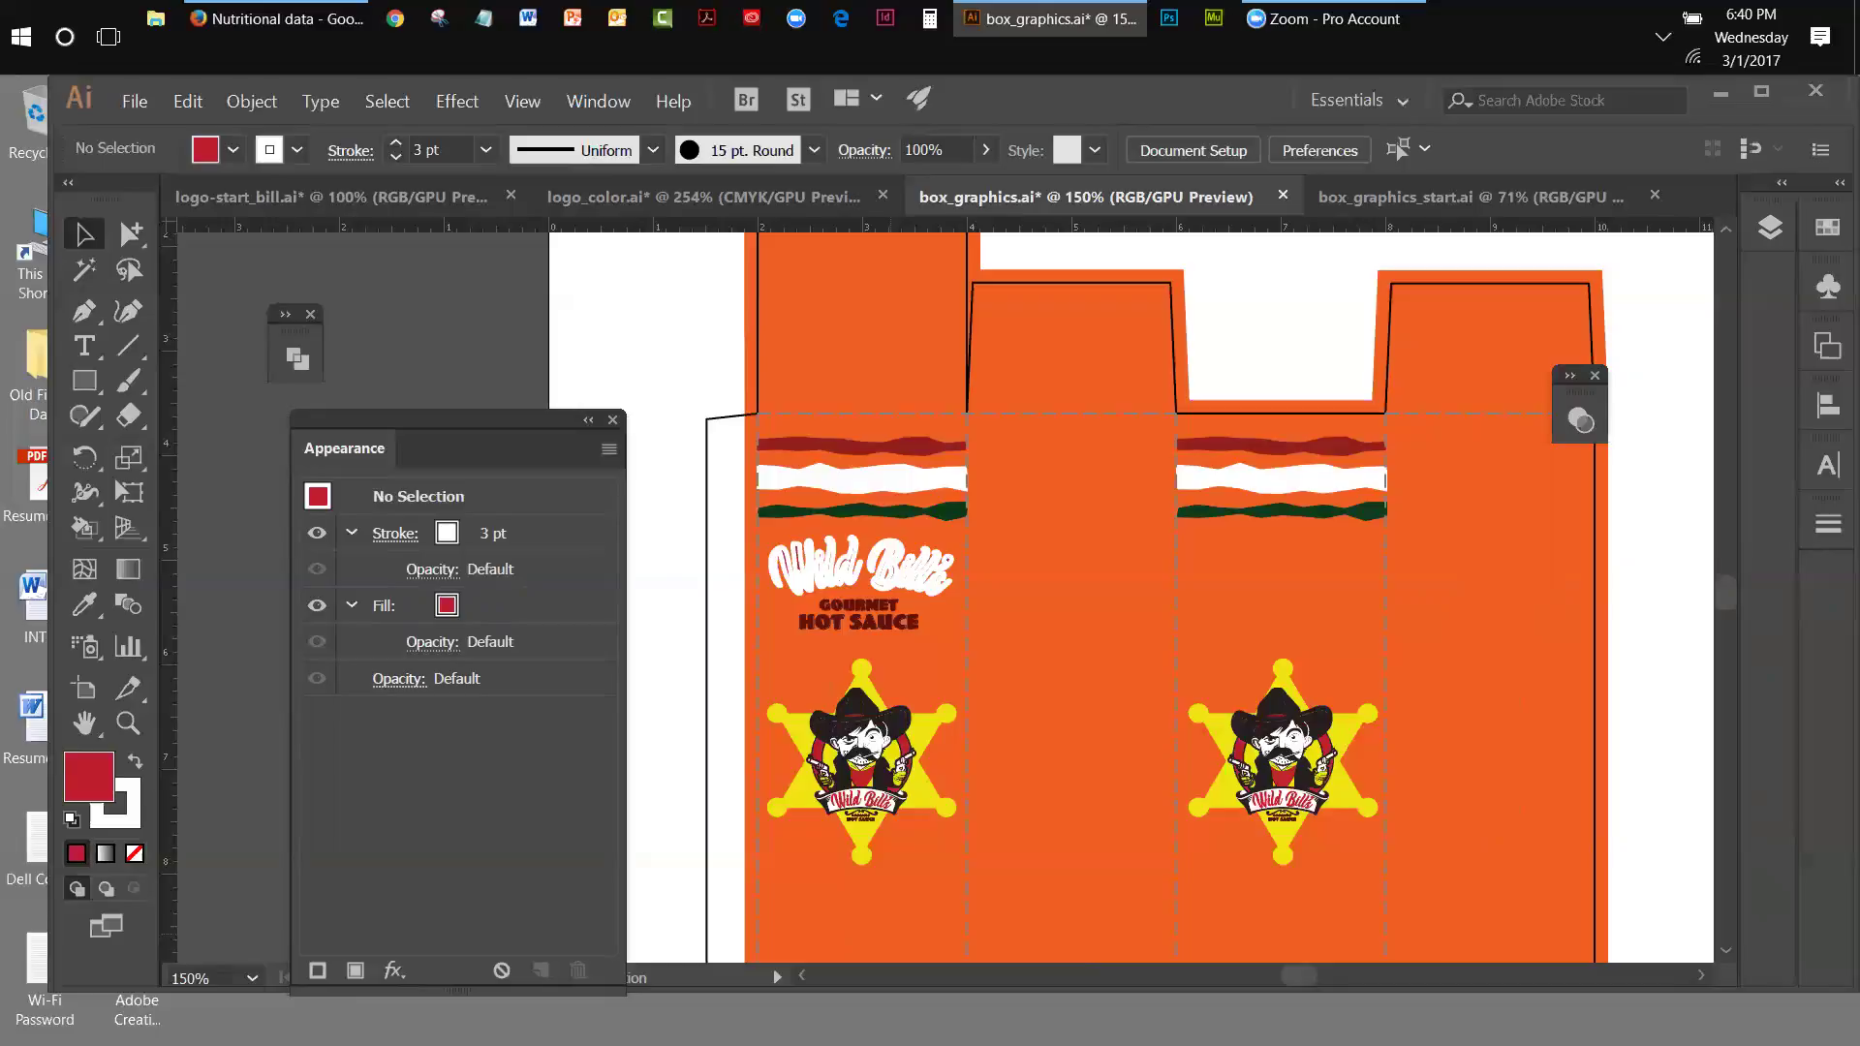
- Select the Wild Bill's lettering and its group fill, and inspect how the stroke and fill overlap at 400% zoom
{"action": "left_click", "coordinate": [904, 576]}
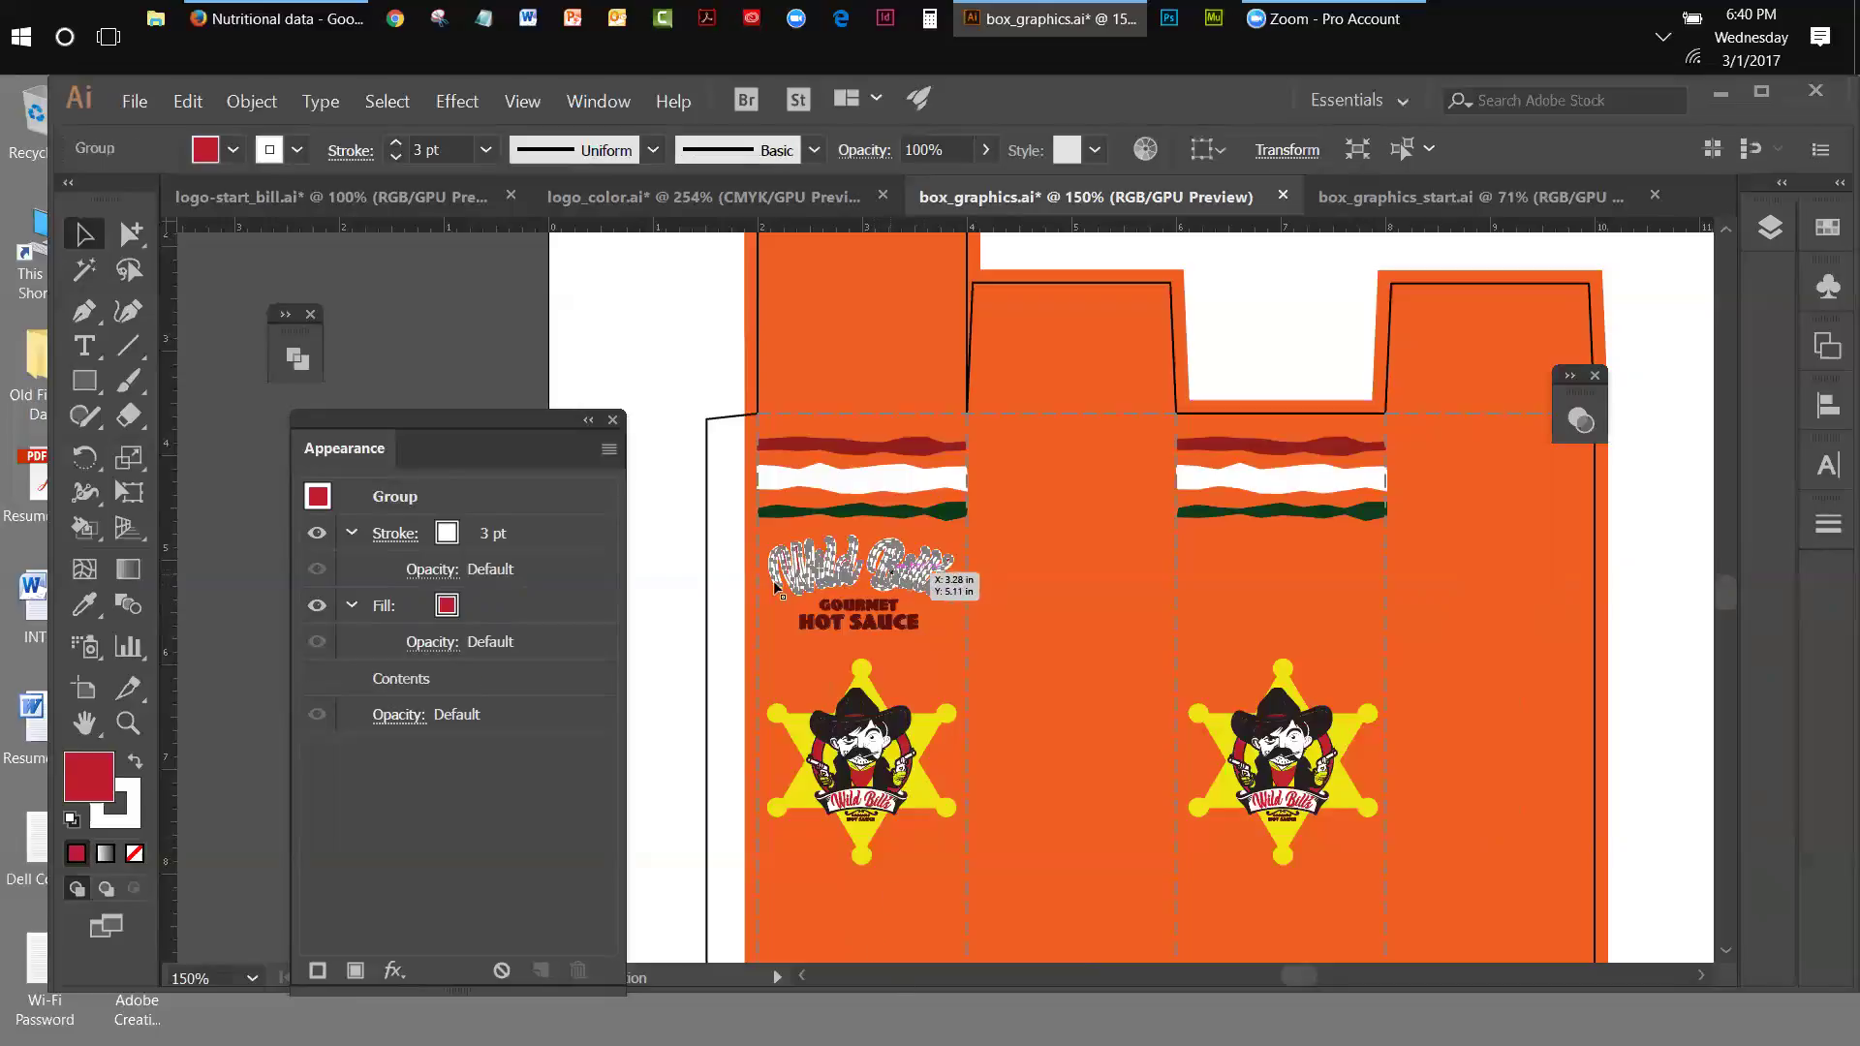
{"action": "left_click", "coordinate": [510, 605]}
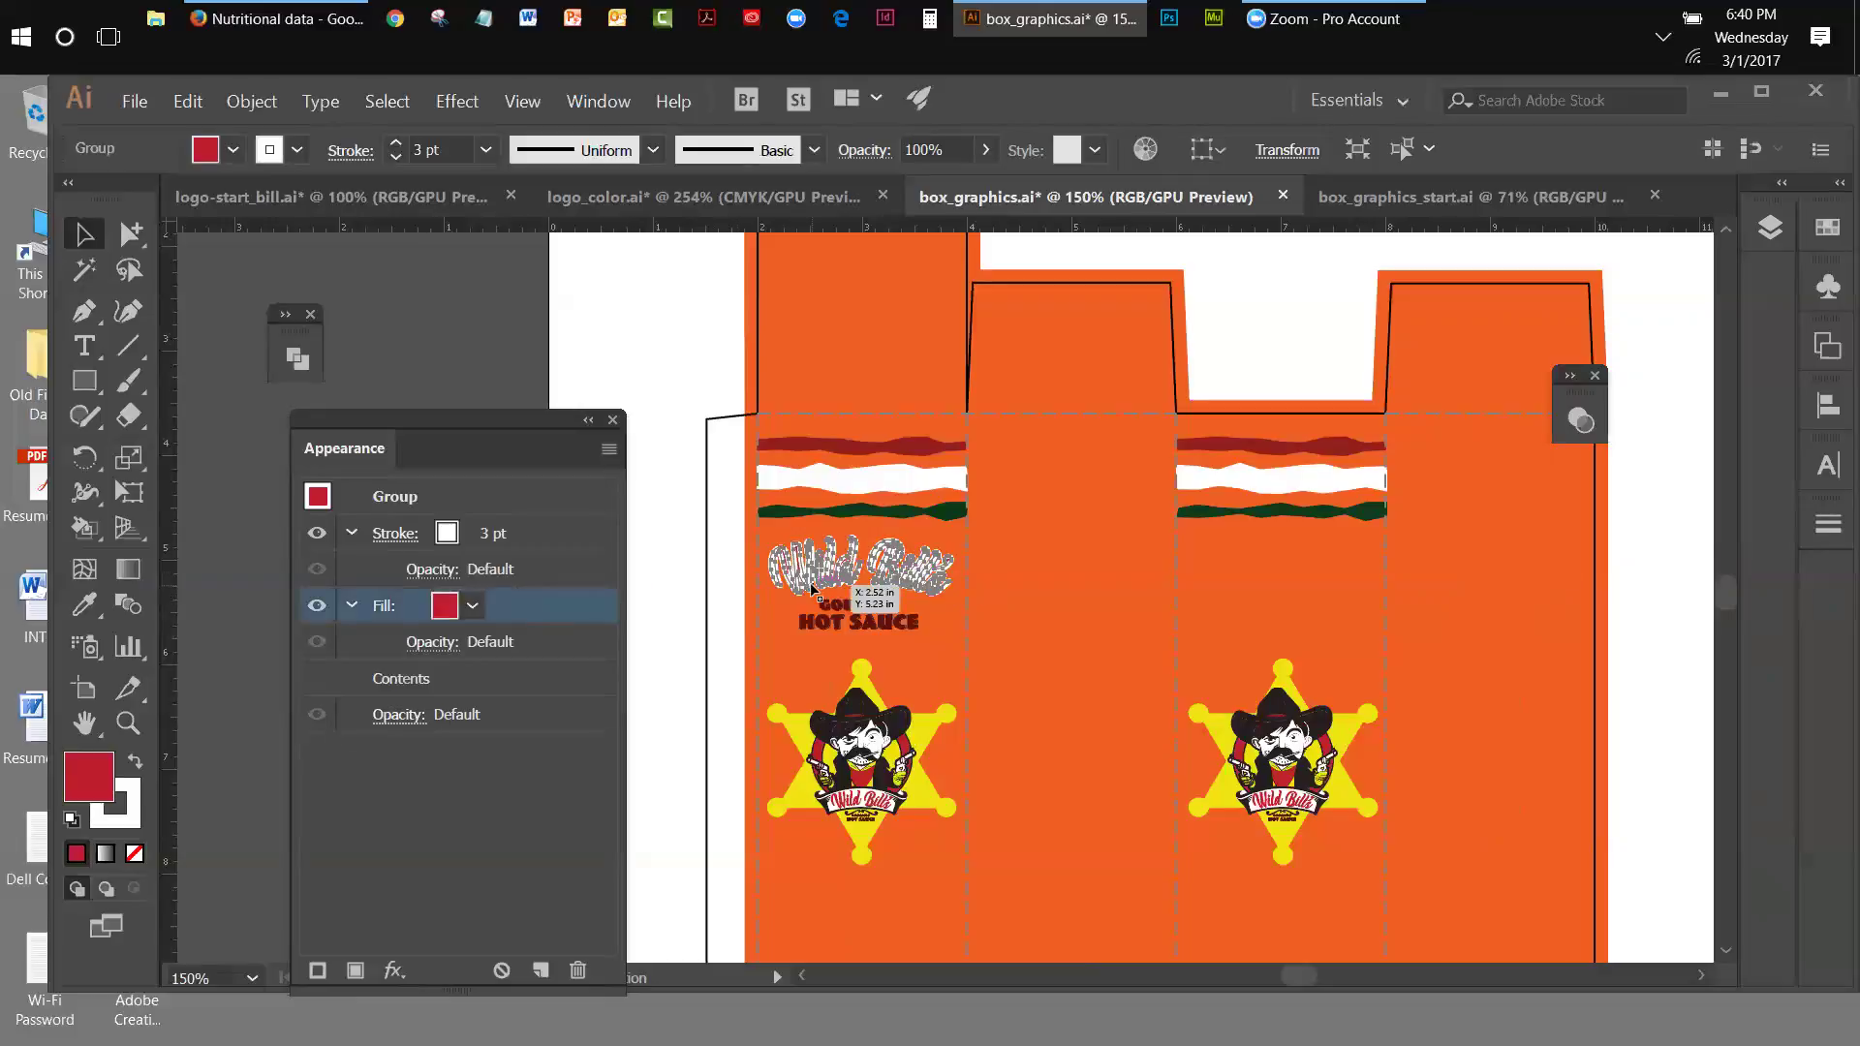
{"action": "left_click_drag", "start_coordinate": [765, 585], "coordinate": [784, 603]}
{"action": "left_click", "coordinate": [127, 722]}
{"action": "left_click", "coordinate": [853, 563]}
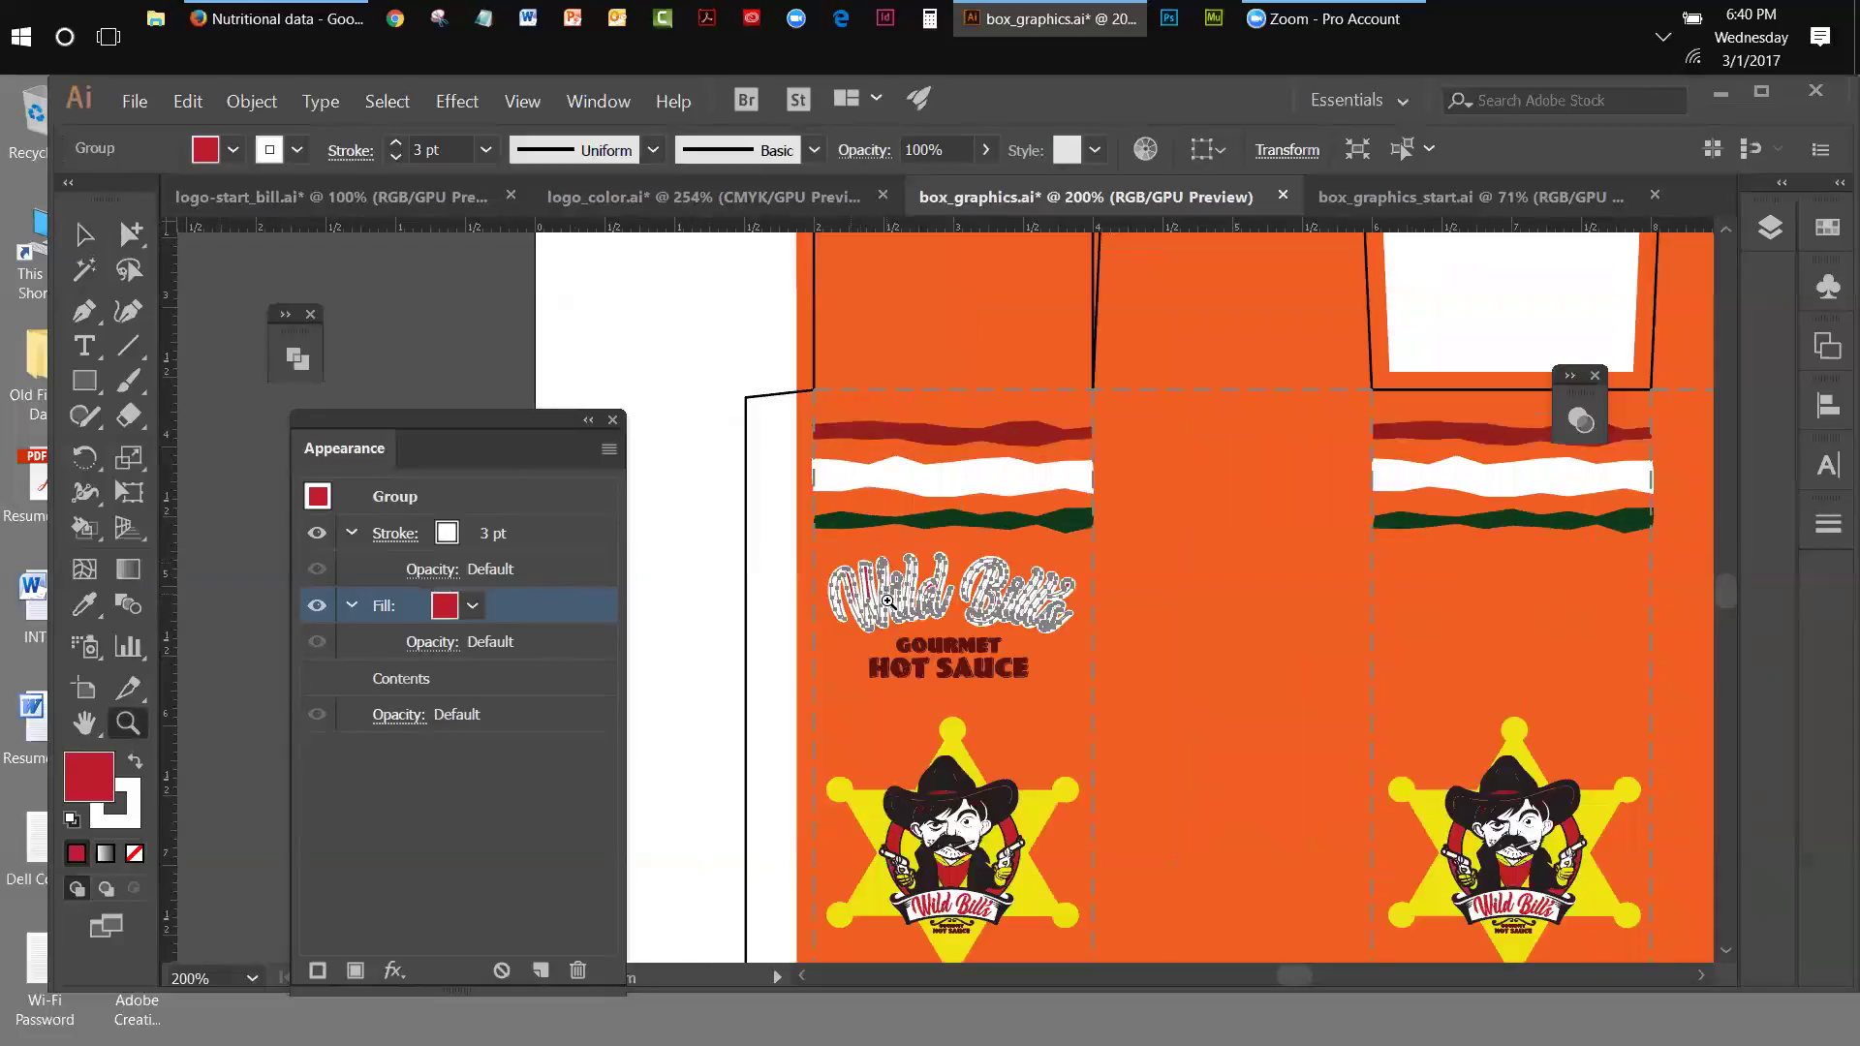
{"action": "left_click", "coordinate": [888, 600]}
{"action": "left_click", "coordinate": [887, 601]}
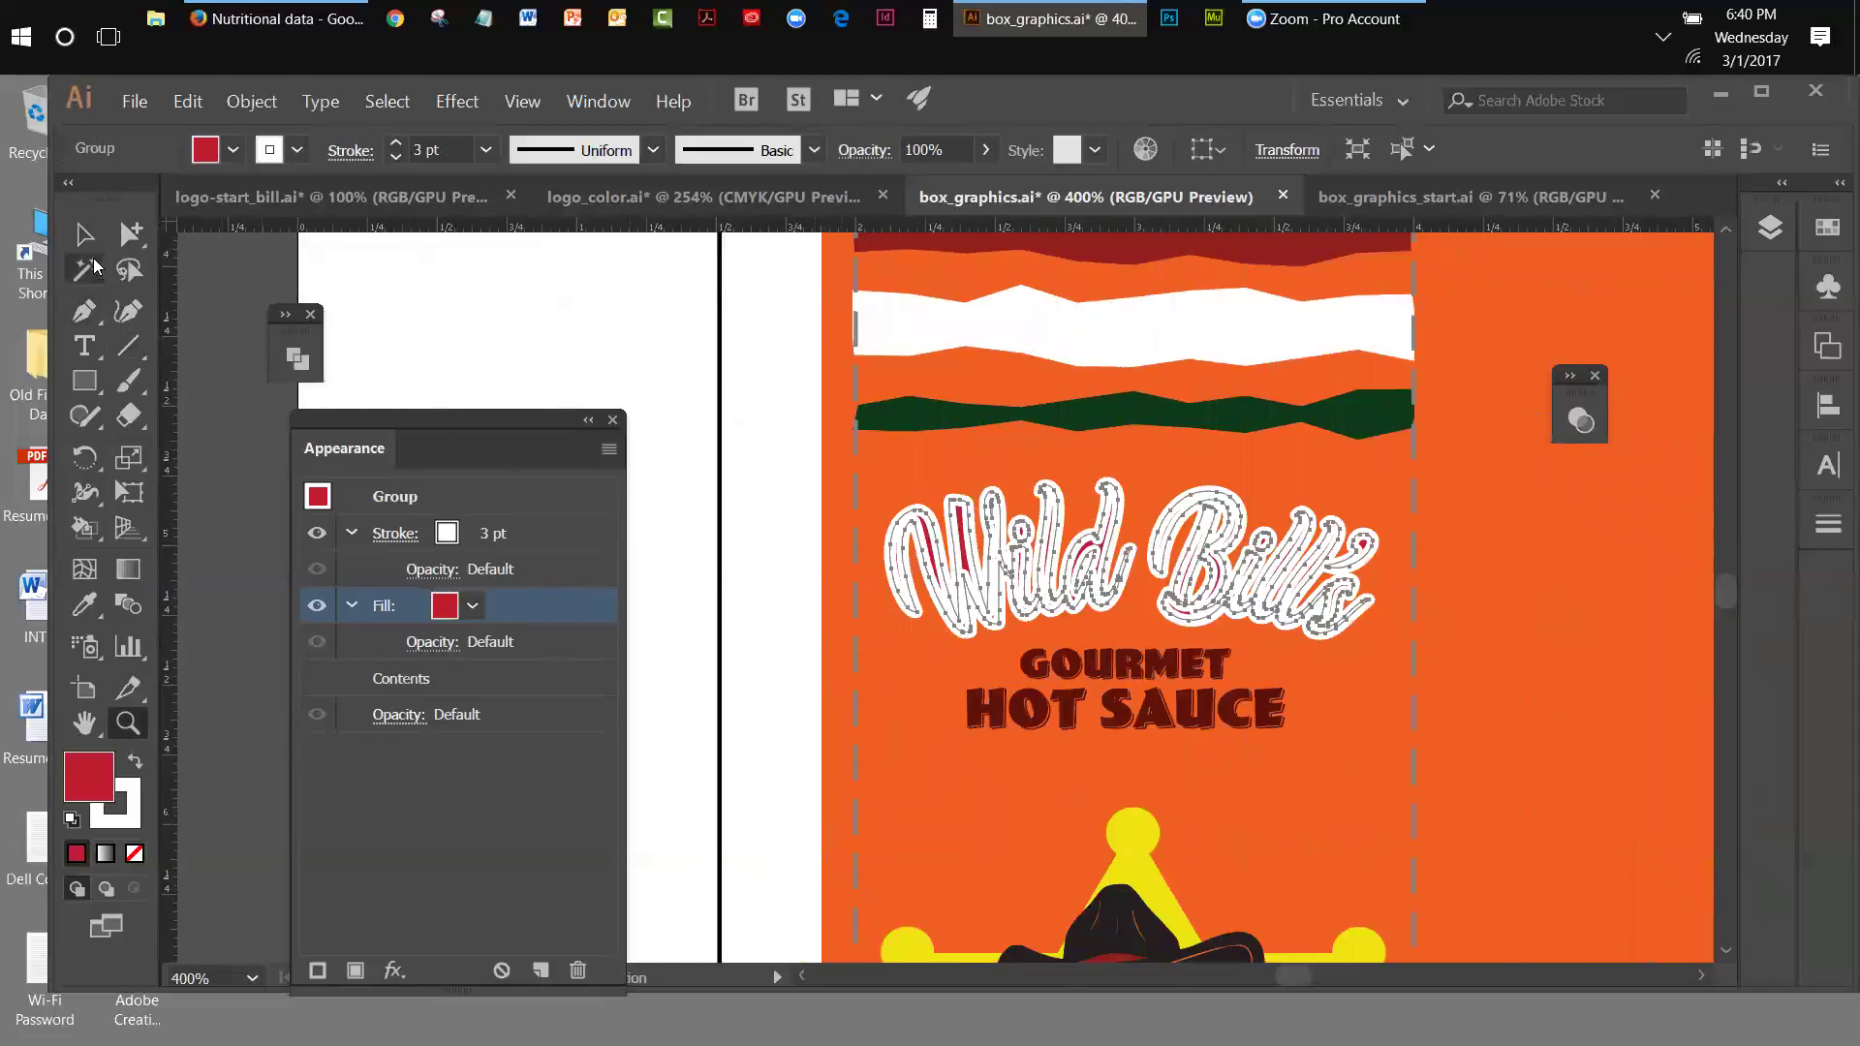
- Place the Wild Bill's lettering's red fill above its 3 pt white stroke in the appearance stack and deselect the lettering
{"action": "left_click", "coordinate": [83, 237]}
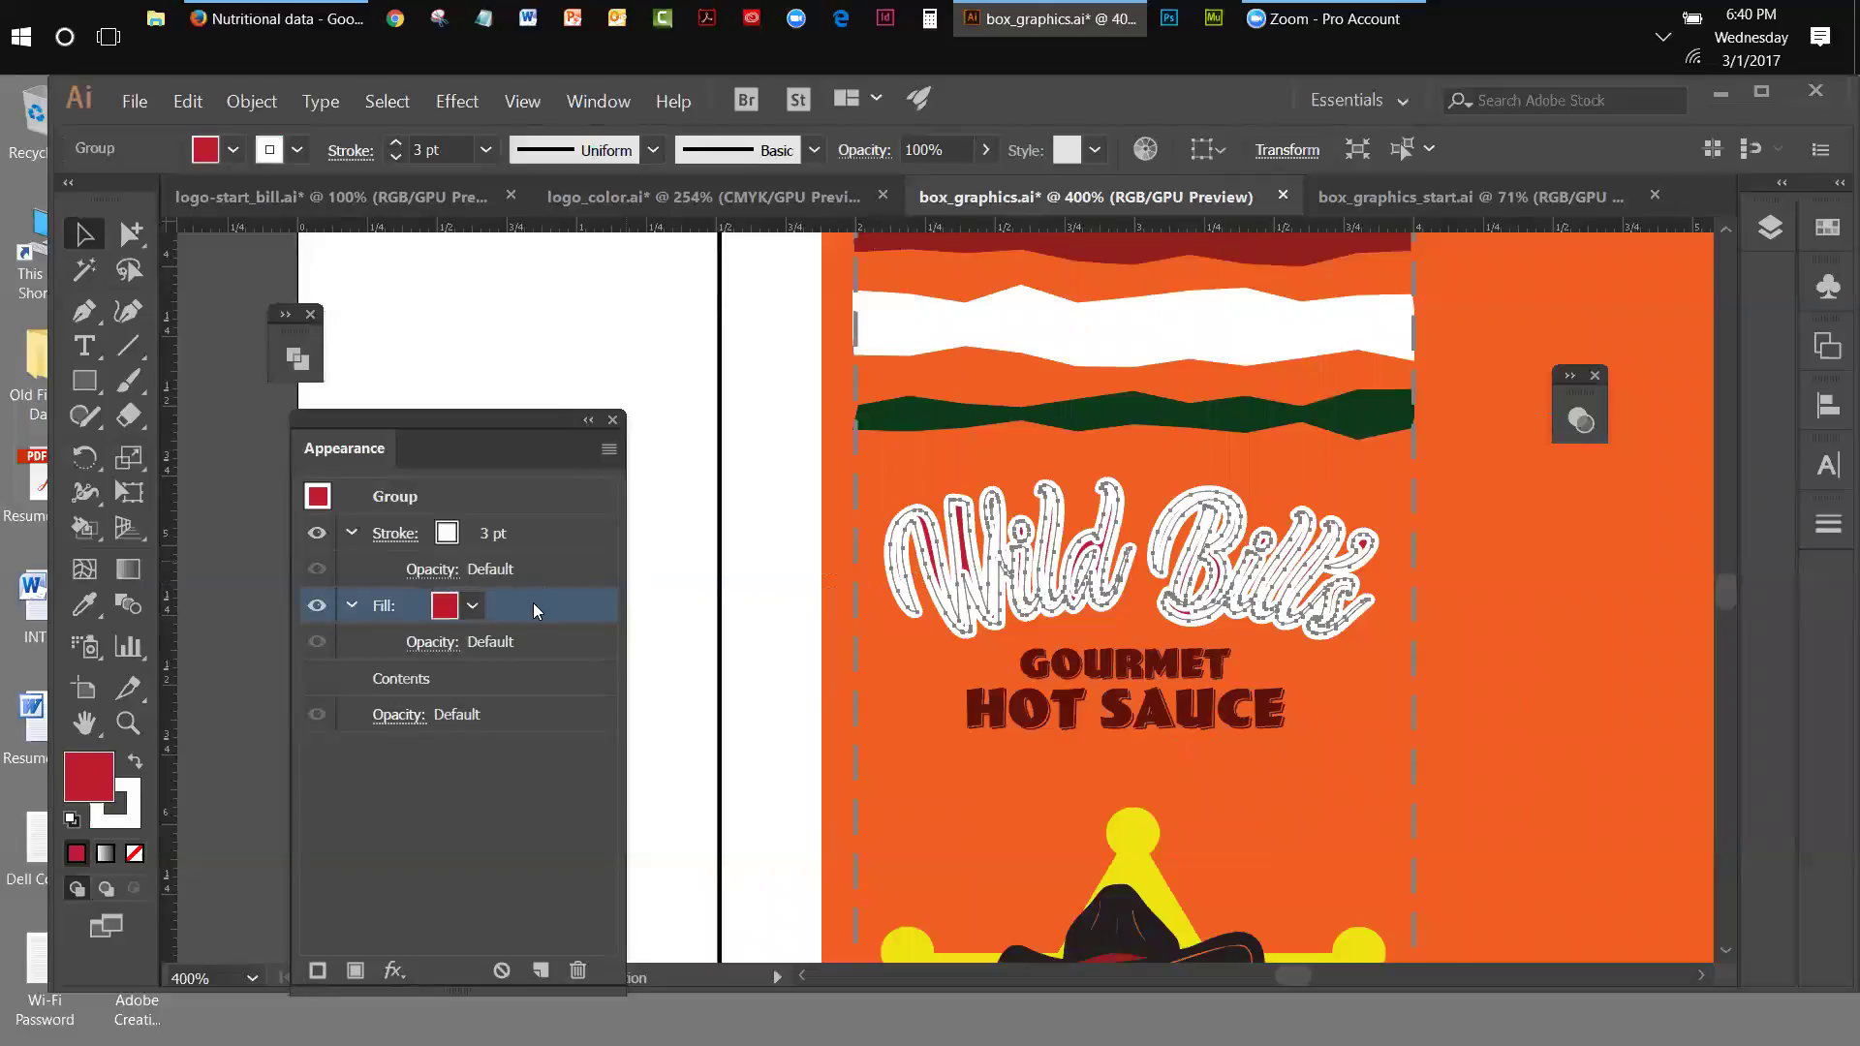
{"action": "left_click_drag", "start_coordinate": [525, 600], "coordinate": [523, 526]}
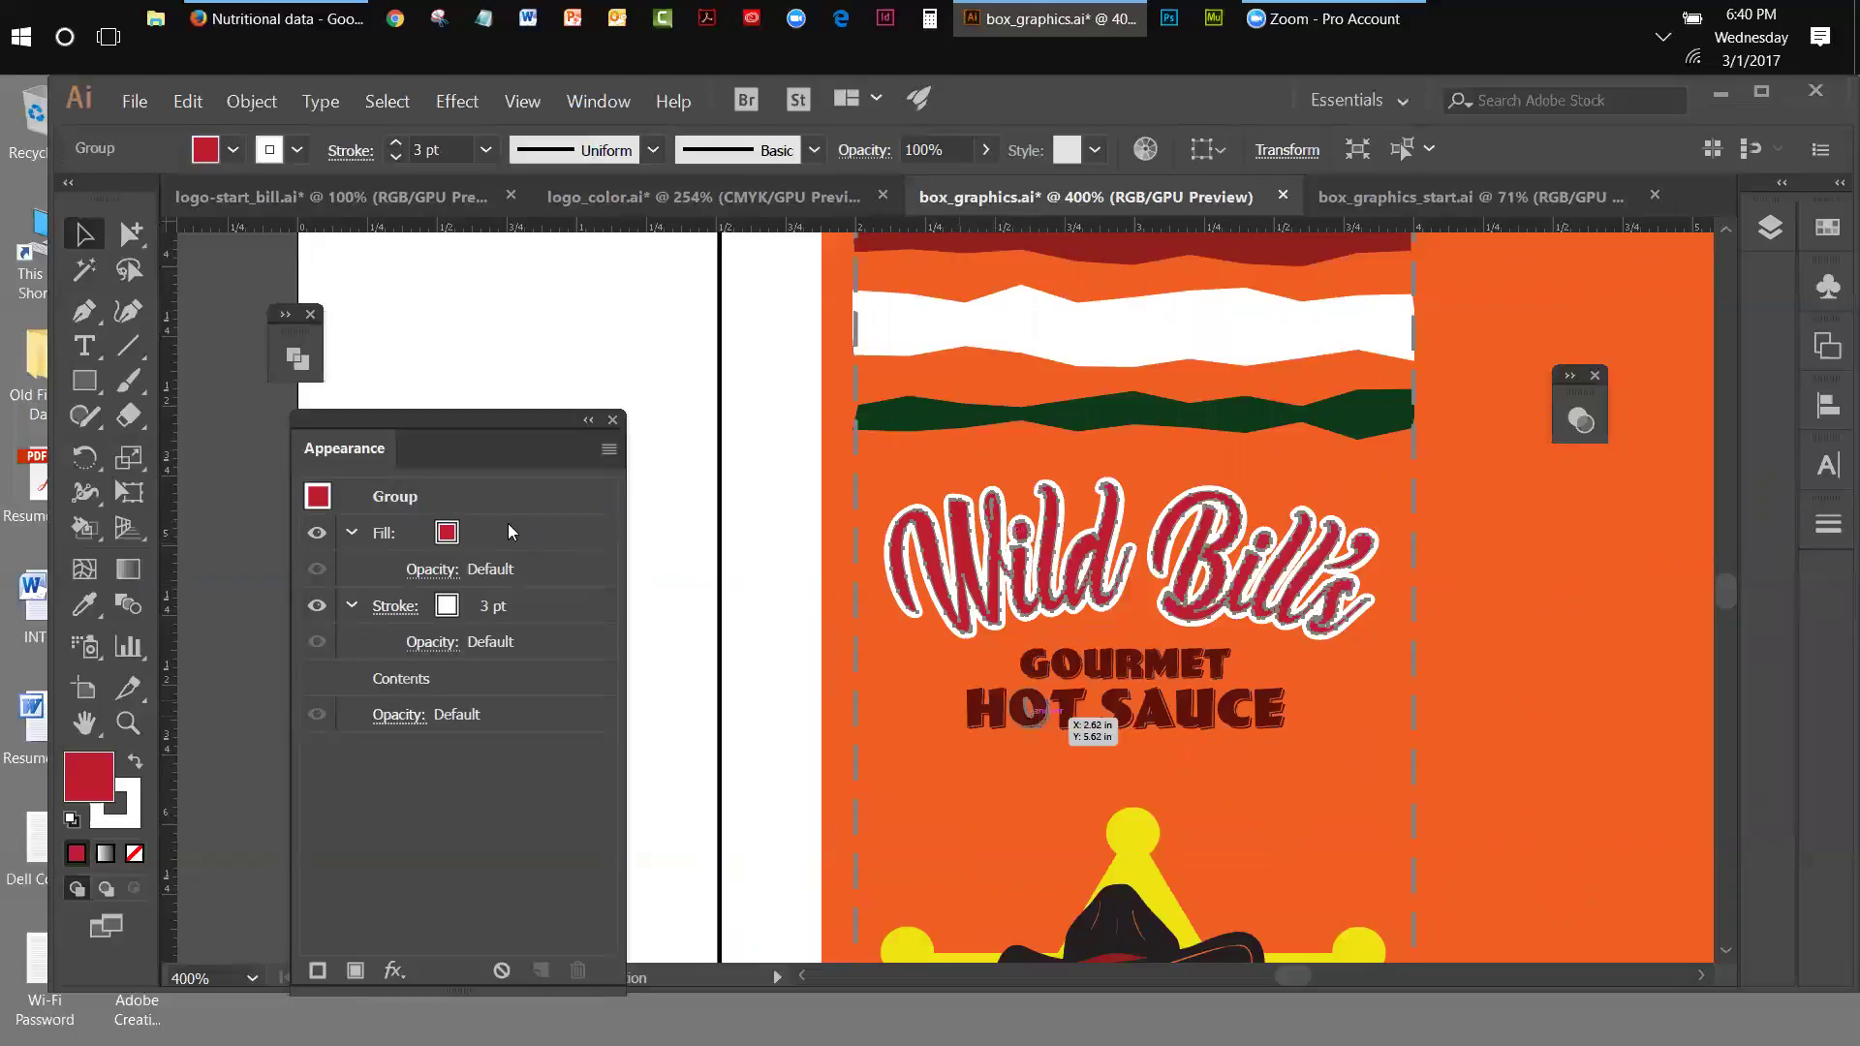
{"action": "left_click", "coordinate": [524, 308]}
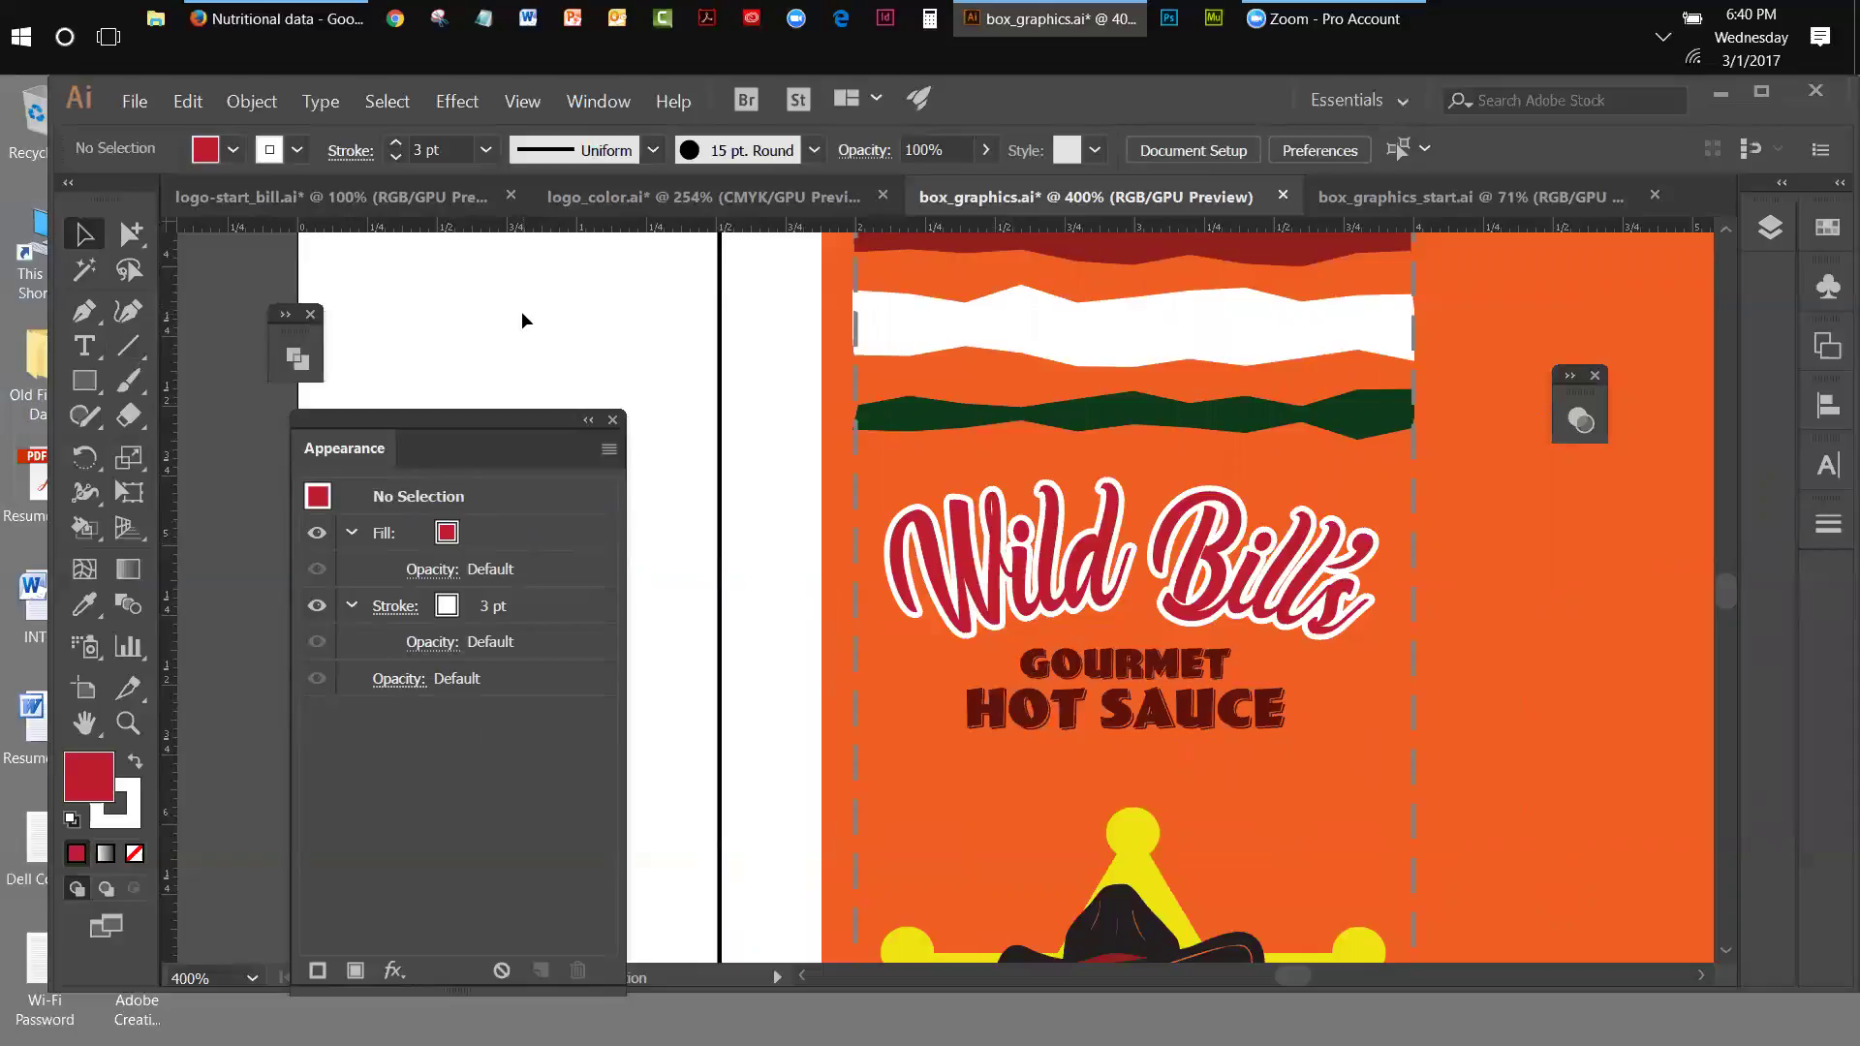
- Fit the artboard in the window, move the Appearance panel clear of the box, and lock the background layer below graphics 2
{"action": "left_click", "coordinate": [528, 102]}
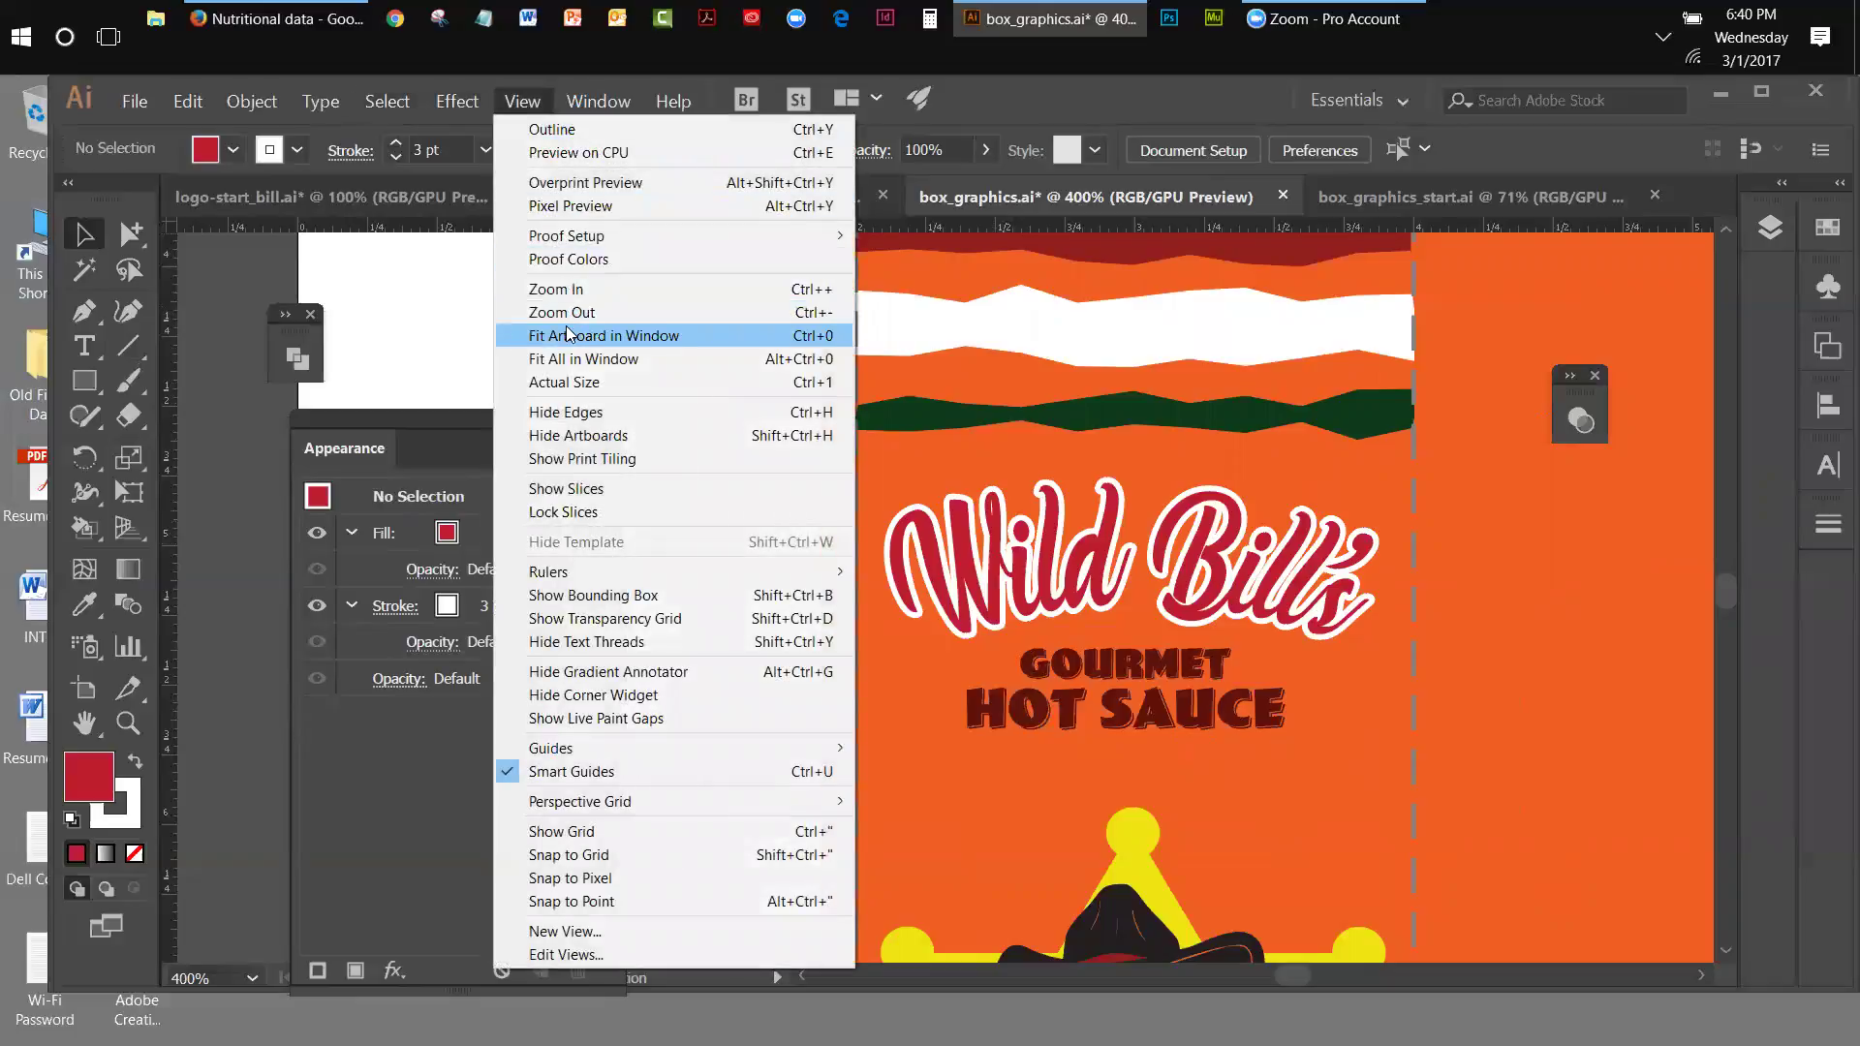
{"action": "left_click", "coordinate": [571, 335]}
{"action": "left_click_drag", "start_coordinate": [510, 427], "coordinate": [1340, 402]}
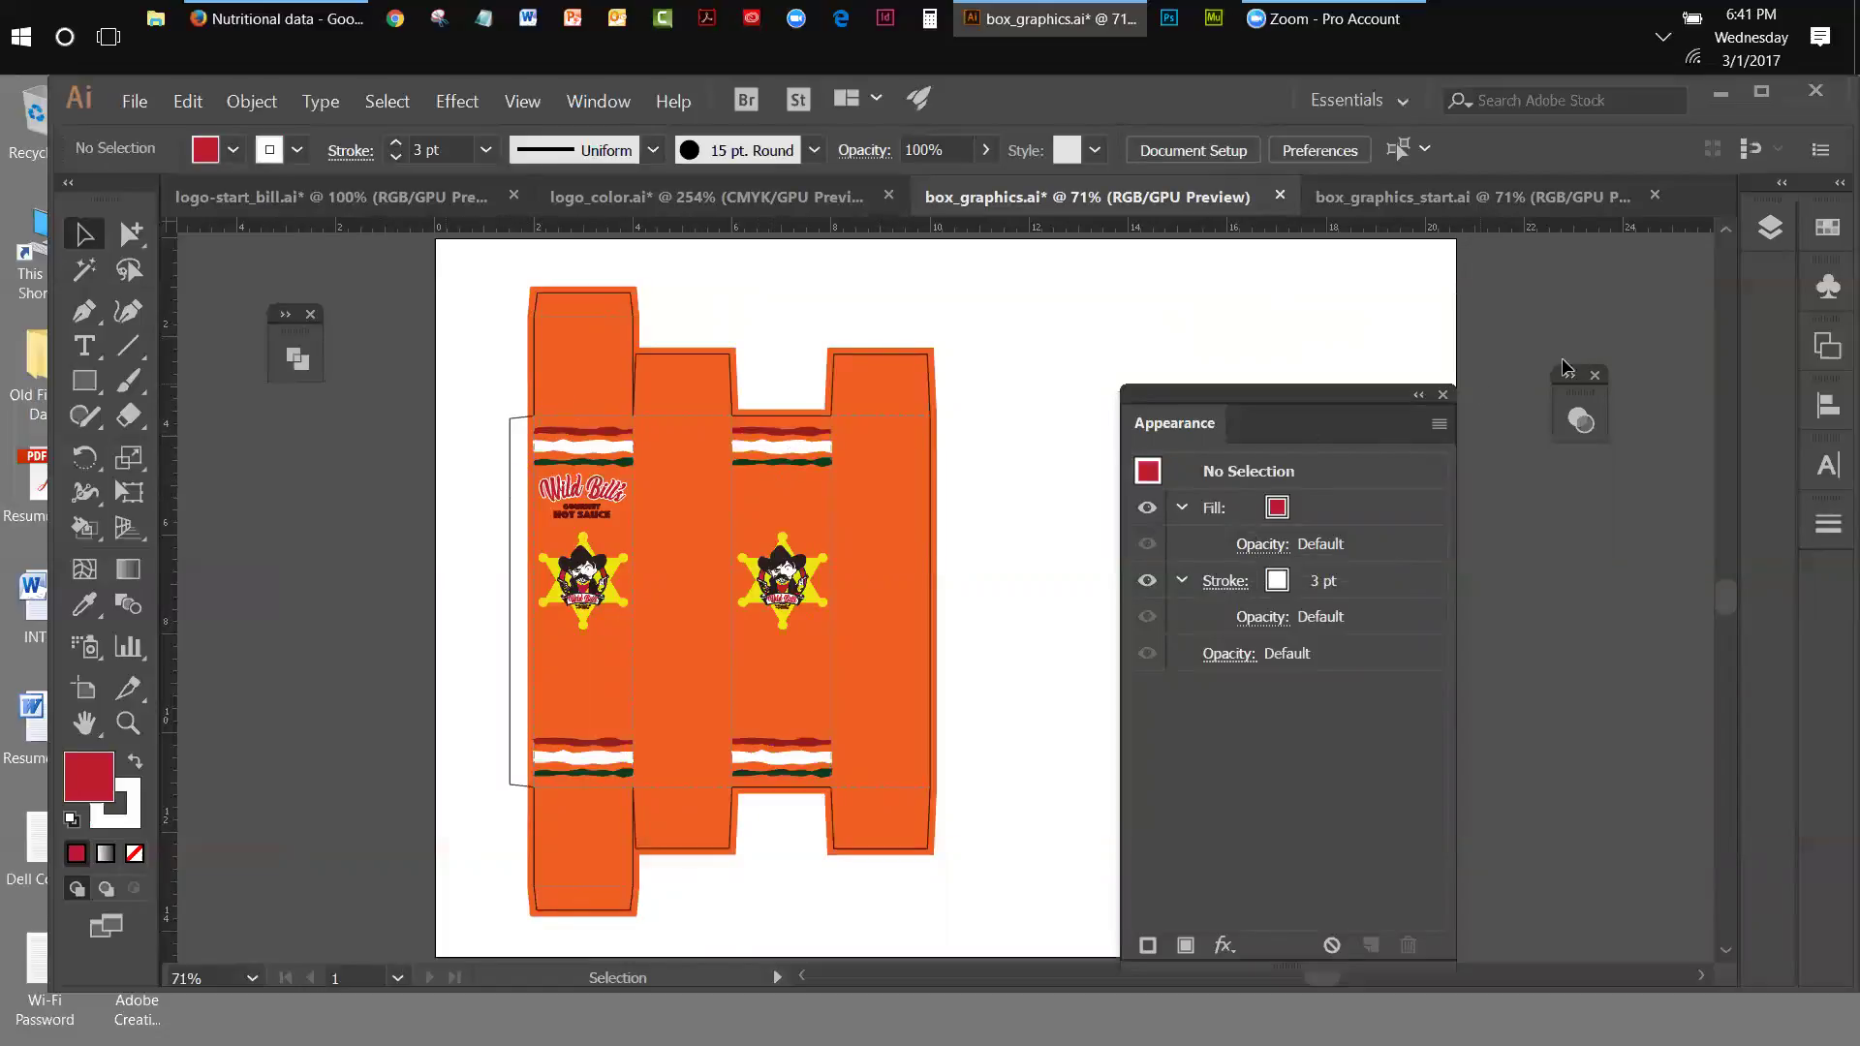
{"action": "left_click", "coordinate": [1771, 228]}
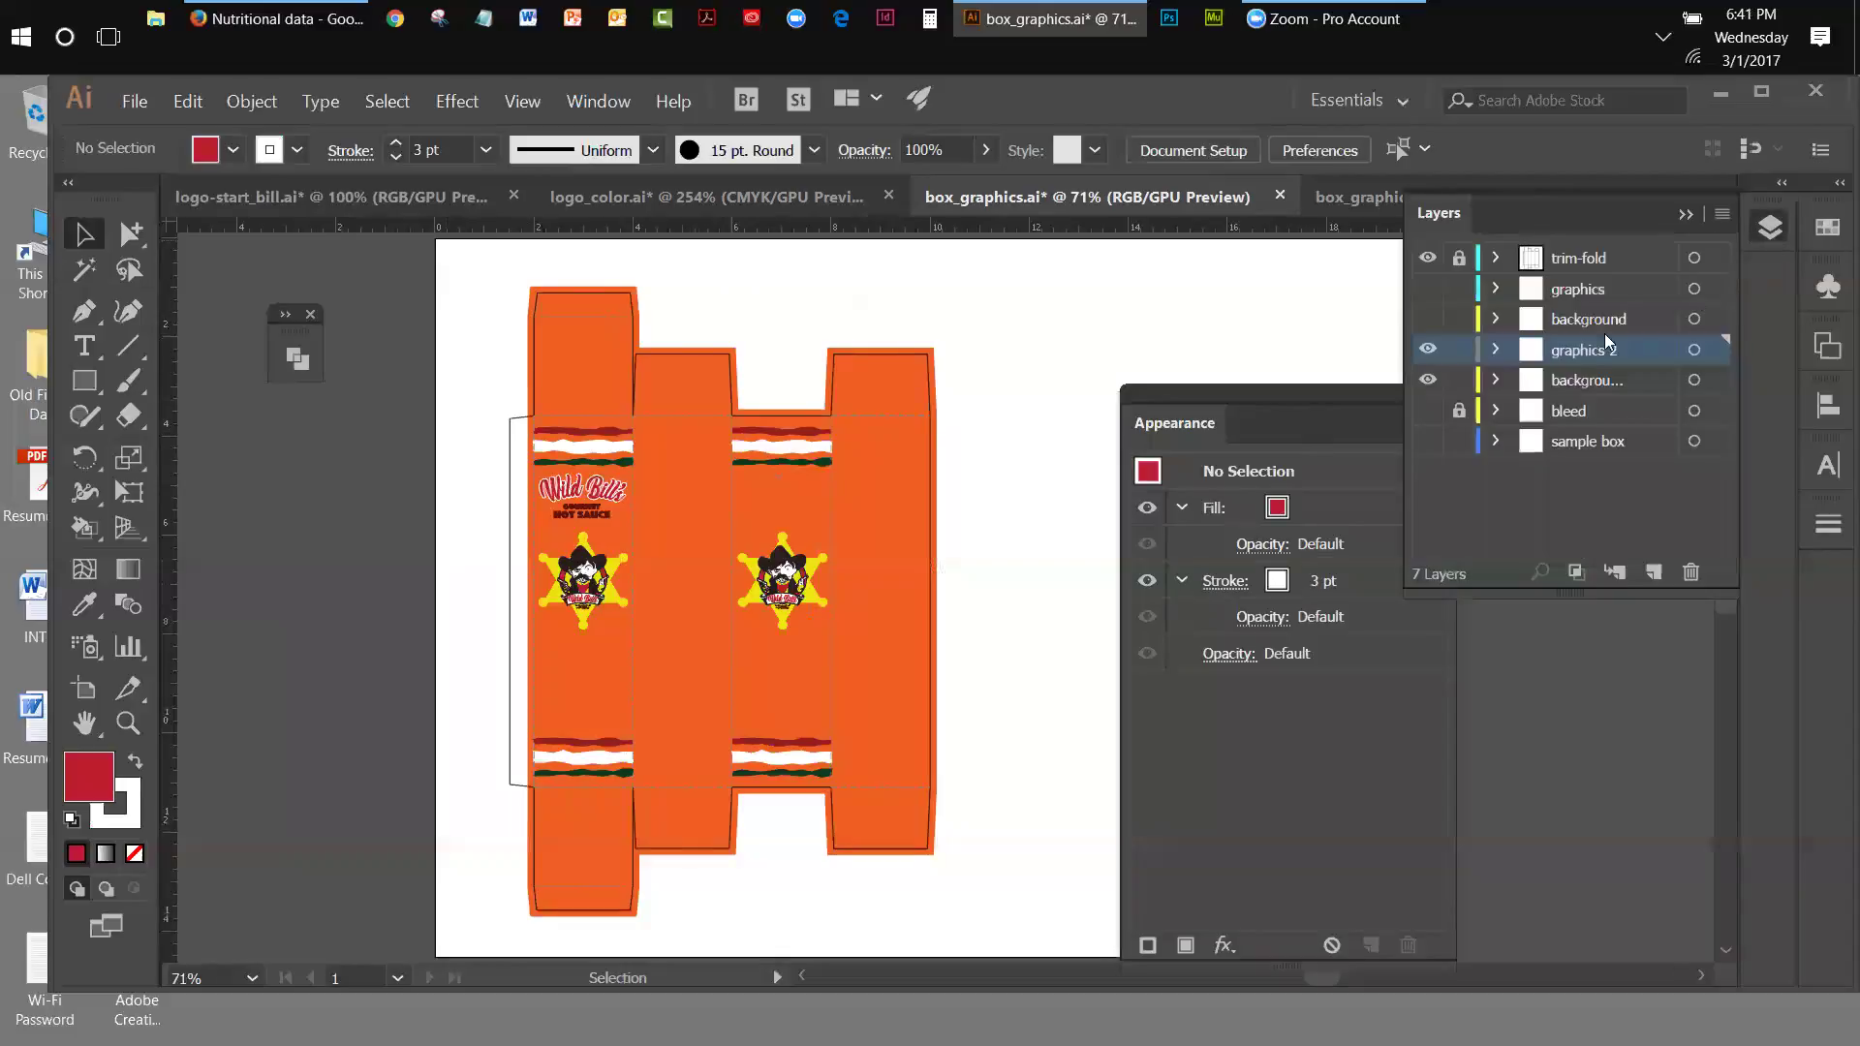
{"action": "left_click", "coordinate": [1460, 380]}
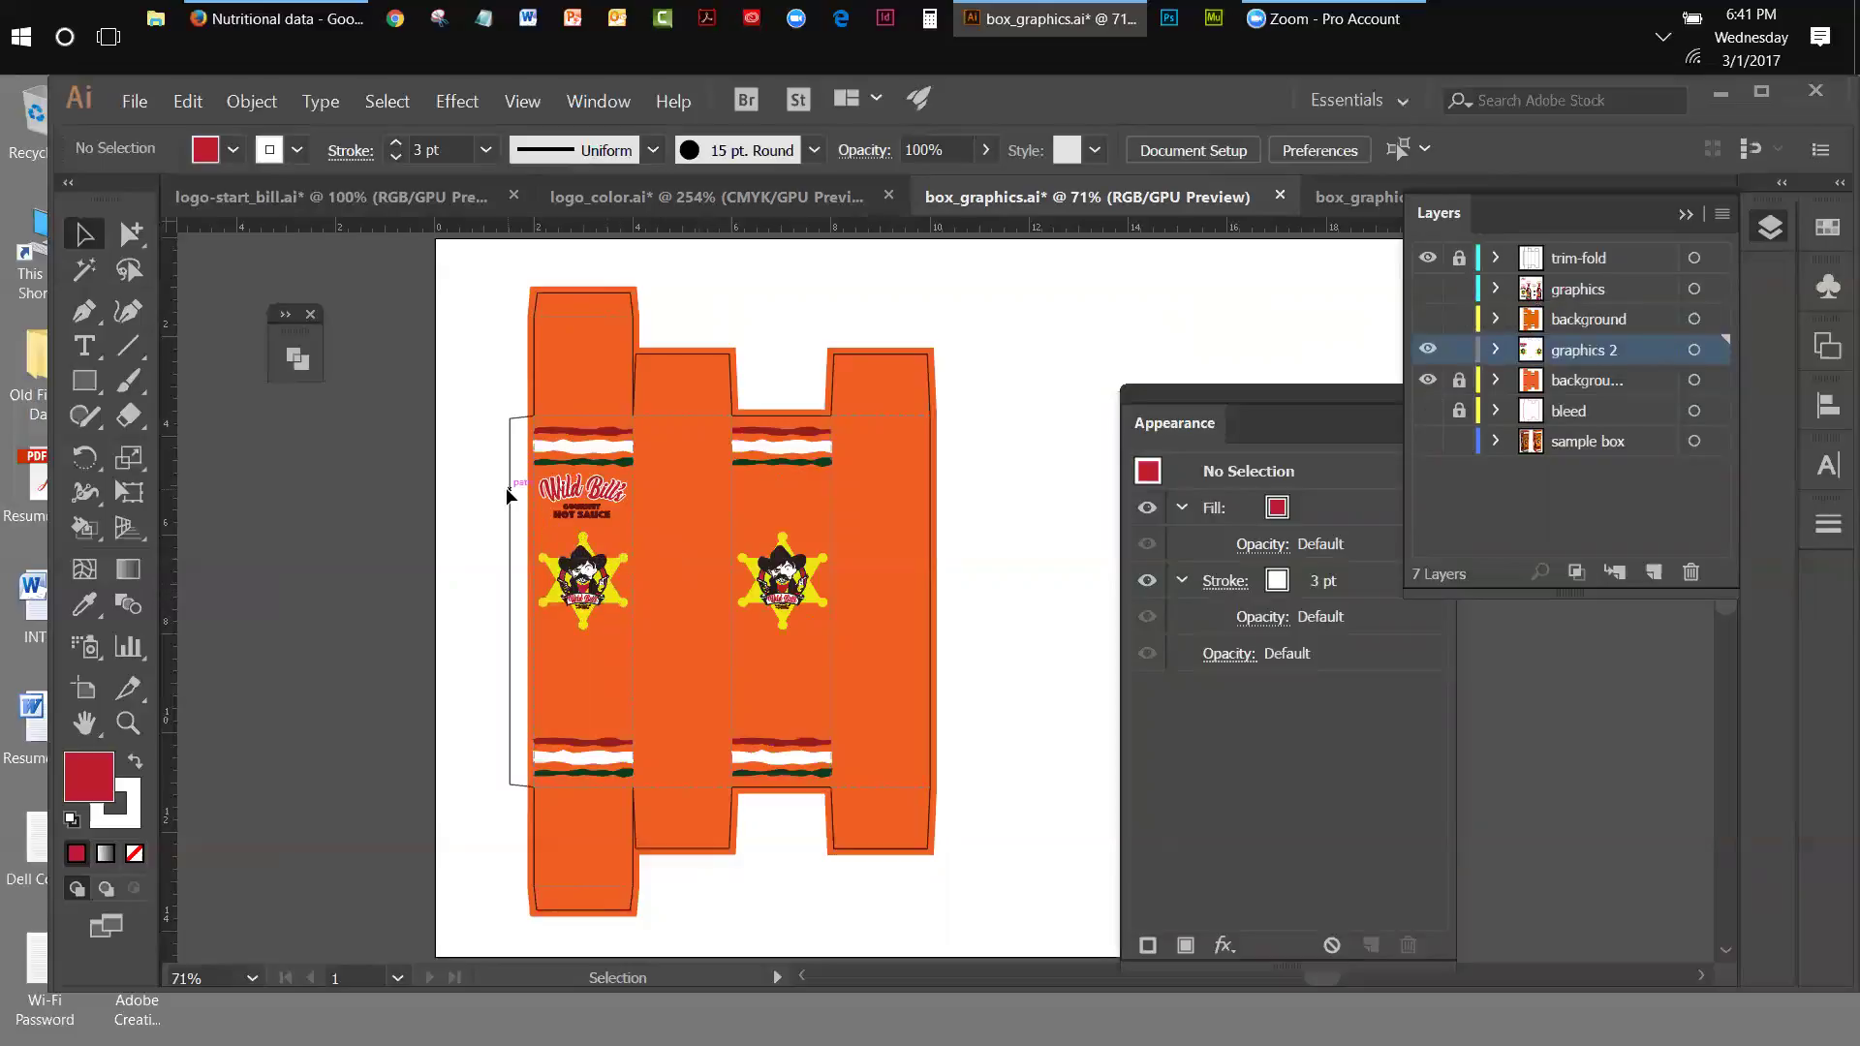
- Copy the Wild Bill's Gourmet Hot Sauce lettering from the first panel to the same height on the third panel, then deselect it
{"action": "left_click", "coordinate": [693, 577]}
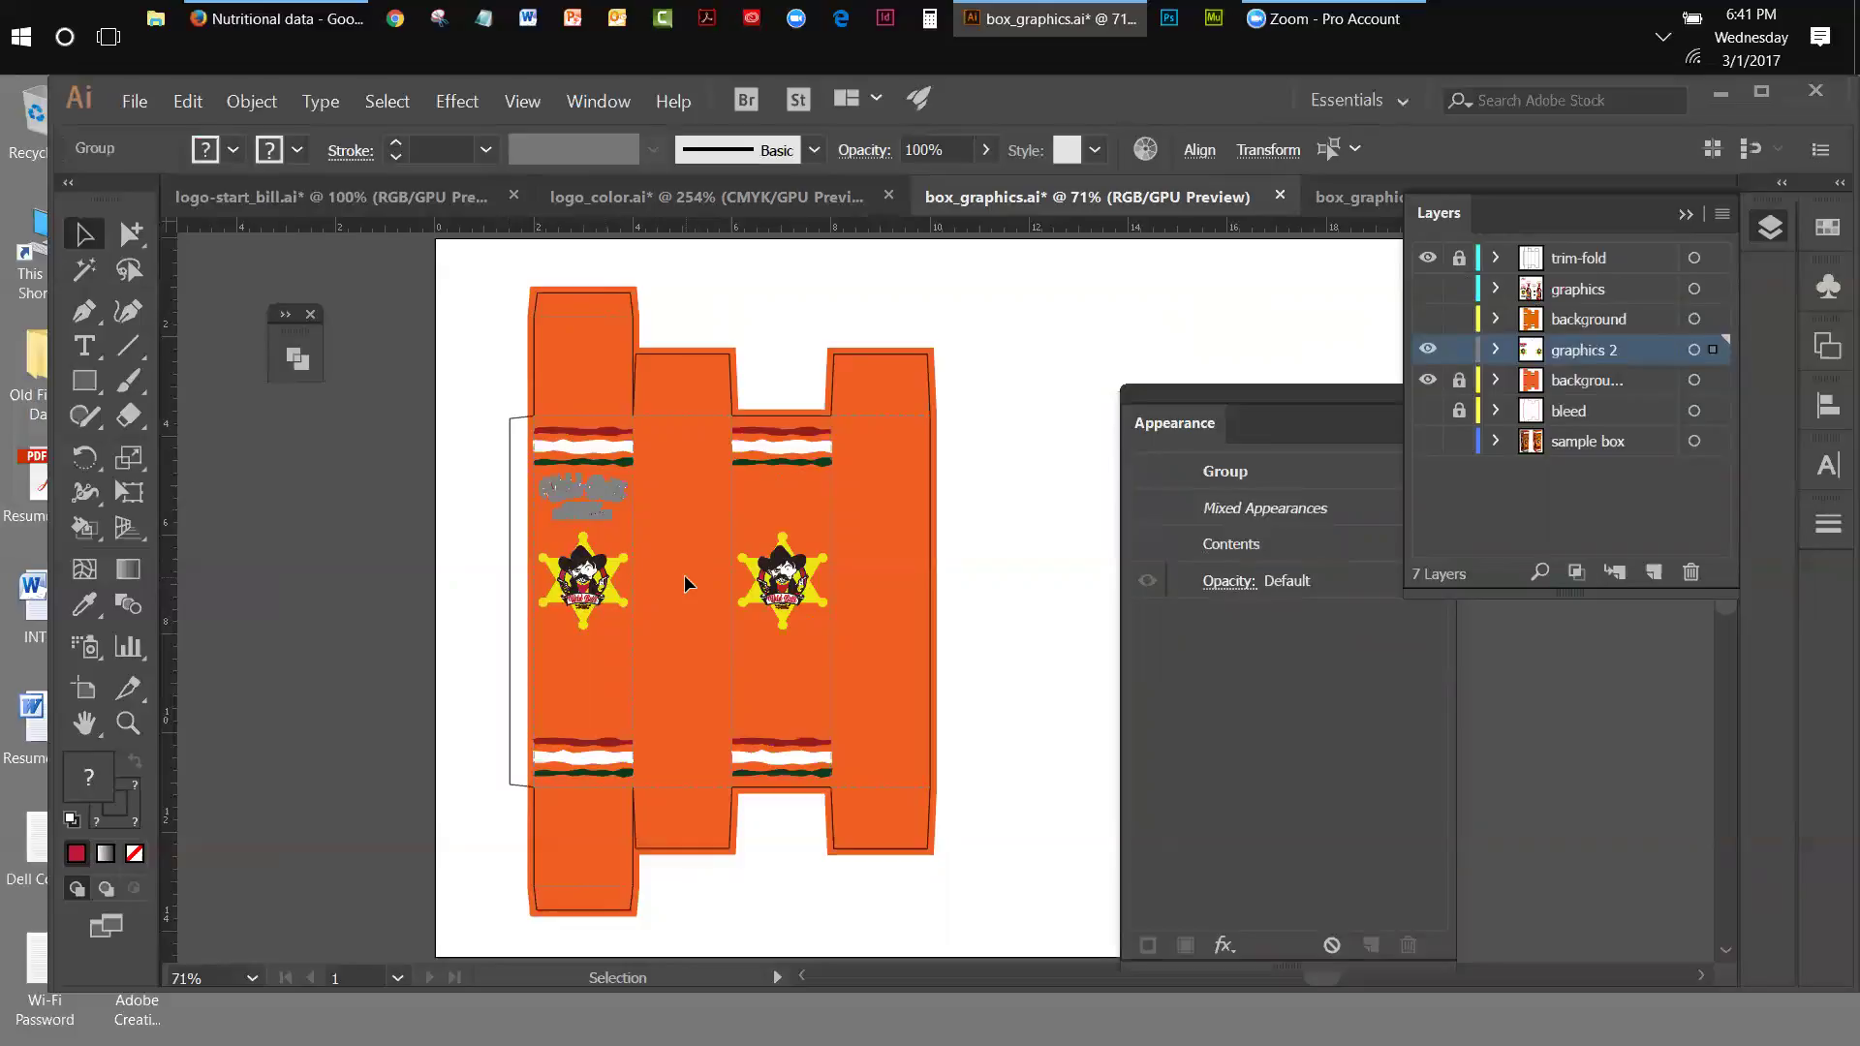
{"action": "left_click", "coordinate": [180, 105]}
{"action": "key", "text": "ctrl+c"}
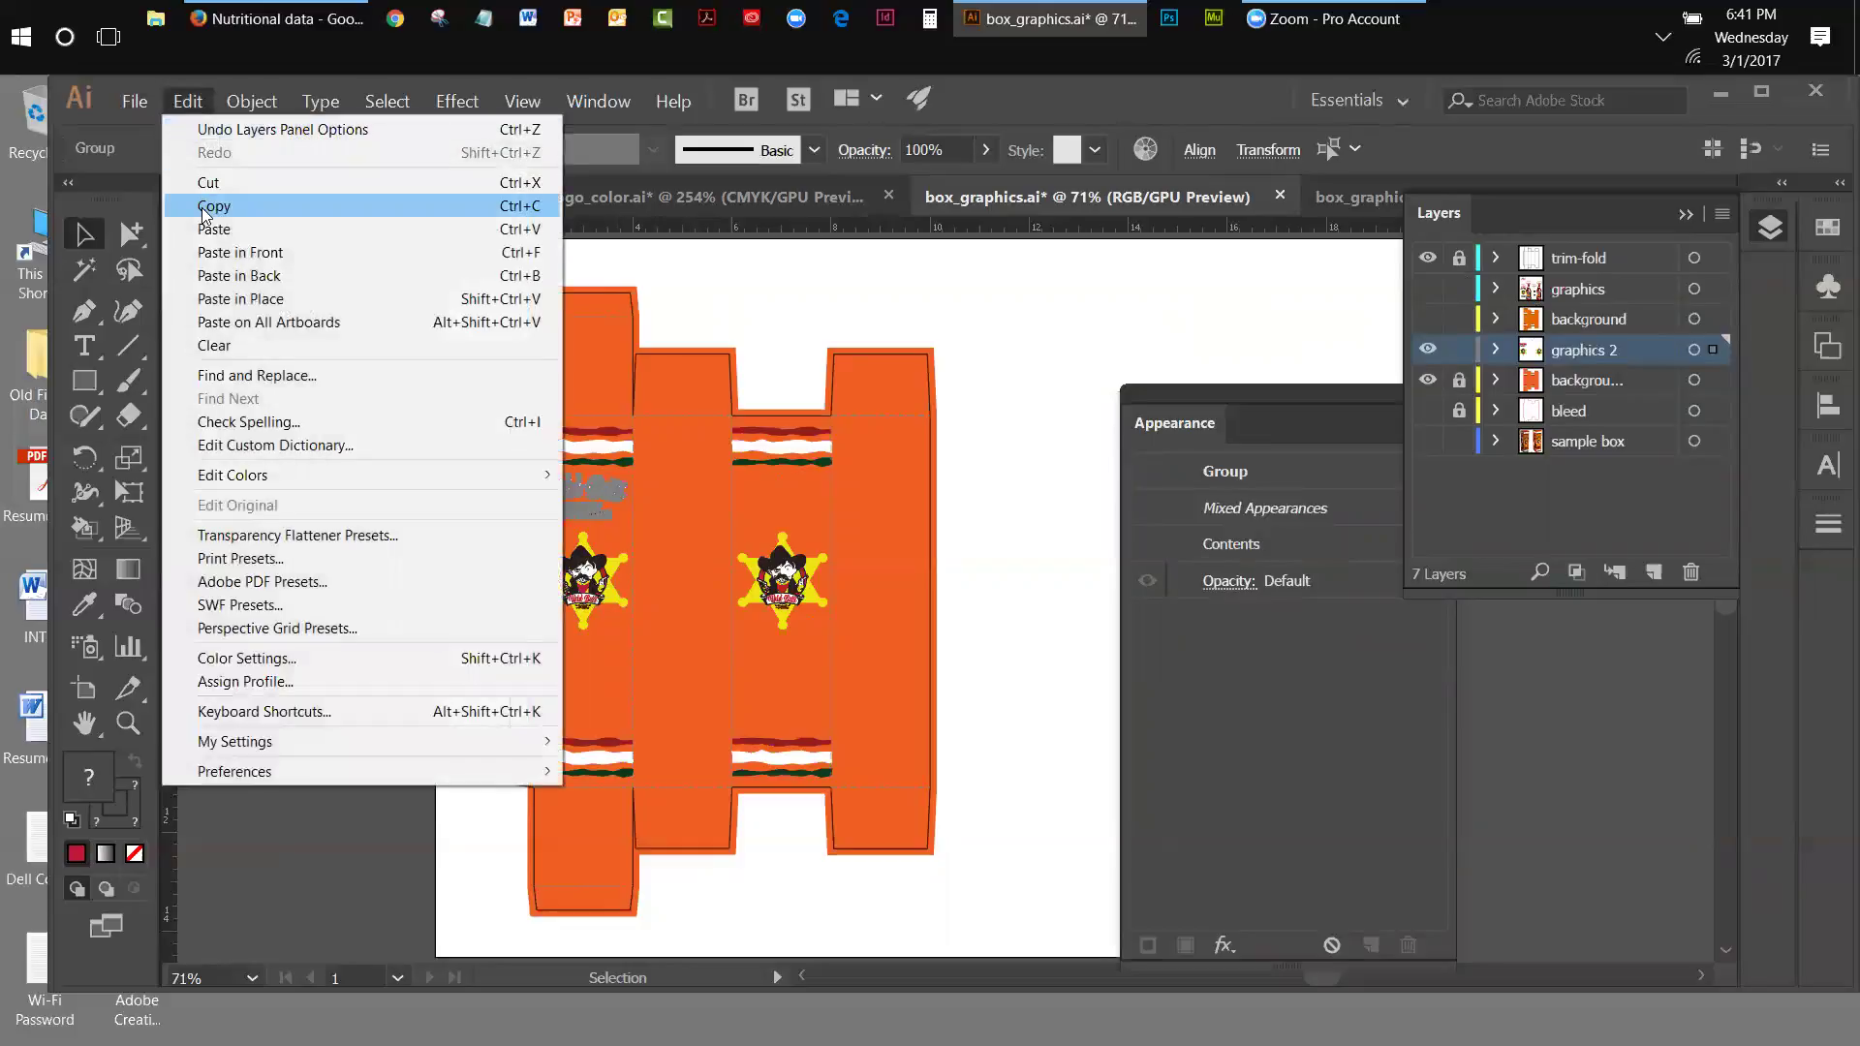
{"action": "left_click", "coordinate": [187, 105]}
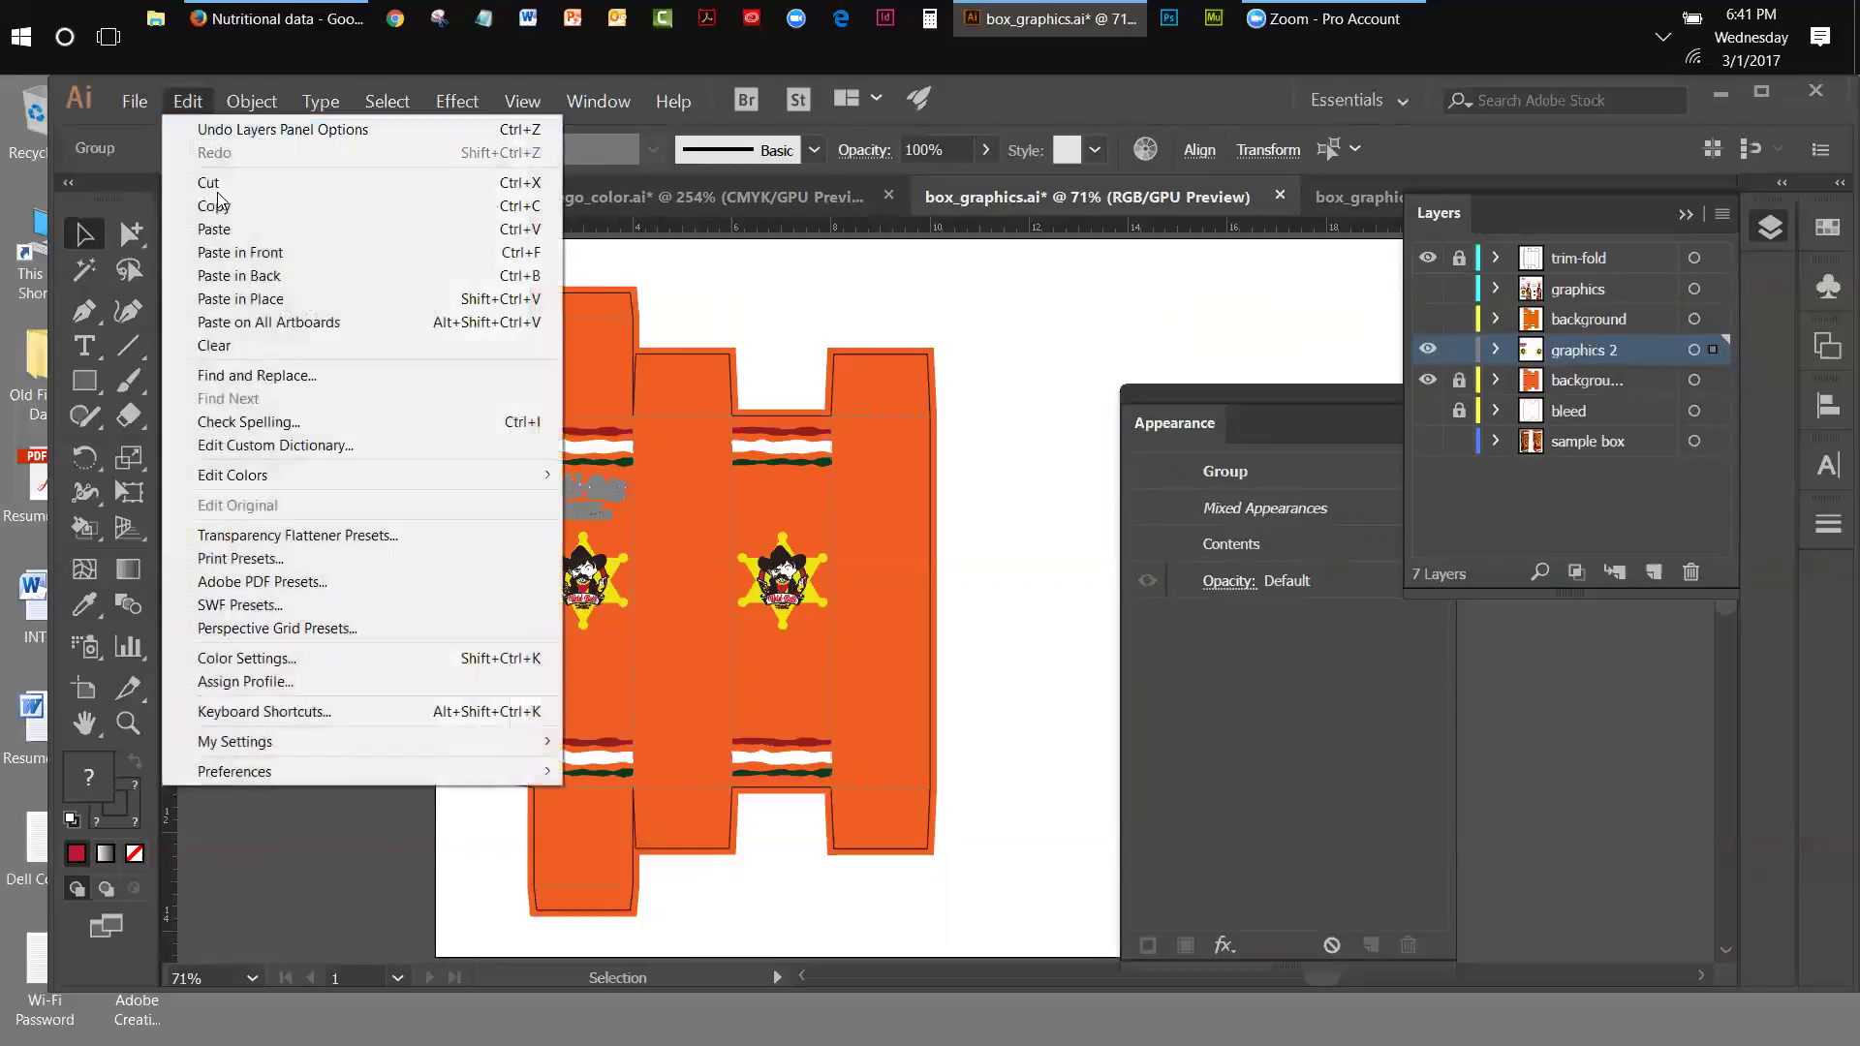
{"action": "left_click", "coordinate": [239, 277]}
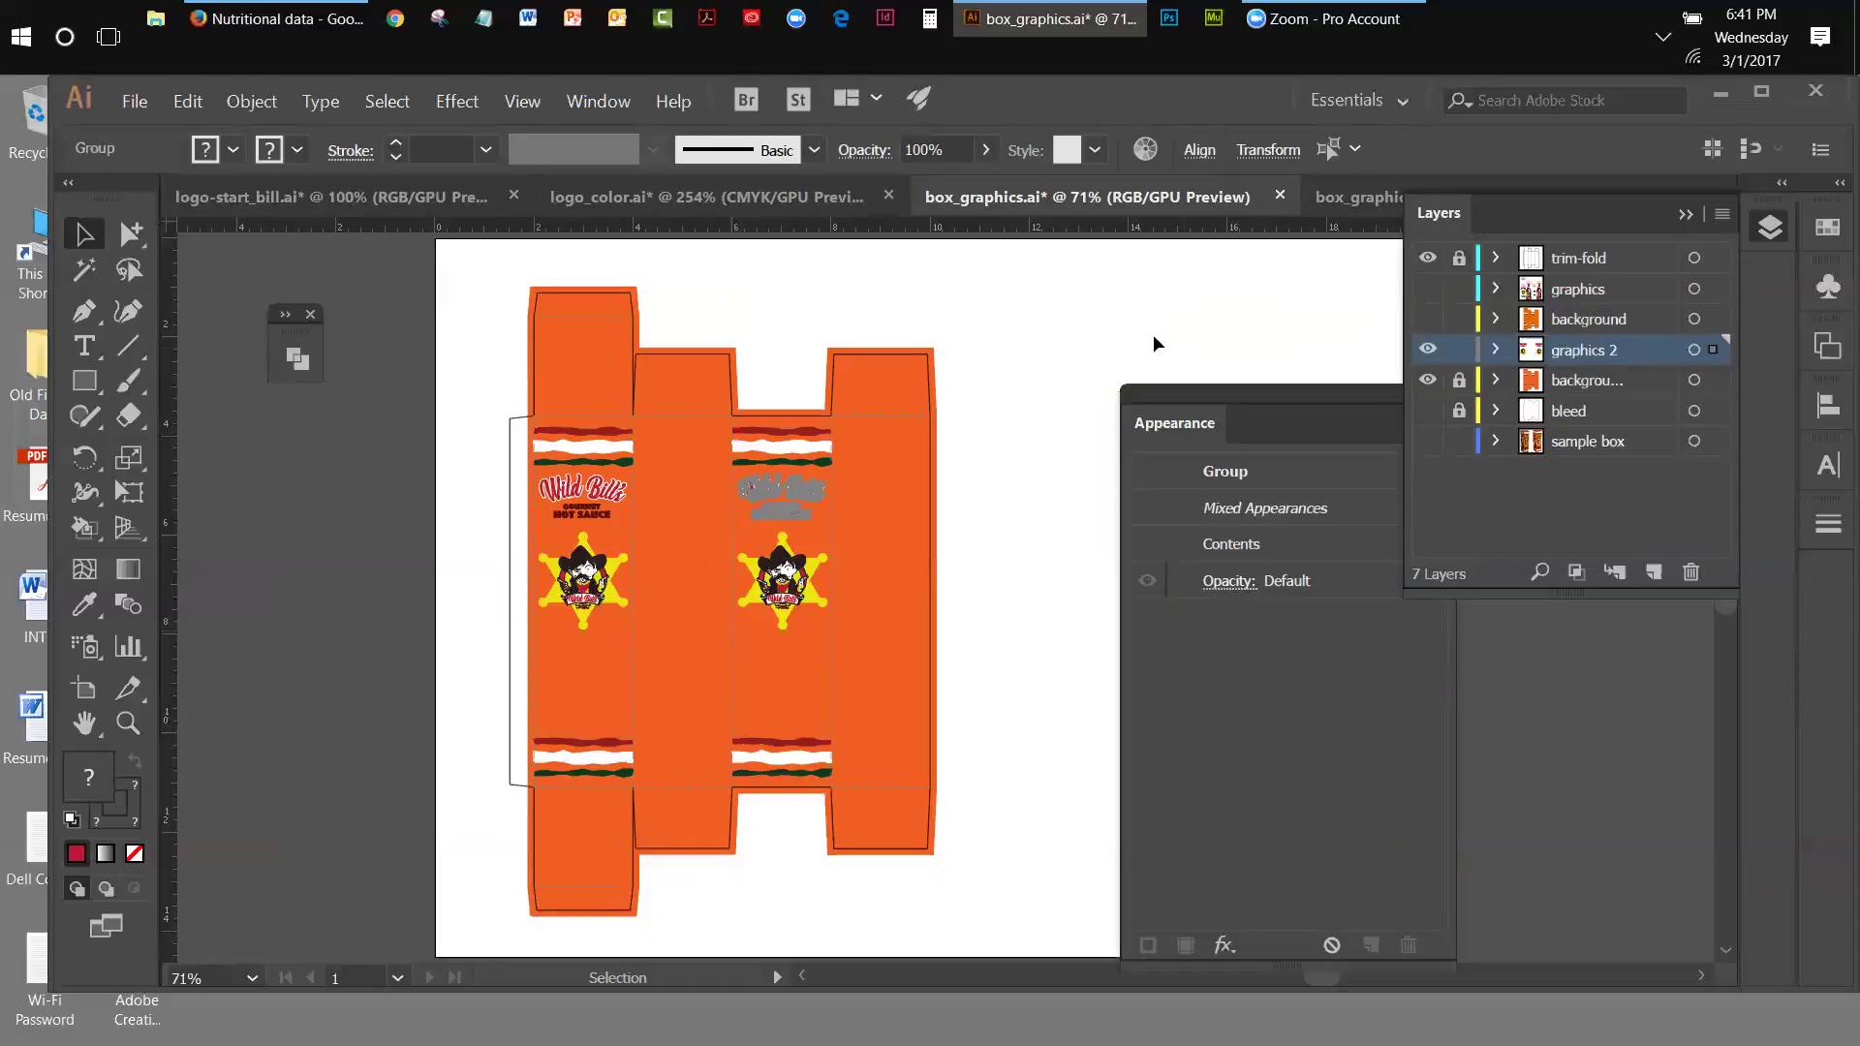
{"action": "left_click", "coordinate": [1066, 357]}
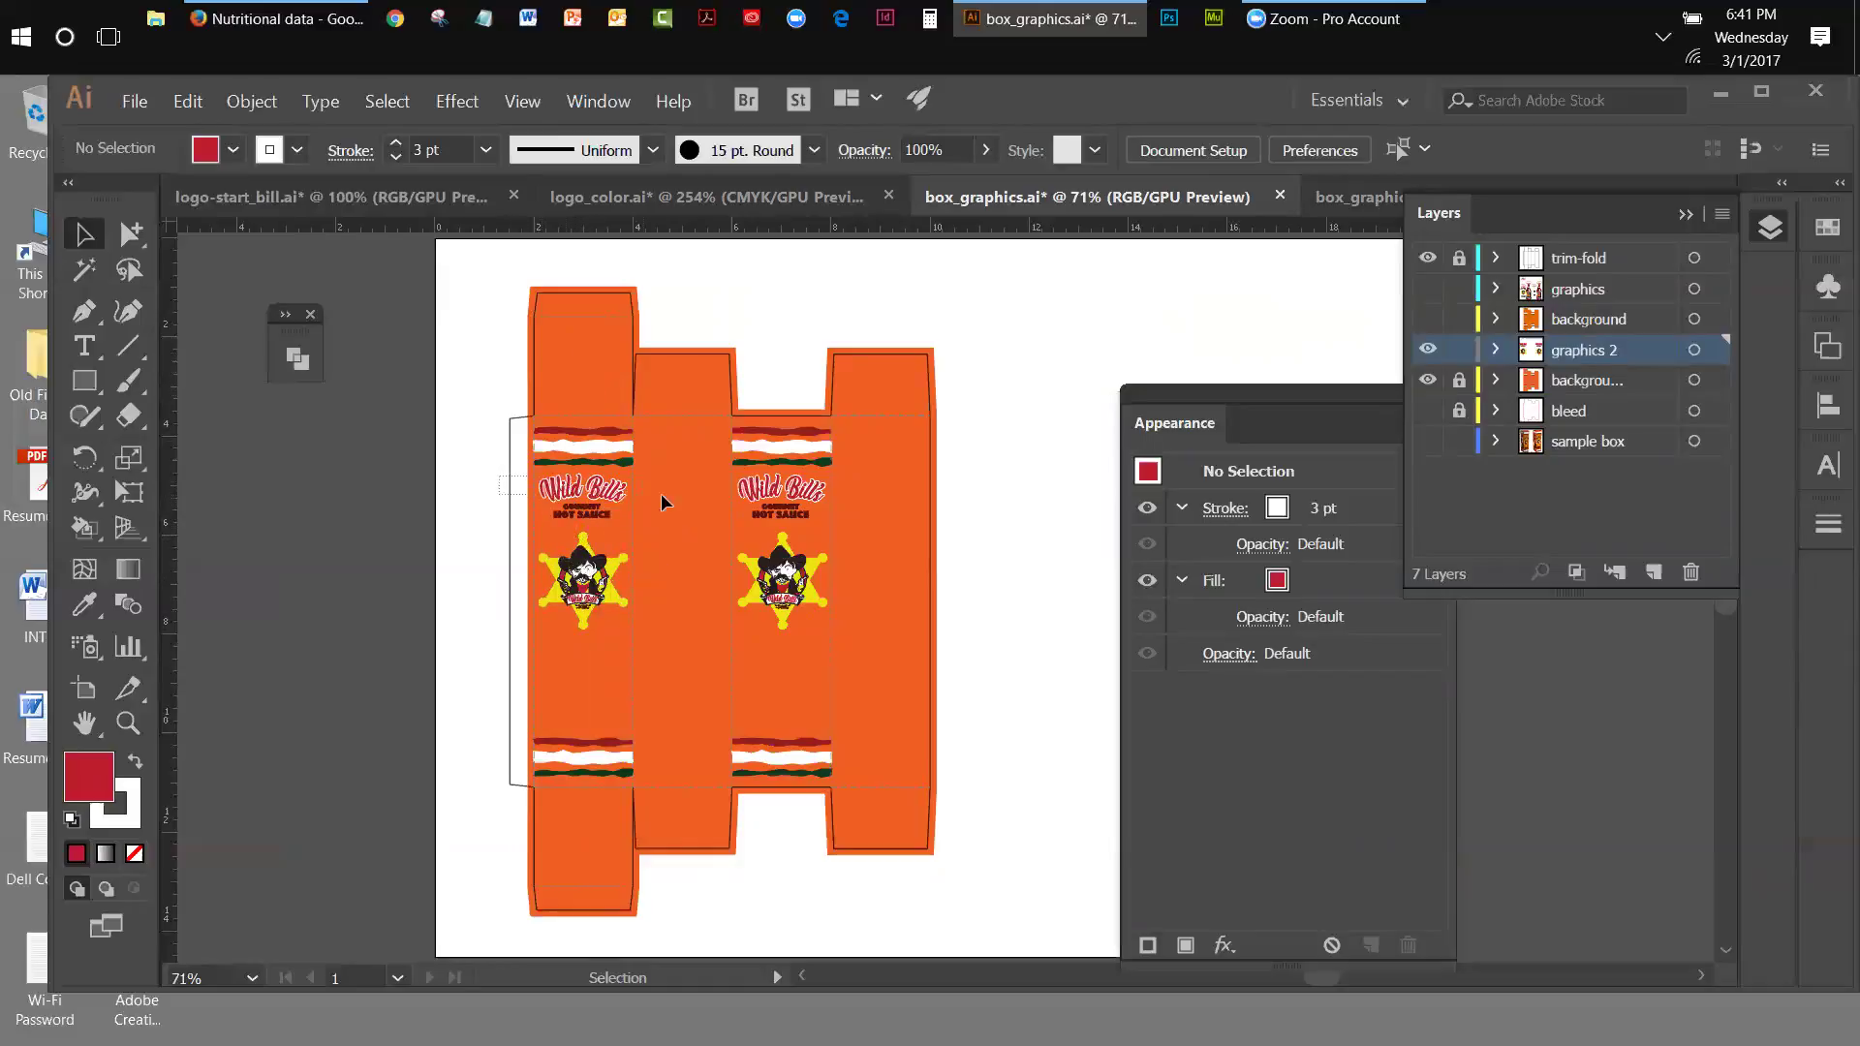
- Duplicate both lettering groups onto the second and fourth panels, raise the copies to the height of the stripes, and deselect them
{"action": "left_click", "coordinate": [772, 521]}
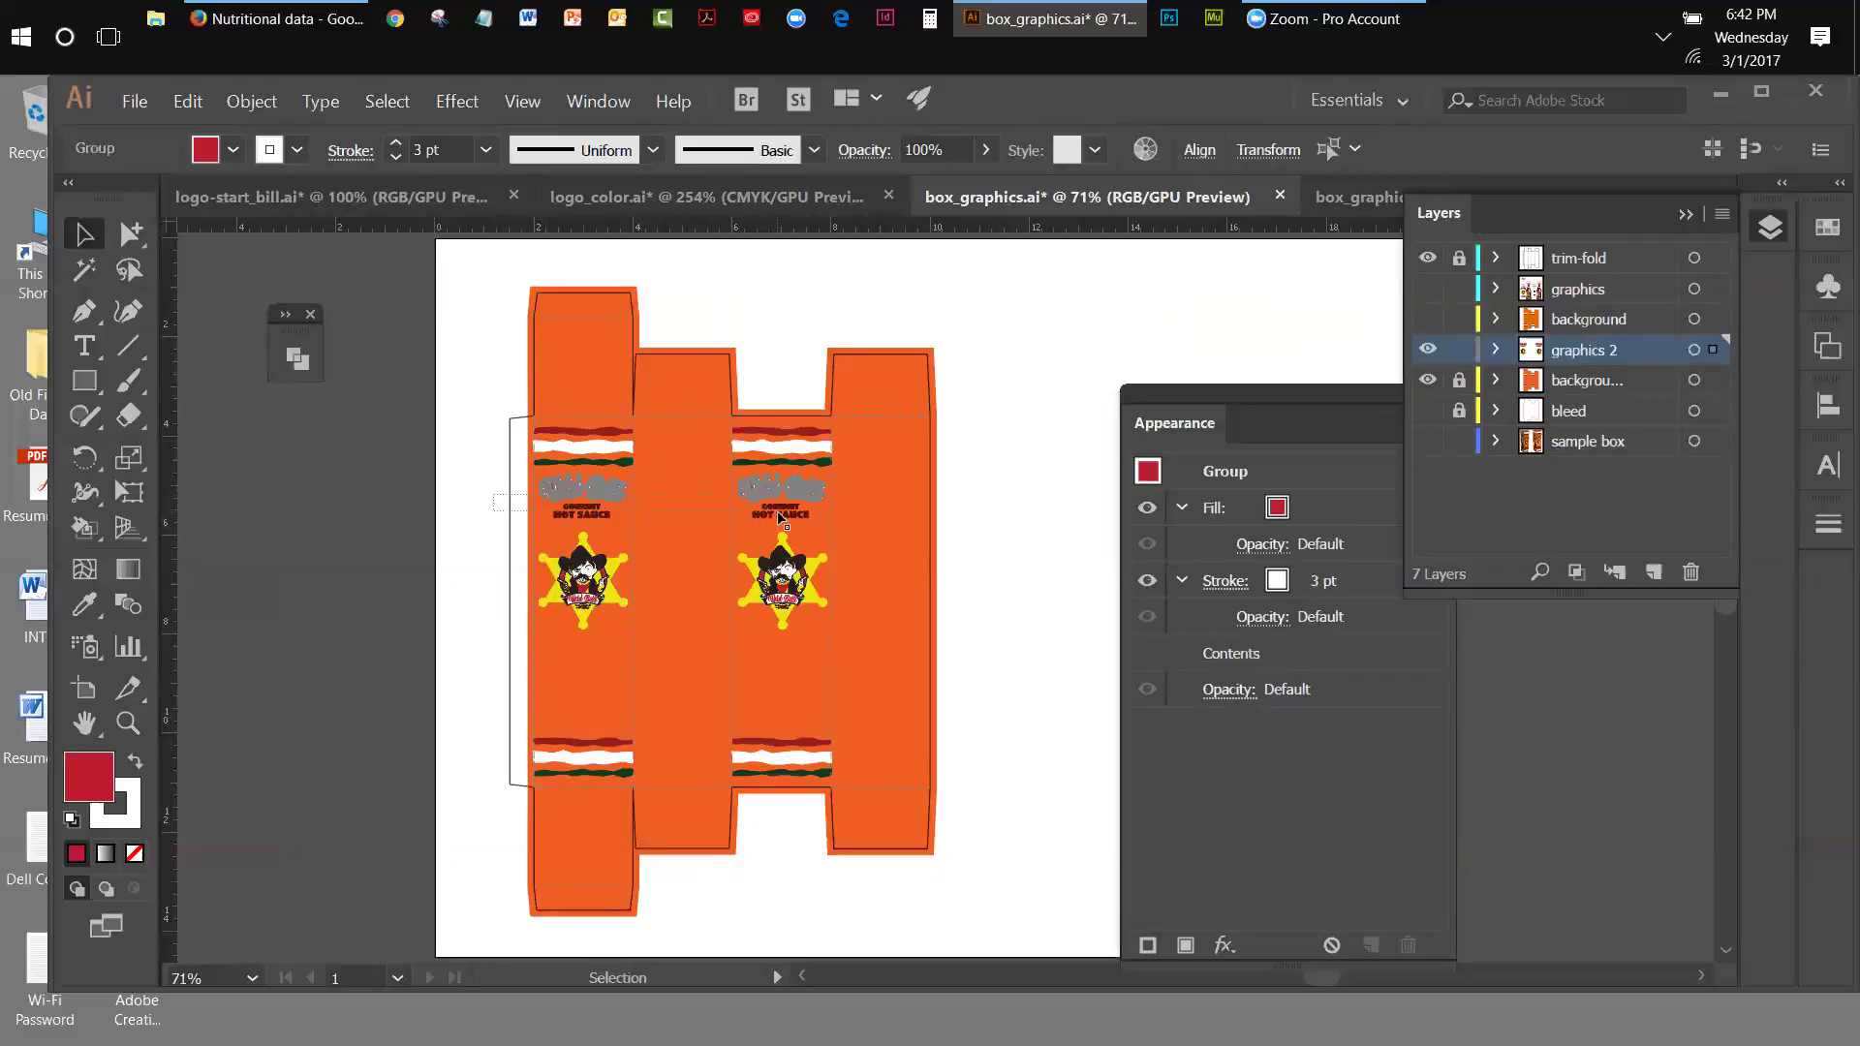
{"action": "key", "text": "ctrl+a"}
{"action": "left_click", "coordinate": [188, 102]}
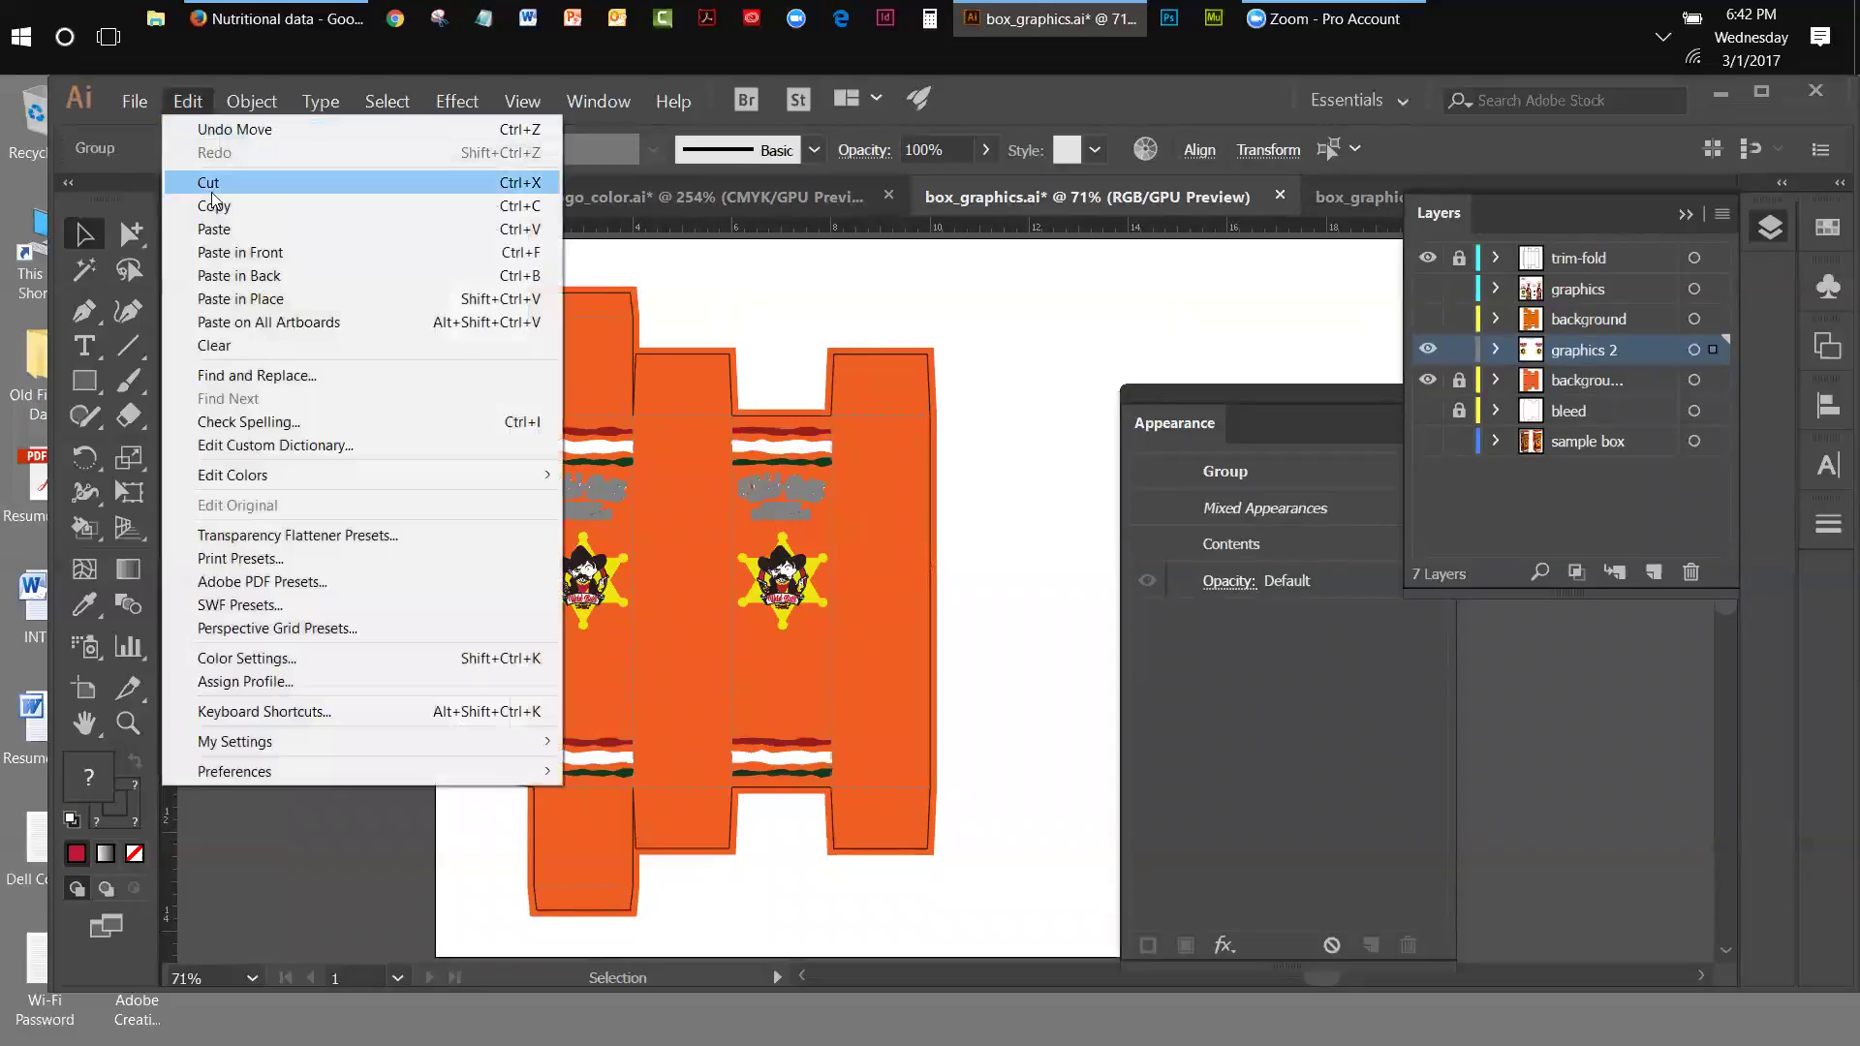
{"action": "left_click", "coordinate": [218, 221]}
{"action": "left_click", "coordinate": [188, 102]}
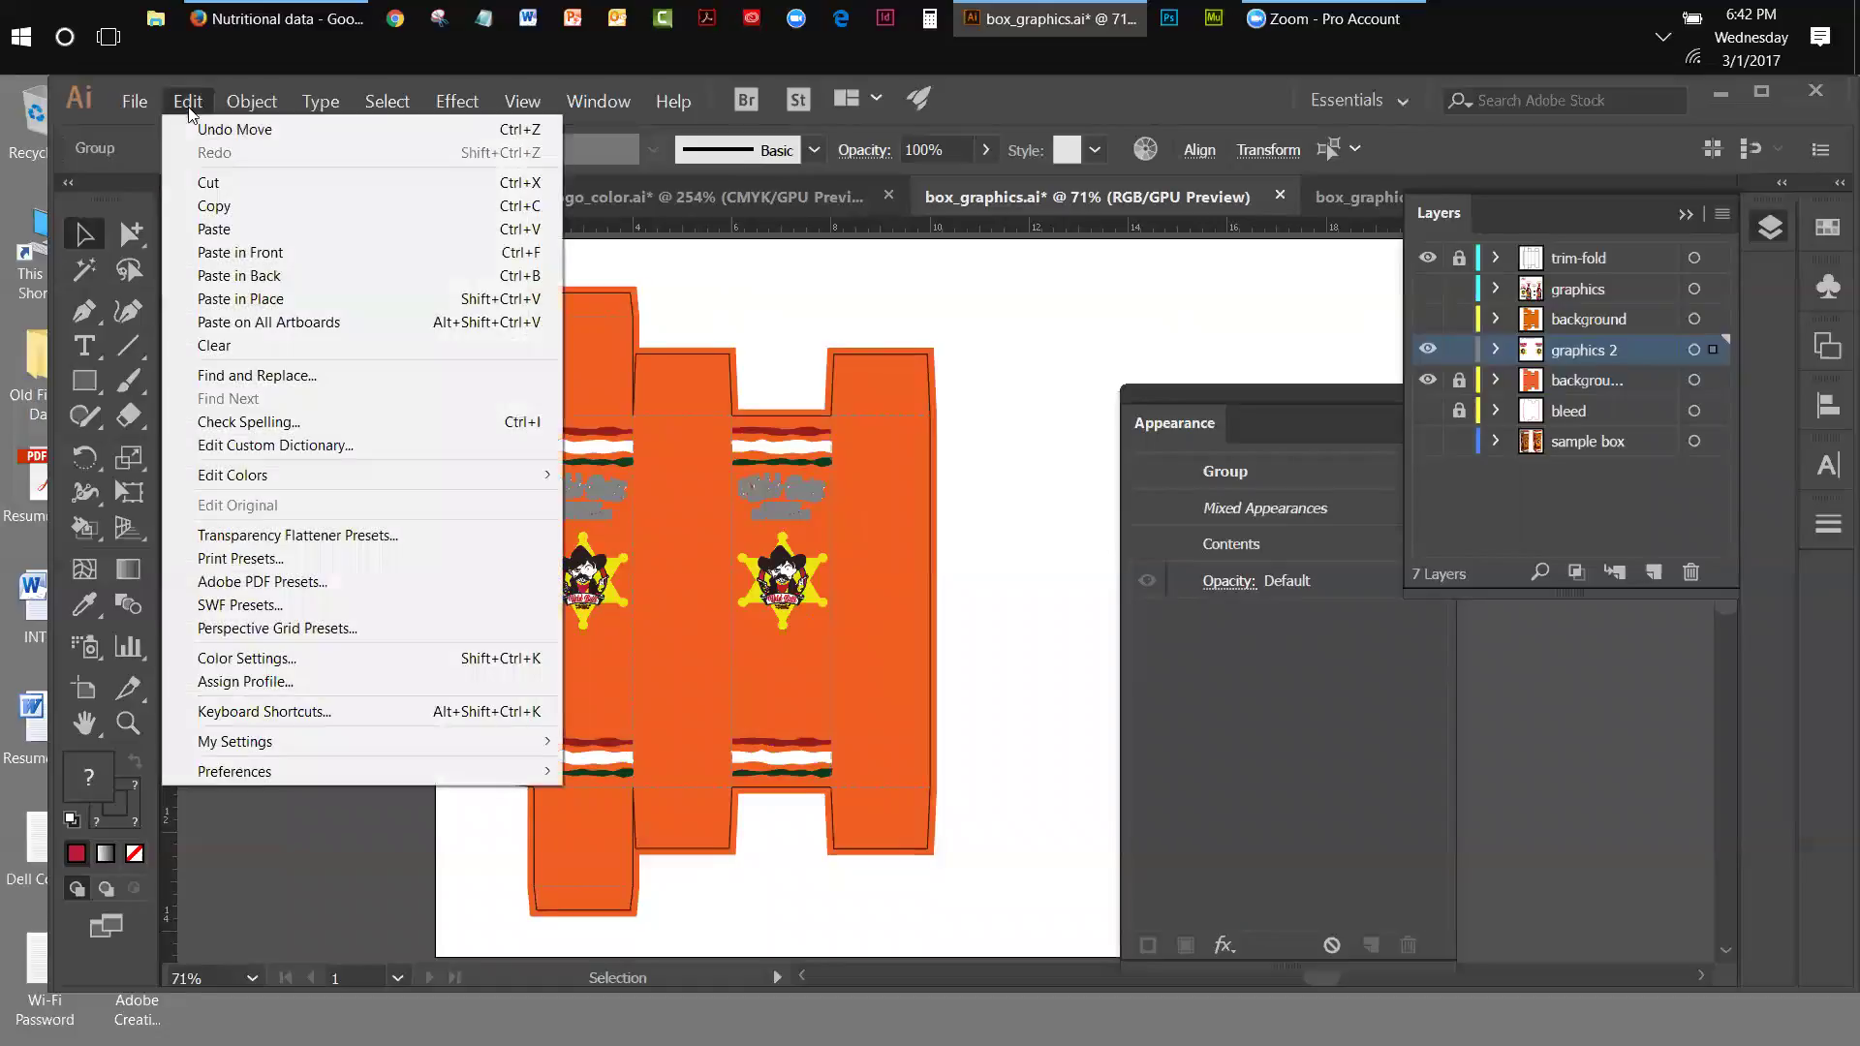
{"action": "left_click", "coordinate": [240, 299]}
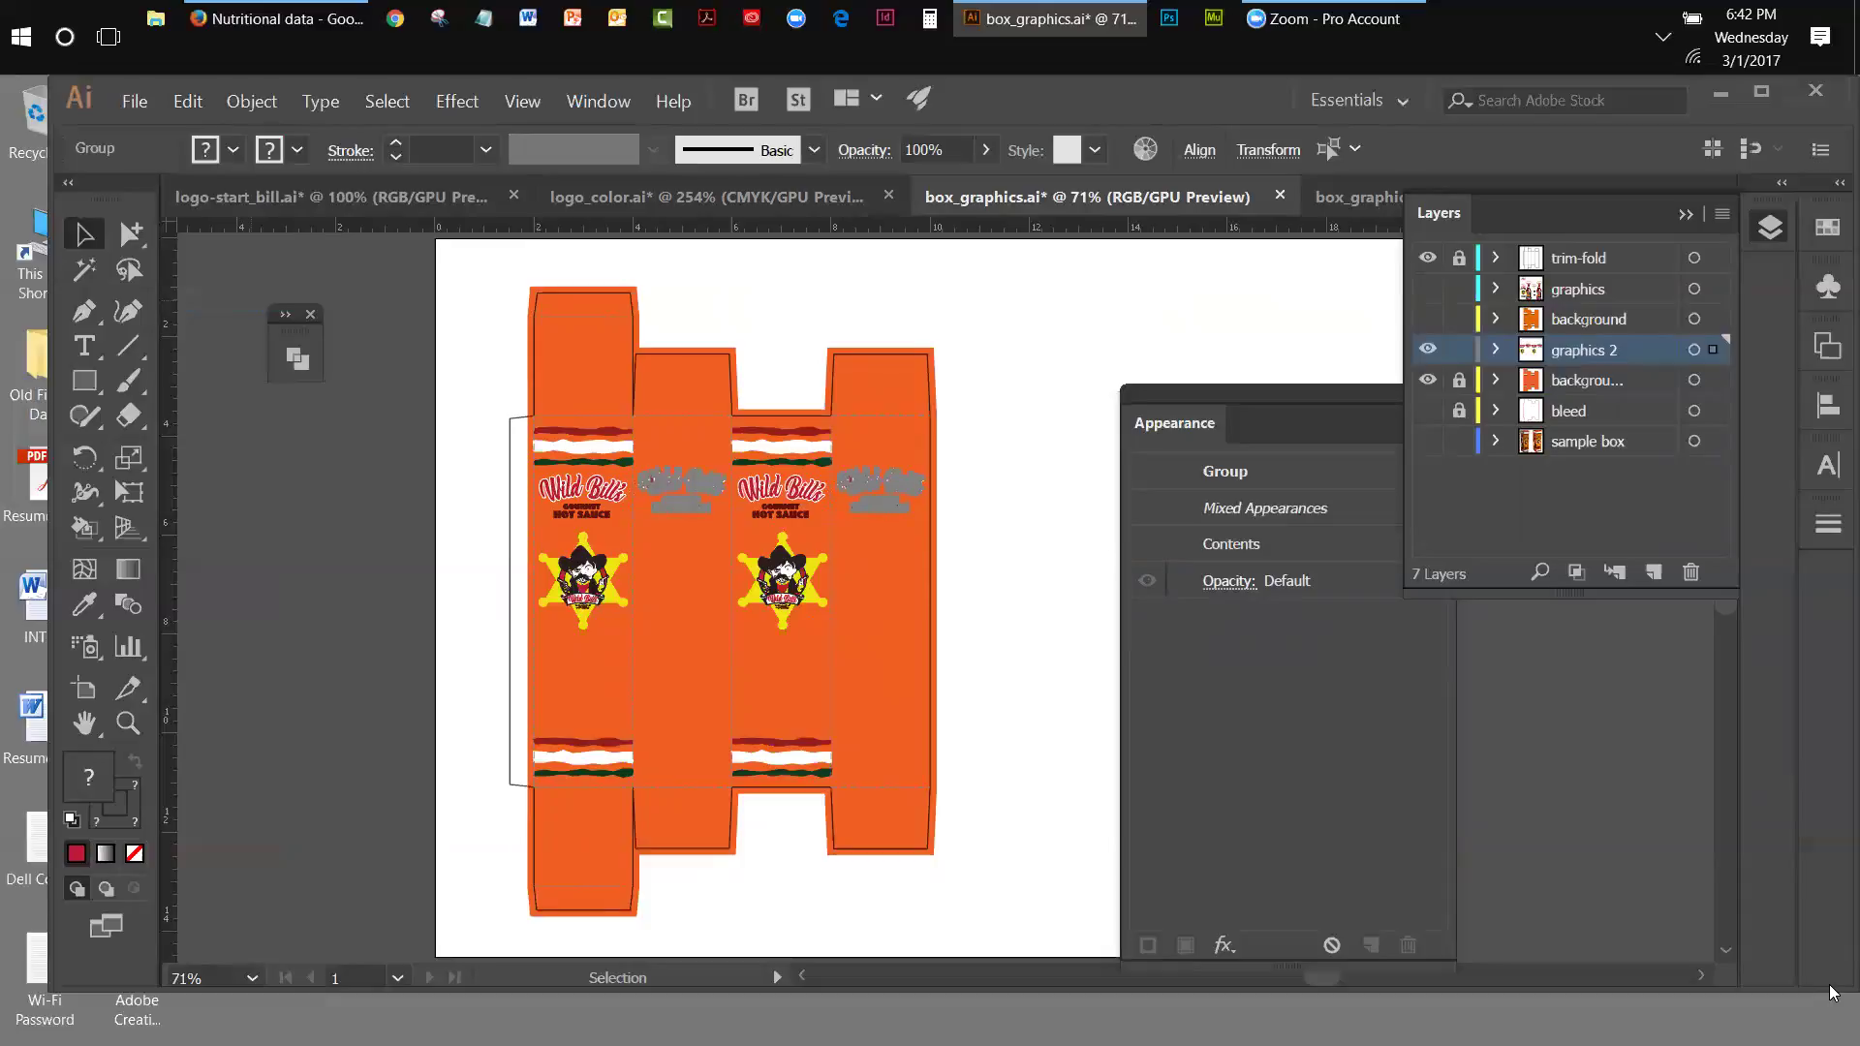
{"action": "key", "text": "shift+Up"}
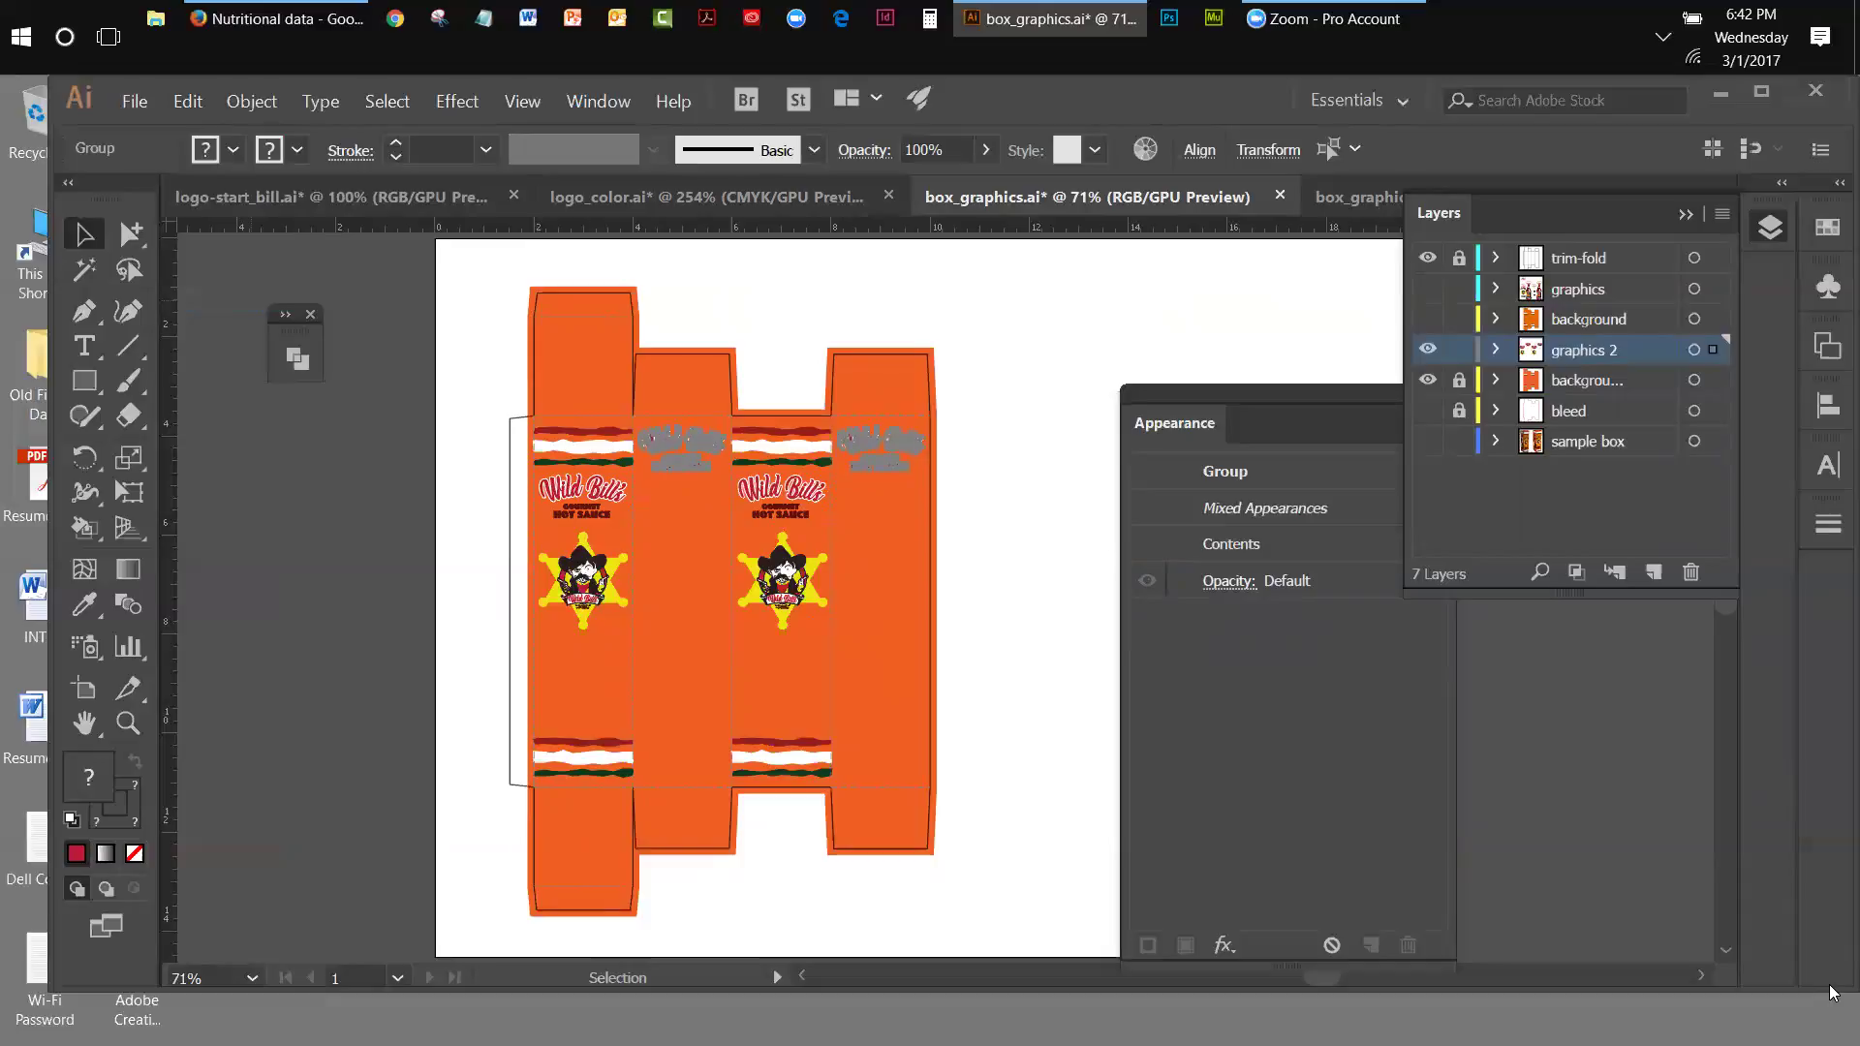
{"action": "left_click", "coordinate": [980, 600]}
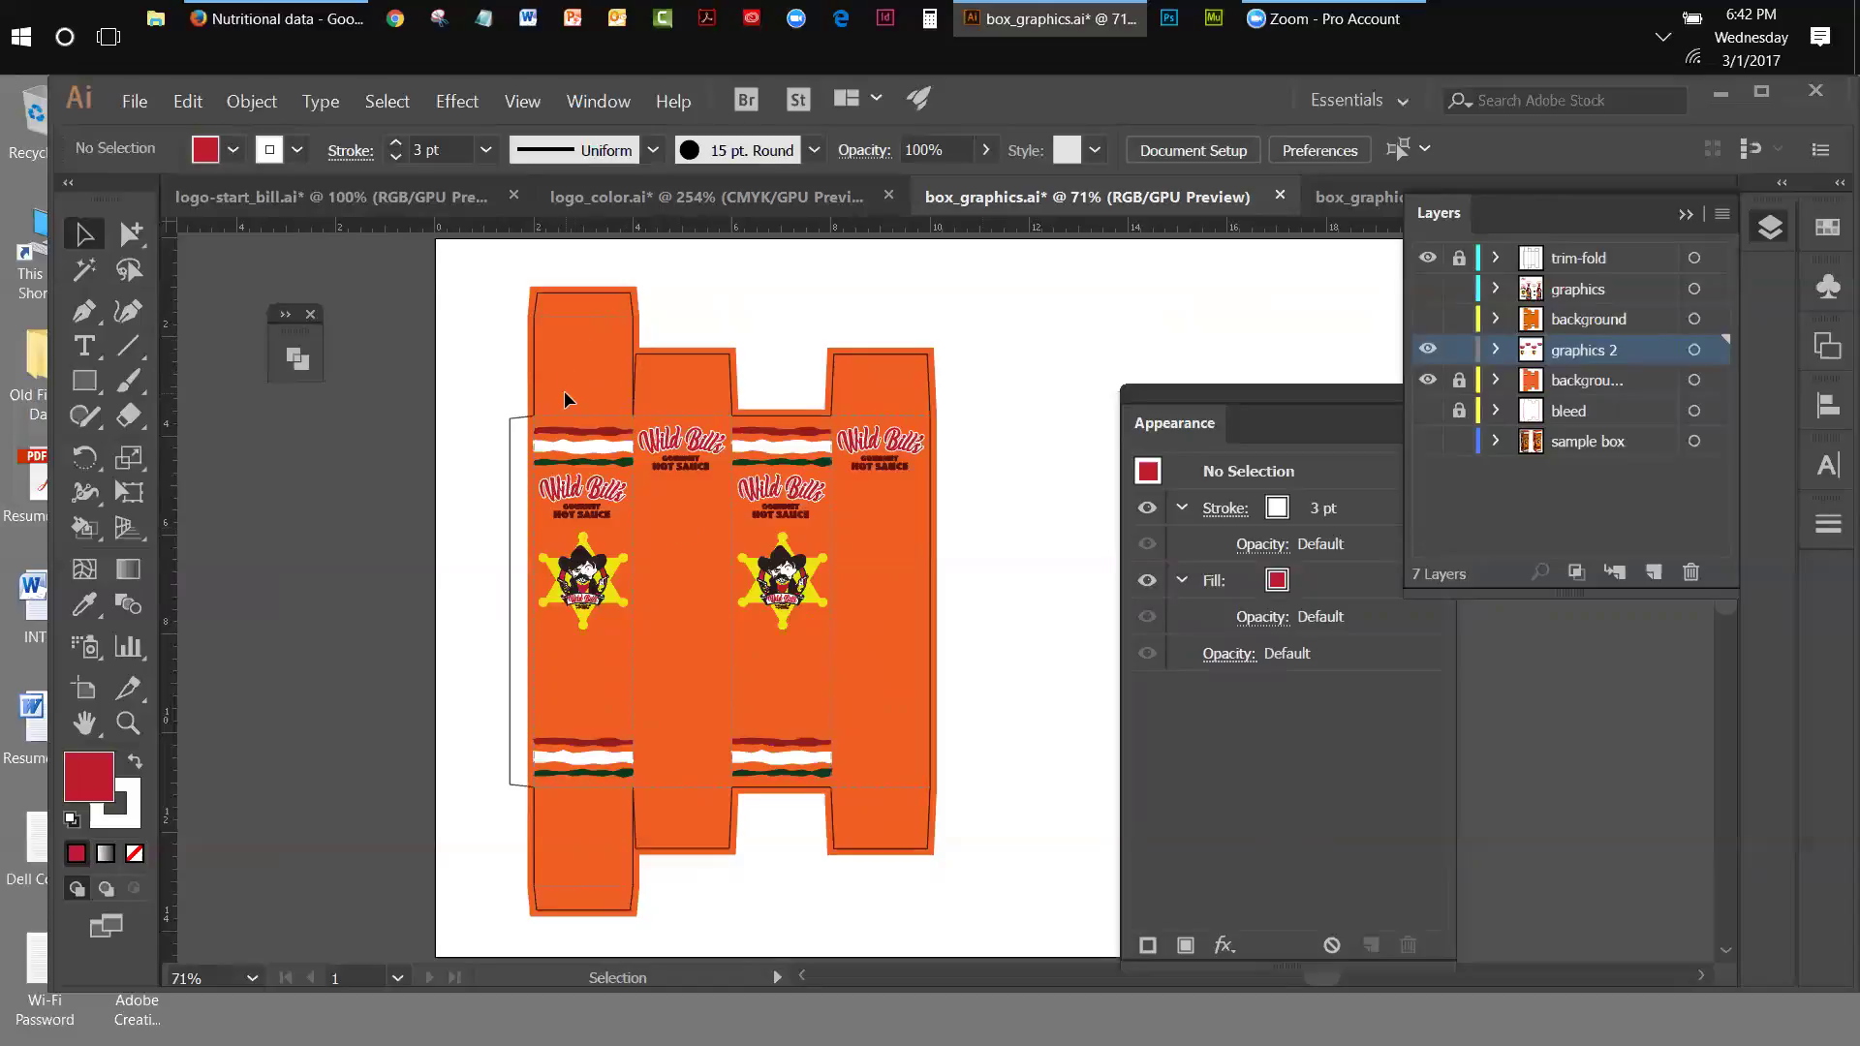
- Copy the first panel's Wild Bill's Gourmet Hot Sauce lettering and paste the duplicate in place
{"action": "left_click", "coordinate": [575, 508]}
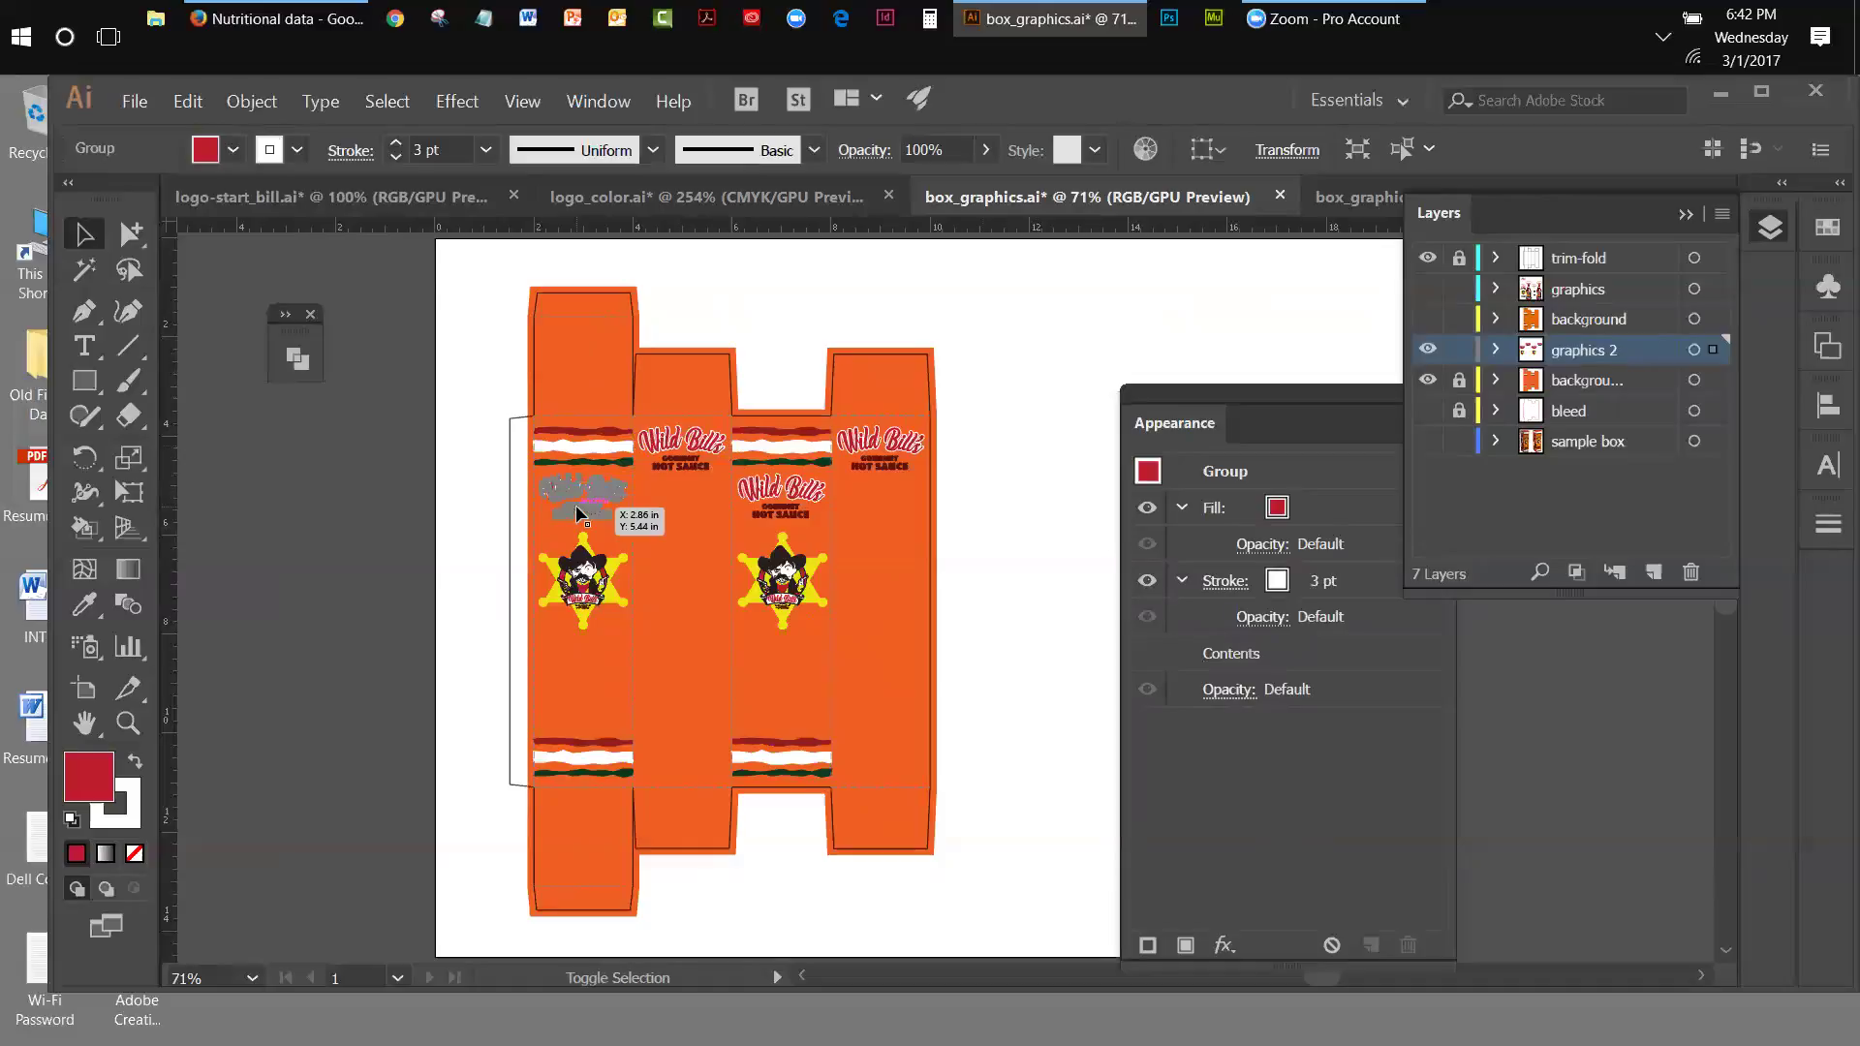
{"action": "left_click", "coordinate": [187, 101]}
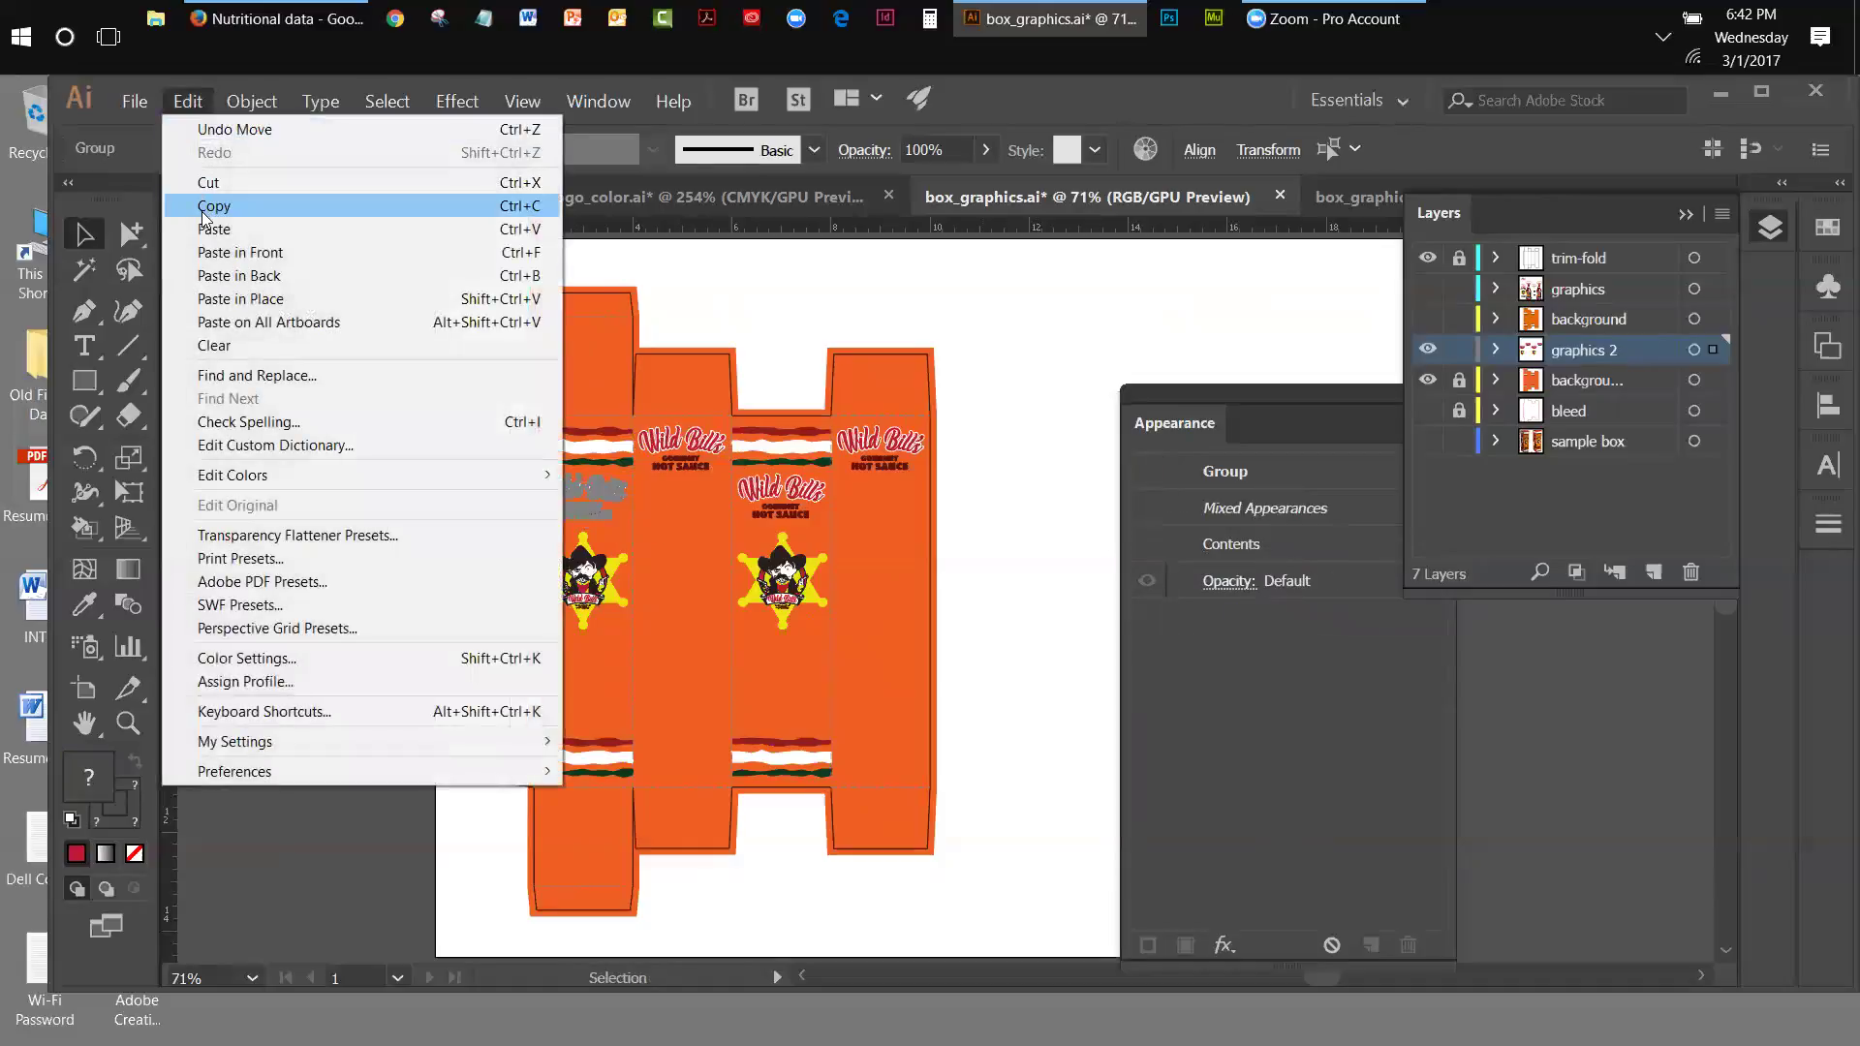
{"action": "left_click", "coordinate": [206, 207]}
{"action": "left_click", "coordinate": [179, 102]}
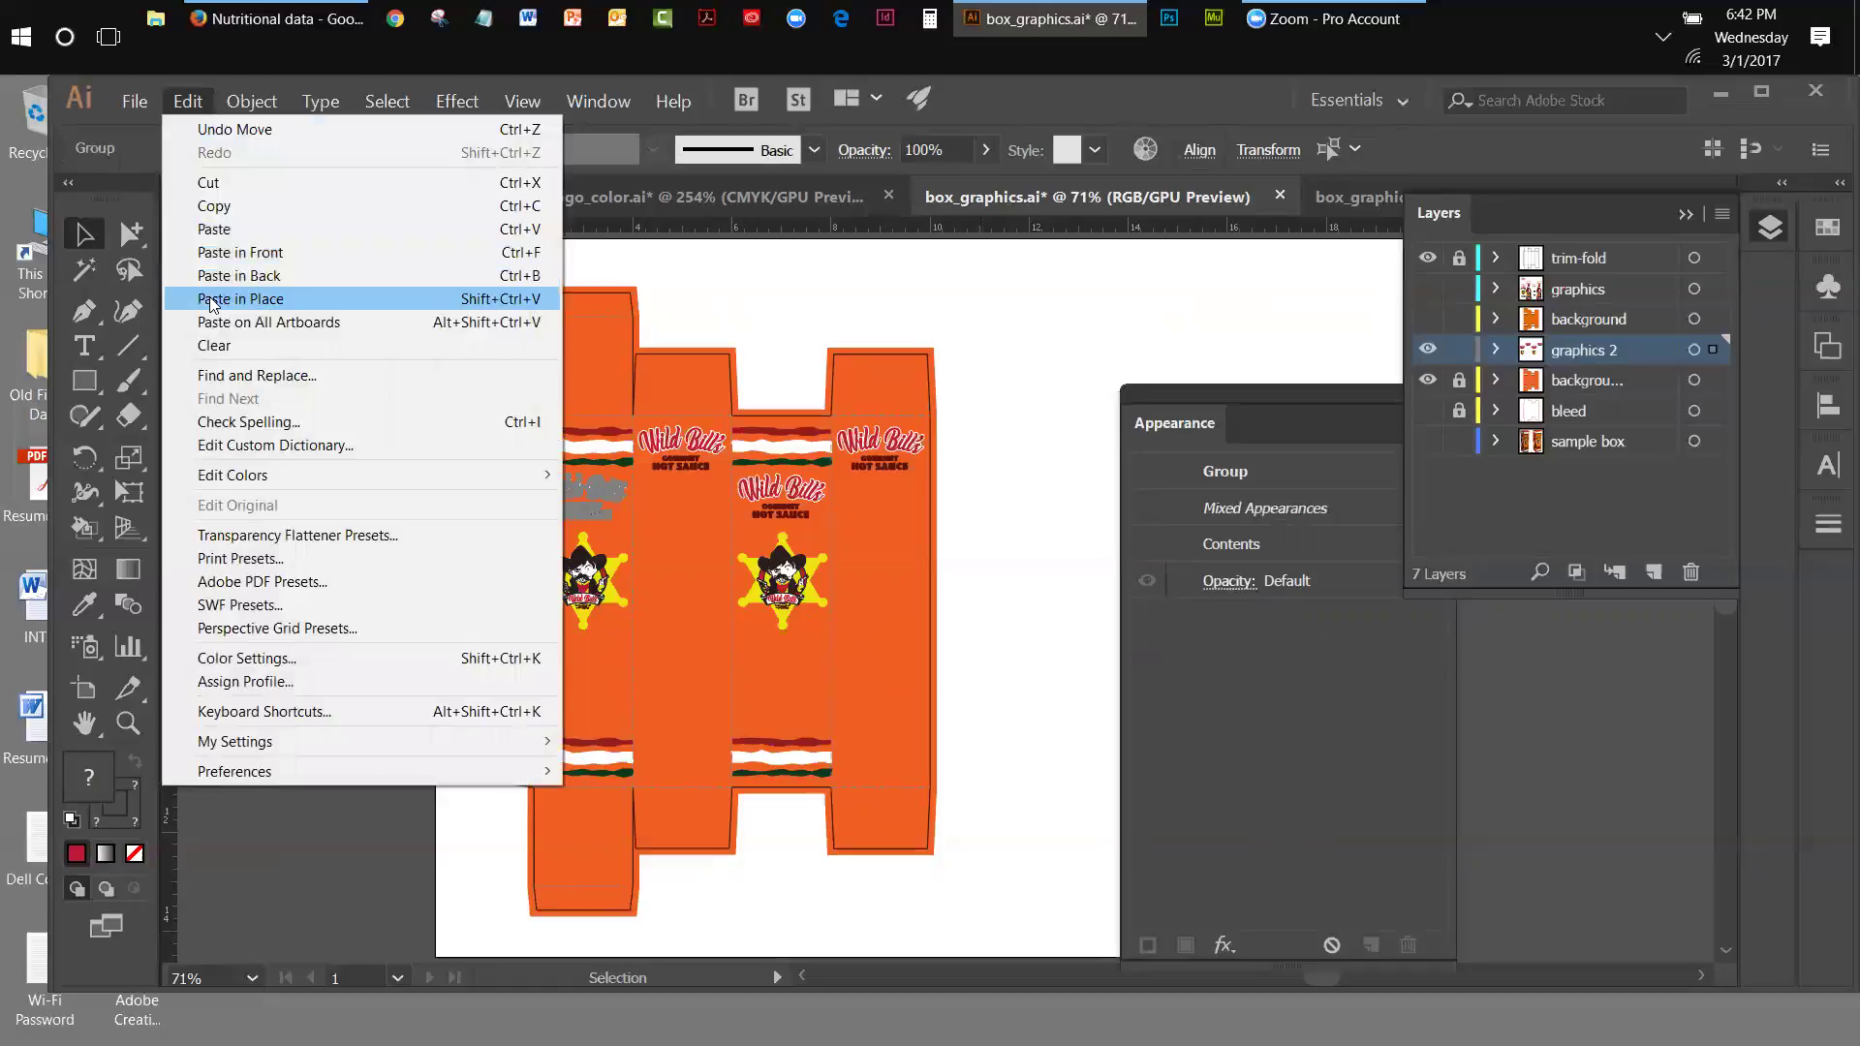
{"action": "left_click", "coordinate": [240, 298]}
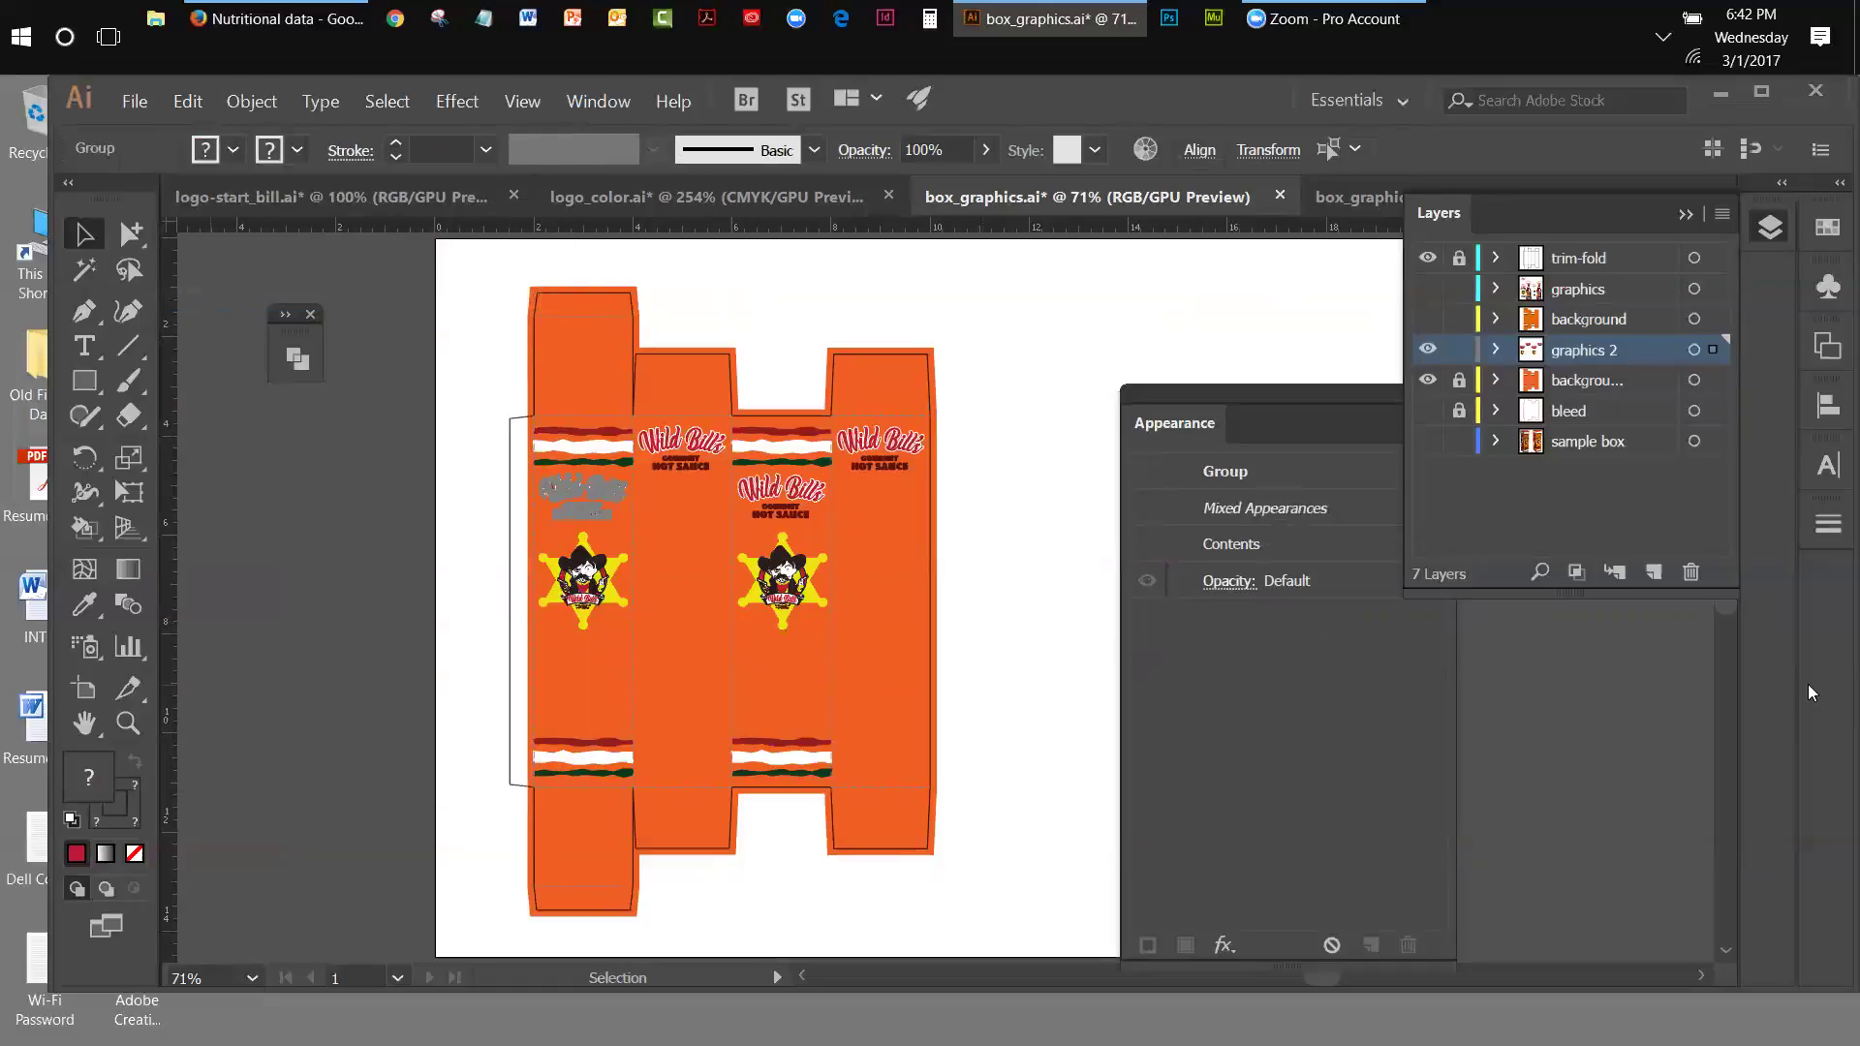
- Move the duplicated lettering straight up onto the flap above the first panel and deselect it
{"action": "key", "text": "shift+Up"}
{"action": "key", "text": "shift+Up"}
{"action": "key", "text": "shift+Up"}
{"action": "key", "text": "shift+Up"}
{"action": "key", "text": "shift+Up"}
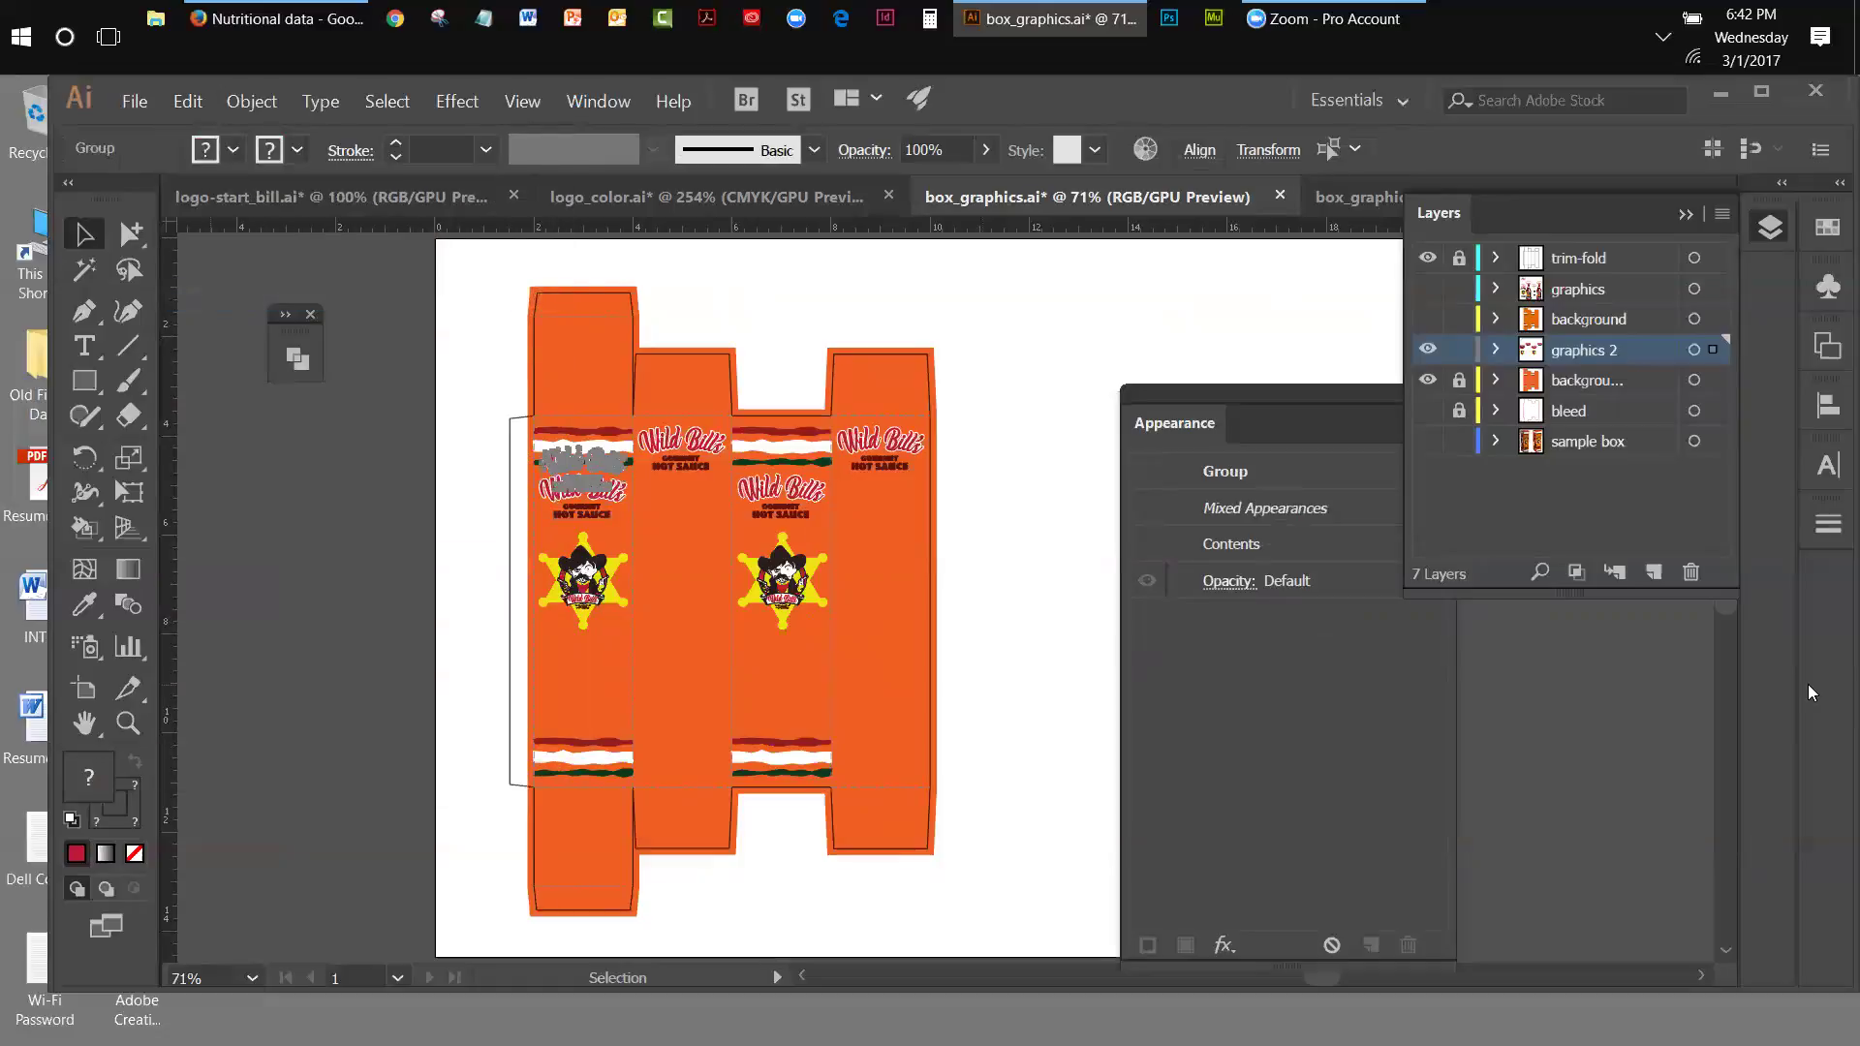
{"action": "key", "text": "shift+Up"}
{"action": "key", "text": "shift+Up"}
{"action": "key", "text": "shift+Up"}
{"action": "key", "text": "shift+Up"}
{"action": "key", "text": "shift+Up"}
{"action": "key", "text": "shift+Up"}
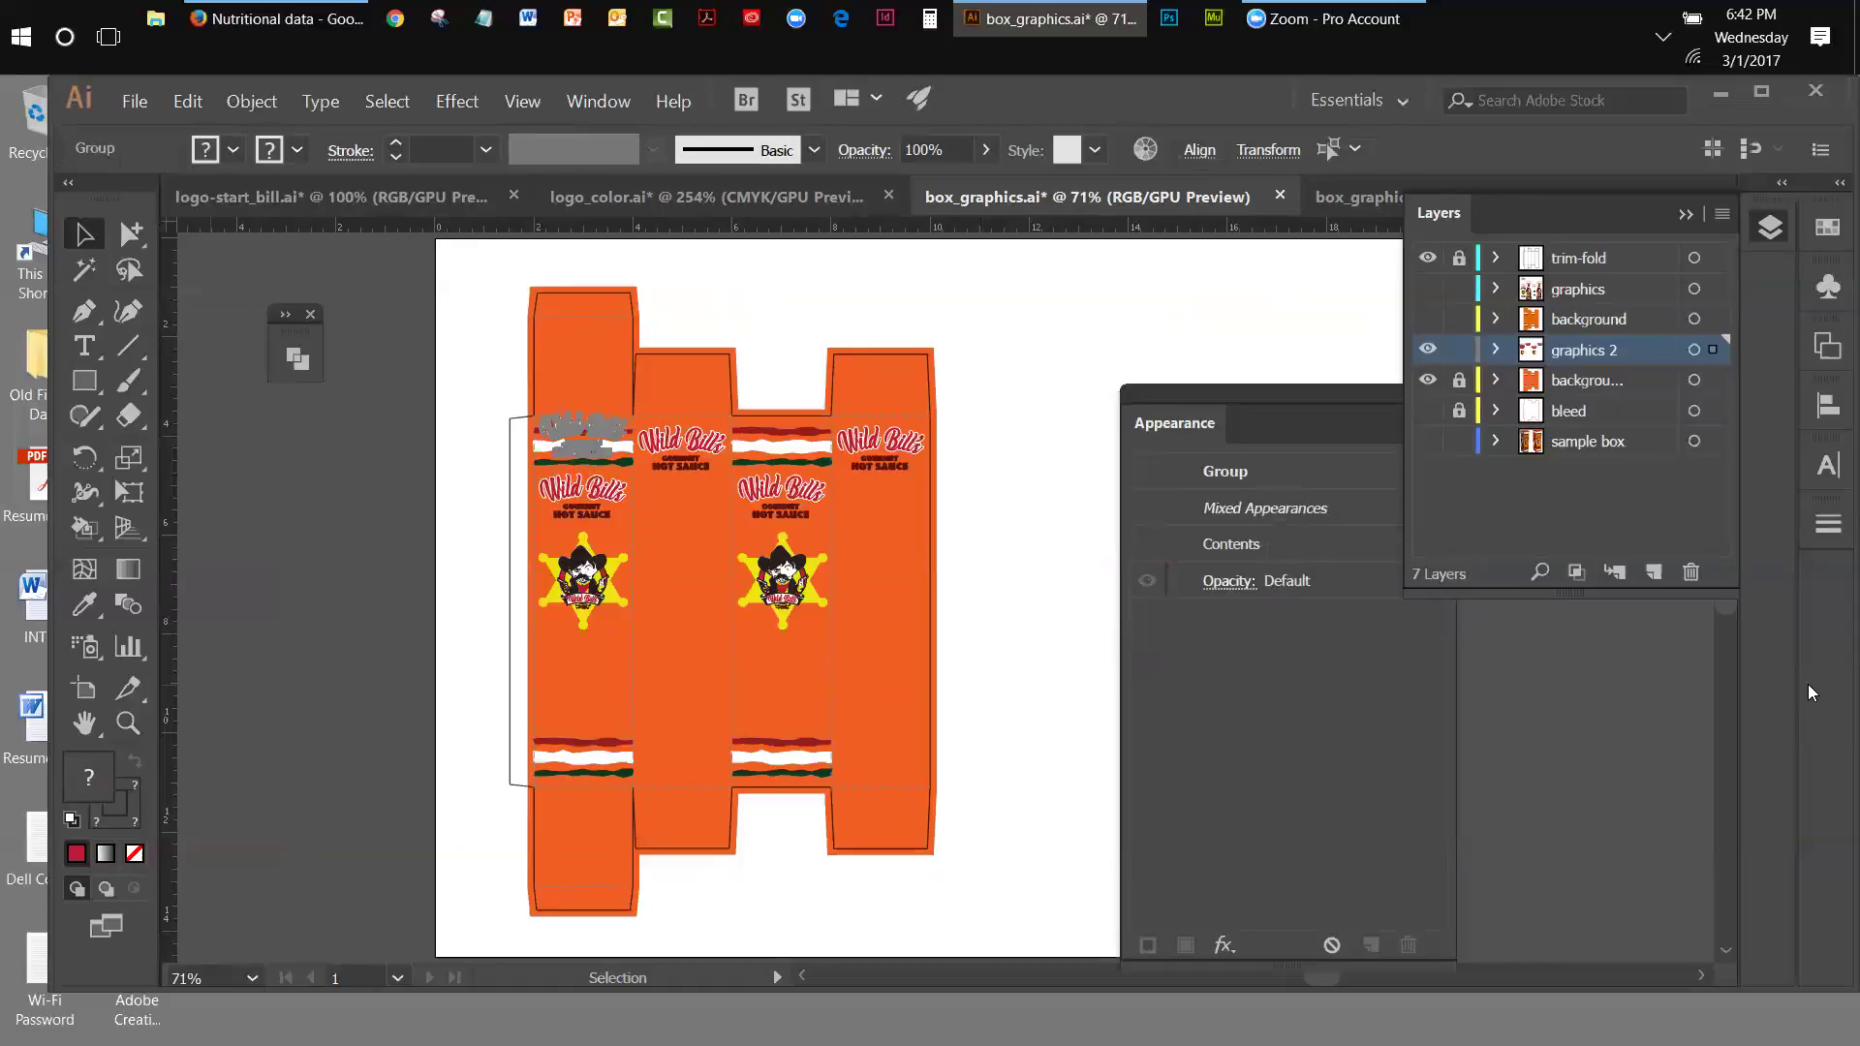
{"action": "key", "text": "shift+Up"}
{"action": "key", "text": "shift+Up"}
{"action": "key", "text": "shift+Up"}
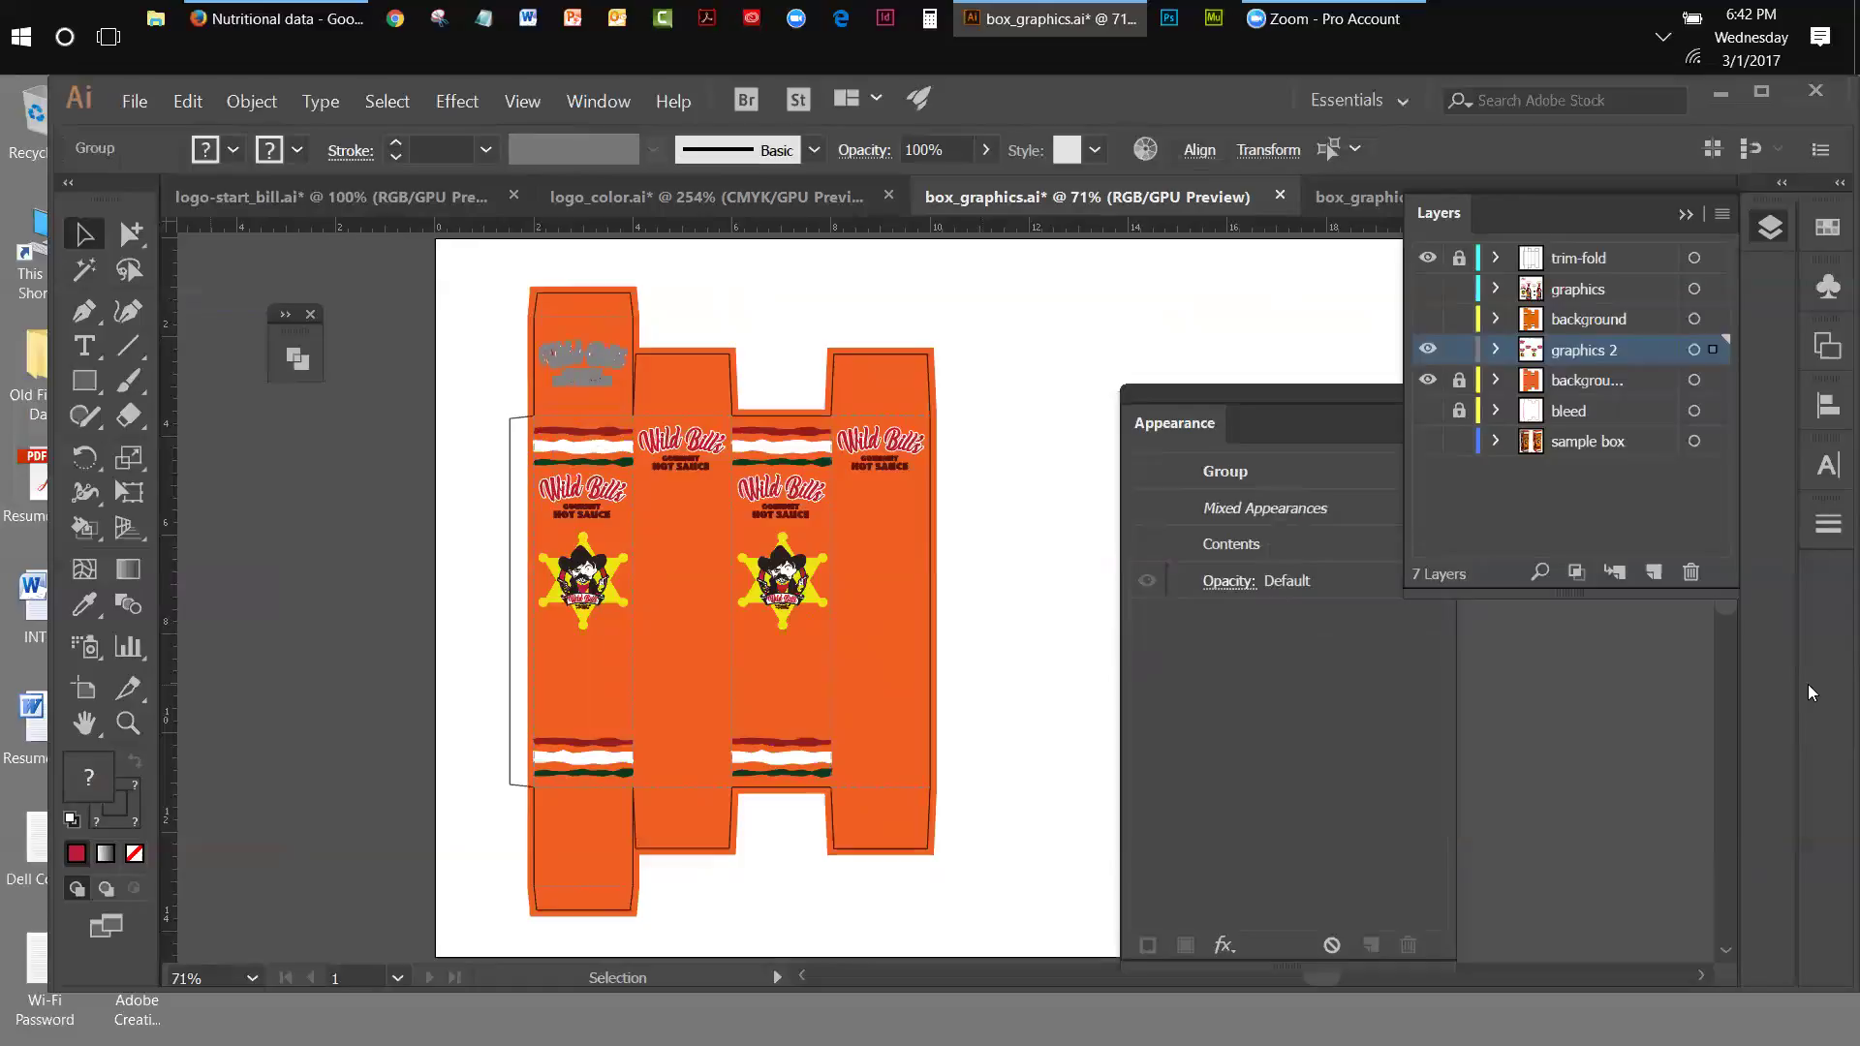
{"action": "left_click", "coordinate": [1139, 321]}
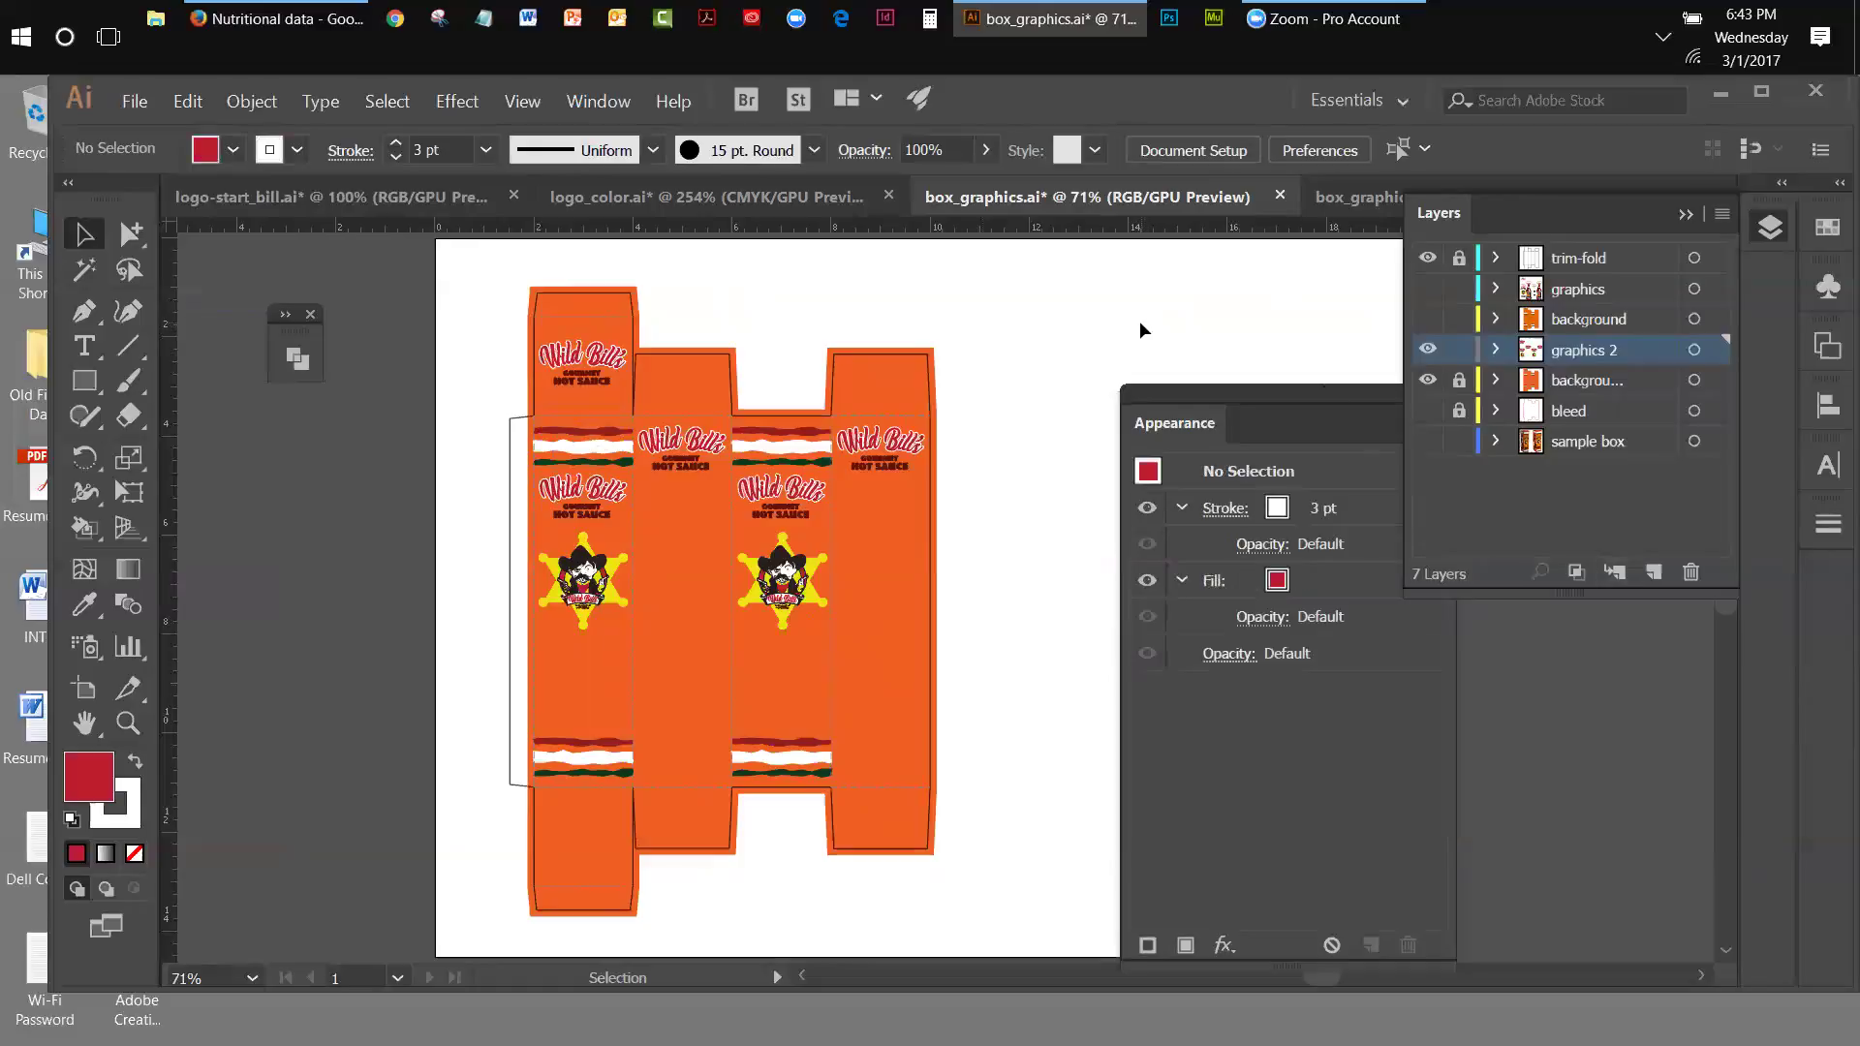
- Try rotating the upper flap's lettering 180 degrees with Free Transform, undo the rotation, and deselect the lettering
{"action": "left_click_drag", "start_coordinate": [471, 327], "coordinate": [668, 405]}
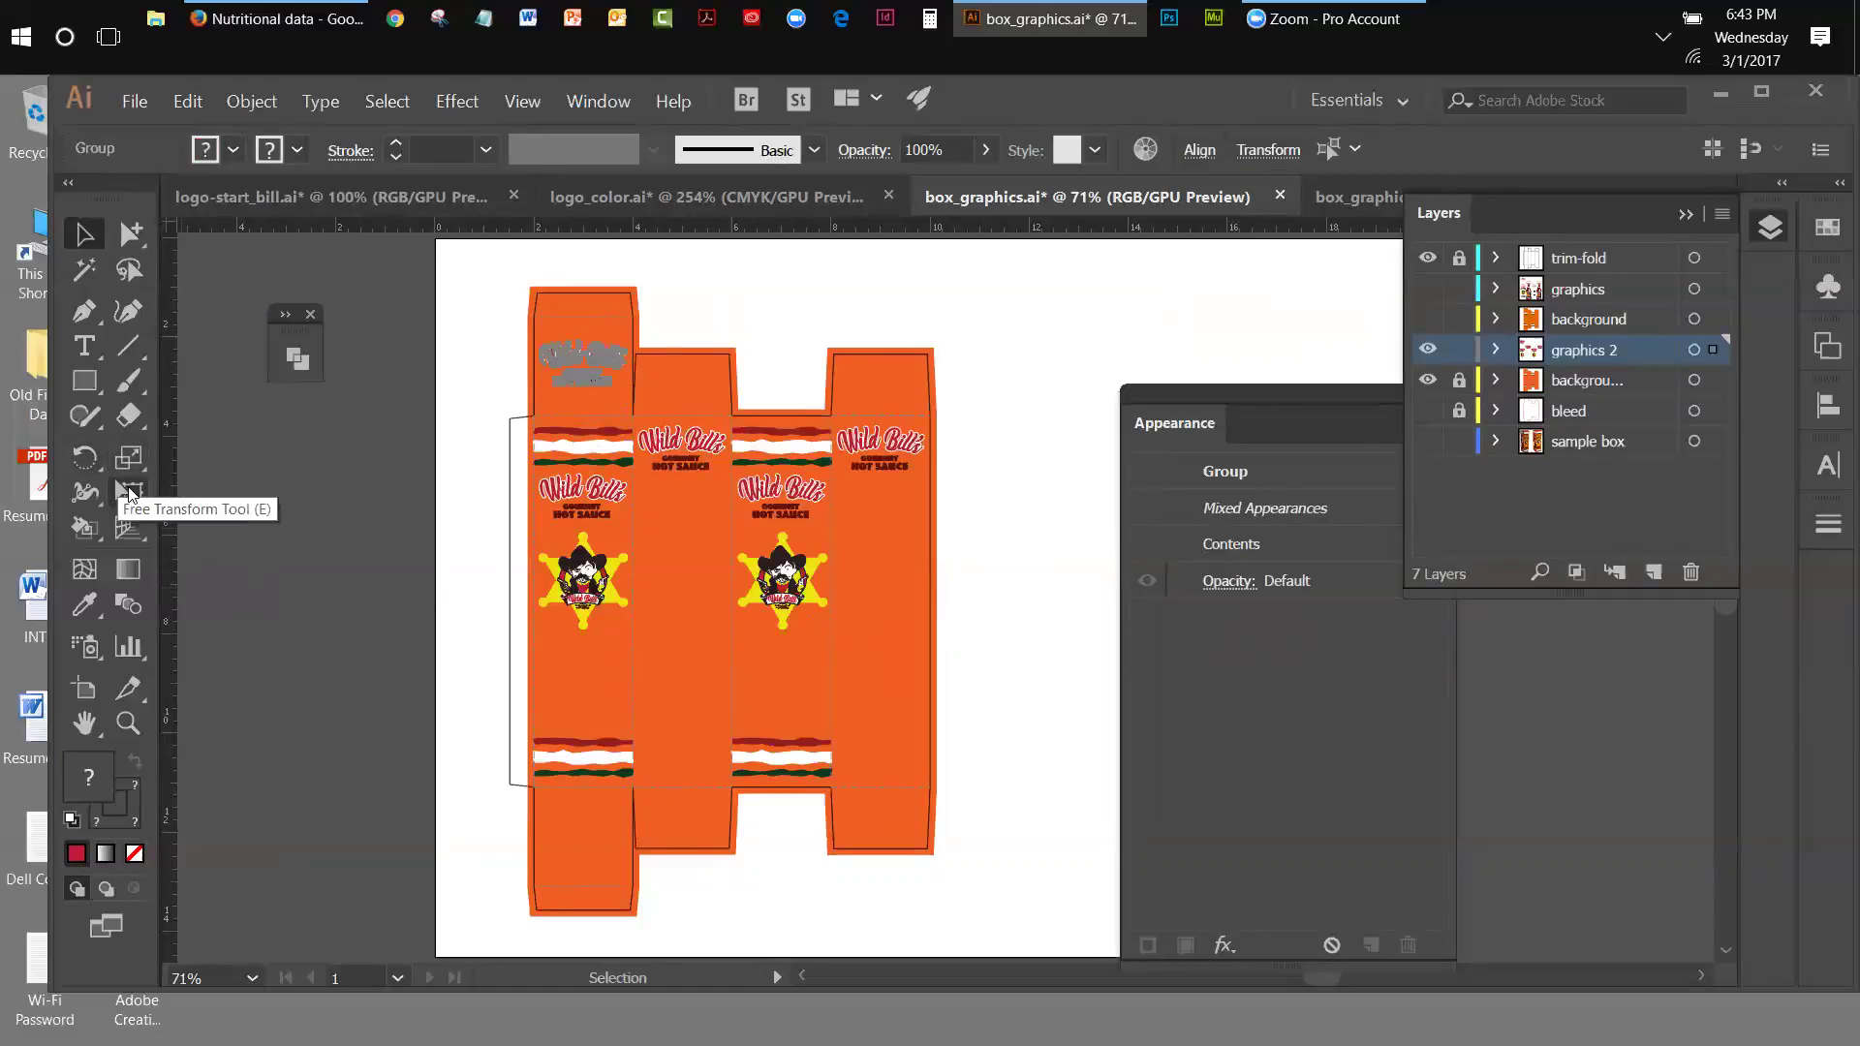
{"action": "left_click", "coordinate": [131, 494]}
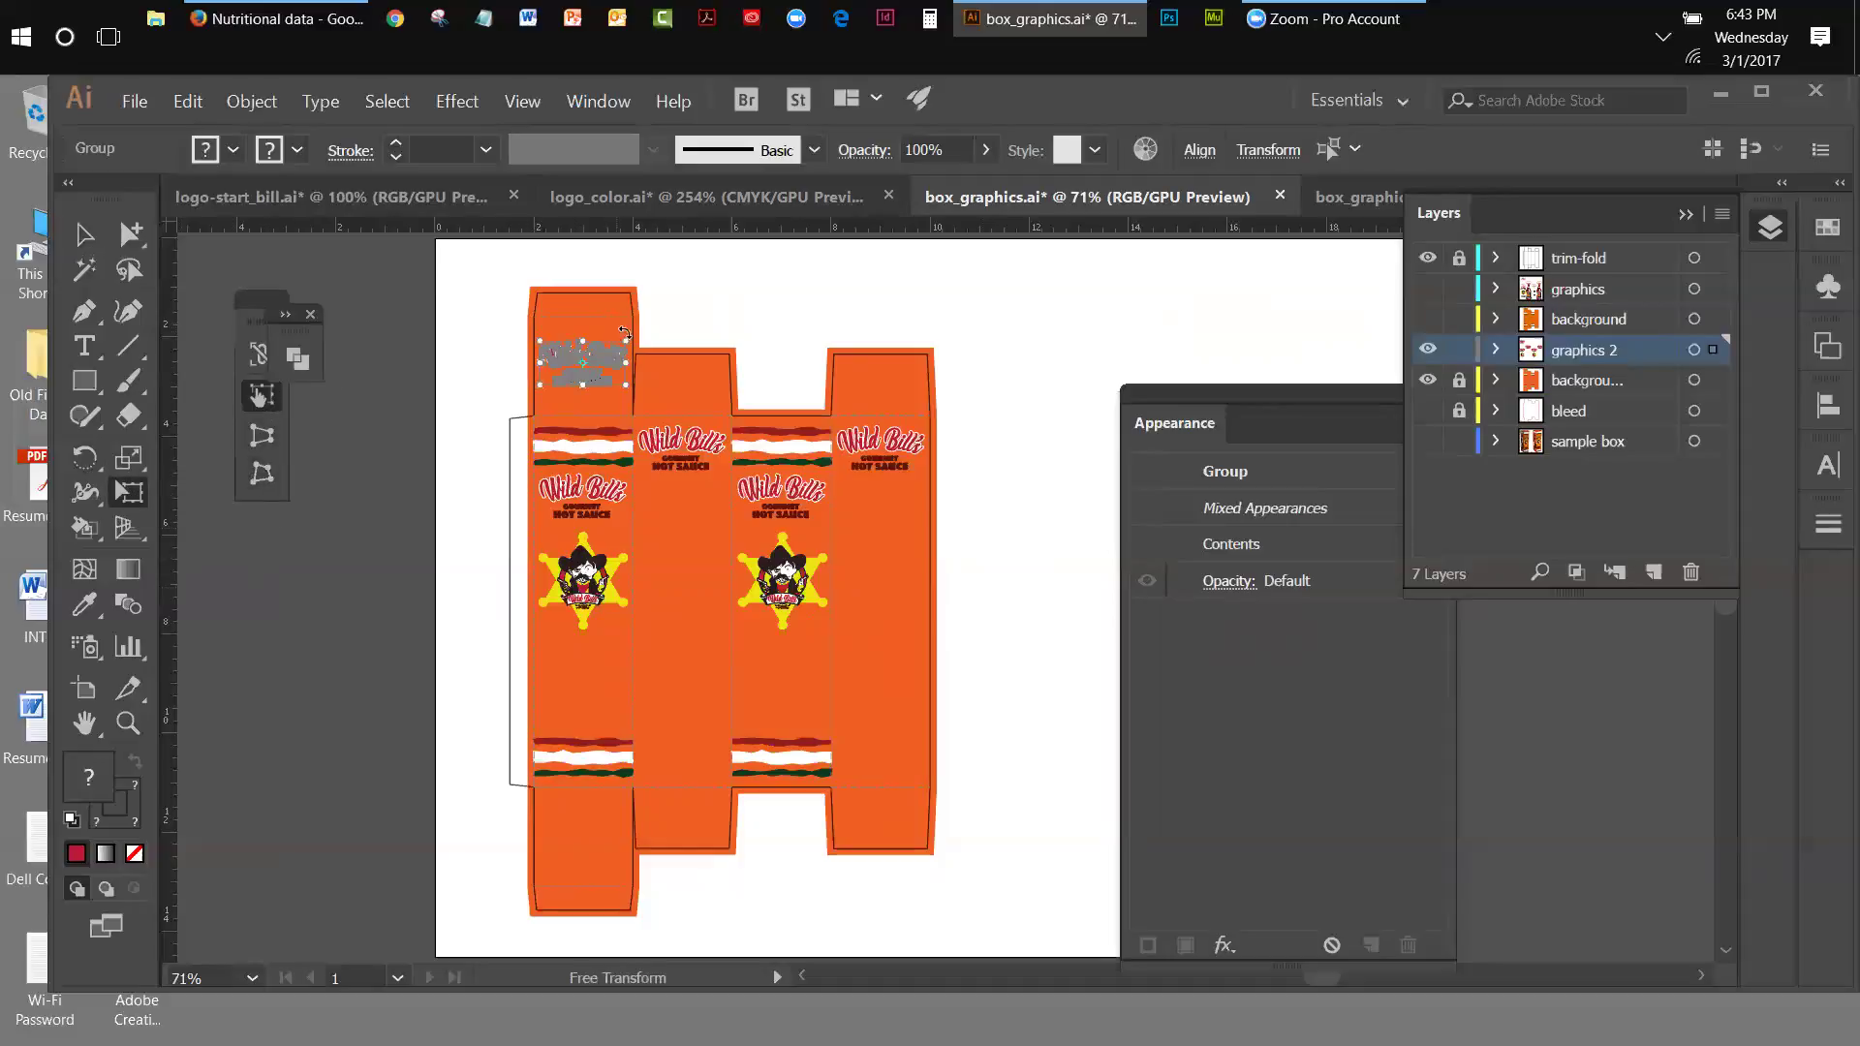
{"action": "left_click_drag", "start_coordinate": [658, 325], "coordinate": [474, 394]}
{"action": "key", "text": "v"}
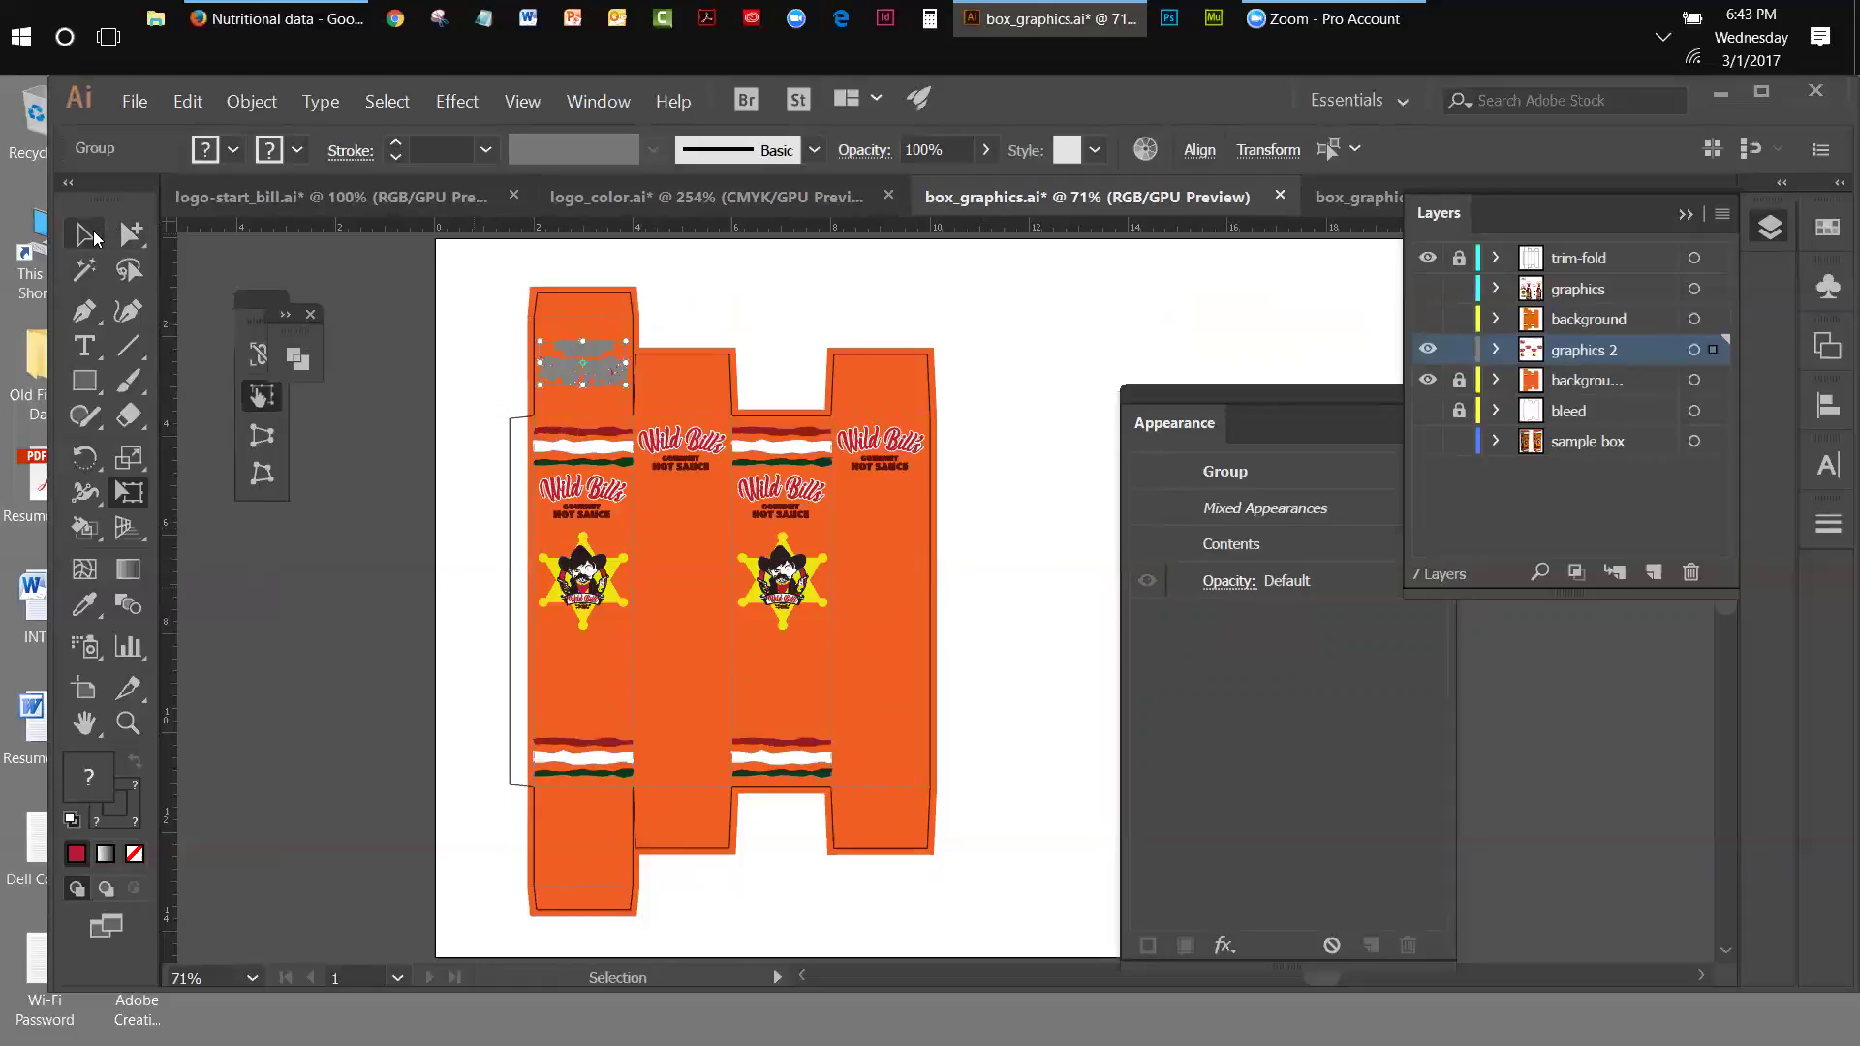
{"action": "left_click", "coordinate": [356, 333]}
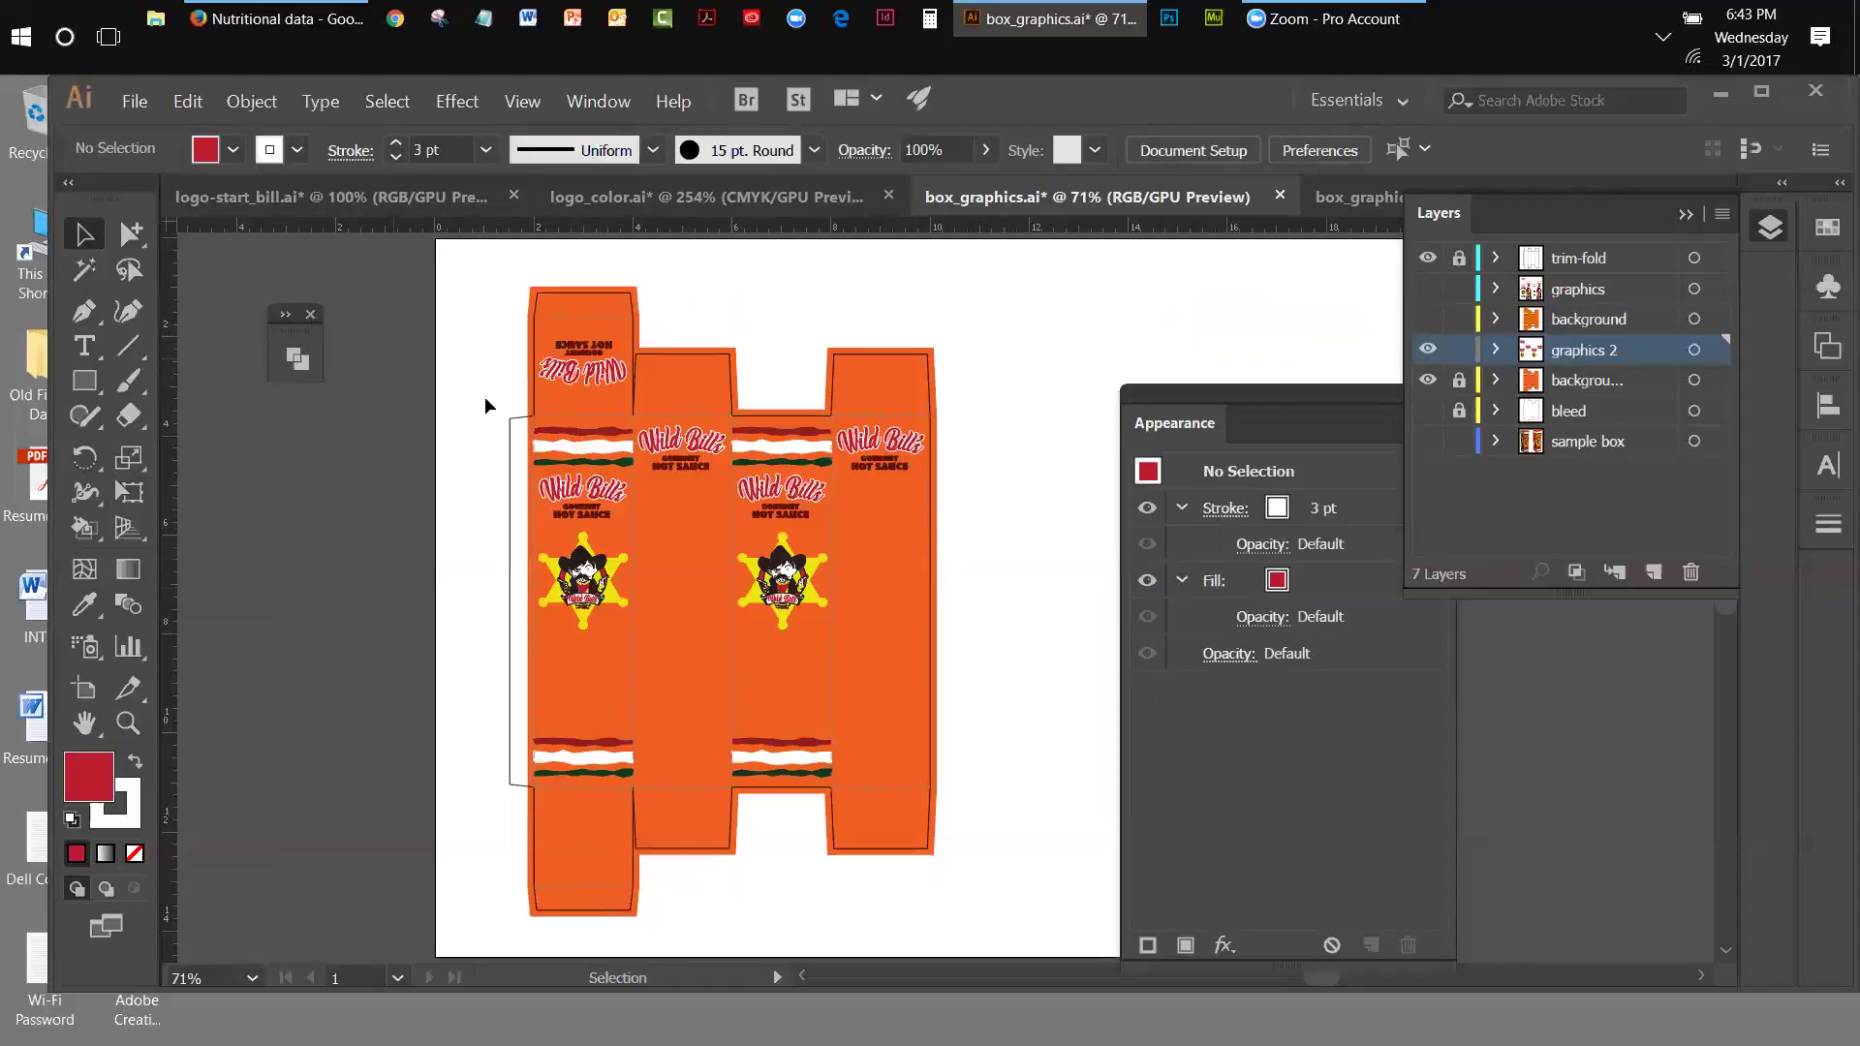
{"action": "left_click", "coordinate": [573, 443]}
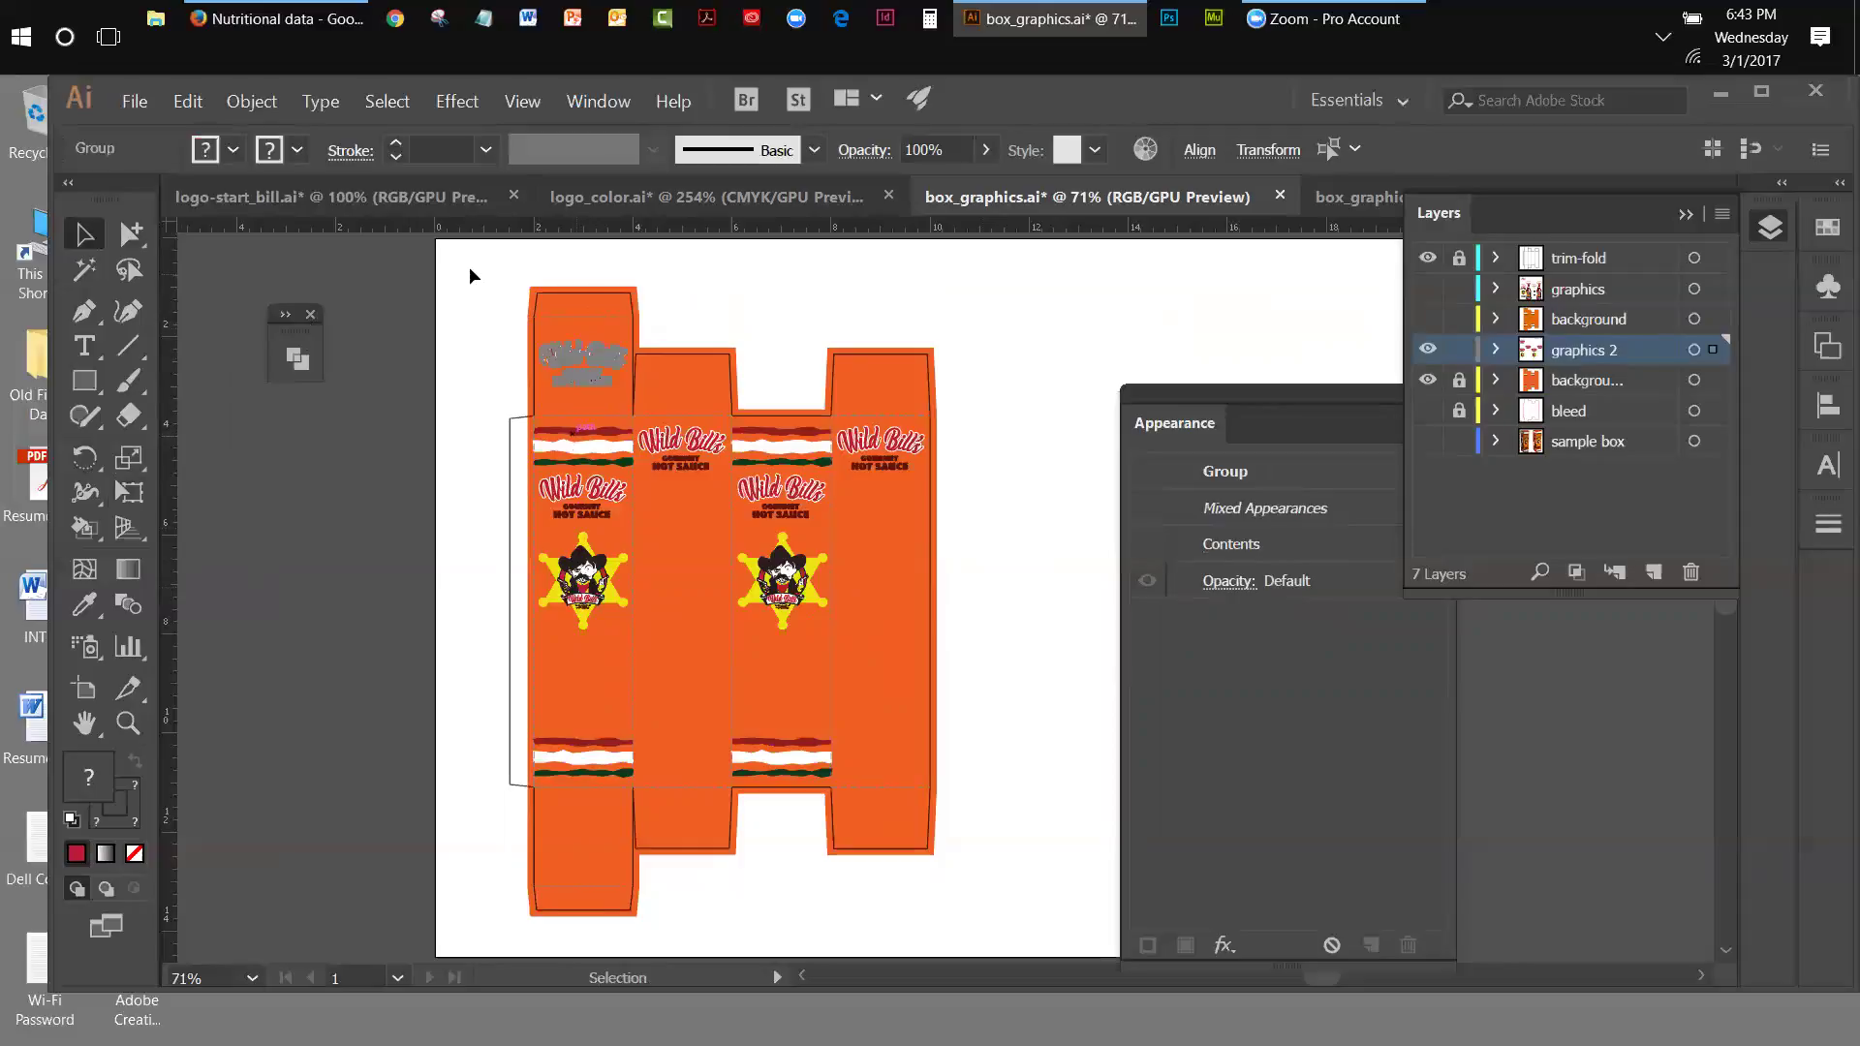
{"action": "left_click", "coordinate": [385, 345]}
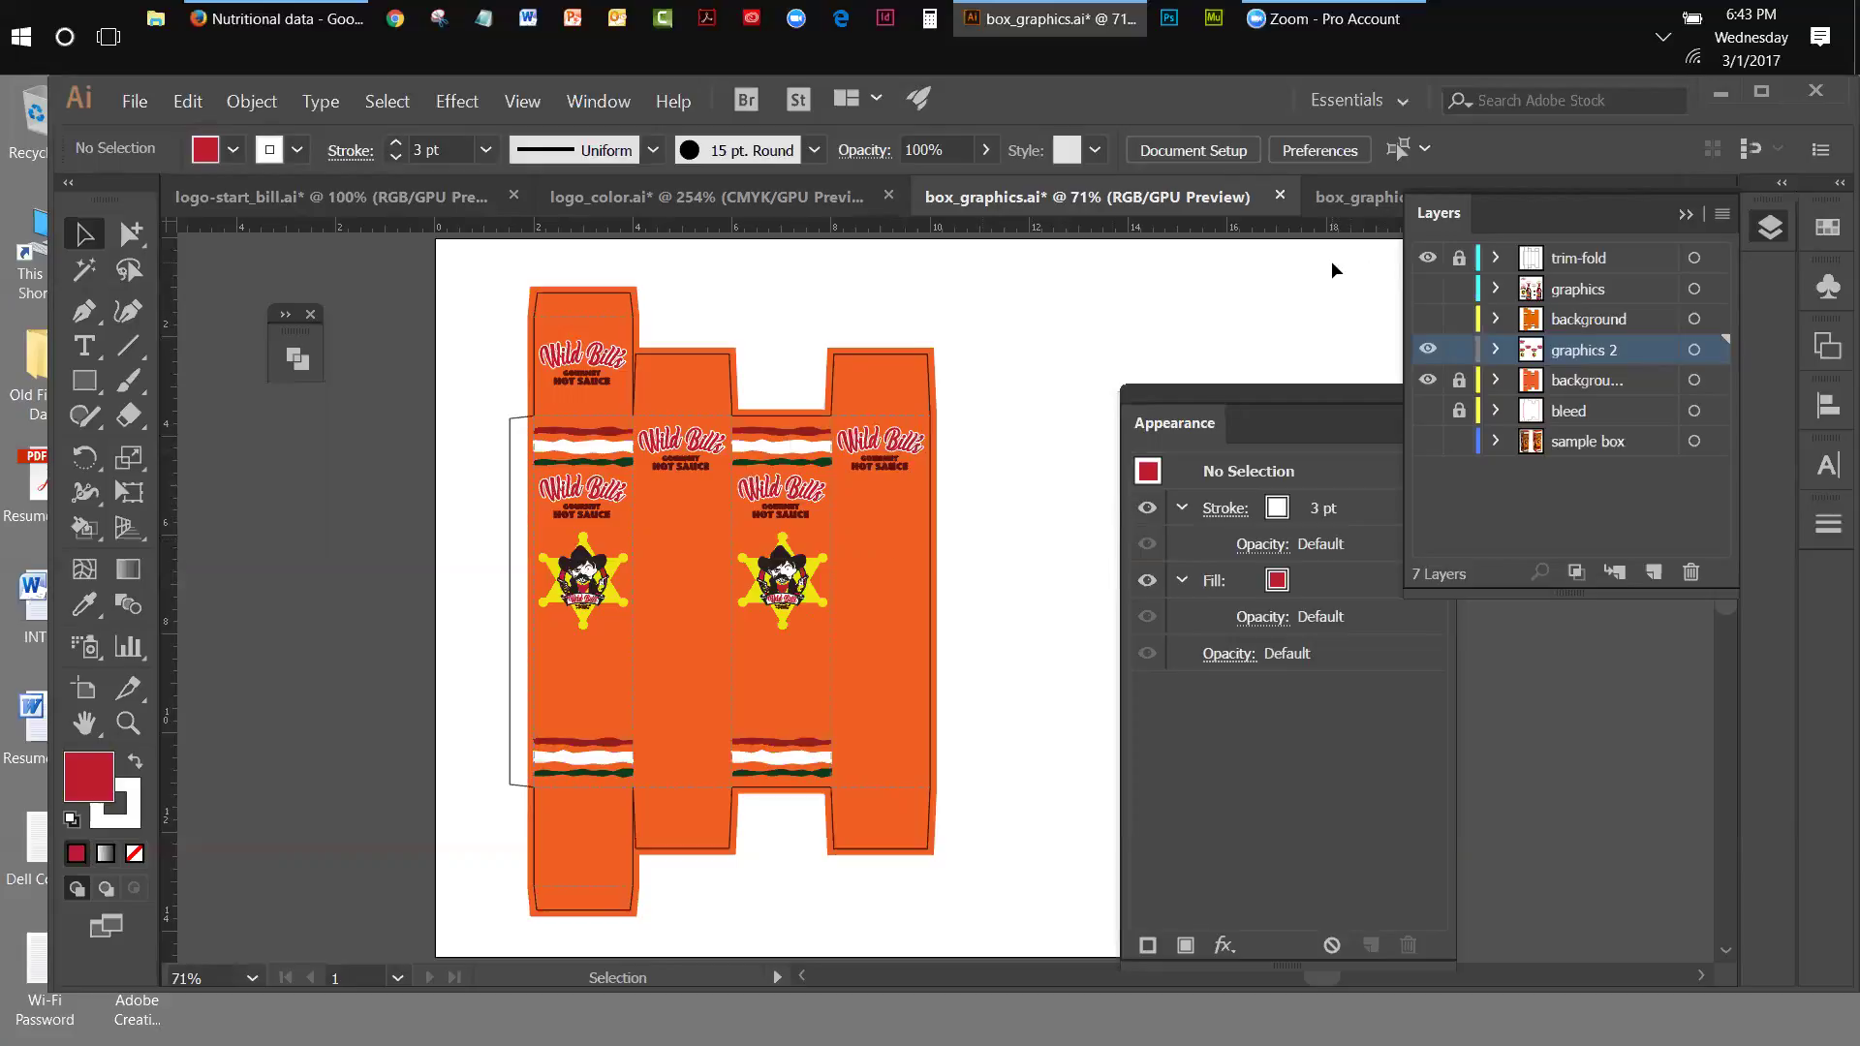
- Open the mood-board file from the assignment-week-1 folder inside Week 1, look over its artboards, and close it
{"action": "left_click", "coordinate": [128, 102]}
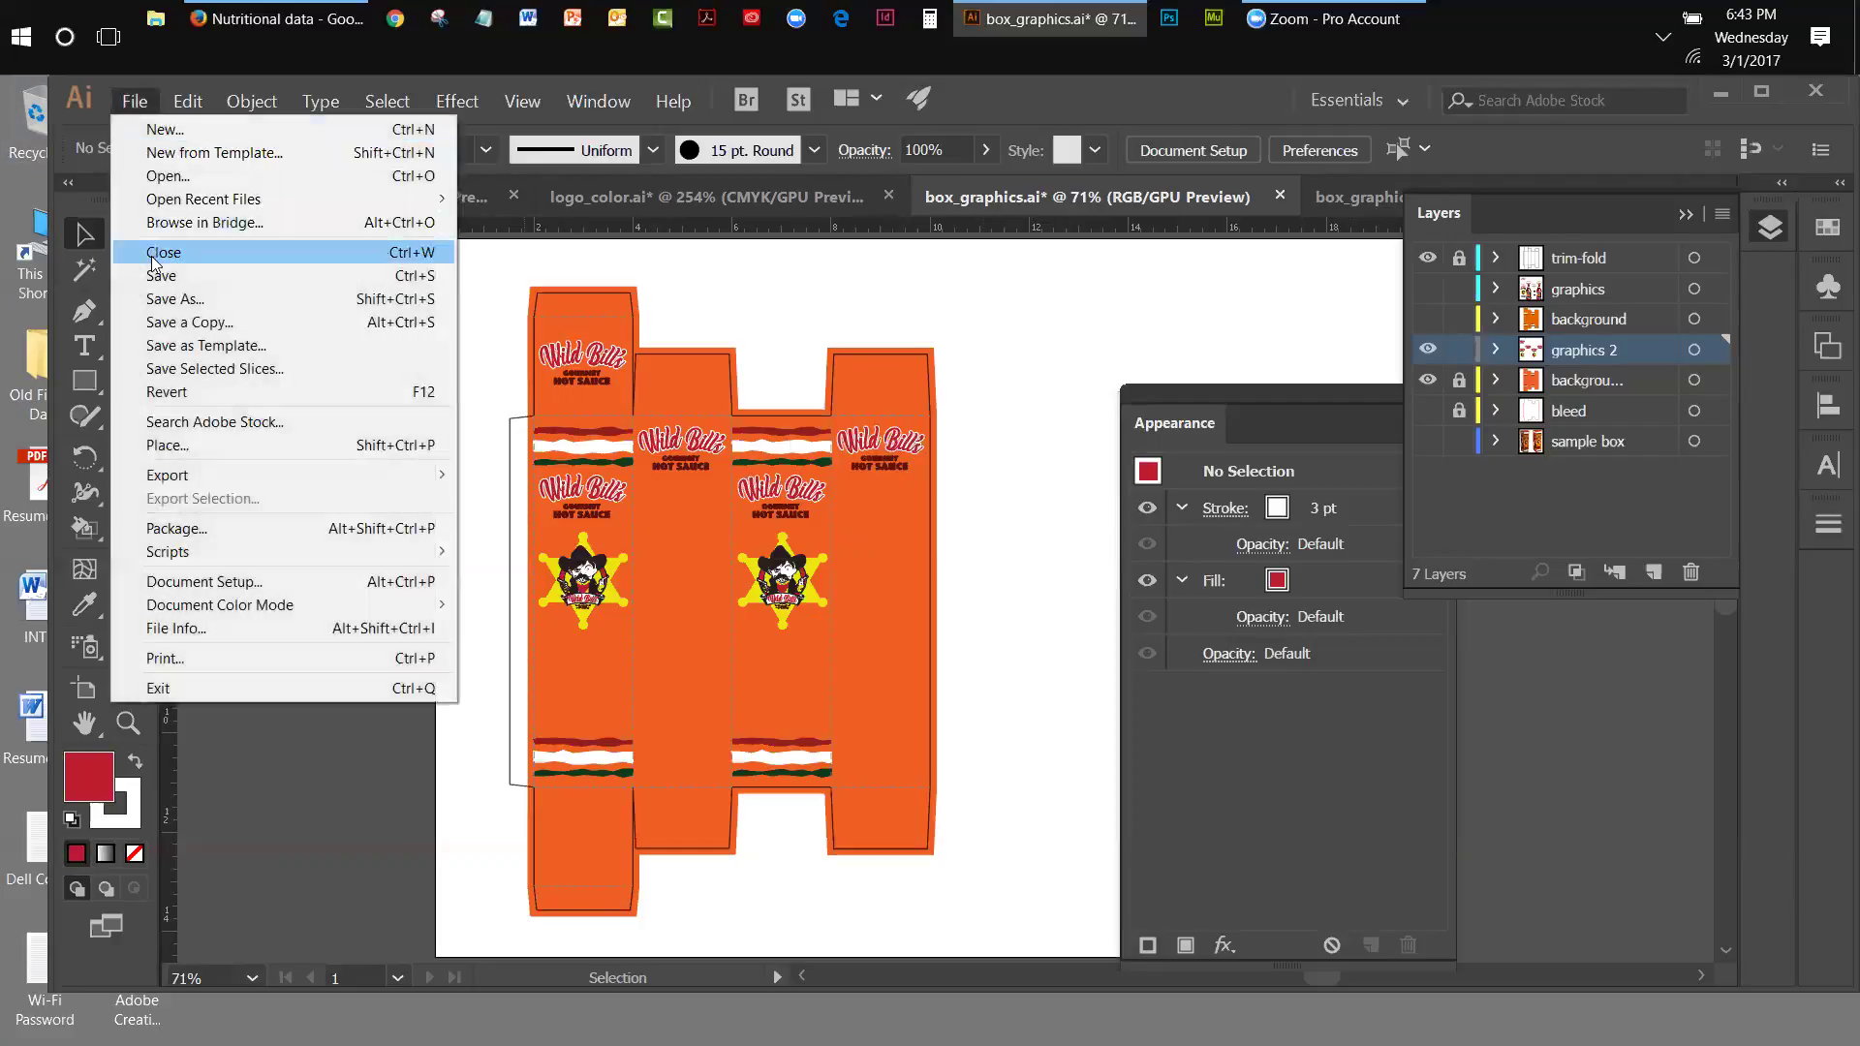
{"action": "left_click", "coordinate": [159, 176]}
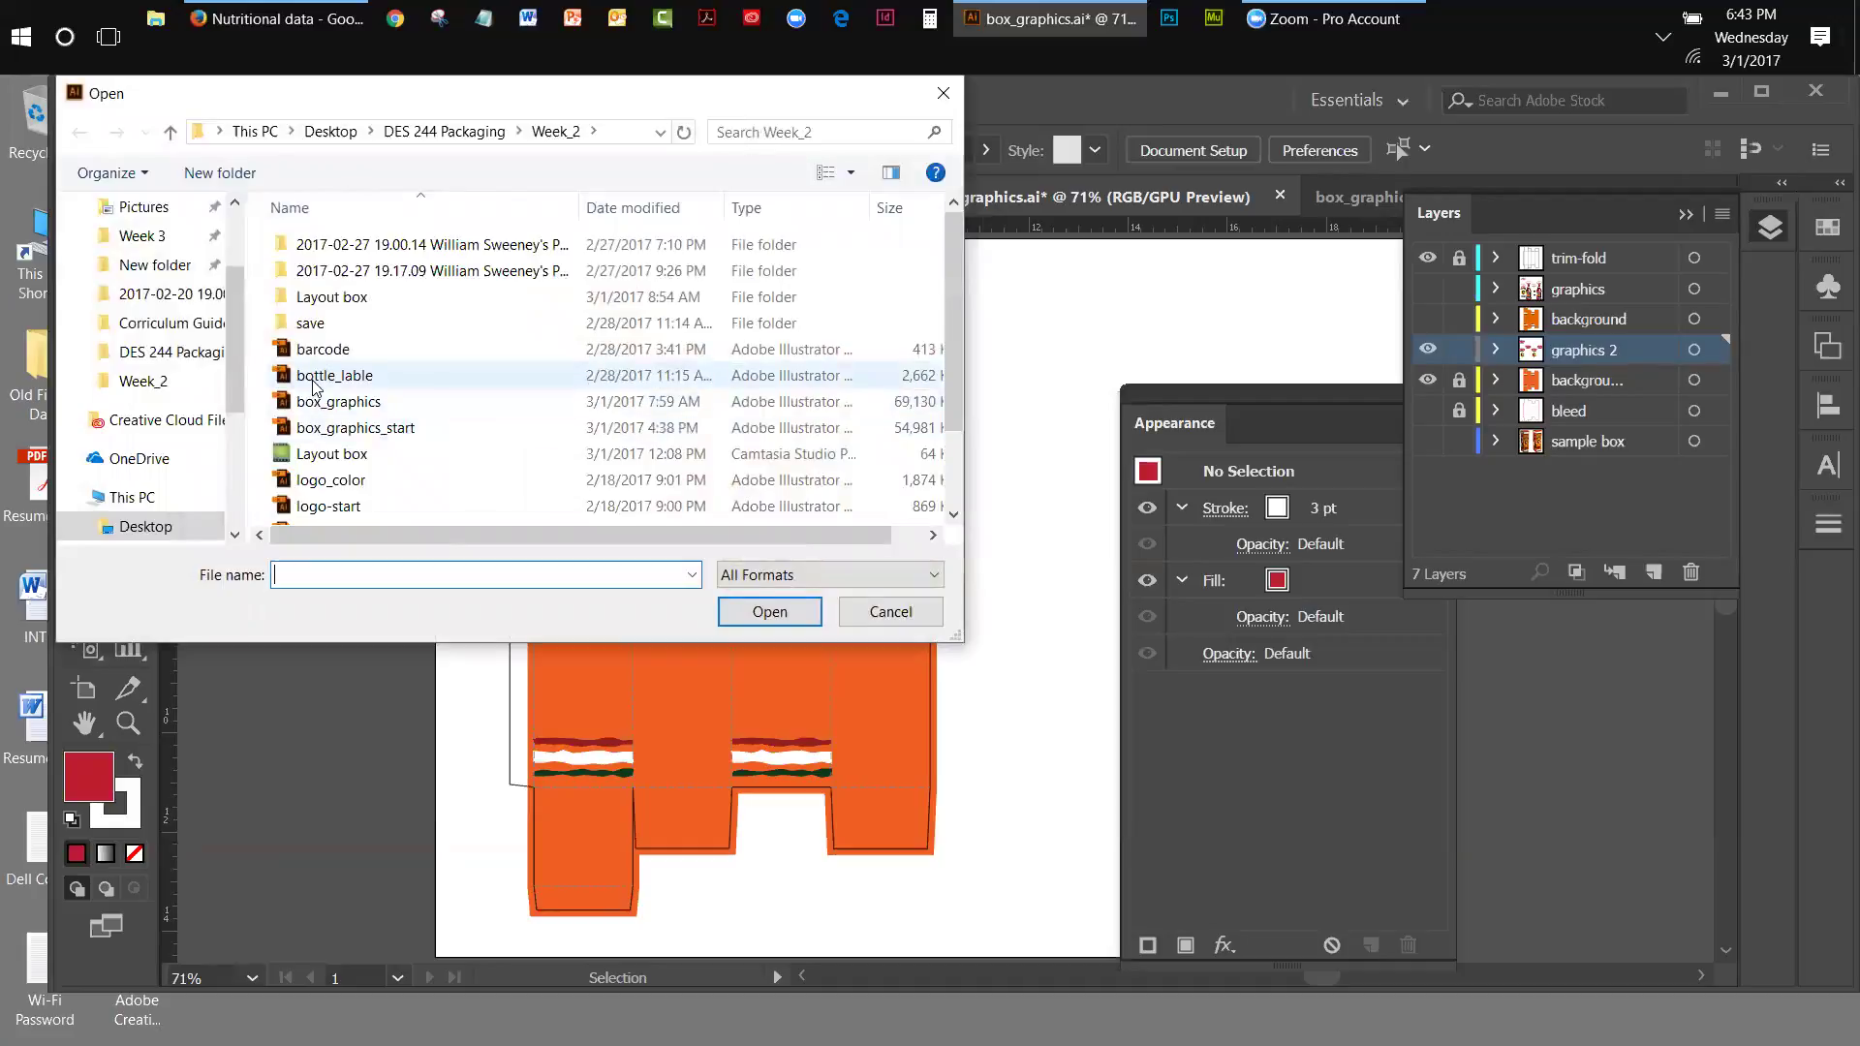
{"action": "left_click", "coordinate": [444, 131]}
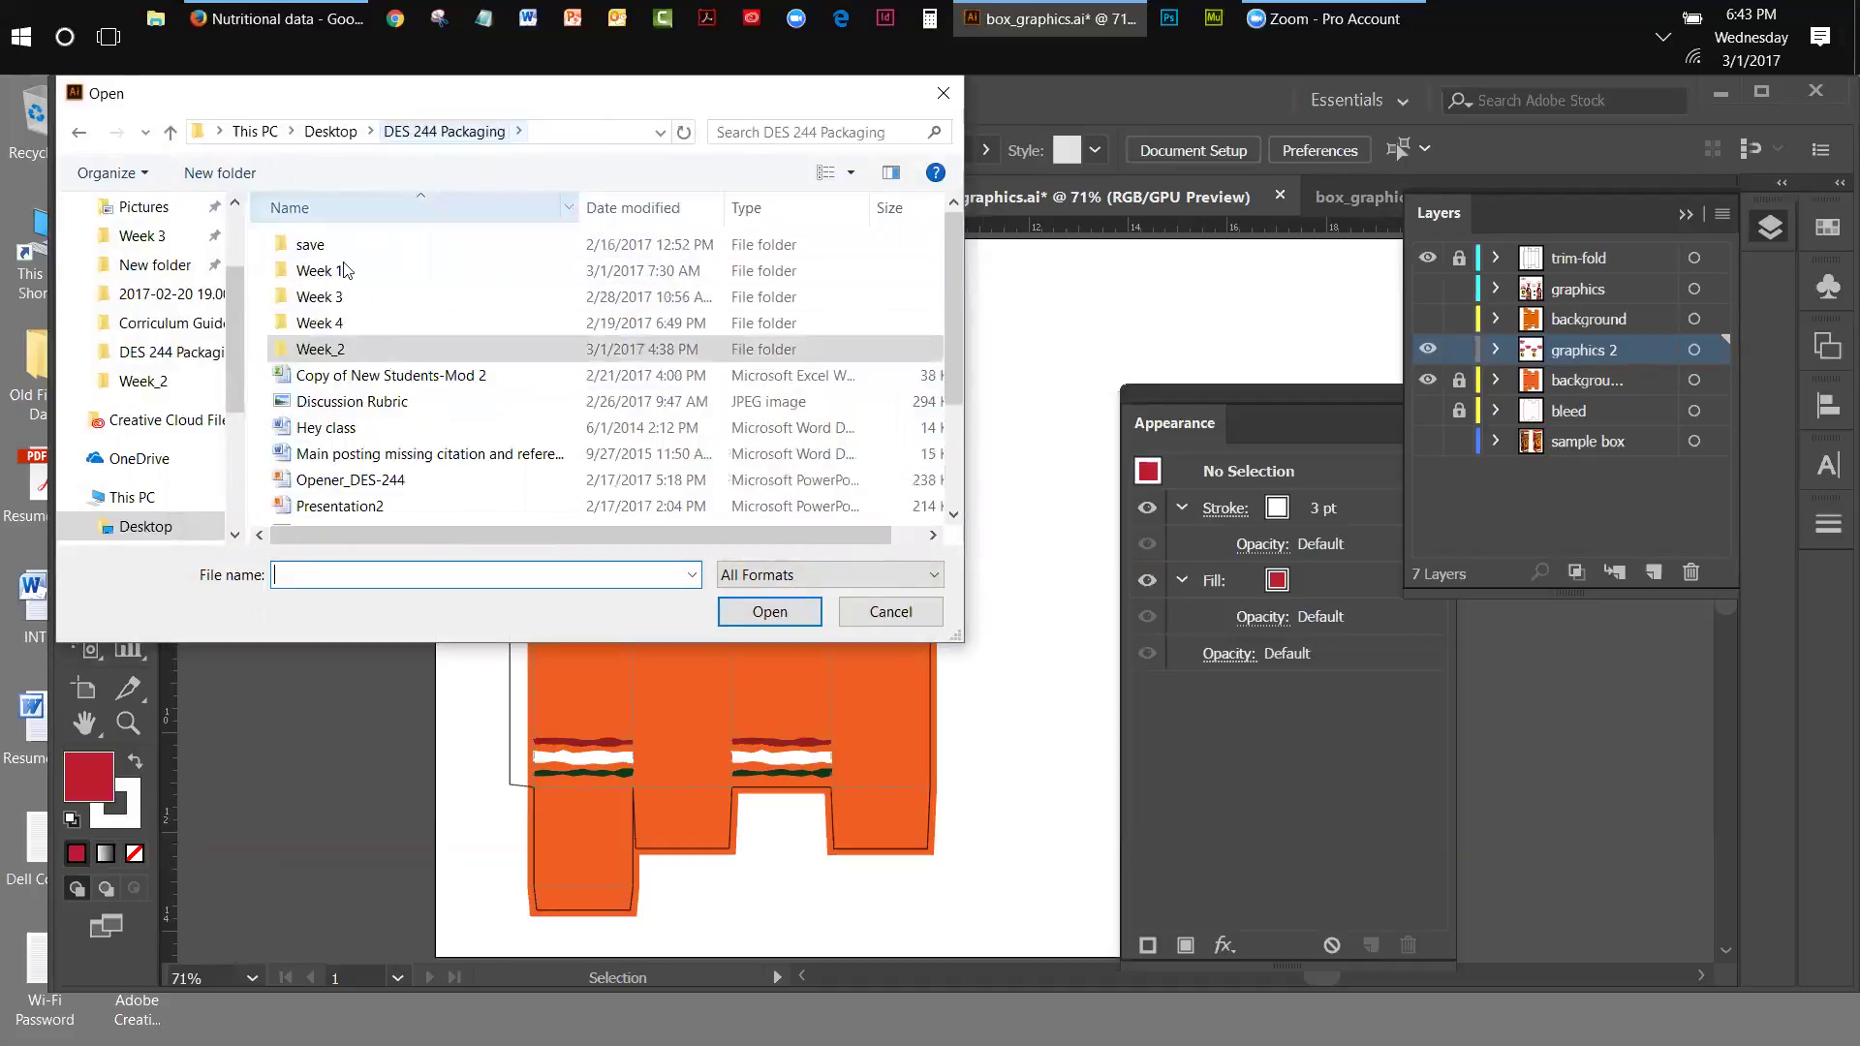
{"action": "double_click", "coordinate": [327, 276]}
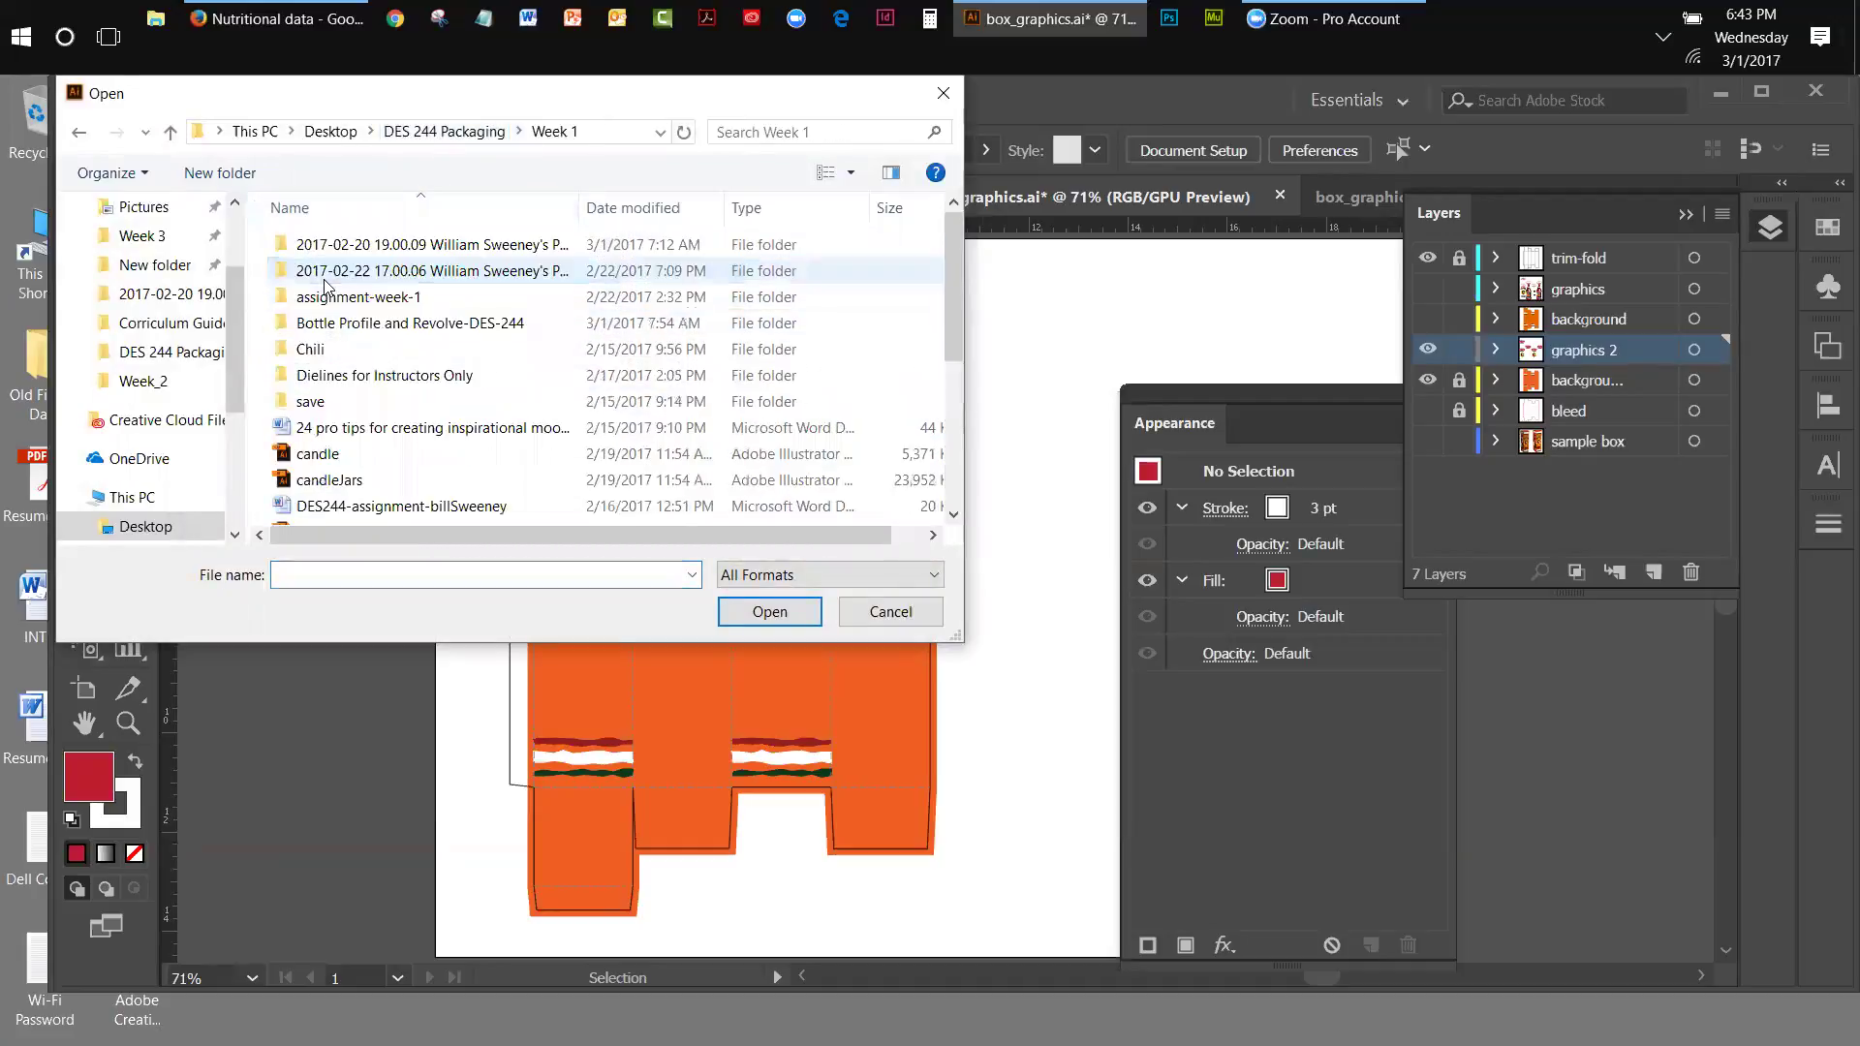
{"action": "scroll", "coordinate": [947, 368], "scroll_direction": "down", "scroll_amount": 1}
{"action": "mouse_move", "coordinate": [945, 369]}
{"action": "left_mouse_down"}
{"action": "mouse_move", "coordinate": [957, 478]}
{"action": "mouse_move", "coordinate": [953, 348]}
{"action": "left_mouse_up"}
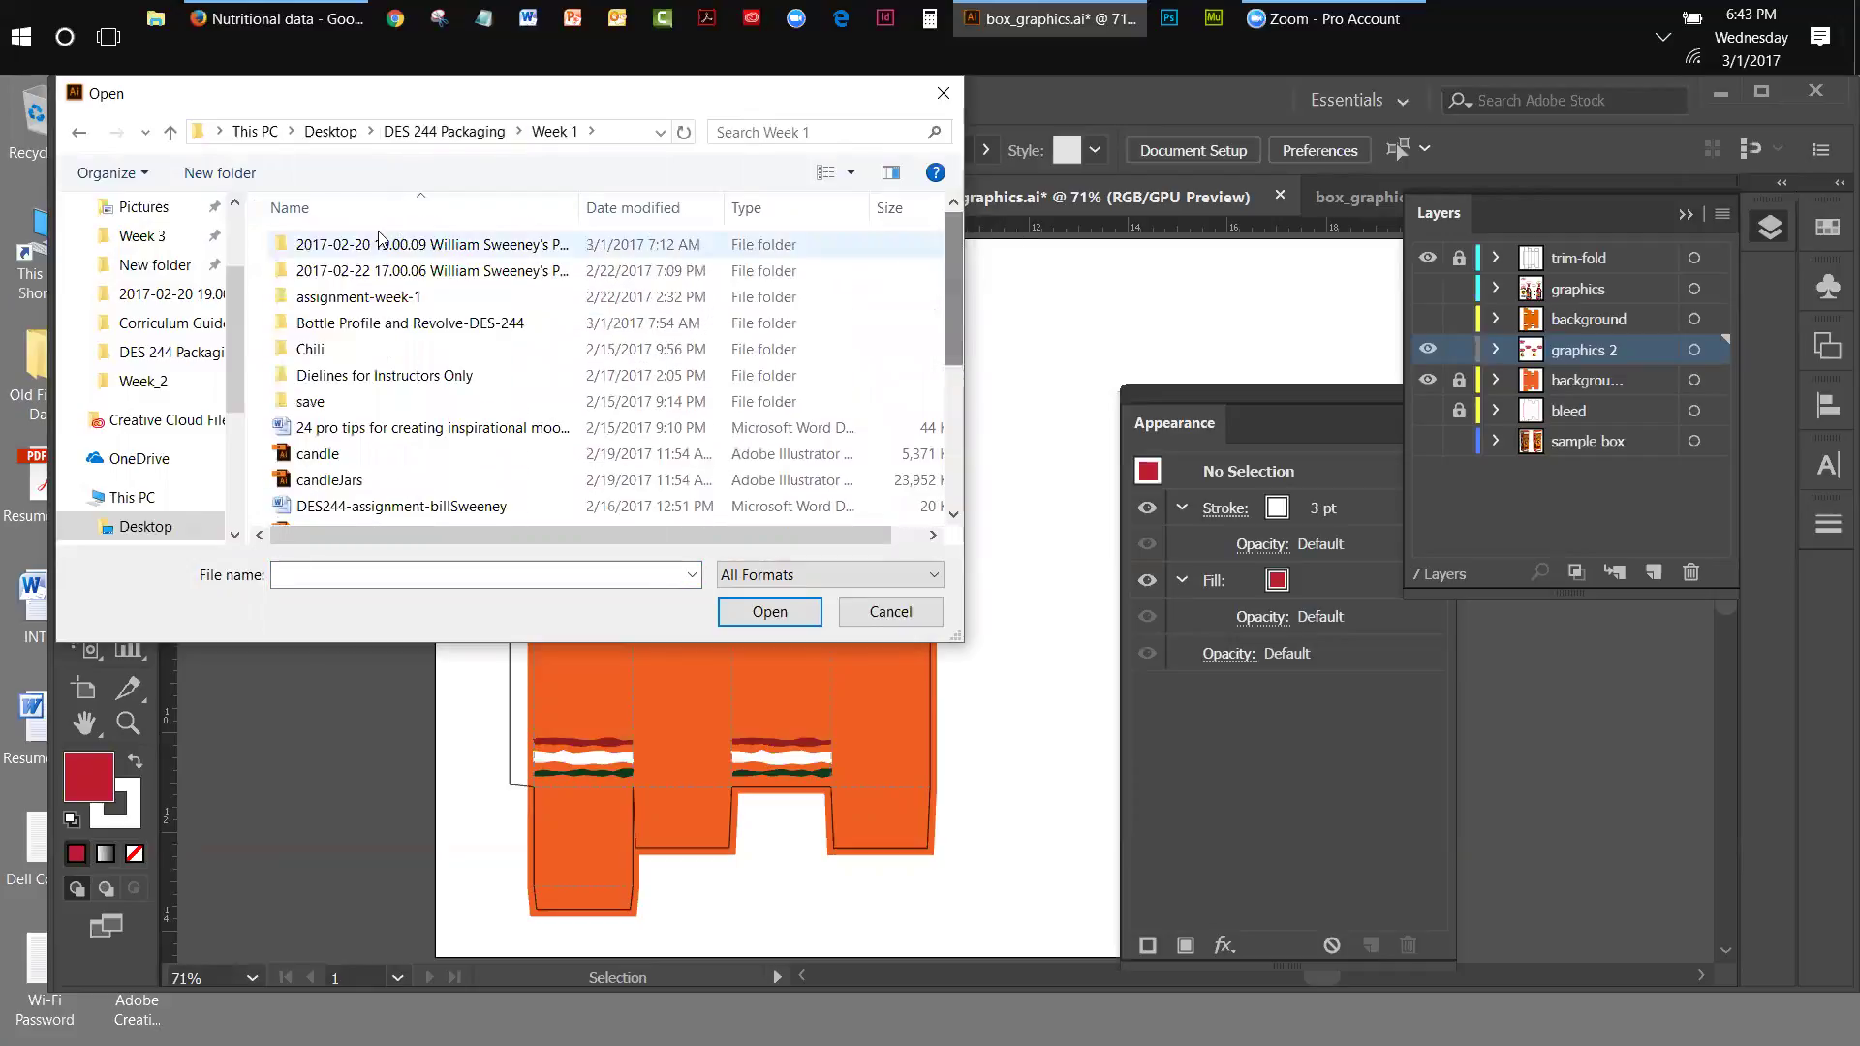
{"action": "double_click", "coordinate": [374, 298]}
{"action": "left_click_drag", "start_coordinate": [955, 252], "coordinate": [971, 419]}
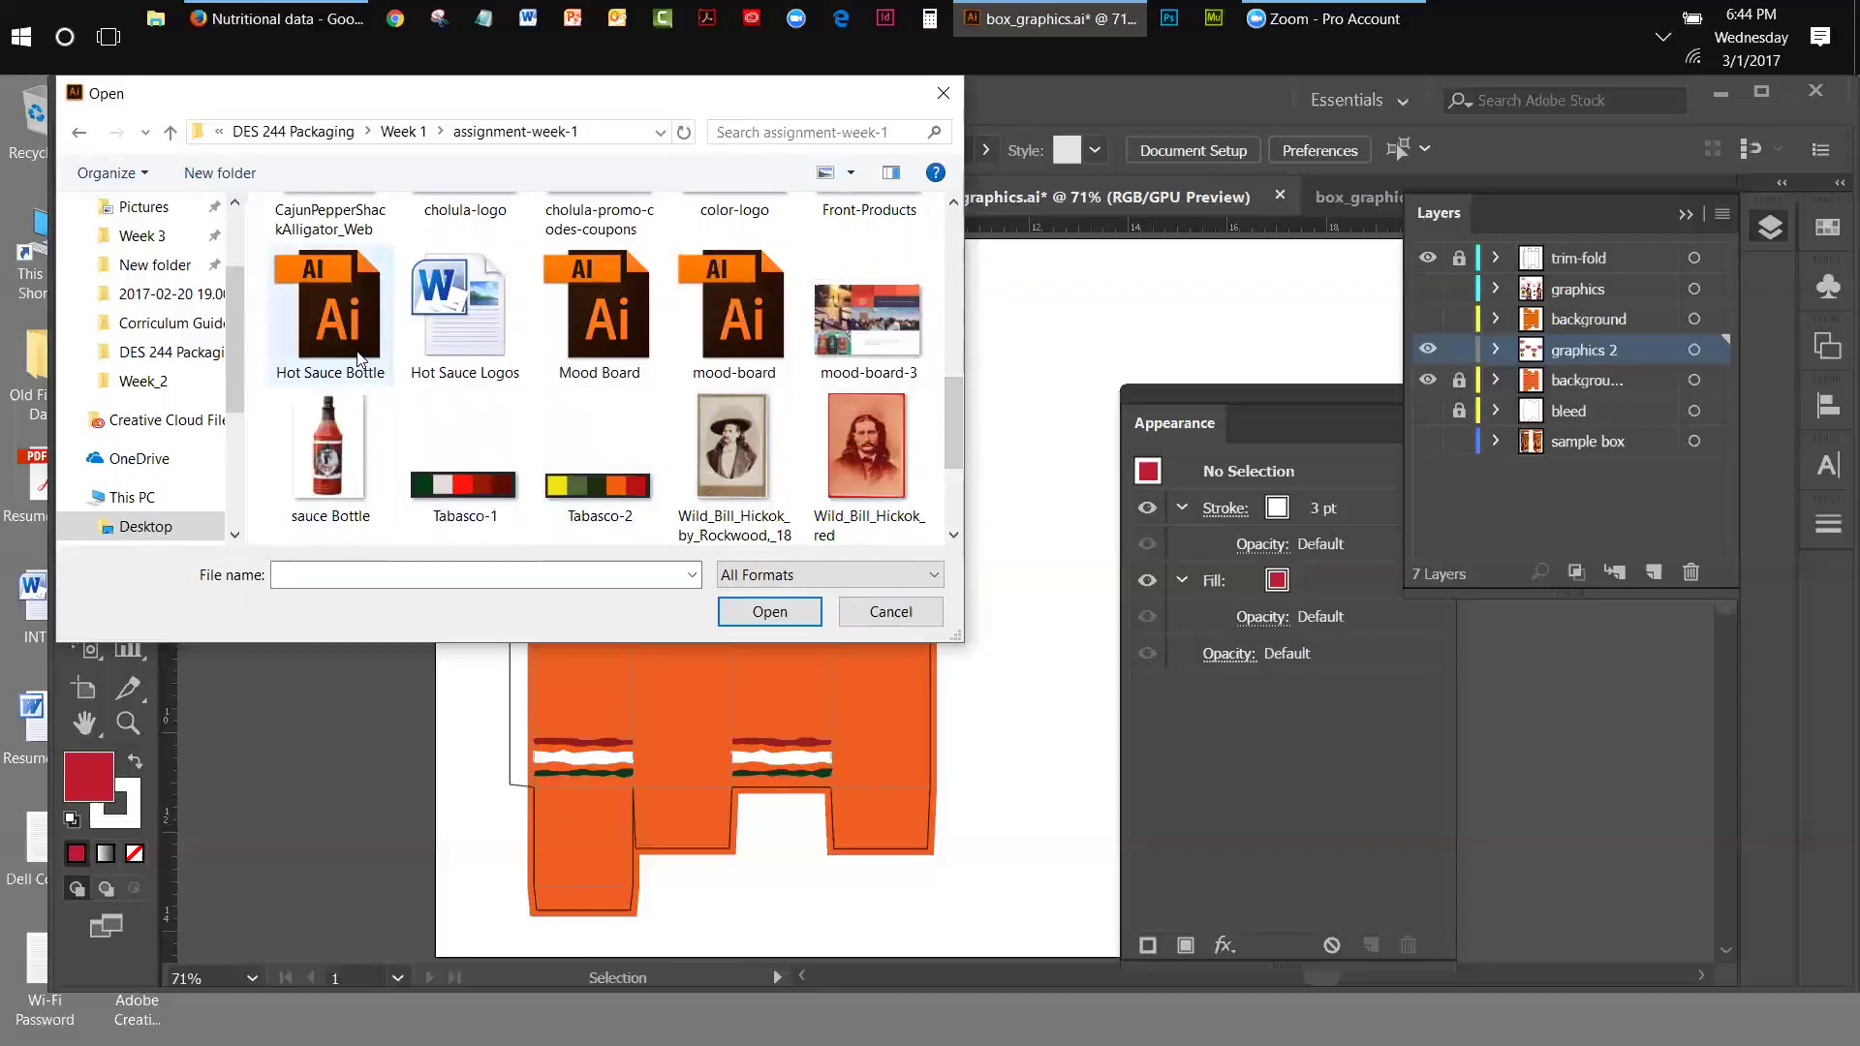
{"action": "double_click", "coordinate": [680, 338]}
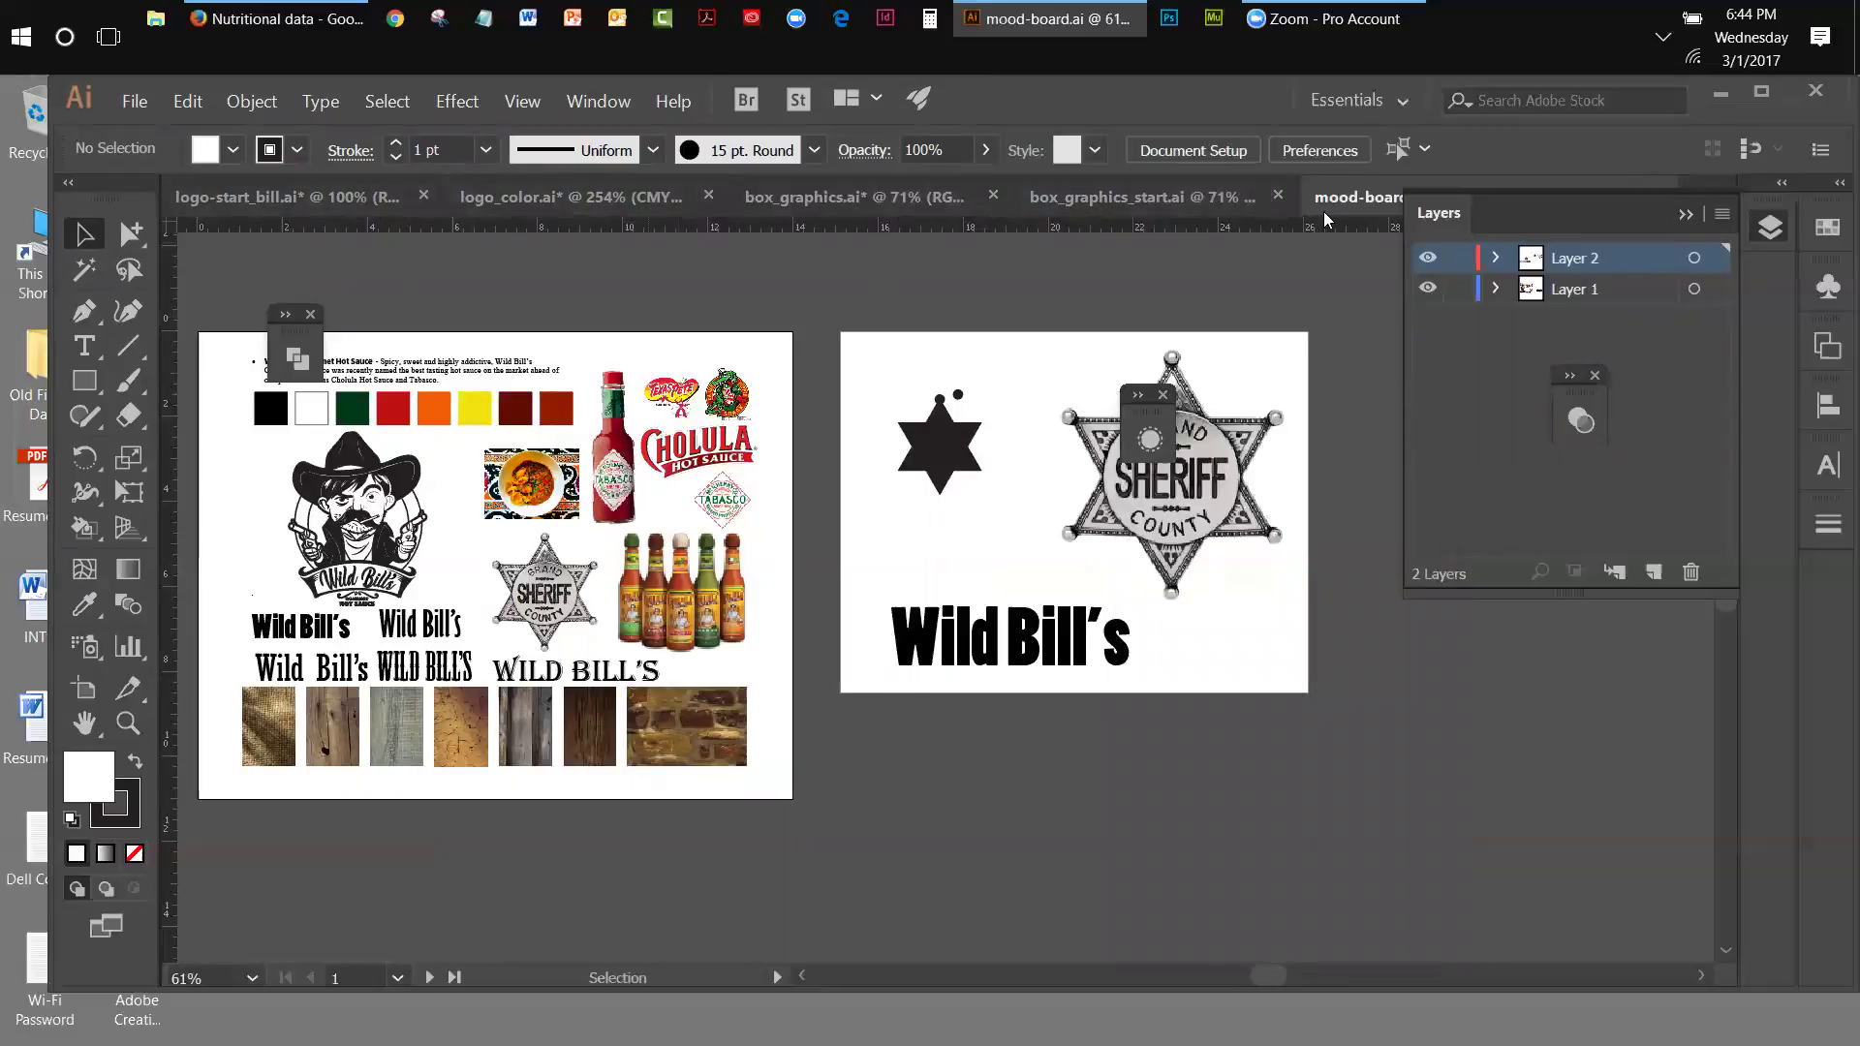
{"action": "left_click", "coordinate": [1686, 214]}
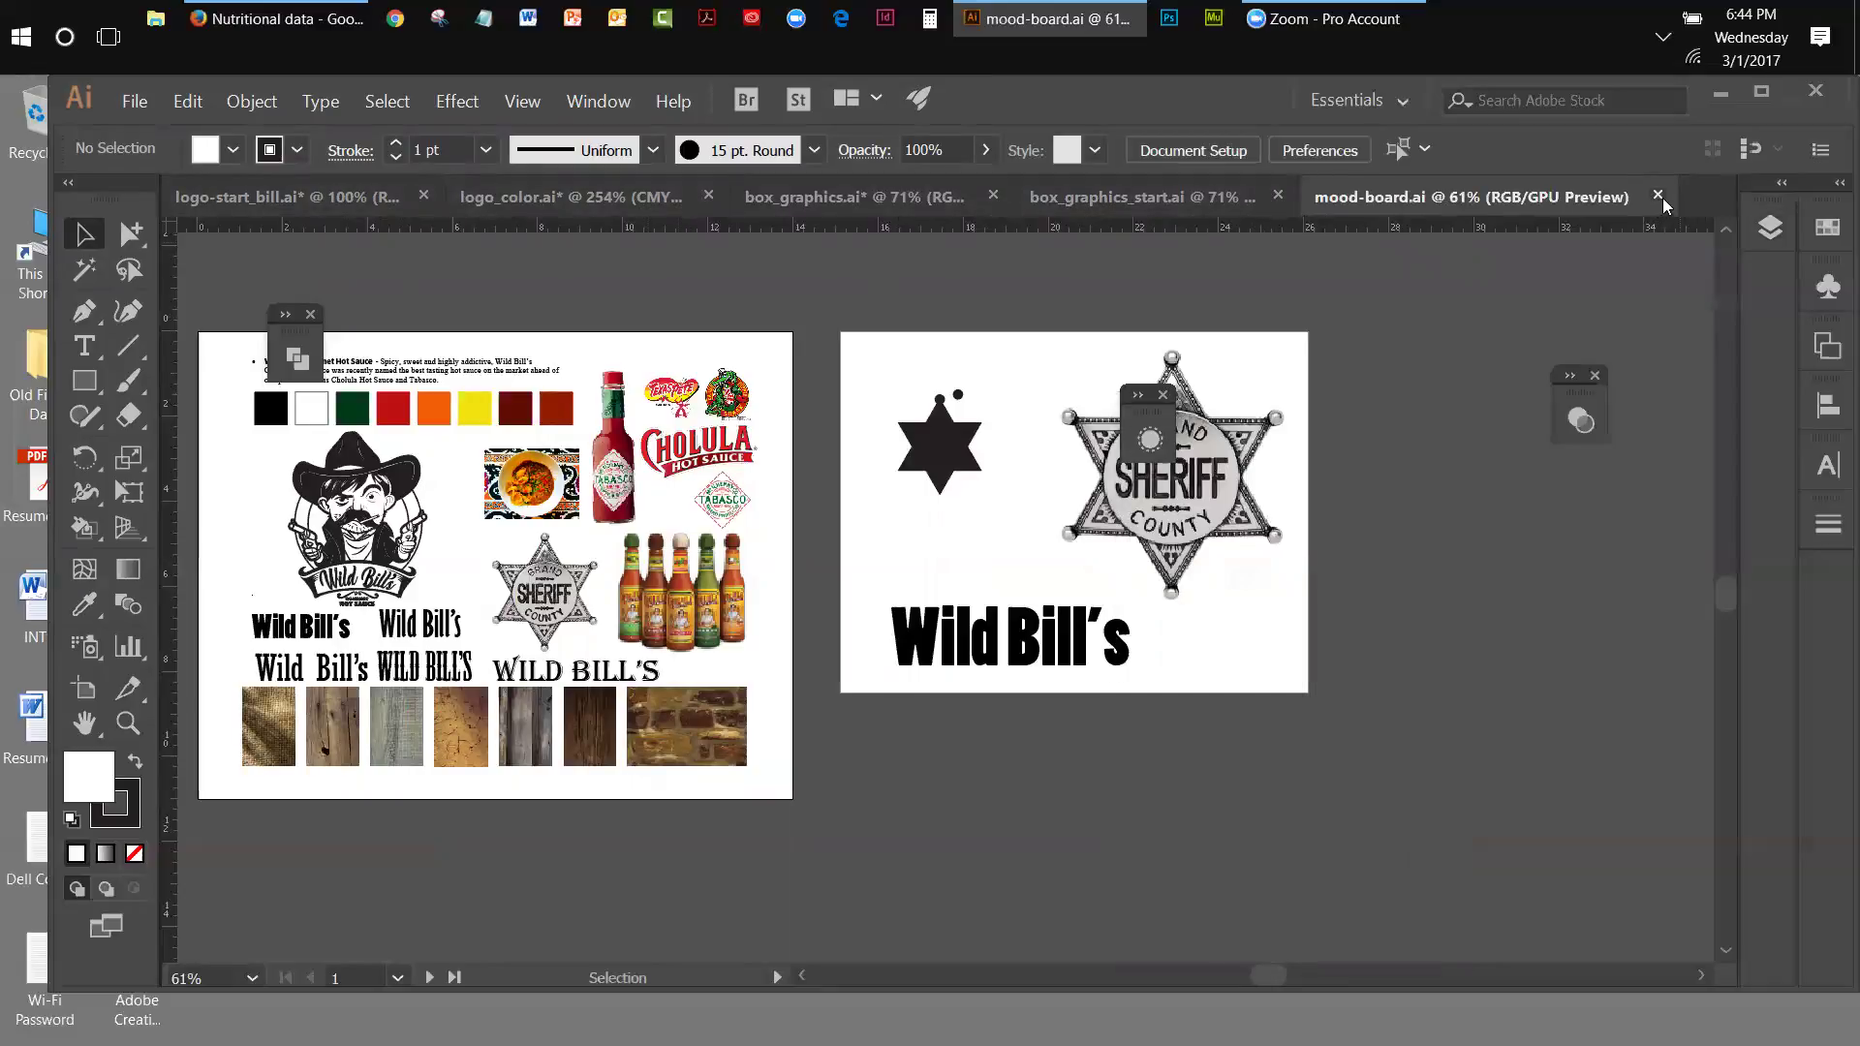
{"action": "left_click", "coordinate": [1659, 197]}
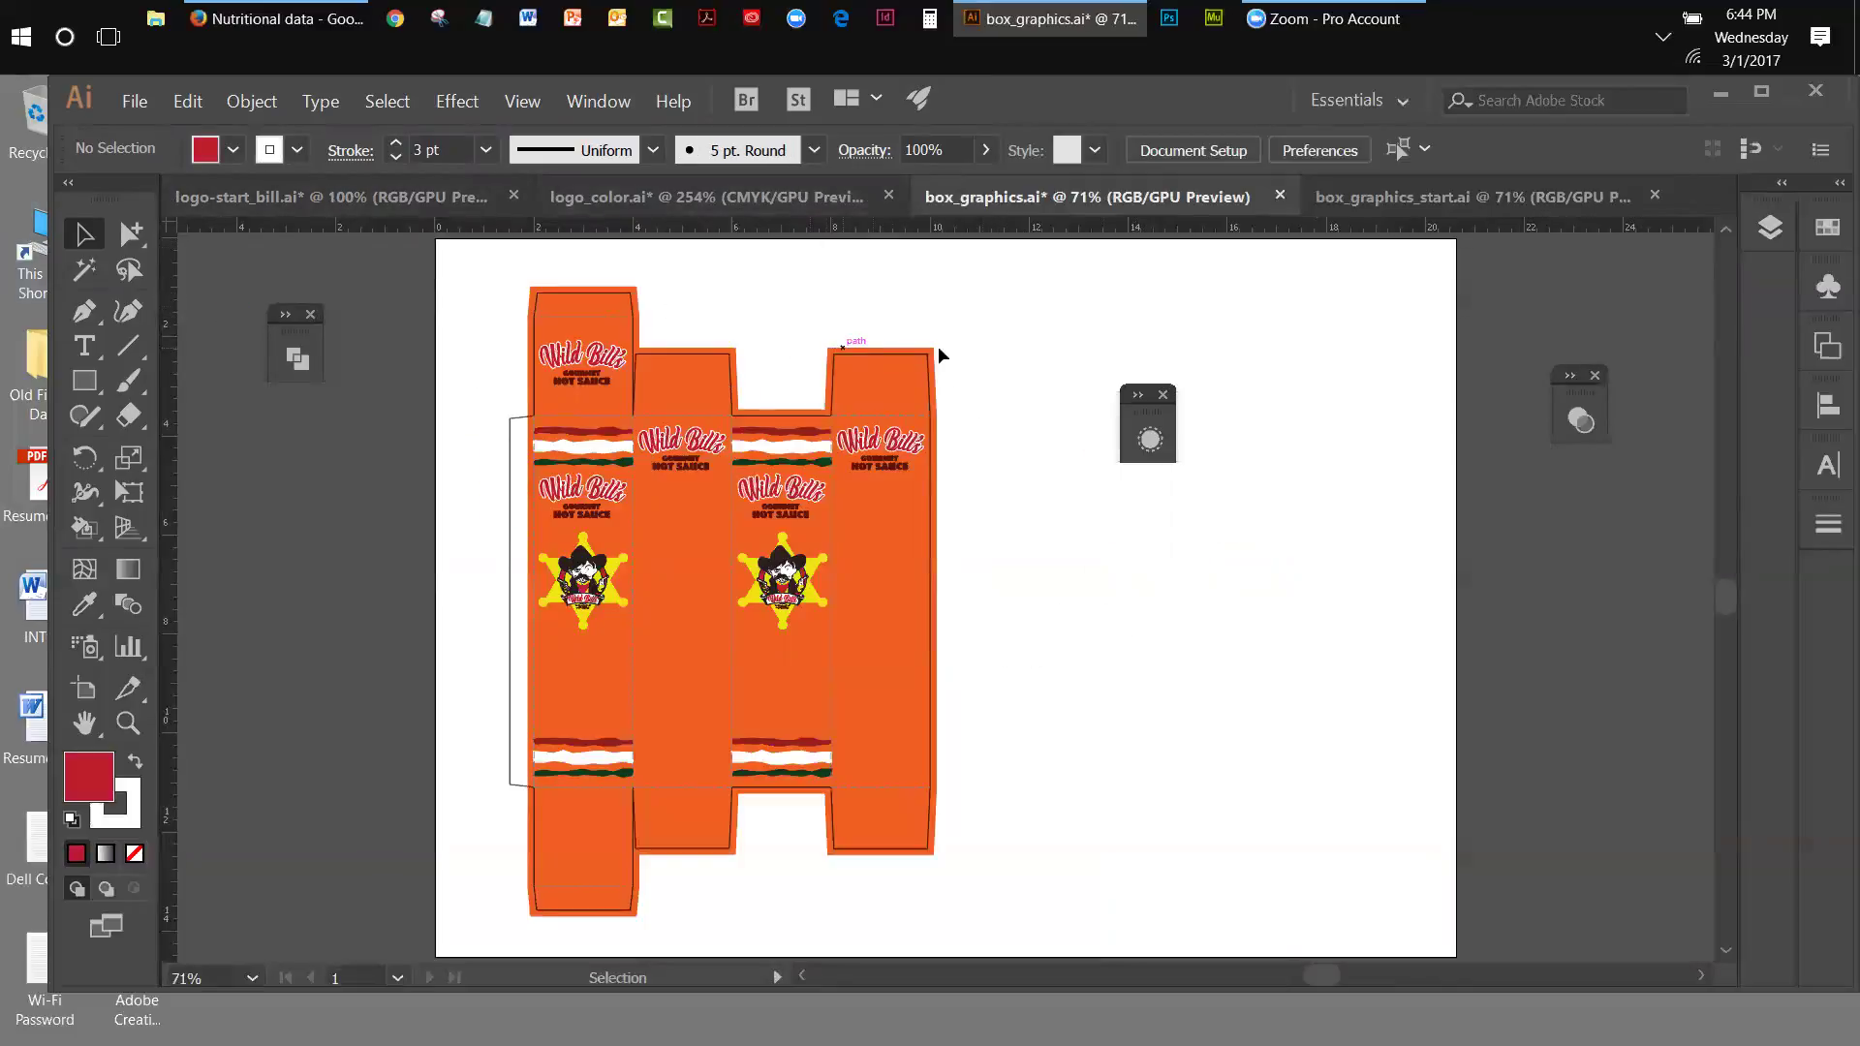
- Show the graphics layer, copy its hot sauce bottle from the fourth panel, and hide the layer again
{"action": "left_click", "coordinate": [1769, 229]}
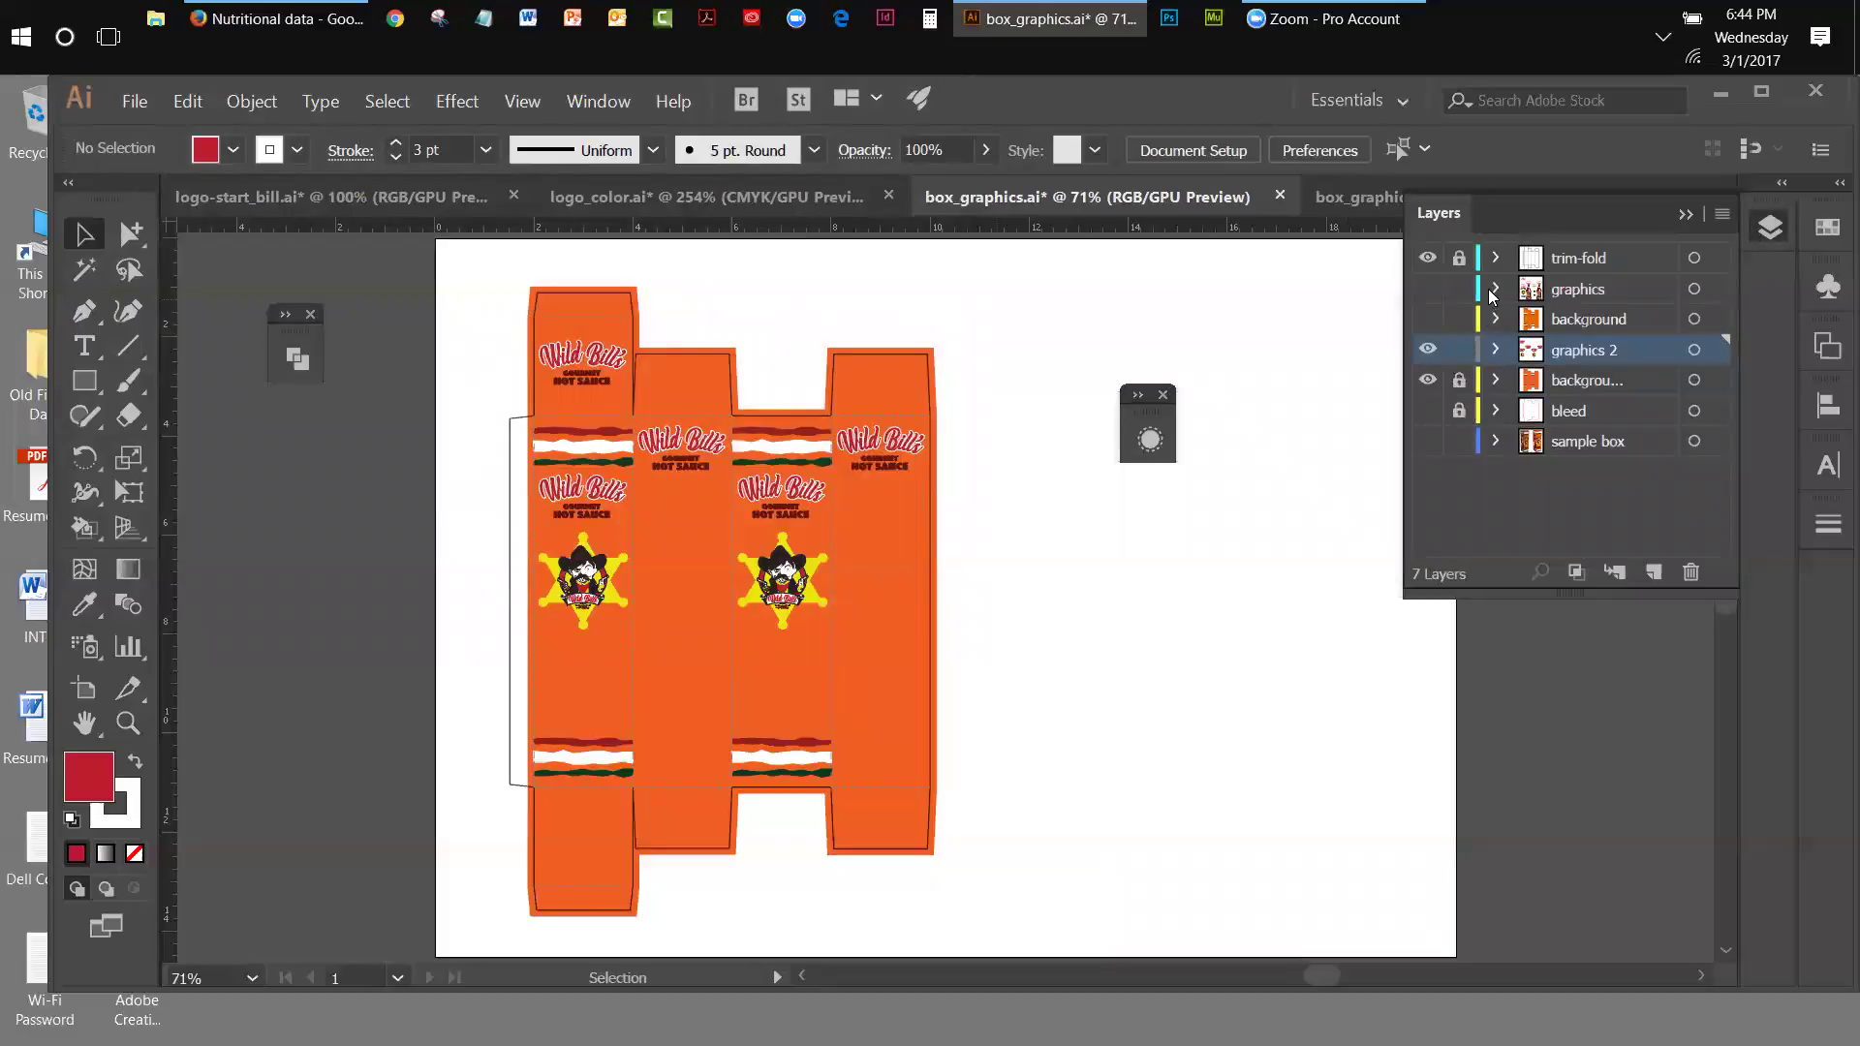
{"action": "left_click", "coordinate": [1427, 288]}
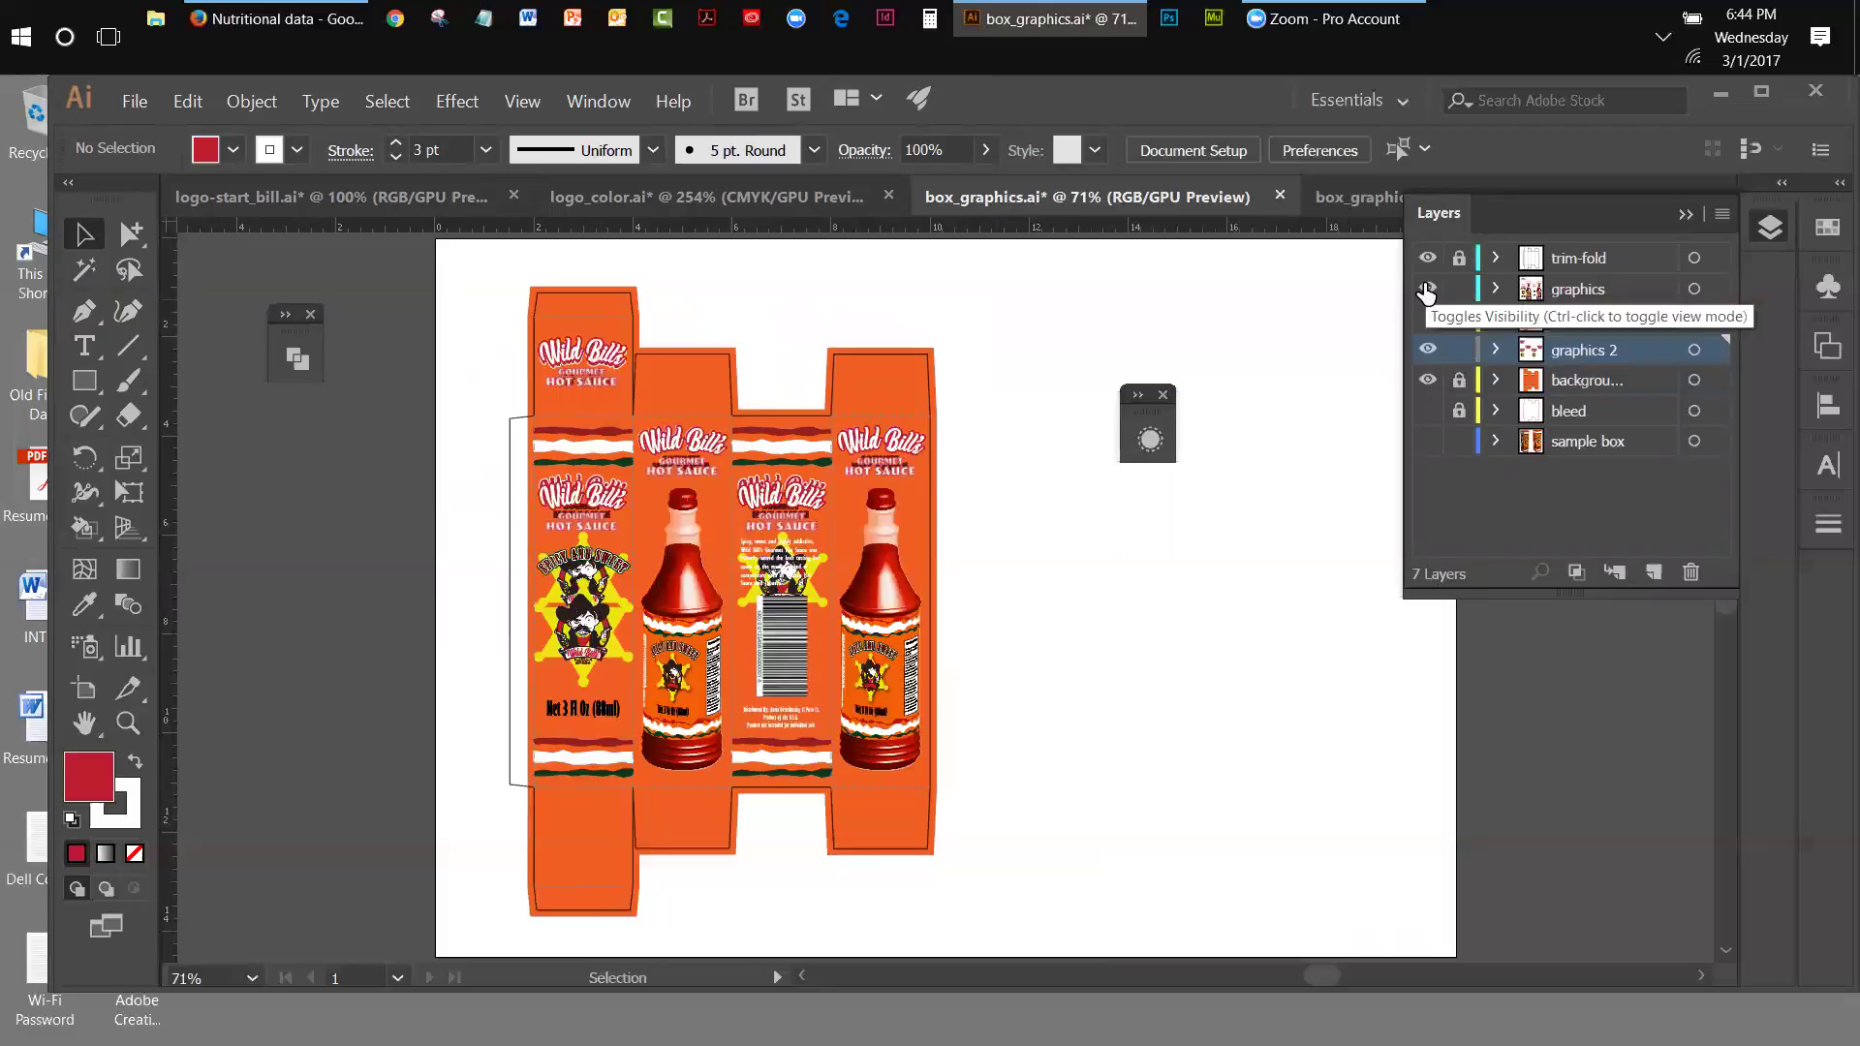
{"action": "left_click", "coordinate": [907, 647]}
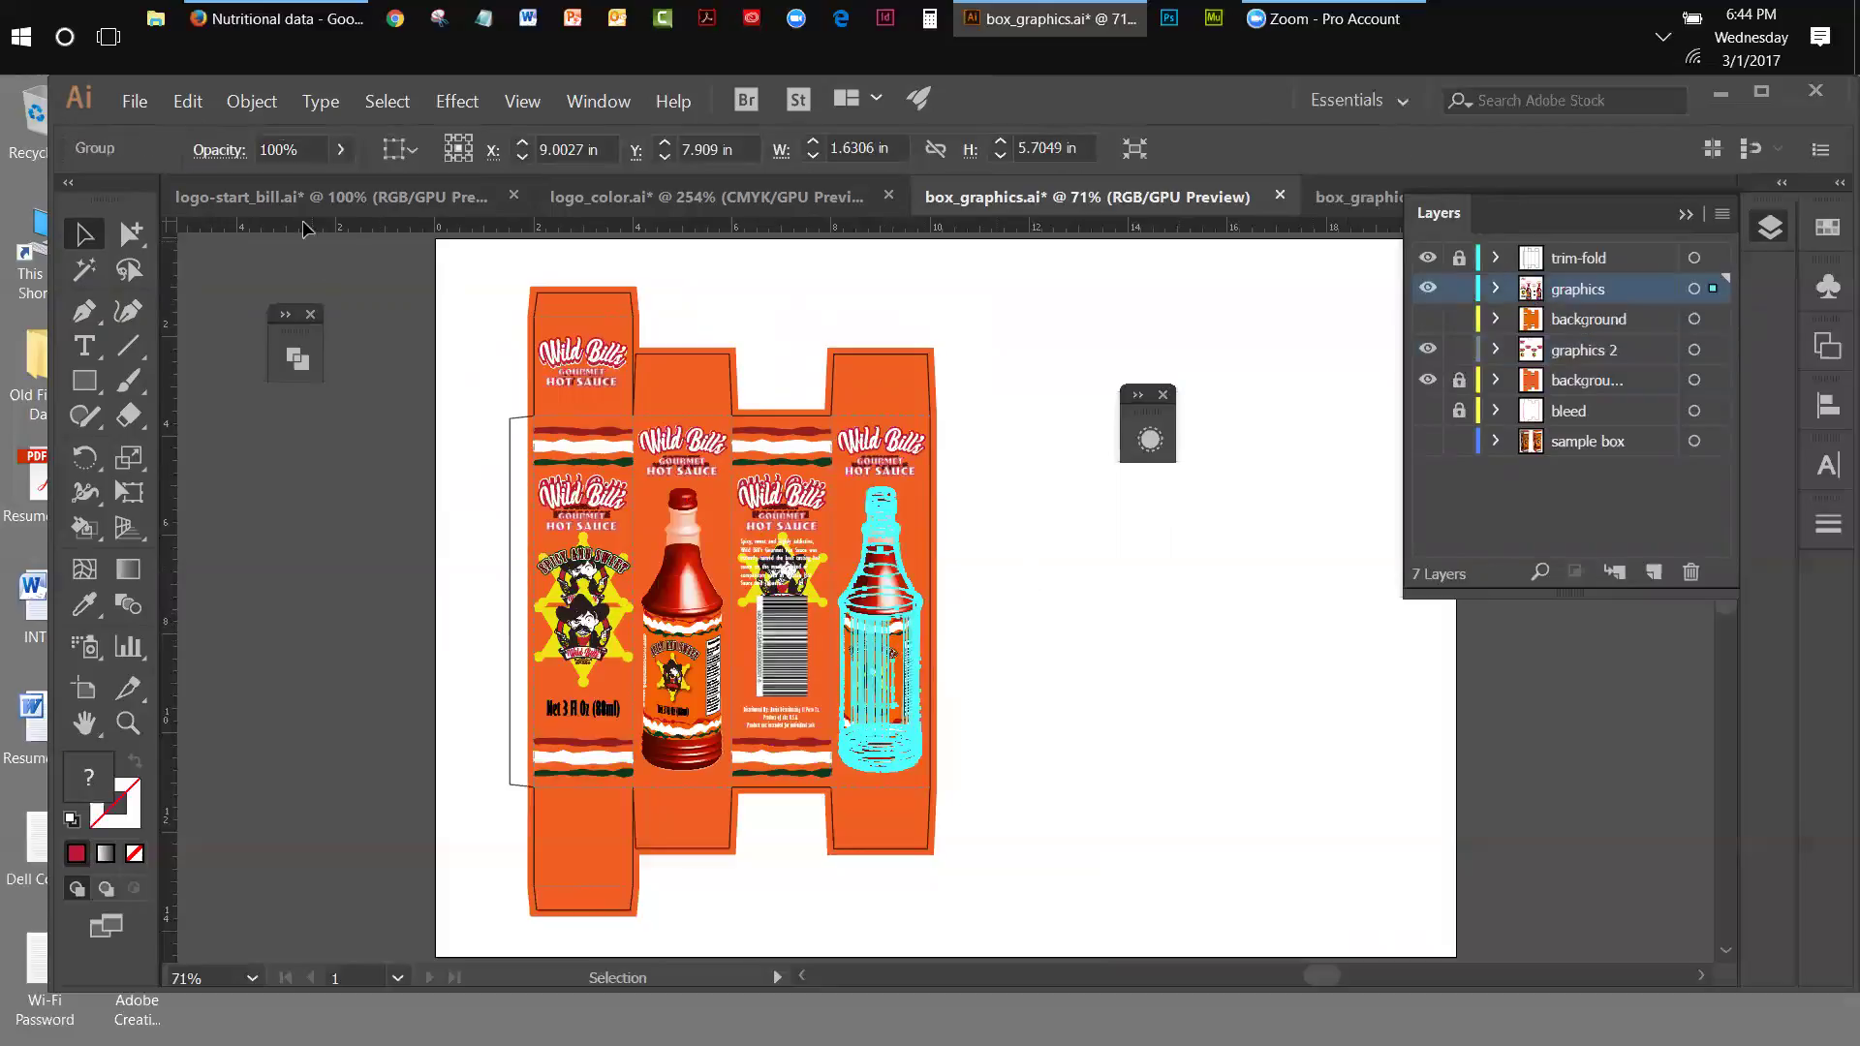
{"action": "left_click", "coordinate": [188, 100]}
{"action": "left_click", "coordinate": [208, 206]}
{"action": "left_click", "coordinate": [1428, 288]}
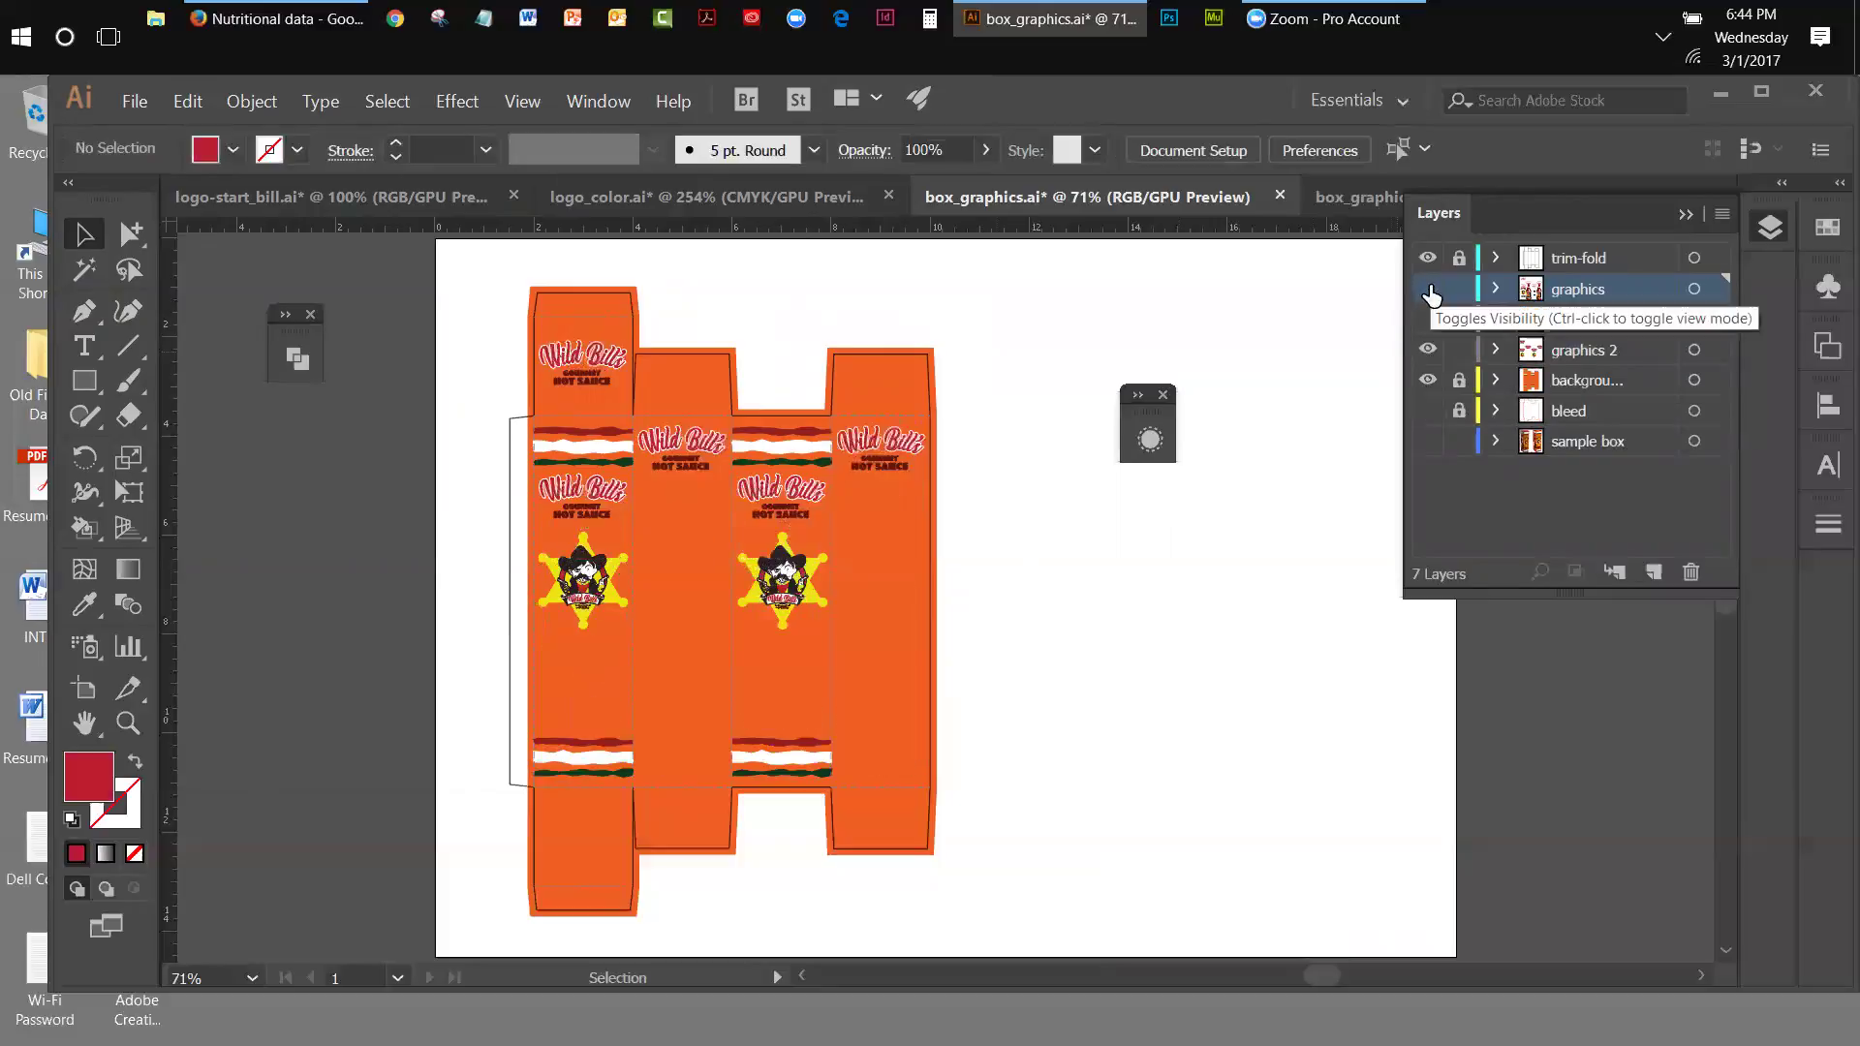
{"action": "left_click", "coordinate": [189, 103]}
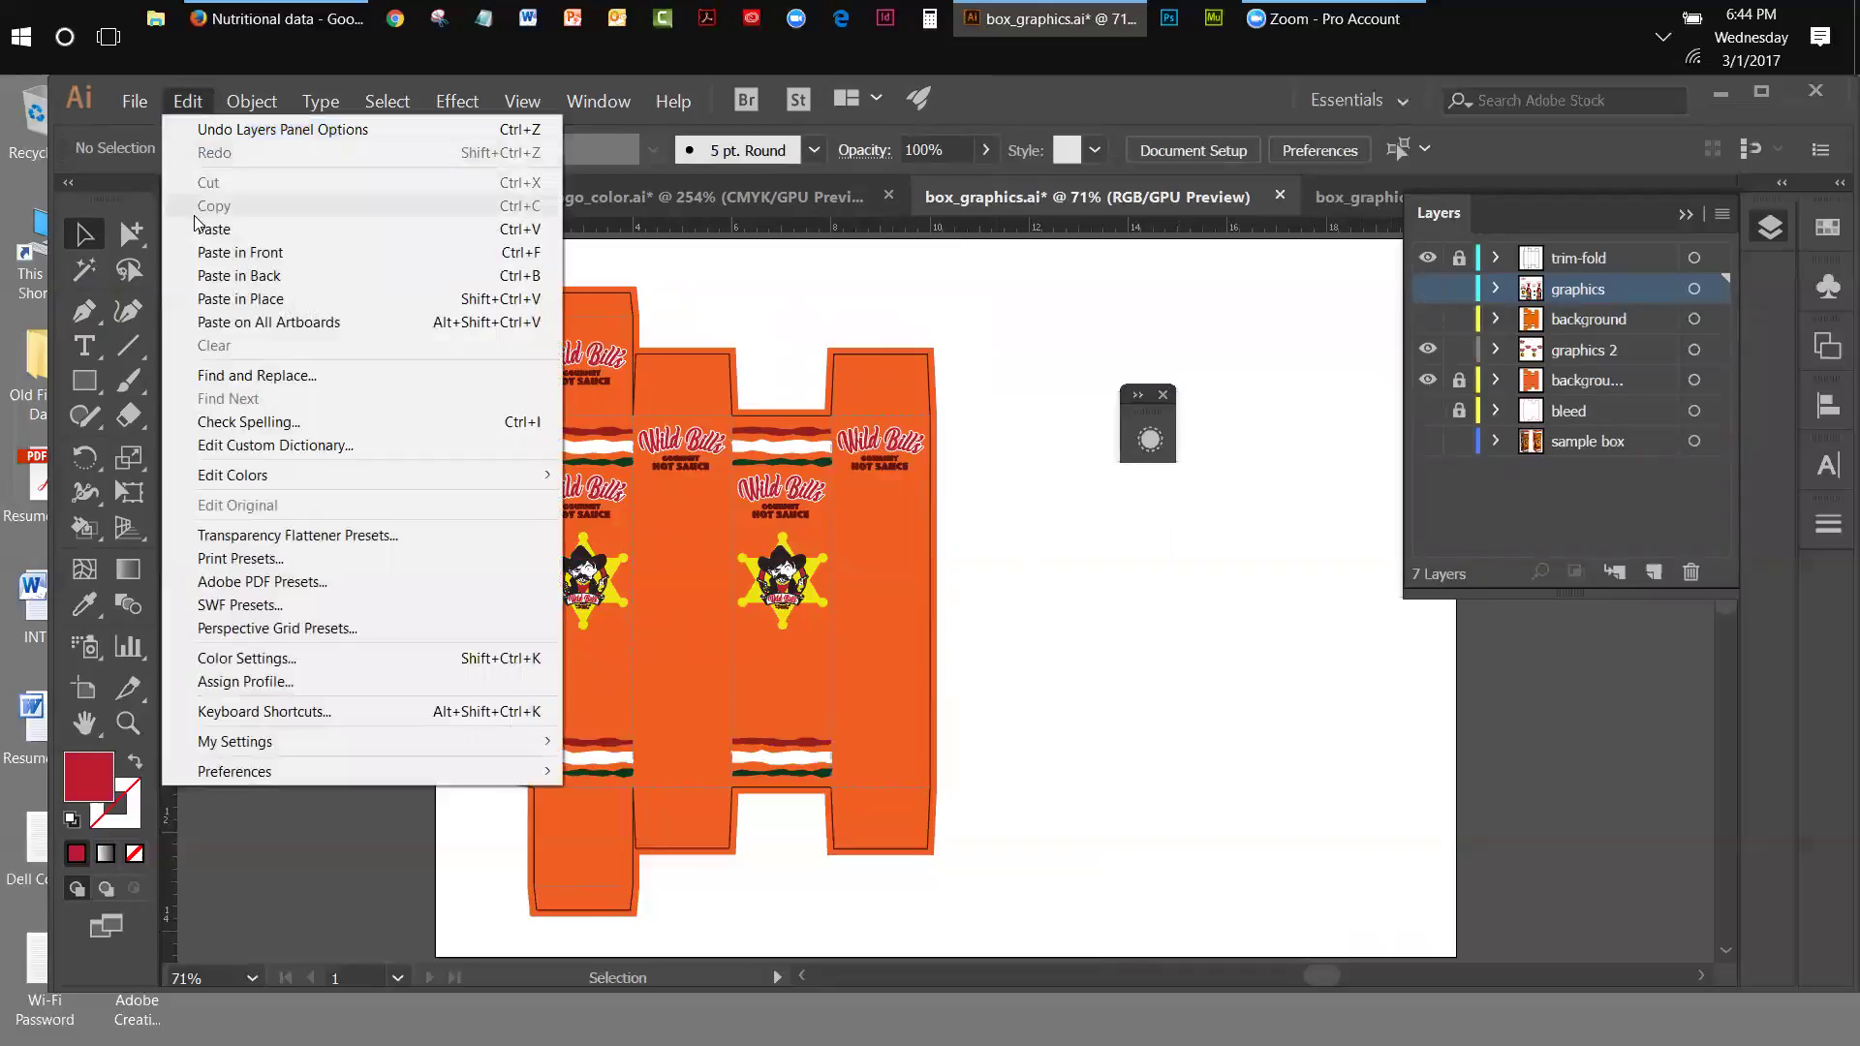
{"action": "left_click", "coordinate": [215, 229]}
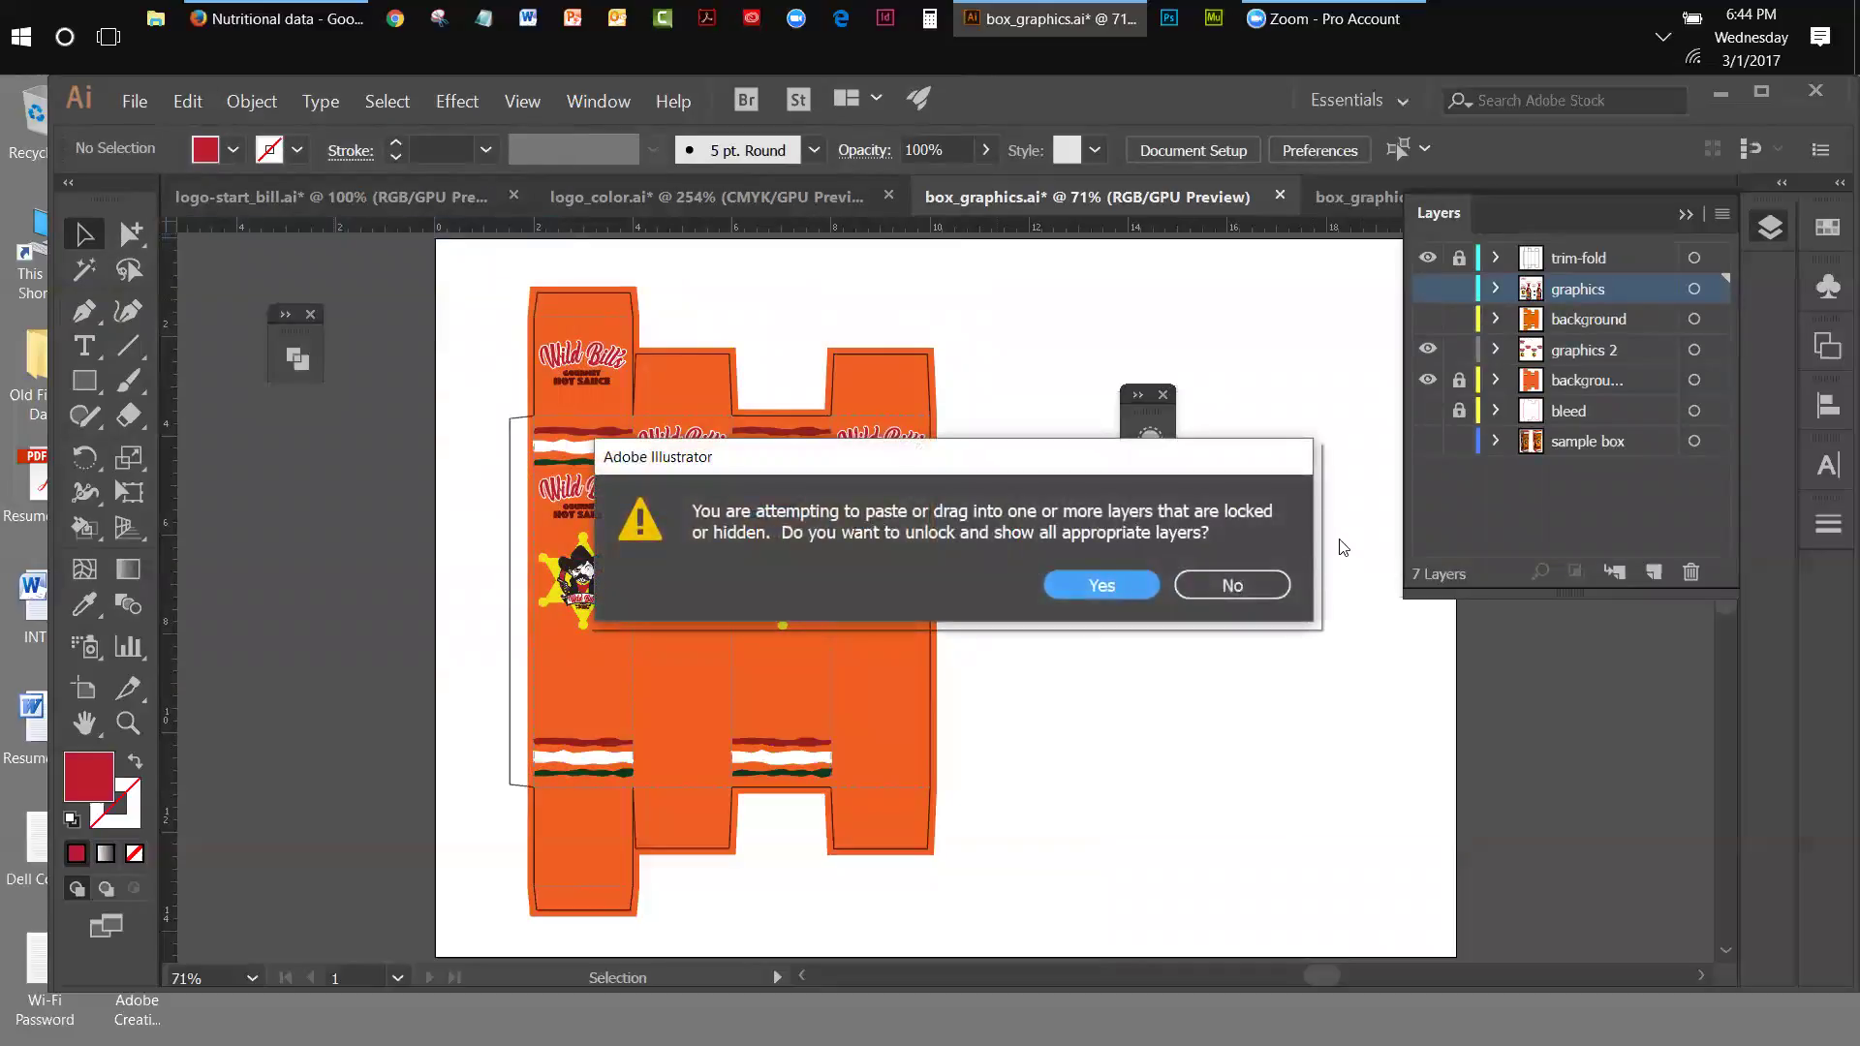
{"action": "left_click", "coordinate": [1261, 581]}
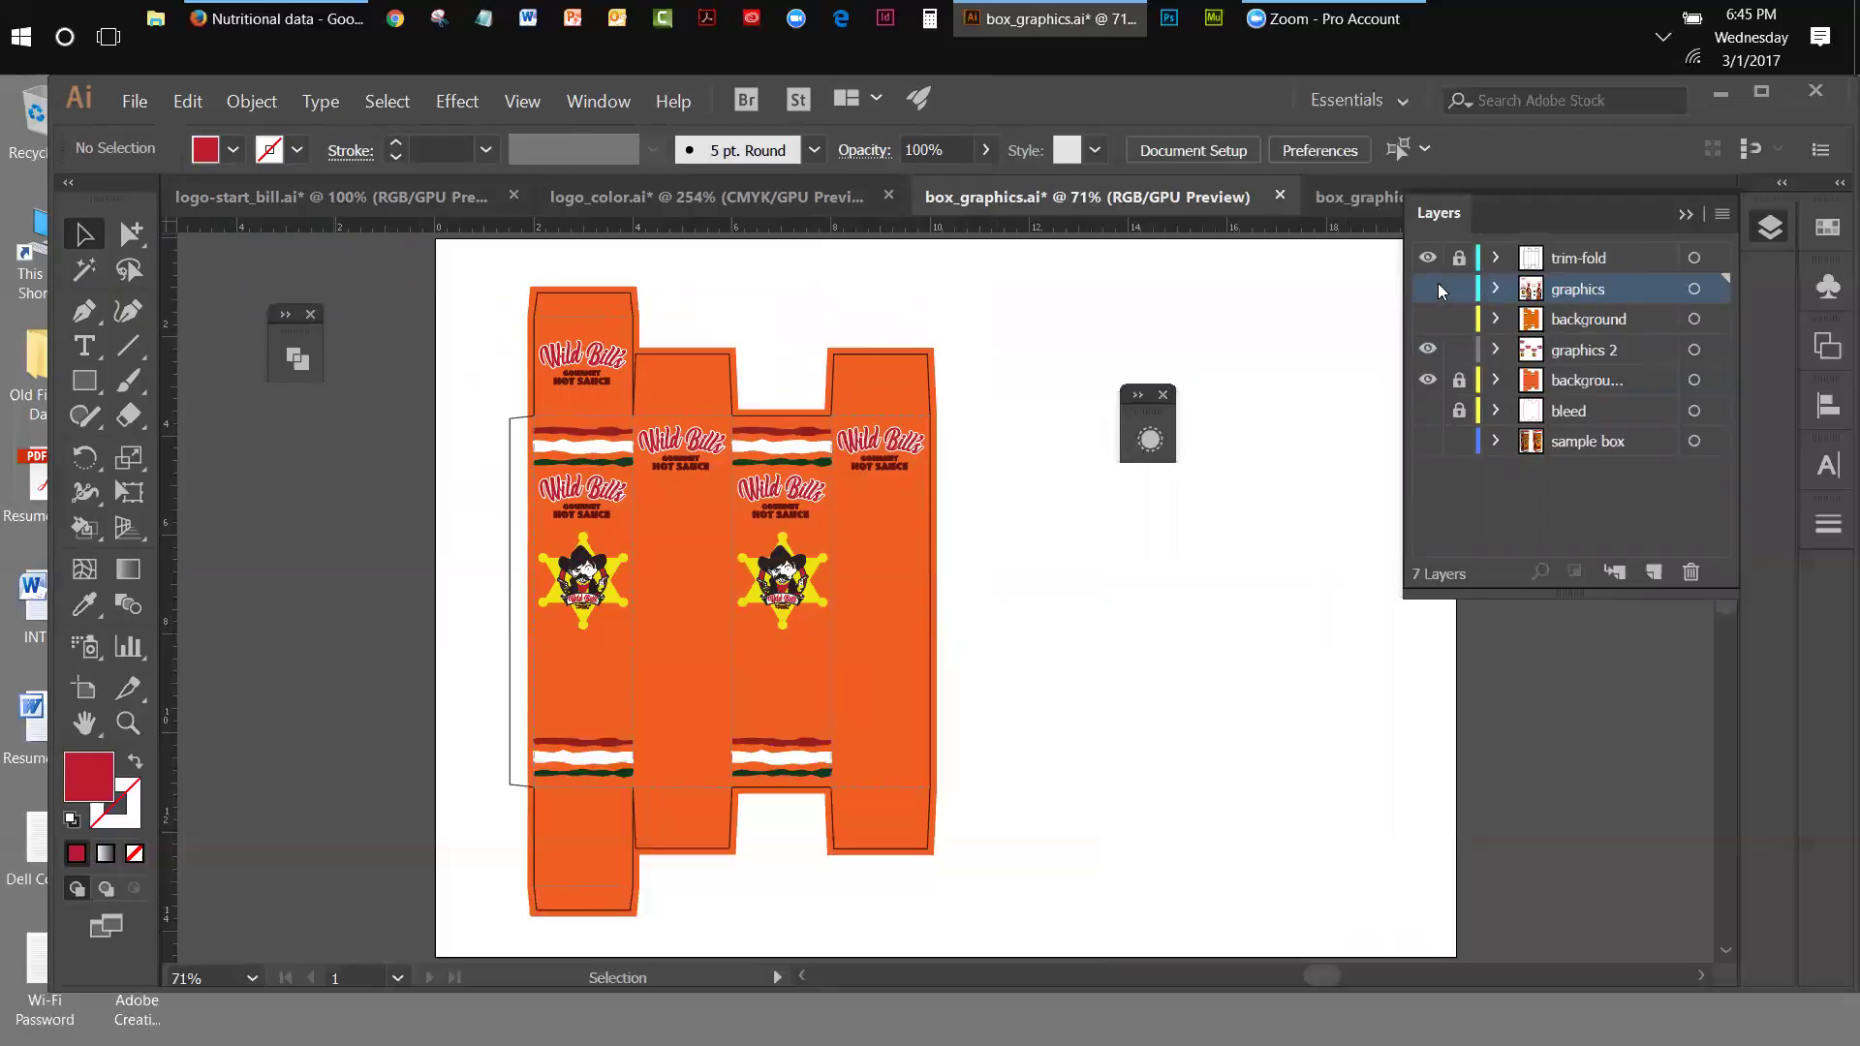
- Paste the copied hot sauce bottle onto the graphics 2 layer
{"action": "left_click", "coordinate": [1558, 352]}
{"action": "left_click", "coordinate": [184, 102]}
{"action": "left_click", "coordinate": [208, 229]}
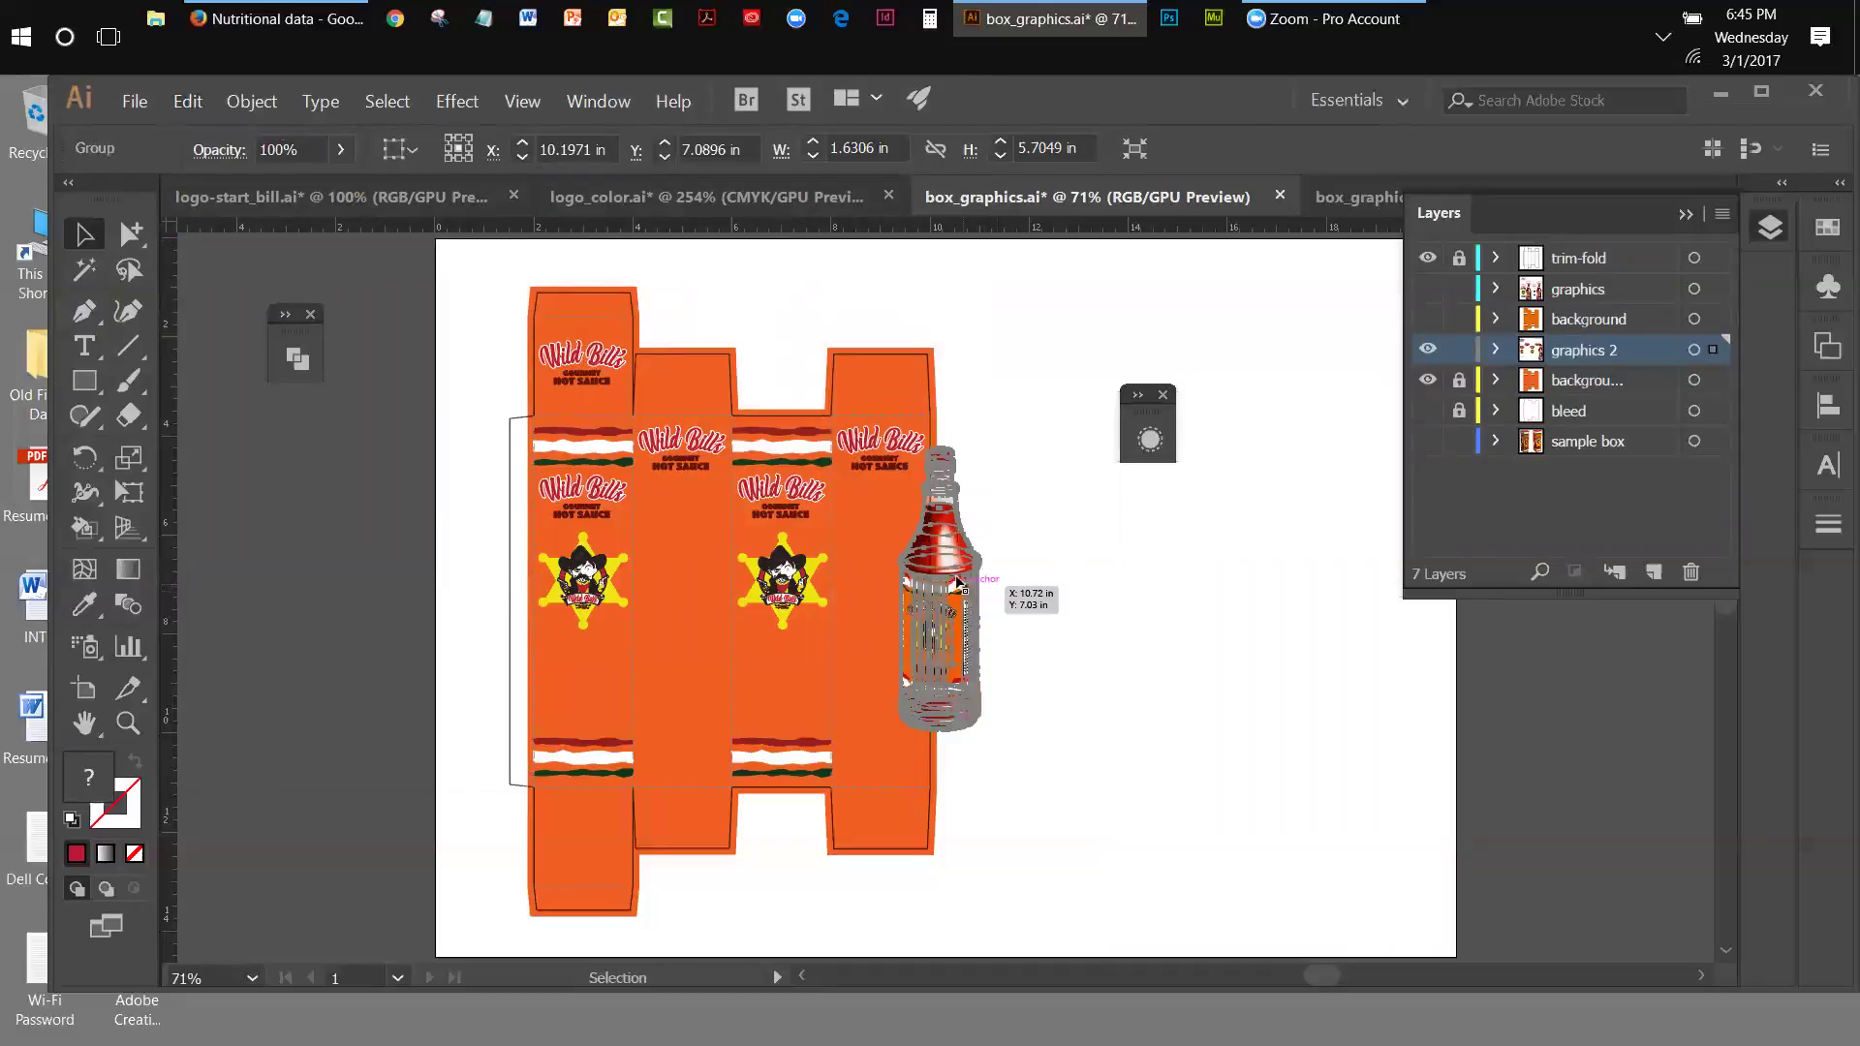
- Center the pasted bottle on the fourth panel beneath the lettering, nudging it slightly right and down, and deselect it
{"action": "left_click_drag", "start_coordinate": [954, 579], "coordinate": [893, 605]}
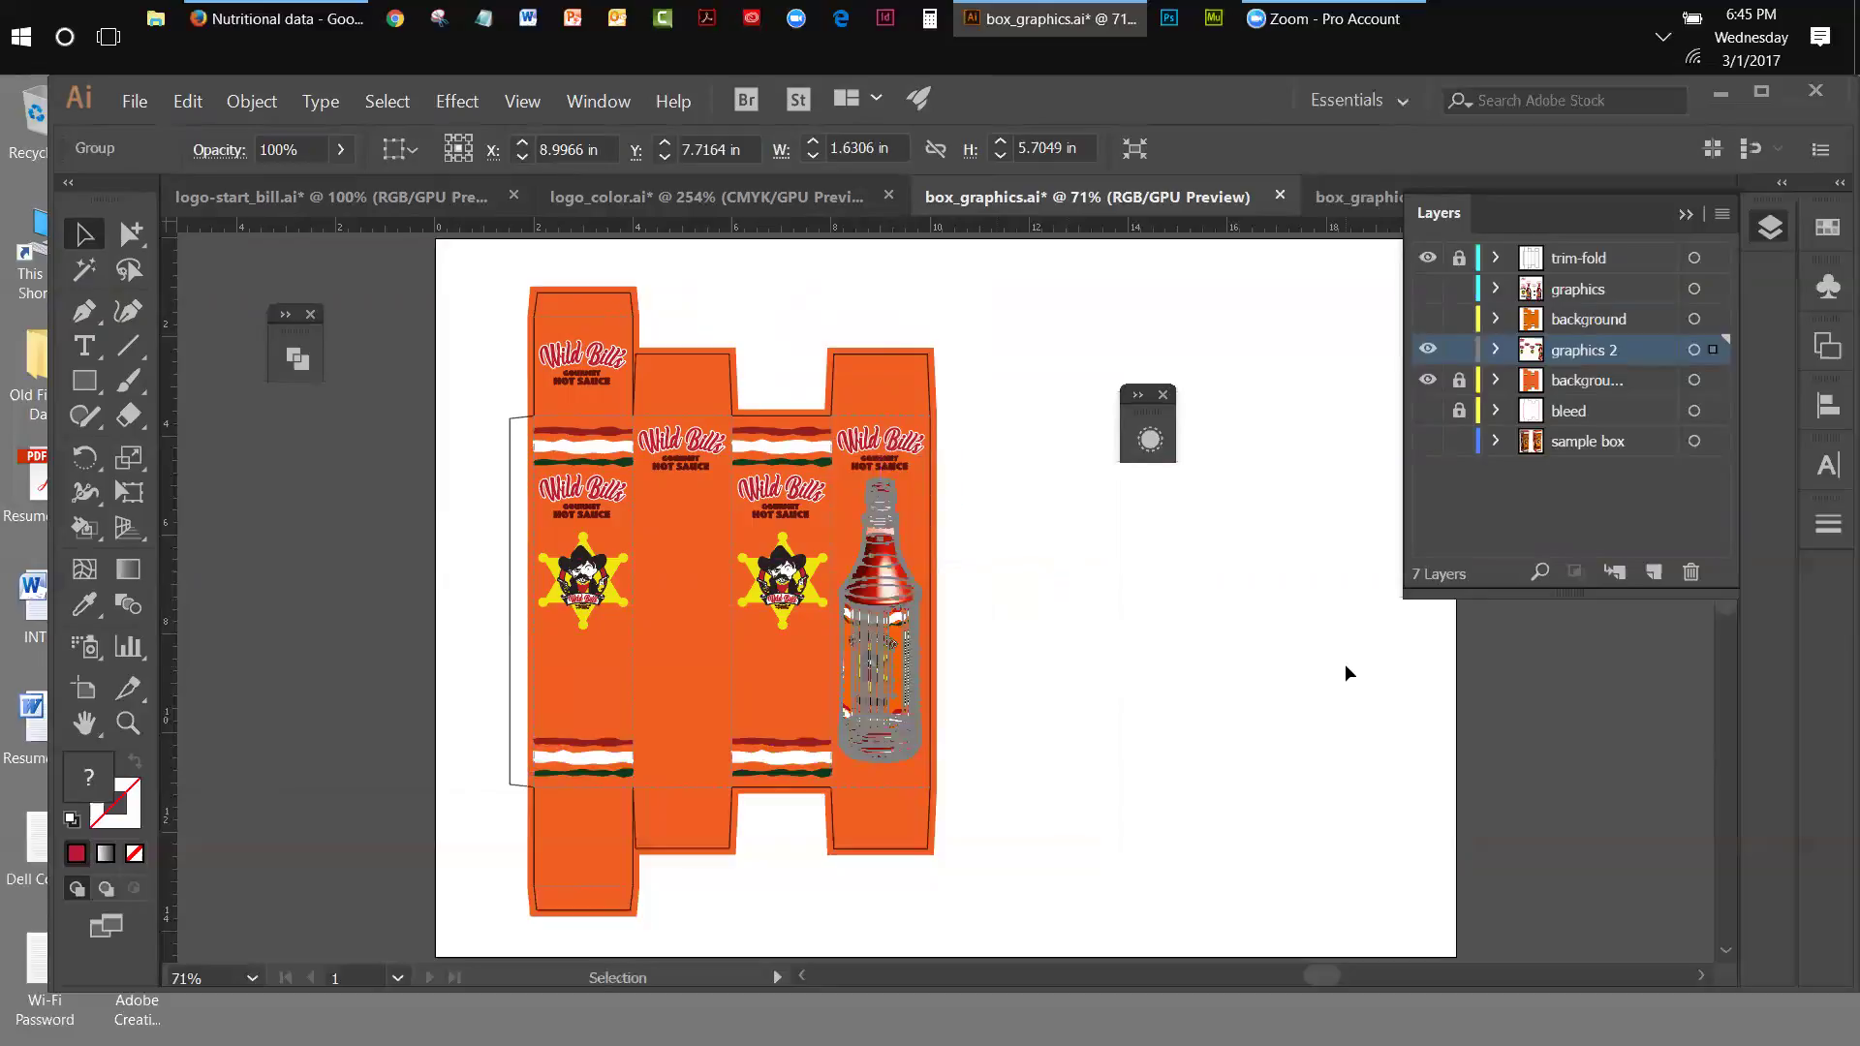
{"action": "key", "text": "Right"}
{"action": "key", "text": "Down"}
{"action": "key", "text": "Down"}
{"action": "key", "text": "Down"}
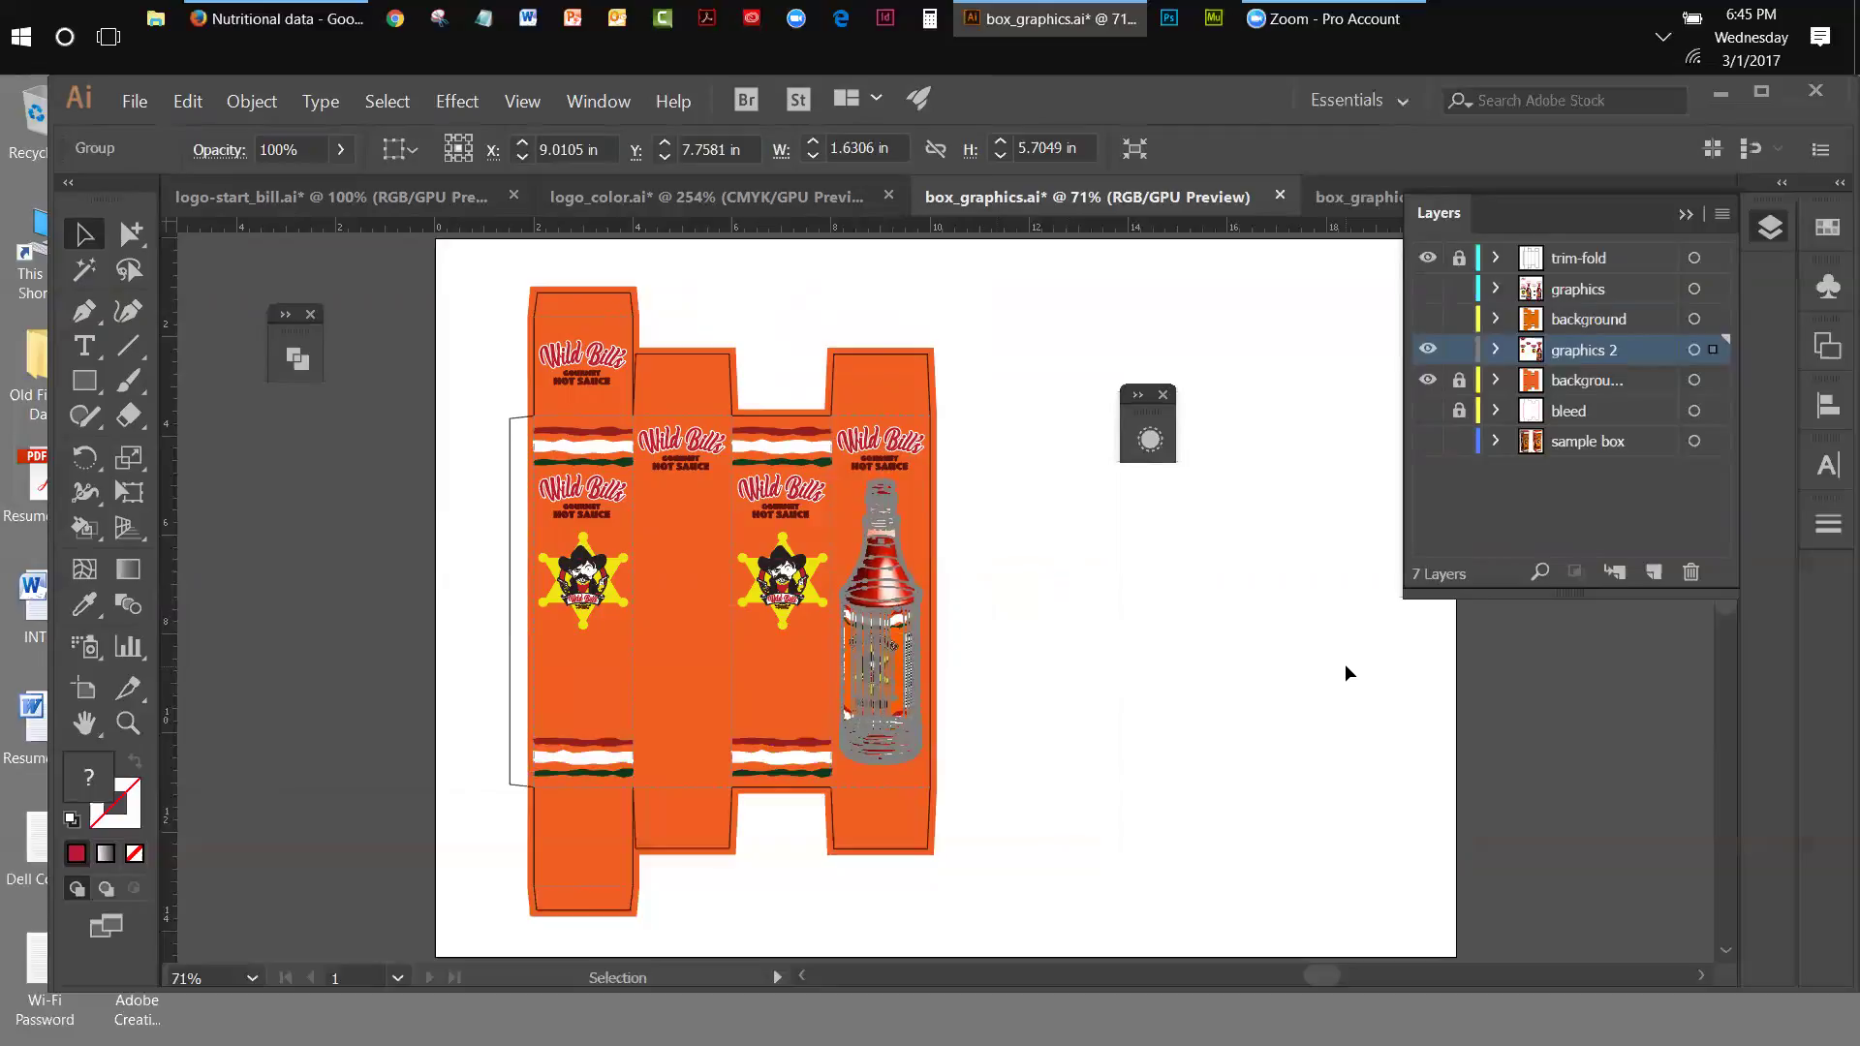
{"action": "key", "text": "Down"}
{"action": "key", "text": "Down"}
{"action": "key", "text": "Down"}
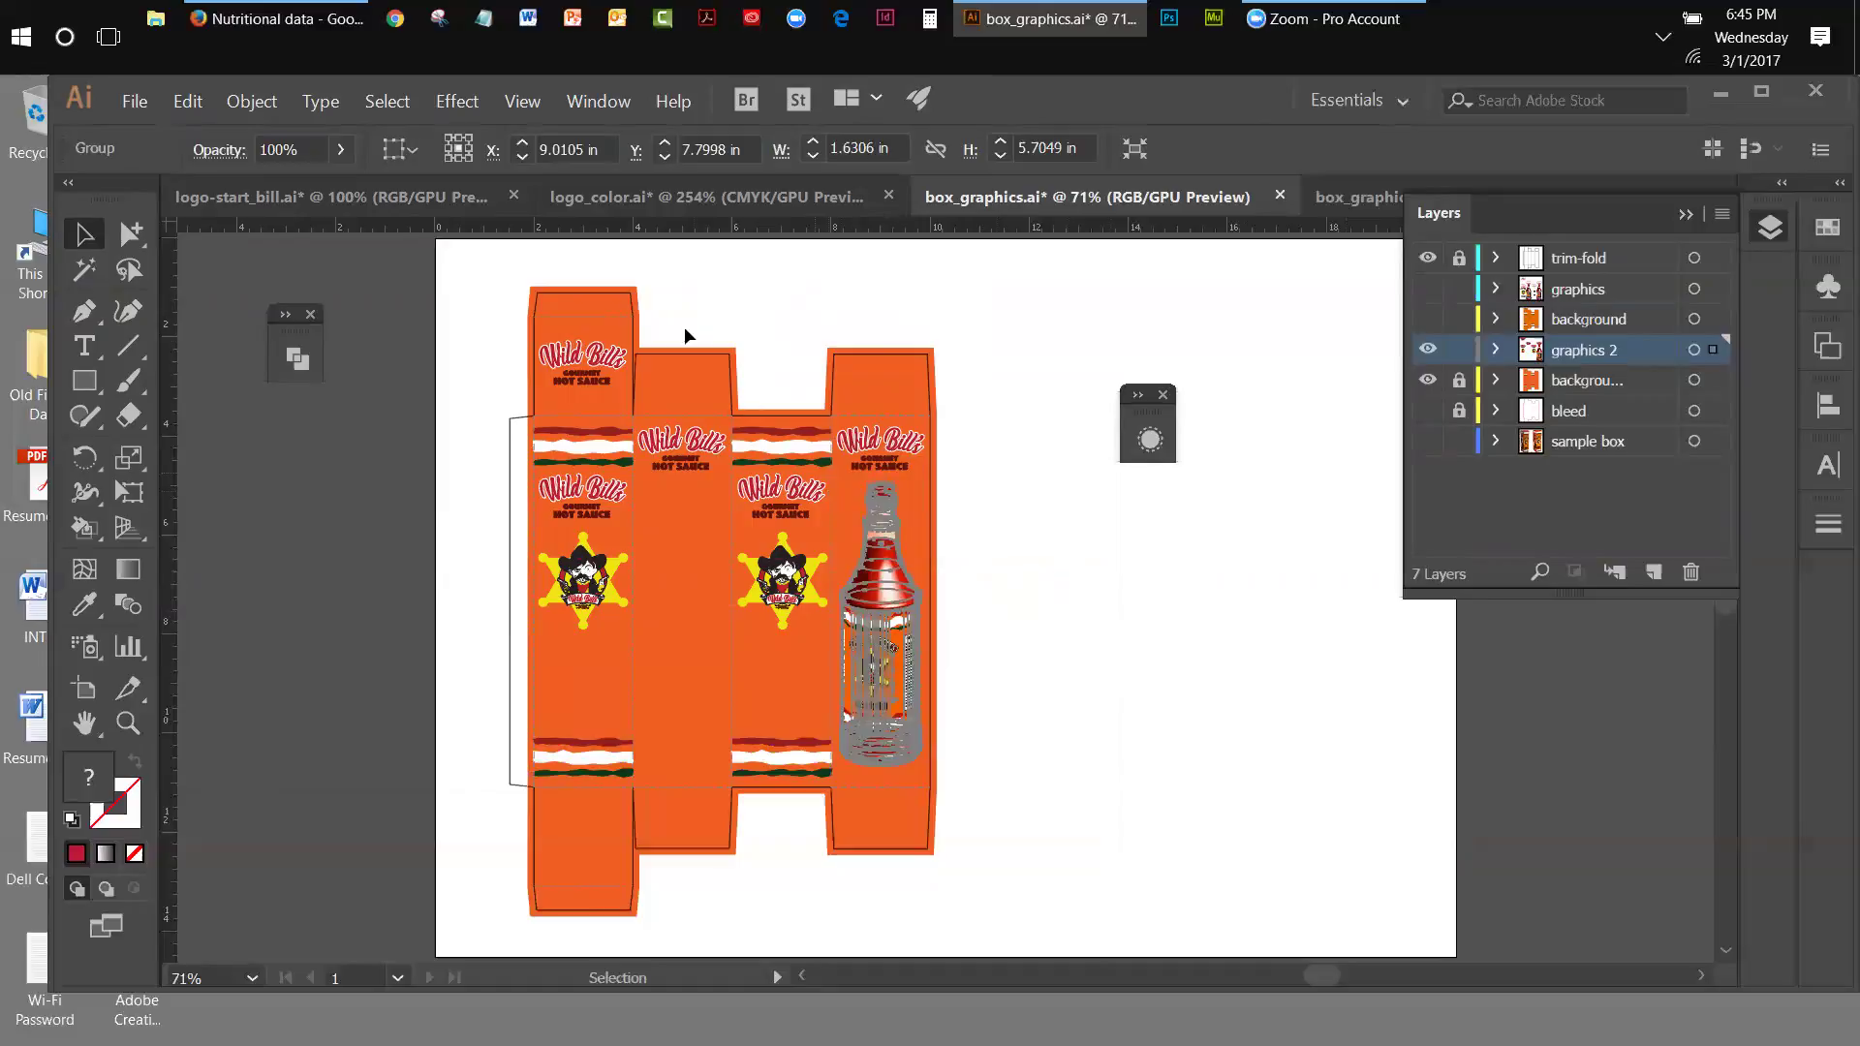
{"action": "left_click", "coordinate": [1013, 565]}
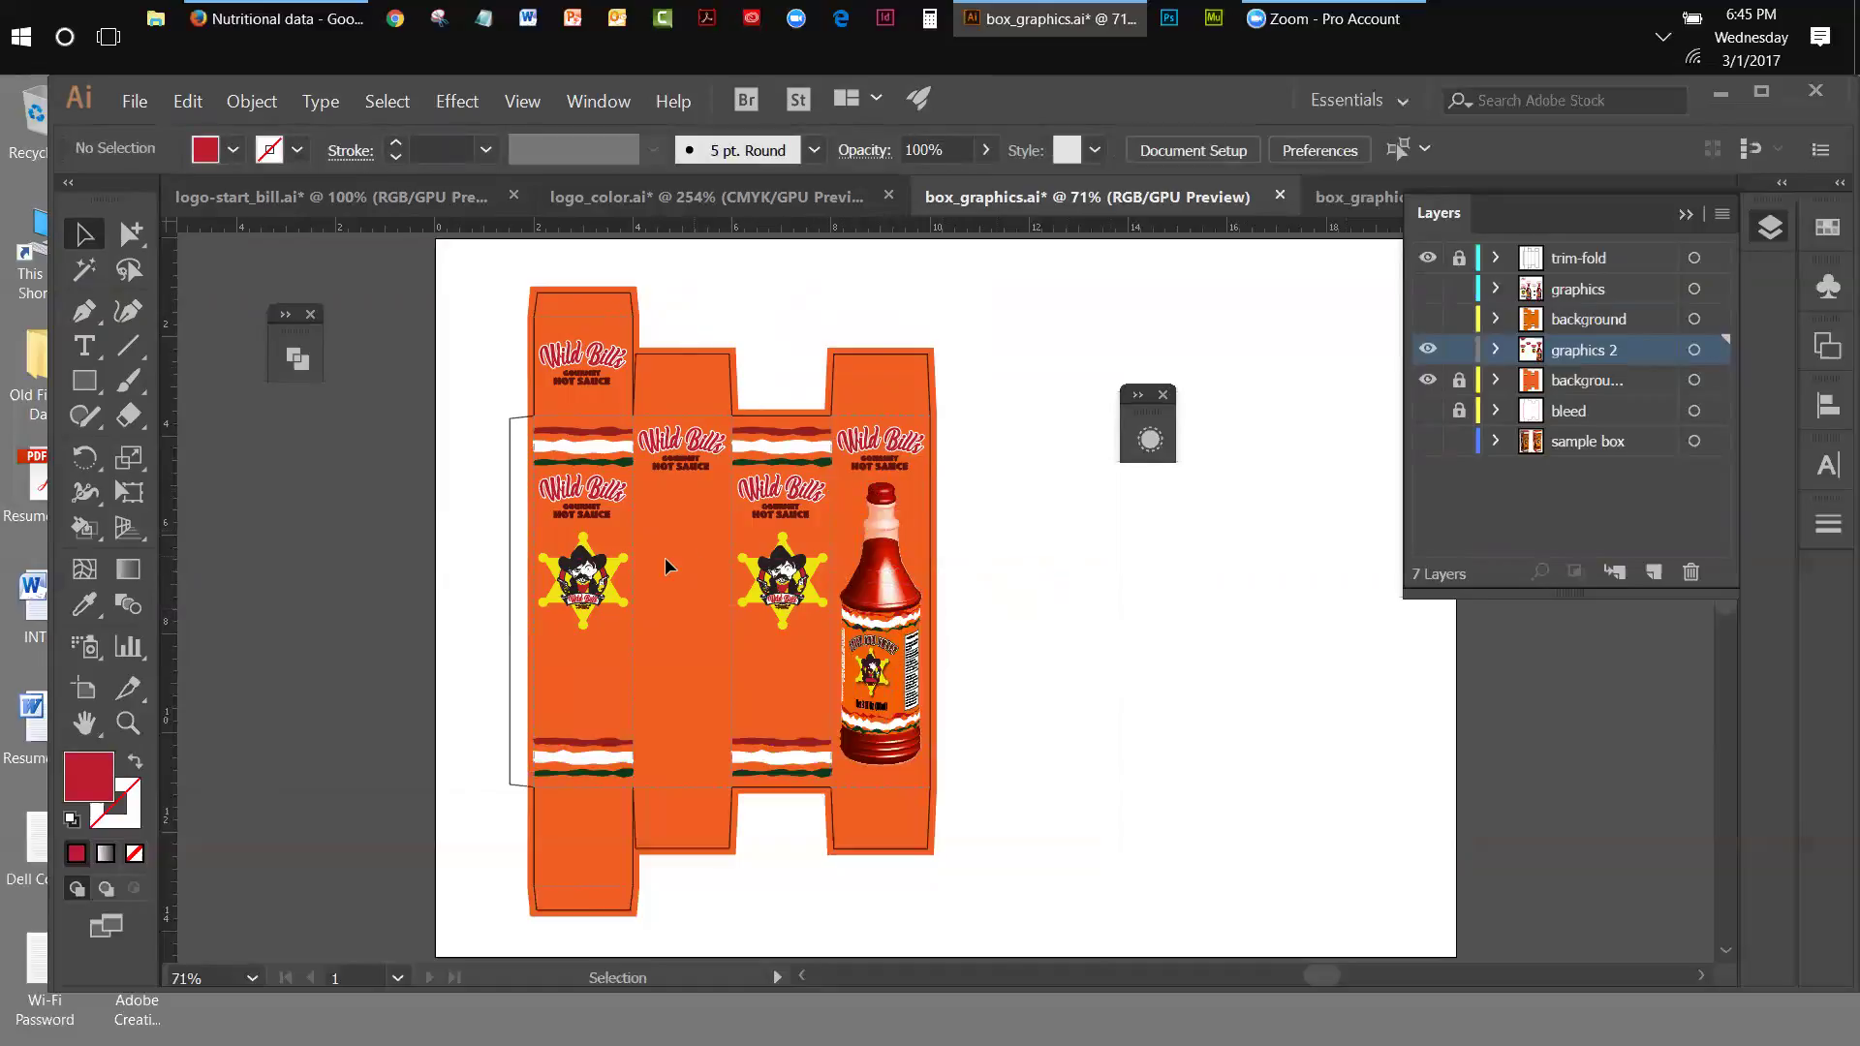
- Copy the fourth panel's bottle and paste a duplicate of it
{"action": "left_click_drag", "start_coordinate": [868, 613], "coordinate": [865, 610]}
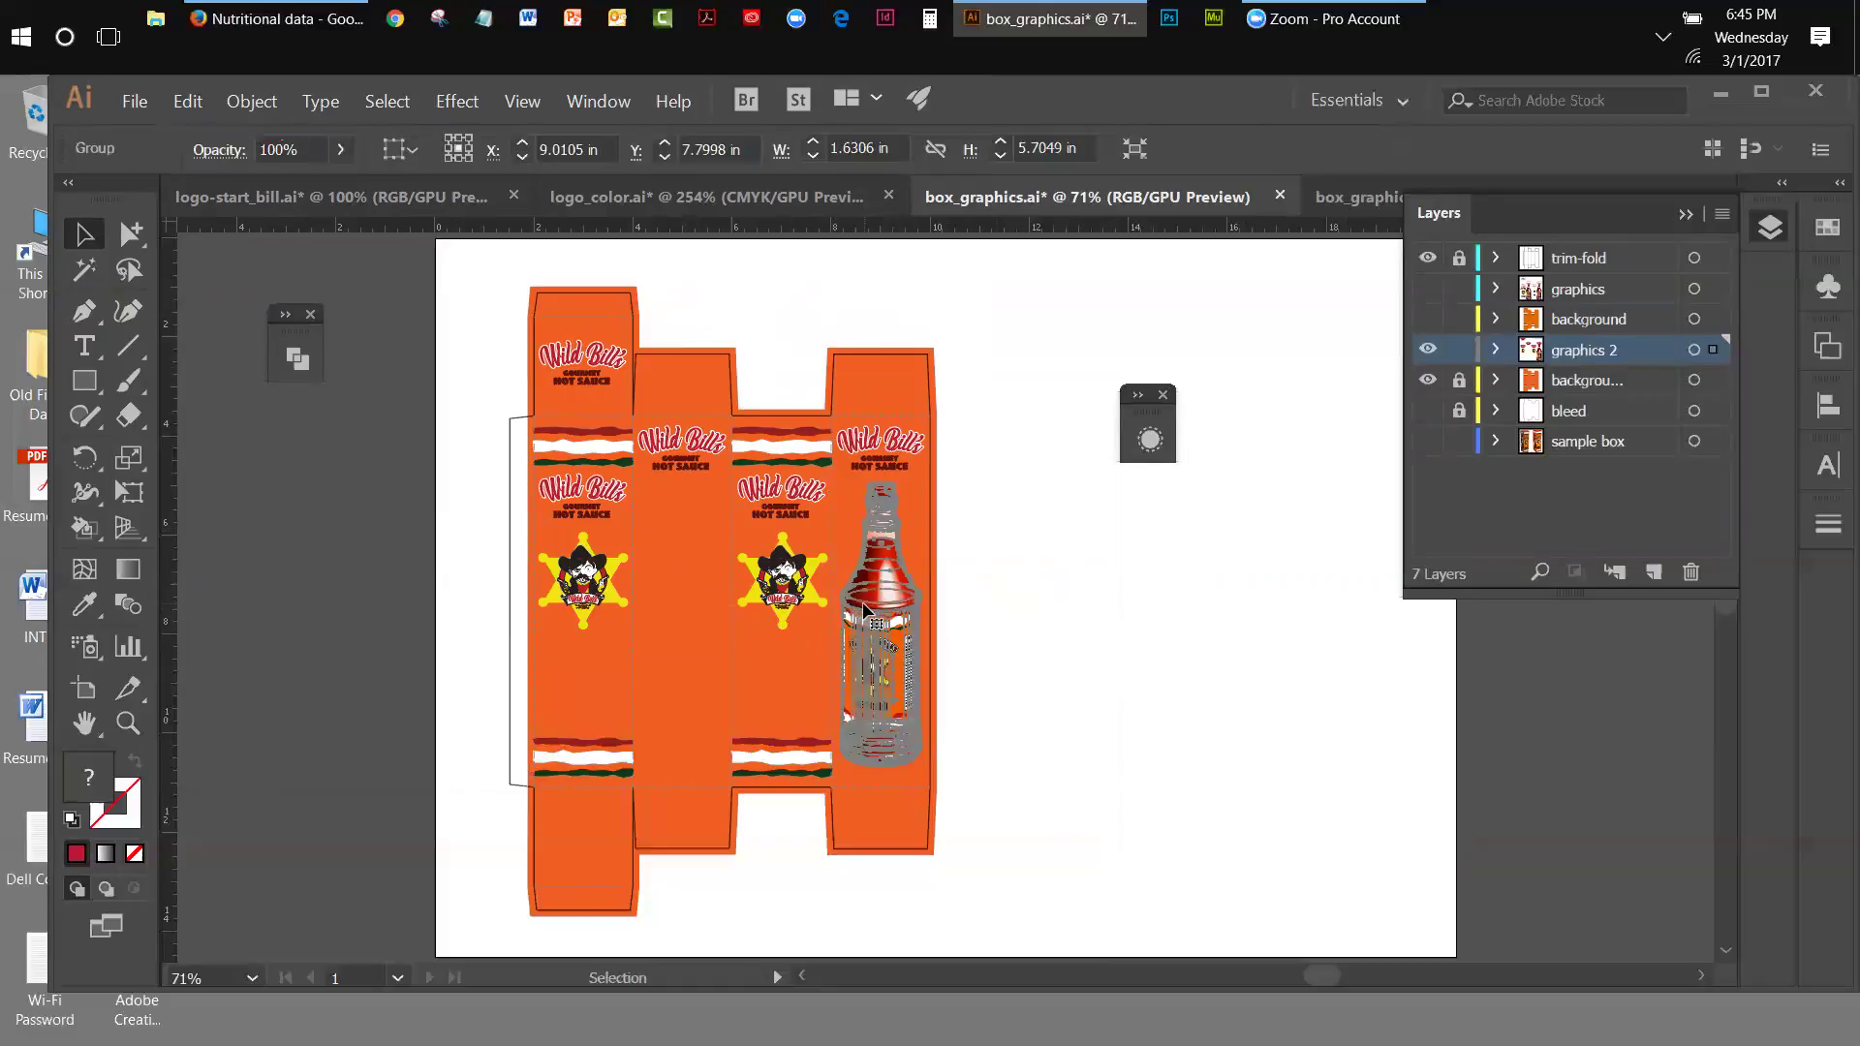
{"action": "left_click", "coordinate": [200, 102]}
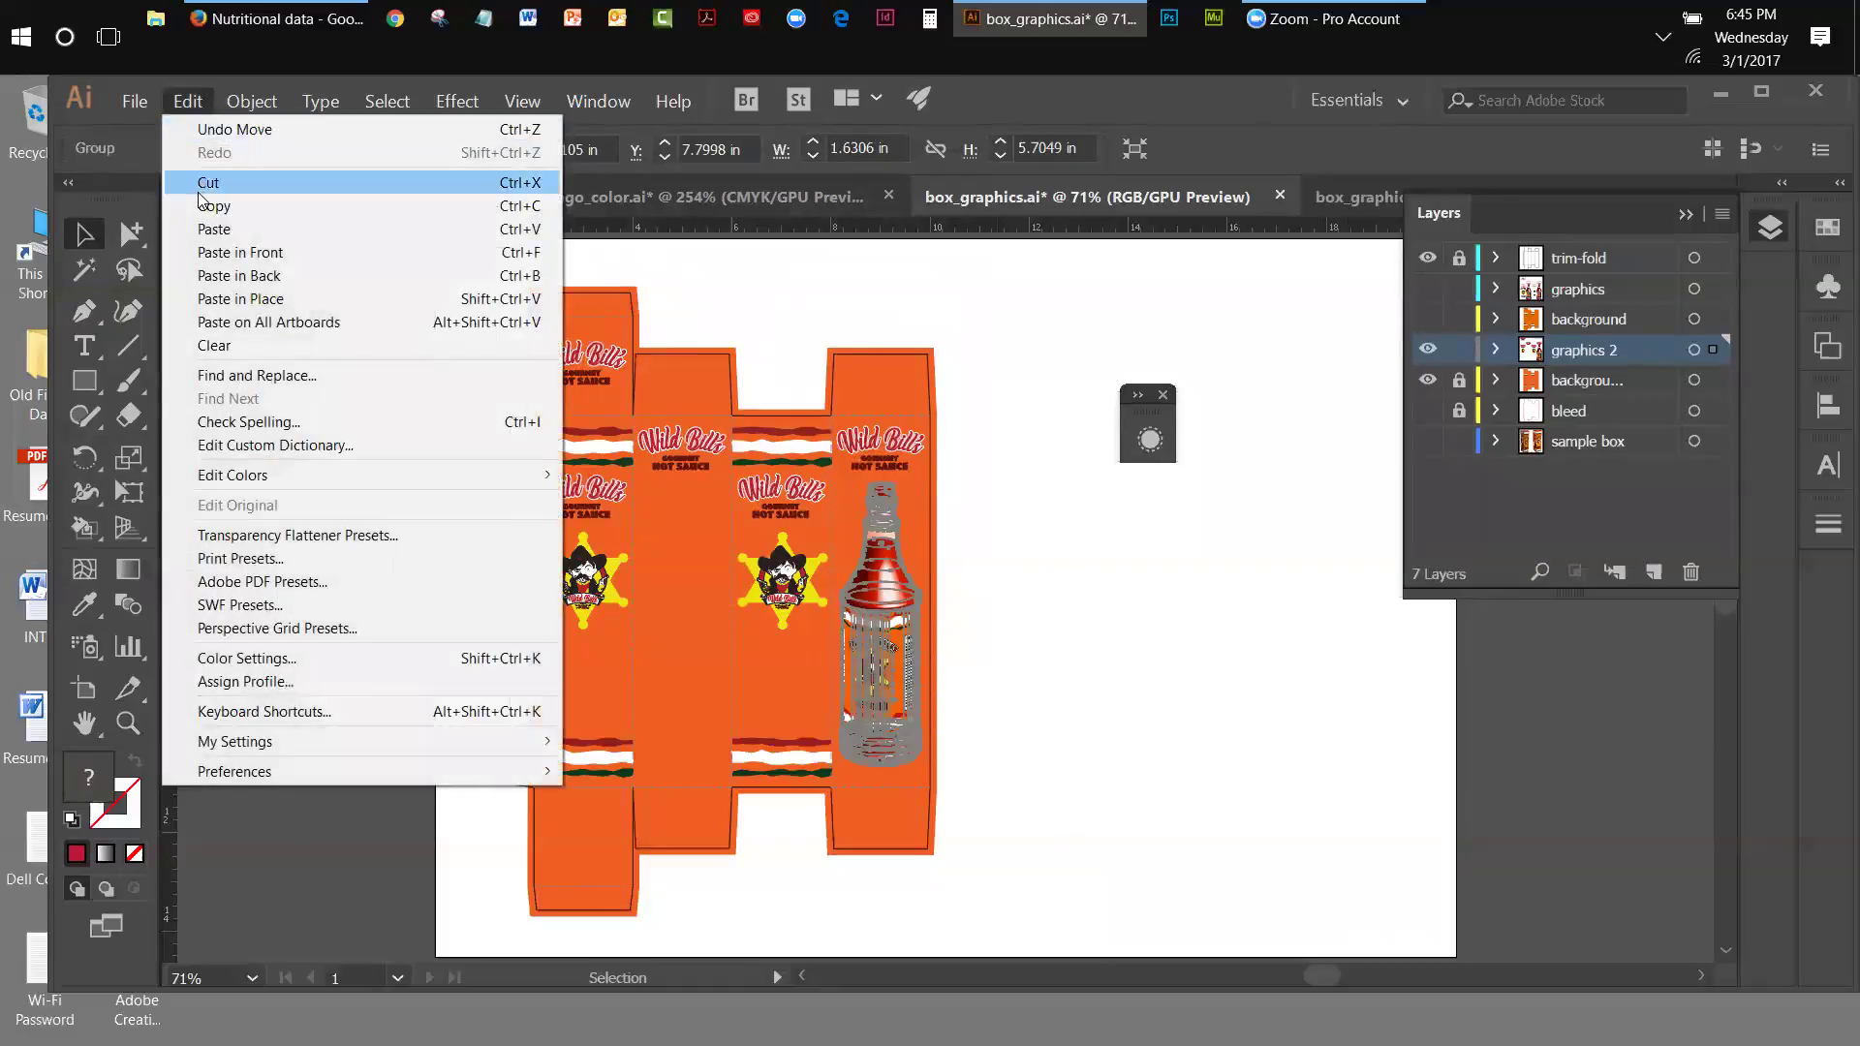
{"action": "left_click", "coordinate": [209, 205]}
{"action": "left_click", "coordinate": [186, 107]}
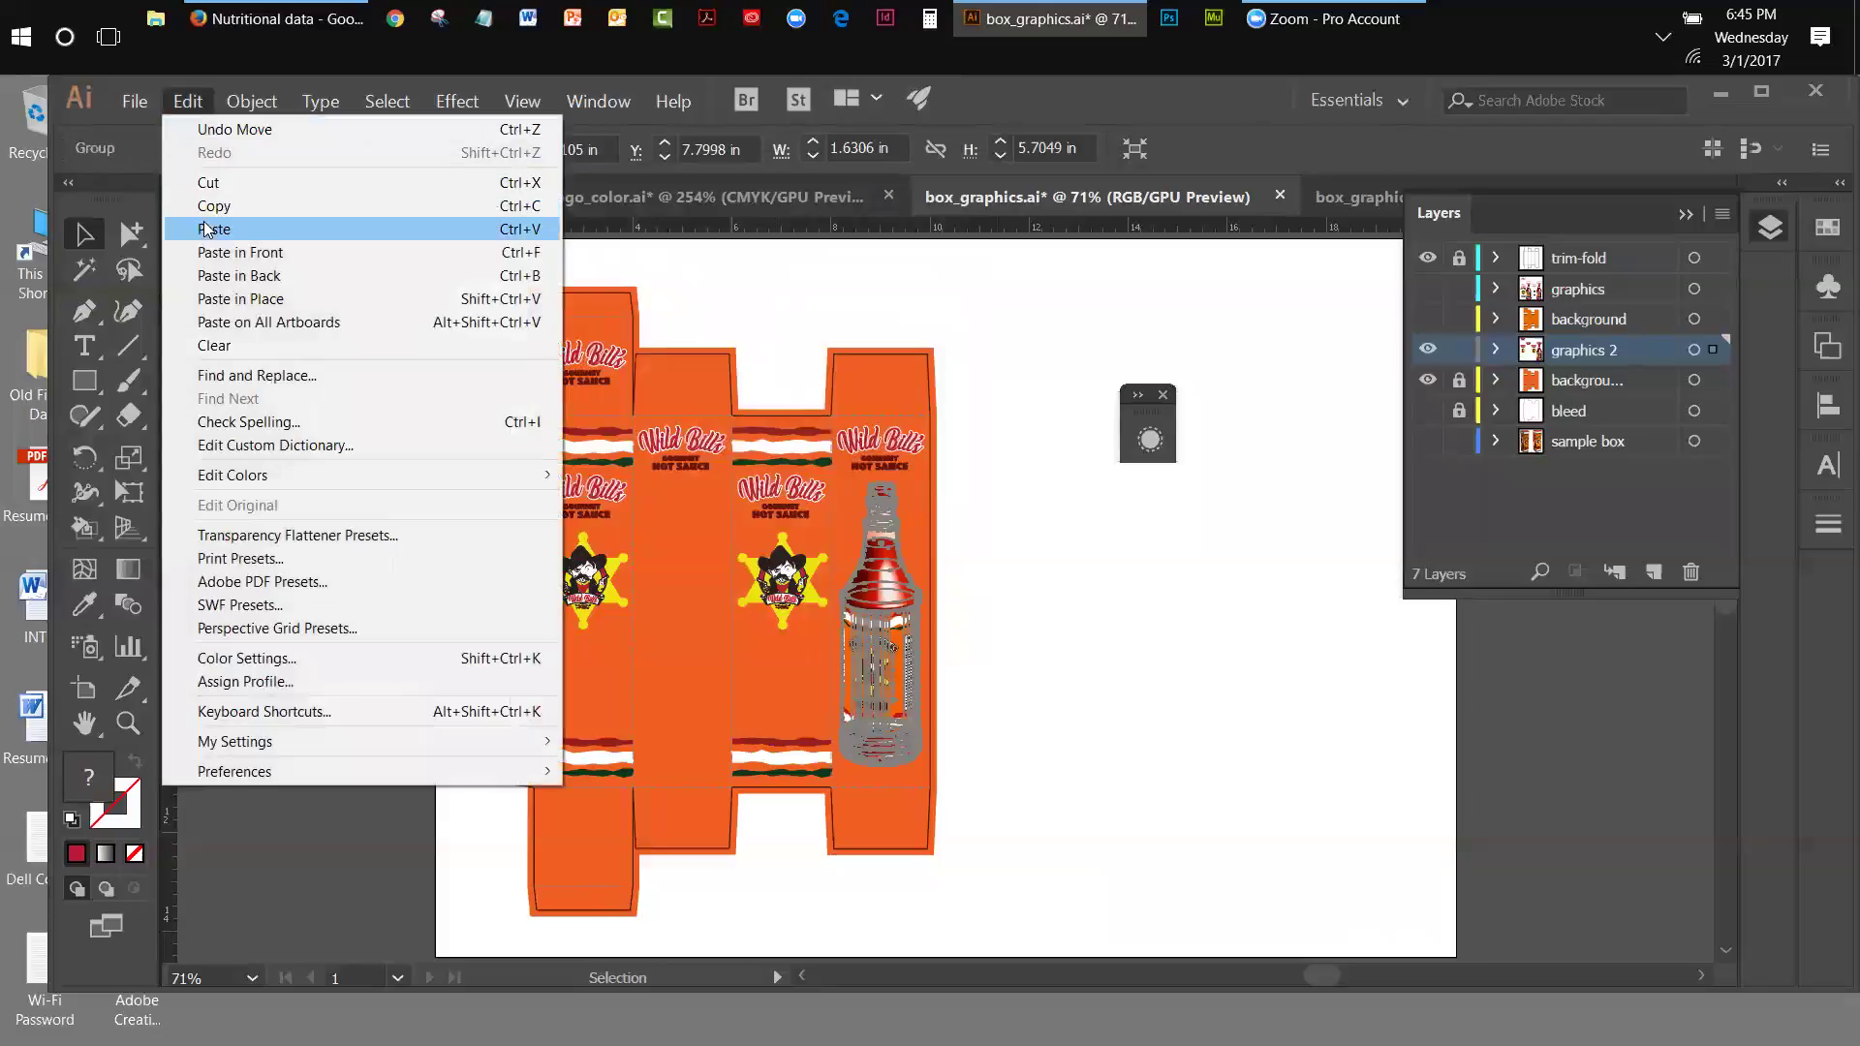
{"action": "left_click", "coordinate": [214, 229]}
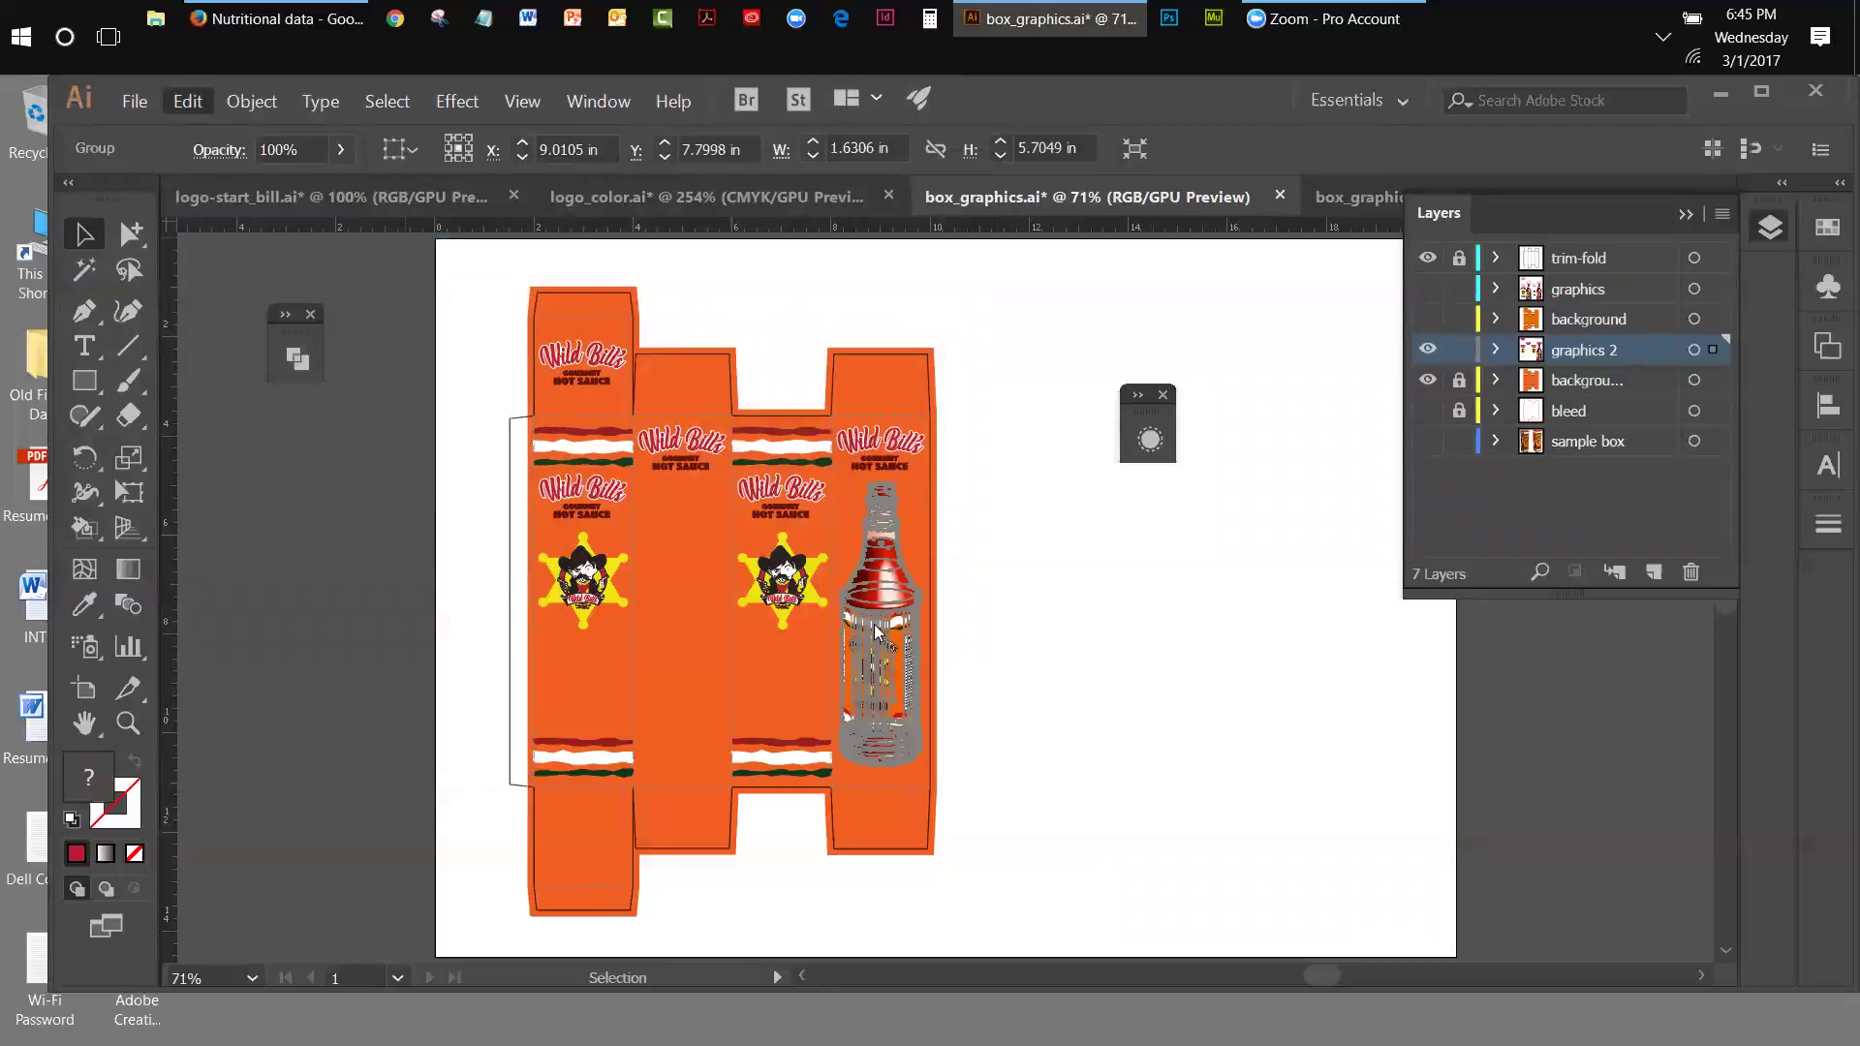
- Undo the mistaken move of the original bottle and move the duplicate straight across onto the second panel
{"action": "left_click_drag", "start_coordinate": [874, 631], "coordinate": [679, 621]}
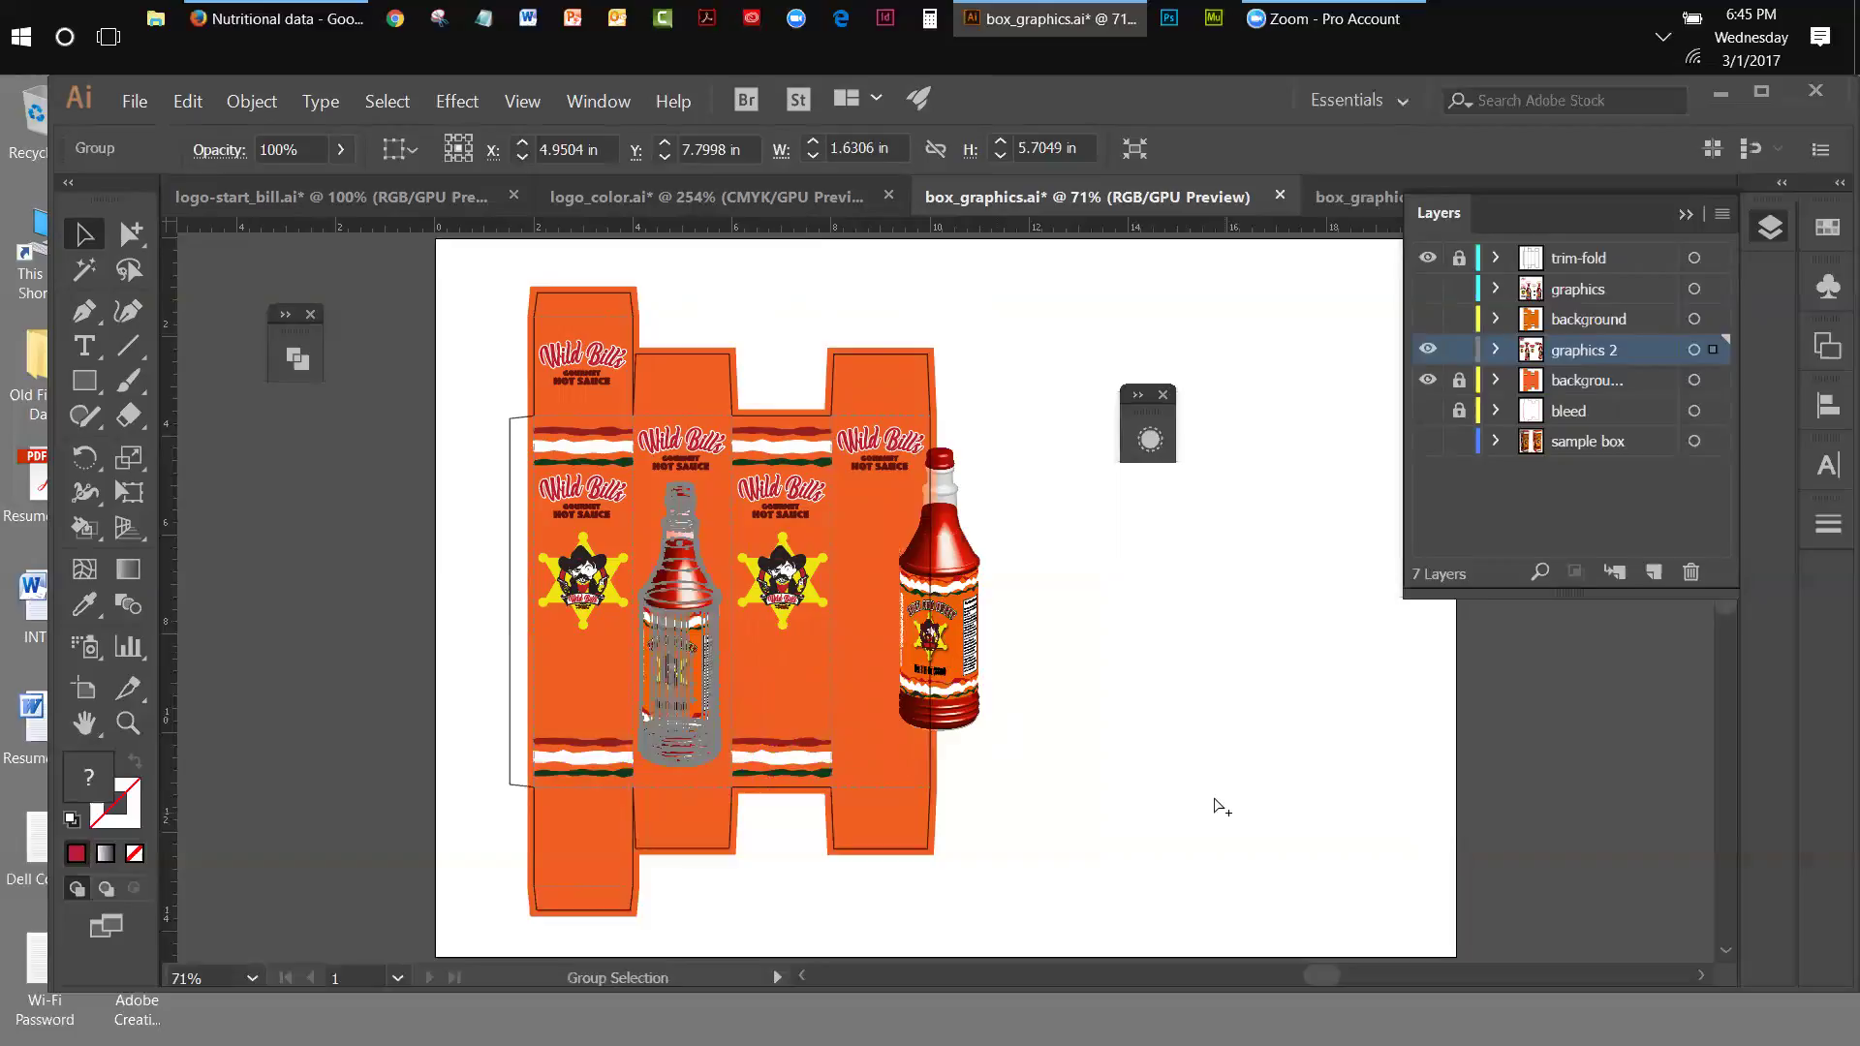
{"action": "key", "text": "ctrl+z"}
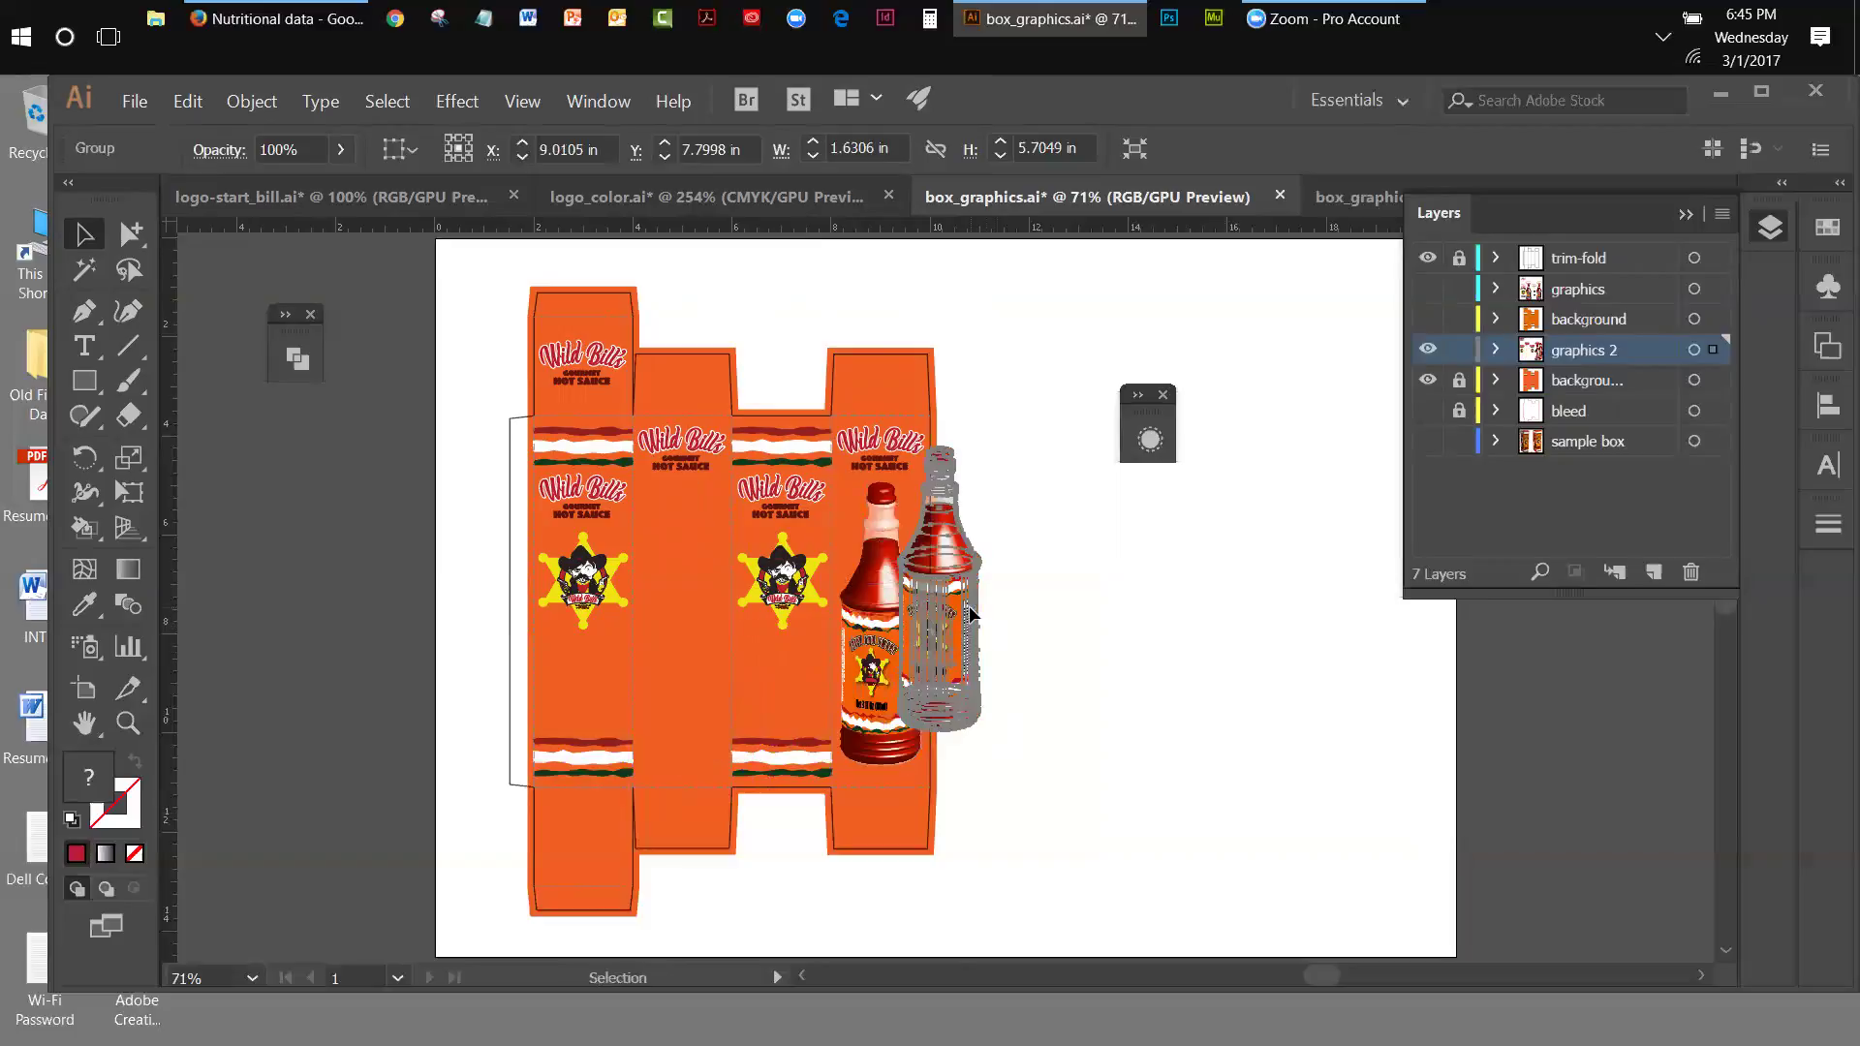
{"action": "left_click_drag", "start_coordinate": [970, 613], "coordinate": [715, 683]}
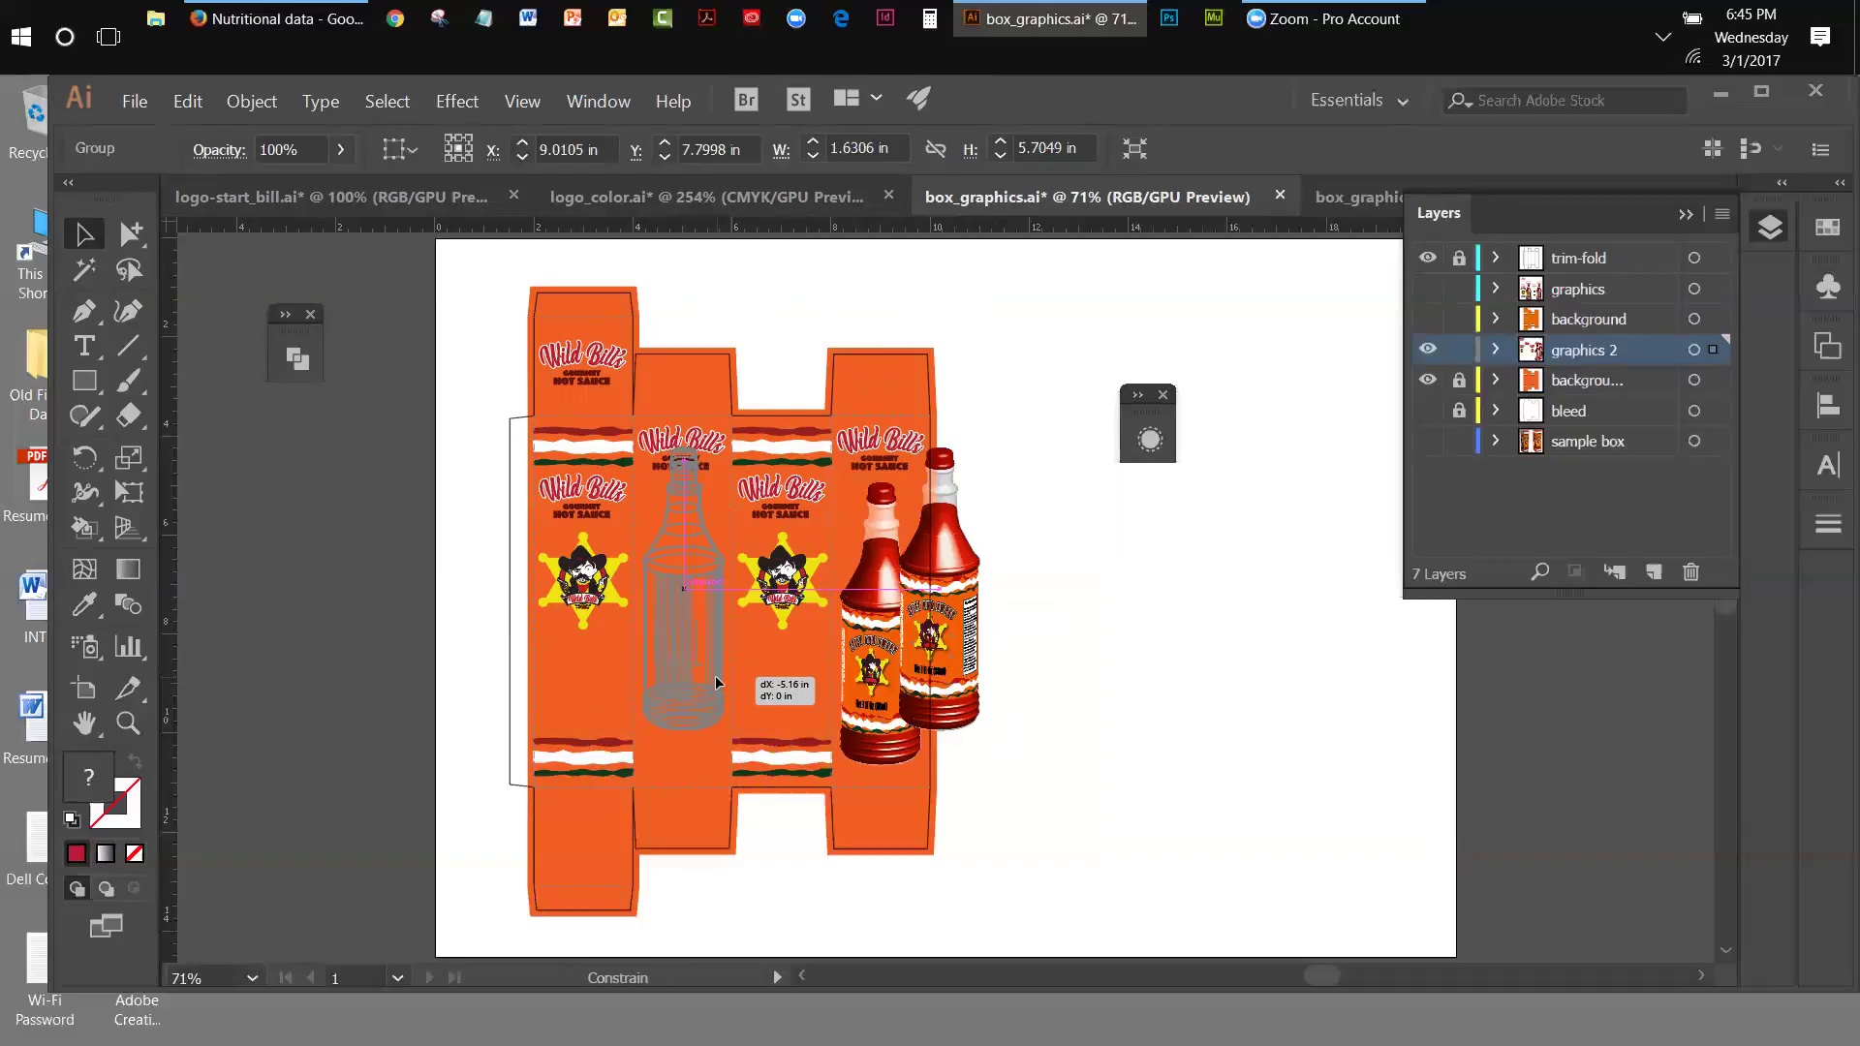
{"action": "left_click_drag", "start_coordinate": [715, 683], "coordinate": [715, 683]}
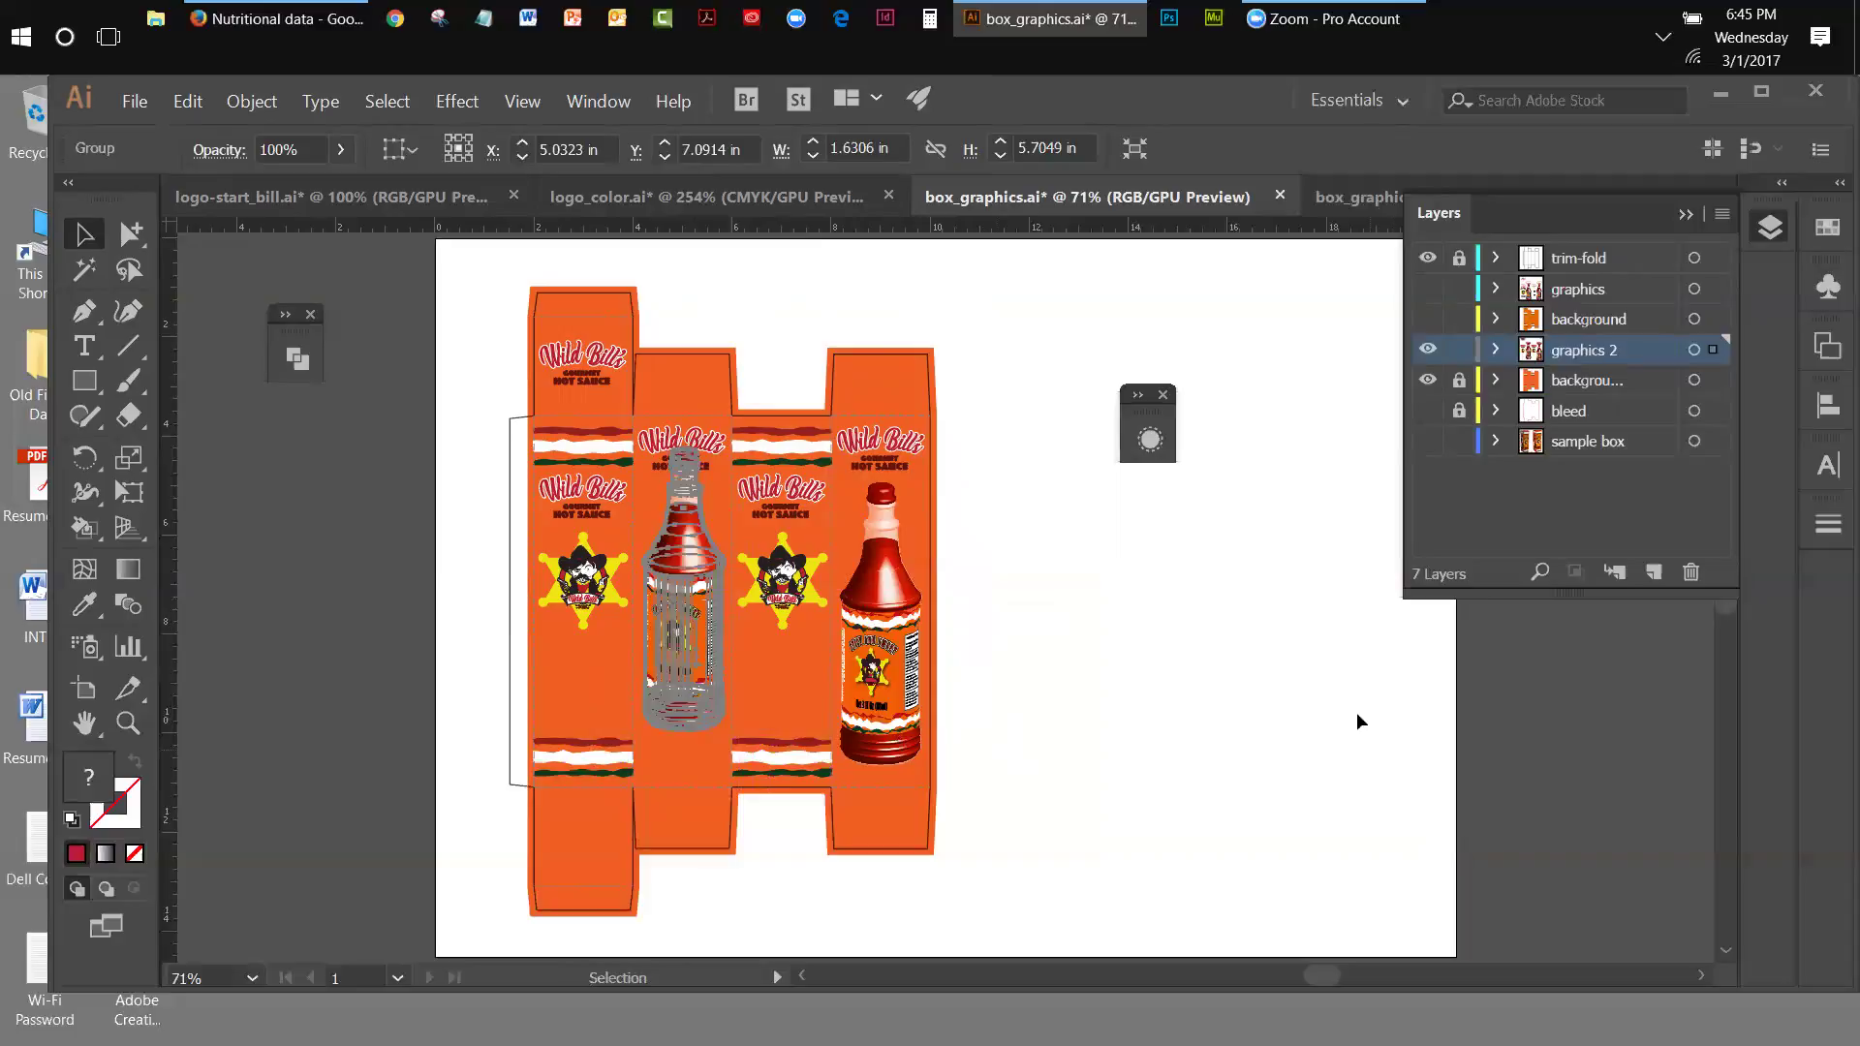
{"action": "left_click", "coordinate": [687, 574], "text": "shift"}
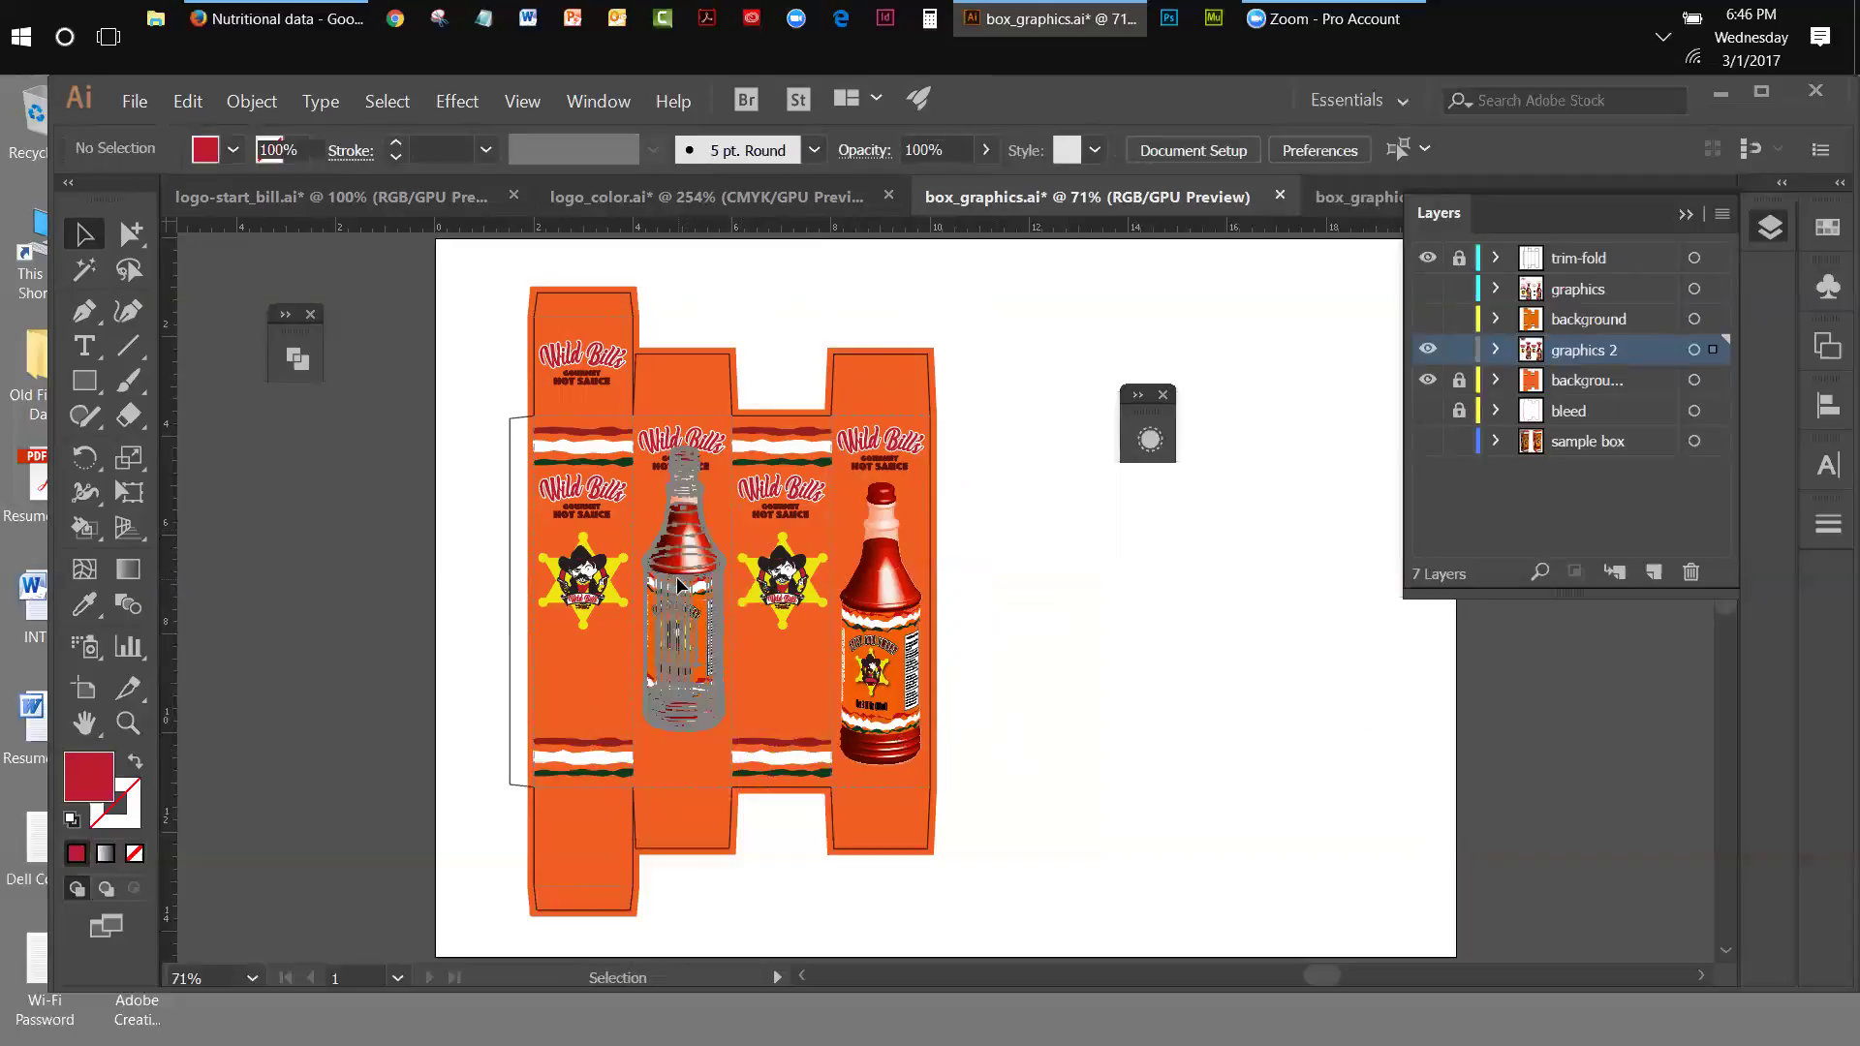
{"action": "left_click", "coordinate": [681, 586]}
{"action": "double_click", "coordinate": [681, 586]}
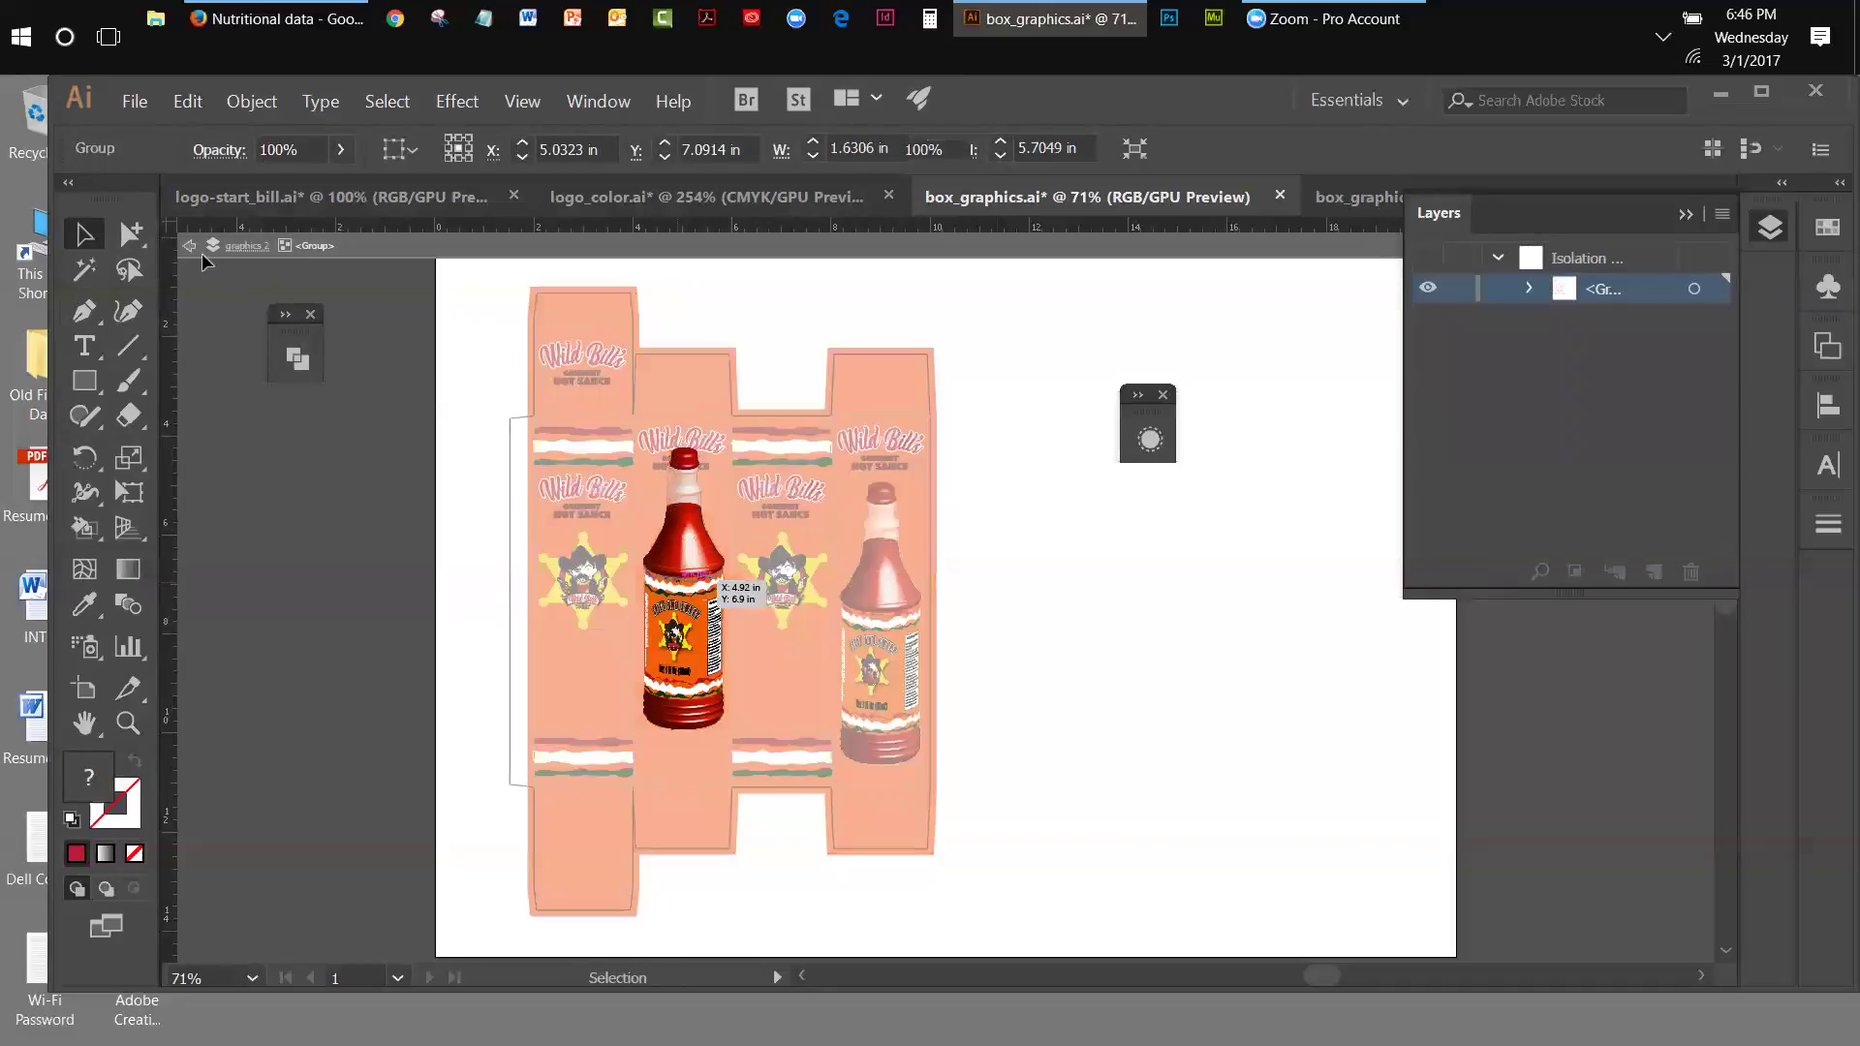
{"action": "left_click", "coordinate": [189, 246]}
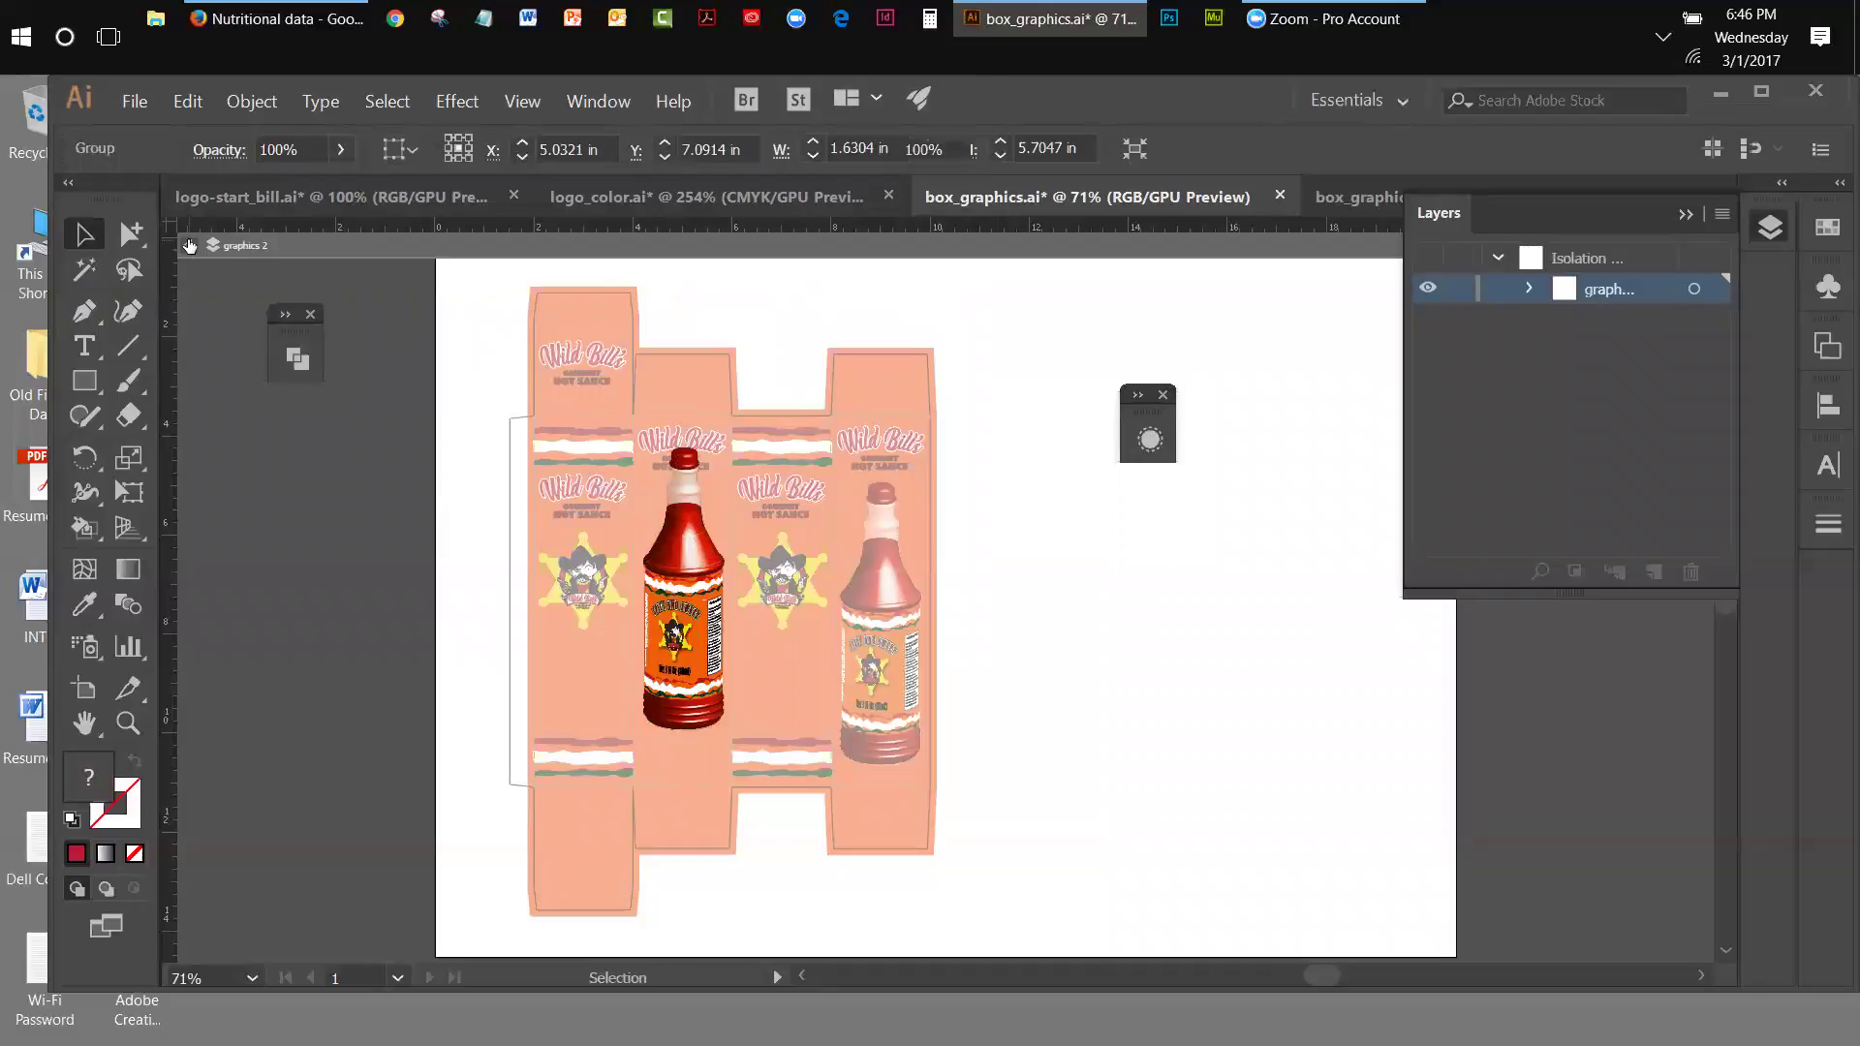
{"action": "left_click", "coordinate": [190, 246]}
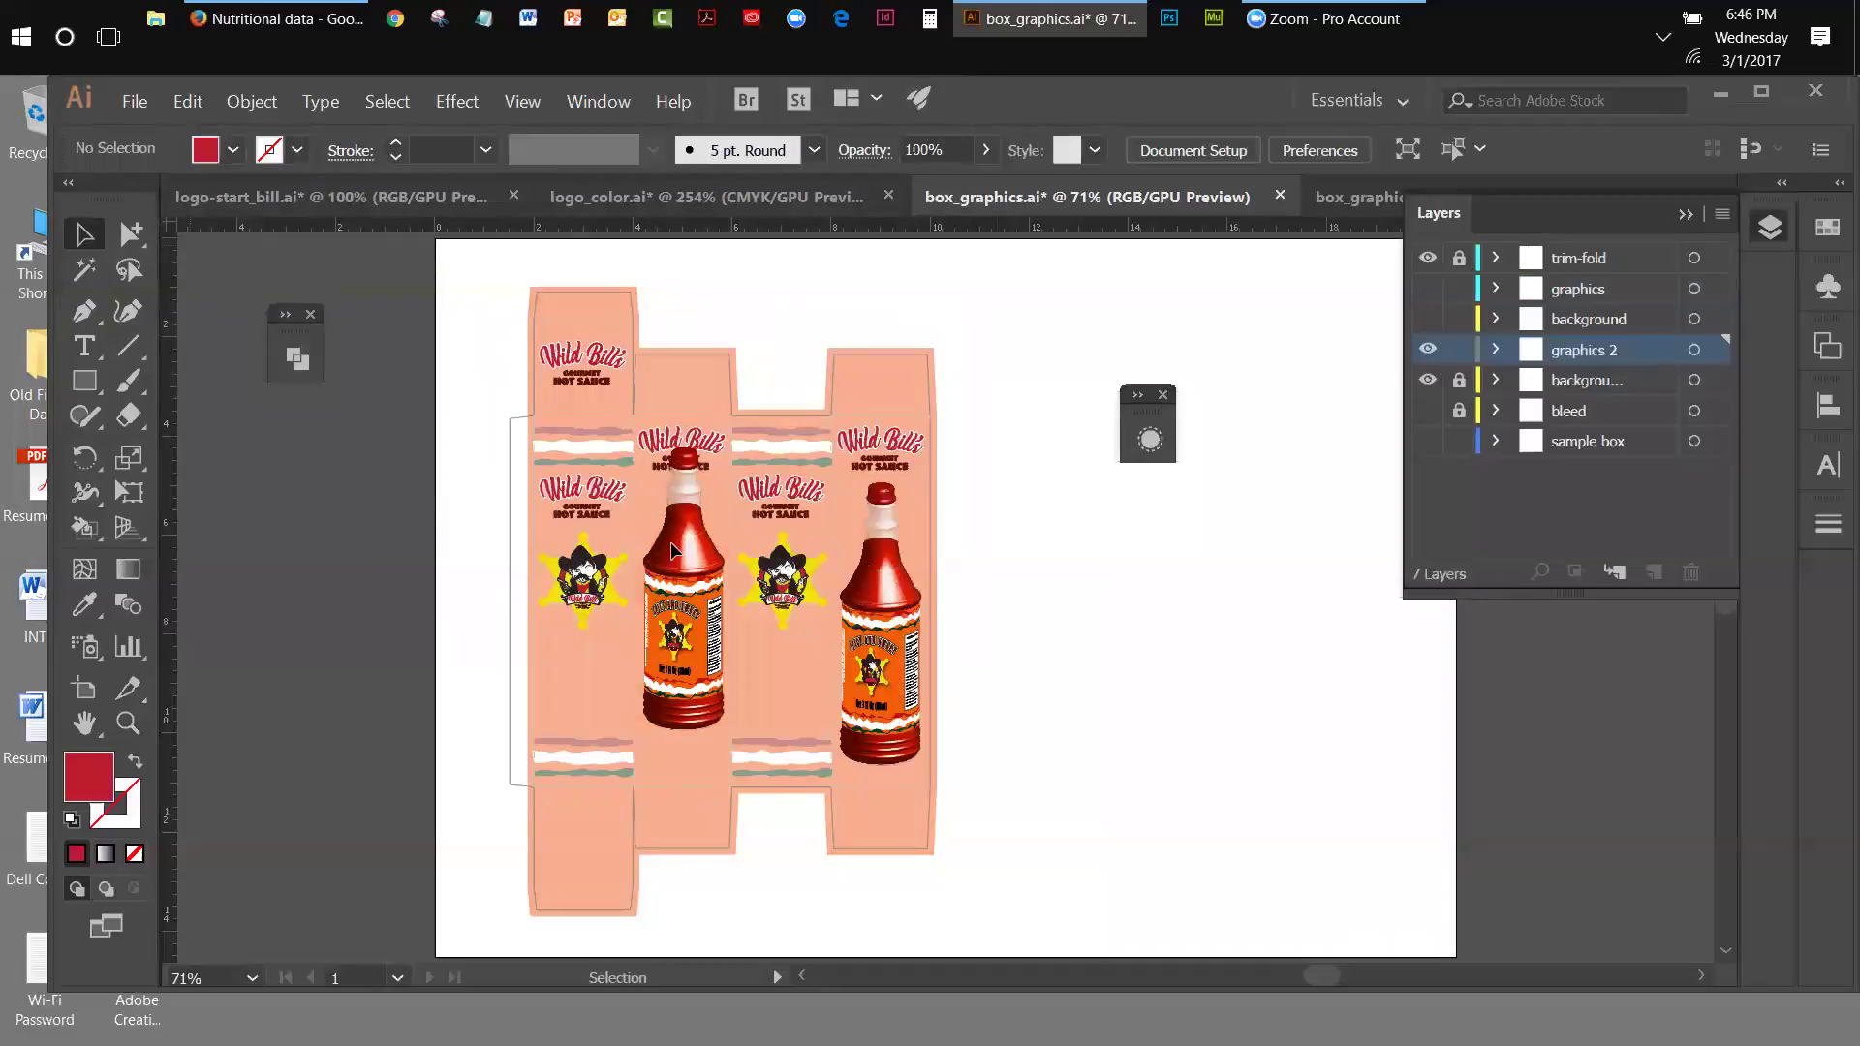
{"action": "left_click", "coordinate": [687, 586]}
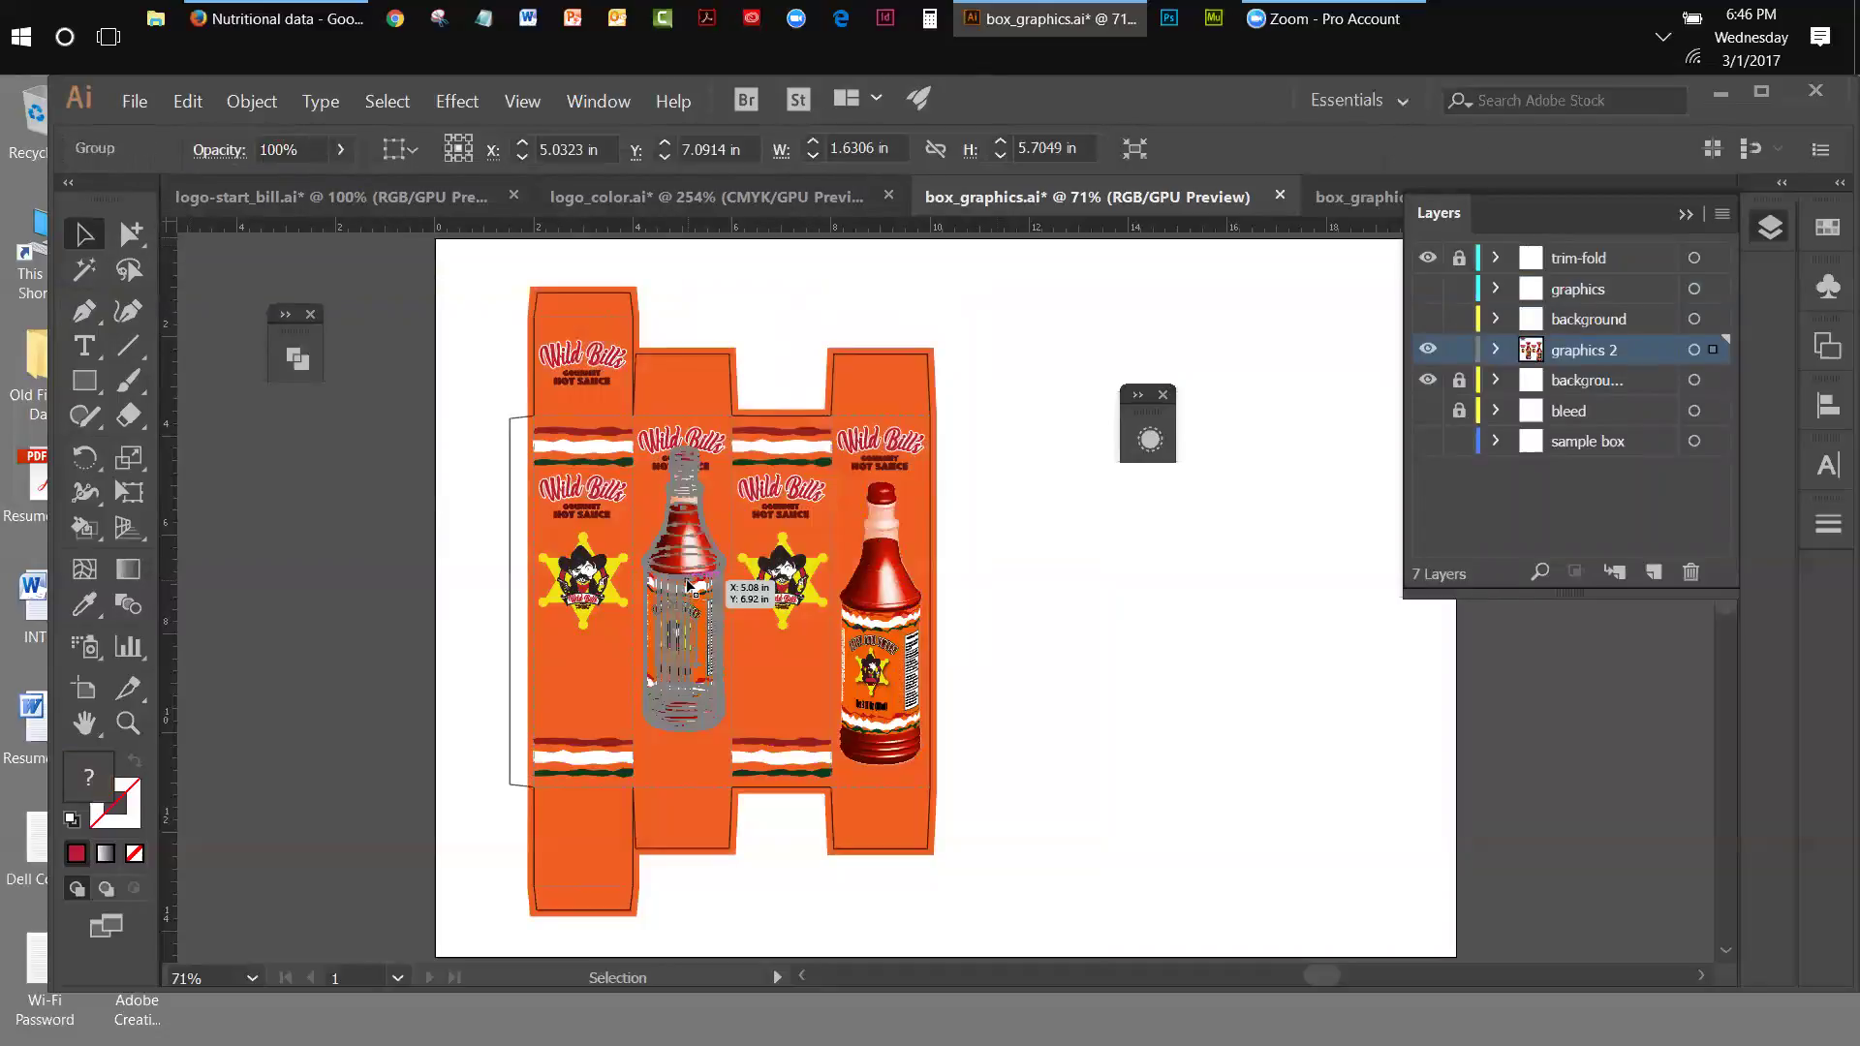
{"action": "key", "text": "ctrl+shift+a"}
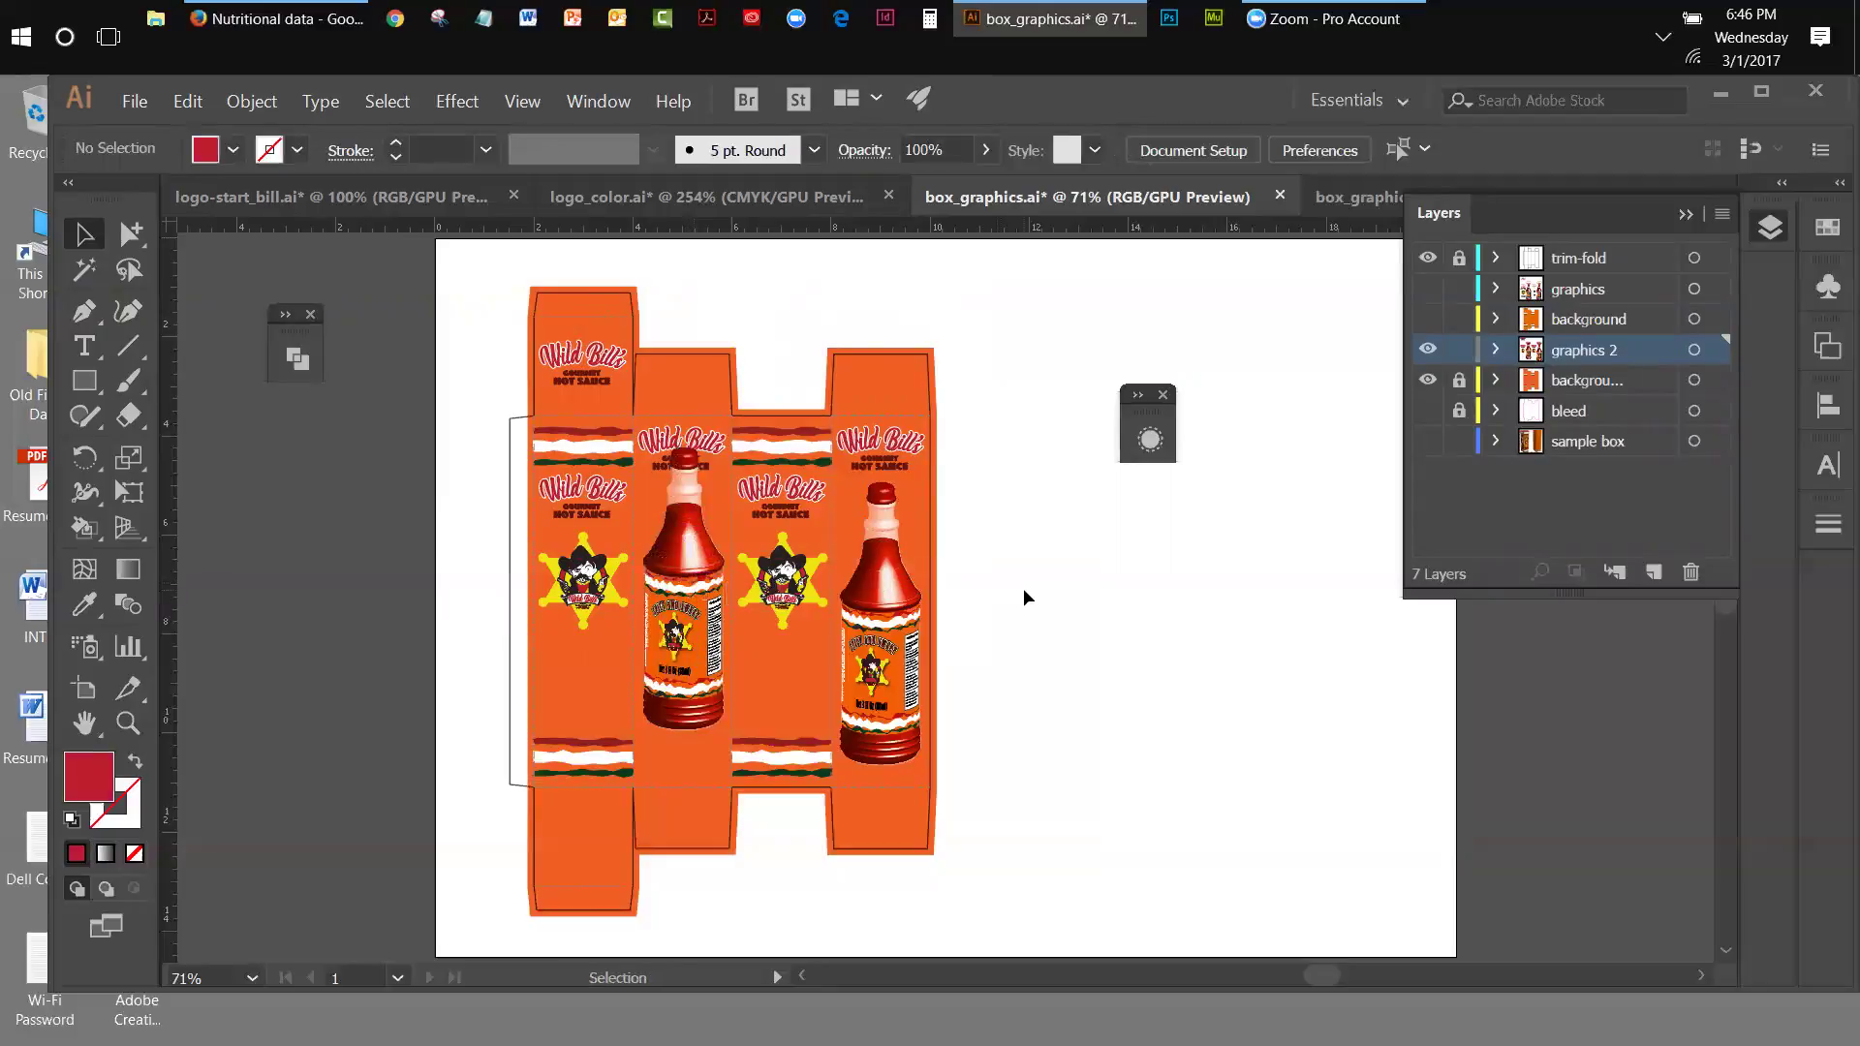
- Move the second panel's bottle straight down beneath the lettering, nudge it up level with the fourth panel's bottle, and deselect it
{"action": "left_click", "coordinate": [687, 592]}
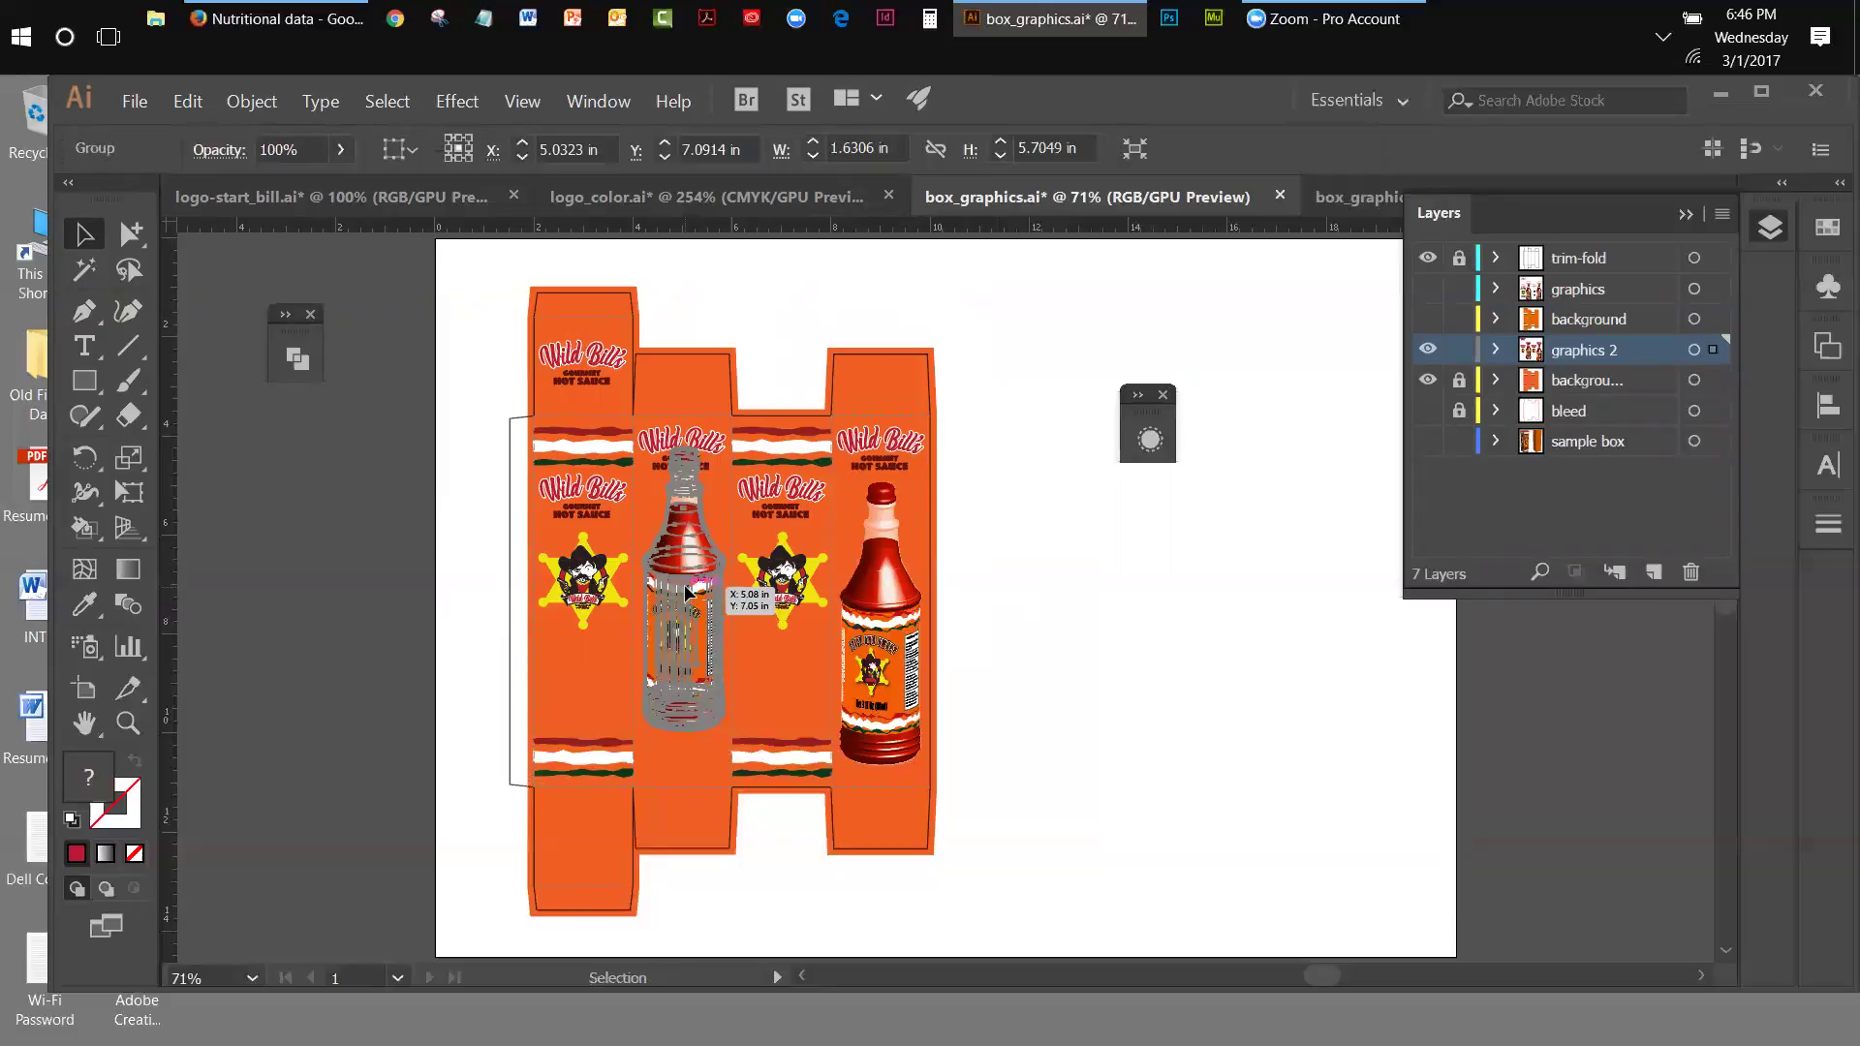
{"action": "left_click_drag", "start_coordinate": [687, 592], "coordinate": [686, 632]}
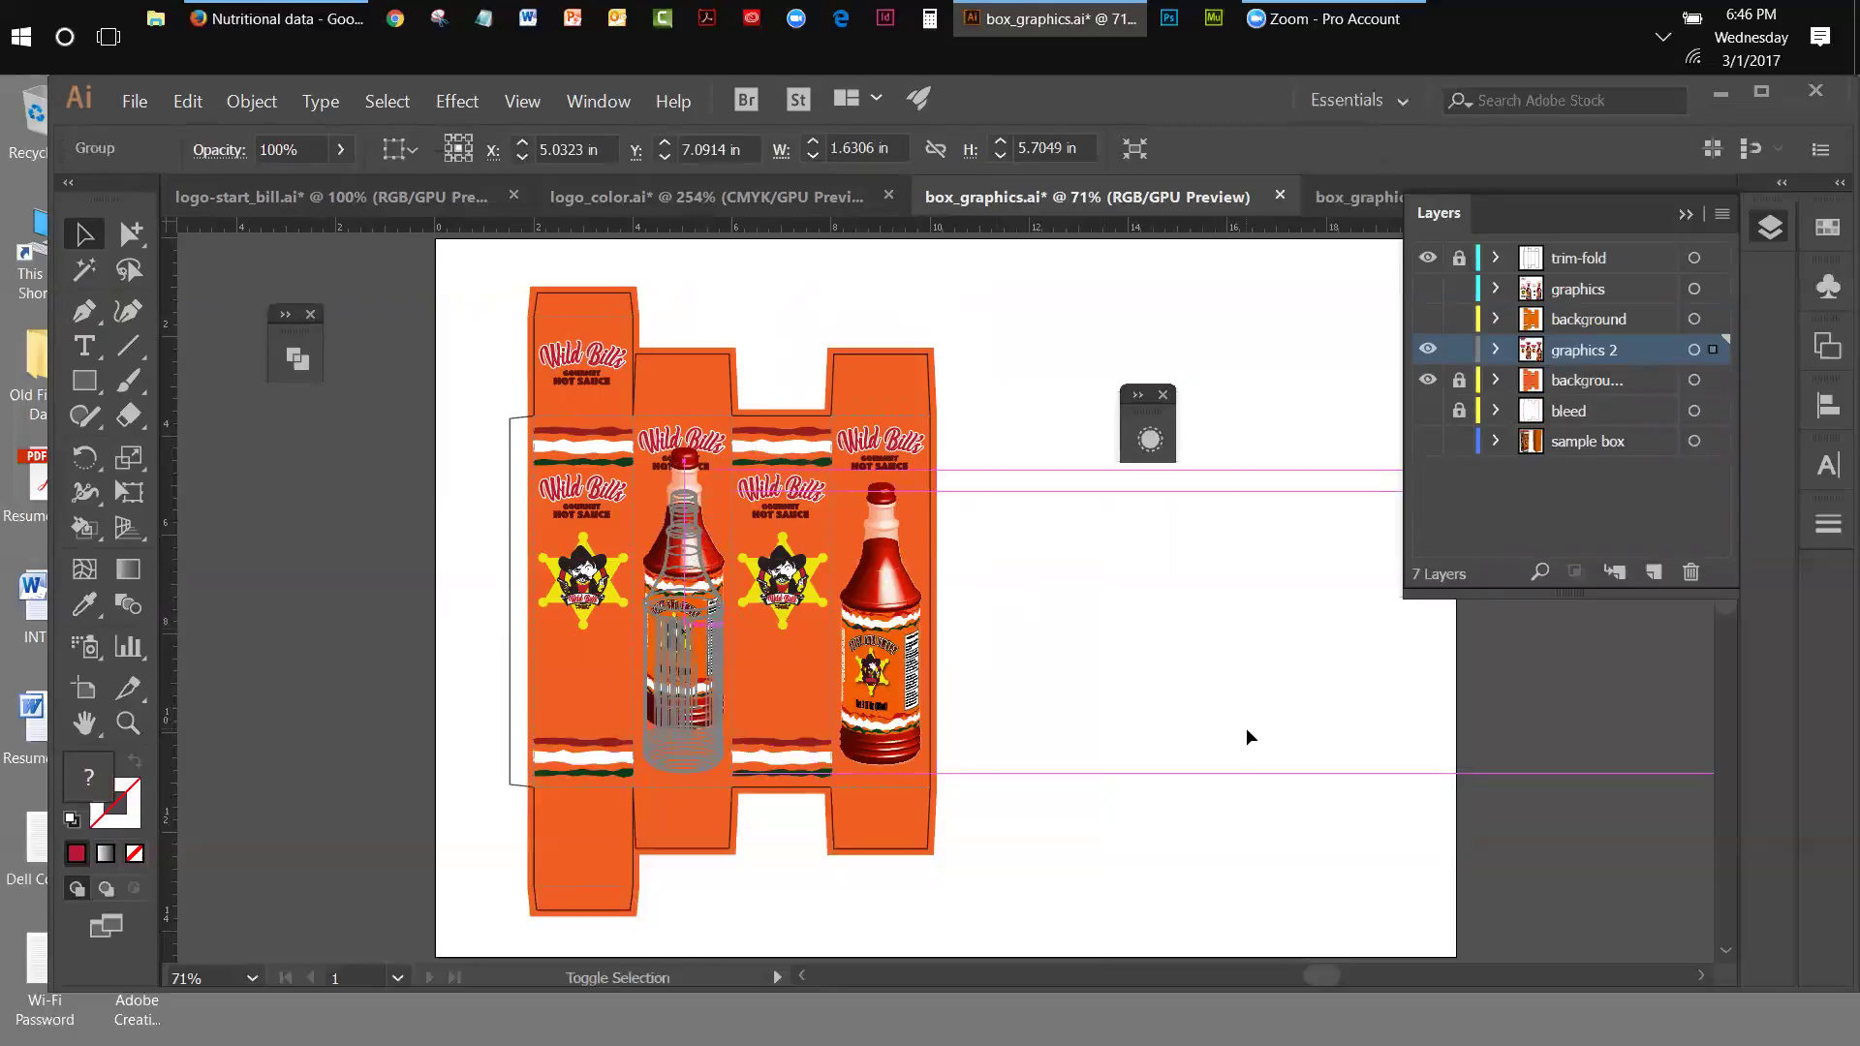
{"action": "key", "text": "ctrl+z"}
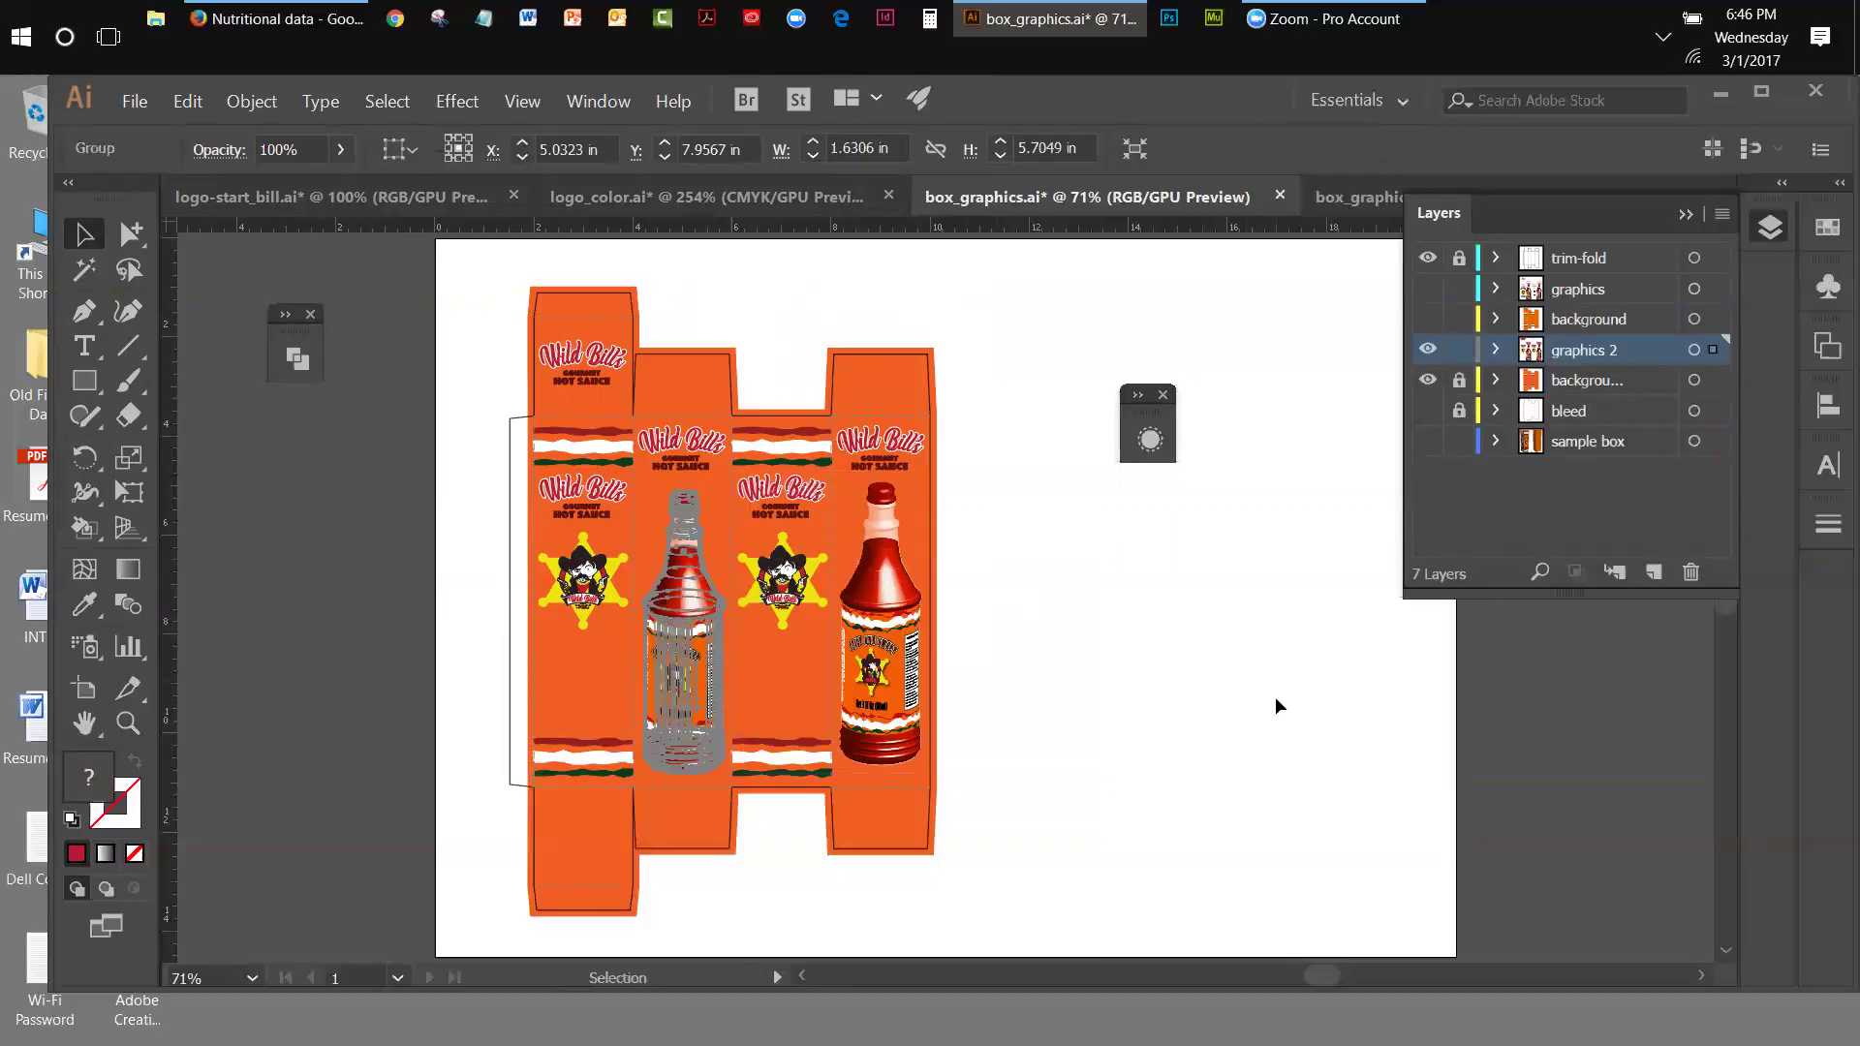
{"action": "key", "text": "Up"}
{"action": "key", "text": "Up"}
{"action": "key", "text": "Up"}
{"action": "key", "text": "Up"}
{"action": "key", "text": "Up"}
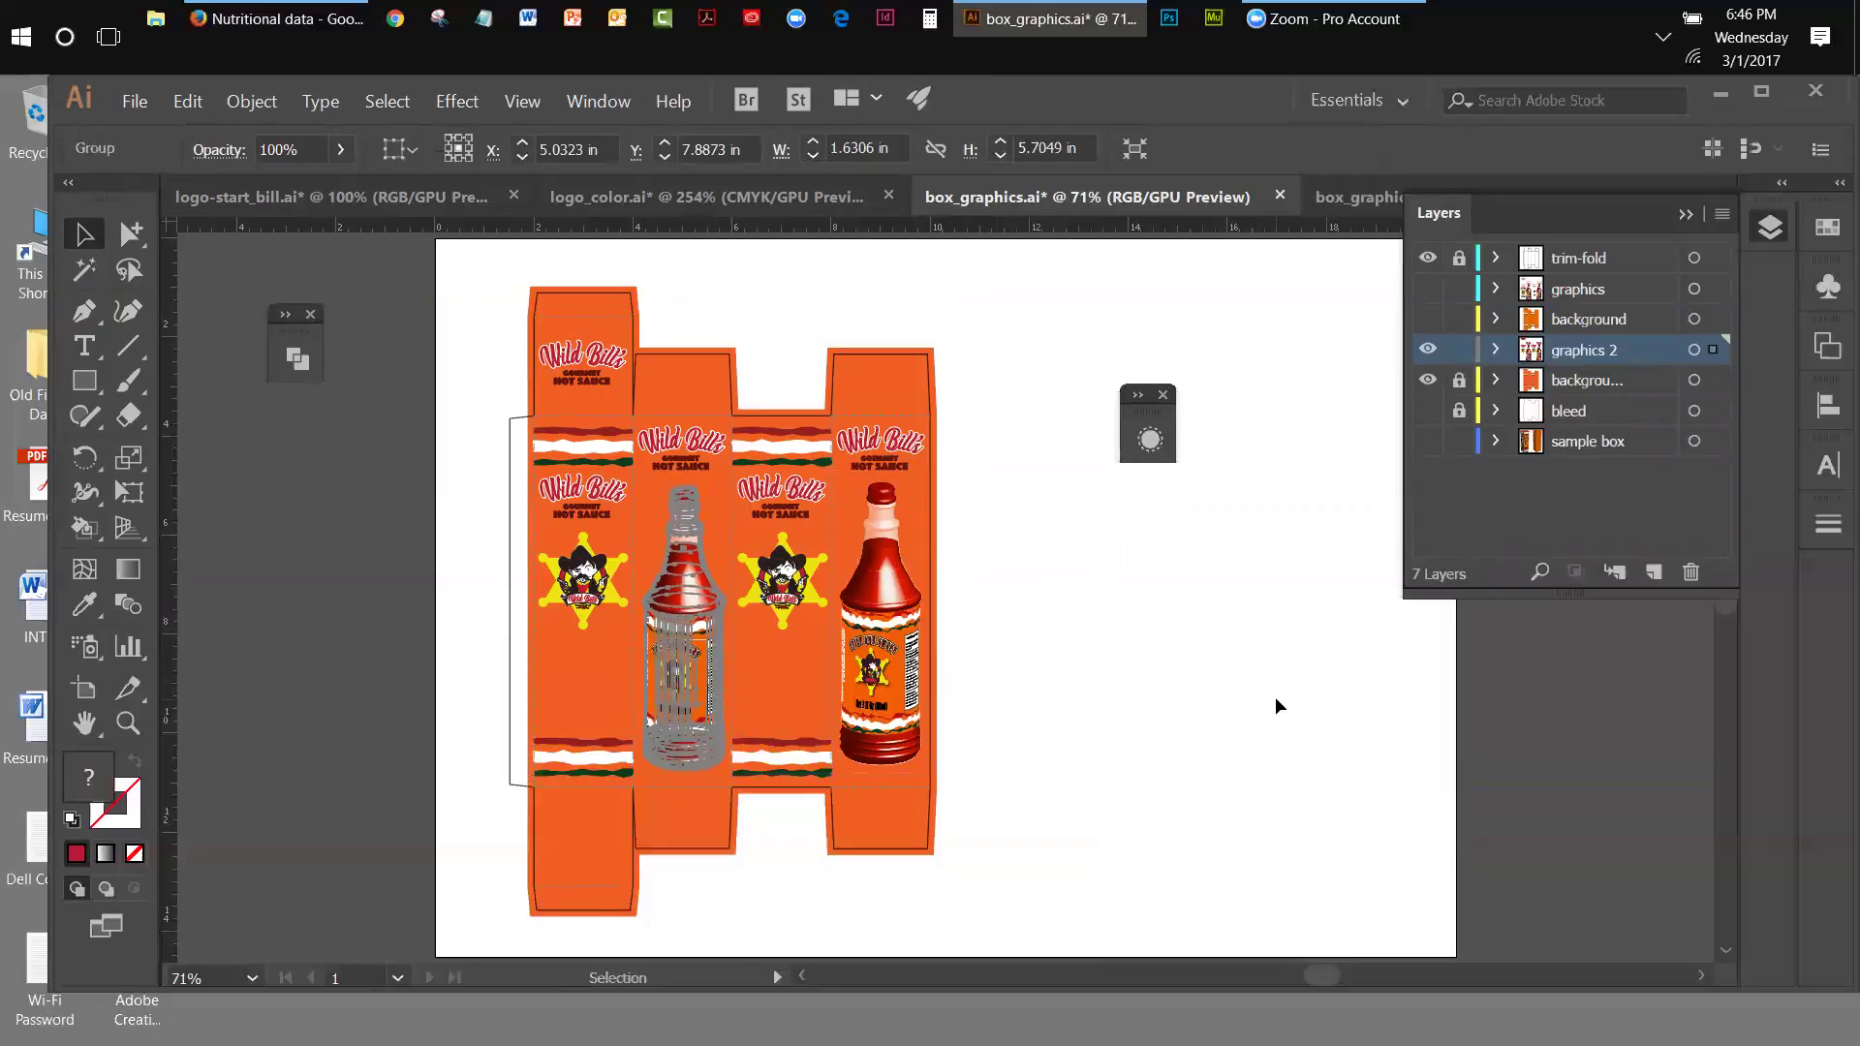
{"action": "key", "text": "Up"}
{"action": "key", "text": "Up"}
{"action": "key", "text": "Up"}
{"action": "key", "text": "Up"}
{"action": "key", "text": "Up"}
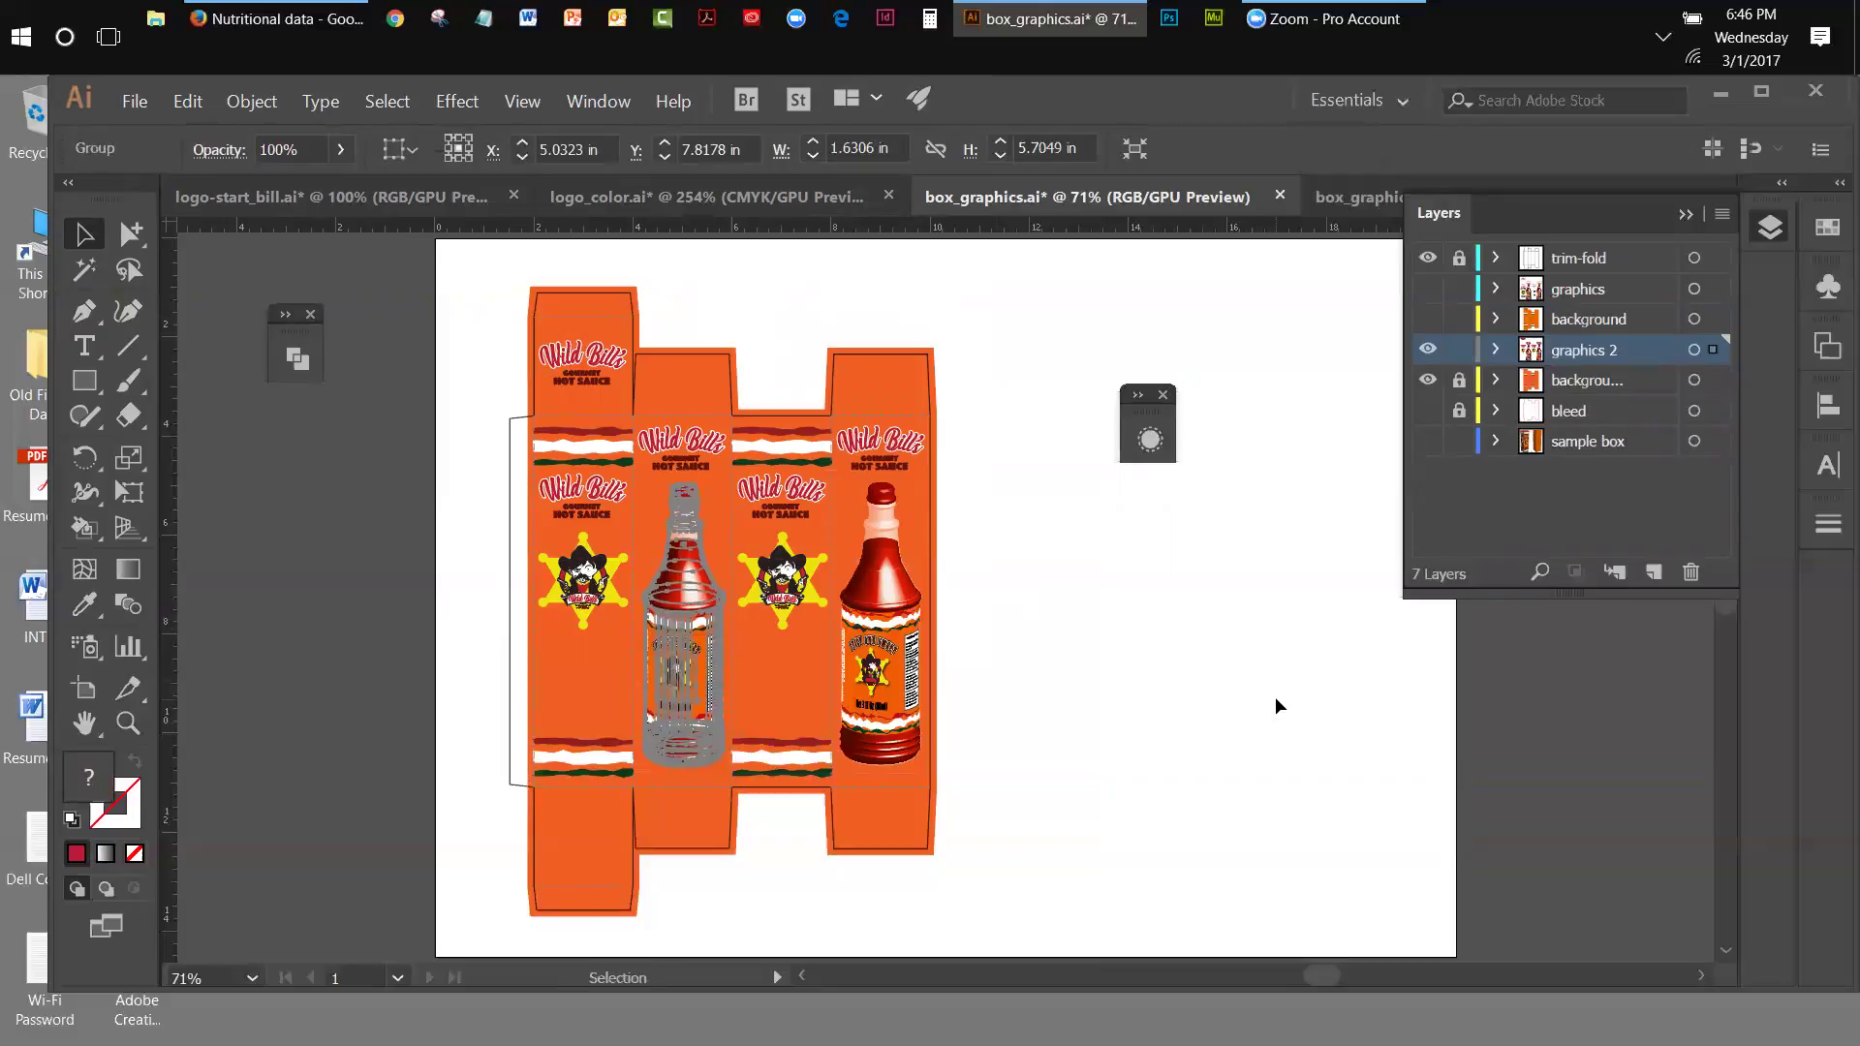
{"action": "key", "text": "Up"}
{"action": "left_click", "coordinate": [1286, 676]}
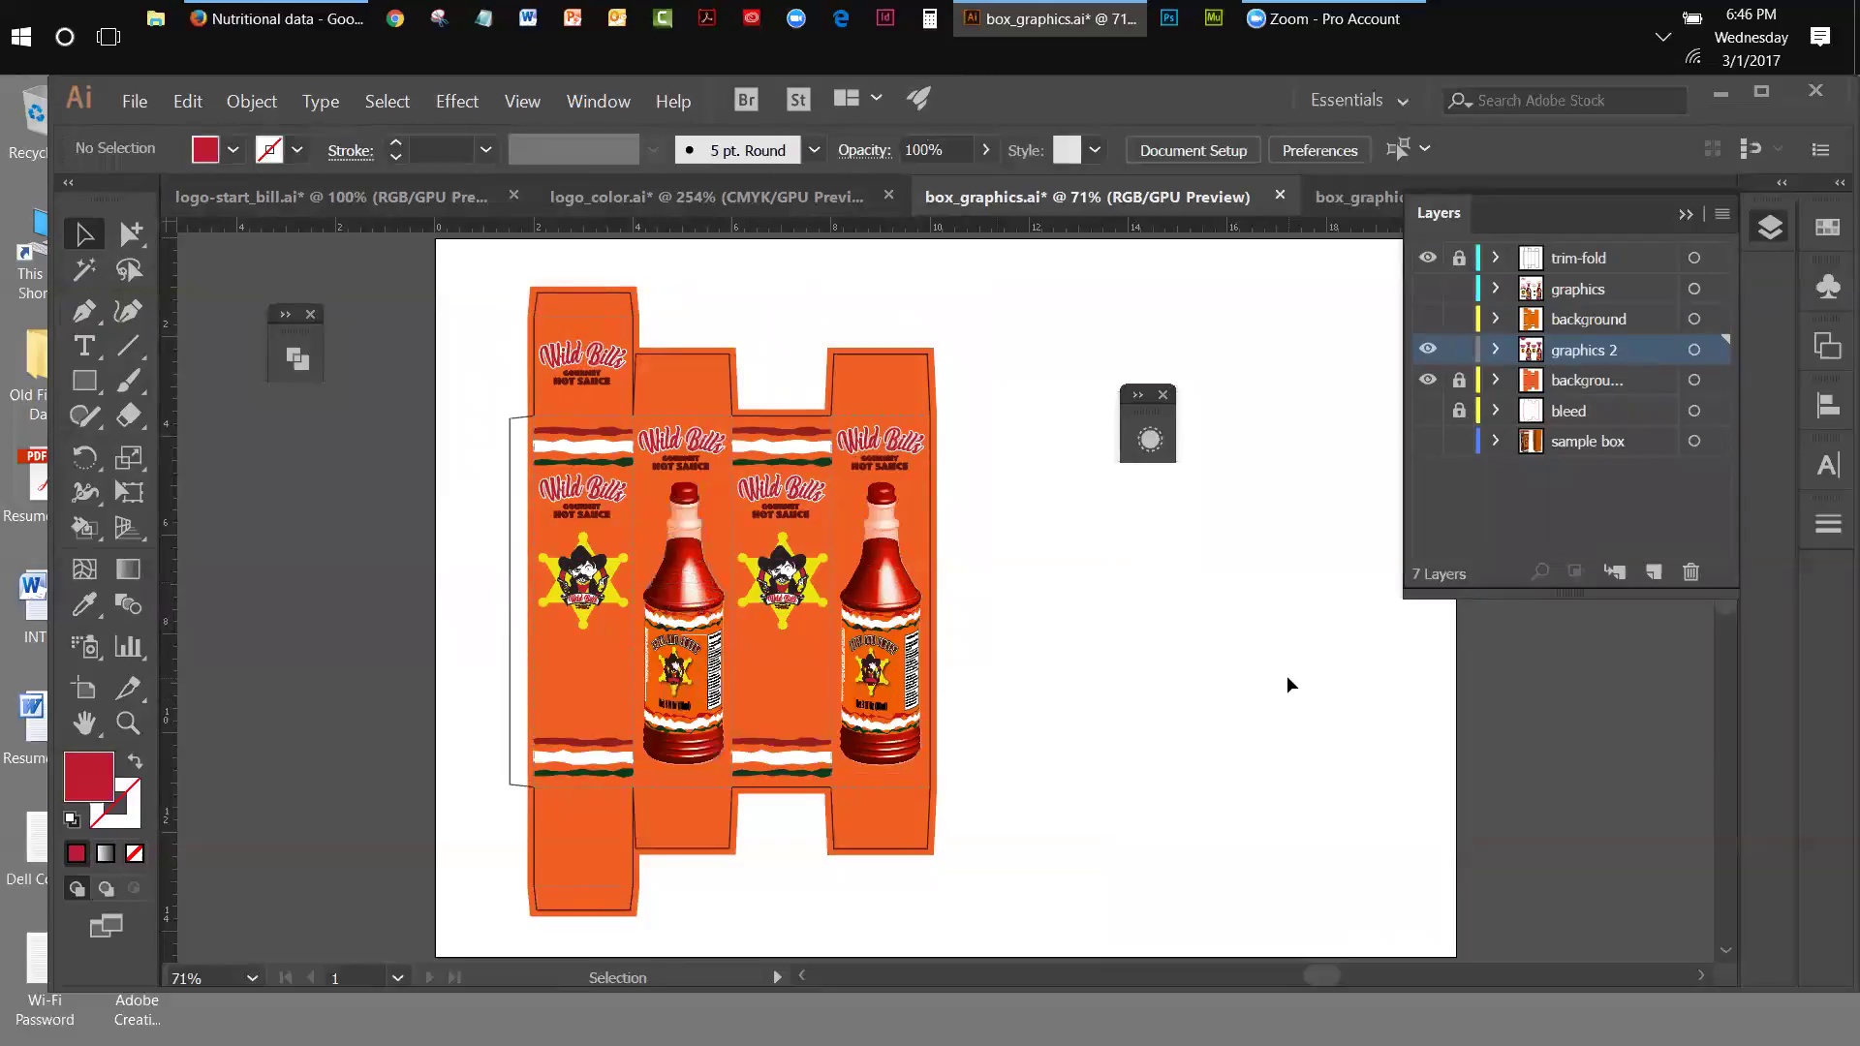
- Show the graphics layer, copy its "Net 3 Fl Oz (88ml)" text from the first panel, and hide the layer again
{"action": "left_click", "coordinate": [1428, 289]}
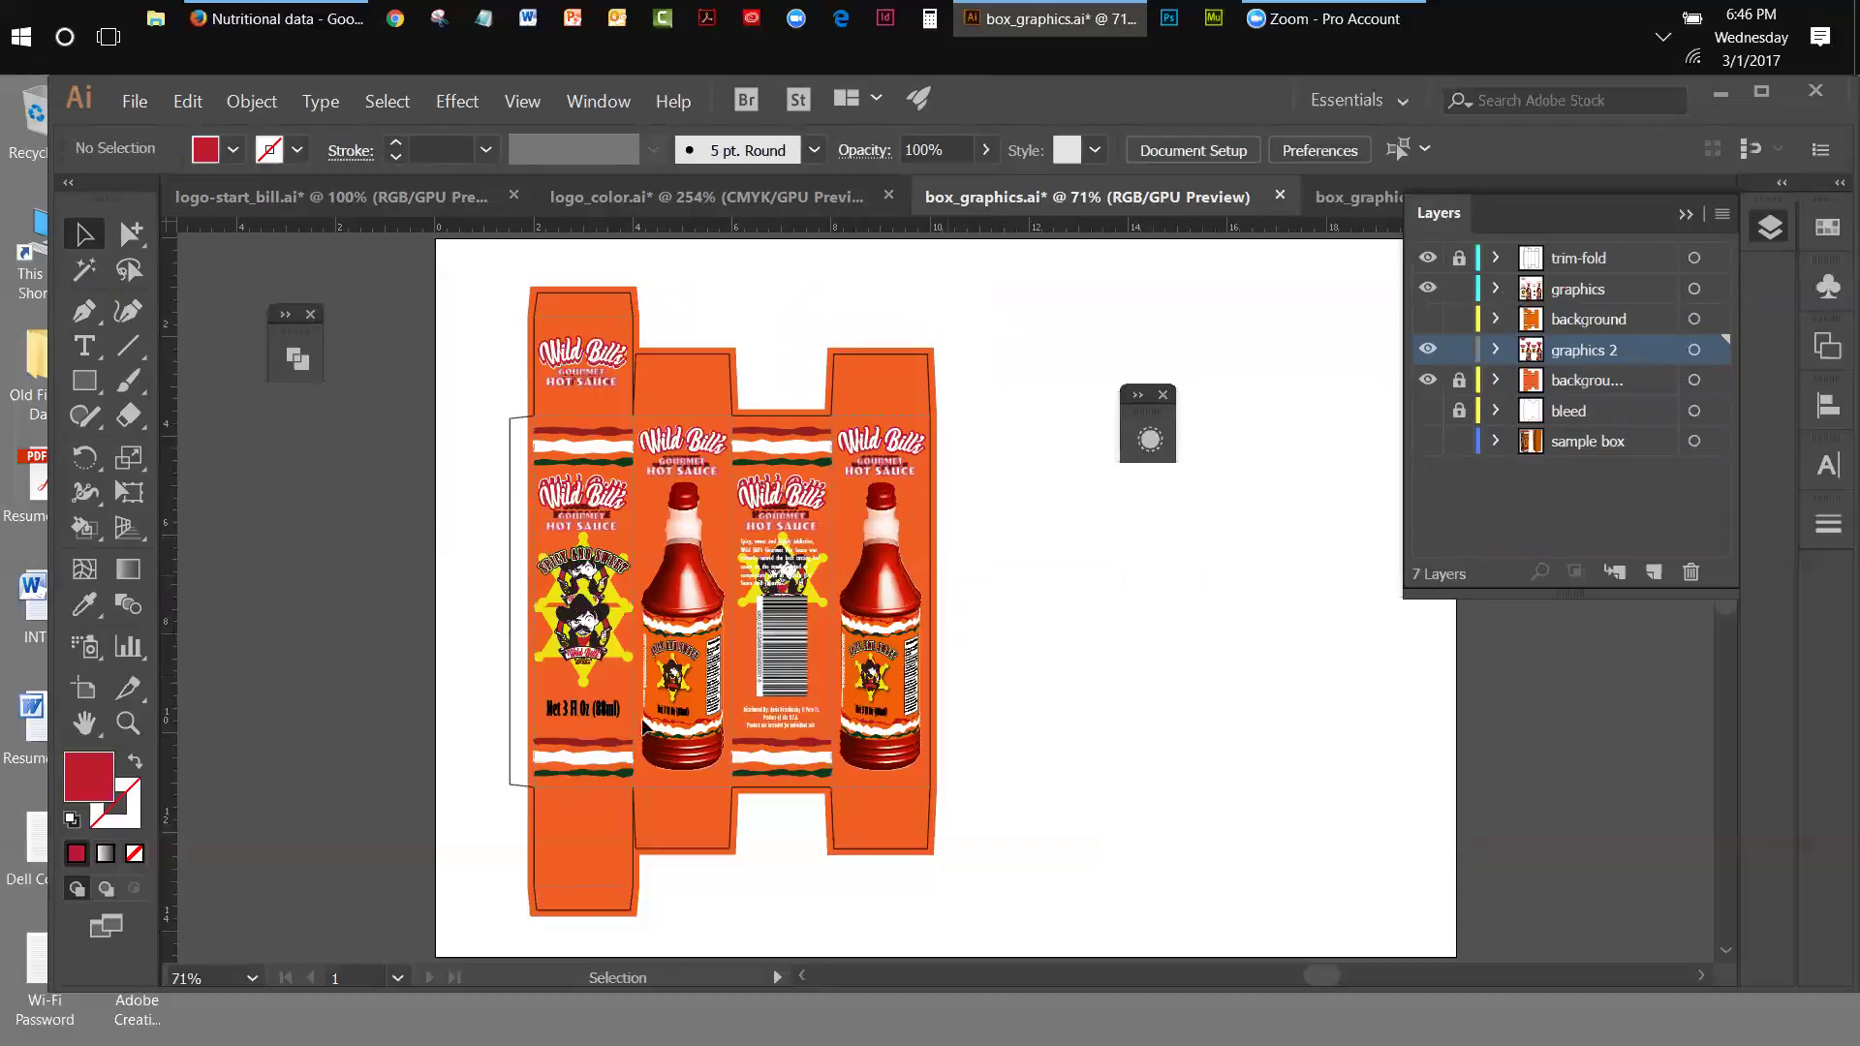
{"action": "left_click", "coordinate": [608, 719]}
{"action": "left_click", "coordinate": [187, 101]}
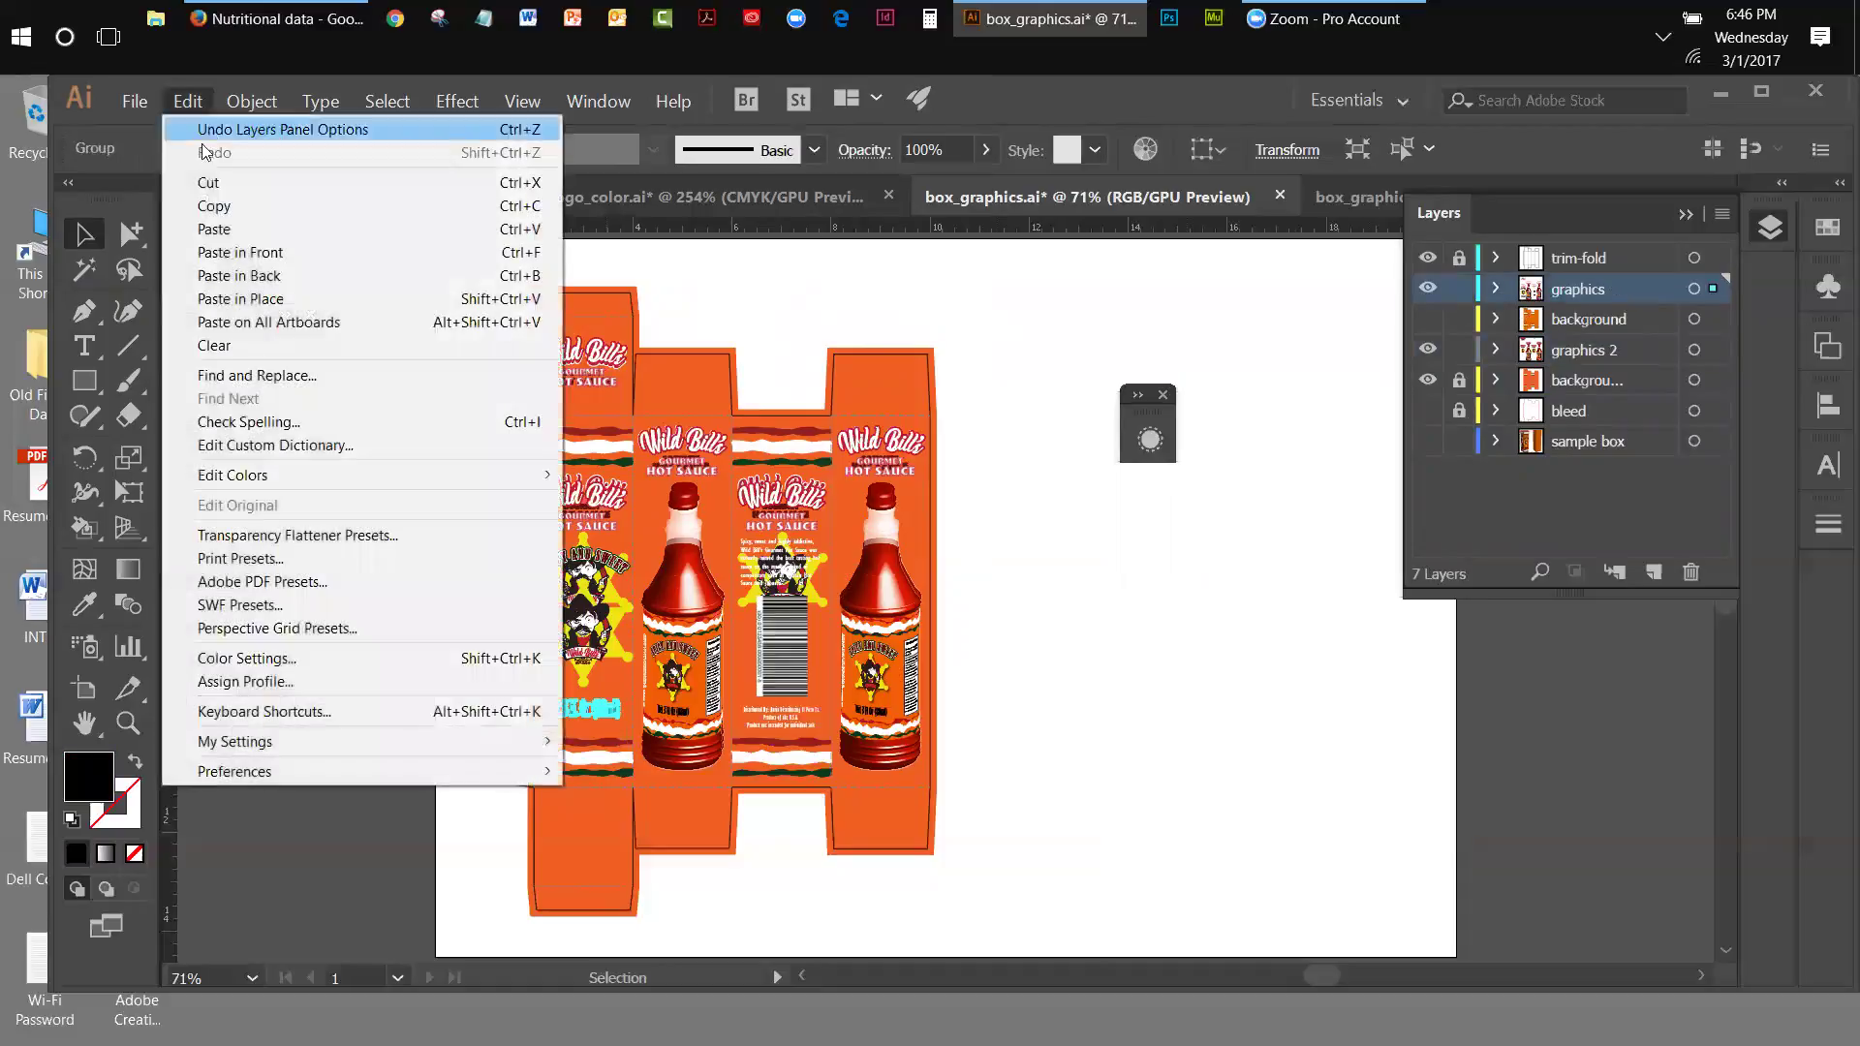
{"action": "left_click", "coordinate": [214, 206]}
{"action": "left_click", "coordinate": [1428, 289]}
{"action": "left_click", "coordinate": [1459, 349]}
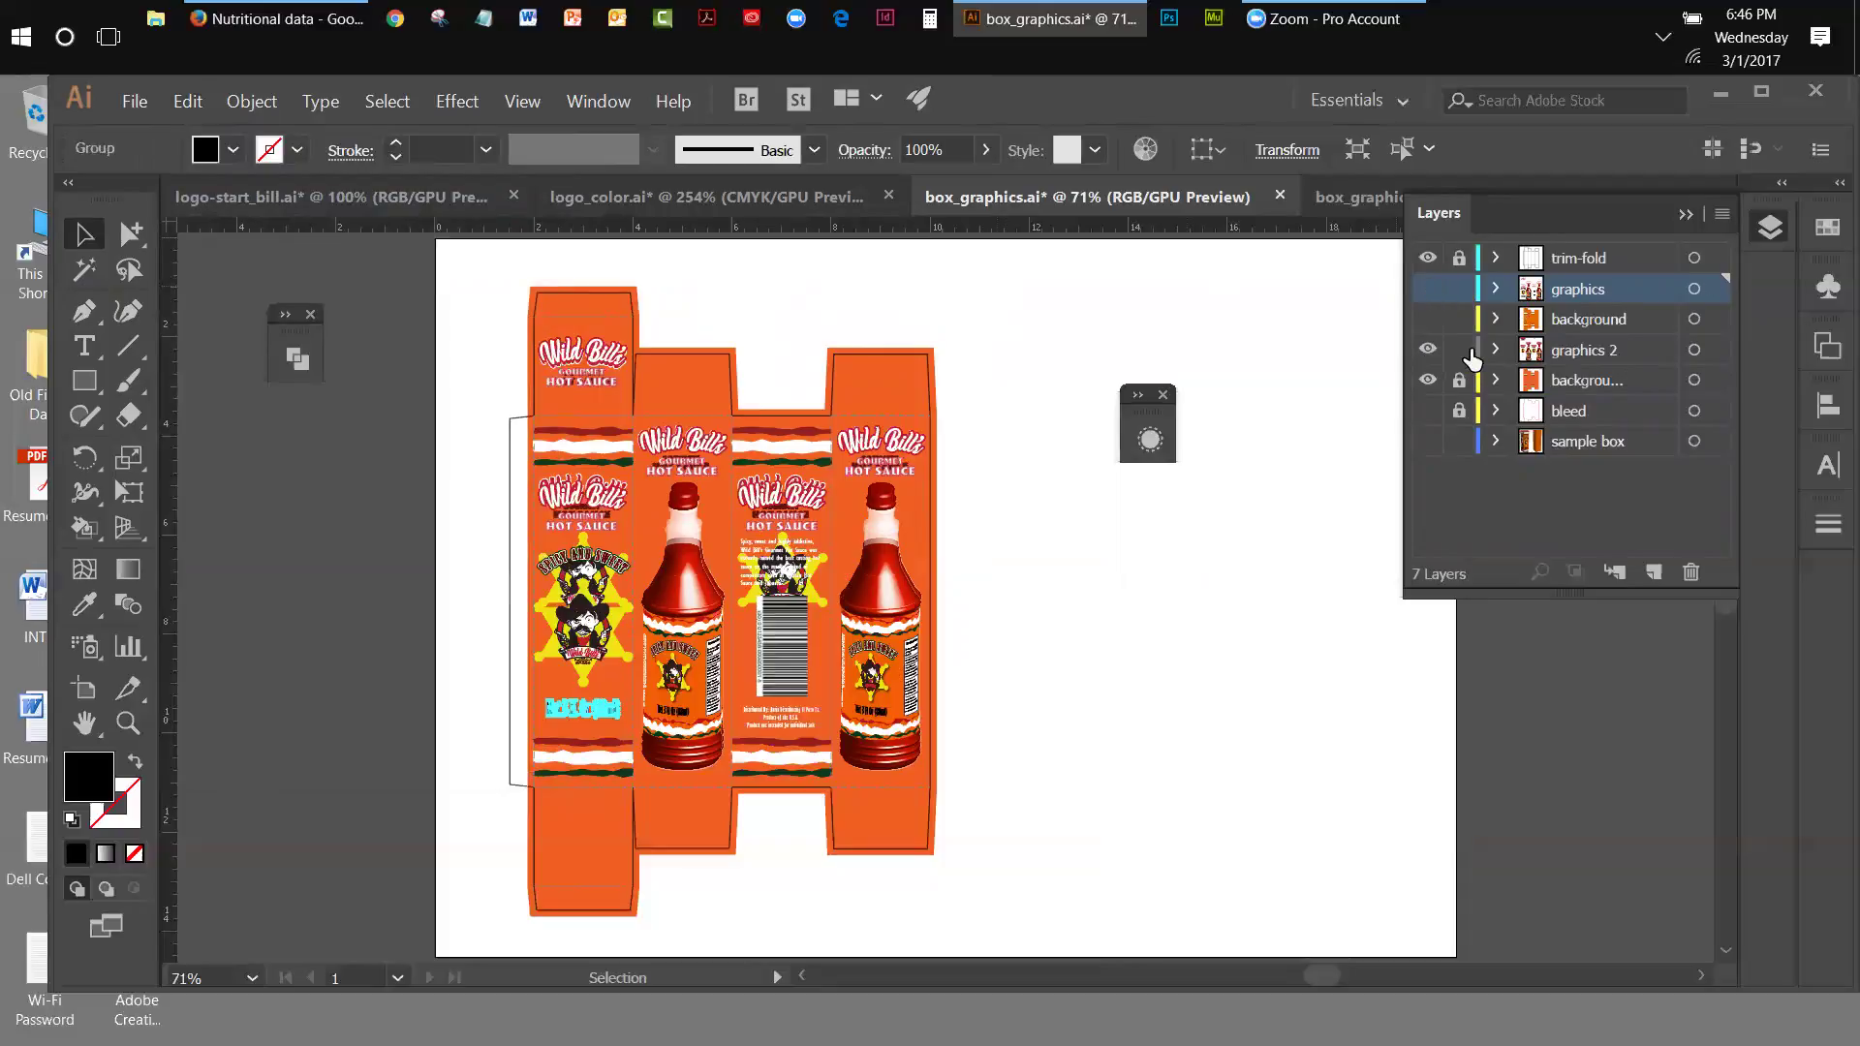
{"action": "left_click", "coordinate": [190, 102]}
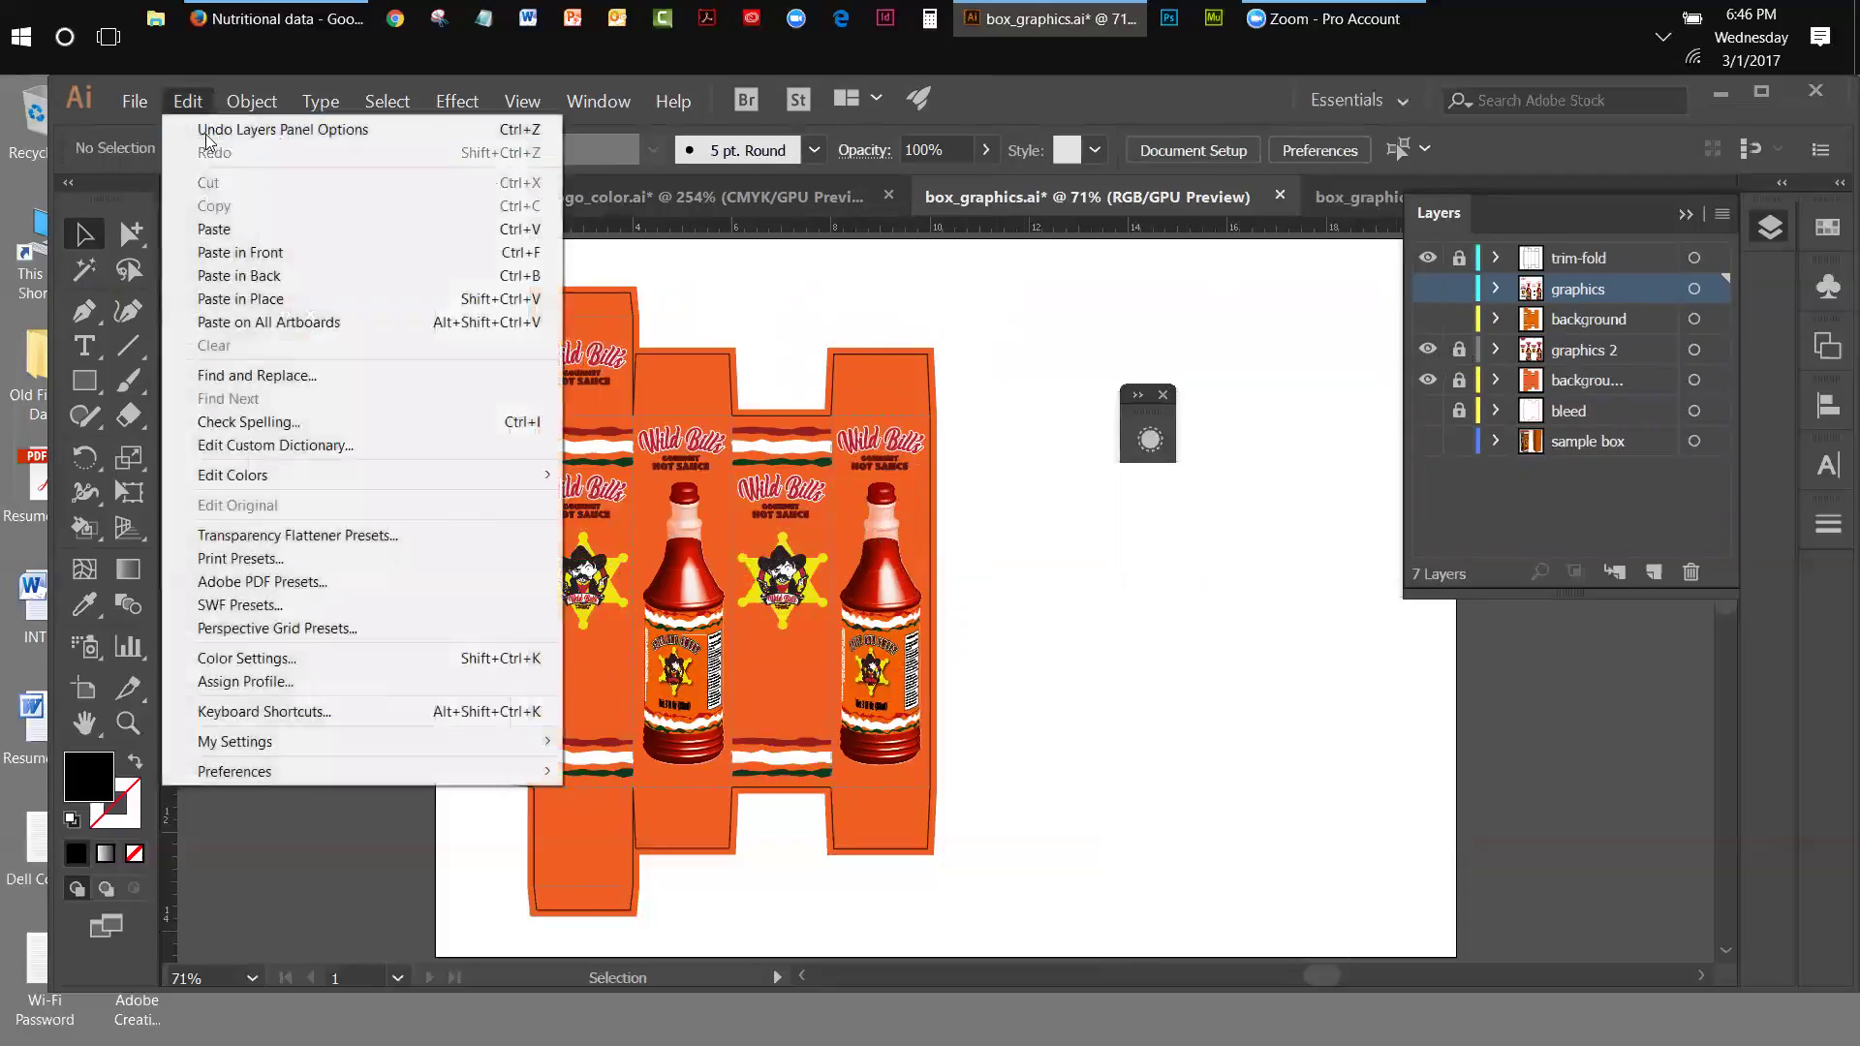
{"action": "left_click", "coordinate": [214, 300]}
{"action": "left_click", "coordinate": [1240, 584]}
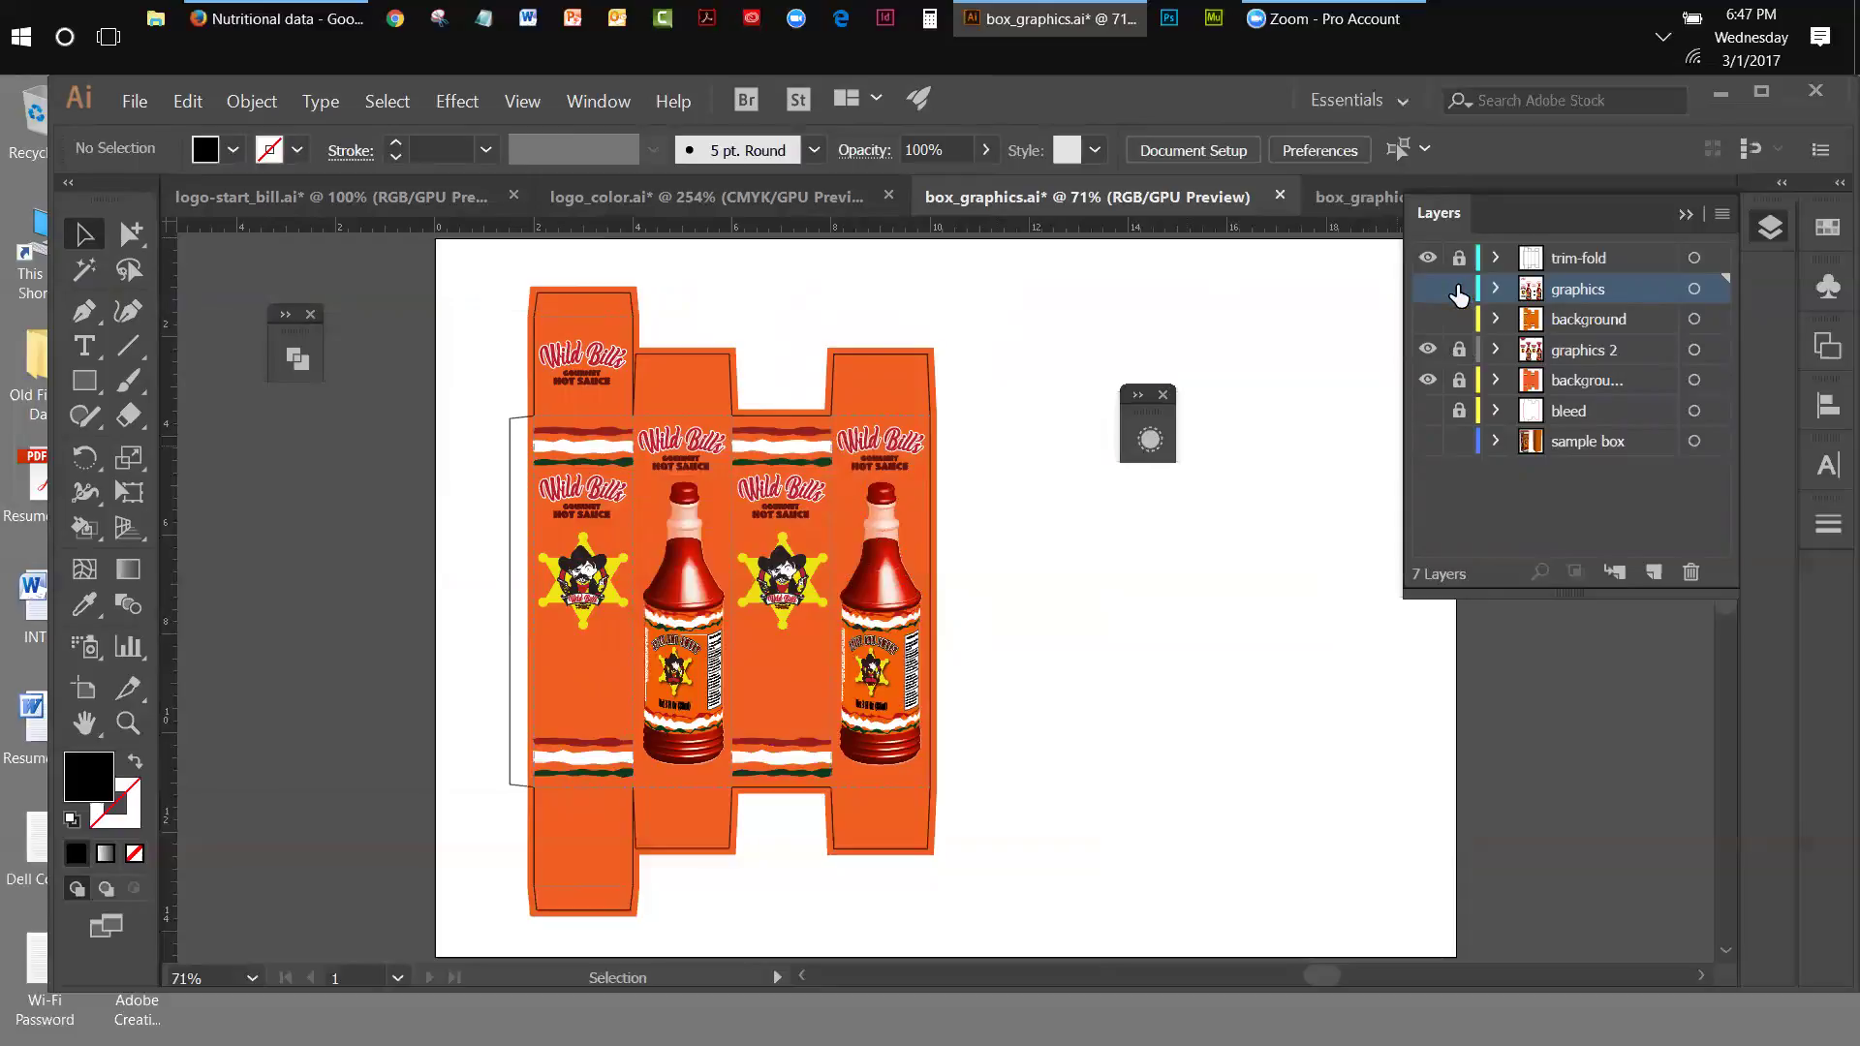
{"action": "left_click", "coordinate": [1460, 350]}
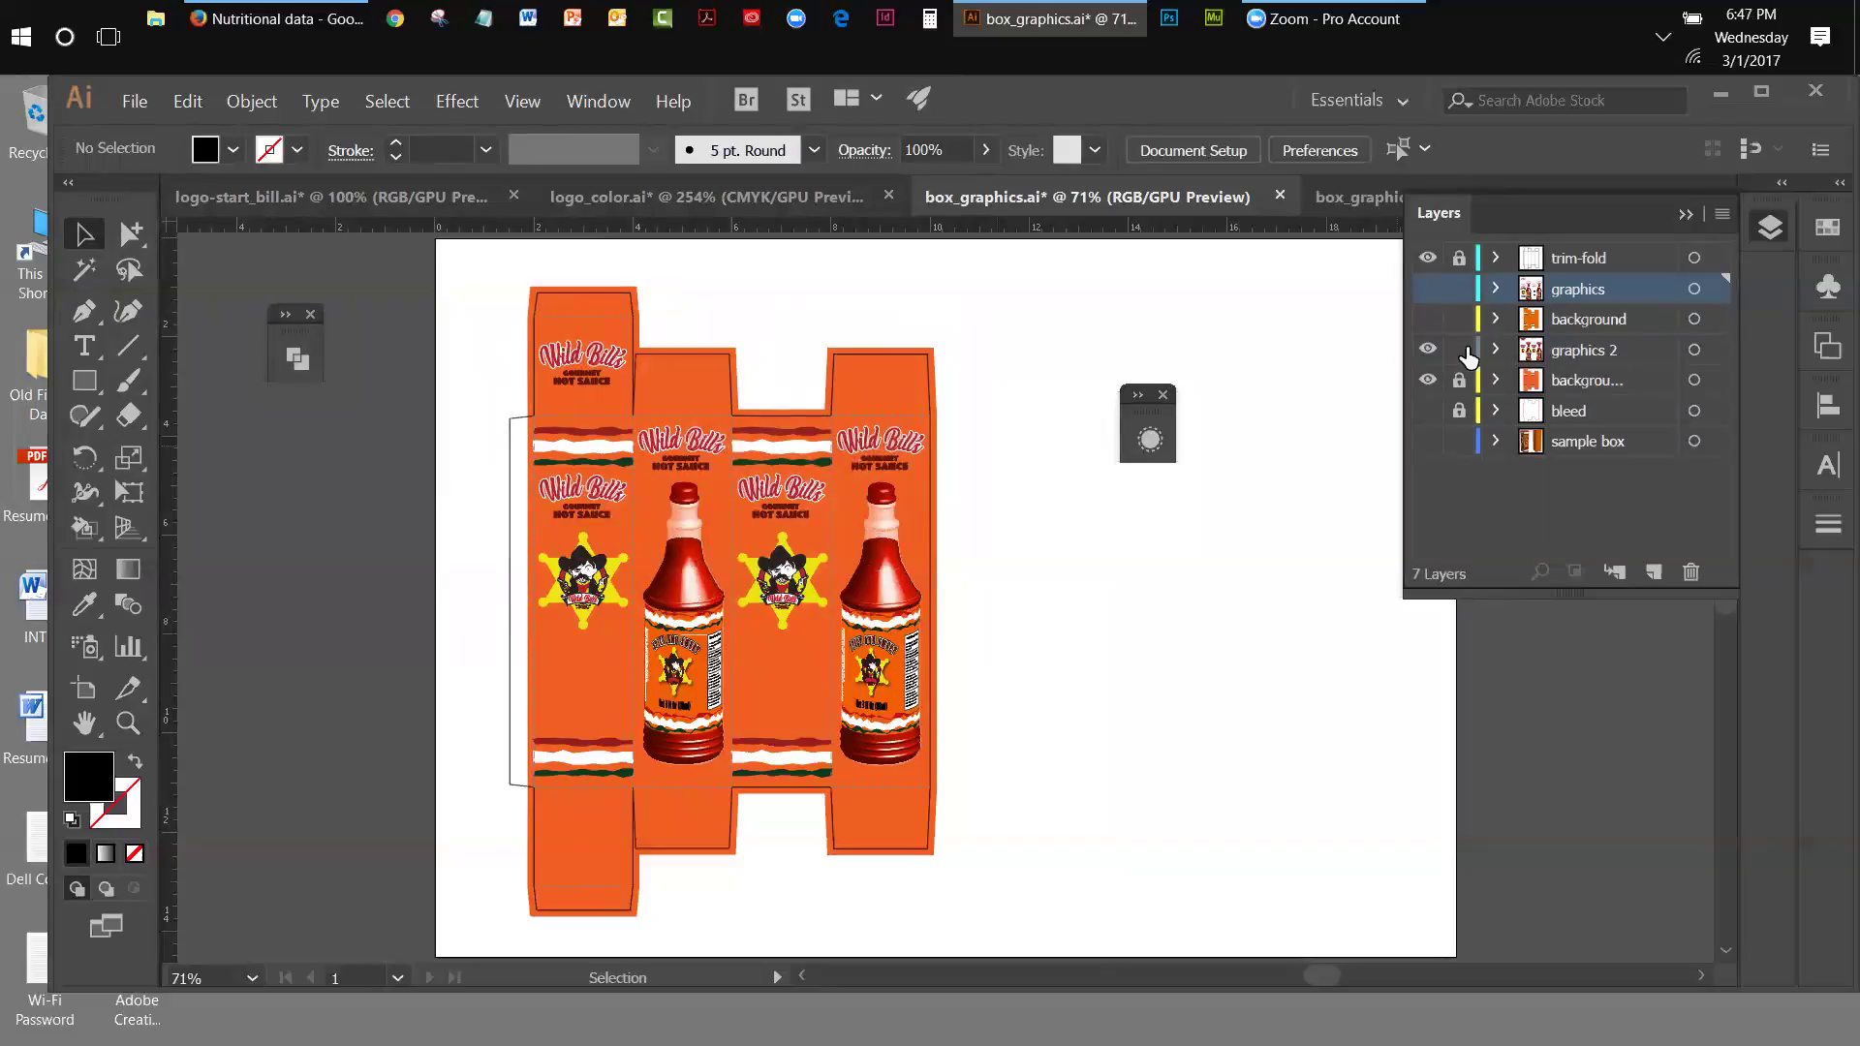
- Paste the copied "Net 3 Fl Oz (88ml)" text in place on the graphics 2 layer and deselect it
{"action": "left_click", "coordinate": [1570, 354]}
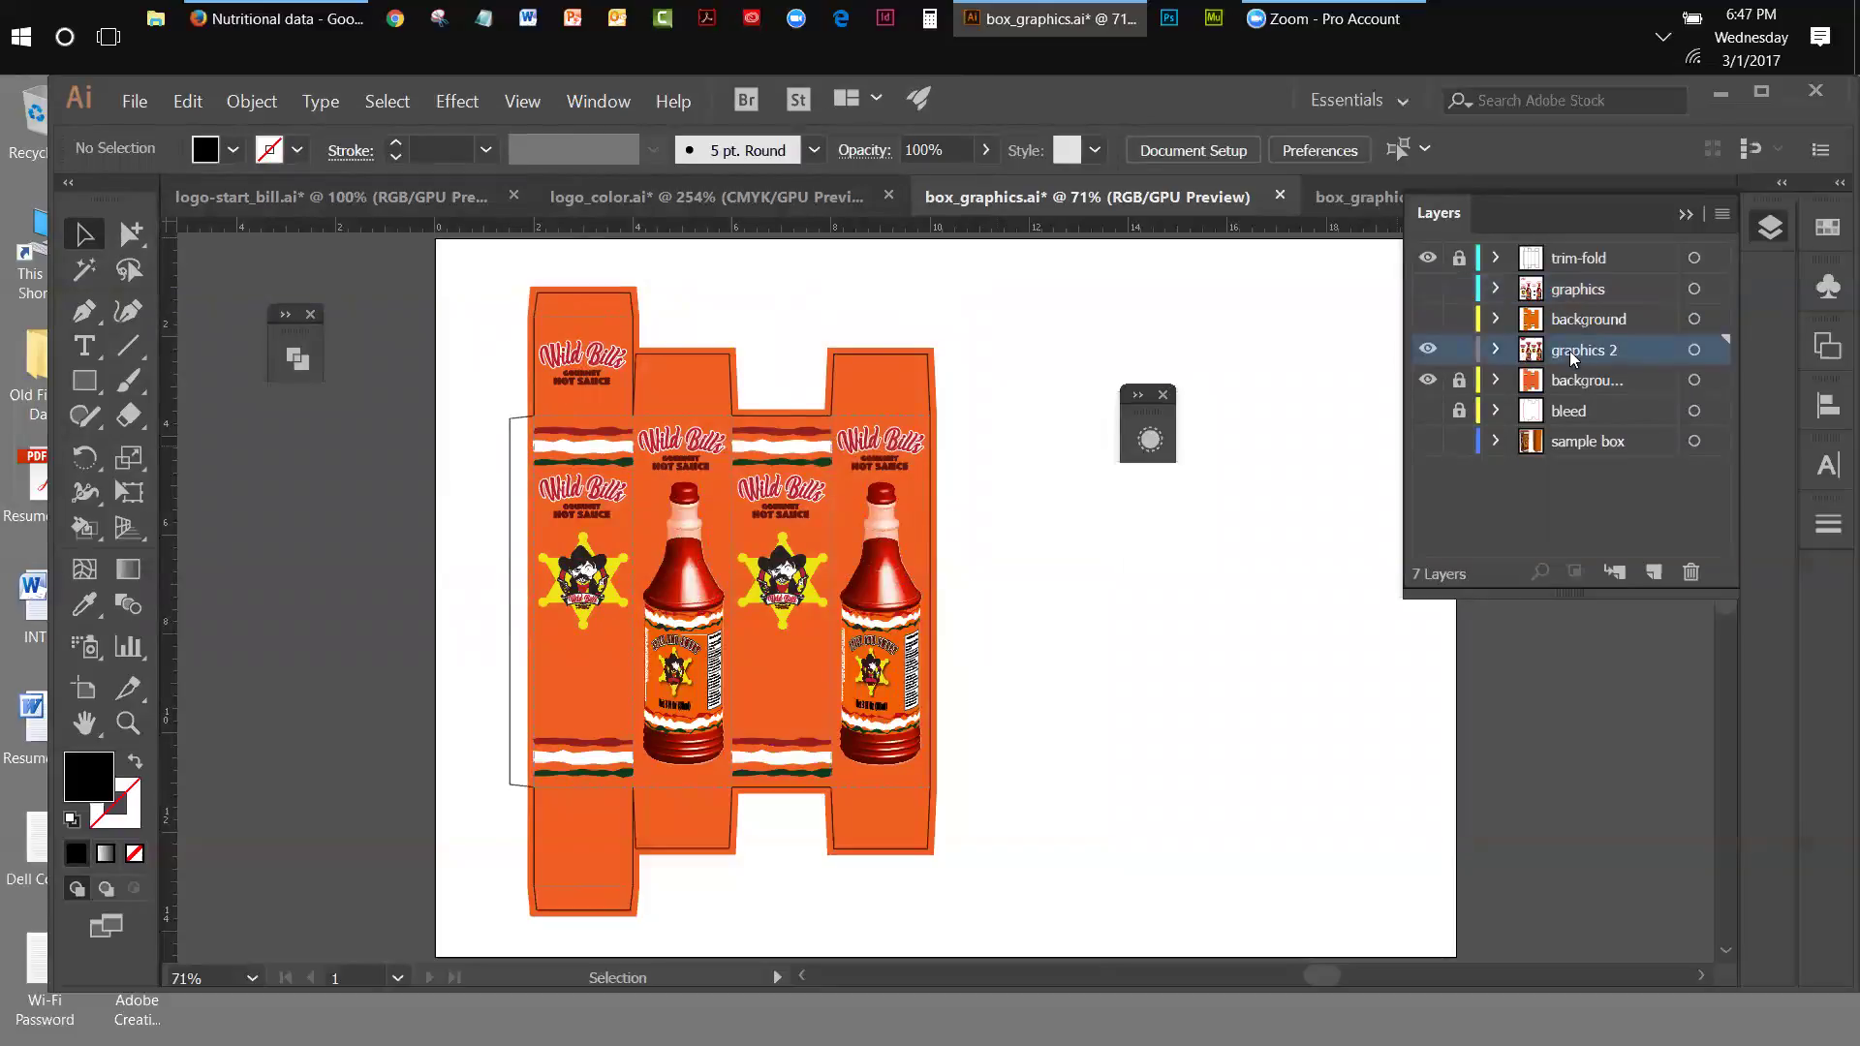
{"action": "left_click", "coordinate": [188, 102]}
{"action": "left_click", "coordinate": [242, 297]}
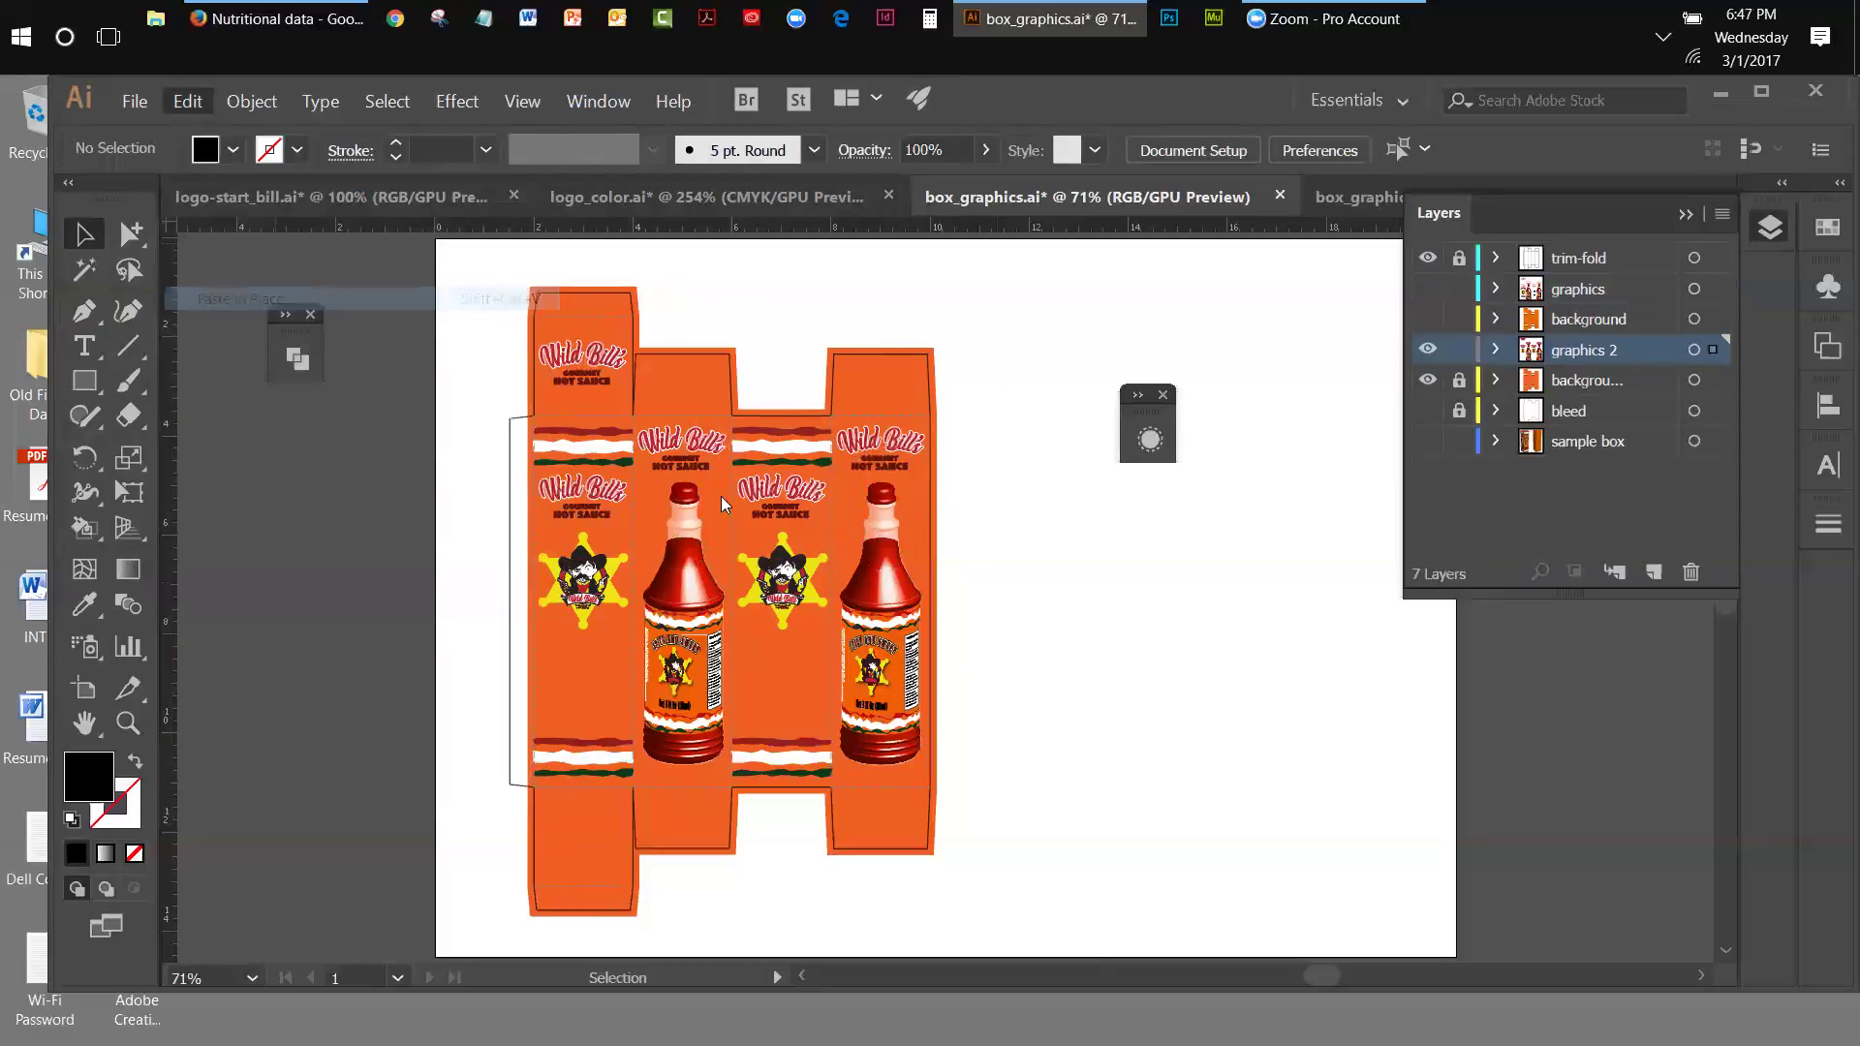
{"action": "left_click", "coordinate": [135, 731]}
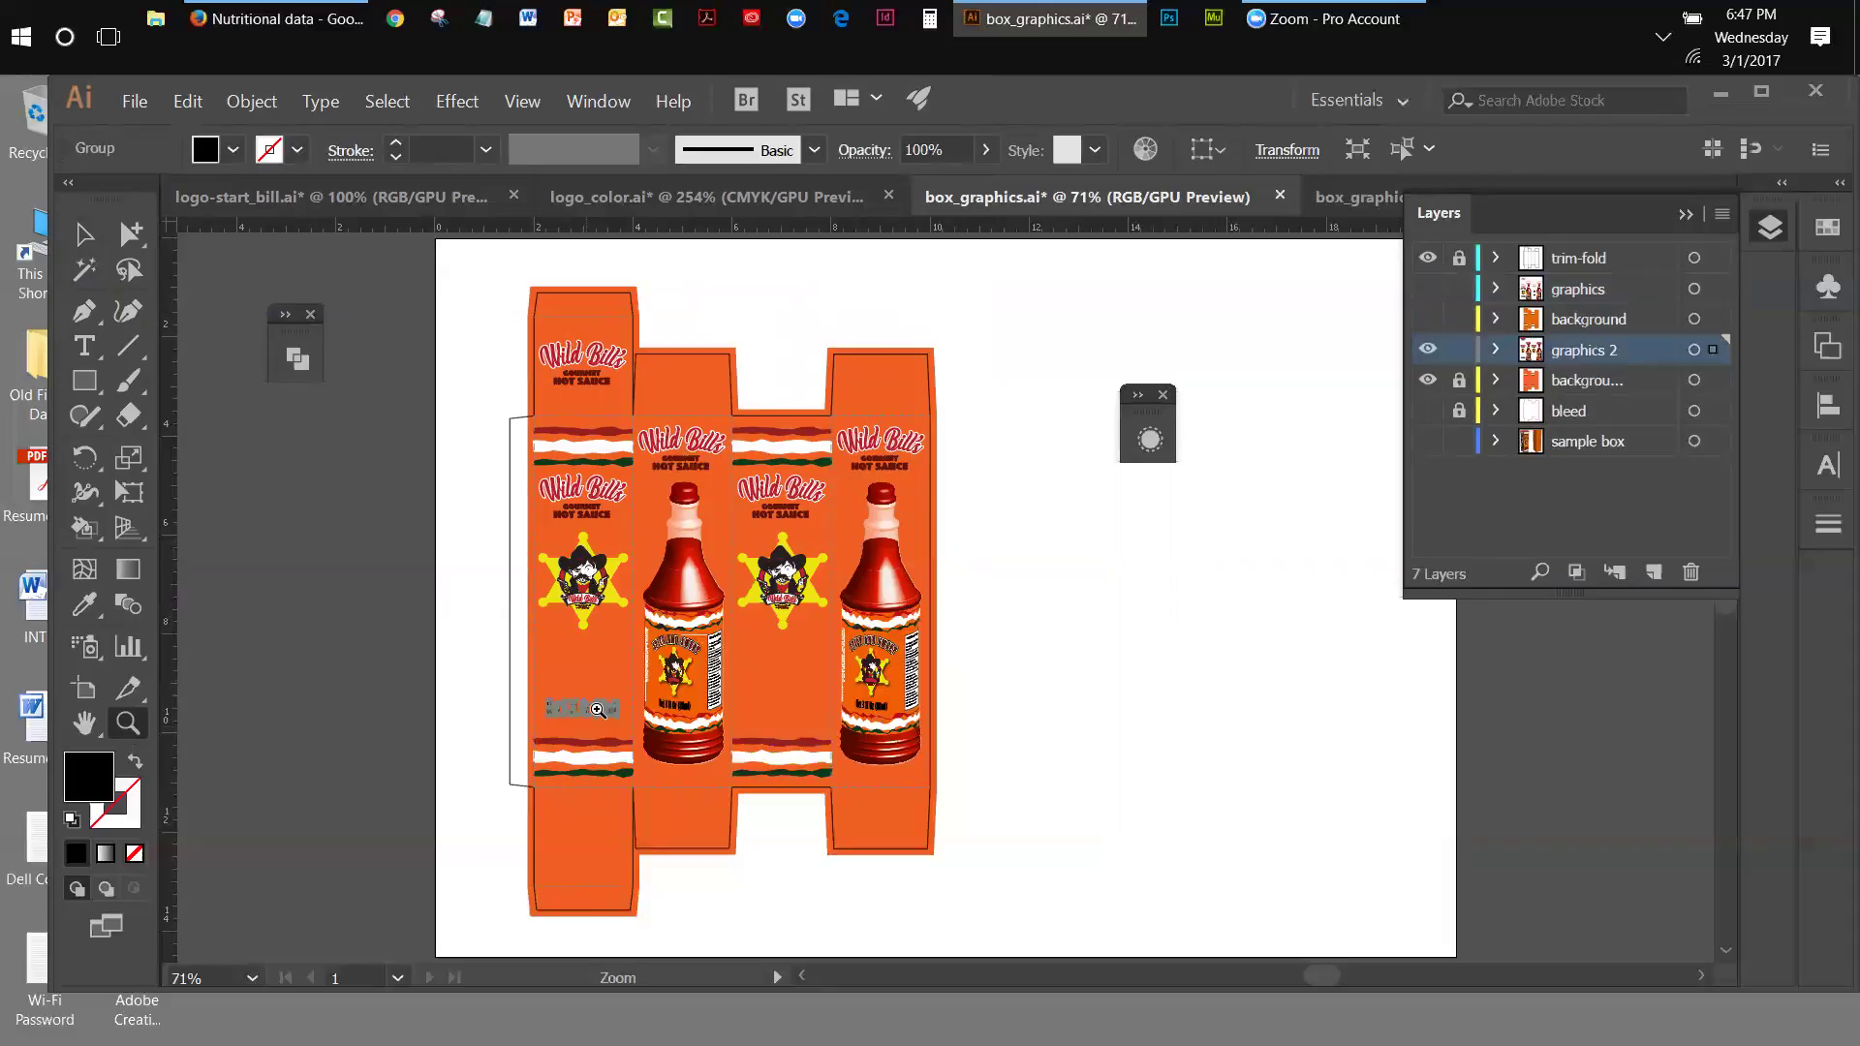
{"action": "left_click", "coordinate": [597, 710]}
{"action": "left_click", "coordinate": [85, 234]}
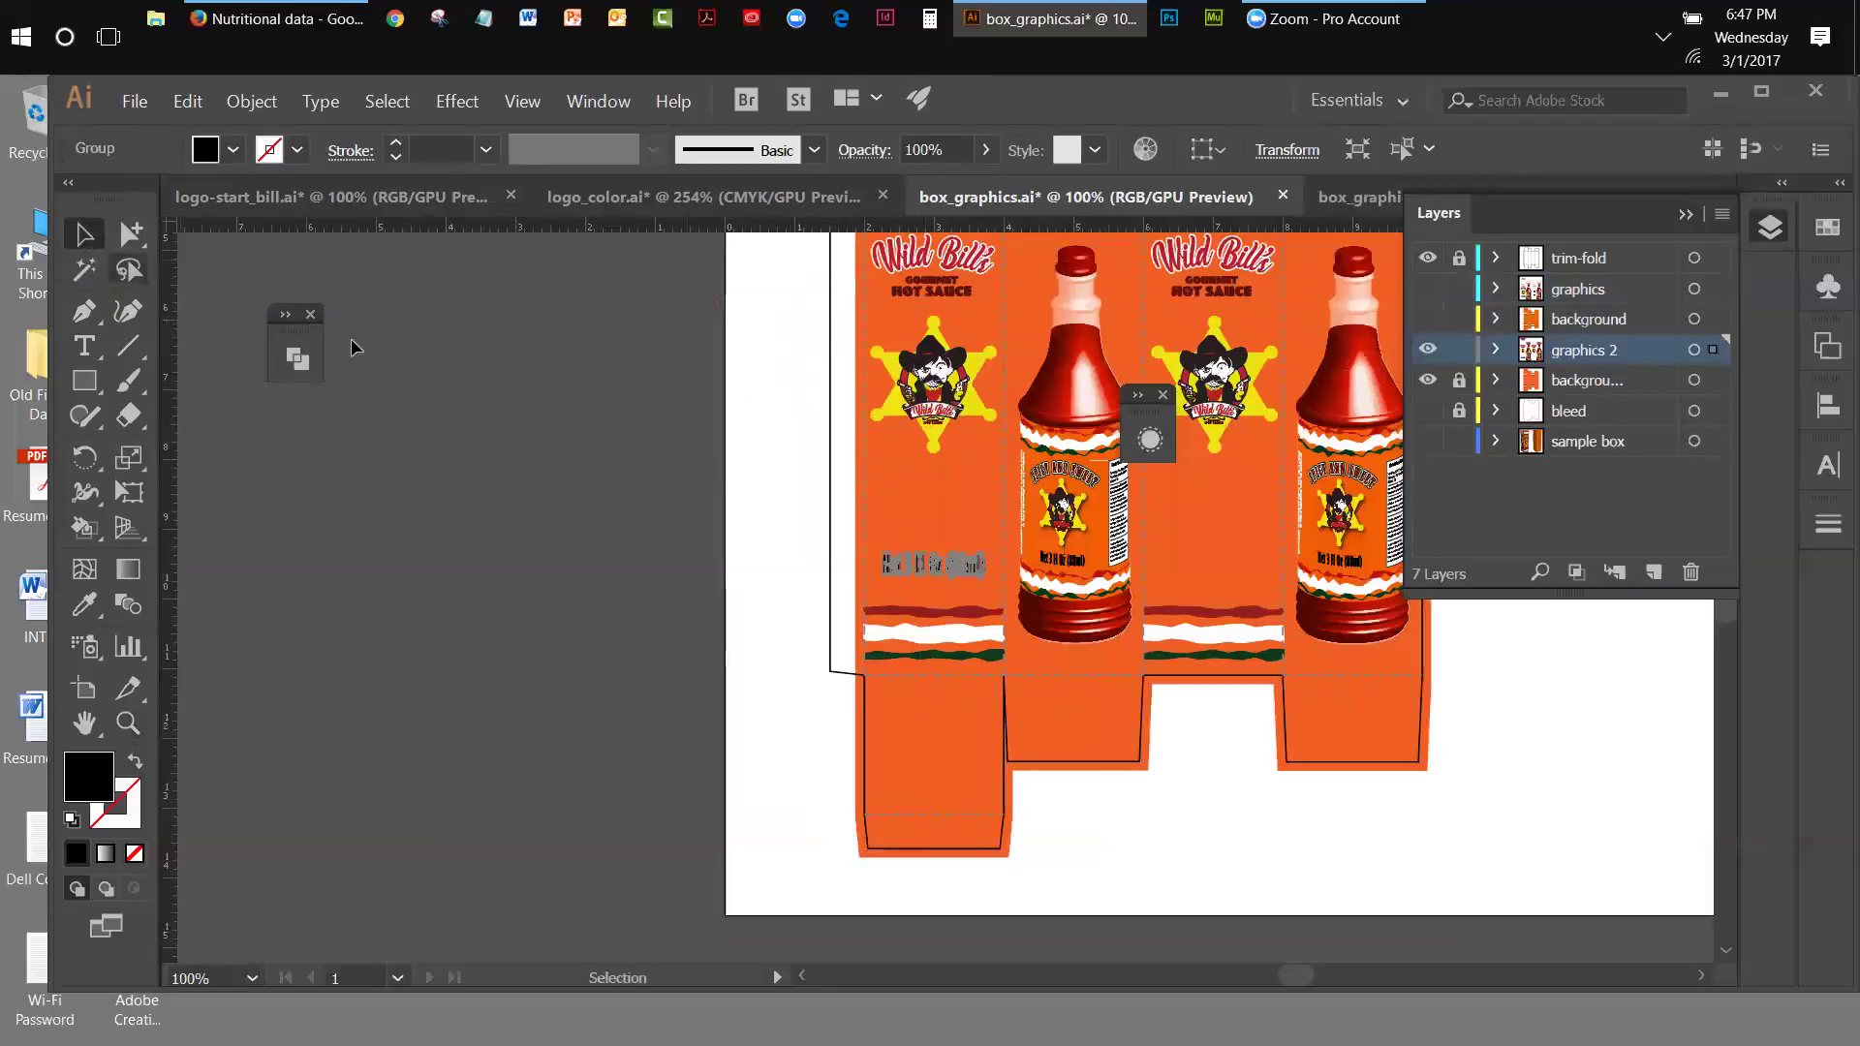
{"action": "left_click", "coordinate": [810, 490]}
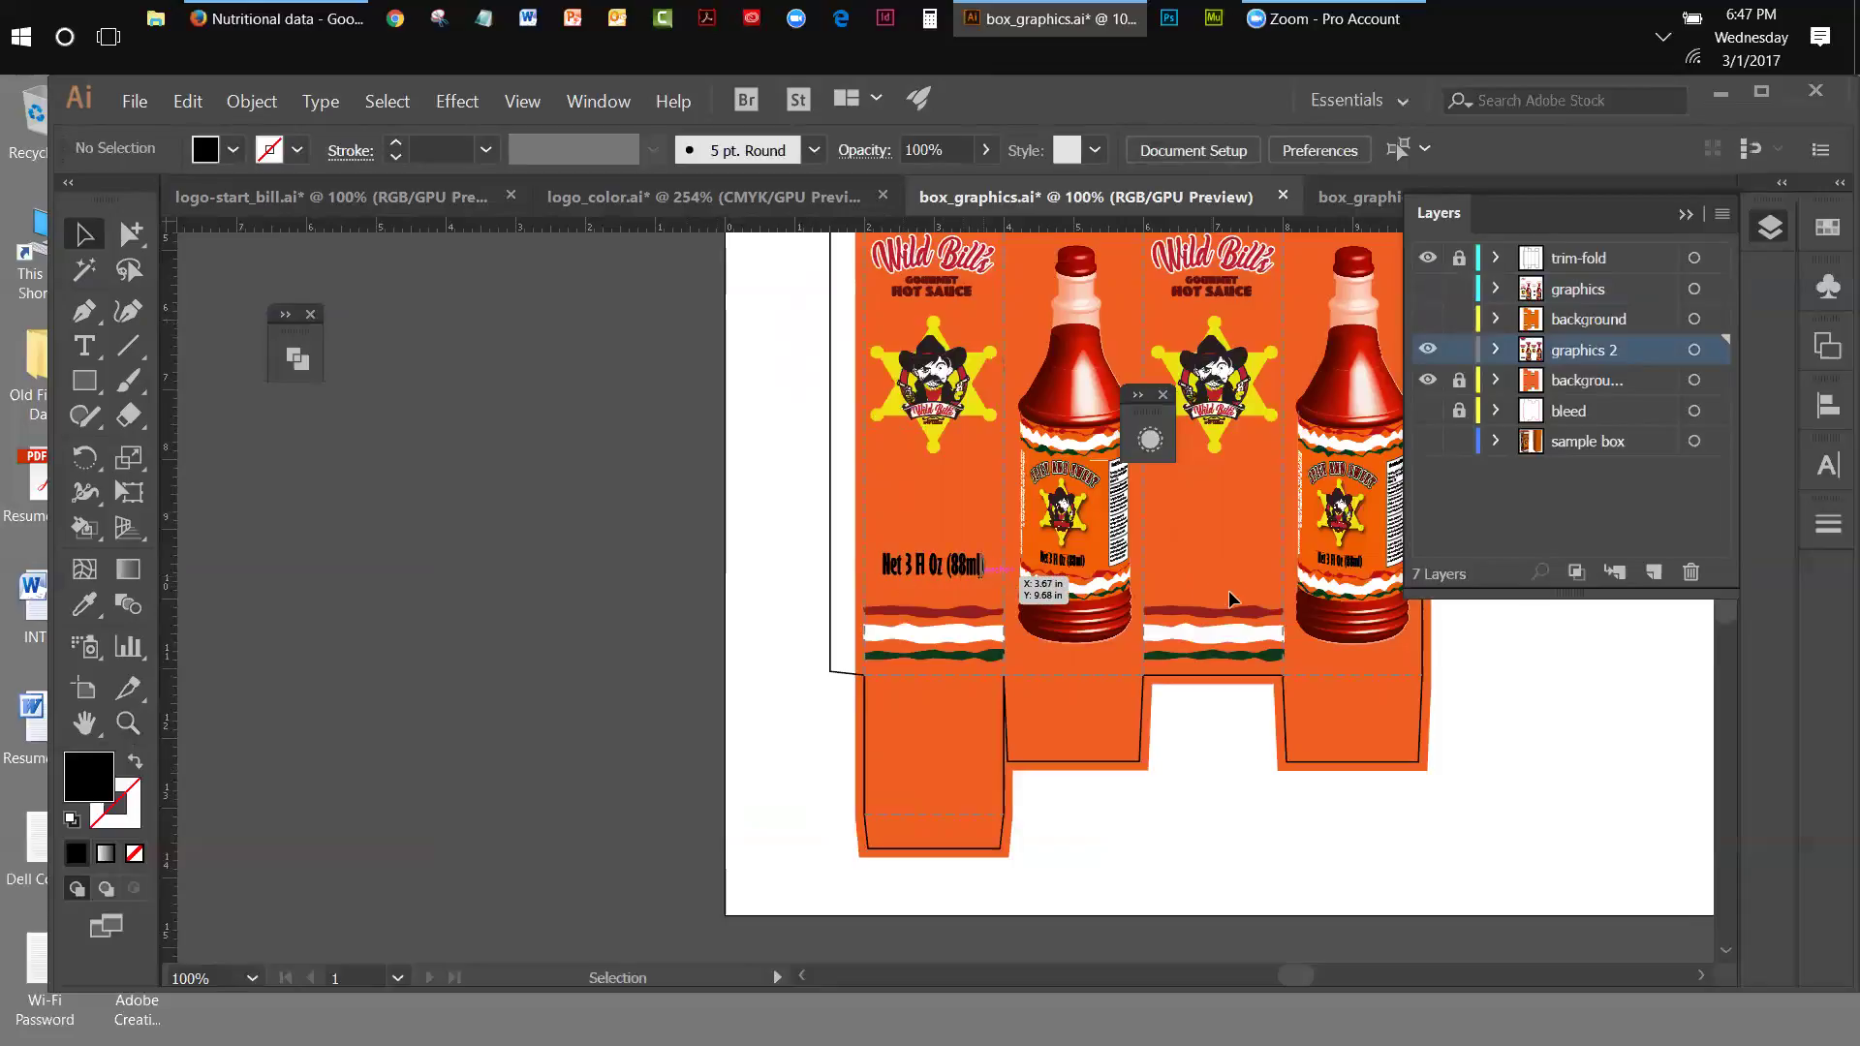
- Clear the panels covering the artwork and place the barcode file from the Week_2 folder into the document
{"action": "left_click", "coordinate": [1684, 215]}
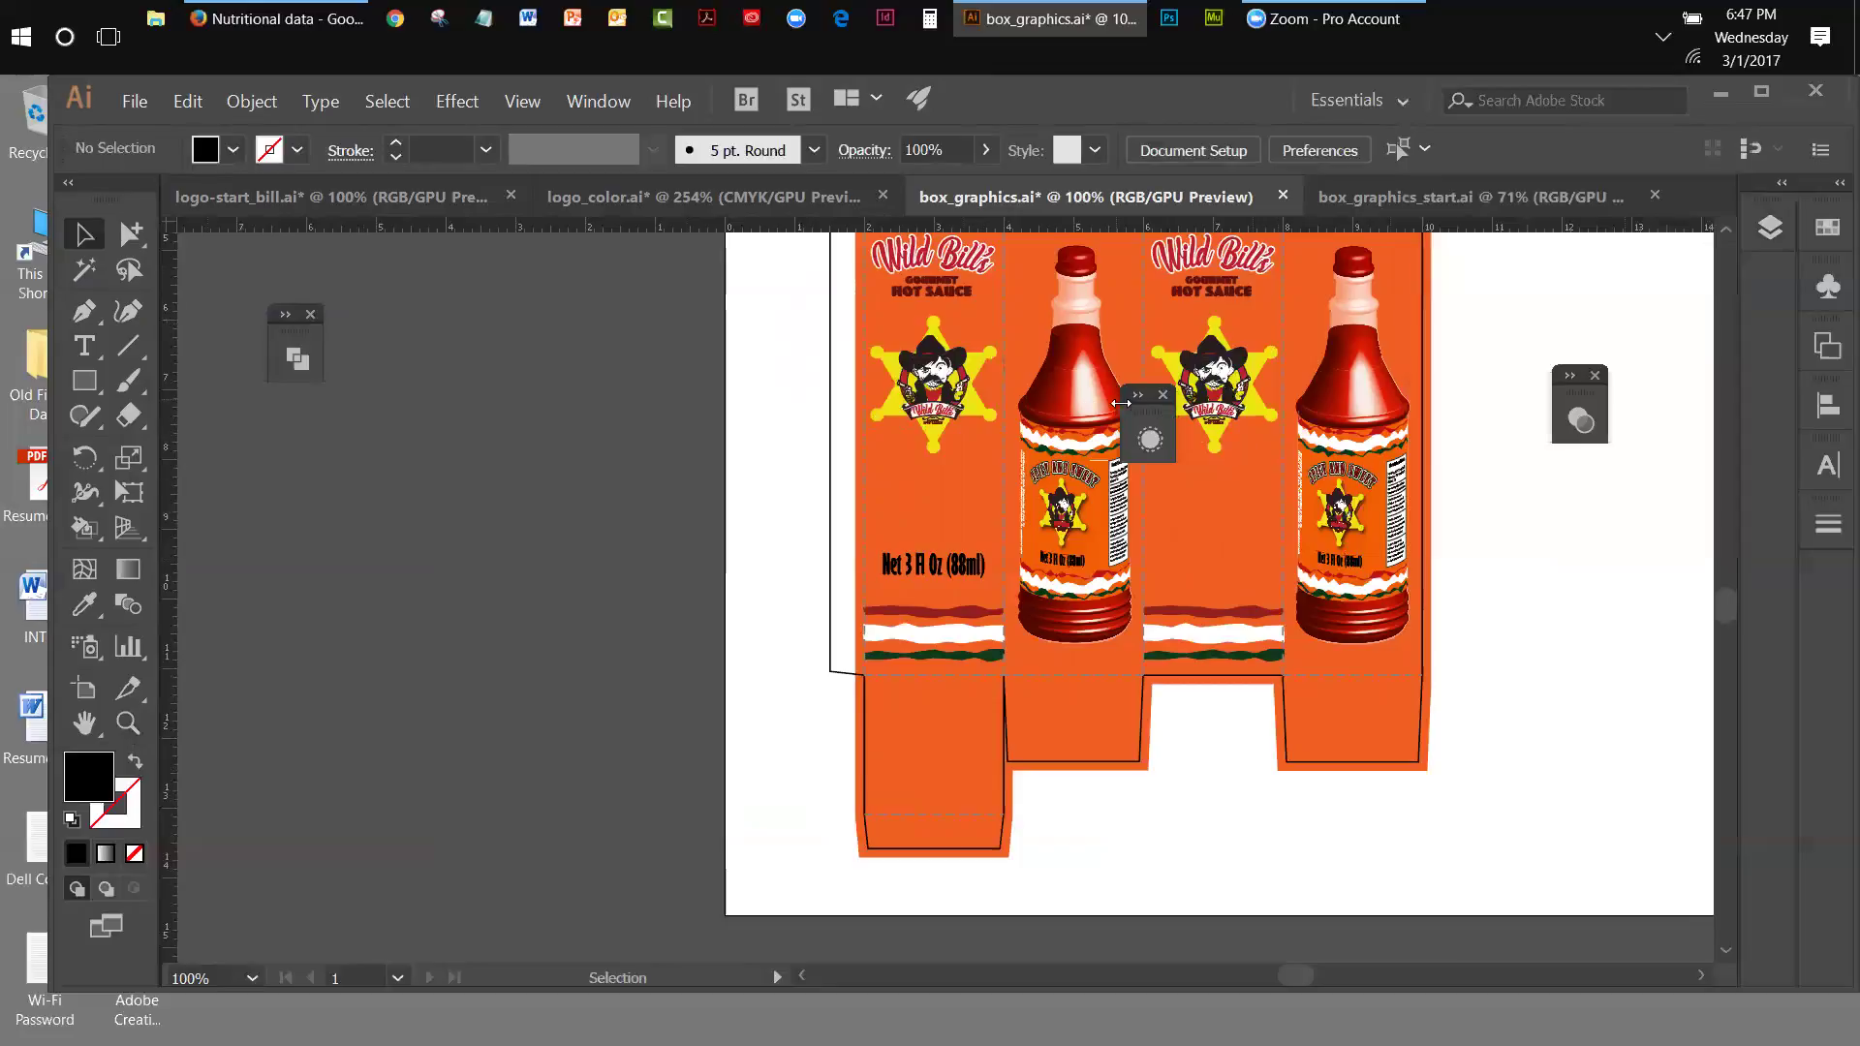
{"action": "left_click_drag", "start_coordinate": [1147, 407], "coordinate": [1551, 542]}
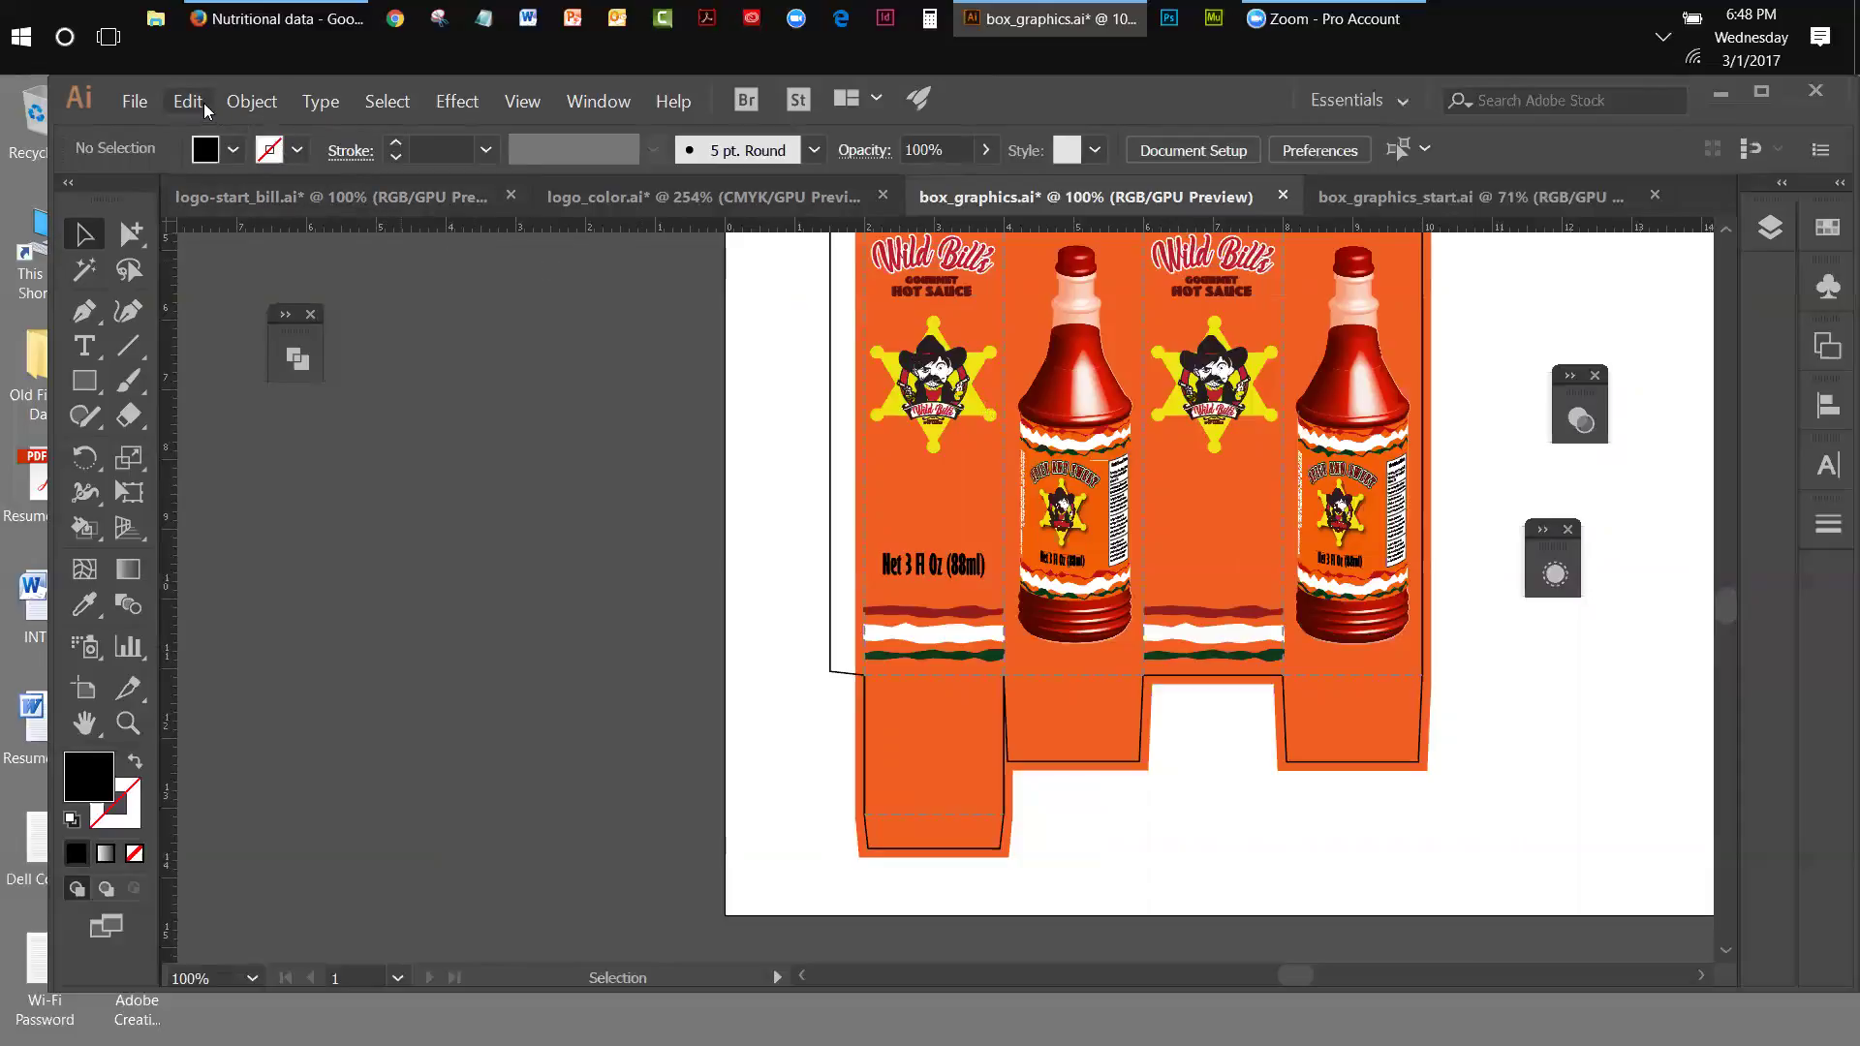
{"action": "left_click", "coordinate": [147, 101]}
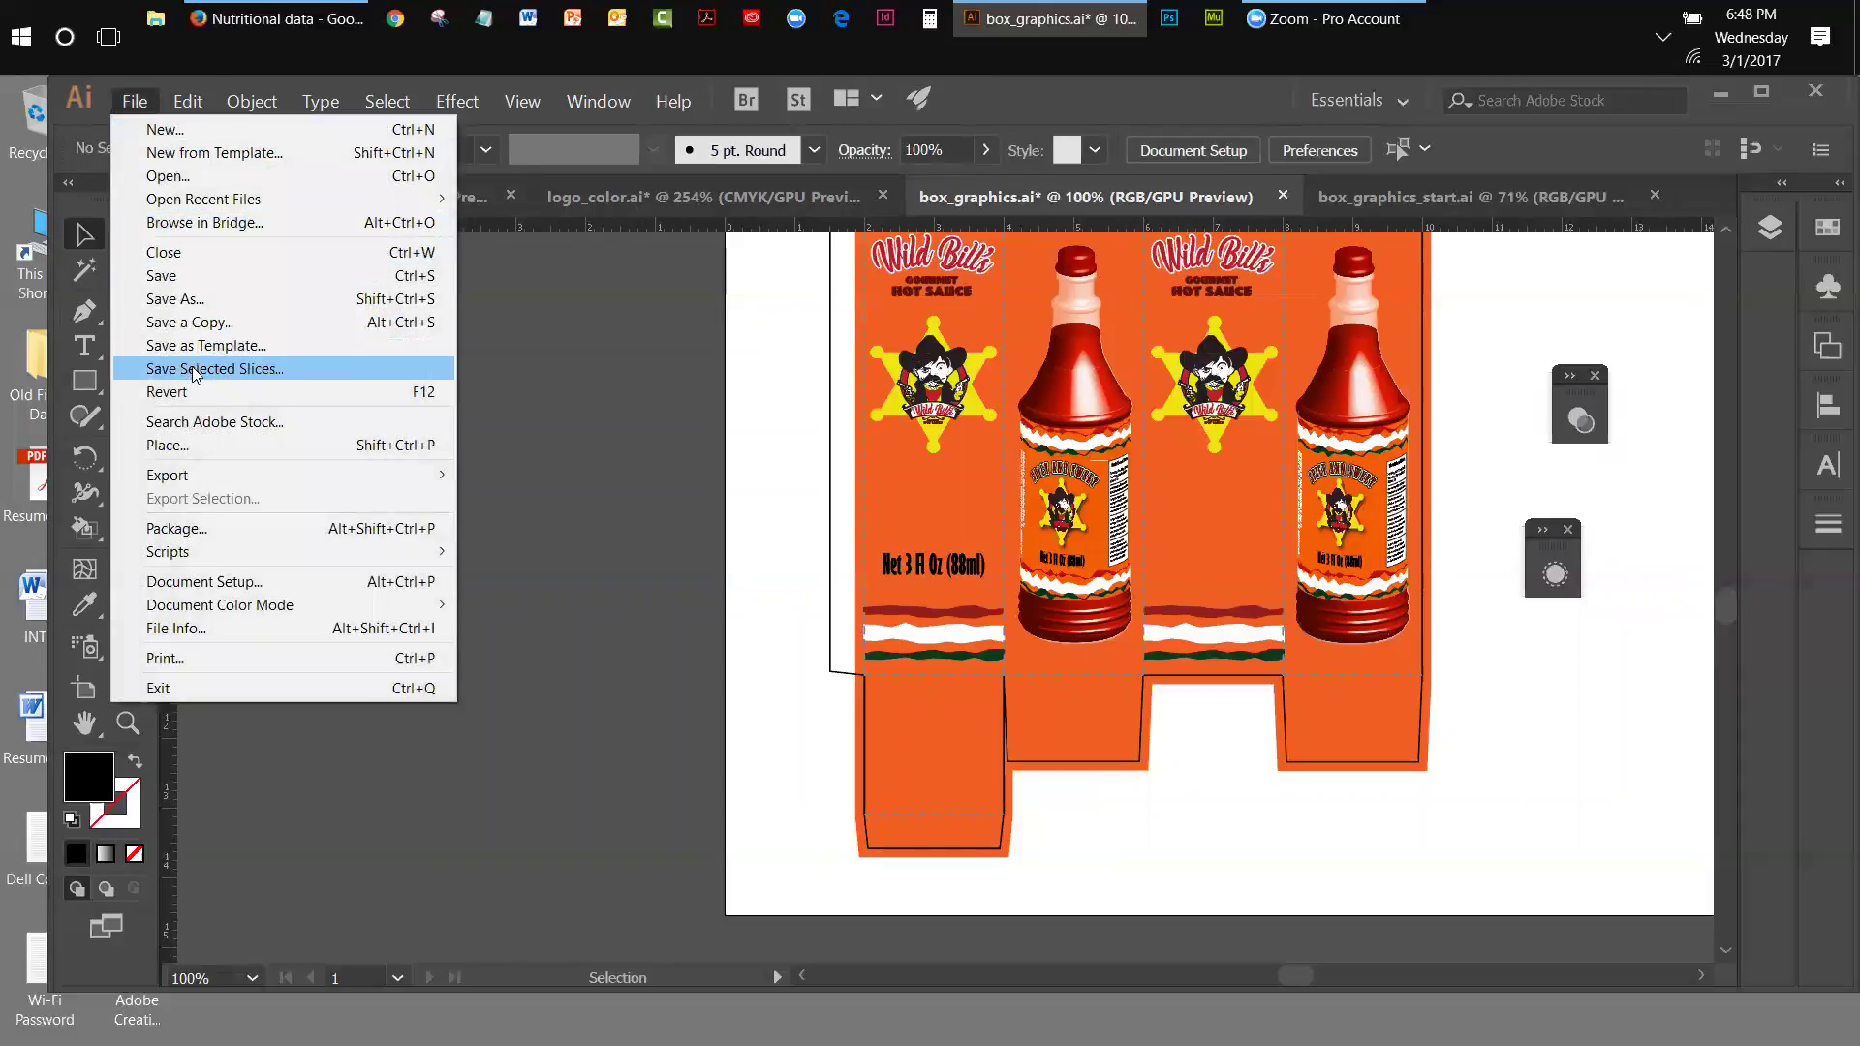
{"action": "left_click", "coordinate": [202, 449]}
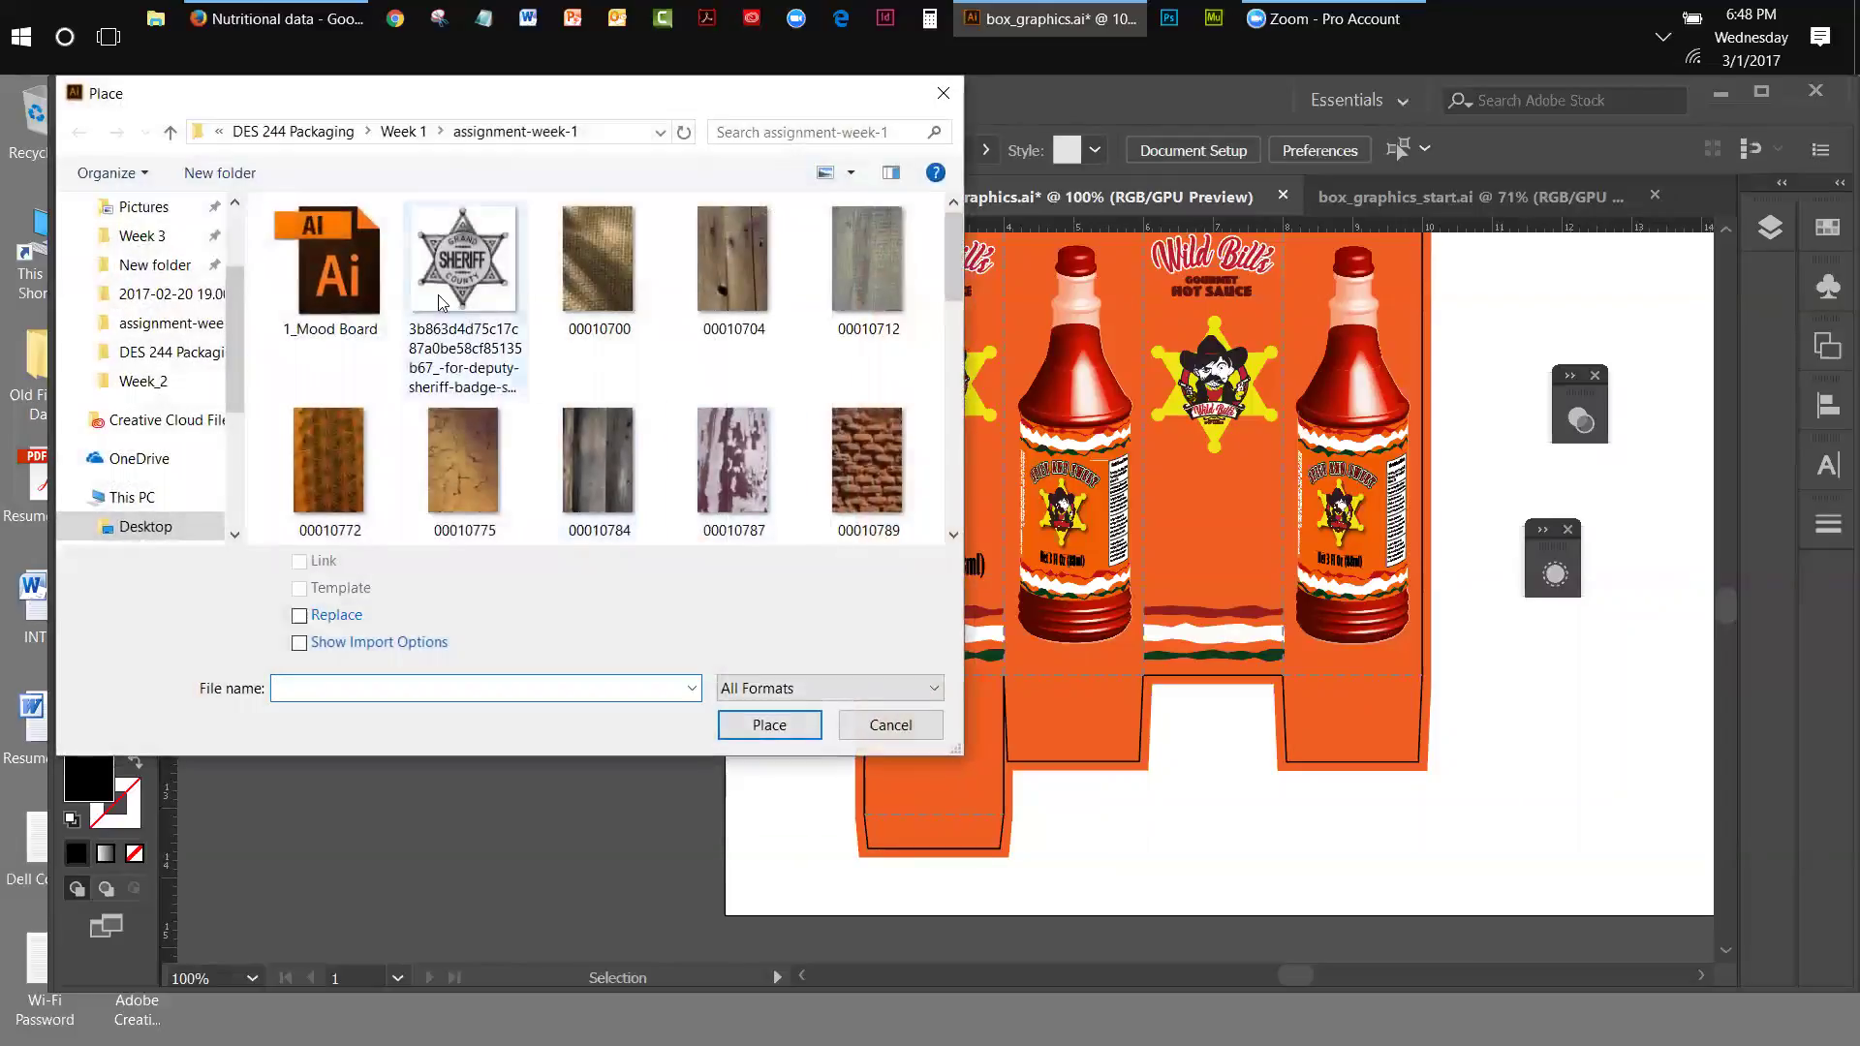
{"action": "left_click", "coordinate": [403, 131]}
{"action": "left_click", "coordinate": [339, 130]}
{"action": "double_click", "coordinate": [378, 297]}
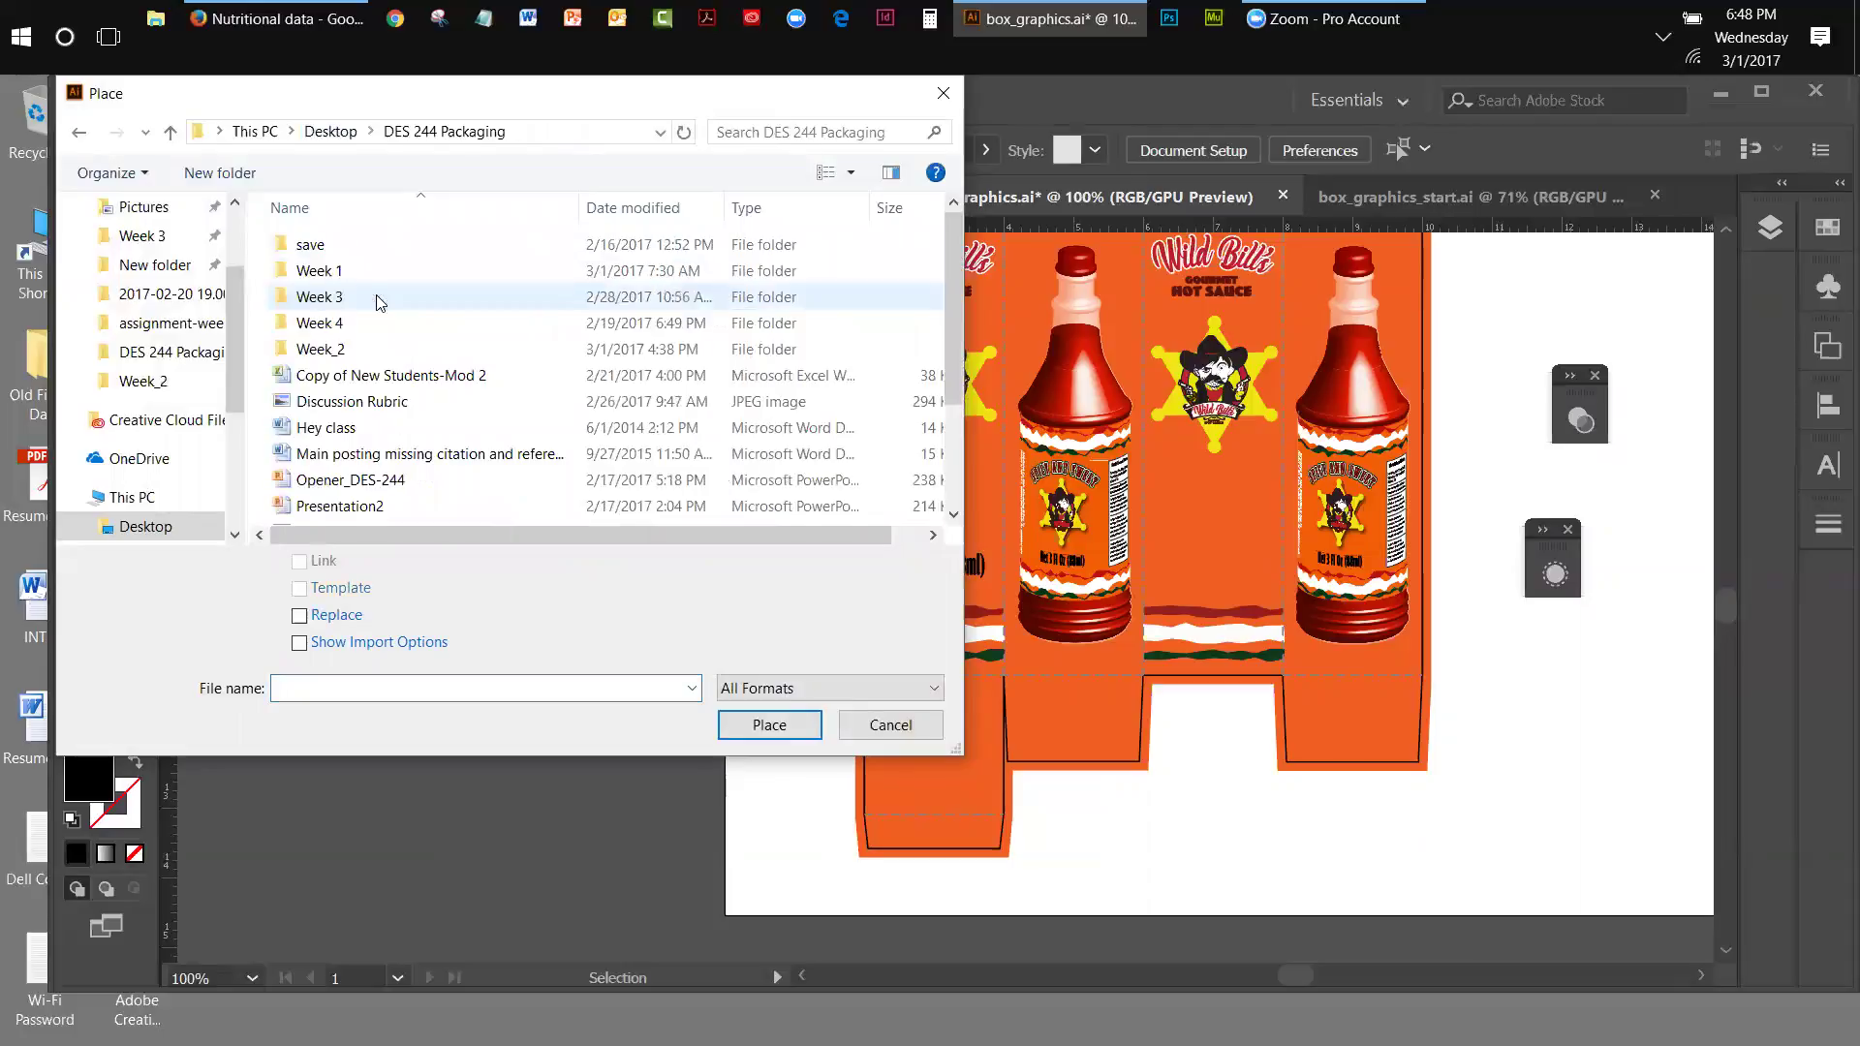
{"action": "double_click", "coordinate": [330, 350]}
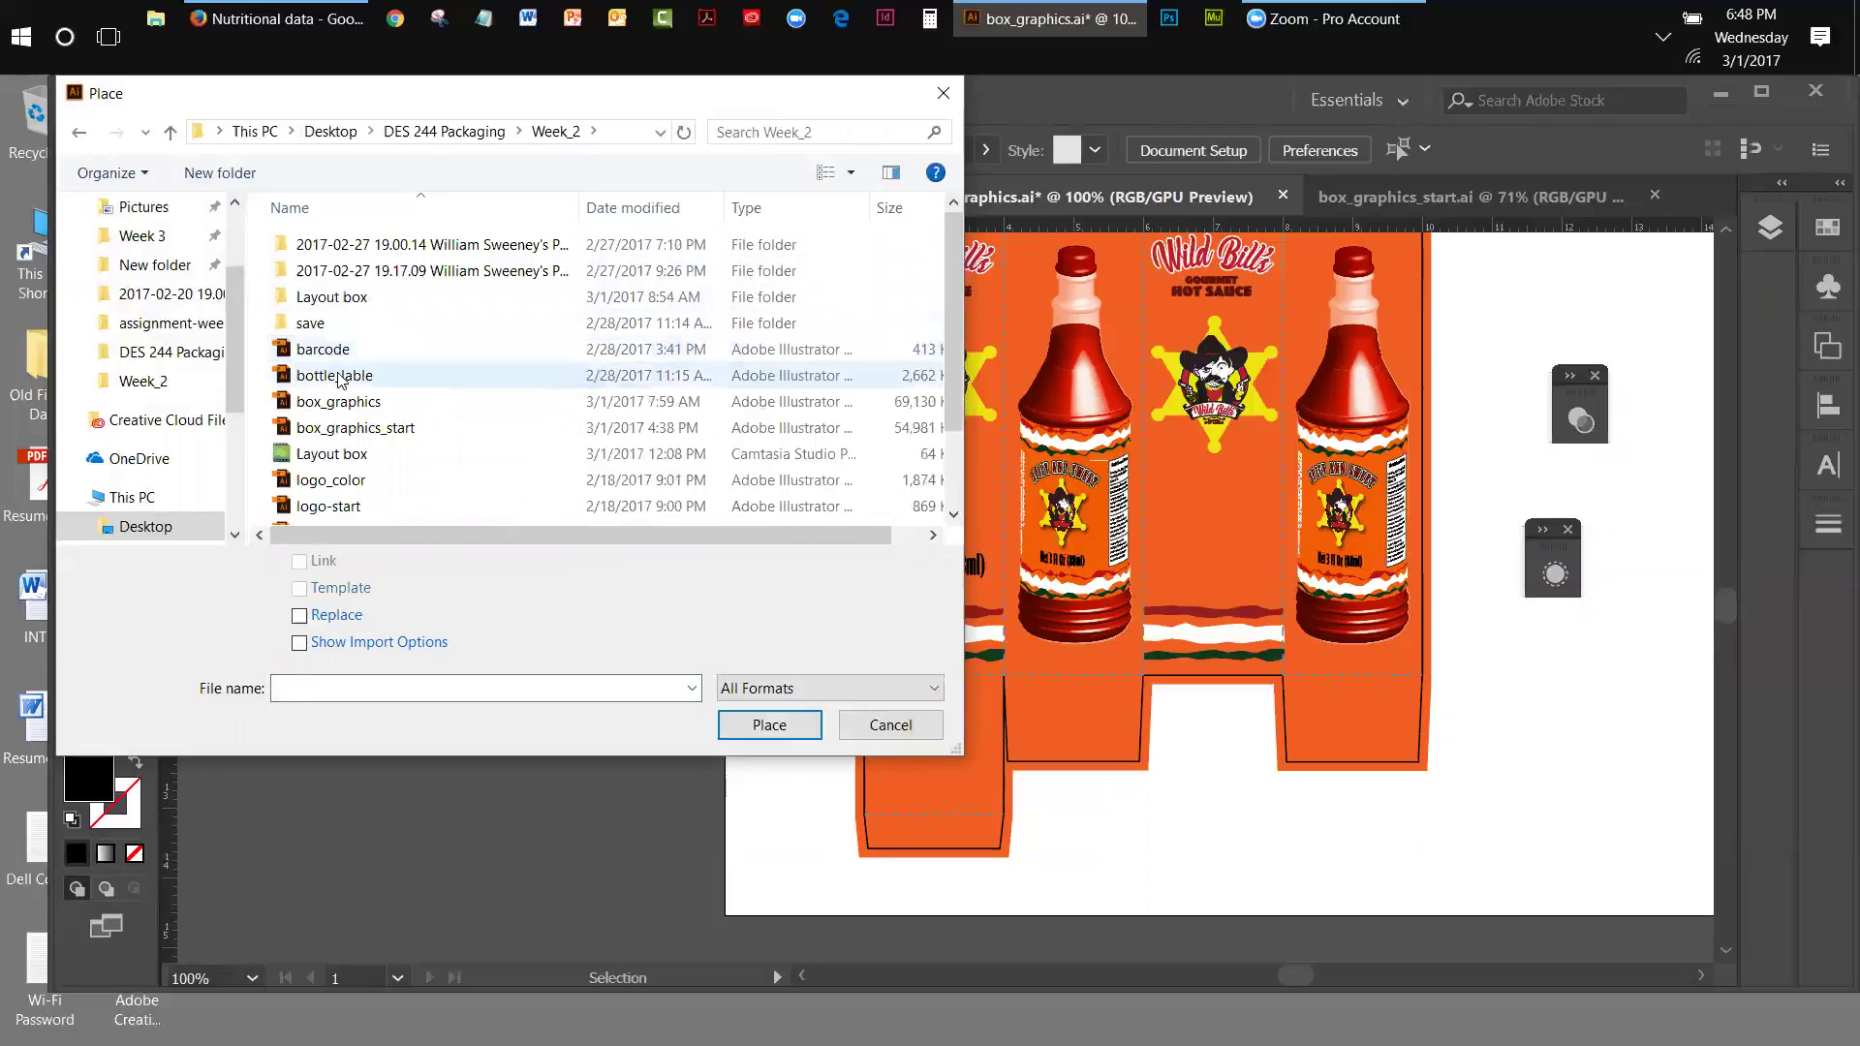
{"action": "left_click", "coordinate": [330, 351]}
{"action": "left_click", "coordinate": [768, 725]}
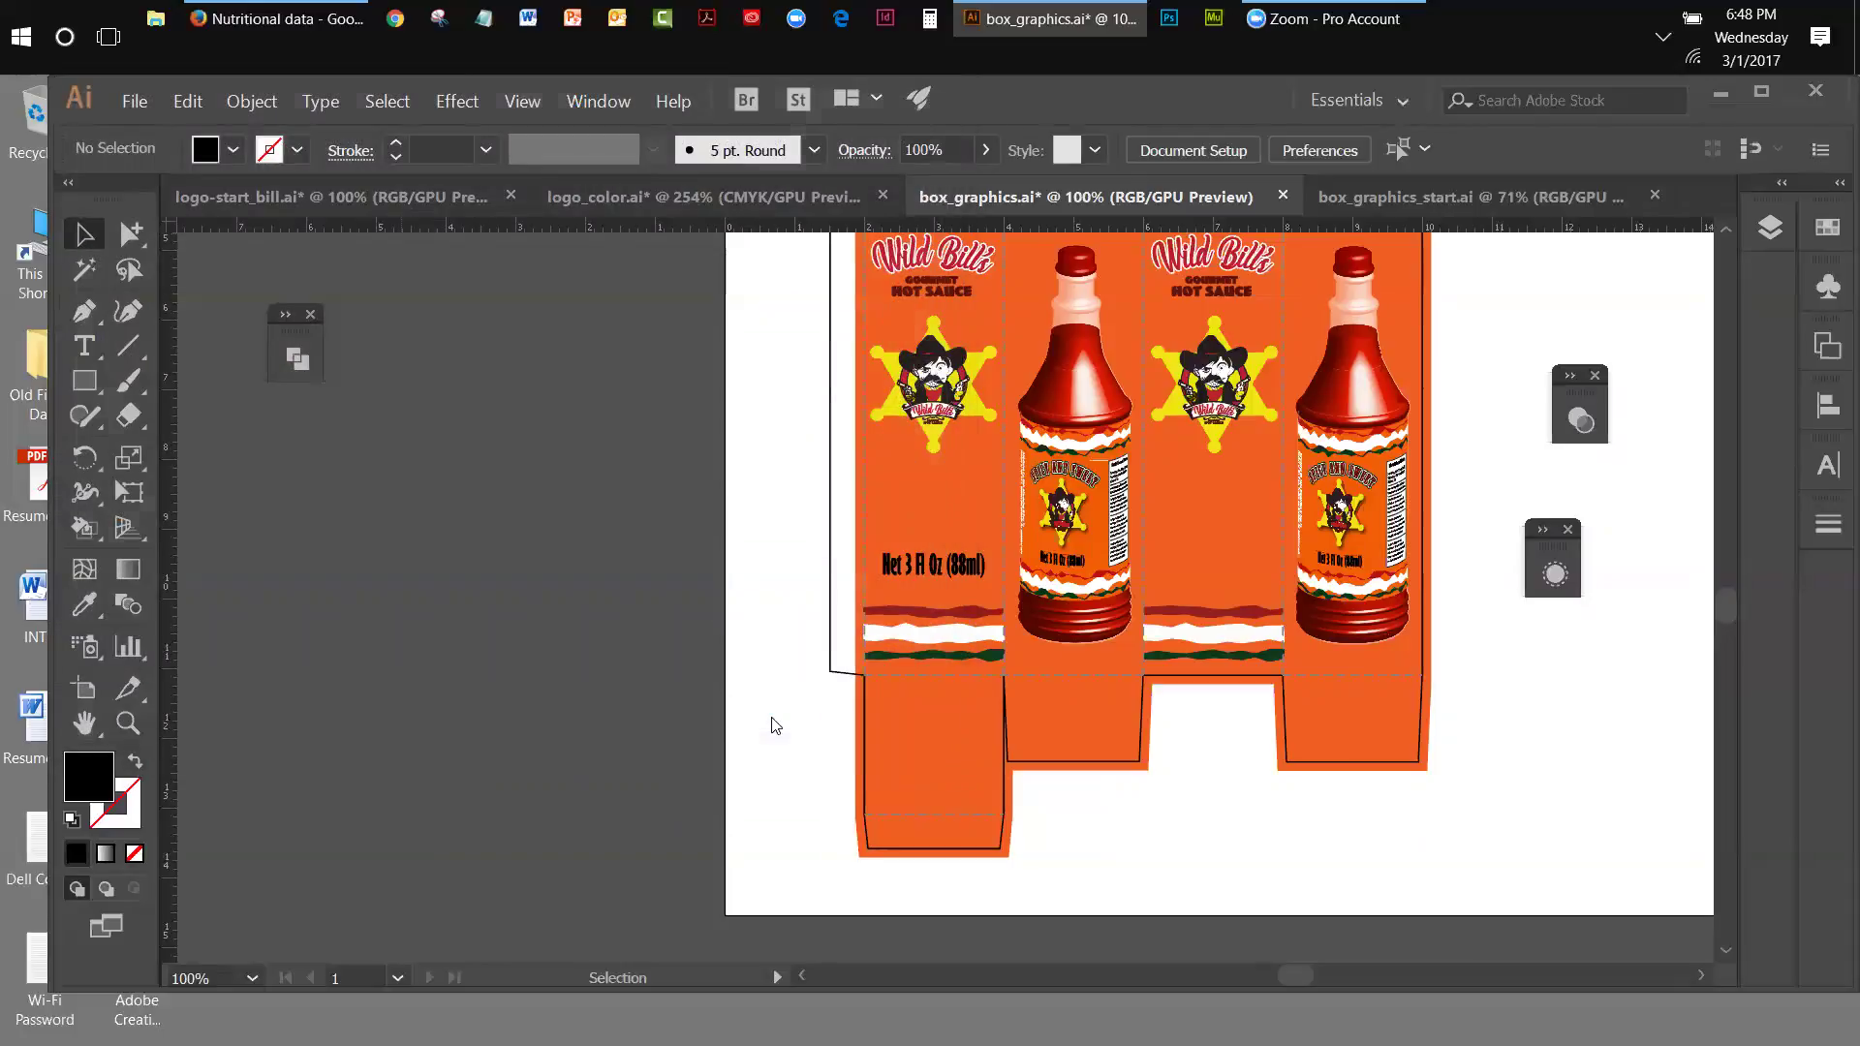
{"action": "left_click", "coordinate": [567, 420]}
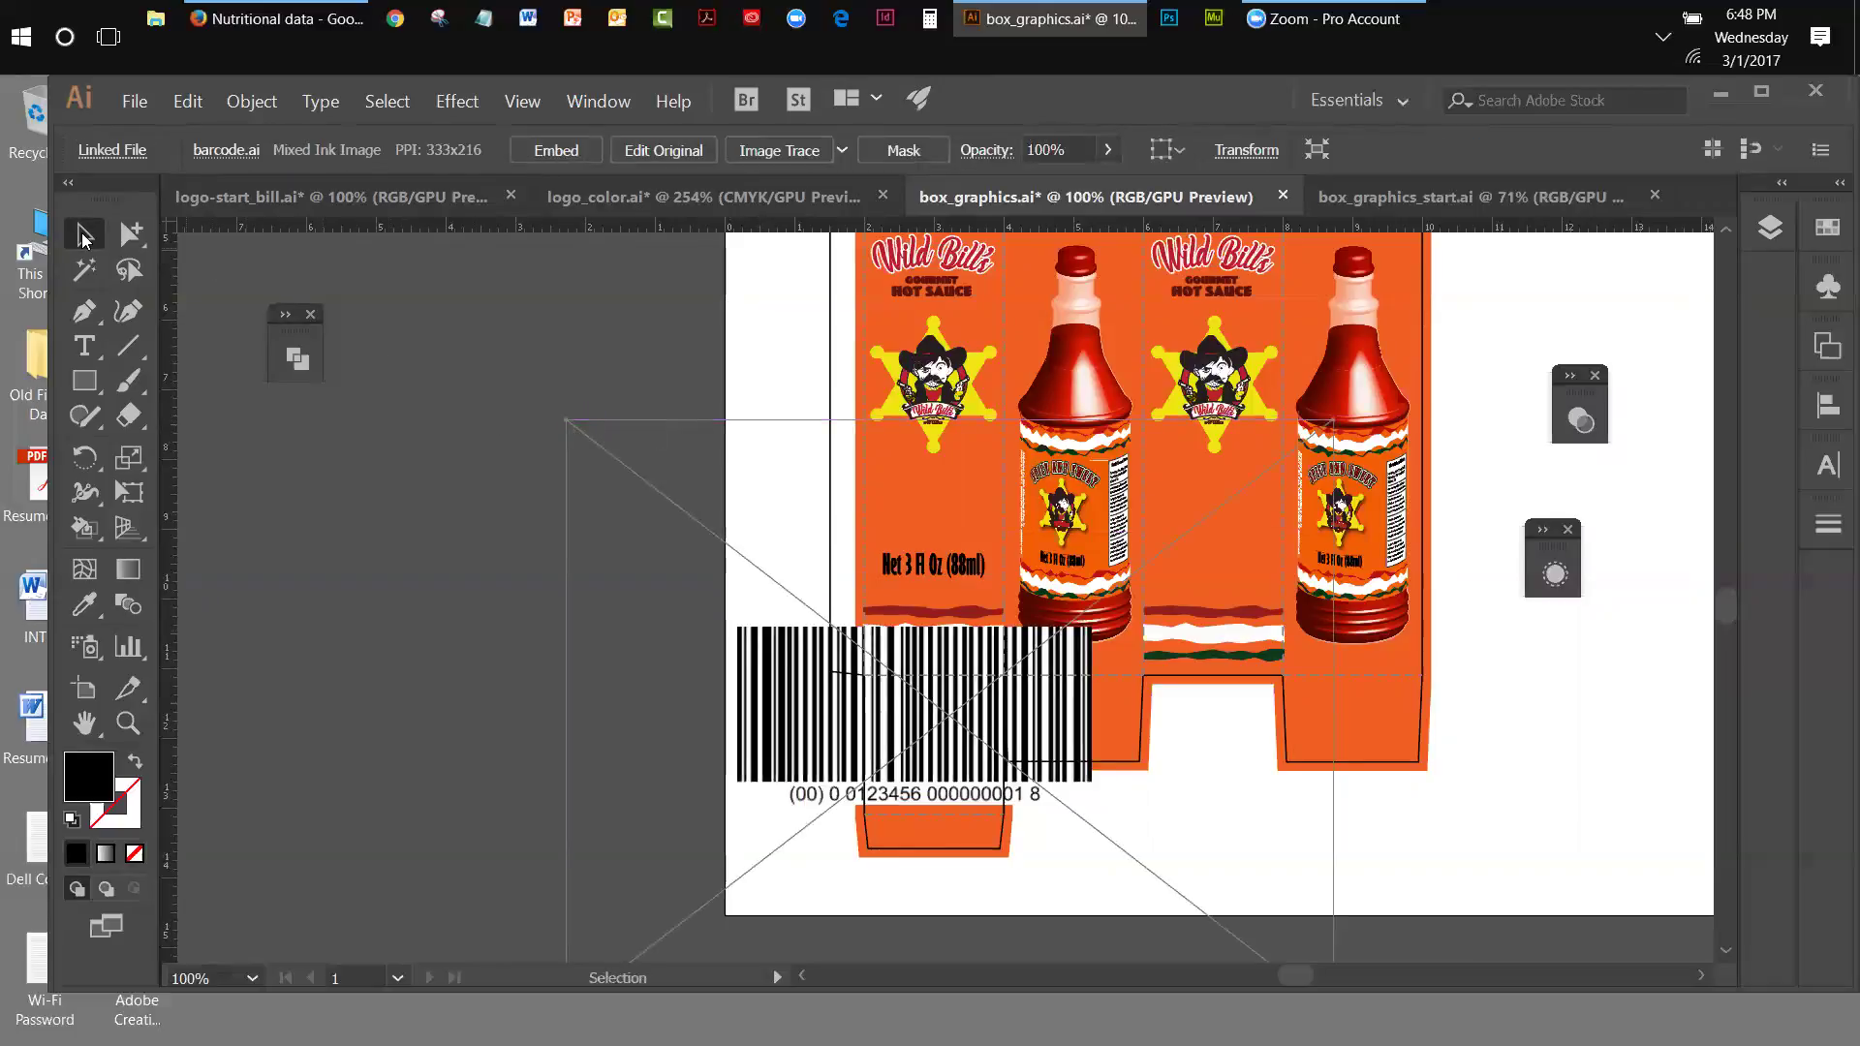
- Scale the barcode down with Free Transform to fit within the third panel's width and center it beneath the star badge
{"action": "left_click_drag", "start_coordinate": [1106, 676], "coordinate": [1319, 518]}
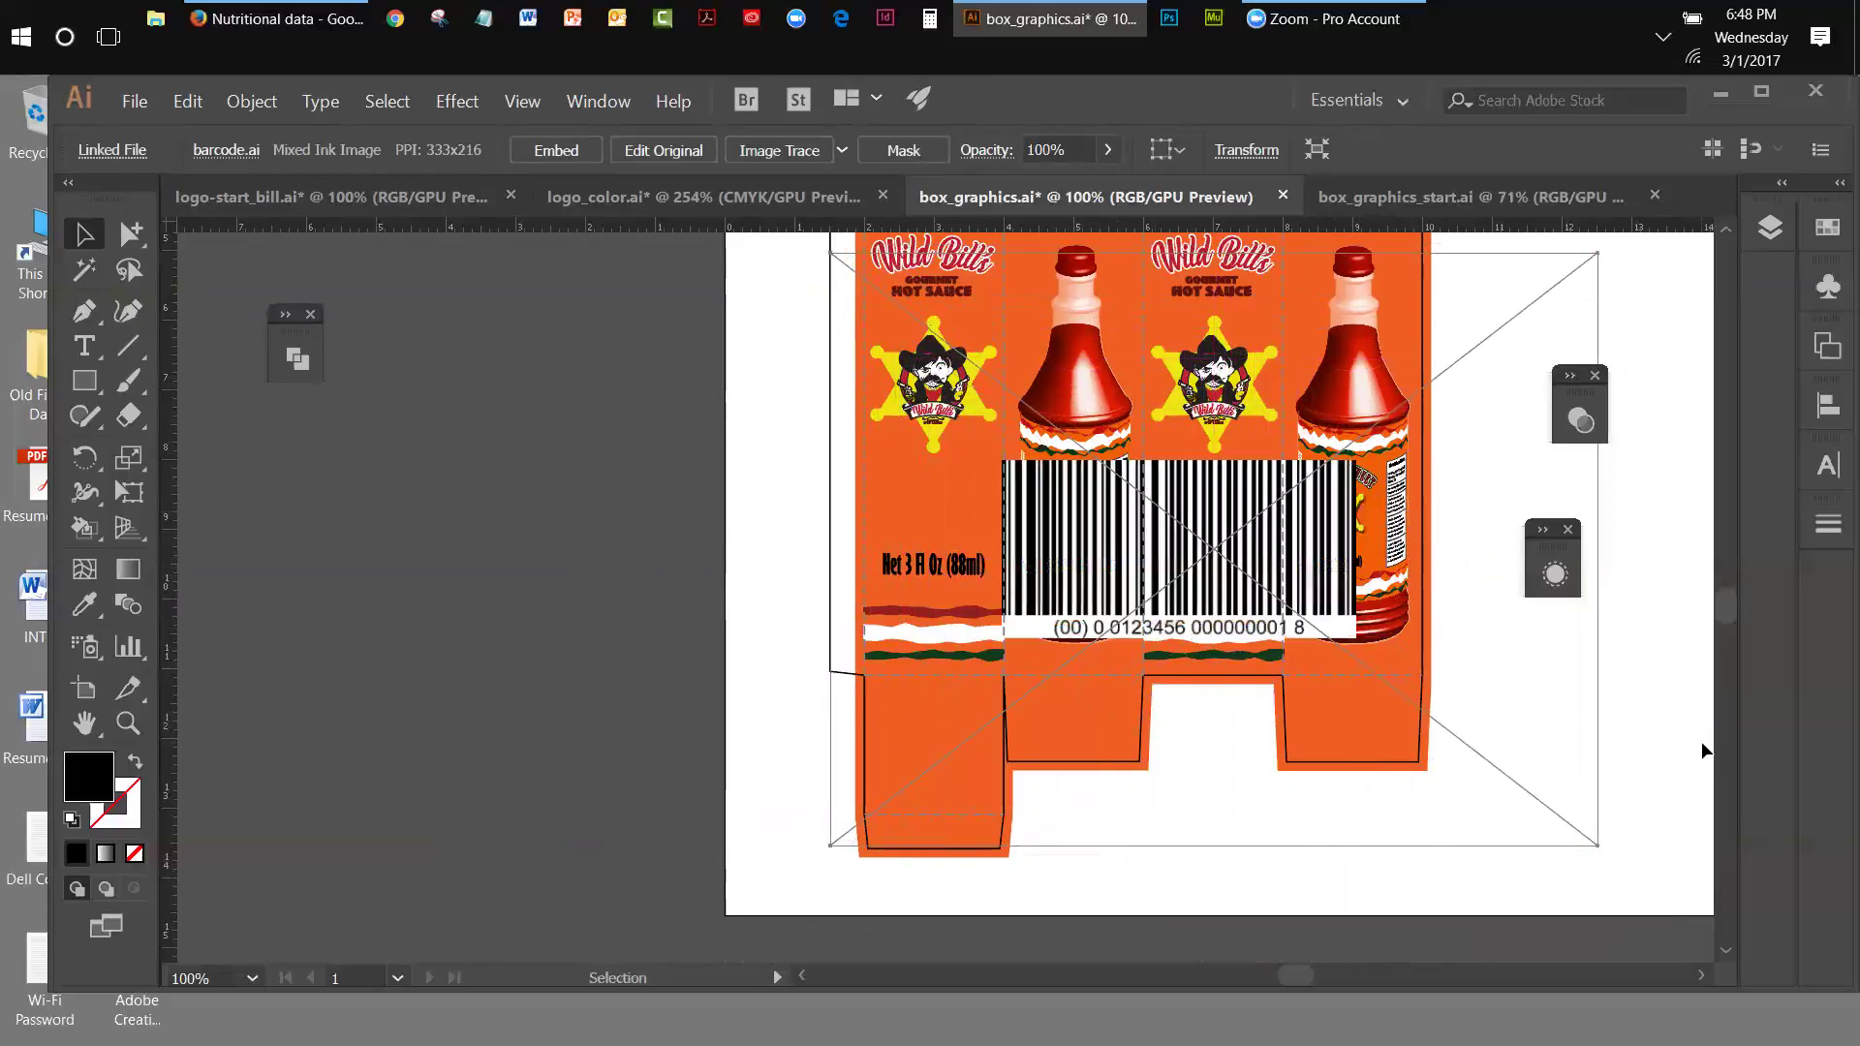
{"action": "left_click", "coordinate": [129, 492]}
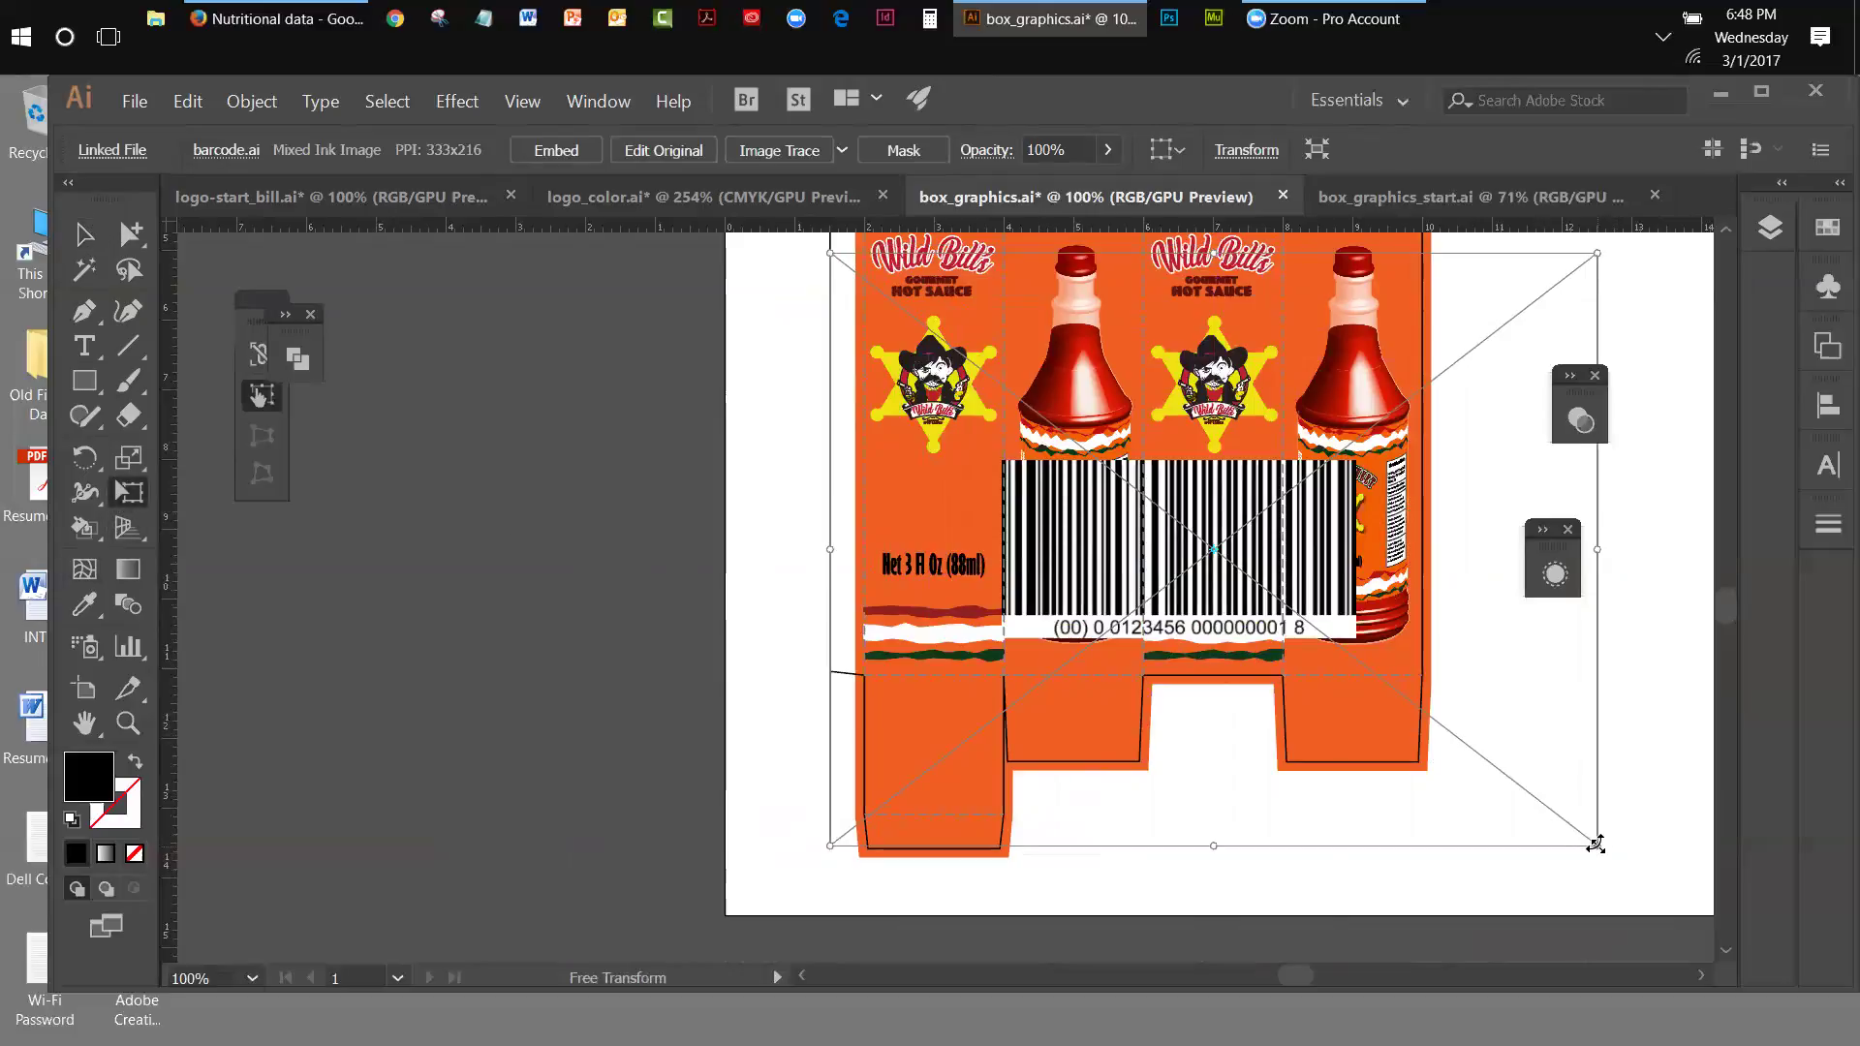
{"action": "left_click_drag", "start_coordinate": [1596, 845], "coordinate": [1264, 600]}
{"action": "left_click_drag", "start_coordinate": [1176, 547], "coordinate": [1201, 548]}
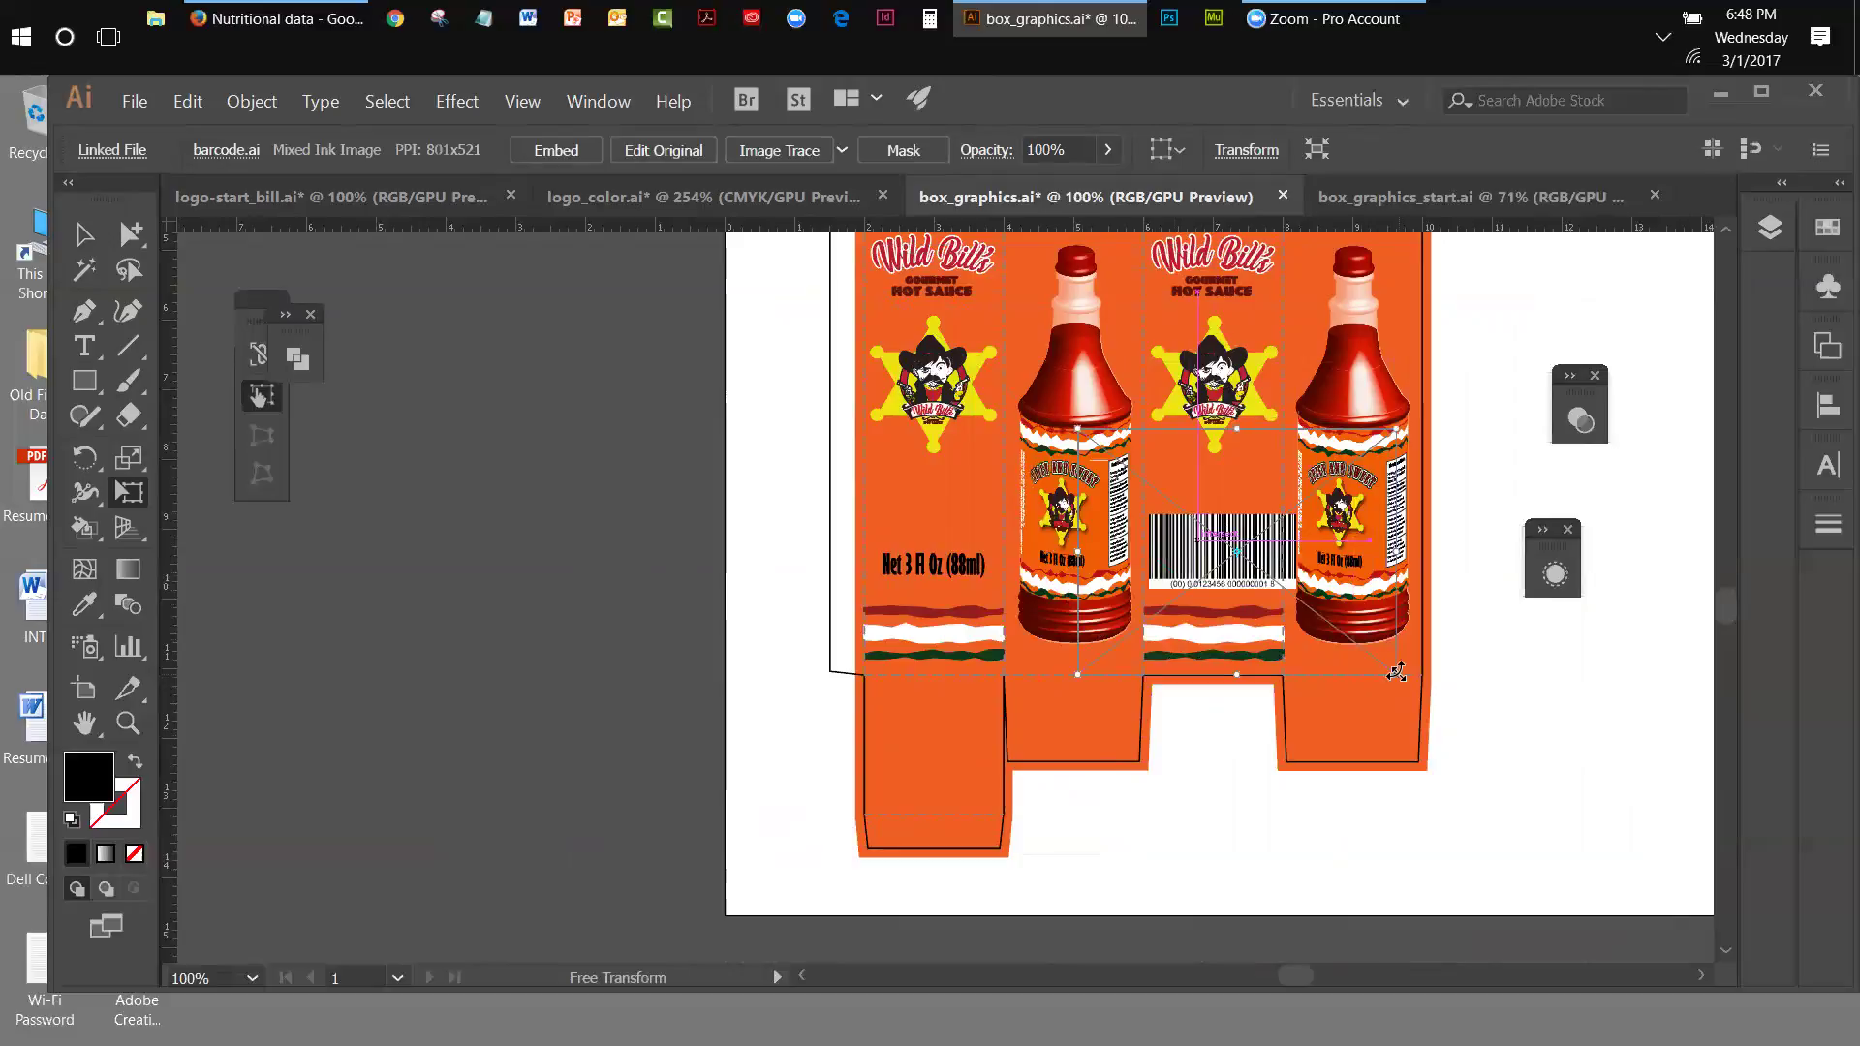
{"action": "left_click_drag", "start_coordinate": [1395, 671], "coordinate": [1362, 649]}
{"action": "left_click_drag", "start_coordinate": [1235, 576], "coordinate": [1218, 574]}
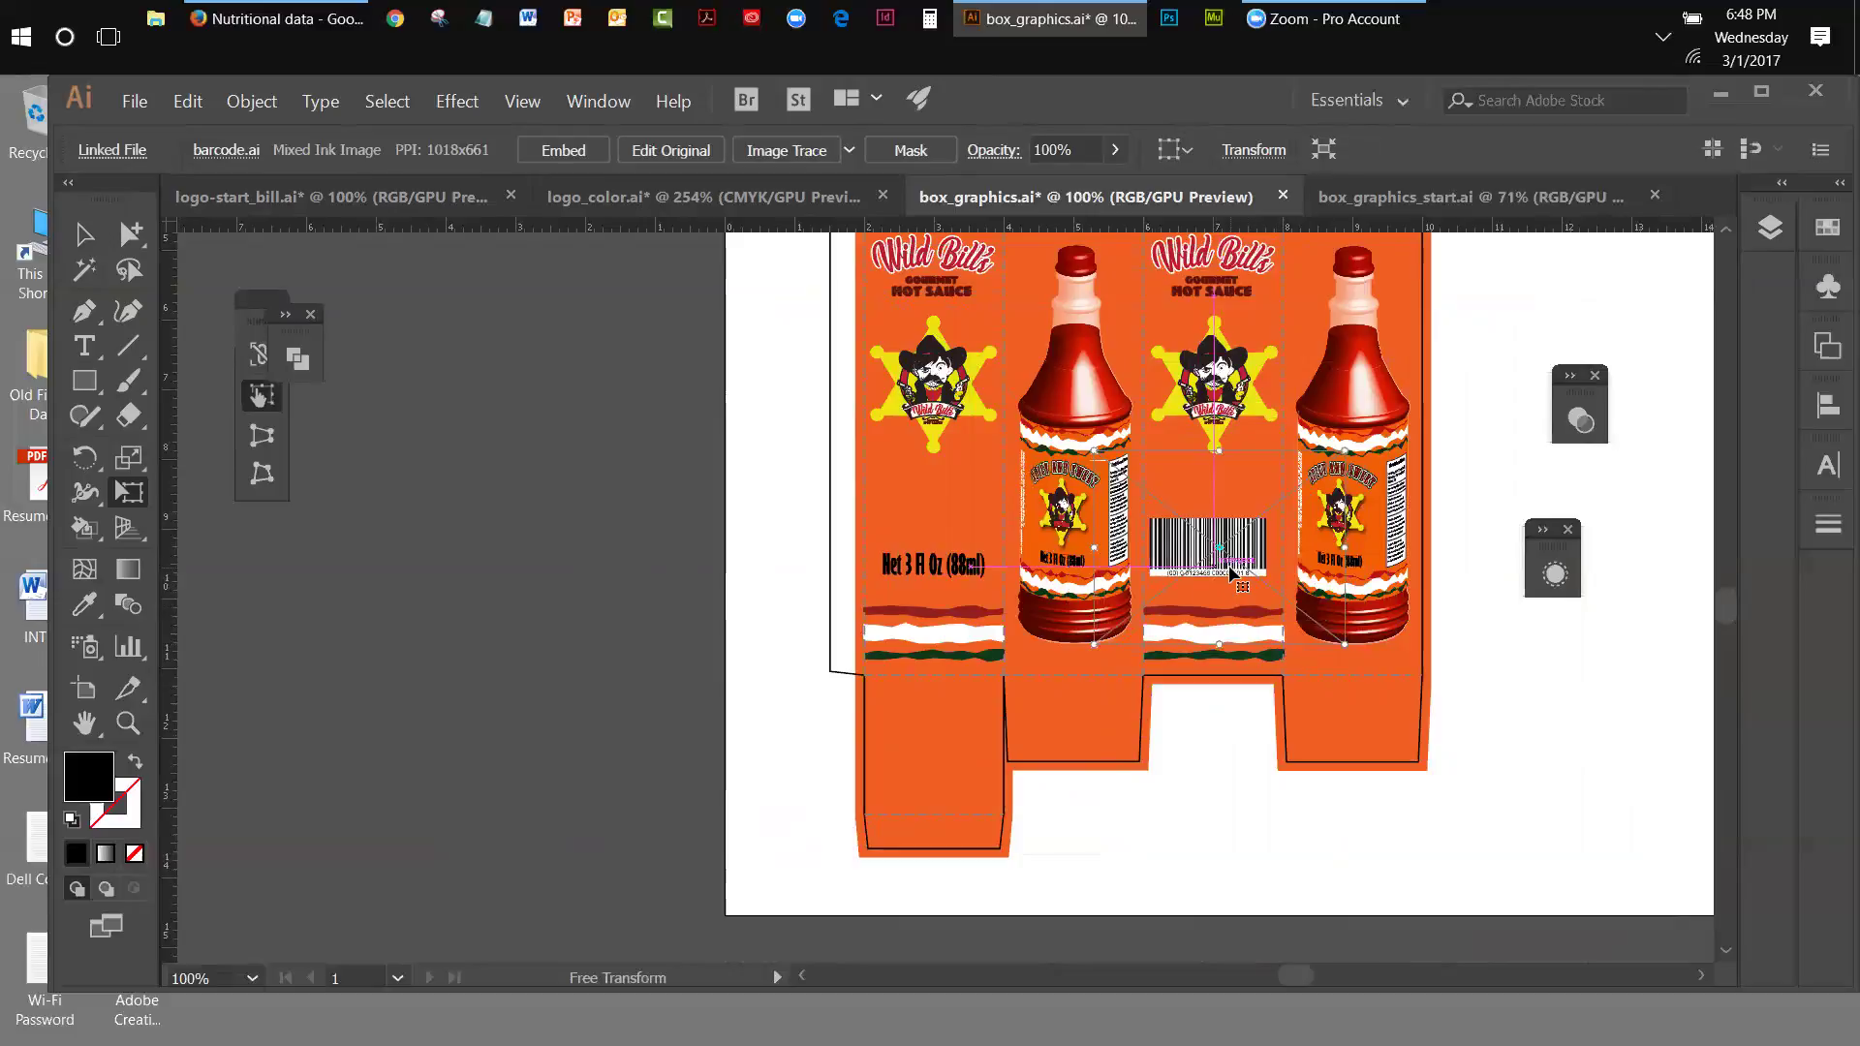
{"action": "key", "text": "Right"}
{"action": "key", "text": "Right"}
{"action": "key", "text": "Right"}
{"action": "key", "text": "Right"}
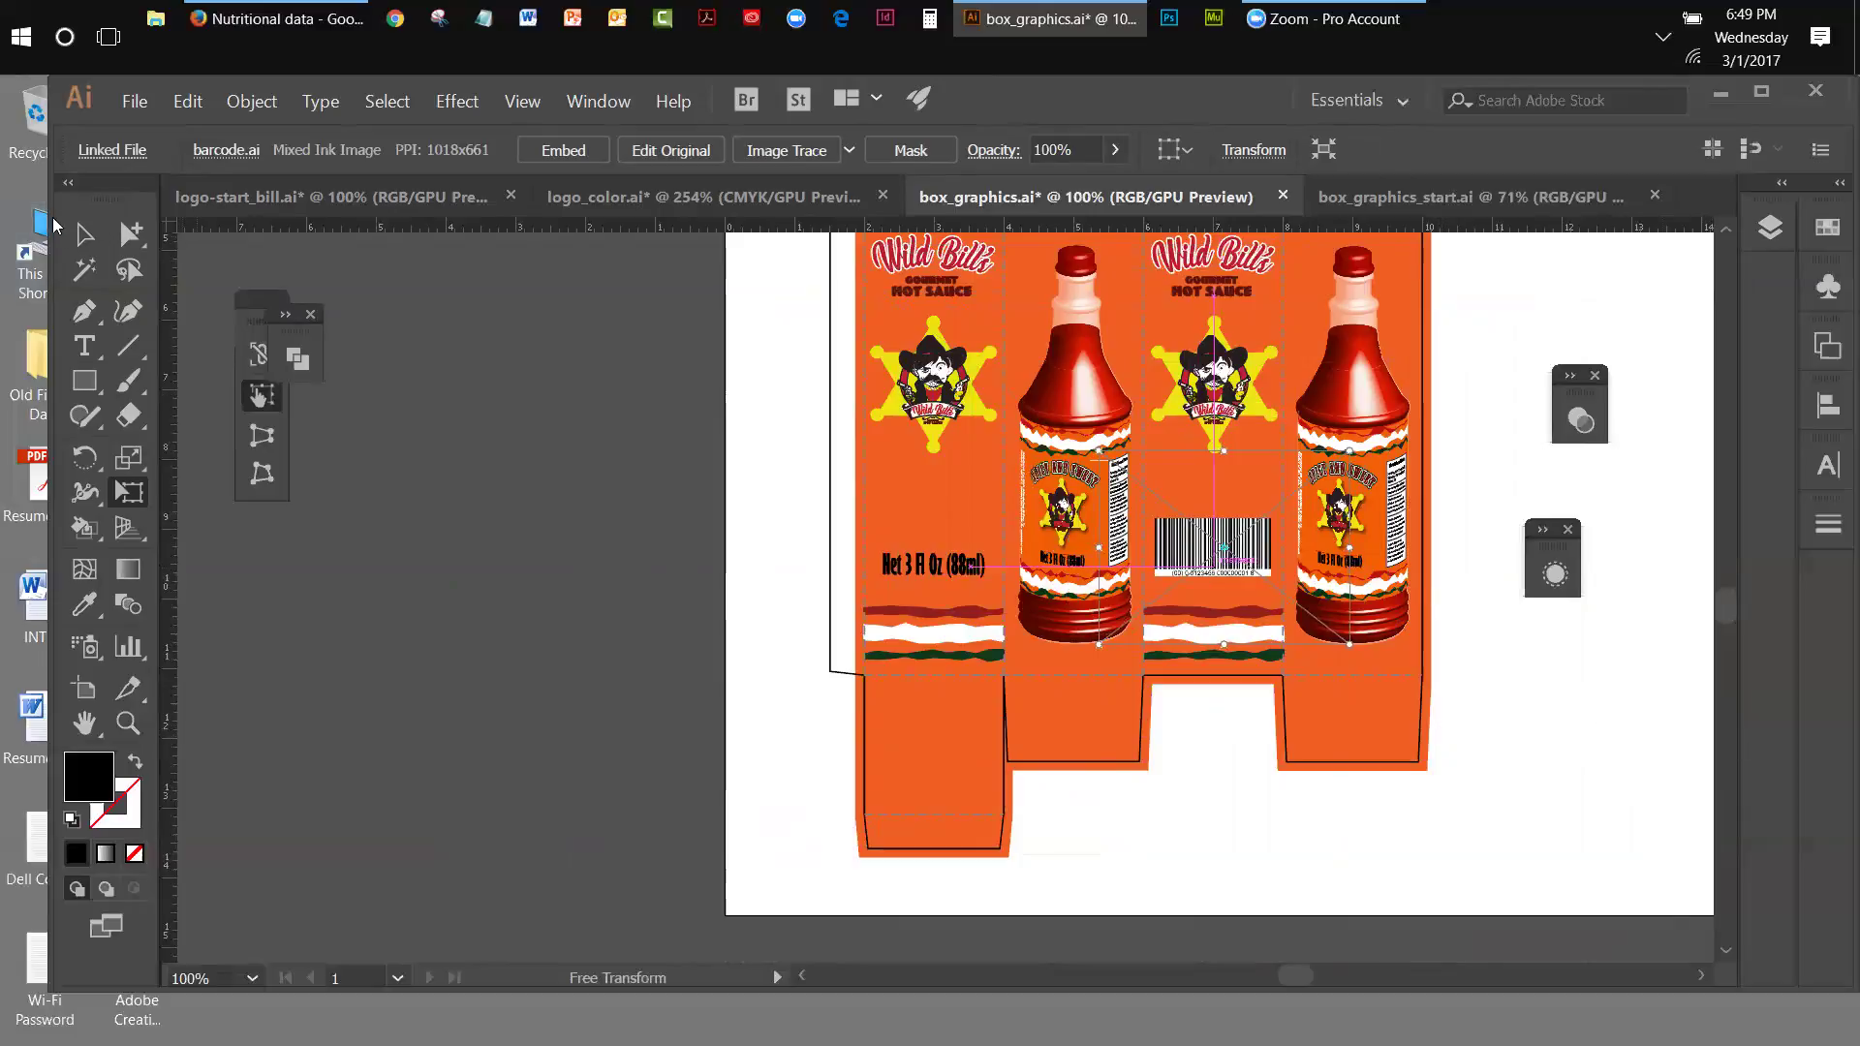
- Move the barcode onto the bottom flap below the first panel and rotate it 180 degrees
{"action": "left_click", "coordinate": [85, 234]}
{"action": "left_click_drag", "start_coordinate": [1176, 550], "coordinate": [898, 733]}
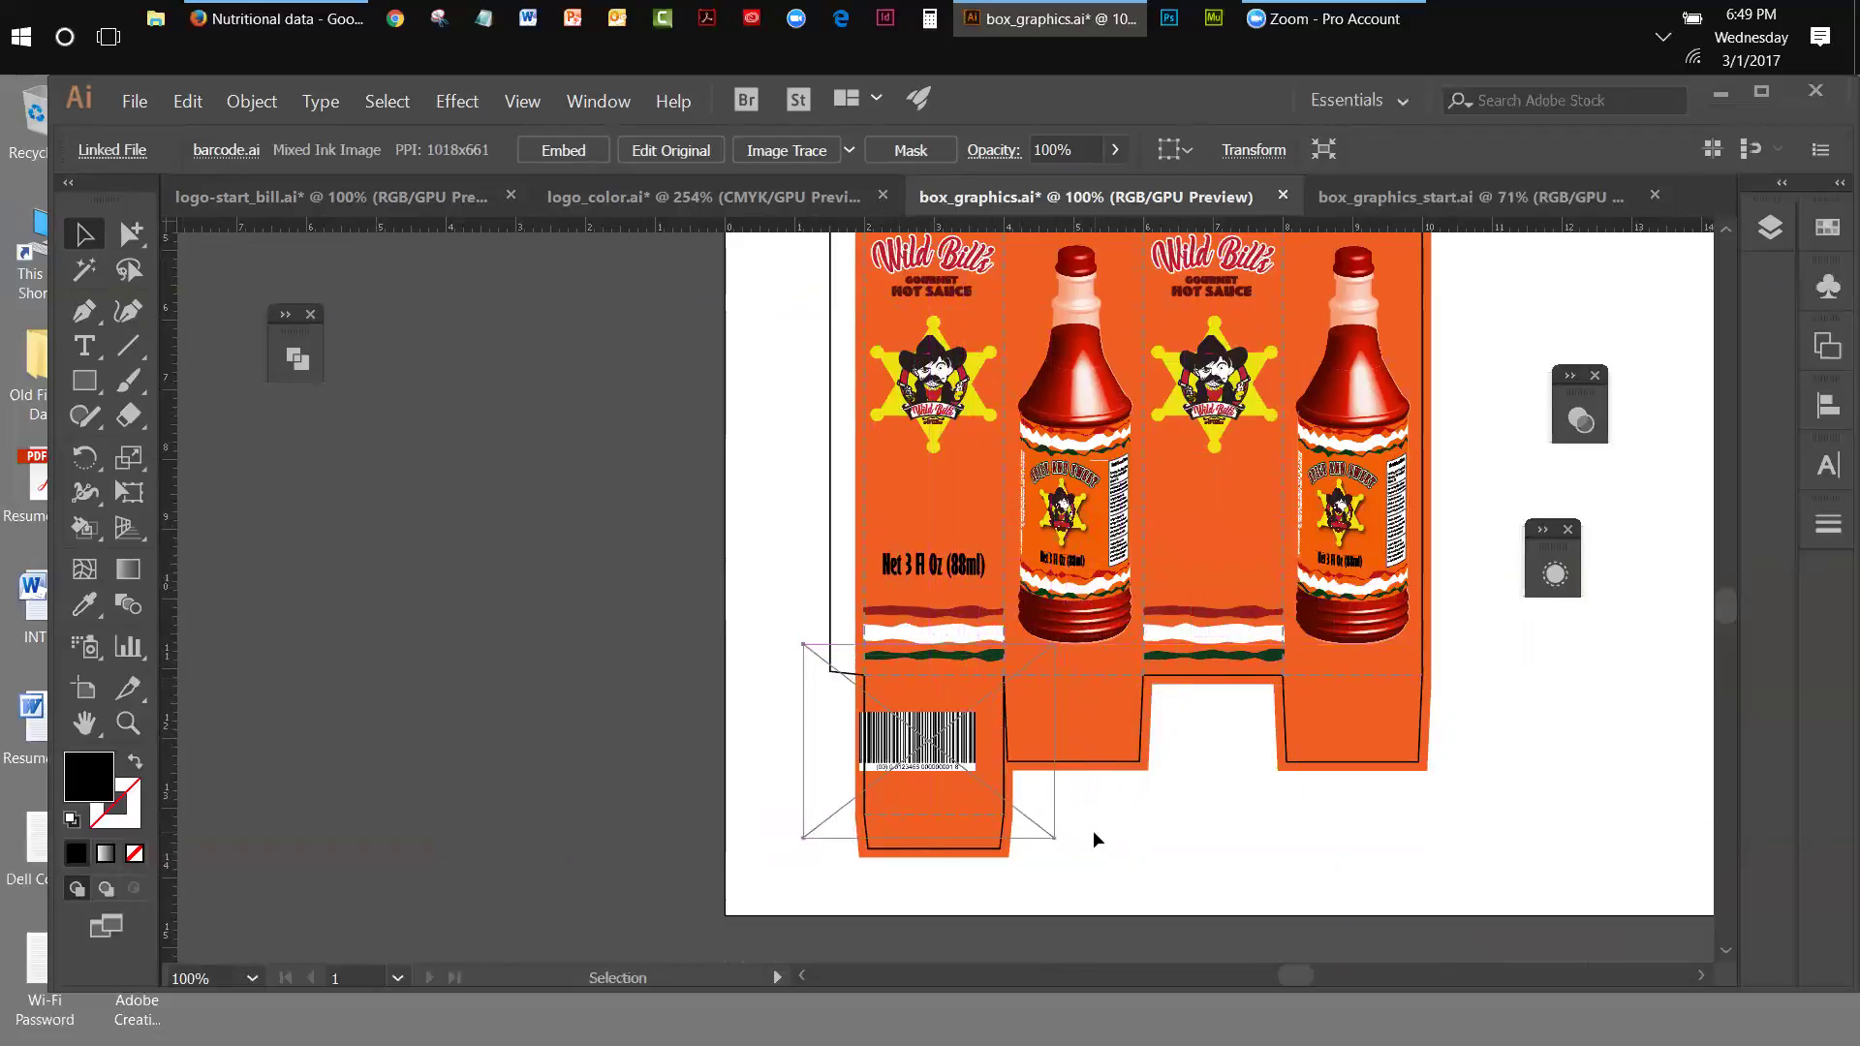
{"action": "left_click", "coordinate": [128, 492]}
{"action": "left_click_drag", "start_coordinate": [1087, 647], "coordinate": [753, 827]}
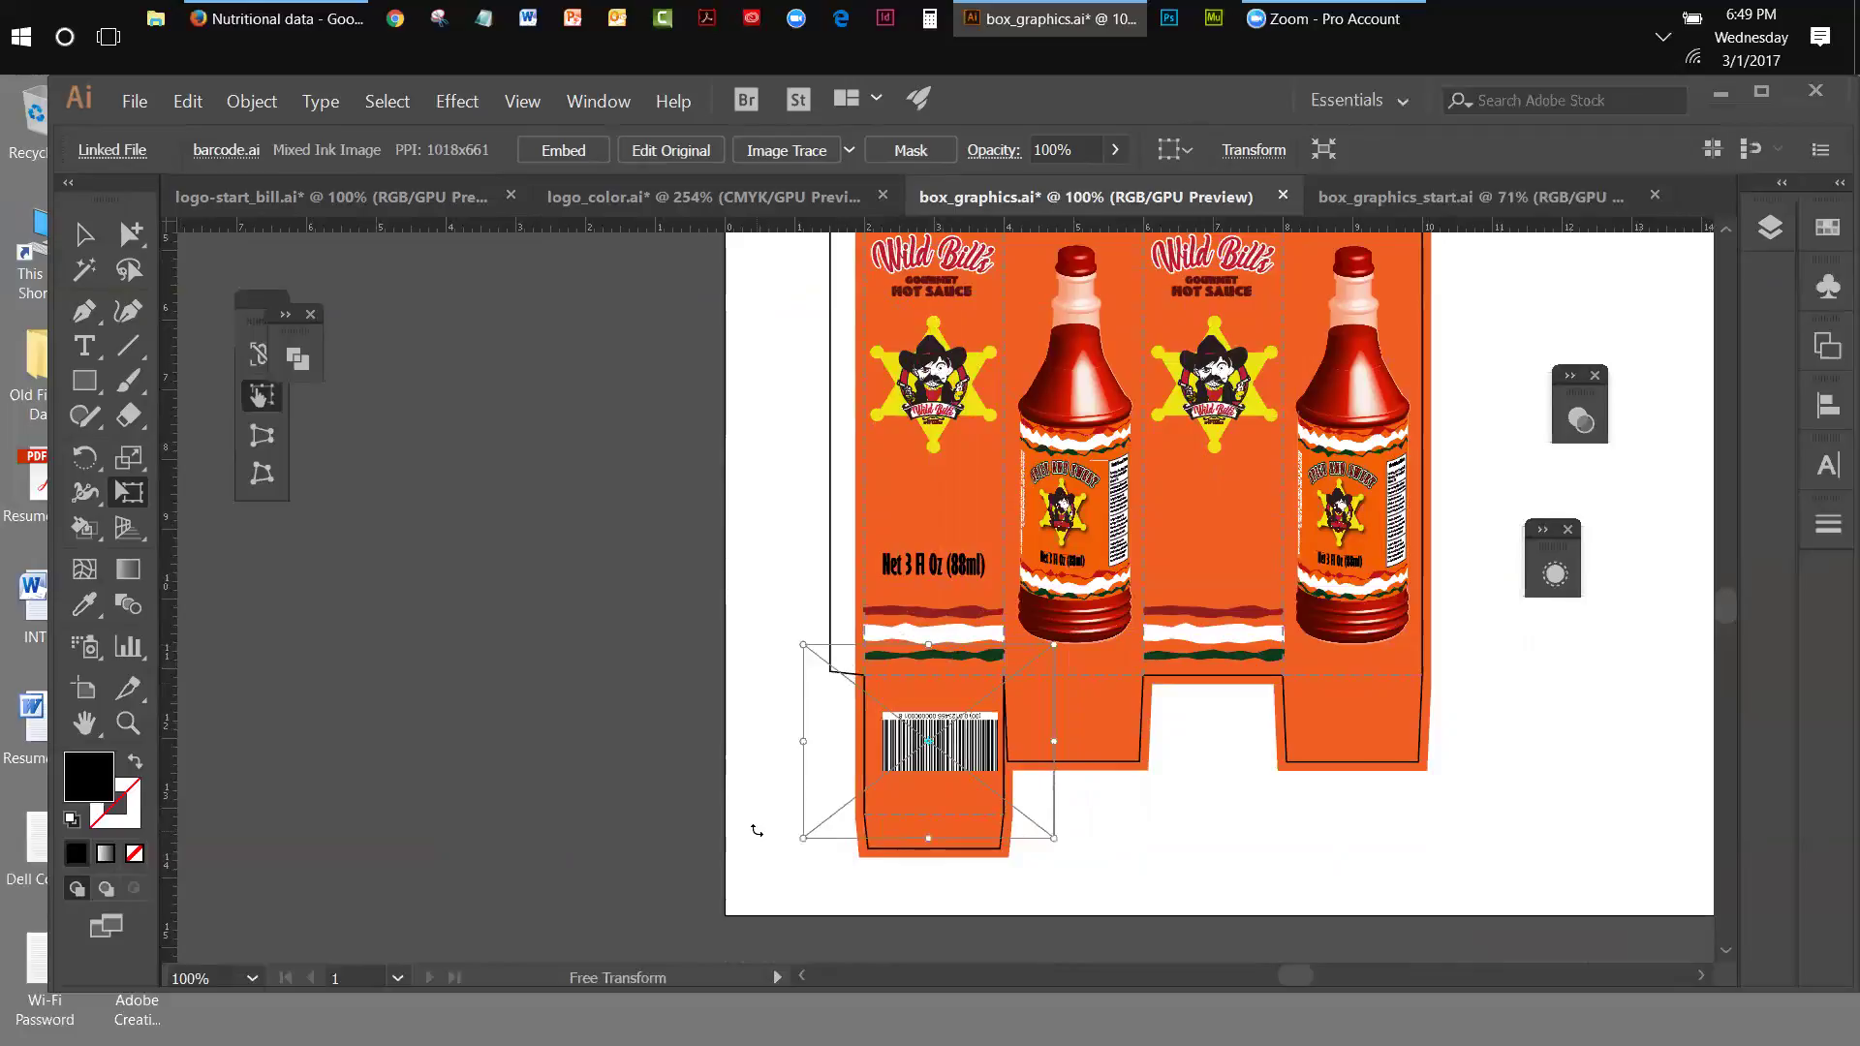
- Nudge the upside-down barcode slightly left to center it between the bottom flap's side edges
{"action": "left_click", "coordinate": [84, 234]}
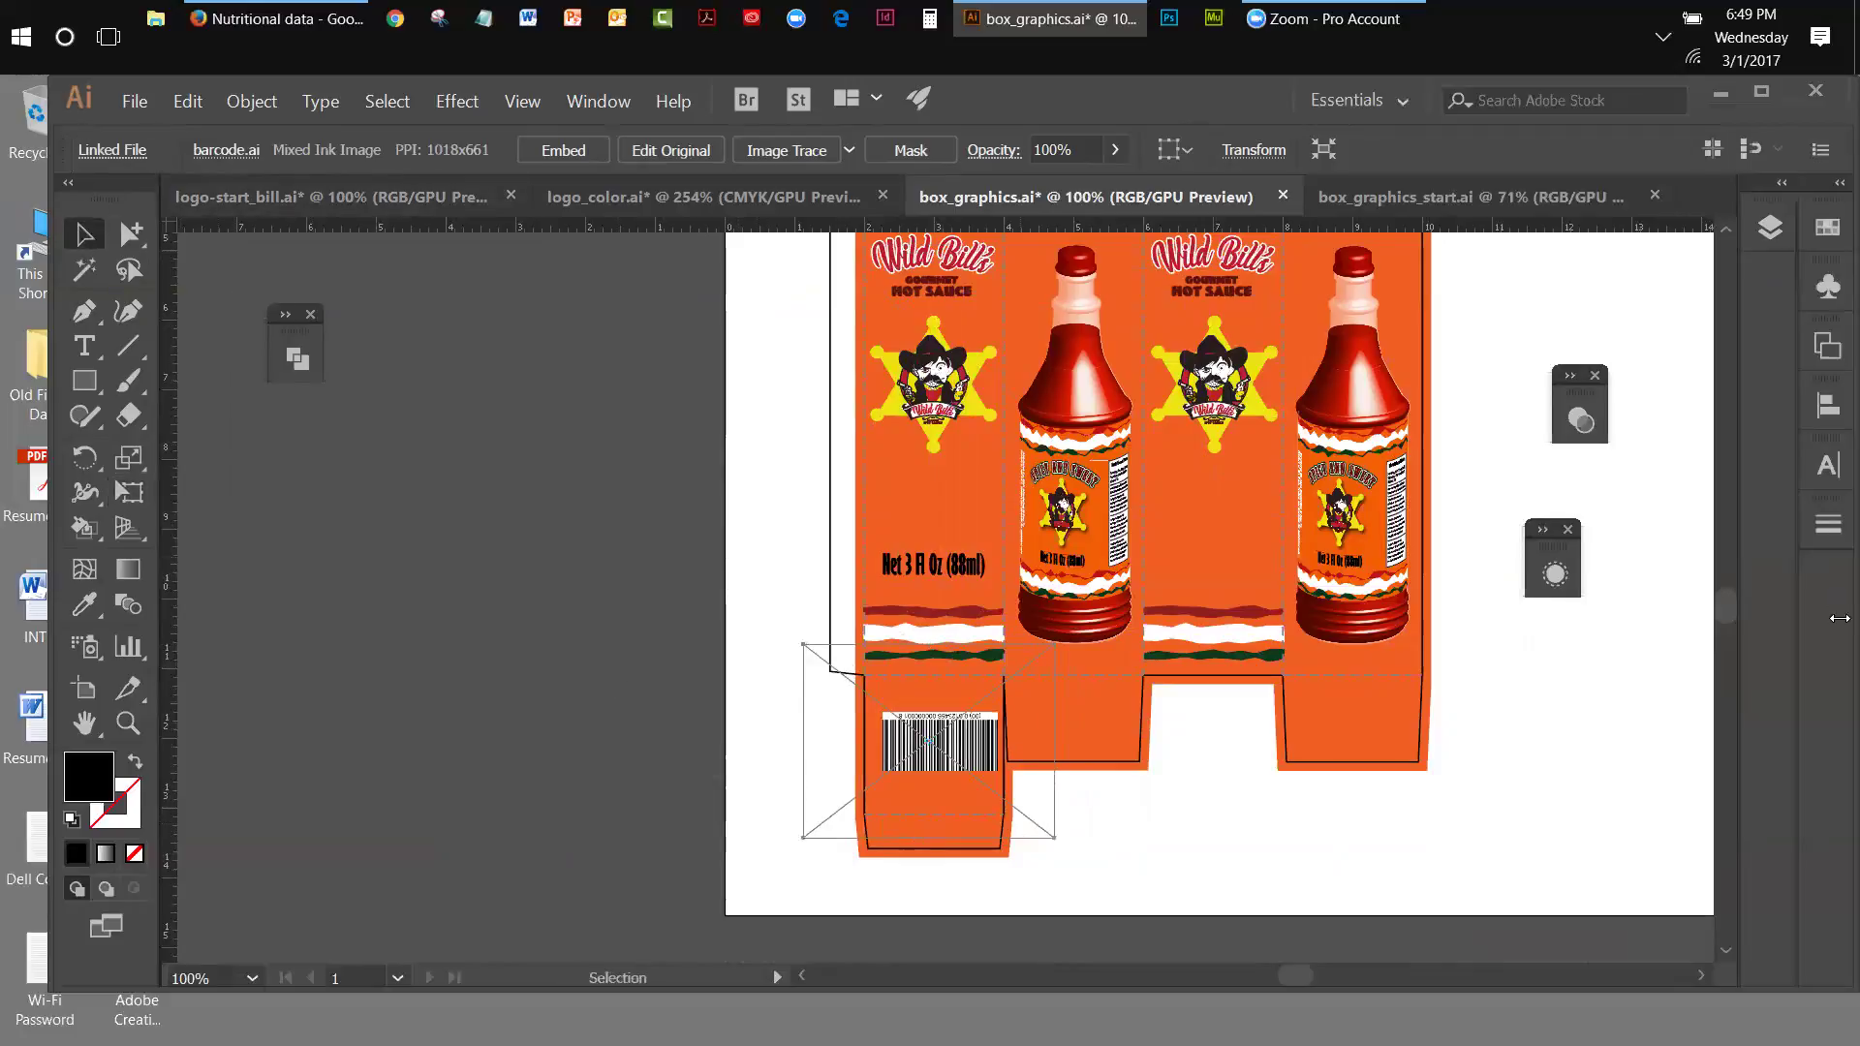
{"action": "key", "text": "Left"}
{"action": "key", "text": "Left"}
{"action": "key", "text": "Left"}
{"action": "key", "text": "Left"}
{"action": "key", "text": "Left"}
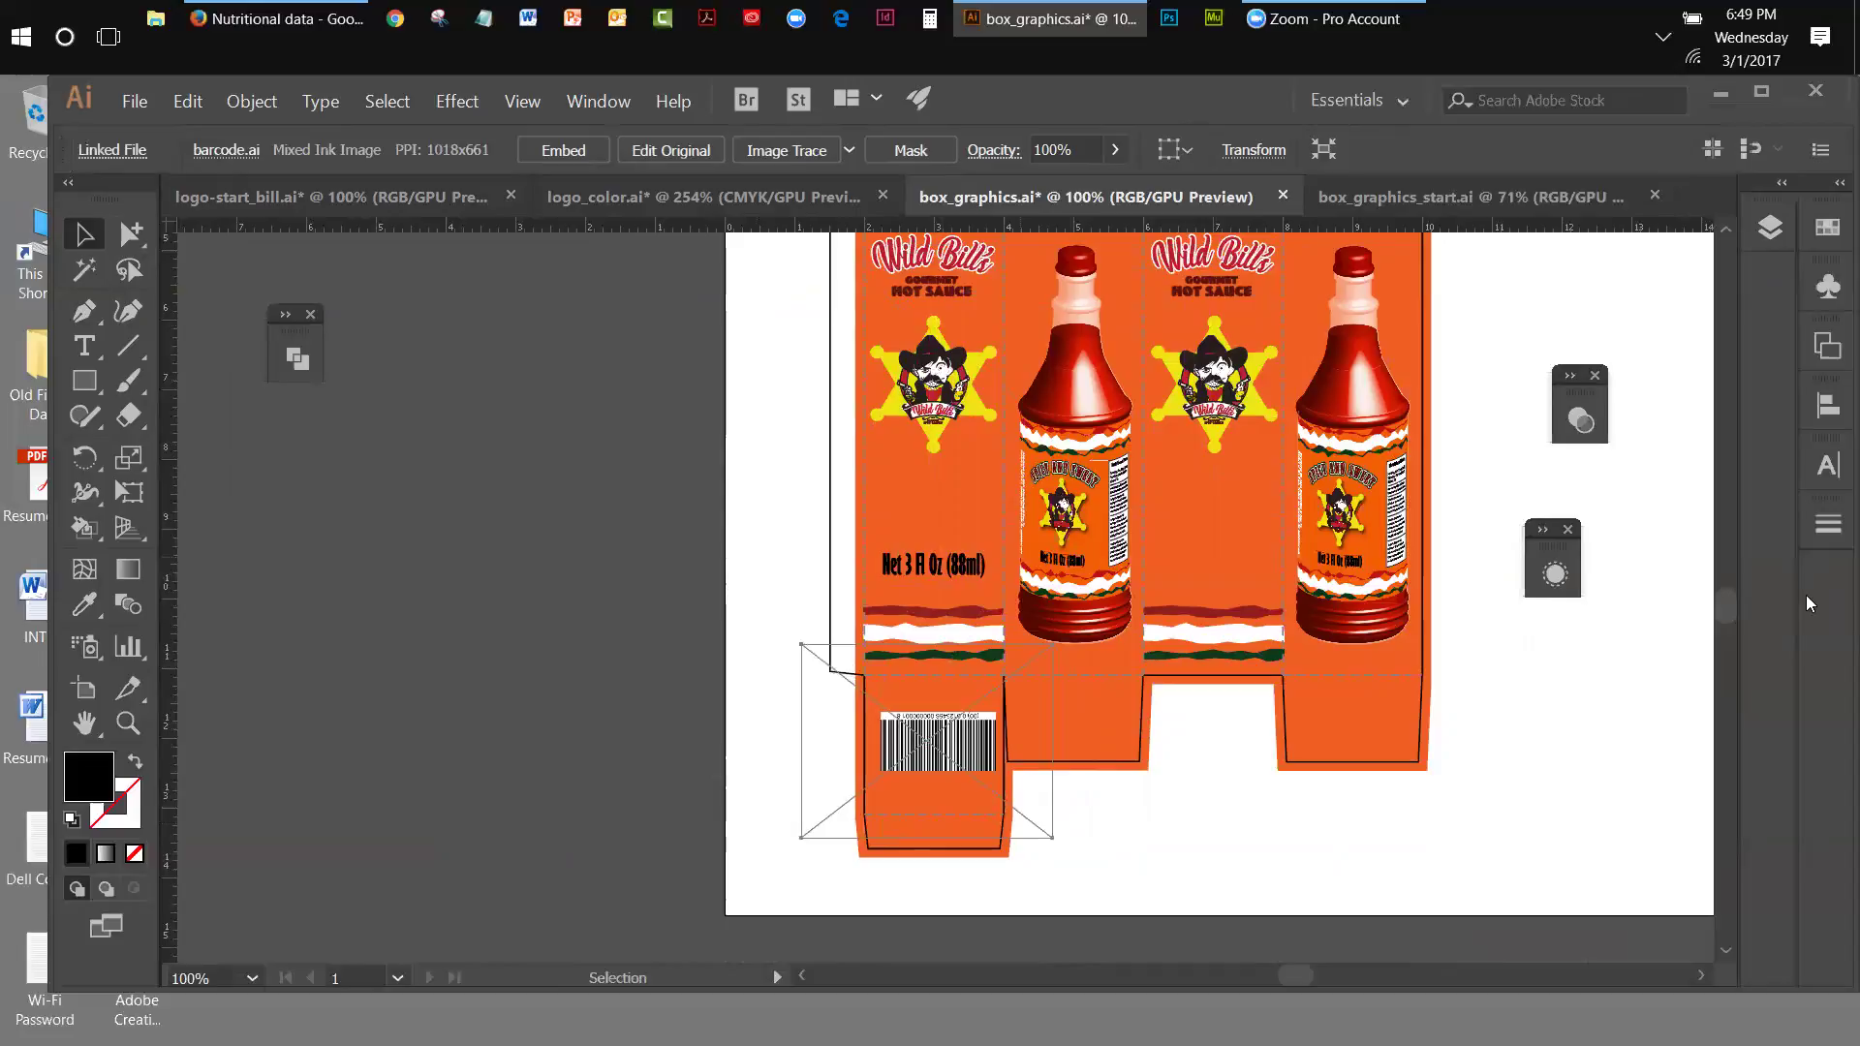
{"action": "key", "text": "Left"}
{"action": "key", "text": "Right"}
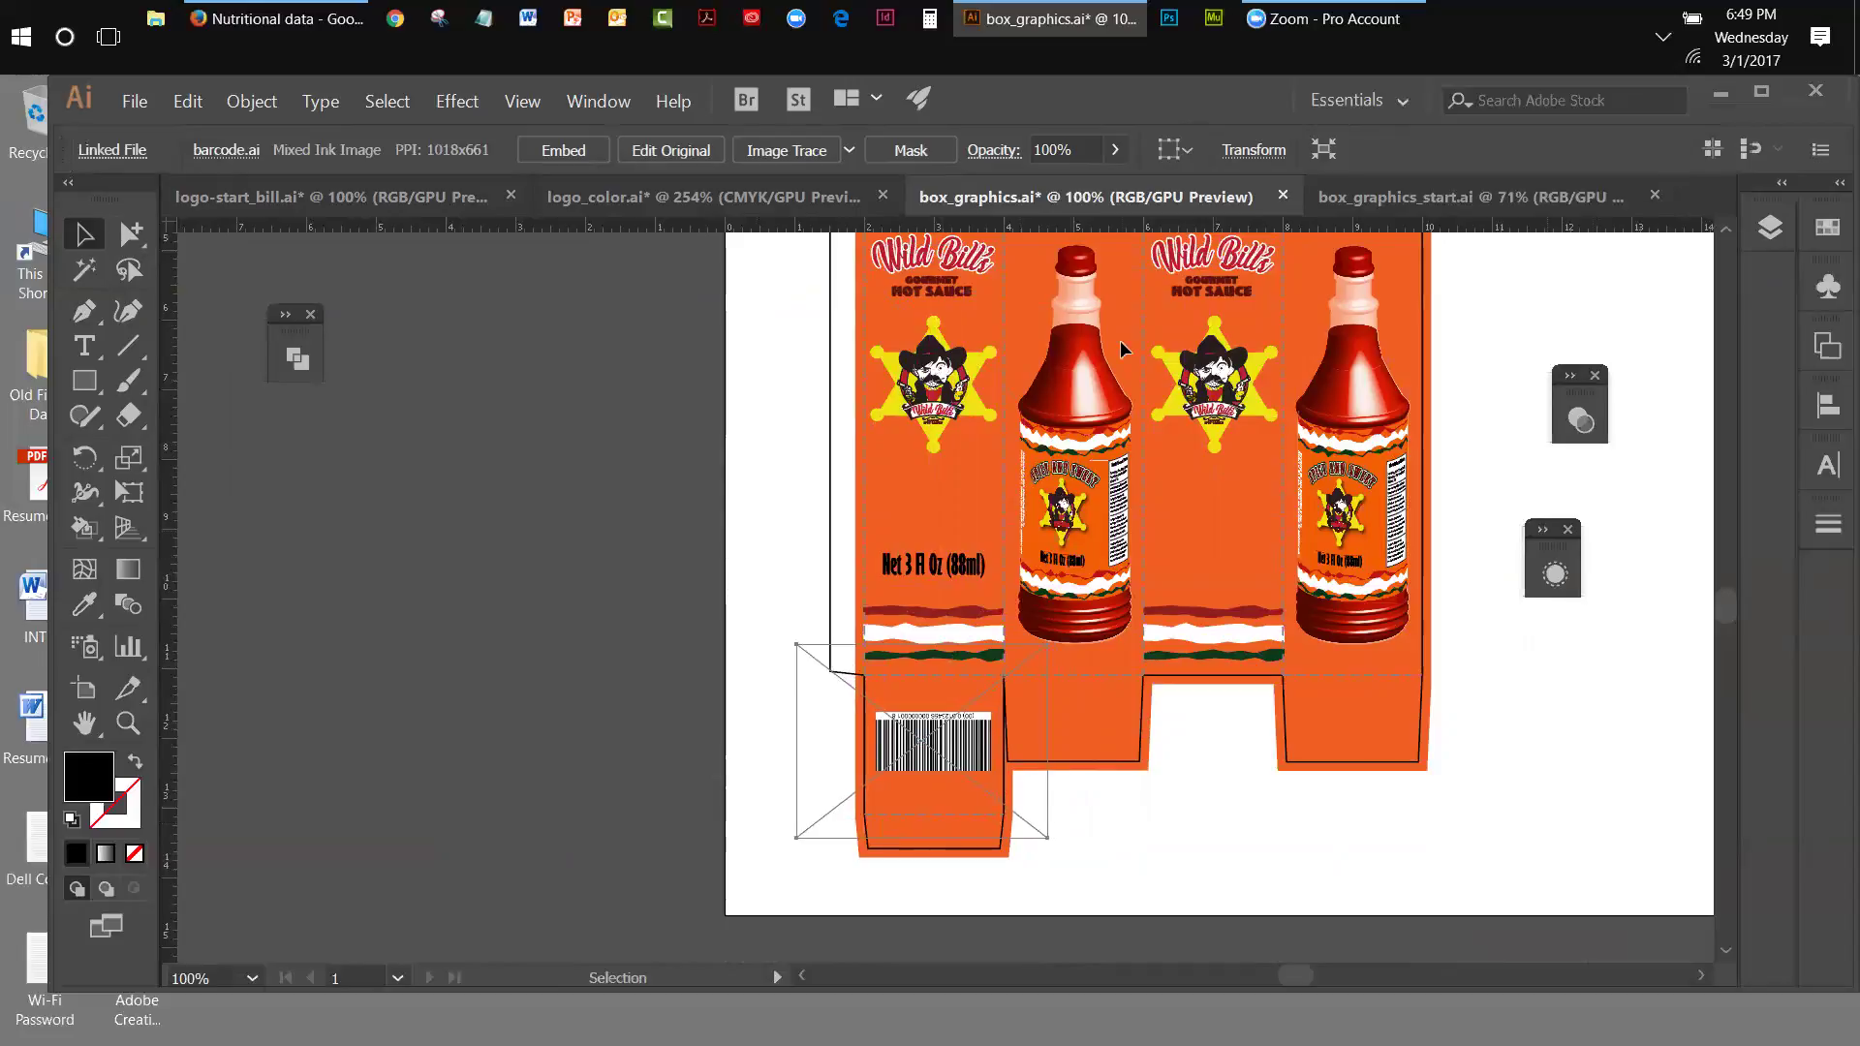
- Duplicate the "Net 3 Fl Oz (88ml)" text in place and move the copy horizontally to the third panel, centered beneath its star badge
{"action": "left_click", "coordinate": [264, 520]}
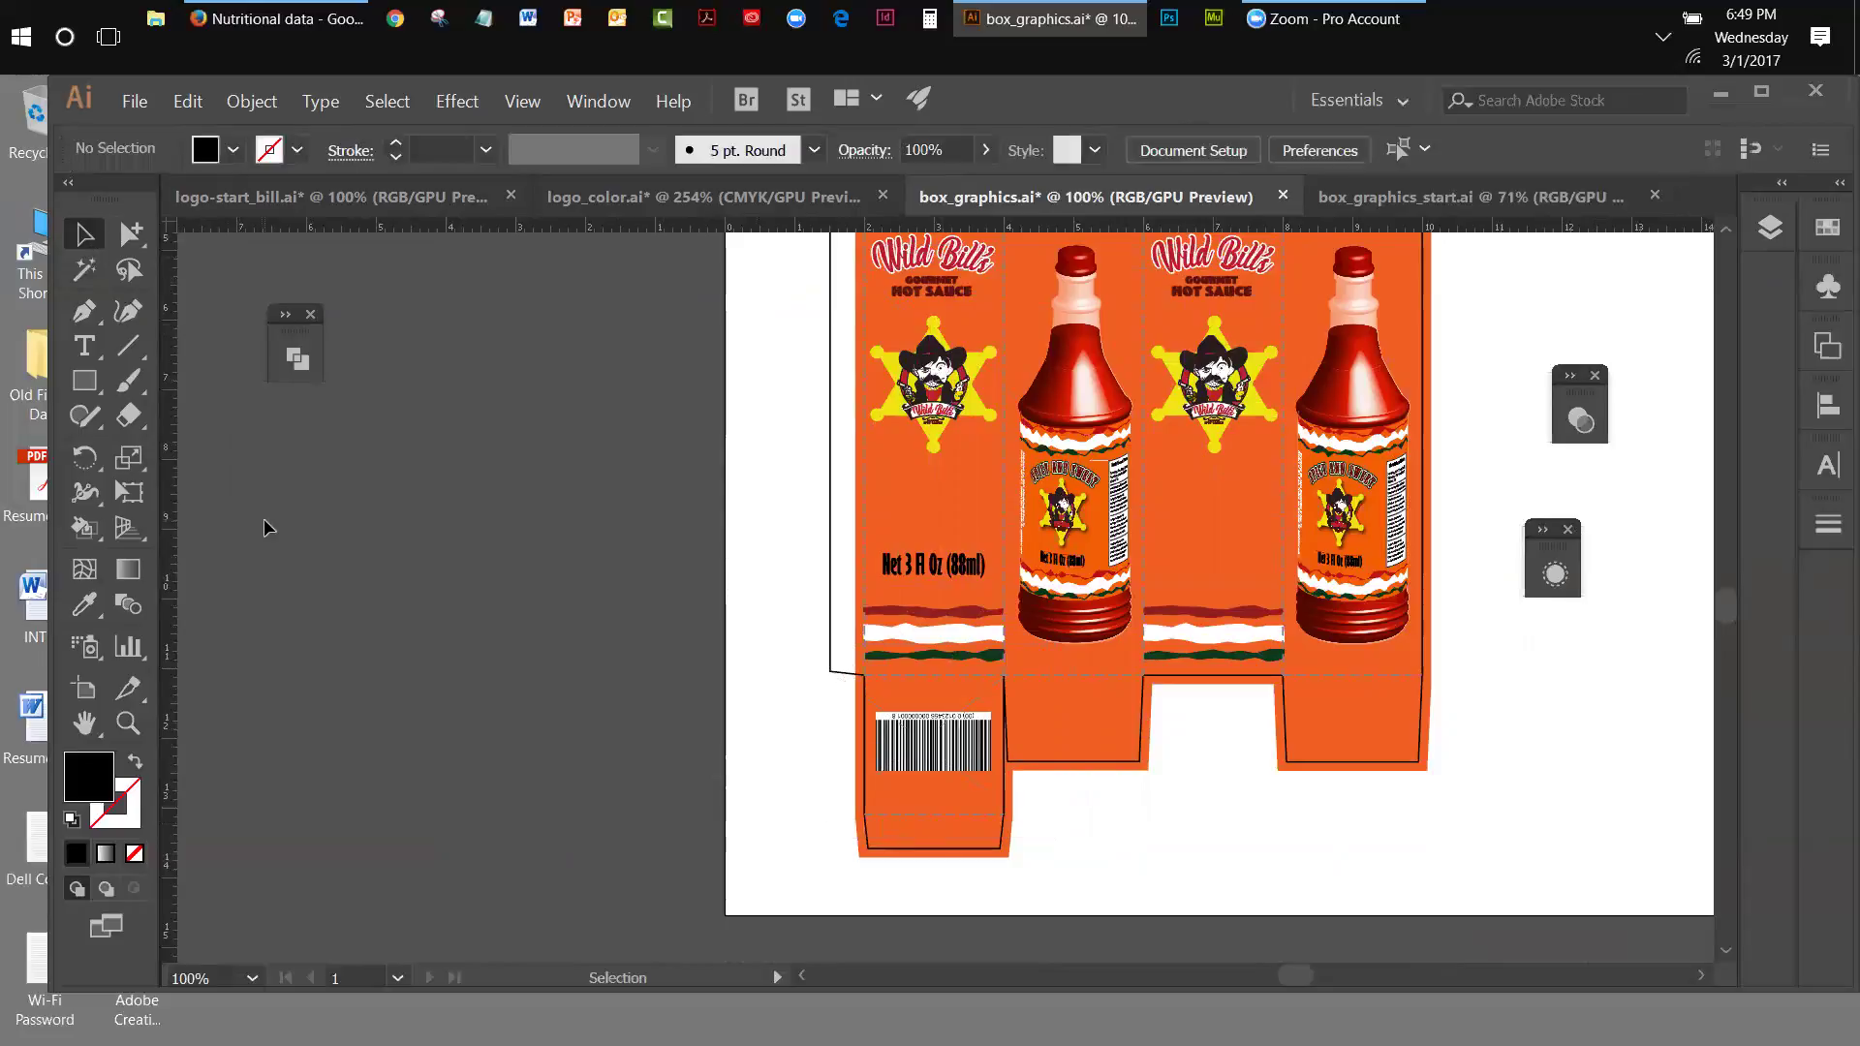
{"action": "left_click", "coordinate": [945, 566]}
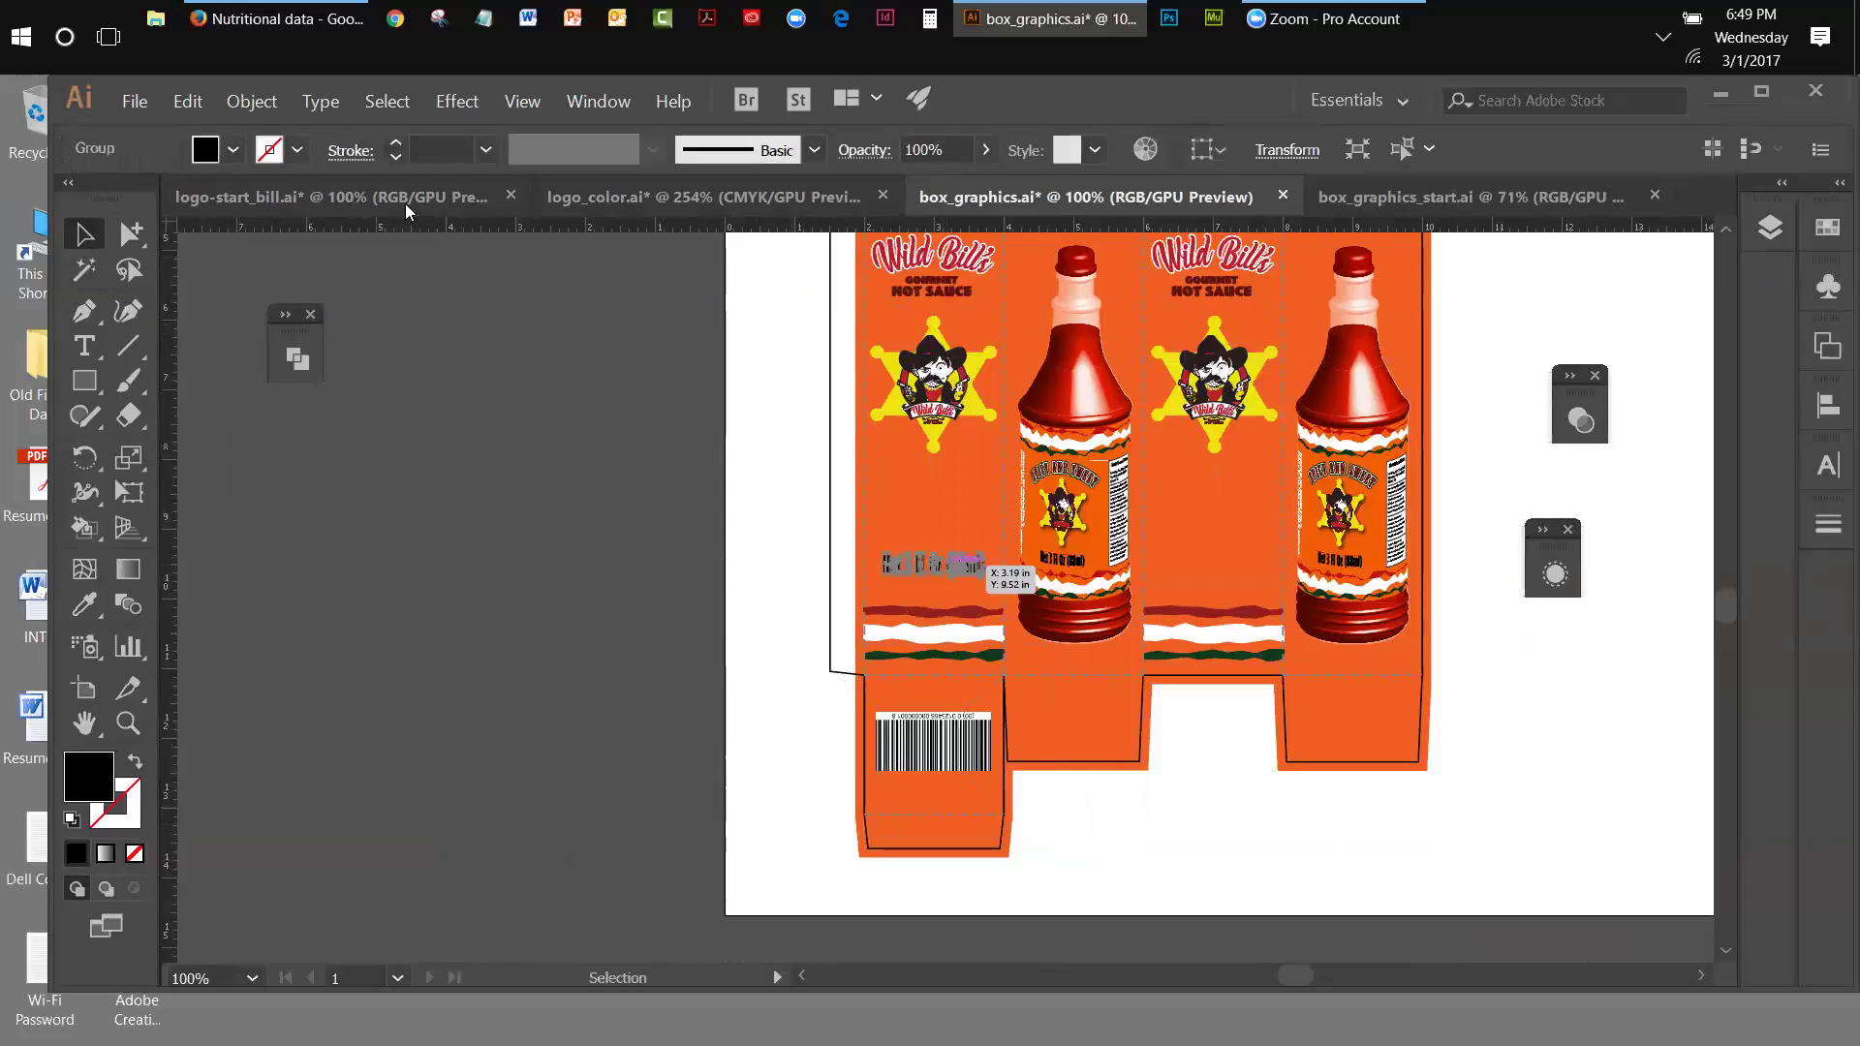
{"action": "left_click", "coordinate": [189, 102]}
{"action": "left_click", "coordinate": [200, 107]}
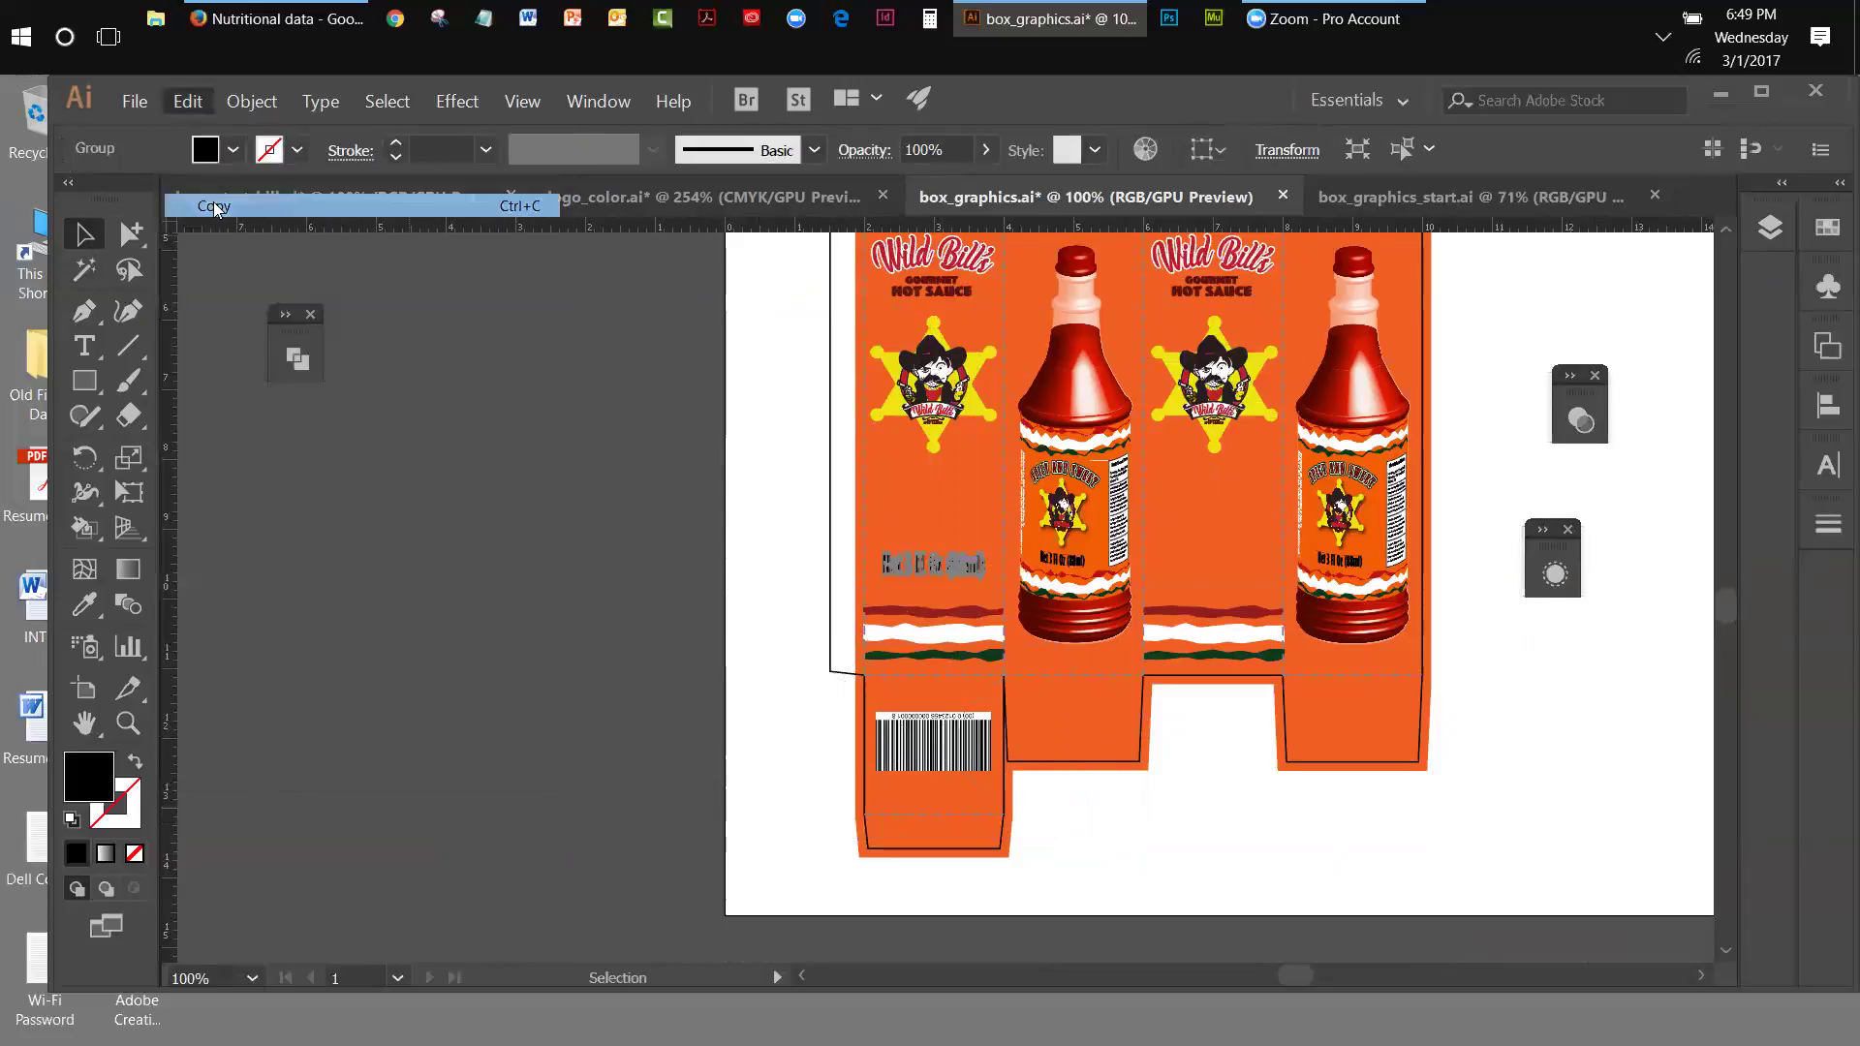
{"action": "left_click", "coordinate": [198, 109]}
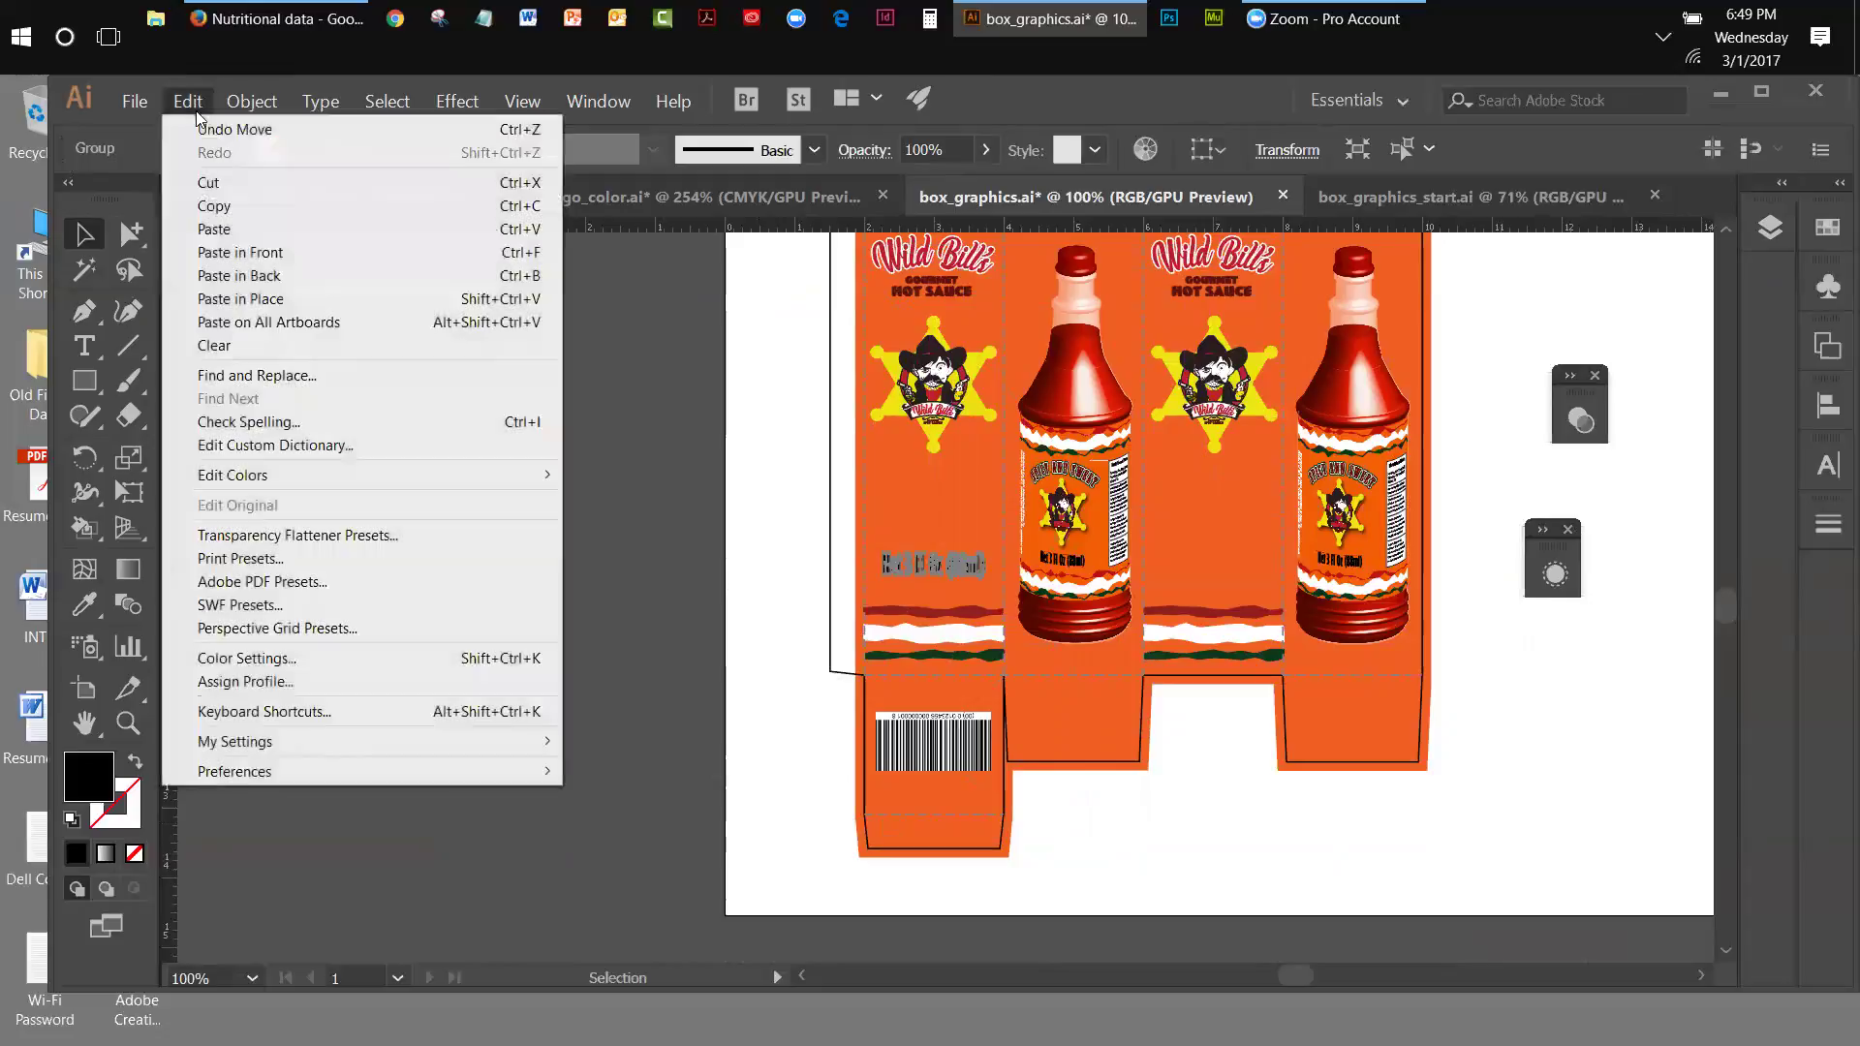
{"action": "left_click", "coordinate": [229, 298]}
{"action": "key", "text": "shift+Right"}
{"action": "key", "text": "shift+Right"}
{"action": "key", "text": "shift+Right"}
{"action": "key", "text": "shift+Right"}
{"action": "key", "text": "shift+Right"}
{"action": "key", "text": "shift+Right"}
{"action": "key", "text": "shift+Right"}
{"action": "key", "text": "shift+Right"}
{"action": "key", "text": "shift+Right"}
{"action": "key", "text": "shift+Right"}
{"action": "key", "text": "shift+Right"}
{"action": "key", "text": "shift+Right"}
{"action": "key", "text": "shift+Right"}
{"action": "key", "text": "shift+Right"}
{"action": "key", "text": "shift+Right"}
{"action": "key", "text": "shift+Right"}
{"action": "key", "text": "shift+Right"}
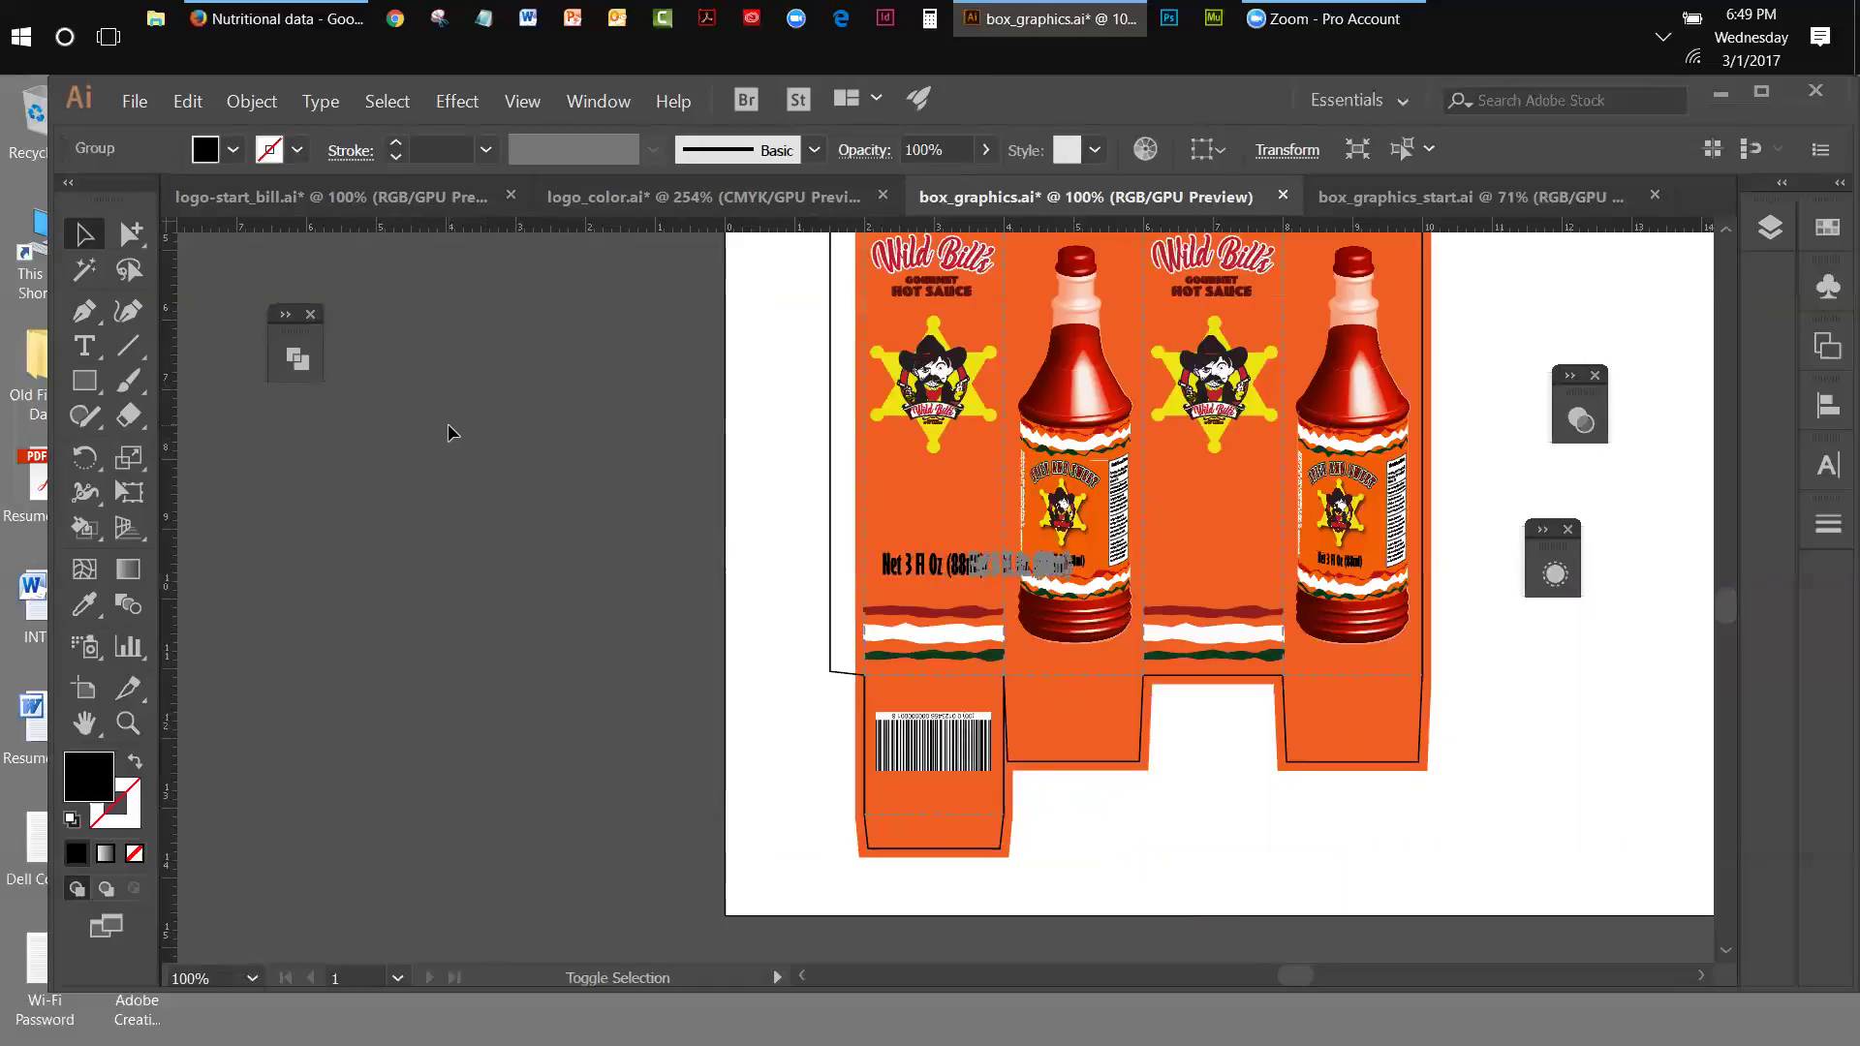
{"action": "key", "text": "shift+Right"}
{"action": "key", "text": "shift+Right"}
{"action": "key", "text": "shift+Right"}
{"action": "key", "text": "shift+Right"}
{"action": "key", "text": "shift+Right"}
{"action": "key", "text": "shift+Right"}
{"action": "key", "text": "shift+Right"}
{"action": "key", "text": "shift+Right"}
{"action": "key", "text": "shift+Right"}
{"action": "key", "text": "shift+Right"}
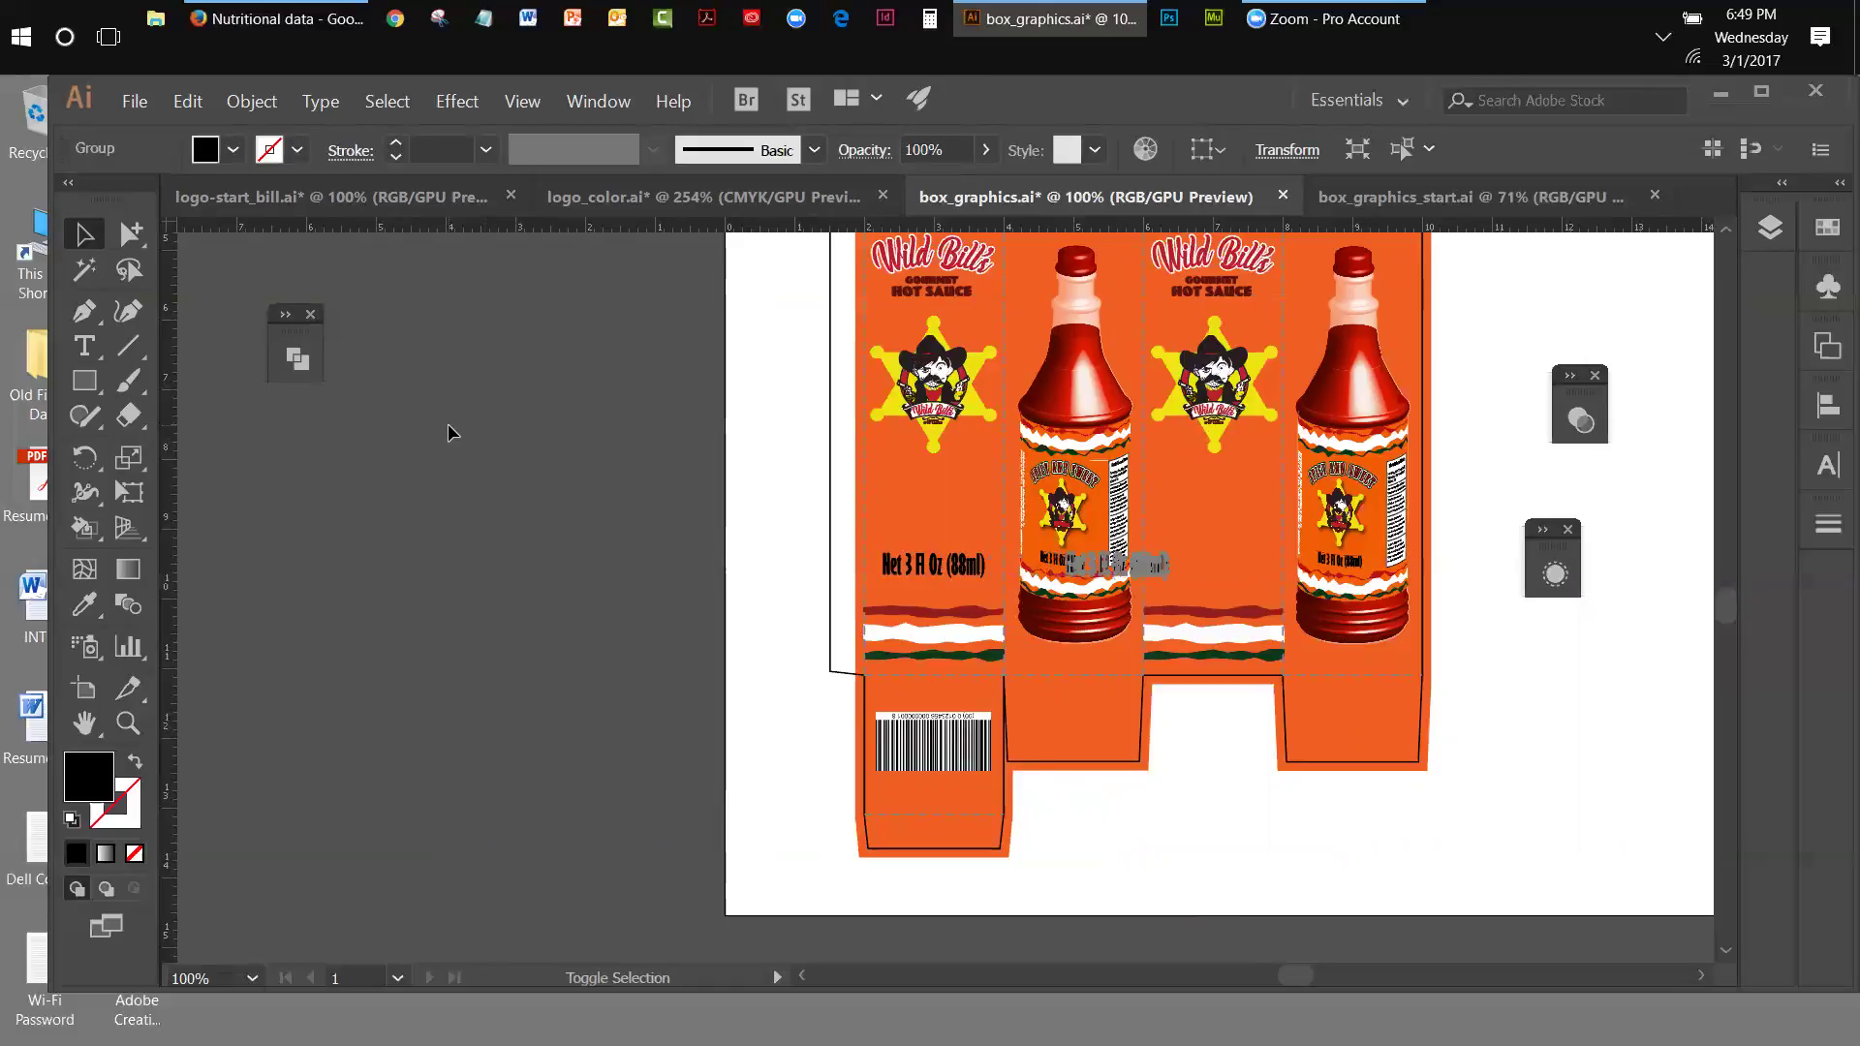
{"action": "key", "text": "shift+Right"}
{"action": "key", "text": "shift+Right"}
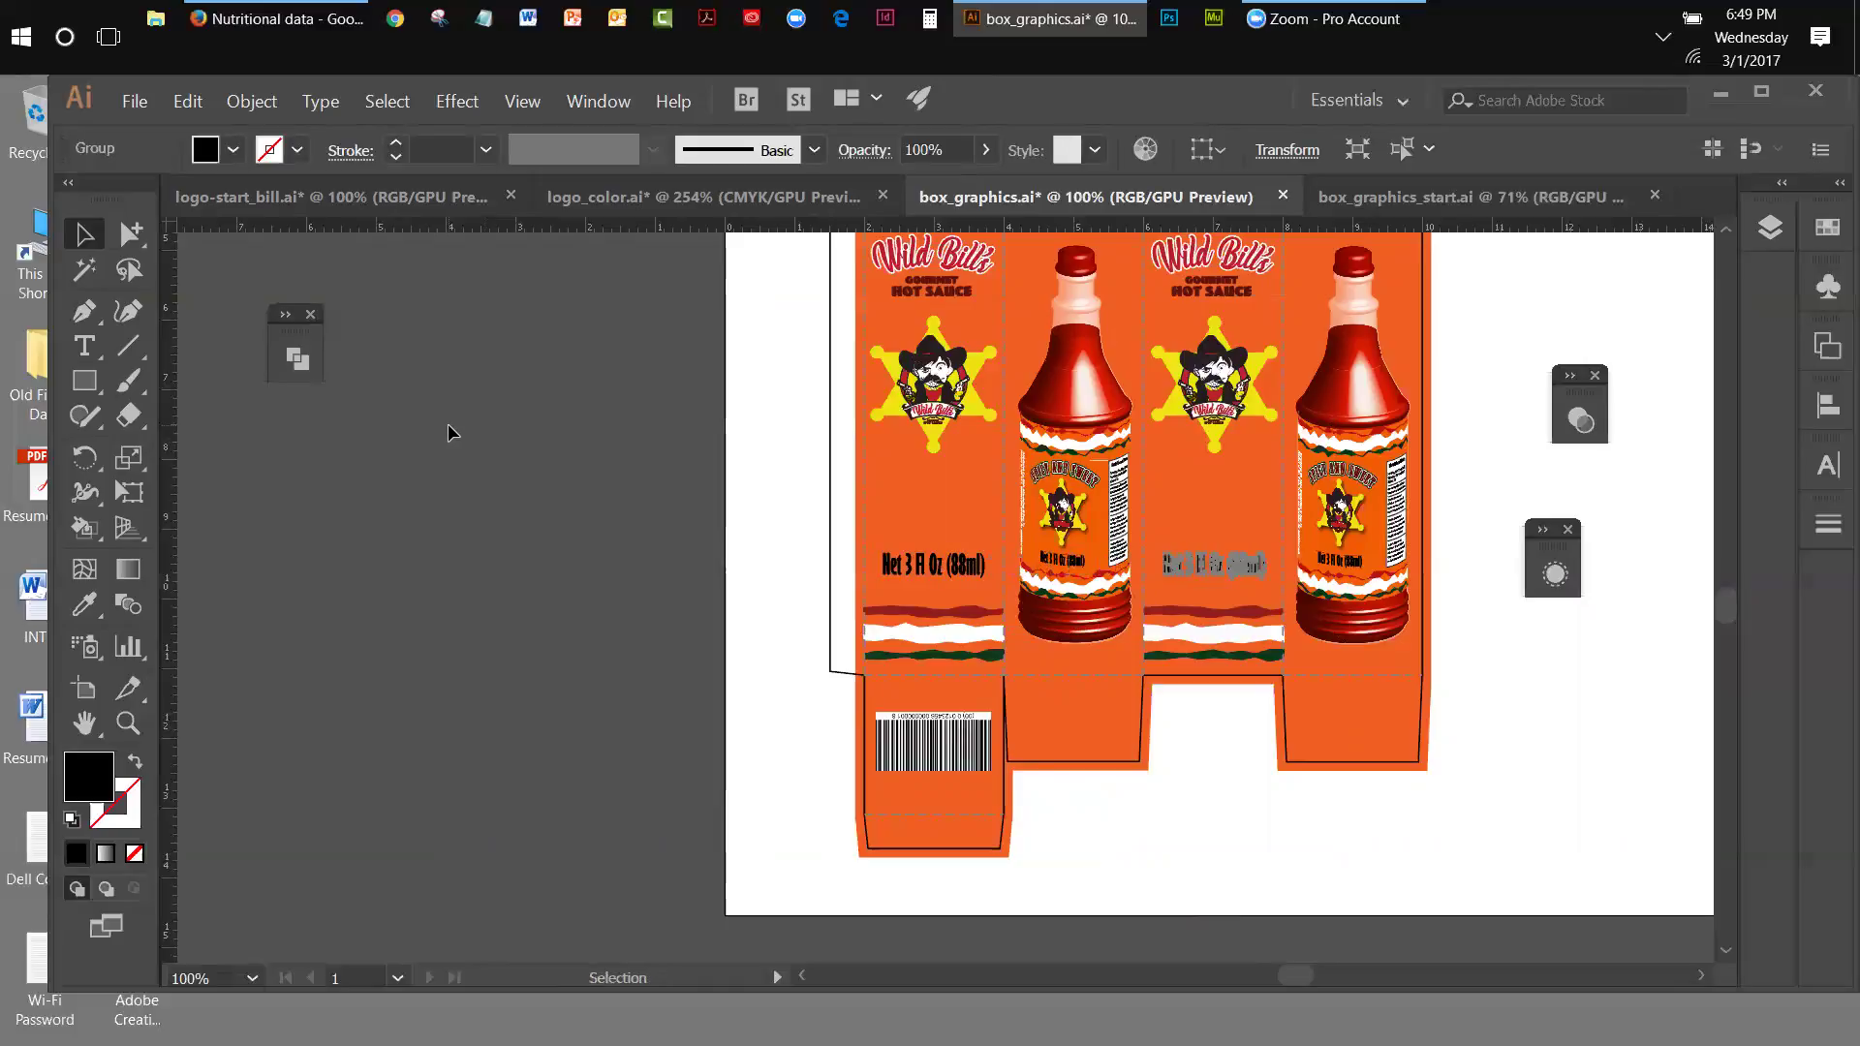
{"action": "left_click", "coordinate": [520, 101]}
{"action": "left_click", "coordinate": [566, 336]}
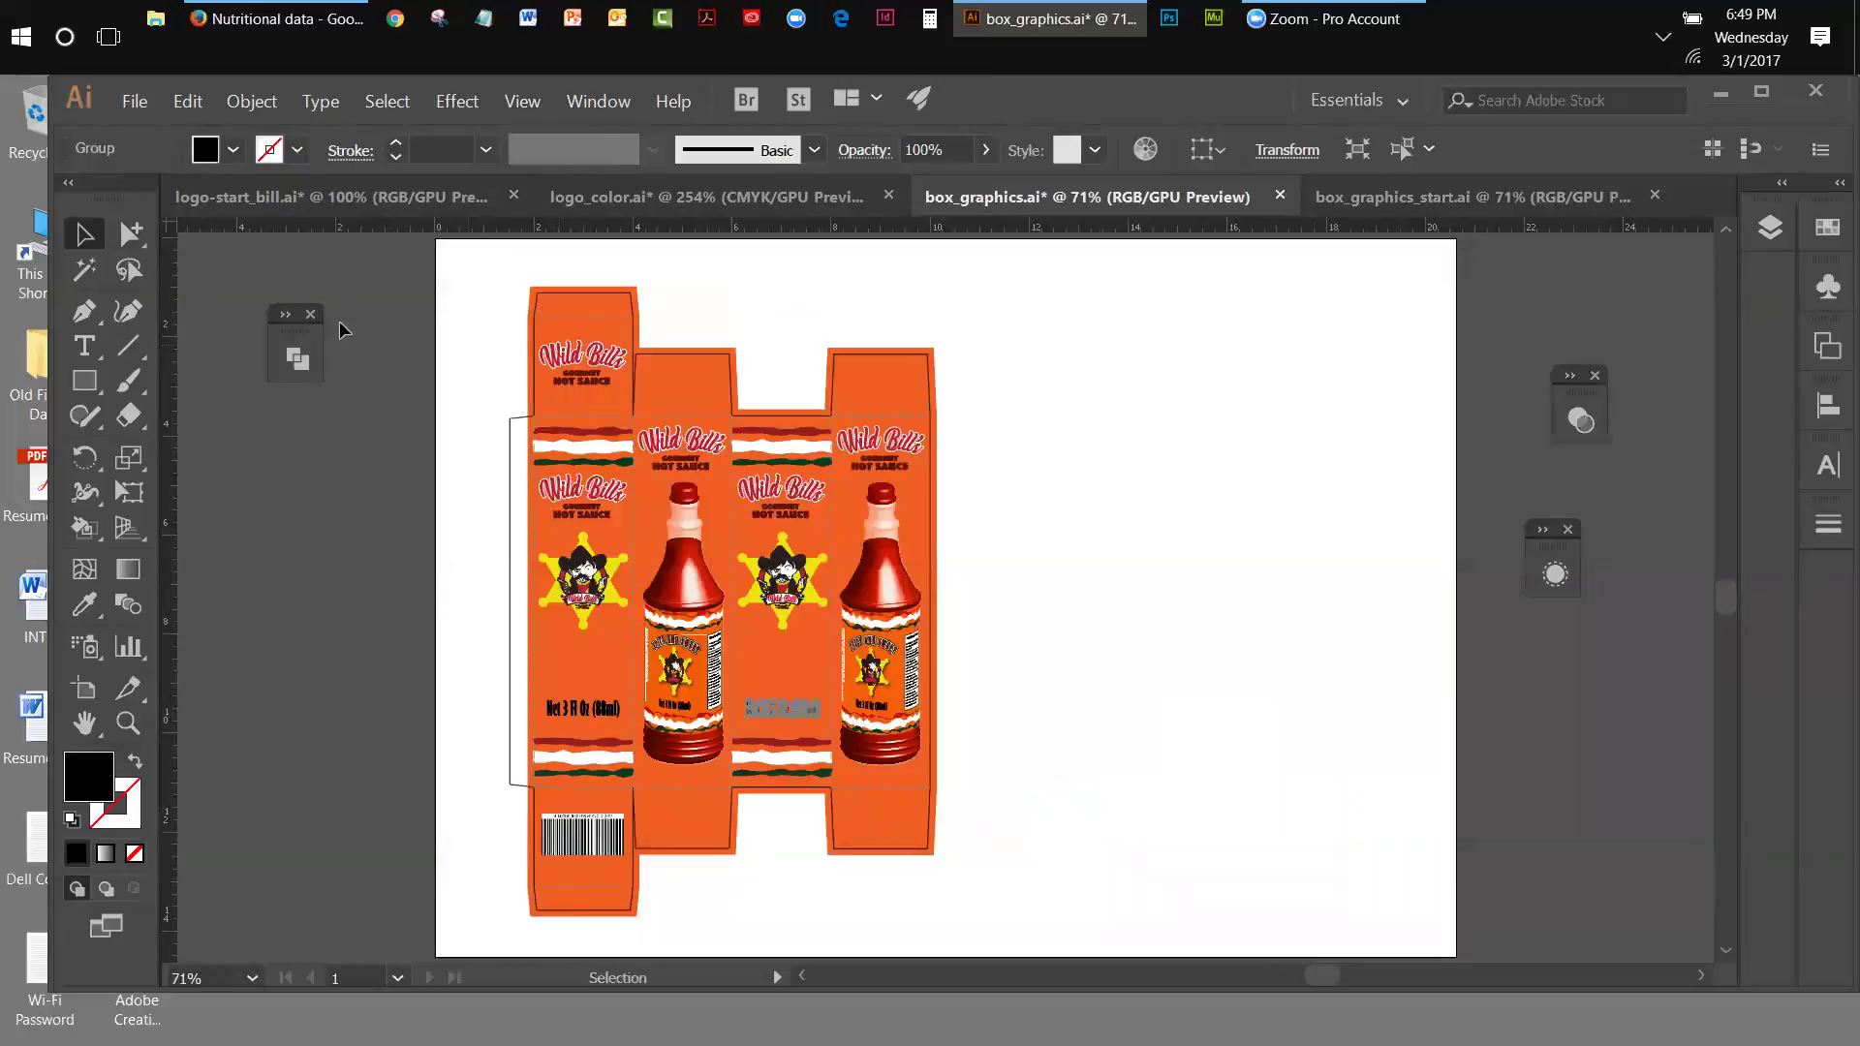
{"action": "left_click", "coordinate": [314, 480]}
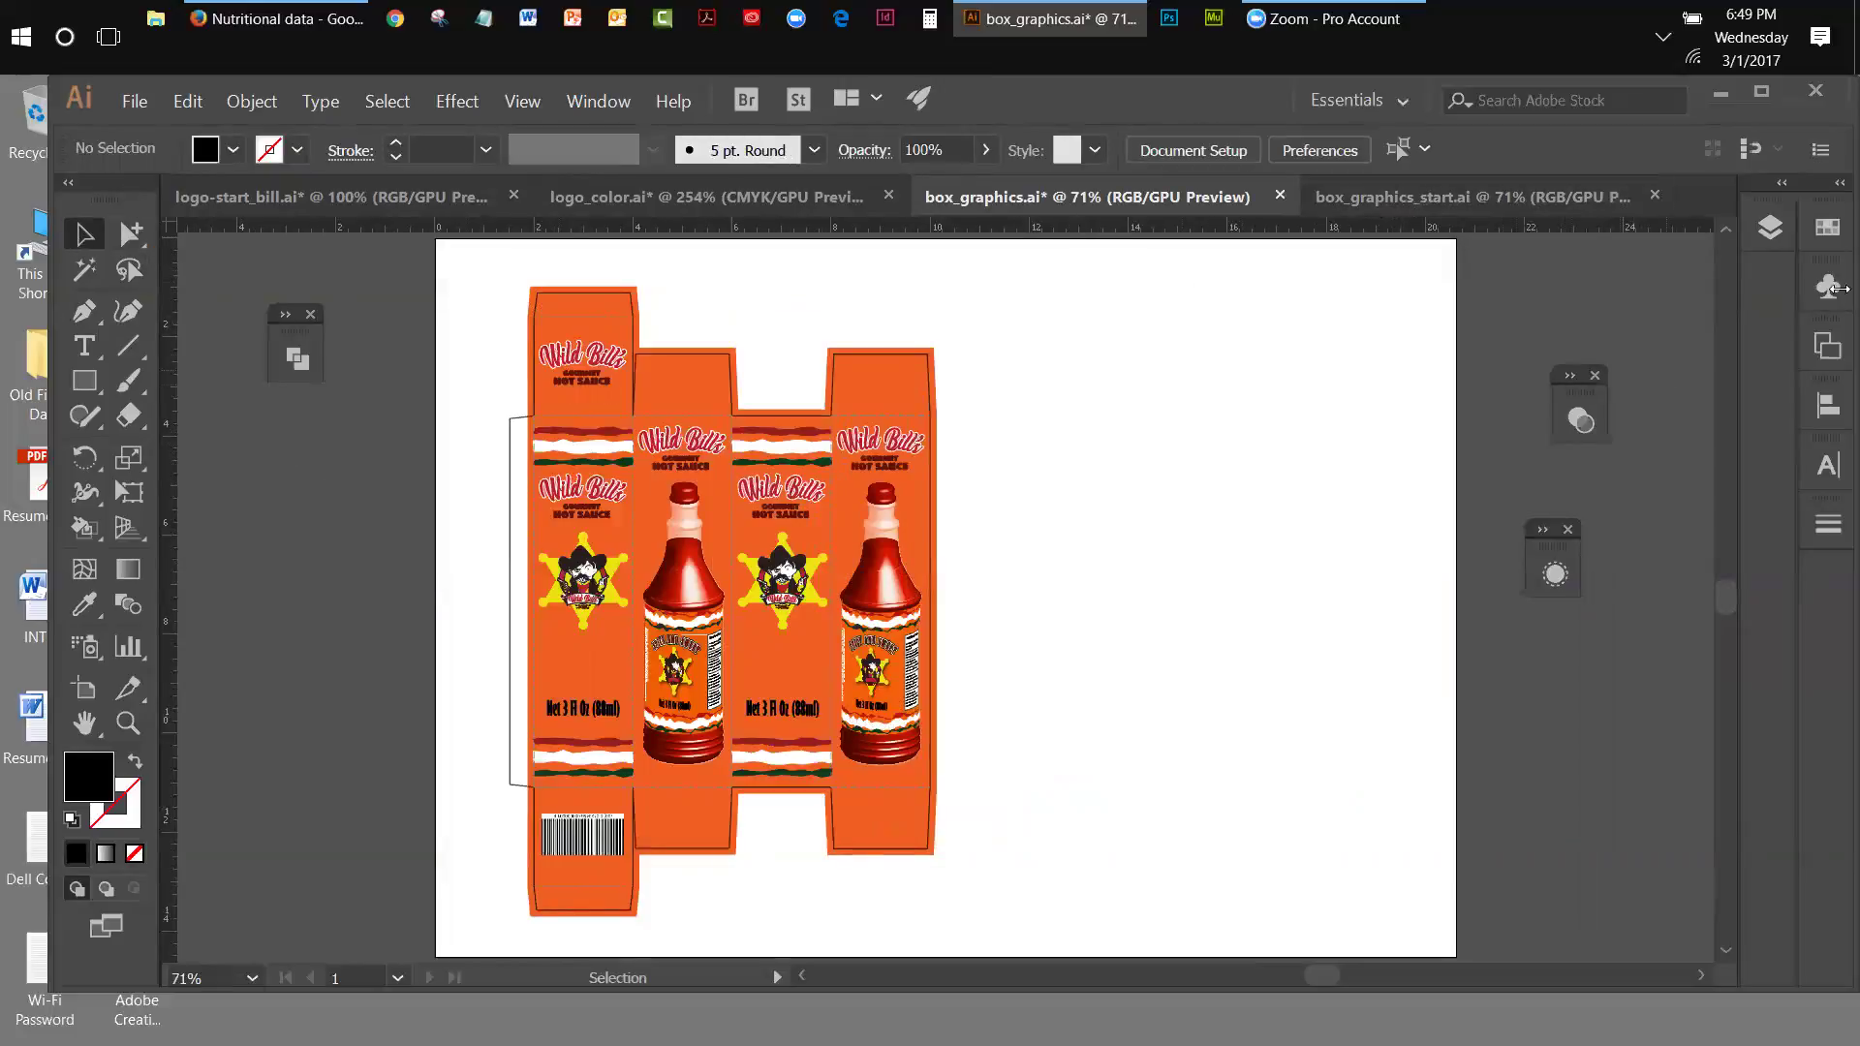
- Hide the graphics 2 layer and show the original graphics layer on the box
{"action": "left_click", "coordinate": [1771, 226]}
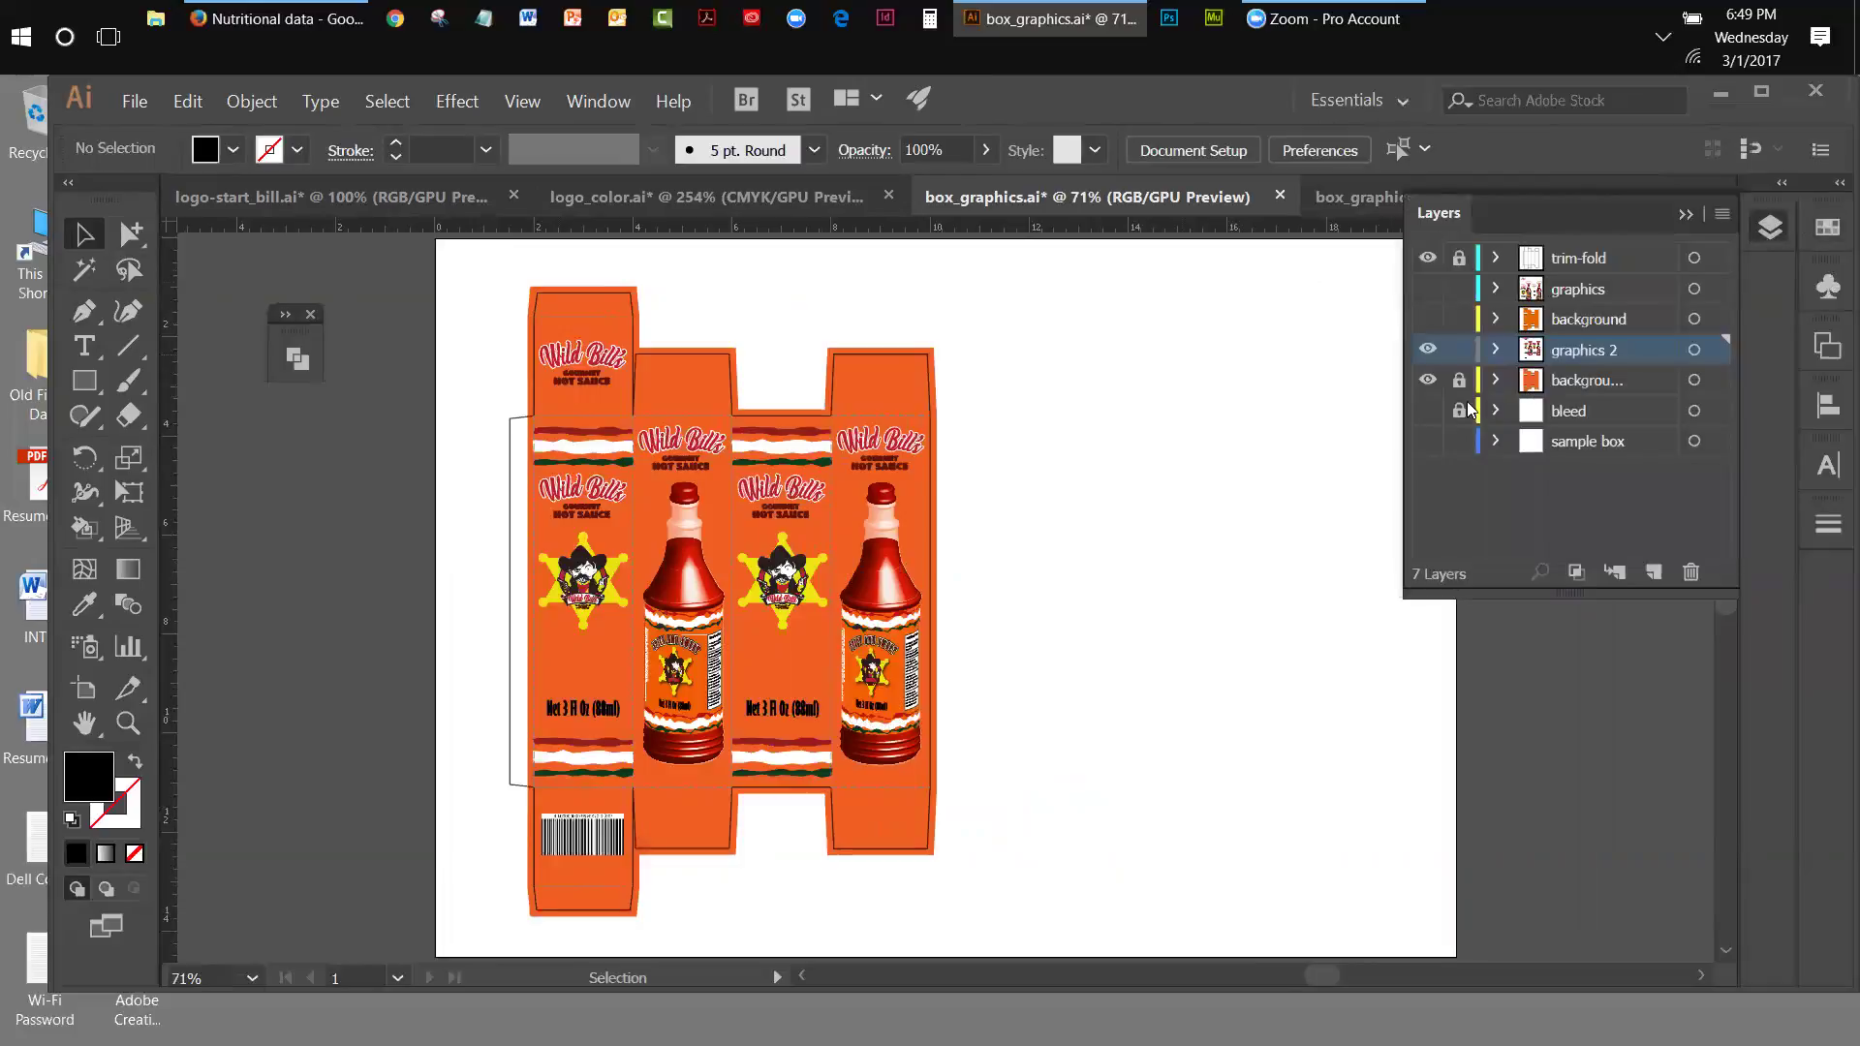
{"action": "left_click", "coordinate": [1430, 349]}
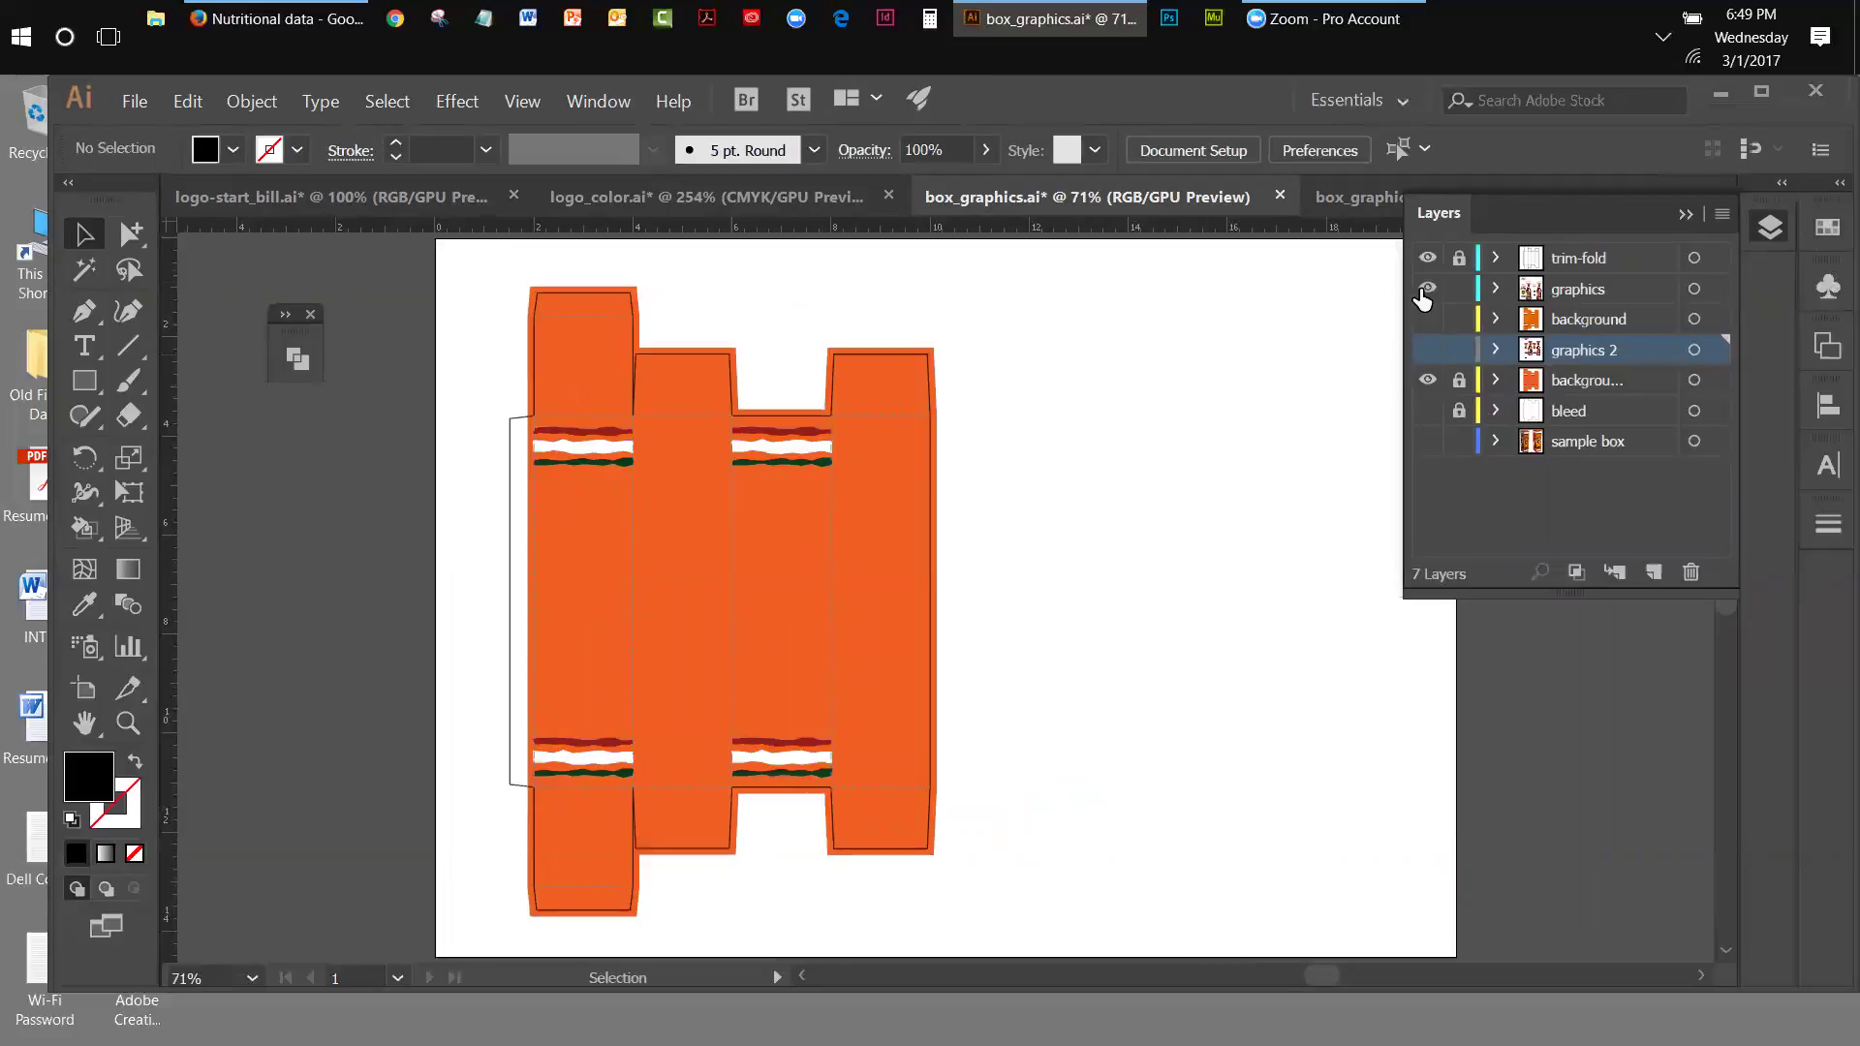
{"action": "left_click", "coordinate": [1424, 291]}
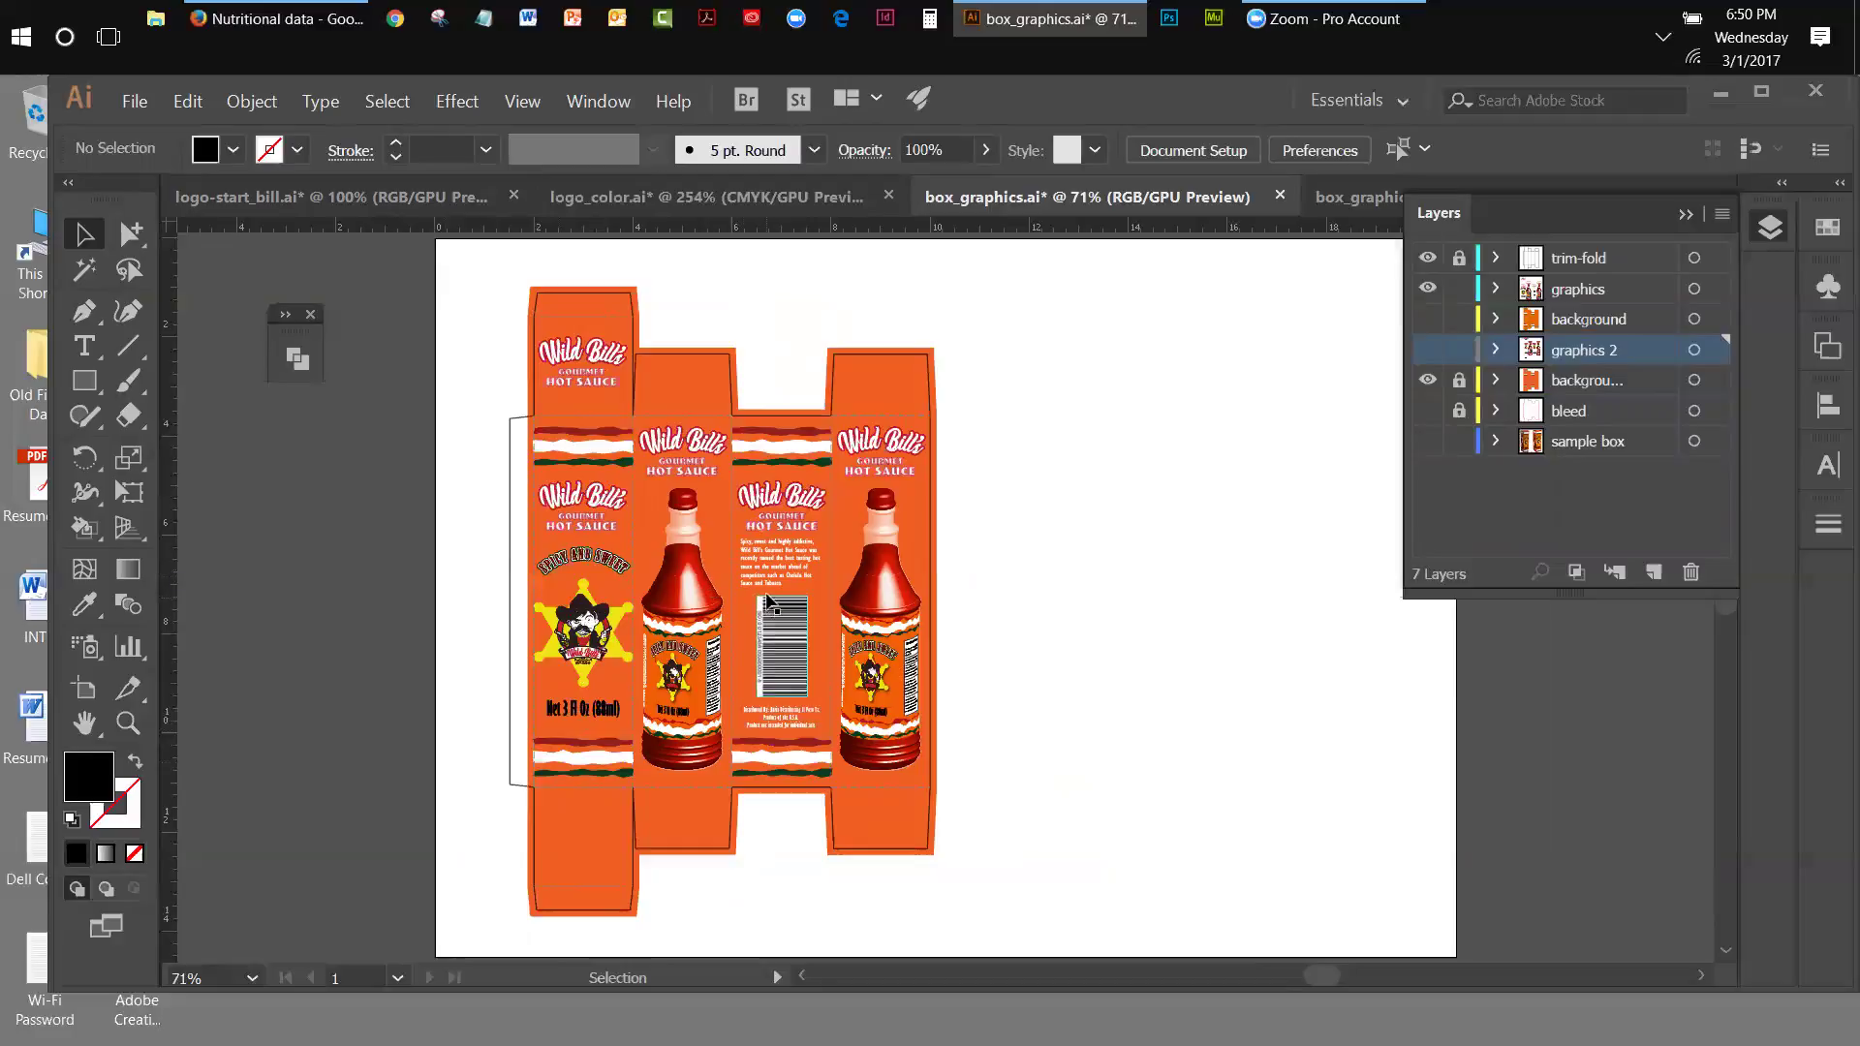
- Nudge the white product description paragraph above the third panel's barcode slightly to the right
{"action": "left_click", "coordinate": [126, 725]}
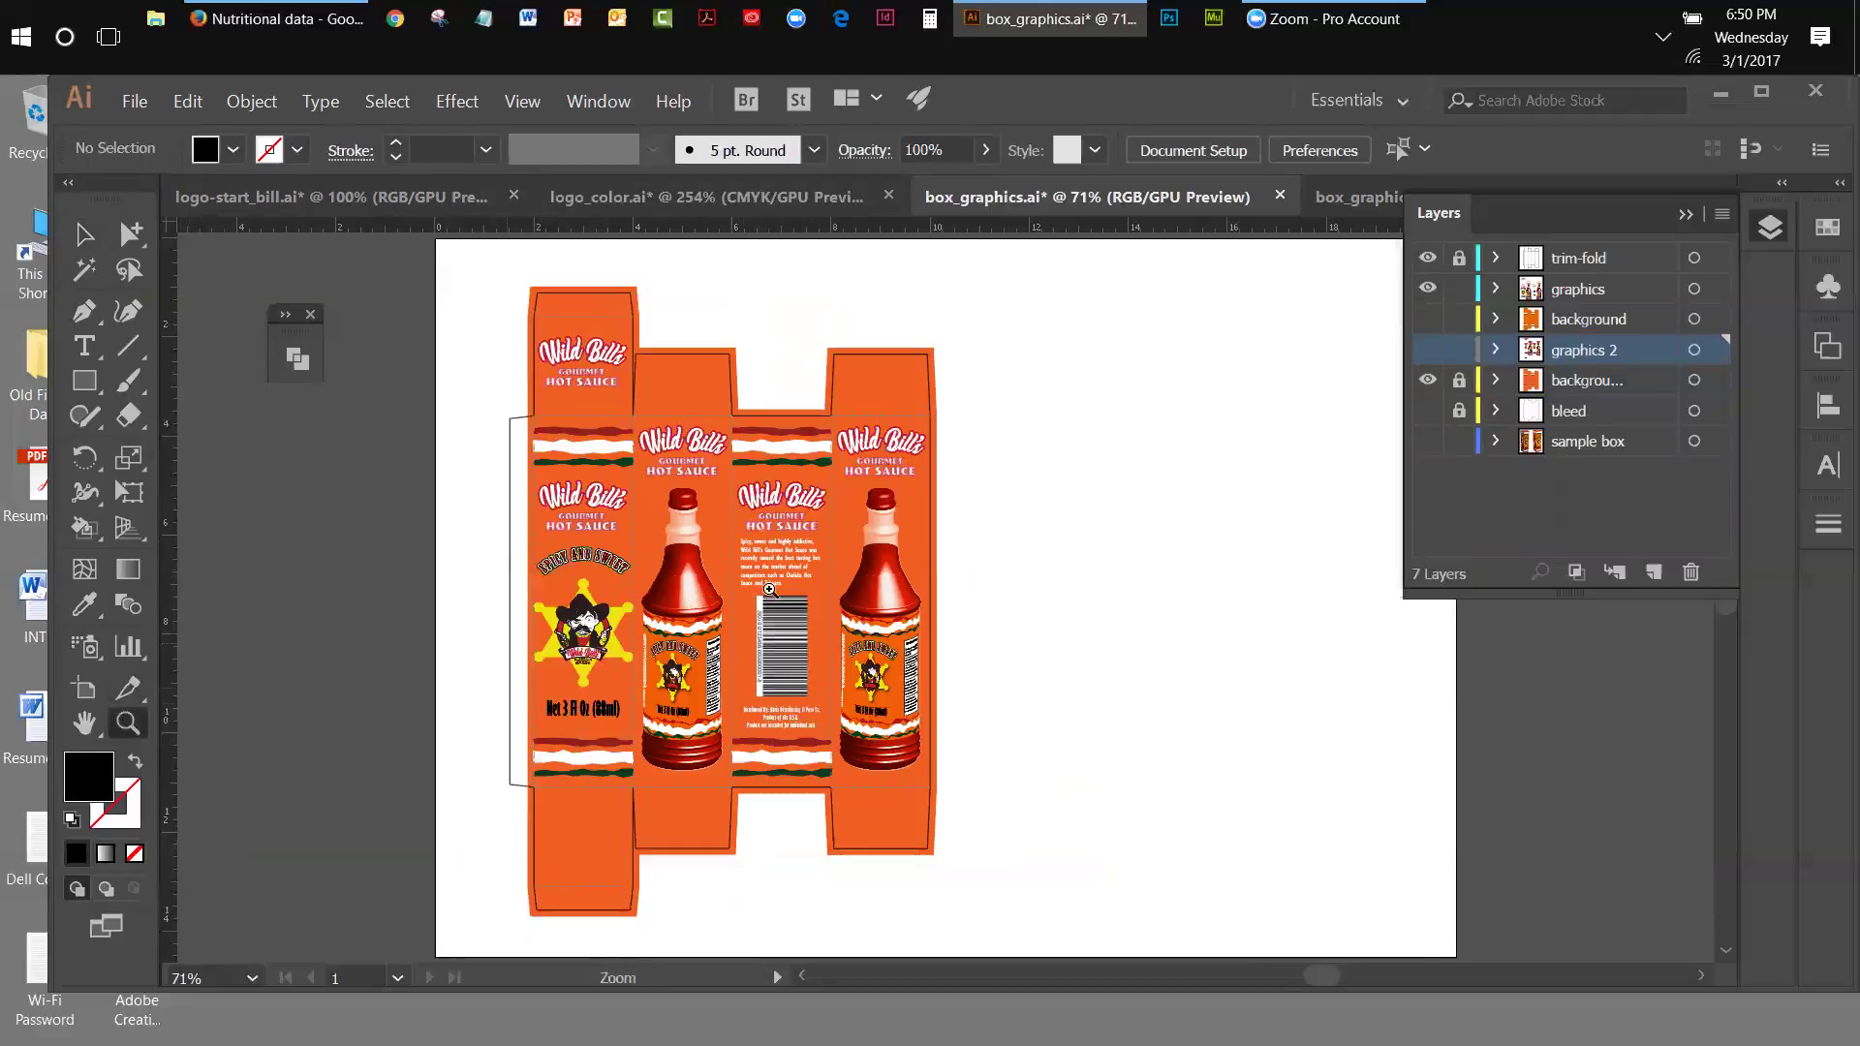
{"action": "left_click", "coordinate": [765, 572]}
{"action": "left_click", "coordinate": [966, 594]}
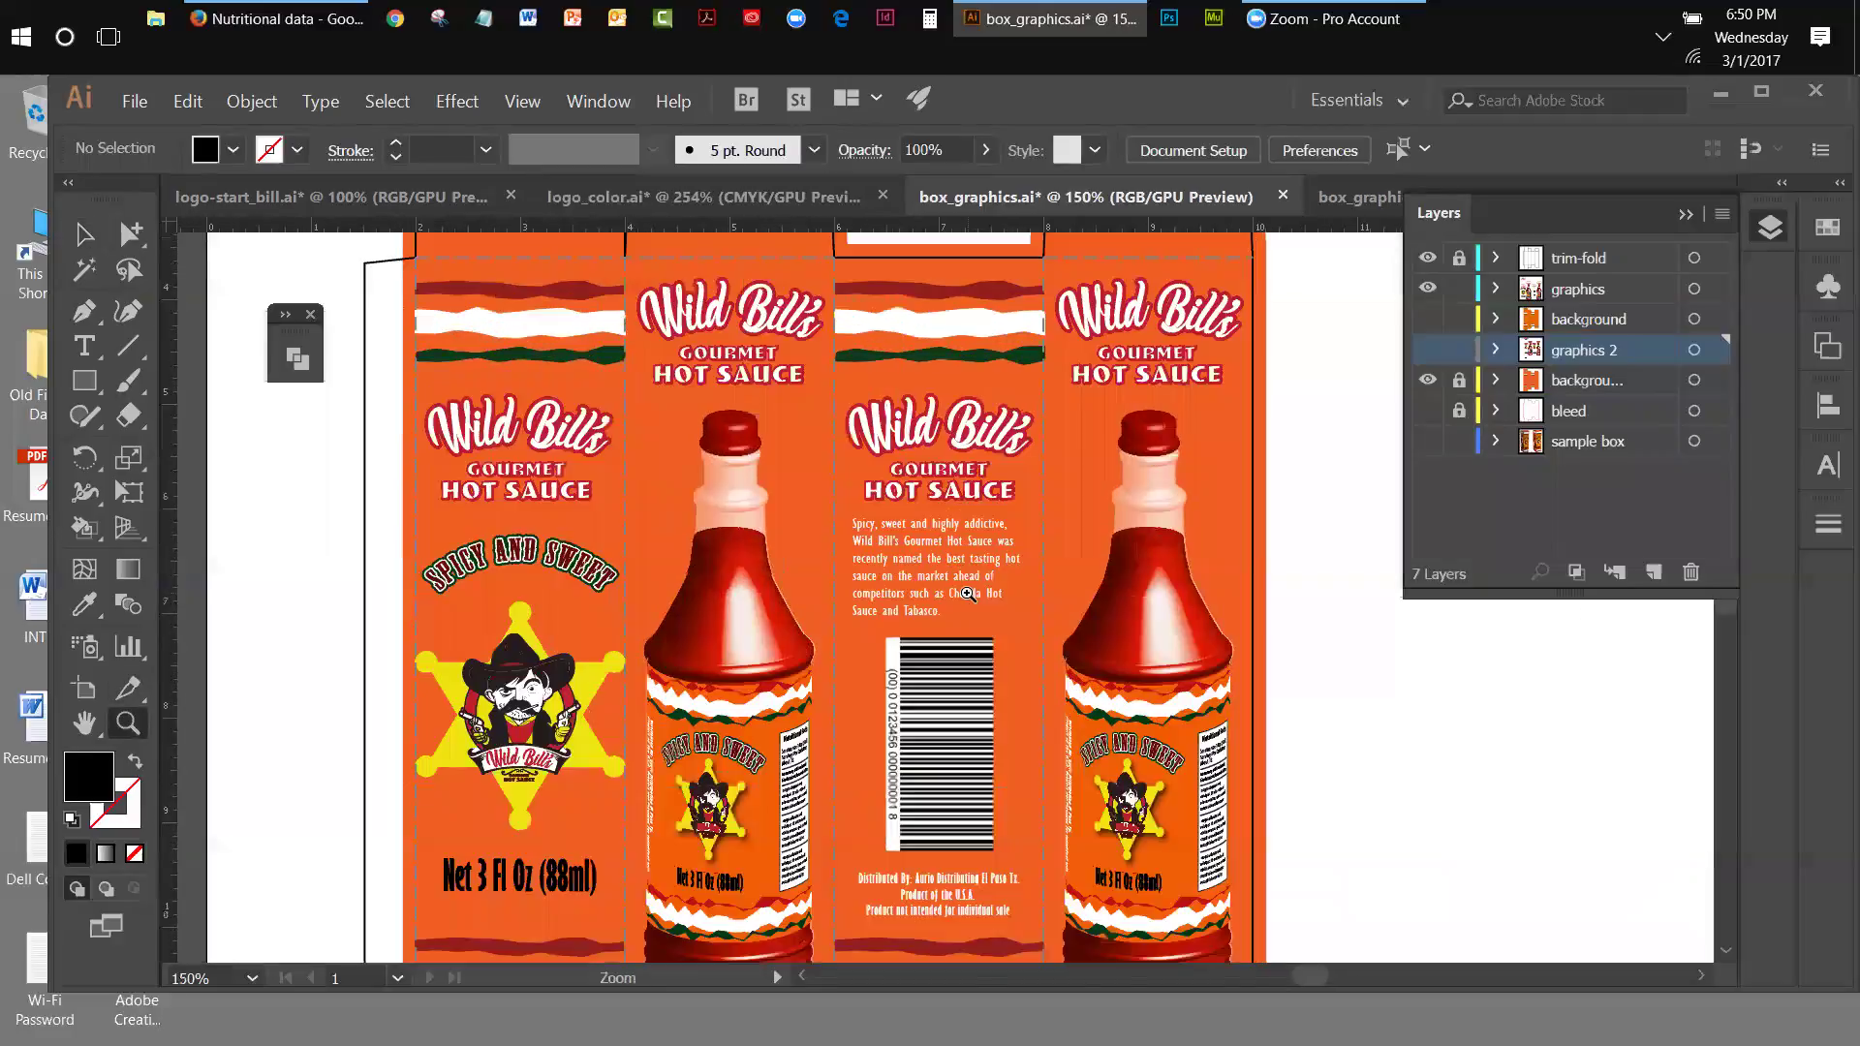
{"action": "left_click", "coordinate": [966, 594]}
{"action": "left_click", "coordinate": [84, 233]}
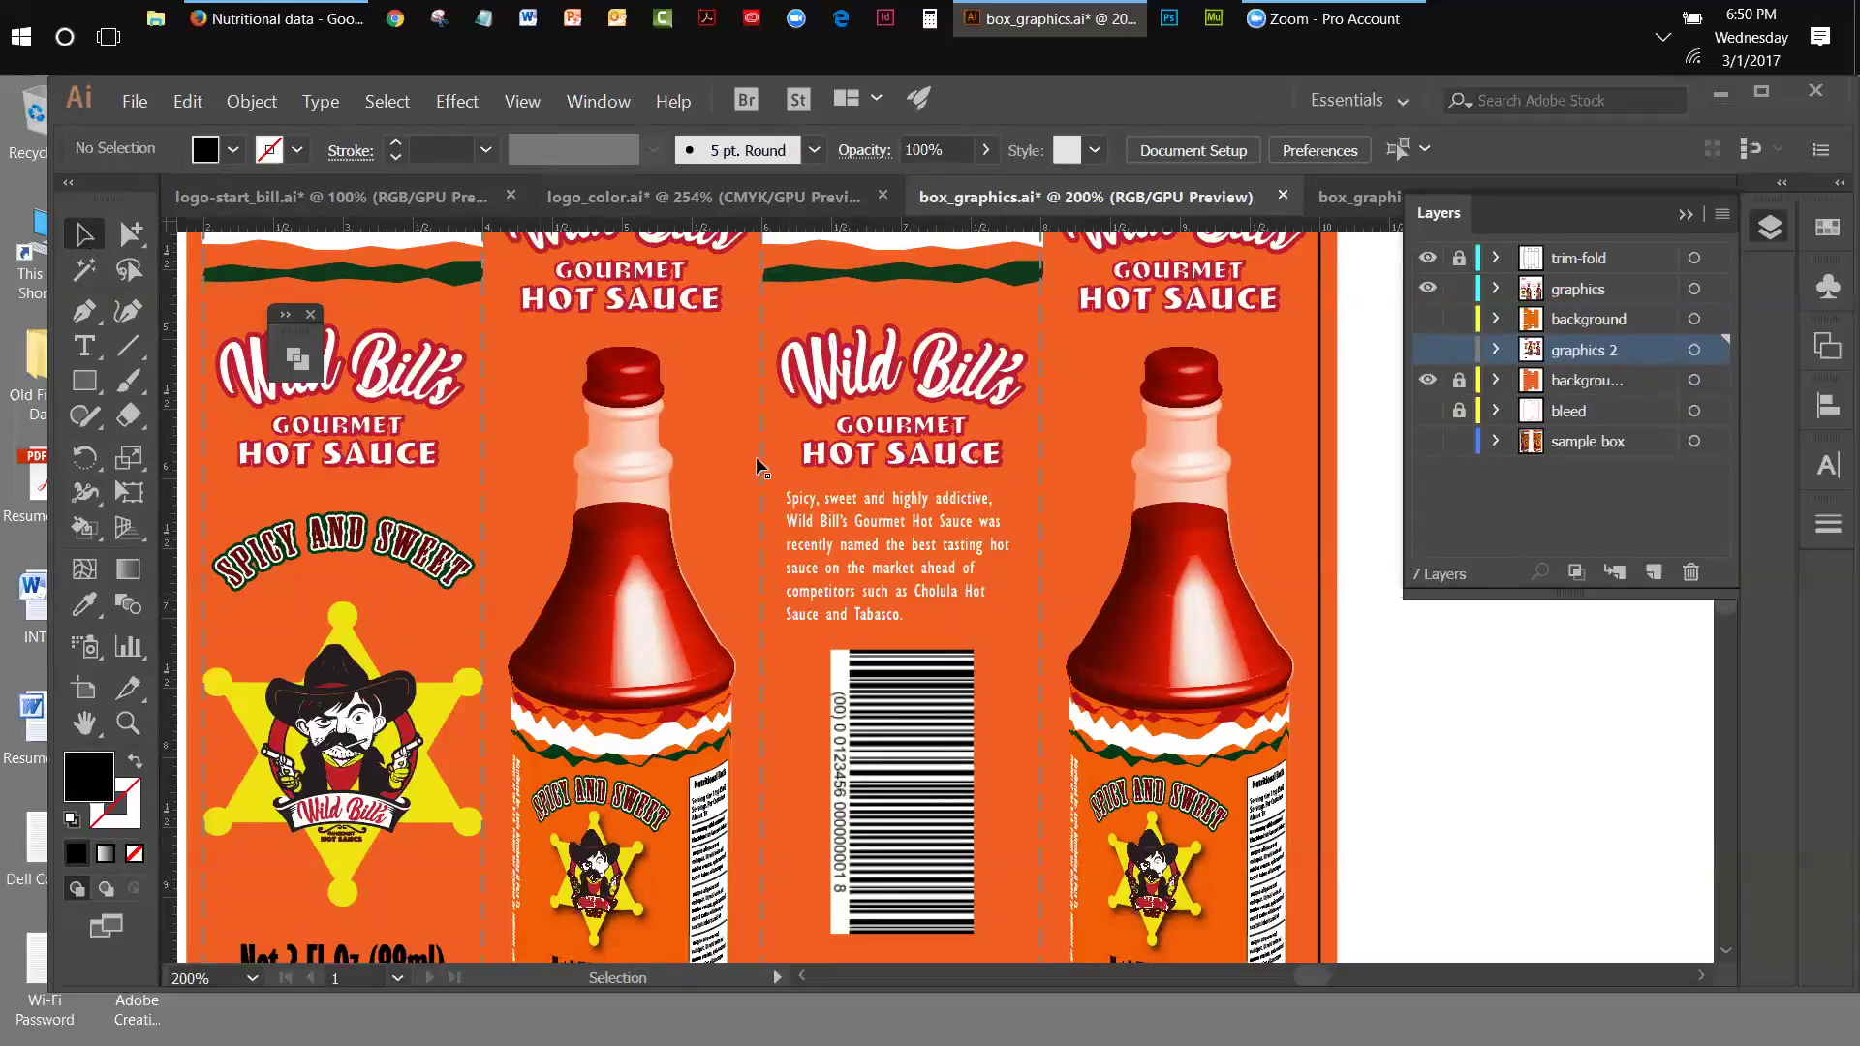
{"action": "left_click", "coordinate": [907, 570]}
{"action": "key", "text": "Right"}
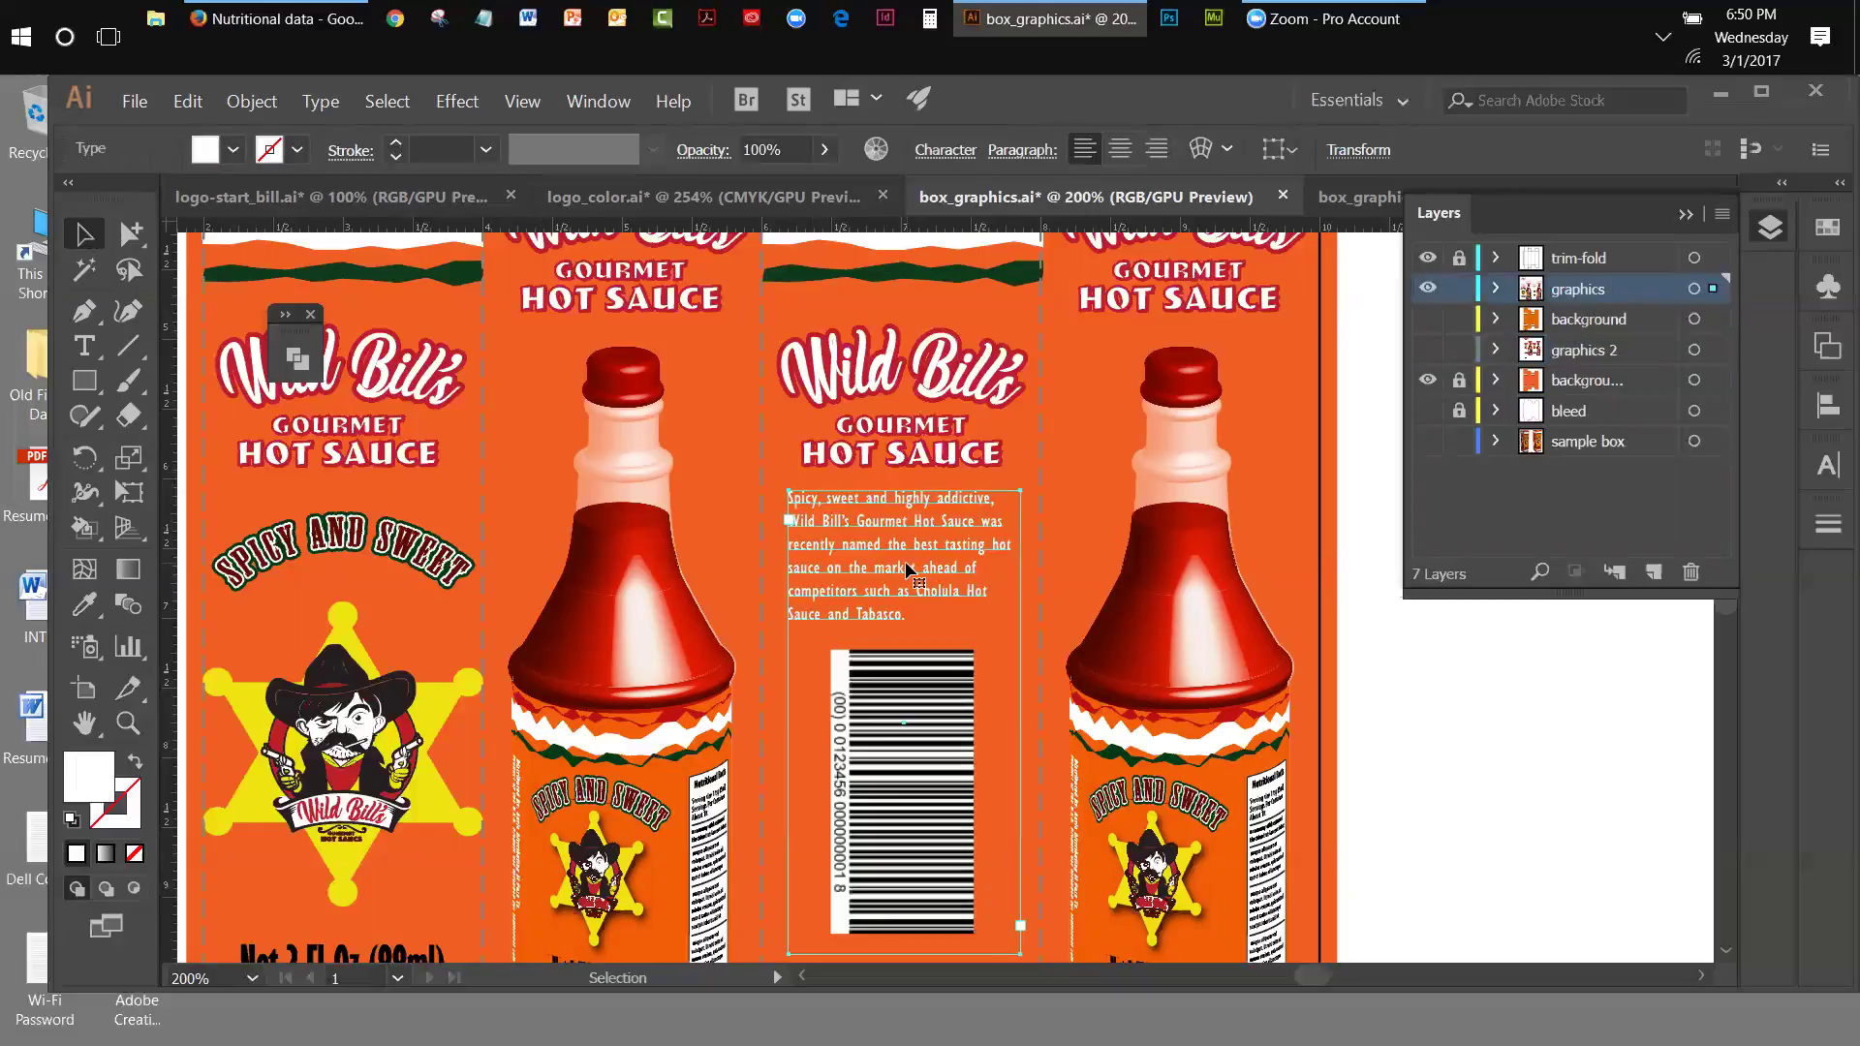
{"action": "key", "text": "Right"}
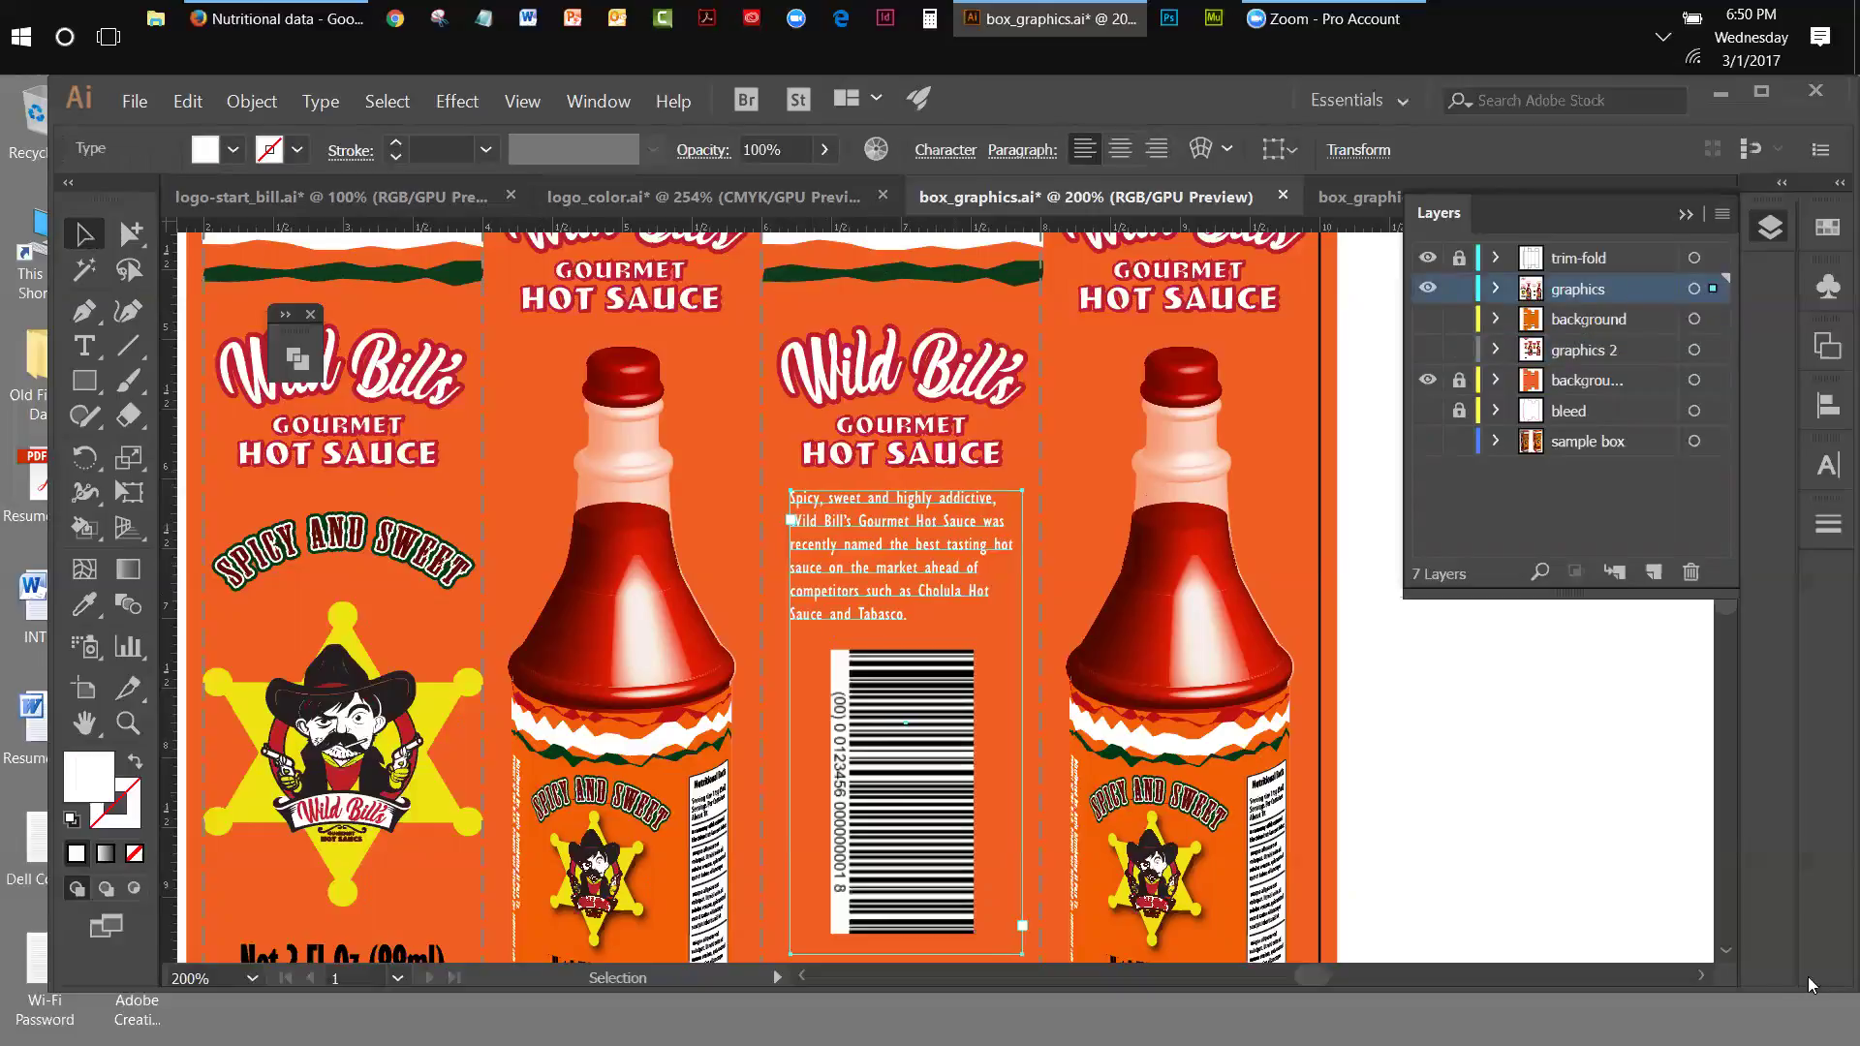
- Nudge the distributor text below the third panel's barcode slightly down and deselect it
{"action": "left_click", "coordinate": [1726, 952]}
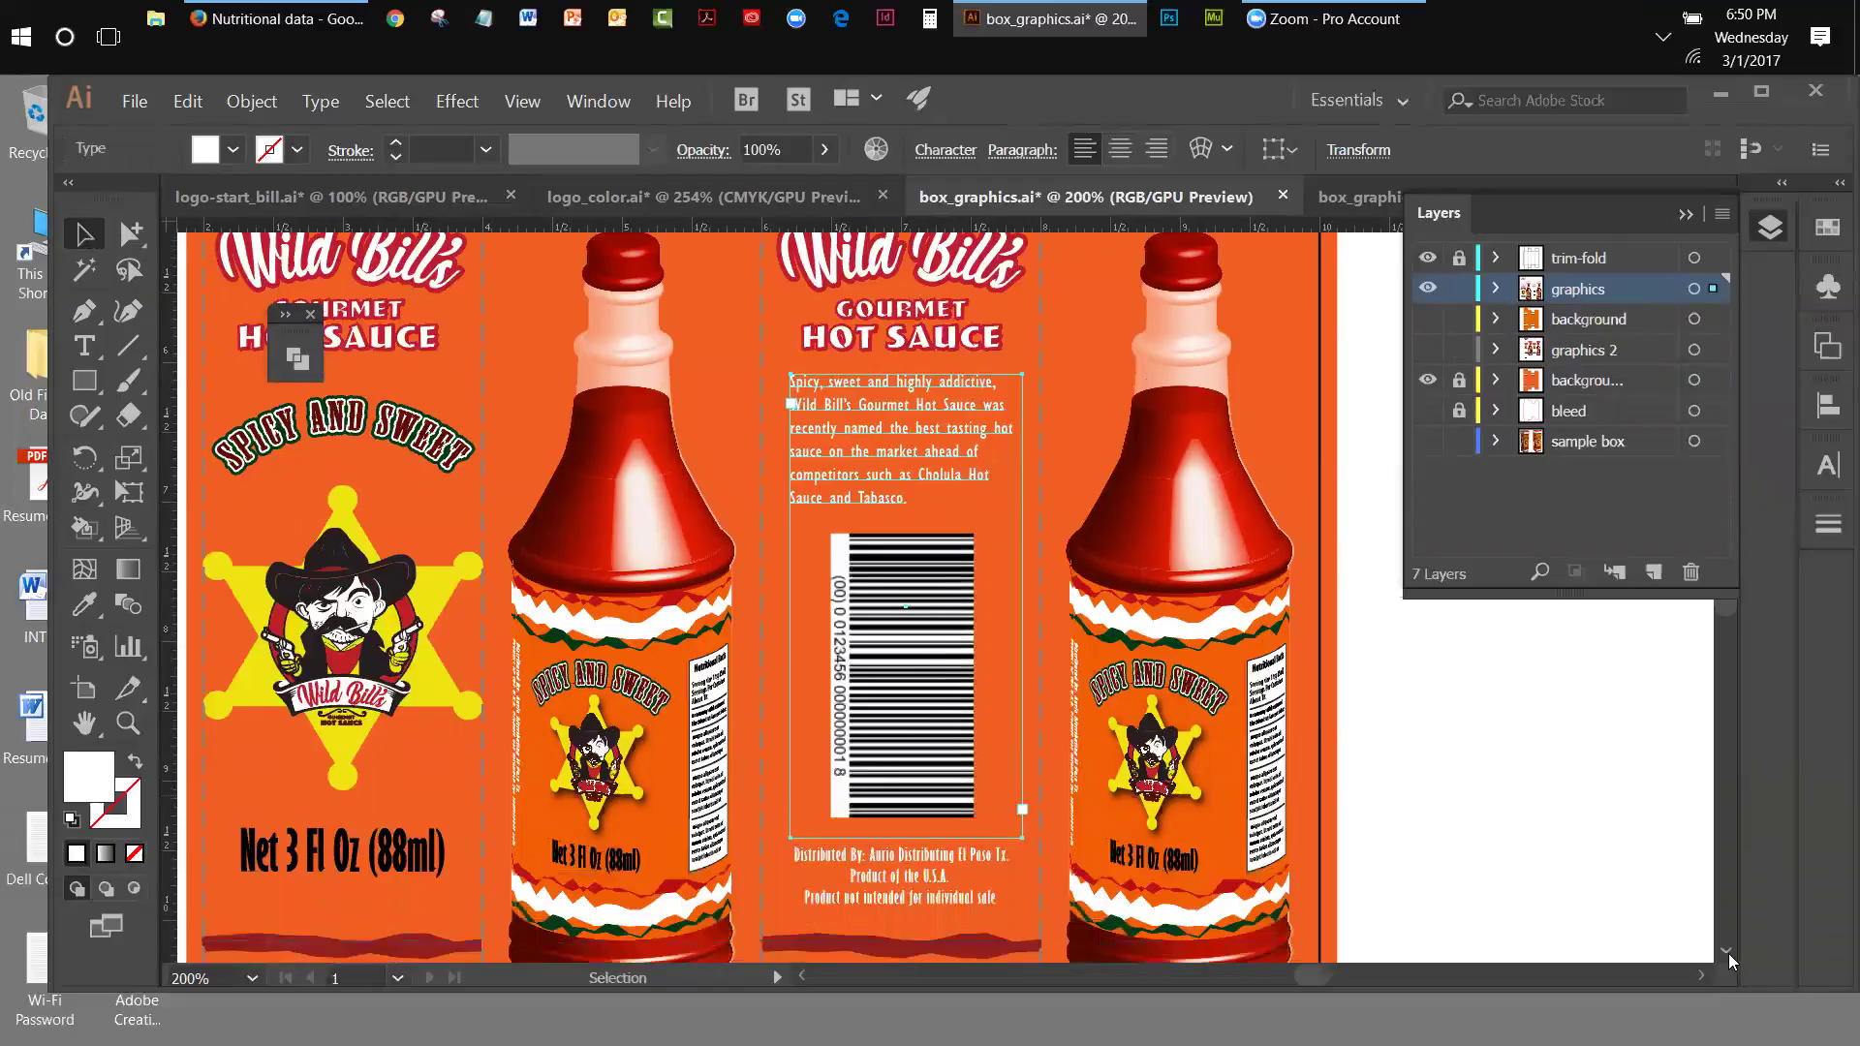
{"action": "left_click", "coordinate": [874, 810]}
{"action": "key", "text": "Down"}
{"action": "key", "text": "Down"}
{"action": "key", "text": "Down"}
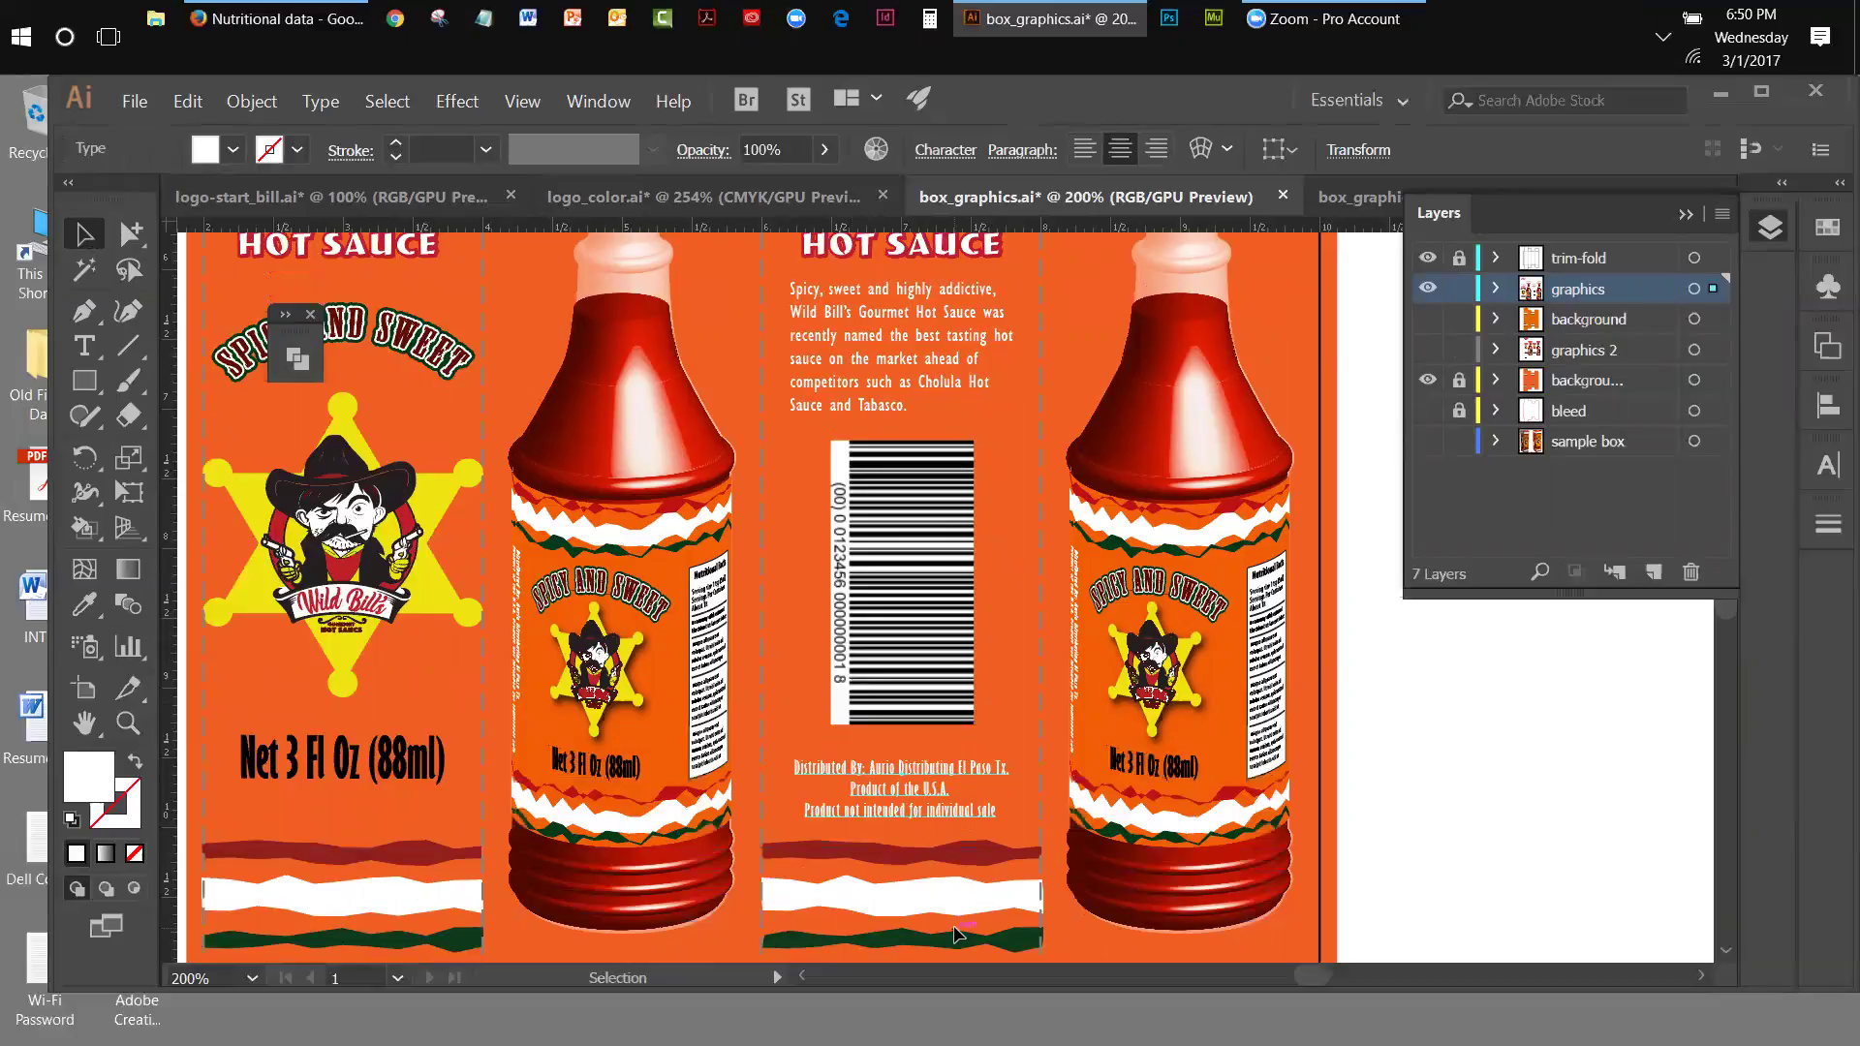
{"action": "left_click", "coordinate": [1545, 857]}
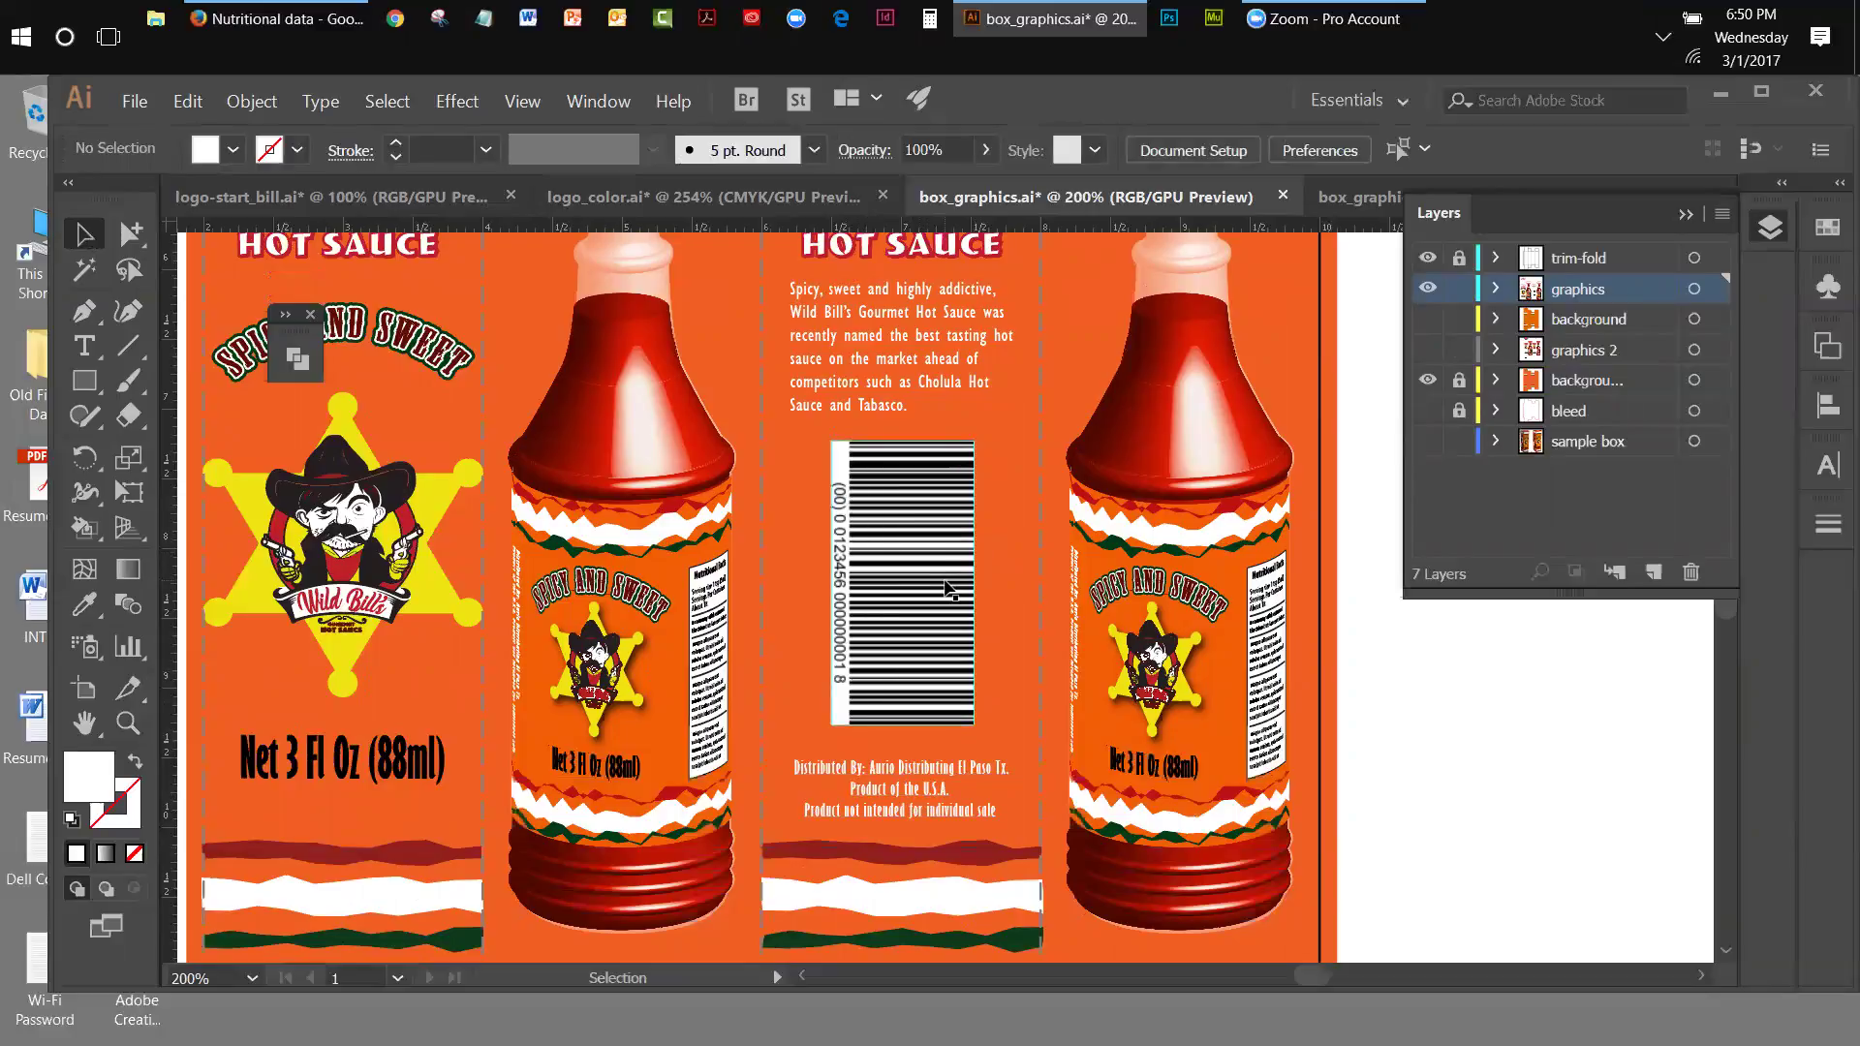
- Examine the whole box artwork with the trim-fold lines temporarily hidden
{"action": "left_click", "coordinate": [531, 101]}
{"action": "left_click", "coordinate": [601, 335]}
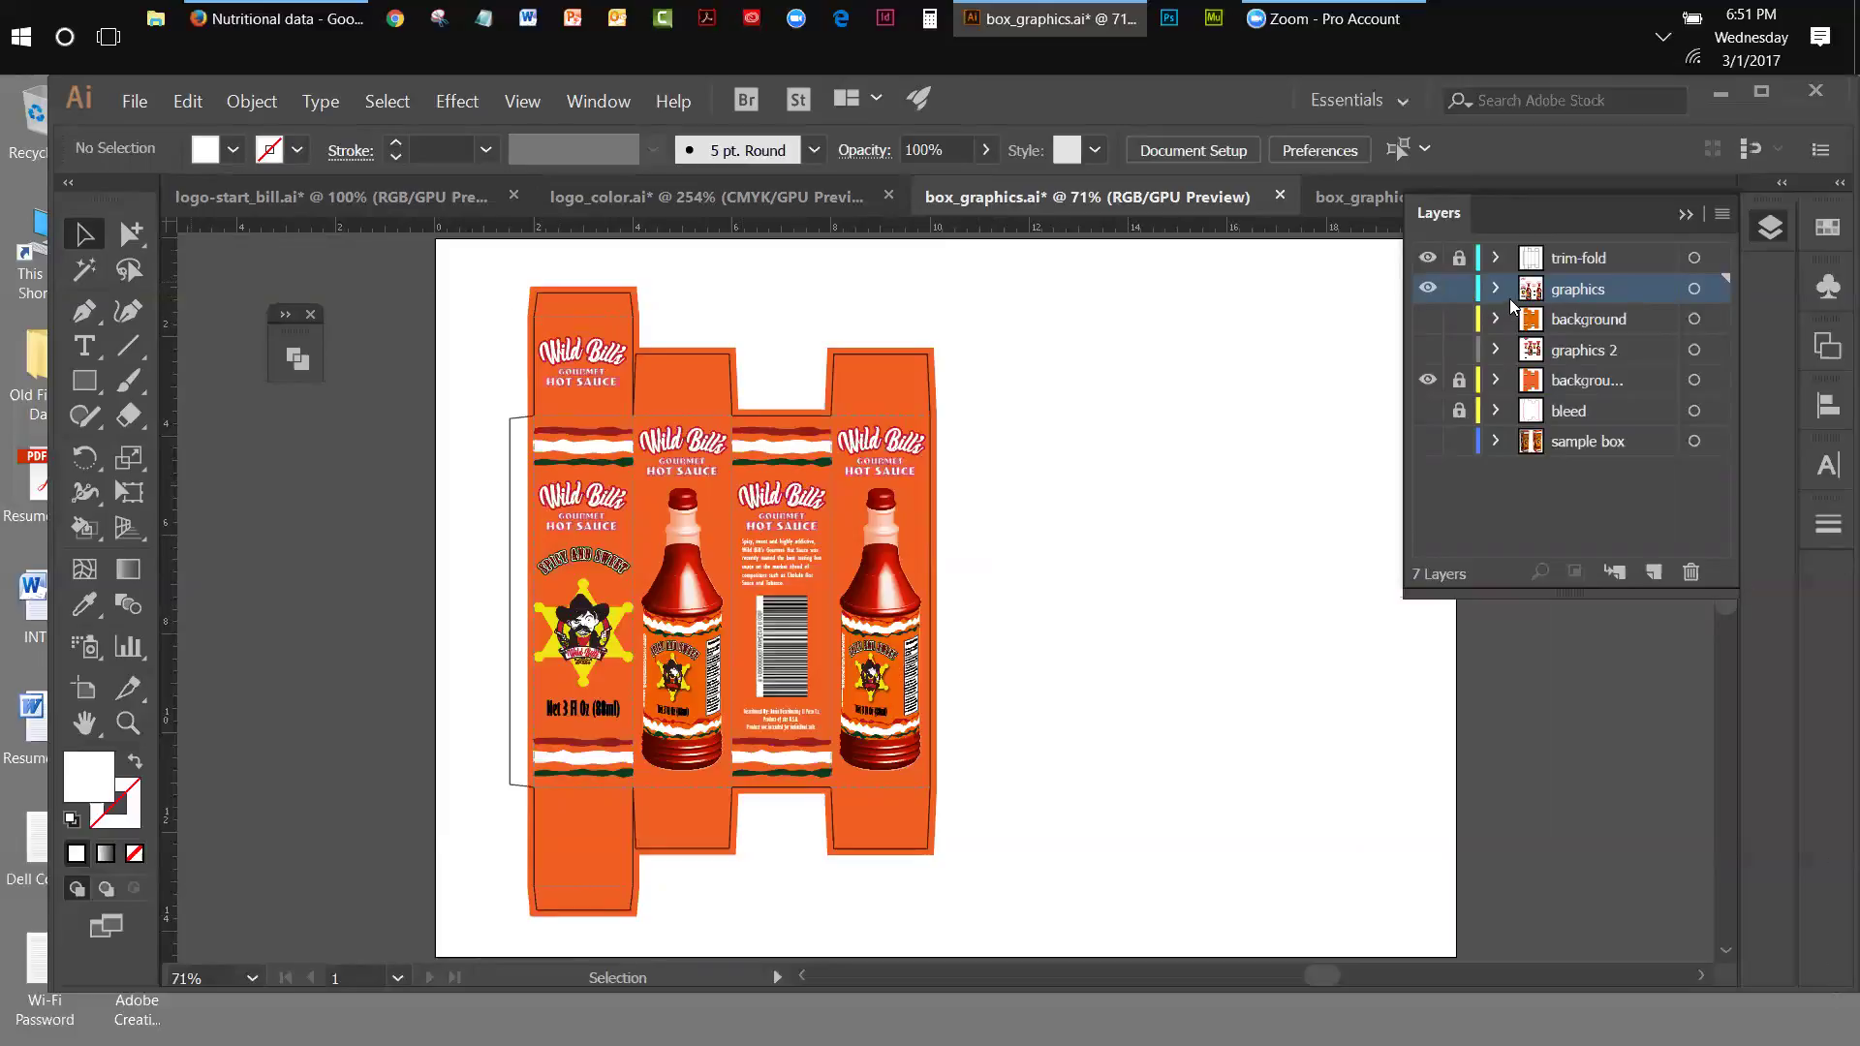
{"action": "left_click", "coordinate": [1429, 259]}
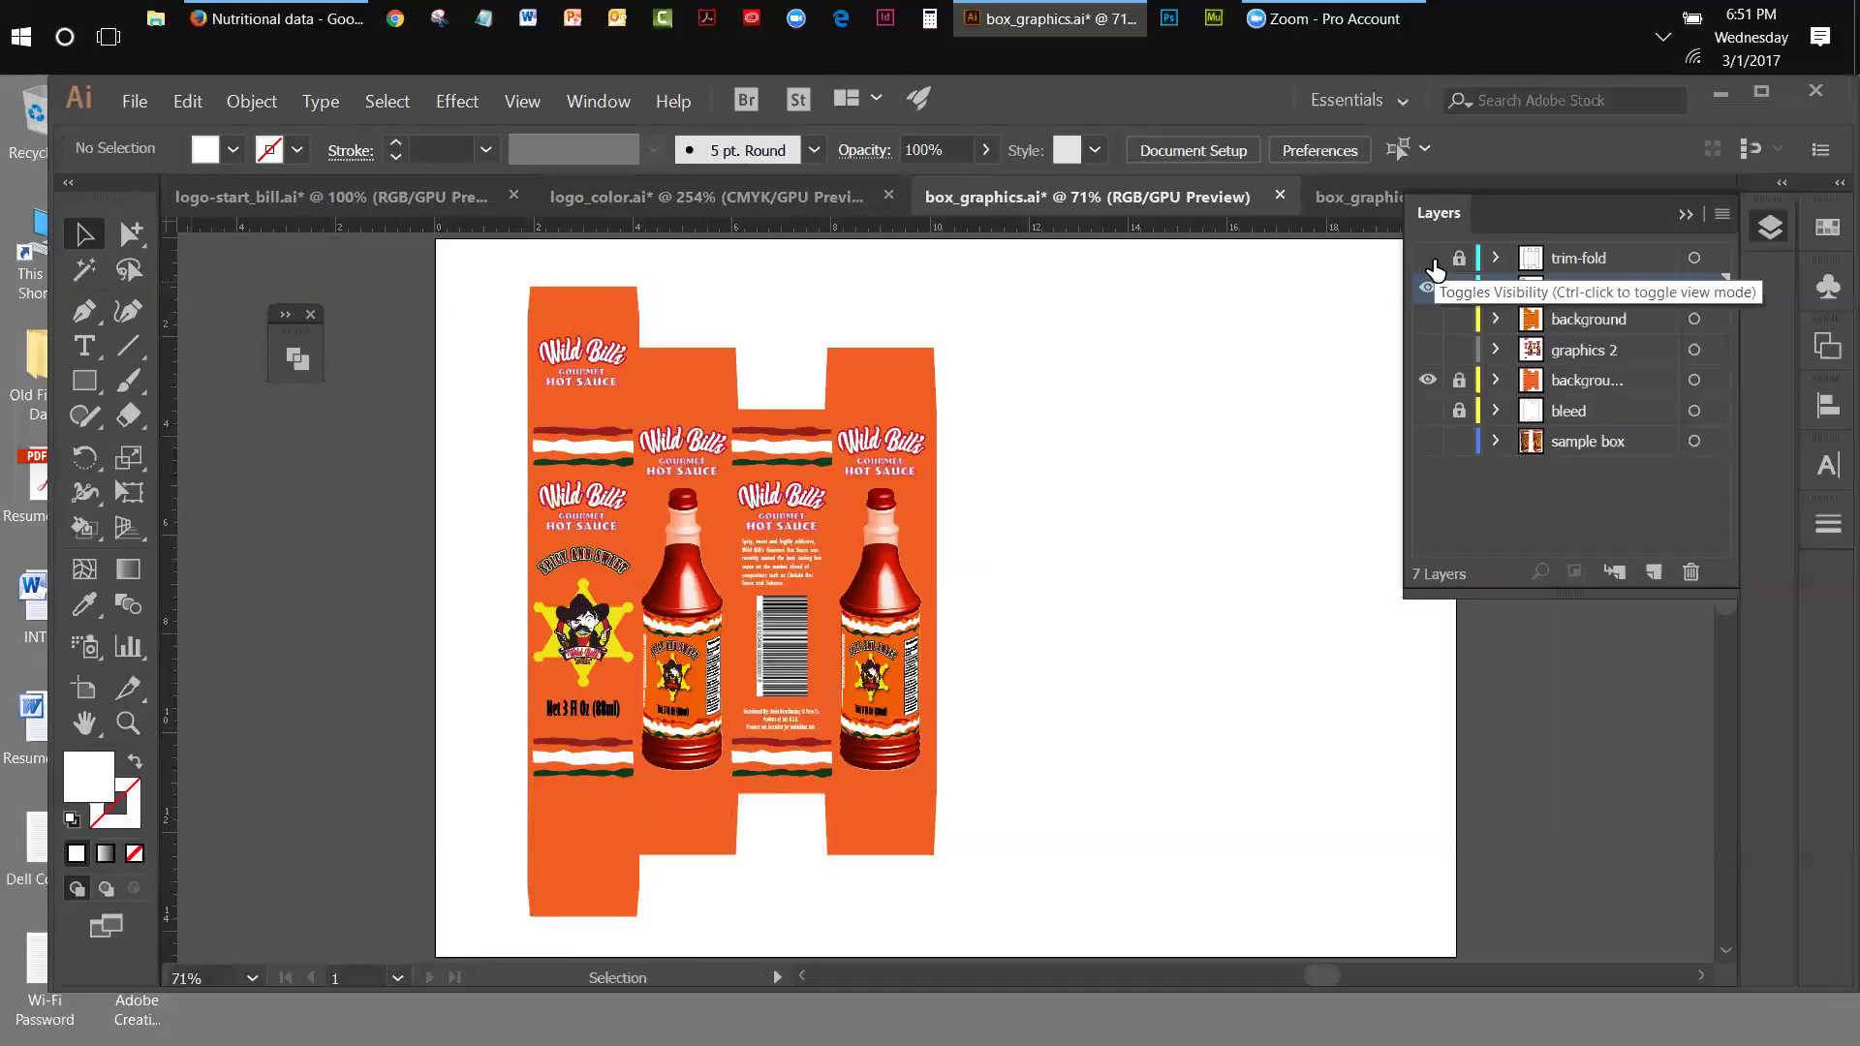
{"action": "left_click", "coordinate": [1430, 260]}
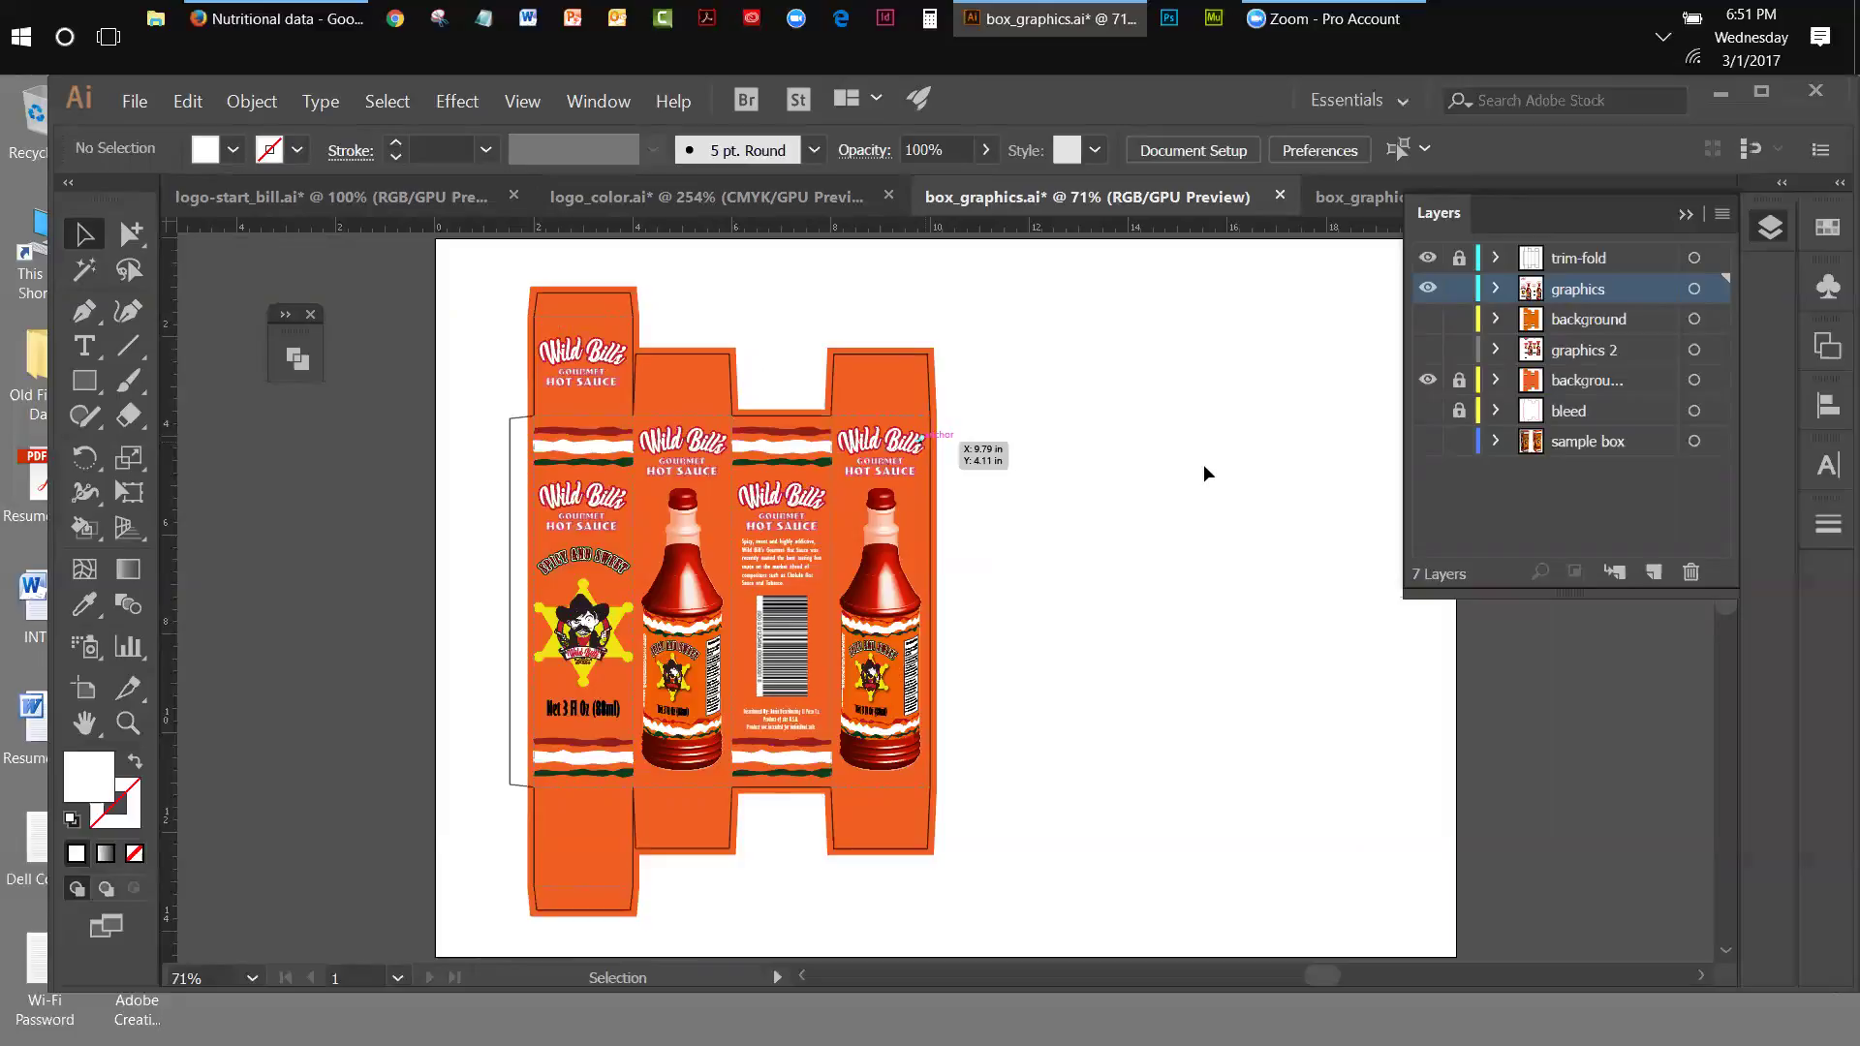
- Show the bleed layer and move it to the top of the layer stack
{"action": "left_click", "coordinate": [1428, 411]}
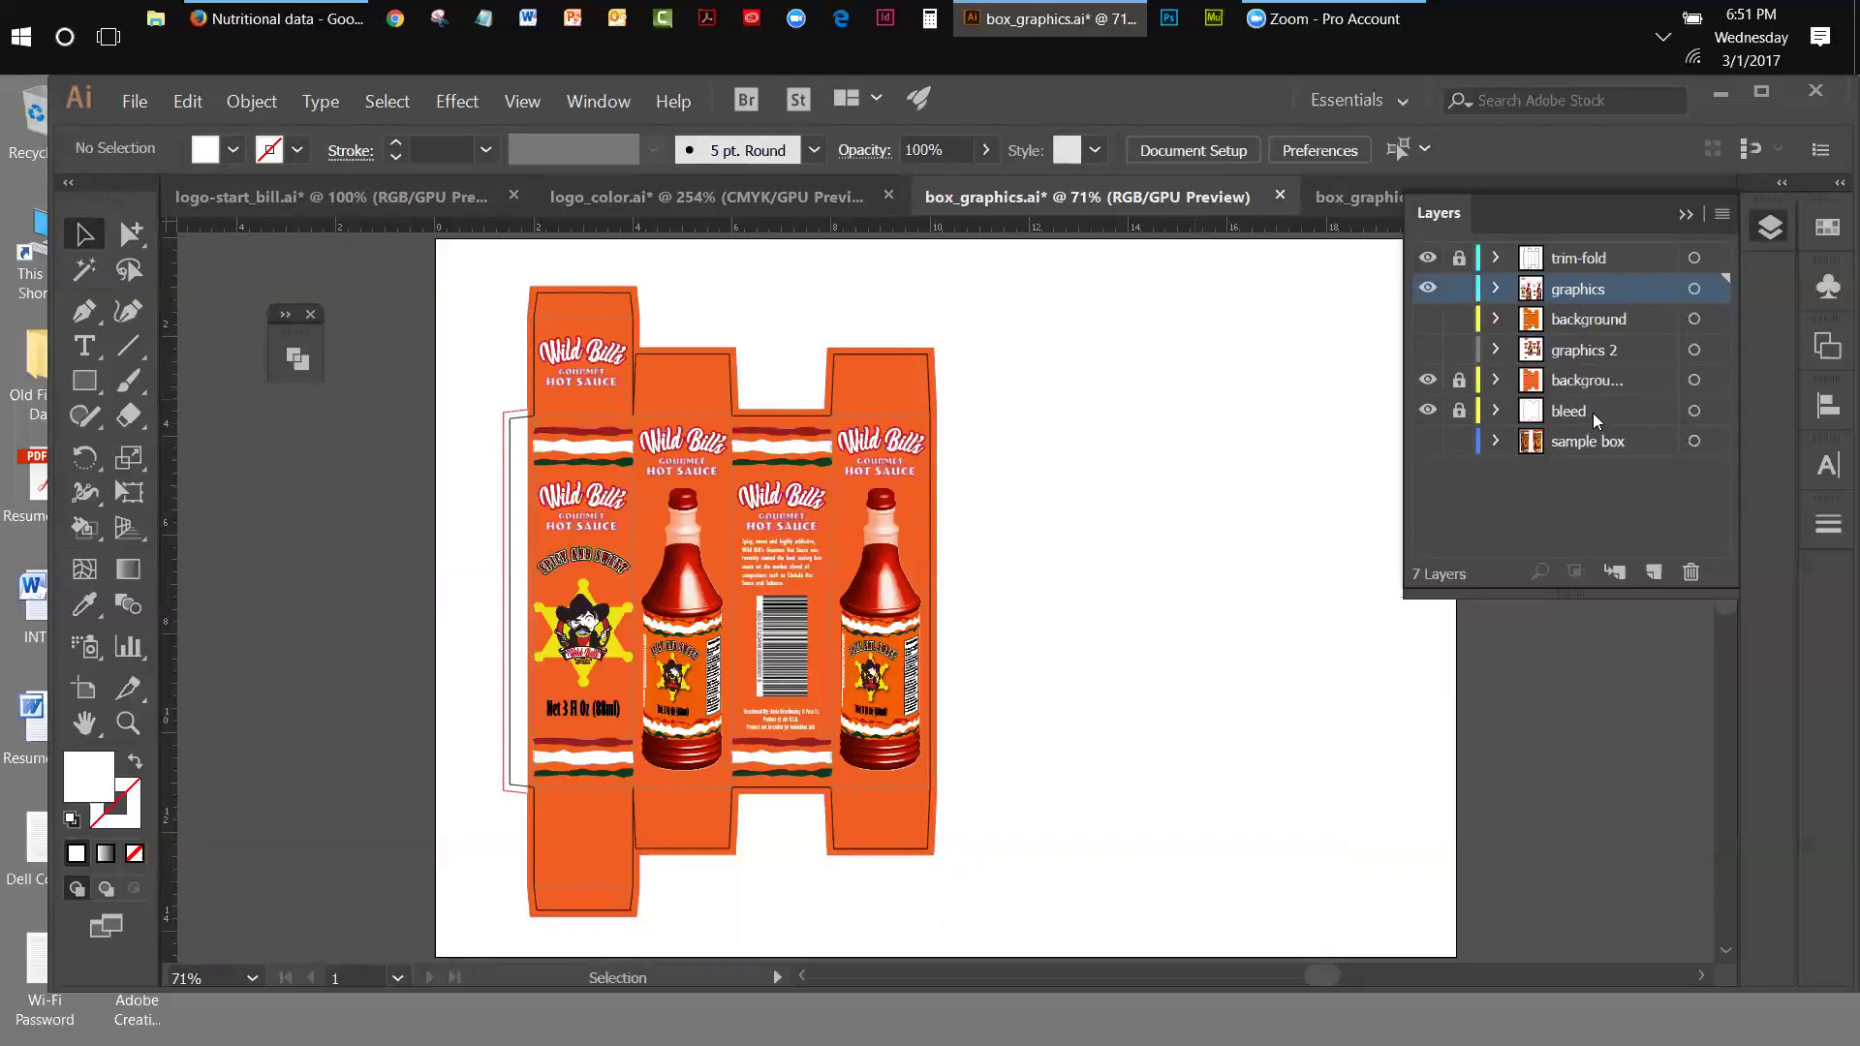
{"action": "left_click_drag", "start_coordinate": [1593, 413], "coordinate": [1600, 232]}
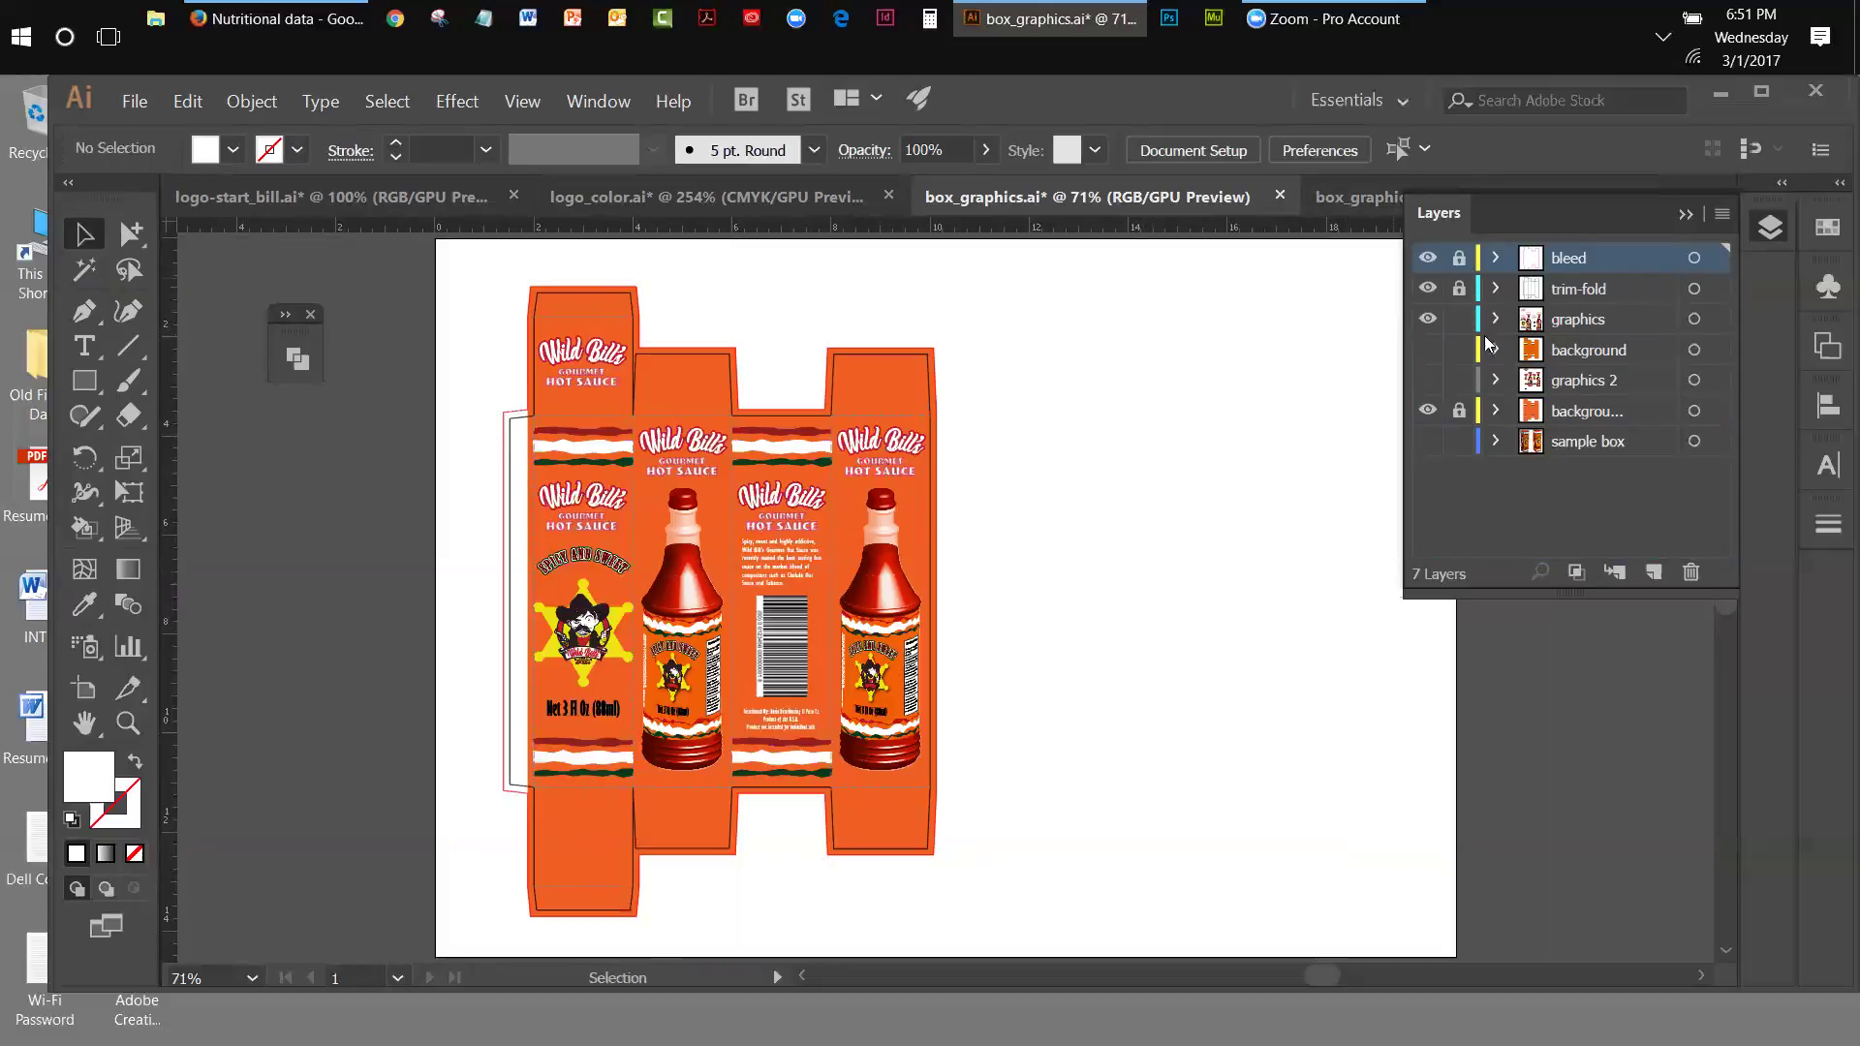
- Show the unlocked background layer beneath the graphics and compare the box with and without the trim-fold lines
{"action": "left_click", "coordinate": [1428, 289]}
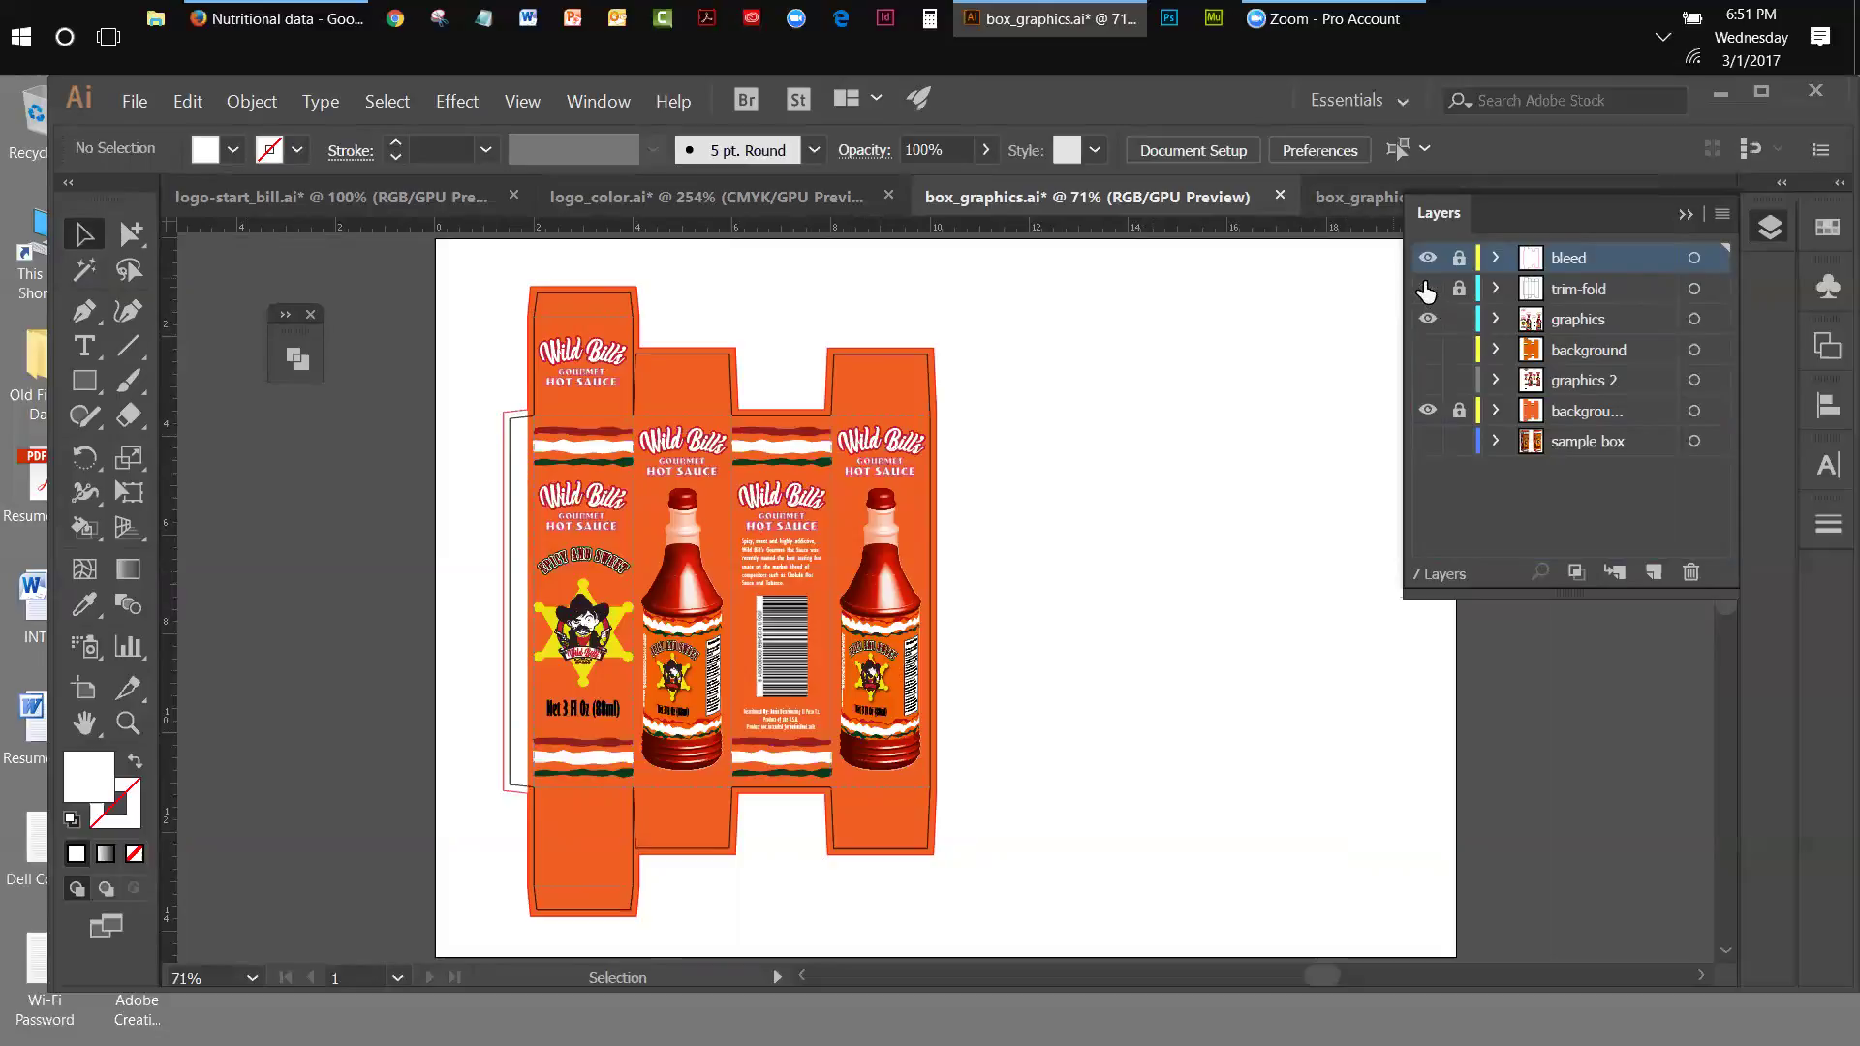
{"action": "left_click", "coordinate": [1429, 351]}
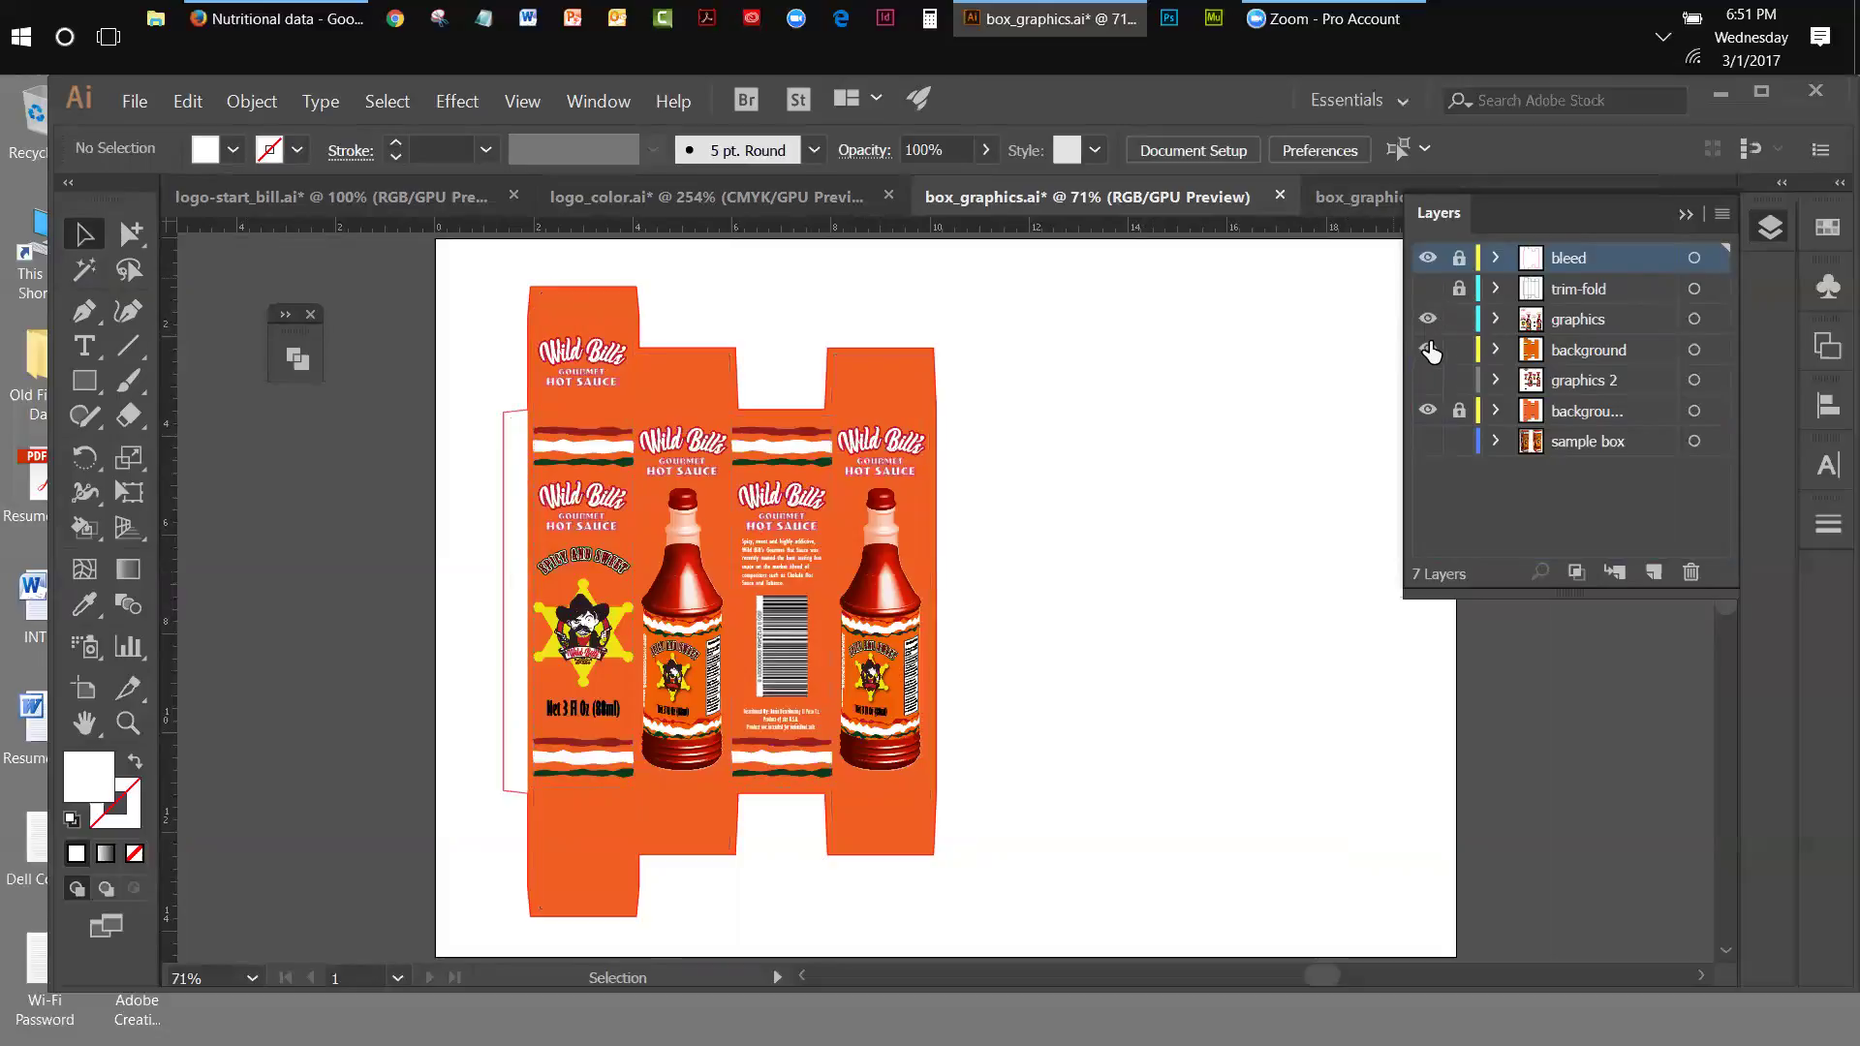
{"action": "left_click", "coordinate": [1429, 290]}
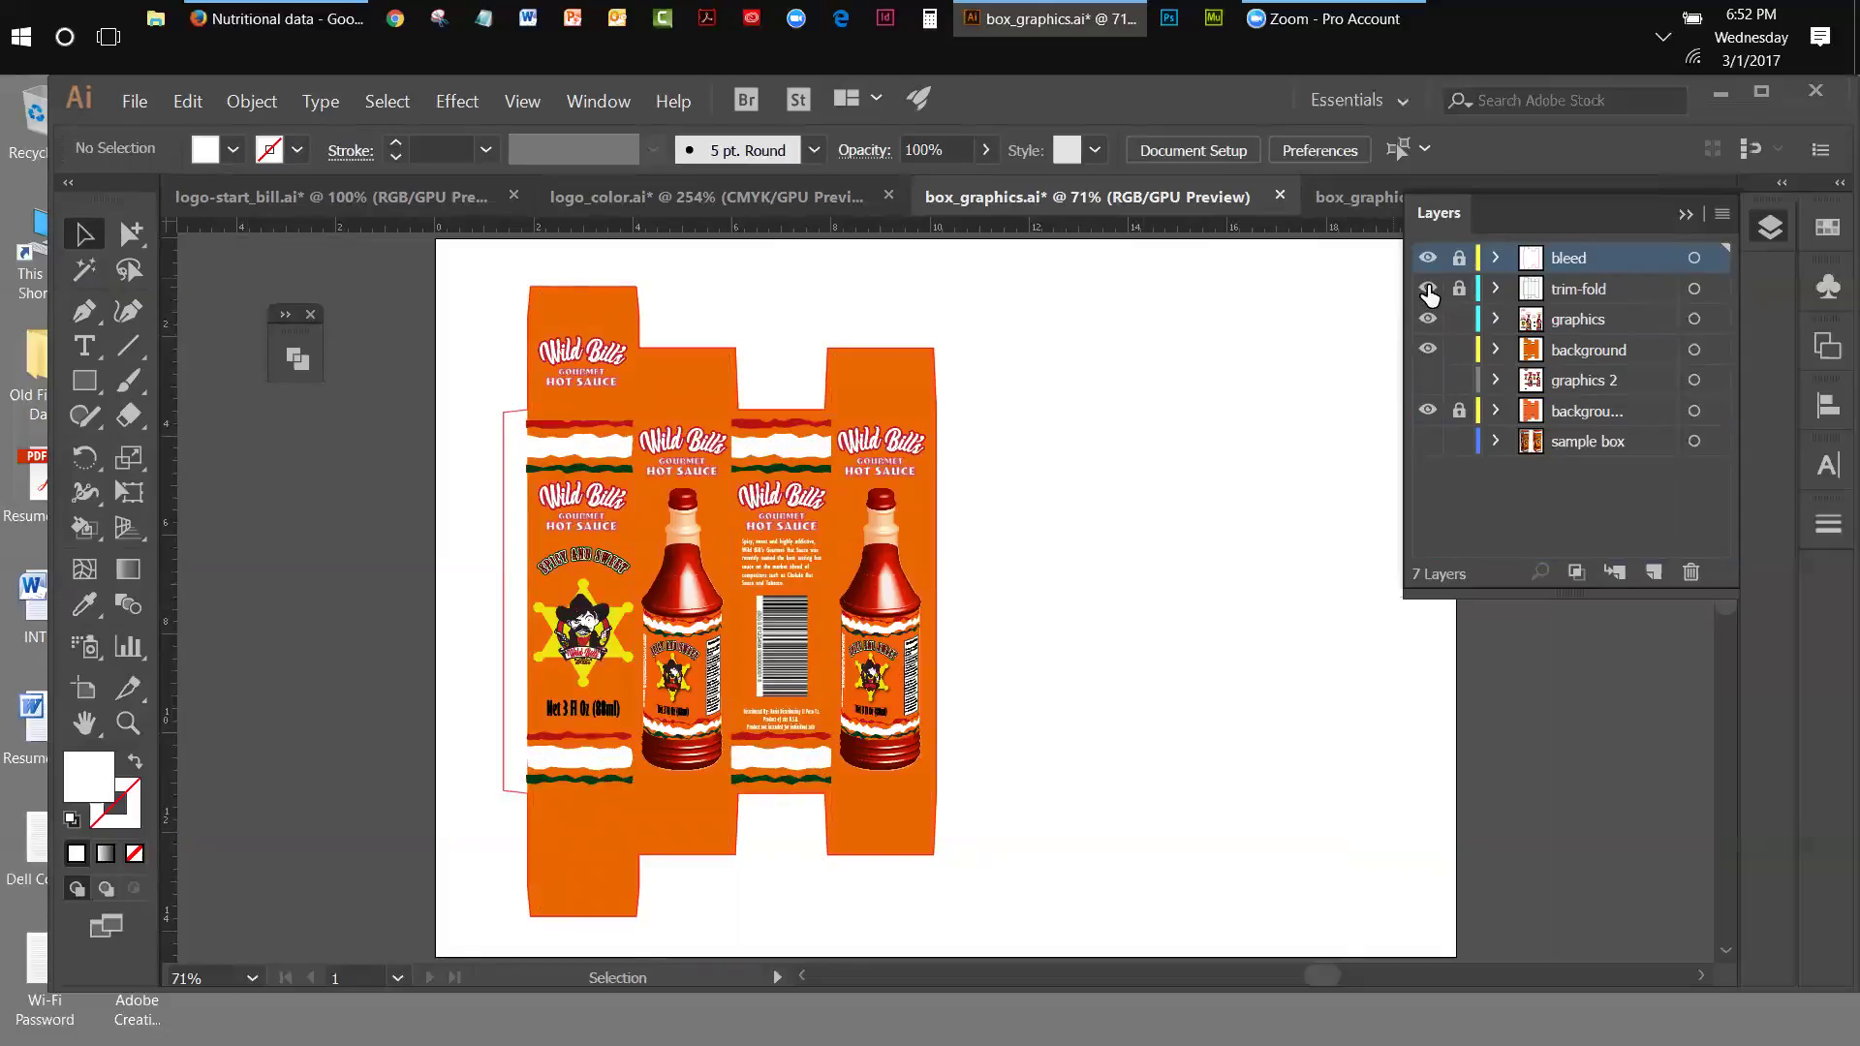
{"action": "left_click", "coordinate": [1429, 289]}
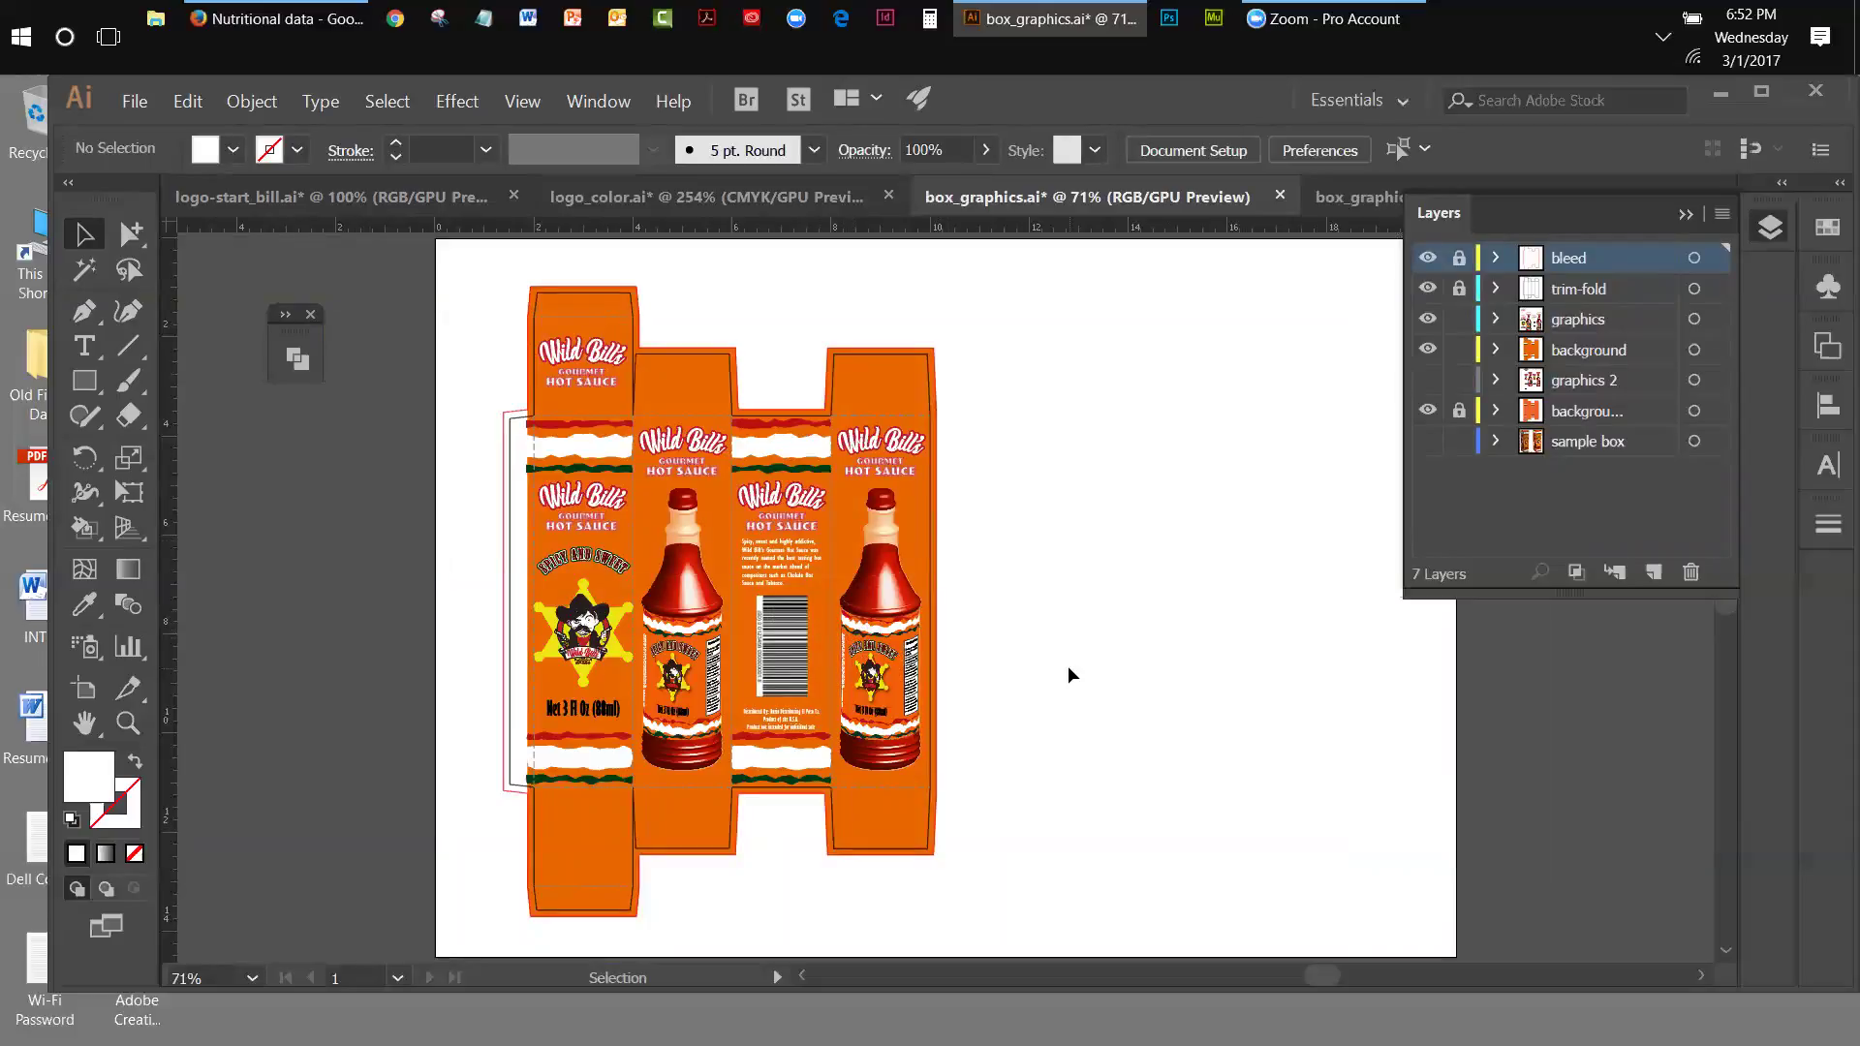
{"action": "left_click", "coordinate": [1430, 288]}
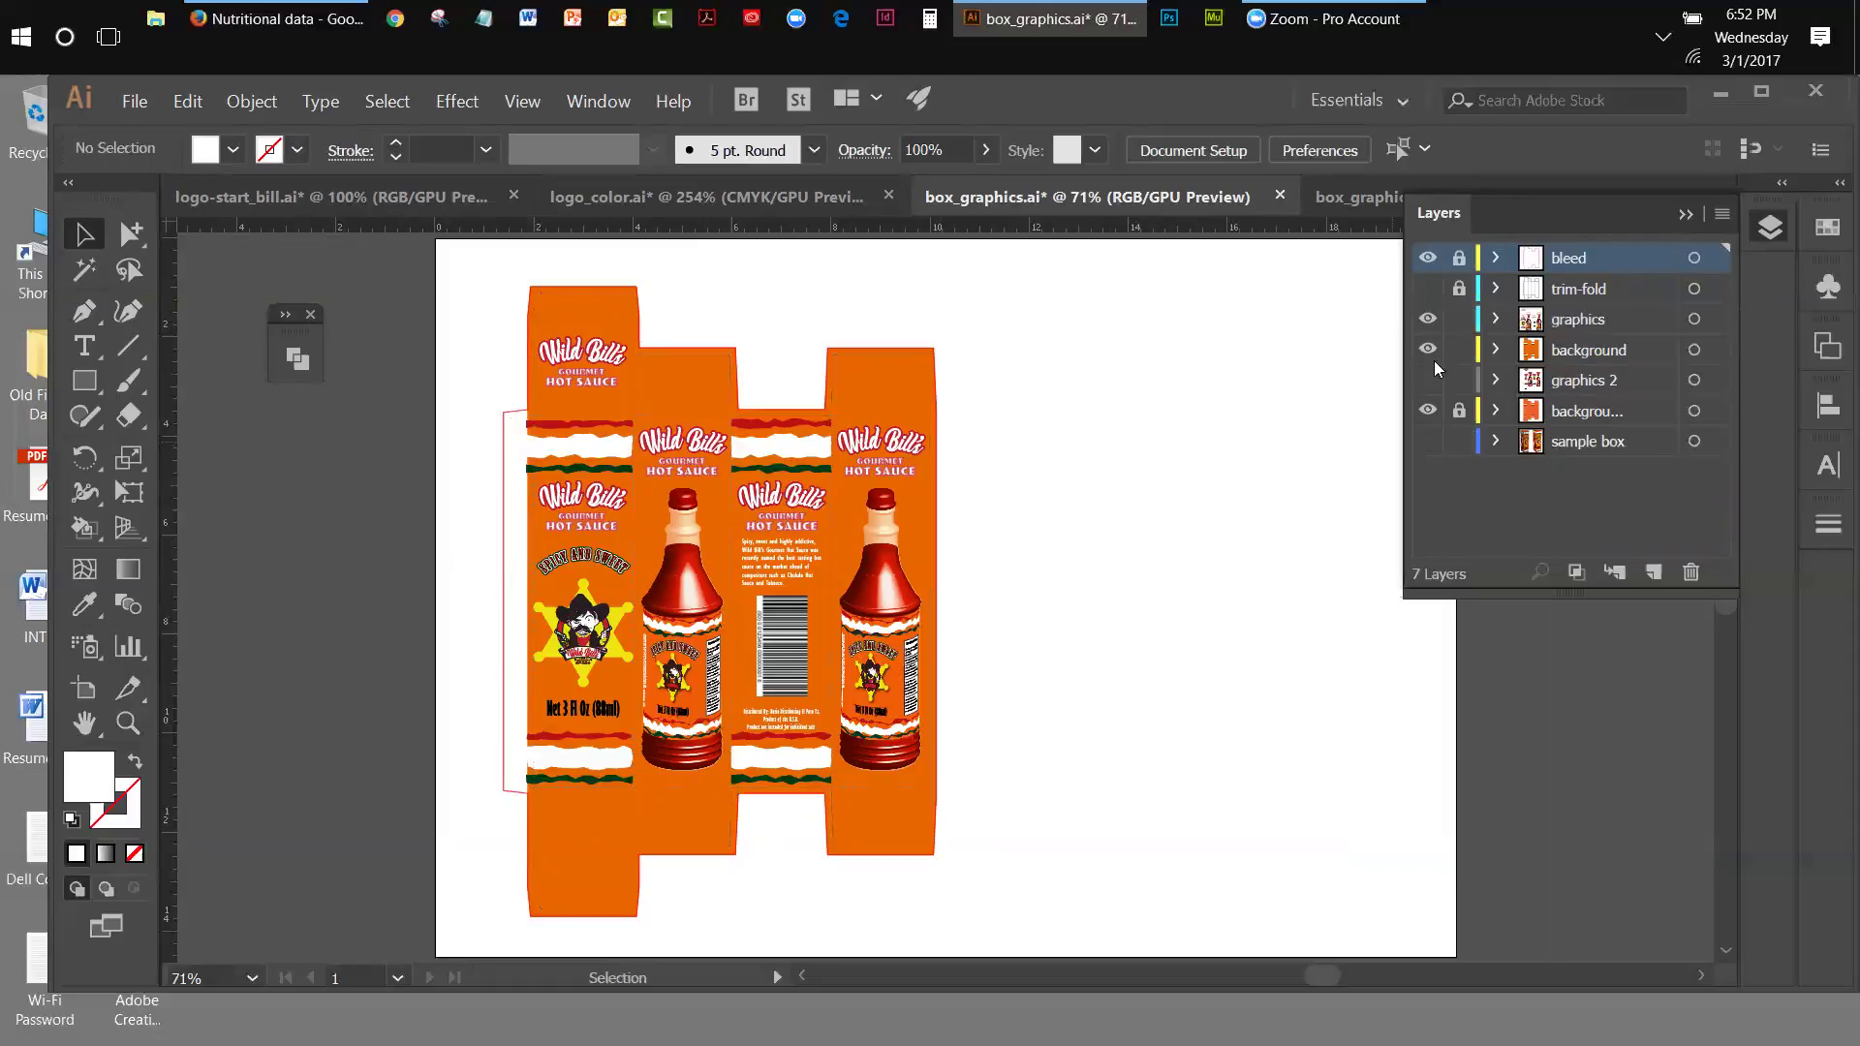
- Swap the visible graphics layer for graphics 2, restore the trim-fold lines, and move graphics 2 above the unlocked background layer
{"action": "left_click", "coordinate": [1429, 319]}
{"action": "left_click", "coordinate": [1430, 288]}
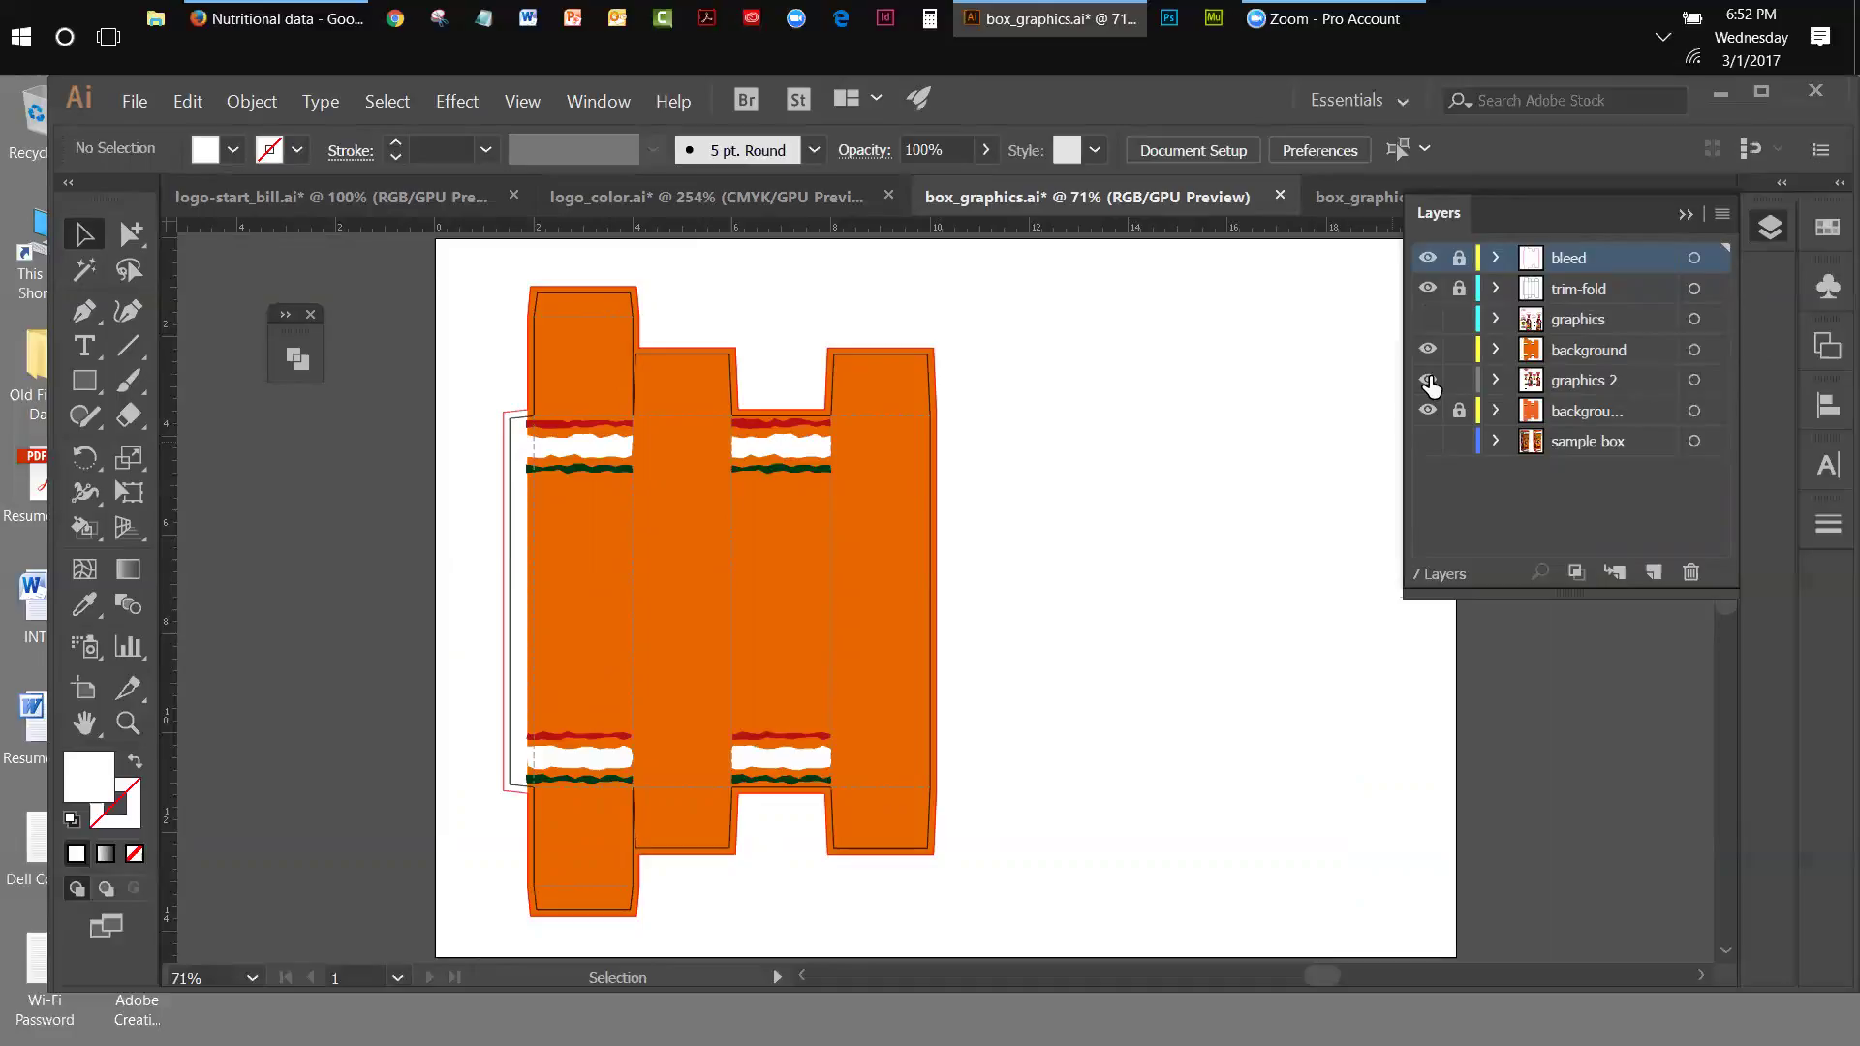
{"action": "left_click", "coordinate": [1428, 321]}
{"action": "left_click", "coordinate": [1567, 382]}
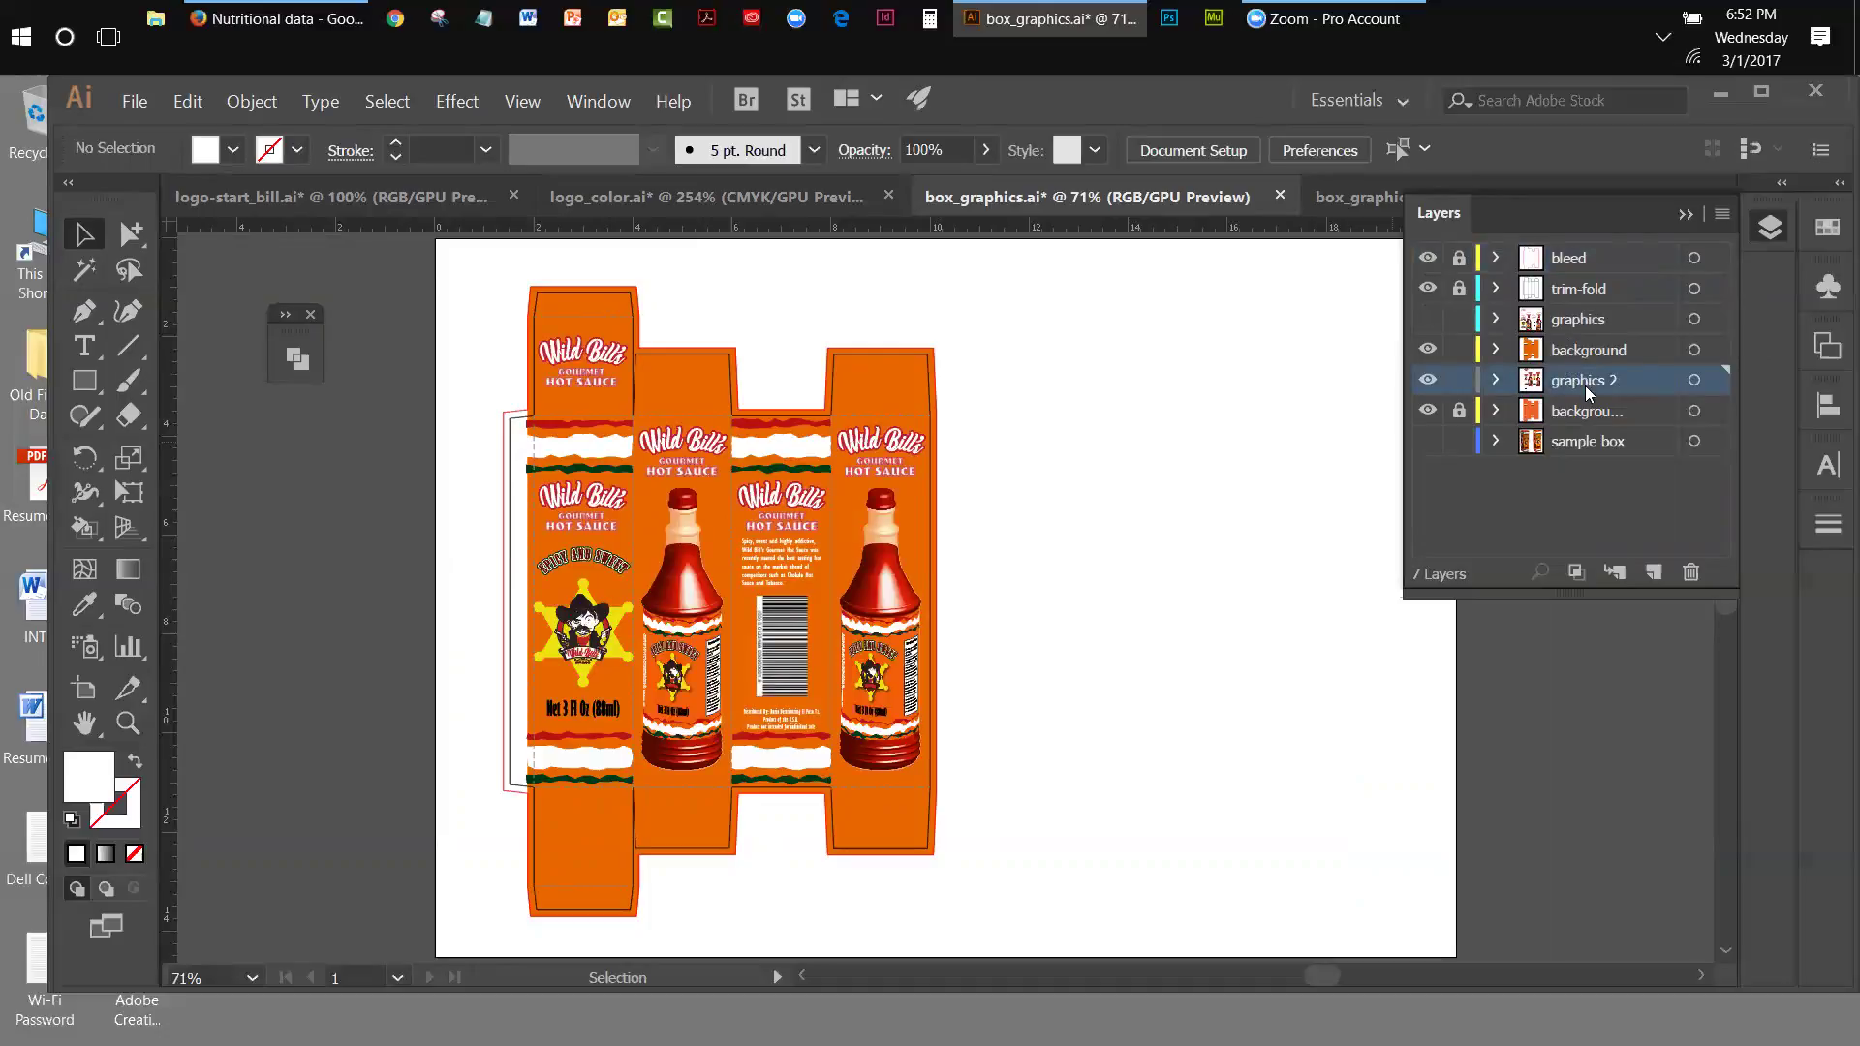
{"action": "left_click_drag", "start_coordinate": [1588, 385], "coordinate": [1578, 346]}
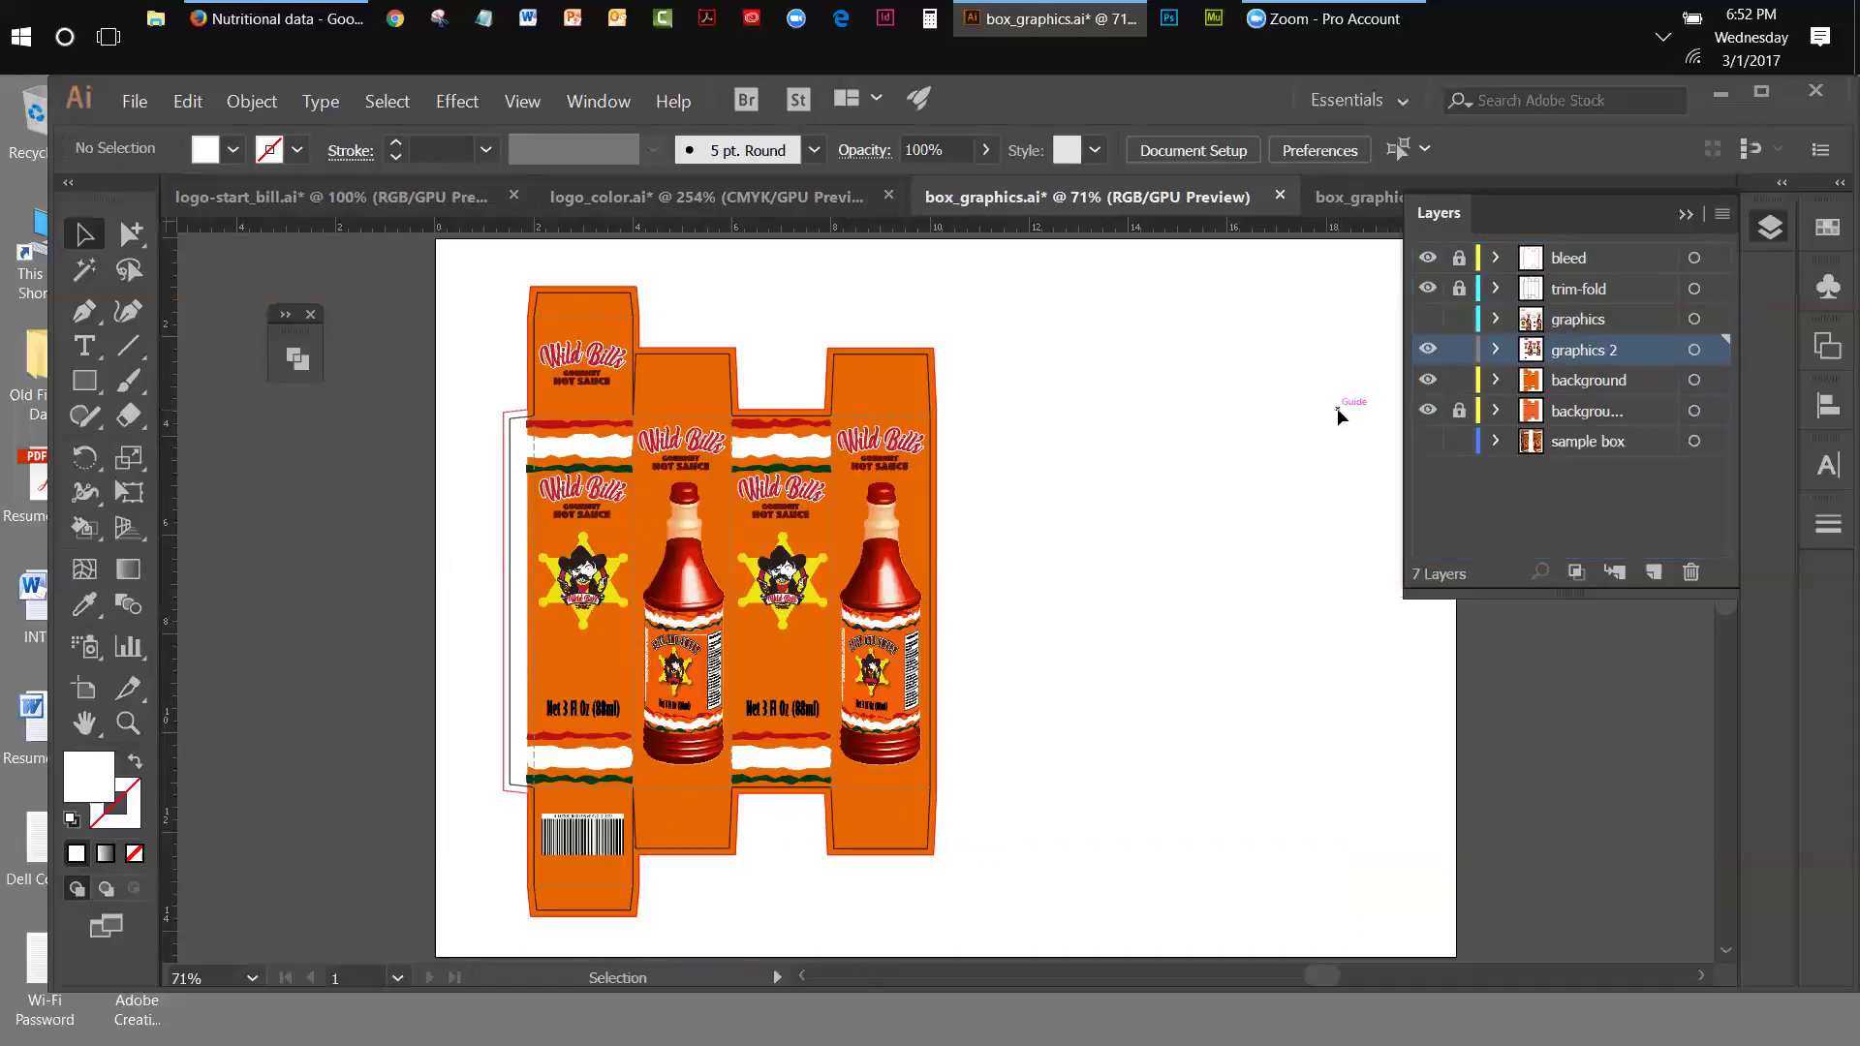
- Show the graphics and sample box layers, and hide graphics 2 and the unlocked background layer
{"action": "left_click", "coordinate": [1428, 320]}
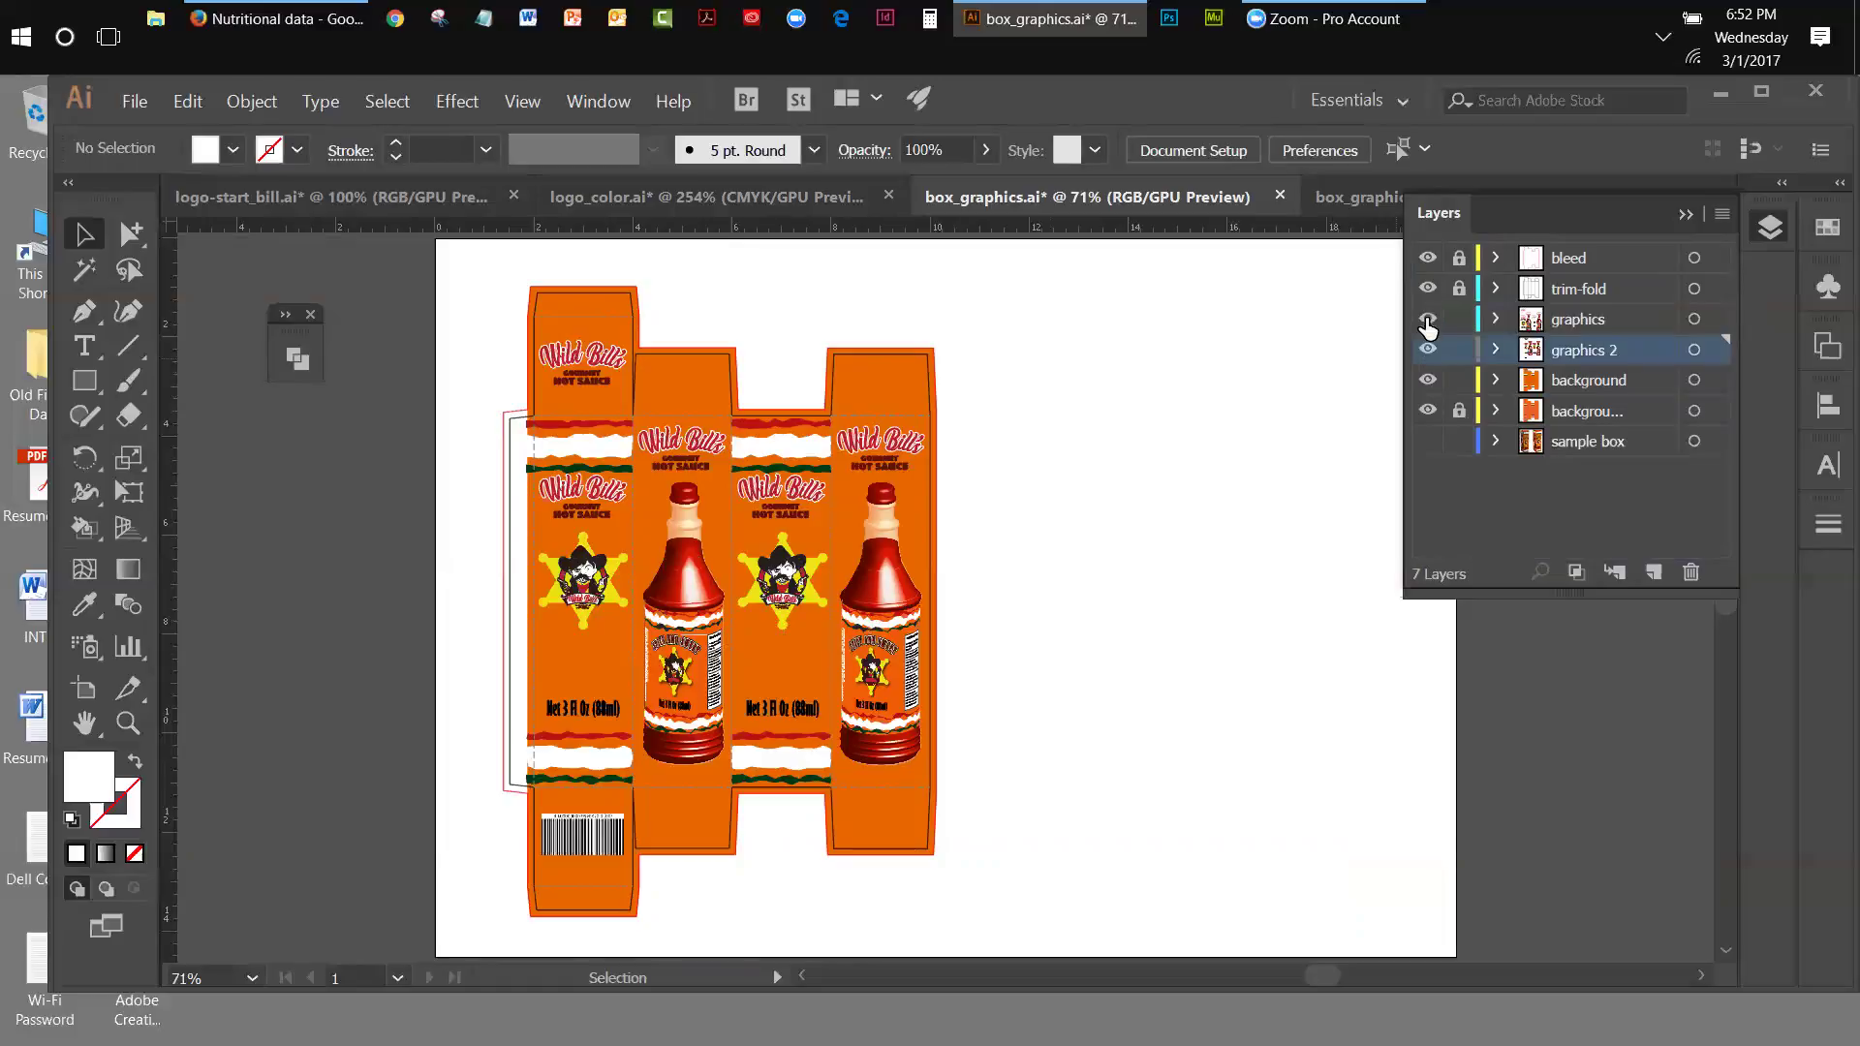
{"action": "left_click", "coordinate": [1426, 381]}
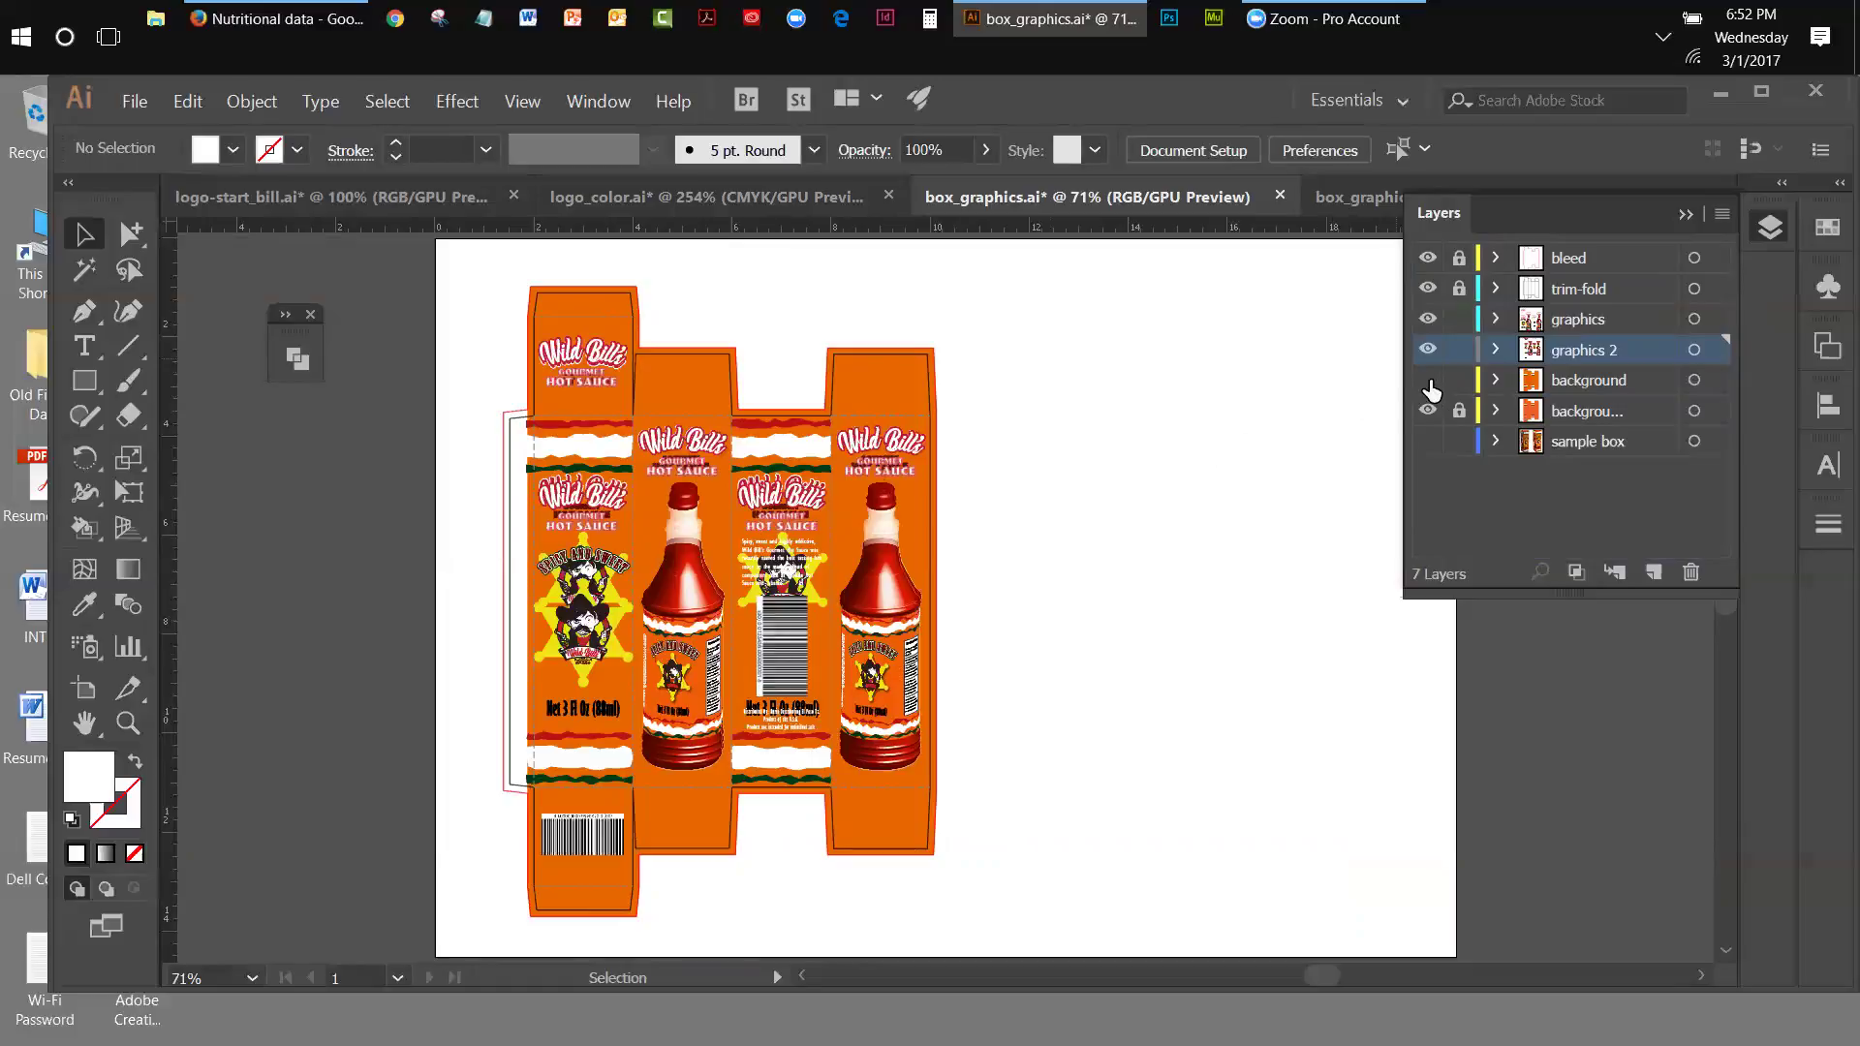
{"action": "left_click", "coordinate": [1429, 351]}
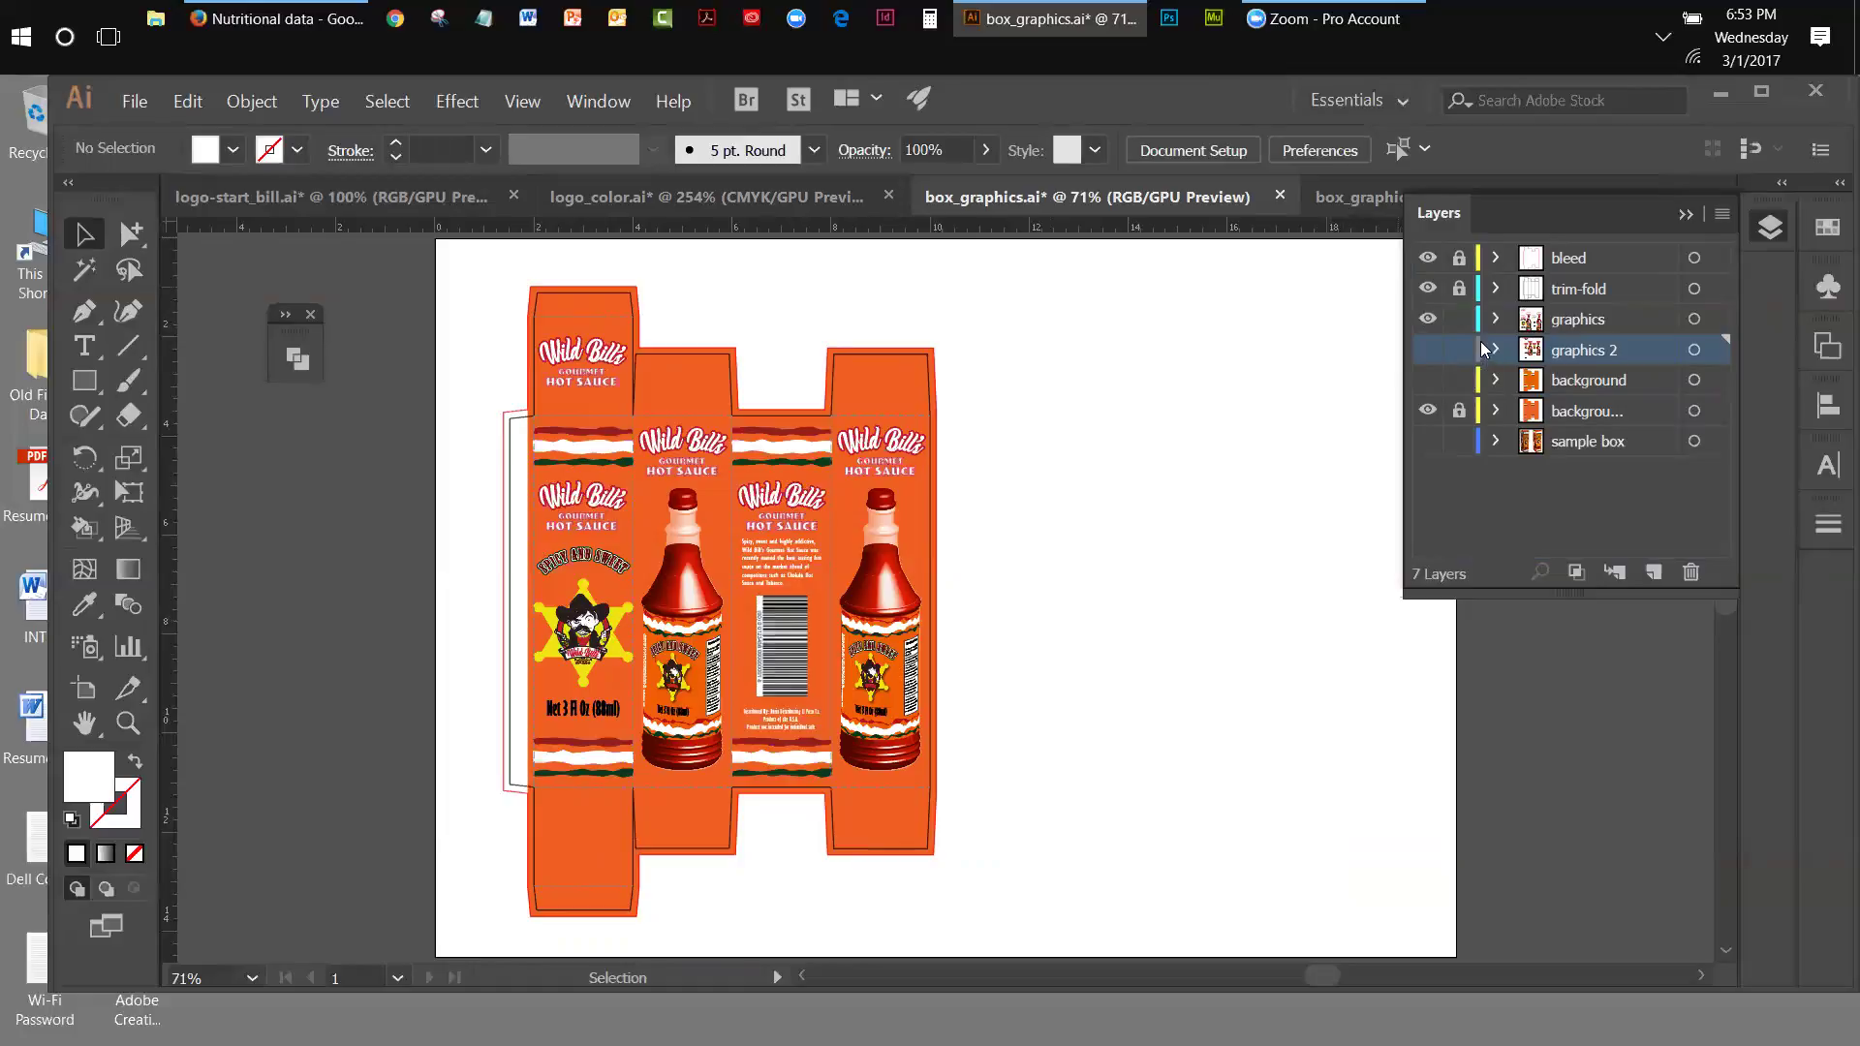
{"action": "left_click", "coordinate": [1424, 443]}
{"action": "left_click", "coordinate": [1425, 442]}
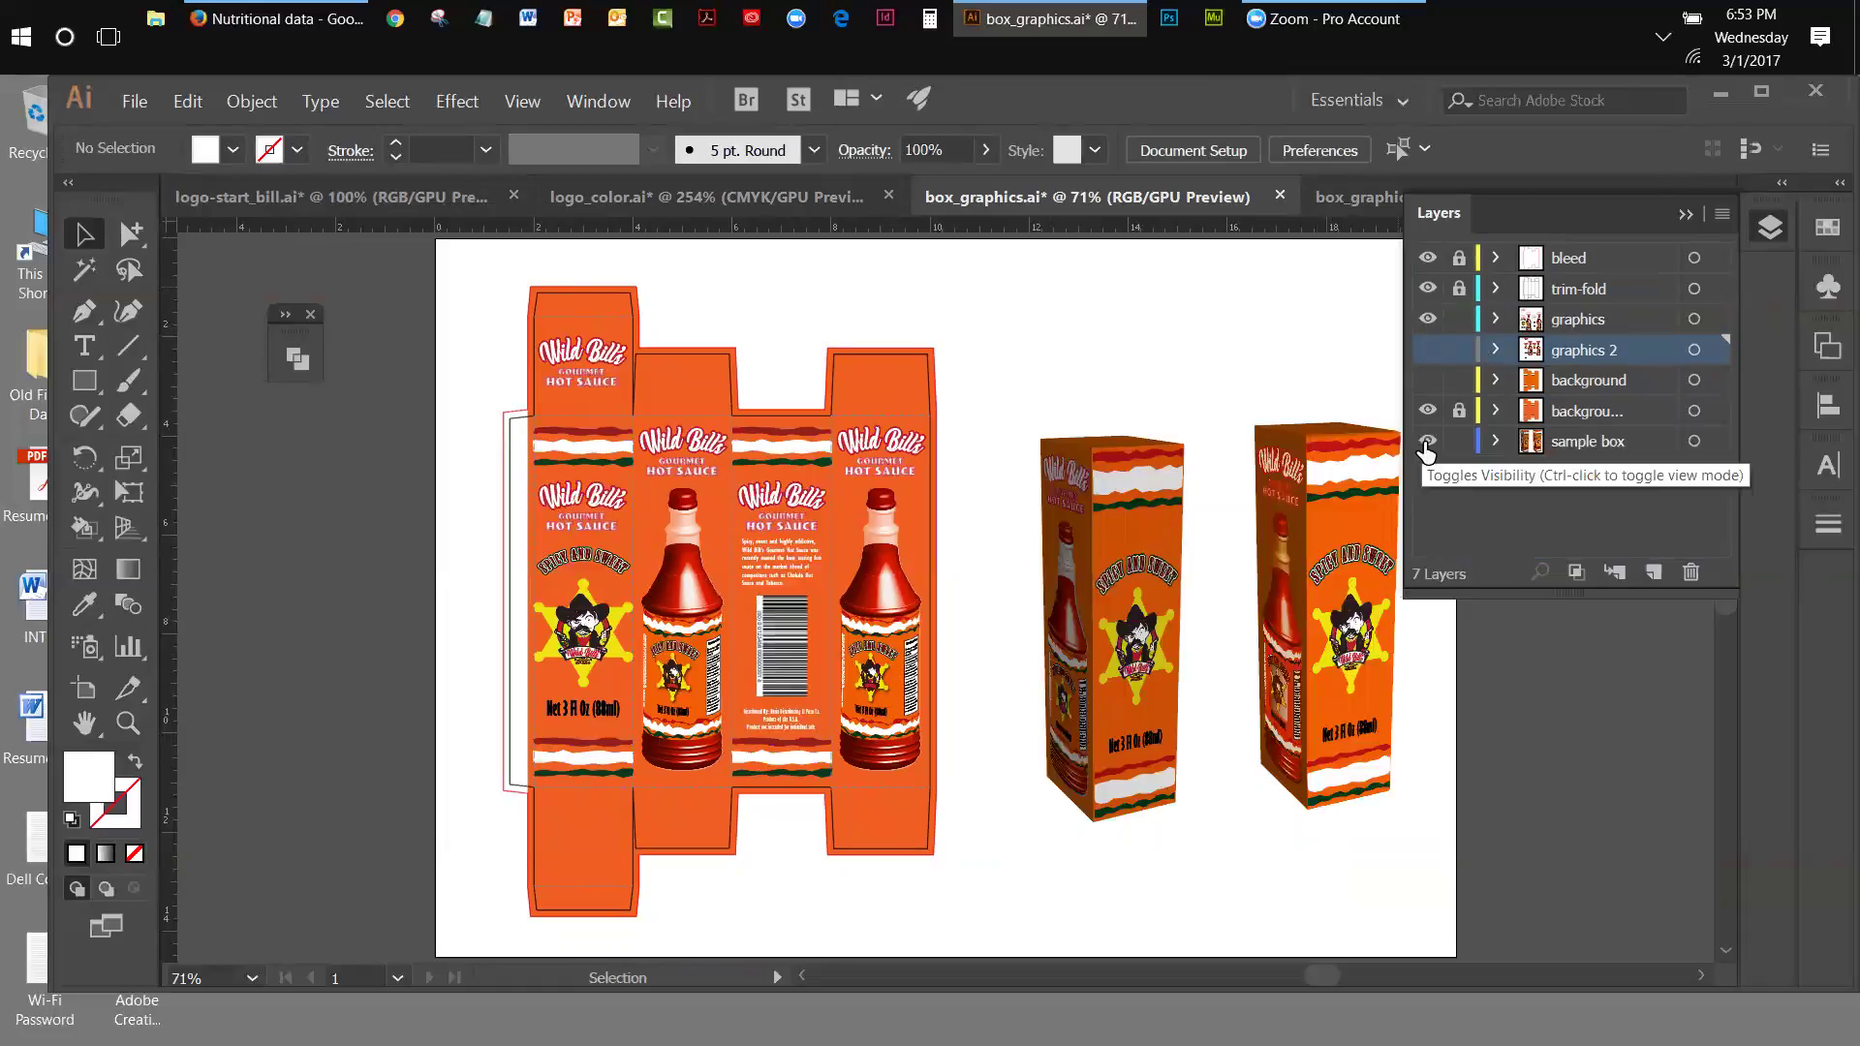
- Open the 3D Extrude & Bevel (Mapped) effect options from the left sample box's appearance and enable the preview
{"action": "left_click", "coordinate": [1182, 476]}
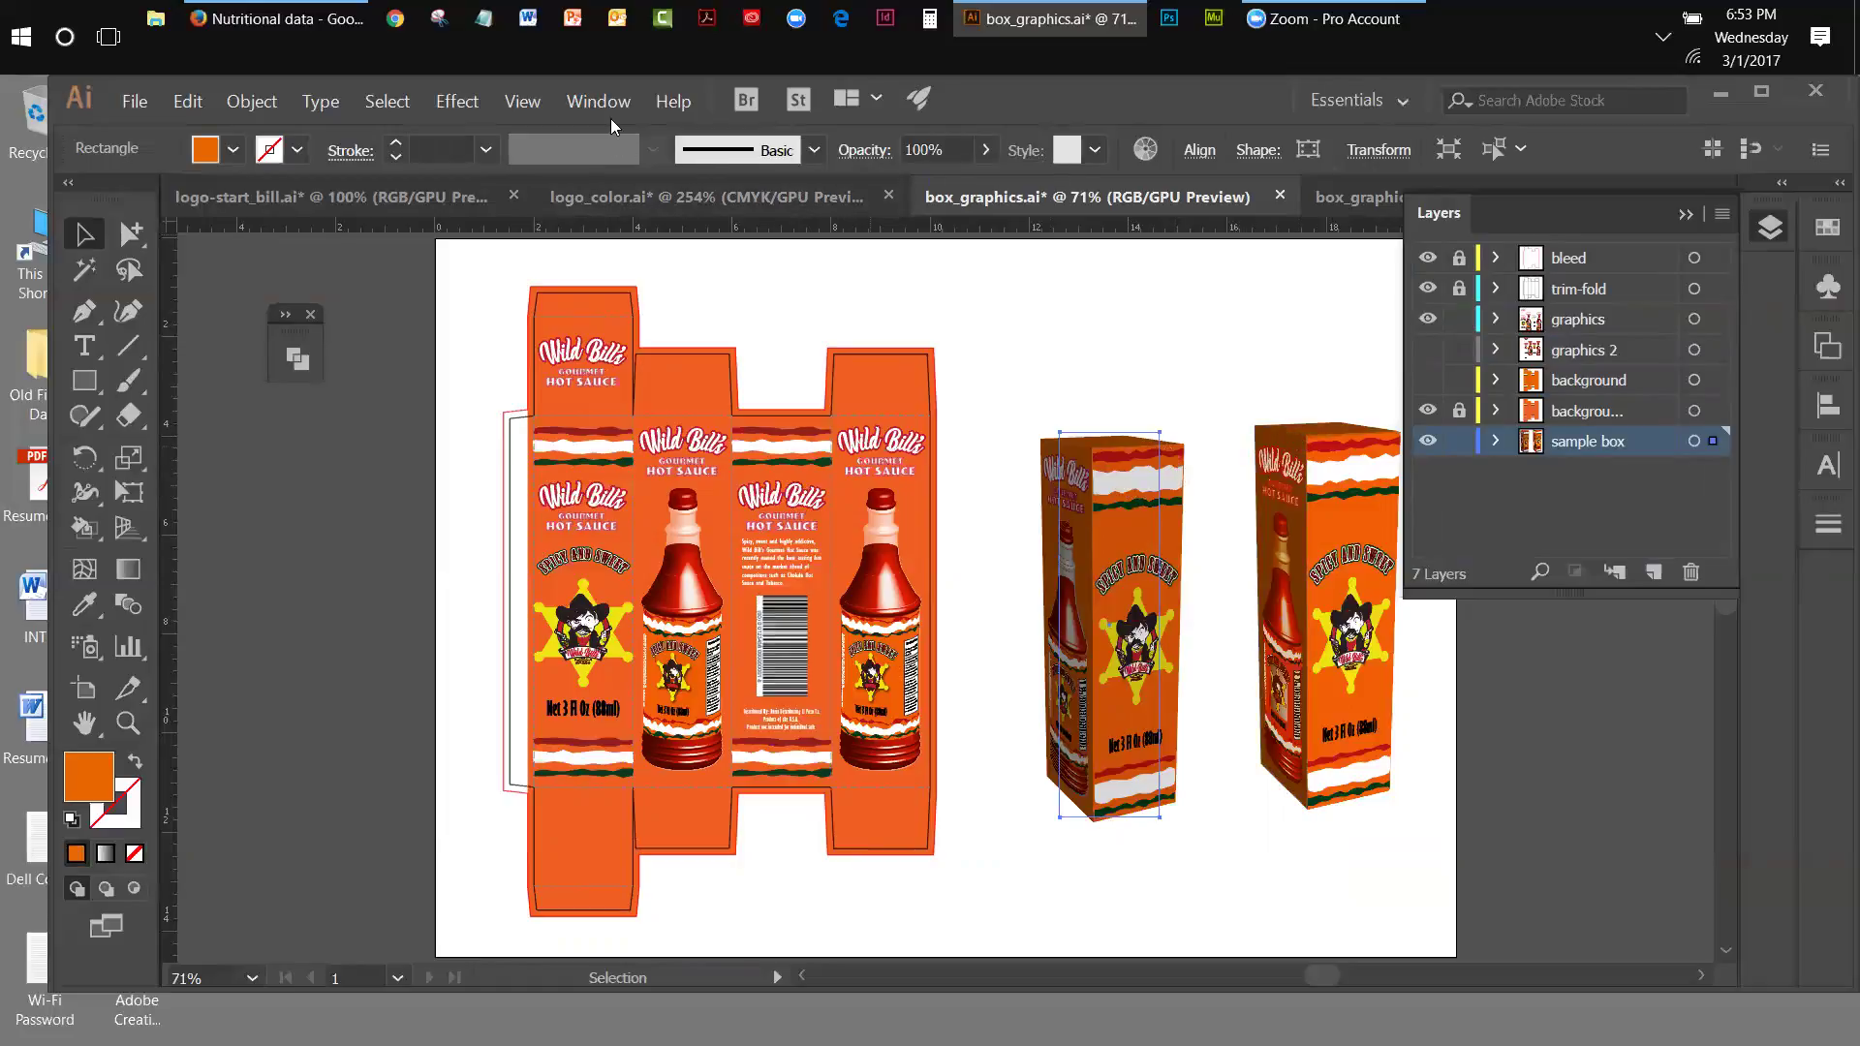
{"action": "left_click", "coordinate": [1685, 215]}
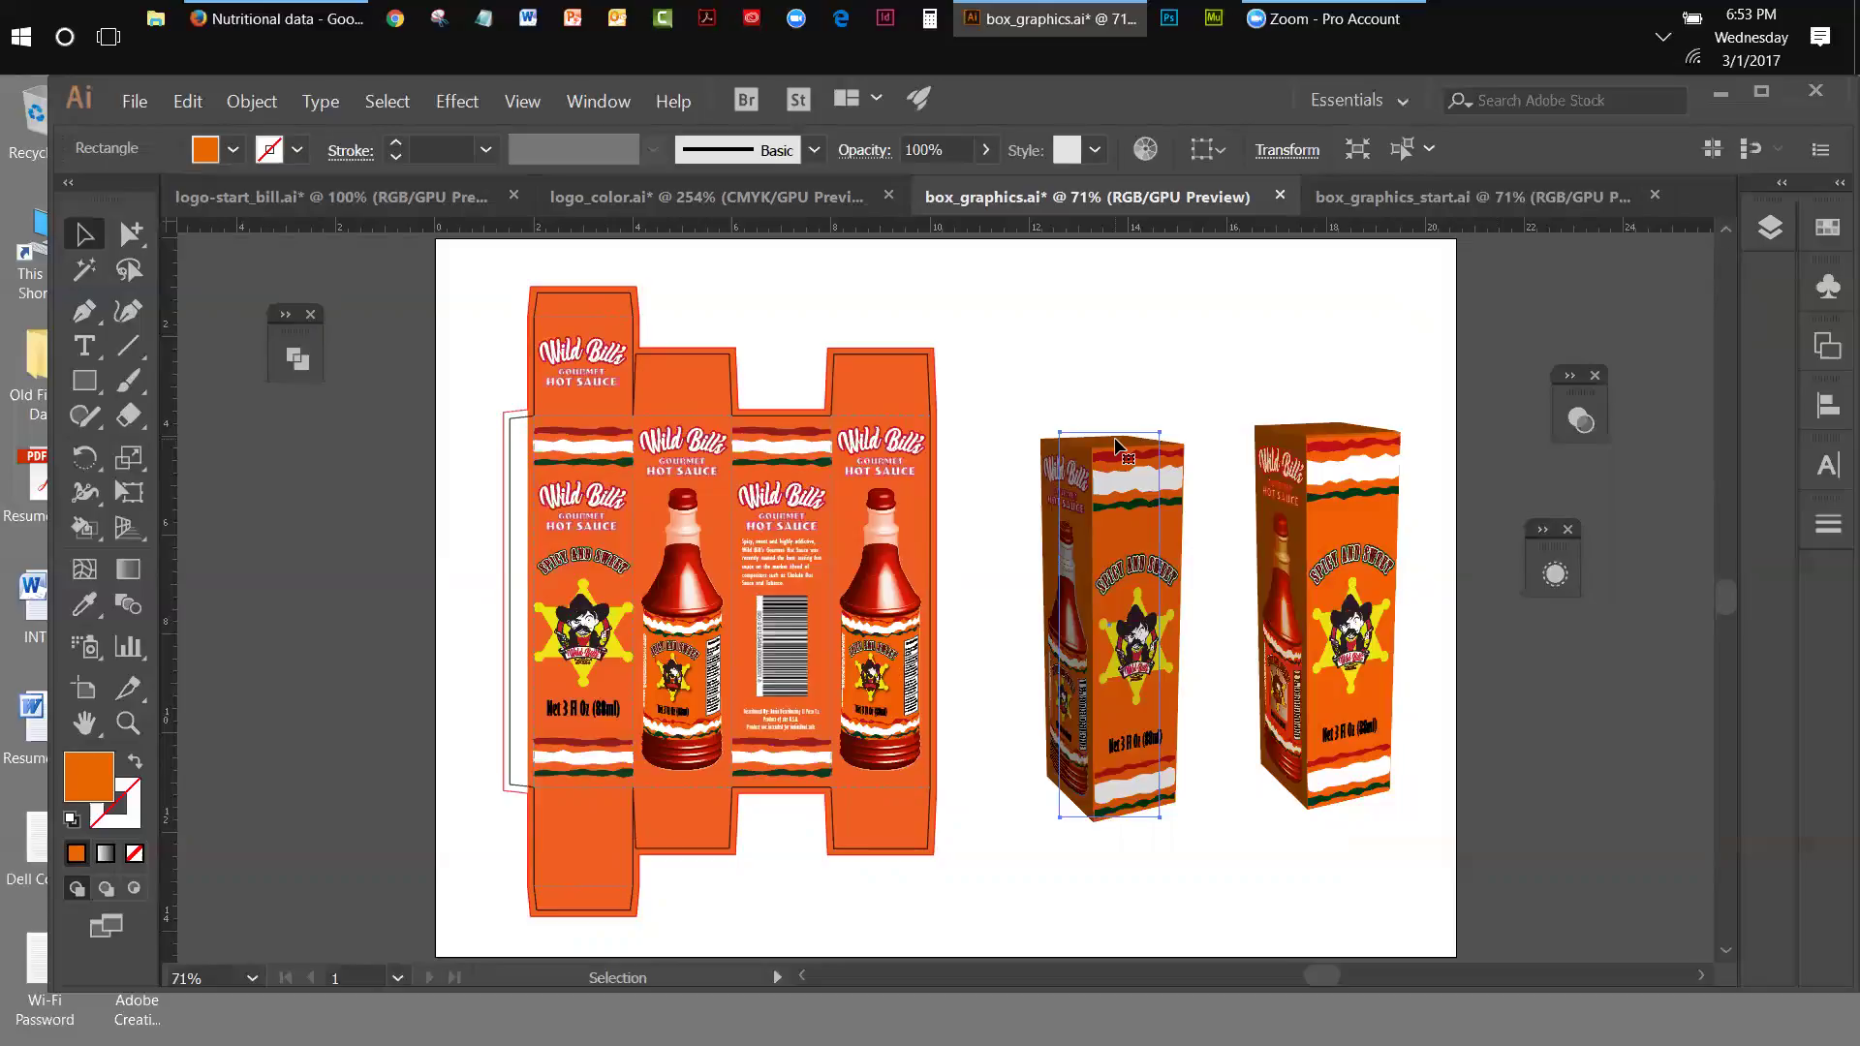
{"action": "left_click", "coordinate": [592, 103]}
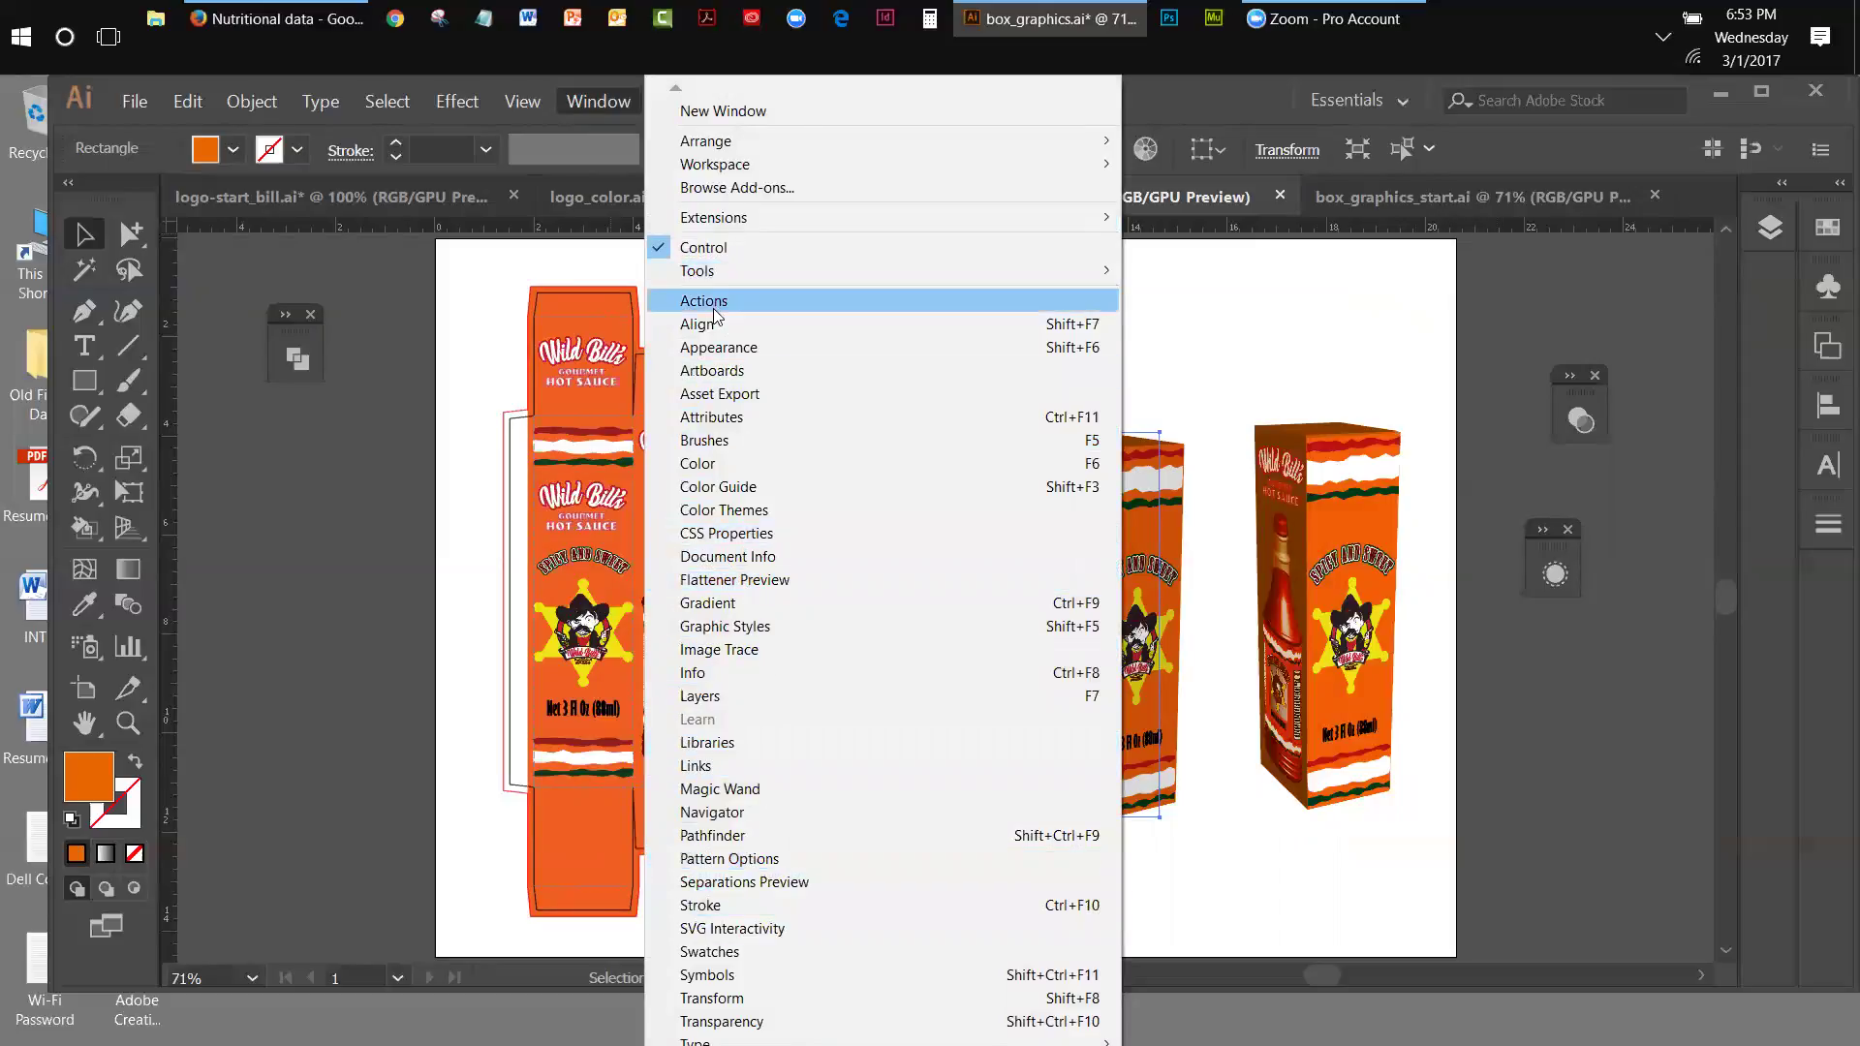
{"action": "left_click", "coordinate": [710, 347]}
{"action": "left_click_drag", "start_coordinate": [1228, 494], "coordinate": [1525, 306]}
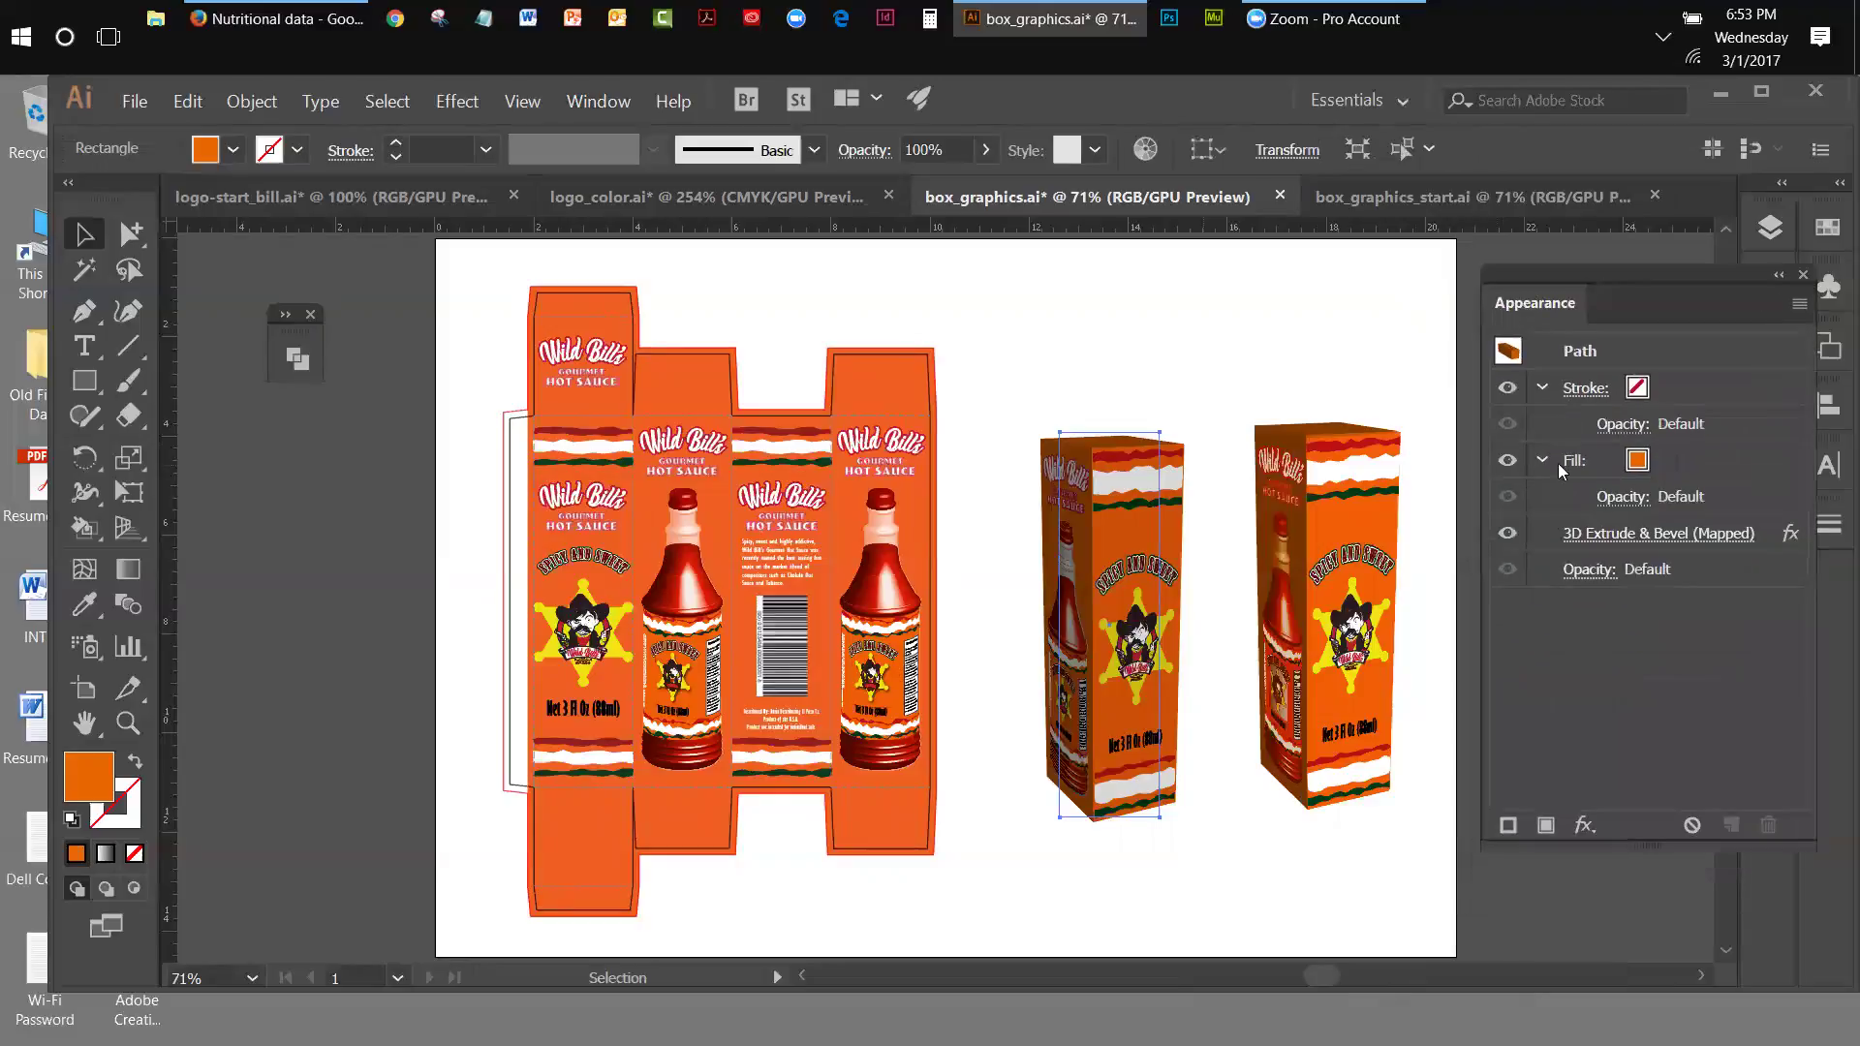
{"action": "left_click", "coordinate": [1601, 533]}
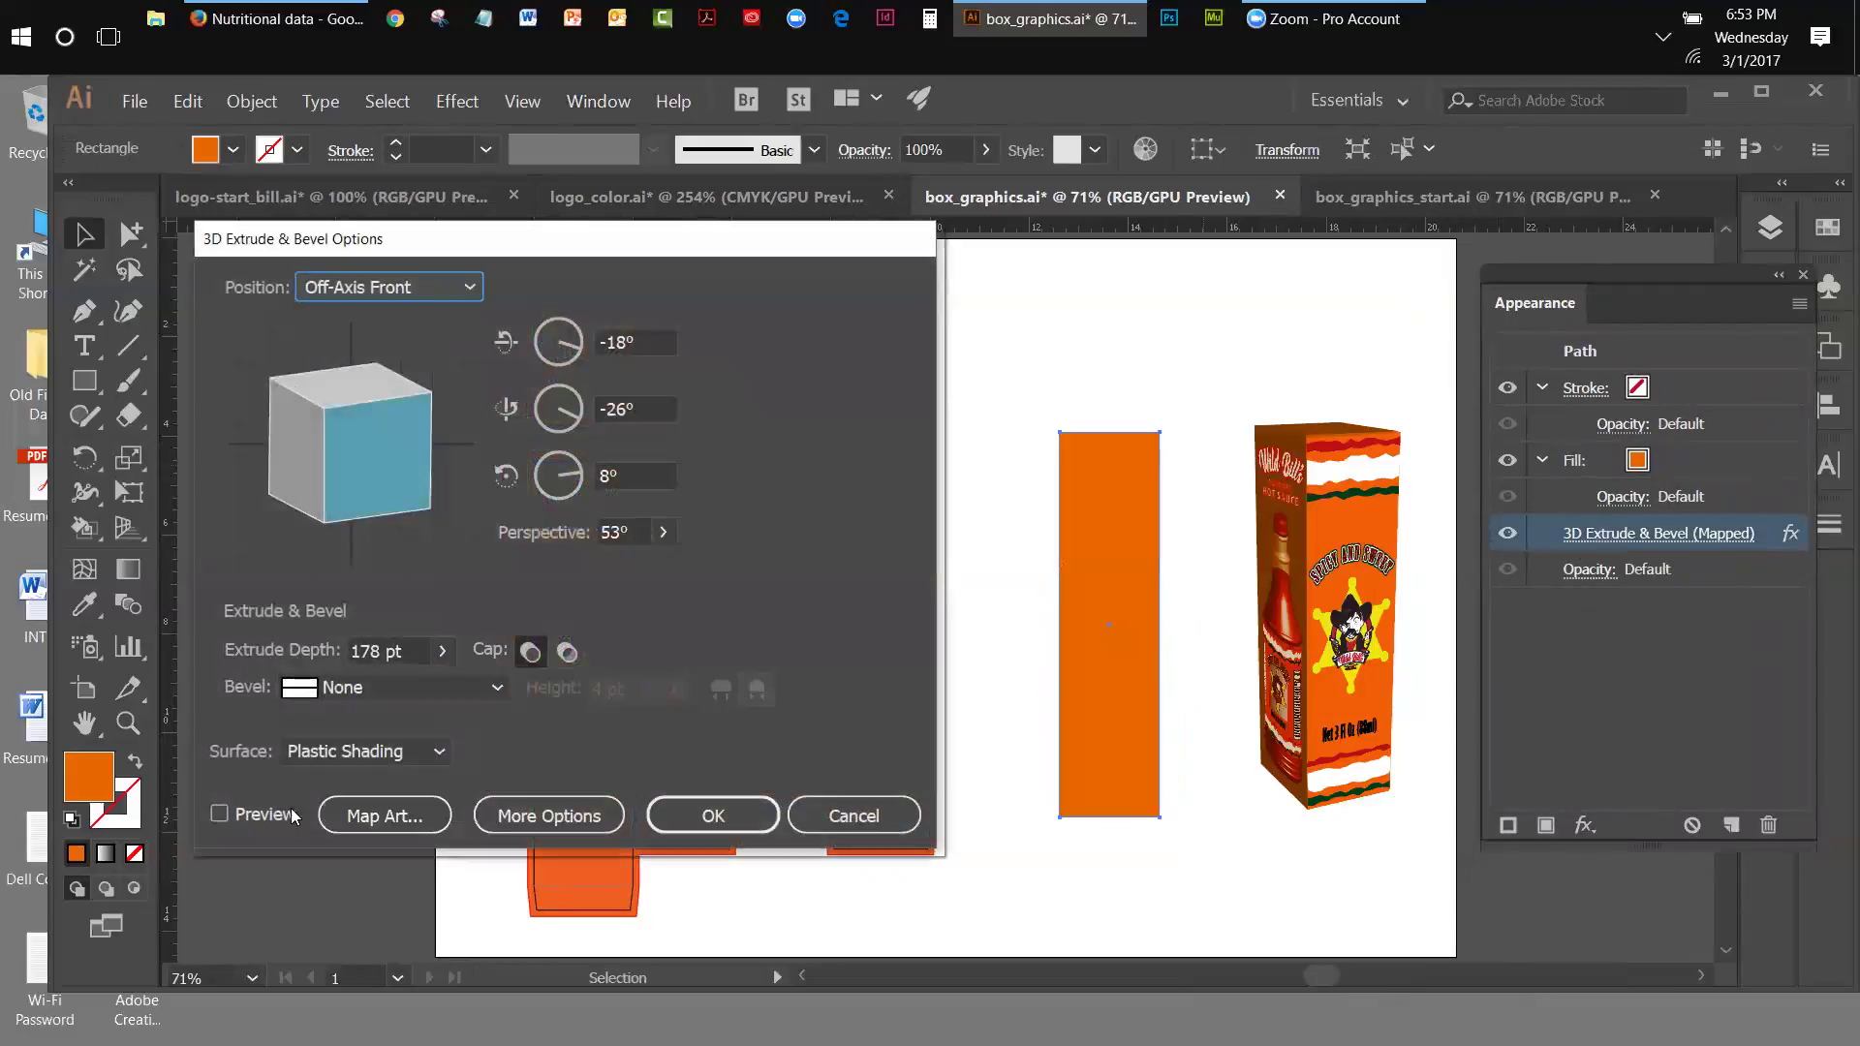
{"action": "left_click", "coordinate": [221, 814]}
{"action": "left_click", "coordinate": [221, 813]}
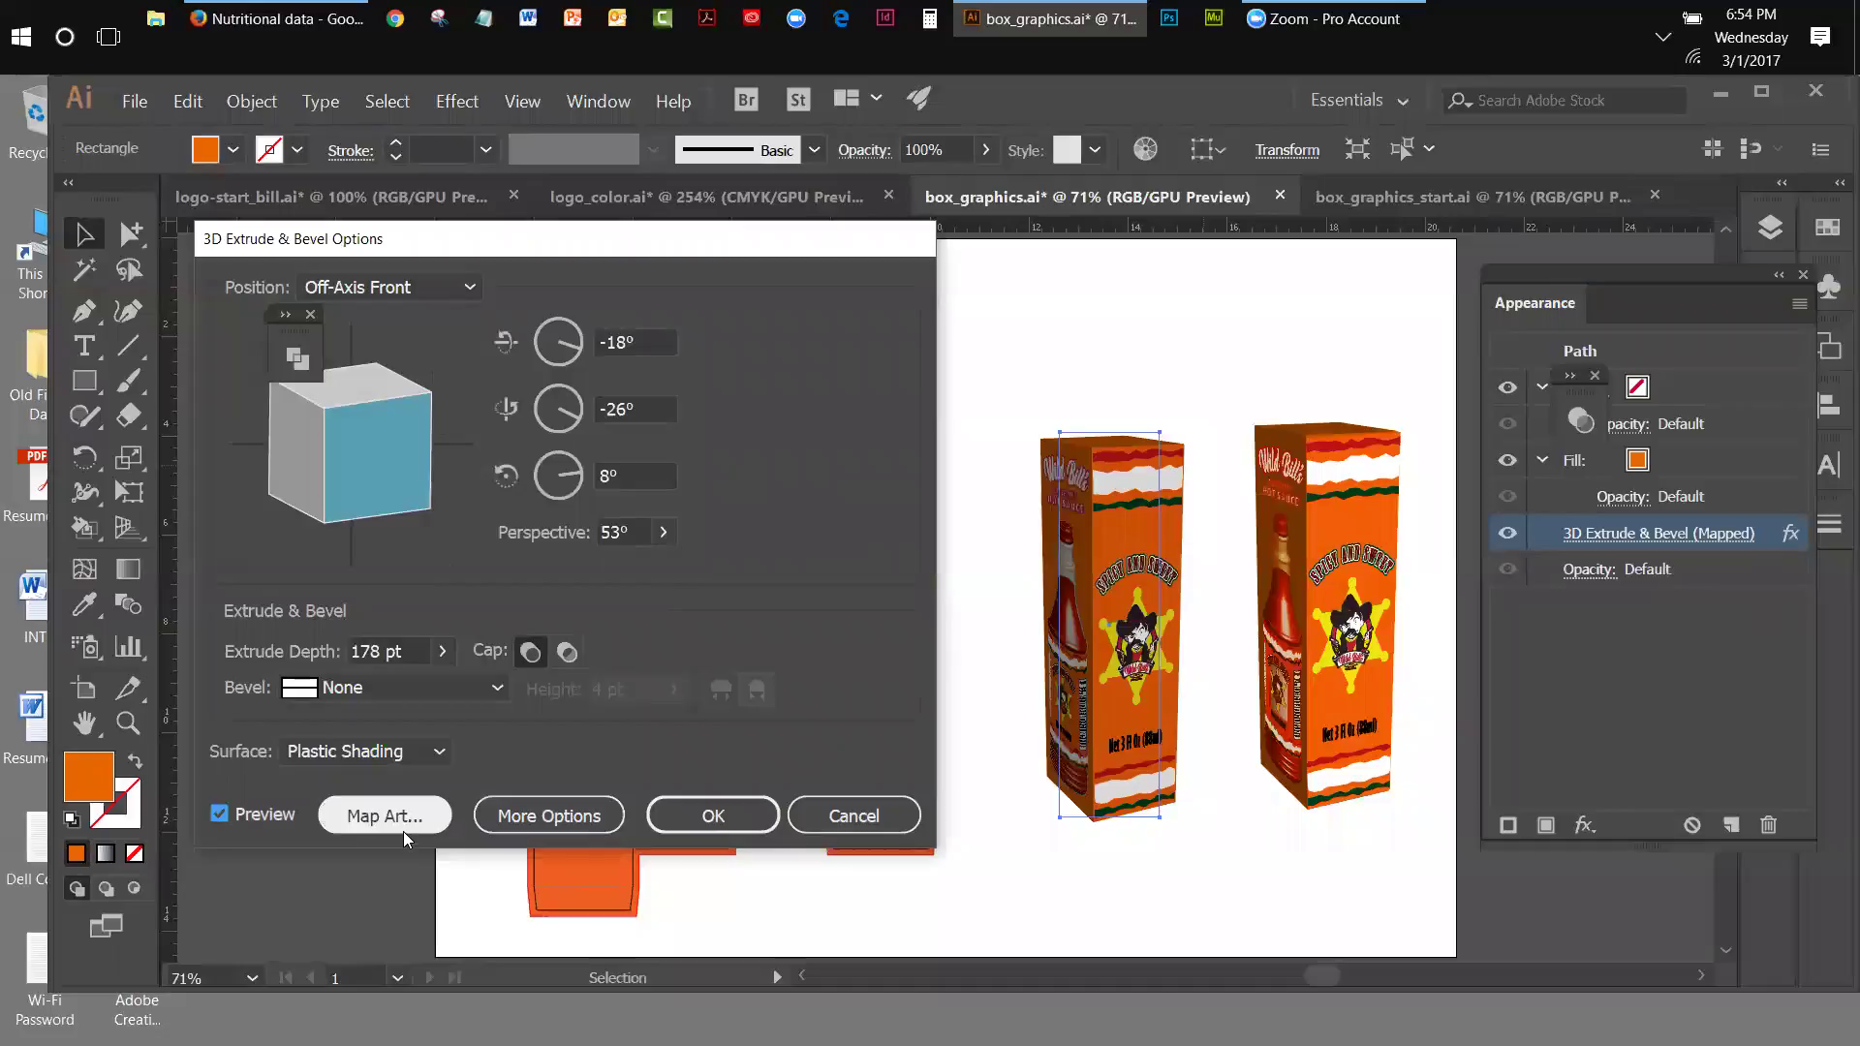
- Examine the art mapped to surfaces 1 through 5 of the left sample box and the available symbols, and exit without applying changes
{"action": "left_click", "coordinate": [395, 820]}
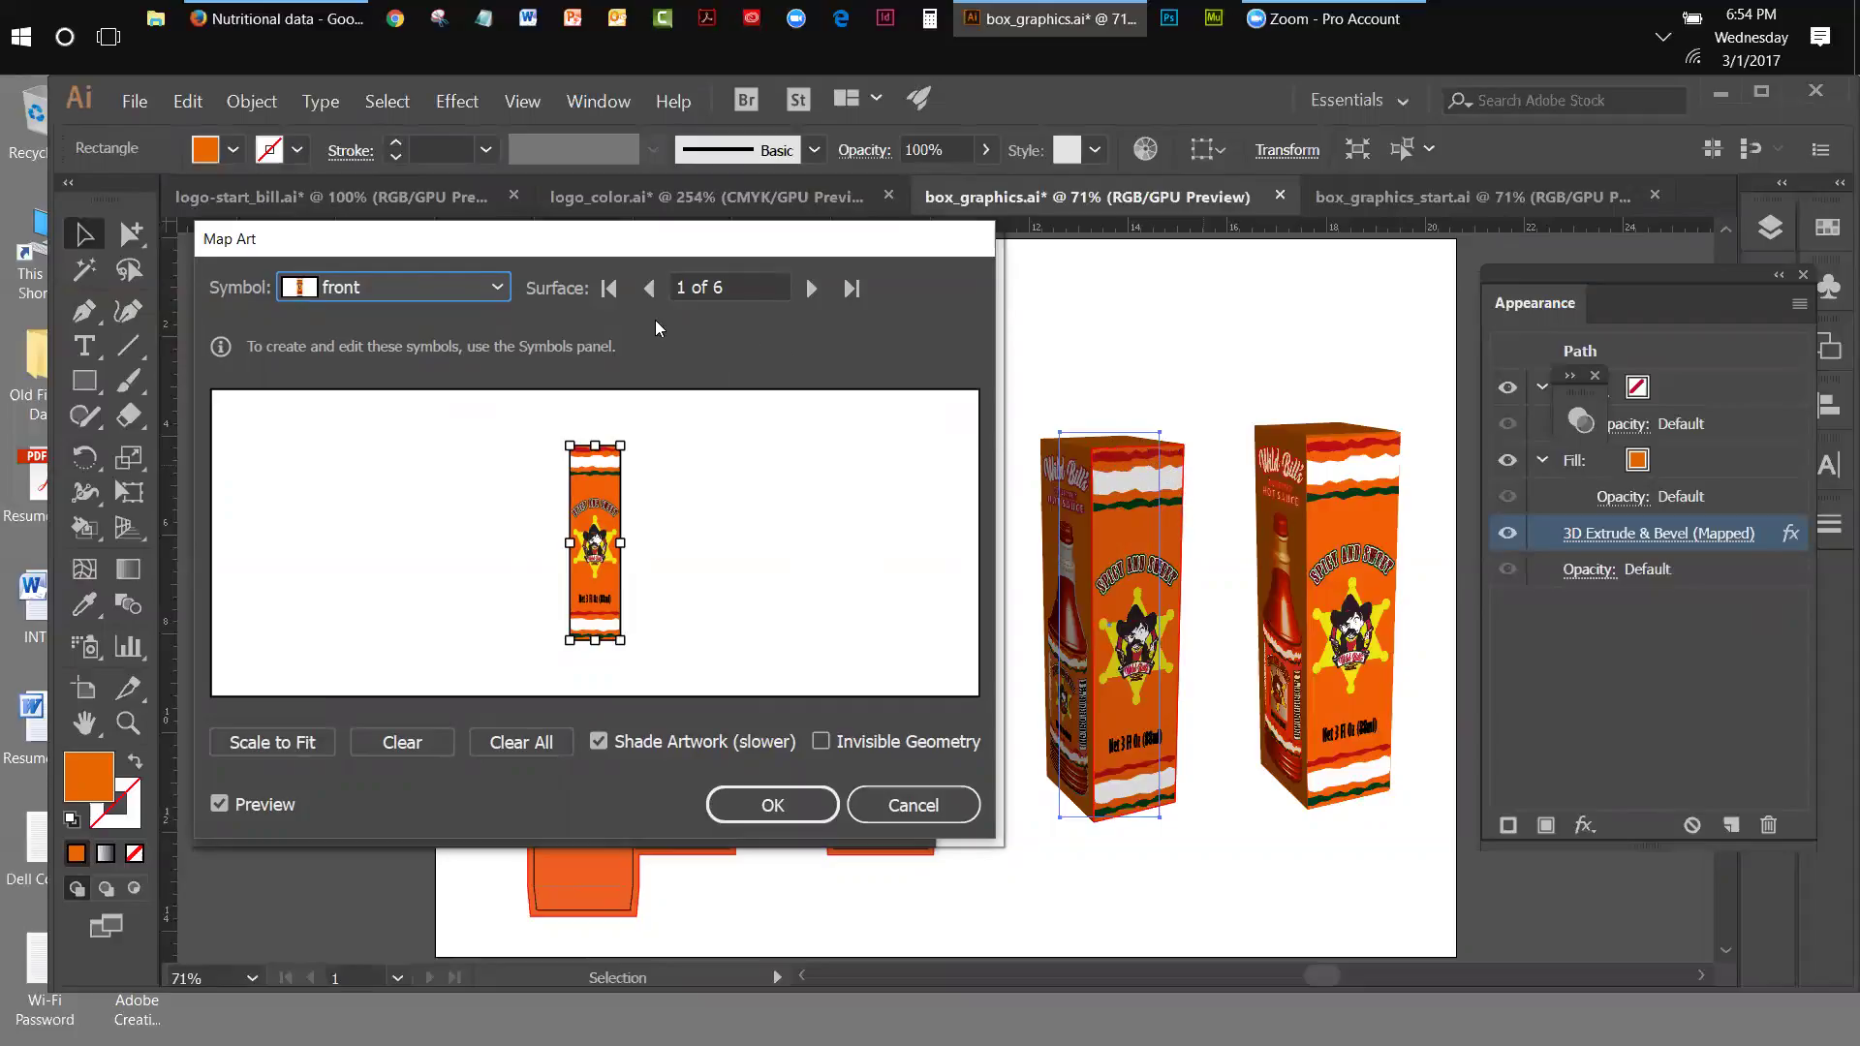
{"action": "left_click", "coordinate": [811, 289]}
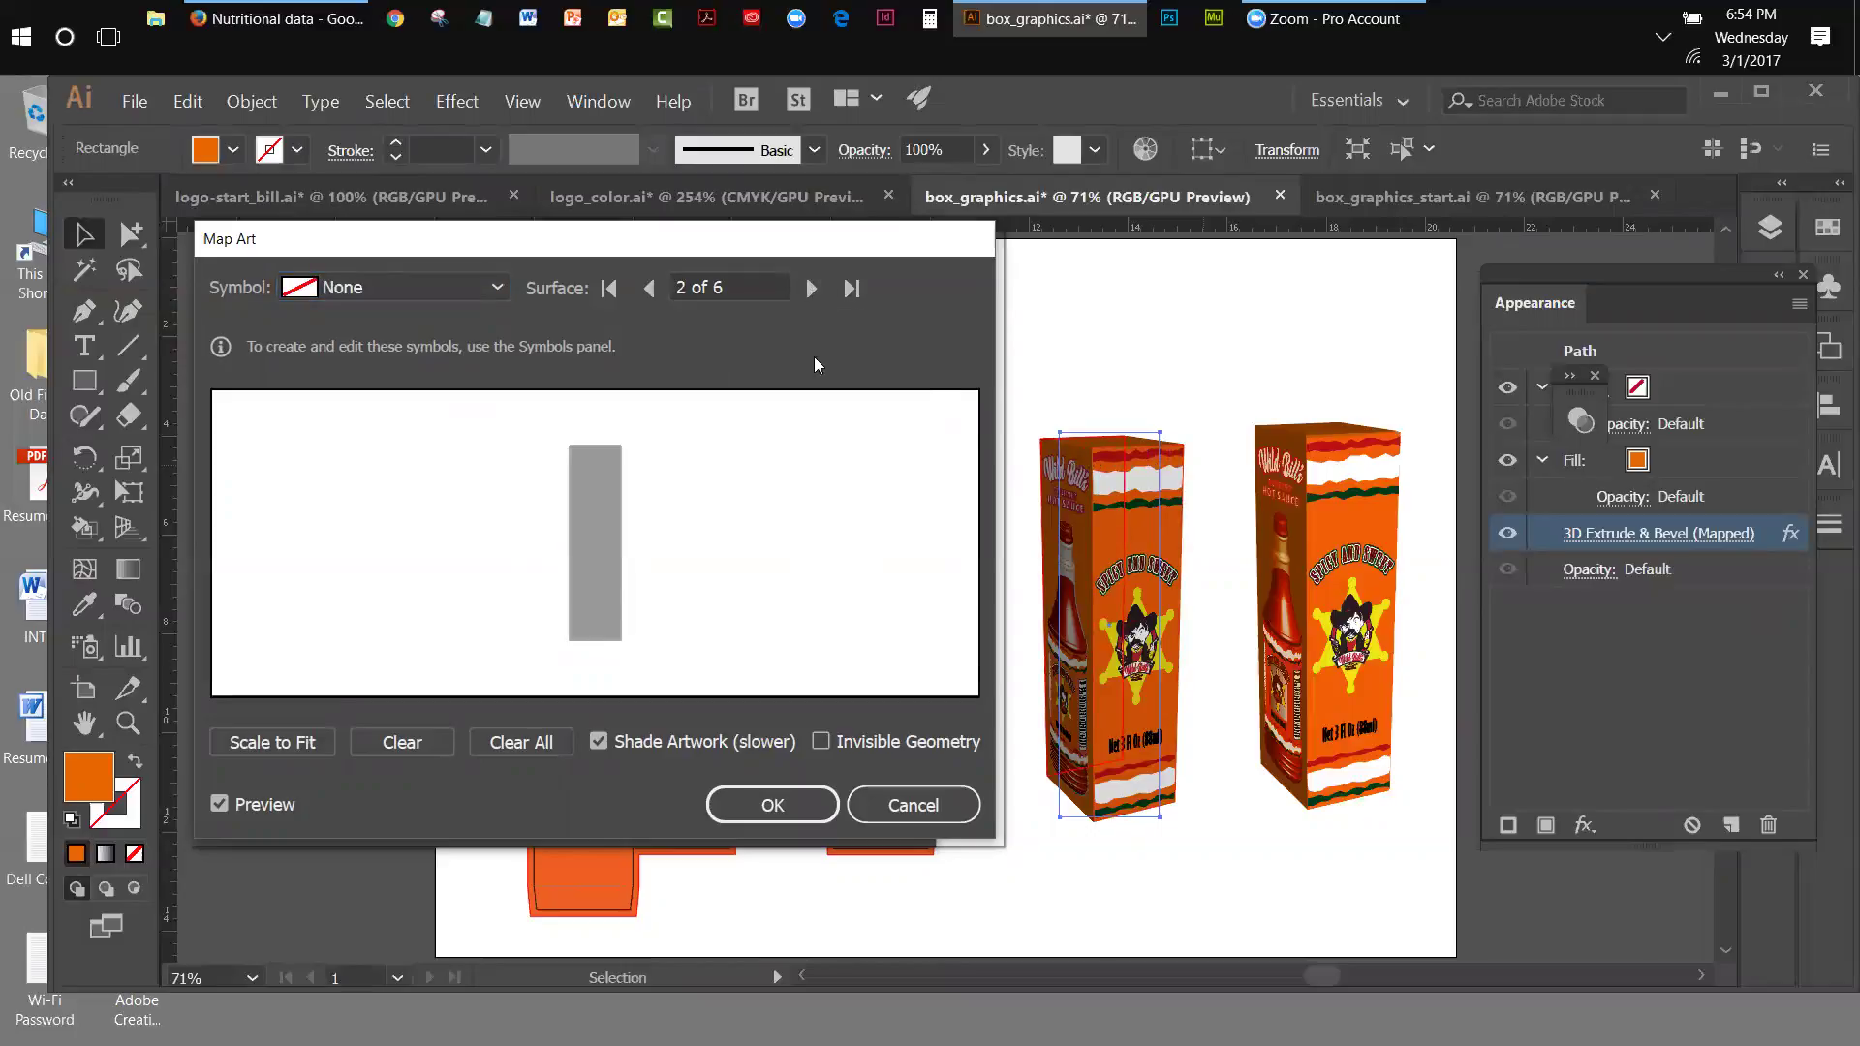
{"action": "left_click", "coordinate": [812, 290]}
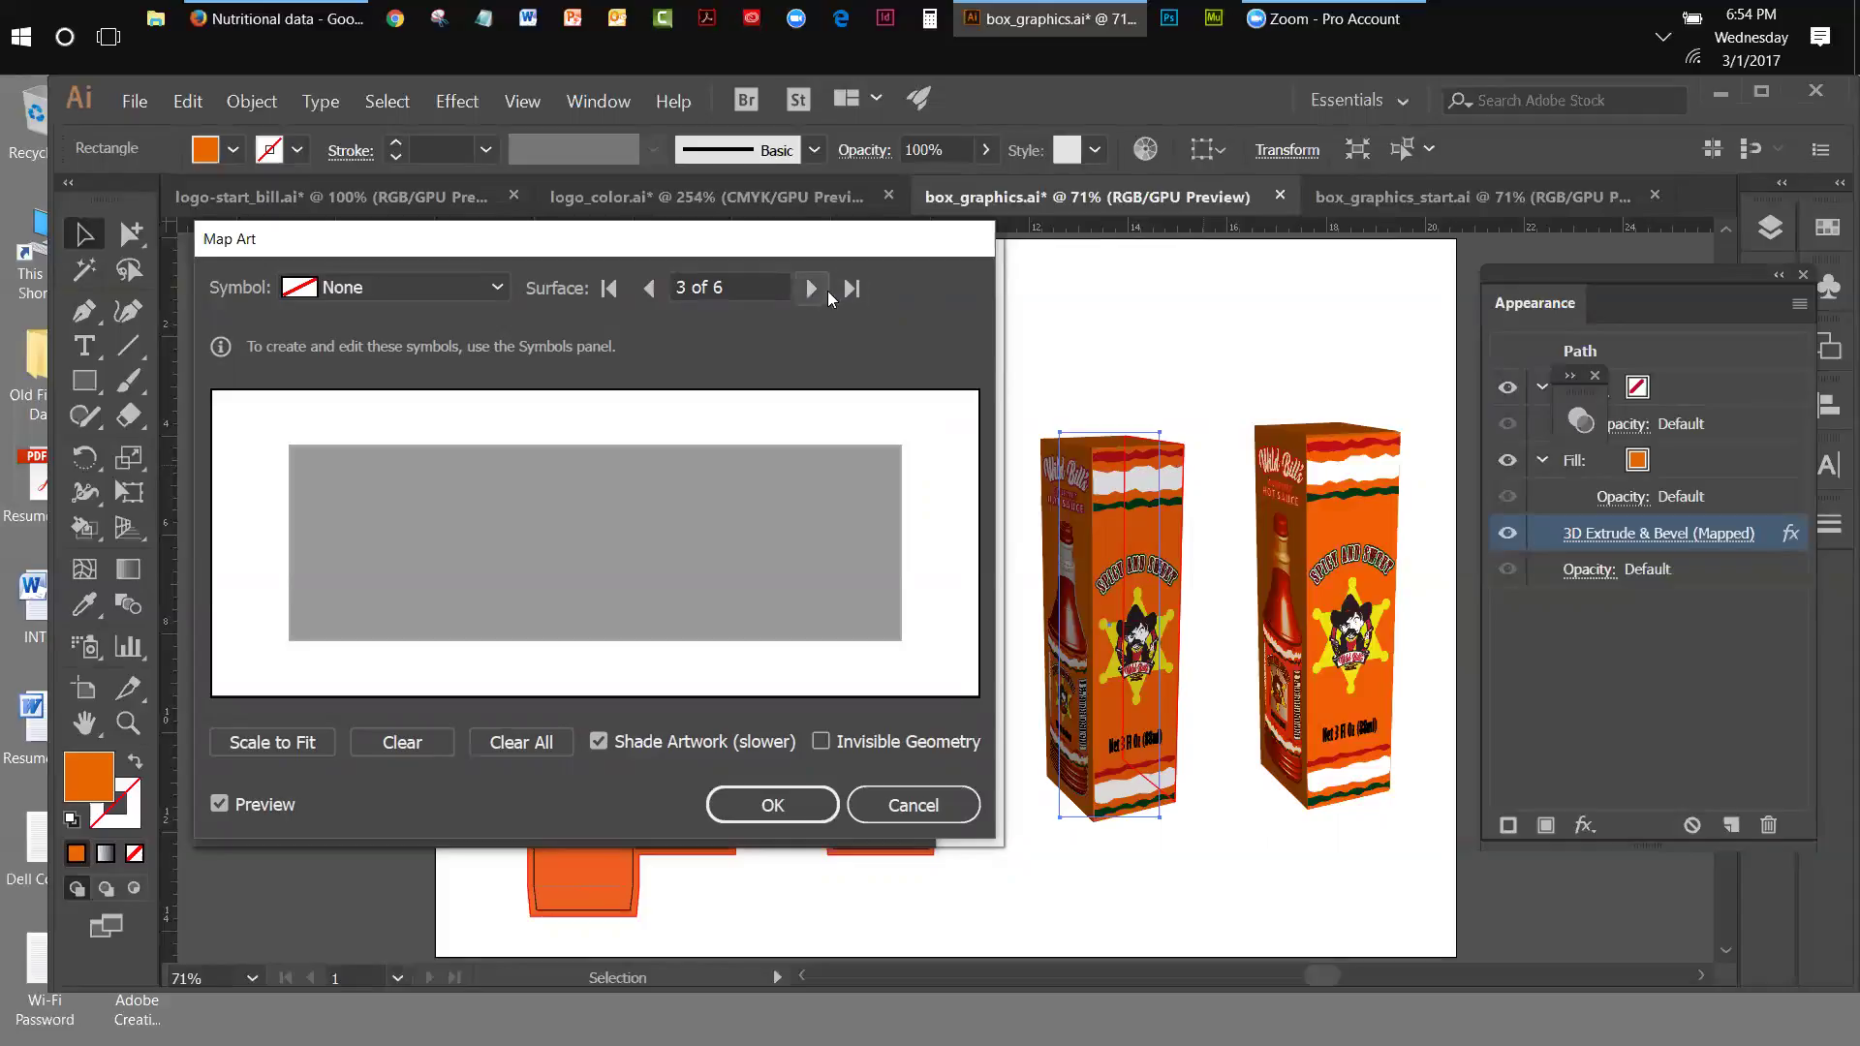
{"action": "left_click", "coordinate": [812, 288]}
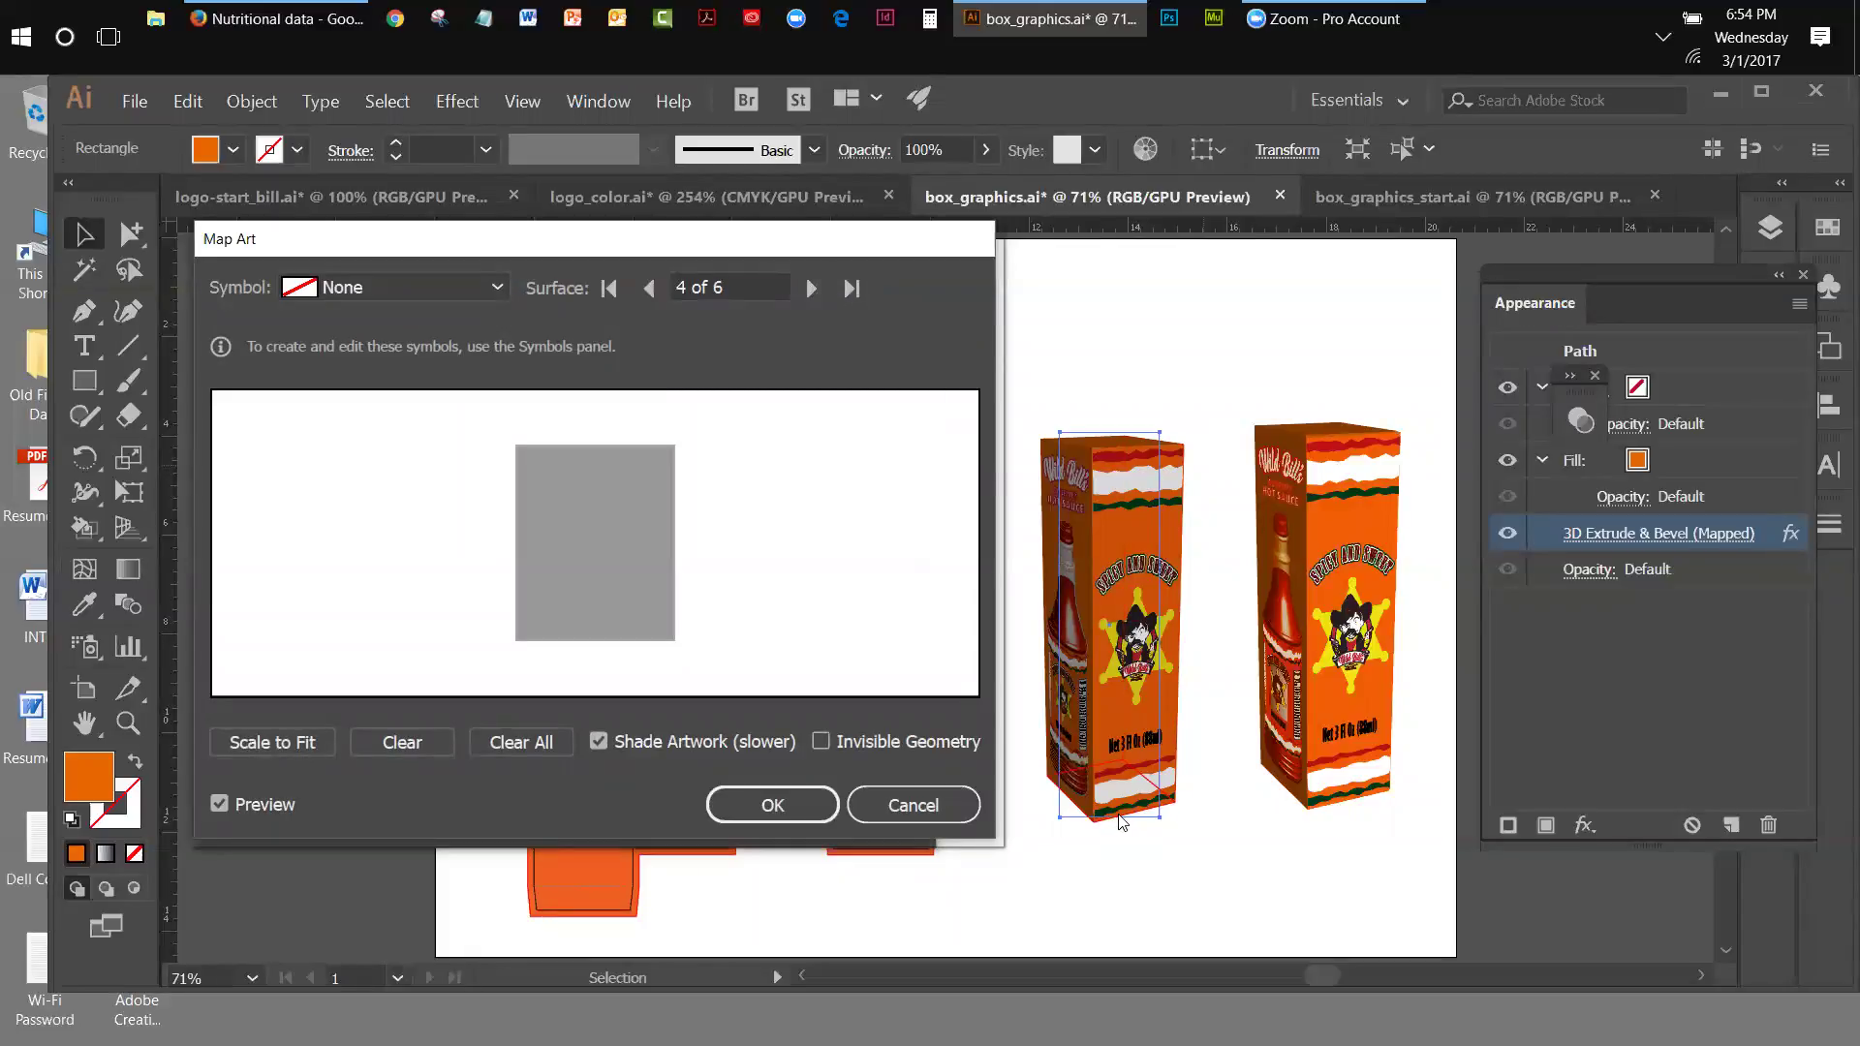
{"action": "left_click", "coordinate": [813, 288]}
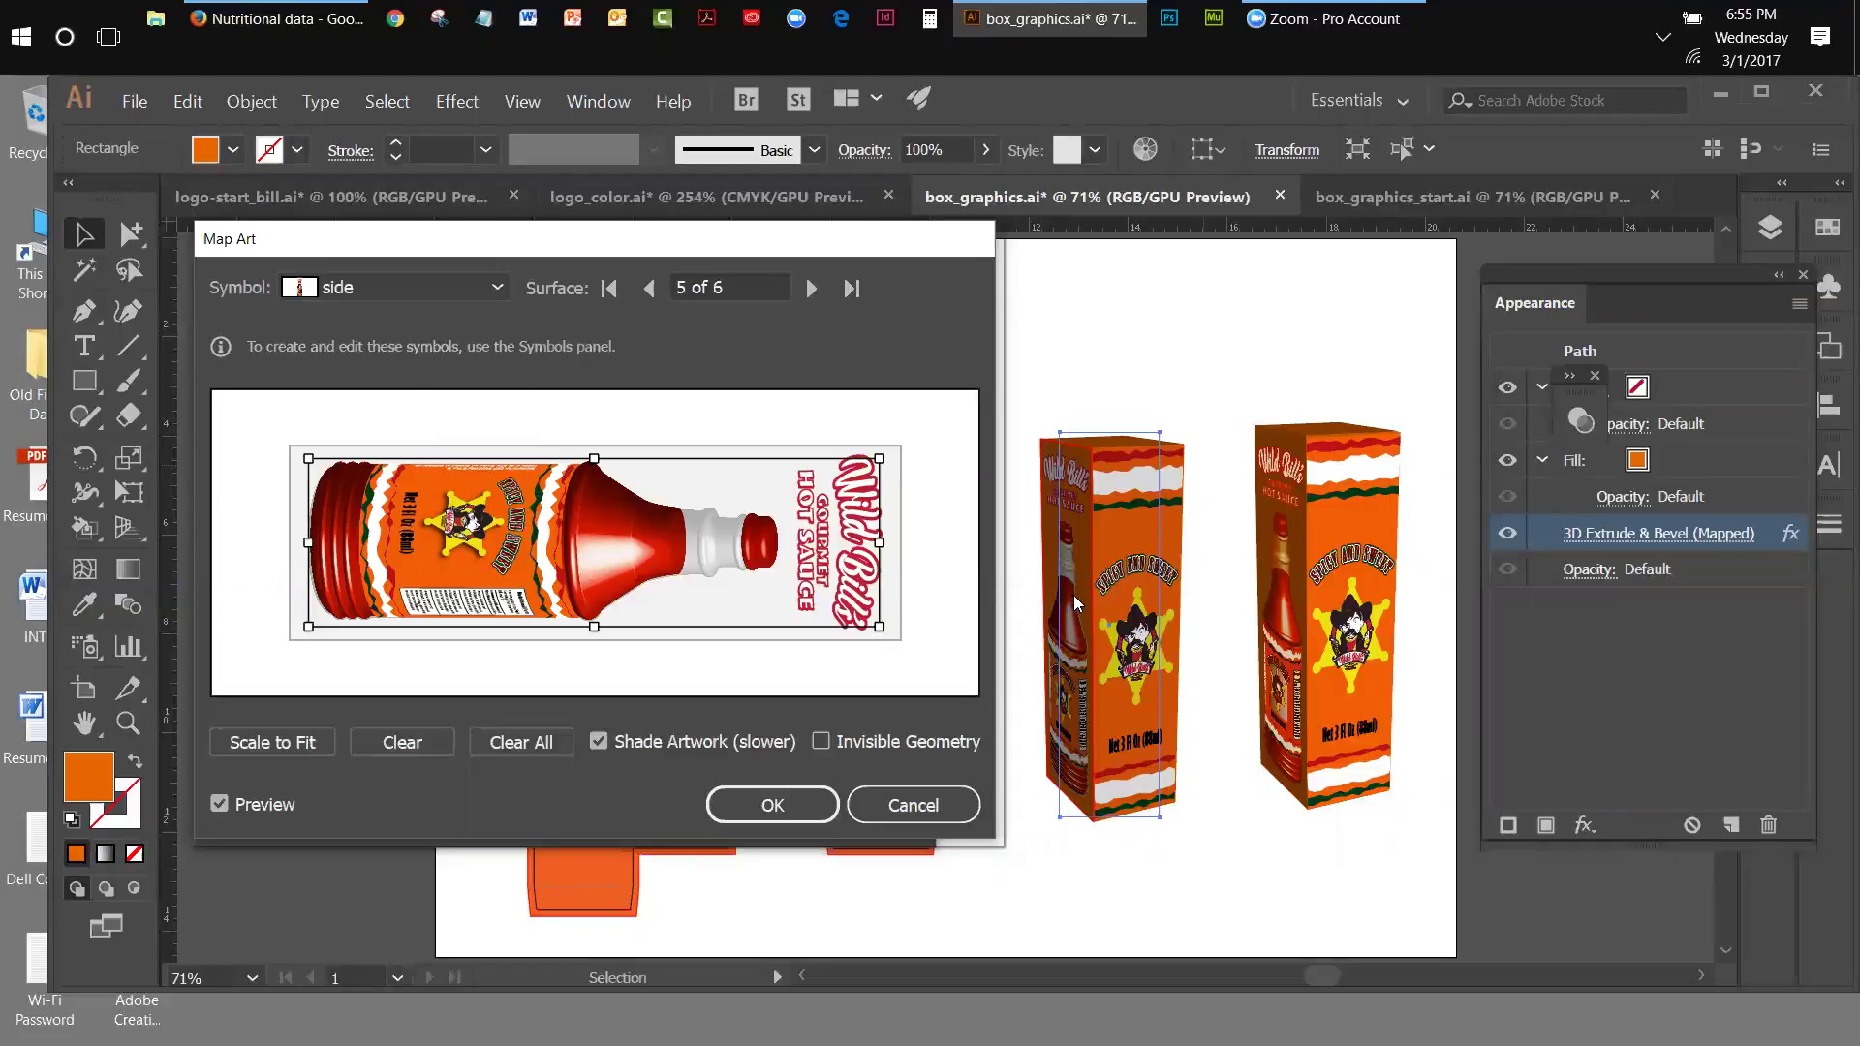
{"action": "left_click", "coordinate": [498, 289]}
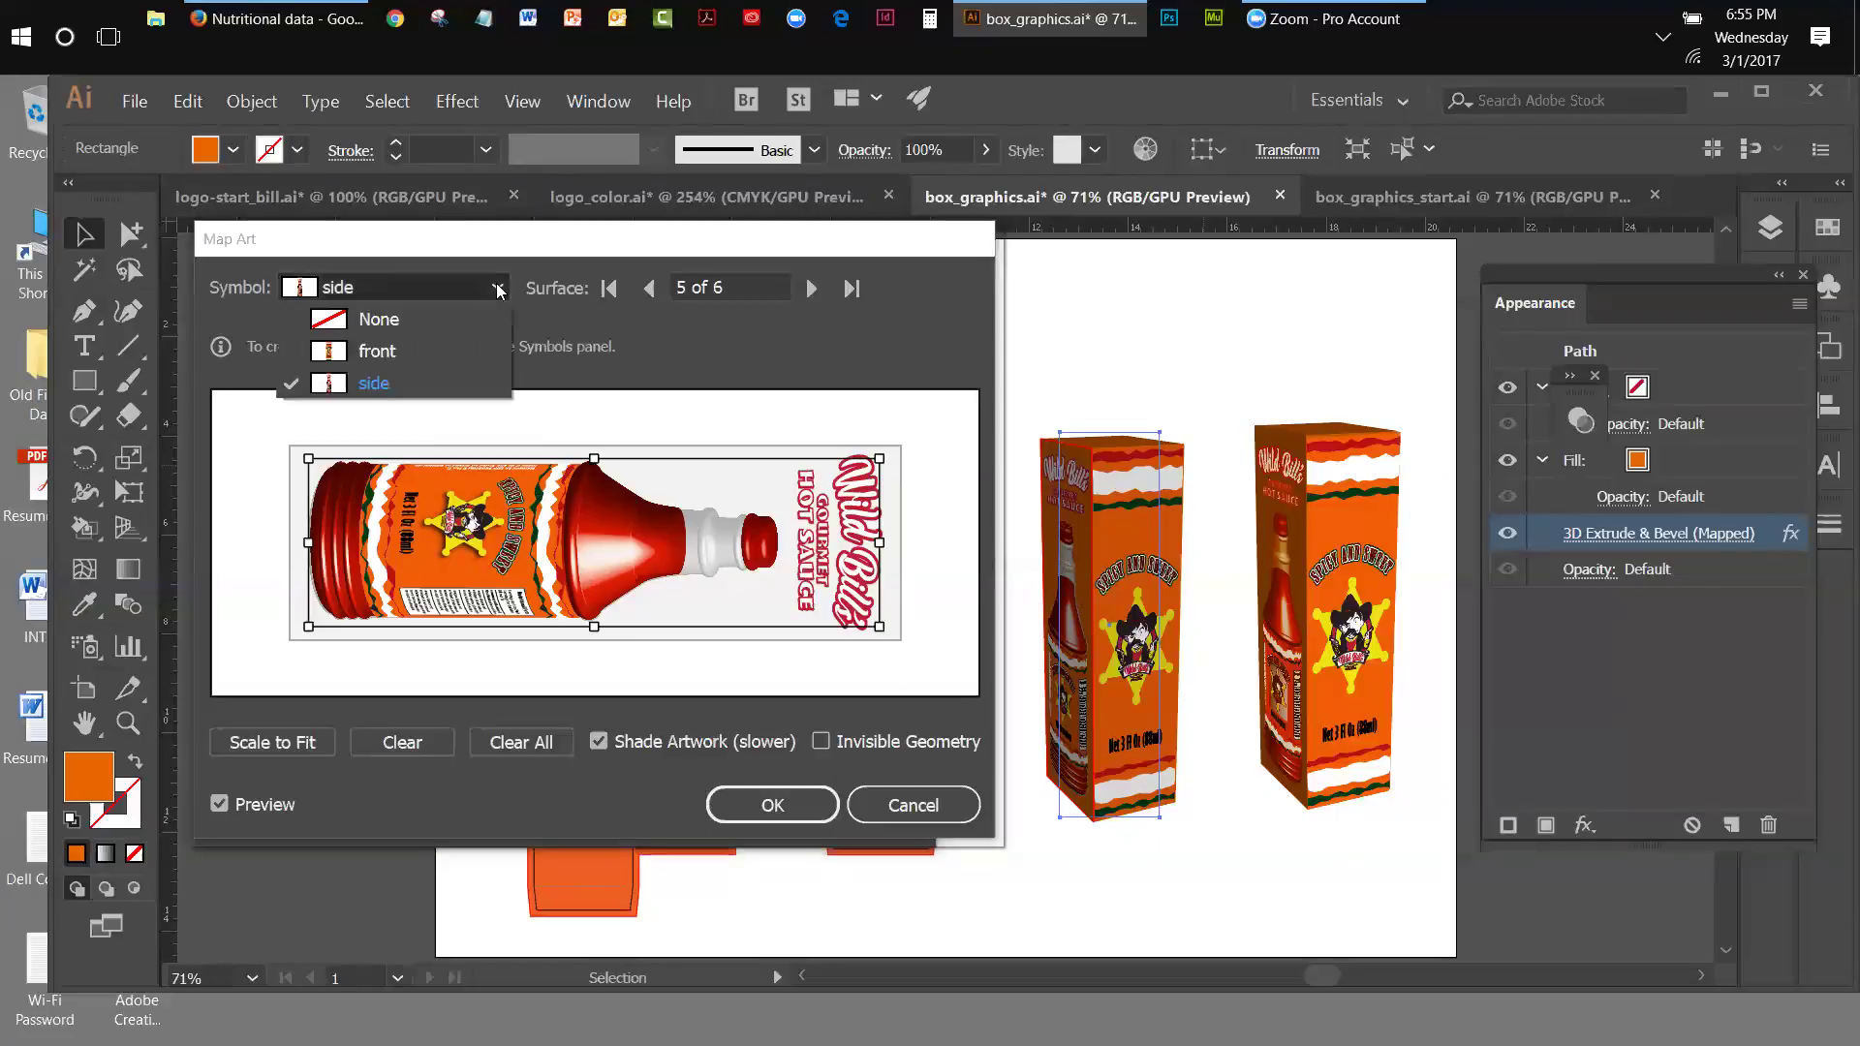
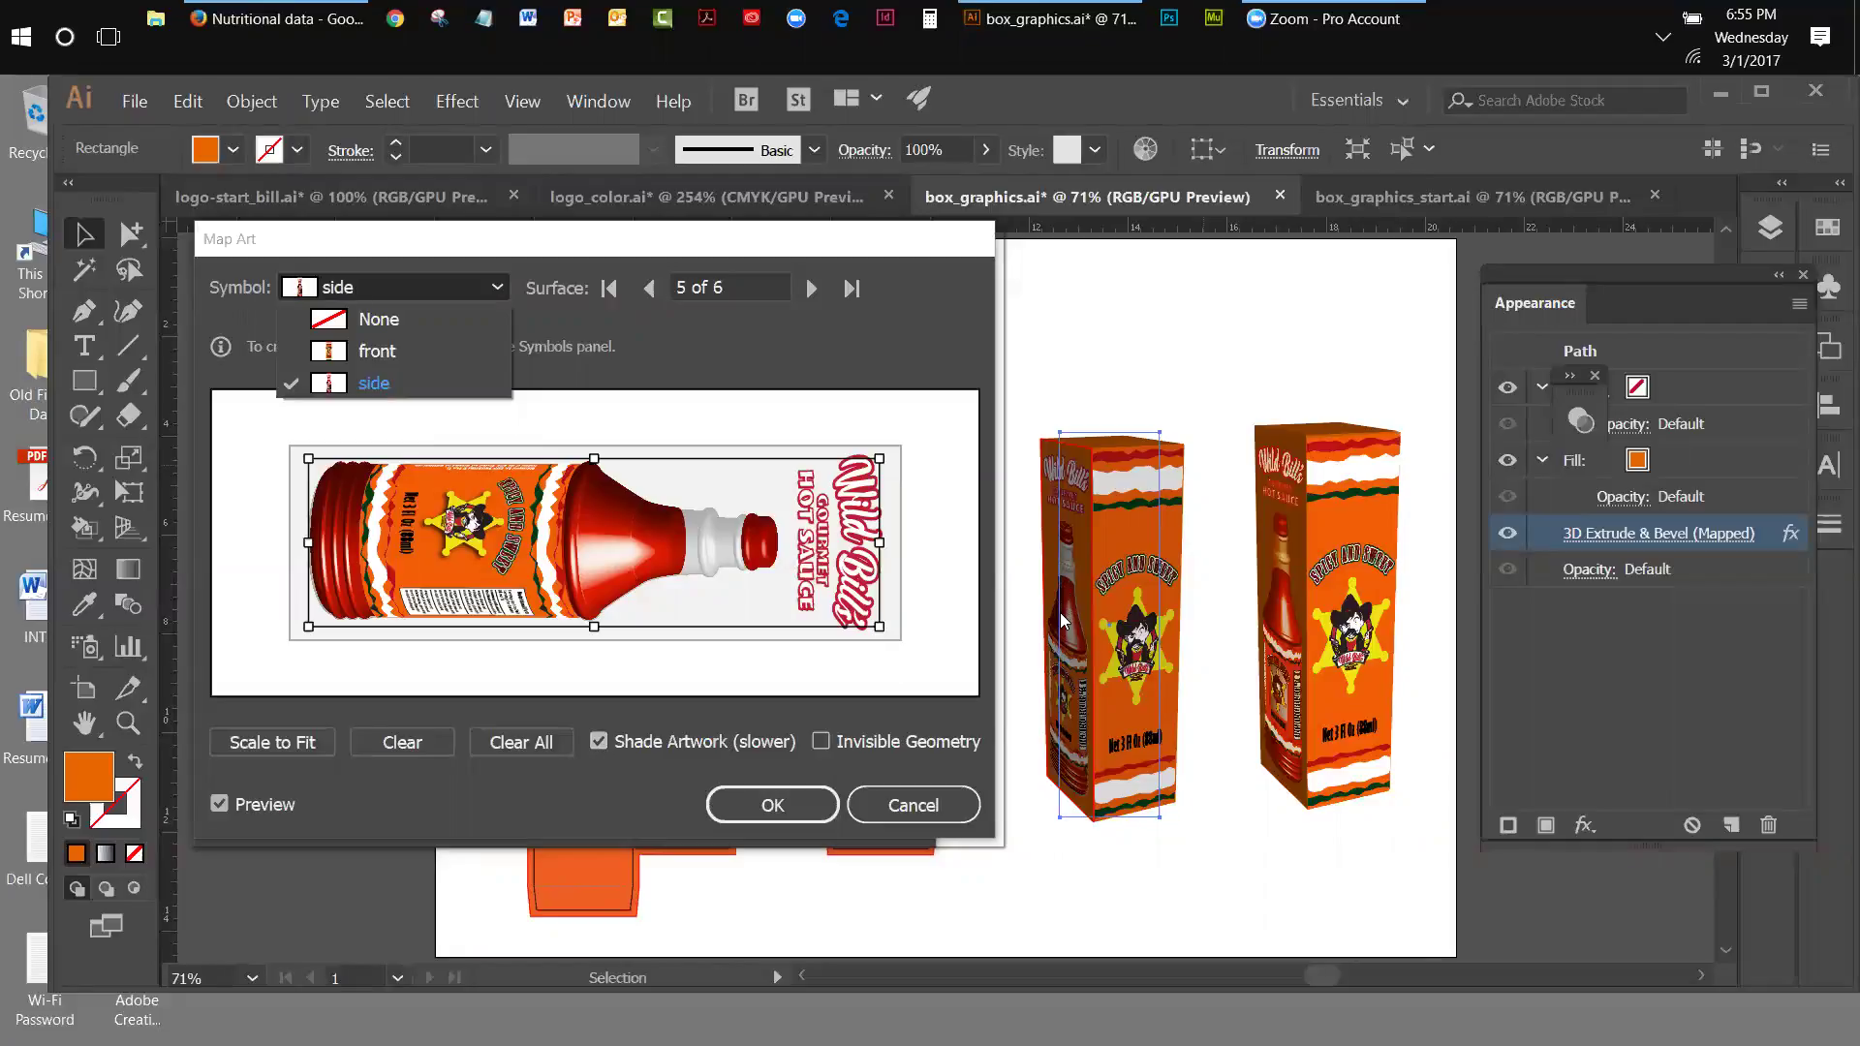
{"action": "left_click", "coordinate": [875, 805]}
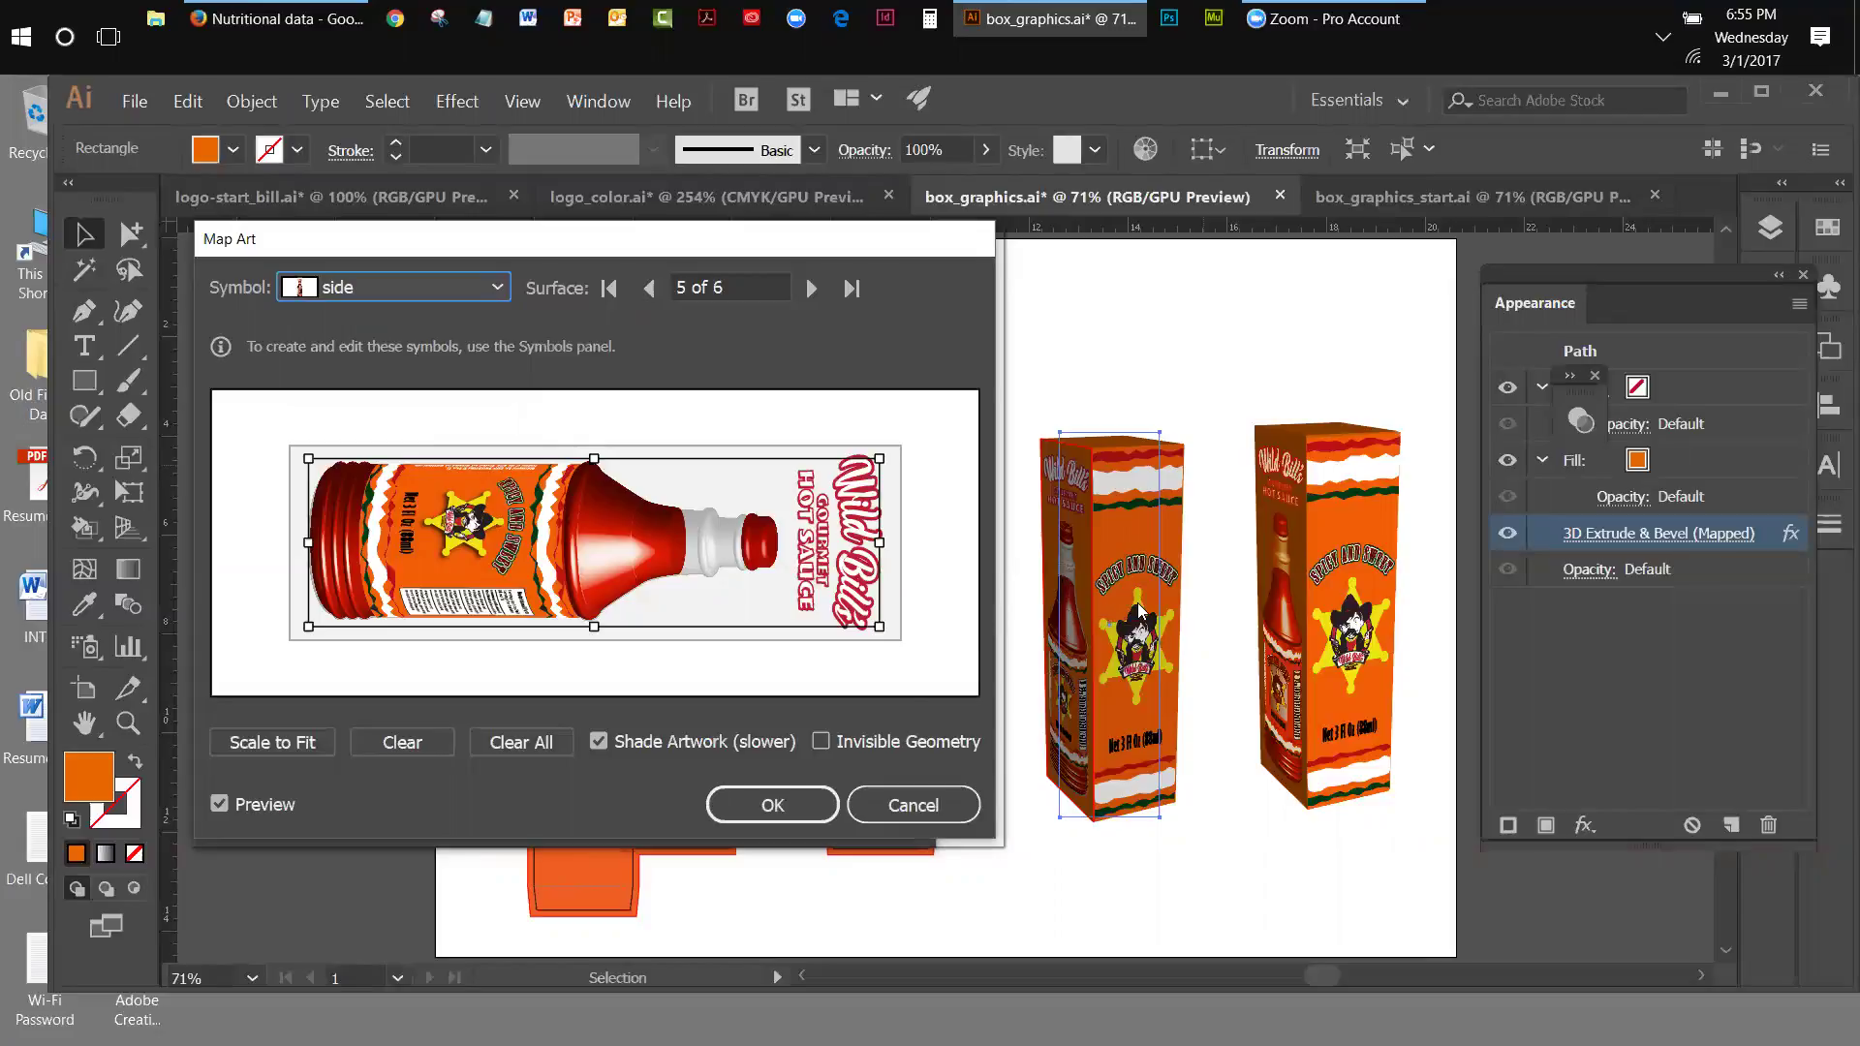
{"action": "left_click", "coordinate": [477, 288]}
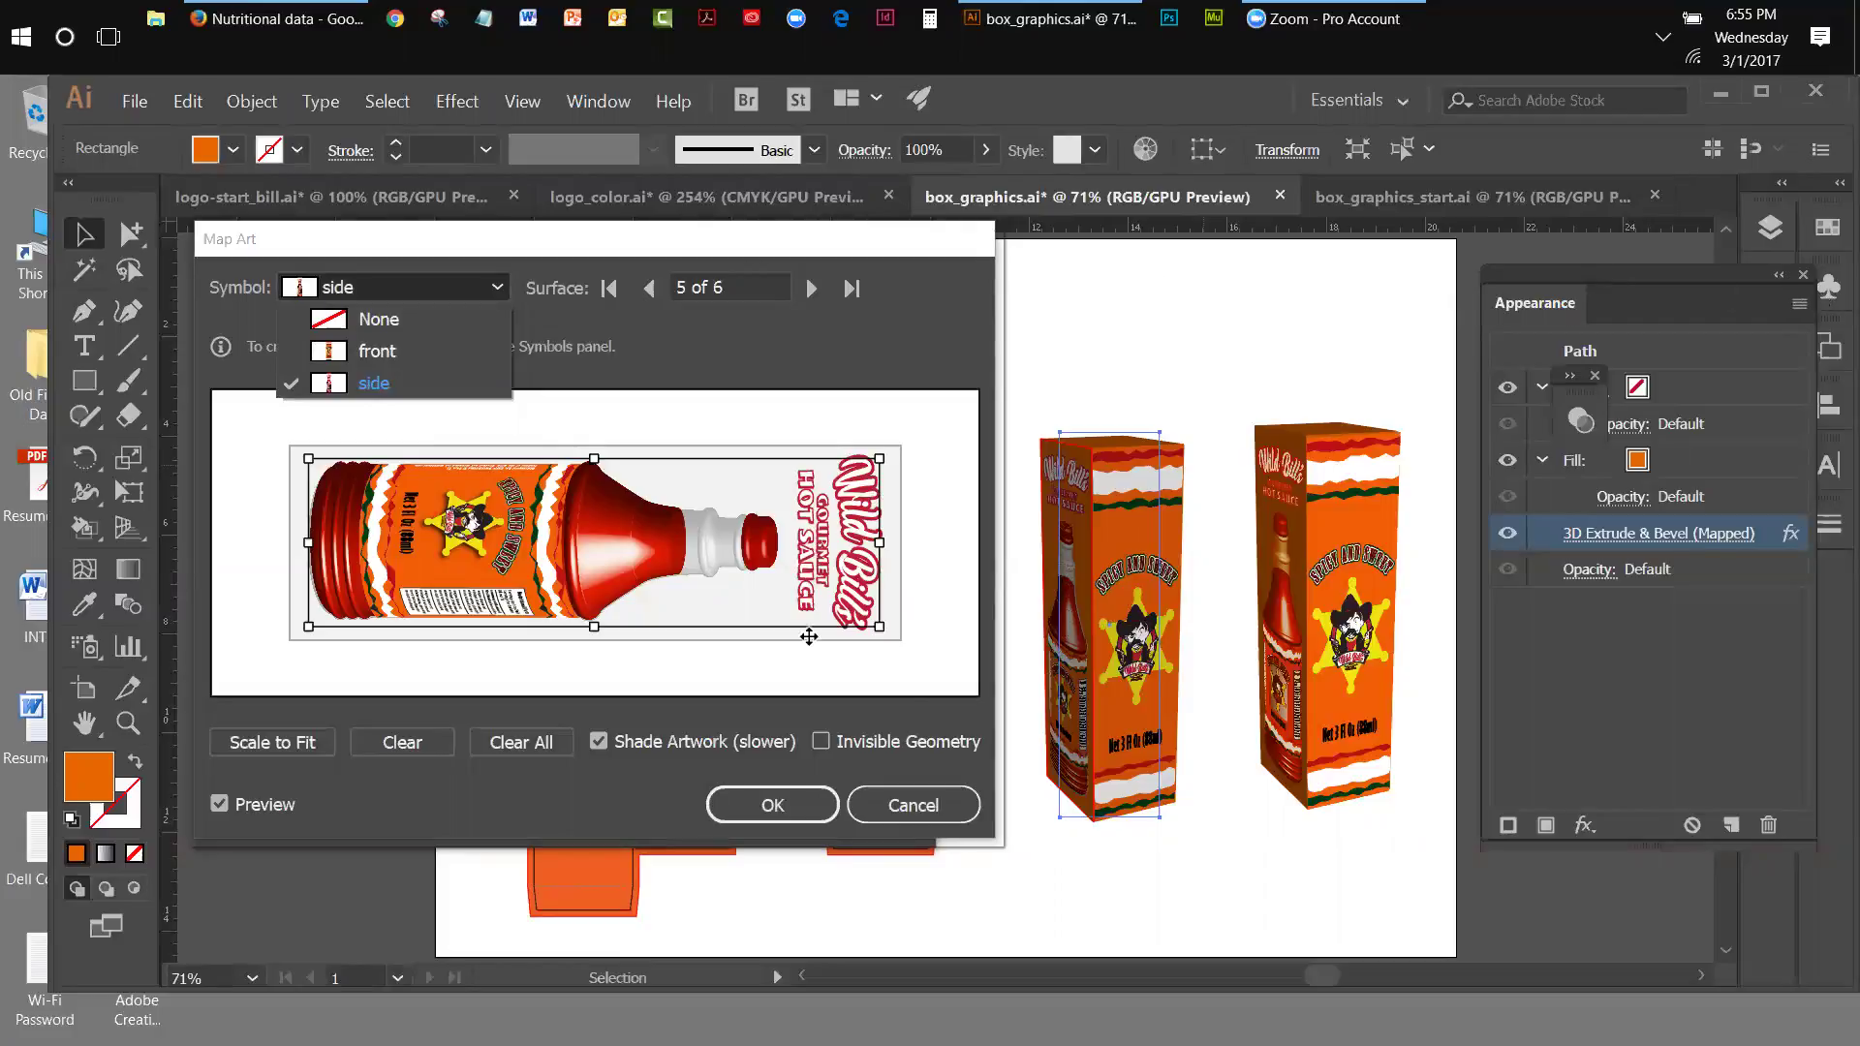
{"action": "left_click", "coordinate": [865, 814]}
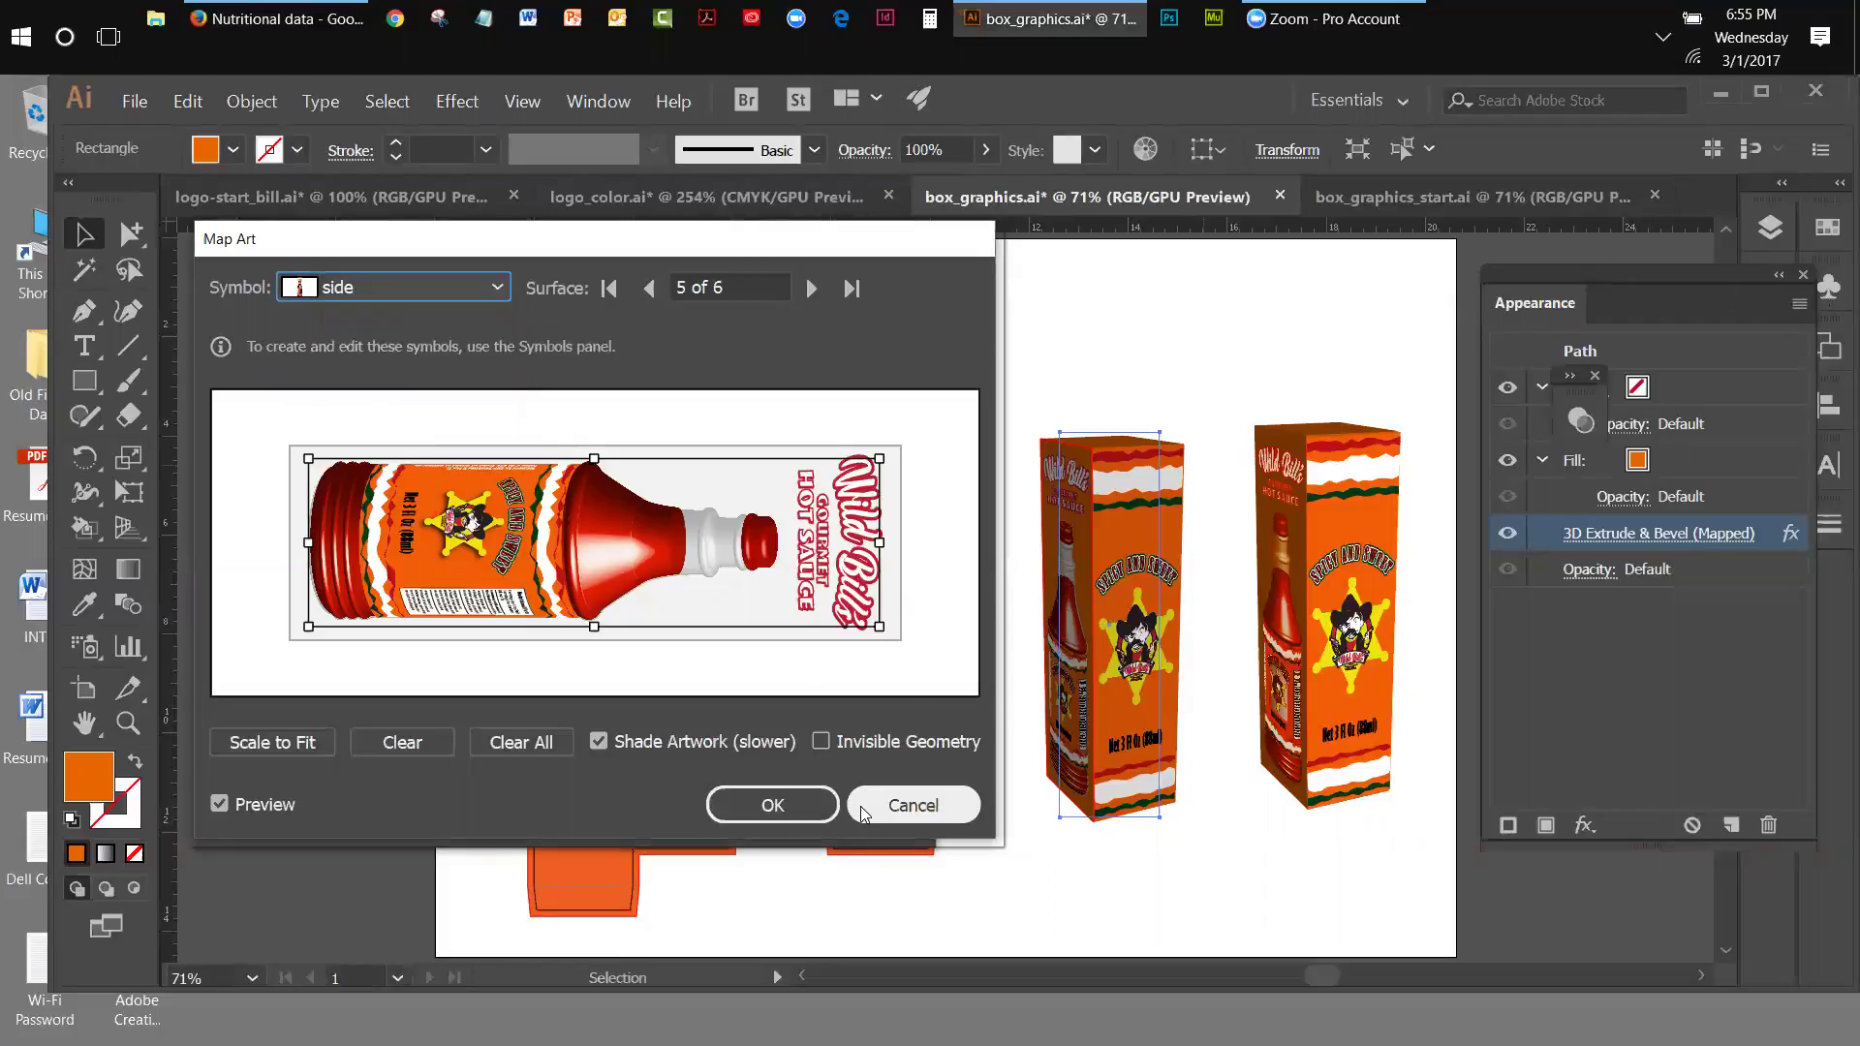
{"action": "left_click", "coordinate": [866, 814]}
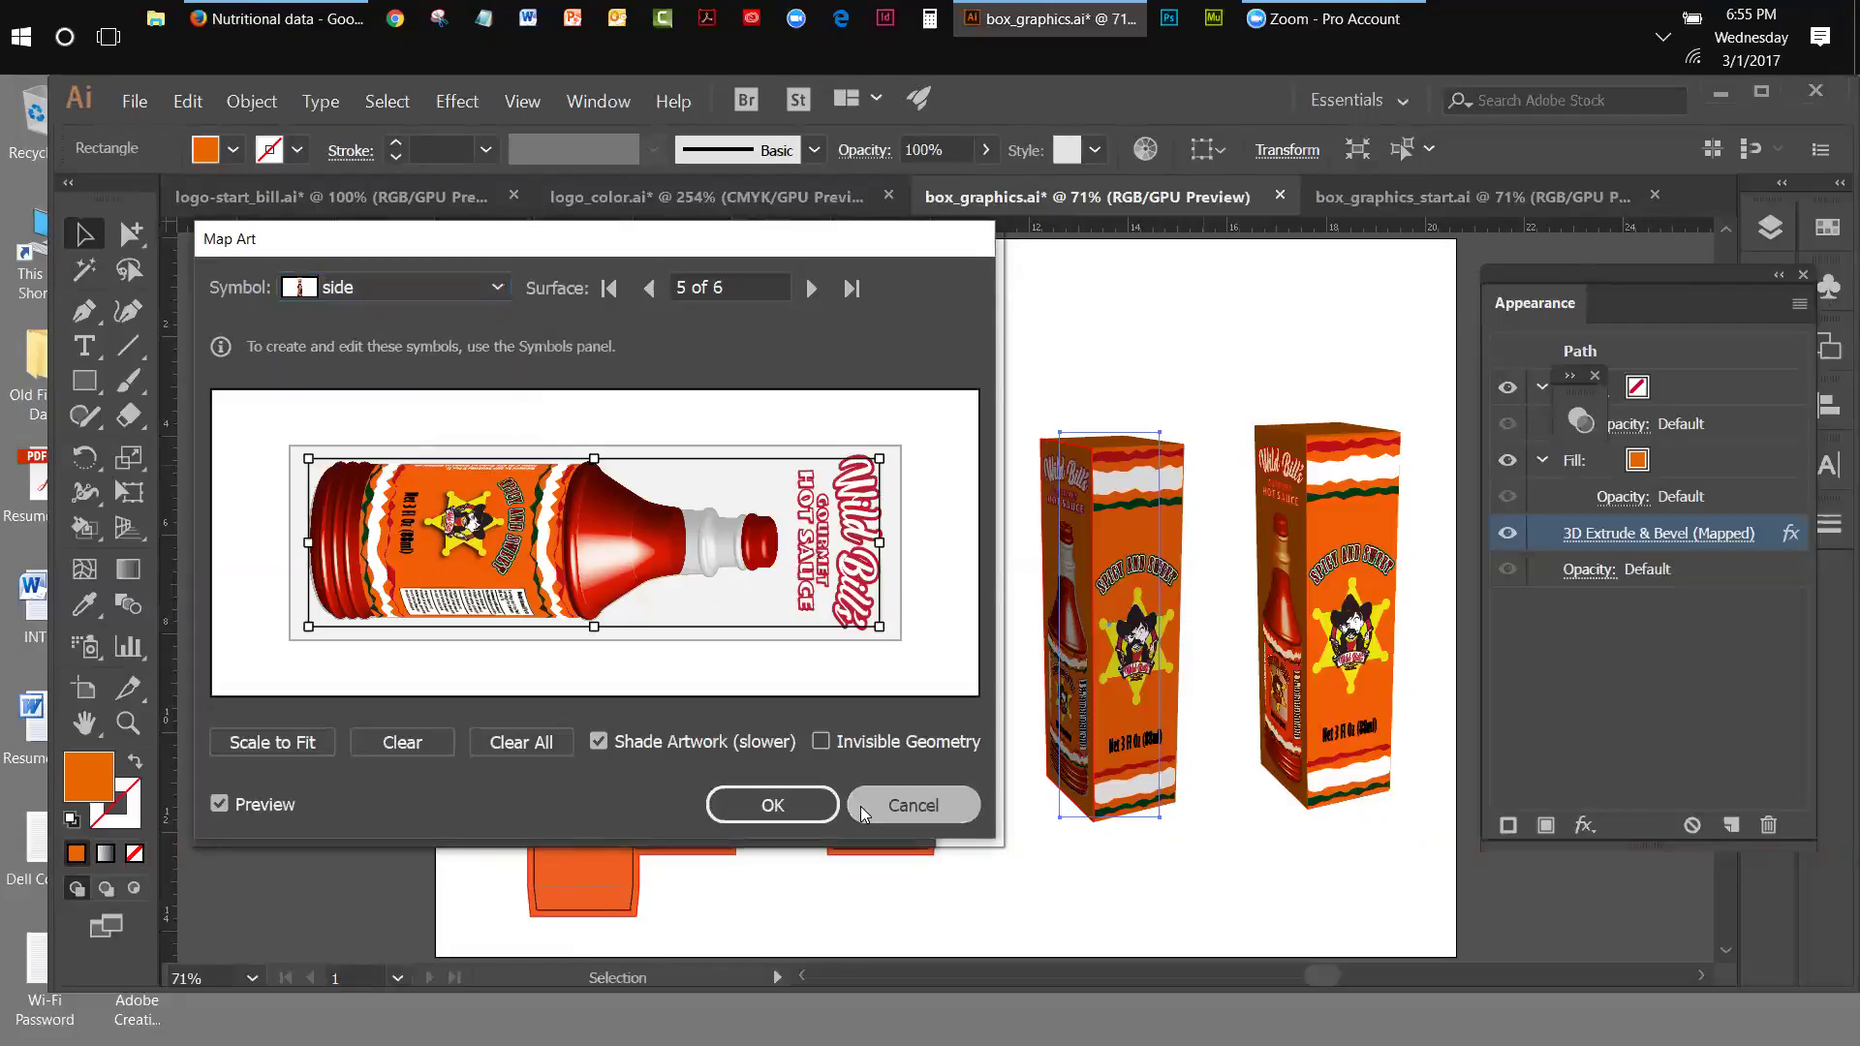
{"action": "left_click", "coordinate": [865, 813]}
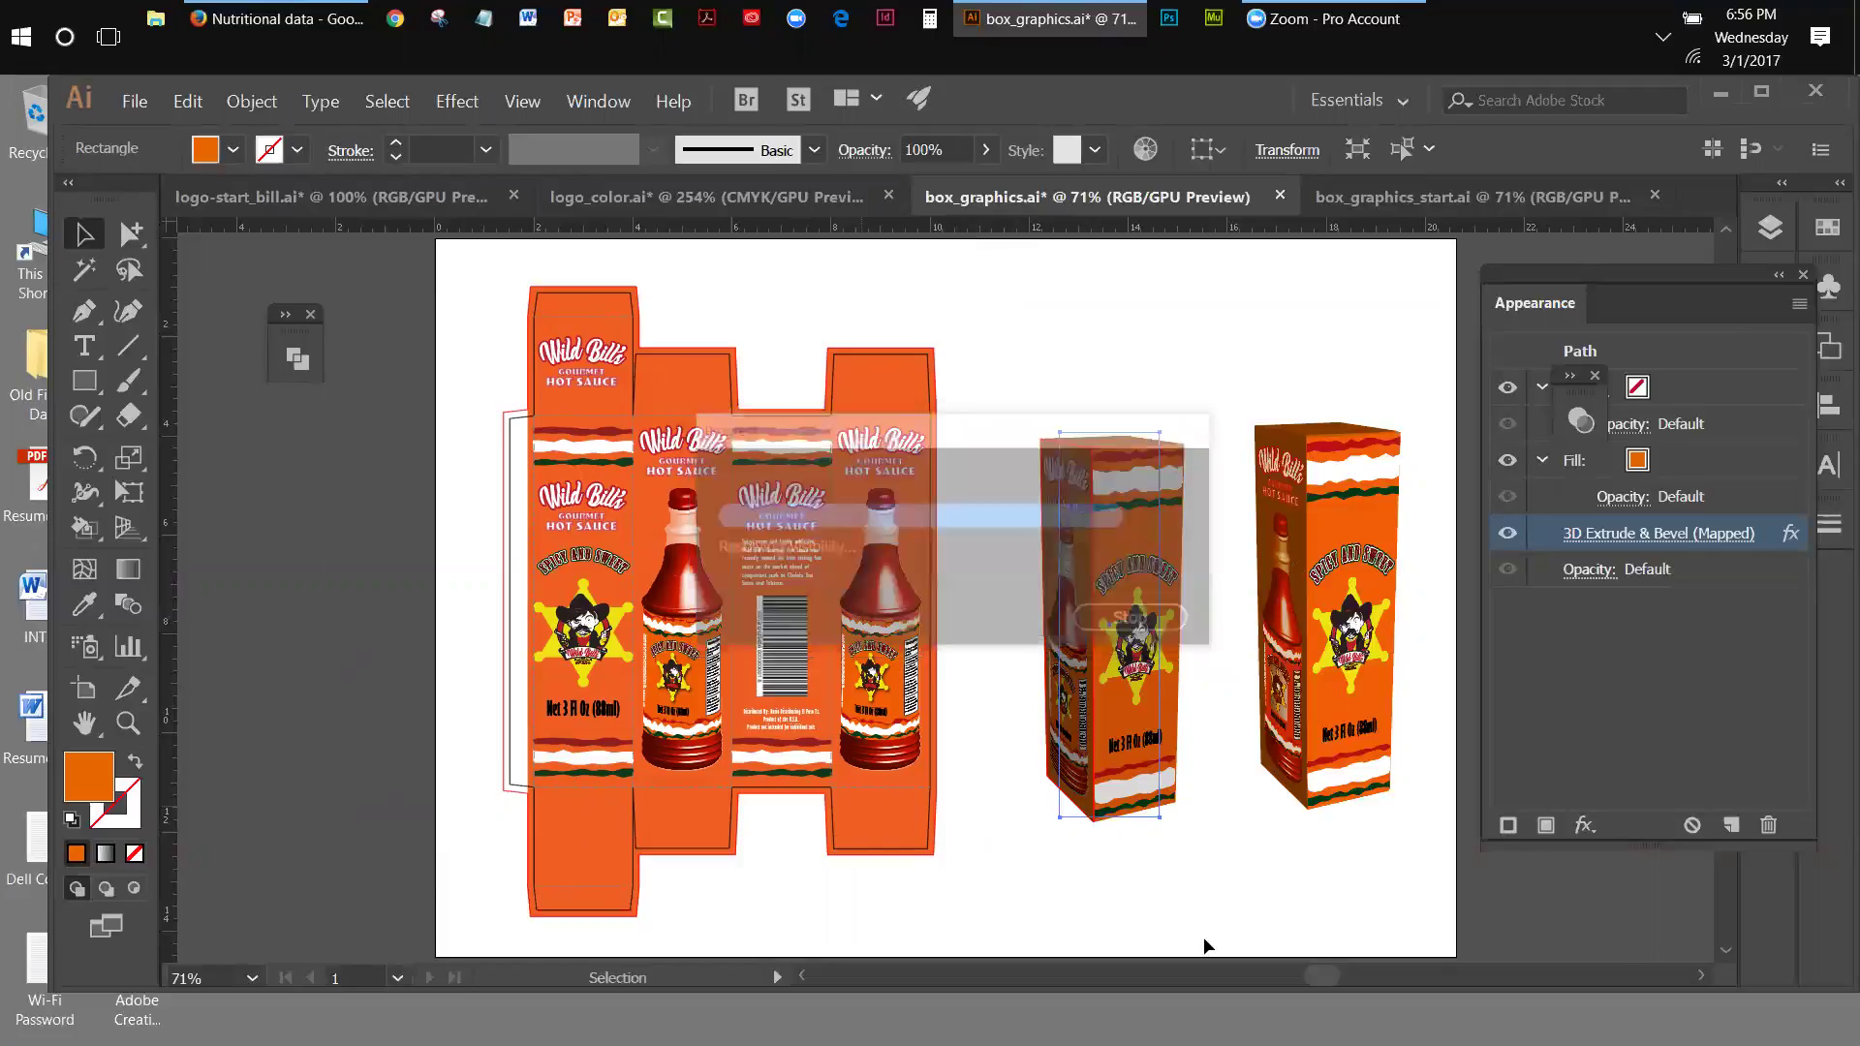
- Open the side symbol in isolation, inspect its logo and bottle artwork, and return to the box document, stopping the 3D regeneration
{"action": "left_click_drag", "start_coordinate": [1758, 275], "coordinate": [1715, 270]}
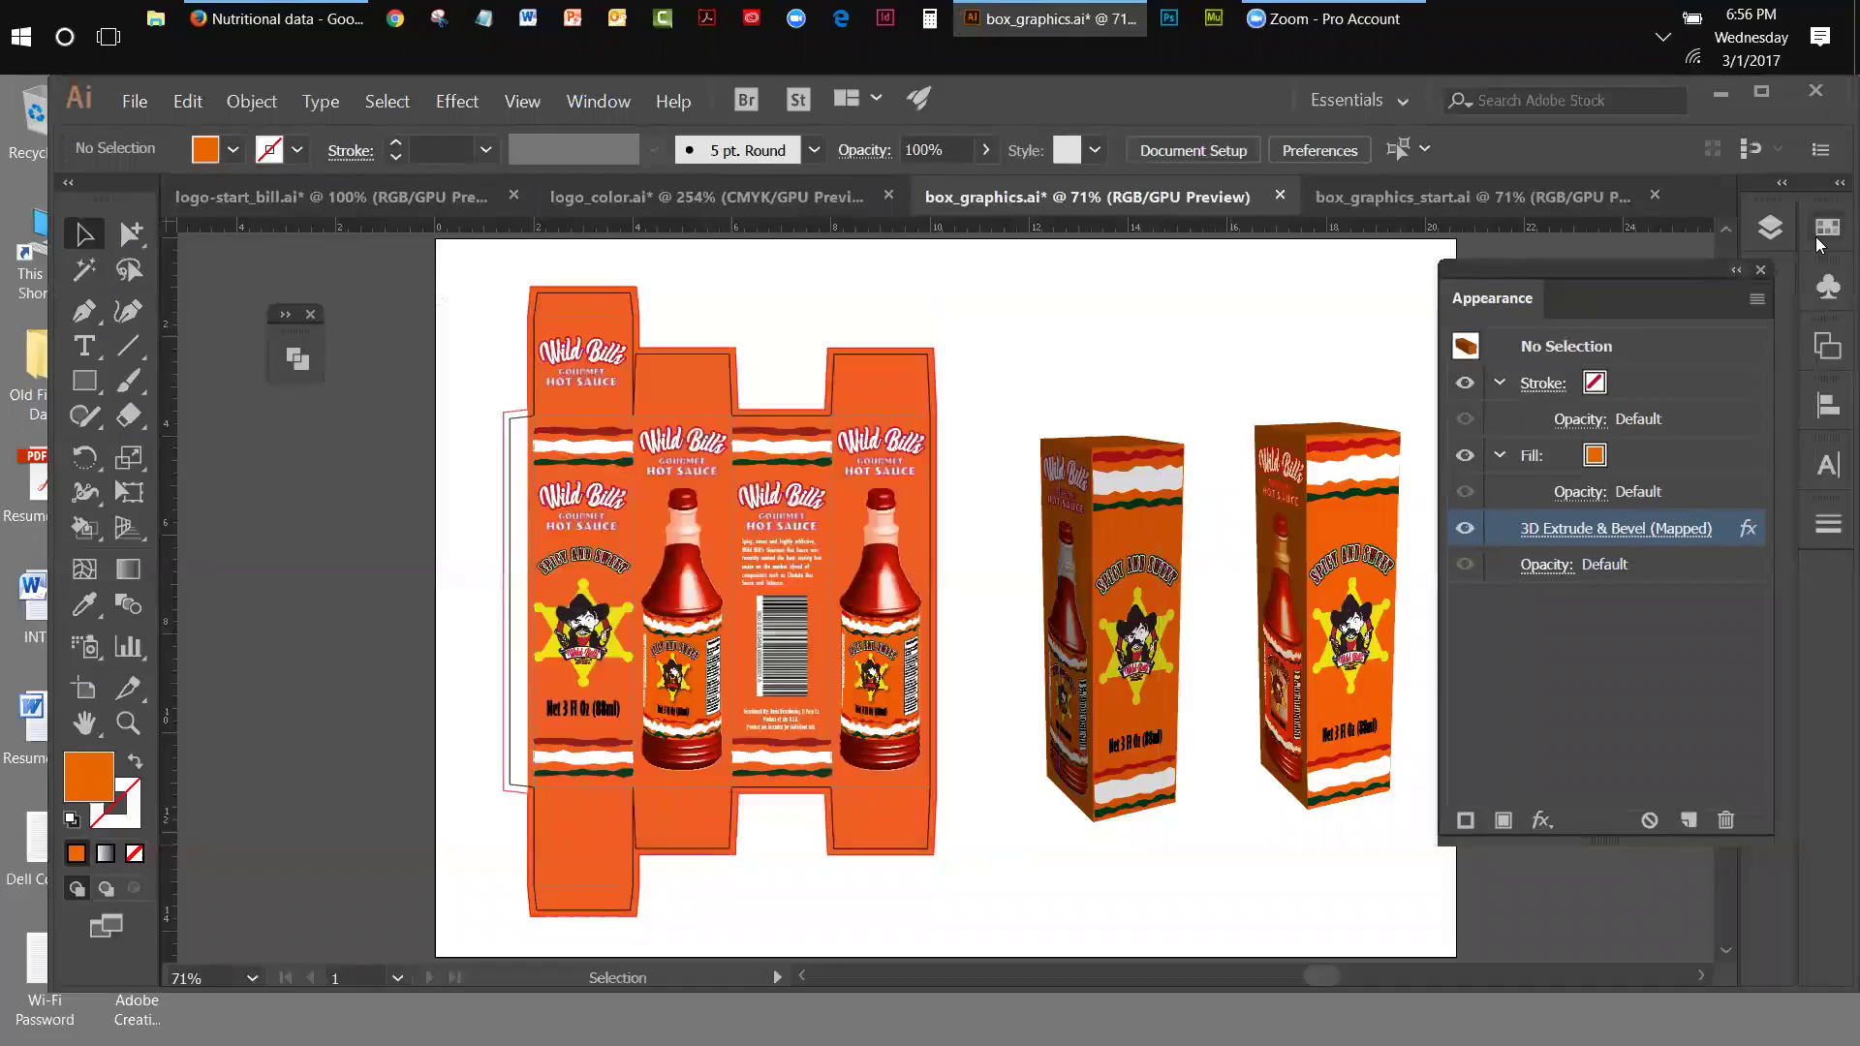
{"action": "left_click", "coordinate": [1828, 286]}
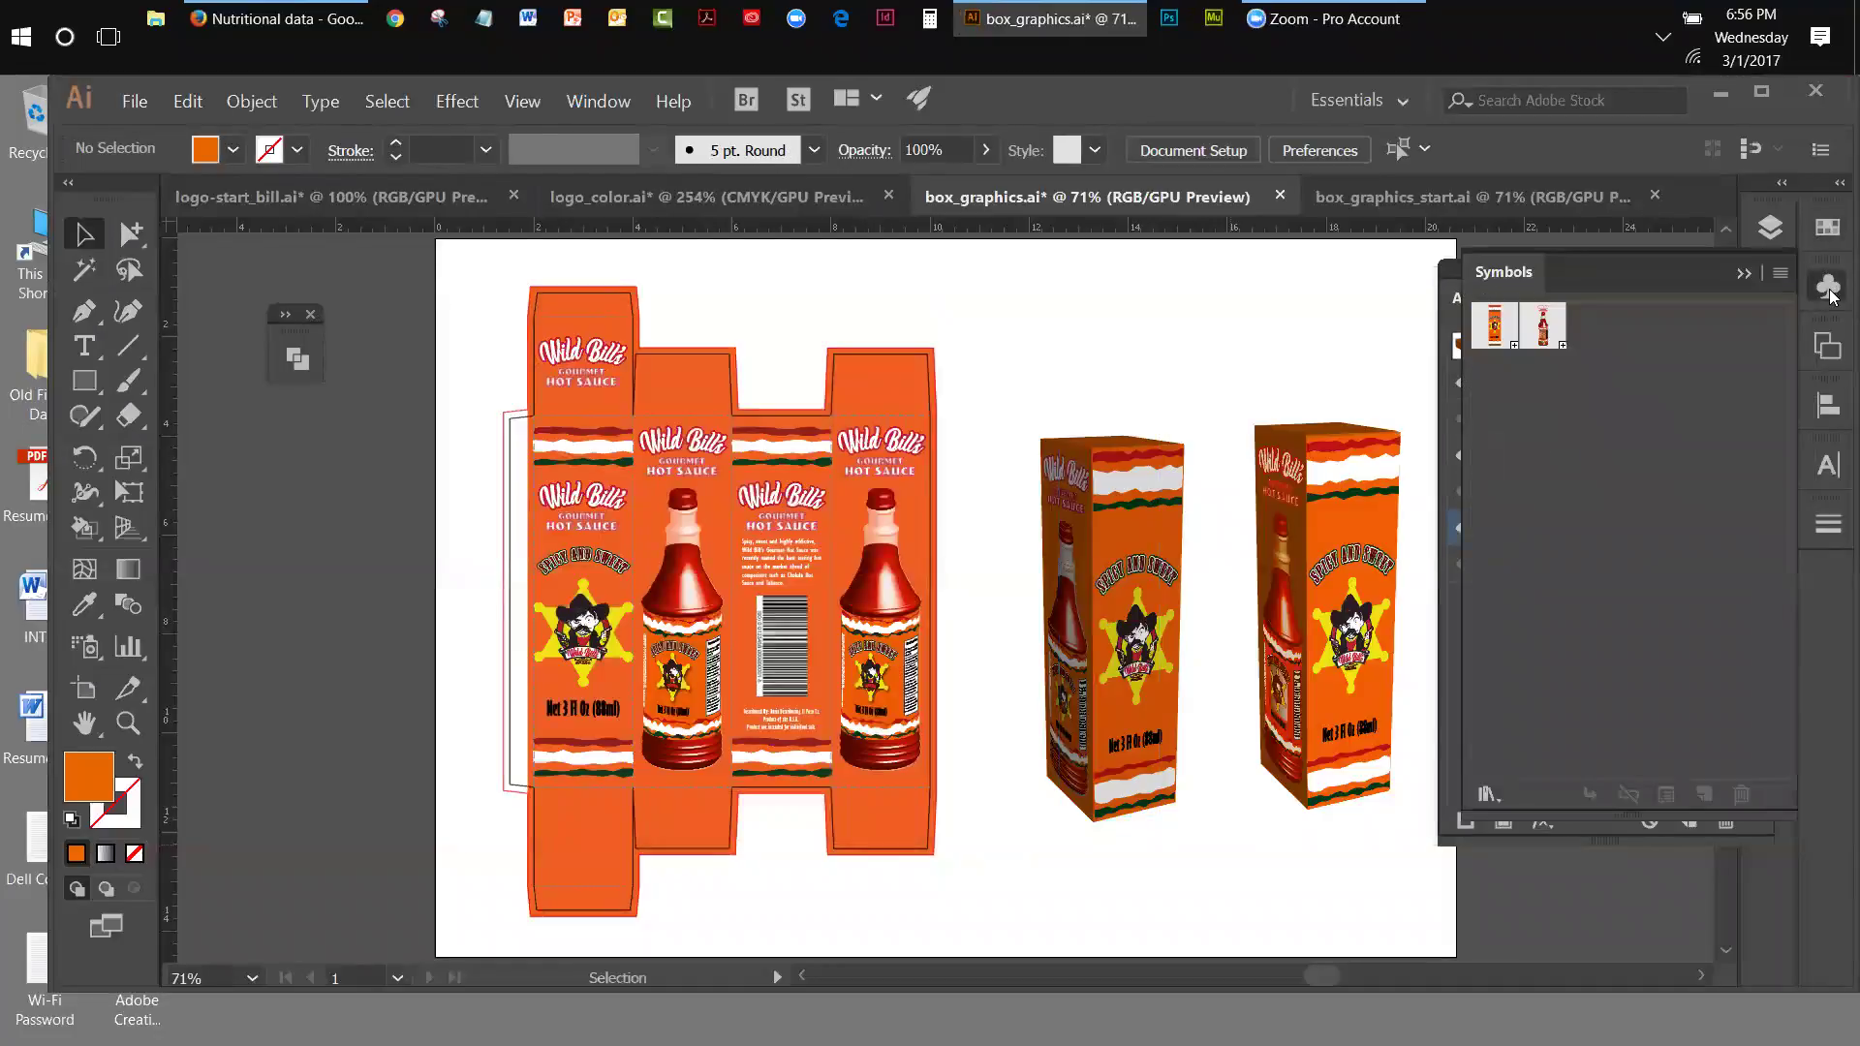
{"action": "double_click", "coordinate": [1541, 330]}
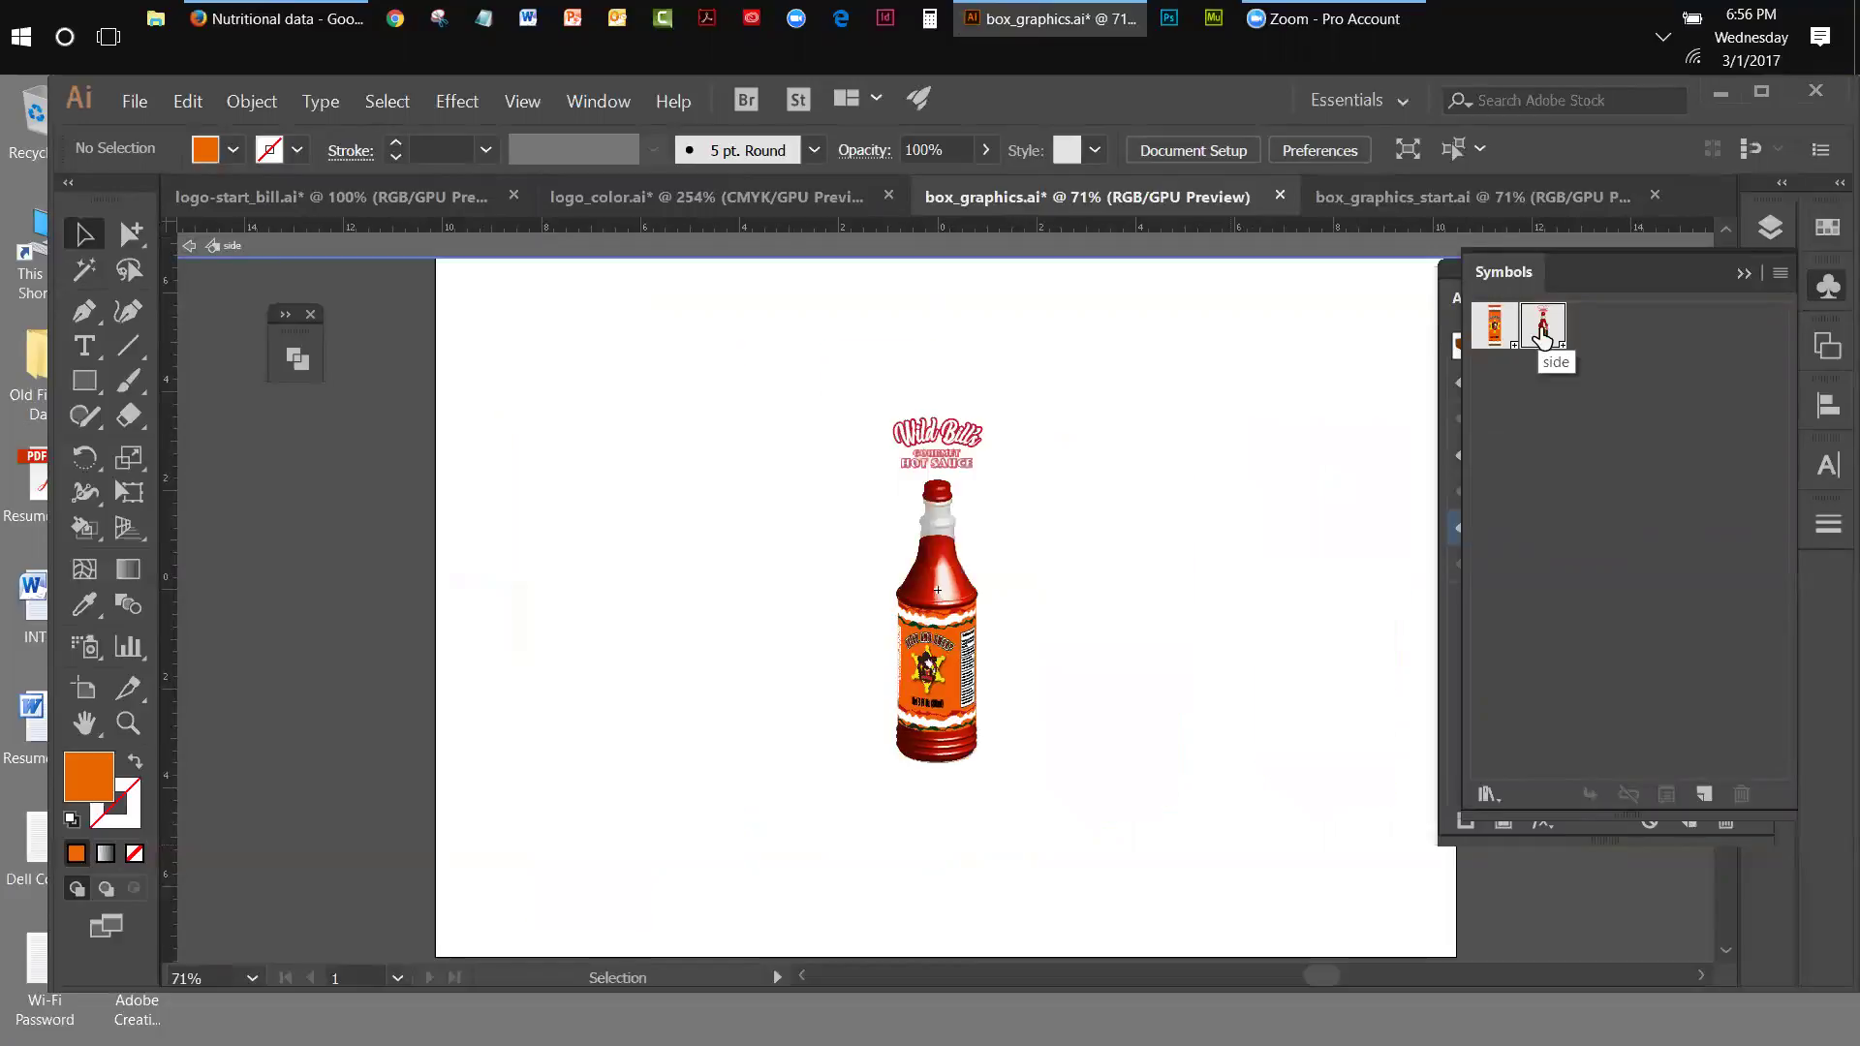
{"action": "left_click", "coordinate": [961, 462]}
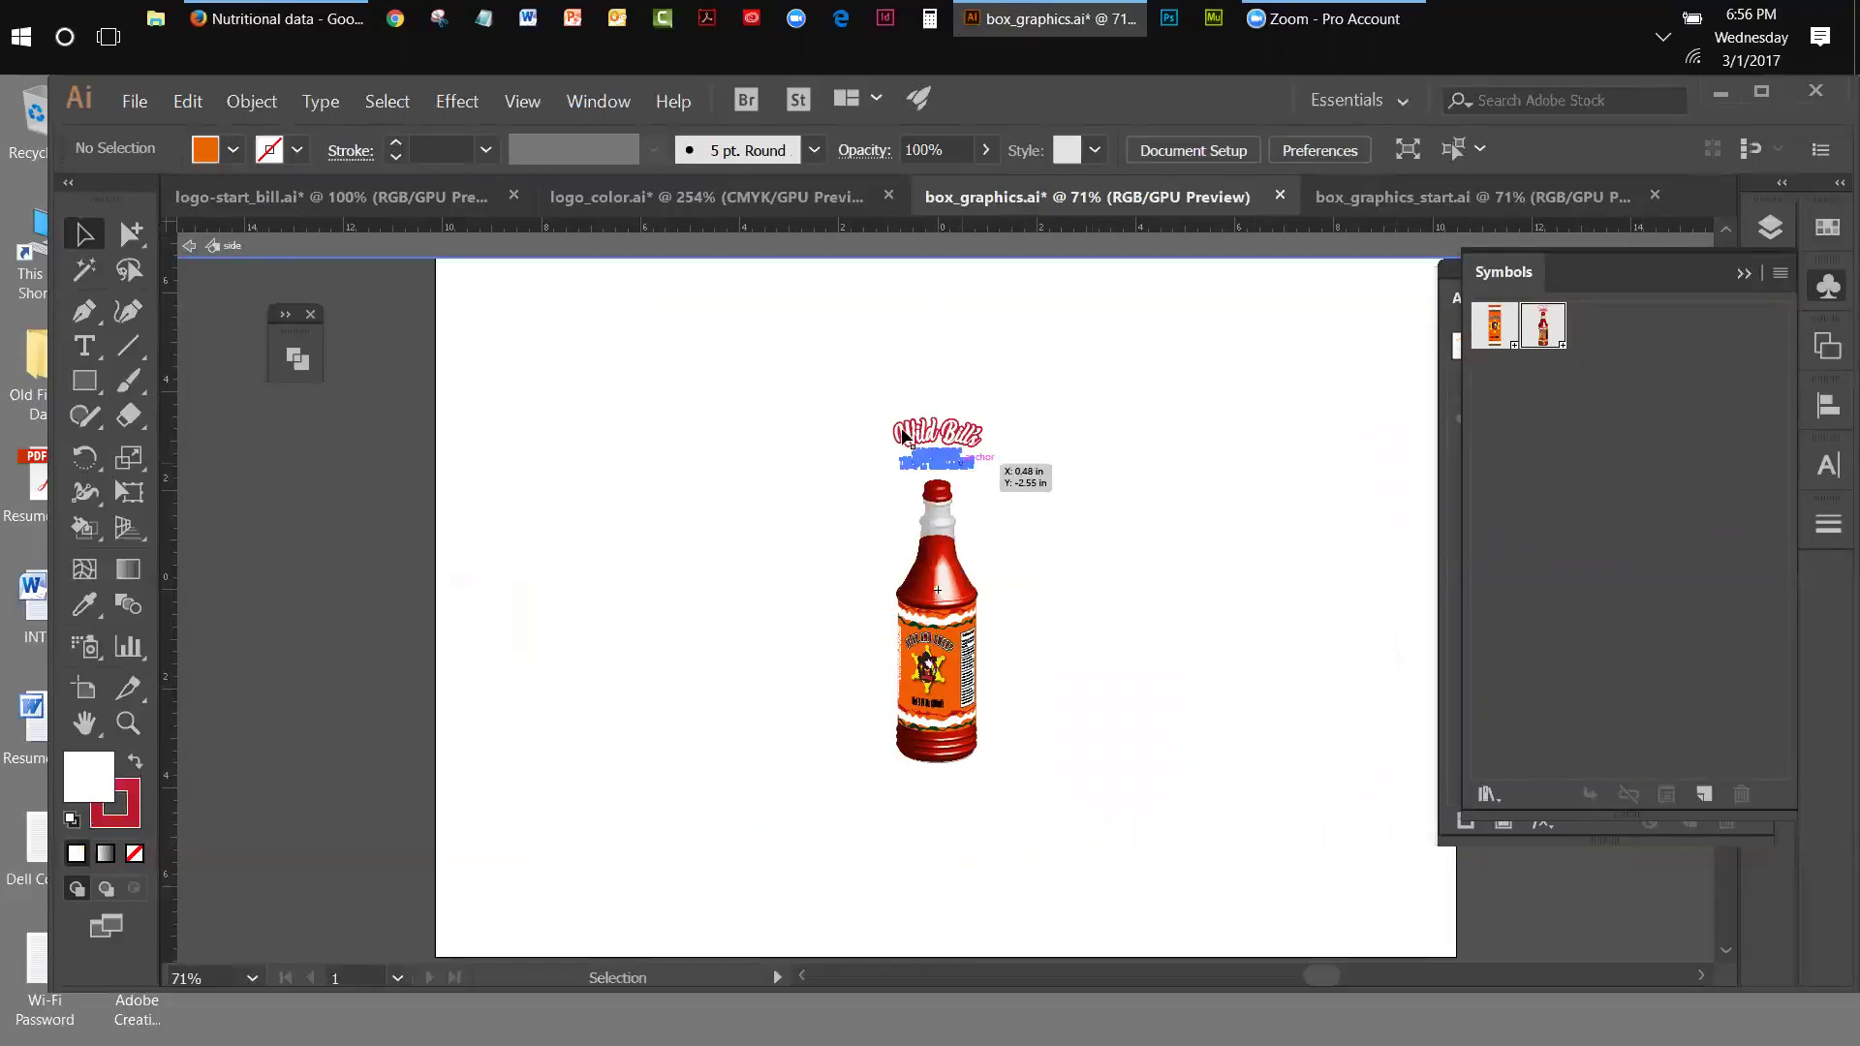
{"action": "mouse_move", "coordinate": [844, 375]}
{"action": "left_mouse_down"}
{"action": "mouse_move", "coordinate": [985, 508]}
{"action": "mouse_move", "coordinate": [1052, 544]}
{"action": "left_mouse_up"}
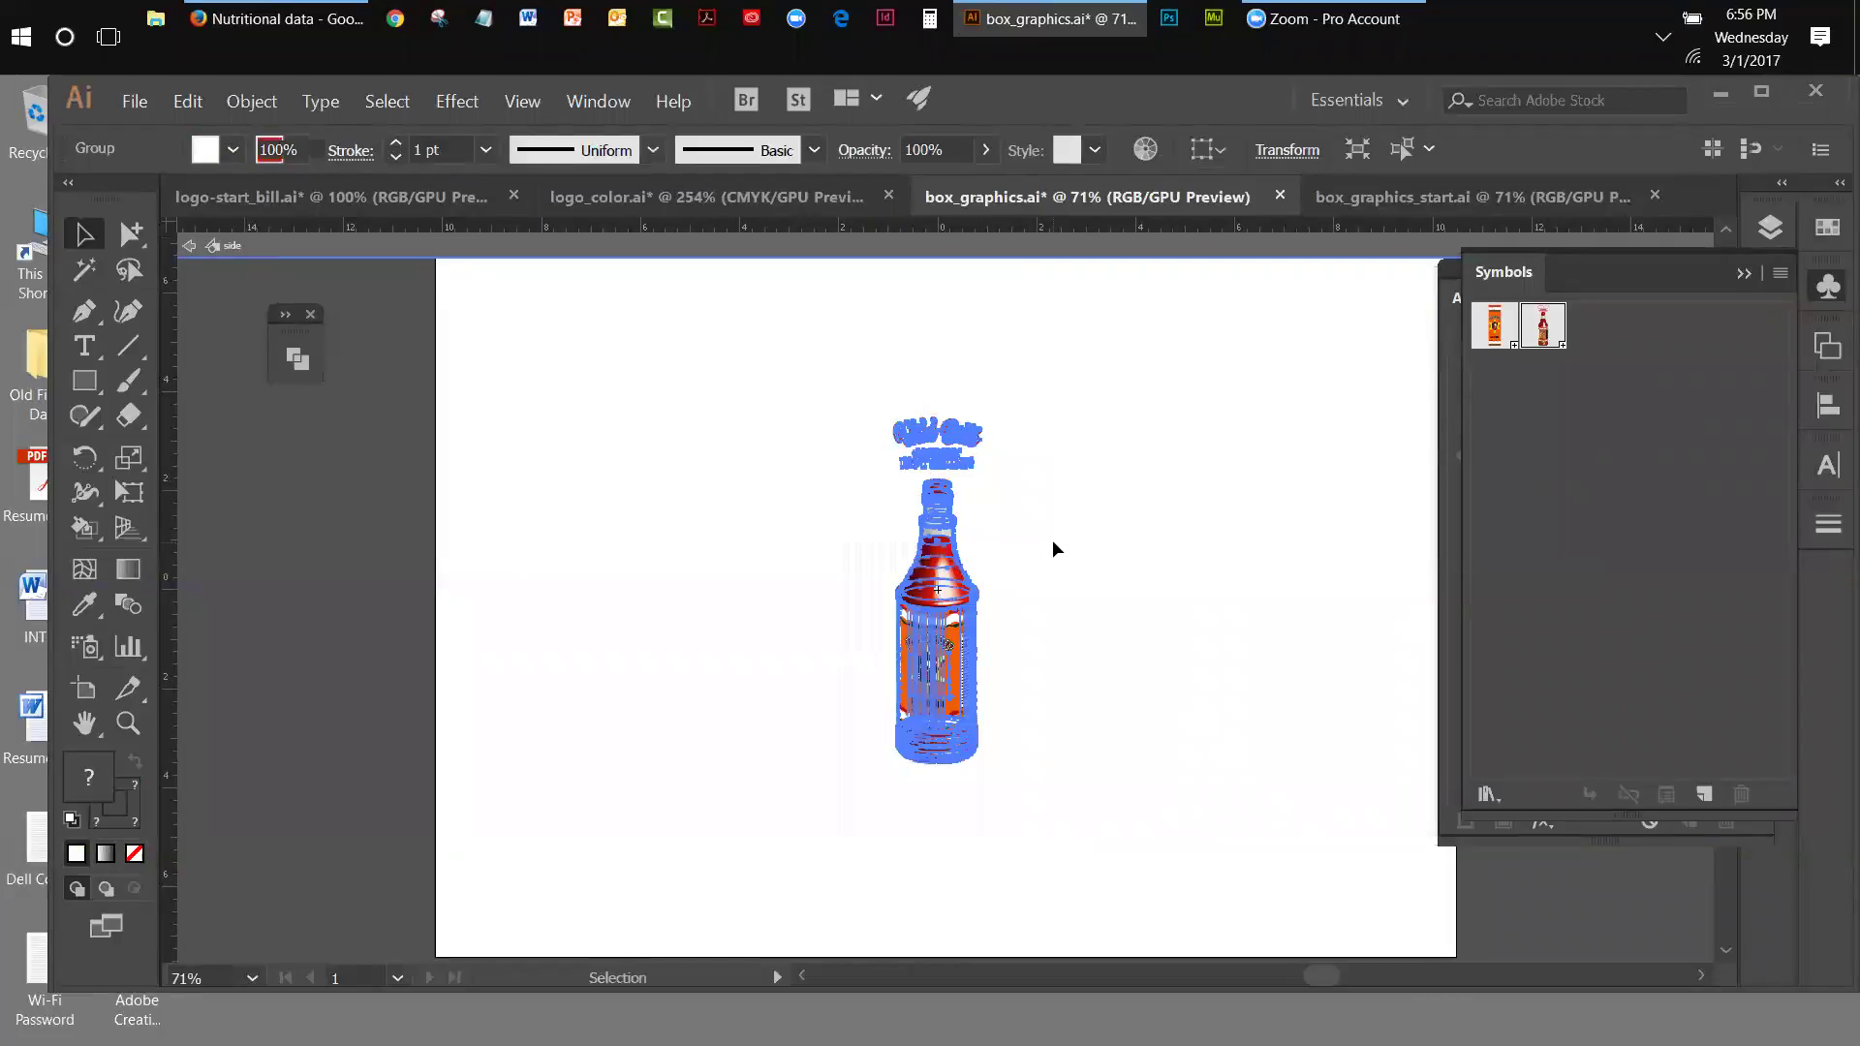
{"action": "left_click", "coordinate": [801, 501]}
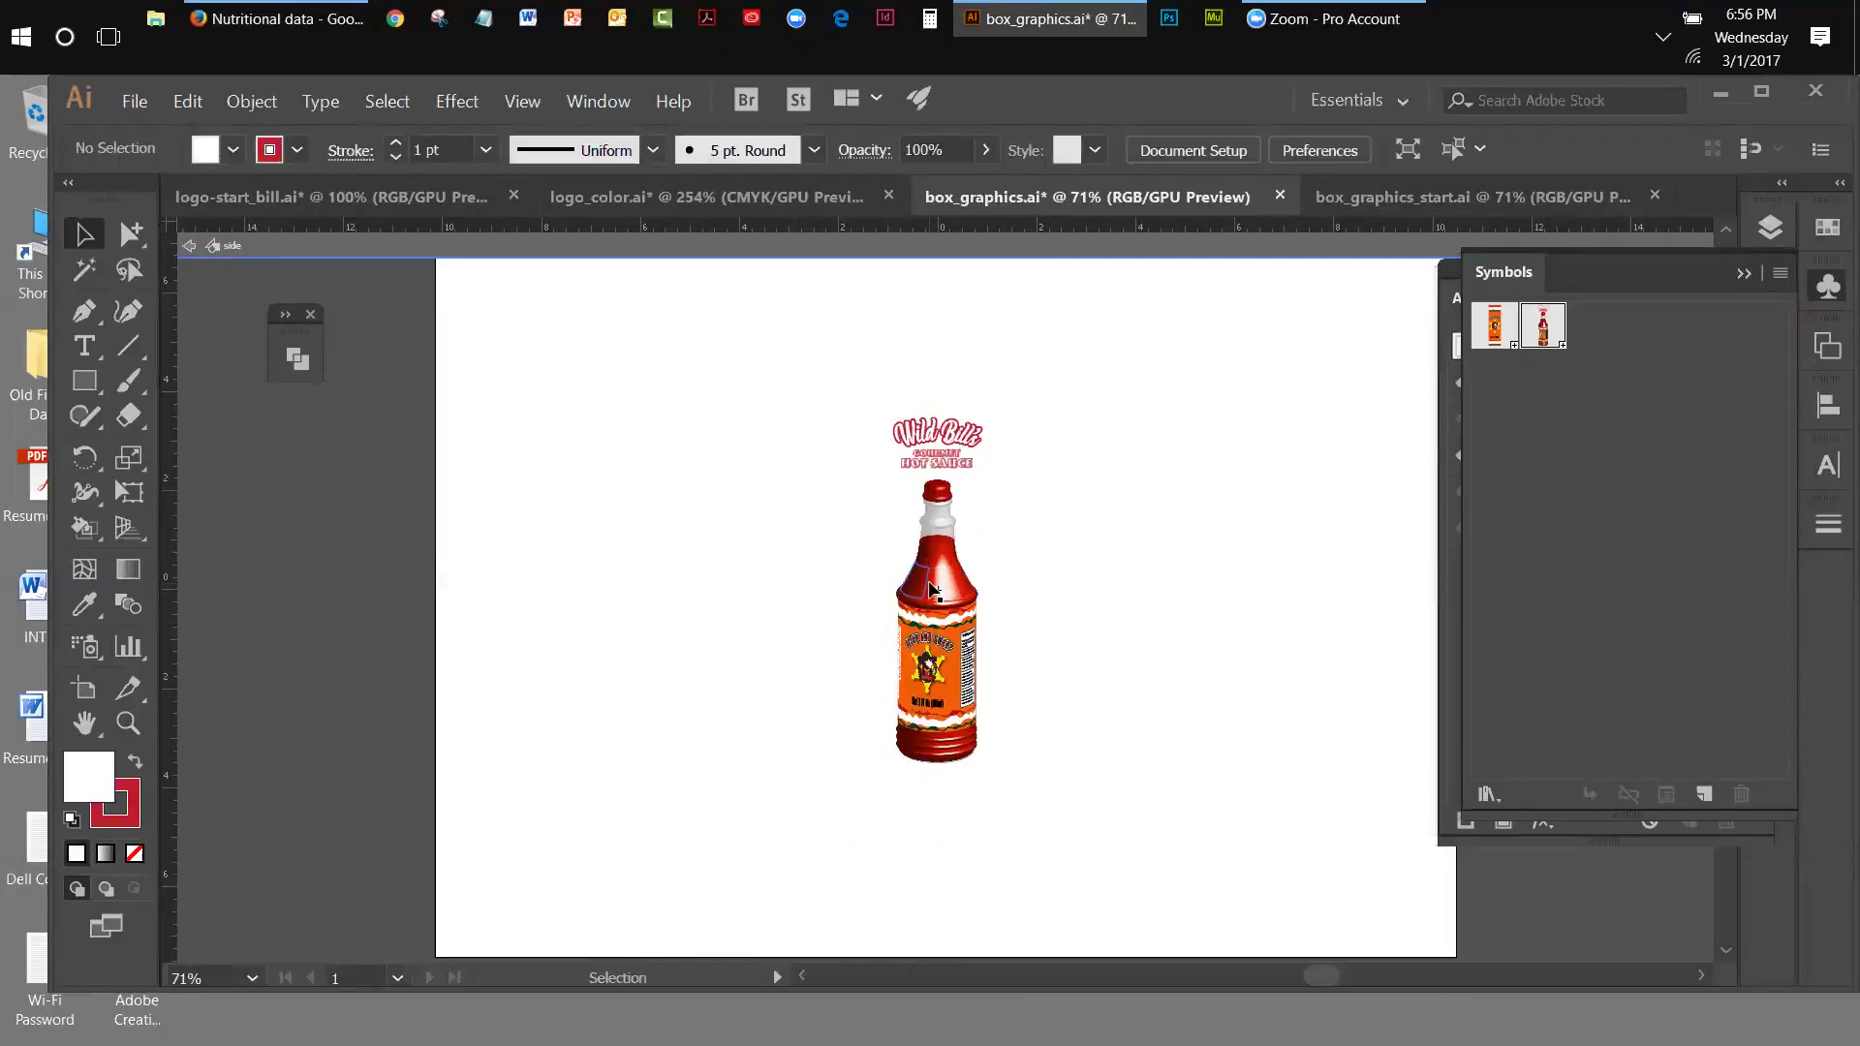
{"action": "left_click", "coordinate": [939, 451]}
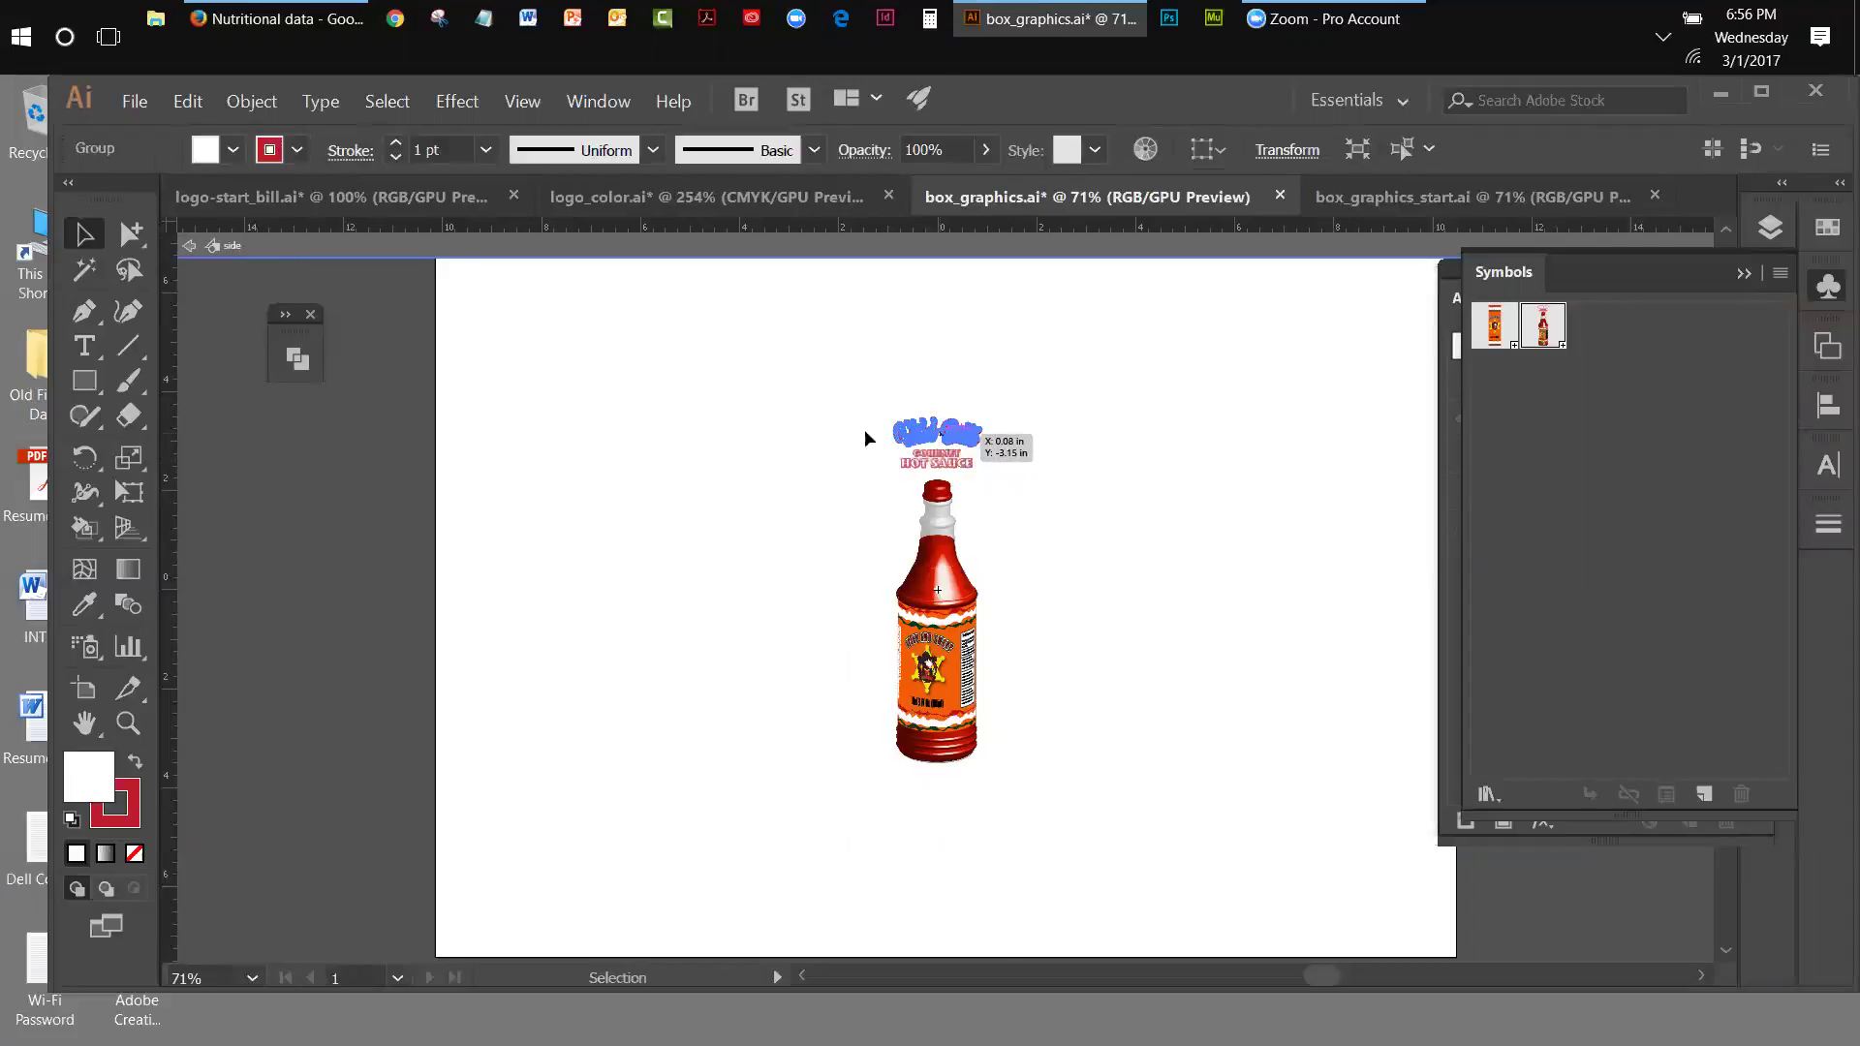
{"action": "left_click", "coordinate": [729, 418]}
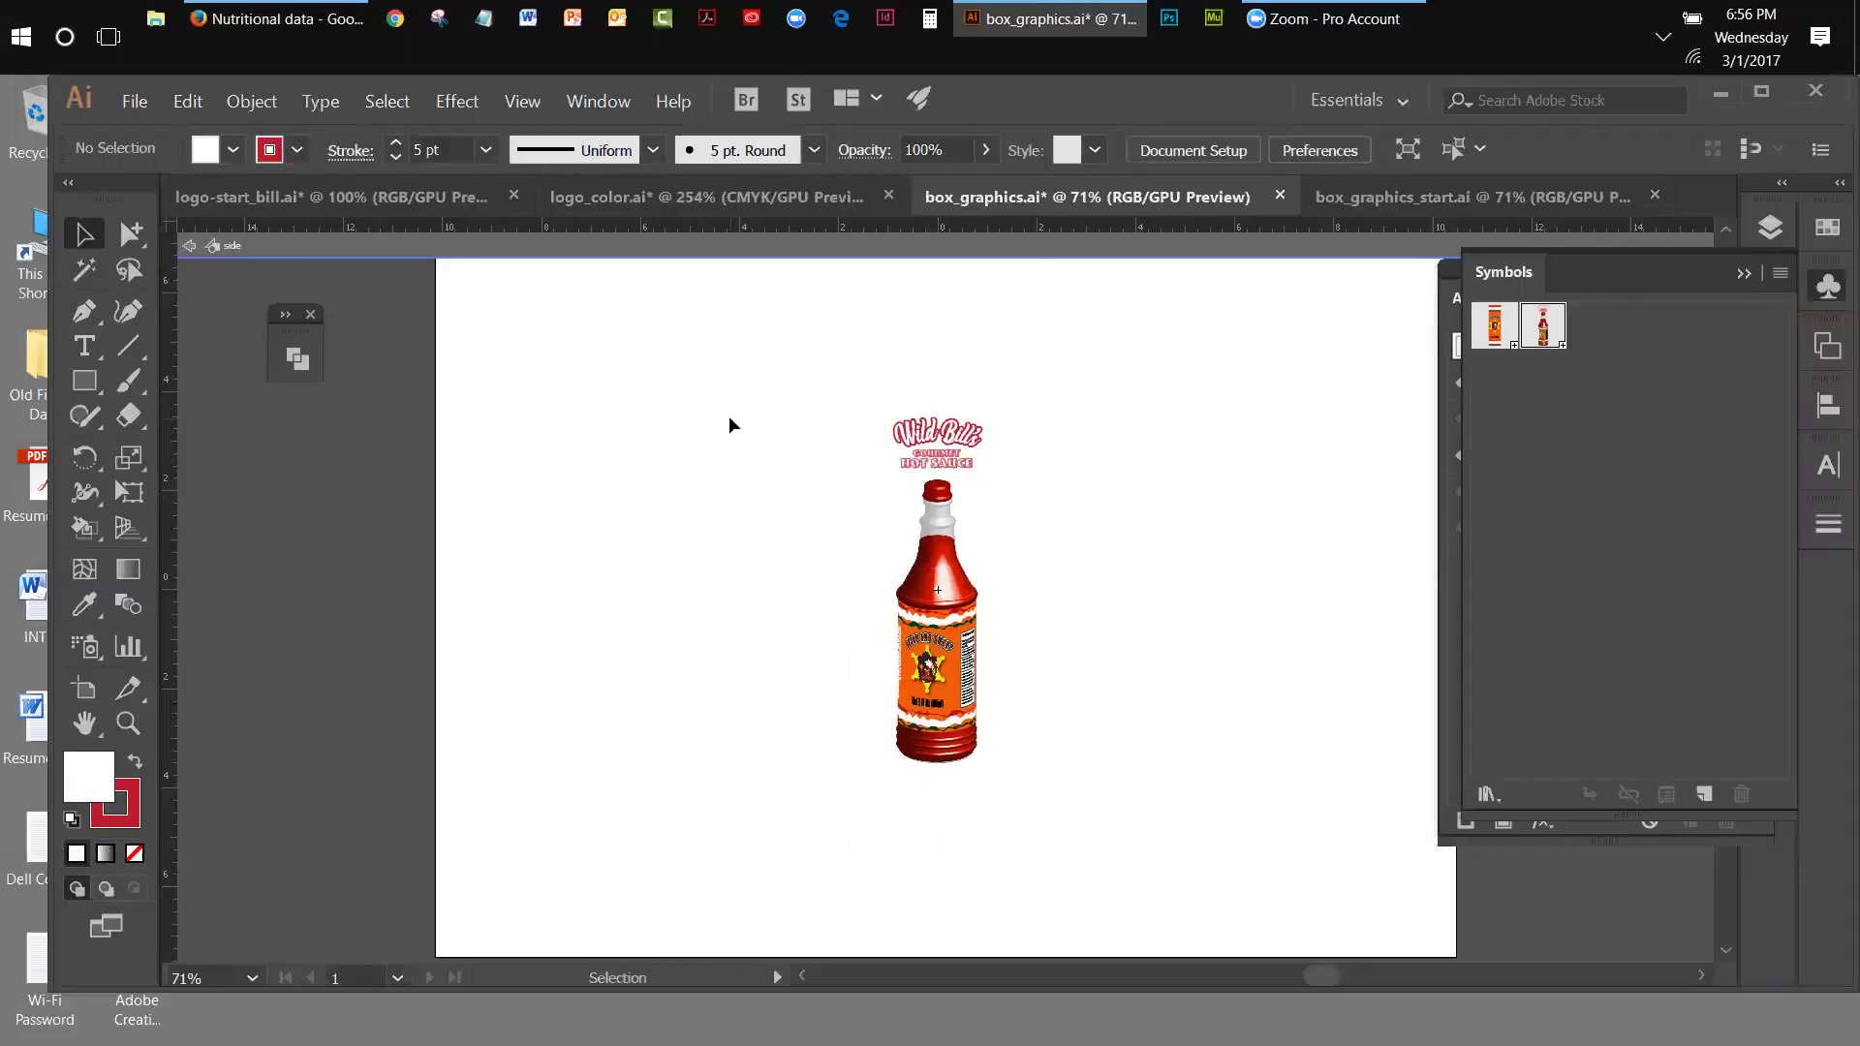
{"action": "left_click", "coordinate": [189, 242]}
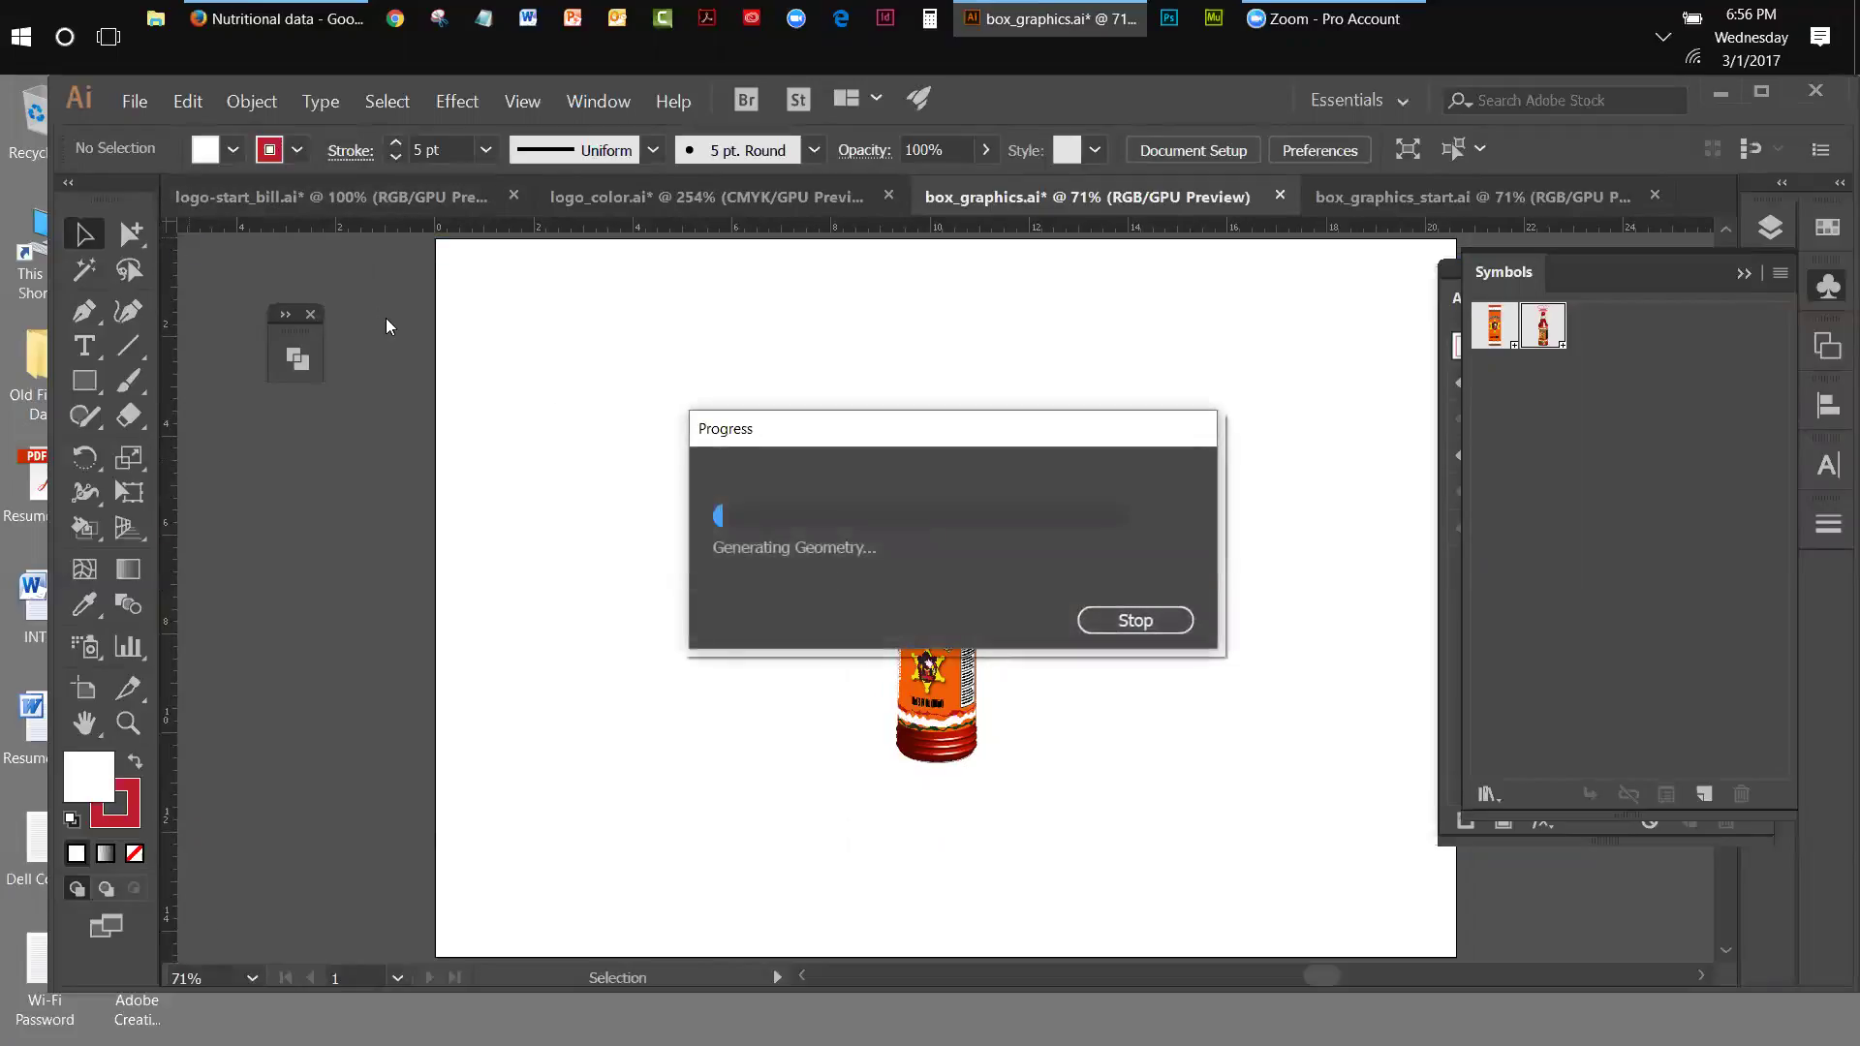
{"action": "left_click", "coordinate": [1156, 618]}
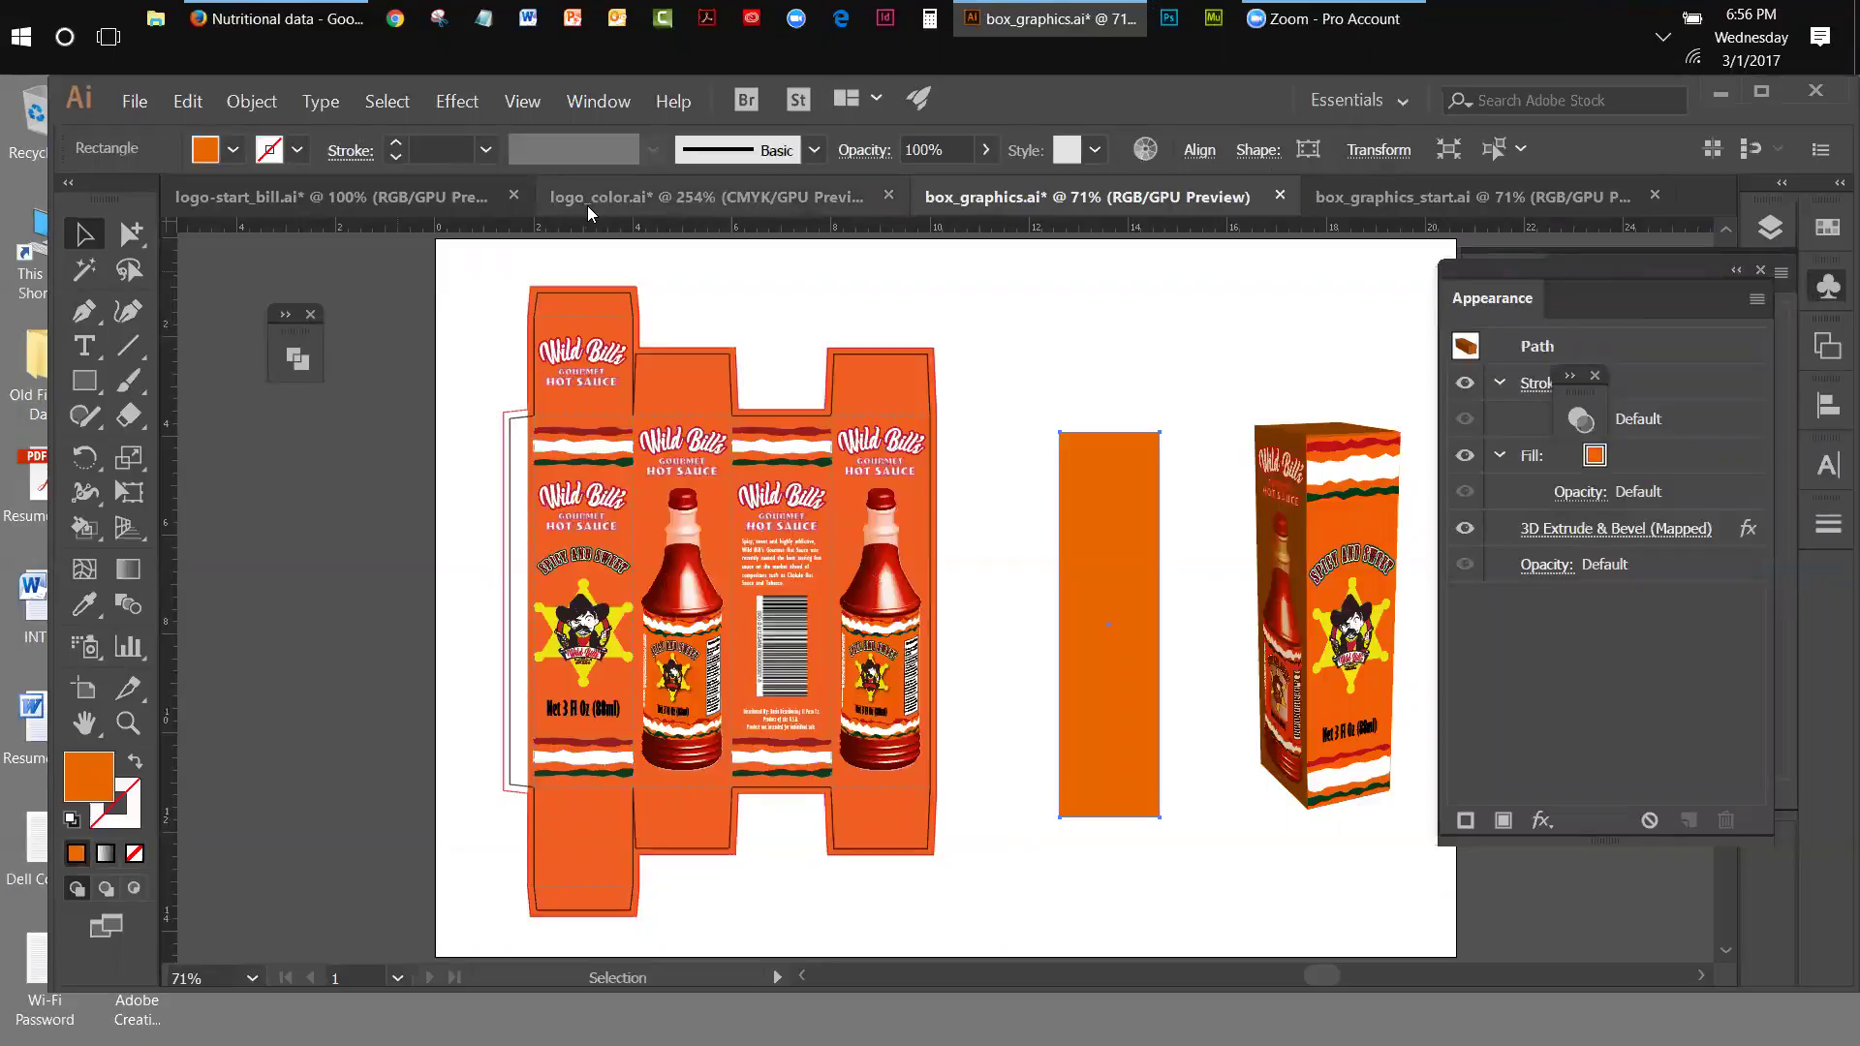
- Close the box_graphics.ai document and switch to box_graphics_start.ai
{"action": "left_click", "coordinate": [1279, 196]}
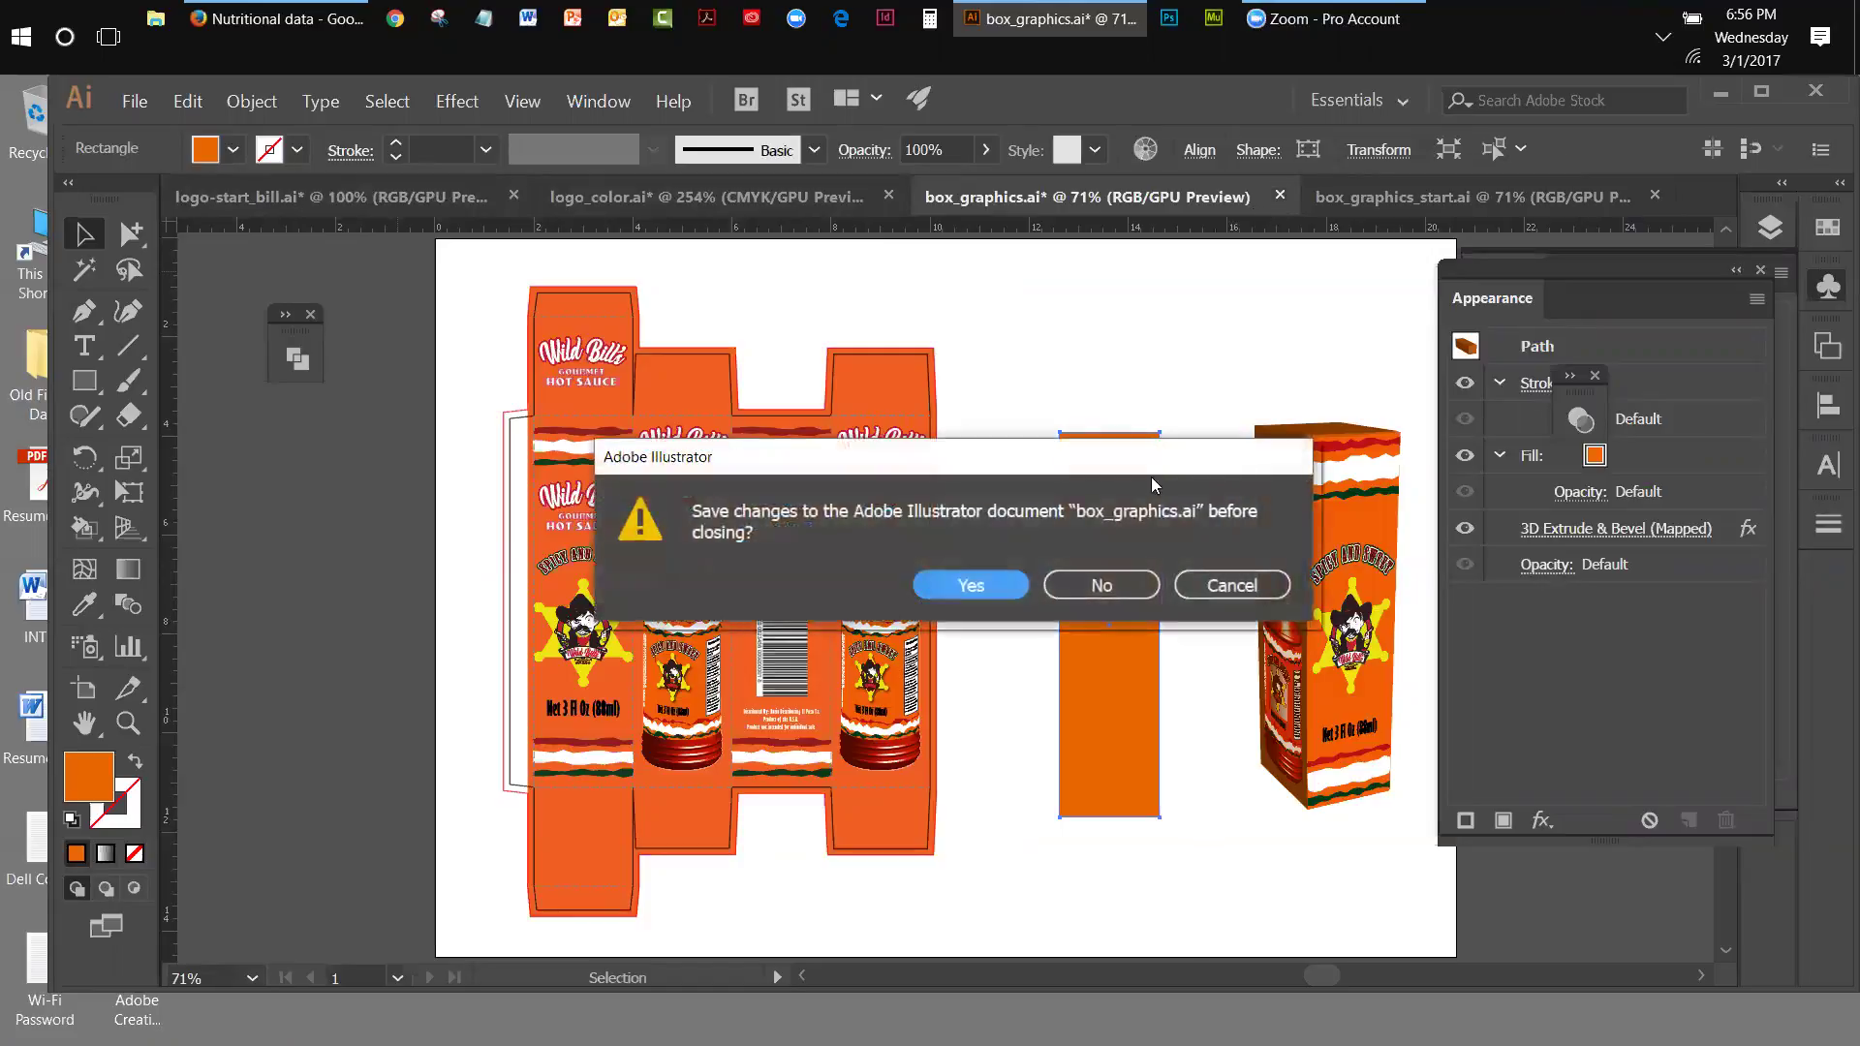
{"action": "left_click", "coordinate": [1212, 581]}
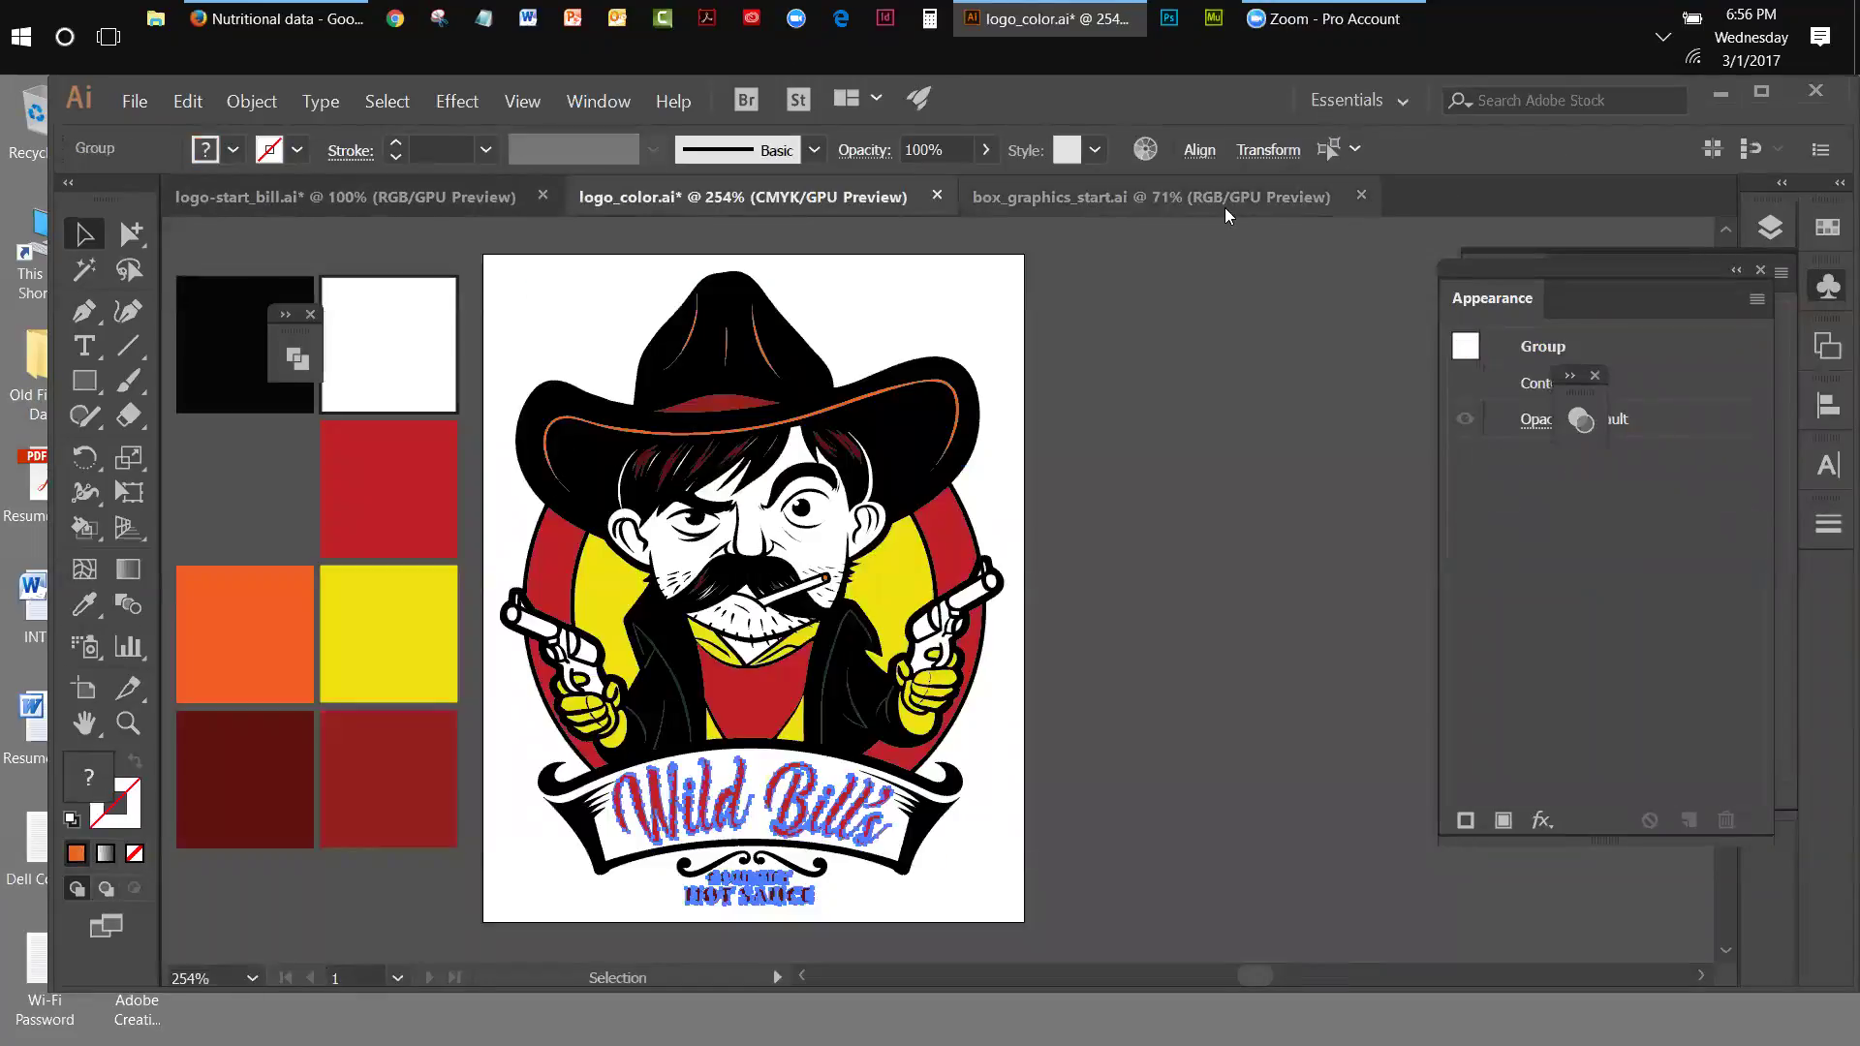
{"action": "left_click", "coordinate": [1224, 208]}
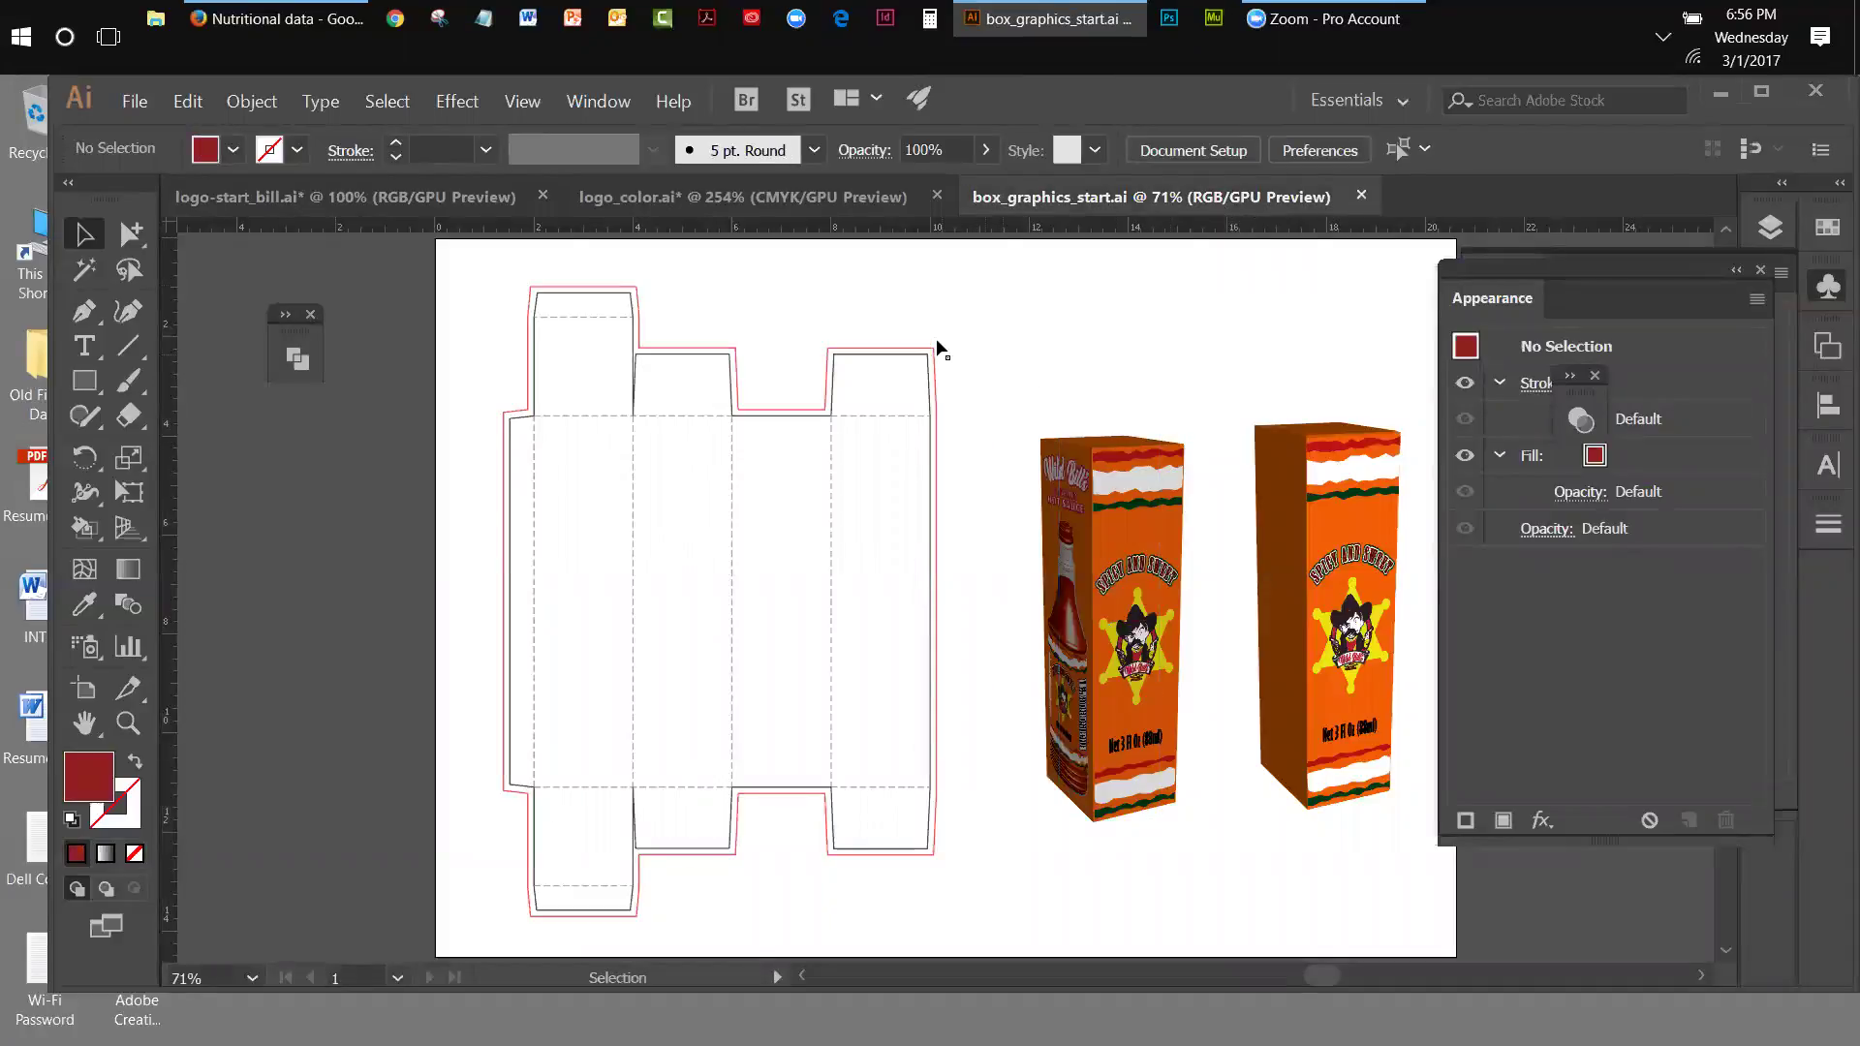
- Close box_graphics_start.ai and open the 1_Mood Board file from the Week 1 assignment-week-1 folder
{"action": "left_click", "coordinate": [1364, 196]}
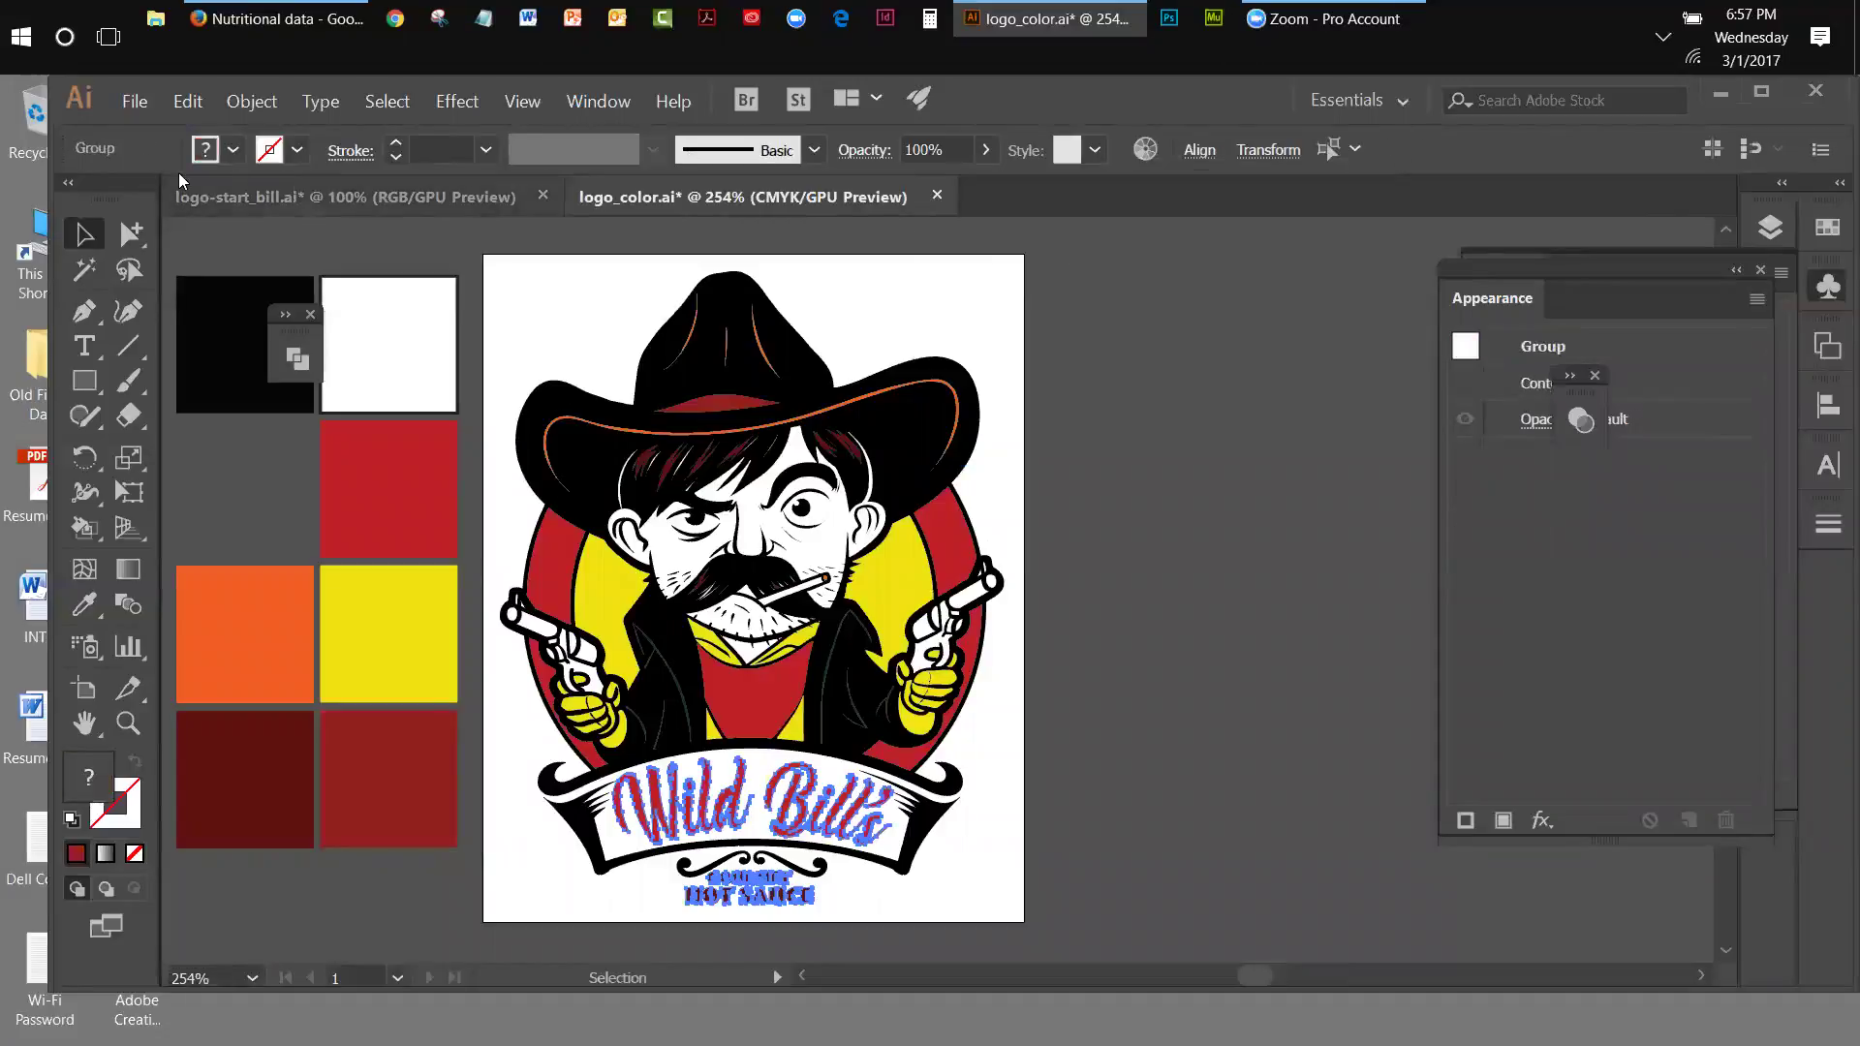
{"action": "left_click", "coordinate": [135, 102]}
{"action": "left_click", "coordinate": [142, 178]}
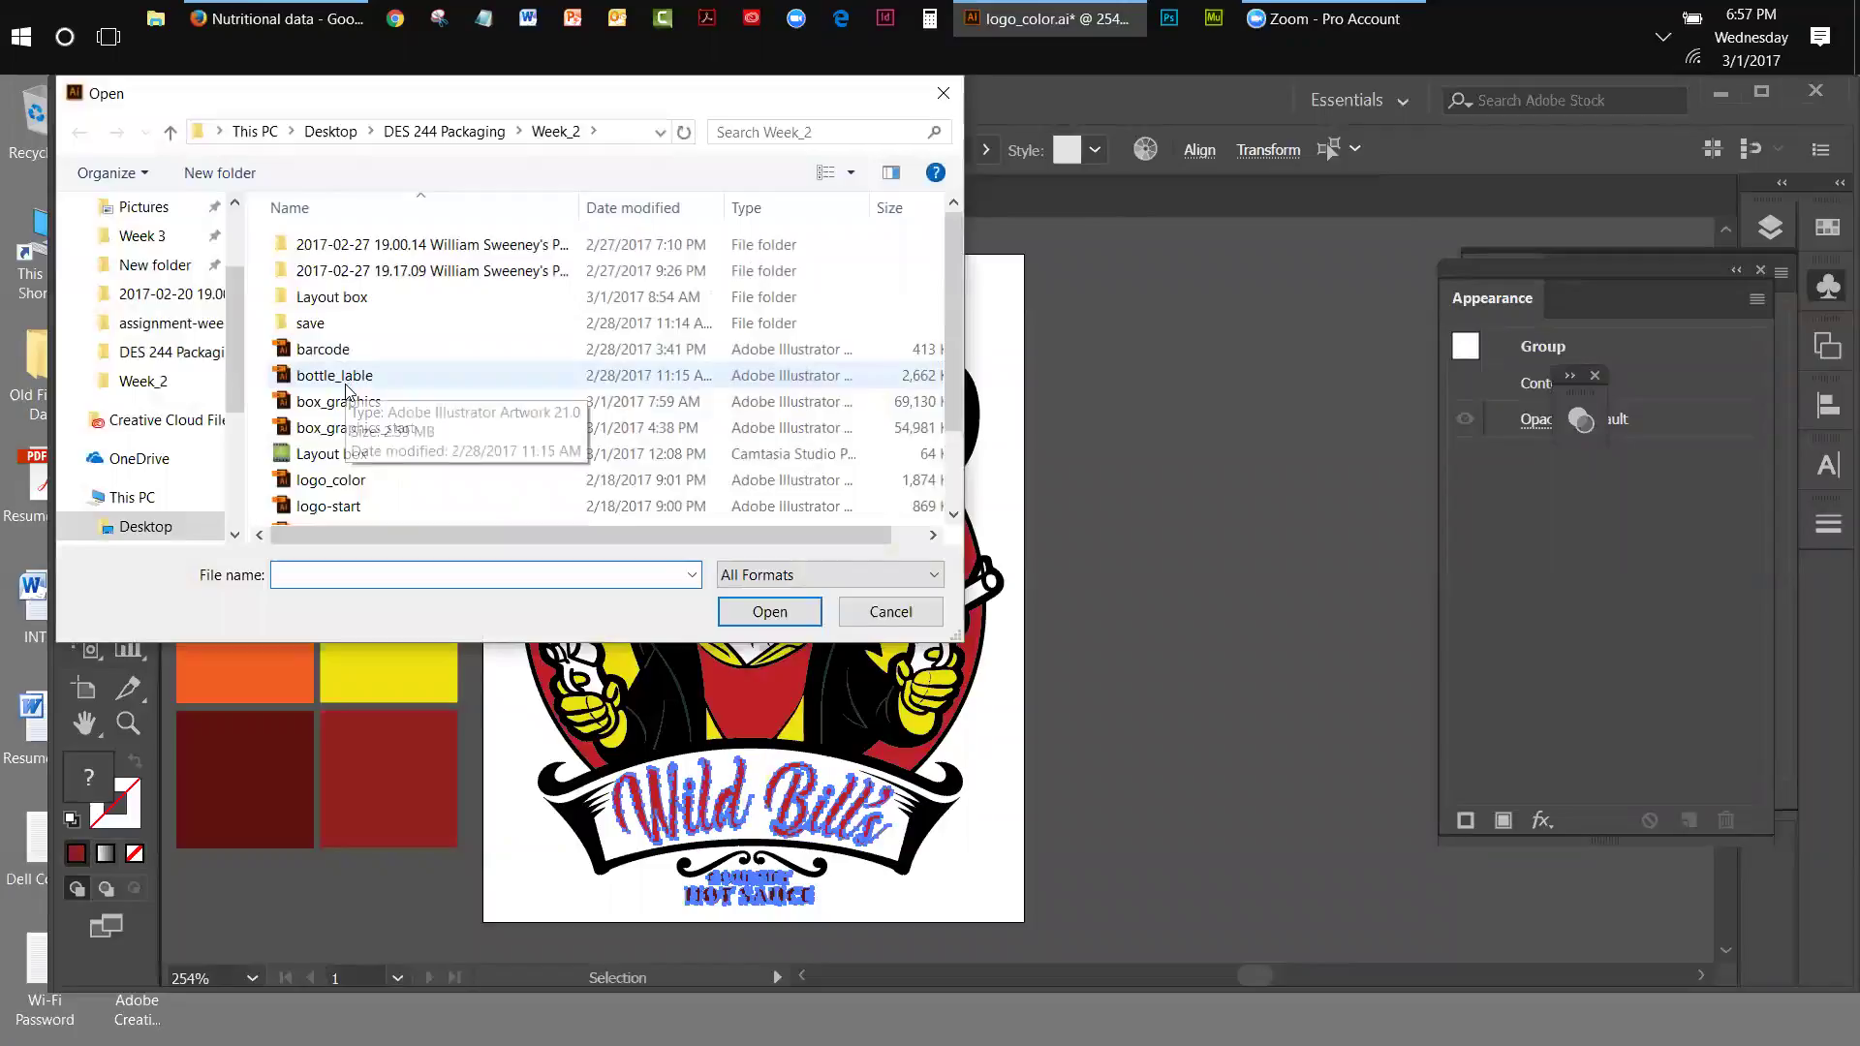
{"action": "left_click", "coordinate": [444, 131]}
{"action": "double_click", "coordinate": [344, 270]}
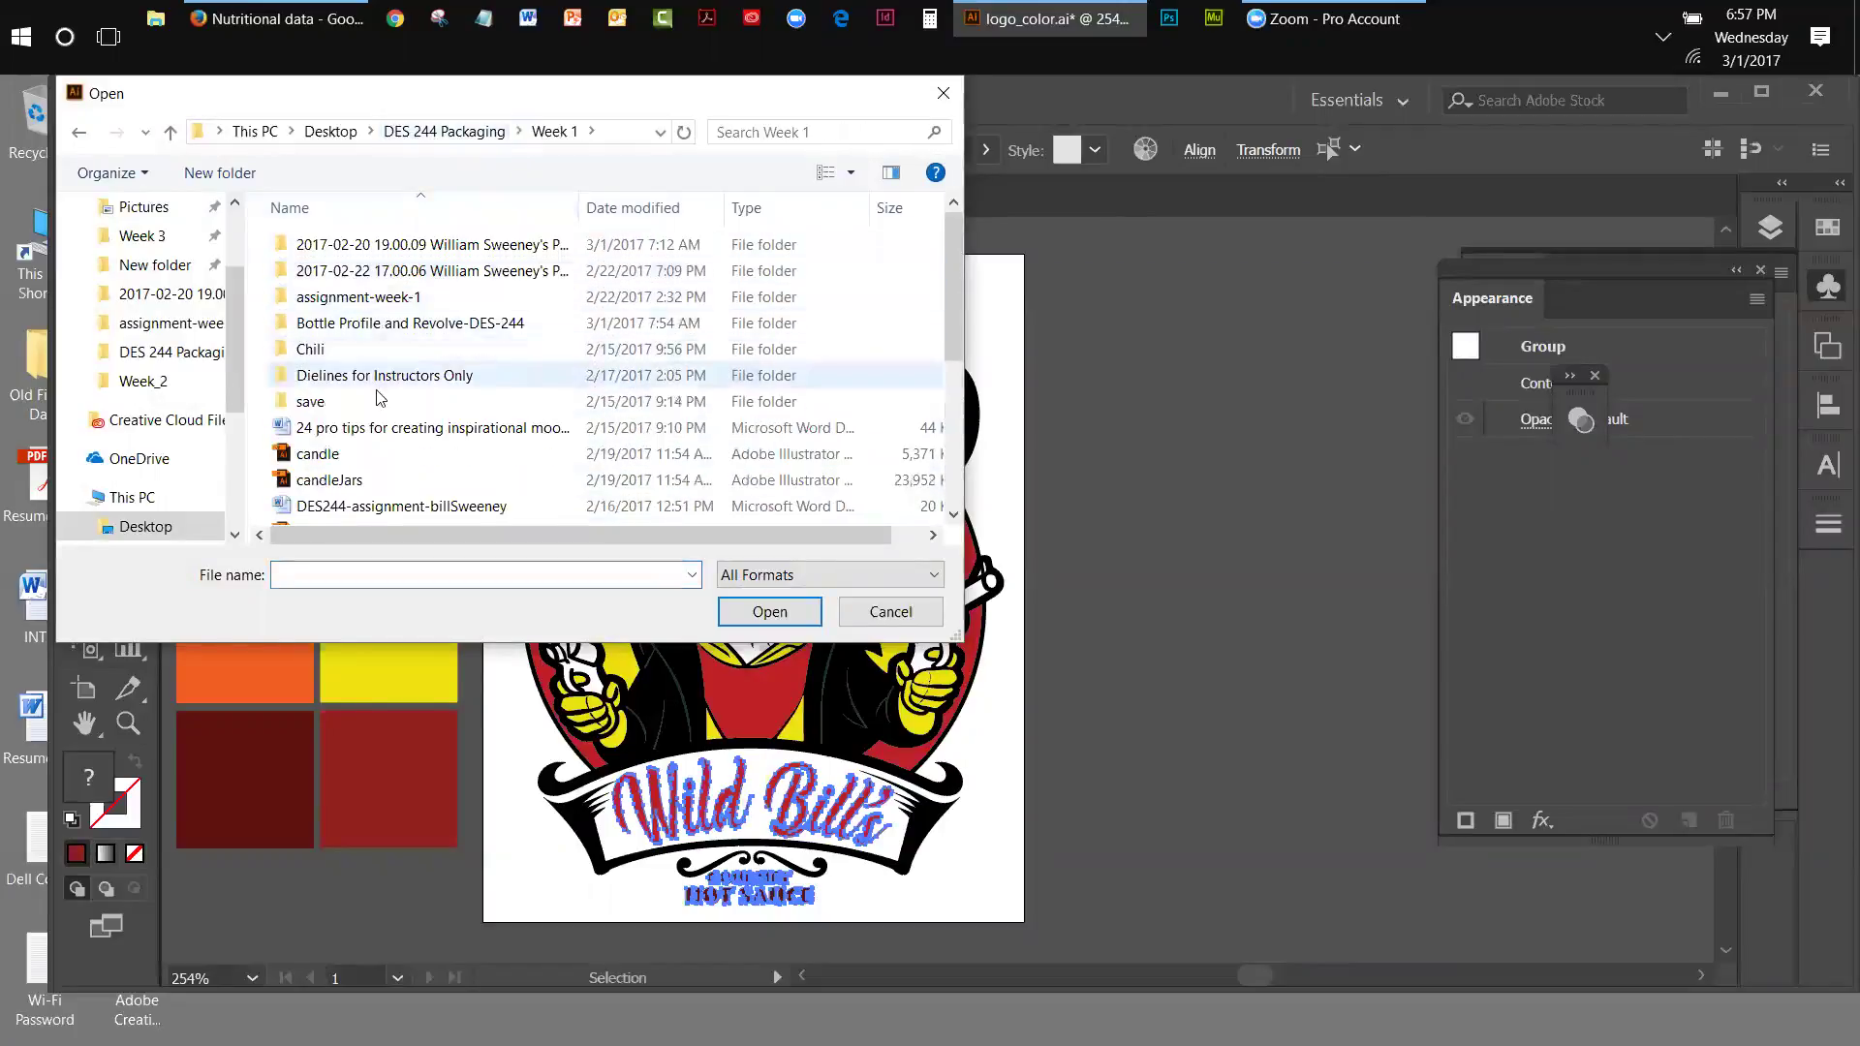
{"action": "left_click_drag", "start_coordinate": [953, 293], "coordinate": [938, 228]}
{"action": "double_click", "coordinate": [415, 304]}
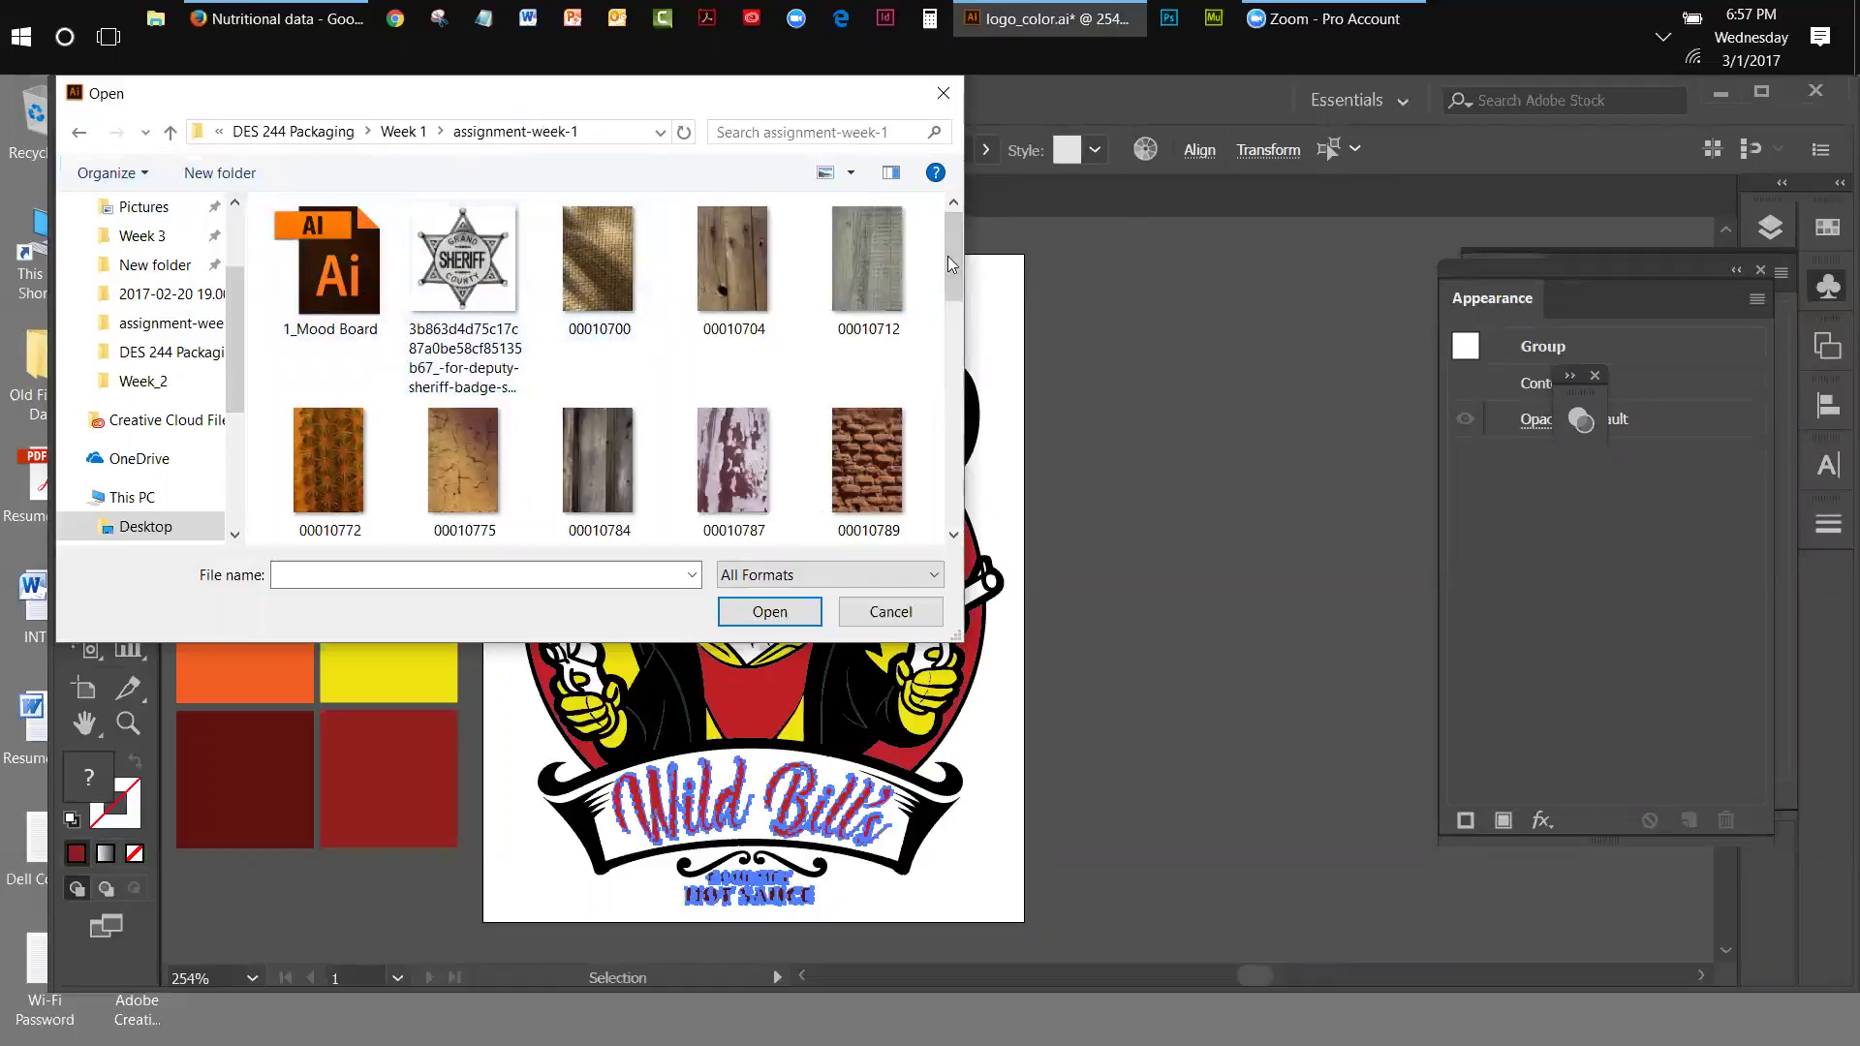
{"action": "double_click", "coordinate": [327, 262]}
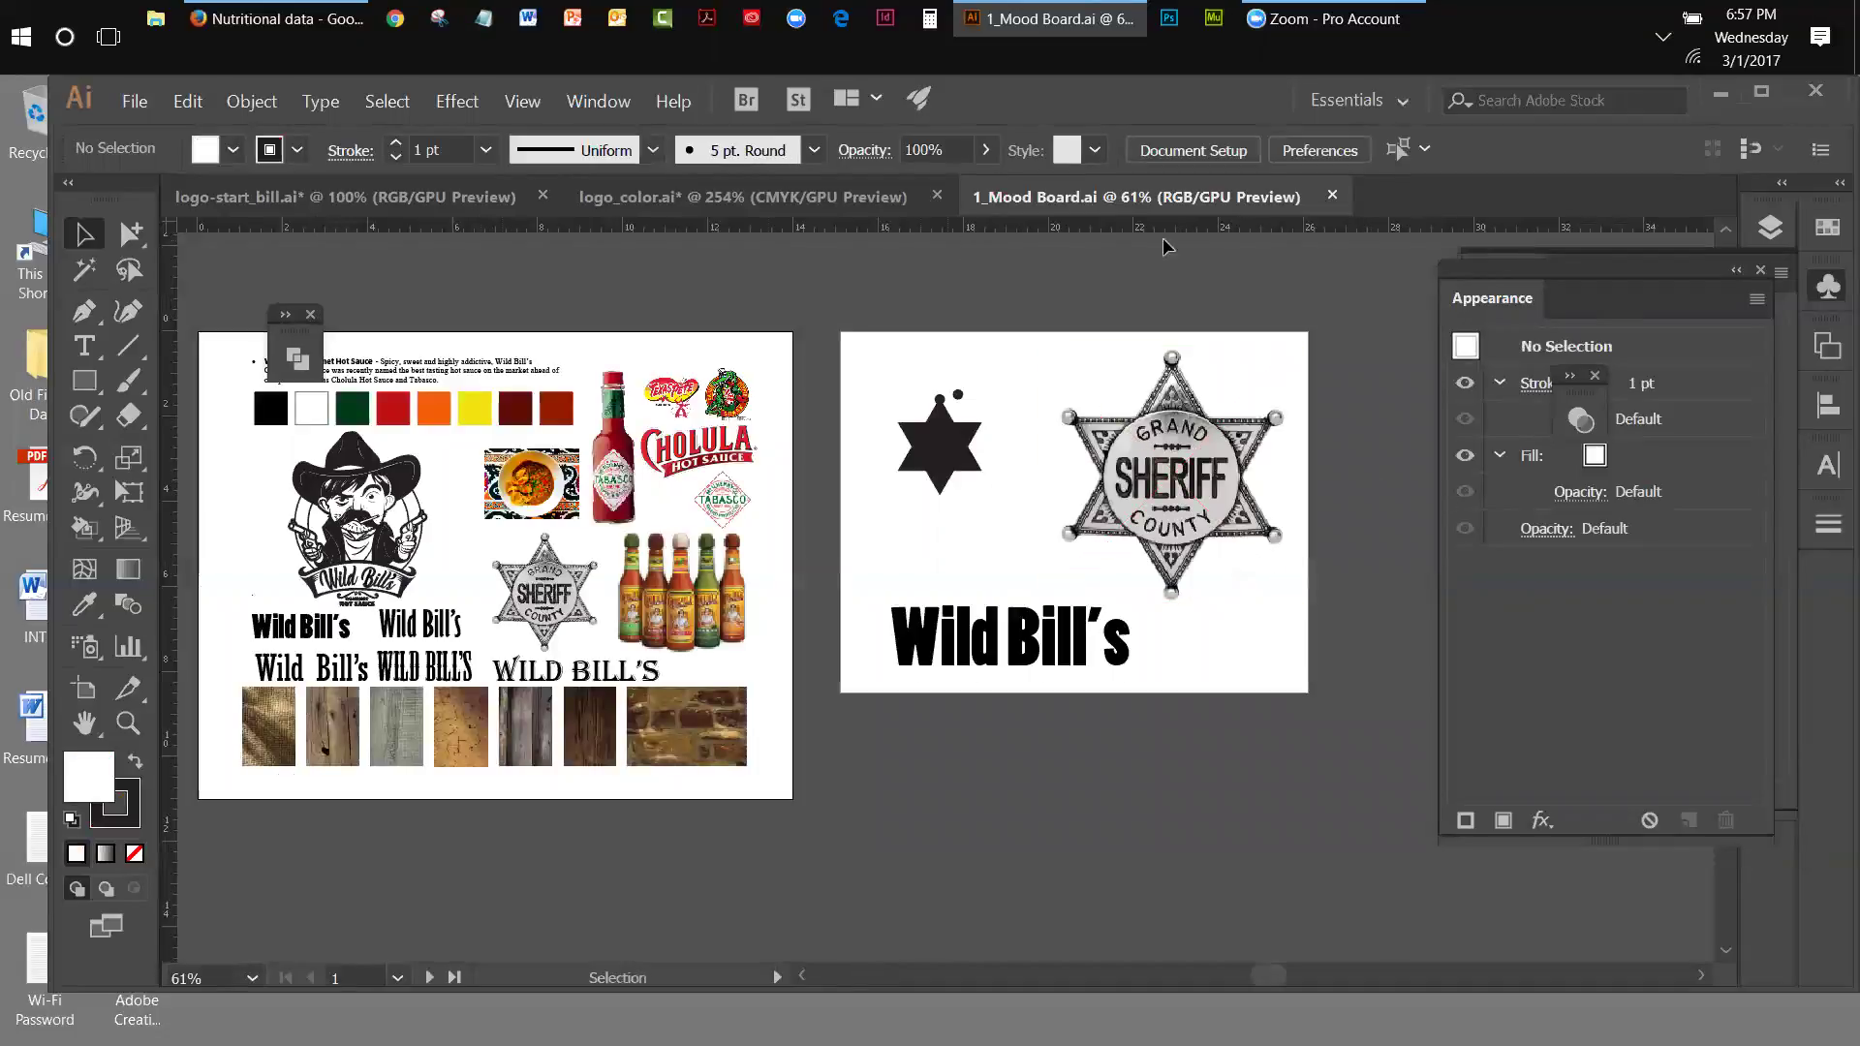
- Close the mood board document and open the Hot Sauce Bottle file from the assignment-week-1 folder
{"action": "left_click", "coordinate": [1332, 196]}
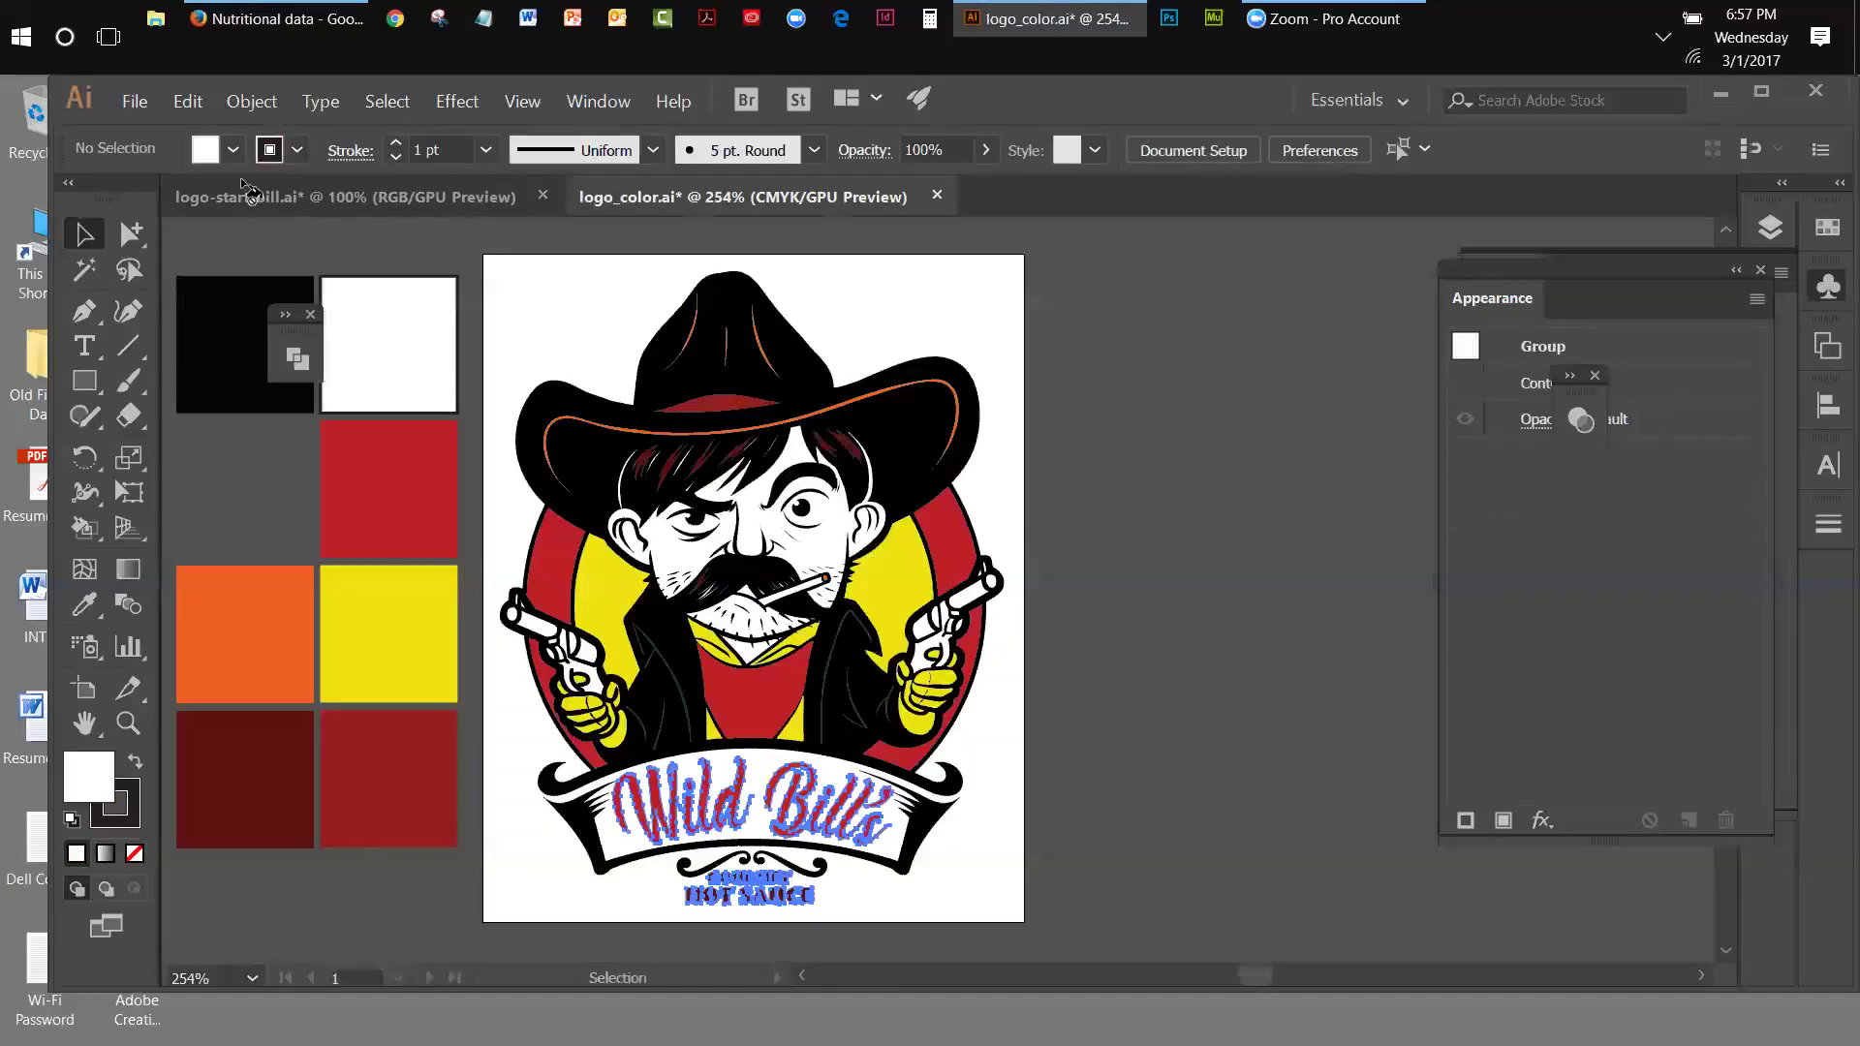
{"action": "left_click", "coordinate": [135, 101]}
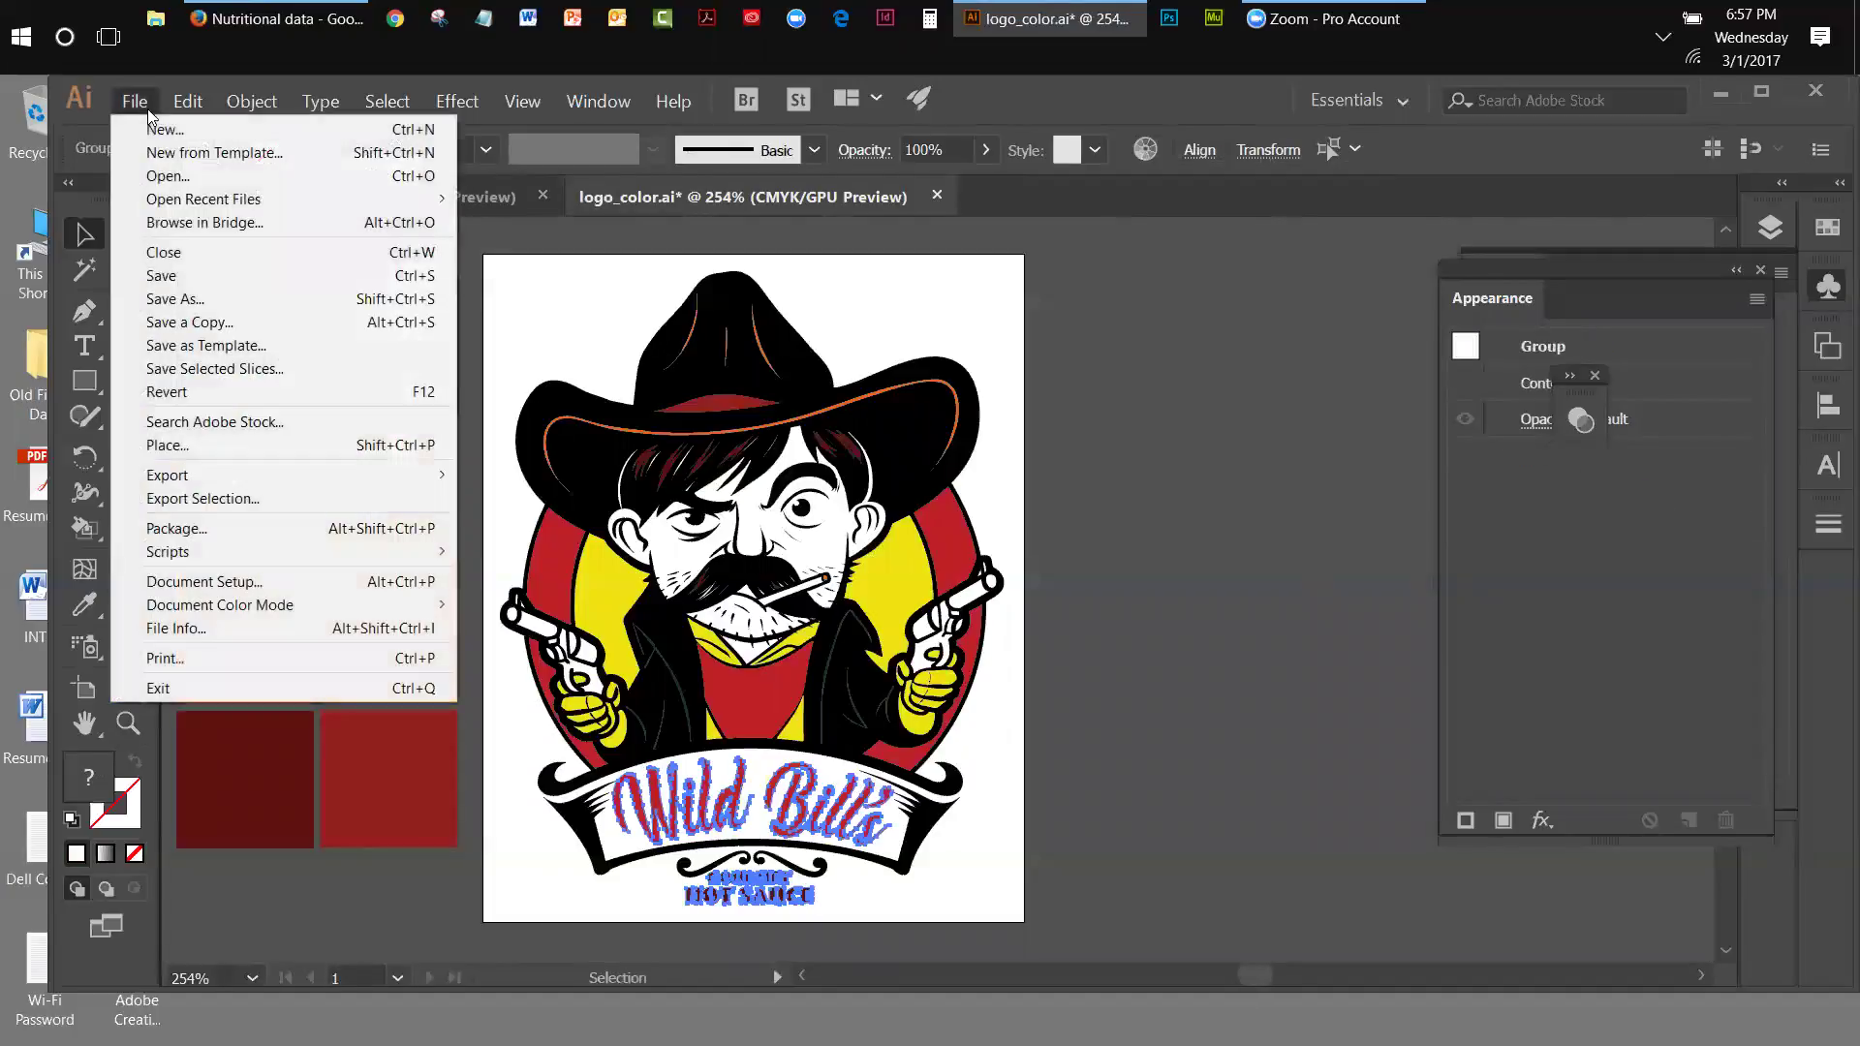
{"action": "left_click", "coordinate": [165, 174]}
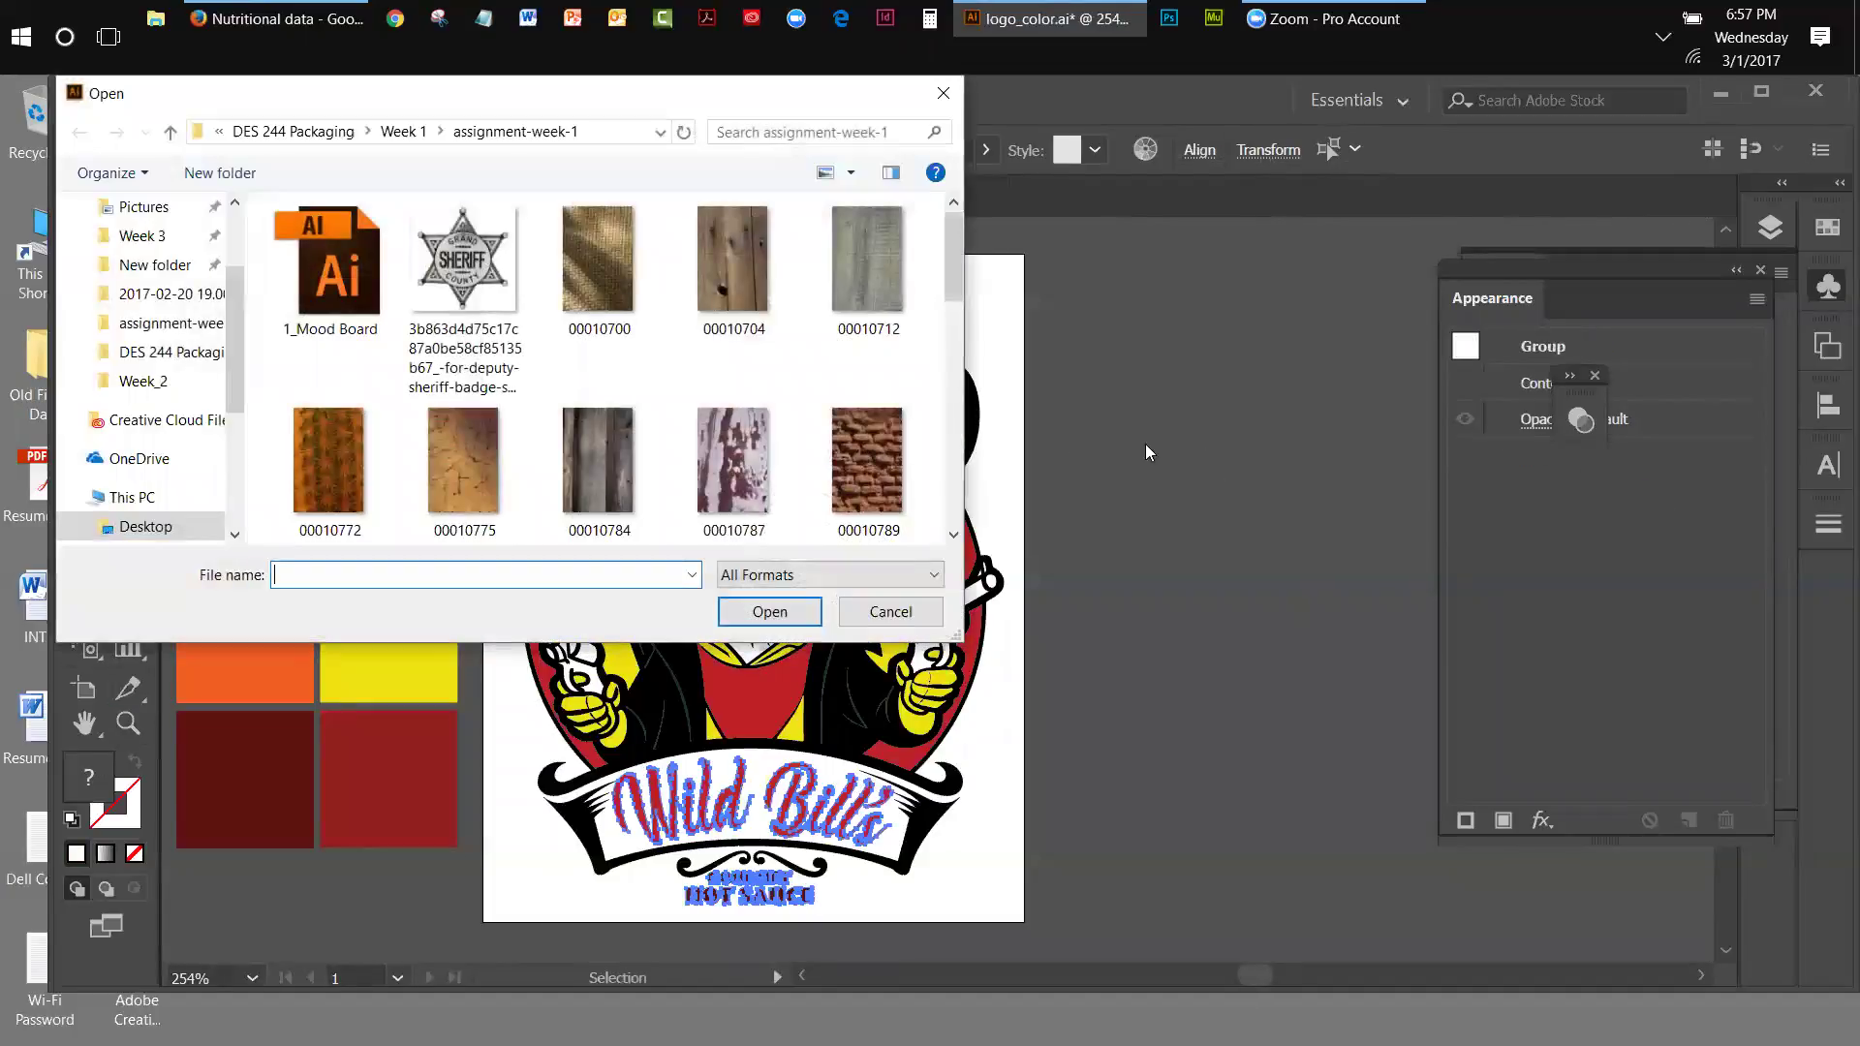
{"action": "left_click_drag", "start_coordinate": [952, 296], "coordinate": [957, 454]}
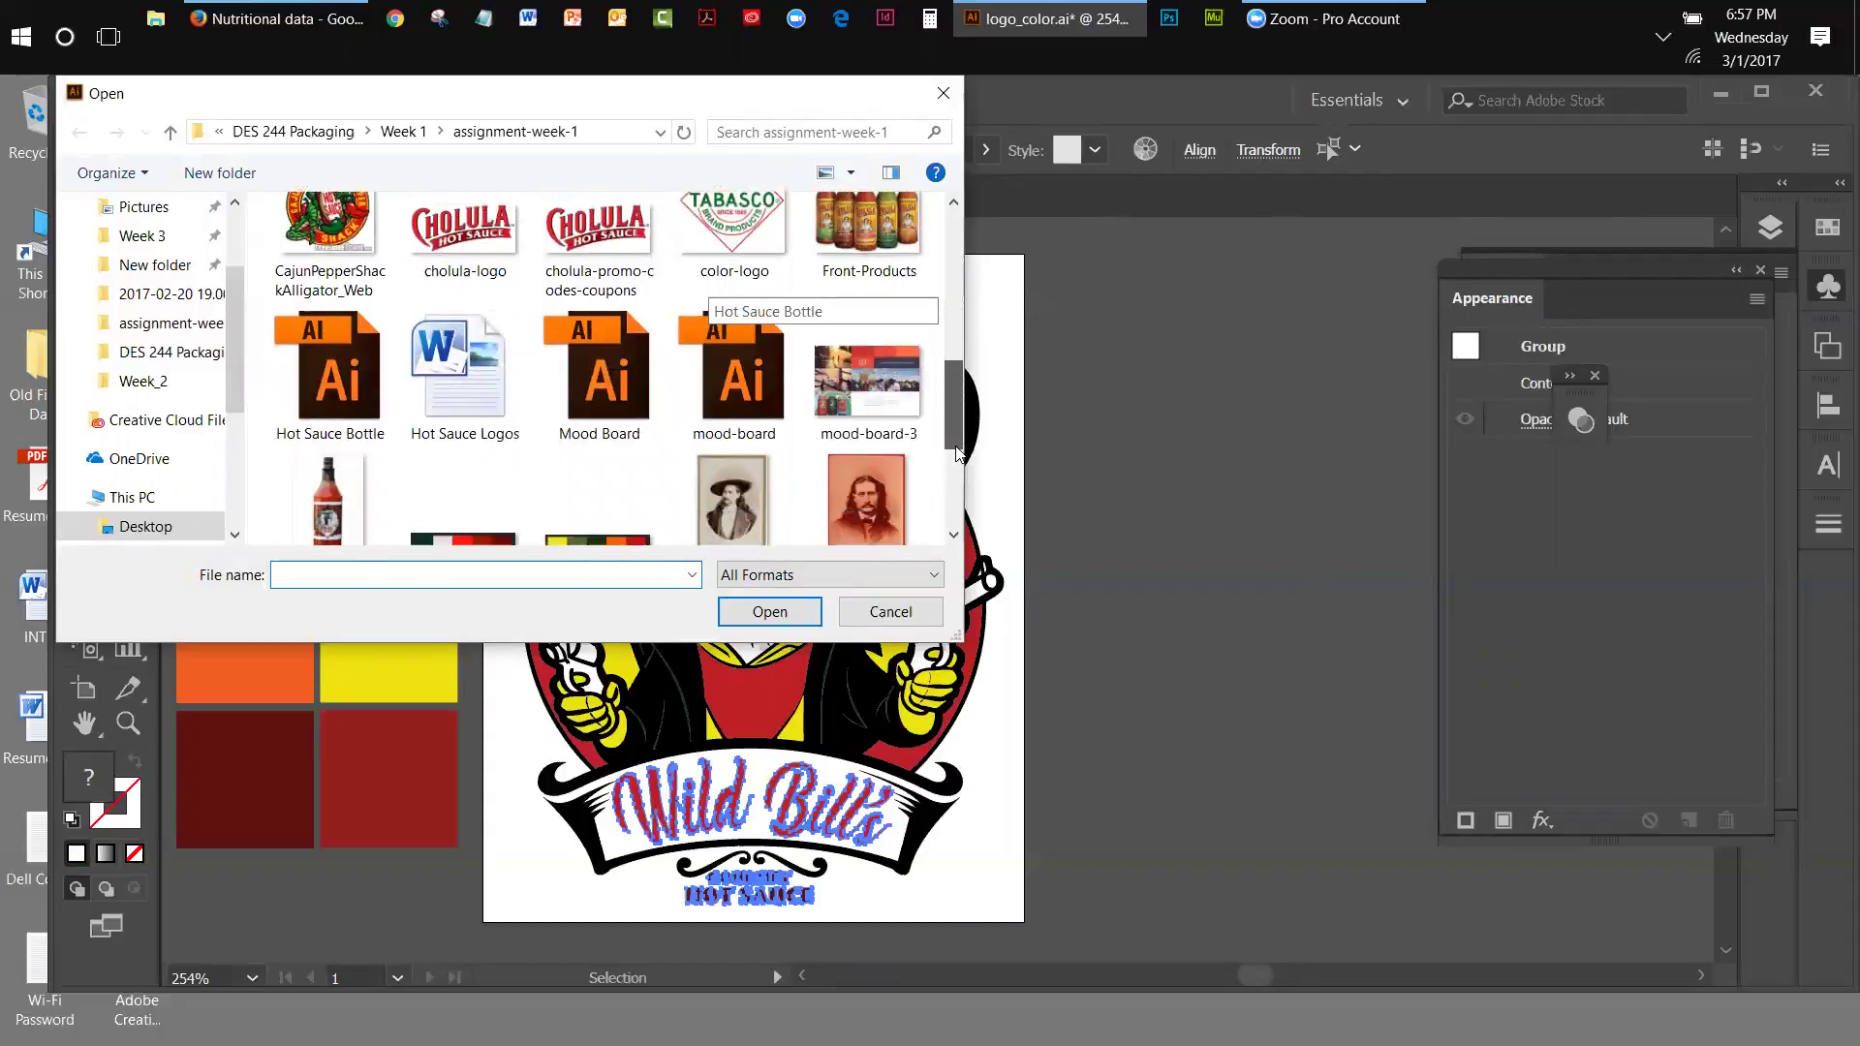
{"action": "double_click", "coordinate": [368, 368]}
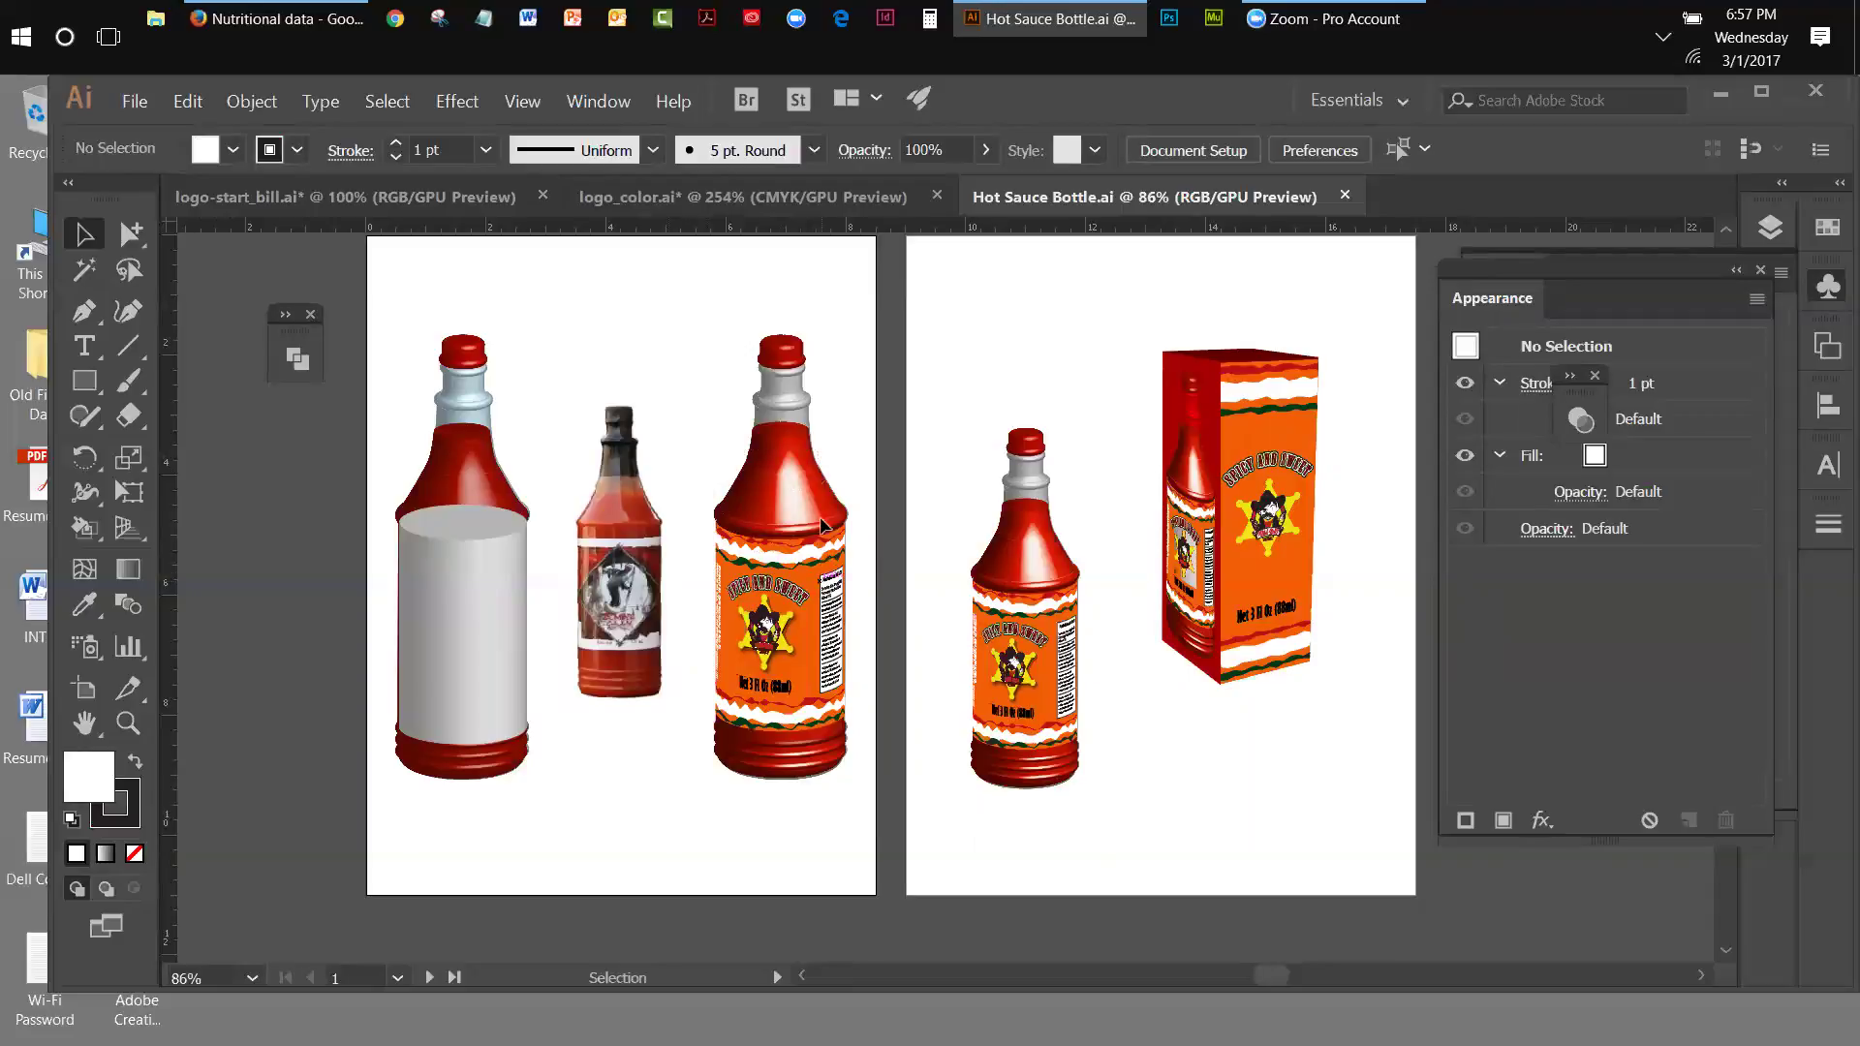
- Unlock the done layer and select the 3D profile paths of the labelled bottle on the first artboard
{"action": "left_click", "coordinate": [1773, 229]}
{"action": "left_click", "coordinate": [1460, 290]}
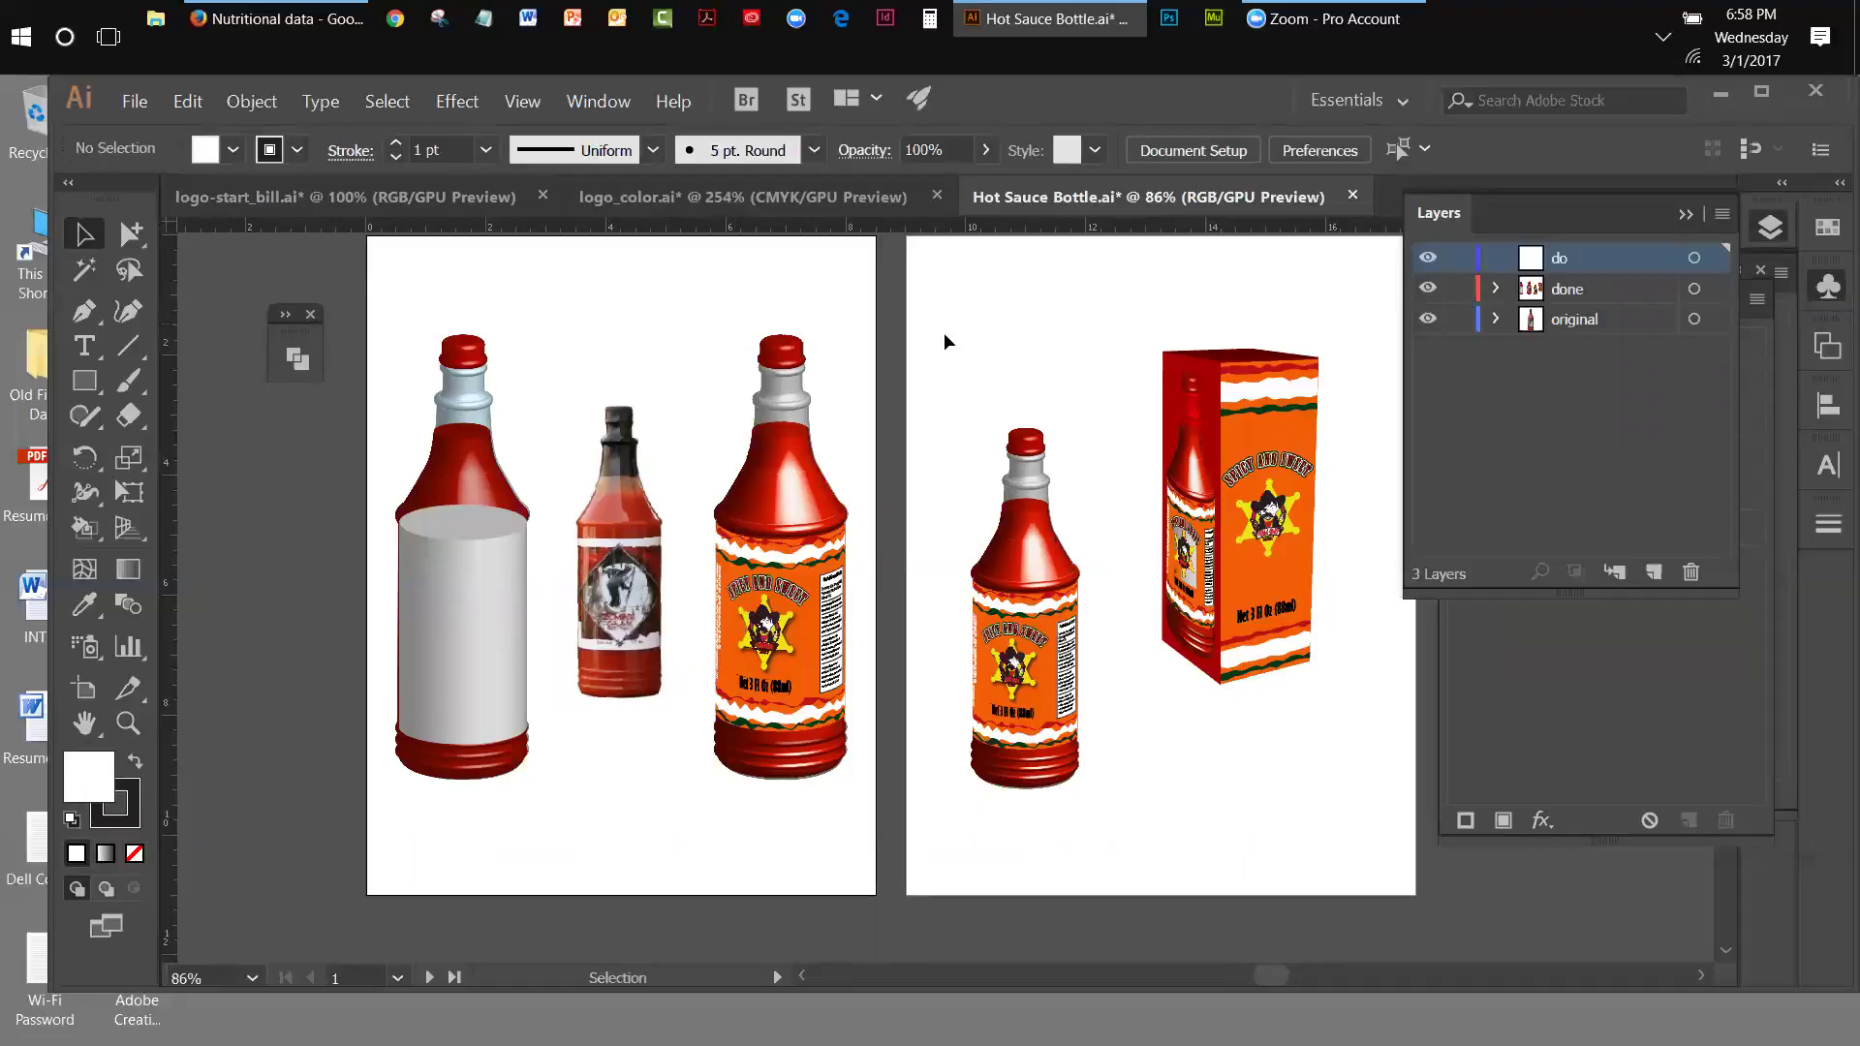
{"action": "left_click", "coordinate": [849, 643]}
{"action": "left_click_drag", "start_coordinate": [791, 308], "coordinate": [857, 491]}
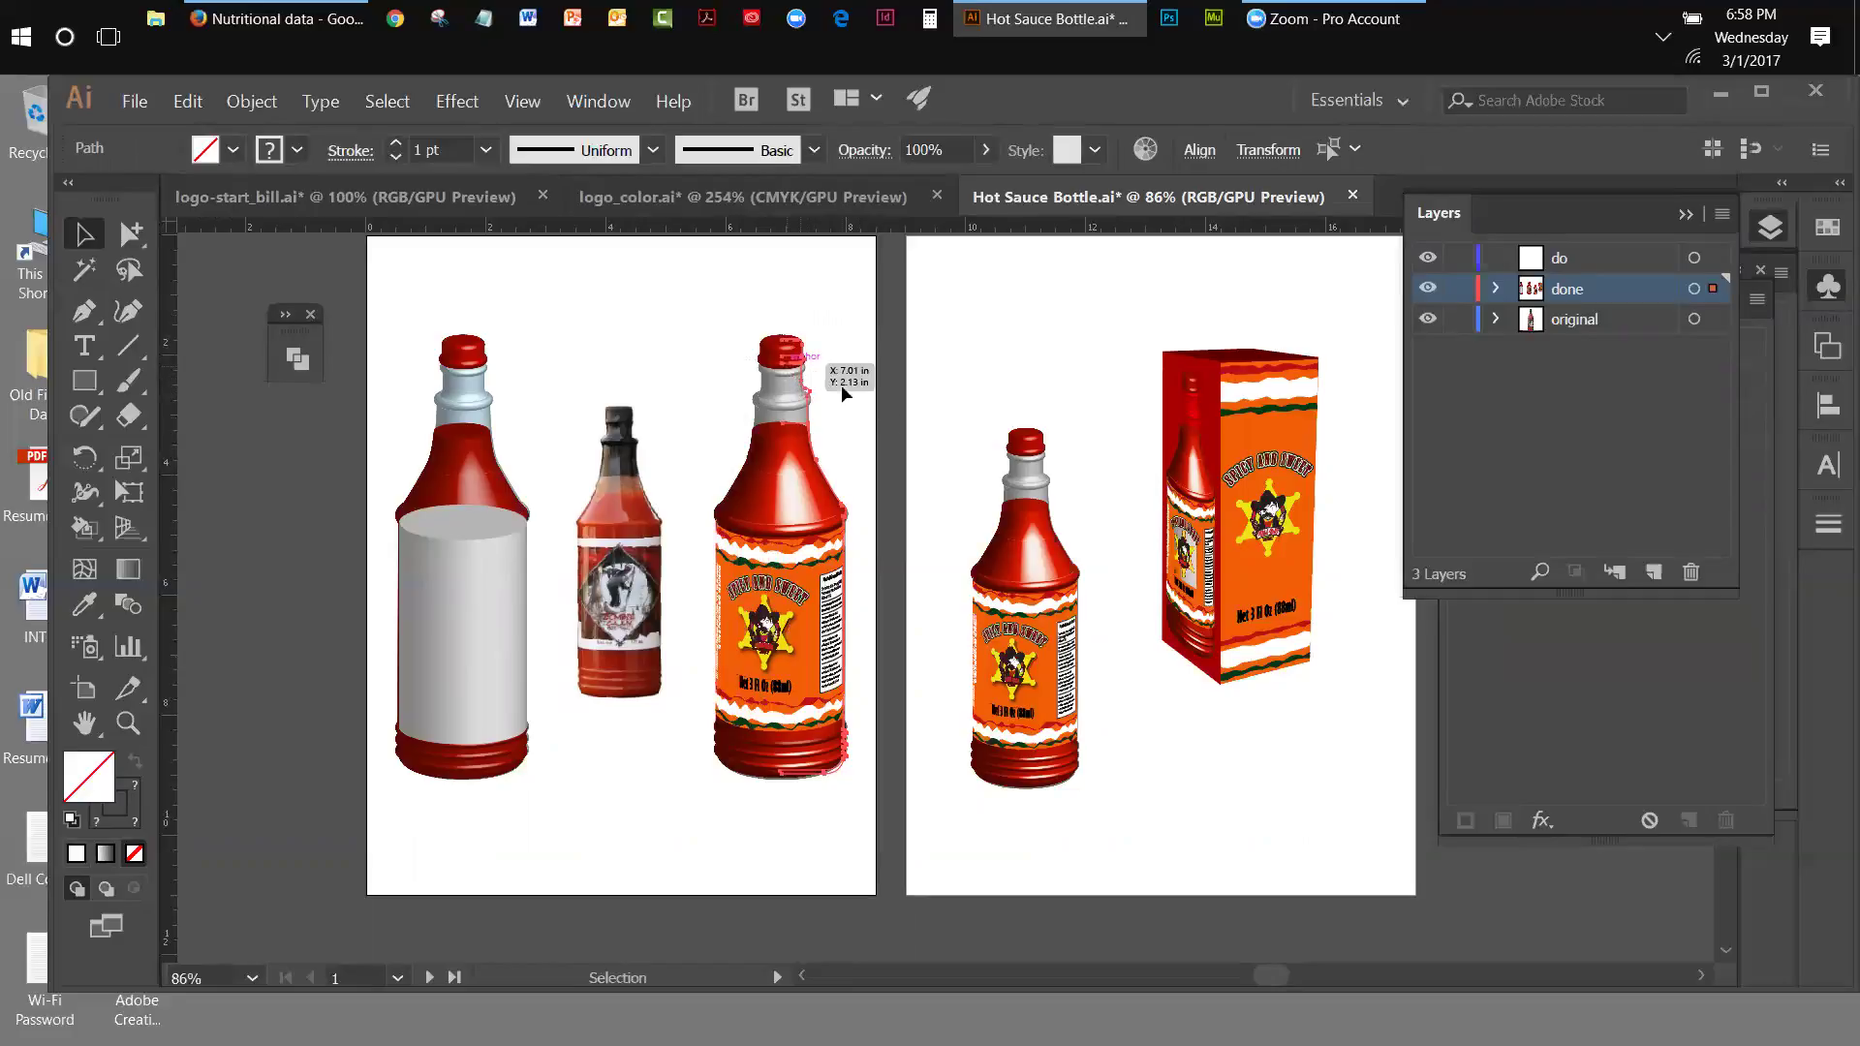
- Expand the appearance of the 3D profile paths that form the bottle on the second artboard, and deselect it
{"action": "left_click_drag", "start_coordinate": [1001, 393], "coordinate": [1116, 783]}
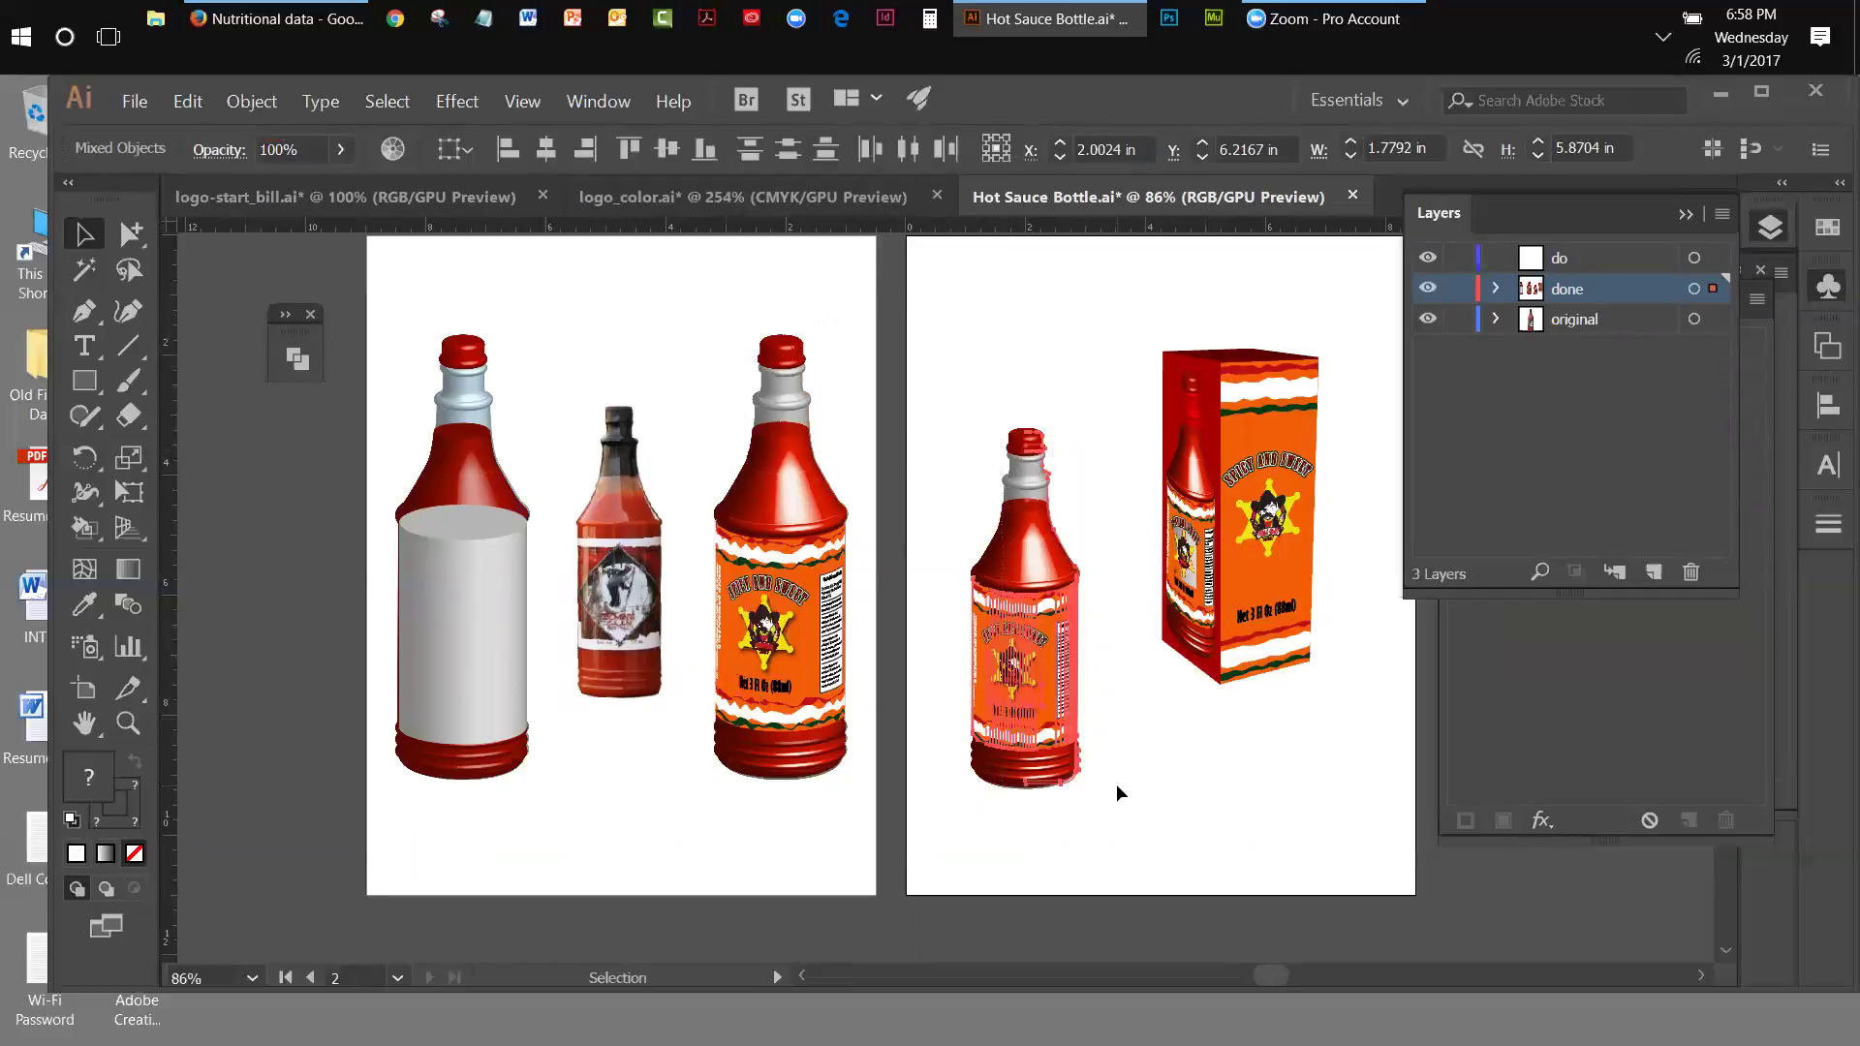
{"action": "left_click", "coordinate": [1114, 366]}
{"action": "left_click_drag", "start_coordinate": [1037, 378], "coordinate": [1080, 555]}
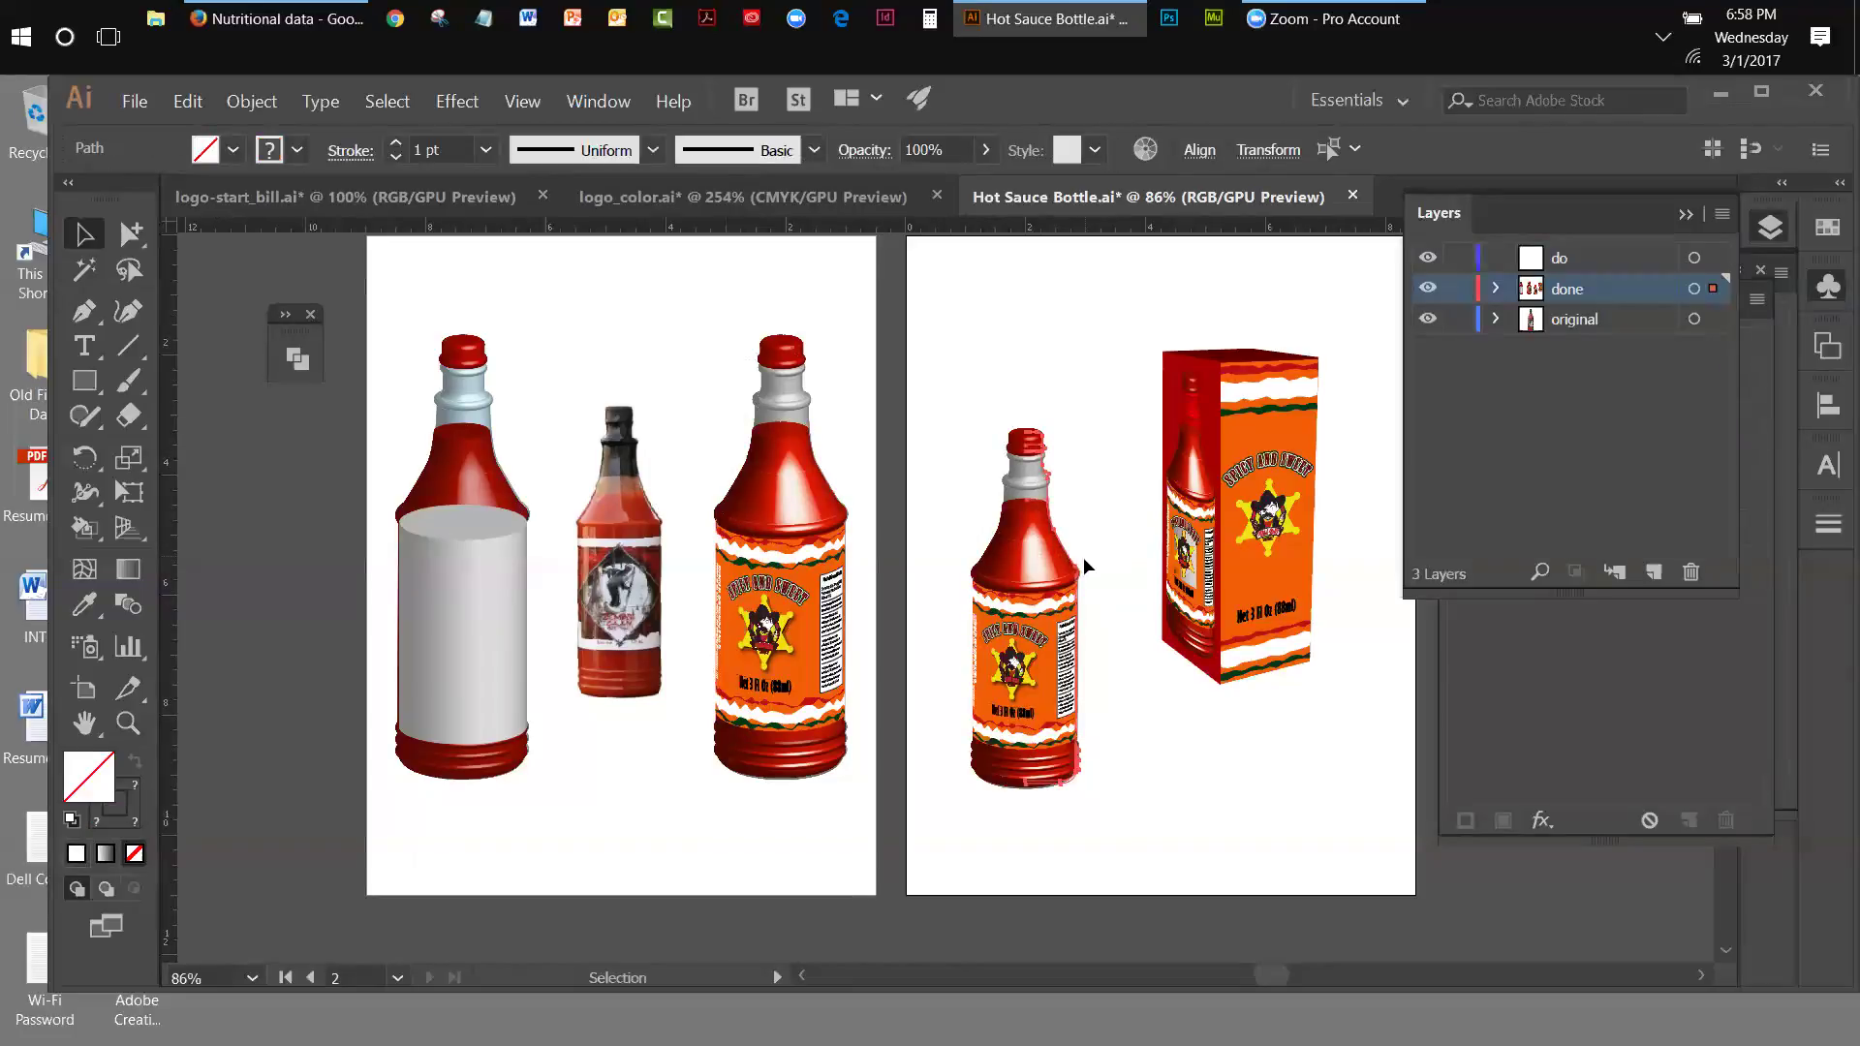
{"action": "left_click", "coordinate": [1046, 639]}
{"action": "left_click_drag", "start_coordinate": [1034, 373], "coordinate": [1086, 557]}
{"action": "left_click", "coordinate": [271, 106]}
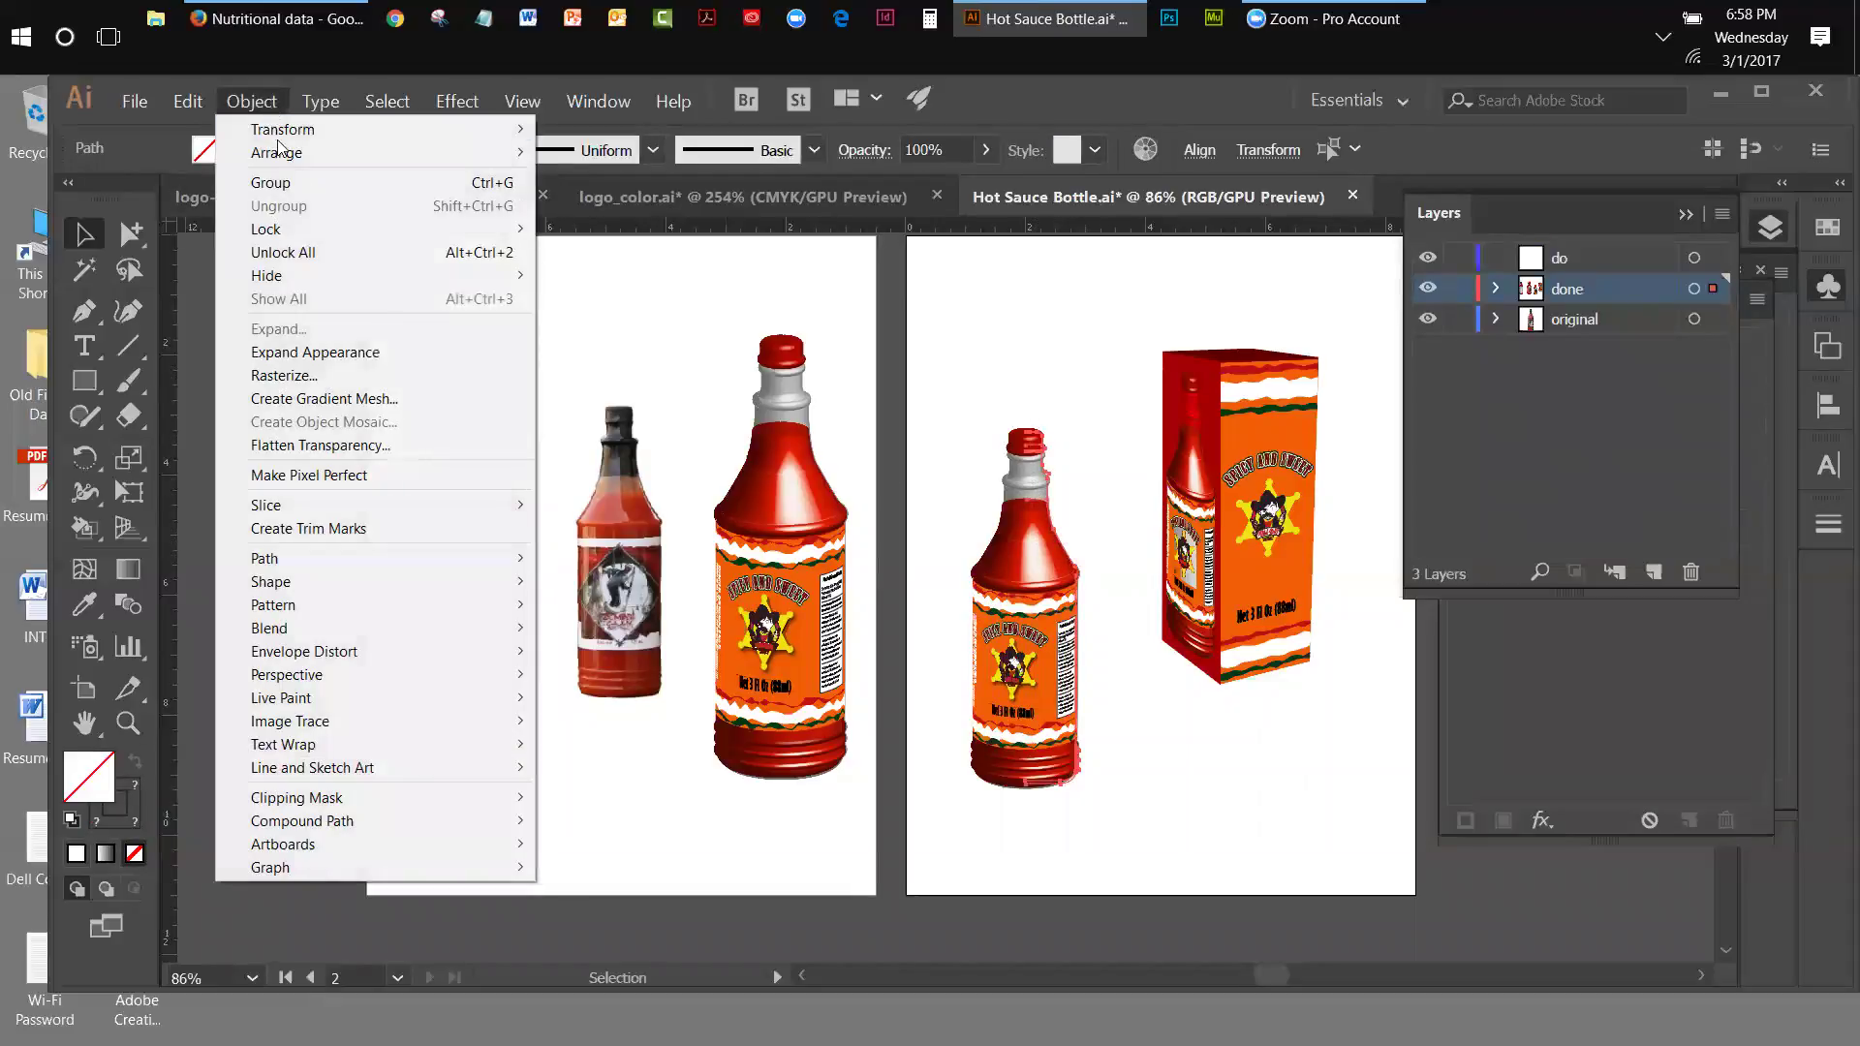
{"action": "left_click", "coordinate": [354, 352]}
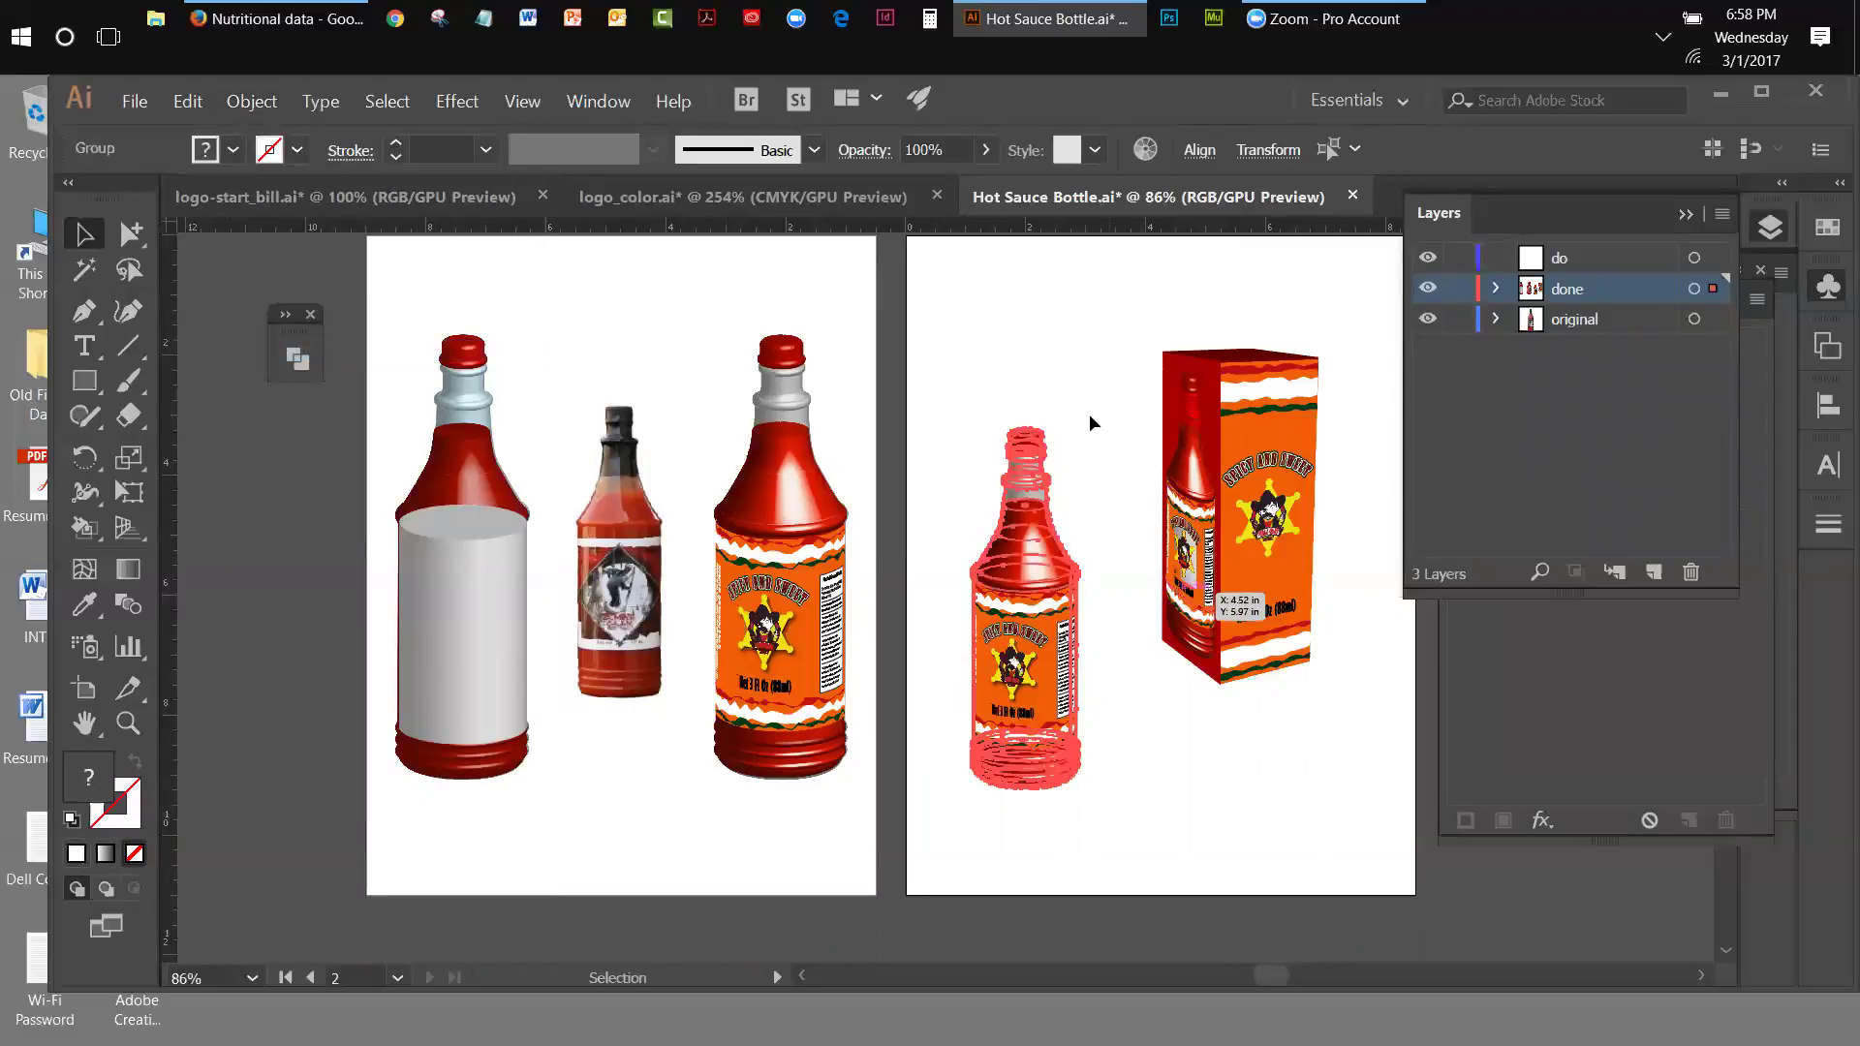
{"action": "left_click", "coordinate": [1091, 463]}
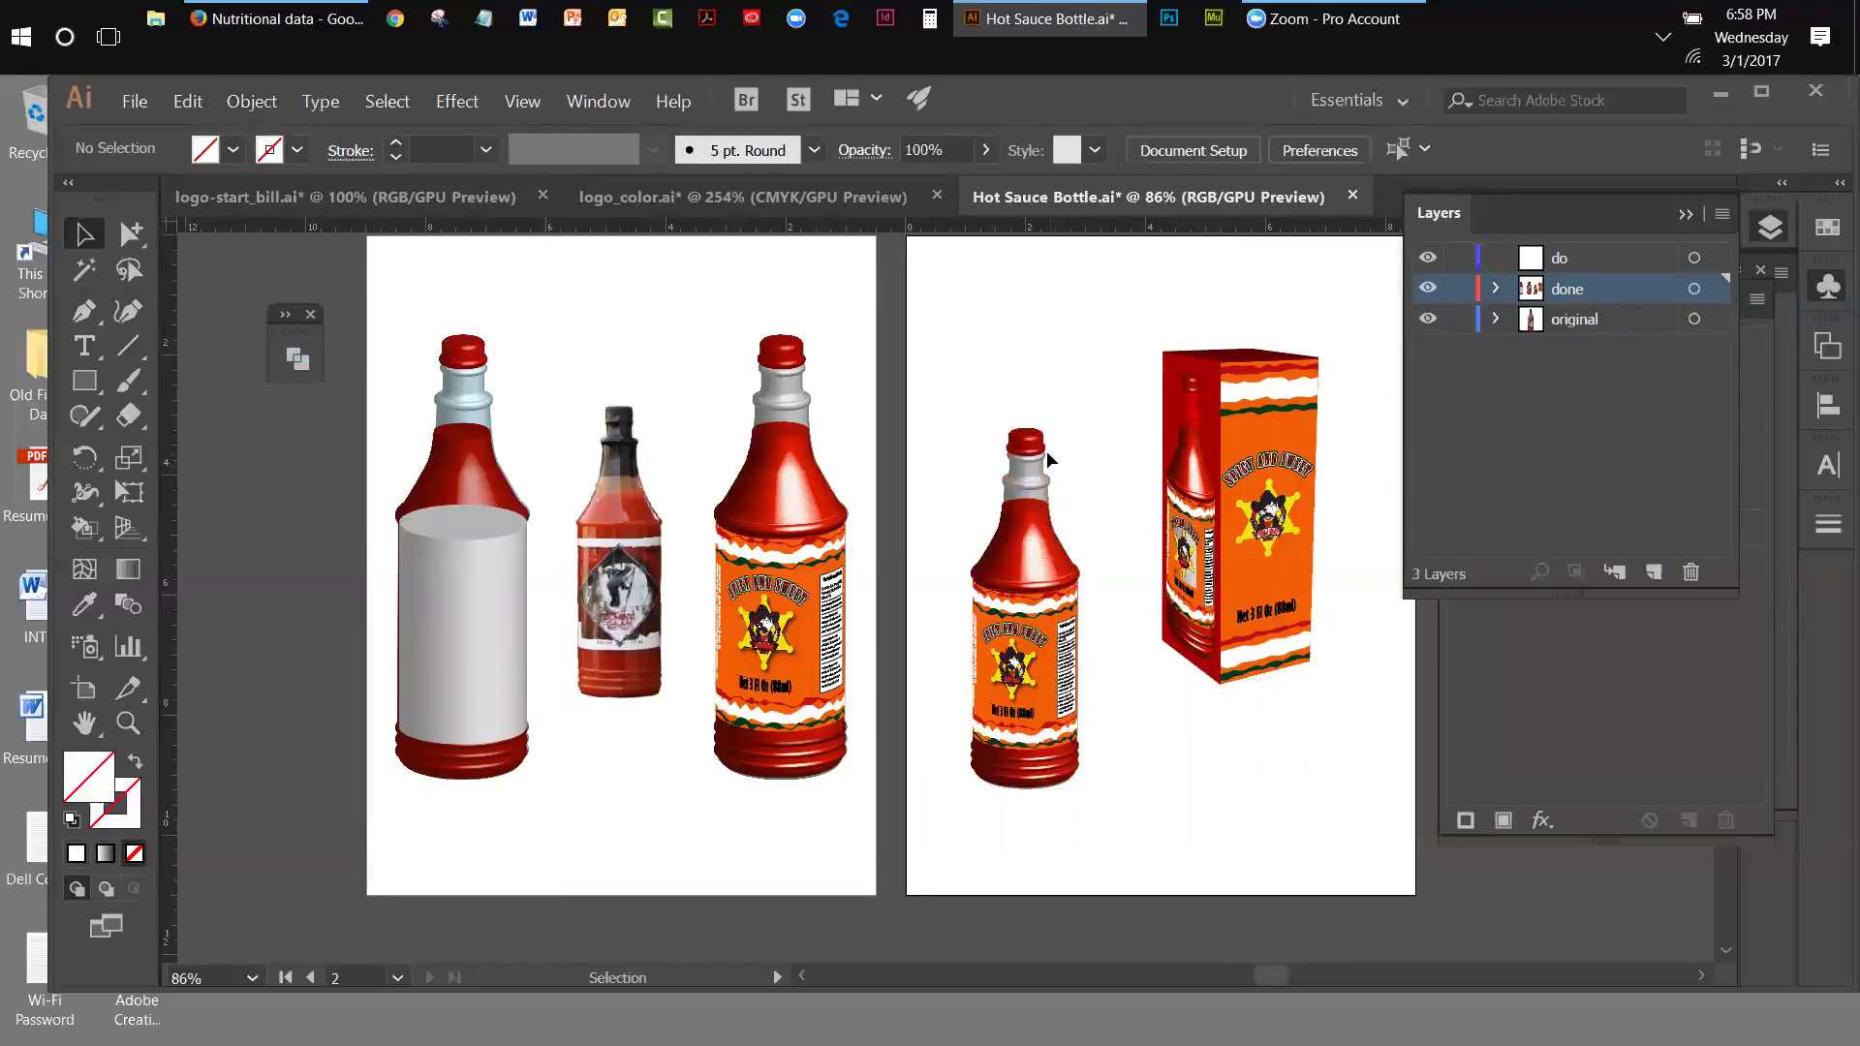
- Compare the expanded cap of the second artboard's bottle with the unexpanded cap path of the first artboard's labelled bottle
{"action": "left_click", "coordinate": [1038, 444]}
{"action": "left_click", "coordinate": [1101, 481]}
{"action": "left_click", "coordinate": [126, 723]}
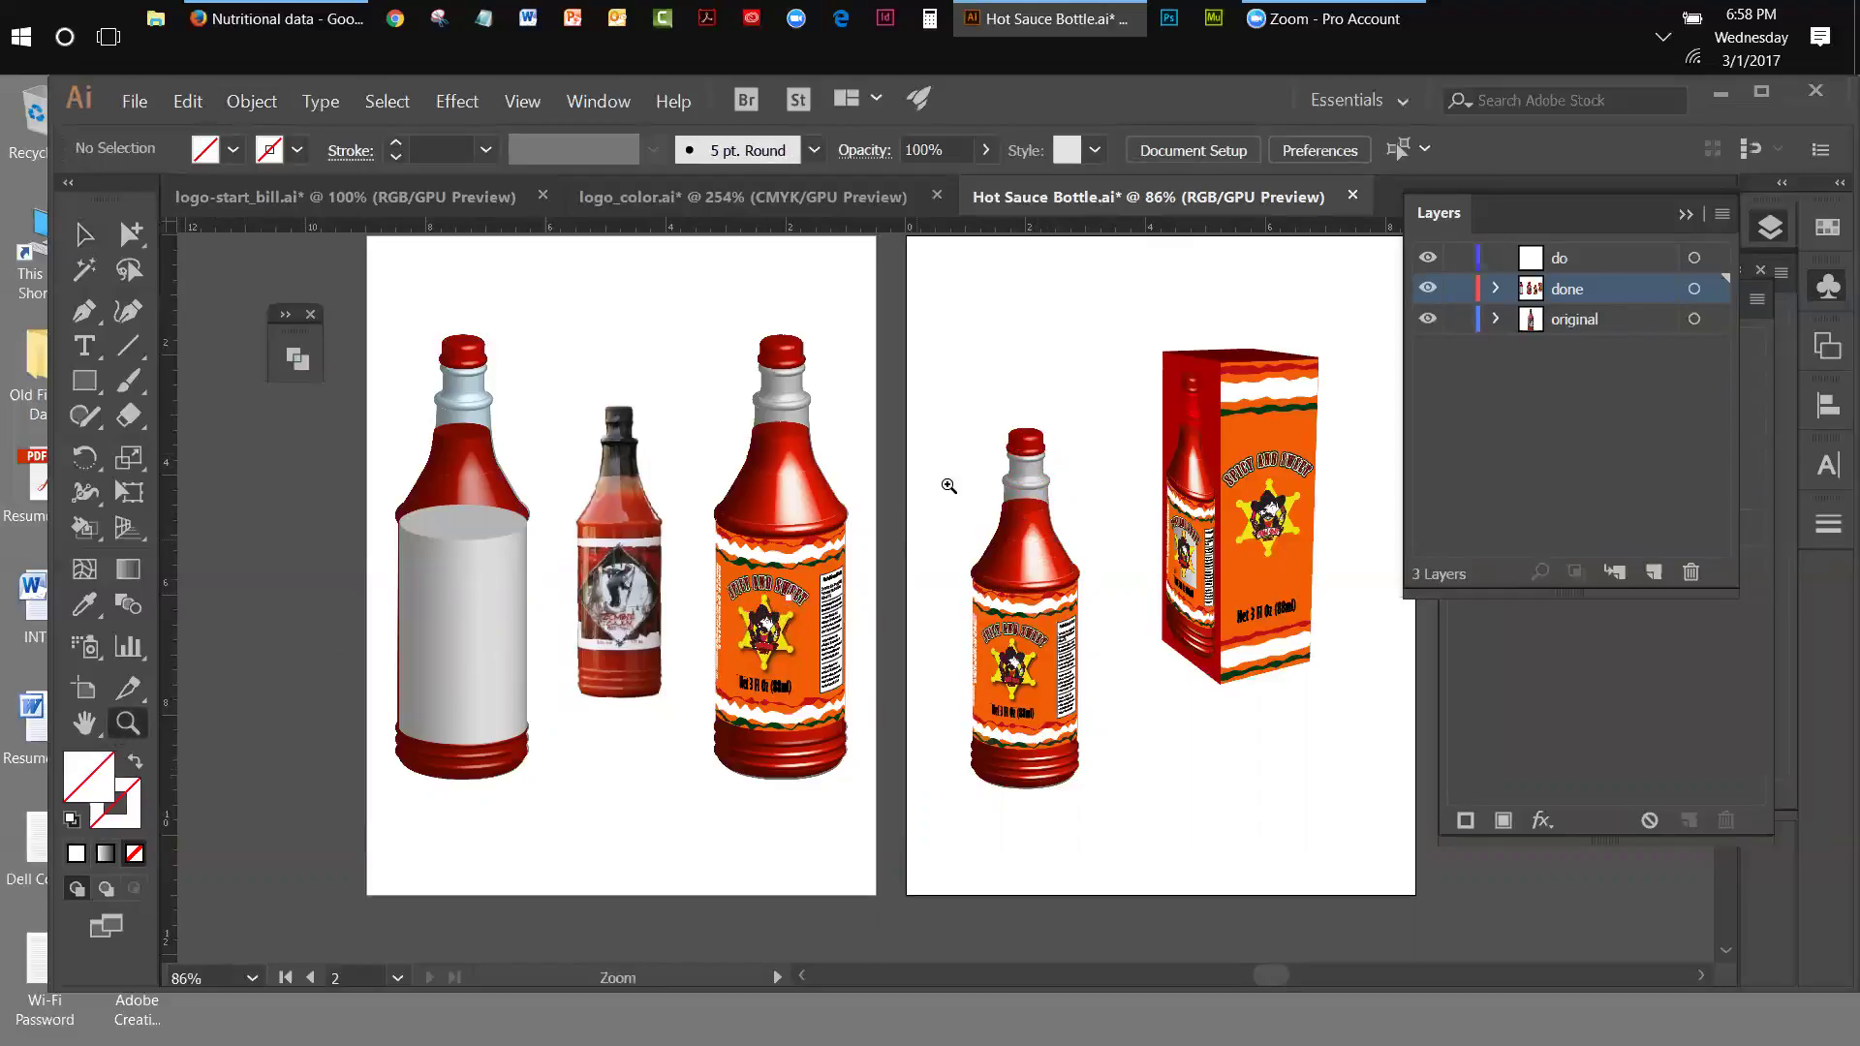
{"action": "left_click", "coordinate": [1026, 458]}
{"action": "left_click", "coordinate": [937, 597]}
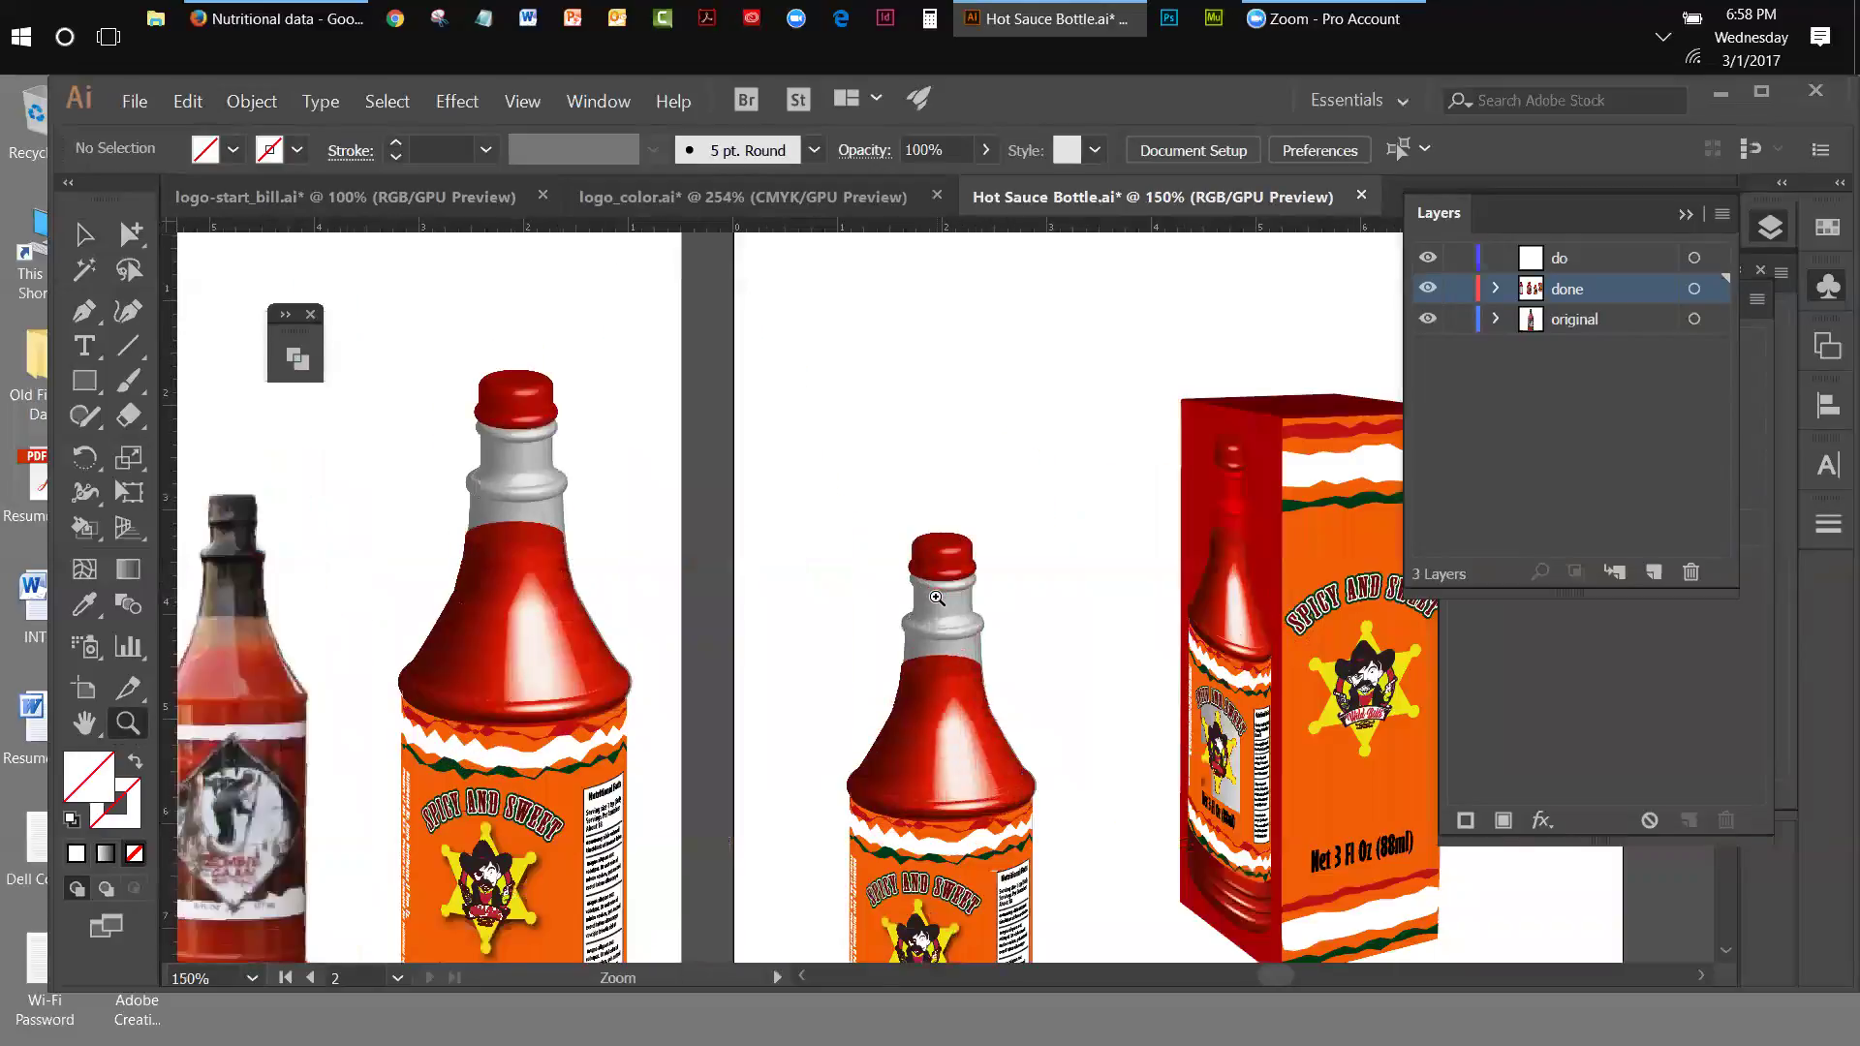
{"action": "left_click", "coordinate": [937, 598]}
{"action": "key", "text": "v"}
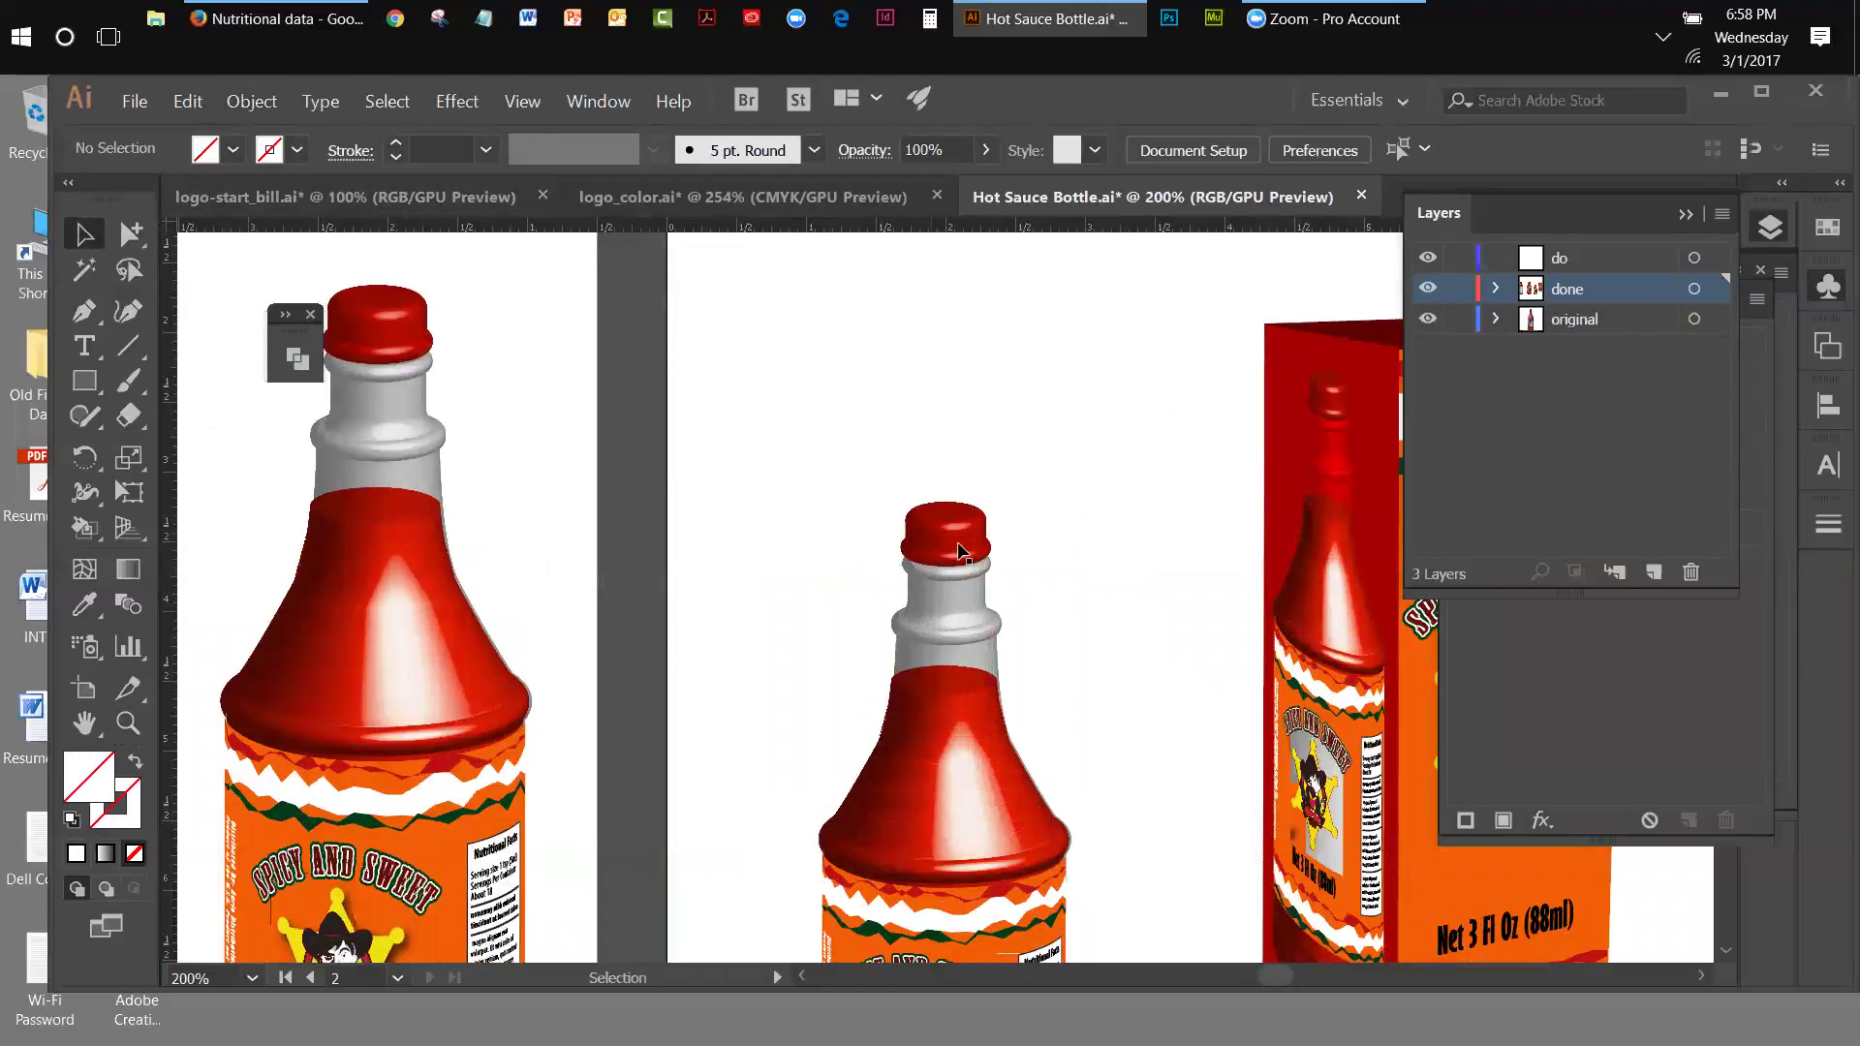
{"action": "left_click", "coordinate": [959, 552]}
{"action": "left_click", "coordinate": [1121, 568]}
{"action": "left_click", "coordinate": [416, 329]}
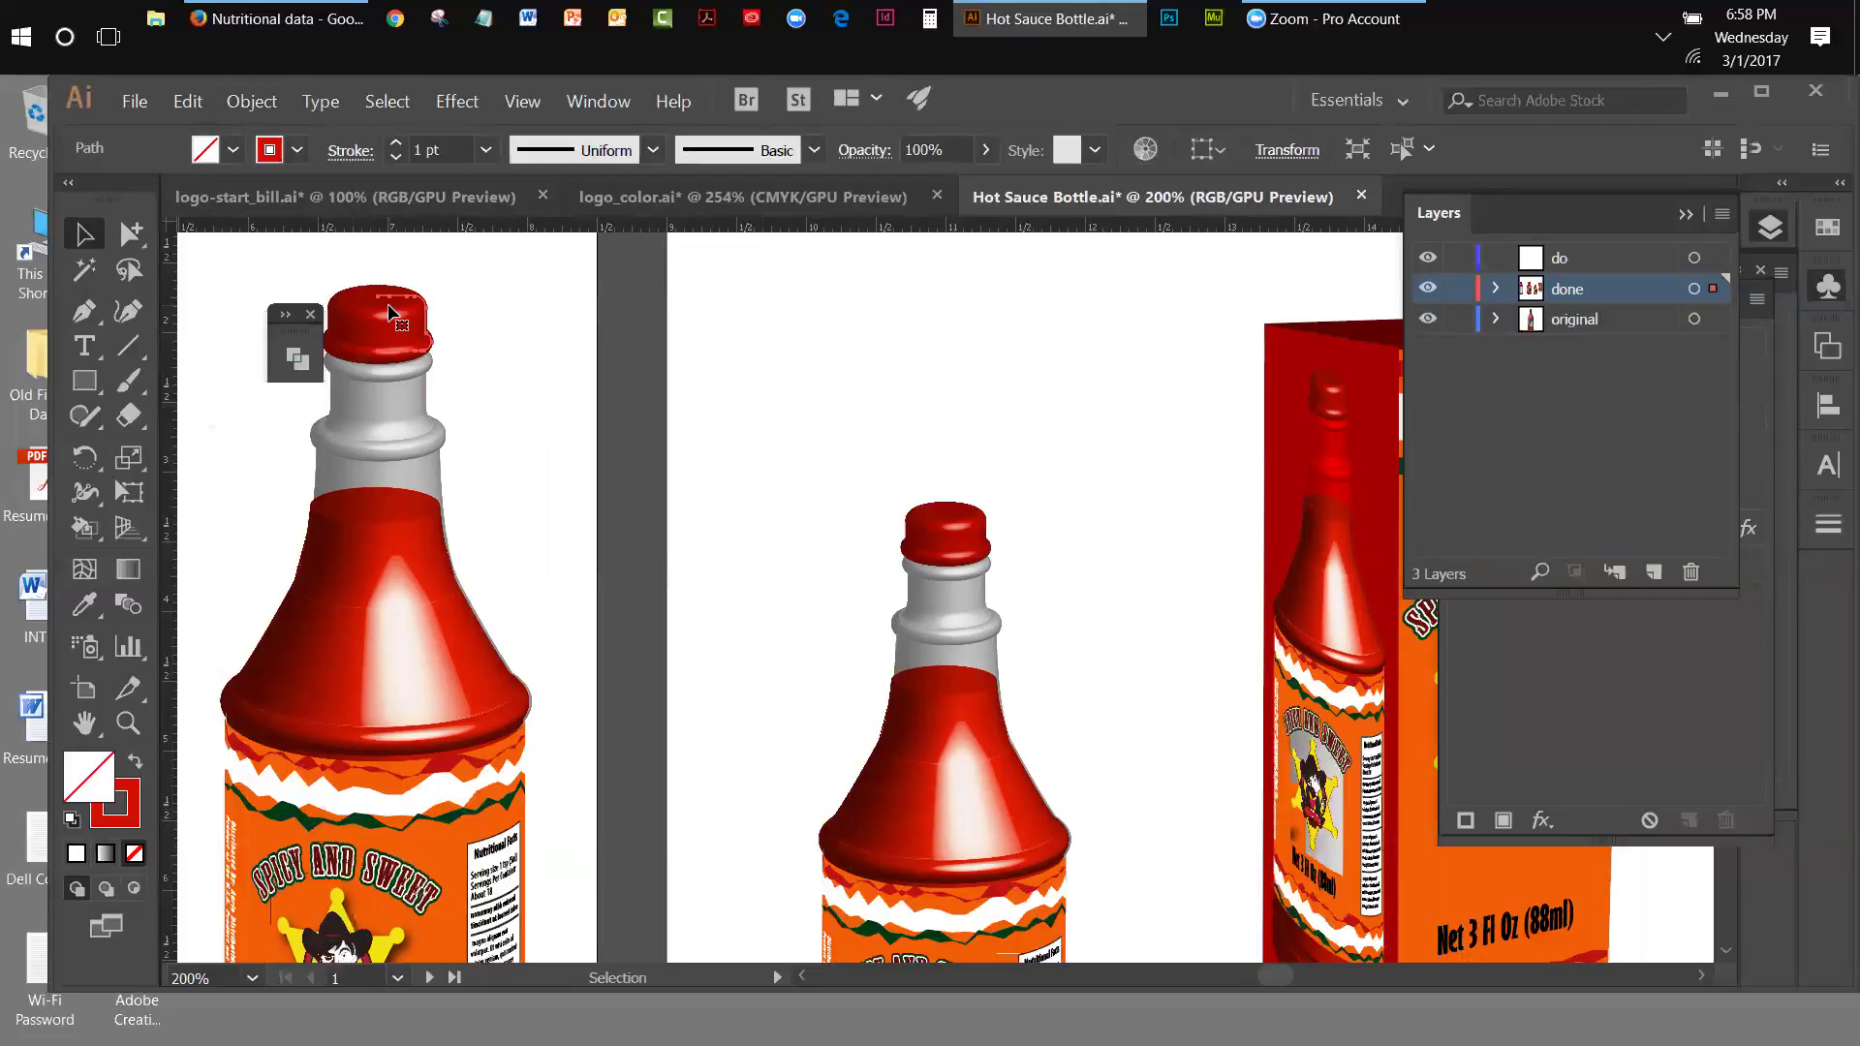
{"action": "left_click", "coordinate": [934, 528]}
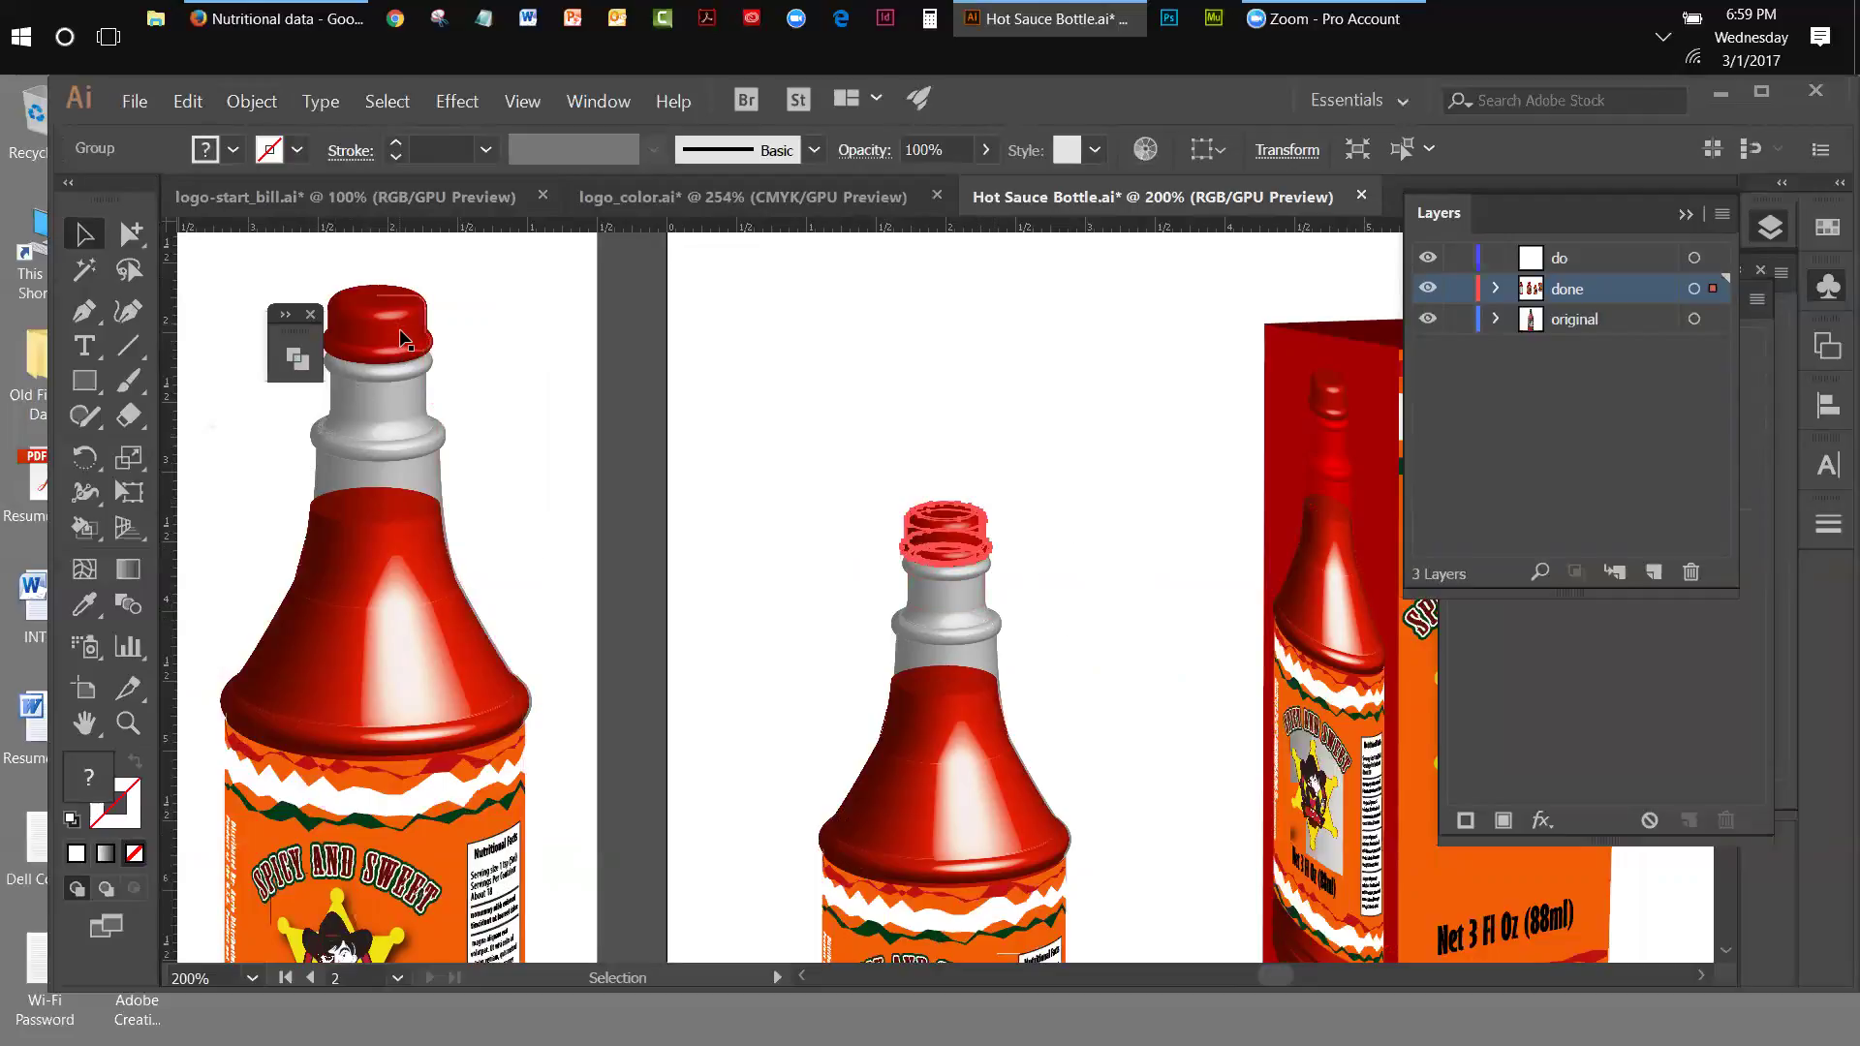
- Select the upper parts of both labelled bottles in turn to compare live 3D paths with expanded groups, and deselect
{"action": "left_click_drag", "start_coordinate": [406, 263], "coordinate": [502, 382]}
{"action": "left_click_drag", "start_coordinate": [815, 434], "coordinate": [1118, 649]}
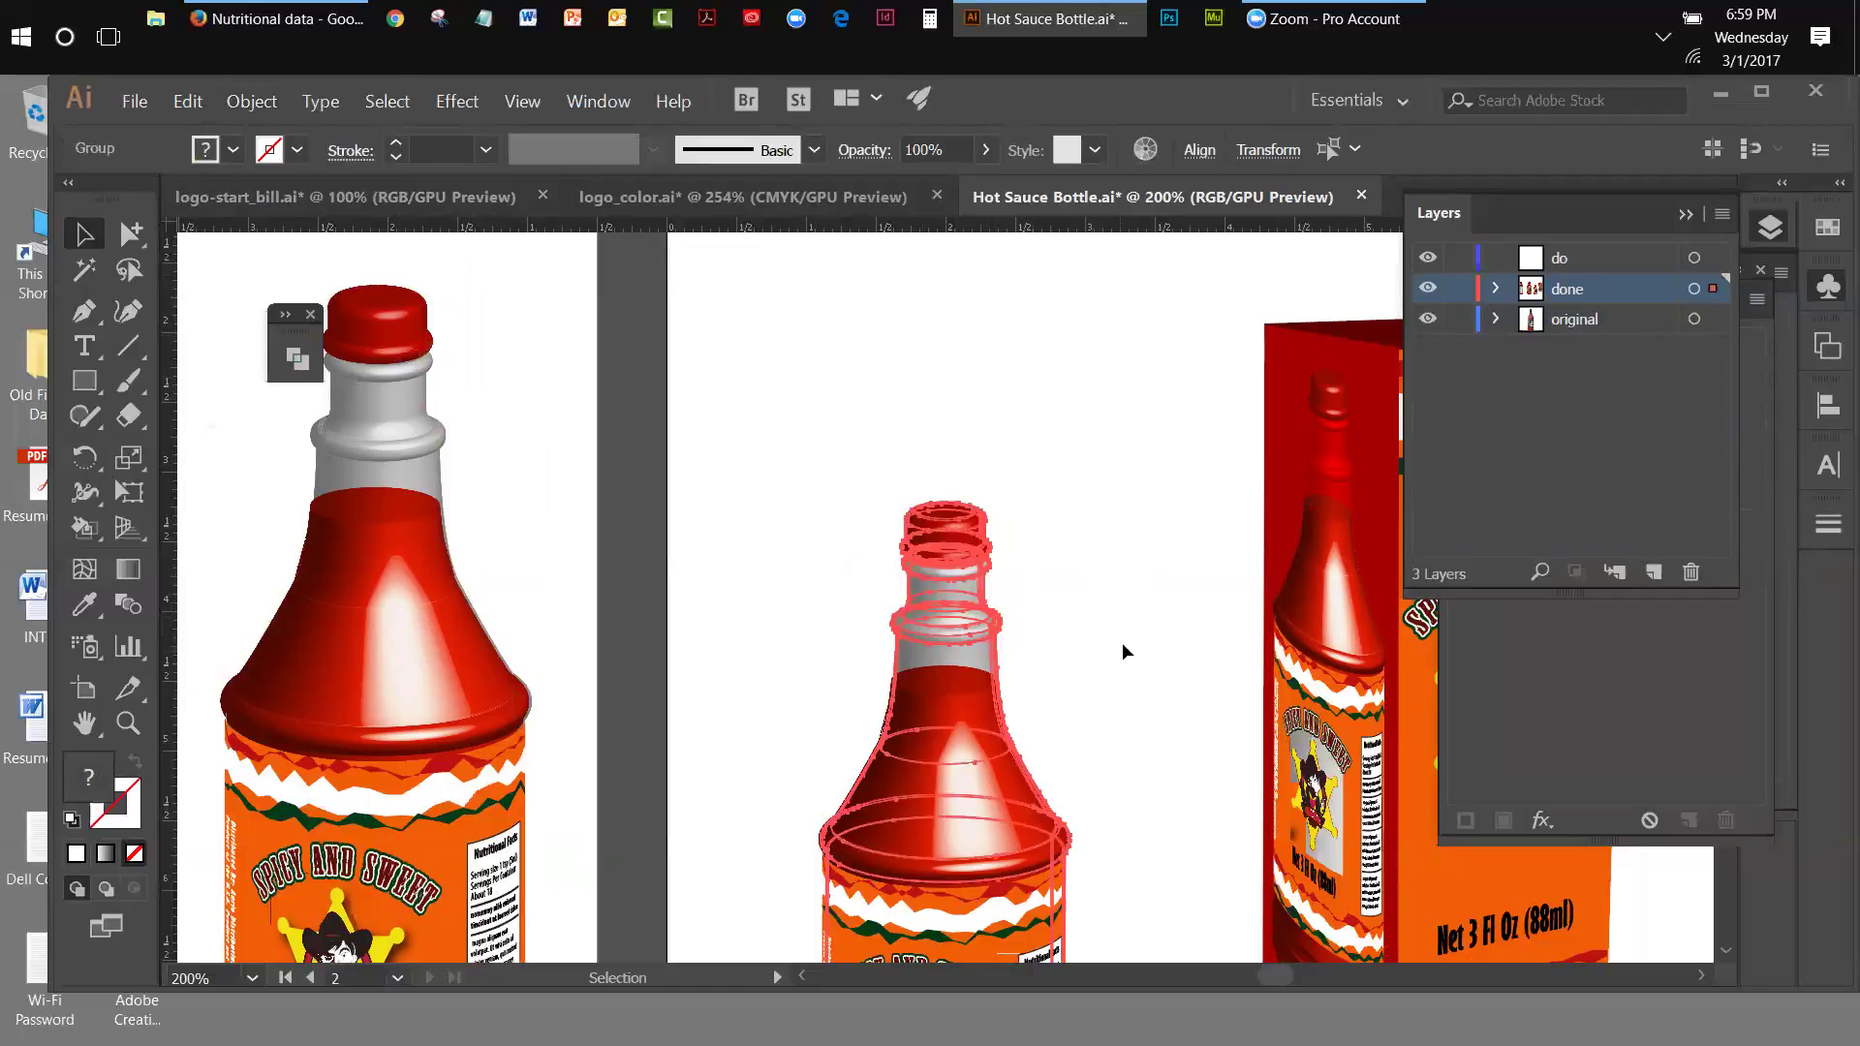
{"action": "left_click", "coordinate": [1143, 529]}
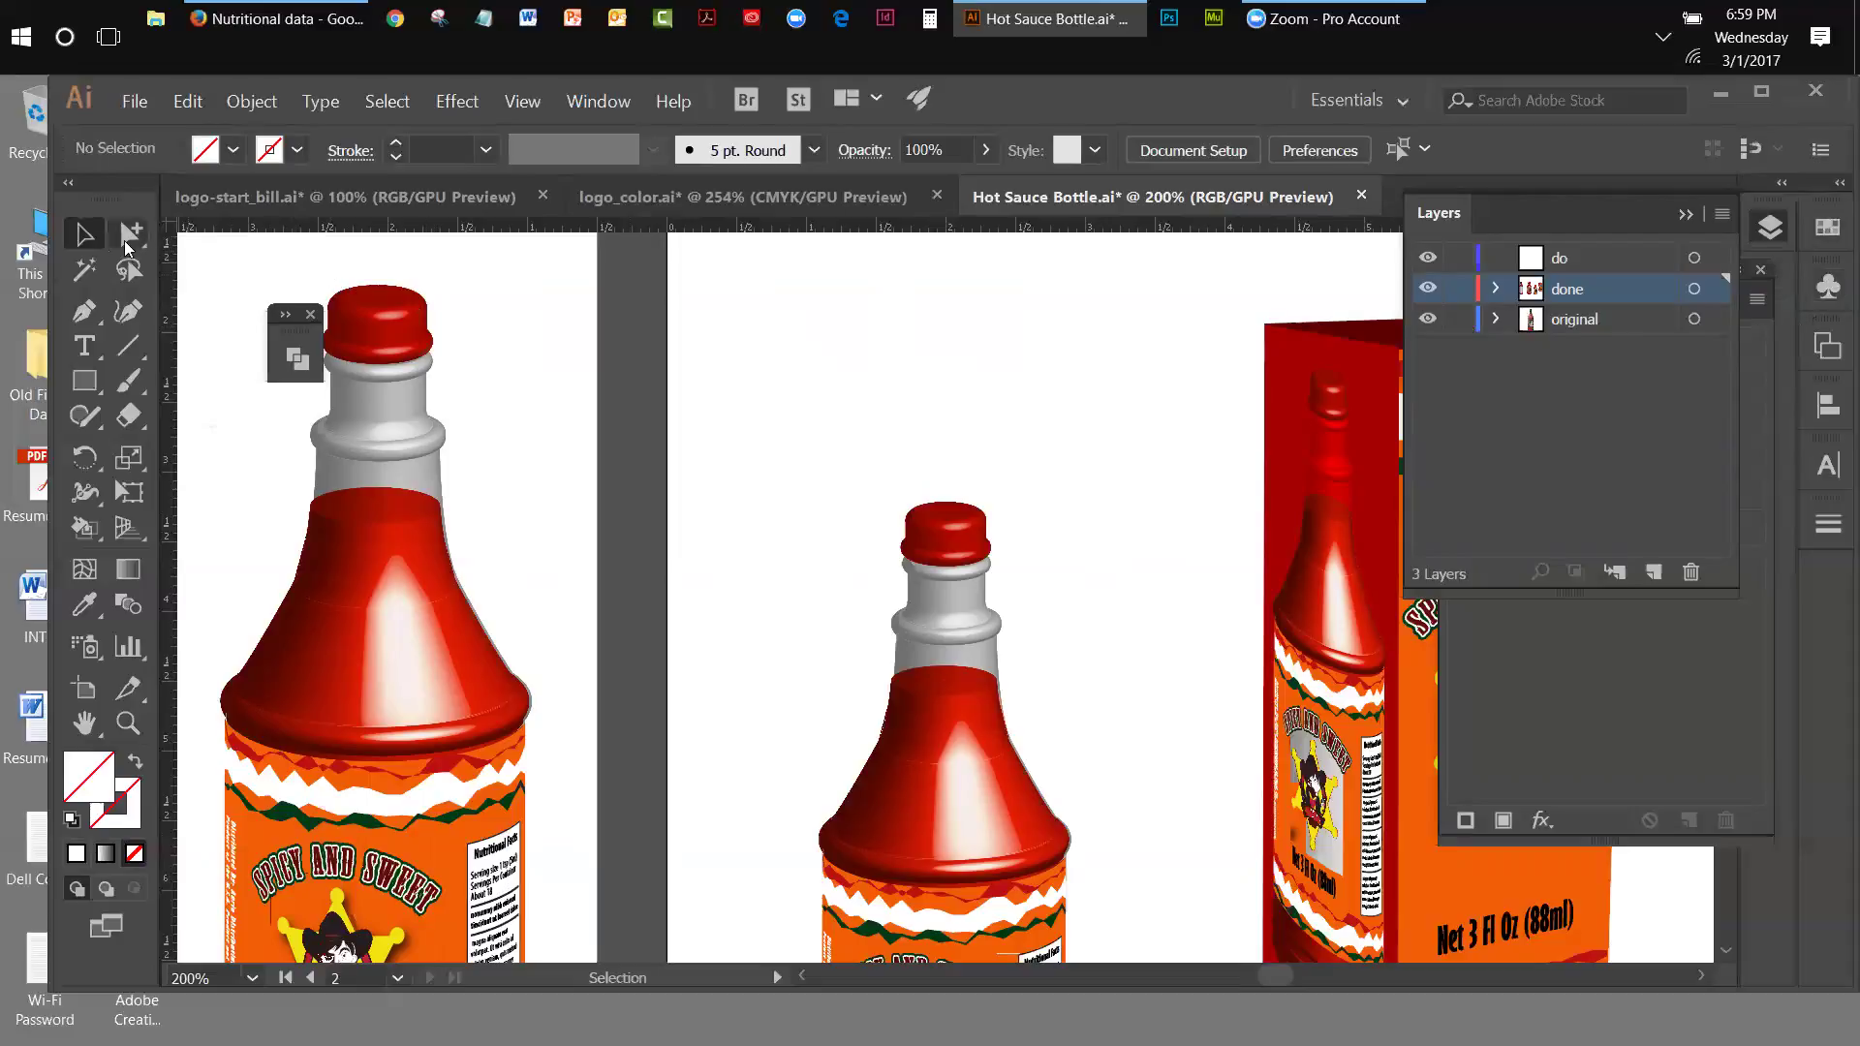
- Create a dynamic movie clip symbol with the default name from the unexpanded bottle paths on the first artboard
{"action": "left_click", "coordinate": [461, 659]}
{"action": "left_click_drag", "start_coordinate": [461, 659], "coordinate": [1832, 283]}
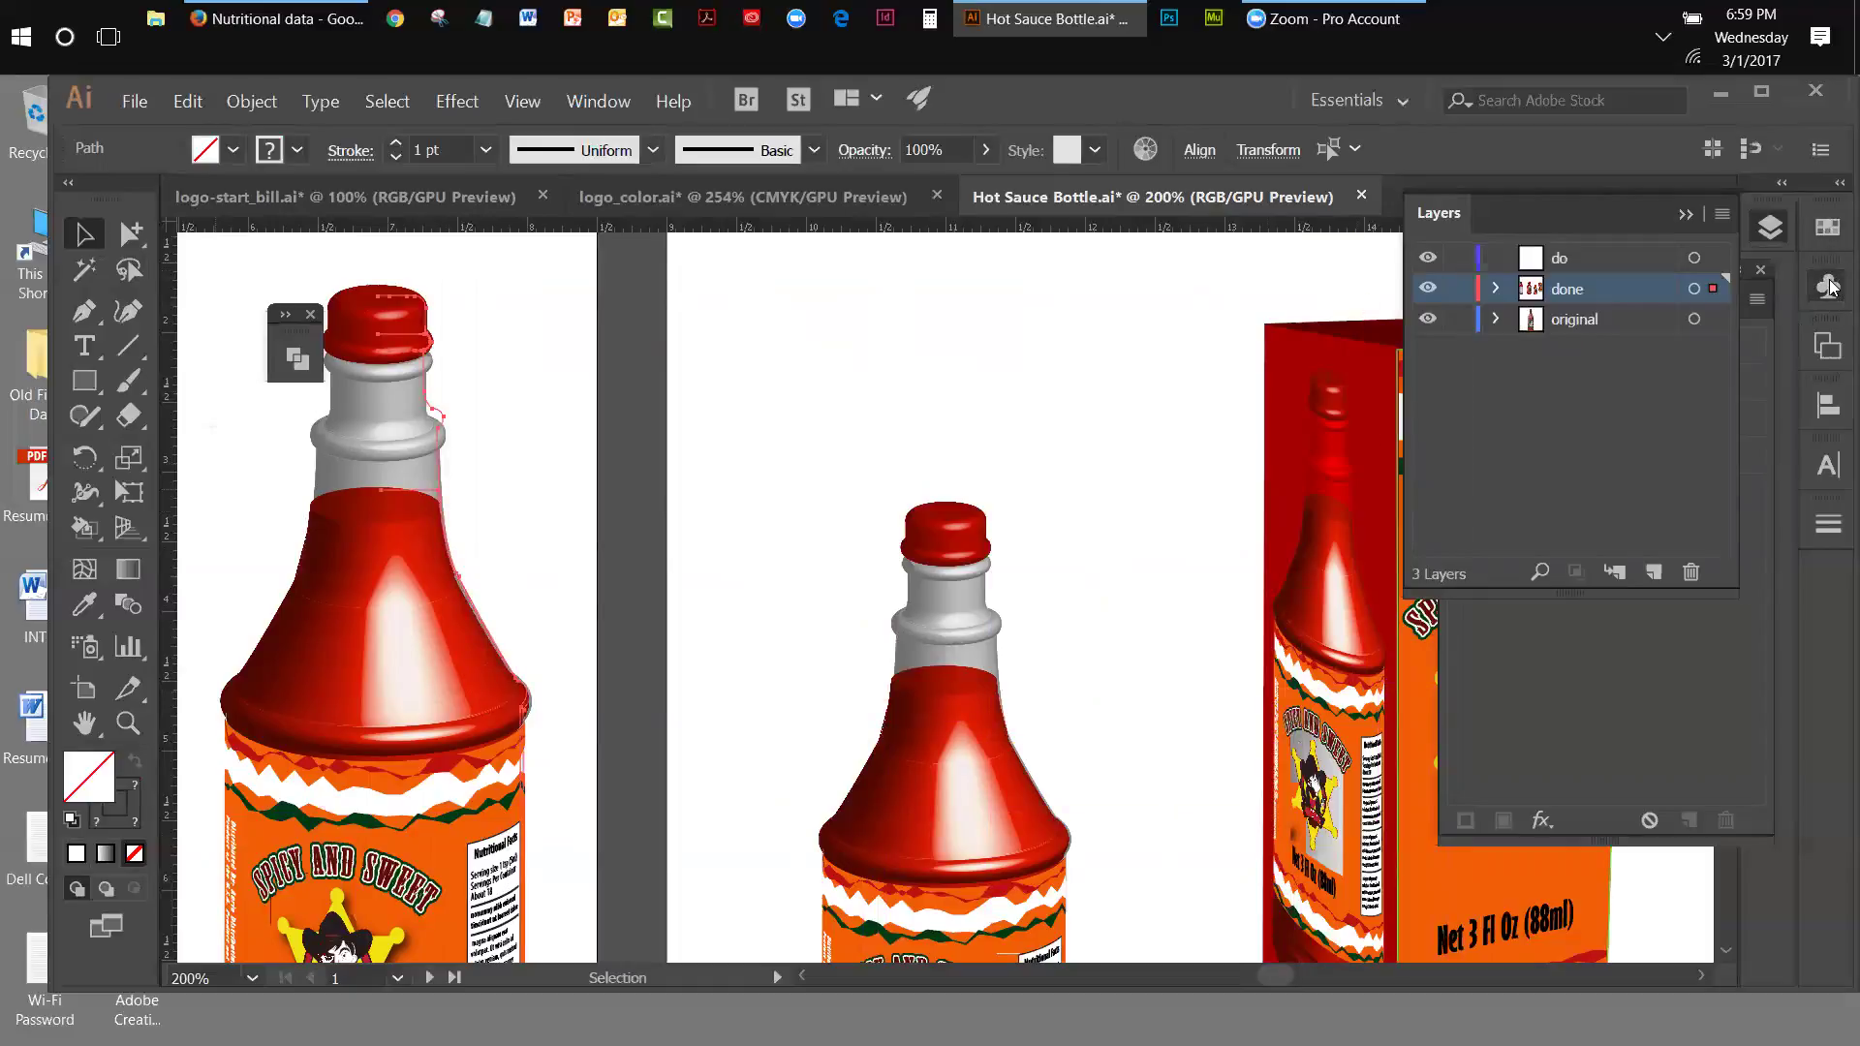
{"action": "left_click", "coordinate": [1830, 286]}
{"action": "left_click_drag", "start_coordinate": [427, 402], "coordinate": [1616, 444]}
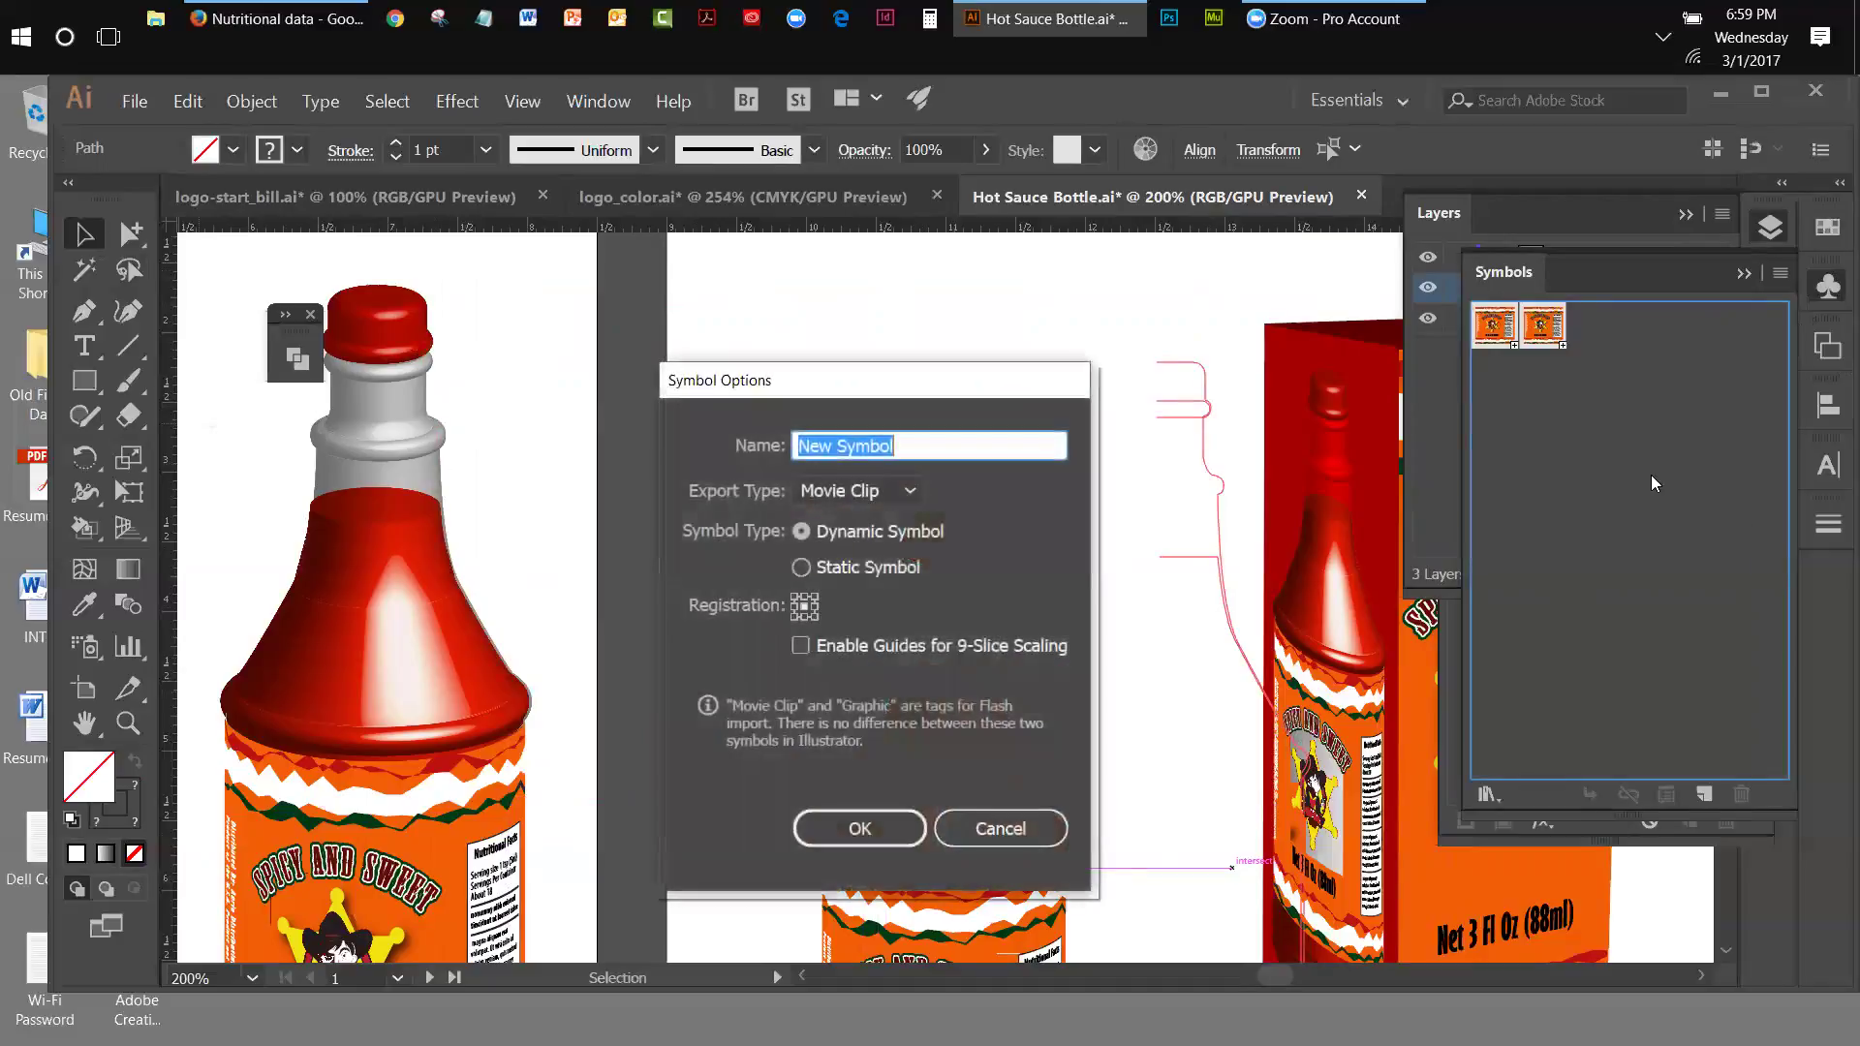
{"action": "left_click", "coordinate": [854, 839]}
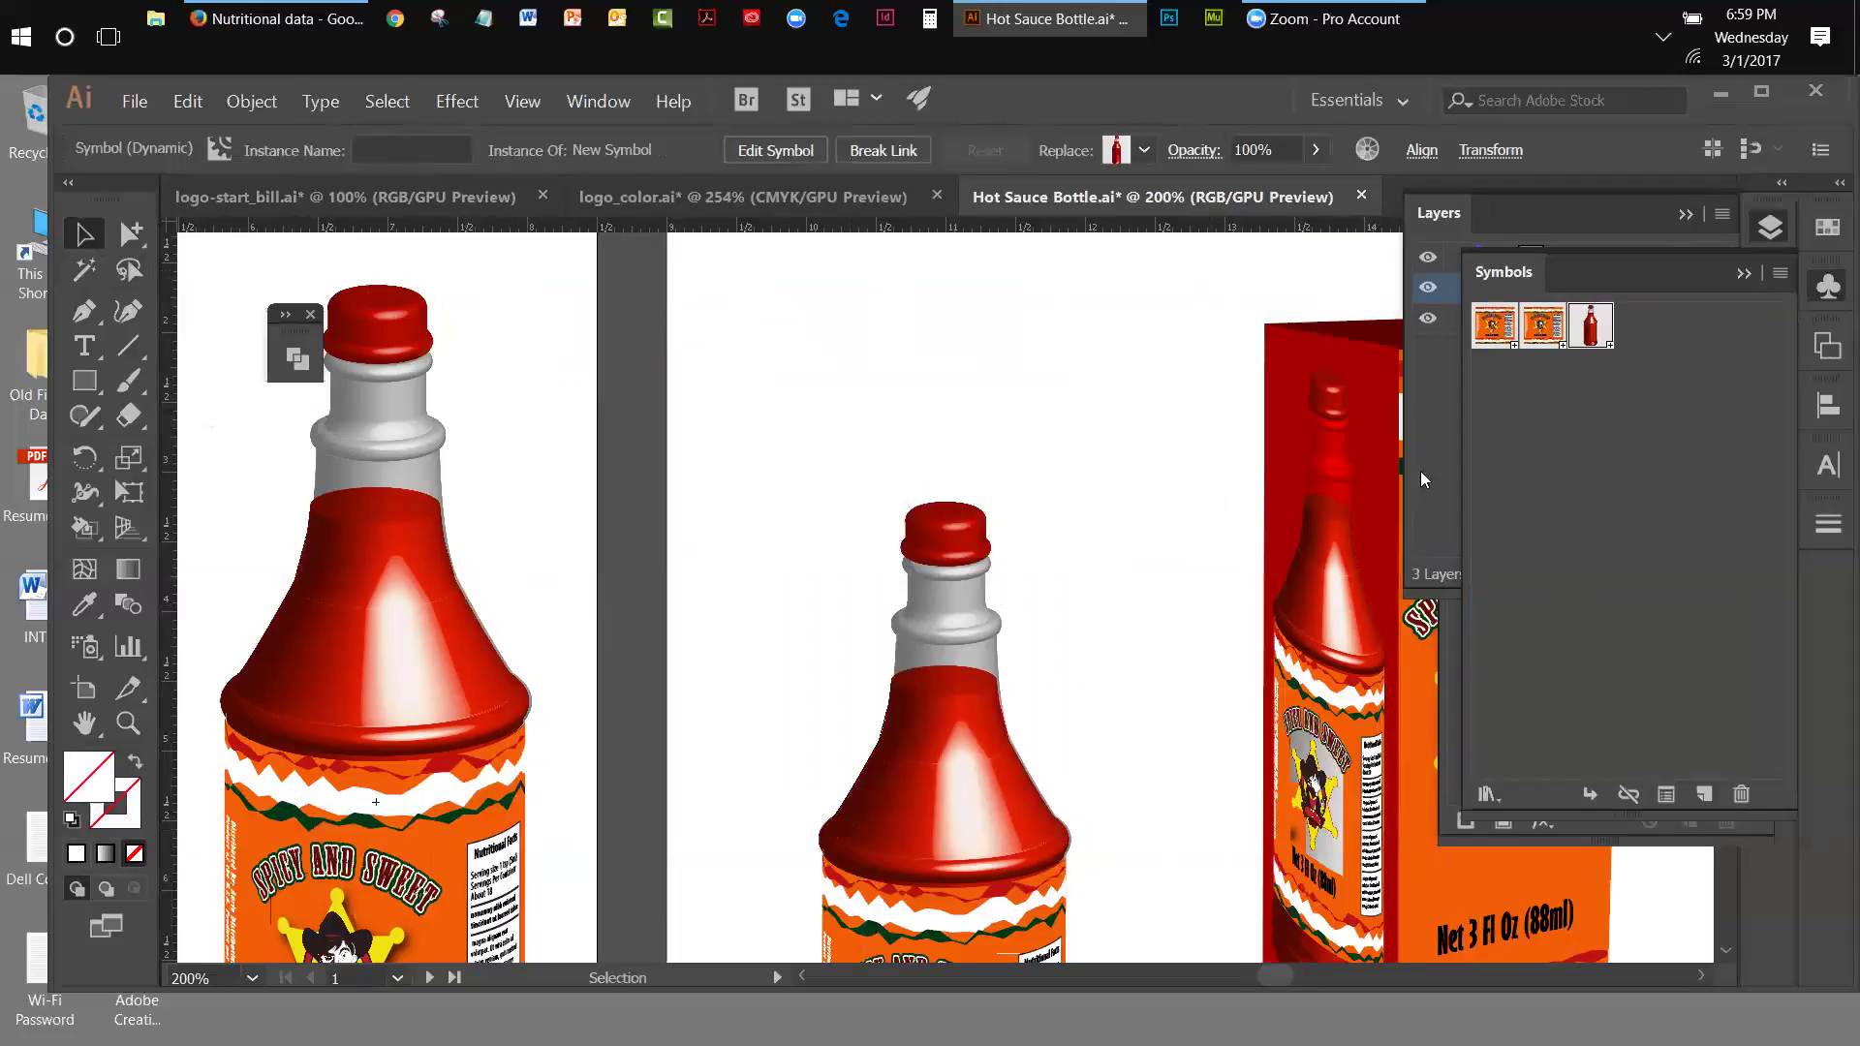
- Open the new bottle symbol in isolation, undo its creation, and deselect the bottle paths
{"action": "double_click", "coordinate": [1594, 329]}
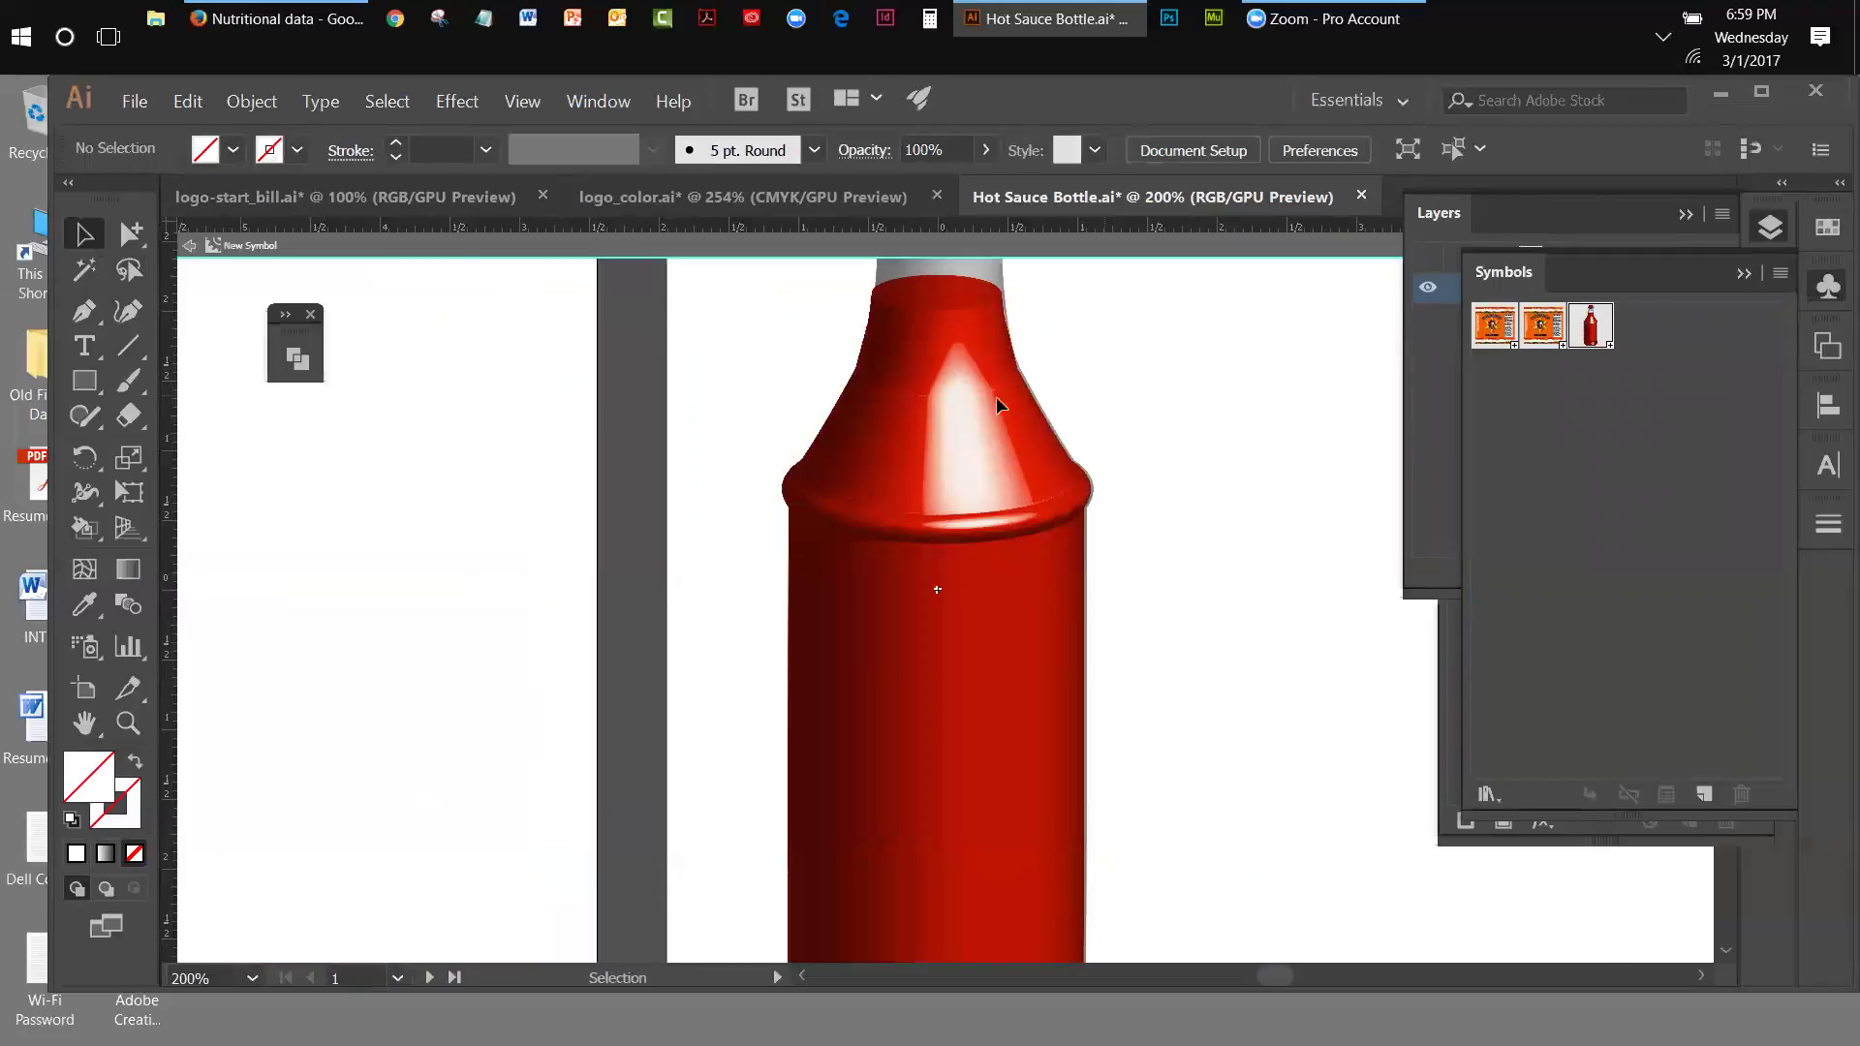
{"action": "left_click", "coordinate": [187, 101]}
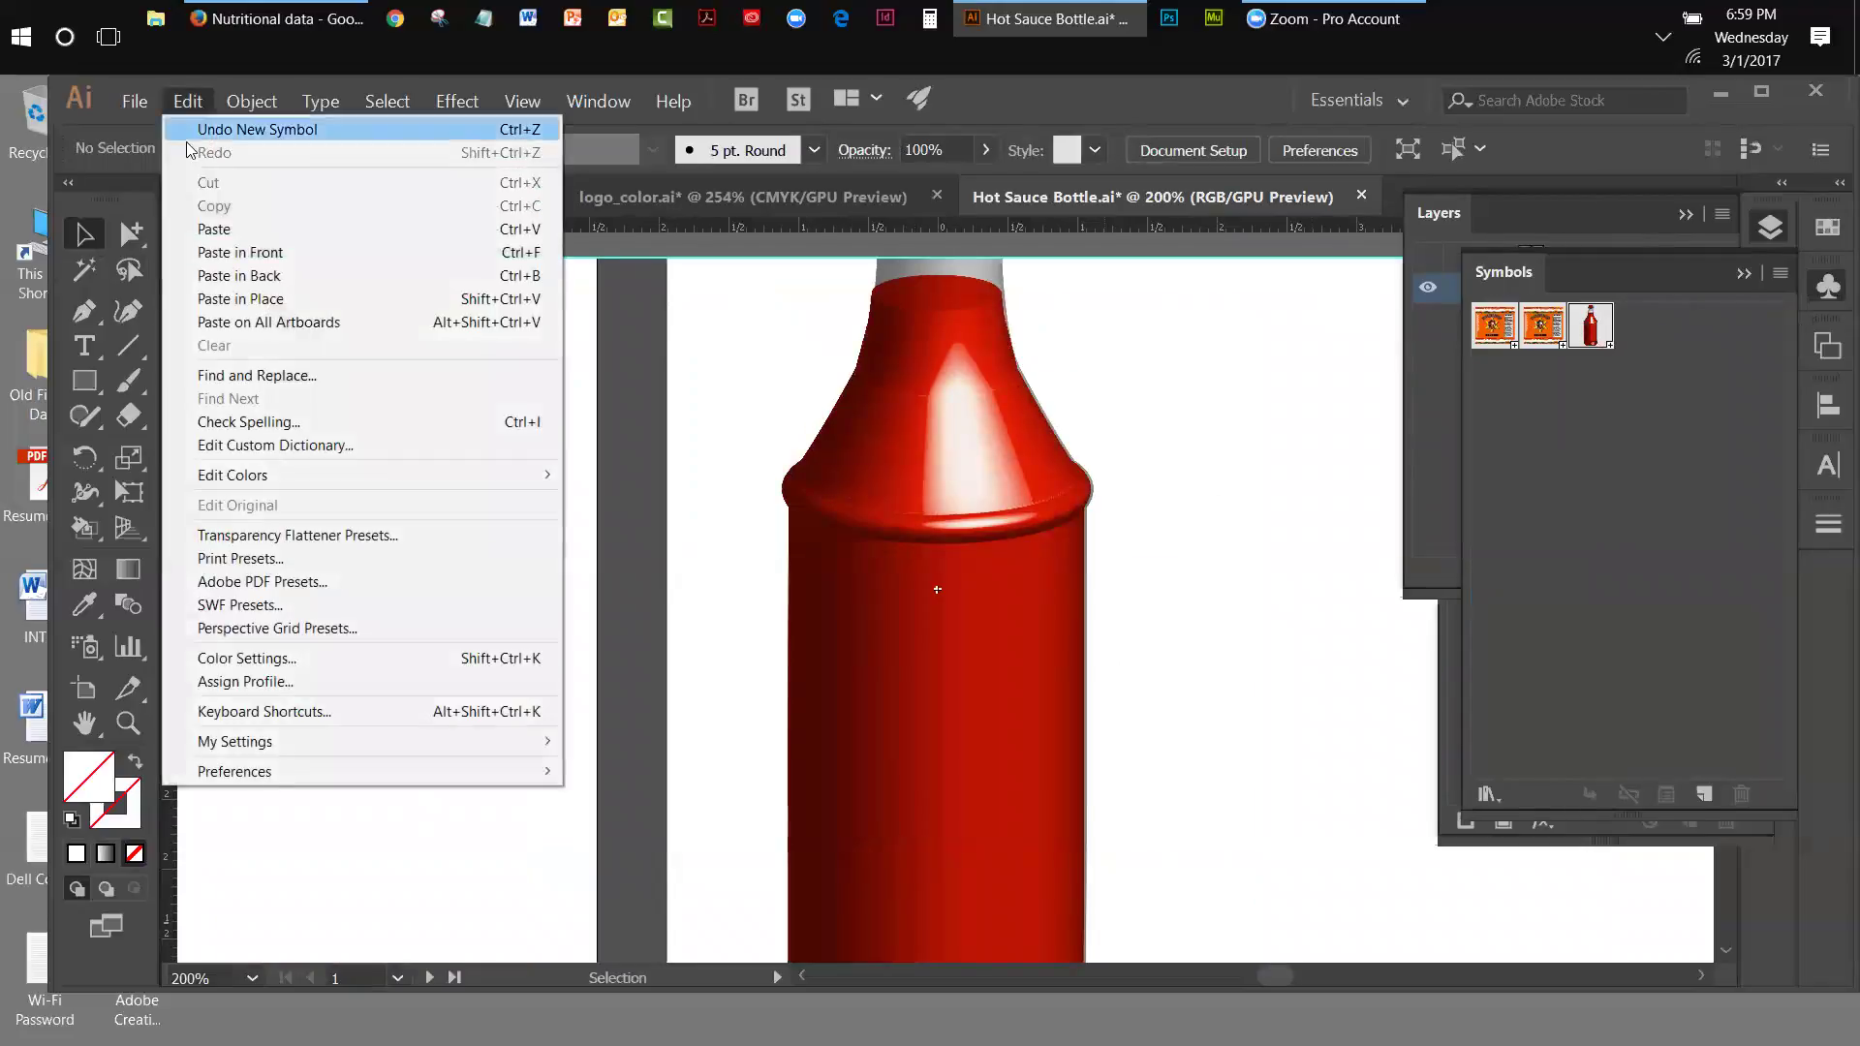
{"action": "left_click", "coordinate": [181, 137]}
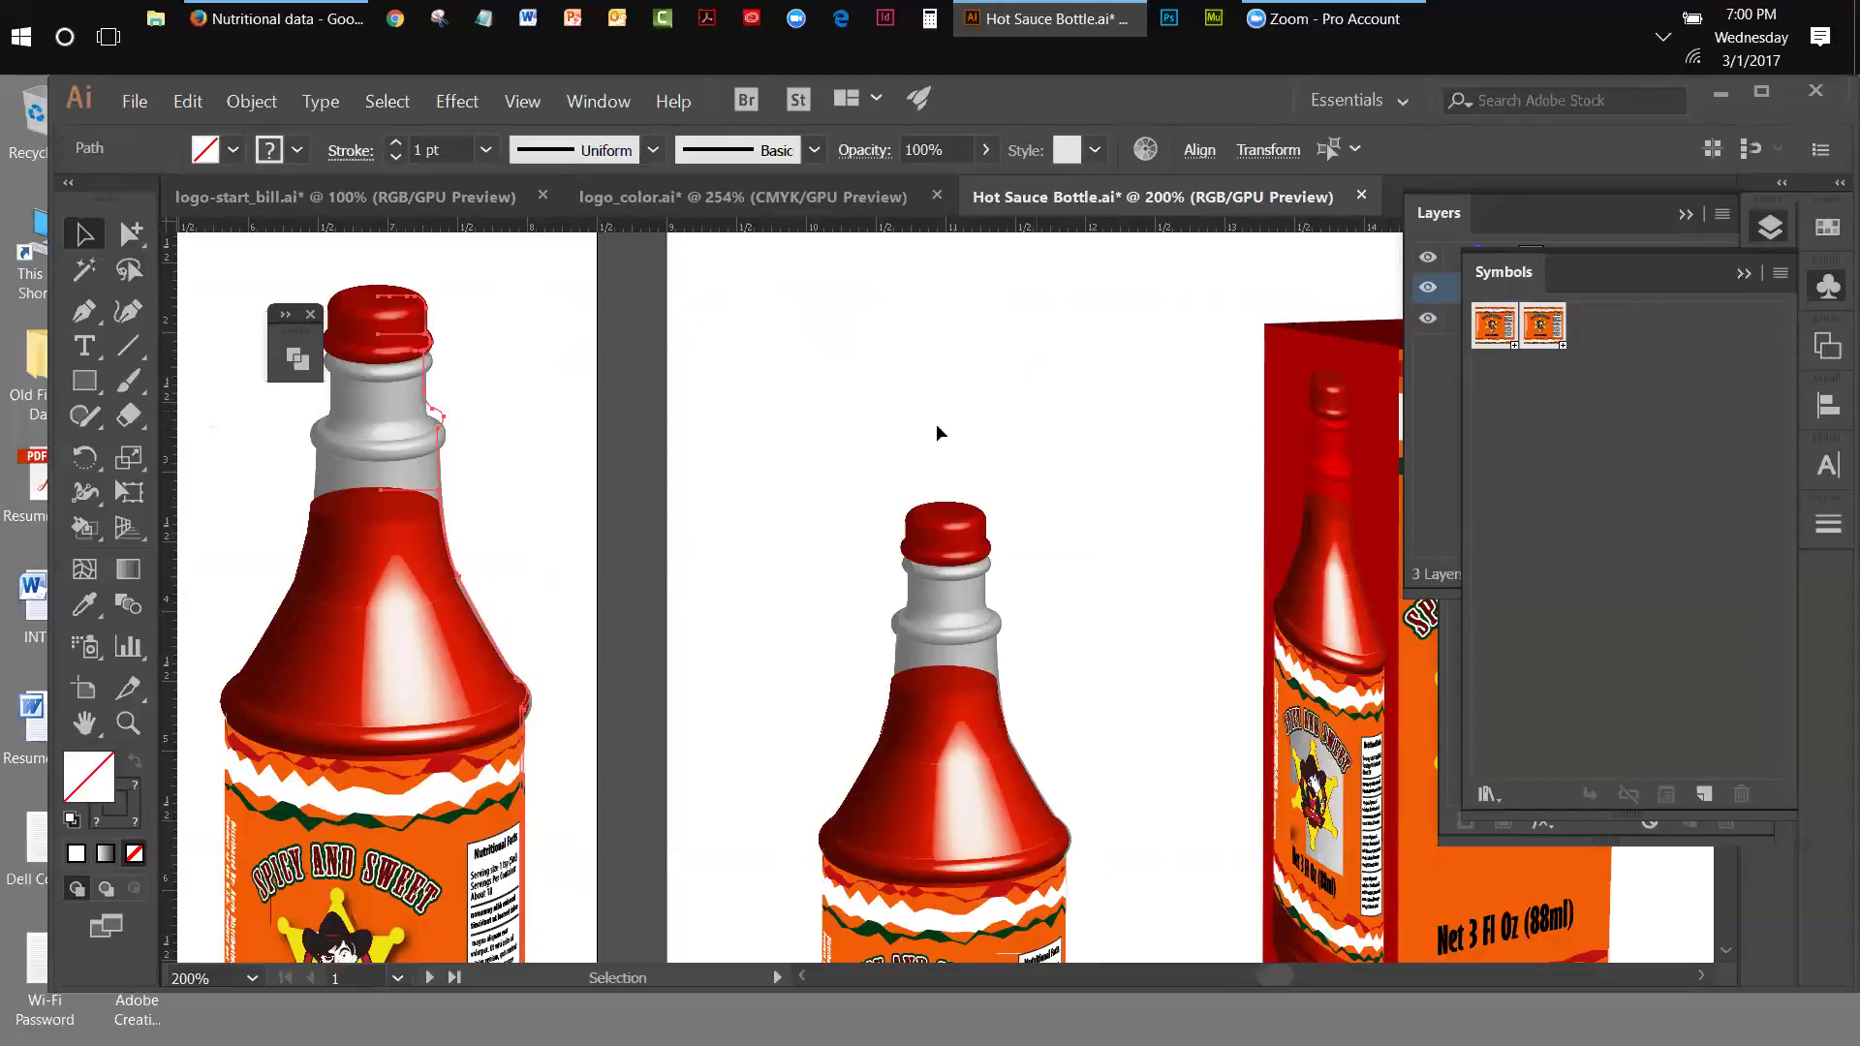
{"action": "left_click", "coordinate": [499, 351]}
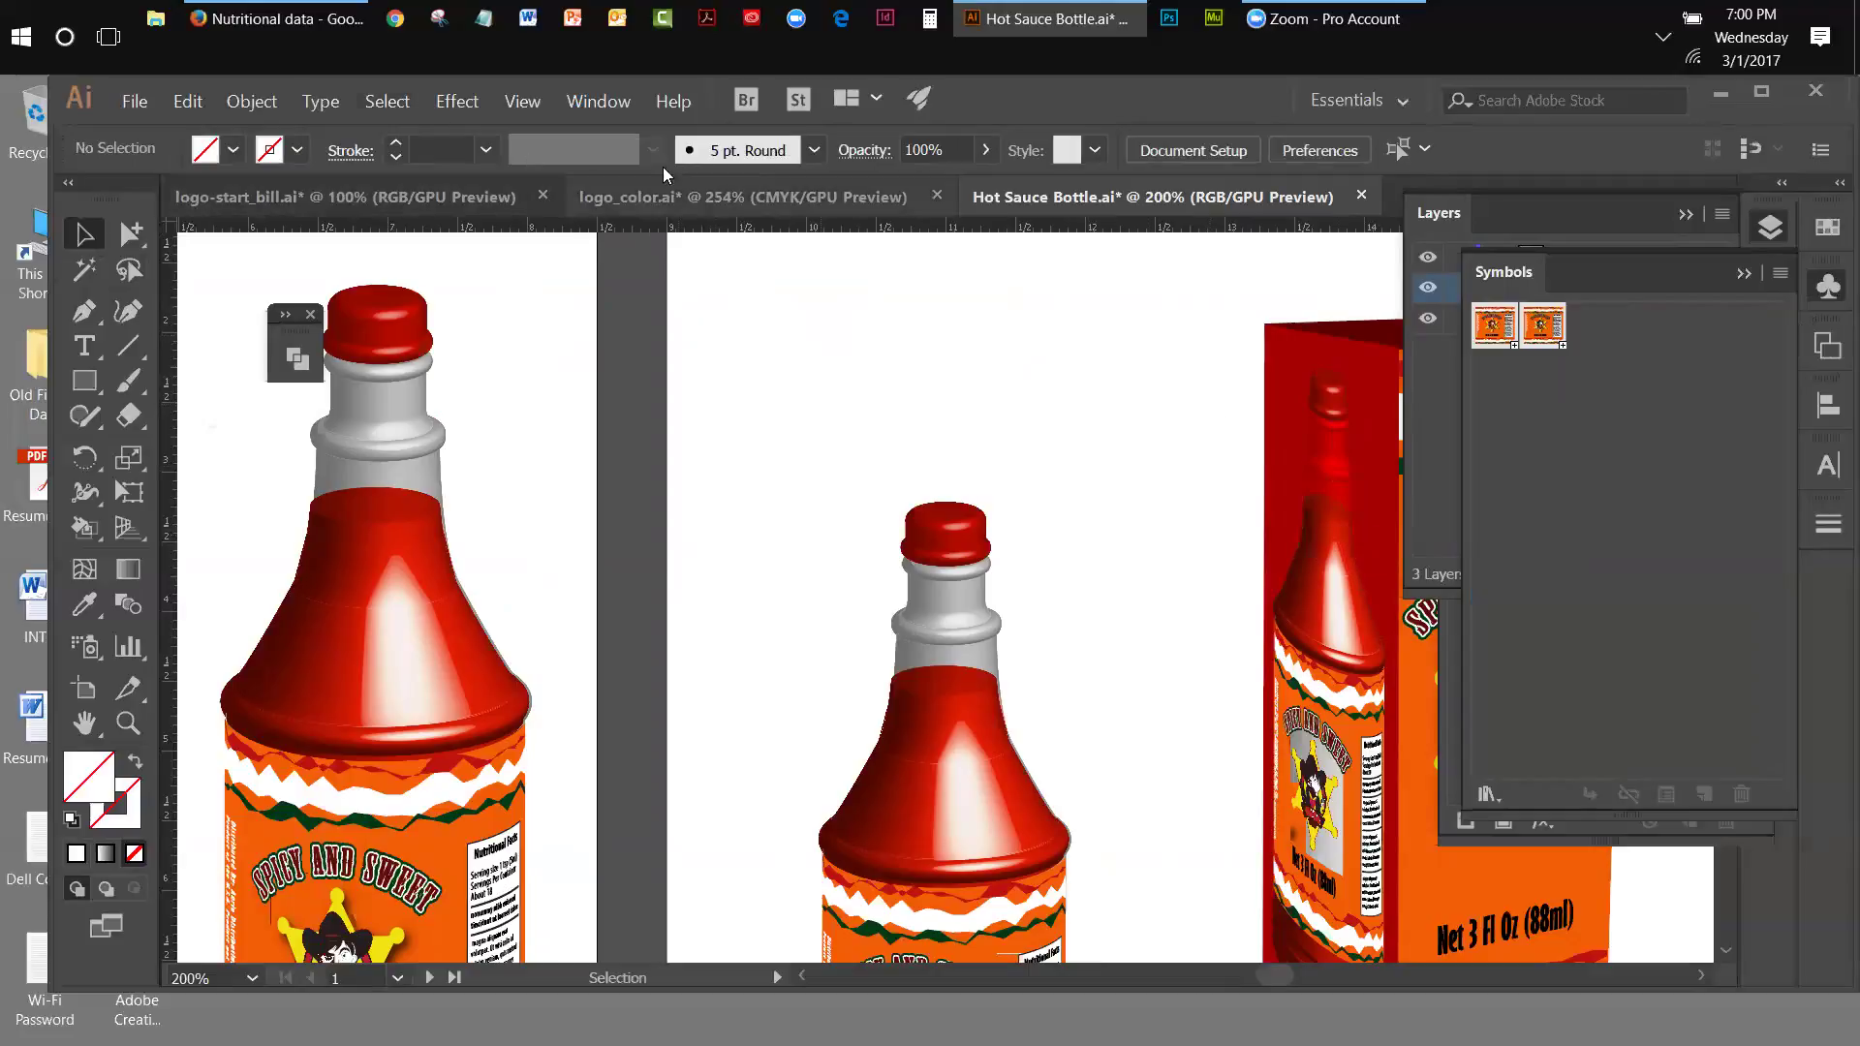
- Select the expanded bottle parts on the second artboard and collapse the Layers and Appearance panels to clear the workspace
{"action": "left_click_drag", "start_coordinate": [859, 385], "coordinate": [1083, 717]}
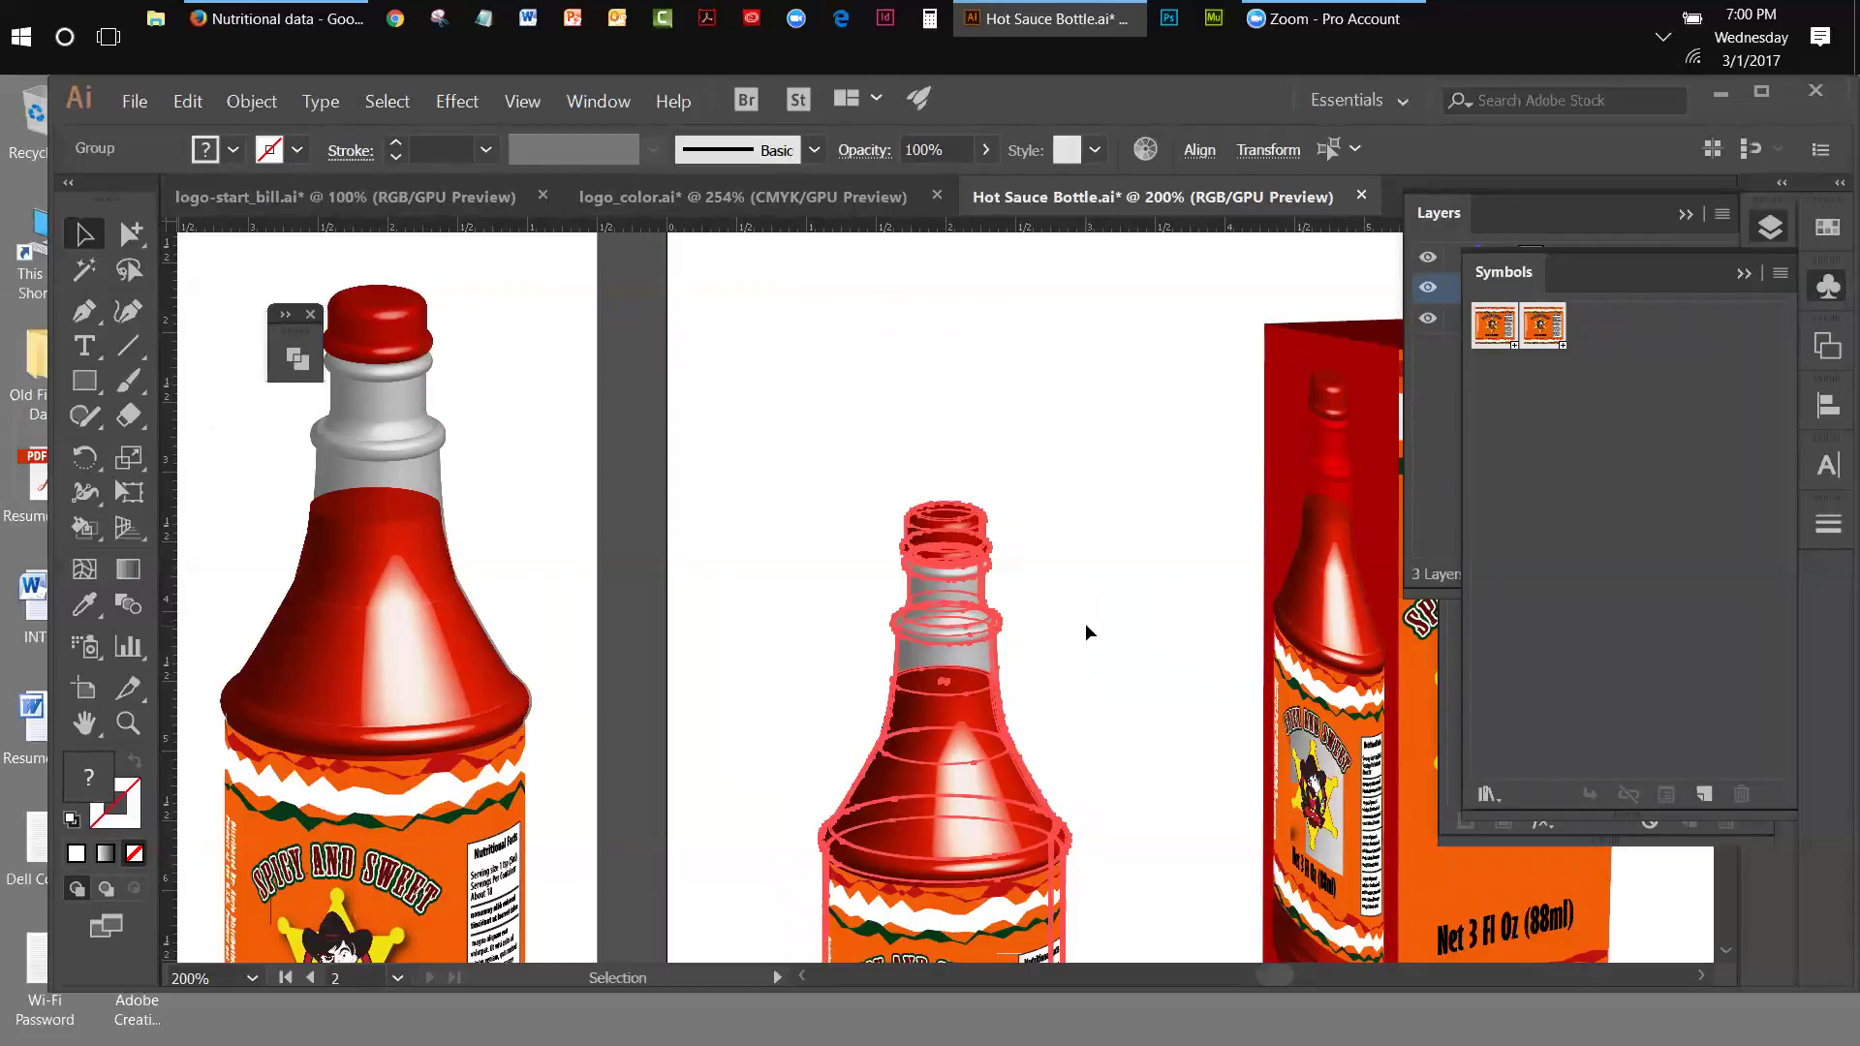
{"action": "left_click", "coordinate": [1697, 226]}
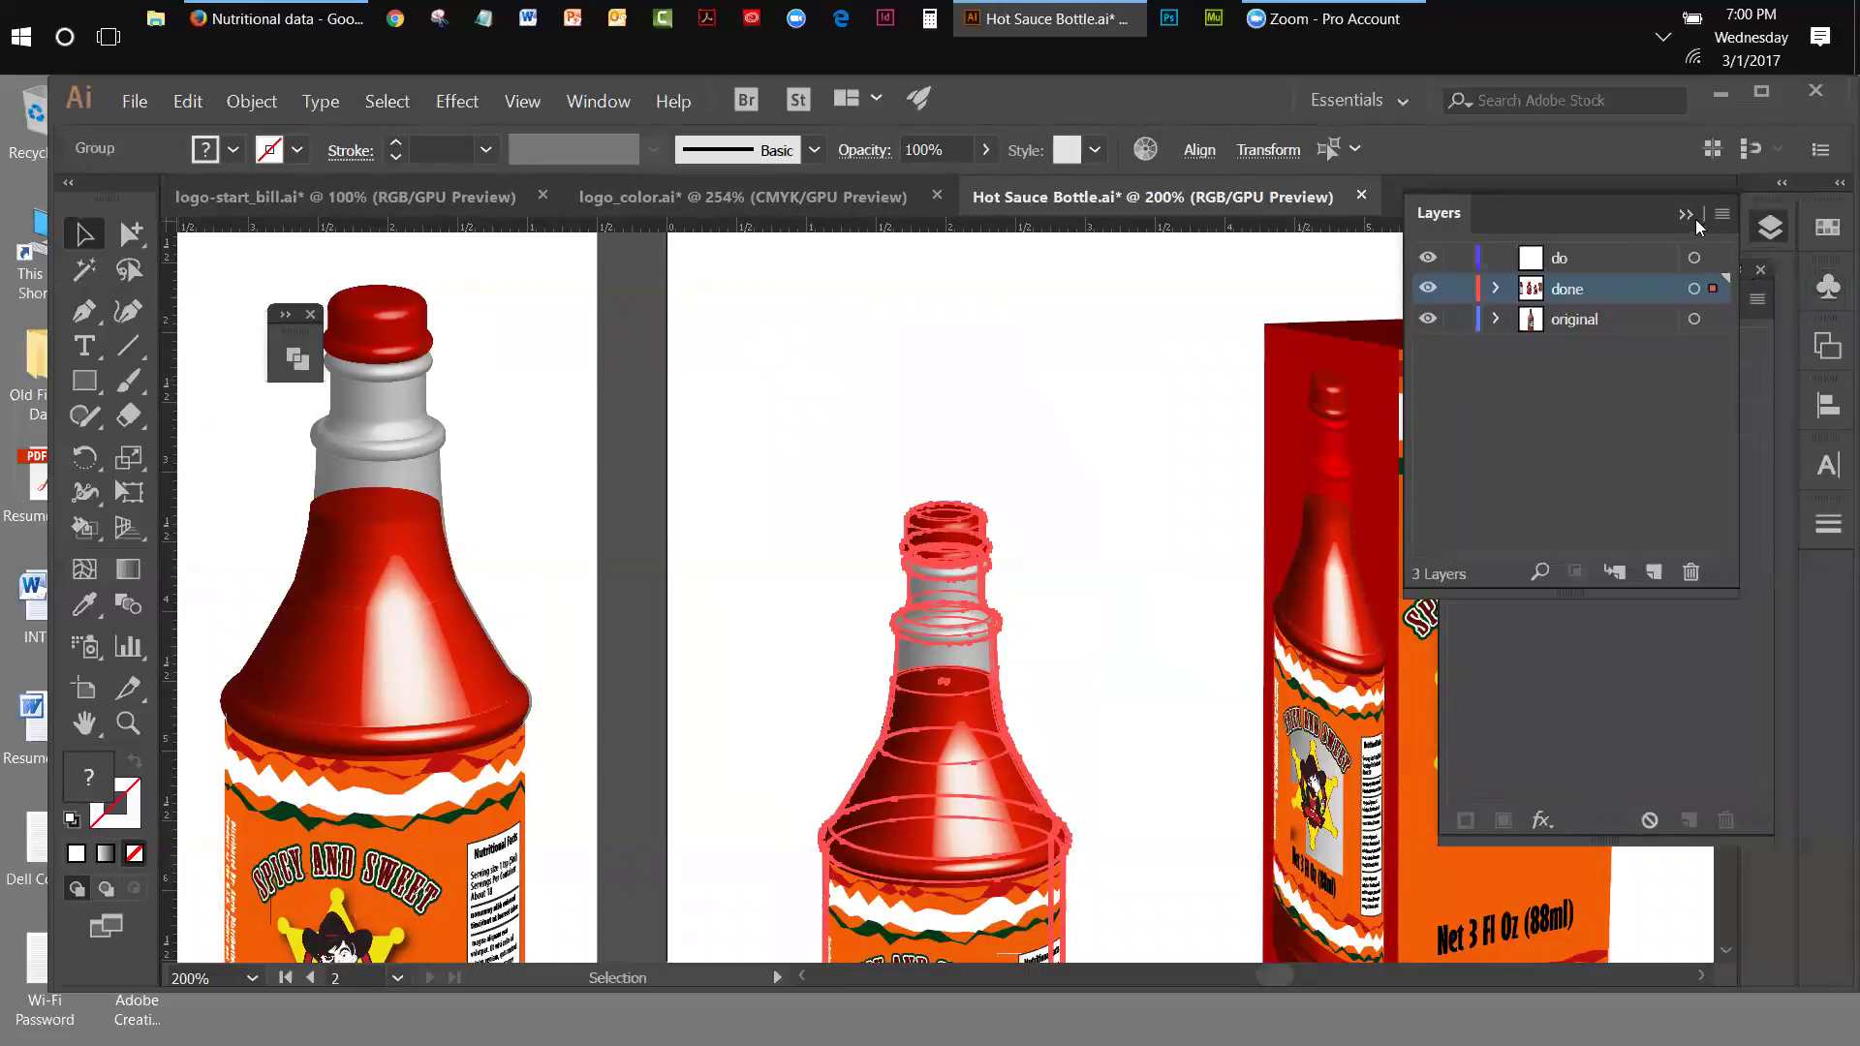
{"action": "left_click", "coordinate": [1687, 215]}
{"action": "left_click", "coordinate": [1734, 271]}
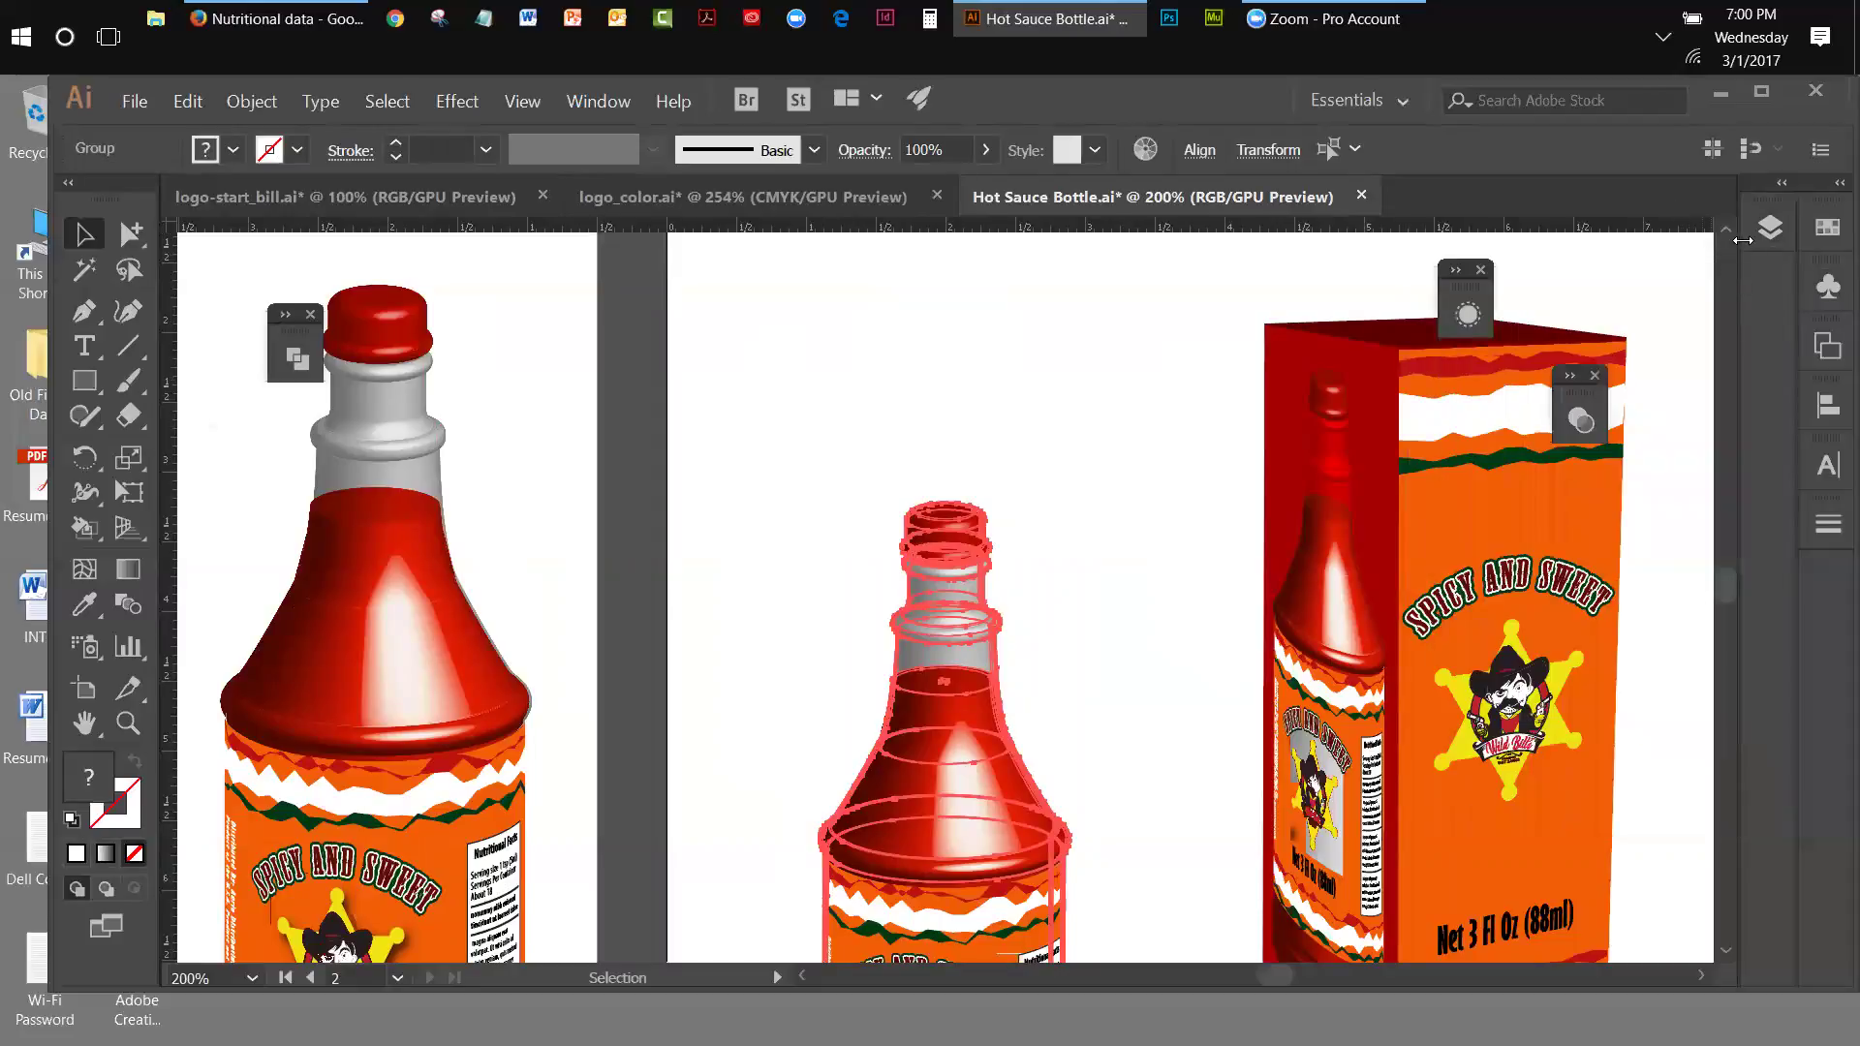
{"action": "left_click_drag", "start_coordinate": [979, 101], "coordinate": [928, 101]}
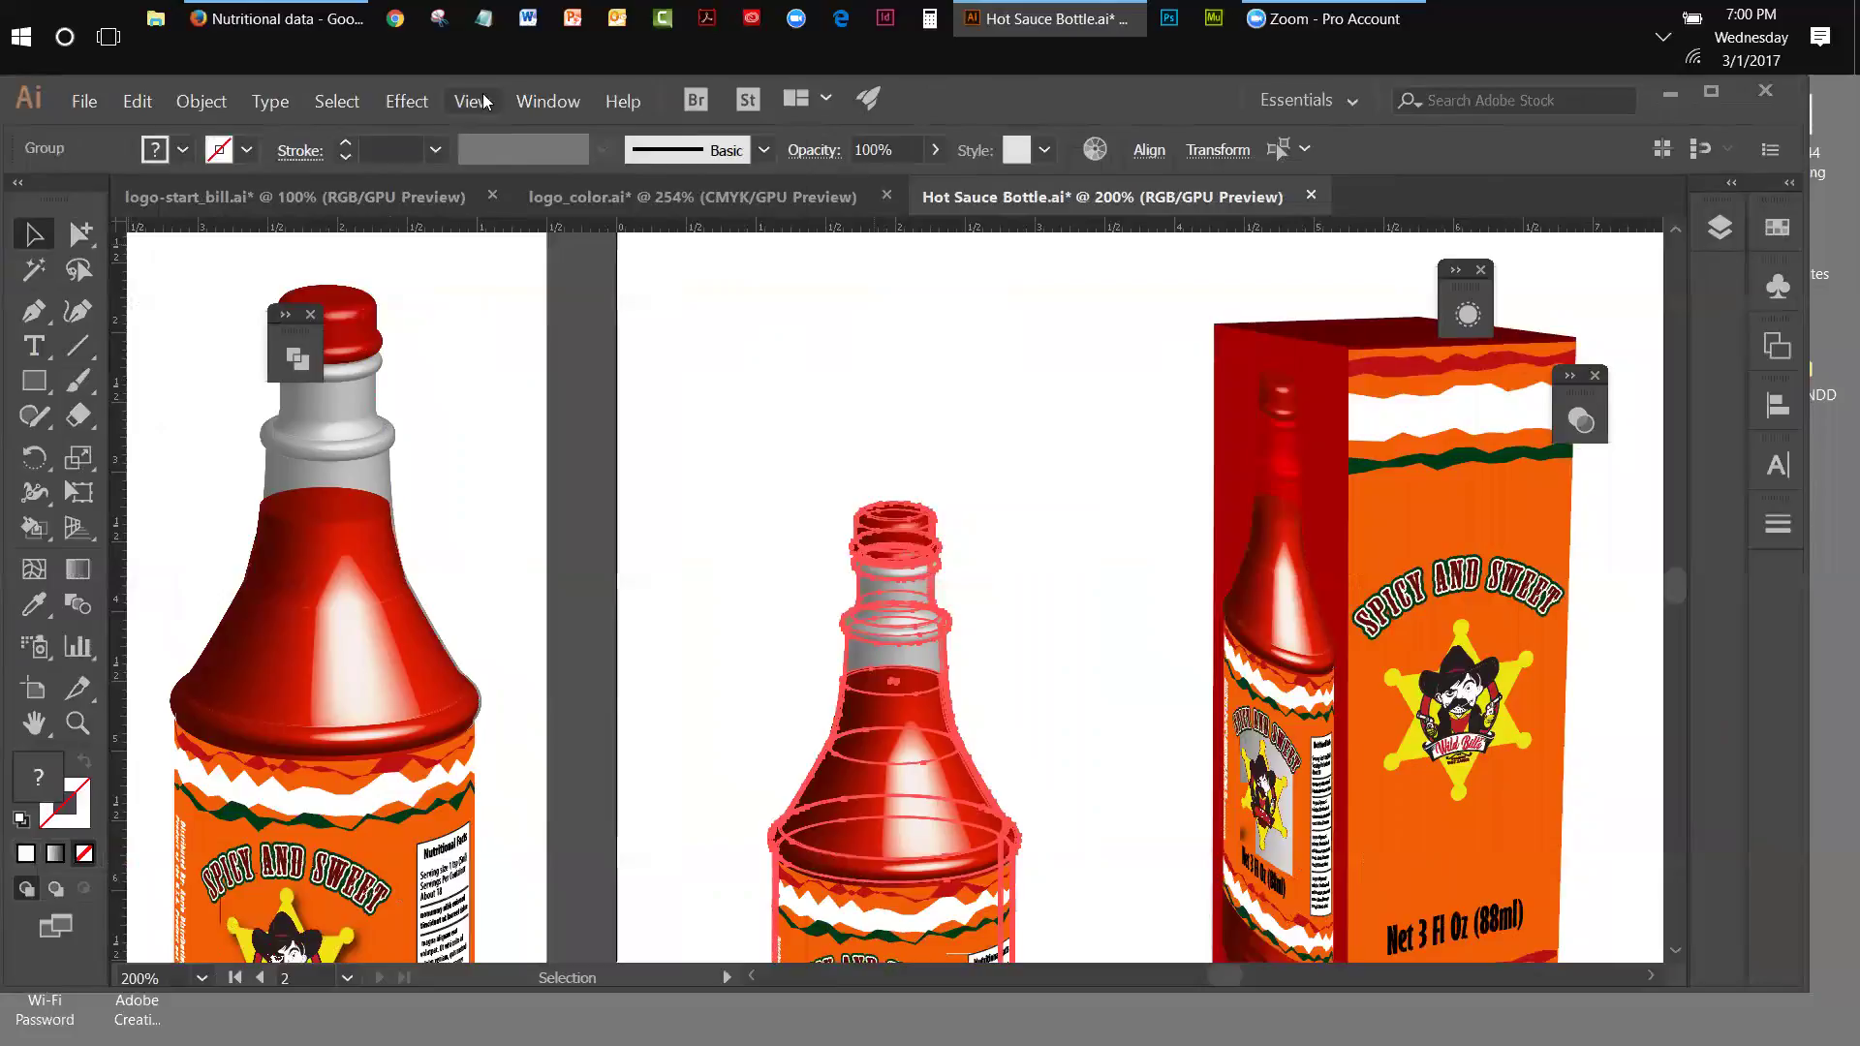
{"action": "left_click", "coordinate": [484, 102]}
{"action": "left_click", "coordinate": [475, 336]}
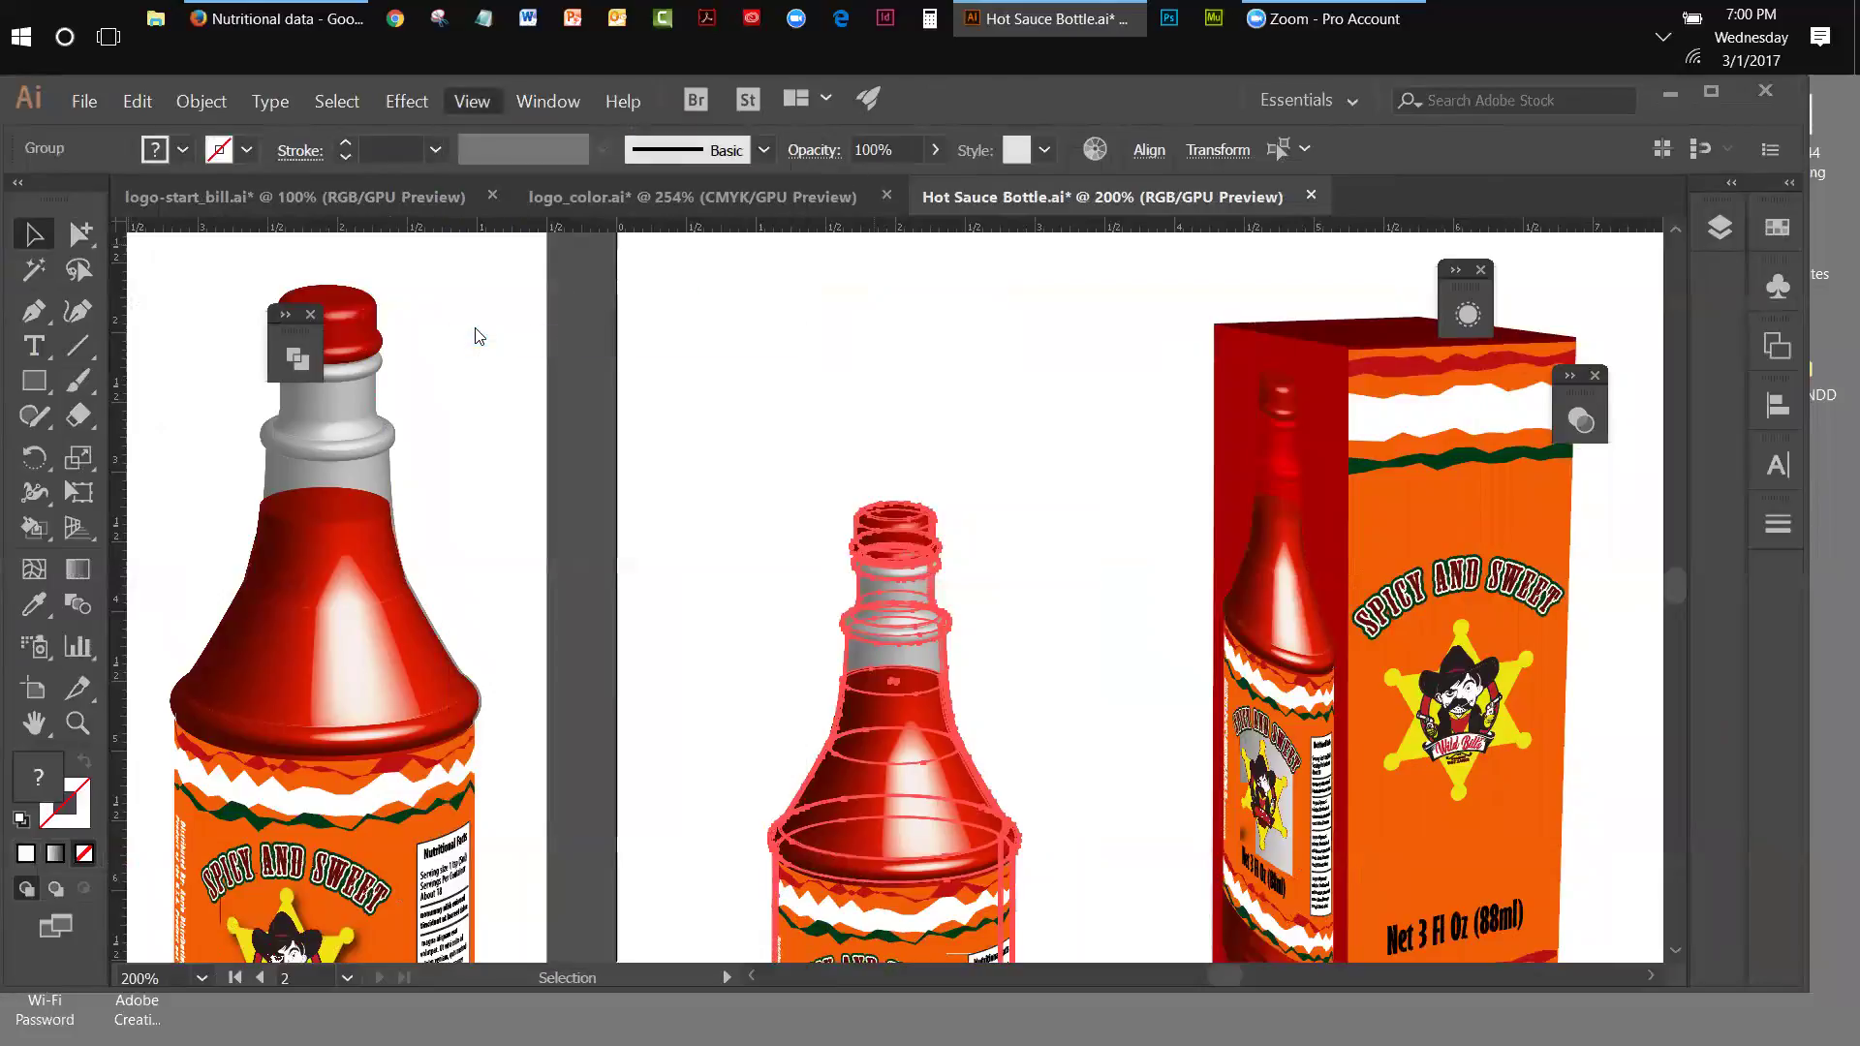